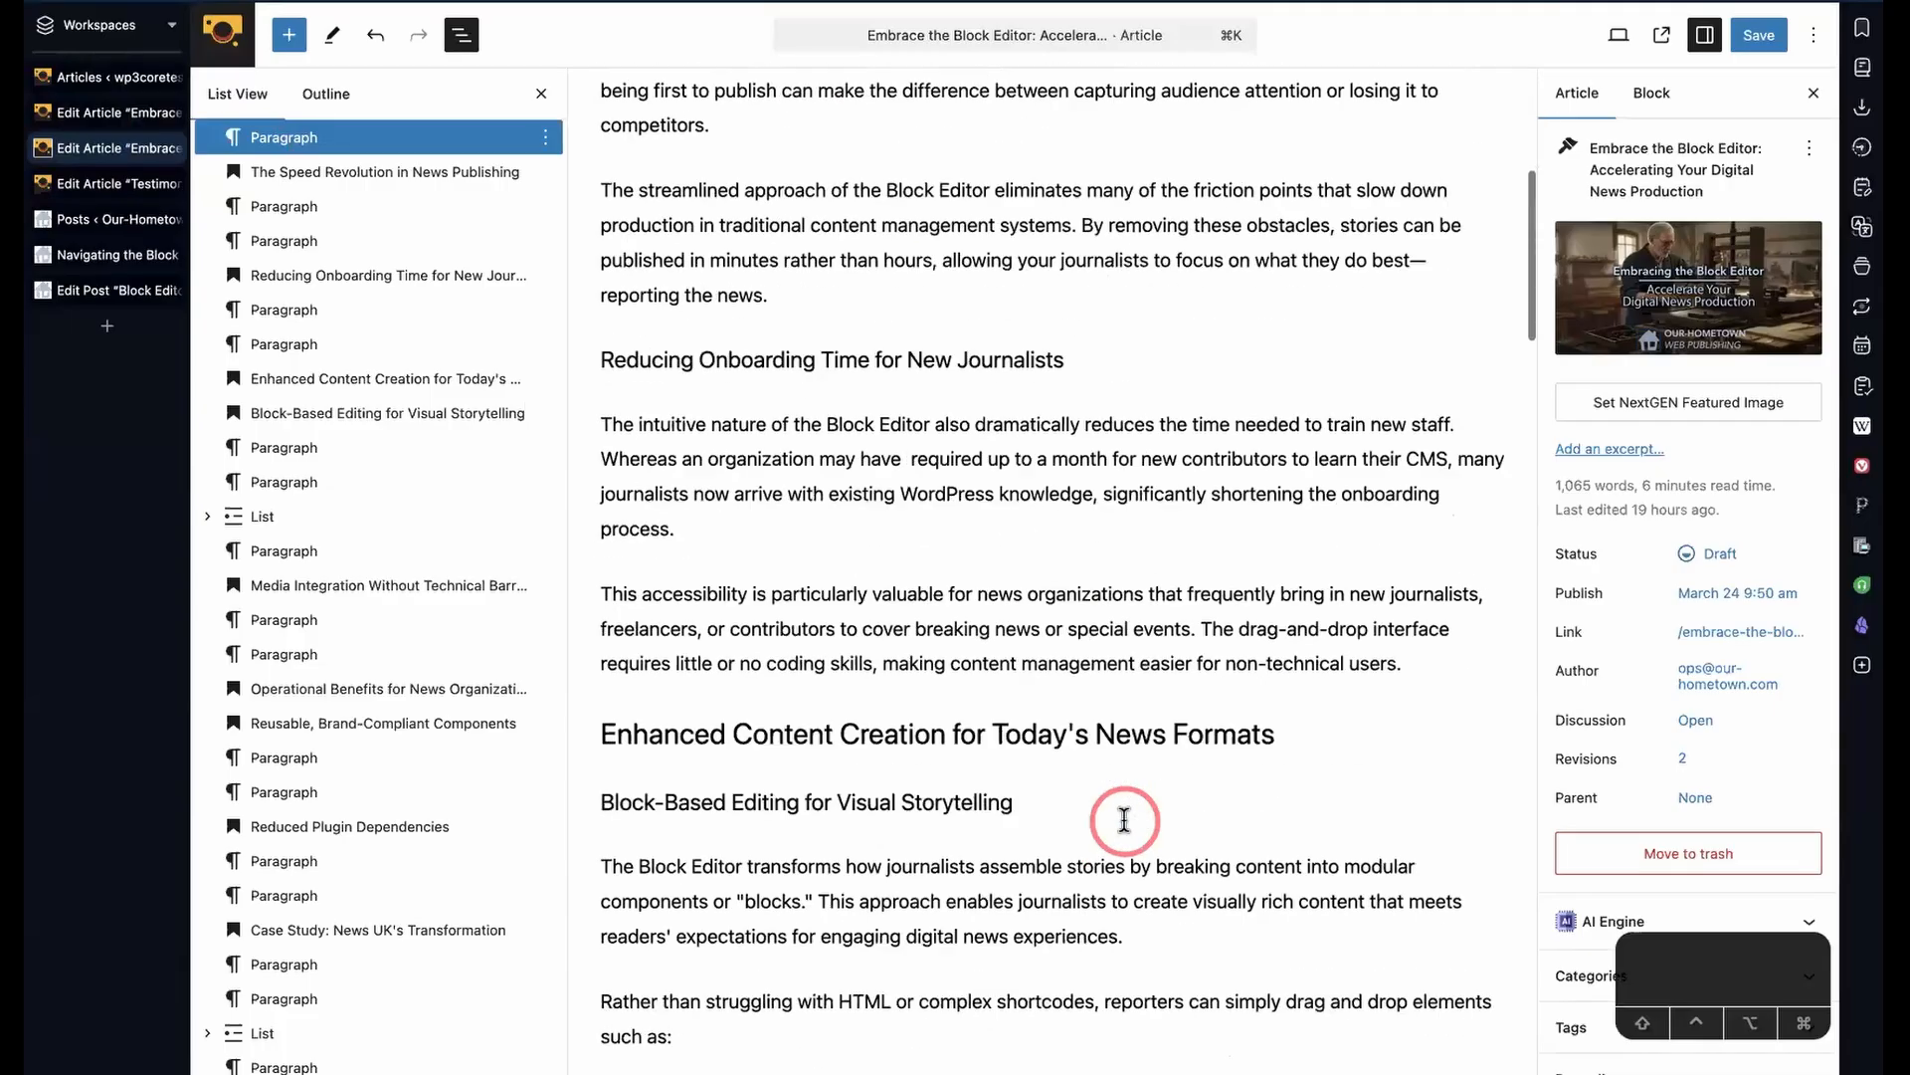
- Look through the article's headings, paragraphs and list in the Block Editor, ending back at the title
{"action": "scroll", "coordinate": [1124, 818], "scroll_direction": "down", "scroll_amount": 5}
{"action": "scroll", "coordinate": [1124, 818], "scroll_direction": "down", "scroll_amount": 5}
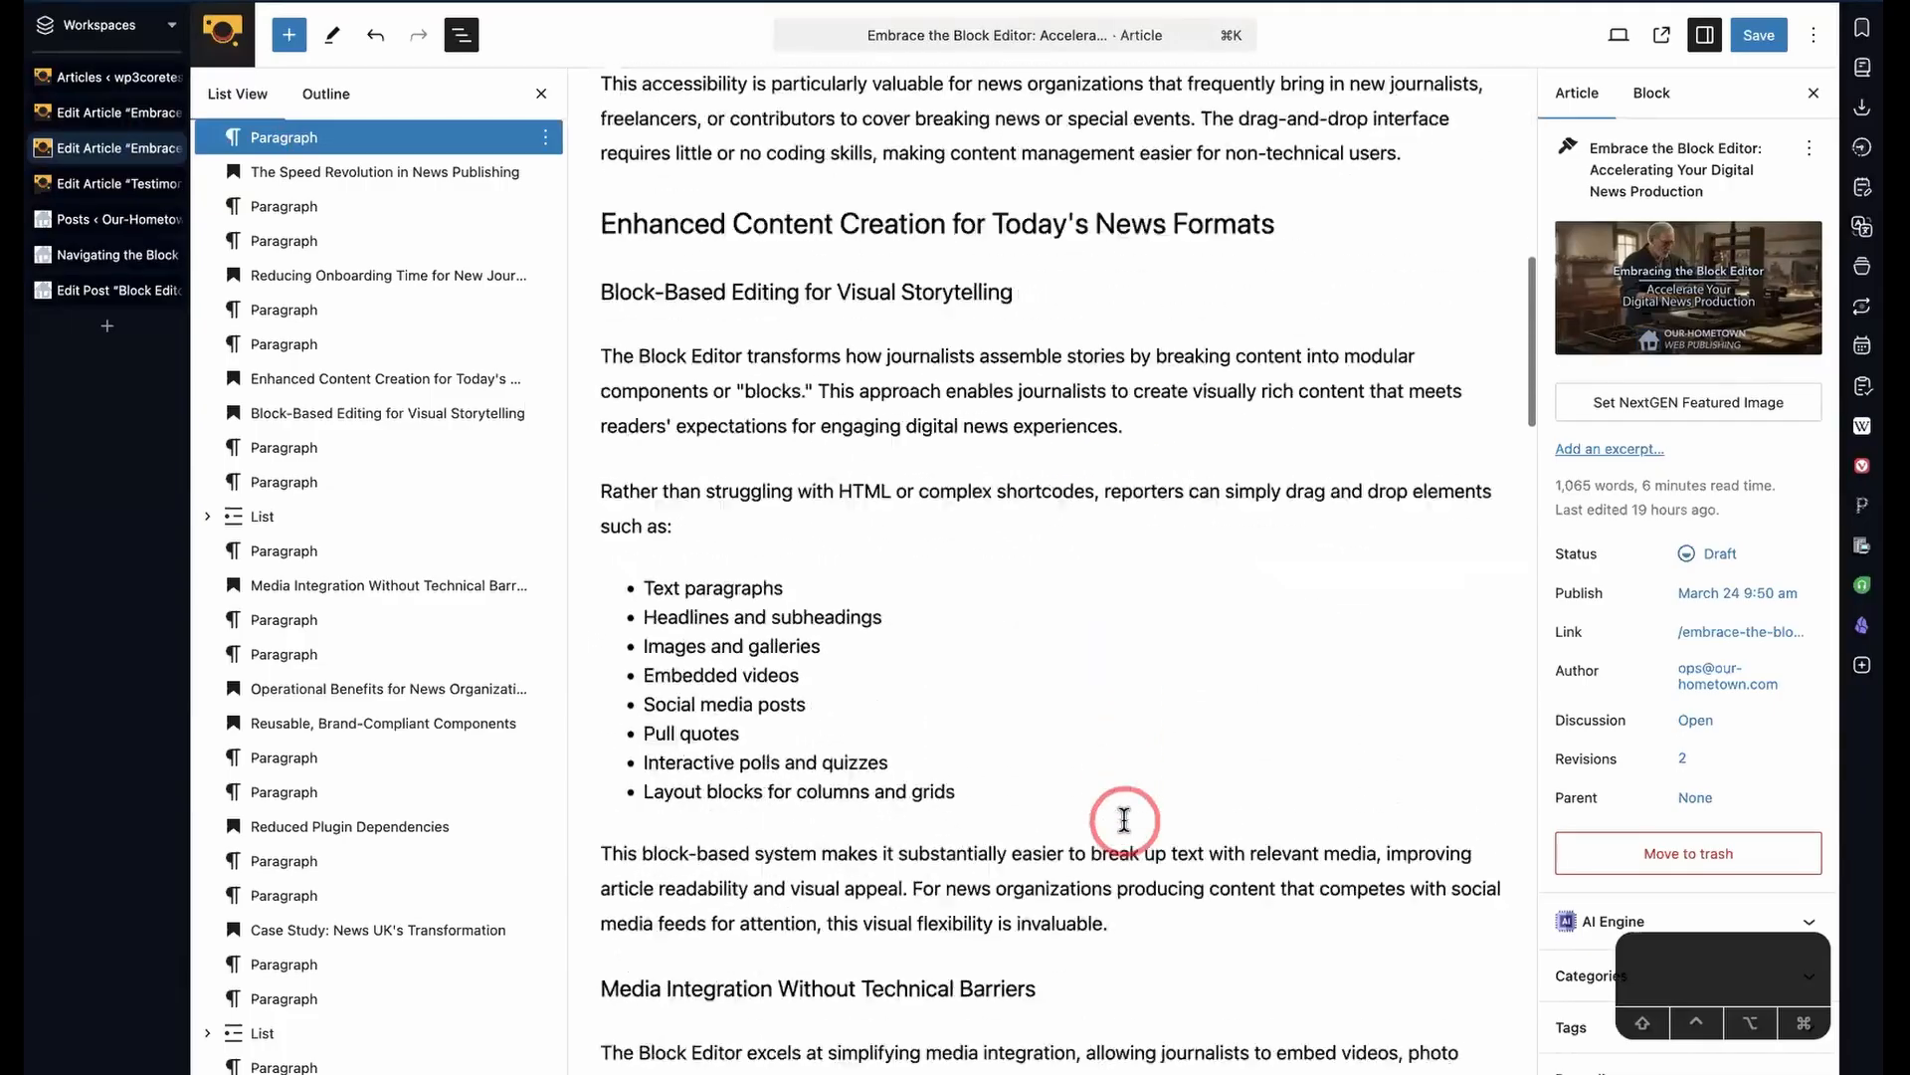
{"action": "scroll", "coordinate": [1124, 818], "scroll_direction": "up", "scroll_amount": 9}
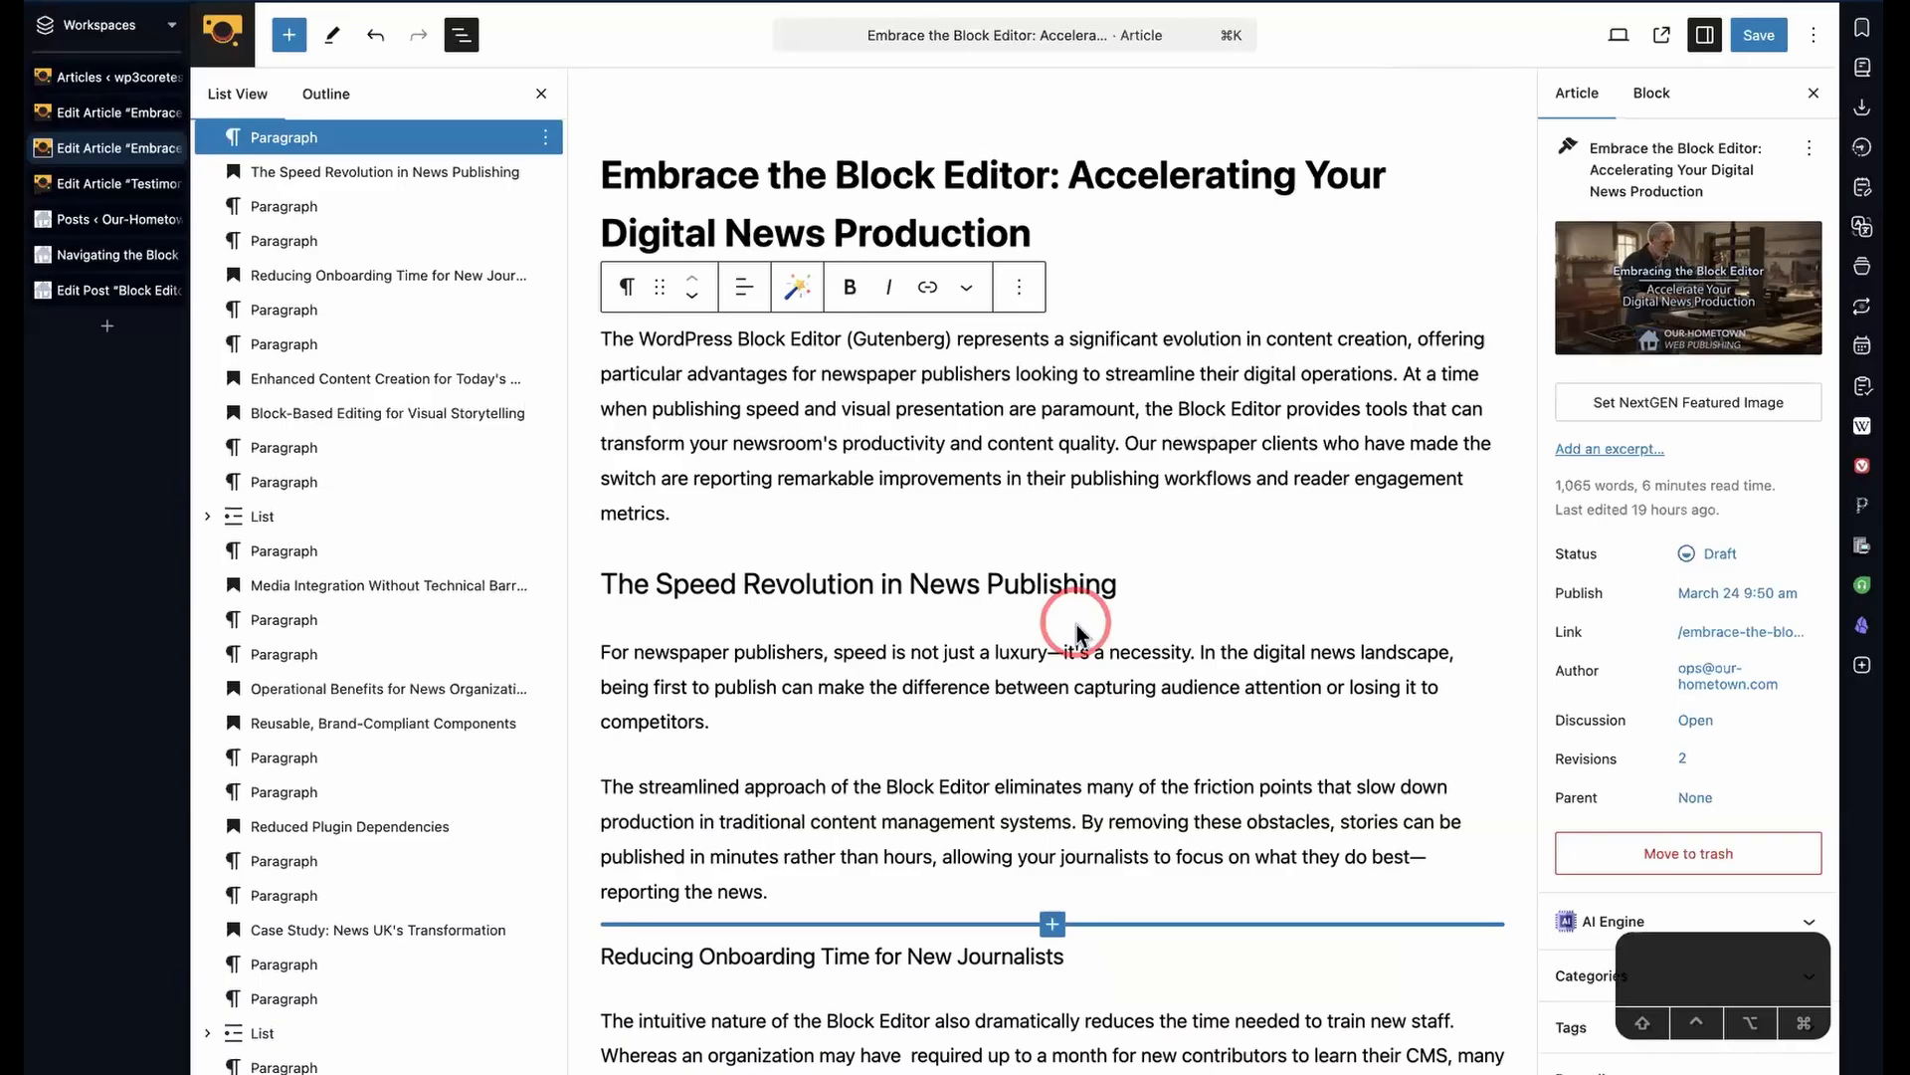
- Switch to the Classic Editor version of the same article and examine how its content is laid out for comparison
{"action": "left_click", "coordinate": [110, 112]}
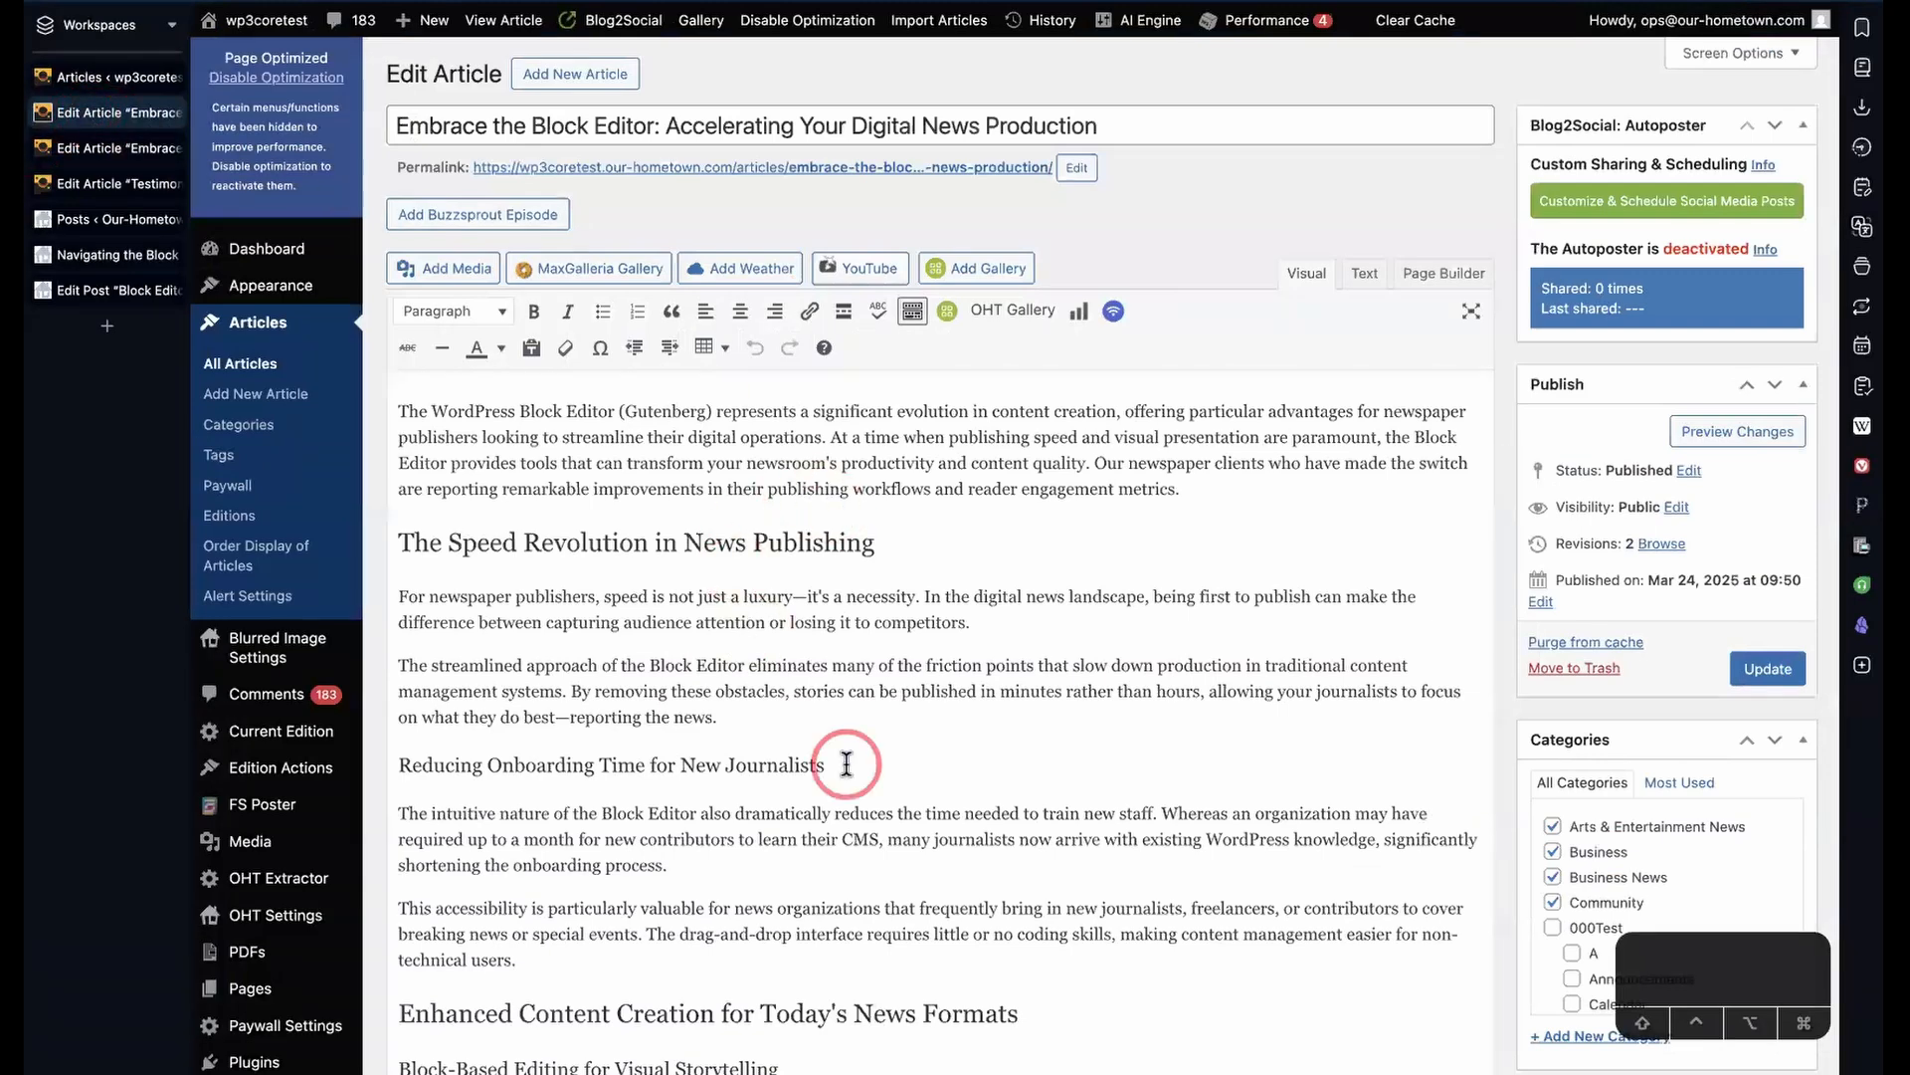
{"action": "scroll", "coordinate": [845, 760], "scroll_direction": "down", "scroll_amount": 5}
{"action": "scroll", "coordinate": [845, 763], "scroll_direction": "up", "scroll_amount": 7}
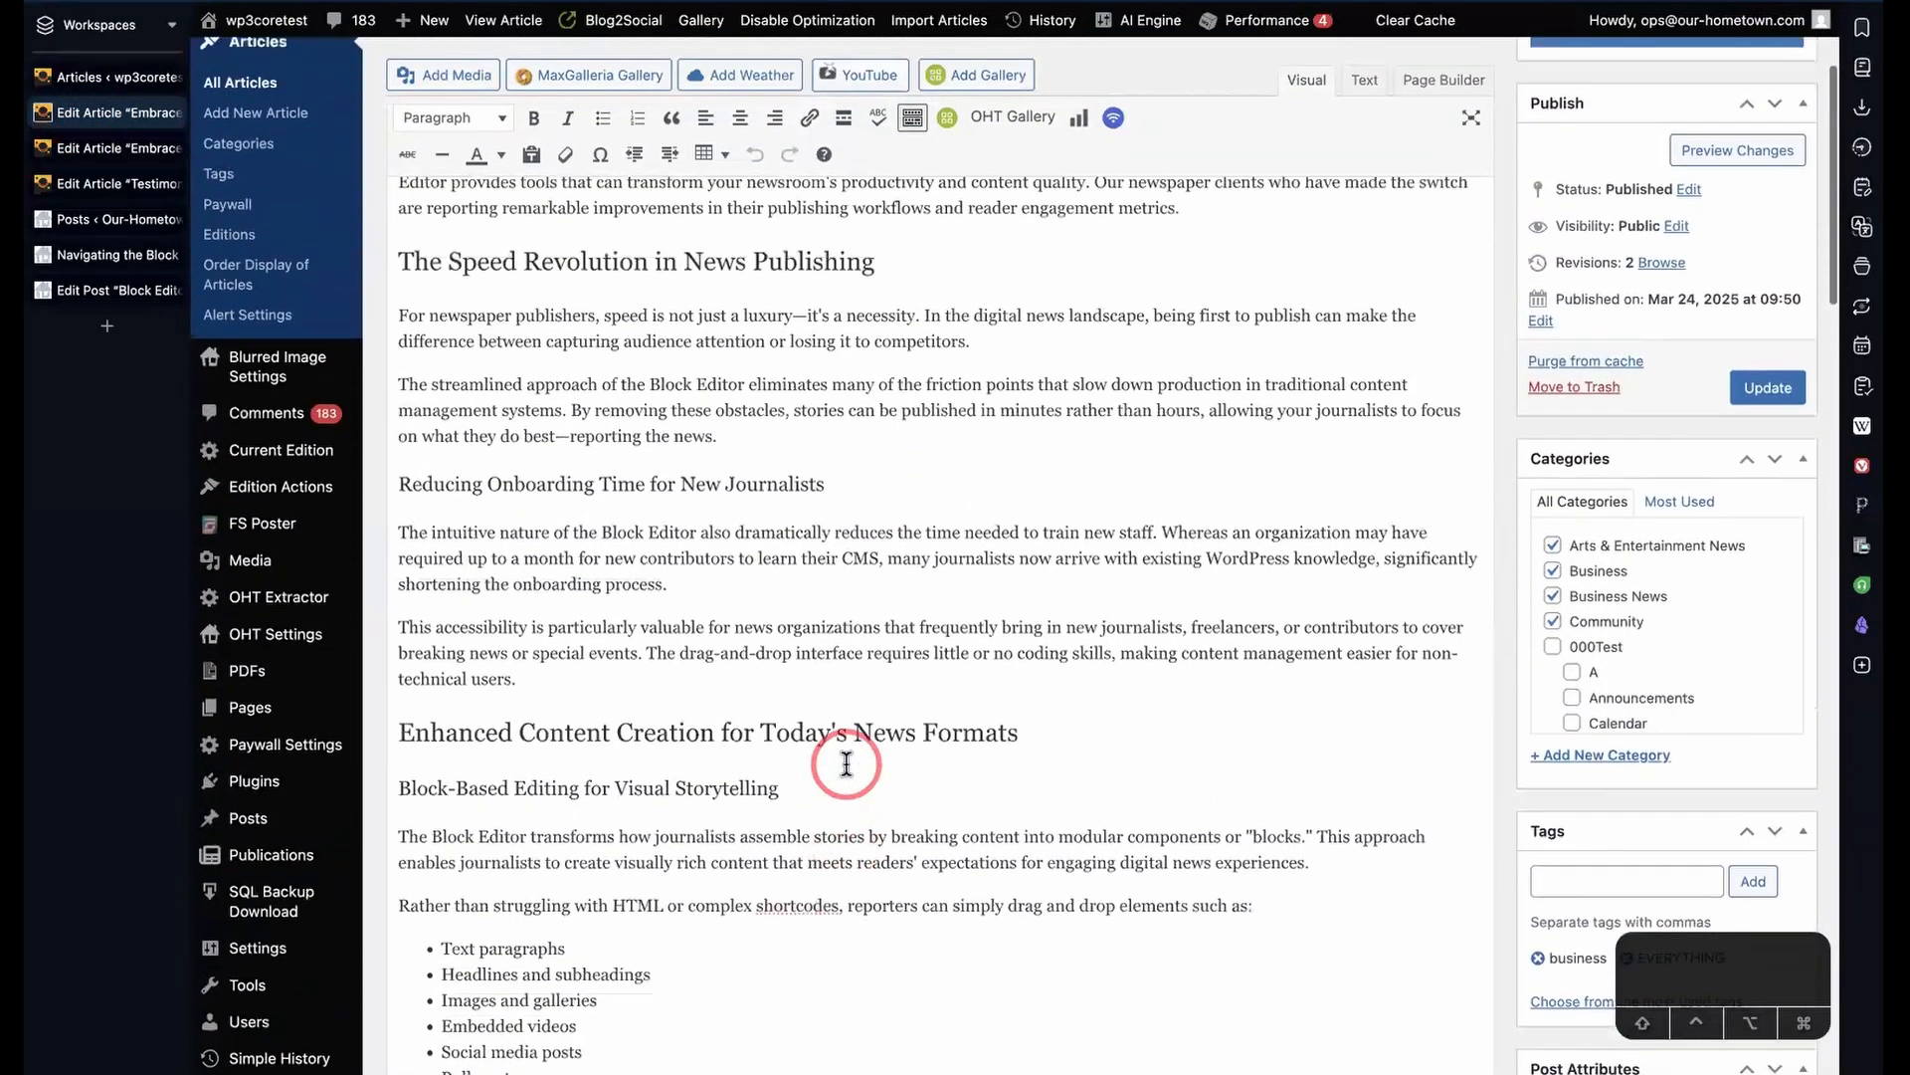
{"action": "scroll", "coordinate": [846, 763], "scroll_direction": "down", "scroll_amount": 3}
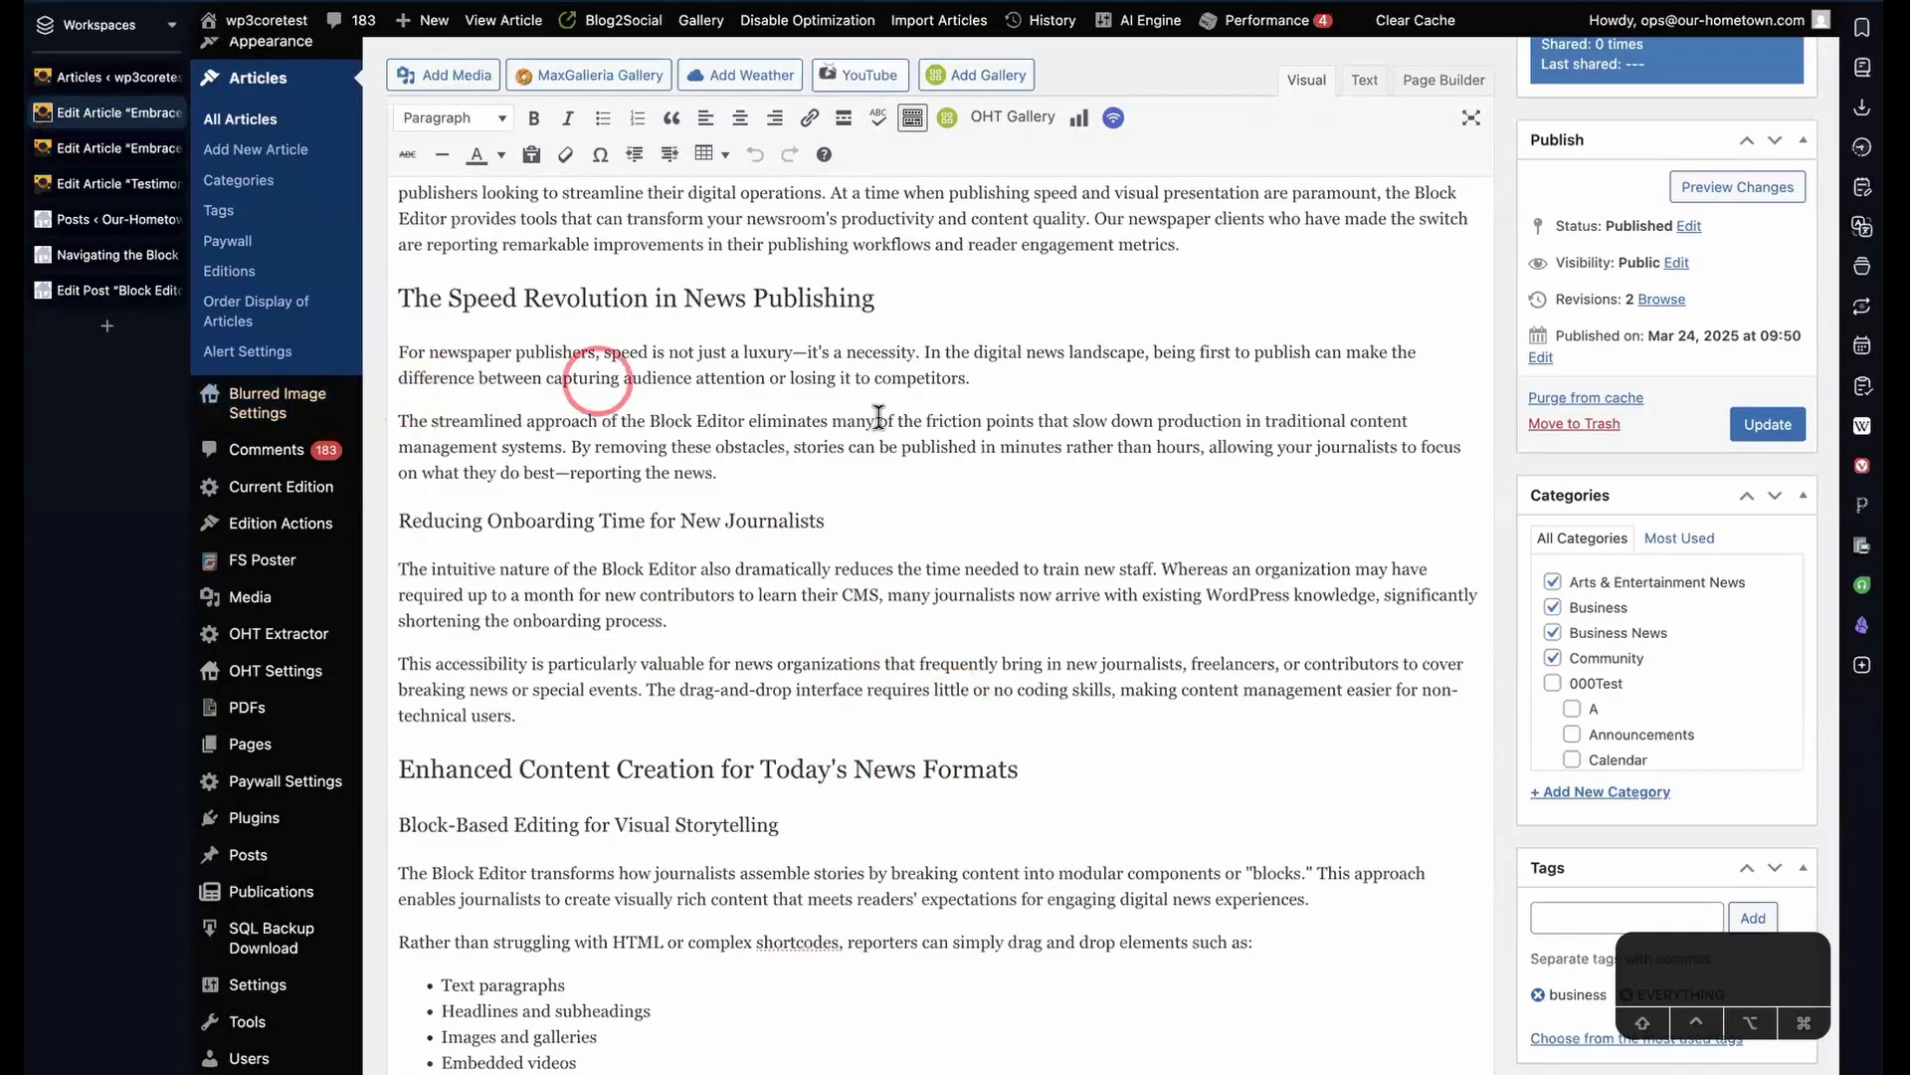
{"action": "key", "text": "ctrl+Right"}
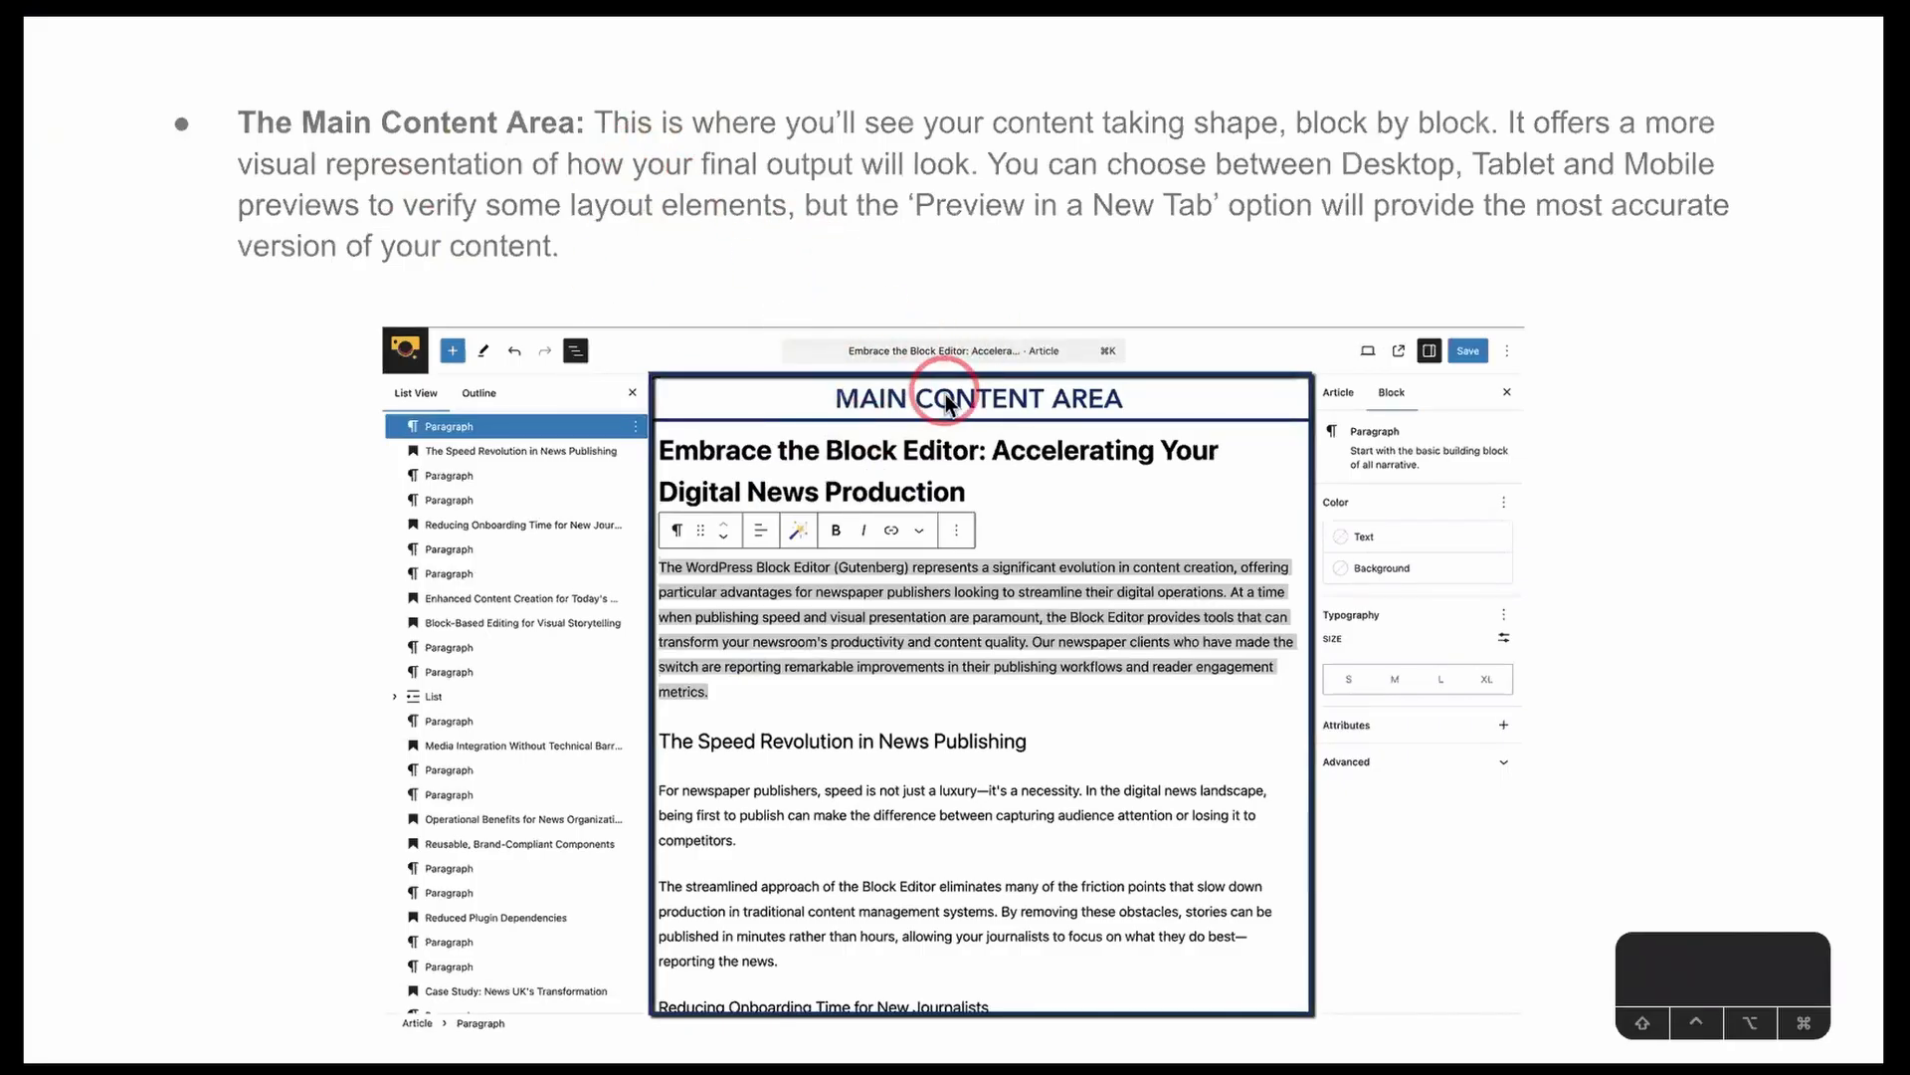
{"action": "key", "text": "ctrl+Left"}
{"action": "scroll", "coordinate": [822, 465], "scroll_direction": "down", "scroll_amount": 1}
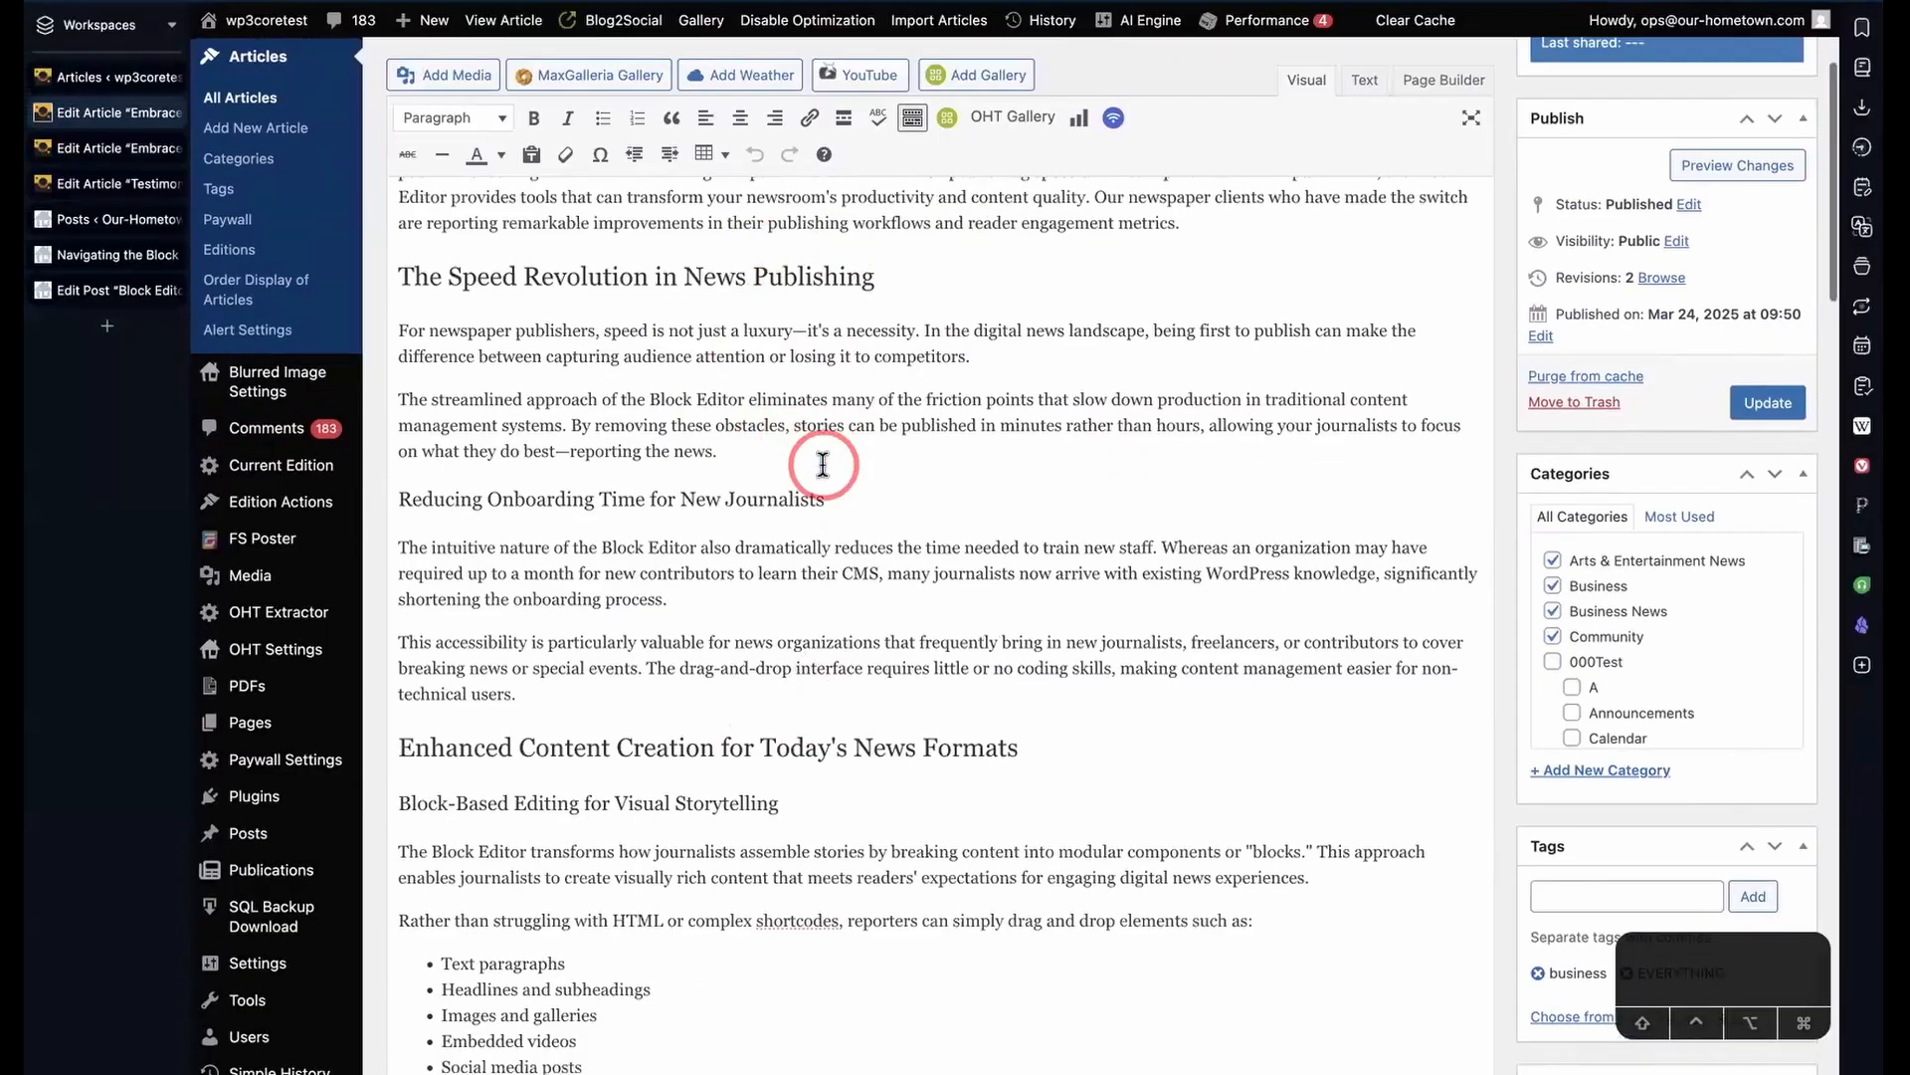
{"action": "scroll", "coordinate": [823, 465], "scroll_direction": "down", "scroll_amount": 8}
{"action": "scroll", "coordinate": [823, 465], "scroll_direction": "up", "scroll_amount": 6}
{"action": "scroll", "coordinate": [823, 465], "scroll_direction": "down", "scroll_amount": 1}
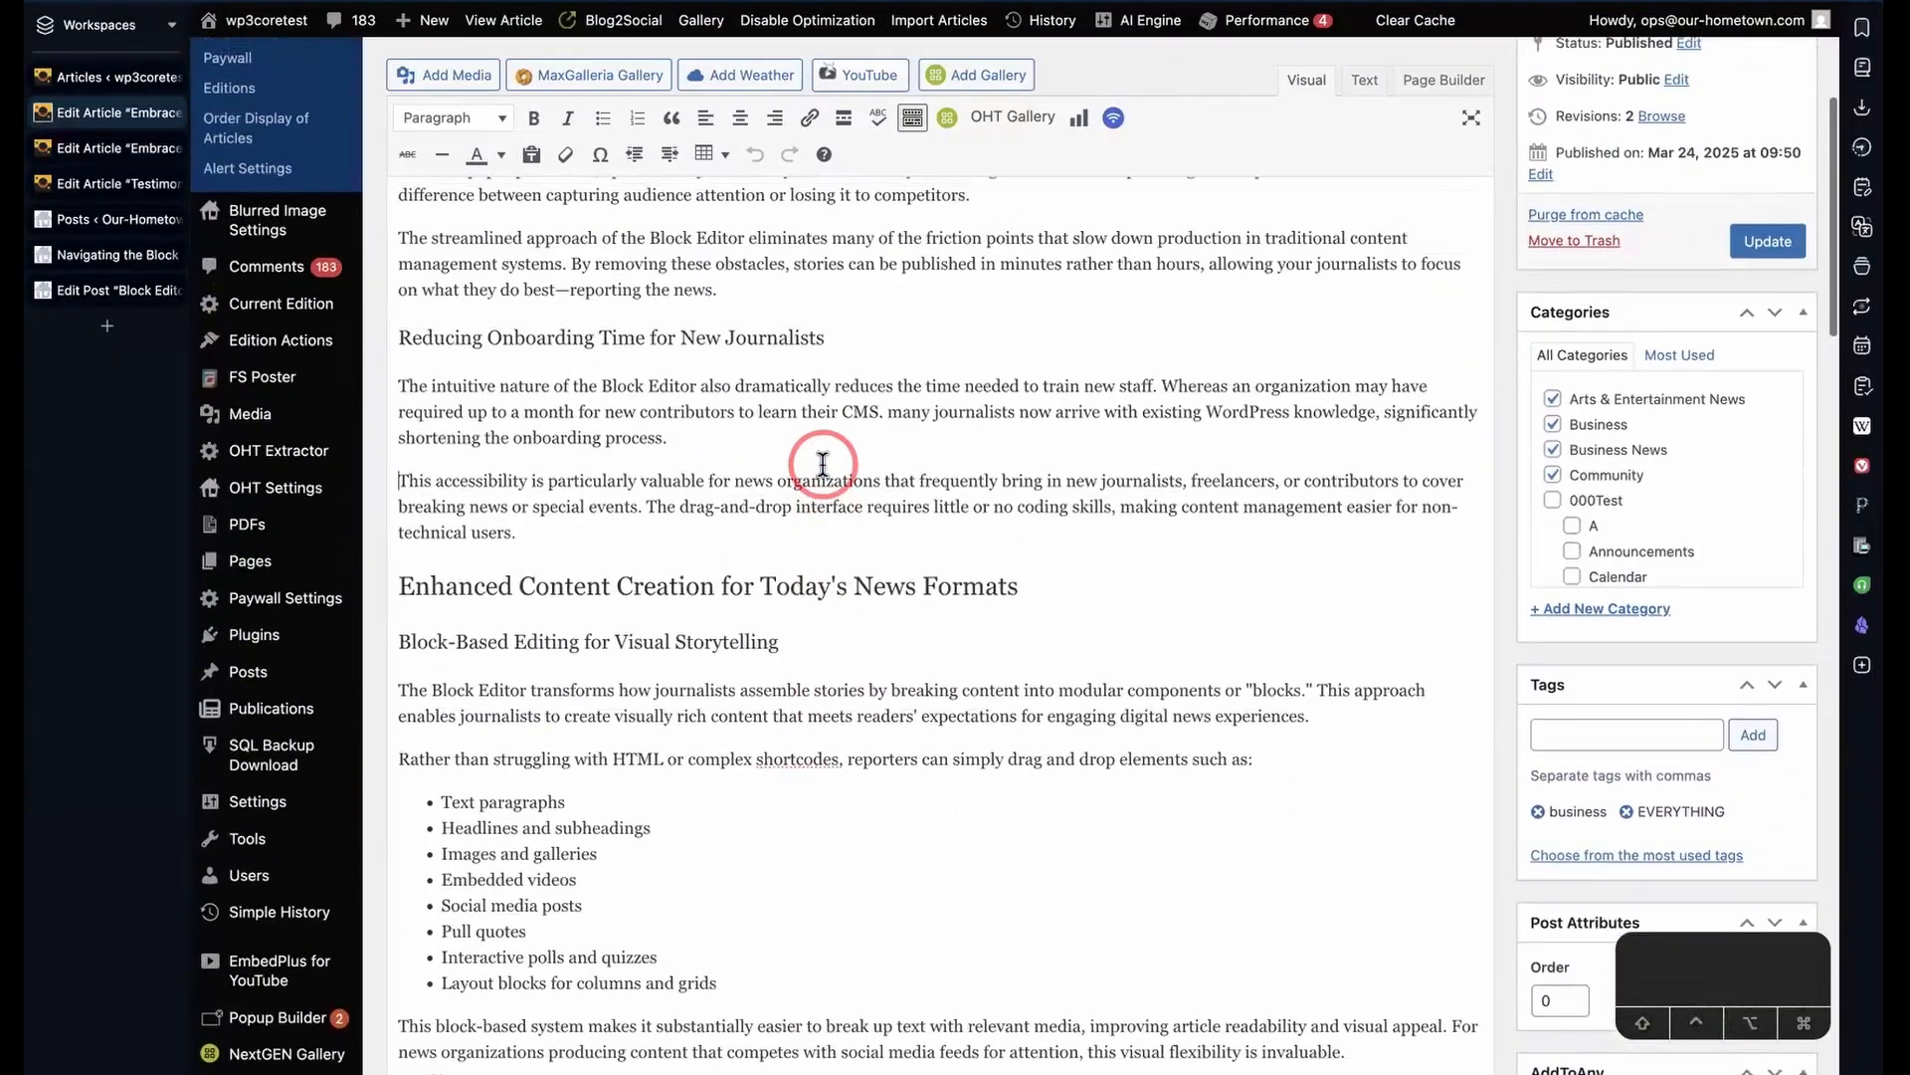
{"action": "scroll", "coordinate": [823, 465], "scroll_direction": "up", "scroll_amount": 4}
{"action": "scroll", "coordinate": [823, 464], "scroll_direction": "down", "scroll_amount": 2}
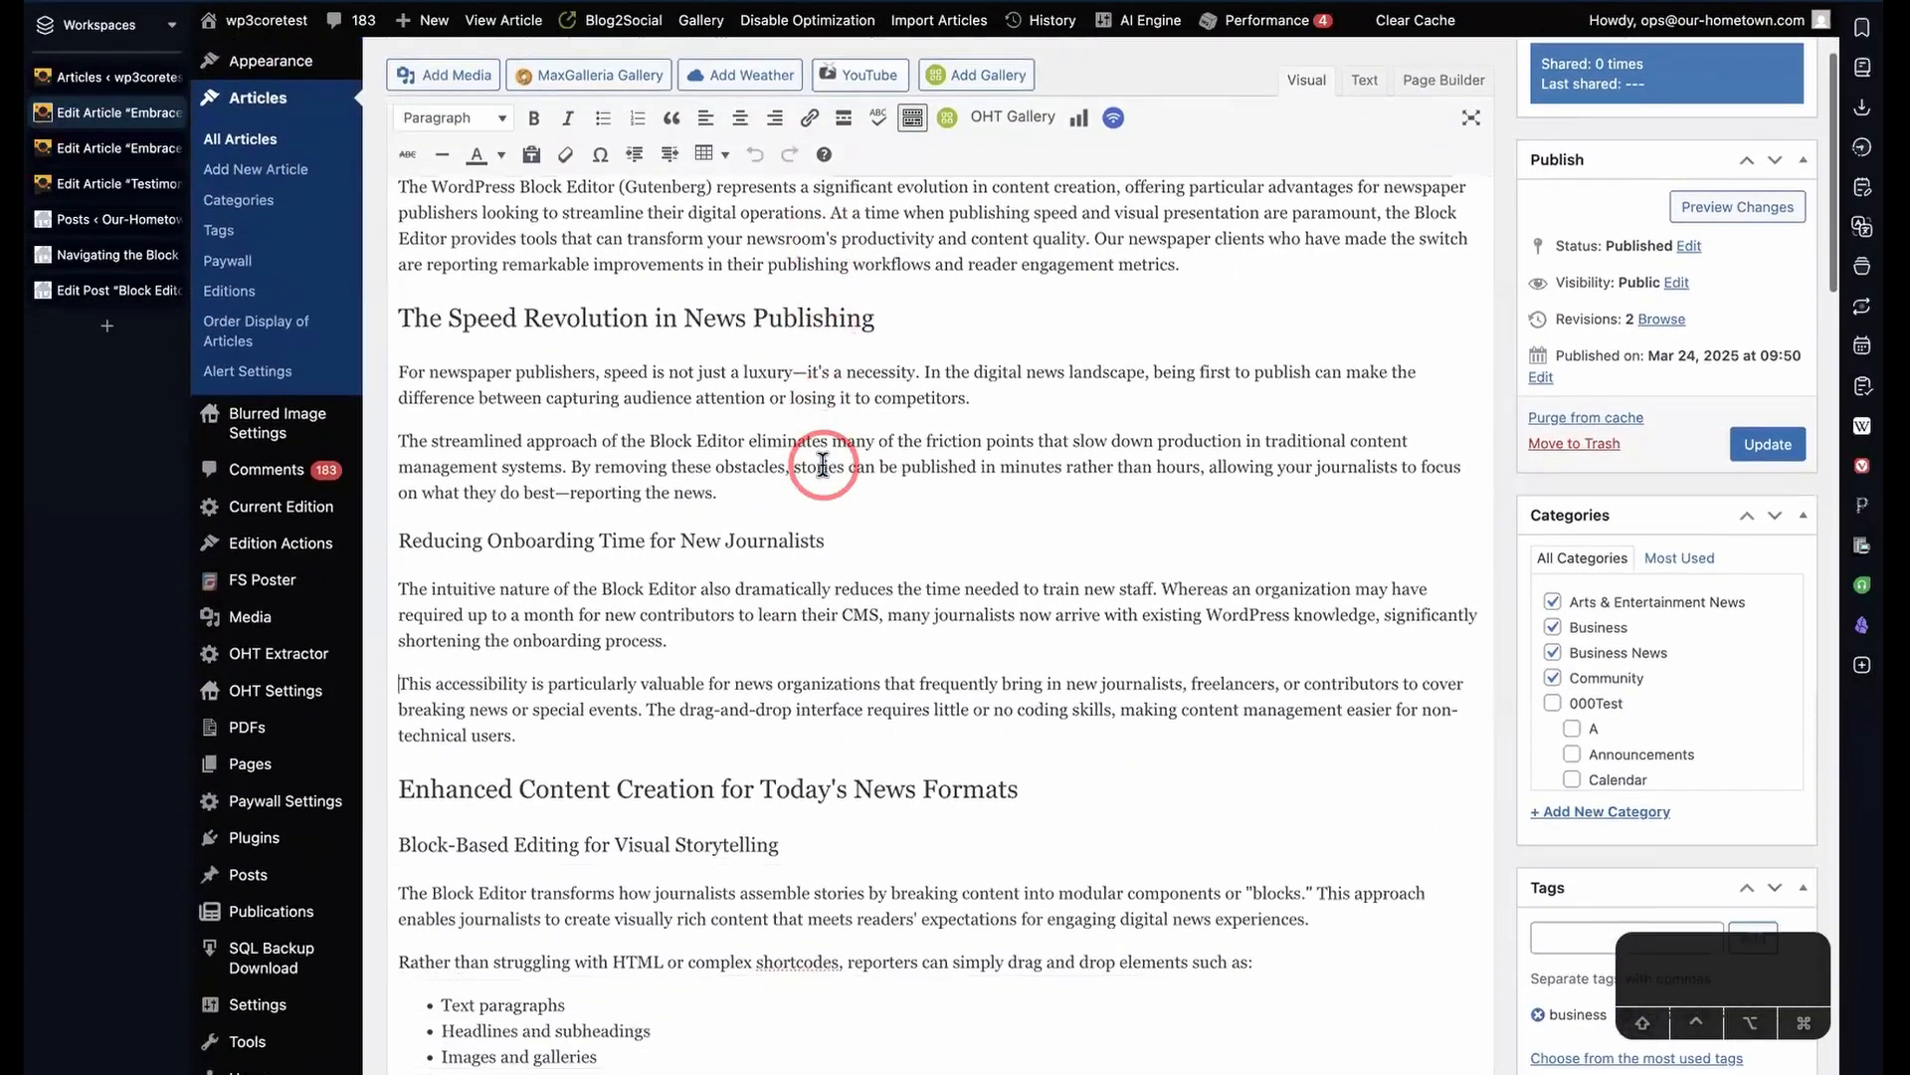
{"action": "scroll", "coordinate": [802, 554], "scroll_direction": "up", "scroll_amount": 3}
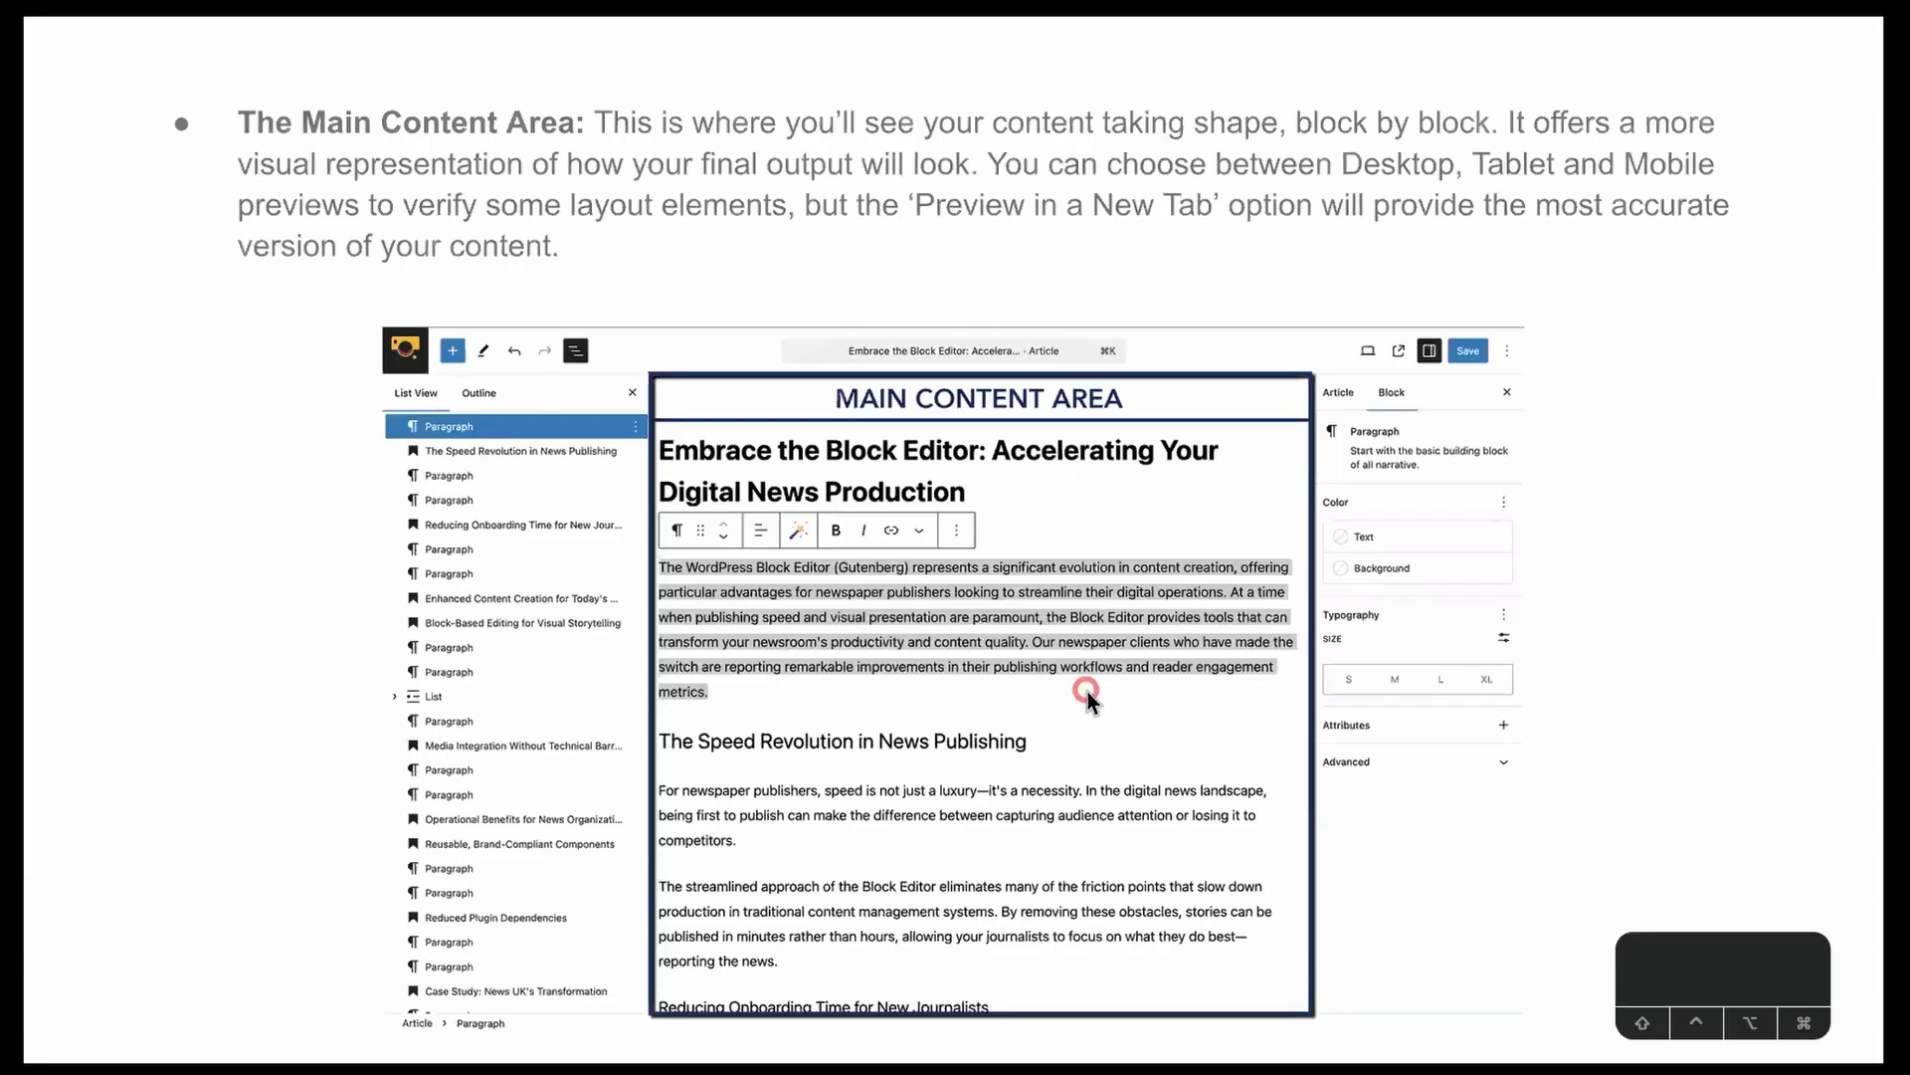
- Return to the Block Editor version of the article and preview it in Tablet view
{"action": "key", "text": "ctrl+Left"}
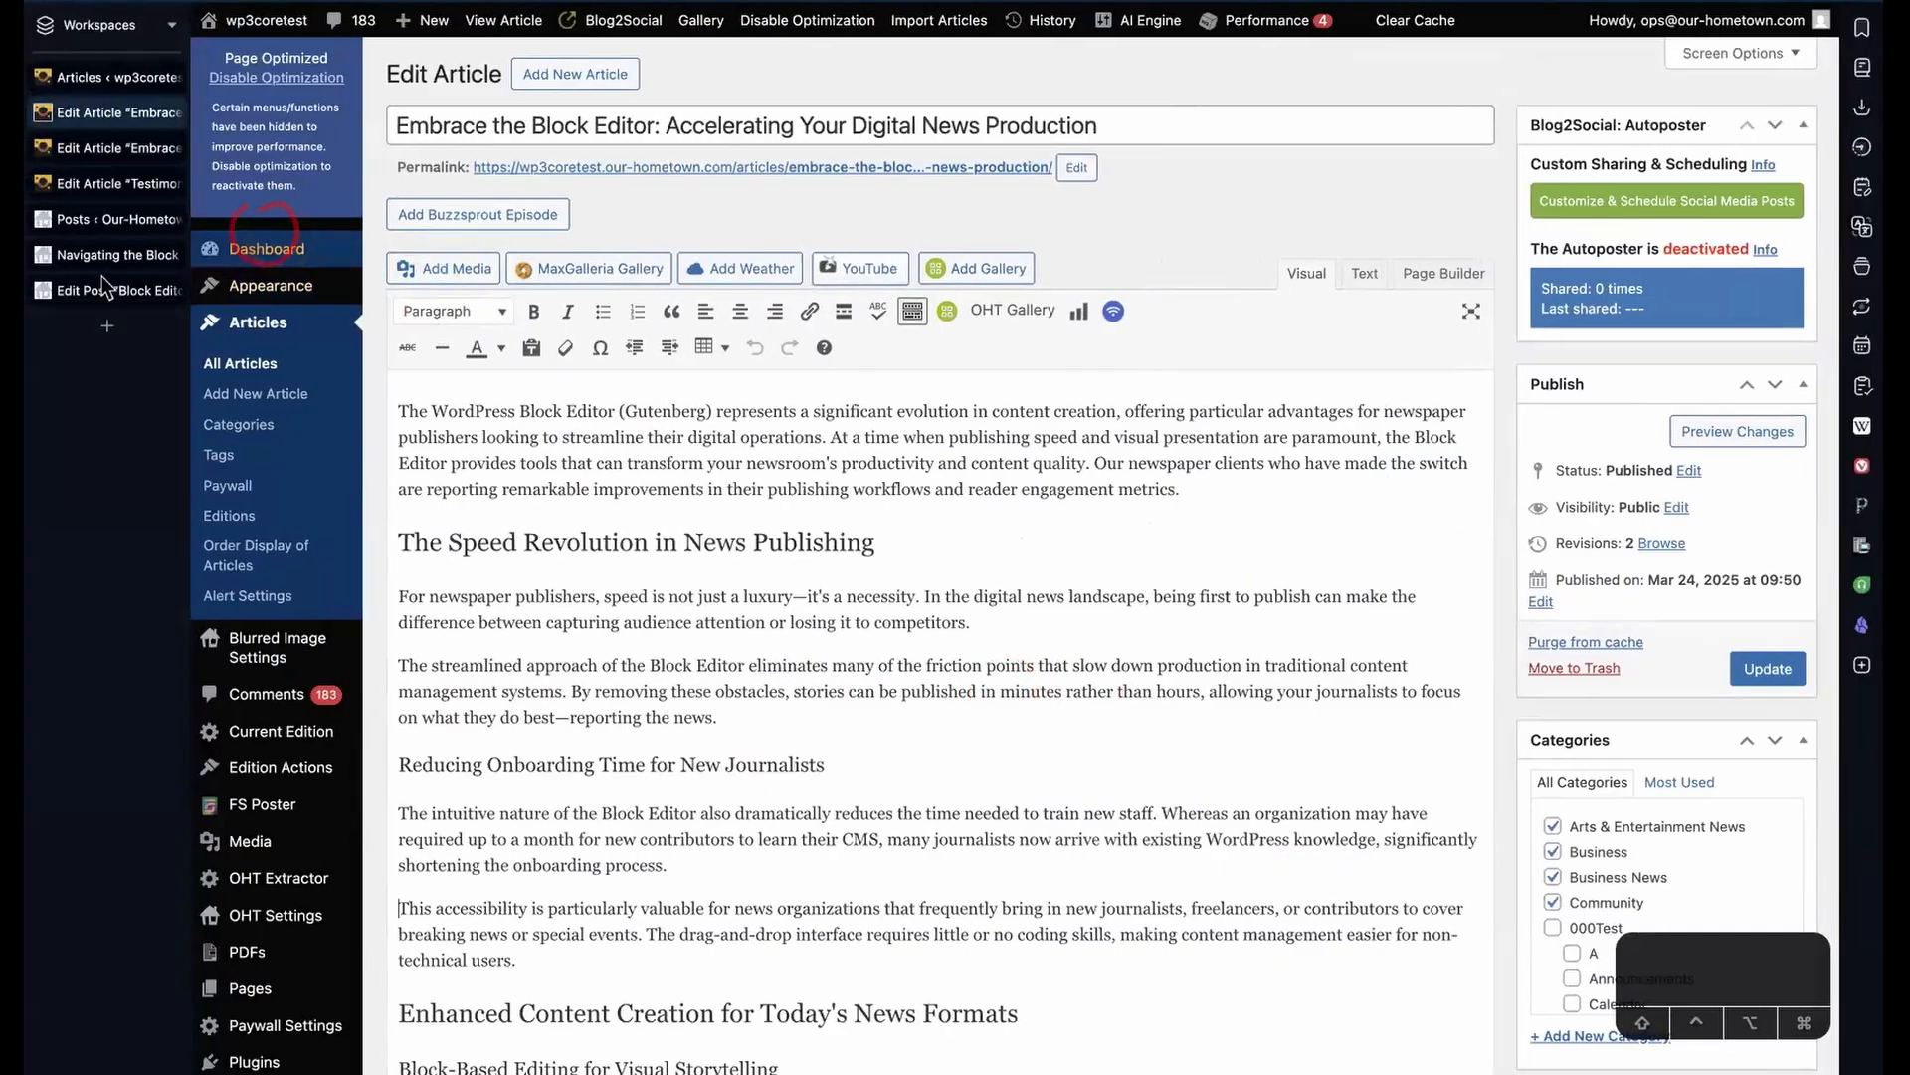
{"action": "left_click", "coordinate": [87, 149]}
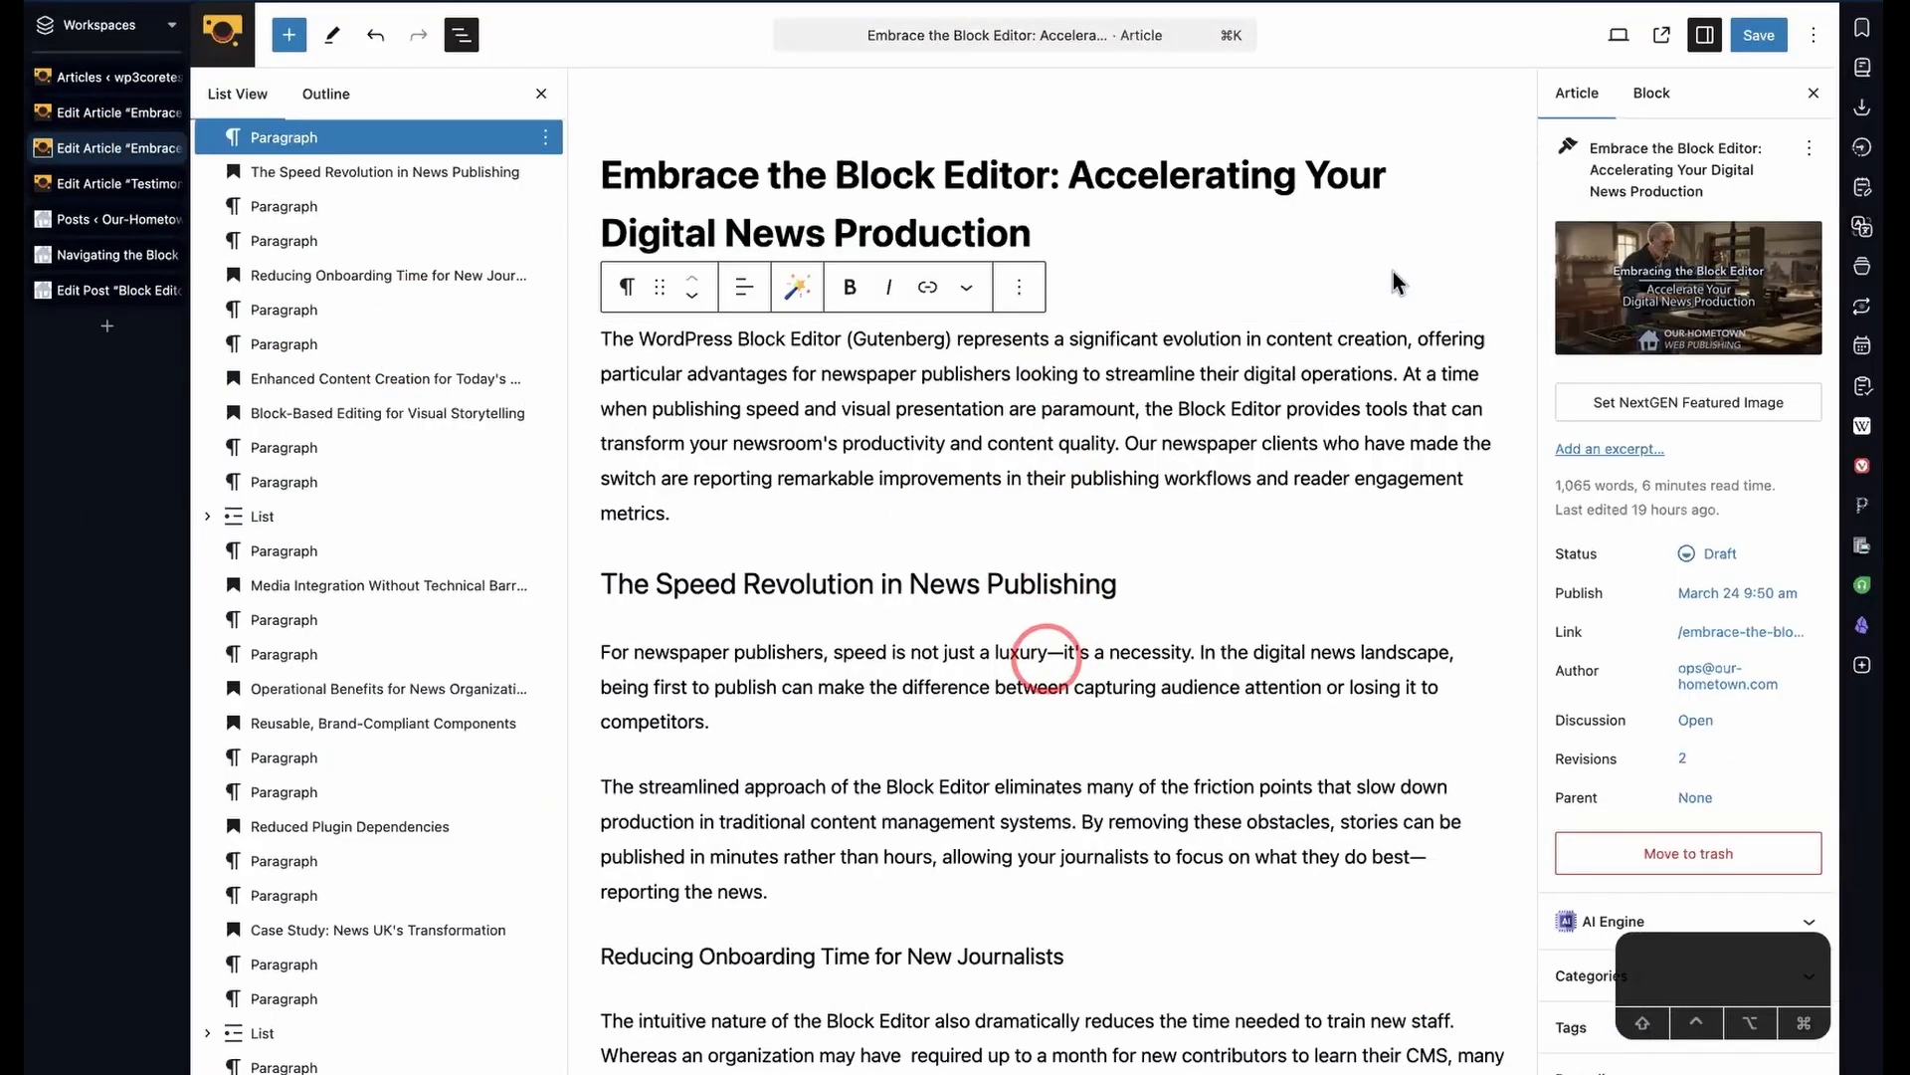
{"action": "left_click", "coordinate": [1619, 36]}
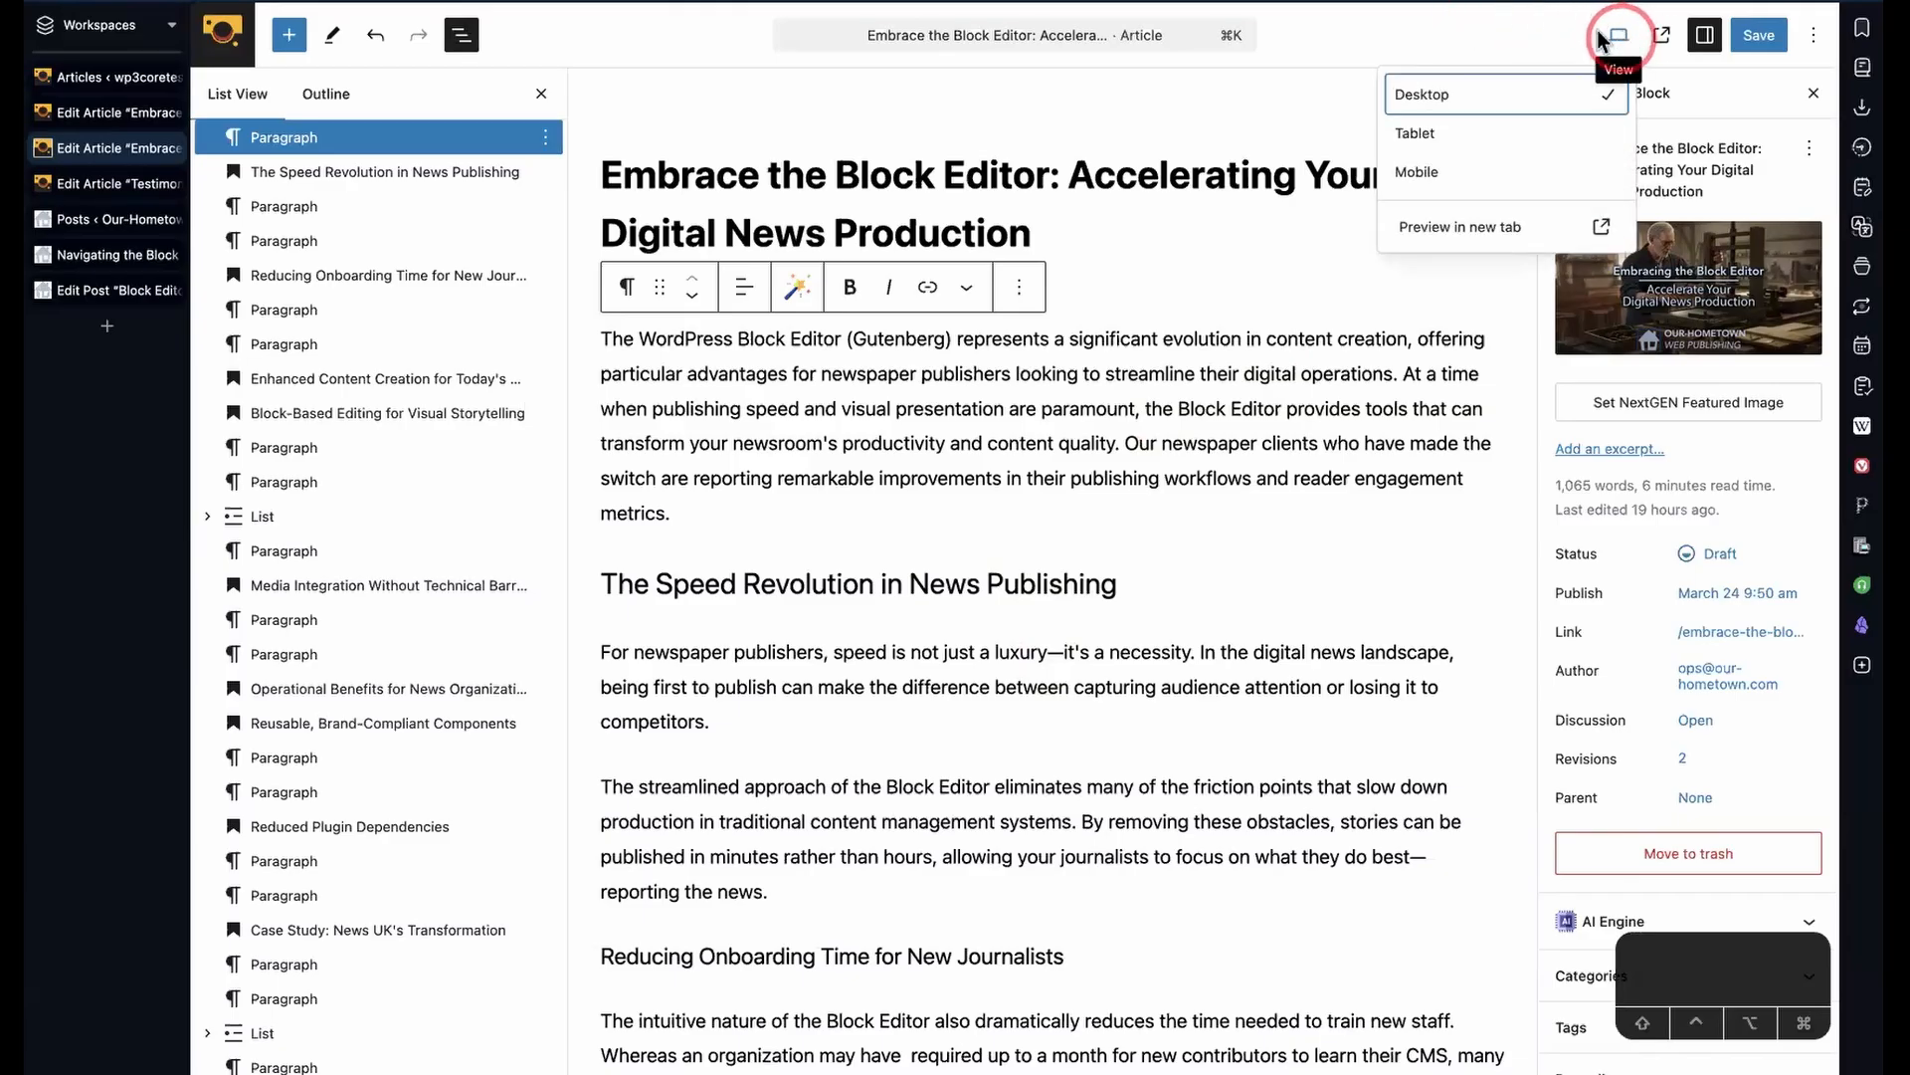
{"action": "left_click", "coordinate": [1457, 145]}
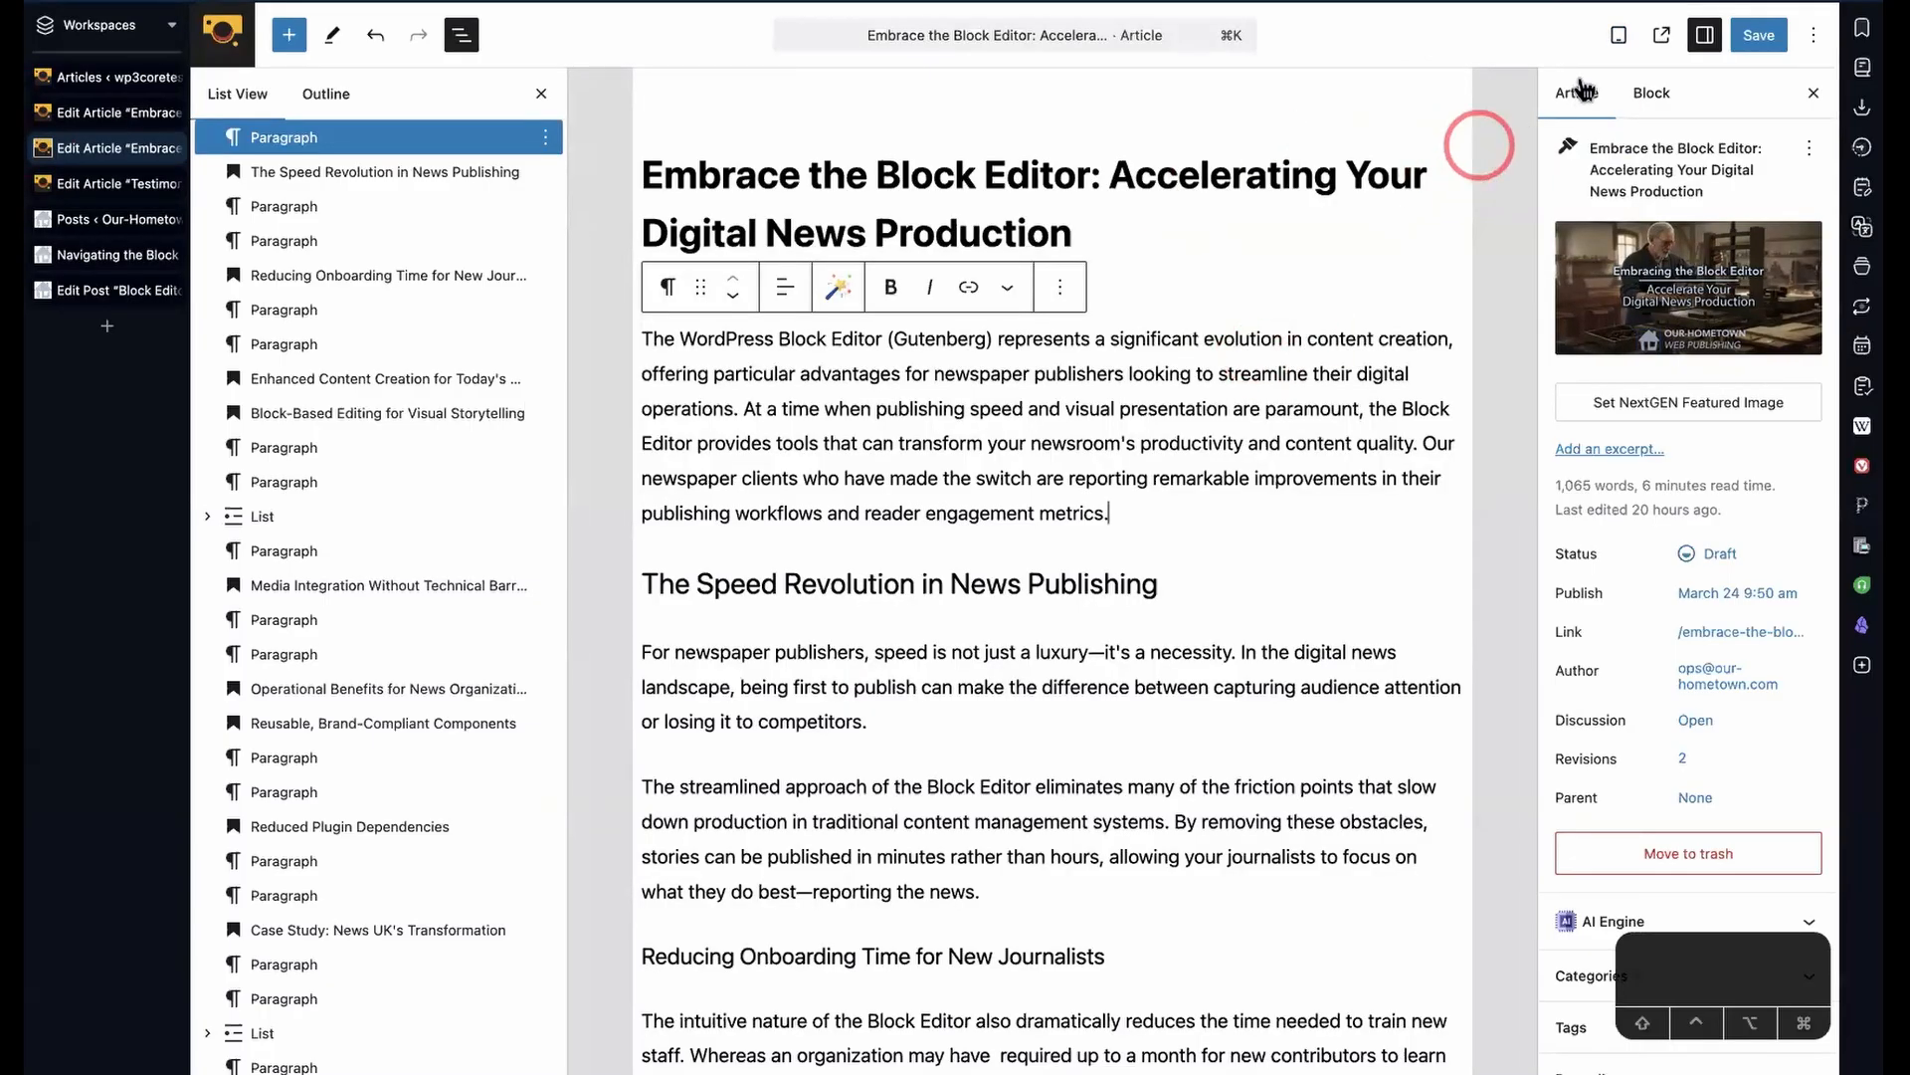
- Preview the article in Mobile view, check how its content flows, and restore the Desktop view
{"action": "left_click", "coordinate": [1620, 37]}
{"action": "left_click", "coordinate": [1620, 40]}
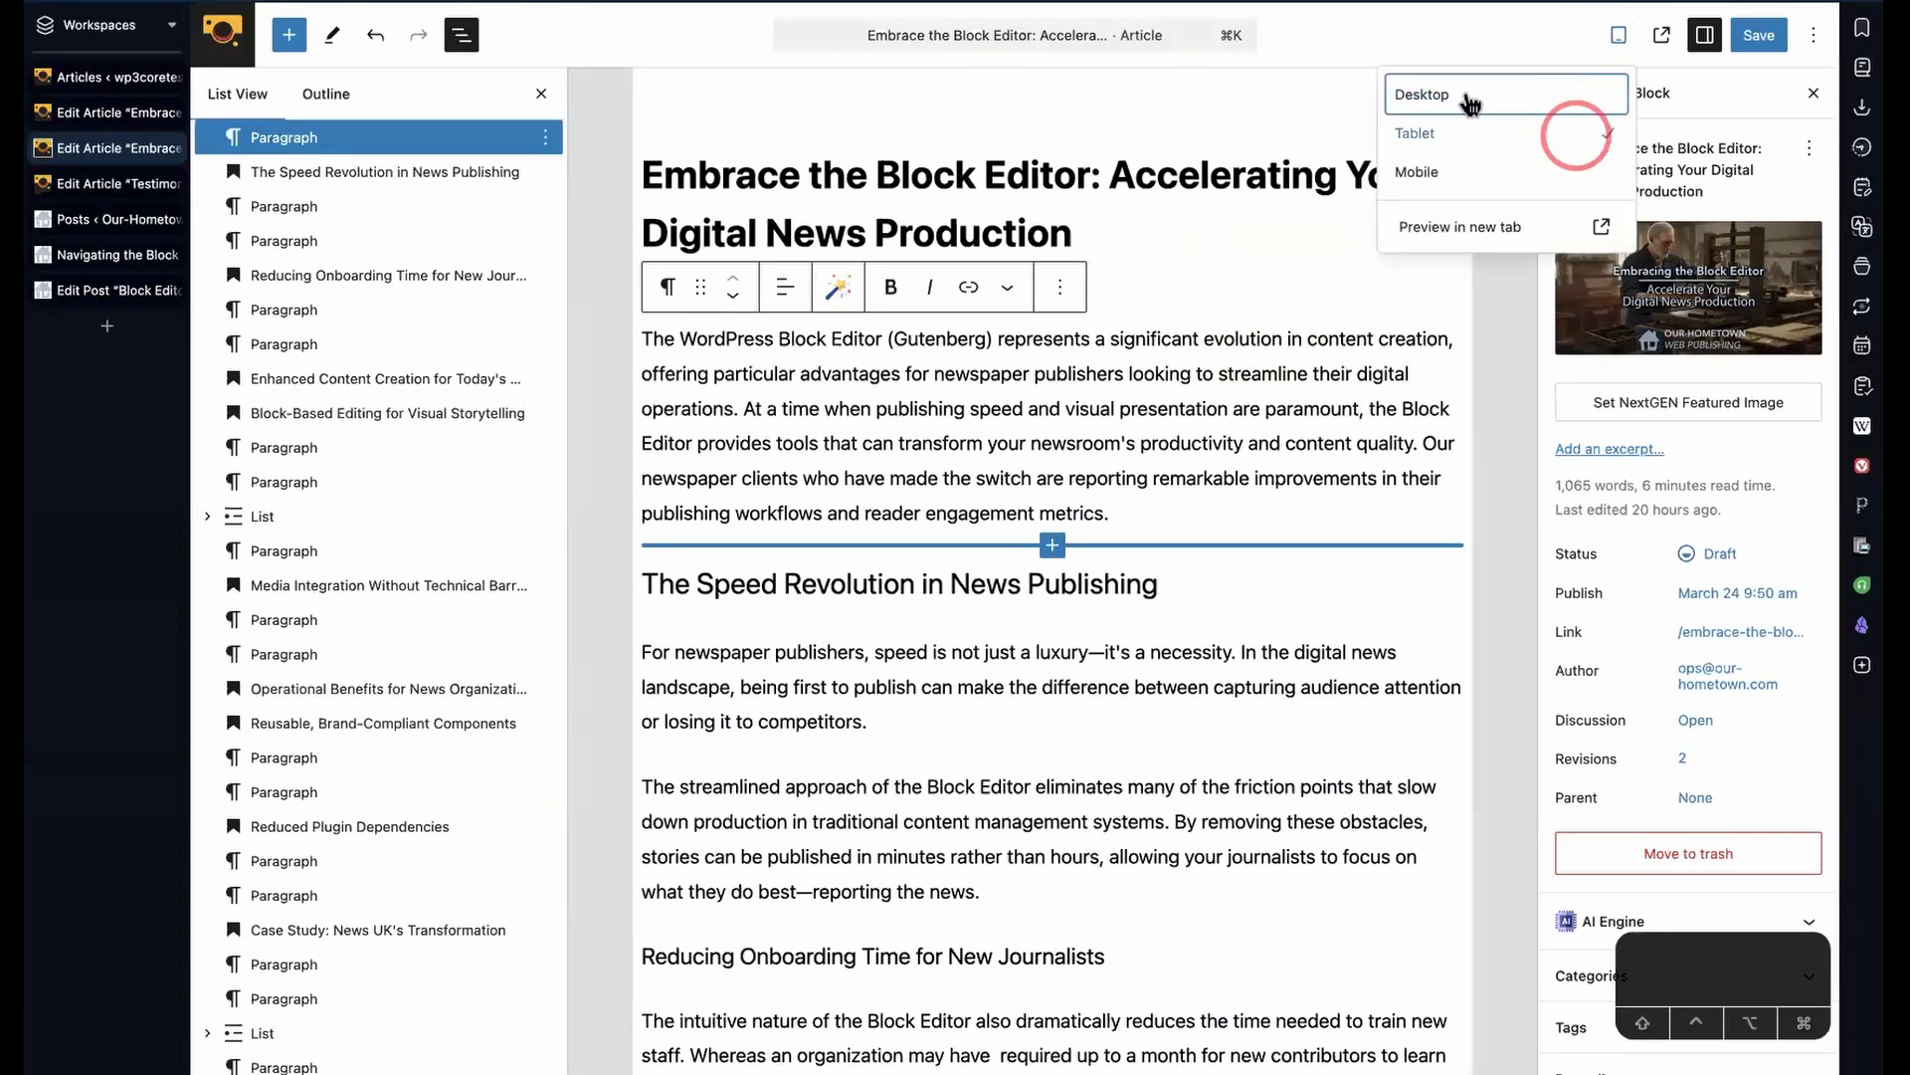
{"action": "left_click", "coordinate": [1463, 184]}
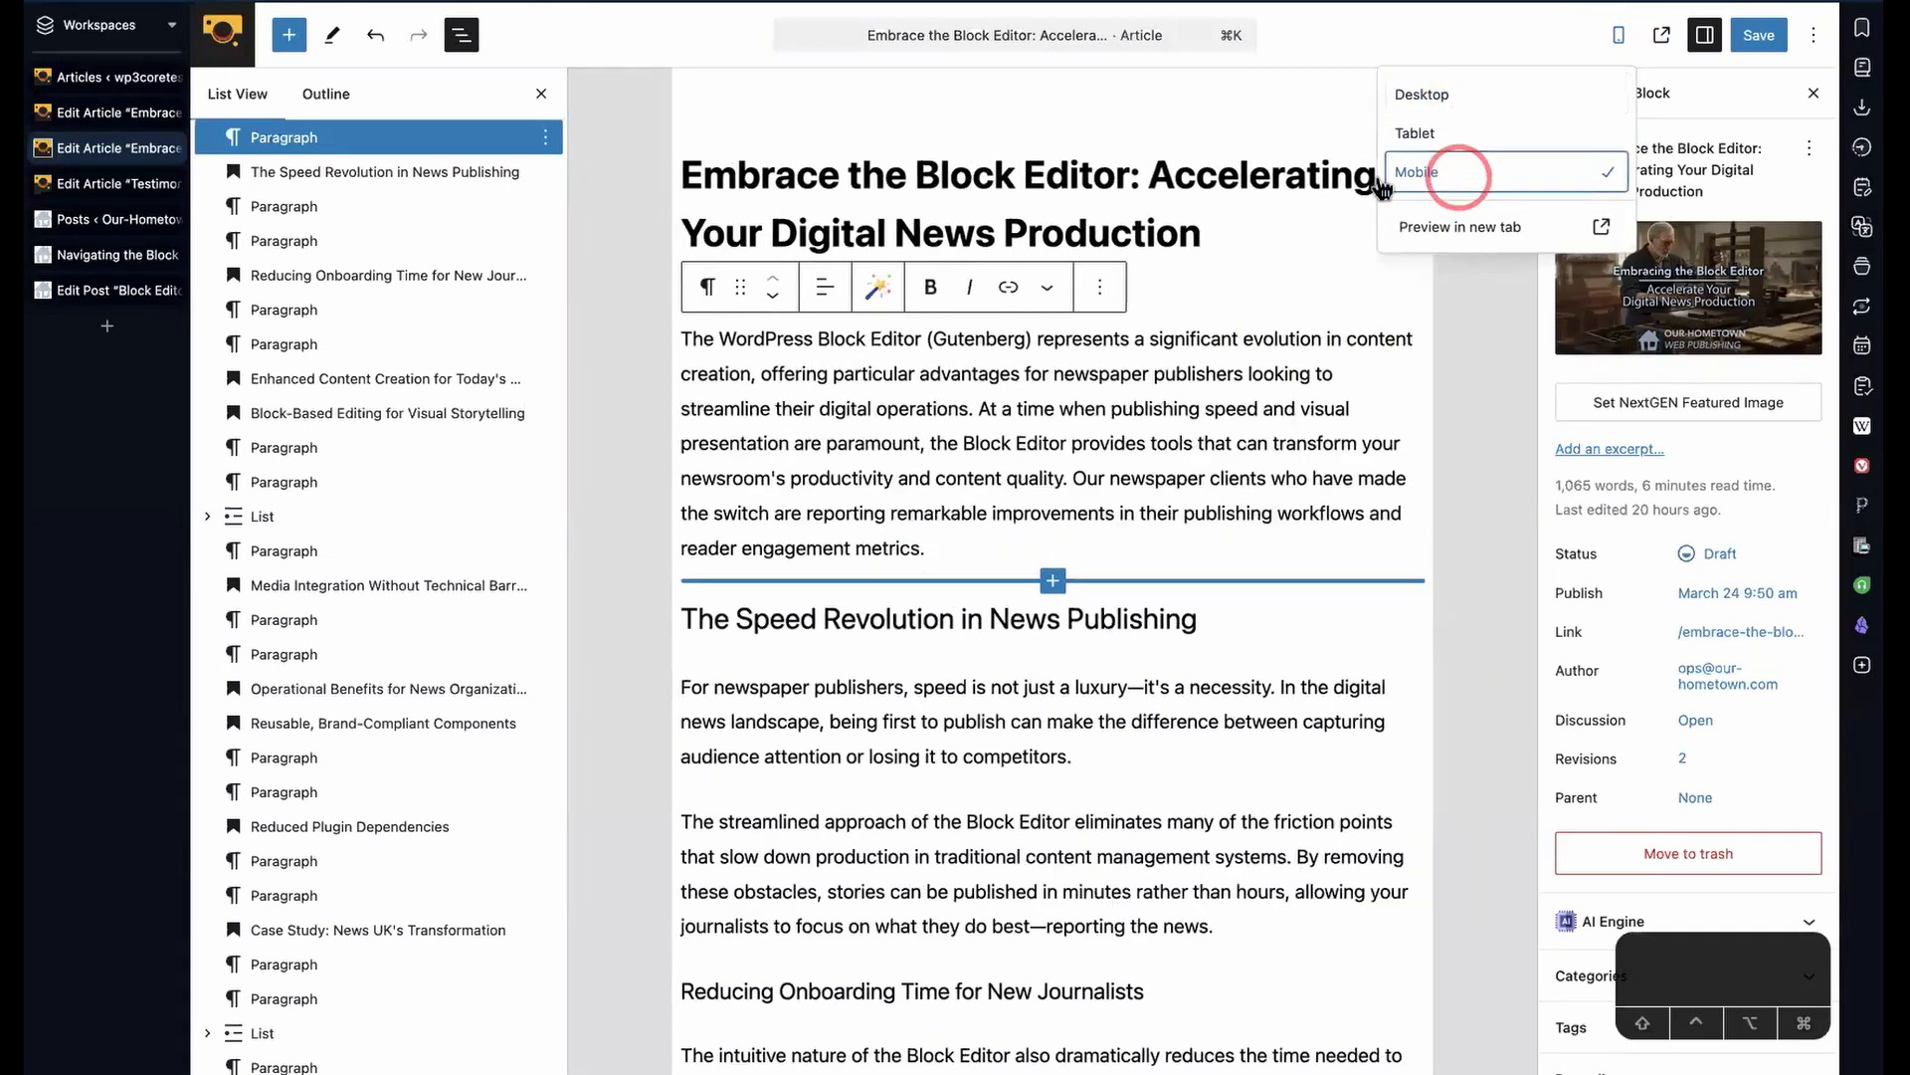
{"action": "scroll", "coordinate": [1204, 597], "scroll_direction": "down", "scroll_amount": 10}
{"action": "scroll", "coordinate": [1202, 594], "scroll_direction": "down", "scroll_amount": 5}
{"action": "scroll", "coordinate": [1202, 594], "scroll_direction": "up", "scroll_amount": 10}
{"action": "scroll", "coordinate": [1202, 594], "scroll_direction": "up", "scroll_amount": 5}
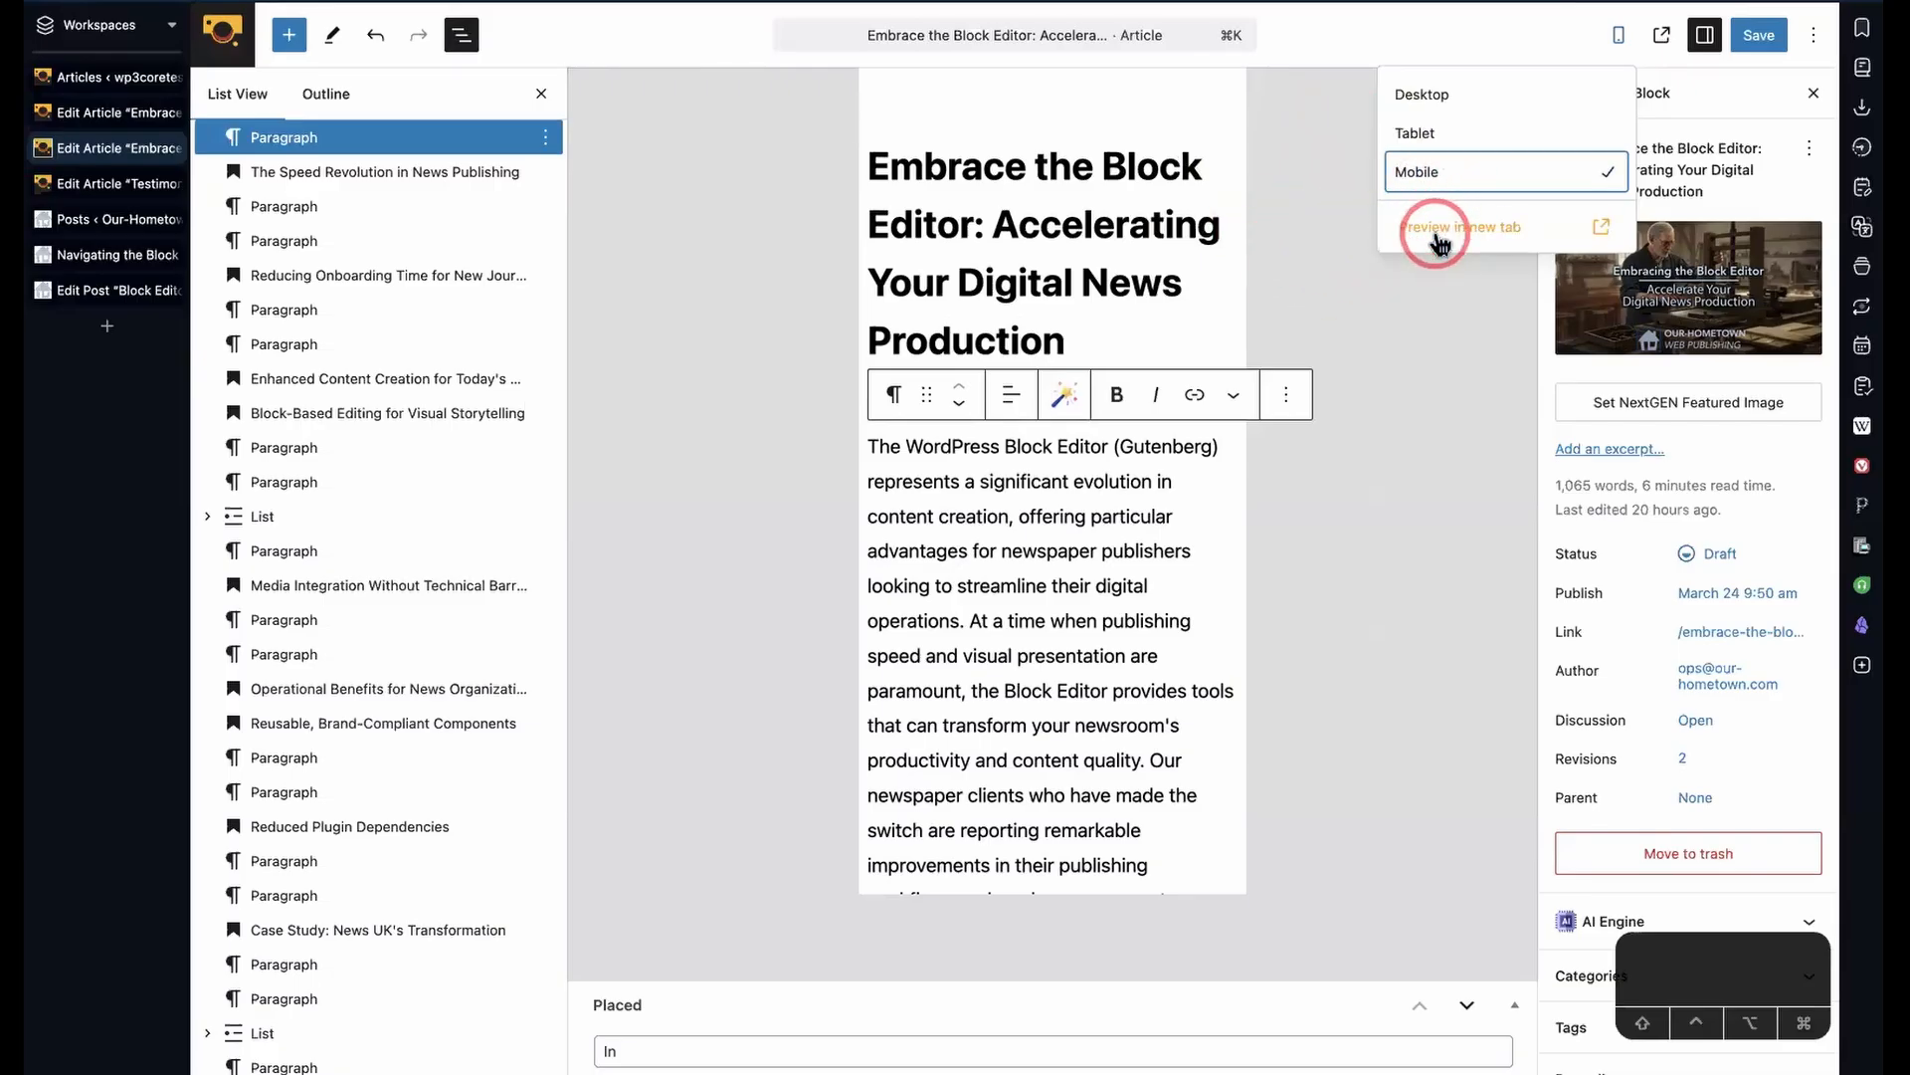
{"action": "scroll", "coordinate": [1069, 586], "scroll_direction": "down", "scroll_amount": 1}
{"action": "scroll", "coordinate": [1070, 585], "scroll_direction": "up", "scroll_amount": 1}
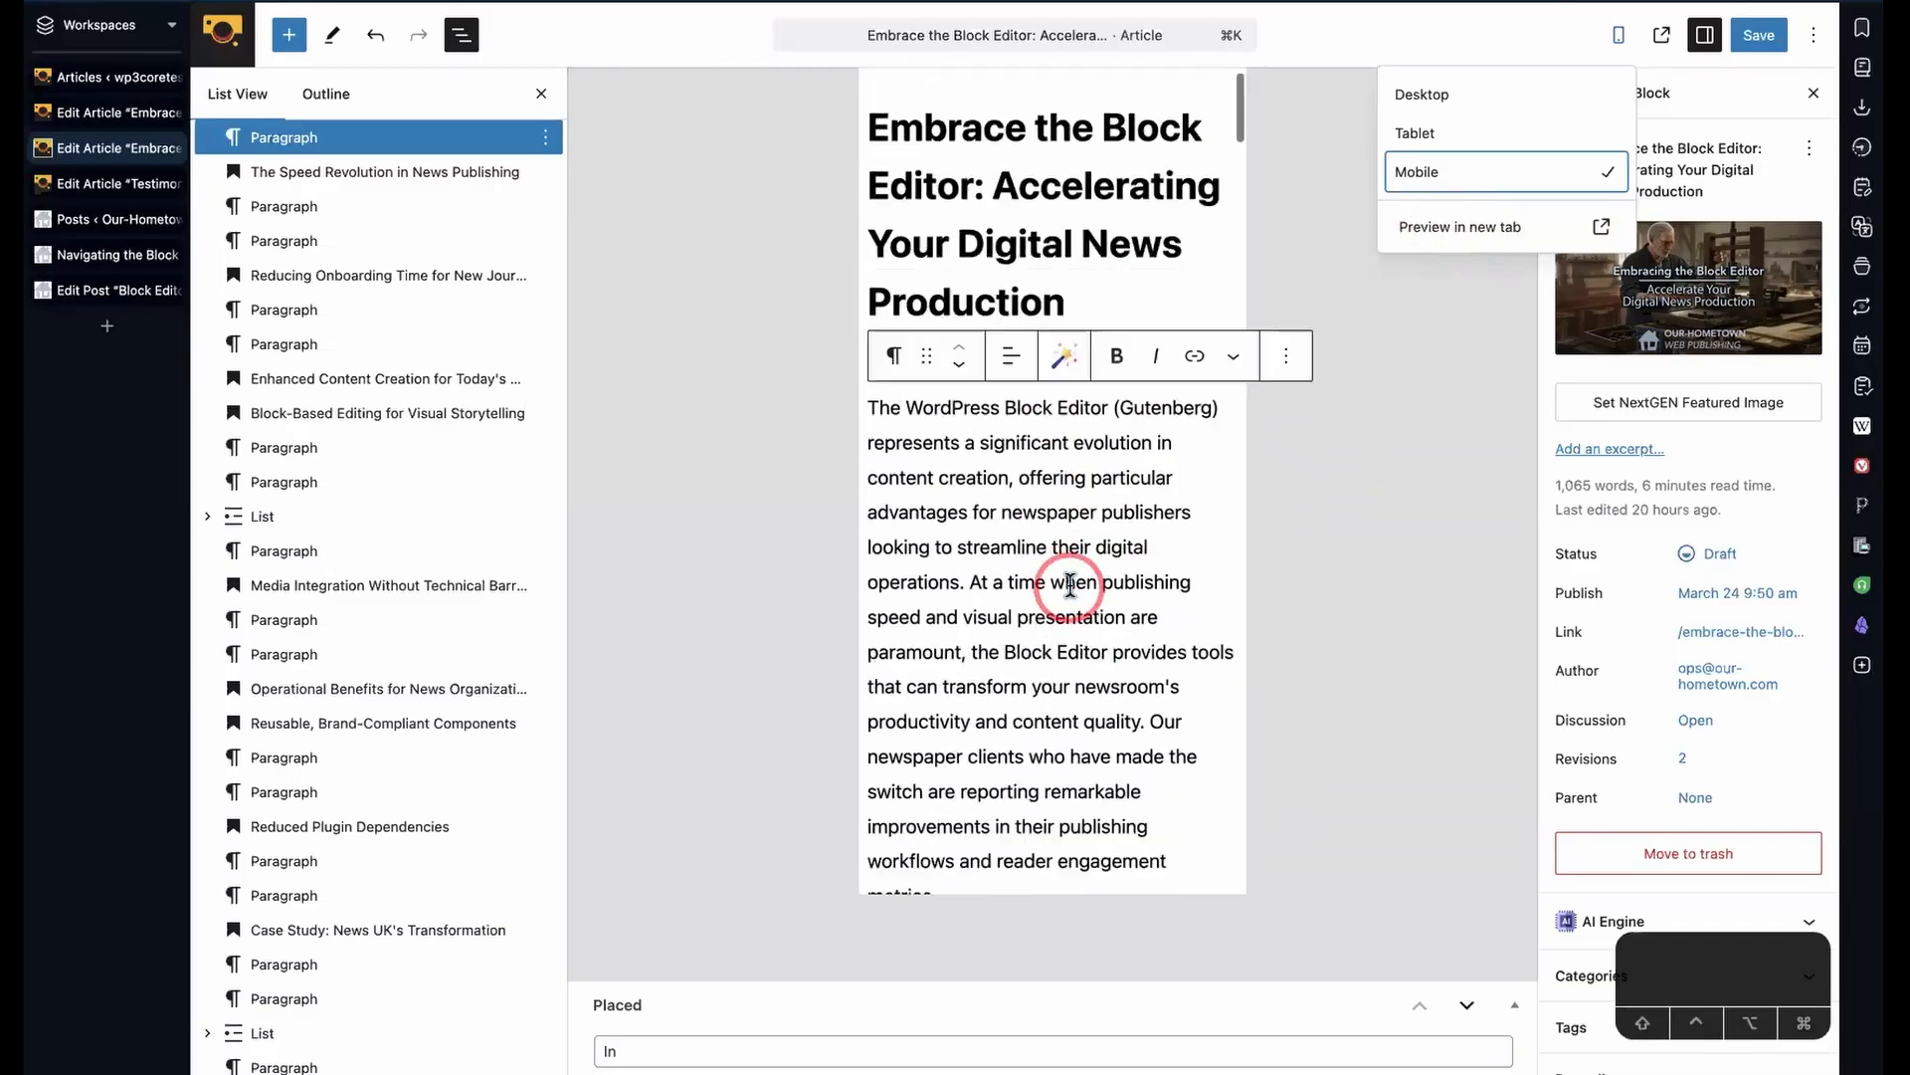
{"action": "left_click", "coordinate": [1443, 96]}
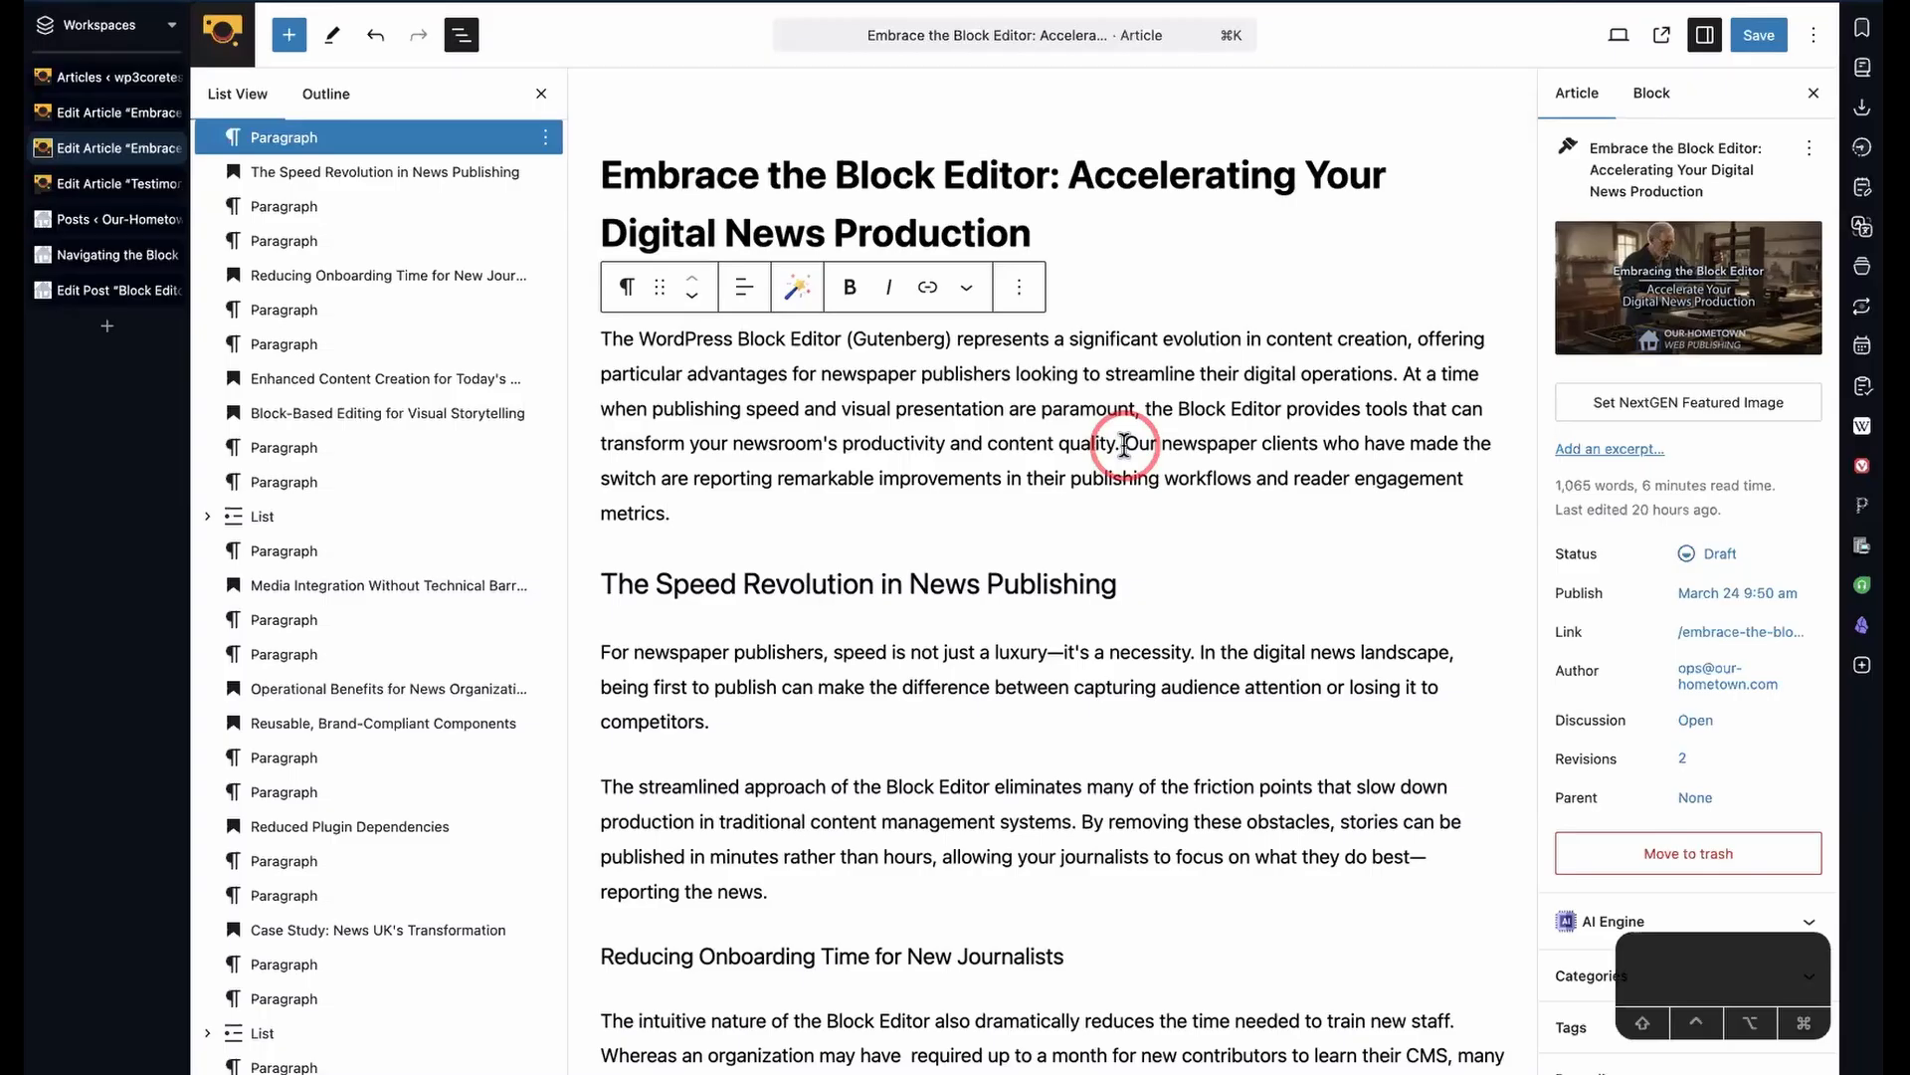
- Preview the draft article in a new tab and examine its title, audio player and opening sections
{"action": "left_click", "coordinate": [1618, 35]}
{"action": "left_click", "coordinate": [1461, 225]}
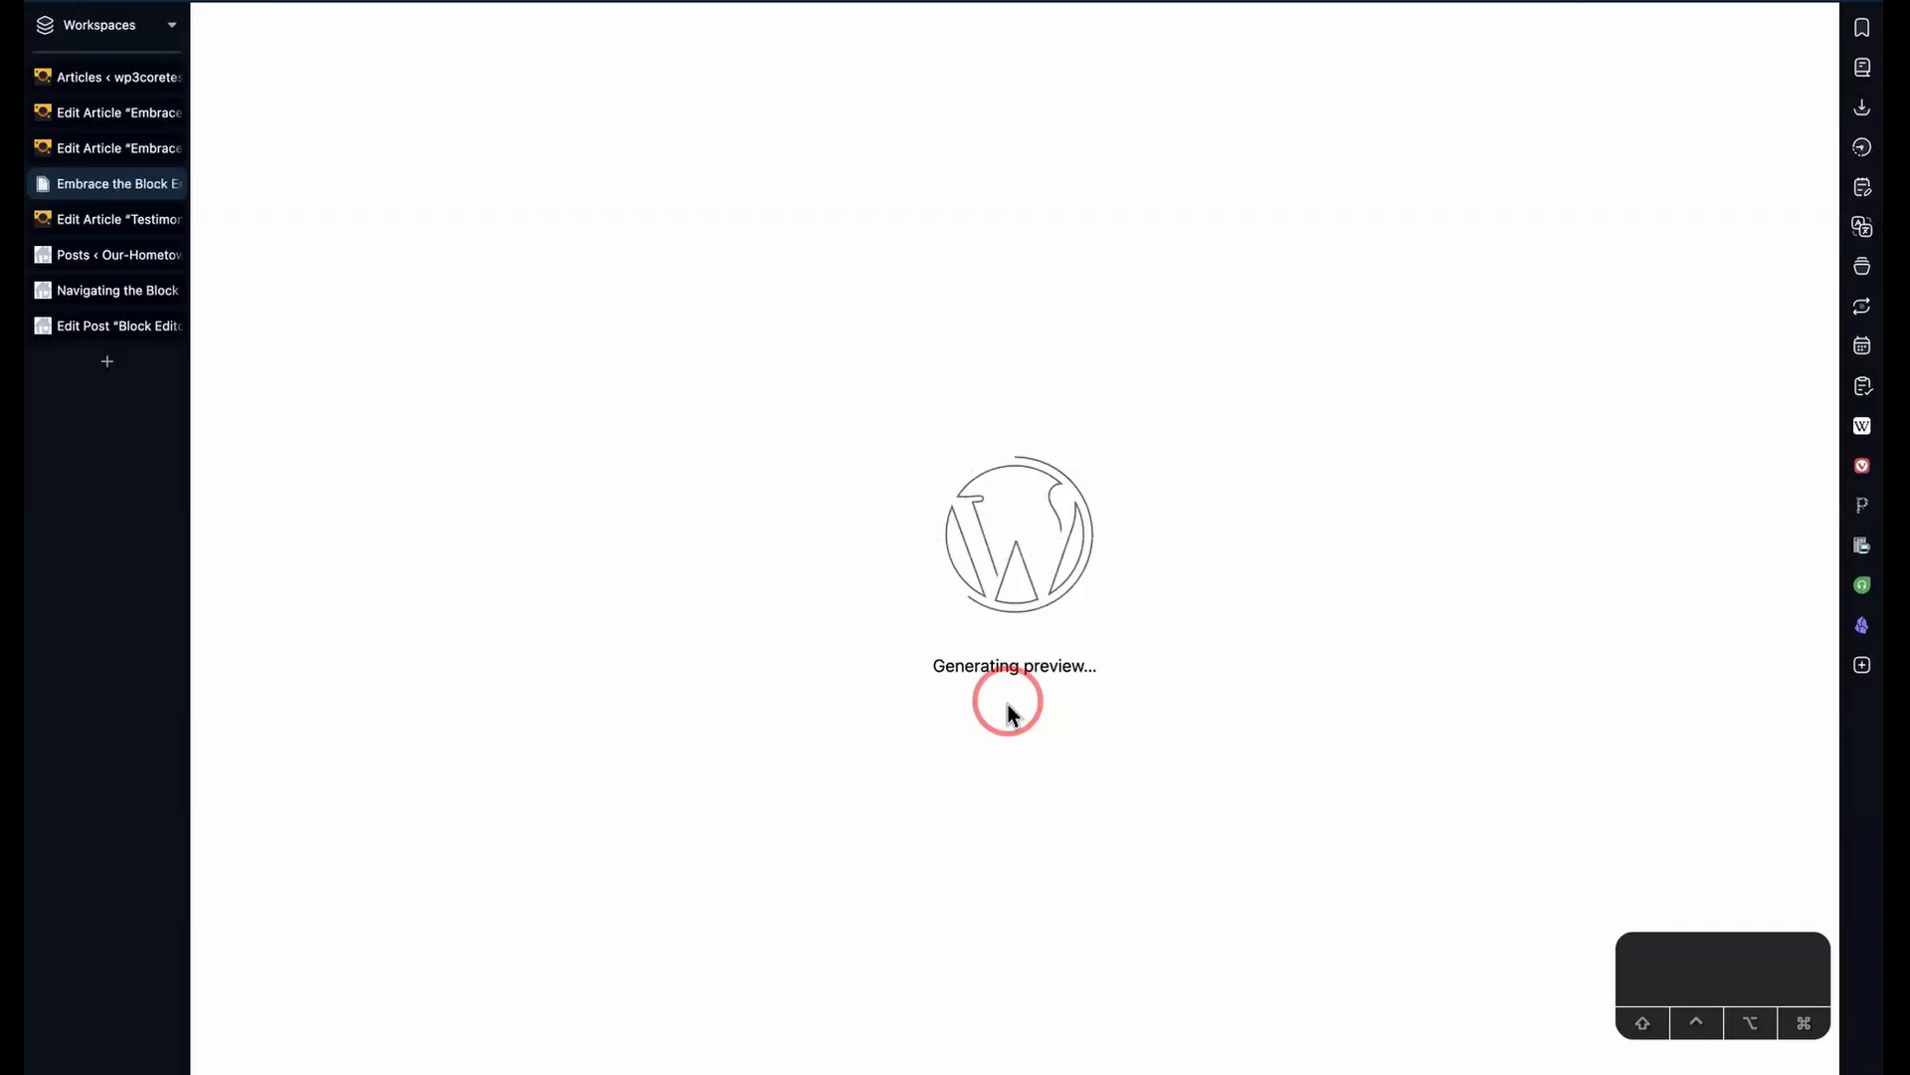
{"action": "left_click", "coordinate": [1040, 510]}
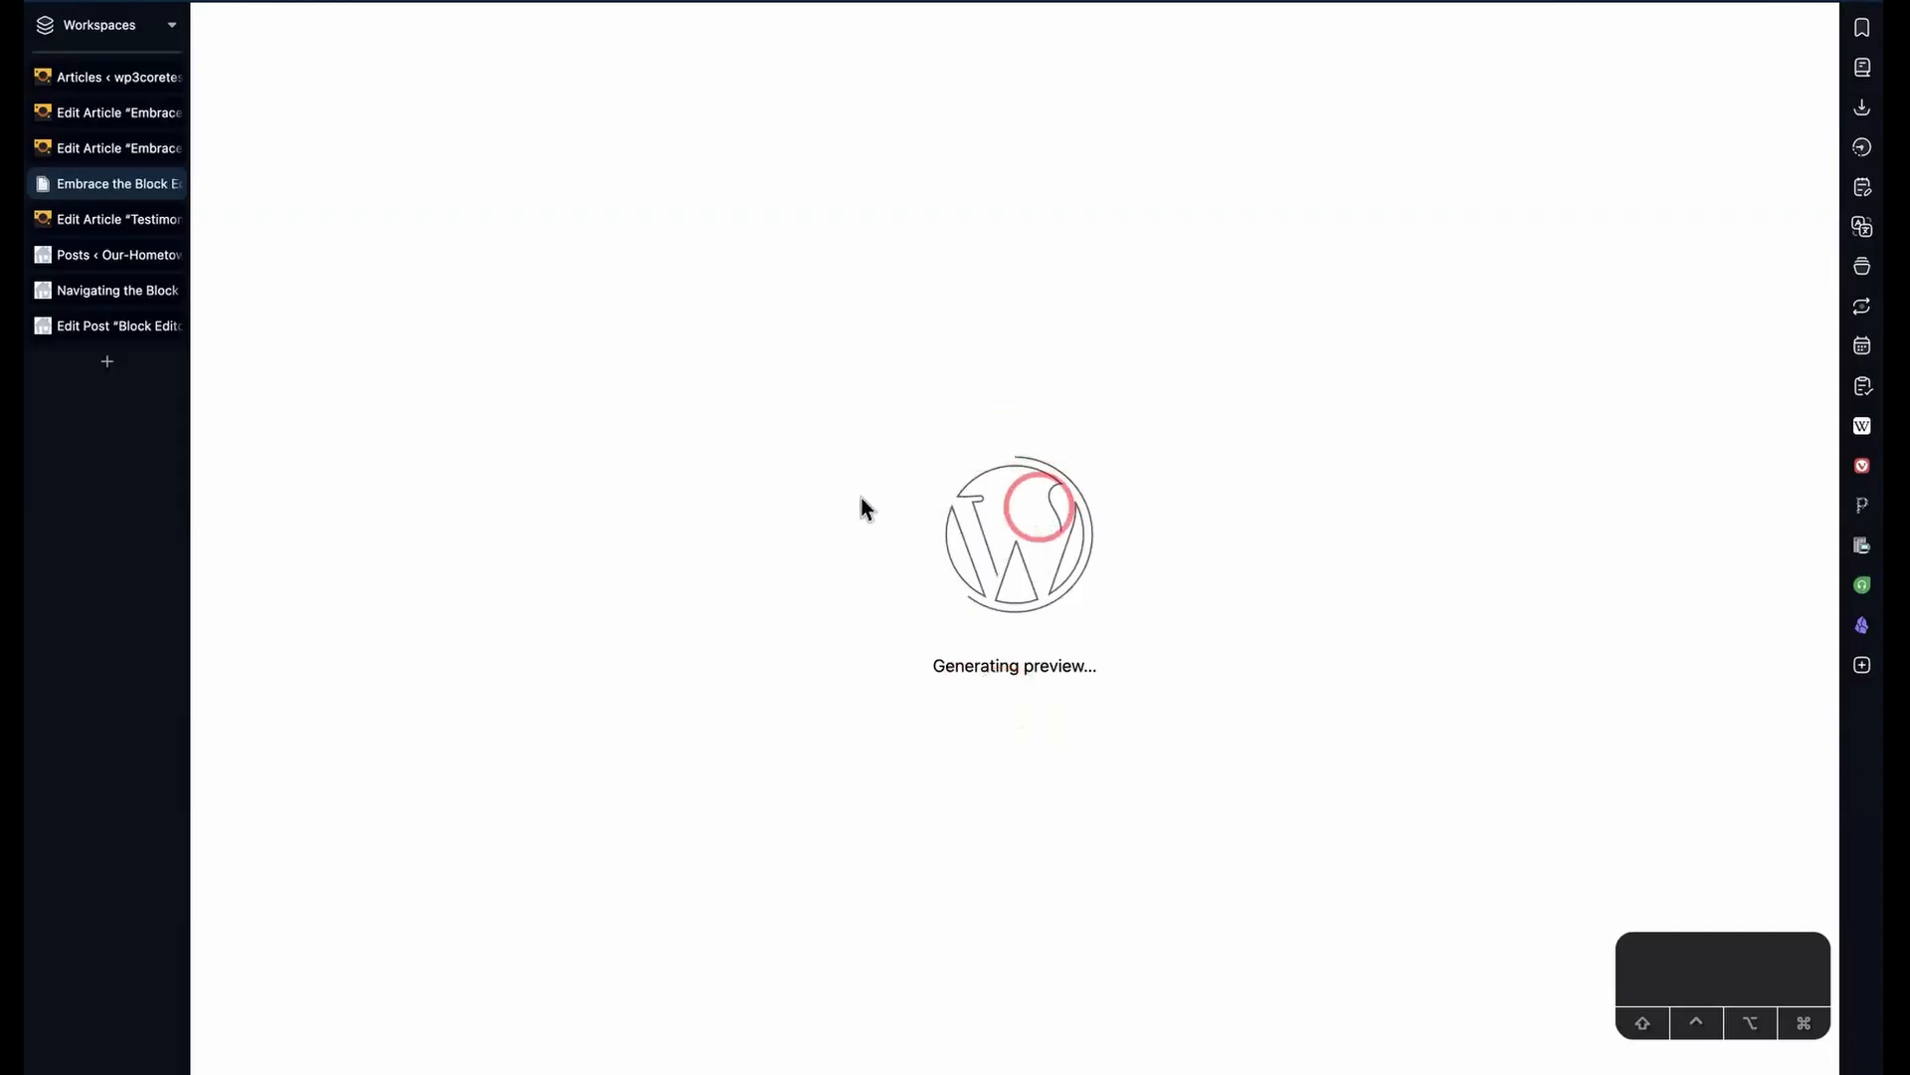
{"action": "scroll", "coordinate": [722, 843], "scroll_direction": "down", "scroll_amount": 1}
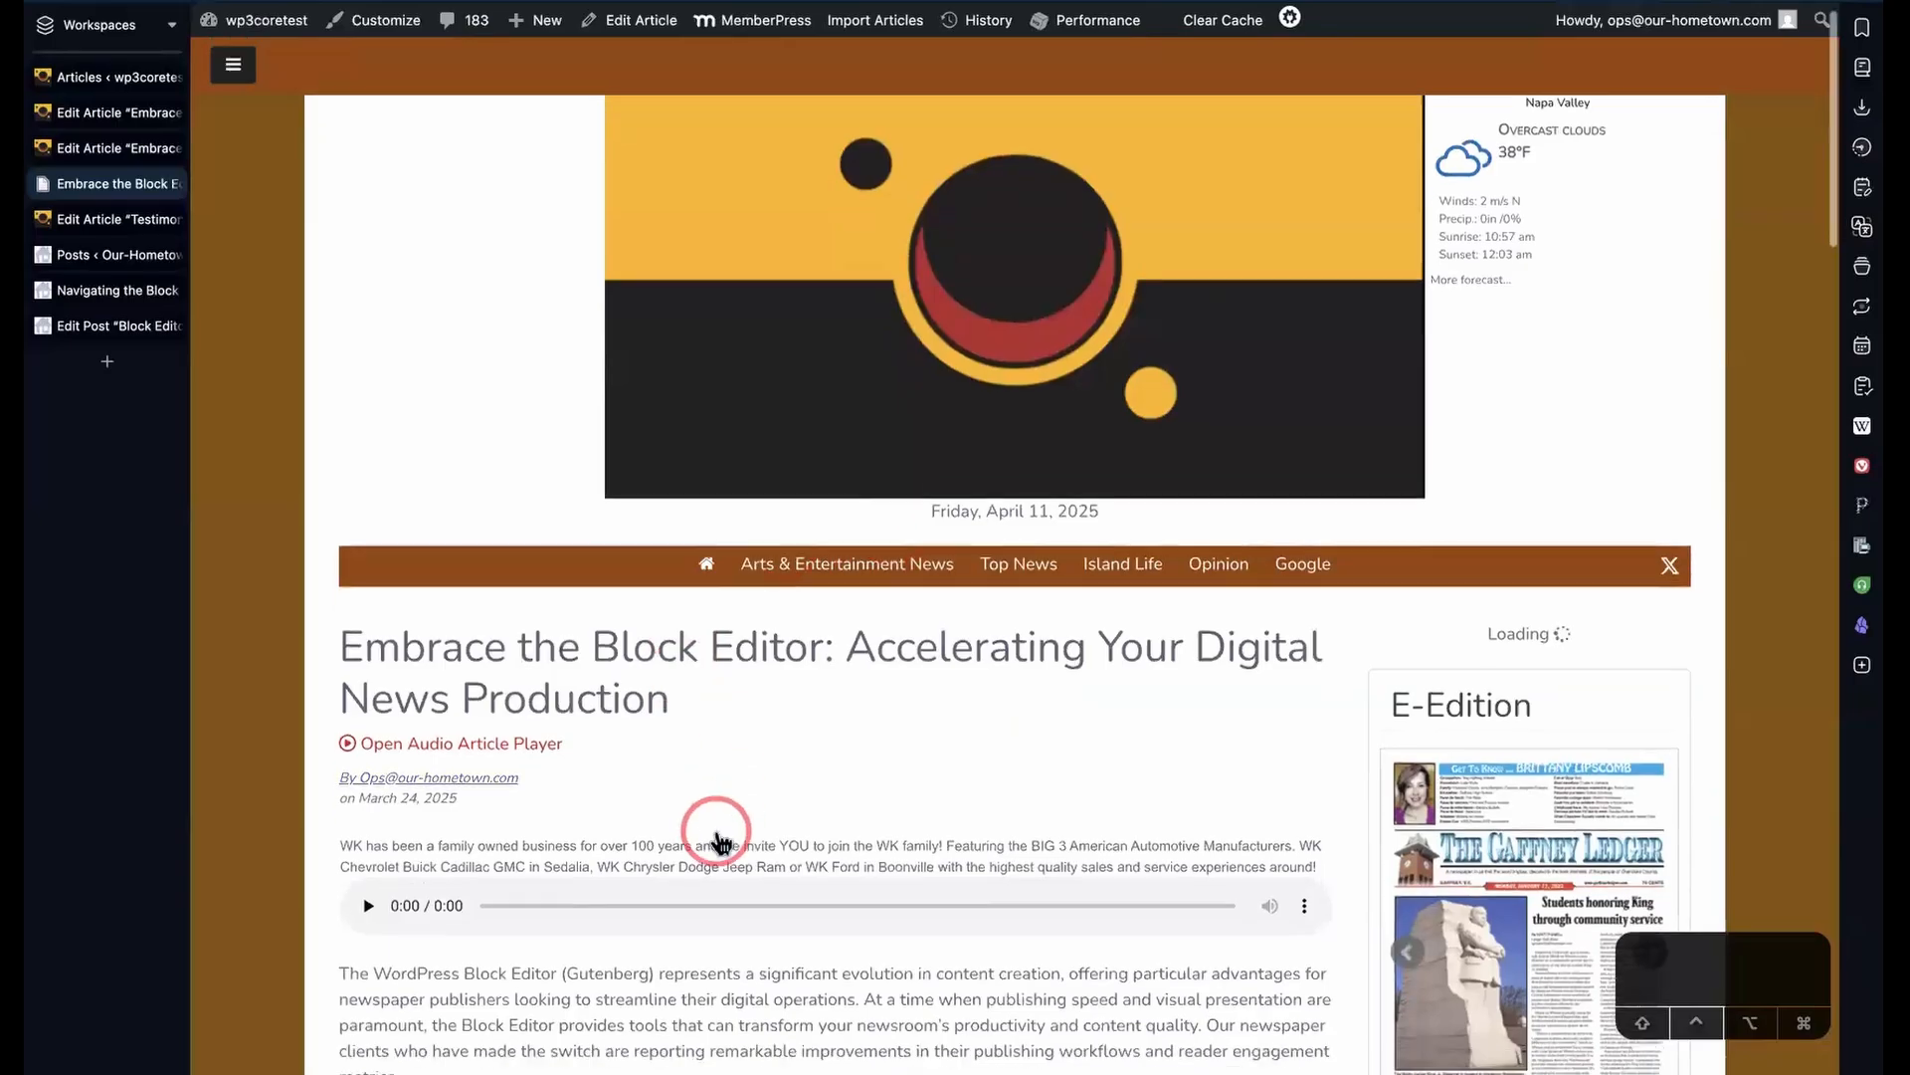
{"action": "scroll", "coordinate": [722, 844], "scroll_direction": "down", "scroll_amount": 7}
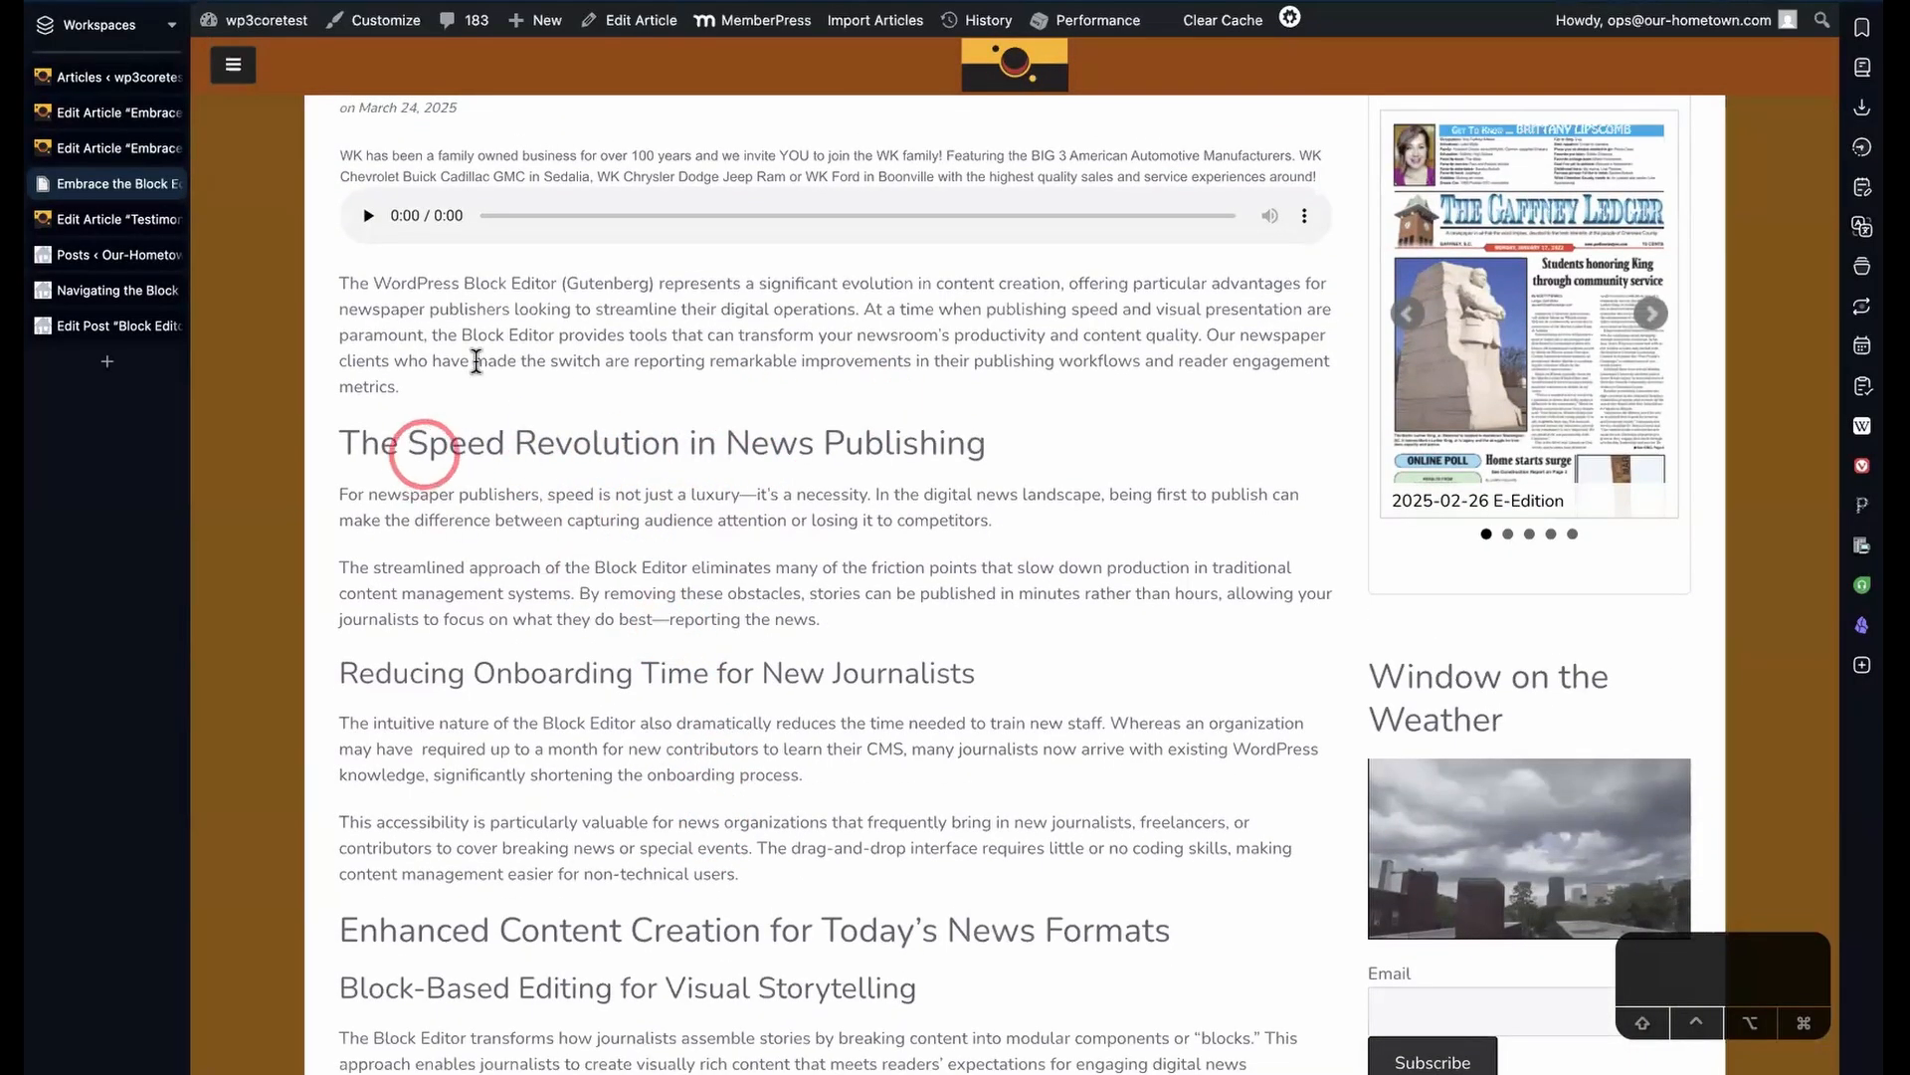
- Go back to the article in the Block Editor and review its sections against the new-tab preview
{"action": "left_click", "coordinate": [109, 148]}
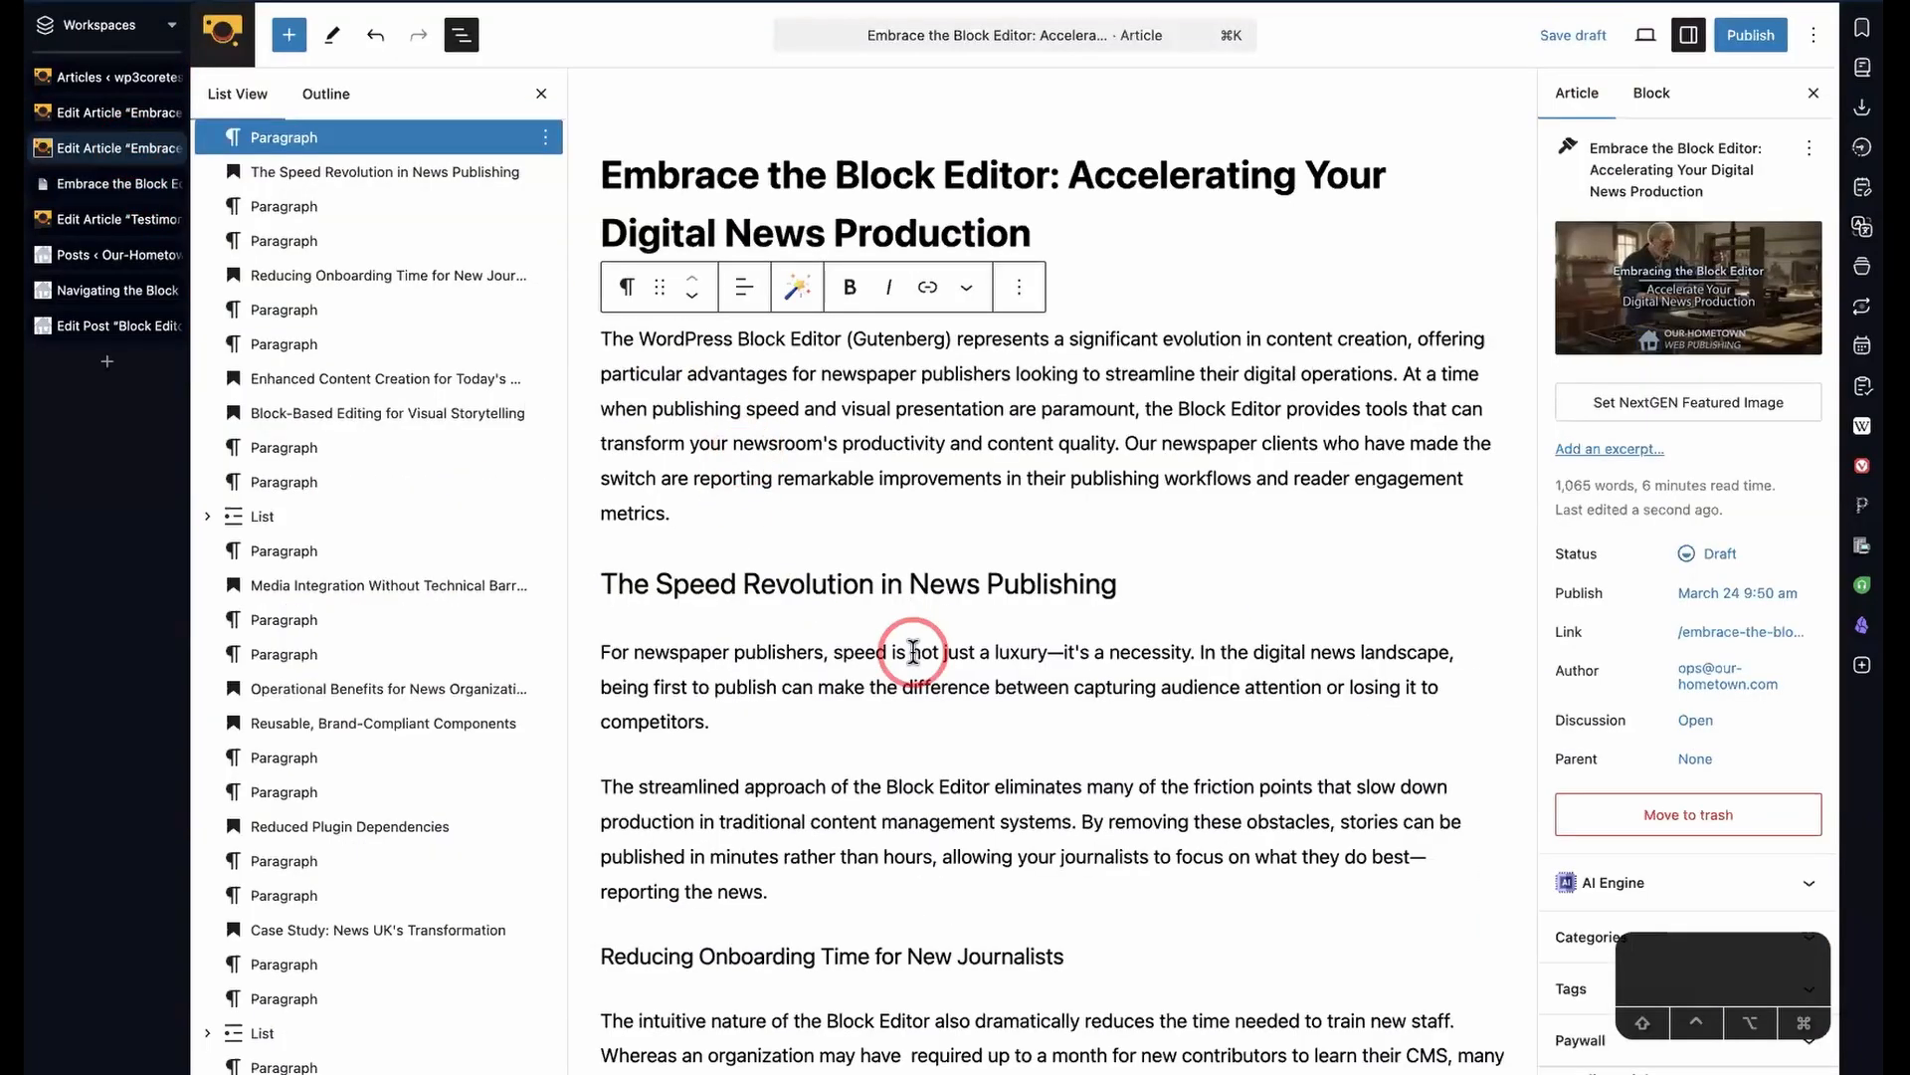
{"action": "scroll", "coordinate": [913, 652], "scroll_direction": "down", "scroll_amount": 9}
{"action": "scroll", "coordinate": [913, 652], "scroll_direction": "up", "scroll_amount": 5}
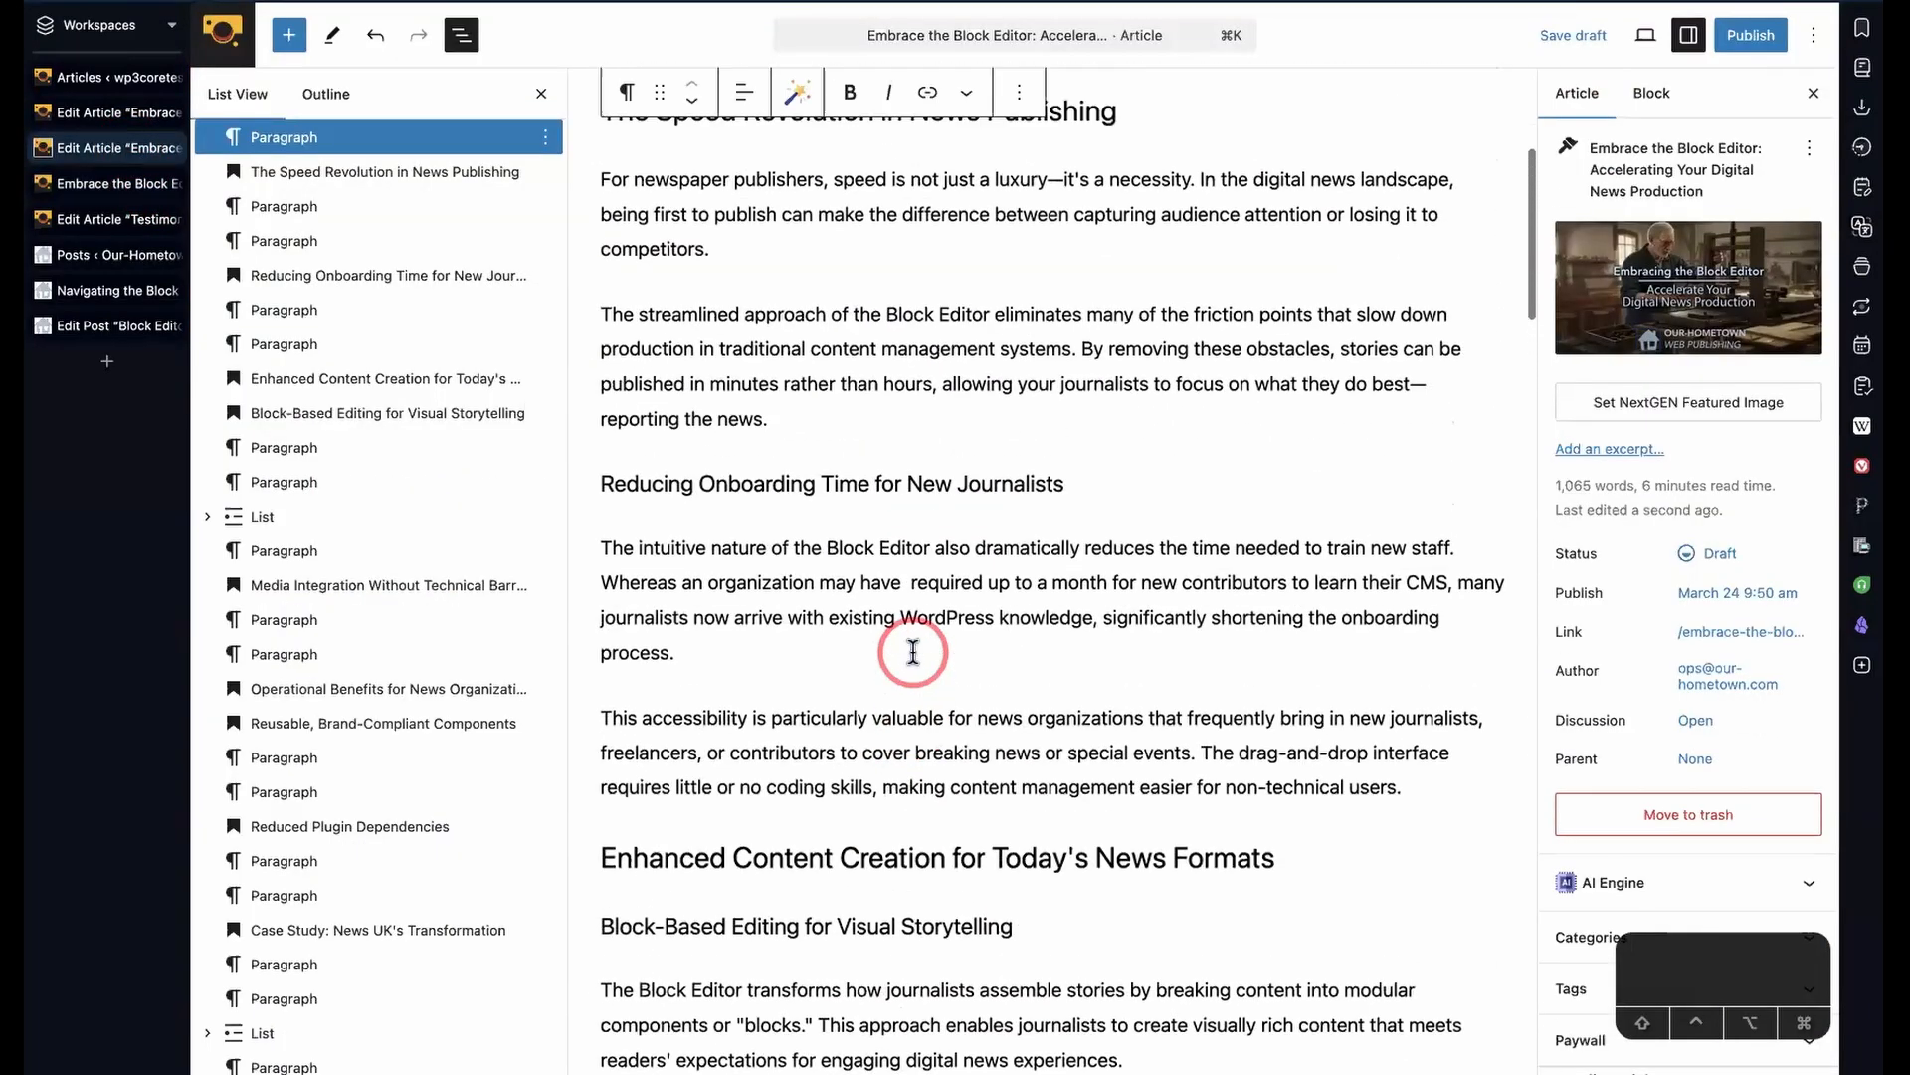
- Reopen the article's preview page and examine how its headings, bullet list and sidebar are rendered on the site
{"action": "left_click", "coordinate": [99, 183]}
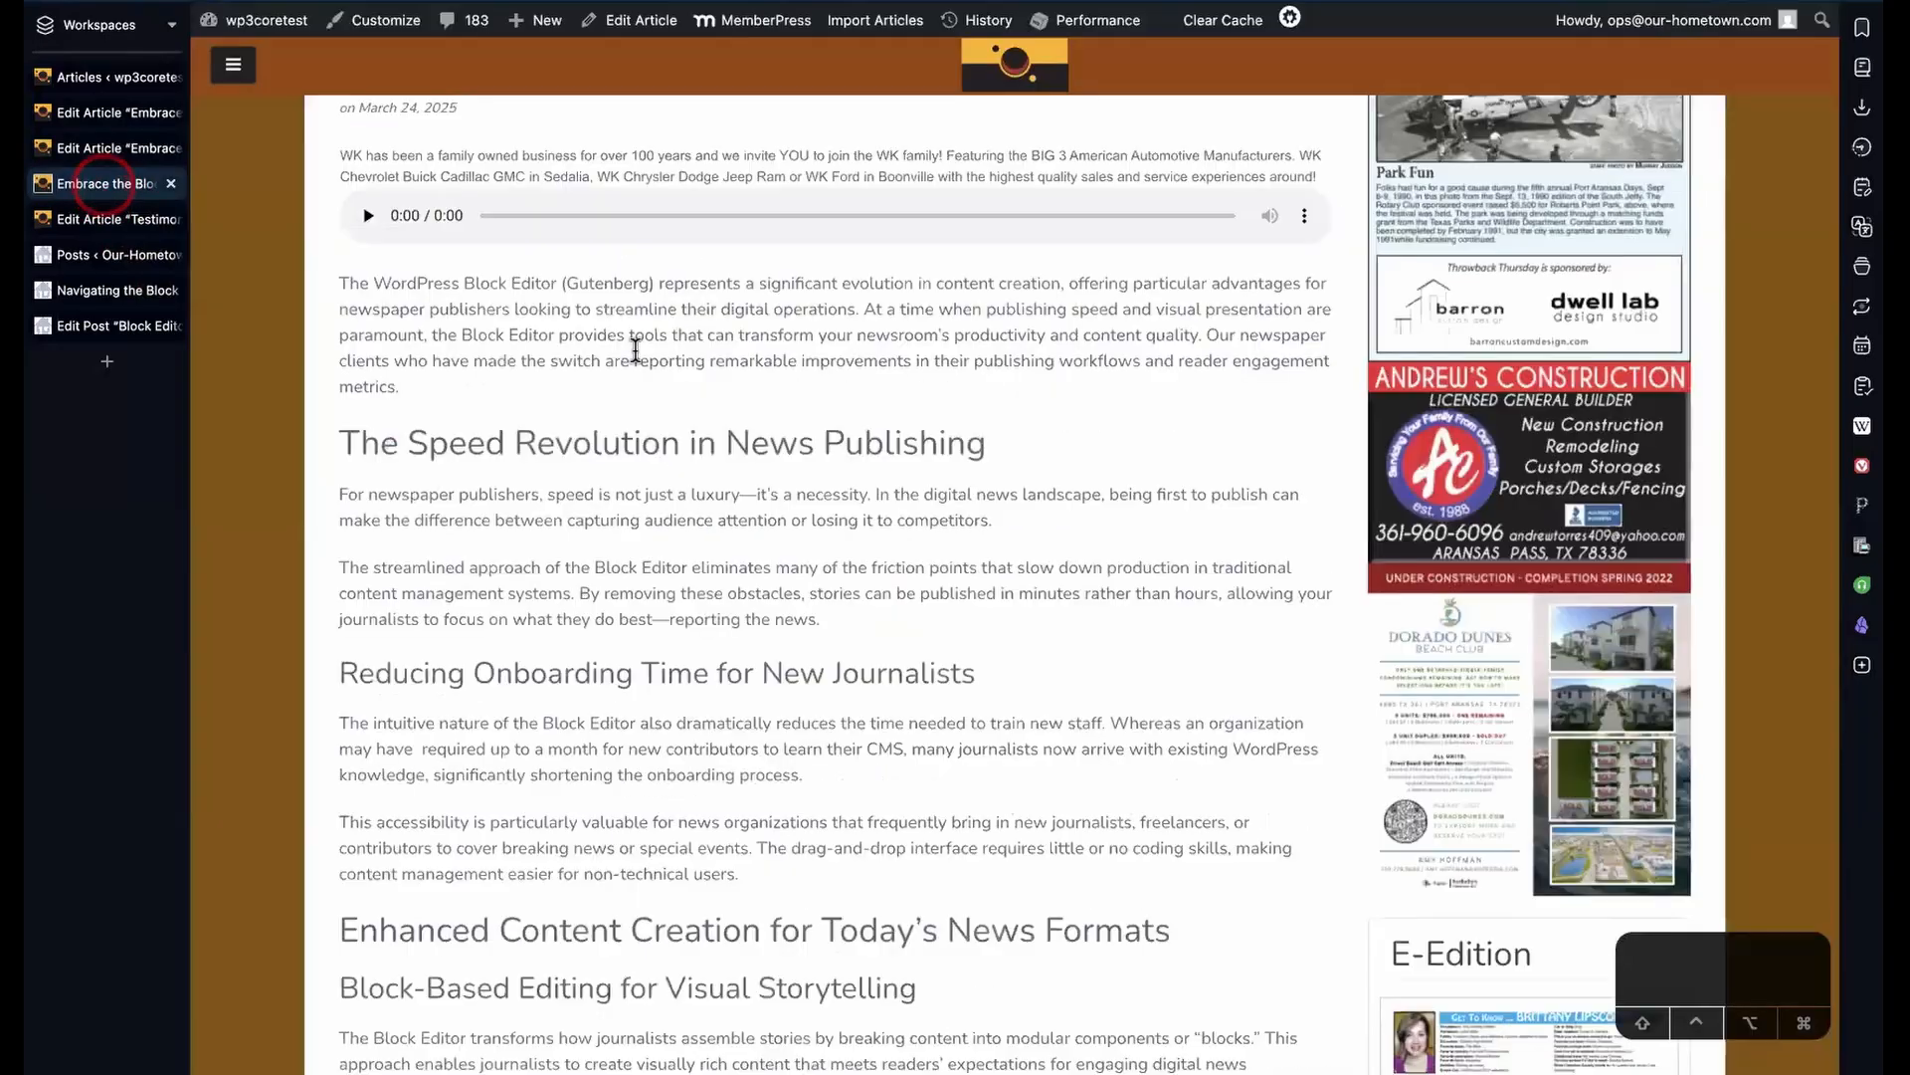
{"action": "scroll", "coordinate": [734, 597], "scroll_direction": "down", "scroll_amount": 4}
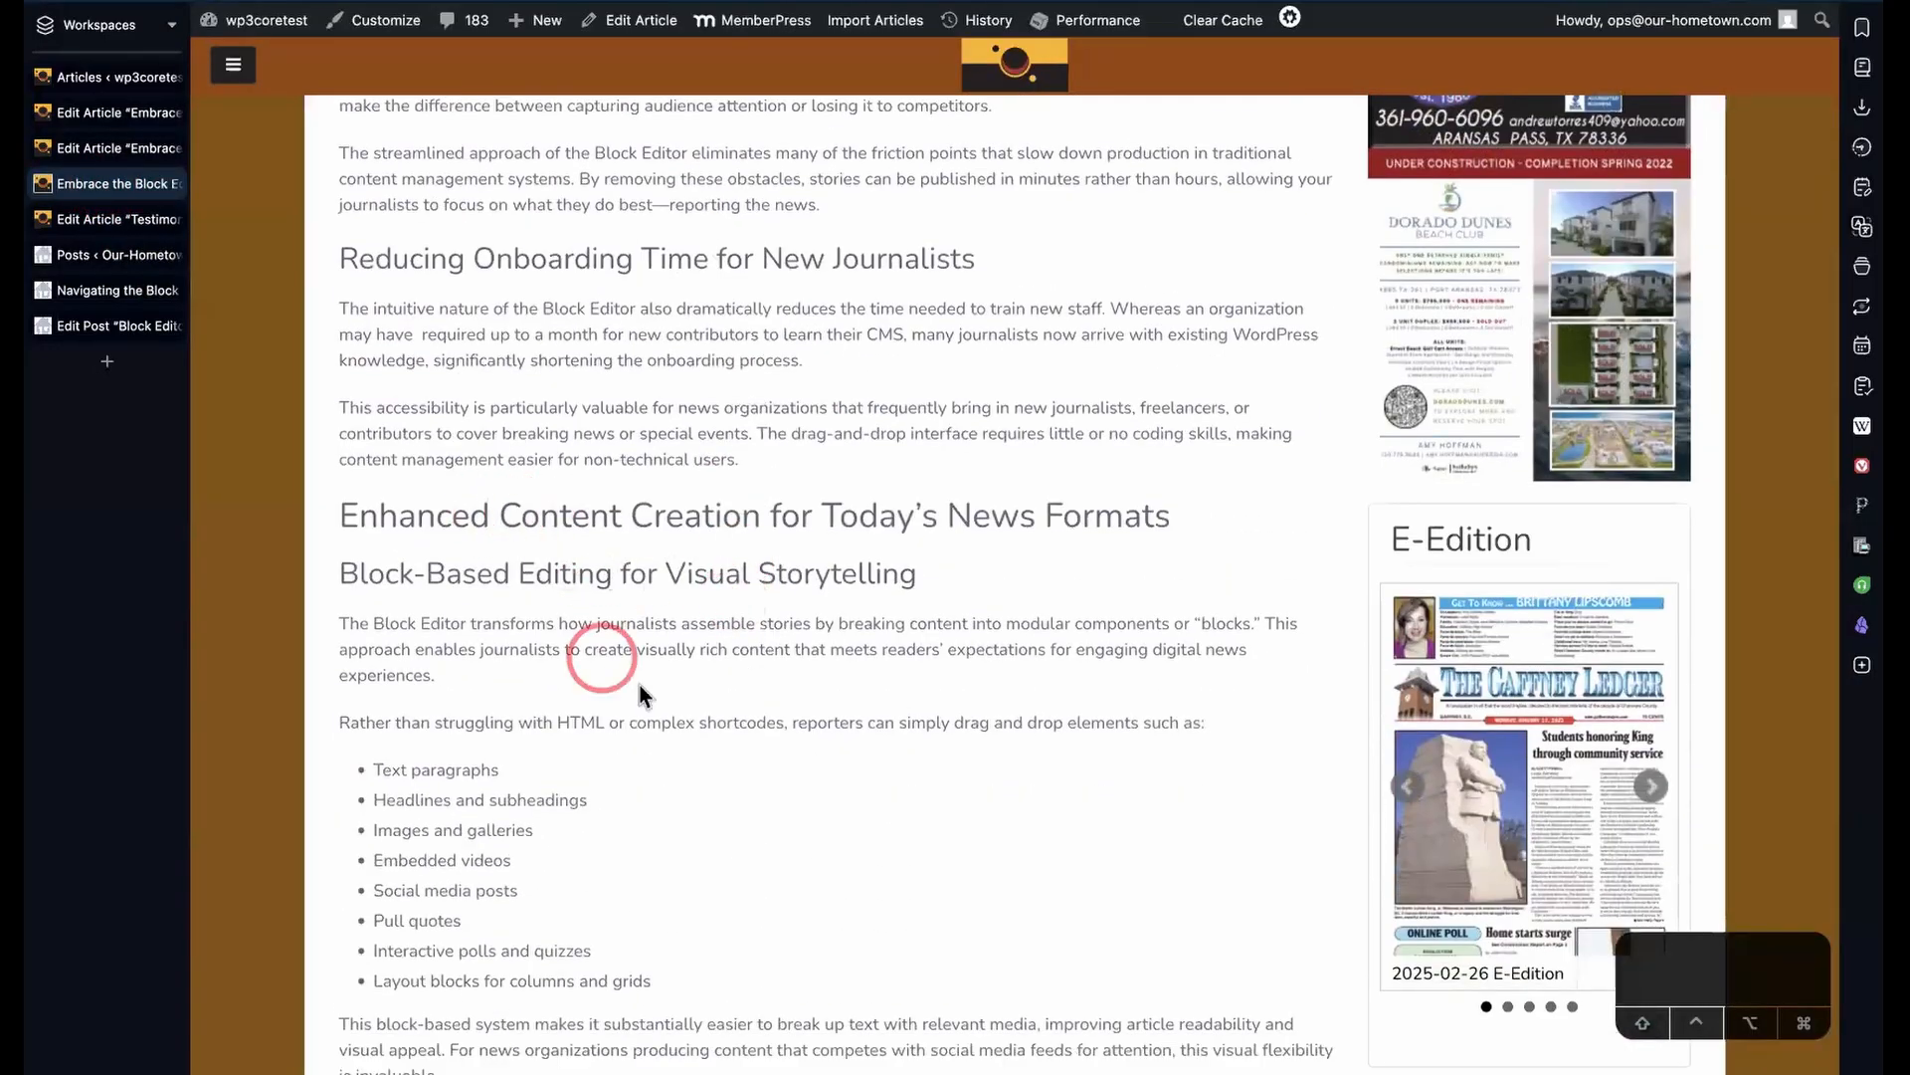
{"action": "scroll", "coordinate": [640, 694], "scroll_direction": "down", "scroll_amount": 5}
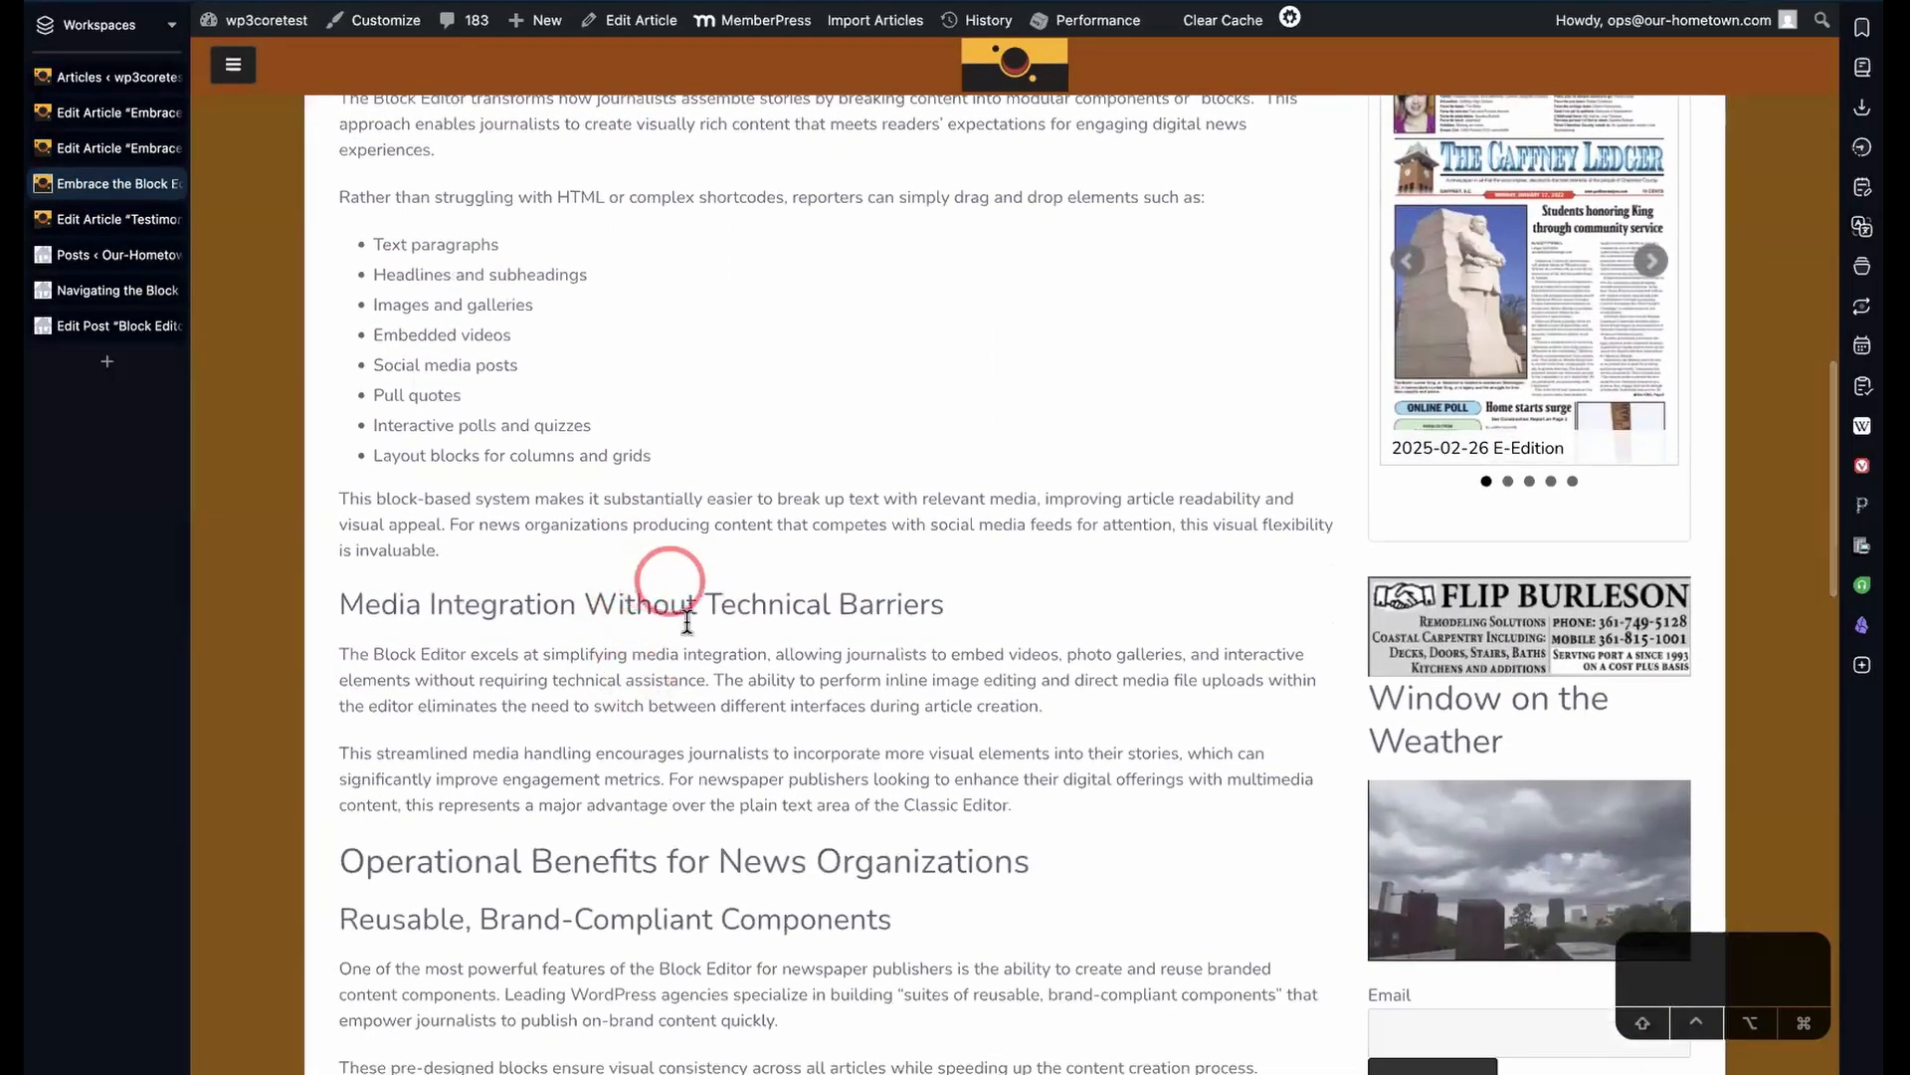
{"action": "scroll", "coordinate": [749, 669], "scroll_direction": "down", "scroll_amount": 4}
{"action": "scroll", "coordinate": [760, 661], "scroll_direction": "up", "scroll_amount": 2}
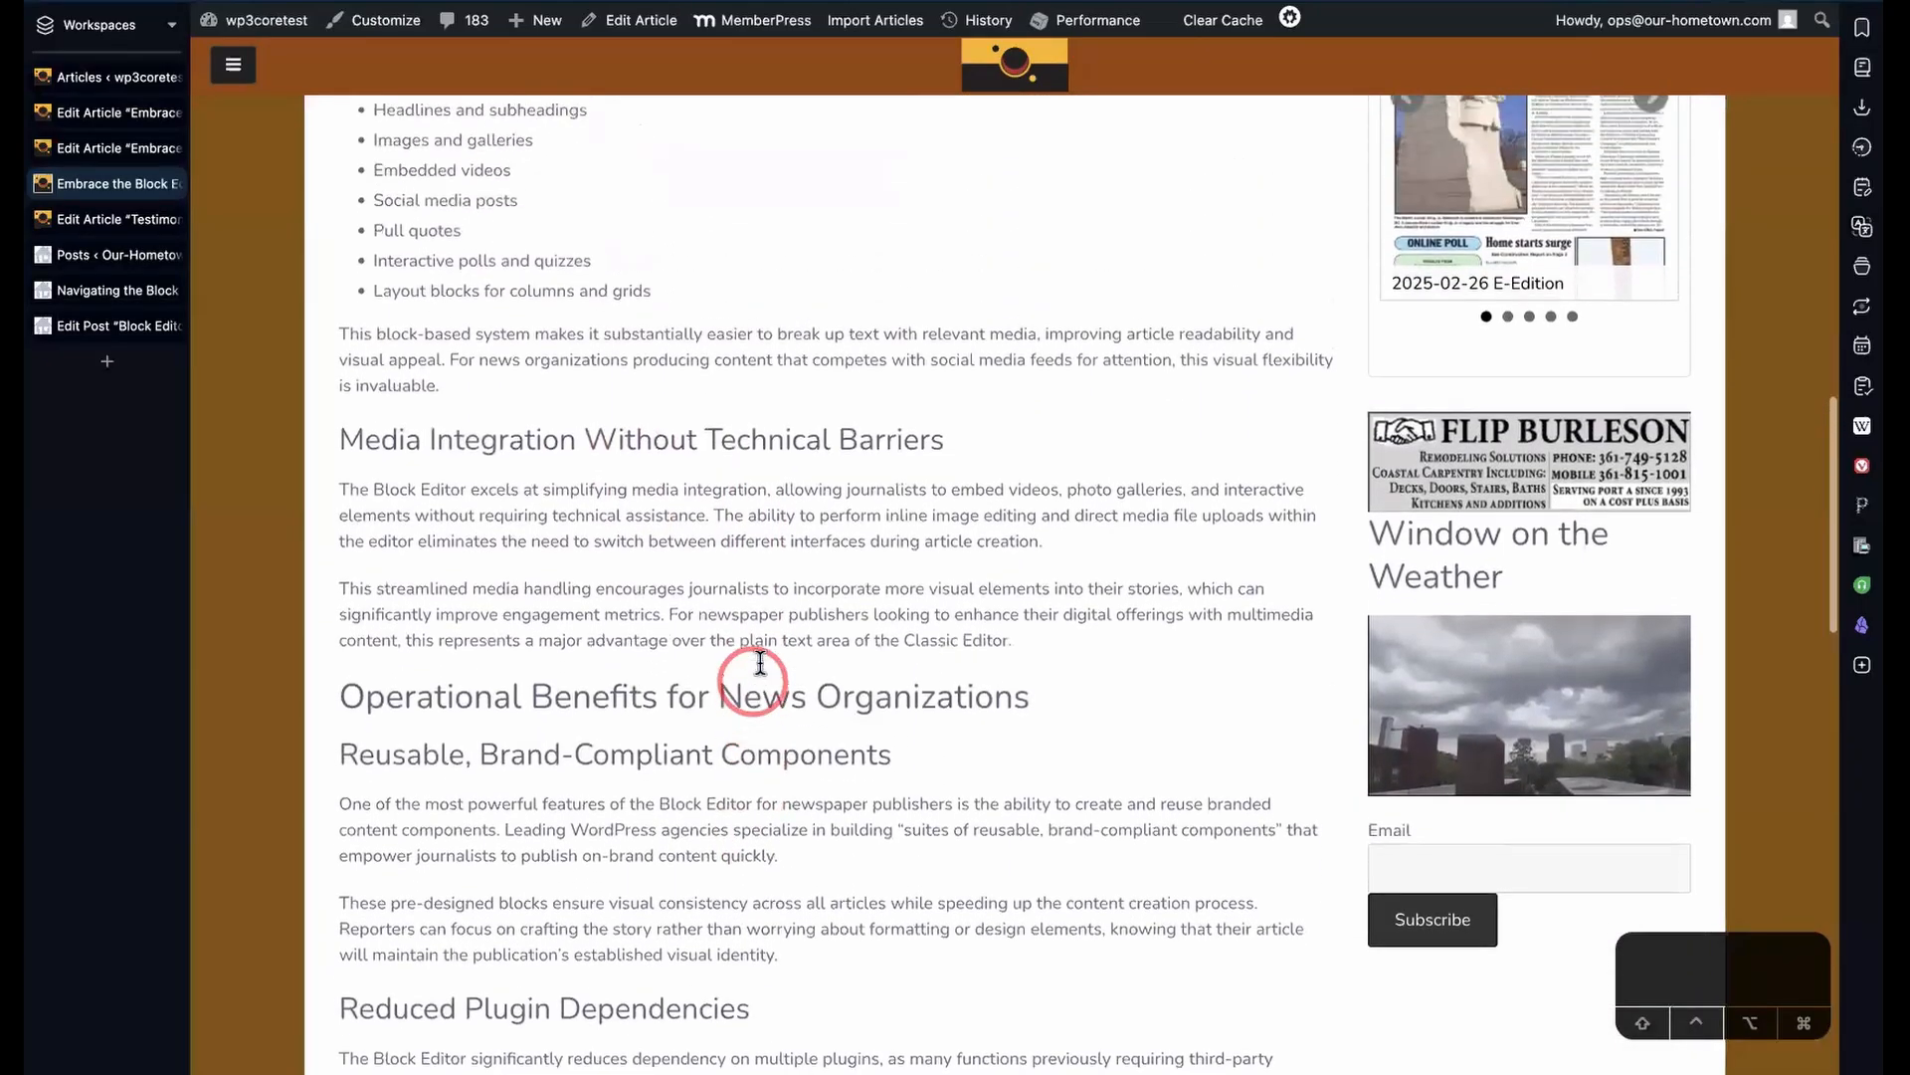
{"action": "scroll", "coordinate": [756, 671], "scroll_direction": "up", "scroll_amount": 1}
{"action": "scroll", "coordinate": [752, 680], "scroll_direction": "up", "scroll_amount": 2}
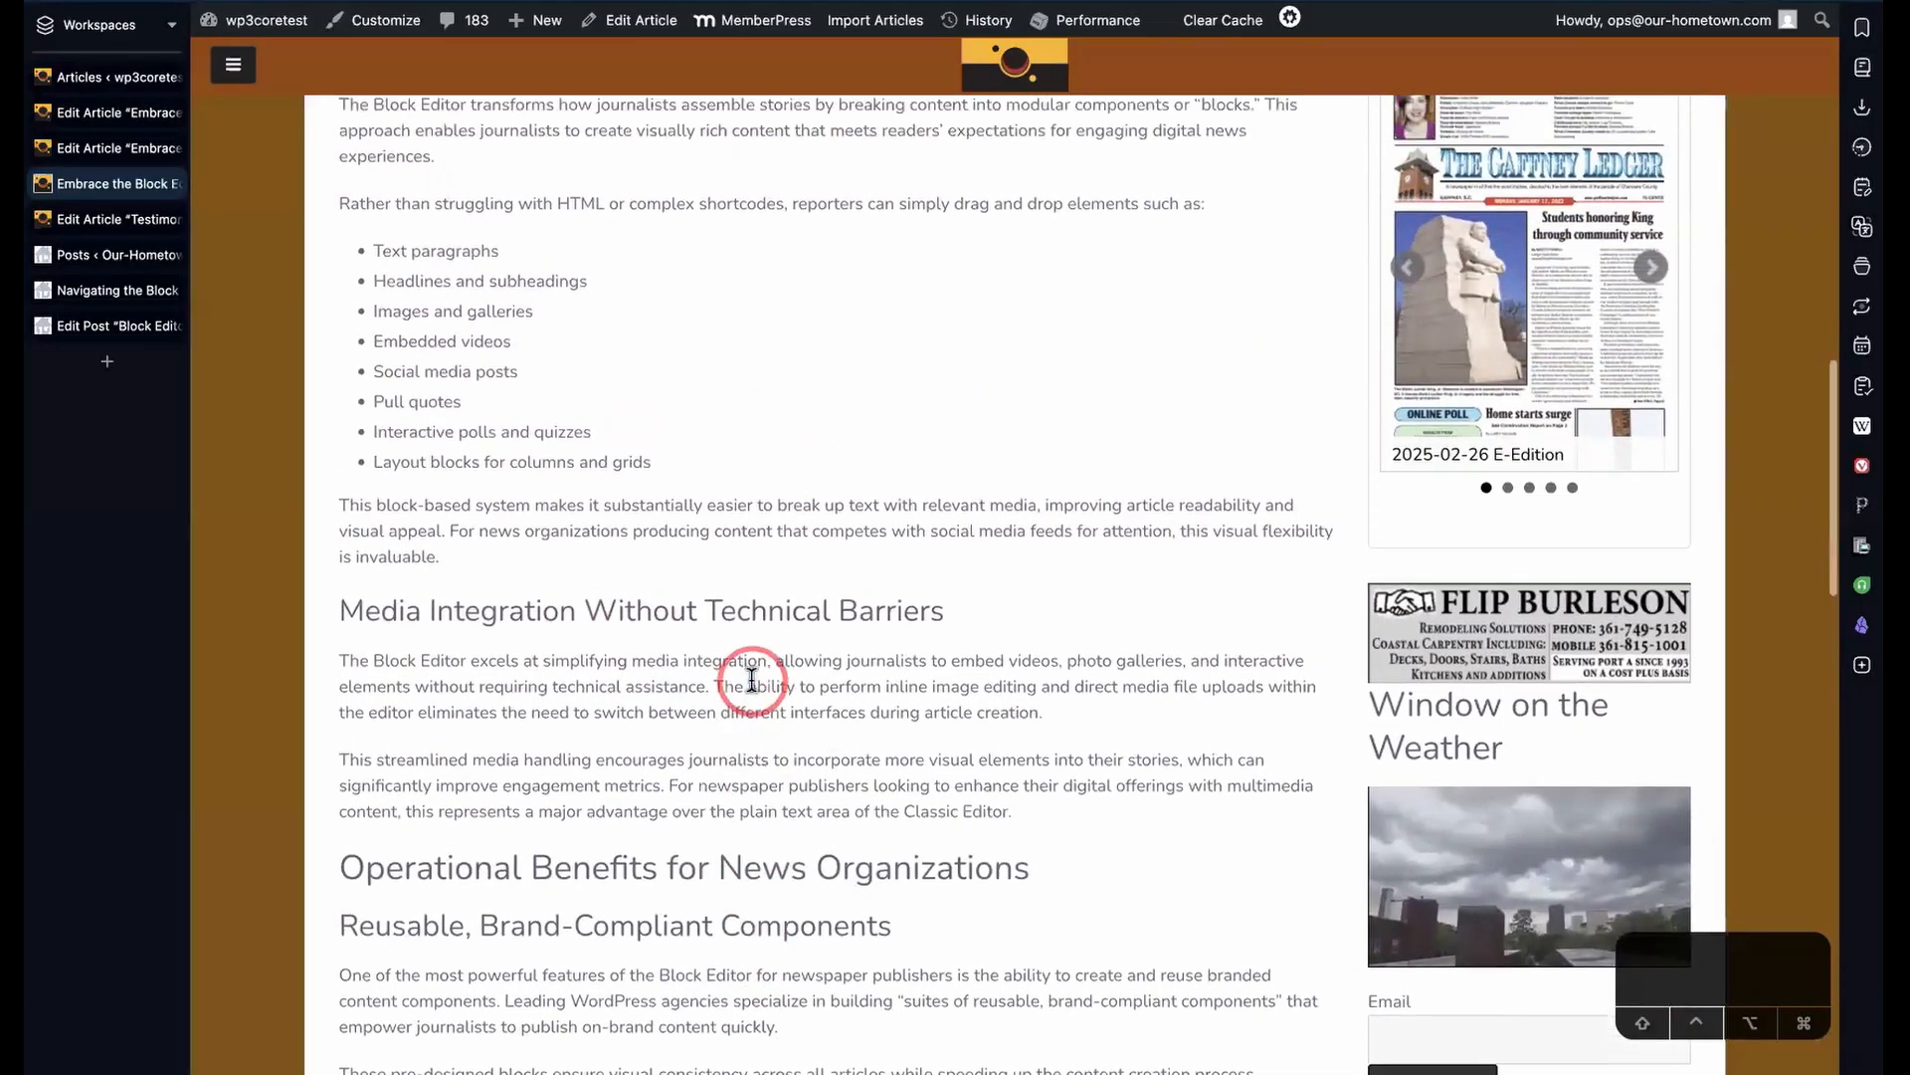
{"action": "scroll", "coordinate": [752, 681], "scroll_direction": "up", "scroll_amount": 9}
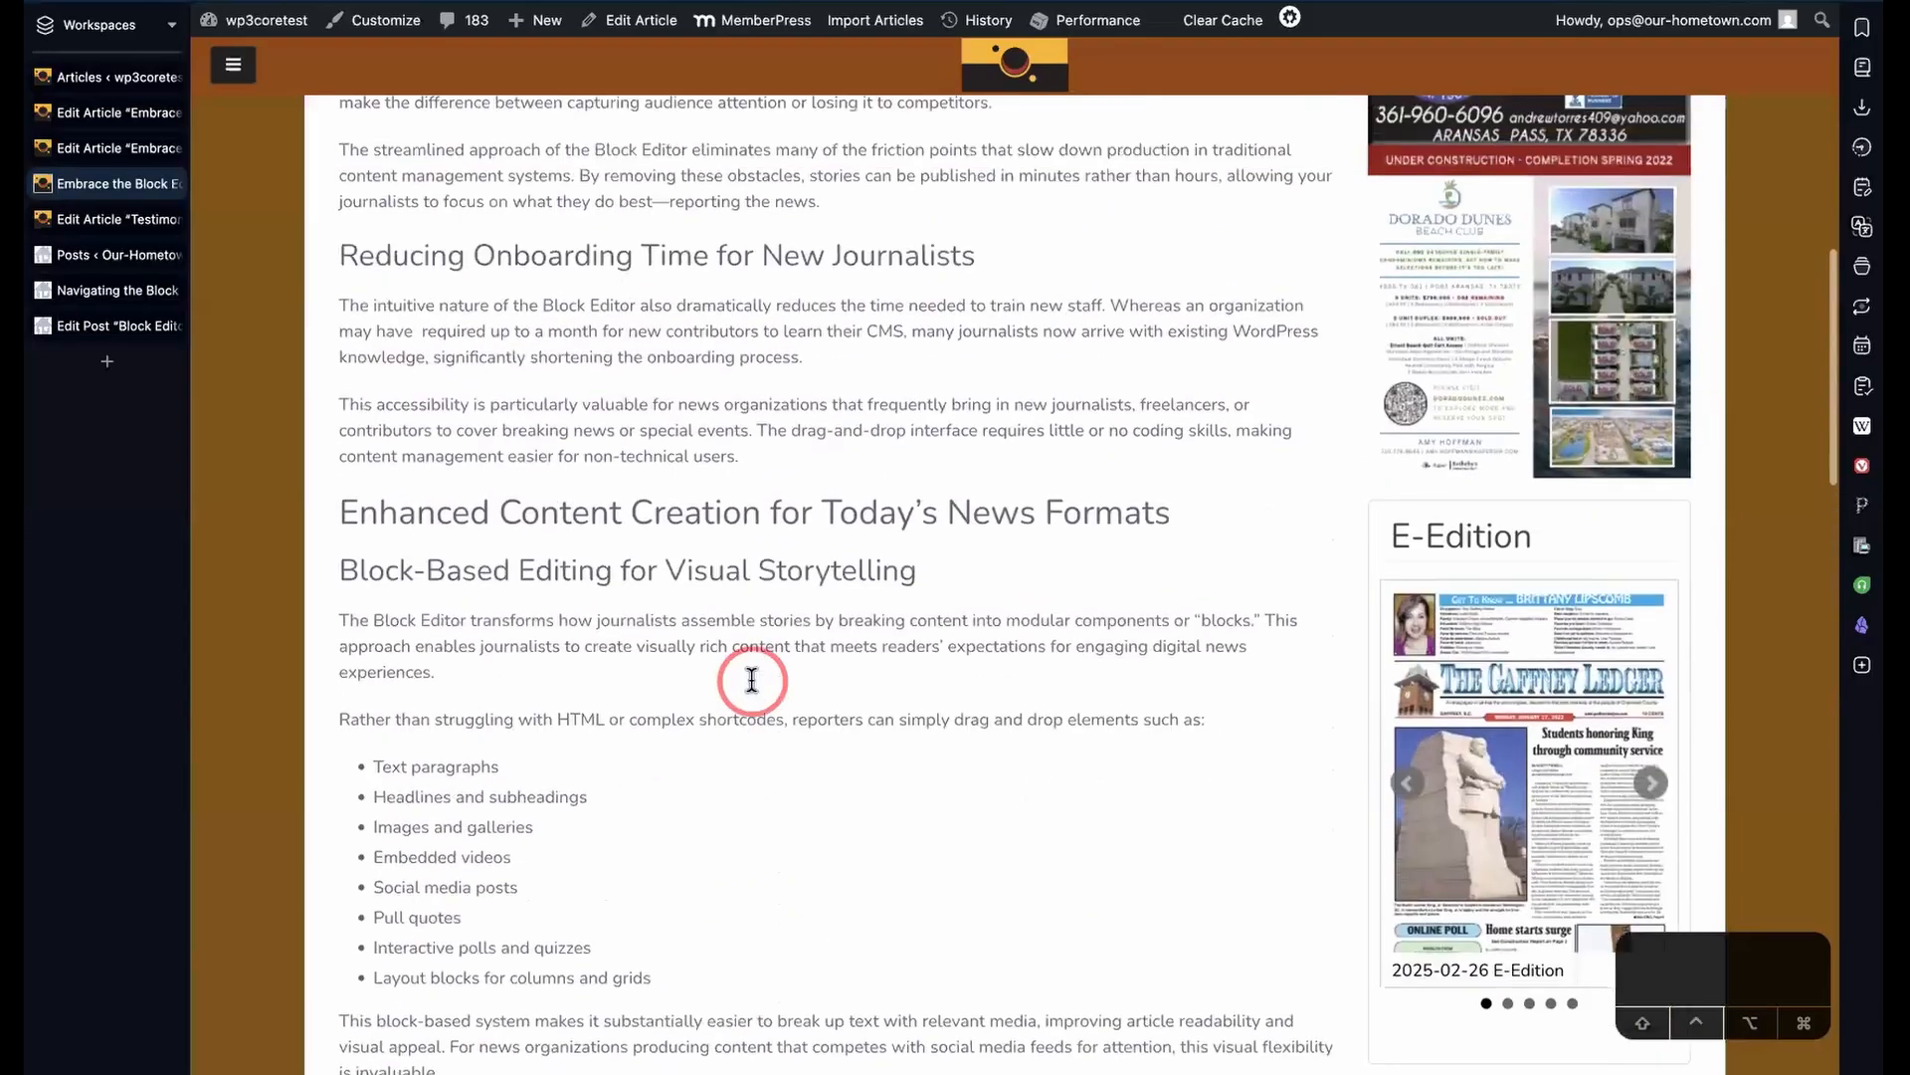
{"action": "scroll", "coordinate": [753, 680], "scroll_direction": "up", "scroll_amount": 3}
{"action": "scroll", "coordinate": [746, 676], "scroll_direction": "down", "scroll_amount": 4}
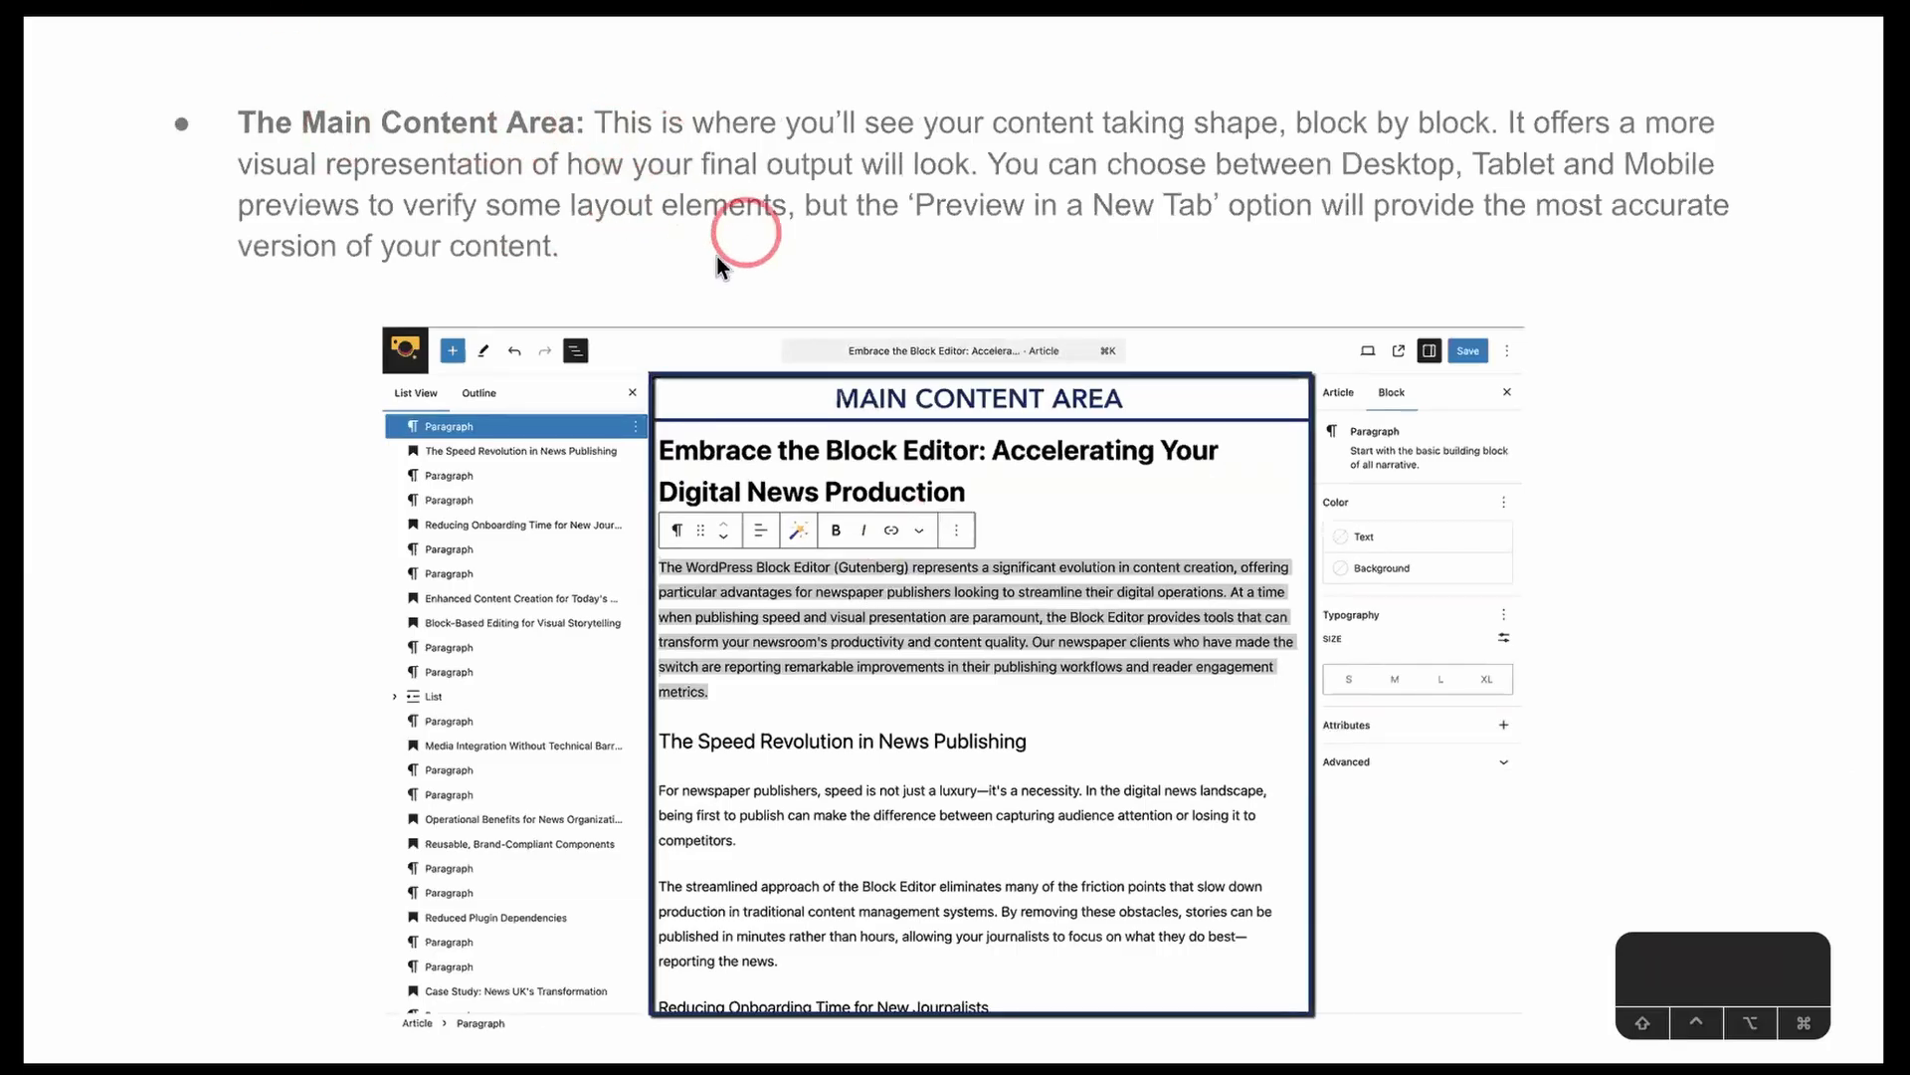
- Advance the presentation to the Top Toolbar slide and return to the article in the Block Editor
{"action": "left_click", "coordinate": [967, 177]}
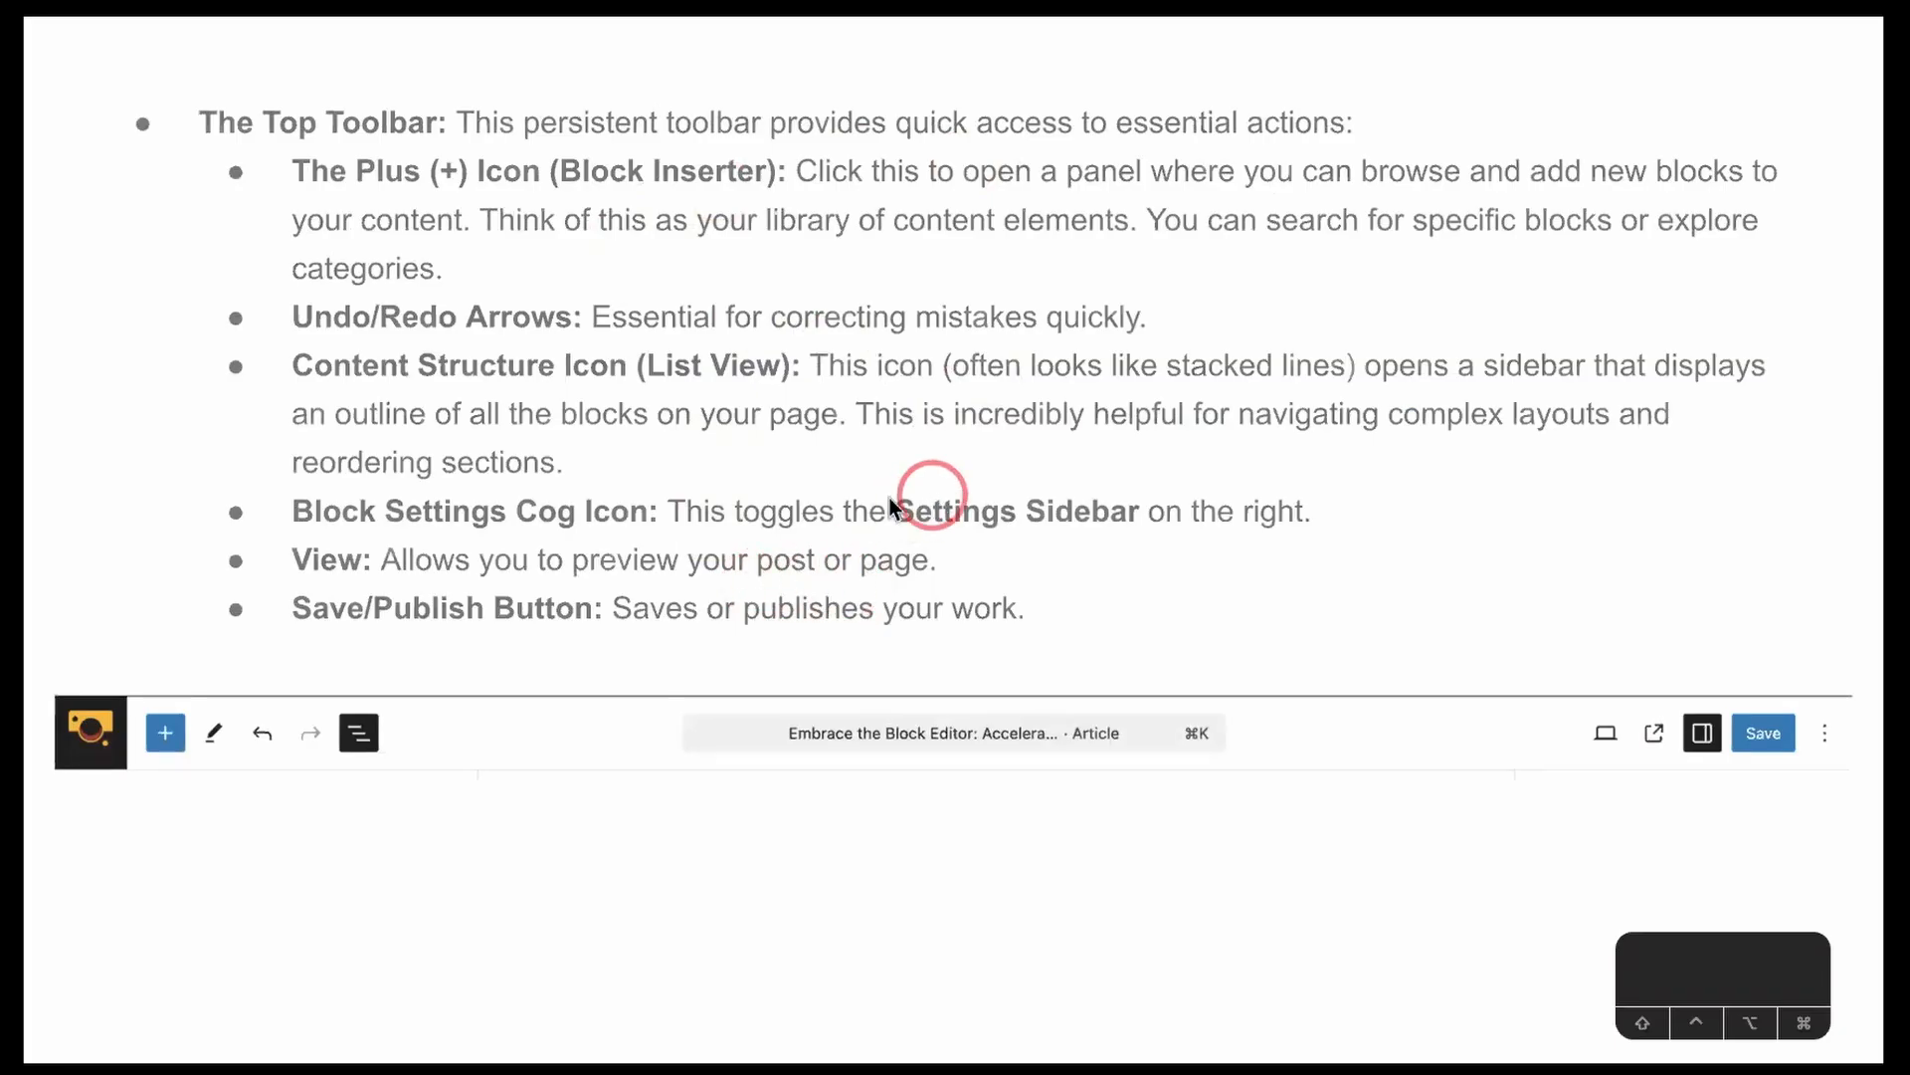
{"action": "key", "text": "ctrl+Left"}
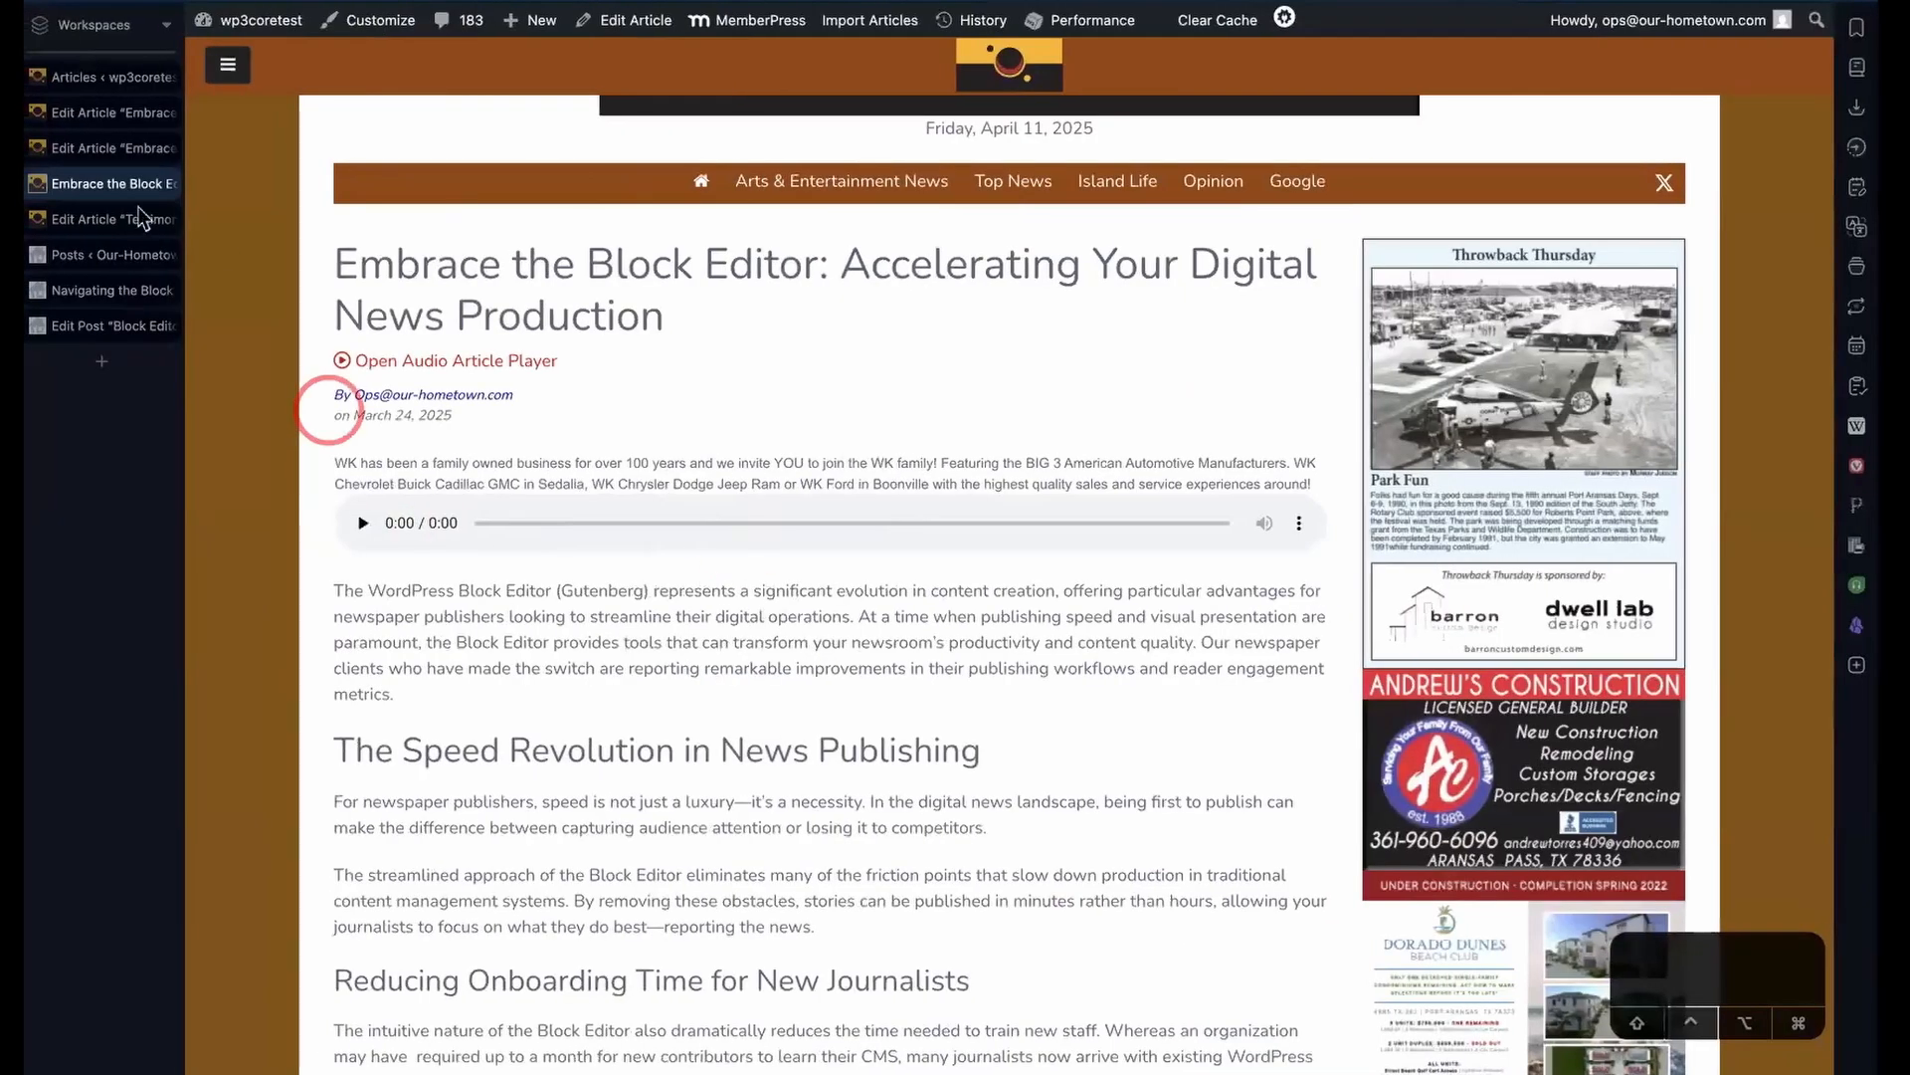
{"action": "left_click", "coordinate": [110, 147]}
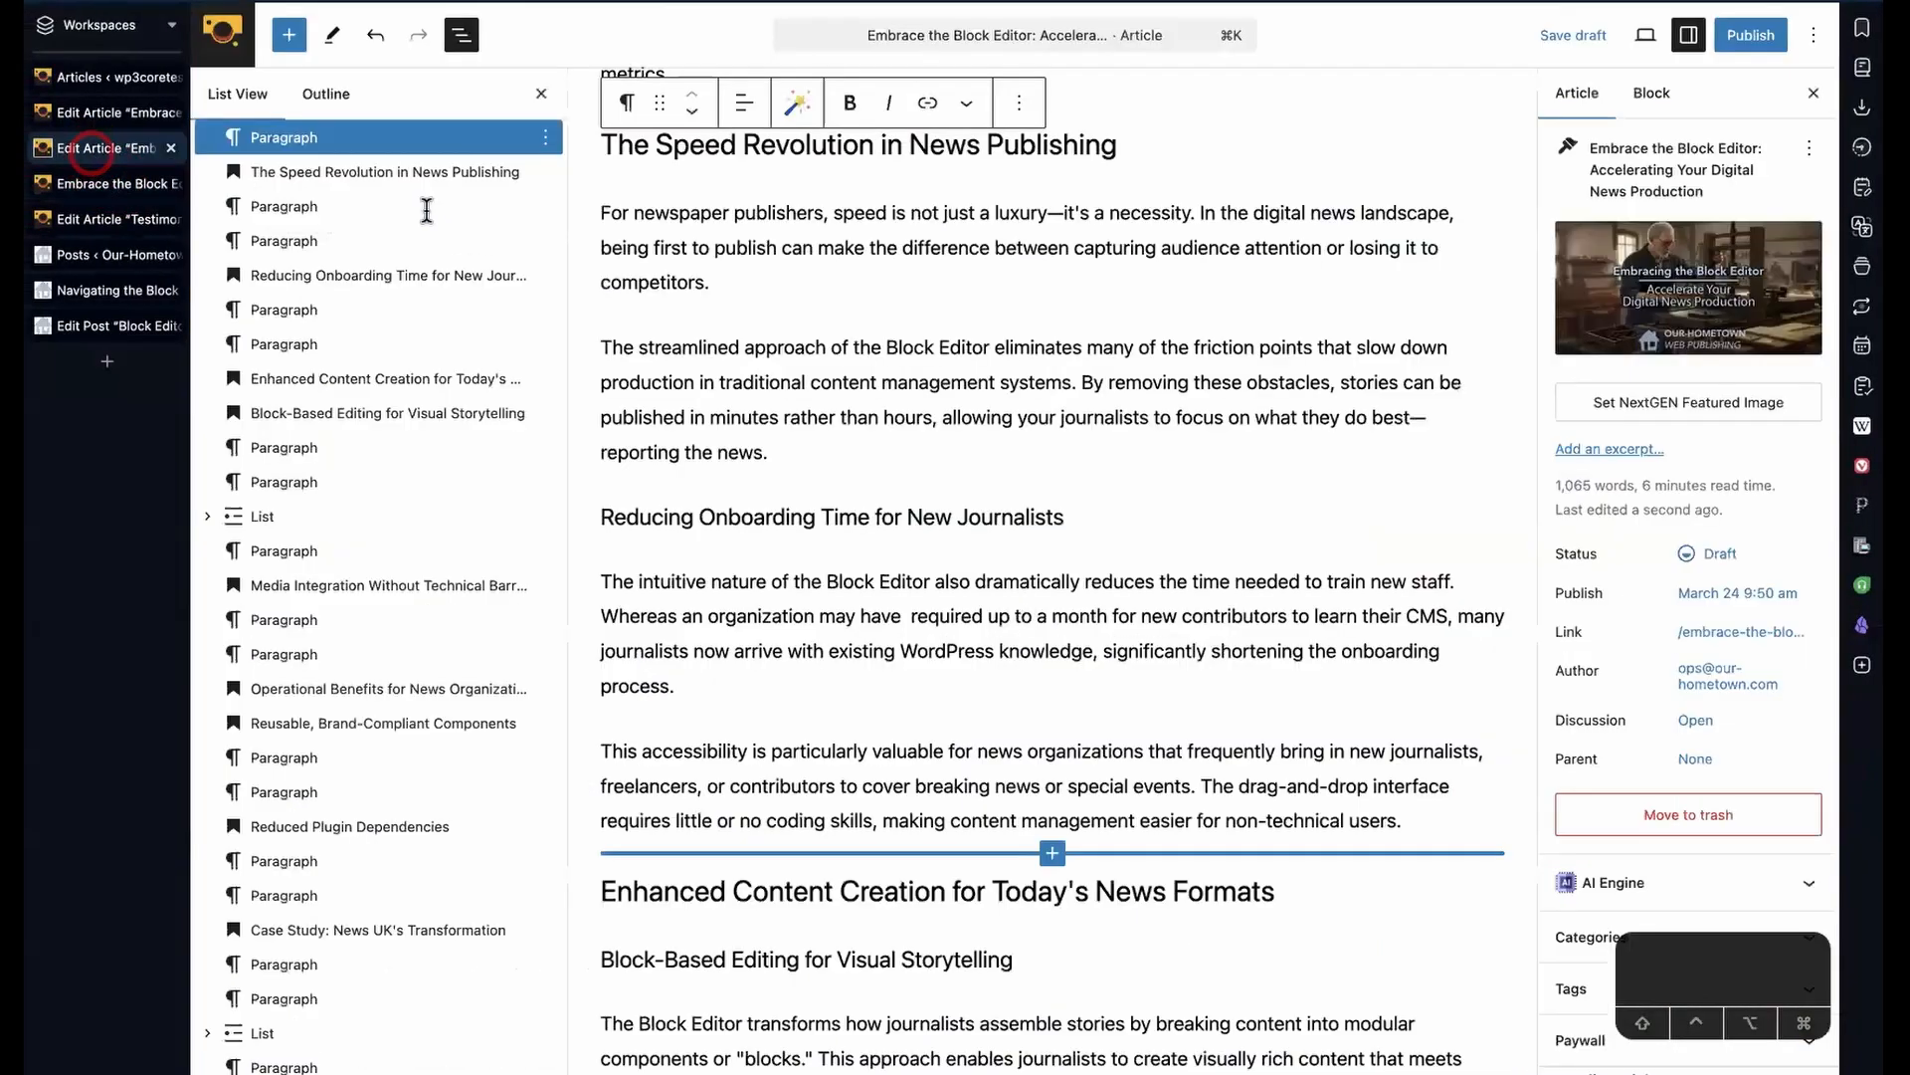
- Examine the Block Editor's editing tool modes, block inserter and device preview choices for the article
{"action": "scroll", "coordinate": [672, 308], "scroll_direction": "up", "scroll_amount": 5}
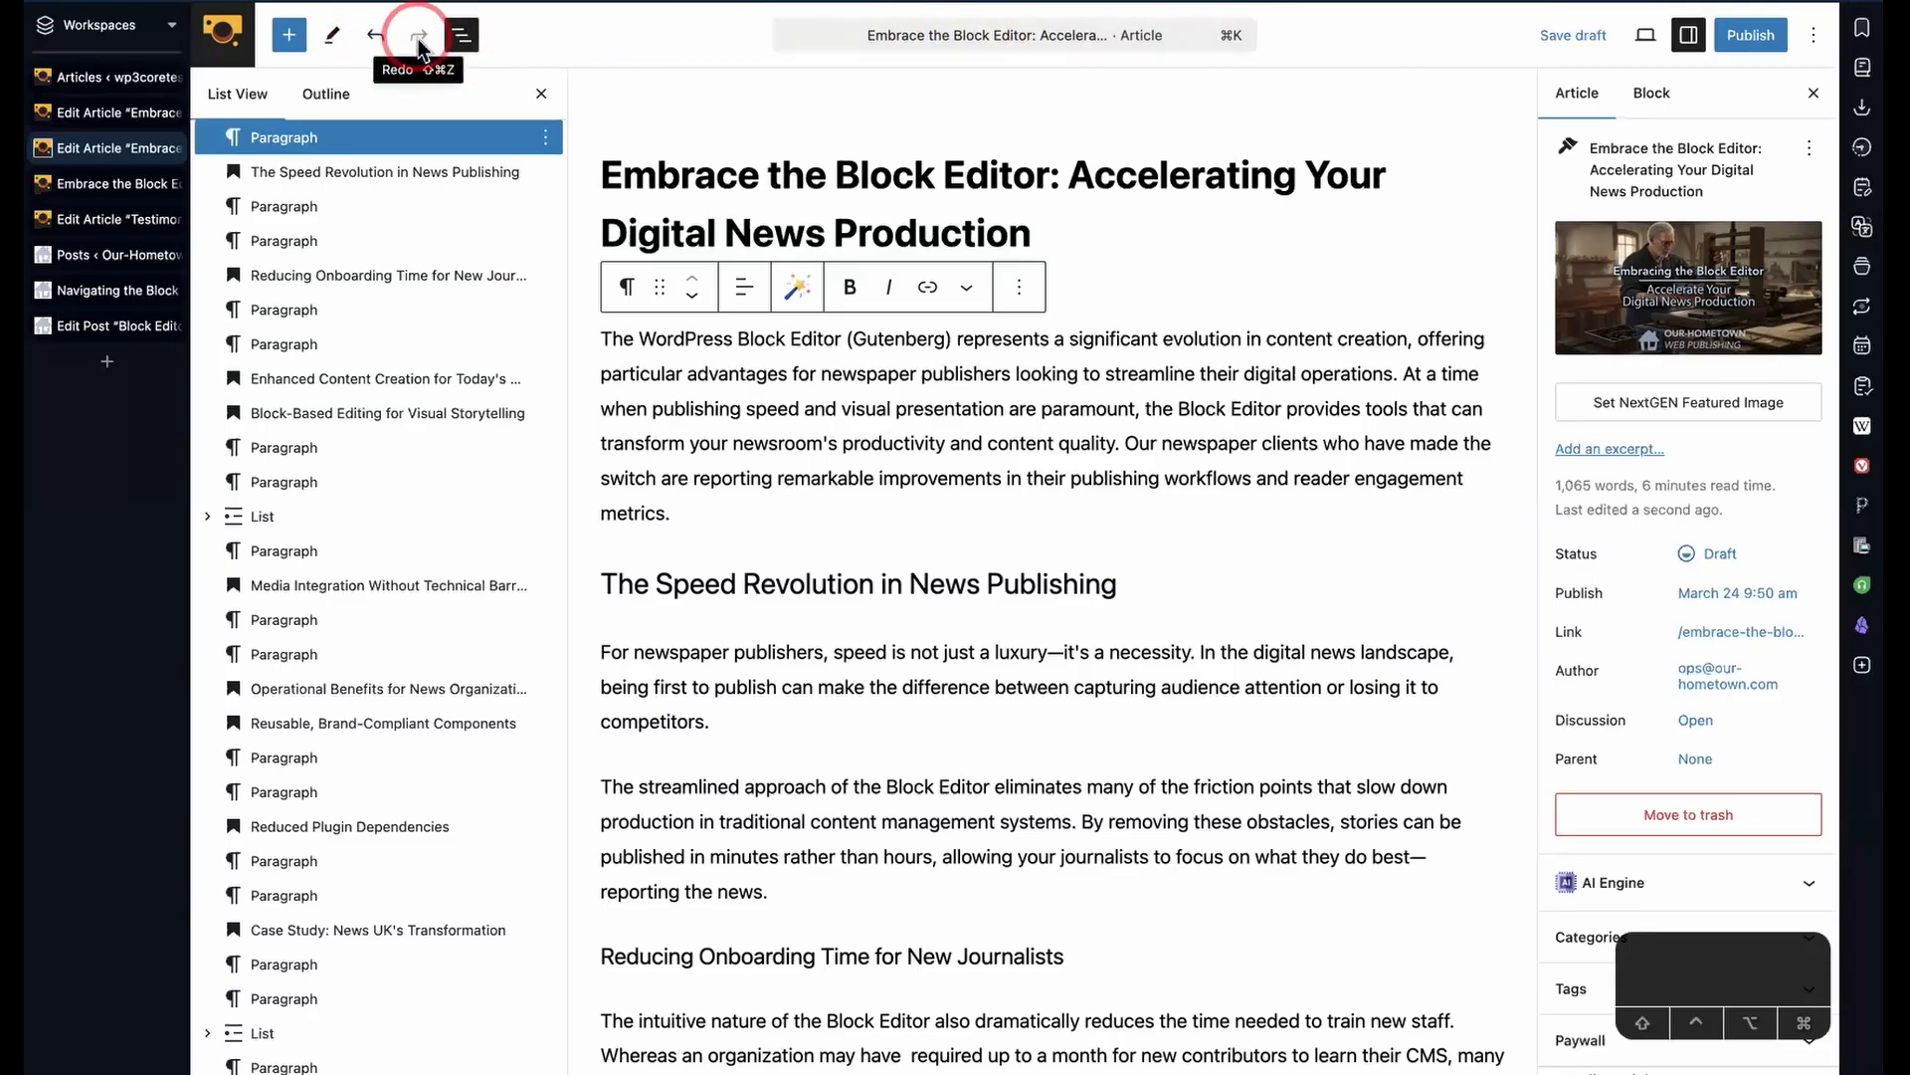
{"action": "left_click", "coordinate": [337, 40]}
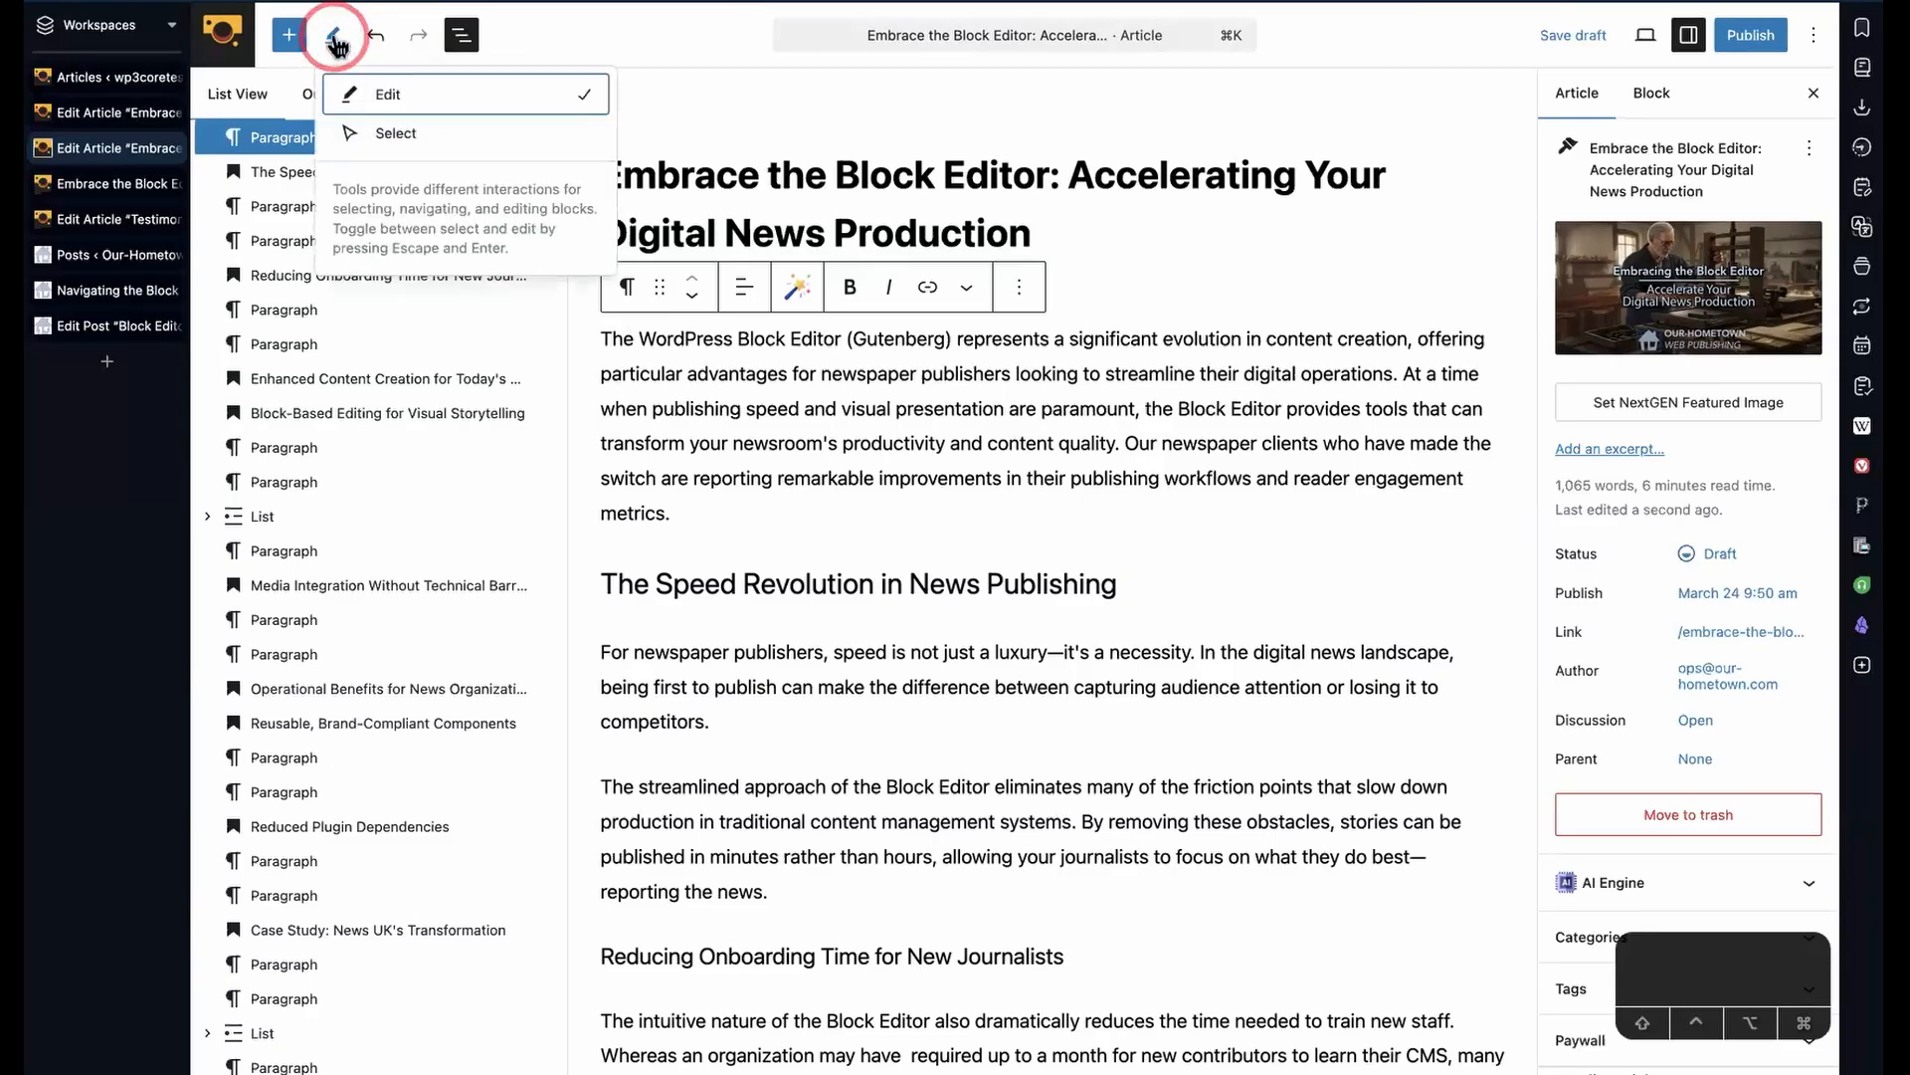
{"action": "left_click", "coordinate": [335, 38]}
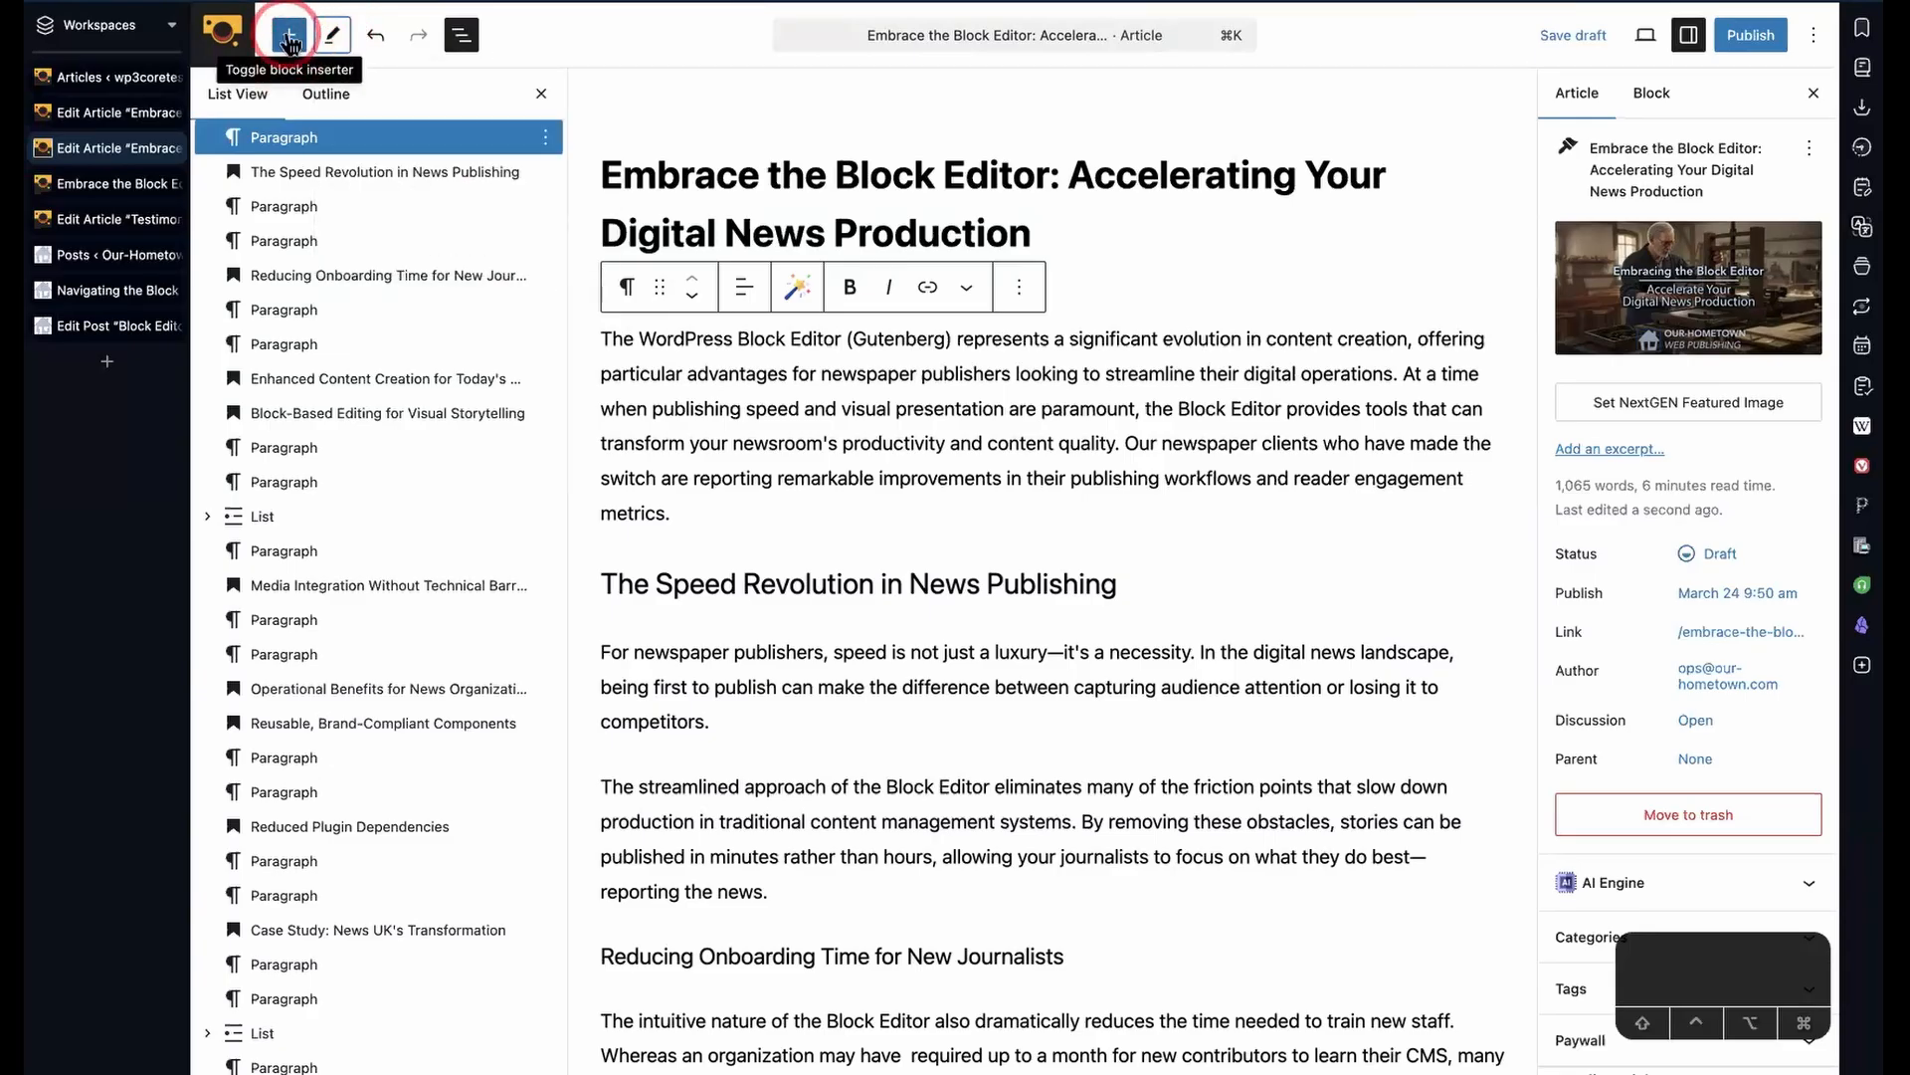
{"action": "left_click", "coordinate": [289, 40]}
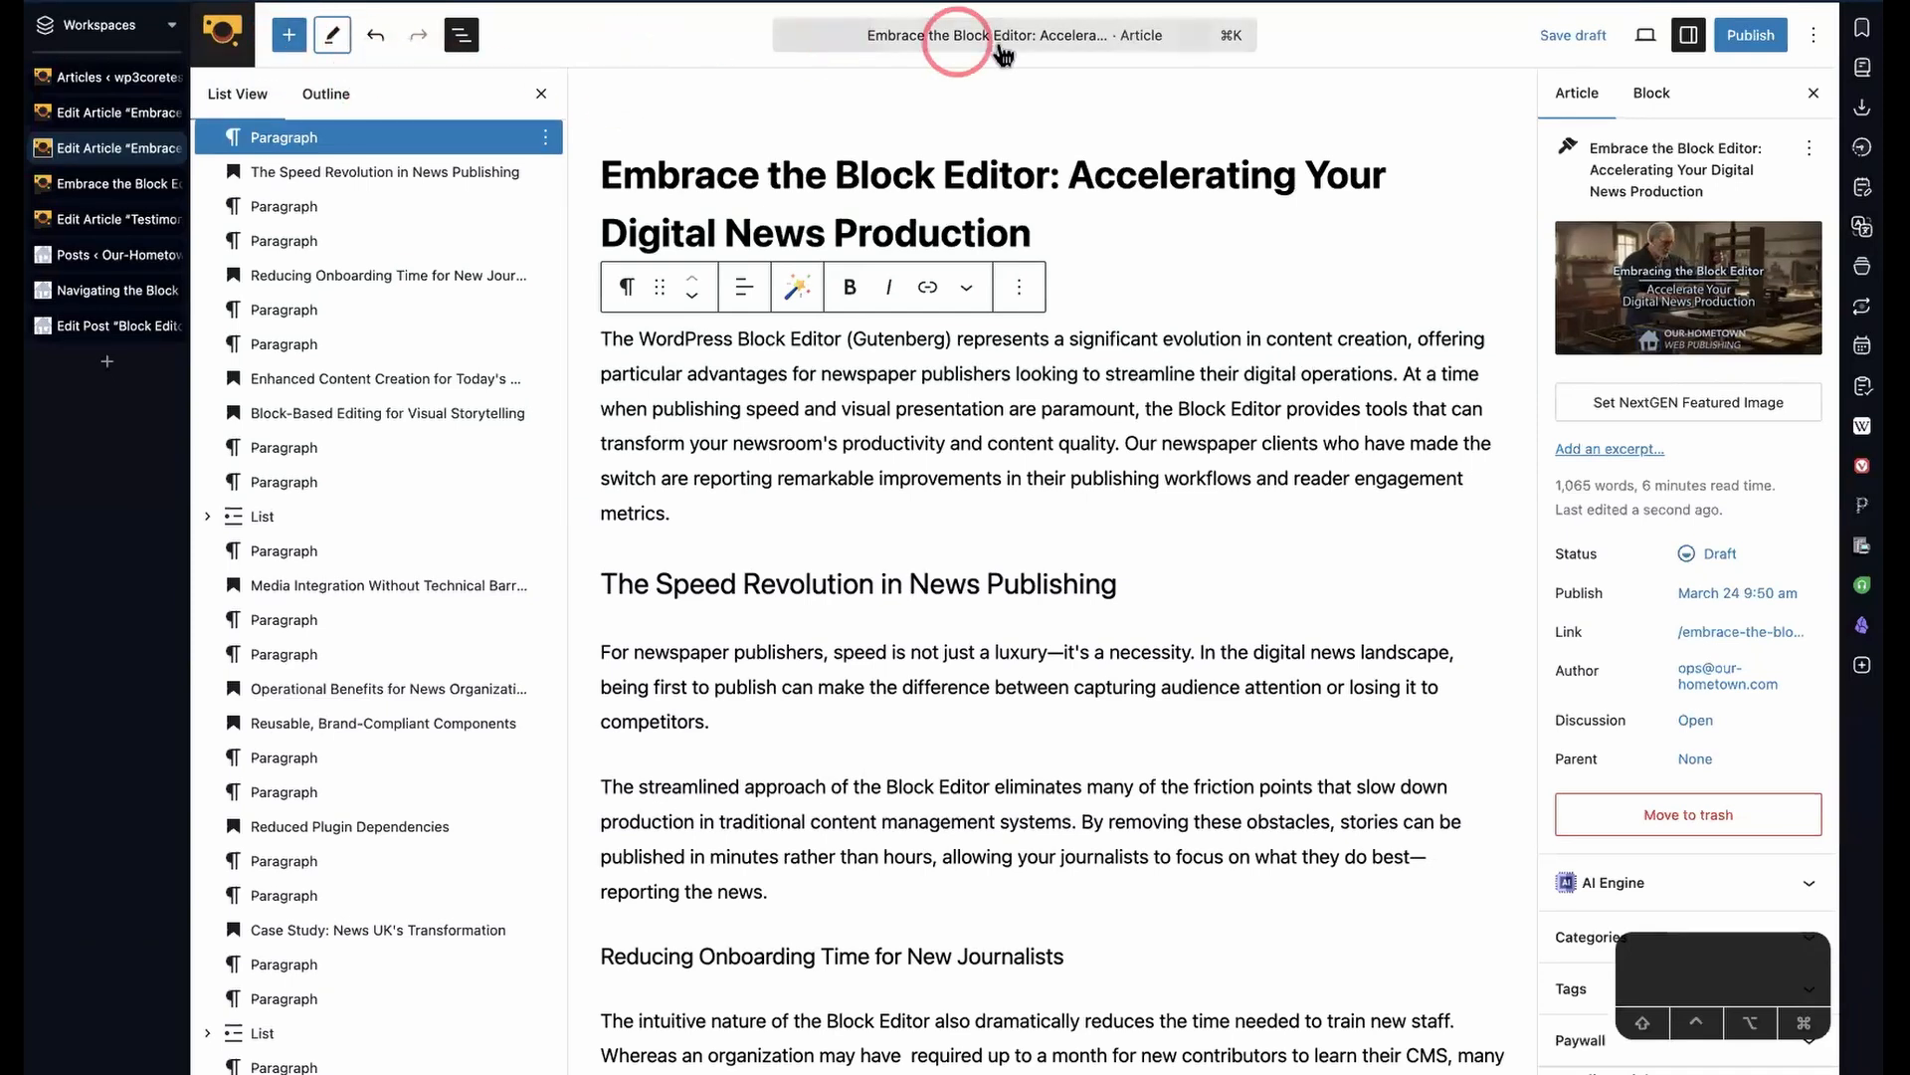
{"action": "left_click", "coordinate": [1647, 40]}
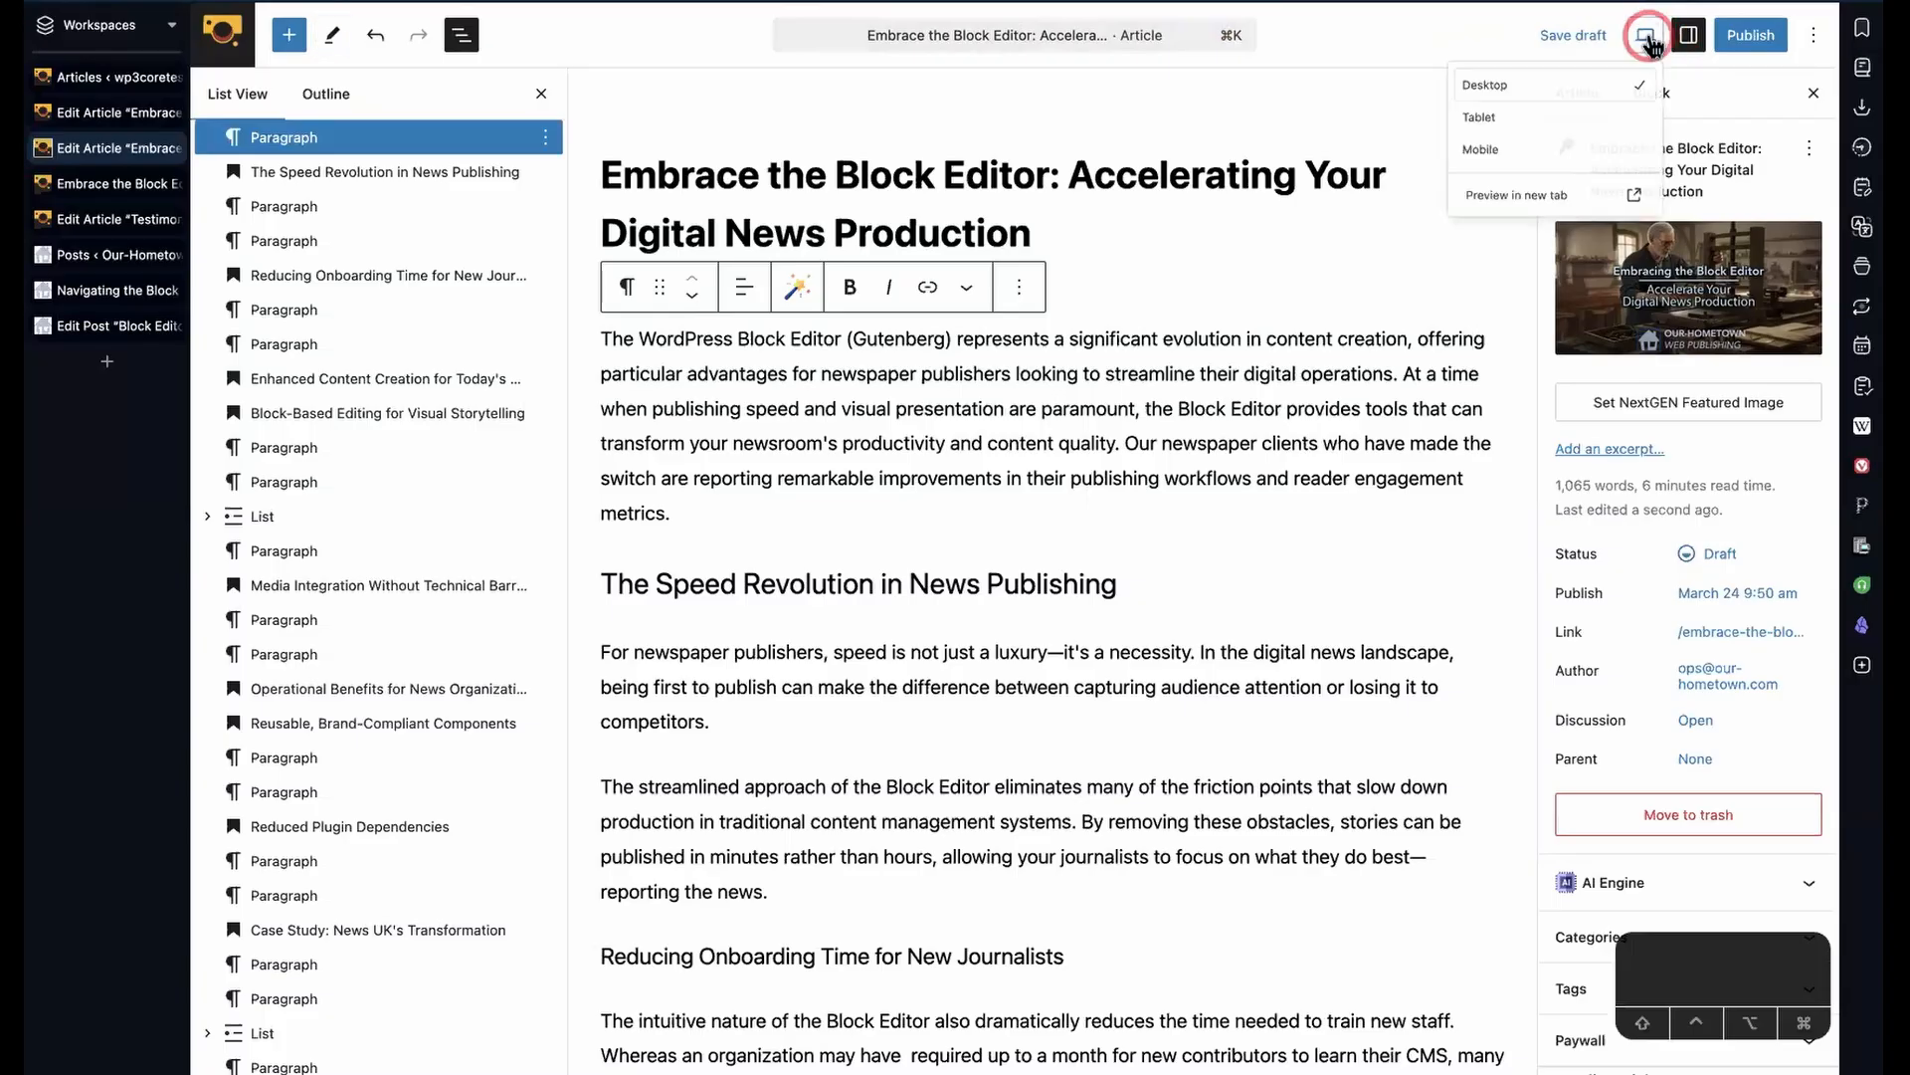
{"action": "left_click", "coordinate": [1645, 40]}
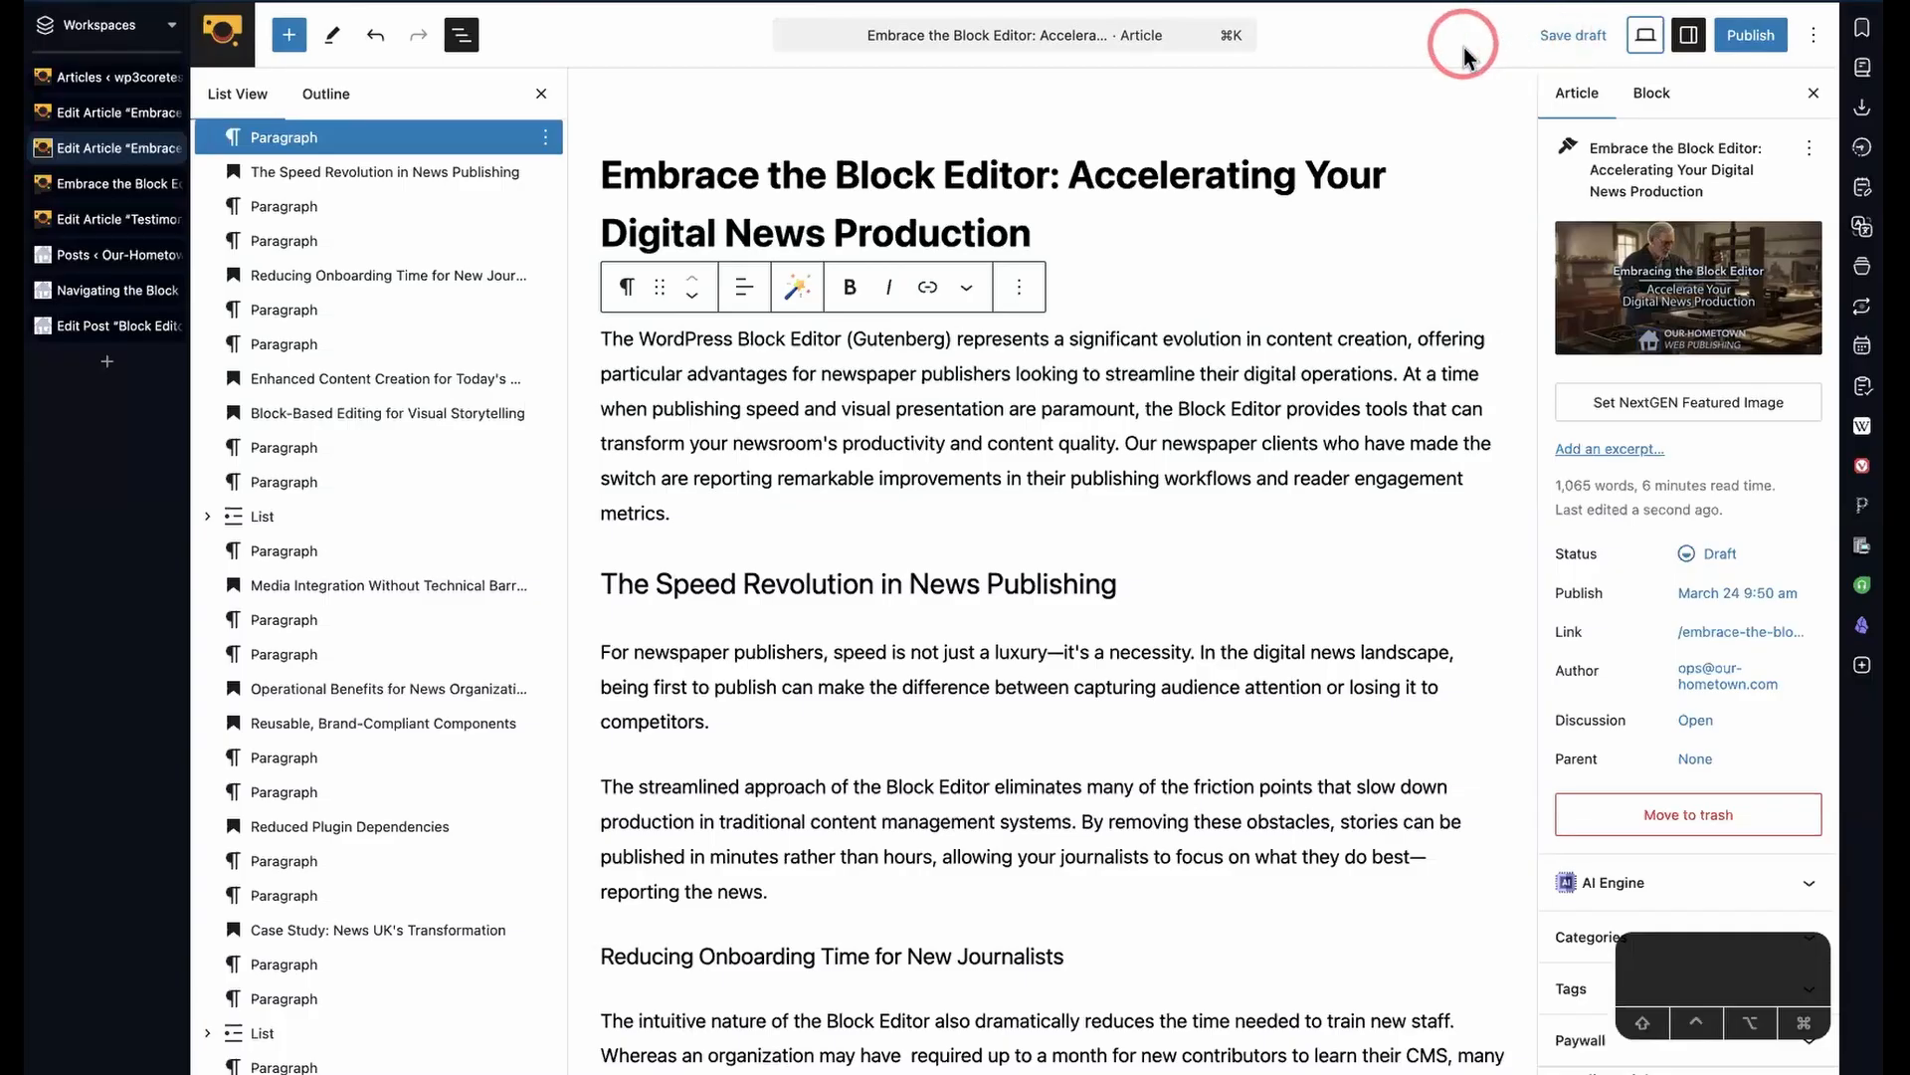
- Hide and restore the settings sidebar, and do the same with the document overview listing the article's blocks
{"action": "left_click", "coordinate": [1689, 36]}
{"action": "left_click", "coordinate": [1690, 36]}
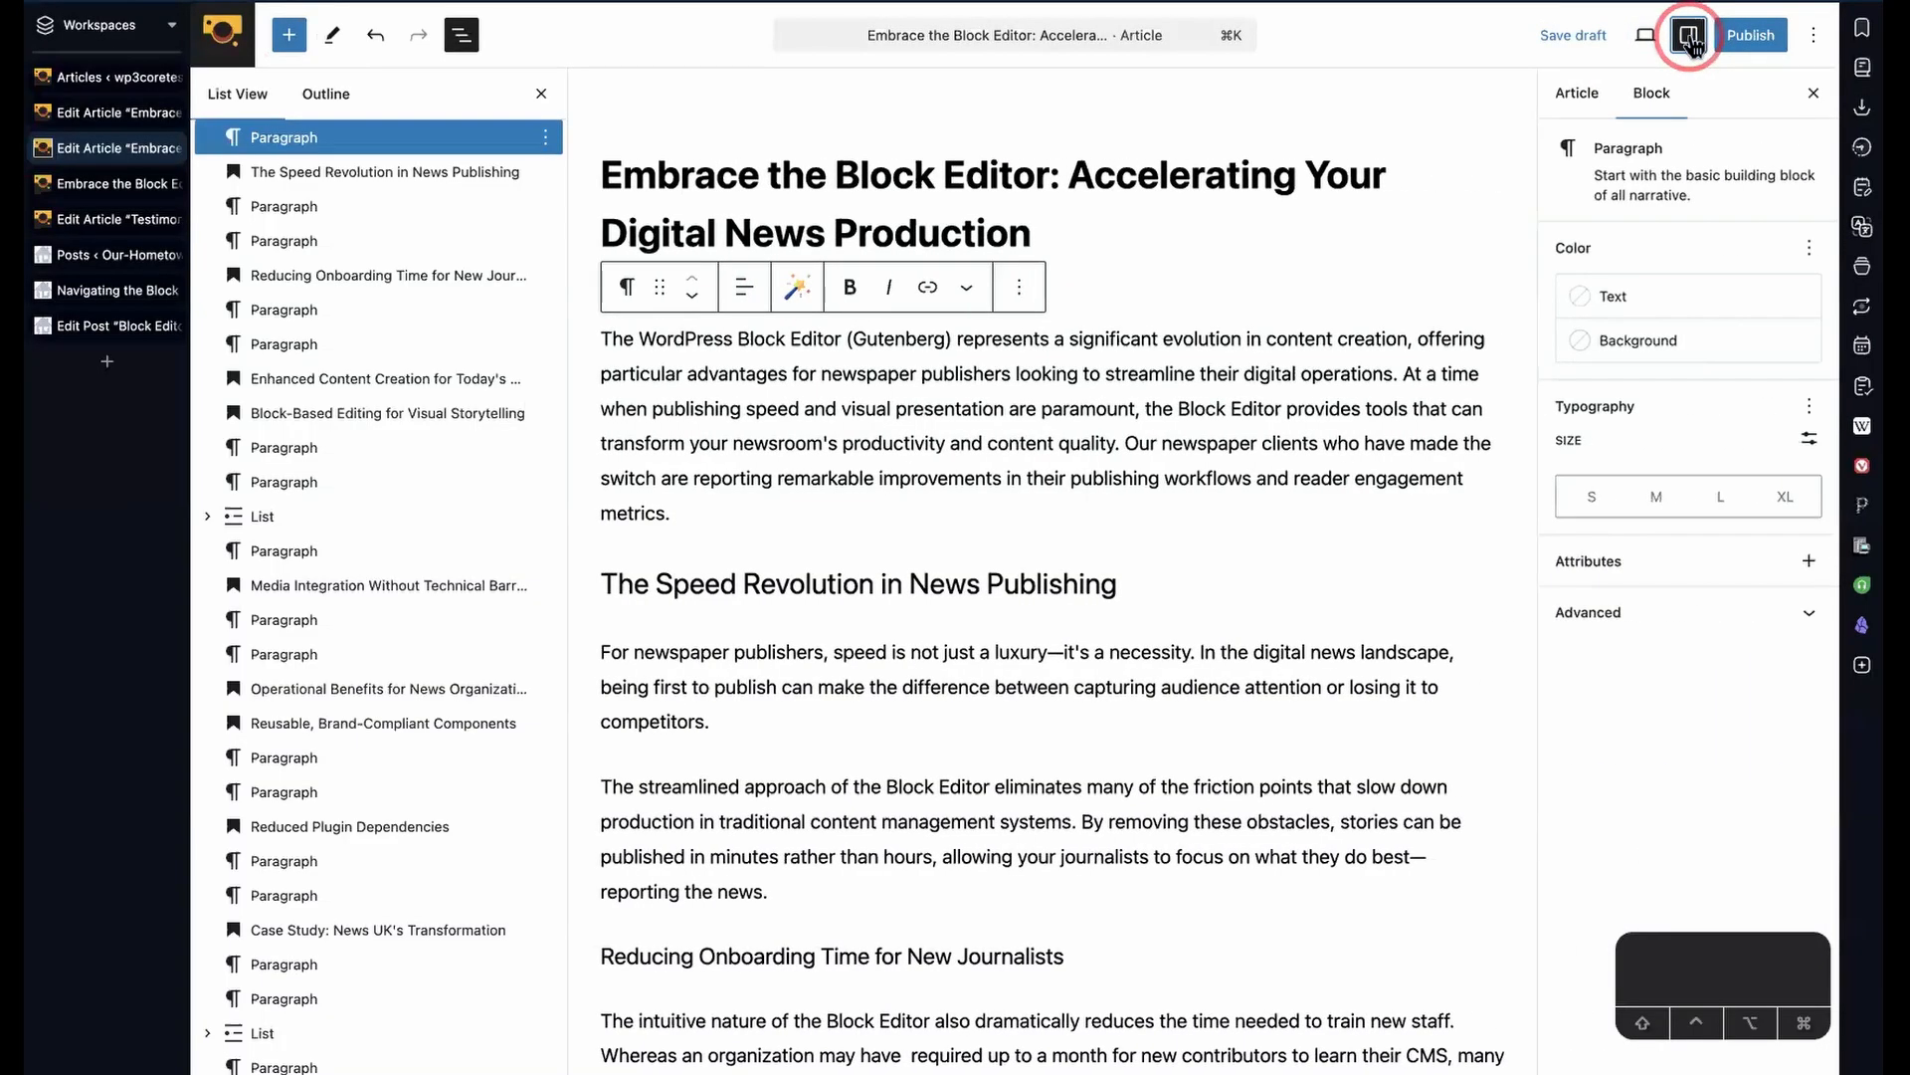
{"action": "left_click", "coordinate": [1689, 35]}
{"action": "left_click", "coordinate": [1689, 36]}
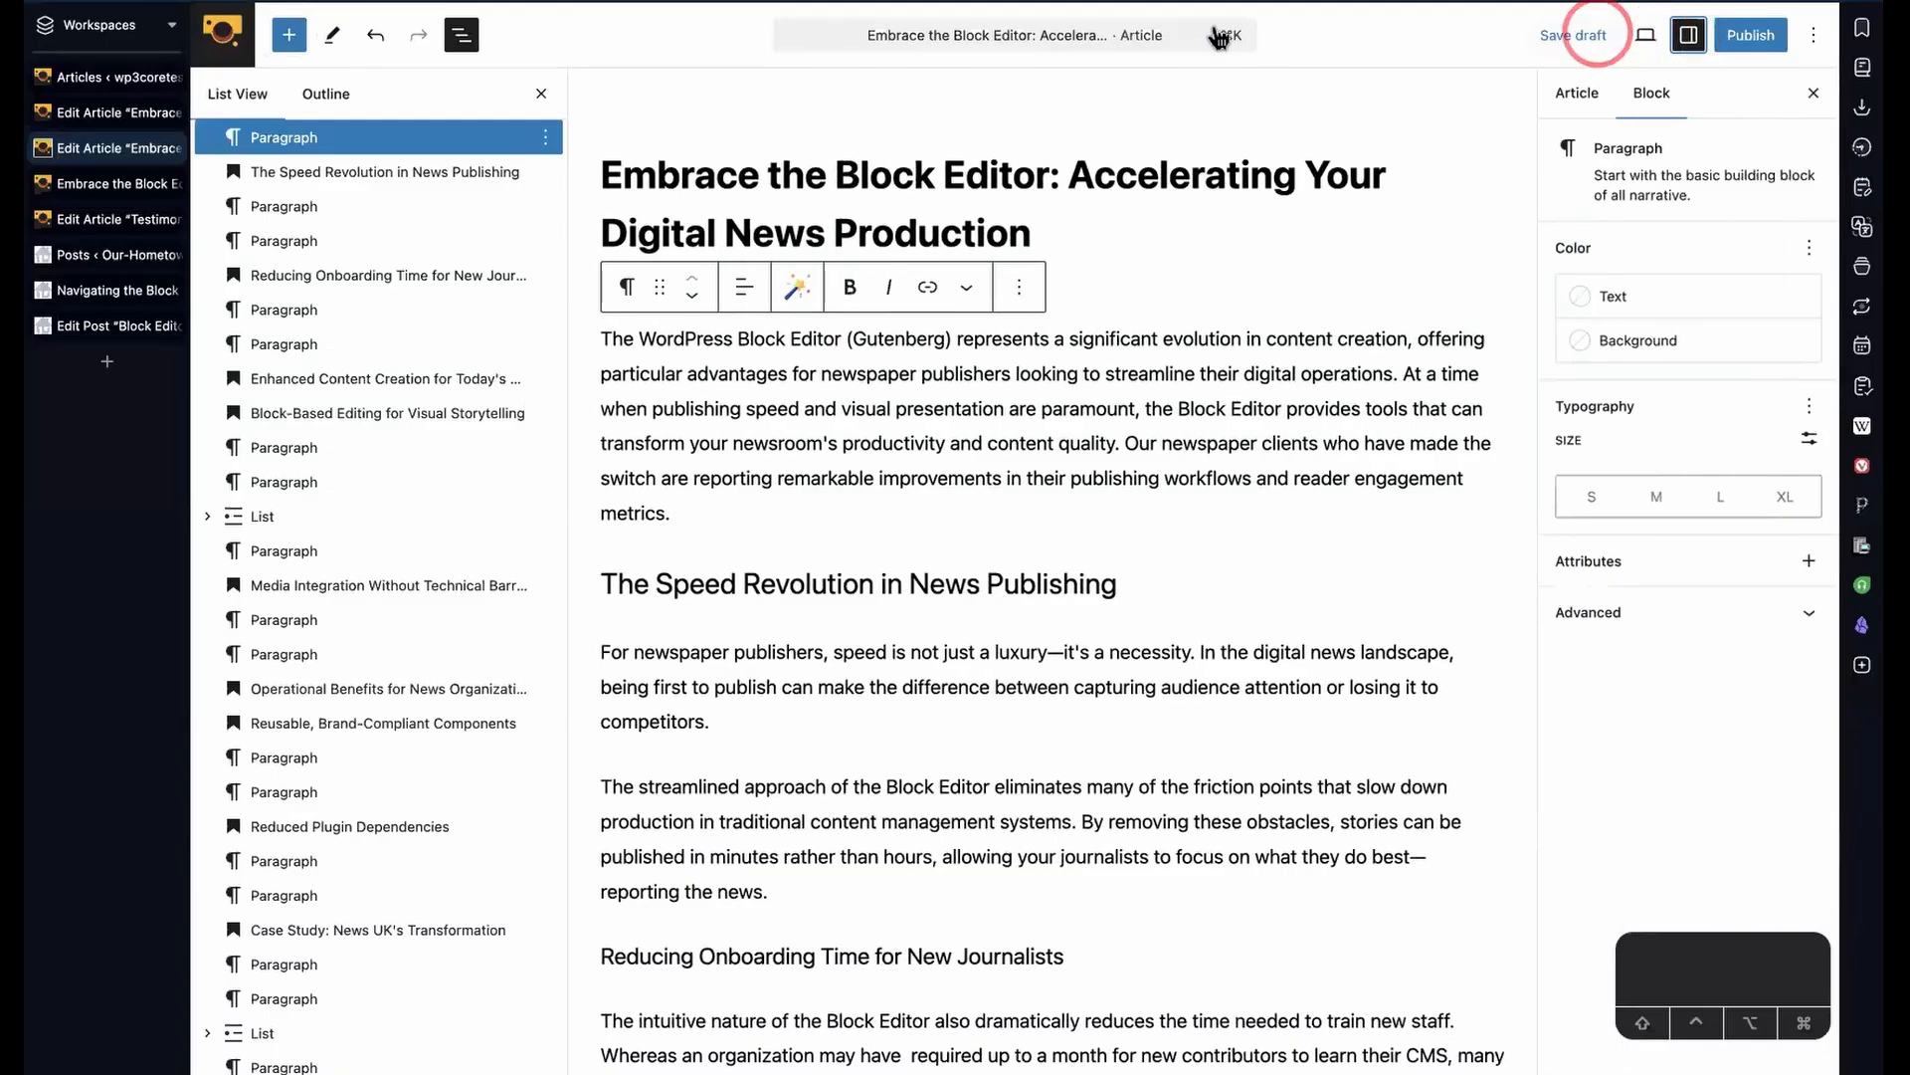
{"action": "left_click", "coordinate": [461, 38]}
{"action": "left_click", "coordinate": [461, 38]}
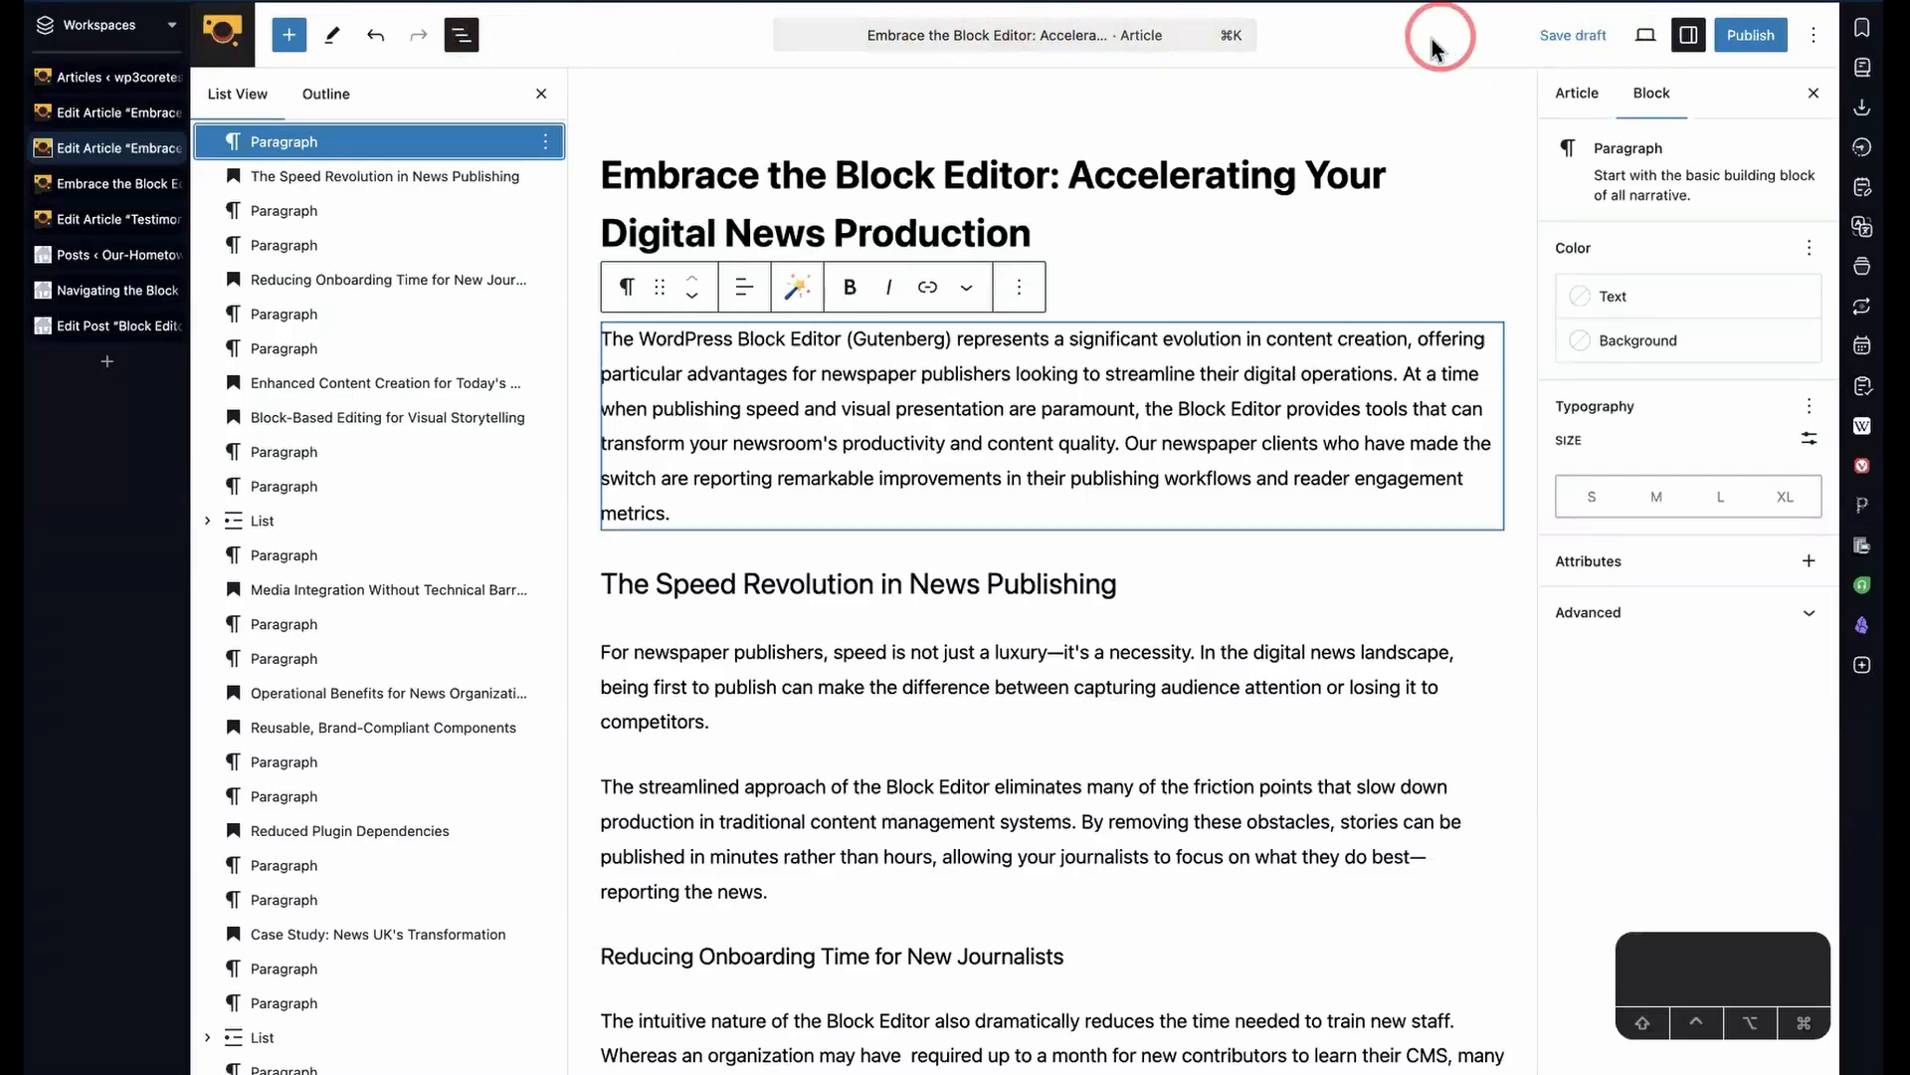
- Open the editor options and switch Fullscreen mode off and back on to compare the two views
{"action": "left_click", "coordinate": [1815, 42]}
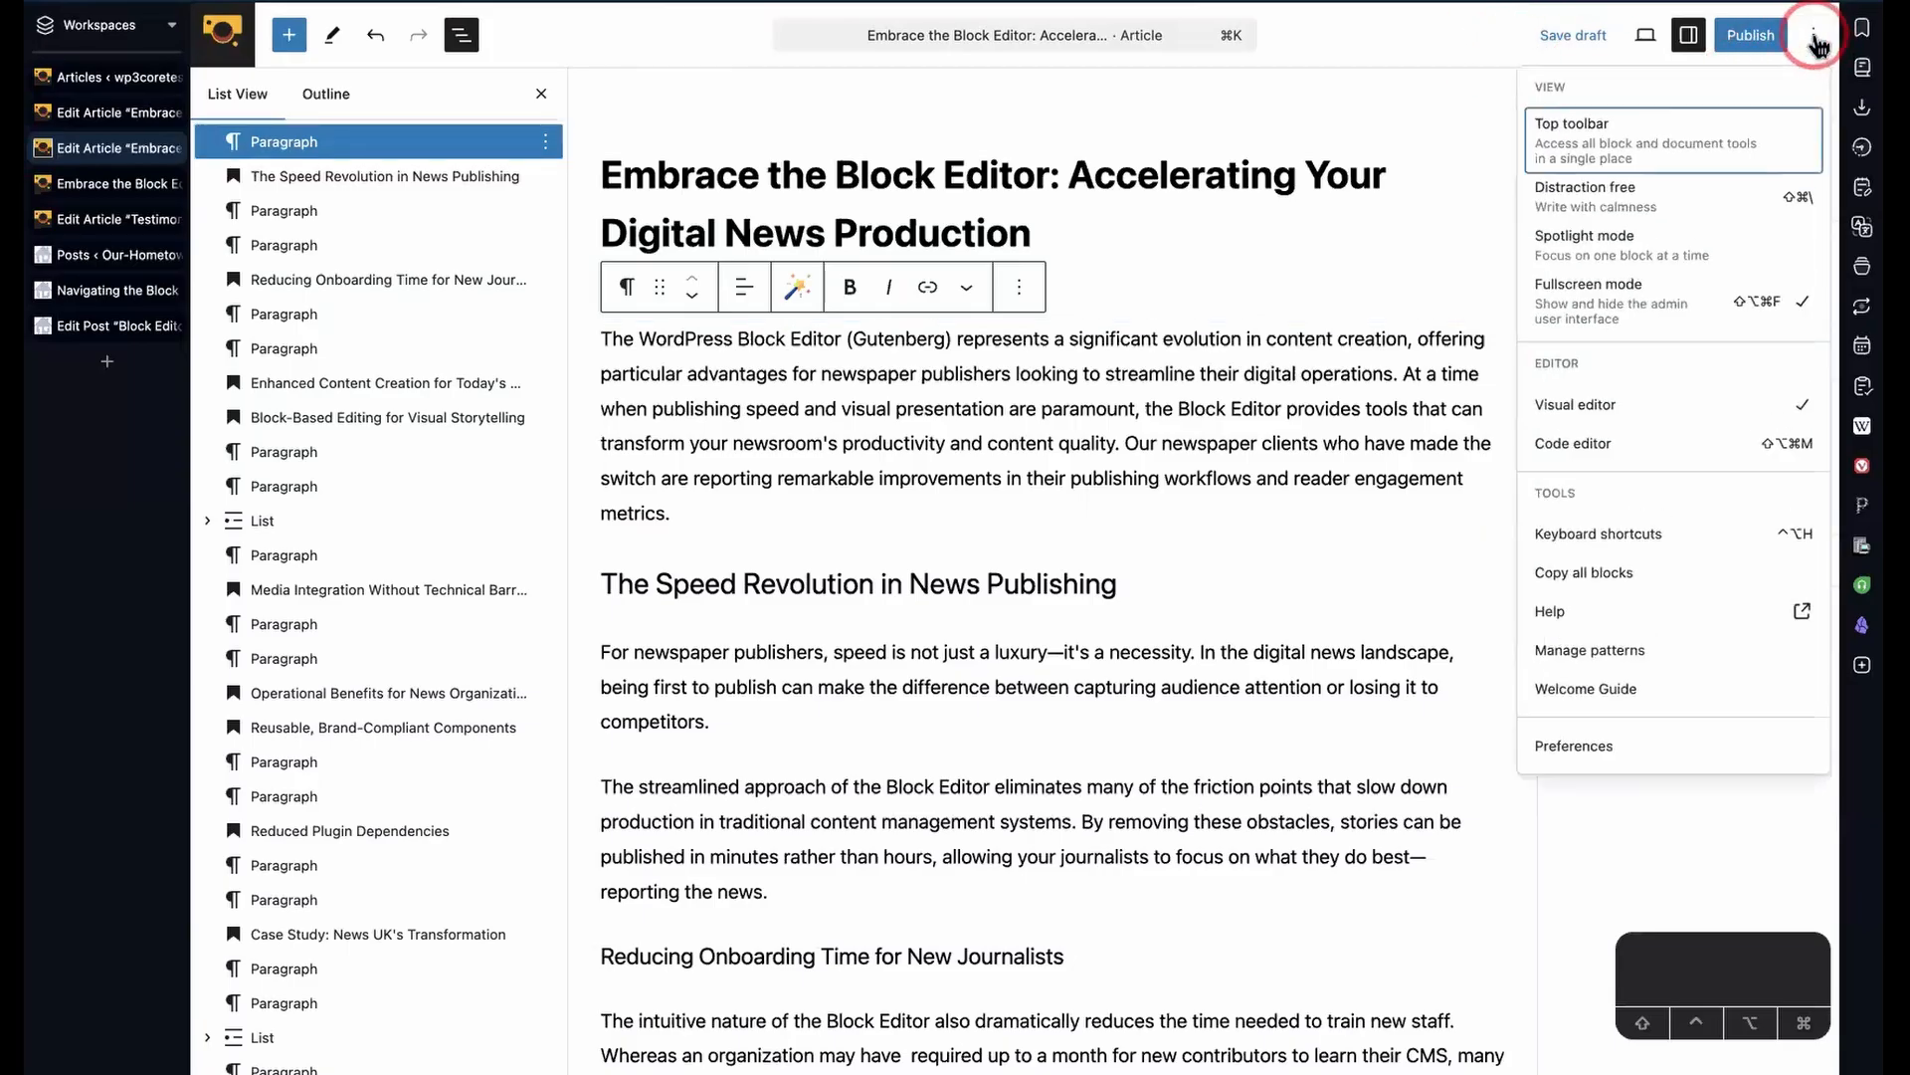
{"action": "left_click", "coordinate": [1665, 301]}
{"action": "left_click", "coordinate": [1664, 317]}
{"action": "left_click", "coordinate": [1666, 317]}
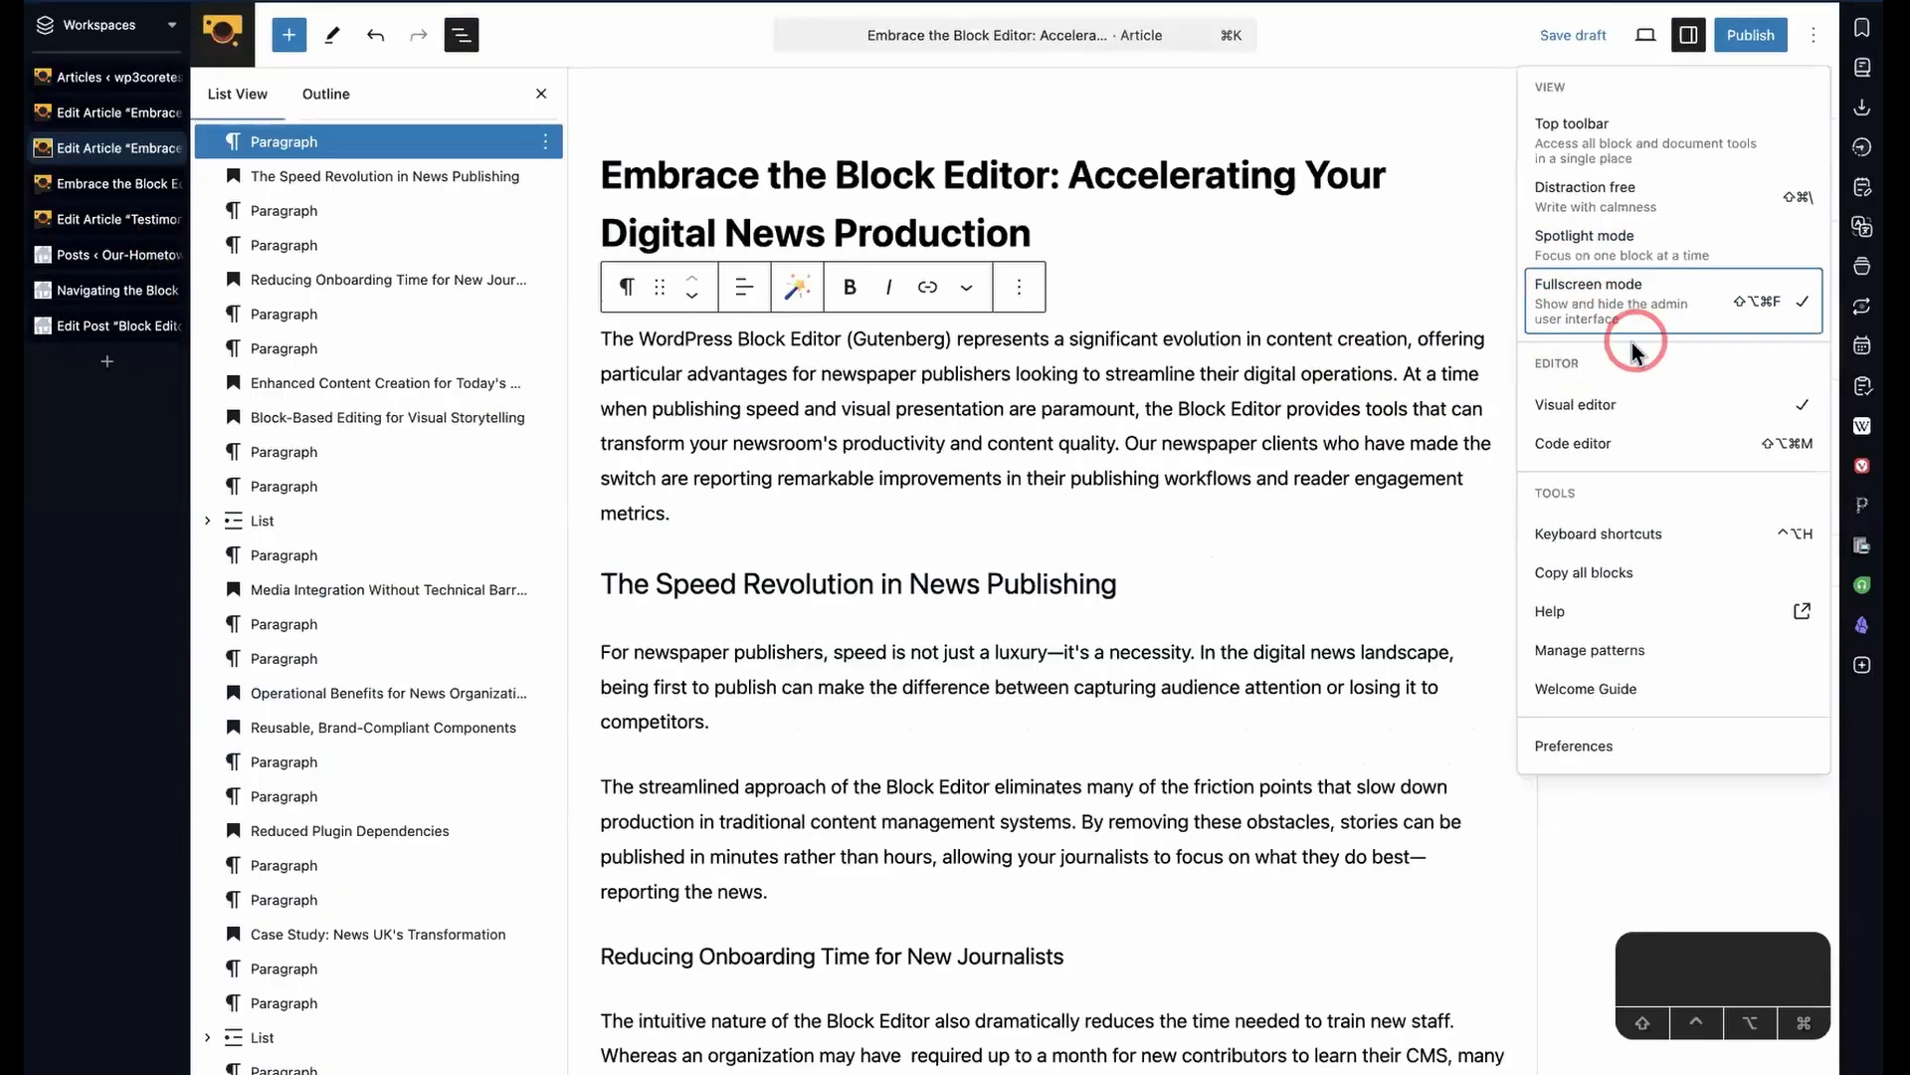
{"action": "left_click", "coordinate": [1642, 342]}
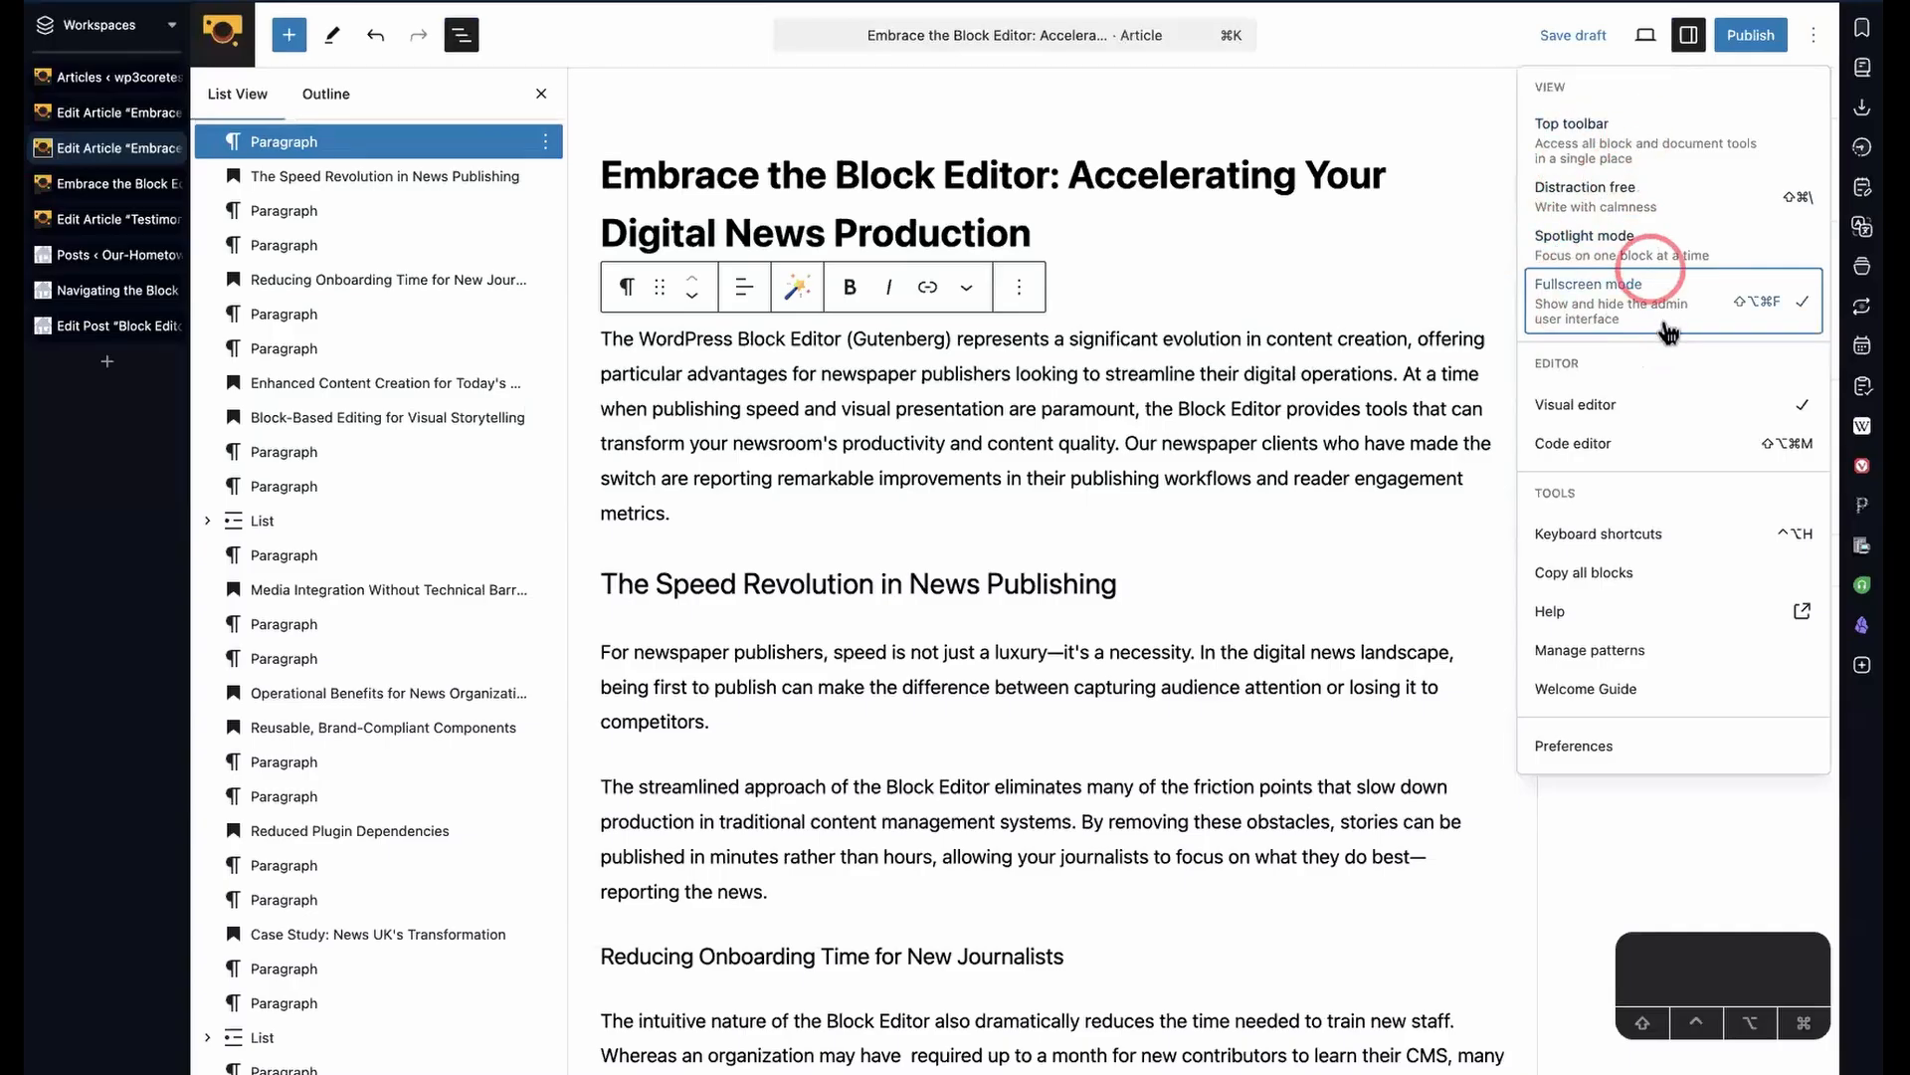
- Switch the Top toolbar view on and off twice, finishing with the opening paragraph selected under its floating toolbar
{"action": "left_click", "coordinate": [1630, 139]}
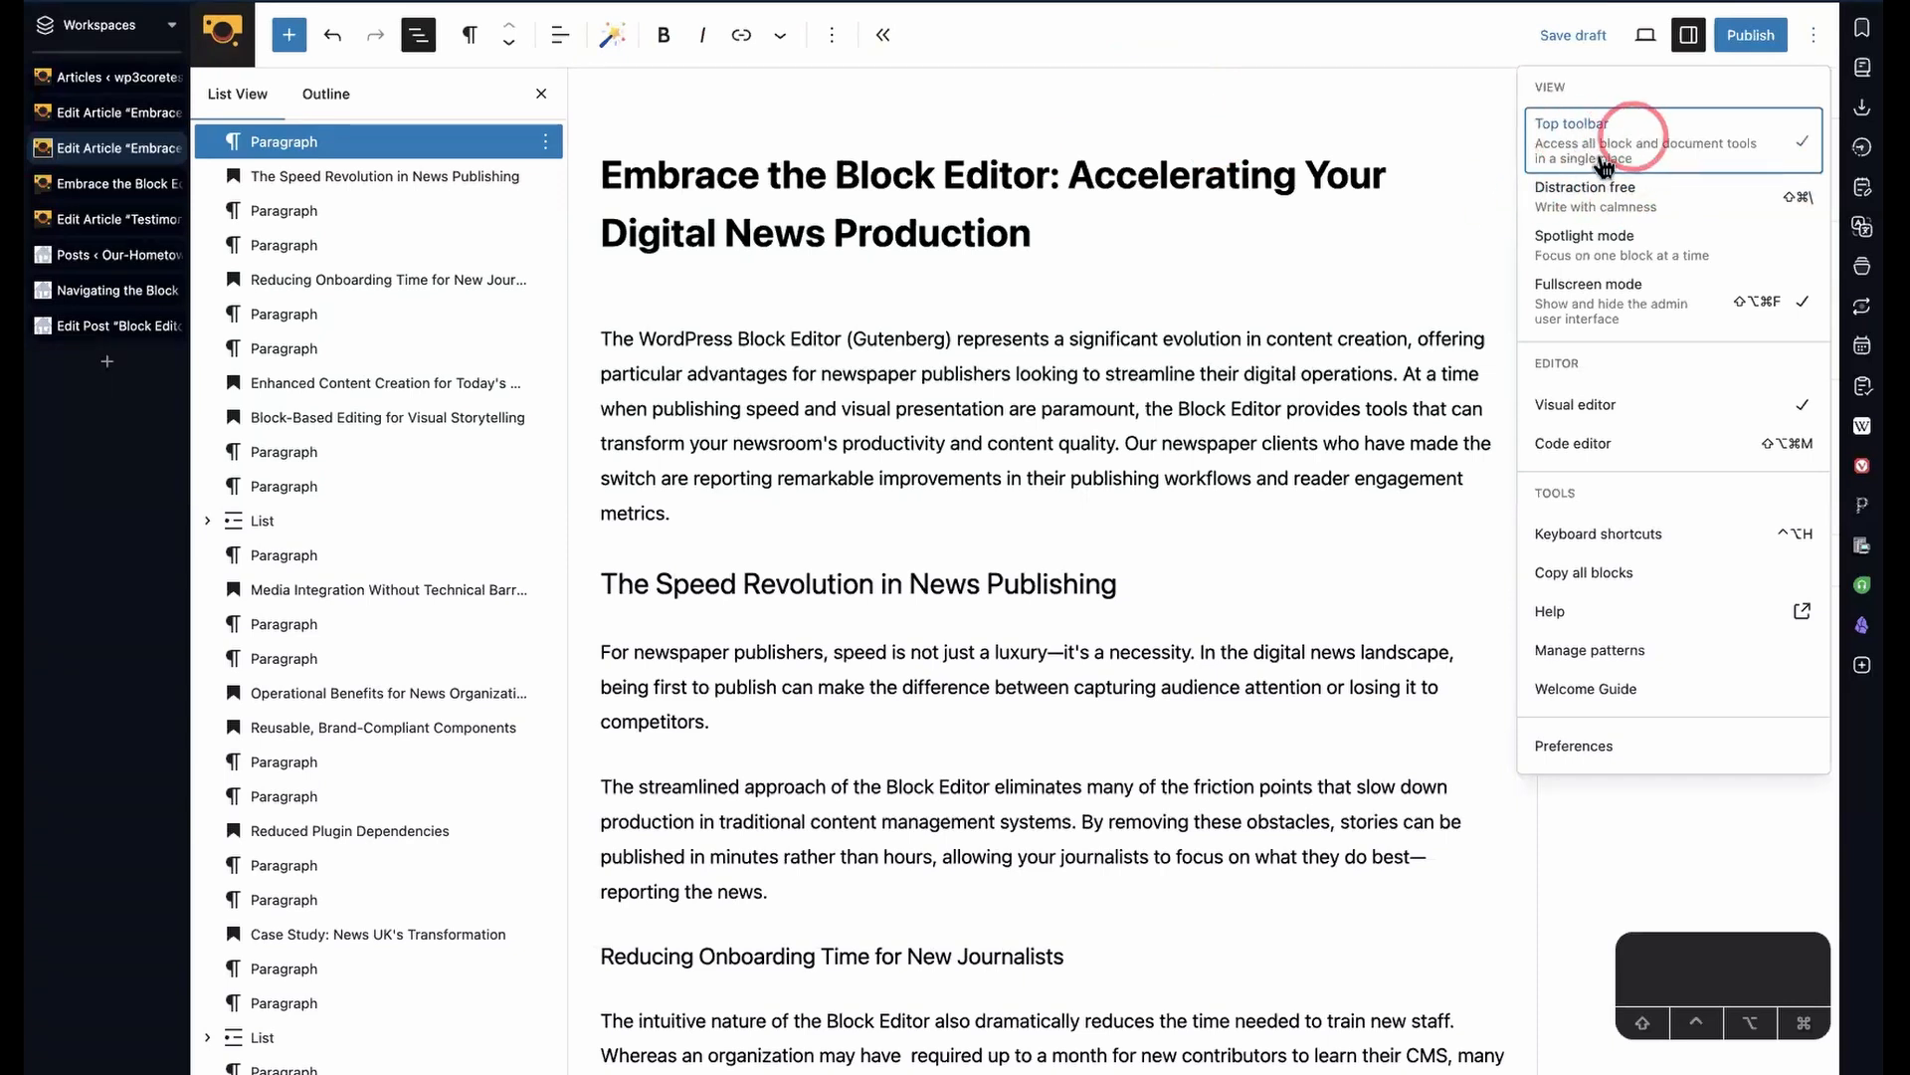
{"action": "left_click", "coordinate": [1635, 145]}
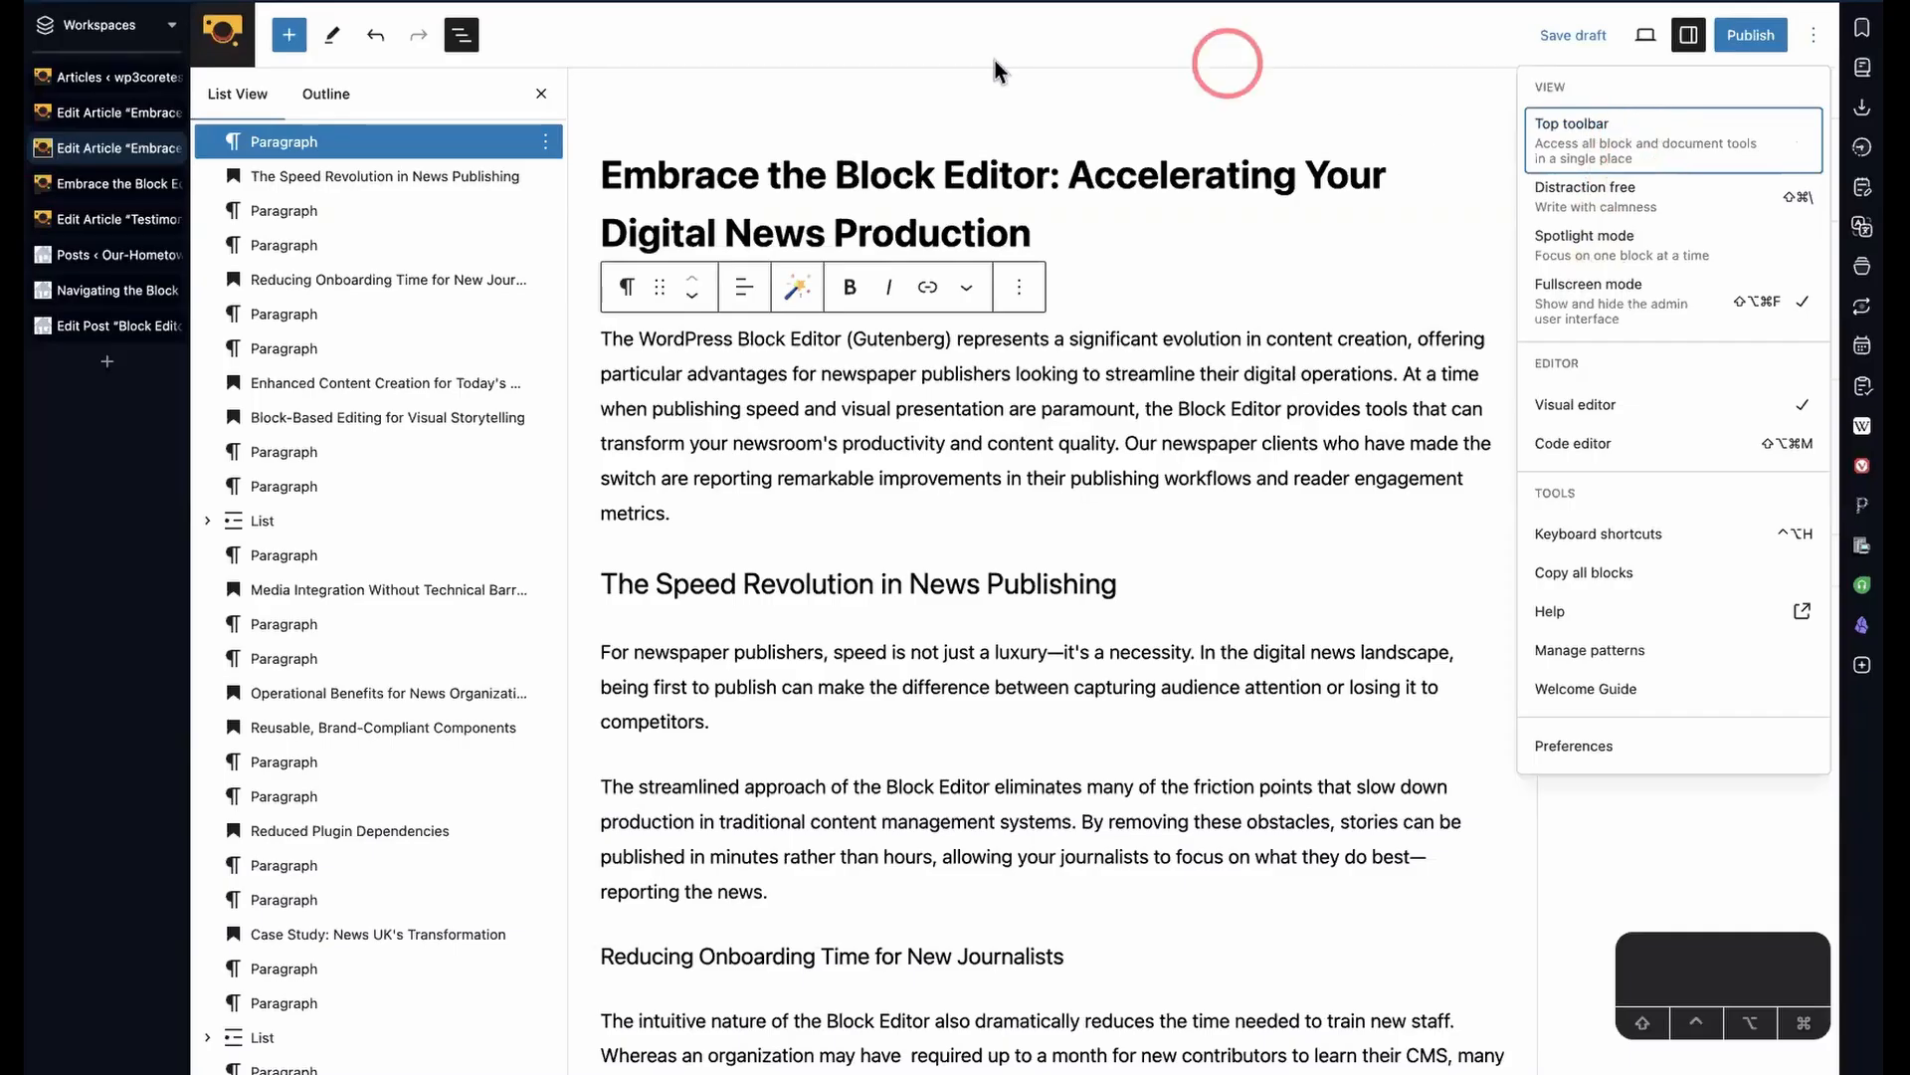
{"action": "left_click", "coordinate": [1612, 125]}
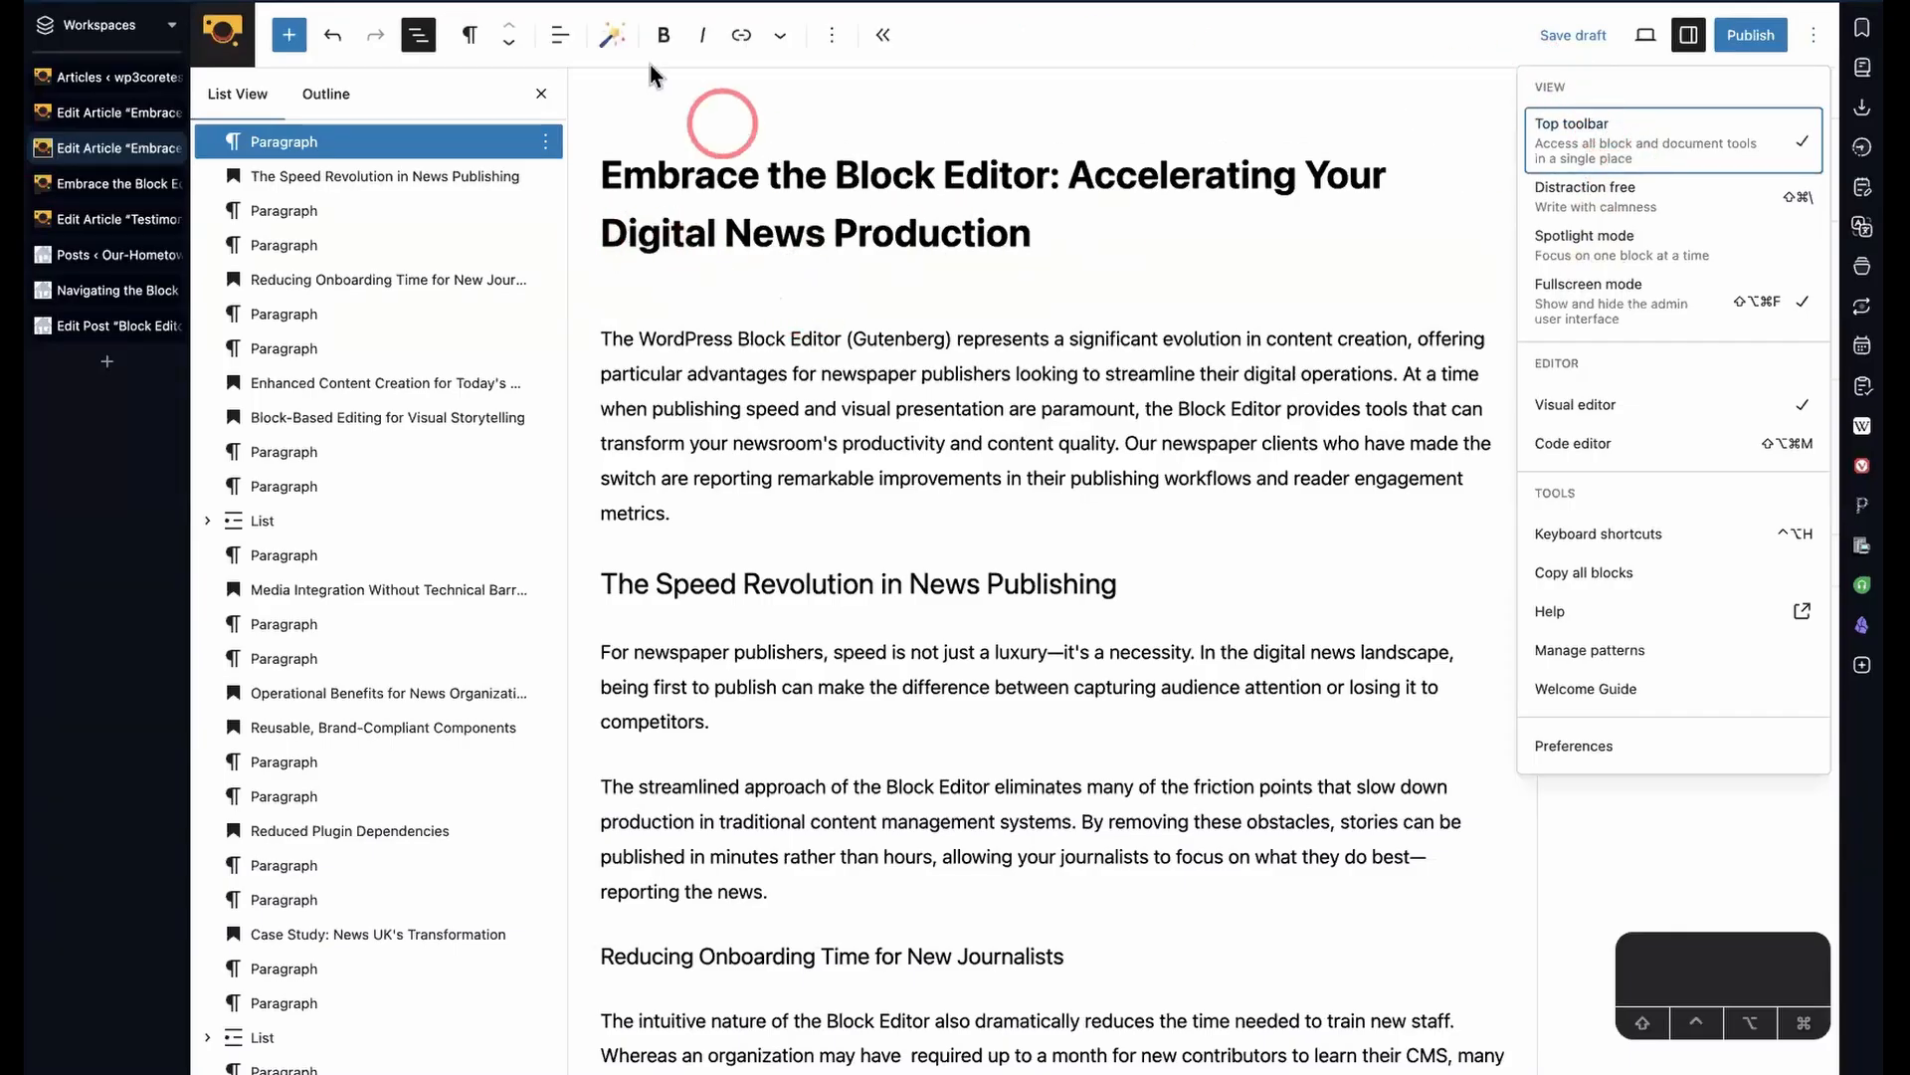
{"action": "left_click", "coordinate": [1601, 129]}
{"action": "triple_click", "coordinate": [807, 429]}
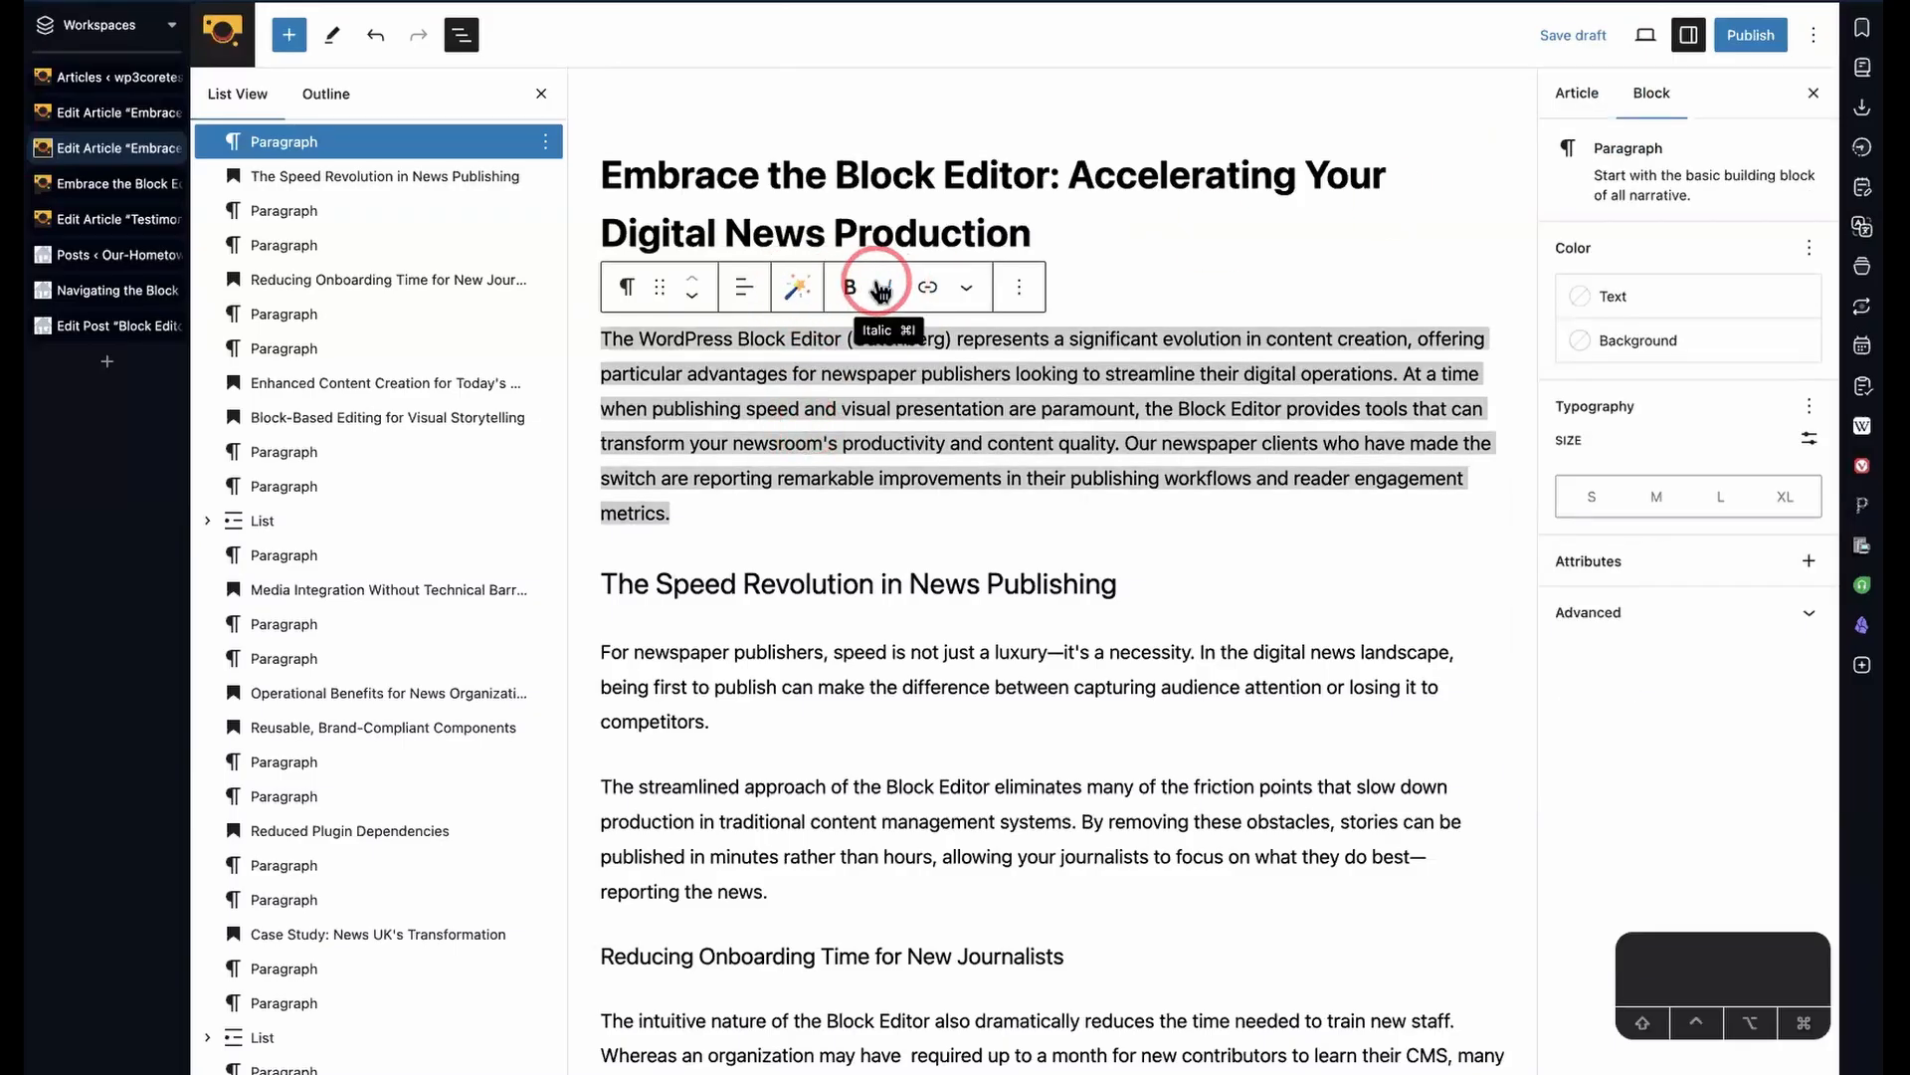
- Enable the Top toolbar view, collapse and expand its block tools, and disable the view again
{"action": "left_click", "coordinate": [1815, 36]}
{"action": "left_click", "coordinate": [1642, 134]}
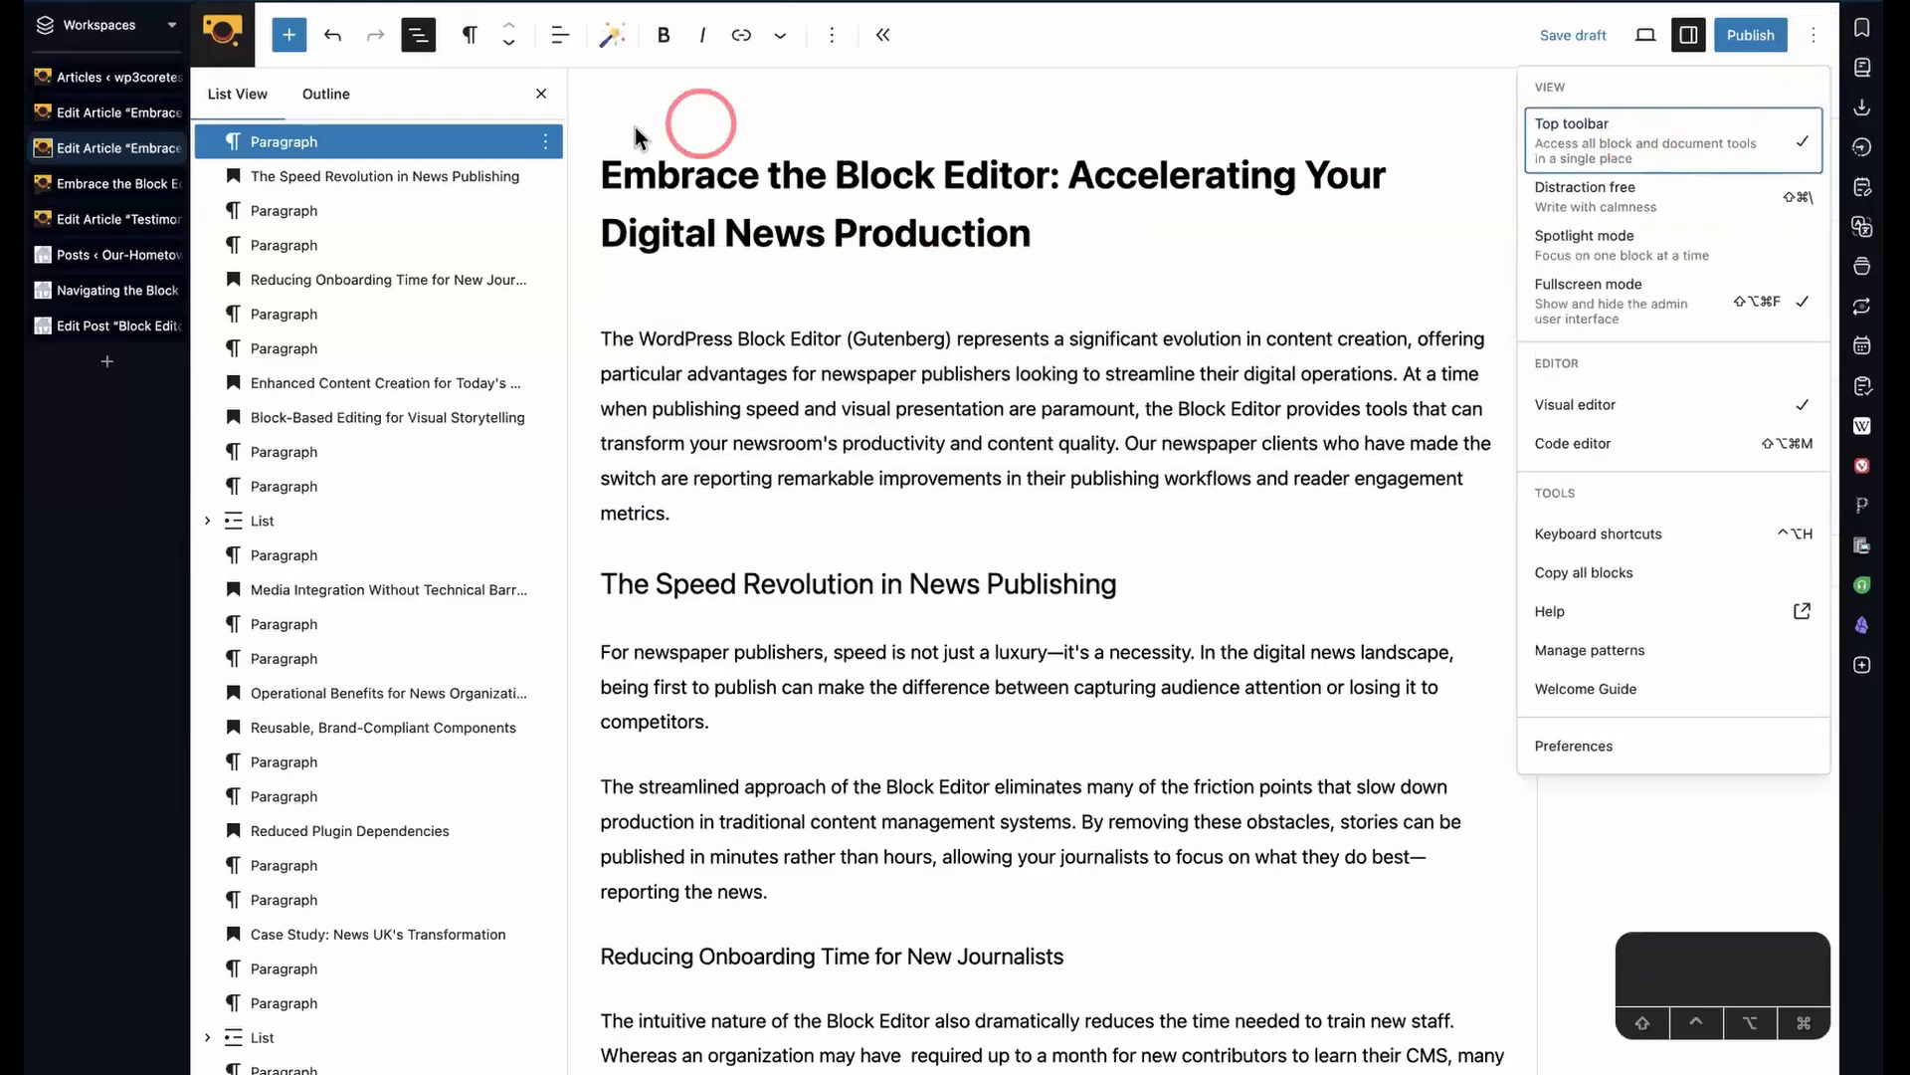
{"action": "left_click", "coordinate": [884, 38]}
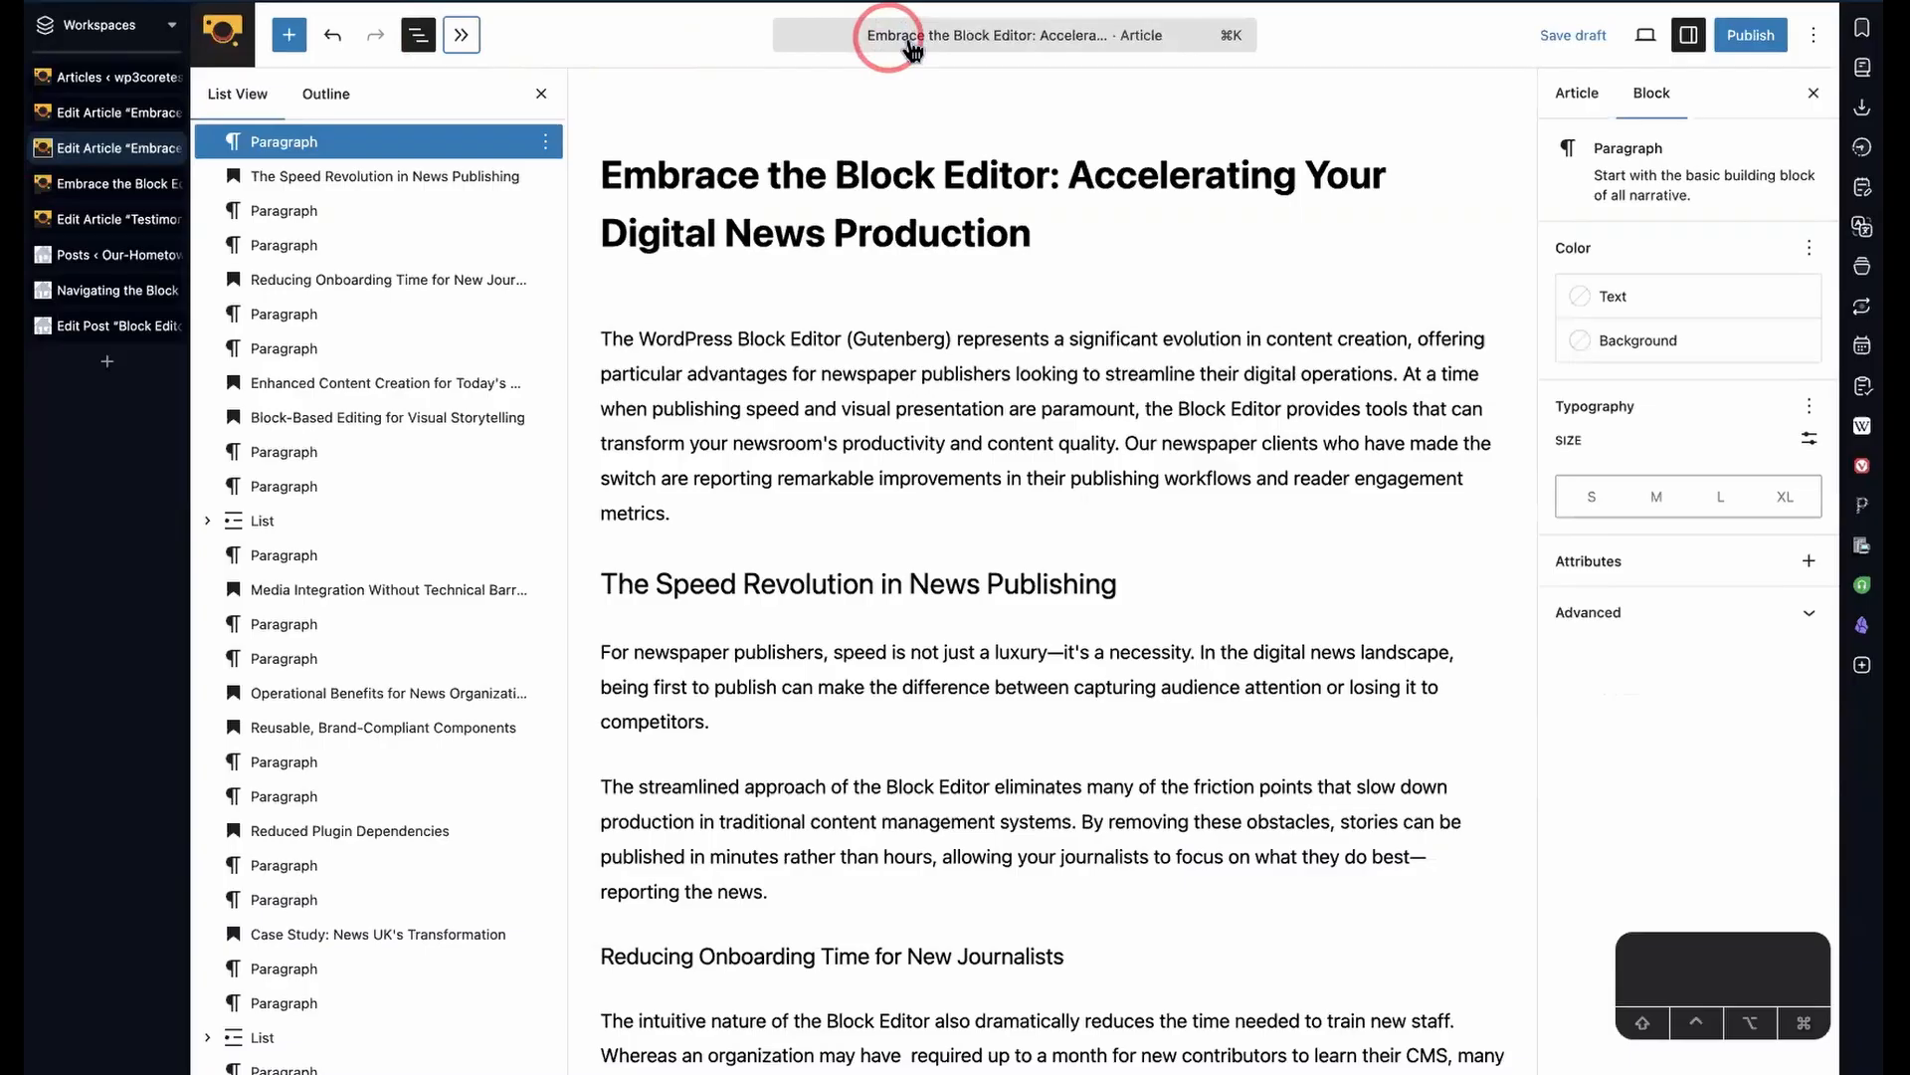
{"action": "left_click", "coordinate": [464, 38]}
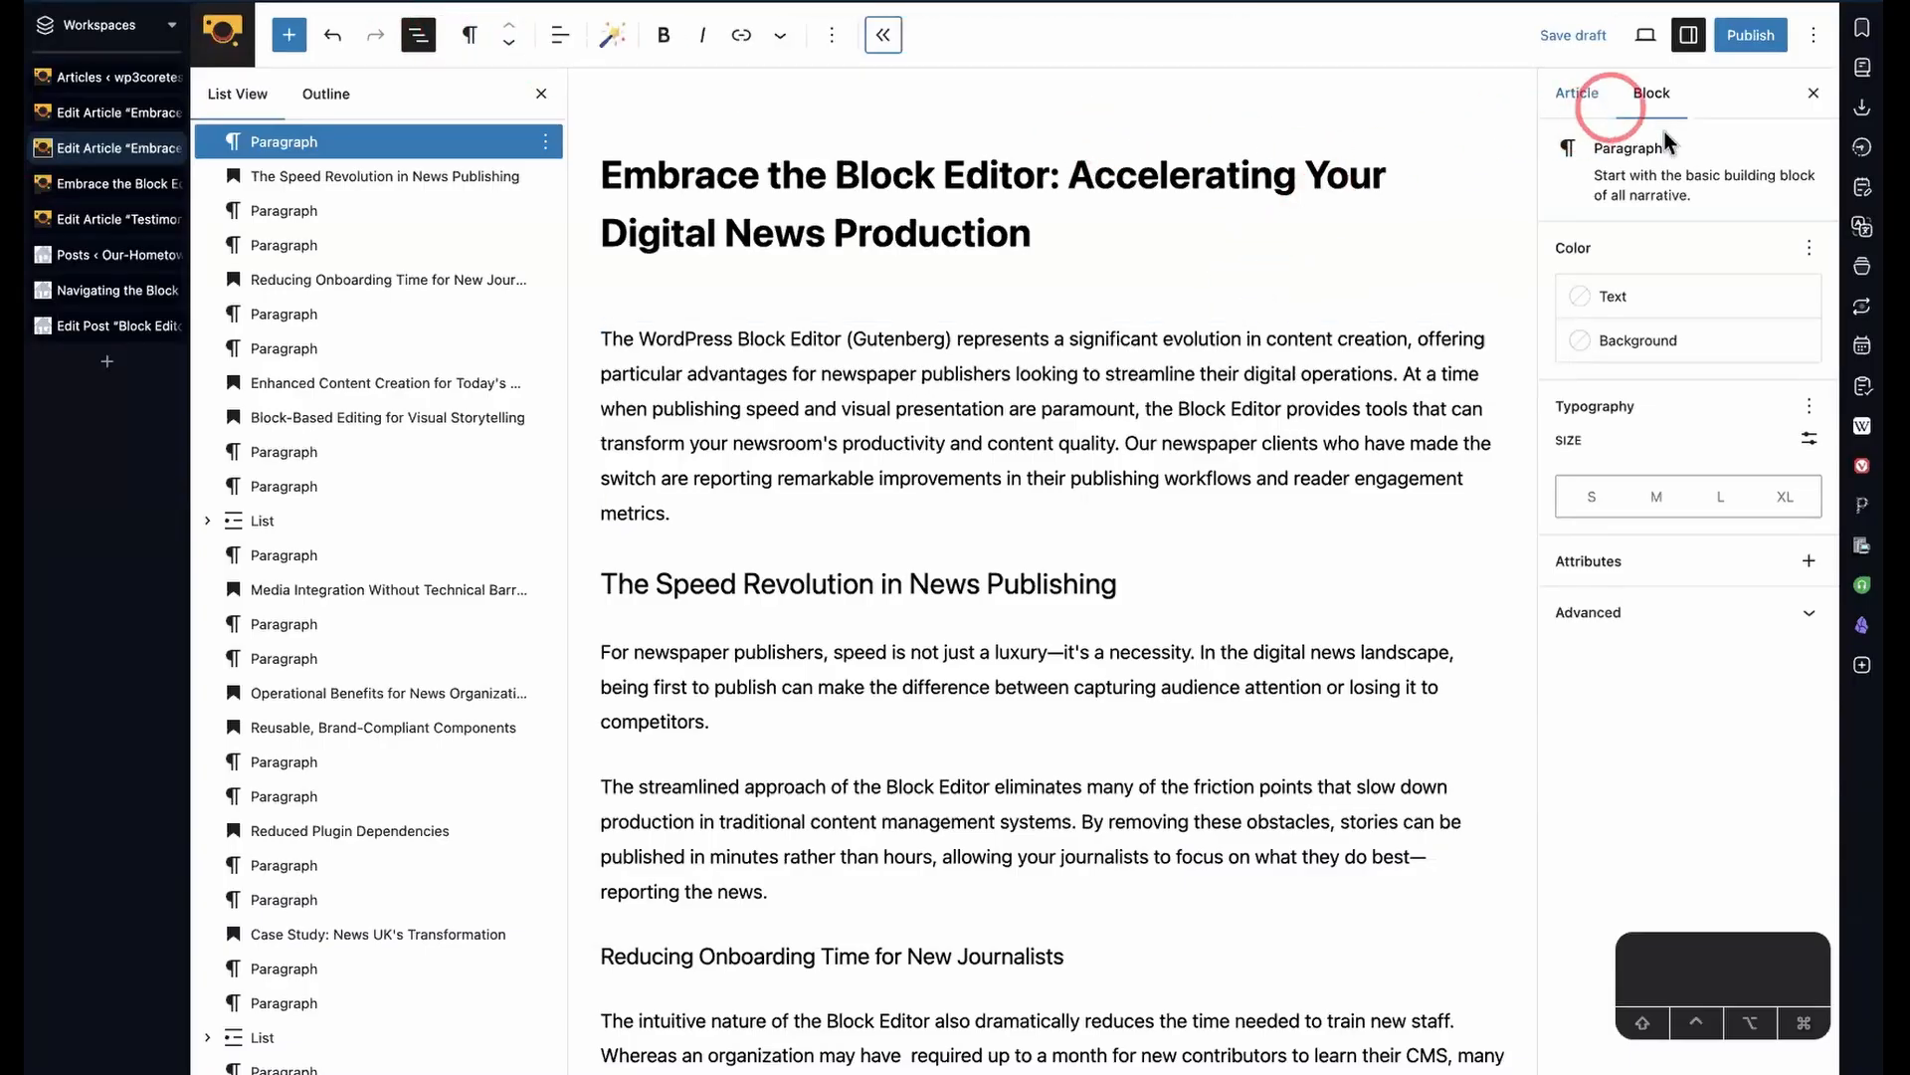
{"action": "left_click", "coordinate": [1814, 38]}
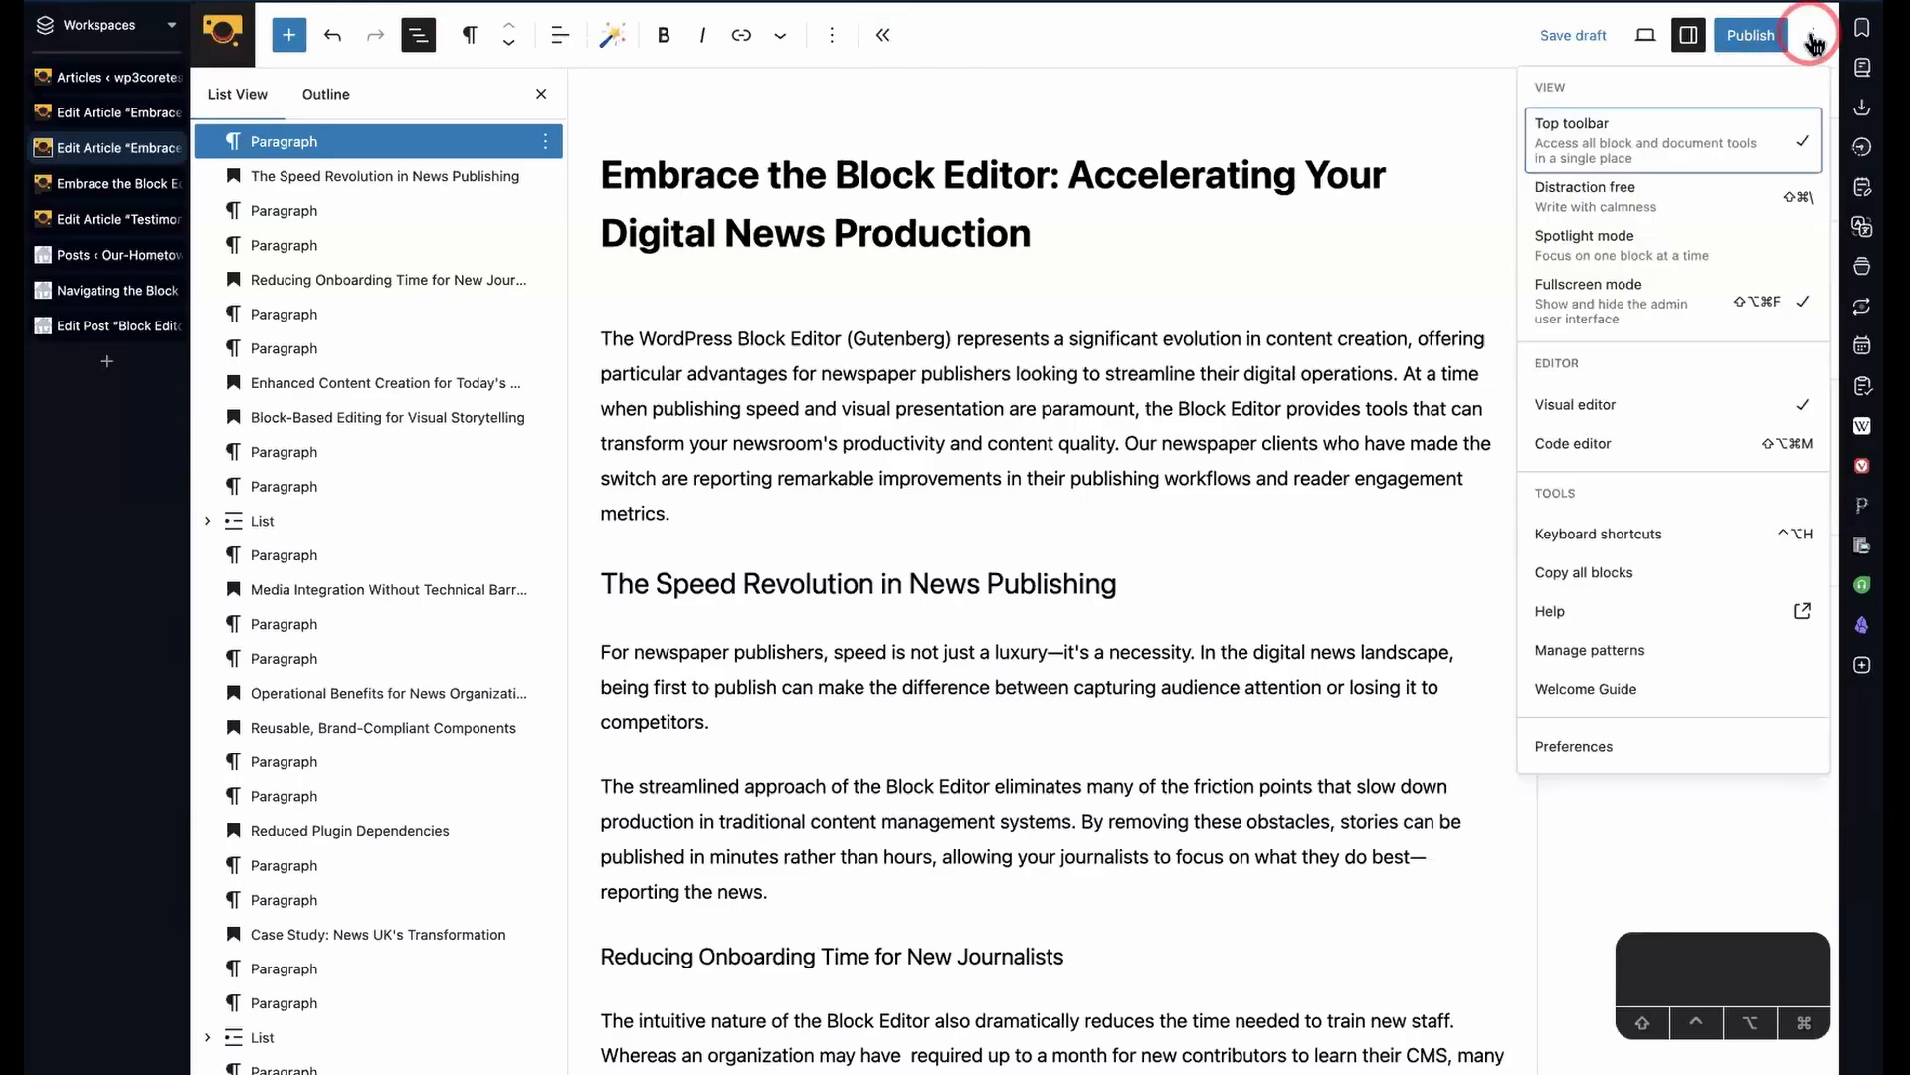
{"action": "left_click", "coordinate": [1680, 152]}
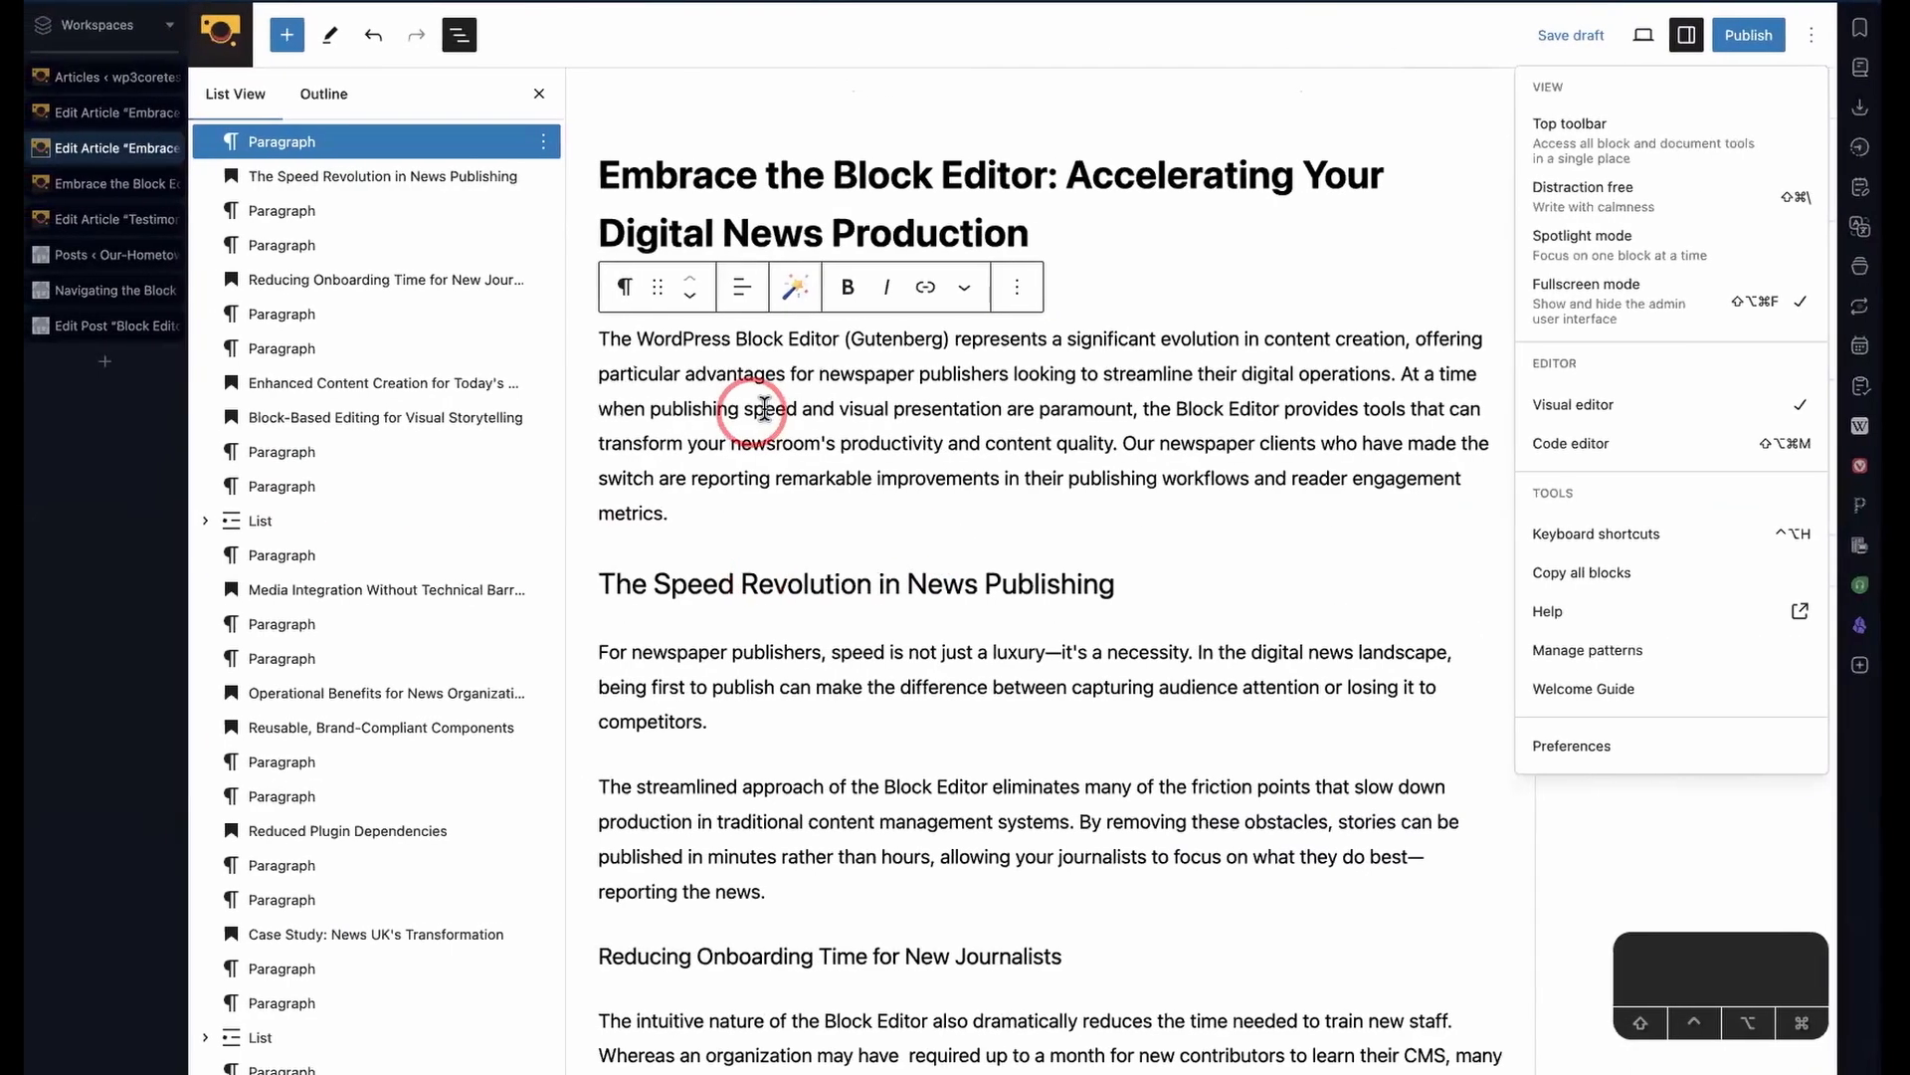
- Examine the opening paragraph's block options, link entry and additional text formatting choices without applying any
{"action": "triple_click", "coordinate": [887, 408]}
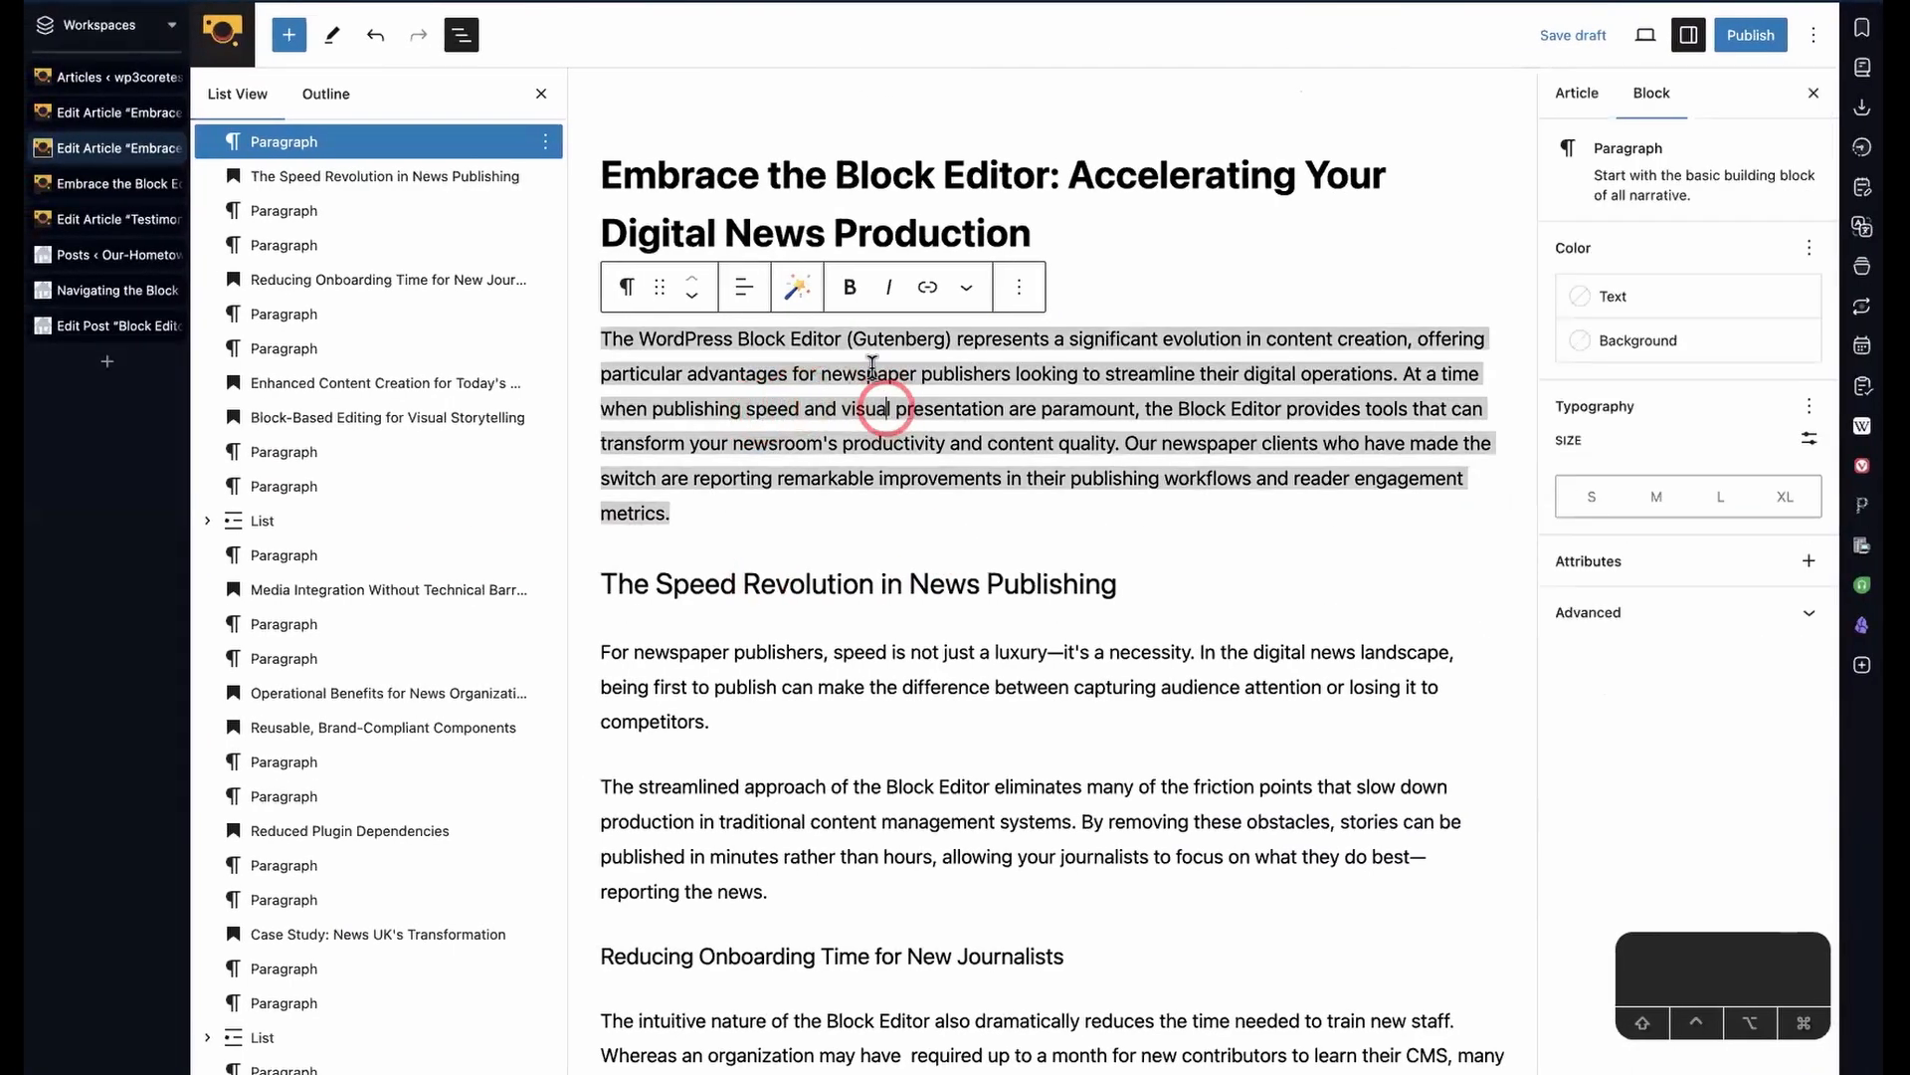
{"action": "left_click", "coordinate": [1025, 291]}
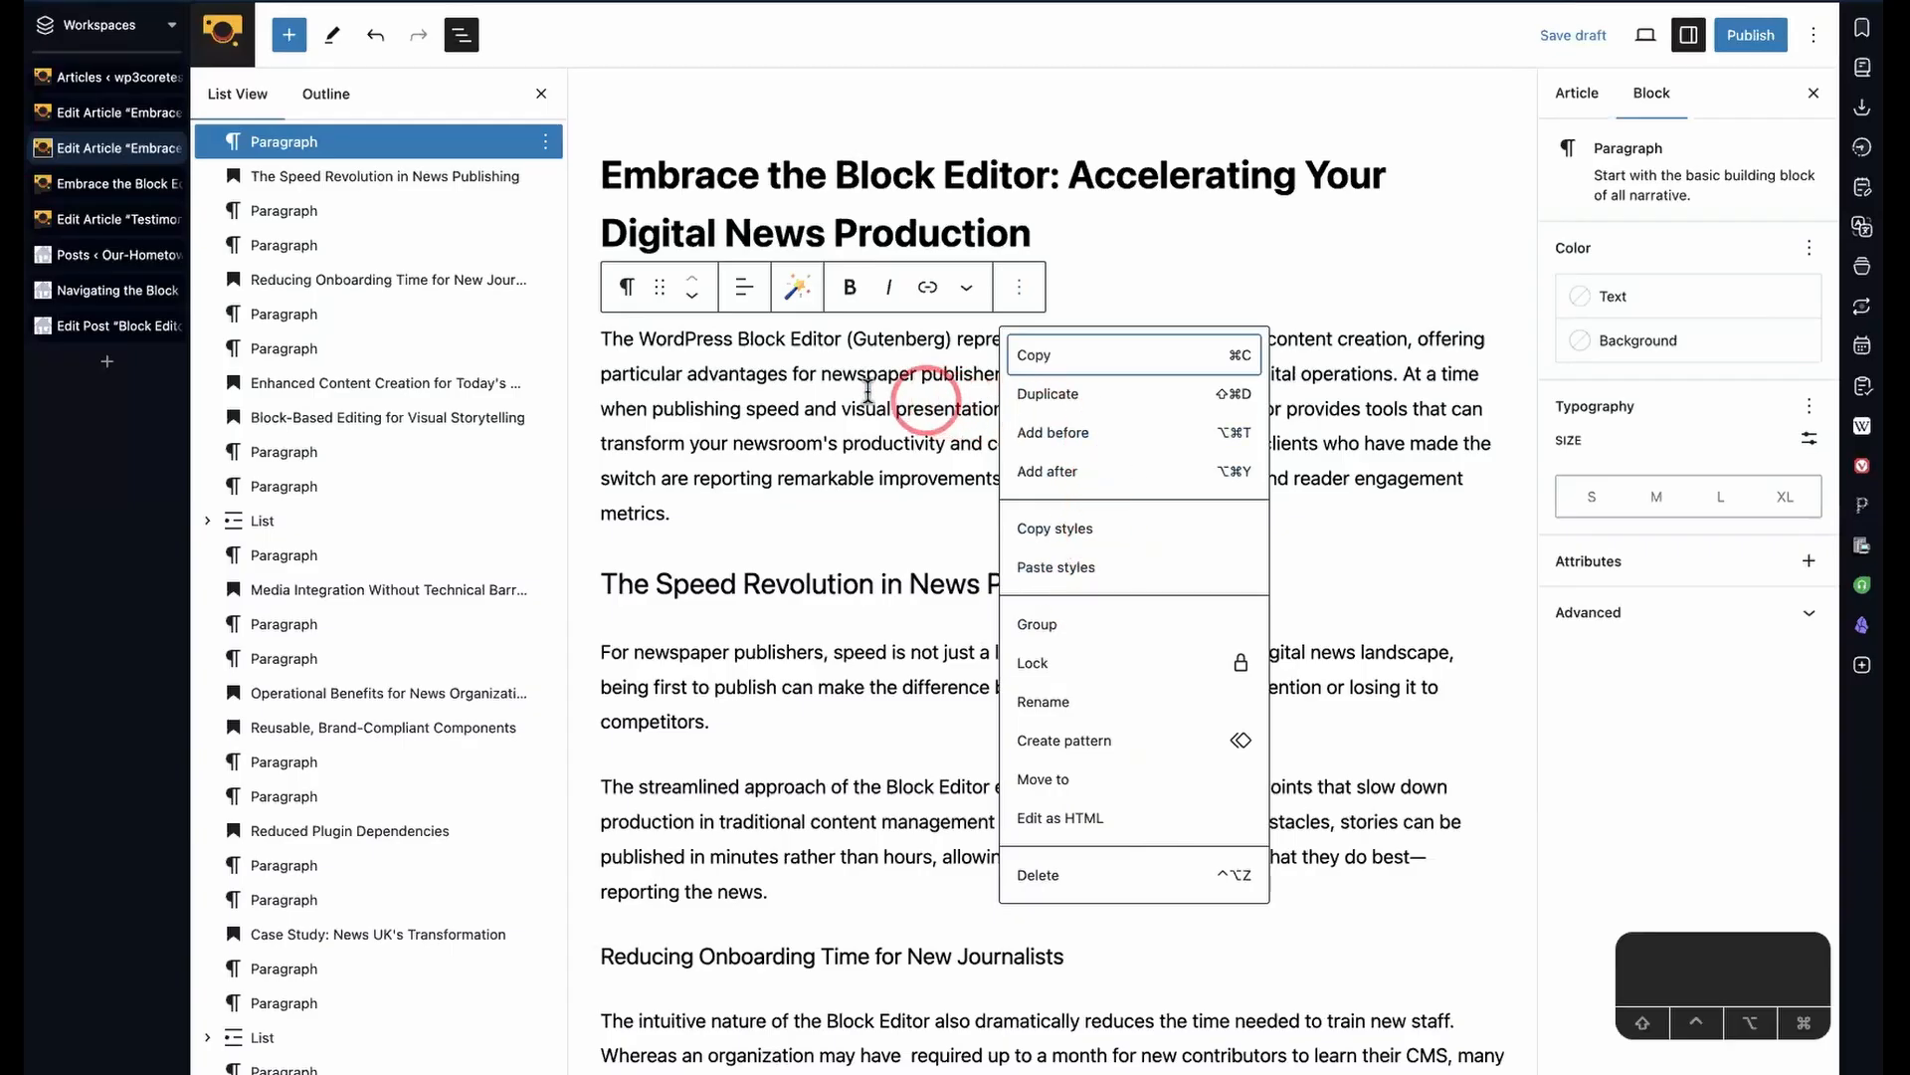
{"action": "left_click", "coordinate": [921, 373]}
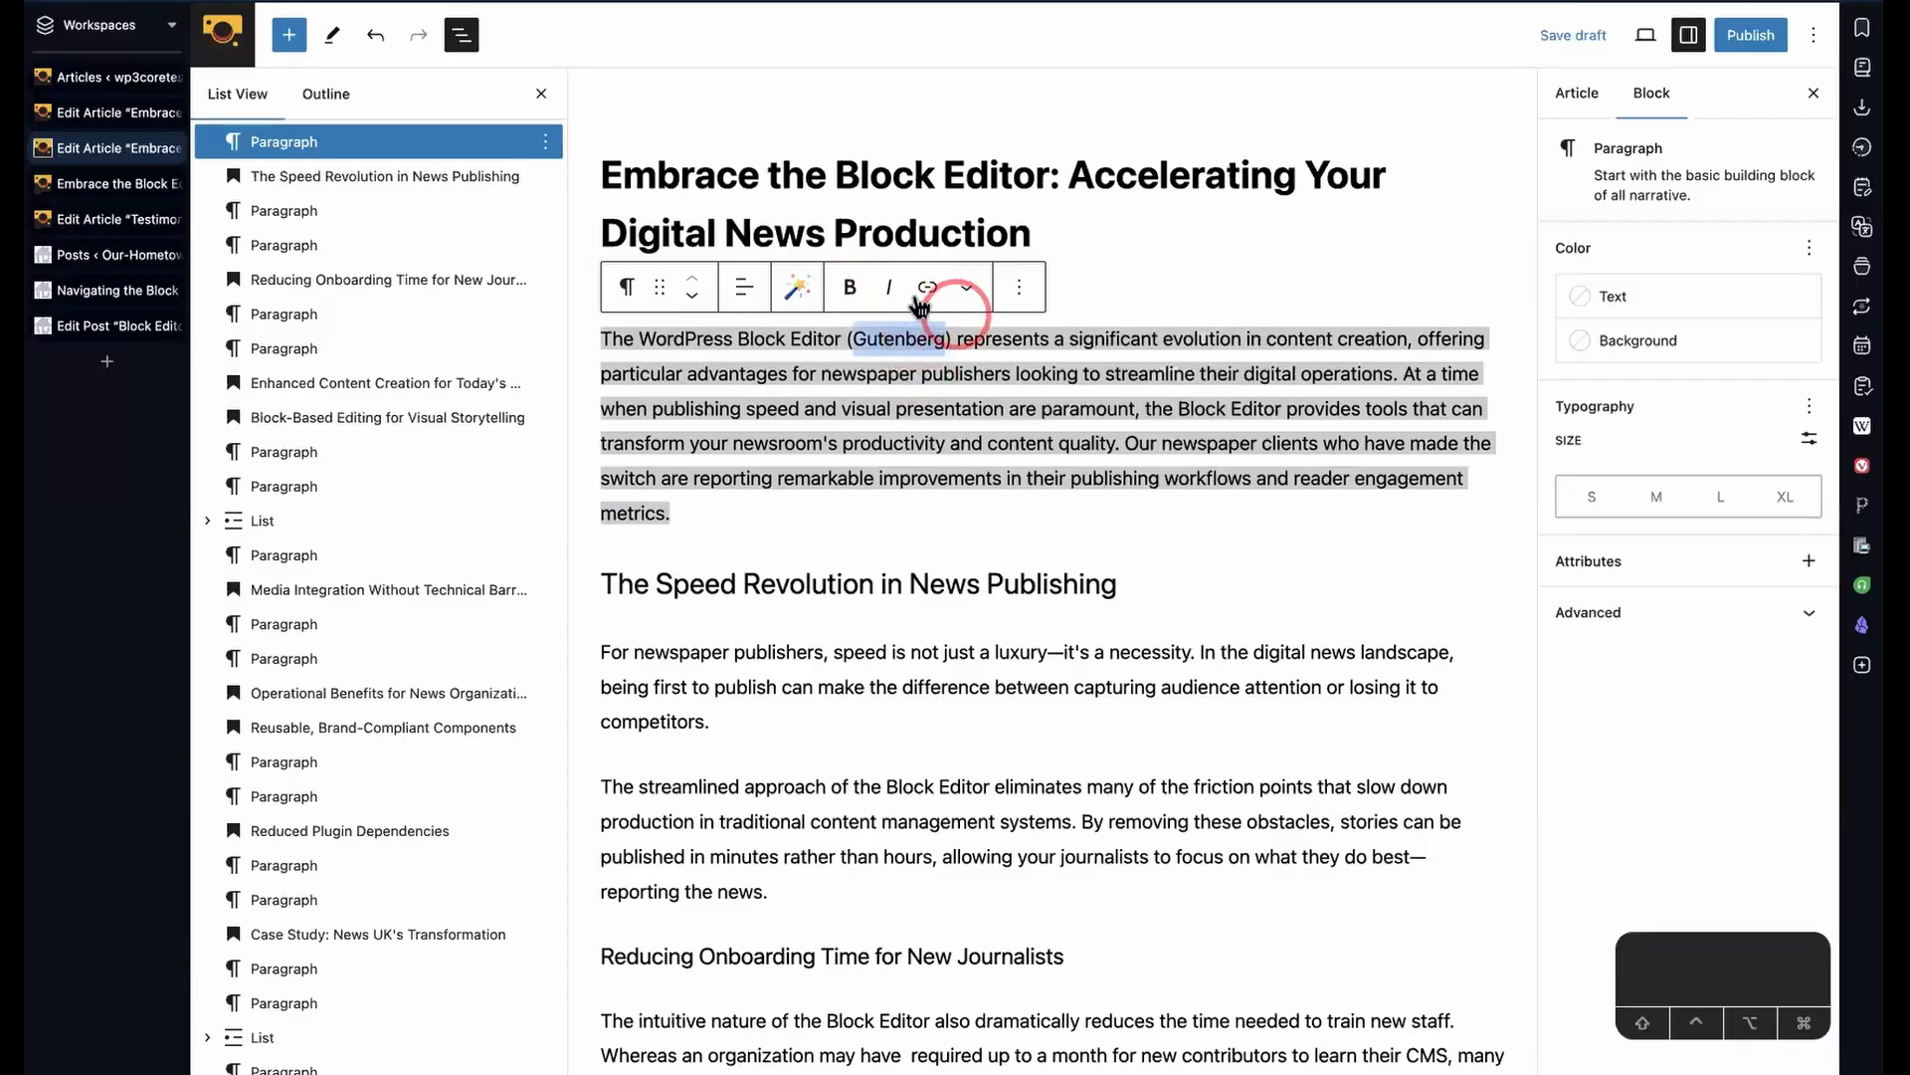
{"action": "left_click", "coordinate": [930, 289]}
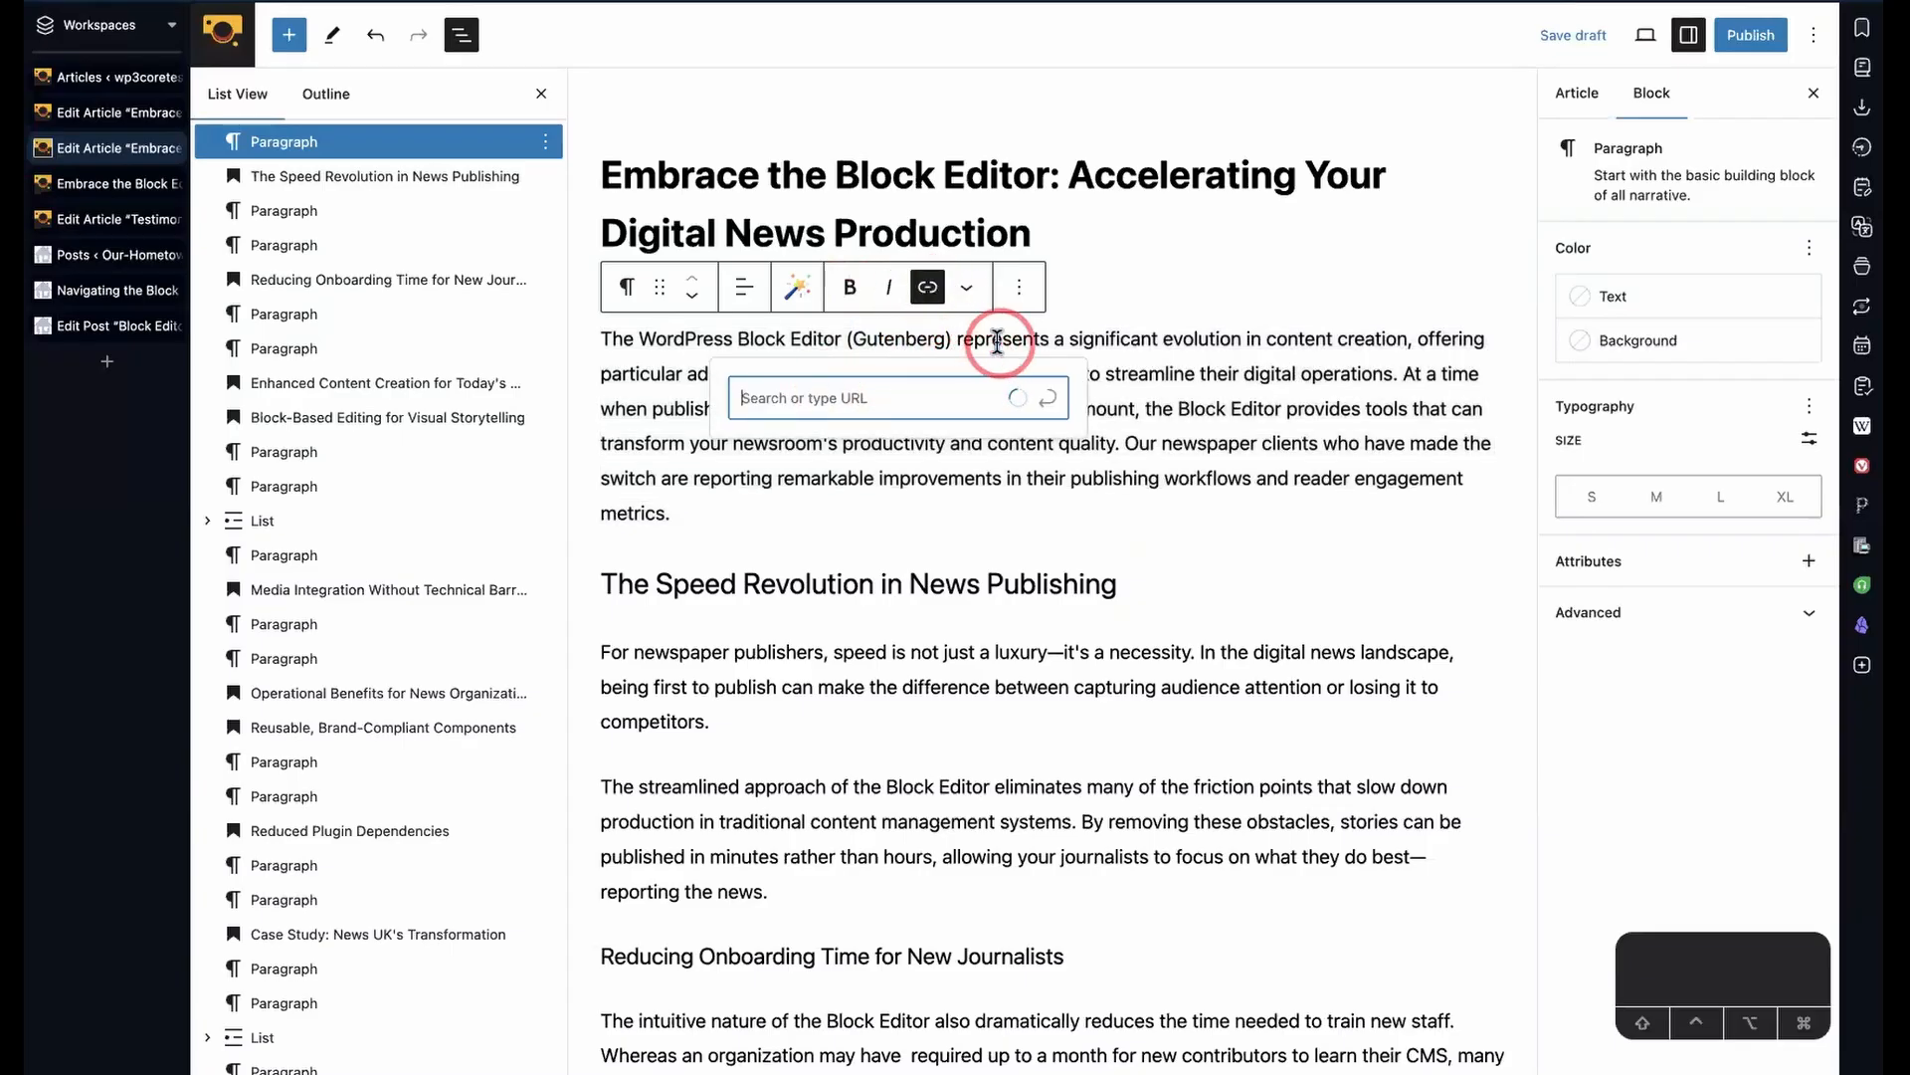
{"action": "key", "text": "Escape"}
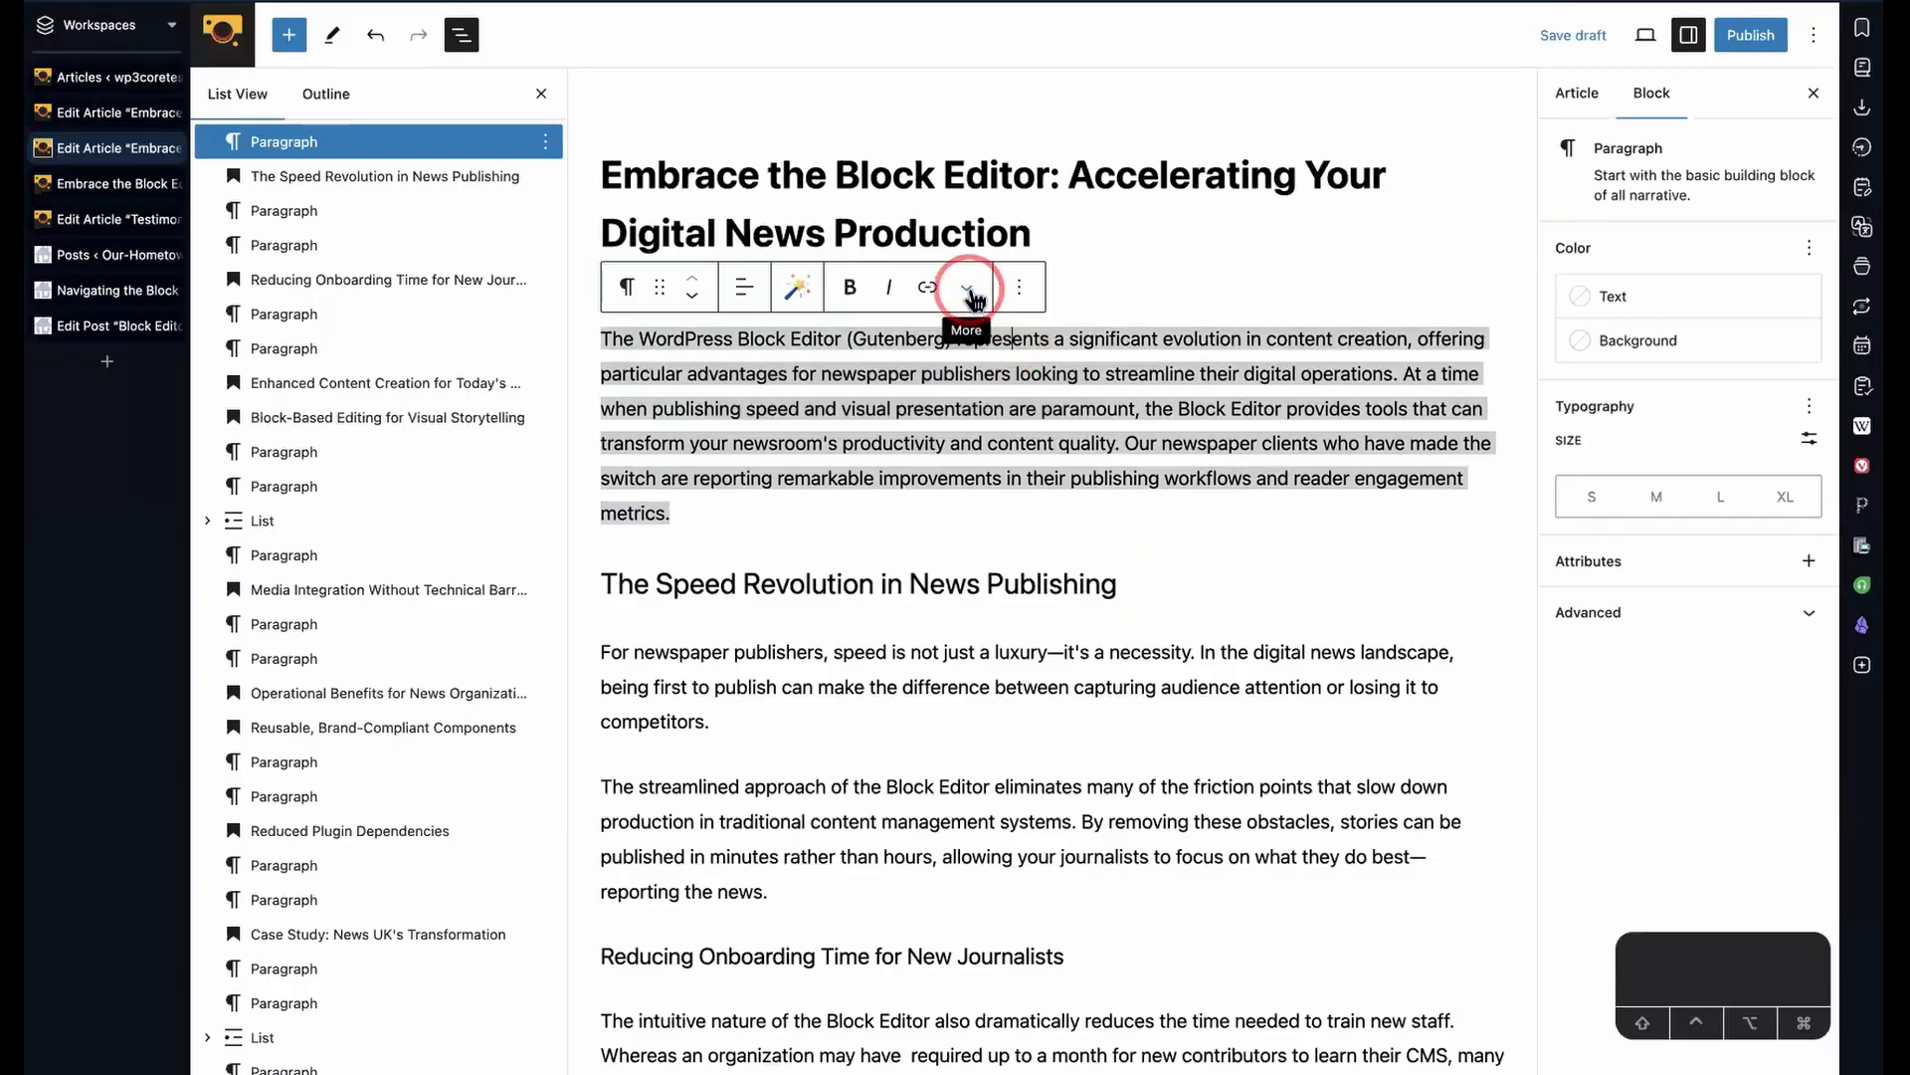
{"action": "left_click", "coordinate": [970, 290]}
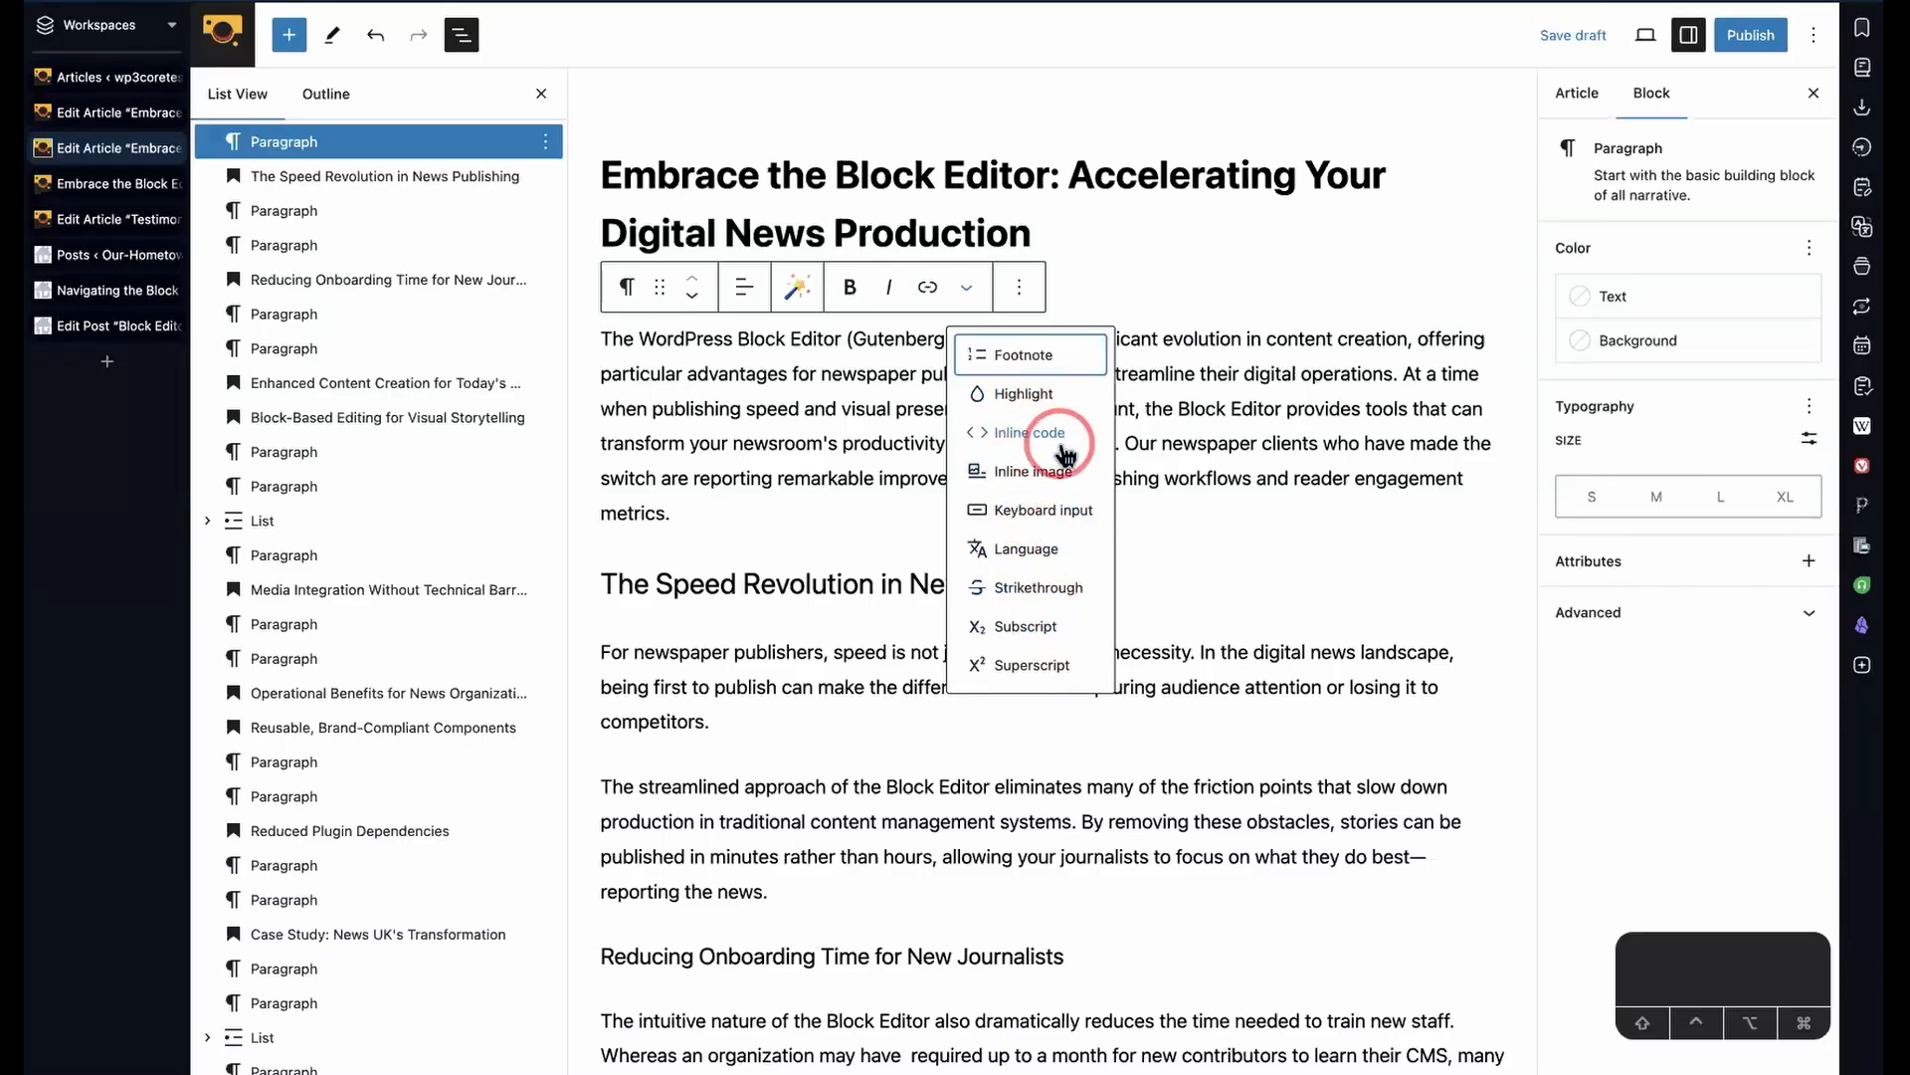
{"action": "triple_click", "coordinate": [1187, 383]}
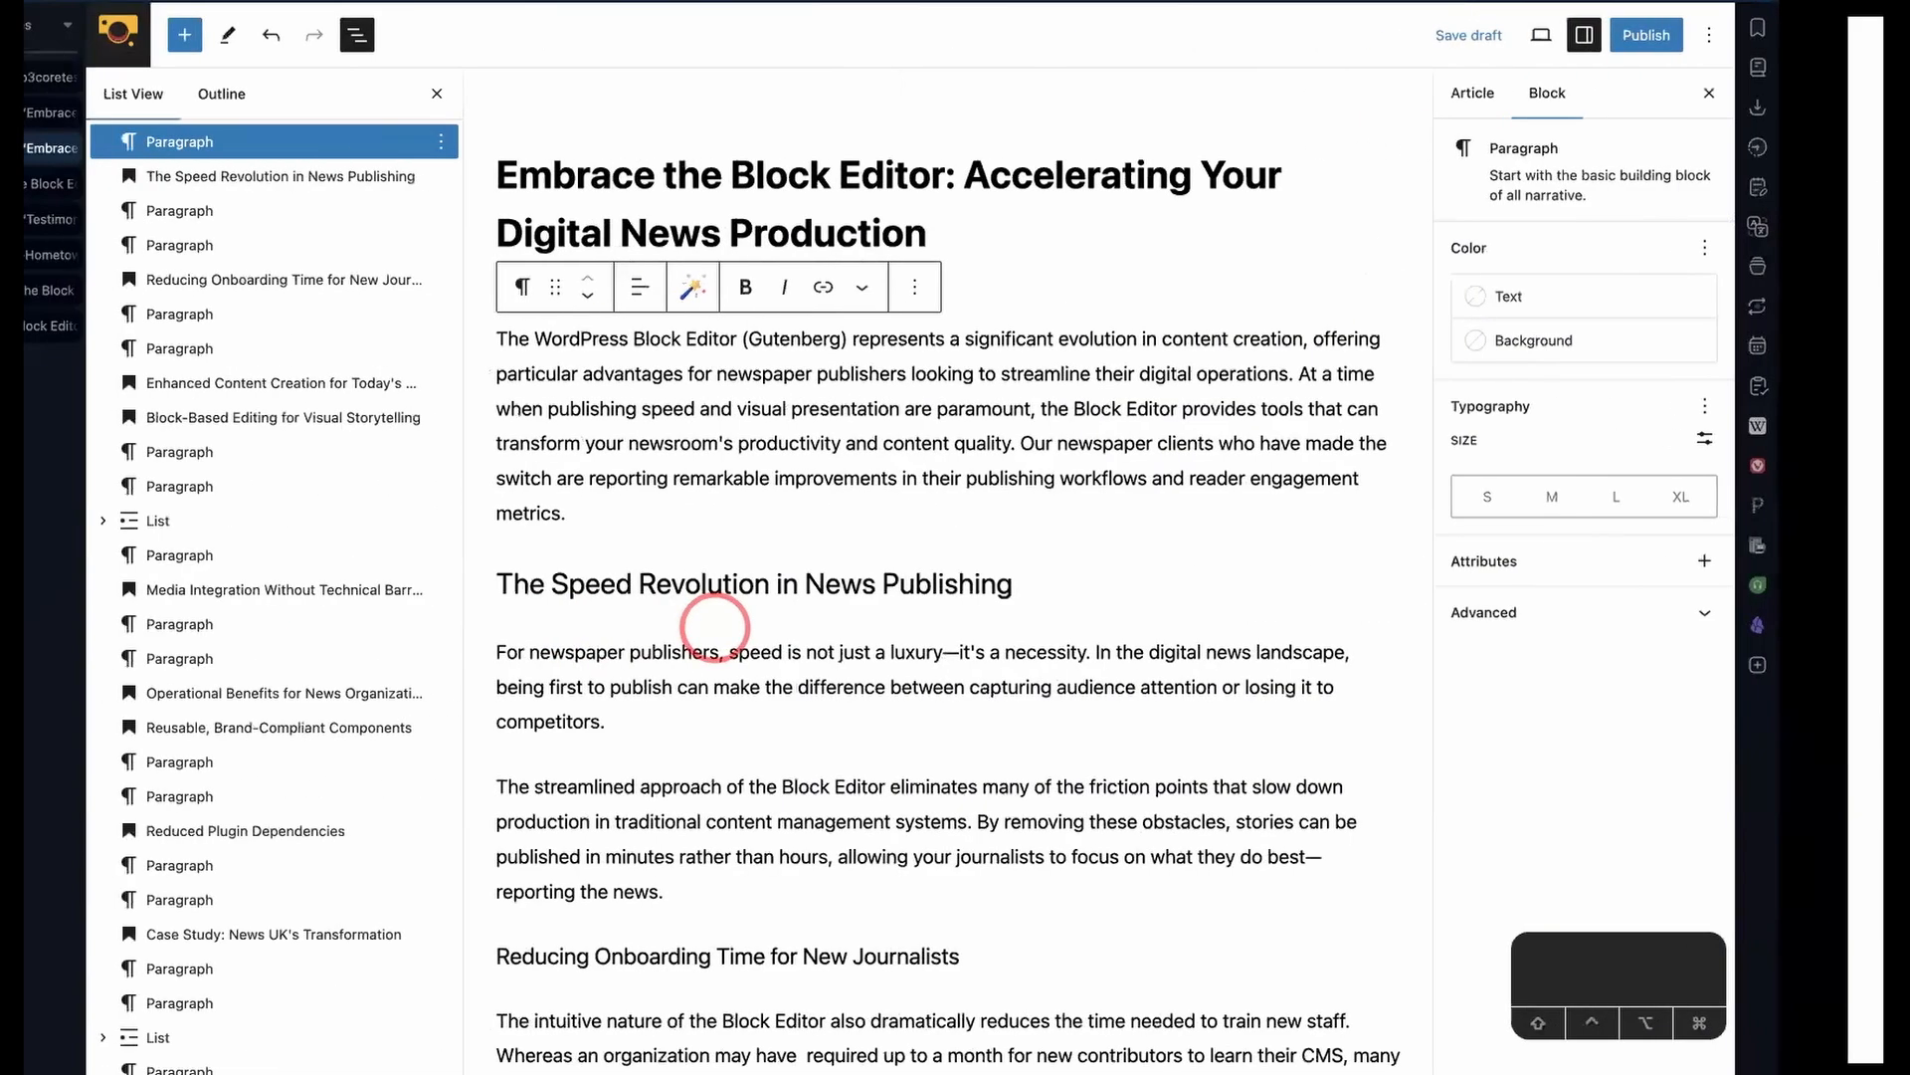
- Review the opening paragraph's block settings, including its color settings and additional Typography options
{"action": "triple_click", "coordinate": [959, 478]}
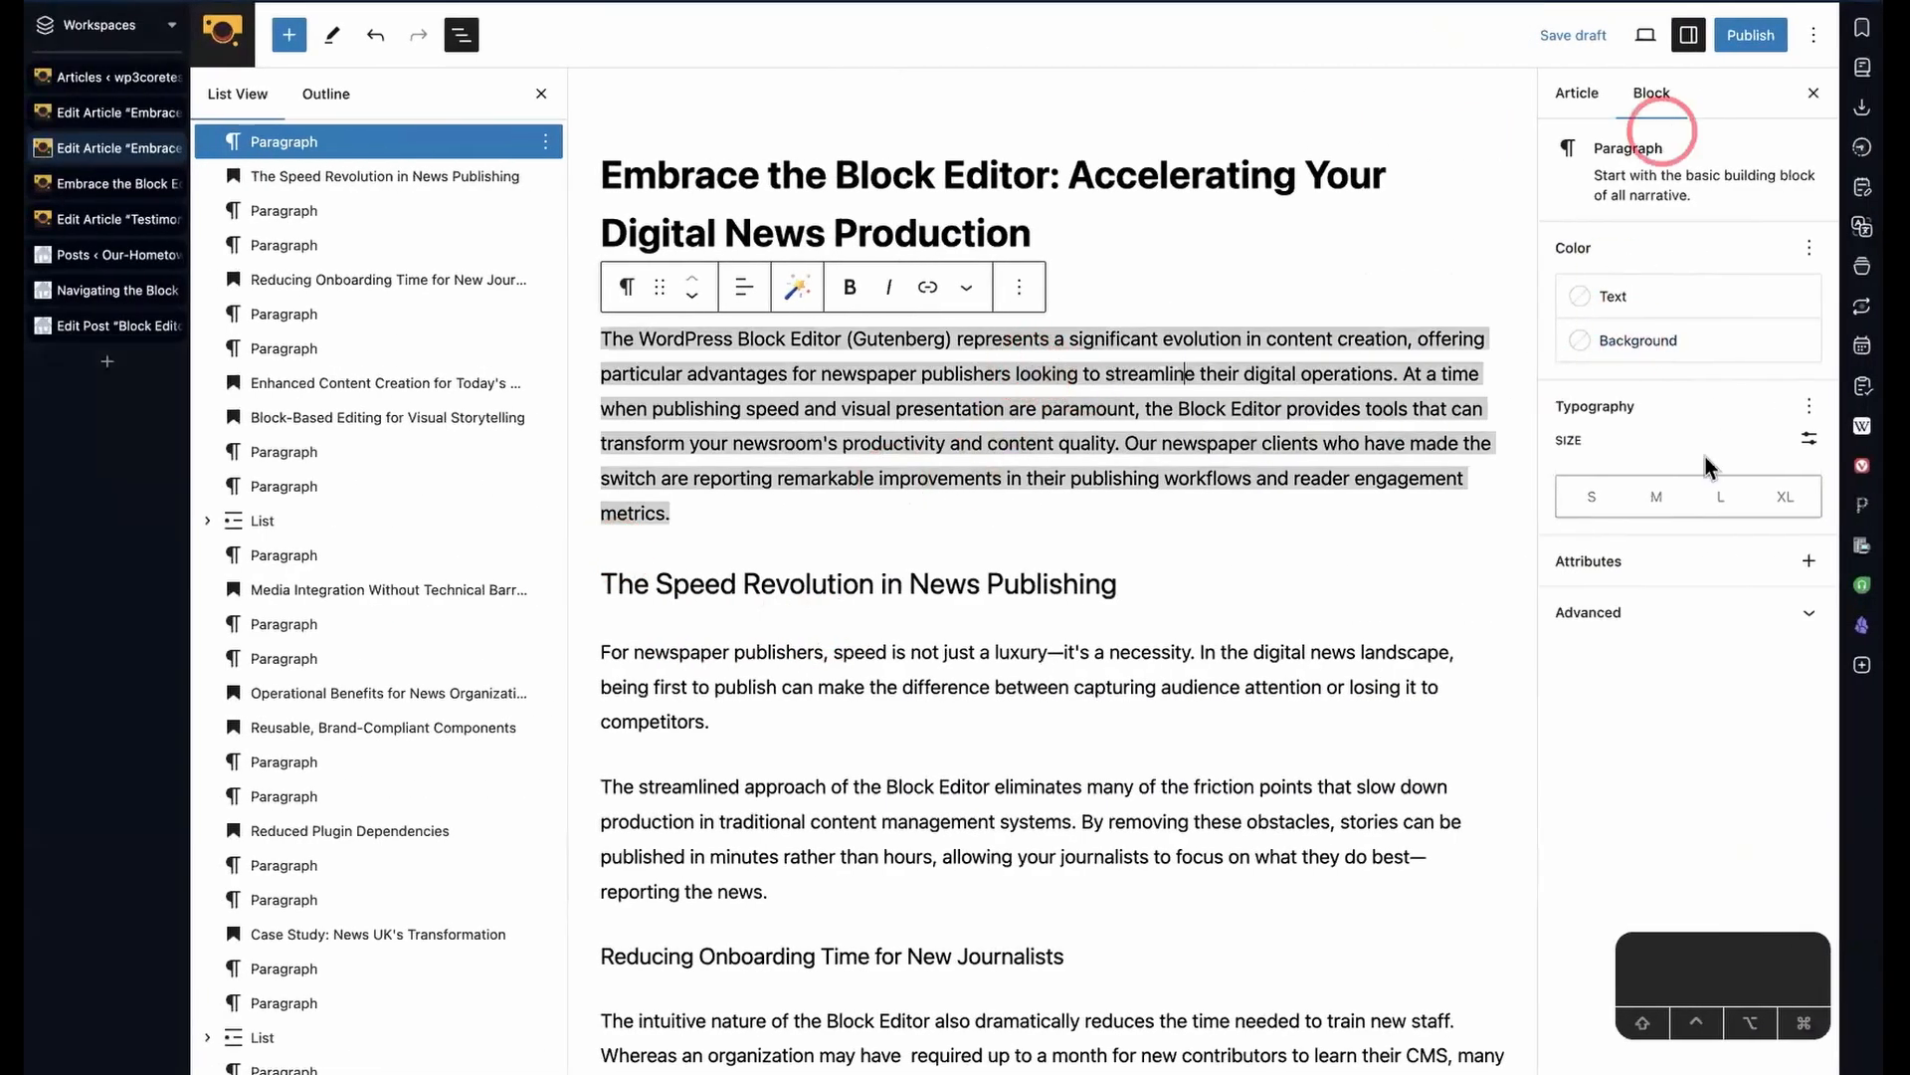
{"action": "left_click", "coordinate": [1689, 34]}
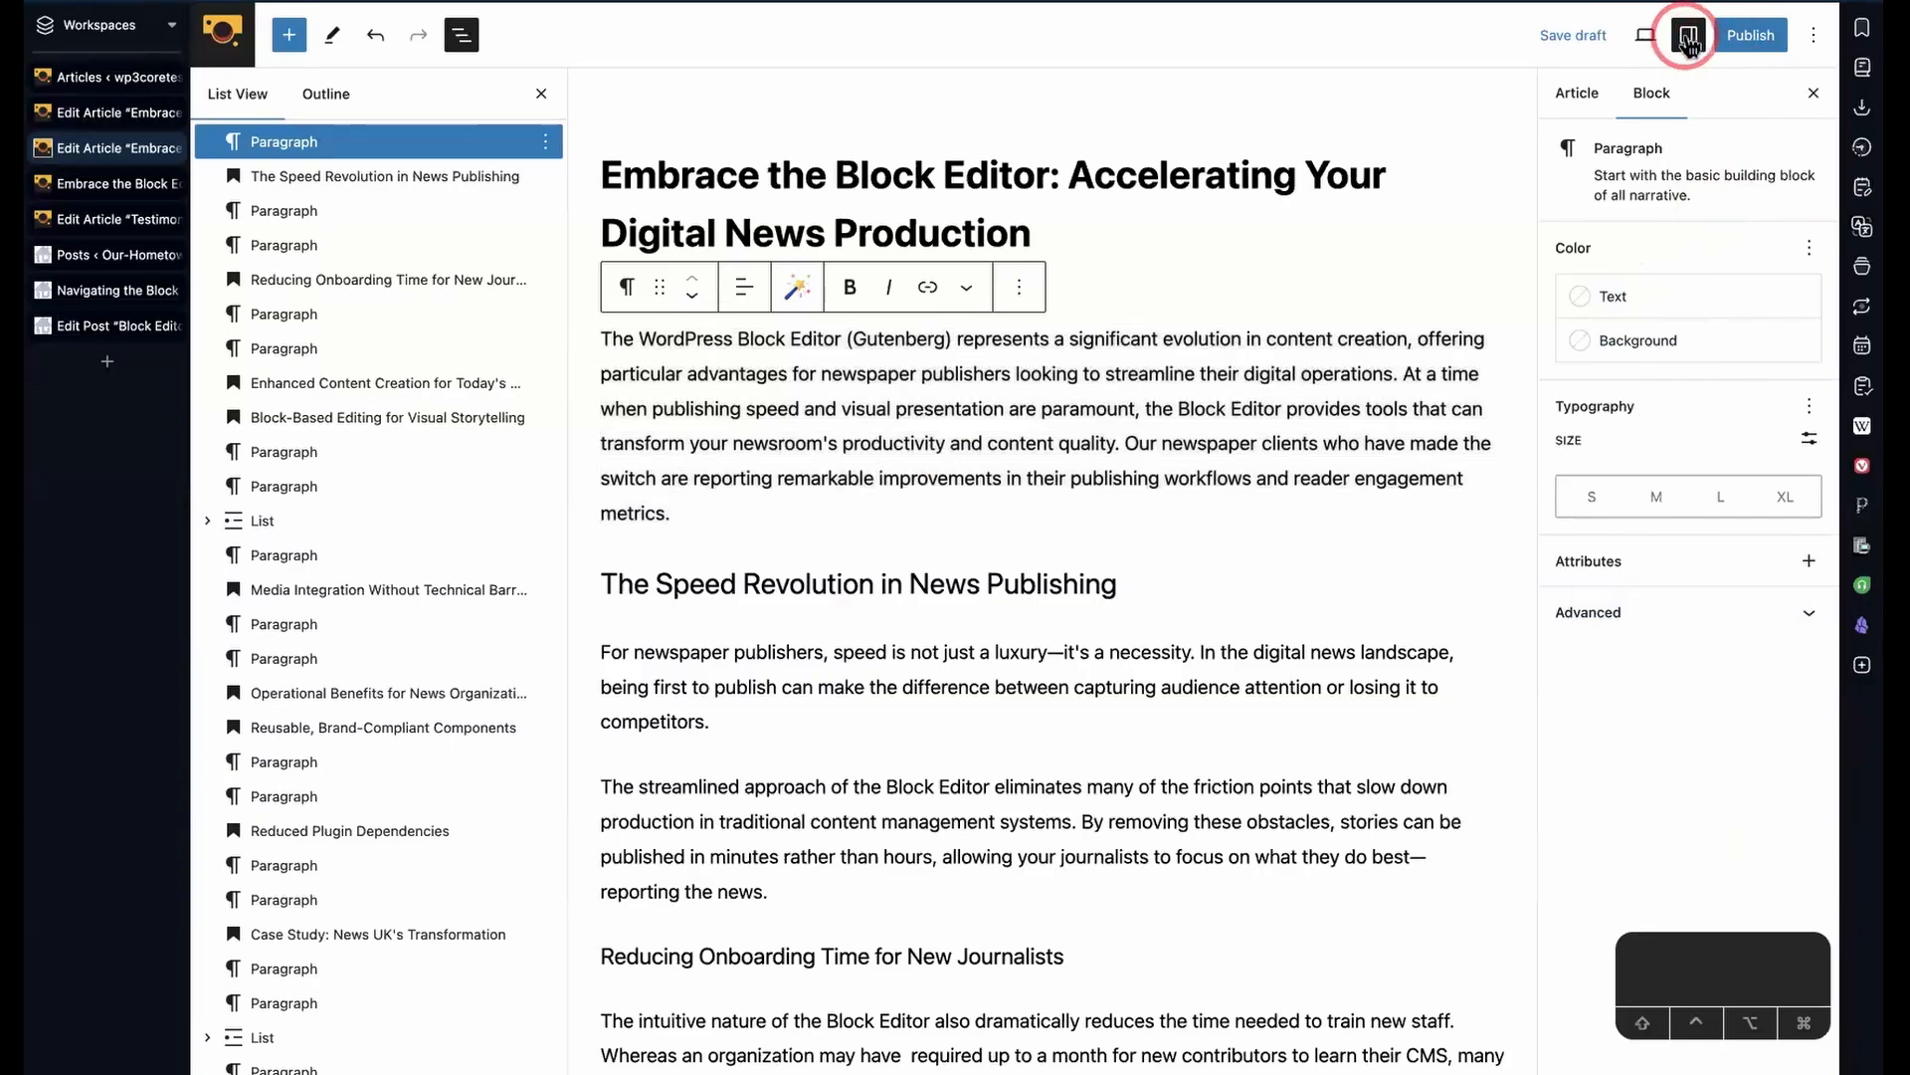
{"action": "triple_click", "coordinate": [1198, 409]}
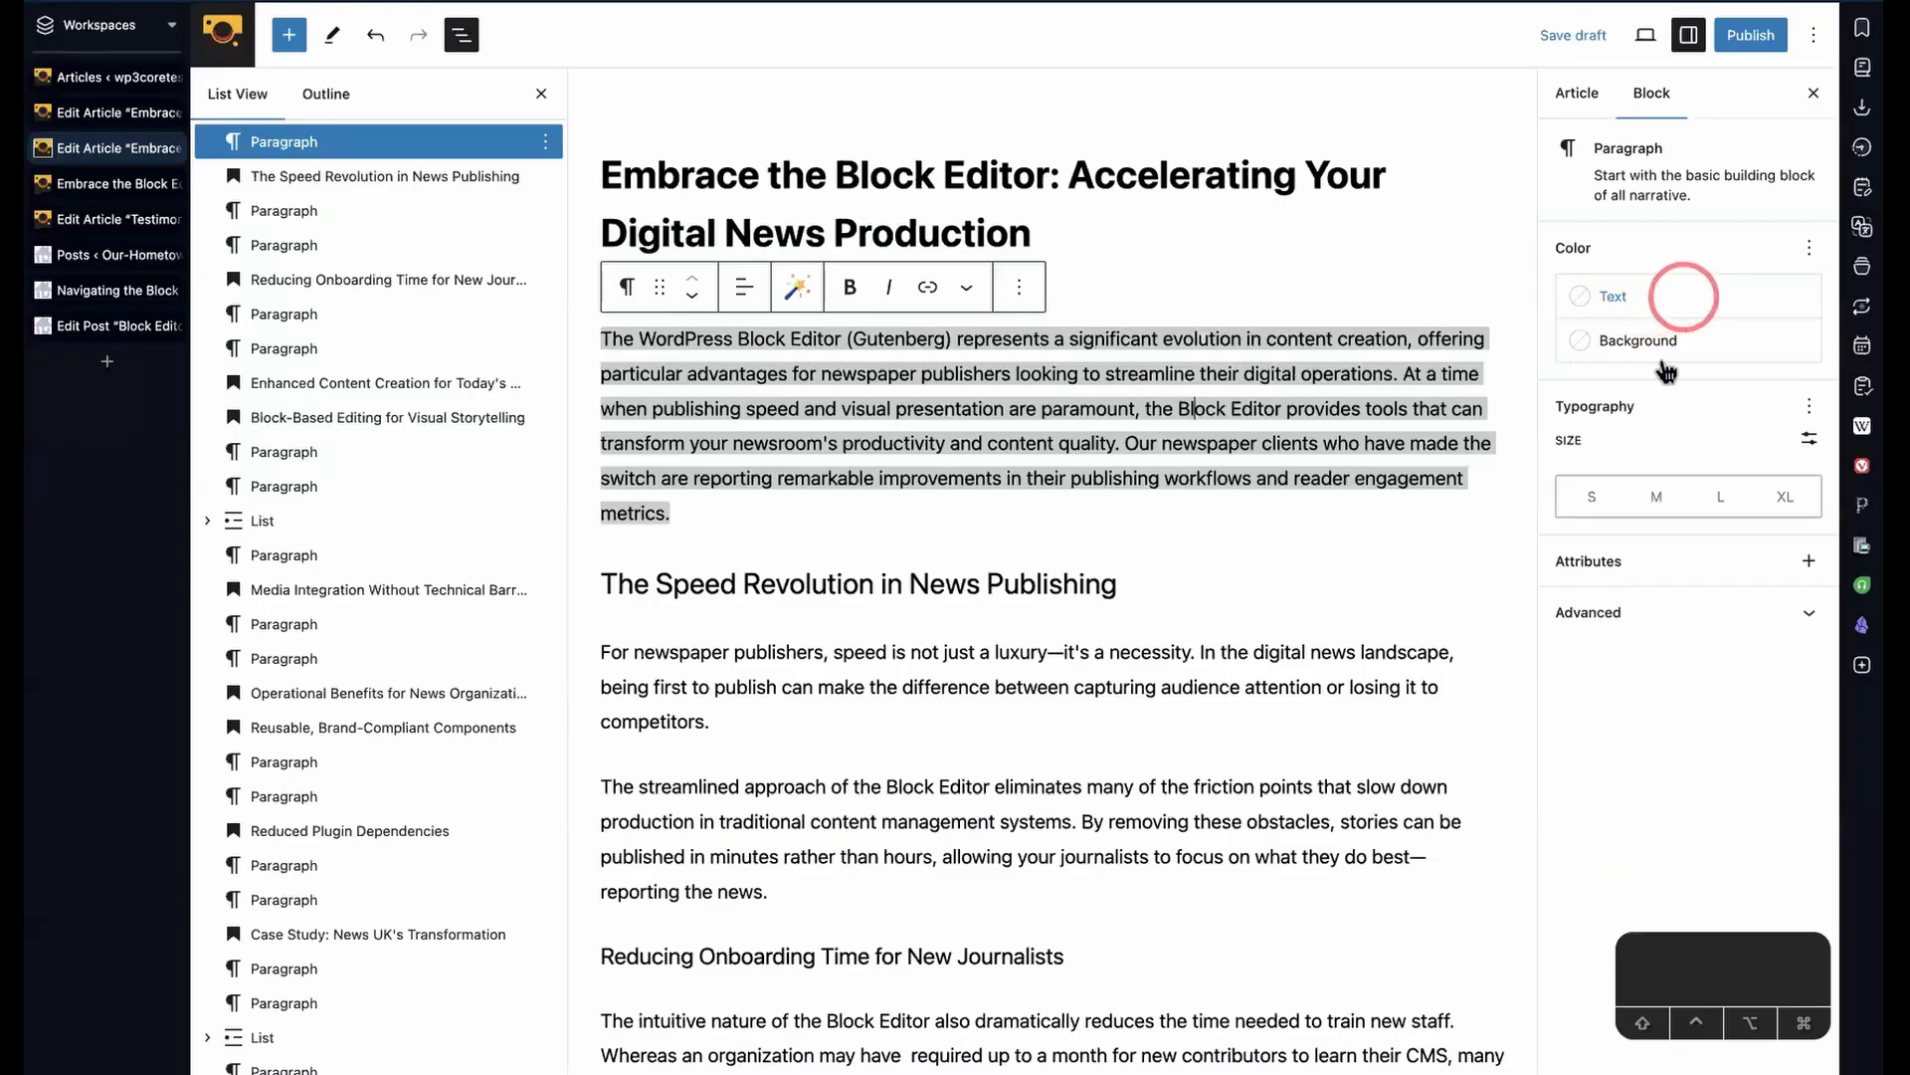
{"action": "left_click", "coordinate": [1809, 406]}
{"action": "left_click", "coordinate": [1386, 612]}
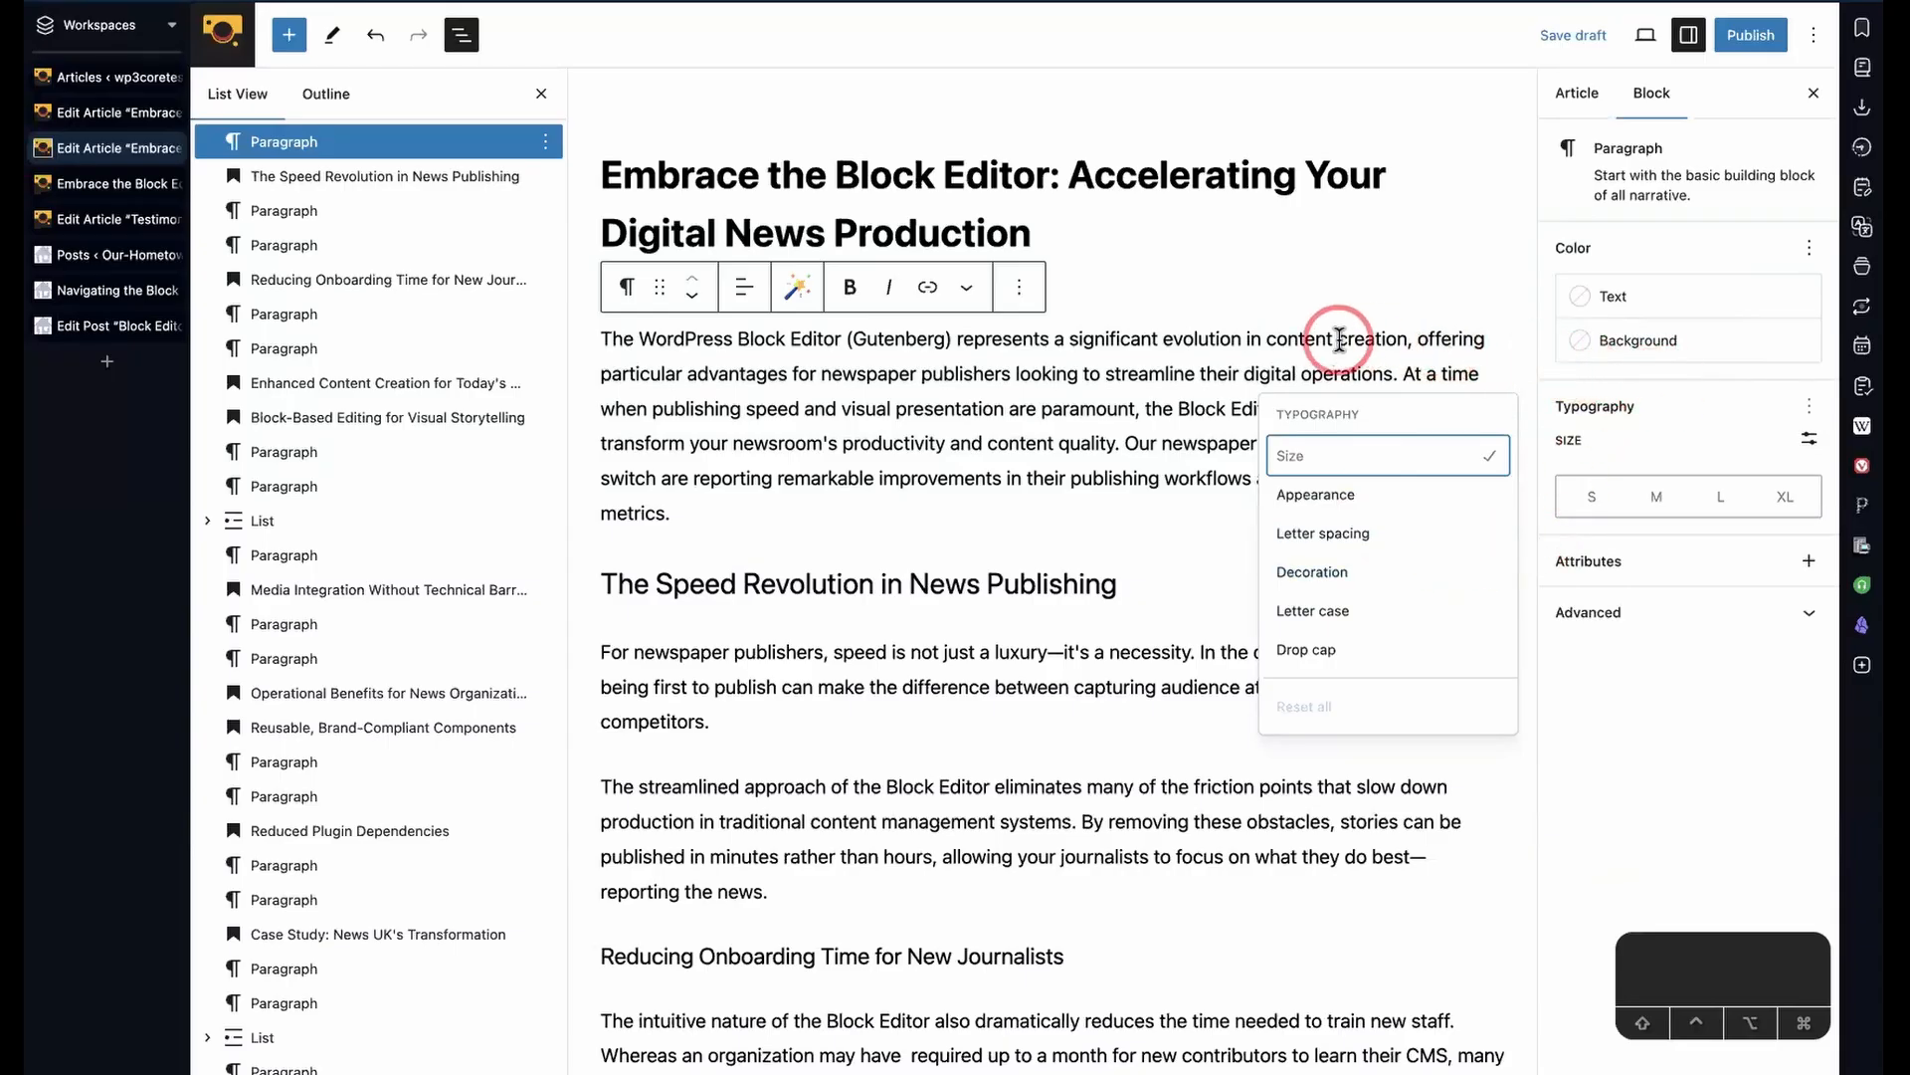
{"action": "triple_click", "coordinate": [1338, 338]}
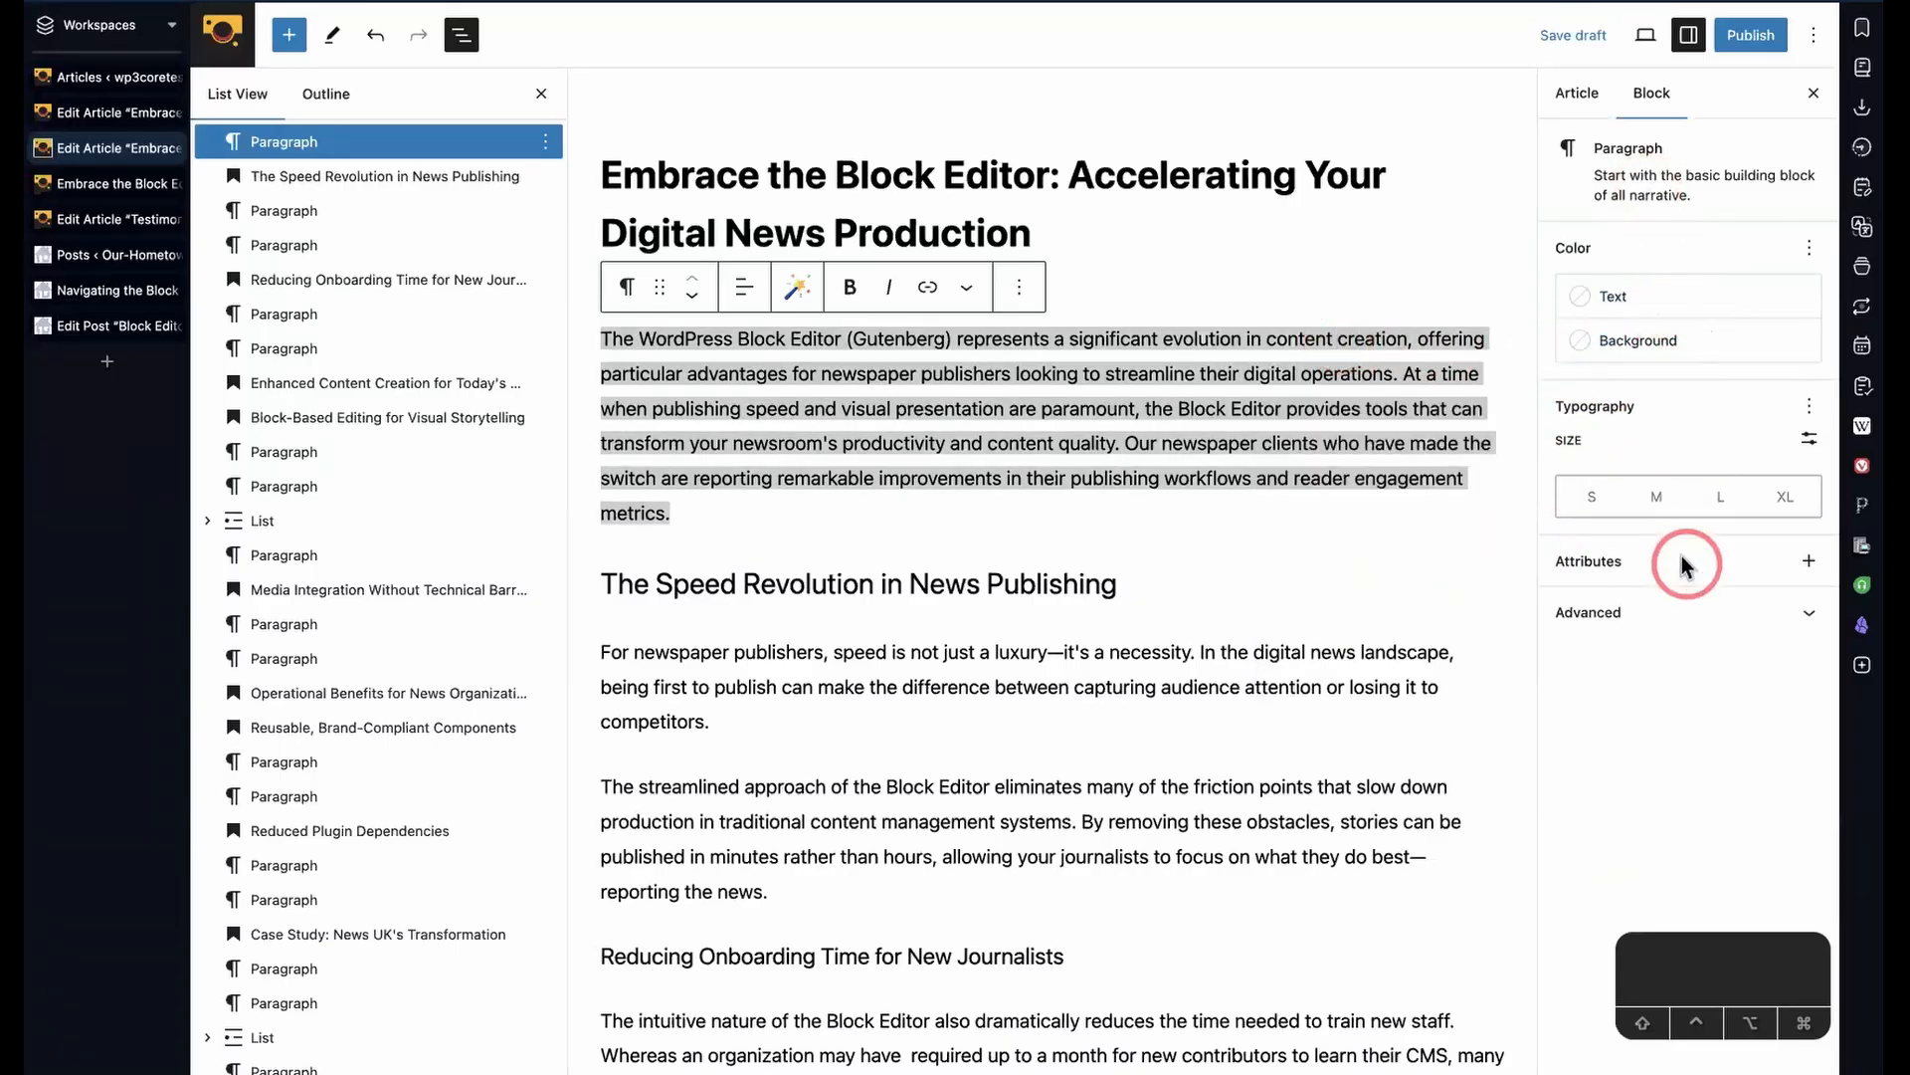
- Review the article-level settings, including the featured image, excerpt, status, publish date, link, author and discussion options
{"action": "left_click", "coordinate": [1578, 94]}
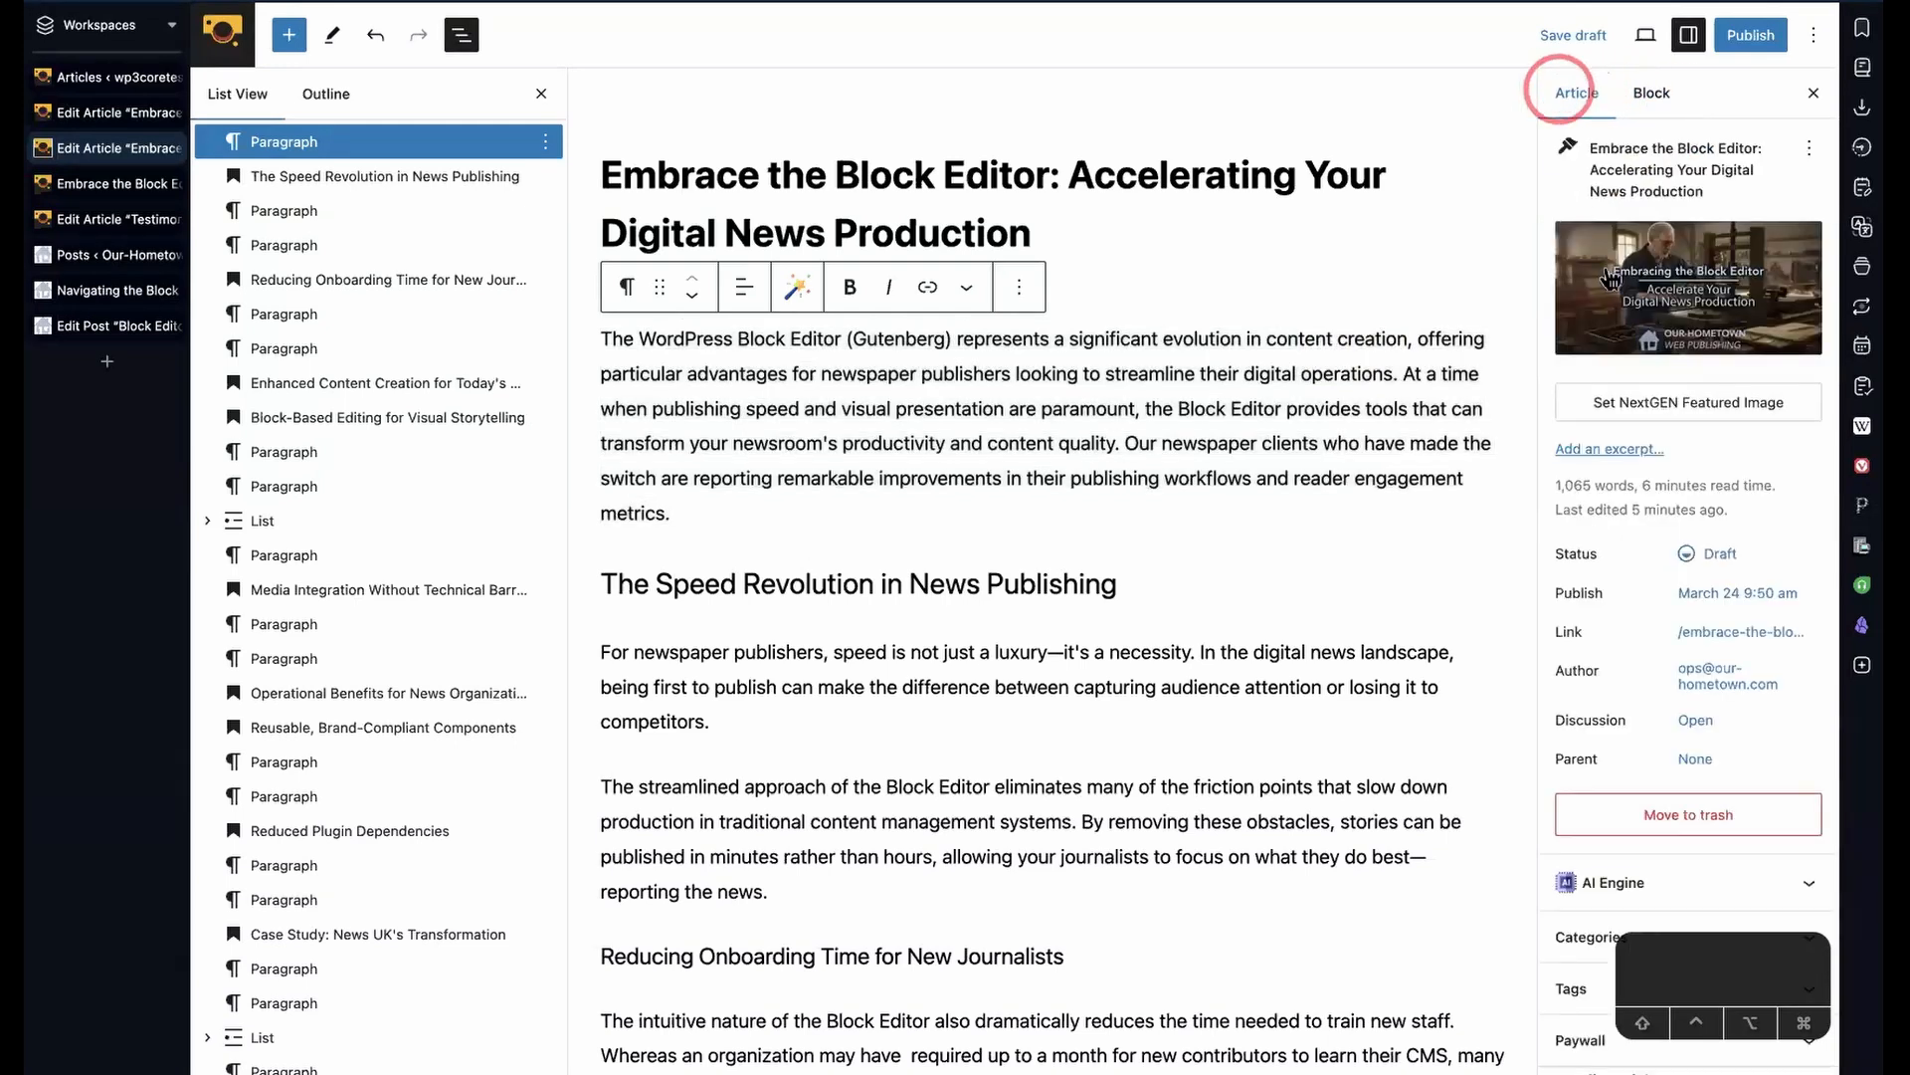
{"action": "left_click", "coordinate": [1616, 316]}
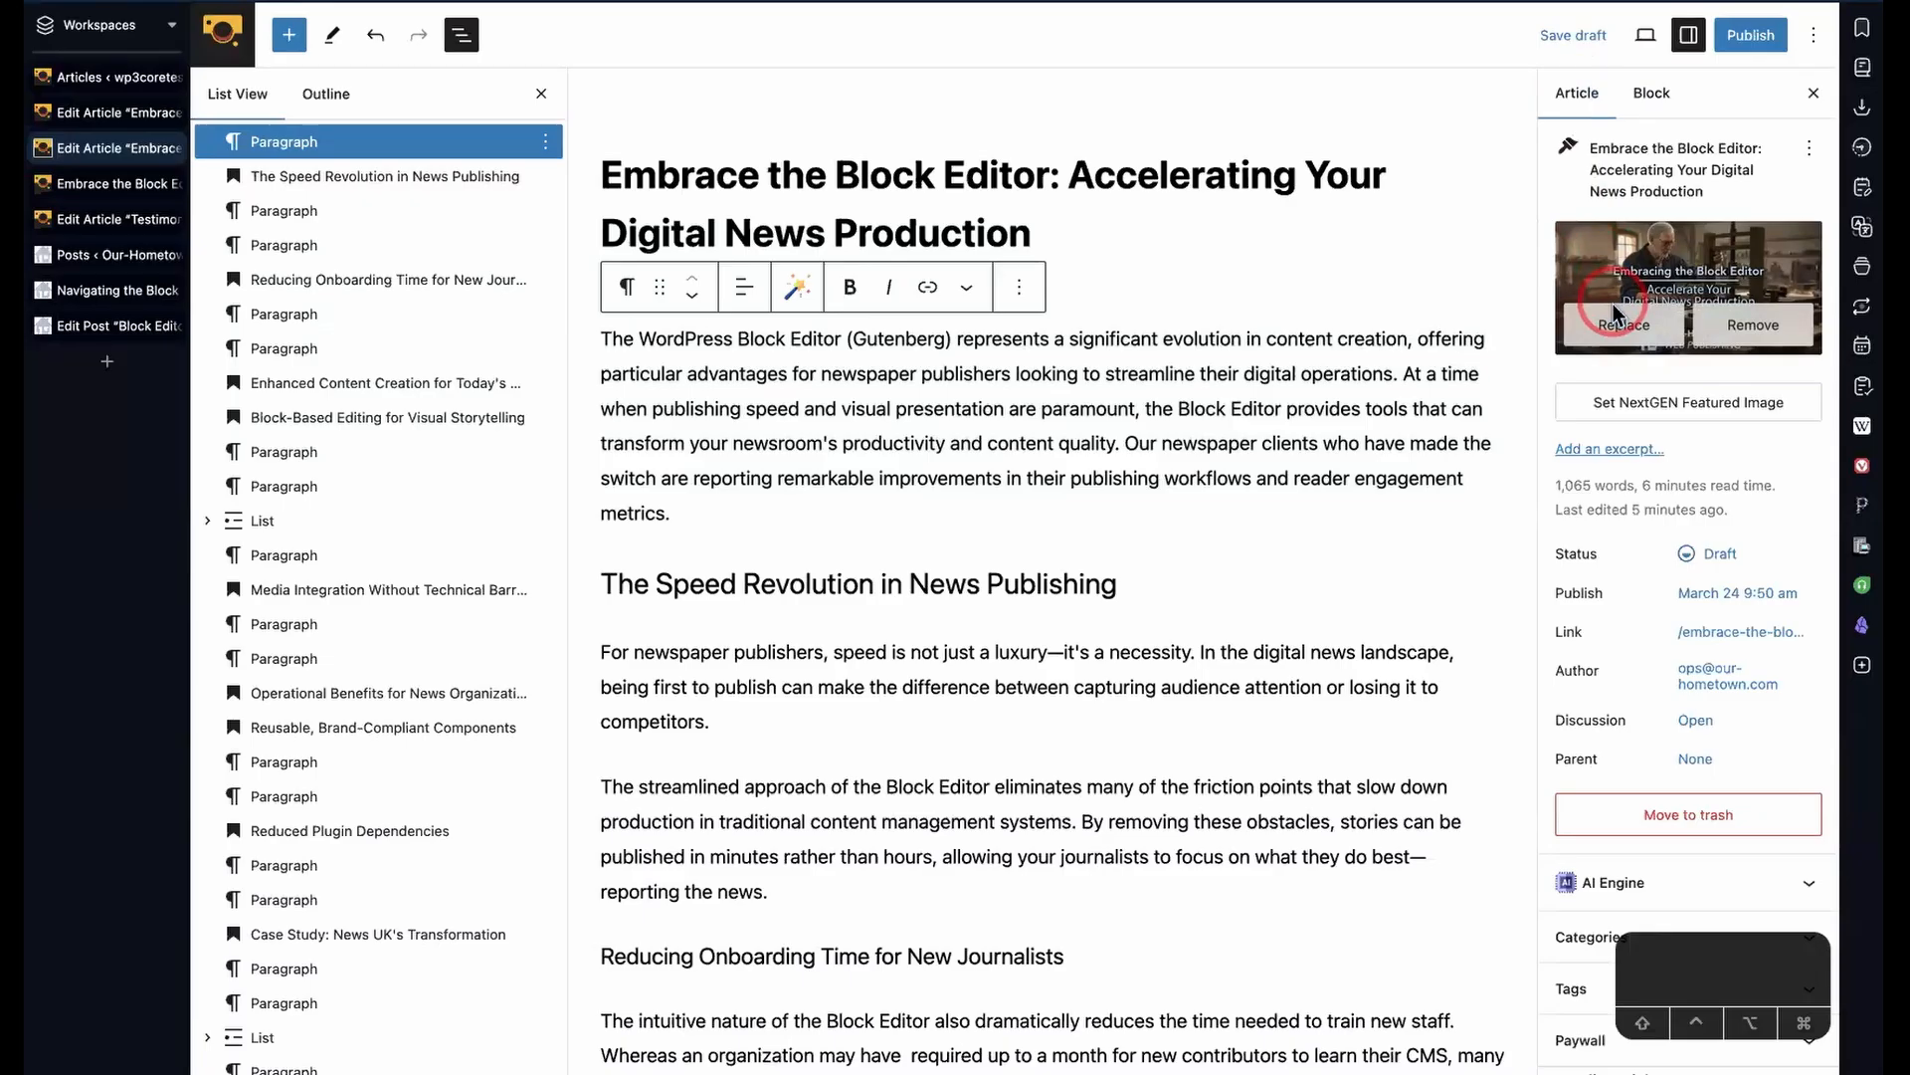
{"action": "left_click", "coordinate": [1594, 104]}
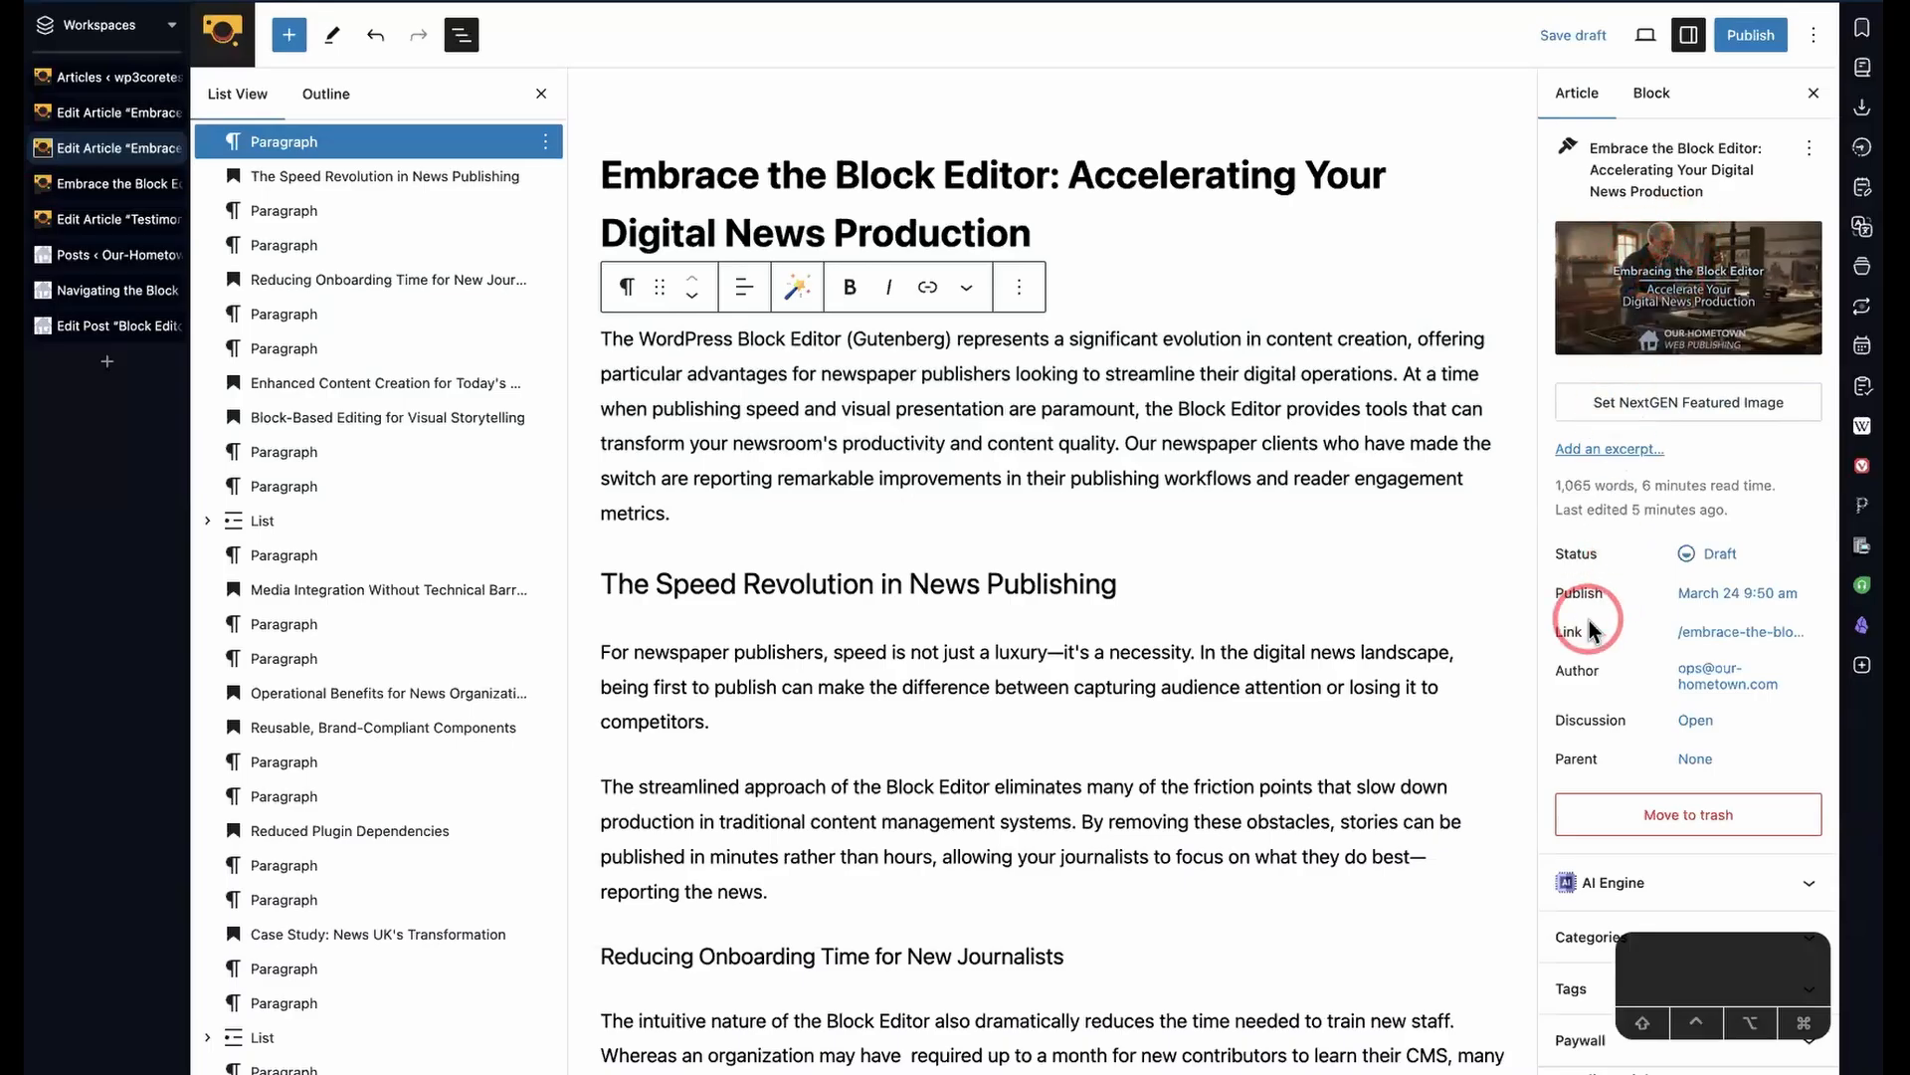
{"action": "scroll", "coordinate": [1592, 597], "scroll_direction": "down", "scroll_amount": 1}
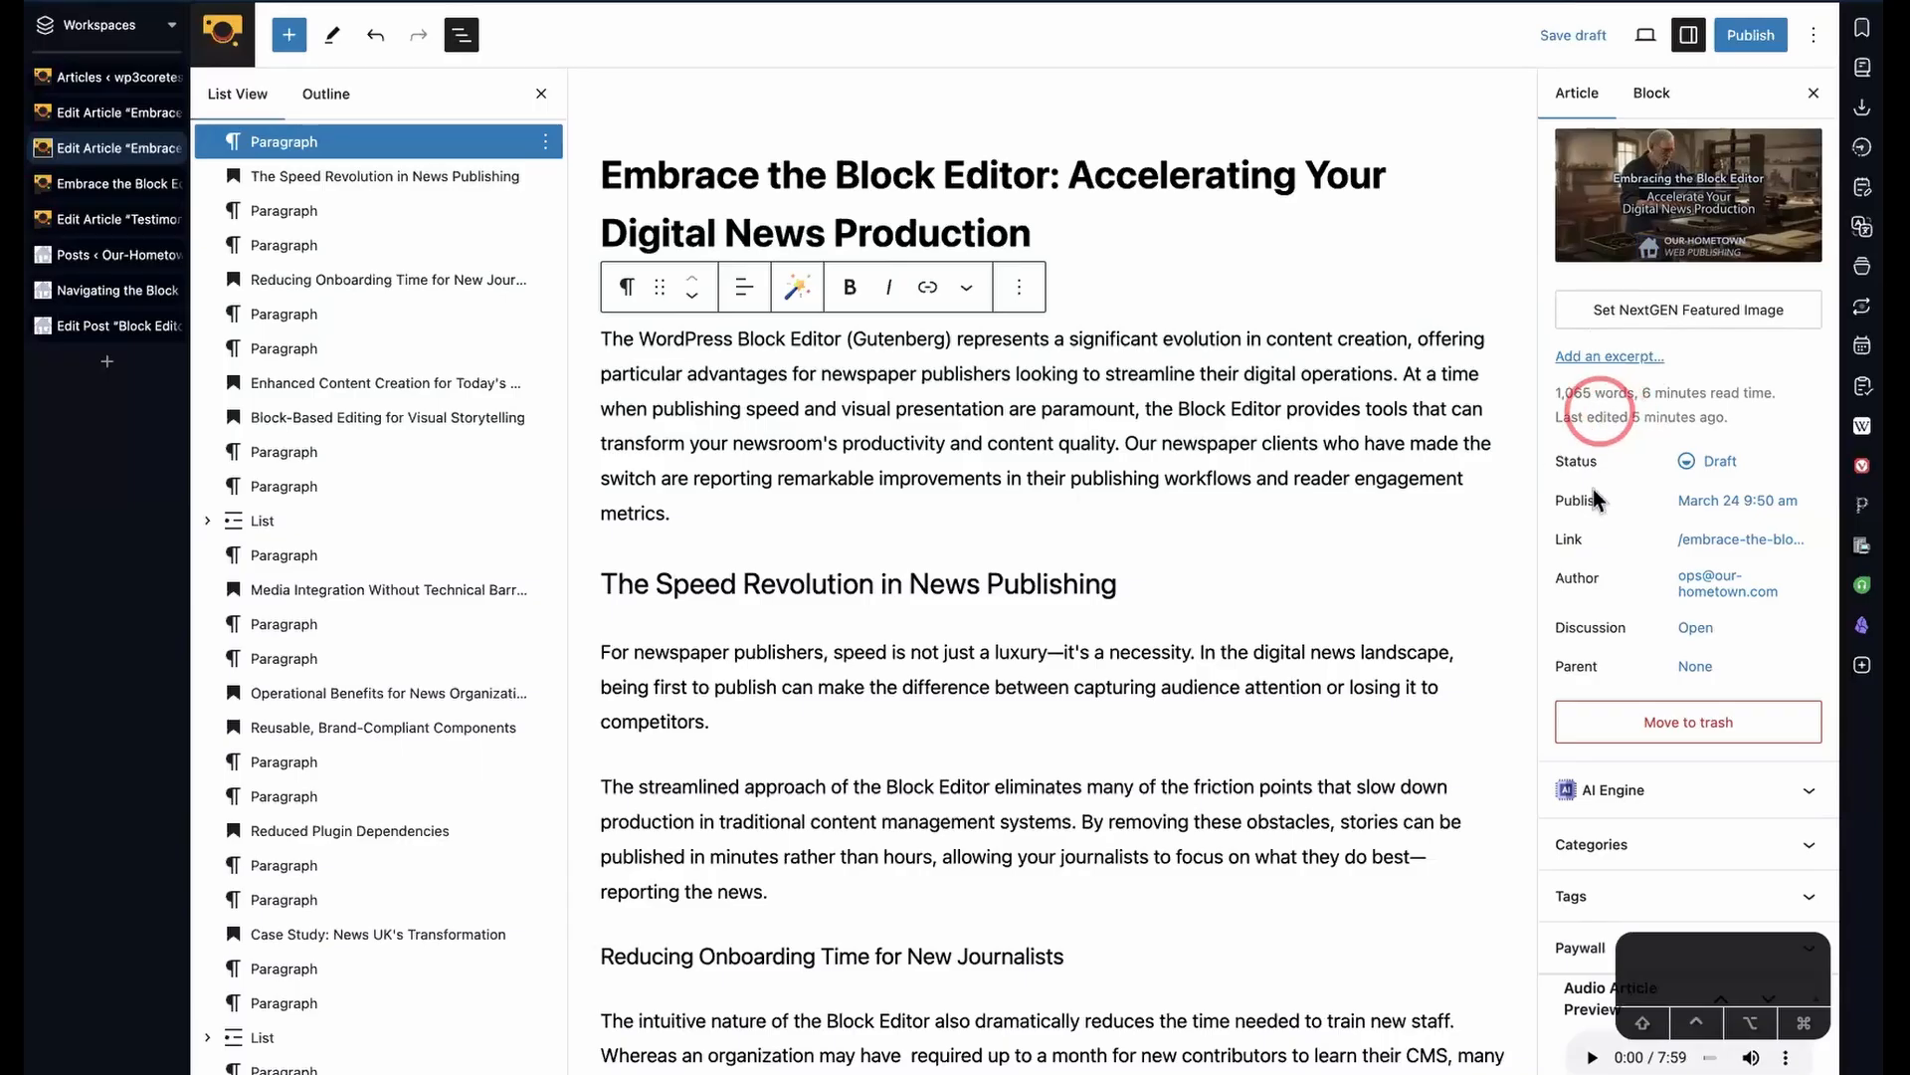
- Switch to the Classic Editor version of the article and examine its Publish, Categories, Tags, Paywall, Editions and Featured image boxes
{"action": "left_click", "coordinate": [104, 116]}
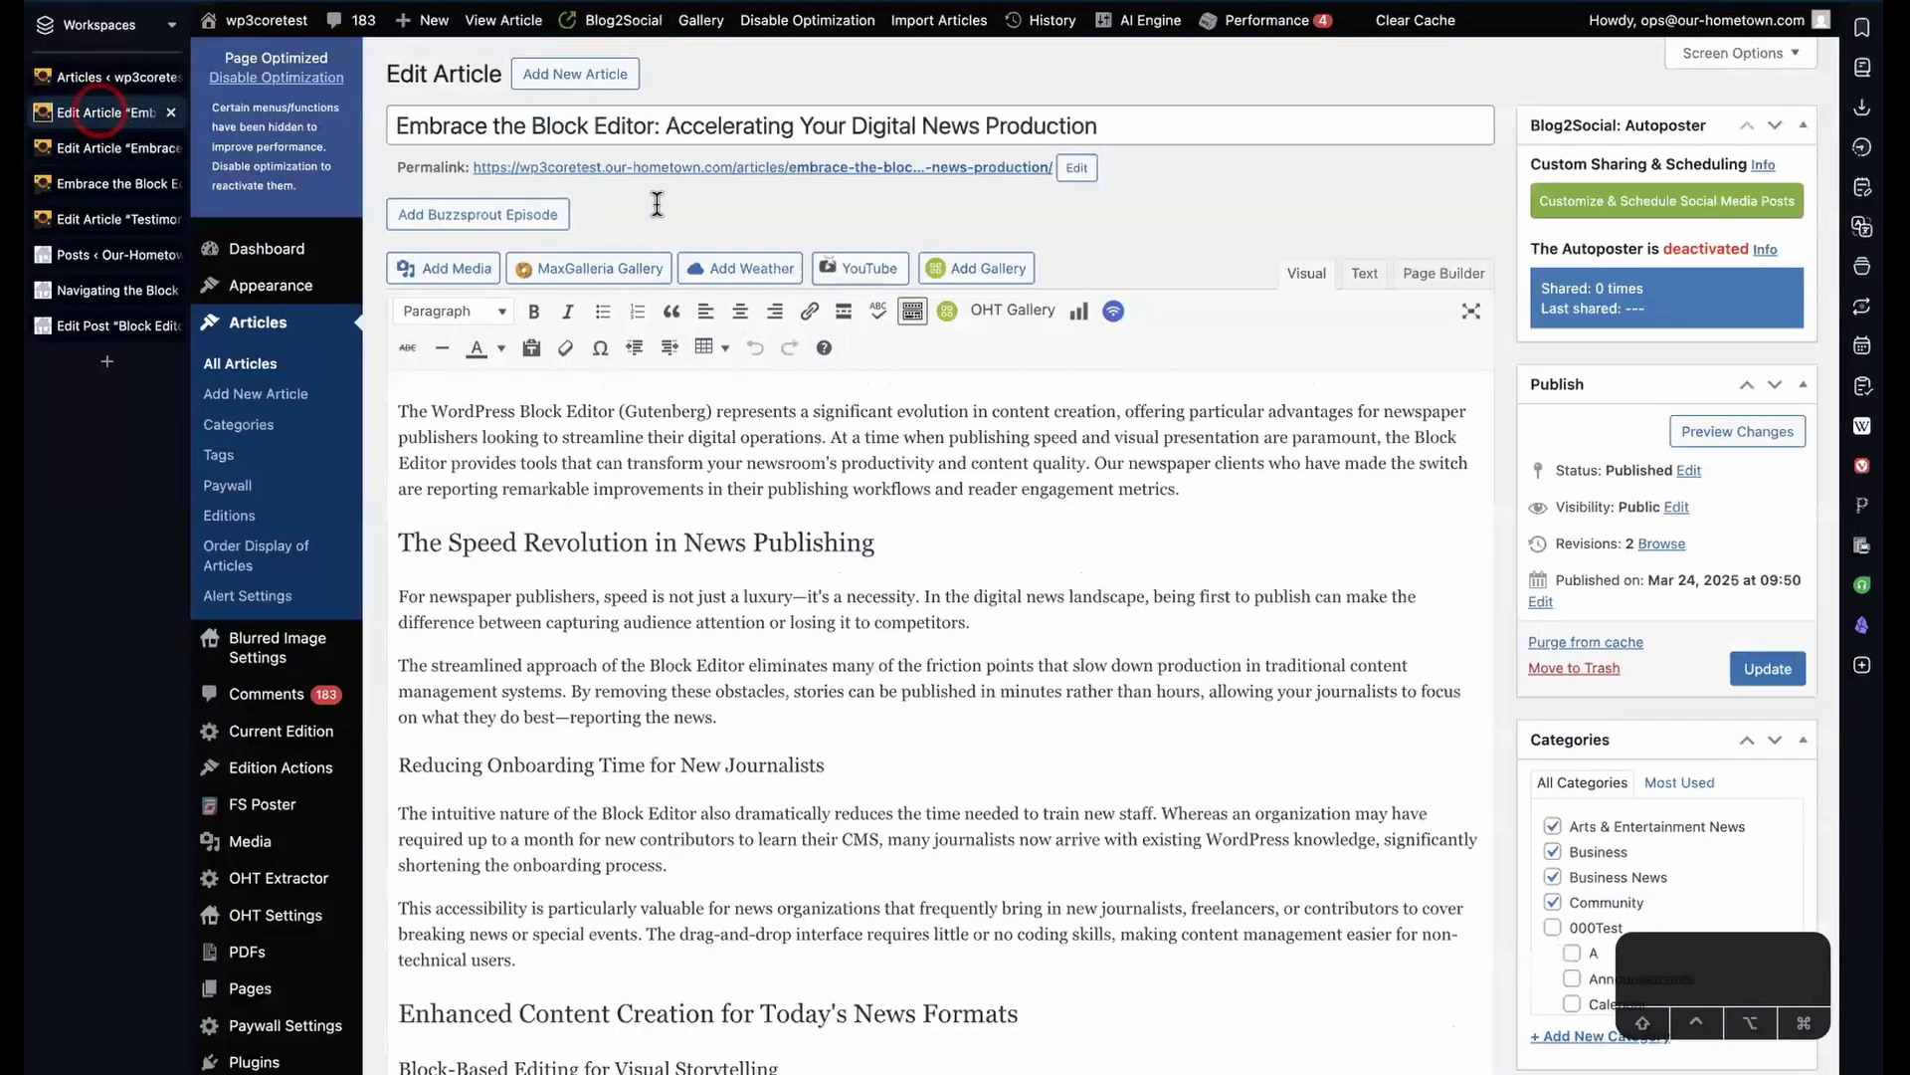
{"action": "scroll", "coordinate": [1617, 587], "scroll_direction": "down", "scroll_amount": 5}
{"action": "scroll", "coordinate": [1617, 627], "scroll_direction": "down", "scroll_amount": 5}
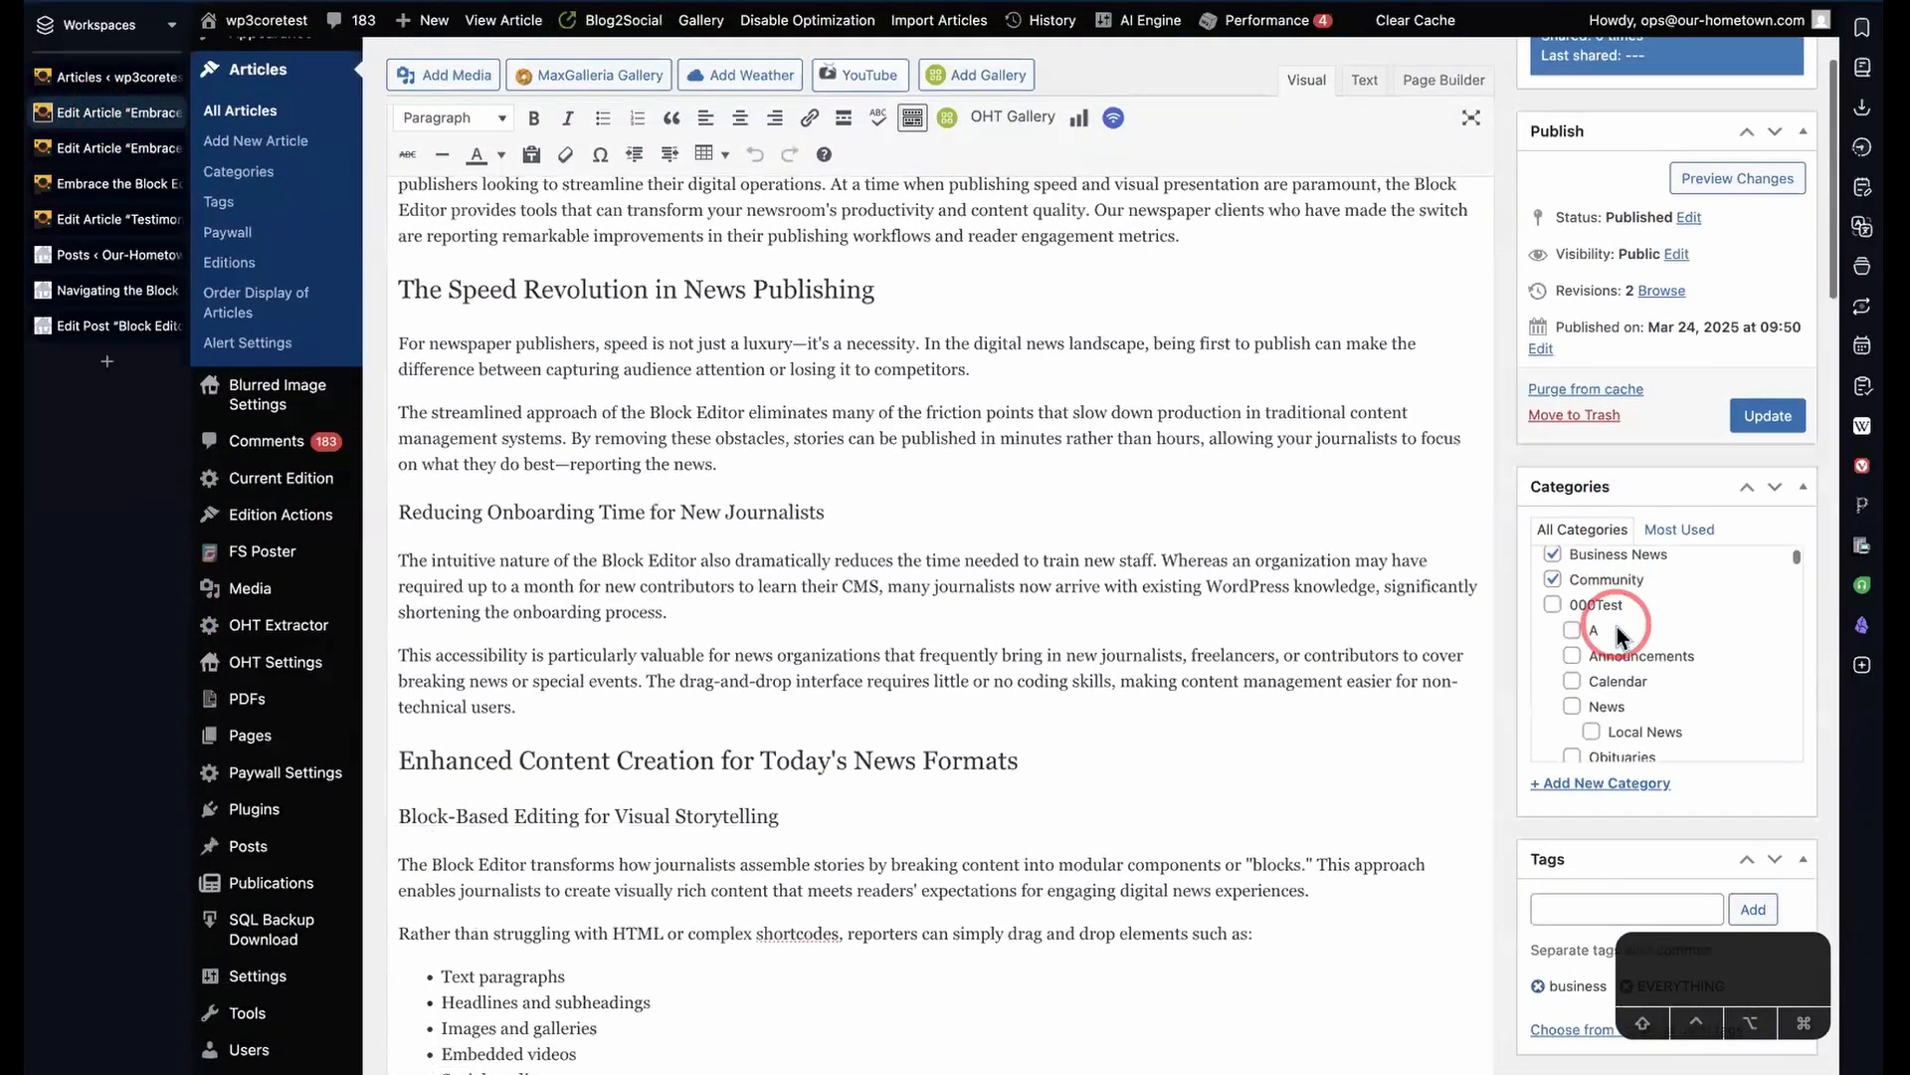
{"action": "scroll", "coordinate": [1617, 632], "scroll_direction": "up", "scroll_amount": 5}
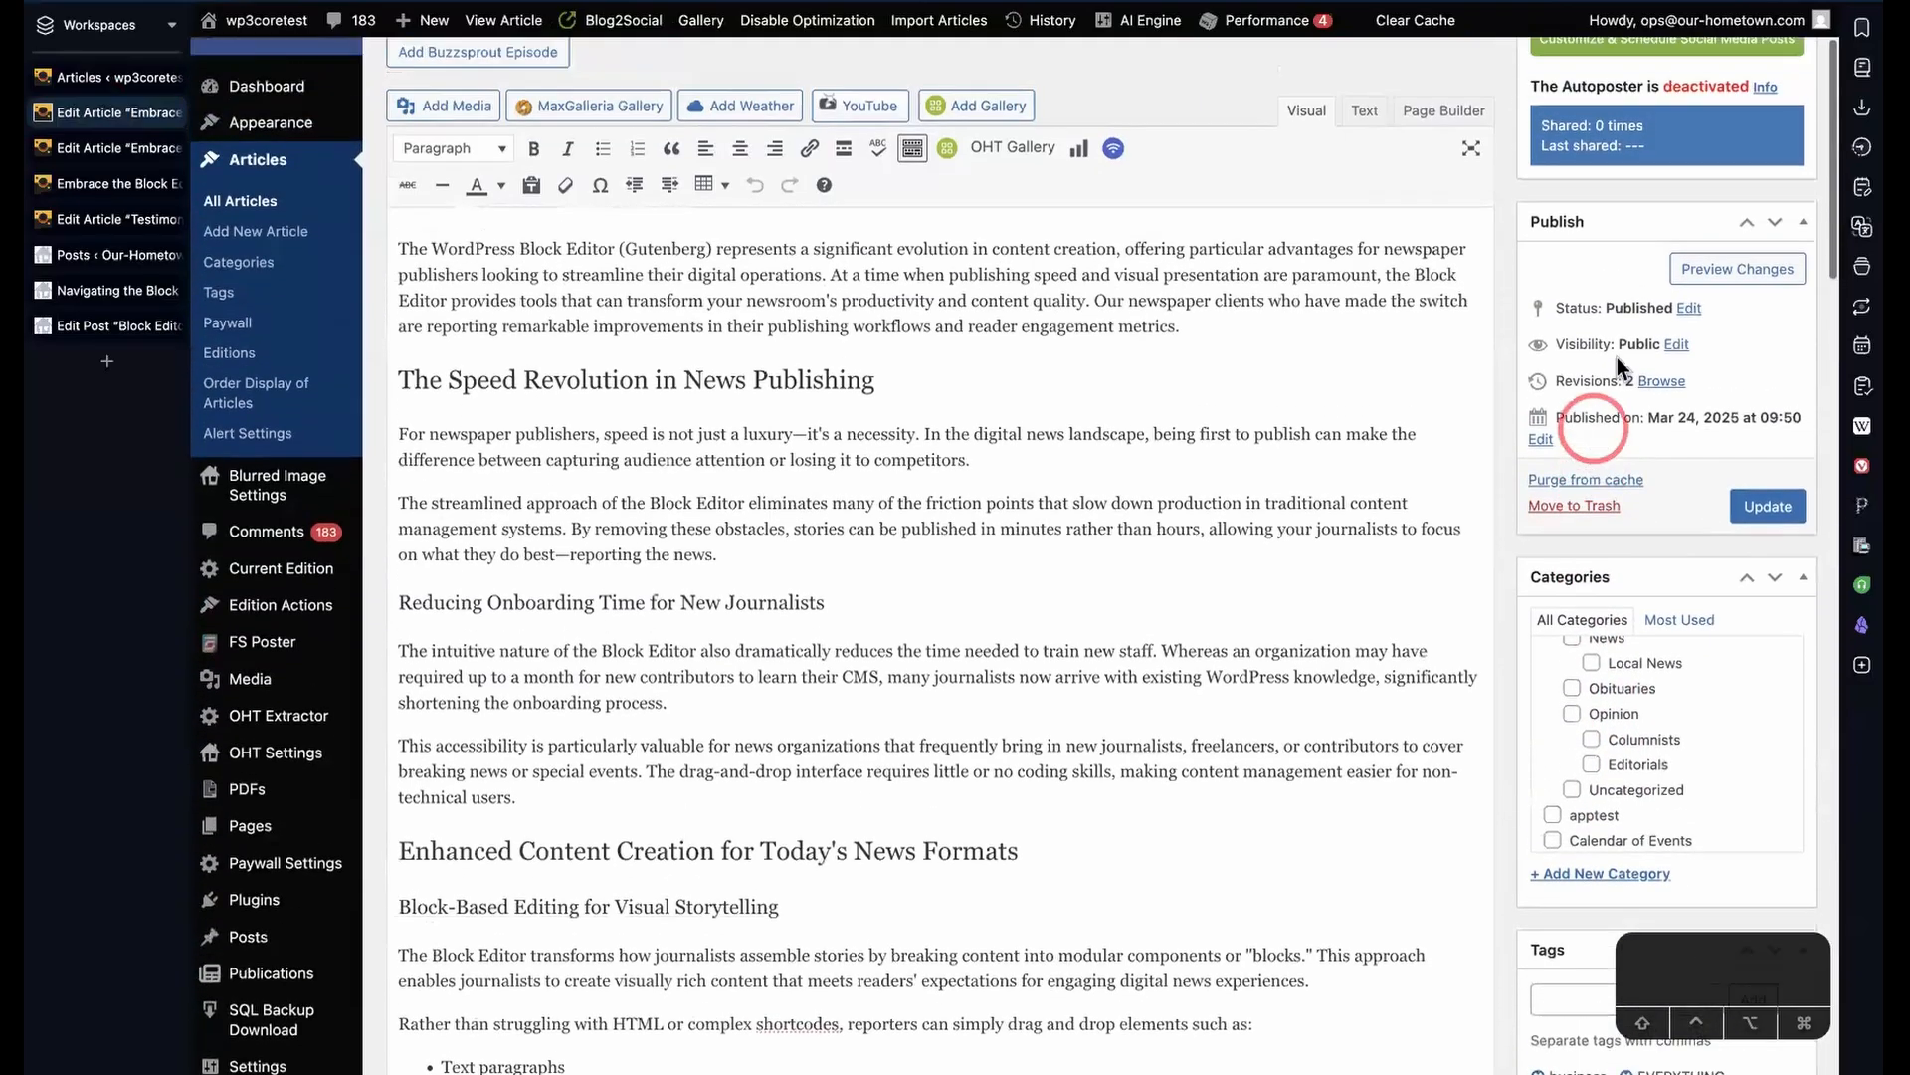
{"action": "scroll", "coordinate": [1632, 439], "scroll_direction": "down", "scroll_amount": 10}
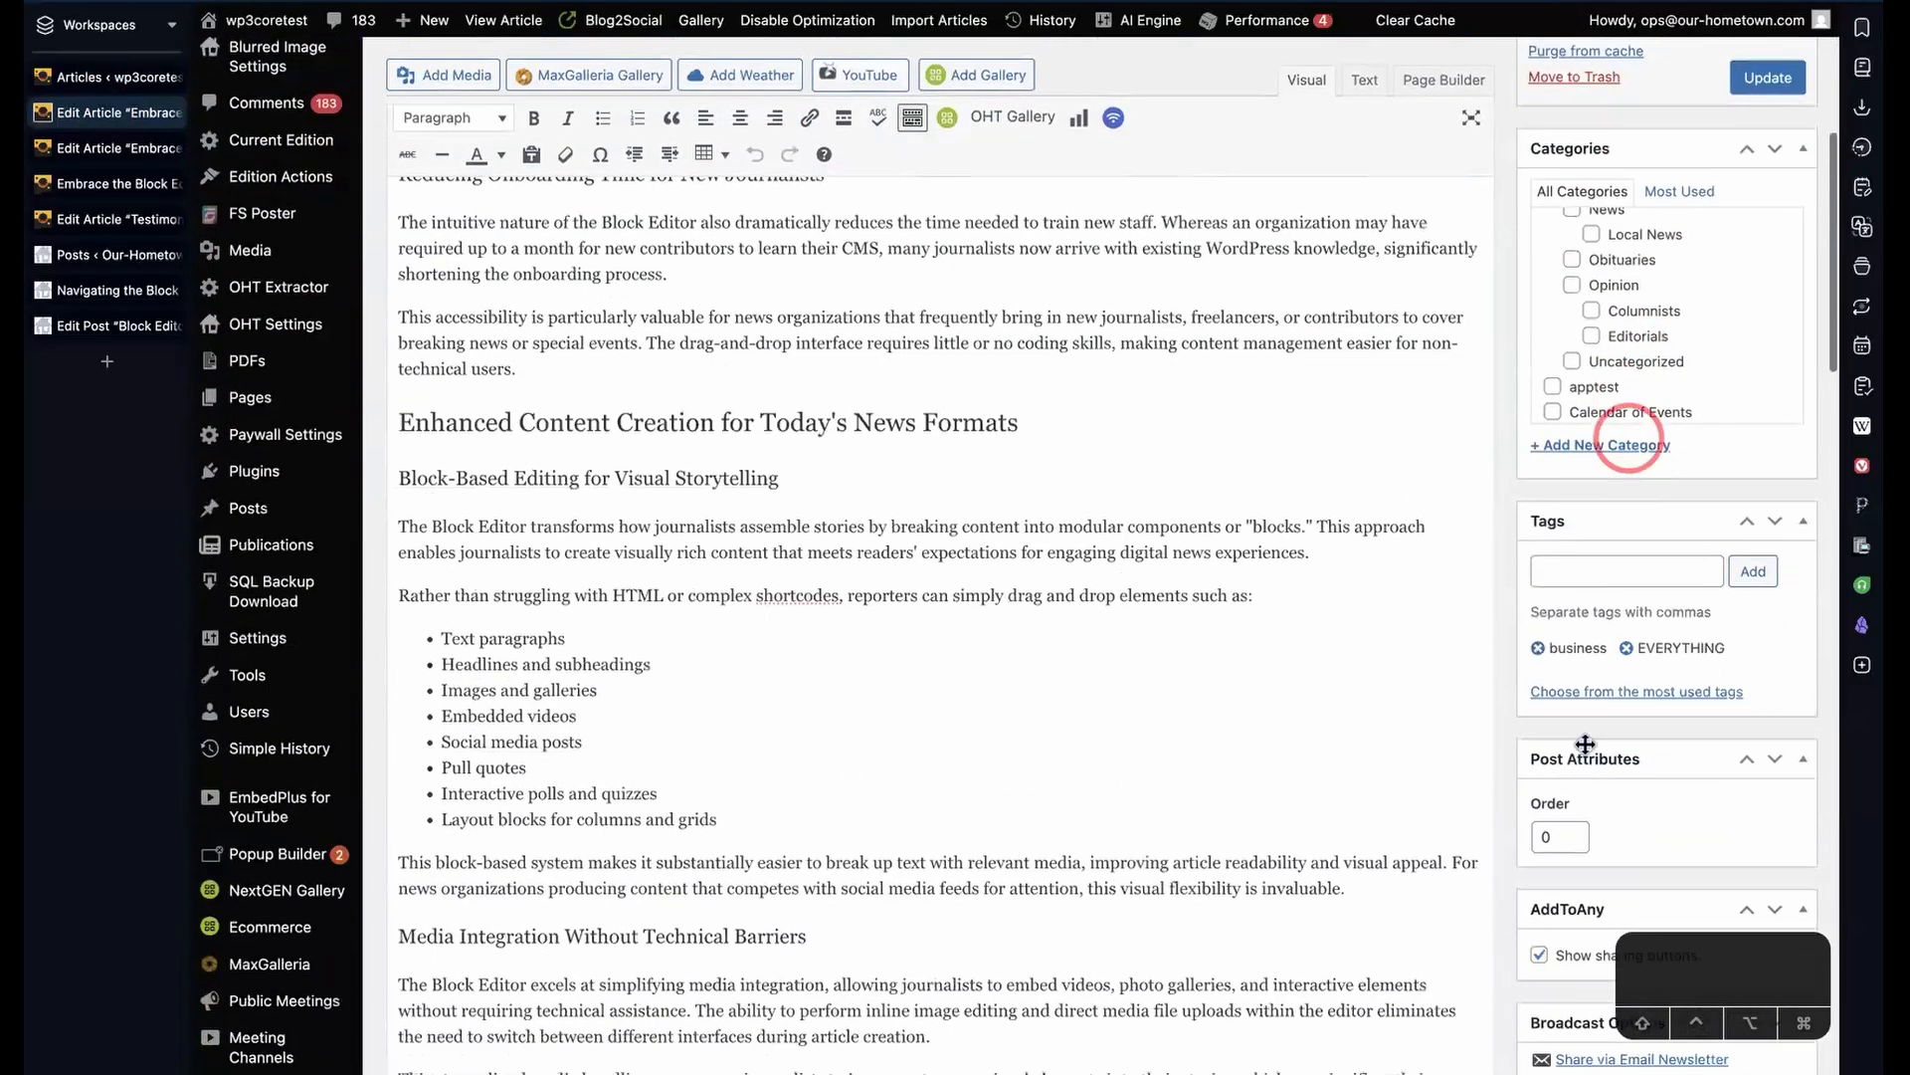
{"action": "scroll", "coordinate": [1586, 741], "scroll_direction": "down", "scroll_amount": 10}
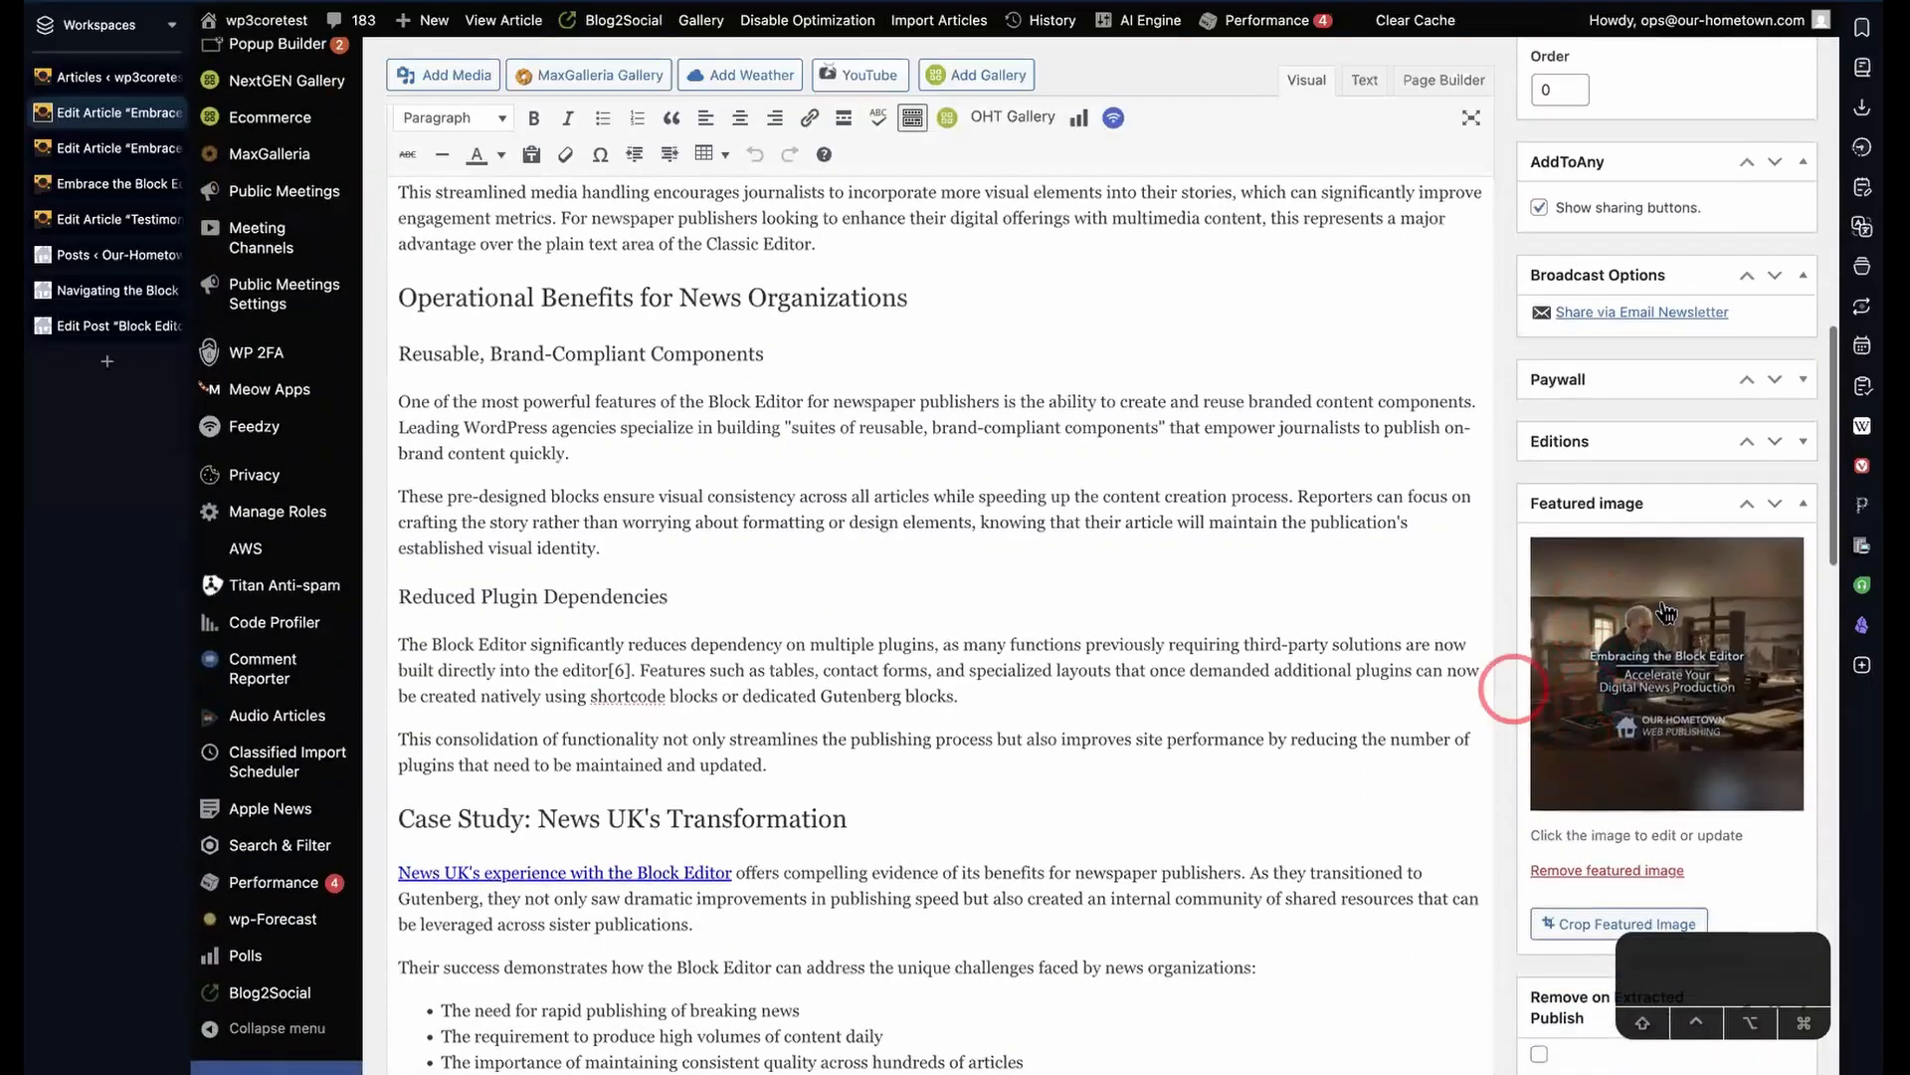
{"action": "scroll", "coordinate": [1582, 708], "scroll_direction": "up", "scroll_amount": 6}
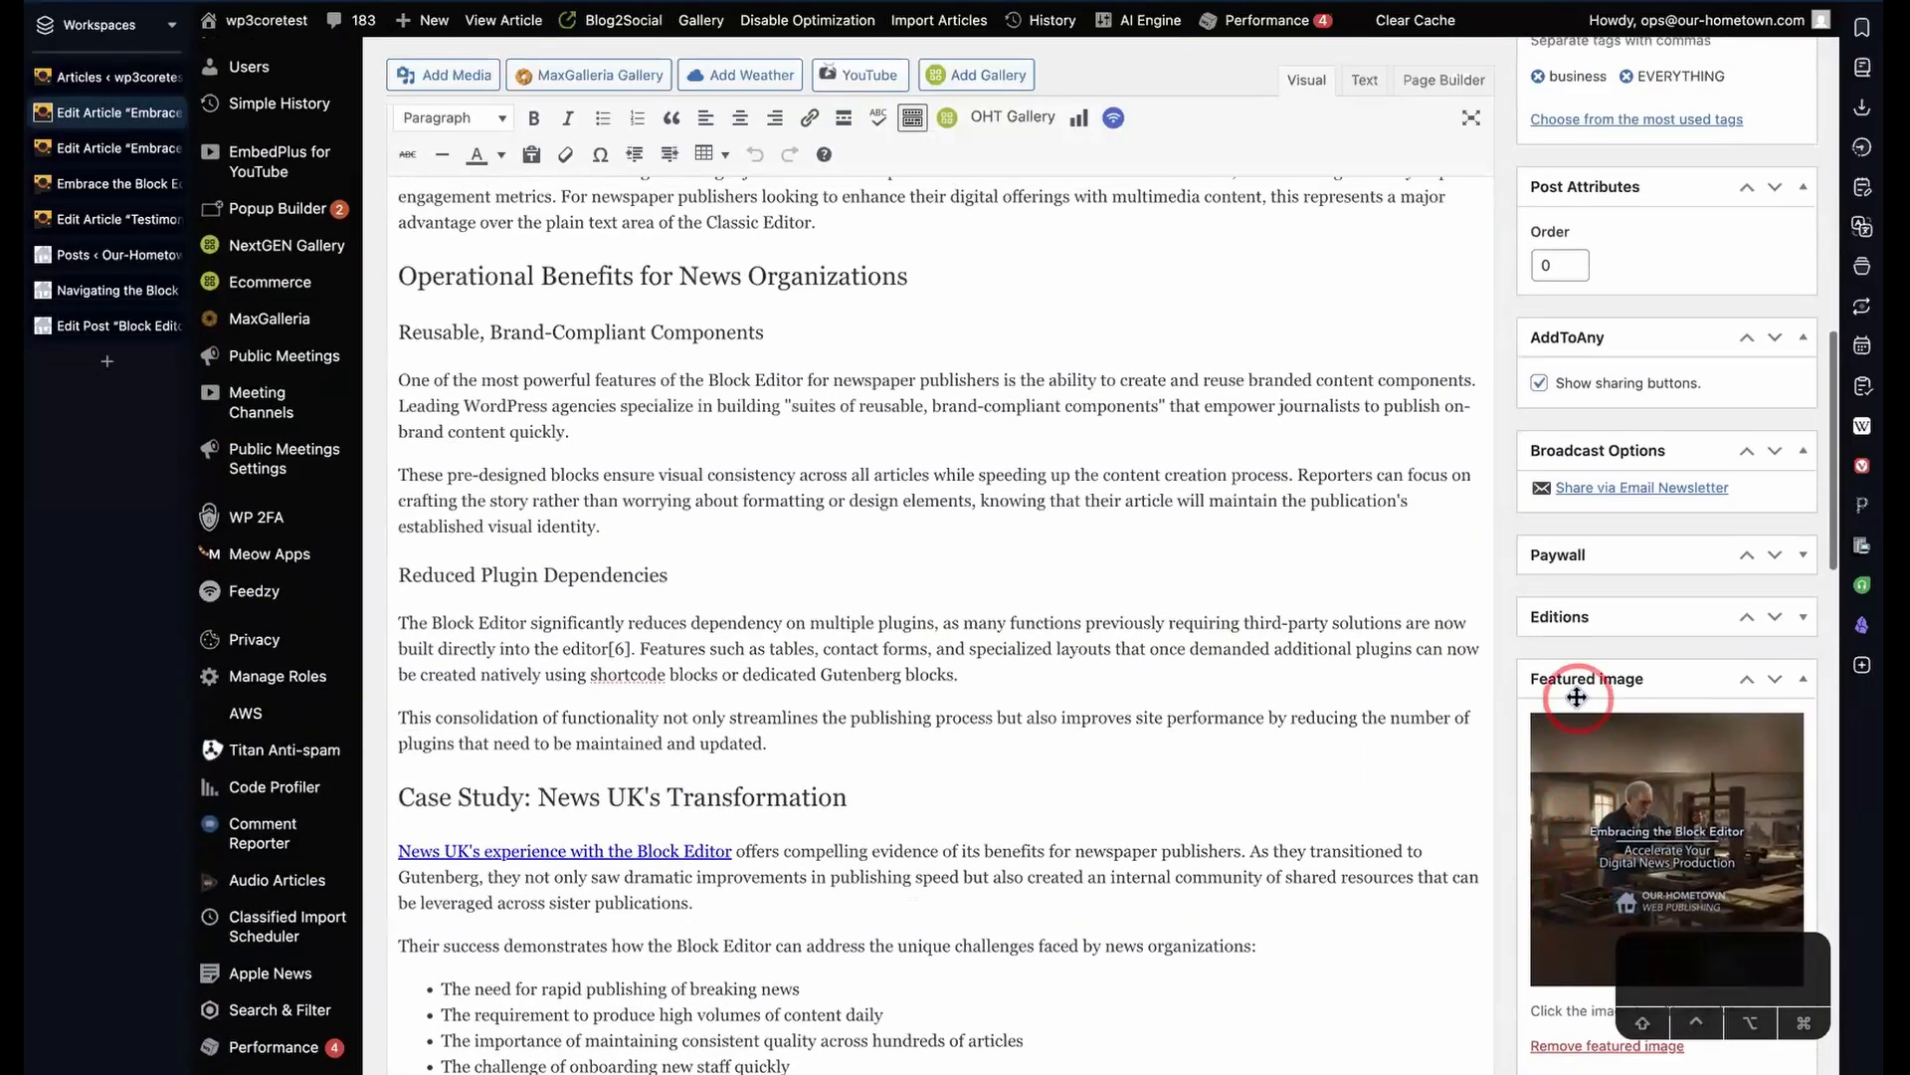
{"action": "scroll", "coordinate": [1578, 701], "scroll_direction": "up", "scroll_amount": 9}
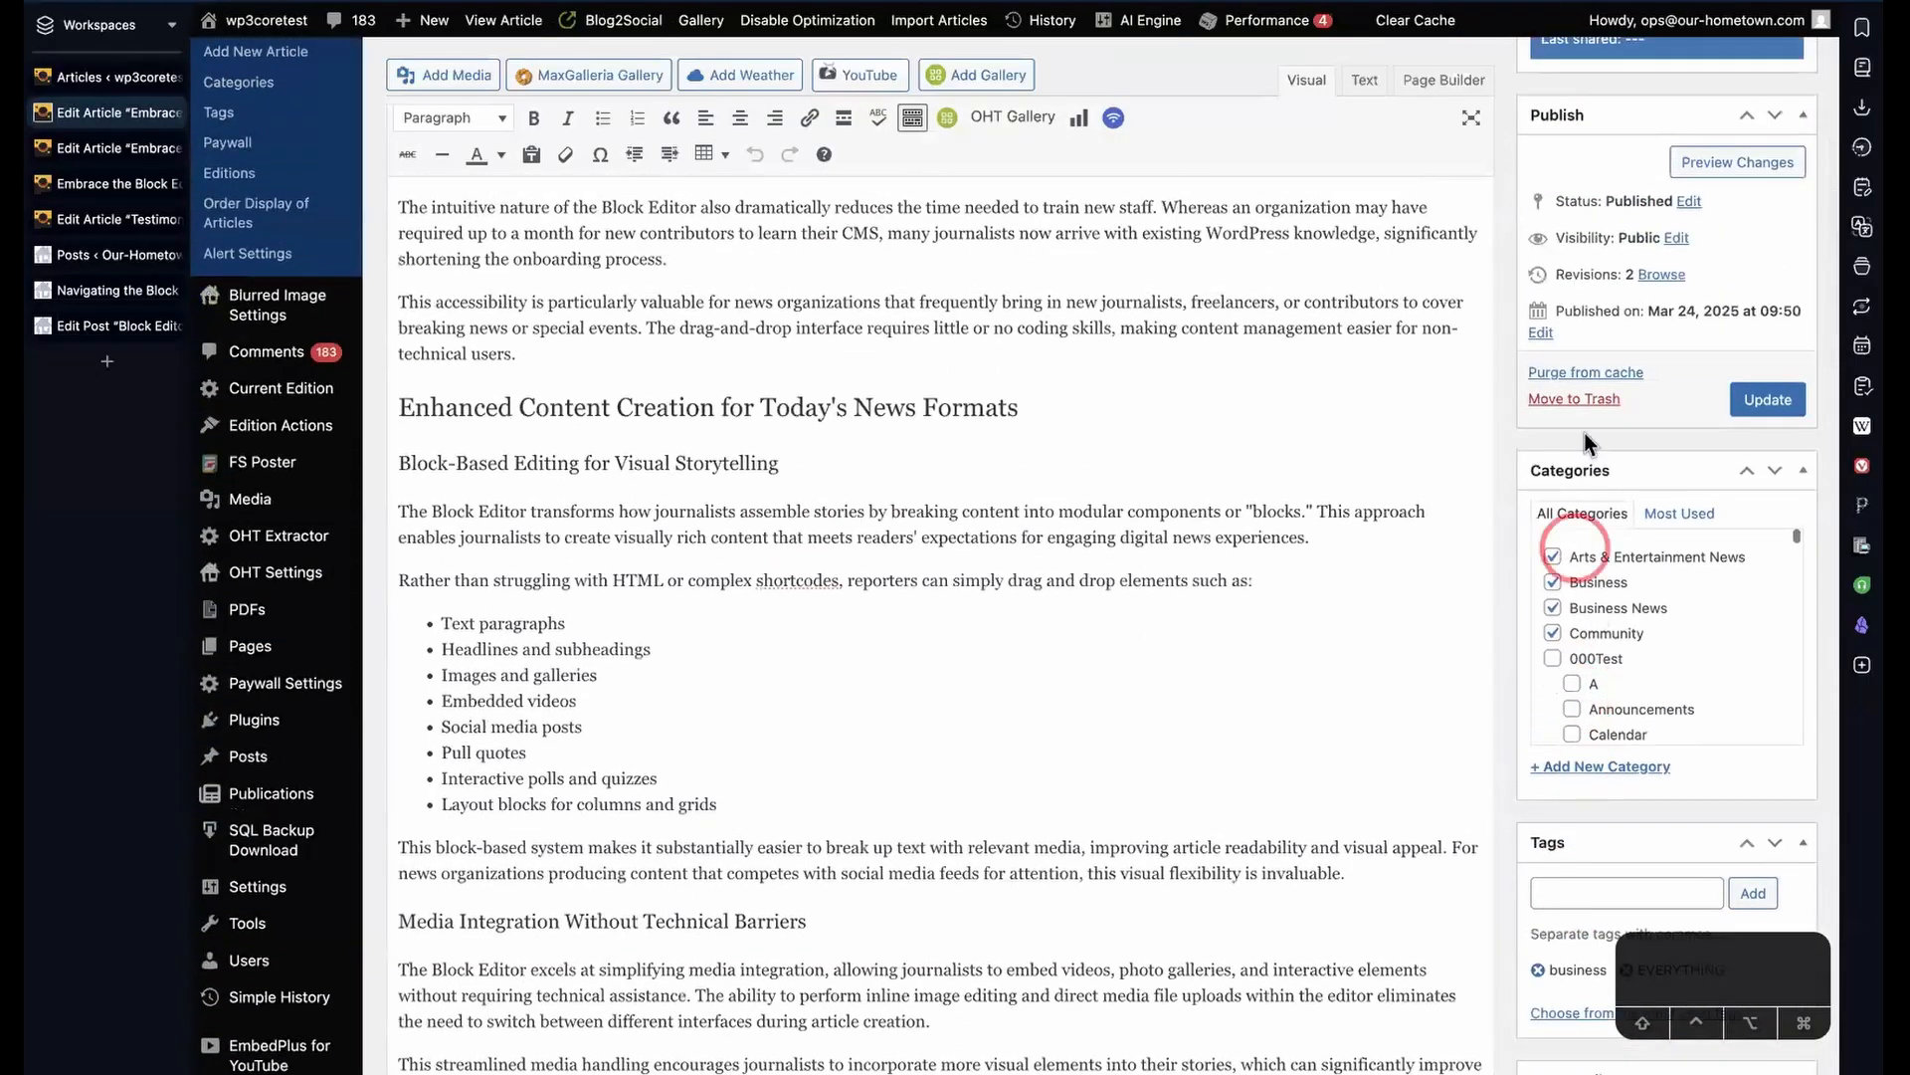
{"action": "scroll", "coordinate": [1582, 478], "scroll_direction": "up", "scroll_amount": 3}
{"action": "scroll", "coordinate": [1585, 428], "scroll_direction": "up", "scroll_amount": 4}
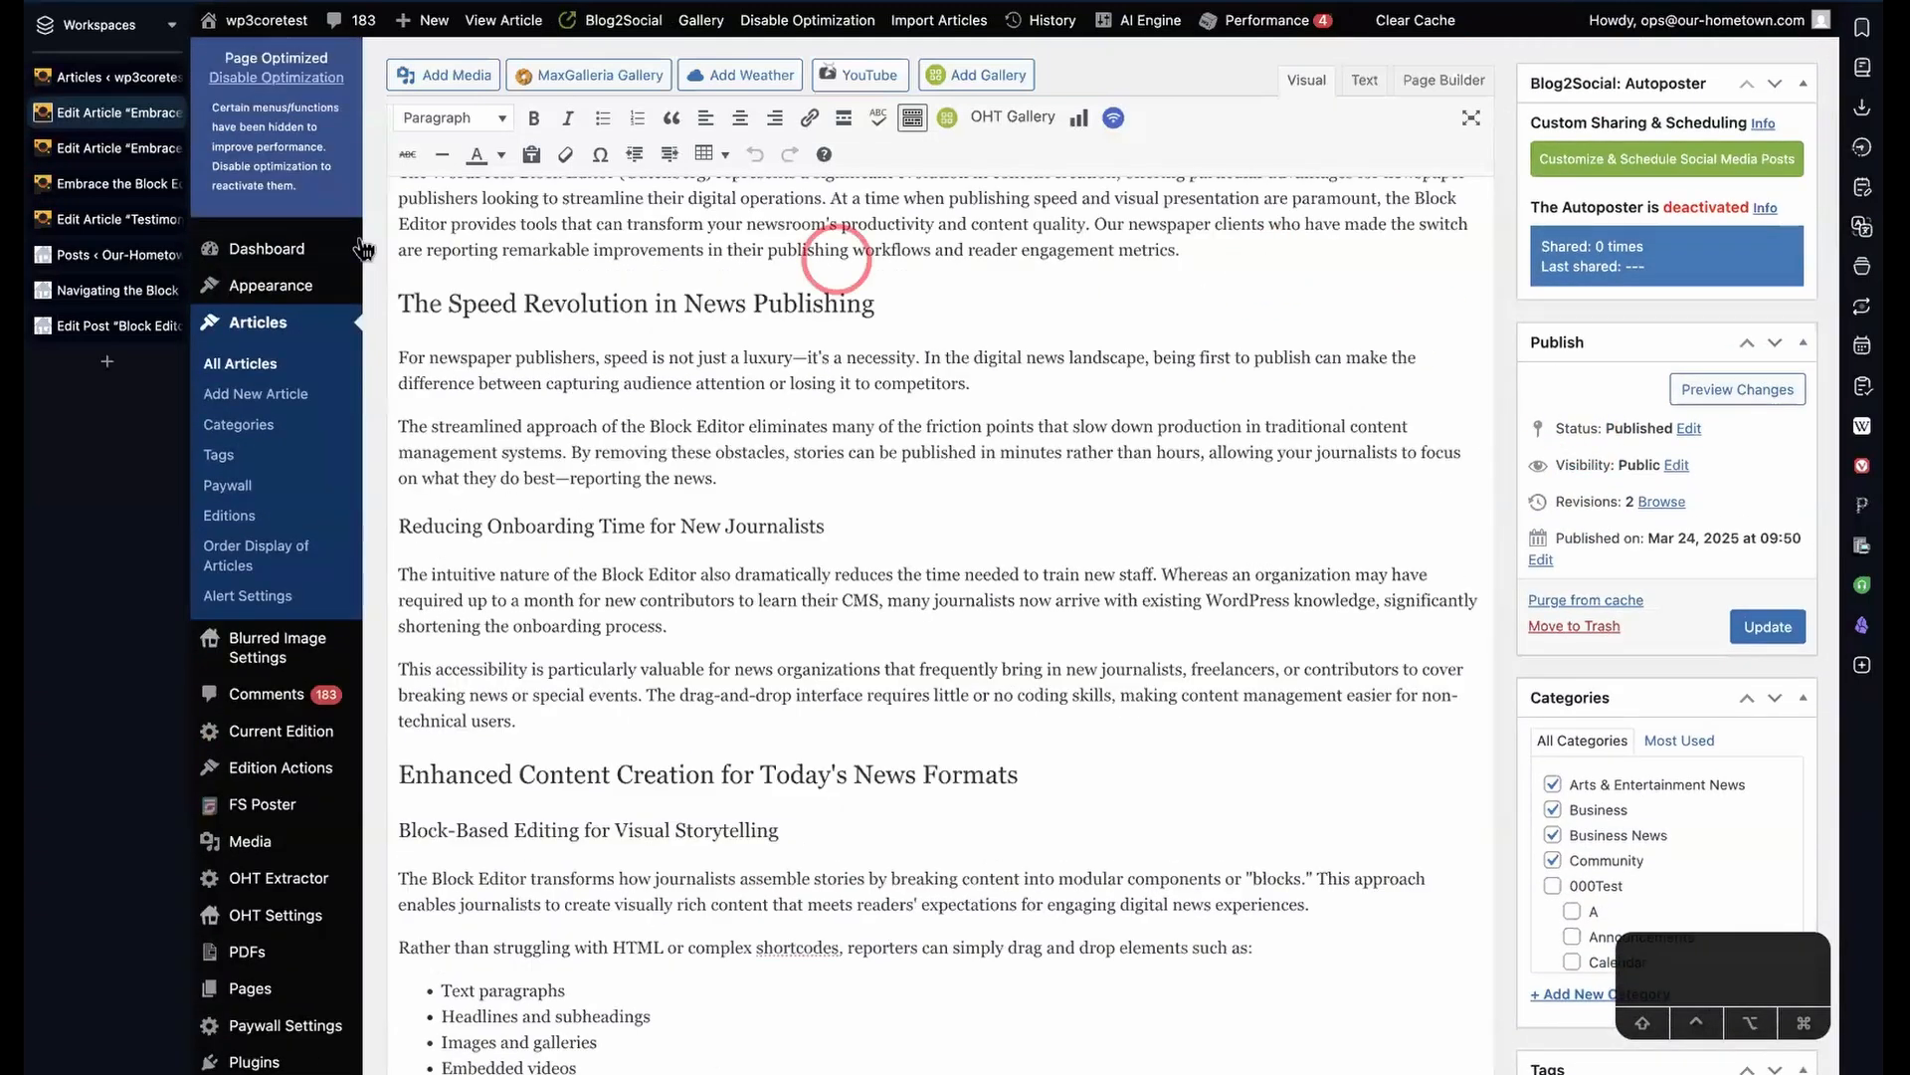
- Return to the Block Editor version and review its Categories, Tags, Paywall and Audio Article Preview settings for comparison
{"action": "left_click", "coordinate": [74, 148]}
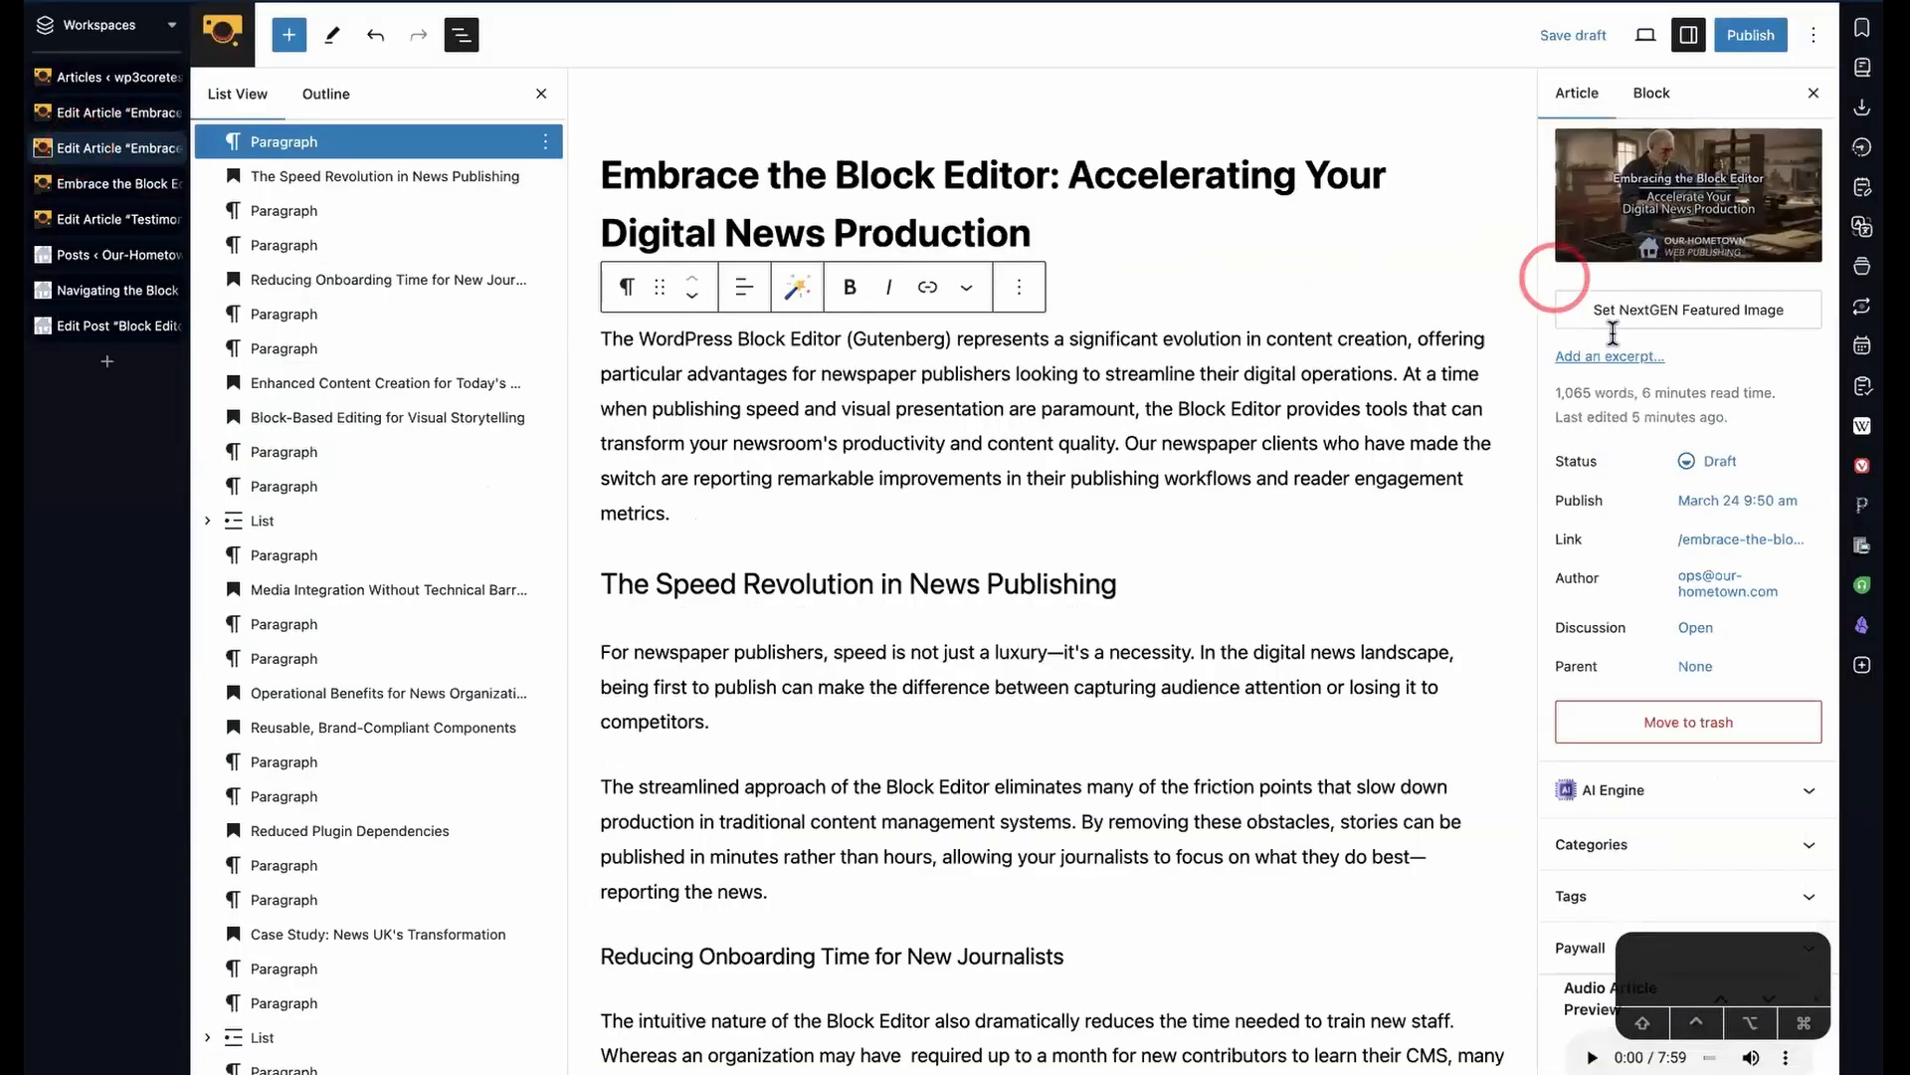
{"action": "scroll", "coordinate": [1620, 497], "scroll_direction": "down", "scroll_amount": 2}
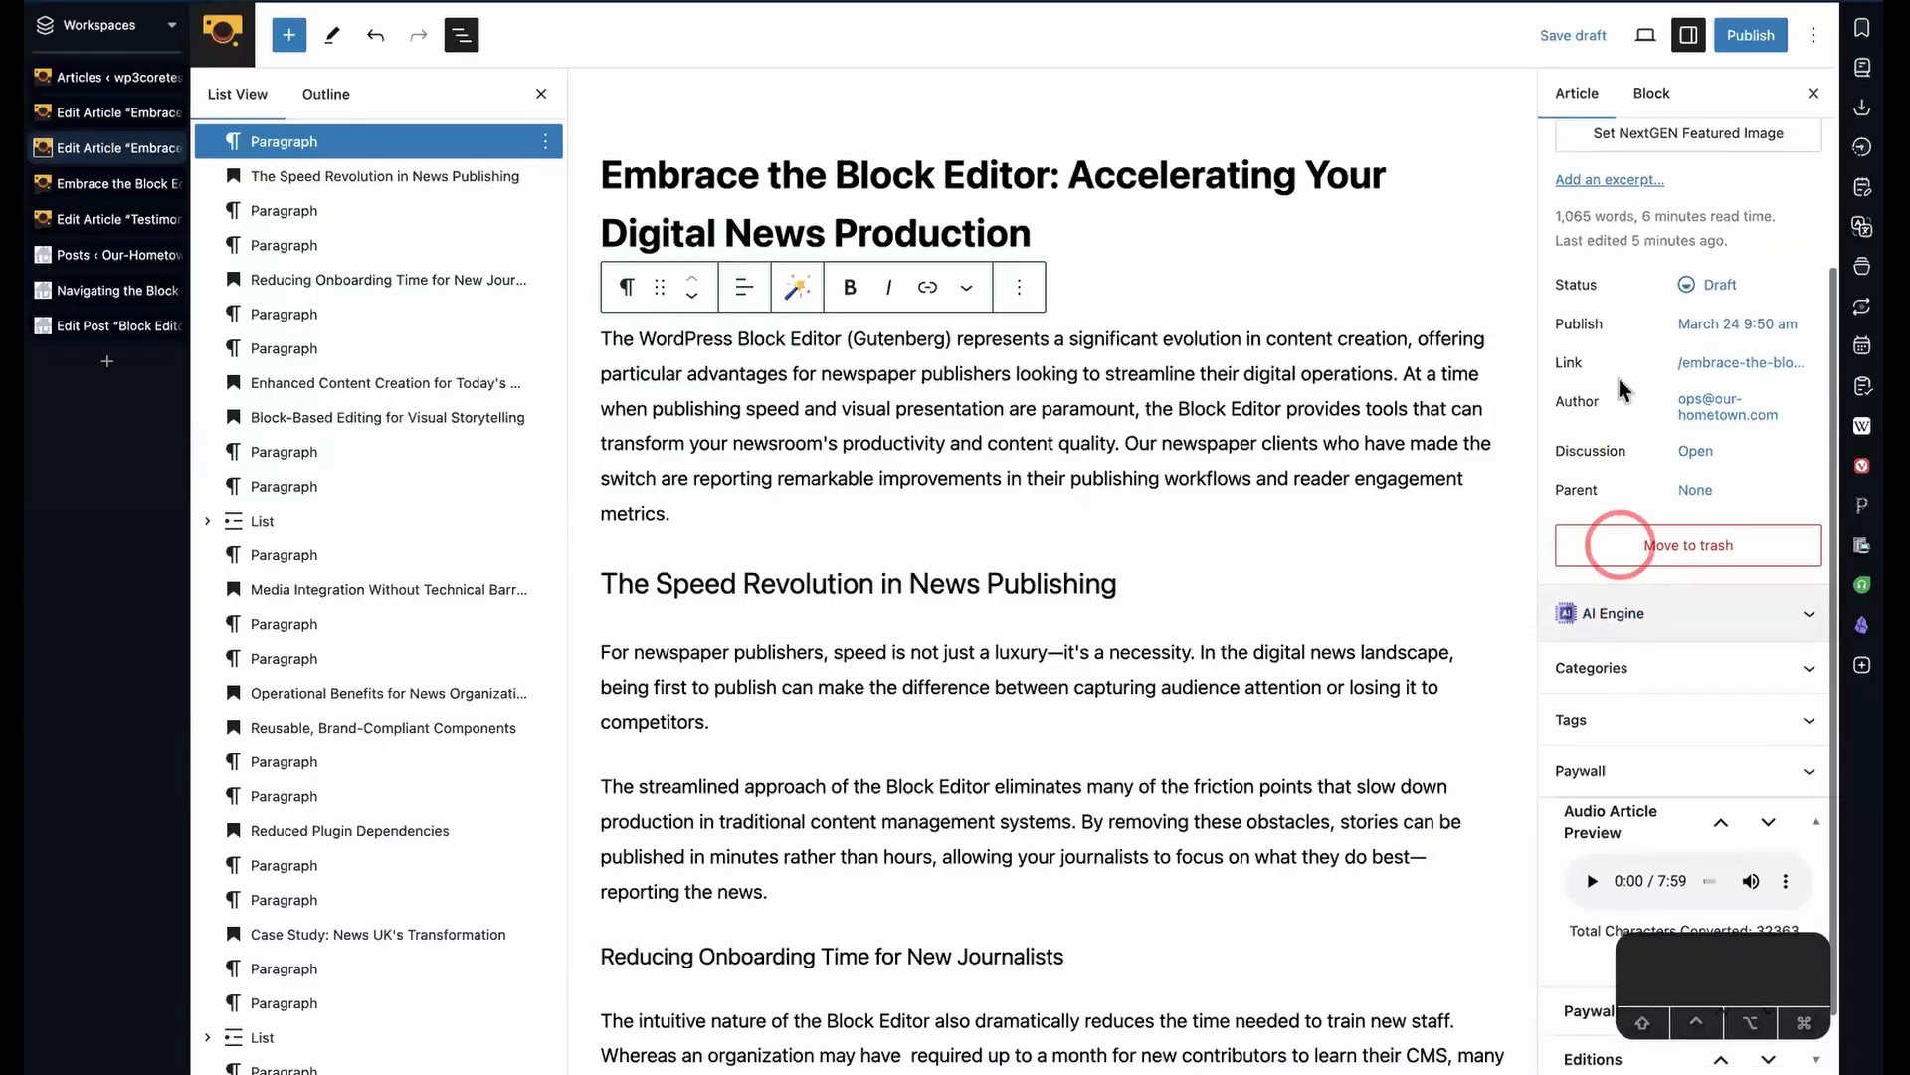
{"action": "scroll", "coordinate": [1622, 389], "scroll_direction": "down", "scroll_amount": 1}
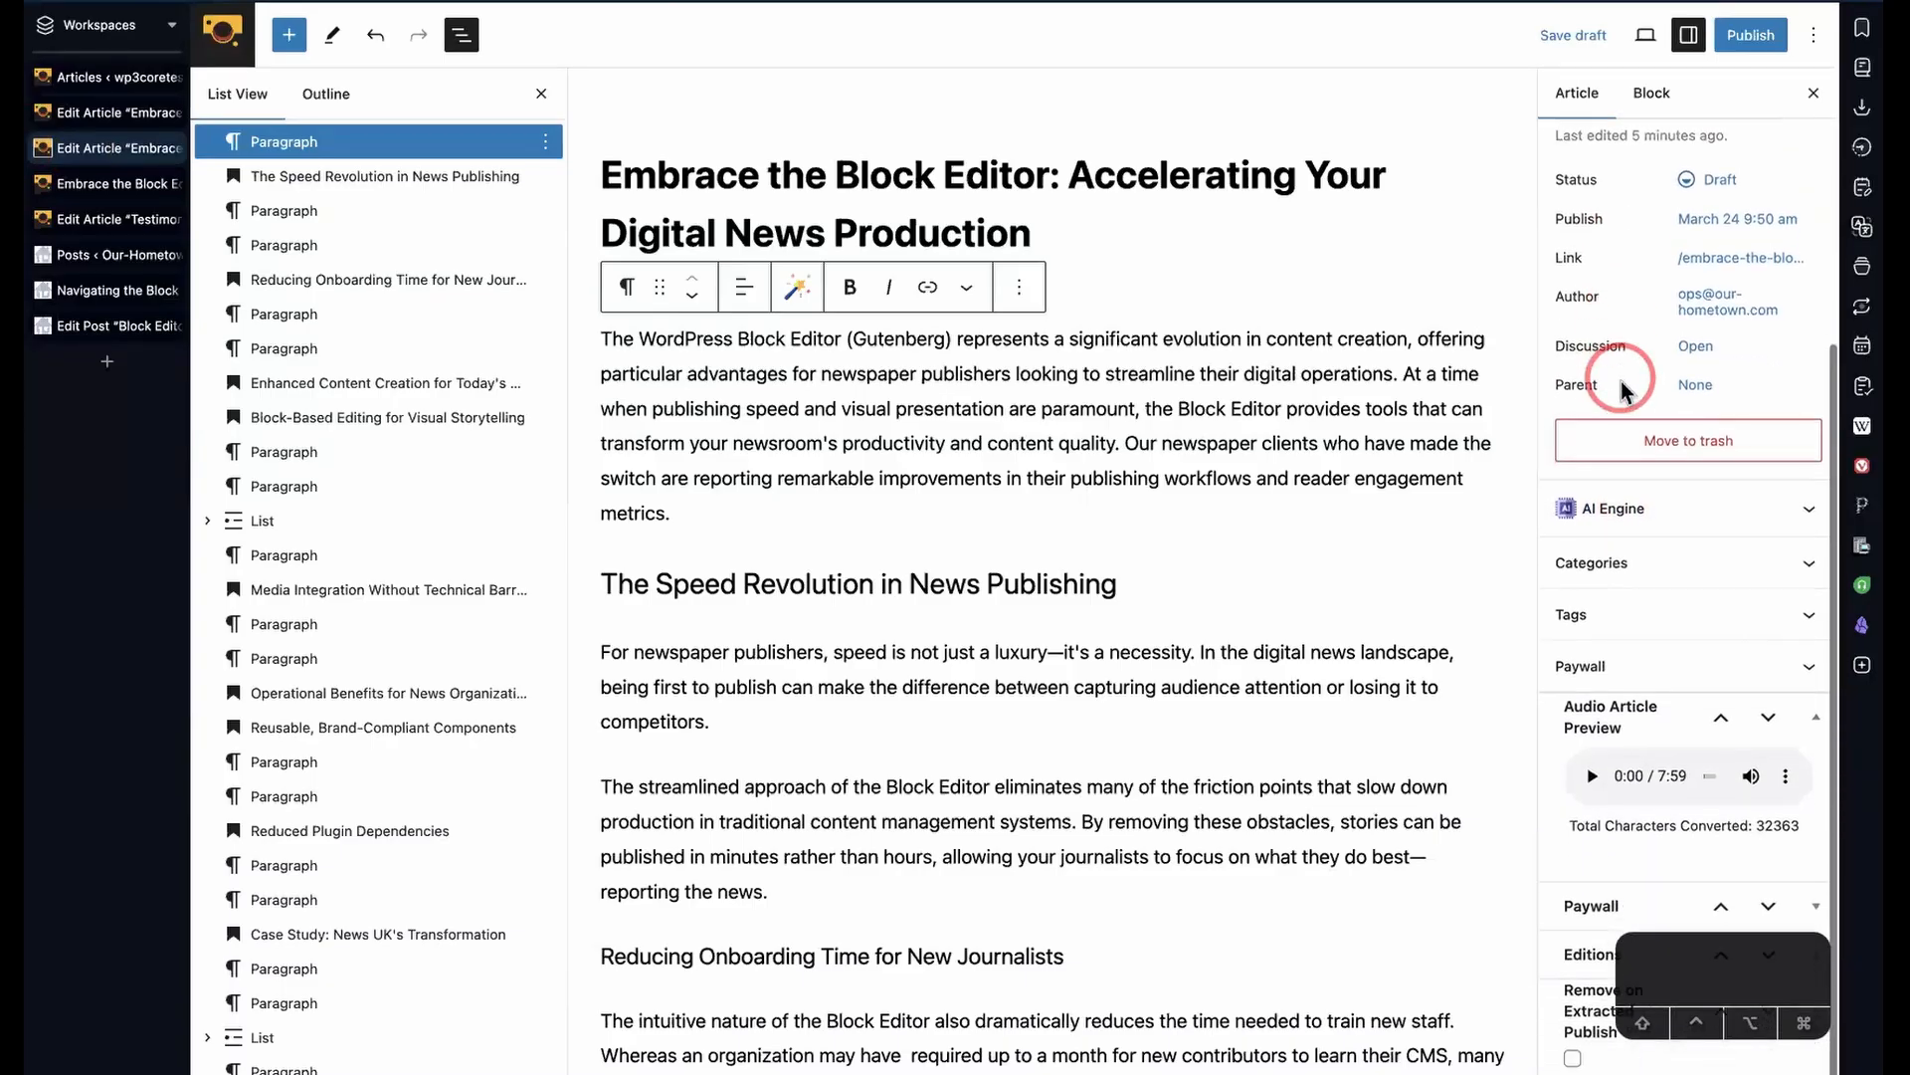
{"action": "scroll", "coordinate": [1564, 891], "scroll_direction": "up", "scroll_amount": 4}
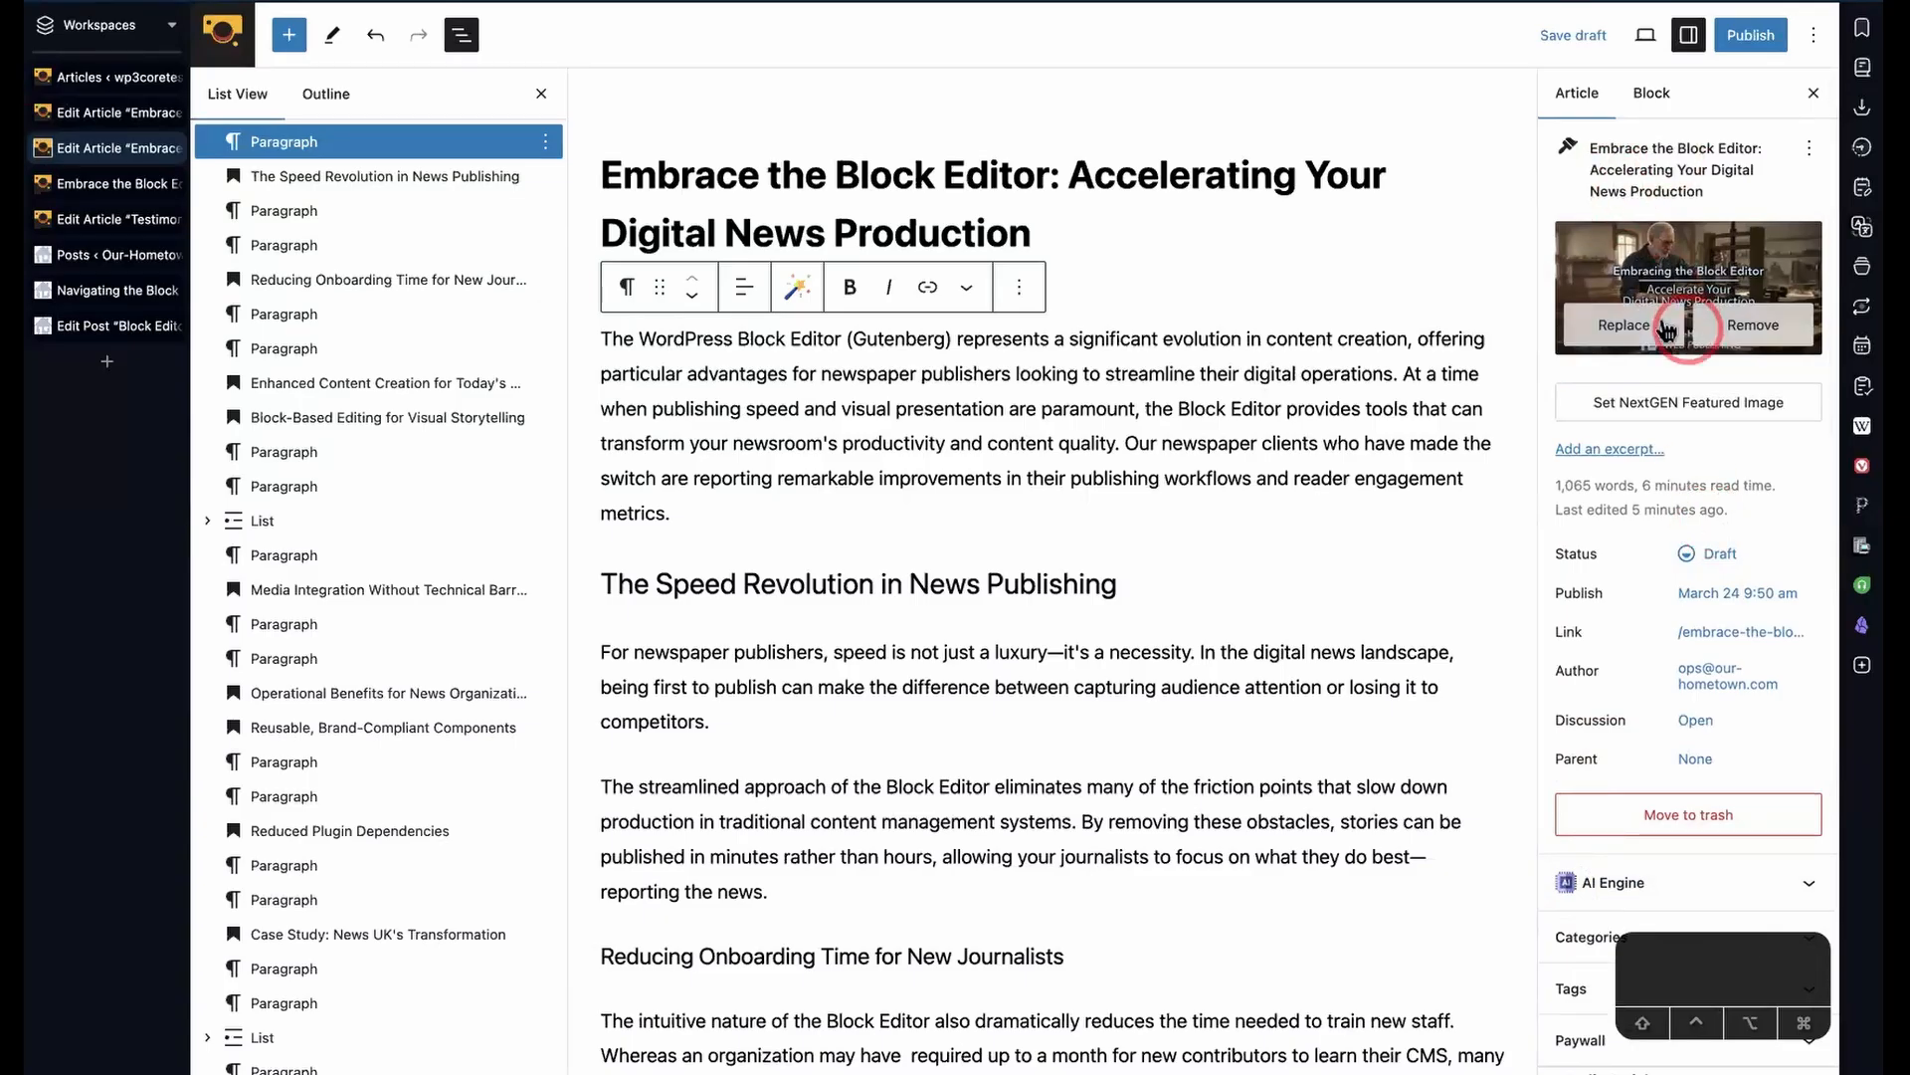
- Compare the block settings of several paragraphs and headings, finishing on the paragraph beginning "For newspaper publishers"
{"action": "left_click", "coordinate": [1652, 95]}
{"action": "triple_click", "coordinate": [1113, 427]}
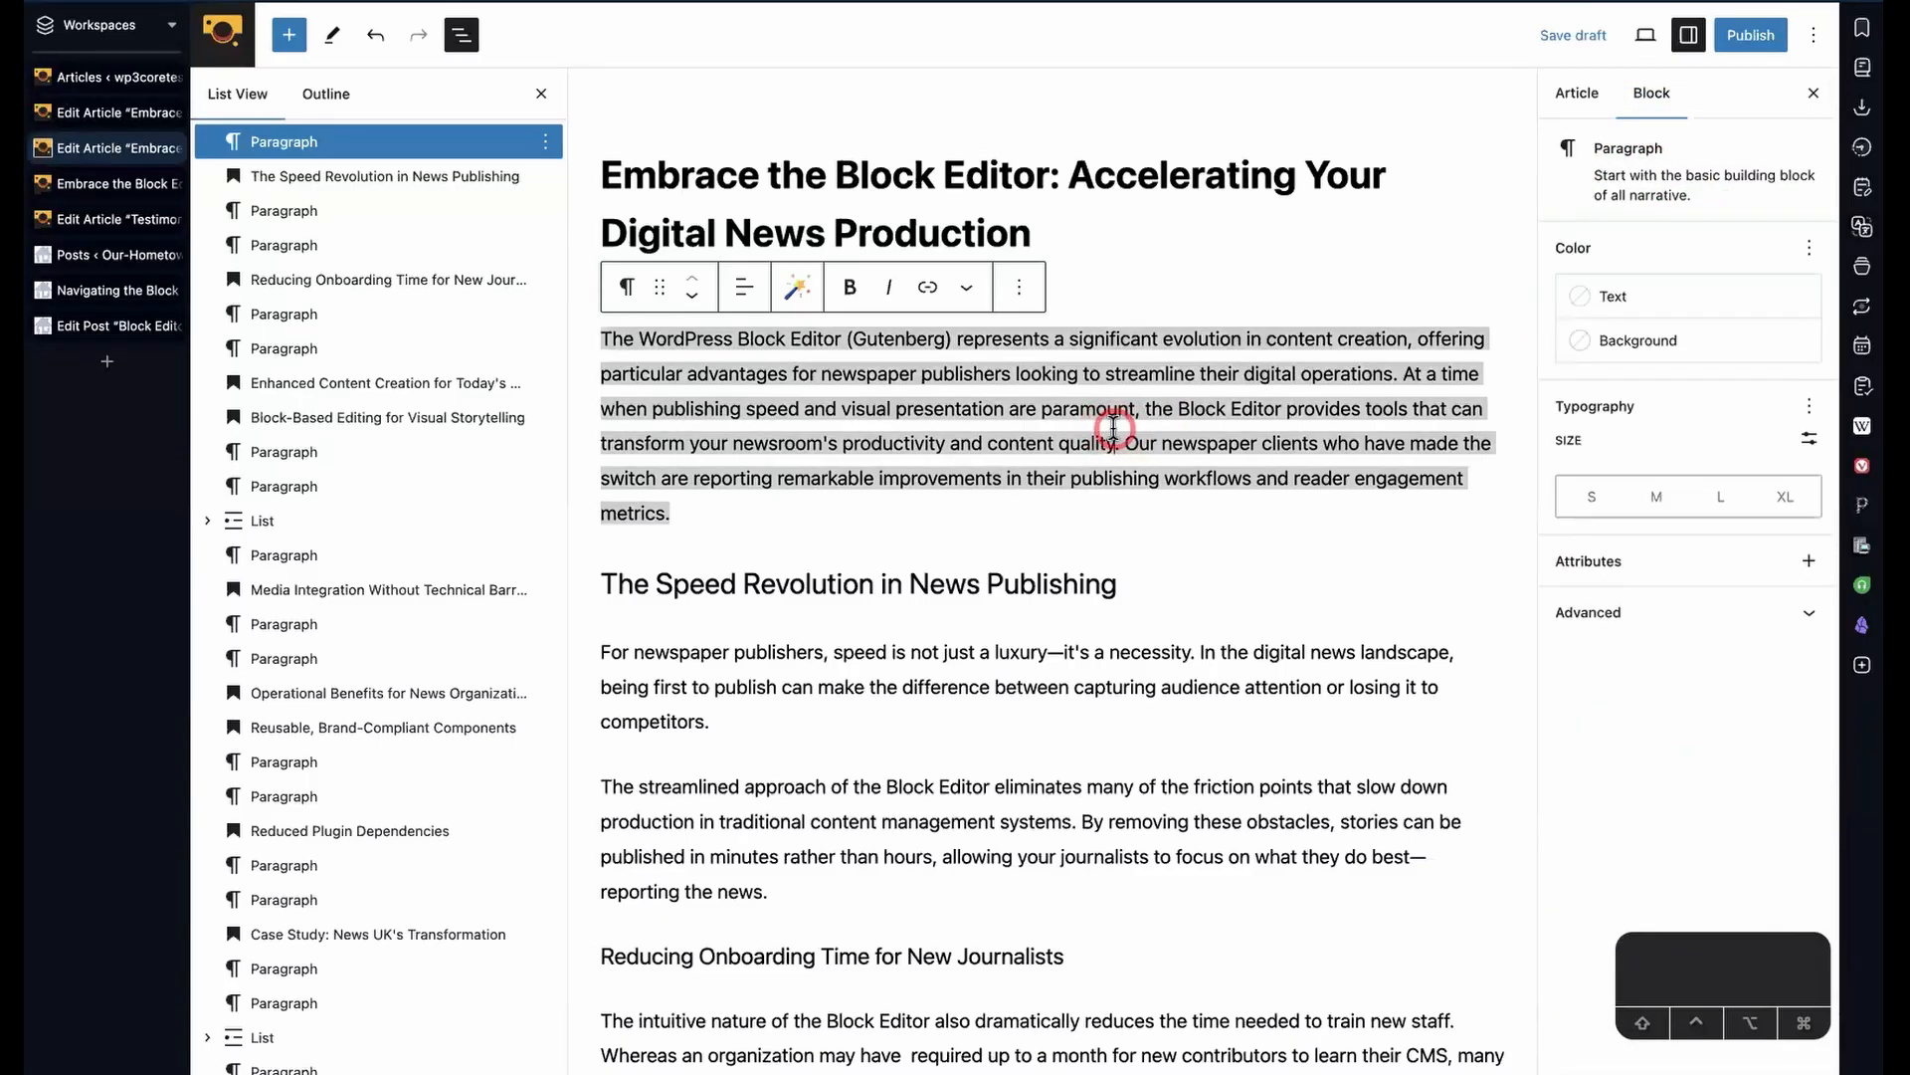
{"action": "triple_click", "coordinate": [1054, 581]}
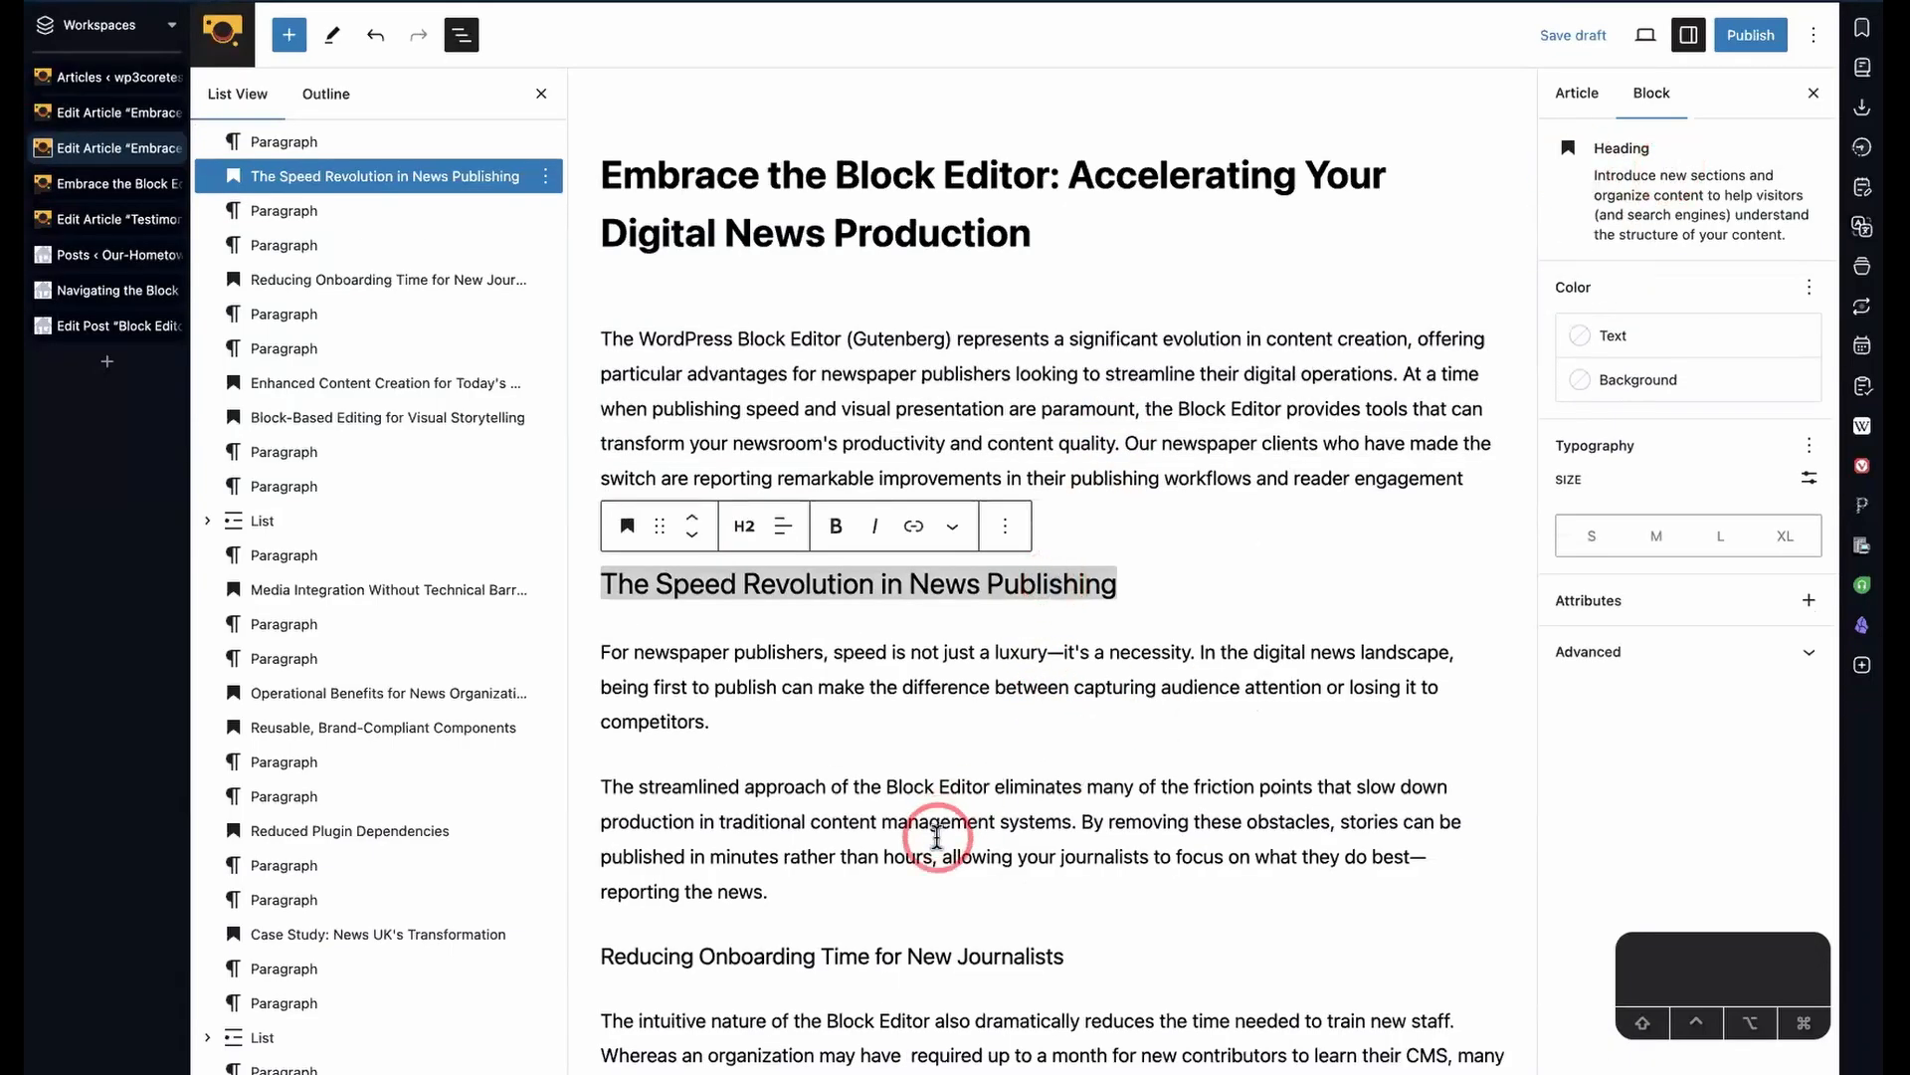
{"action": "scroll", "coordinate": [908, 801], "scroll_direction": "down", "scroll_amount": 3}
{"action": "triple_click", "coordinate": [909, 801]}
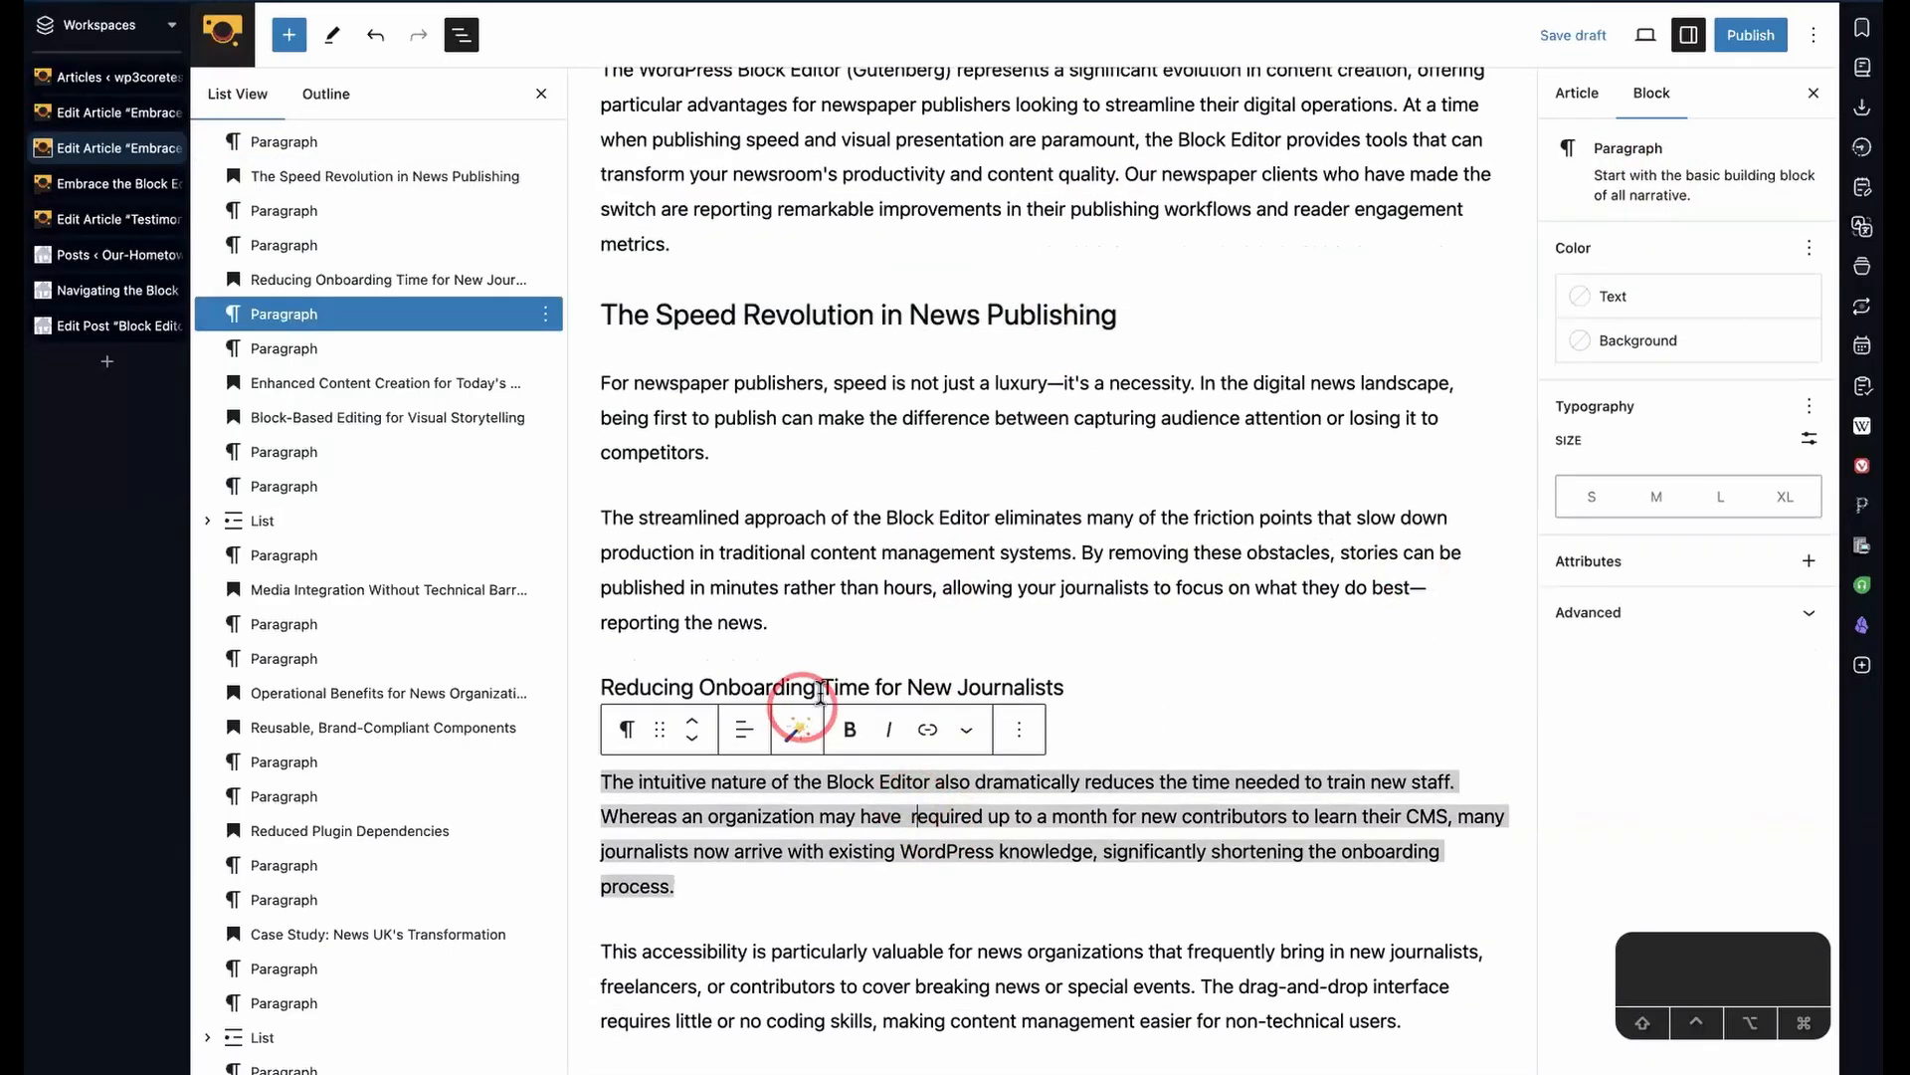
{"action": "triple_click", "coordinate": [836, 689]}
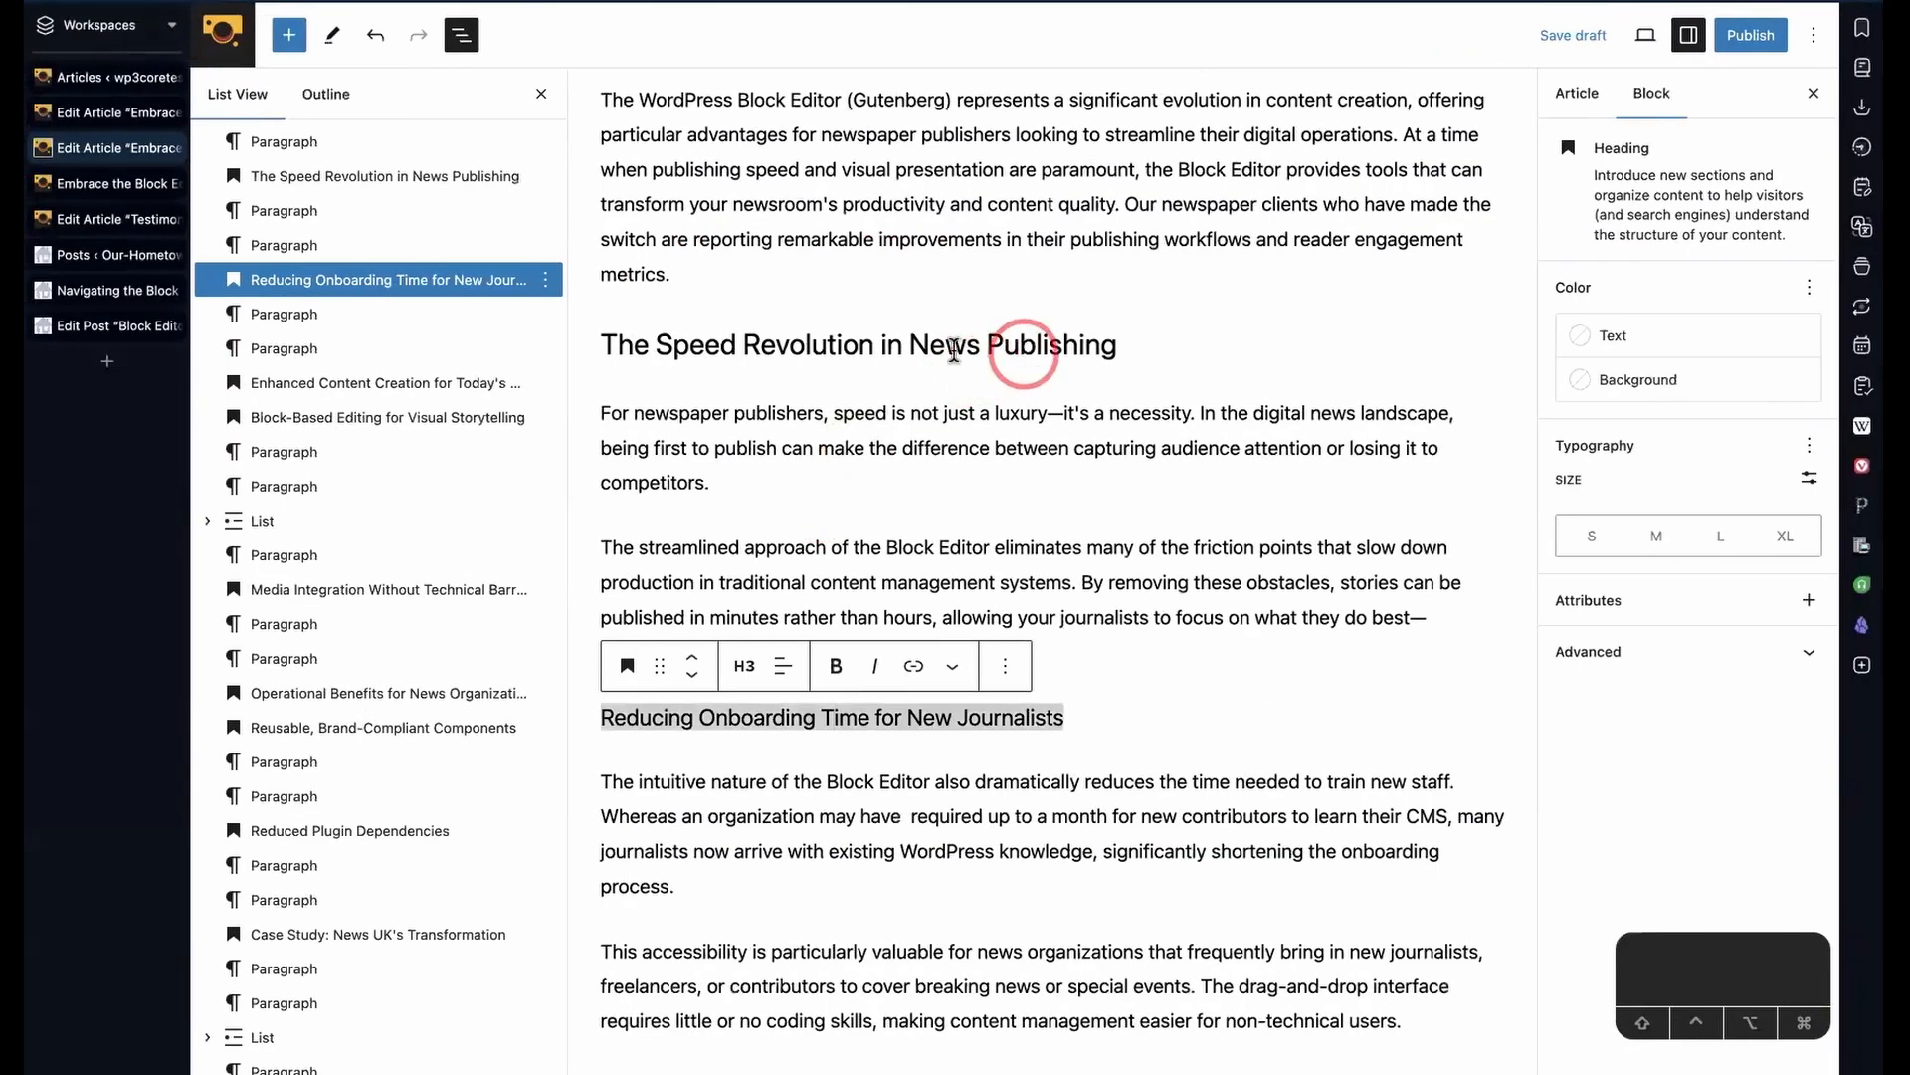
{"action": "left_click", "coordinate": [1005, 171]}
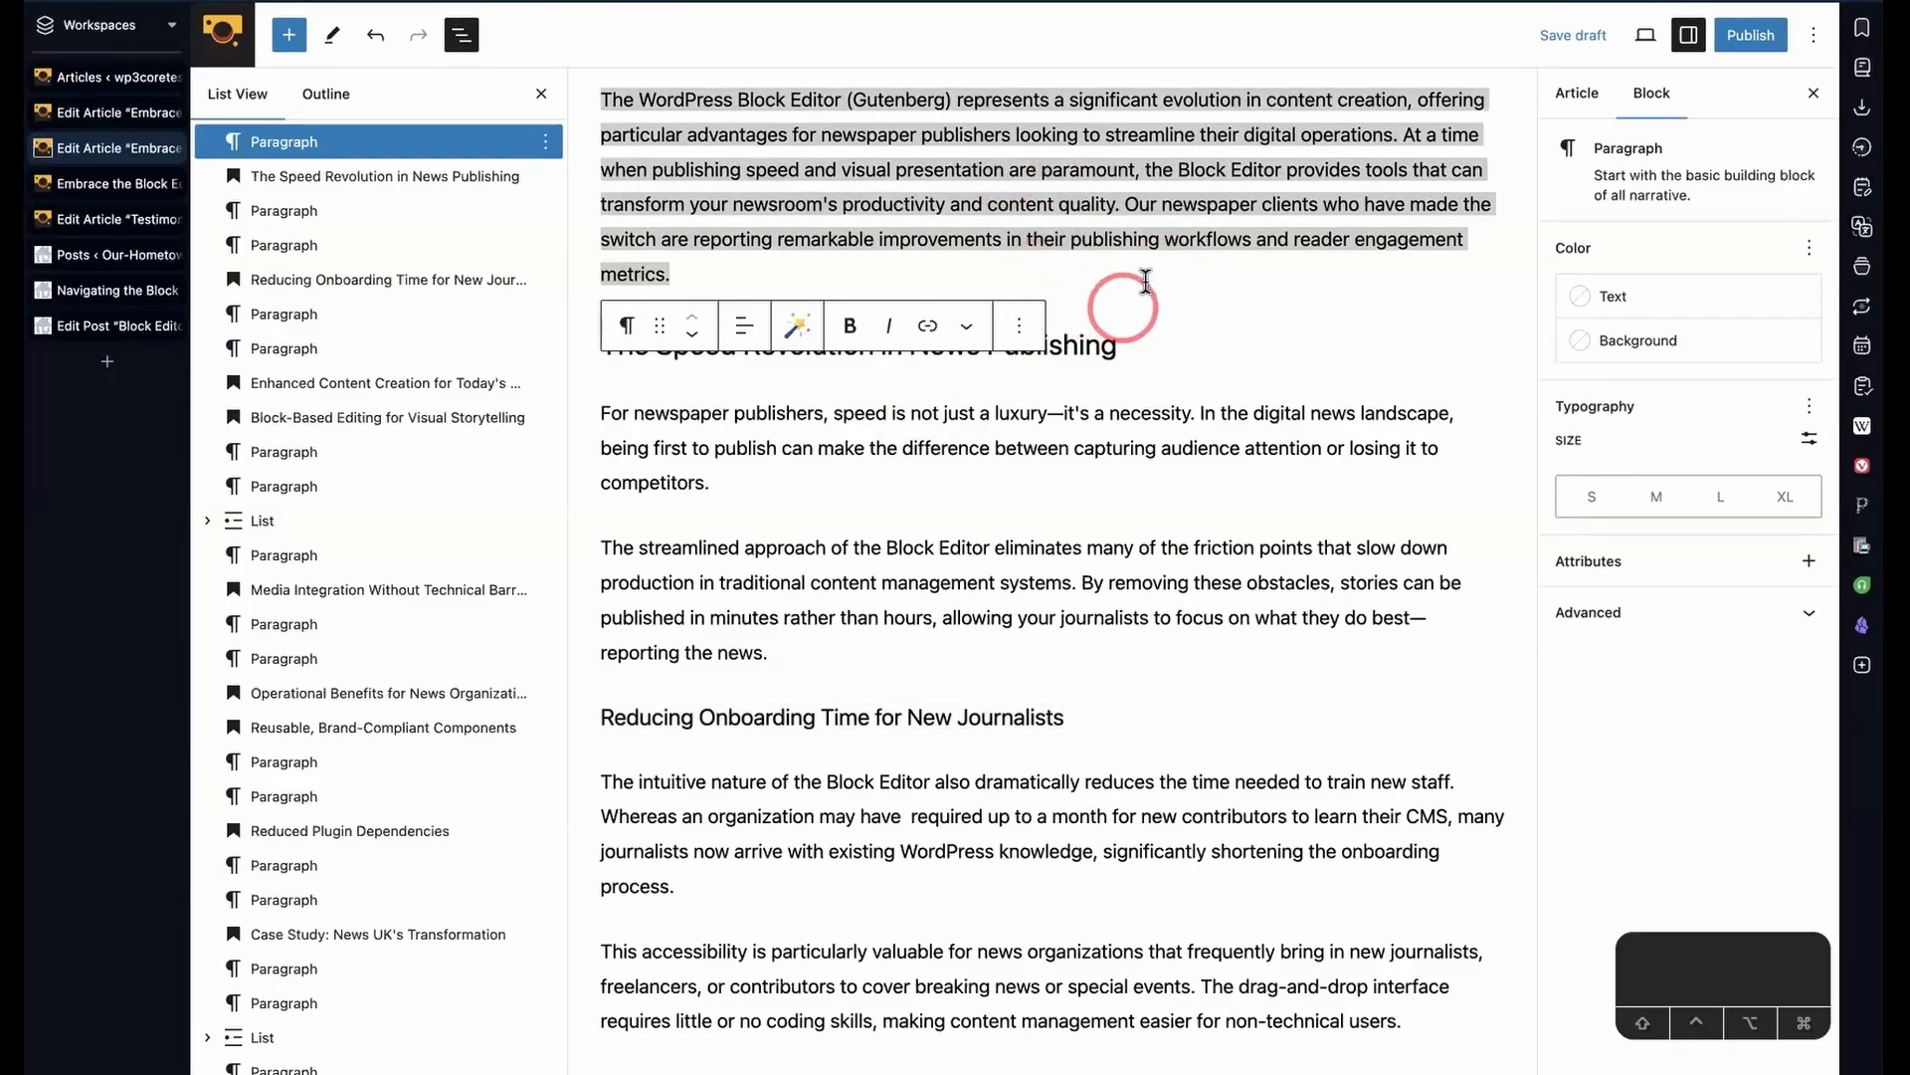
{"action": "left_click", "coordinate": [1005, 478]}
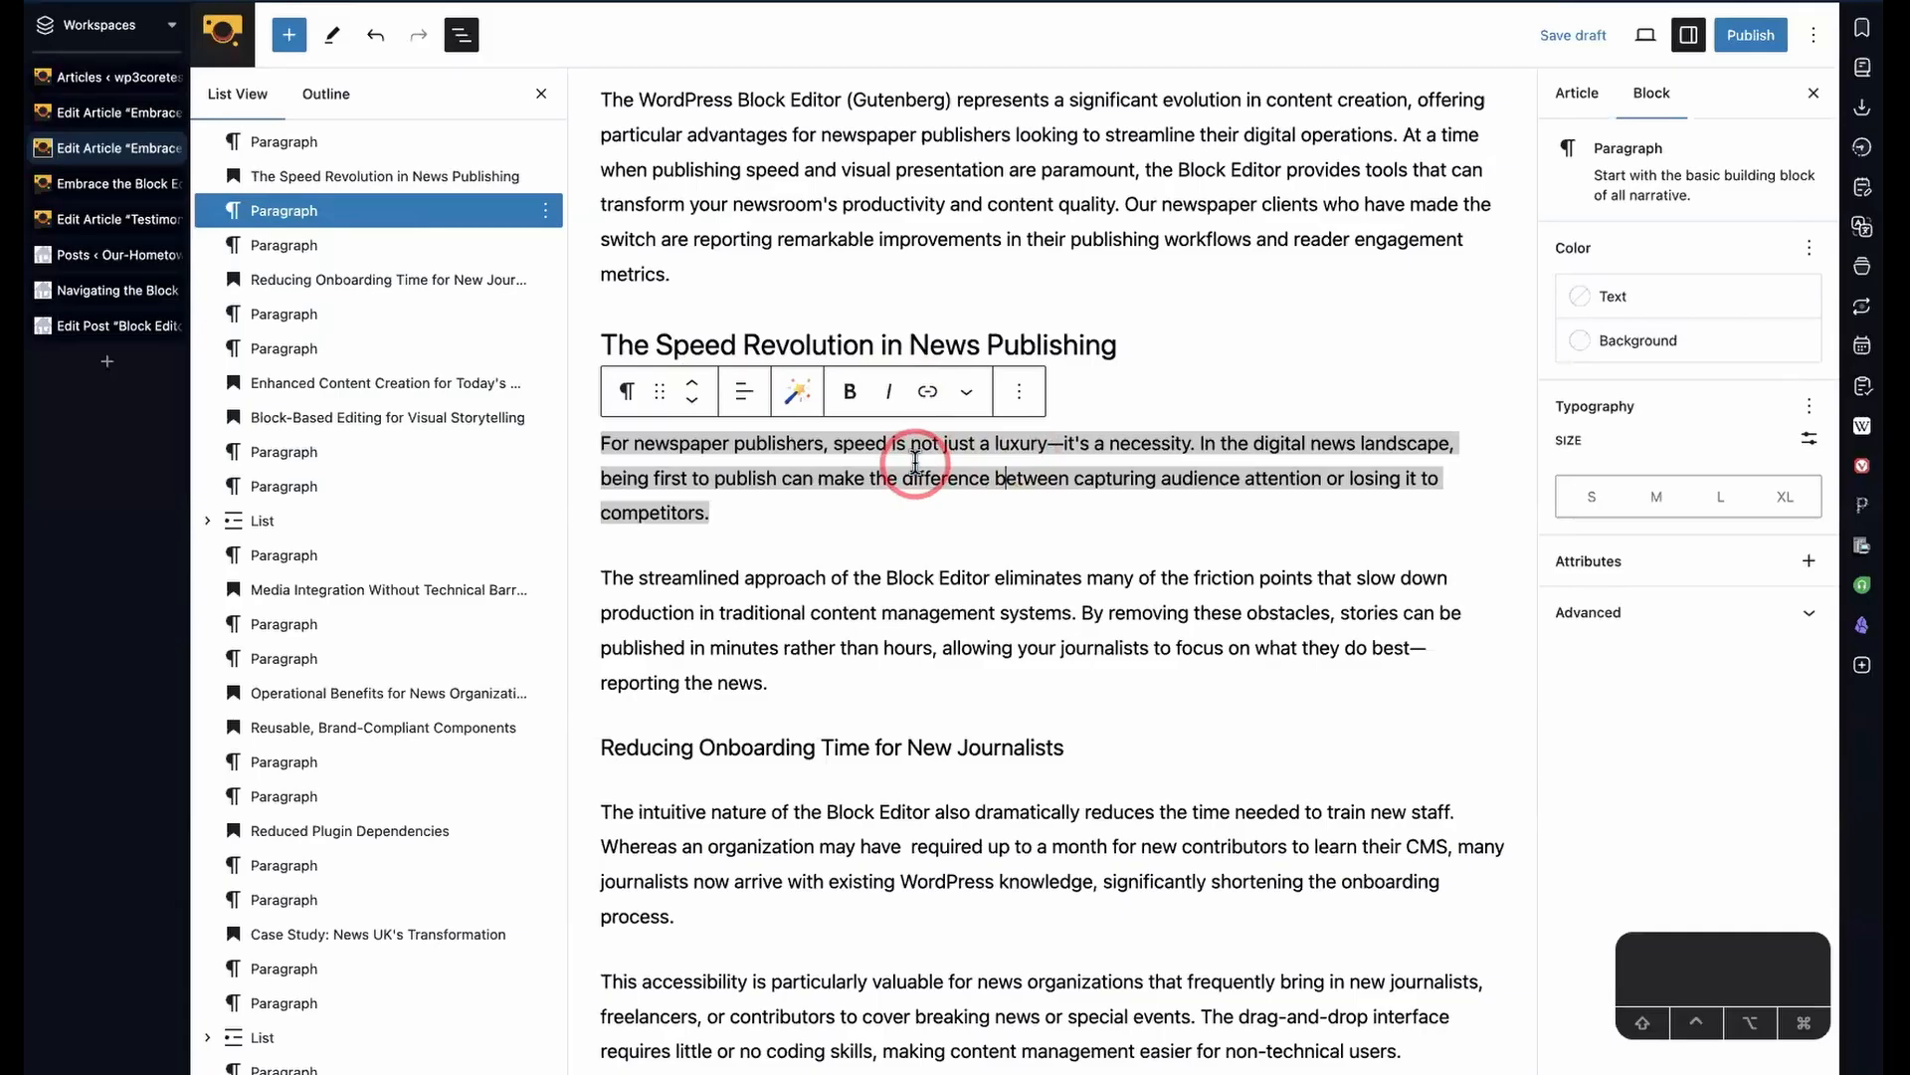
- Insert an empty Image block after the paragraph beginning "For newspaper publishers", and delete that block again
{"action": "left_click", "coordinate": [287, 40]}
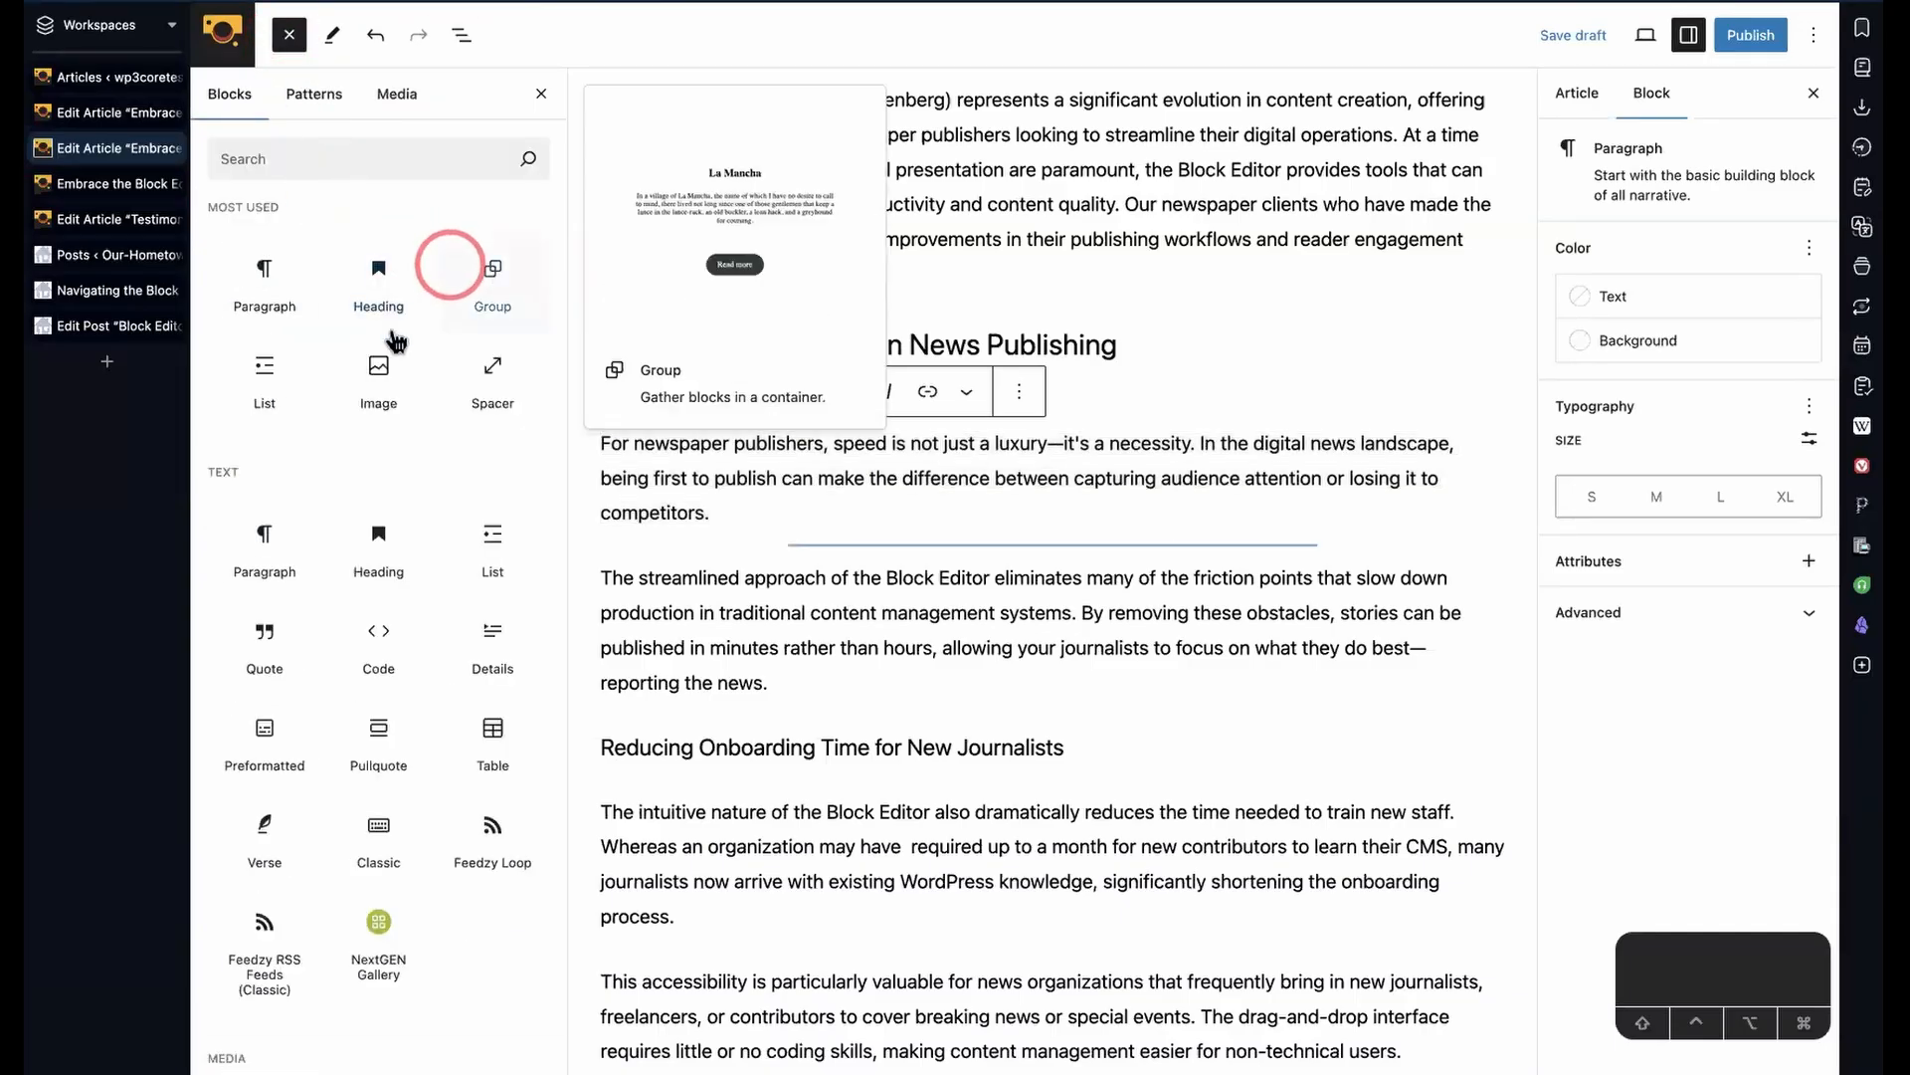
{"action": "left_click", "coordinate": [382, 378]}
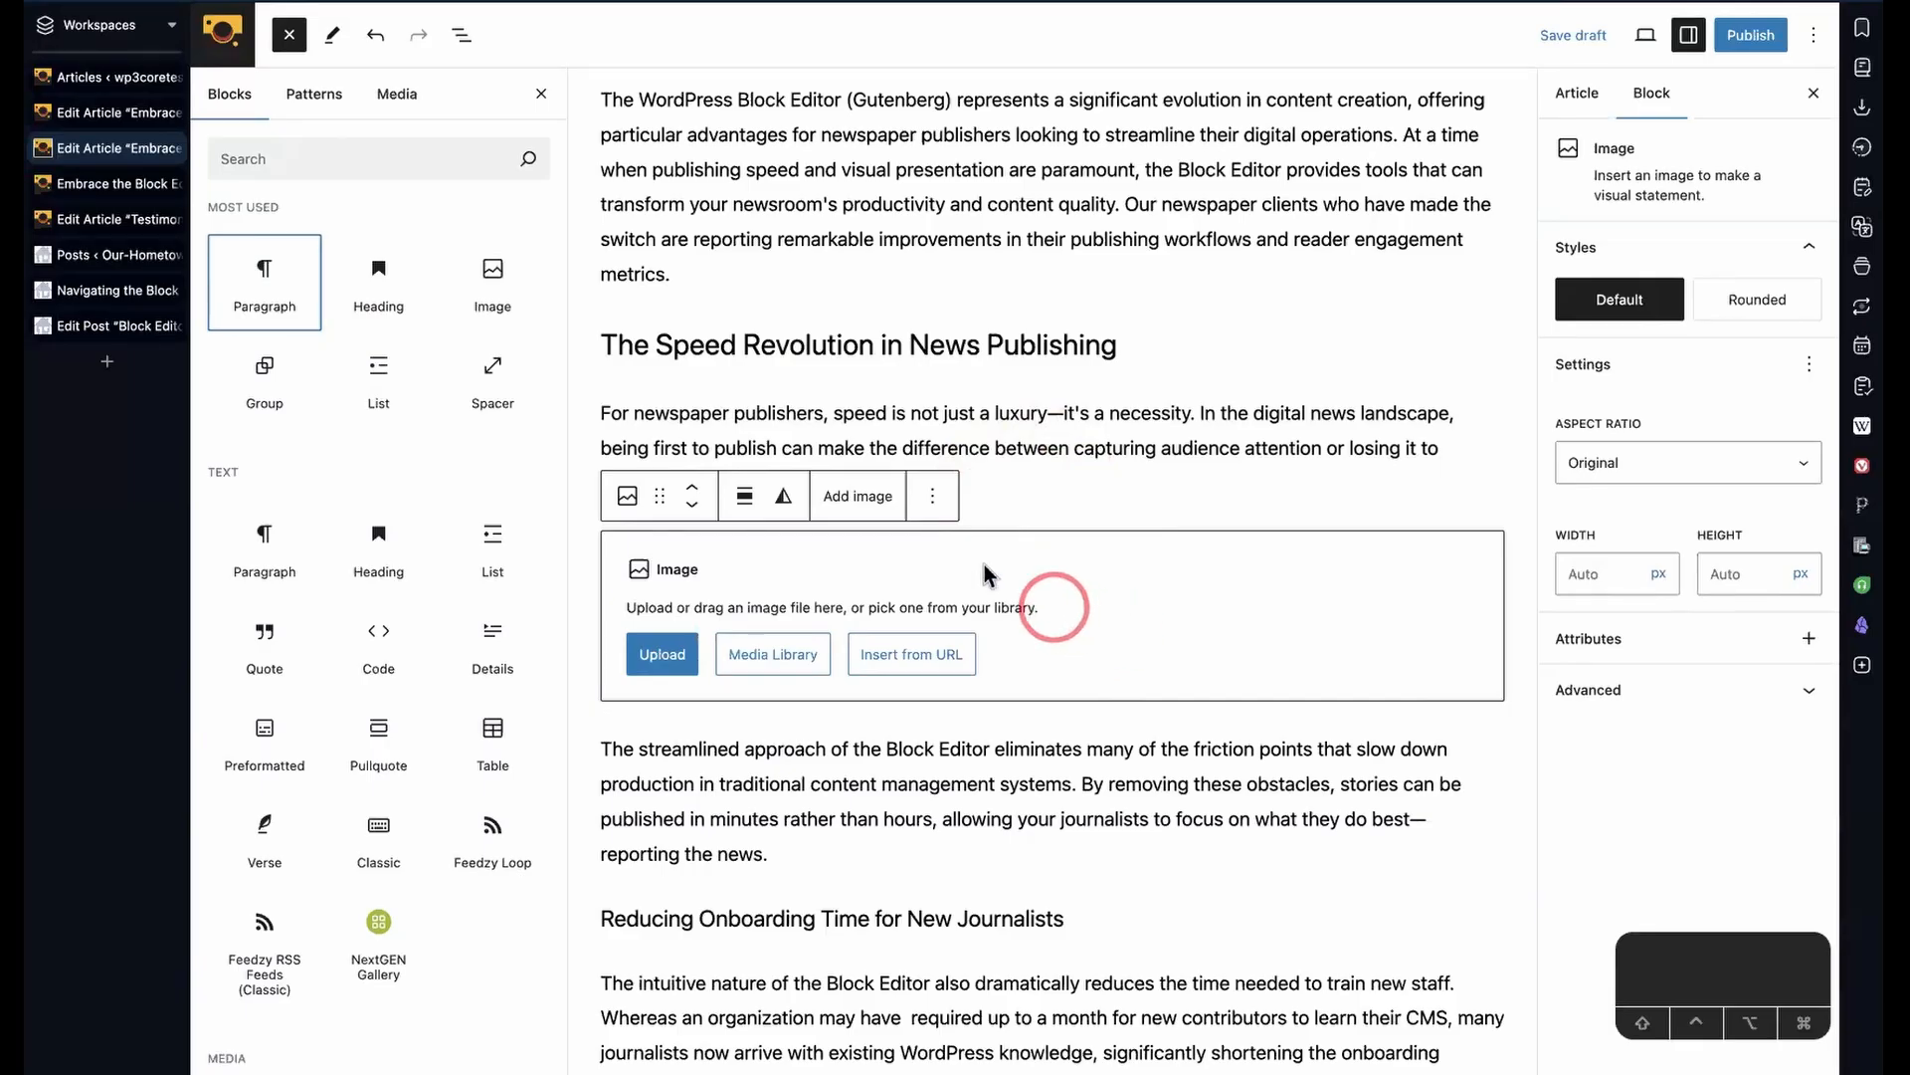
{"action": "left_click", "coordinate": [933, 500]}
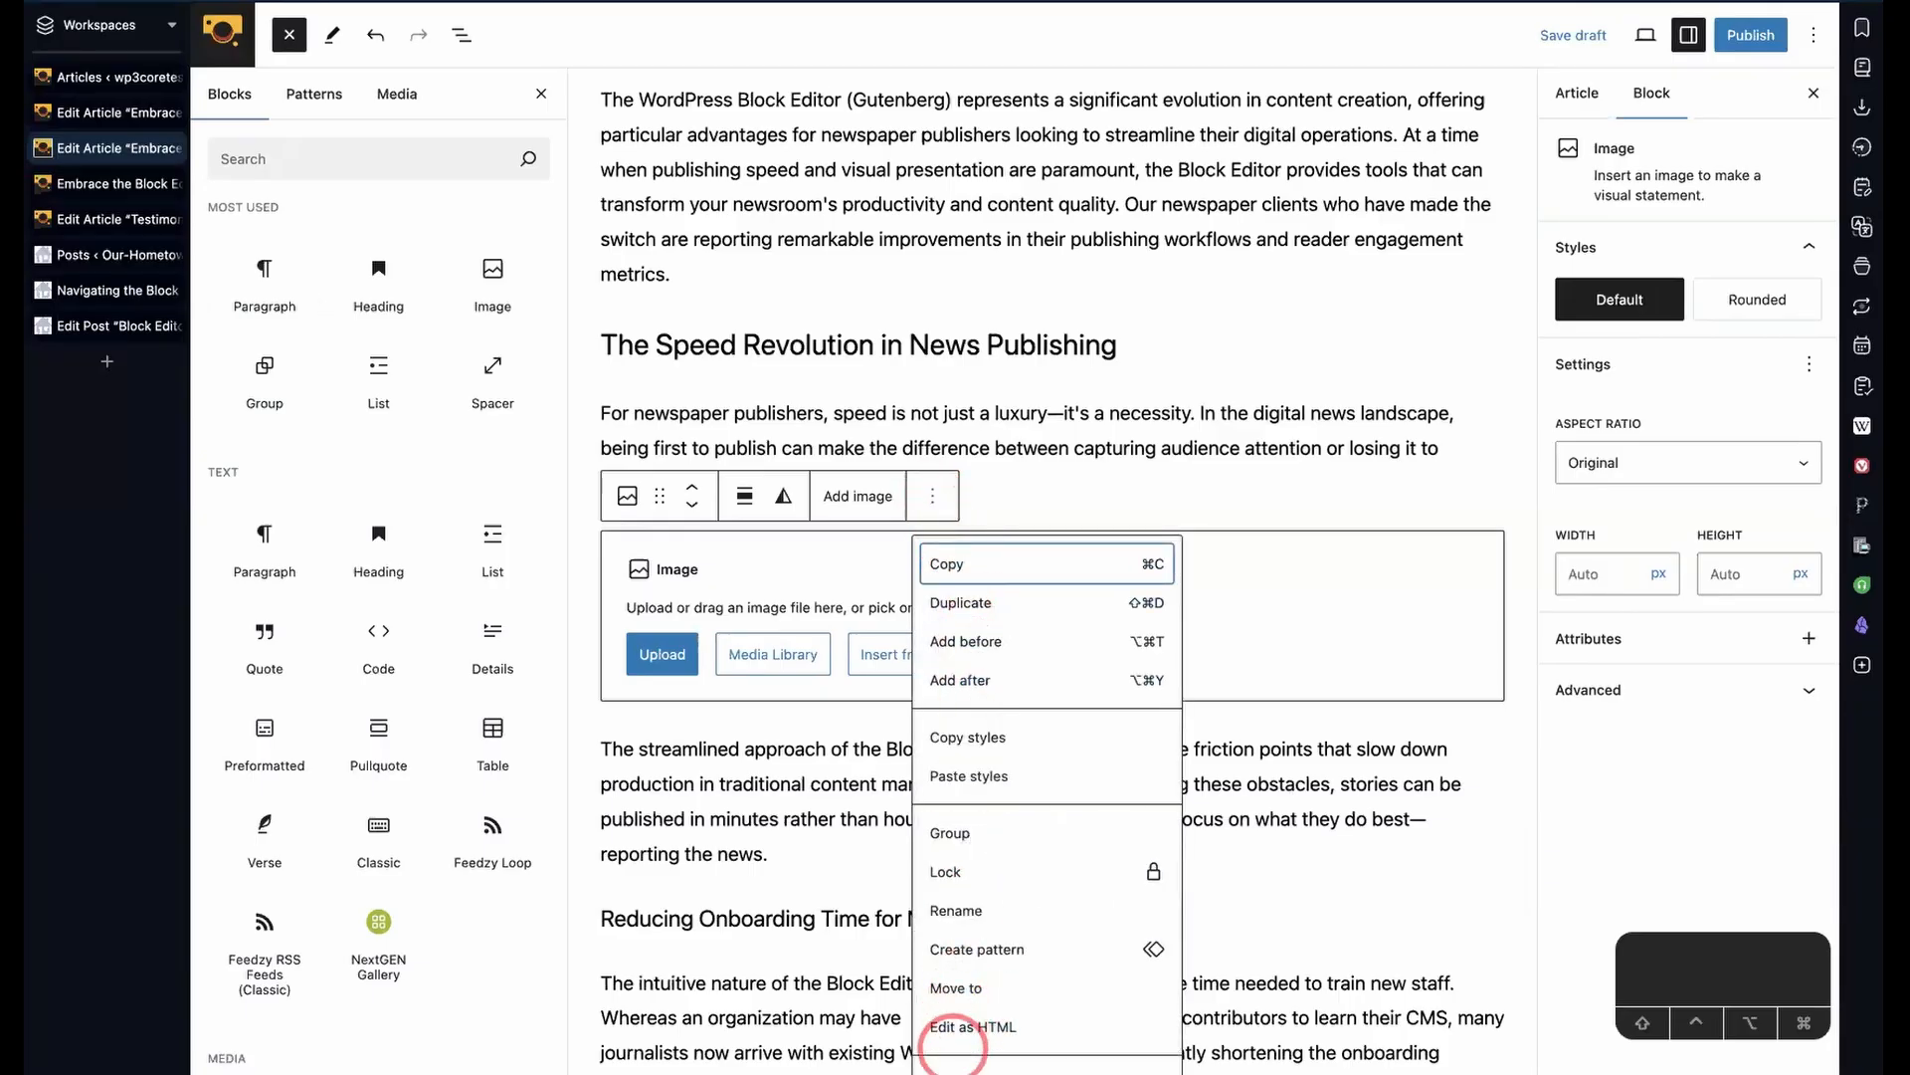
{"action": "left_click", "coordinate": [956, 1065]}
- Add an empty Paragraph block after the paragraph beginning "The intuitive nature" and place the cursor in it
{"action": "scroll", "coordinate": [1145, 607], "scroll_direction": "down", "scroll_amount": 15}
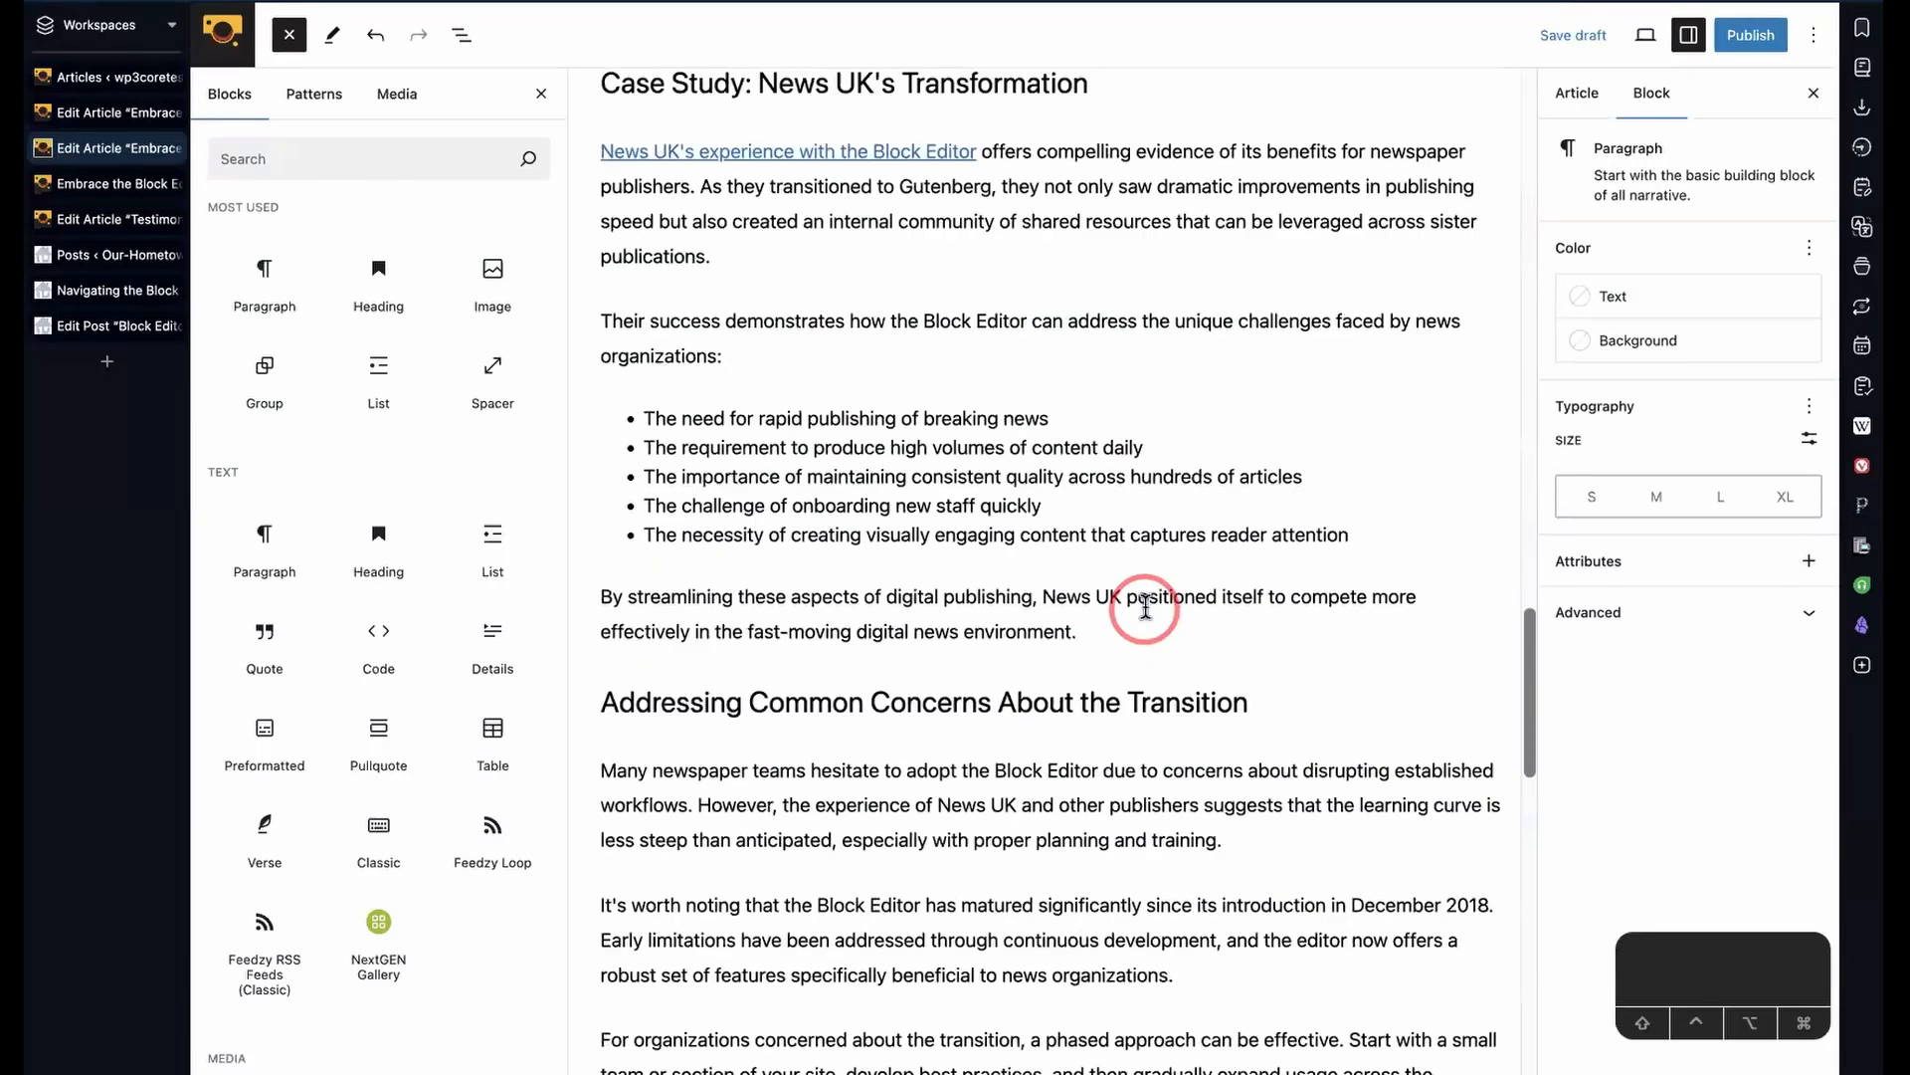
{"action": "scroll", "coordinate": [1145, 607], "scroll_direction": "down", "scroll_amount": 10}
{"action": "scroll", "coordinate": [1146, 612], "scroll_direction": "up", "scroll_amount": 20}
{"action": "scroll", "coordinate": [1145, 612], "scroll_direction": "up", "scroll_amount": 15}
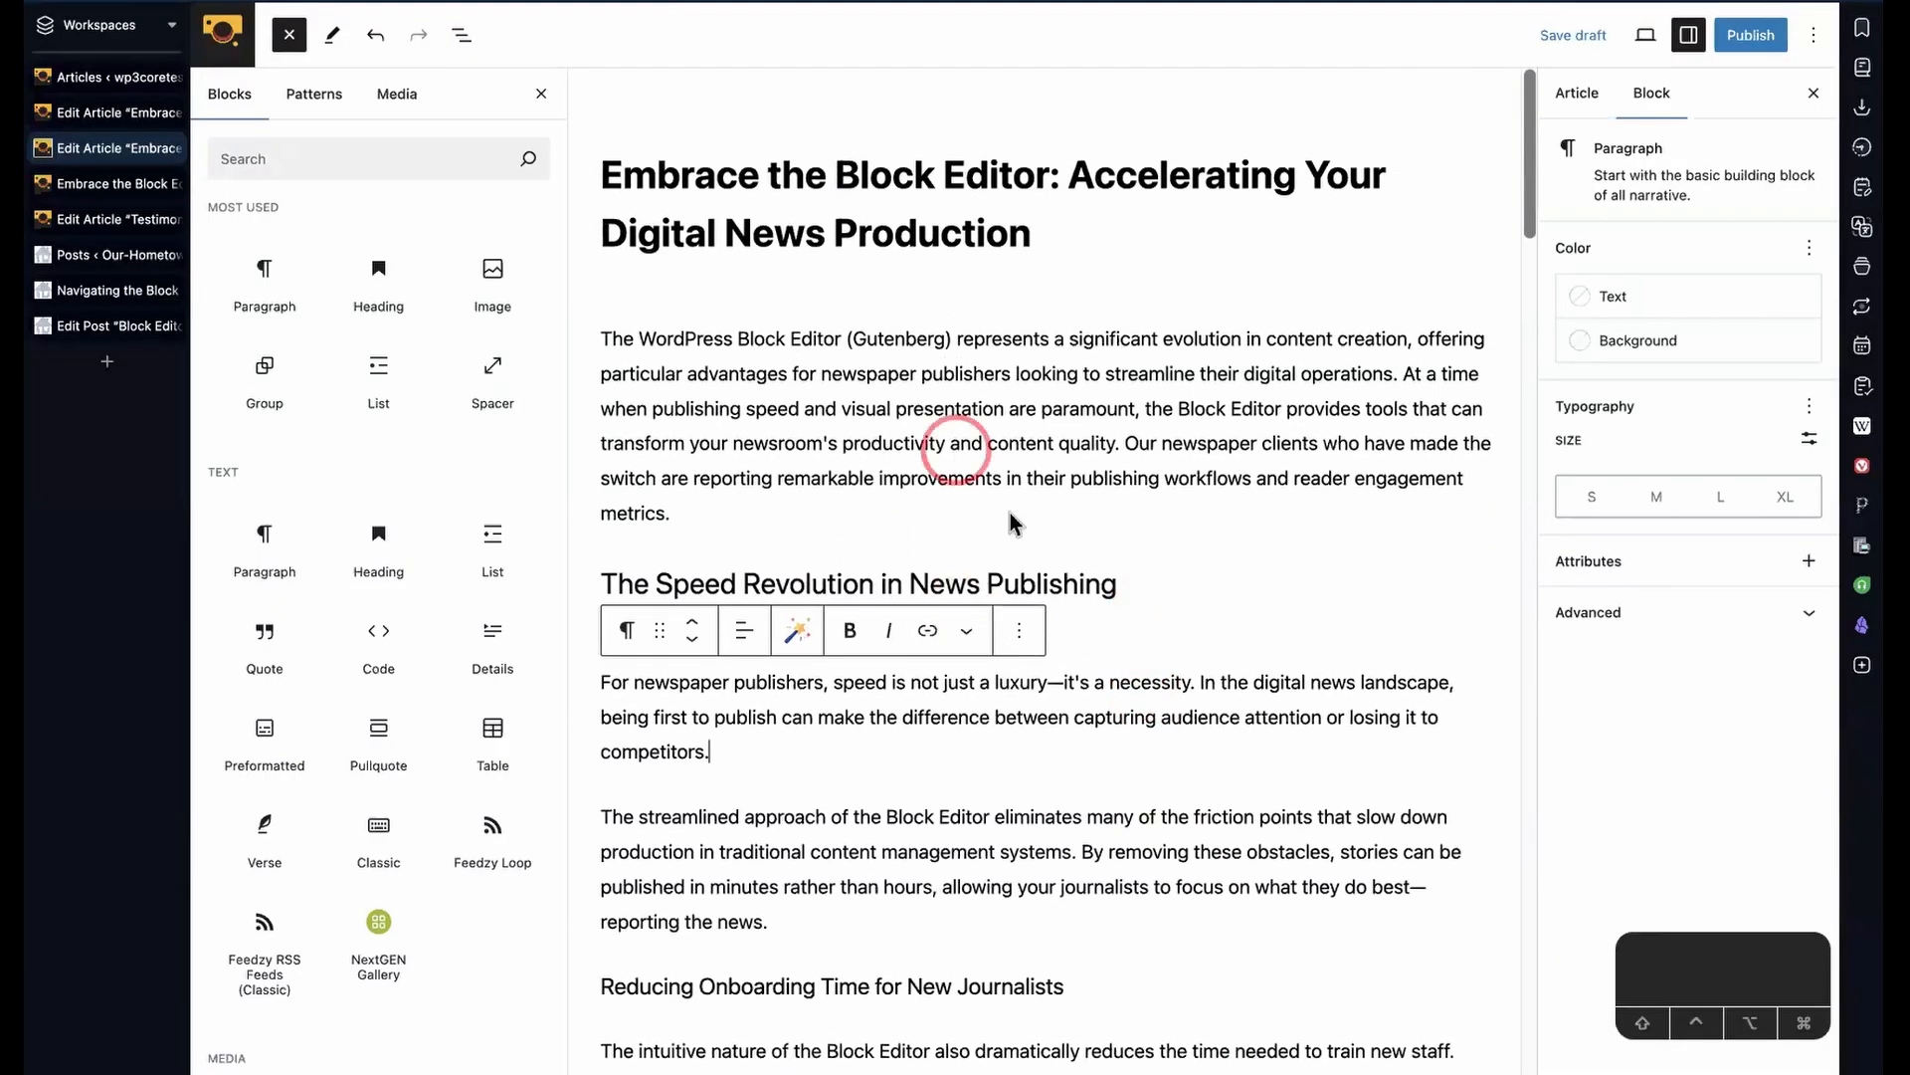
{"action": "scroll", "coordinate": [1015, 528], "scroll_direction": "down", "scroll_amount": 5}
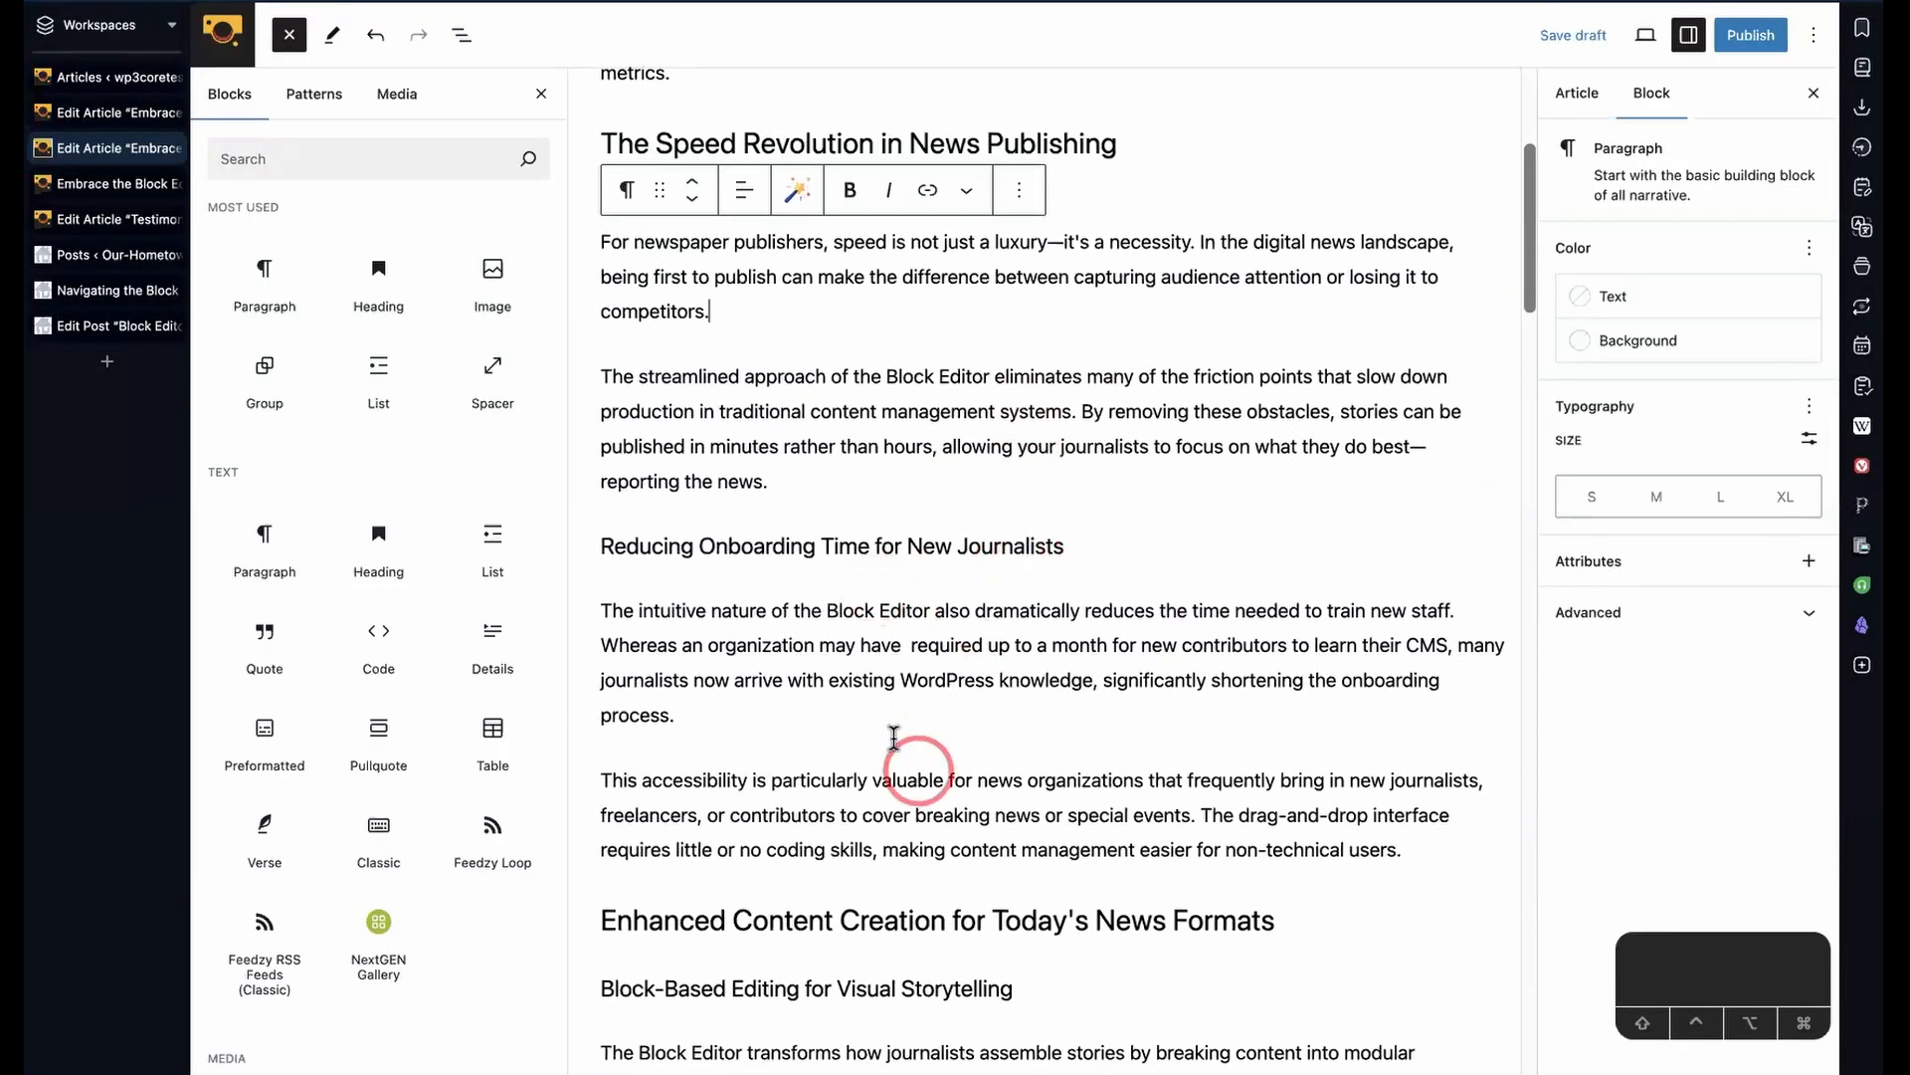
{"action": "triple_click", "coordinate": [955, 679]}
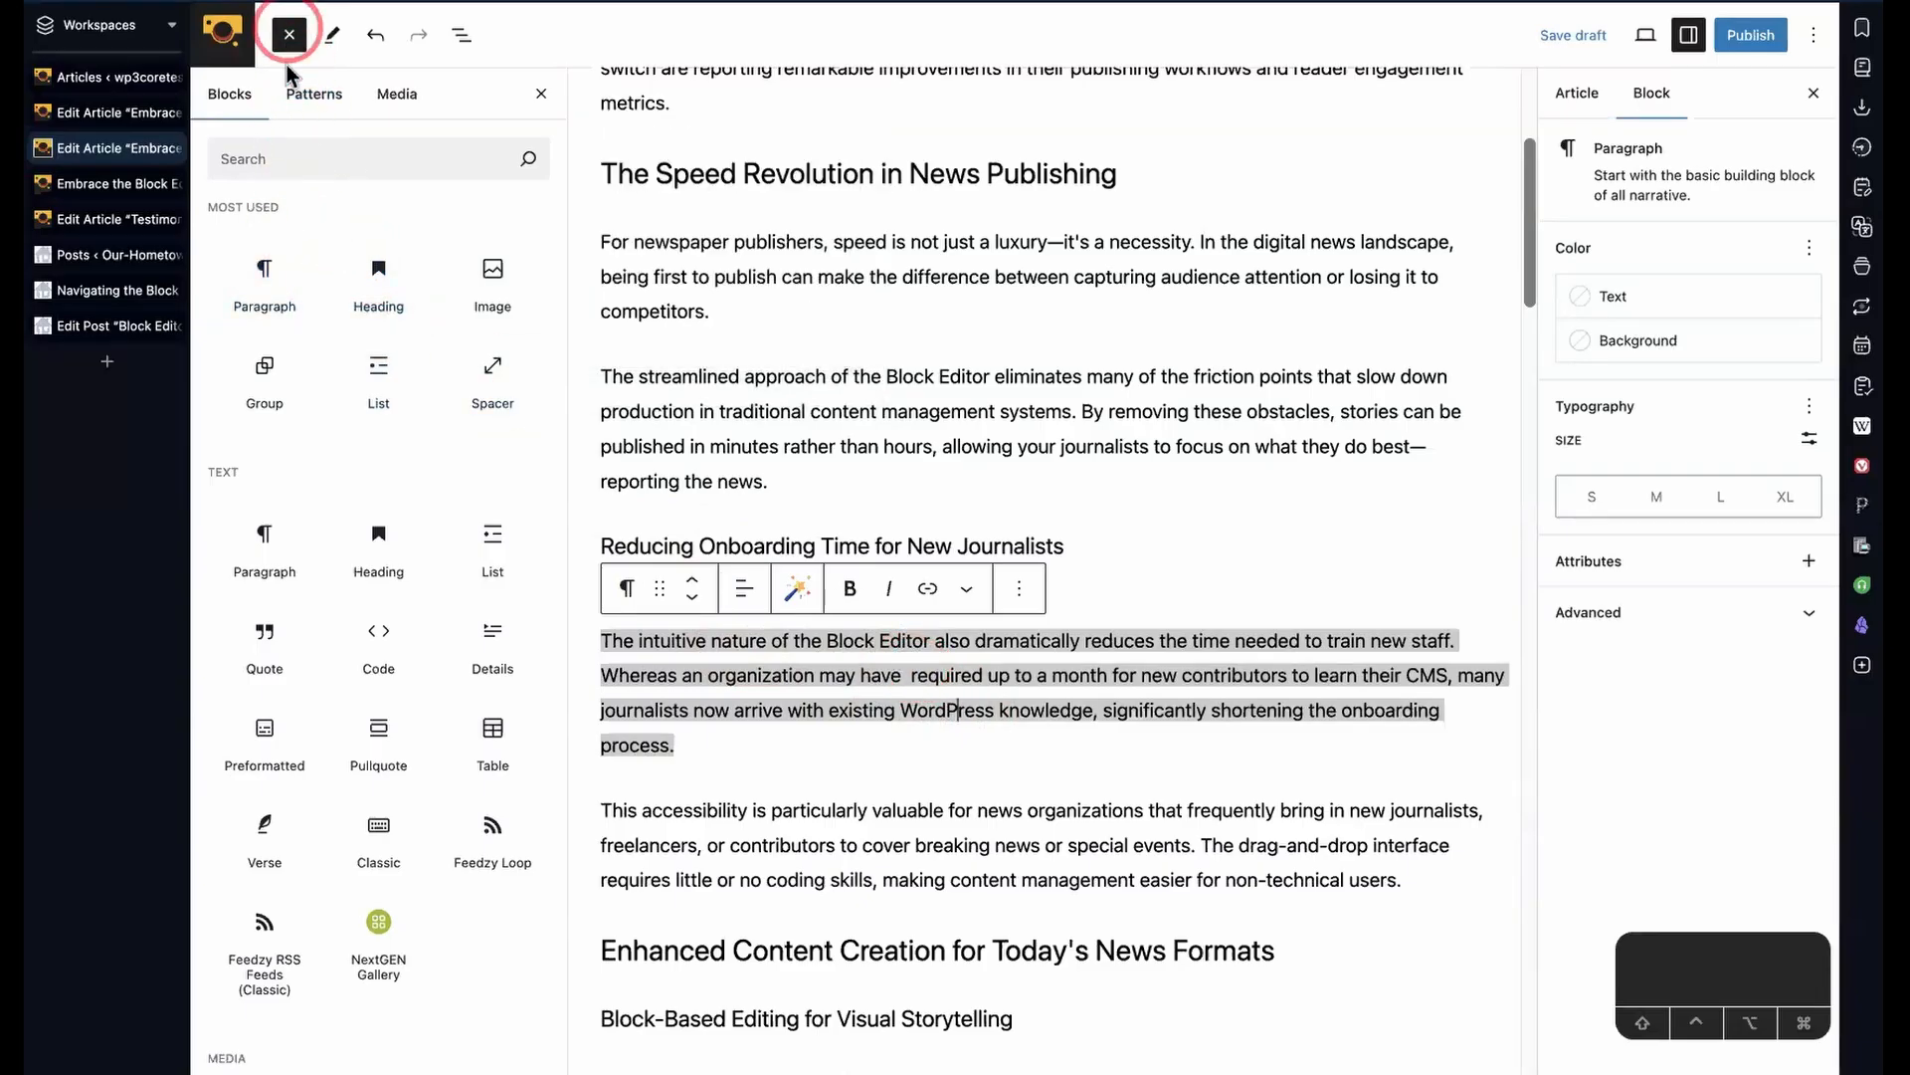
{"action": "left_click", "coordinate": [267, 279]}
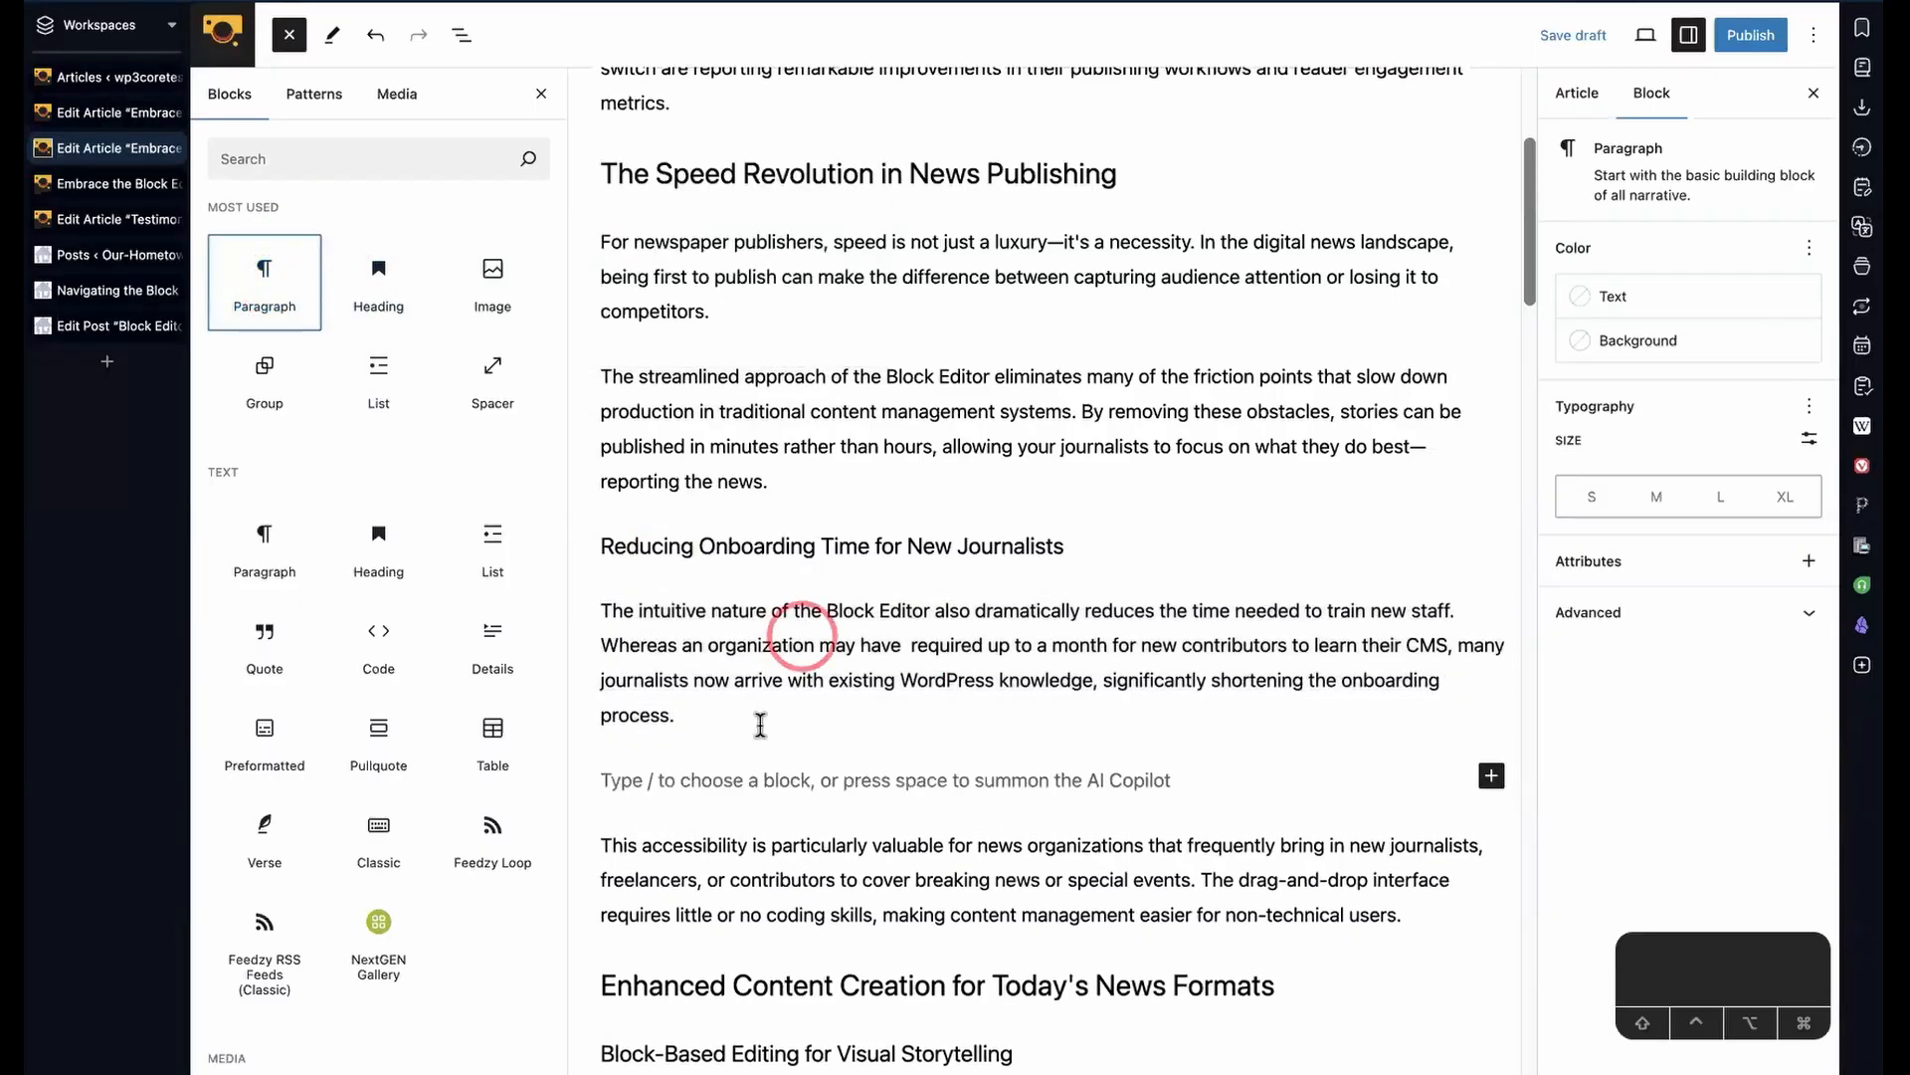
{"action": "left_click", "coordinate": [872, 819]}
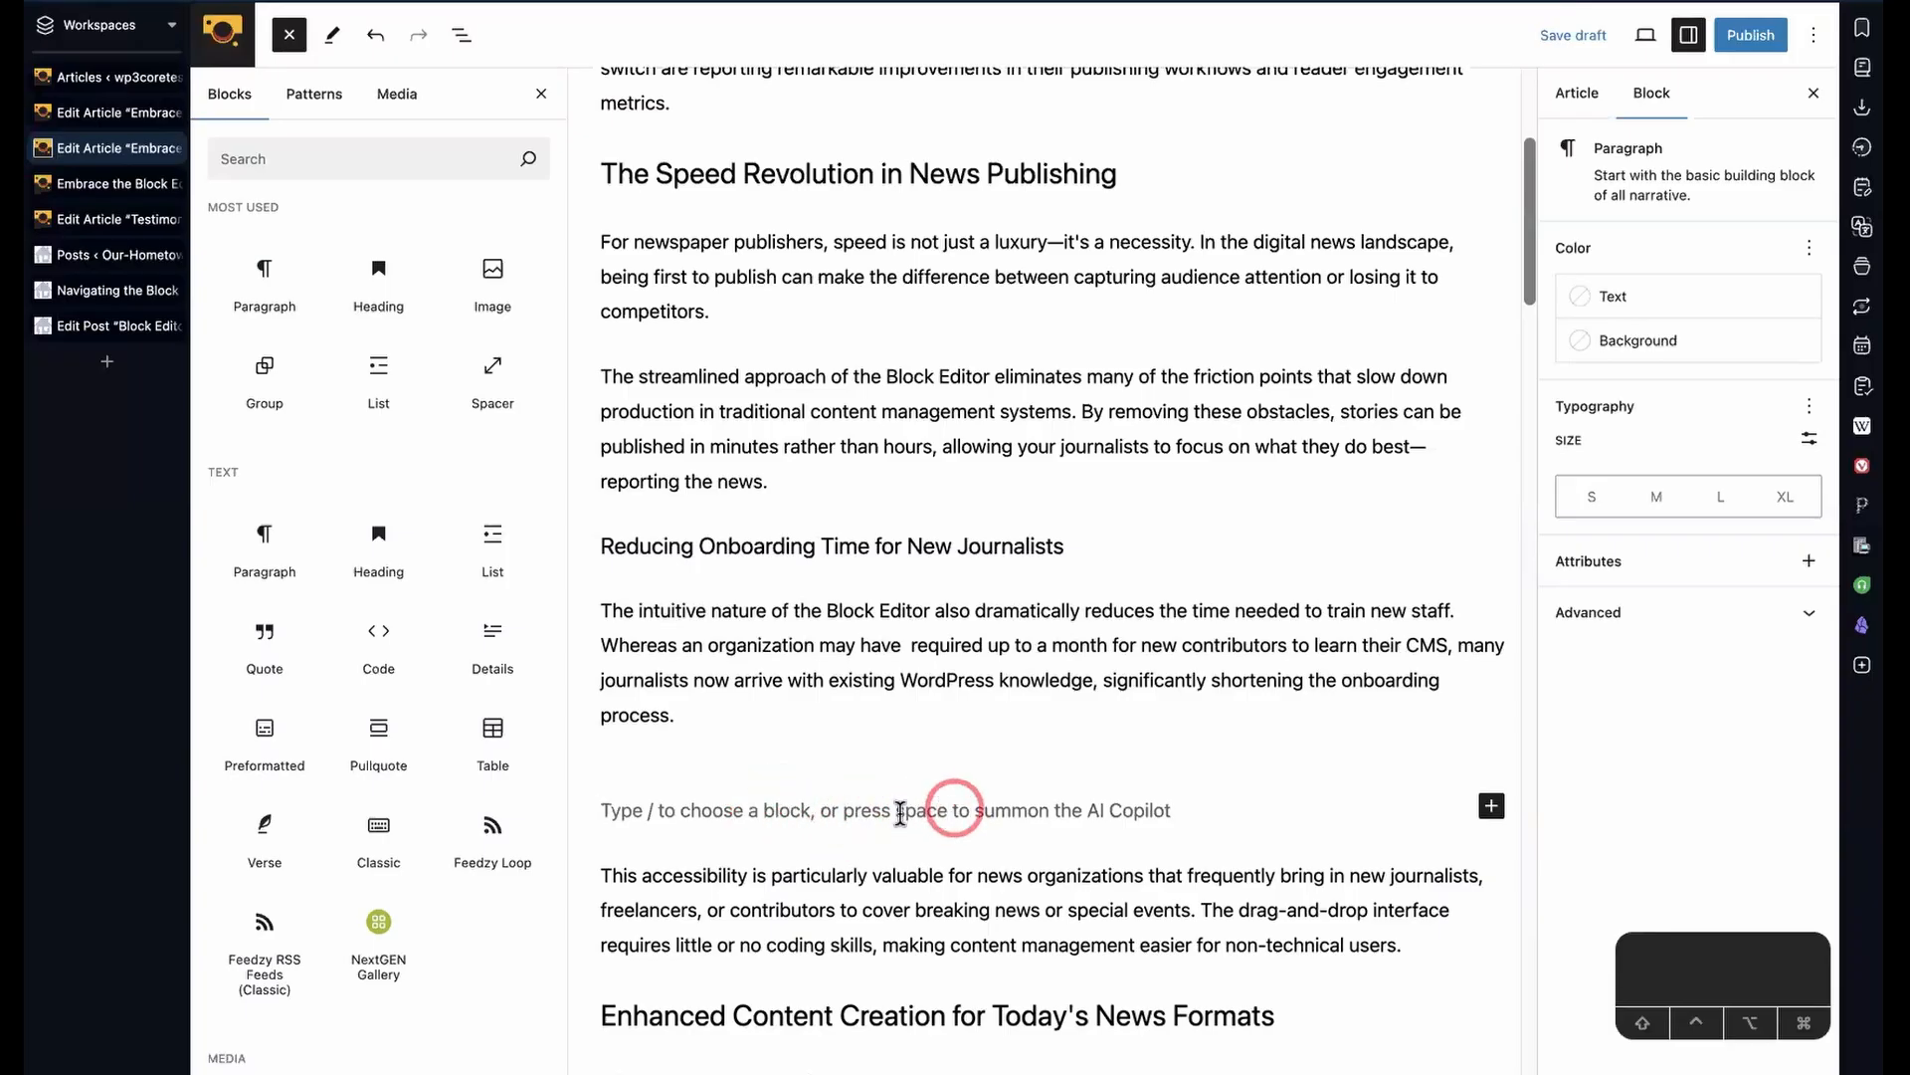
{"action": "left_click", "coordinate": [894, 709]}
{"action": "left_click", "coordinate": [852, 825]}
{"action": "left_click", "coordinate": [919, 821]}
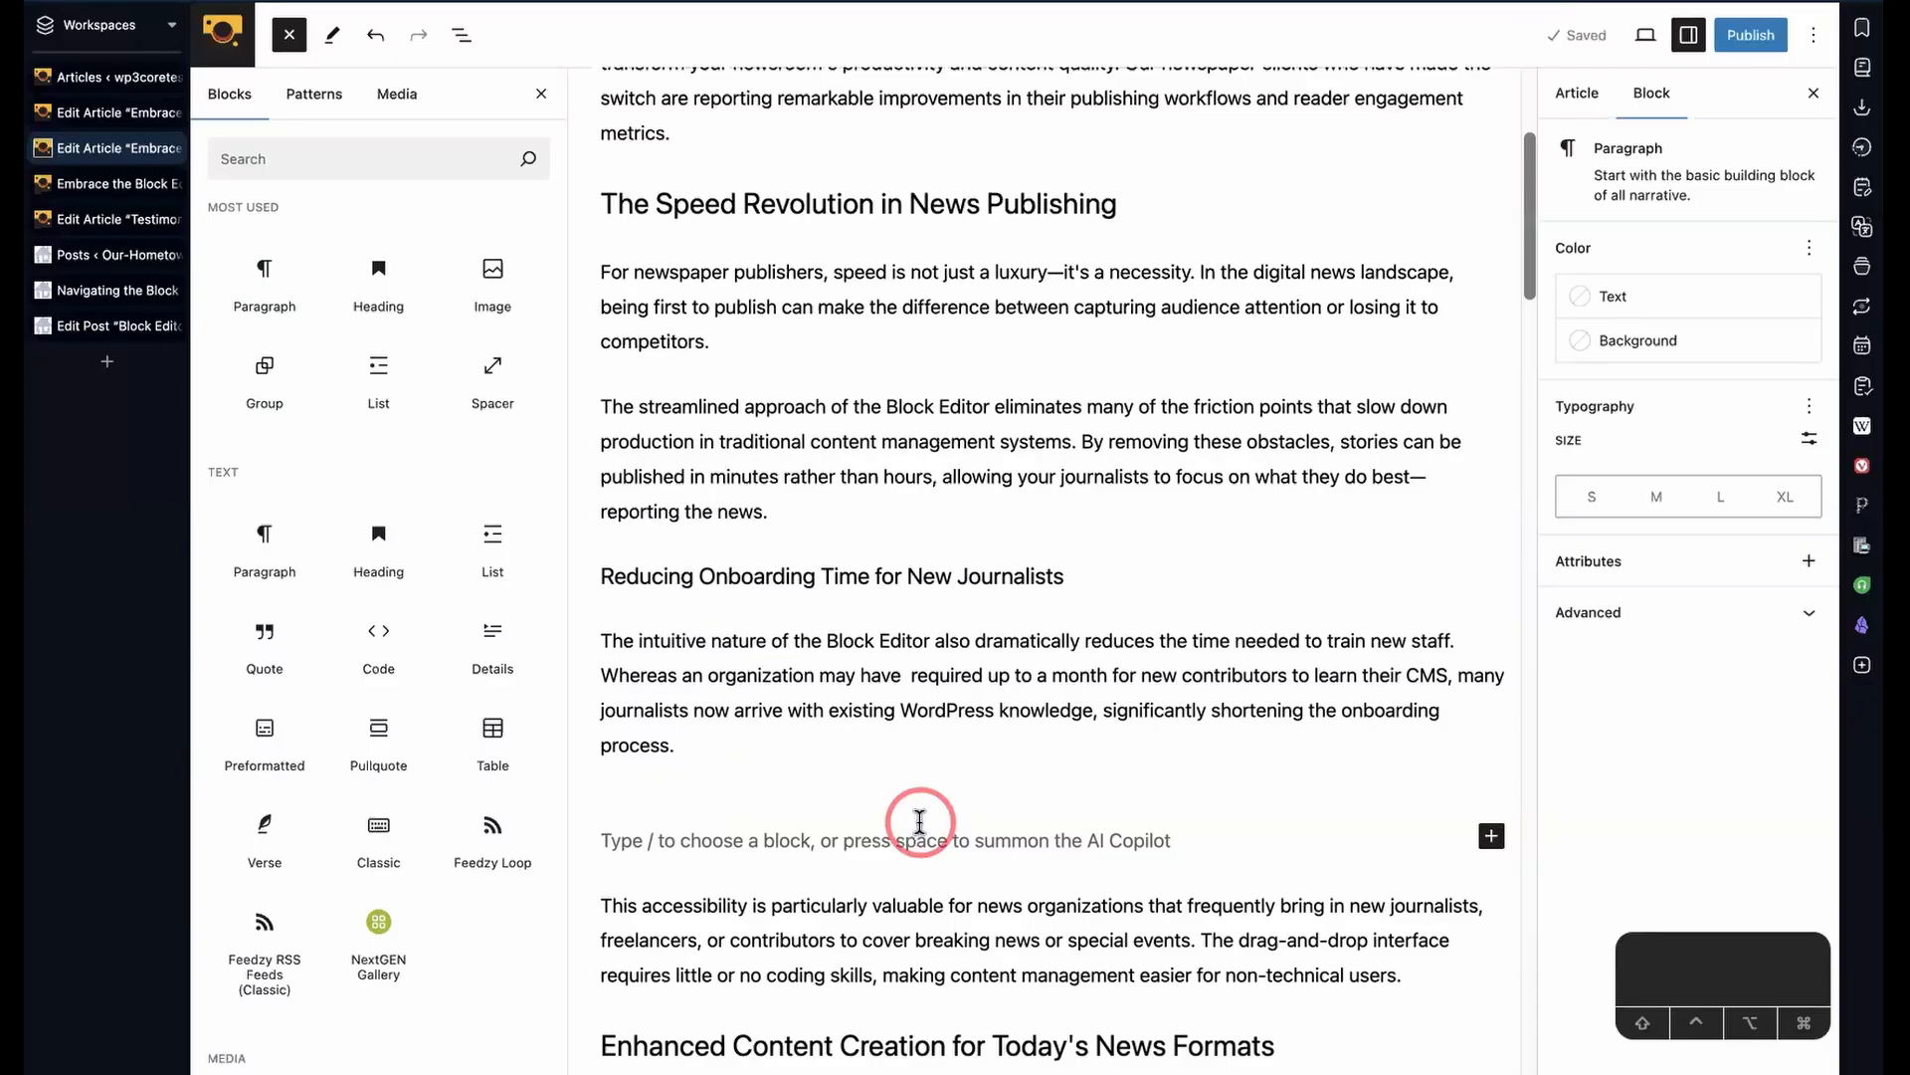
- Review the block options available for the paragraph beginning "The intuitive nature", such as duplicating, grouping, locking and renaming
{"action": "left_click", "coordinate": [926, 686]}
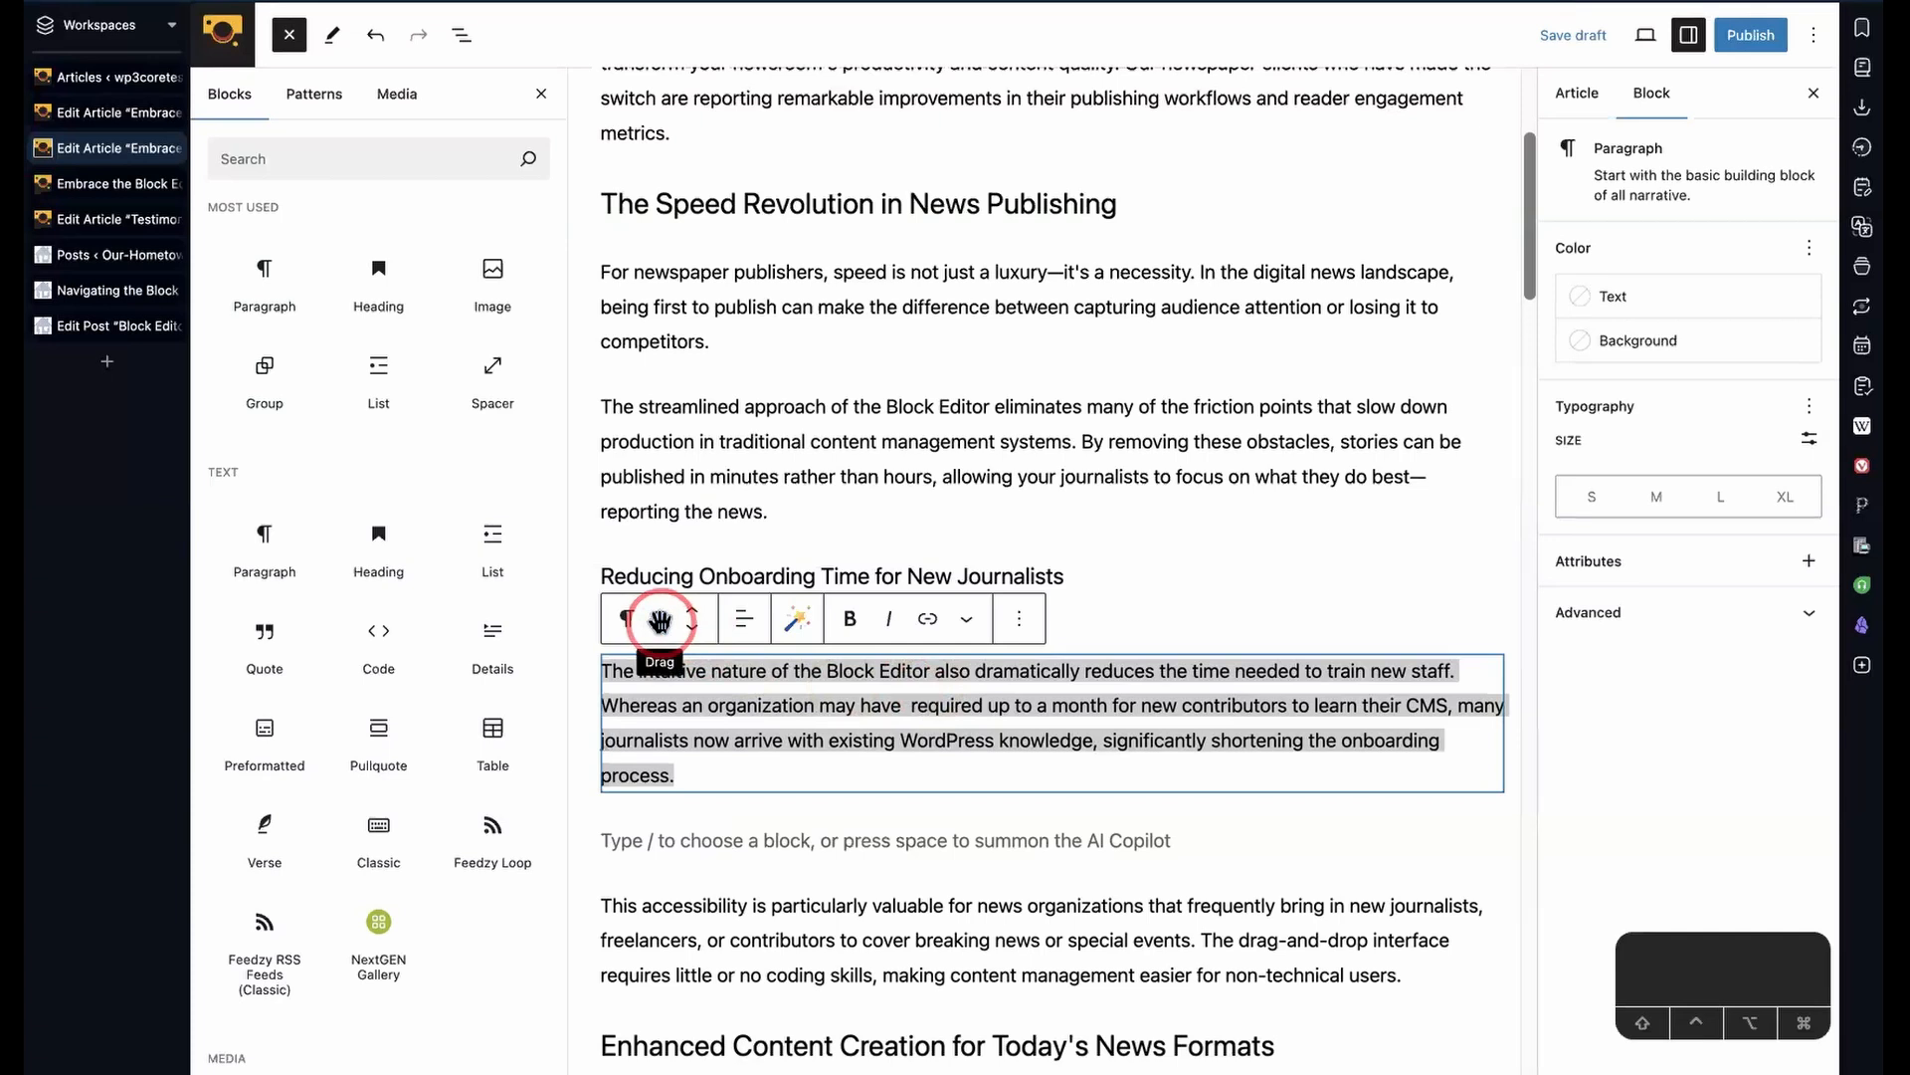
{"action": "left_click", "coordinate": [1019, 618]}
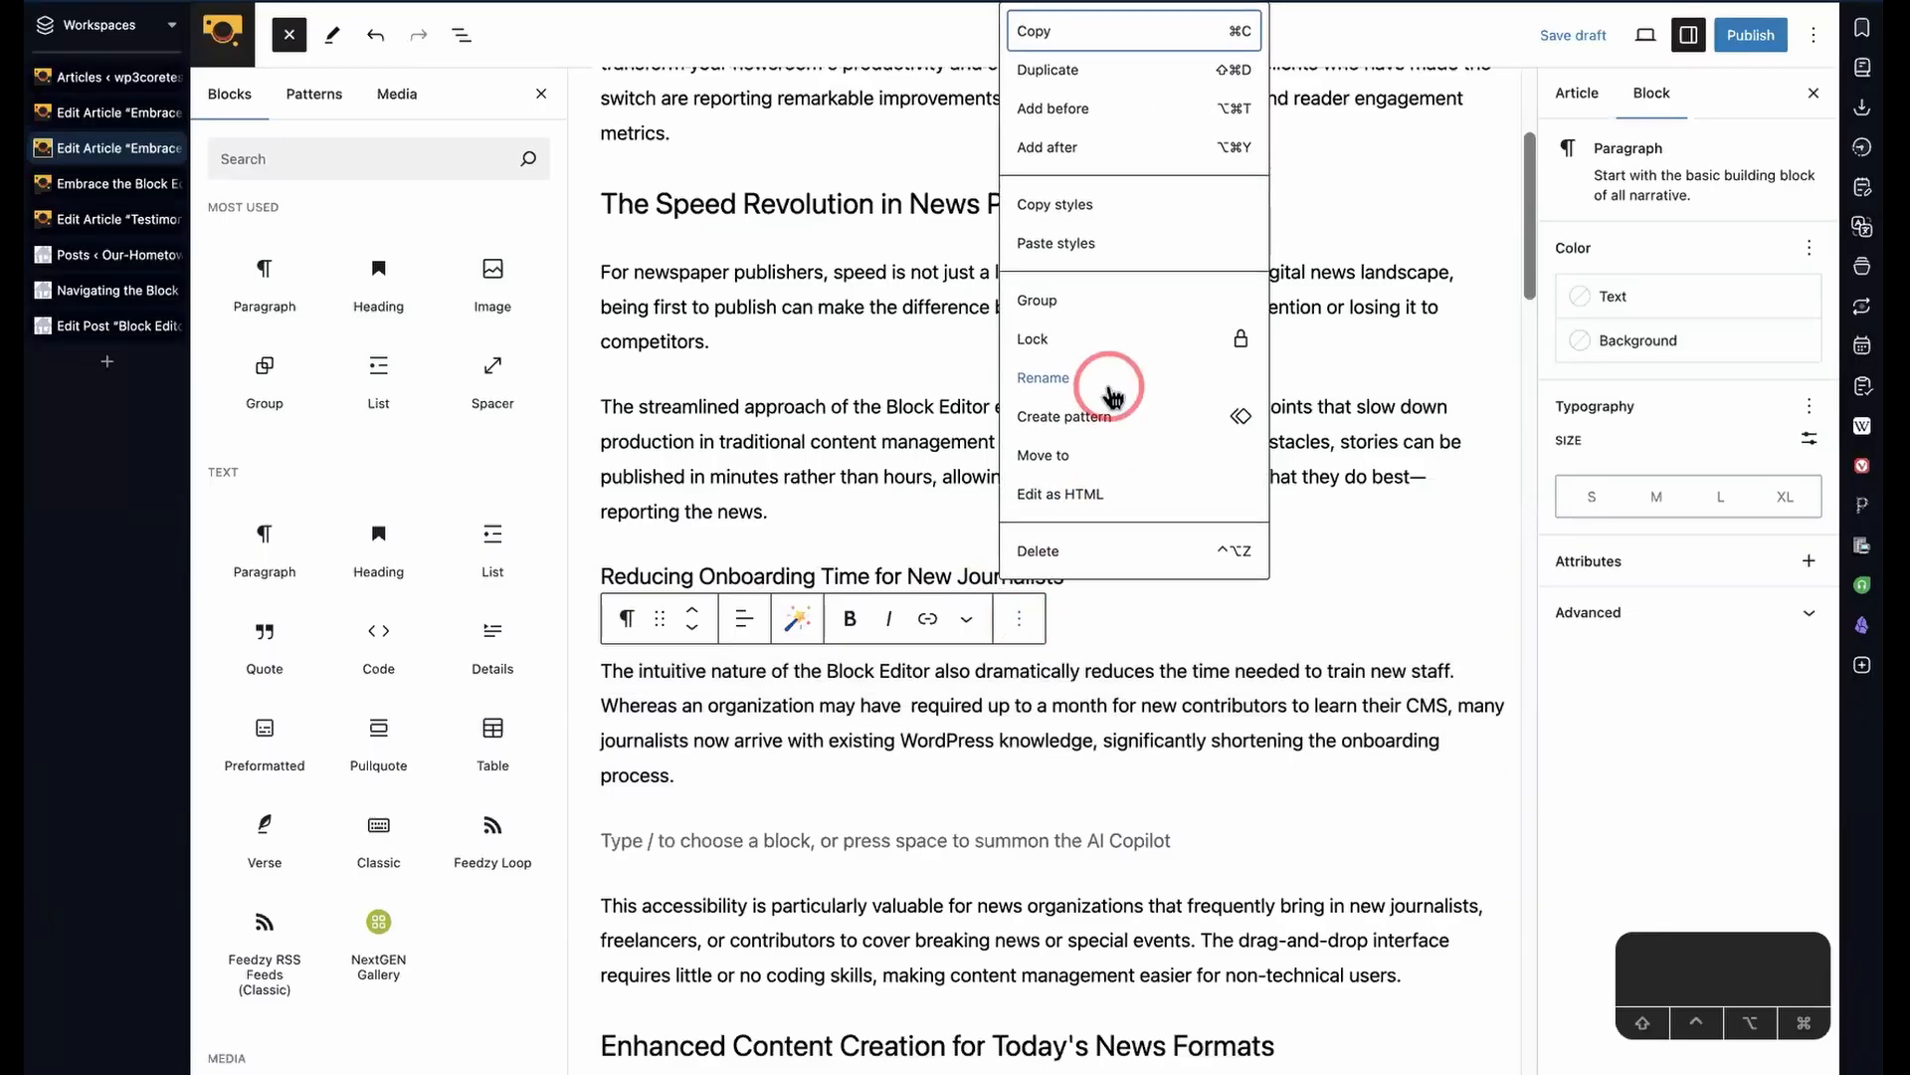
{"action": "left_click", "coordinate": [1073, 70]}
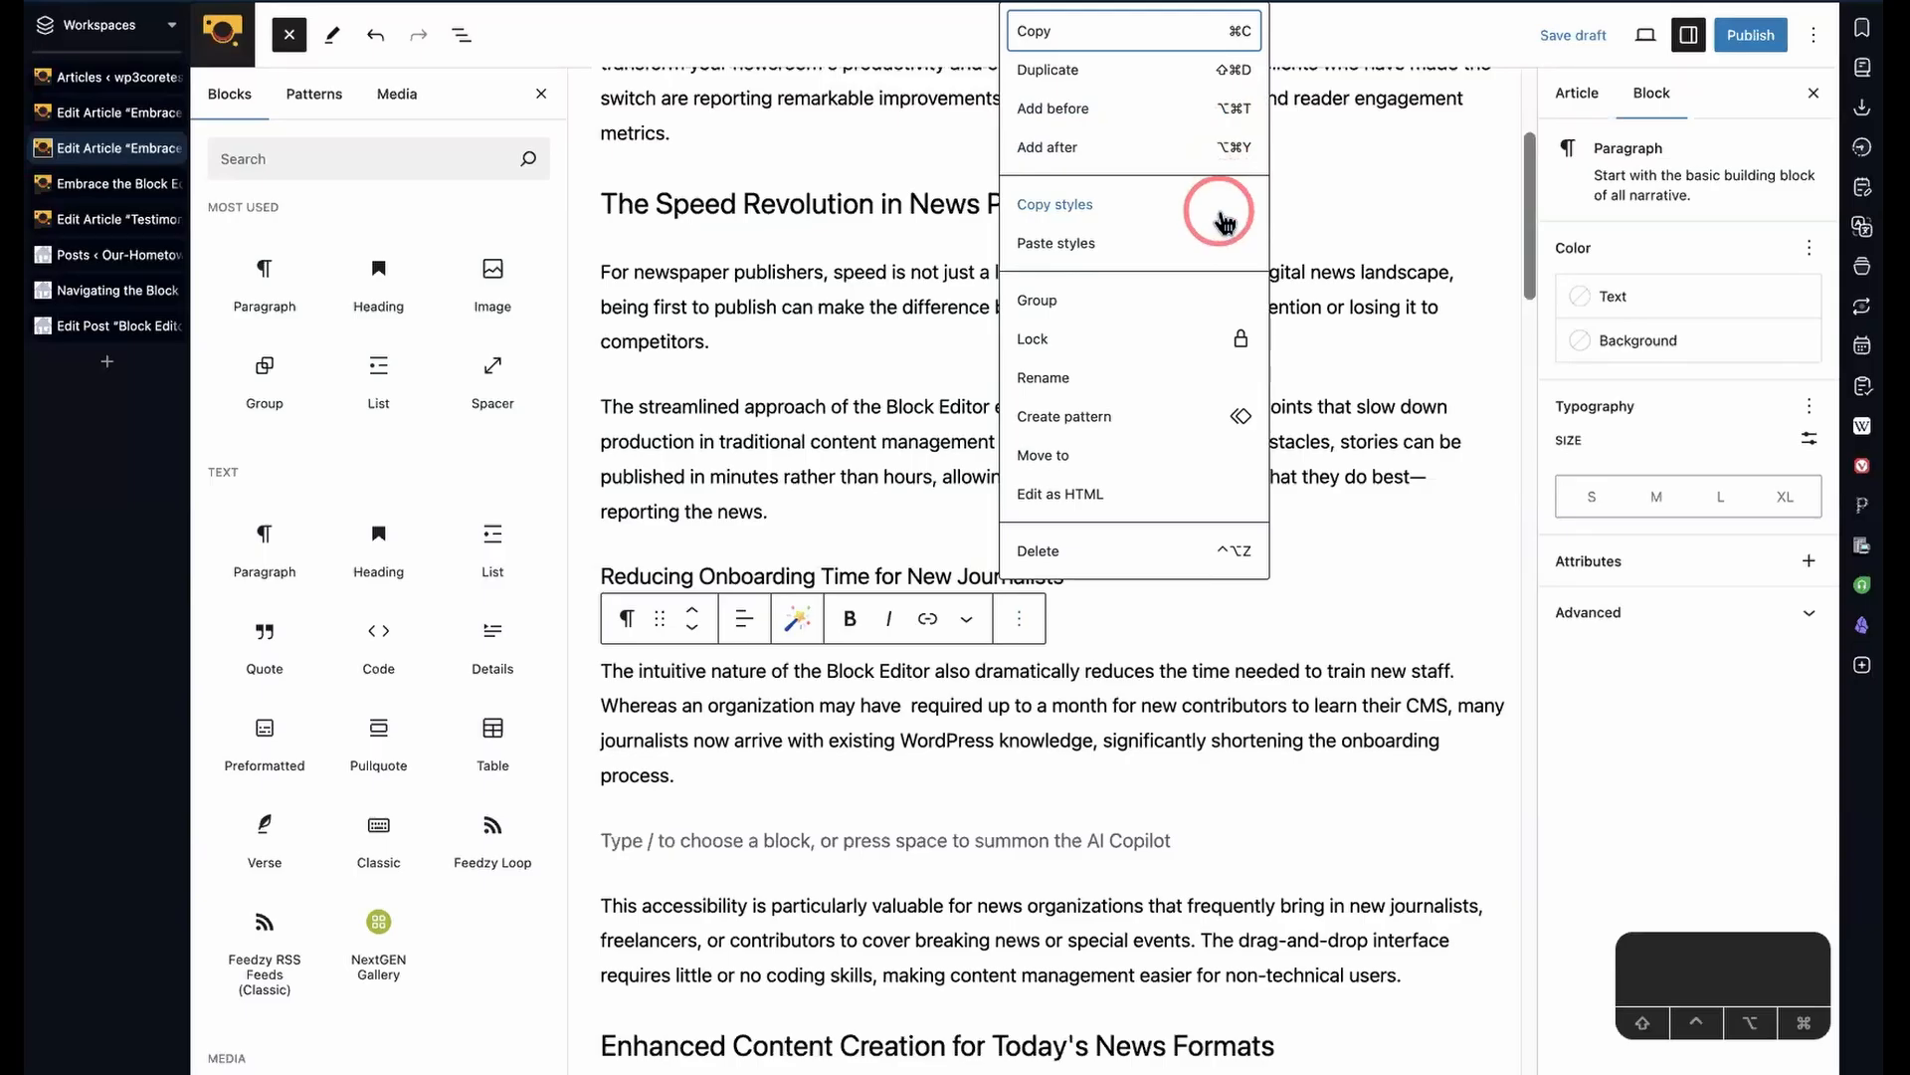
- Add another empty paragraph after the paragraph beginning "The intuitive nature" from its block options
{"action": "left_click", "coordinate": [929, 693]}
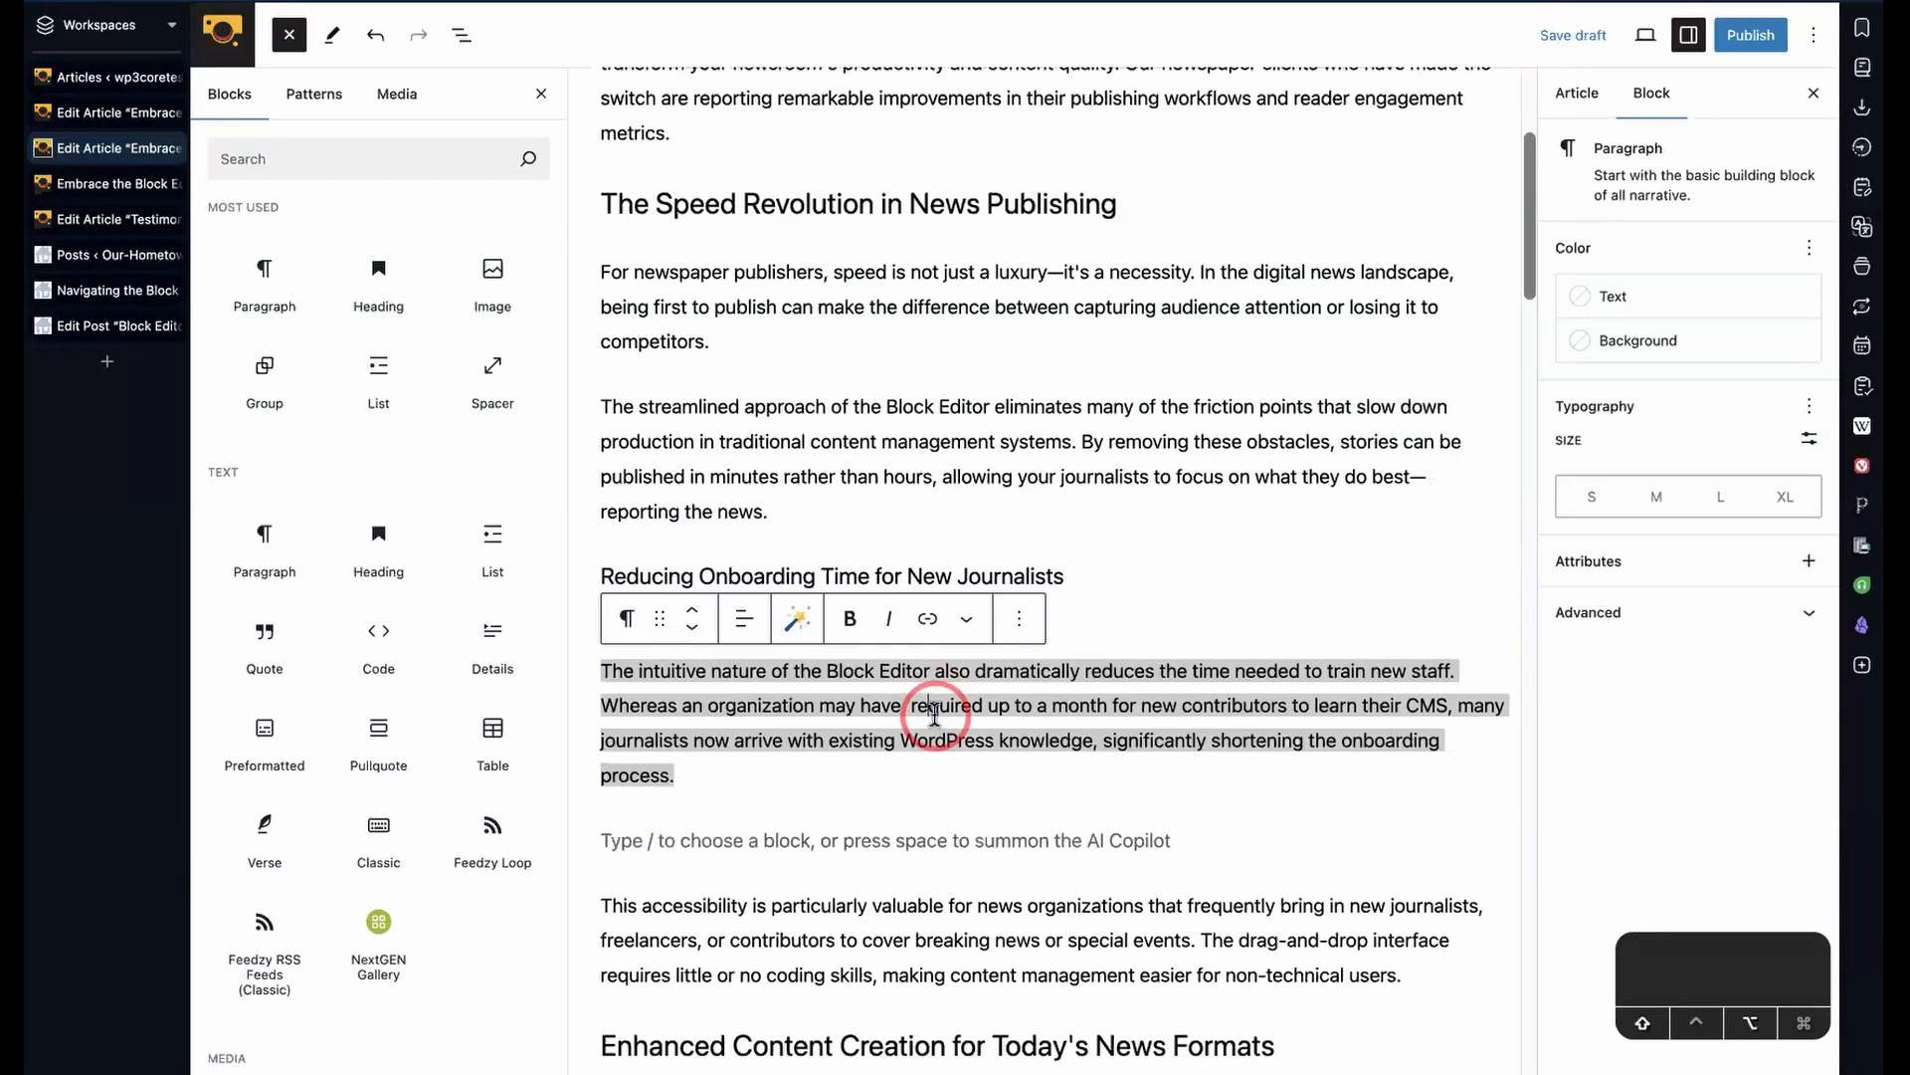
{"action": "left_click", "coordinate": [1019, 618]}
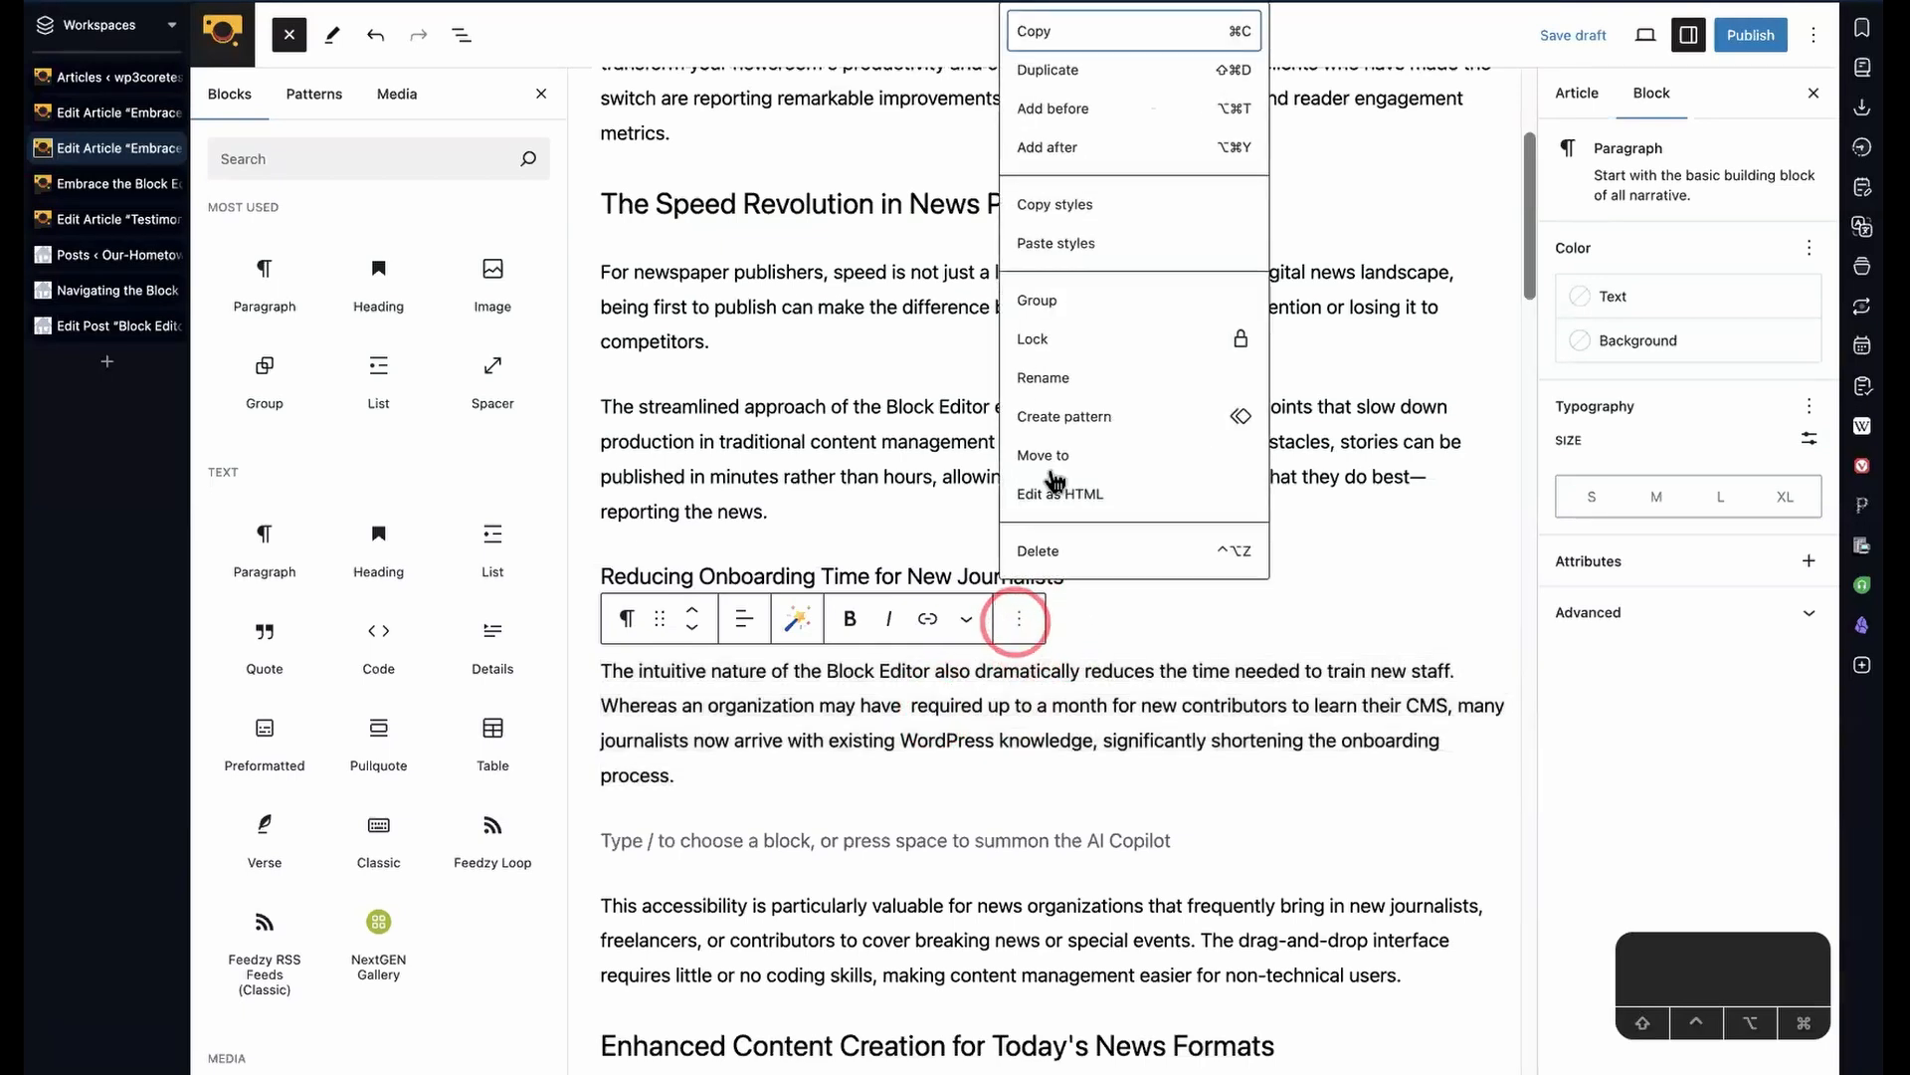
{"action": "left_click", "coordinate": [1063, 147]}
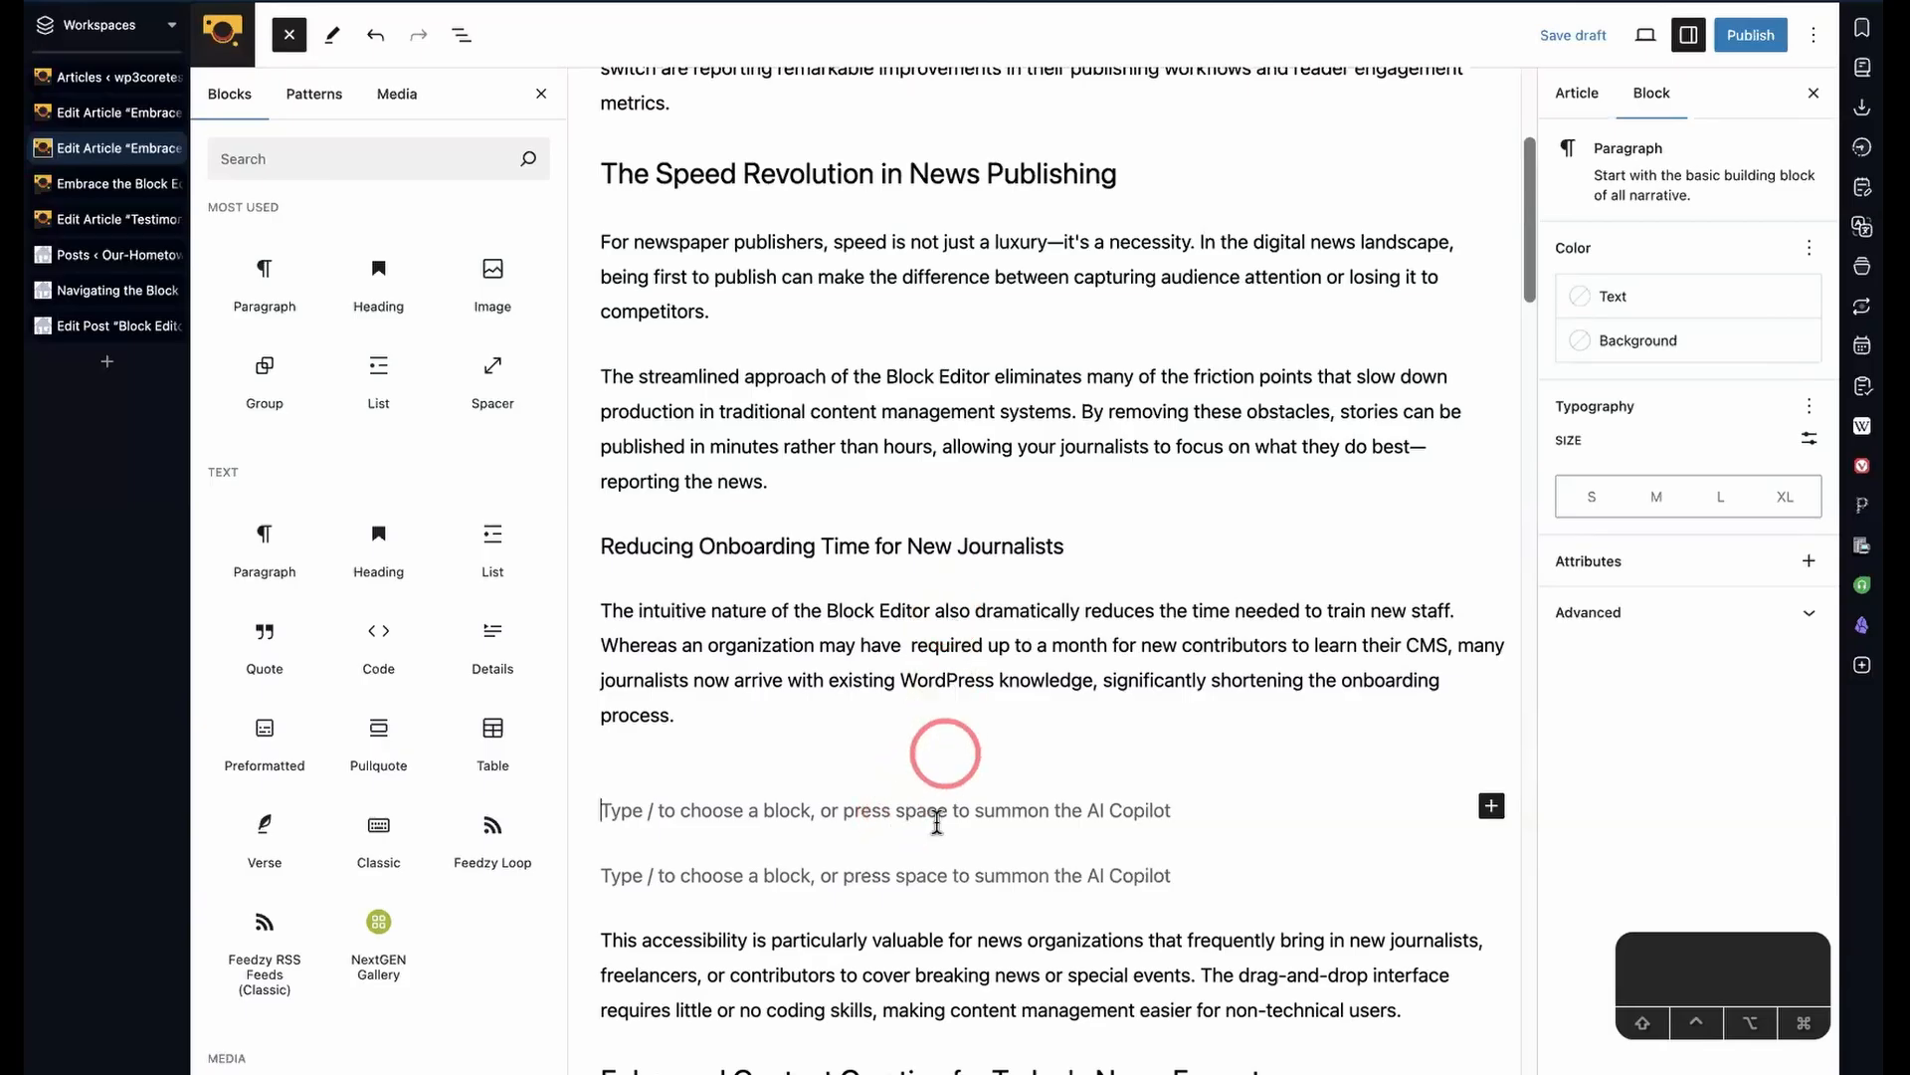
- Insert an empty Image block after the paragraph beginning "The intuitive nature", and delete it through its block options
{"action": "left_click", "coordinate": [959, 661]}
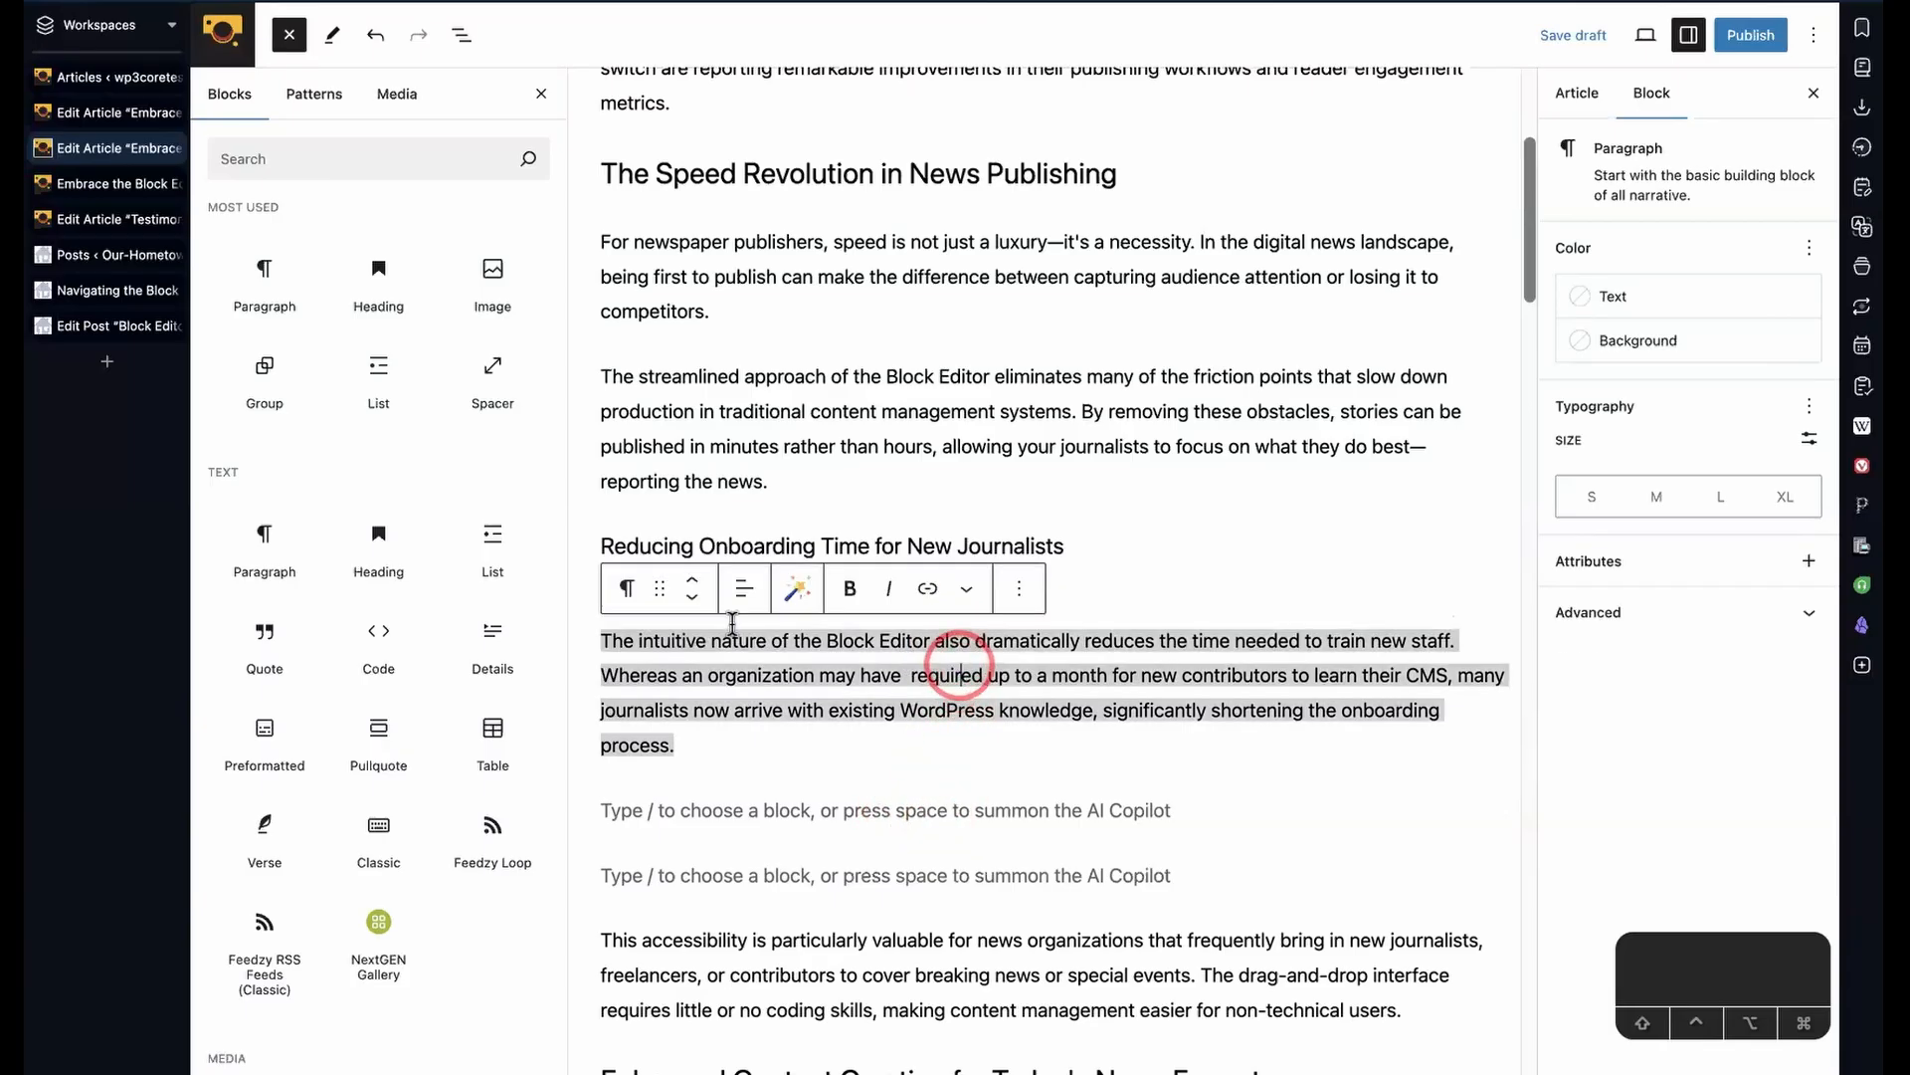
{"action": "left_click", "coordinate": [495, 279]}
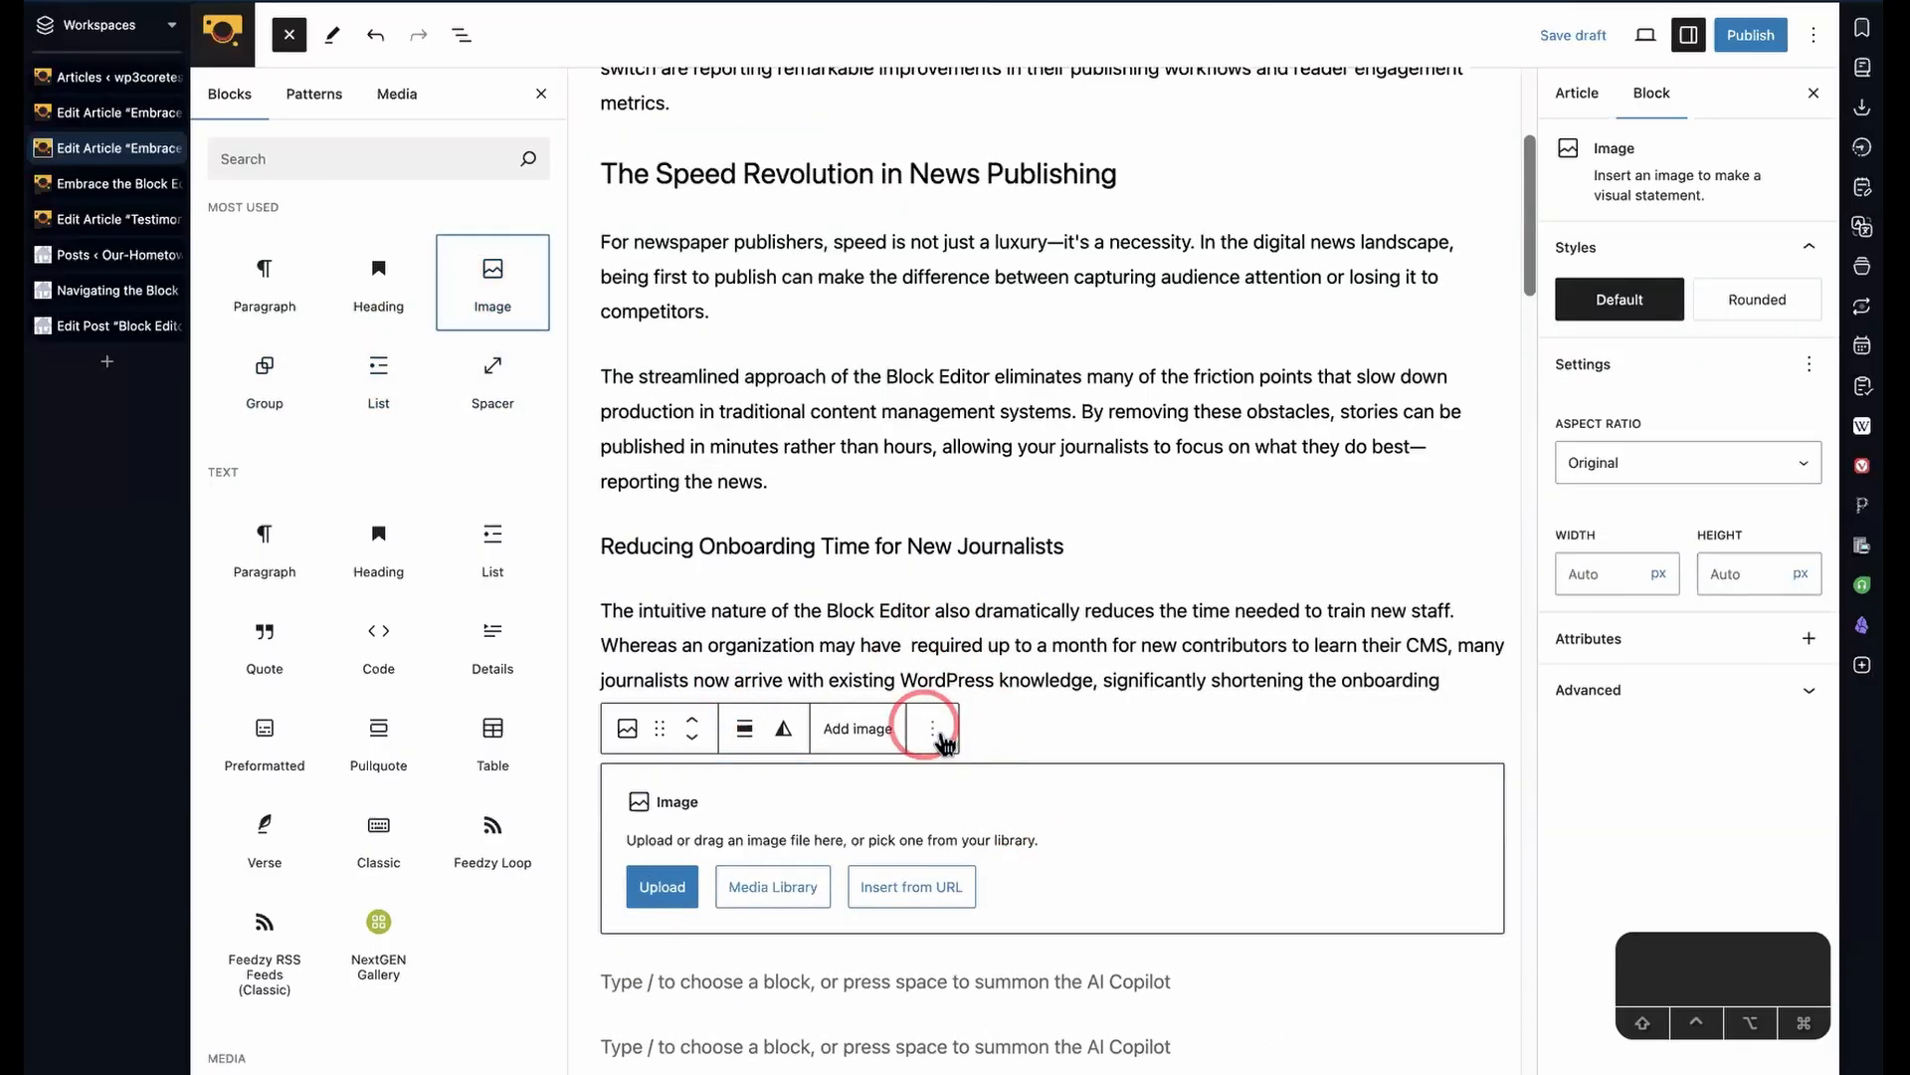
{"action": "left_click", "coordinate": [932, 728]}
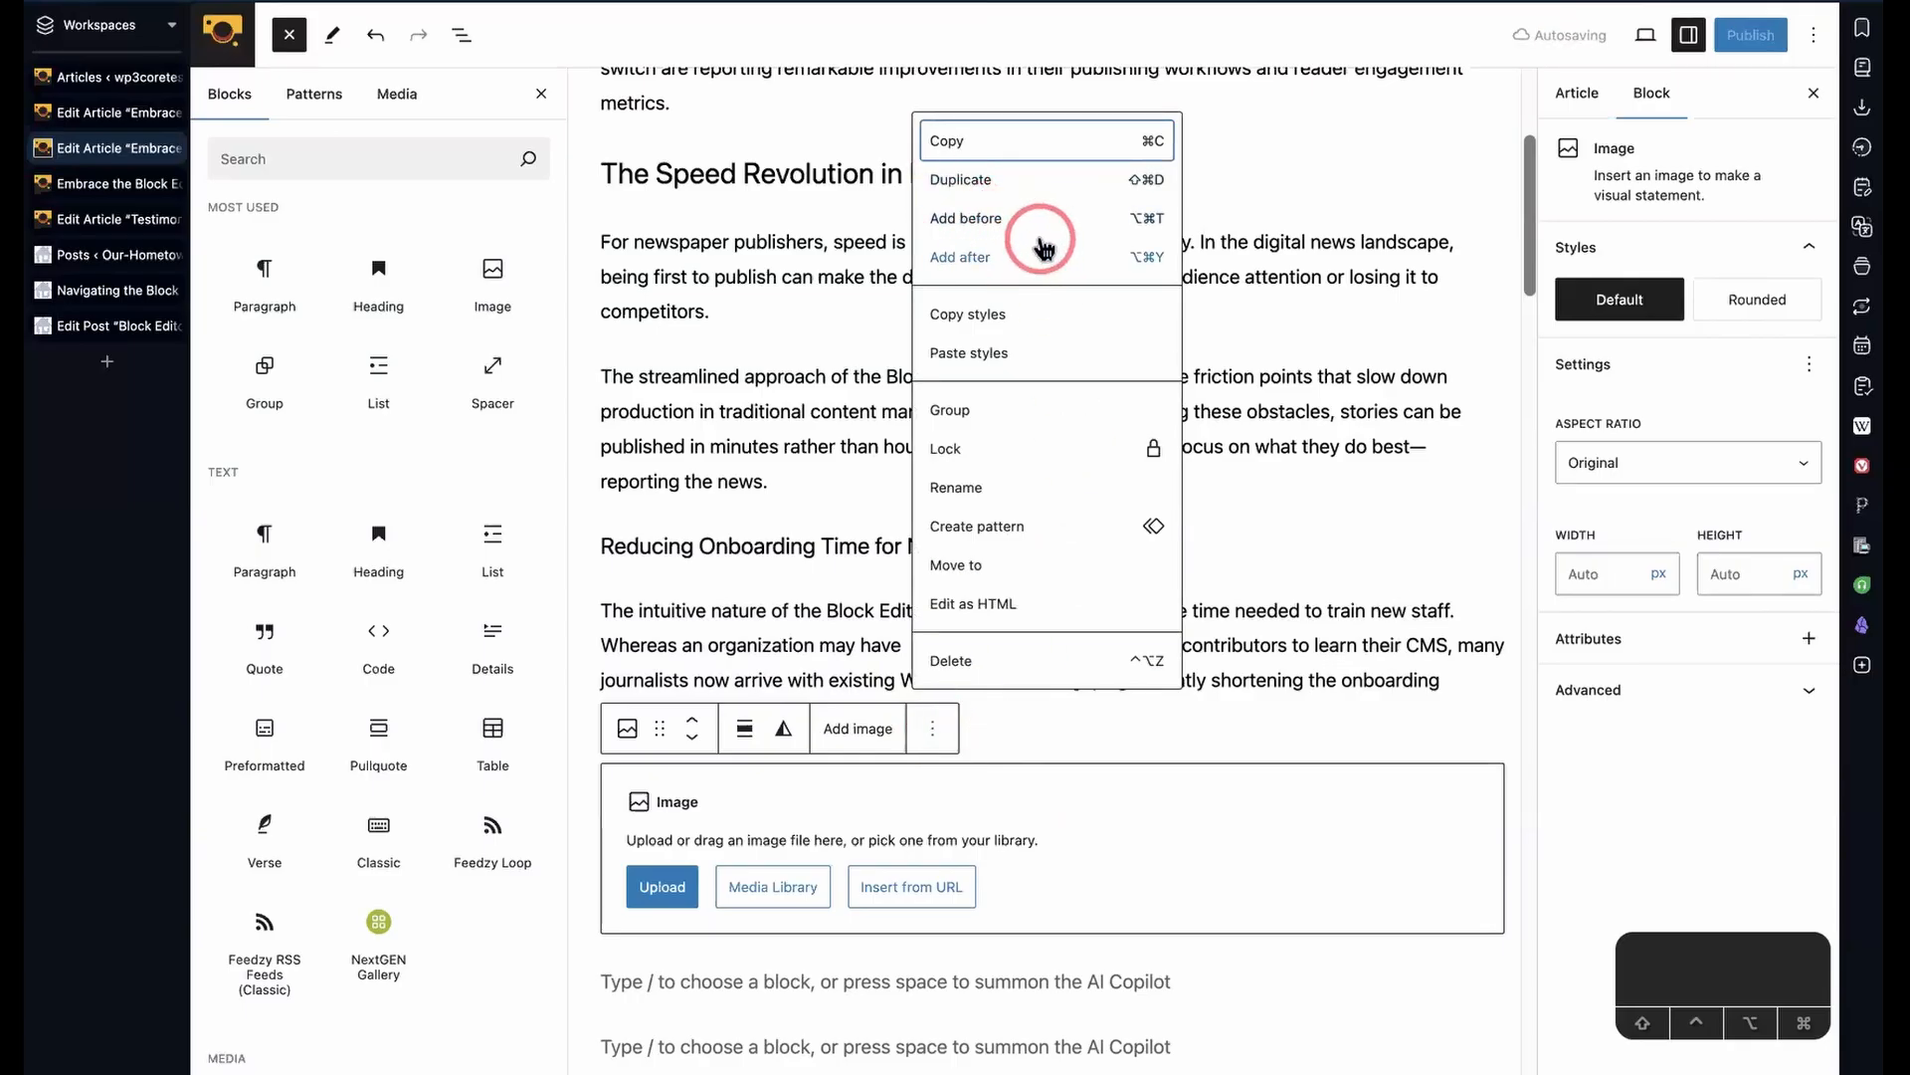
{"action": "left_click", "coordinate": [1012, 462]}
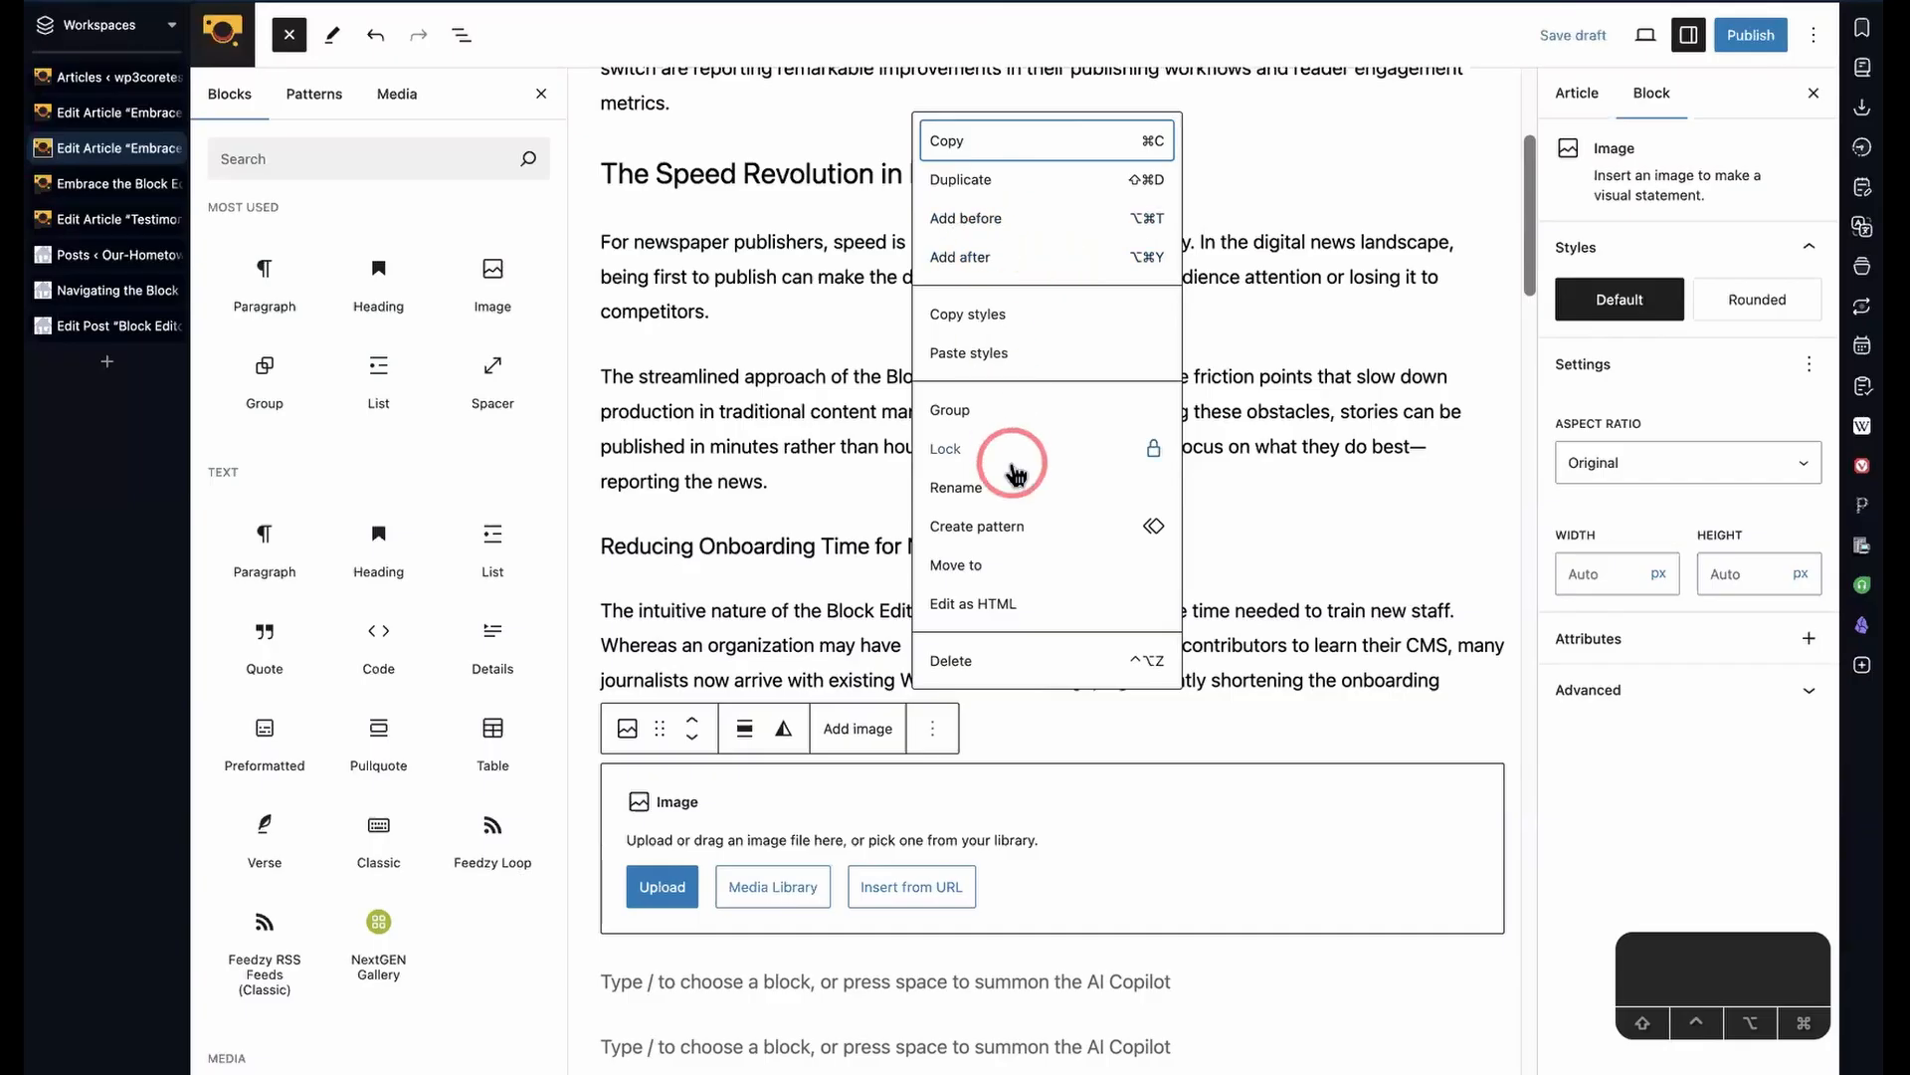
{"action": "left_click", "coordinate": [971, 656]}
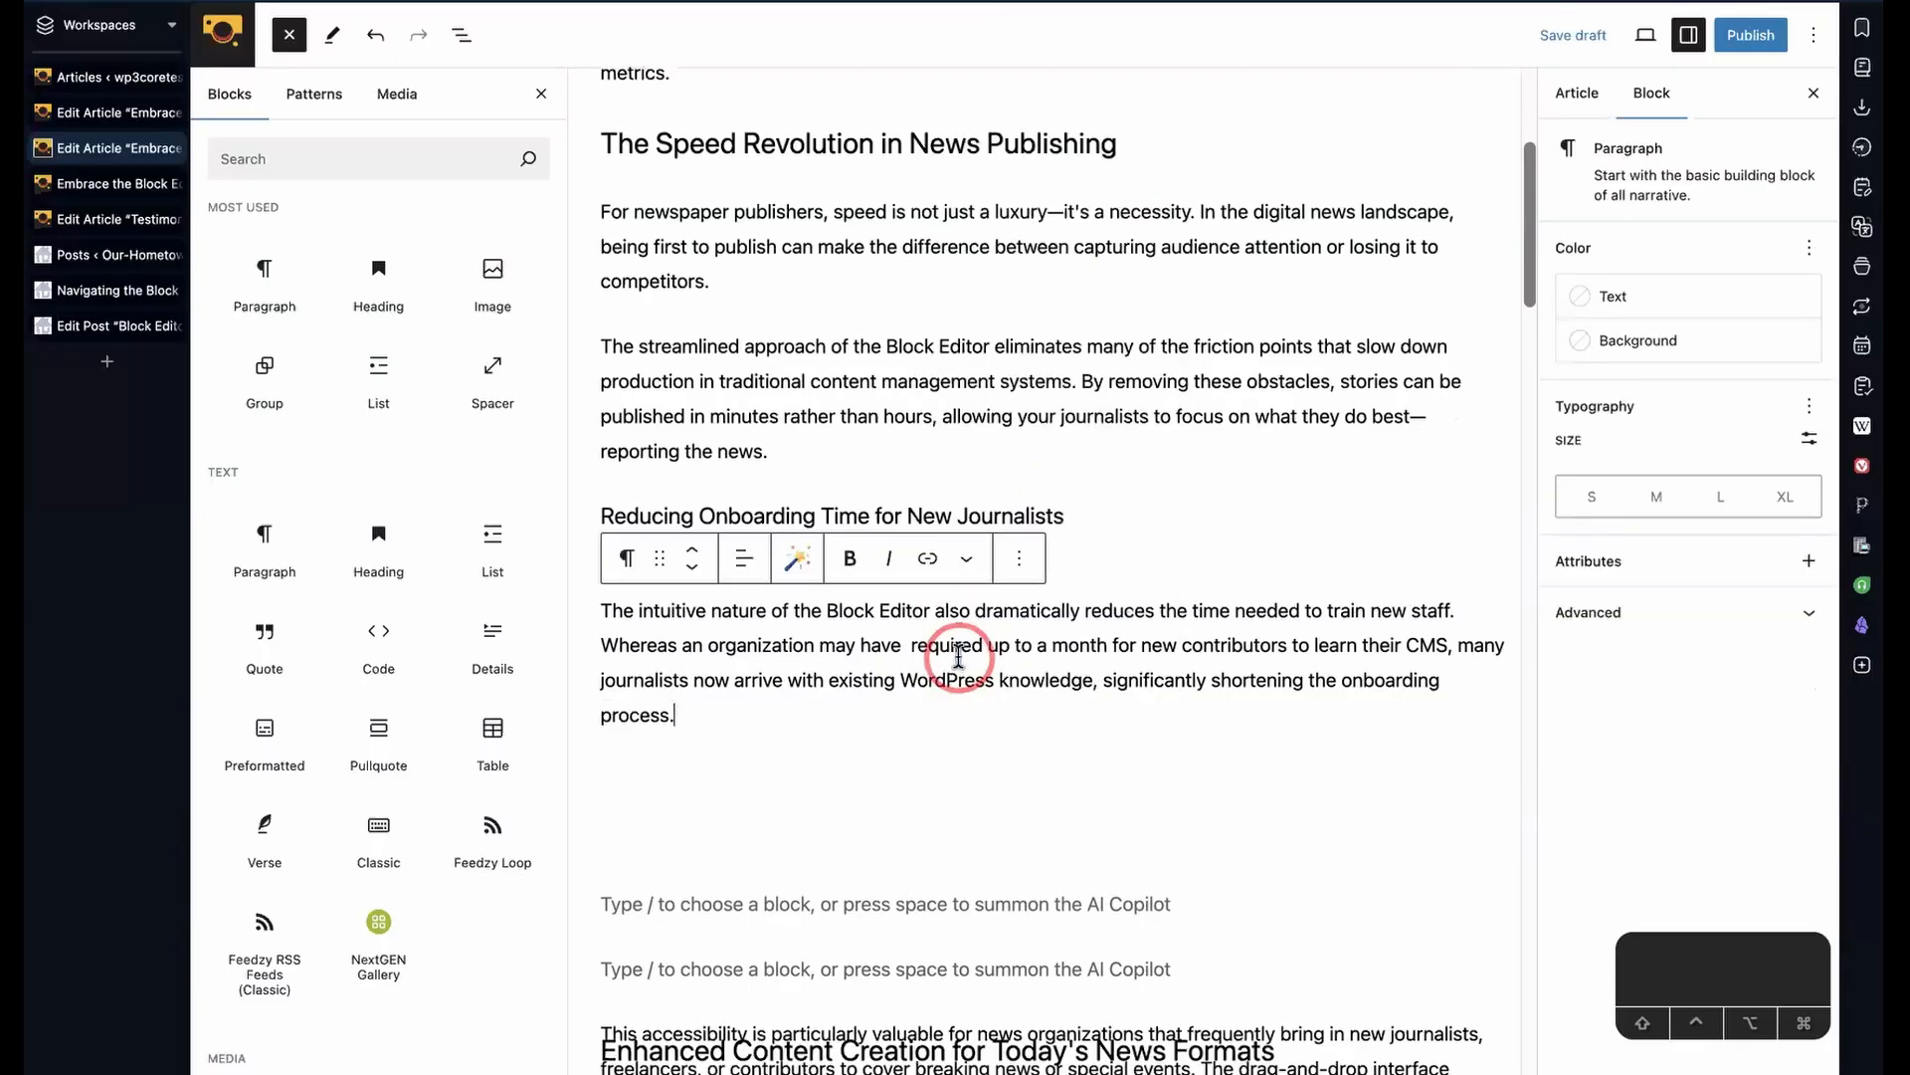
- Show the document's List View and delete the first empty paragraph after the one beginning "The intuitive nature" from it
{"action": "left_click", "coordinate": [917, 780]}
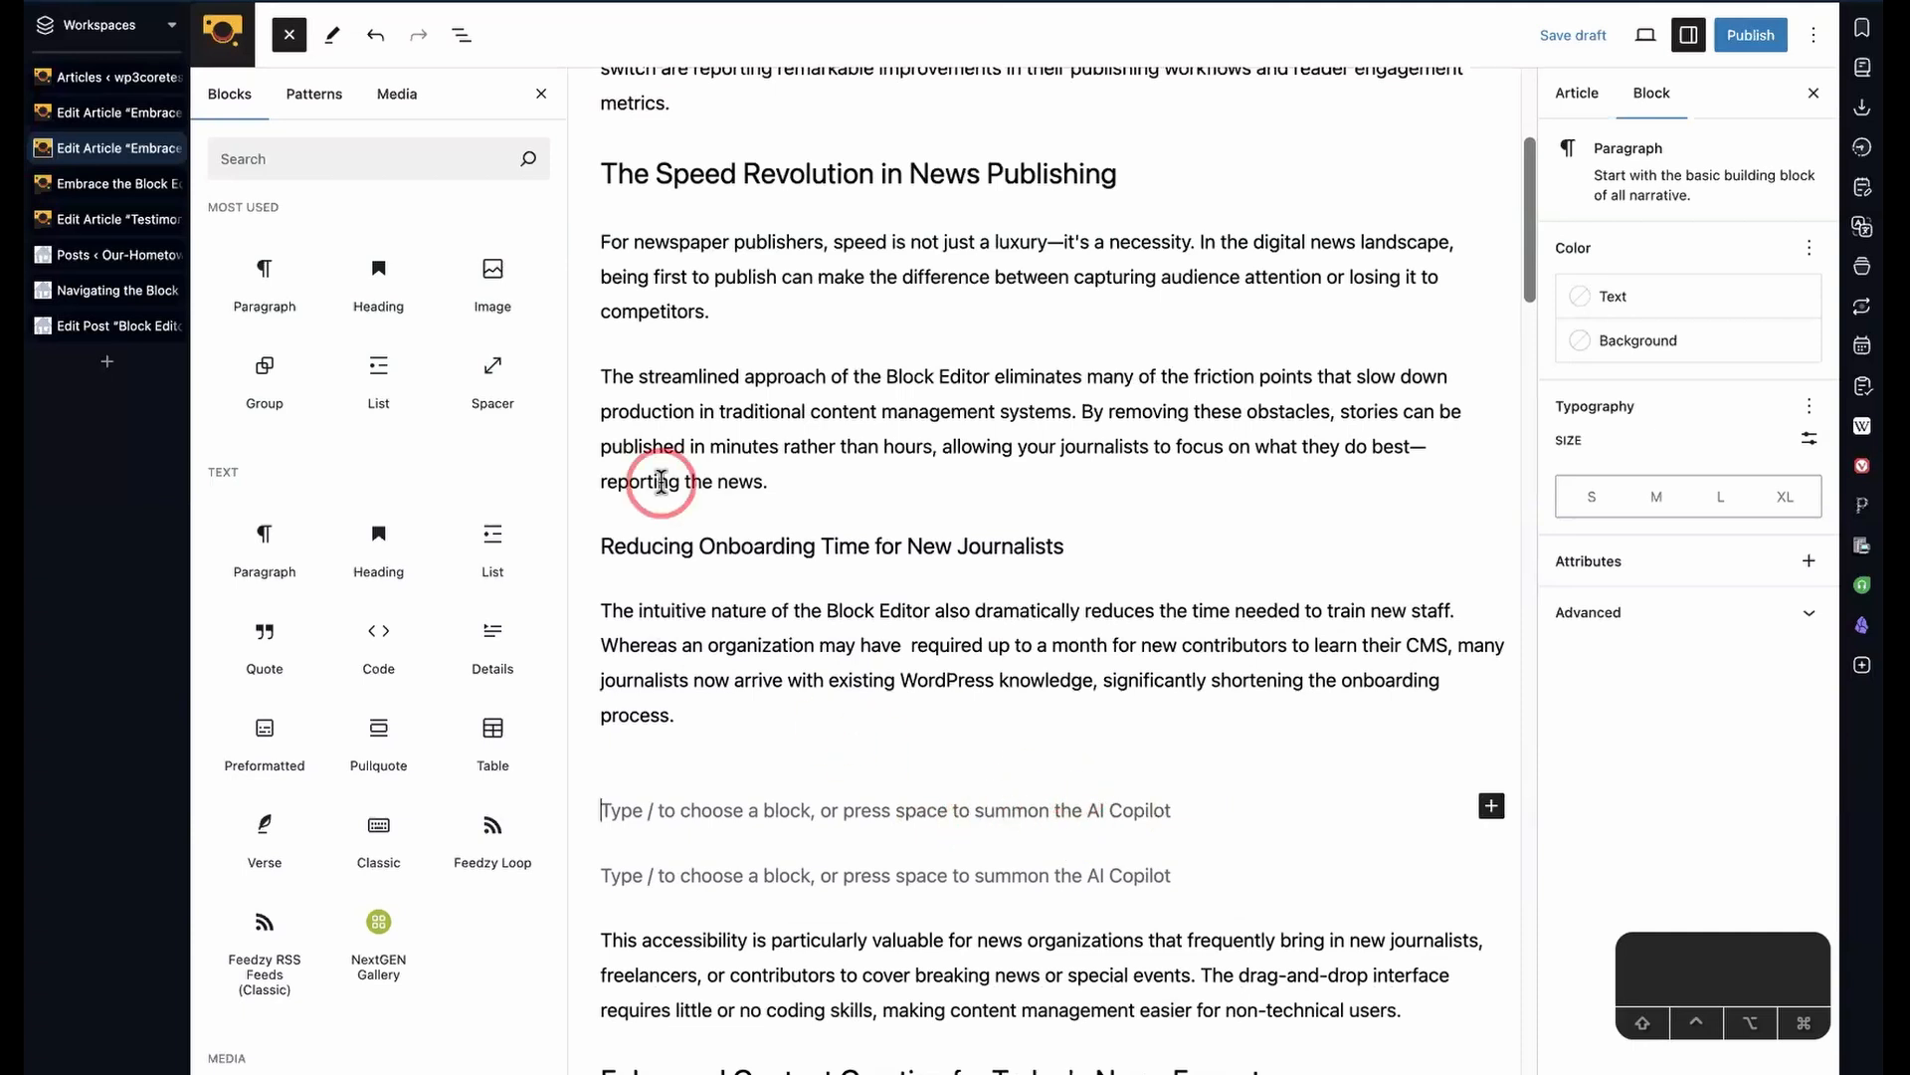
{"action": "left_click", "coordinate": [460, 34]}
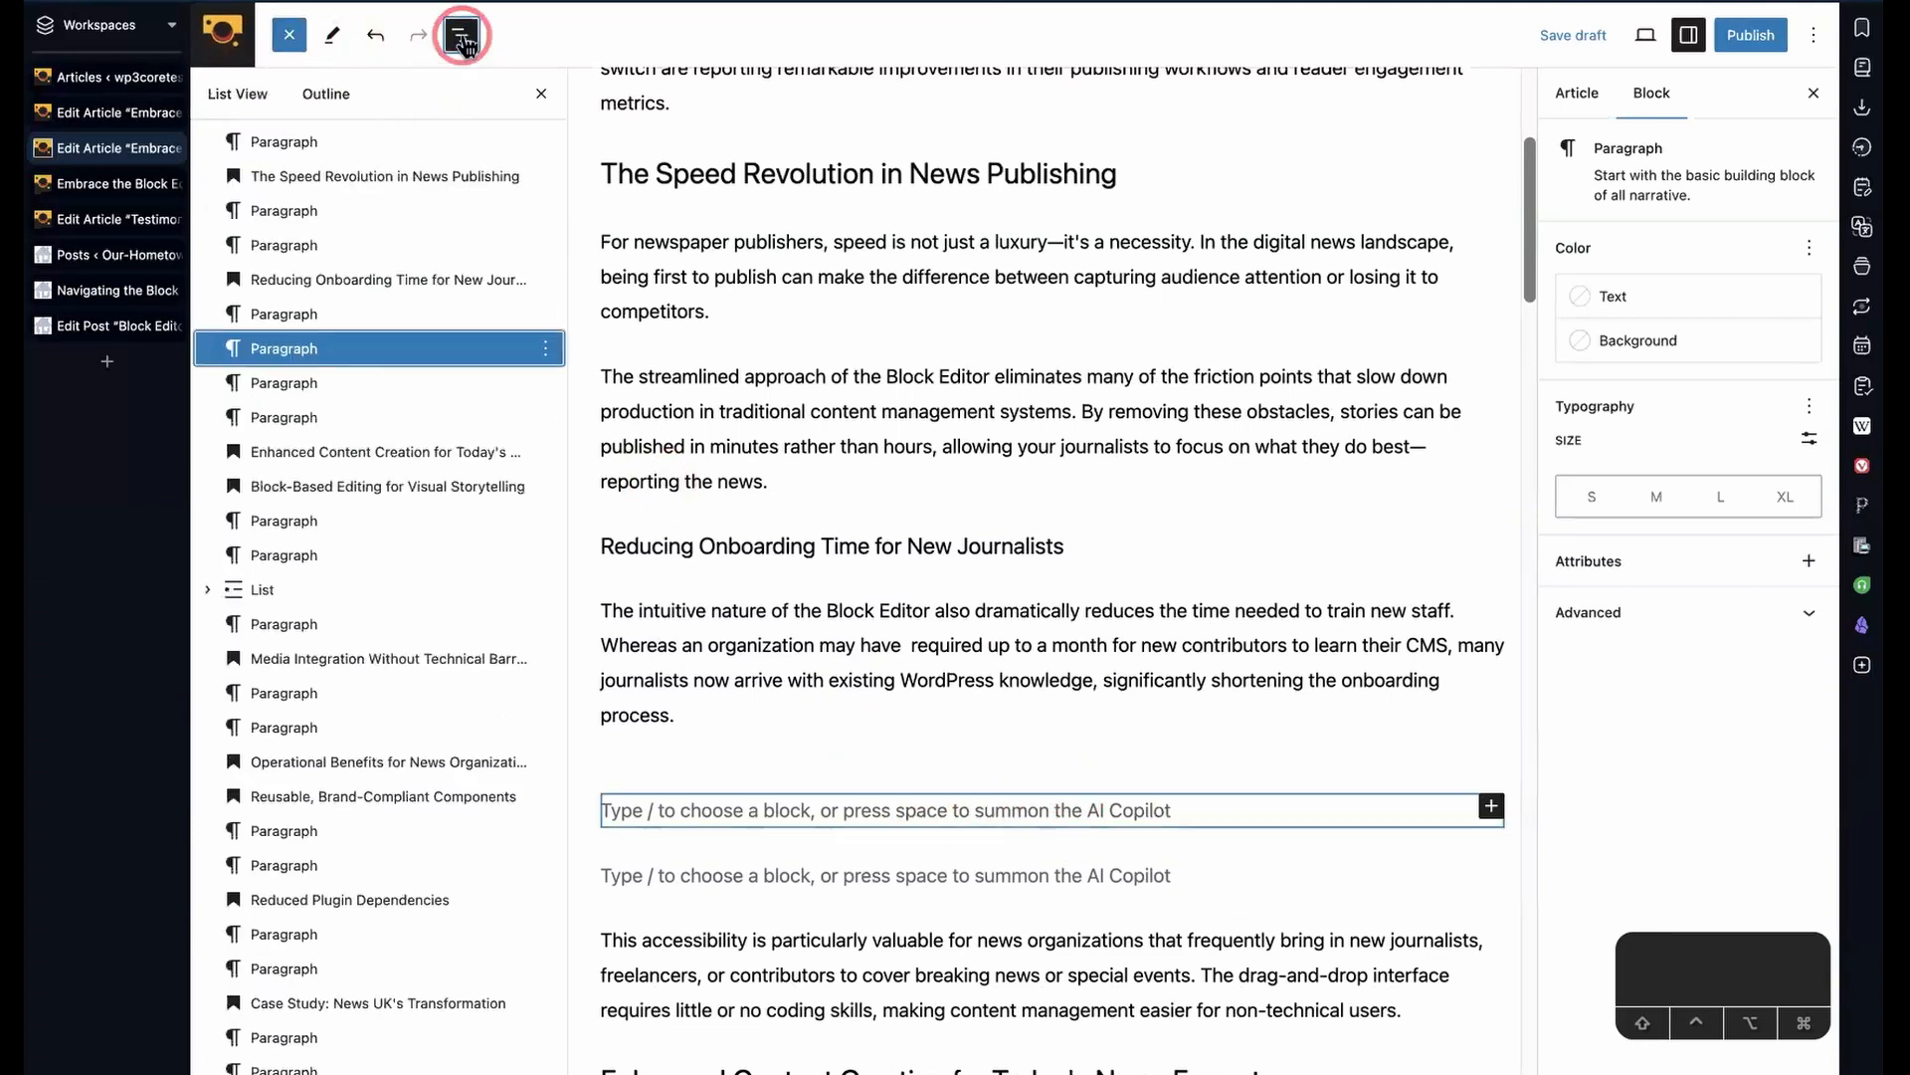
{"action": "left_click_drag", "start_coordinate": [301, 393], "coordinate": [322, 341]}
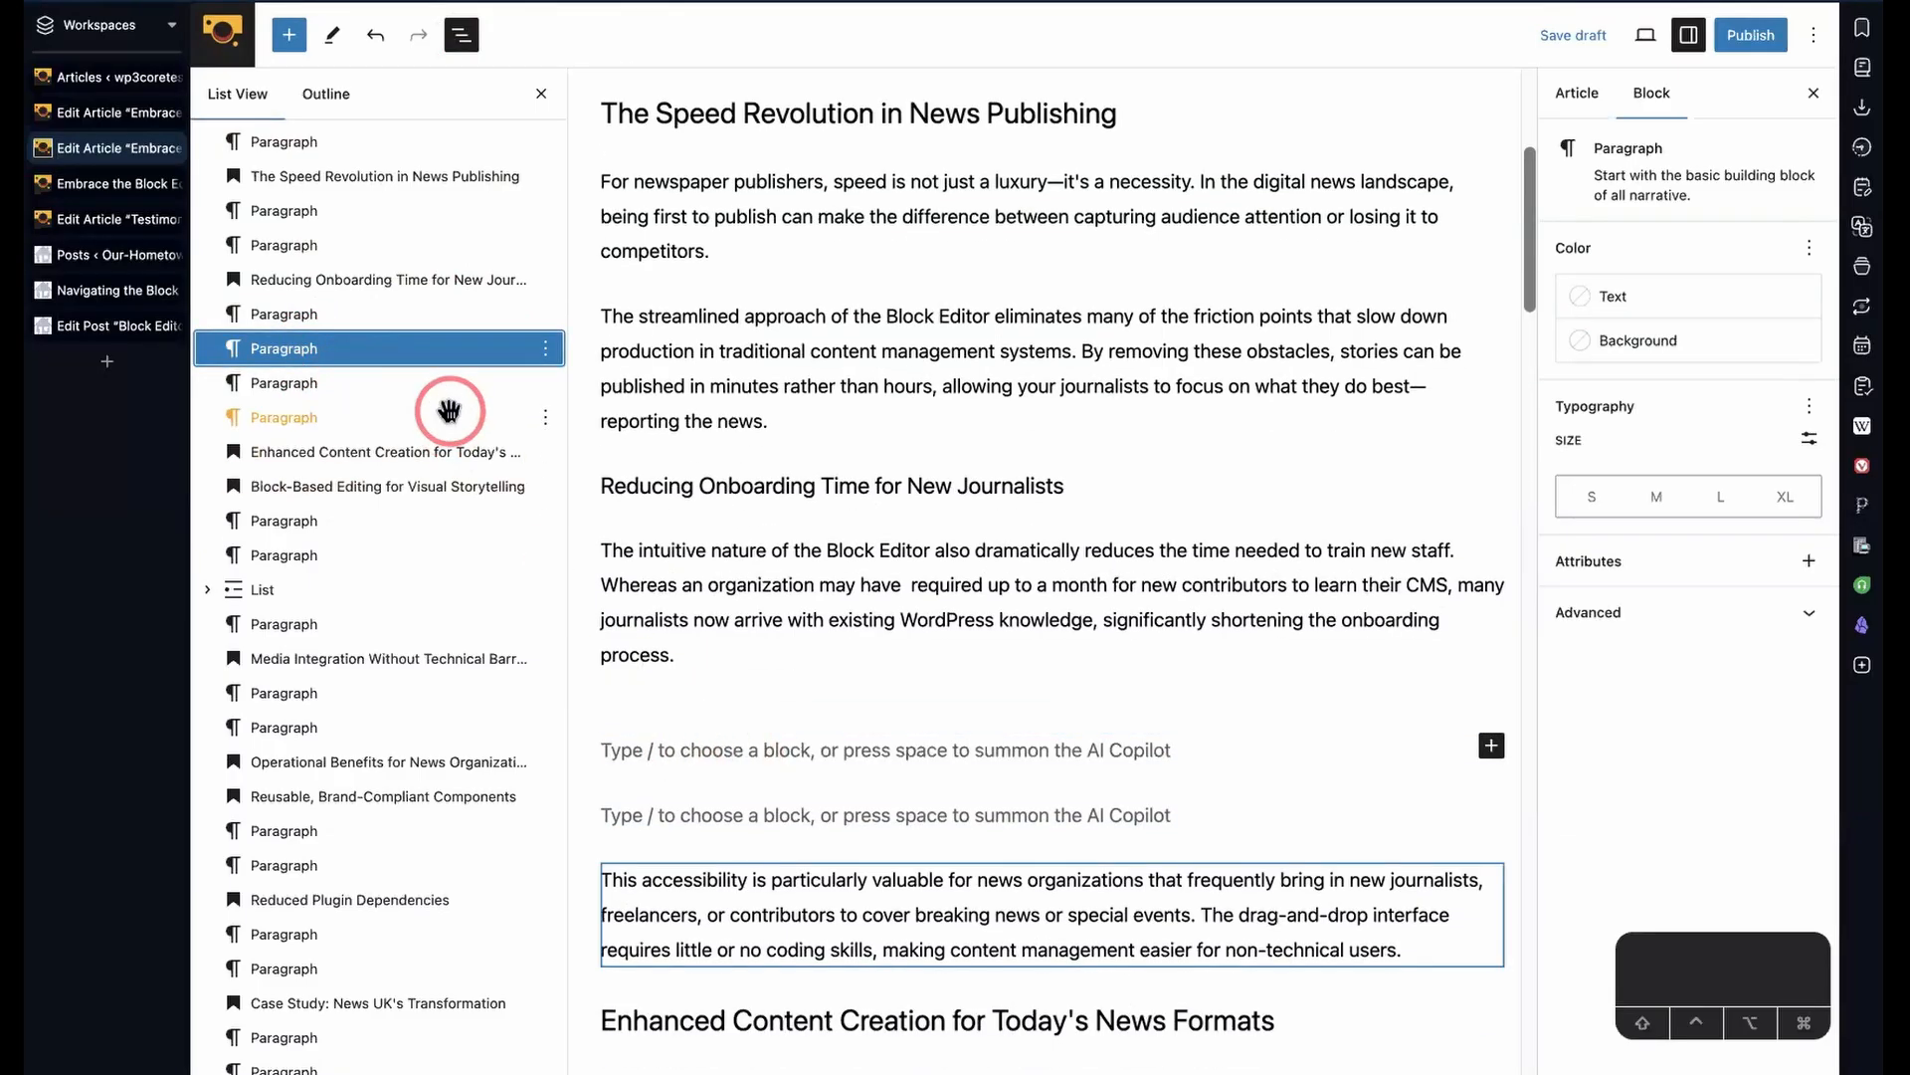
{"action": "left_click", "coordinate": [546, 350]}
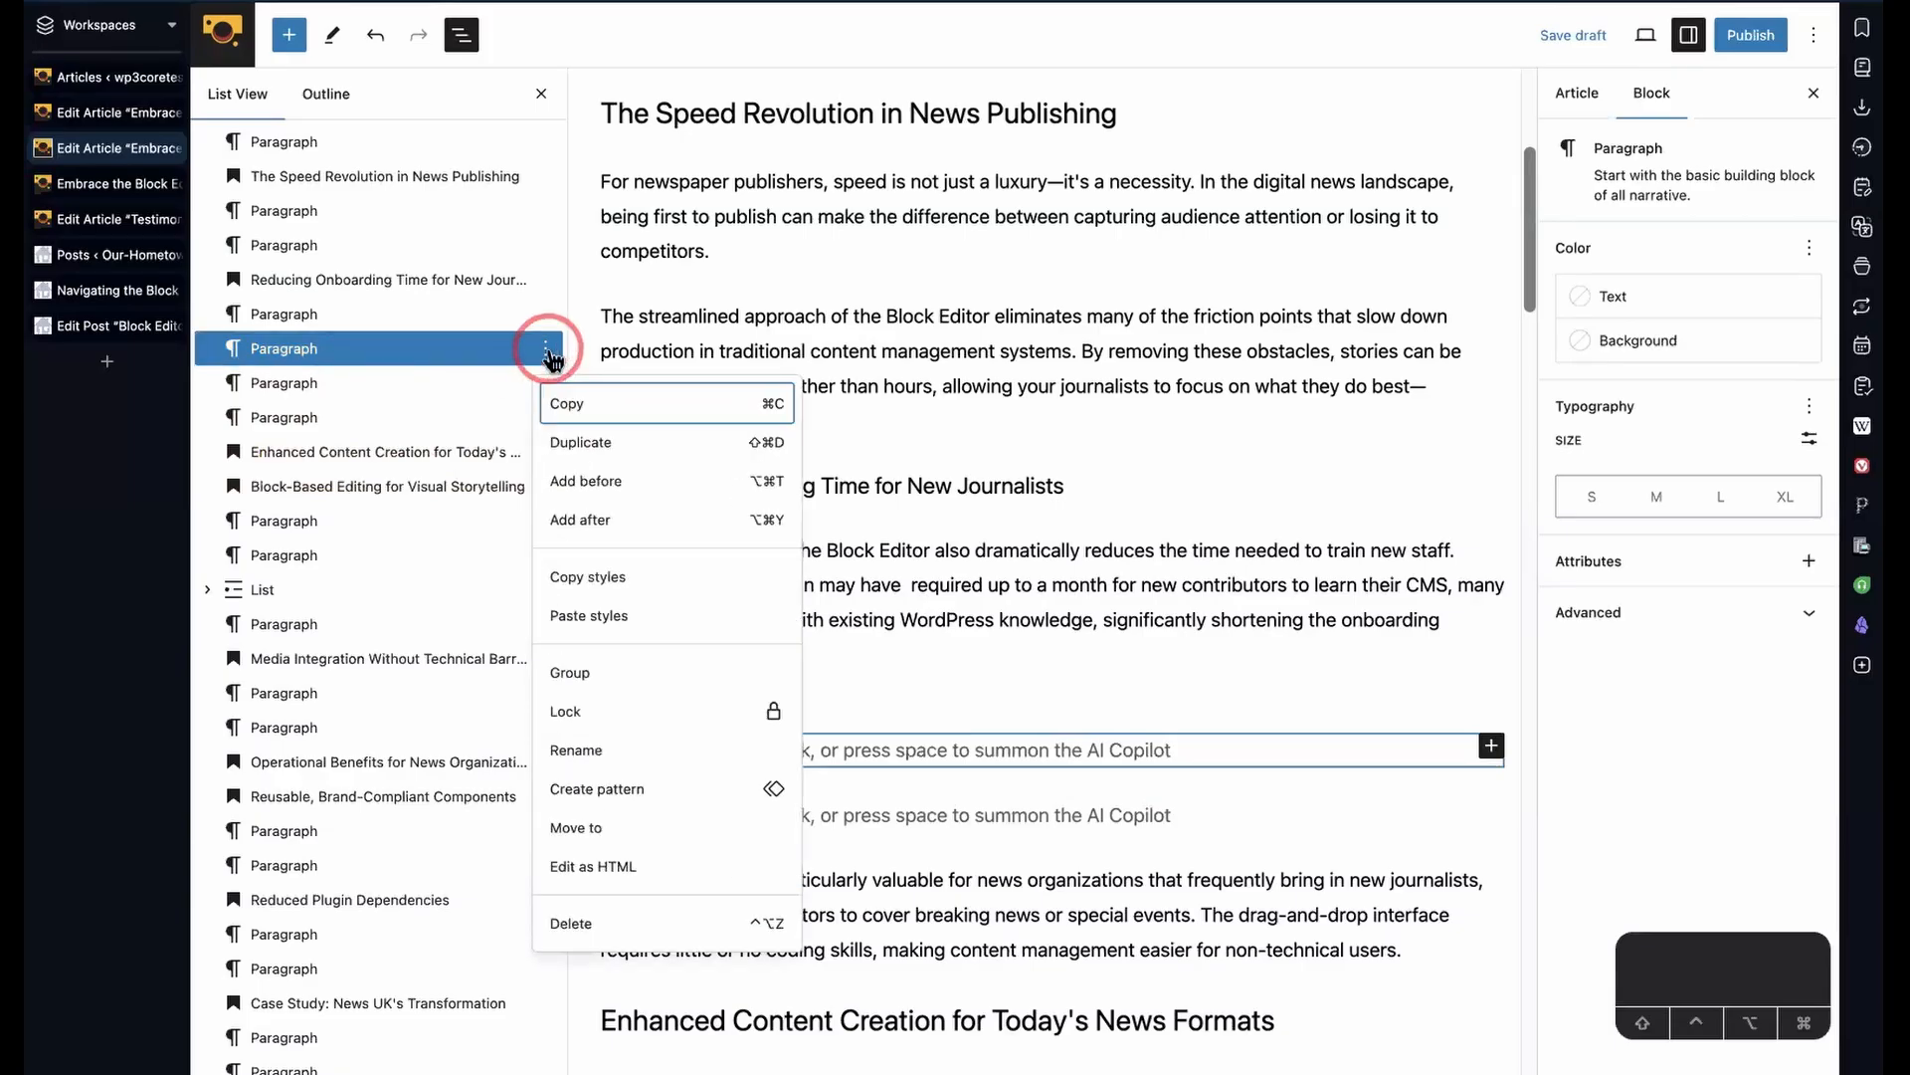
{"action": "left_click", "coordinate": [649, 925]}
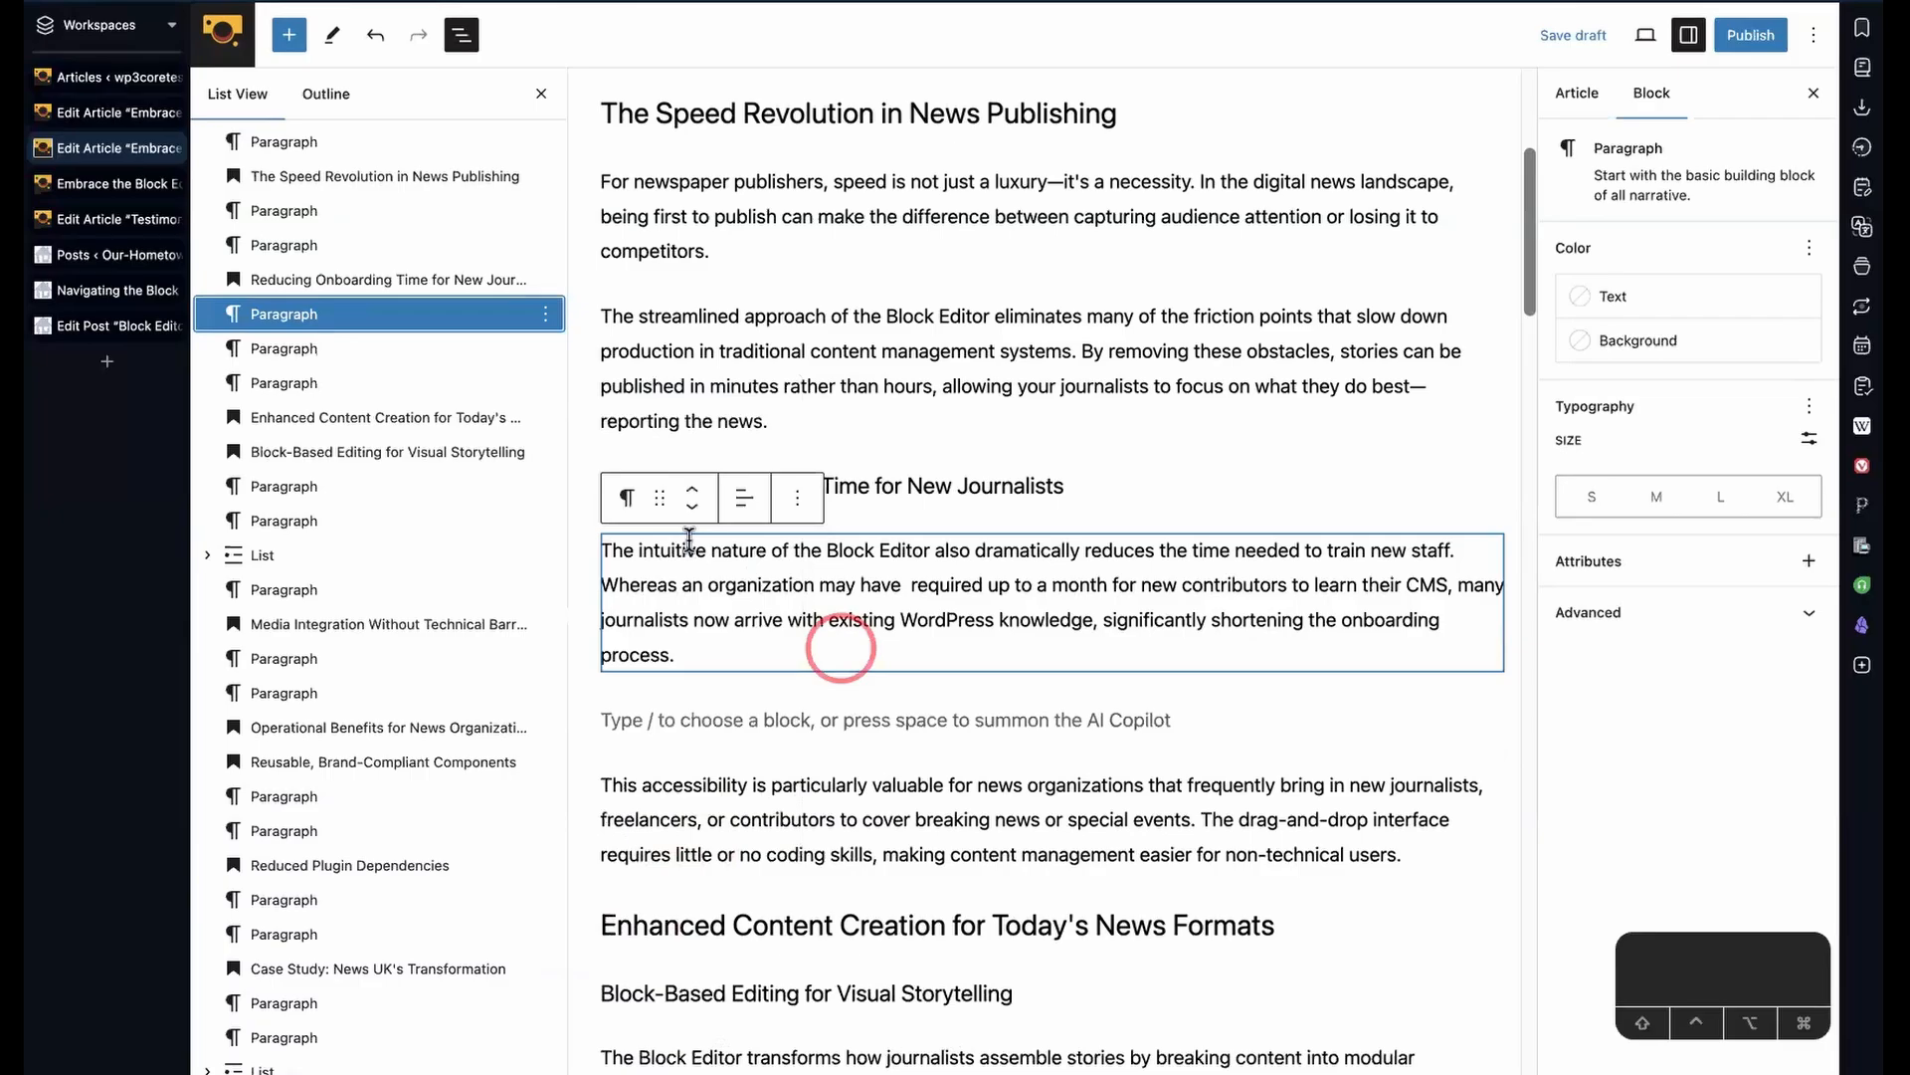
- Review the block options available for the paragraph beginning "The streamlined approach"
{"action": "left_click", "coordinate": [550, 318]}
{"action": "triple_click", "coordinate": [933, 390]}
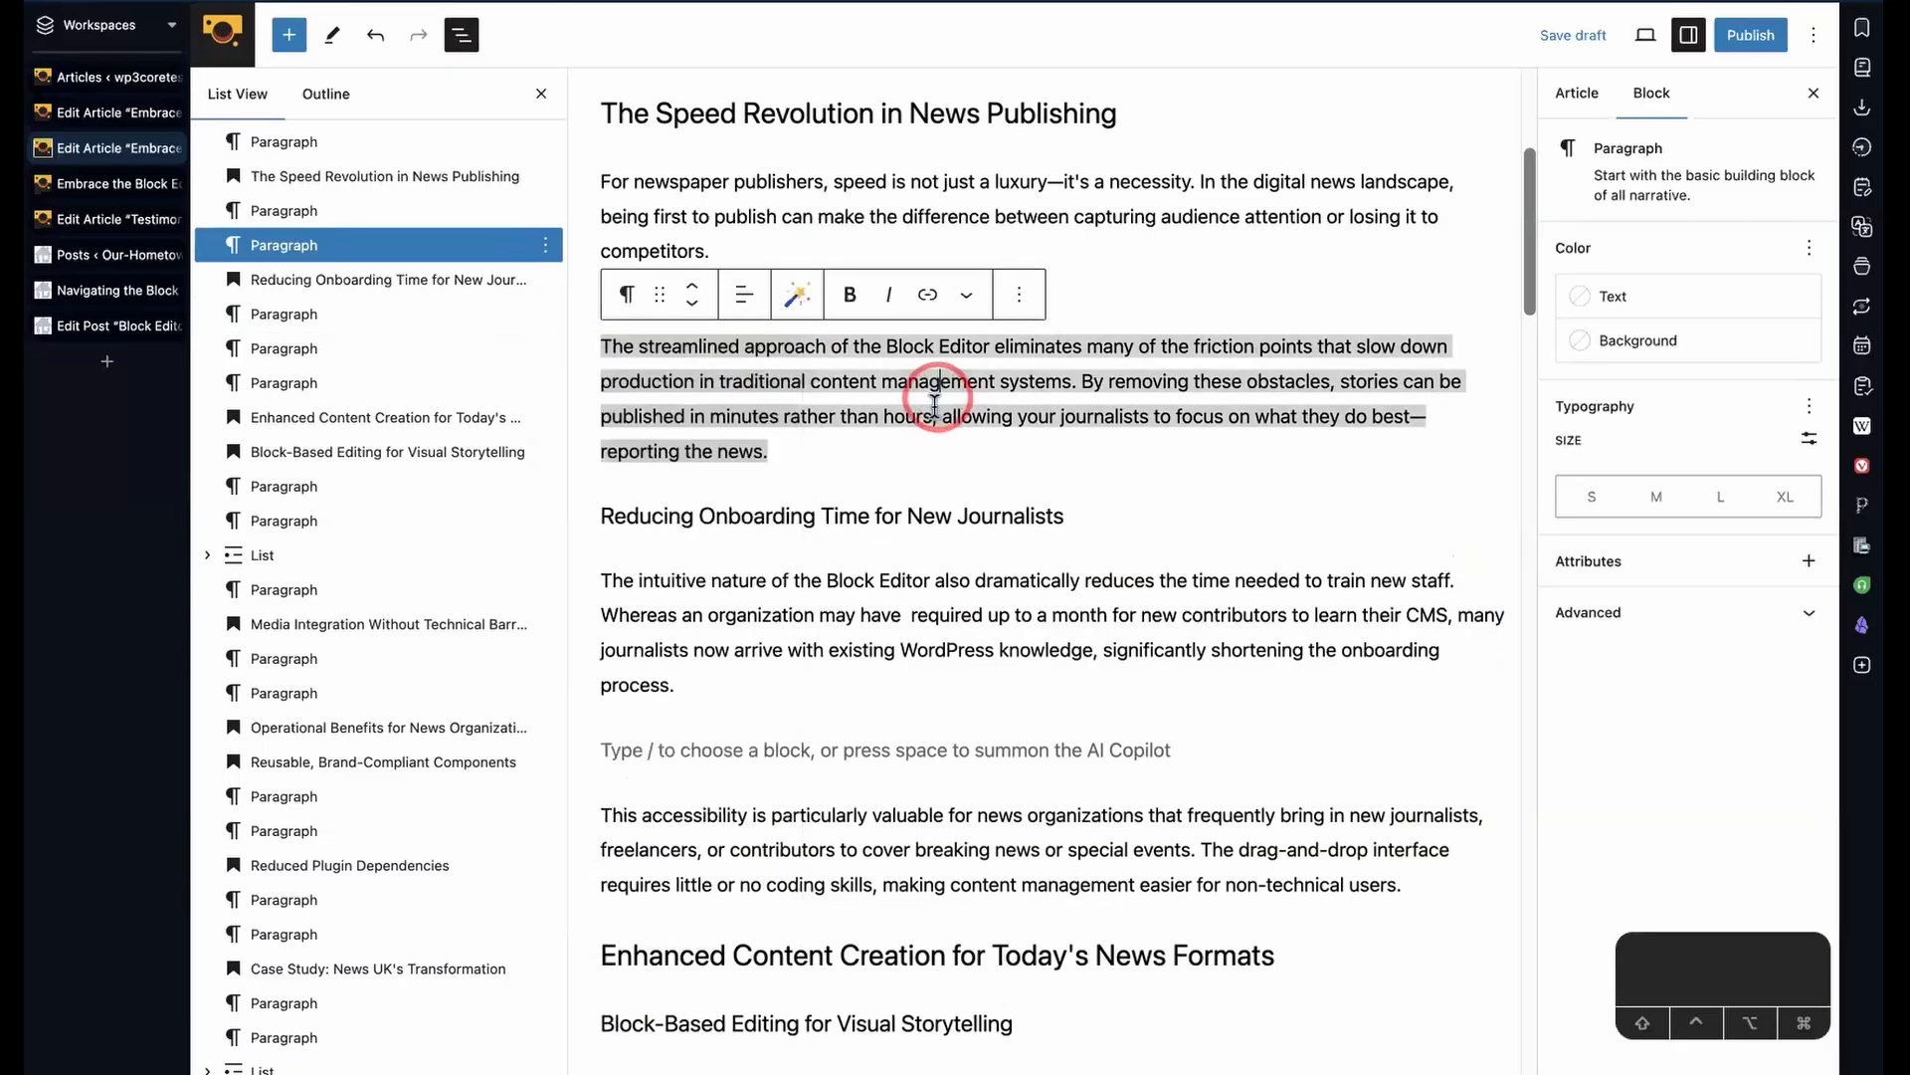
{"action": "left_click", "coordinate": [1035, 296]}
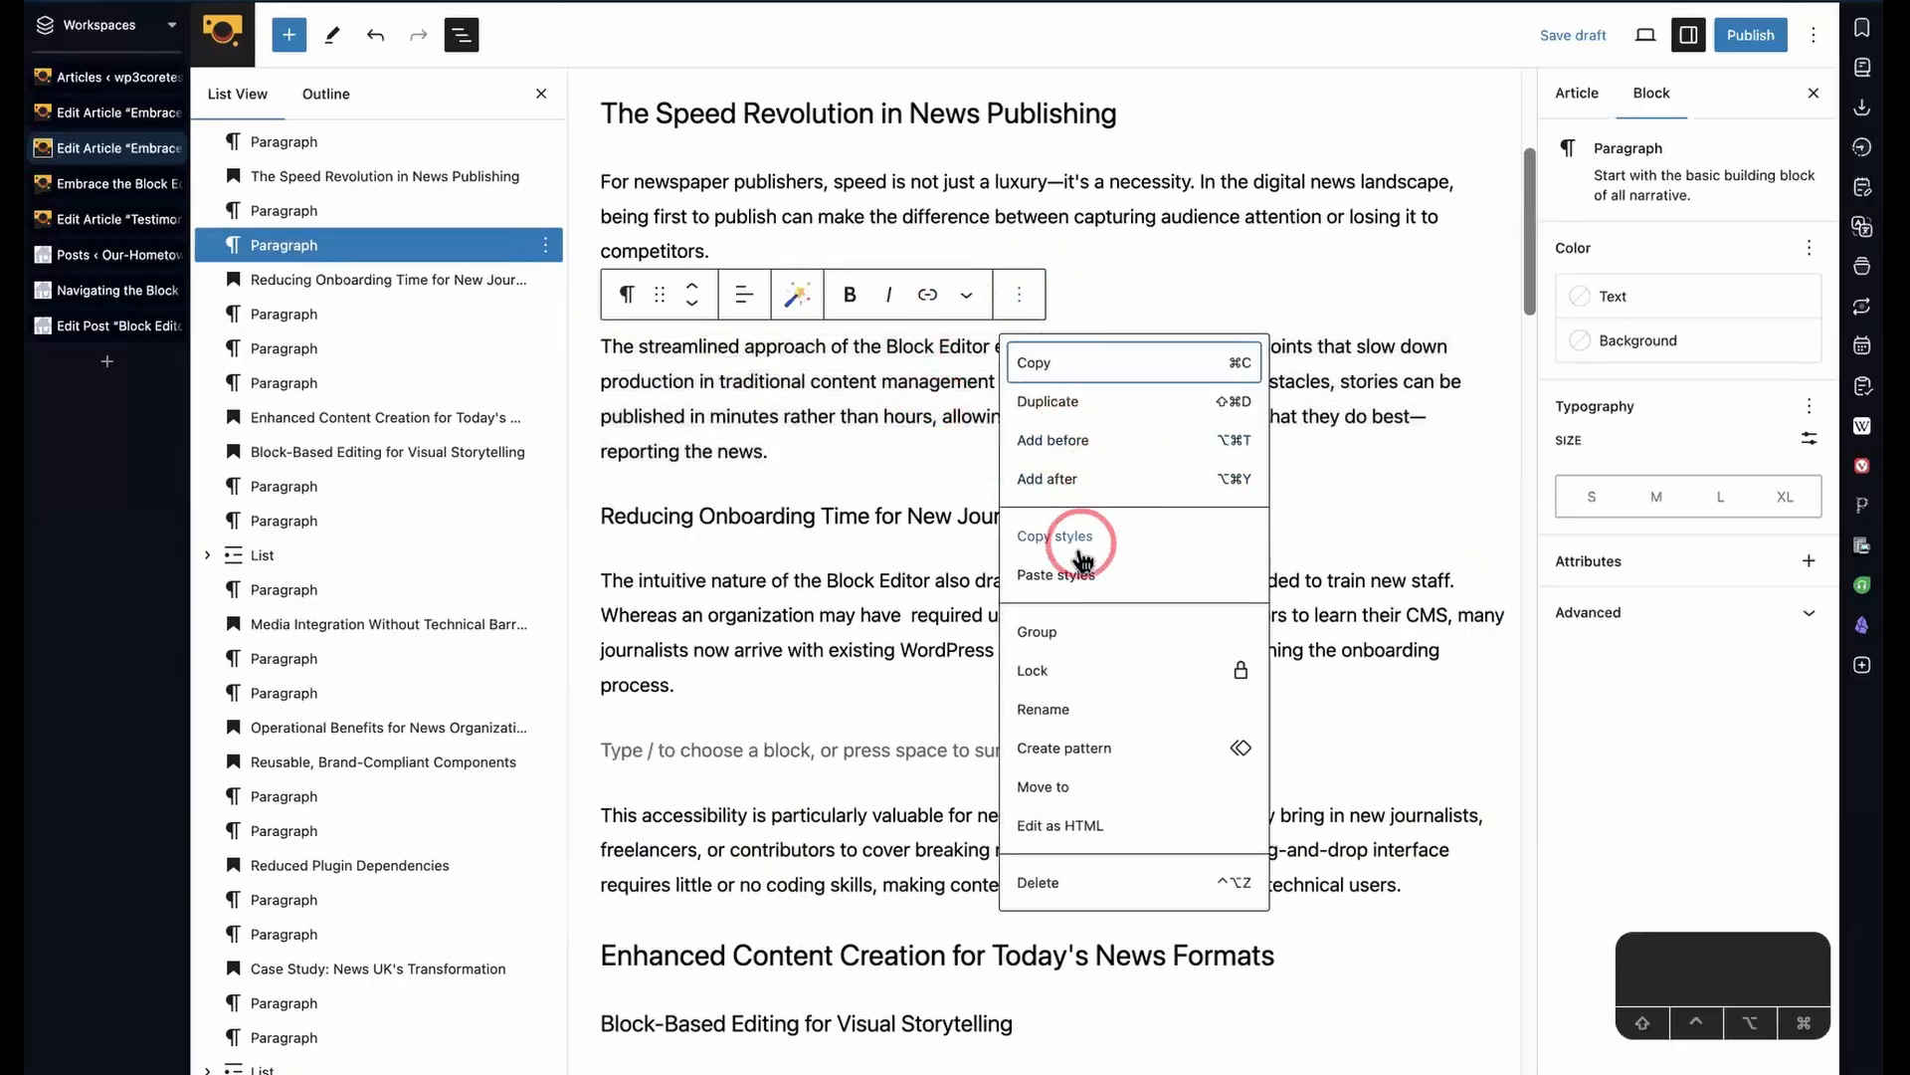
{"action": "triple_click", "coordinate": [865, 597]}
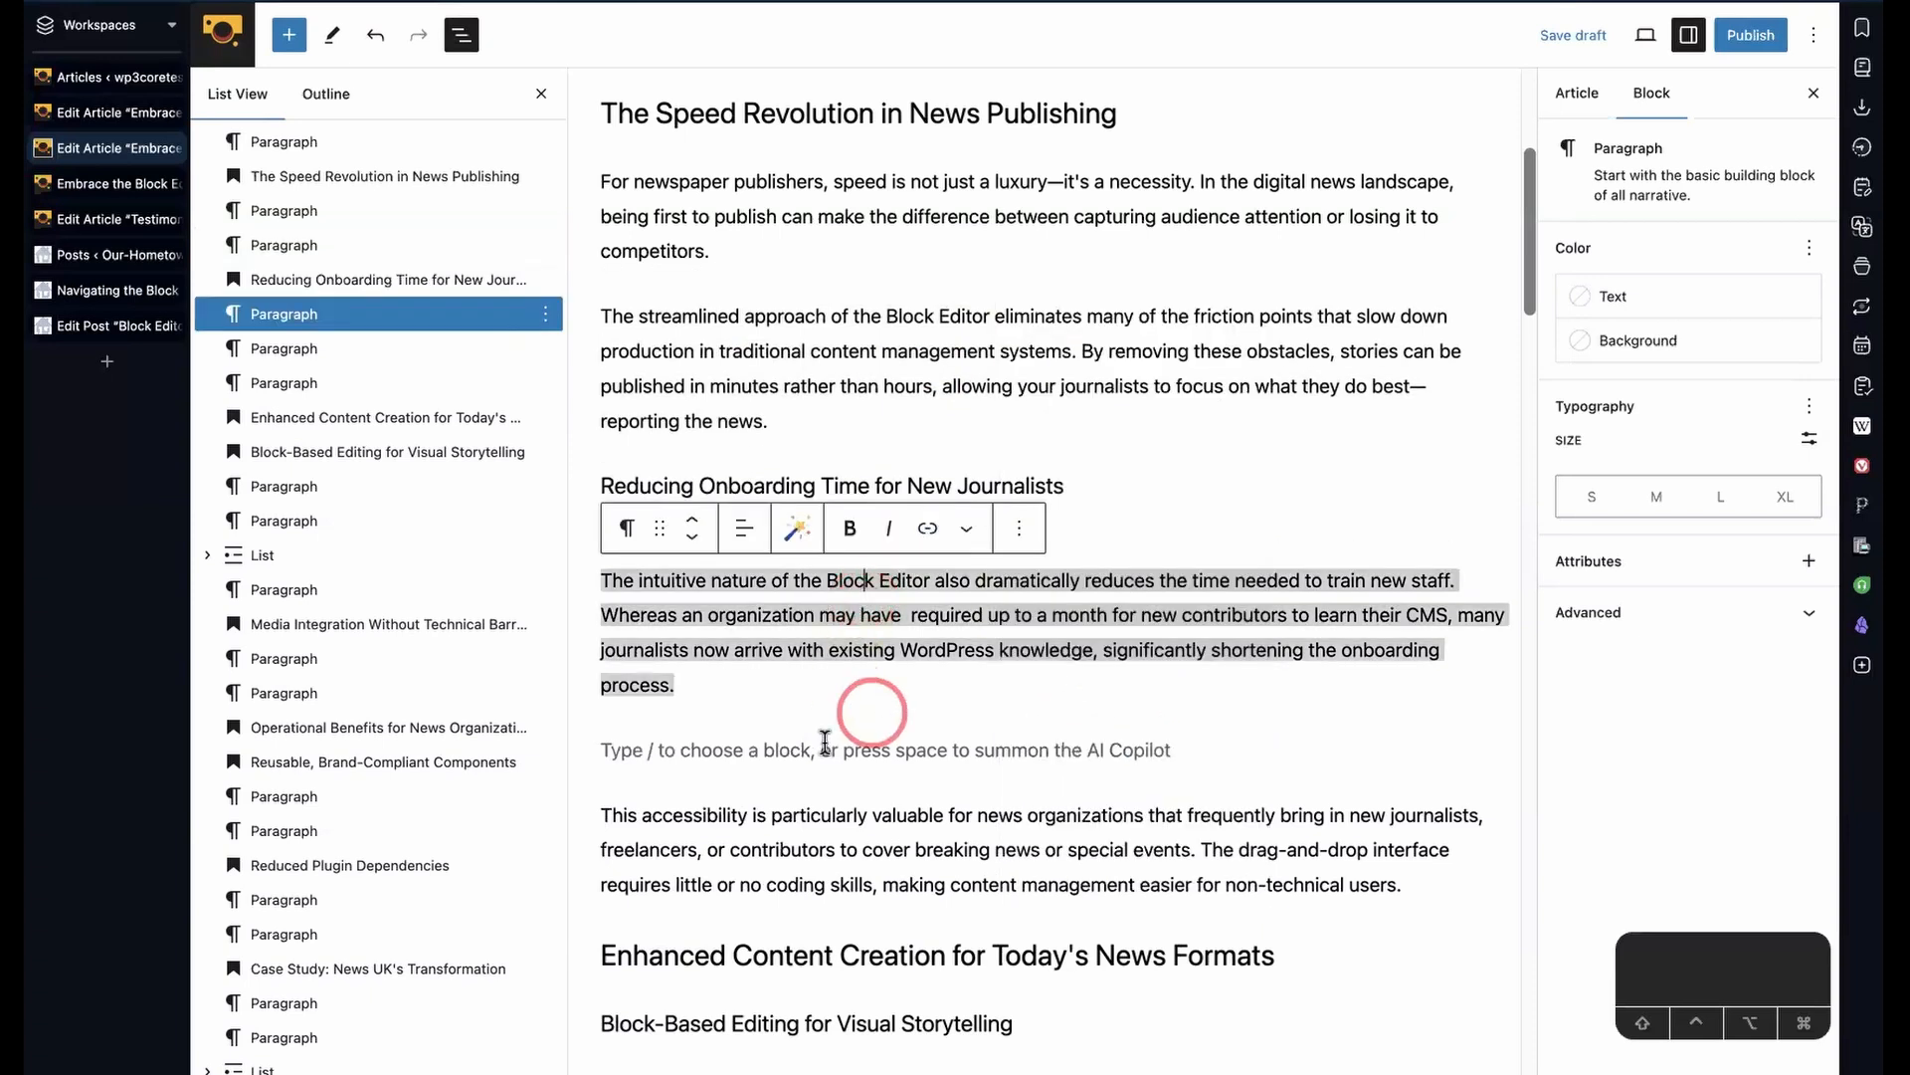
- Delete the remaining empty paragraph before the one beginning "This accessibility" from the List View
{"action": "left_click", "coordinate": [821, 753]}
{"action": "left_click", "coordinate": [546, 348]}
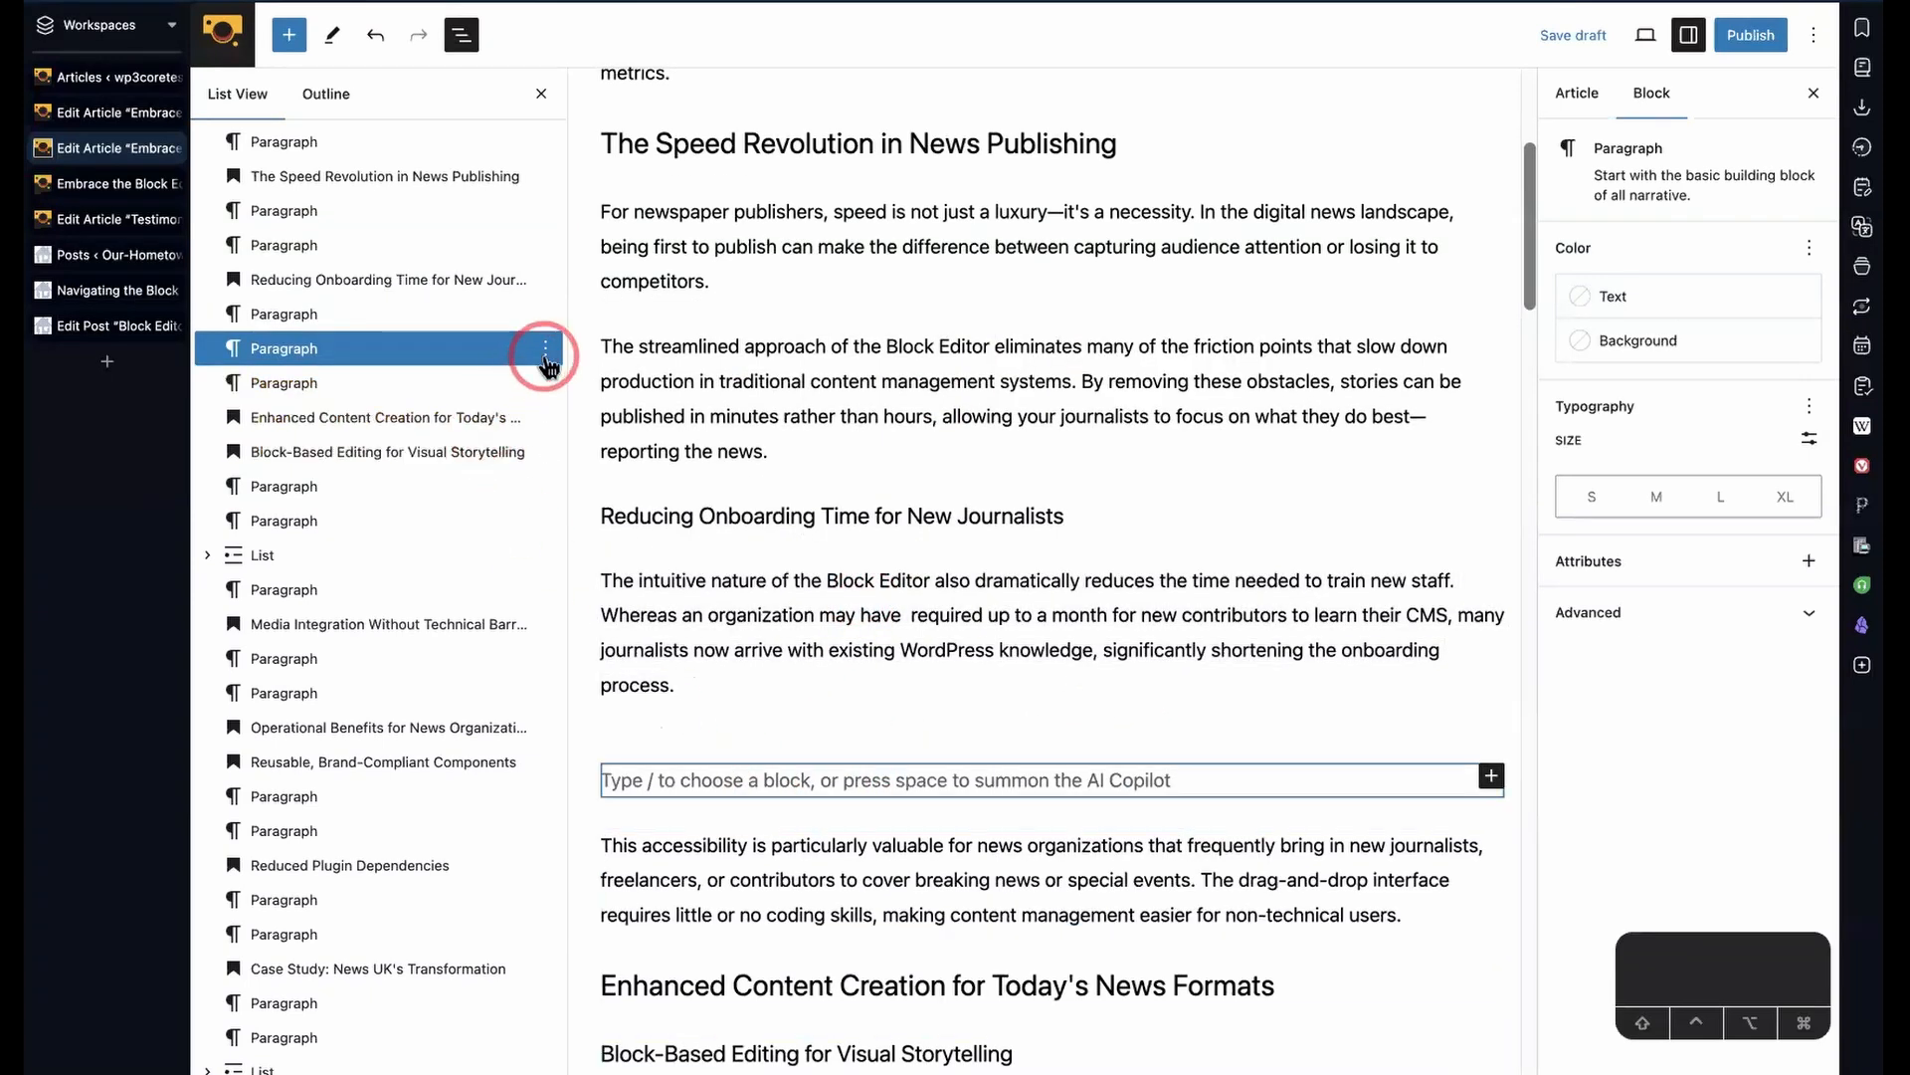
{"action": "left_click", "coordinate": [590, 669]}
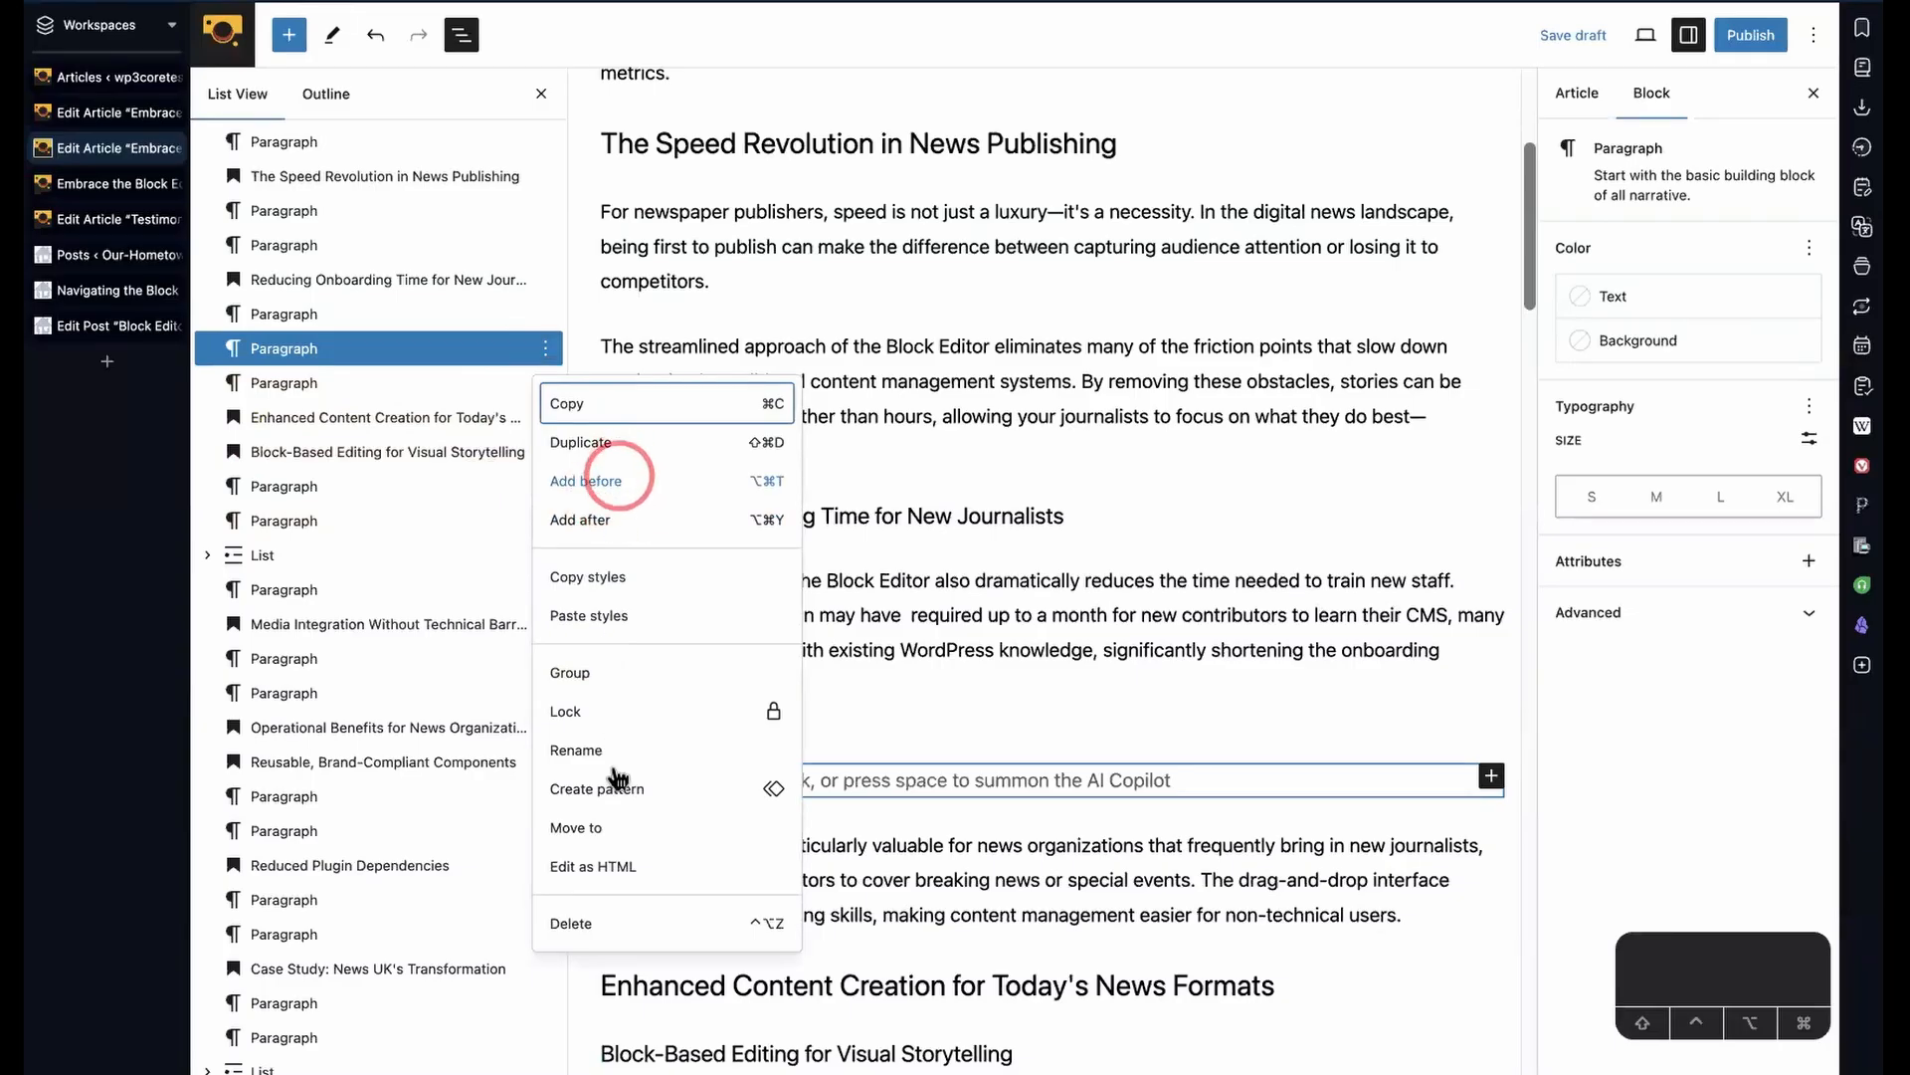
{"action": "left_click", "coordinate": [588, 923]}
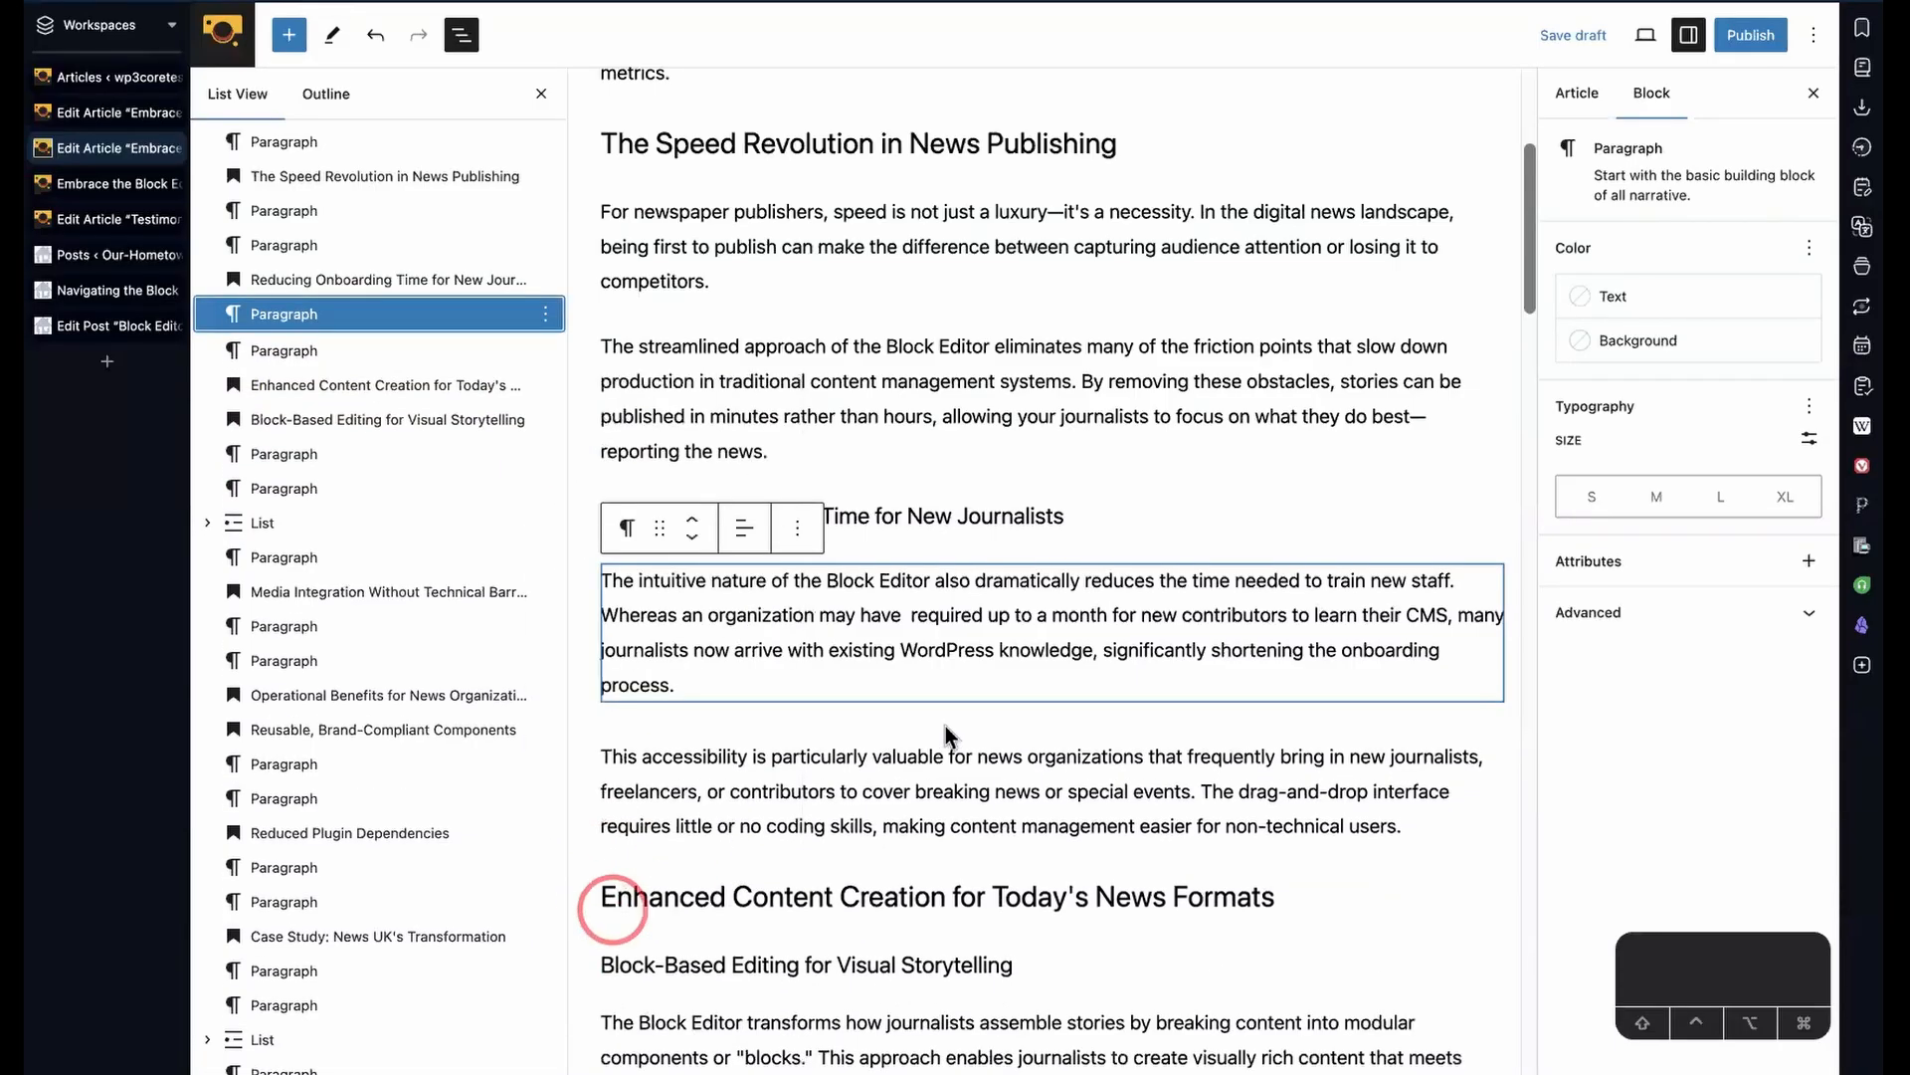
- Move the paragraph beginning "The intuitive nature" above the heading "Reducing Onboarding Time for New Journalists" and back, and try reordering it in the List View
{"action": "triple_click", "coordinate": [1050, 602]}
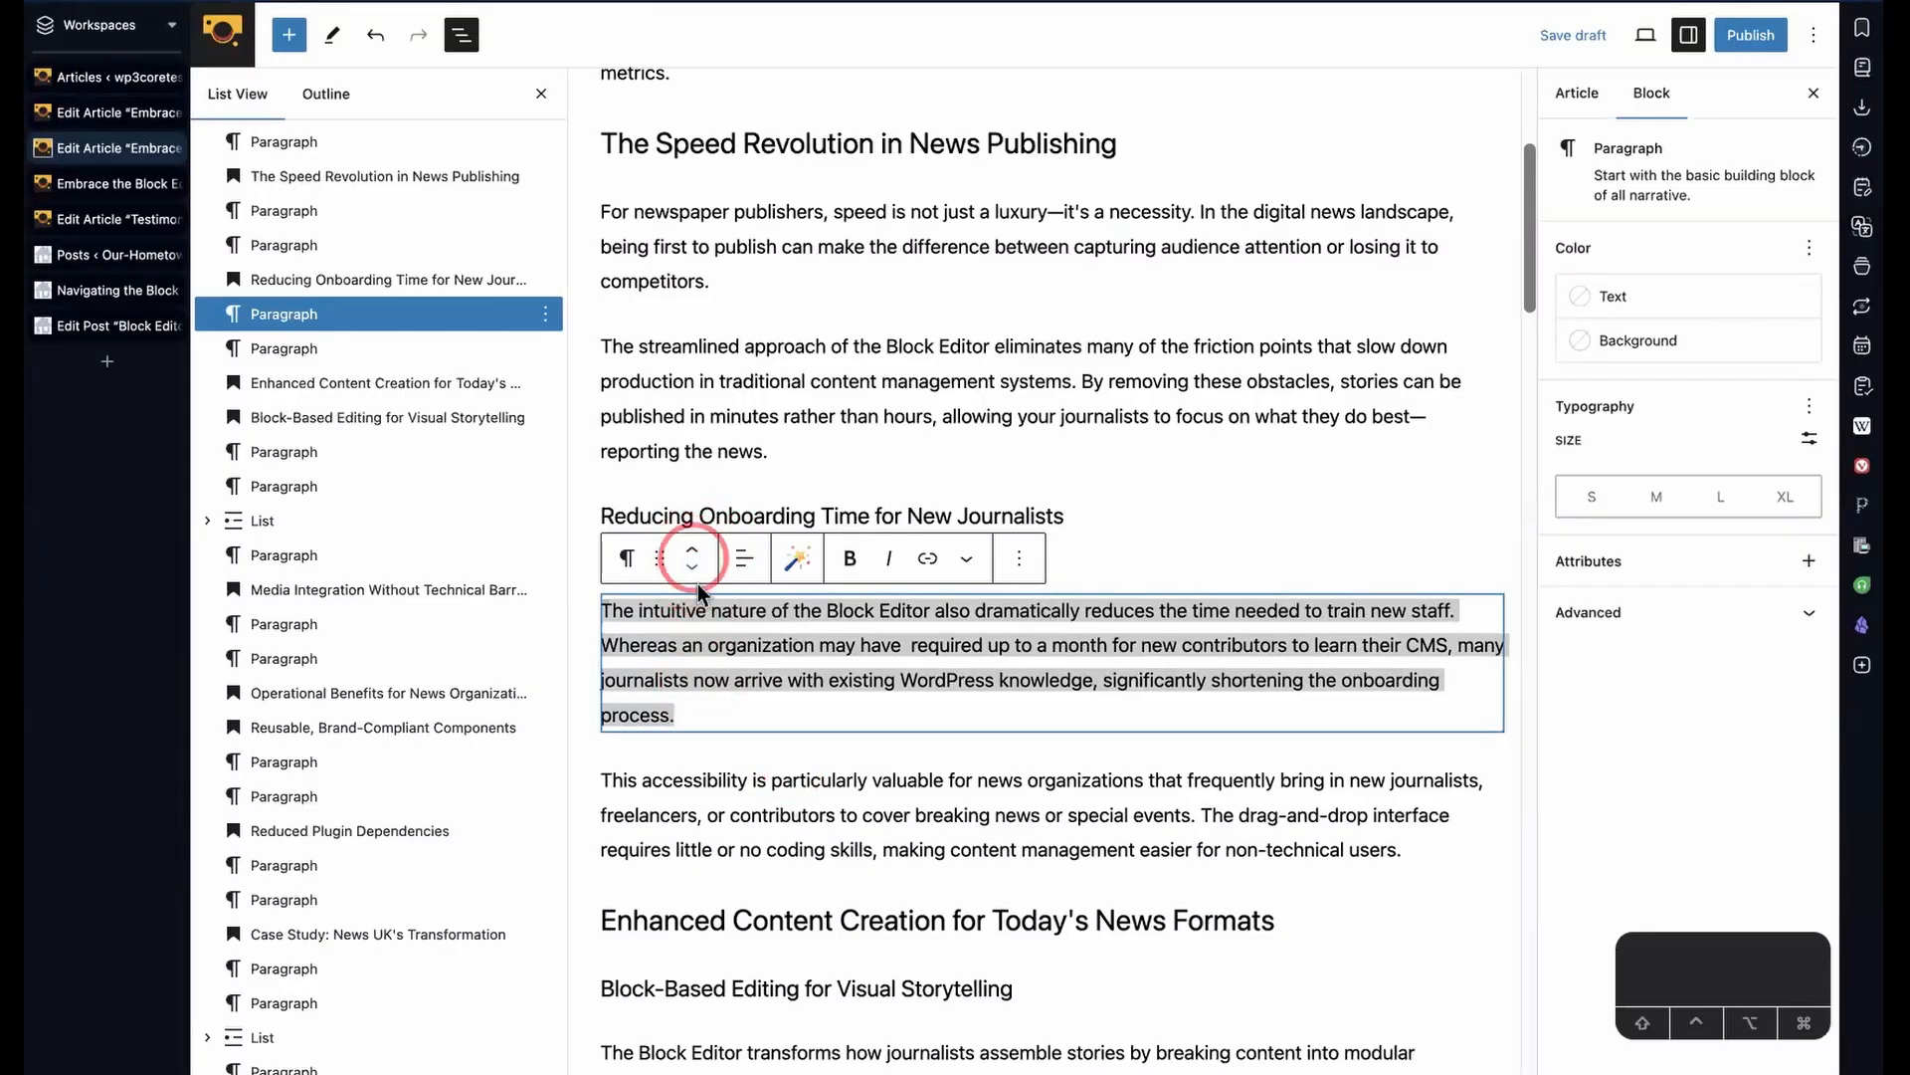
{"action": "left_click", "coordinate": [693, 562]}
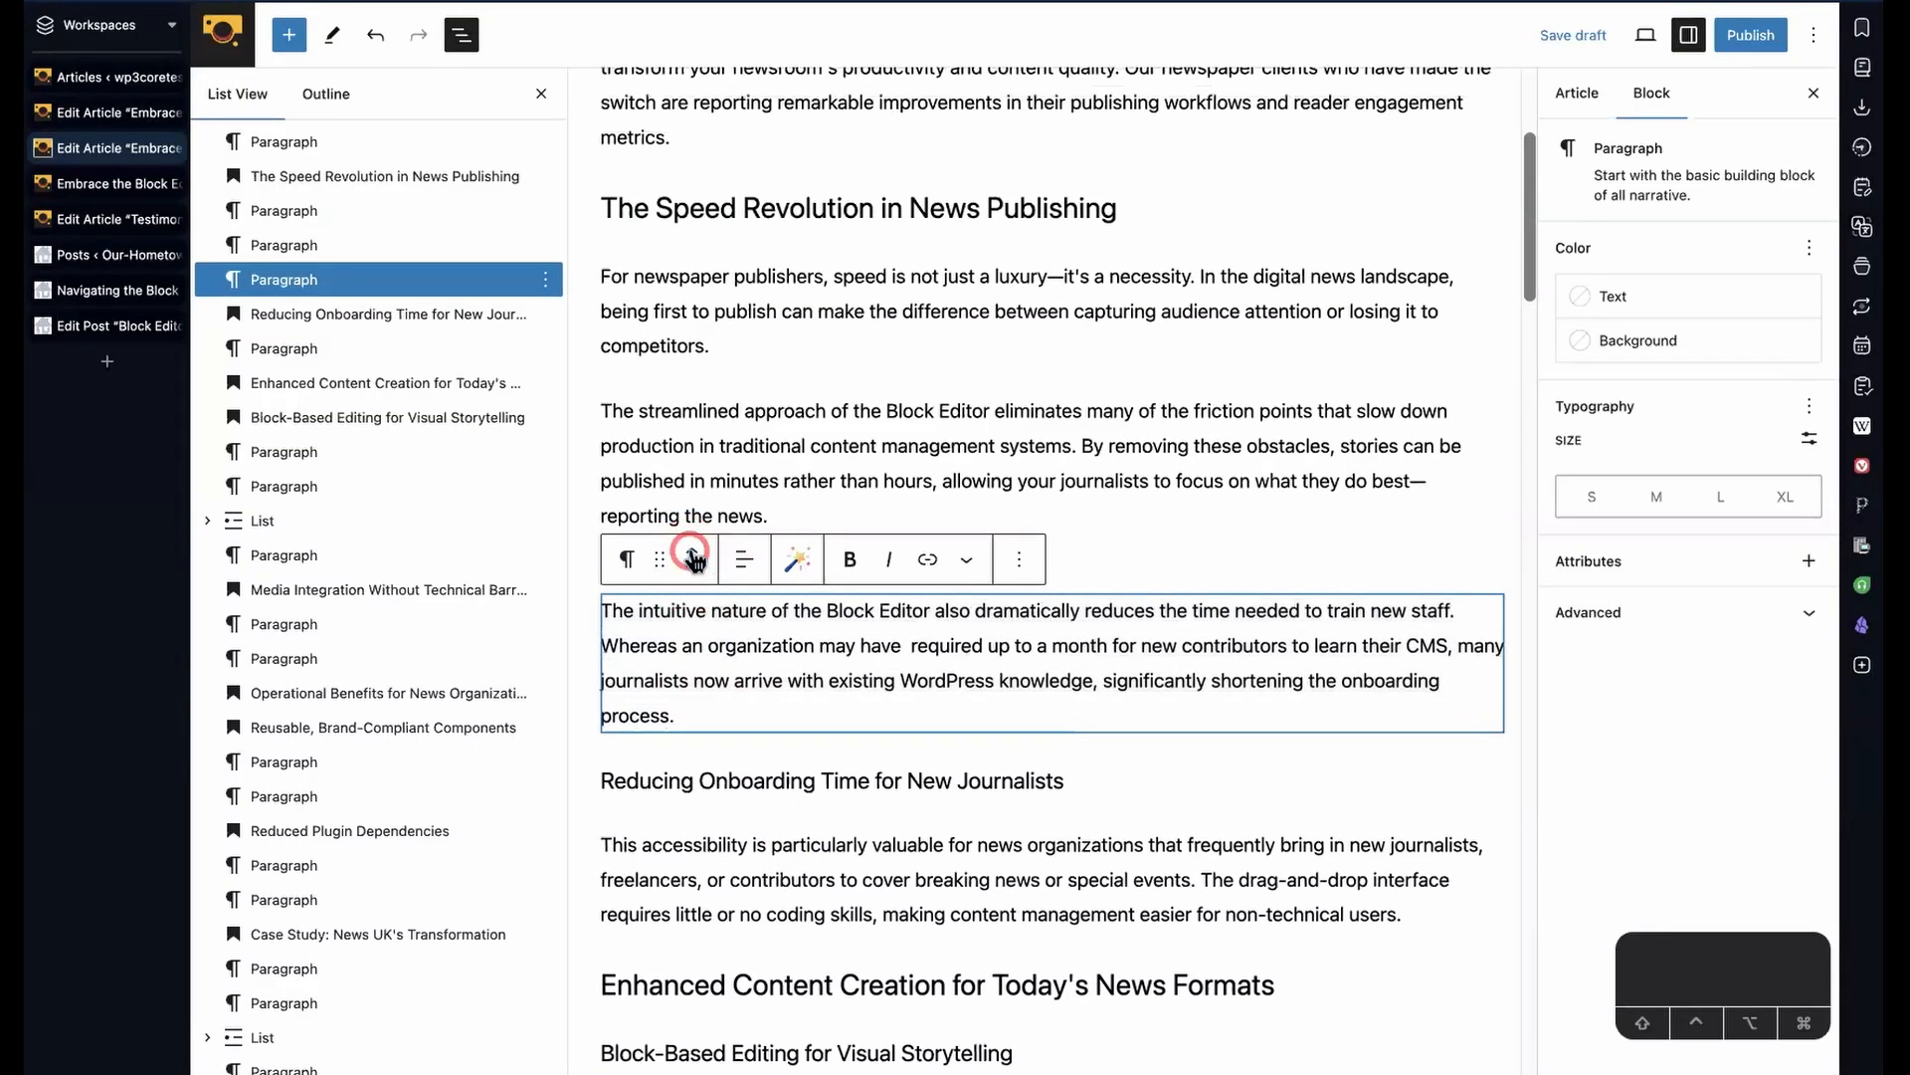
{"action": "left_click", "coordinate": [693, 563]}
{"action": "left_click", "coordinate": [694, 568]}
{"action": "left_click", "coordinate": [693, 568]}
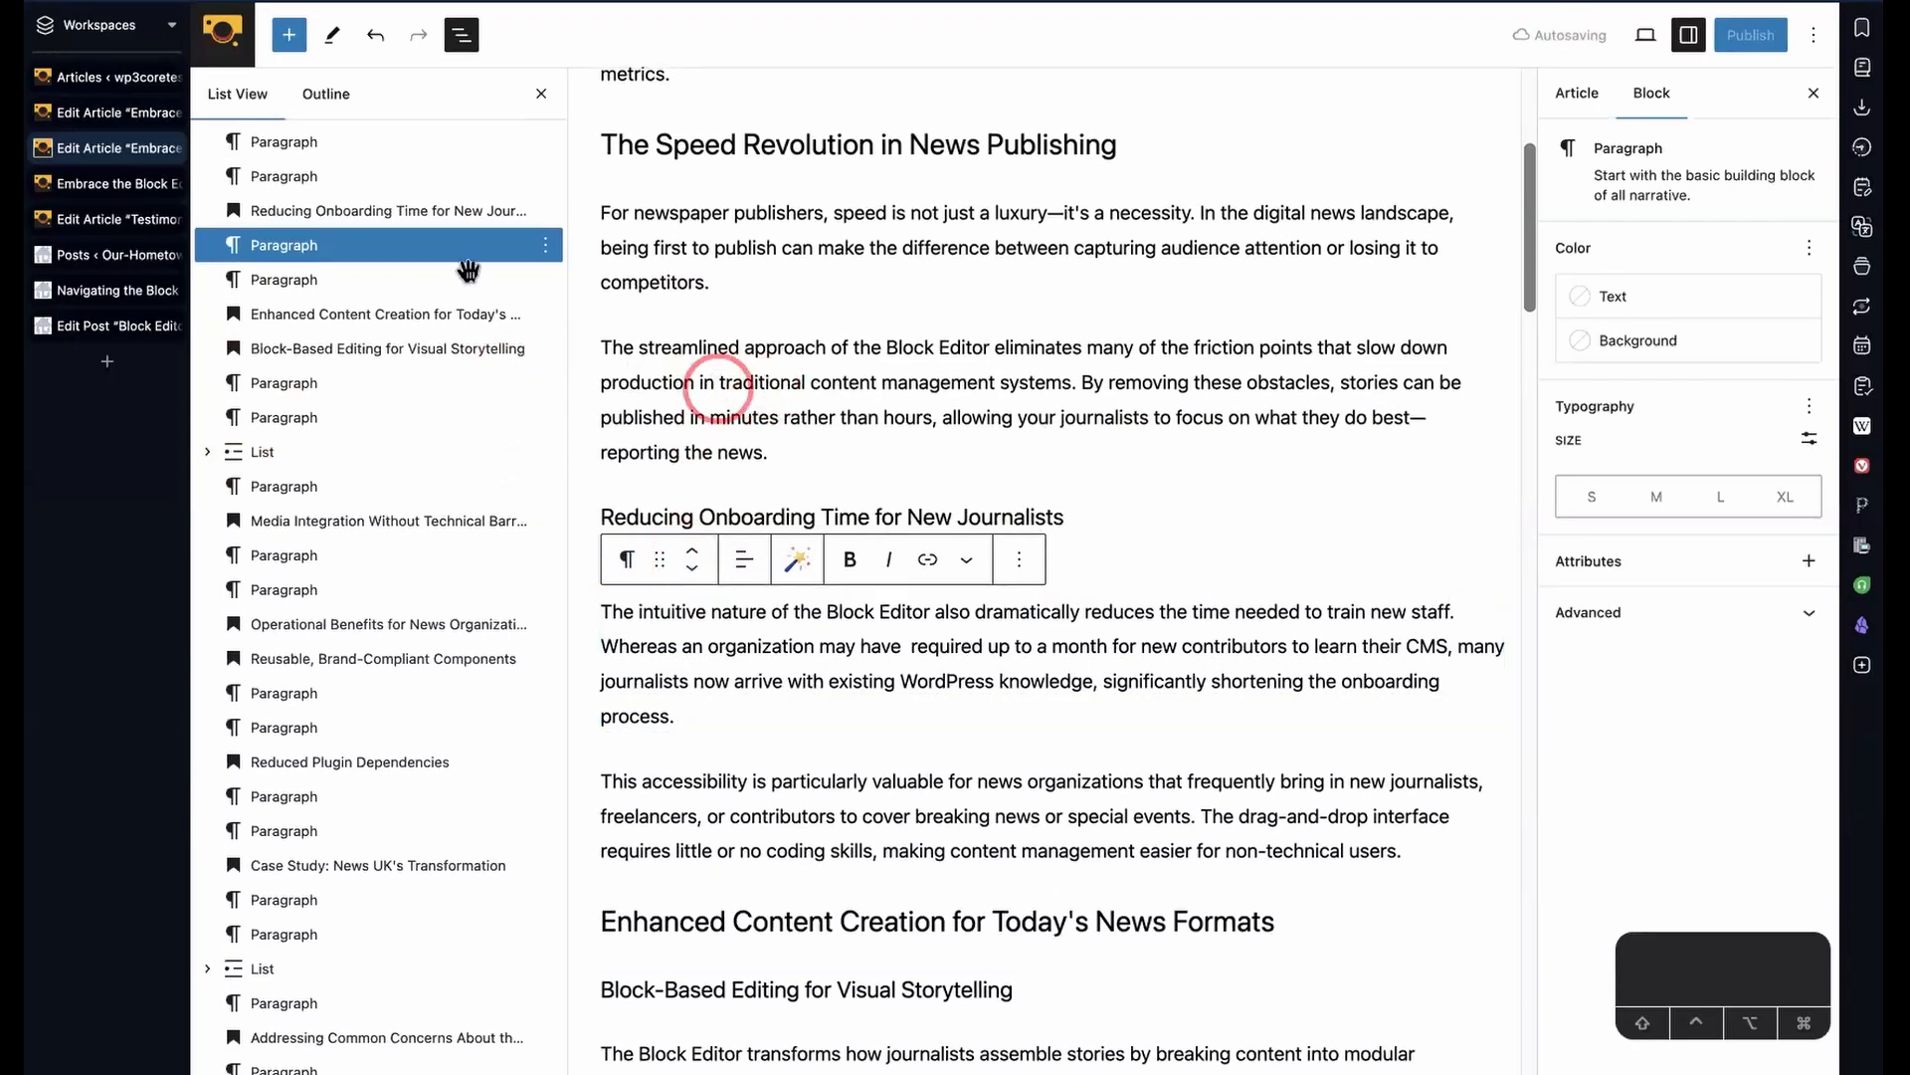
{"action": "left_click_drag", "start_coordinate": [395, 243], "coordinate": [349, 202]}
{"action": "left_click", "coordinate": [673, 416]}
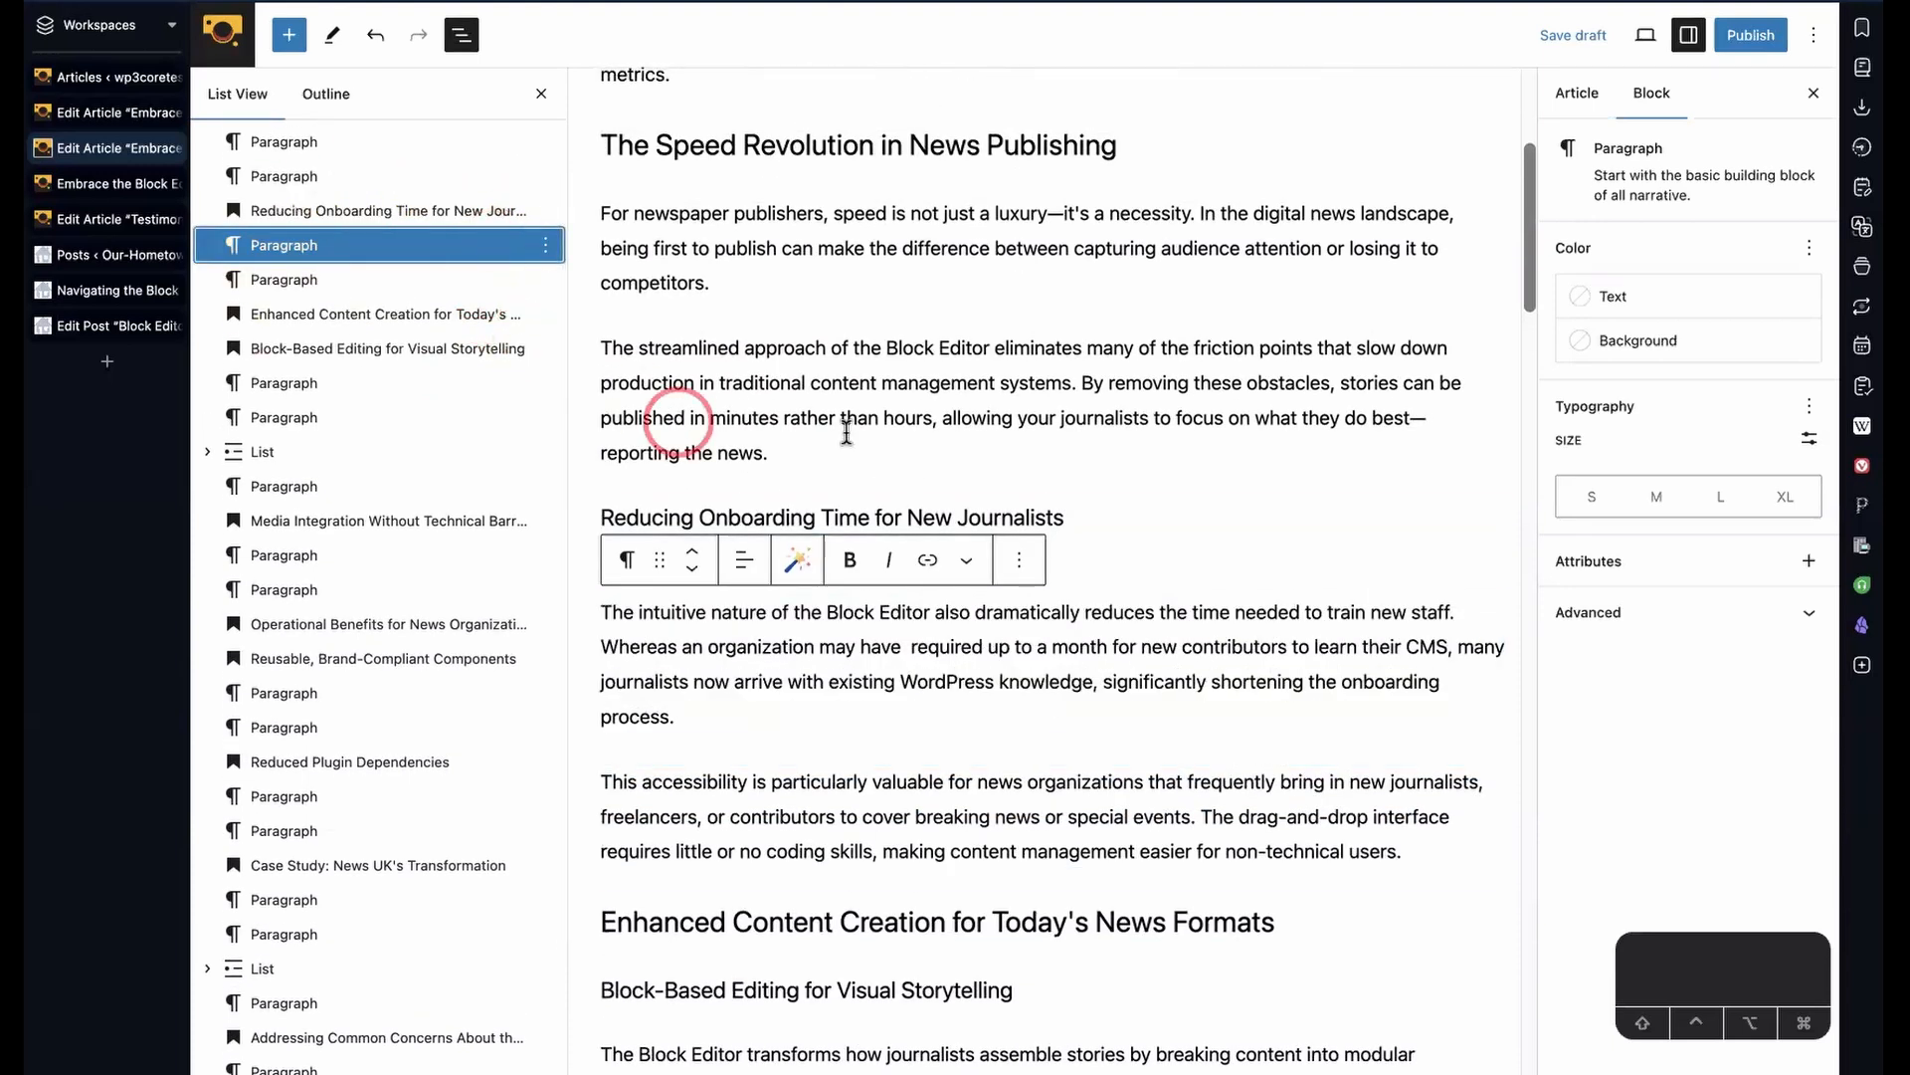
- Check the slide on adding, moving, selecting and deleting blocks, and return to the editor with the paragraph beginning "The intuitive nature" selected
{"action": "key", "text": "ctrl+Right"}
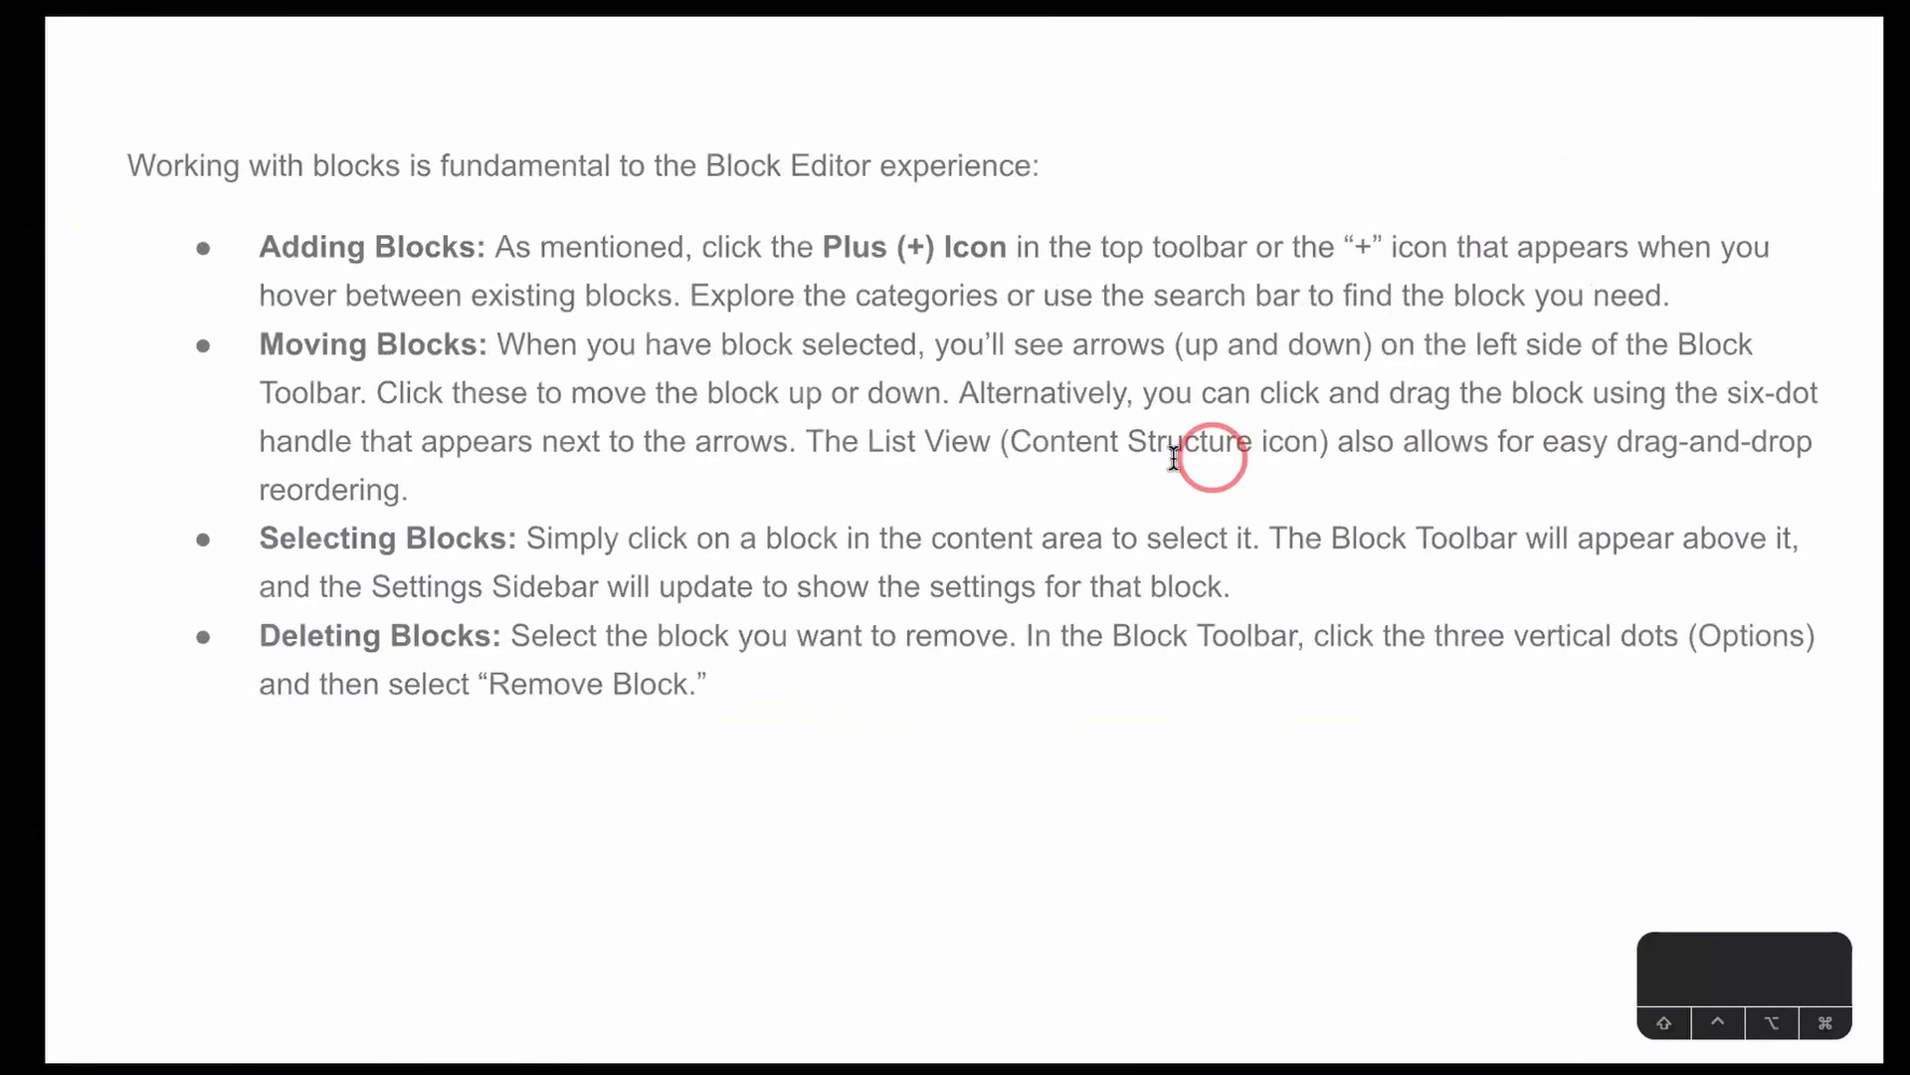
{"action": "key", "text": "ctrl+Left"}
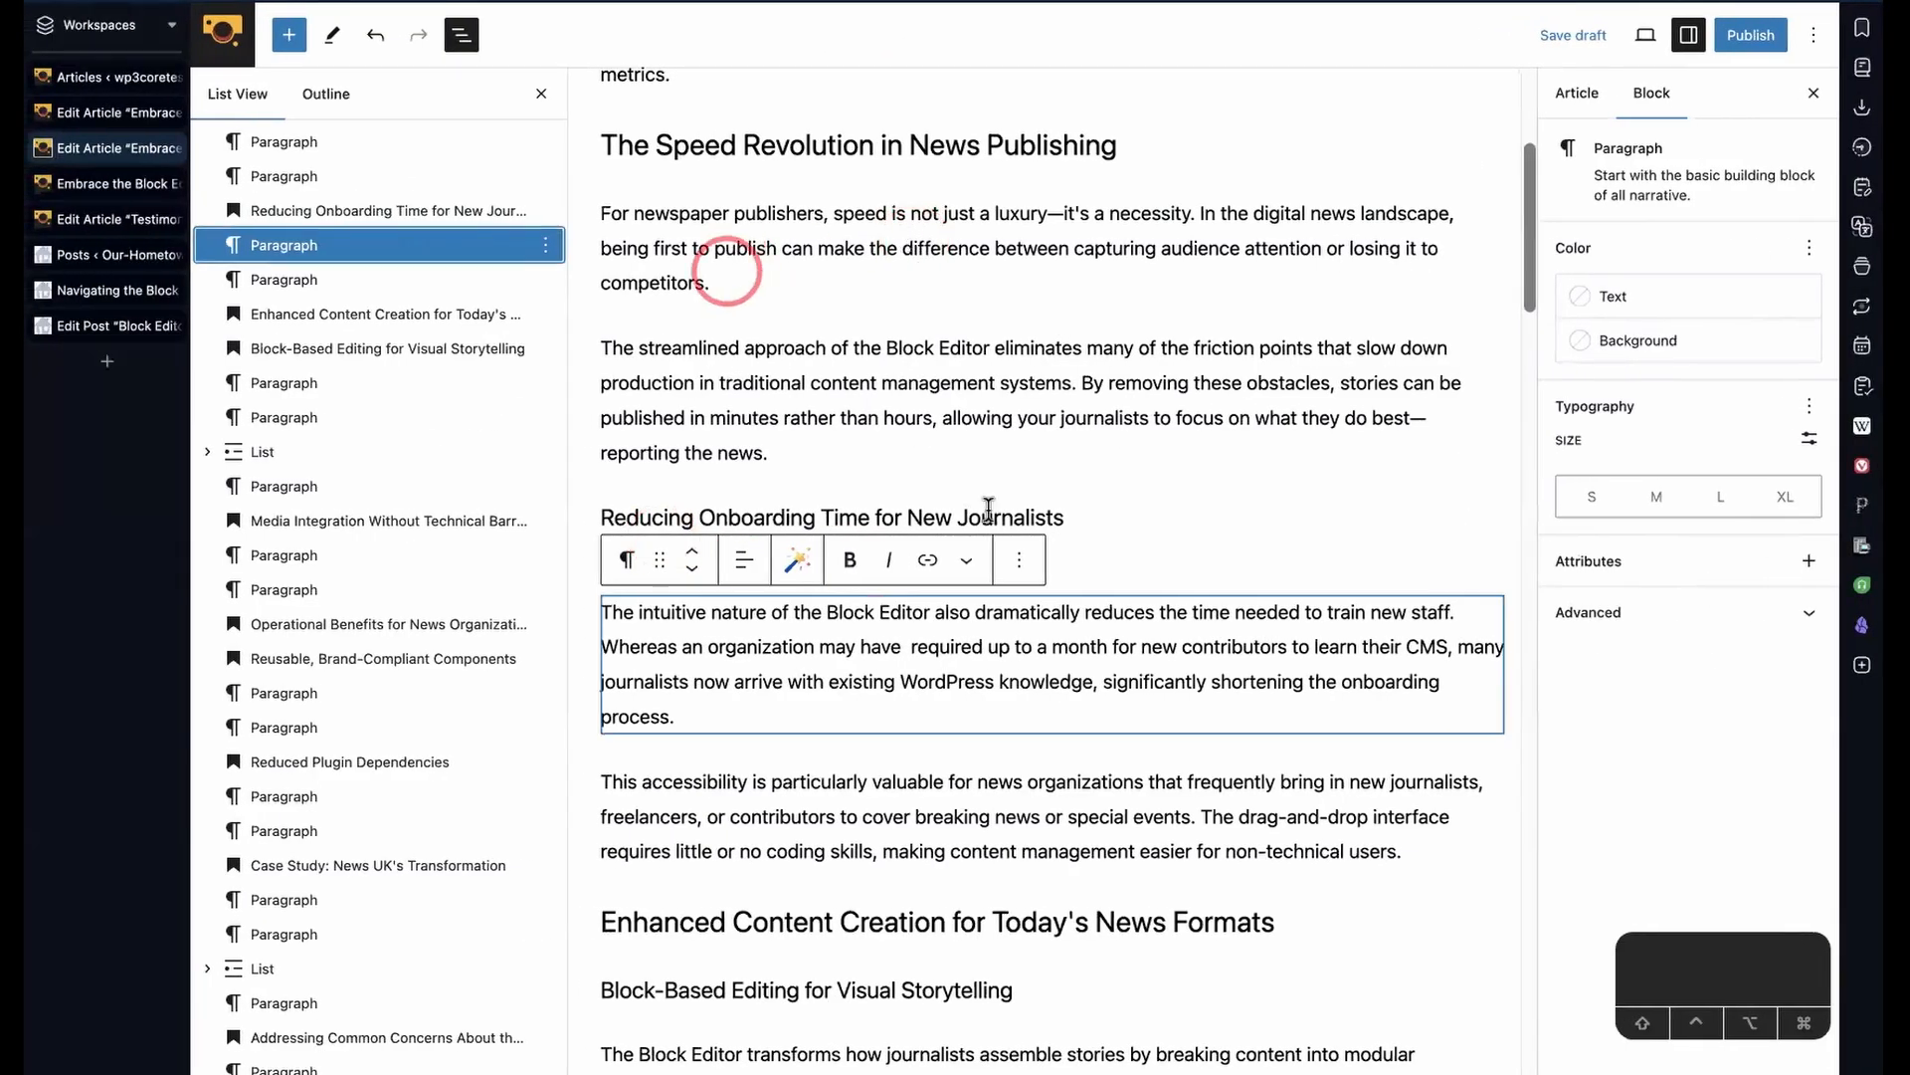
{"action": "triple_click", "coordinate": [970, 649]}
{"action": "left_click", "coordinate": [969, 403]}
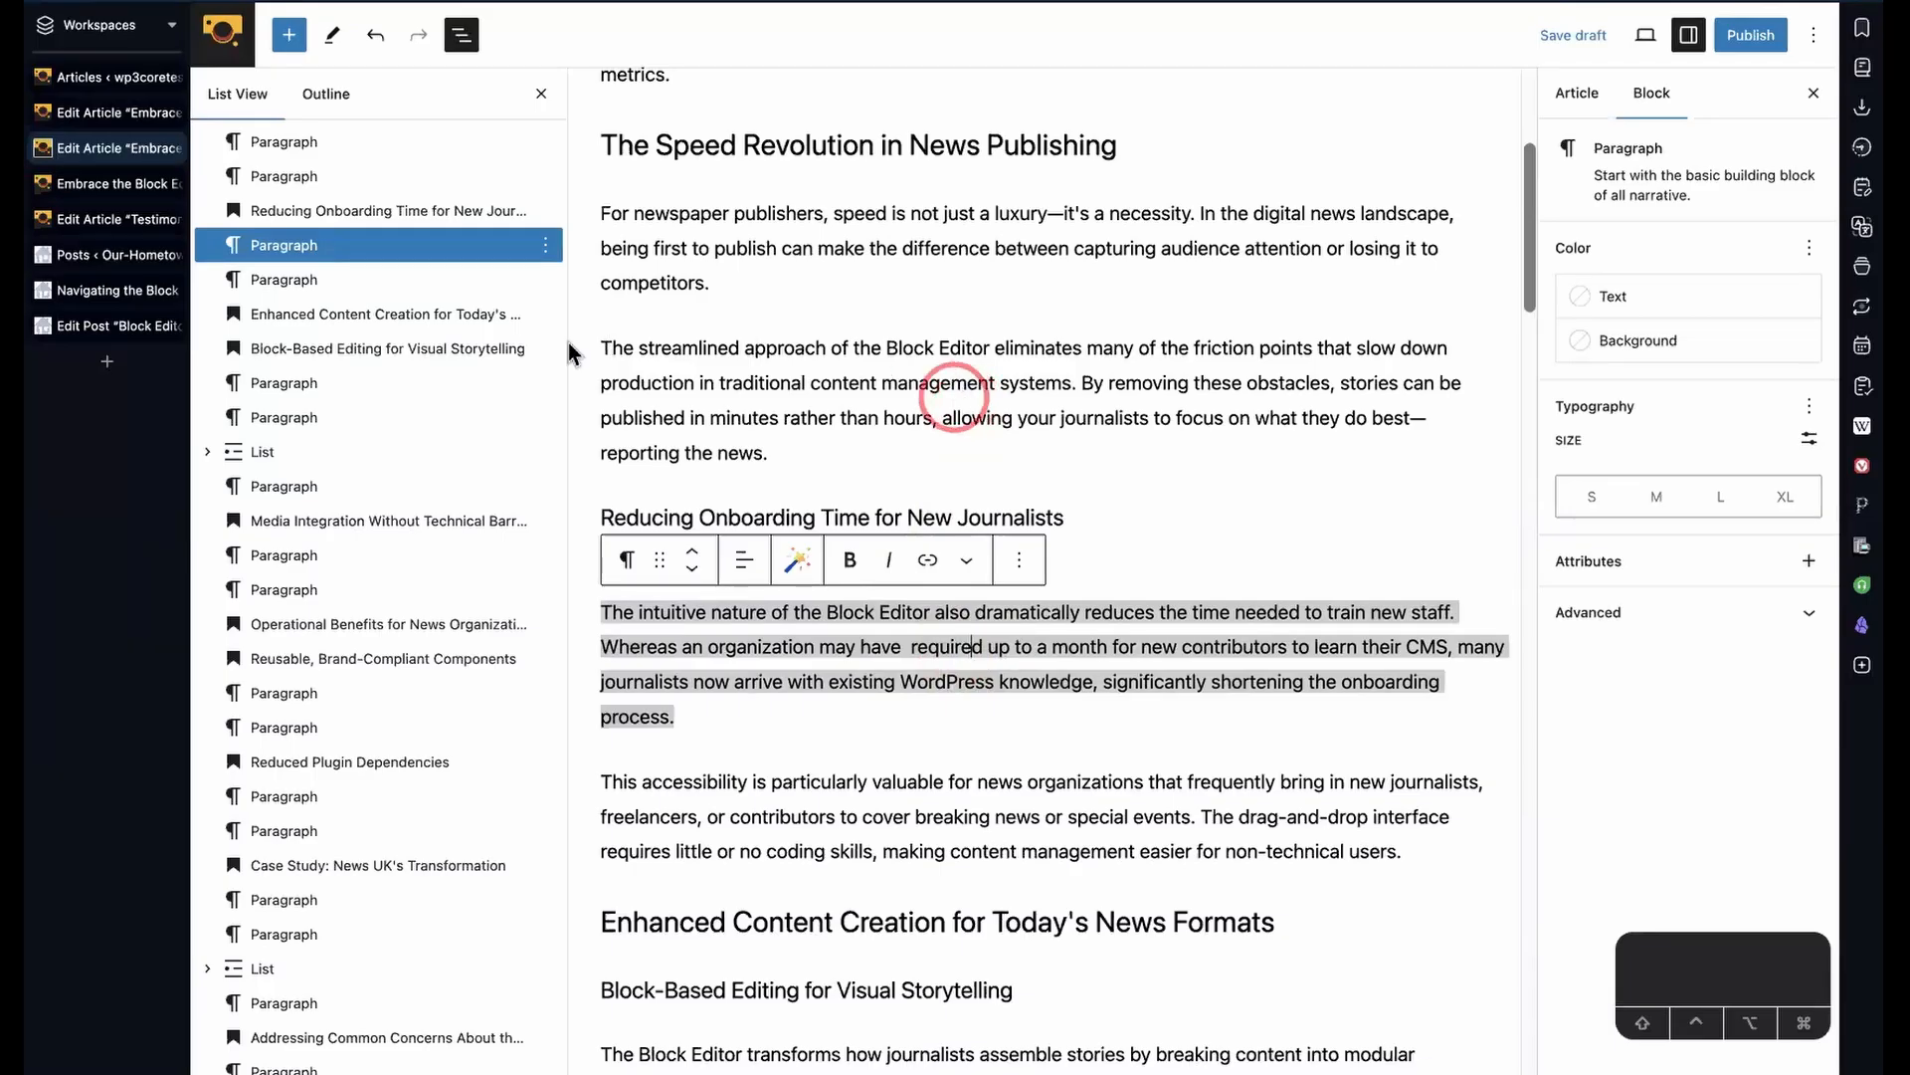
- Navigate through blocks in the List View, from the paragraph beginning "This accessibility" to the one beginning "These pre-designed blocks"
{"action": "left_click", "coordinate": [379, 279]}
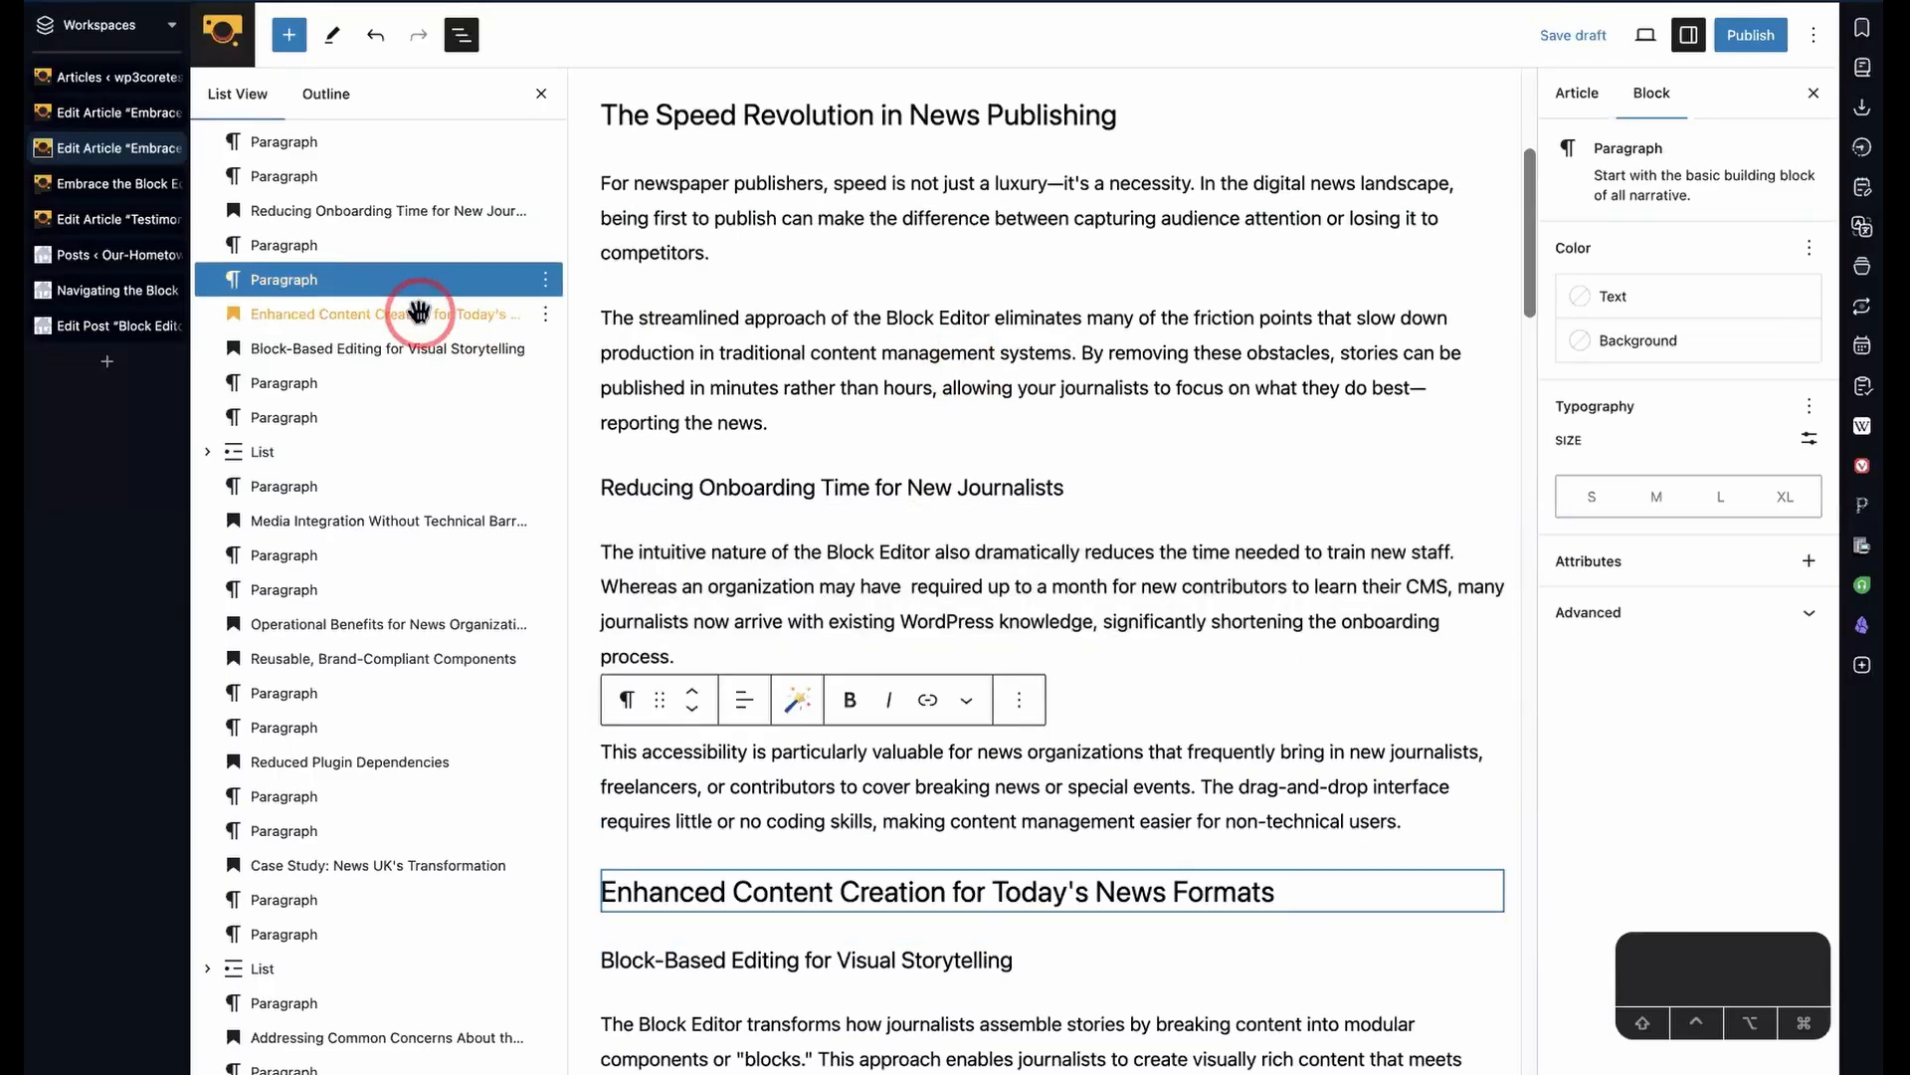
{"action": "left_click", "coordinate": [418, 313]}
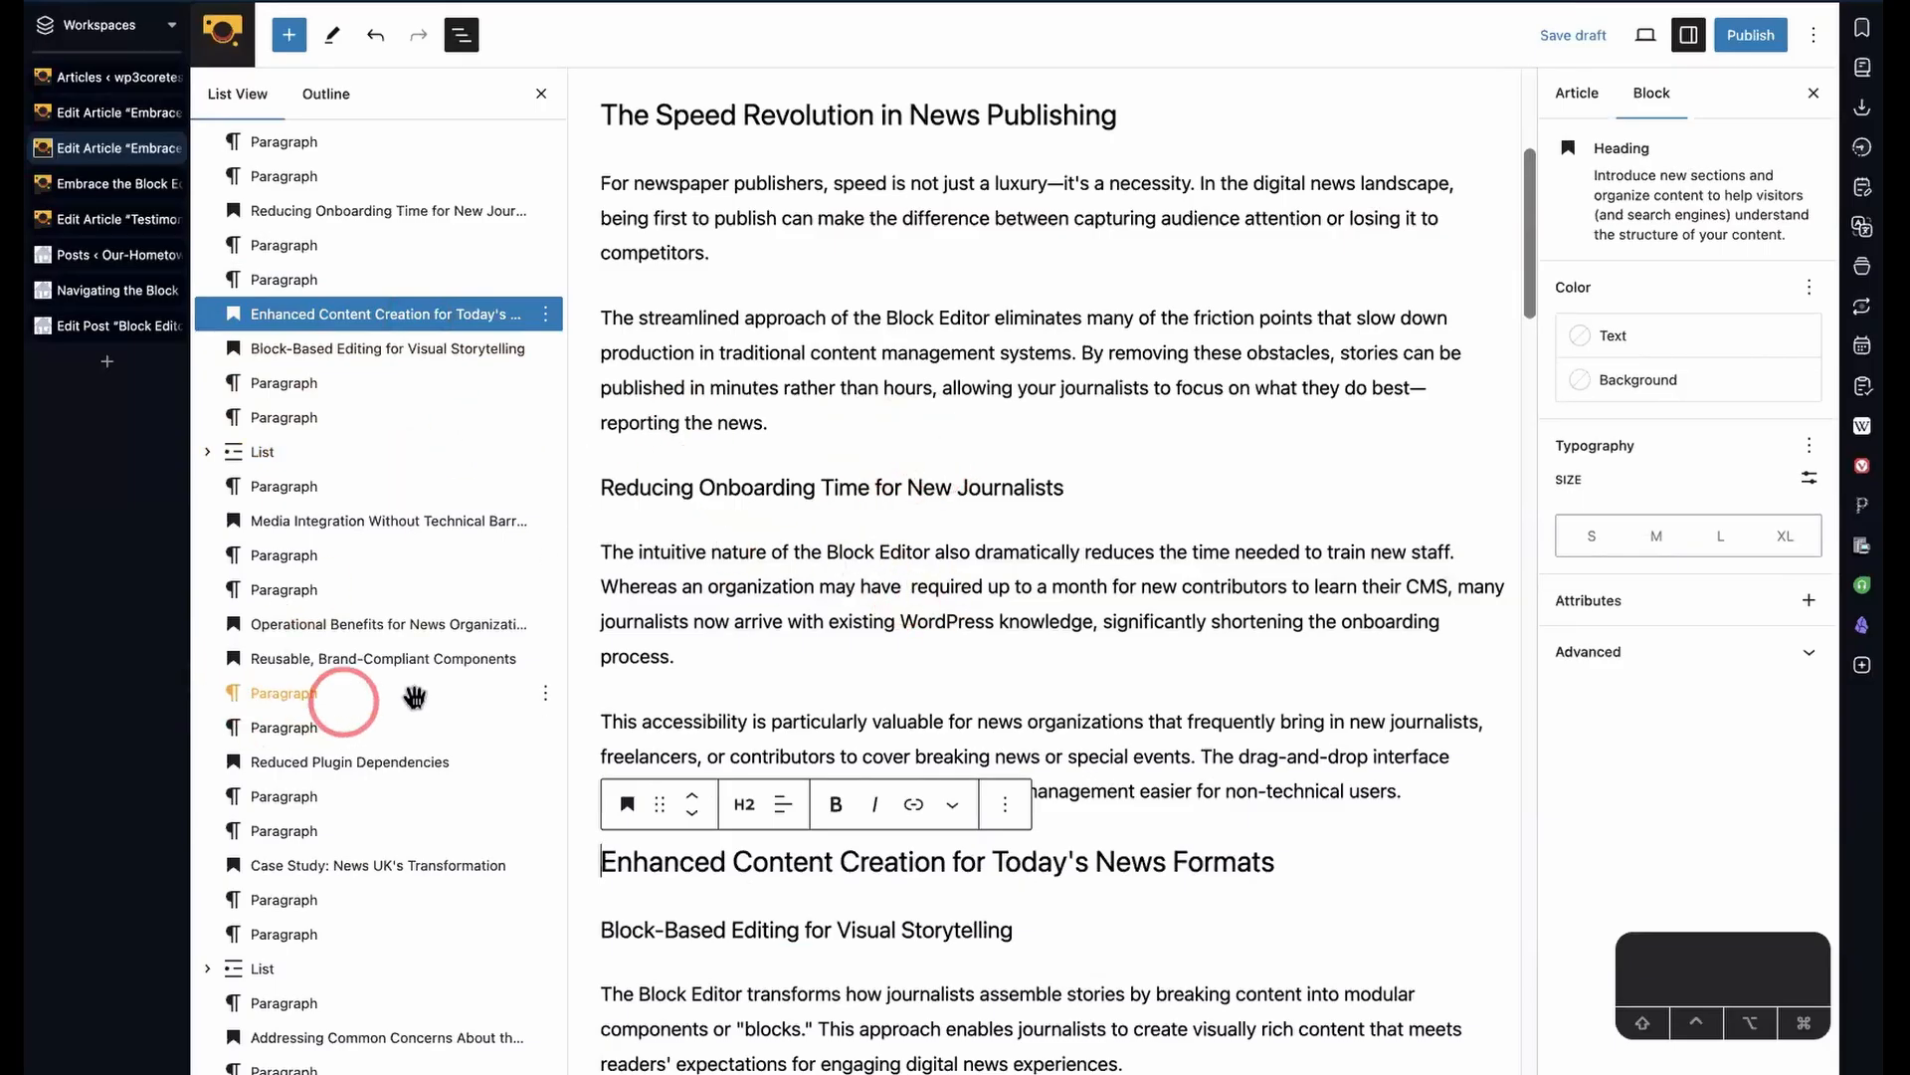
{"action": "scroll", "coordinate": [413, 699], "scroll_direction": "down", "scroll_amount": 2}
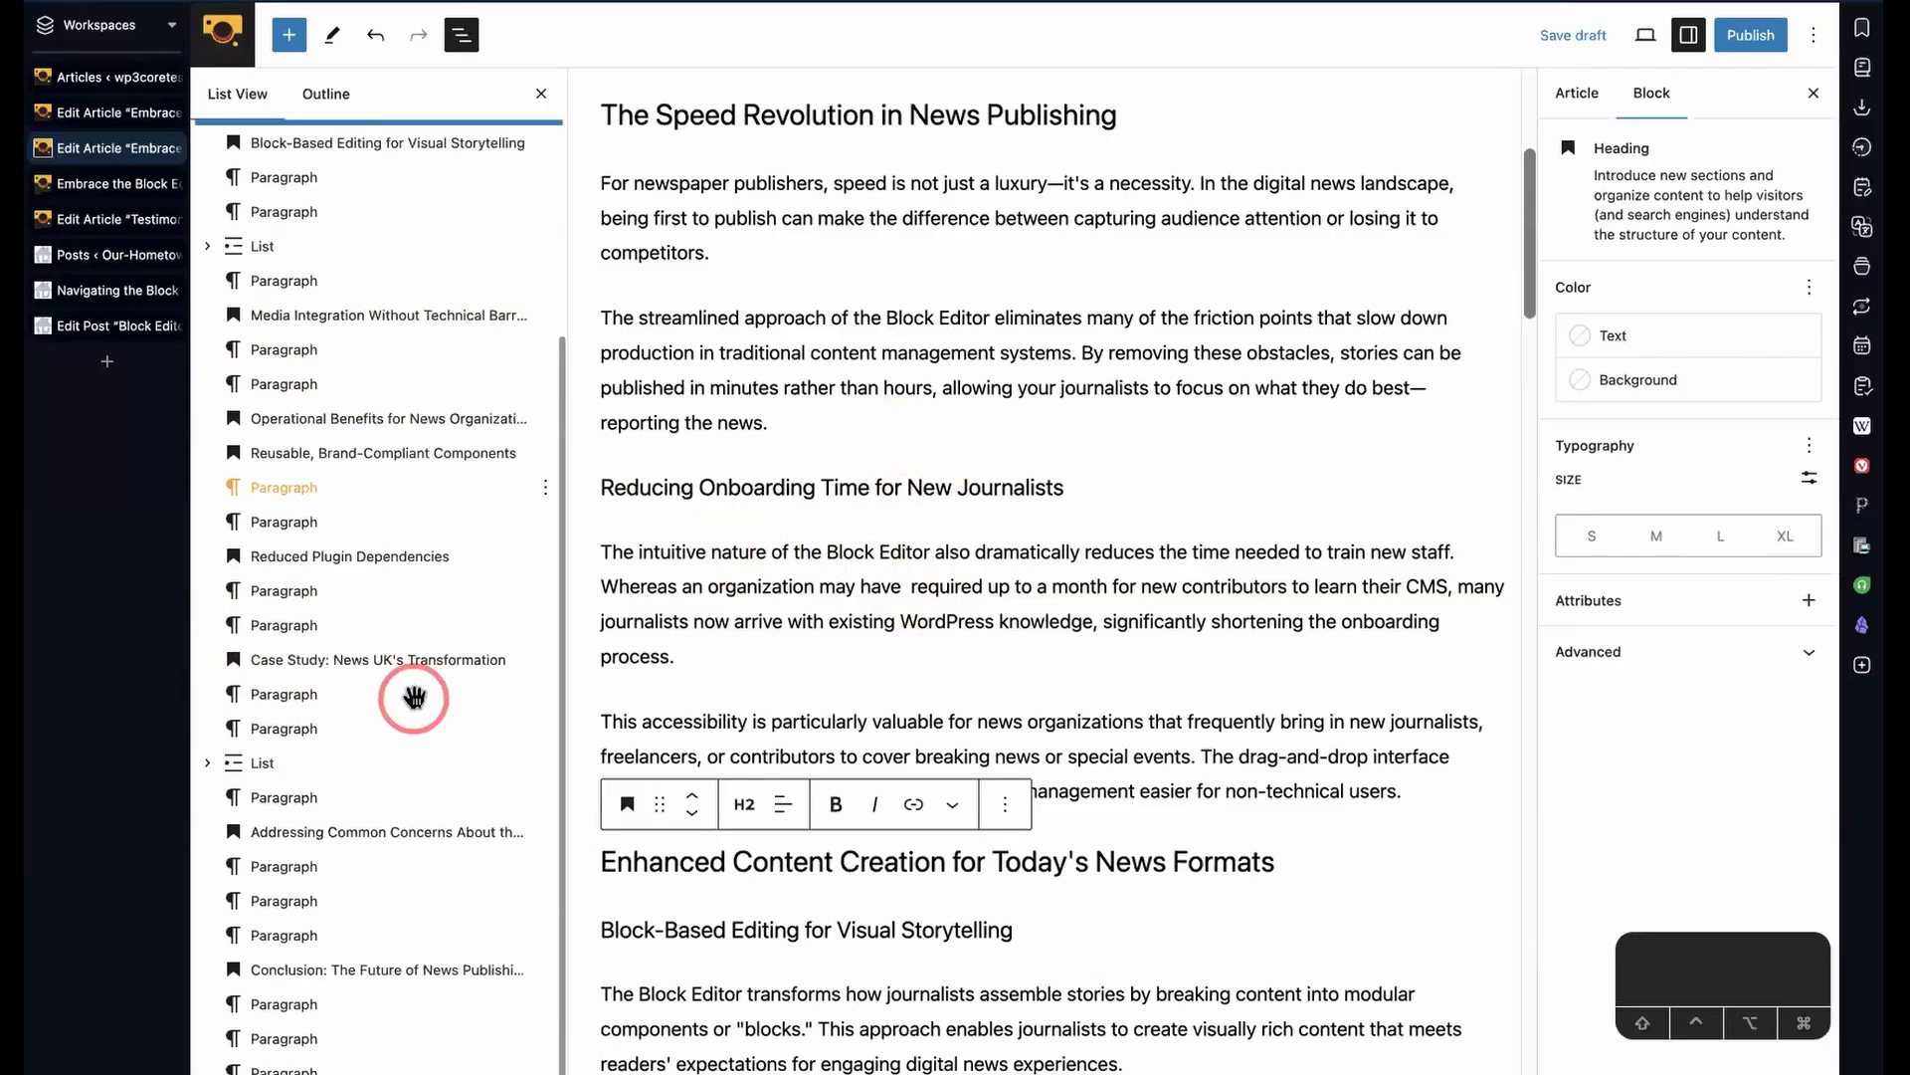
{"action": "left_click", "coordinate": [345, 518]}
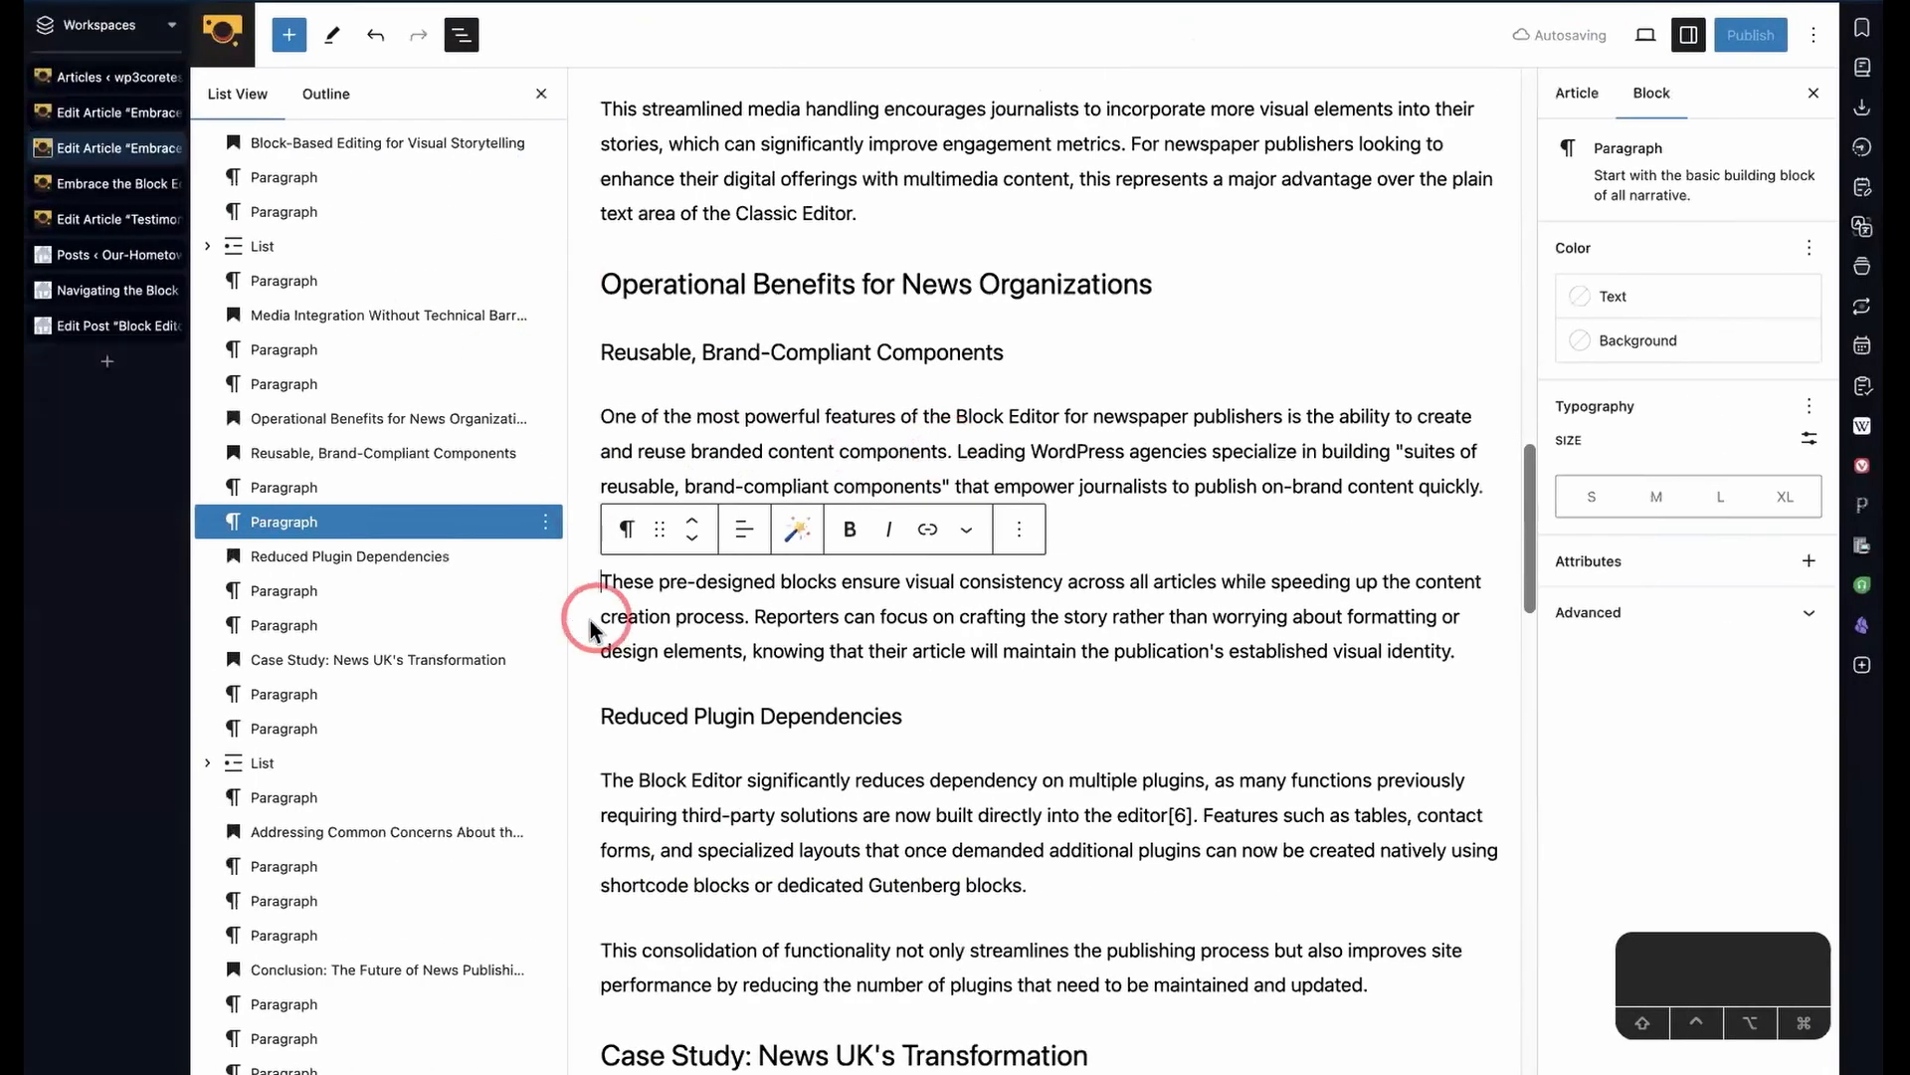
- Go back to the article's opening paragraph and step through the List View to the bulleted list beginning "Text paragraphs"
{"action": "scroll", "coordinate": [418, 575], "scroll_direction": "up", "scroll_amount": 3}
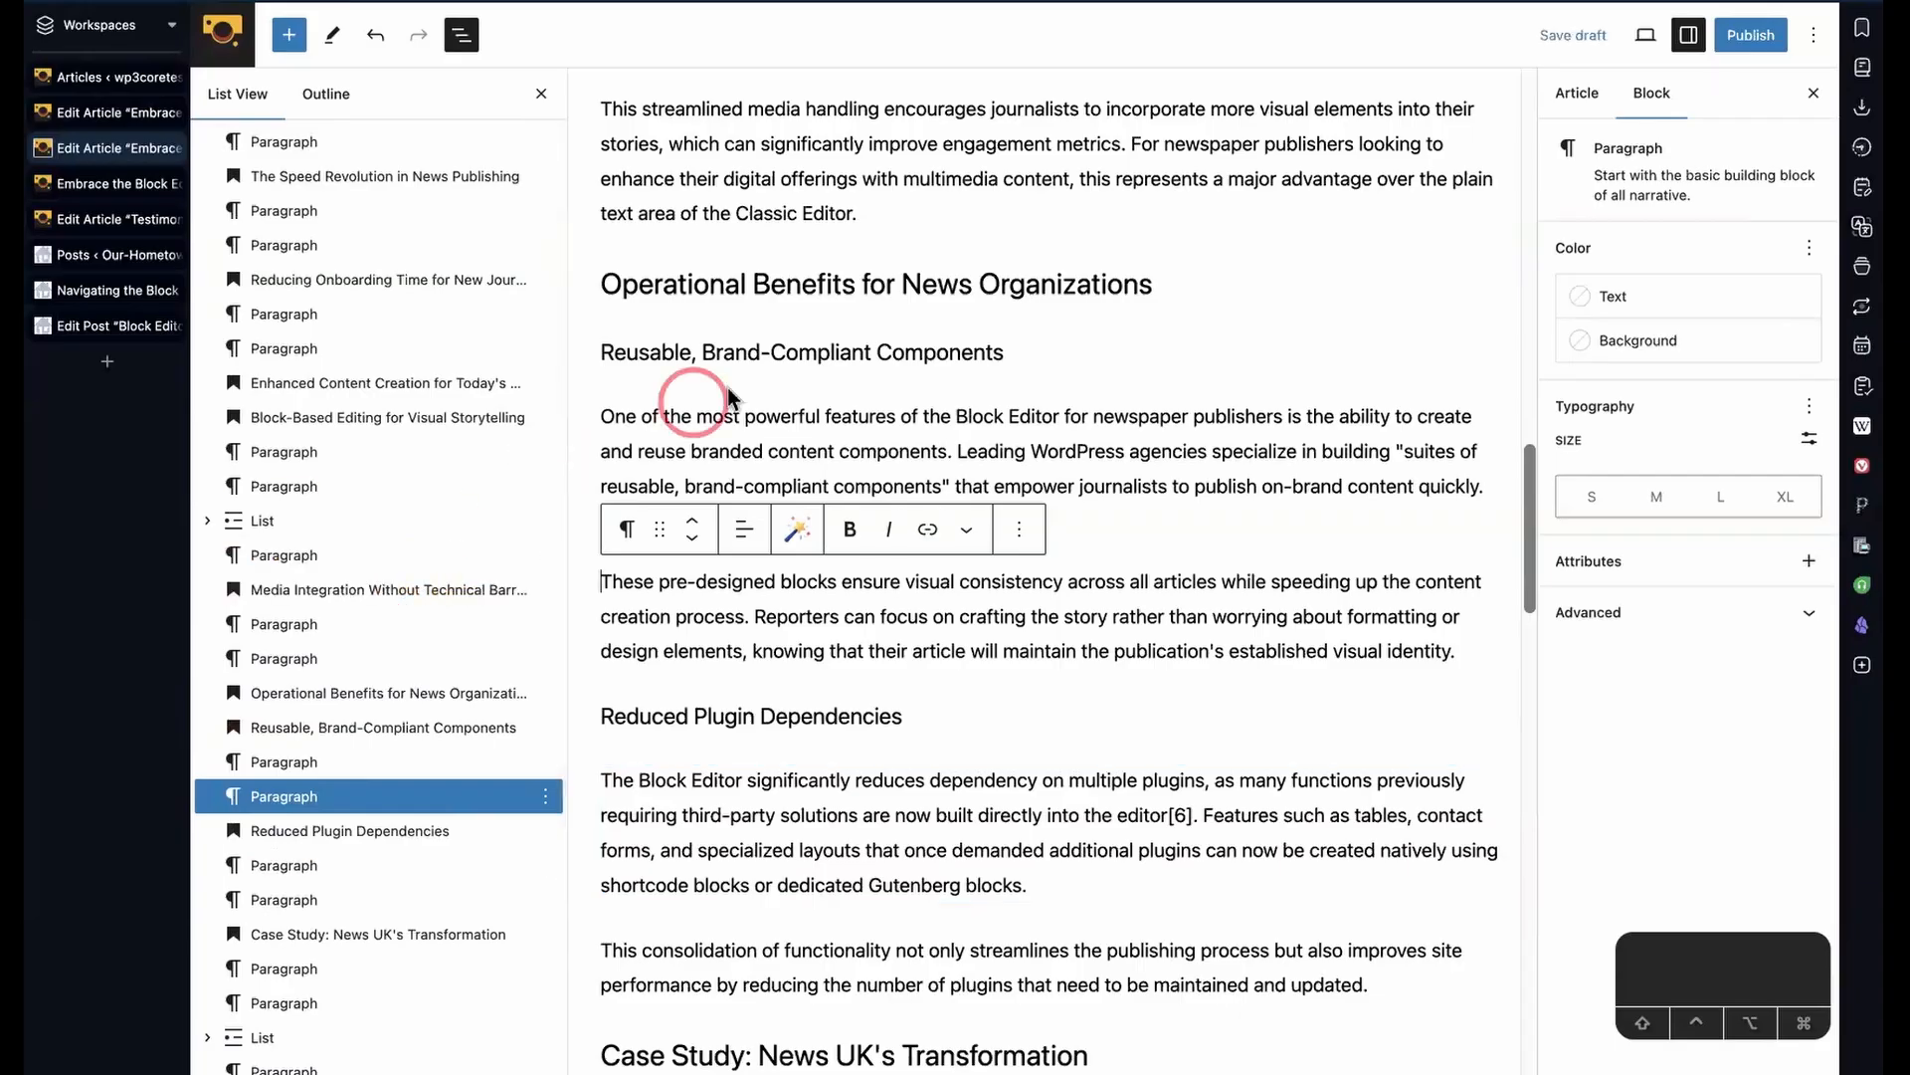
{"action": "scroll", "coordinate": [726, 393], "scroll_direction": "up", "scroll_amount": 15}
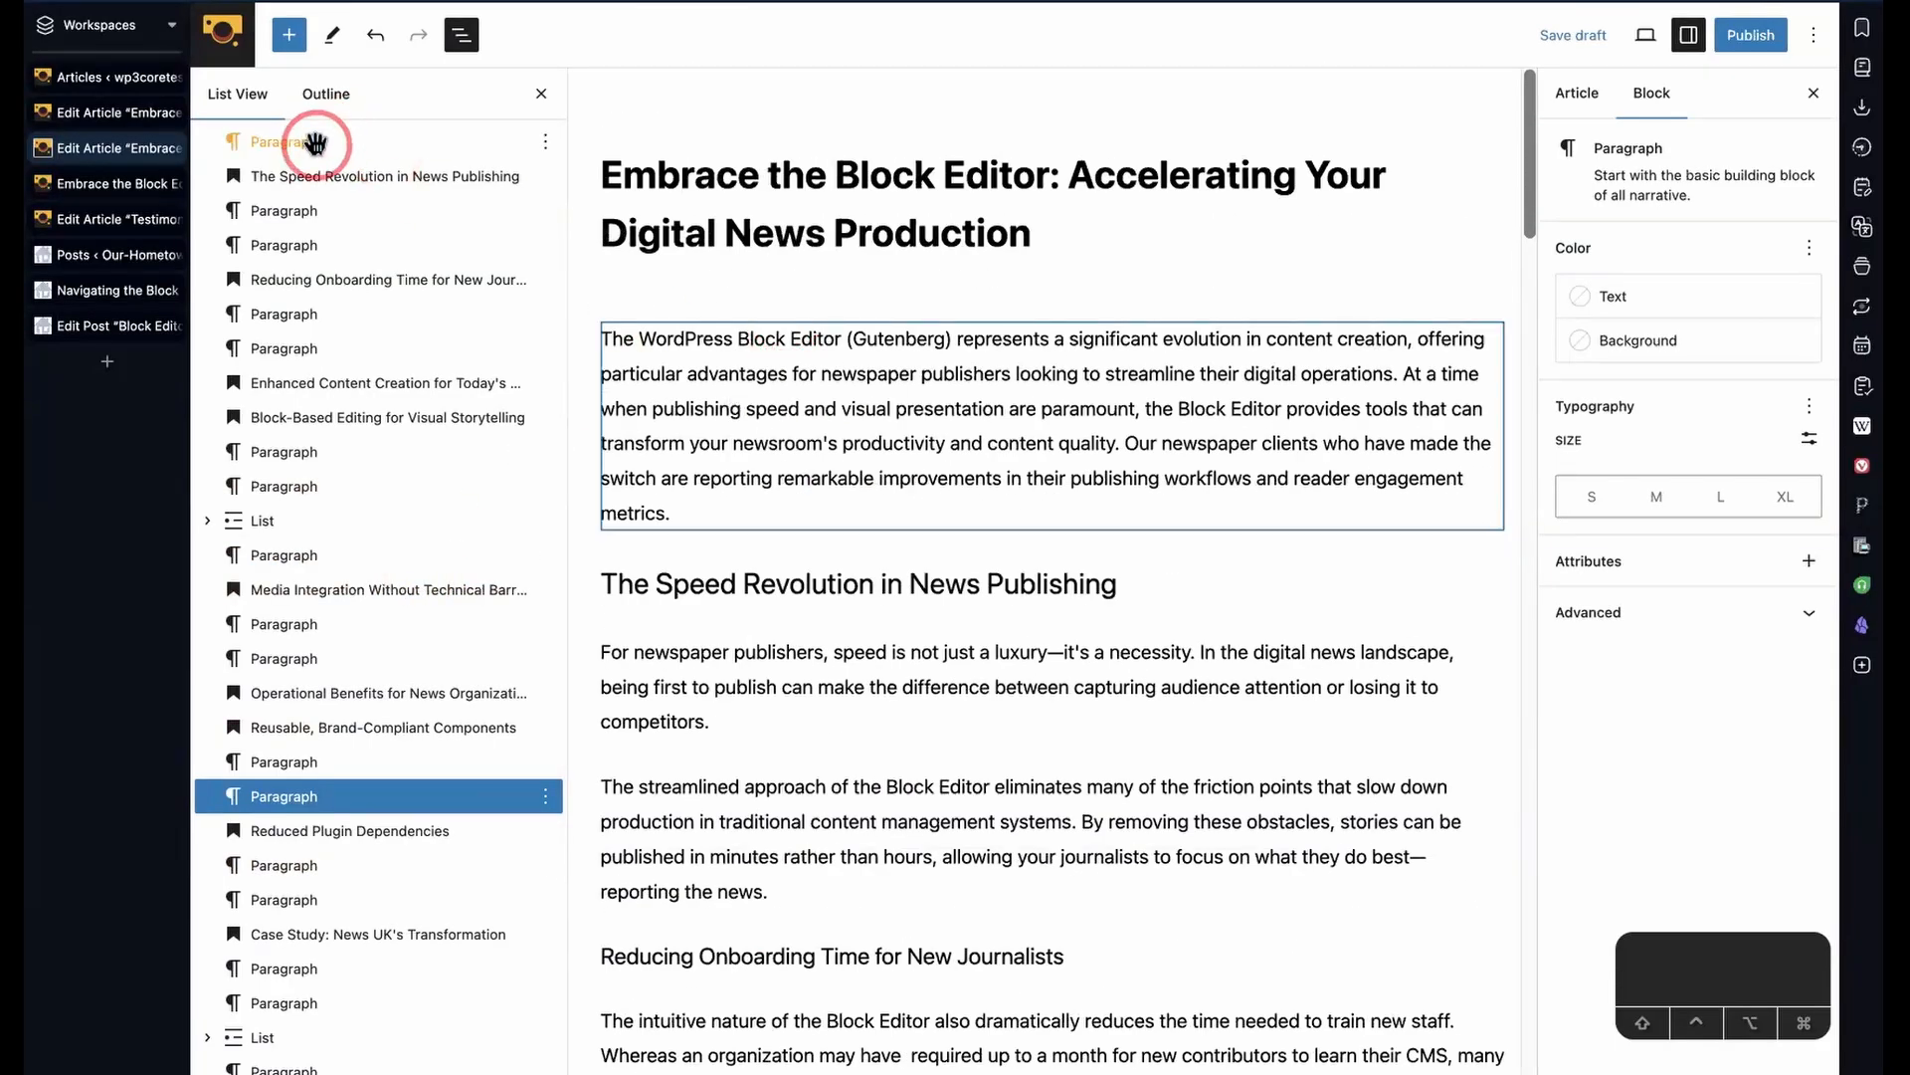
{"action": "left_click", "coordinate": [315, 143]}
{"action": "left_click", "coordinate": [380, 177]}
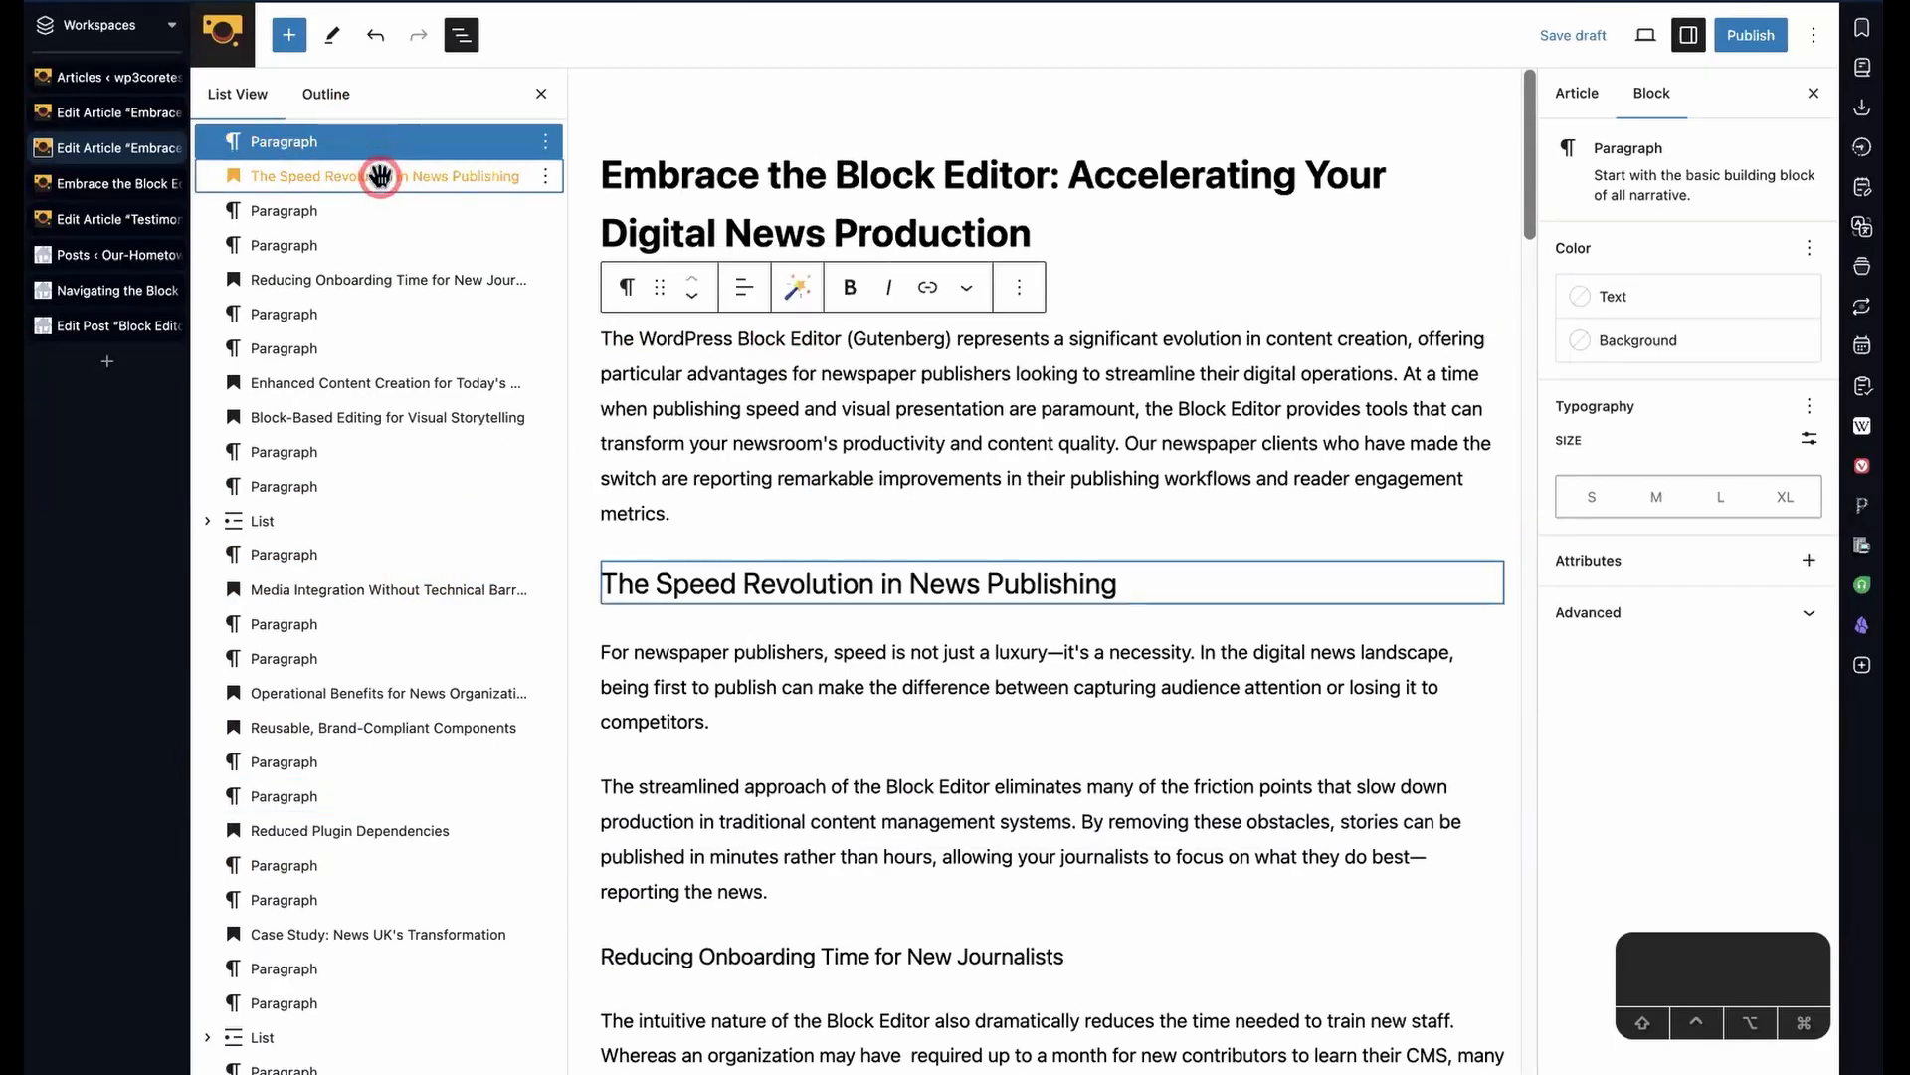
{"action": "left_click", "coordinate": [379, 210]}
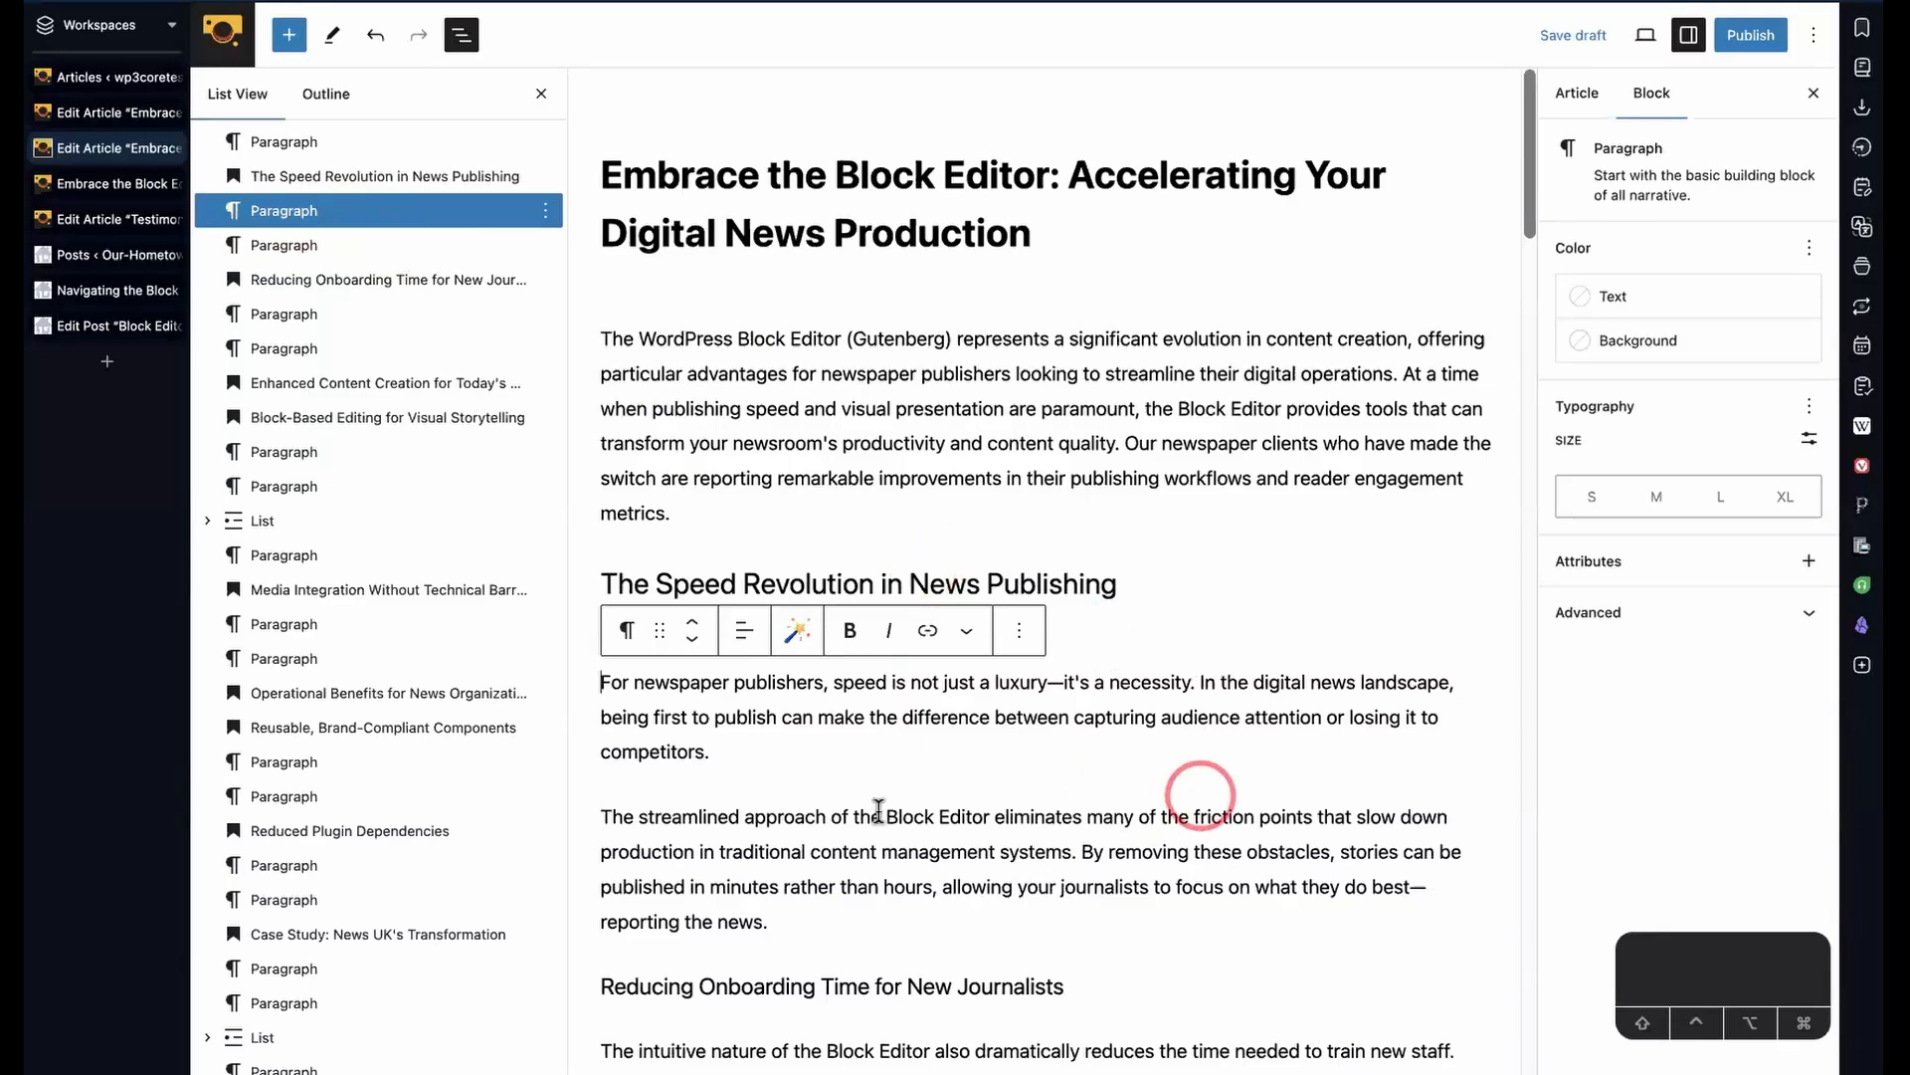
{"action": "left_click", "coordinate": [374, 519]}
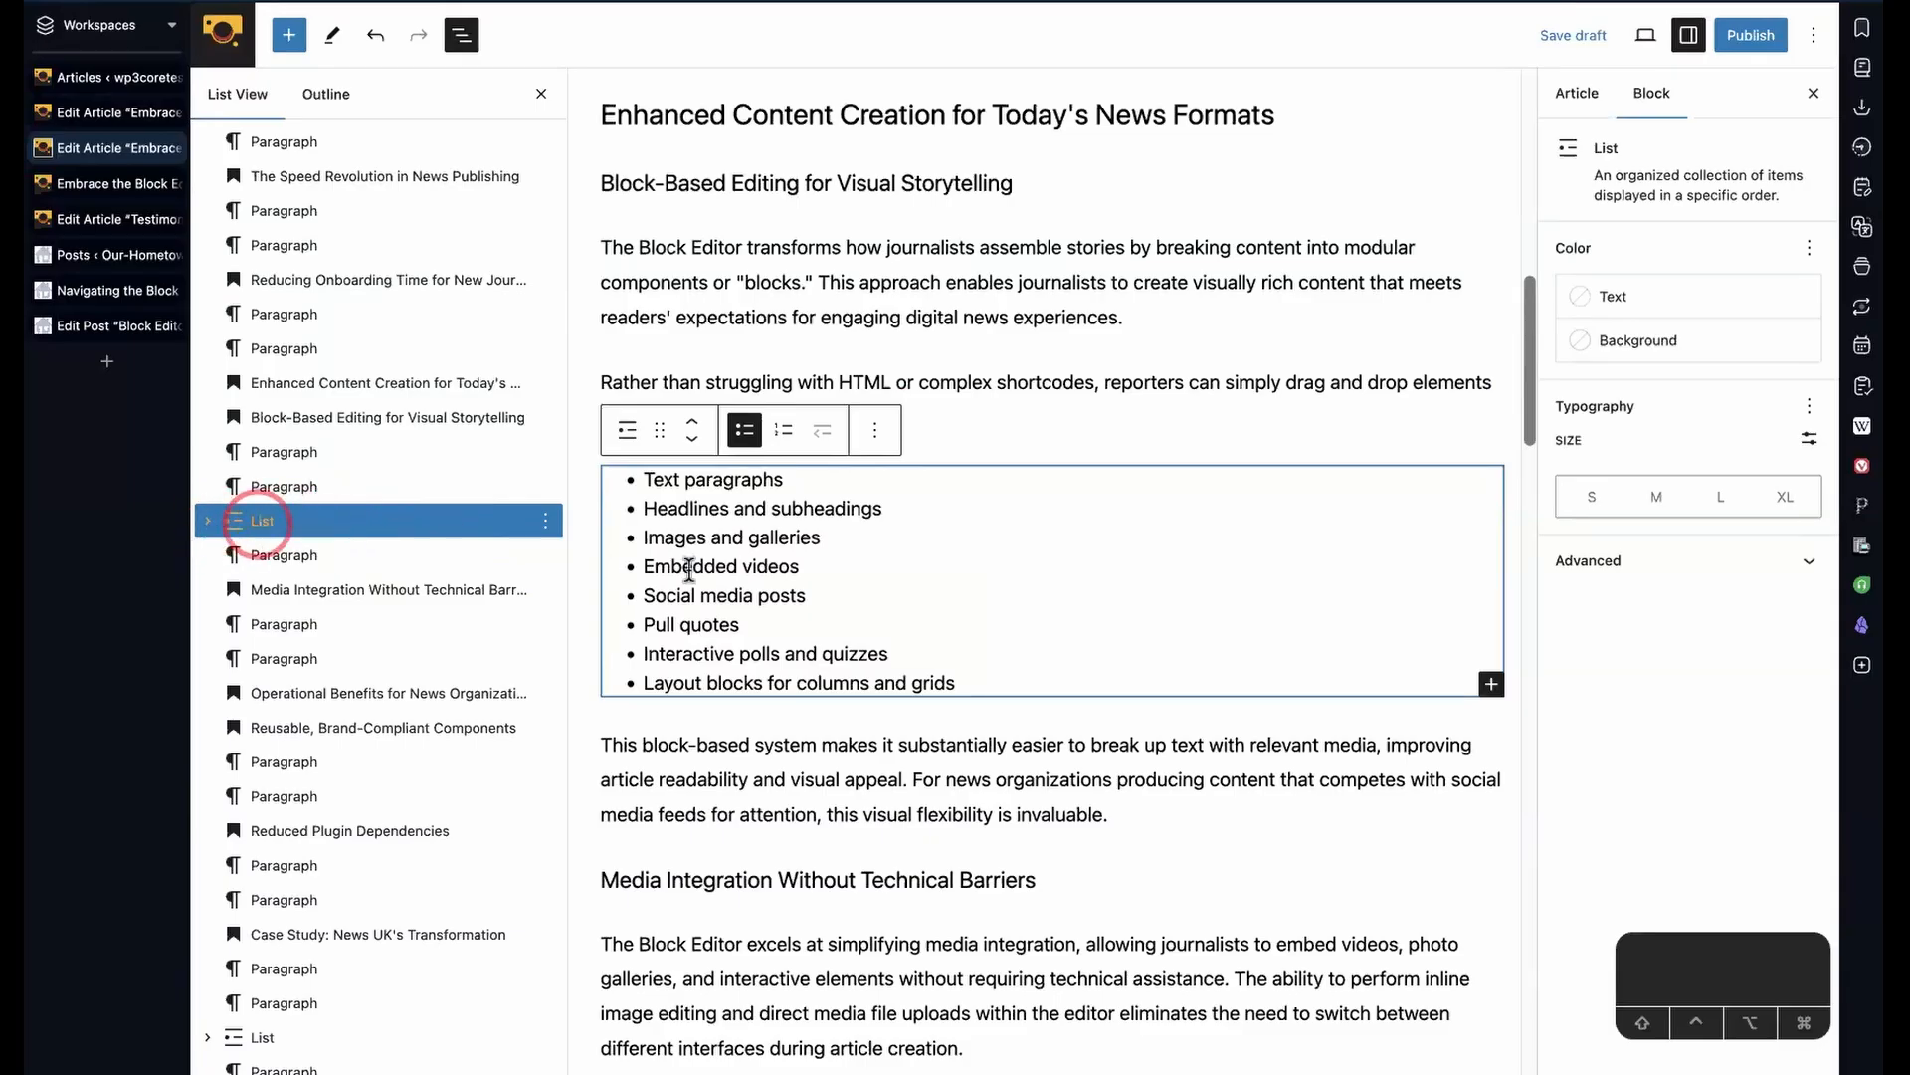
- Expand the bulleted list in the List View, inspect its individual items, and reselect the parent list
{"action": "left_click", "coordinate": [1028, 382]}
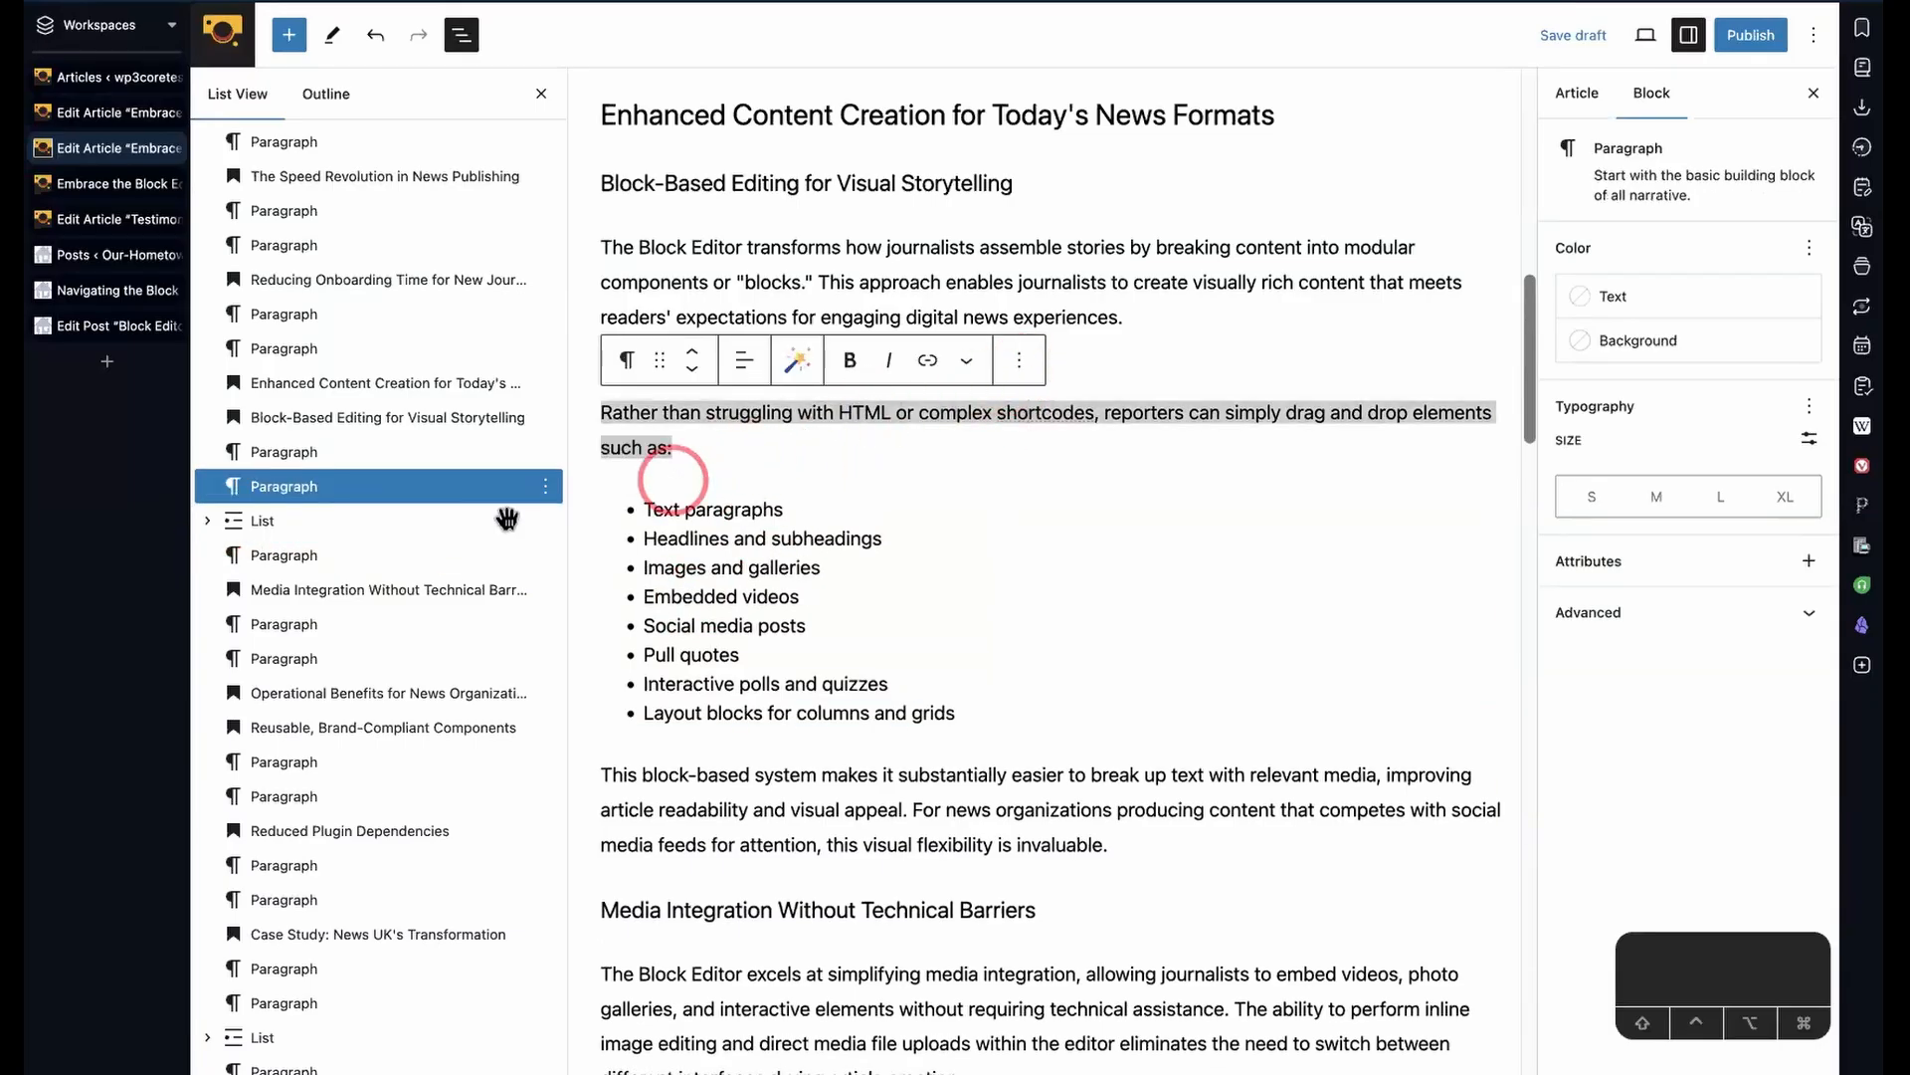
{"action": "left_click", "coordinate": [426, 517]}
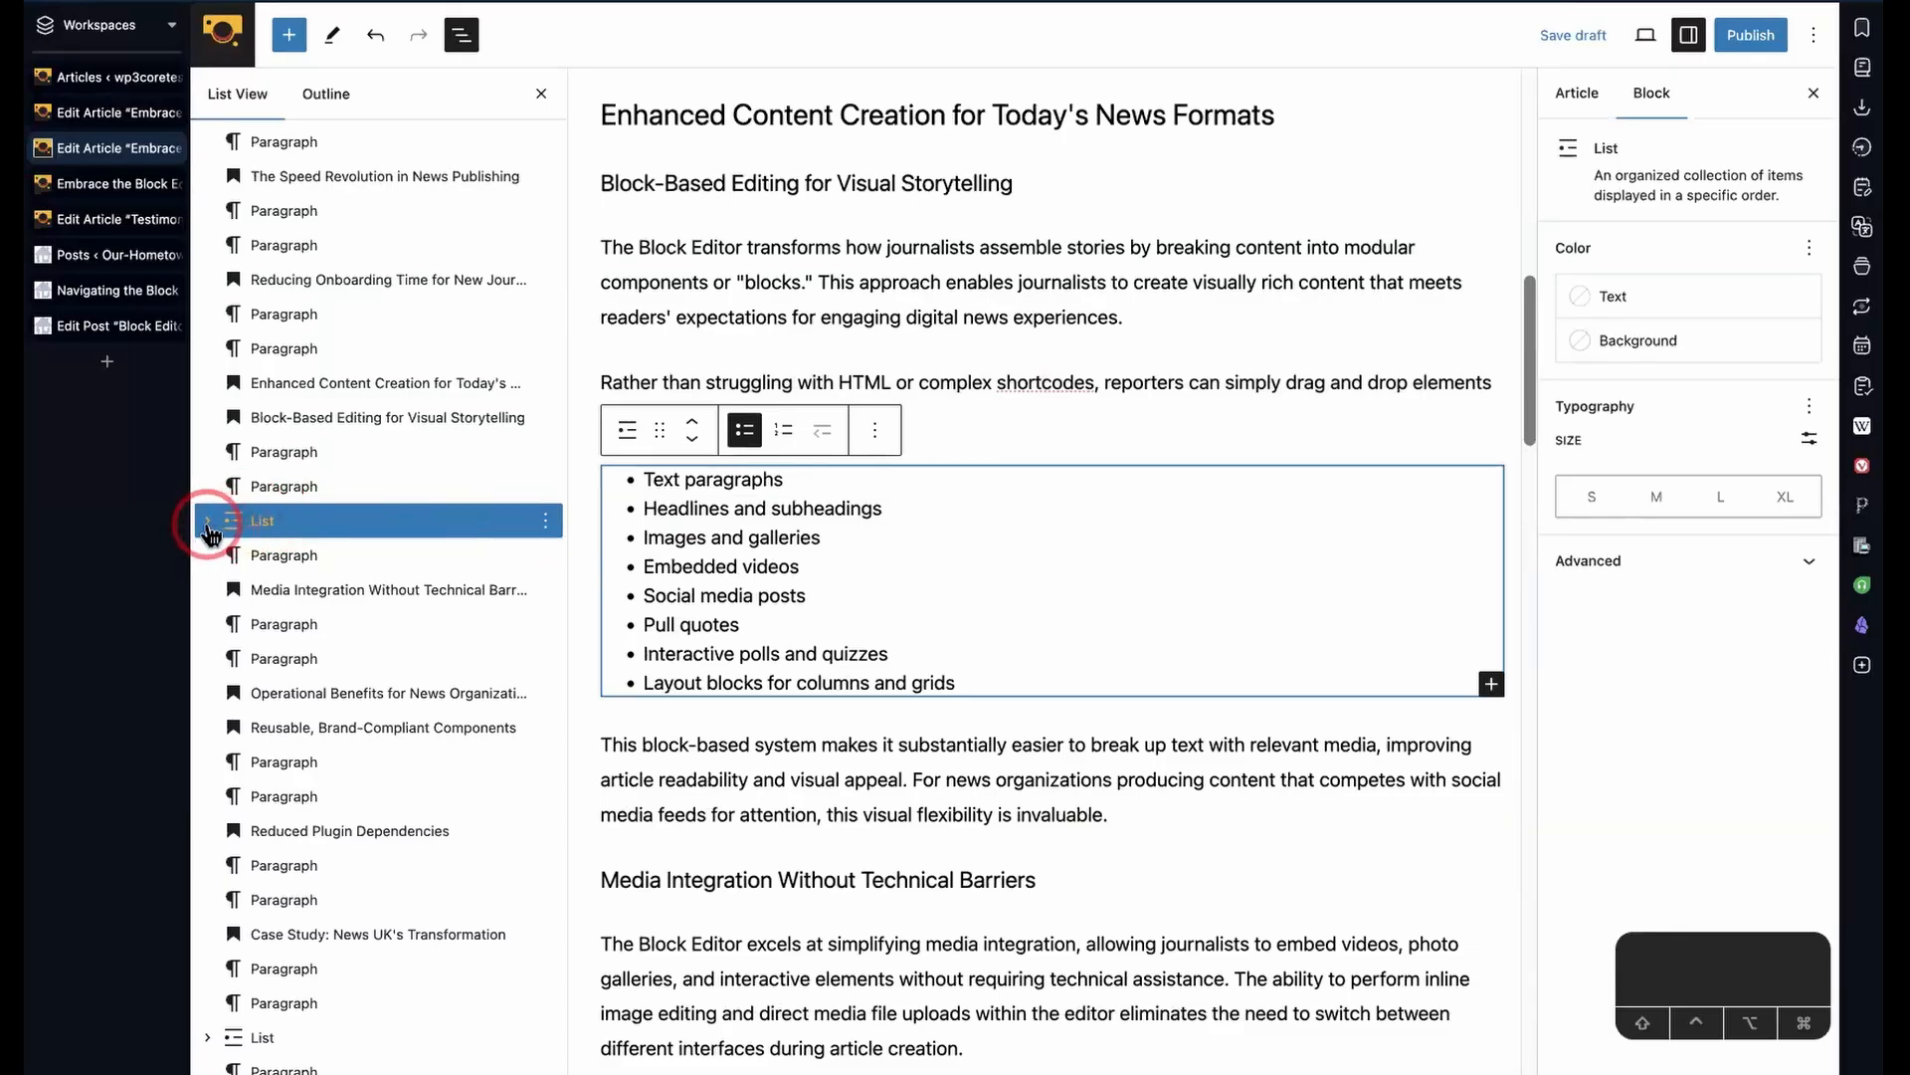
{"action": "left_click", "coordinate": [208, 527]}
{"action": "left_click", "coordinate": [260, 554]}
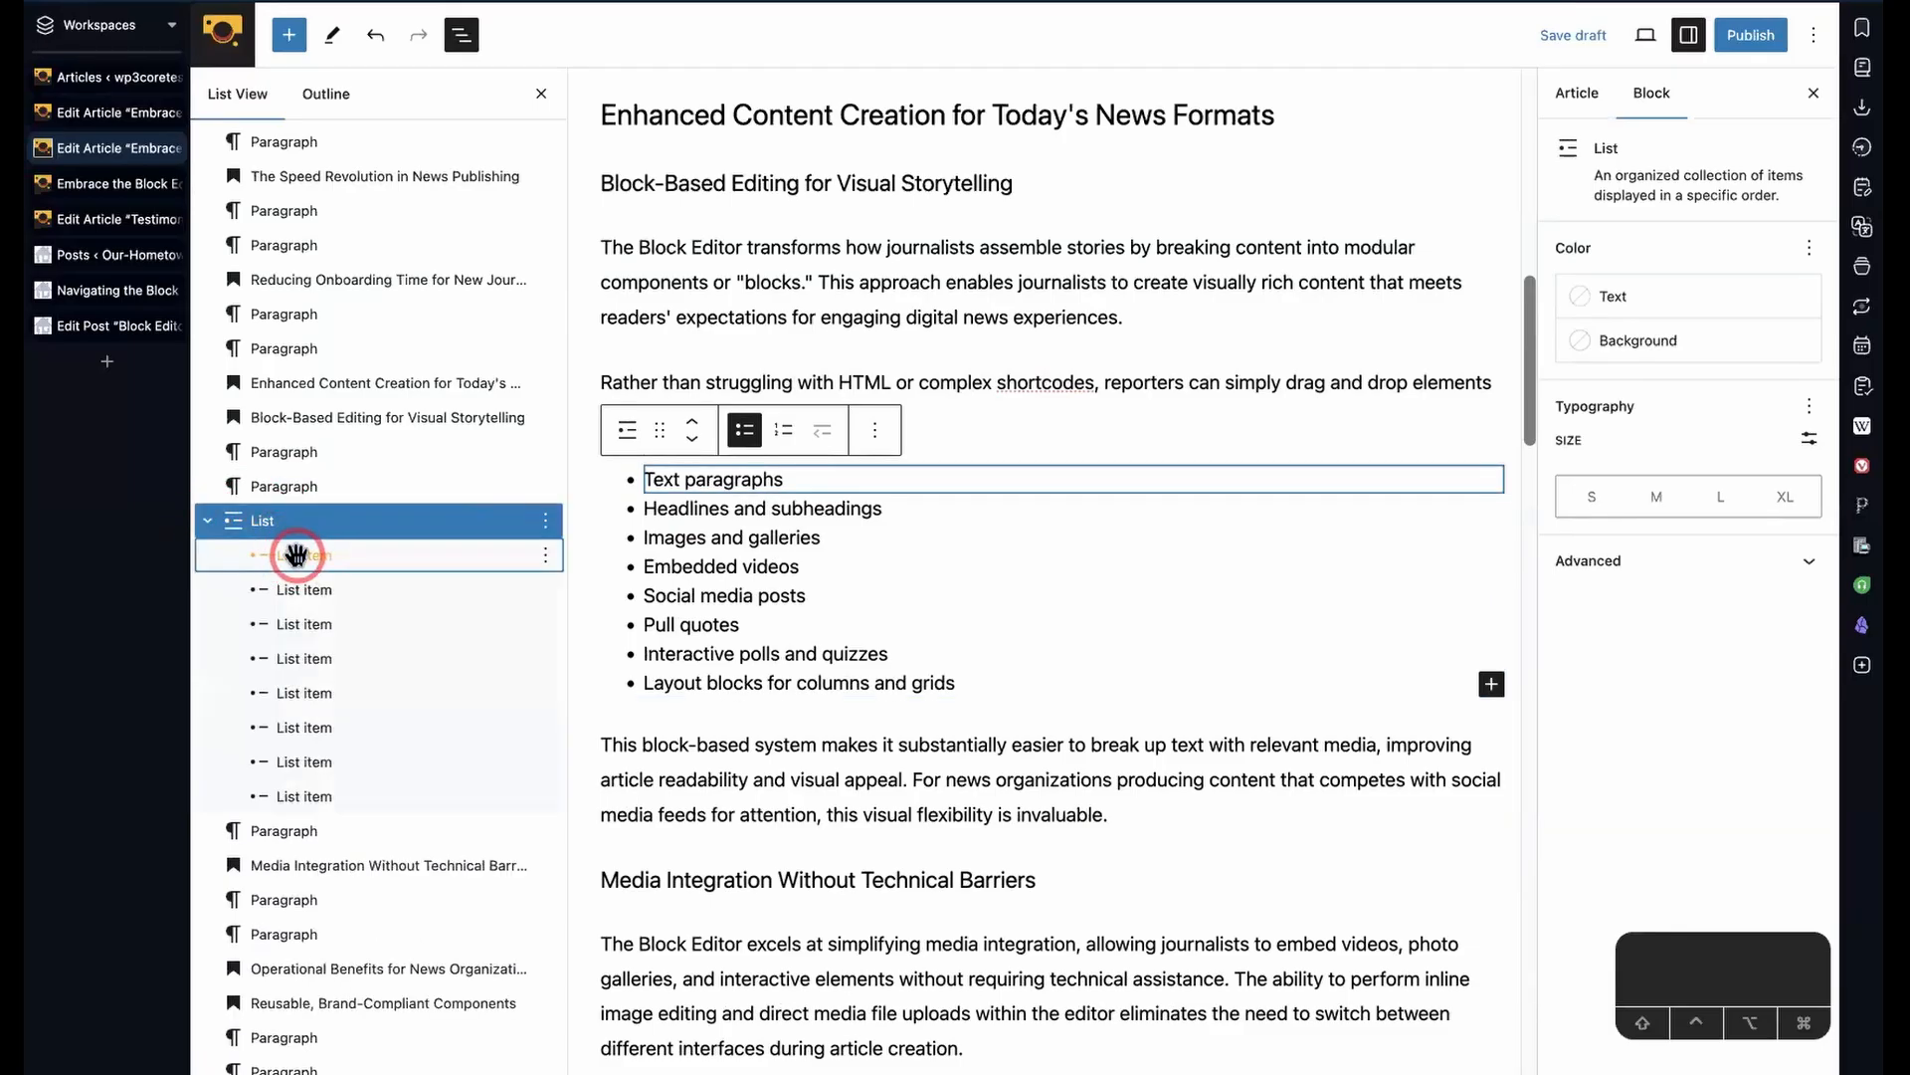
{"action": "left_click", "coordinate": [297, 590]}
{"action": "left_click_drag", "start_coordinate": [293, 630], "coordinate": [302, 737]}
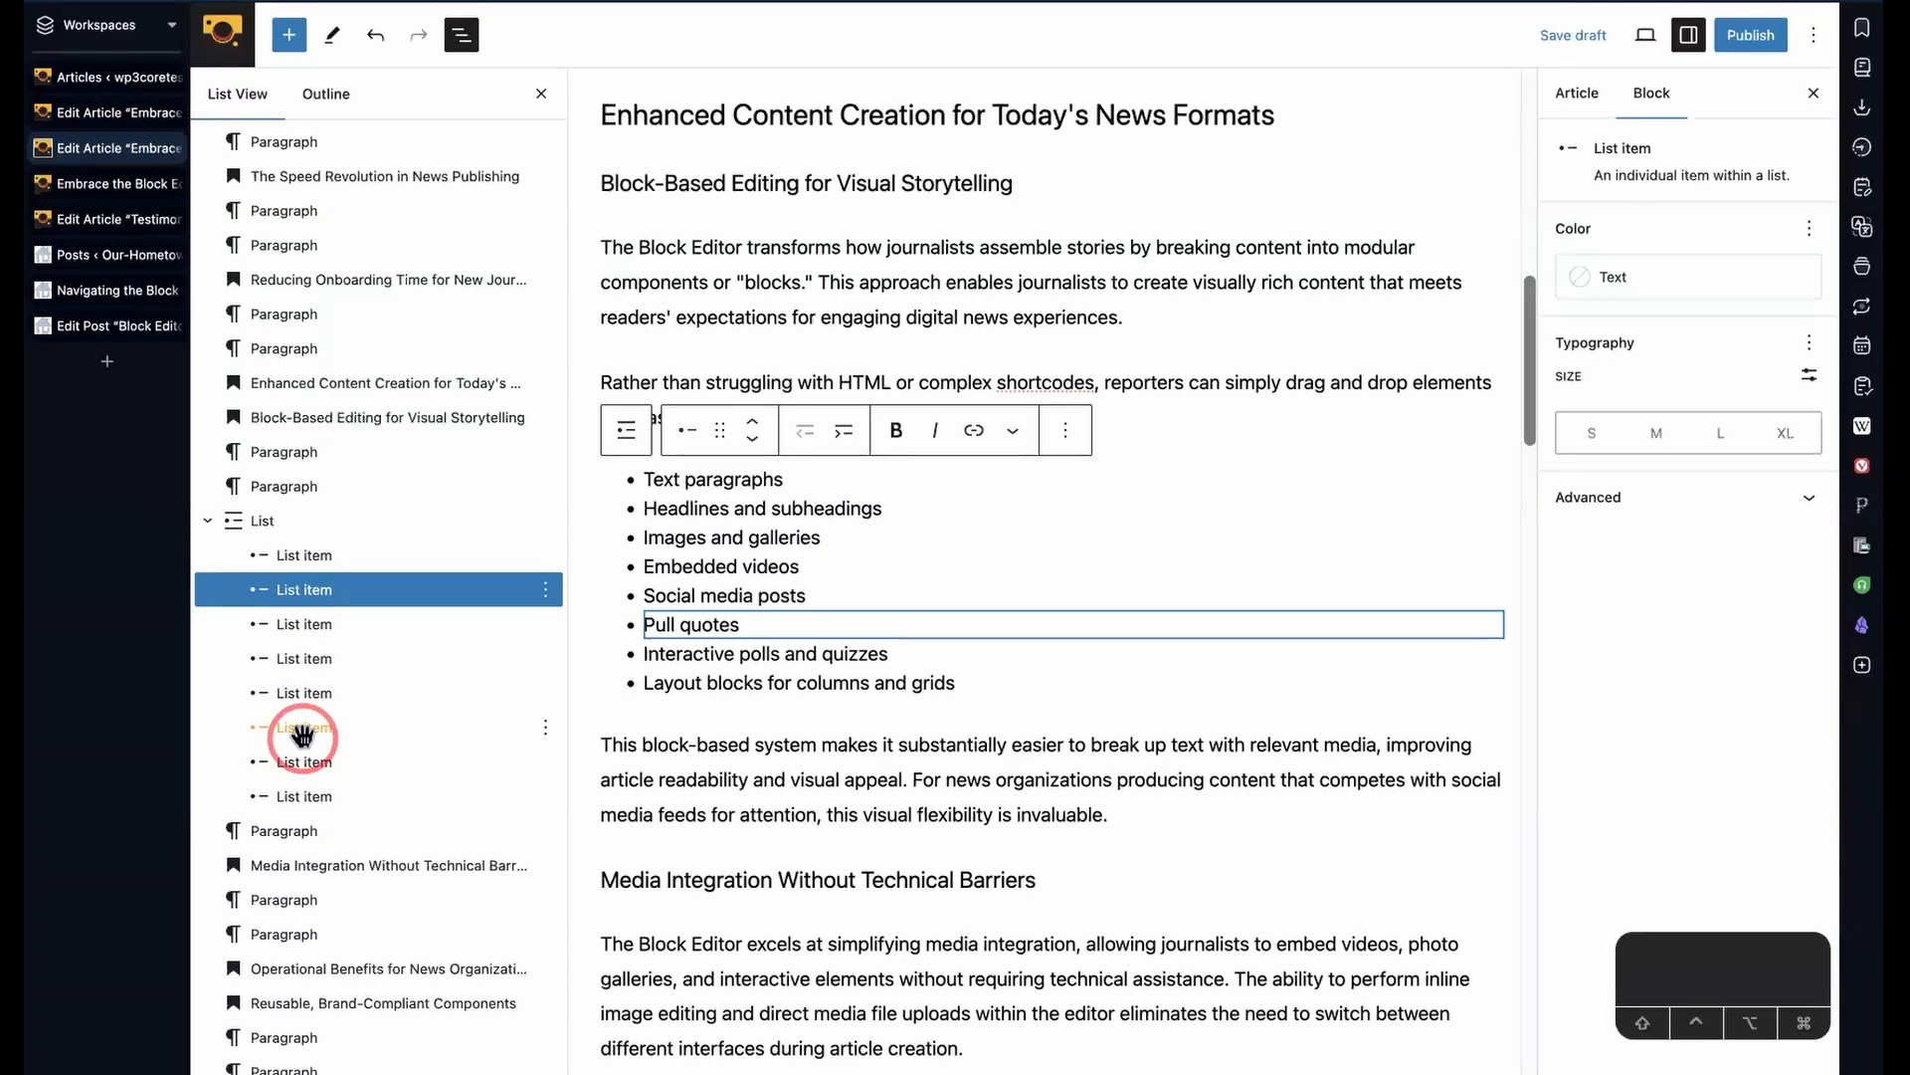
{"action": "left_click", "coordinate": [288, 519]}
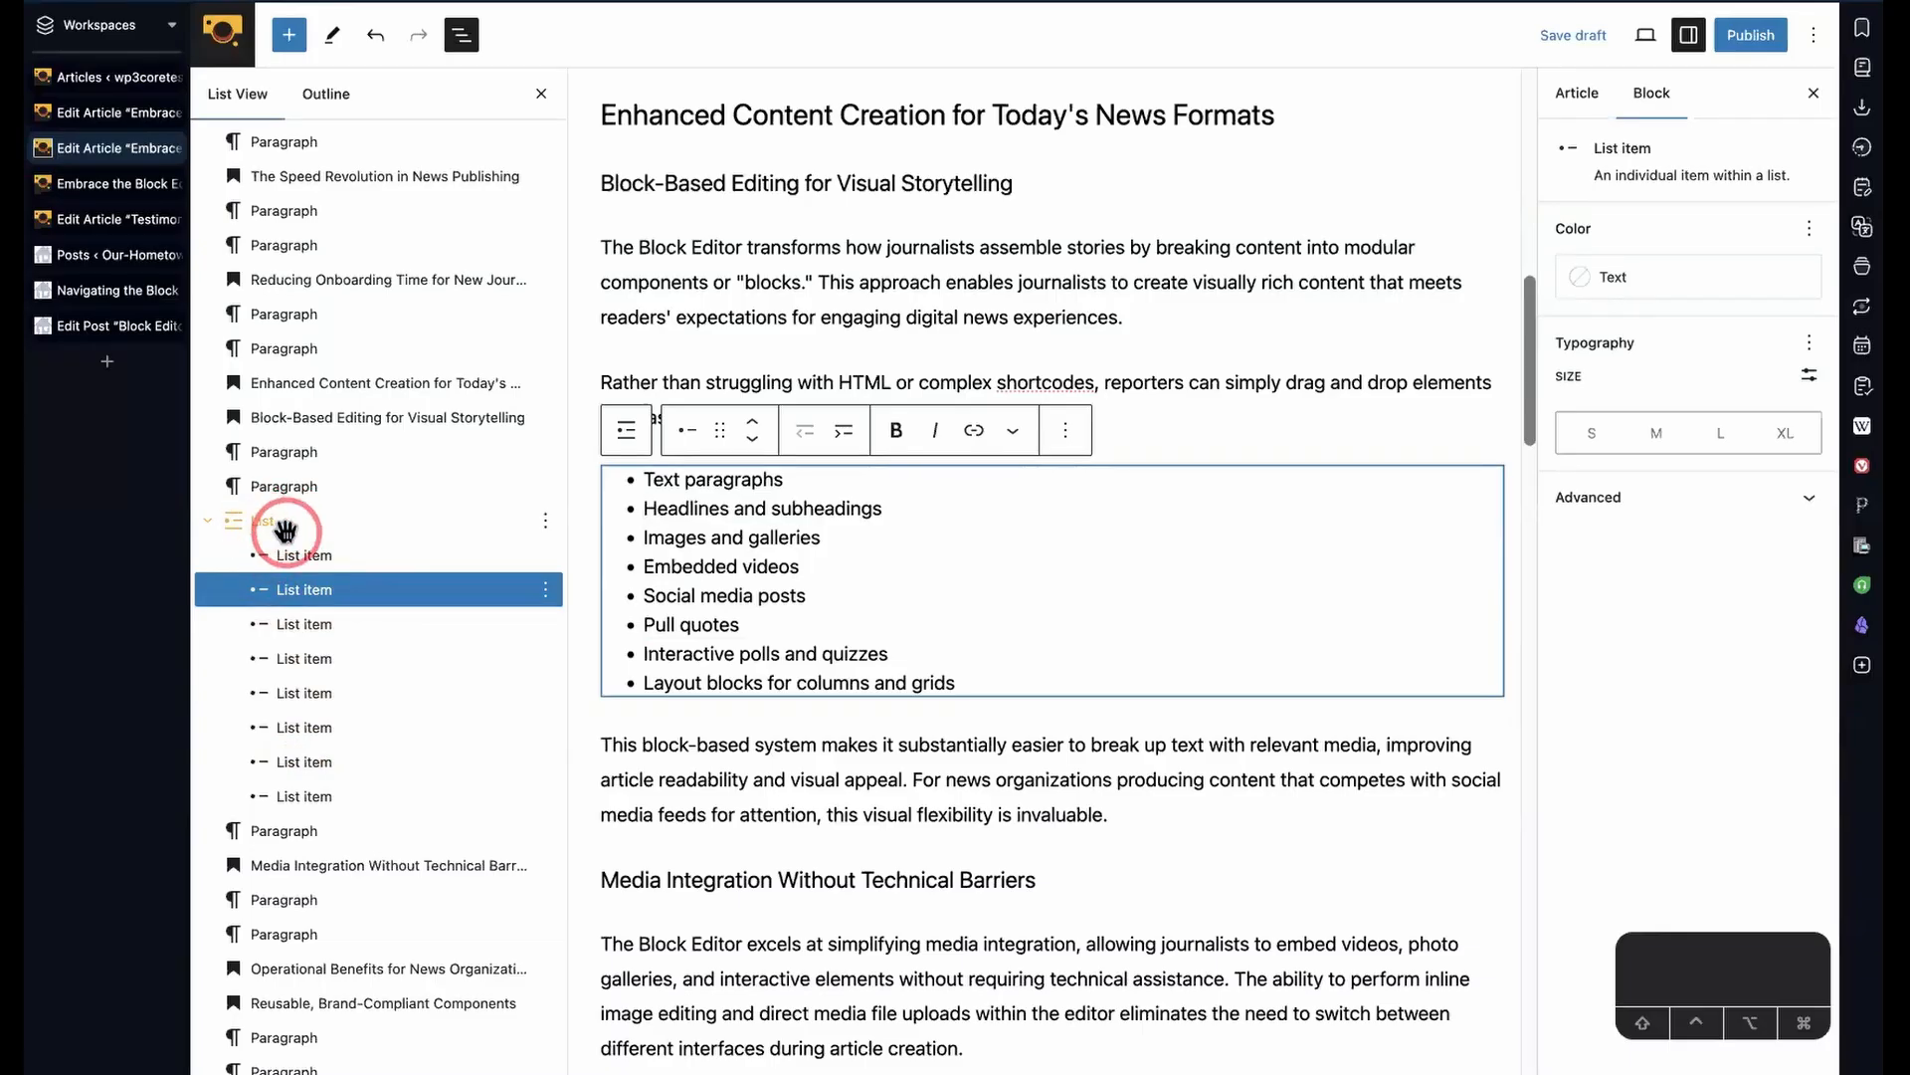
{"action": "left_click", "coordinate": [292, 522]}
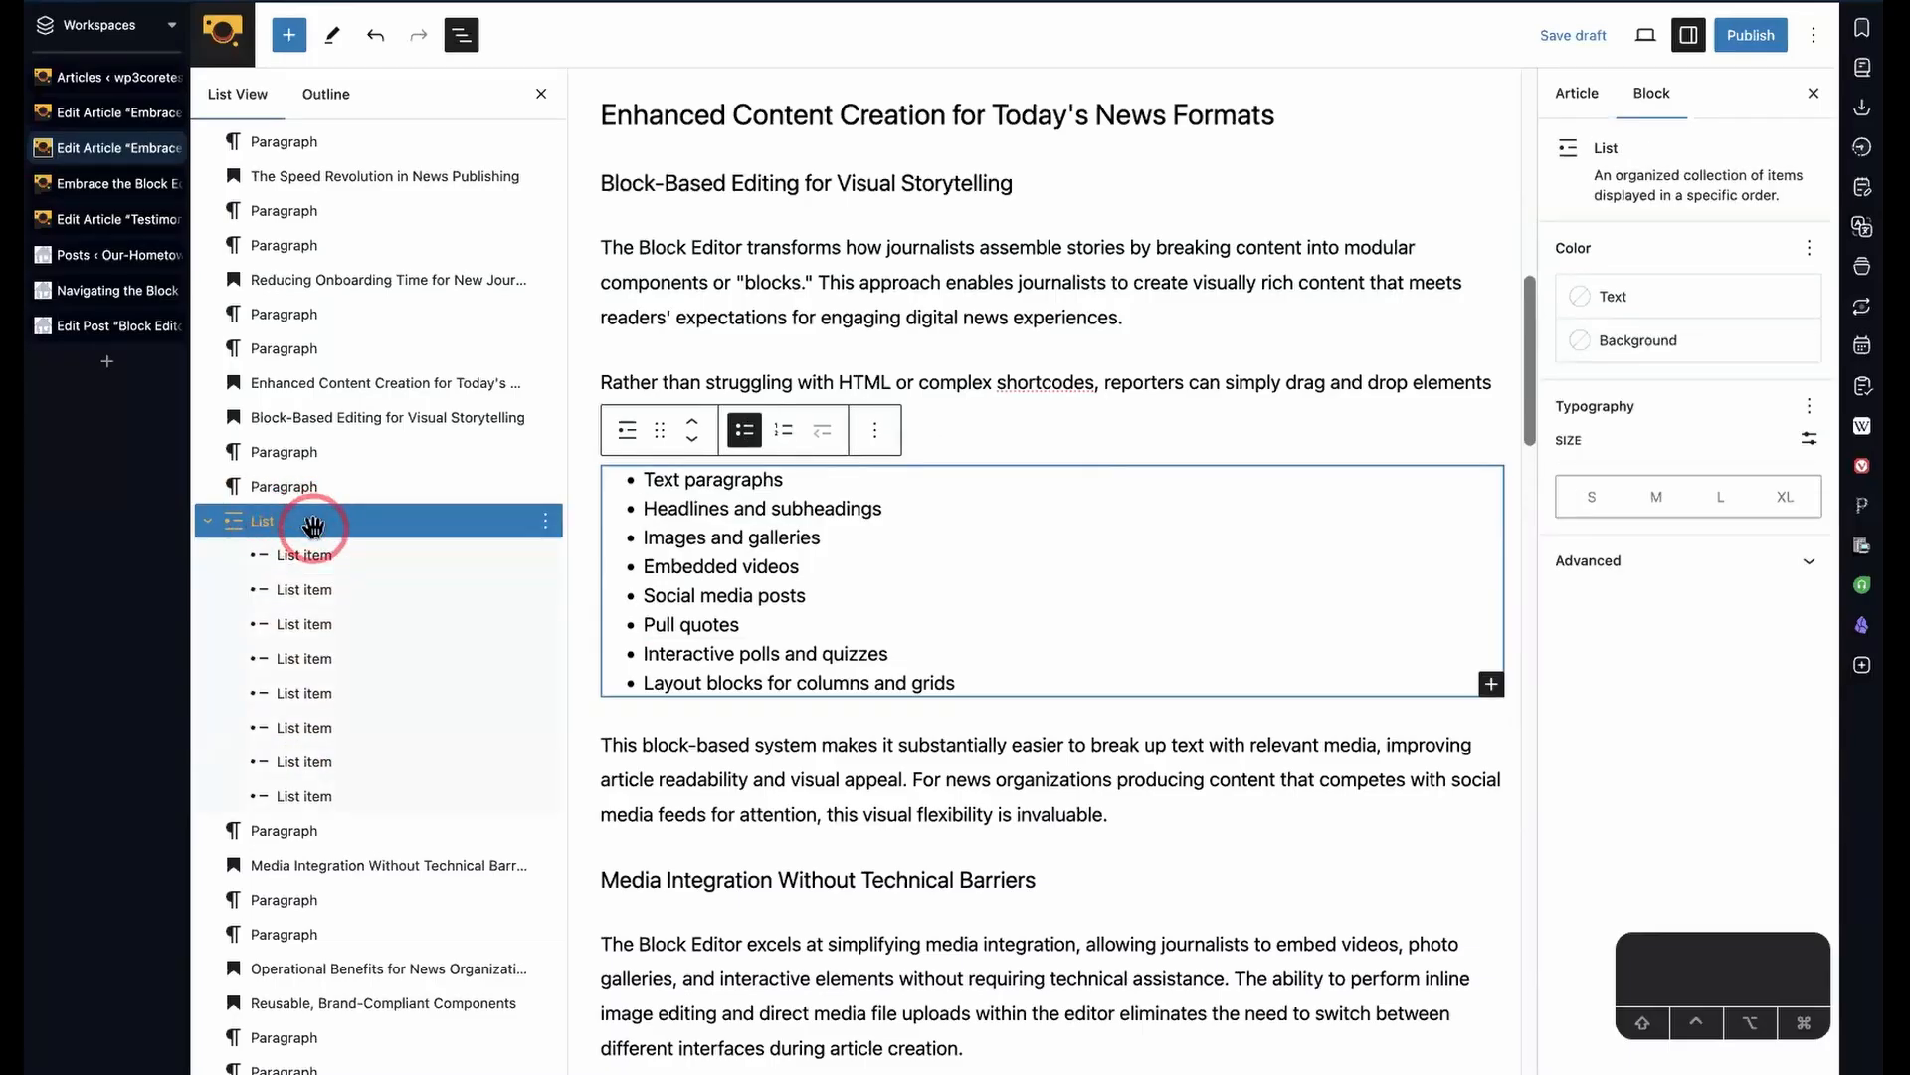
- Step through the list's items in the List View and move "Headlines and subheadings" directly below "Pull quotes"
{"action": "left_click", "coordinate": [299, 554]}
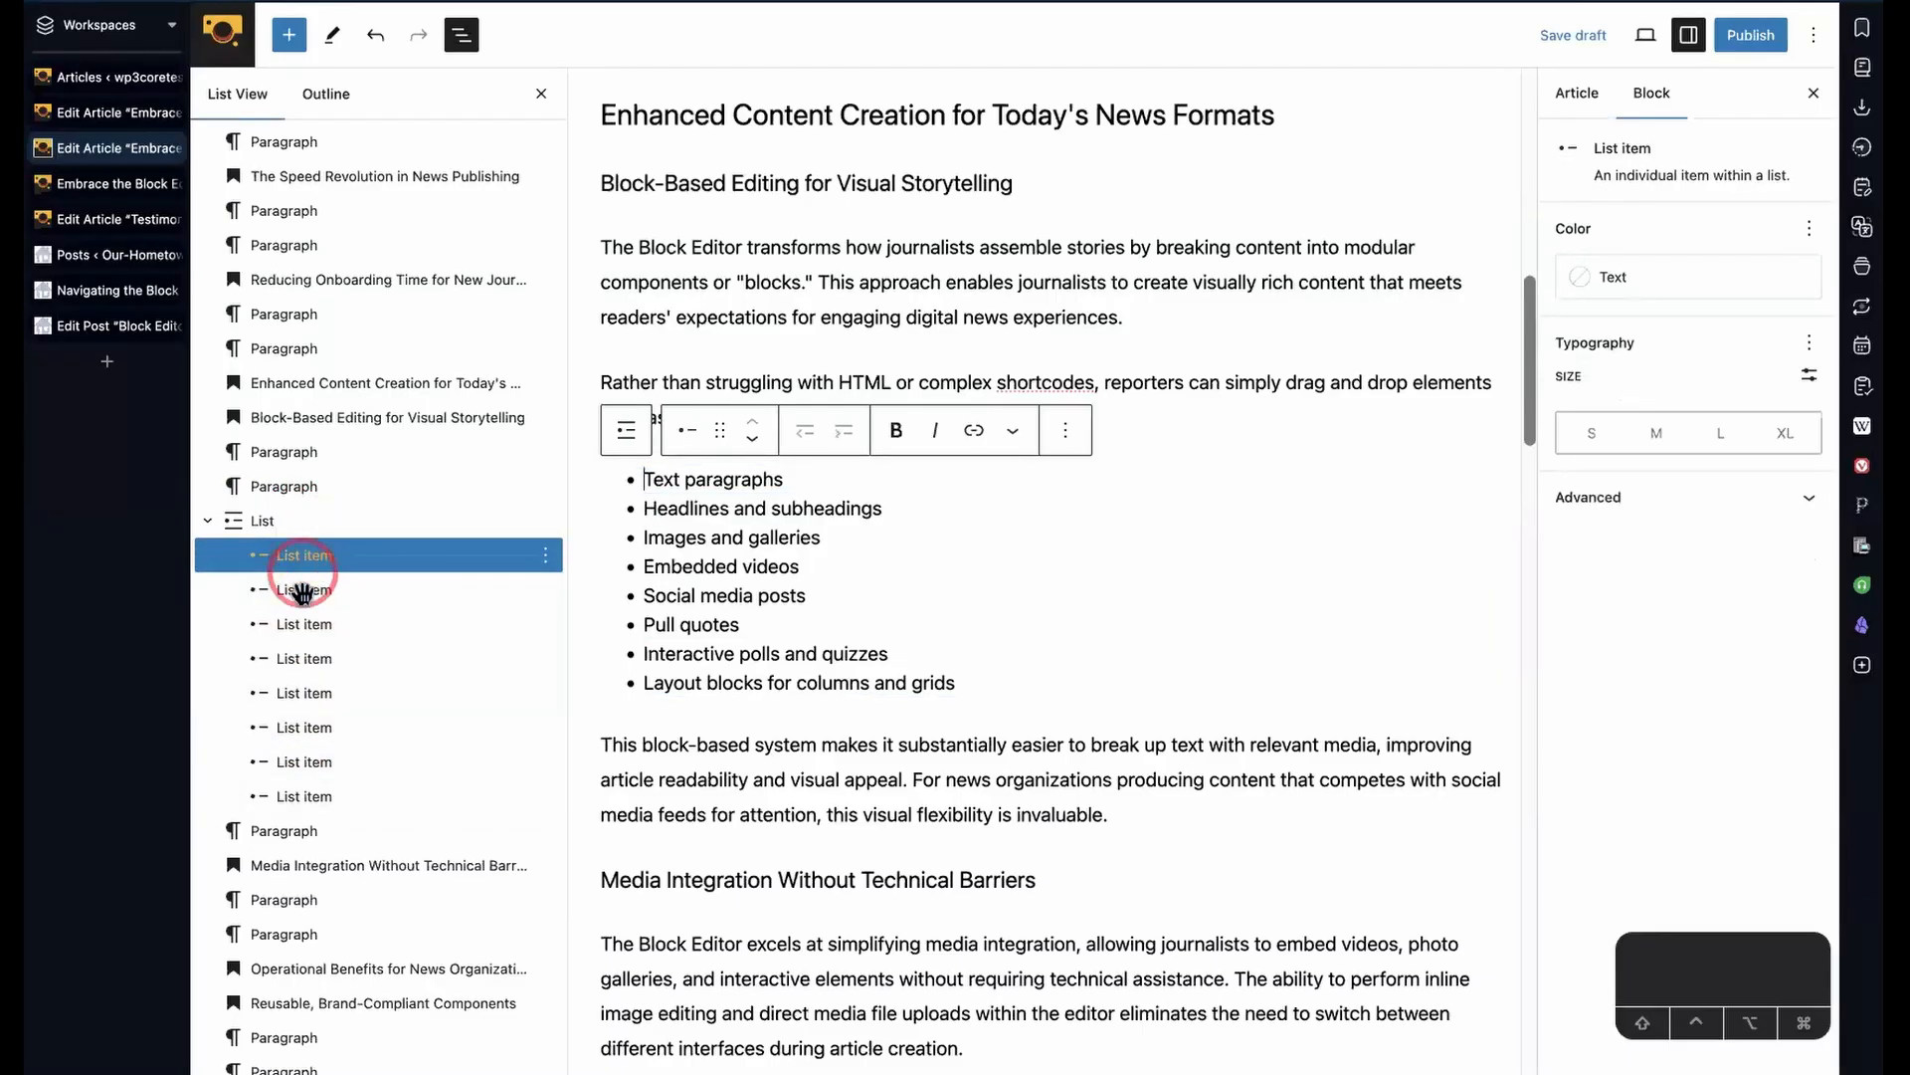
{"action": "left_click", "coordinate": [296, 589]}
{"action": "left_click", "coordinate": [302, 627]}
{"action": "left_click", "coordinate": [290, 656]}
{"action": "left_click", "coordinate": [288, 691]}
{"action": "left_click_drag", "start_coordinate": [304, 589], "coordinate": [312, 761]}
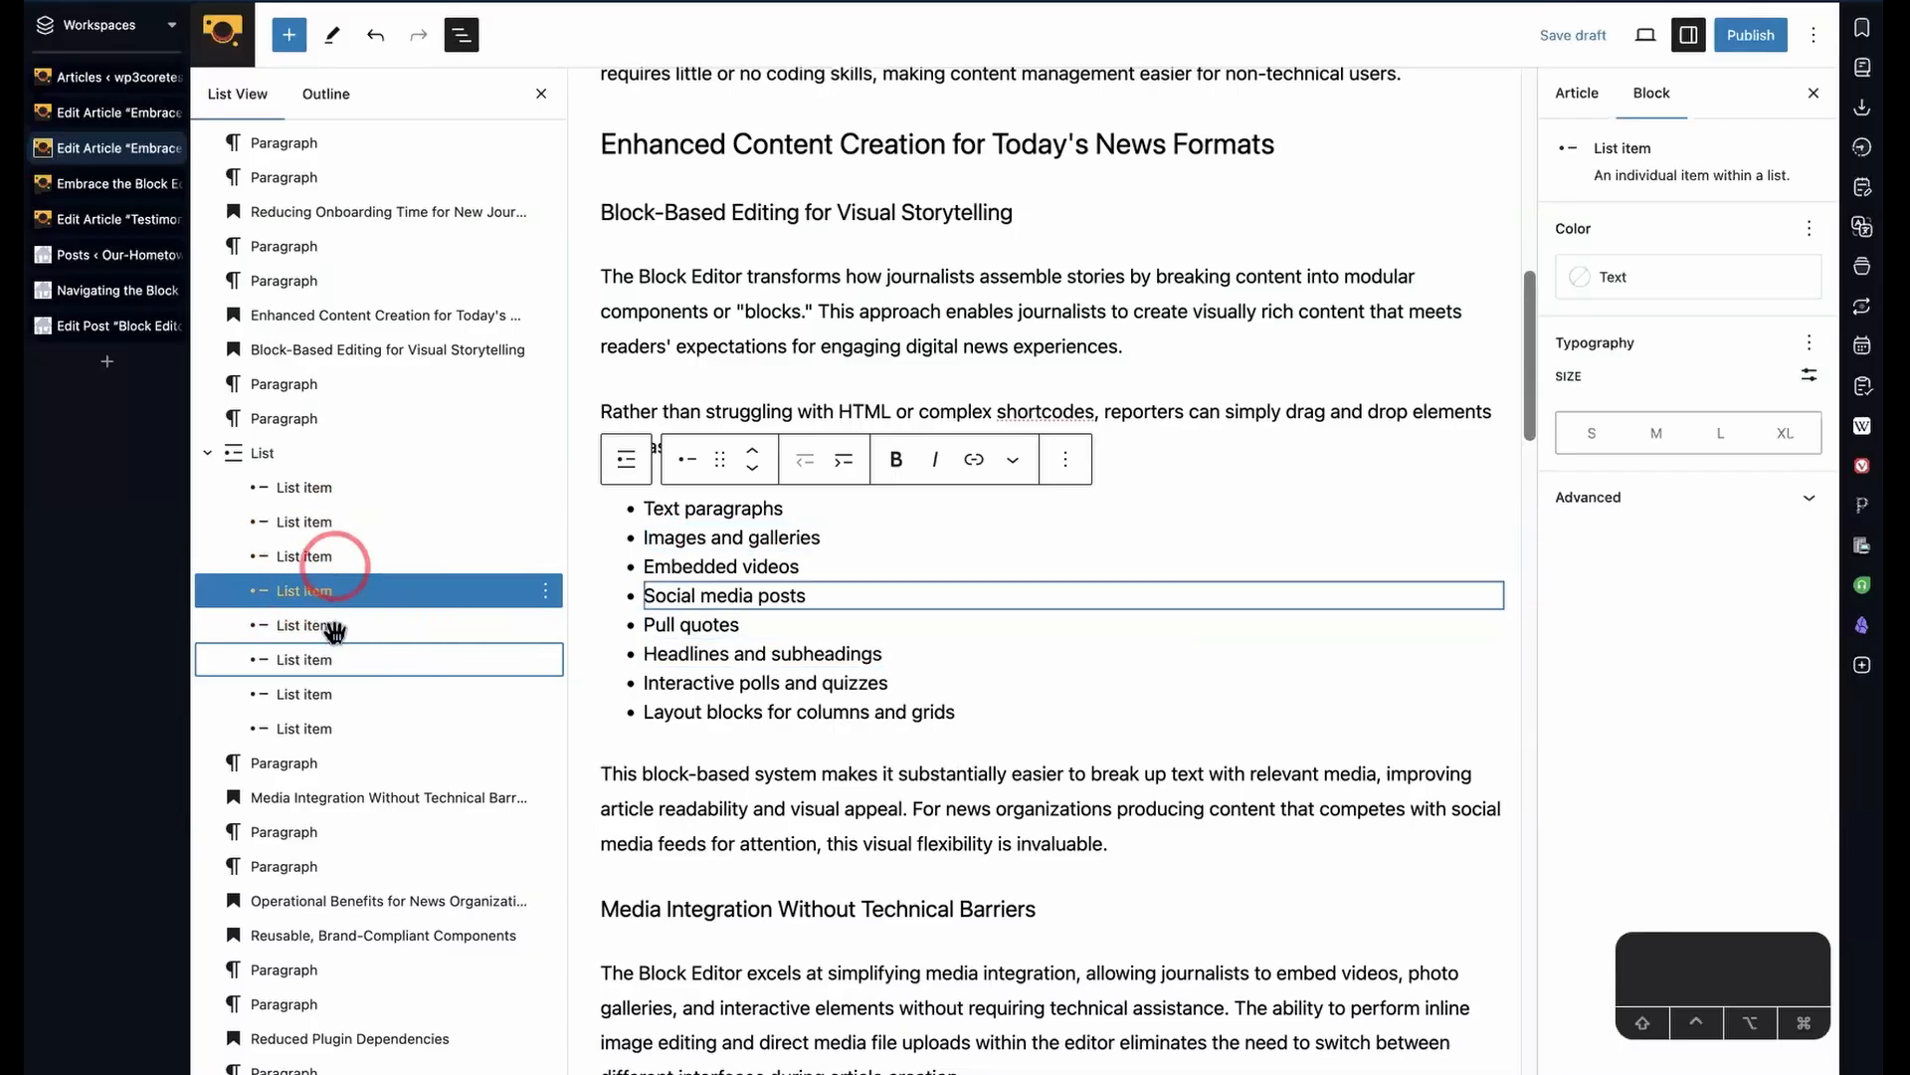
- Move the "Social media posts" list item down one place and back up
{"action": "triple_click", "coordinate": [779, 595]}
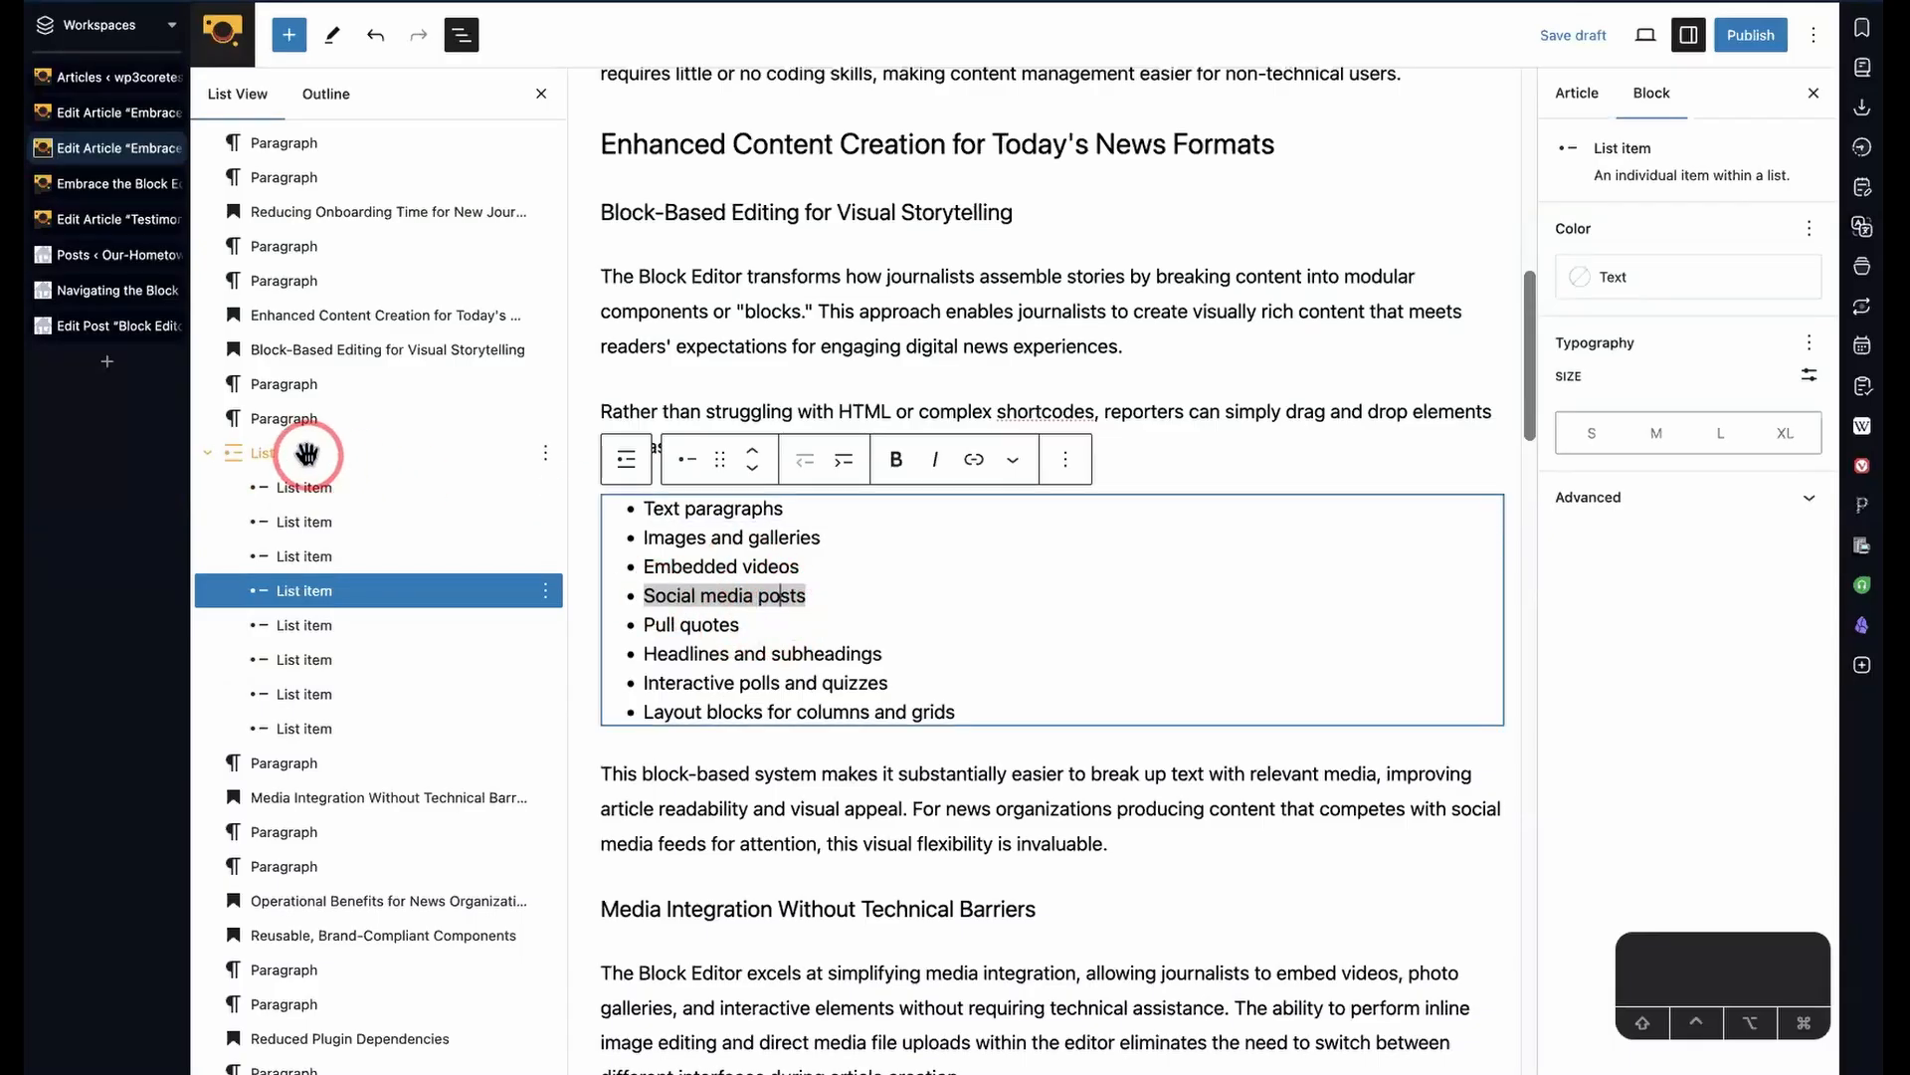
{"action": "left_click", "coordinate": [752, 464]}
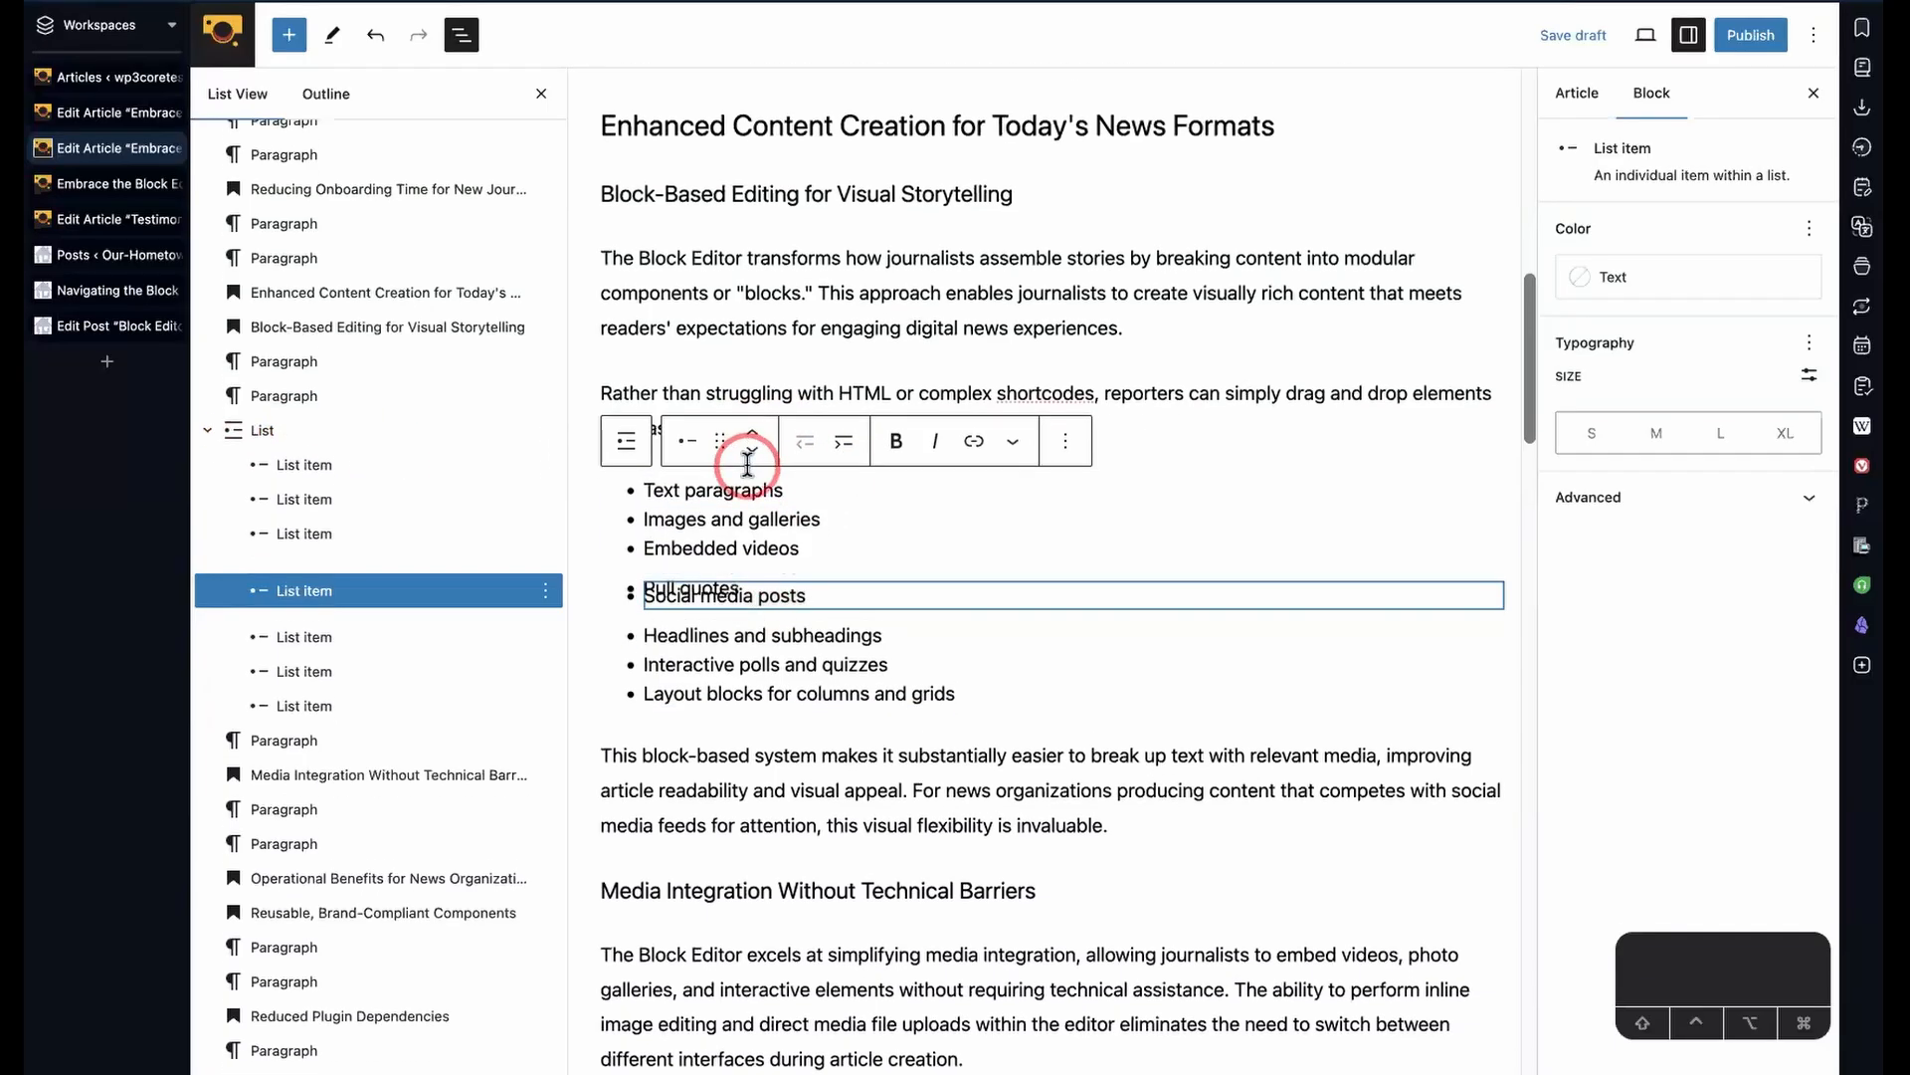
{"action": "left_click", "coordinate": [753, 426]}
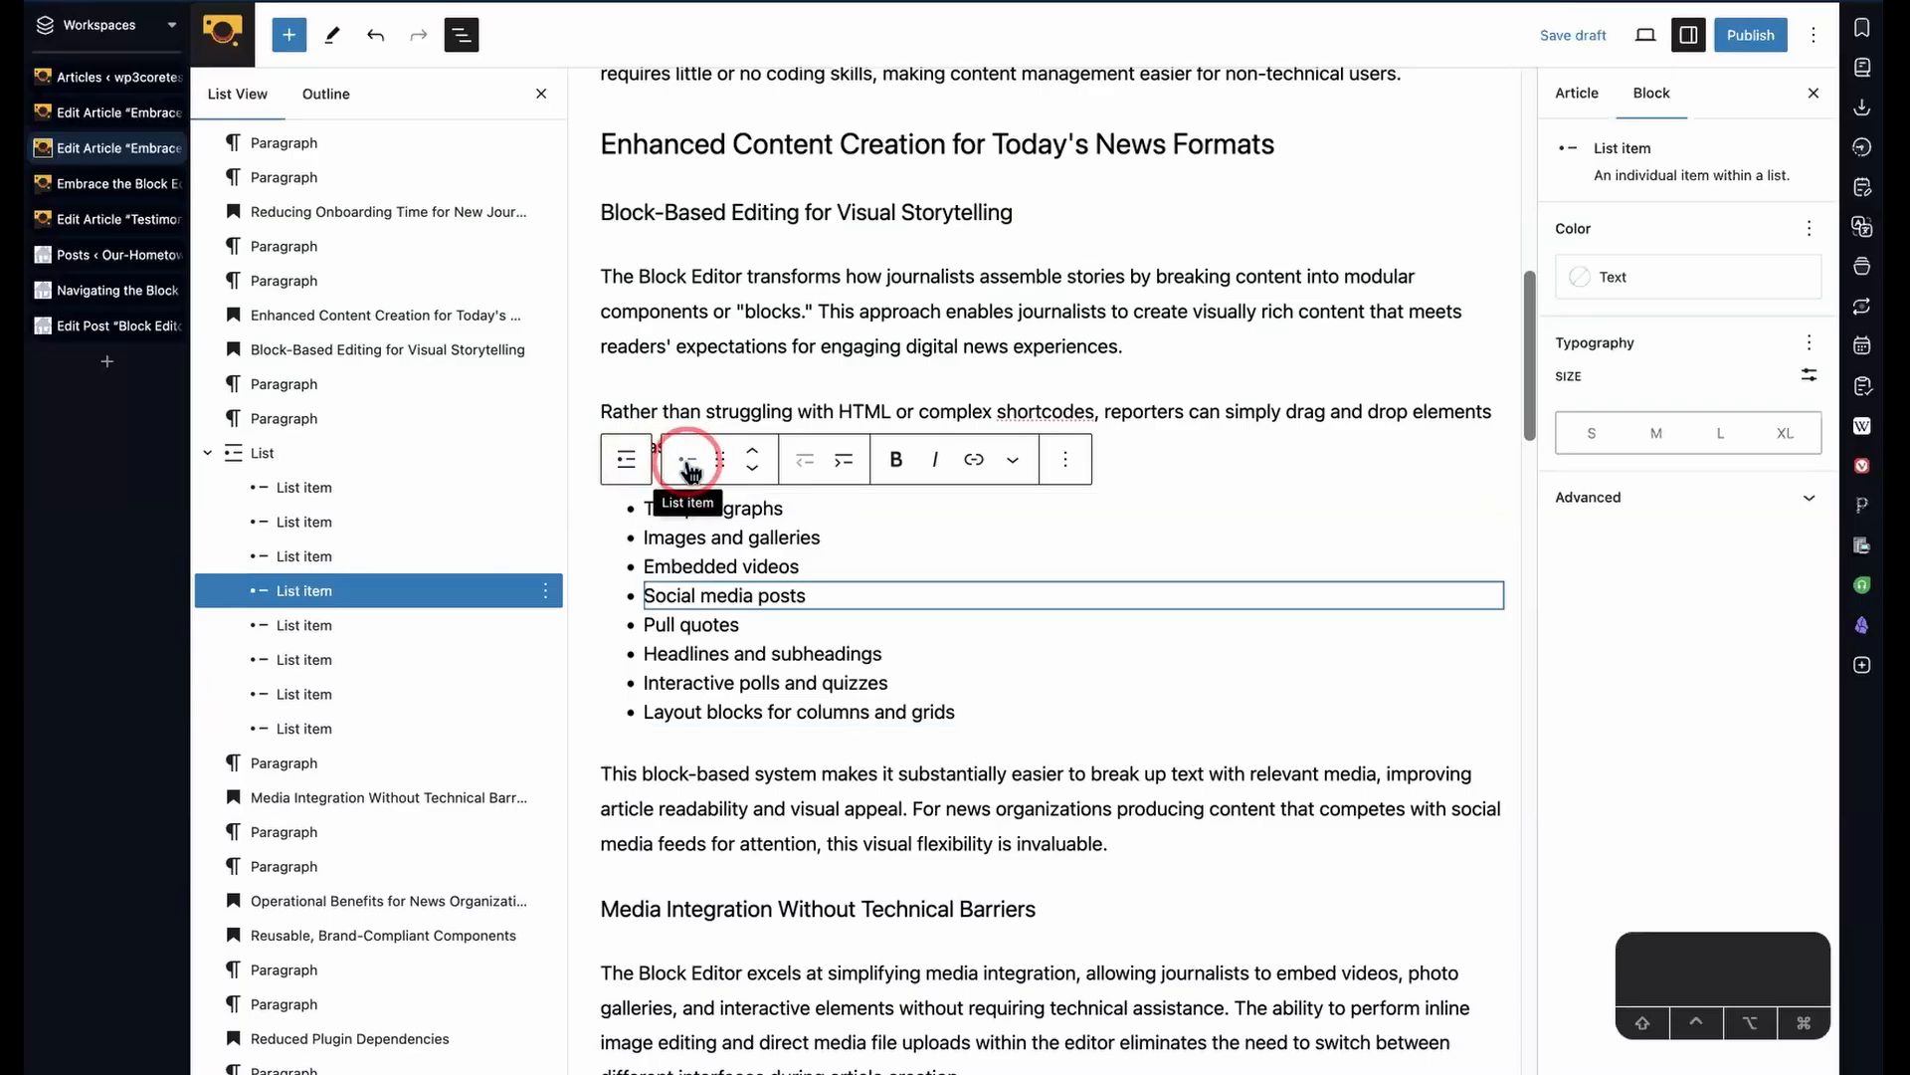
- Select the parent list, try a Cyan bluish gray background on it, and clear the color
{"action": "left_click", "coordinate": [626, 462]}
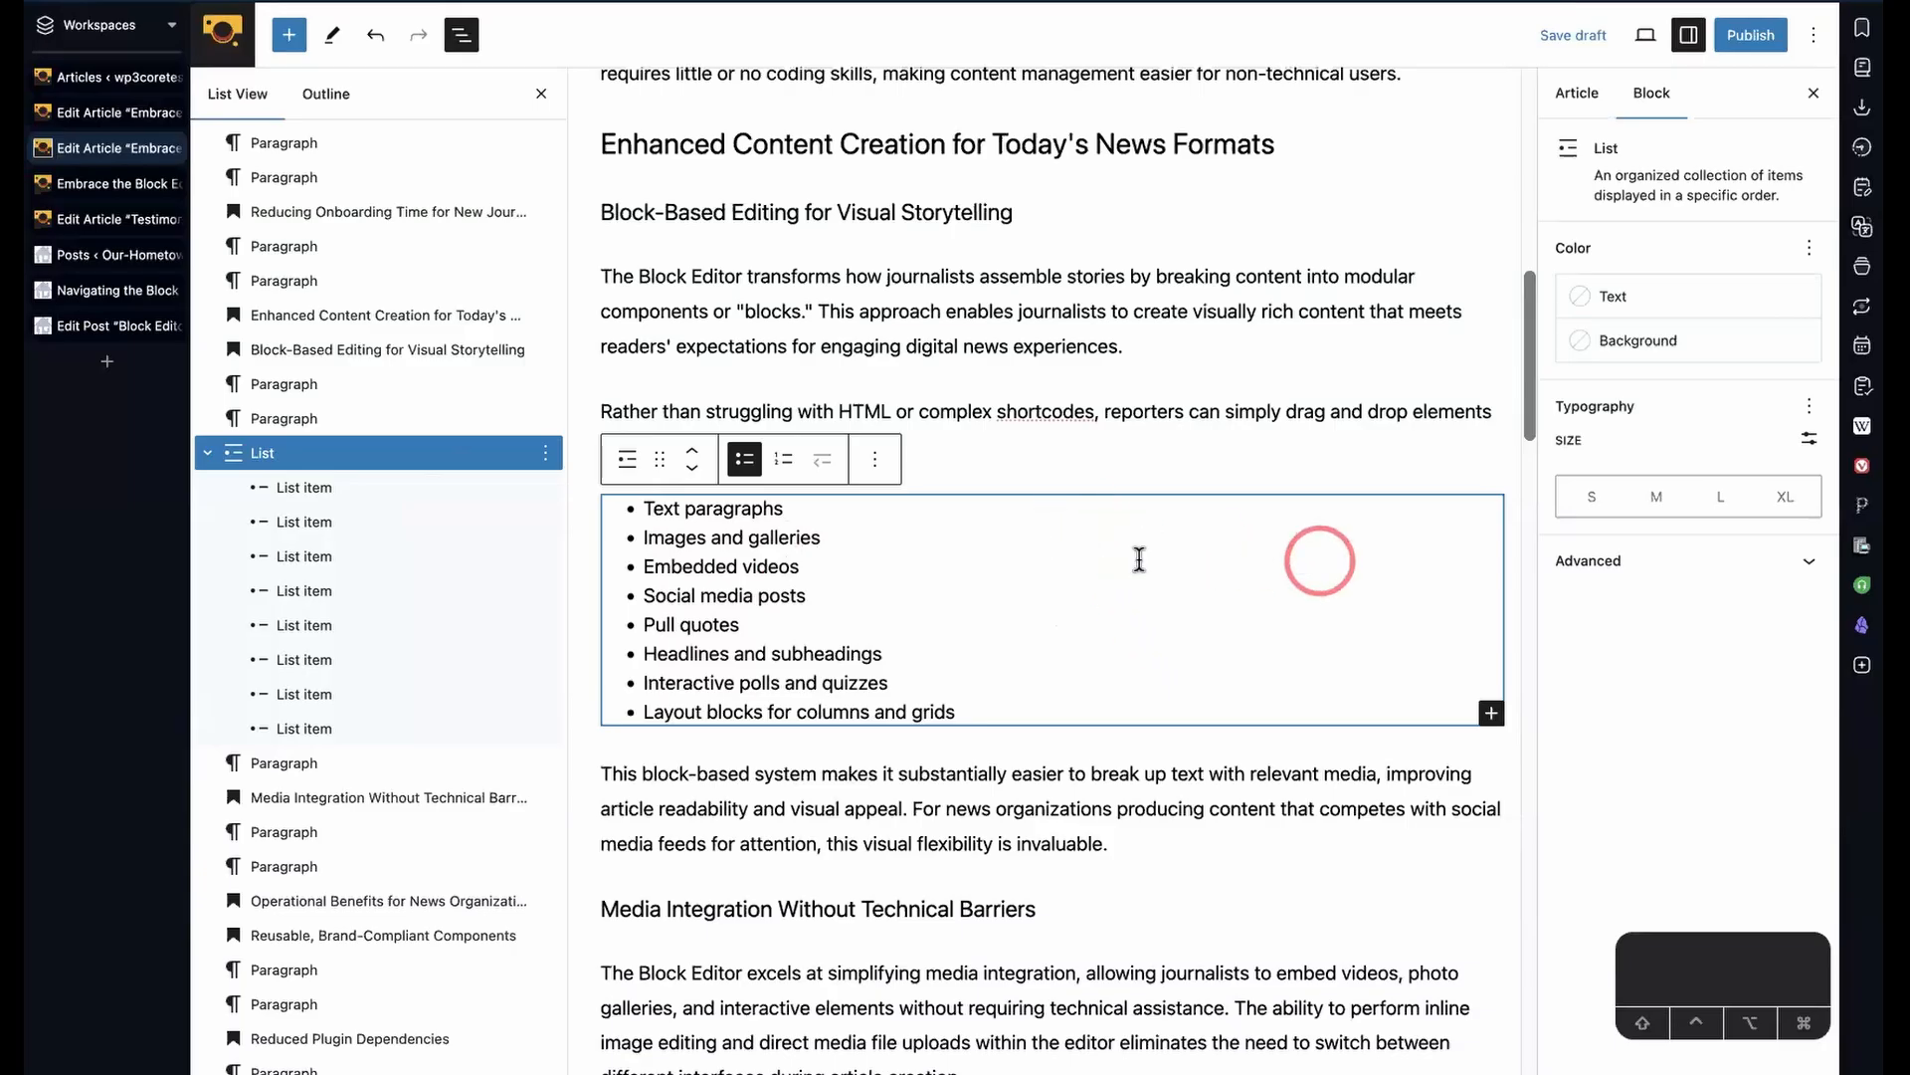
{"action": "left_click", "coordinate": [1701, 346]}
{"action": "left_click", "coordinate": [1313, 586]}
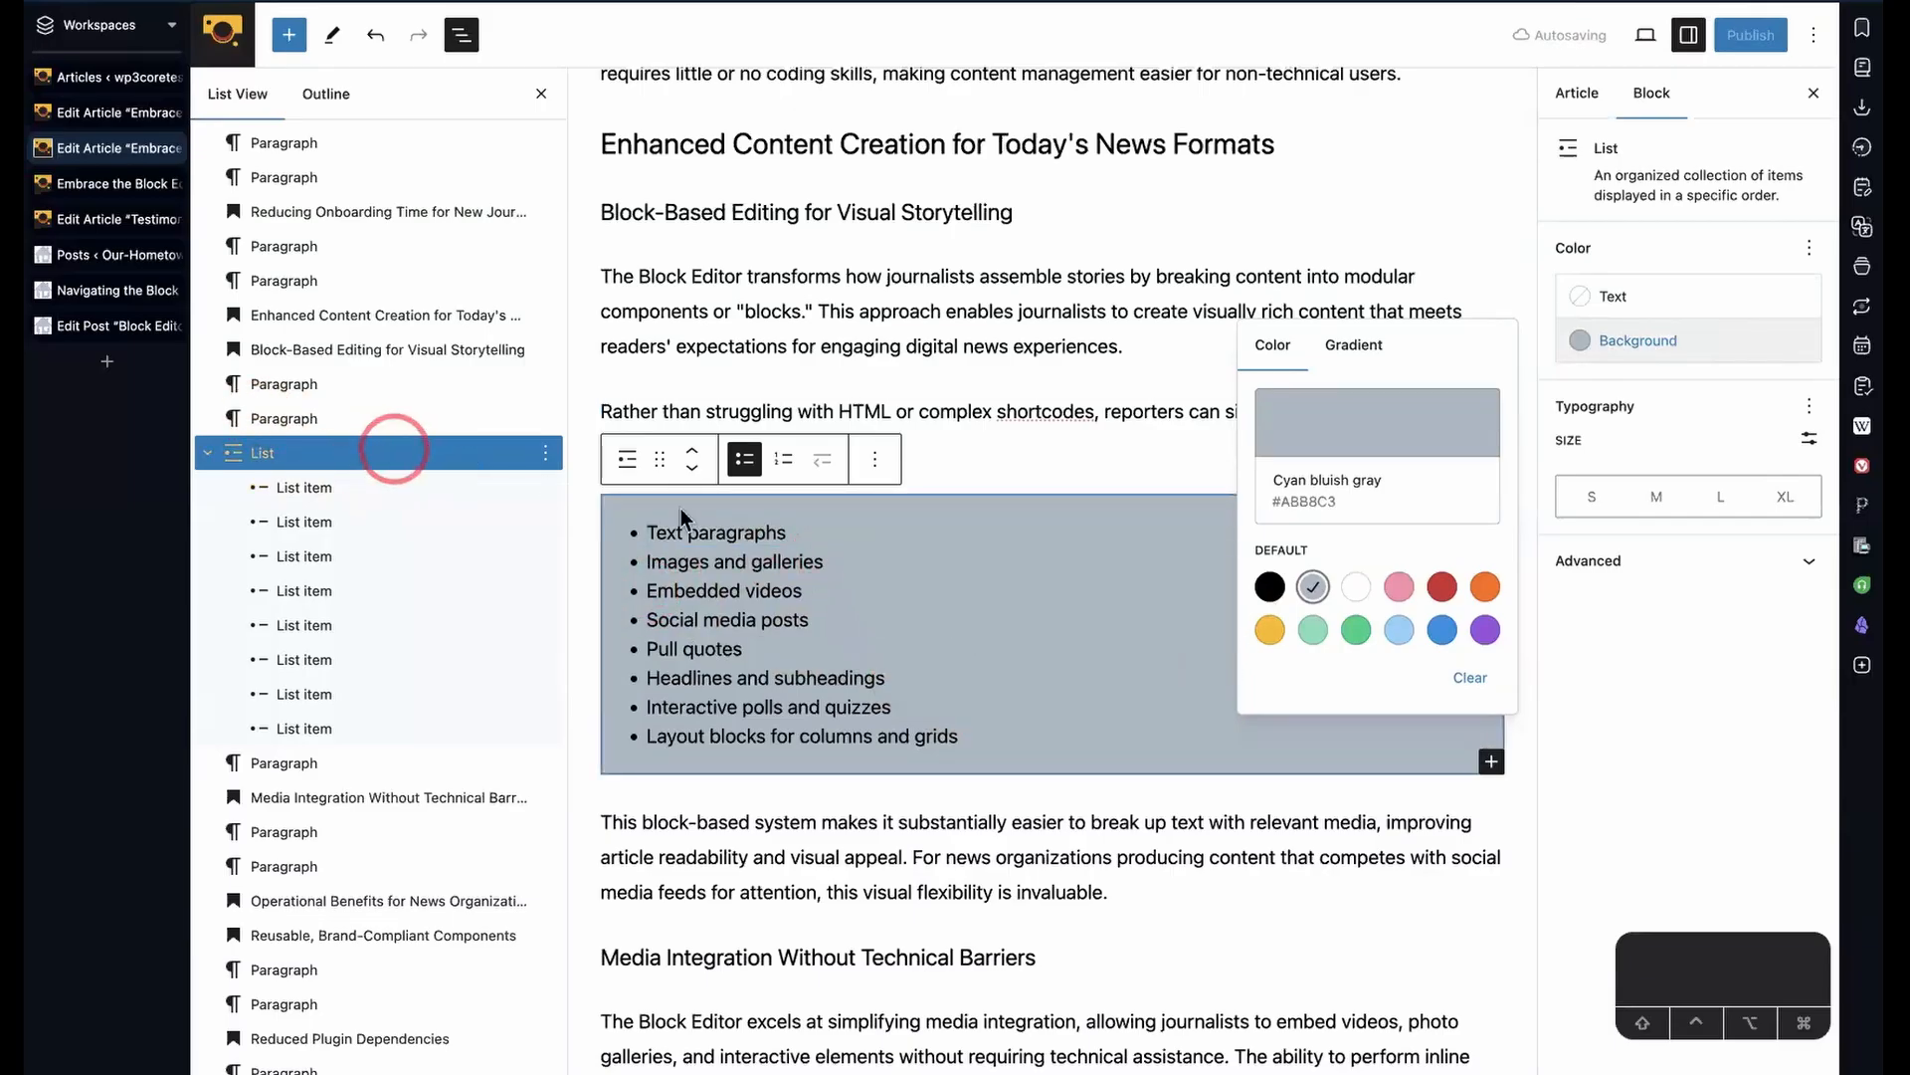
{"action": "left_click", "coordinate": [1470, 677]}
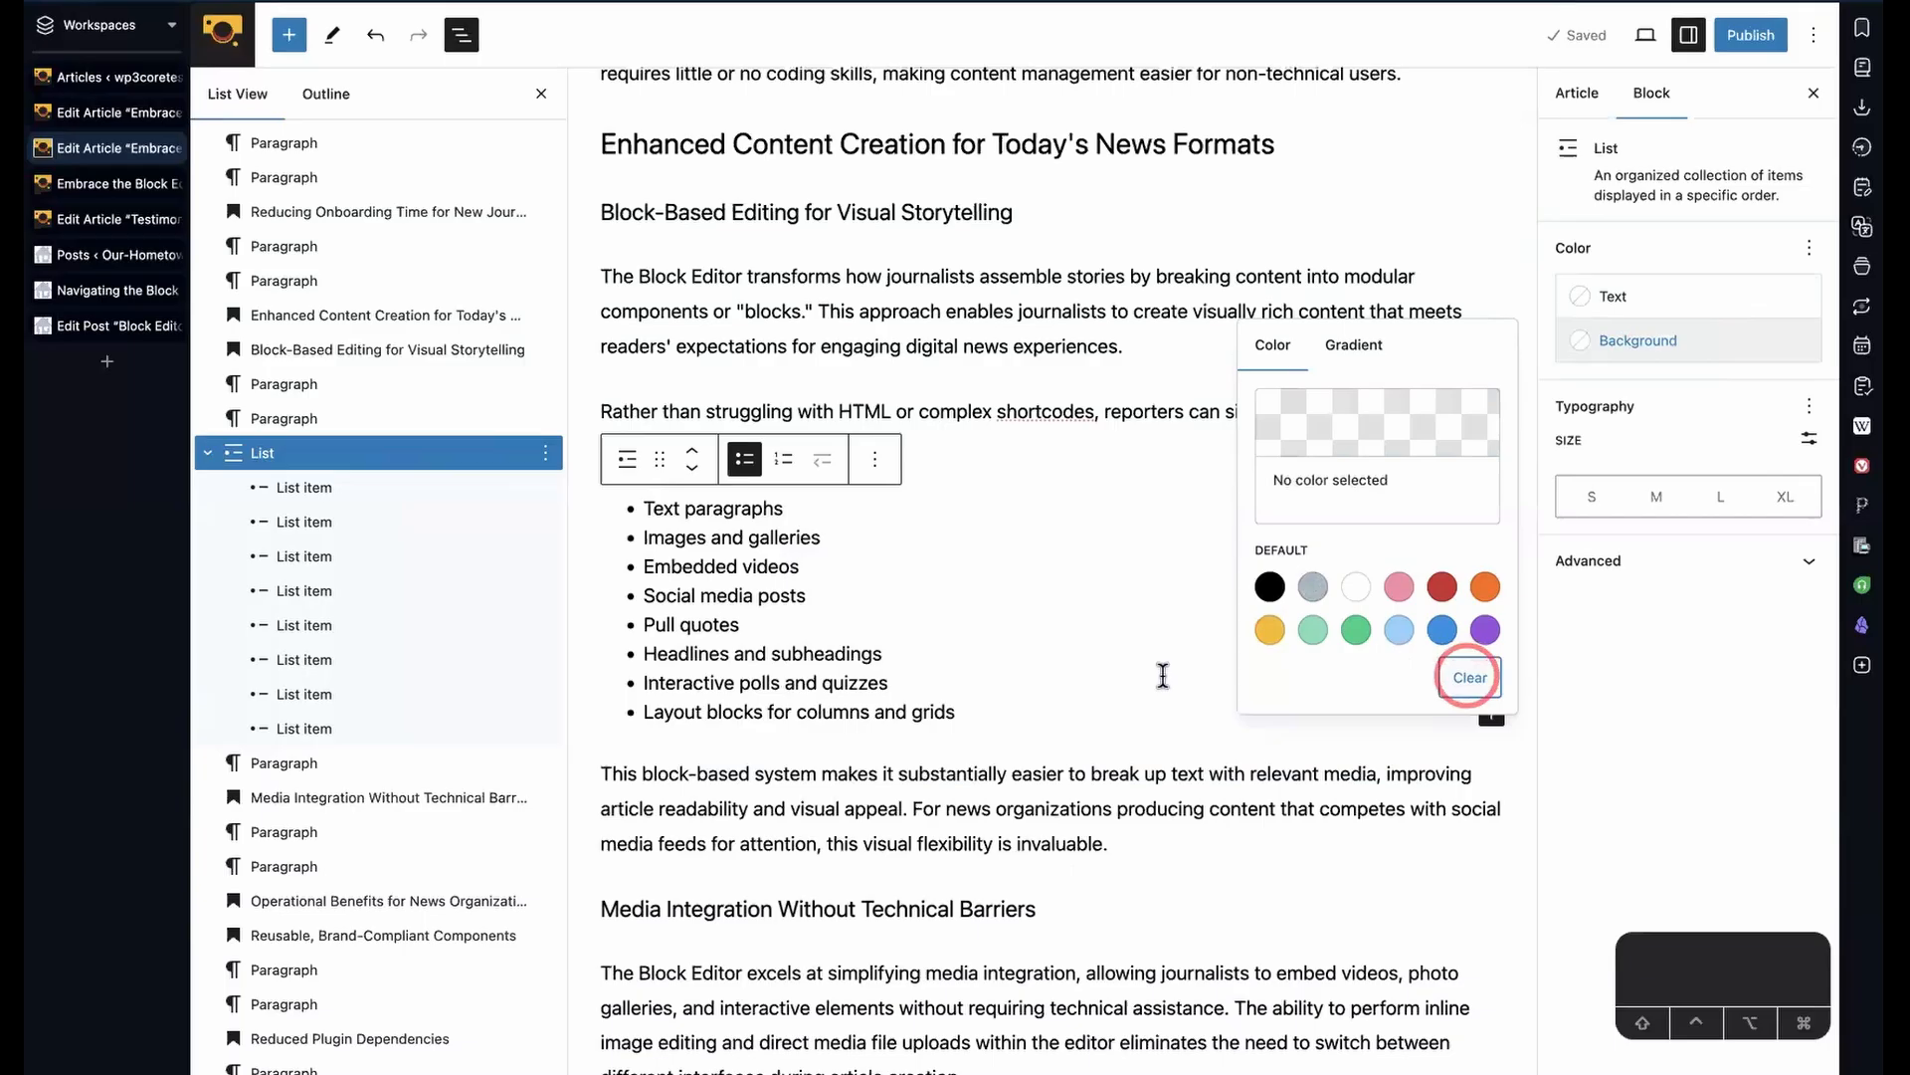
- Set the text color of the "Social media posts" list item to red and select the "Embedded videos" item
{"action": "left_click", "coordinate": [717, 595]}
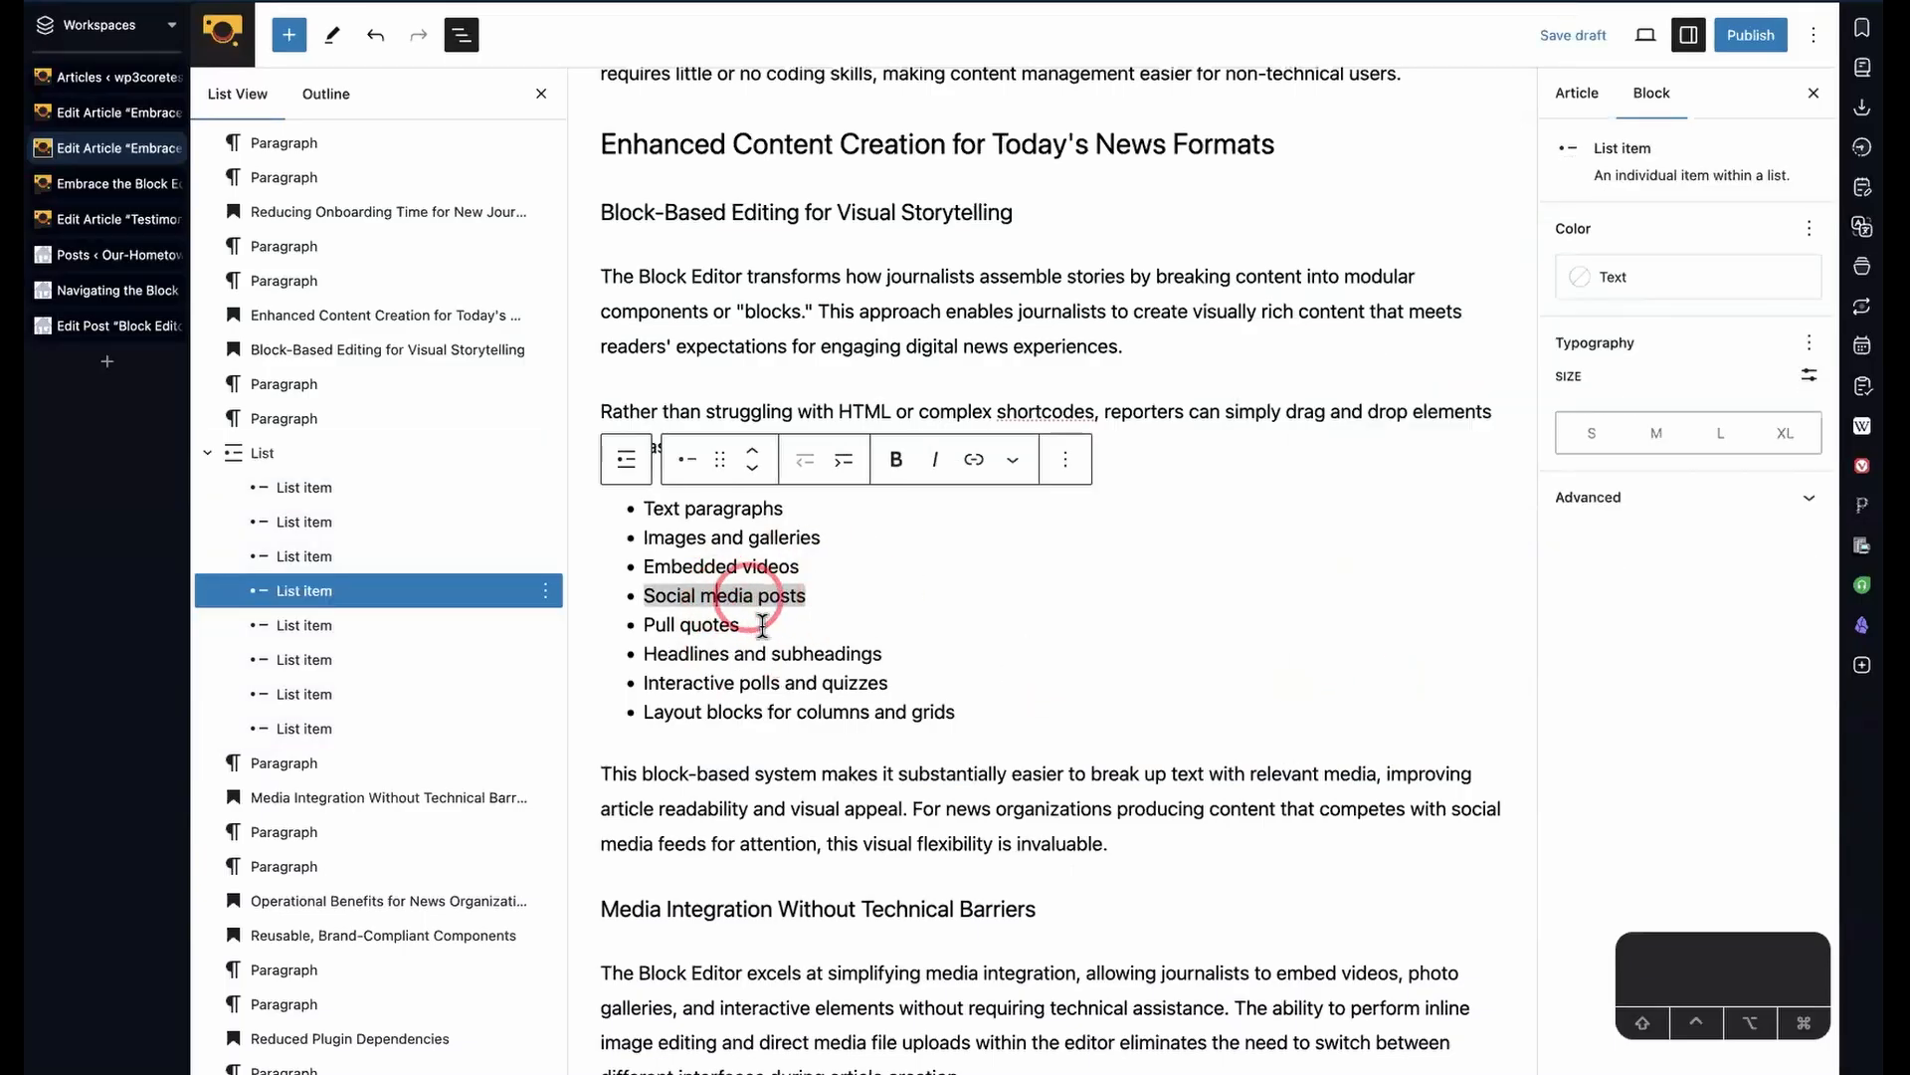
{"action": "left_click", "coordinate": [1726, 289]}
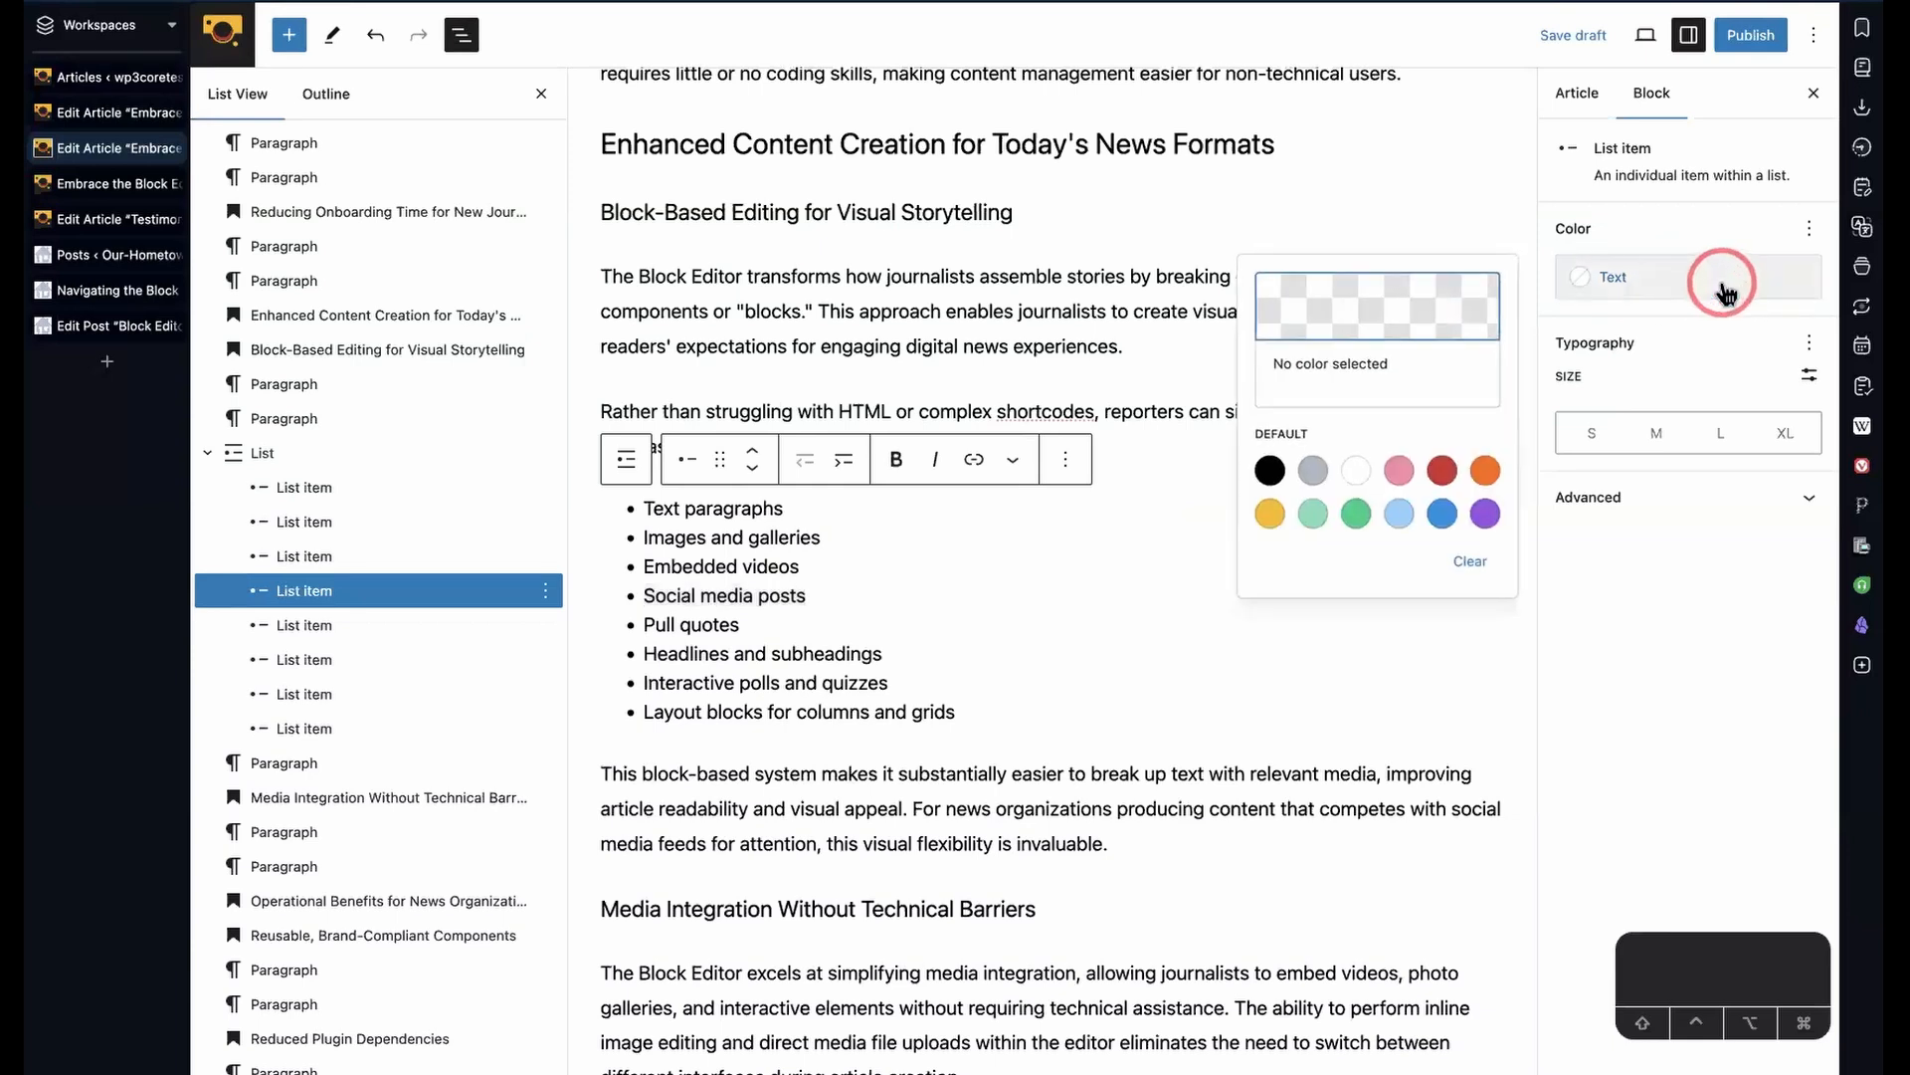
{"action": "left_click", "coordinate": [1445, 471]}
{"action": "left_click", "coordinate": [920, 570]}
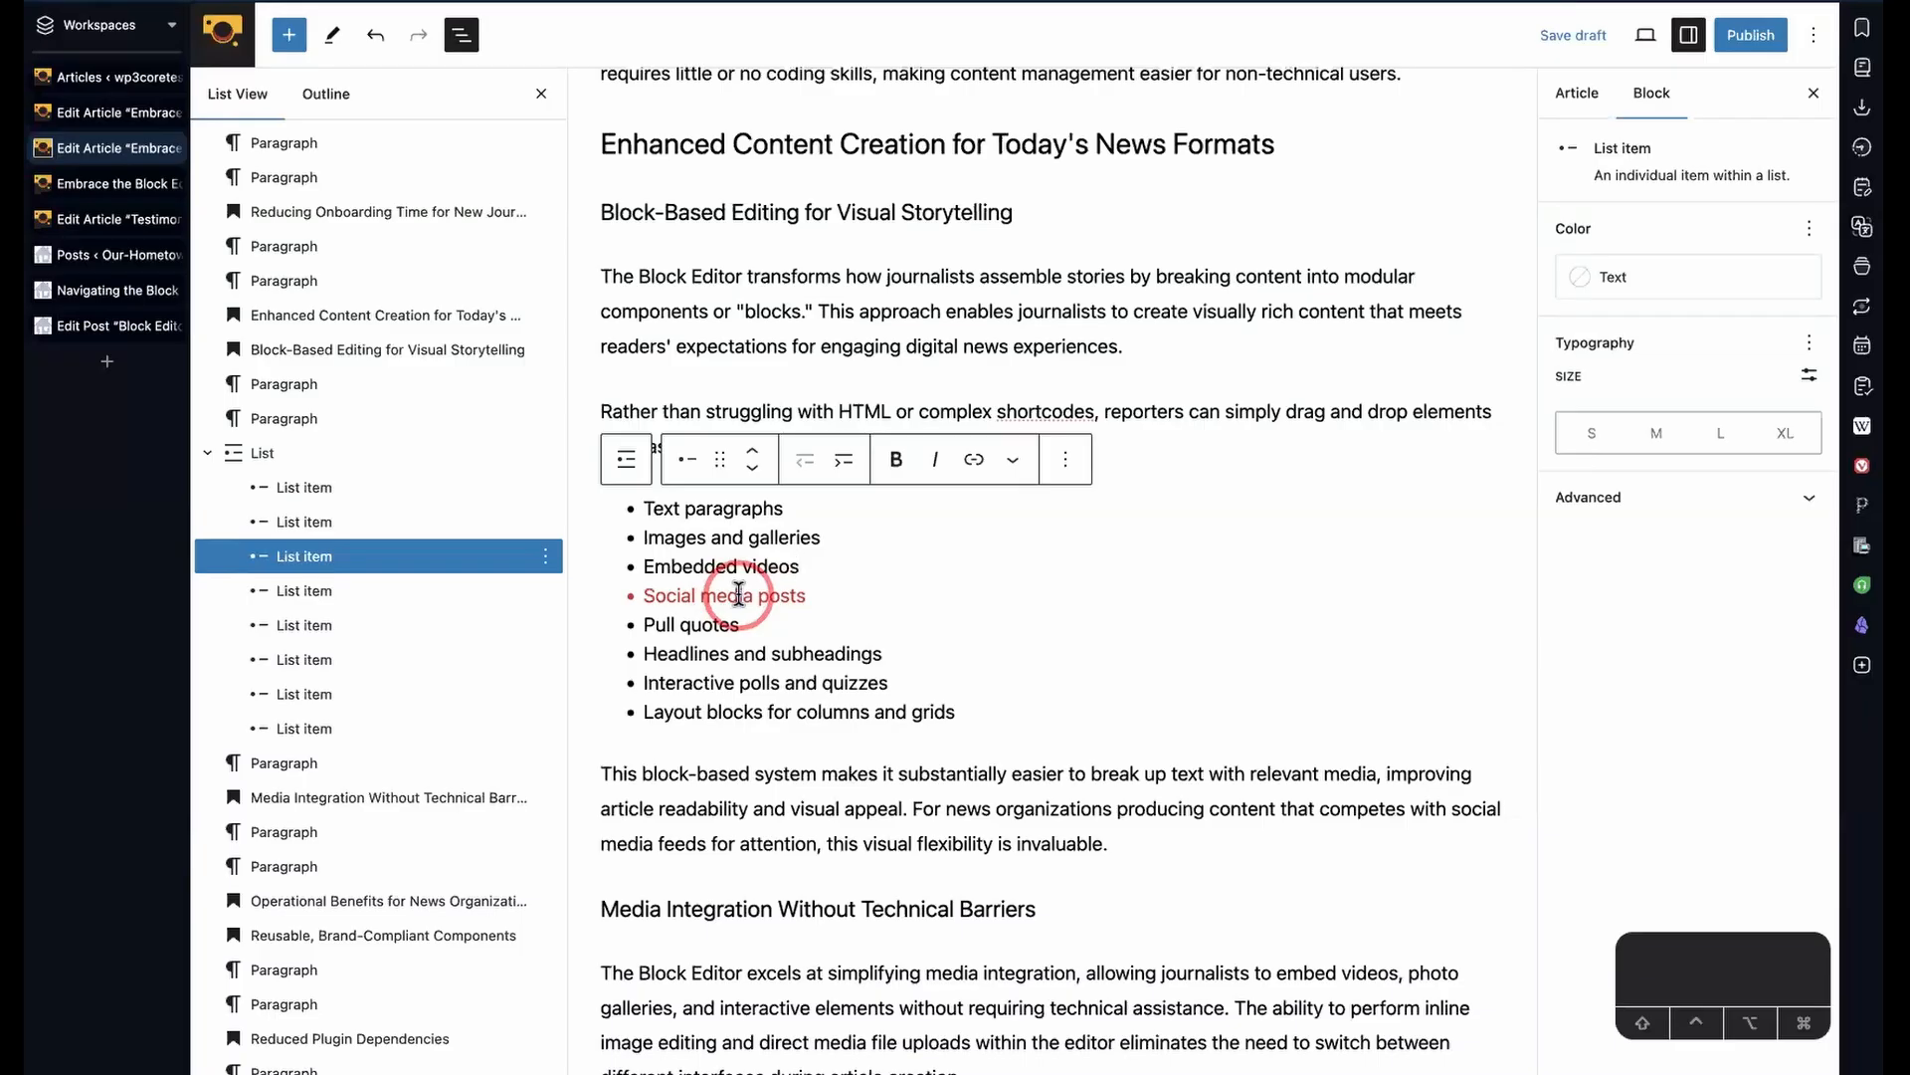
- Select the parent list and set its background color to Pale cyan blue
{"action": "left_click", "coordinate": [627, 459]}
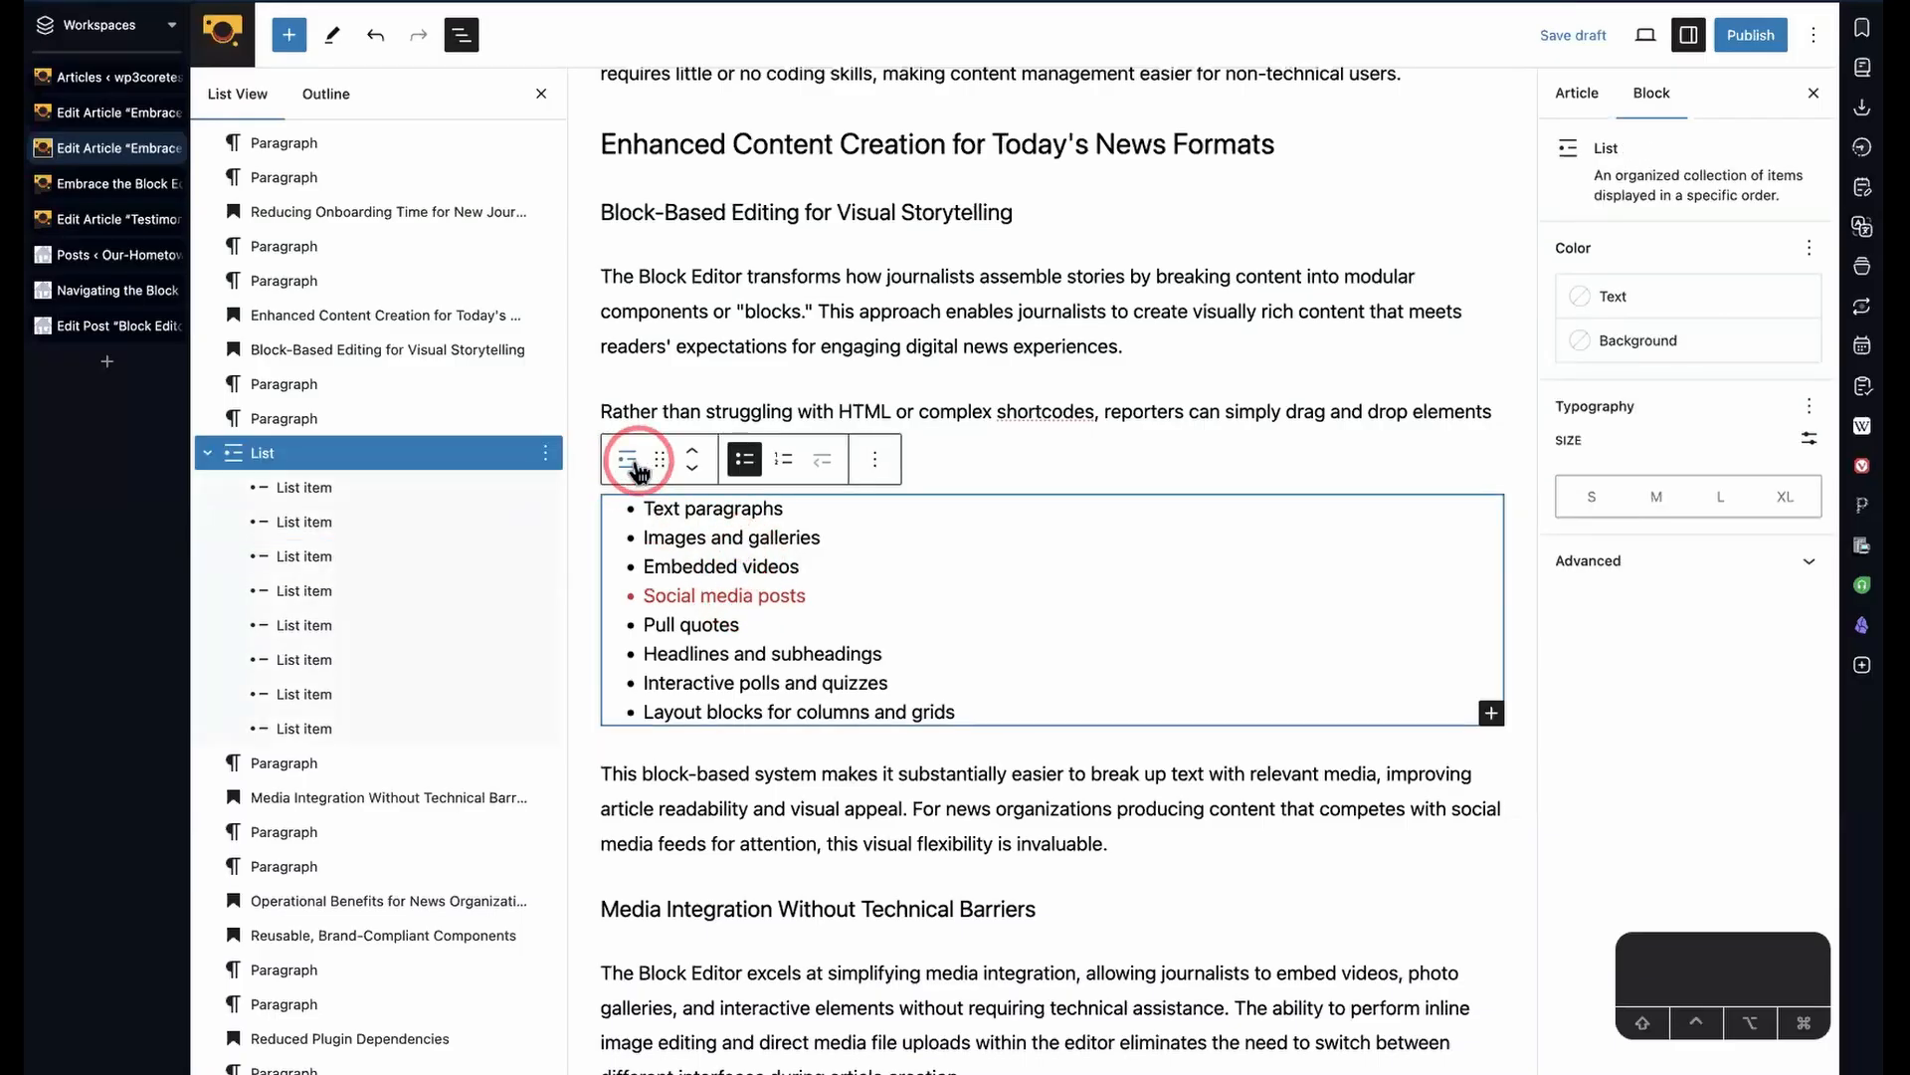
{"action": "left_click", "coordinate": [1651, 343]}
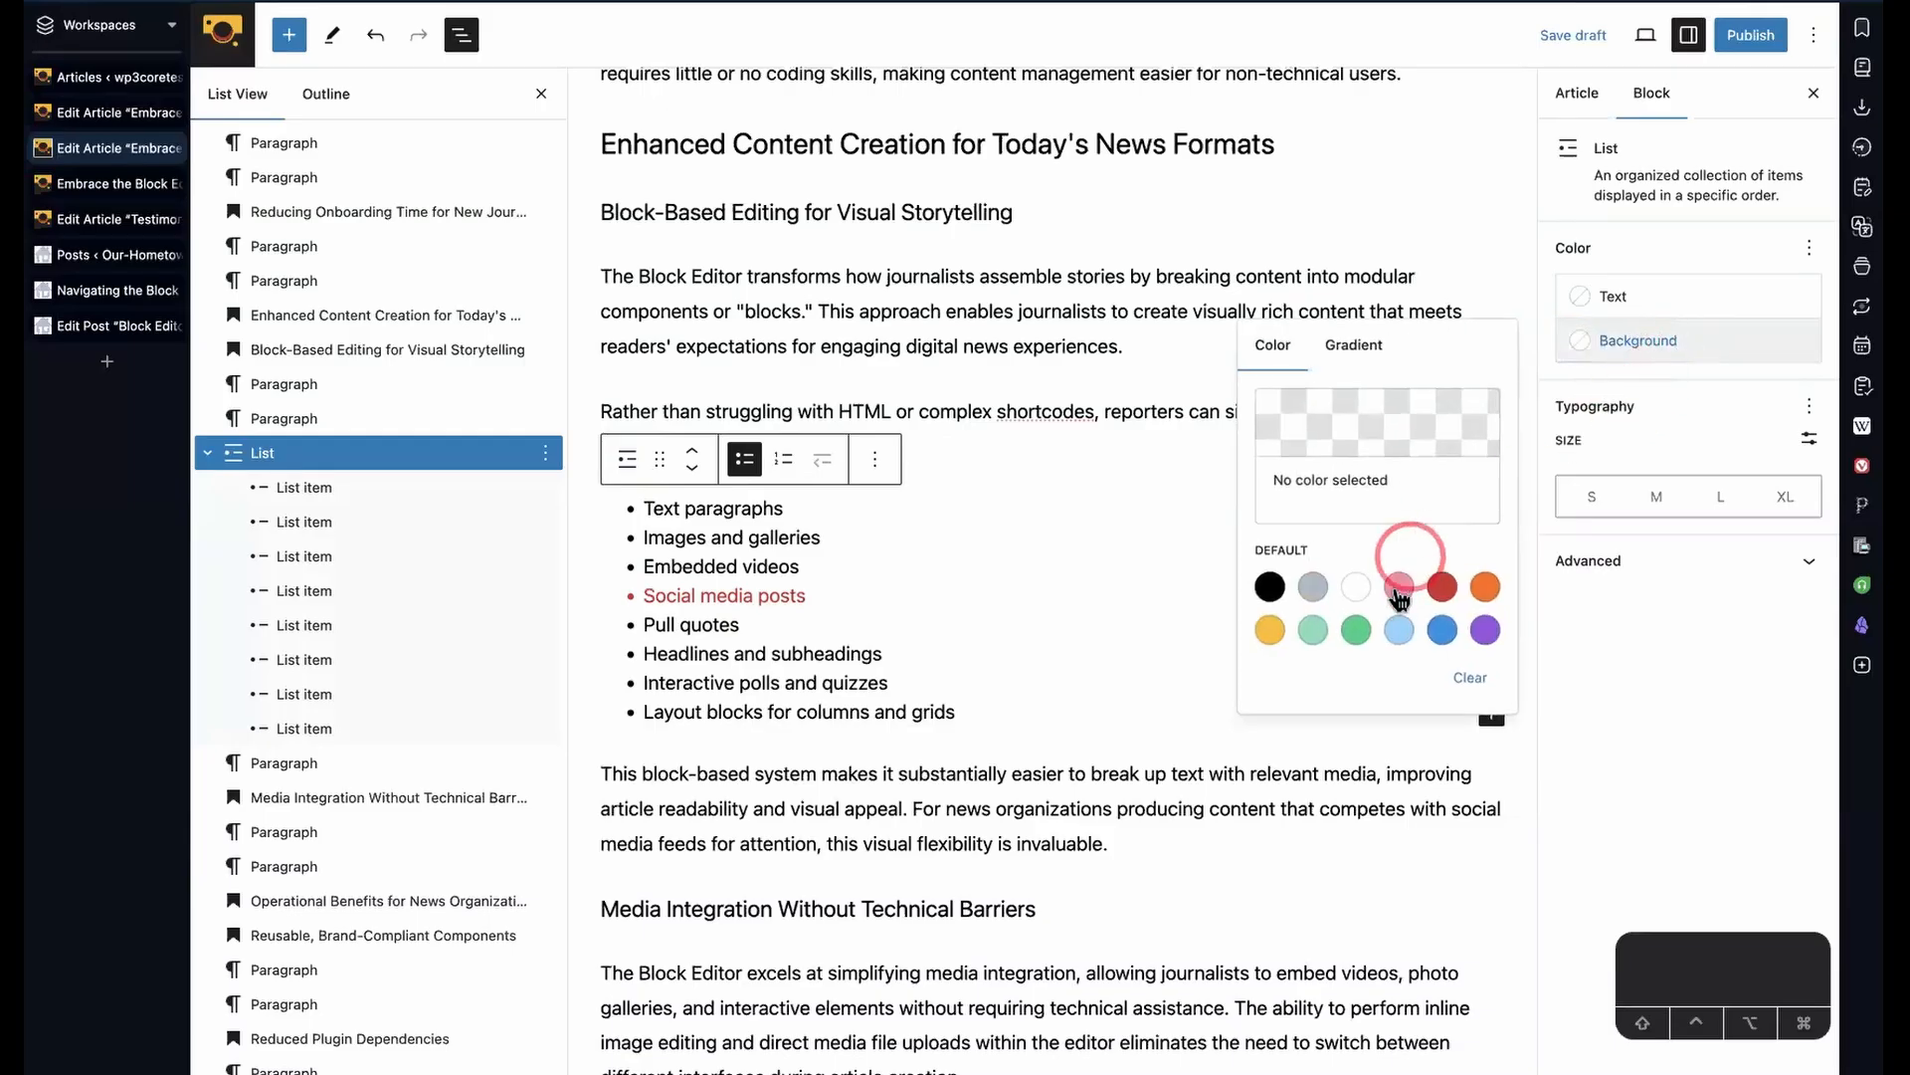
{"action": "left_click", "coordinate": [1399, 630]}
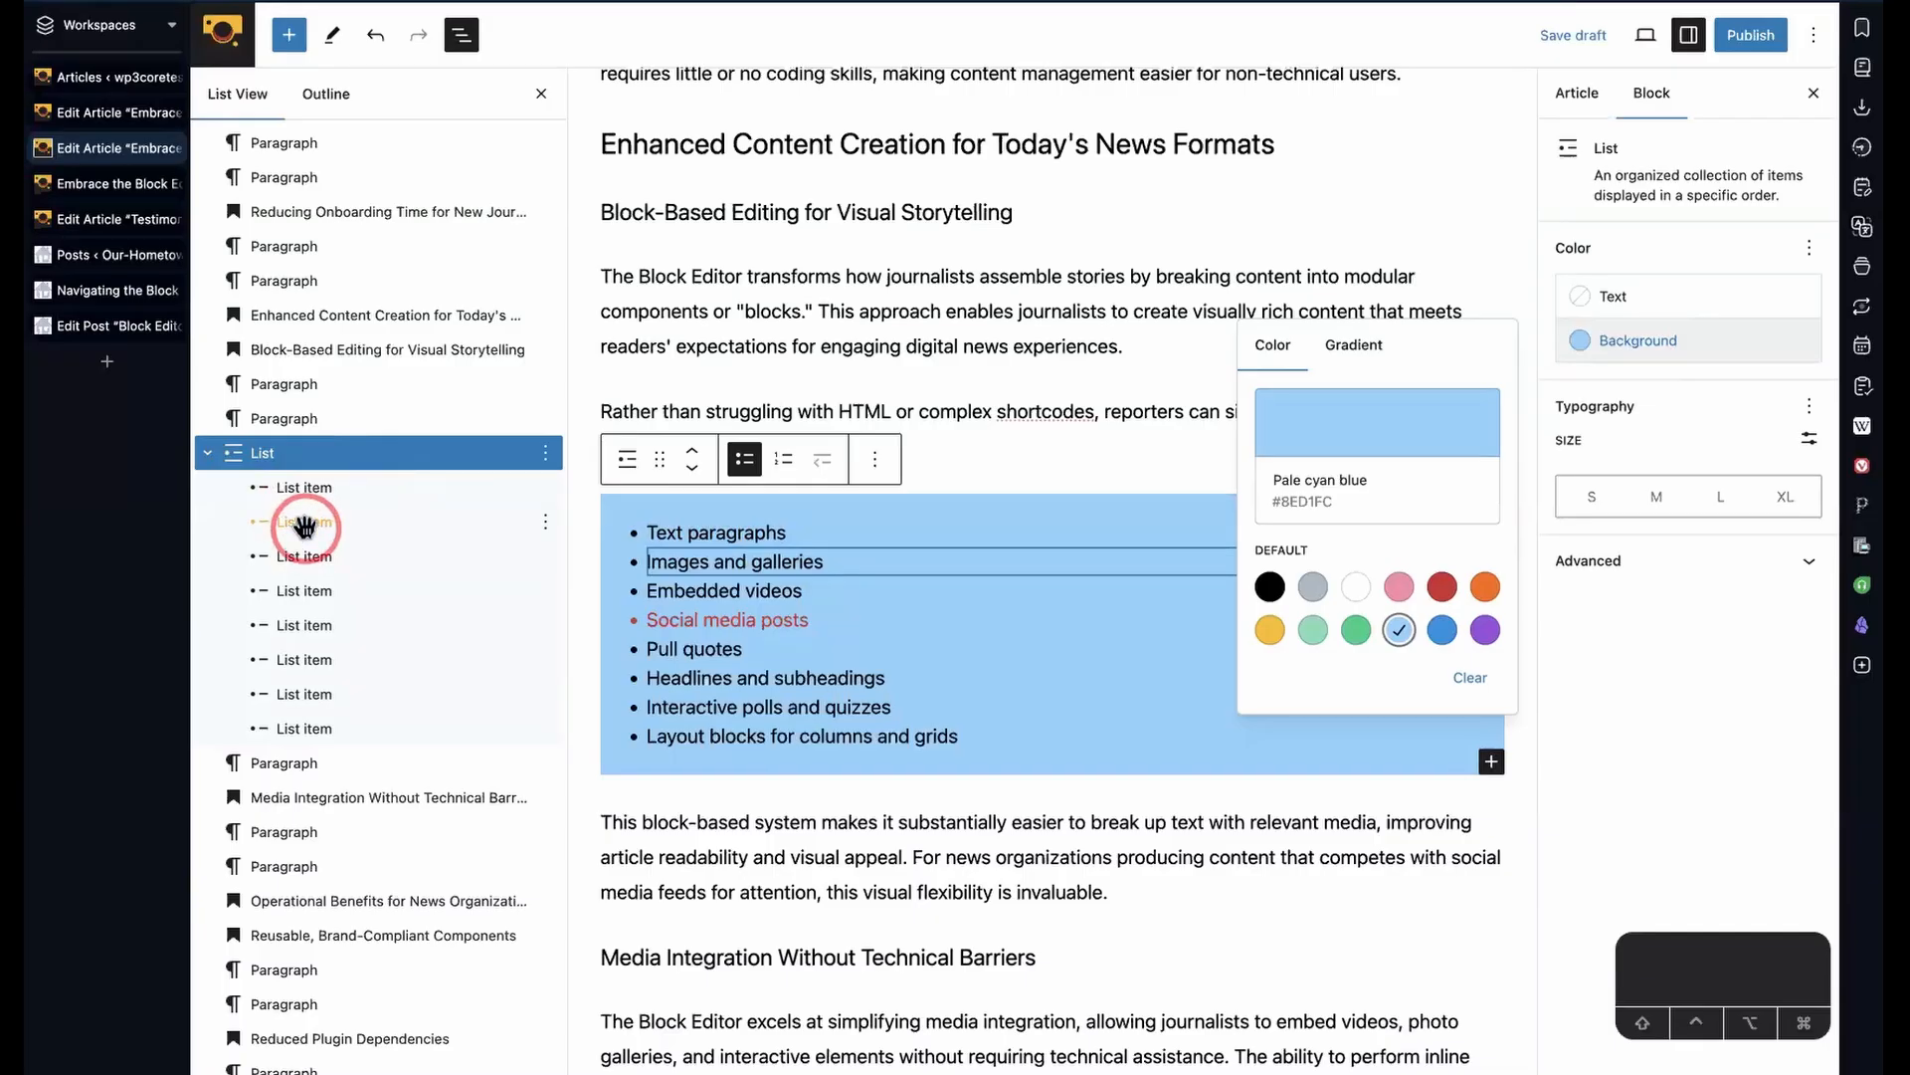
- Move the red "Social media posts" item above "Embedded videos" in the List View
{"action": "left_click", "coordinate": [304, 524]}
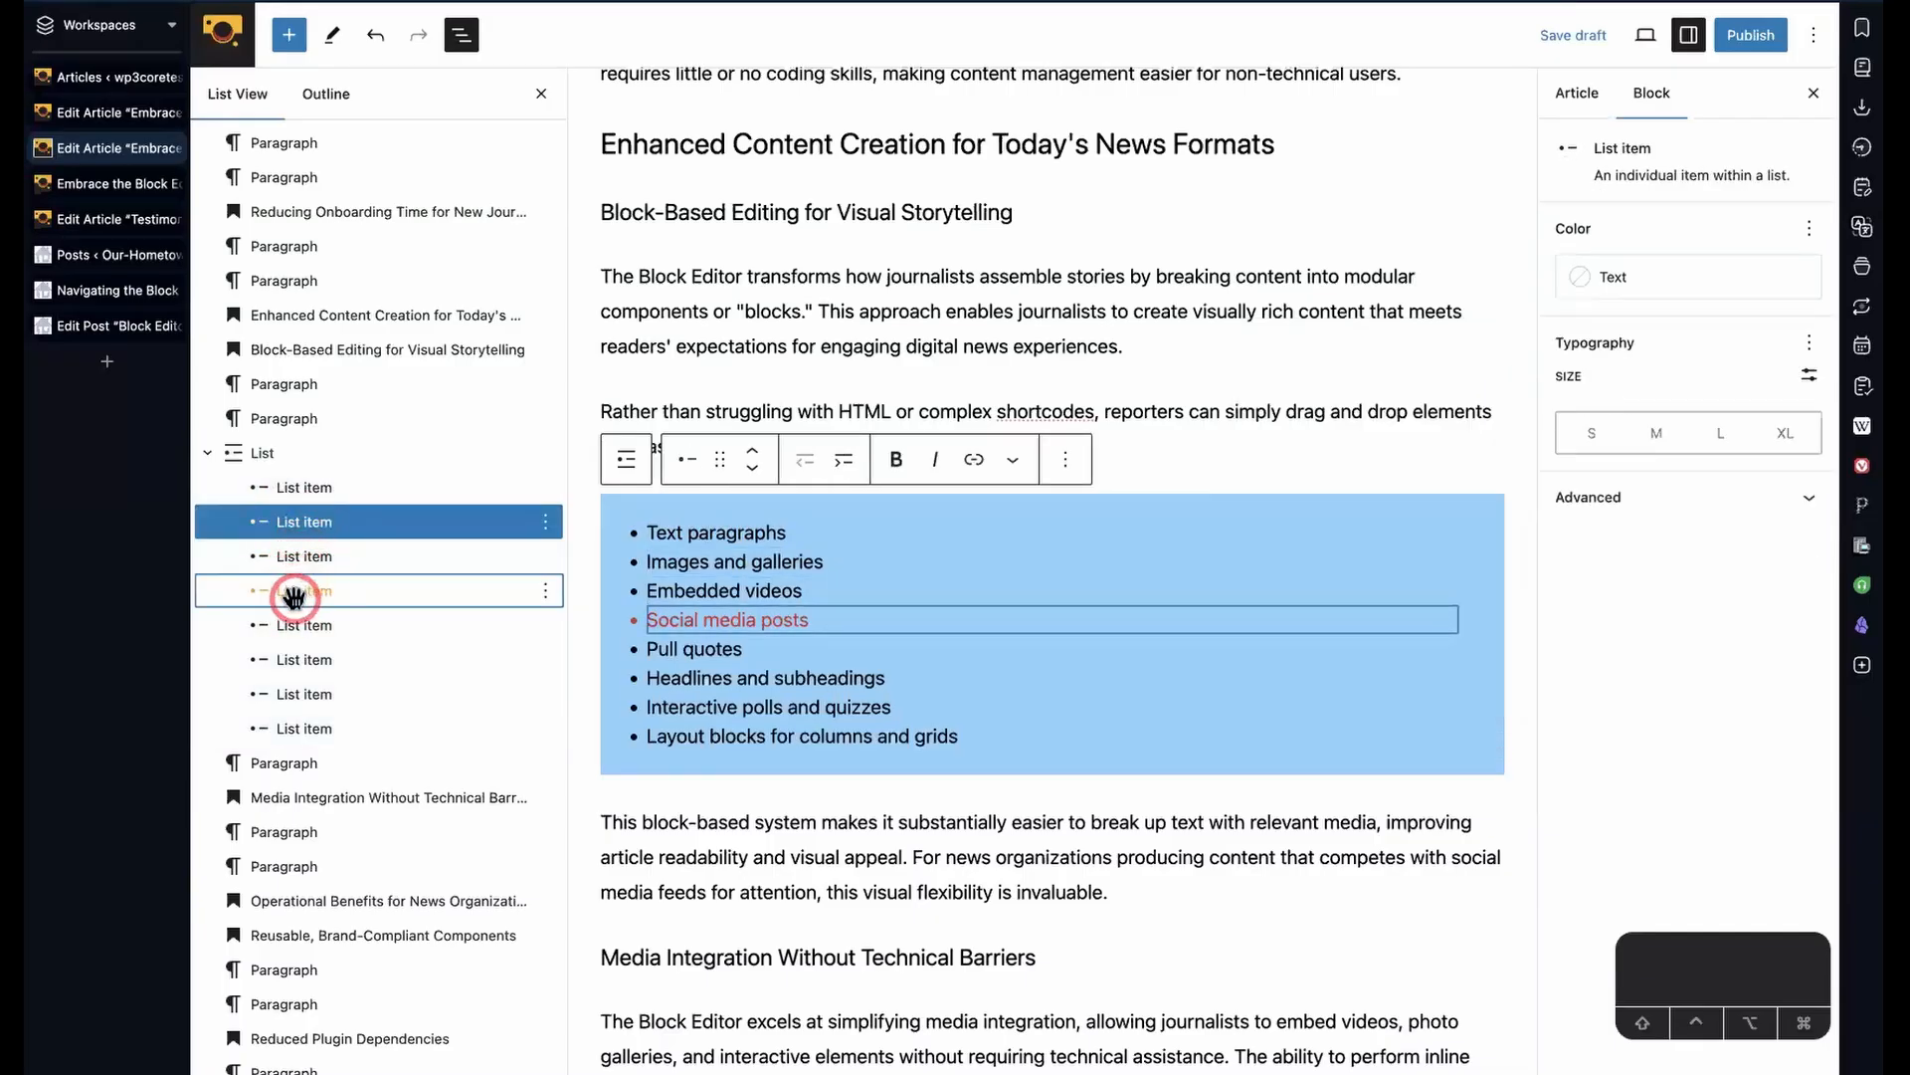
{"action": "left_click", "coordinate": [294, 592]}
{"action": "left_click_drag", "start_coordinate": [293, 595], "coordinate": [293, 538]}
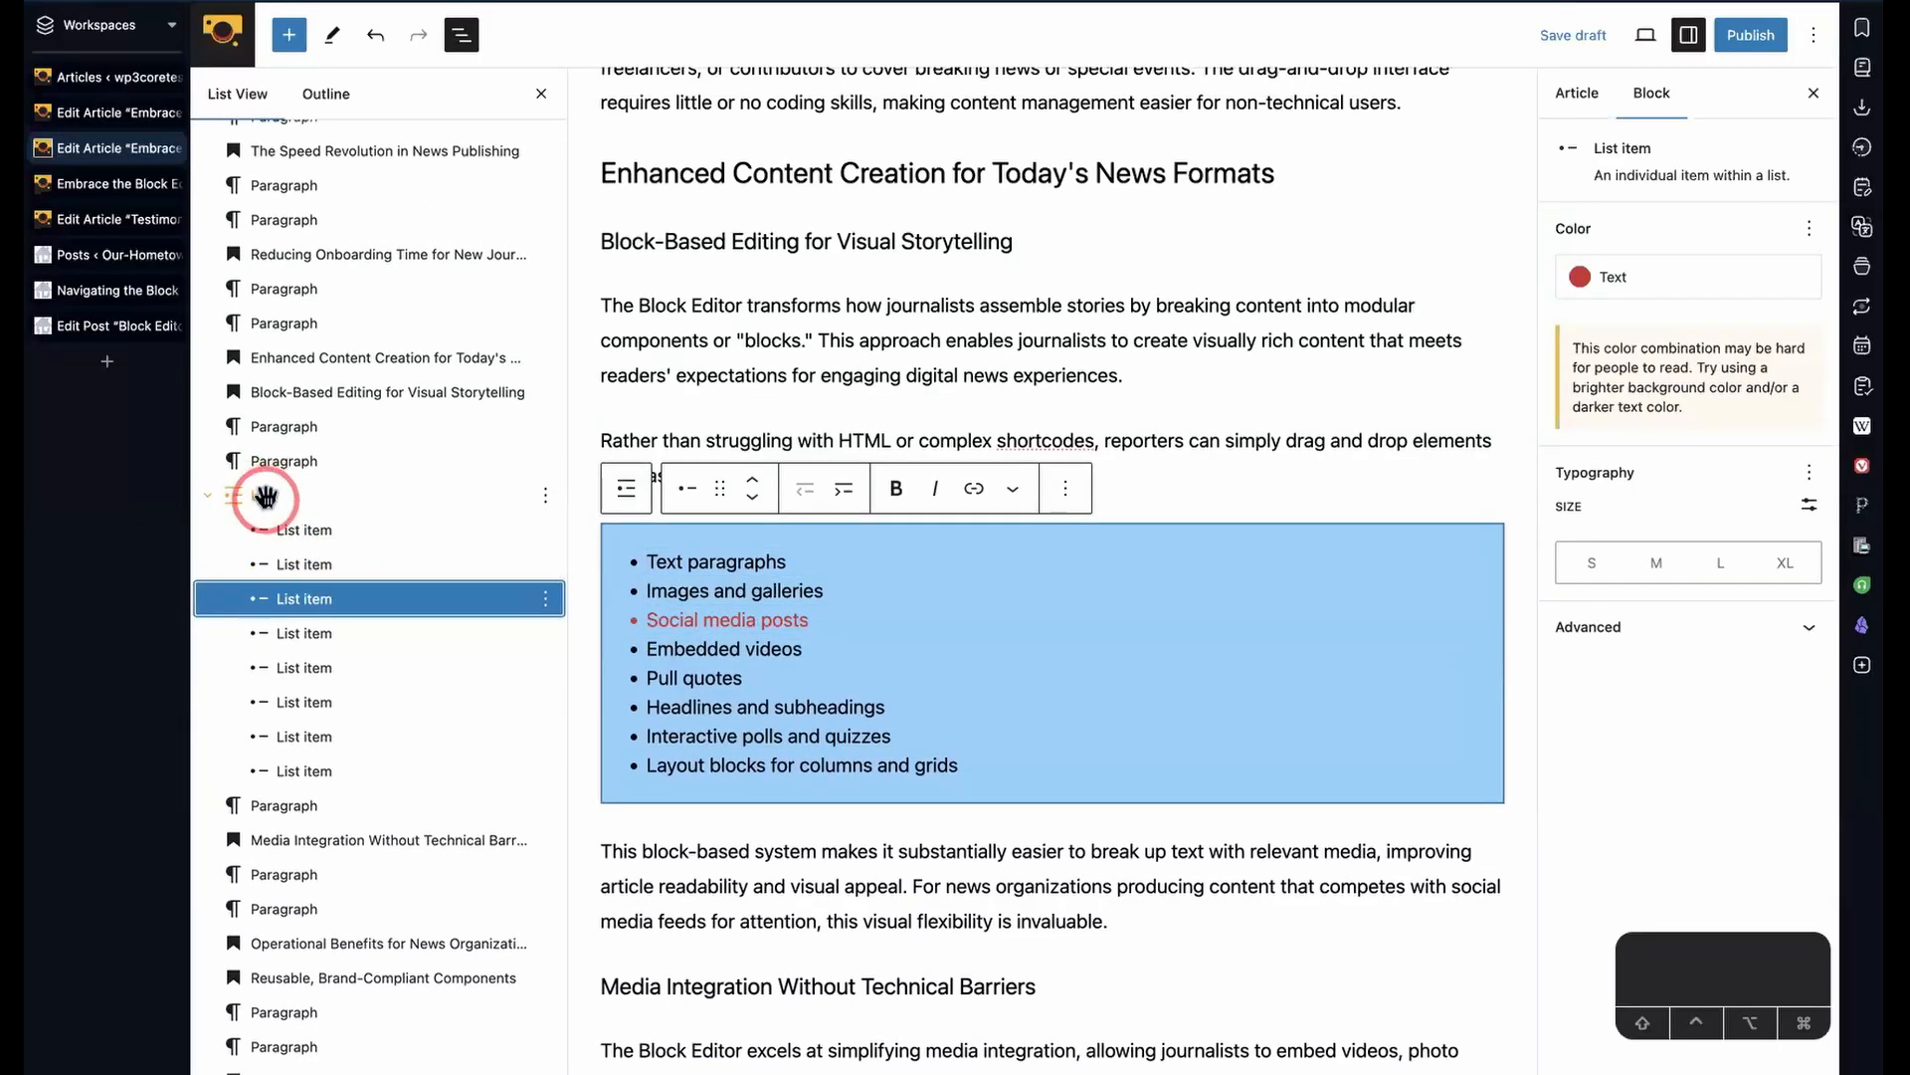
- Move the whole list block up two positions and back down to its original place
{"action": "left_click", "coordinate": [265, 496]}
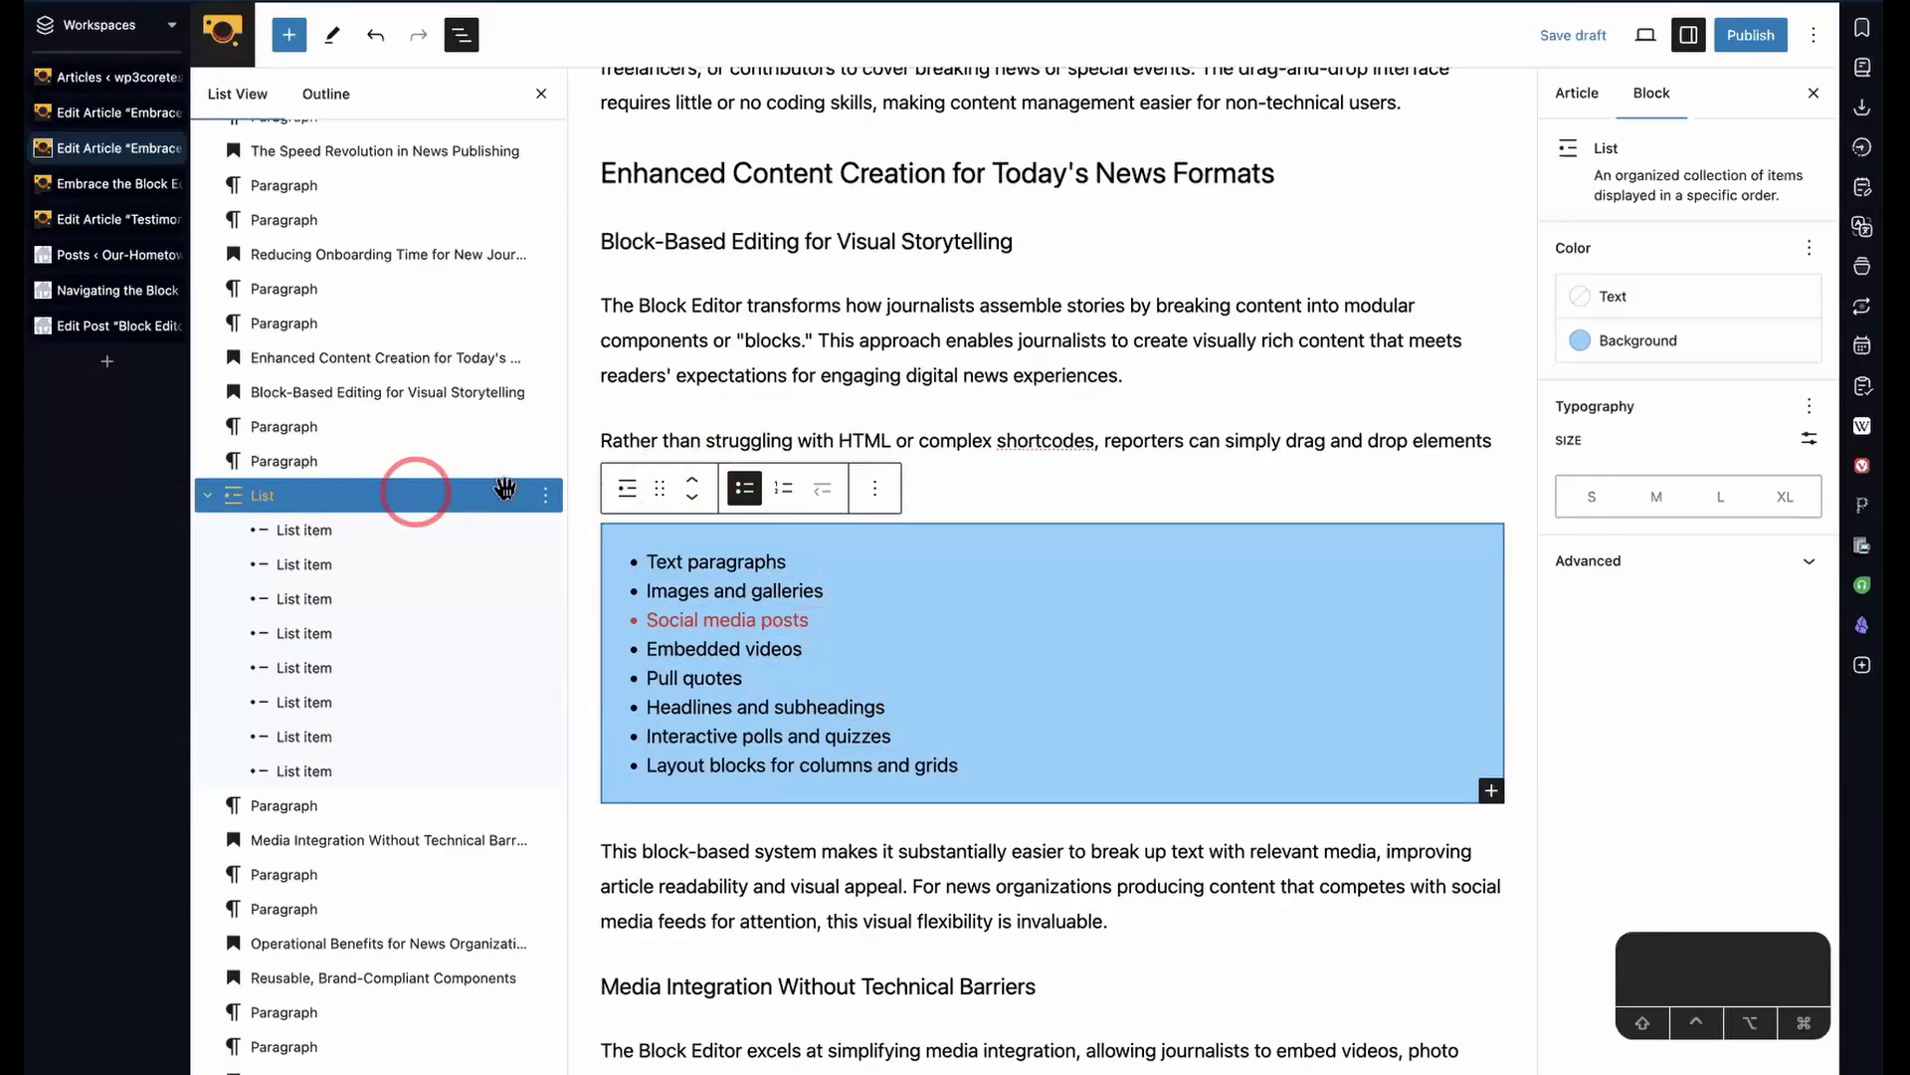
{"action": "left_click", "coordinate": [696, 482]}
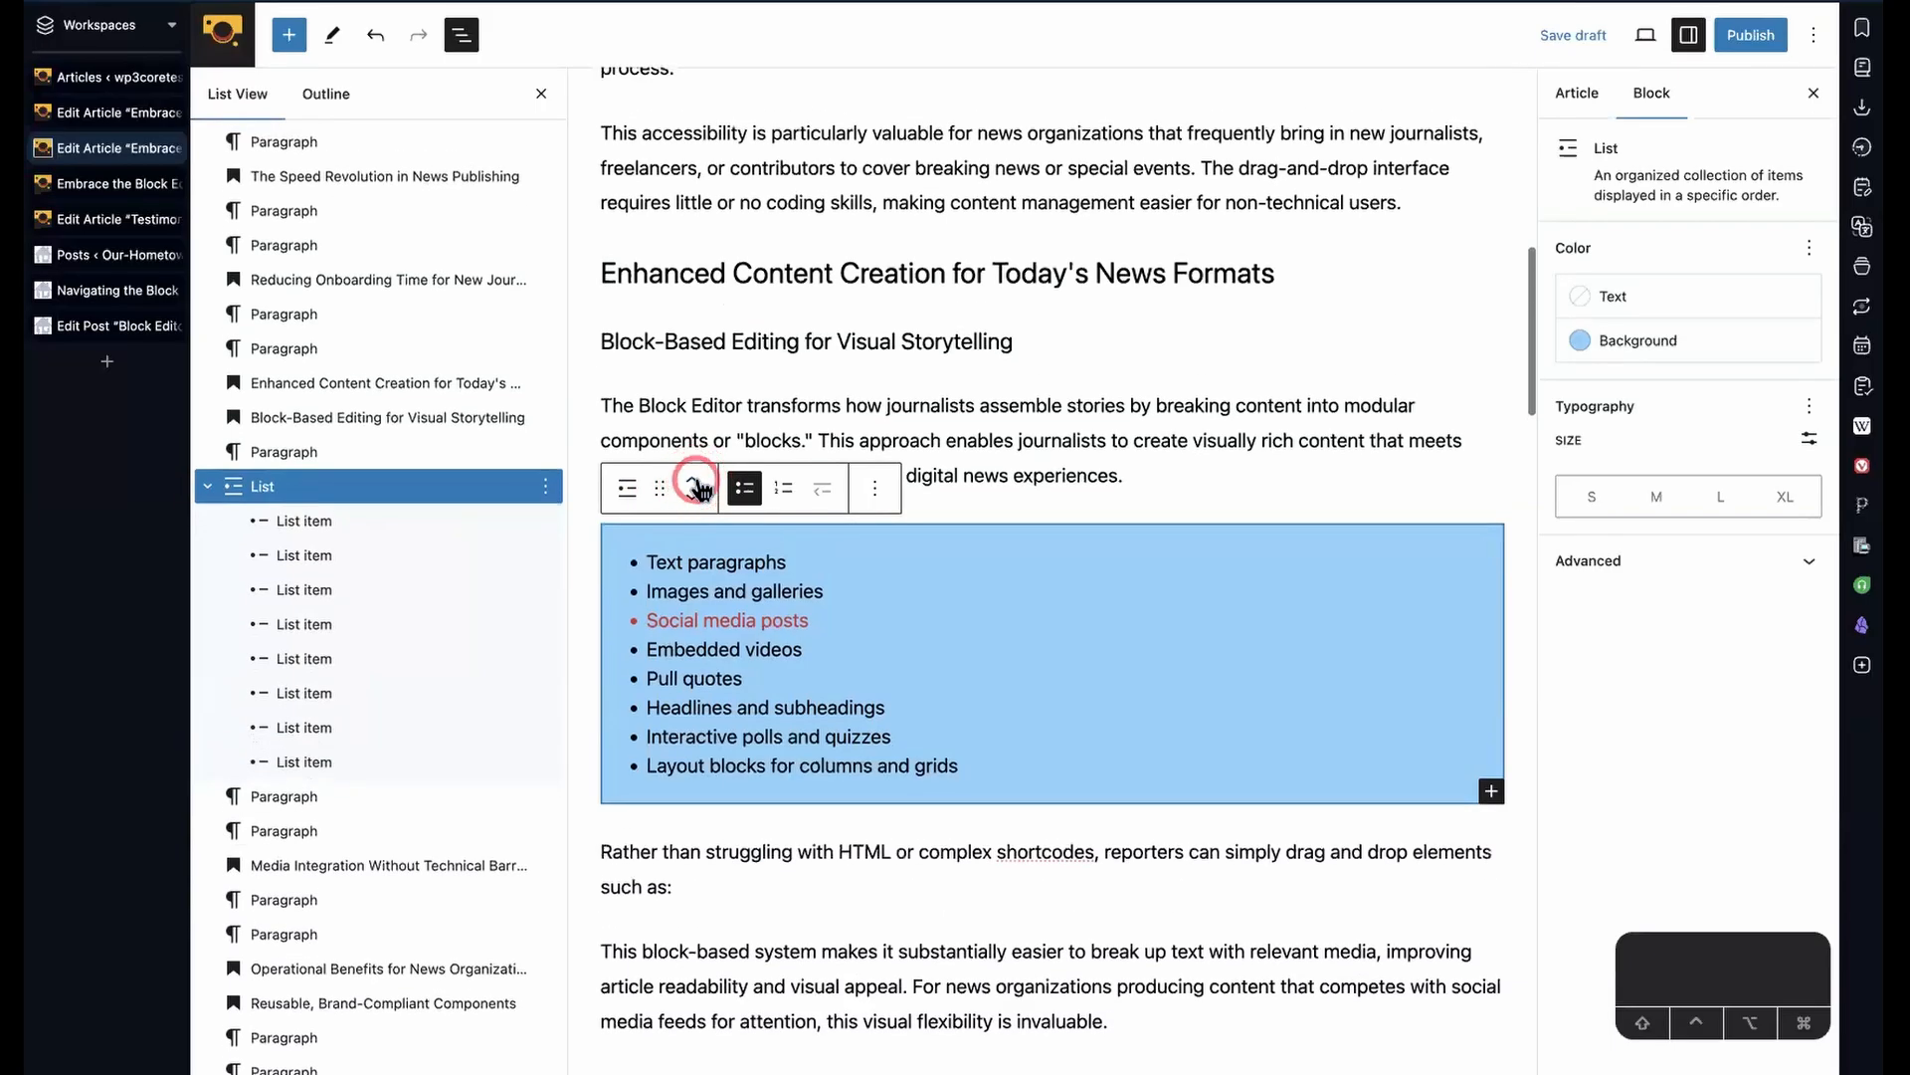
{"action": "left_click", "coordinate": [697, 481]}
{"action": "left_click", "coordinate": [696, 504]}
{"action": "left_click", "coordinate": [696, 504]}
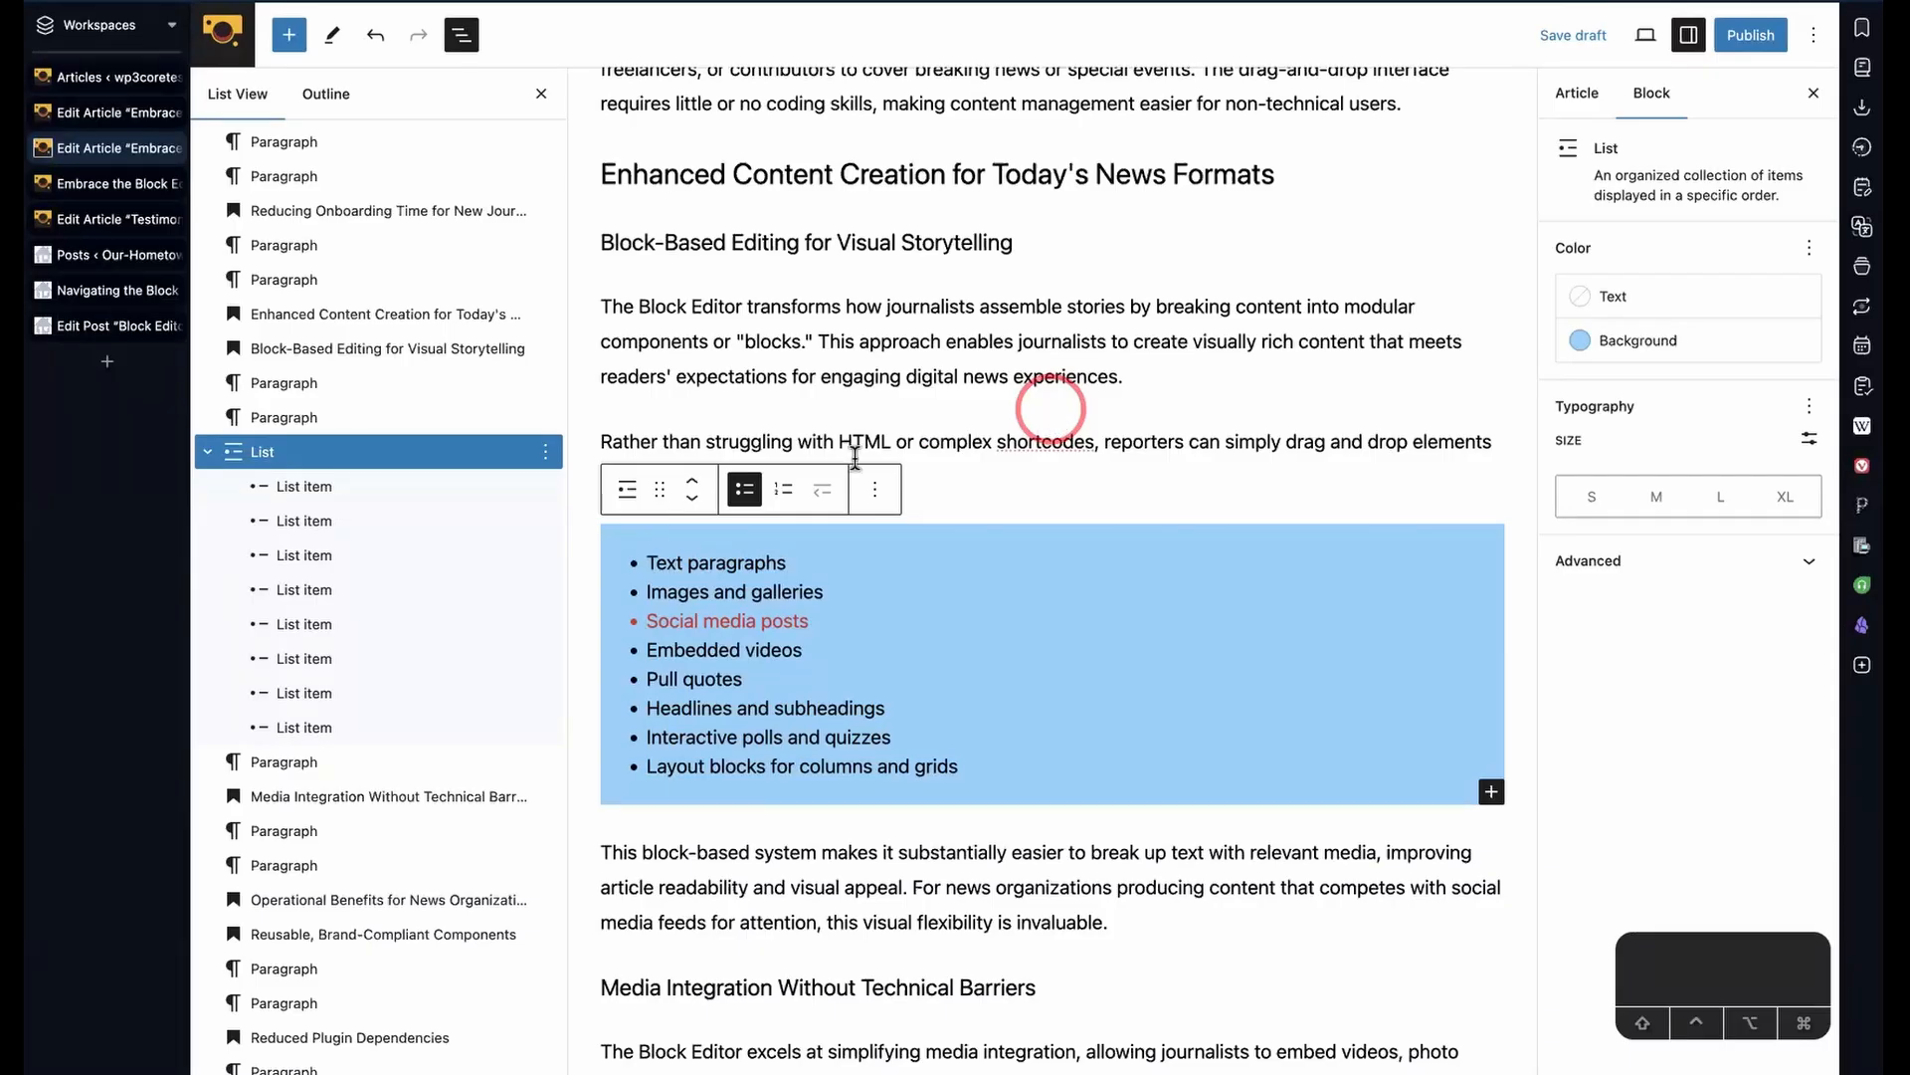
- Select the text from the heading "Media Integration Without Technical Barriers" into the second paragraph below it
{"action": "scroll", "coordinate": [854, 457], "scroll_direction": "down", "scroll_amount": 6}
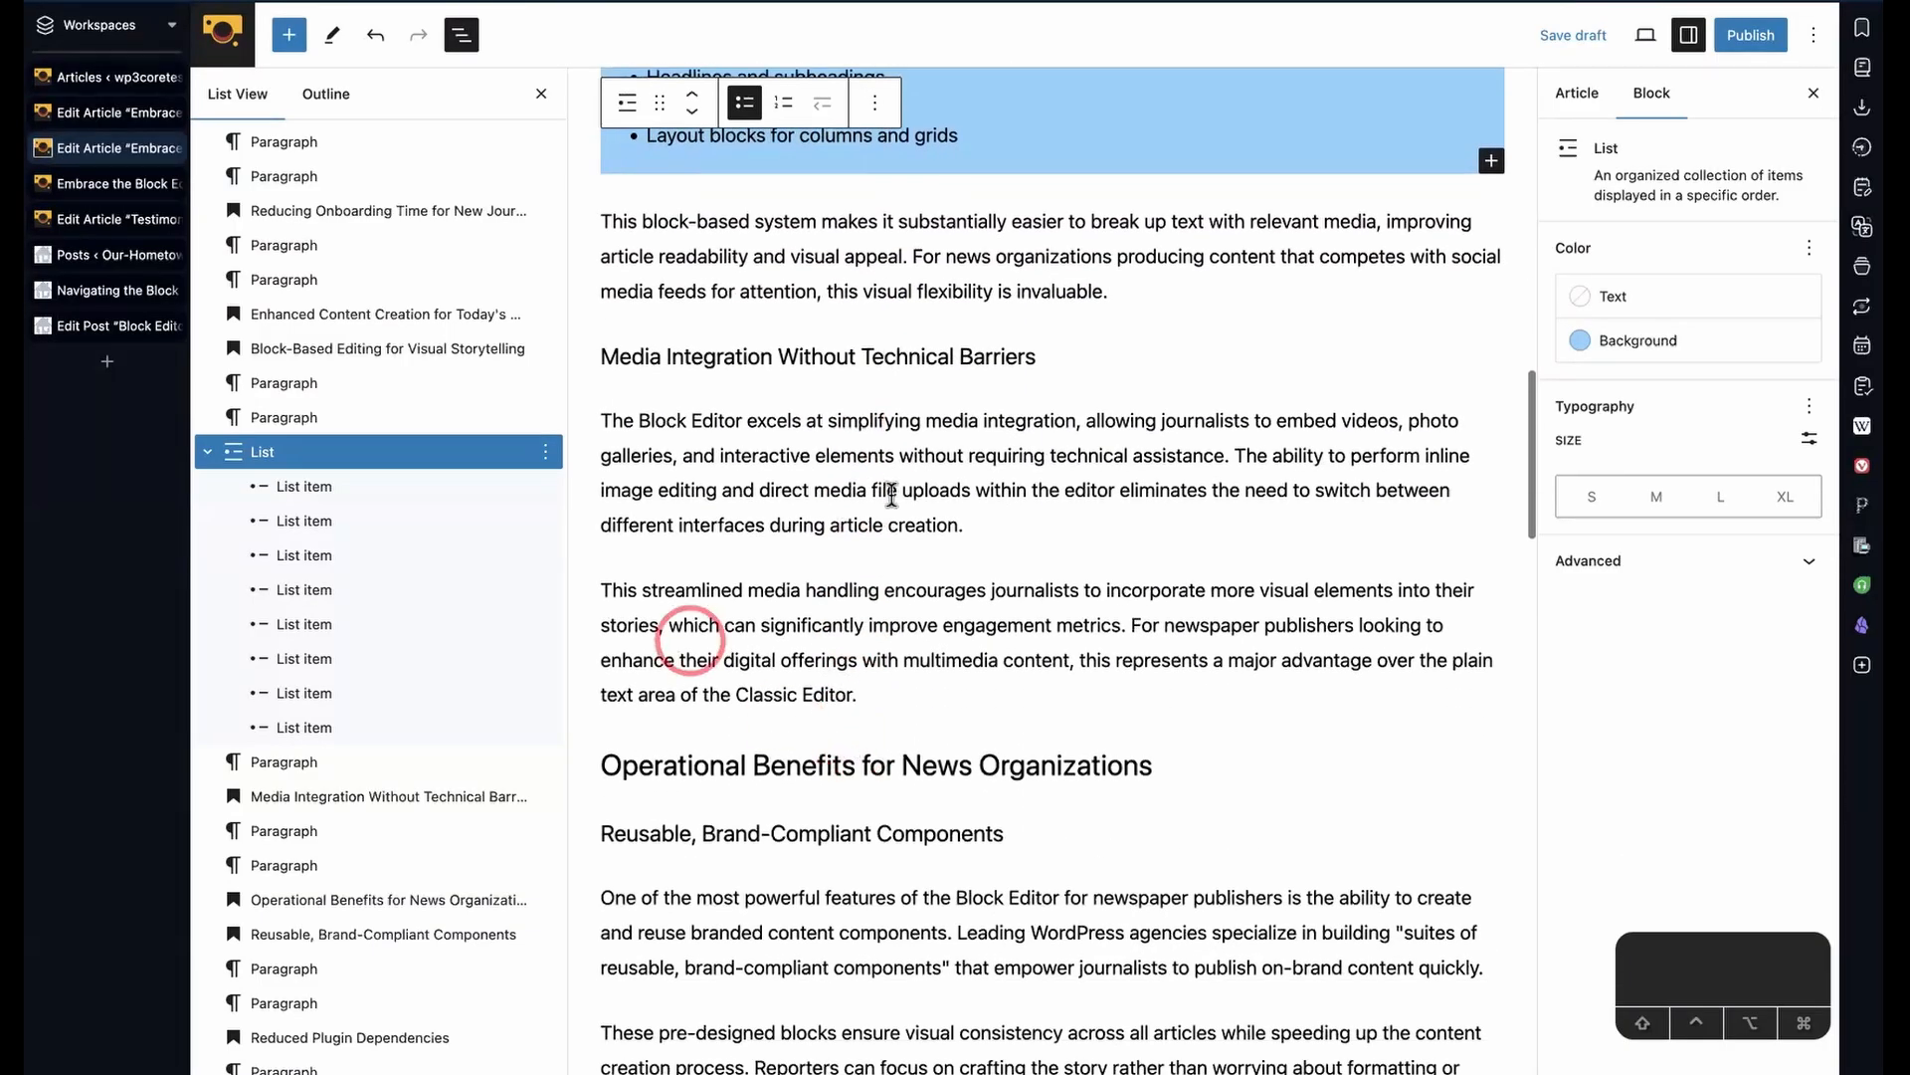
{"action": "triple_click", "coordinate": [771, 352]}
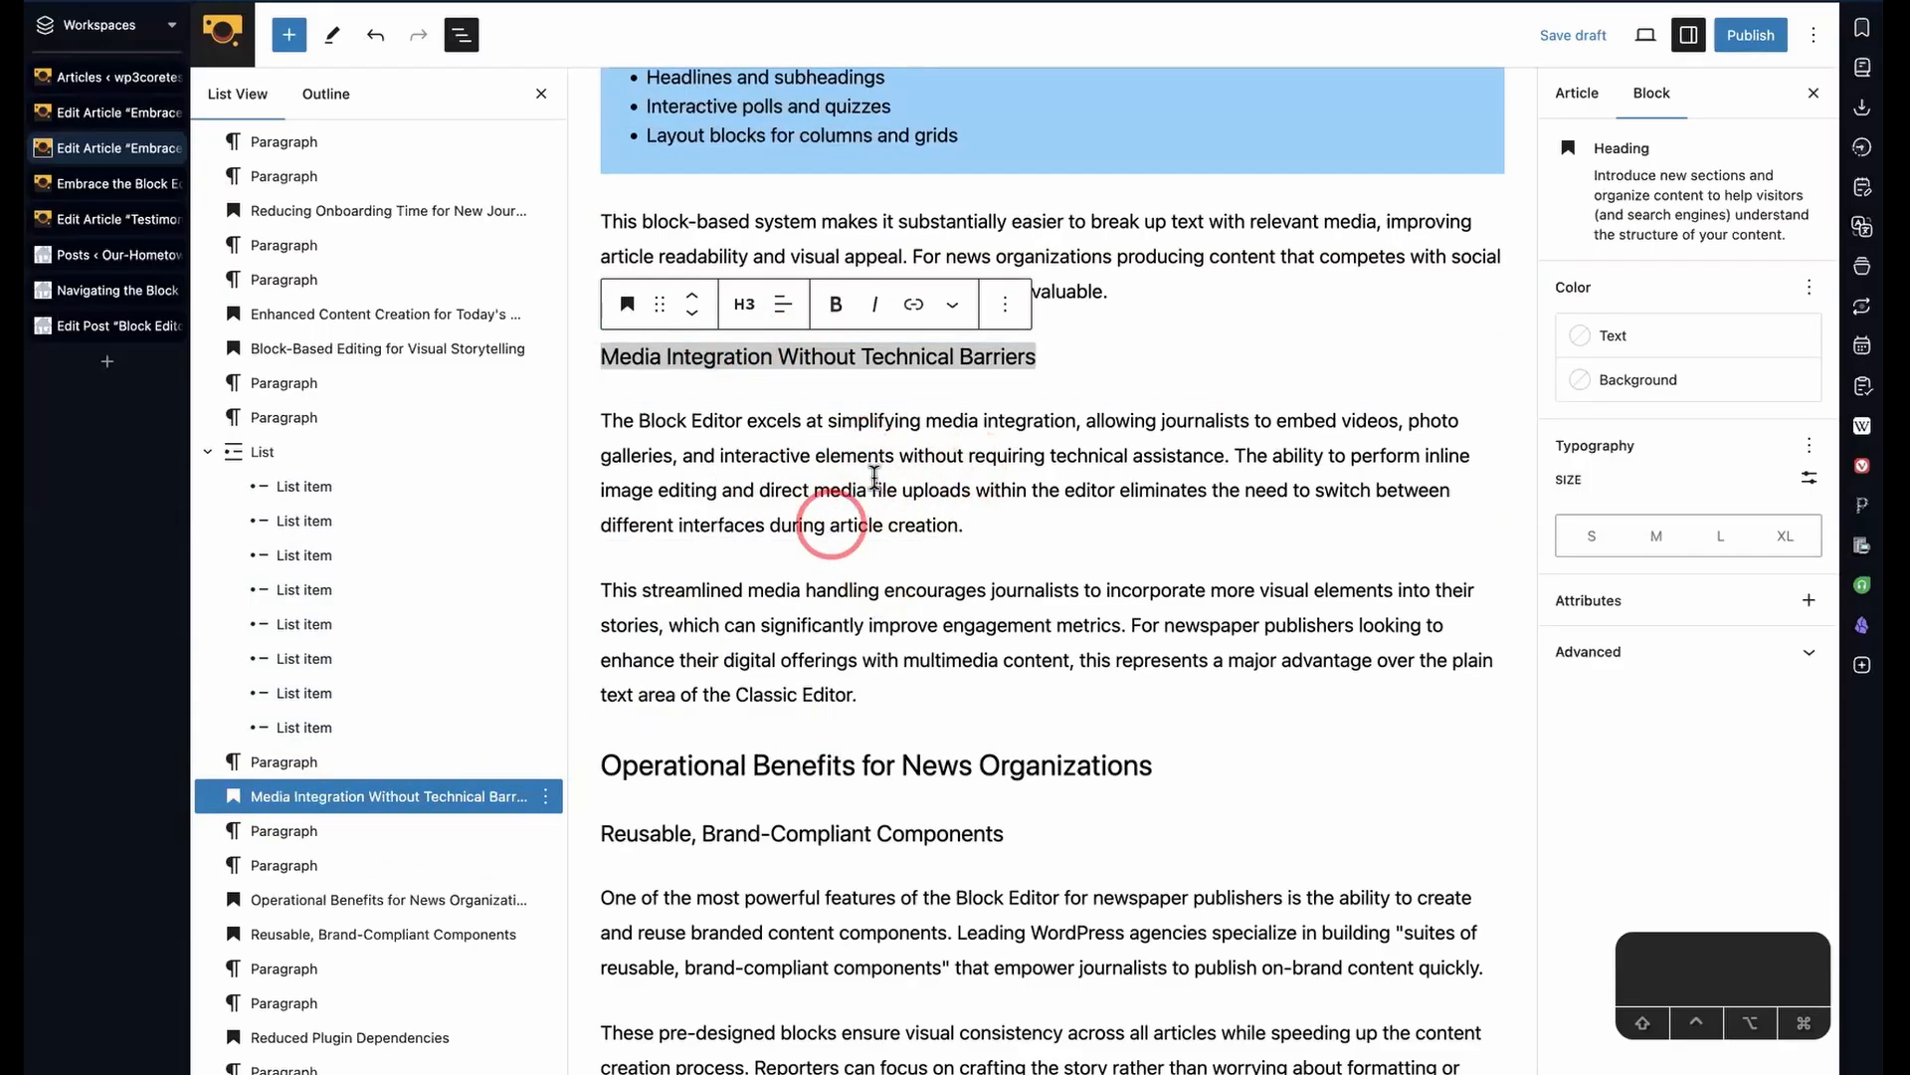
{"action": "left_click_drag", "start_coordinate": [901, 479], "coordinate": [866, 629]}
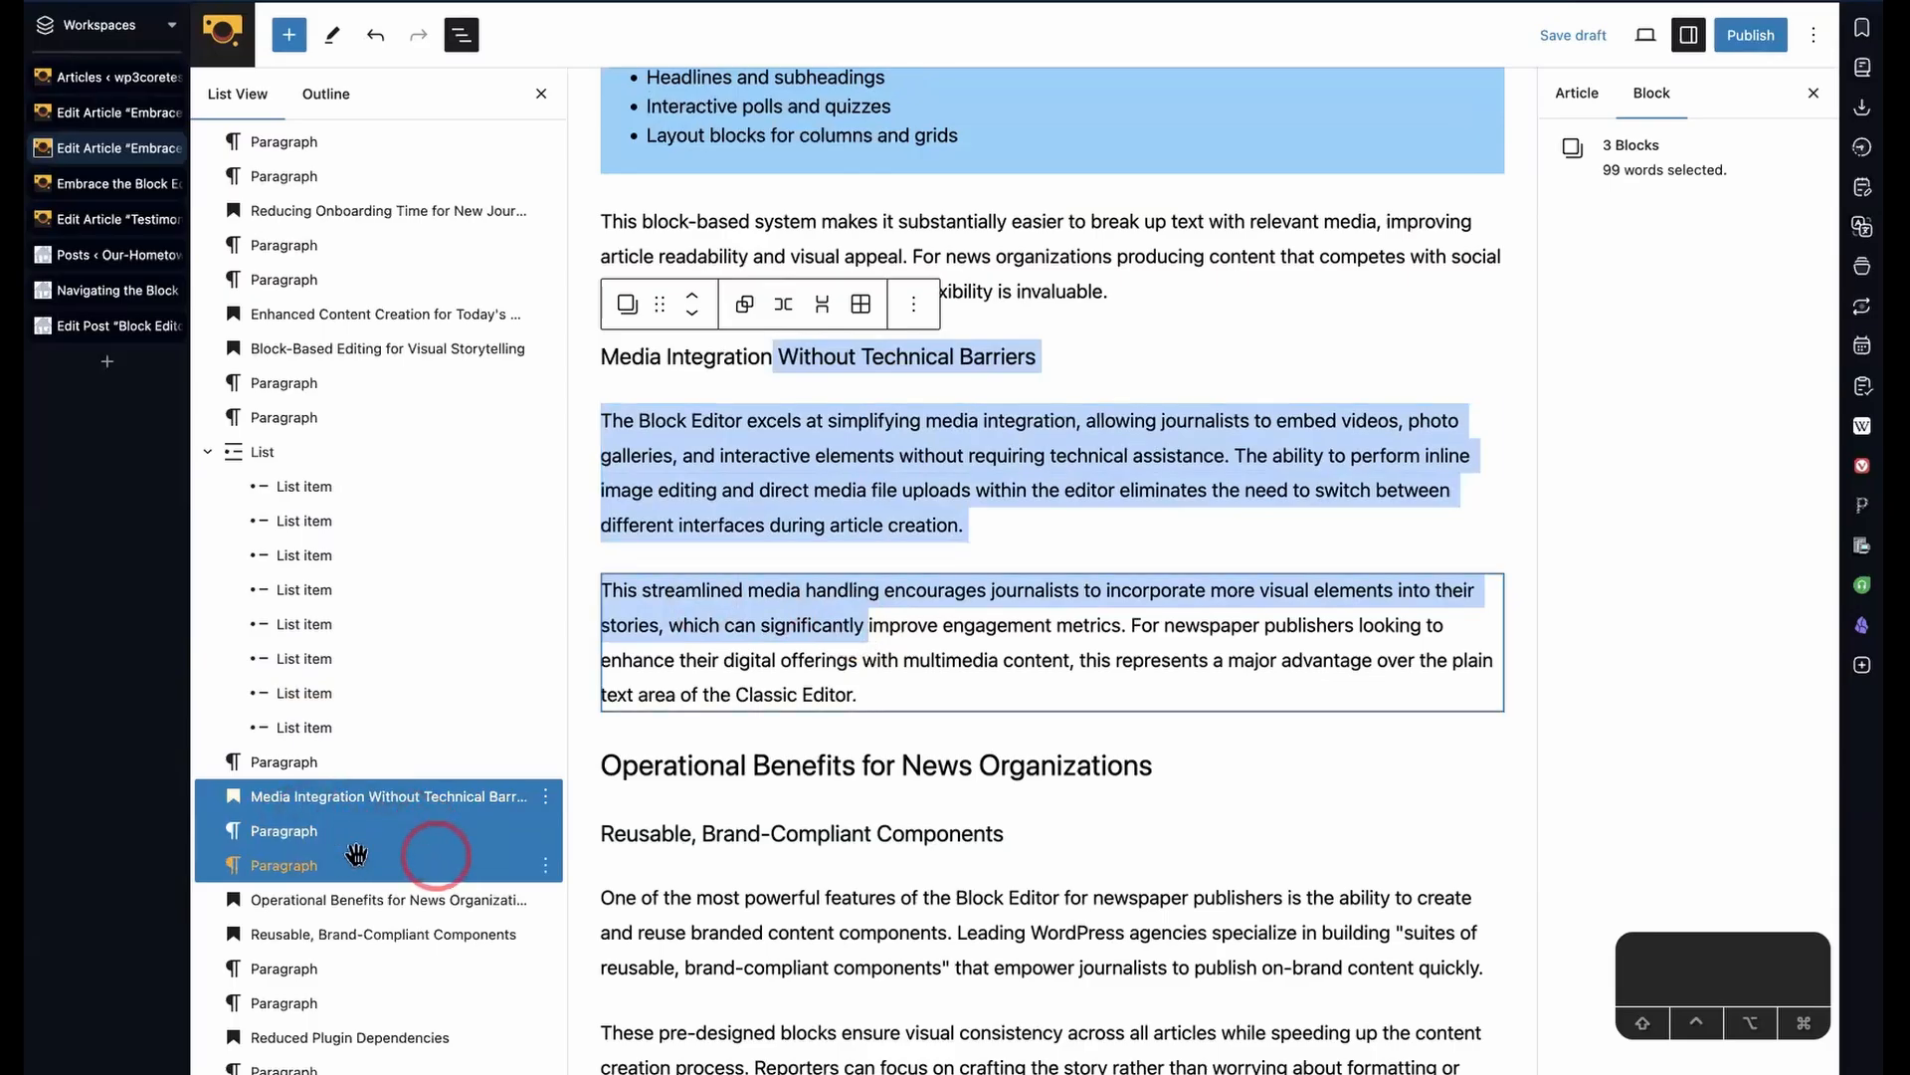
- Select the heading "Media Integration Without Technical Barriers" and its two paragraphs in the List View and transform them into a Group
{"action": "left_click", "coordinate": [406, 794]}
{"action": "left_click", "coordinate": [388, 833], "text": "shift"}
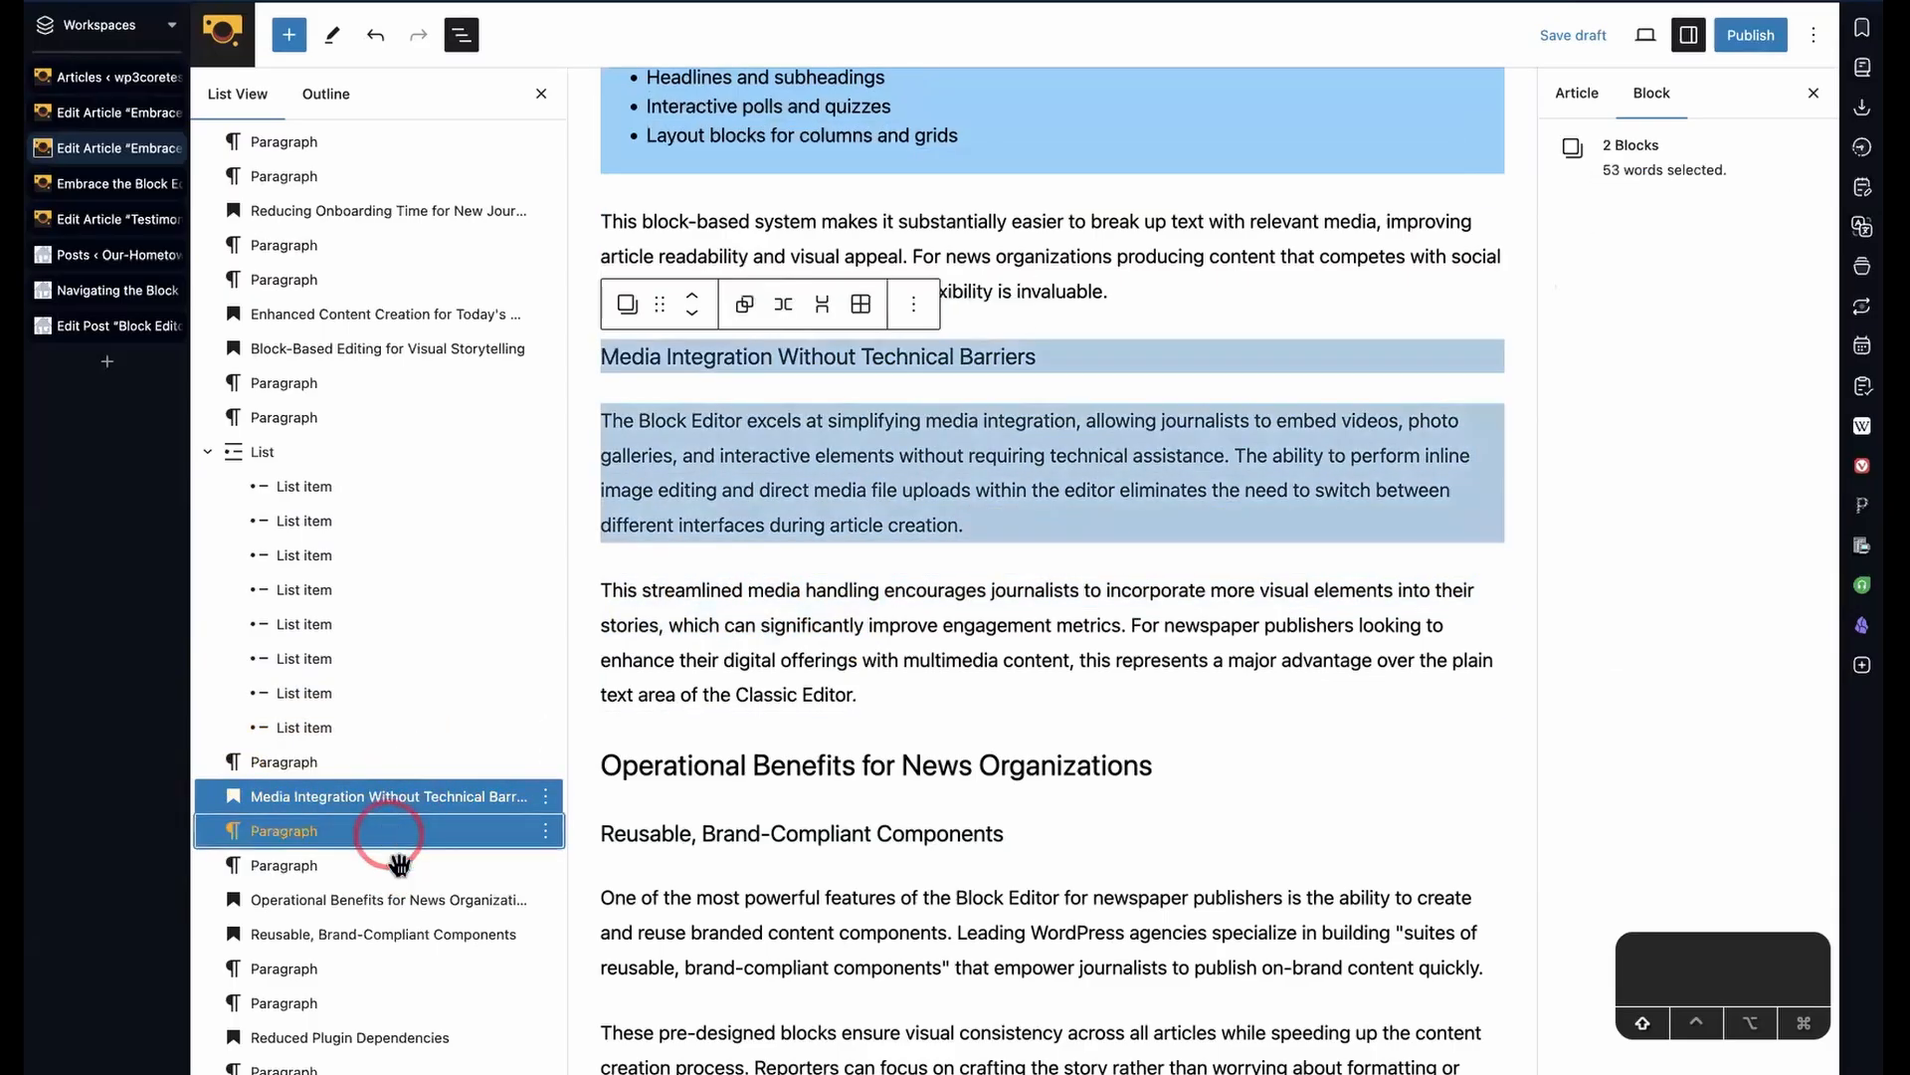
{"action": "left_click", "coordinate": [390, 863], "text": "shift"}
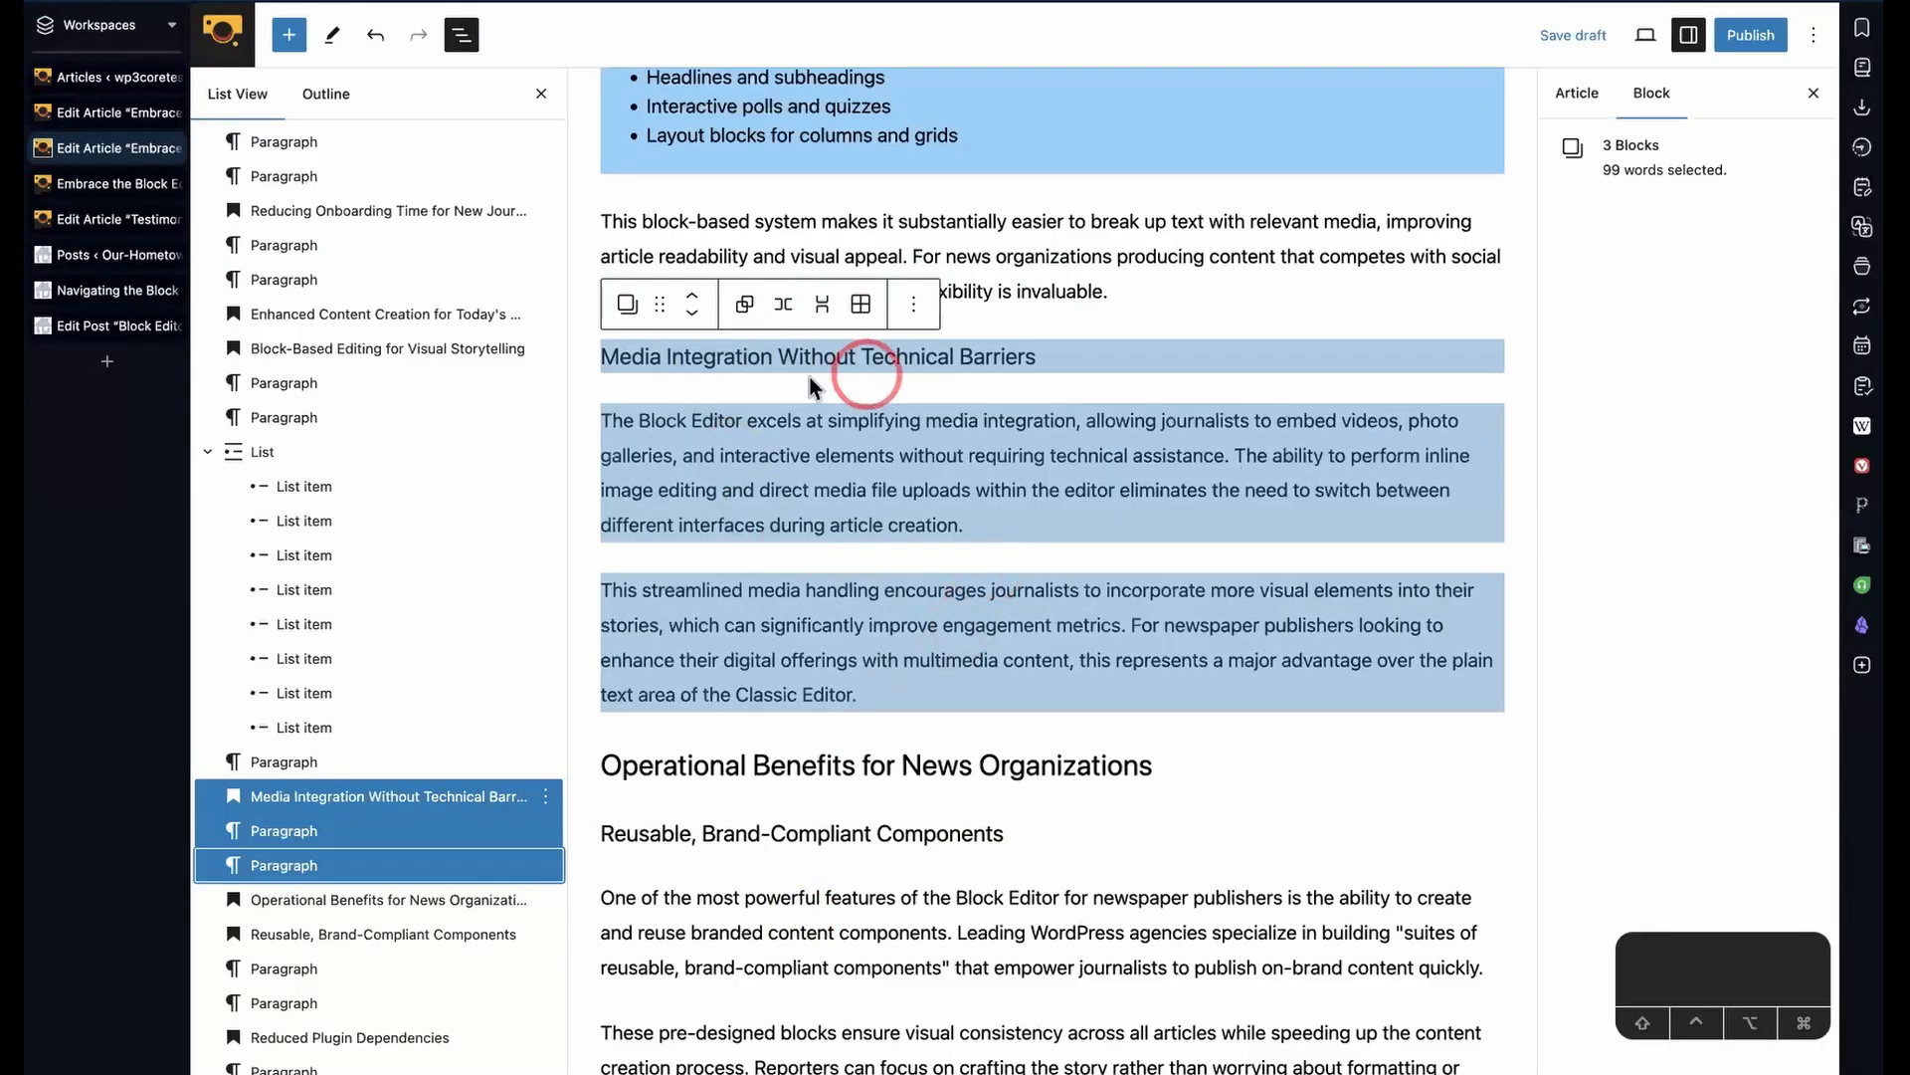
{"action": "left_click", "coordinate": [633, 306]}
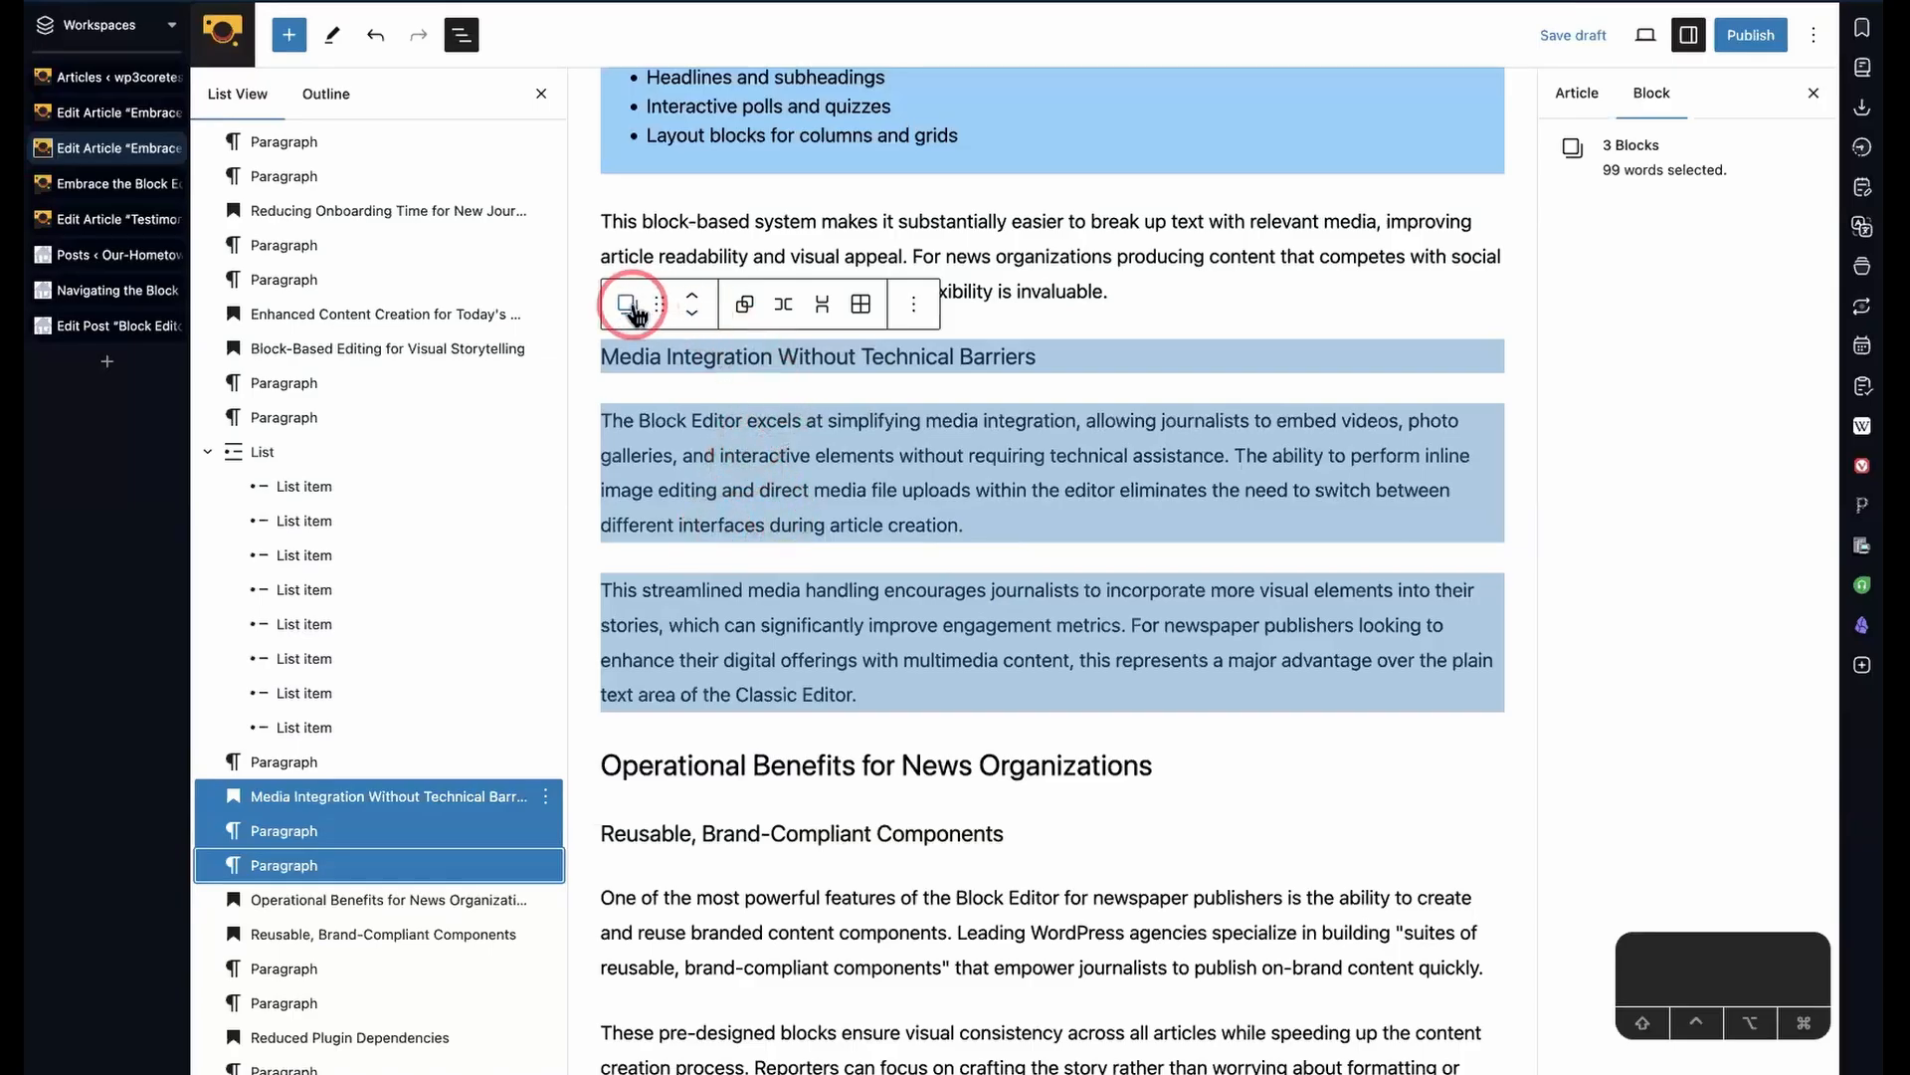
{"action": "left_click", "coordinate": [633, 309]}
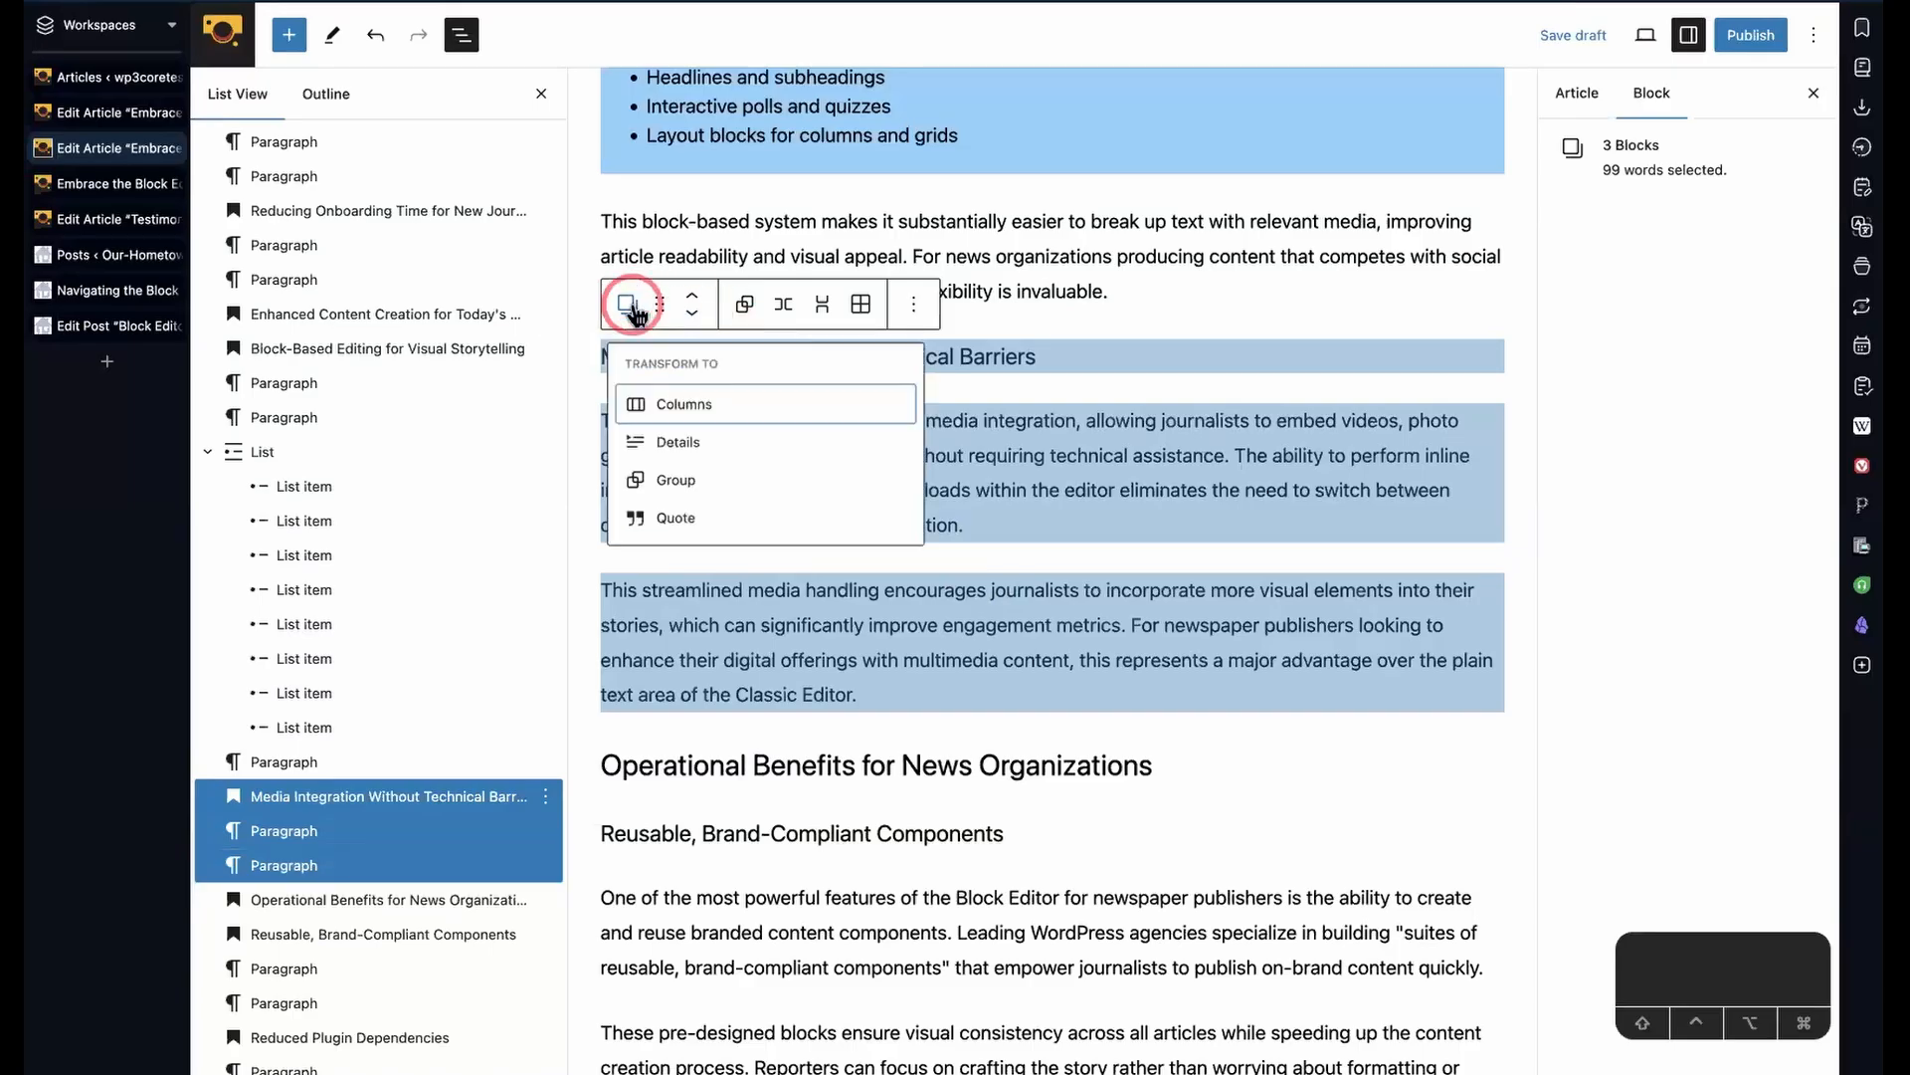
{"action": "left_click", "coordinate": [688, 492]}
- Expand the new group in the List View, select its first paragraph, and return to the parent group
{"action": "left_click", "coordinate": [208, 796]}
{"action": "left_click", "coordinate": [208, 799]}
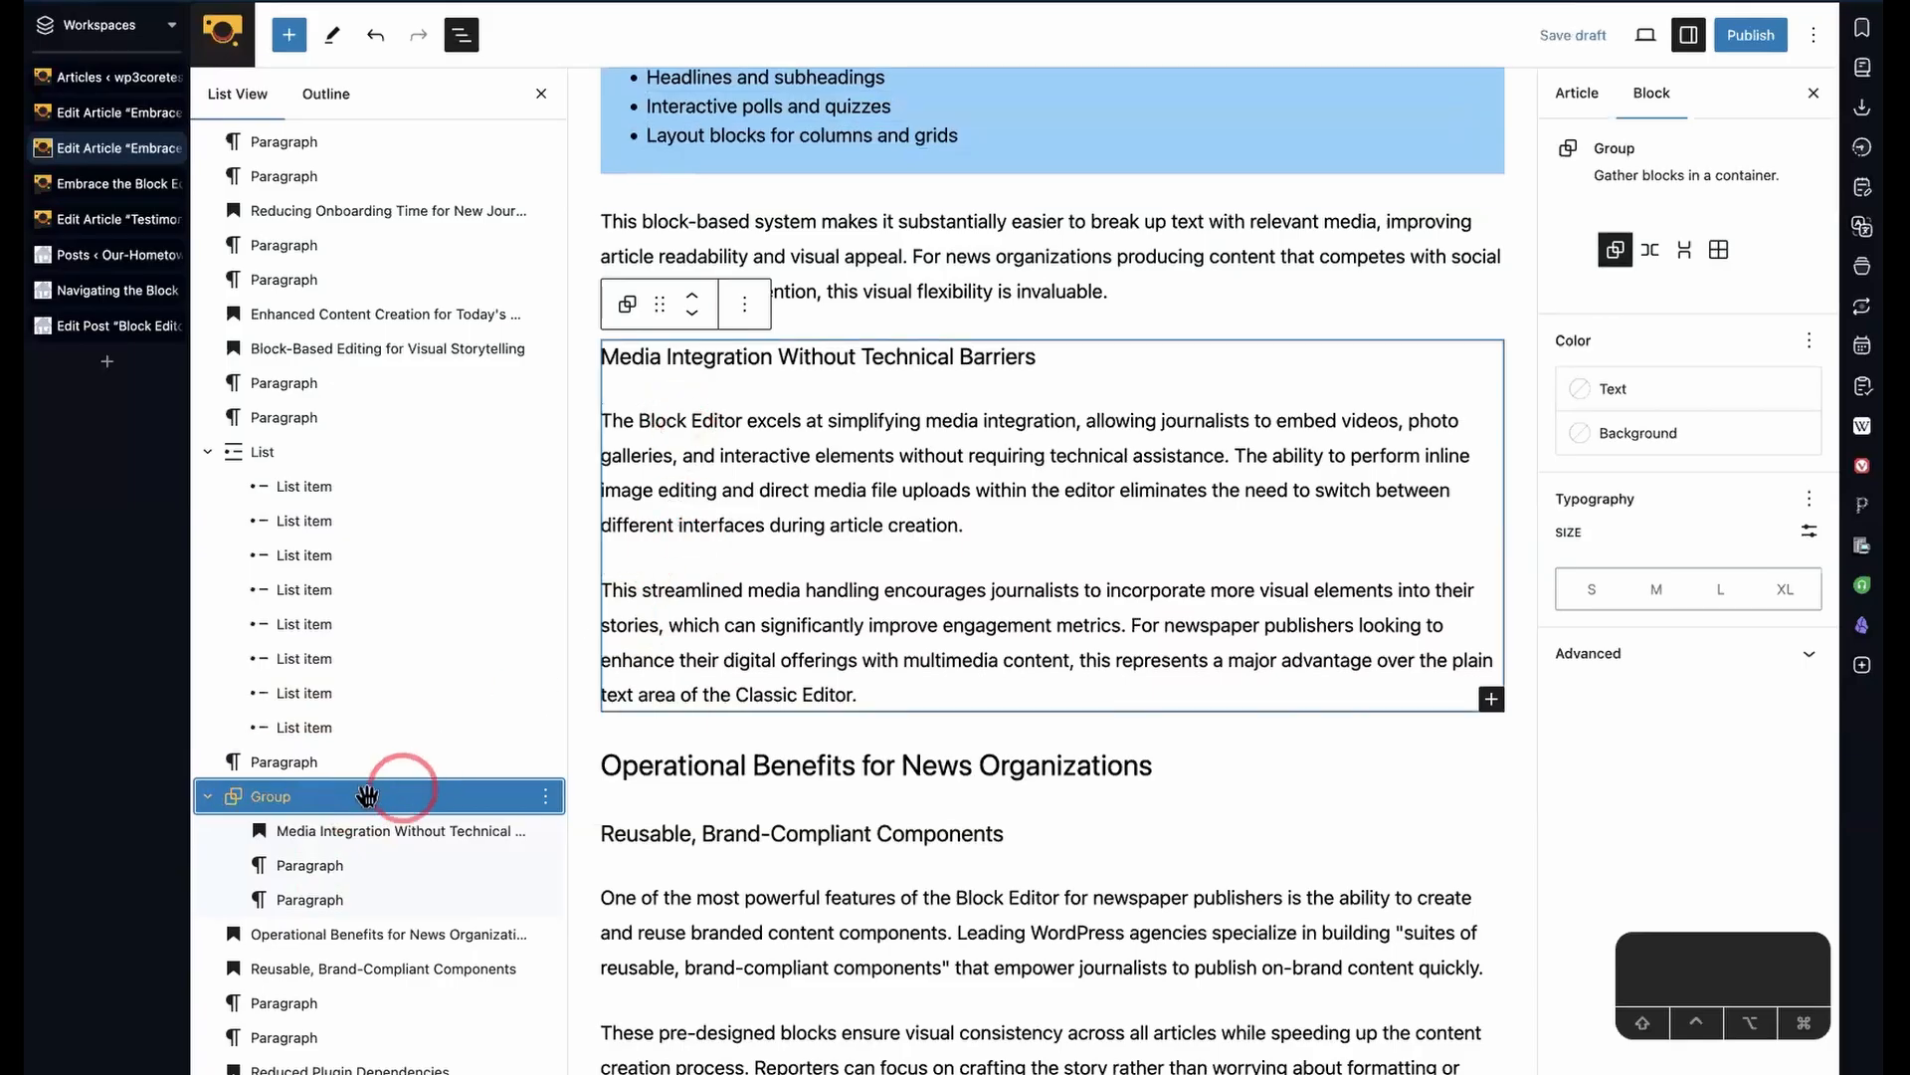
{"action": "left_click", "coordinate": [288, 864]}
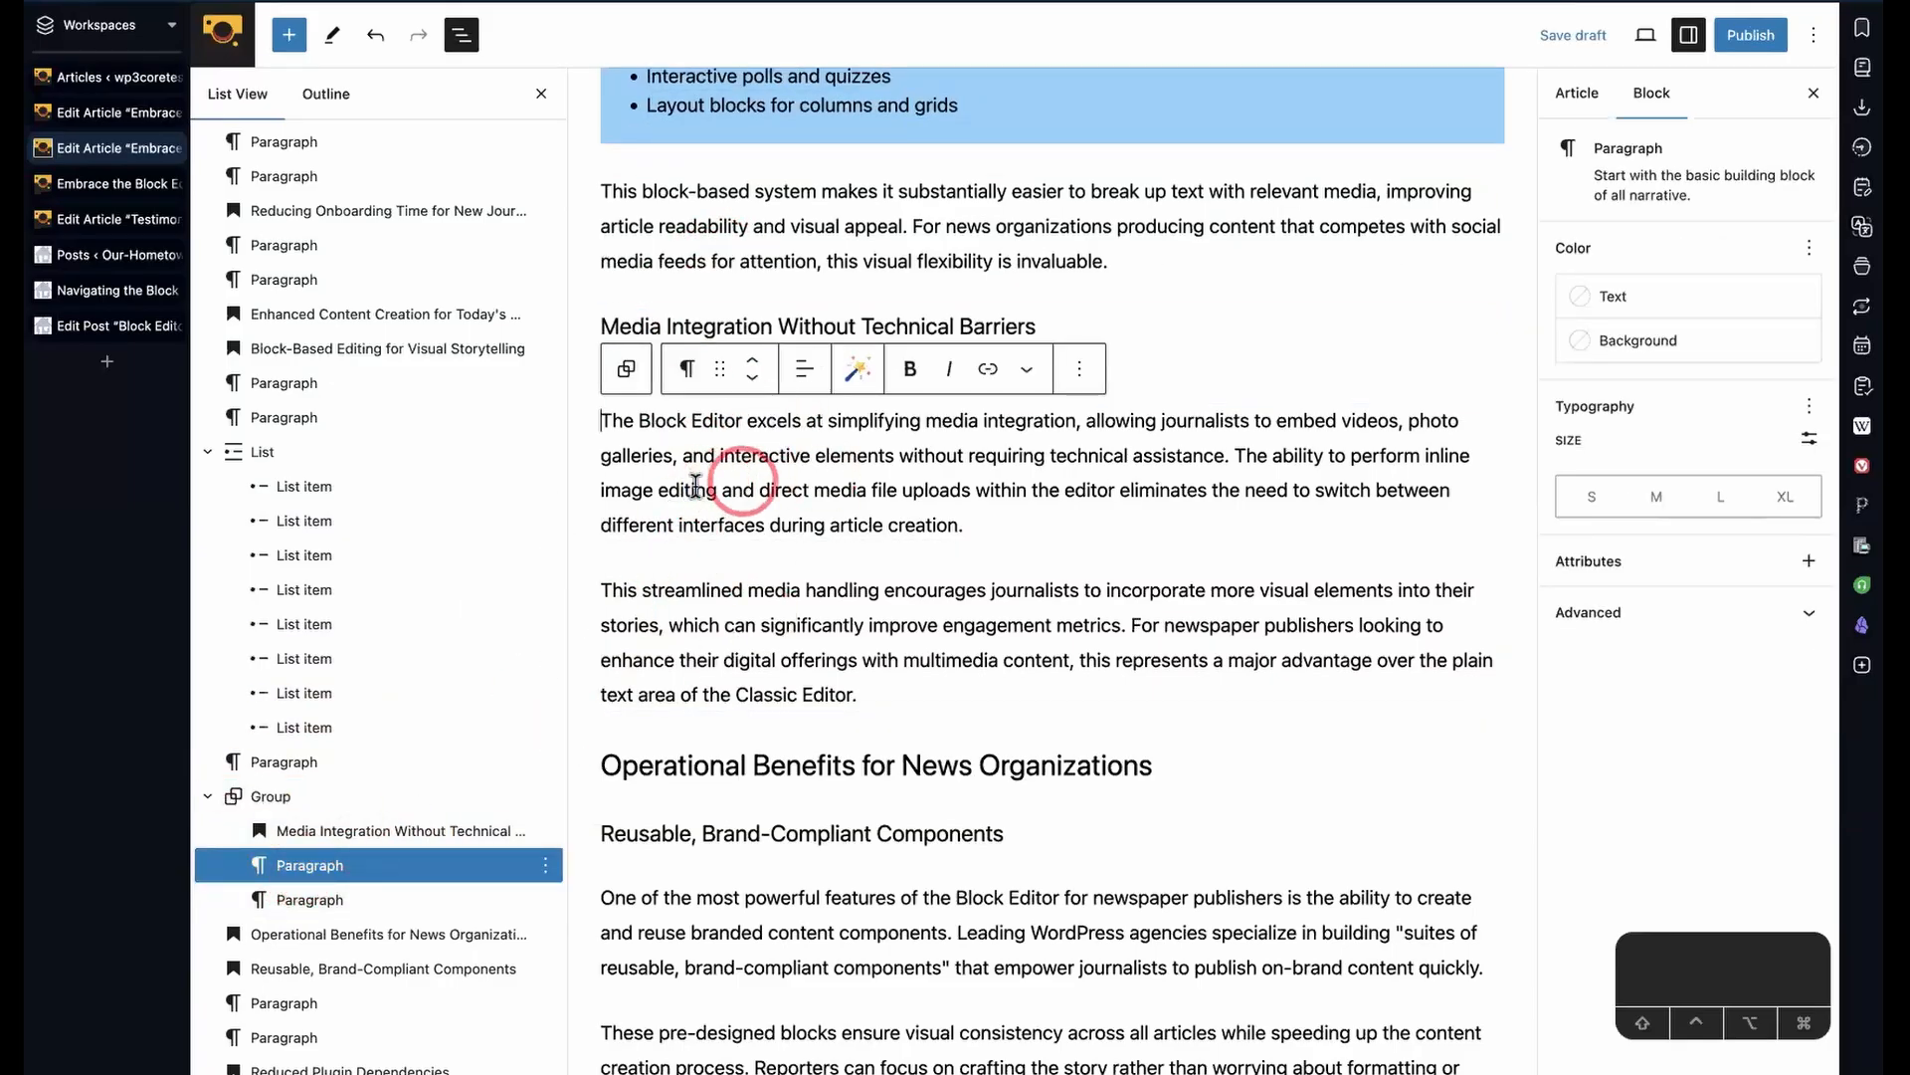
{"action": "left_click", "coordinate": [627, 371]}
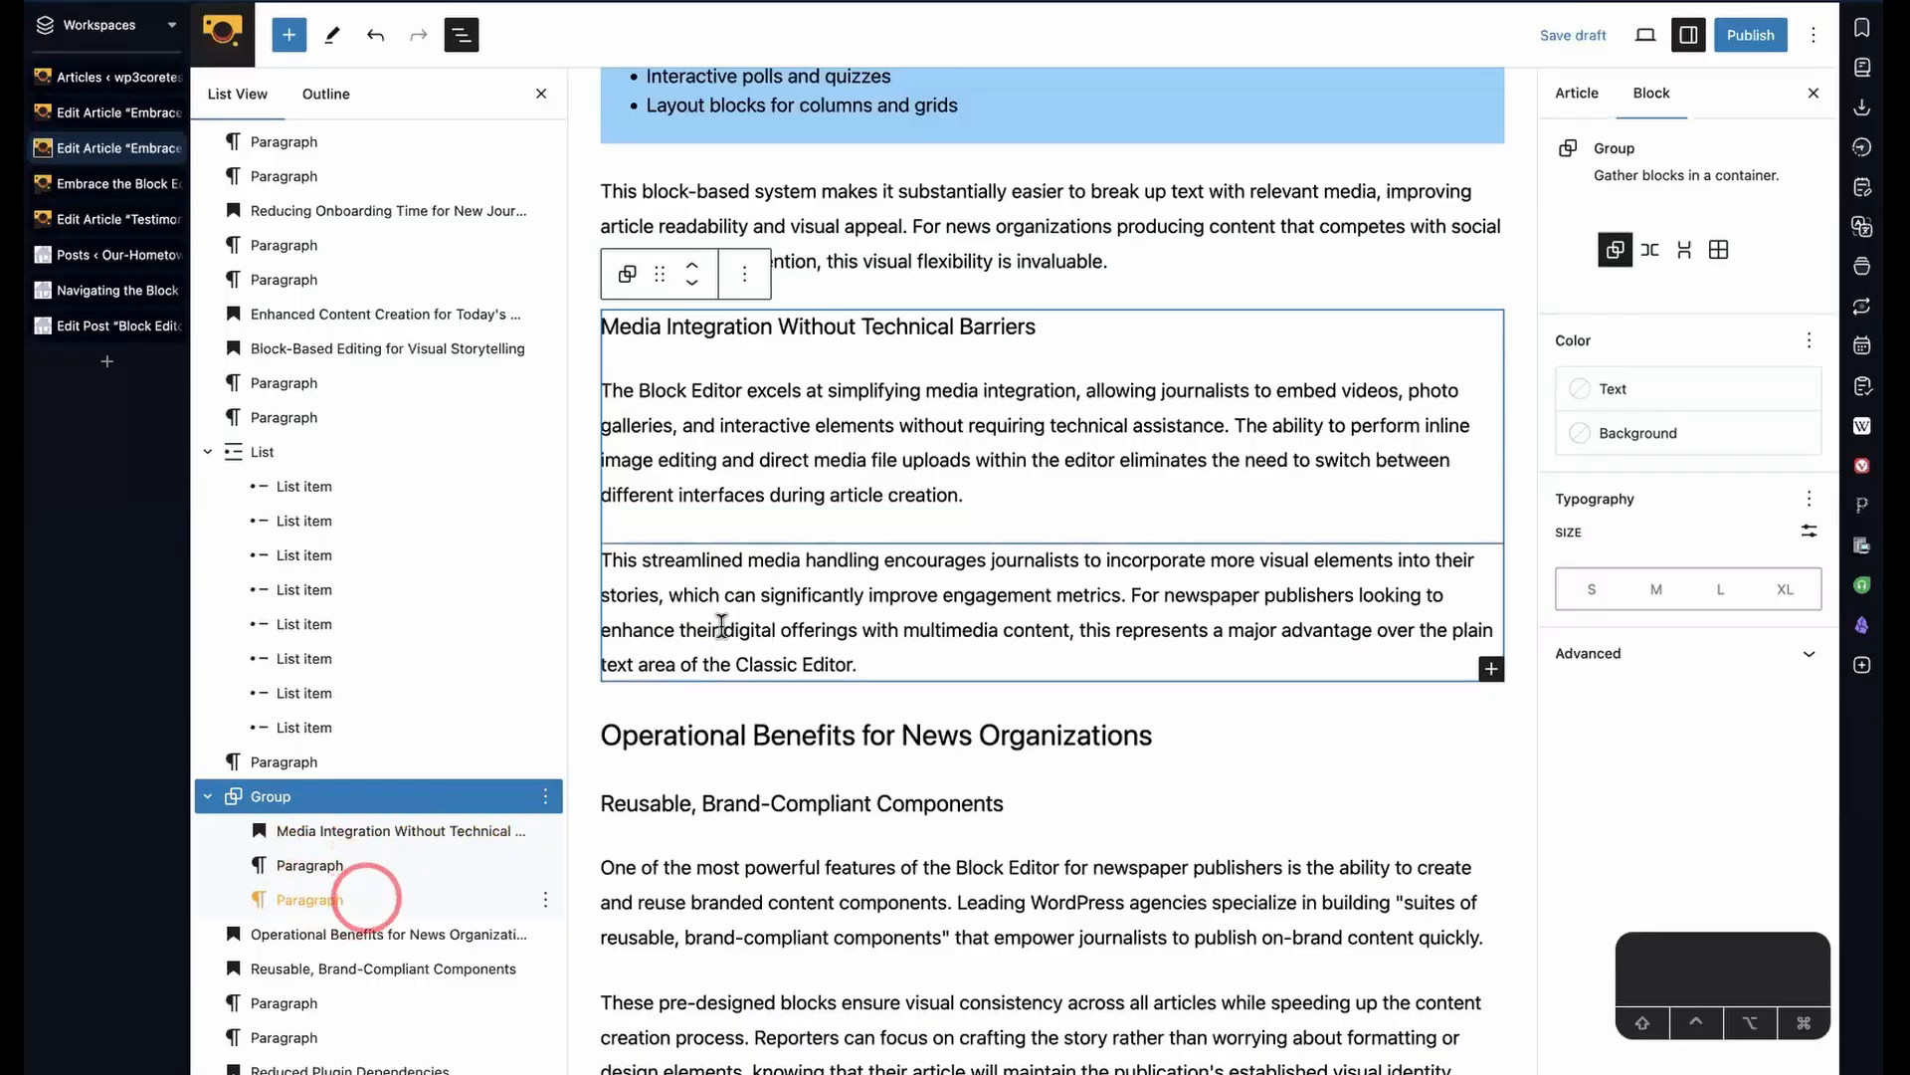
- Apply a Pale cyan blue background to the whole "Media Integration Without Technical Barriers" group, and clear it again
{"action": "left_click", "coordinate": [692, 271]}
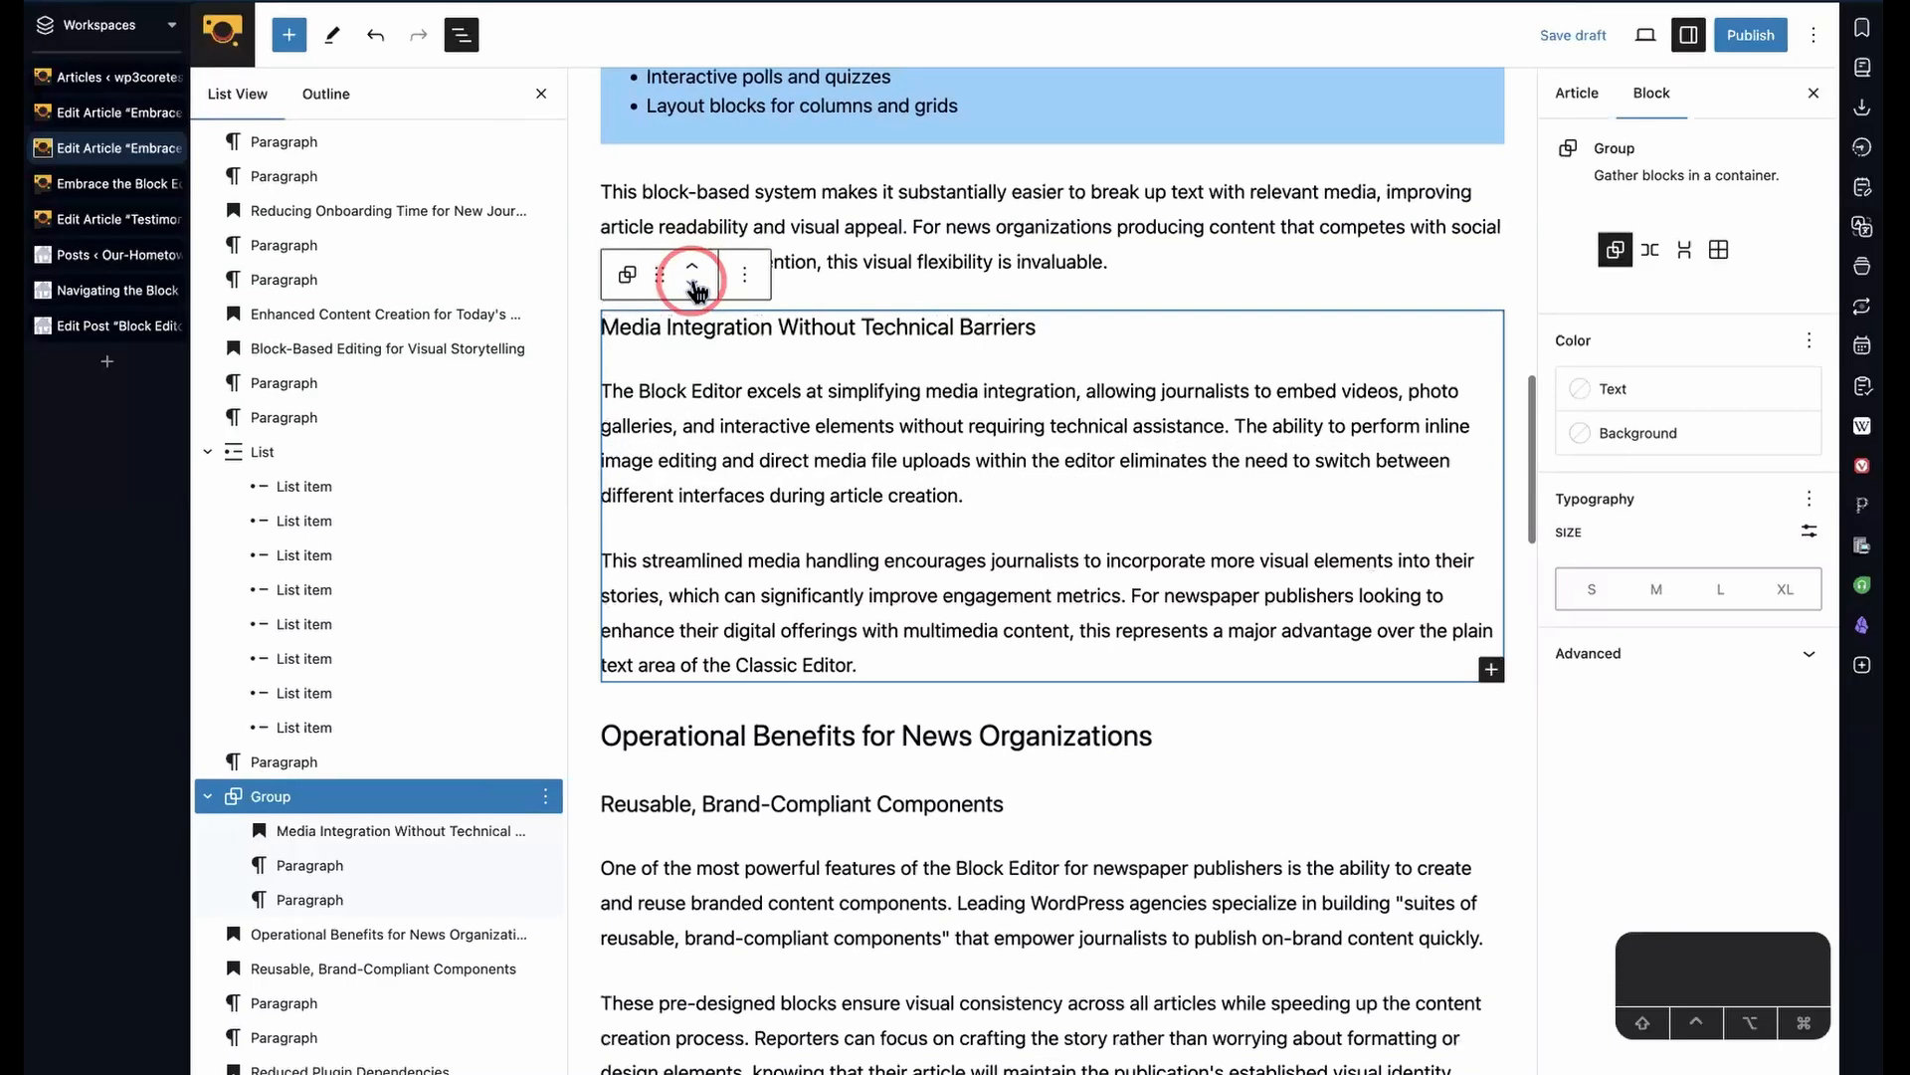
{"action": "left_click", "coordinate": [694, 282]}
{"action": "left_click", "coordinate": [693, 270]}
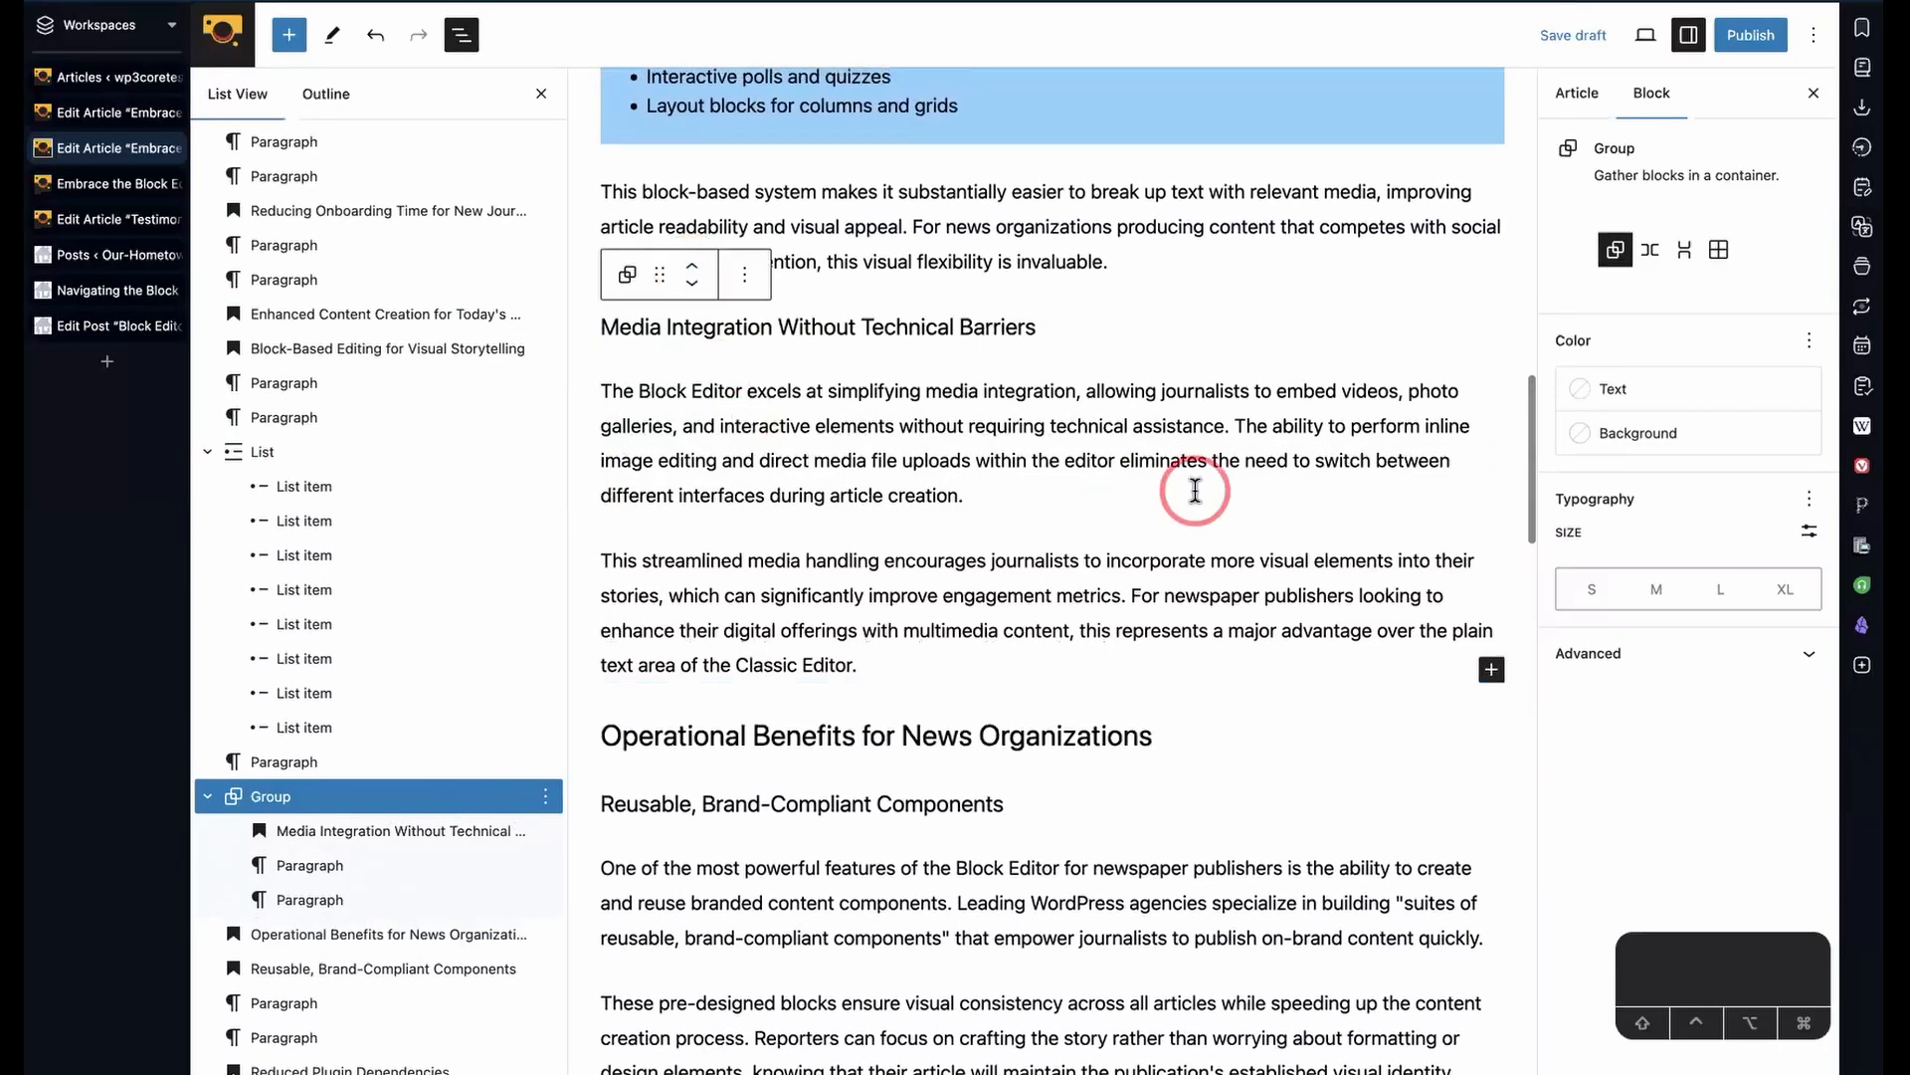
{"action": "left_click", "coordinate": [1704, 443]}
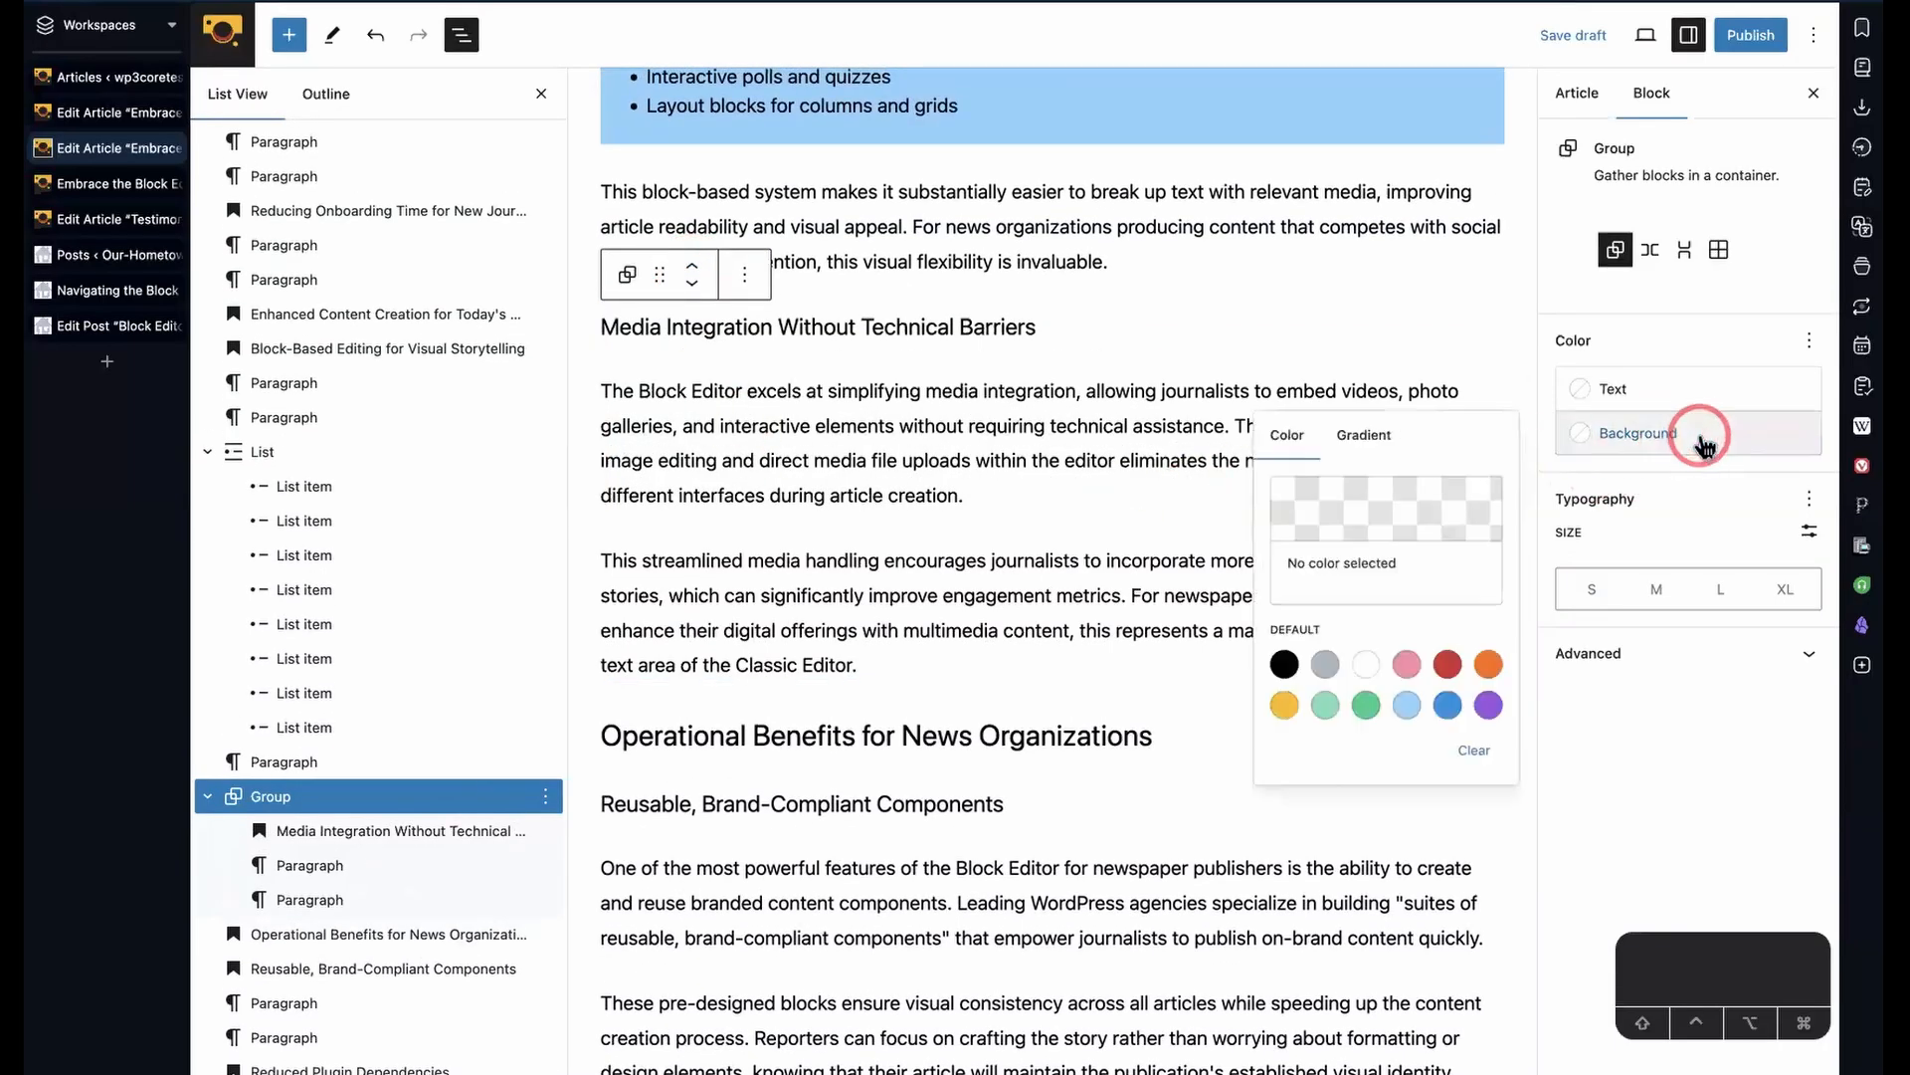
{"action": "left_click", "coordinate": [1399, 721]}
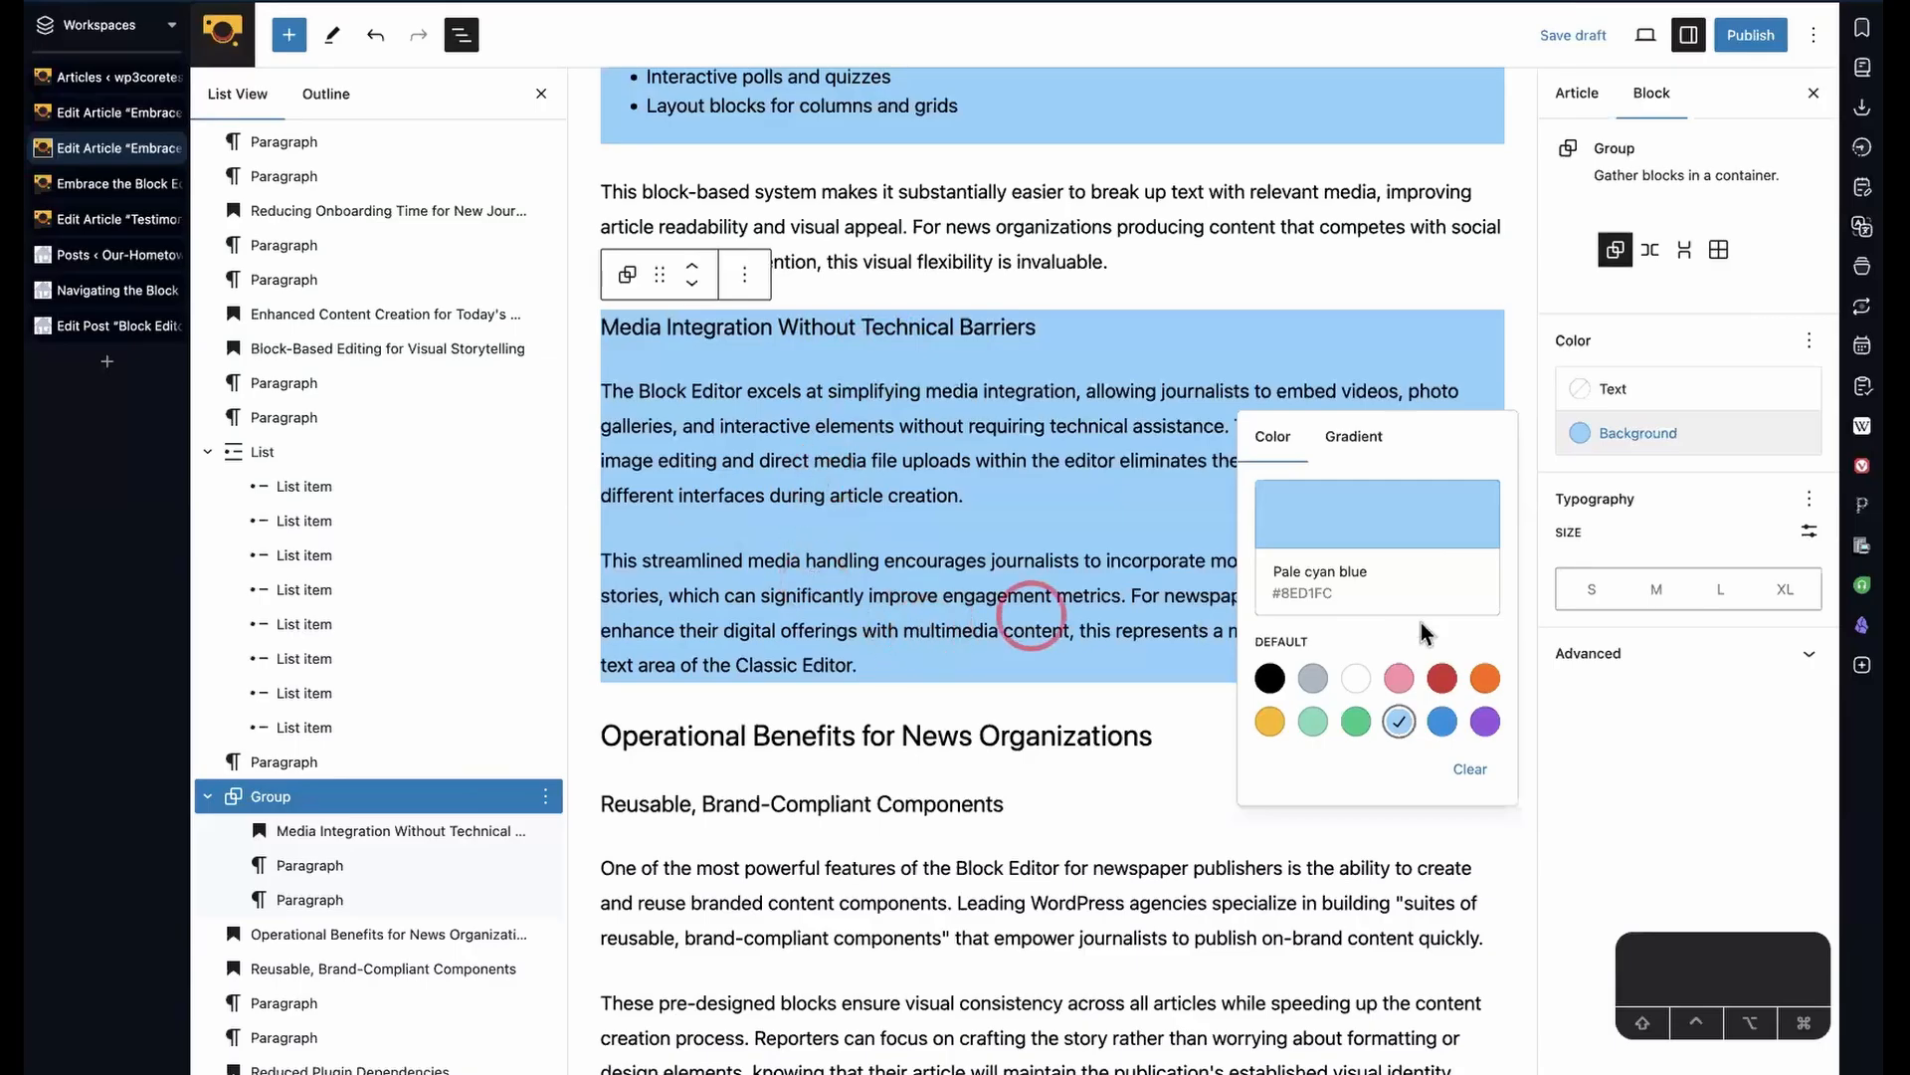
{"action": "left_click", "coordinate": [1471, 770]}
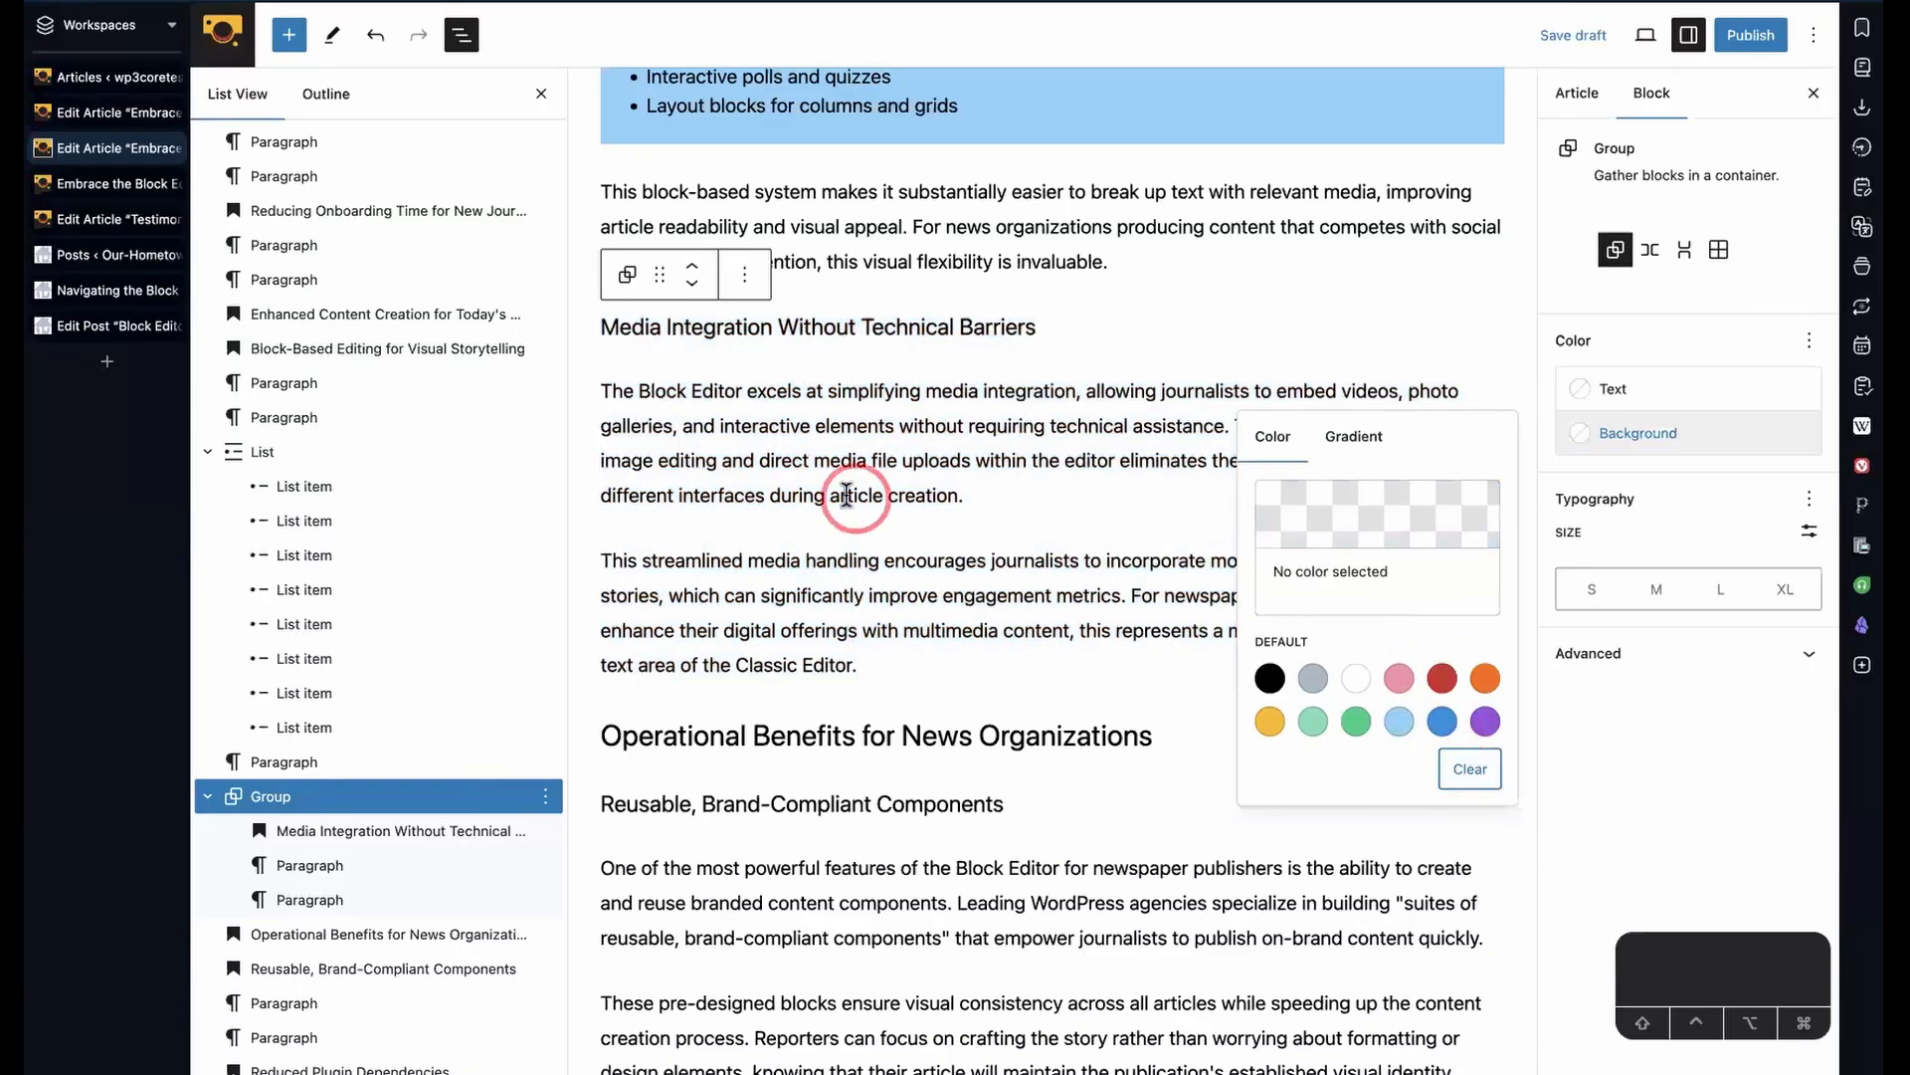
- Set a Pale cyan blue background on each of the two paragraphs inside the group individually, and reselect the parent group
{"action": "triple_click", "coordinate": [830, 433]}
{"action": "left_click", "coordinate": [1691, 343]}
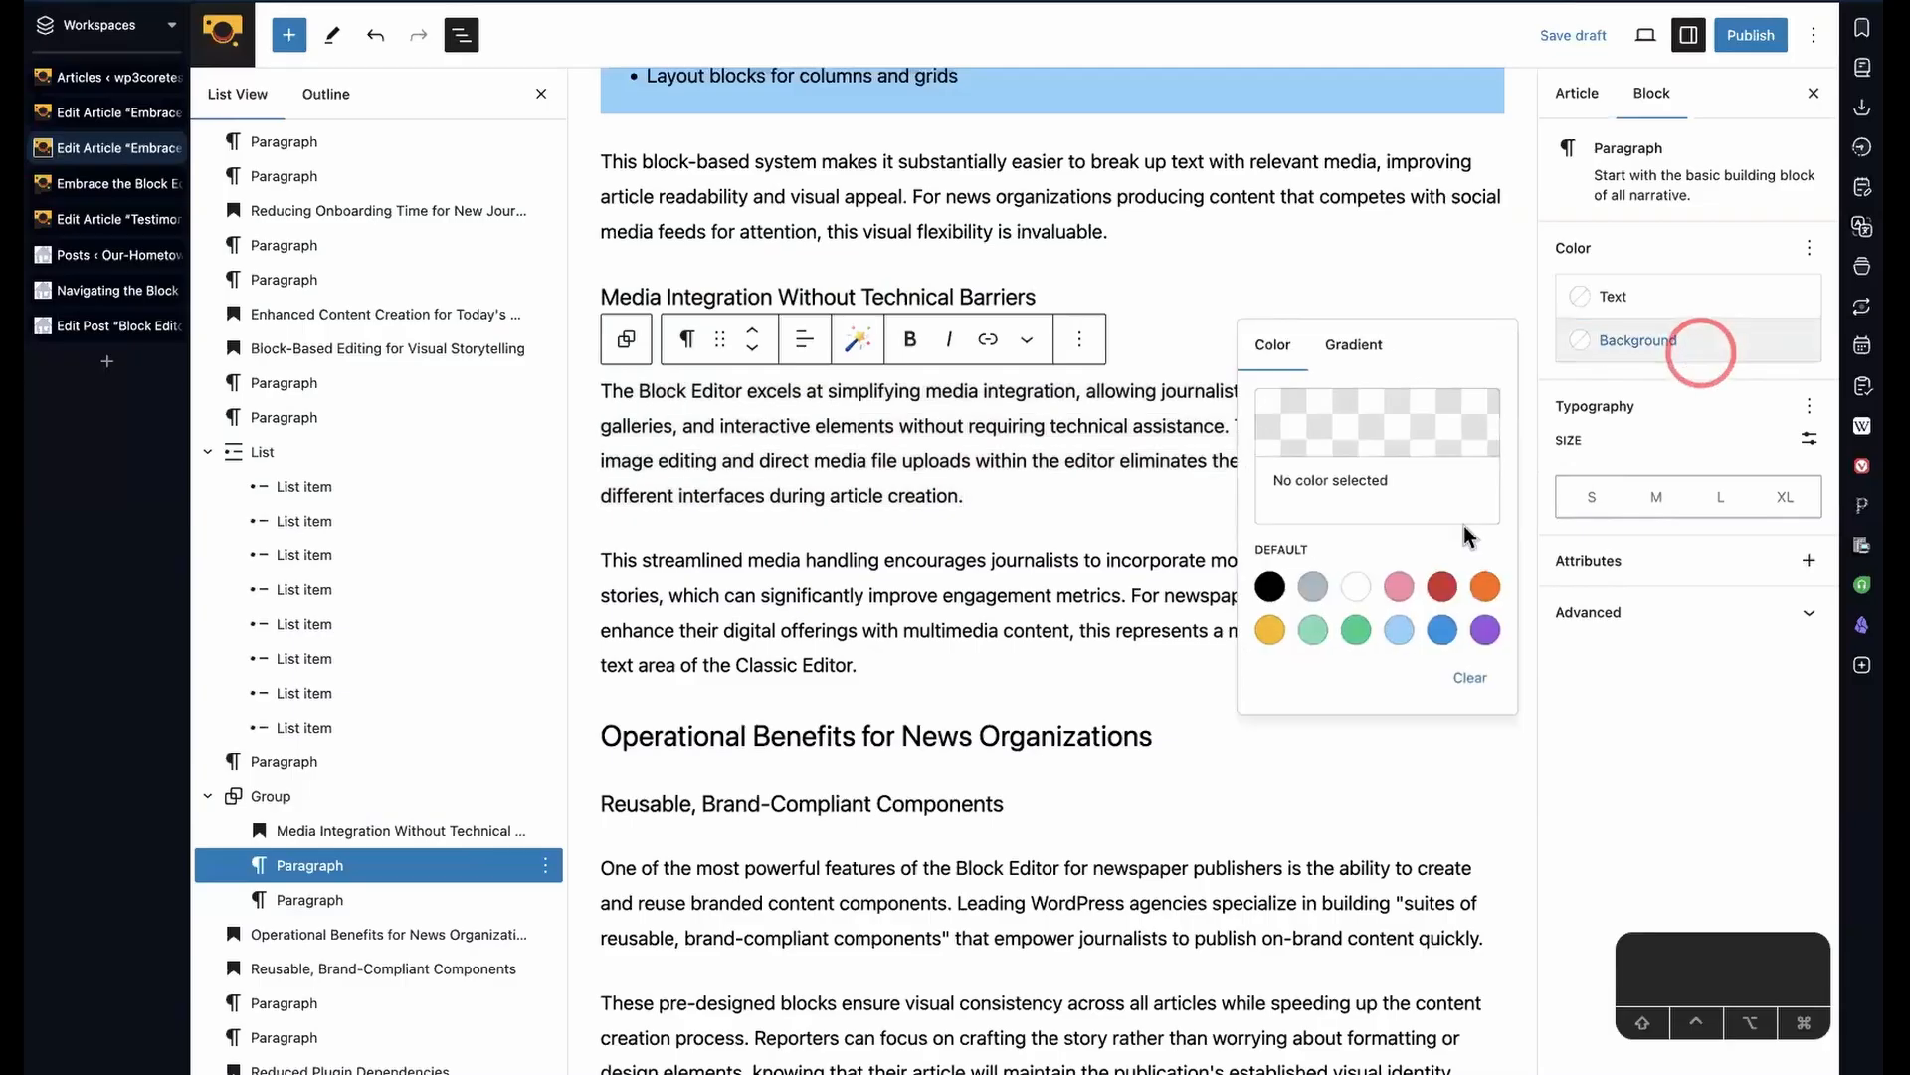
{"action": "left_click", "coordinate": [1403, 633]}
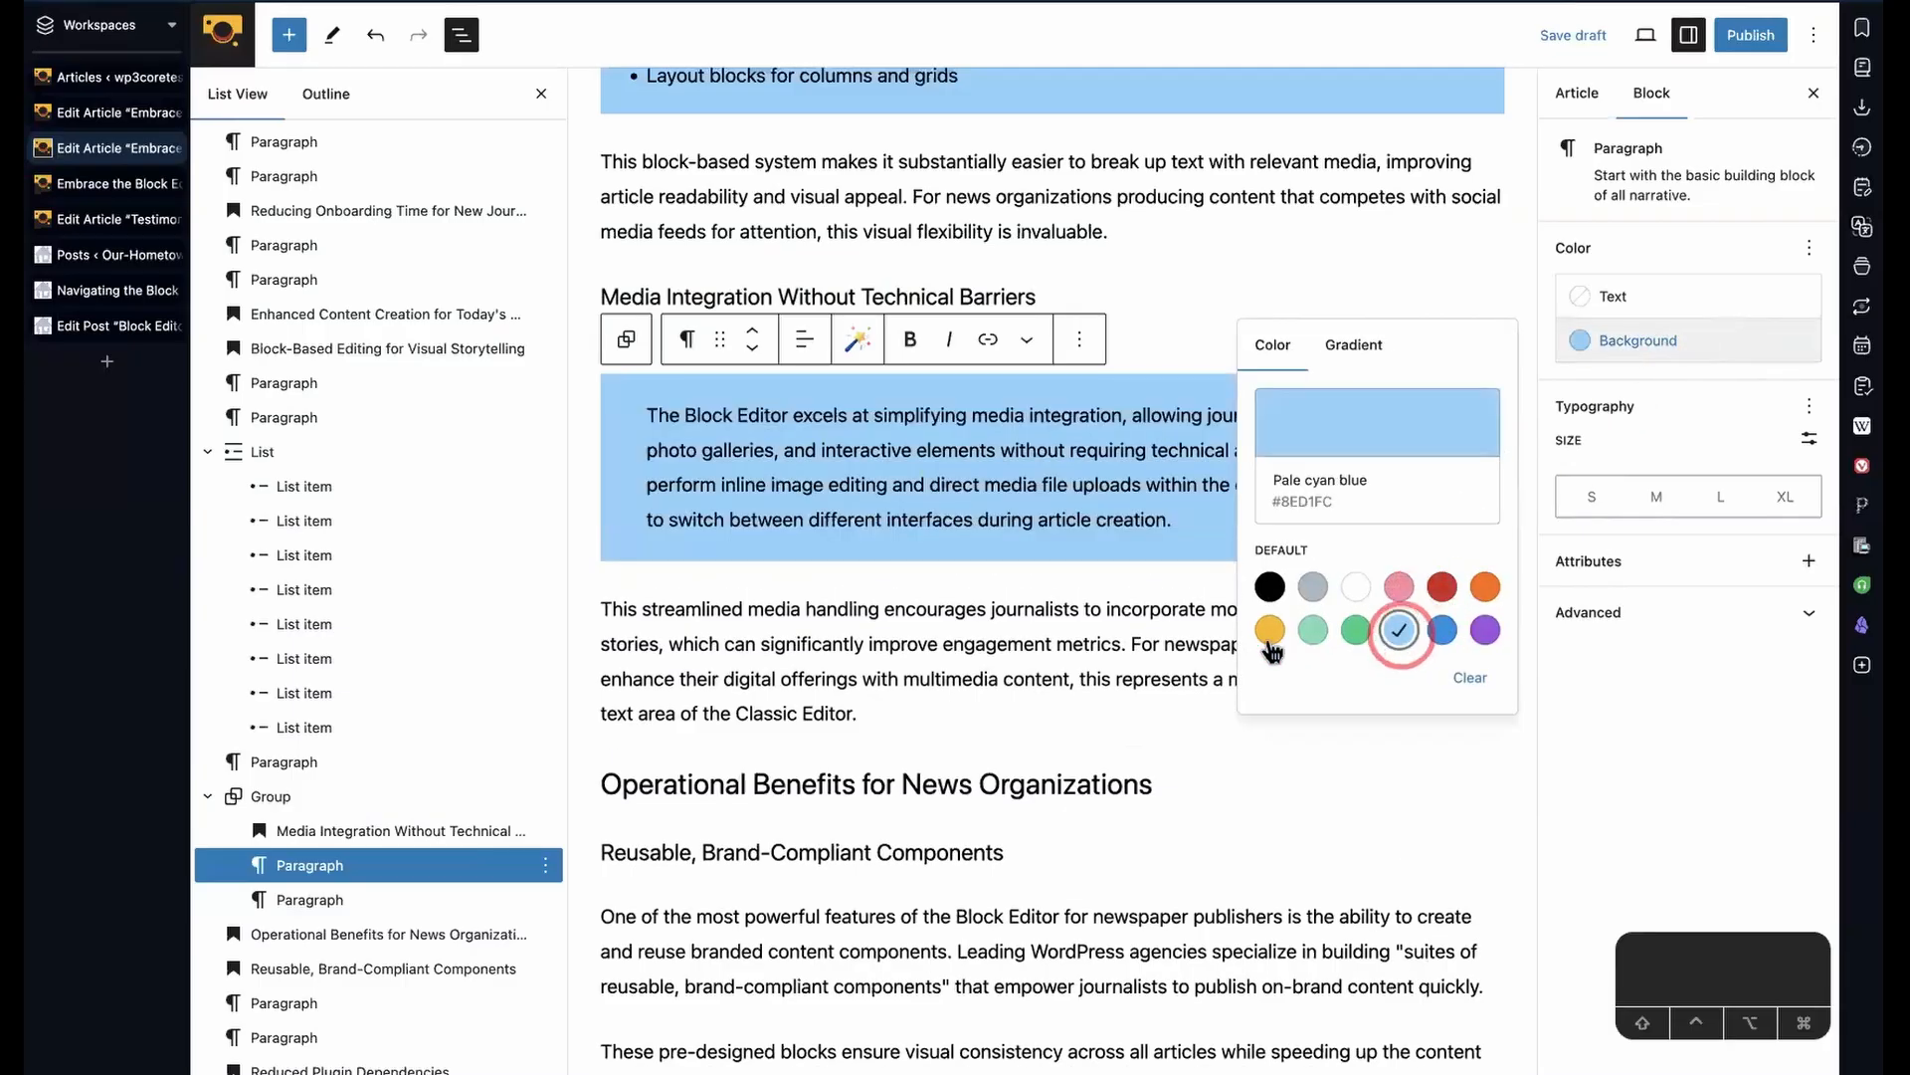
{"action": "triple_click", "coordinate": [1049, 613]}
{"action": "left_click", "coordinate": [1640, 341]}
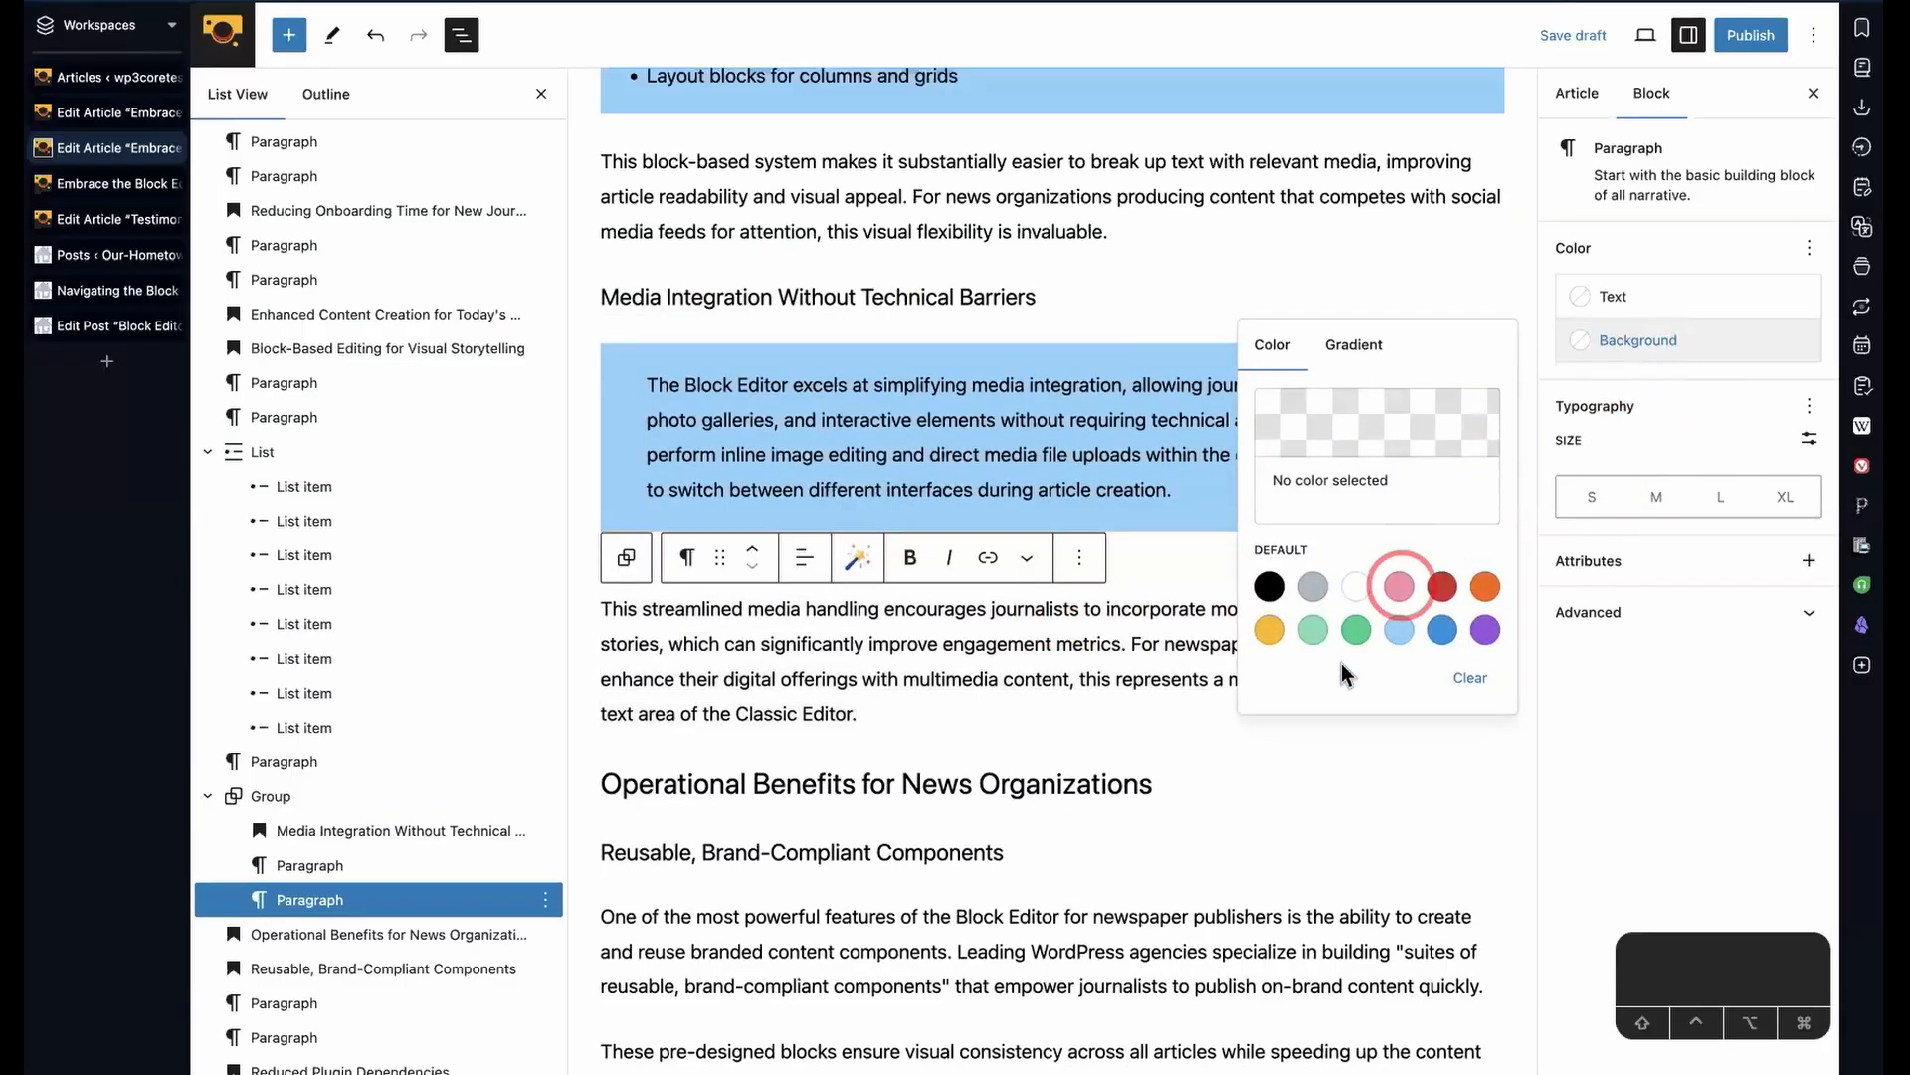
{"action": "left_click", "coordinate": [1399, 630]}
{"action": "left_click", "coordinate": [1118, 554]}
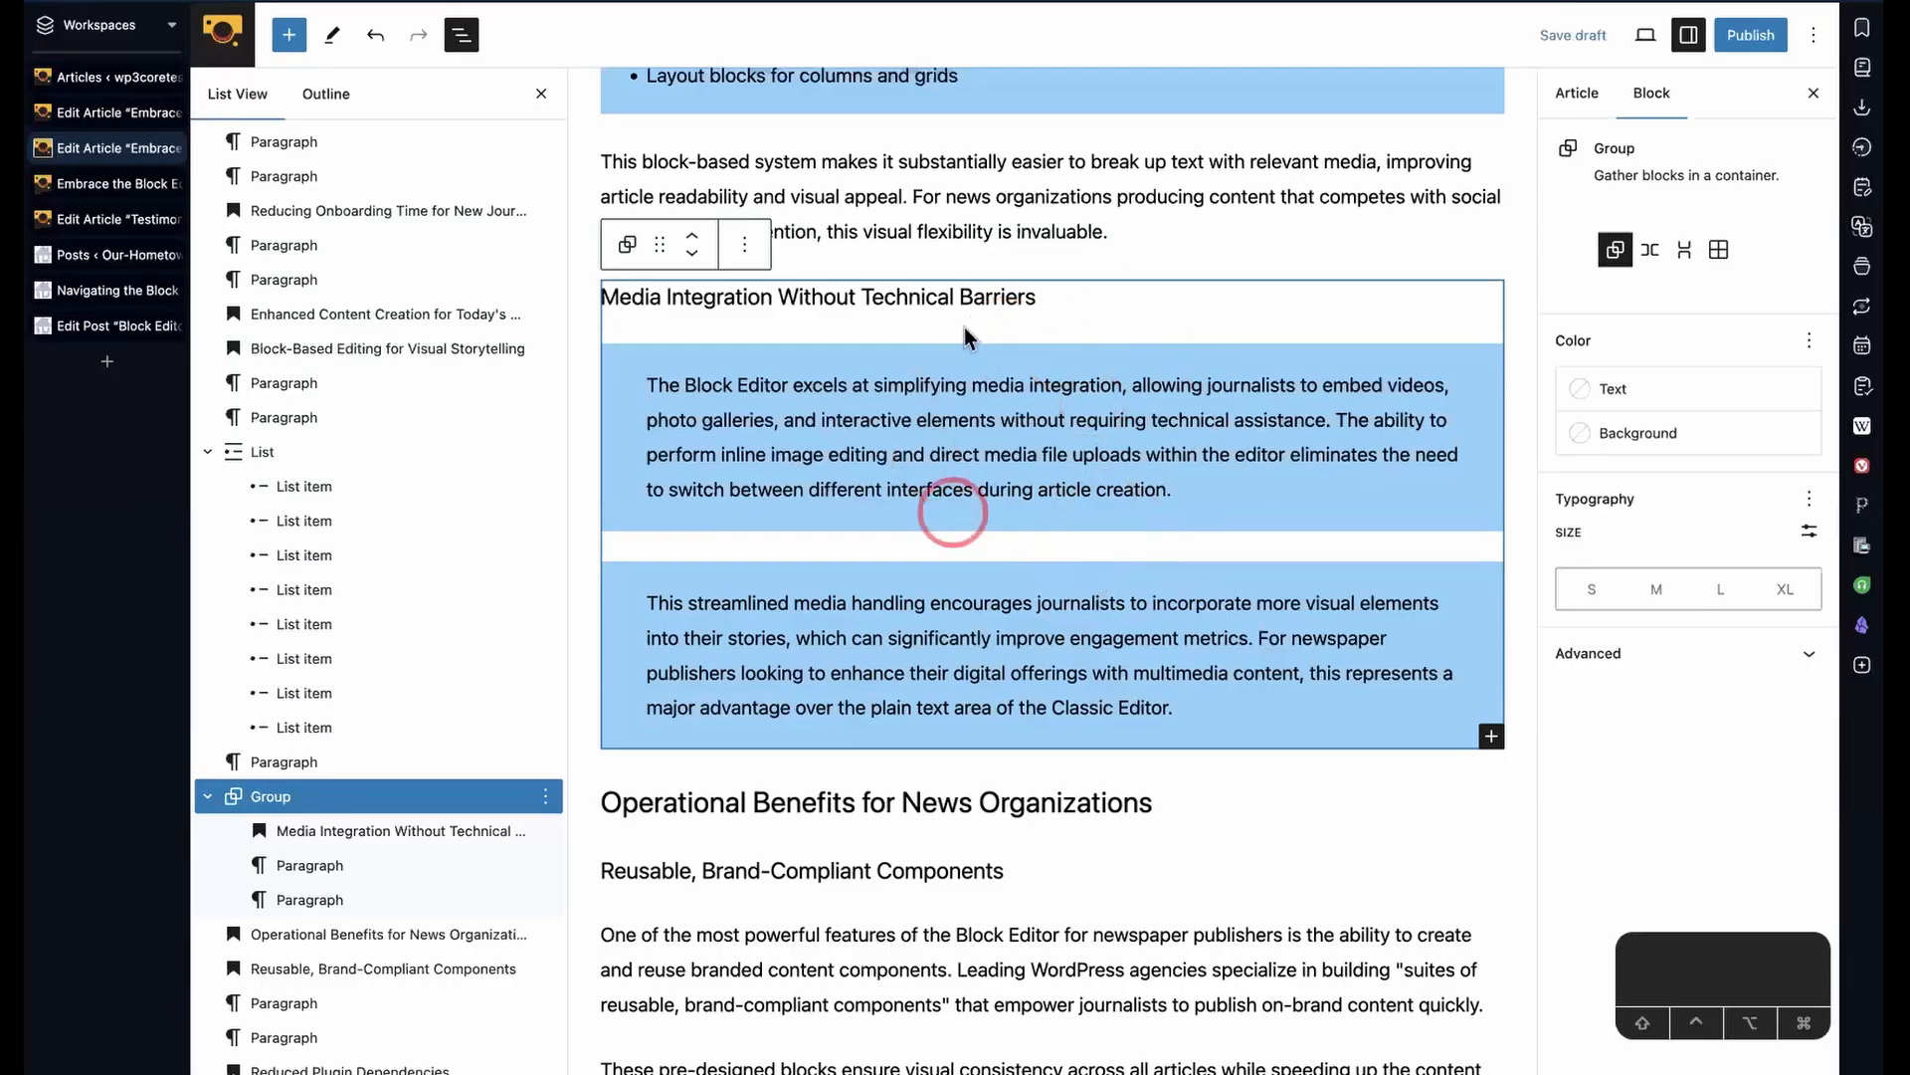
- Clear the background color from both paragraphs in the group, and select the heading above them
{"action": "left_click", "coordinate": [1340, 463]}
{"action": "left_click", "coordinate": [1656, 343]}
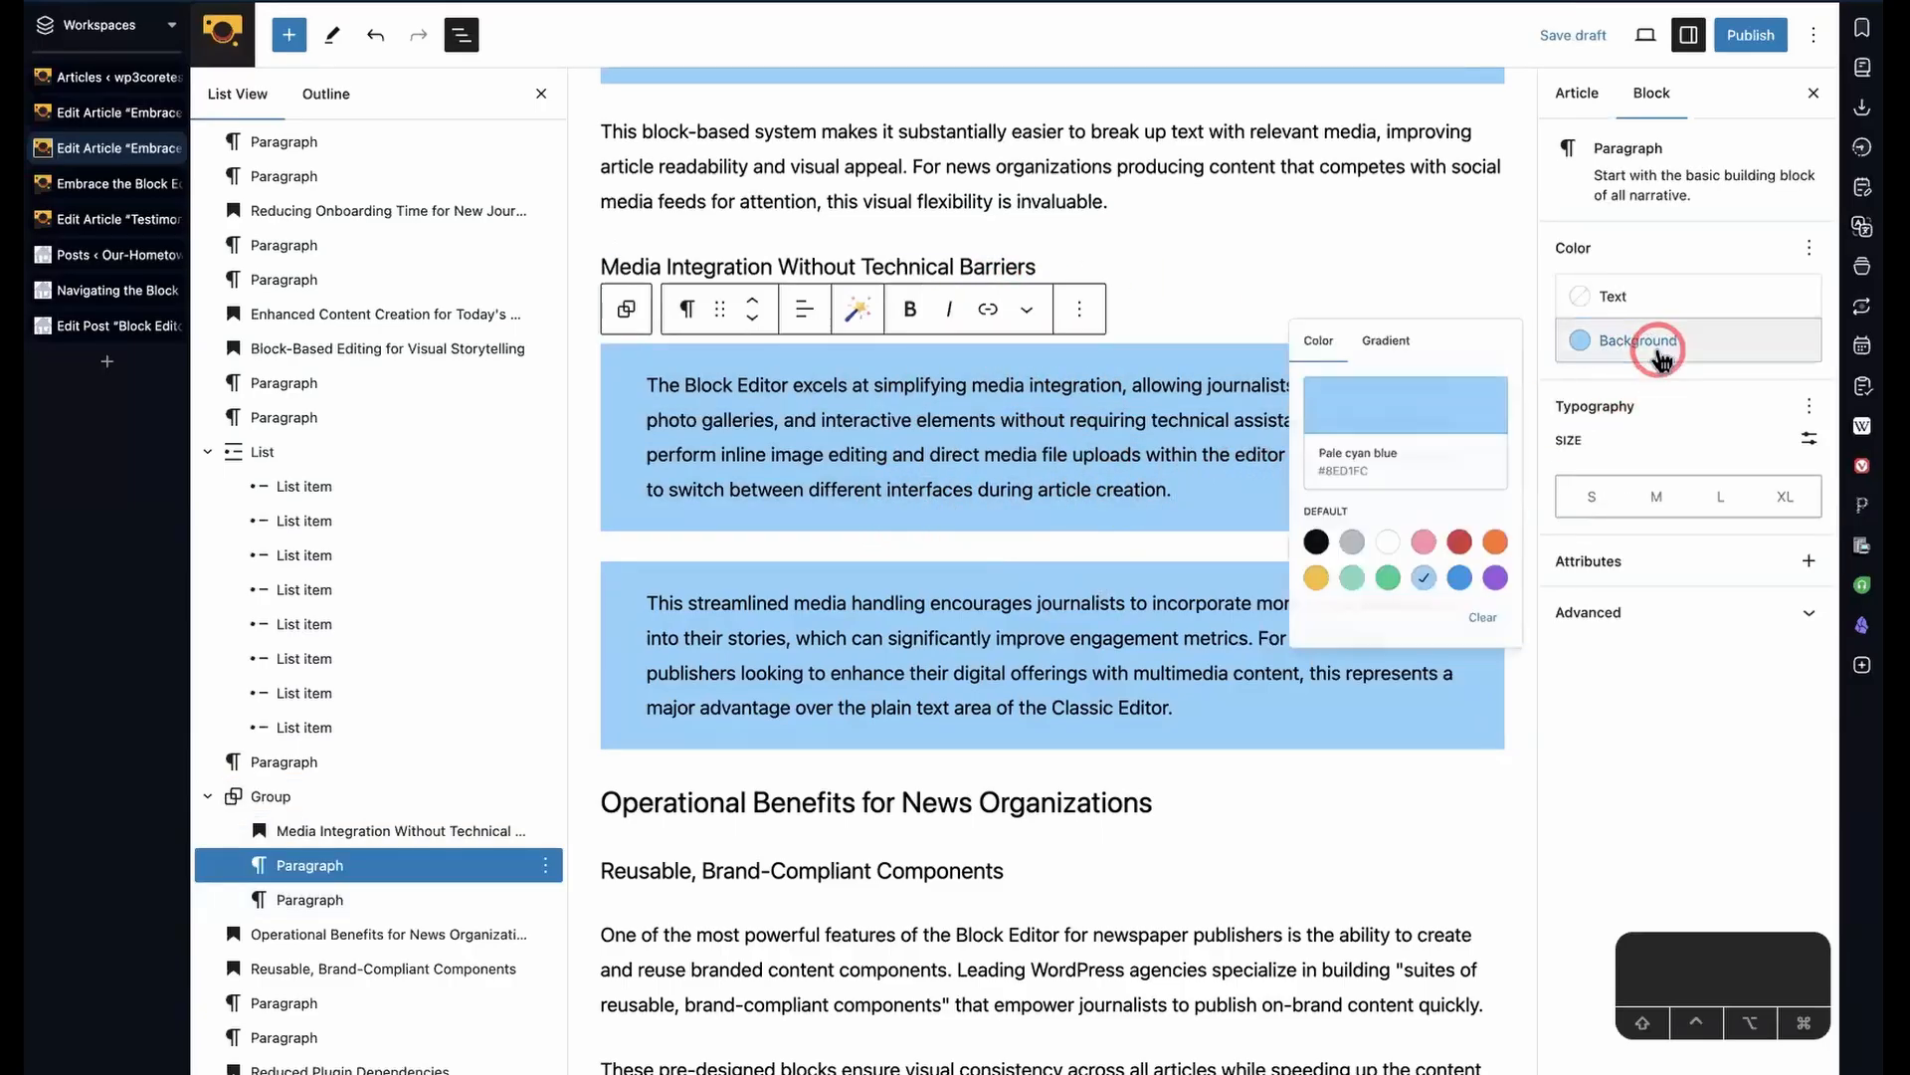
{"action": "left_click", "coordinate": [1483, 617]}
{"action": "triple_click", "coordinate": [1174, 605]}
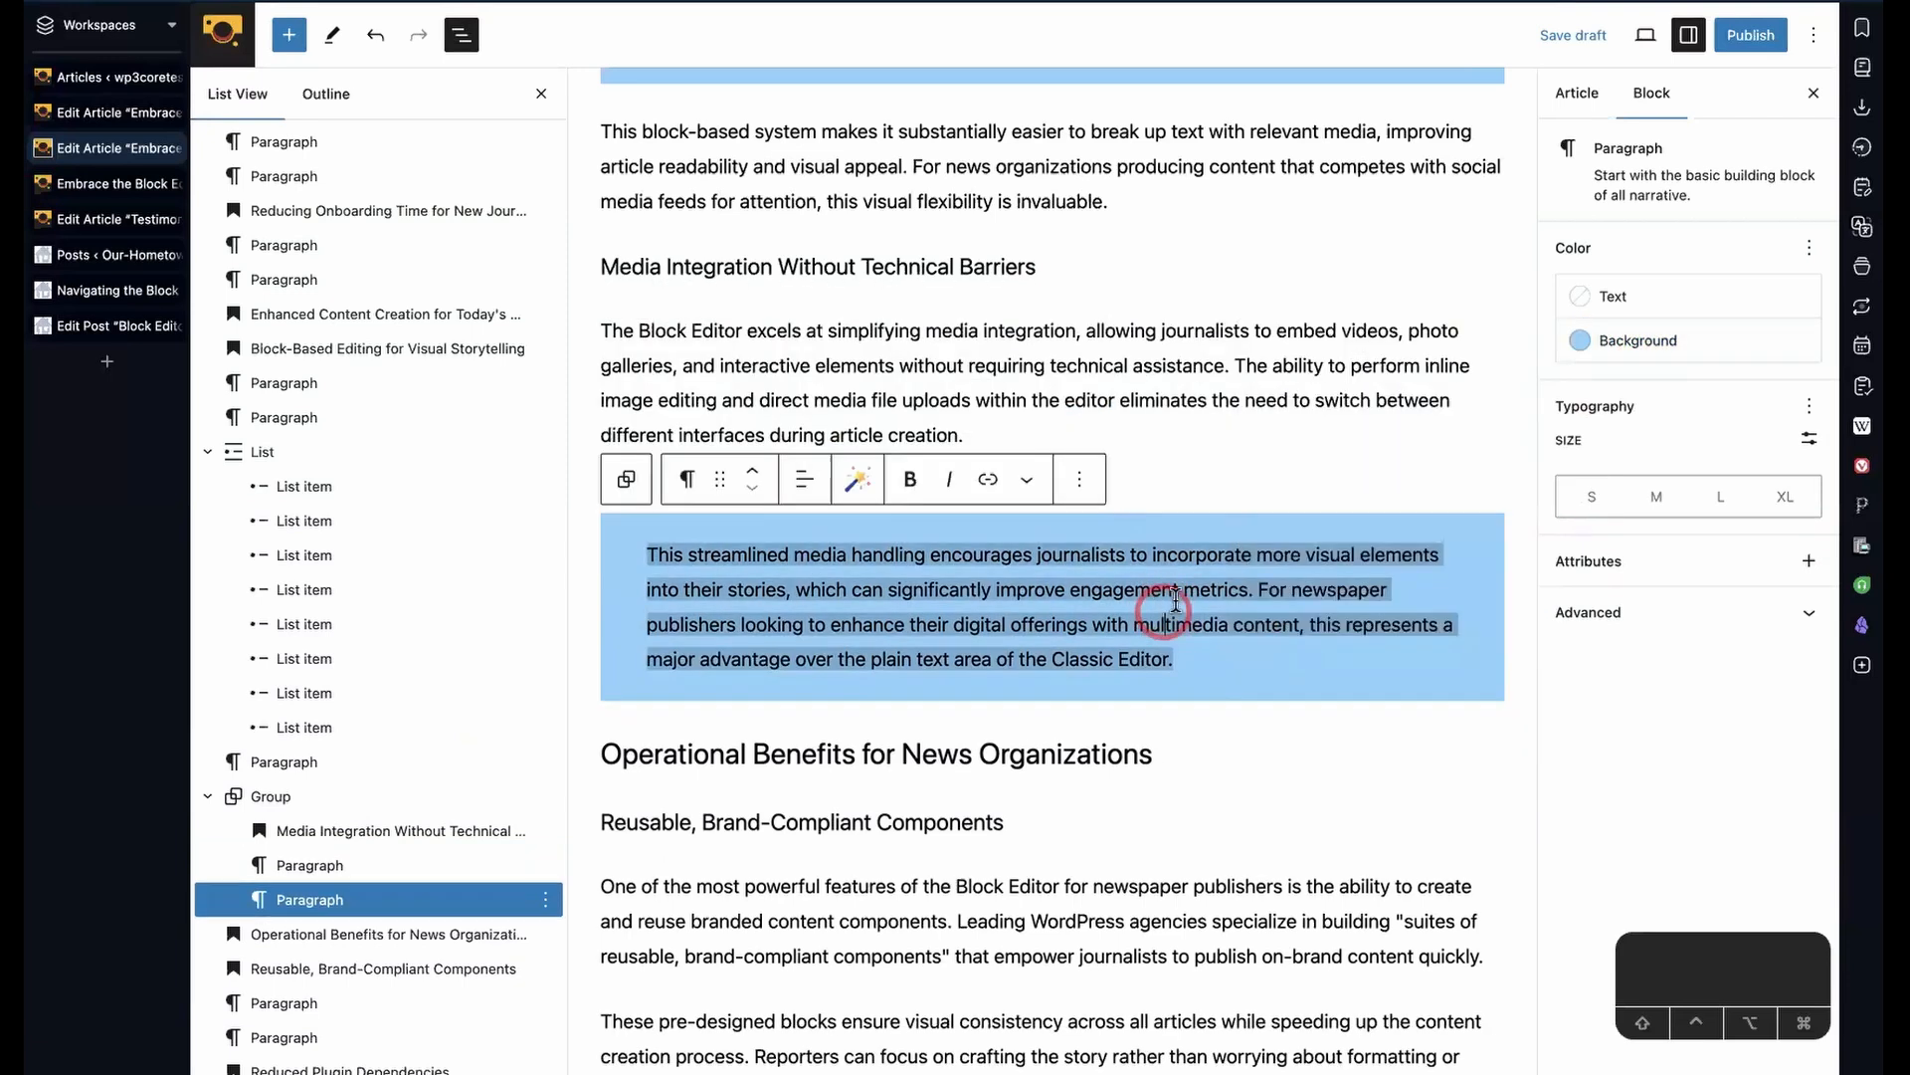
{"action": "left_click", "coordinate": [1691, 340]}
{"action": "left_click", "coordinate": [1471, 679]}
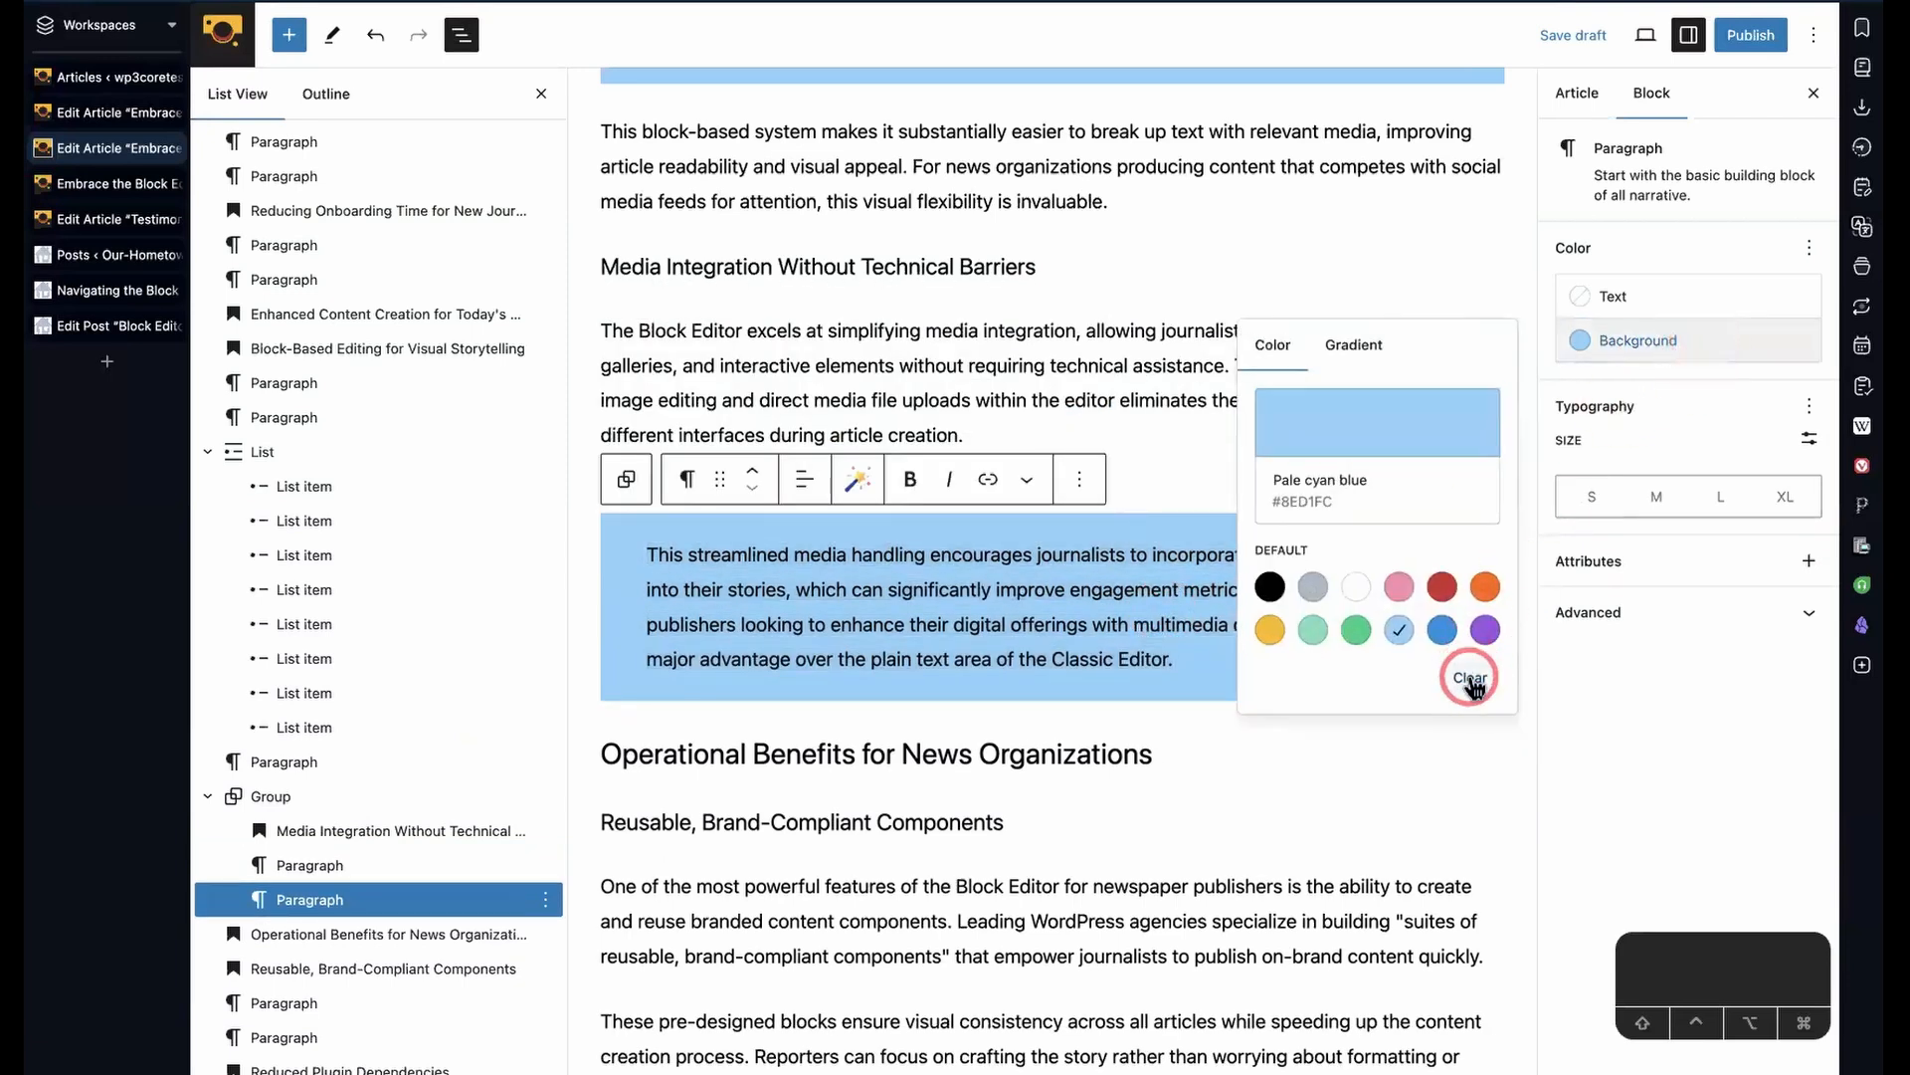
{"action": "triple_click", "coordinate": [919, 267]}
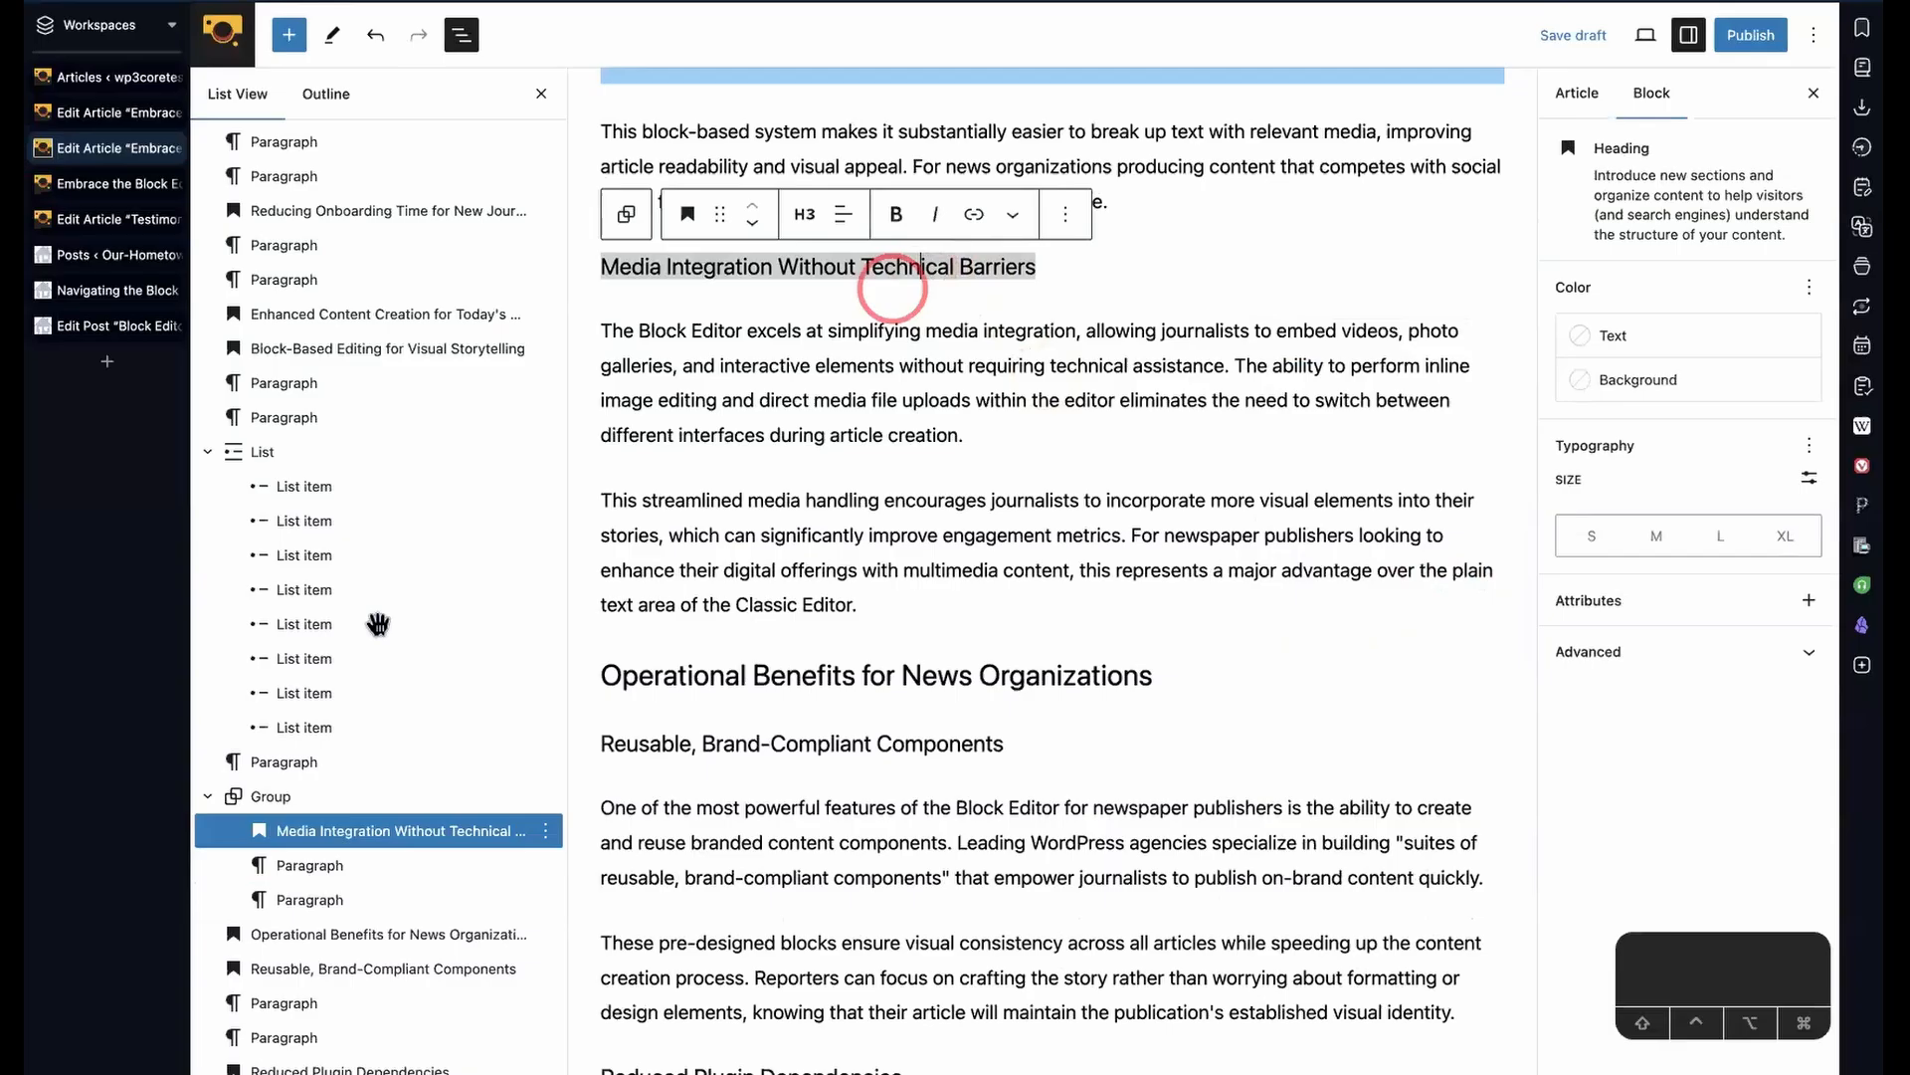
- Select the parent group in the List View, give it a Pale cyan blue background, and clear that color
{"action": "left_click", "coordinate": [308, 796]}
{"action": "left_click", "coordinate": [1640, 434]}
{"action": "left_click", "coordinate": [1401, 721]}
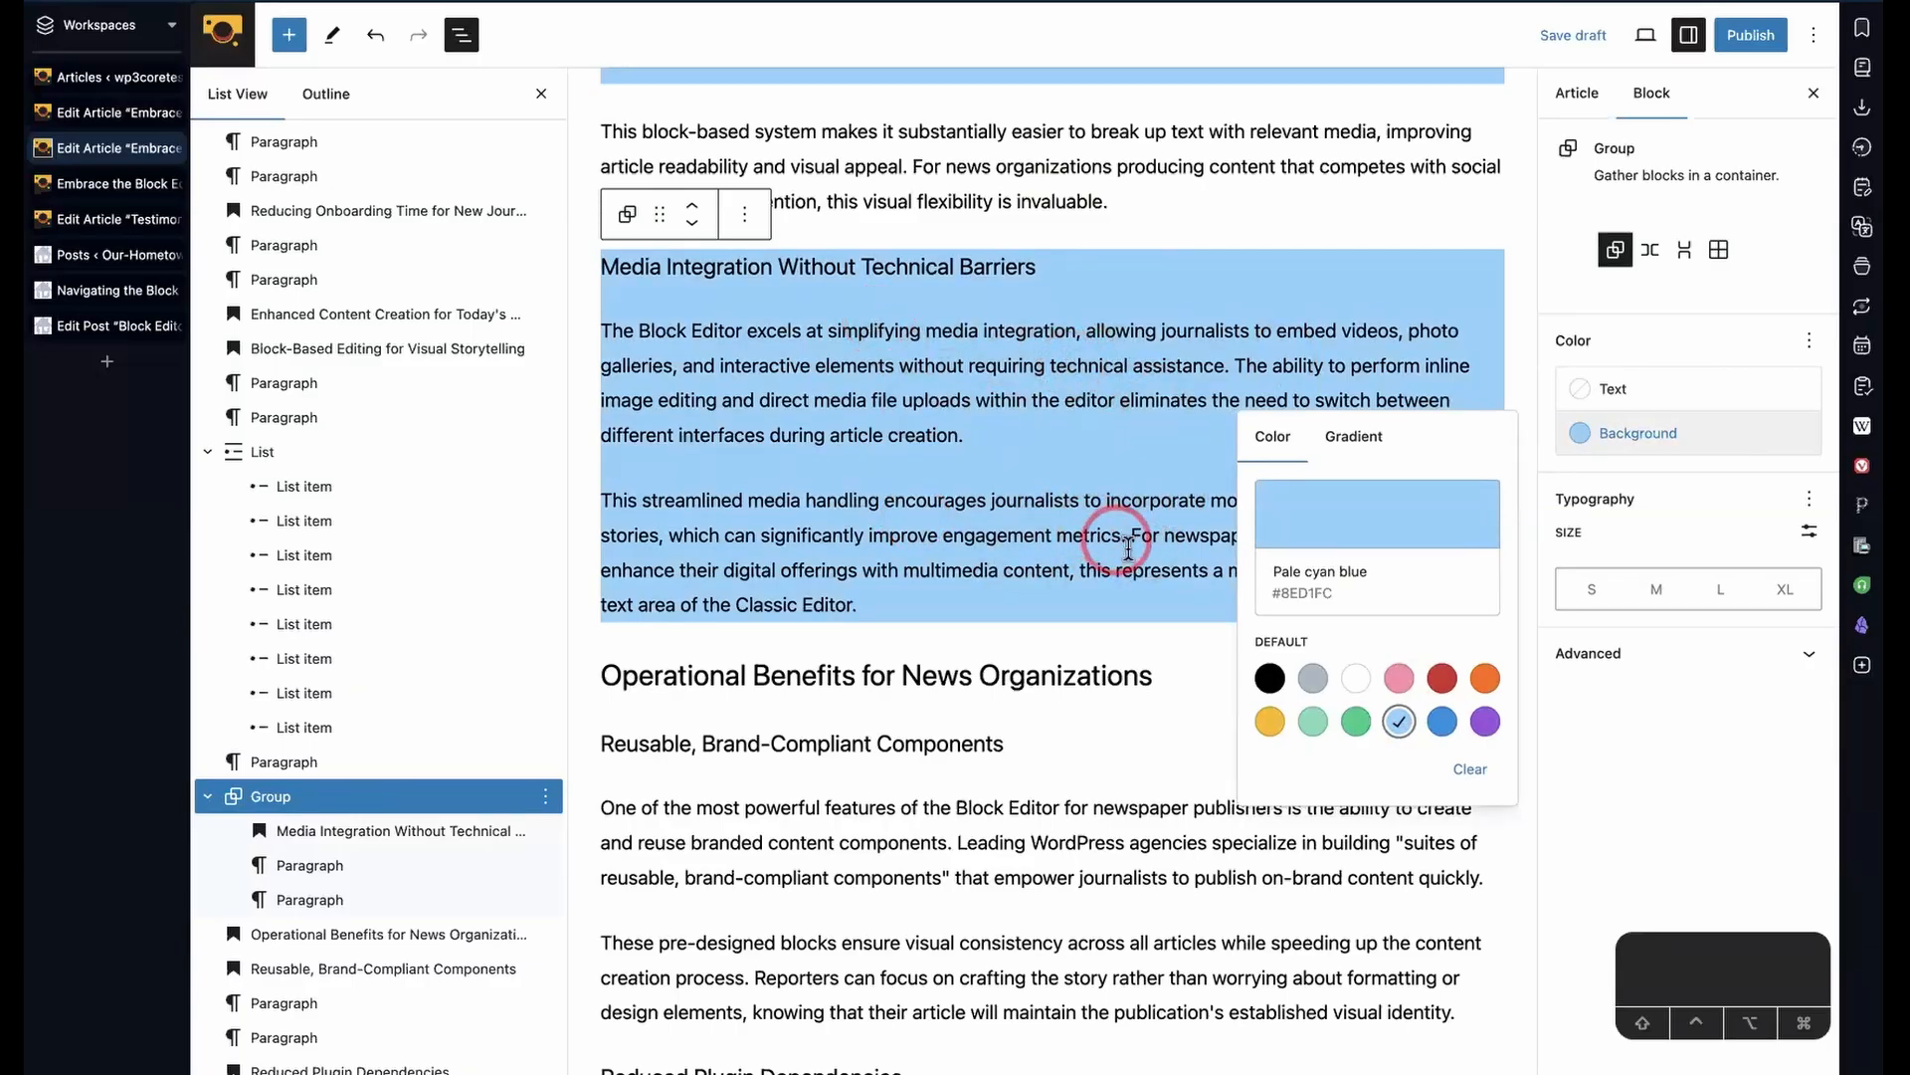
{"action": "left_click", "coordinate": [1470, 768]}
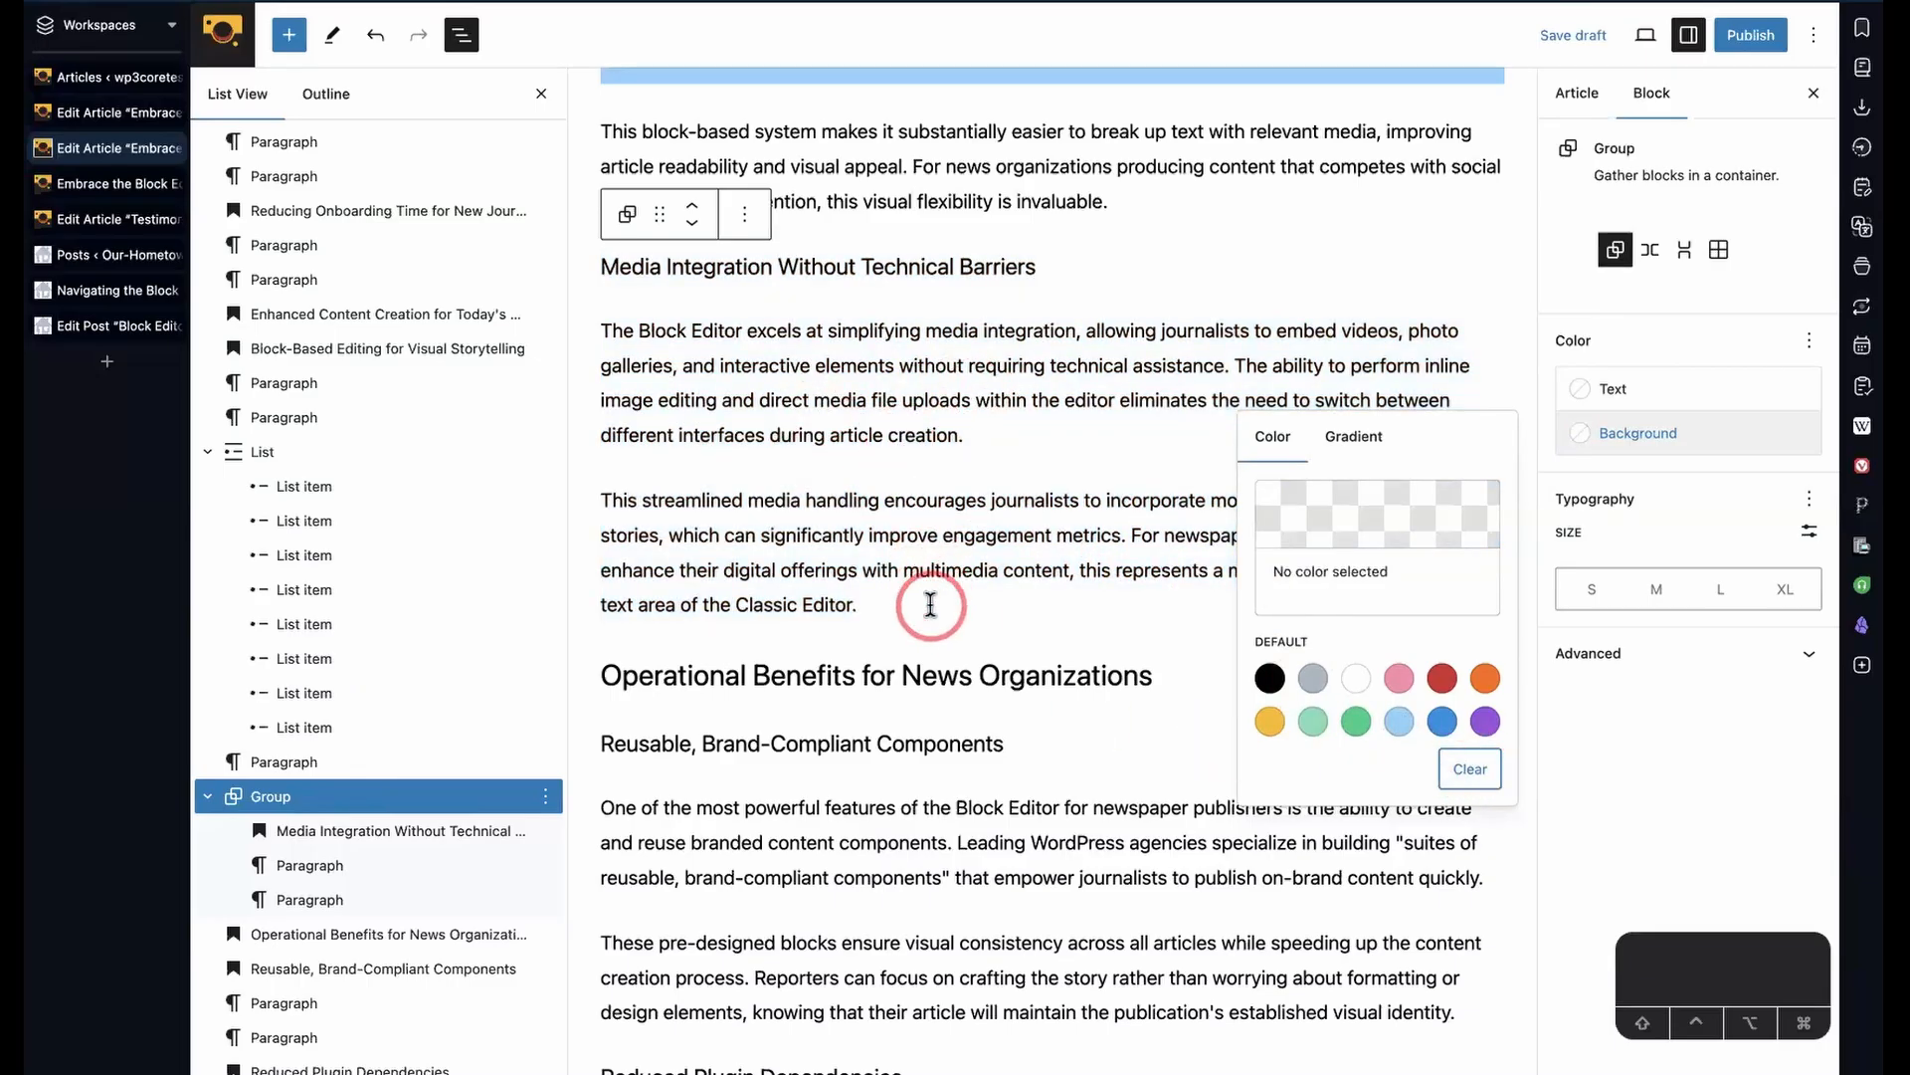
- Select the heading and both paragraphs nested inside the group together in the List View
{"action": "mouse_move", "coordinate": [925, 635]}
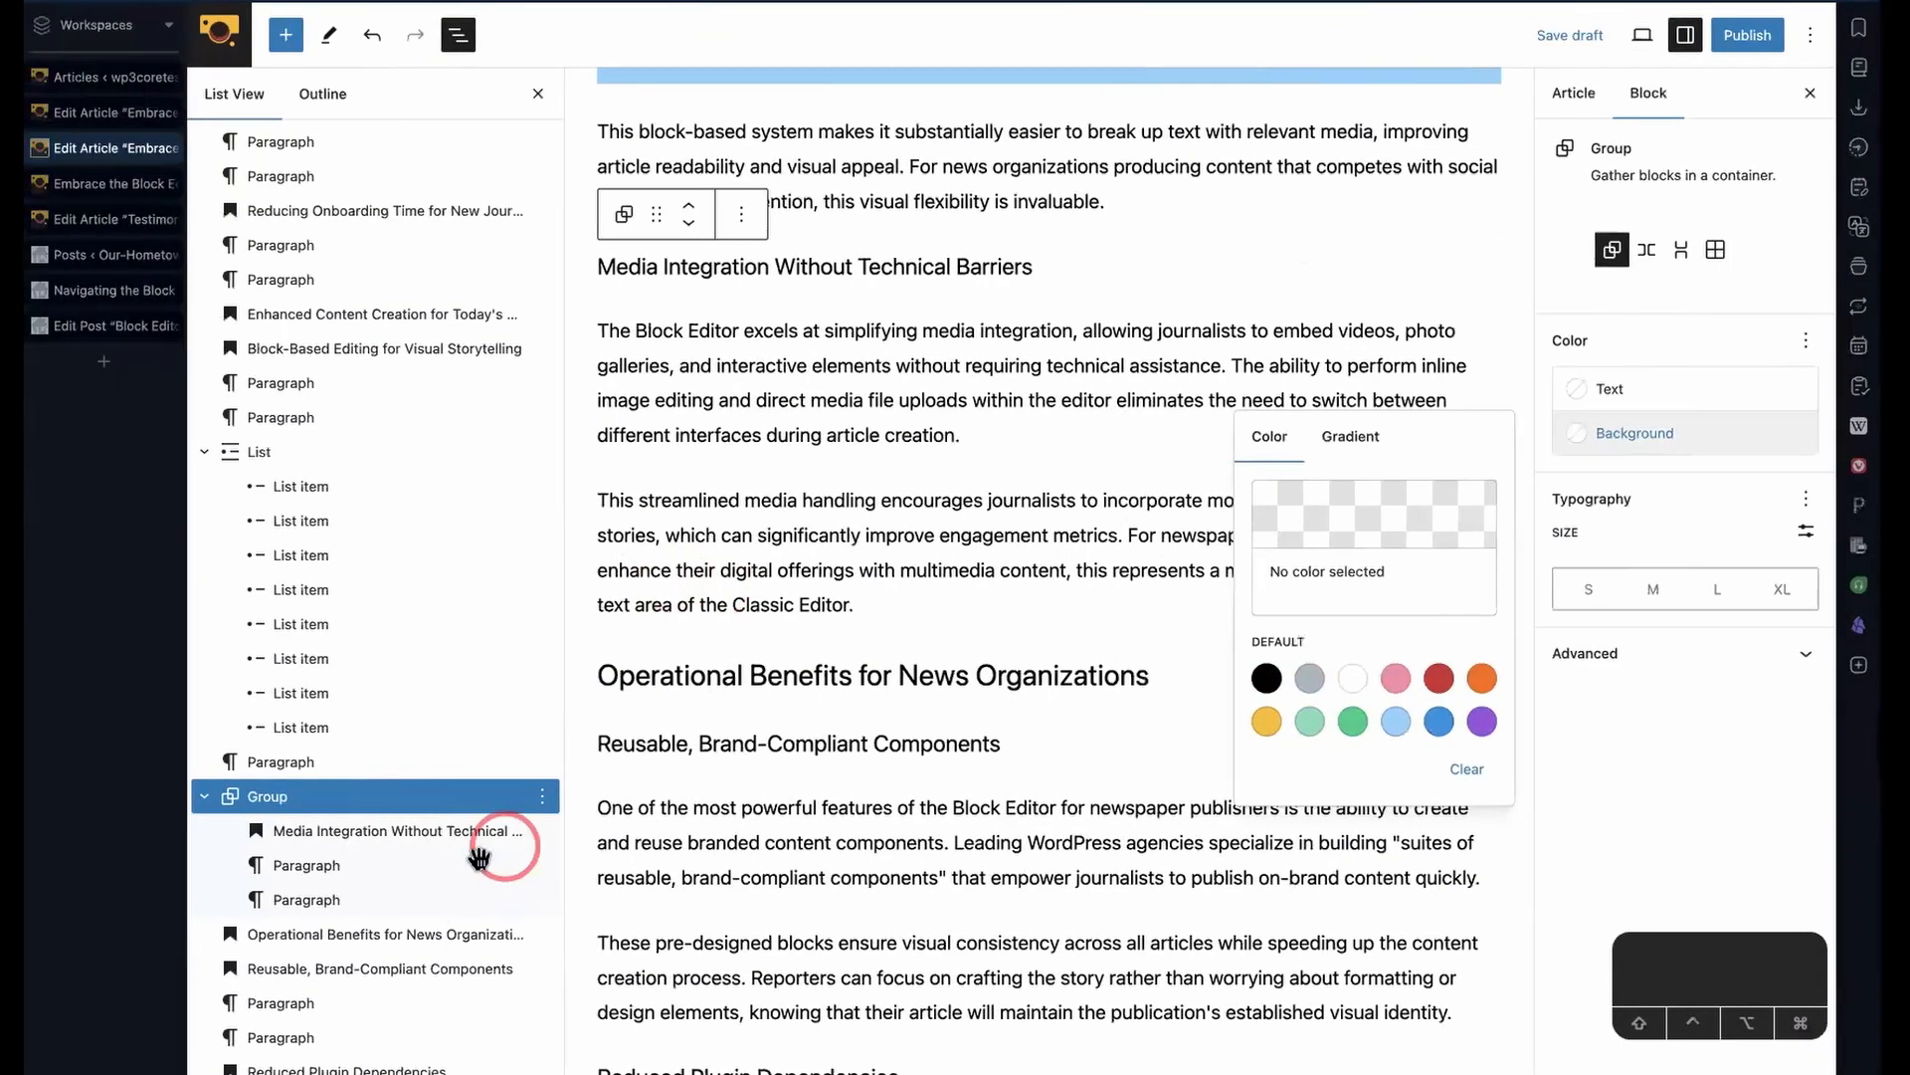
{"action": "left_click", "coordinate": [339, 828]}
{"action": "left_click", "coordinate": [308, 900], "text": "shift"}
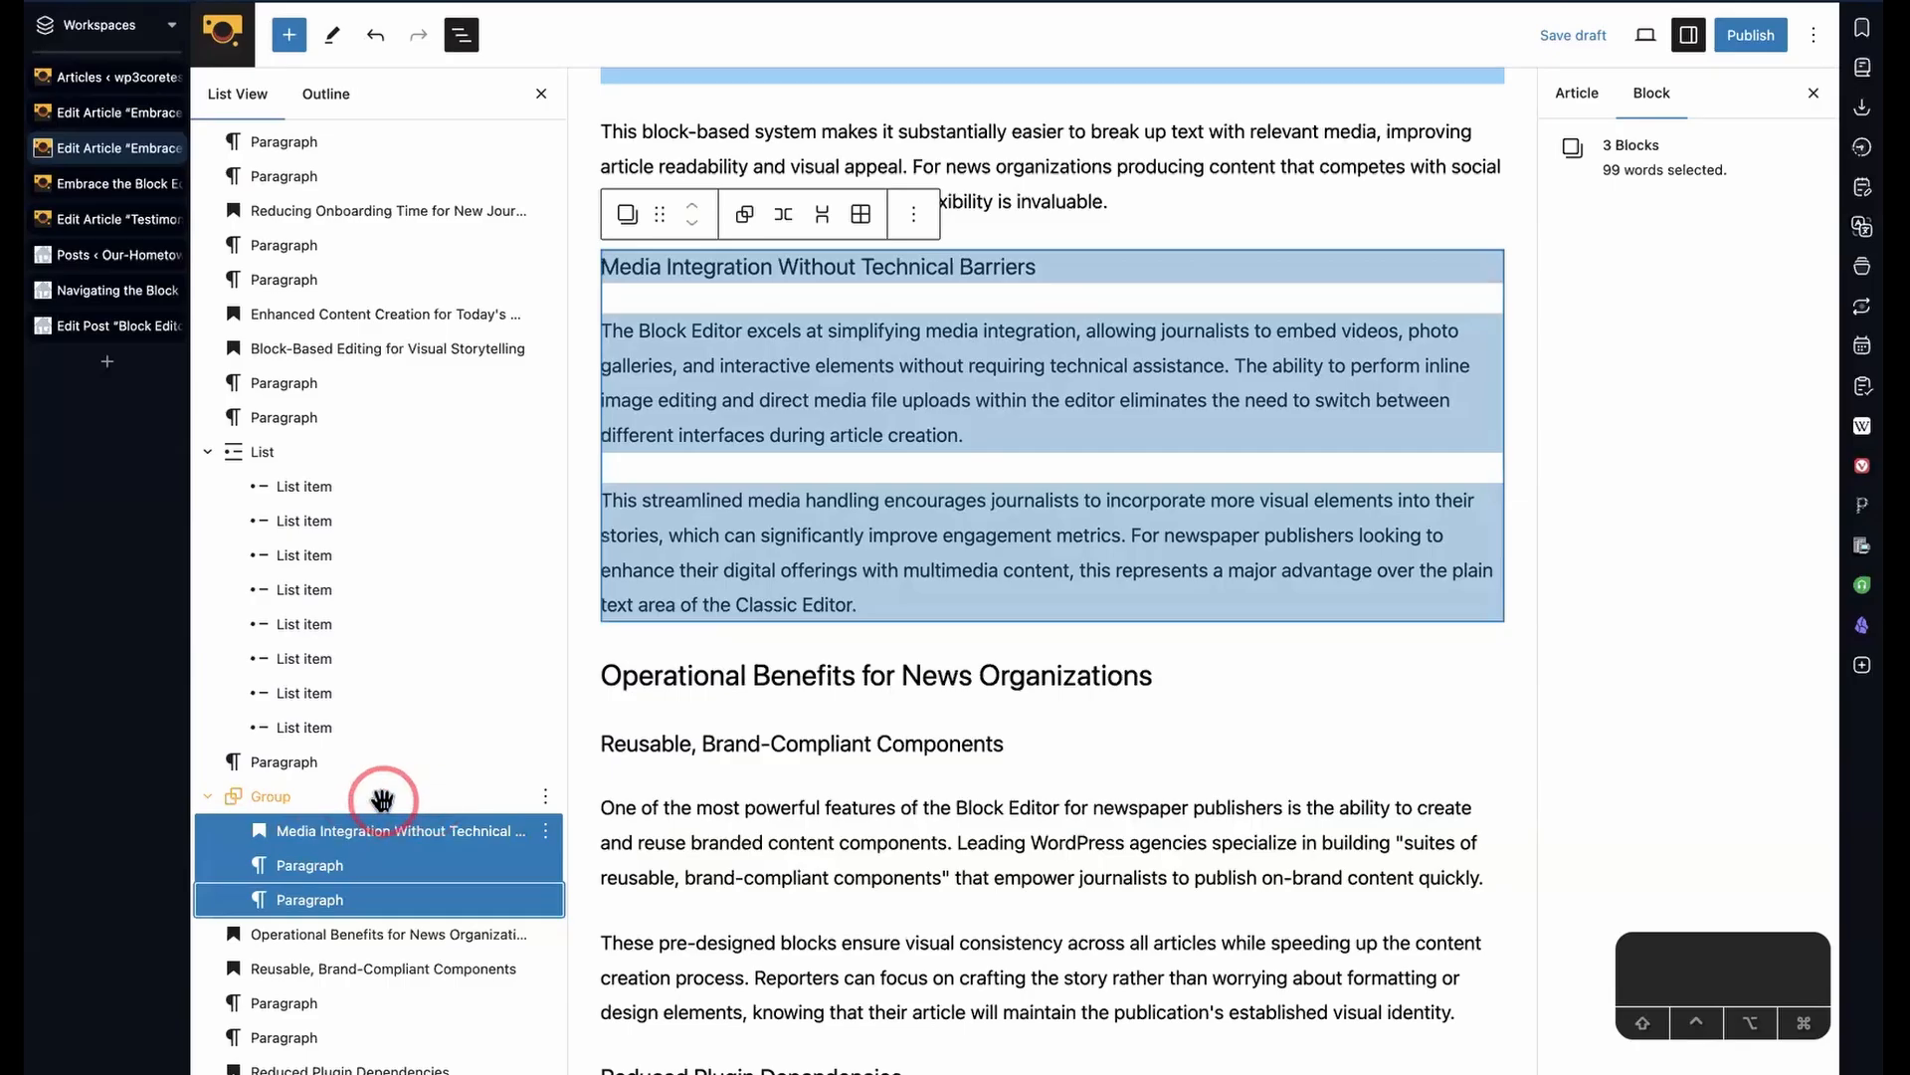
{"action": "scroll", "coordinate": [821, 791], "scroll_direction": "up", "scroll_amount": 2}
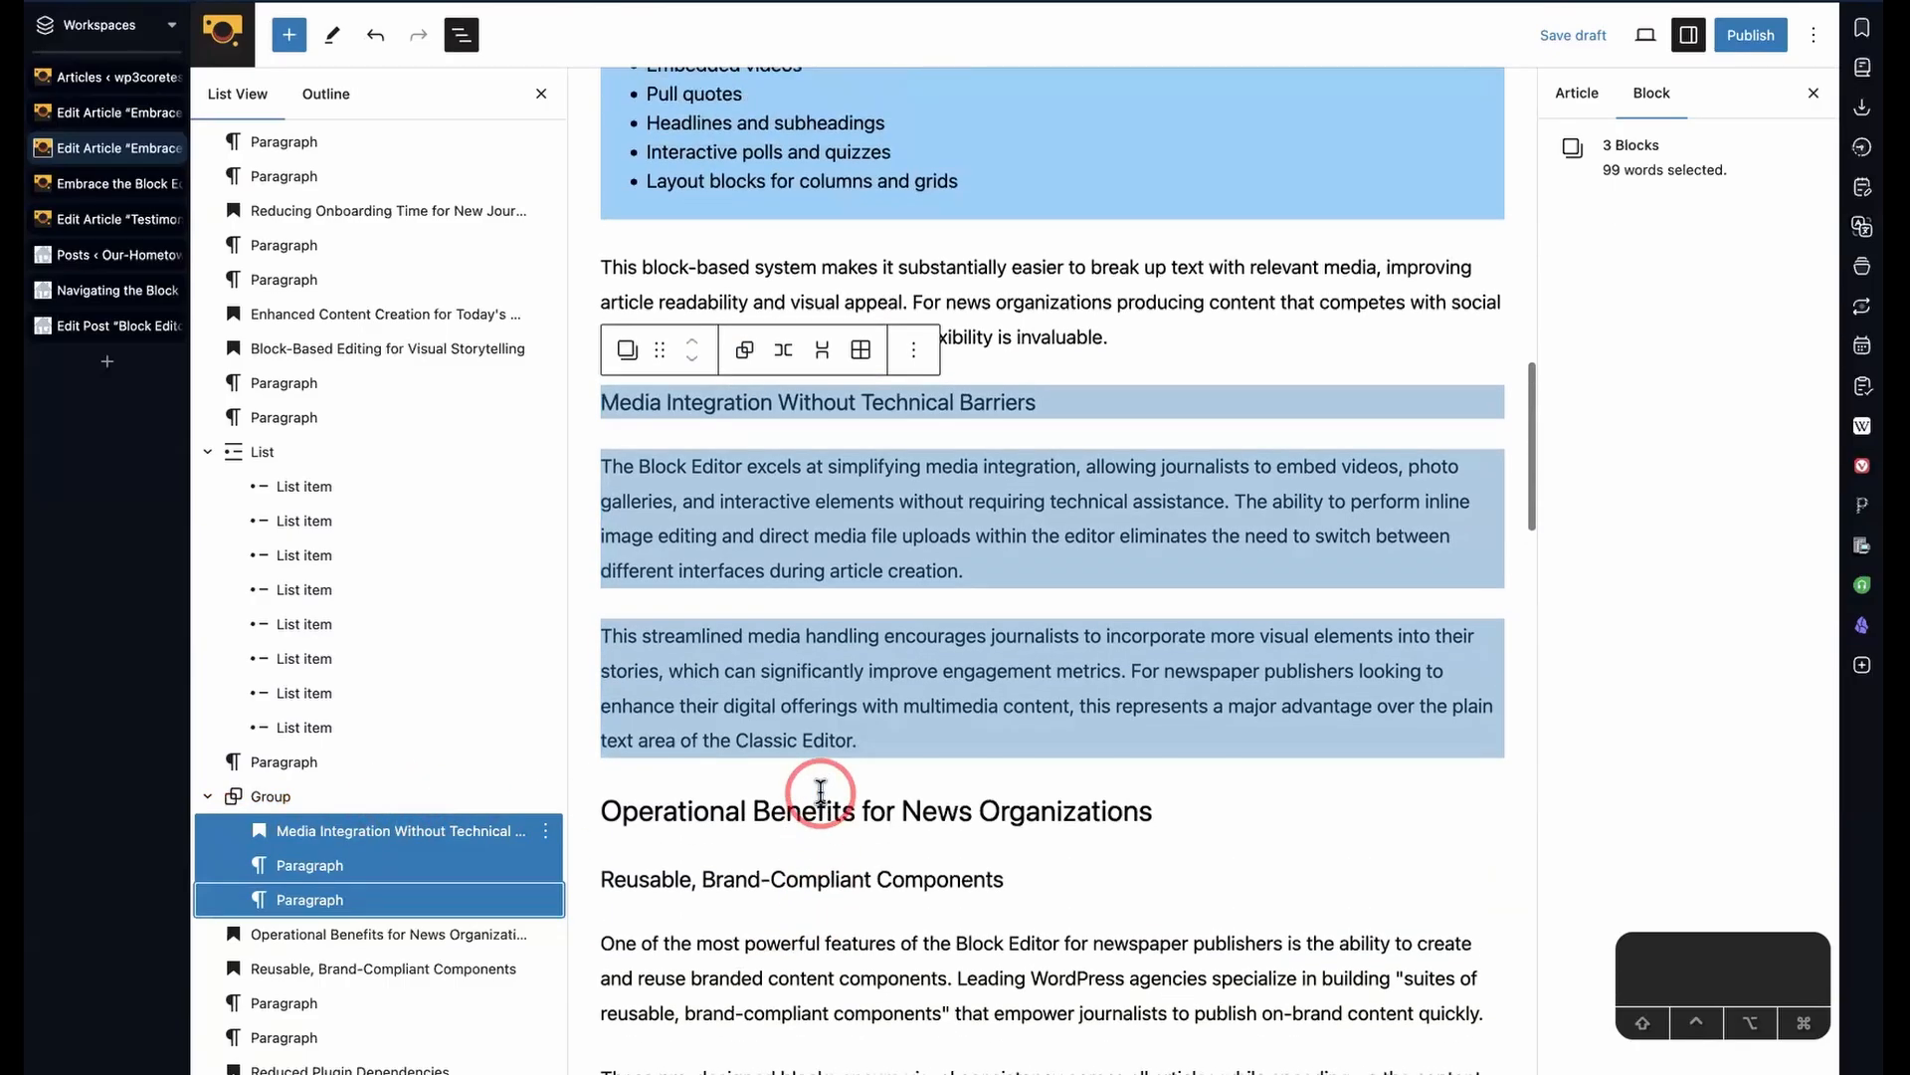
- Select the bulleted list with the blue background in the List View and transform it into a Group
{"action": "left_click", "coordinate": [281, 450]}
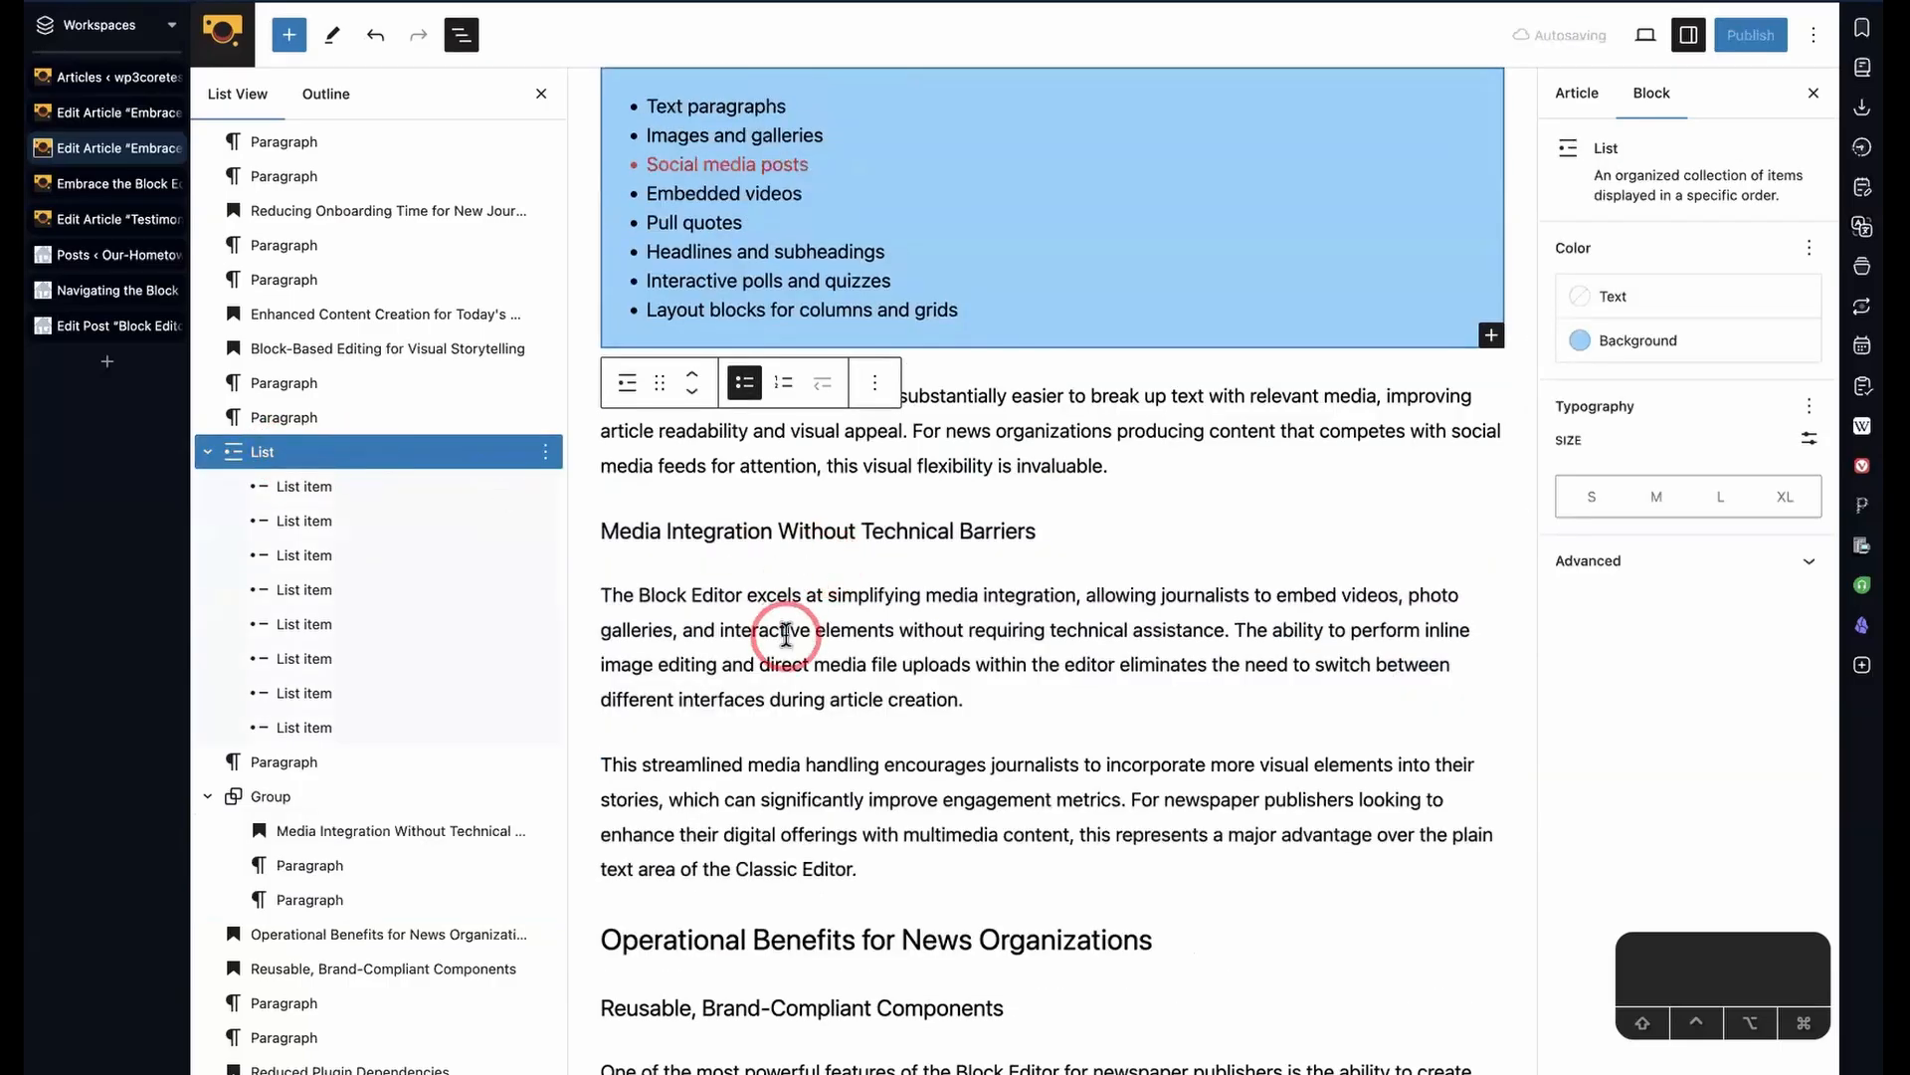
{"action": "scroll", "coordinate": [788, 627], "scroll_direction": "up", "scroll_amount": 1}
{"action": "scroll", "coordinate": [786, 634], "scroll_direction": "up", "scroll_amount": 5}
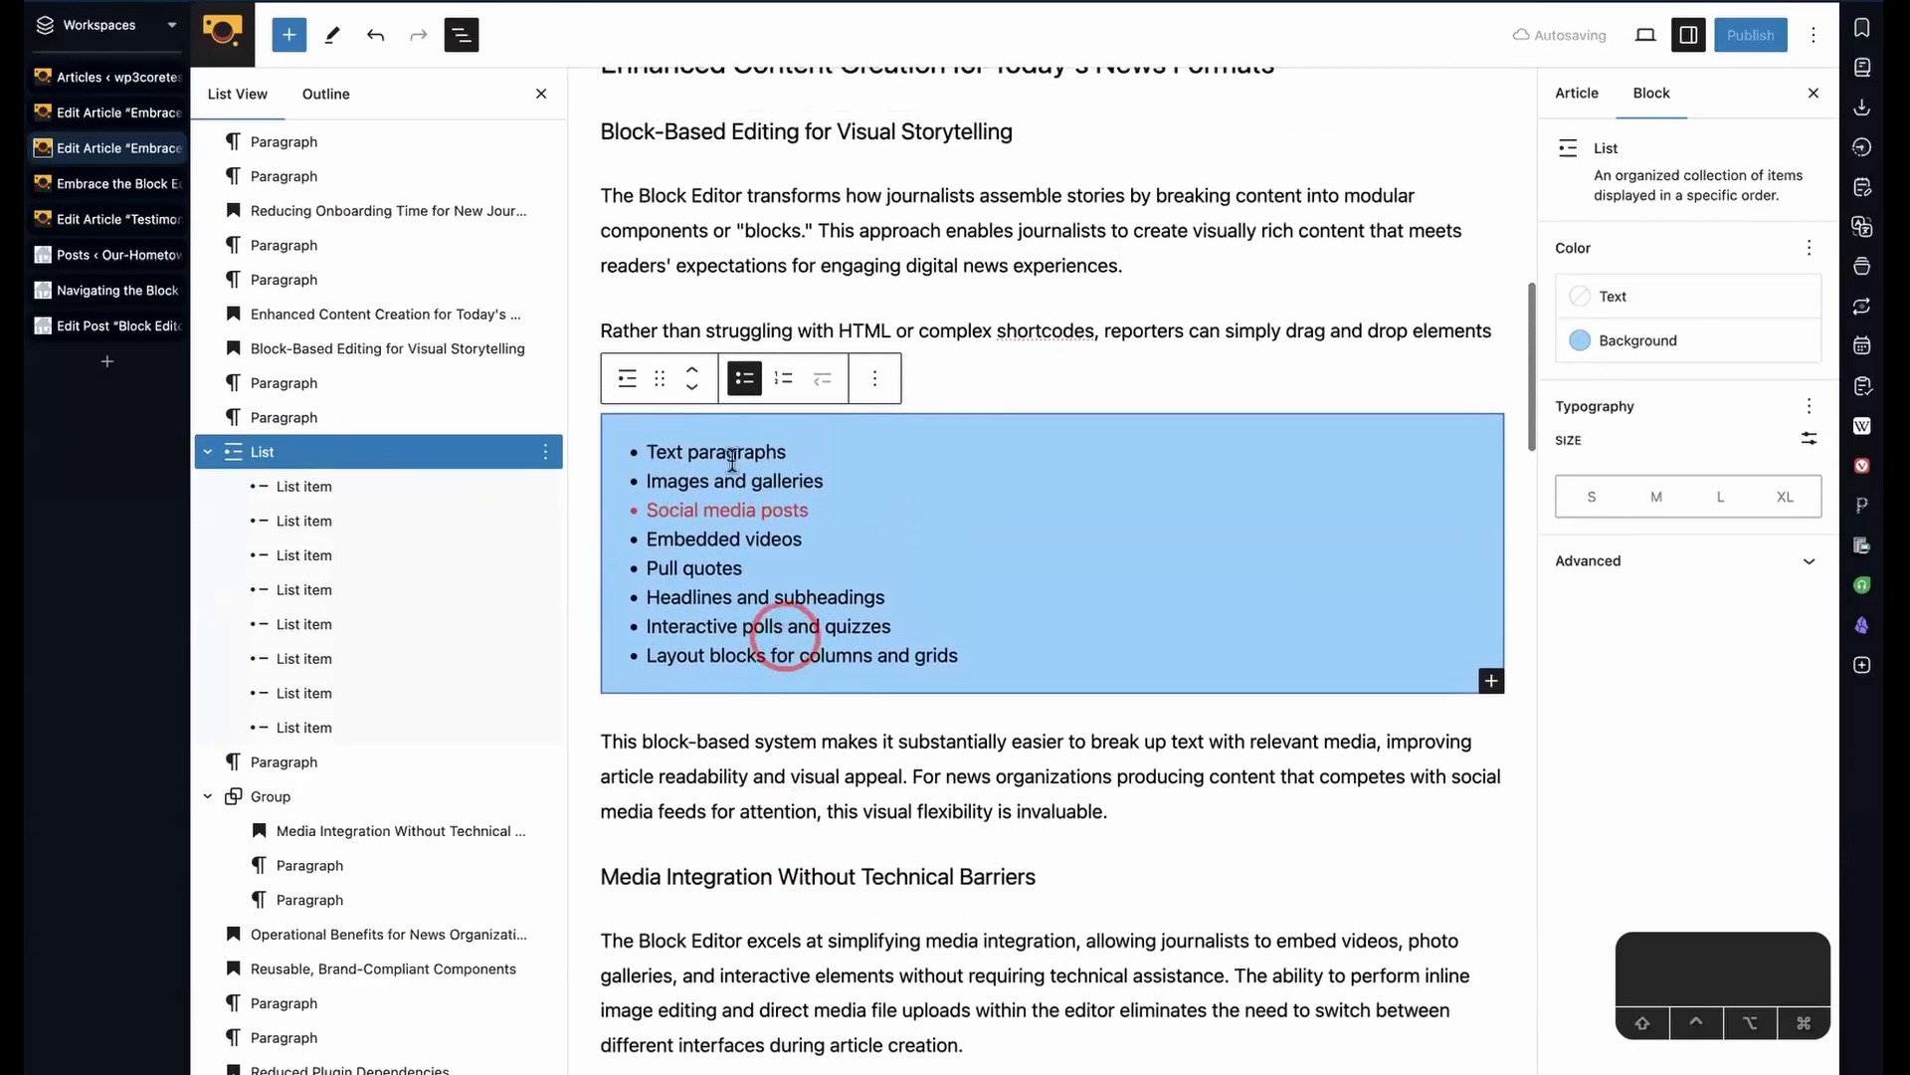
{"action": "left_click", "coordinate": [627, 382]}
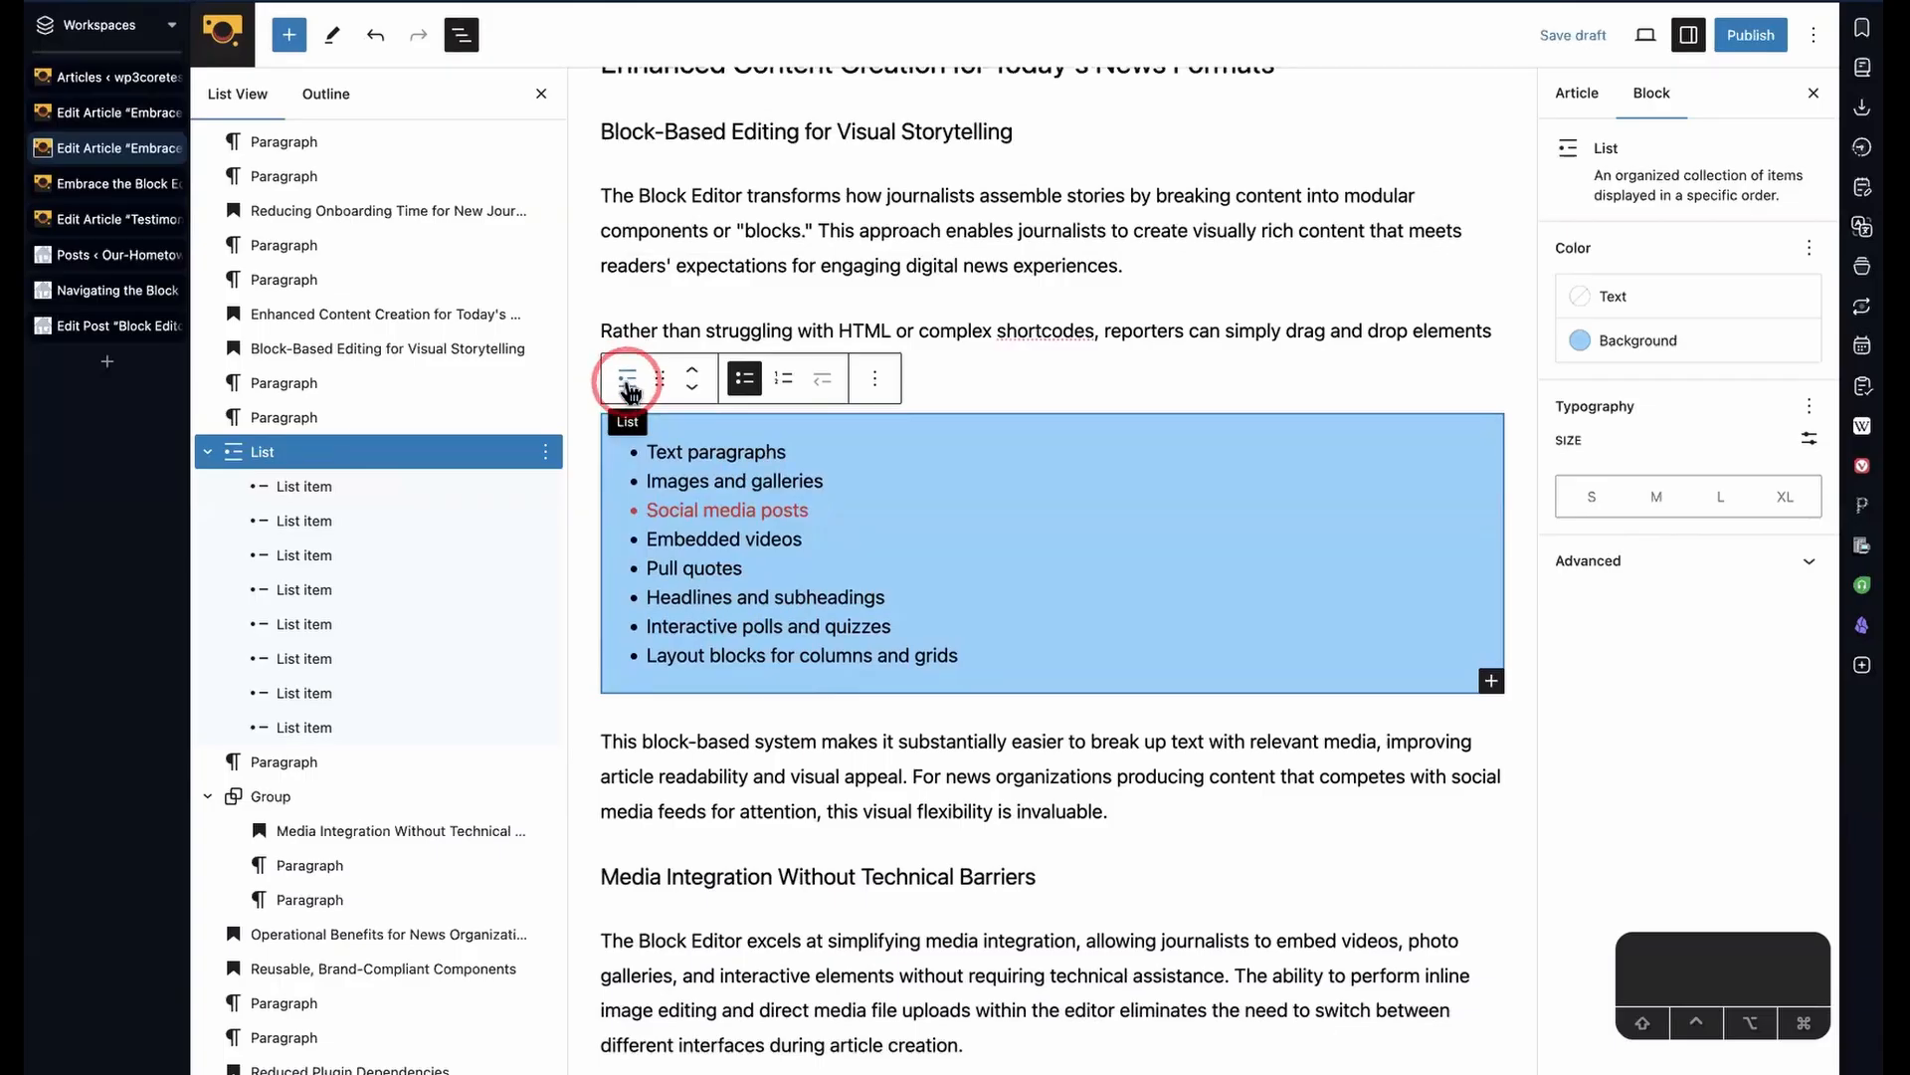
{"action": "left_click", "coordinate": [627, 383]}
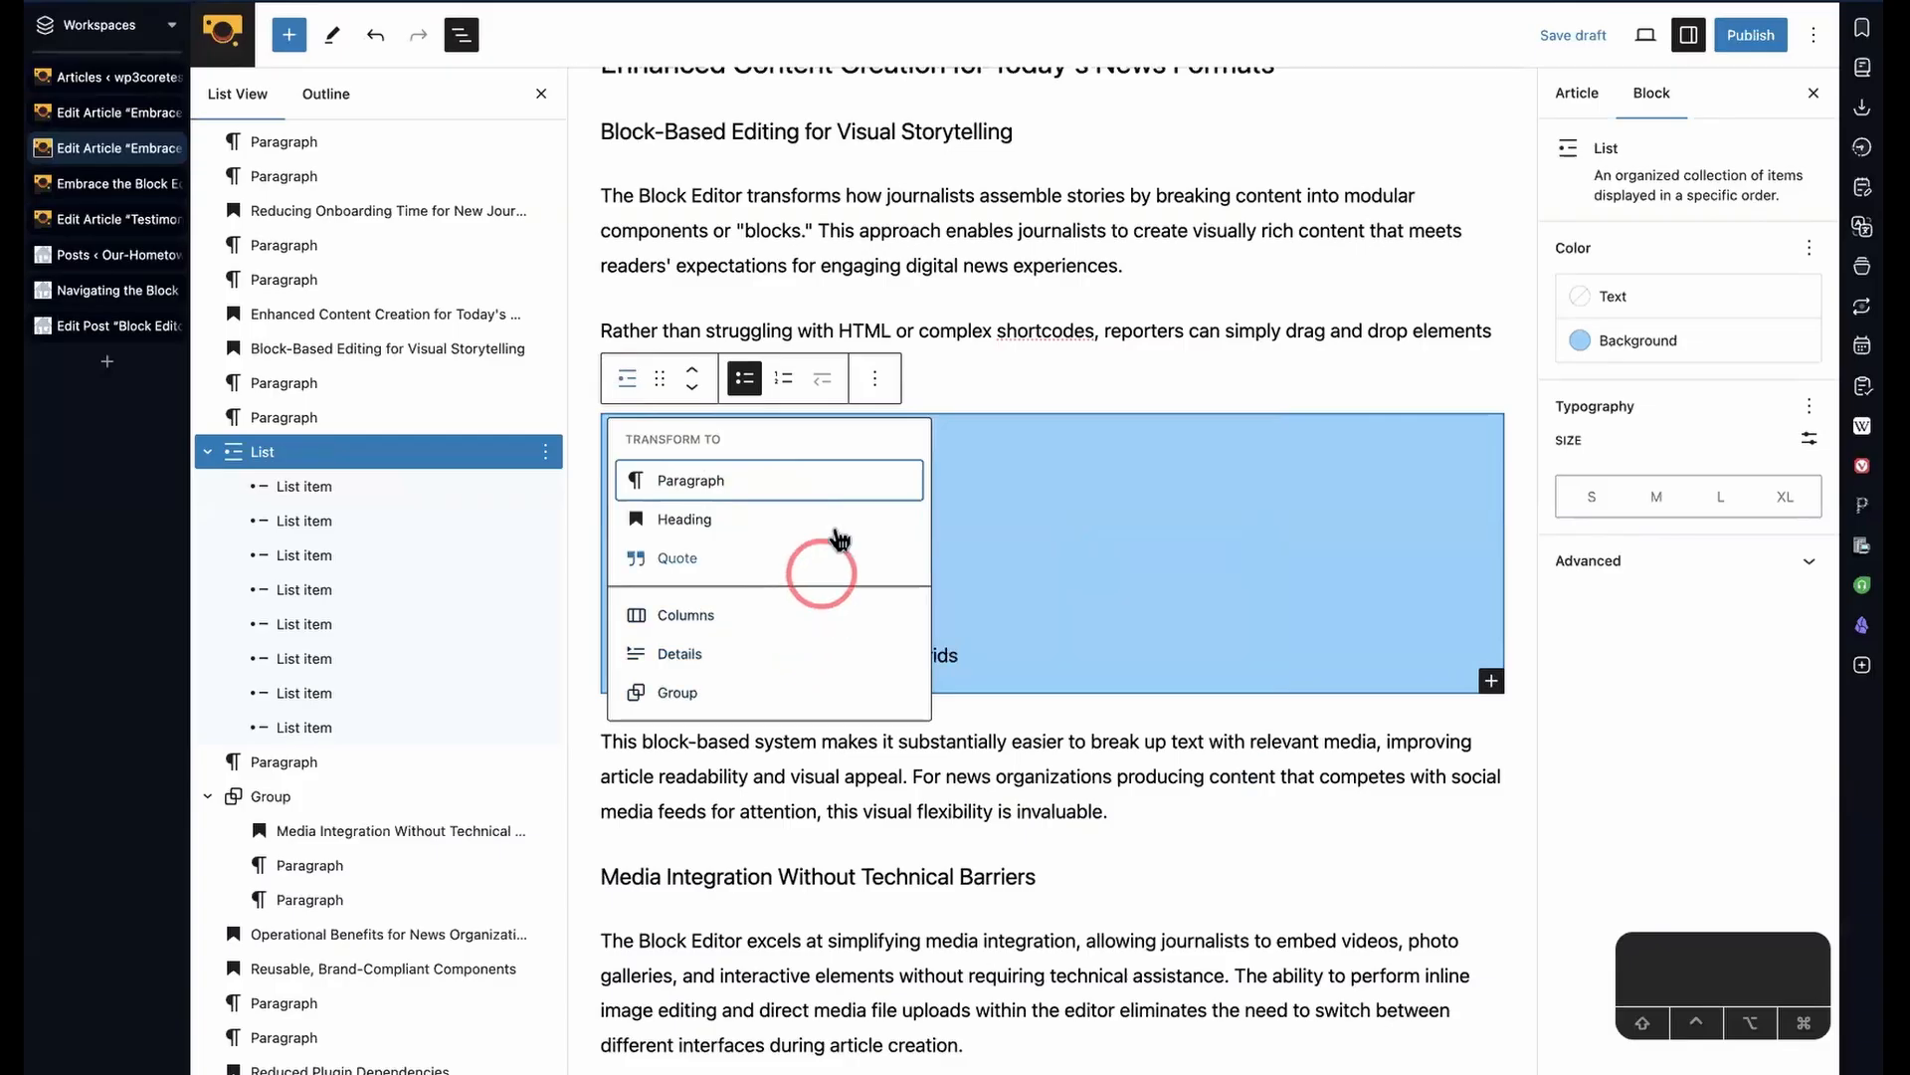
{"action": "left_click", "coordinate": [680, 693]}
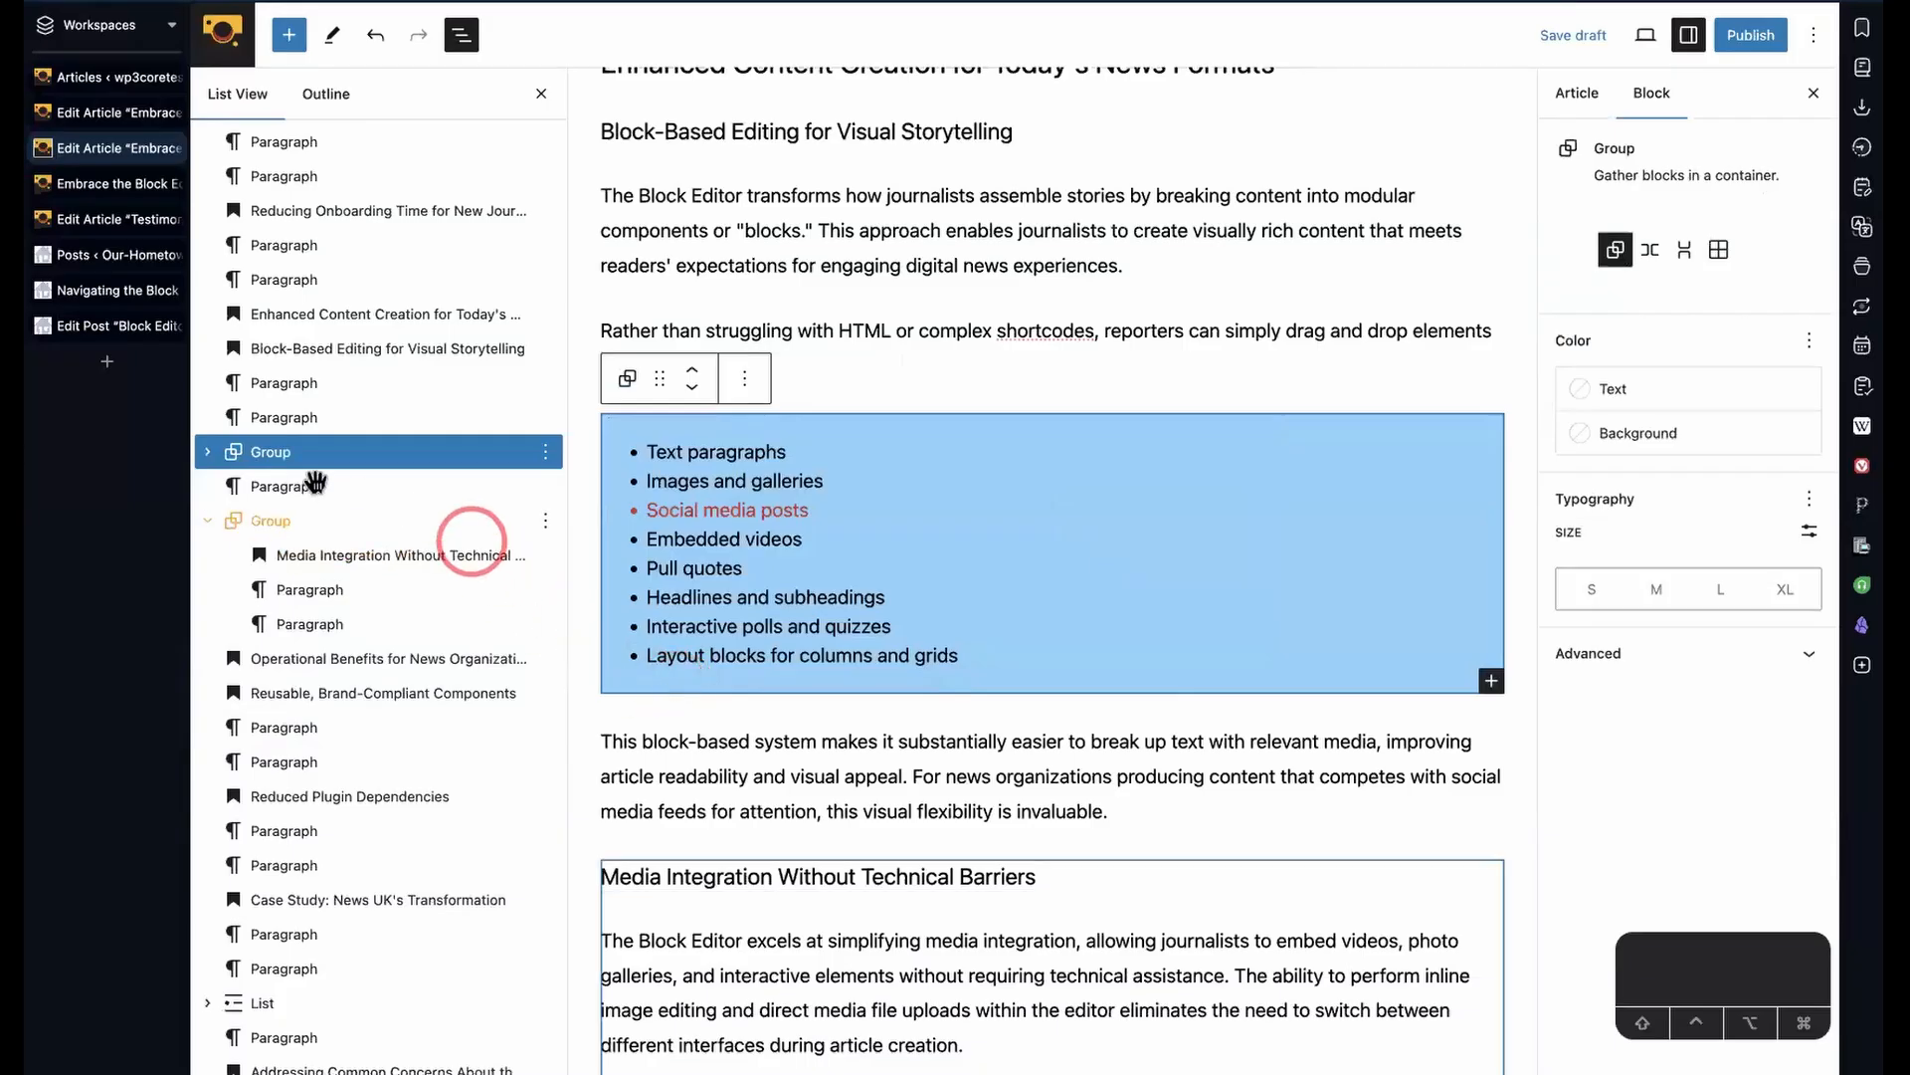
- Expand the list's new group and the list inside it, and select the group, the list and individual list items in turn
{"action": "left_click", "coordinate": [209, 453]}
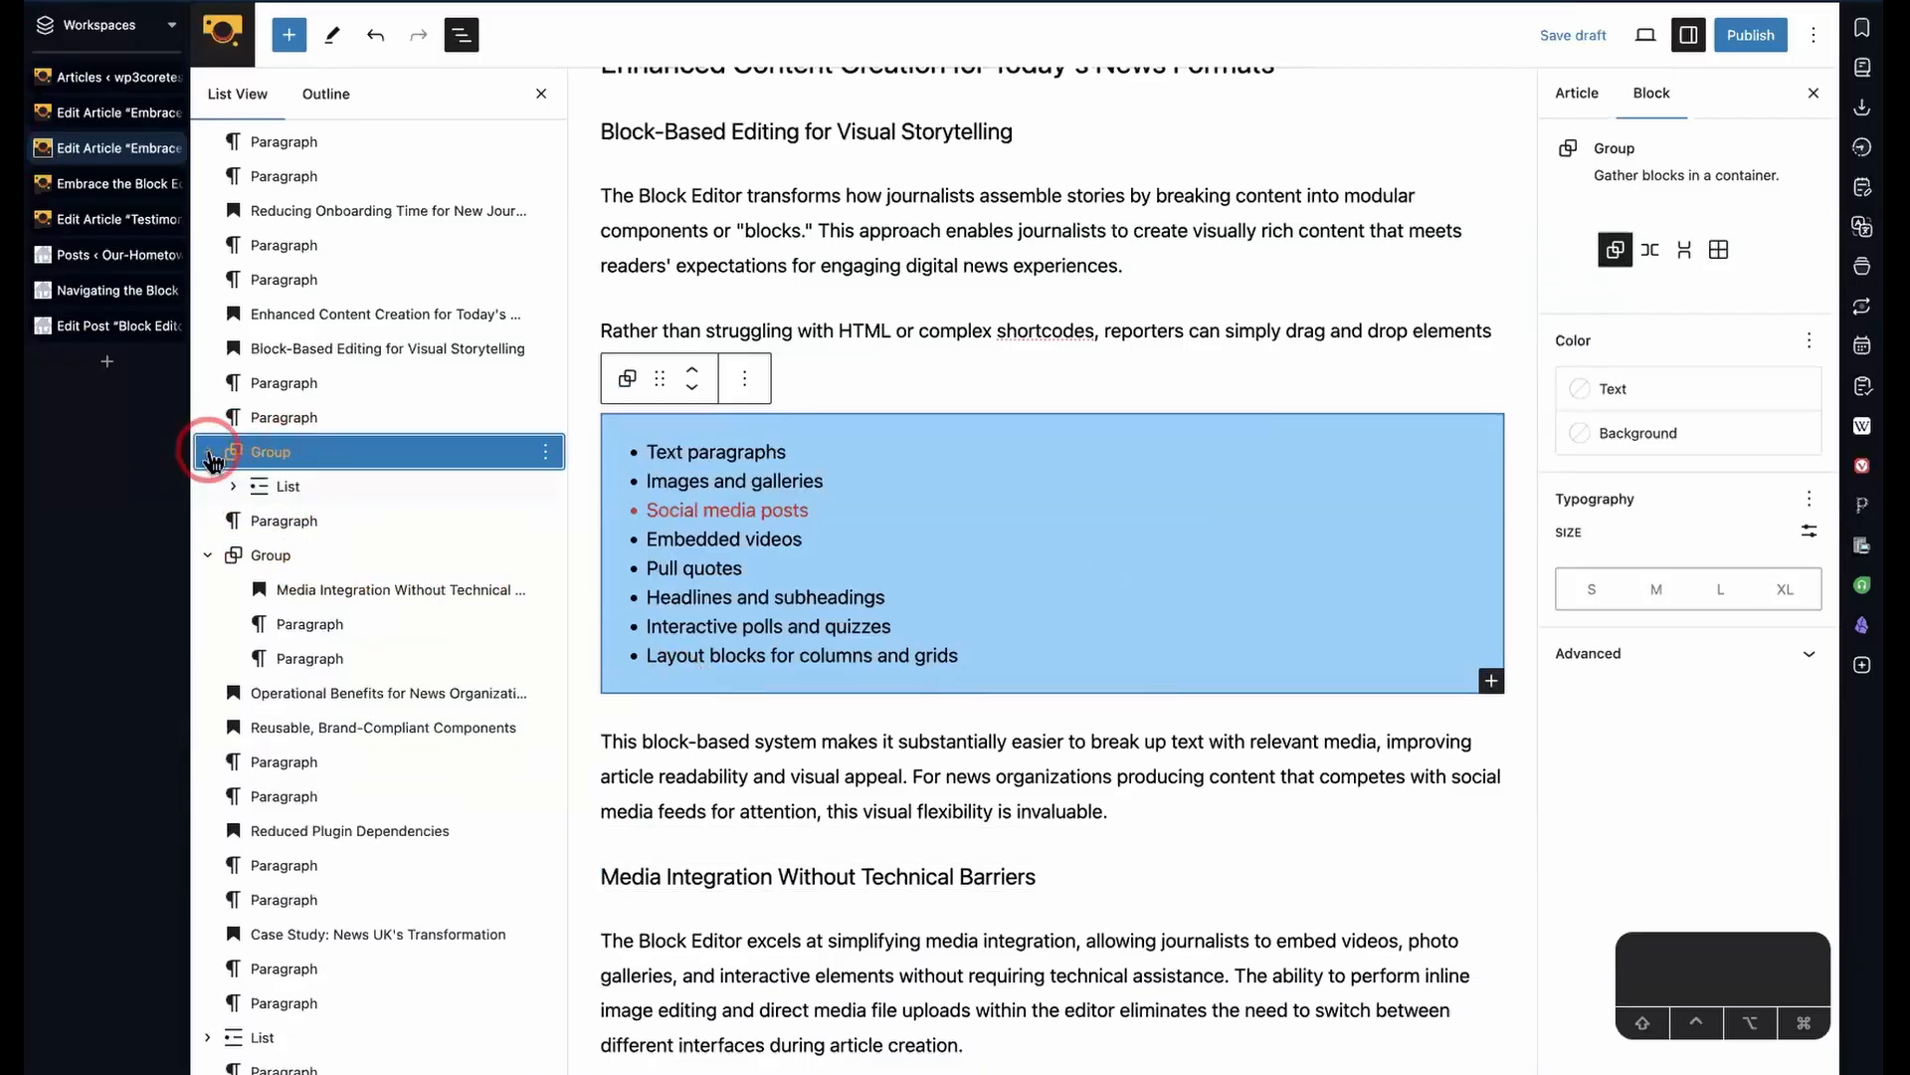
{"action": "left_click", "coordinate": [289, 456]}
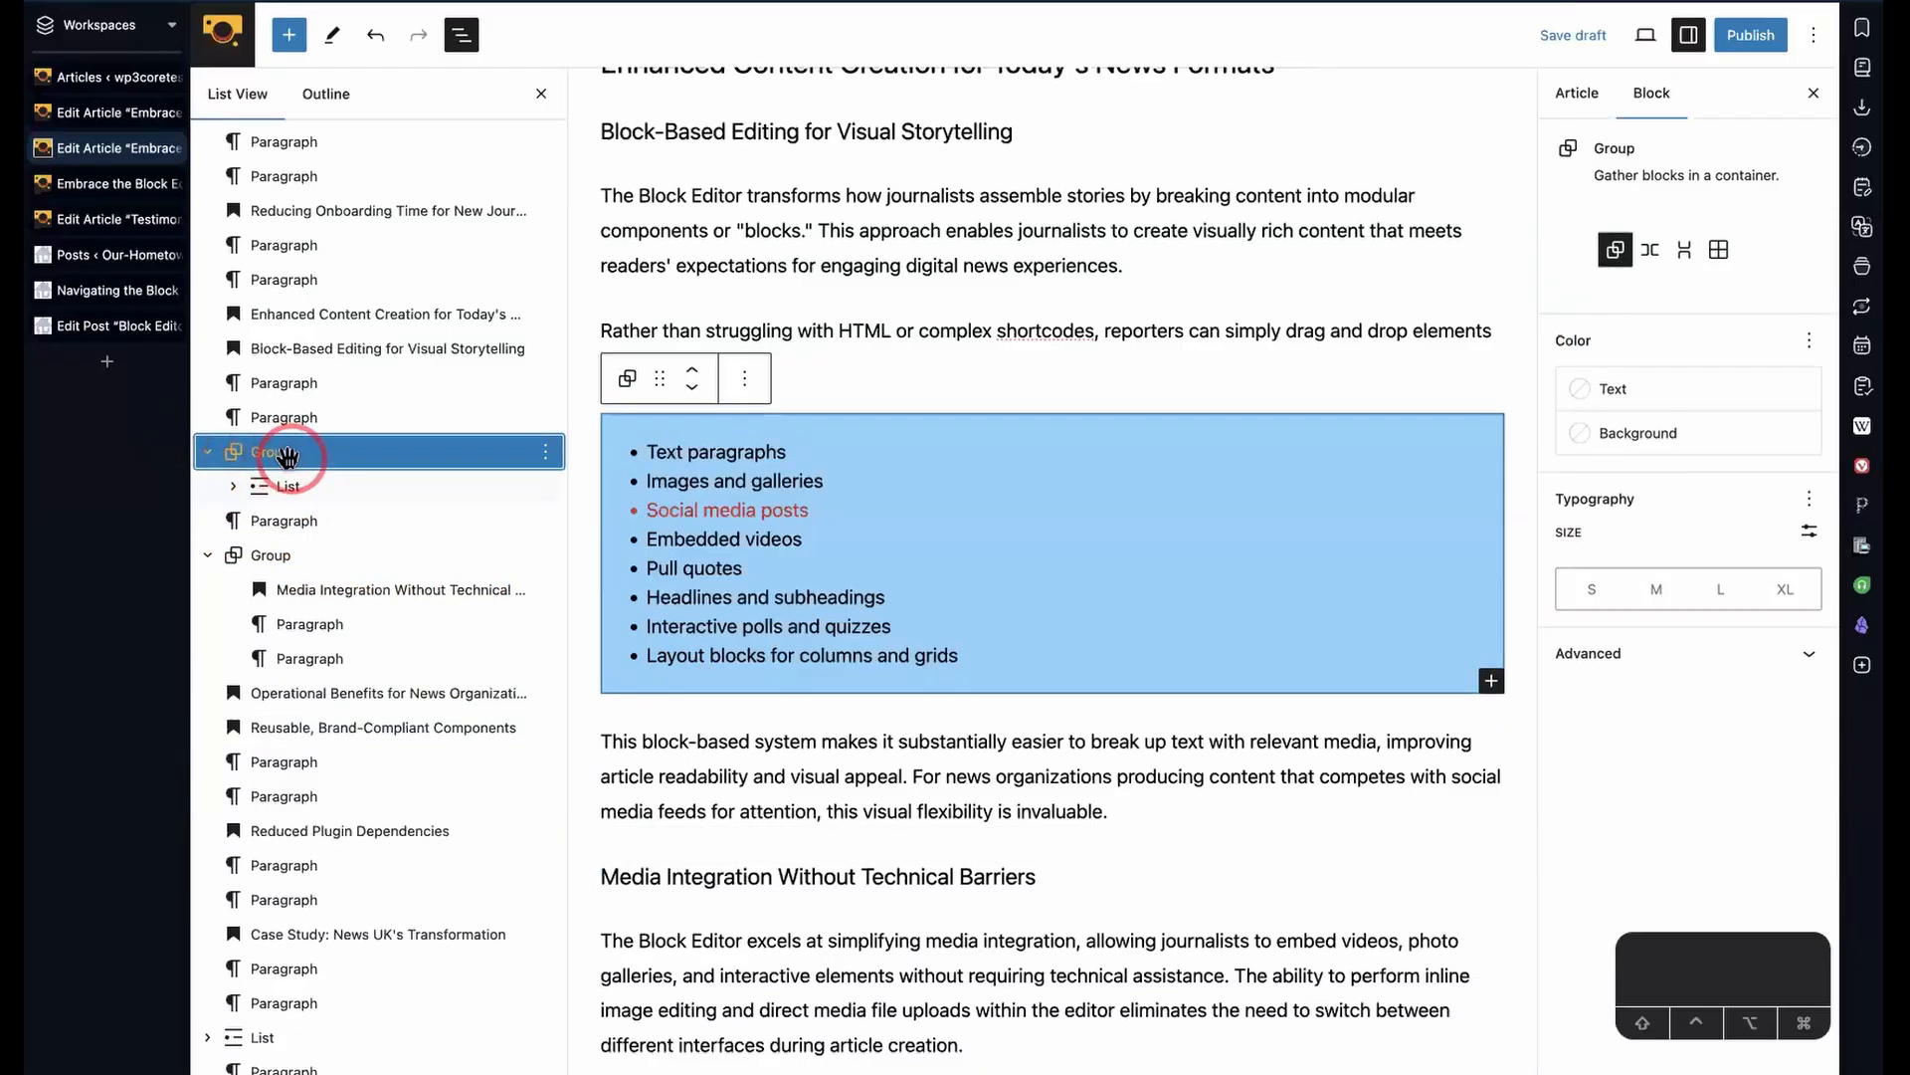
{"action": "left_click", "coordinate": [233, 487]}
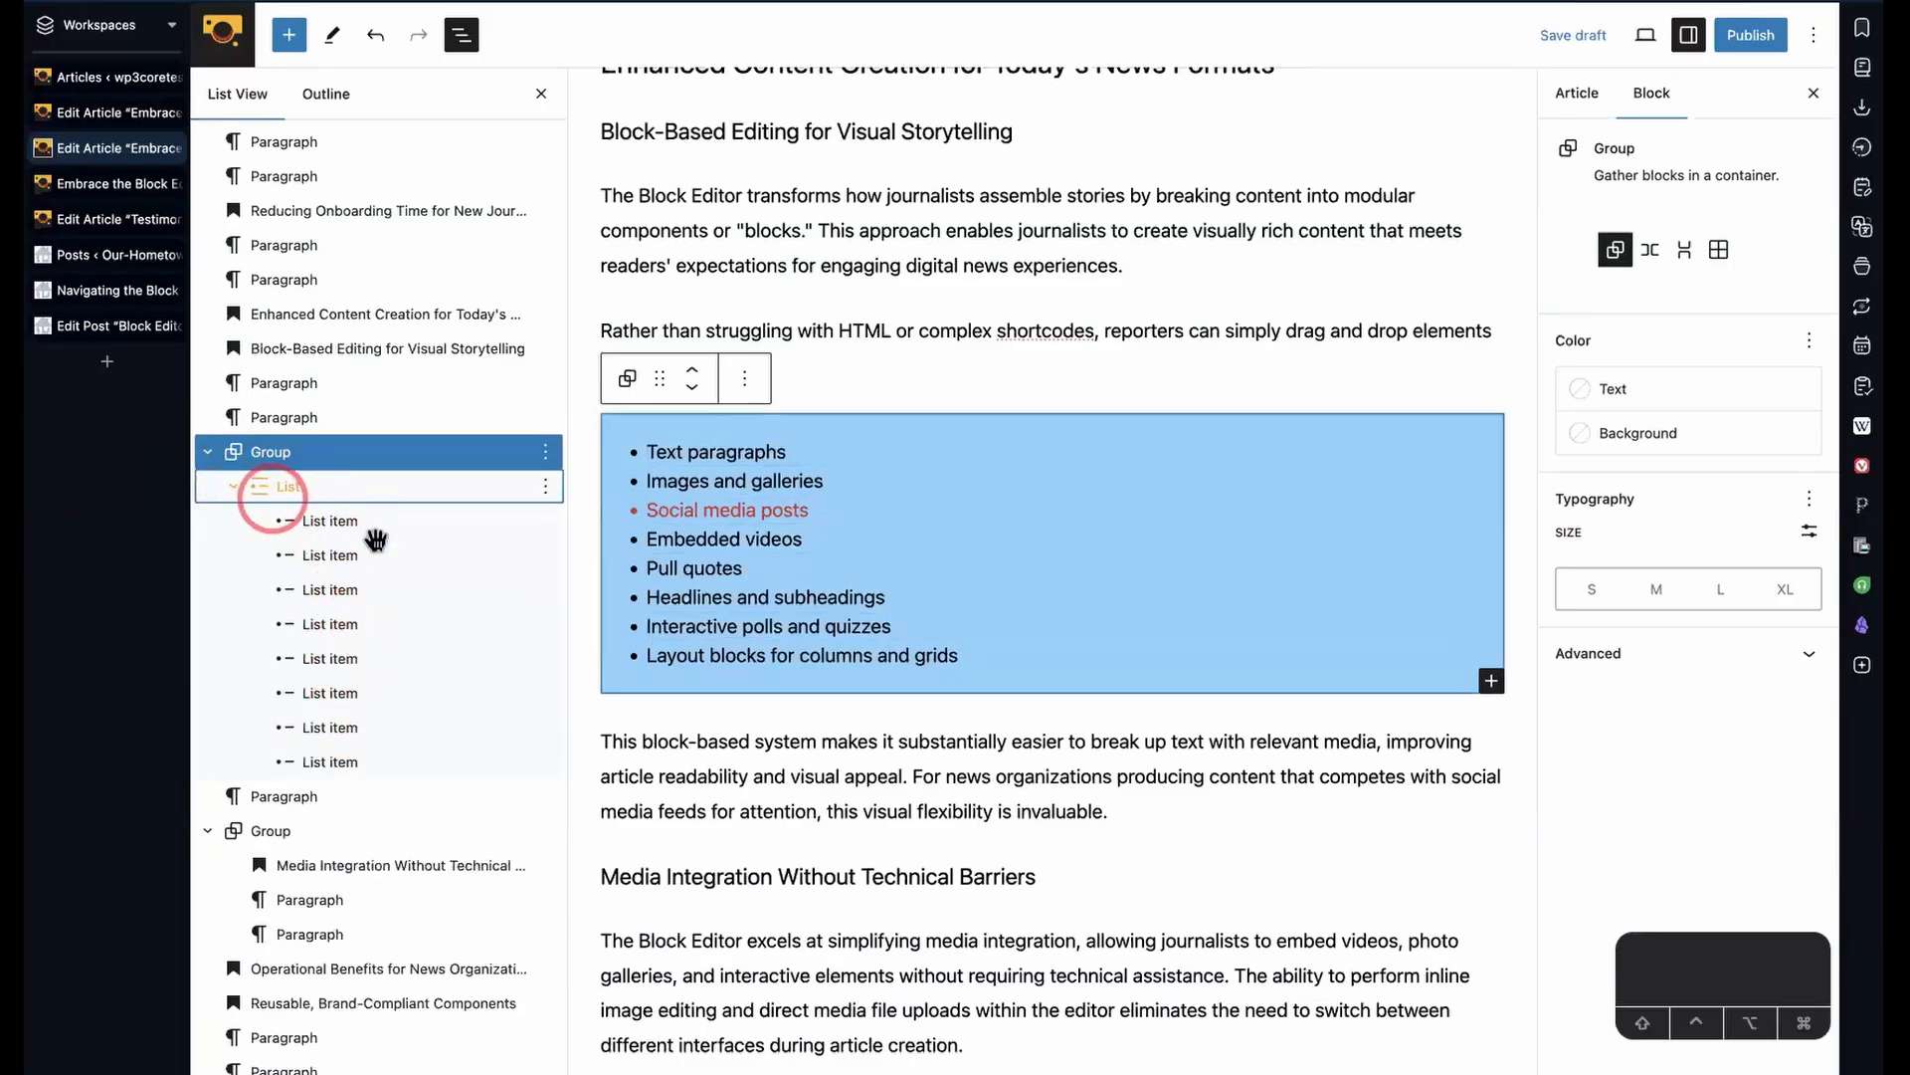
{"action": "left_click", "coordinate": [408, 624]}
{"action": "left_click", "coordinate": [390, 485]}
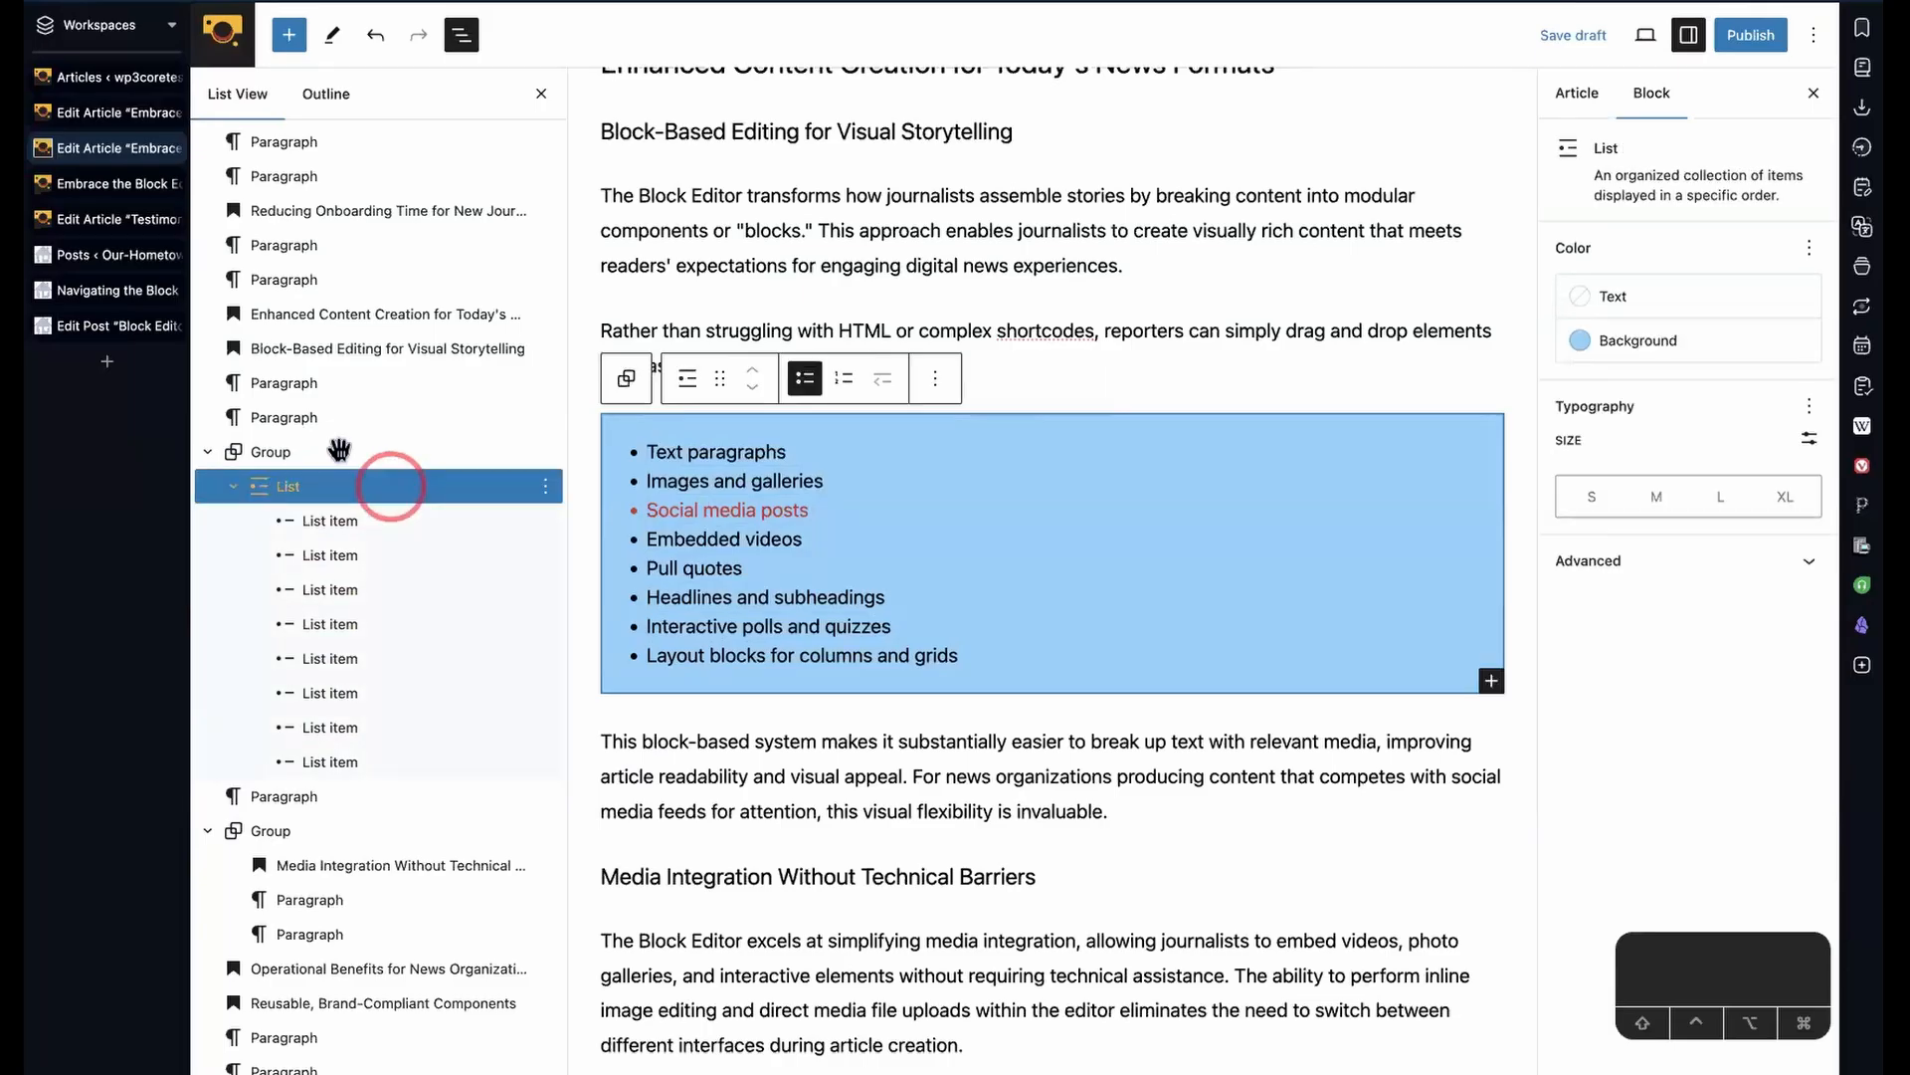
{"action": "left_click", "coordinate": [341, 449]}
{"action": "left_click", "coordinate": [421, 531]}
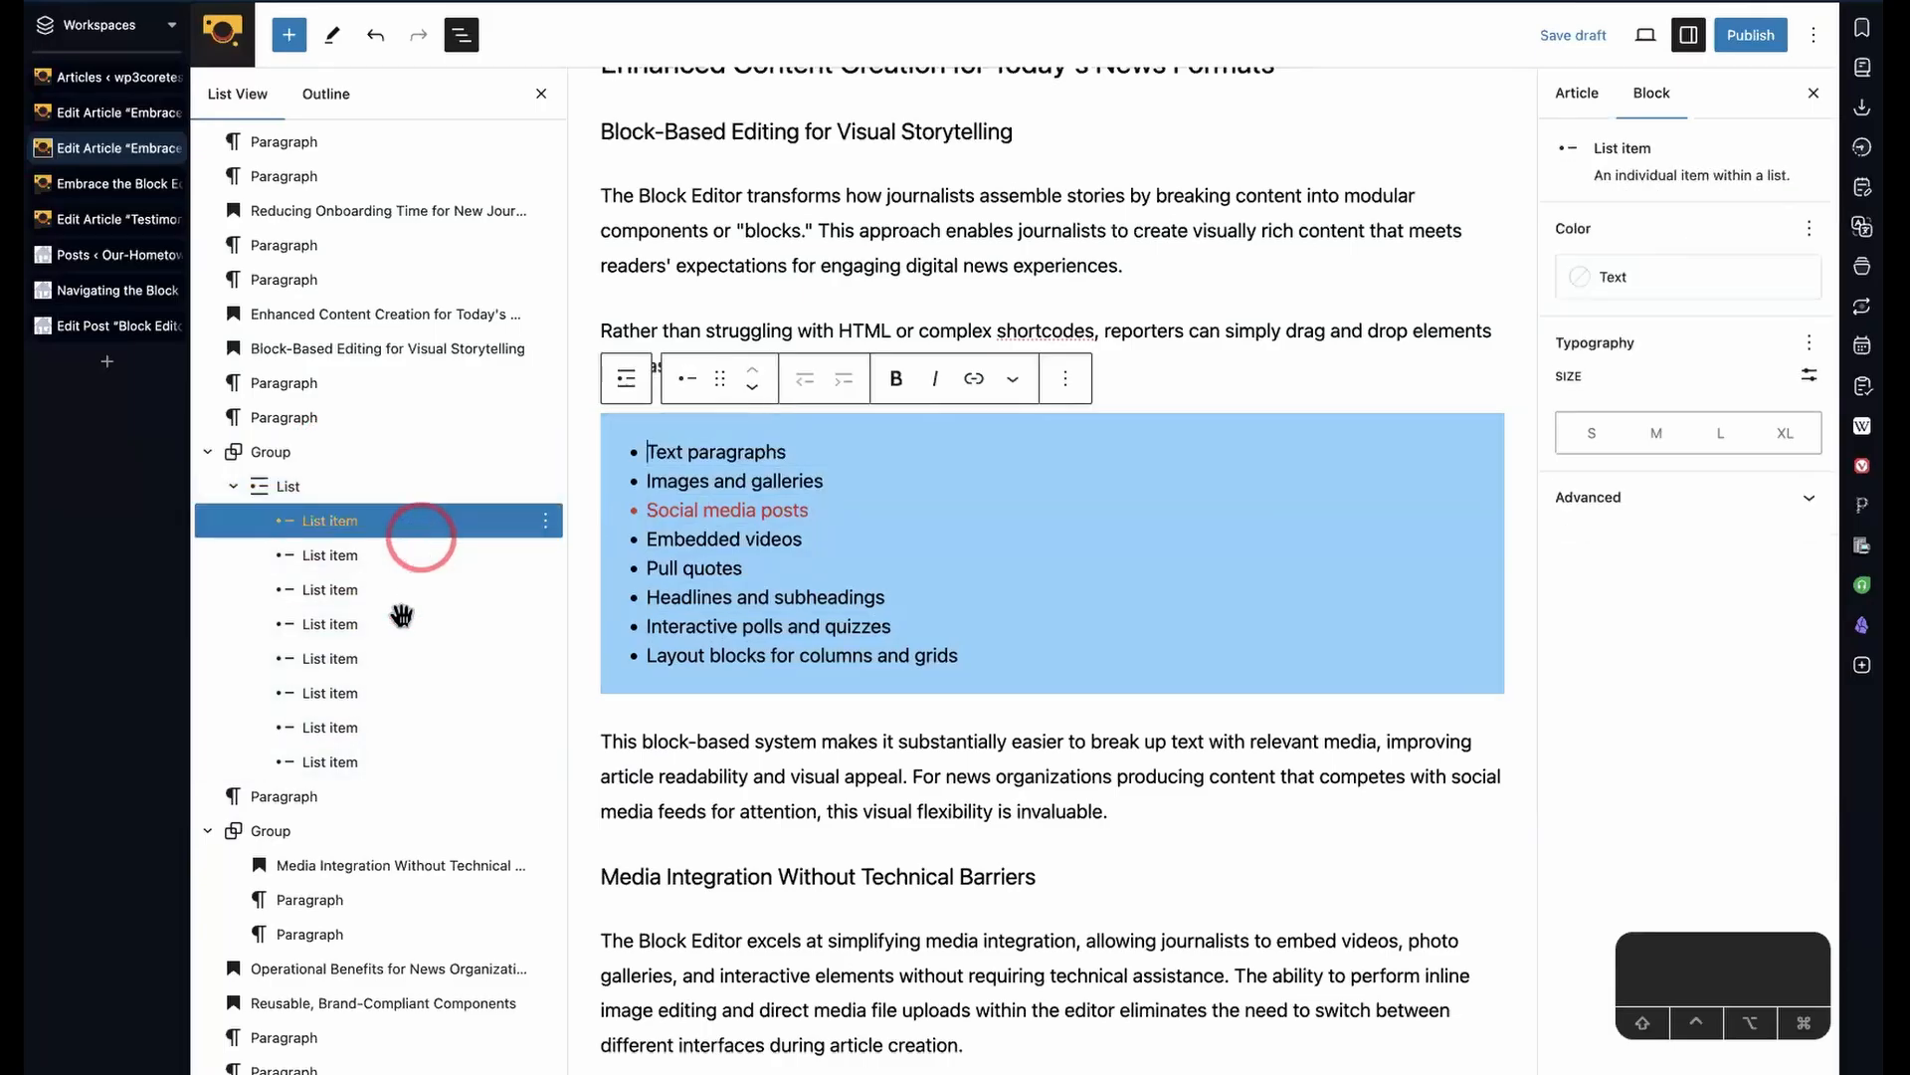
{"action": "left_click", "coordinate": [397, 623]}
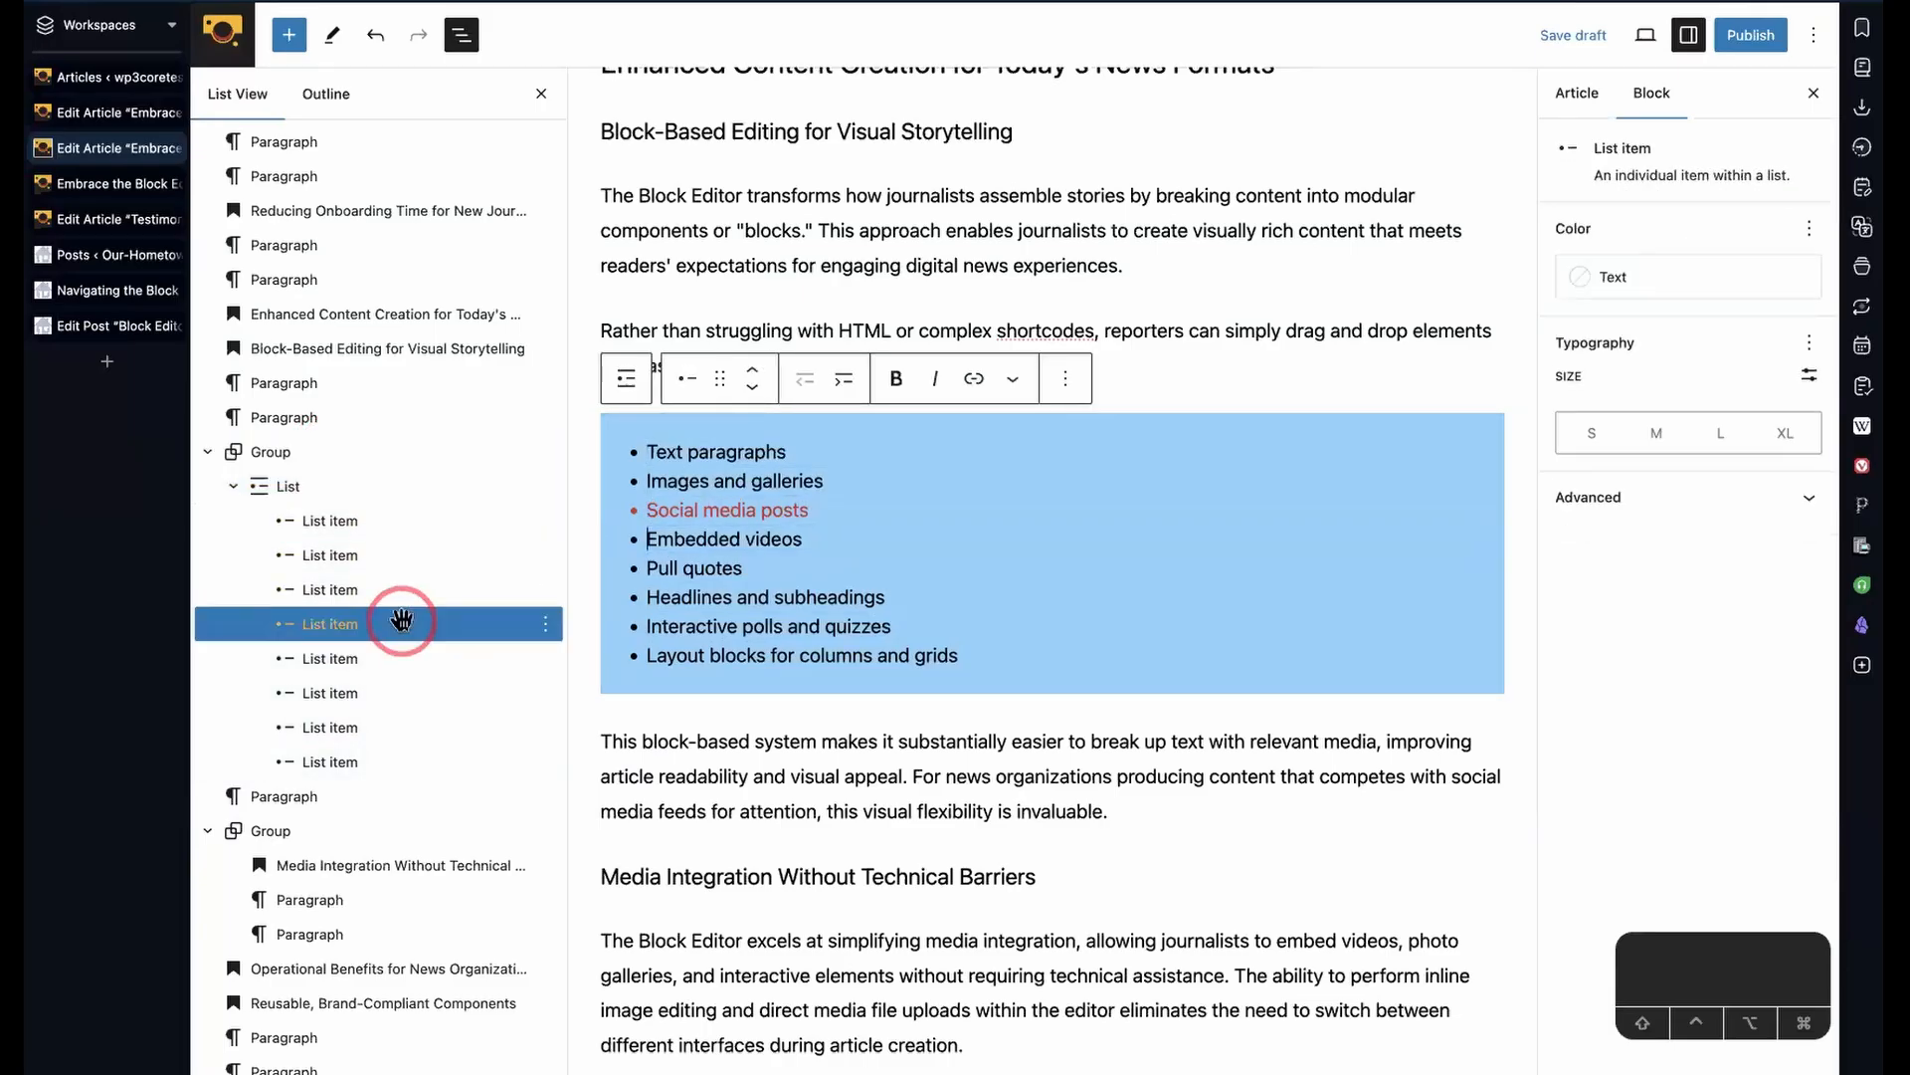
{"action": "left_click", "coordinate": [316, 482]}
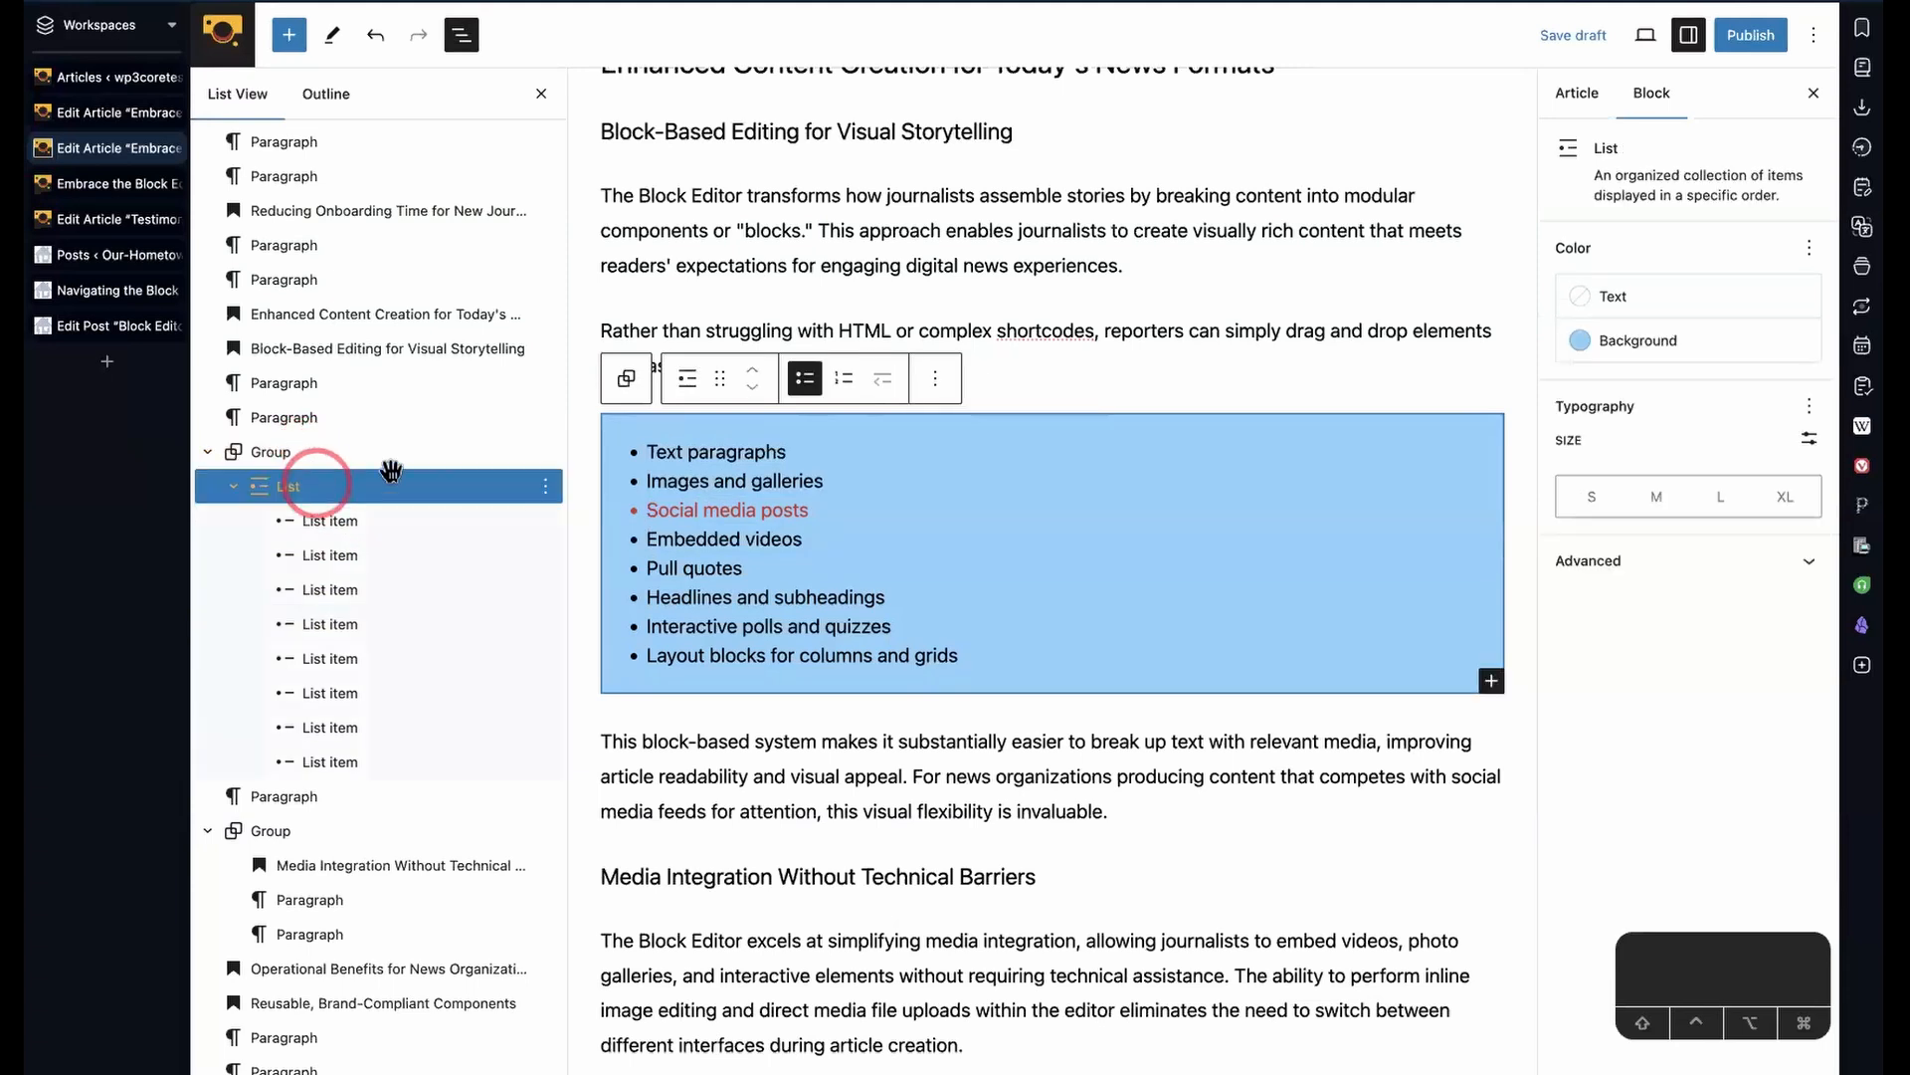
{"action": "left_click", "coordinate": [295, 479]}
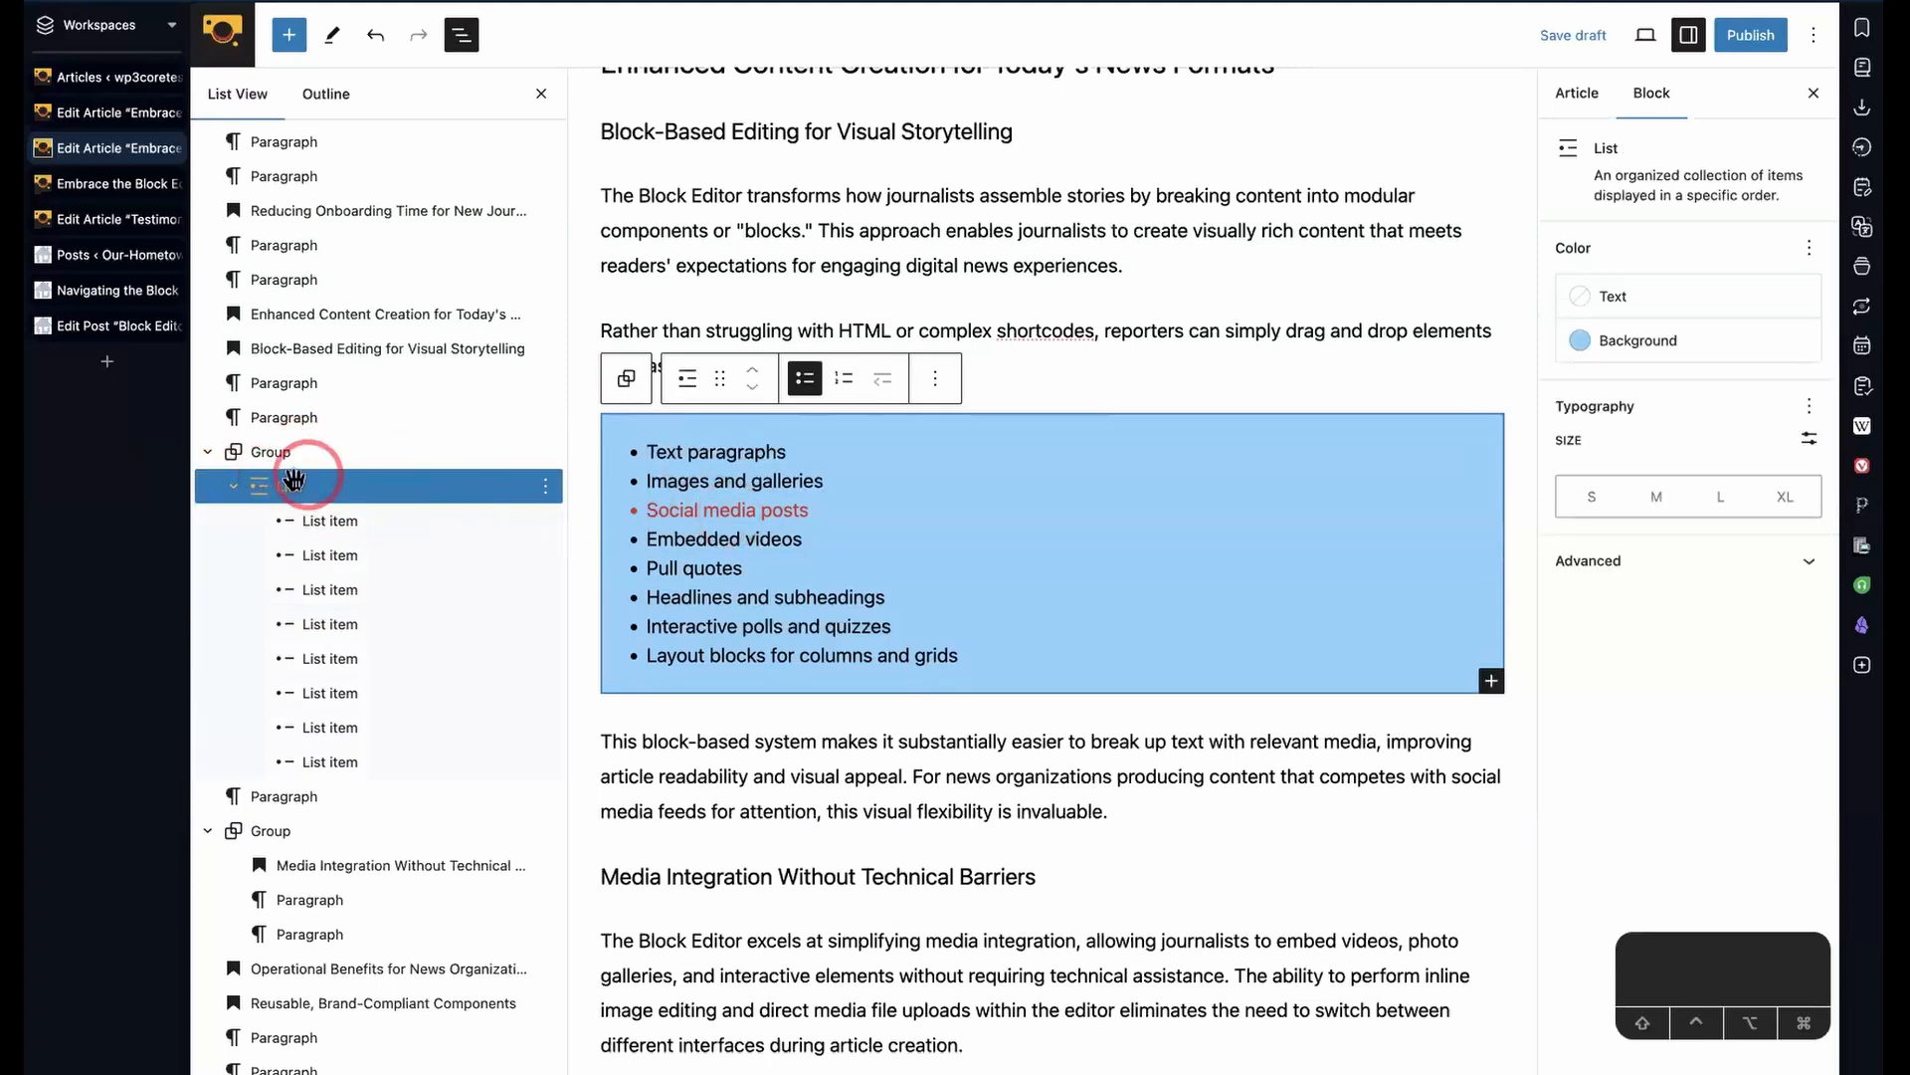
- Select the list's parent group, look through its transform choices, and ungroup it
{"action": "left_click", "coordinate": [629, 381]}
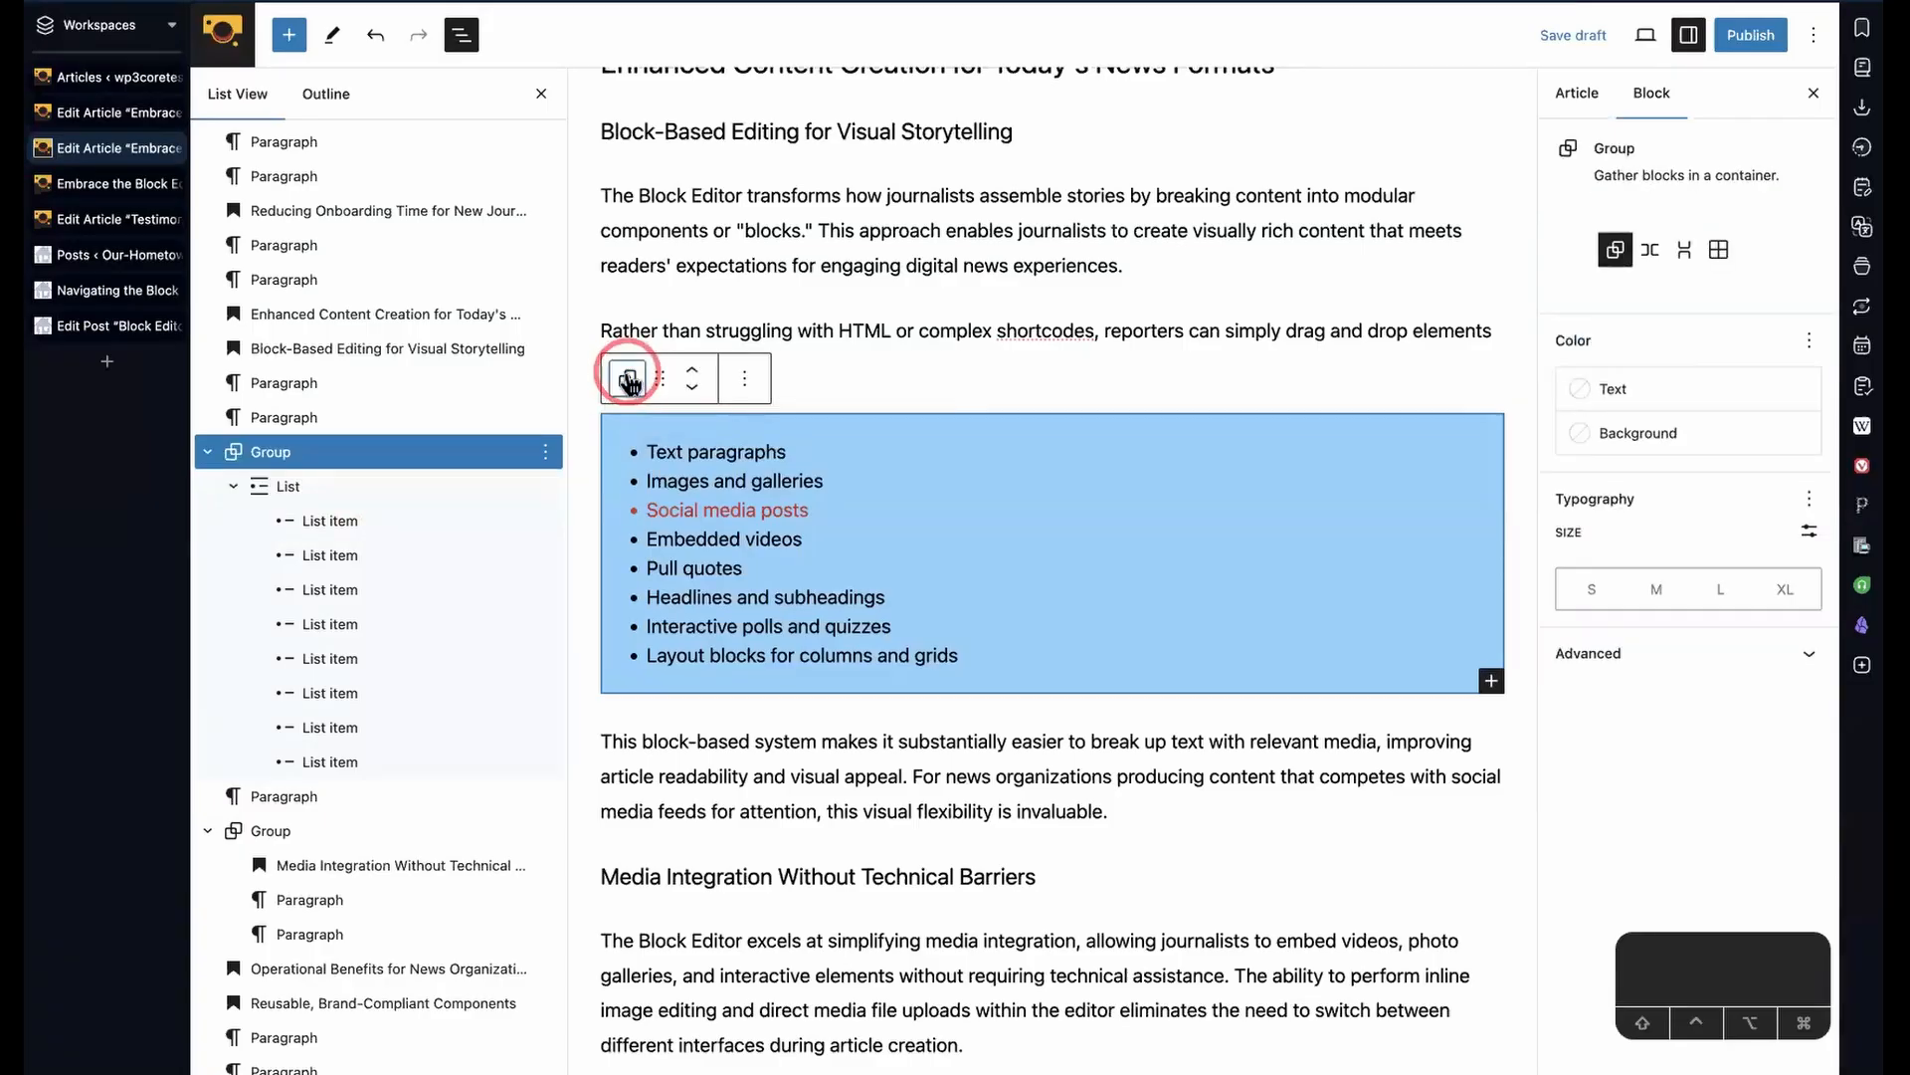
{"action": "left_click", "coordinate": [629, 381]}
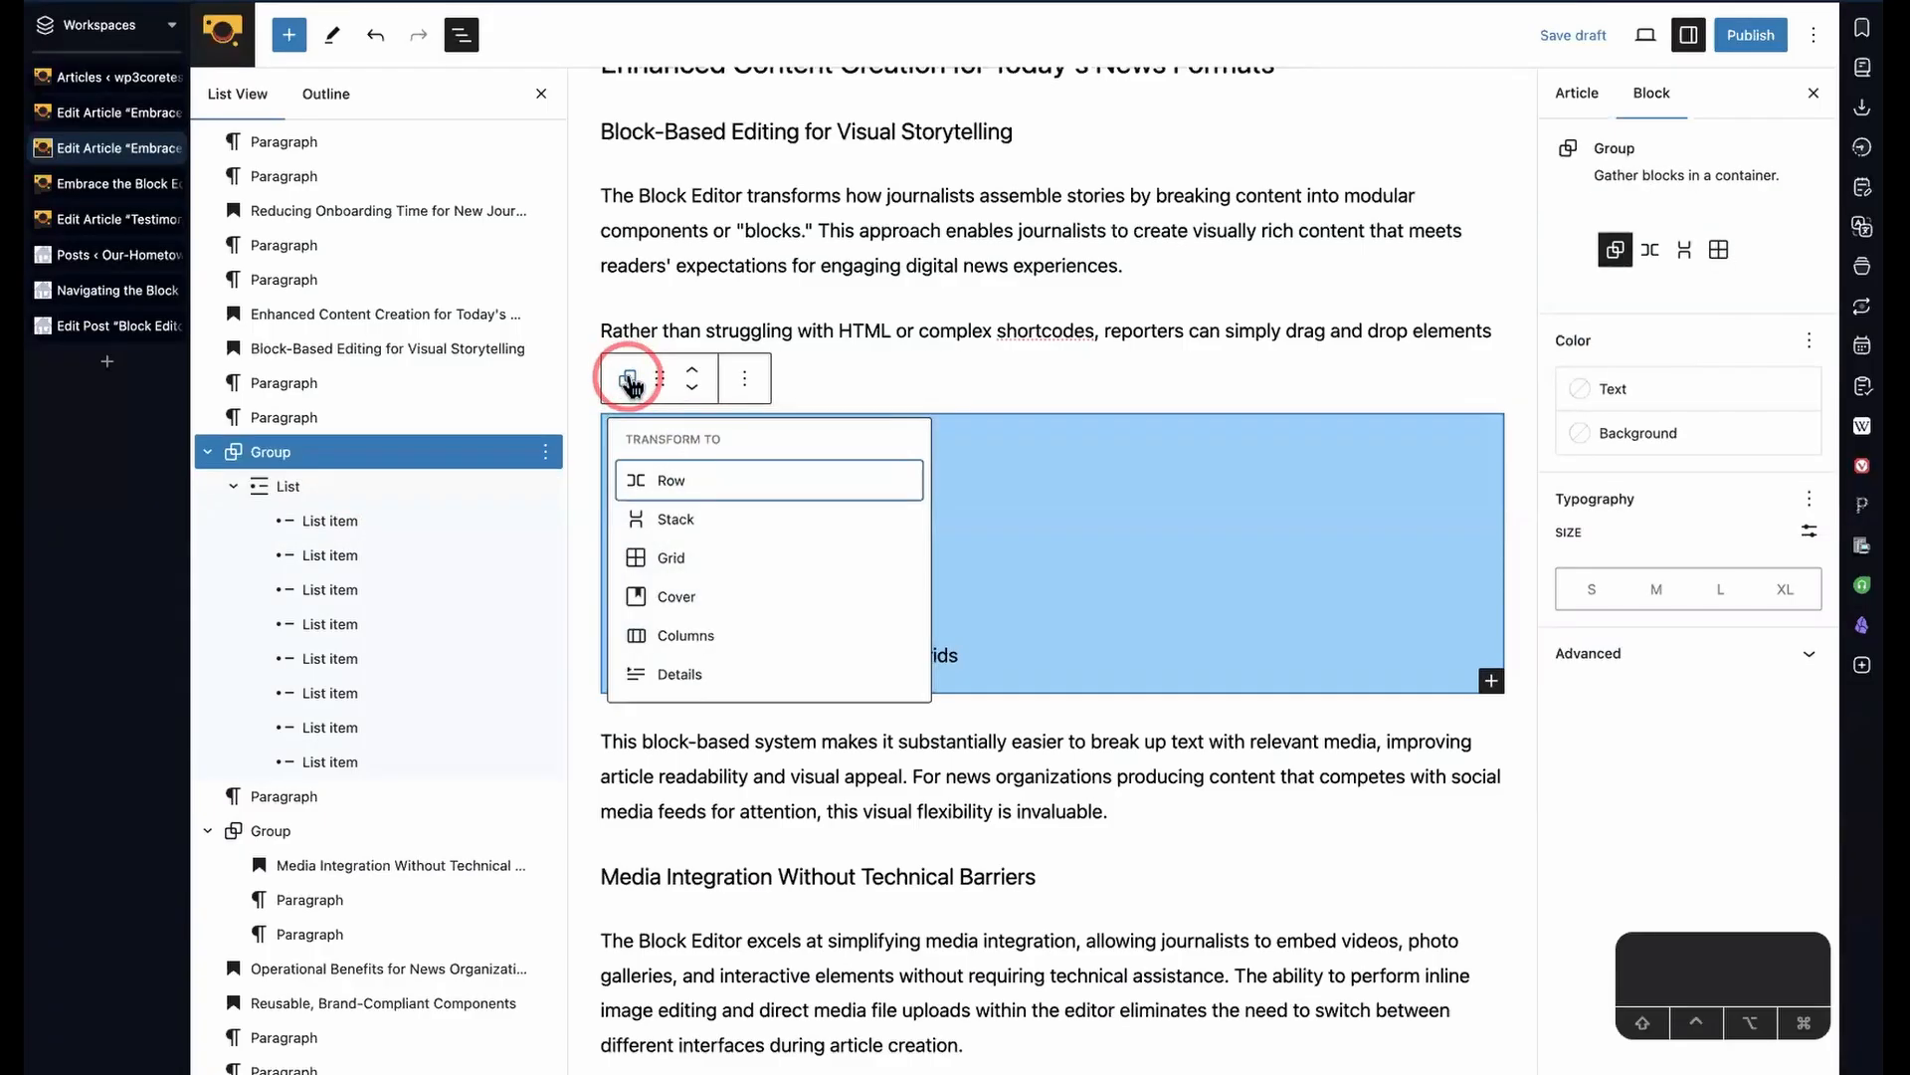
{"action": "left_click", "coordinate": [629, 381]}
{"action": "left_click", "coordinate": [744, 387]}
{"action": "left_click", "coordinate": [818, 619]}
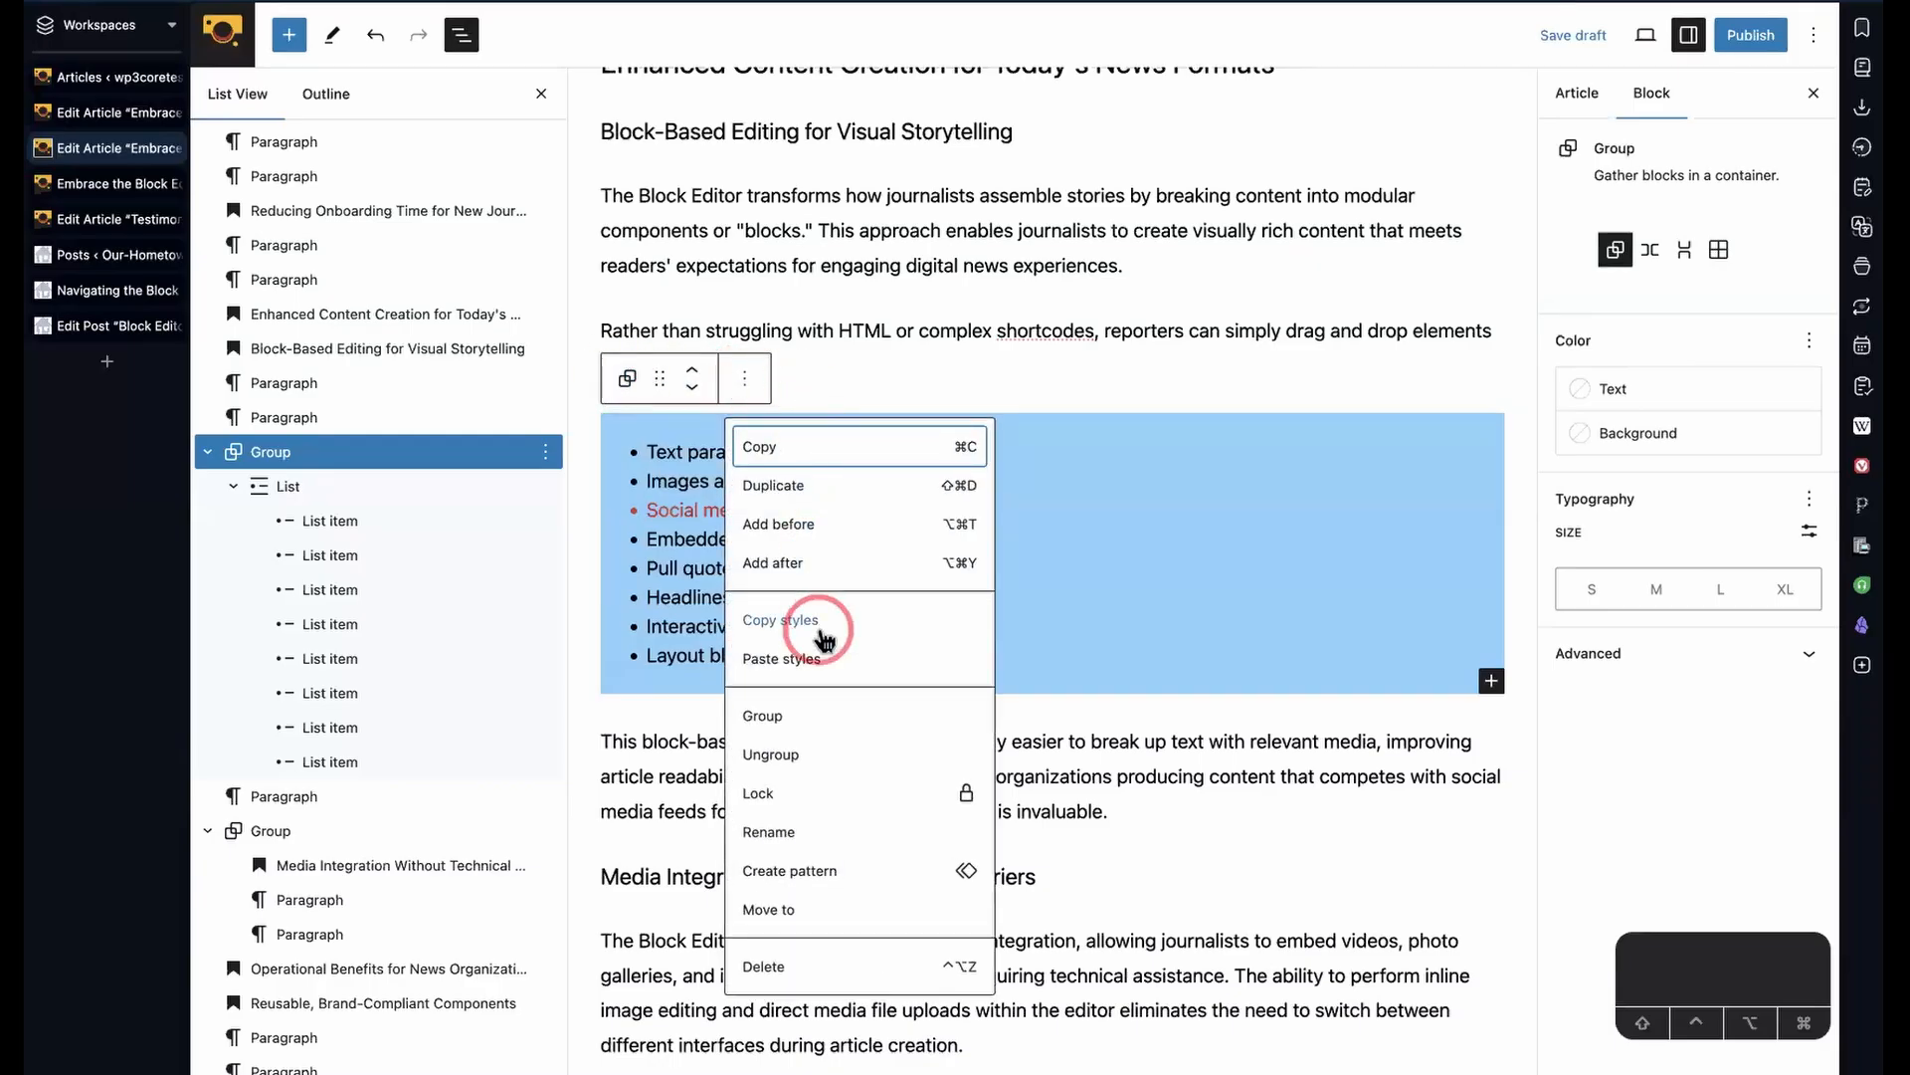
{"action": "left_click", "coordinate": [802, 755]}
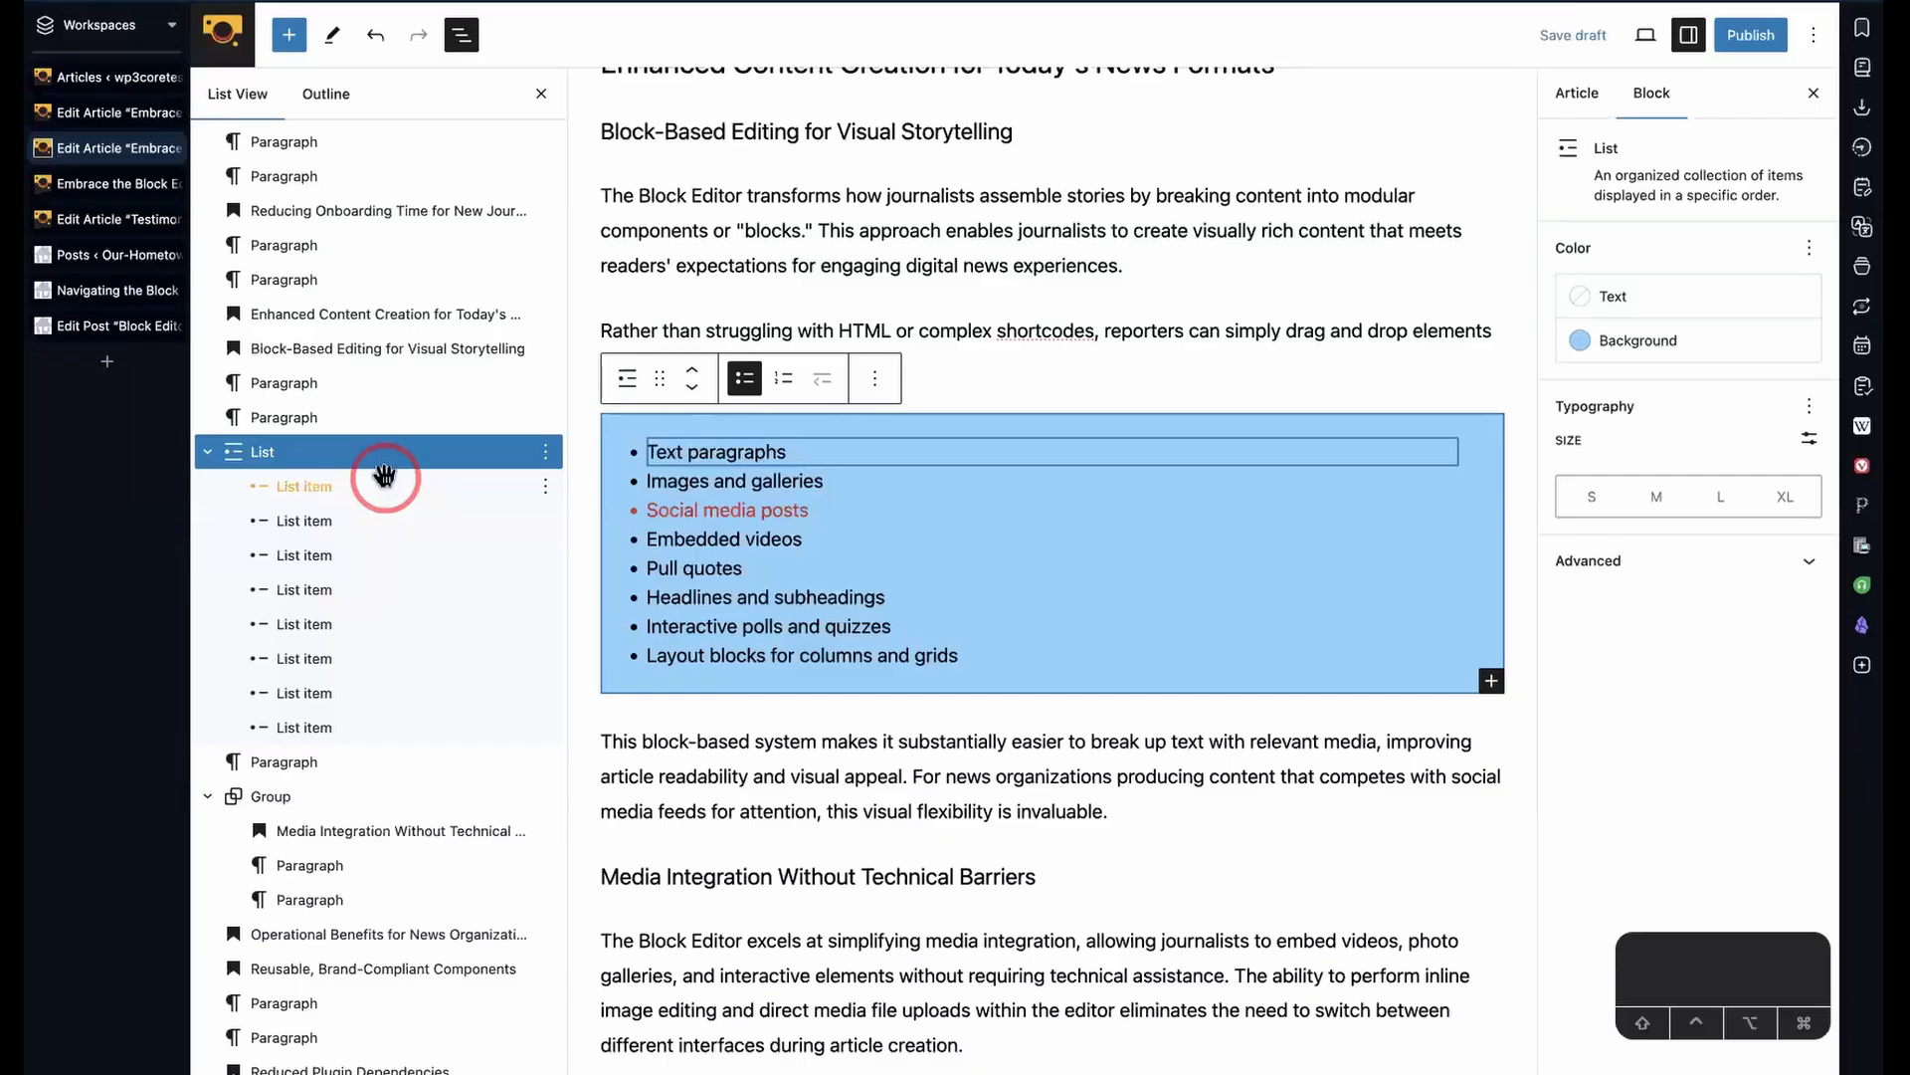
{"action": "left_click", "coordinate": [545, 452]}
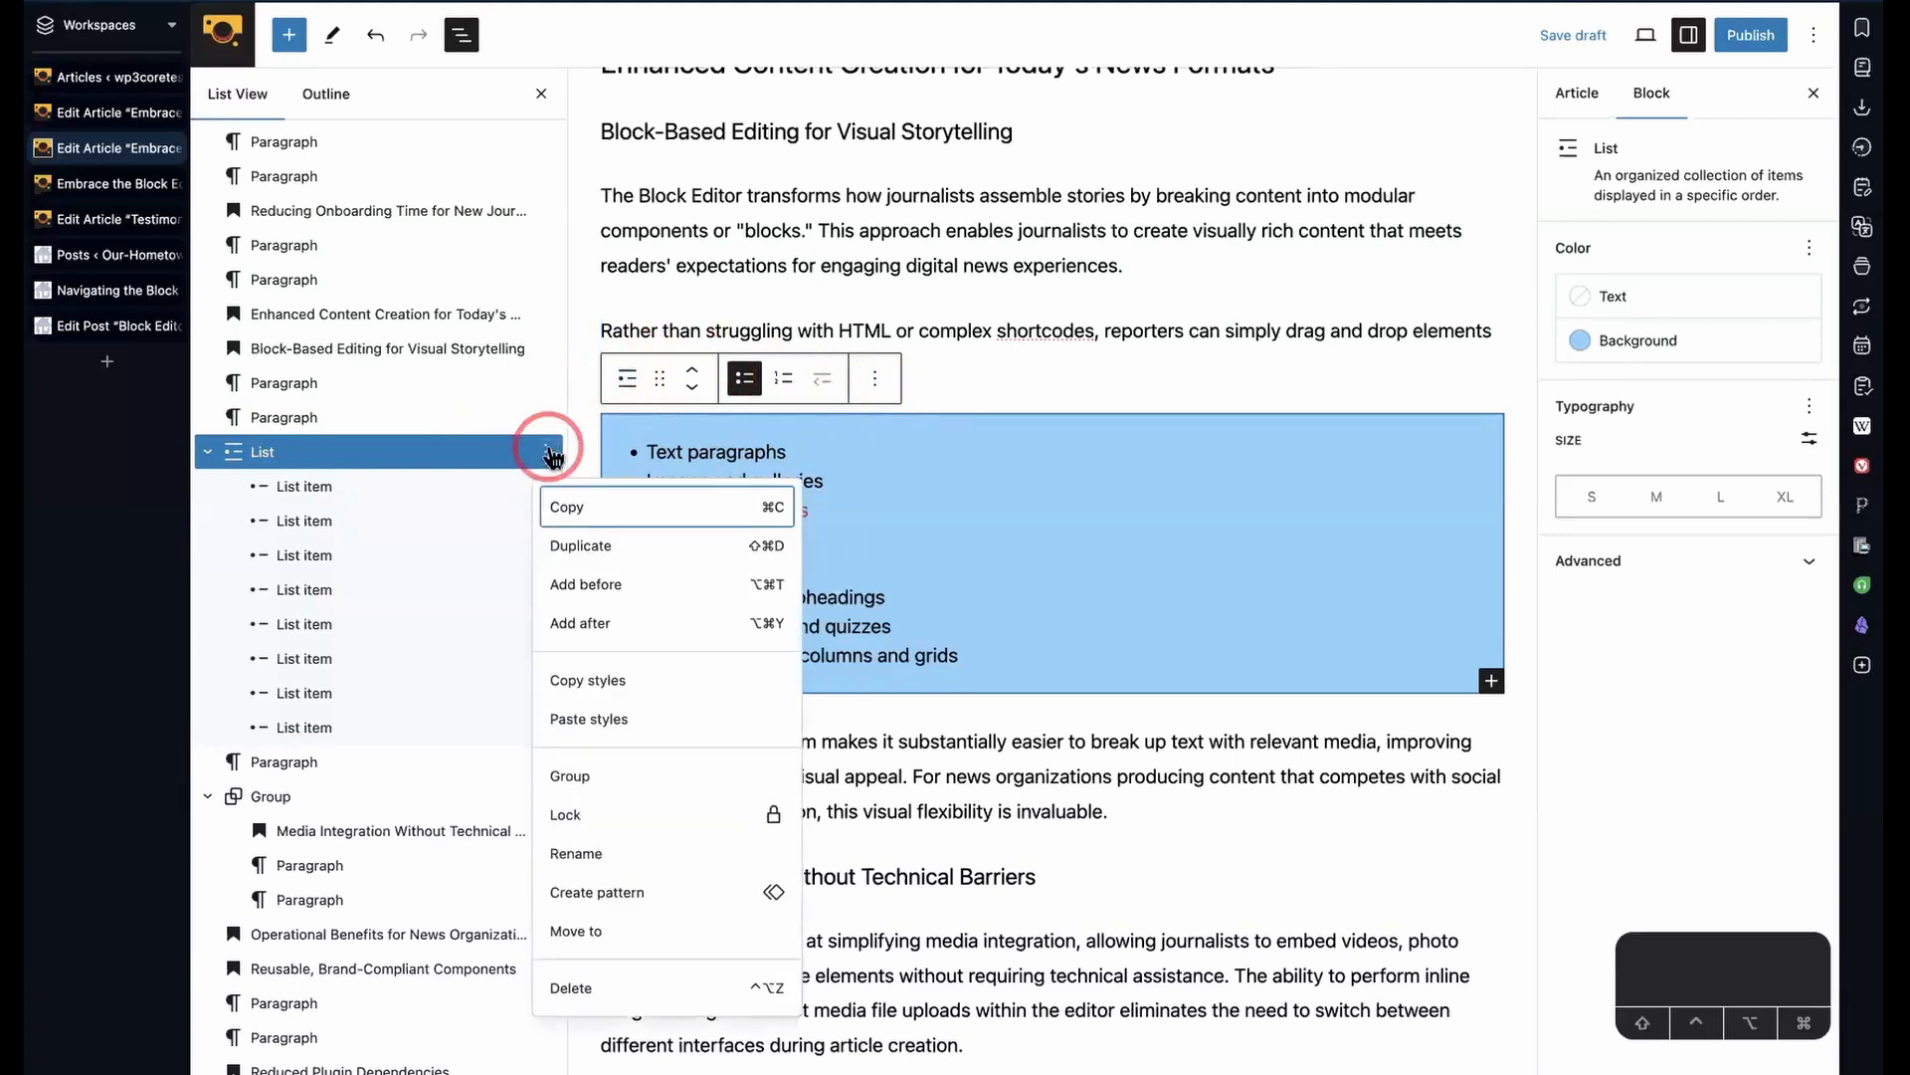
{"action": "left_click", "coordinate": [549, 453]}
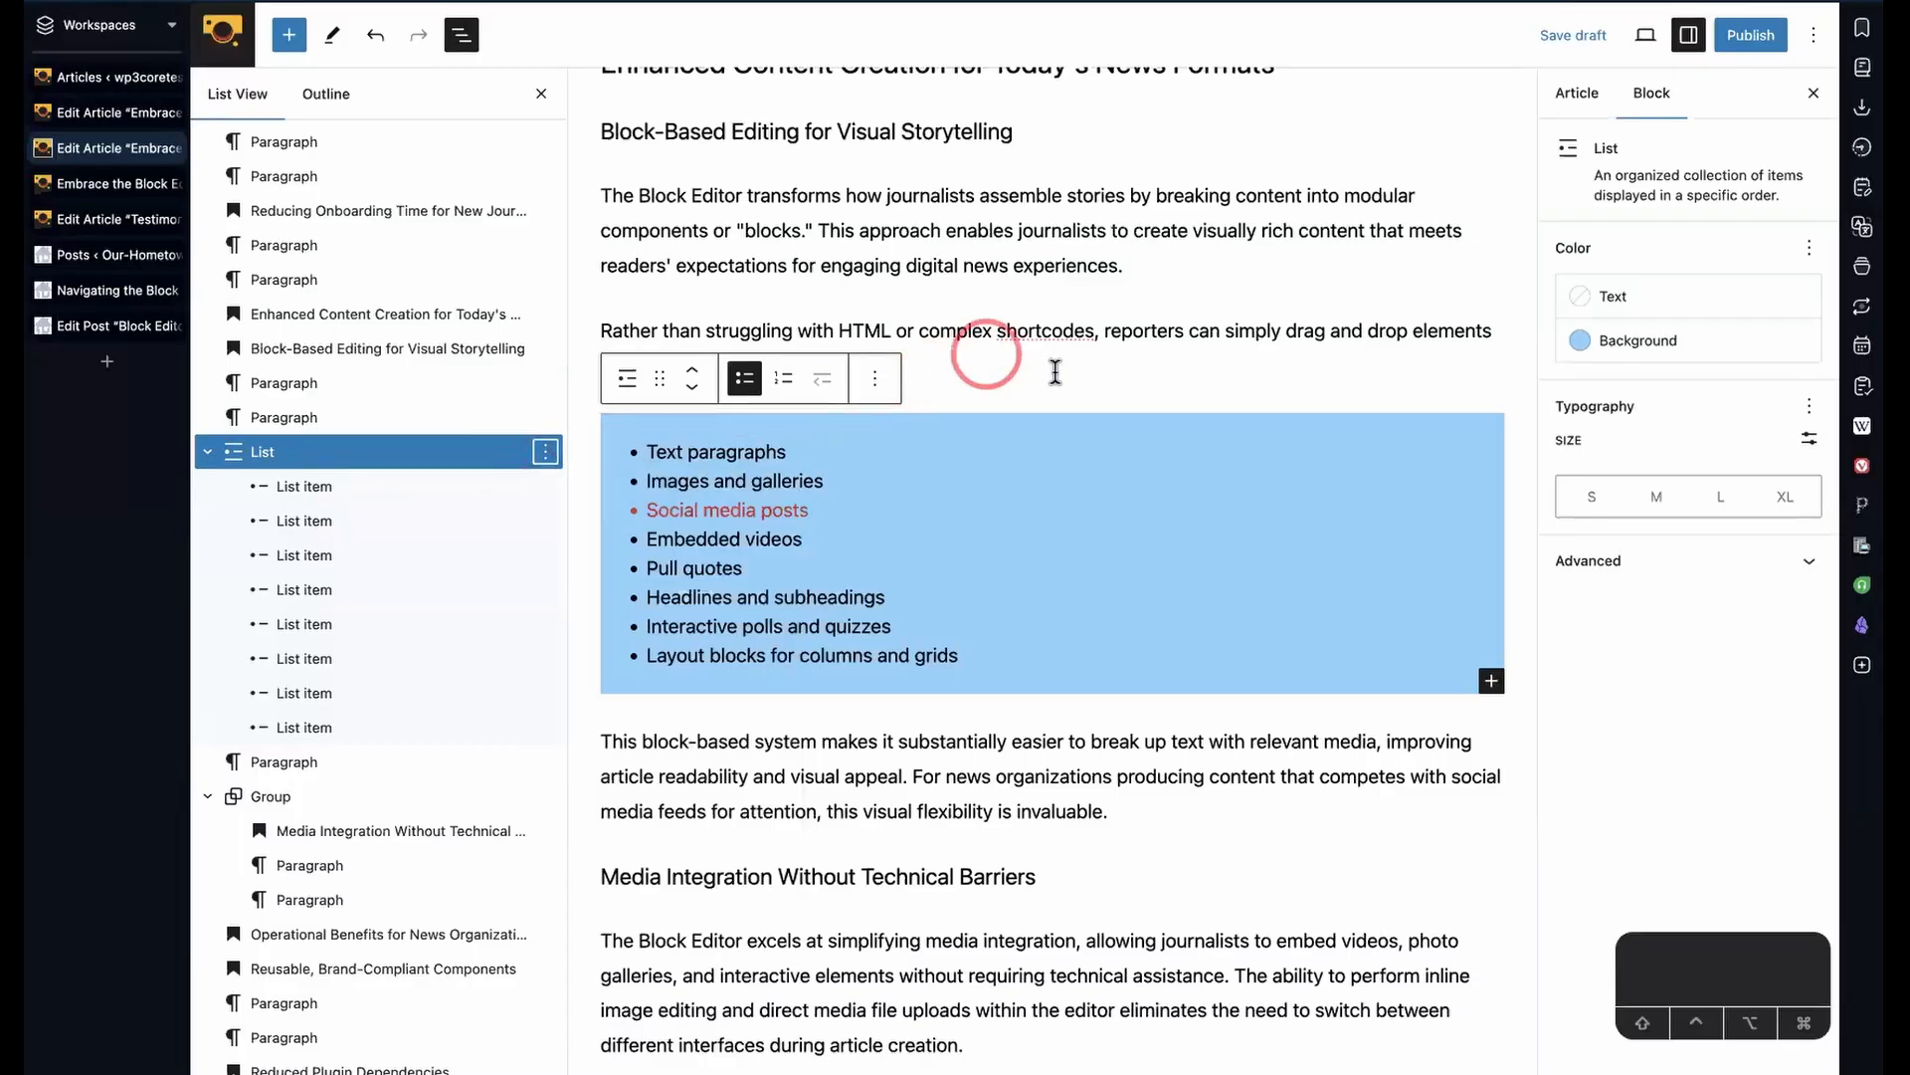
{"action": "left_click", "coordinate": [1006, 371]}
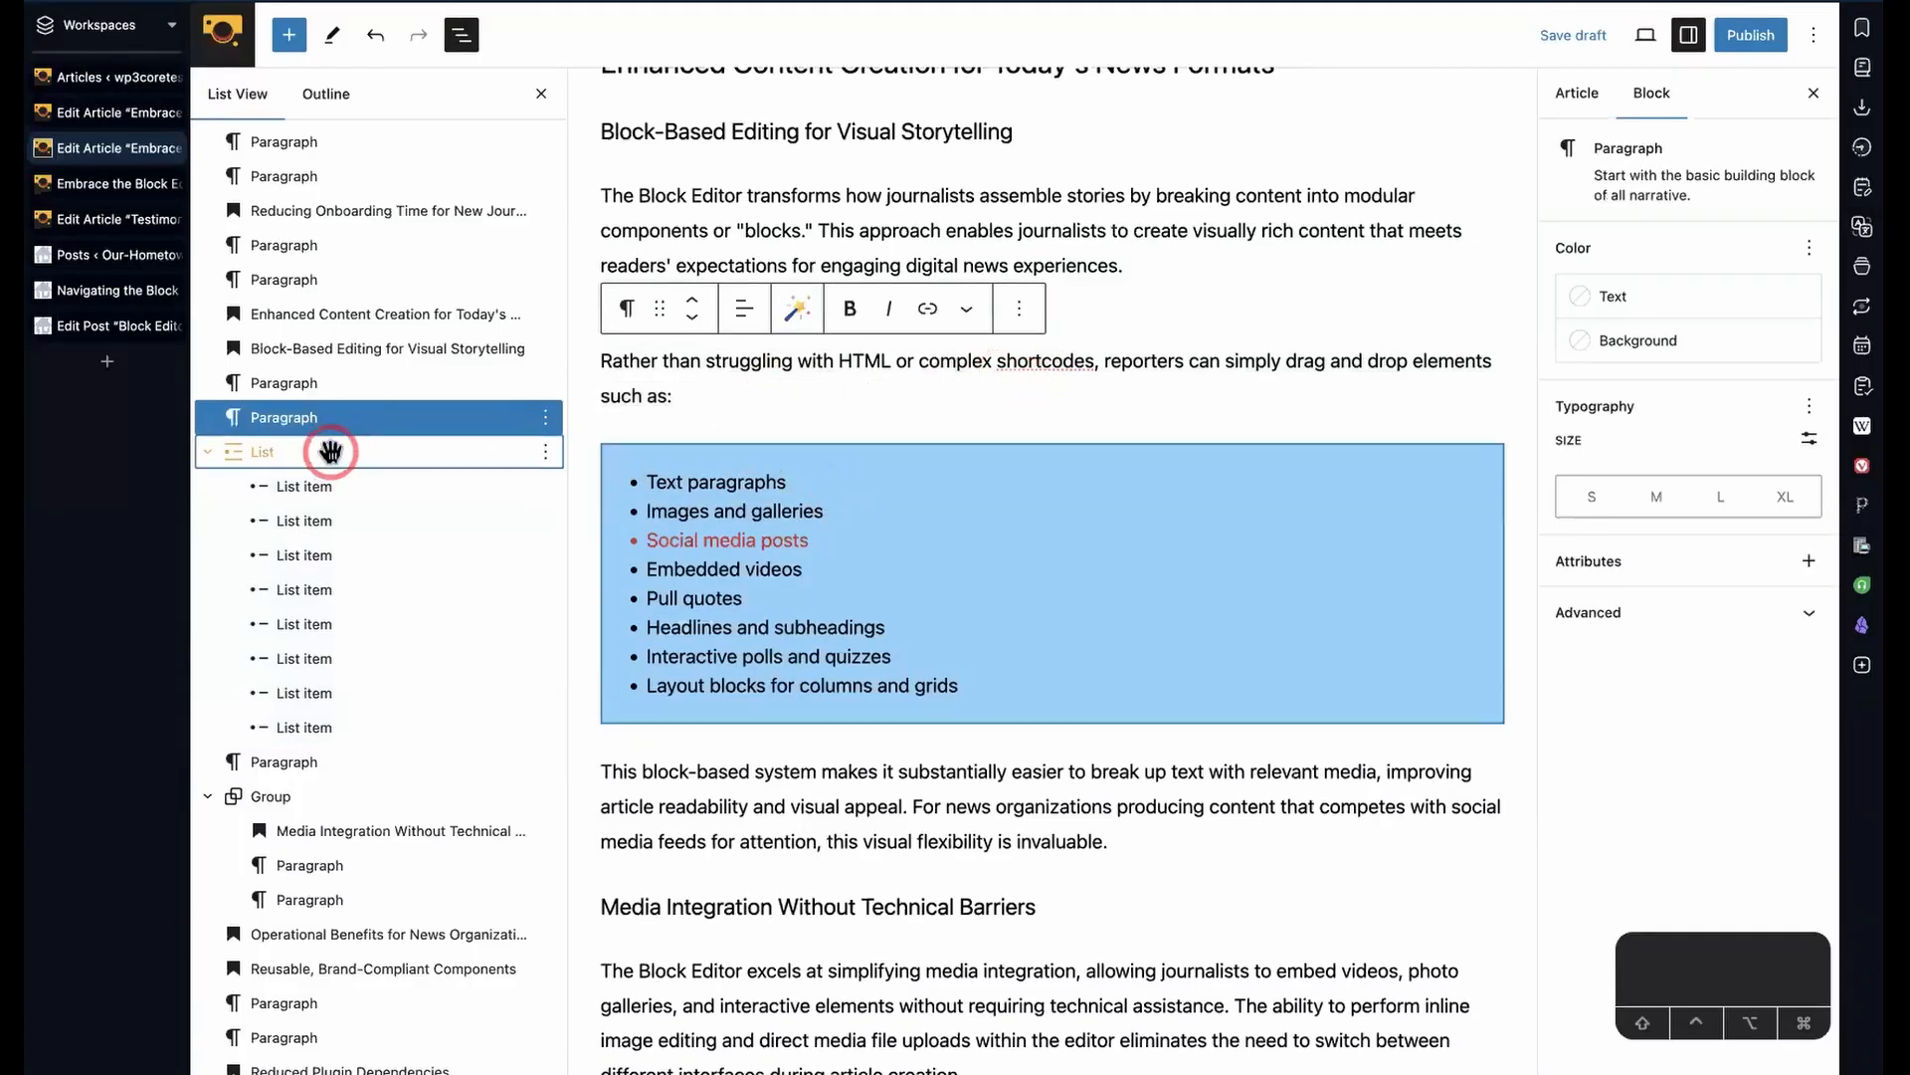
- Select the bulleted list with the blue background in the List View and transform it into Paragraph blocks
{"action": "left_click", "coordinate": [266, 450]}
{"action": "left_click", "coordinate": [628, 380]}
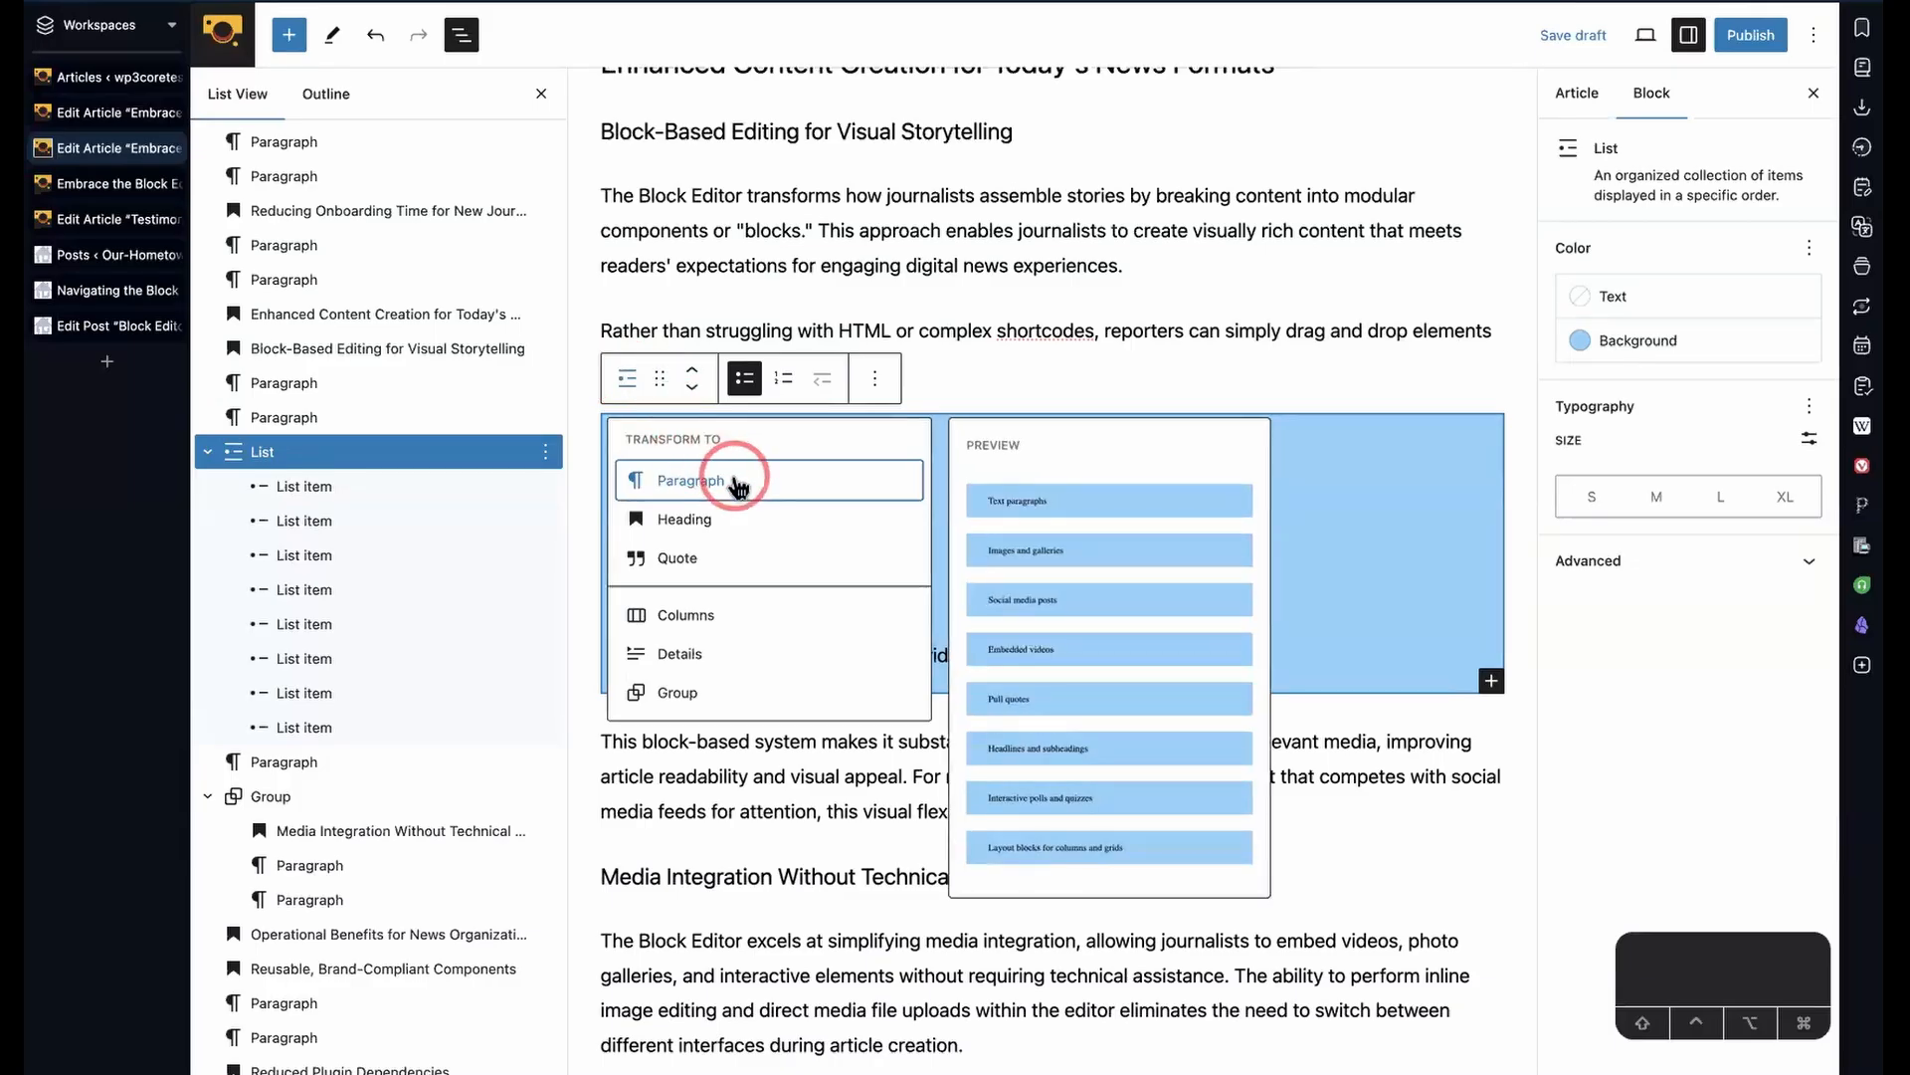
{"action": "left_click", "coordinate": [737, 484]}
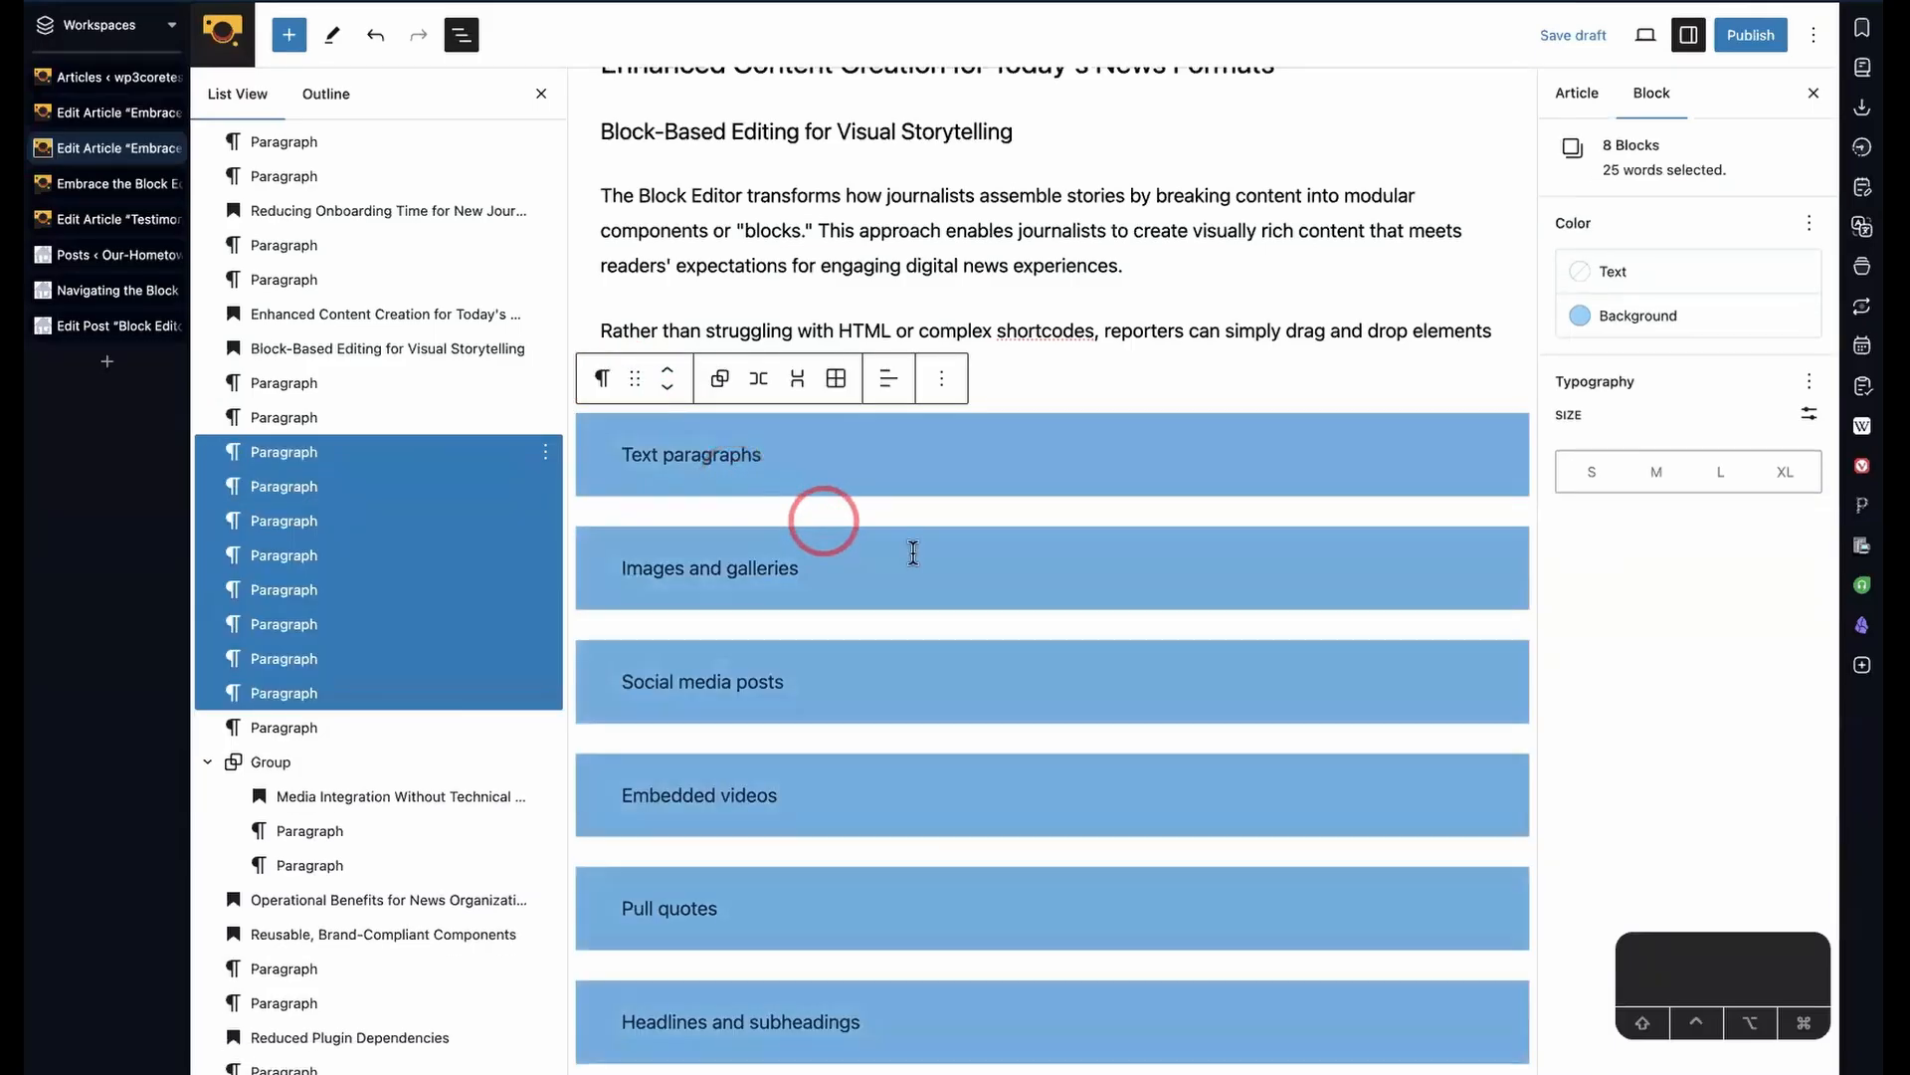
- Group the eight selected blue paragraphs and transform the new group into a Grid
{"action": "scroll", "coordinate": [701, 565], "scroll_direction": "down", "scroll_amount": 2}
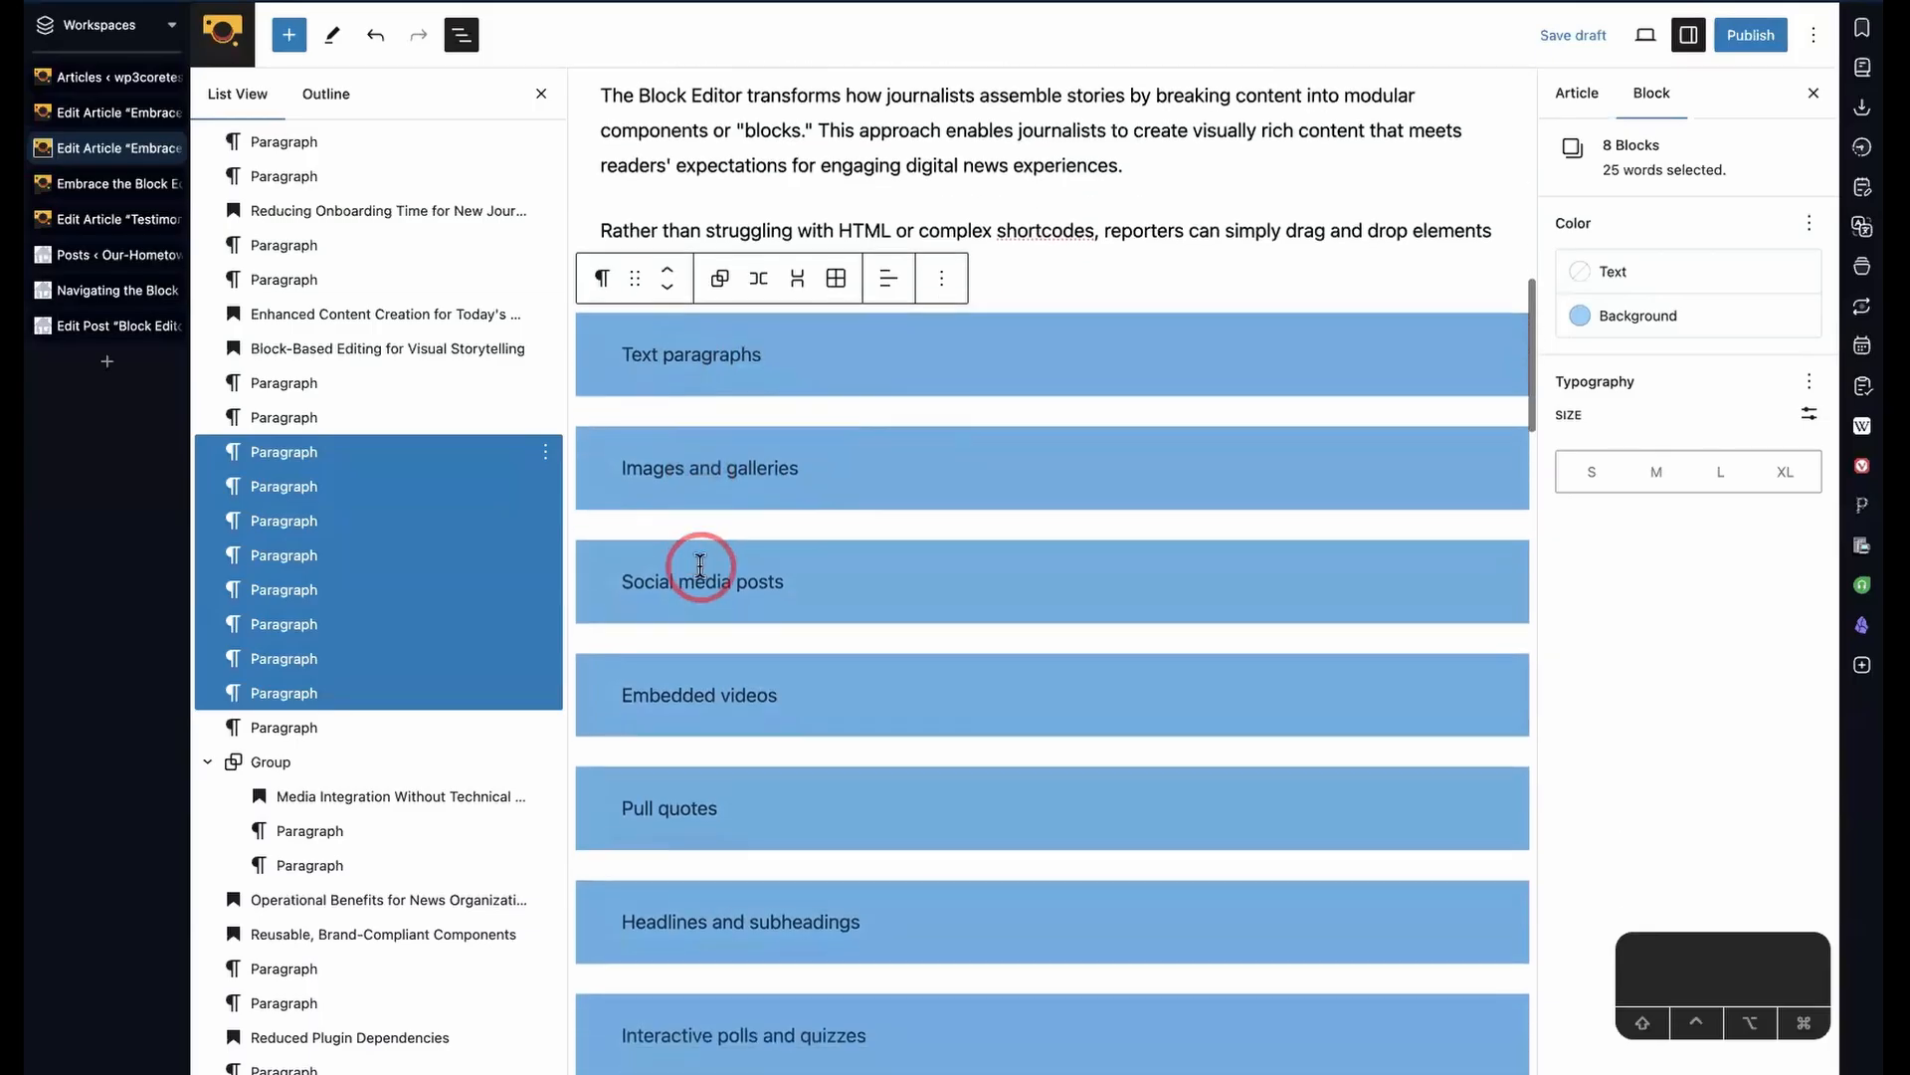
{"action": "scroll", "coordinate": [701, 565], "scroll_direction": "down", "scroll_amount": 2}
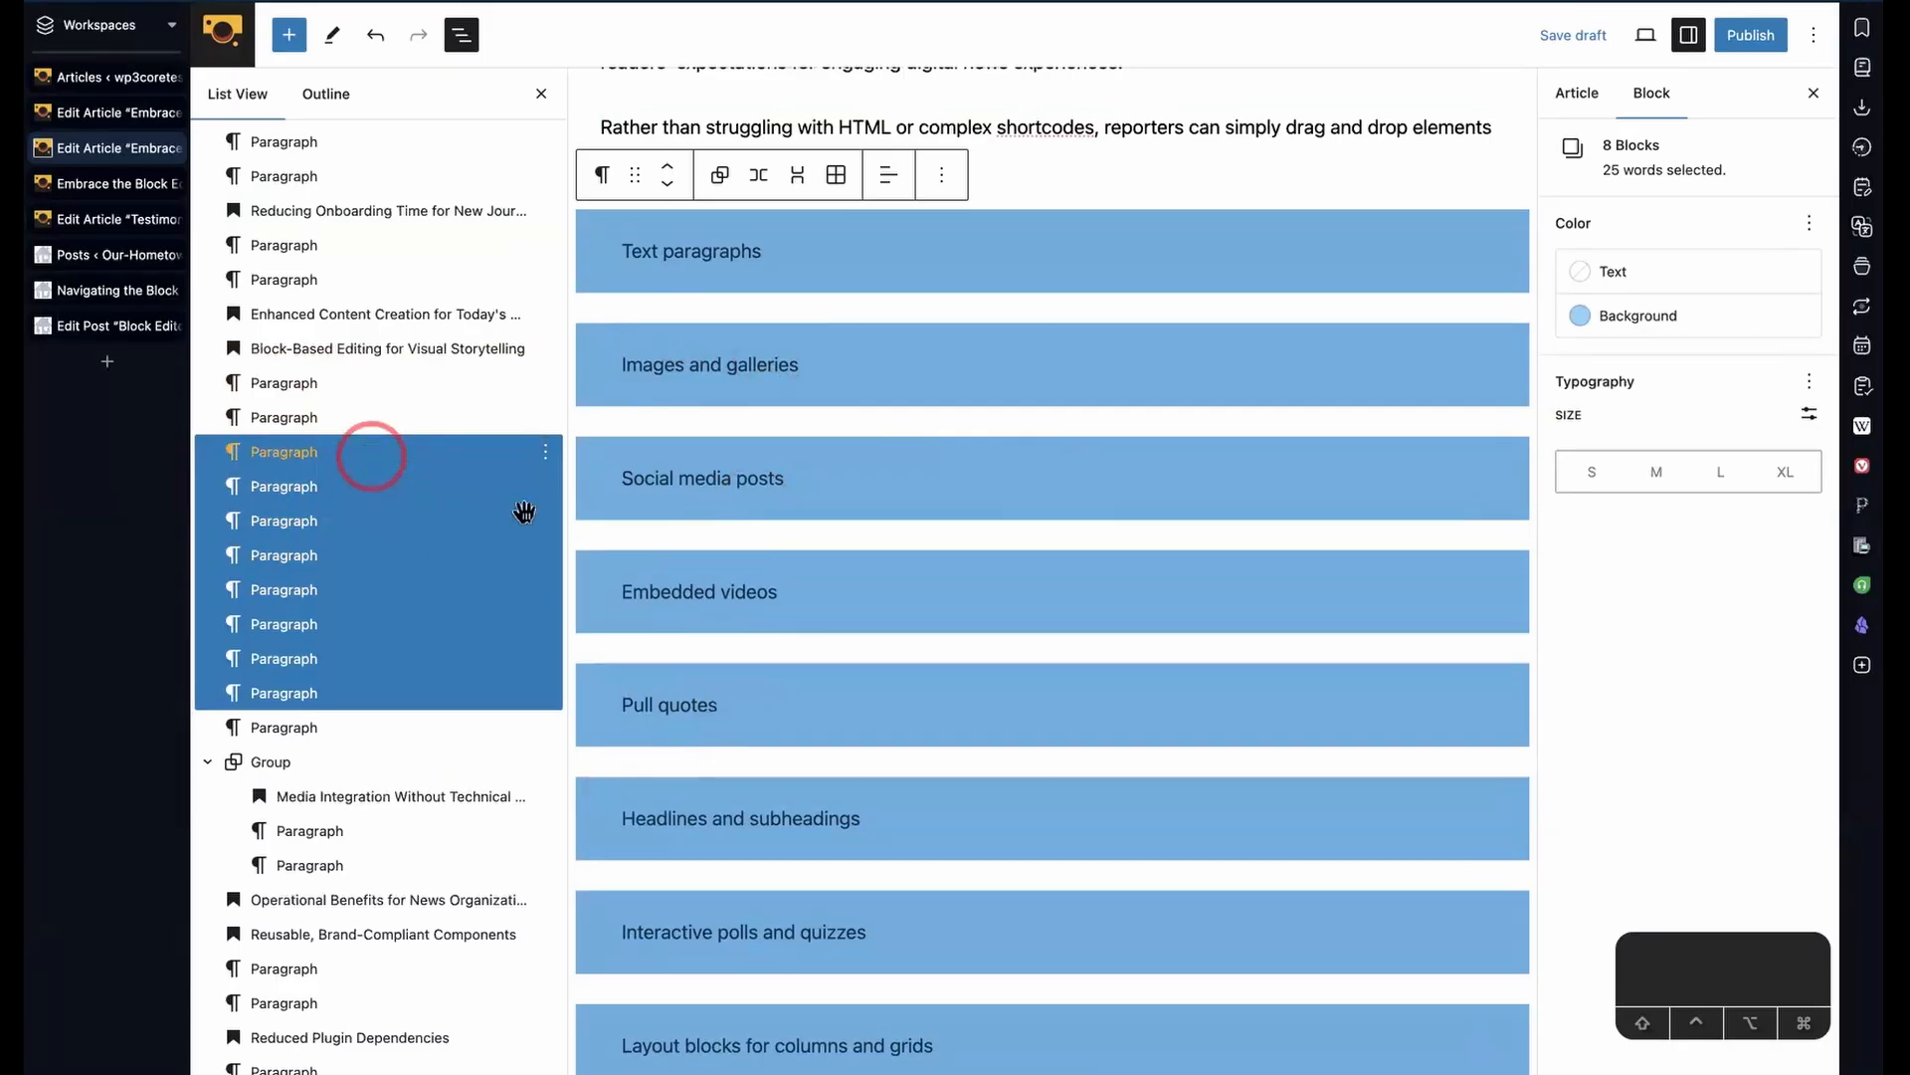
{"action": "left_click", "coordinate": [721, 177]}
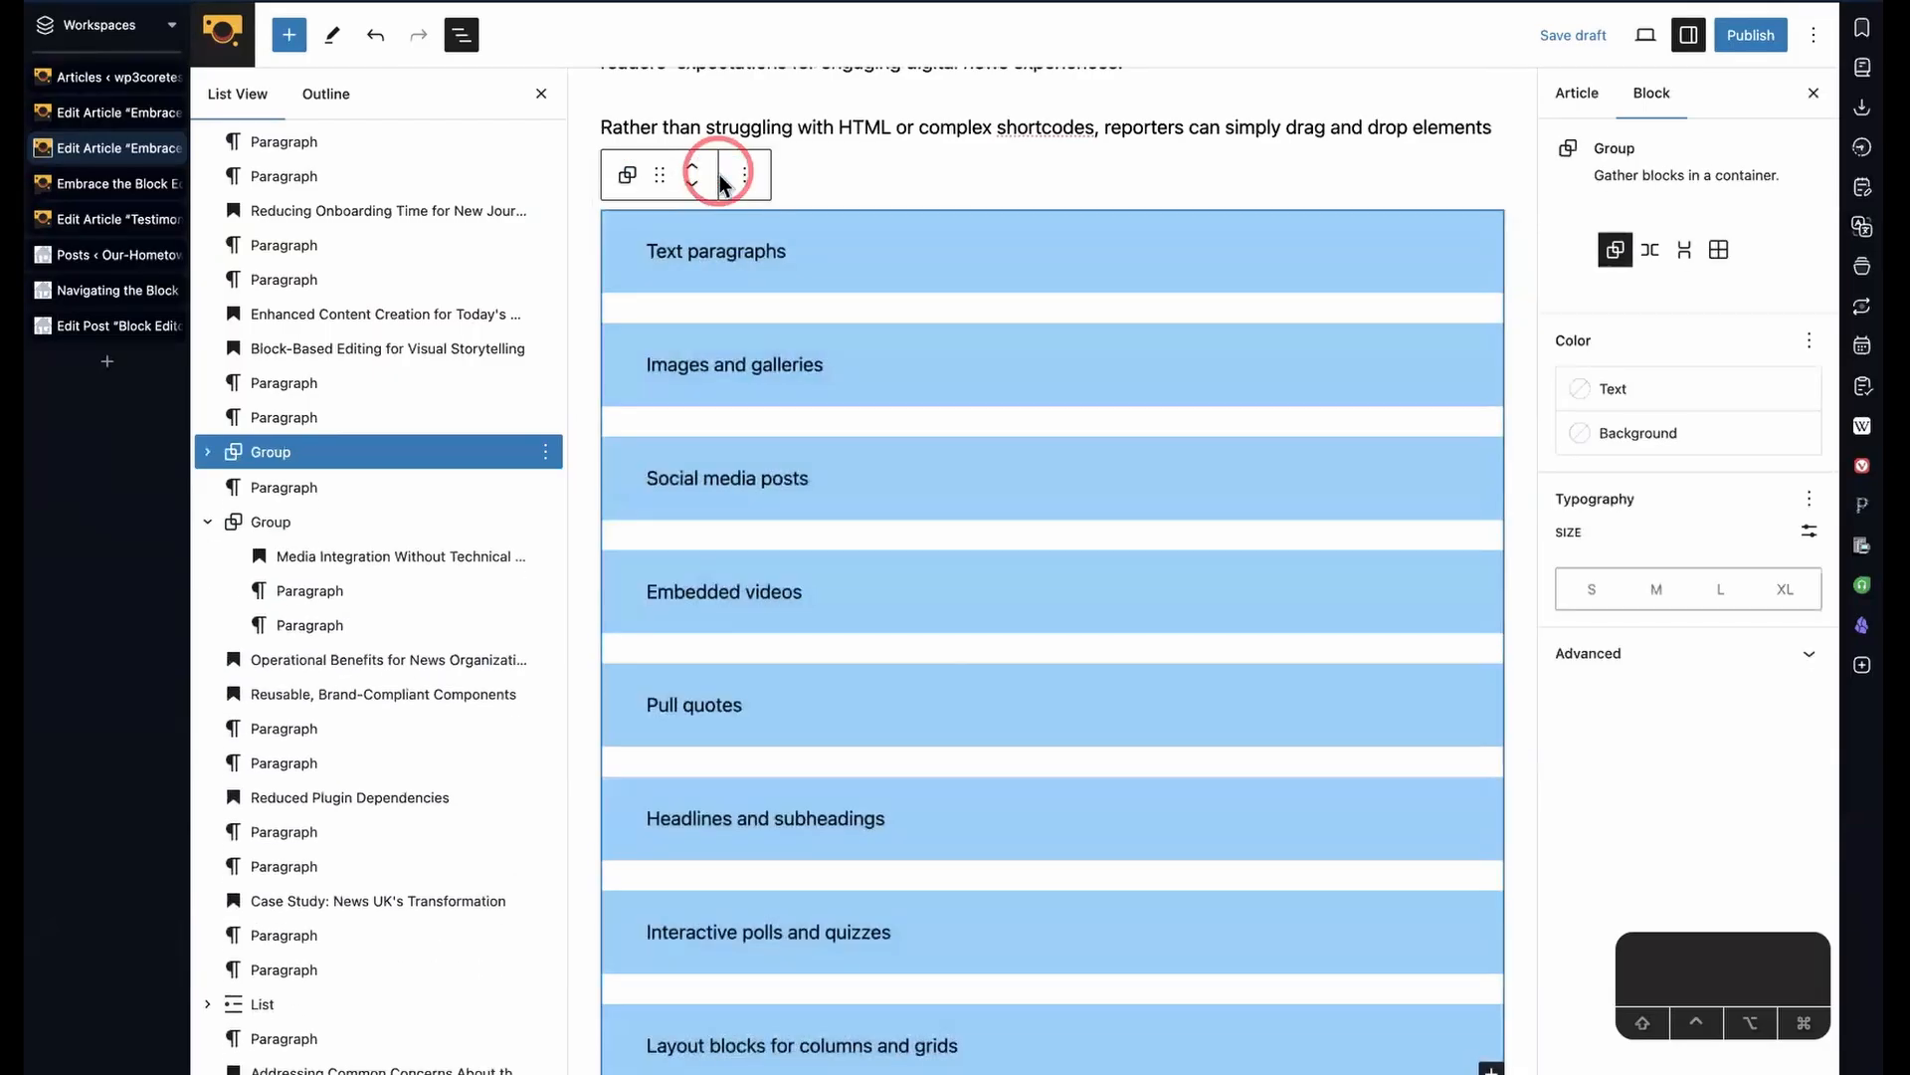
{"action": "left_click", "coordinate": [627, 175]}
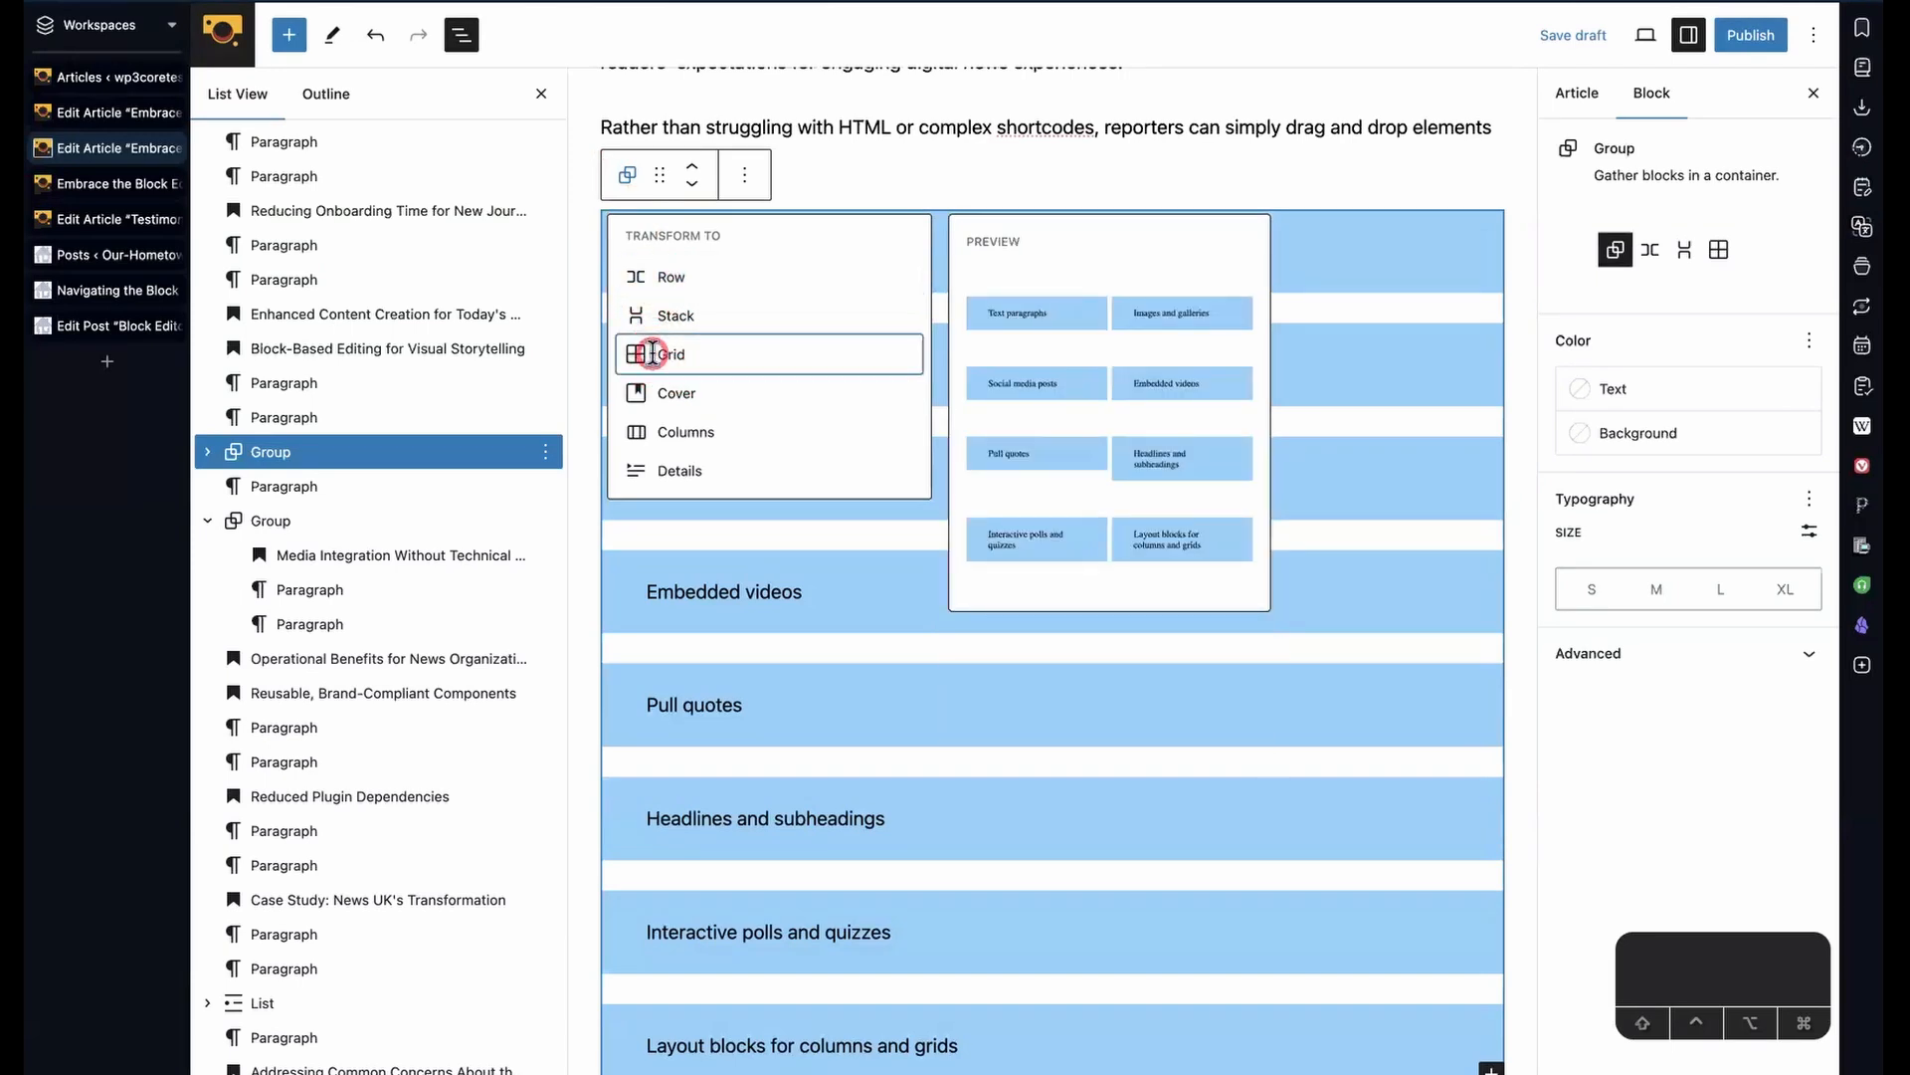
{"action": "left_click", "coordinate": [657, 356]}
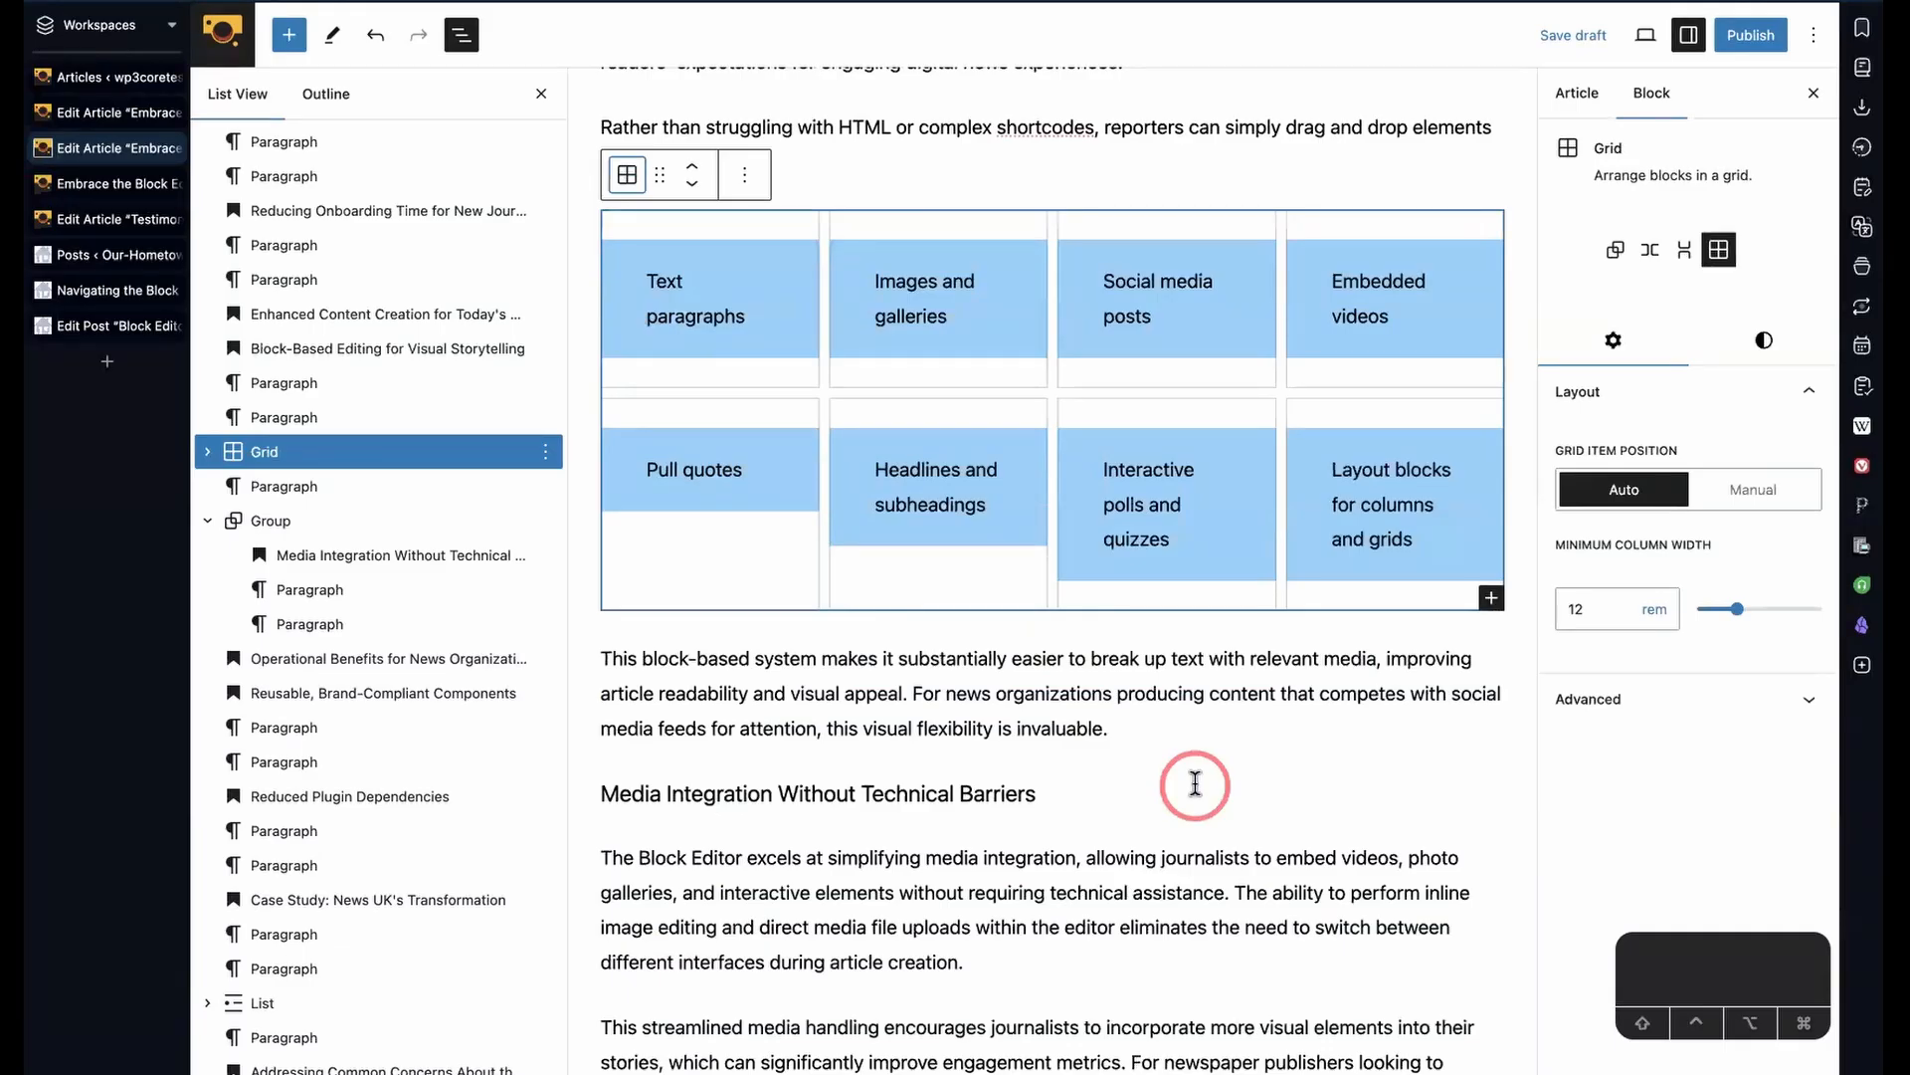
- Expand the grid in the List View, set its grid item position to Manual and its columns to 2
{"action": "left_click", "coordinate": [207, 454]}
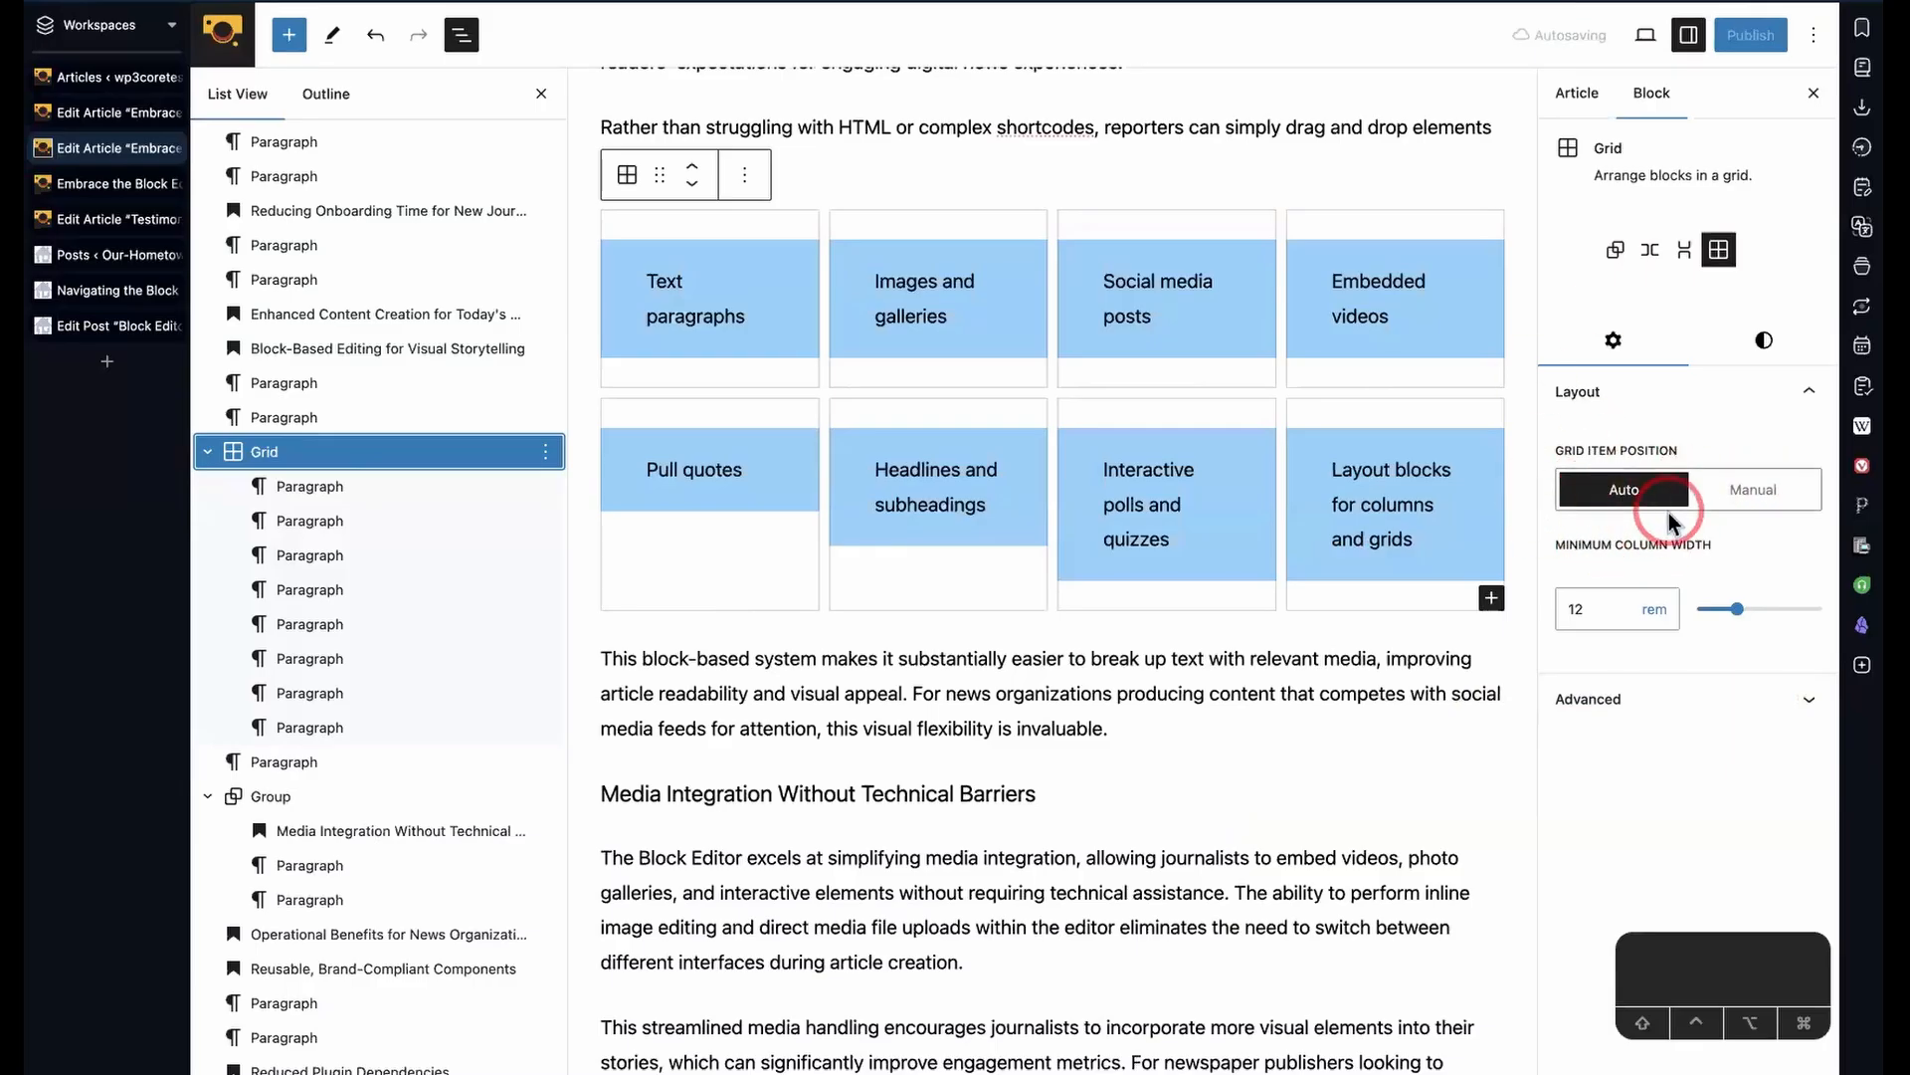
{"action": "left_click", "coordinate": [1771, 497]}
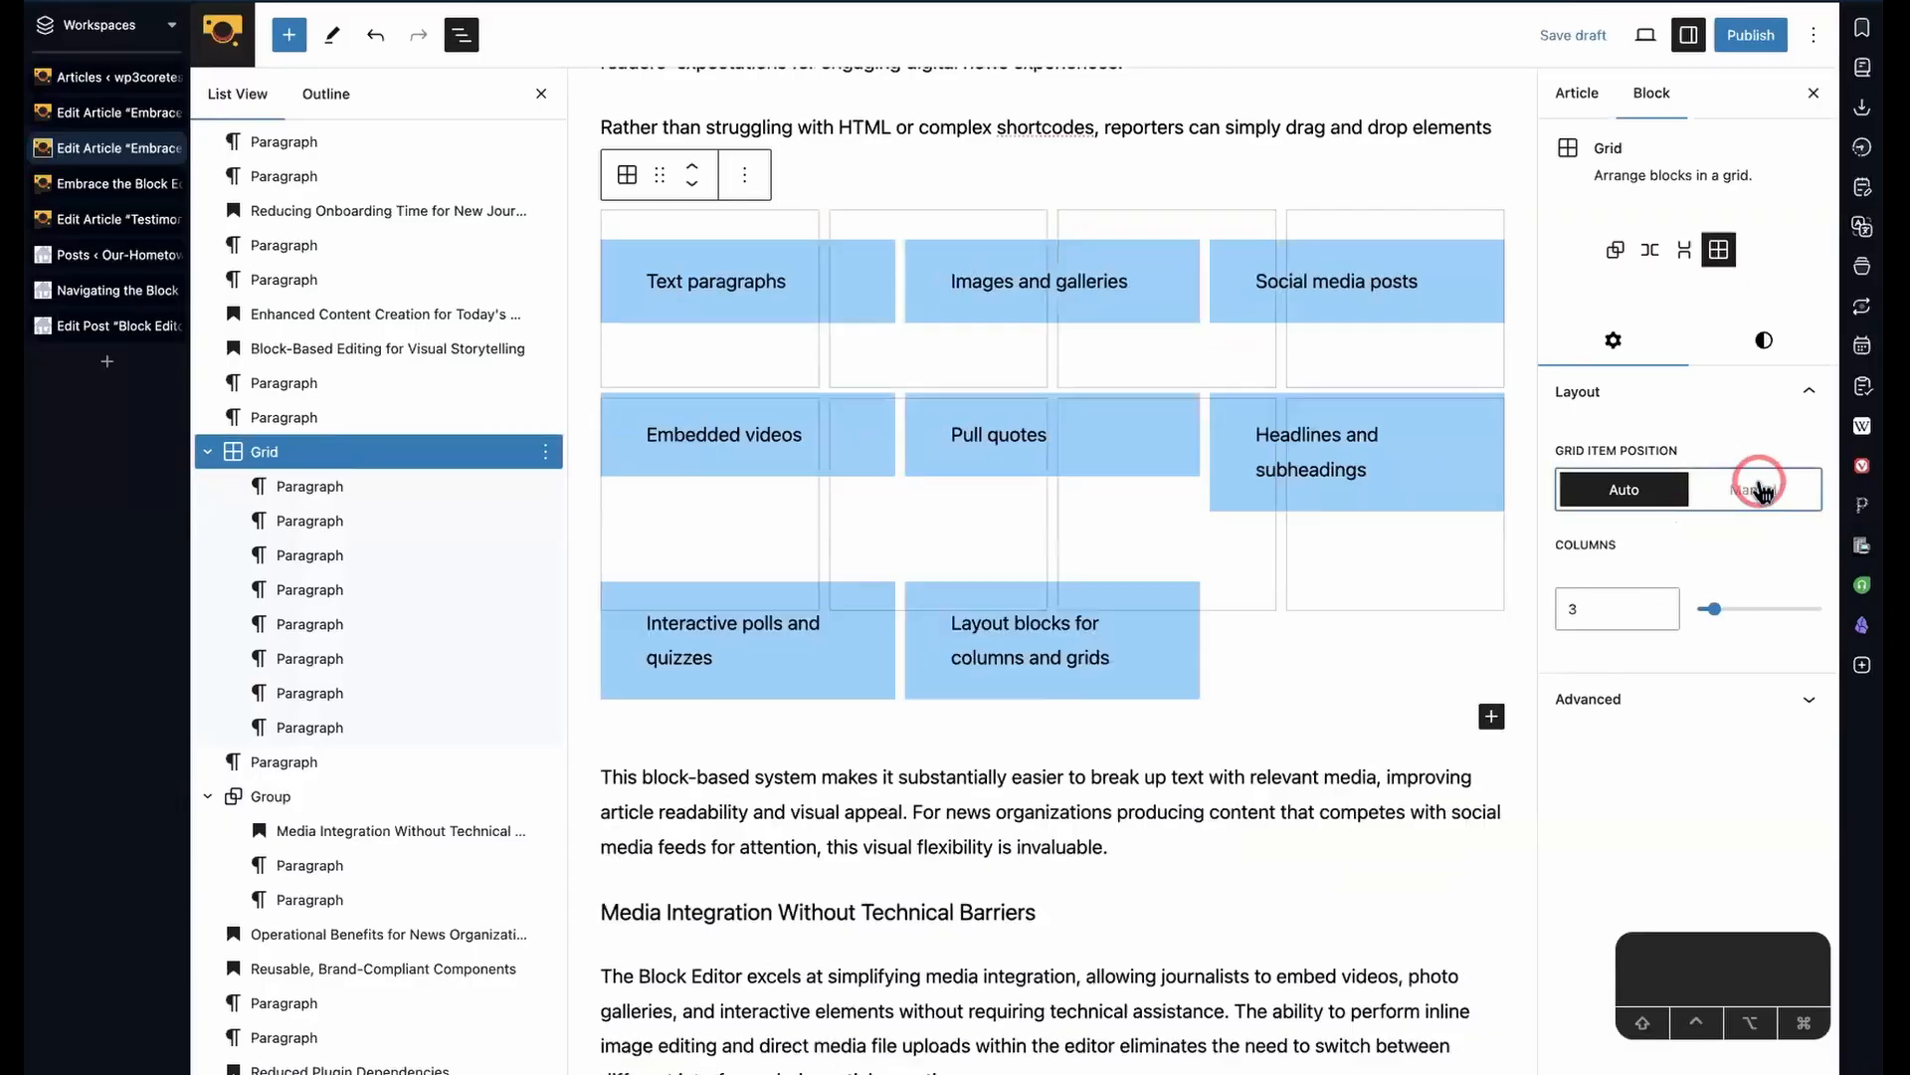
{"action": "mouse_move", "coordinate": [1721, 617]}
{"action": "left_mouse_down"}
{"action": "mouse_move", "coordinate": [1765, 618]}
{"action": "mouse_move", "coordinate": [1694, 613]}
{"action": "mouse_move", "coordinate": [1712, 609]}
{"action": "left_mouse_up"}
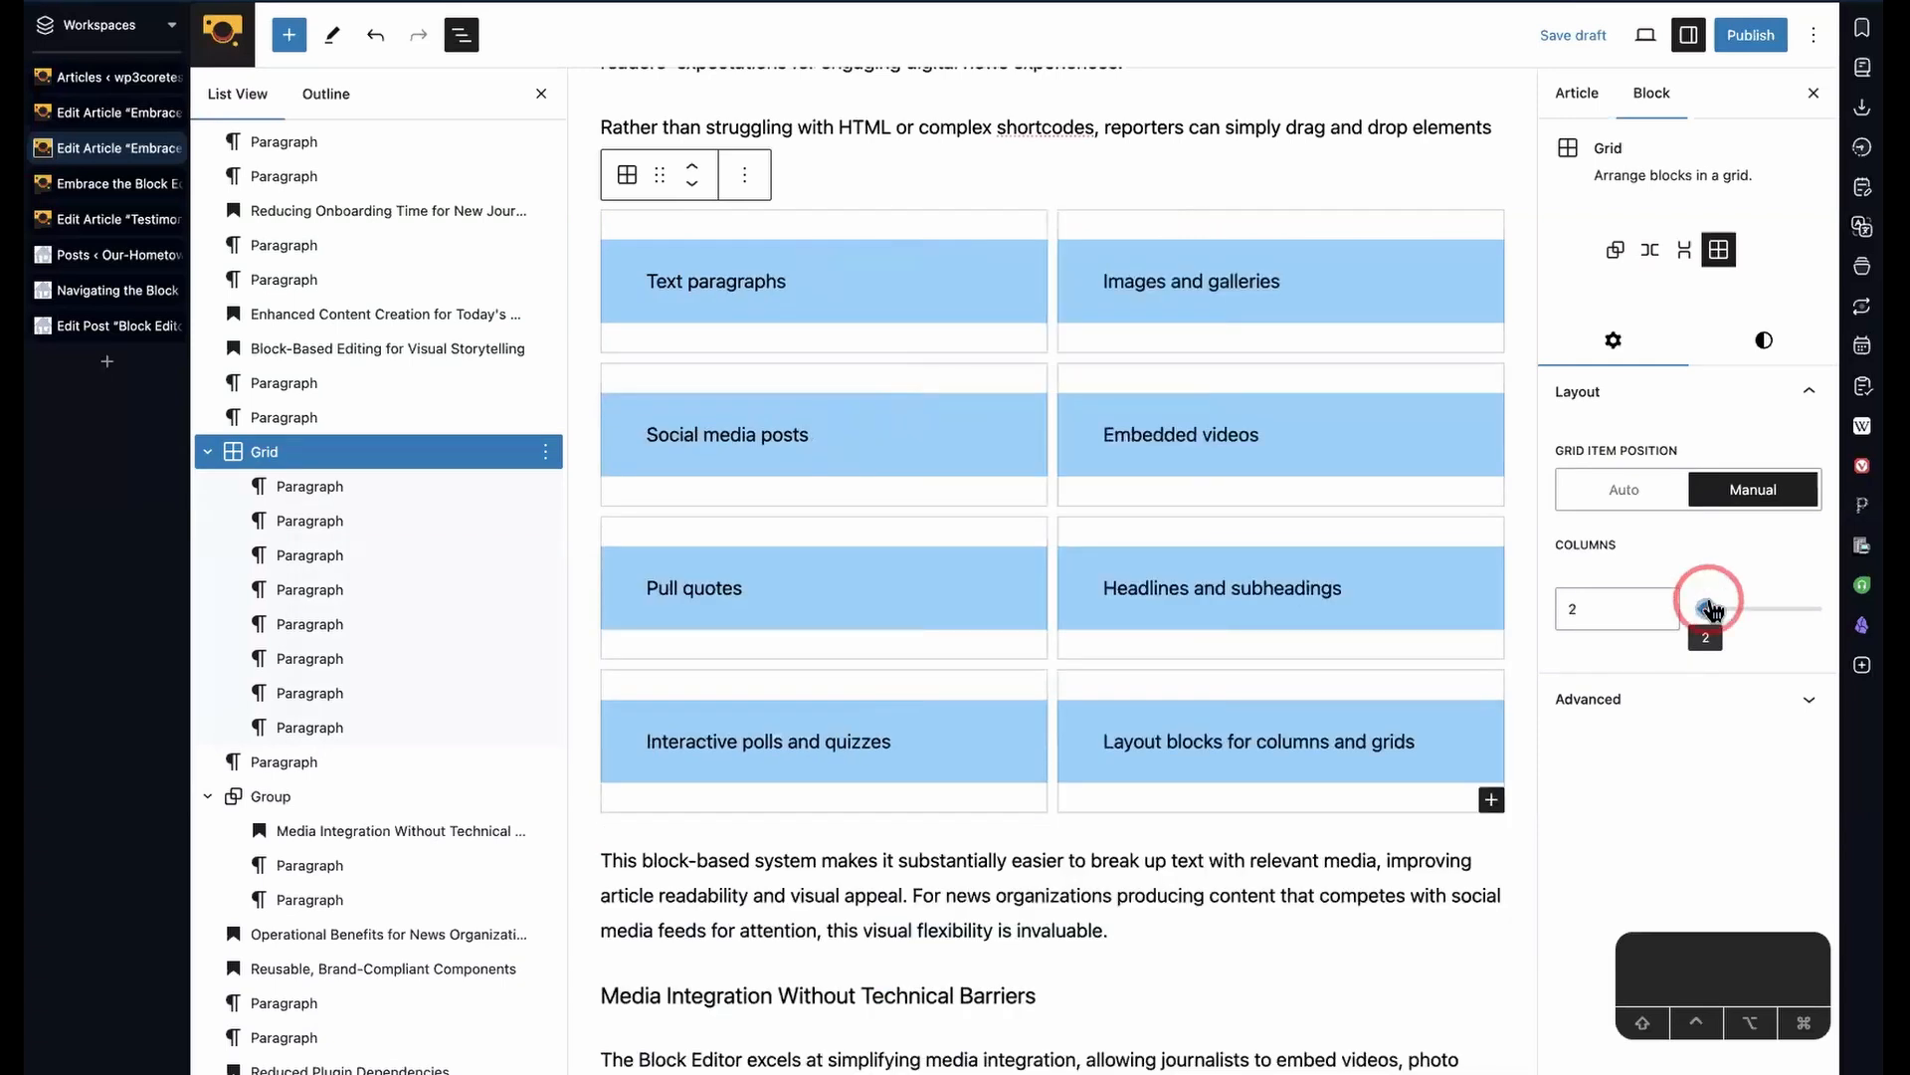
- Select all eight paragraphs inside the grid and transform them into a single List
{"action": "left_click", "coordinate": [302, 484]}
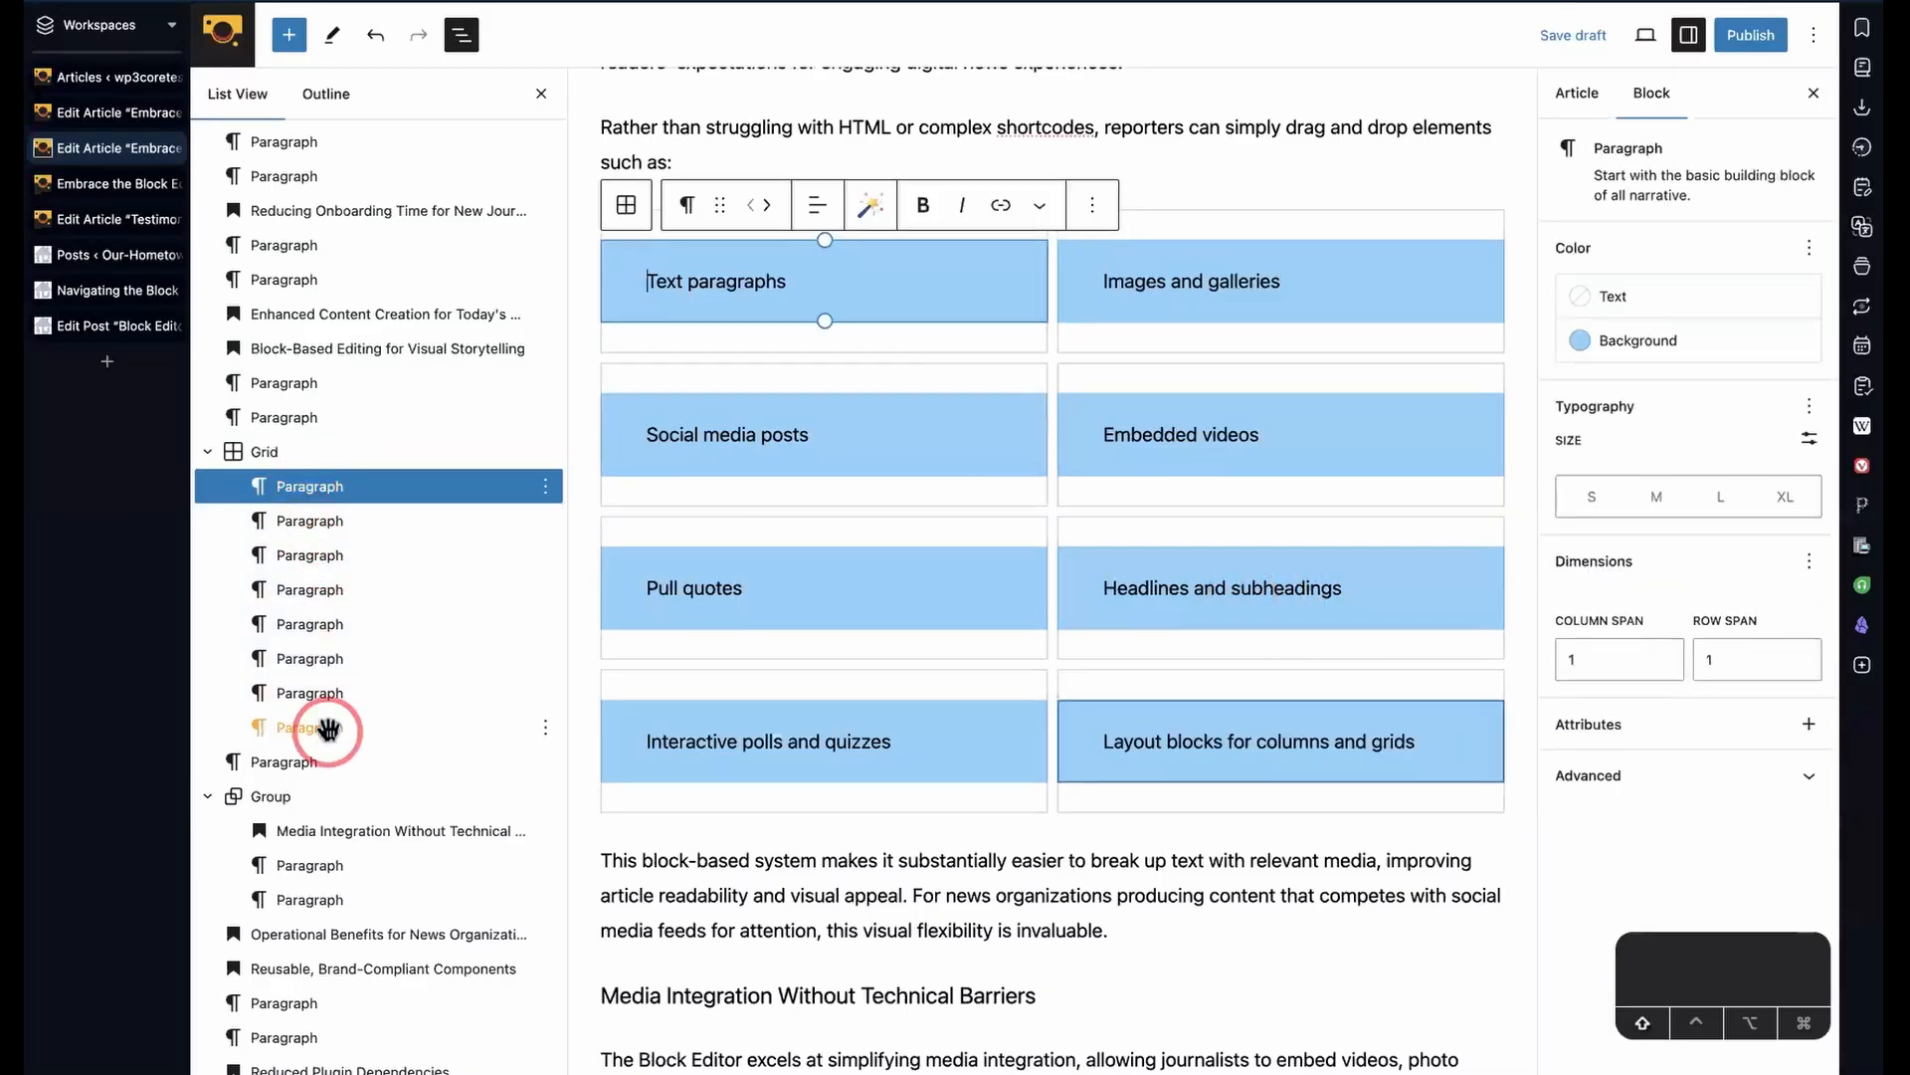
{"action": "left_click", "coordinate": [329, 730], "text": "shift"}
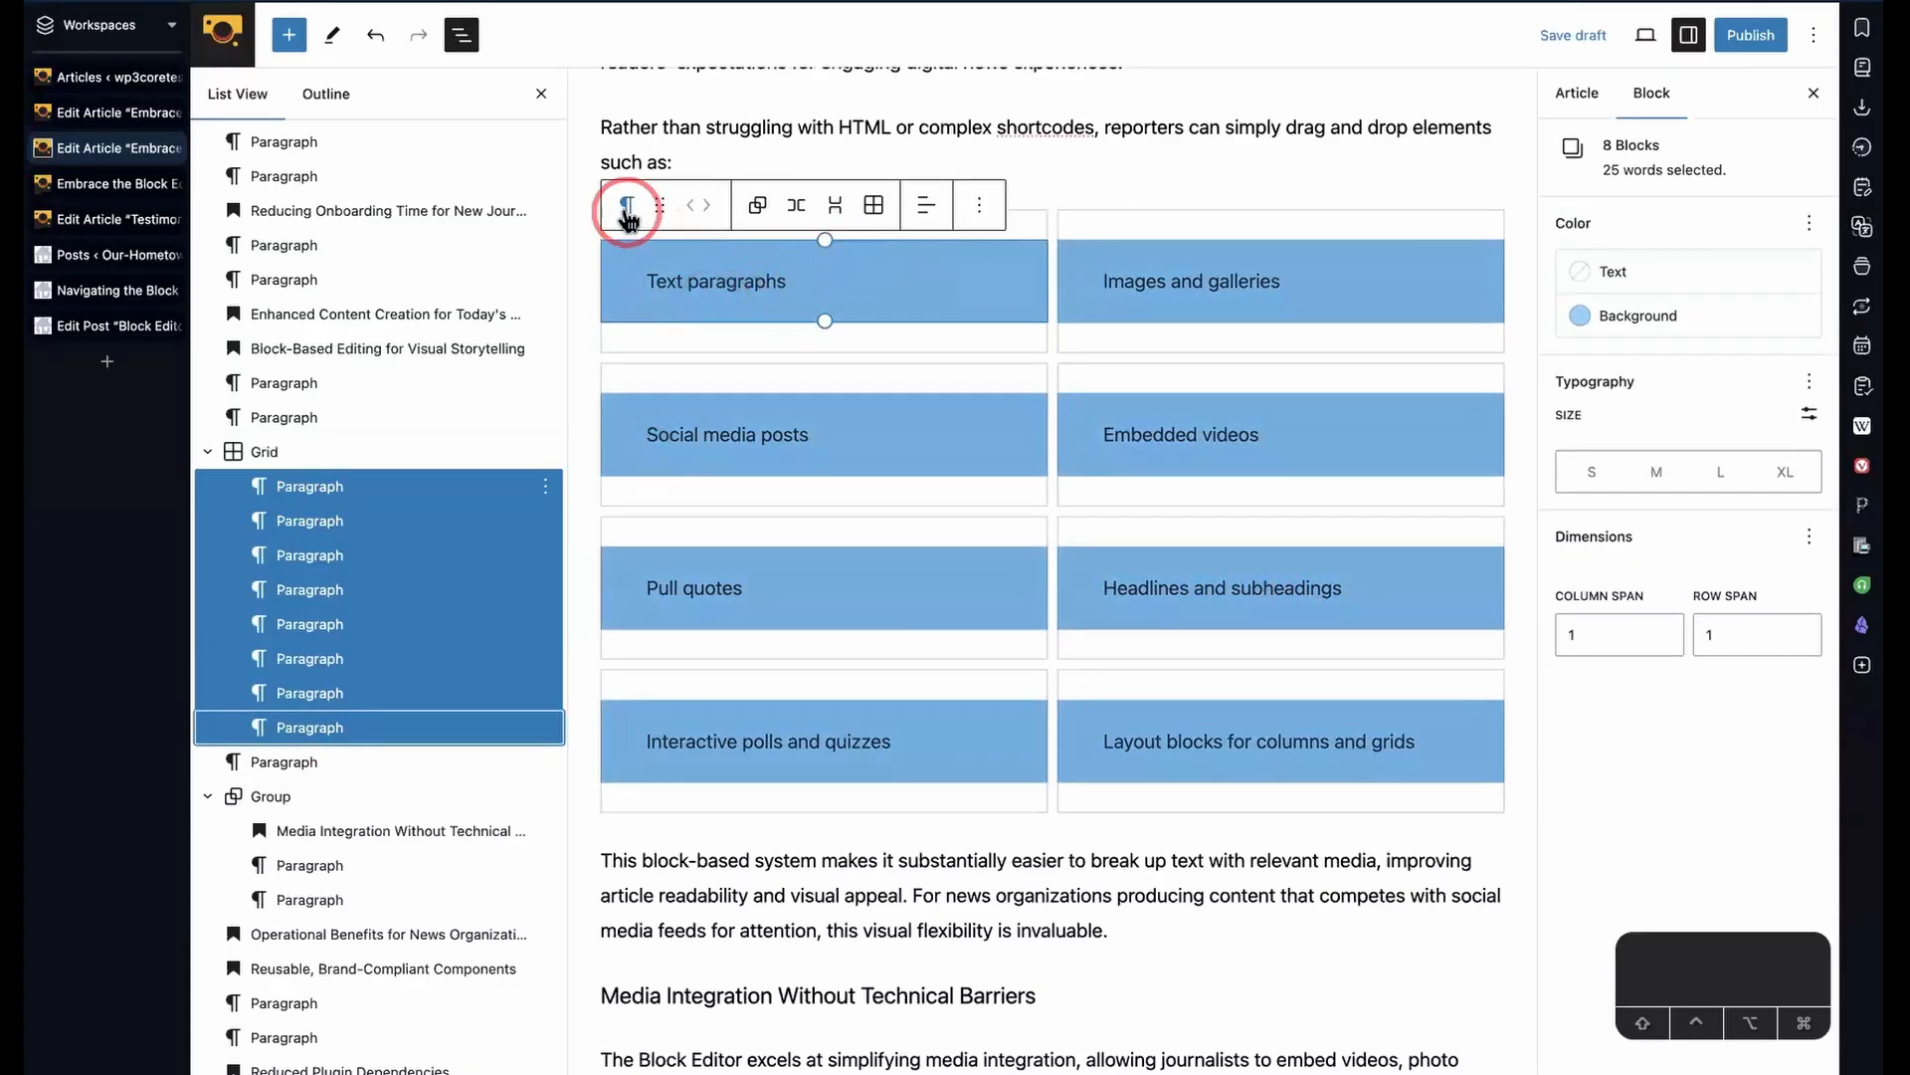
{"action": "left_click", "coordinate": [627, 210]}
{"action": "left_click", "coordinate": [665, 346]}
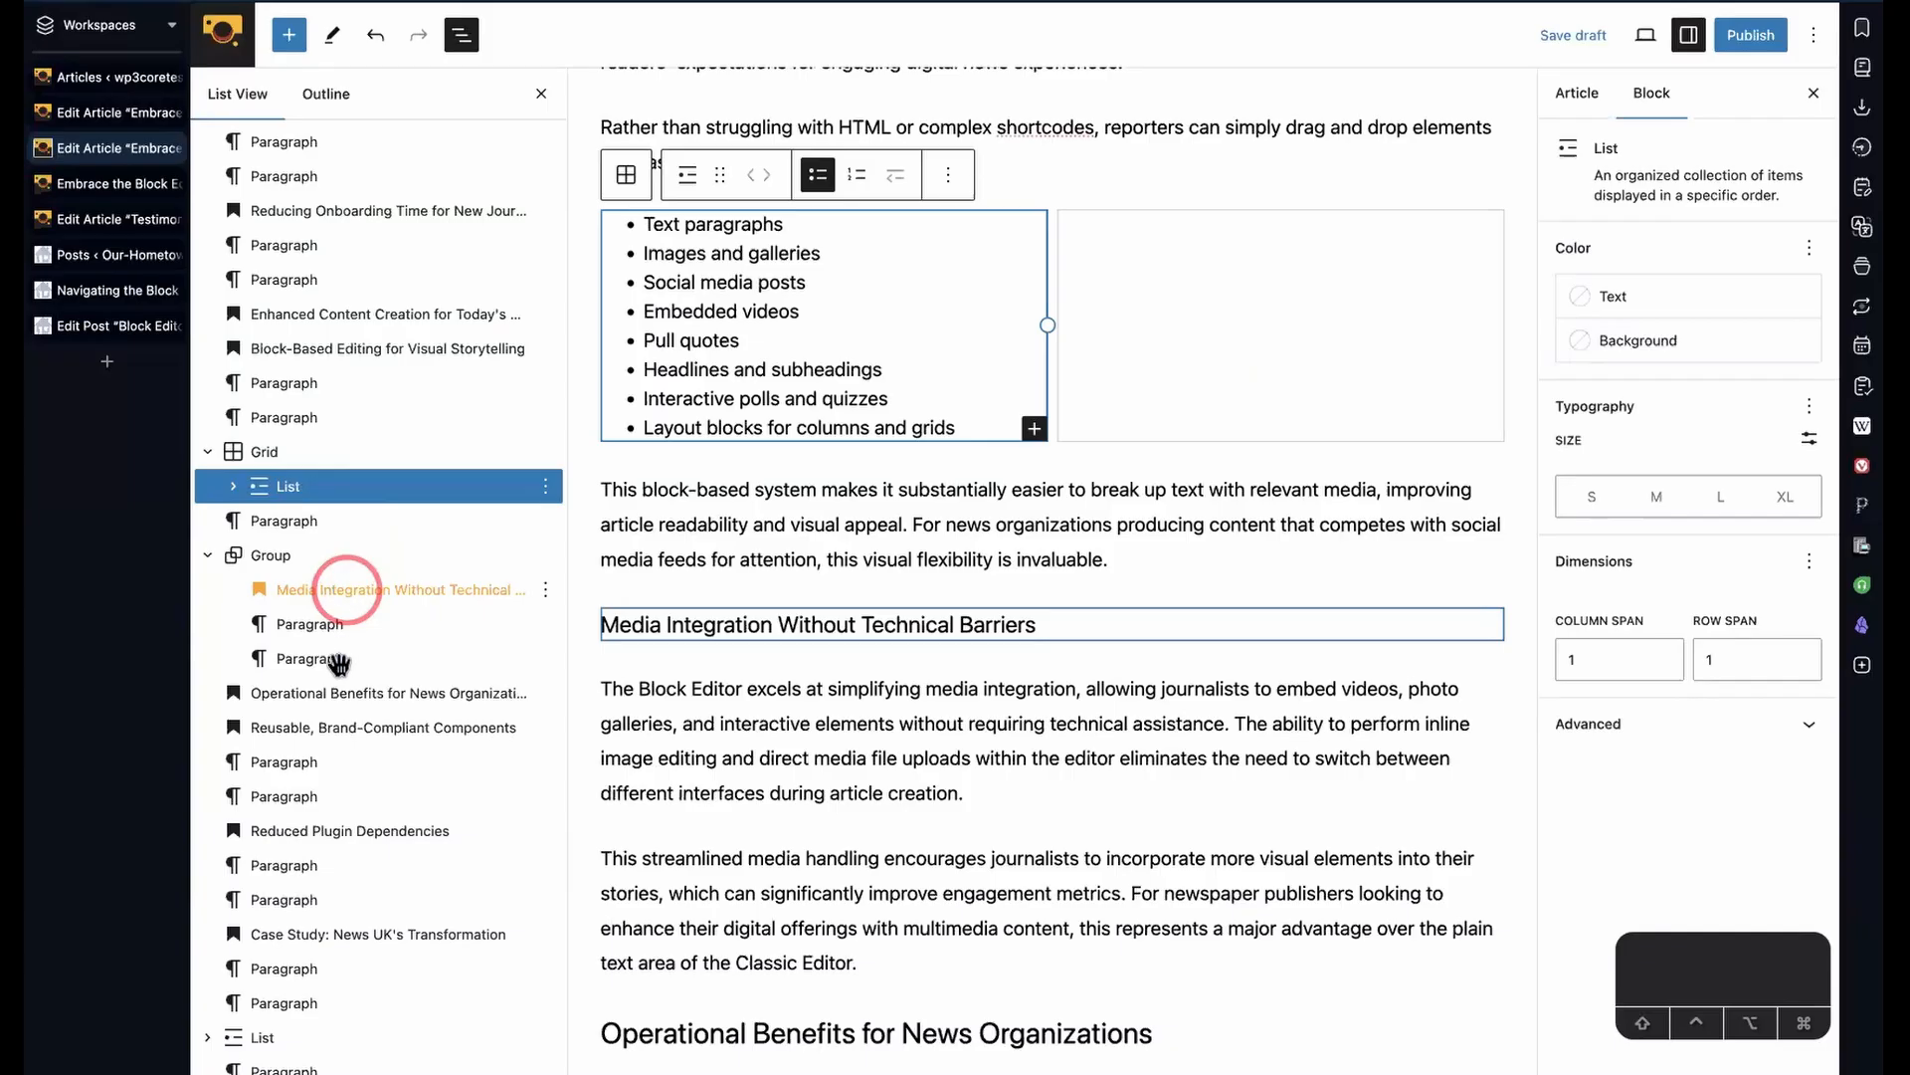
- Move the "Operational Benefits for News Organizations" heading into the grid above the list, and change the grid to a Stack
{"action": "left_click_drag", "start_coordinate": [324, 654], "coordinate": [271, 549]}
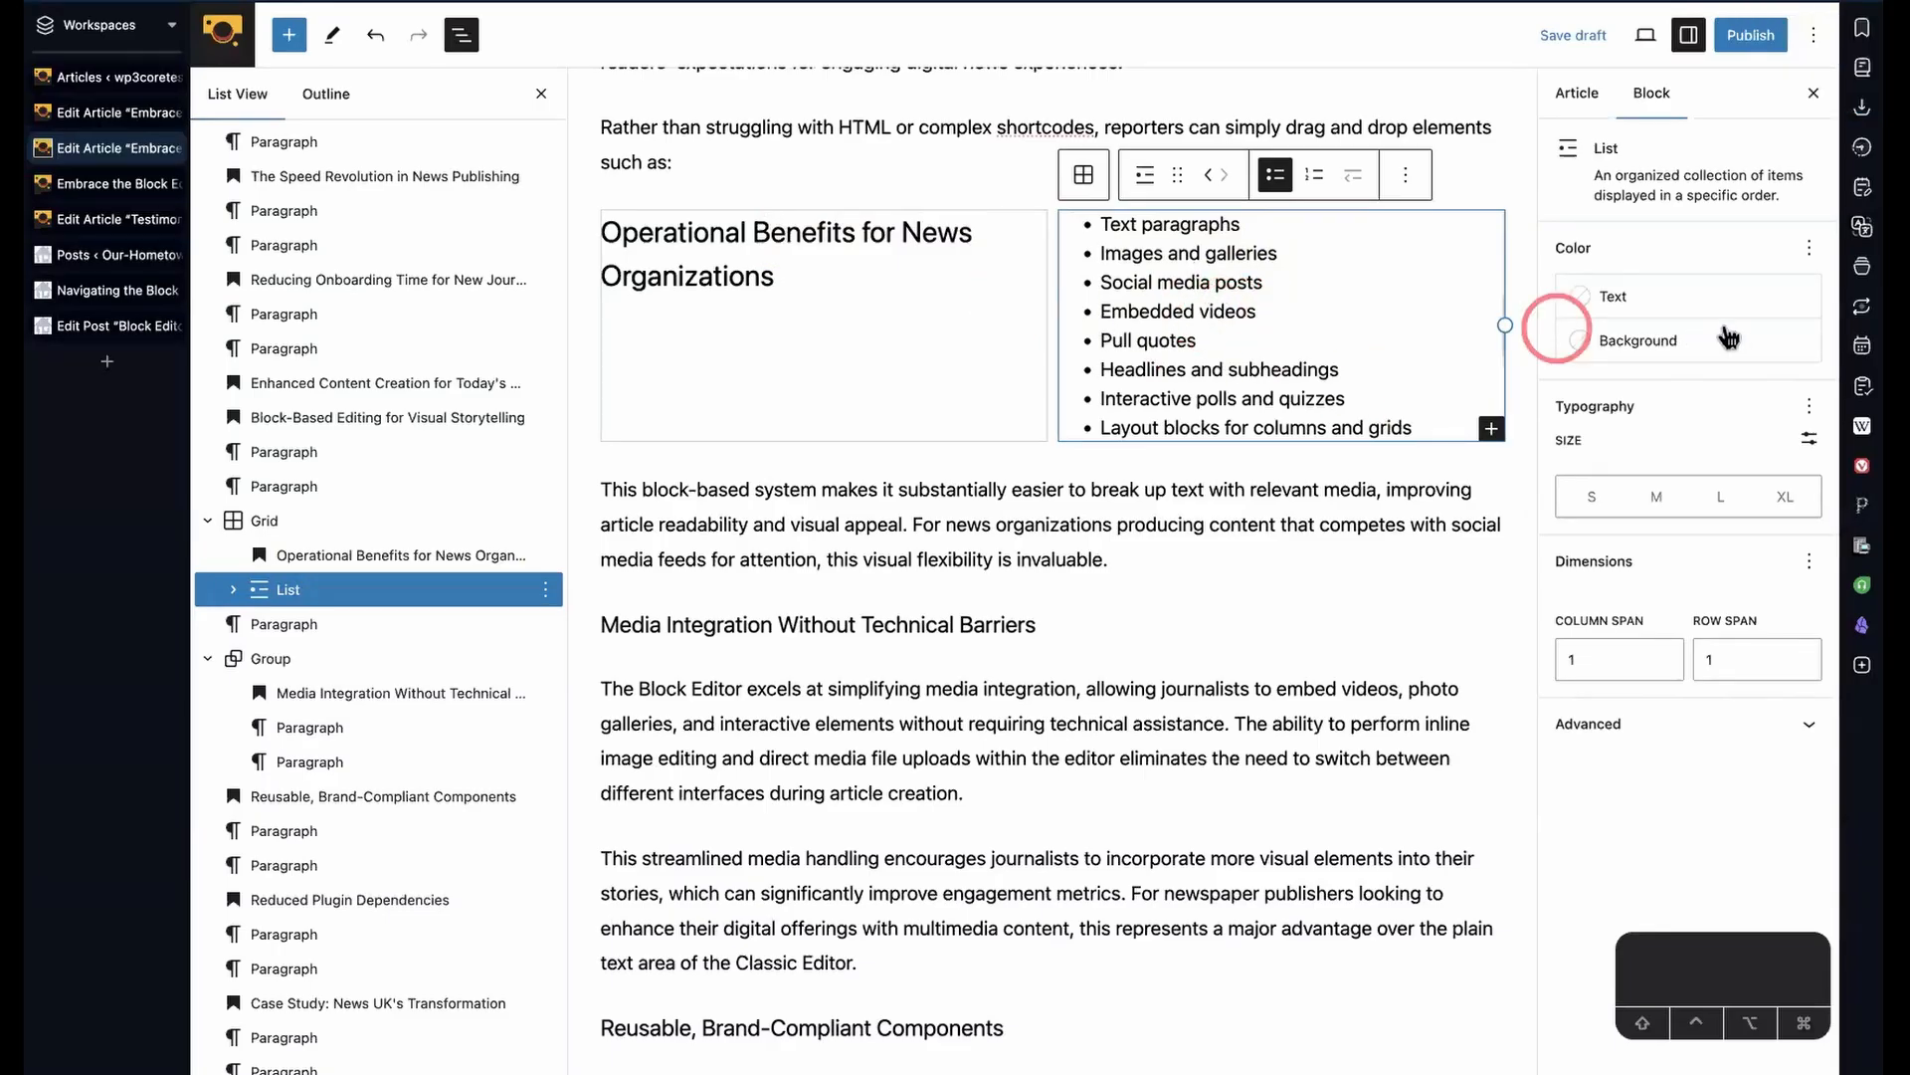
{"action": "left_click", "coordinate": [310, 524]}
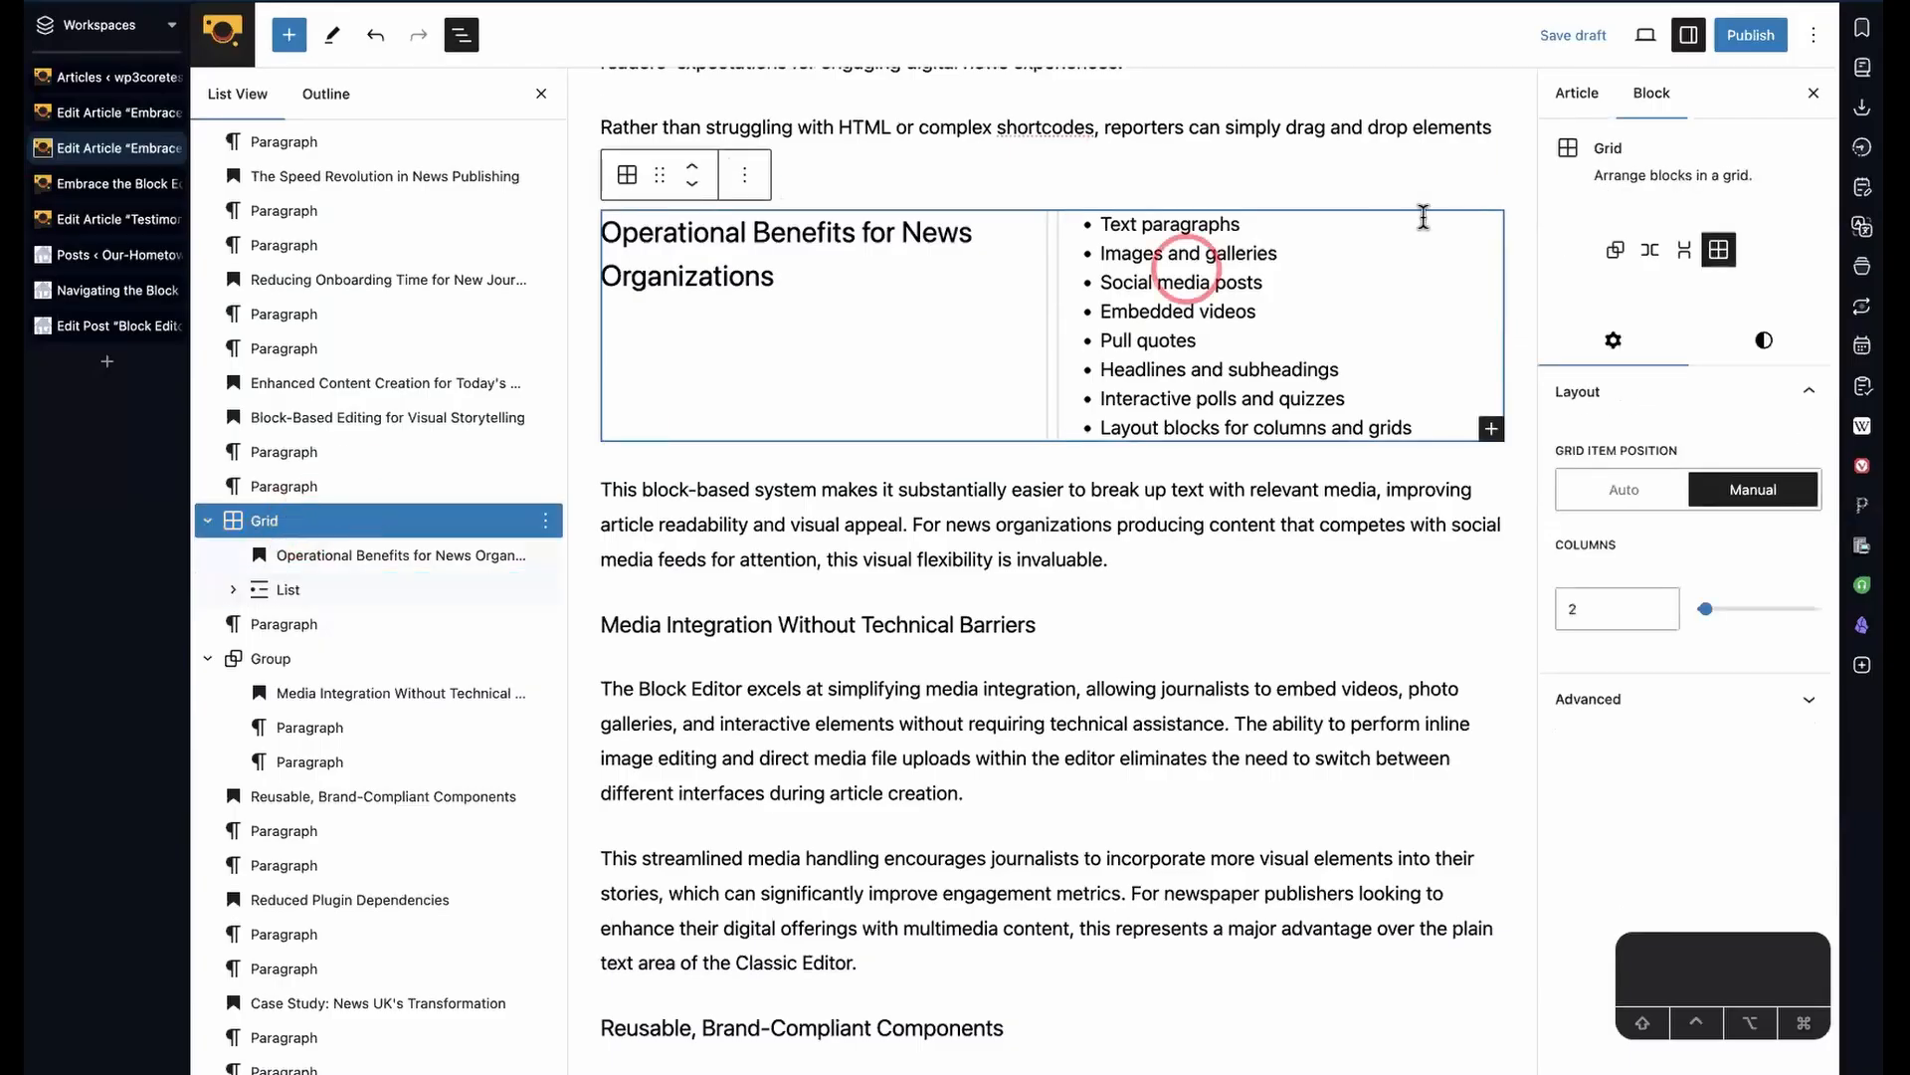
{"action": "left_click", "coordinate": [1681, 251]}
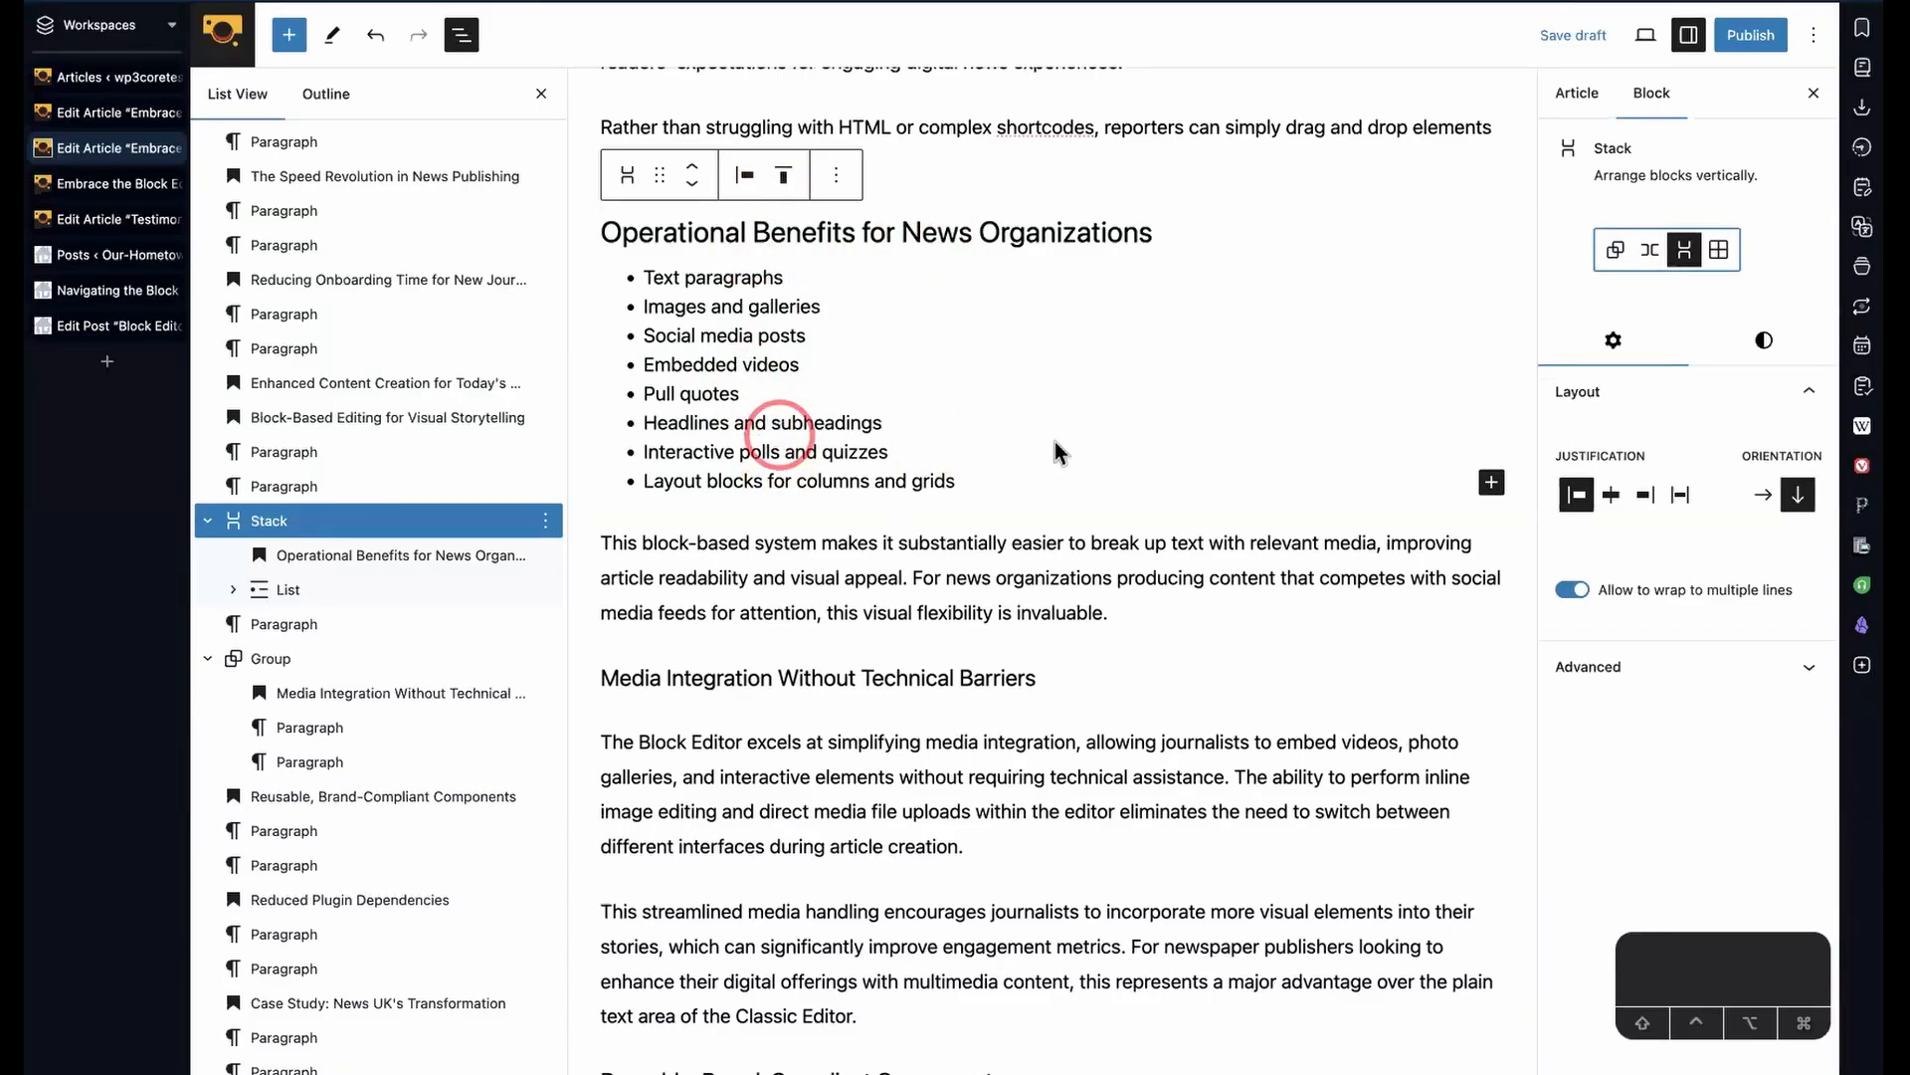
- Add an Image block below the list in the stack, using Willow-Creek-Logo.png from the Media Library
{"action": "left_click", "coordinate": [1491, 483]}
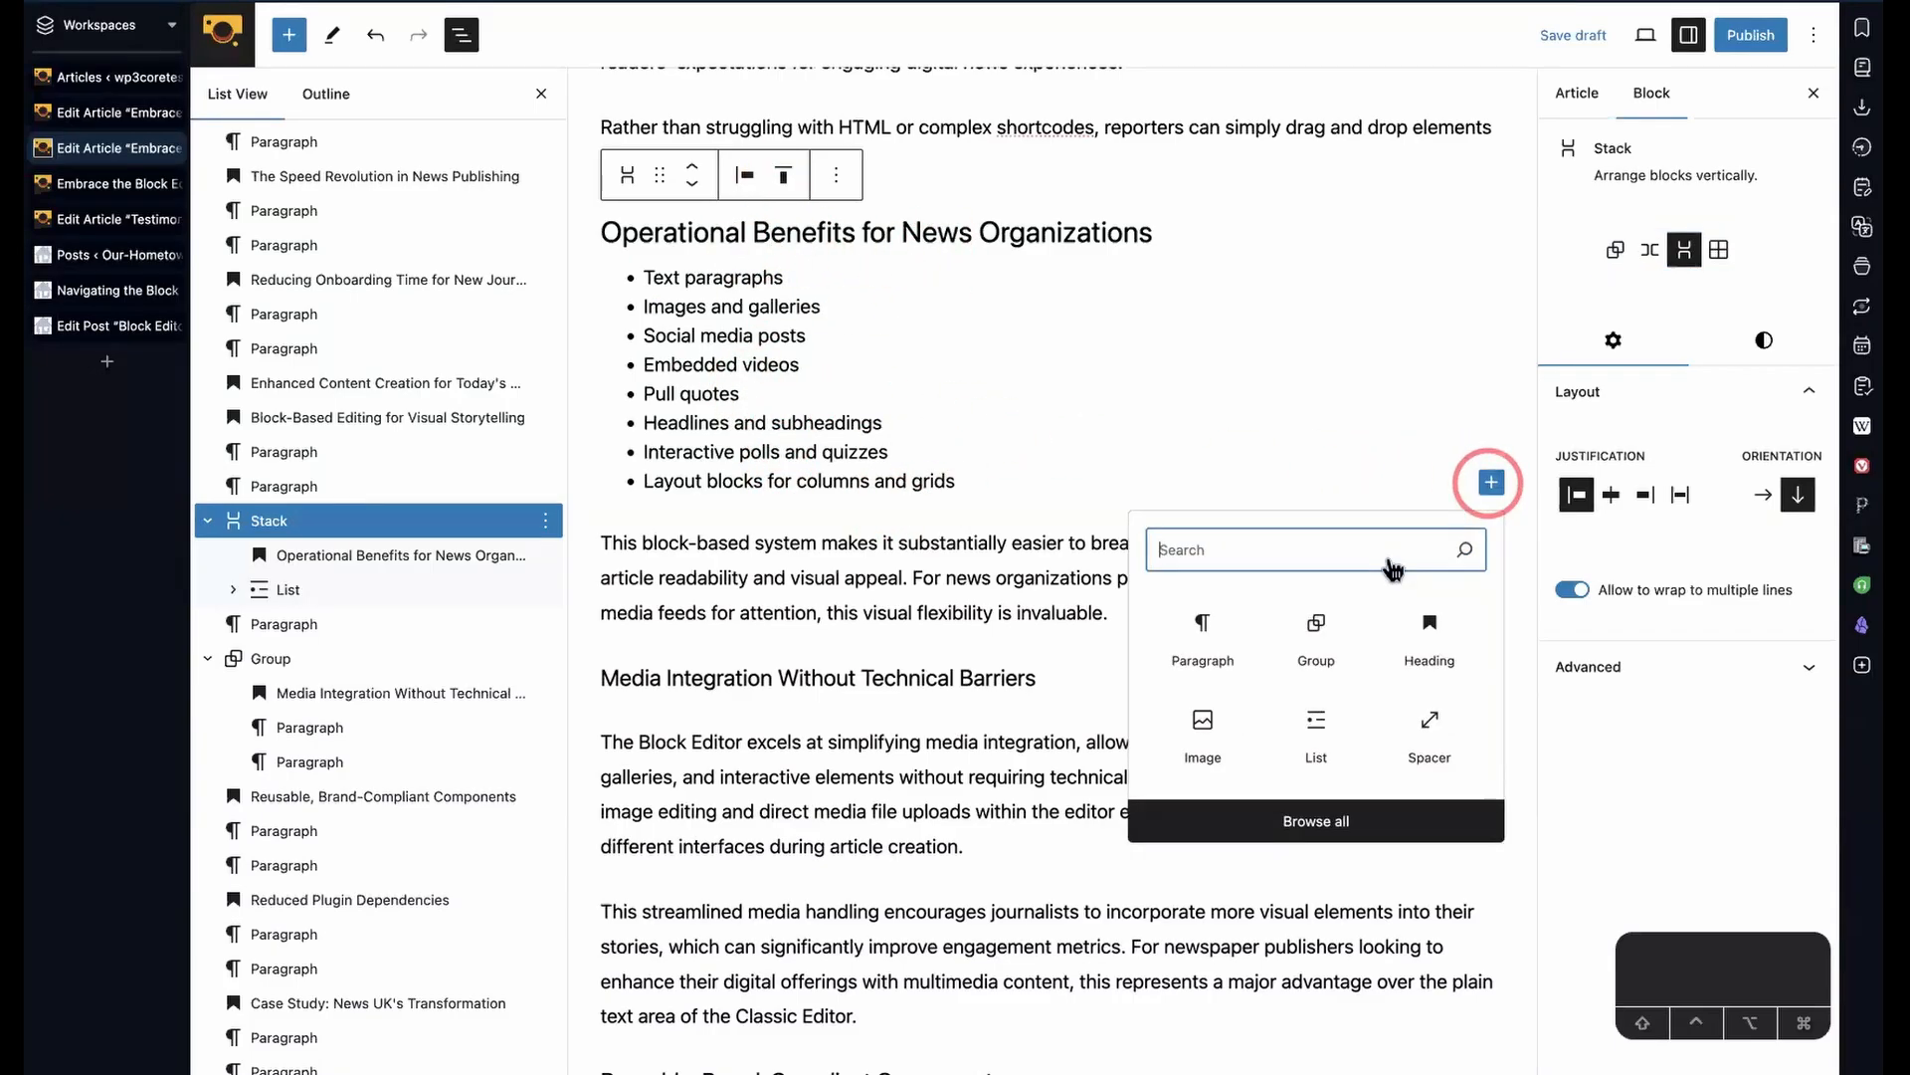
{"action": "left_click", "coordinate": [1202, 726]}
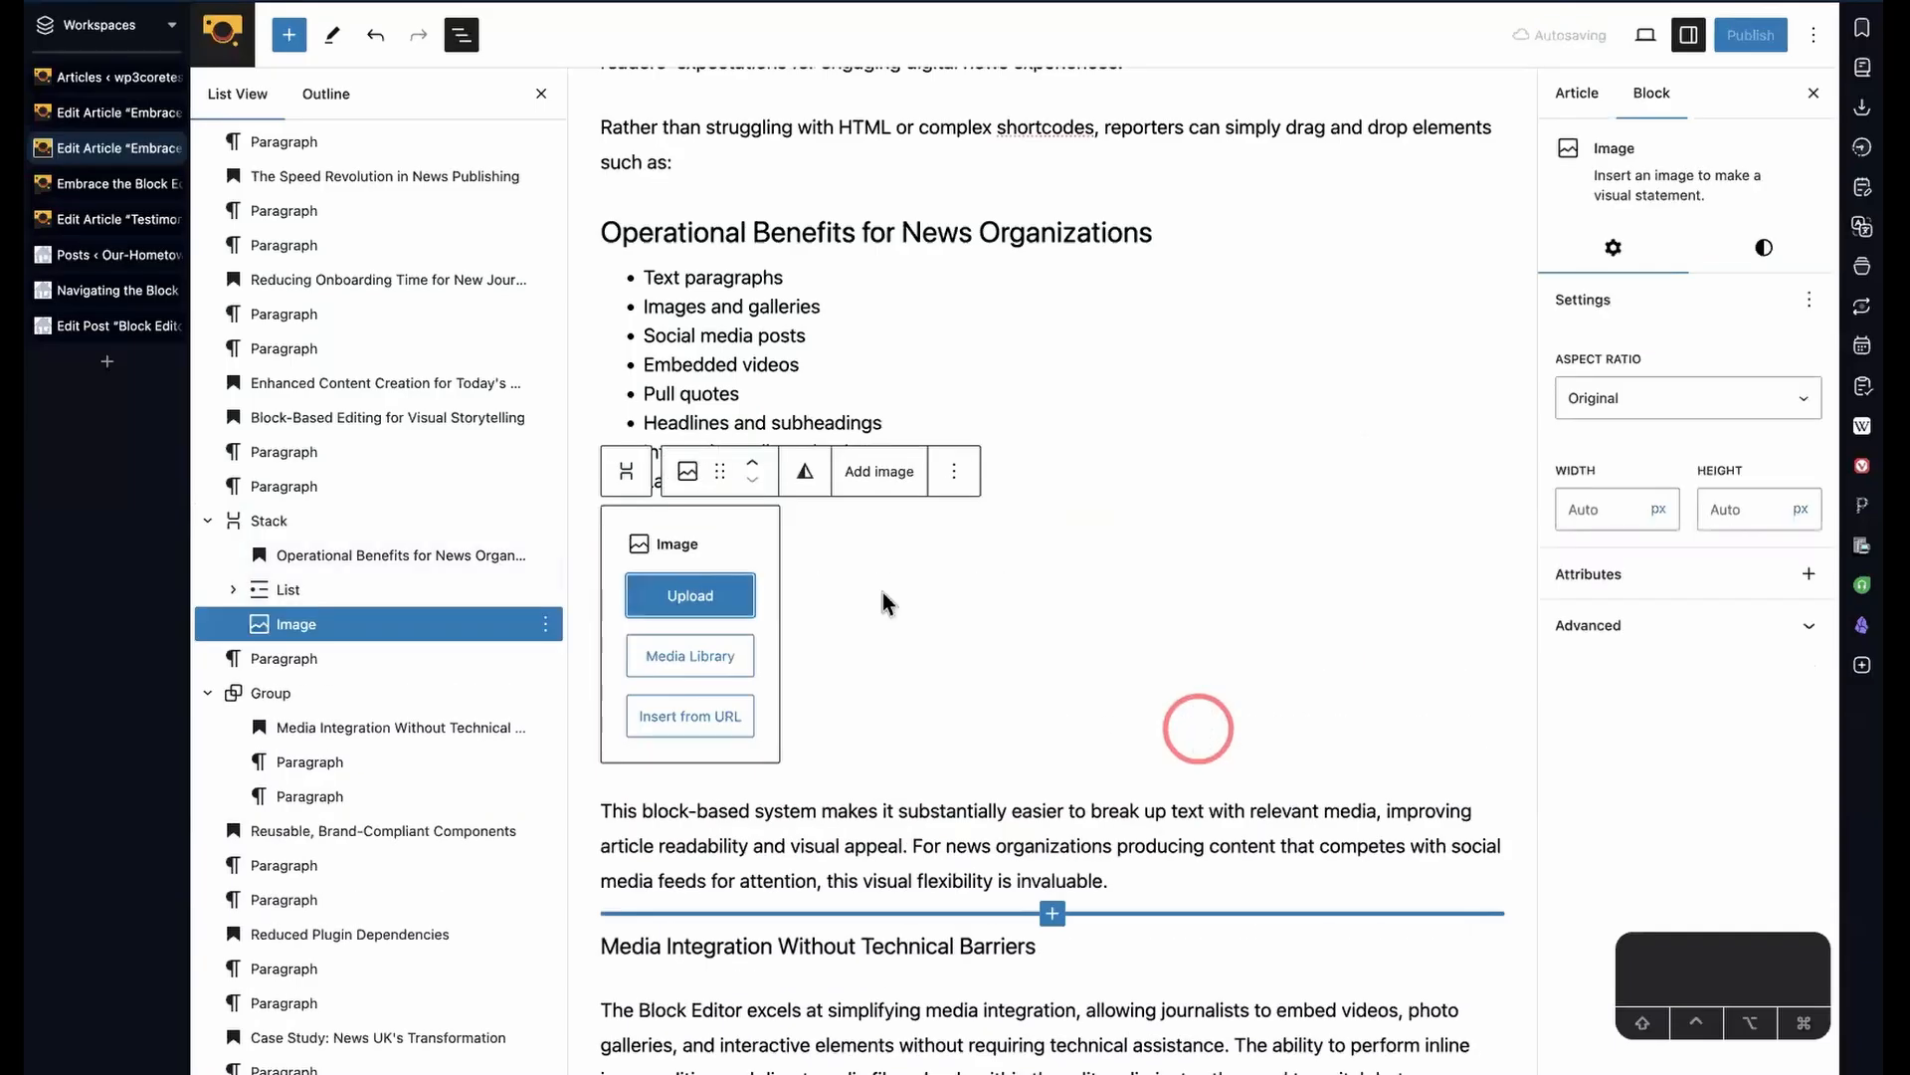
{"action": "left_click", "coordinate": [701, 659]}
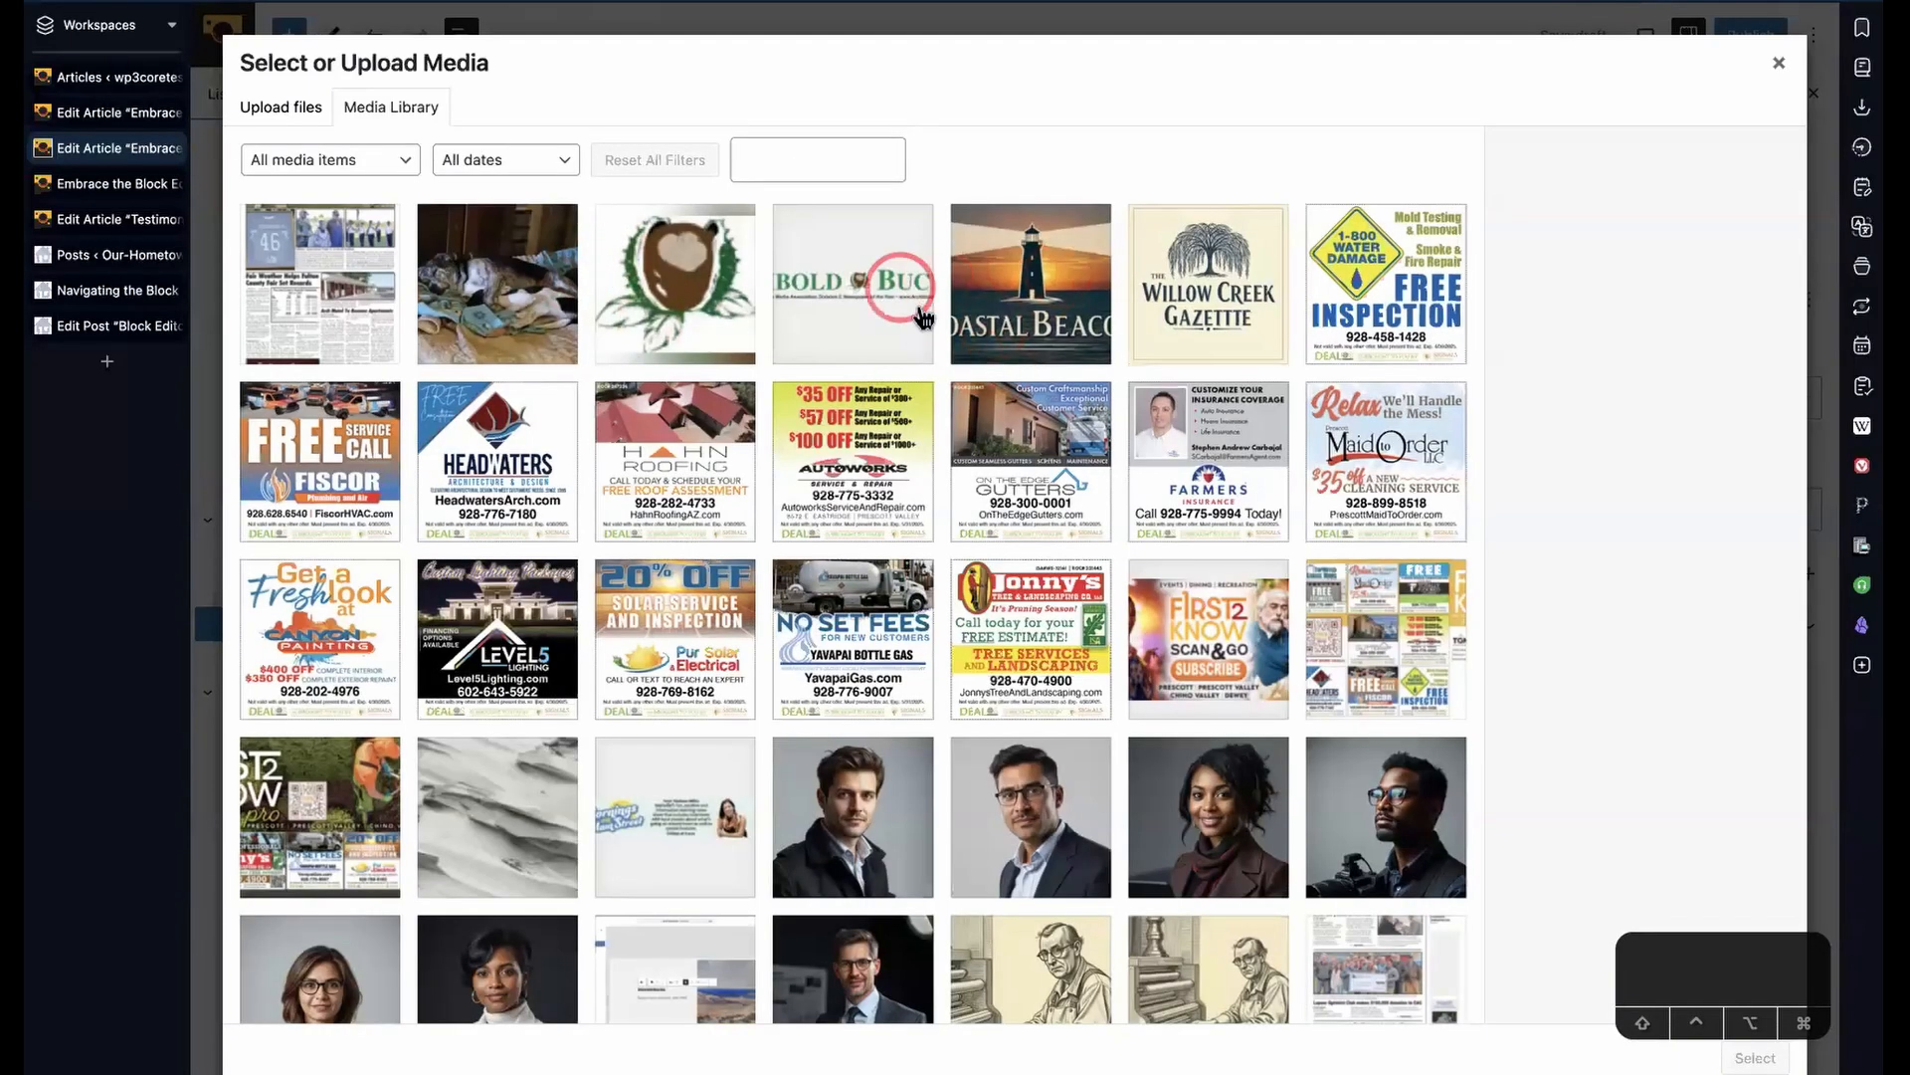
{"action": "left_click", "coordinate": [1199, 292]}
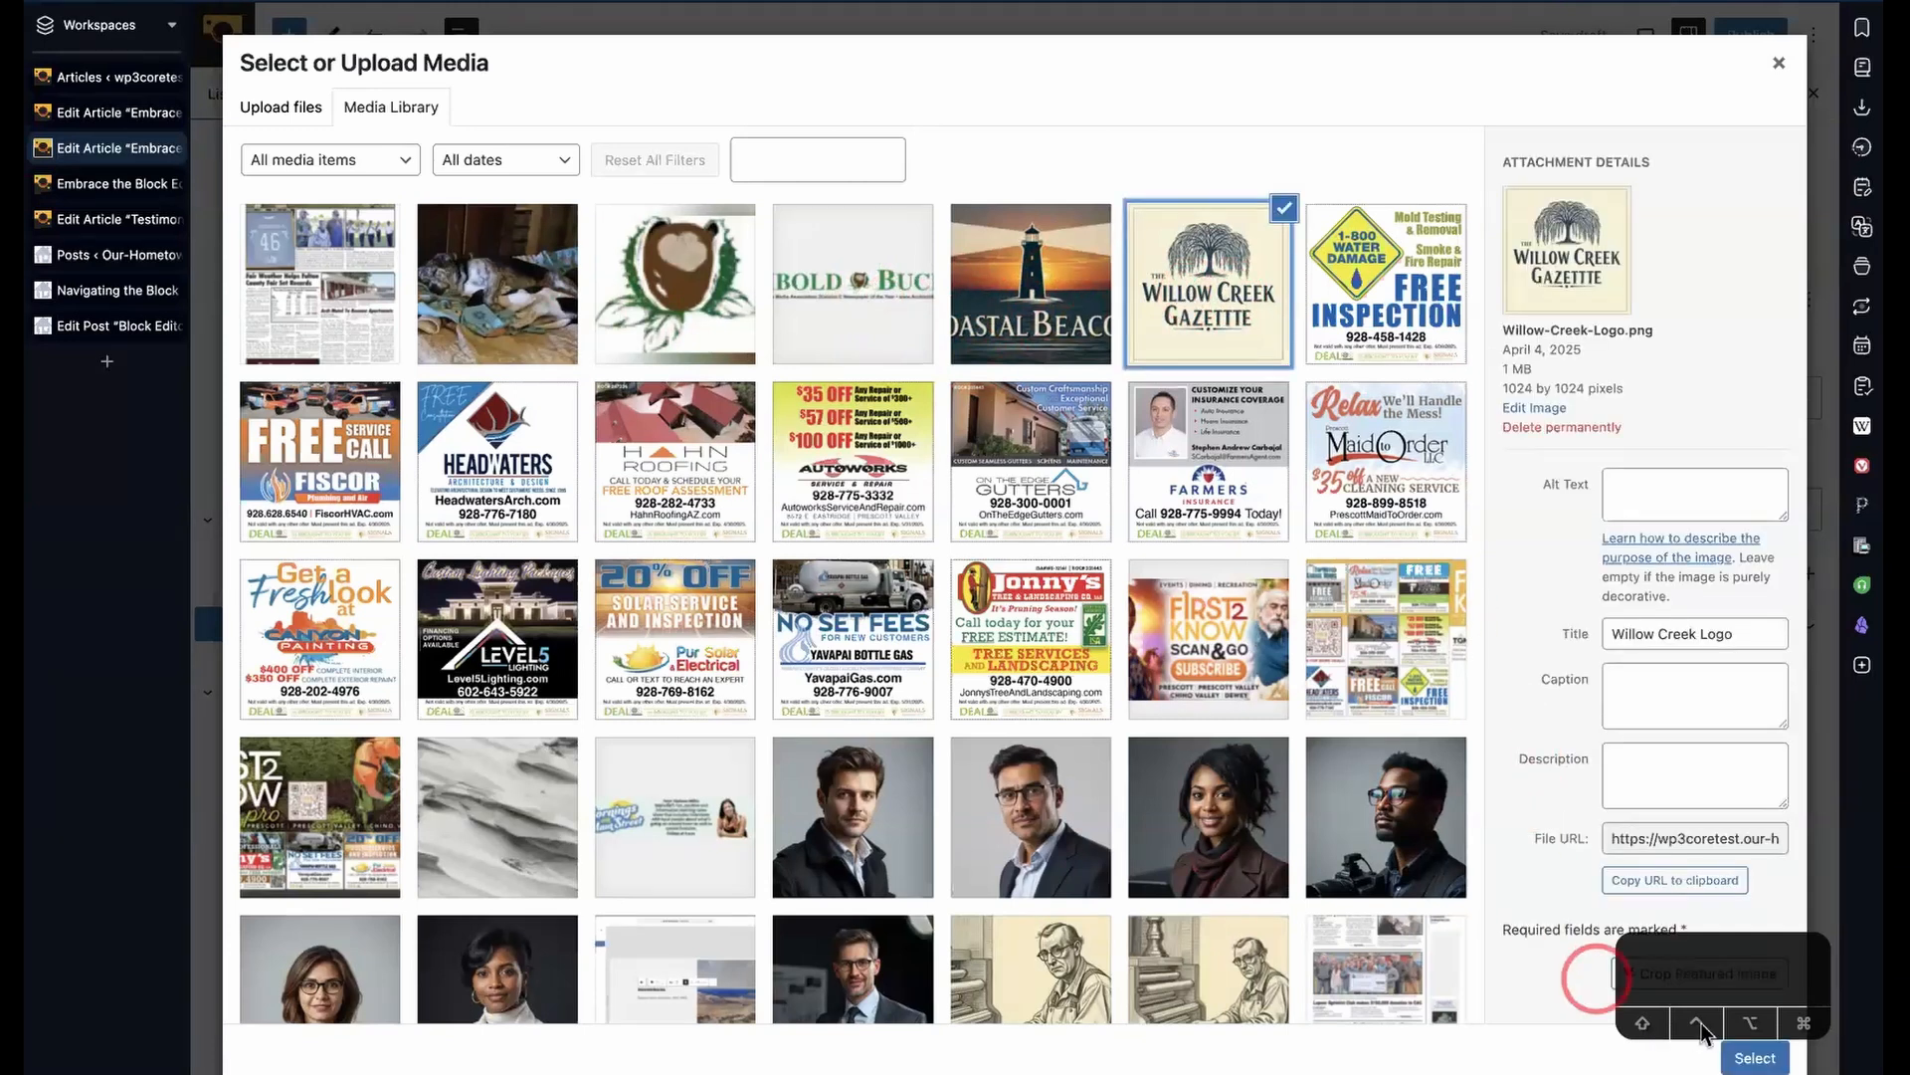
{"action": "left_click", "coordinate": [1756, 1057]}
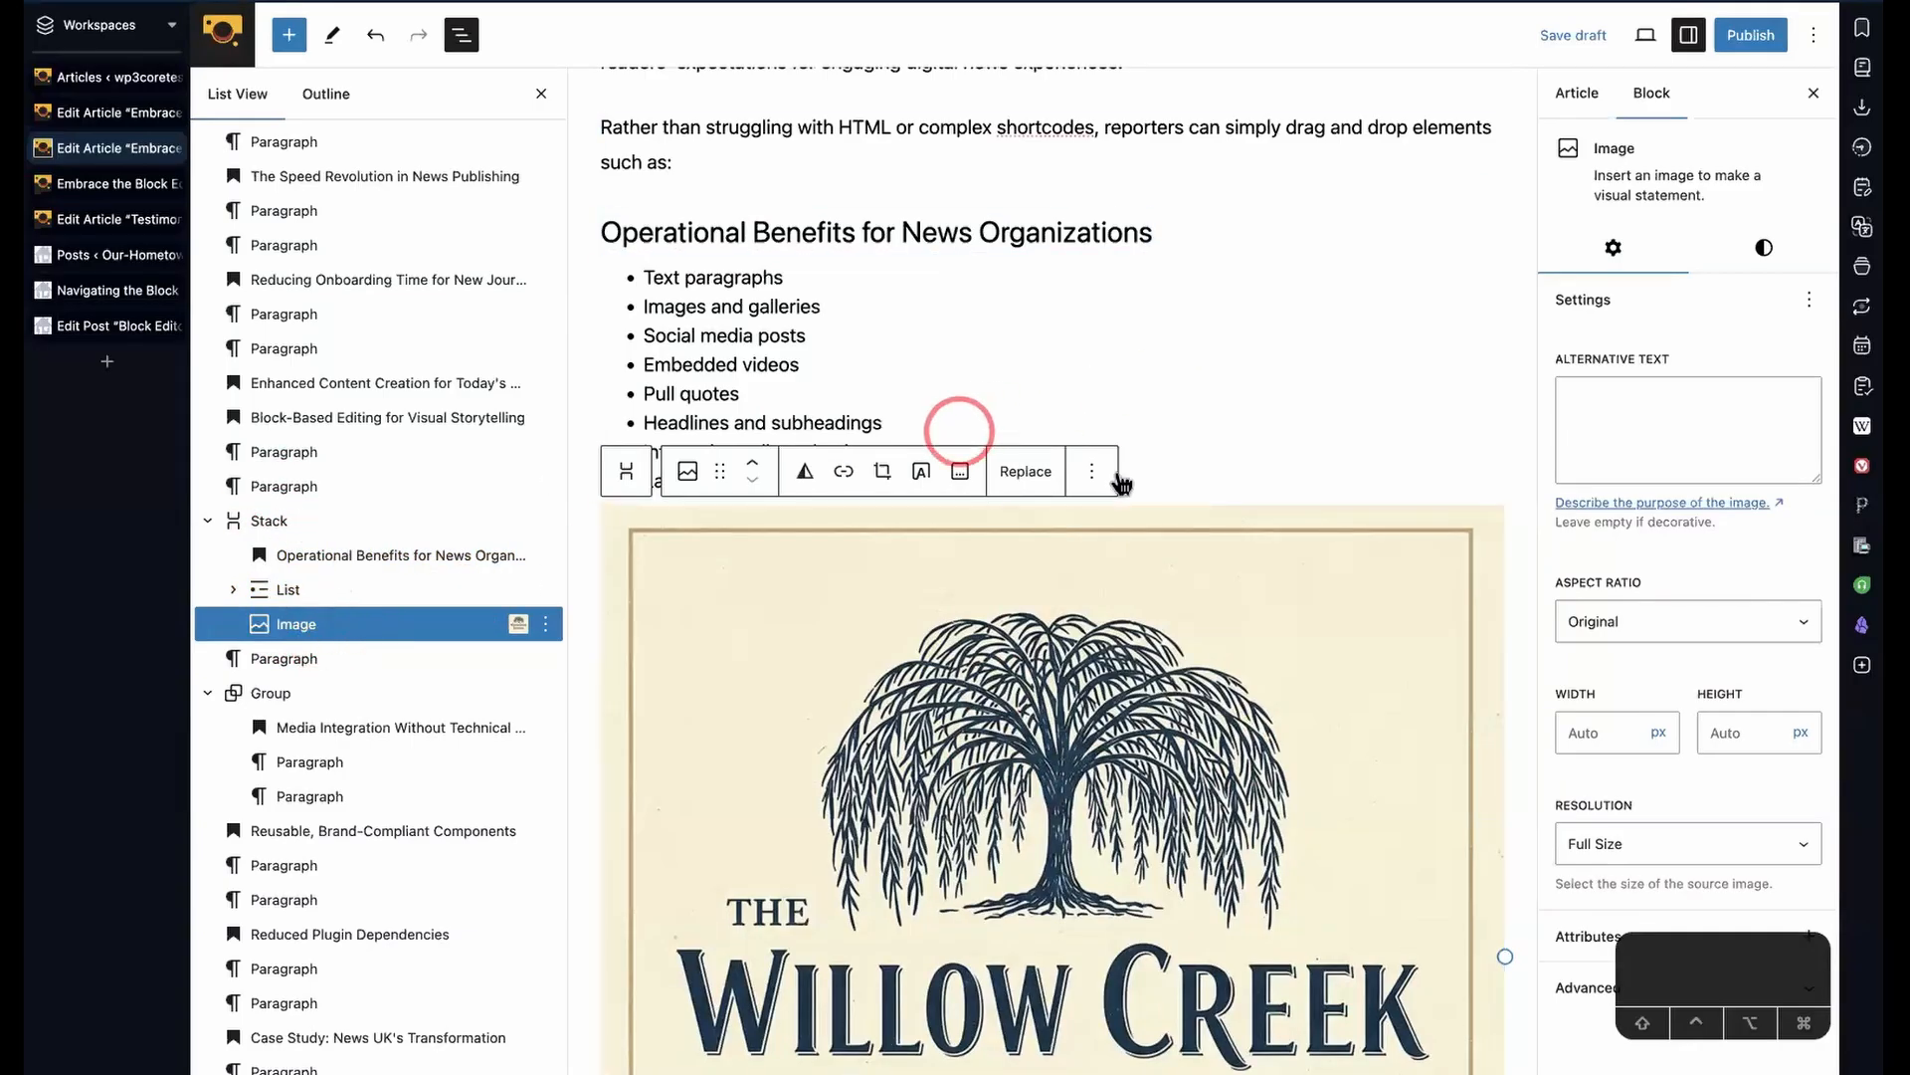
- Select the stack holding the heading, list and image, and change it to a Grid layout
{"action": "left_click", "coordinate": [264, 518]}
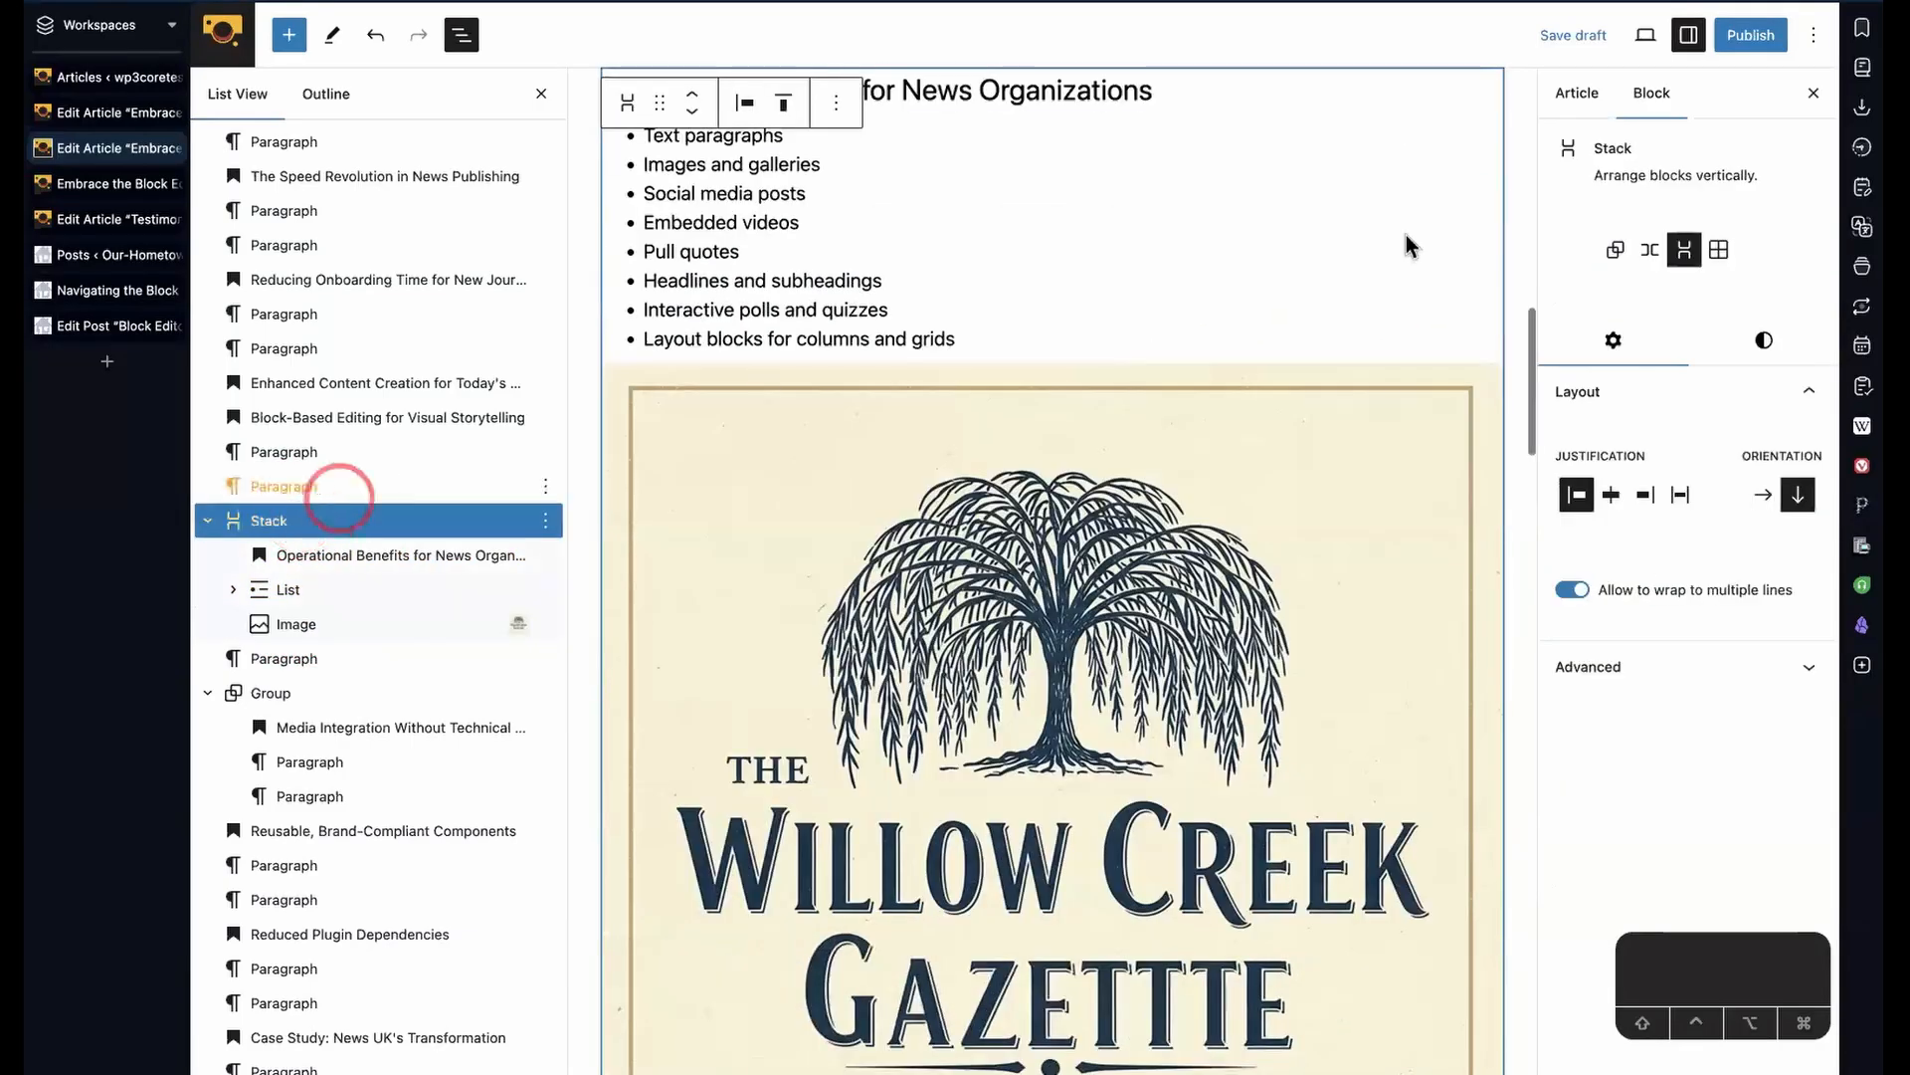
{"action": "left_click", "coordinate": [1718, 250]}
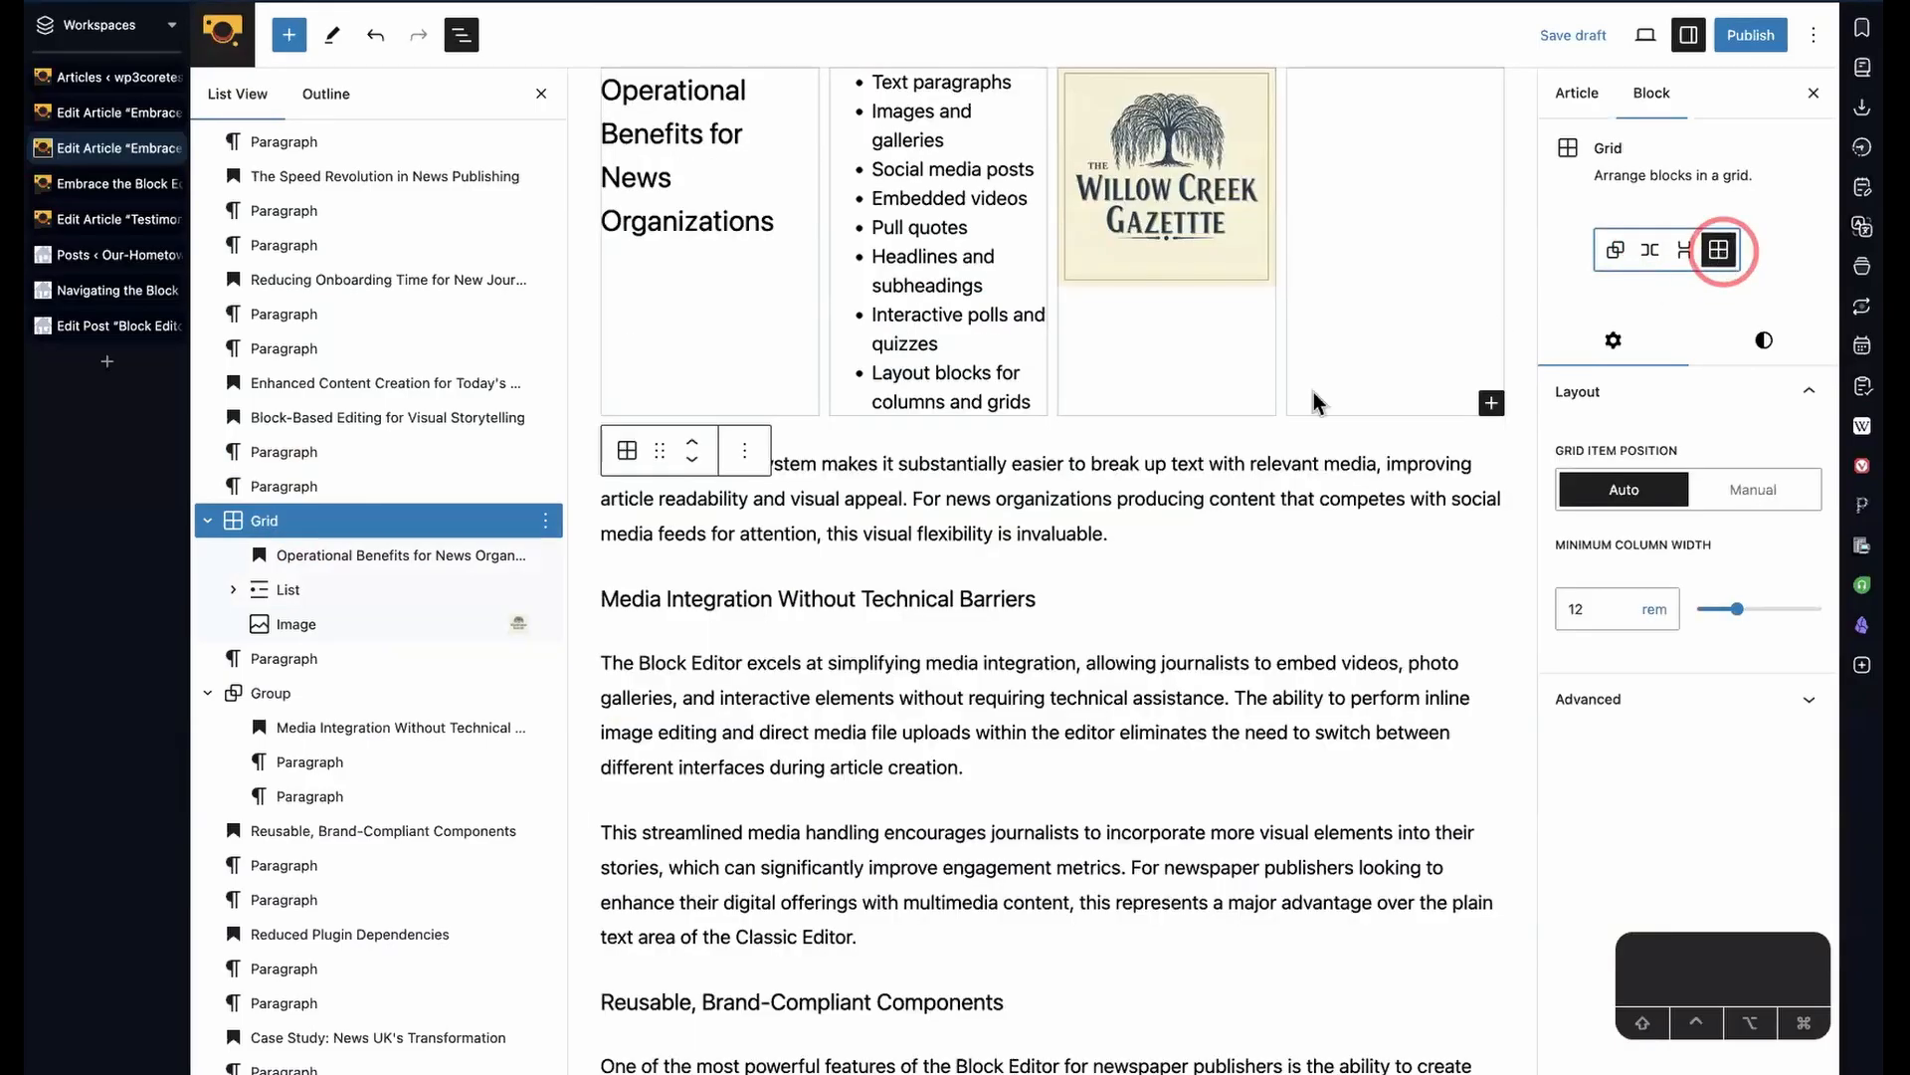
{"action": "scroll", "coordinate": [1207, 567], "scroll_direction": "up", "scroll_amount": 3}
{"action": "left_click", "coordinate": [1615, 628]}
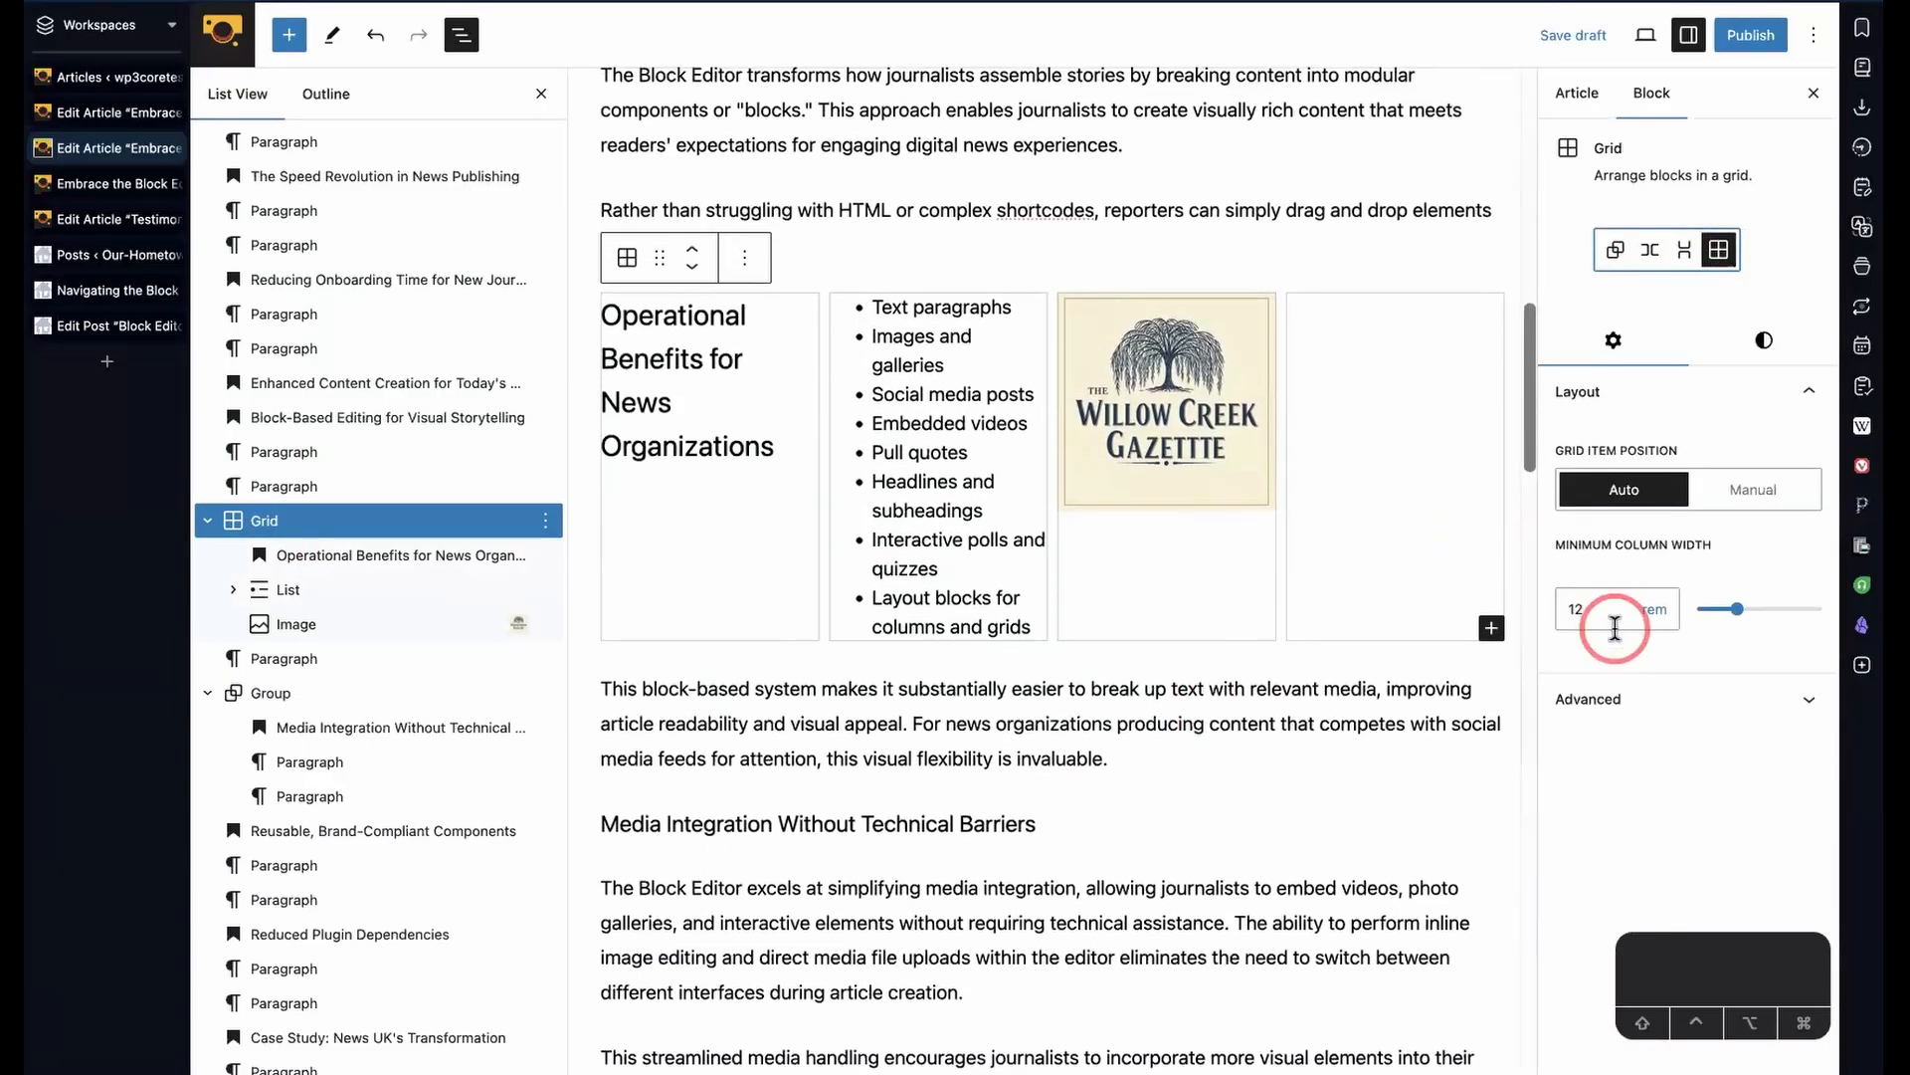
{"action": "left_click", "coordinate": [1737, 619]}
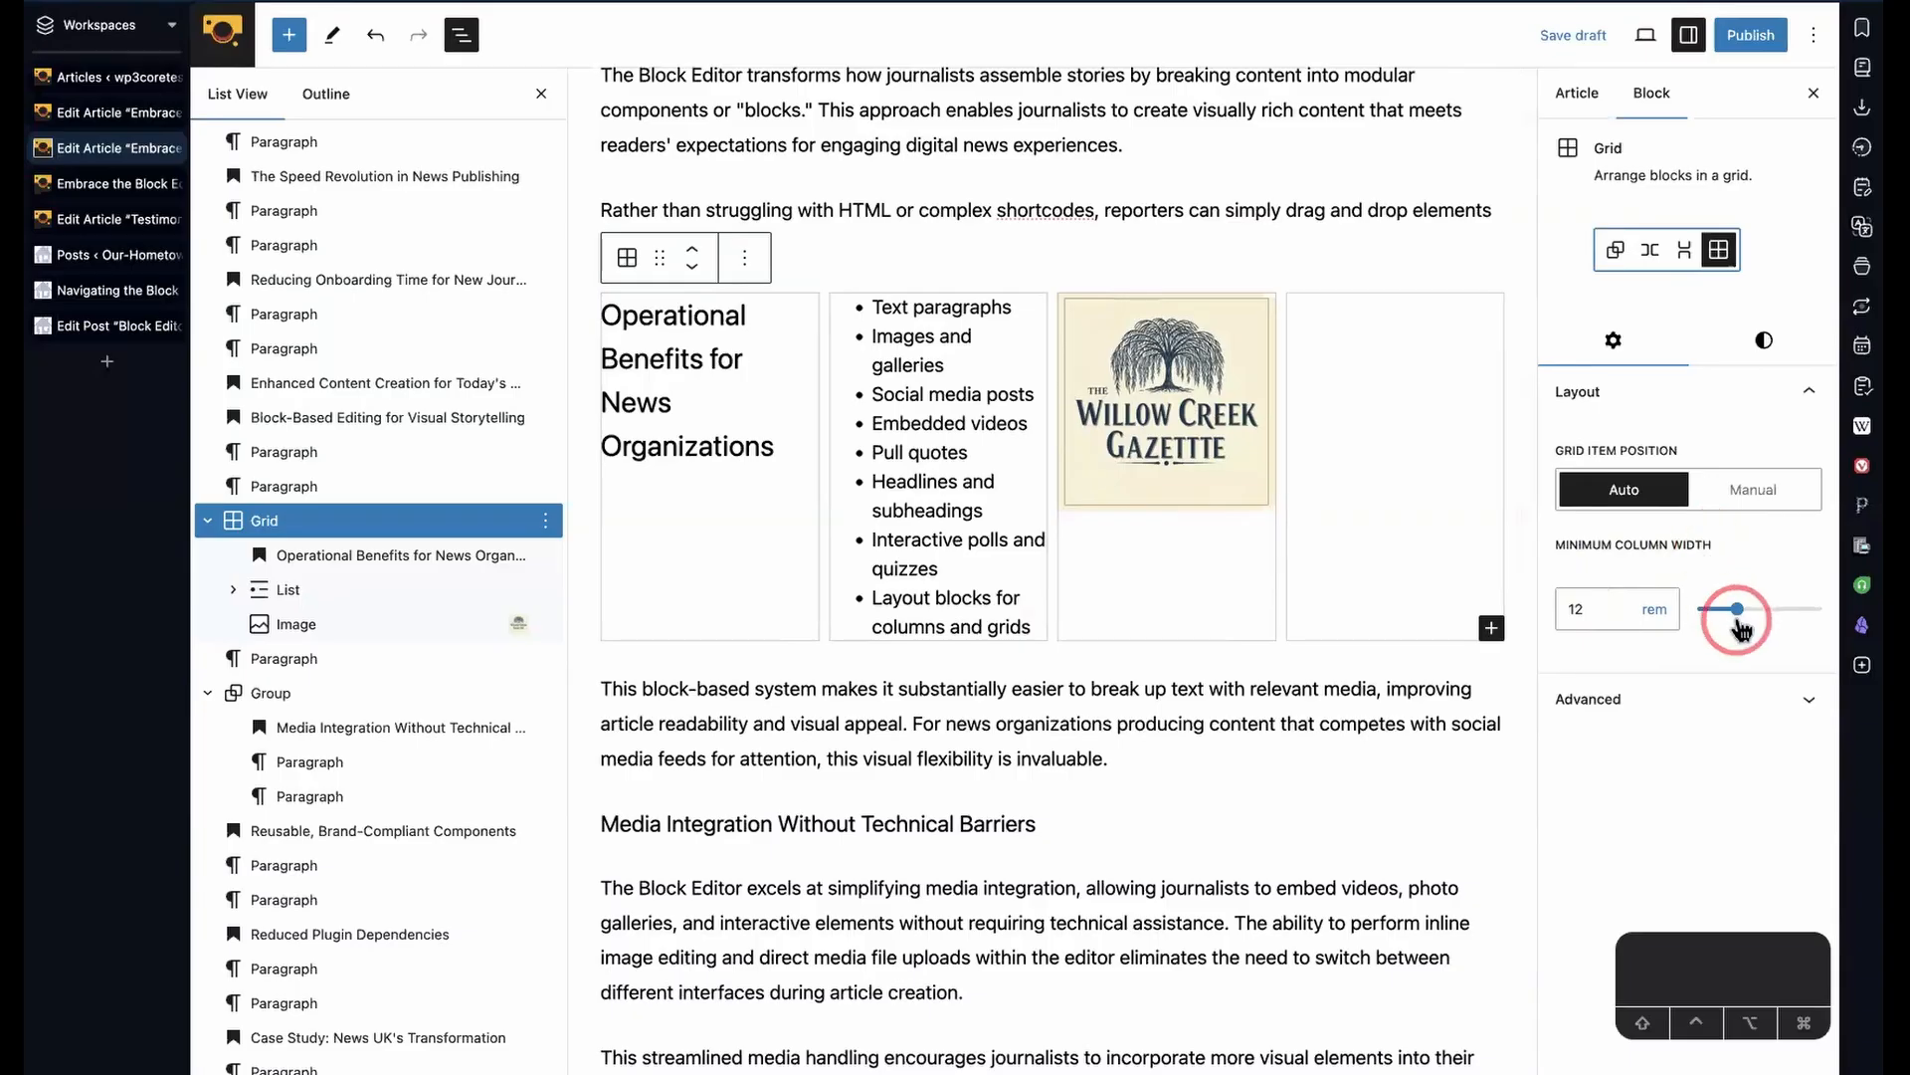
- Set the grid item position to Manual, try a one-column layout, and set the grid to 3 columns
{"action": "left_click", "coordinate": [1759, 488]}
{"action": "left_click", "coordinate": [1715, 609]}
{"action": "left_click_drag", "start_coordinate": [1709, 609], "coordinate": [1697, 609]}
{"action": "scroll", "coordinate": [986, 417], "scroll_direction": "down", "scroll_amount": 2}
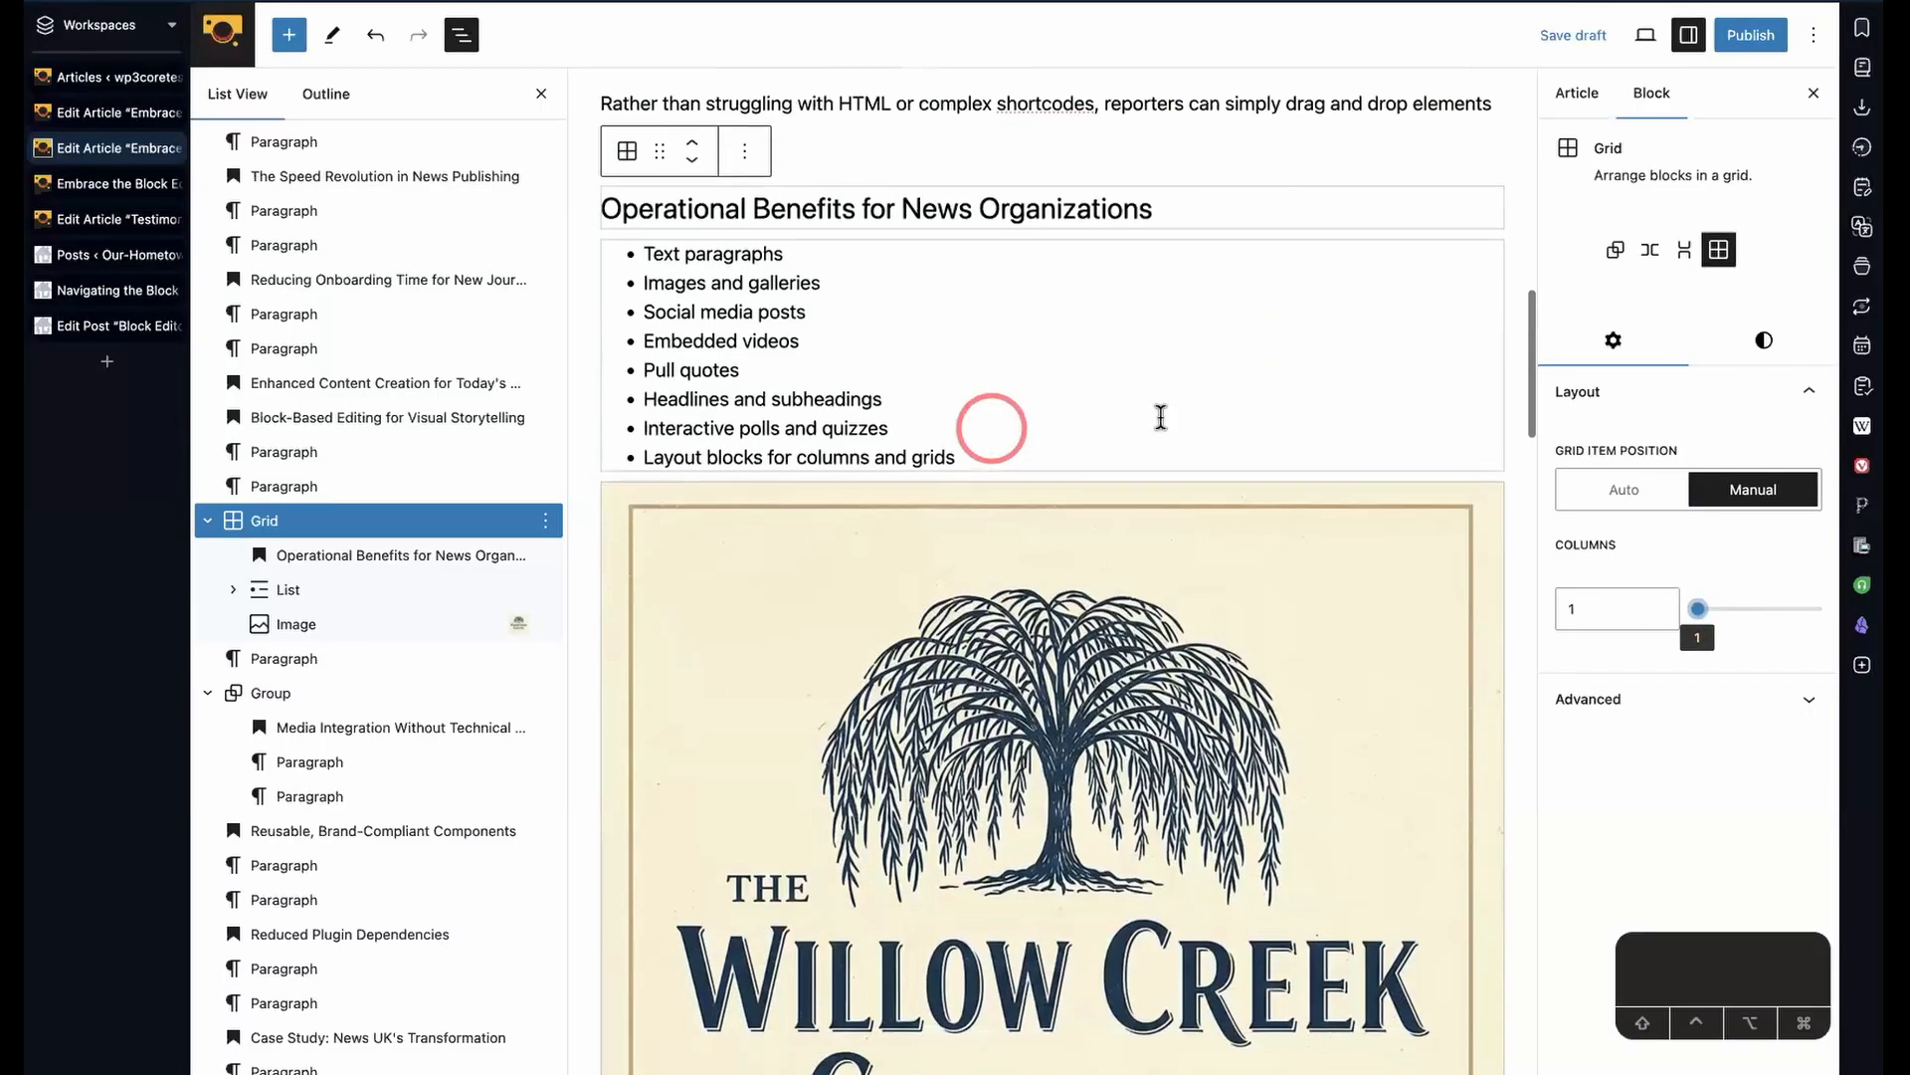
{"action": "left_click_drag", "start_coordinate": [1700, 601], "coordinate": [1716, 617]}
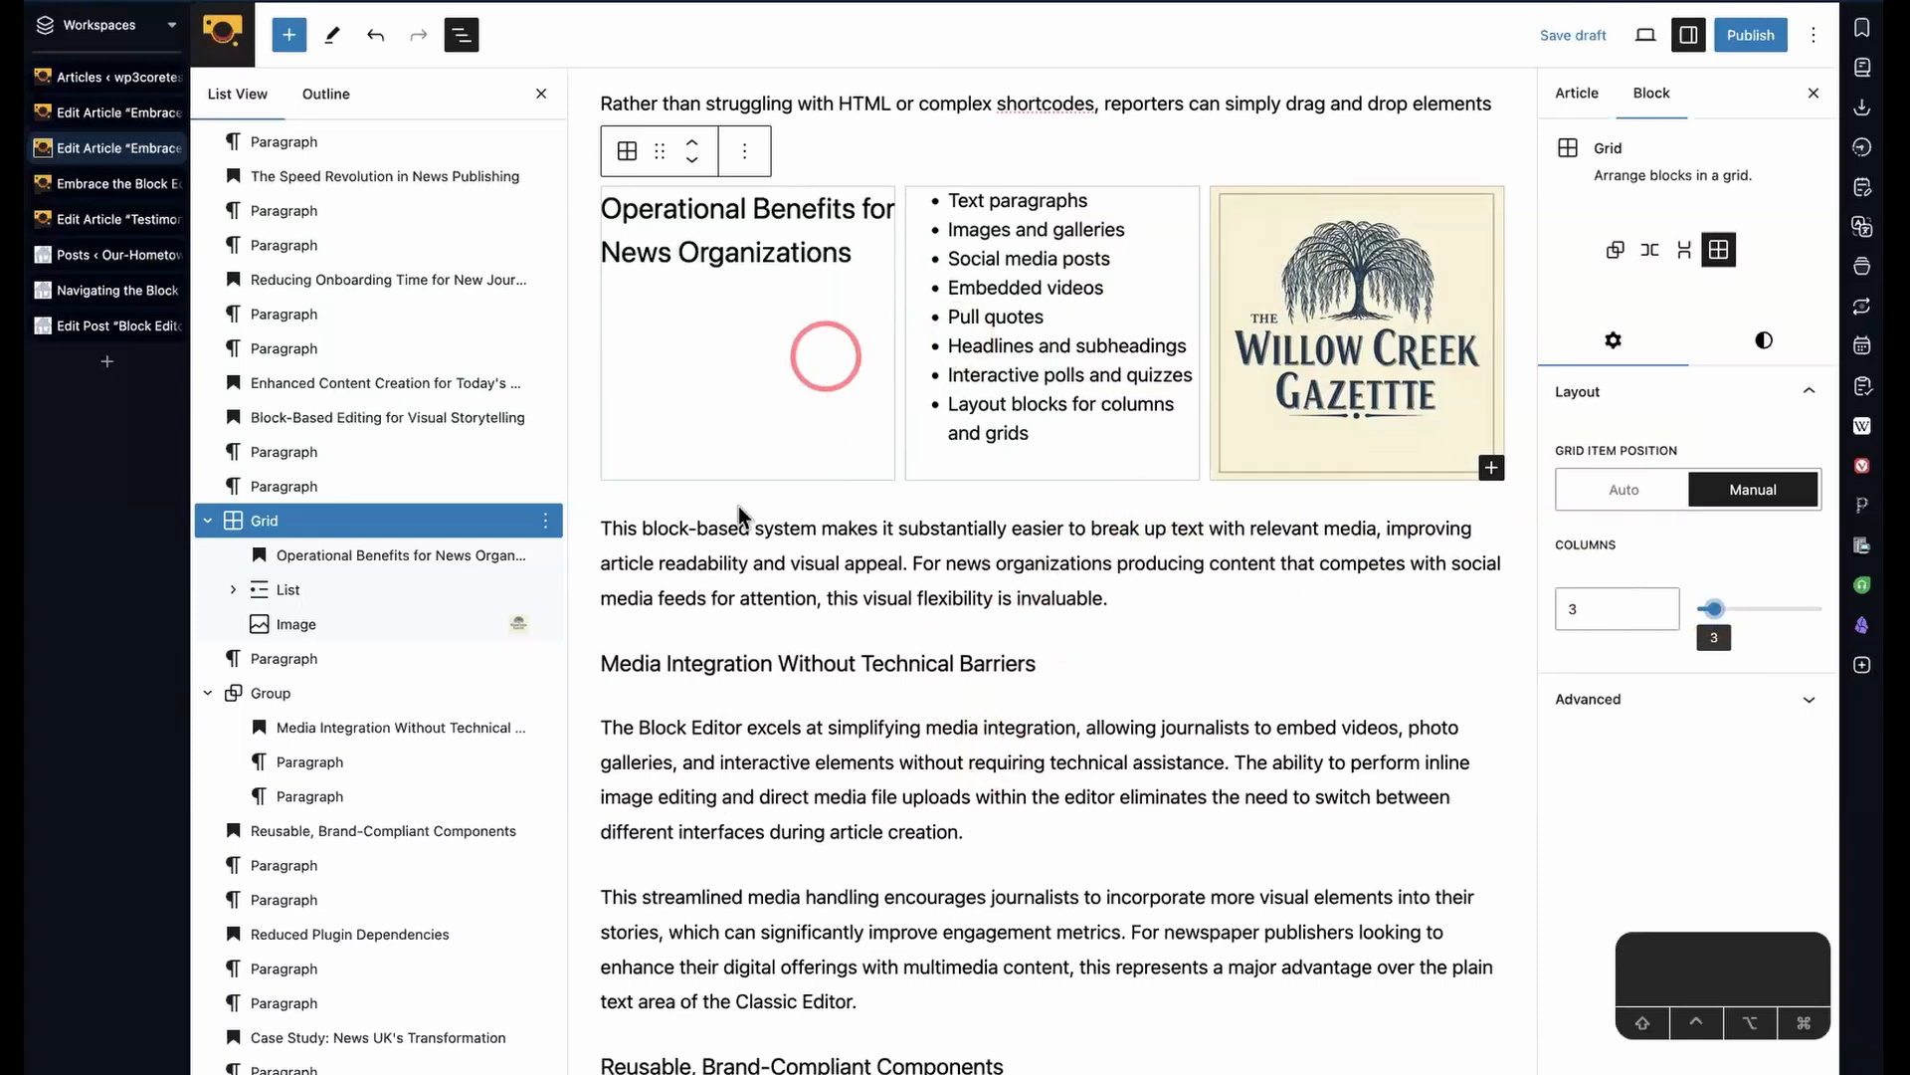
- Set the column span of the grid's "Operational Benefits for News Organizations" heading to 3, and move the heading out above the grid
{"action": "left_click", "coordinate": [727, 231]}
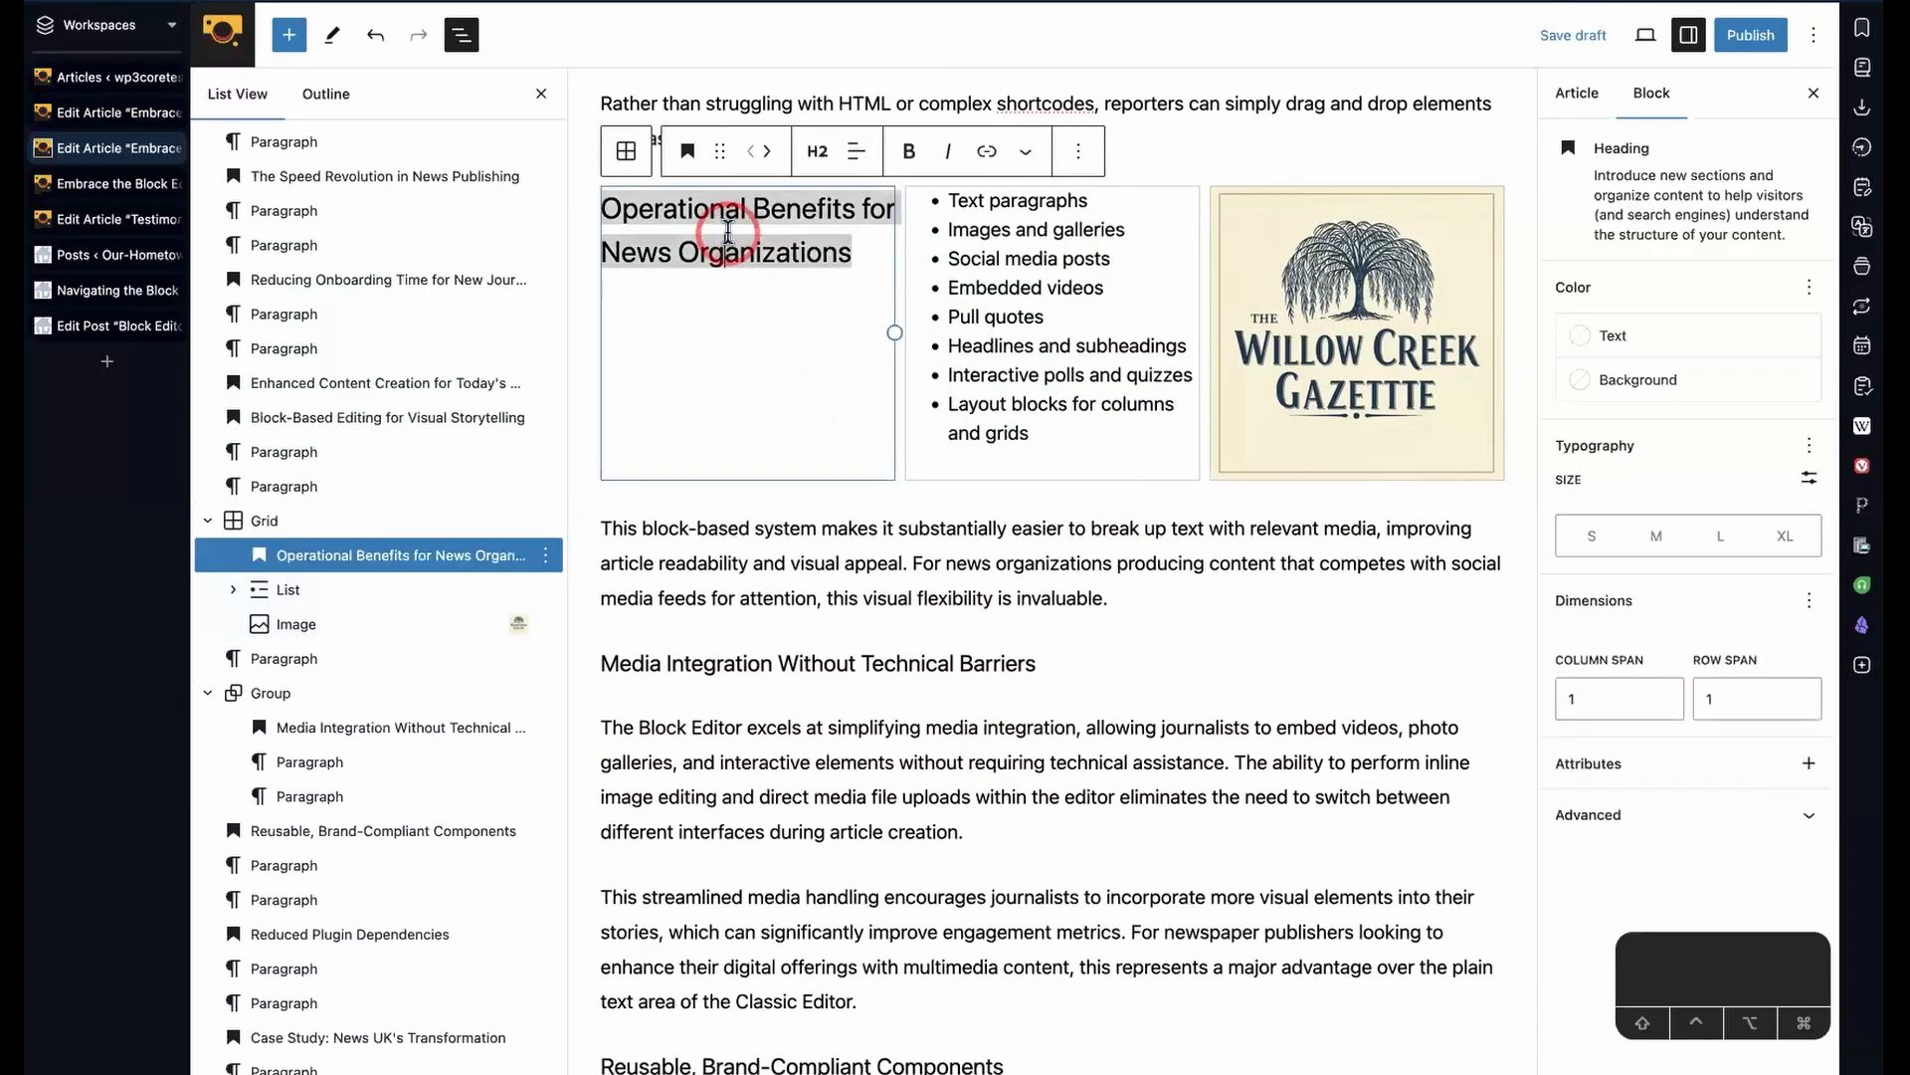
{"action": "left_click", "coordinate": [752, 269]}
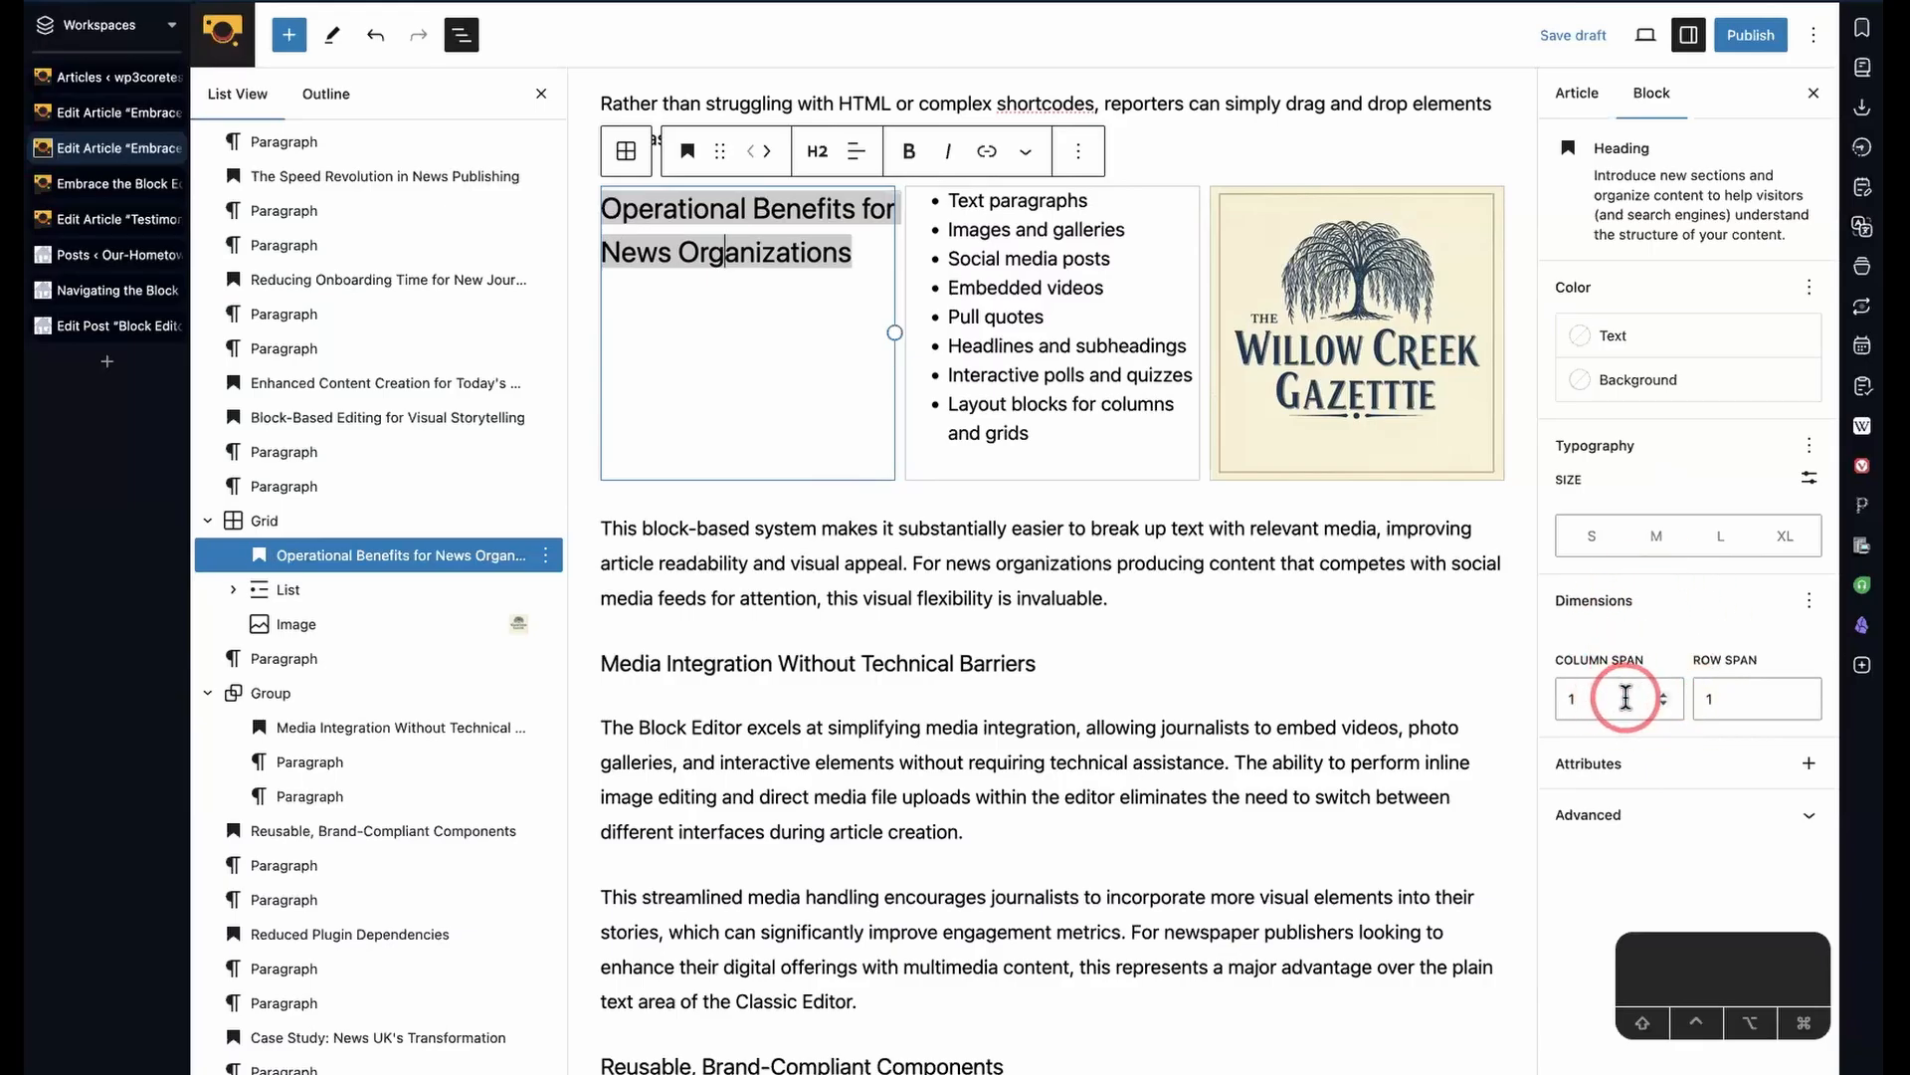
{"action": "left_click", "coordinate": [1663, 693]}
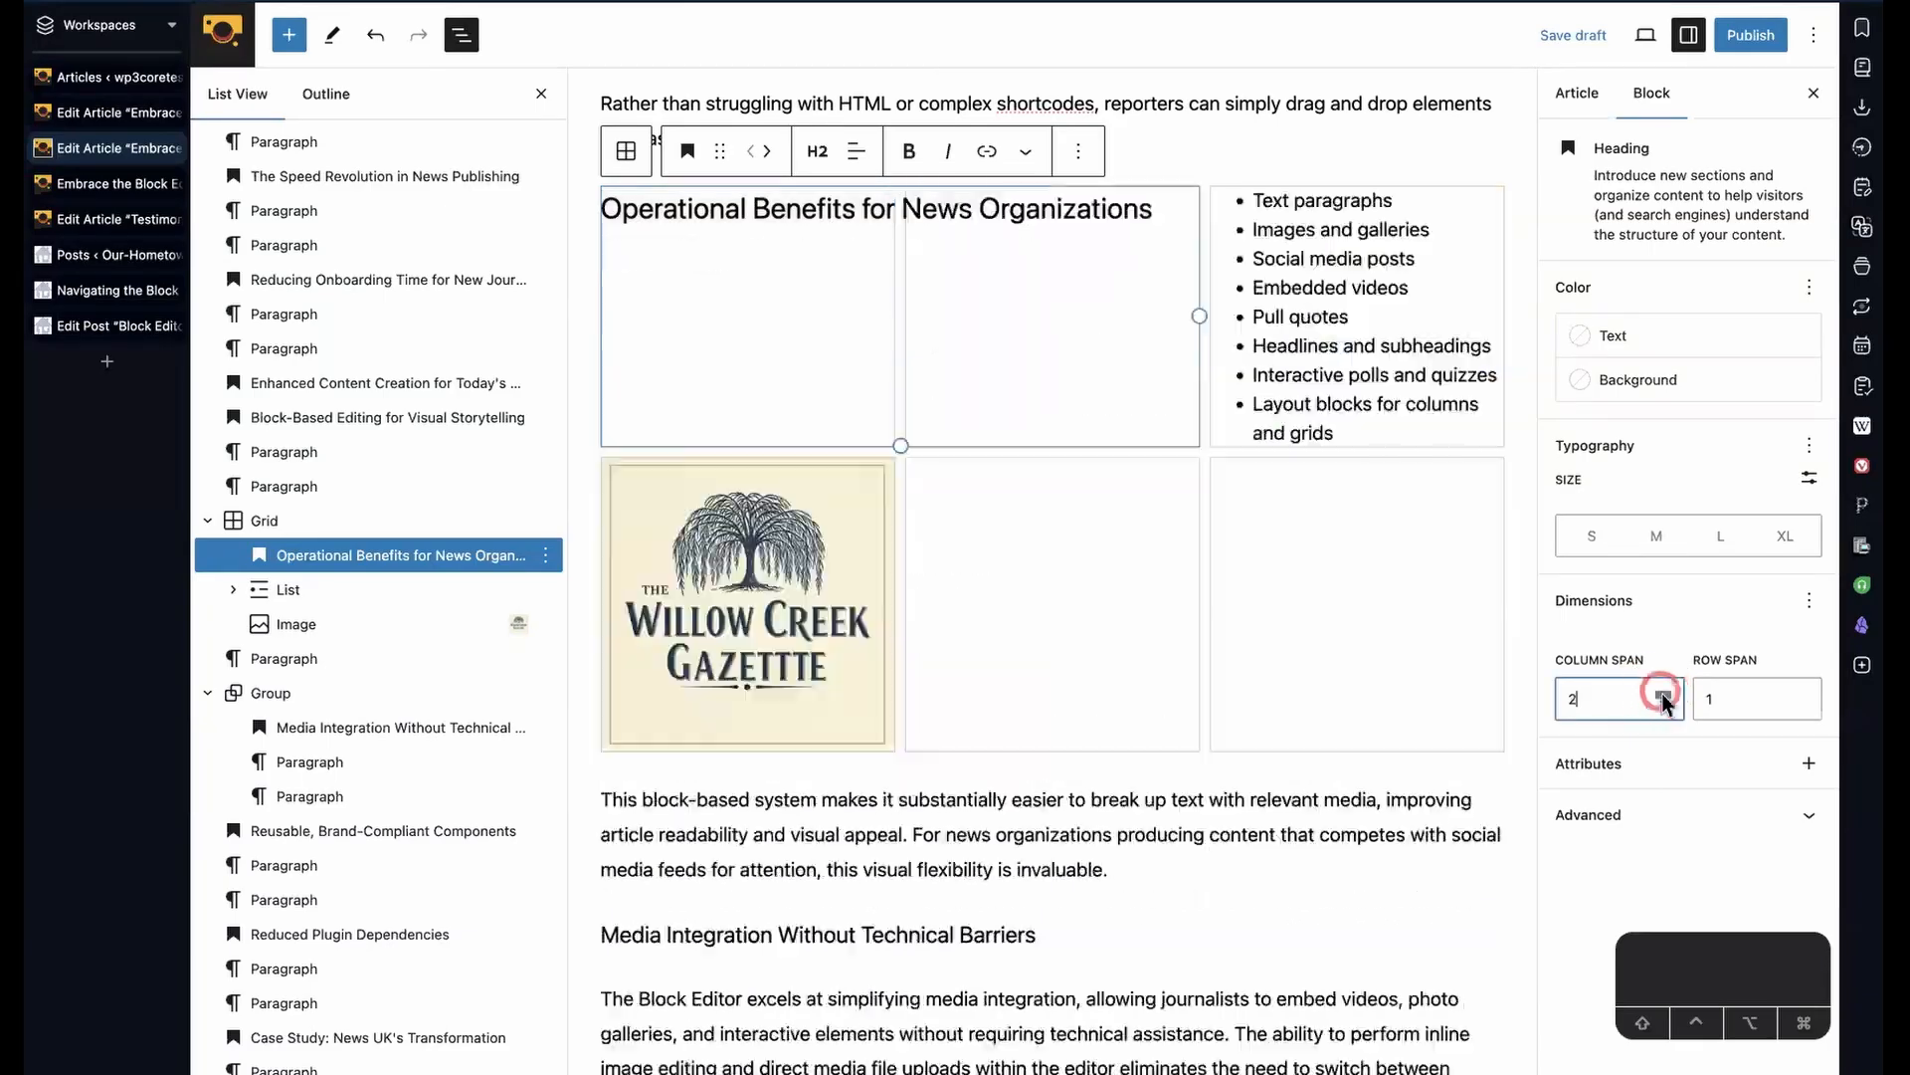
{"action": "left_click", "coordinate": [1663, 693]}
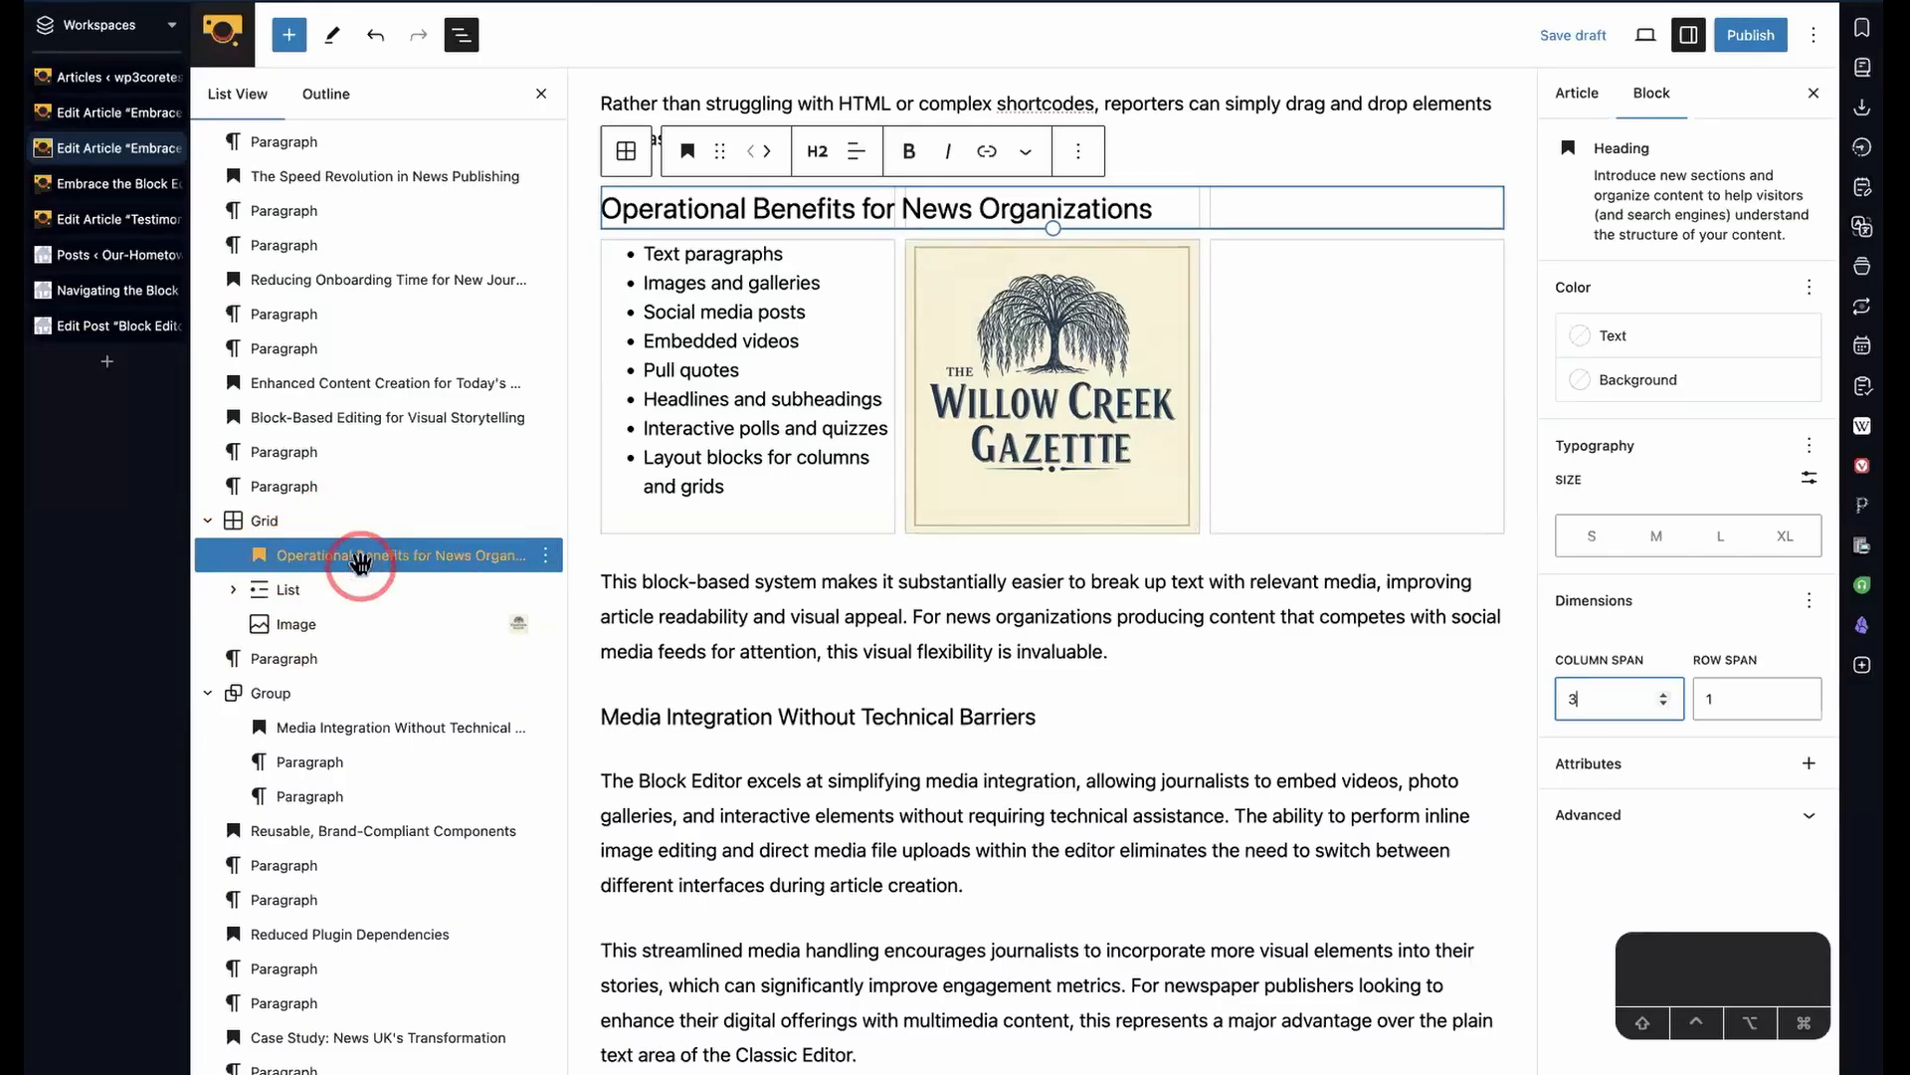
{"action": "left_click_drag", "start_coordinate": [356, 557], "coordinate": [361, 503]}
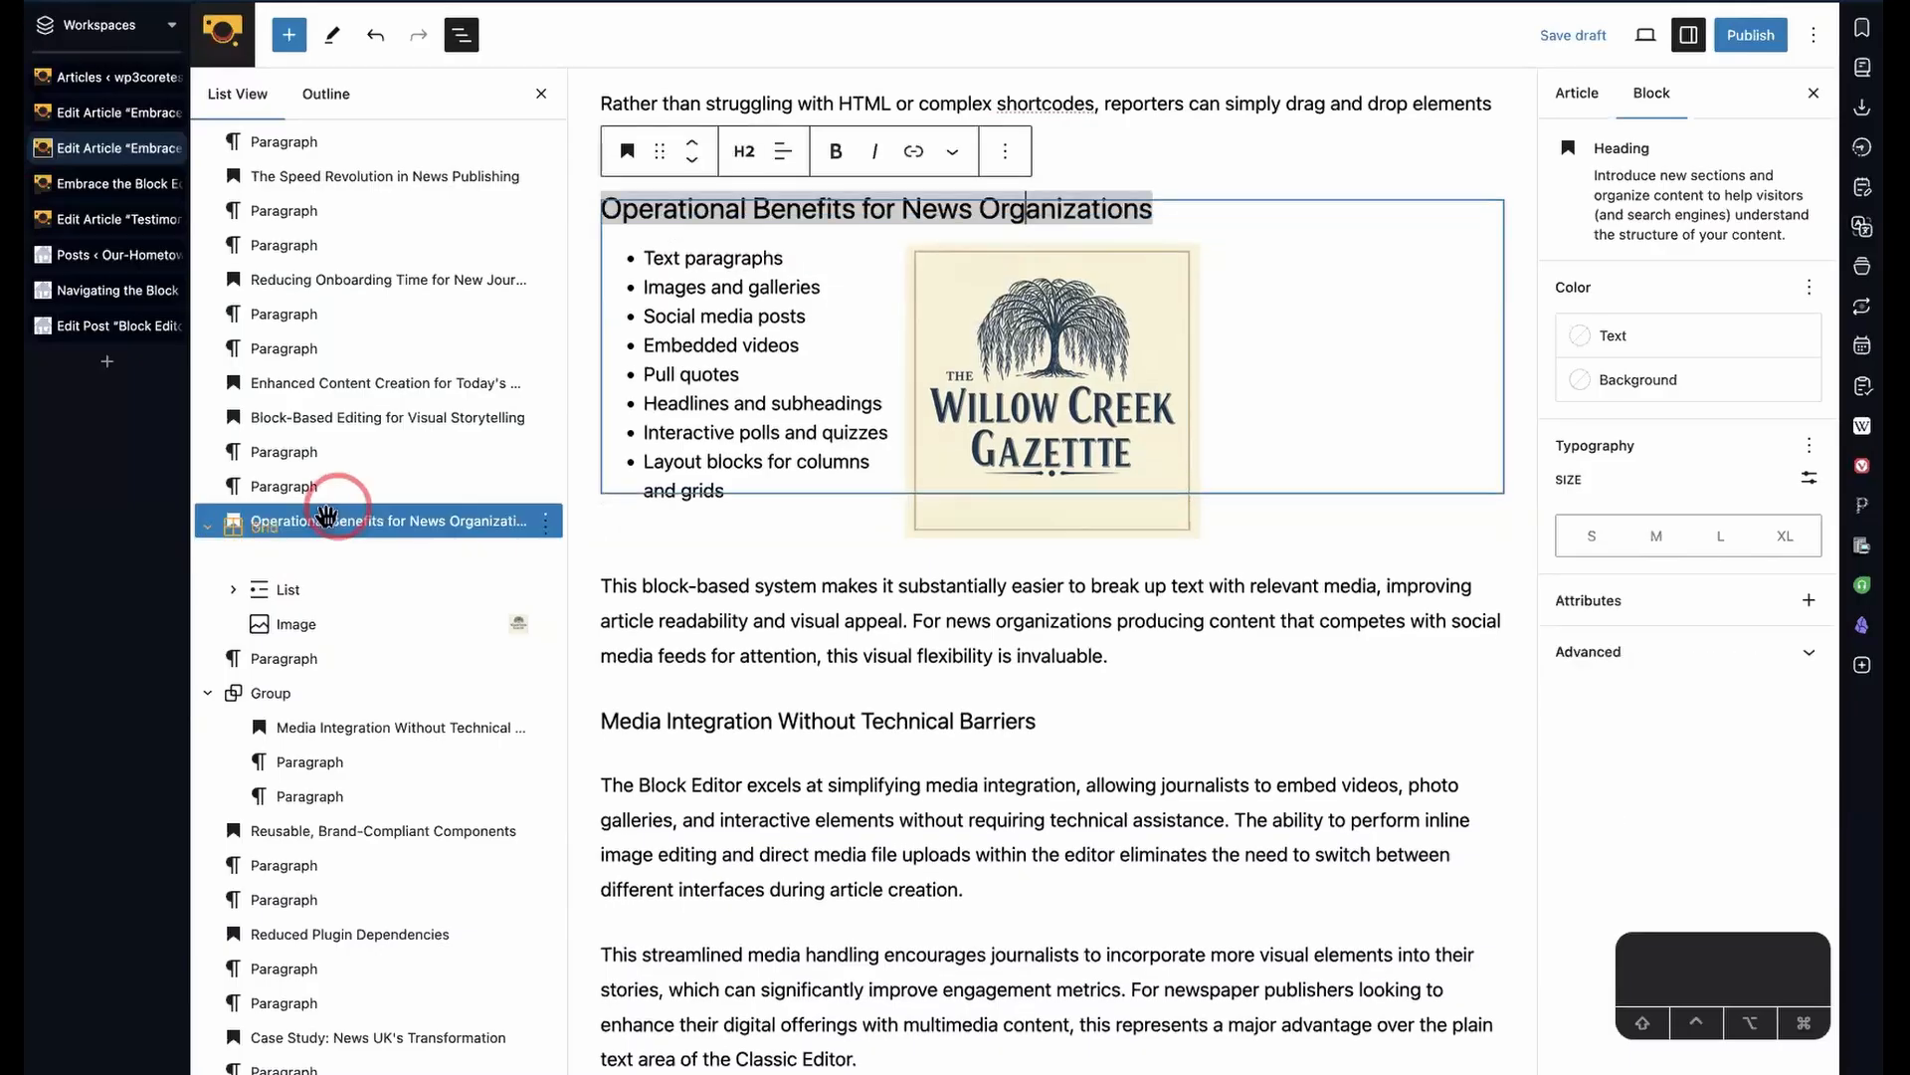
- Move the list and the Willow Creek image out above the grid, and delete the empty Grid block
{"action": "mouse_move", "coordinate": [290, 594]}
{"action": "left_mouse_down"}
{"action": "mouse_move", "coordinate": [290, 548]}
{"action": "mouse_move", "coordinate": [286, 621]}
{"action": "mouse_move", "coordinate": [288, 587]}
{"action": "left_mouse_up"}
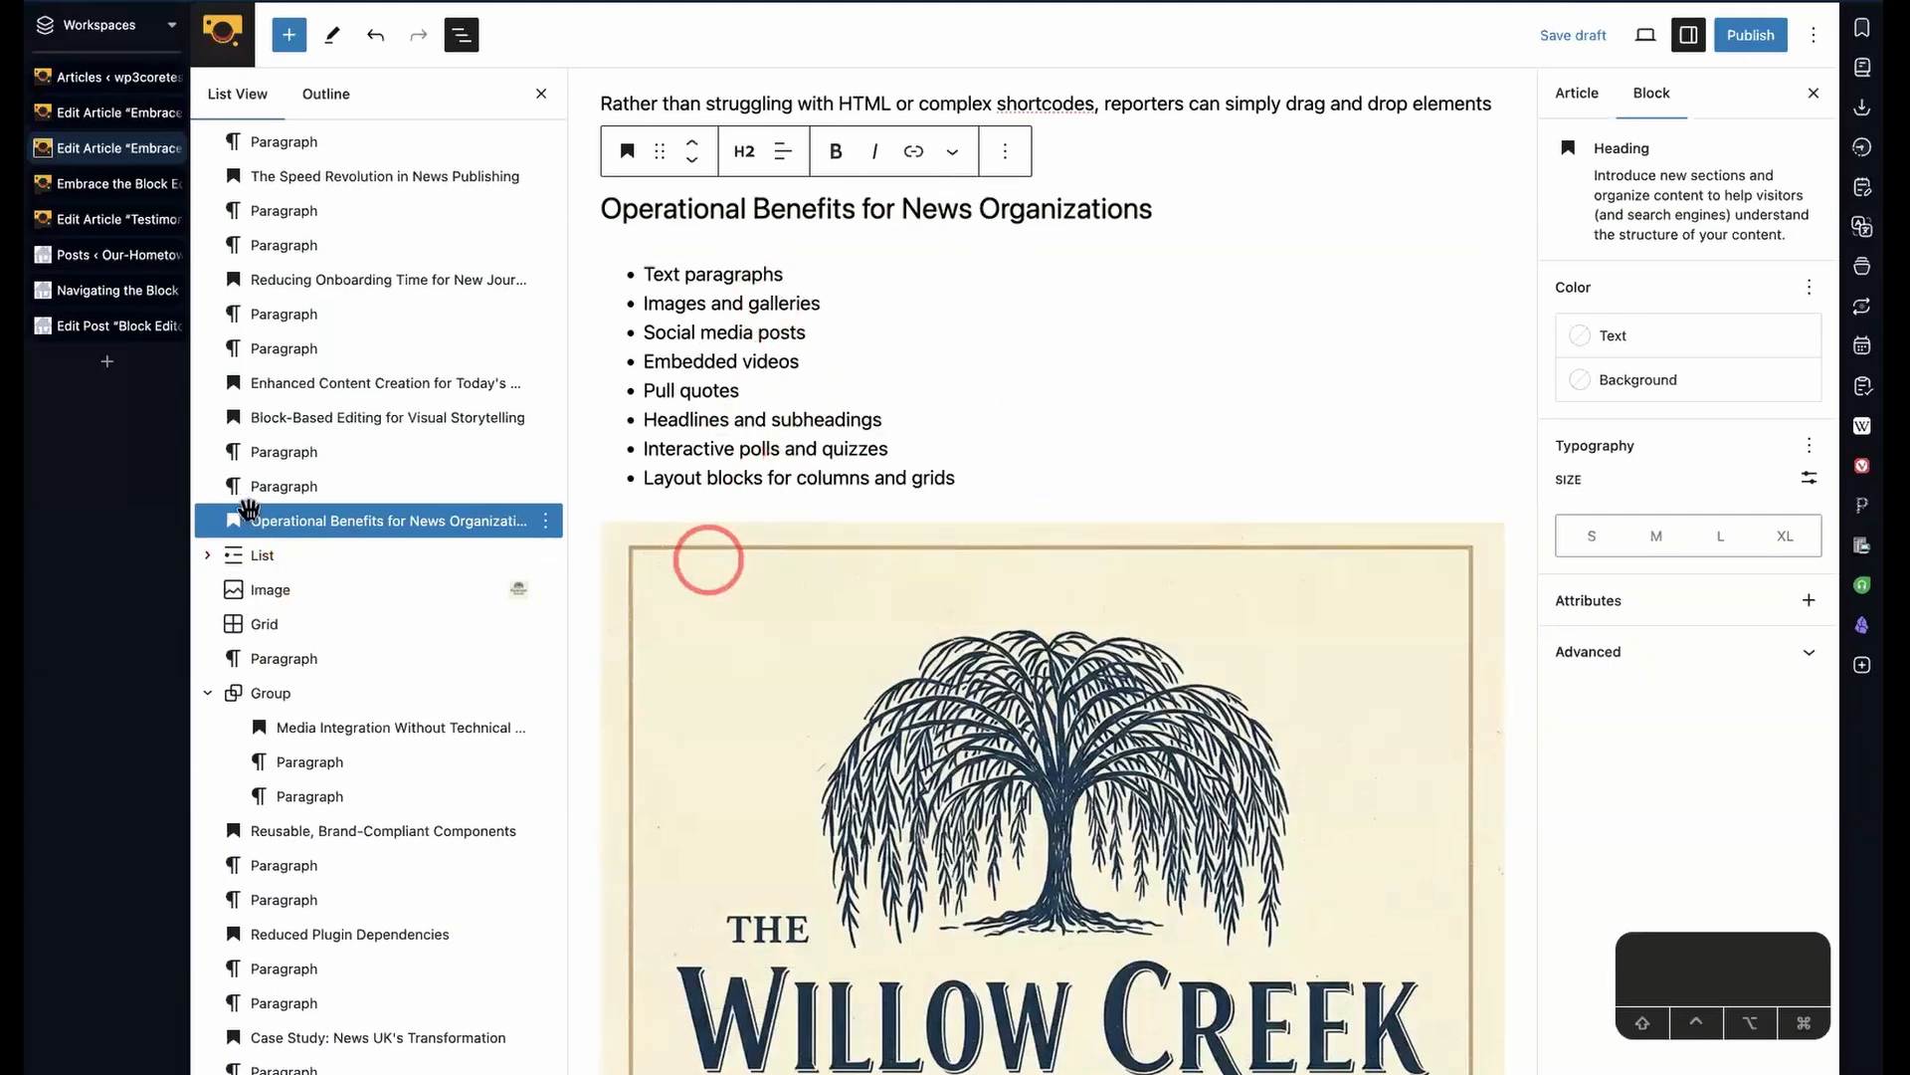
{"action": "scroll", "coordinate": [895, 512], "scroll_direction": "down", "scroll_amount": 8}
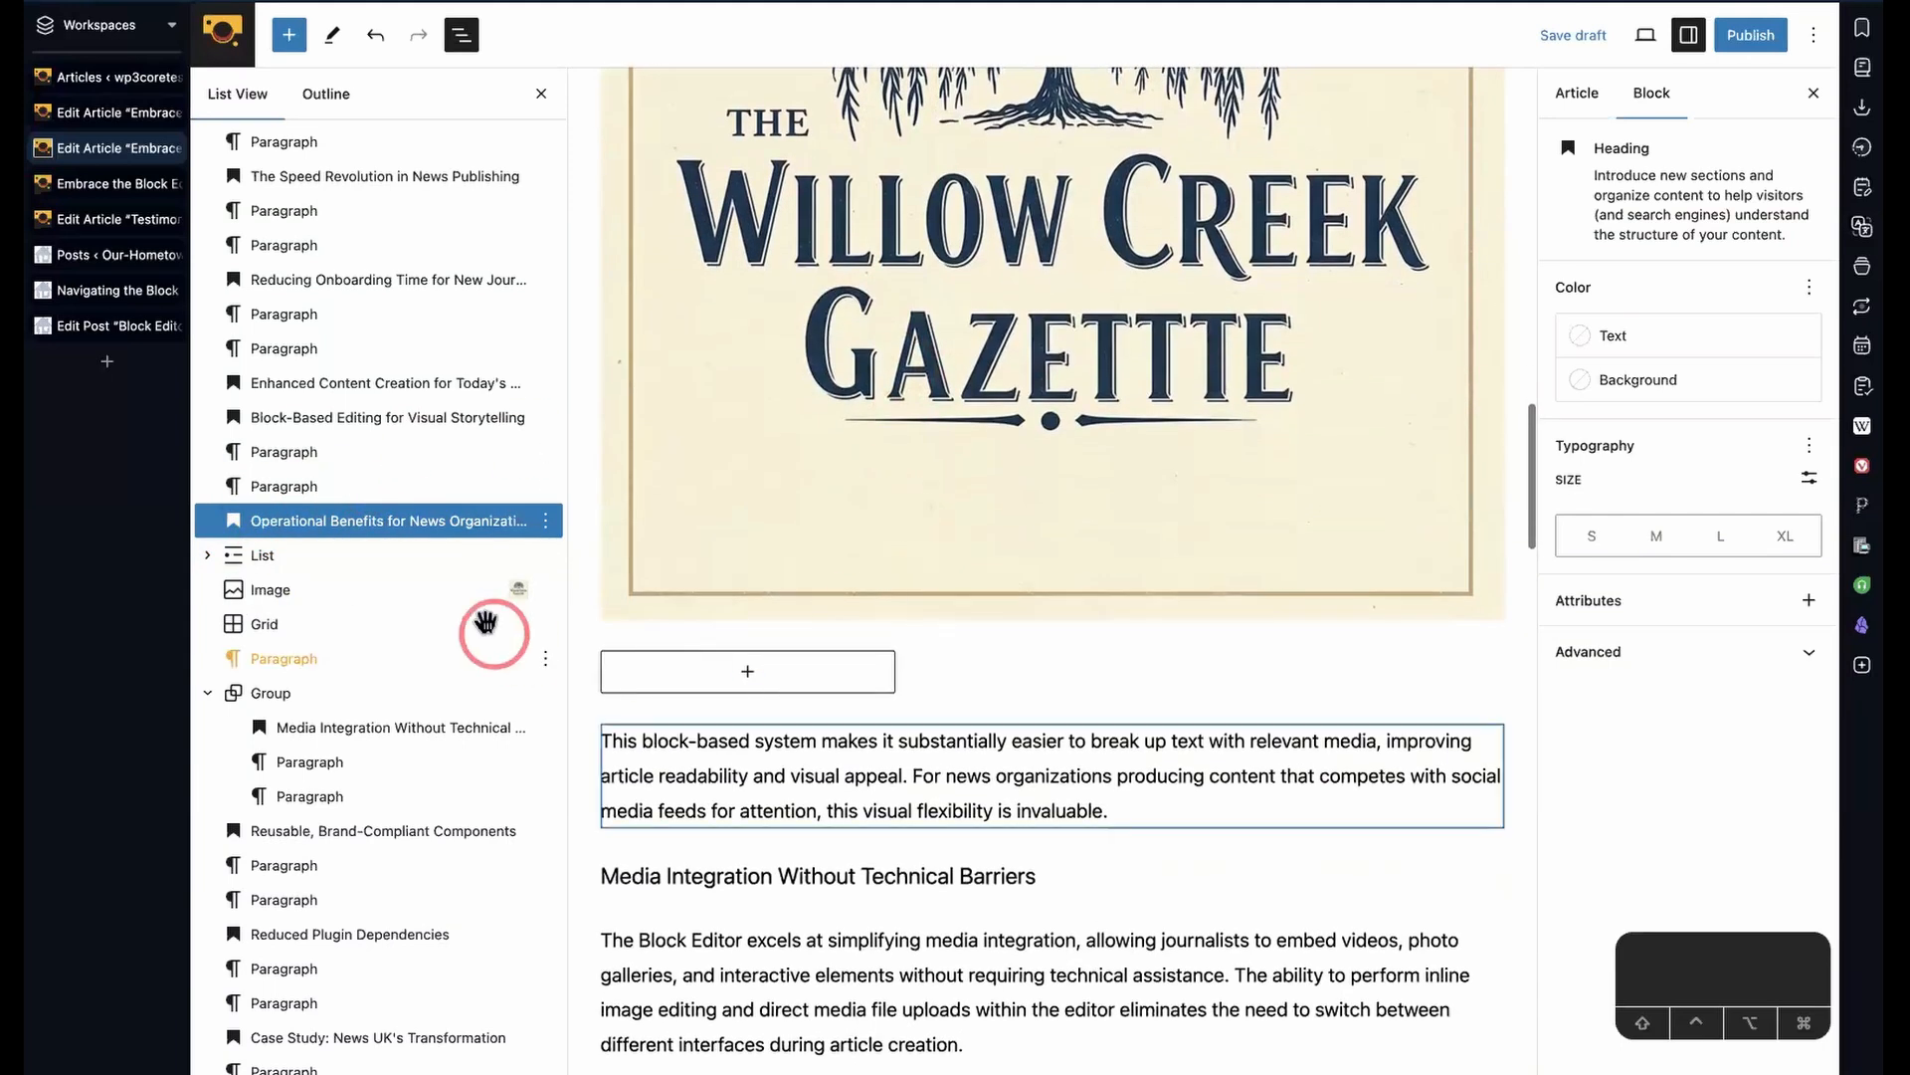
{"action": "left_click", "coordinate": [334, 623]}
{"action": "left_click", "coordinate": [744, 617]}
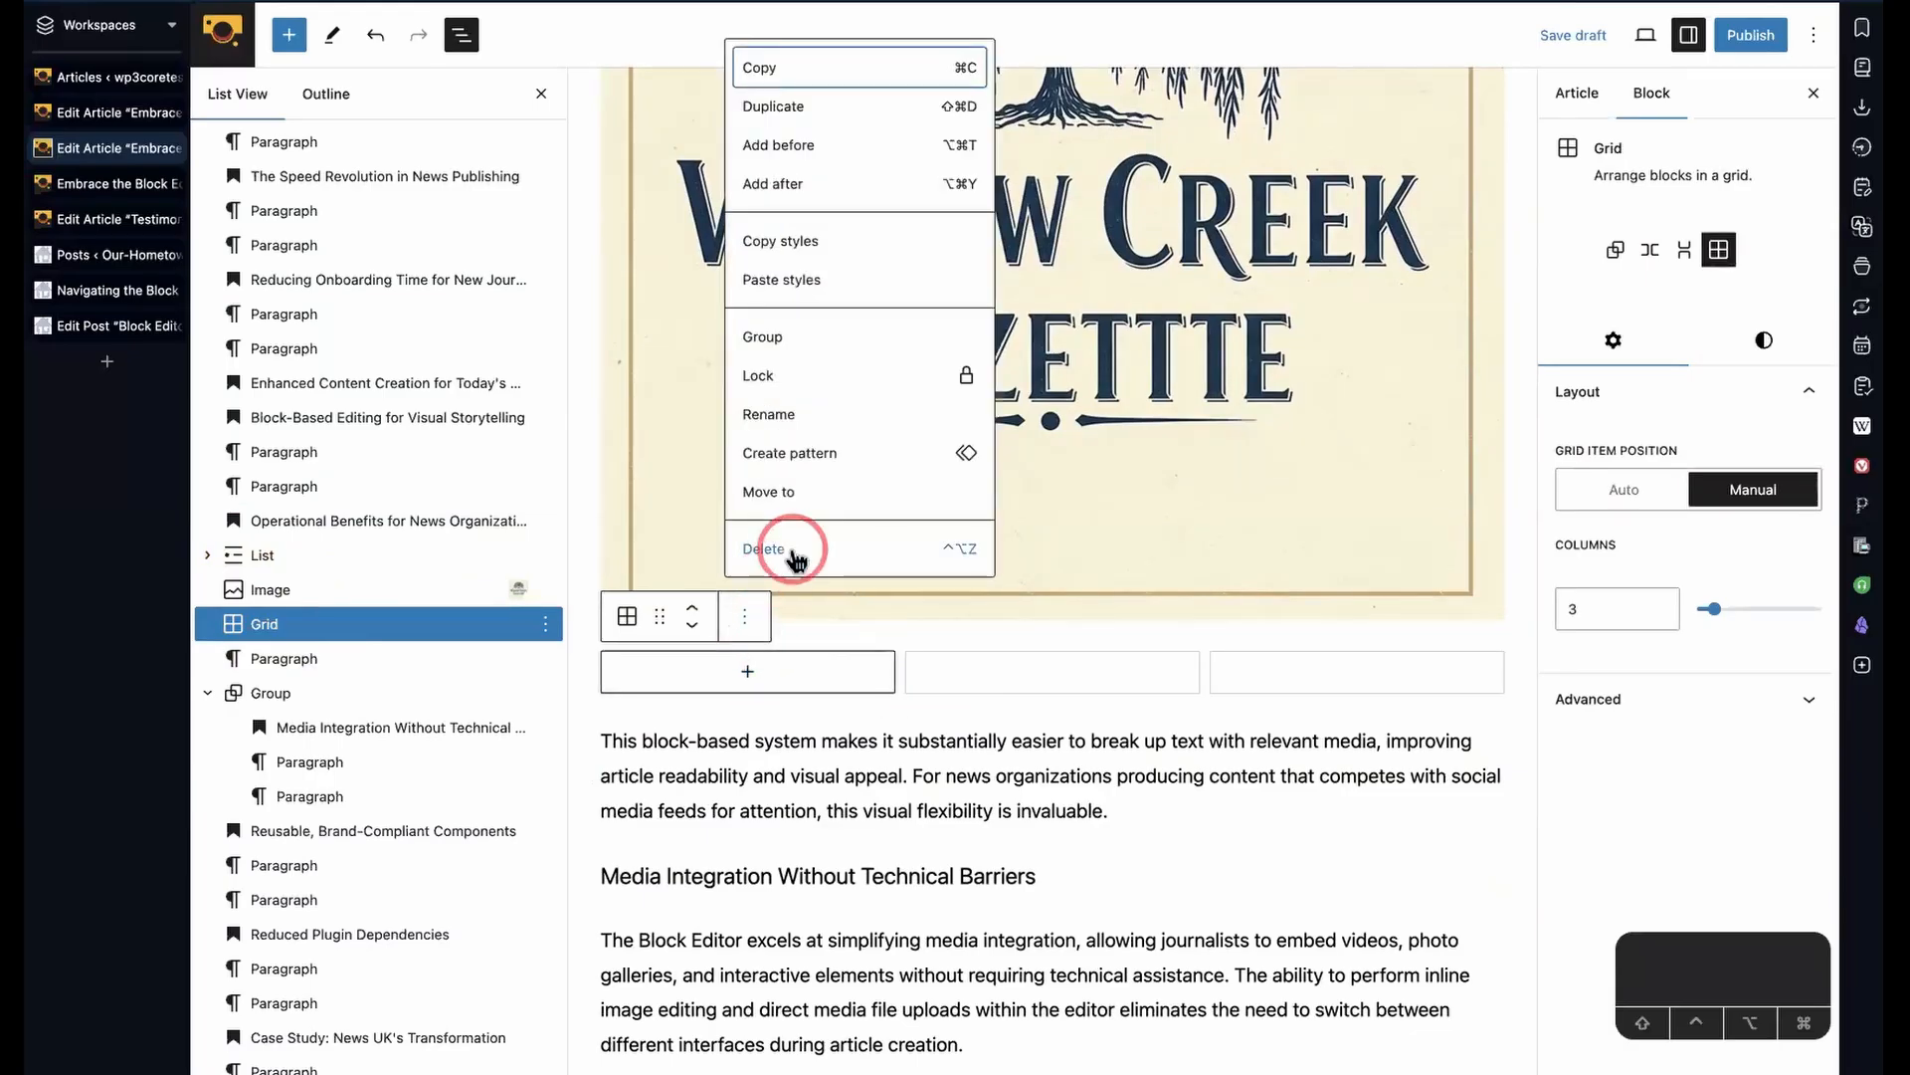
{"action": "left_click", "coordinate": [794, 554]}
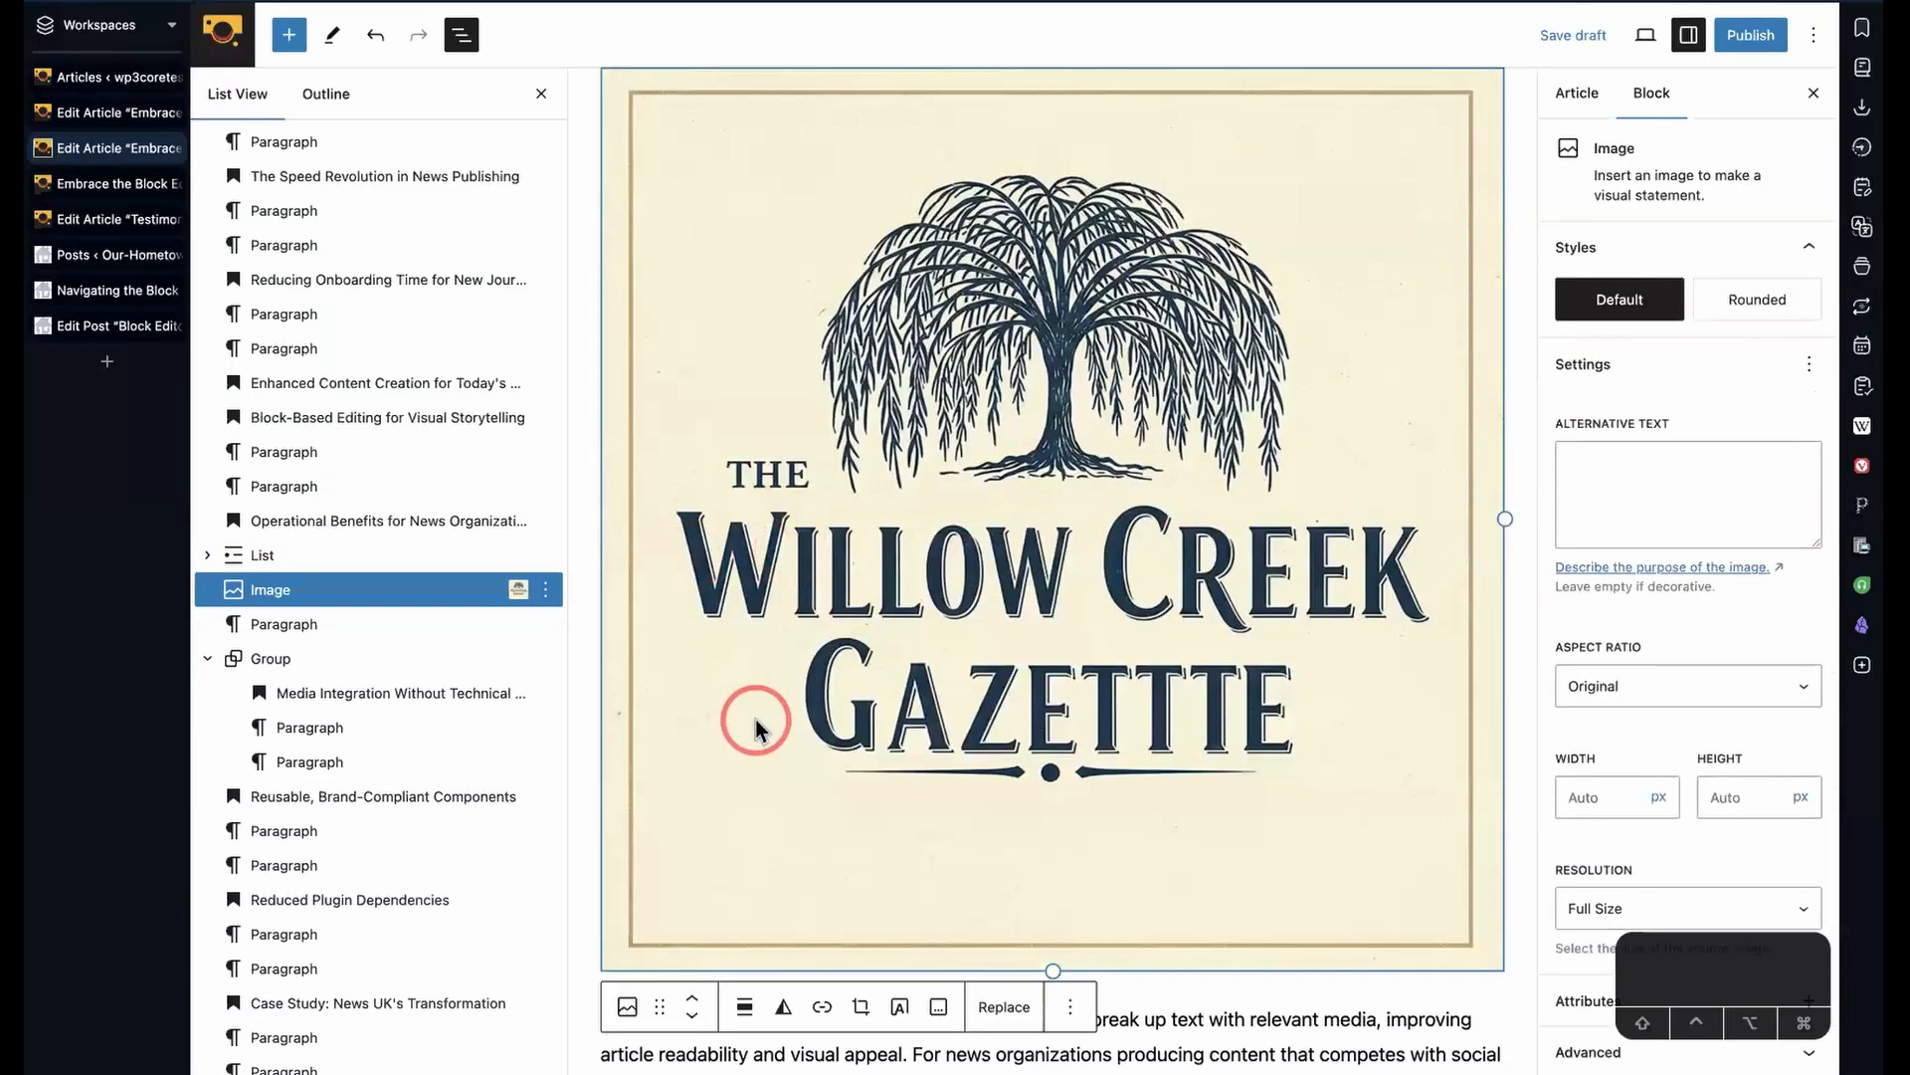
- Search the block library for "image" and insert an Image block directly below the Willow Creek Gazette logo
{"action": "scroll", "coordinate": [911, 587], "scroll_direction": "up", "scroll_amount": 5}
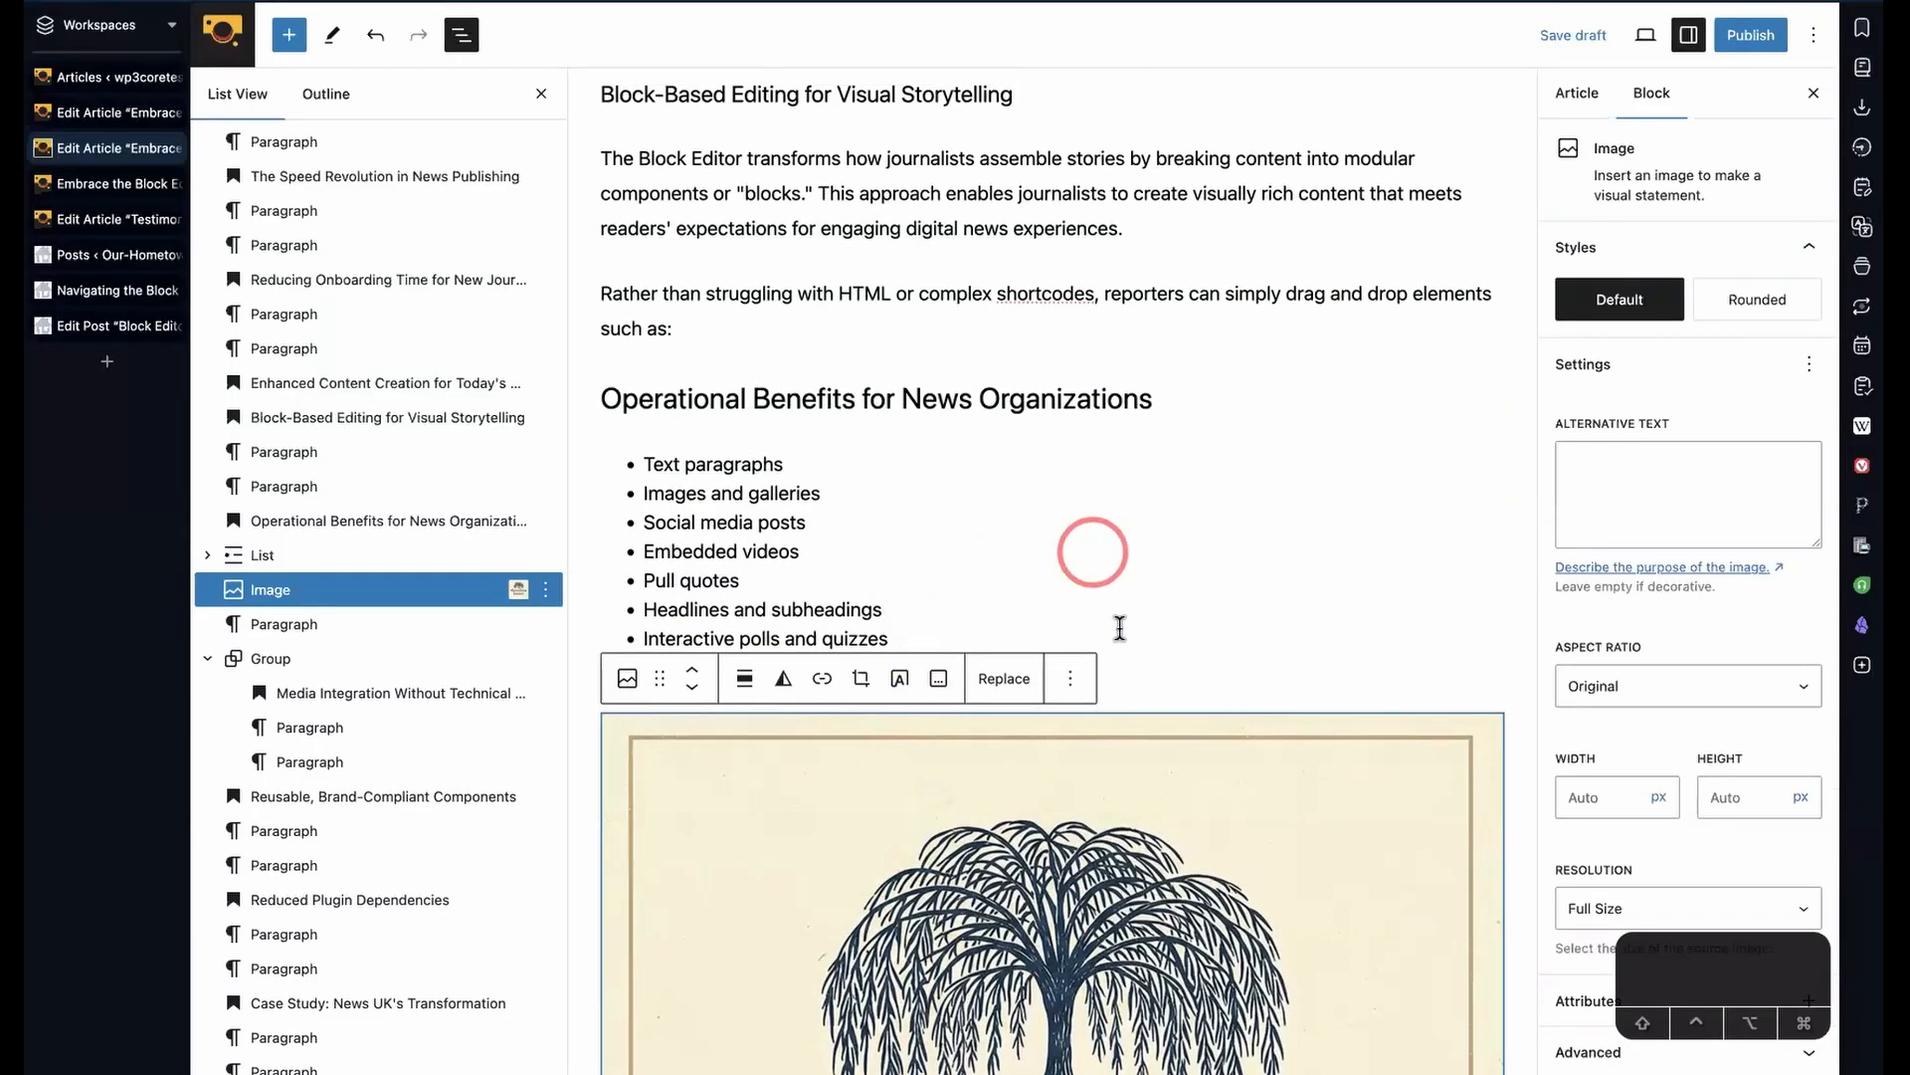
{"action": "scroll", "coordinate": [1119, 630], "scroll_direction": "down", "scroll_amount": 7}
{"action": "scroll", "coordinate": [1122, 631], "scroll_direction": "down", "scroll_amount": 1}
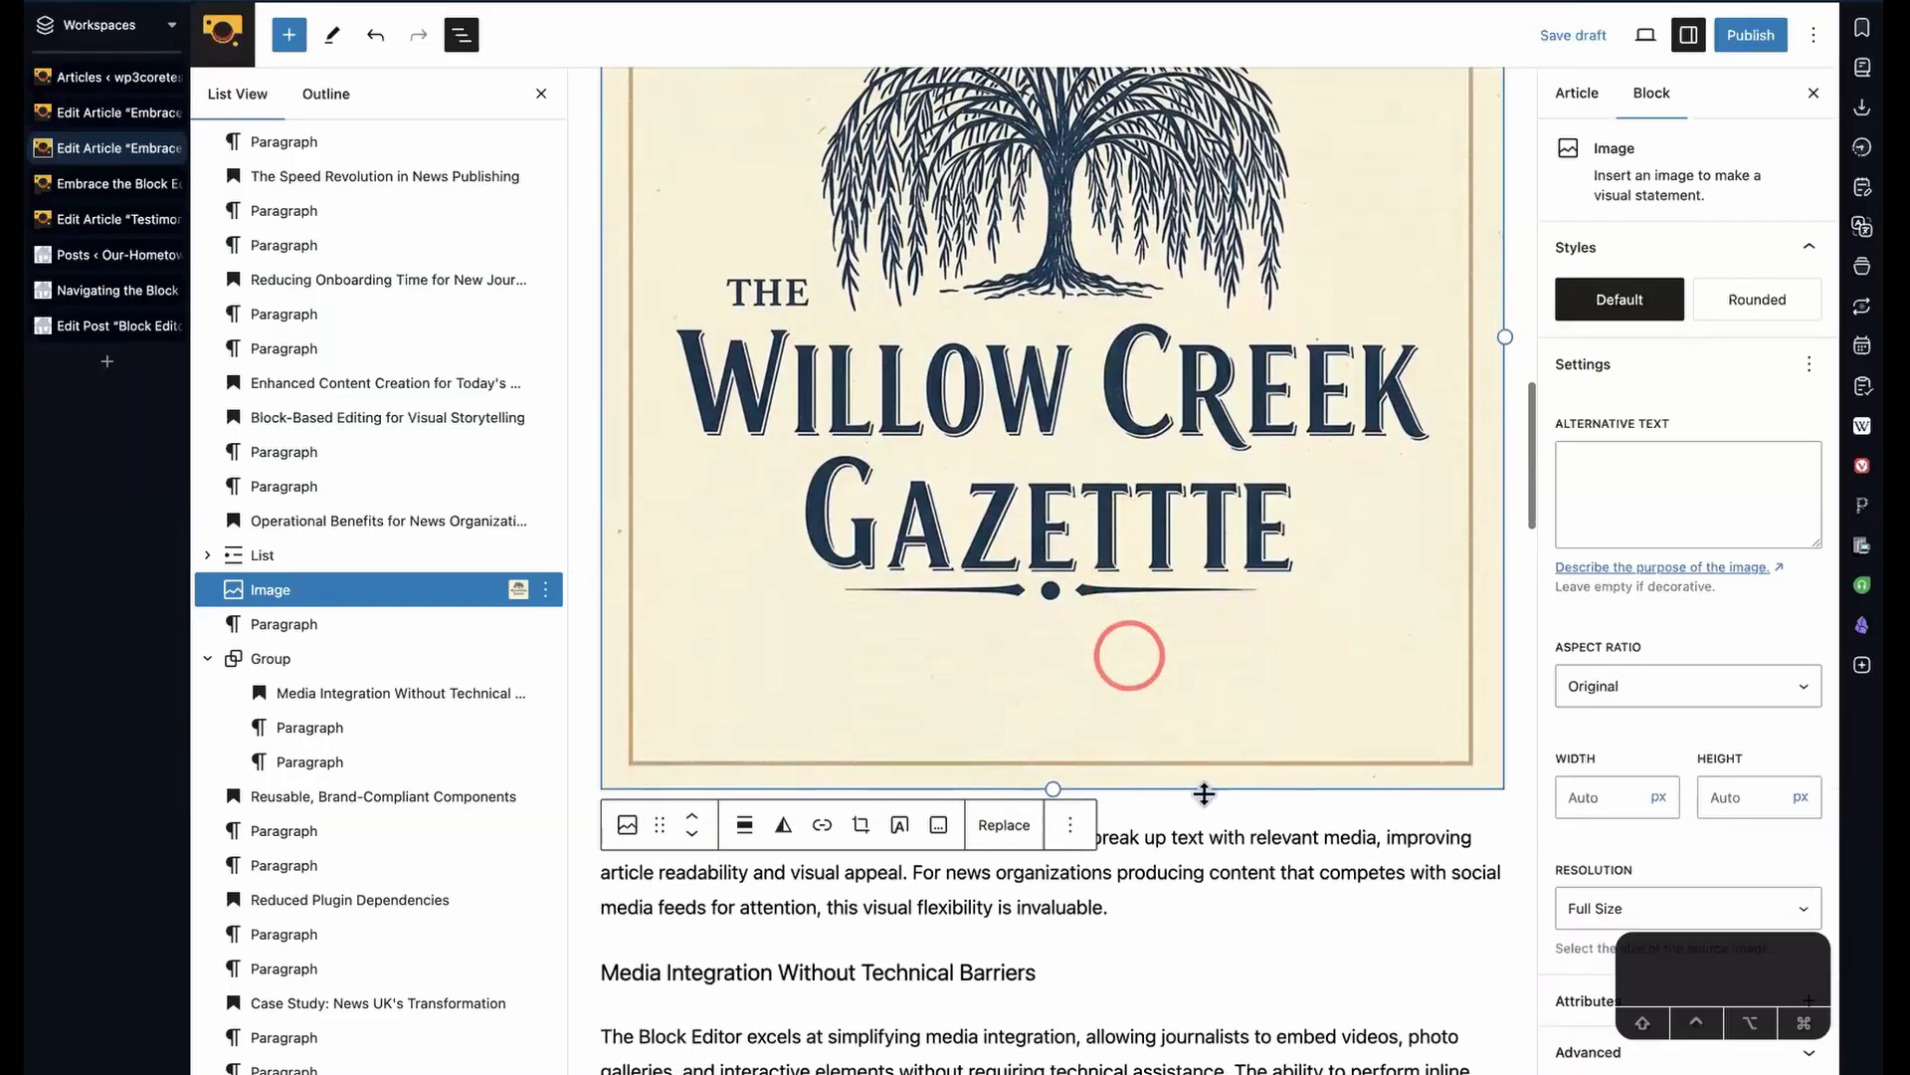
{"action": "left_click", "coordinate": [1186, 812]}
{"action": "left_click", "coordinate": [1037, 727]}
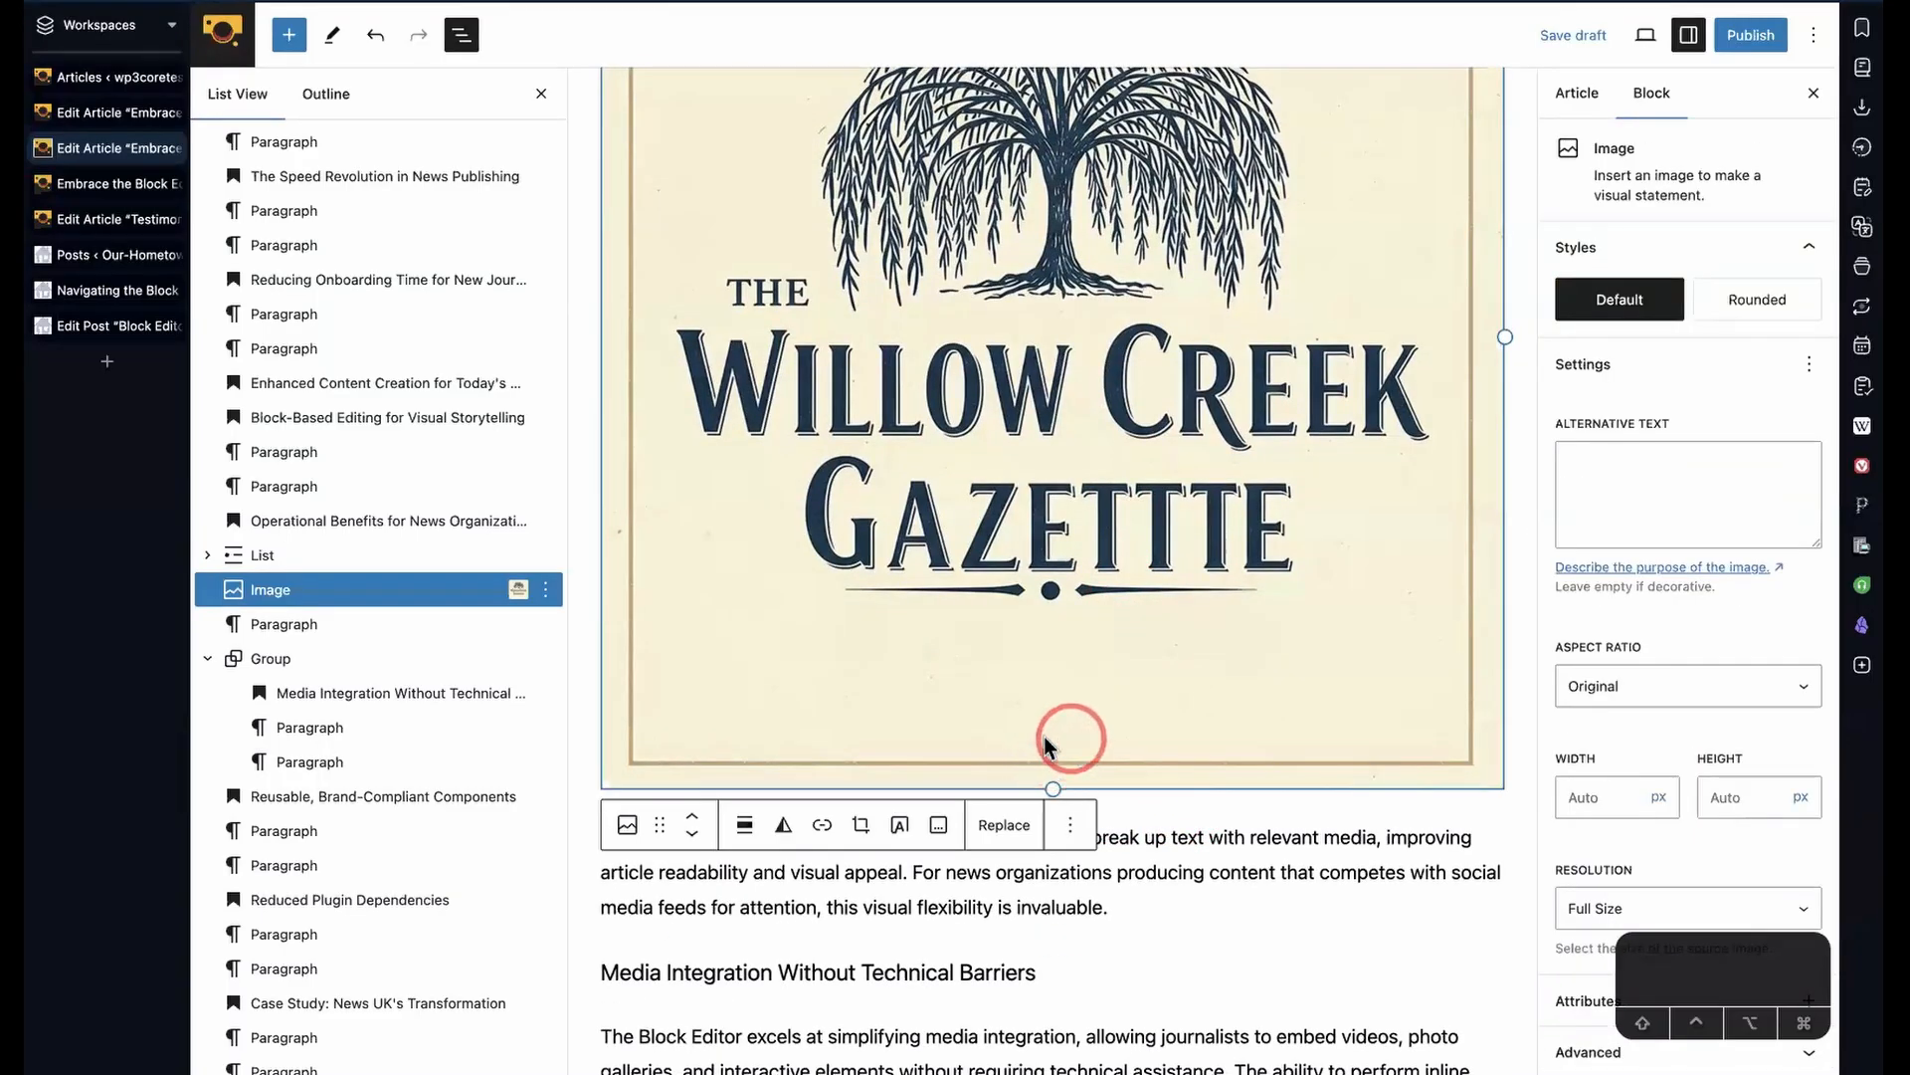
{"action": "left_click", "coordinate": [290, 38]}
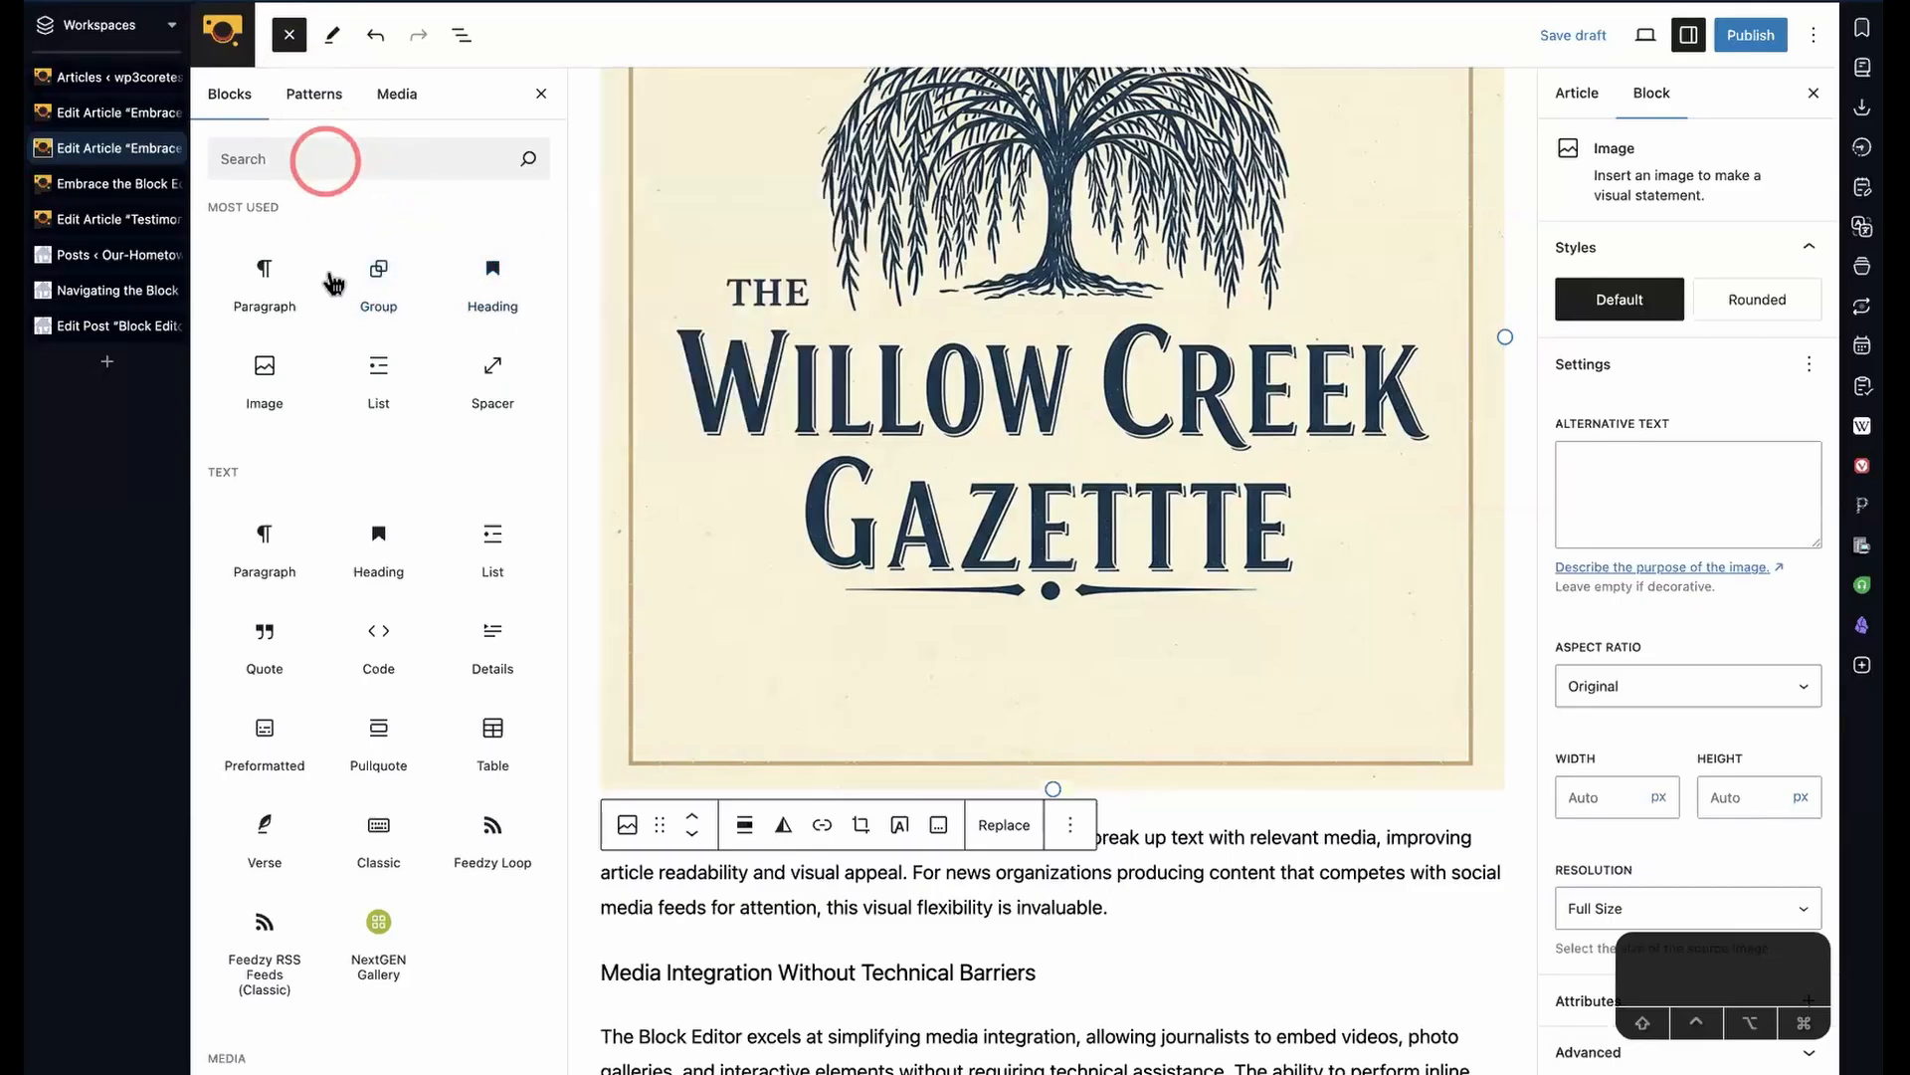
{"action": "left_click", "coordinate": [322, 159]}
{"action": "type", "text": "ima"}
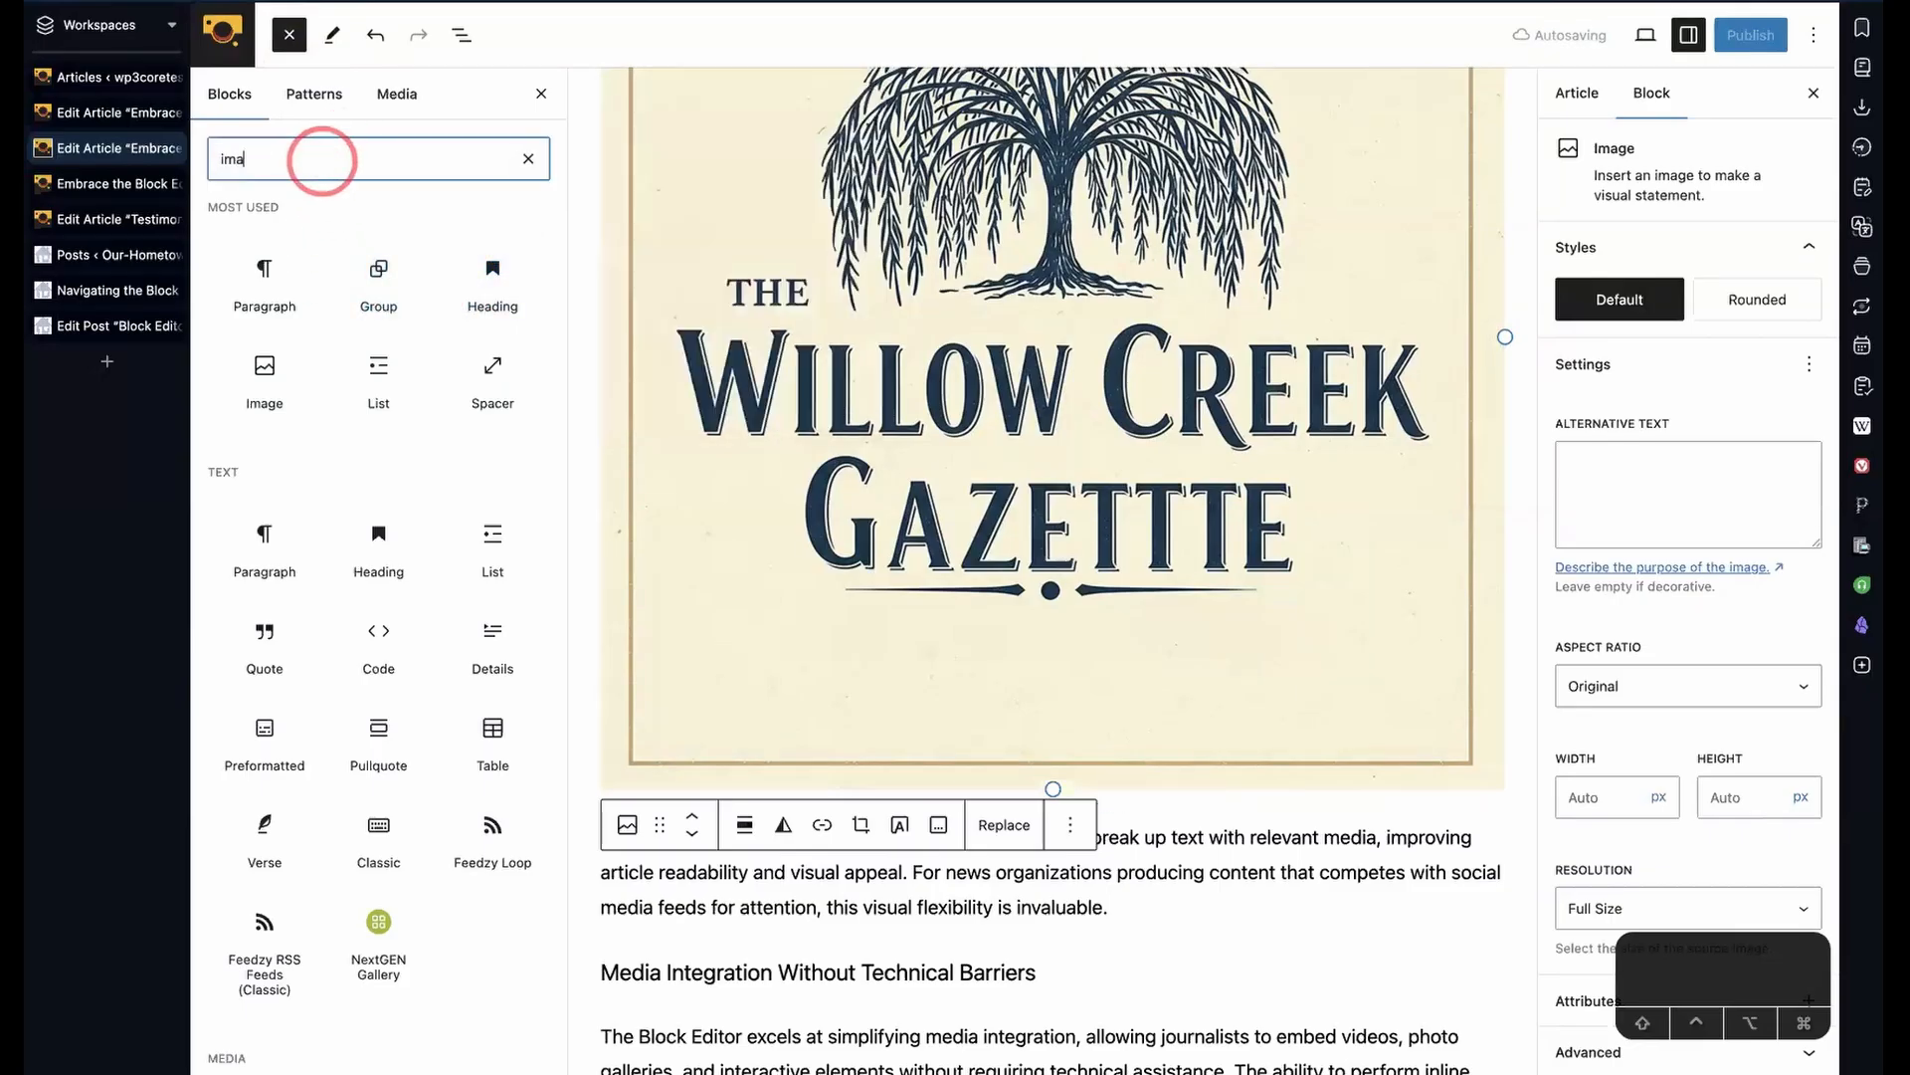
{"action": "type", "text": "ge"}
{"action": "left_click", "coordinate": [264, 254]}
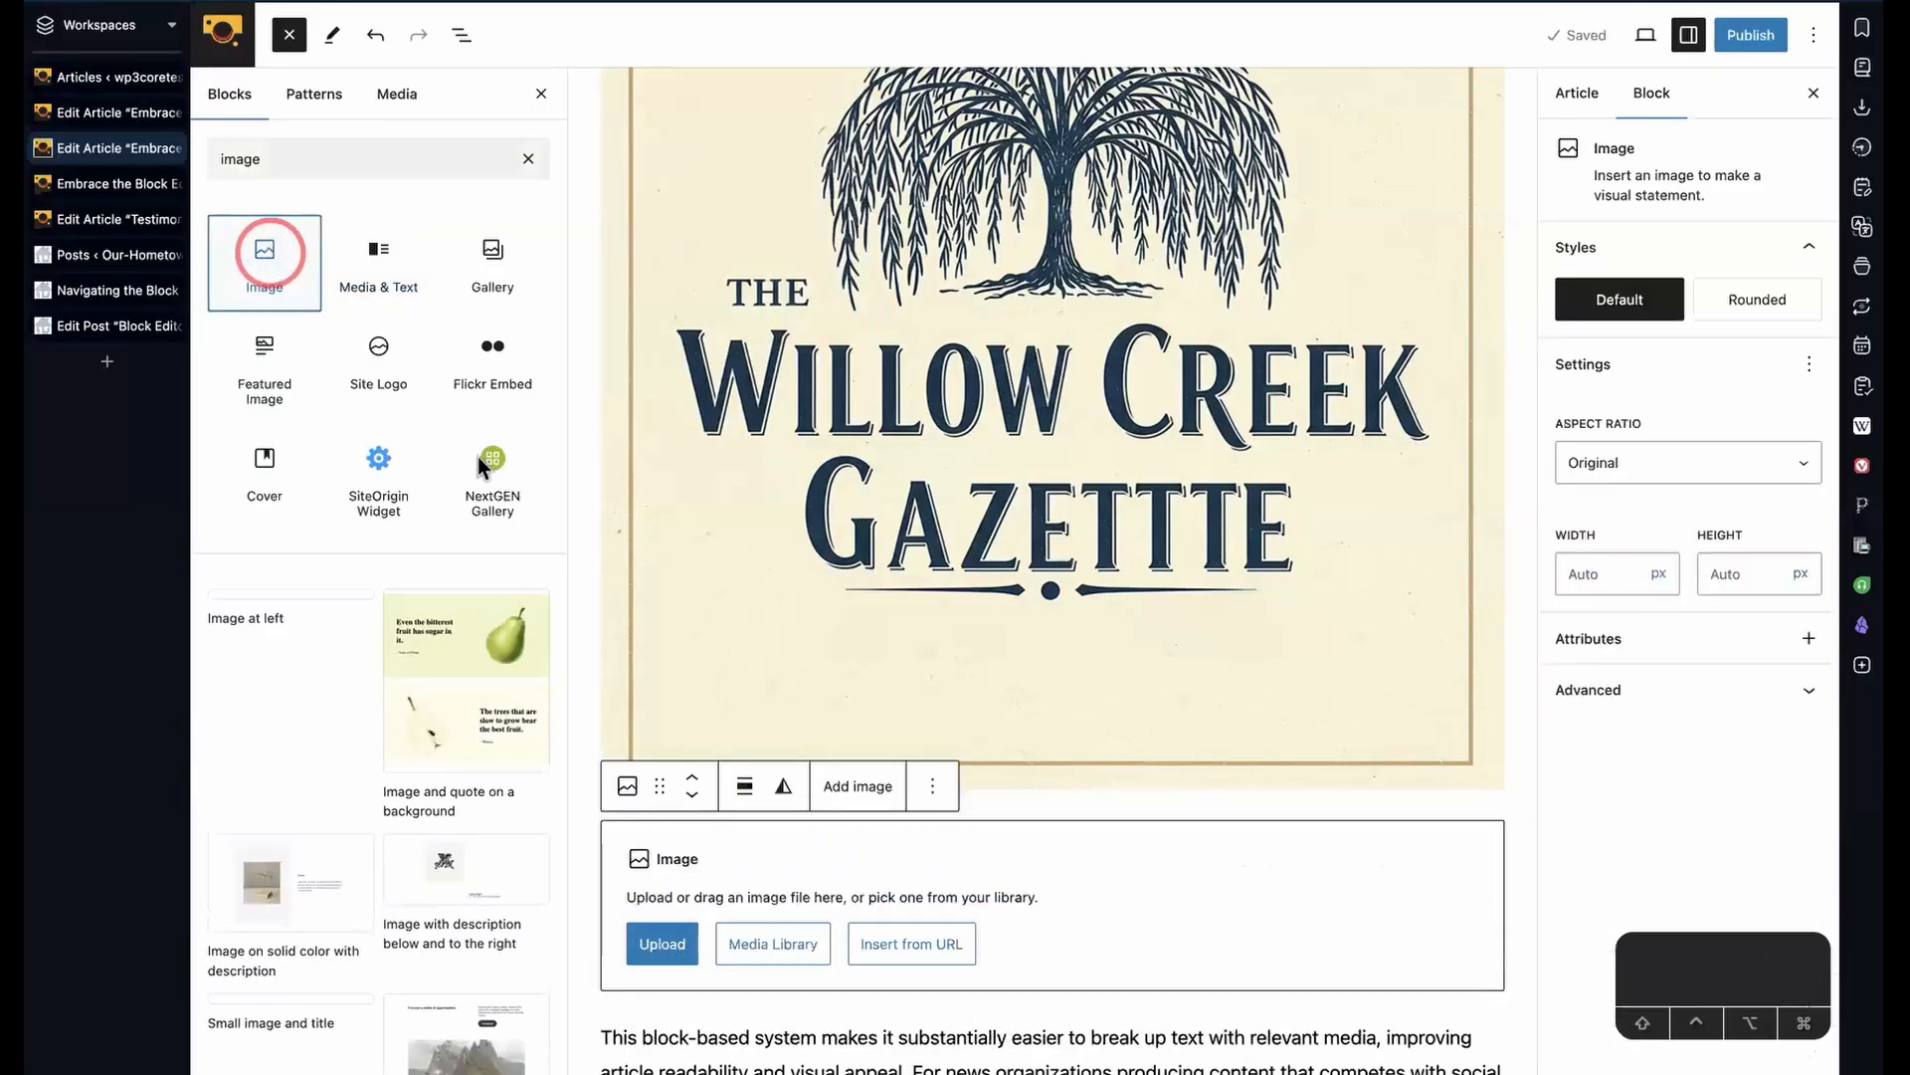
- Fill the empty Image block with Coastal-Beacon-Logo.png from the Media Library
{"action": "left_click", "coordinate": [766, 943]}
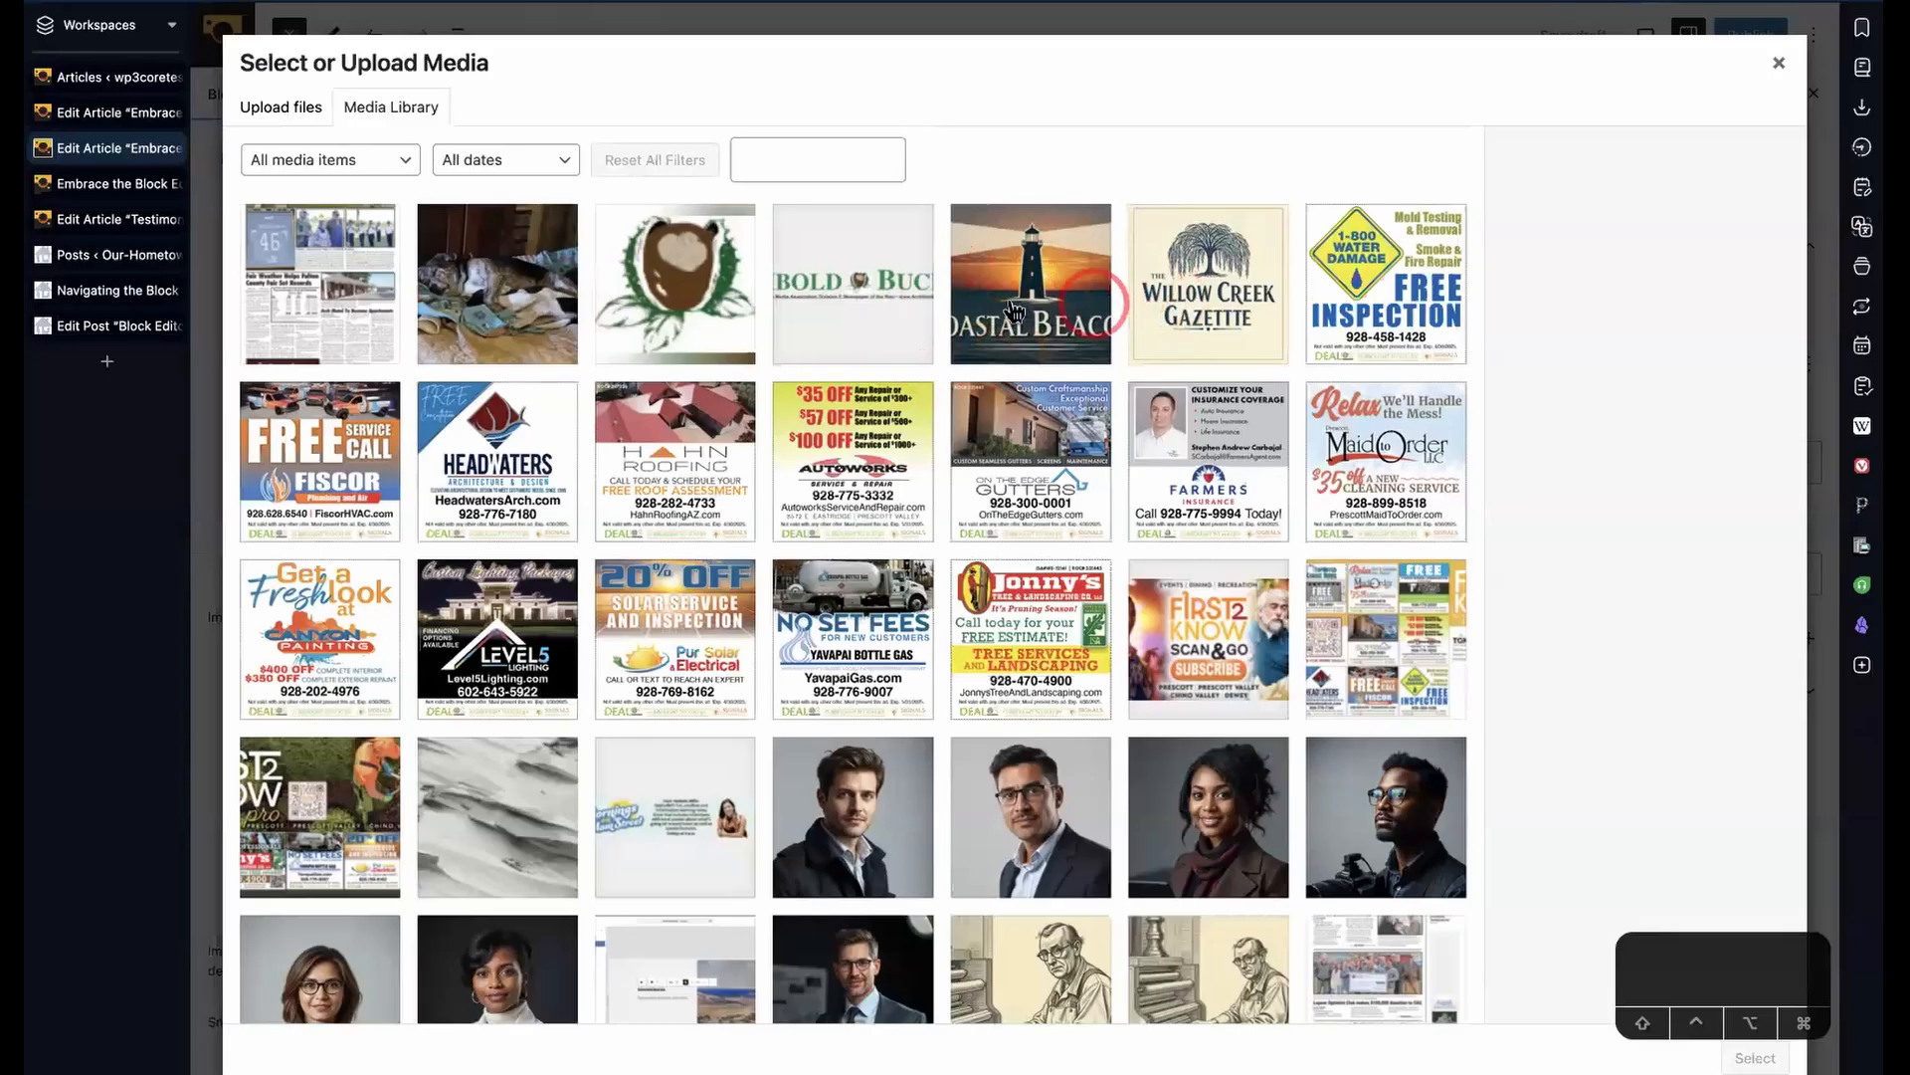
{"action": "left_click", "coordinate": [1013, 311]}
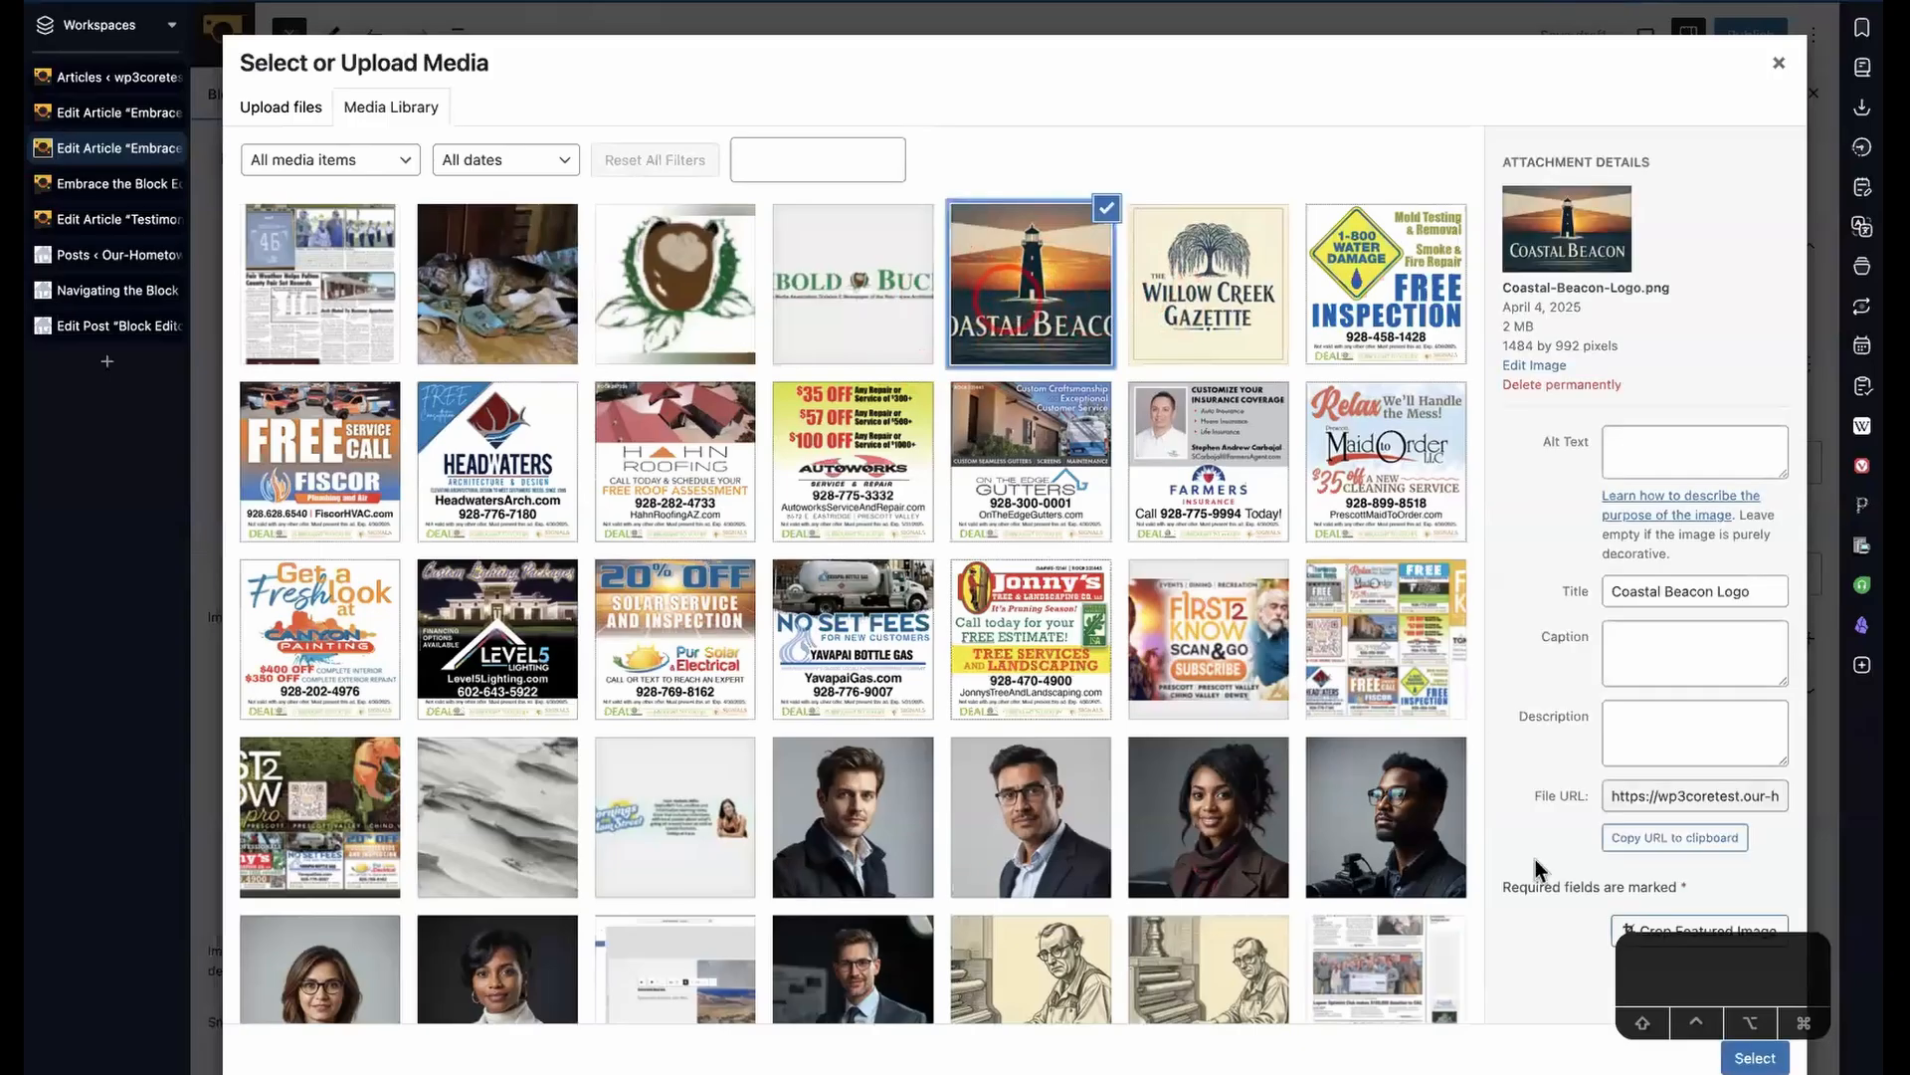
{"action": "left_click", "coordinate": [1754, 1059]}
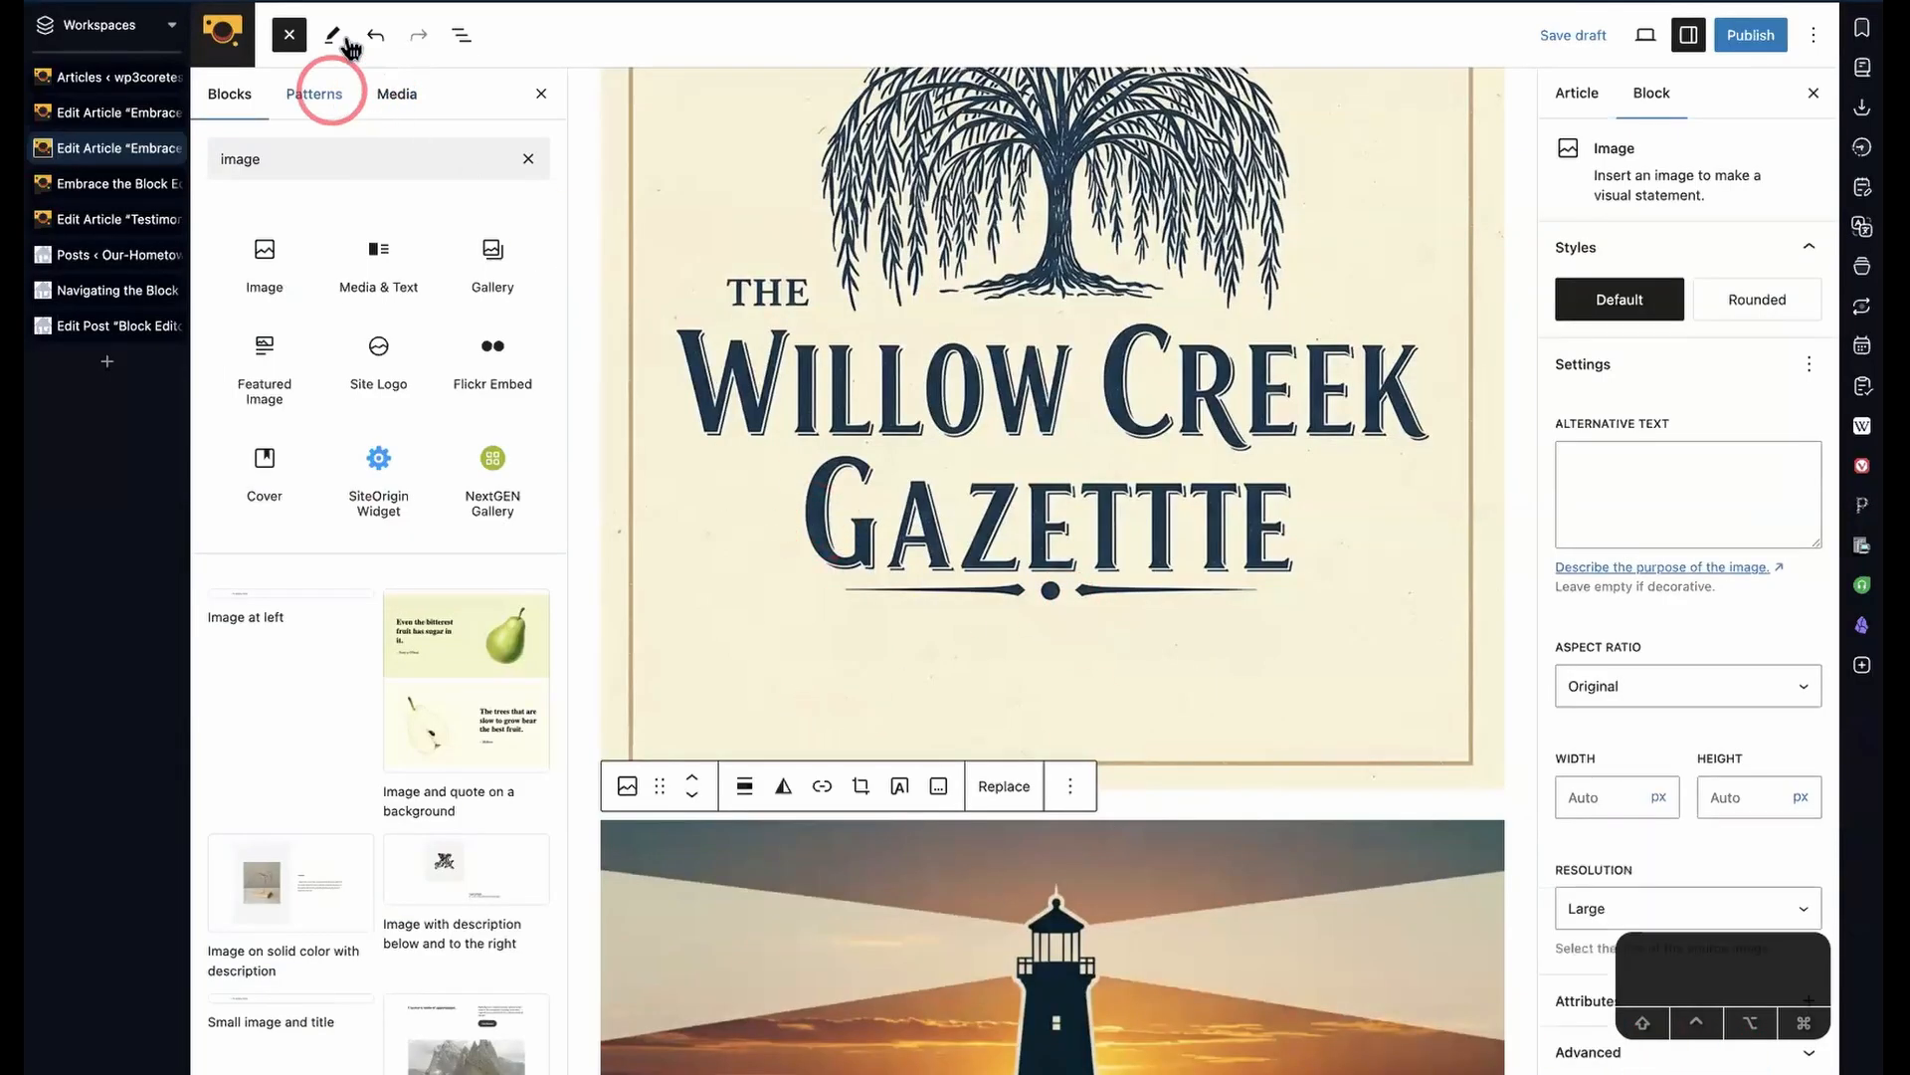
- Select both logo Image blocks in List View and combine them into a Grid
{"action": "left_click", "coordinate": [461, 35]}
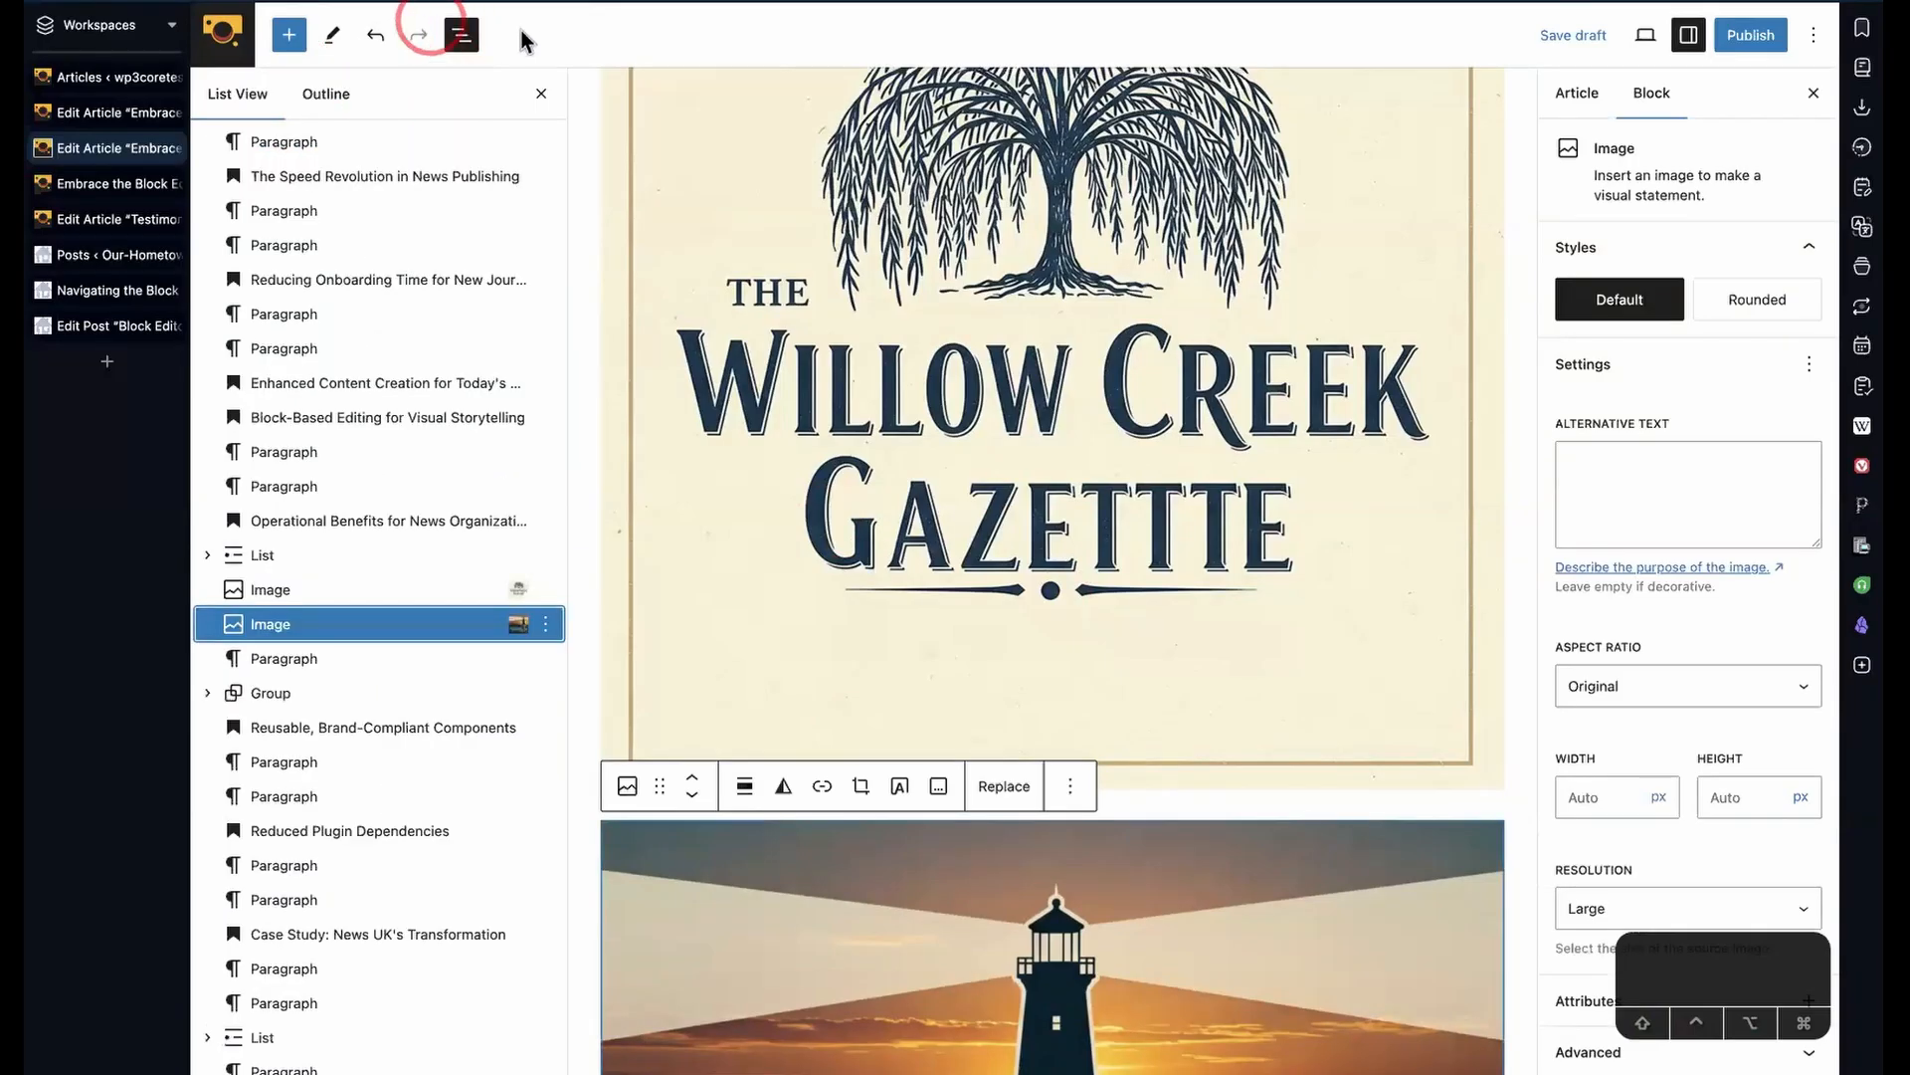
{"action": "left_click", "coordinate": [304, 590]}
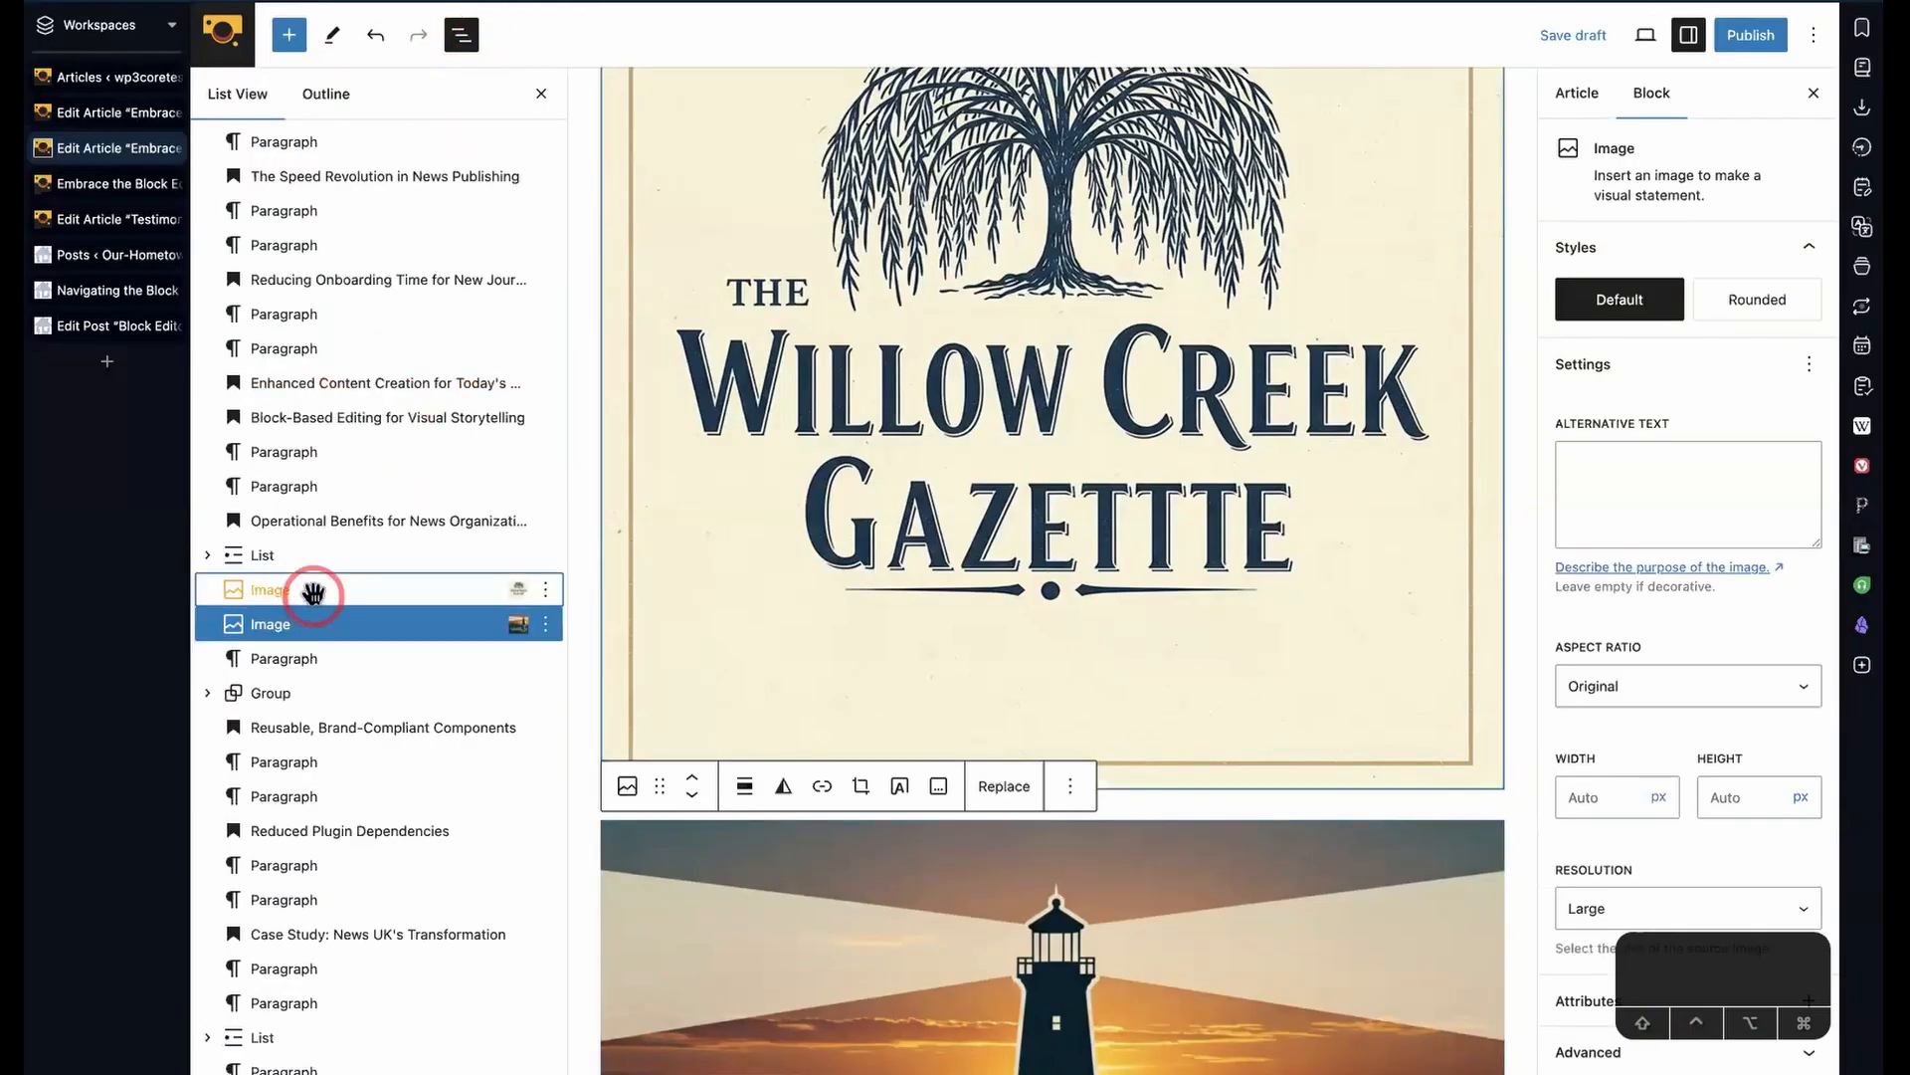
{"action": "left_click", "coordinate": [321, 617], "text": "shift"}
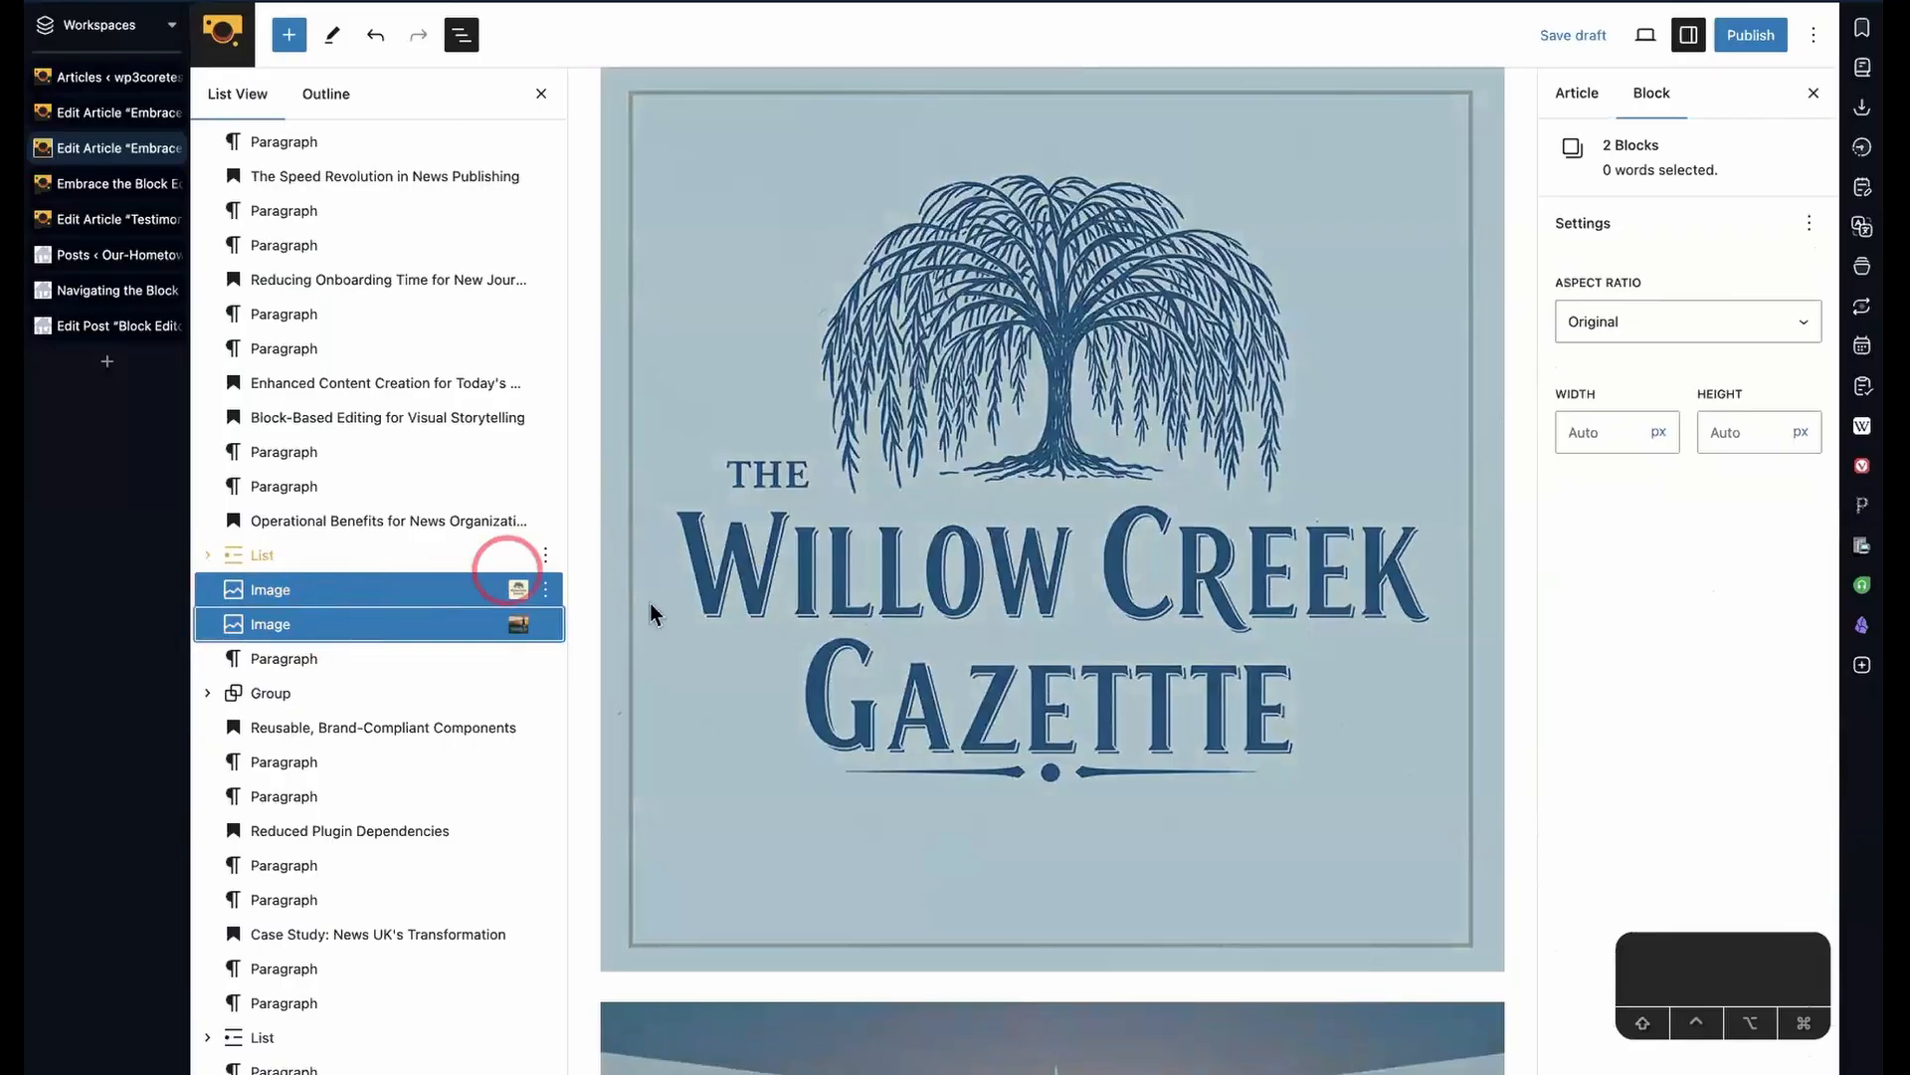
{"action": "scroll", "coordinate": [754, 575], "scroll_direction": "up", "scroll_amount": 4}
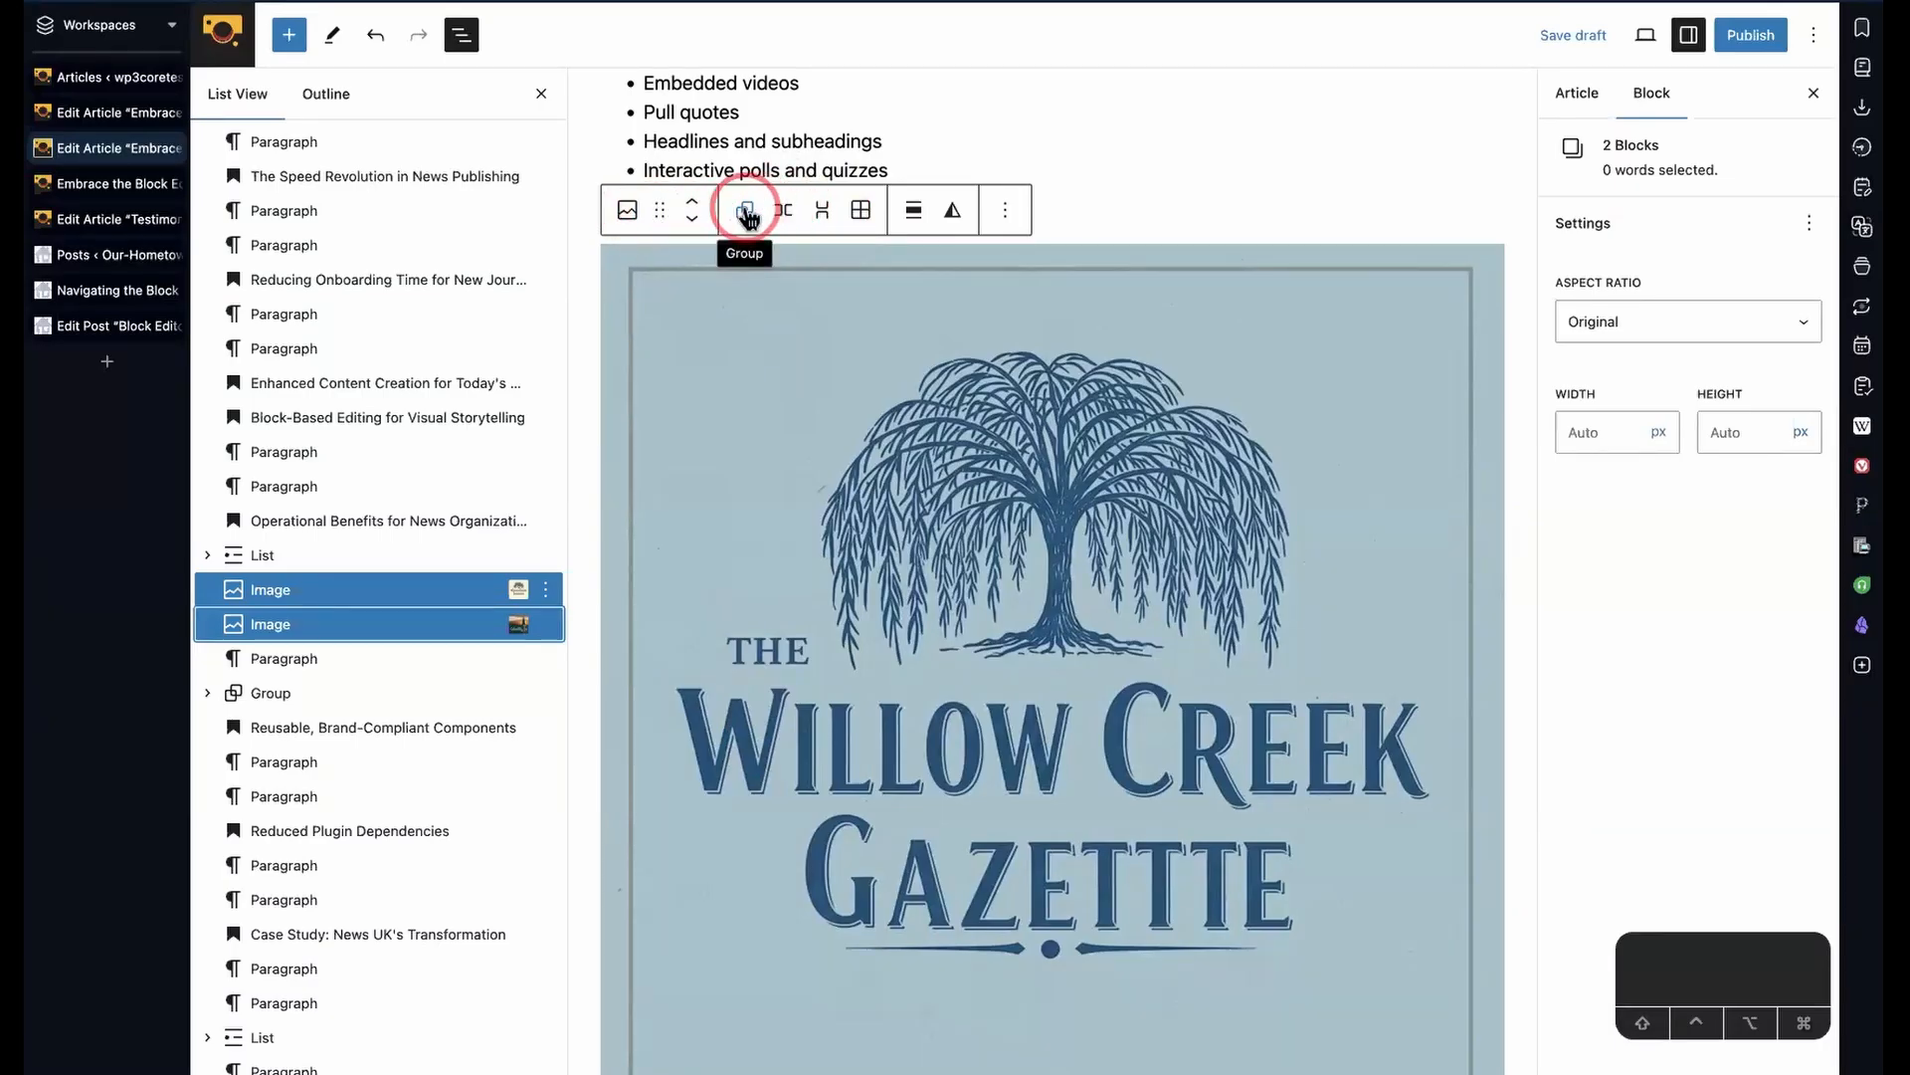
{"action": "left_click", "coordinate": [862, 211]}
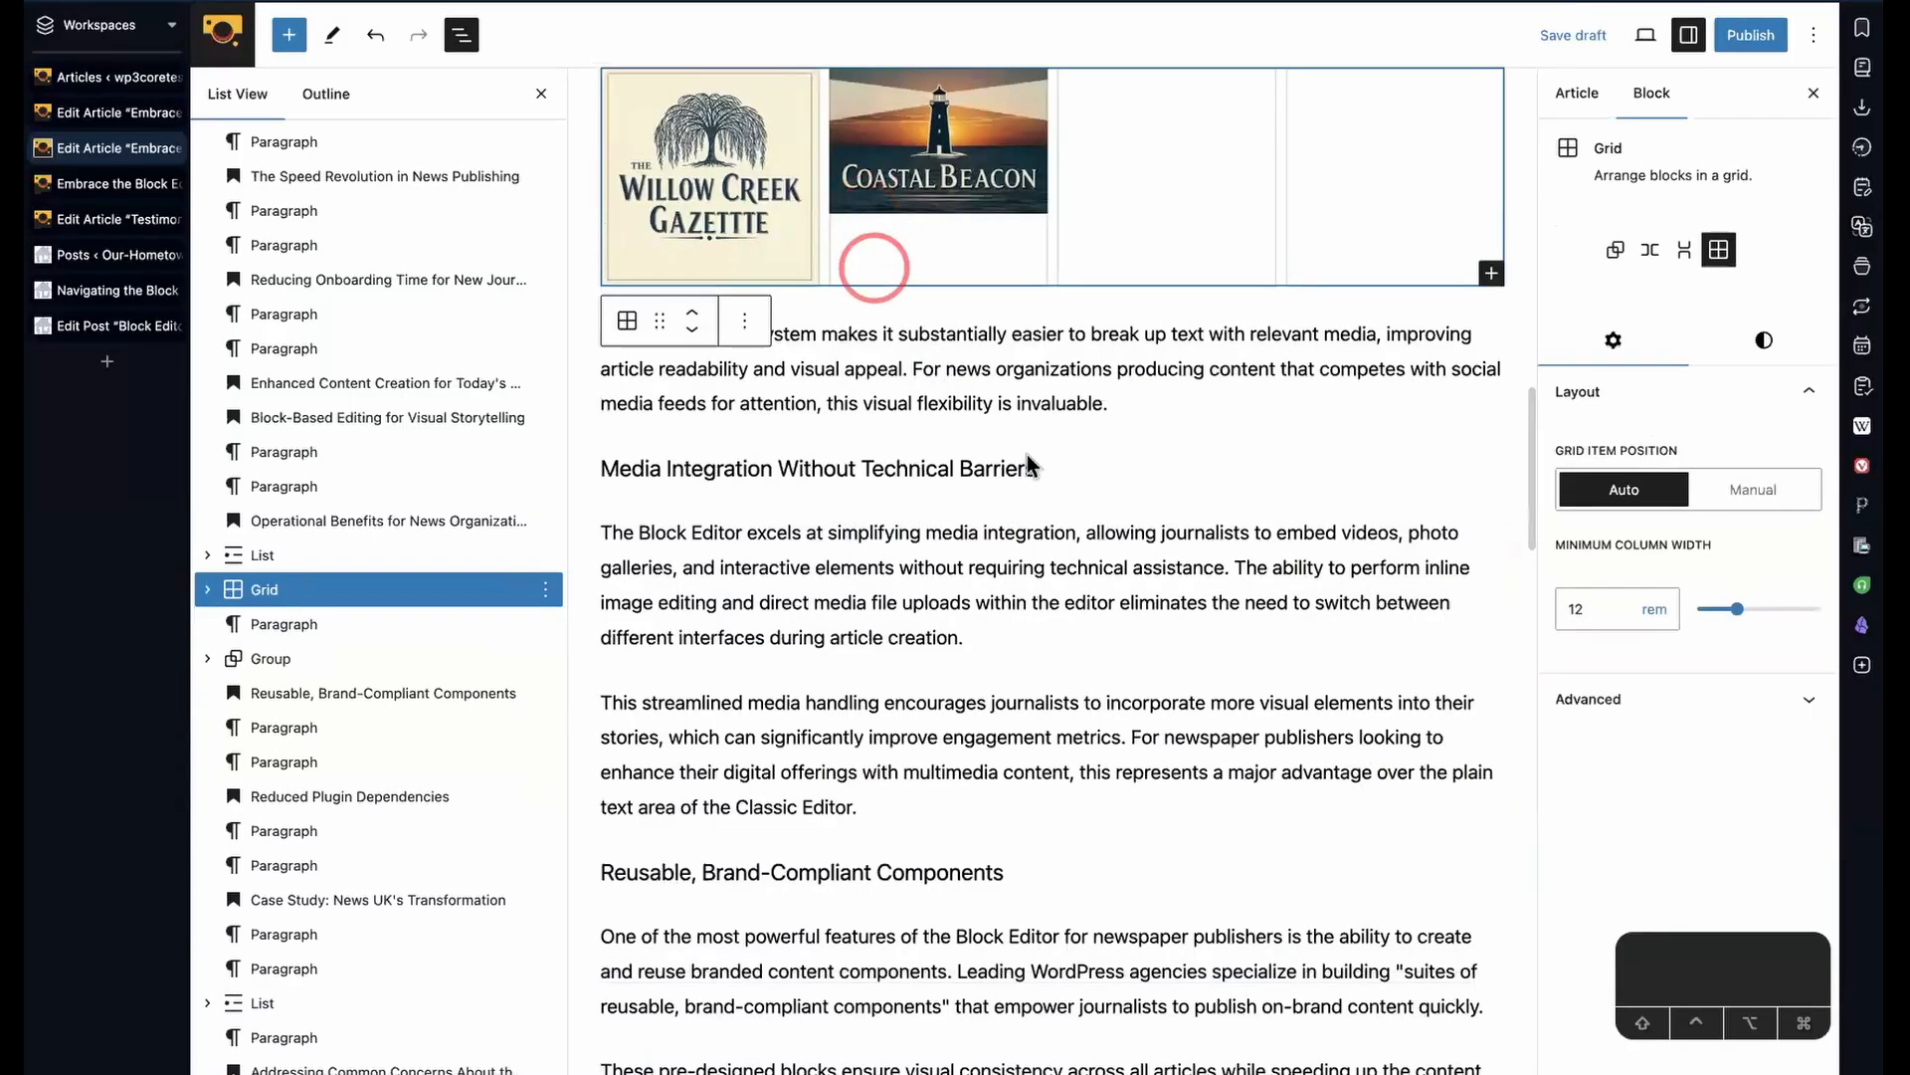
- Set the logo grid's item position to Manual with 2 columns
{"action": "scroll", "coordinate": [1134, 418], "scroll_direction": "up", "scroll_amount": 2}
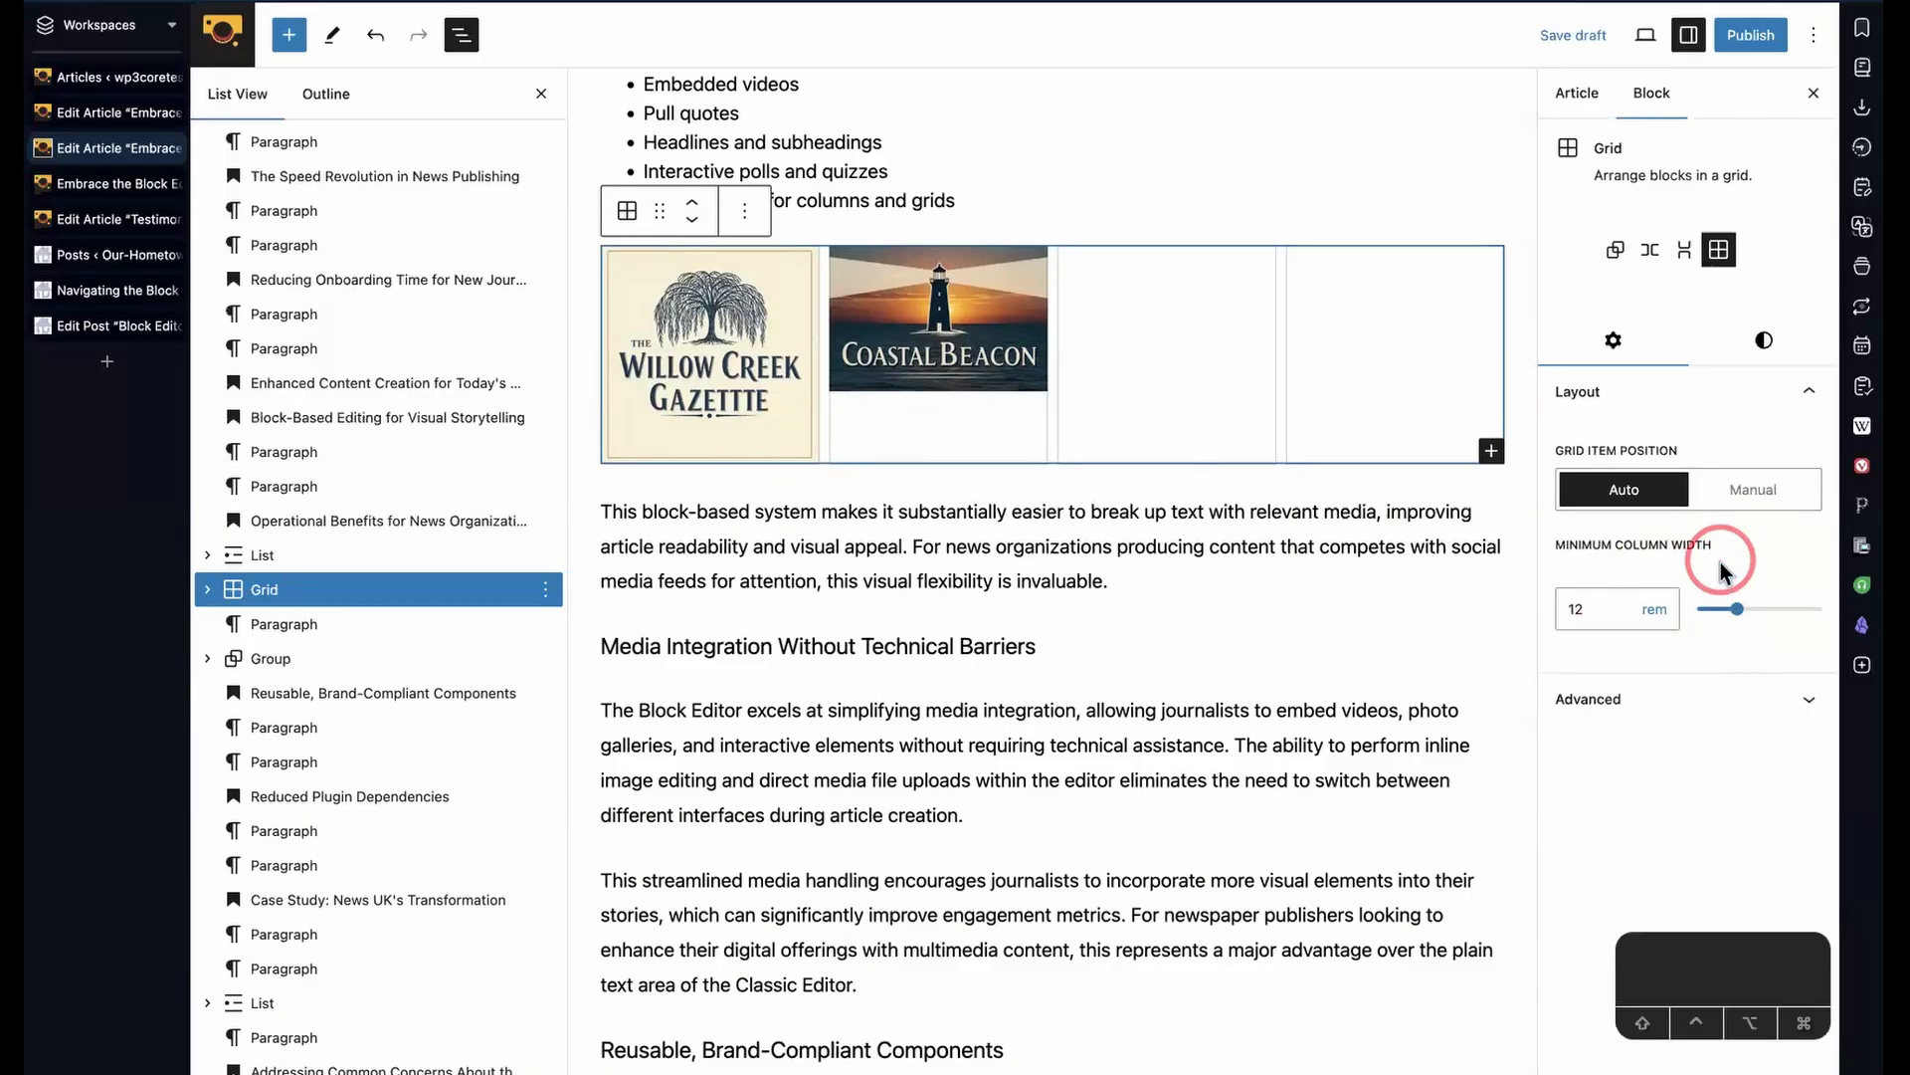
{"action": "left_click", "coordinate": [1747, 498]}
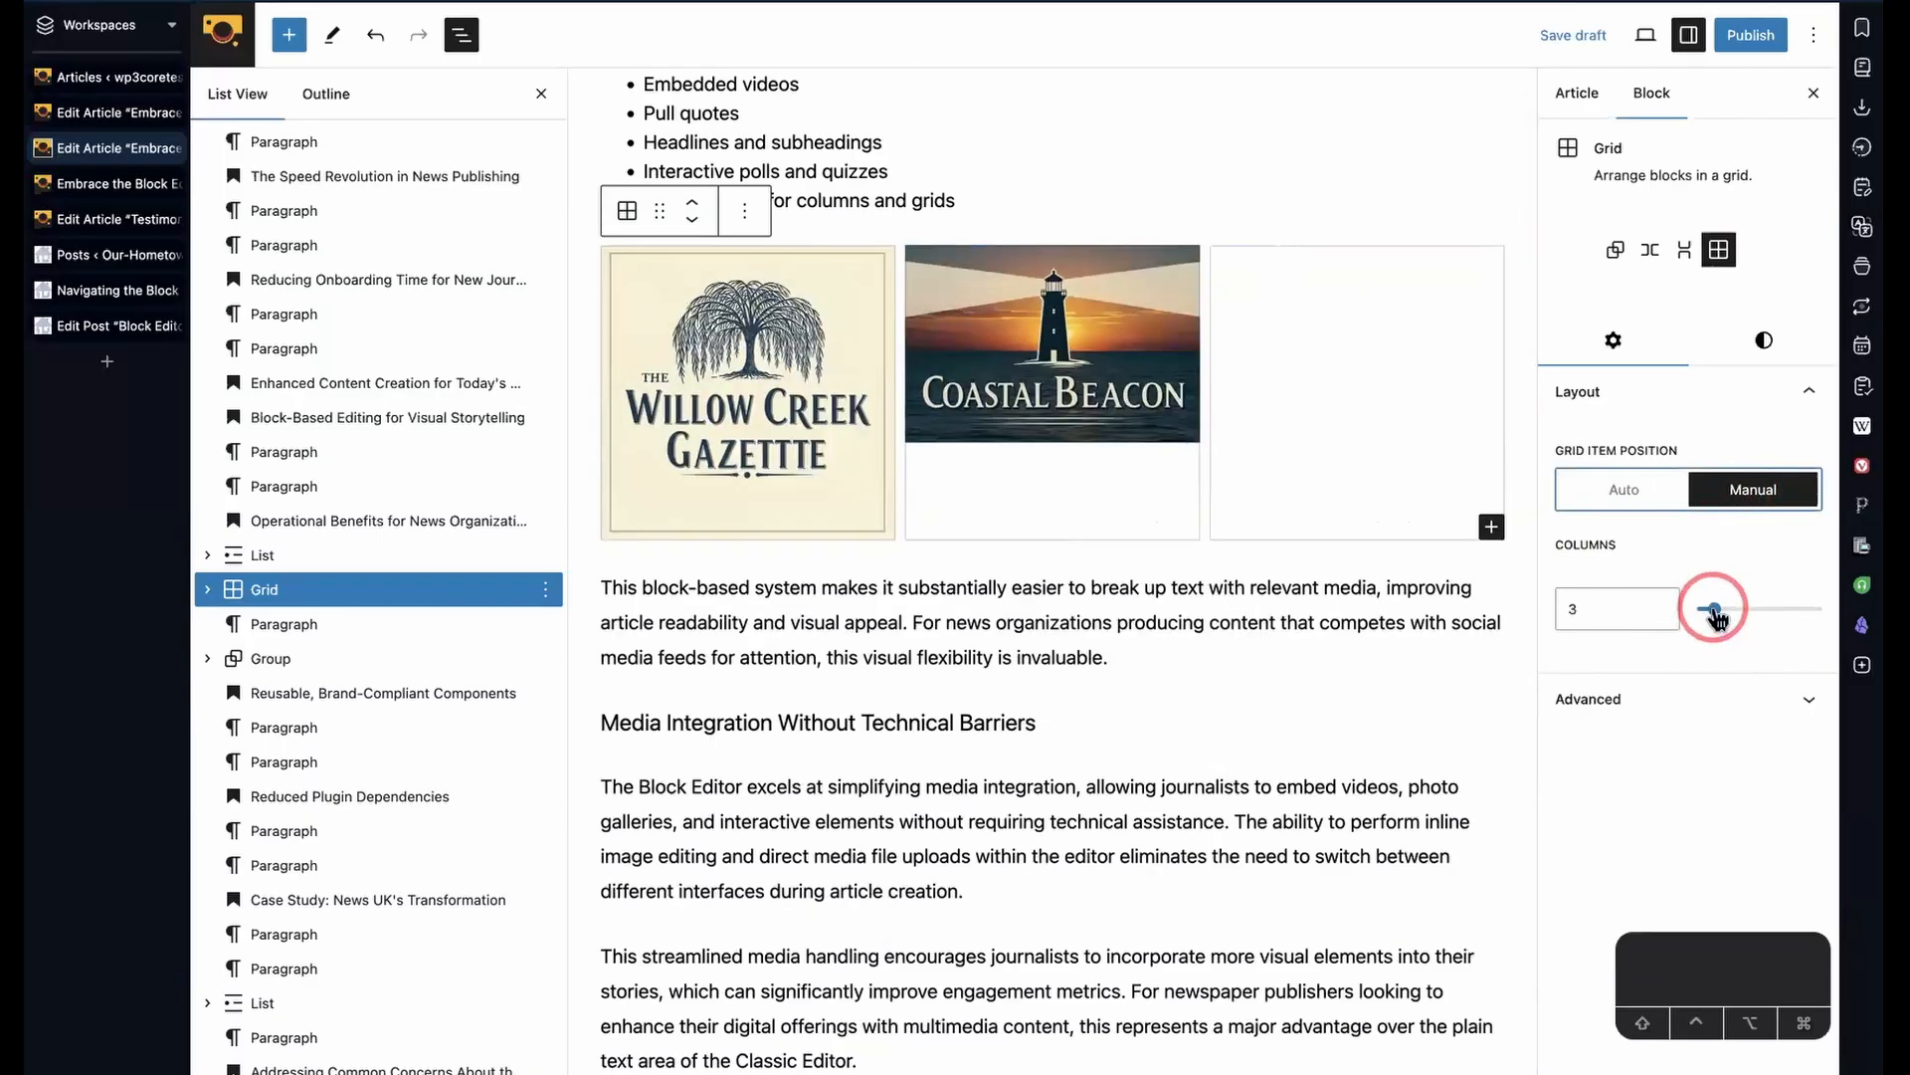
{"action": "left_click_drag", "start_coordinate": [1716, 617], "coordinate": [1706, 611]}
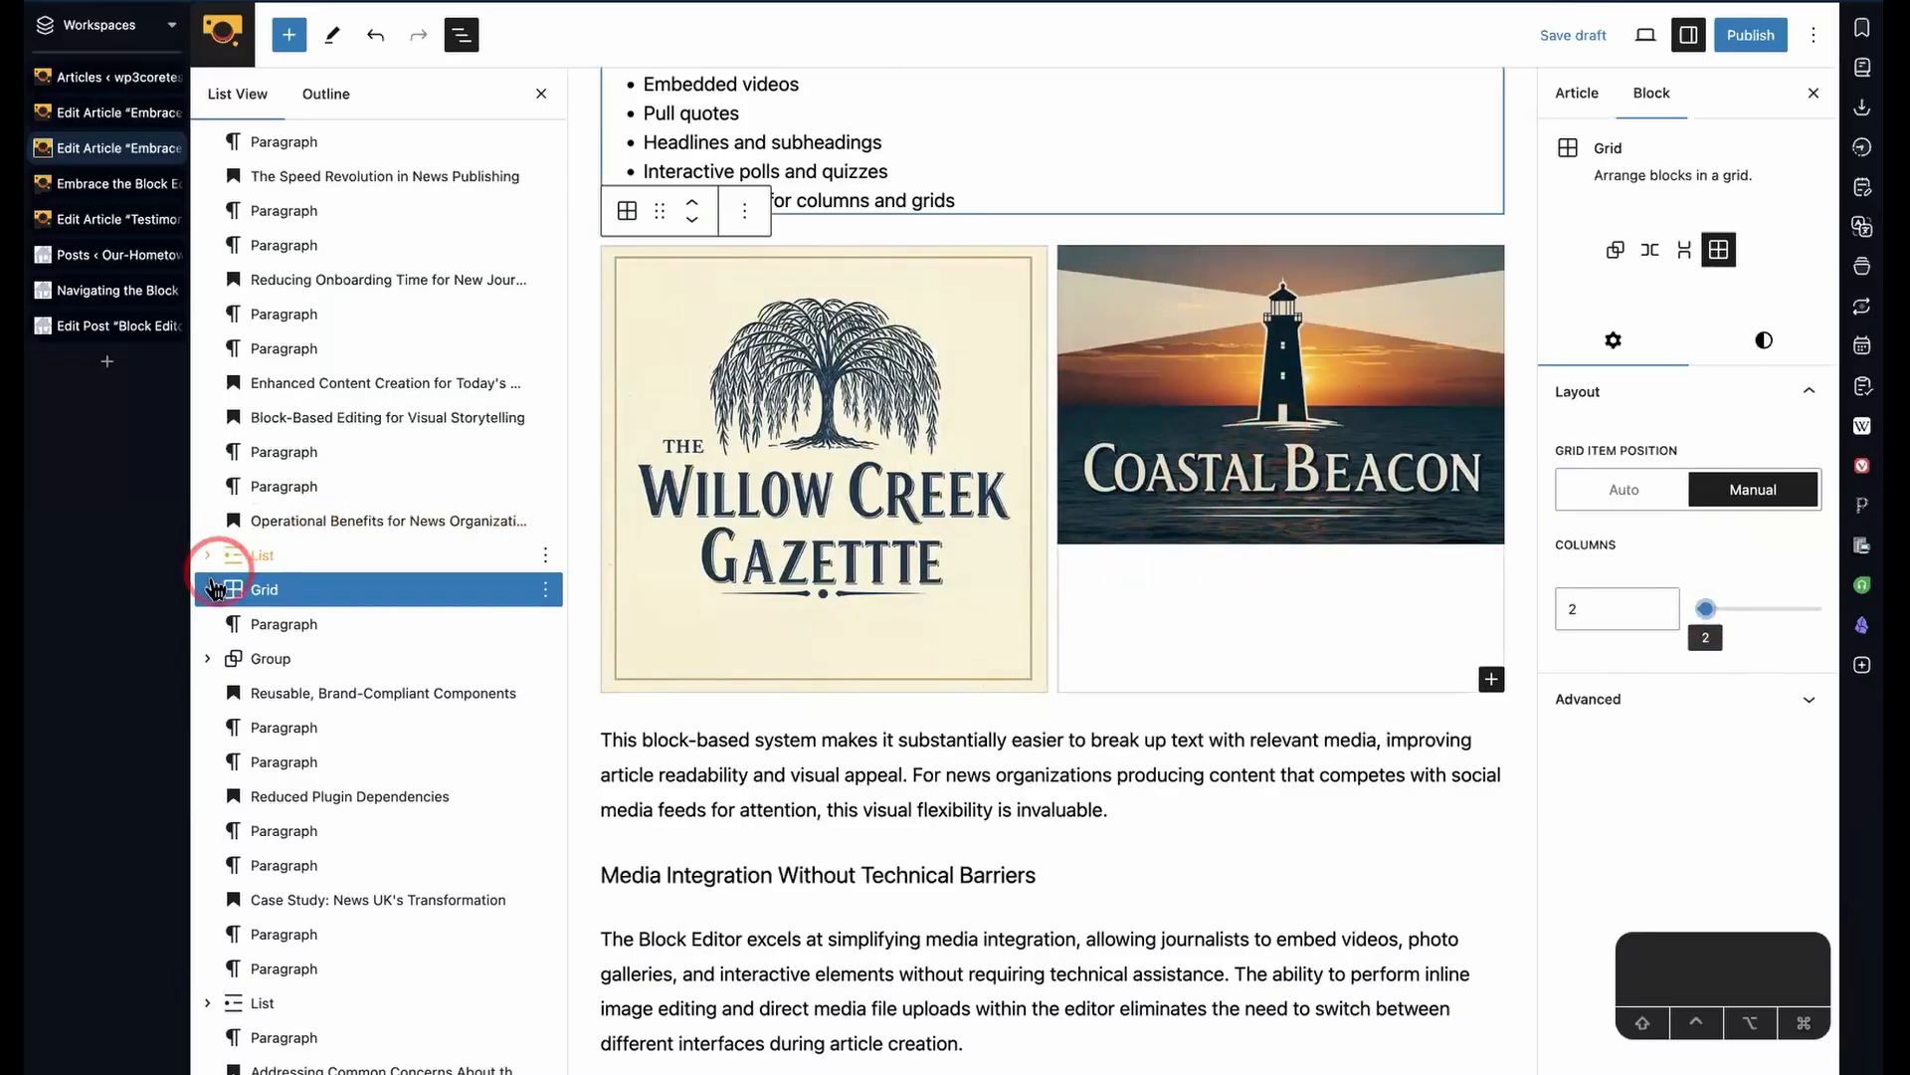
- Examine the two images nested in the grid and the grid's own style and layout settings
{"action": "left_click", "coordinate": [207, 589]}
{"action": "left_click", "coordinate": [302, 625]}
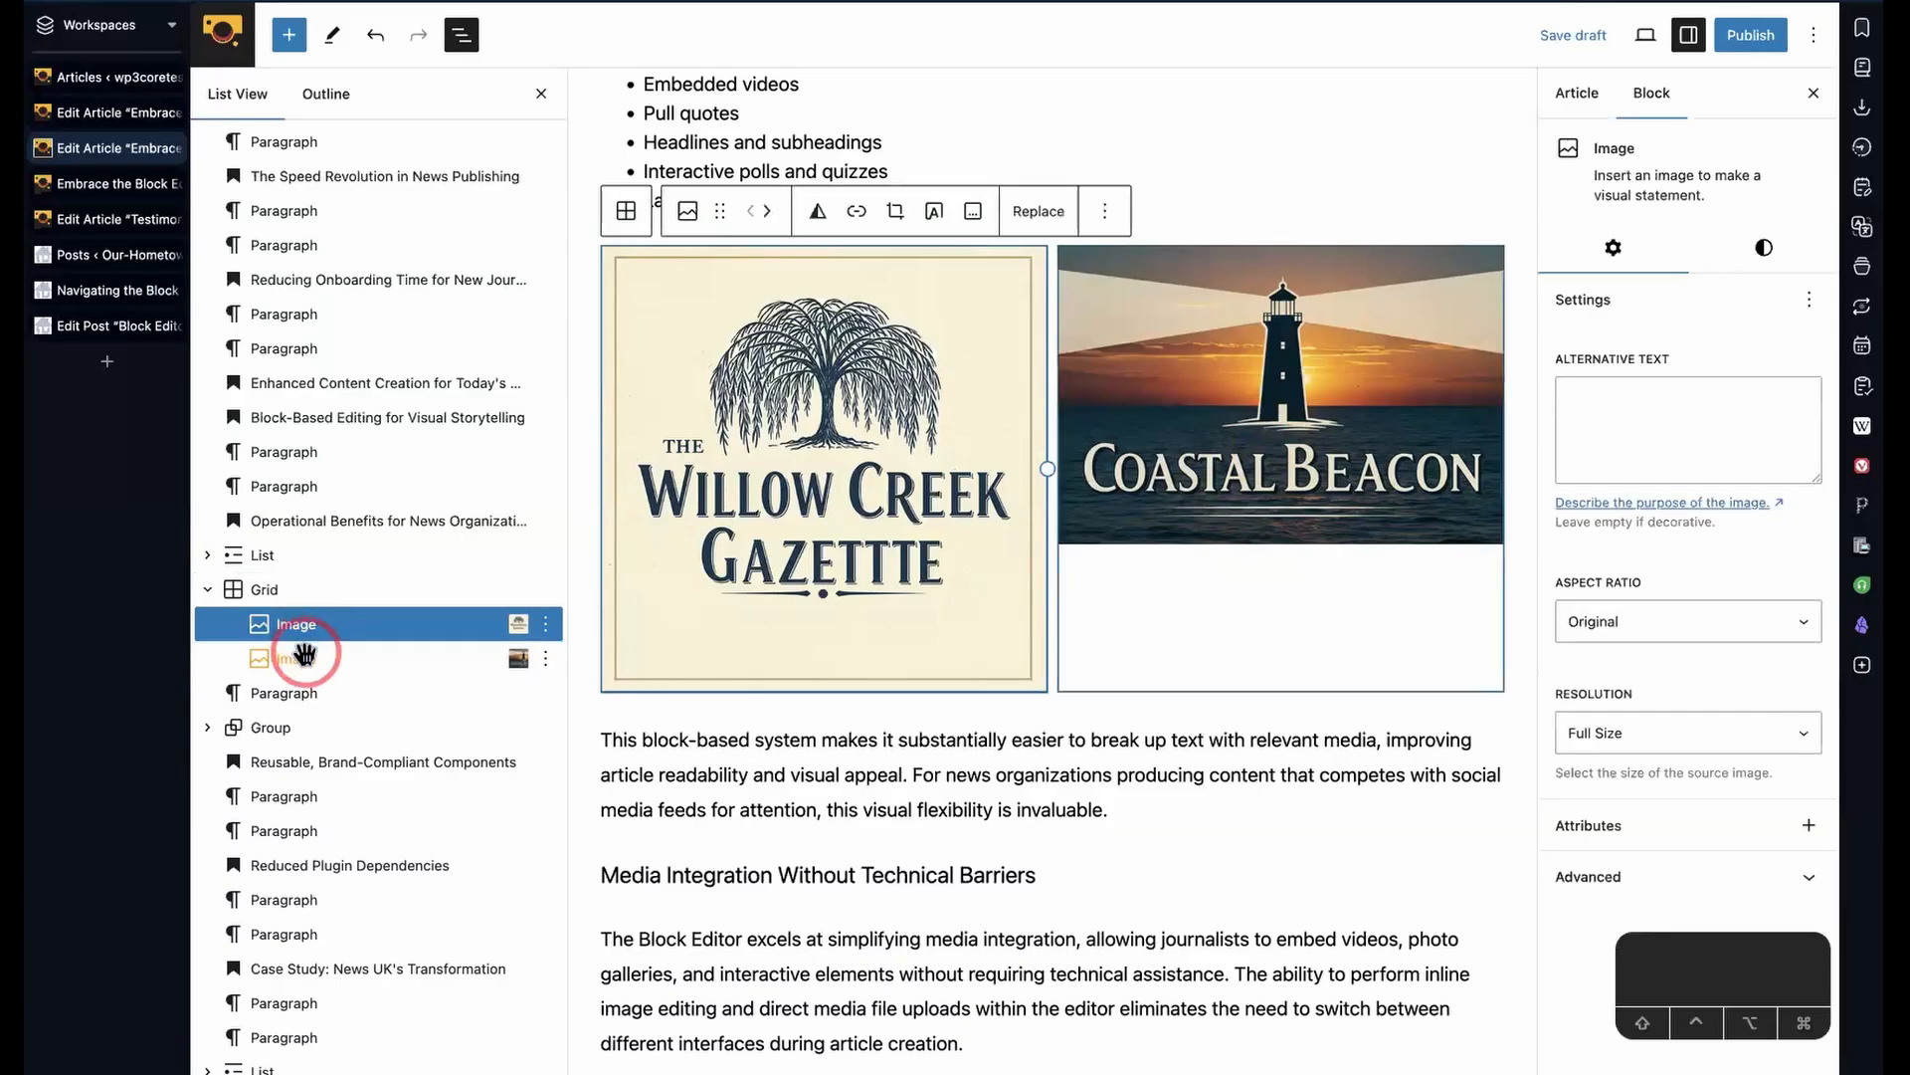
{"action": "left_click", "coordinate": [302, 654]}
{"action": "left_click", "coordinate": [311, 622]}
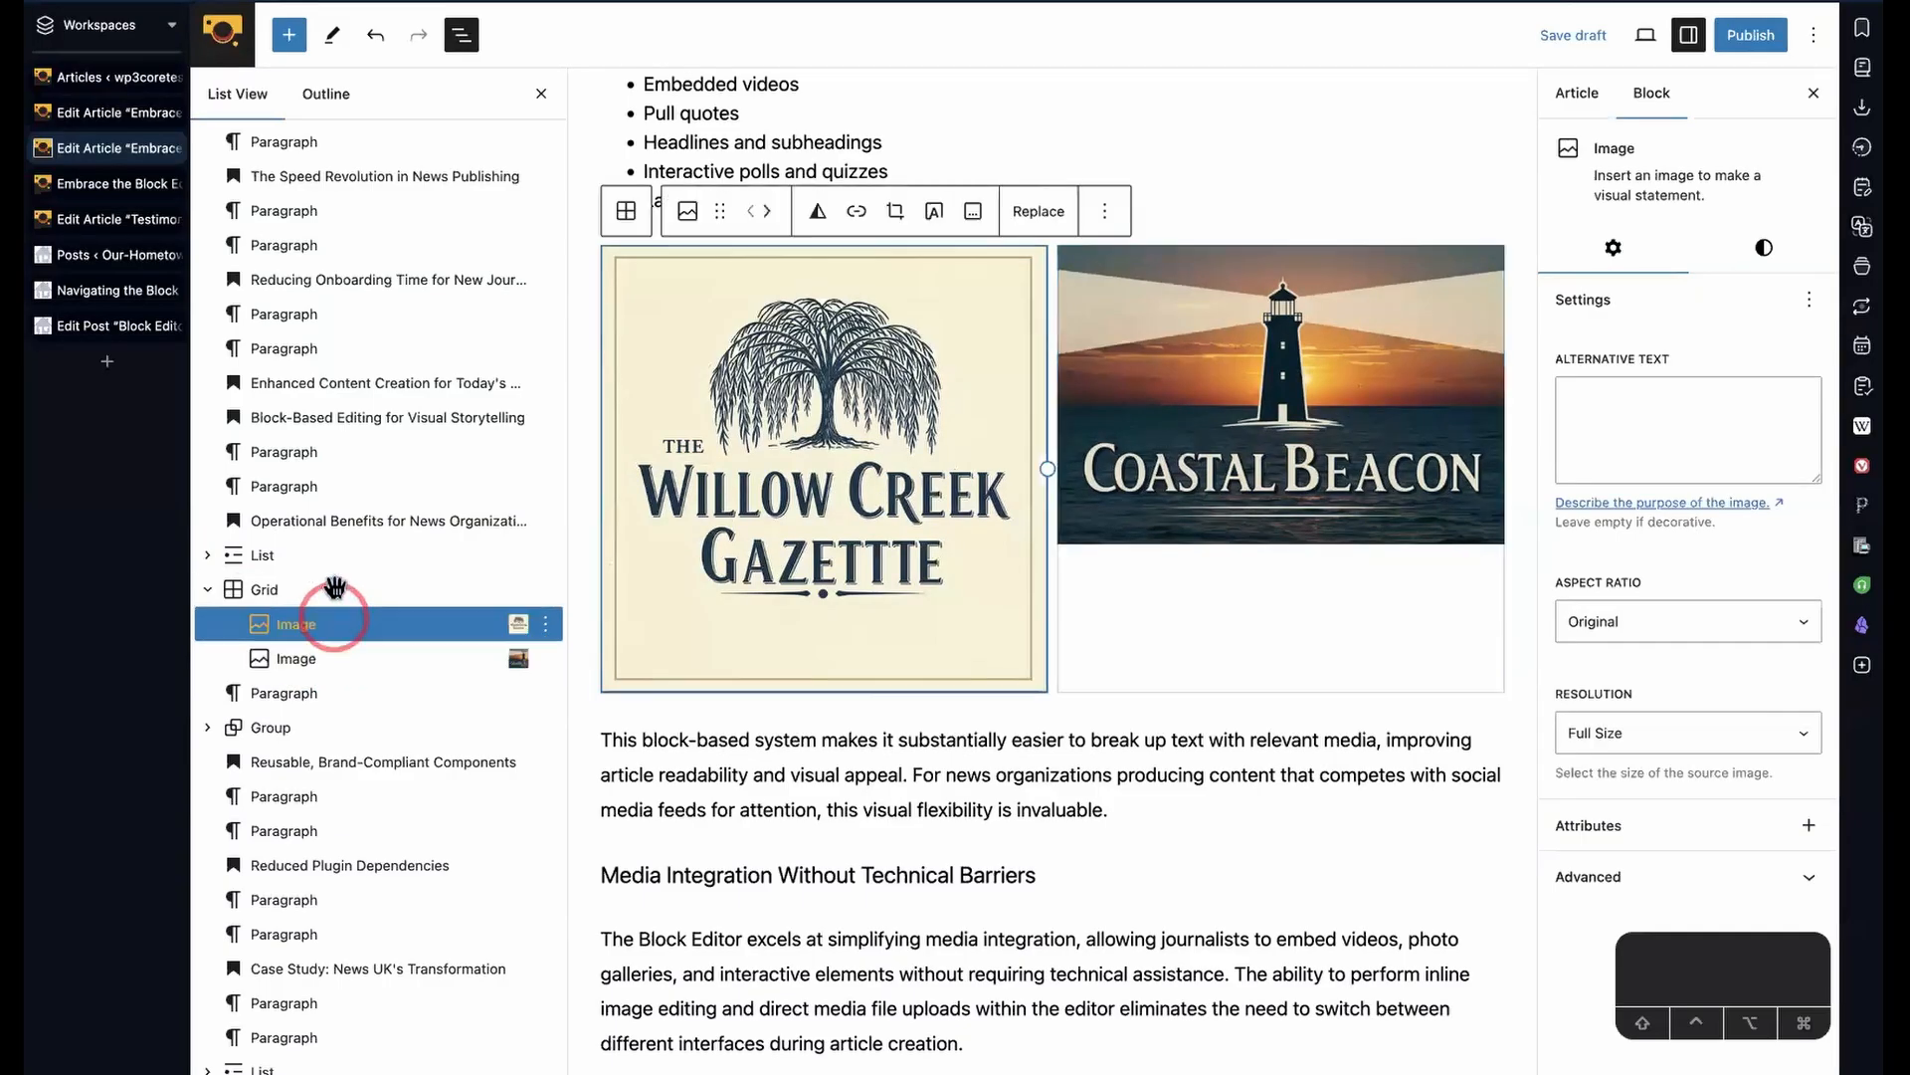
{"action": "left_click", "coordinate": [334, 588]}
{"action": "left_click", "coordinate": [1122, 456]}
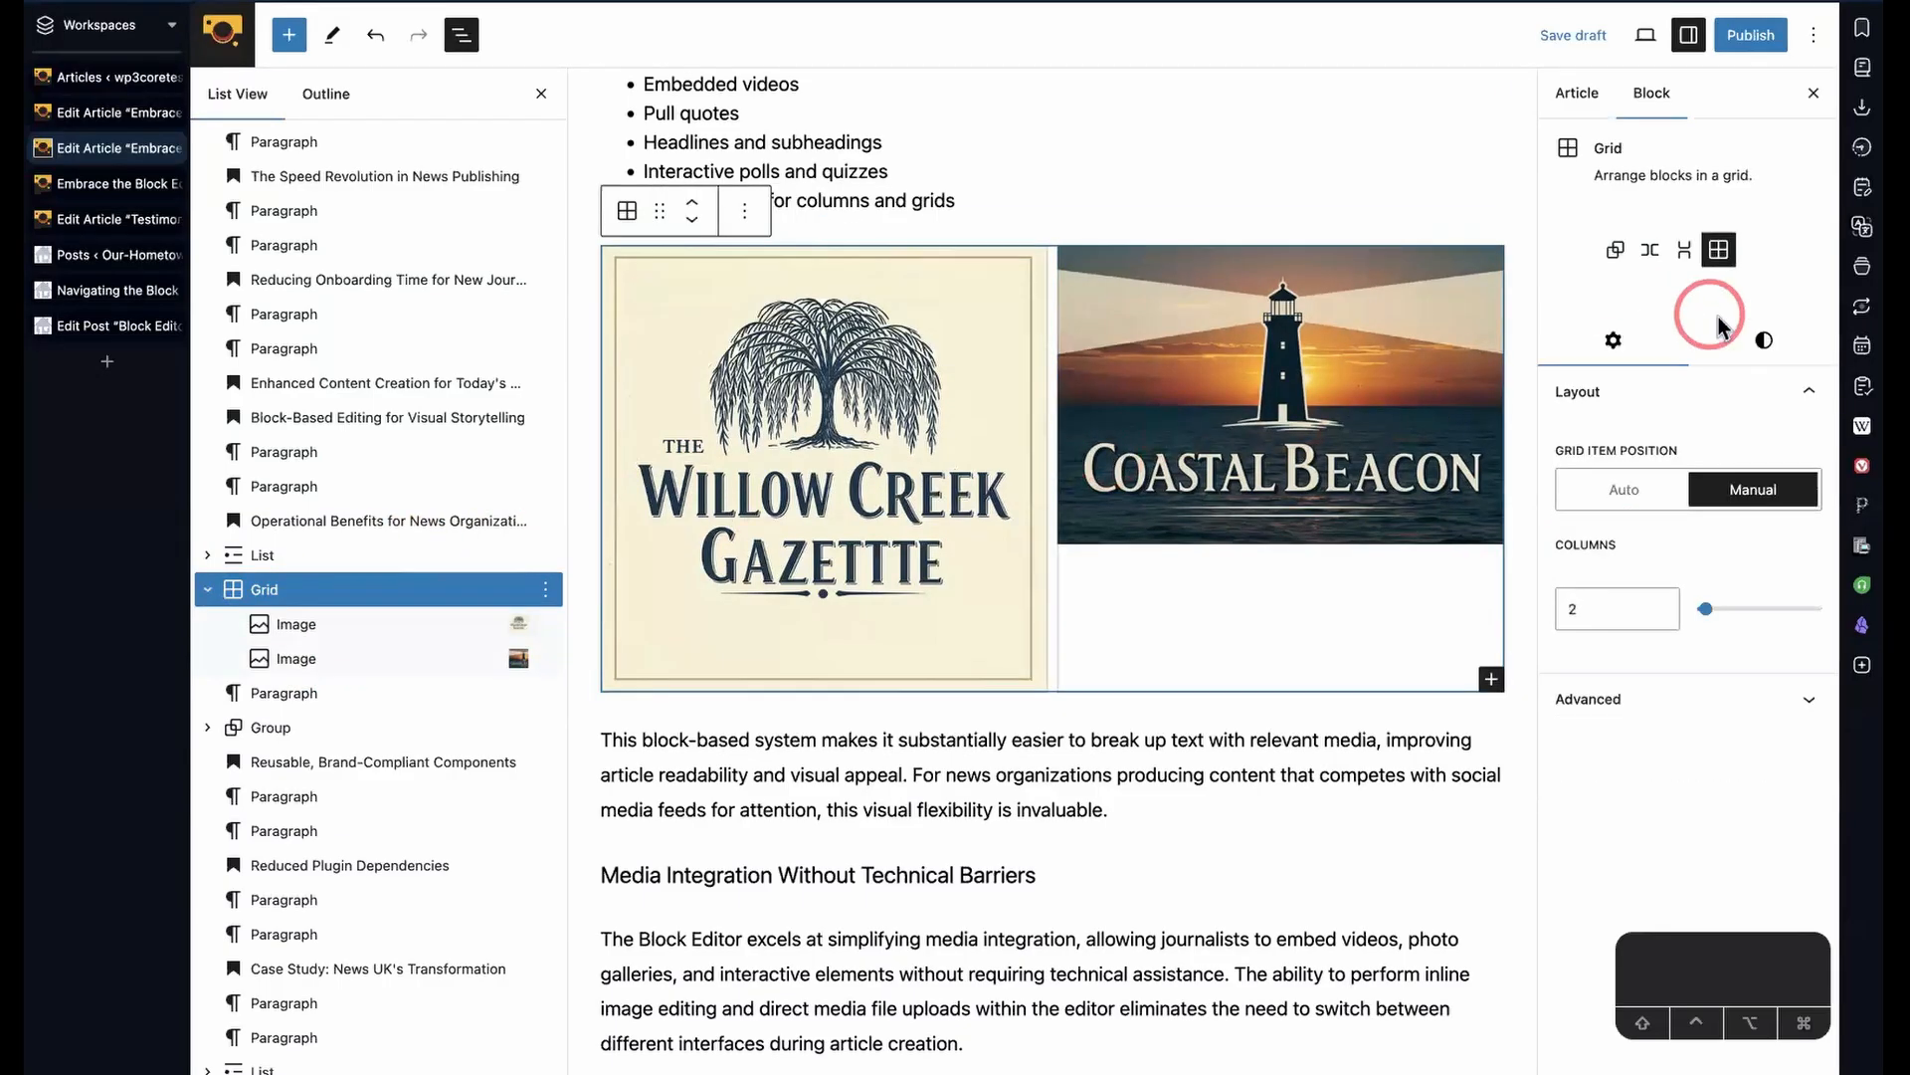
{"action": "left_click", "coordinate": [1768, 344]}
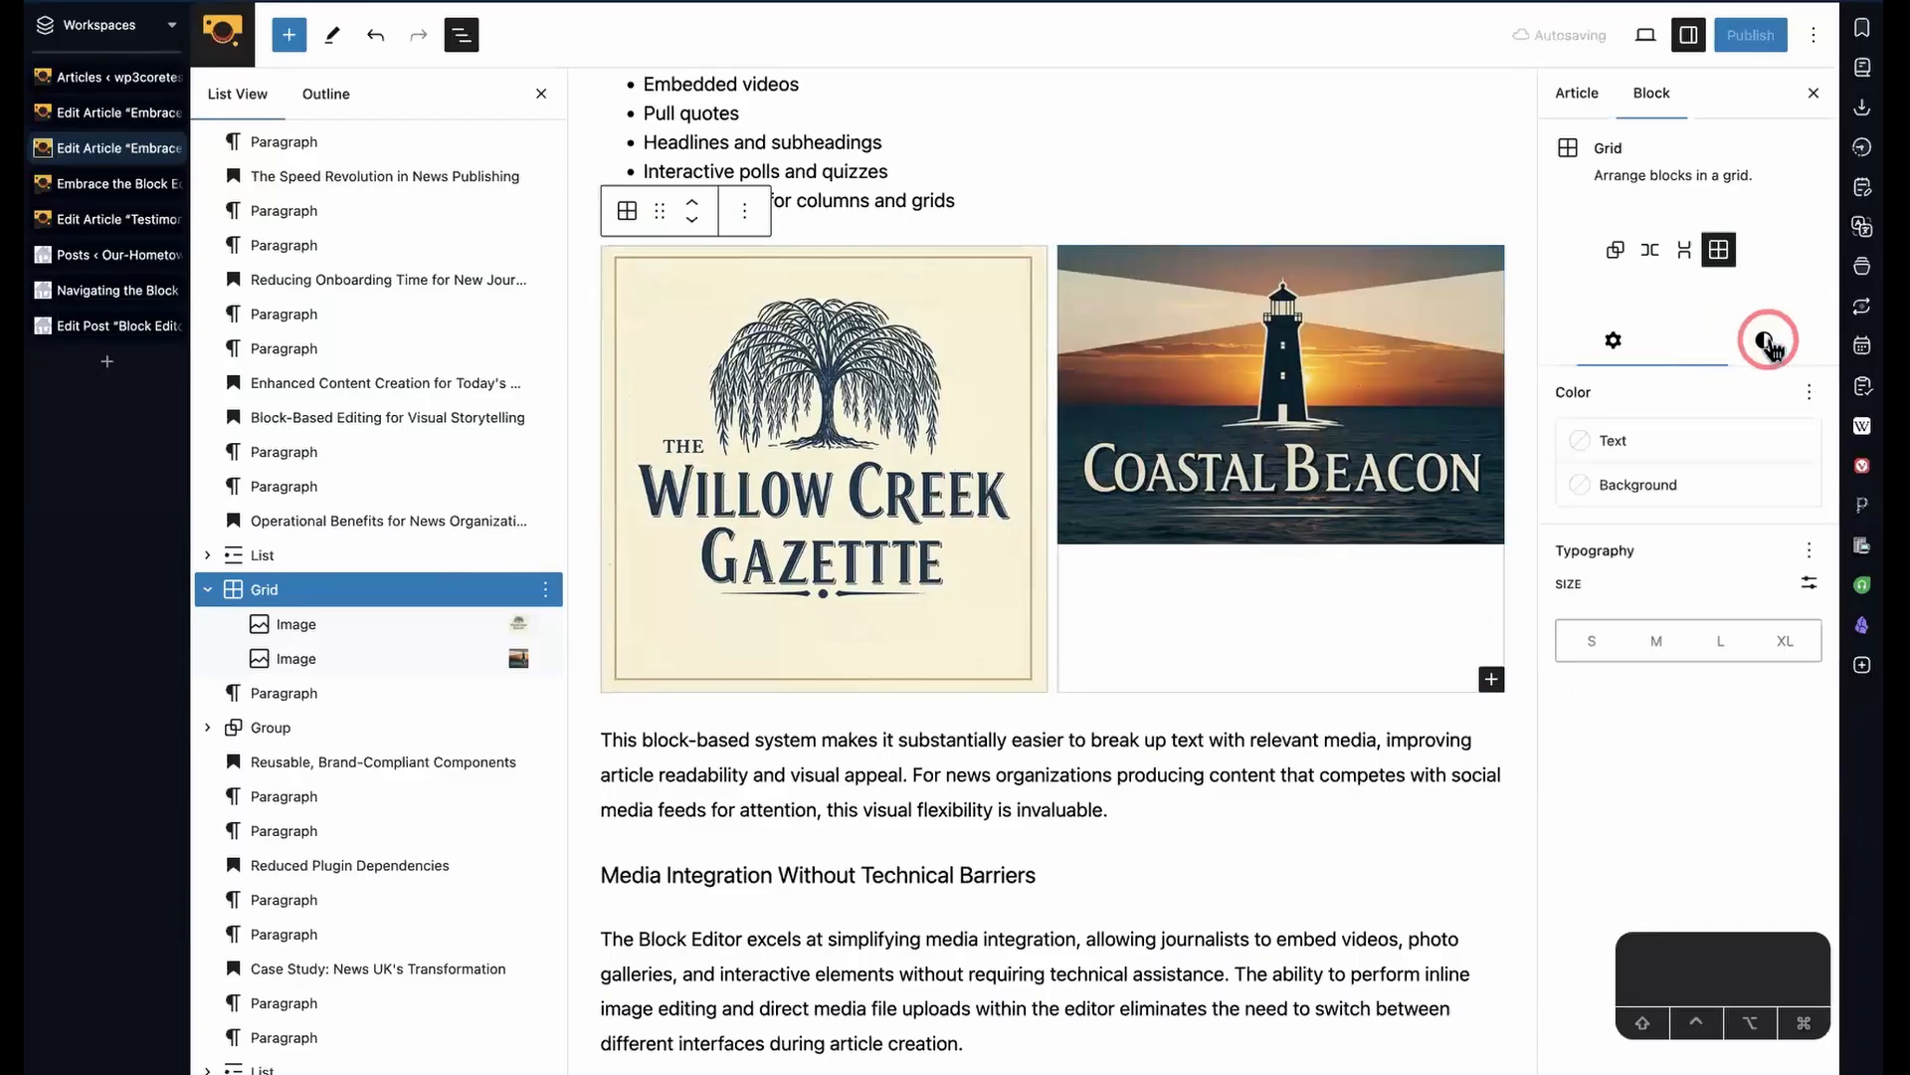
{"action": "left_click", "coordinate": [1613, 340]}
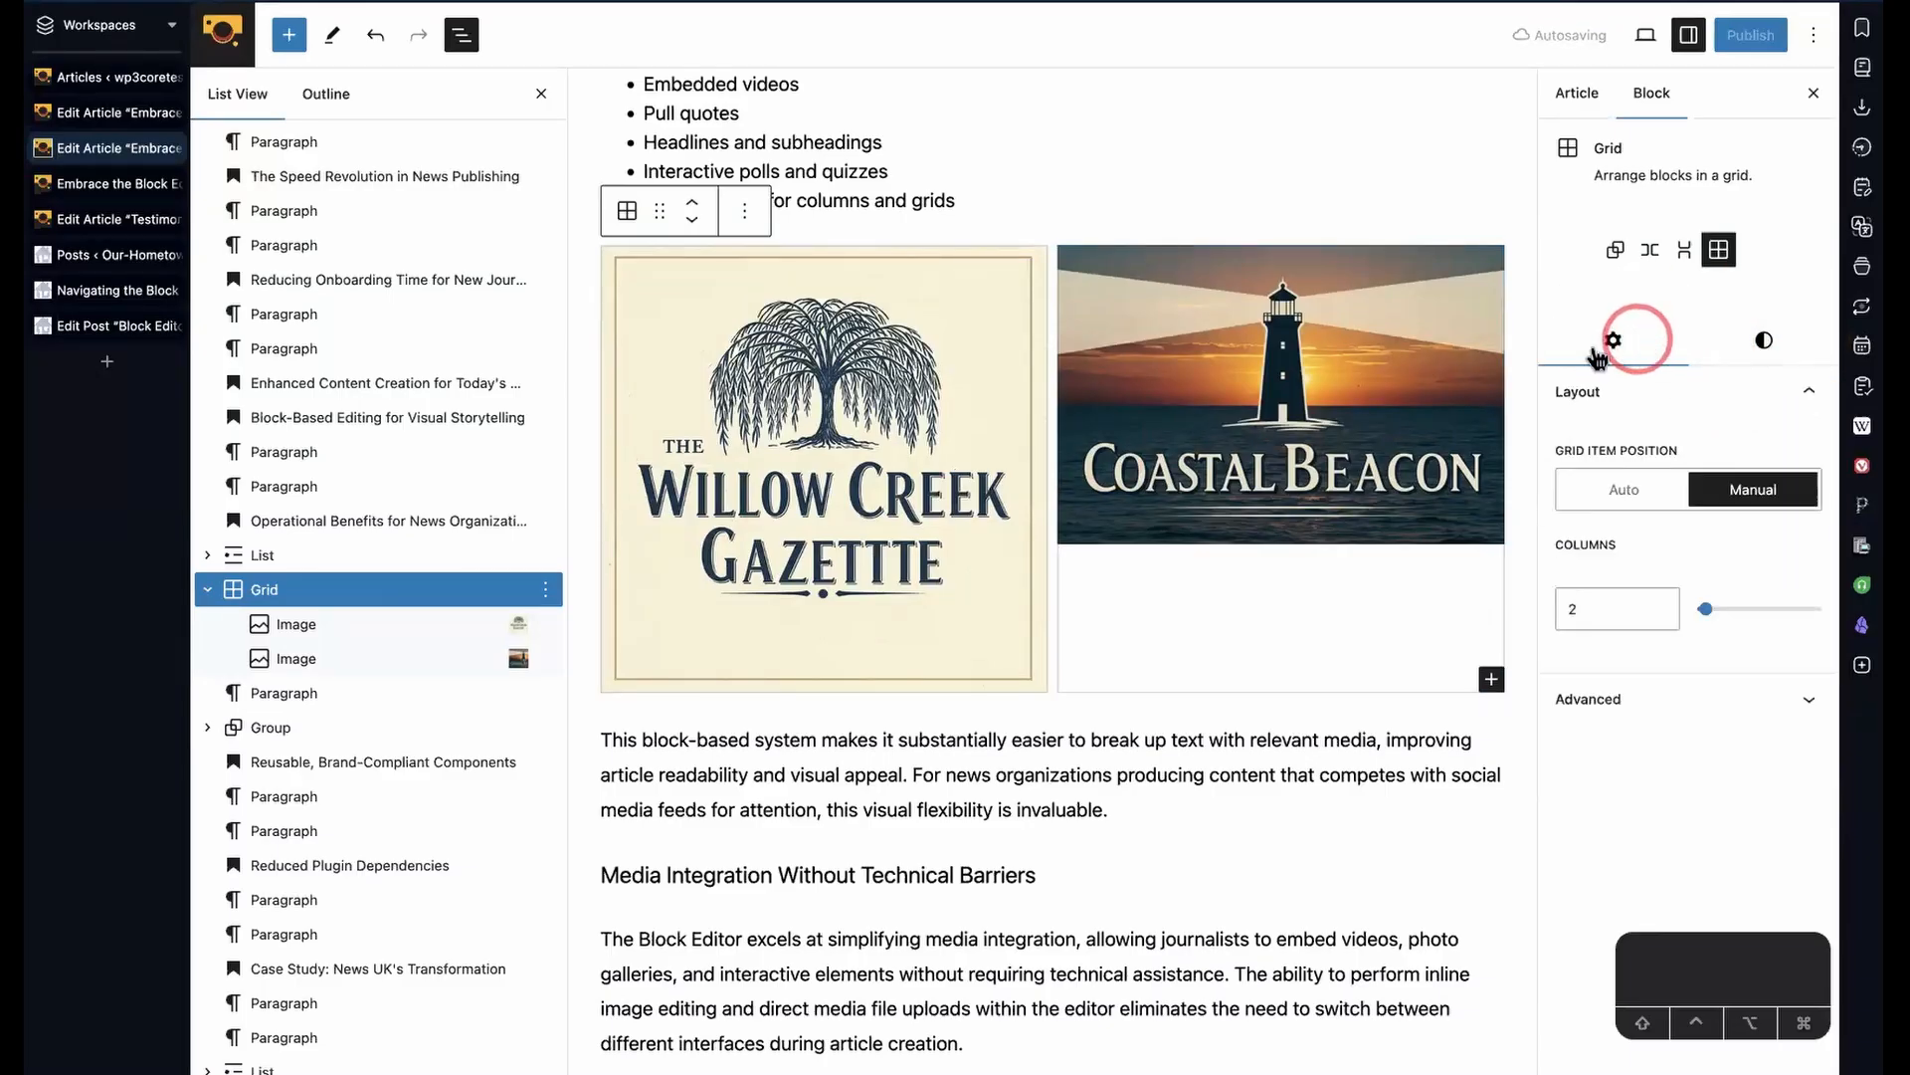
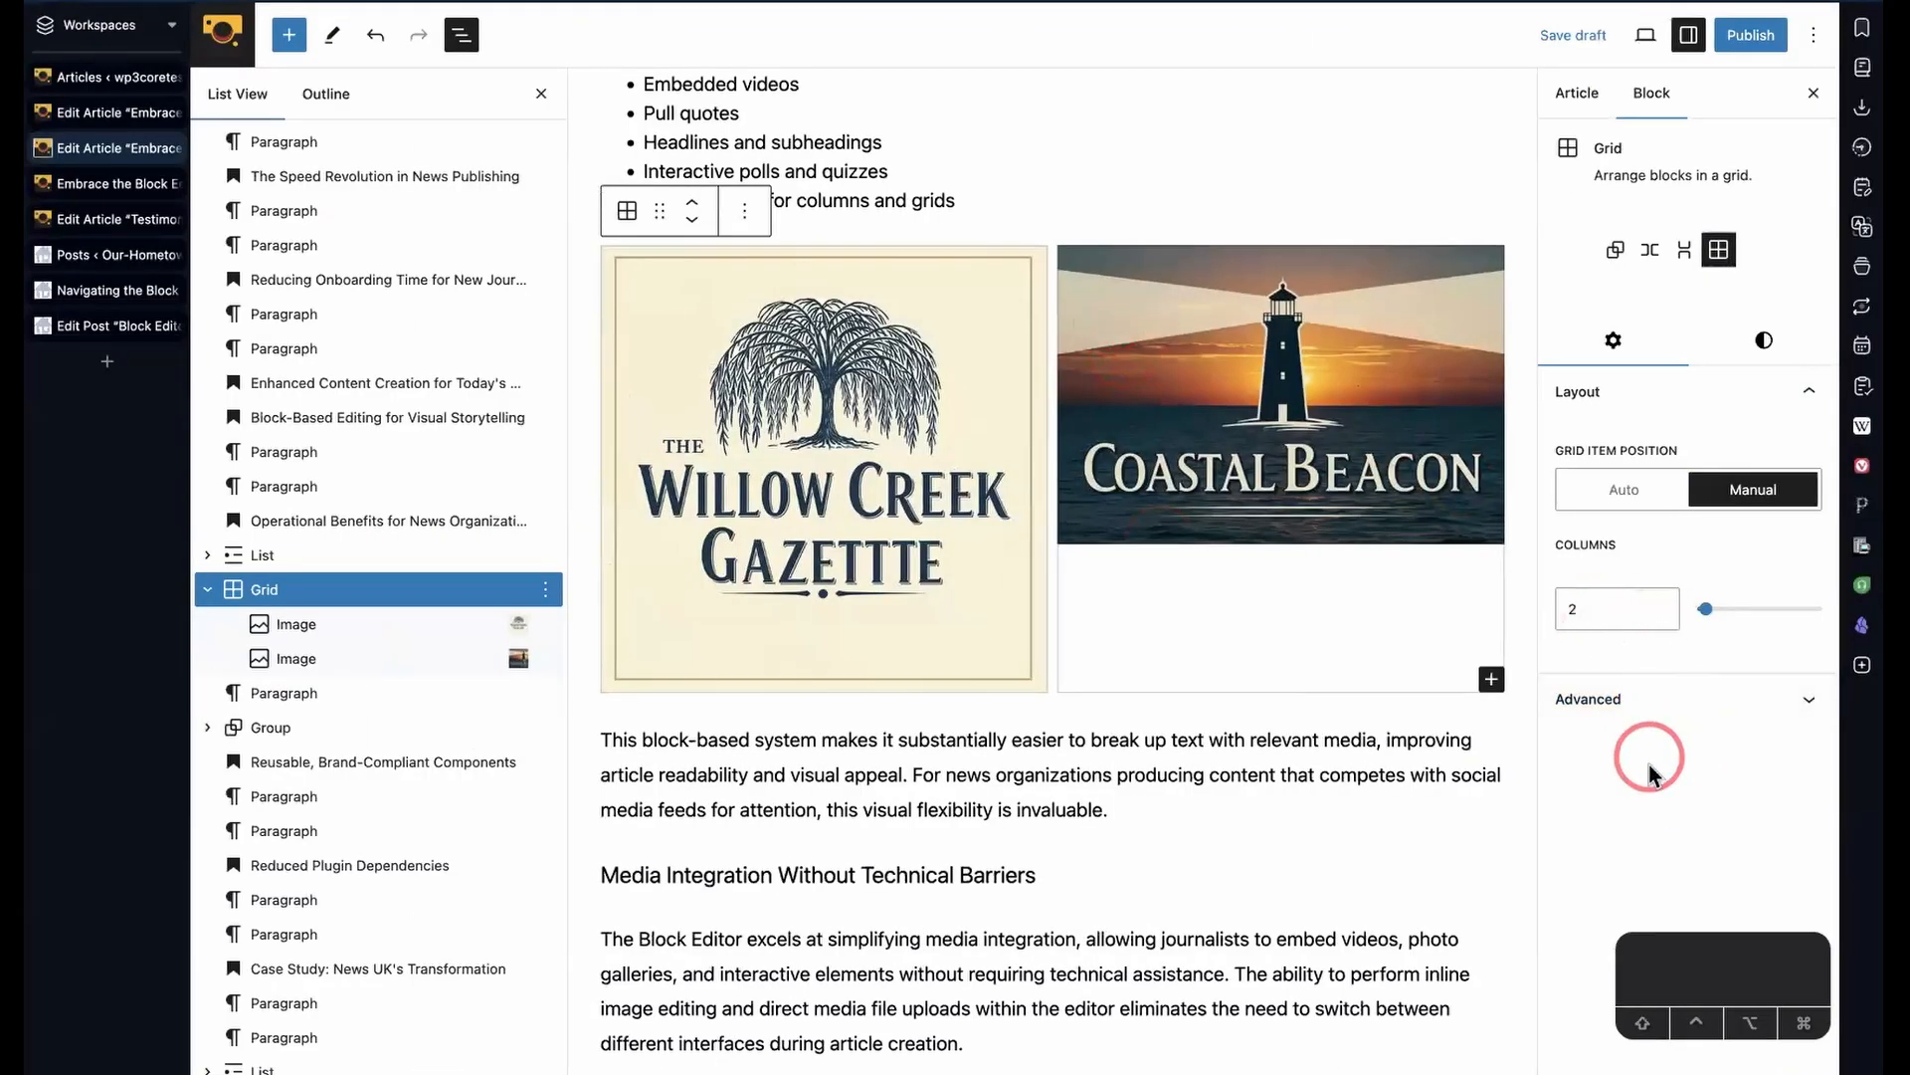
- Try the Stack layout on the block holding the two logos, and change it to a Row
{"action": "scroll", "coordinate": [1147, 641], "scroll_direction": "up", "scroll_amount": 4}
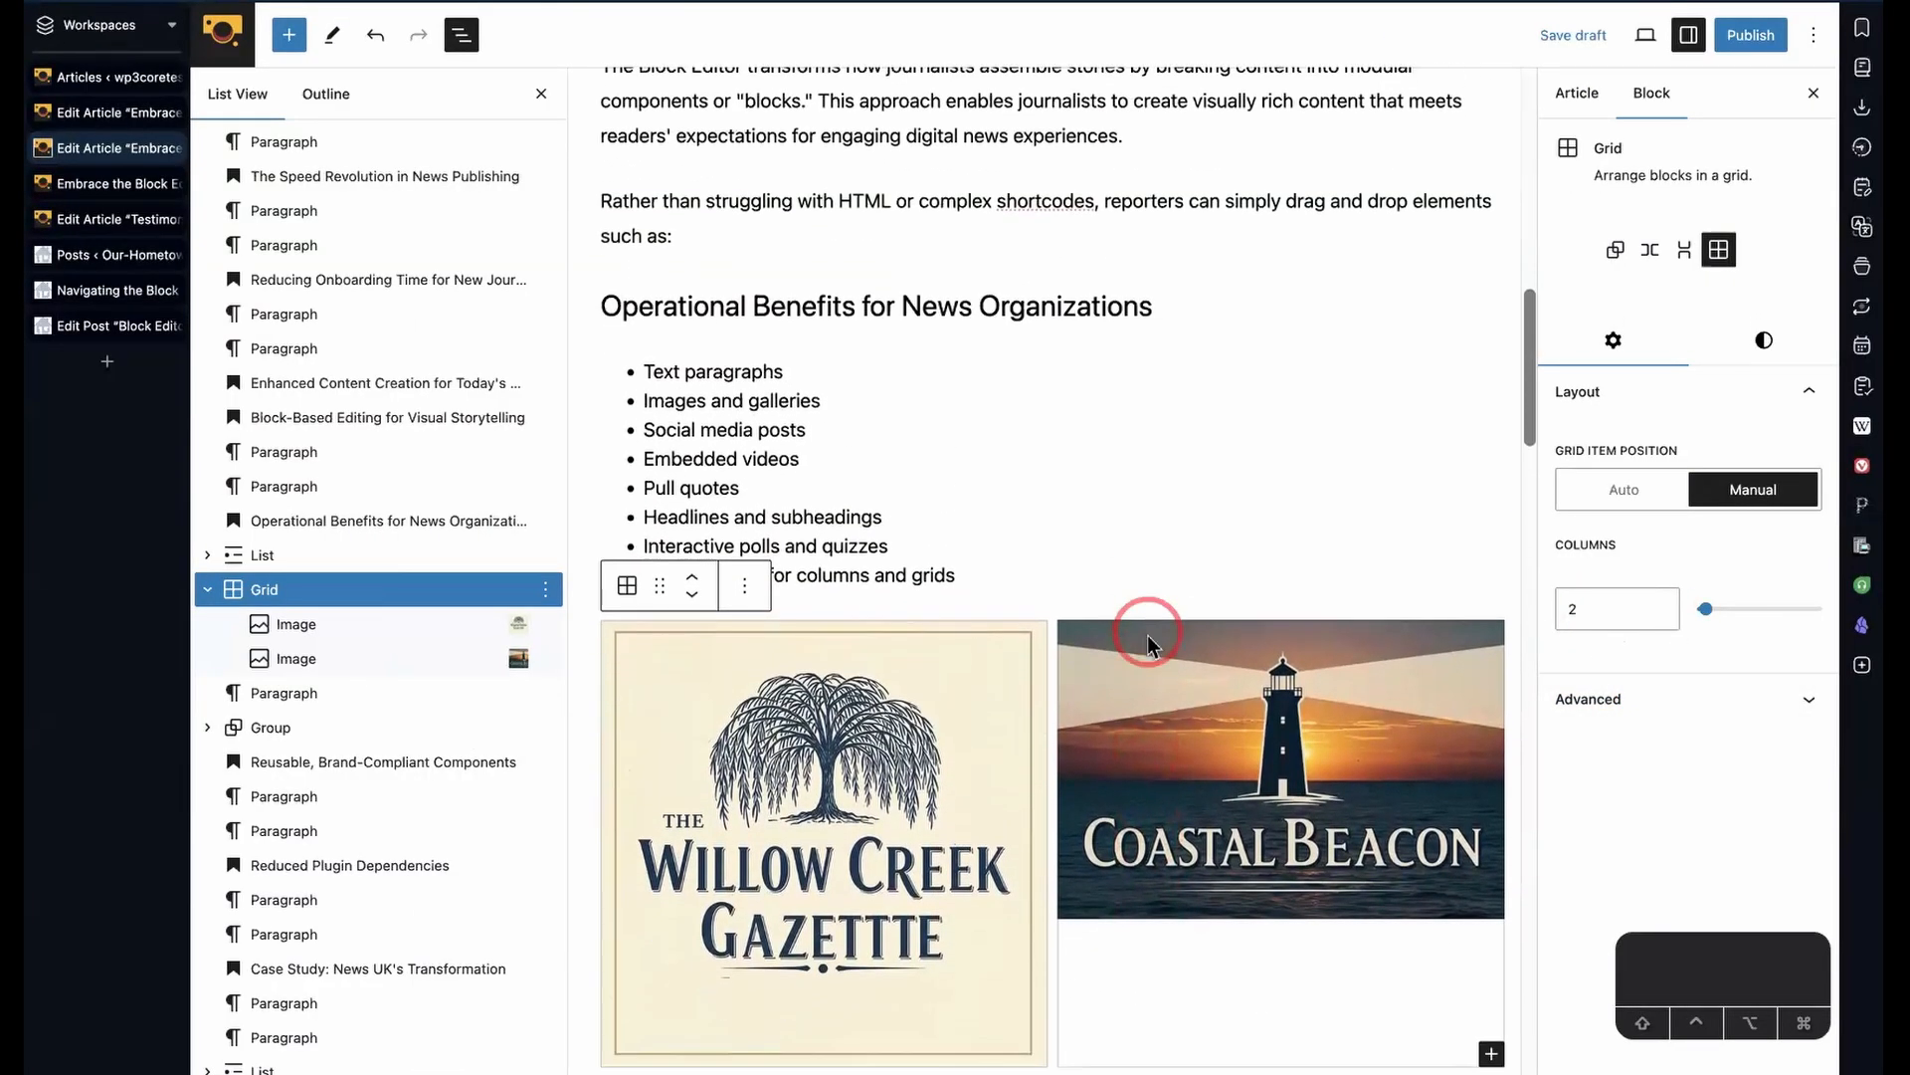
{"action": "scroll", "coordinate": [1147, 641], "scroll_direction": "down", "scroll_amount": 4}
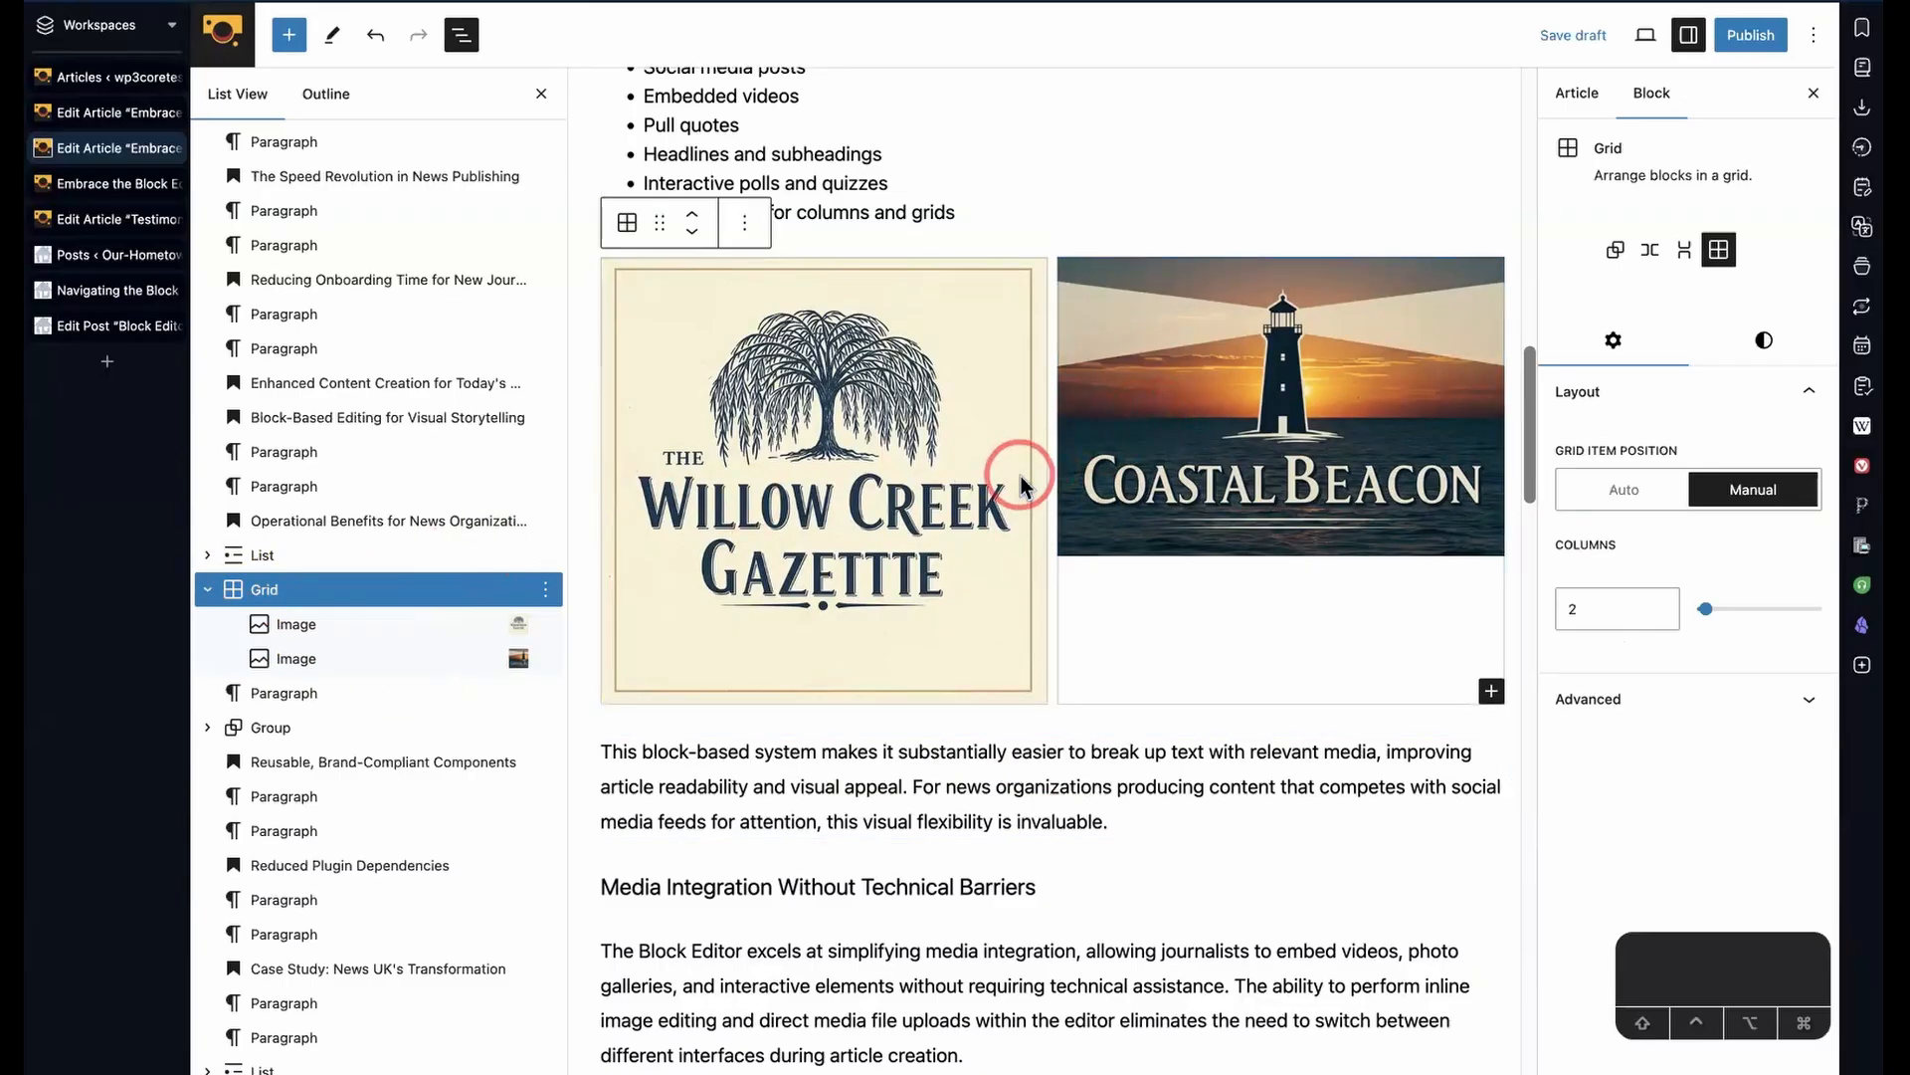
{"action": "left_click", "coordinate": [1685, 250]}
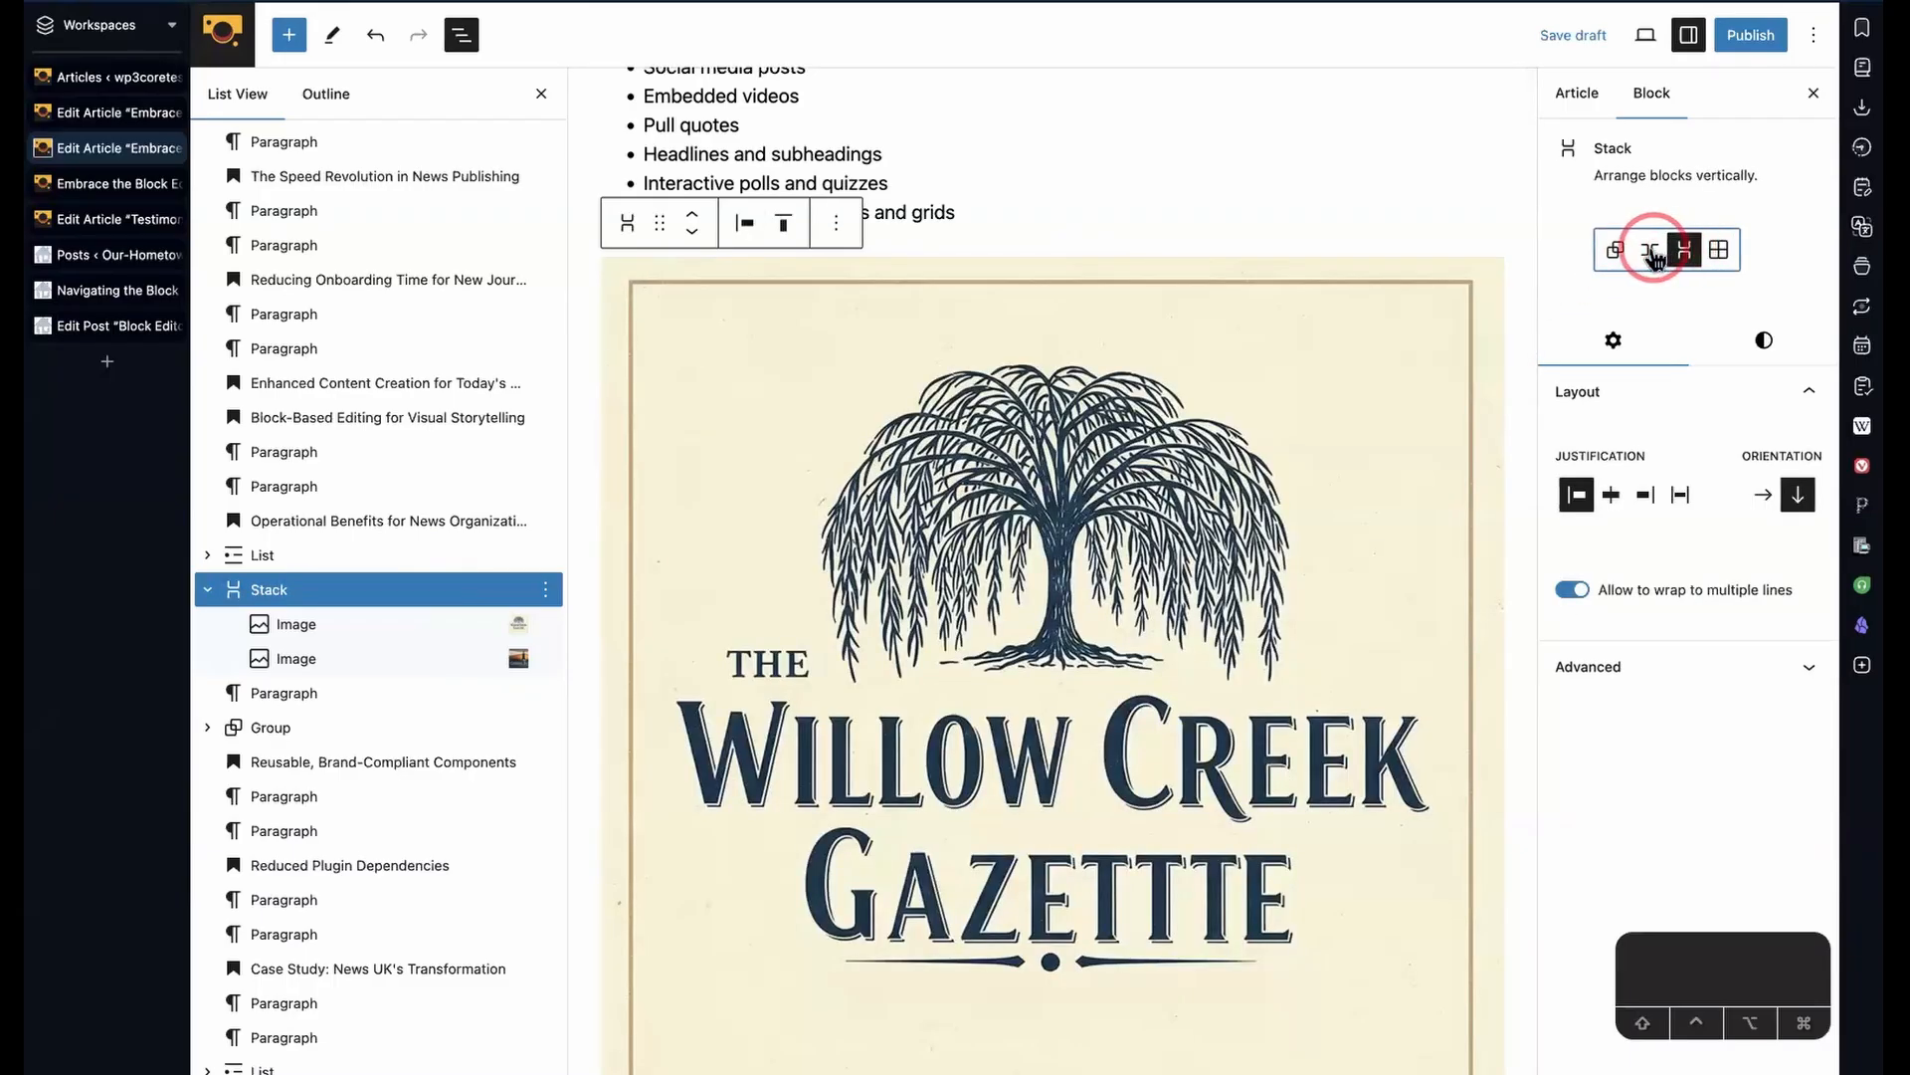
{"action": "left_click", "coordinate": [1653, 253]}
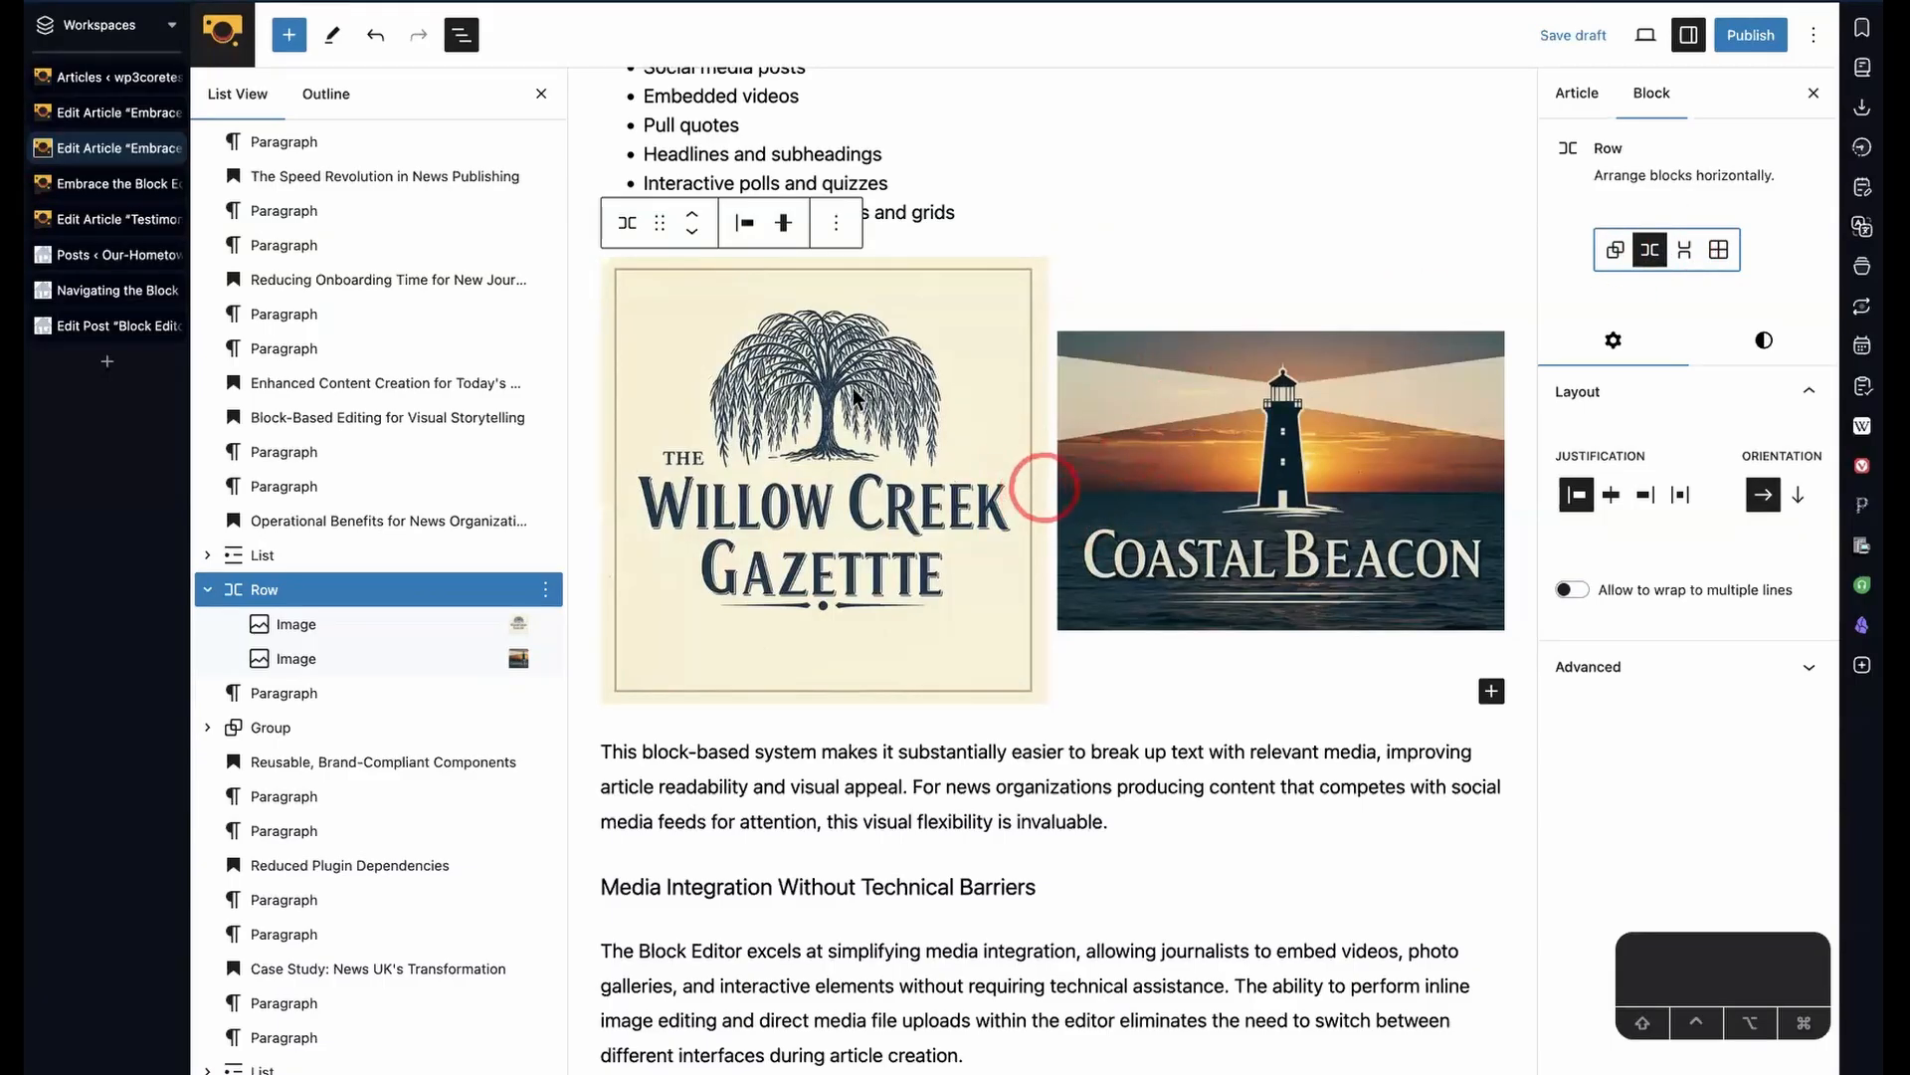
- Try the top and bottom vertical alignments on the row of two logo images and return it to middle alignment
{"action": "left_click", "coordinate": [783, 222]}
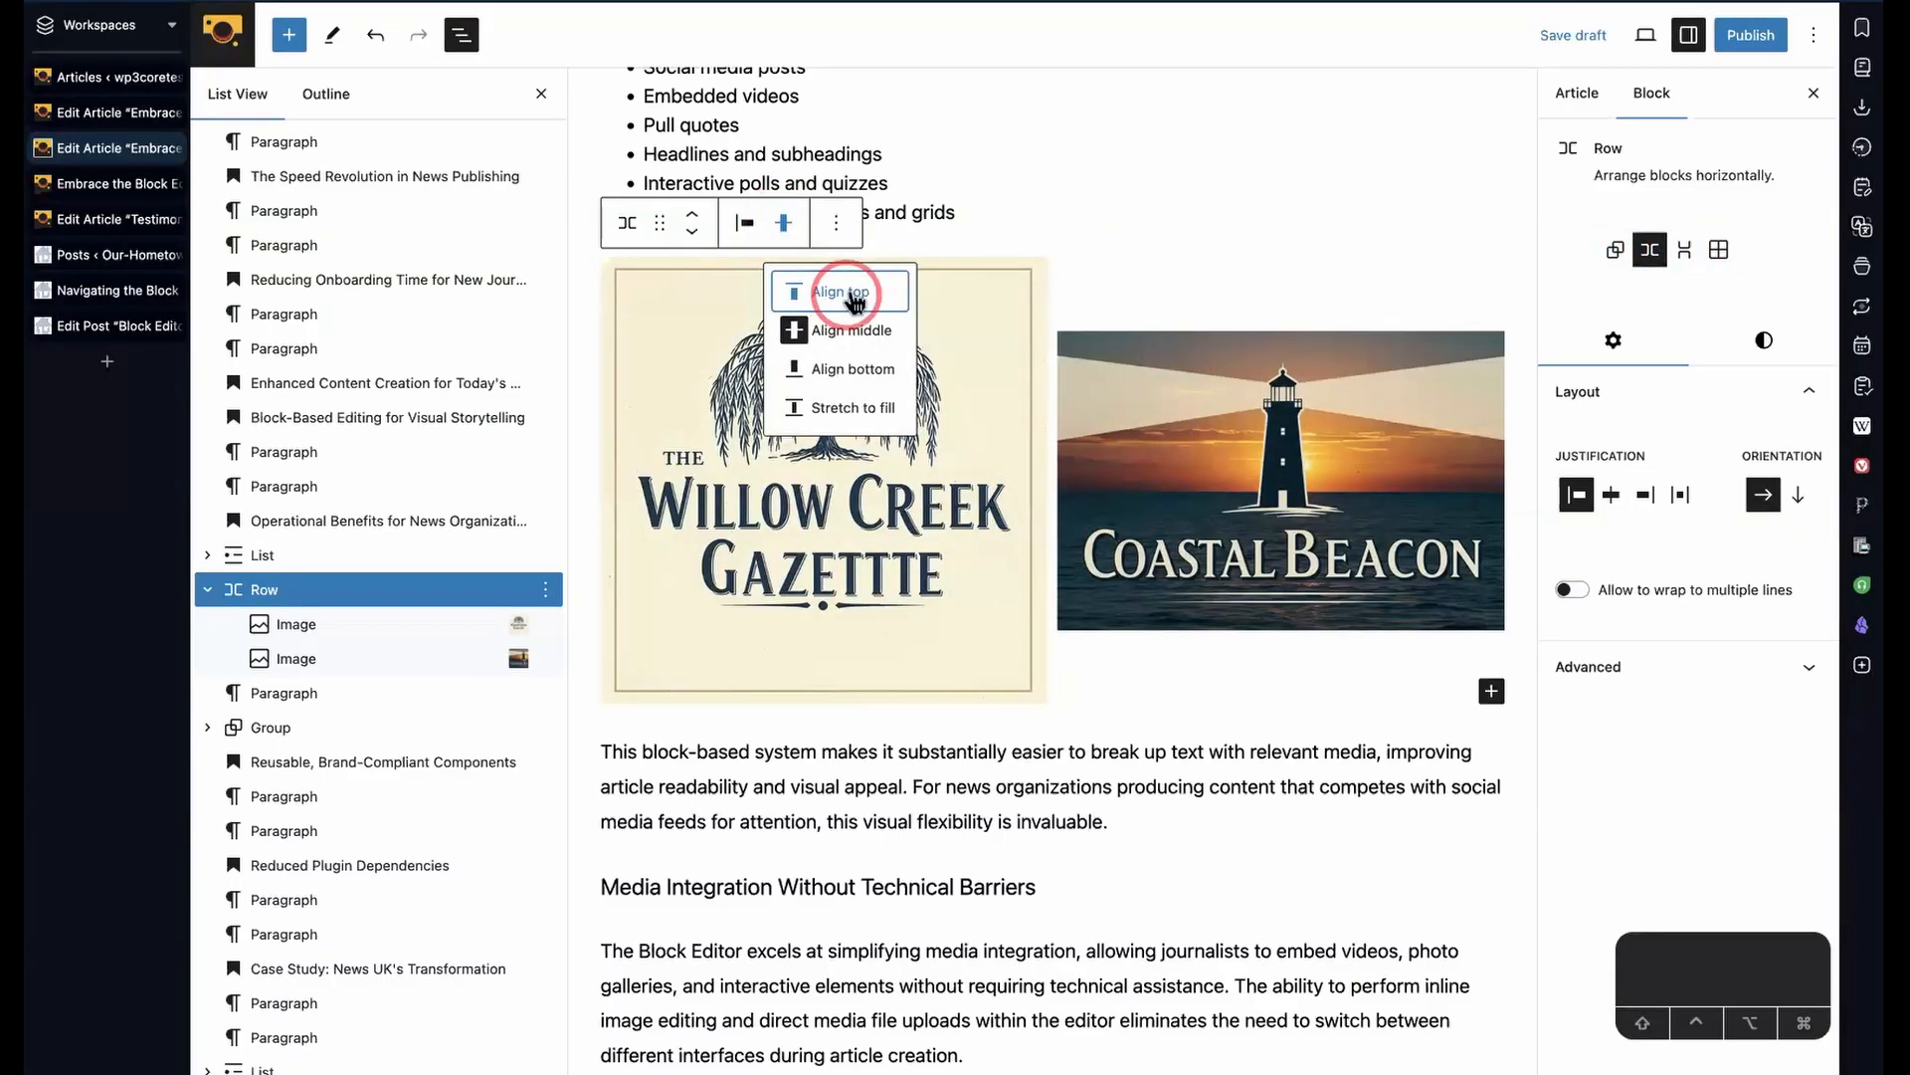
{"action": "left_click", "coordinate": [840, 292]}
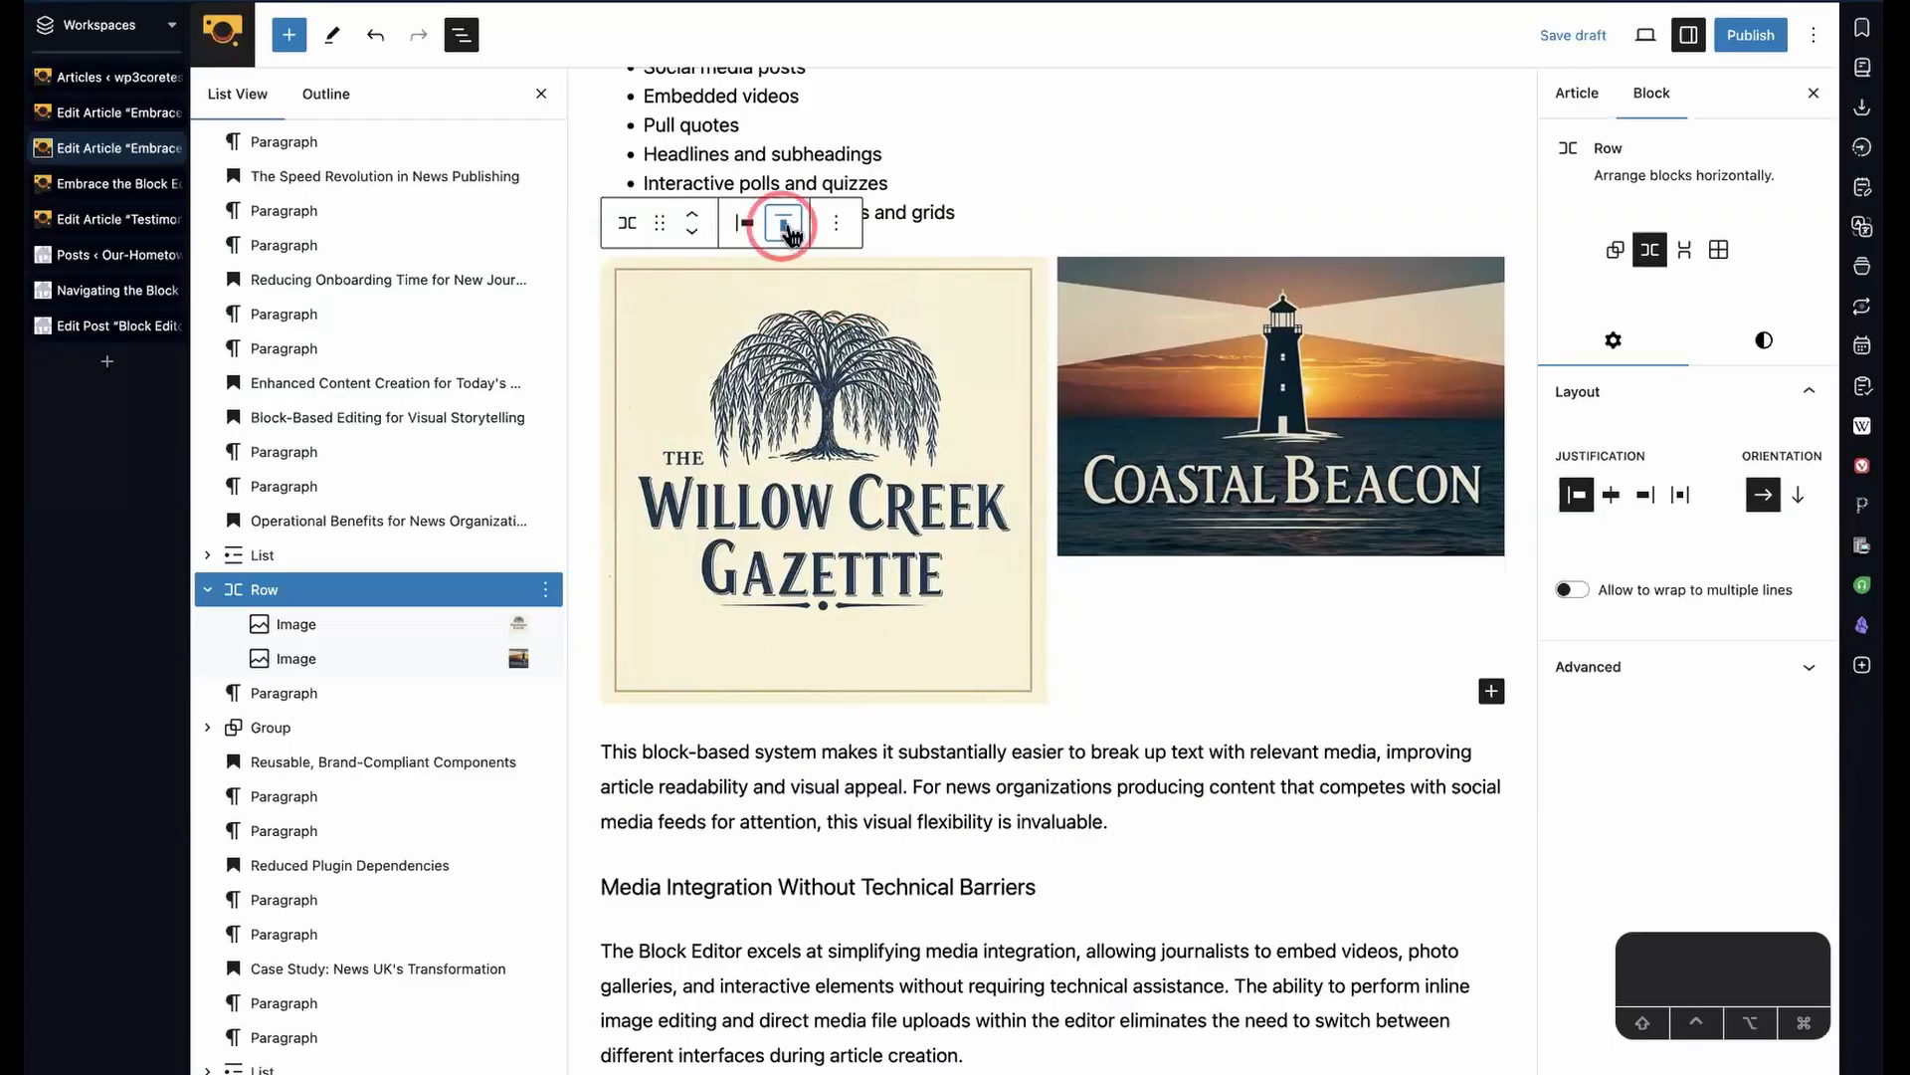
{"action": "left_click", "coordinate": [783, 222]}
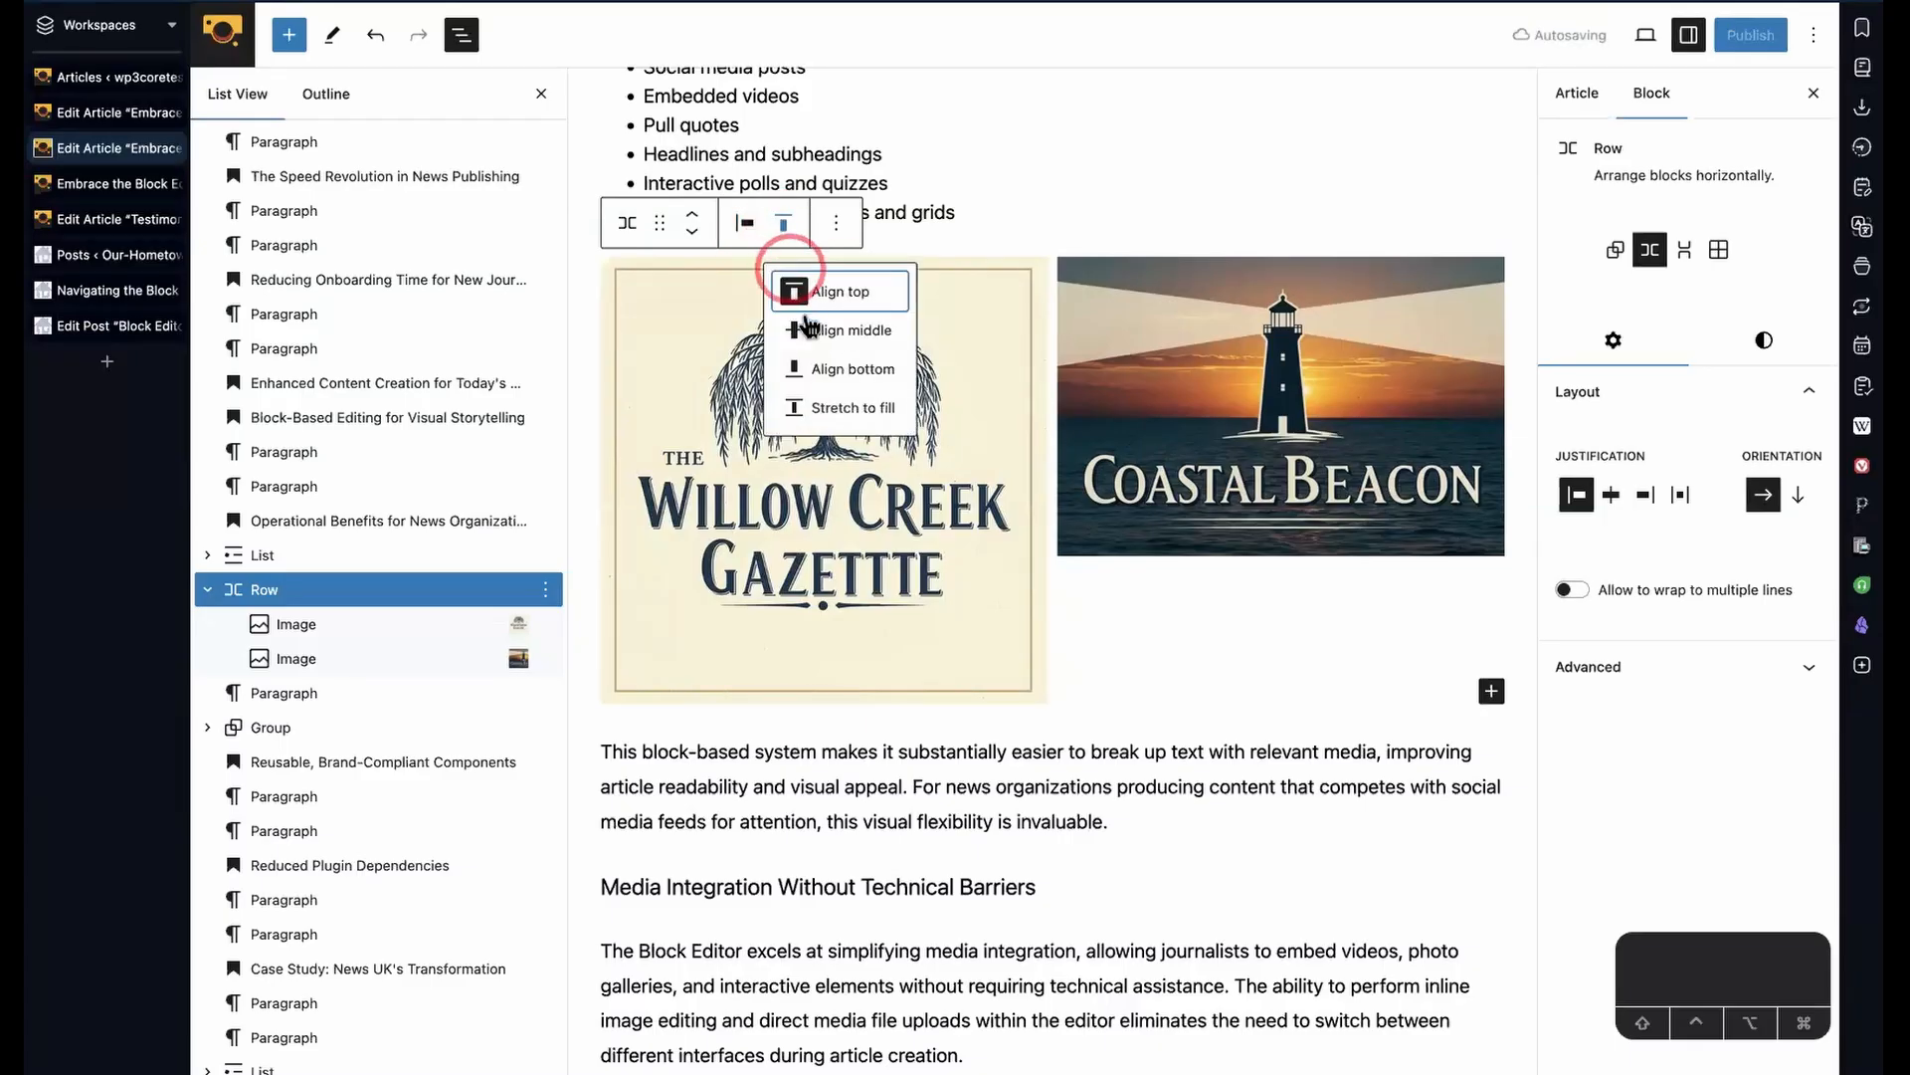
{"action": "left_click", "coordinate": [836, 369]}
{"action": "left_click", "coordinate": [777, 213]}
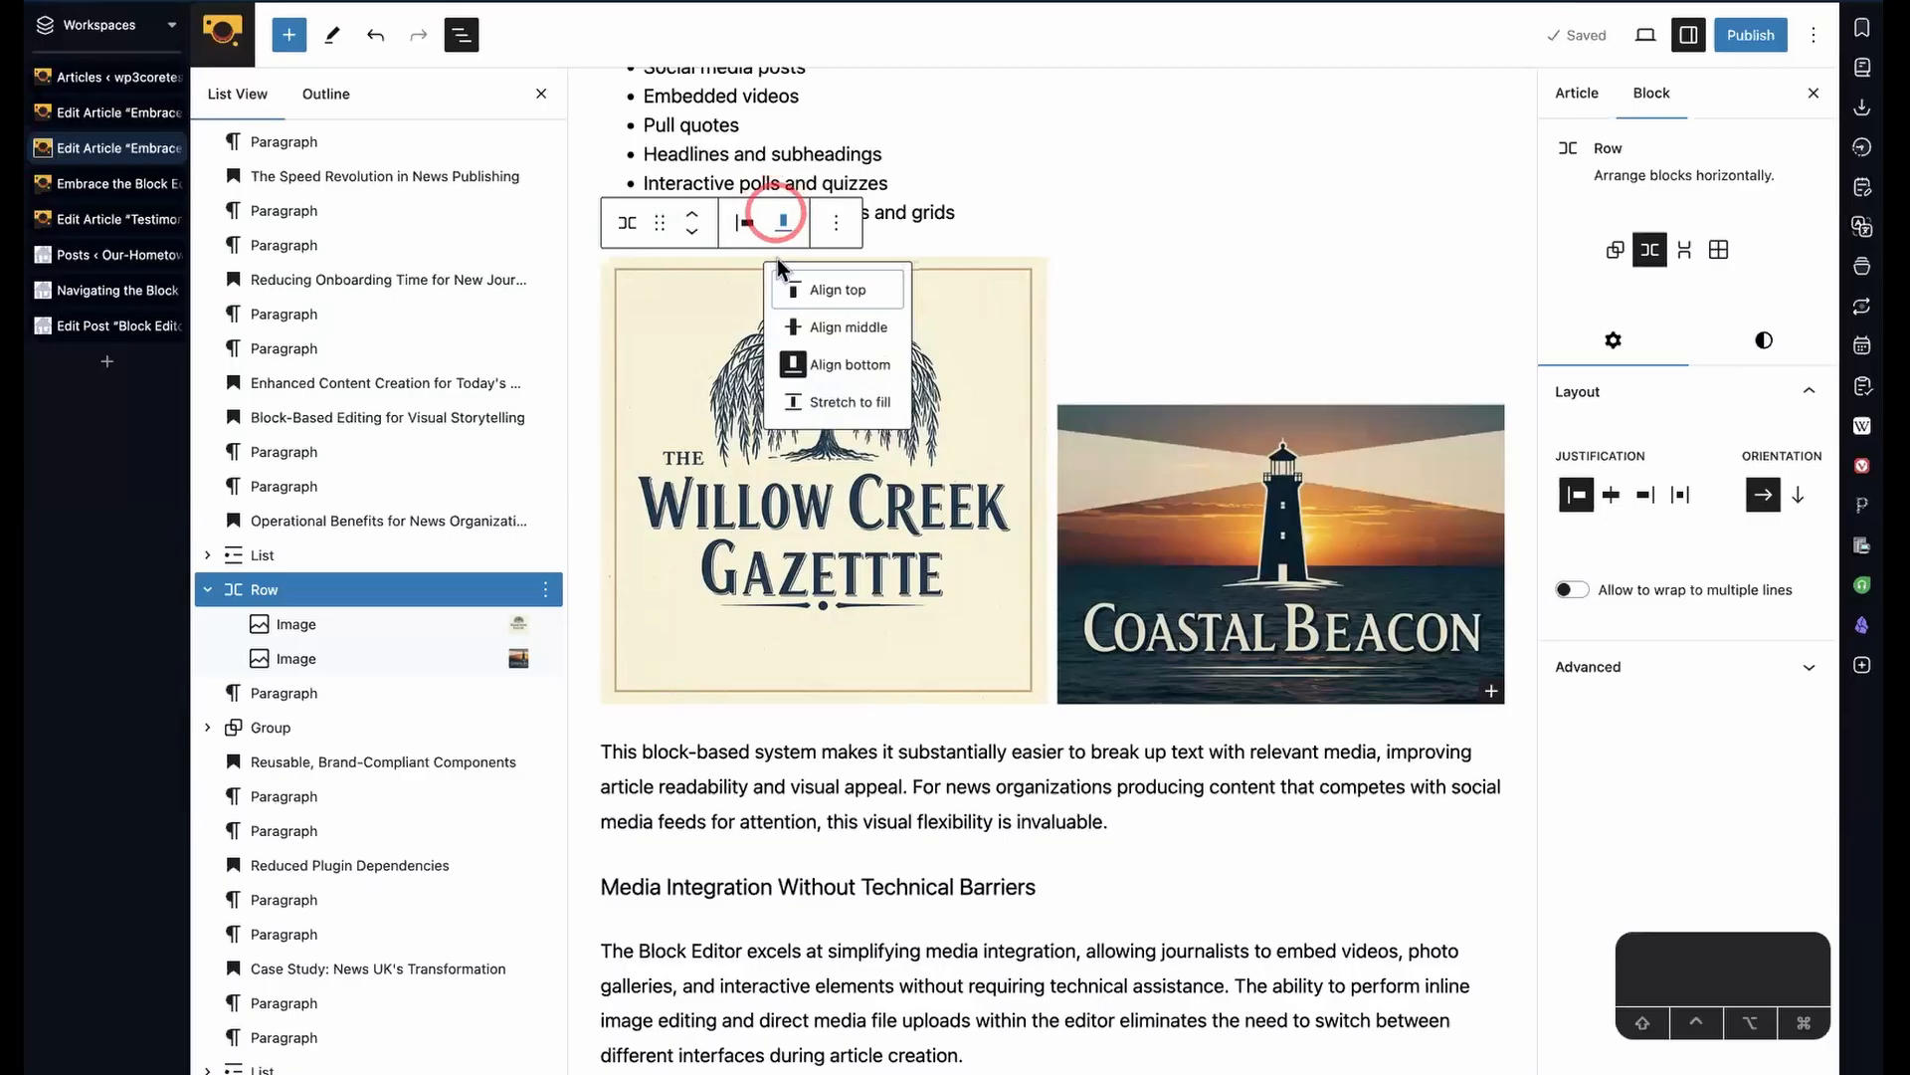
{"action": "left_click", "coordinate": [822, 327]}
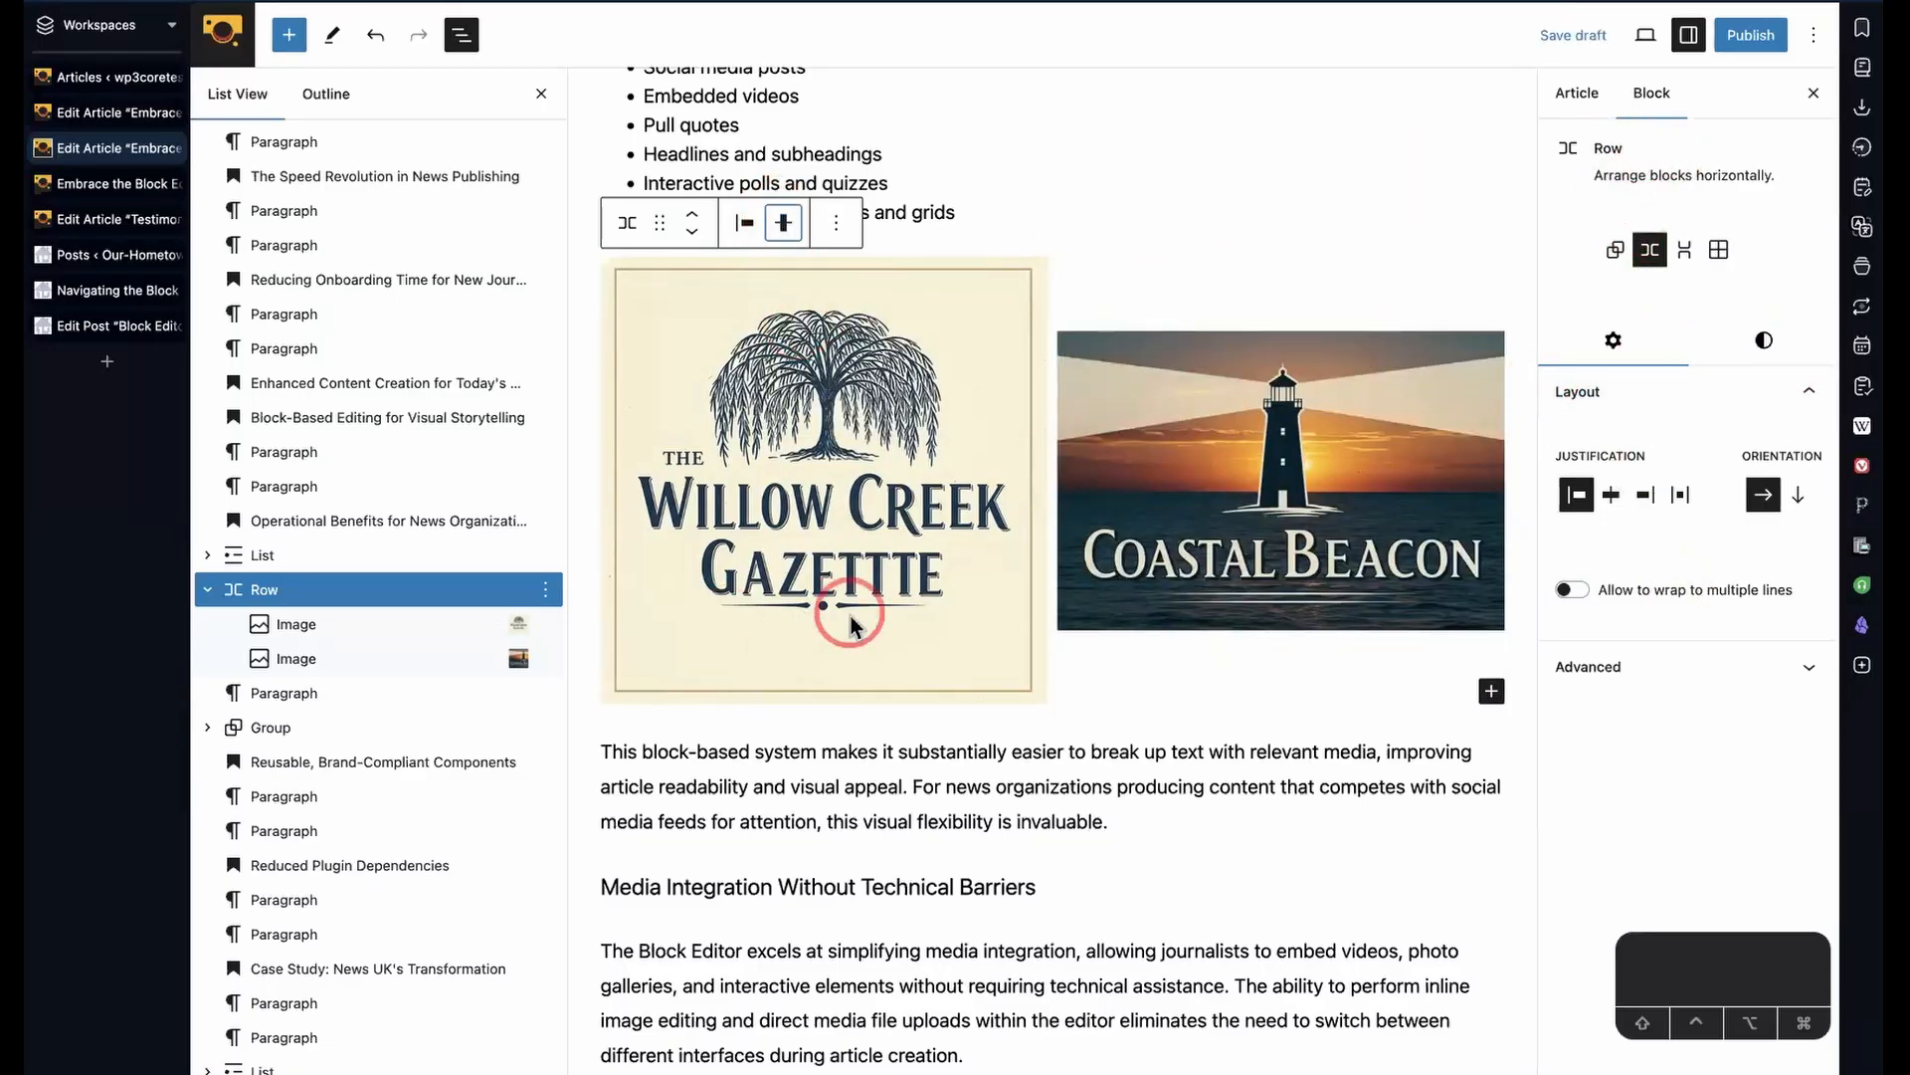
- Try the Group, Row and Stack layouts on the two-image container and set it to Grid
{"action": "left_click", "coordinate": [1616, 261]}
{"action": "left_click", "coordinate": [1649, 251]}
{"action": "left_click", "coordinate": [1688, 253]}
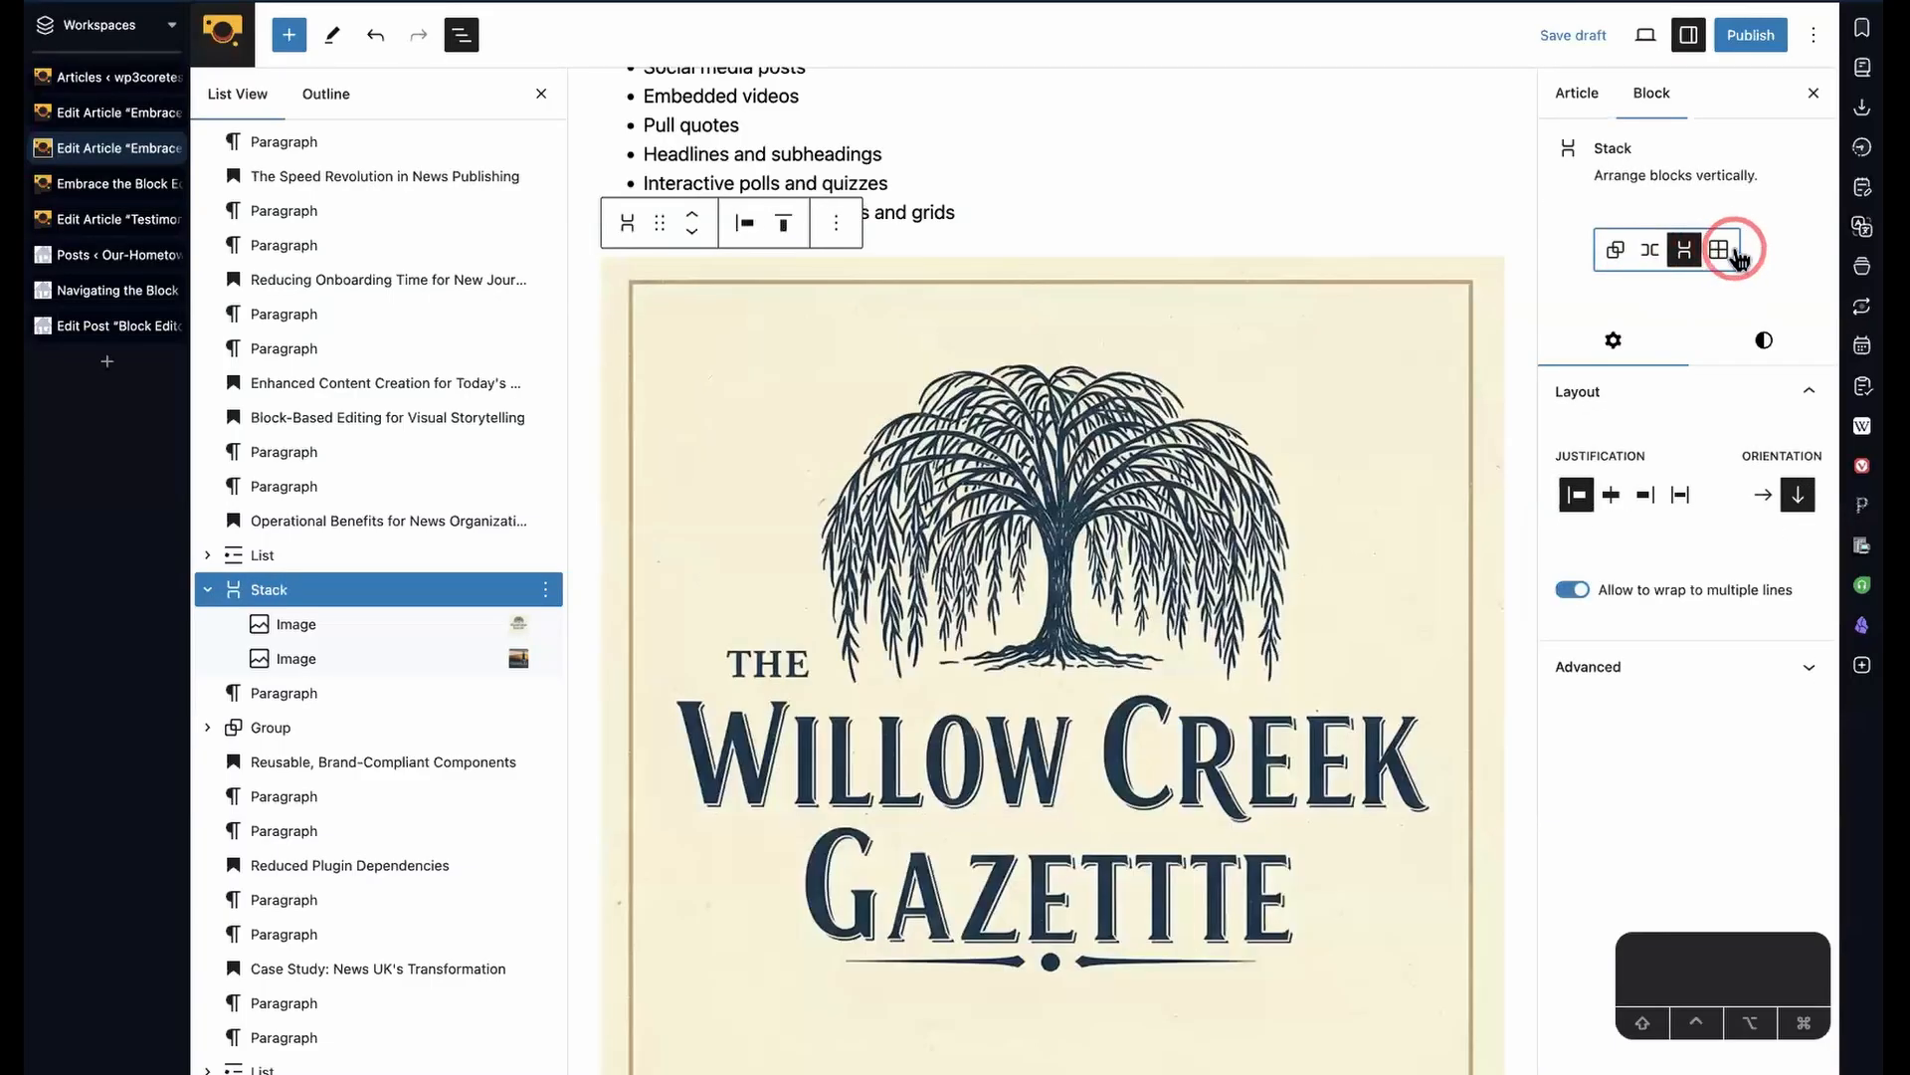
{"action": "left_click", "coordinate": [1726, 251]}
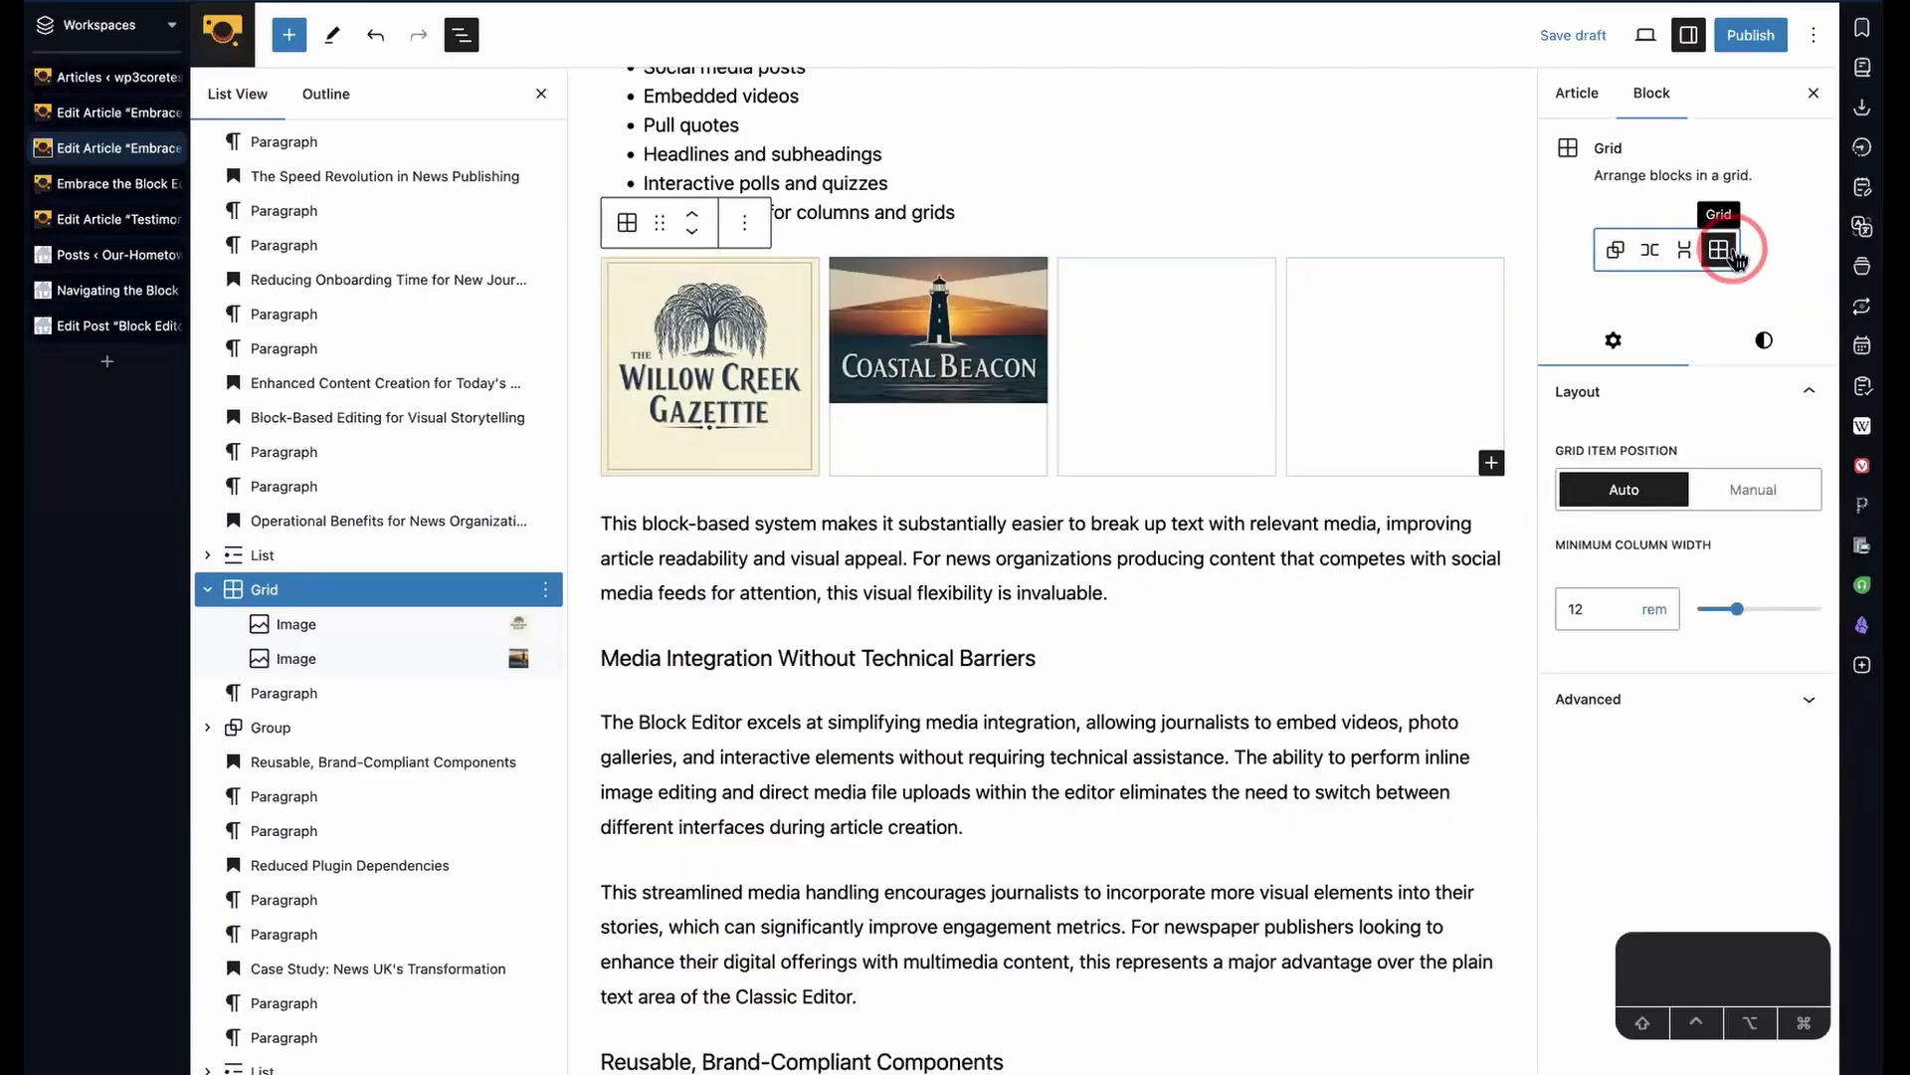
{"action": "left_click", "coordinate": [1671, 251]}
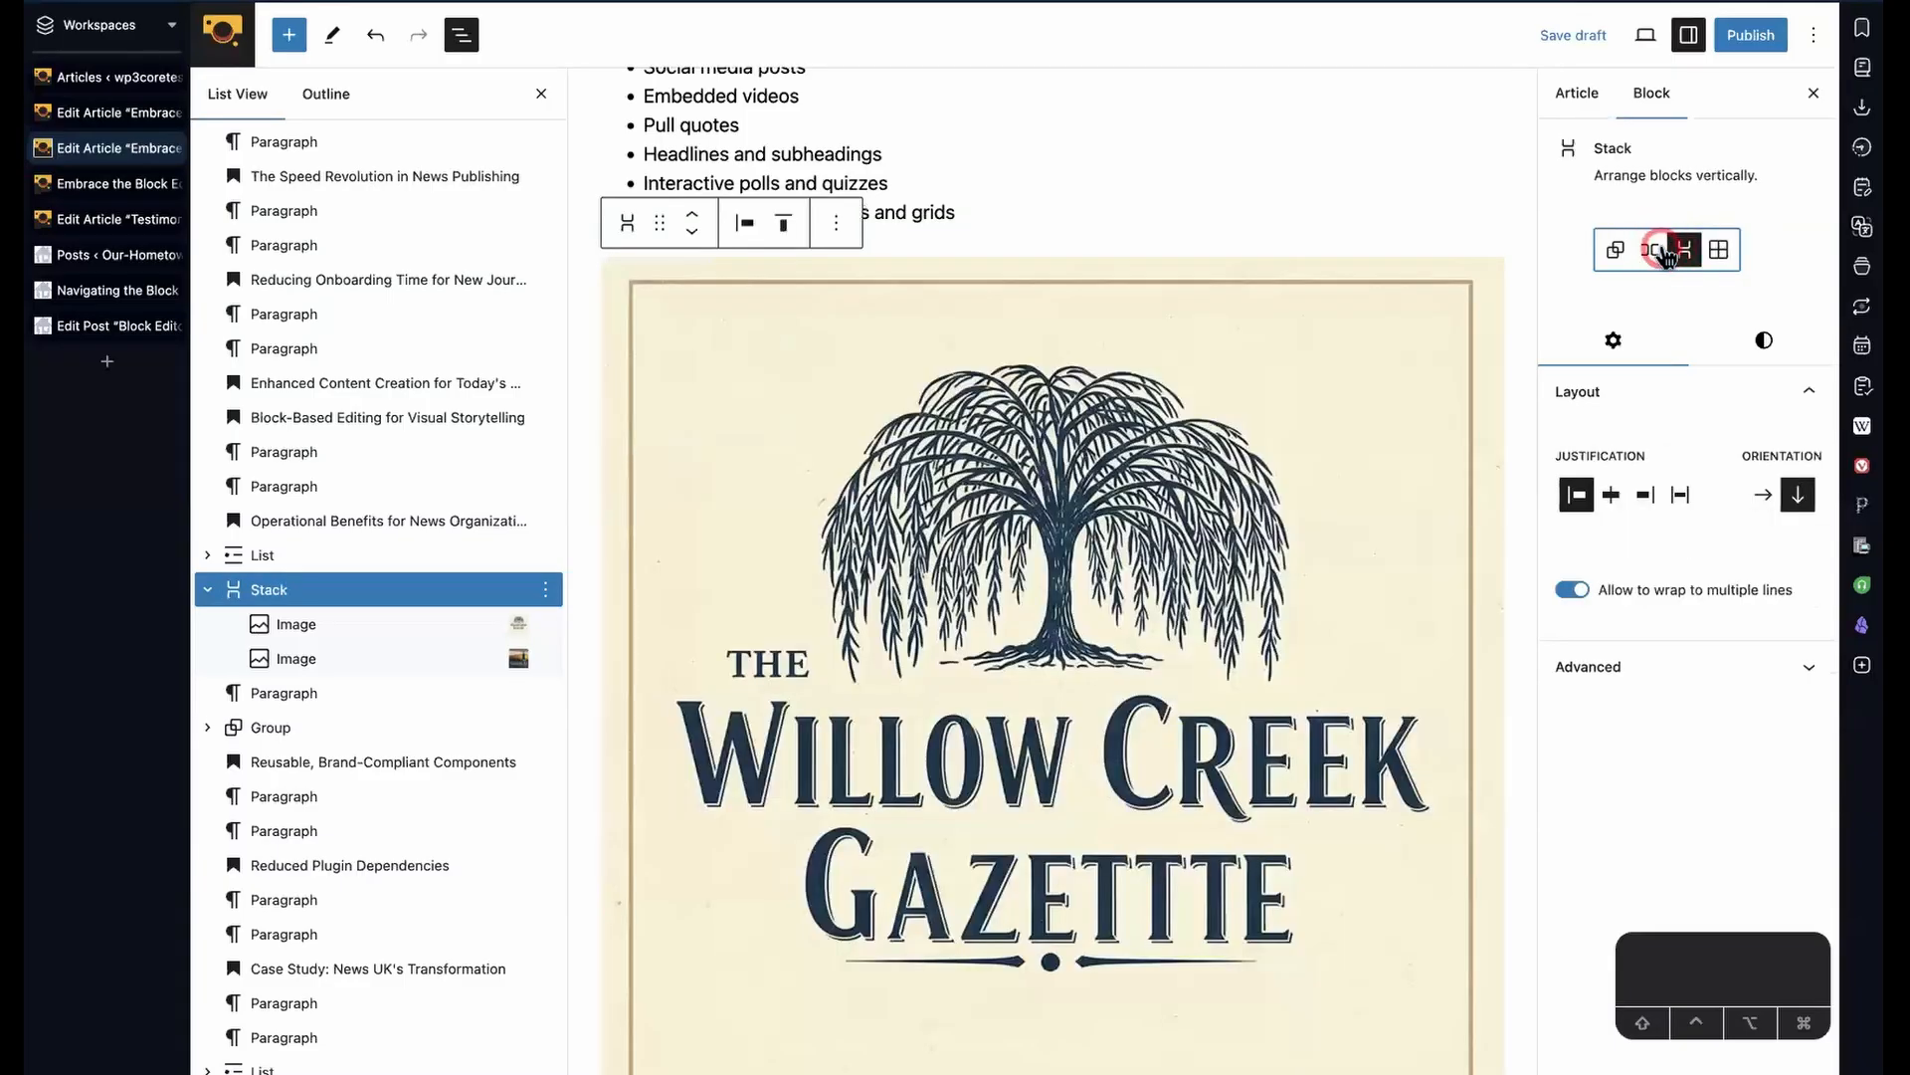
{"action": "left_click", "coordinate": [1650, 251]}
{"action": "left_click", "coordinate": [1618, 253]}
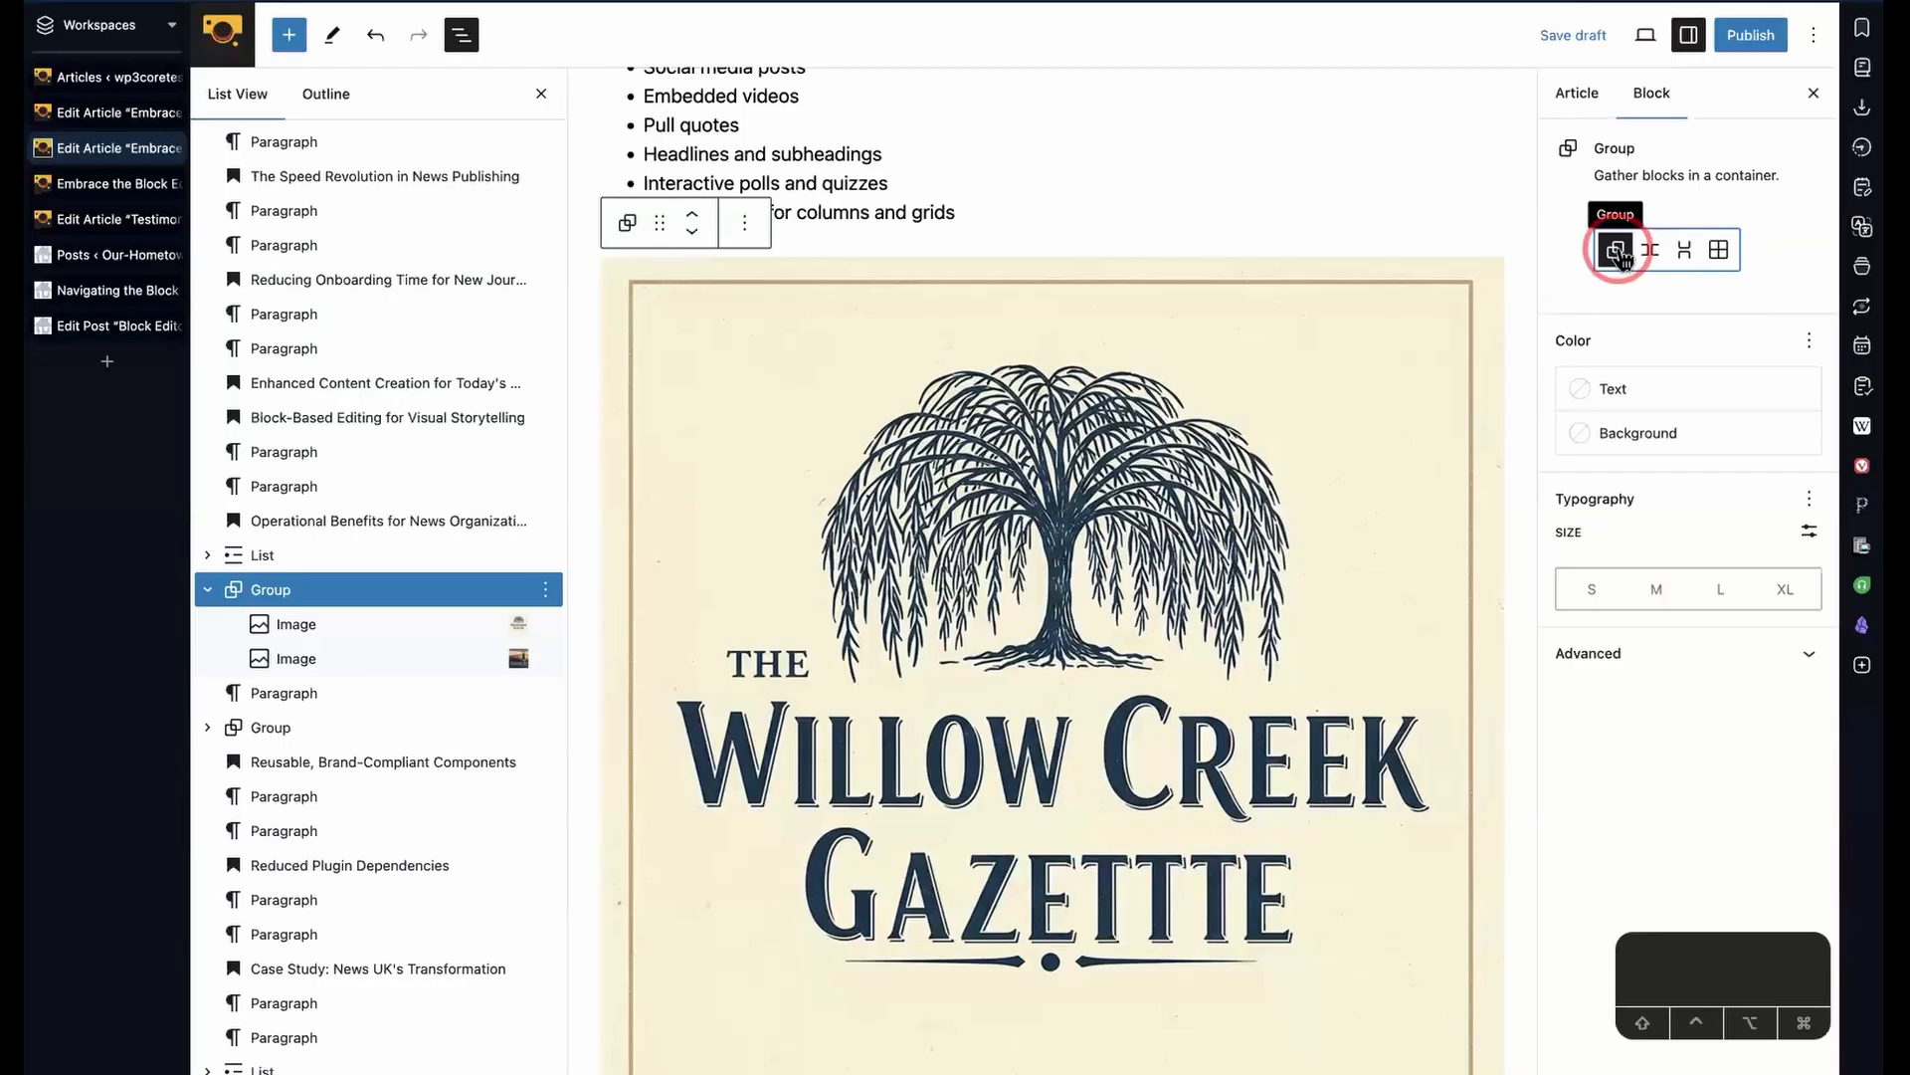
{"action": "left_click", "coordinate": [1718, 250]}
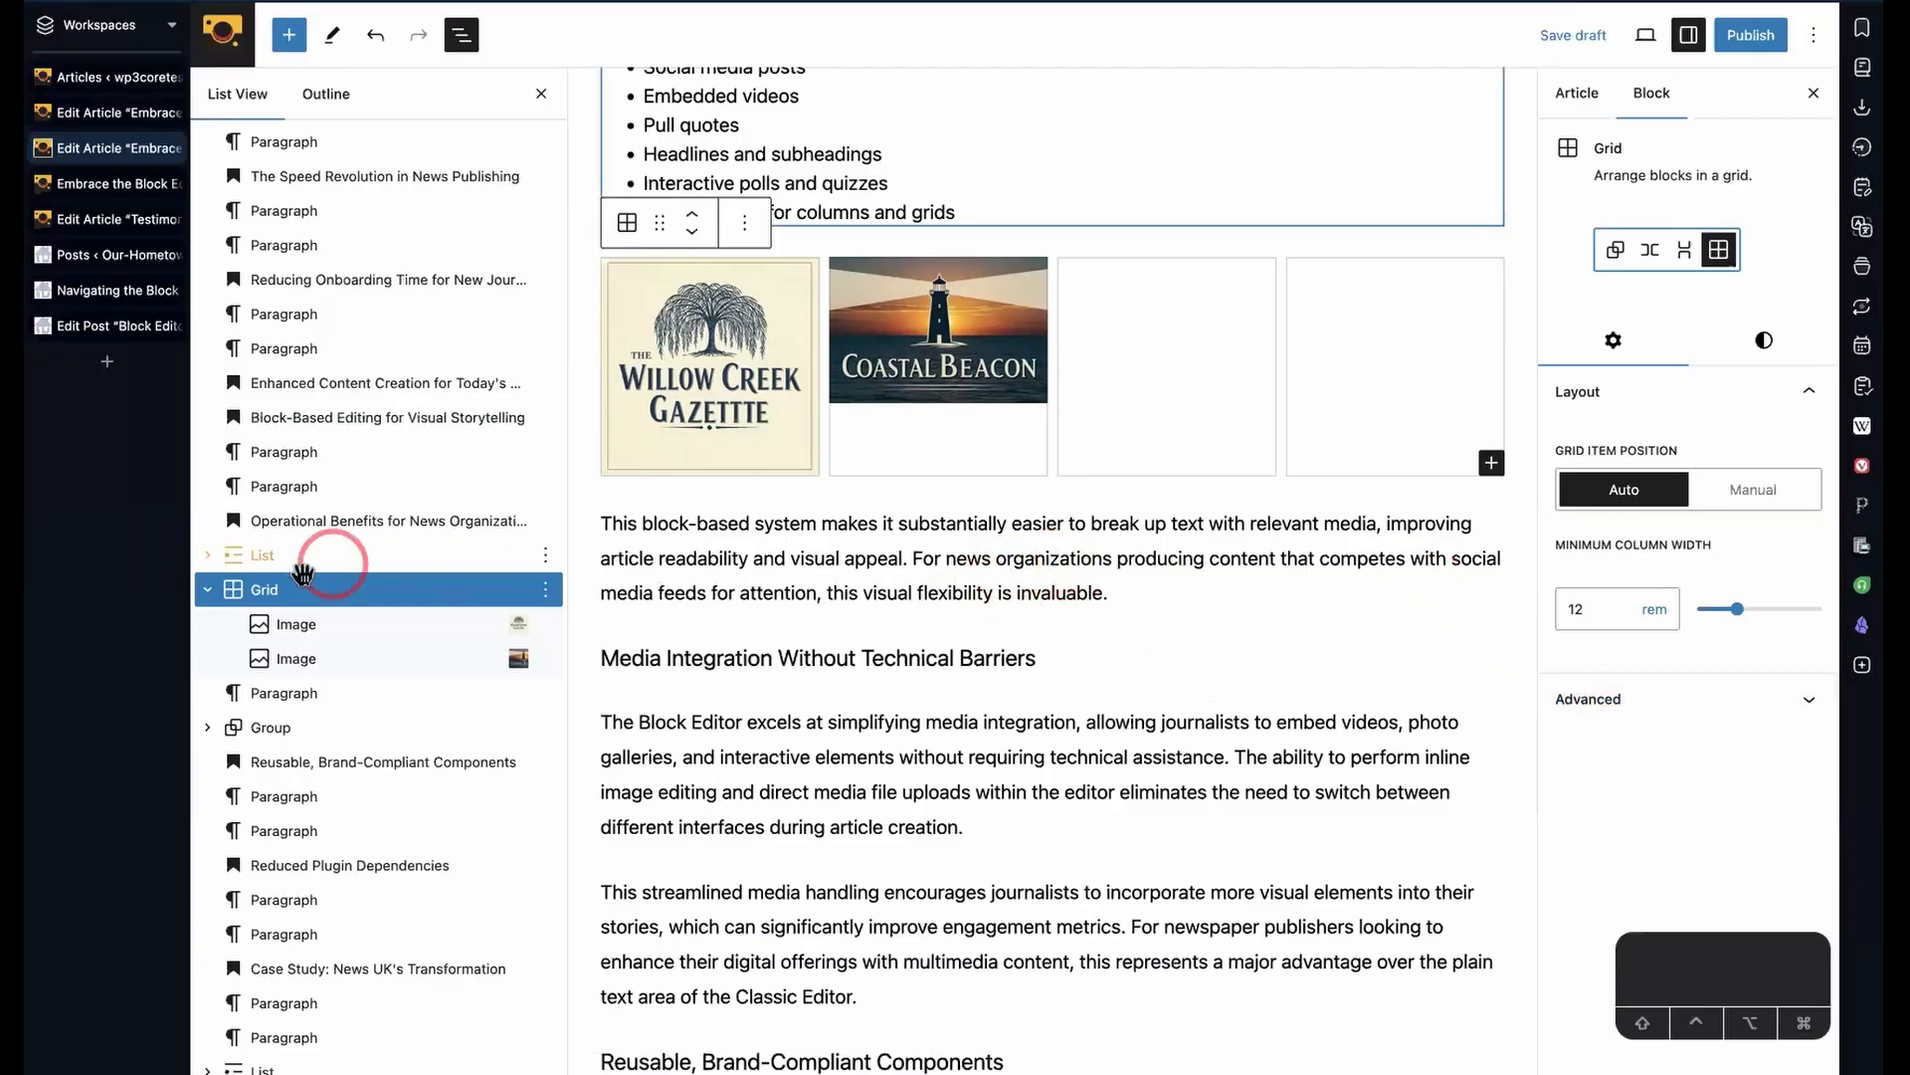
- Move the Coastal Beacon image out of the grid to just below the paragraph that follows it
{"action": "left_click_drag", "start_coordinate": [302, 654], "coordinate": [347, 708]}
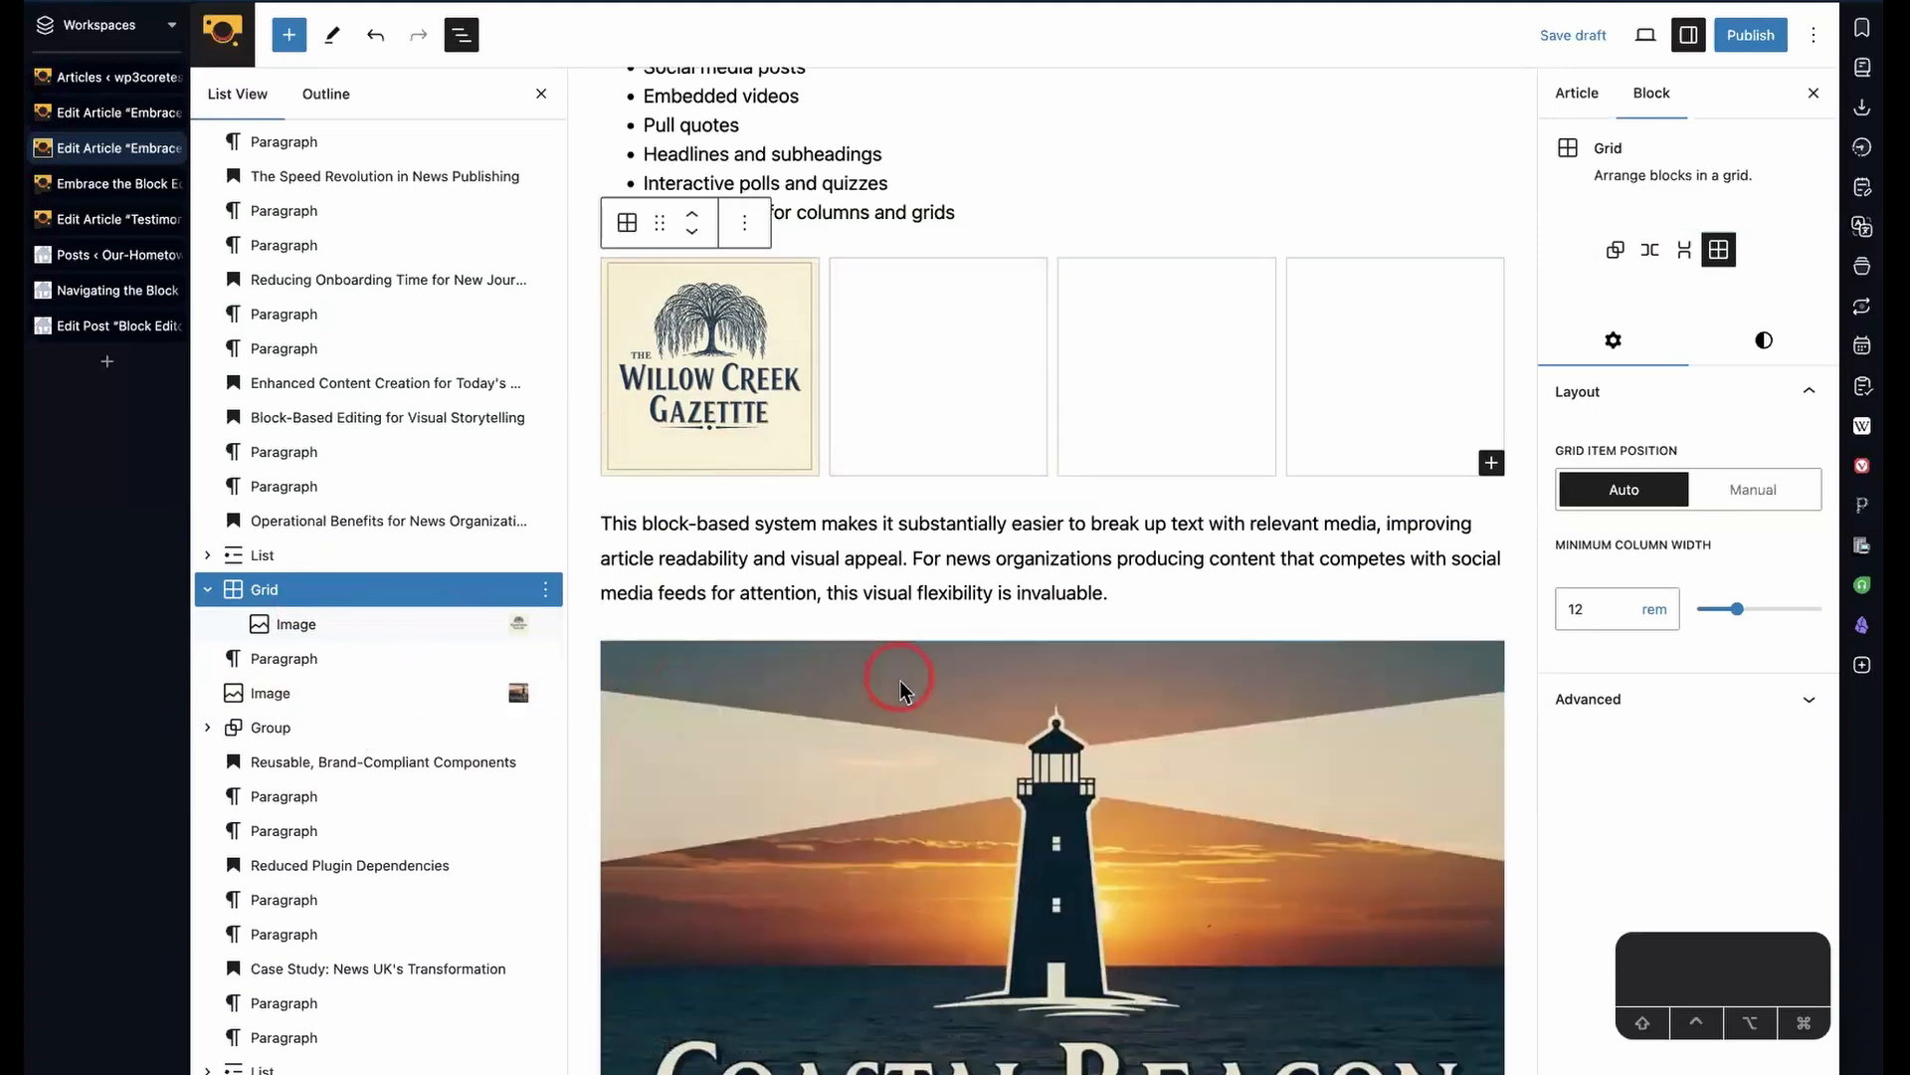
{"action": "scroll", "coordinate": [900, 679], "scroll_direction": "down", "scroll_amount": 3}
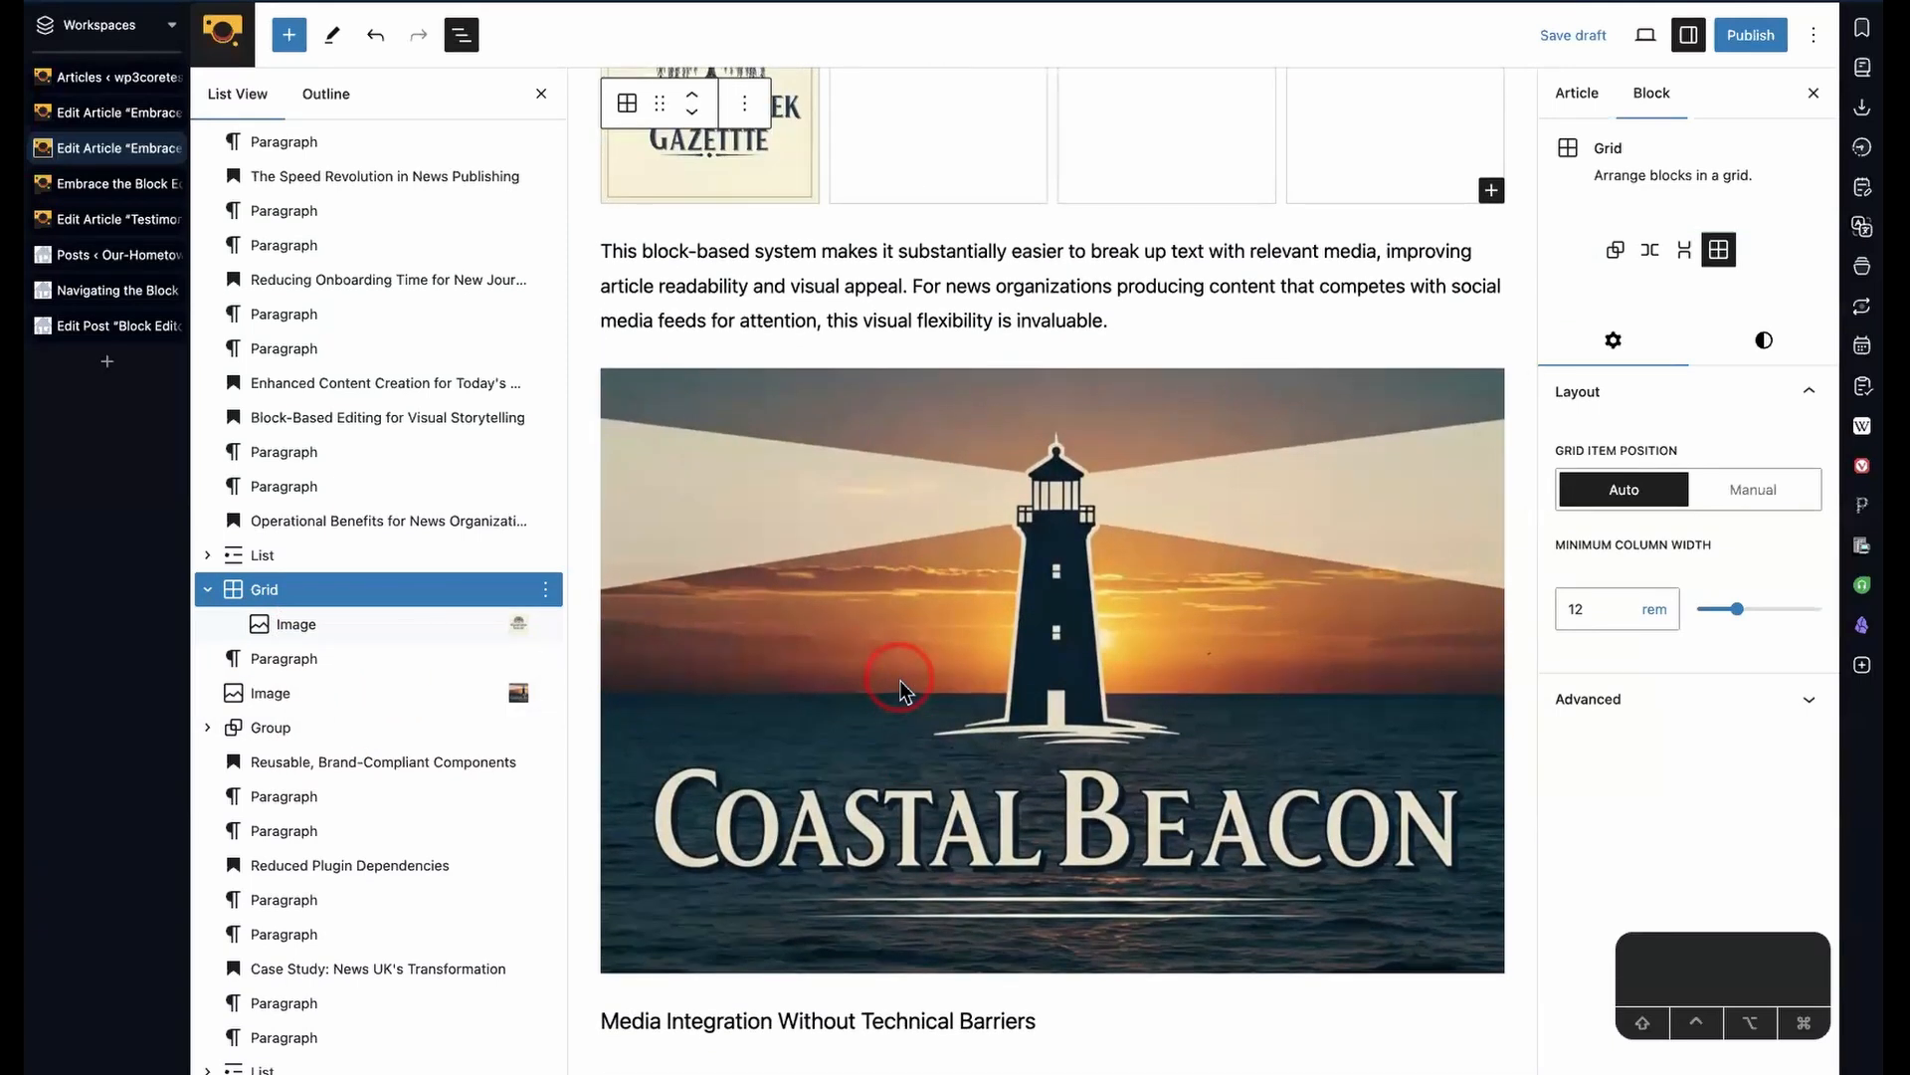
- Align the Coastal Beacon image right and shrink it to 343 px wide
{"action": "left_click", "coordinate": [858, 558]}
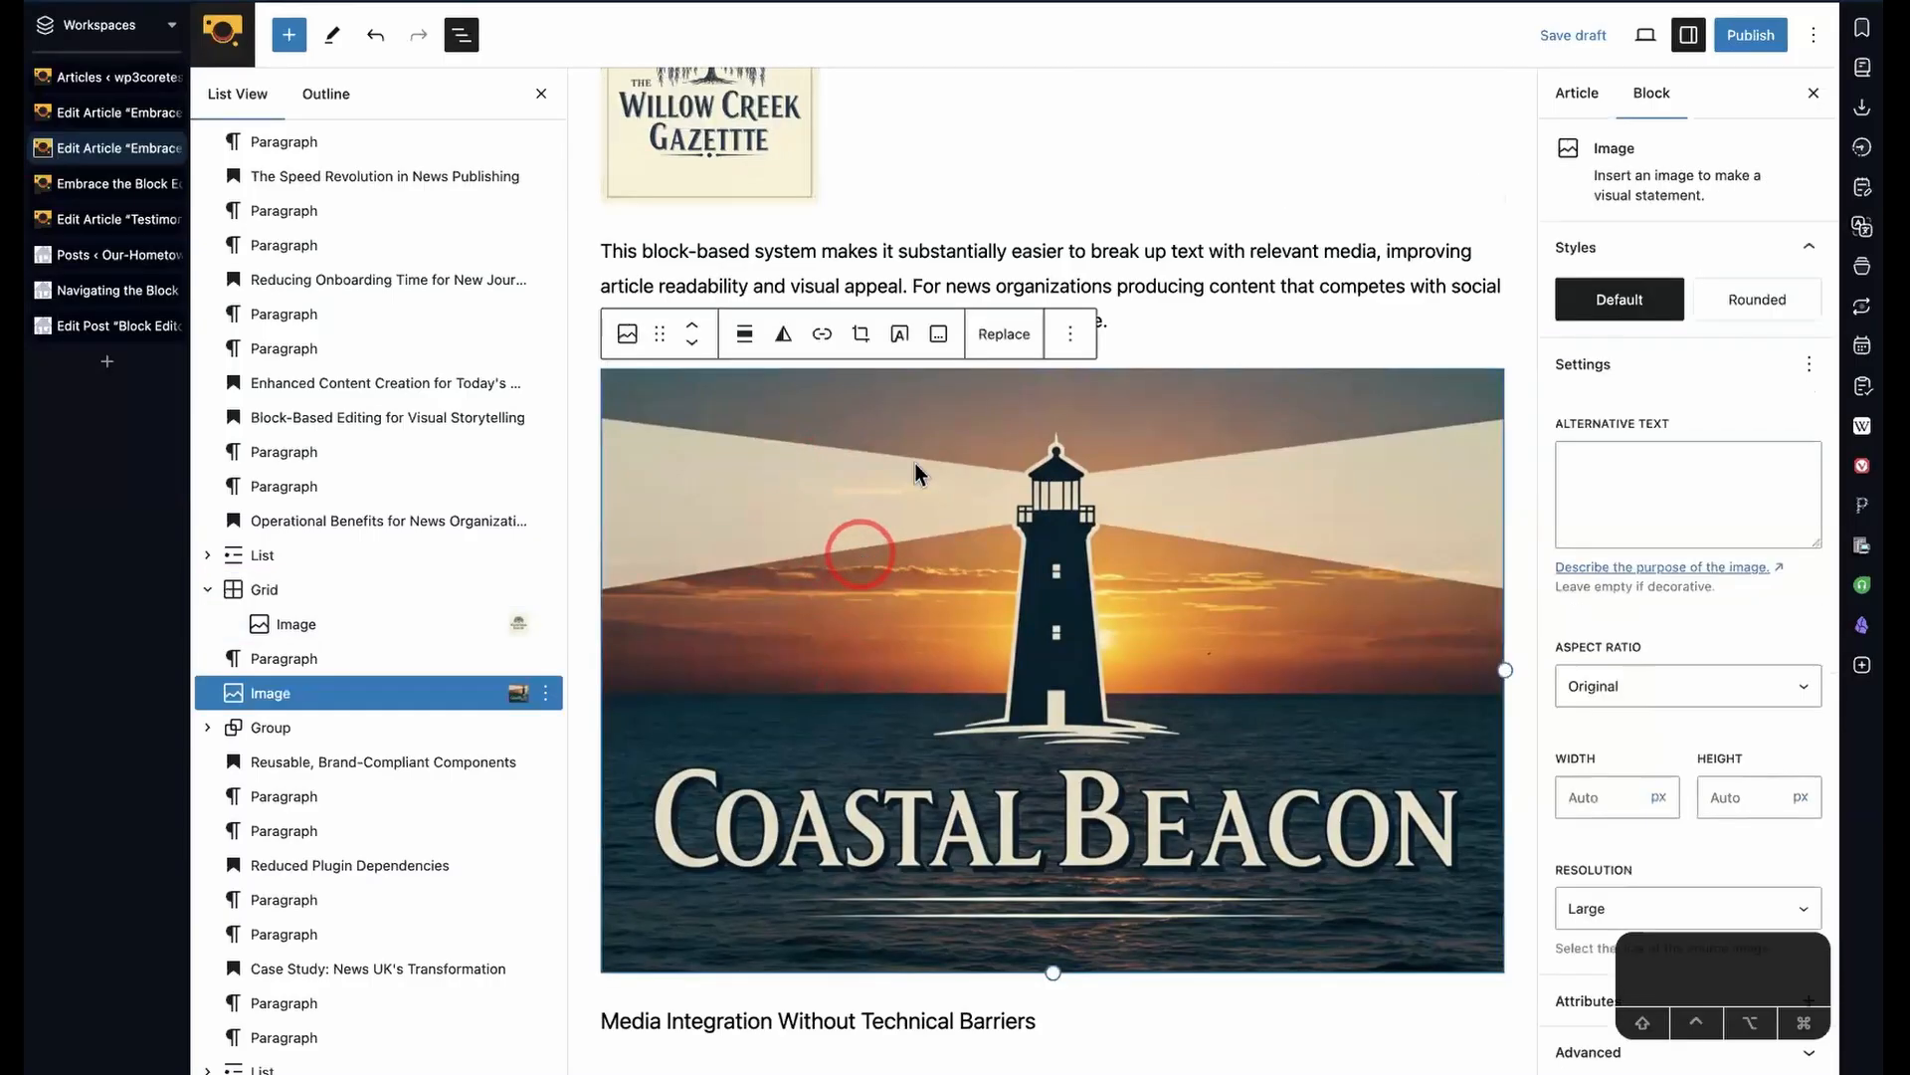
{"action": "left_click", "coordinate": [744, 336]}
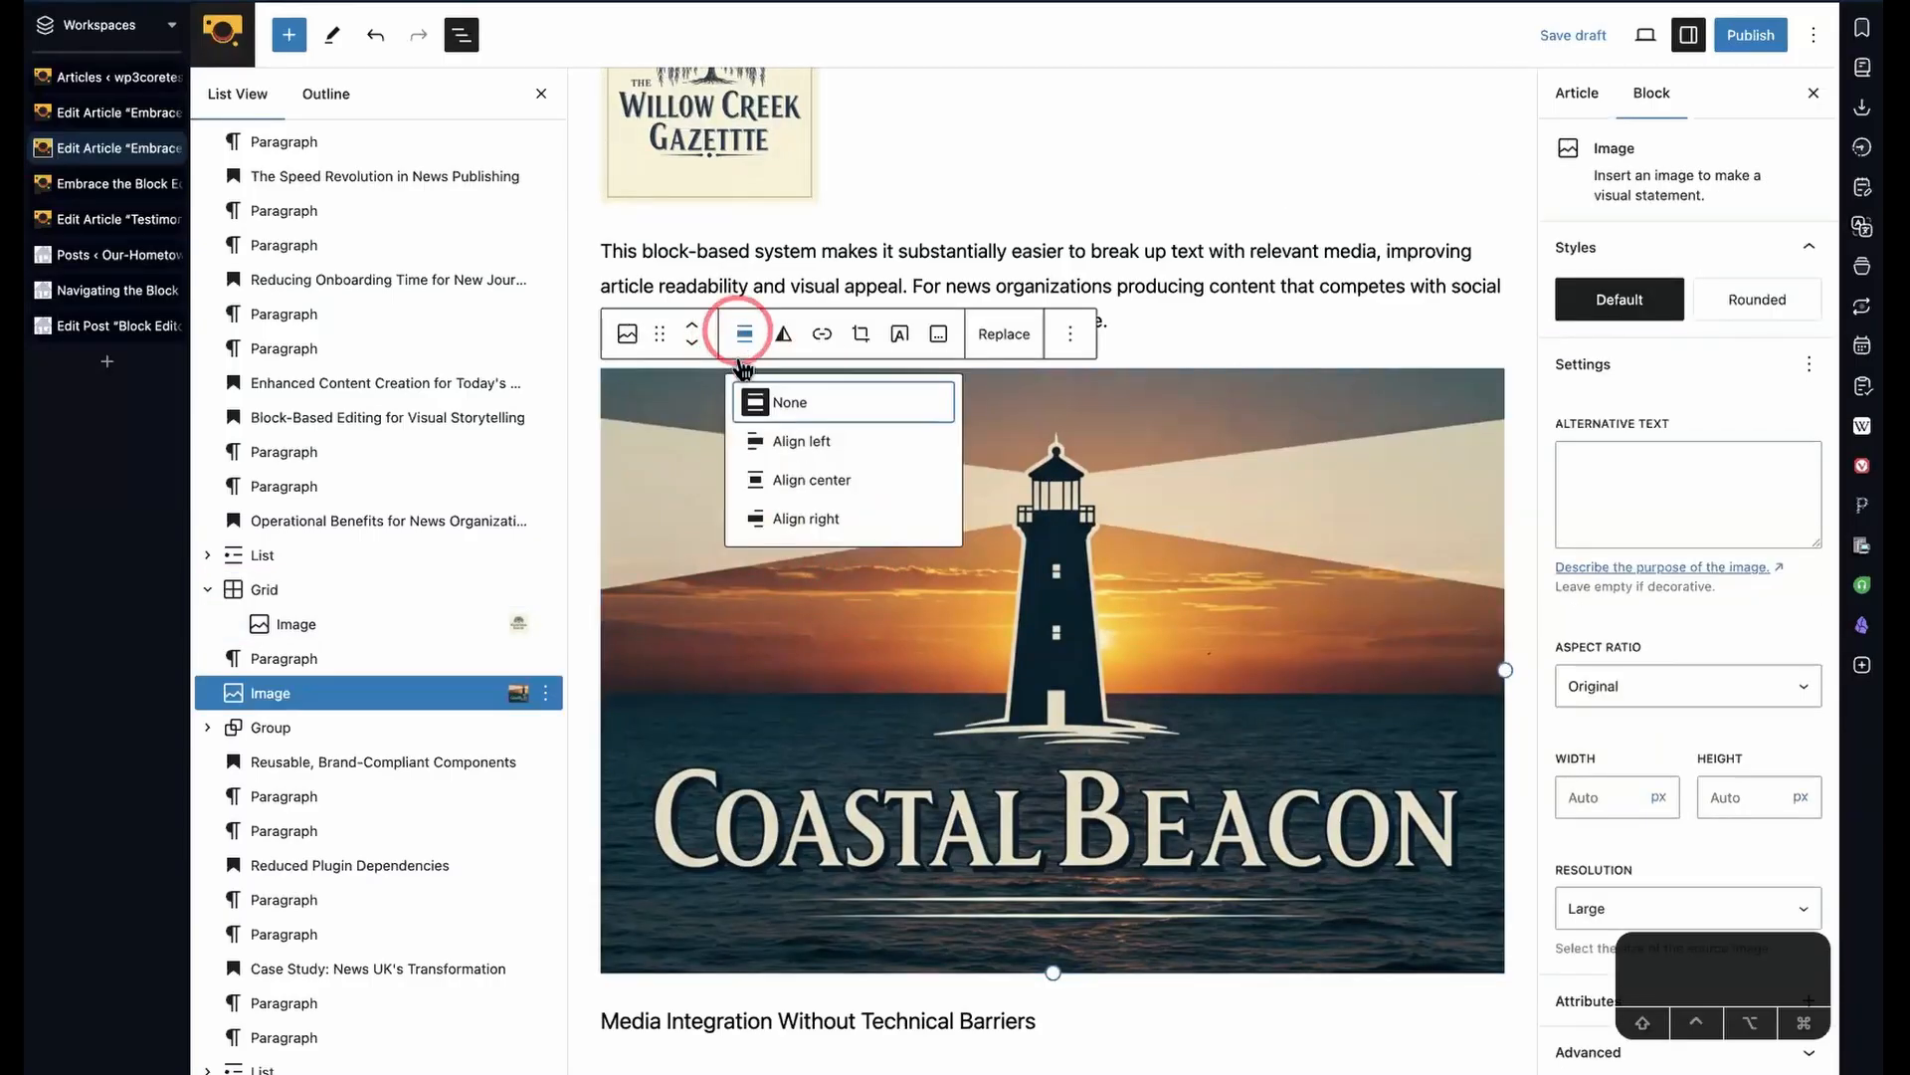
{"action": "left_click", "coordinate": [791, 519]}
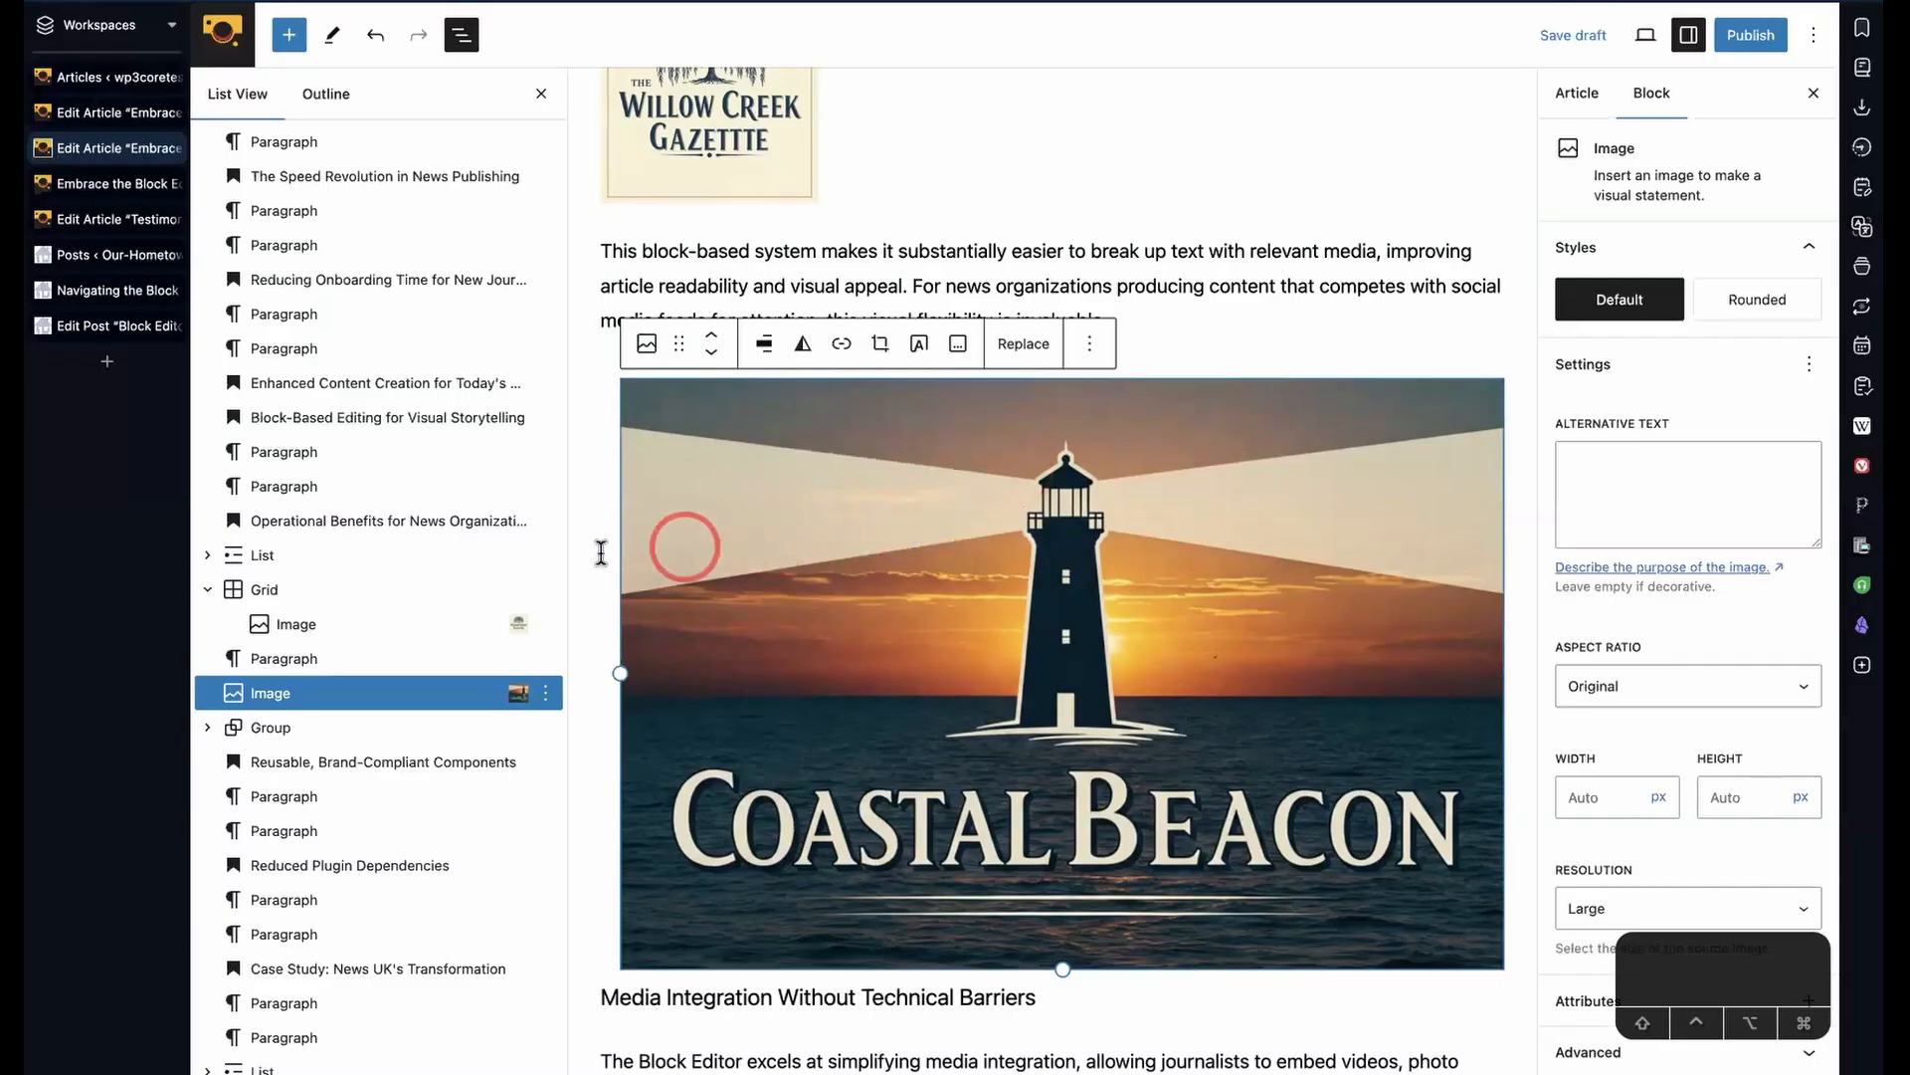
{"action": "left_click_drag", "start_coordinate": [624, 681], "coordinate": [1061, 691]}
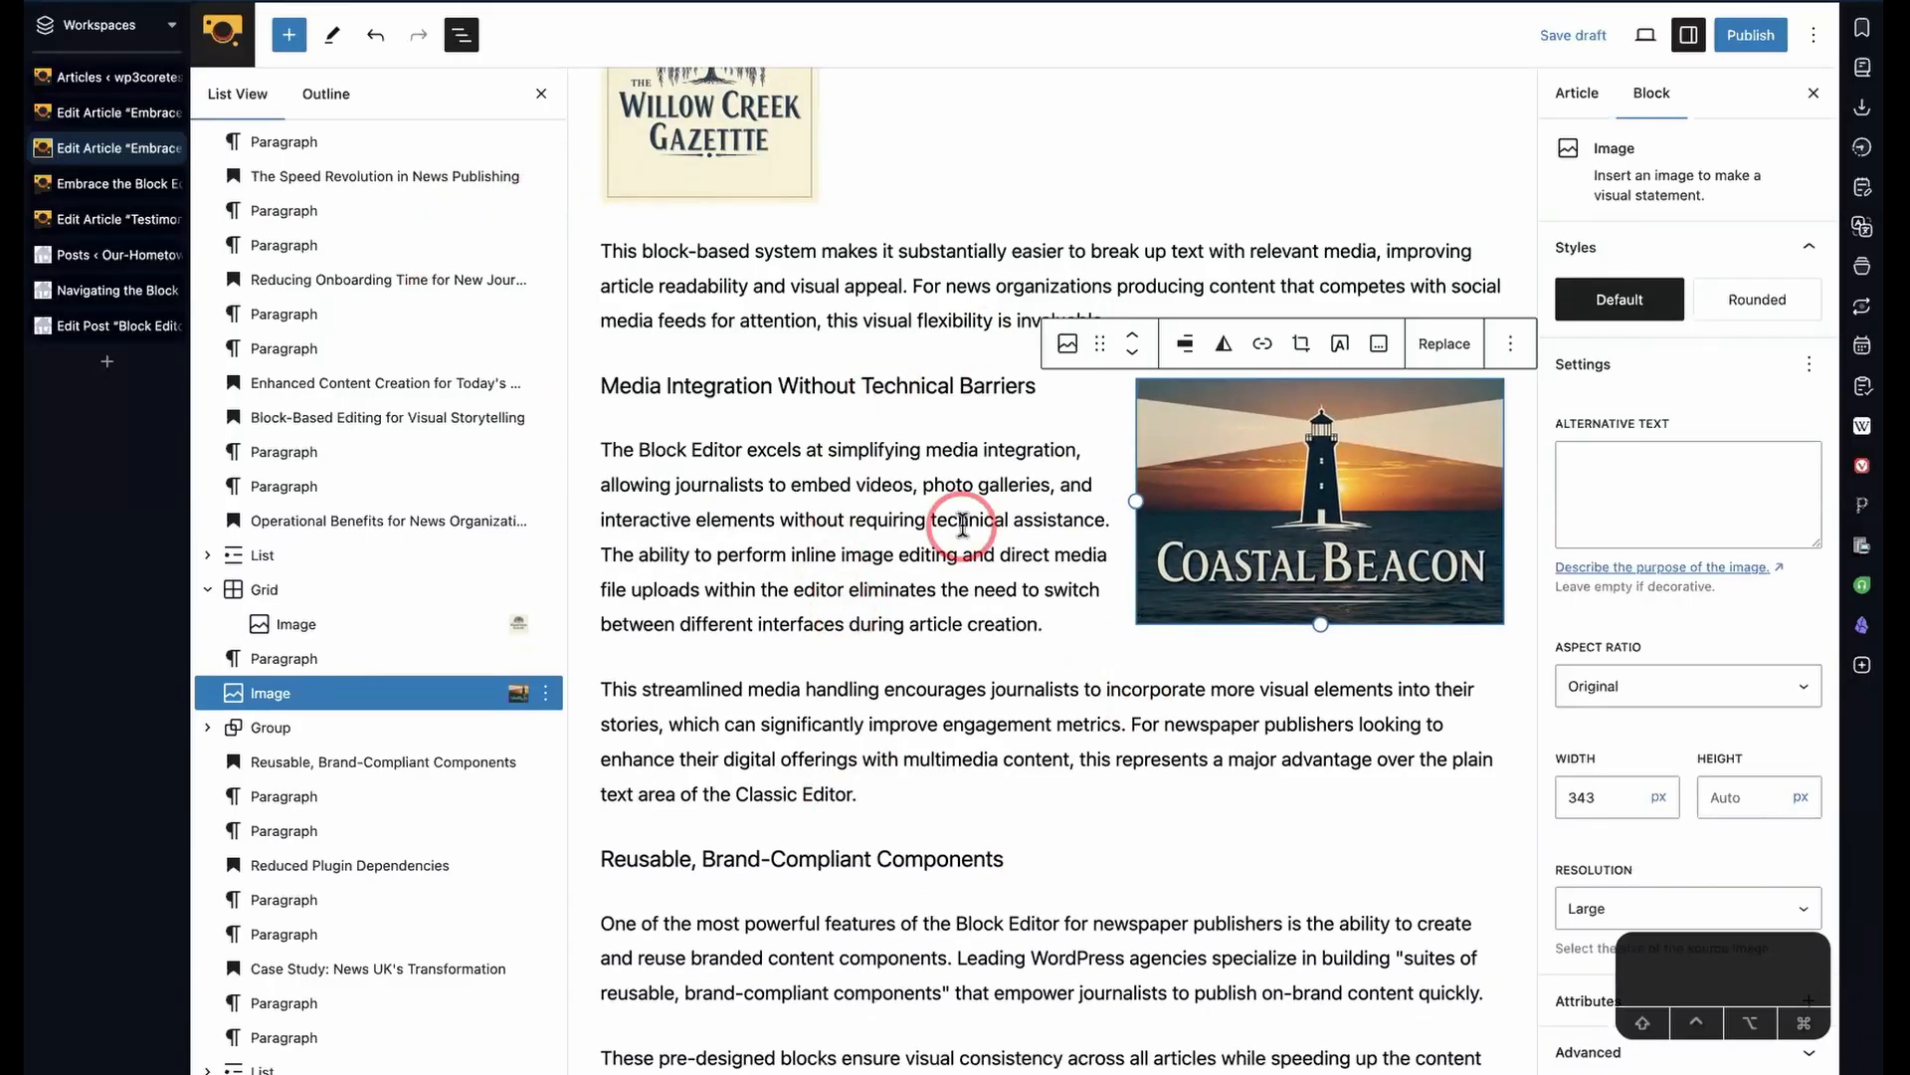
- Align the Coastal Beacon image left and select the Block Editor paragraph that wraps beside it
{"action": "left_click", "coordinate": [1184, 343]}
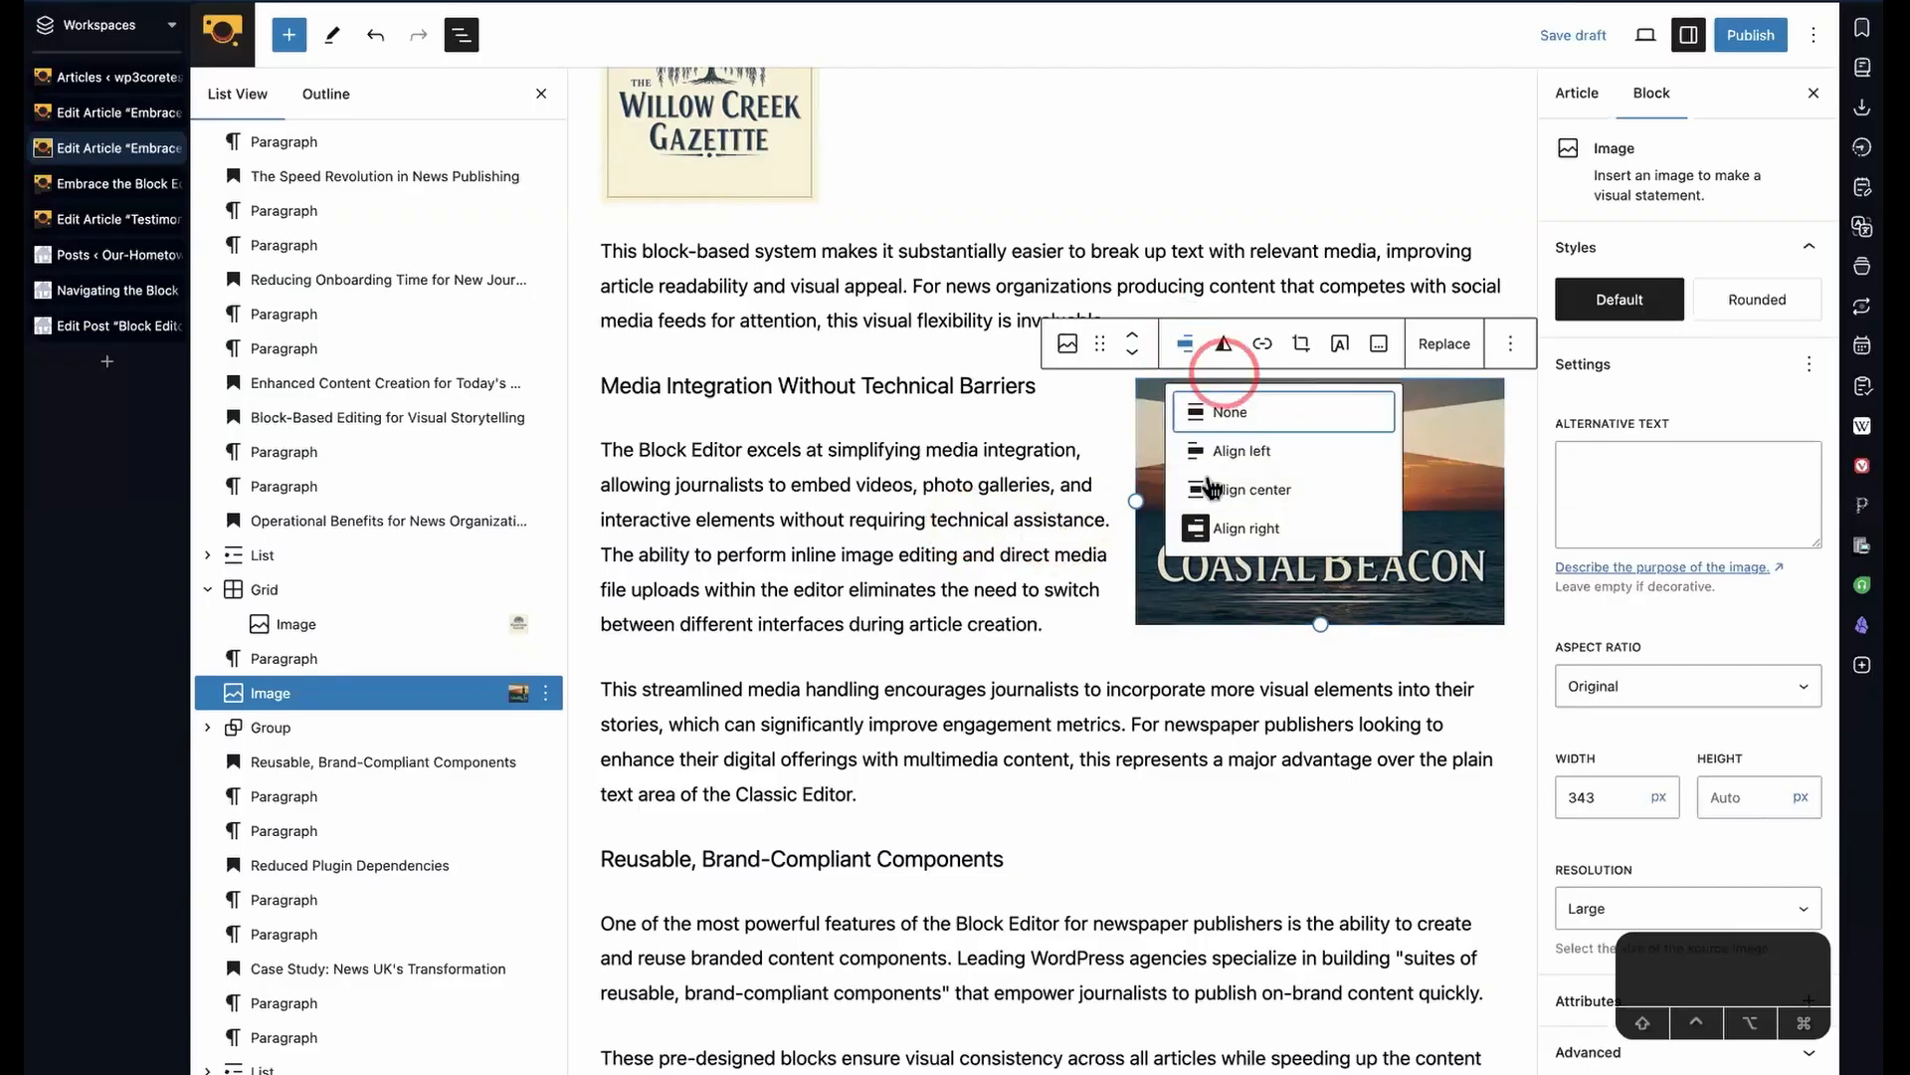
{"action": "left_click", "coordinate": [1231, 456]}
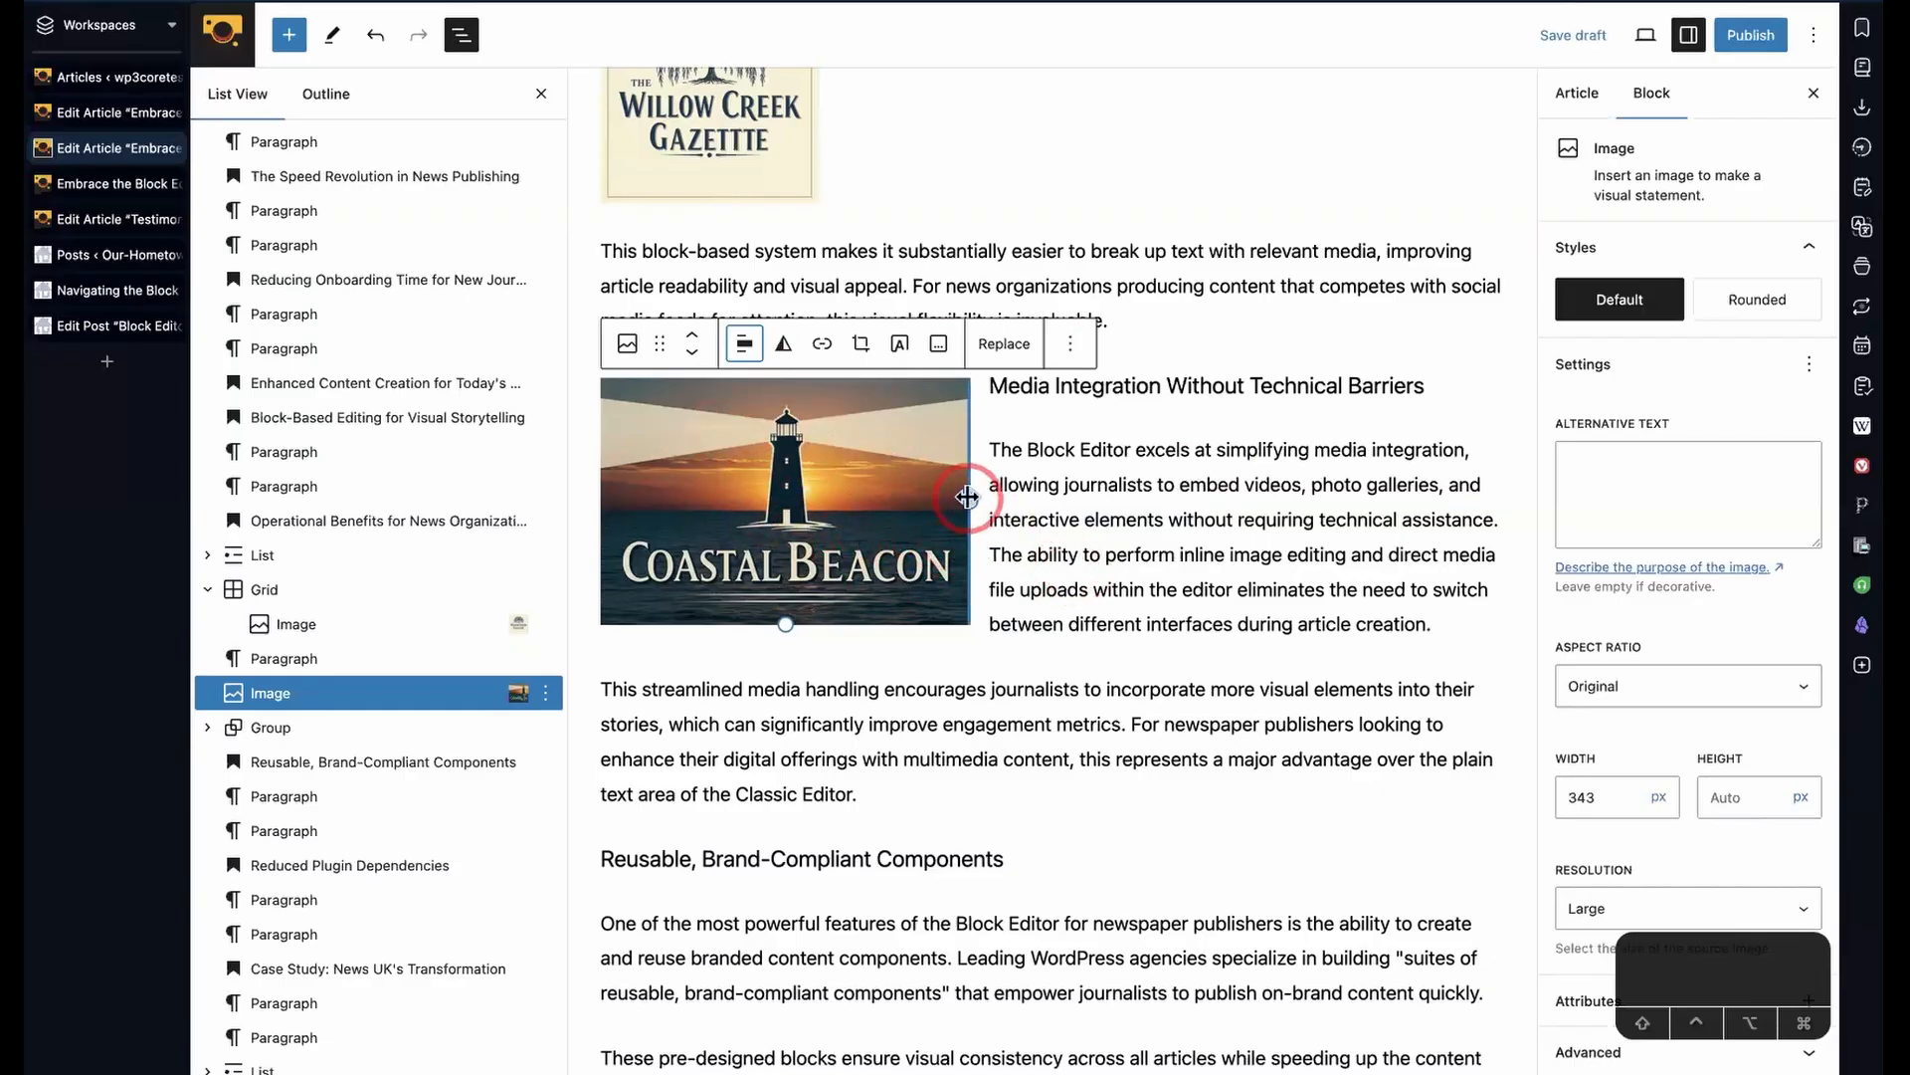
{"action": "triple_click", "coordinate": [1136, 522]}
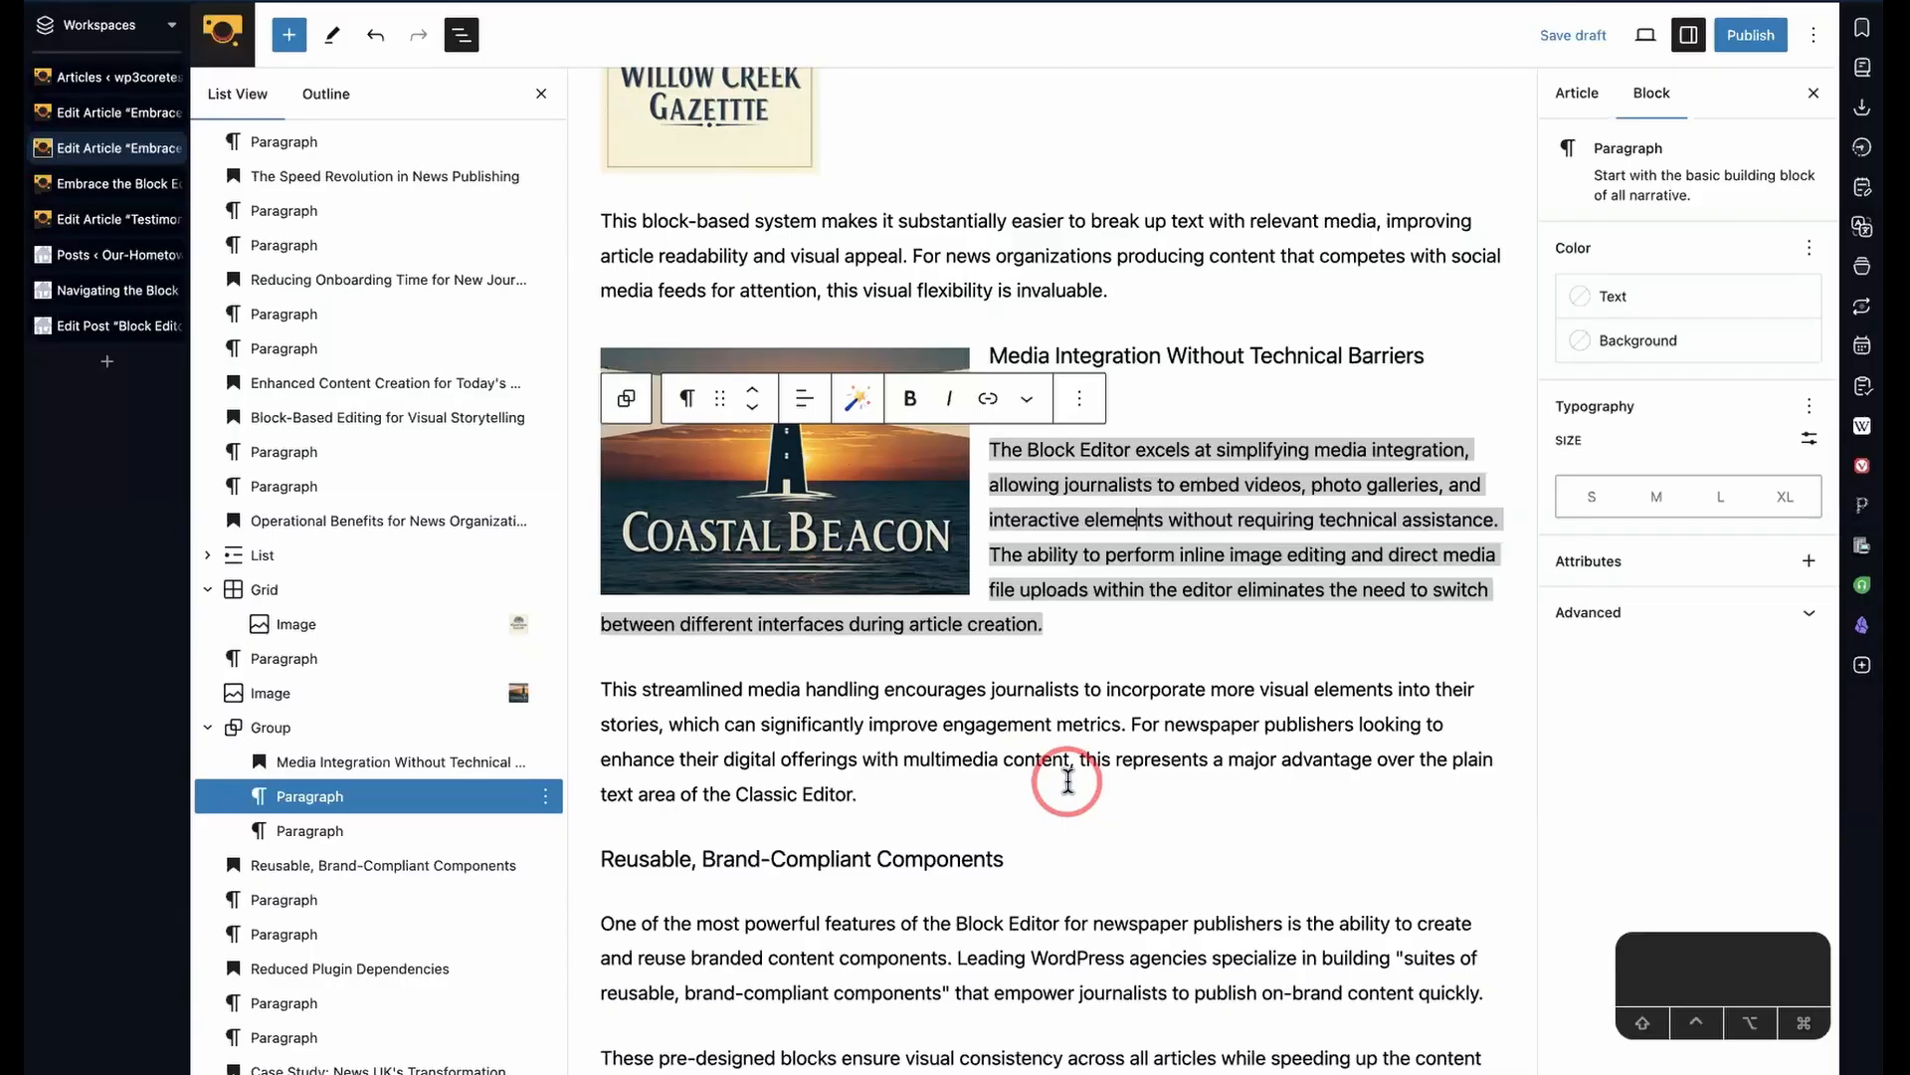
- Replace the text of the "Operational Benefits for News Organizations" heading with "Sourdough Bread"
{"action": "scroll", "coordinate": [1068, 781], "scroll_direction": "up", "scroll_amount": 8}
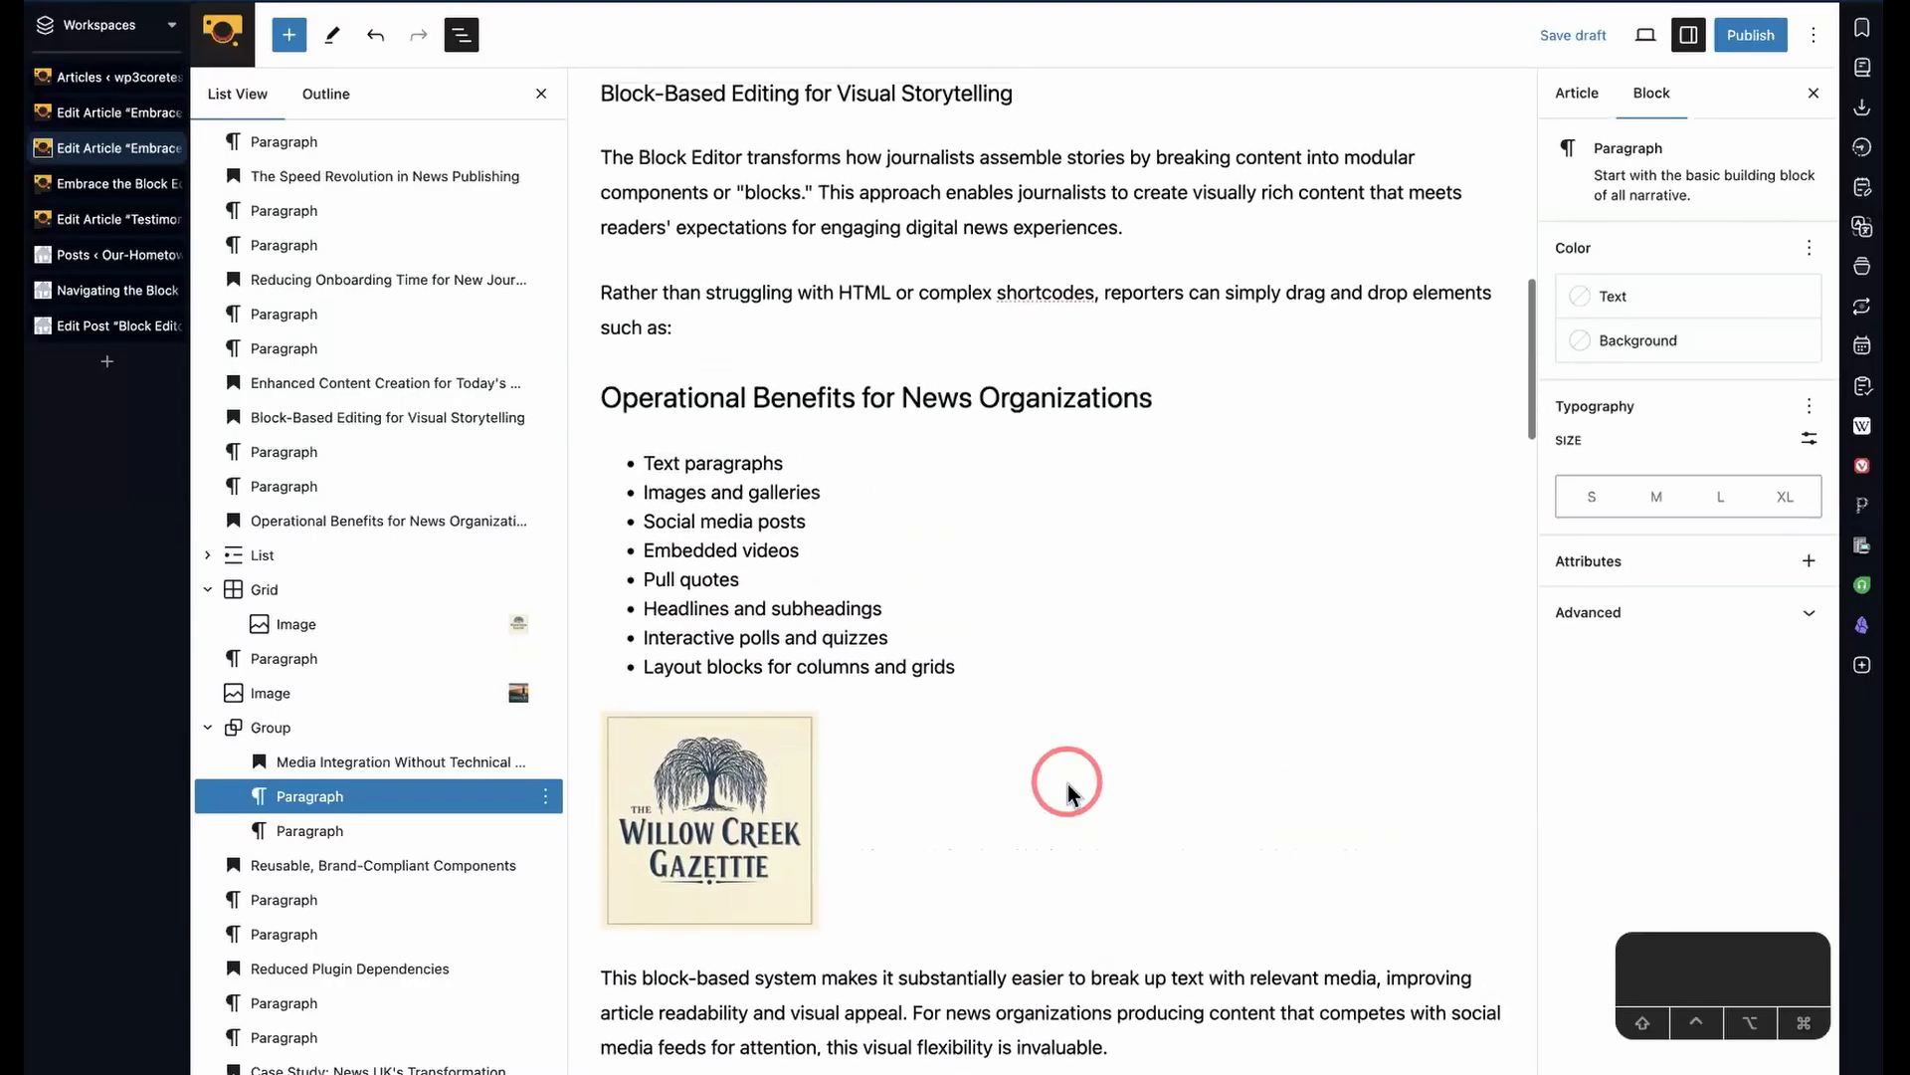
{"action": "scroll", "coordinate": [1068, 786], "scroll_direction": "up", "scroll_amount": 1}
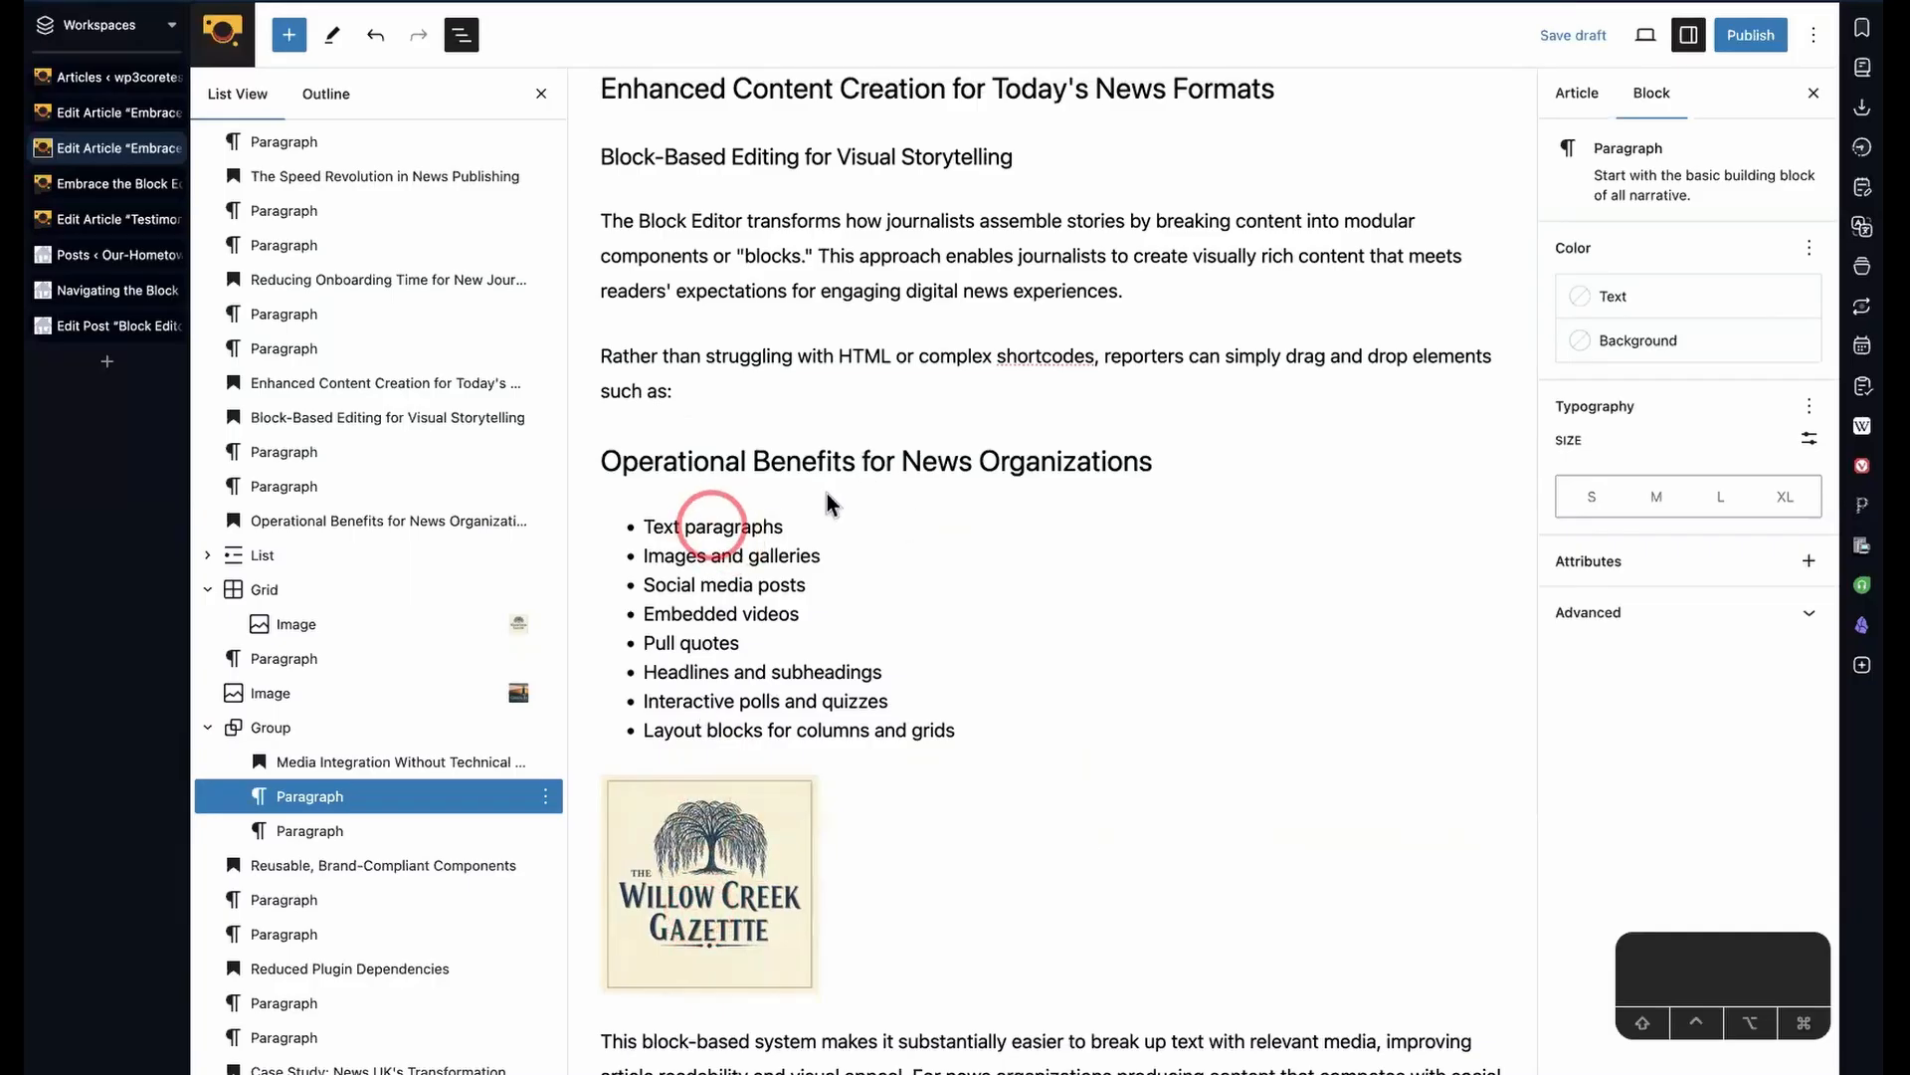
{"action": "double_click", "coordinate": [774, 453]}
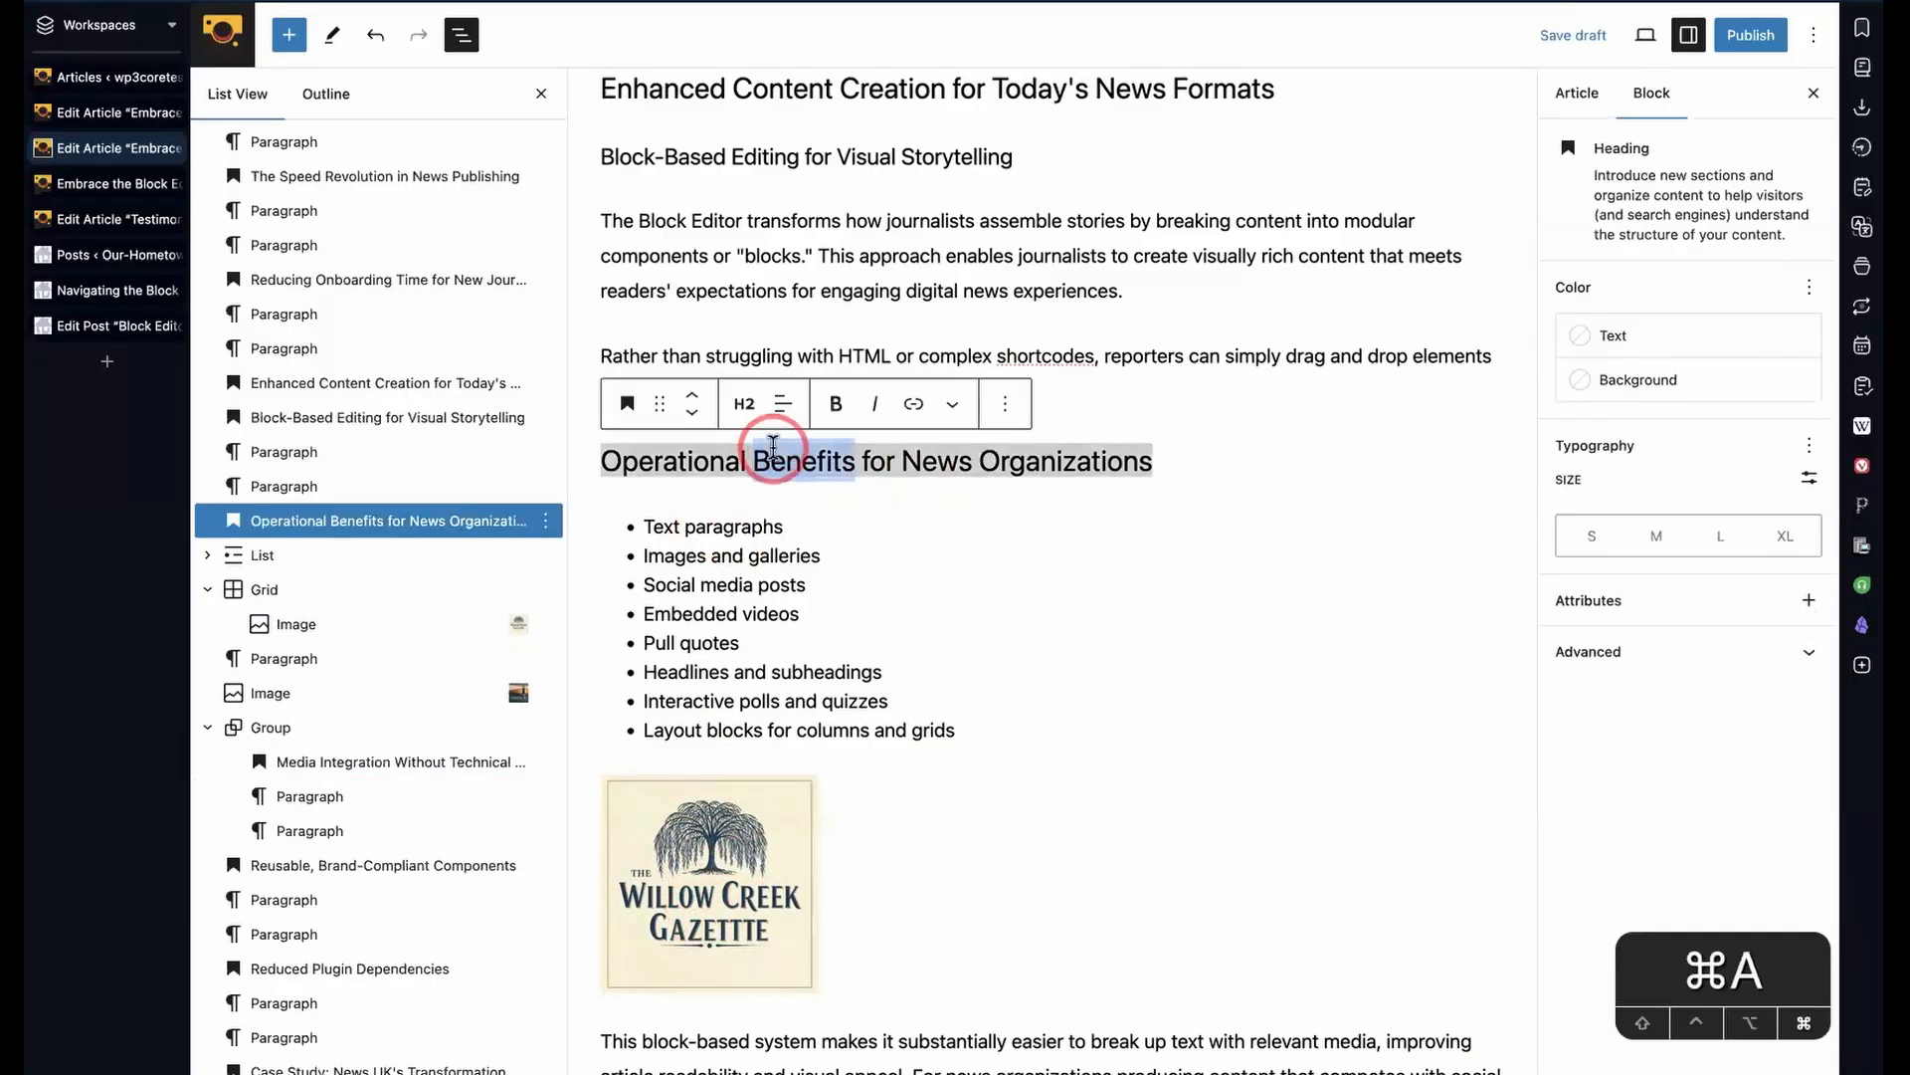
{"action": "type", "text": "Sourdough Be"}
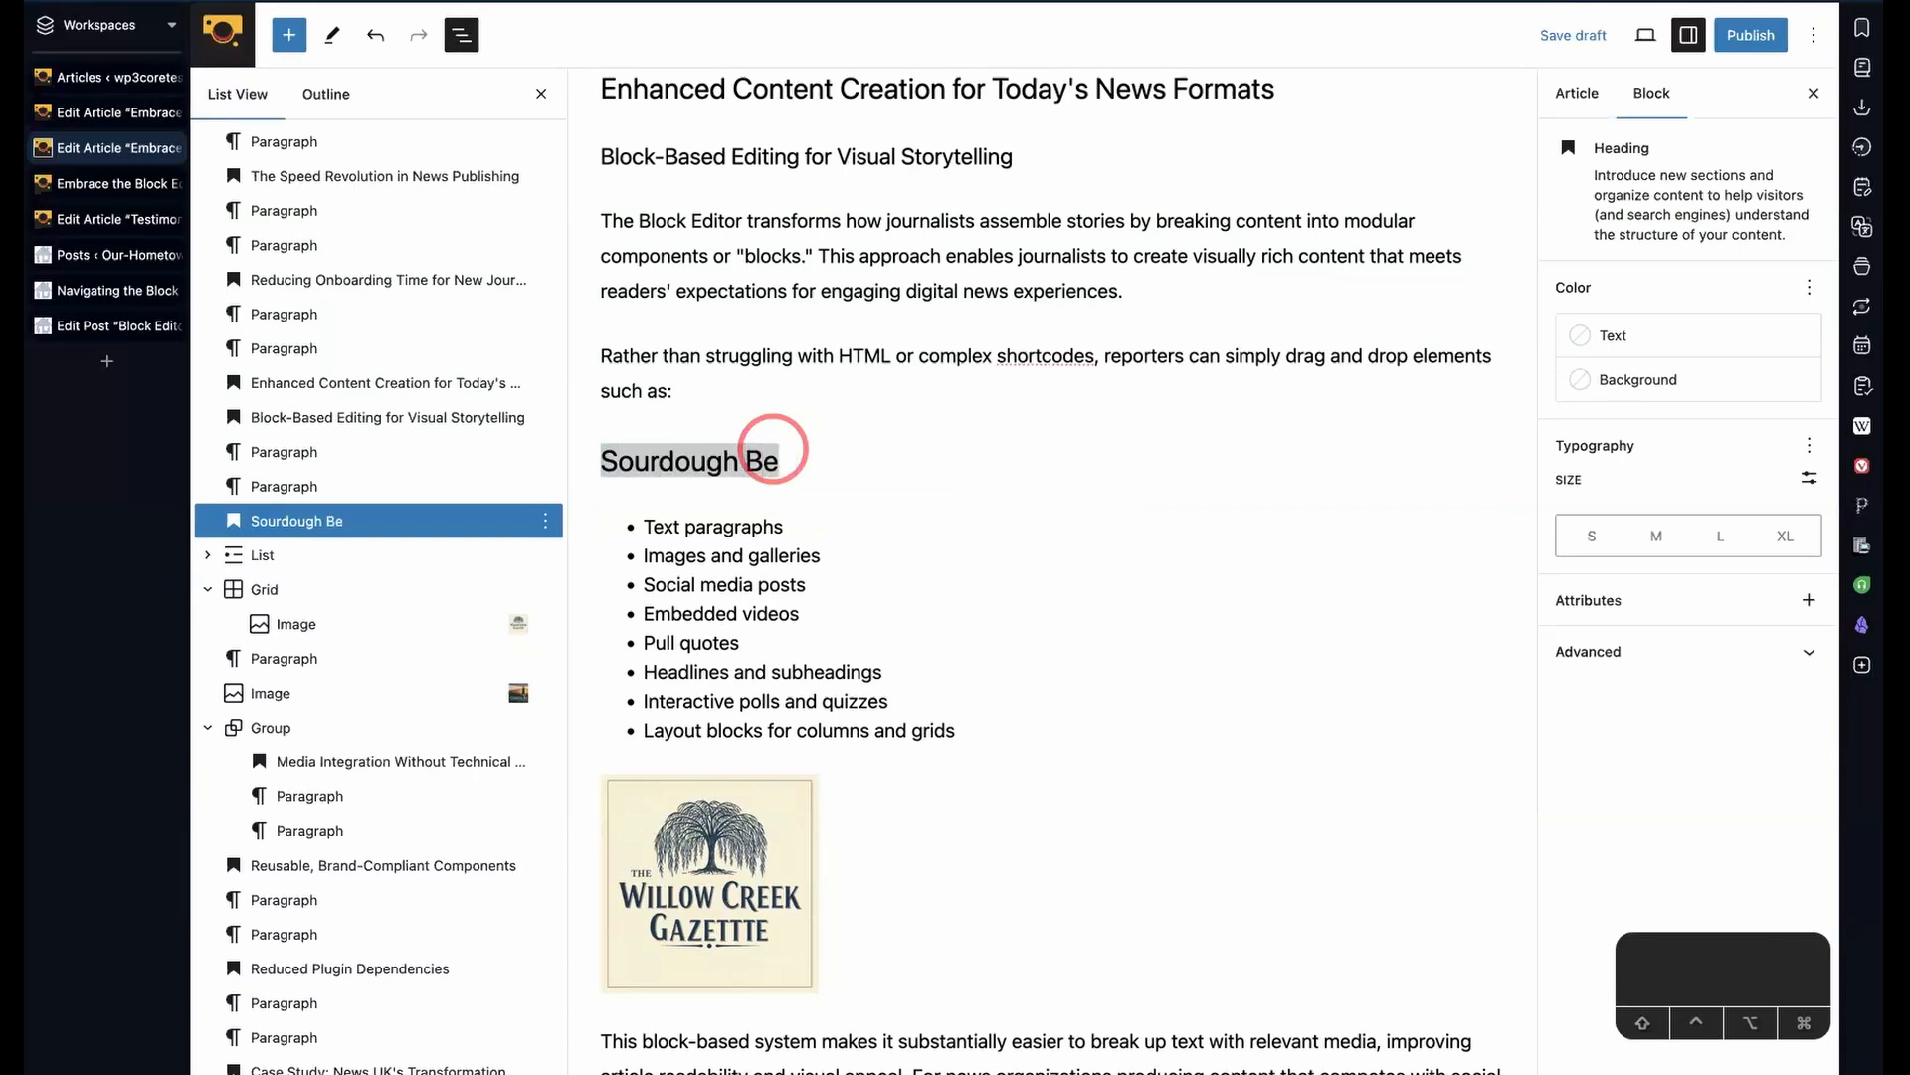
{"action": "left_click_drag", "start_coordinate": [788, 625], "coordinate": [980, 748]}
{"action": "left_click", "coordinate": [688, 533]}
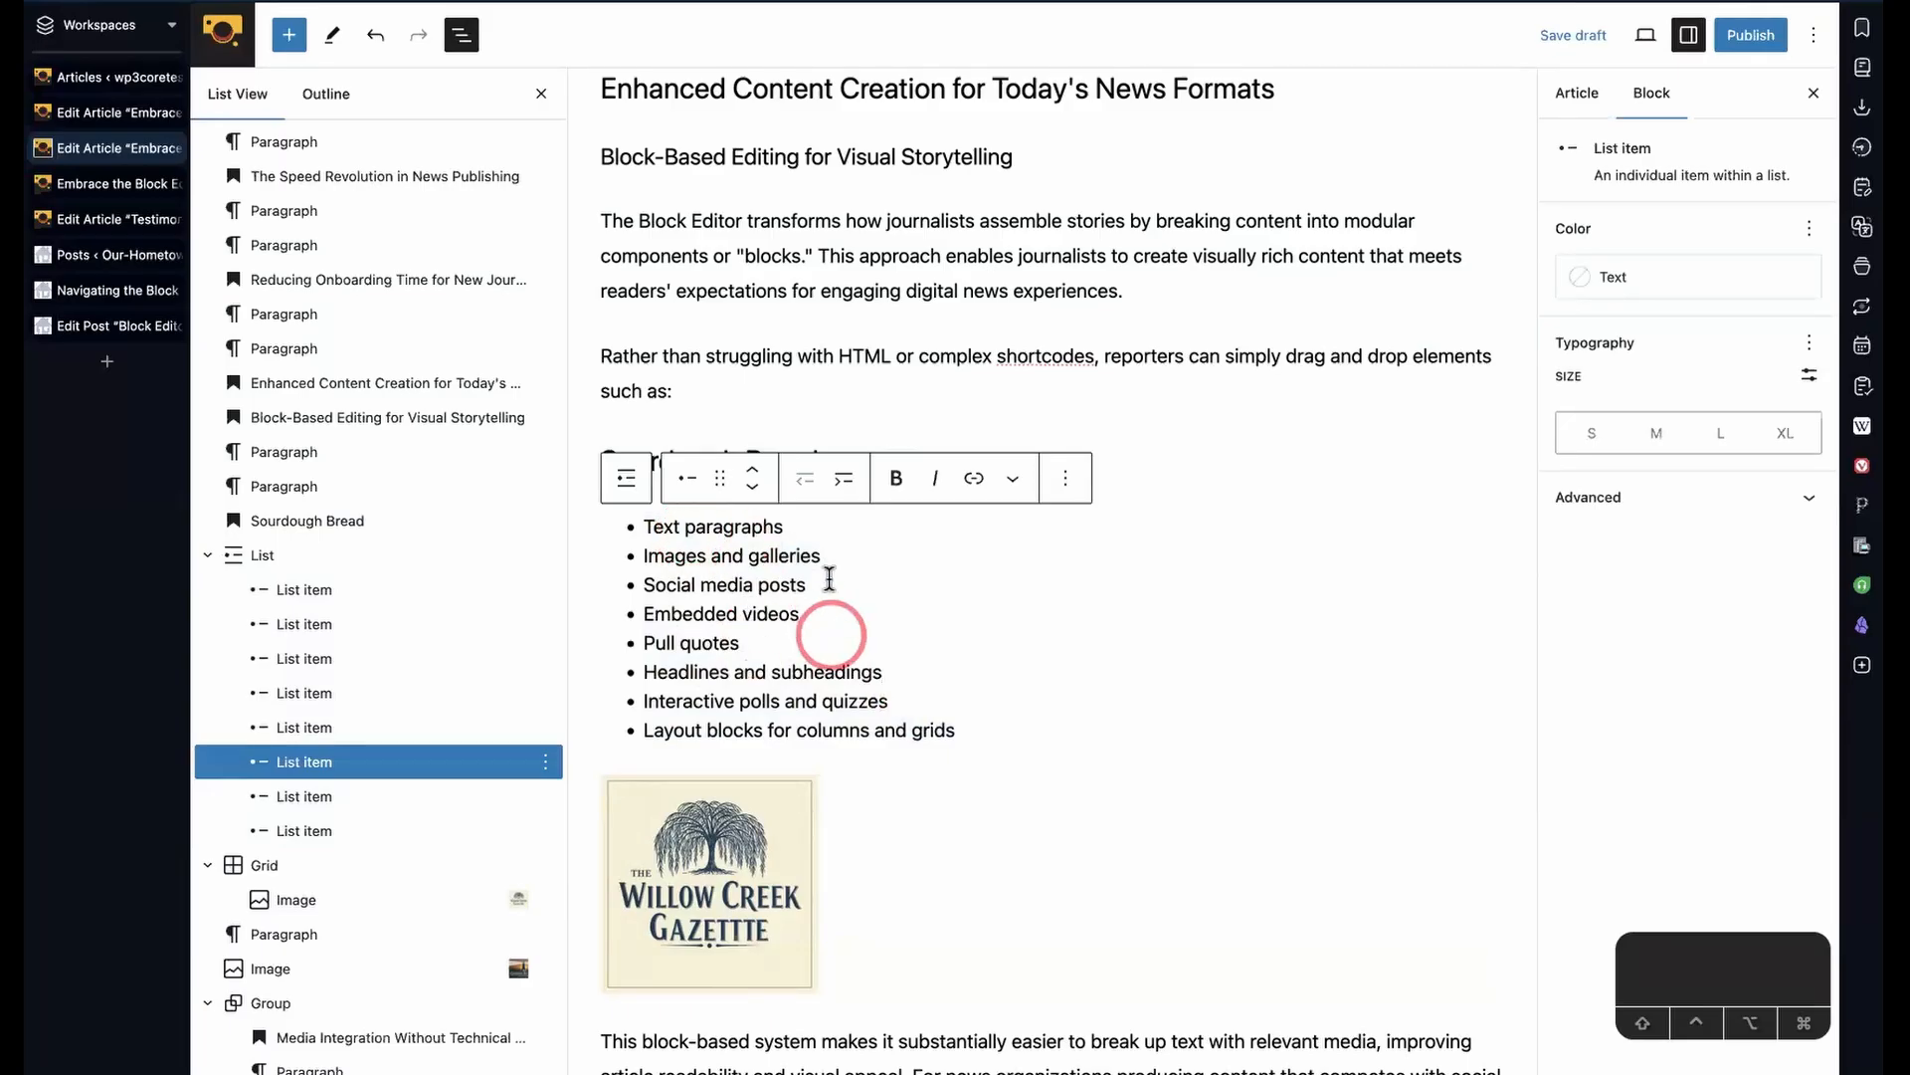
{"action": "left_click", "coordinate": [886, 332]}
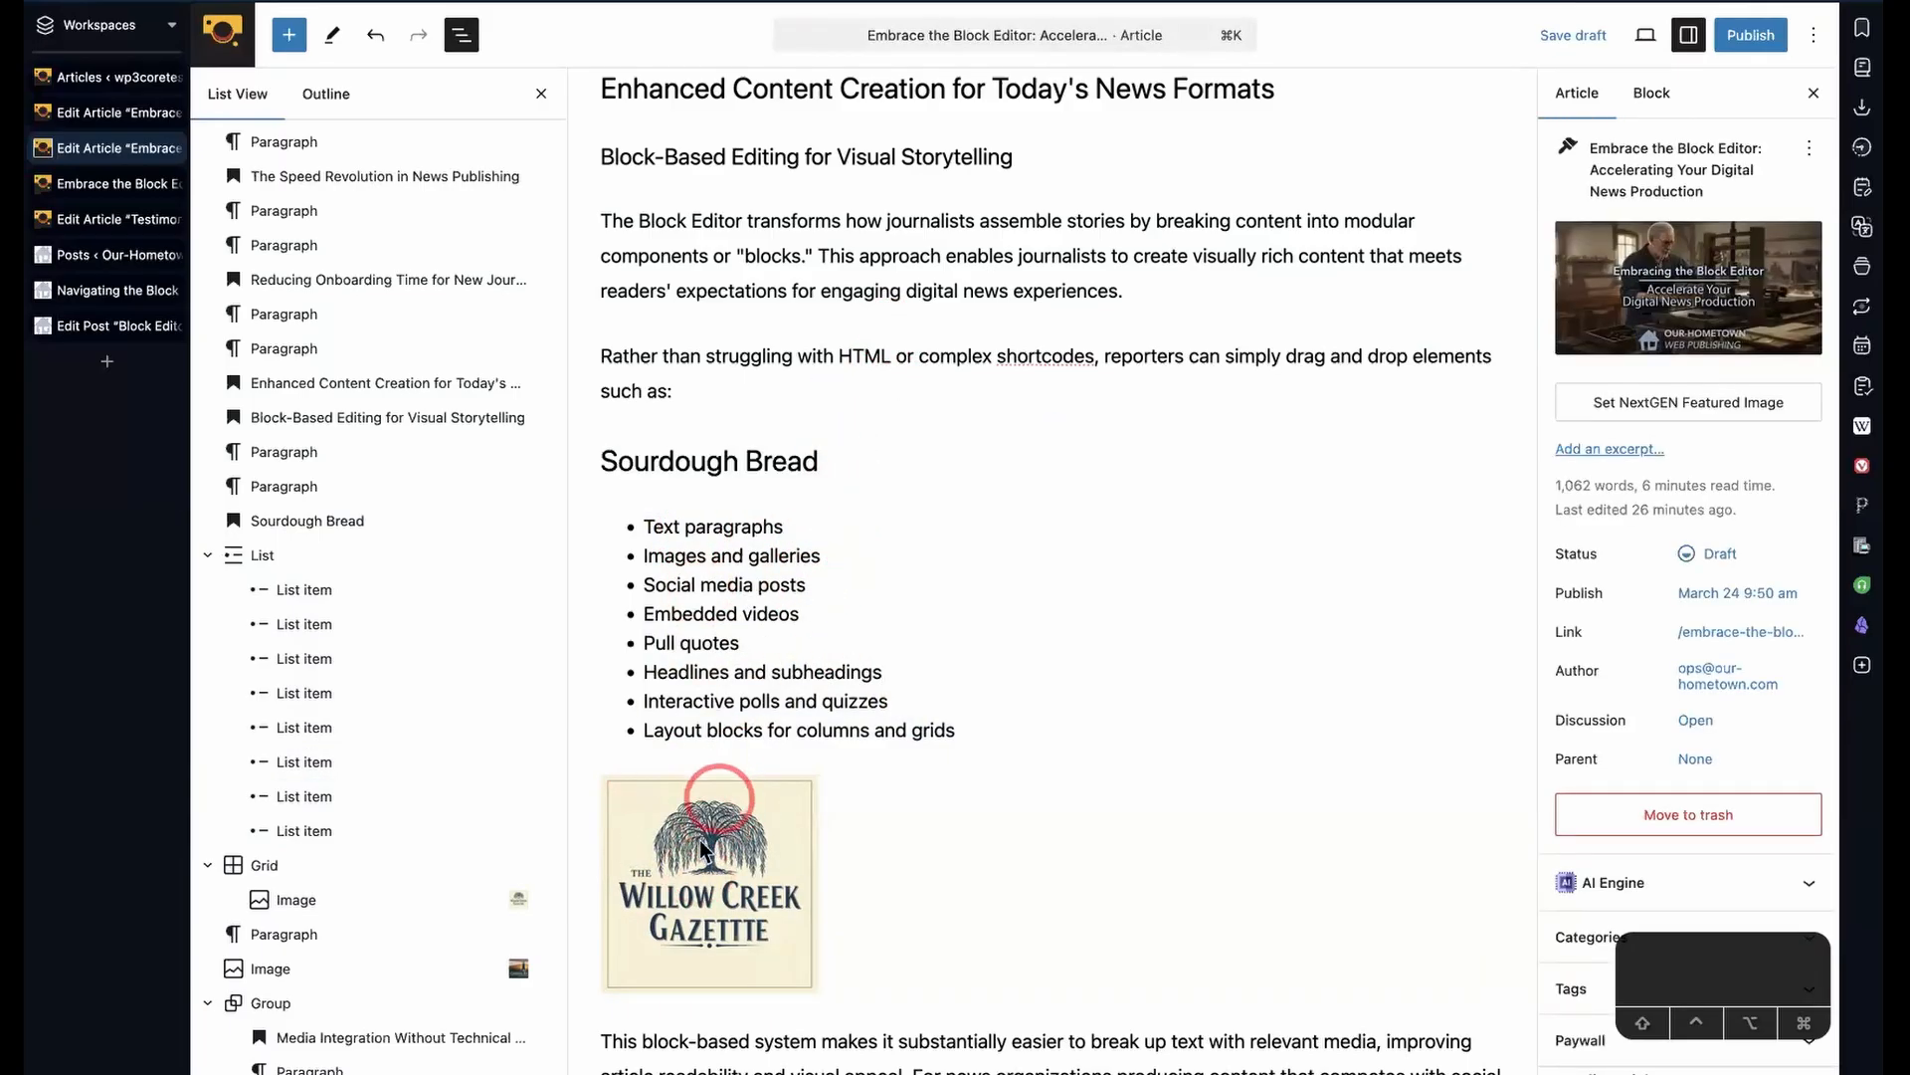
- Collapse the list's items in the block outline and move the Willow Creek image out of the grid to directly below the list
{"action": "left_click", "coordinate": [207, 557]}
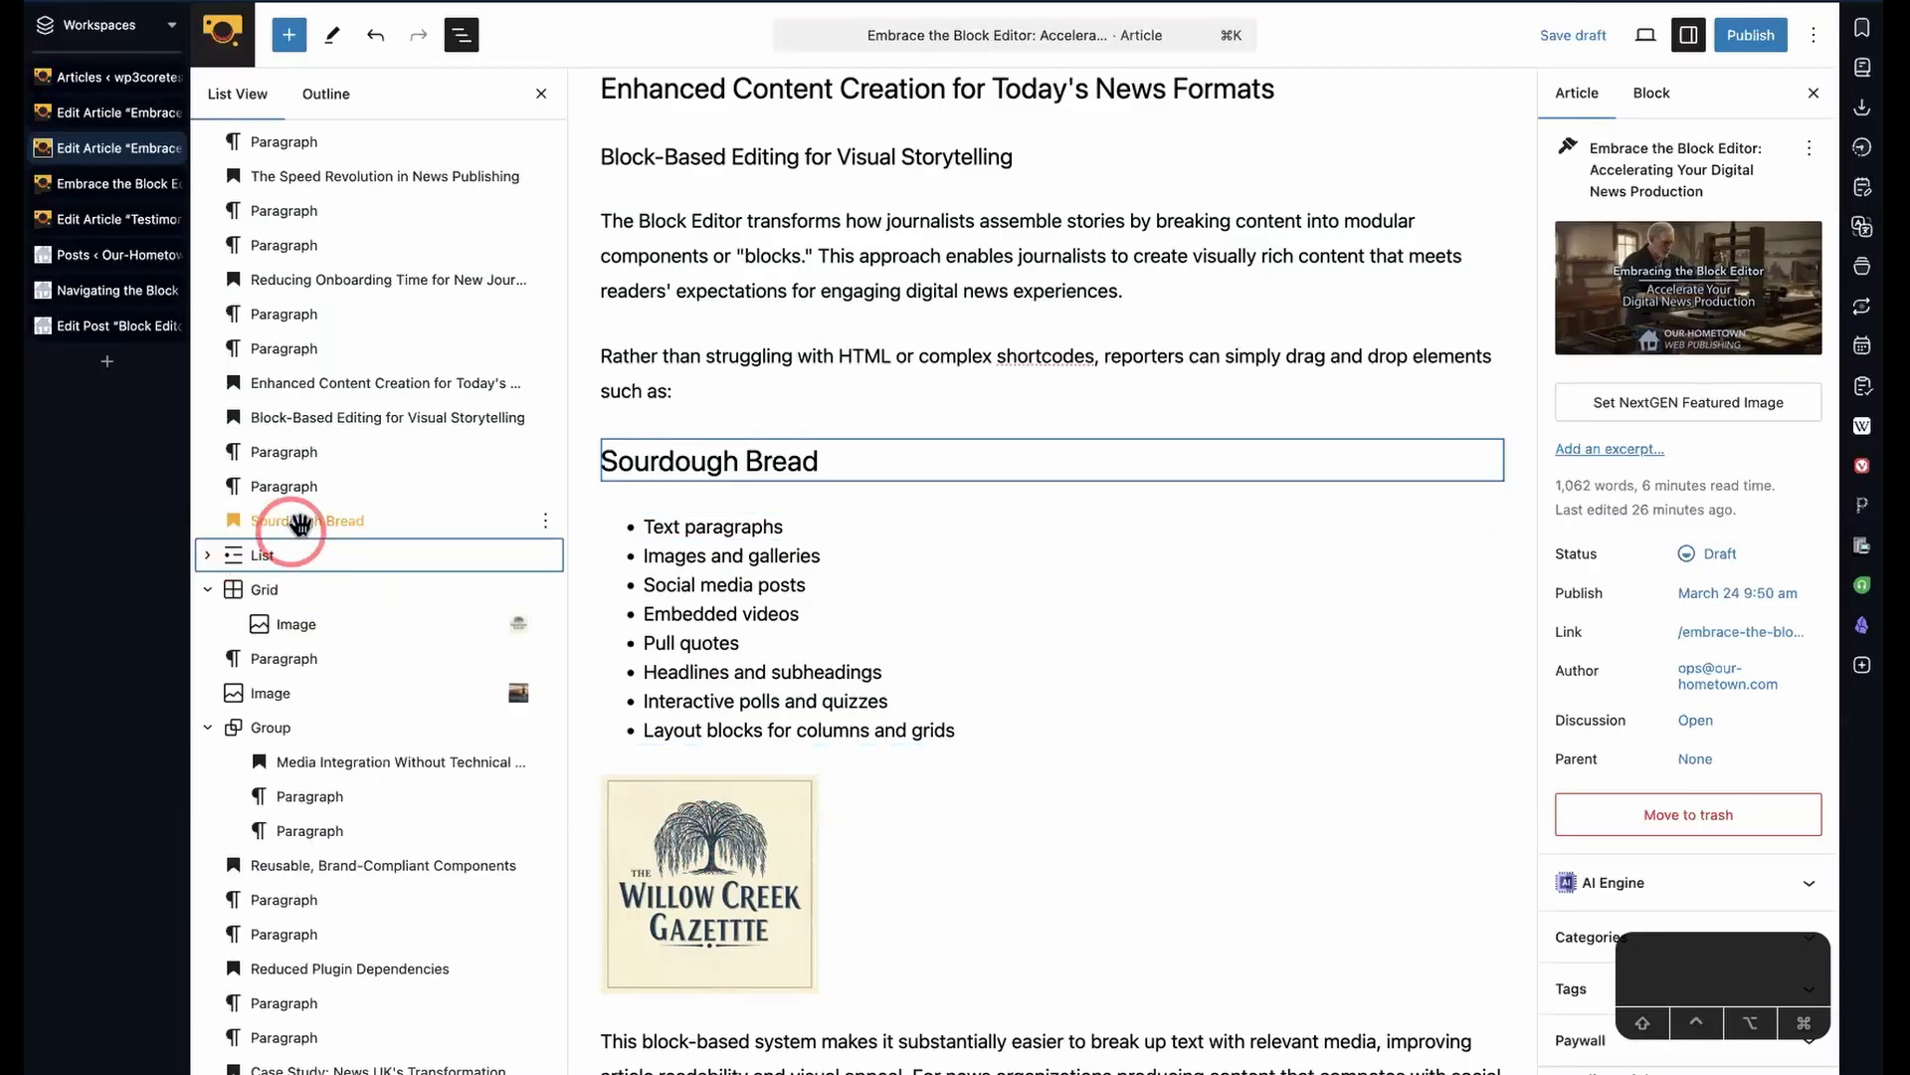
{"action": "left_click", "coordinate": [267, 523]}
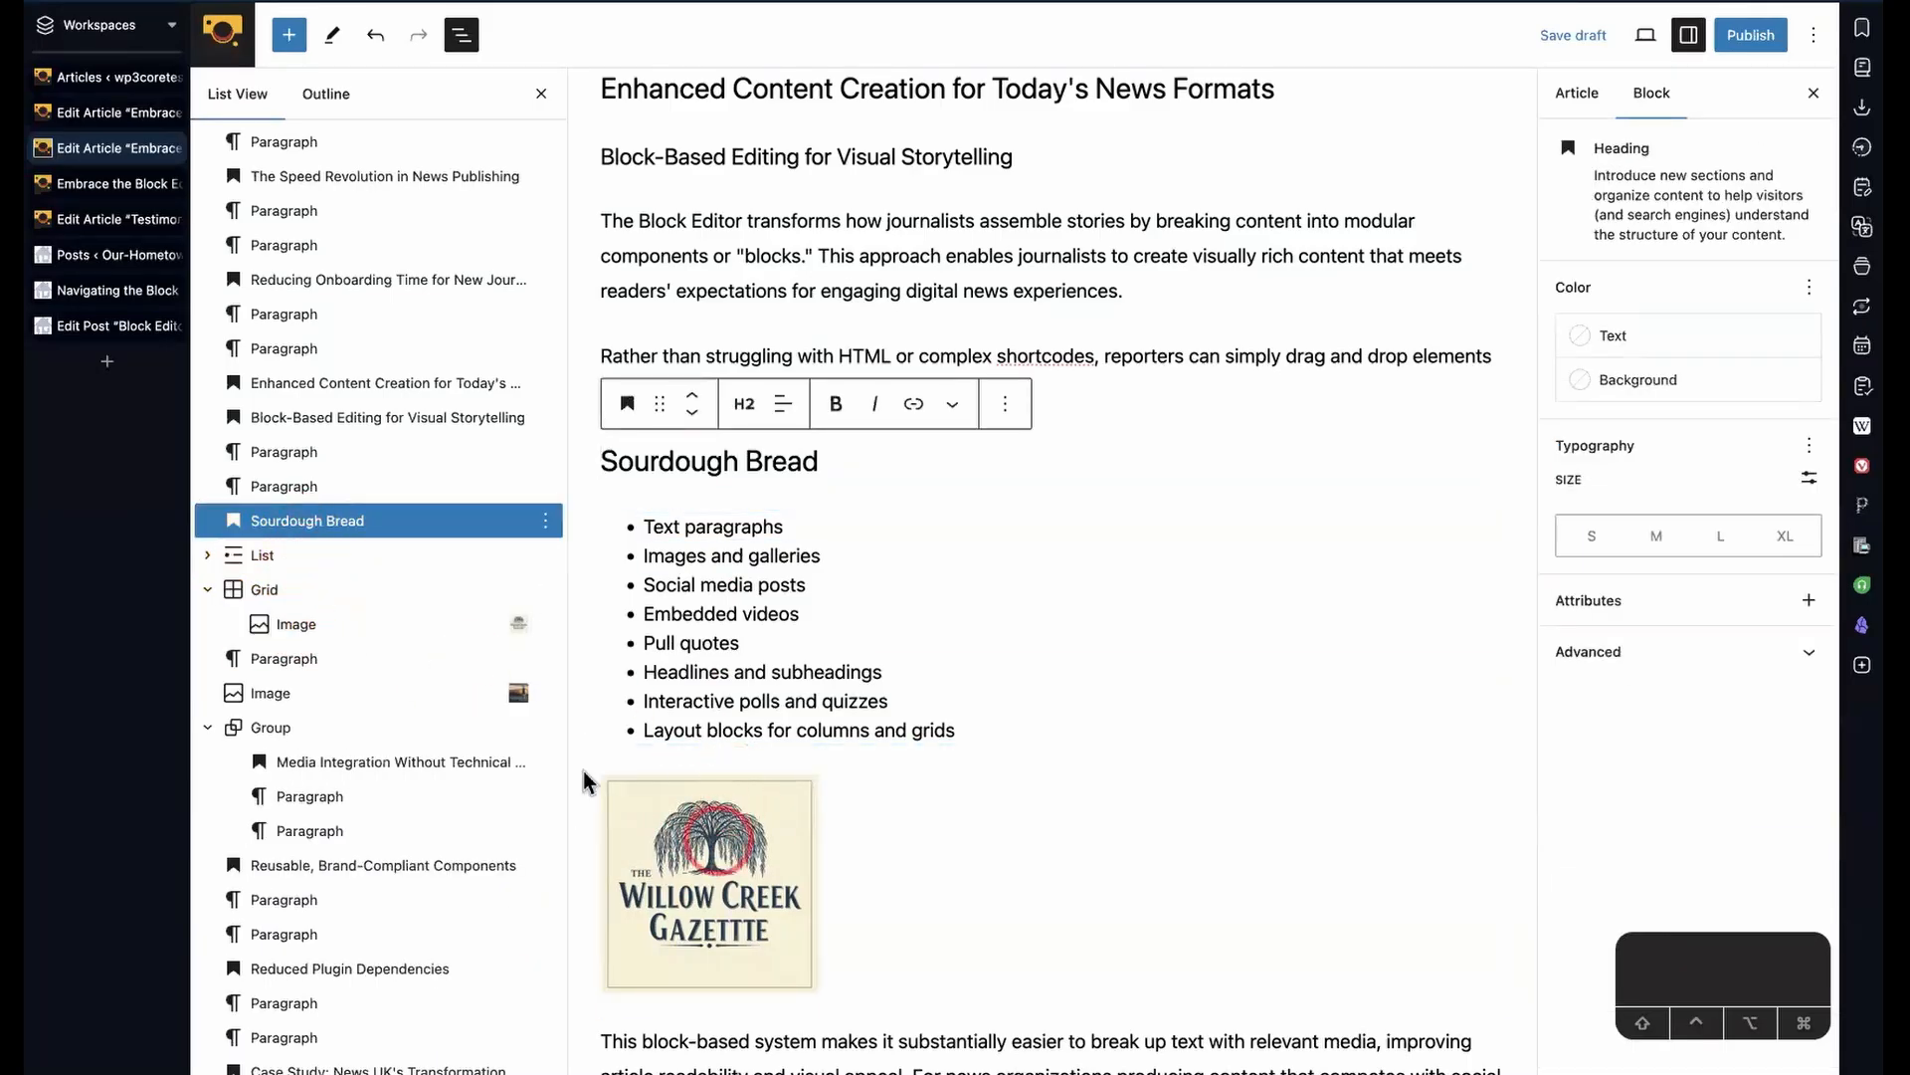
{"action": "left_click_drag", "start_coordinate": [271, 624], "coordinate": [294, 589]}
- Combine the Sourdough Bread heading, the bulleted list and the Willow Creek image into a new grid
{"action": "left_click", "coordinate": [281, 518]}
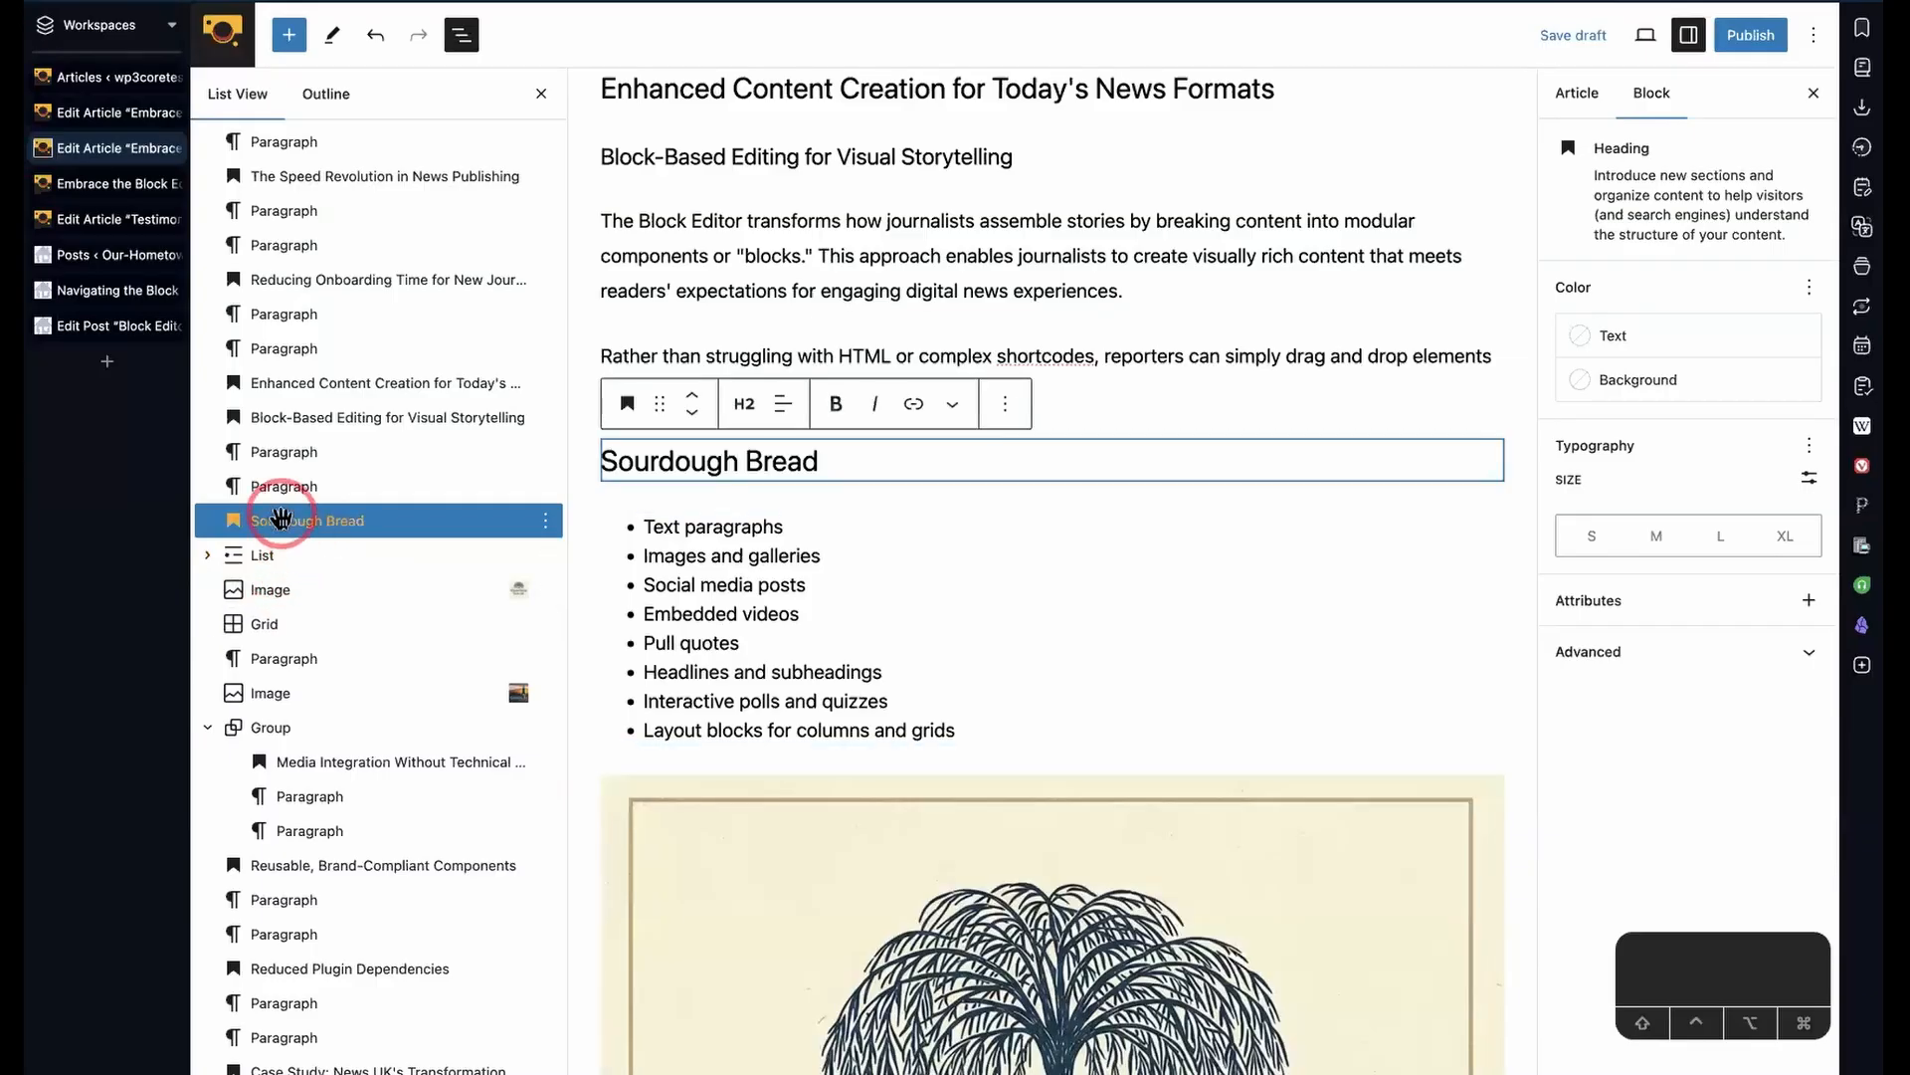
{"action": "left_click", "coordinate": [271, 589], "text": "shift"}
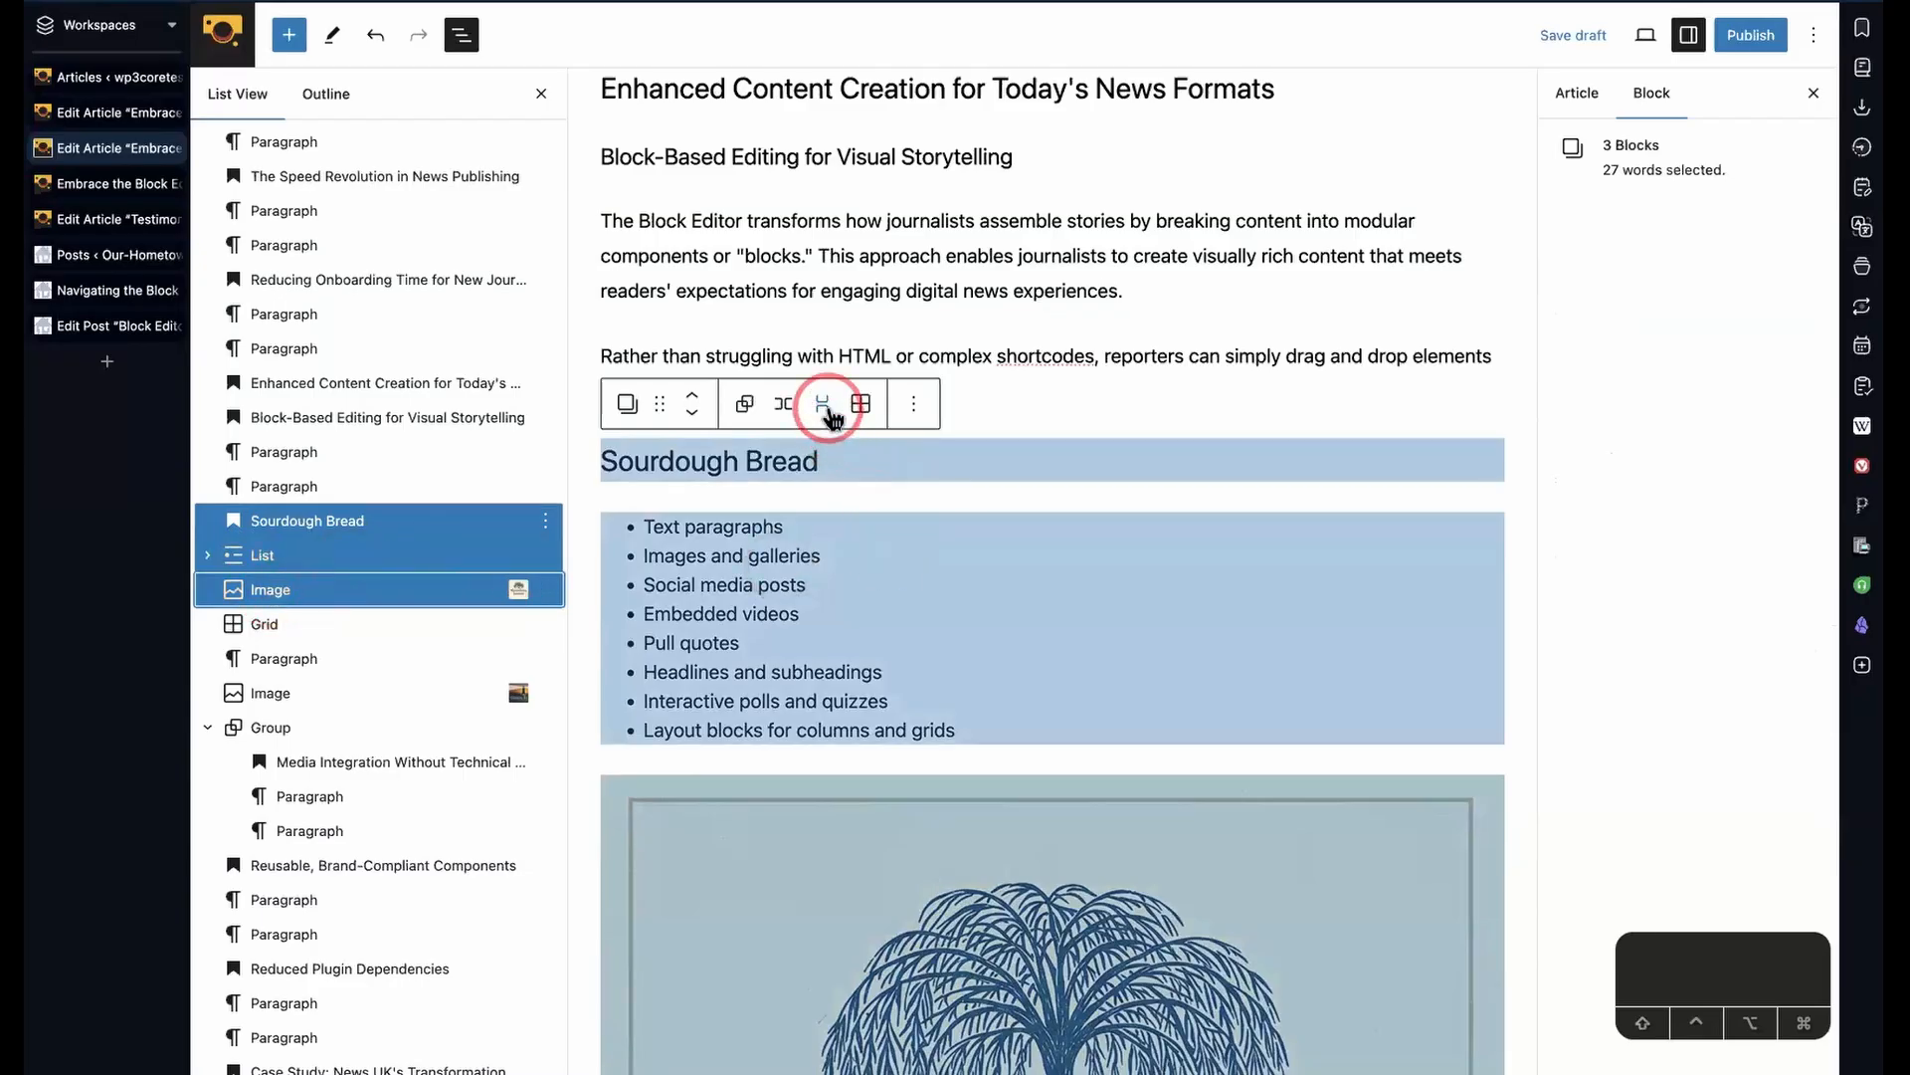
{"action": "left_click", "coordinate": [861, 404]}
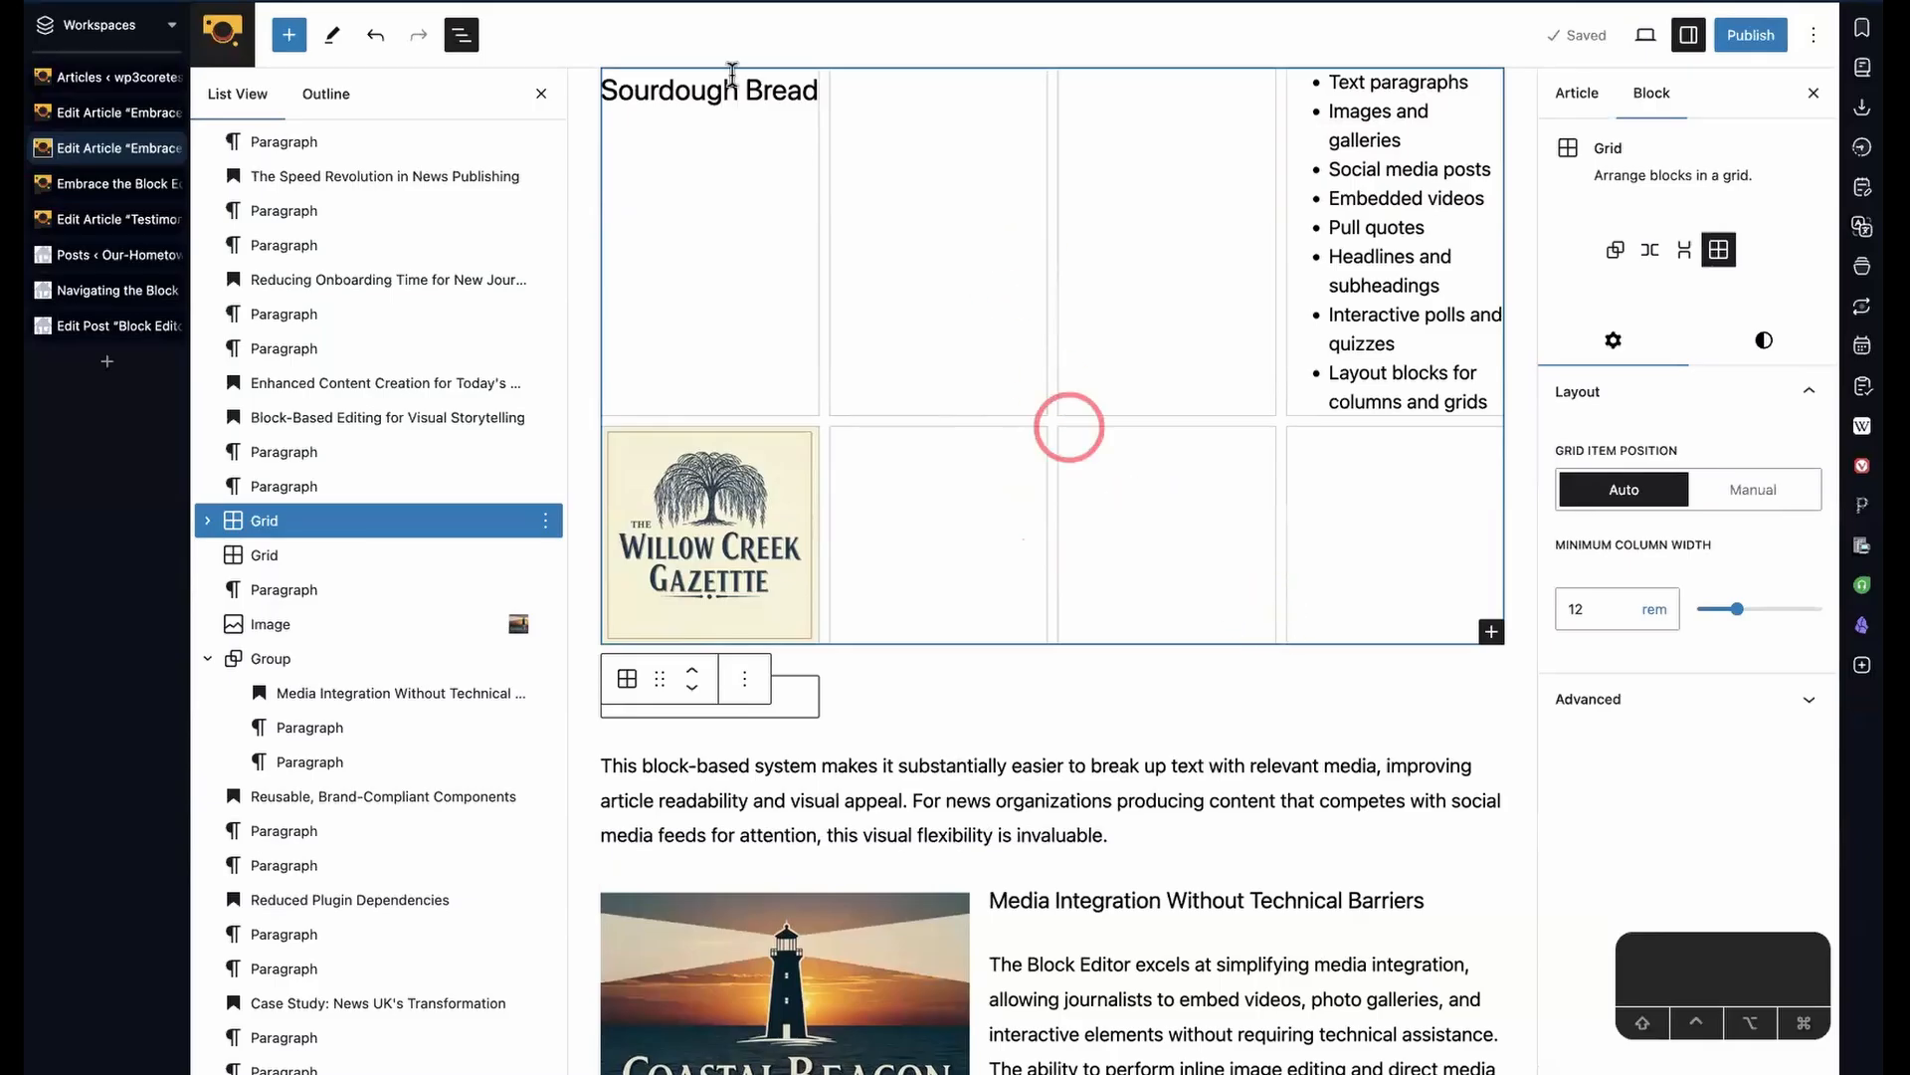
- Switch the new grid to manual item positioning with 3 columns
{"action": "left_click", "coordinate": [676, 87]}
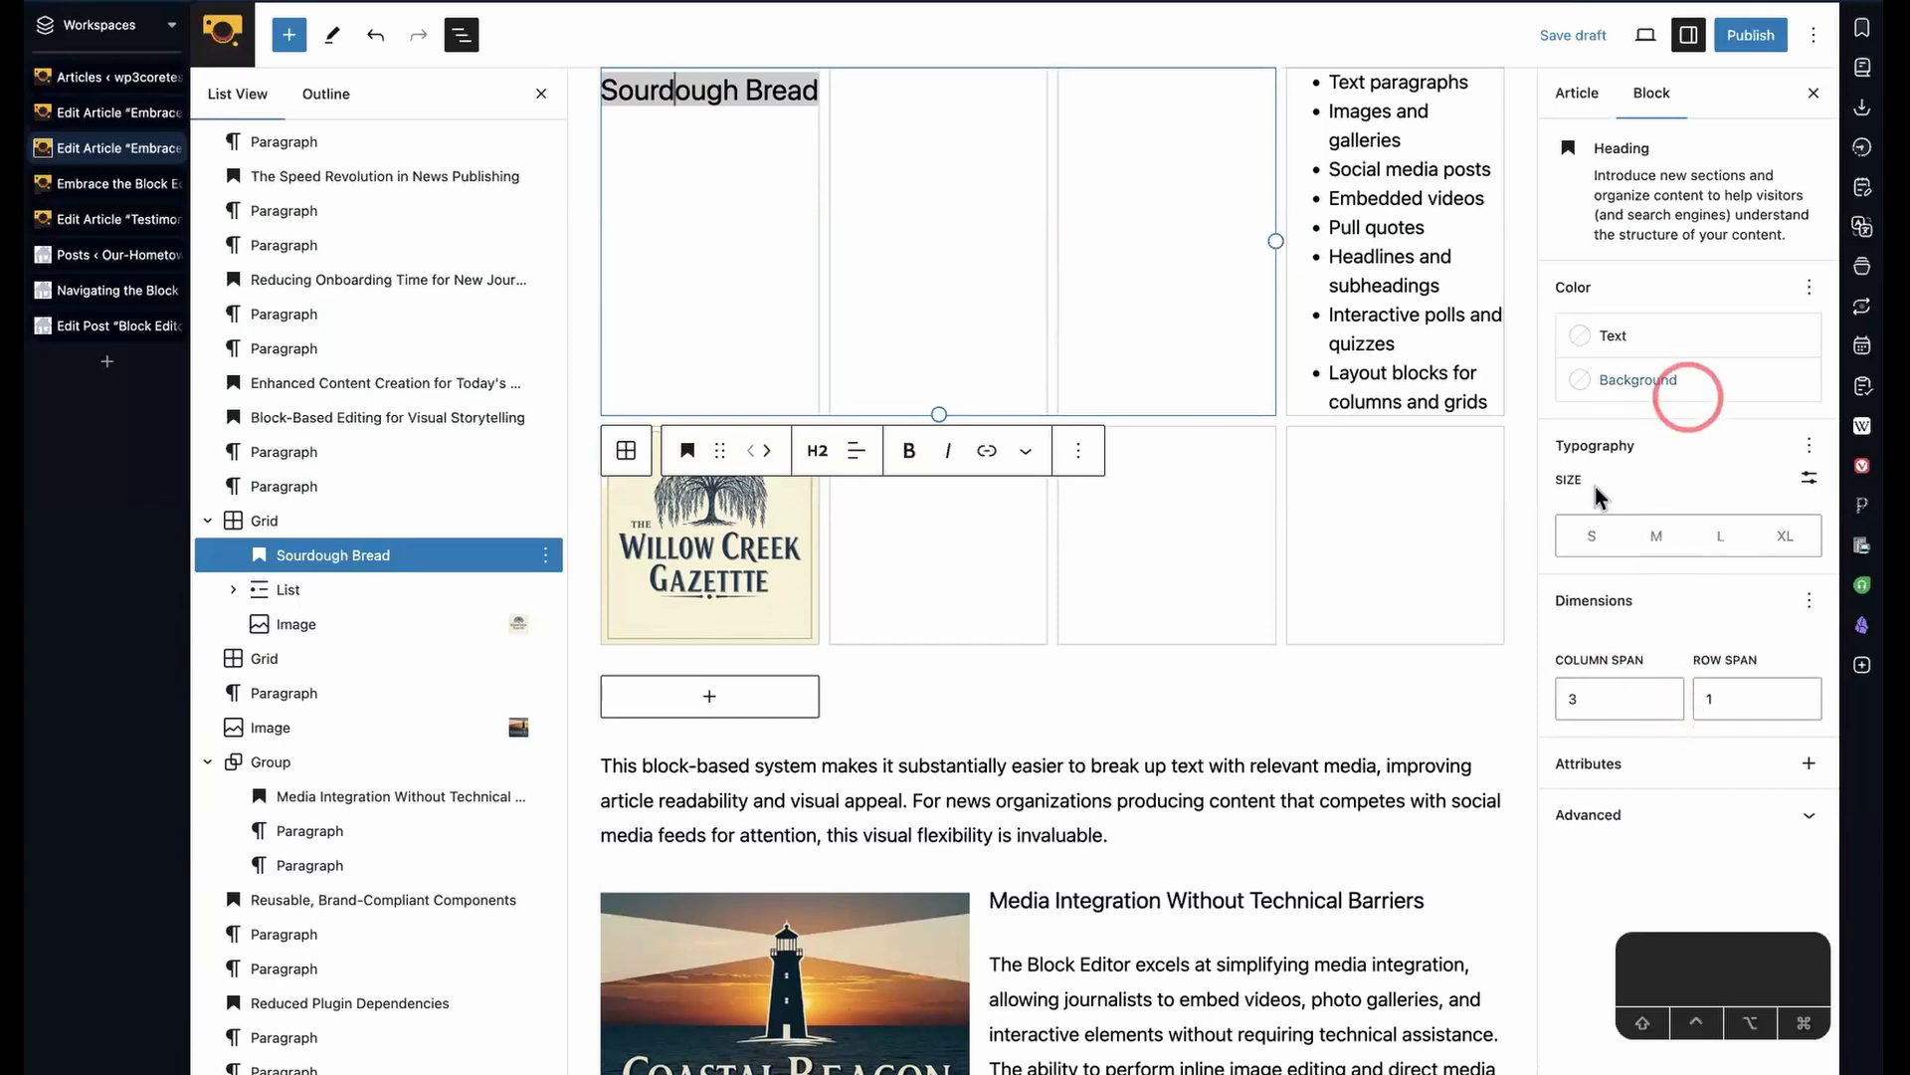
{"action": "left_click", "coordinate": [307, 520]}
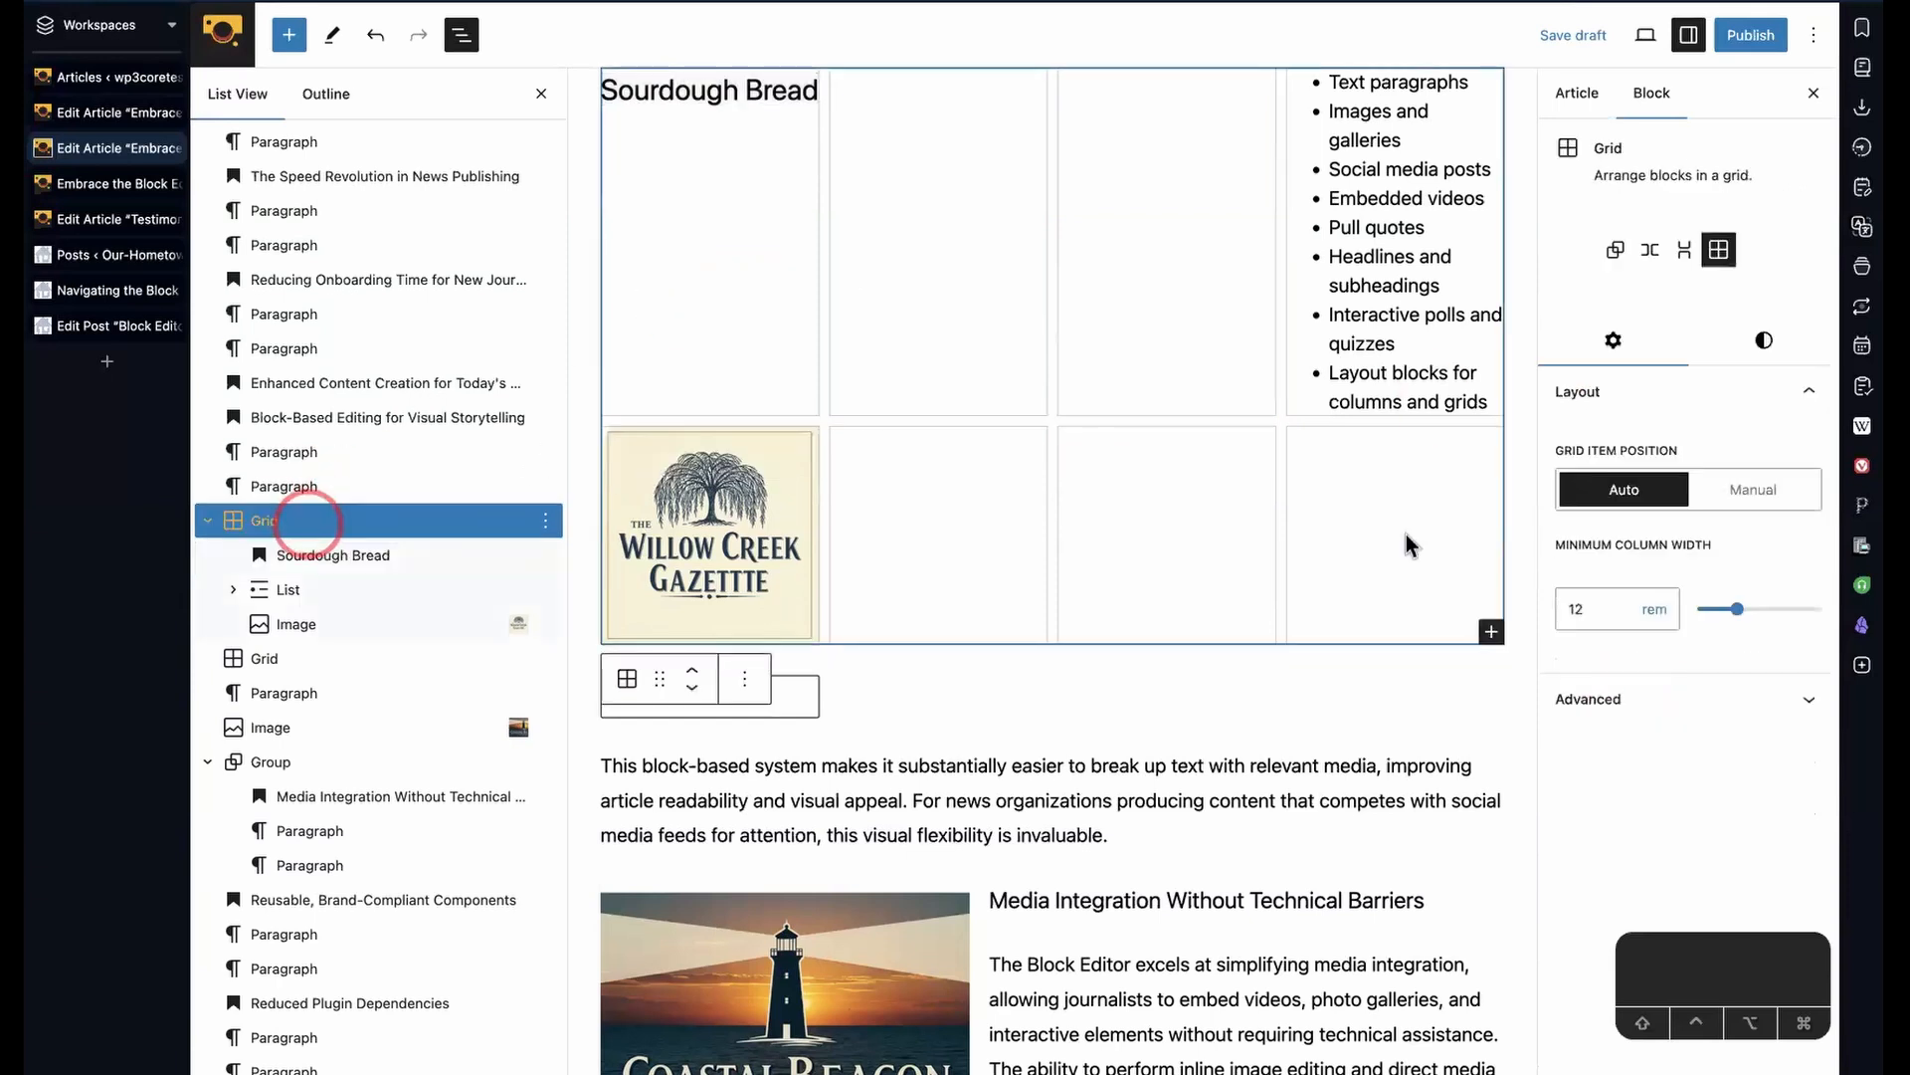
{"action": "left_click", "coordinate": [1768, 491]}
{"action": "left_click", "coordinate": [1713, 609]}
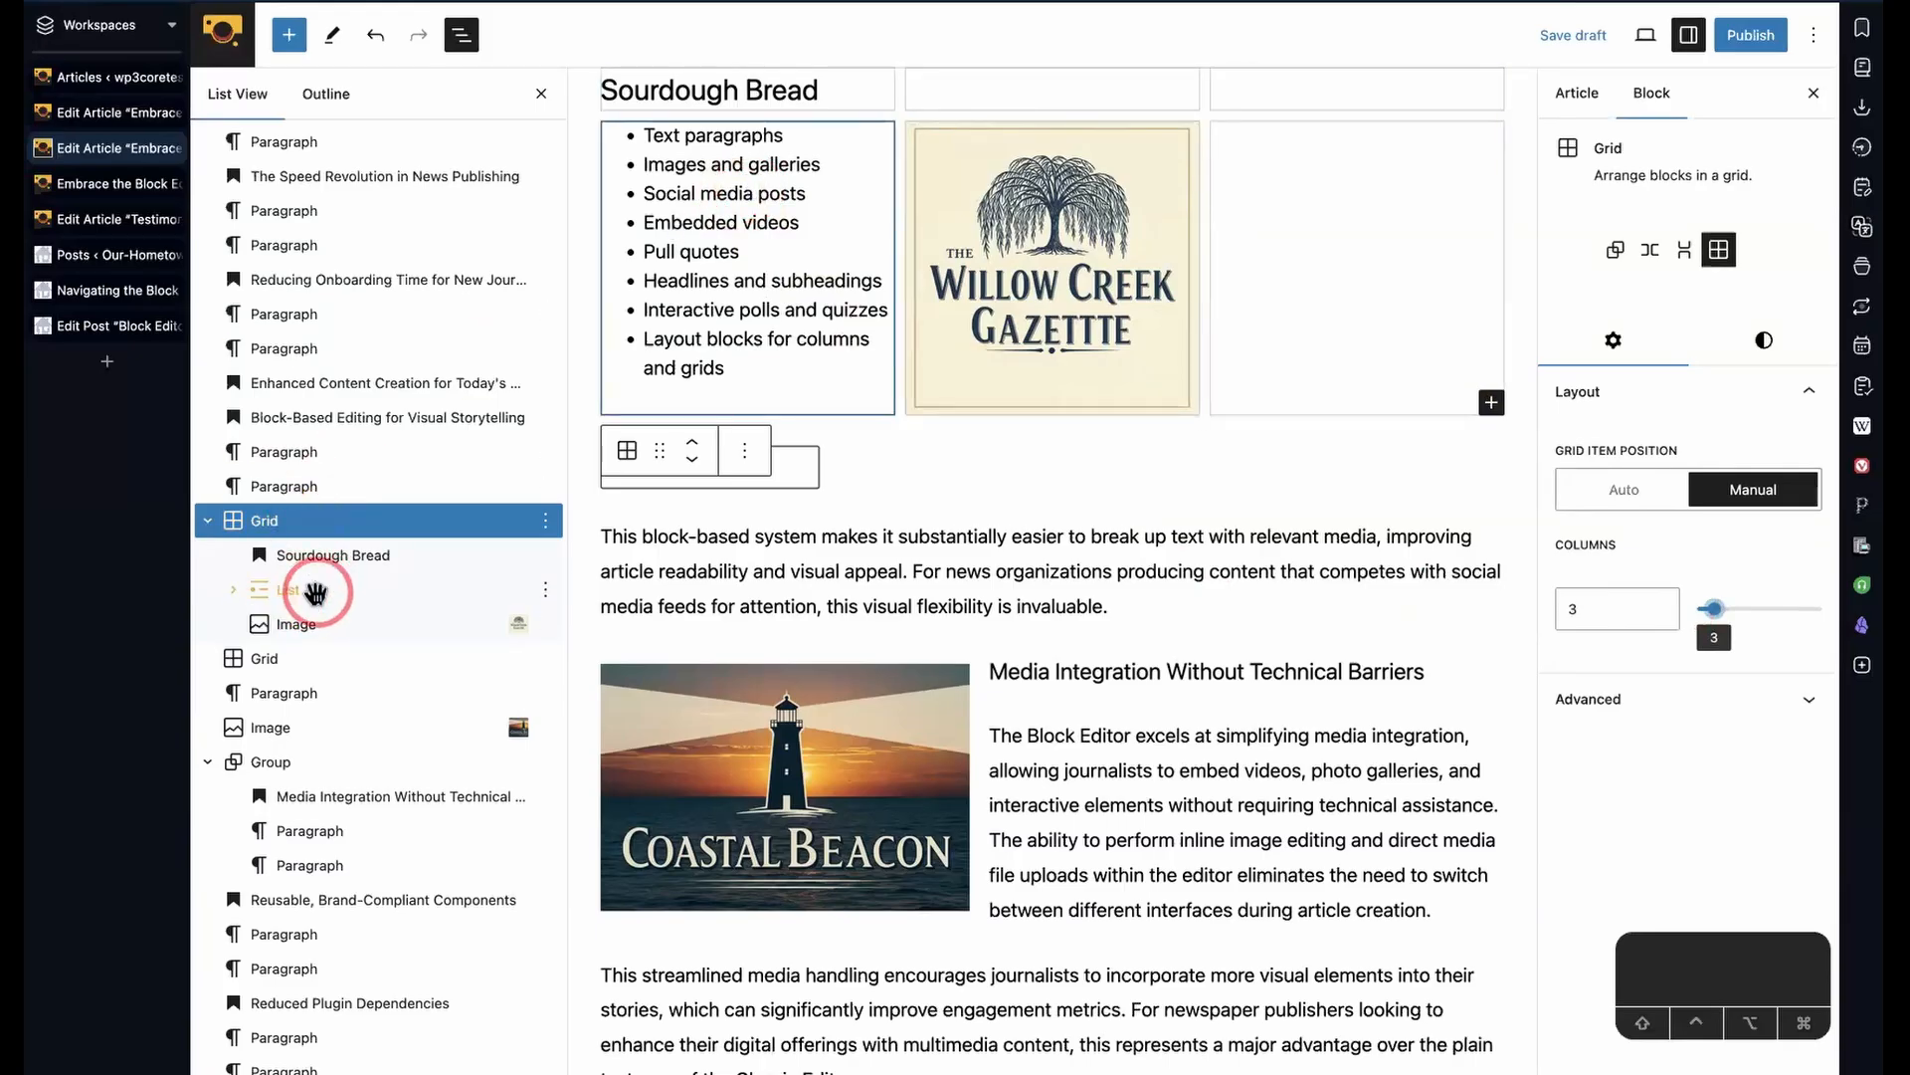
- Set the column span of the bulleted list inside the grid to 2
{"action": "left_click", "coordinate": [316, 593]}
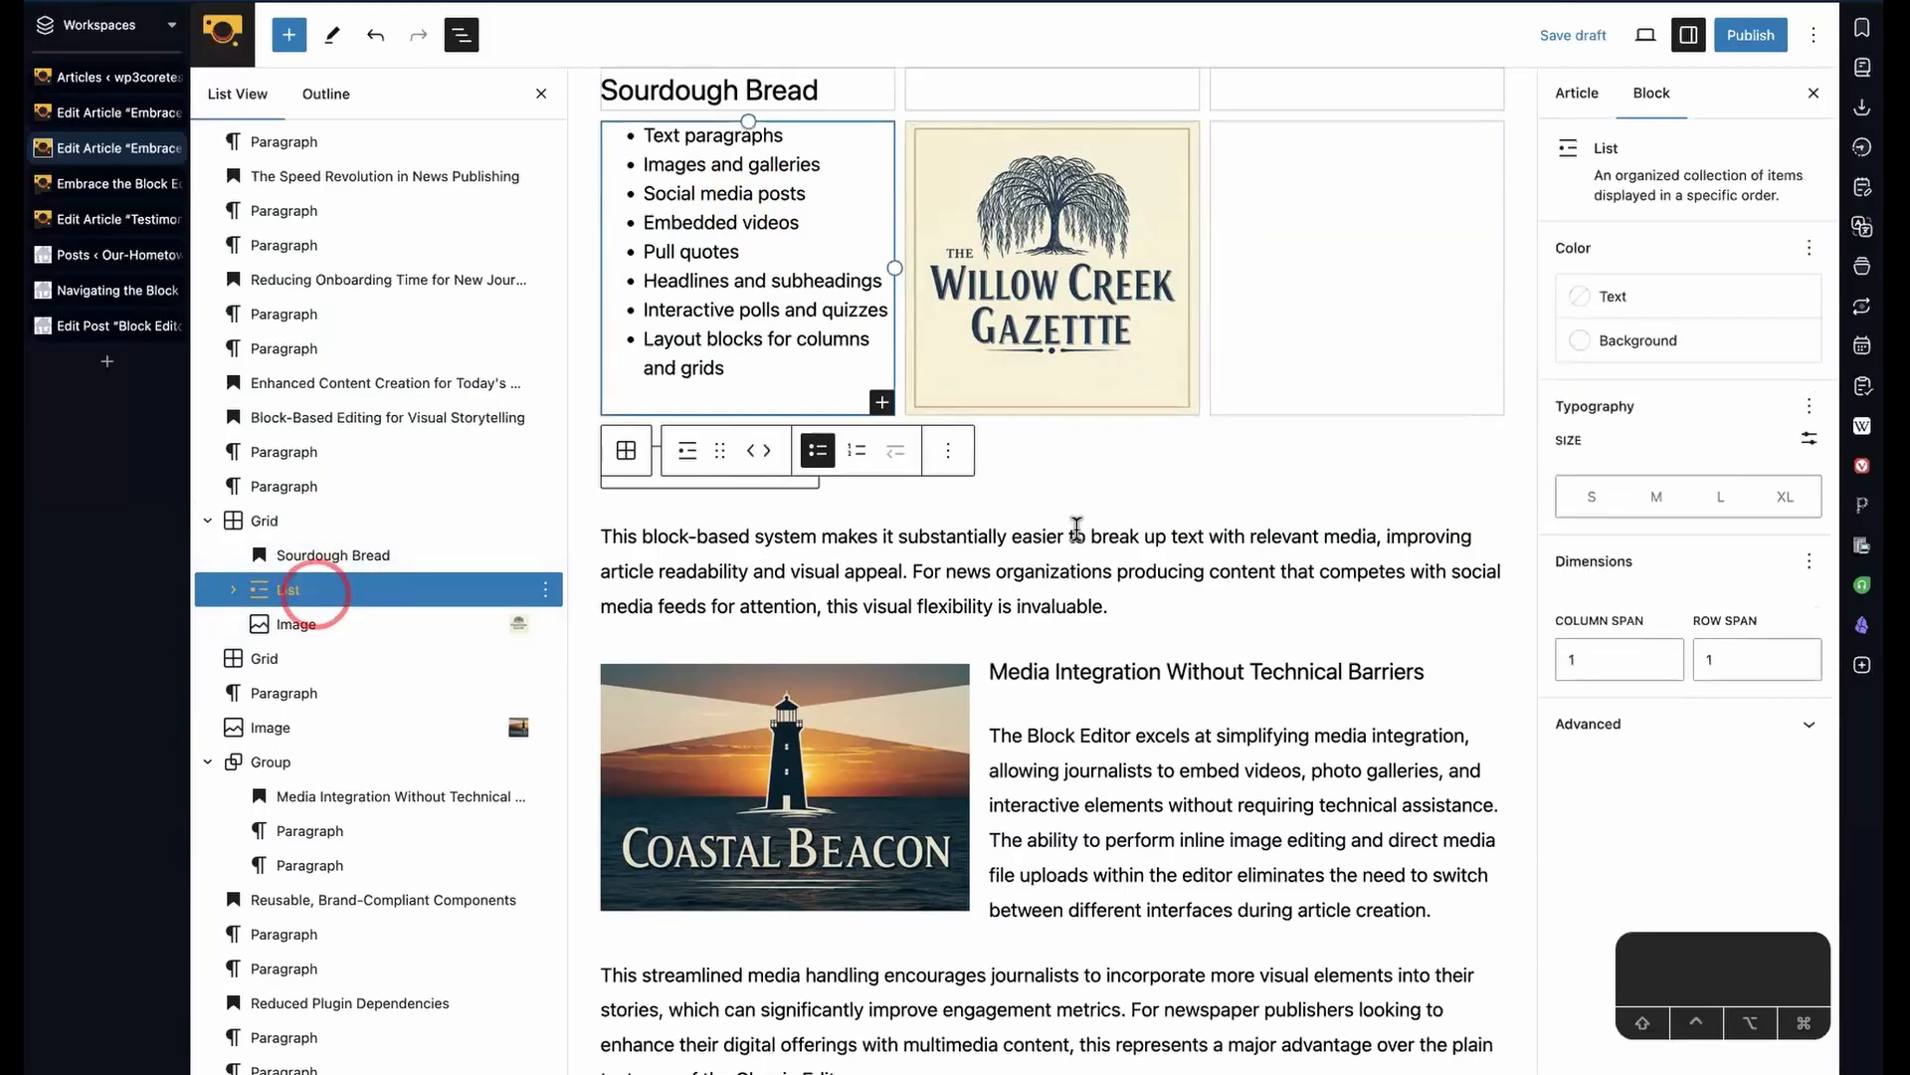
{"action": "left_click", "coordinate": [1664, 659]}
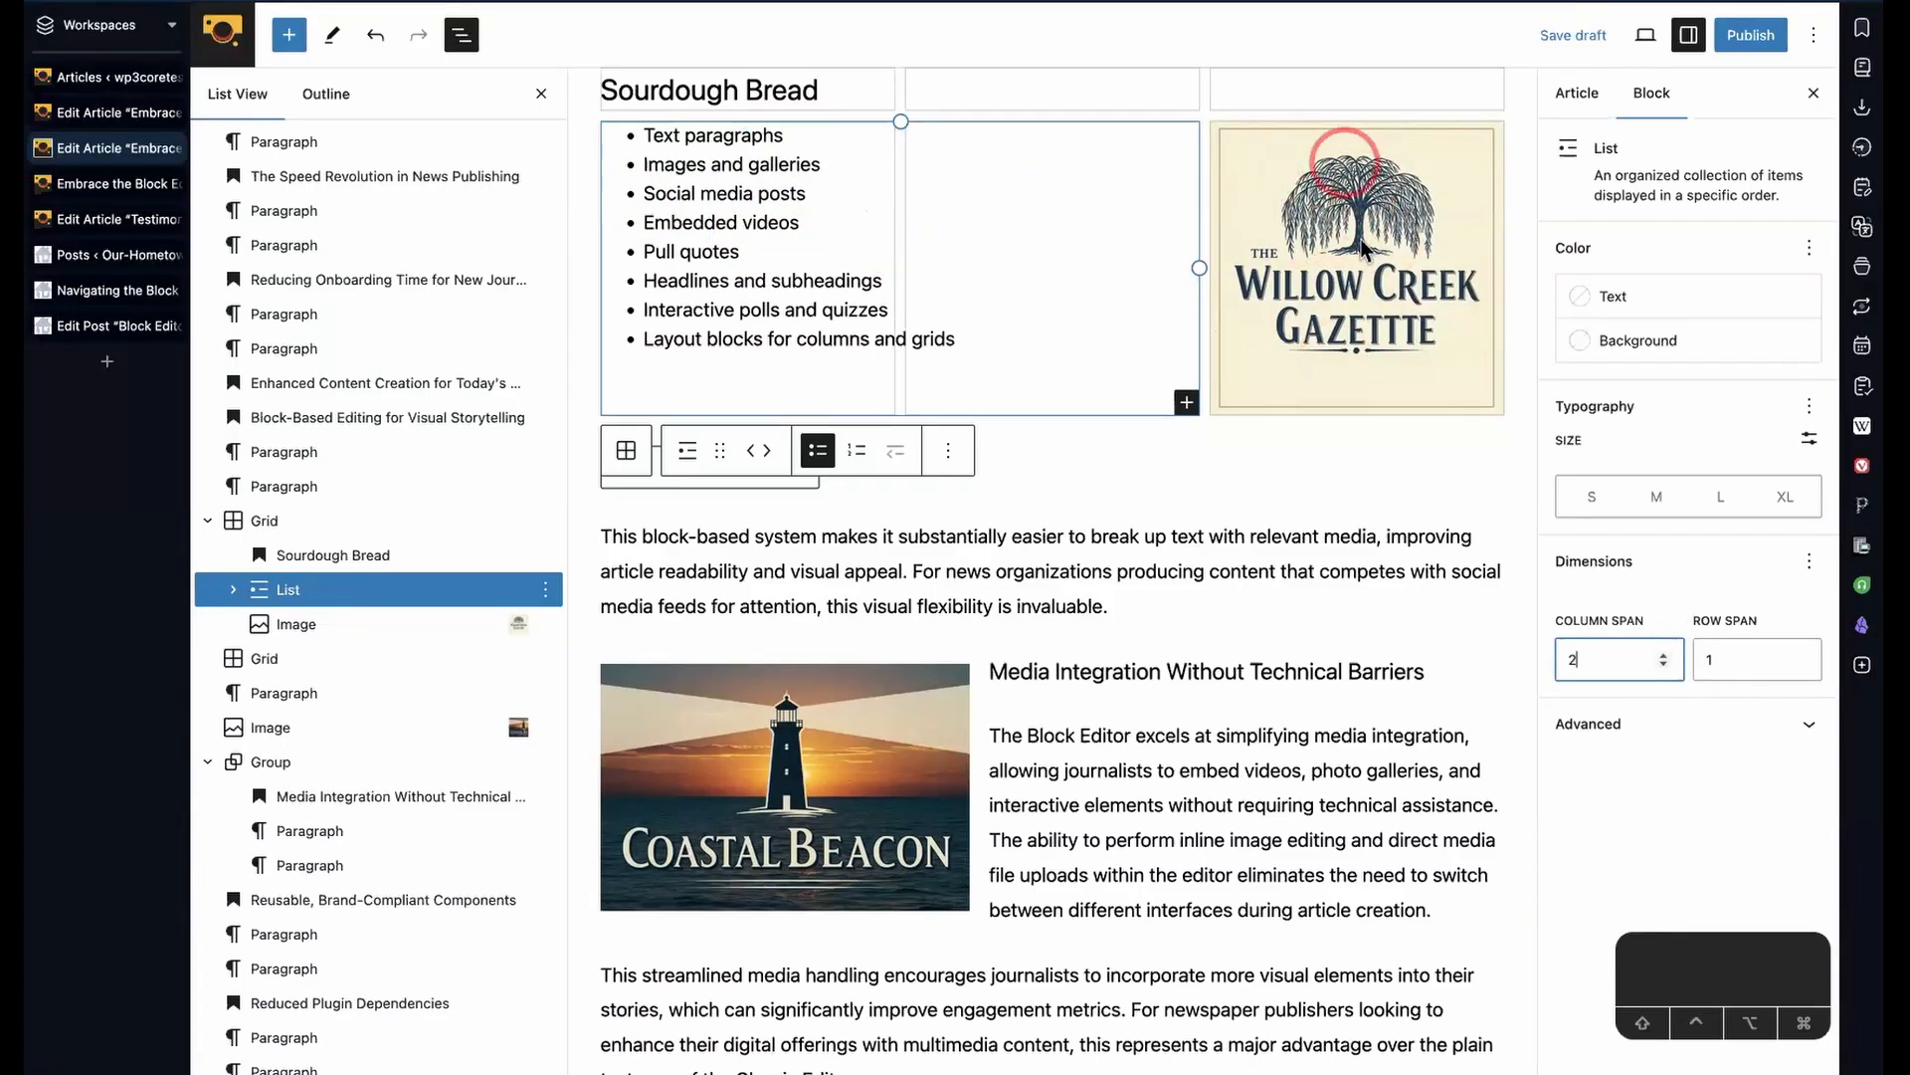
- Center the text of the Sourdough Bread heading within the grid
{"action": "scroll", "coordinate": [1369, 266], "scroll_direction": "up", "scroll_amount": 3}
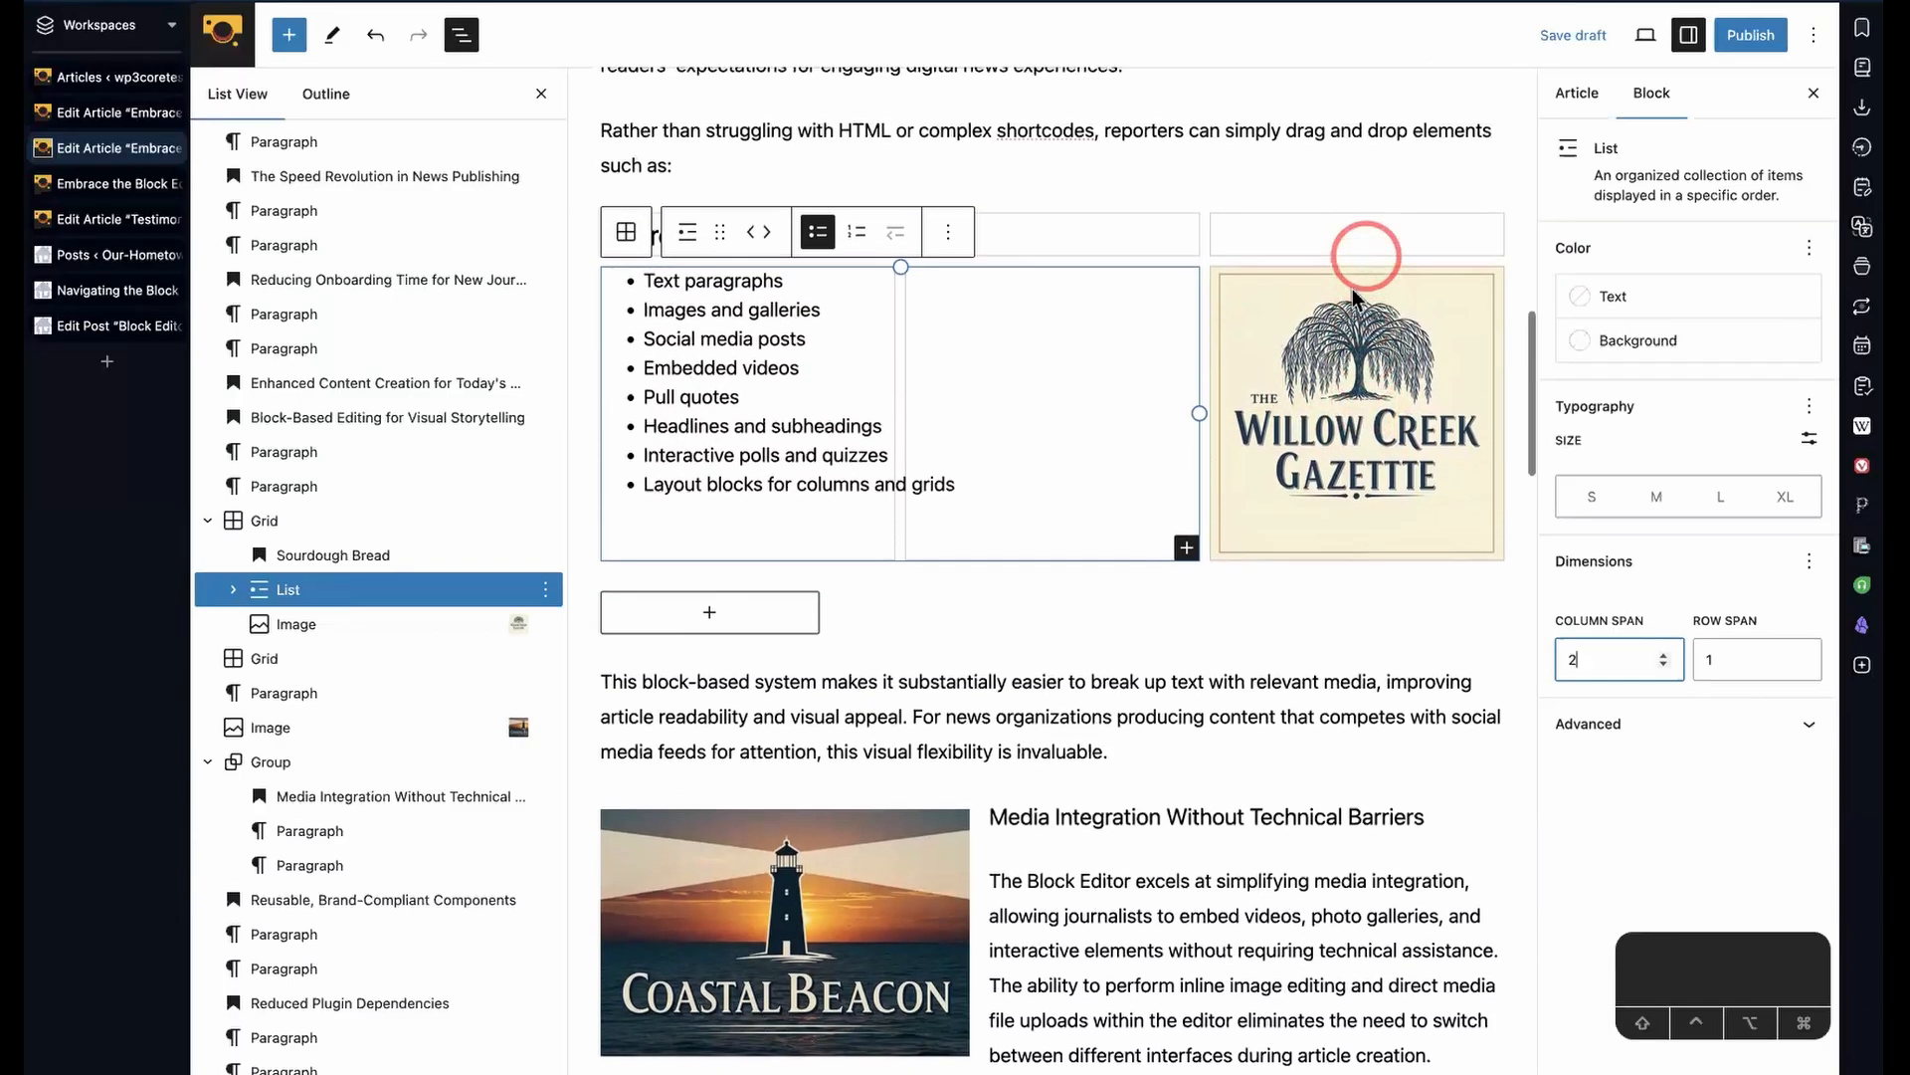
{"action": "left_click", "coordinate": [1144, 640]}
{"action": "left_click", "coordinate": [816, 241]}
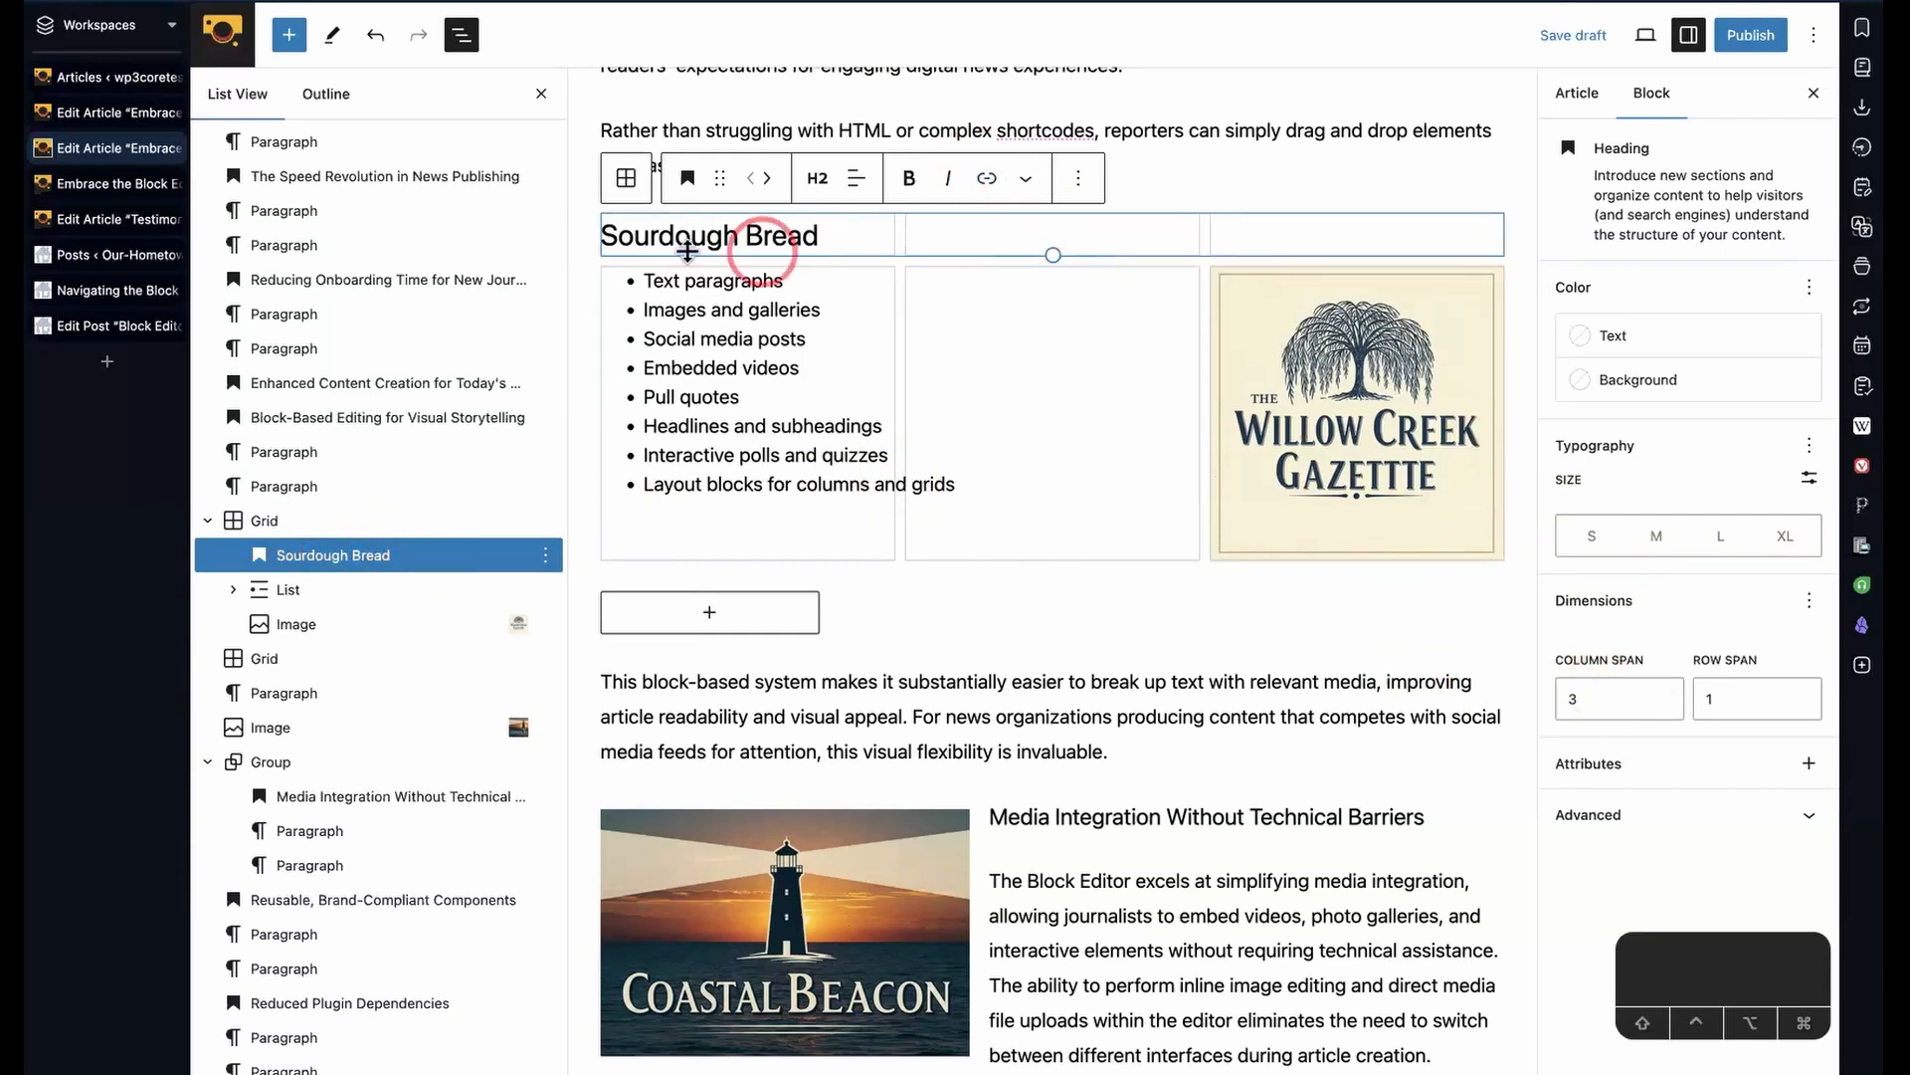
{"action": "left_click", "coordinate": [856, 178]}
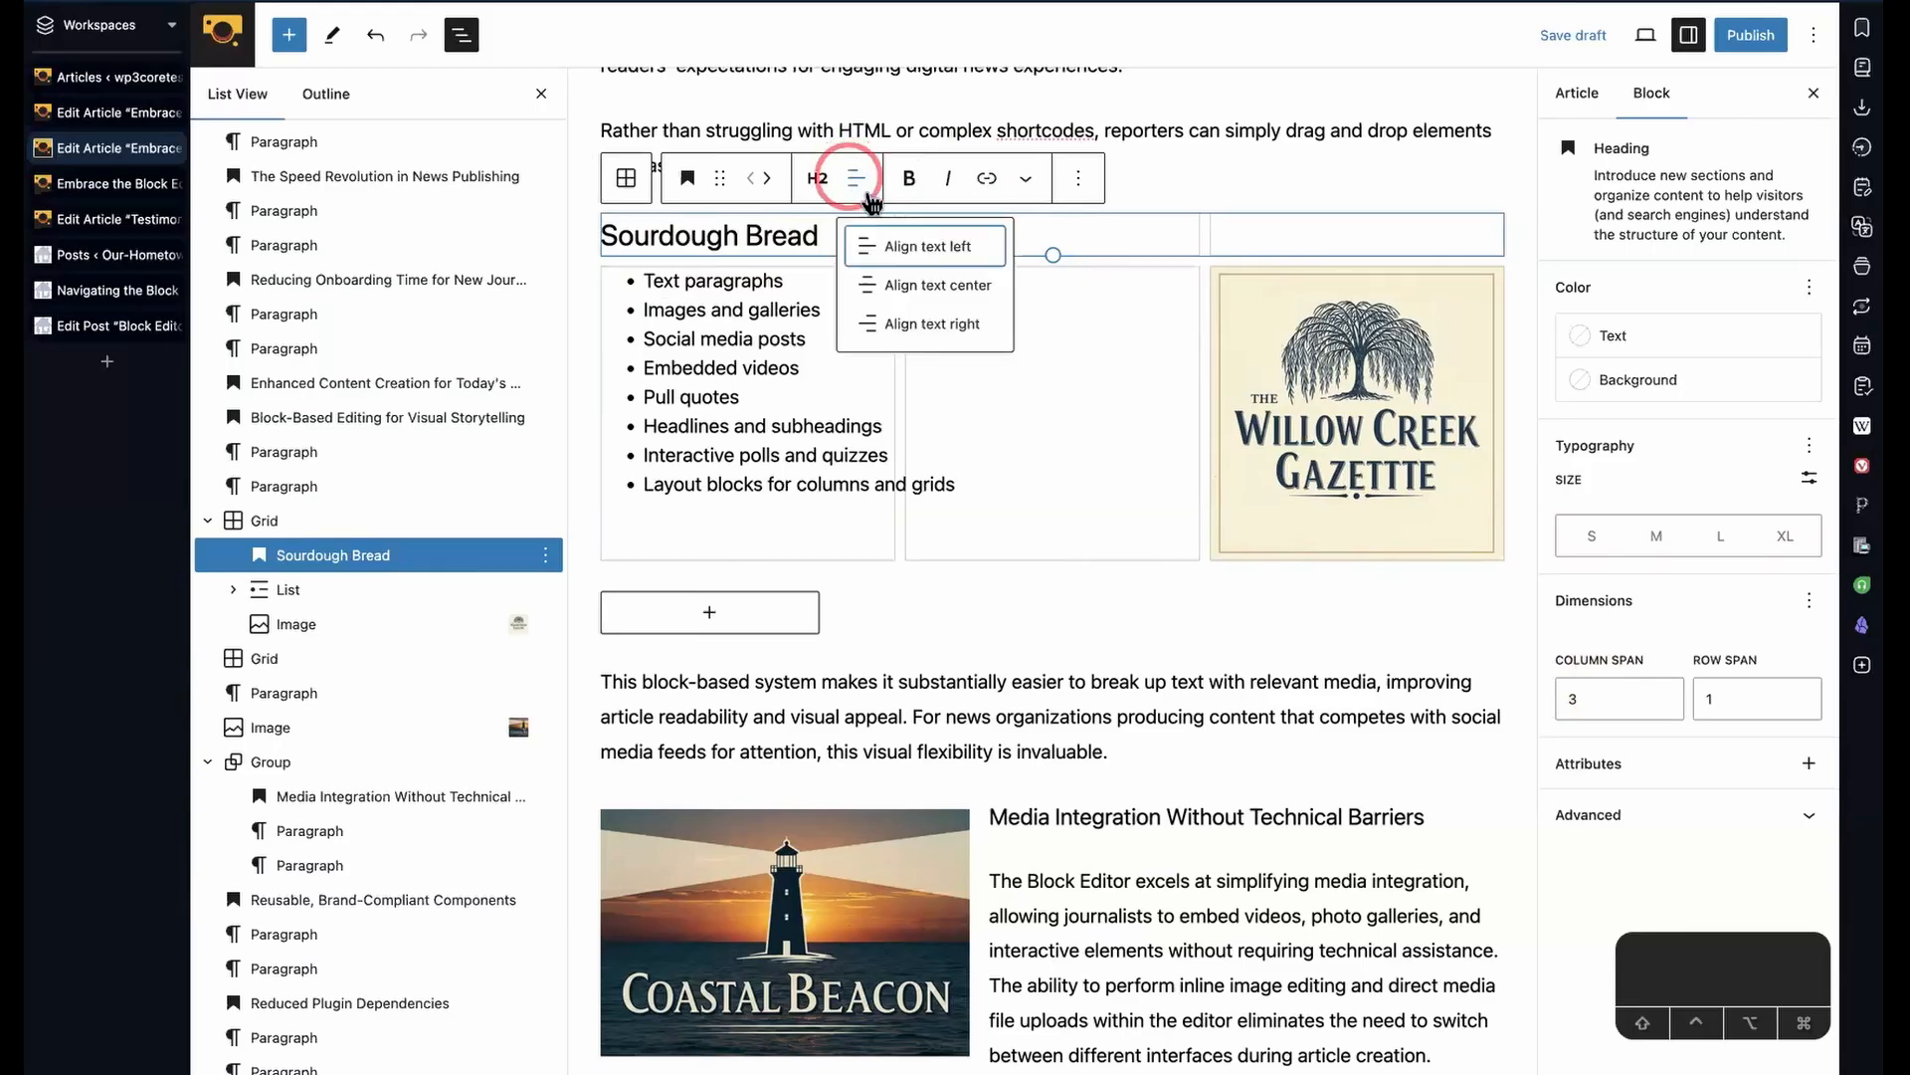
{"action": "left_click", "coordinate": [911, 267]}
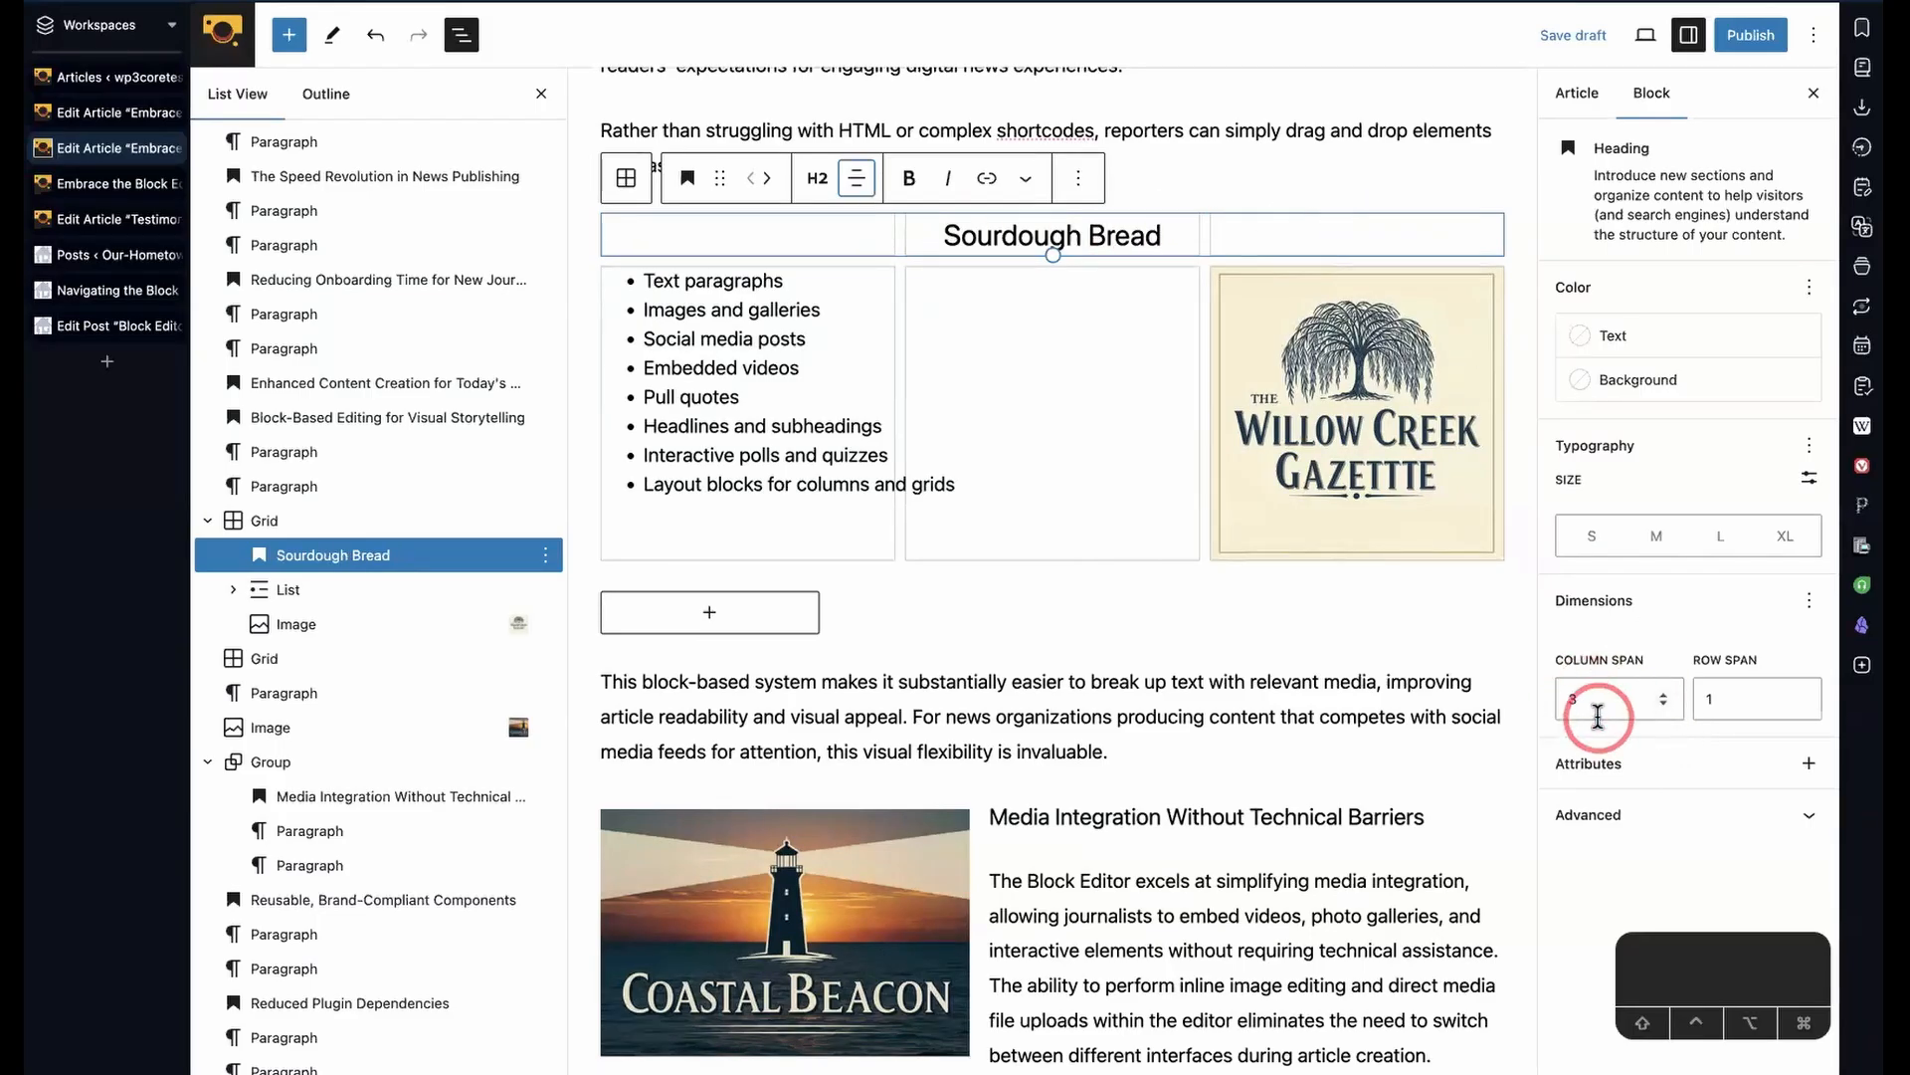
{"action": "left_click", "coordinate": [309, 594]}
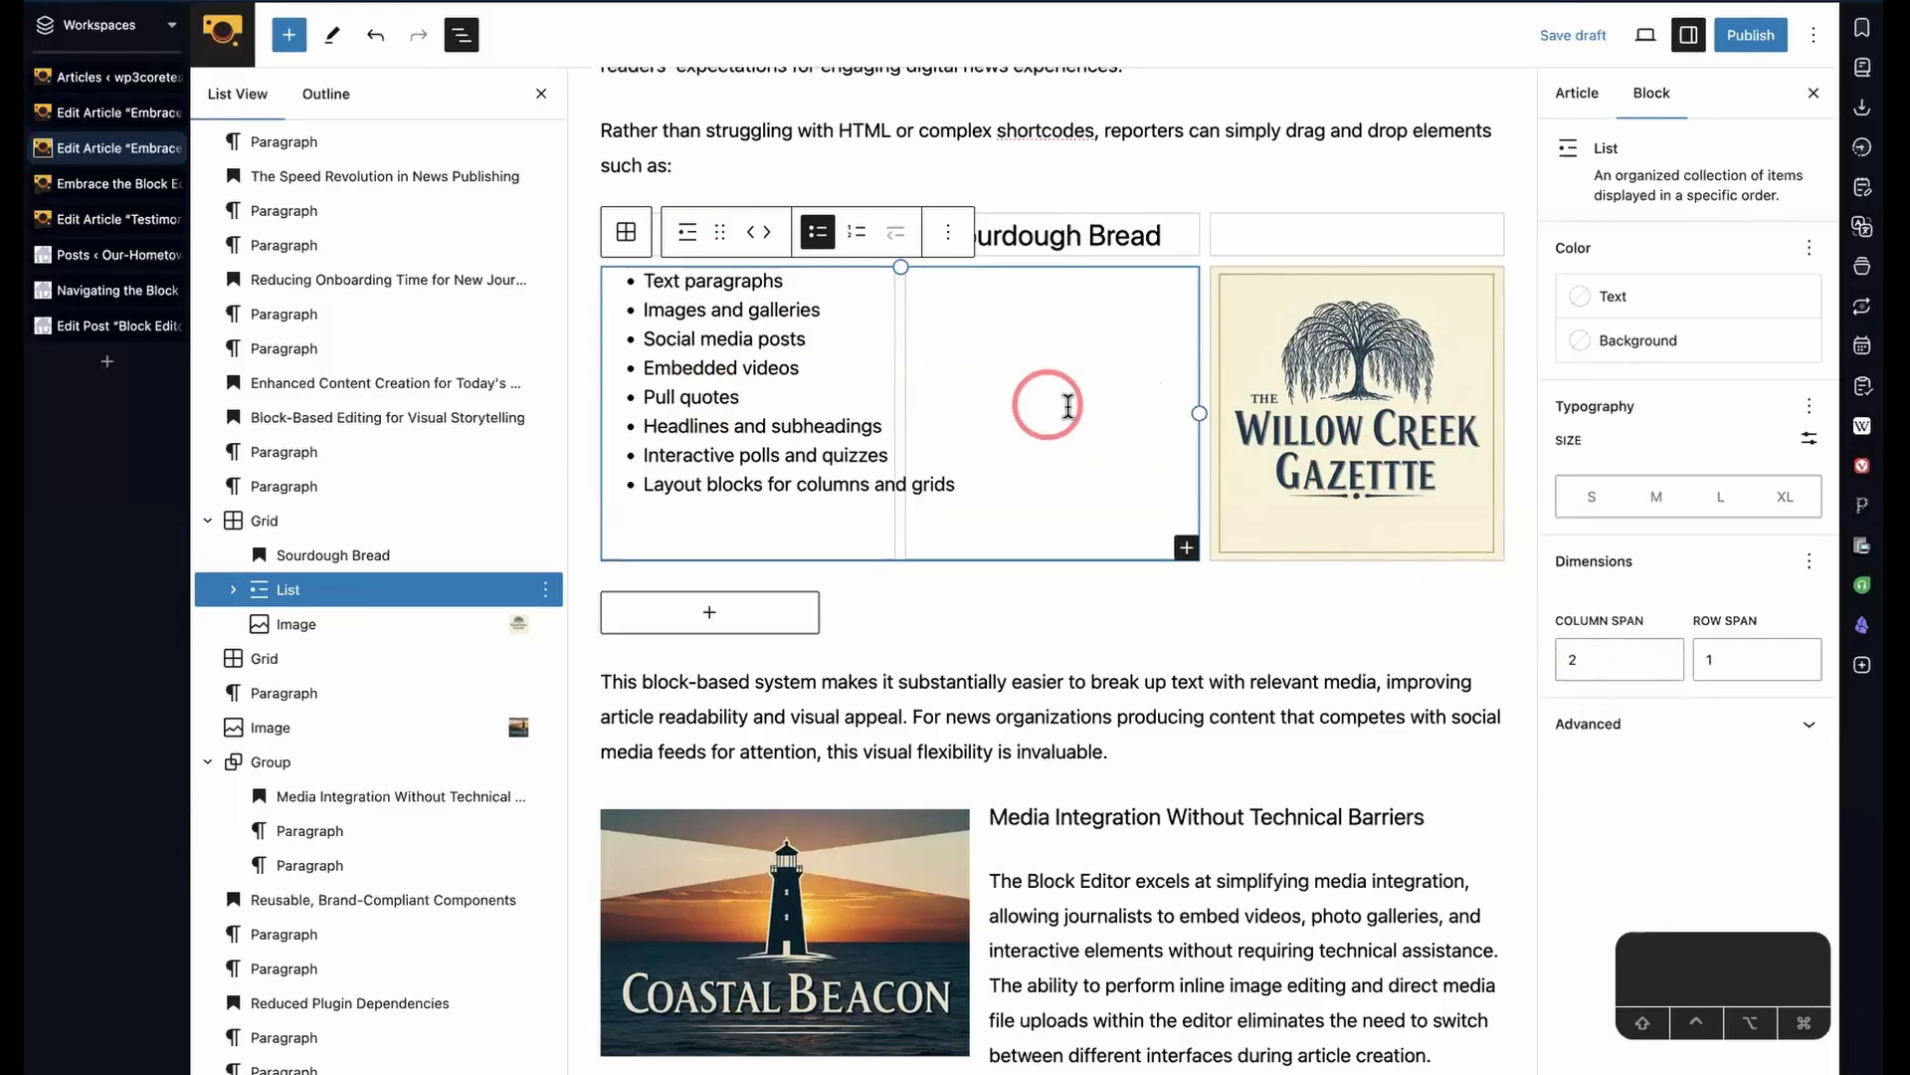
{"action": "left_click", "coordinate": [1371, 437]}
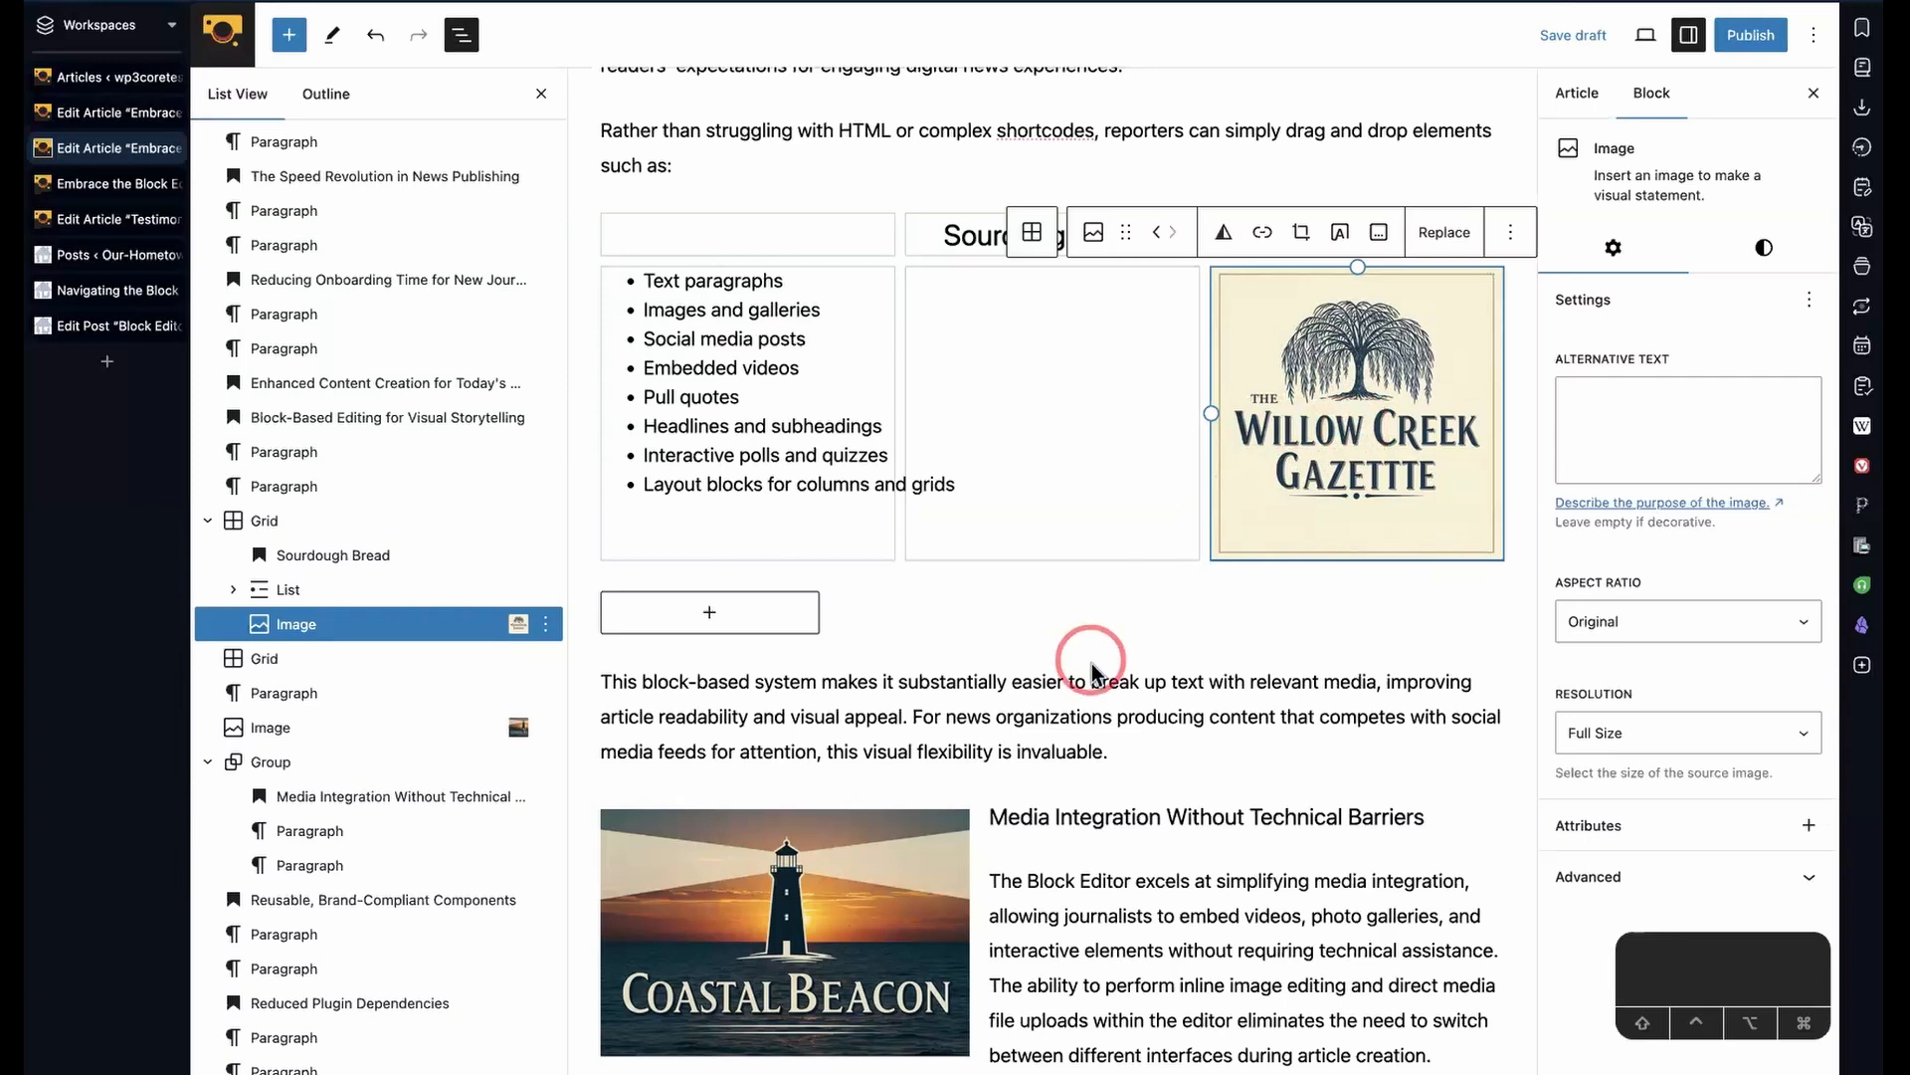
{"action": "left_click", "coordinate": [1056, 570]}
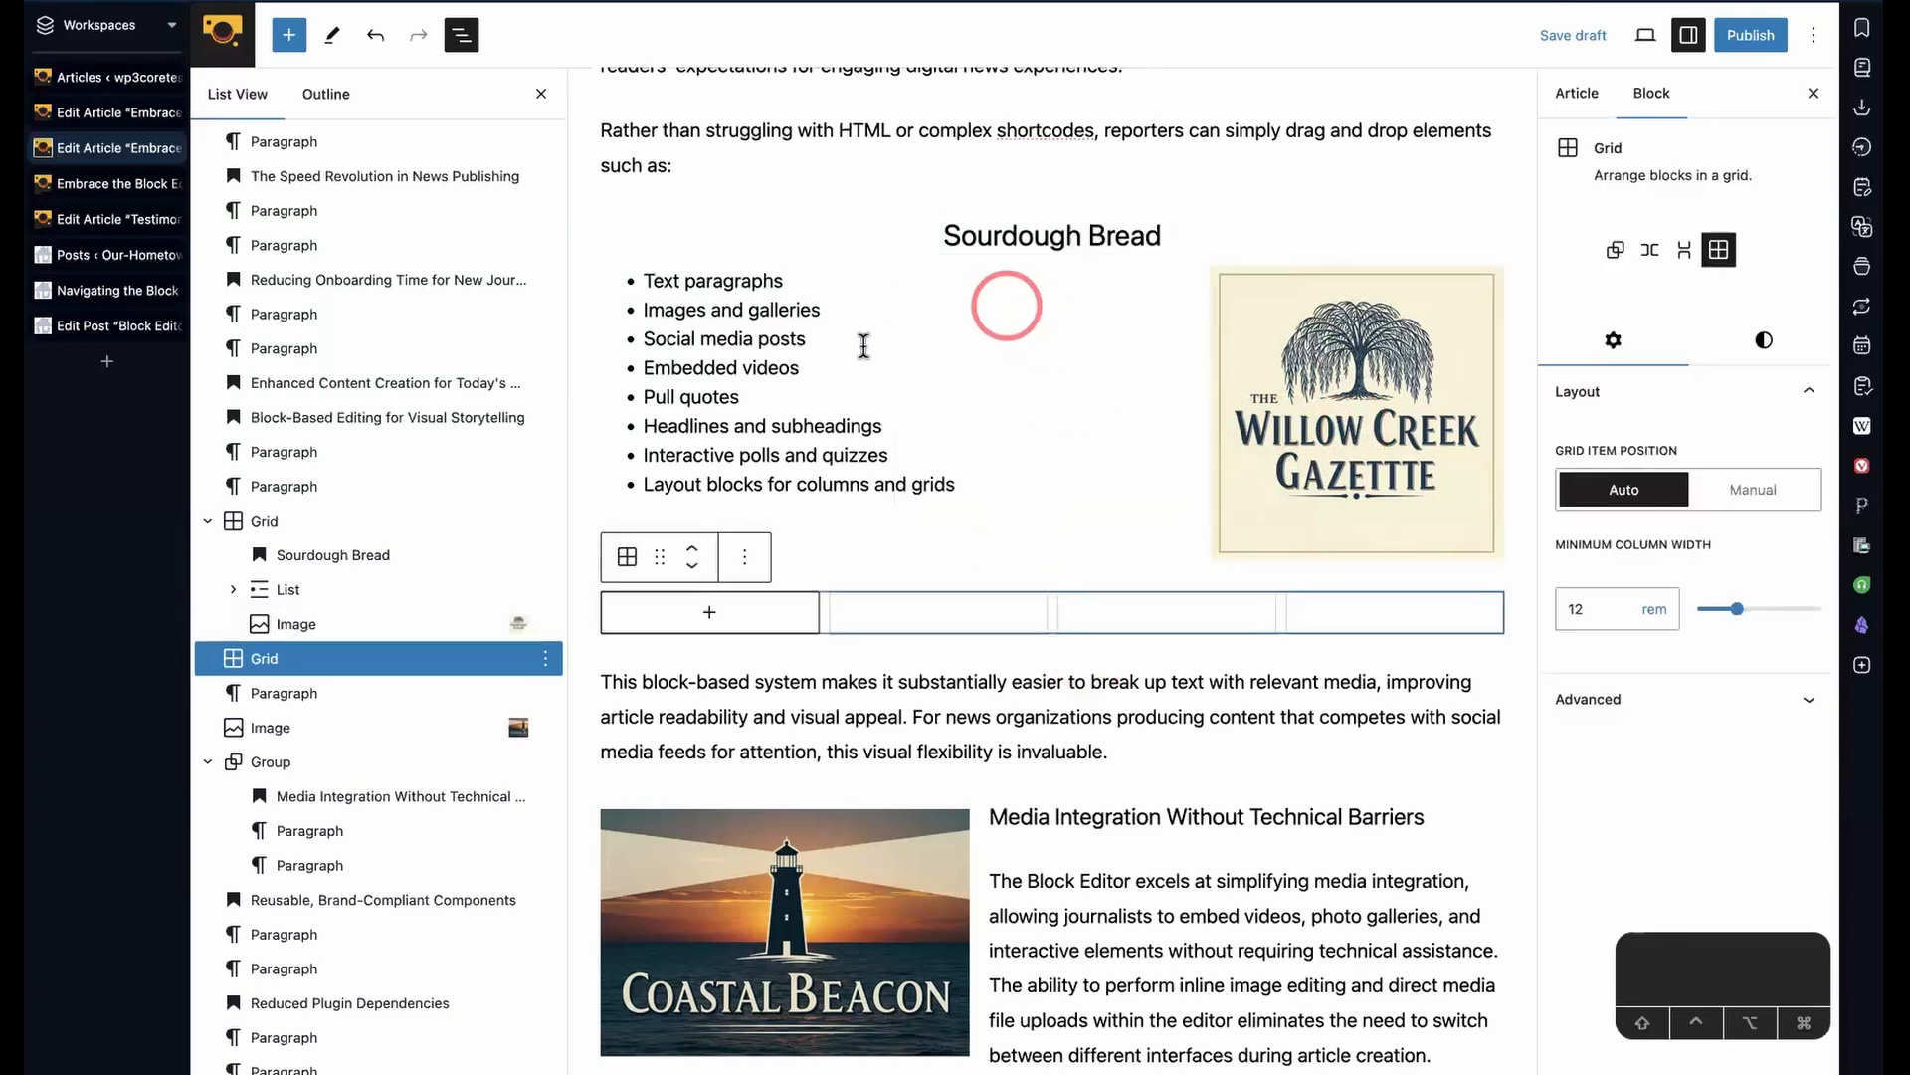
- Try Cyan bluish gray and Vivid green cyan as background colors for the whole grid containing the Sourdough Bread heading
{"action": "left_click", "coordinate": [288, 522]}
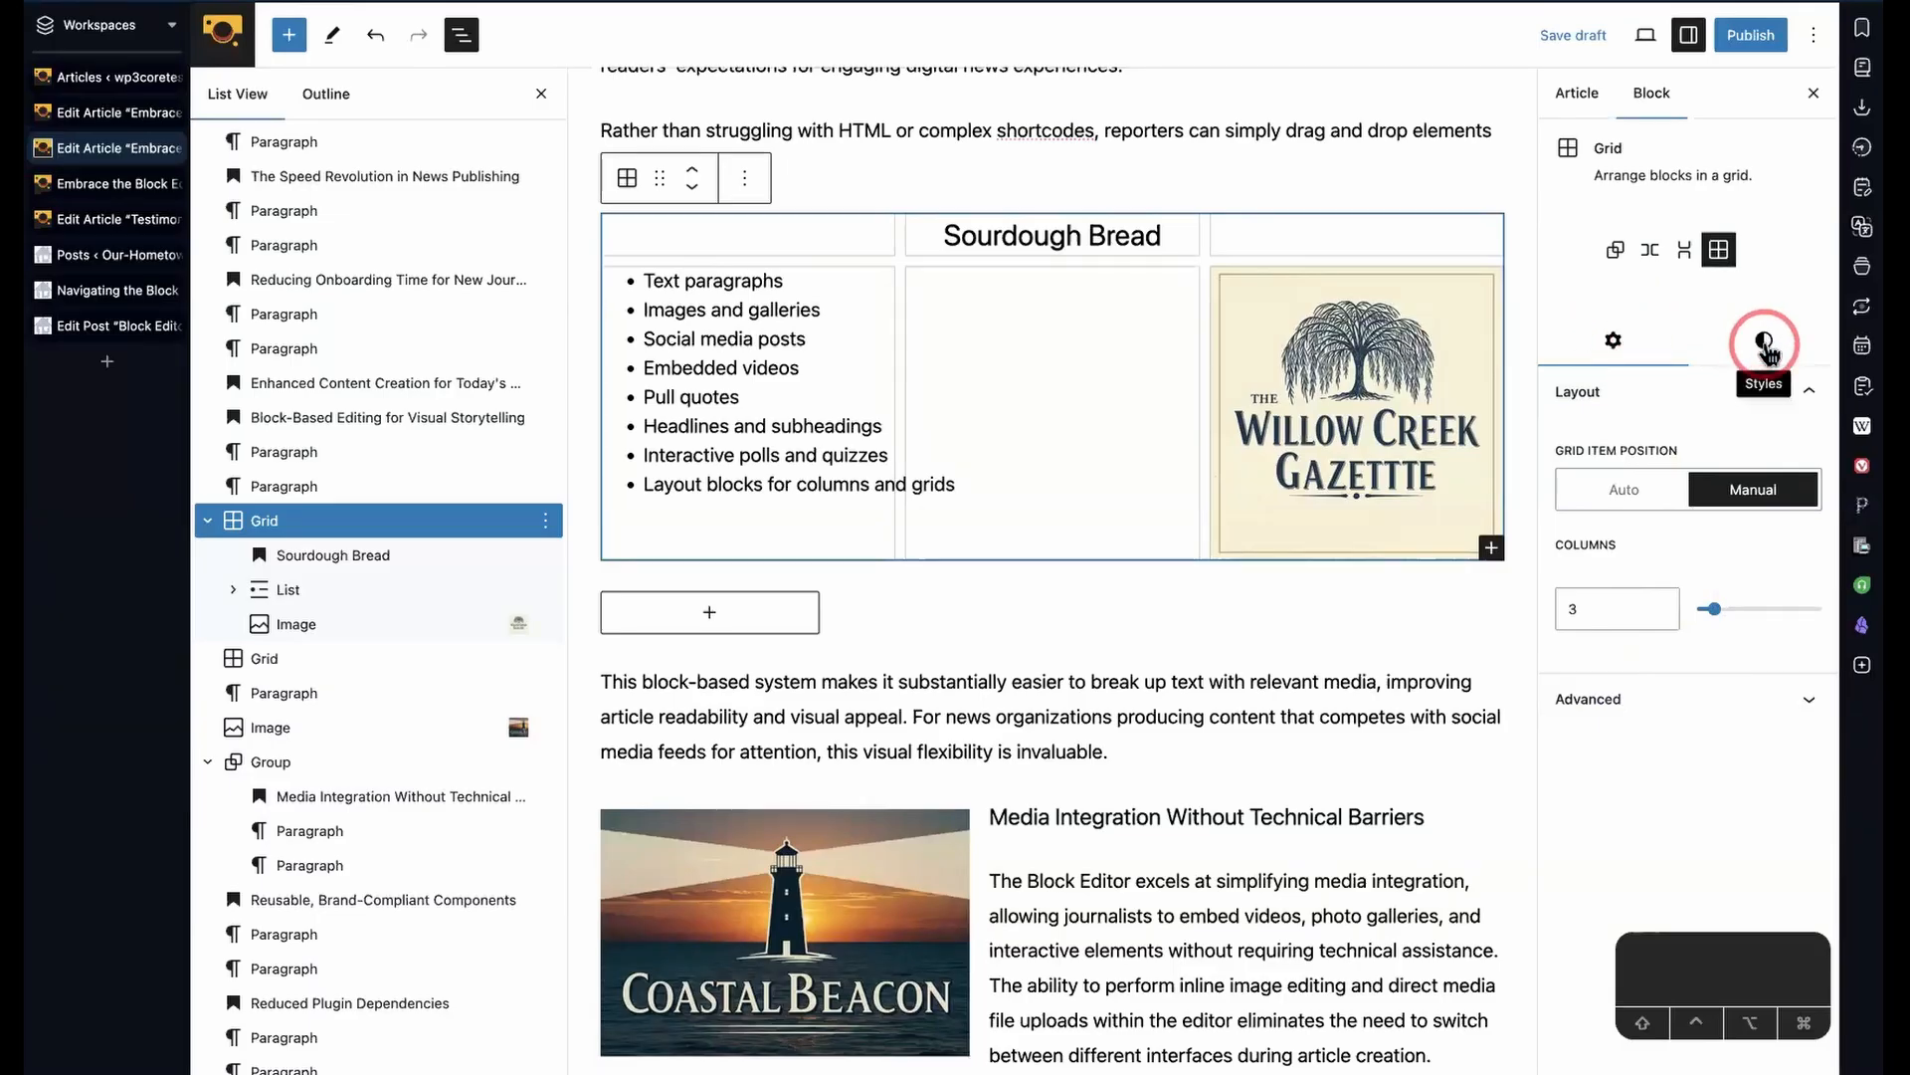
{"action": "left_click", "coordinate": [1765, 344]}
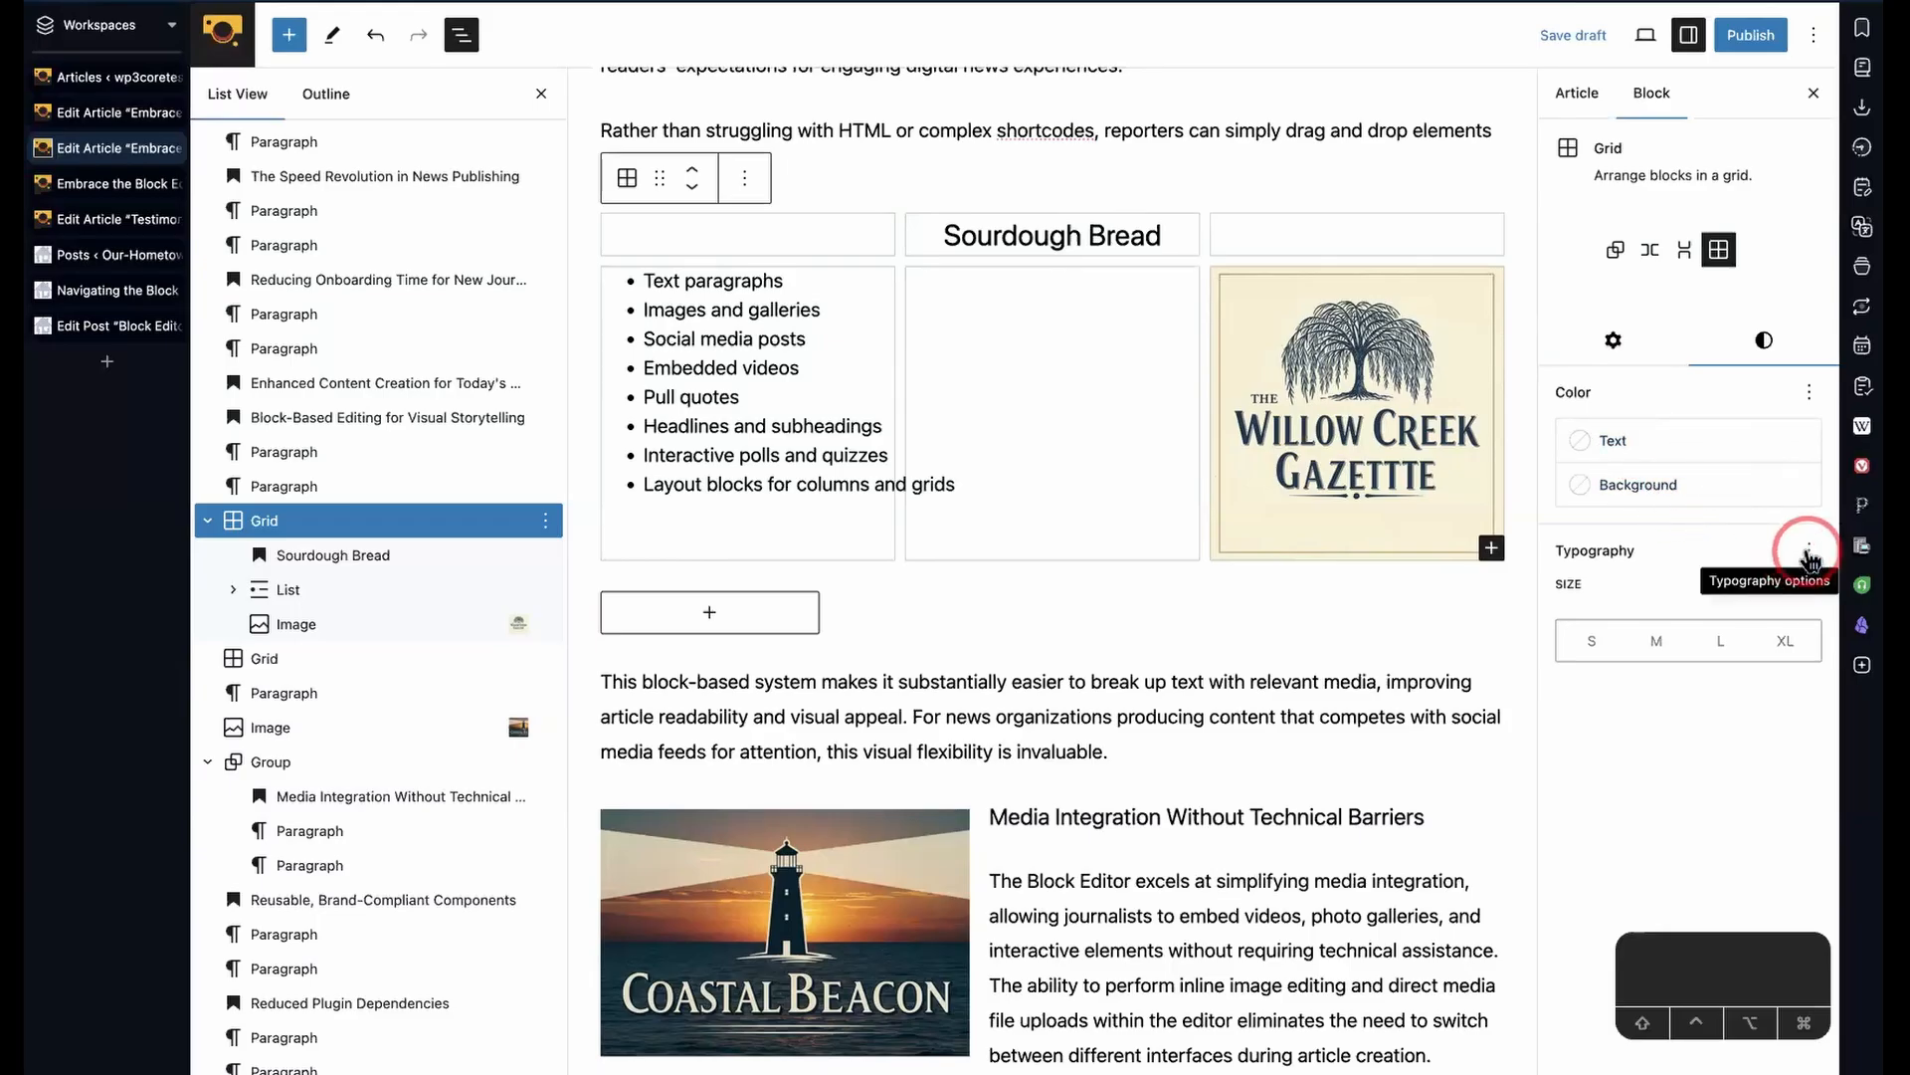
{"action": "left_click", "coordinate": [1809, 553]}
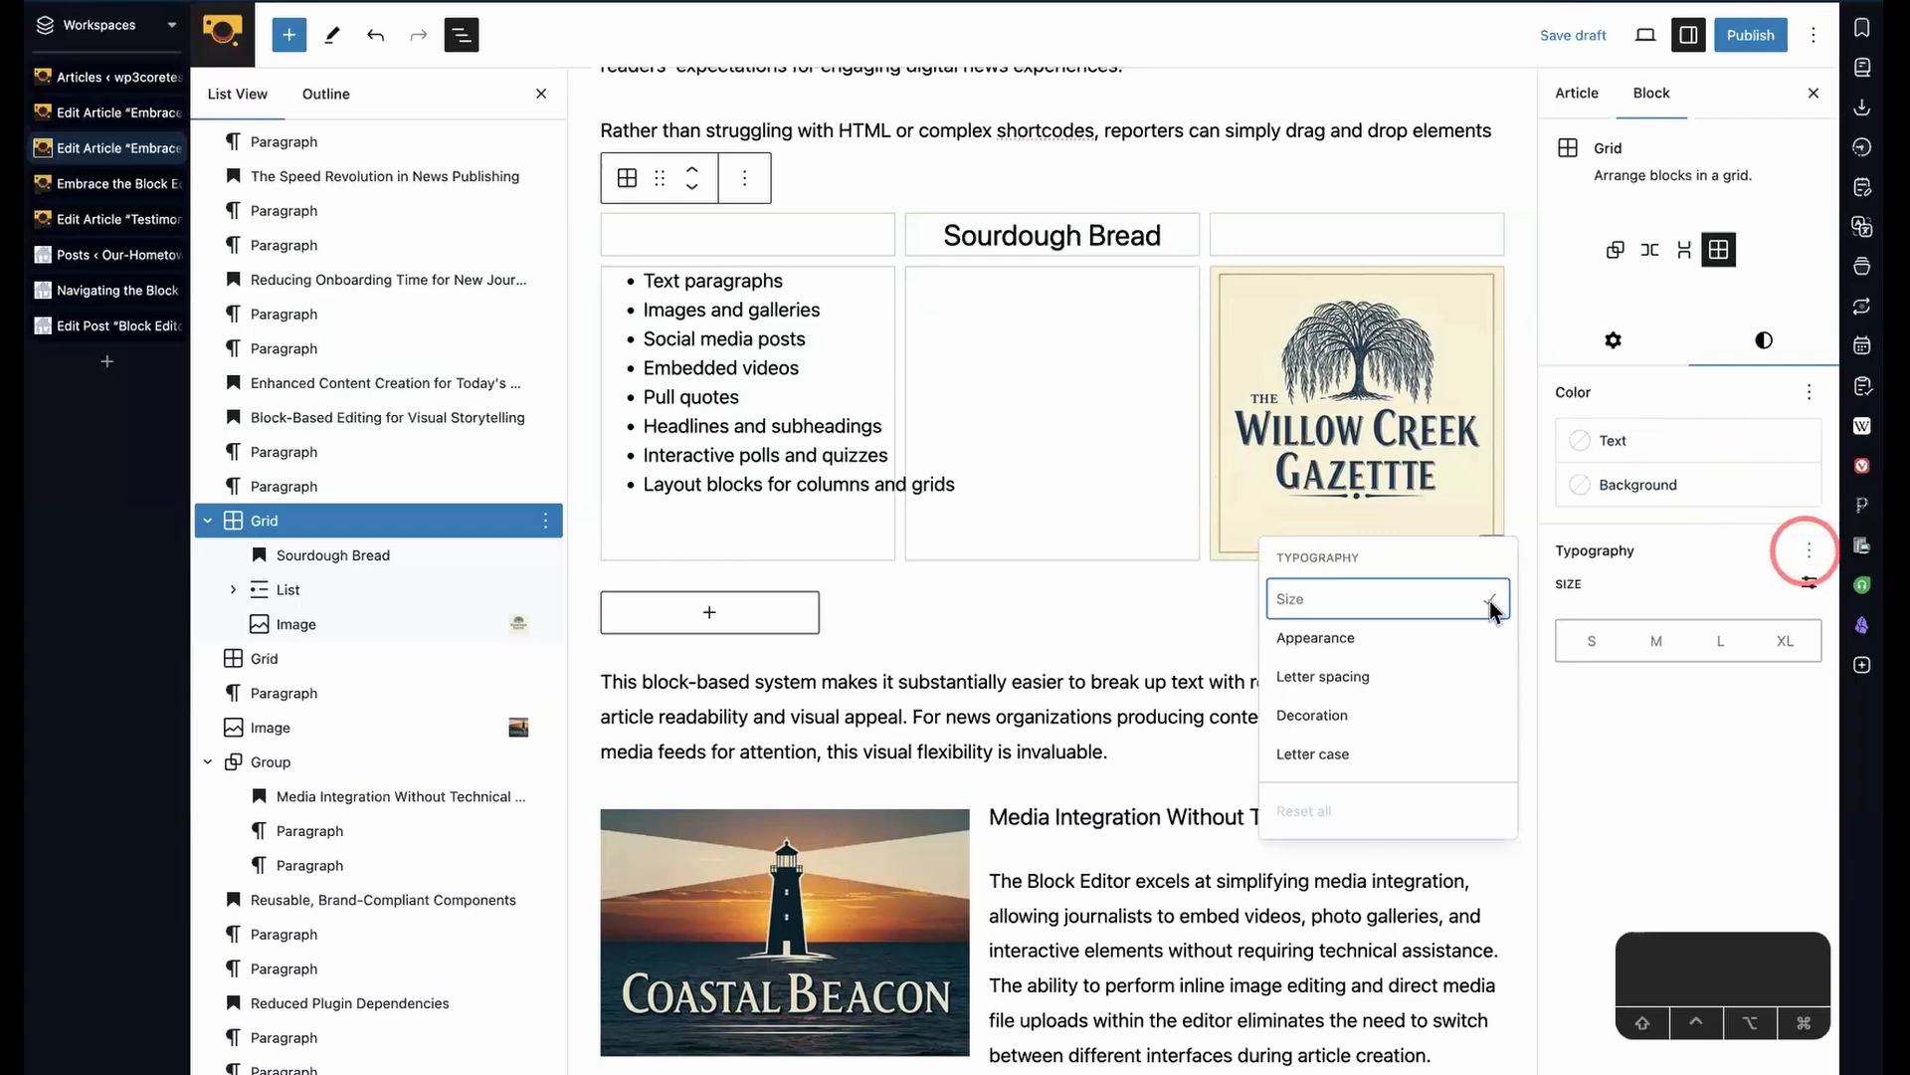
{"action": "left_click", "coordinate": [1694, 761]}
{"action": "left_click", "coordinate": [1781, 498]}
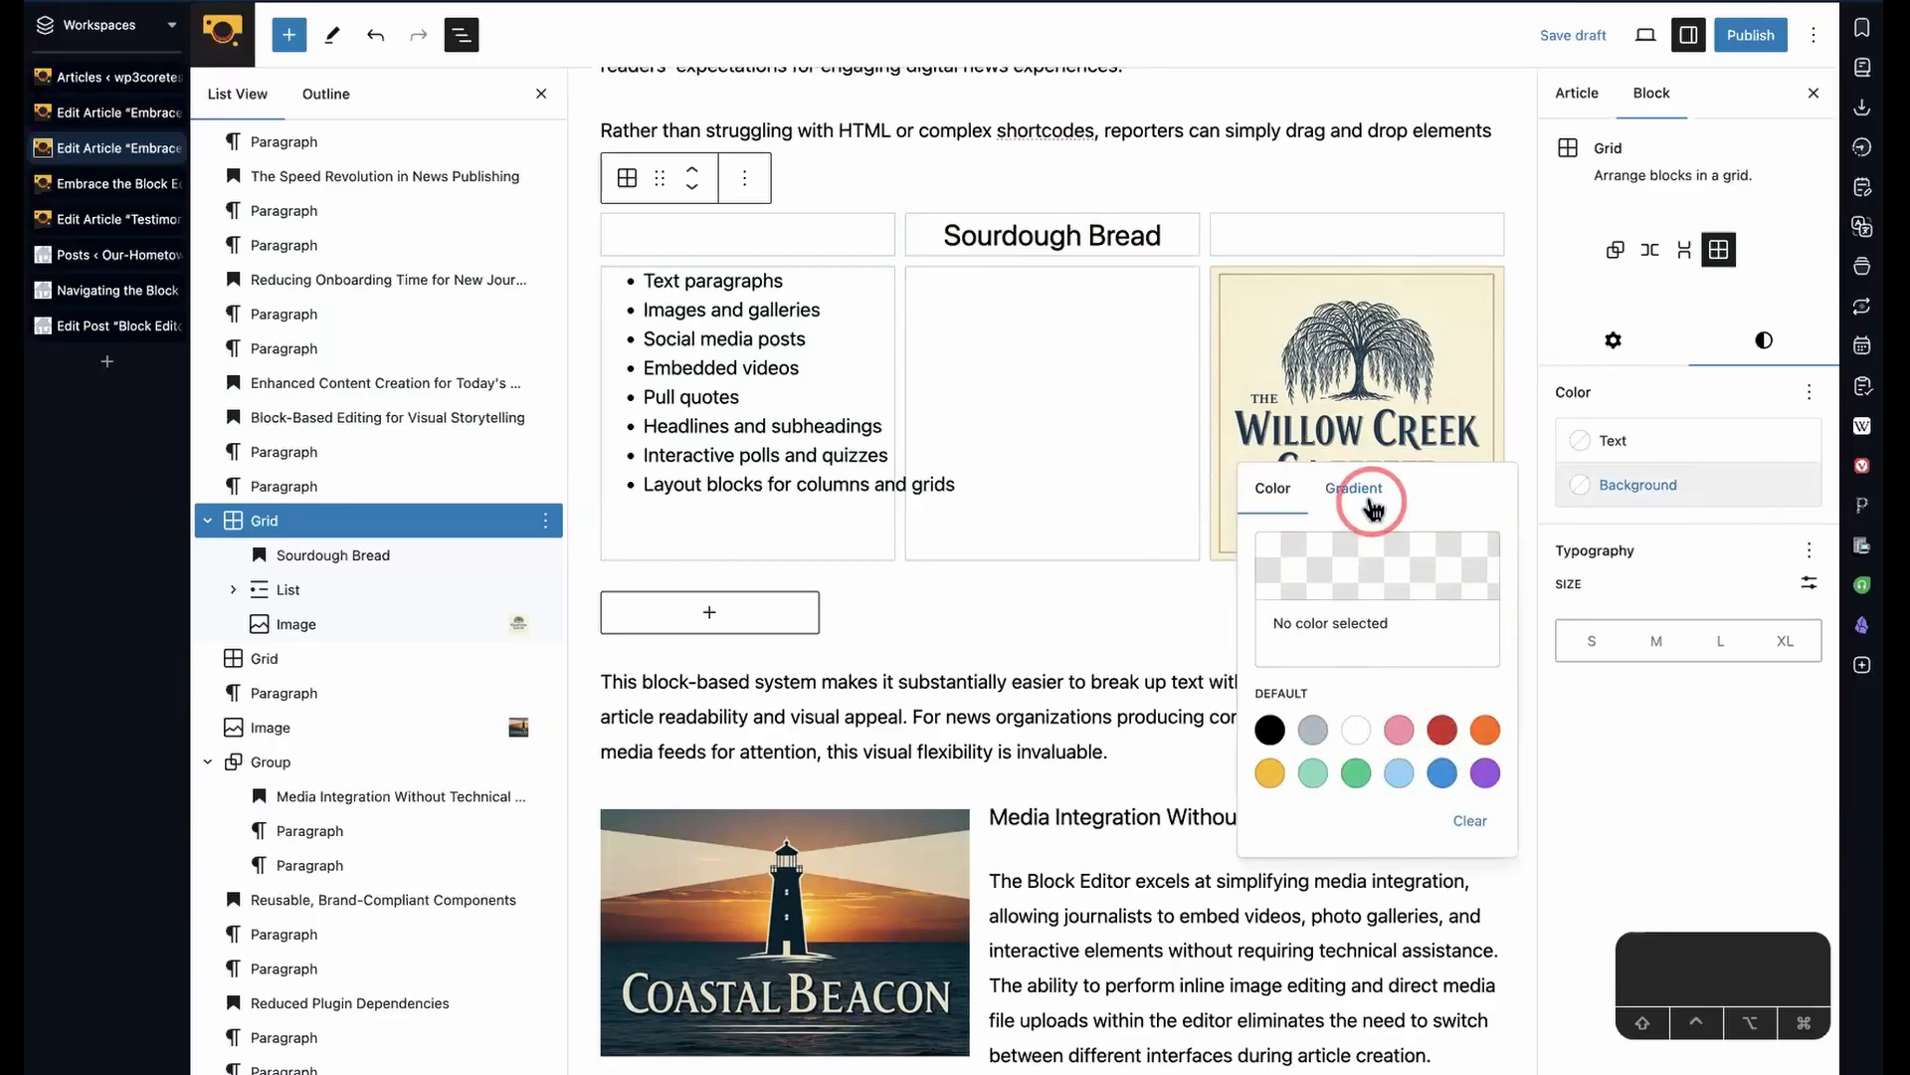
{"action": "left_click", "coordinate": [1313, 730]}
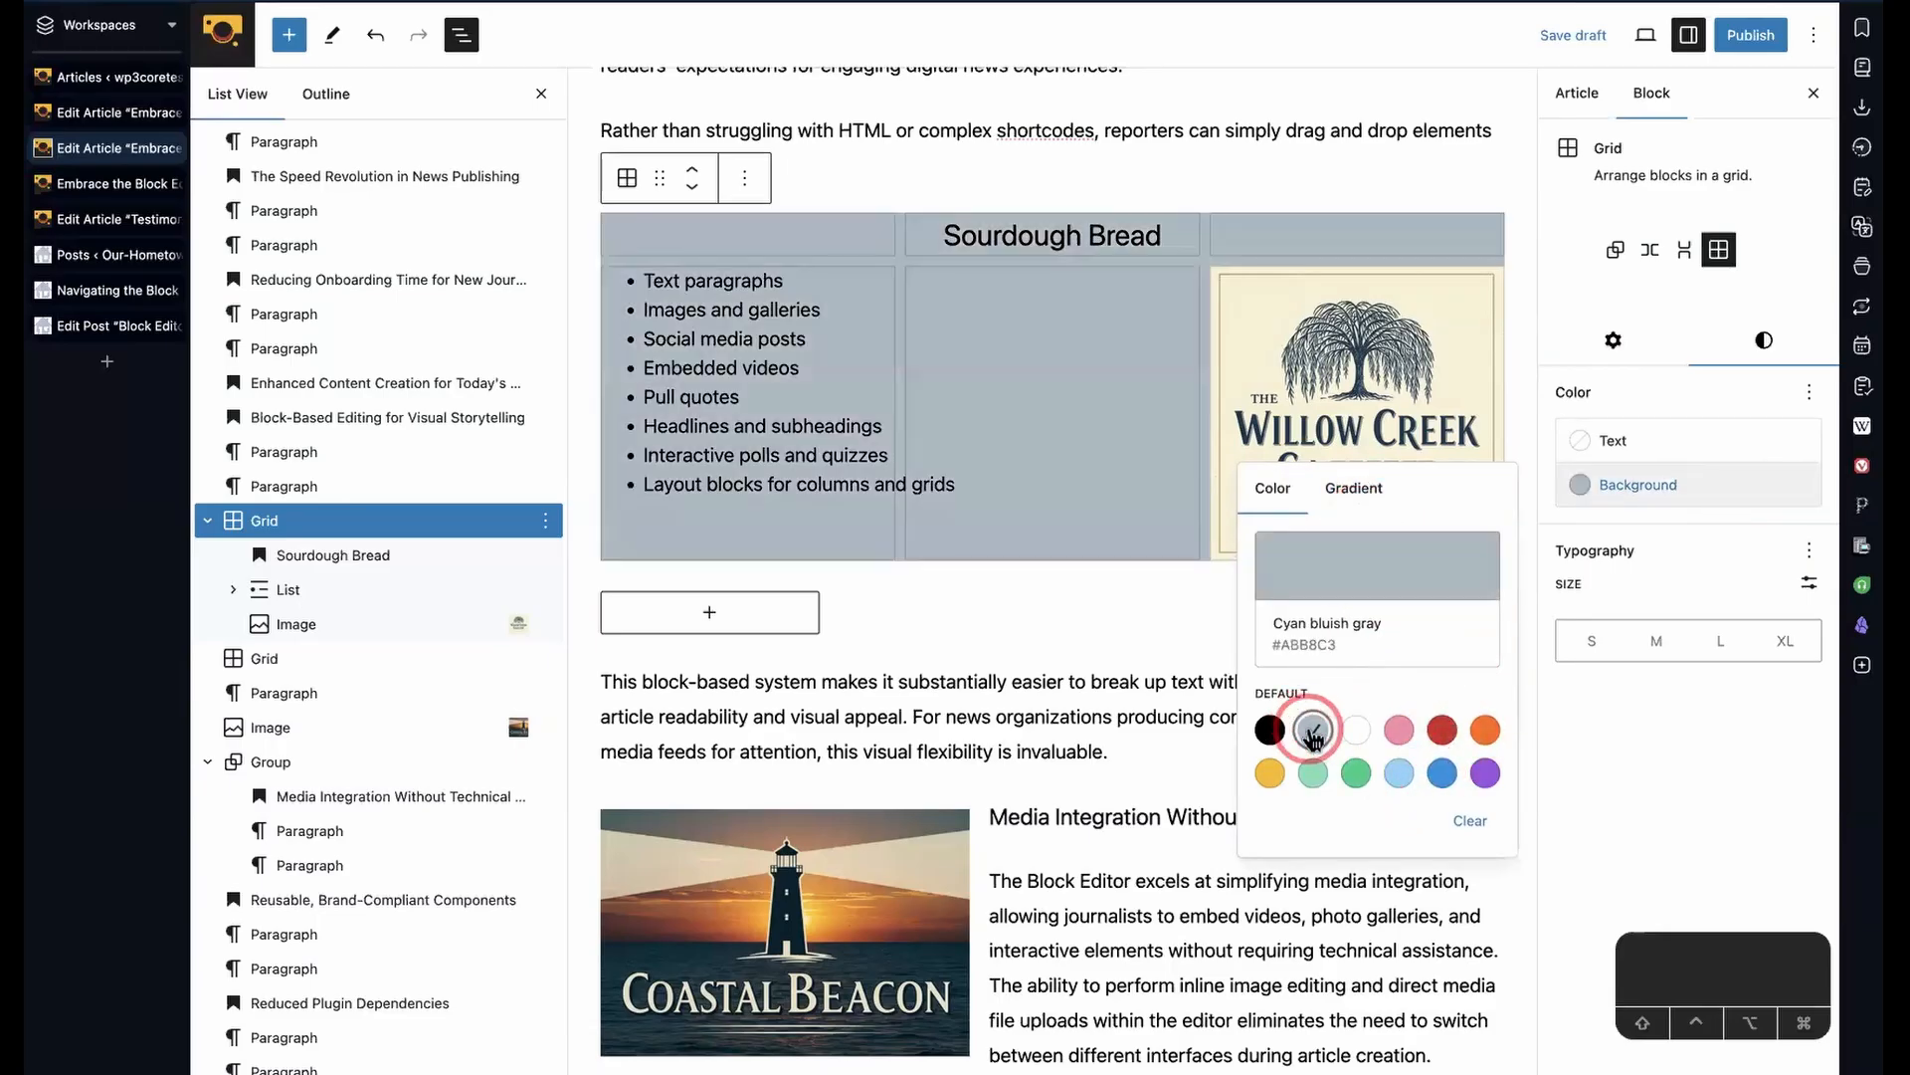
{"action": "left_click", "coordinate": [1358, 777]}
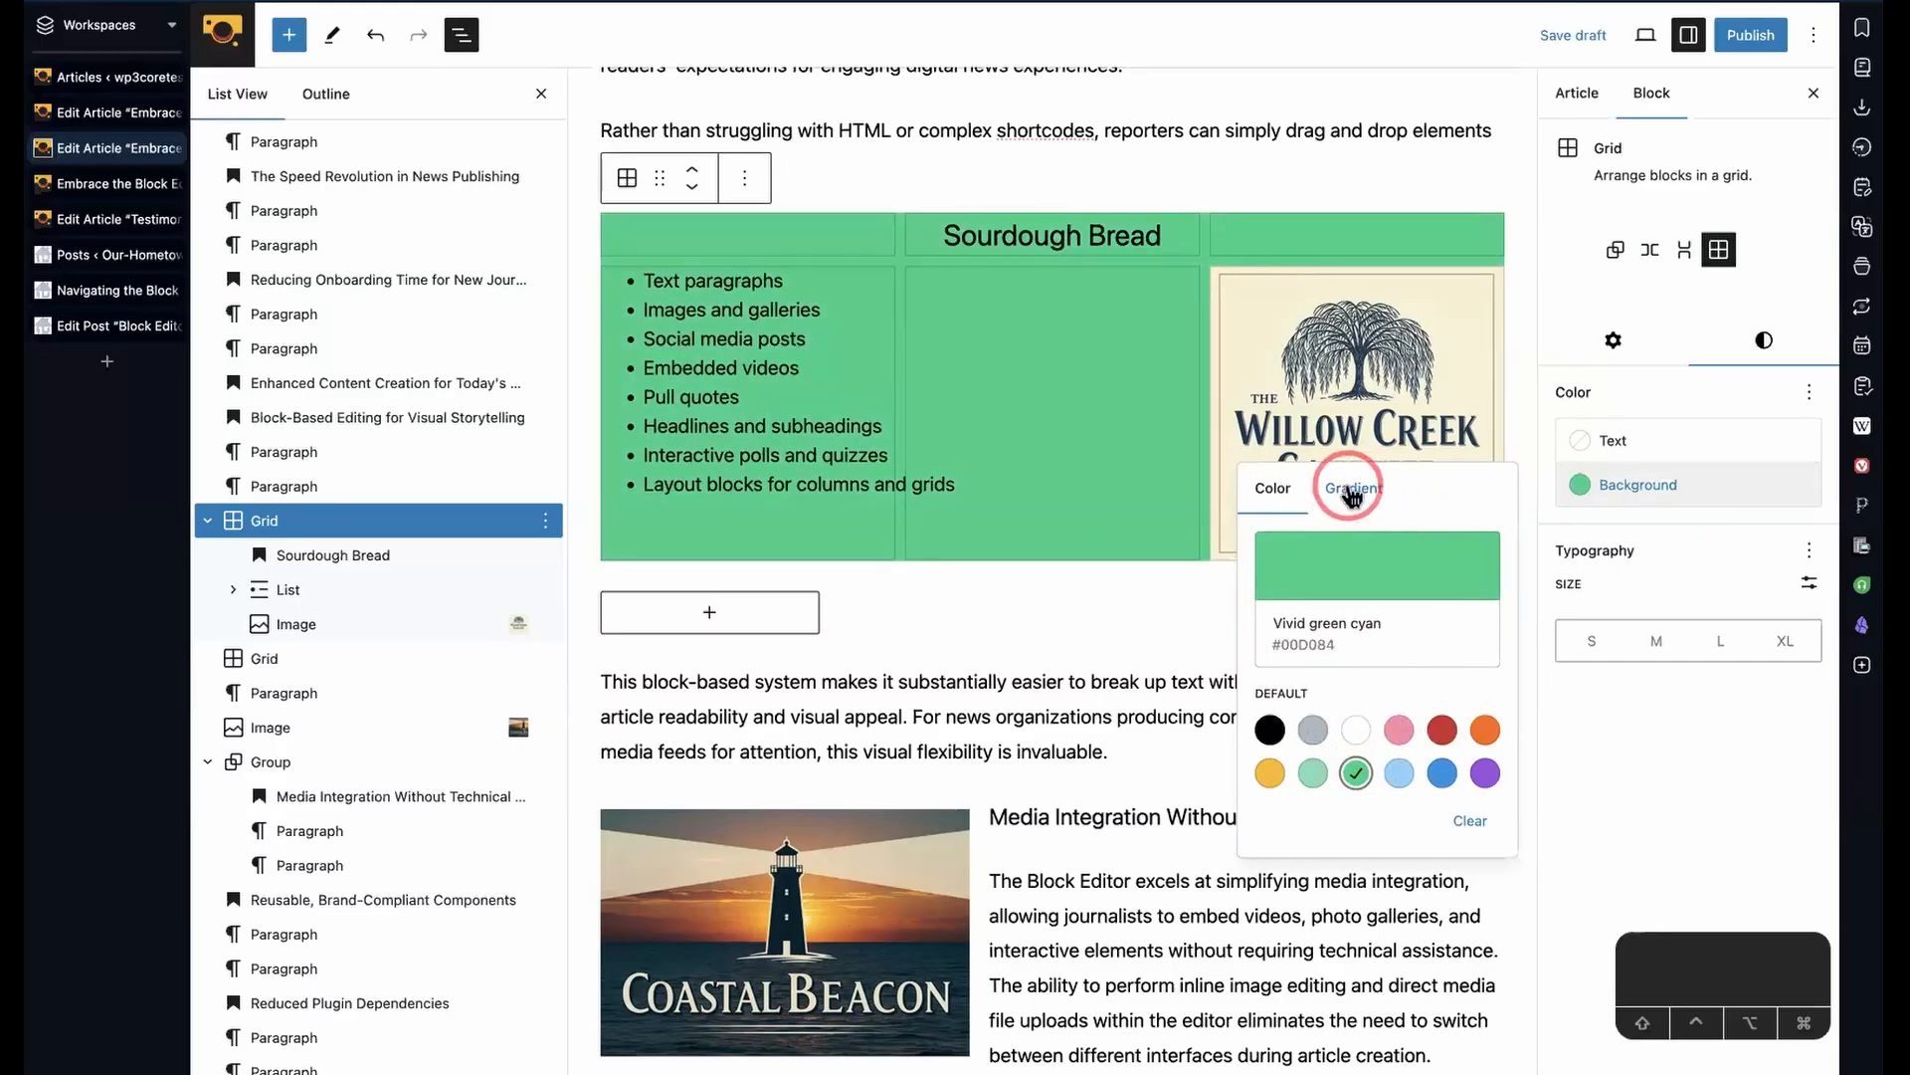
- Apply the light gray linear gradient preset to the grid's background and set its first color stop to hex 023469
{"action": "left_click", "coordinate": [1351, 490]}
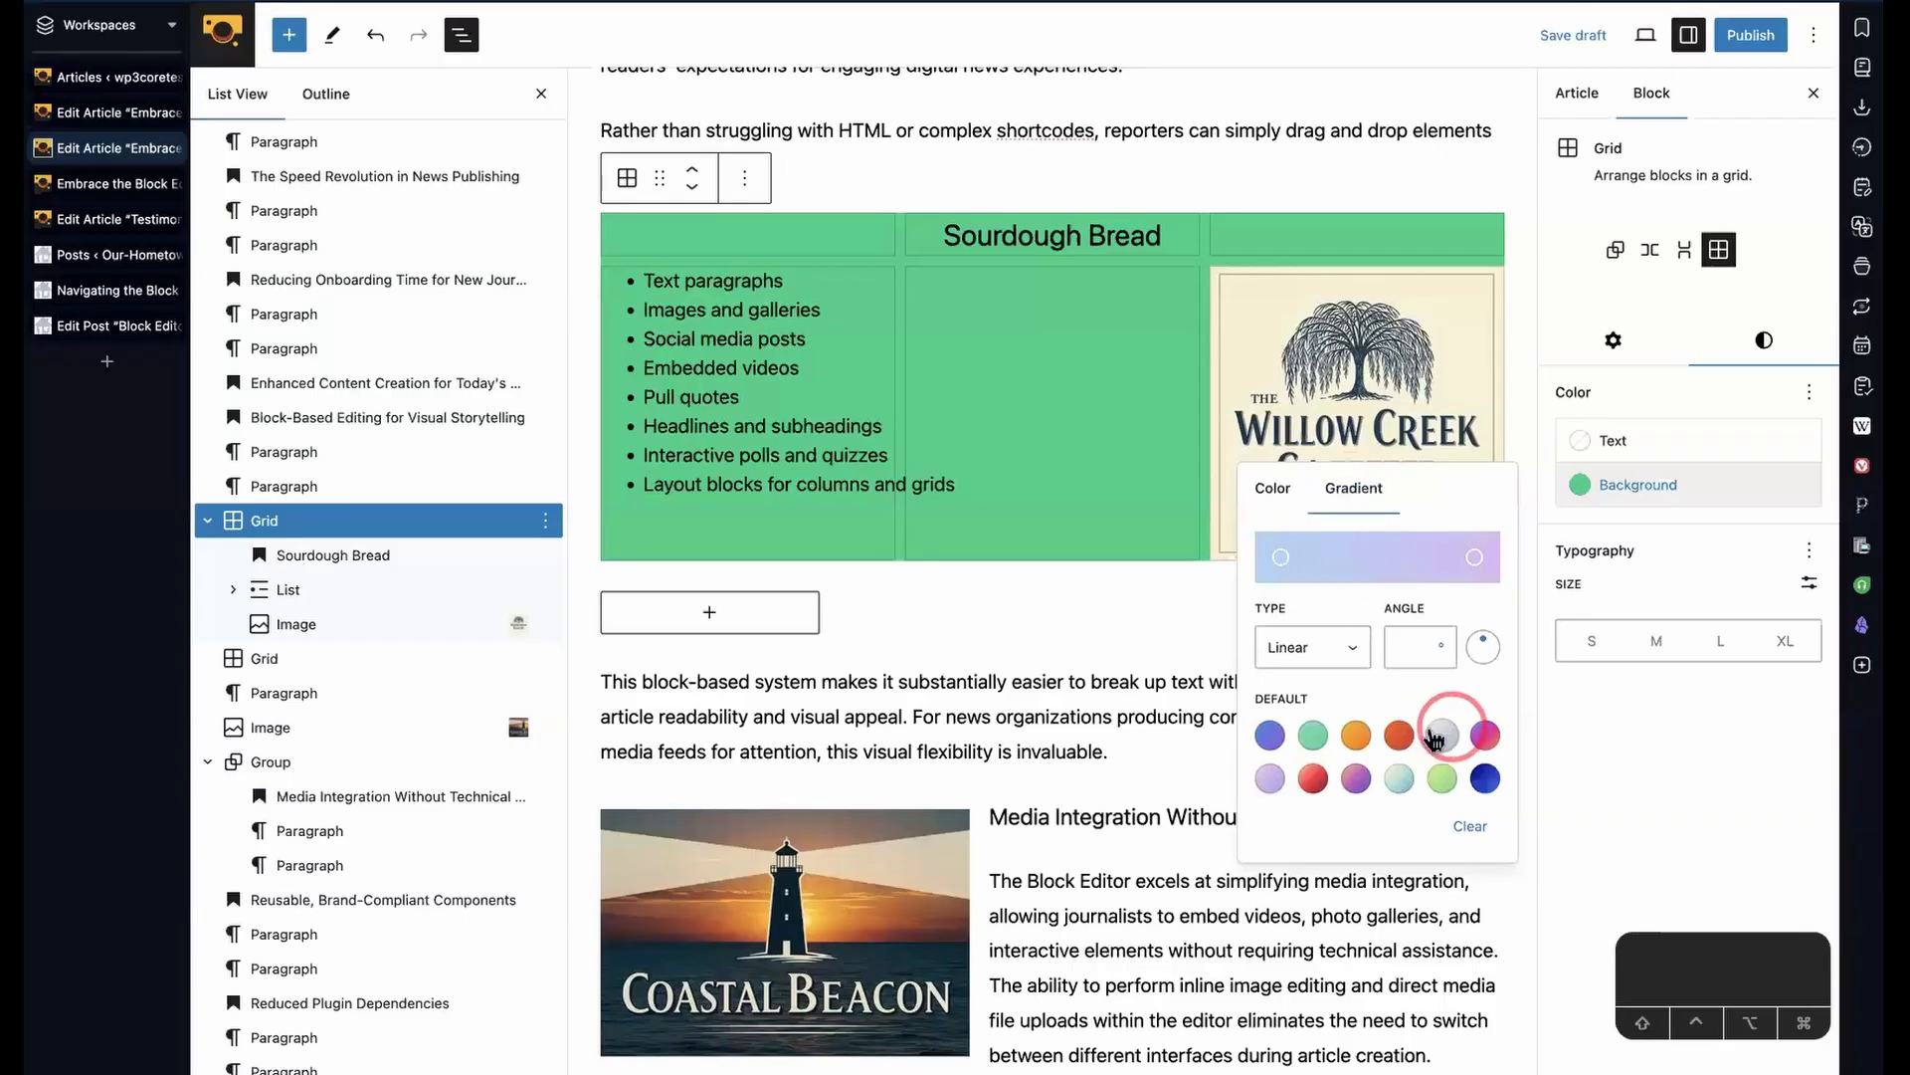
{"action": "left_click", "coordinate": [1445, 739]}
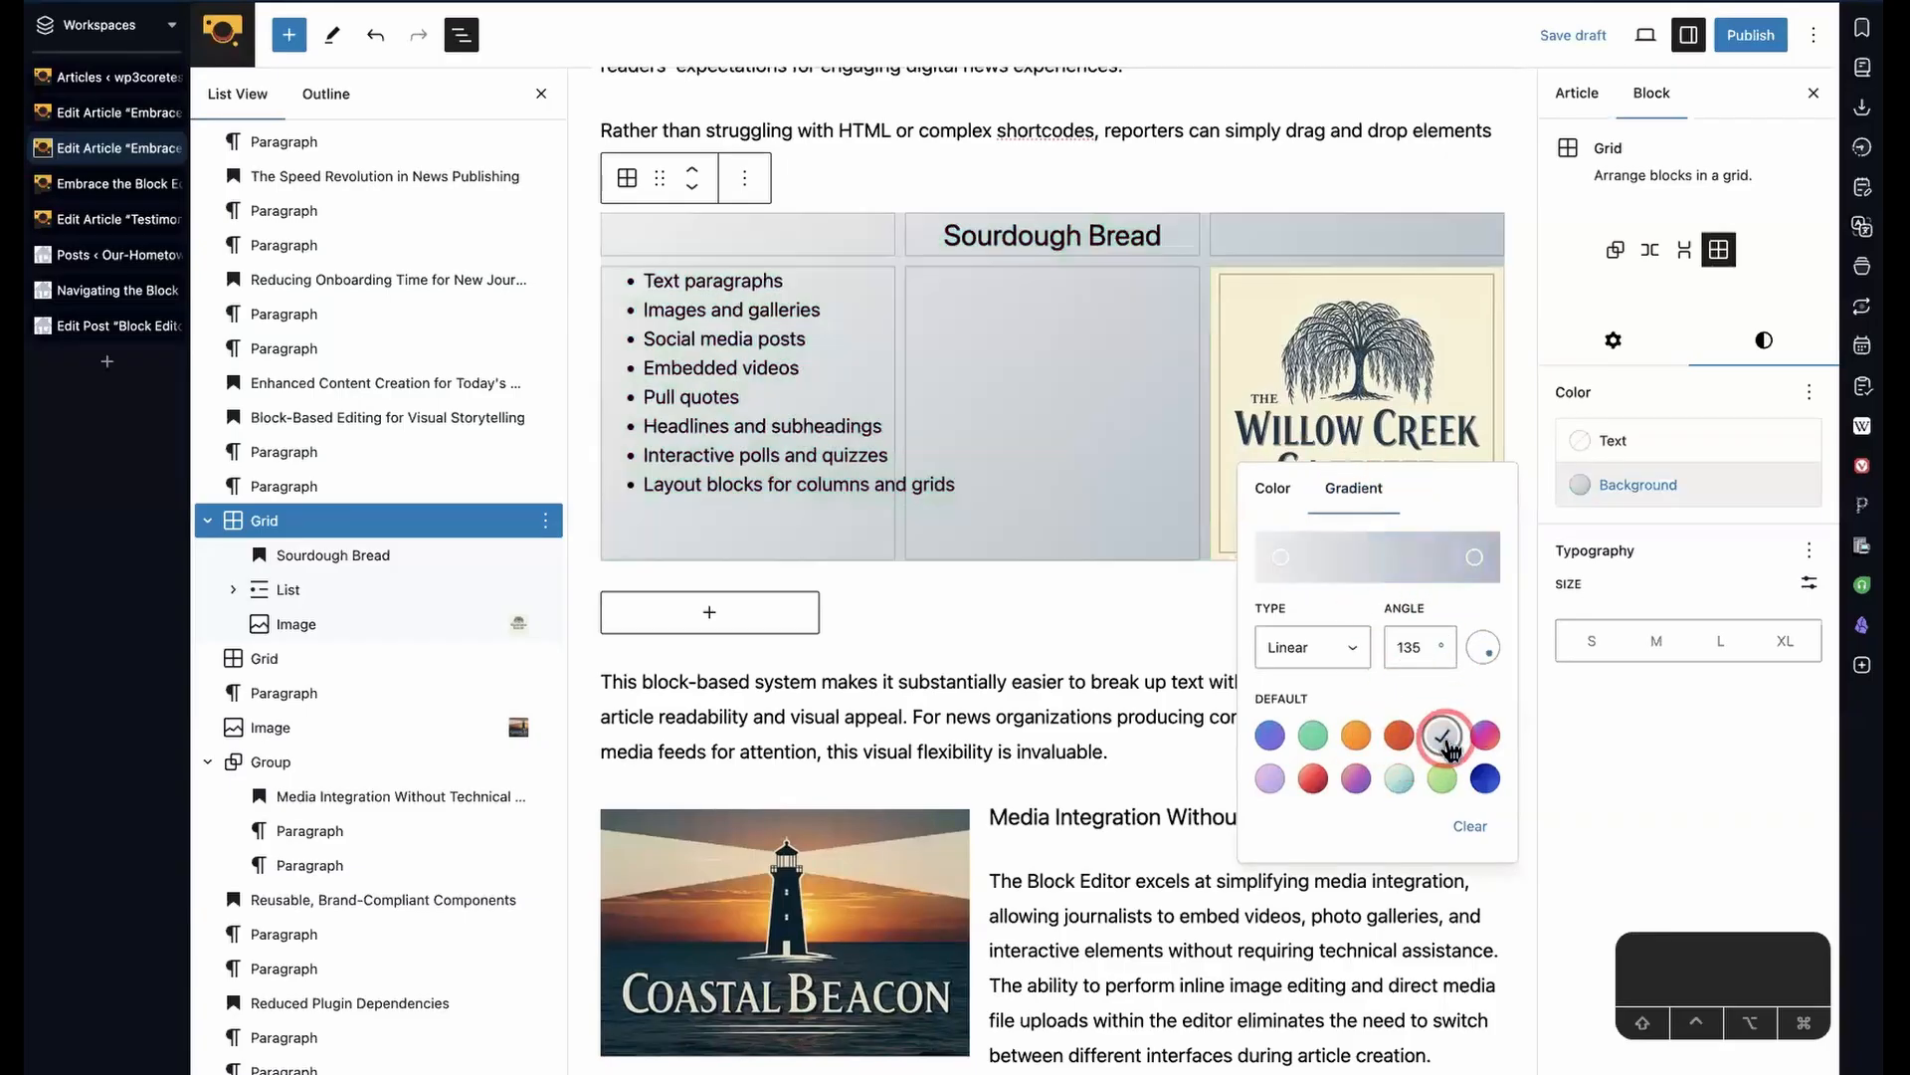
{"action": "left_click", "coordinate": [1282, 559]}
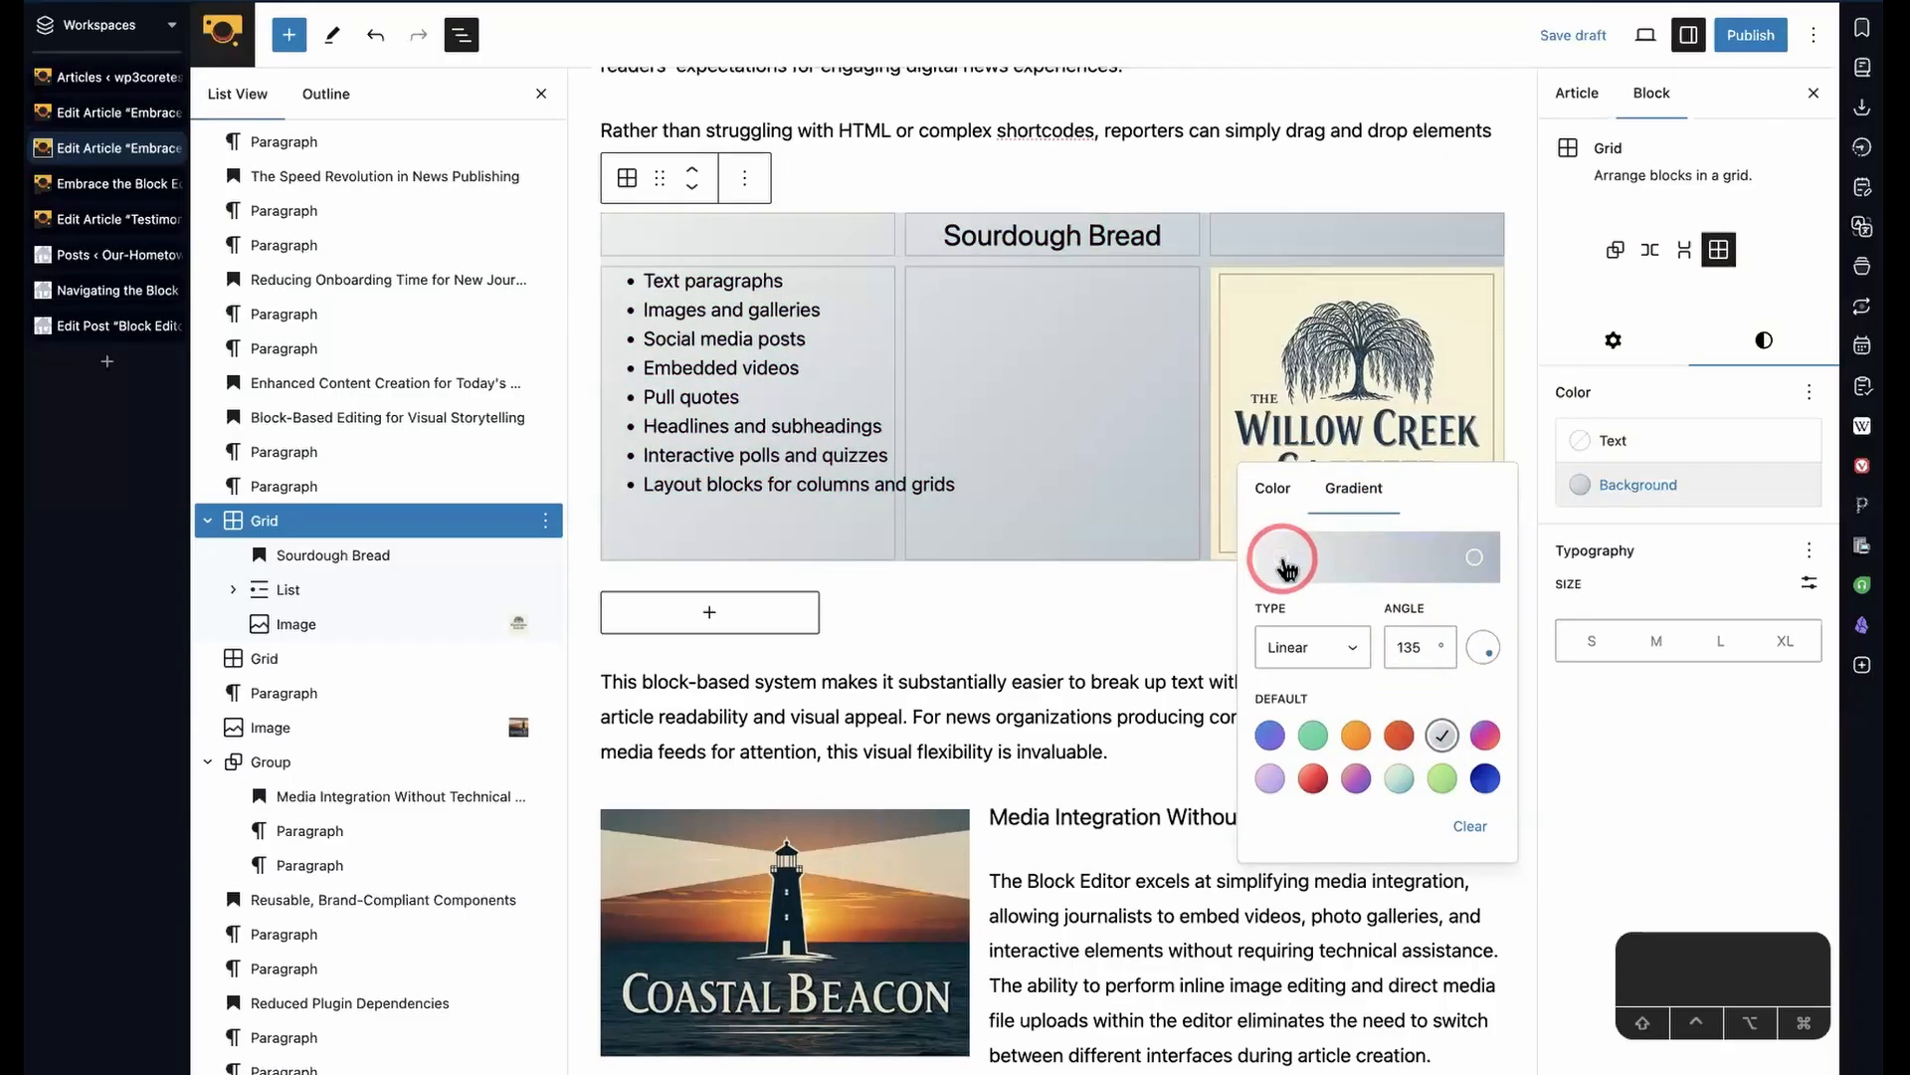
{"action": "left_click_drag", "start_coordinate": [1290, 589], "coordinate": [1218, 673]}
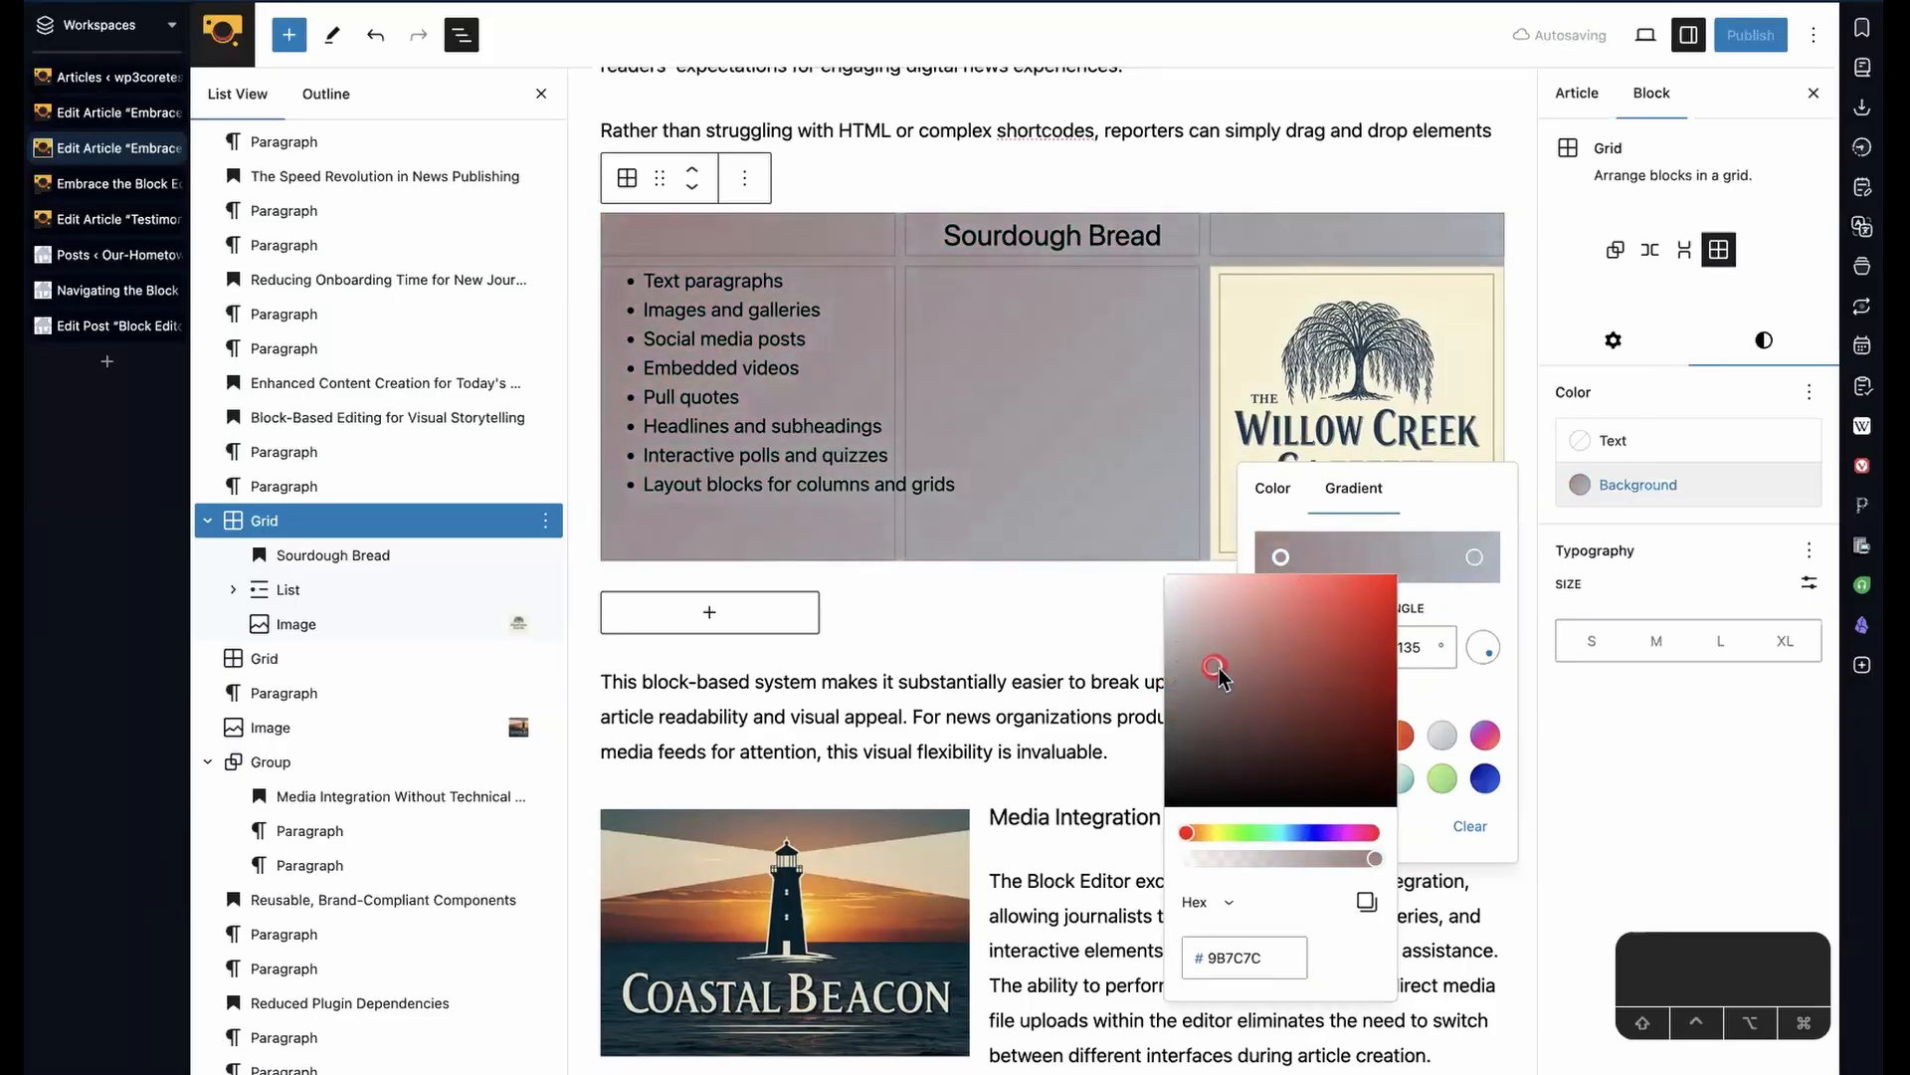
{"action": "left_click", "coordinate": [1190, 834]}
{"action": "left_click_drag", "start_coordinate": [1207, 839], "coordinate": [1268, 839]}
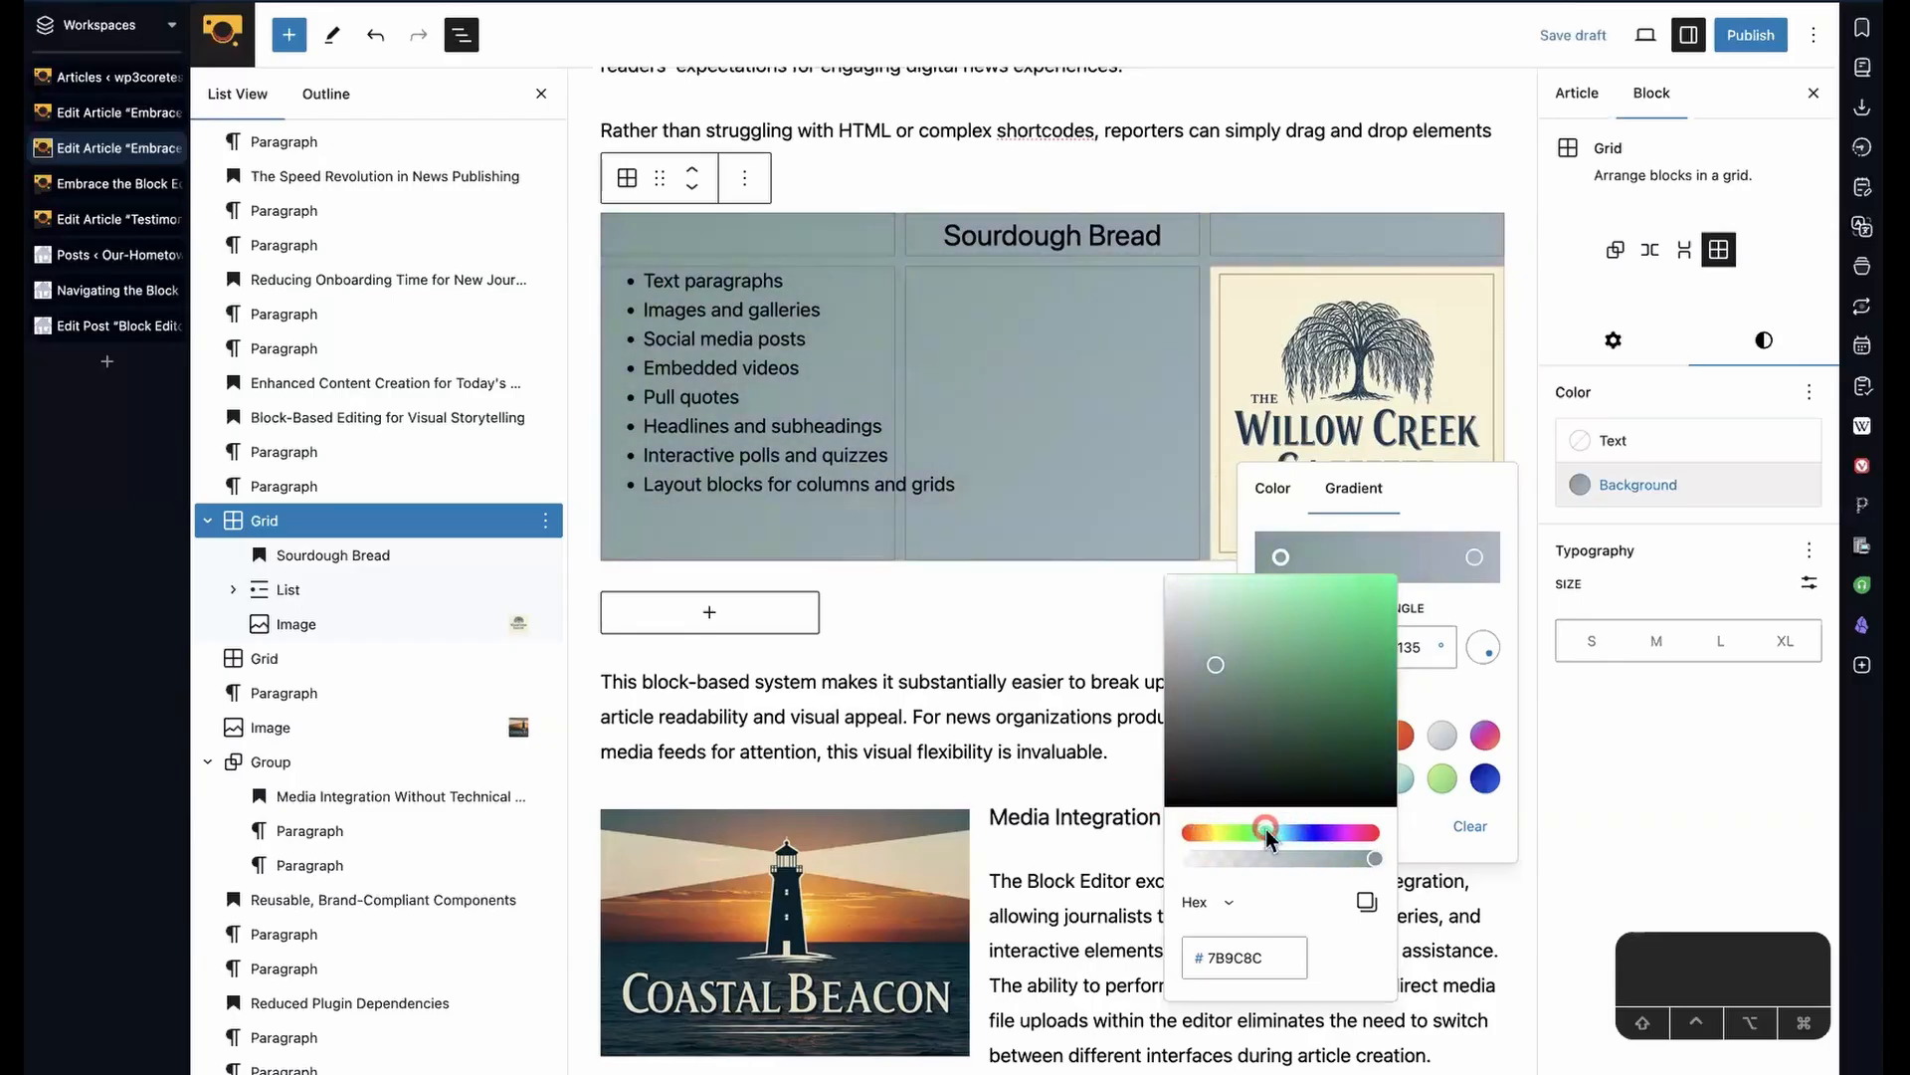
{"action": "left_click", "coordinate": [1230, 958]}
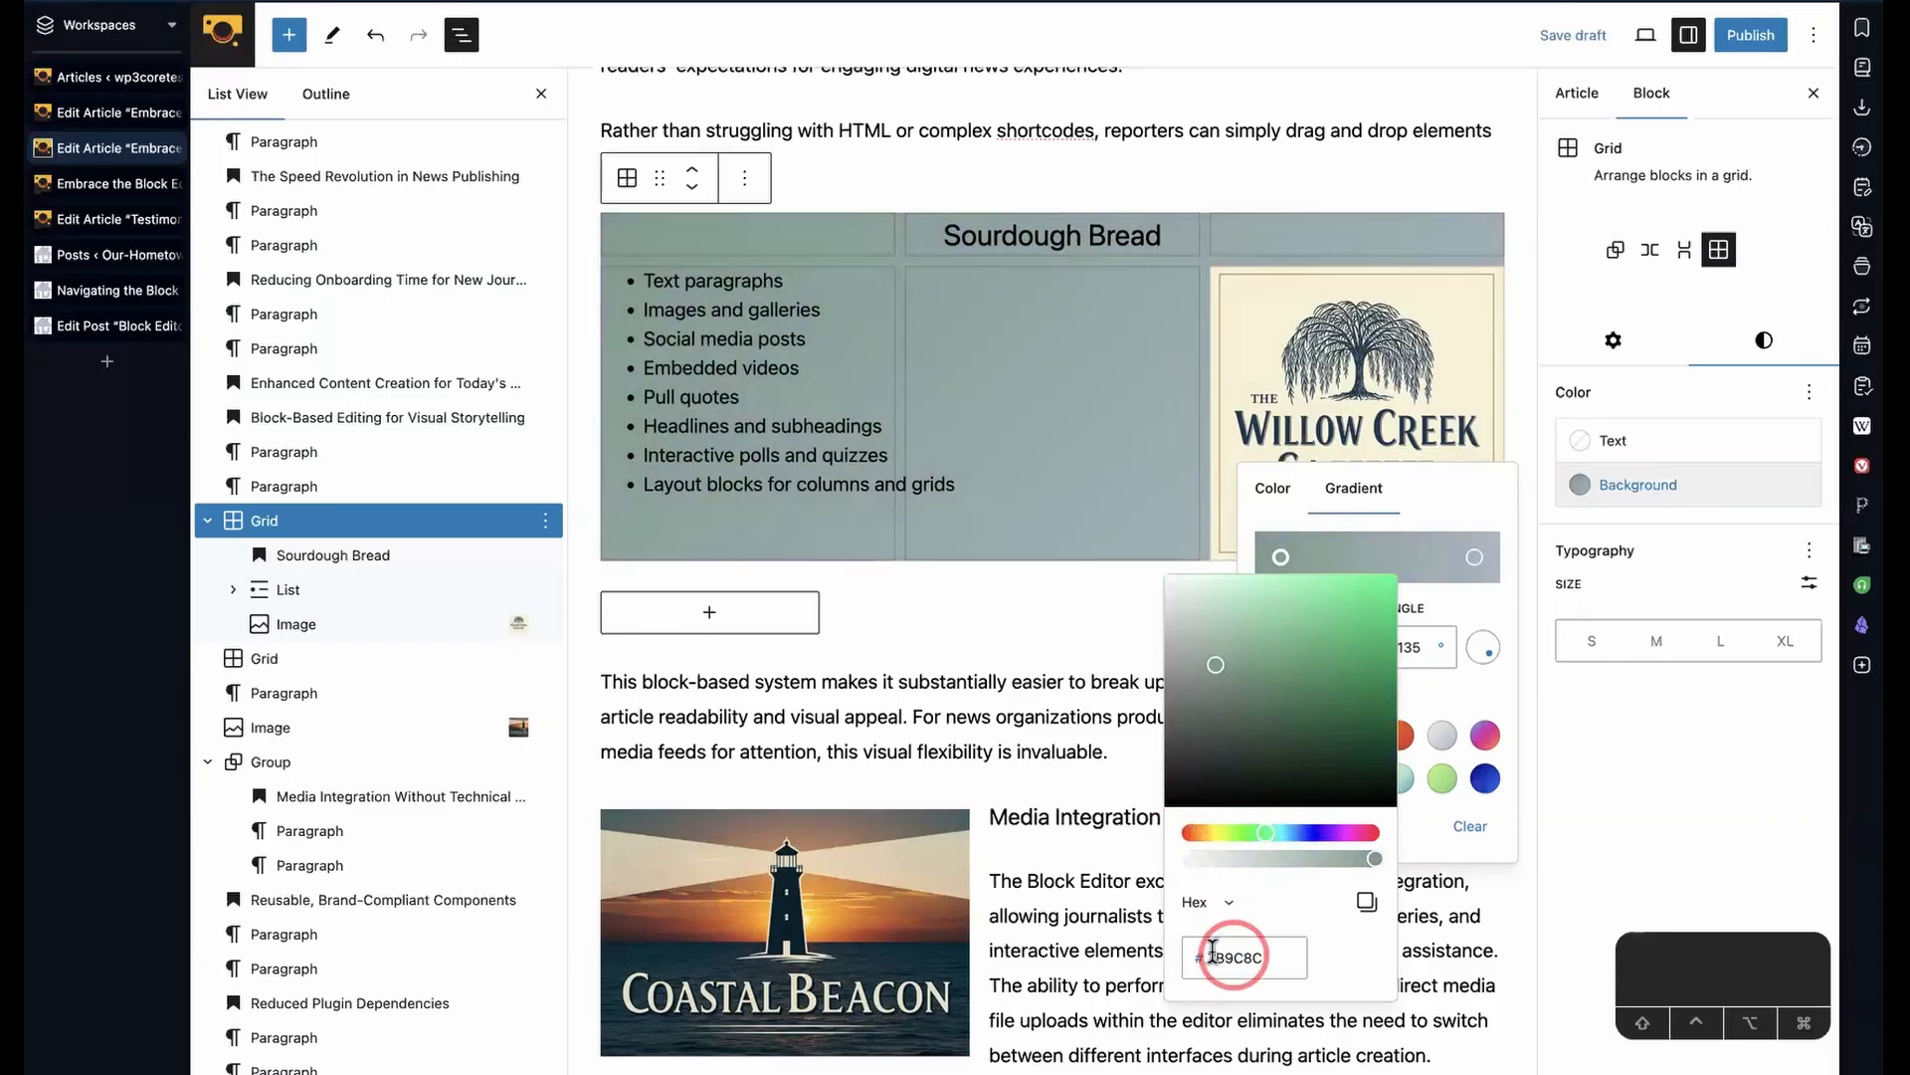
{"action": "left_click", "coordinate": [1237, 955]}
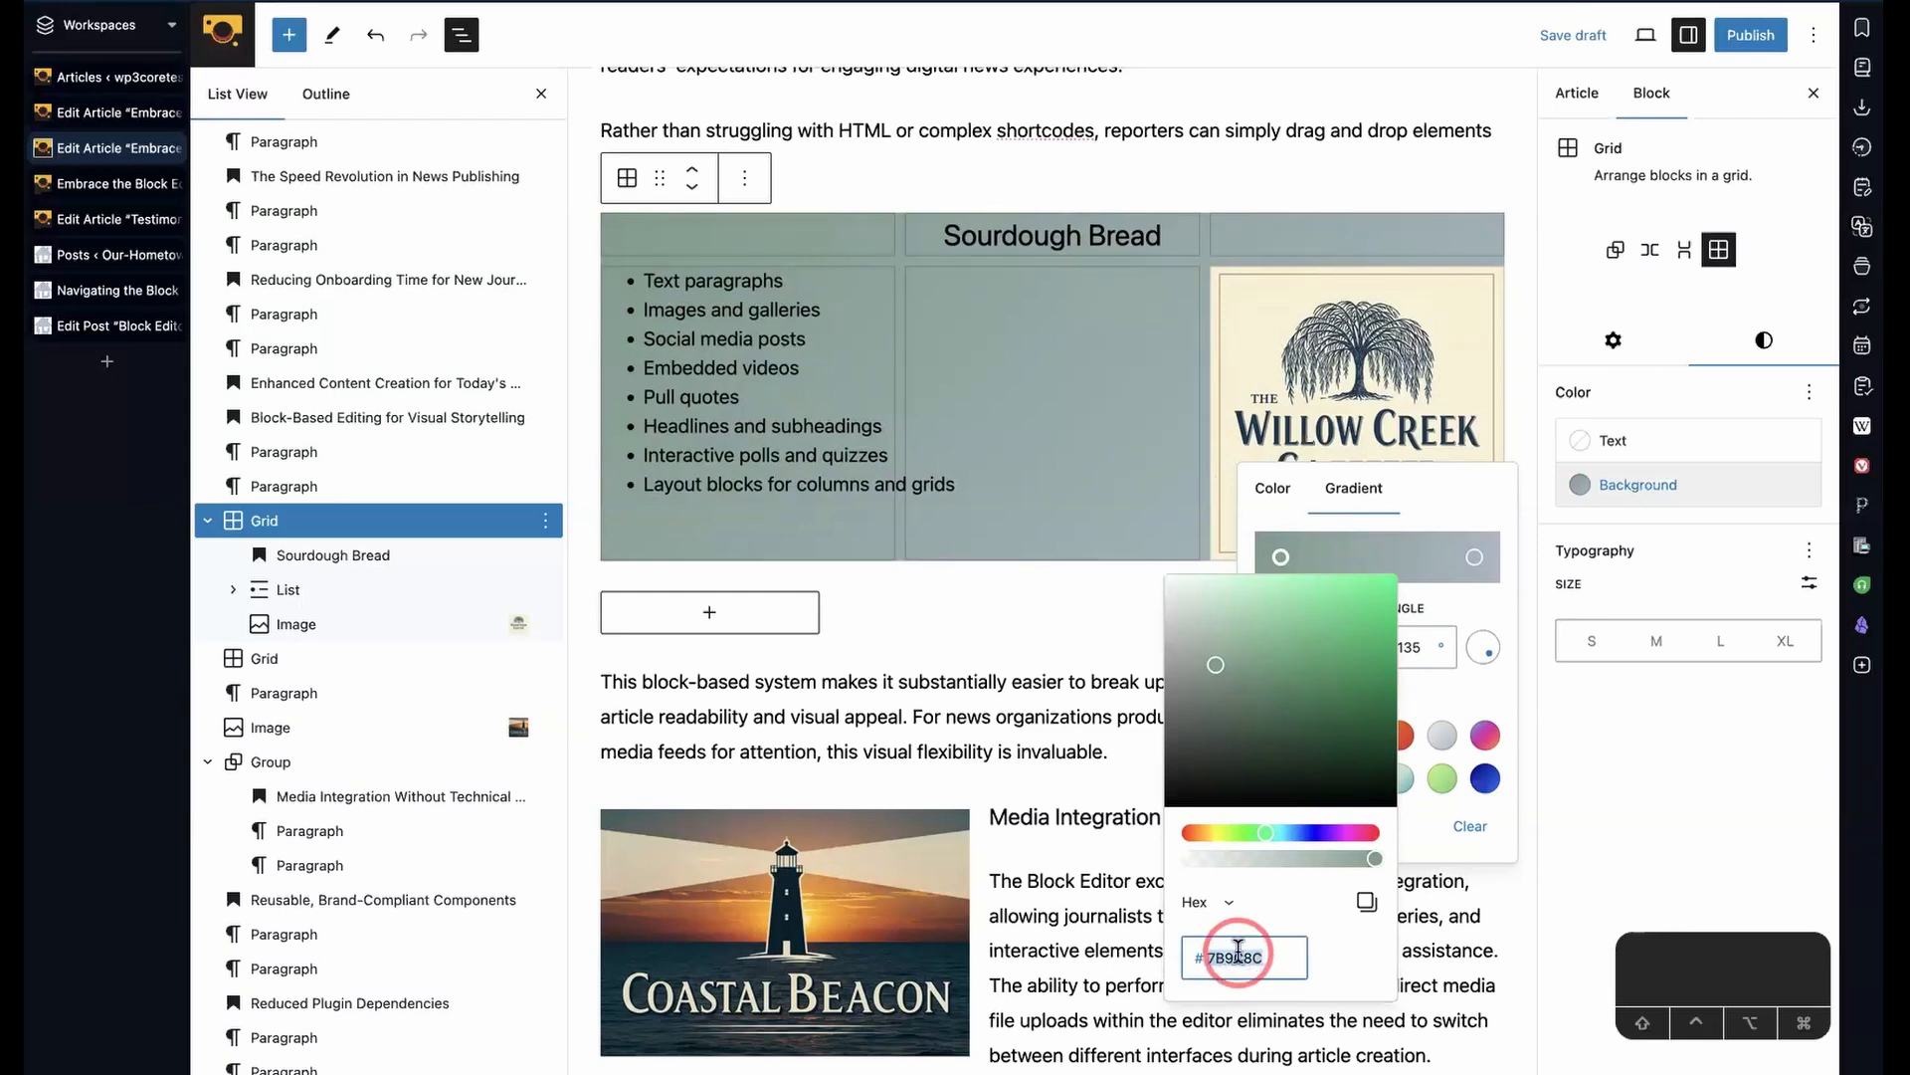
{"action": "type", "text": "023469"}
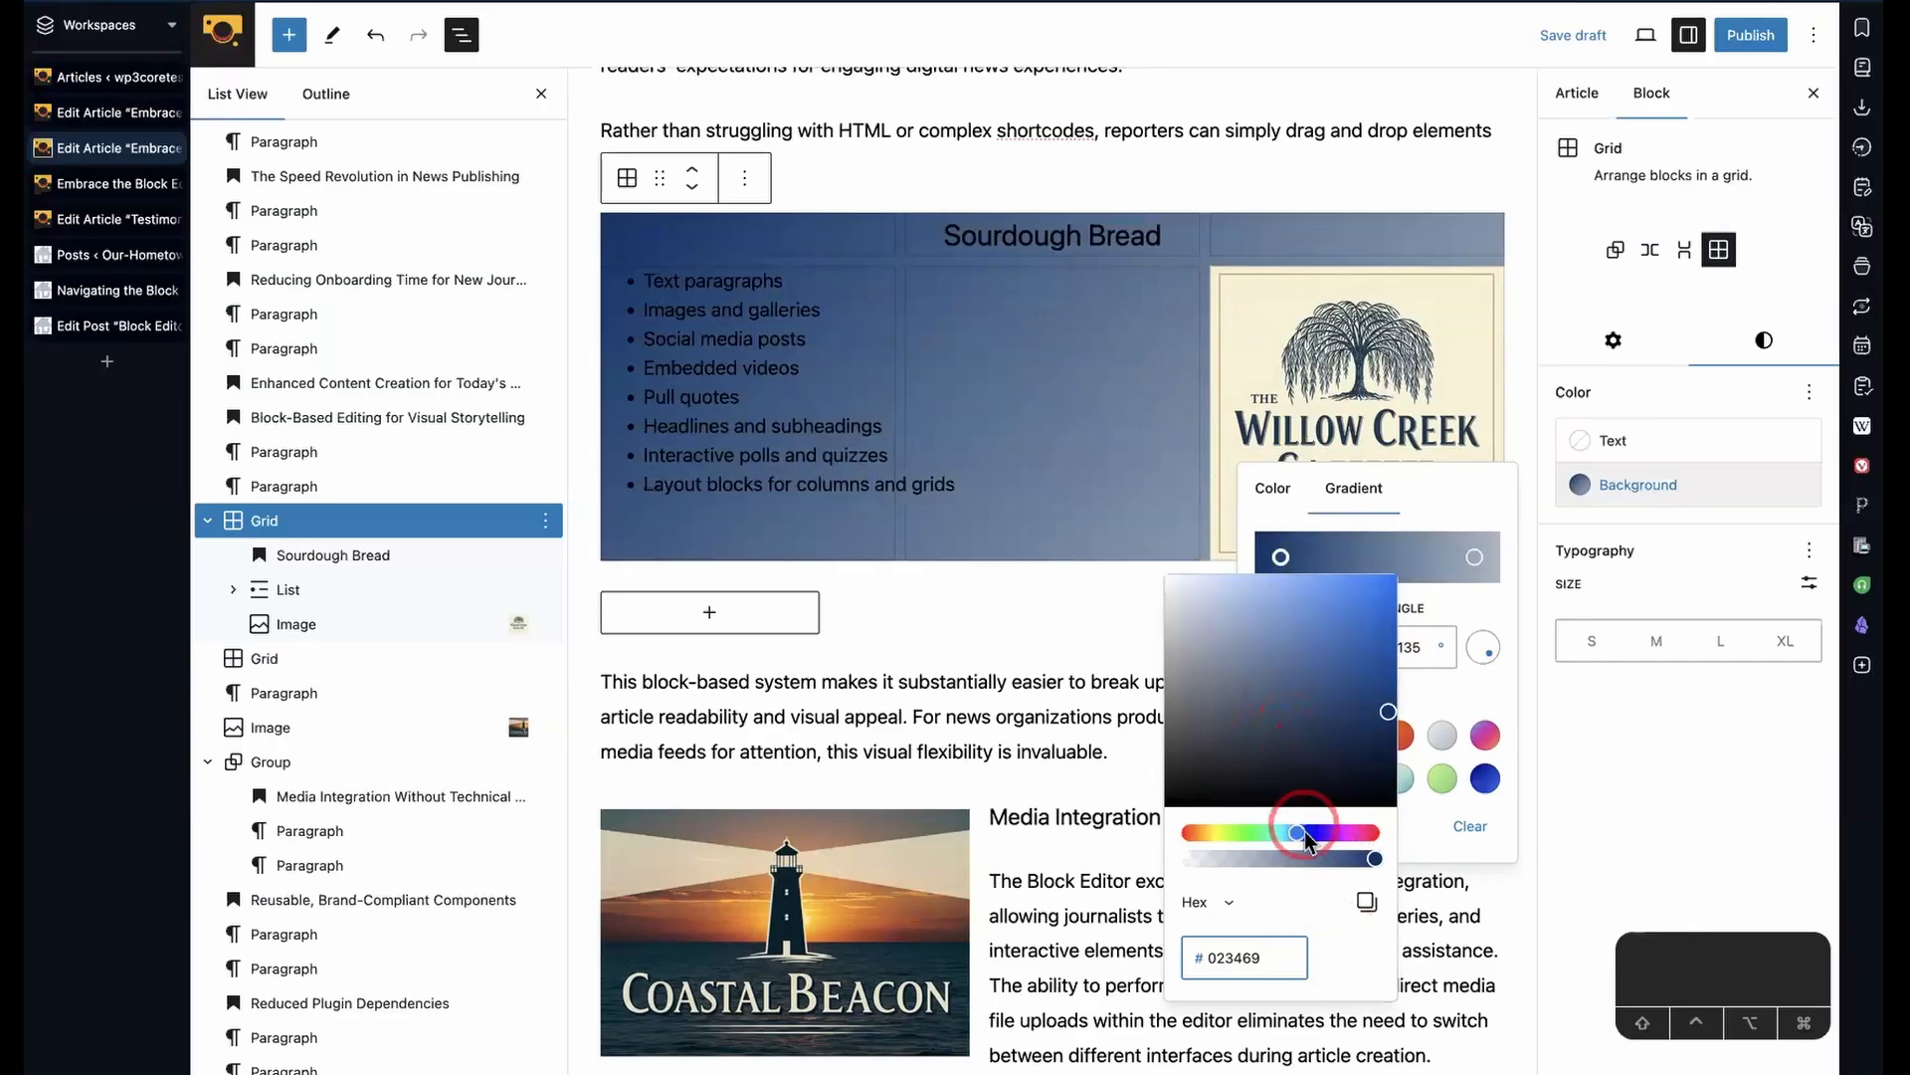
- Make the gradient's first stop semi-transparent (0234696B), change its end stop to bright blue 0090FE, and deselect the grid
{"action": "left_click", "coordinate": [1369, 859]}
{"action": "left_click_drag", "start_coordinate": [1370, 859], "coordinate": [1266, 861]}
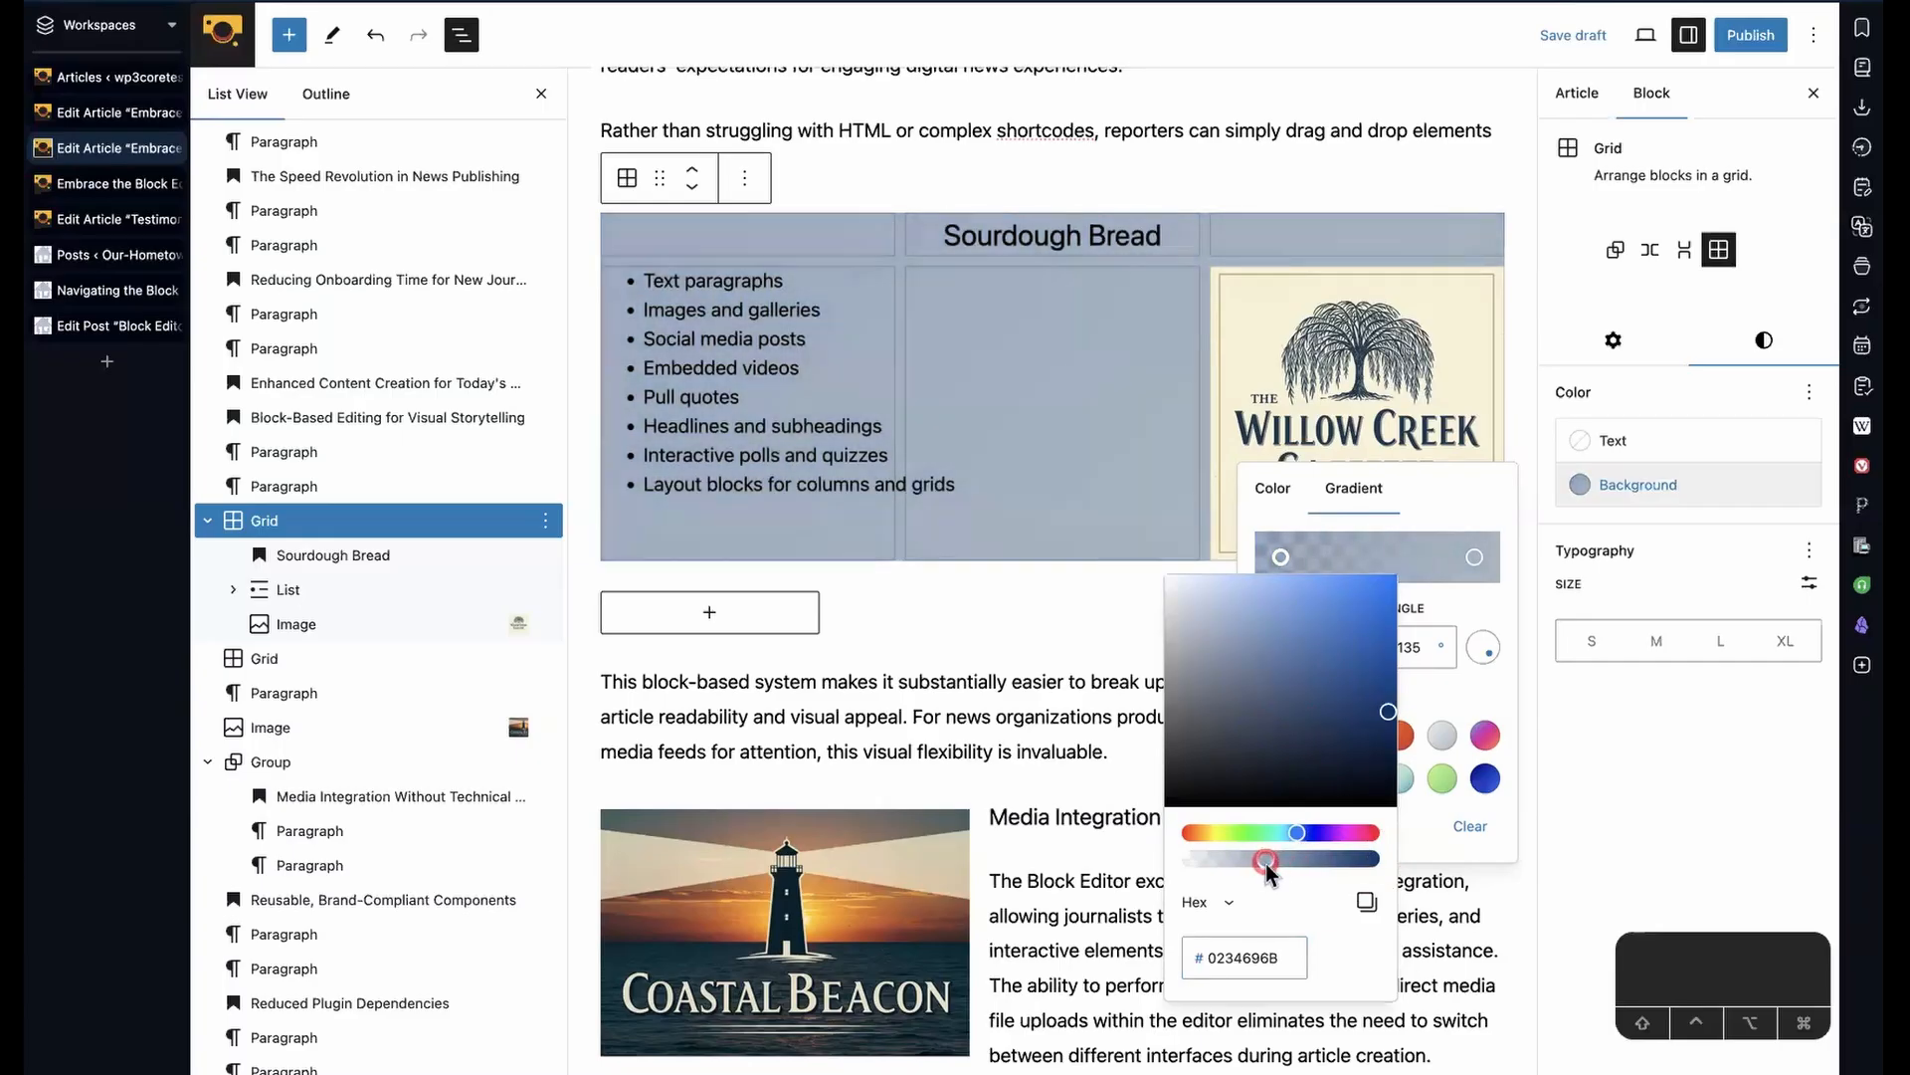
{"action": "left_click", "coordinate": [1475, 558]}
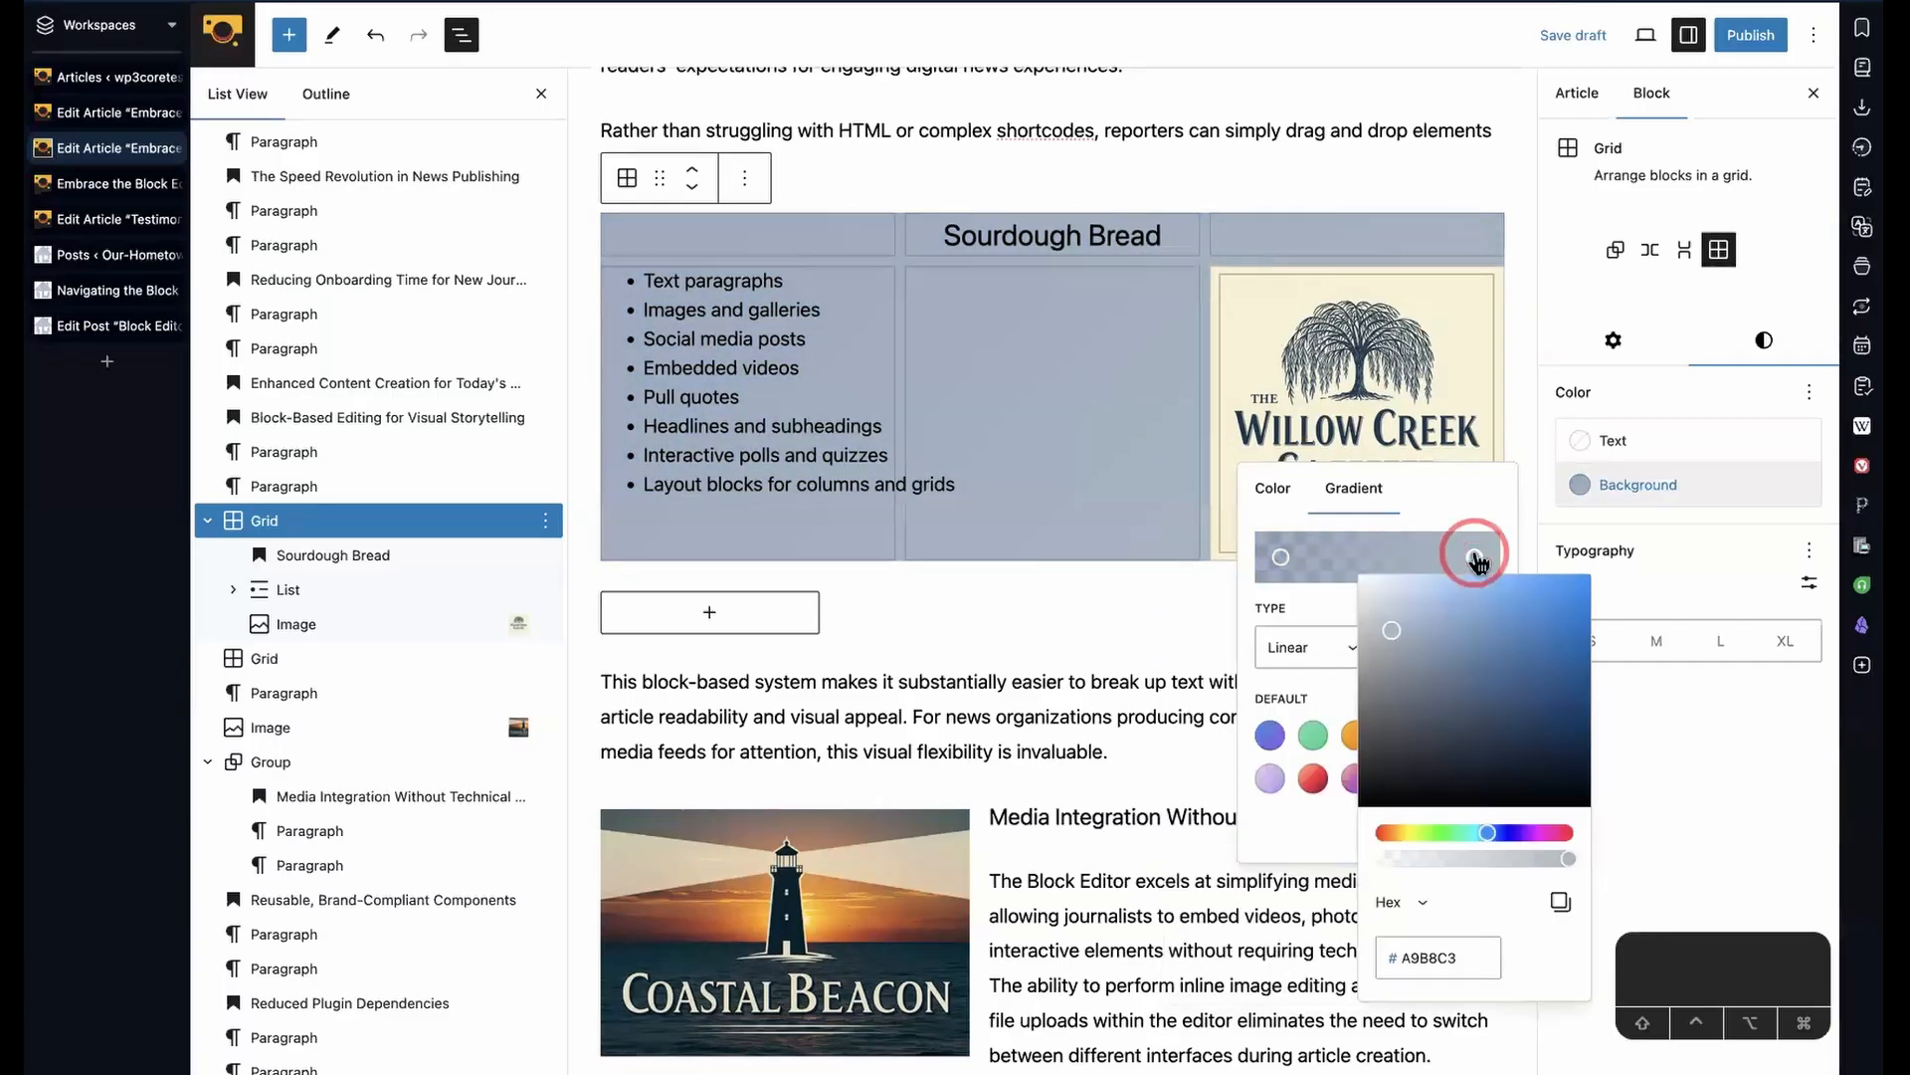
{"action": "left_click_drag", "start_coordinate": [1392, 627], "coordinate": [1617, 587]}
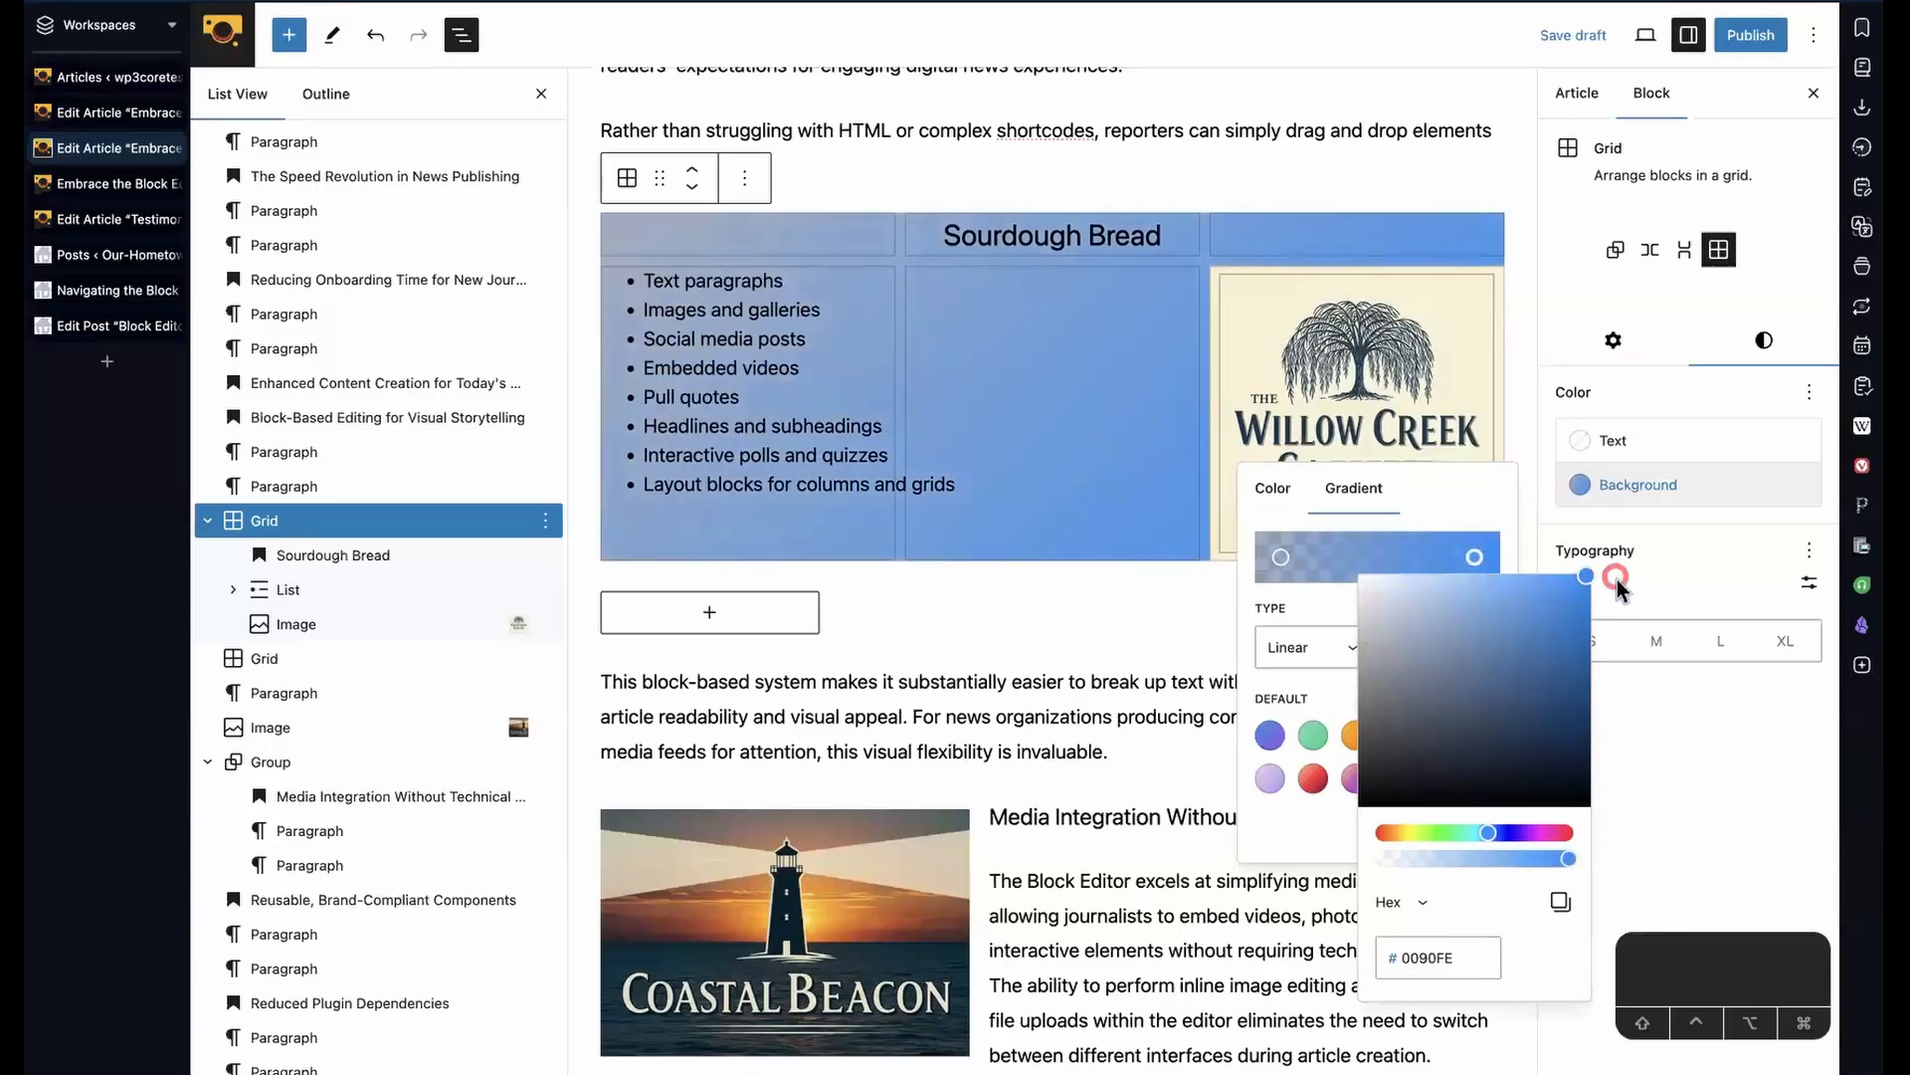
{"action": "left_click", "coordinate": [1281, 820]}
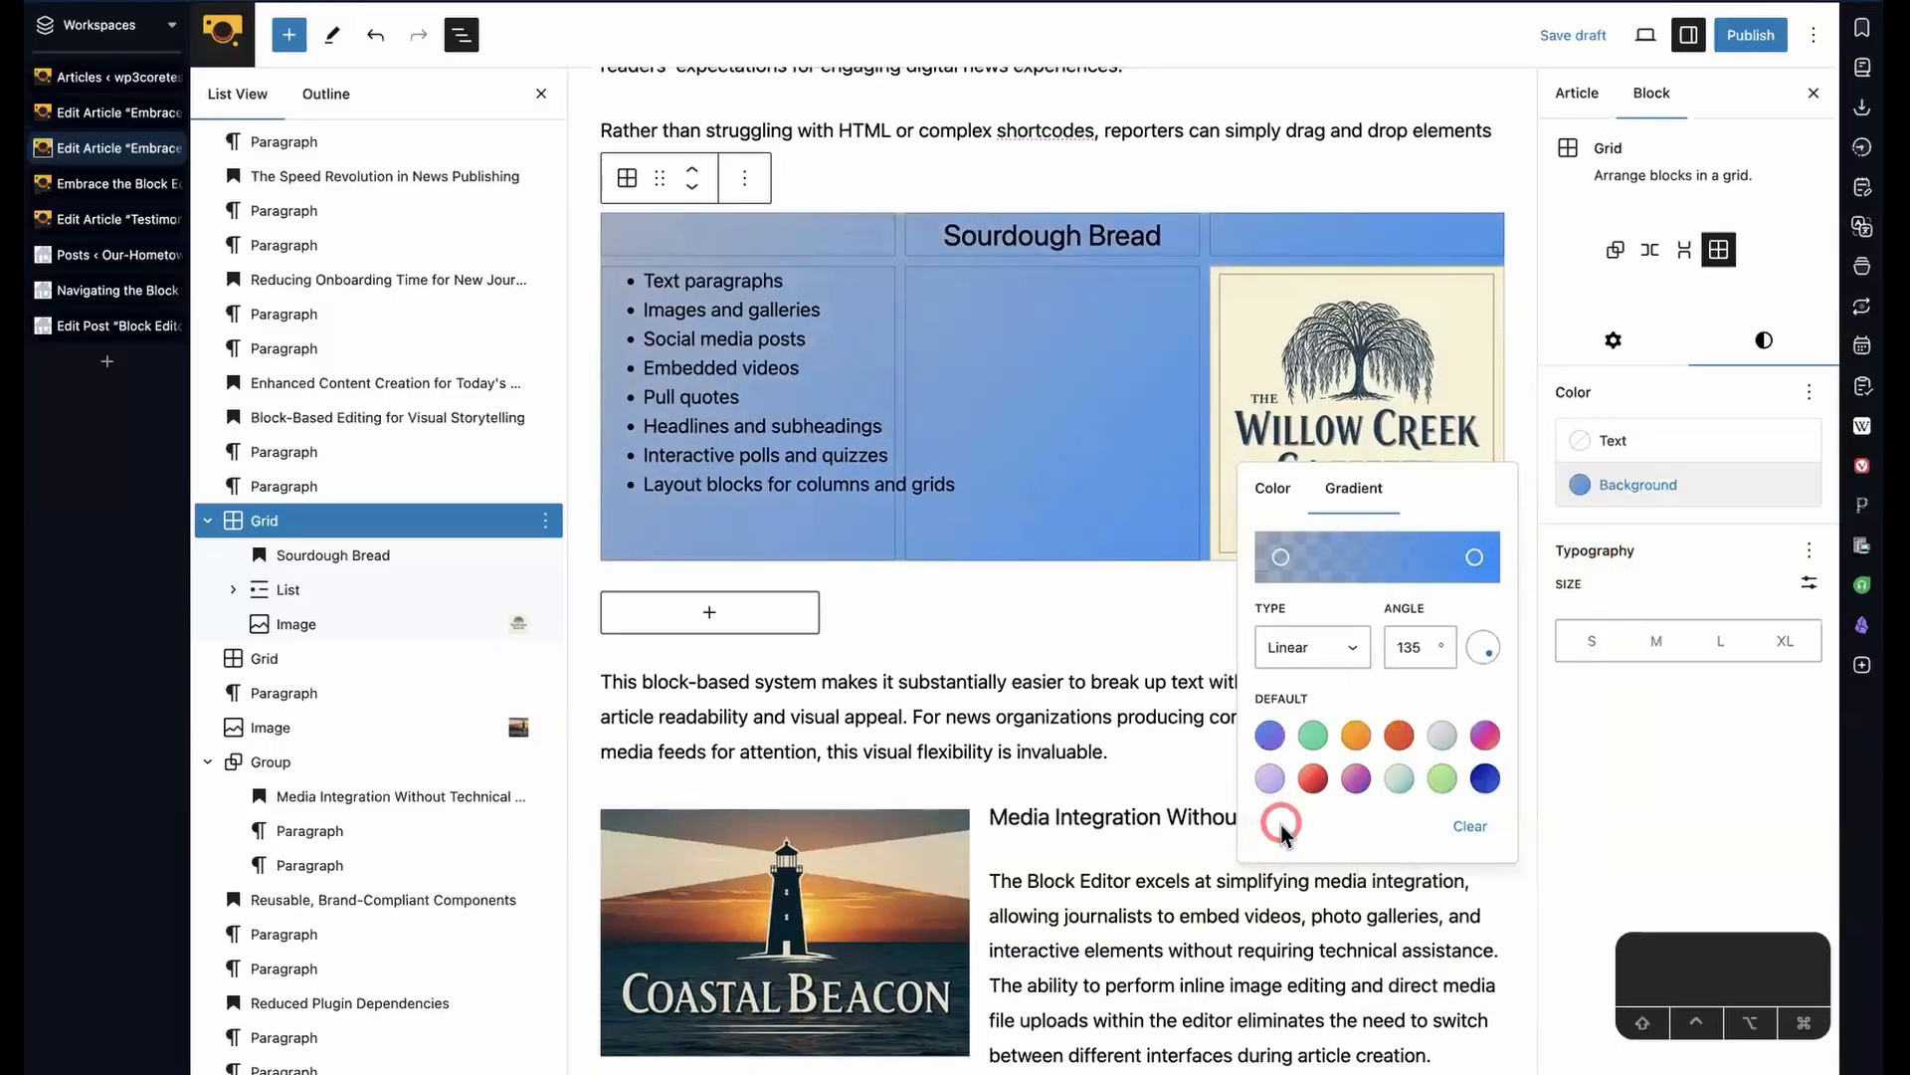
{"action": "left_click", "coordinate": [1284, 185]}
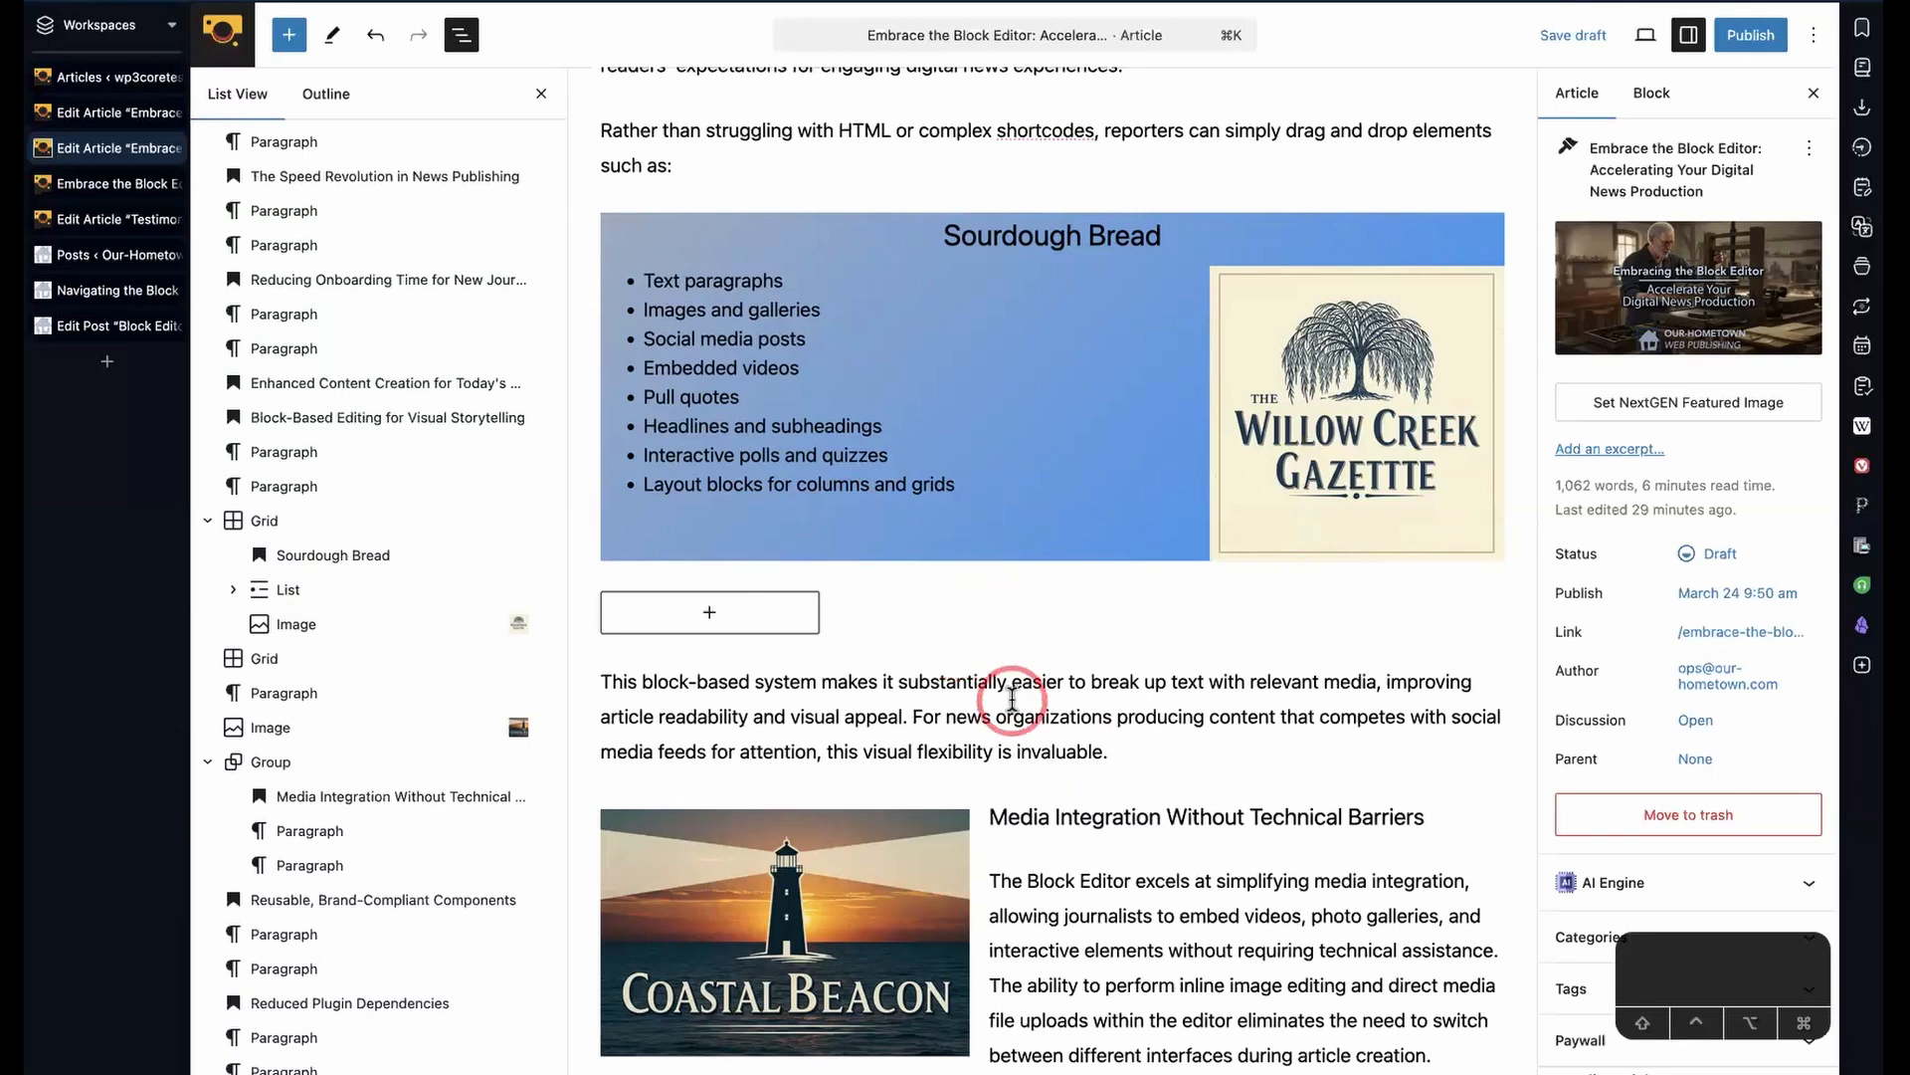
- Insert a Group block with the grid layout after the paragraph just above the Reduced Plugin Dependencies heading
{"action": "scroll", "coordinate": [1013, 652], "scroll_direction": "down", "scroll_amount": 3}
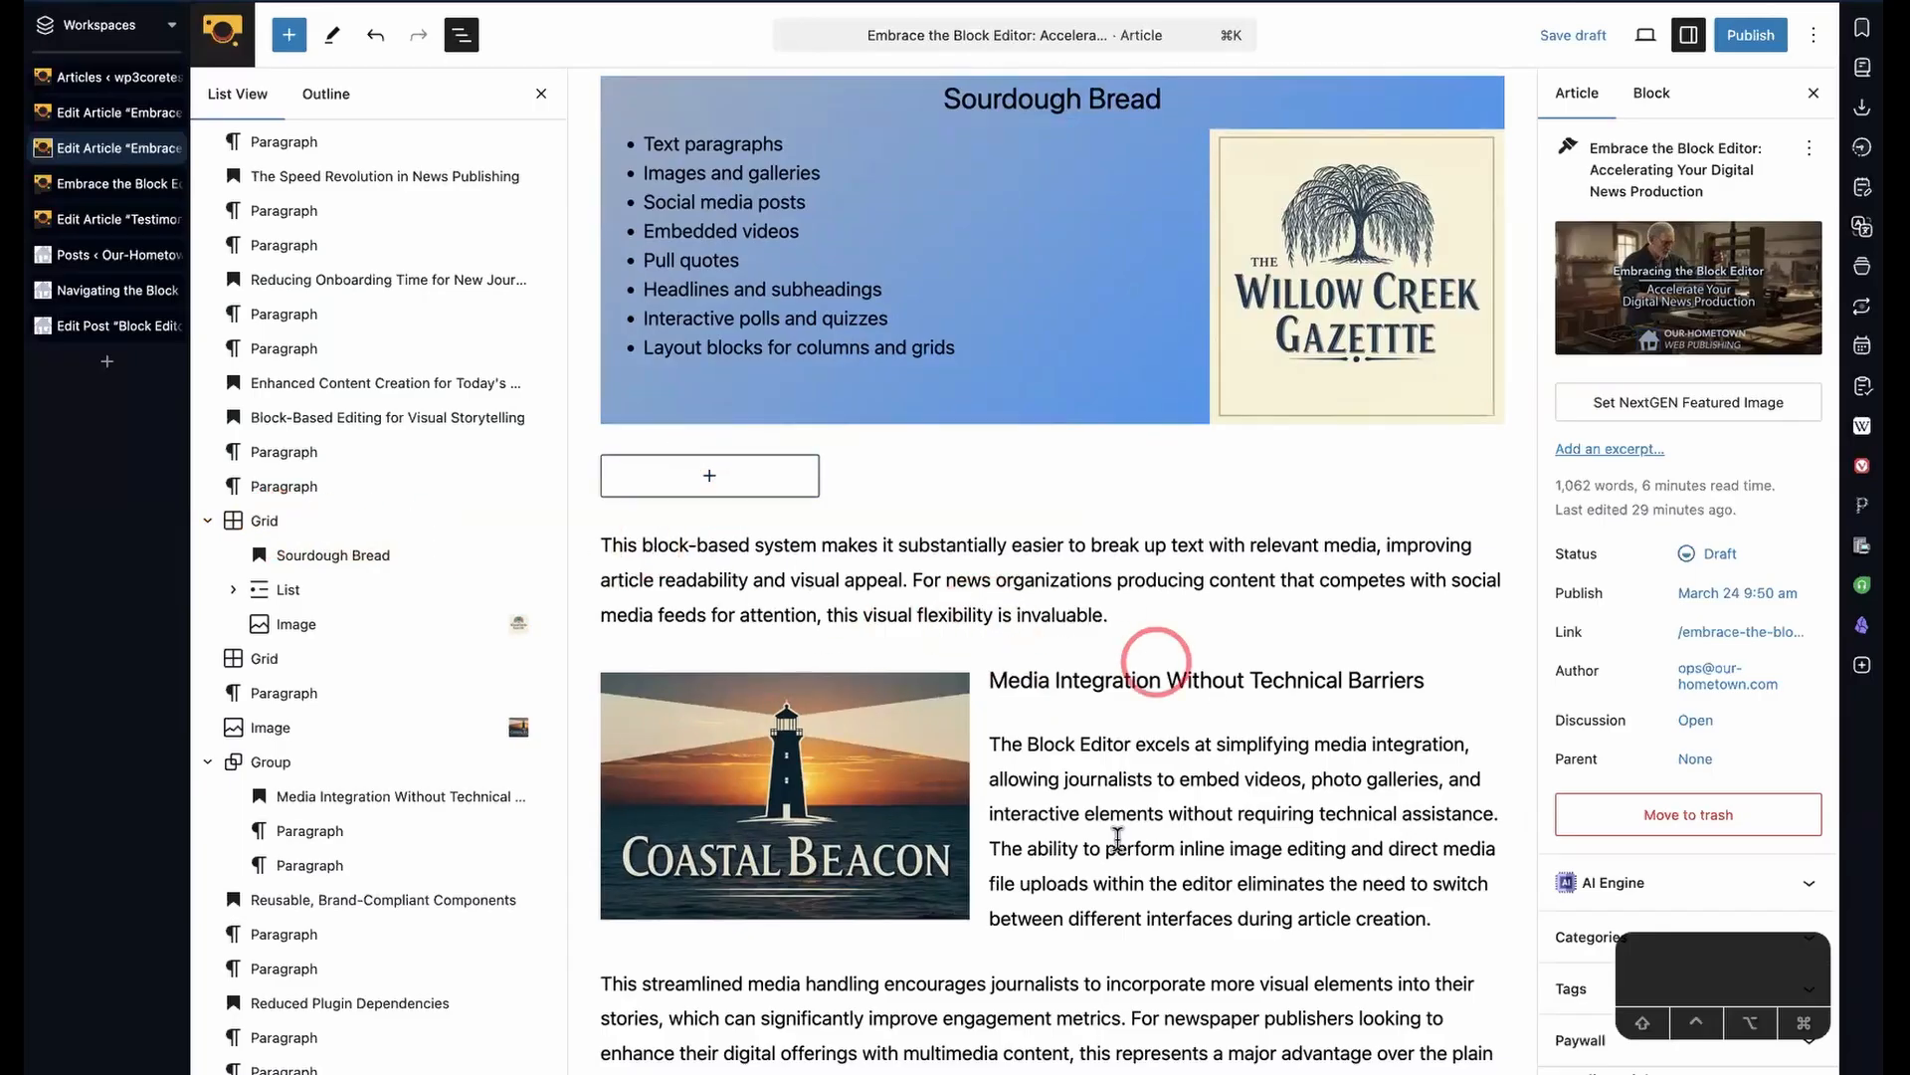
{"action": "scroll", "coordinate": [1118, 841], "scroll_direction": "down", "scroll_amount": 10}
{"action": "scroll", "coordinate": [1119, 841], "scroll_direction": "up", "scroll_amount": 1}
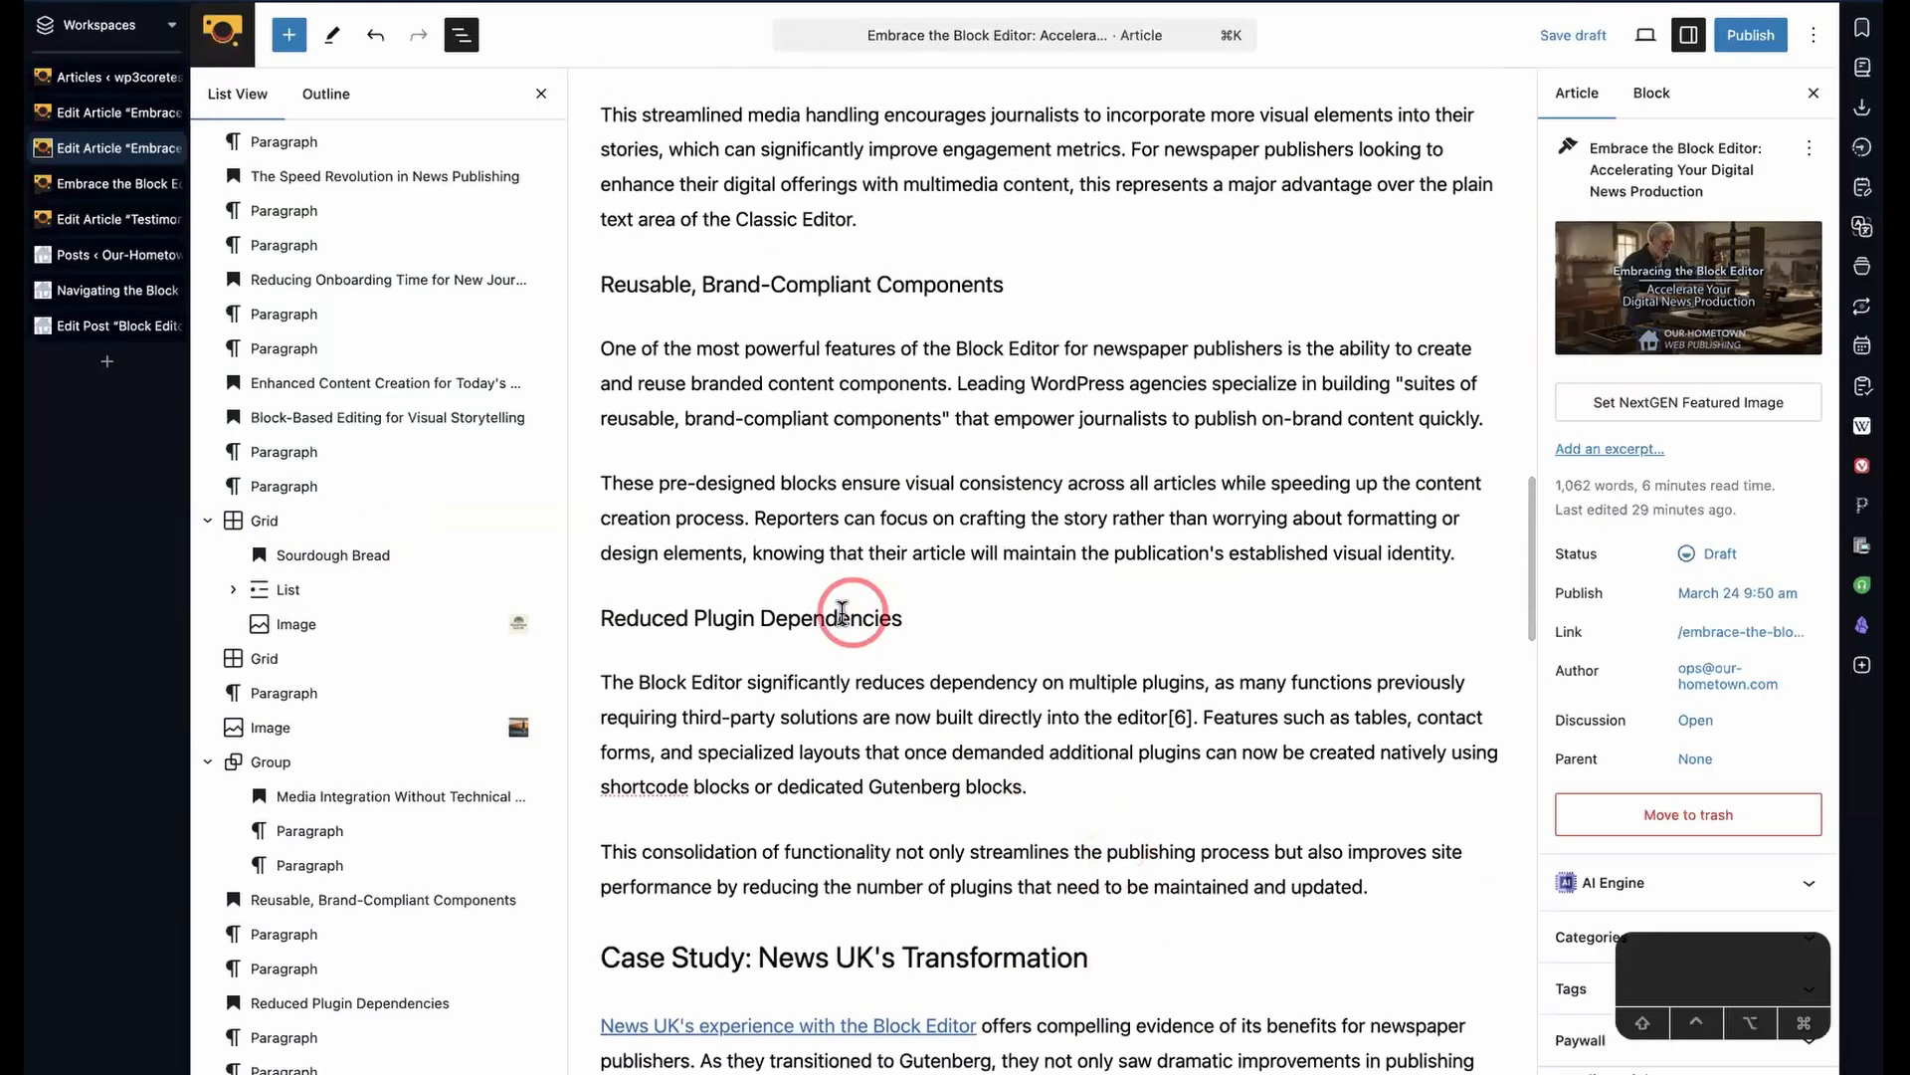
{"action": "left_click", "coordinate": [929, 553]}
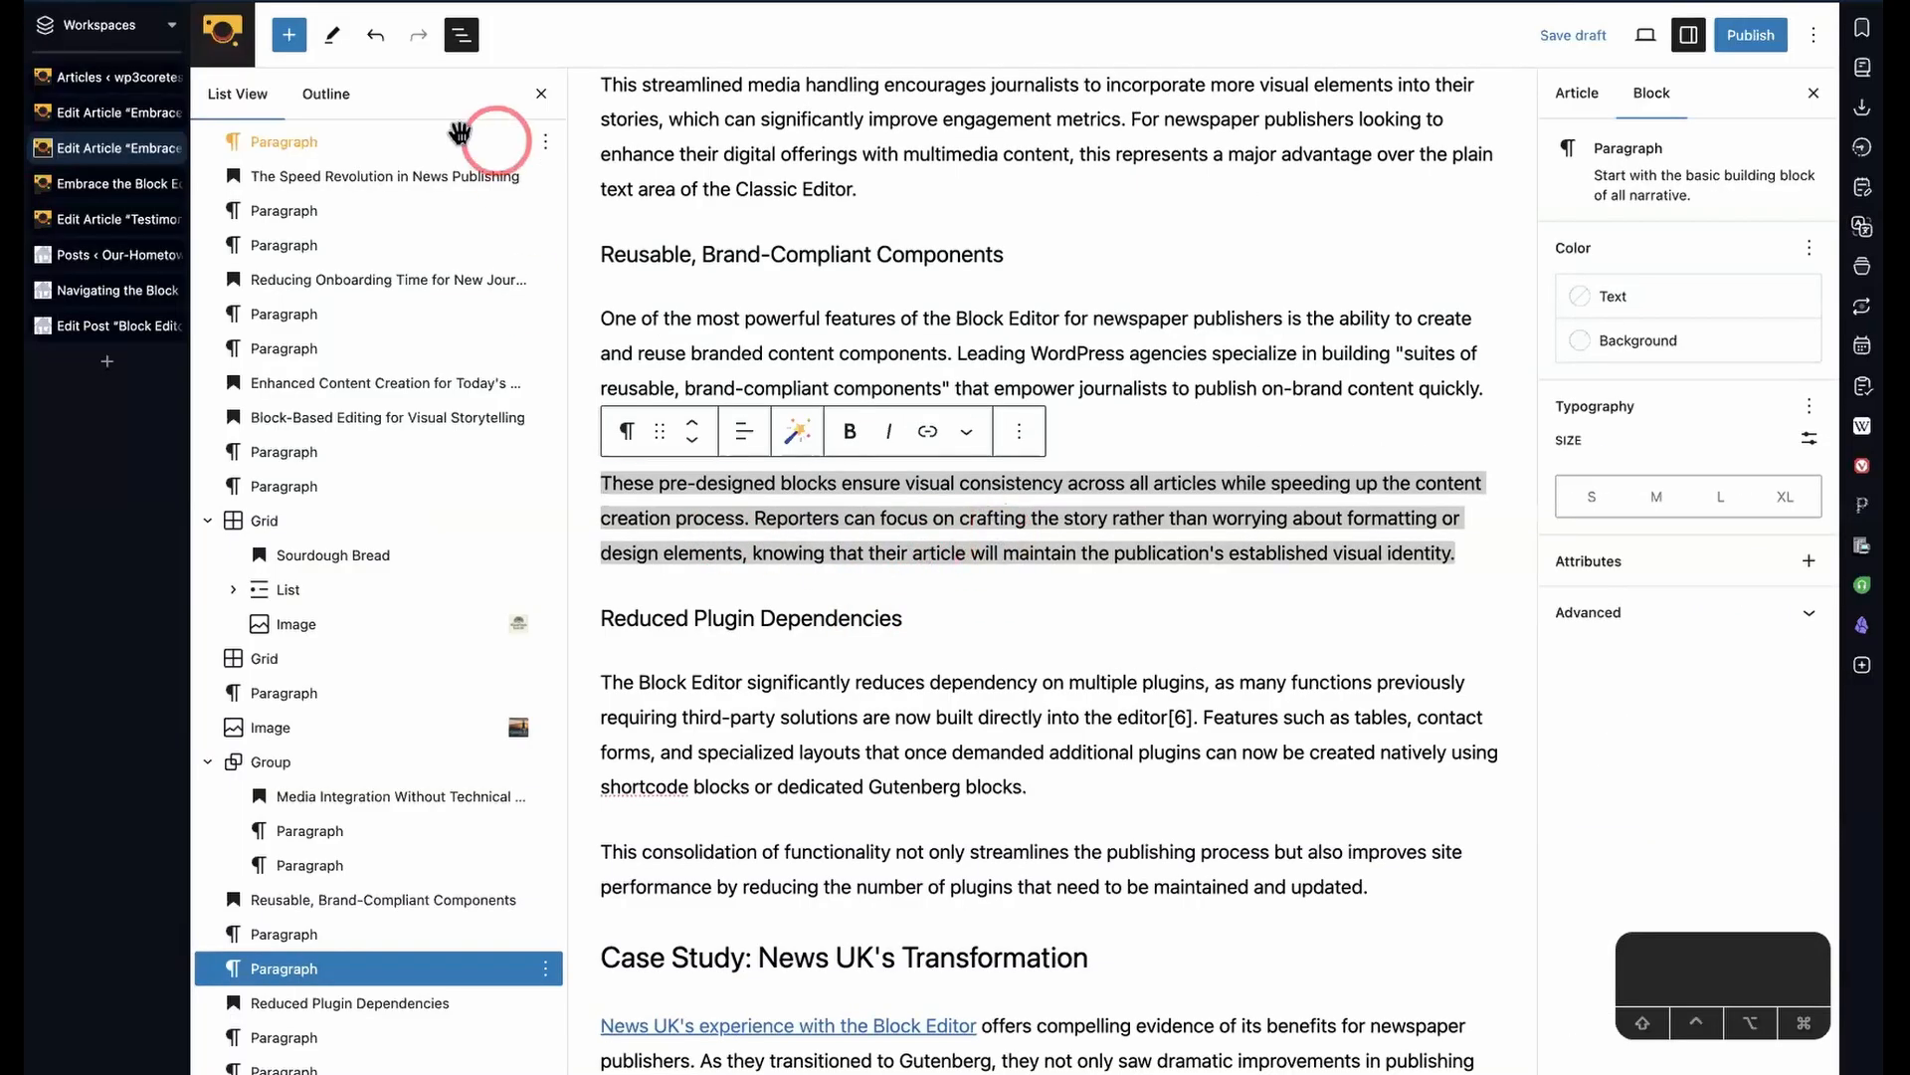
{"action": "left_click", "coordinate": [289, 36]}
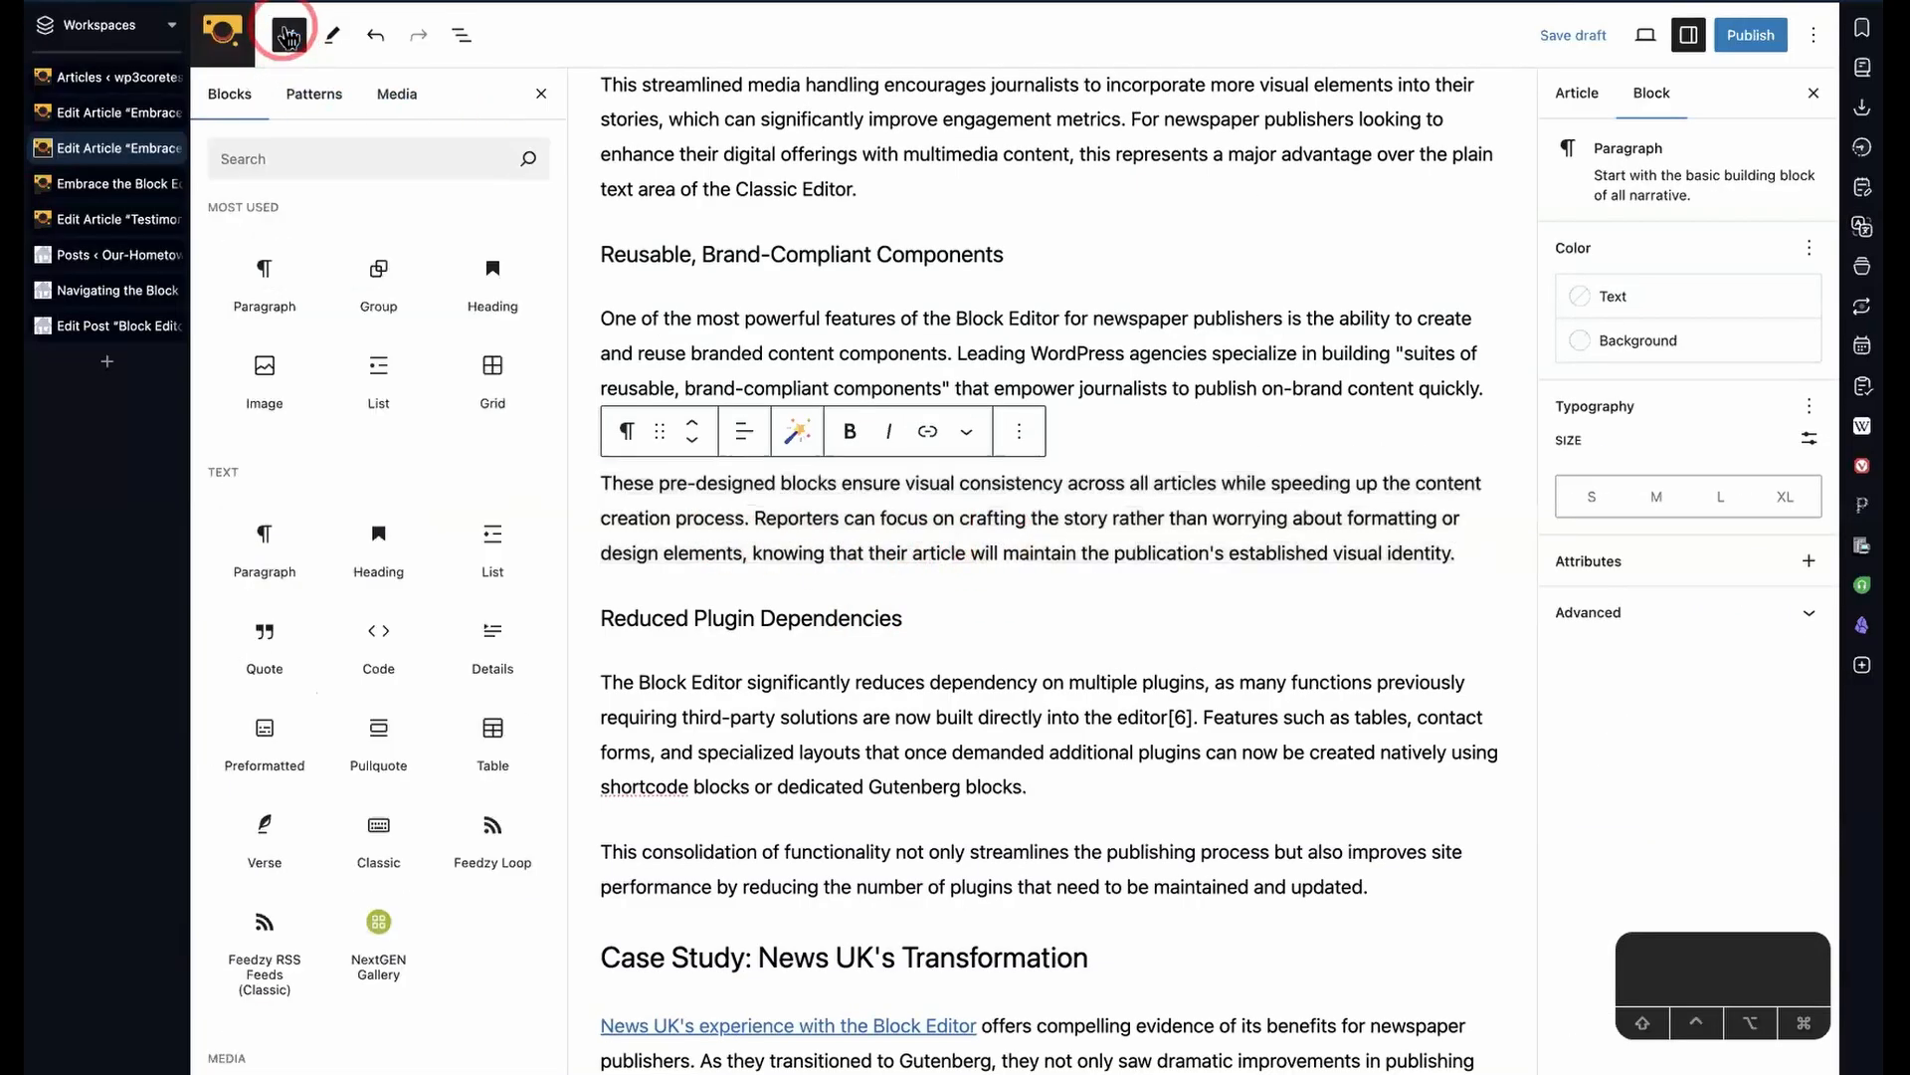
{"action": "left_click", "coordinate": [276, 159]}
{"action": "type", "text": "group"}
{"action": "mouse_move", "coordinate": [265, 259]}
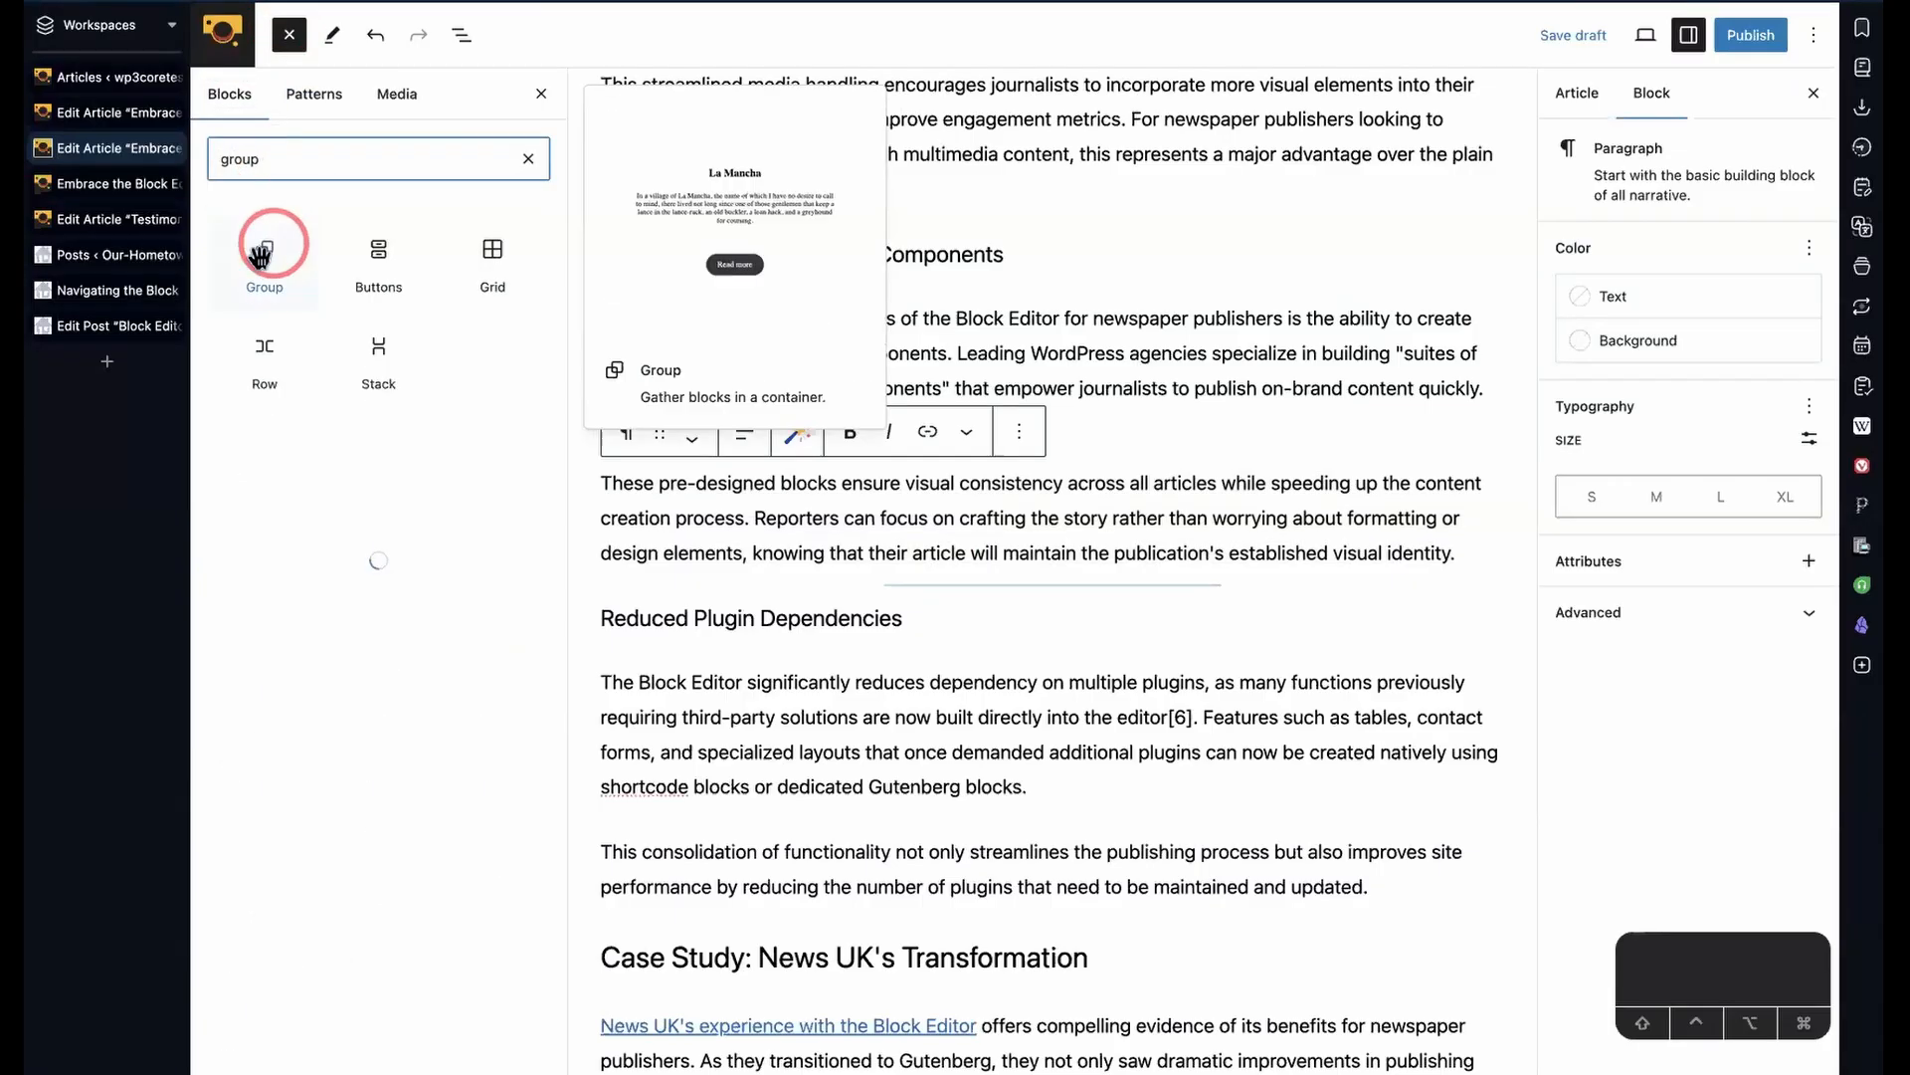
{"action": "left_click", "coordinate": [265, 258]}
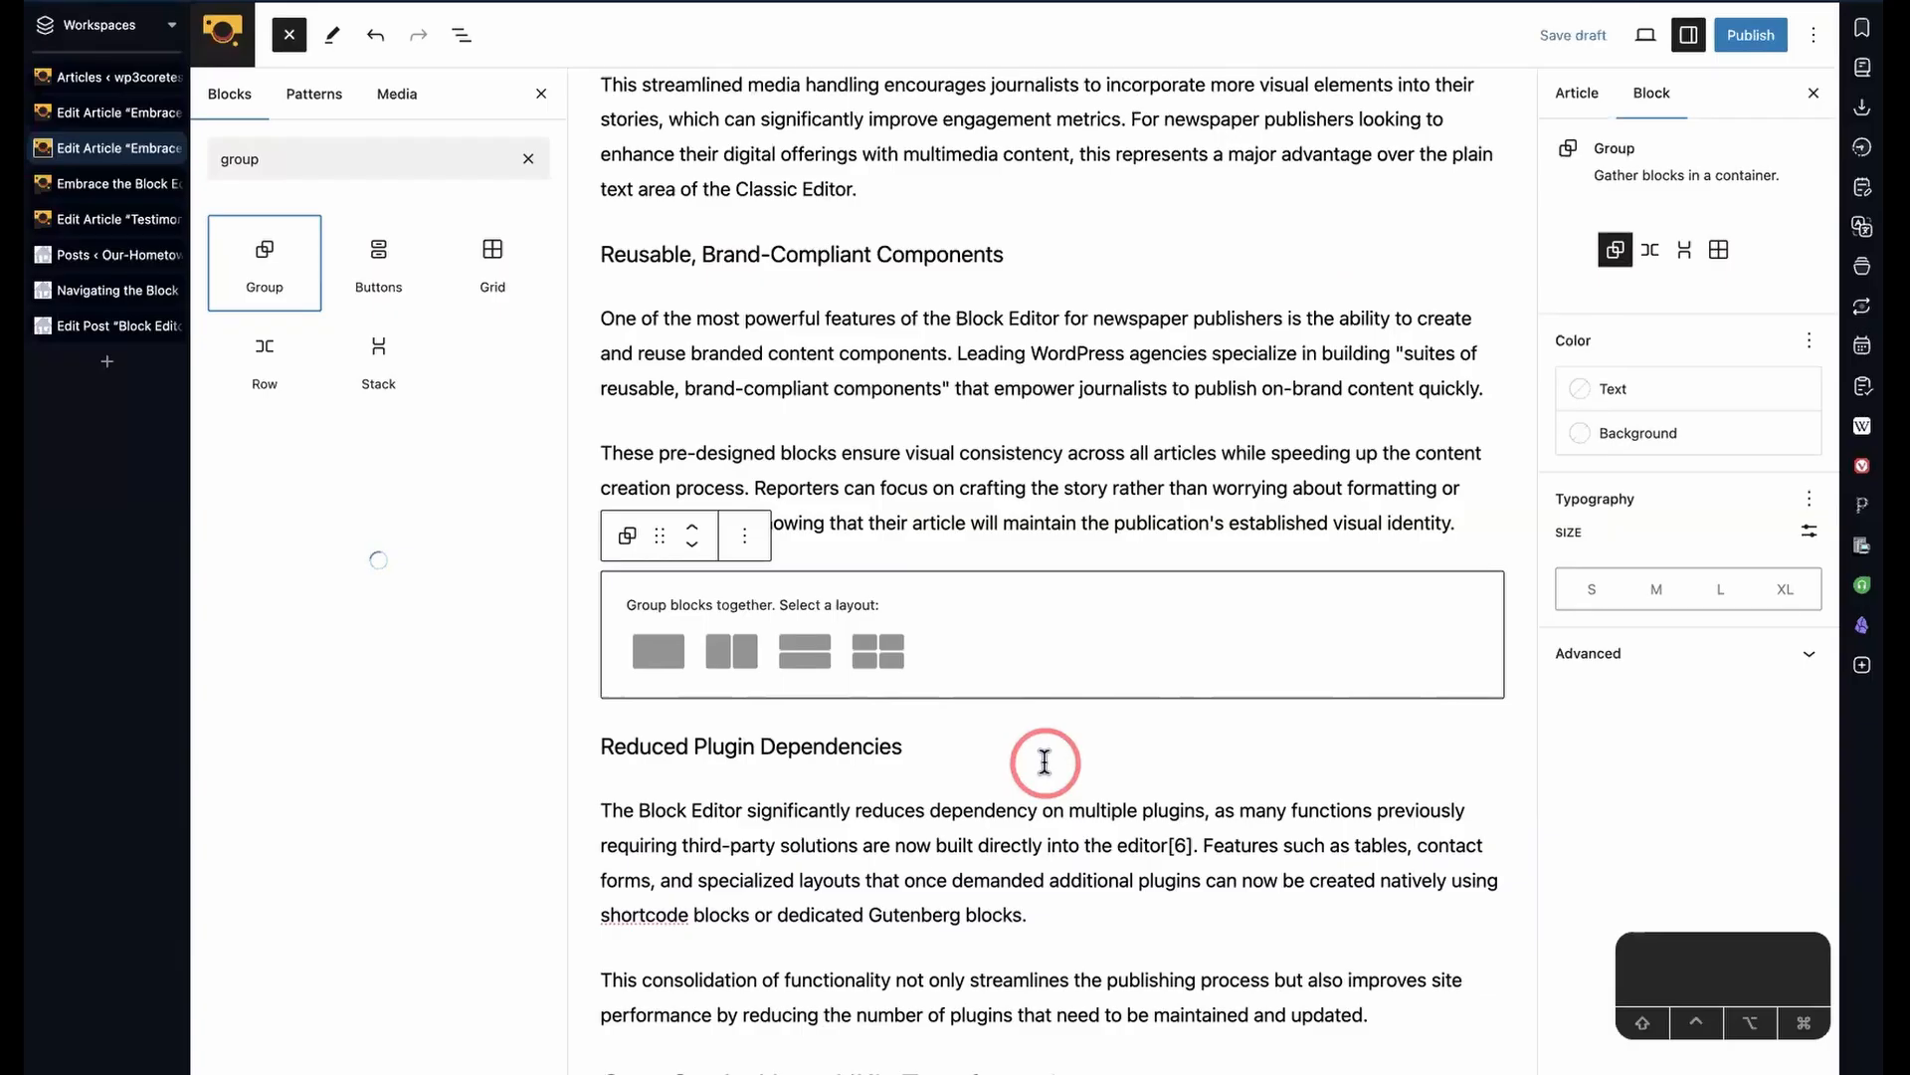
{"action": "left_click", "coordinate": [868, 654]}
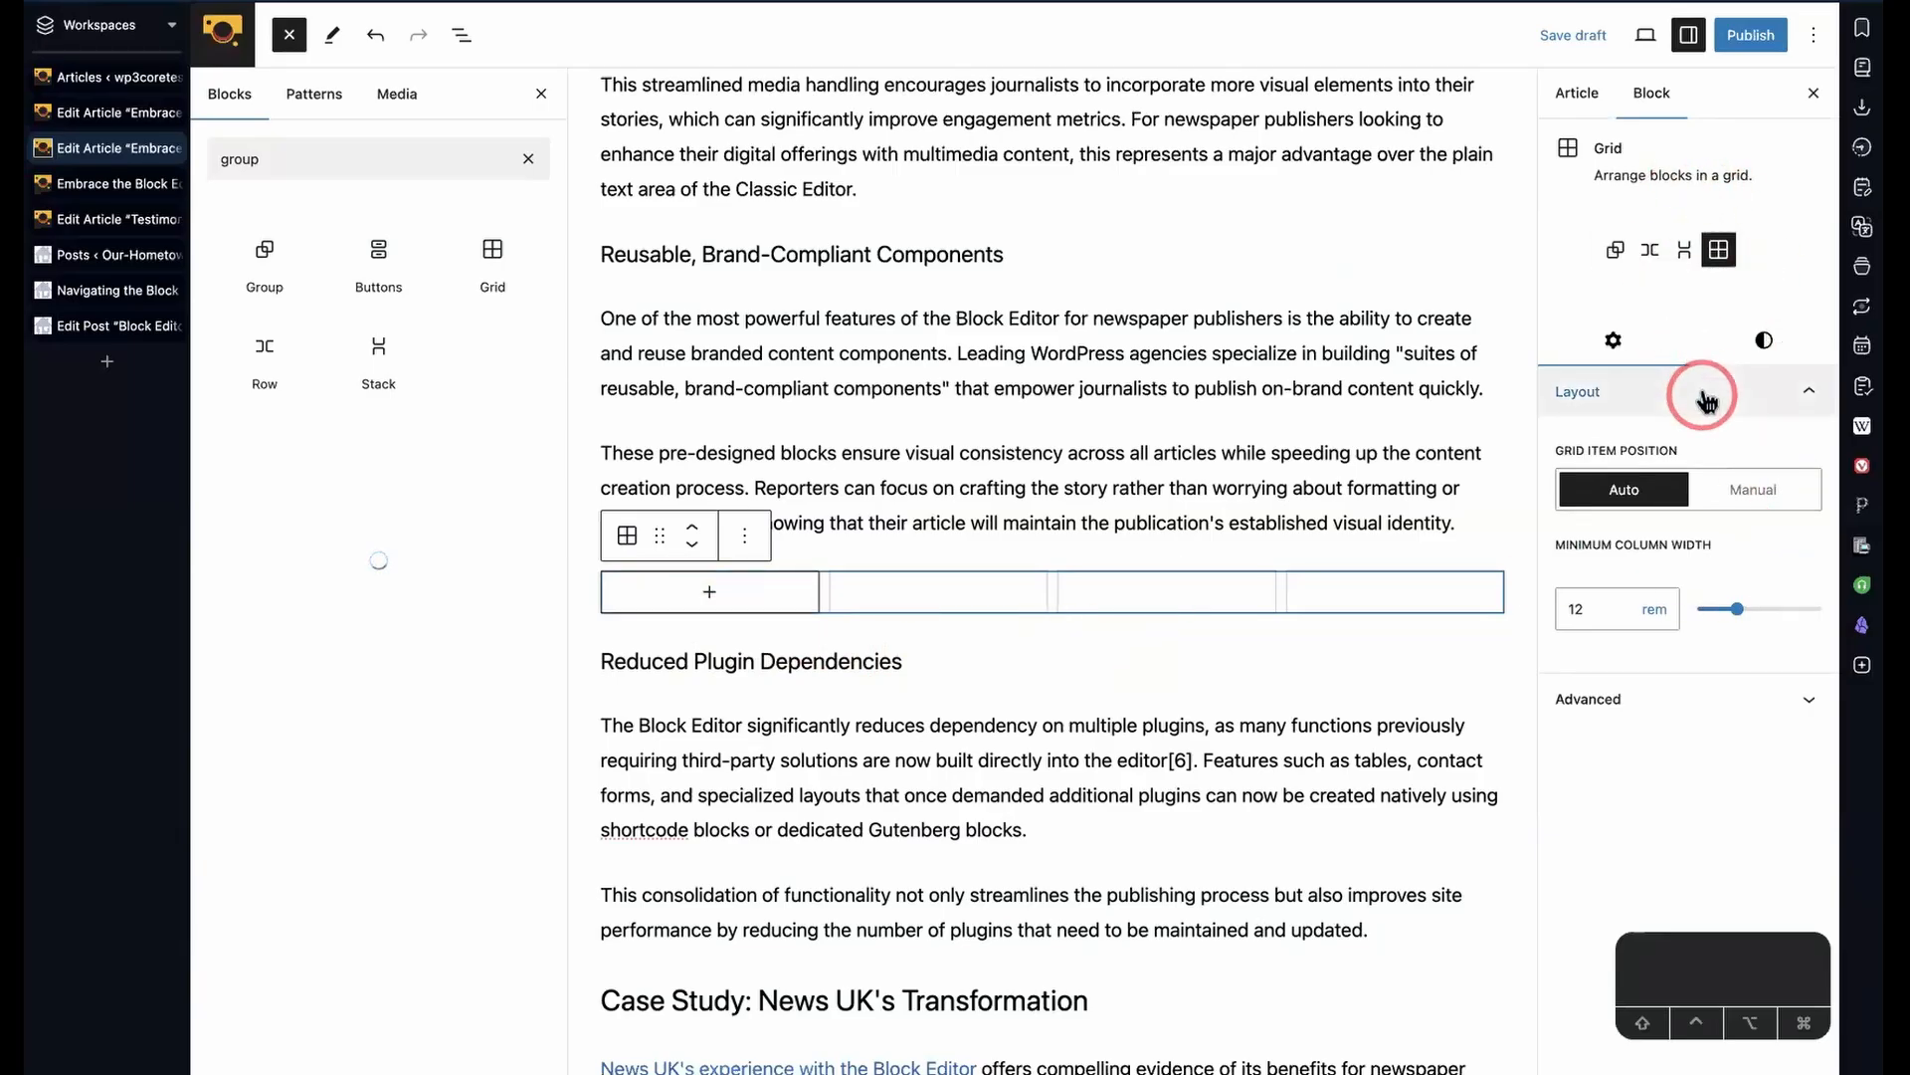
- Try the Stack and Row variations on the new empty block and return it to Grid
{"action": "left_click", "coordinate": [1684, 248]}
{"action": "left_click", "coordinate": [1651, 250]}
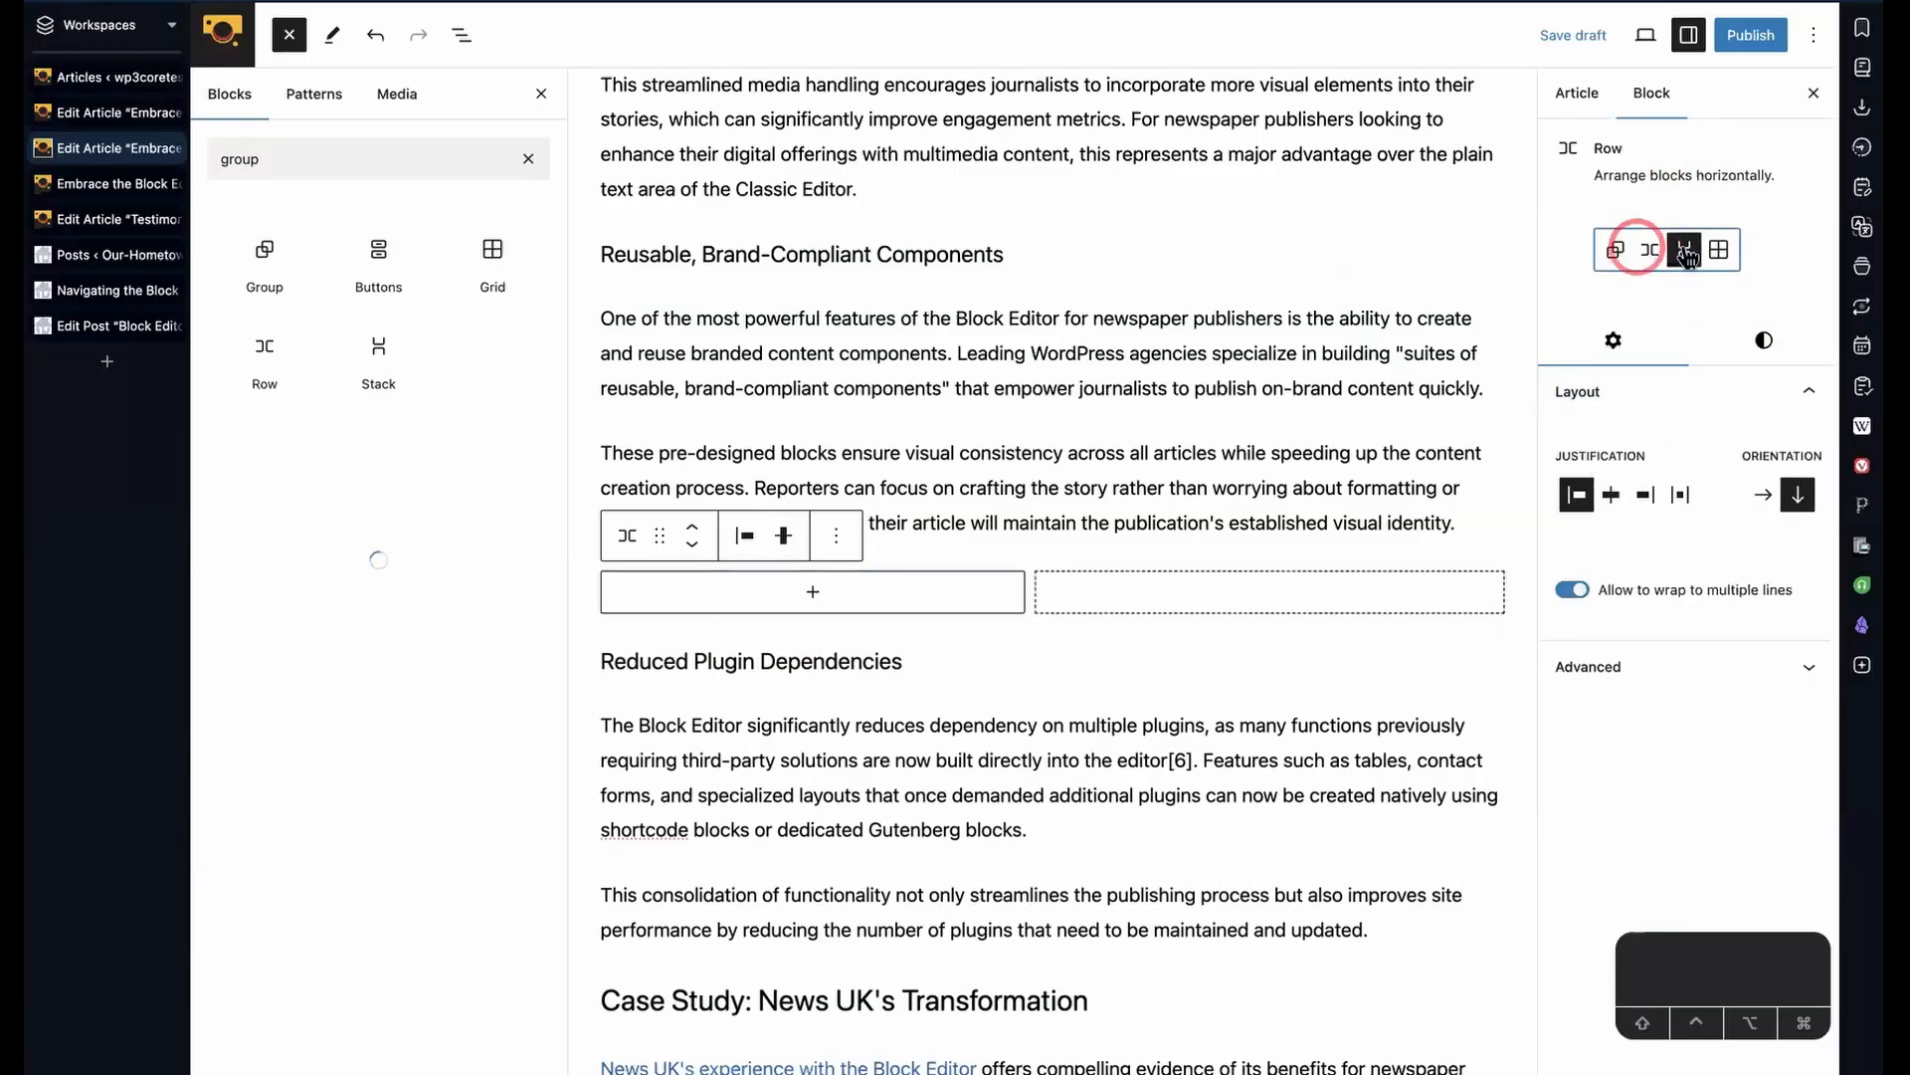
{"action": "left_click", "coordinate": [1719, 249]}
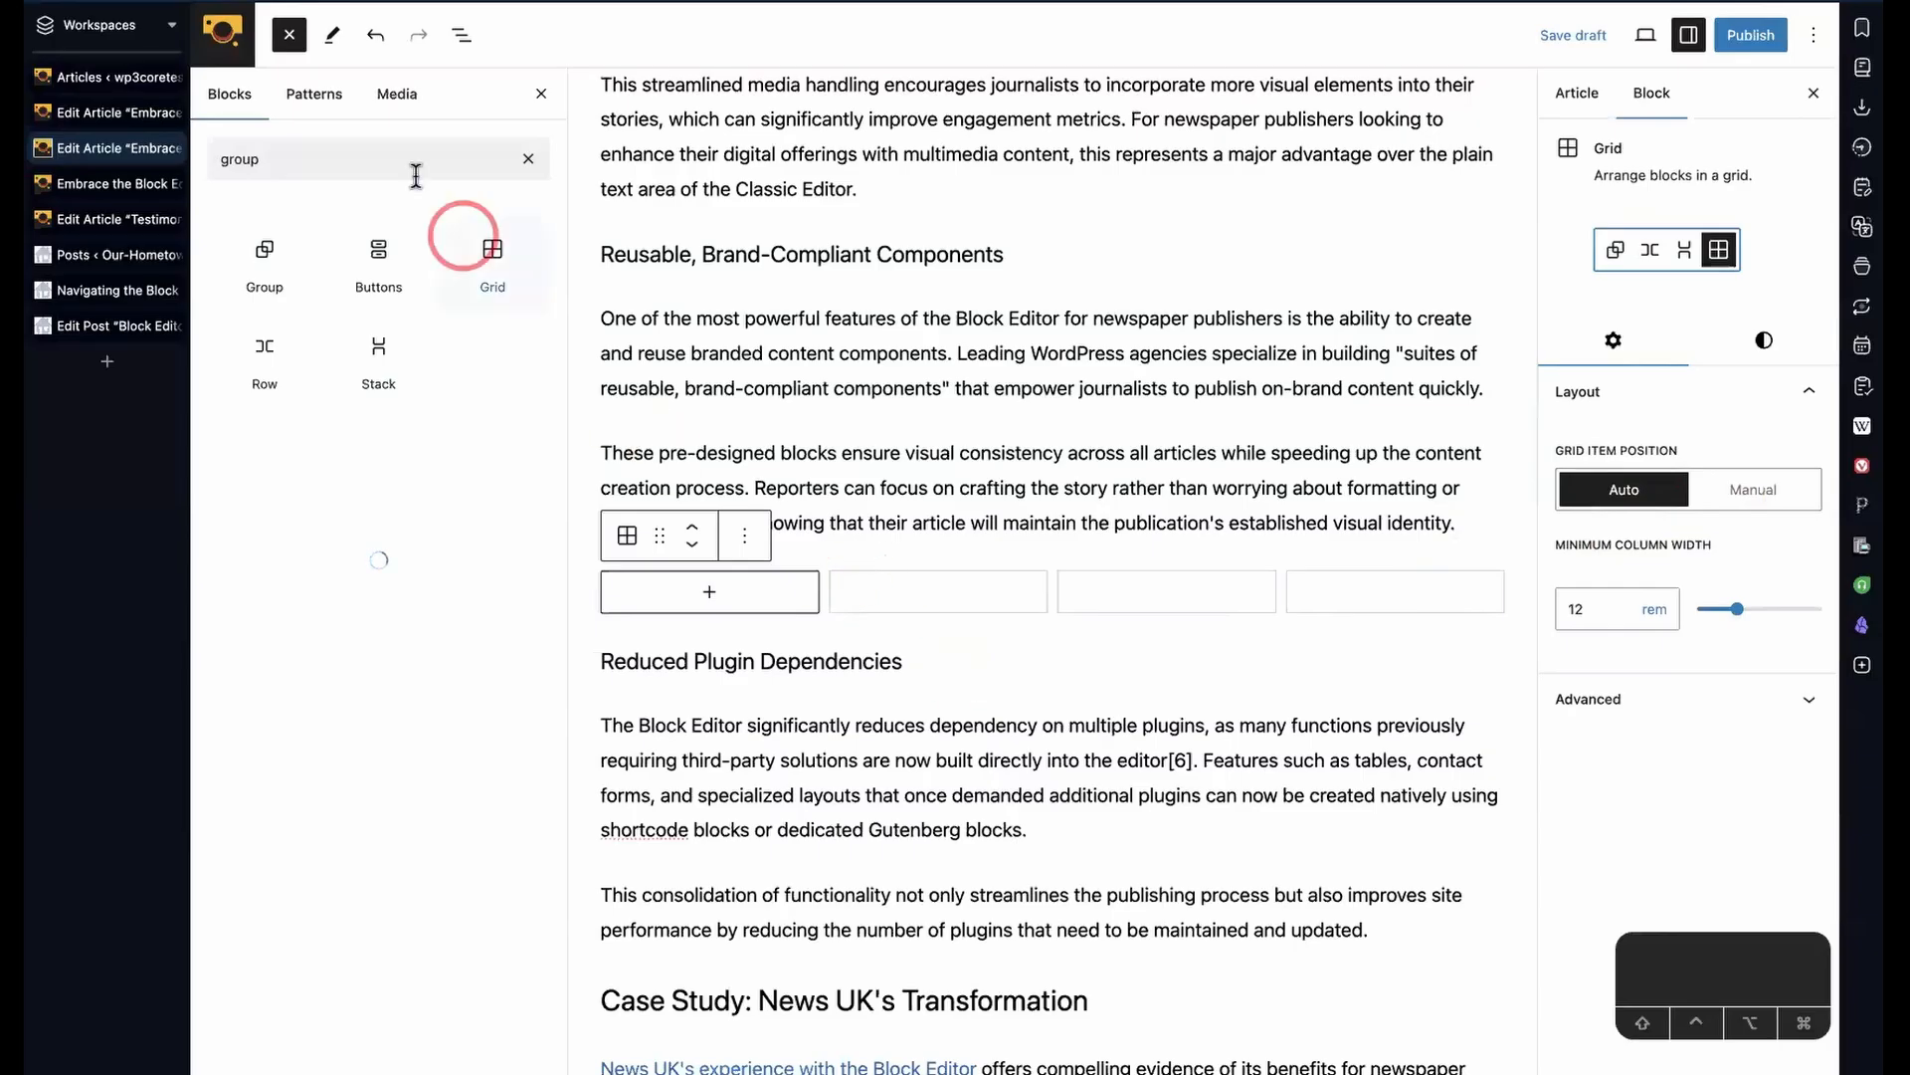
- Move the Reduced Plugin Dependencies heading into the empty grid directly above it
{"action": "left_click", "coordinate": [461, 35]}
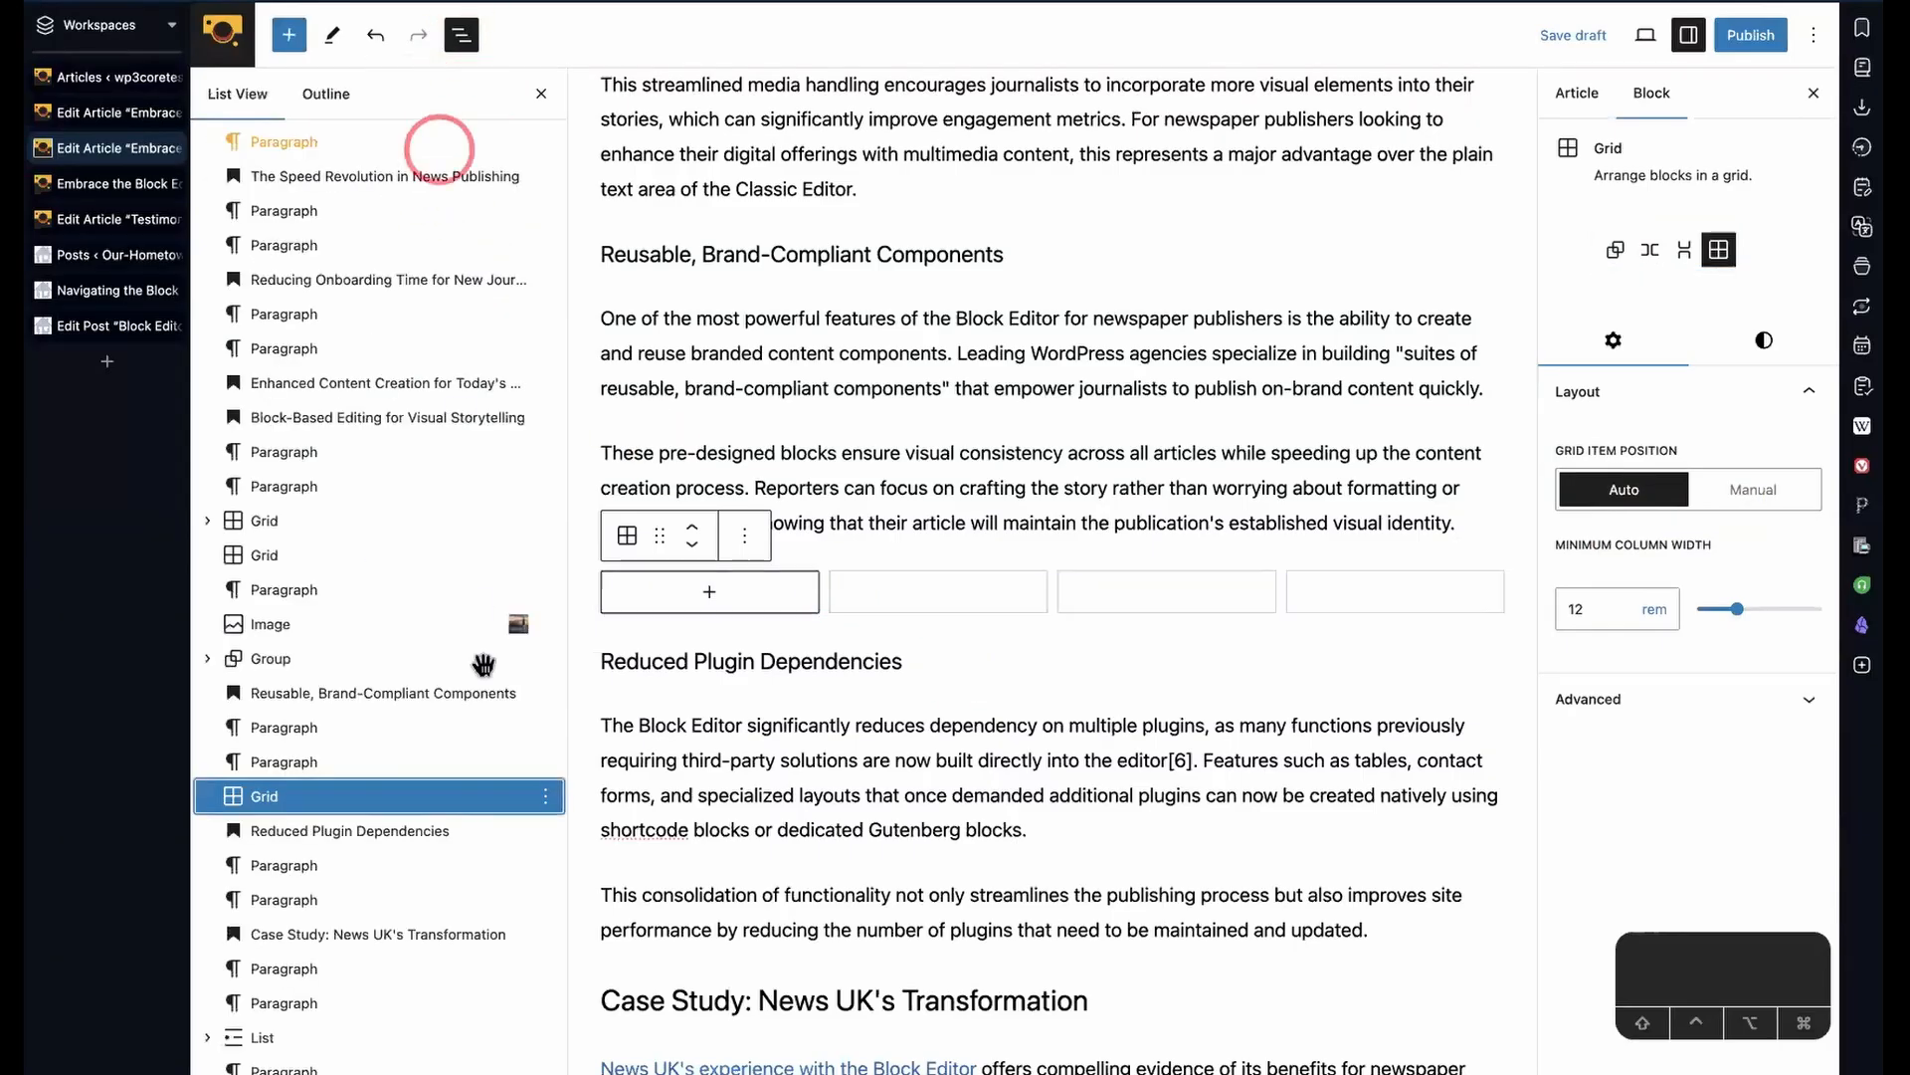
{"action": "scroll", "coordinate": [375, 732], "scroll_direction": "down", "scroll_amount": 3}
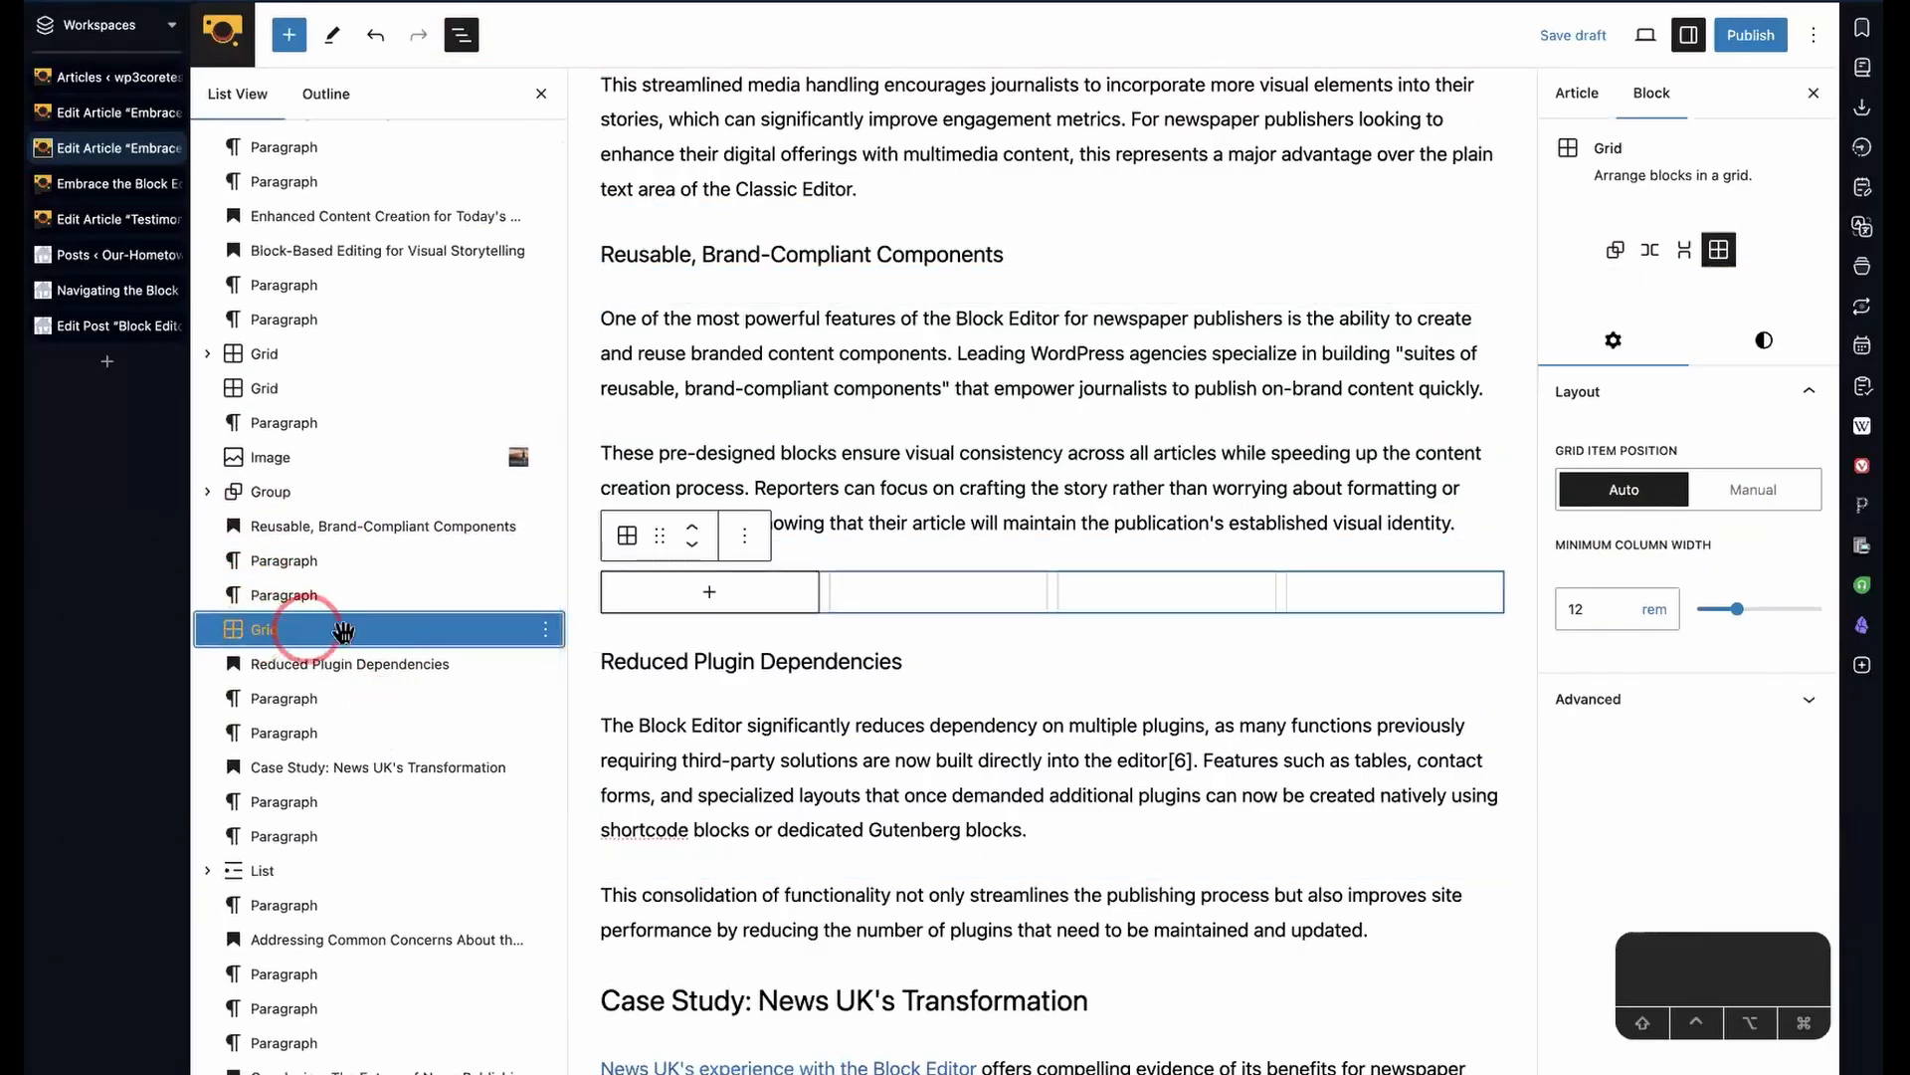
{"action": "left_click", "coordinate": [209, 354]}
{"action": "left_click", "coordinate": [209, 355]}
{"action": "left_click", "coordinate": [209, 354]}
{"action": "left_click", "coordinate": [209, 354]}
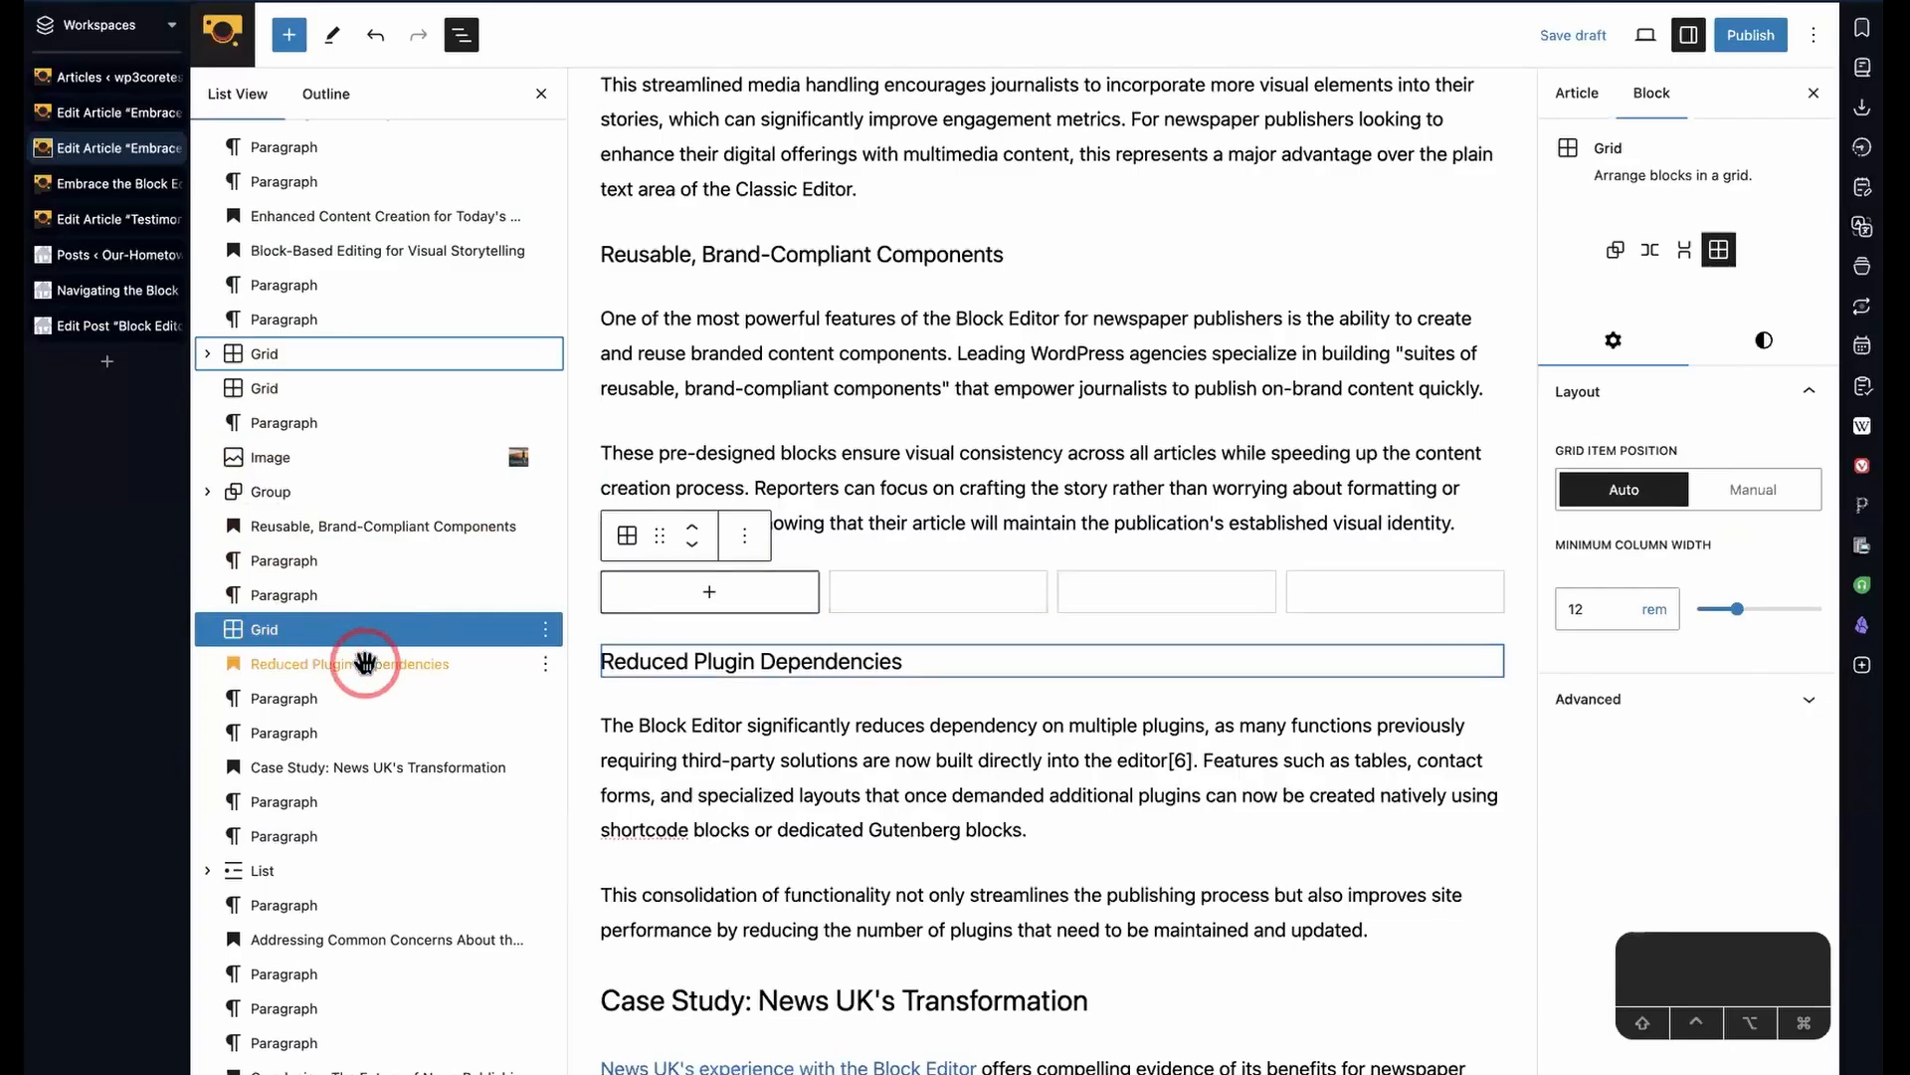
{"action": "left_click", "coordinate": [710, 592]}
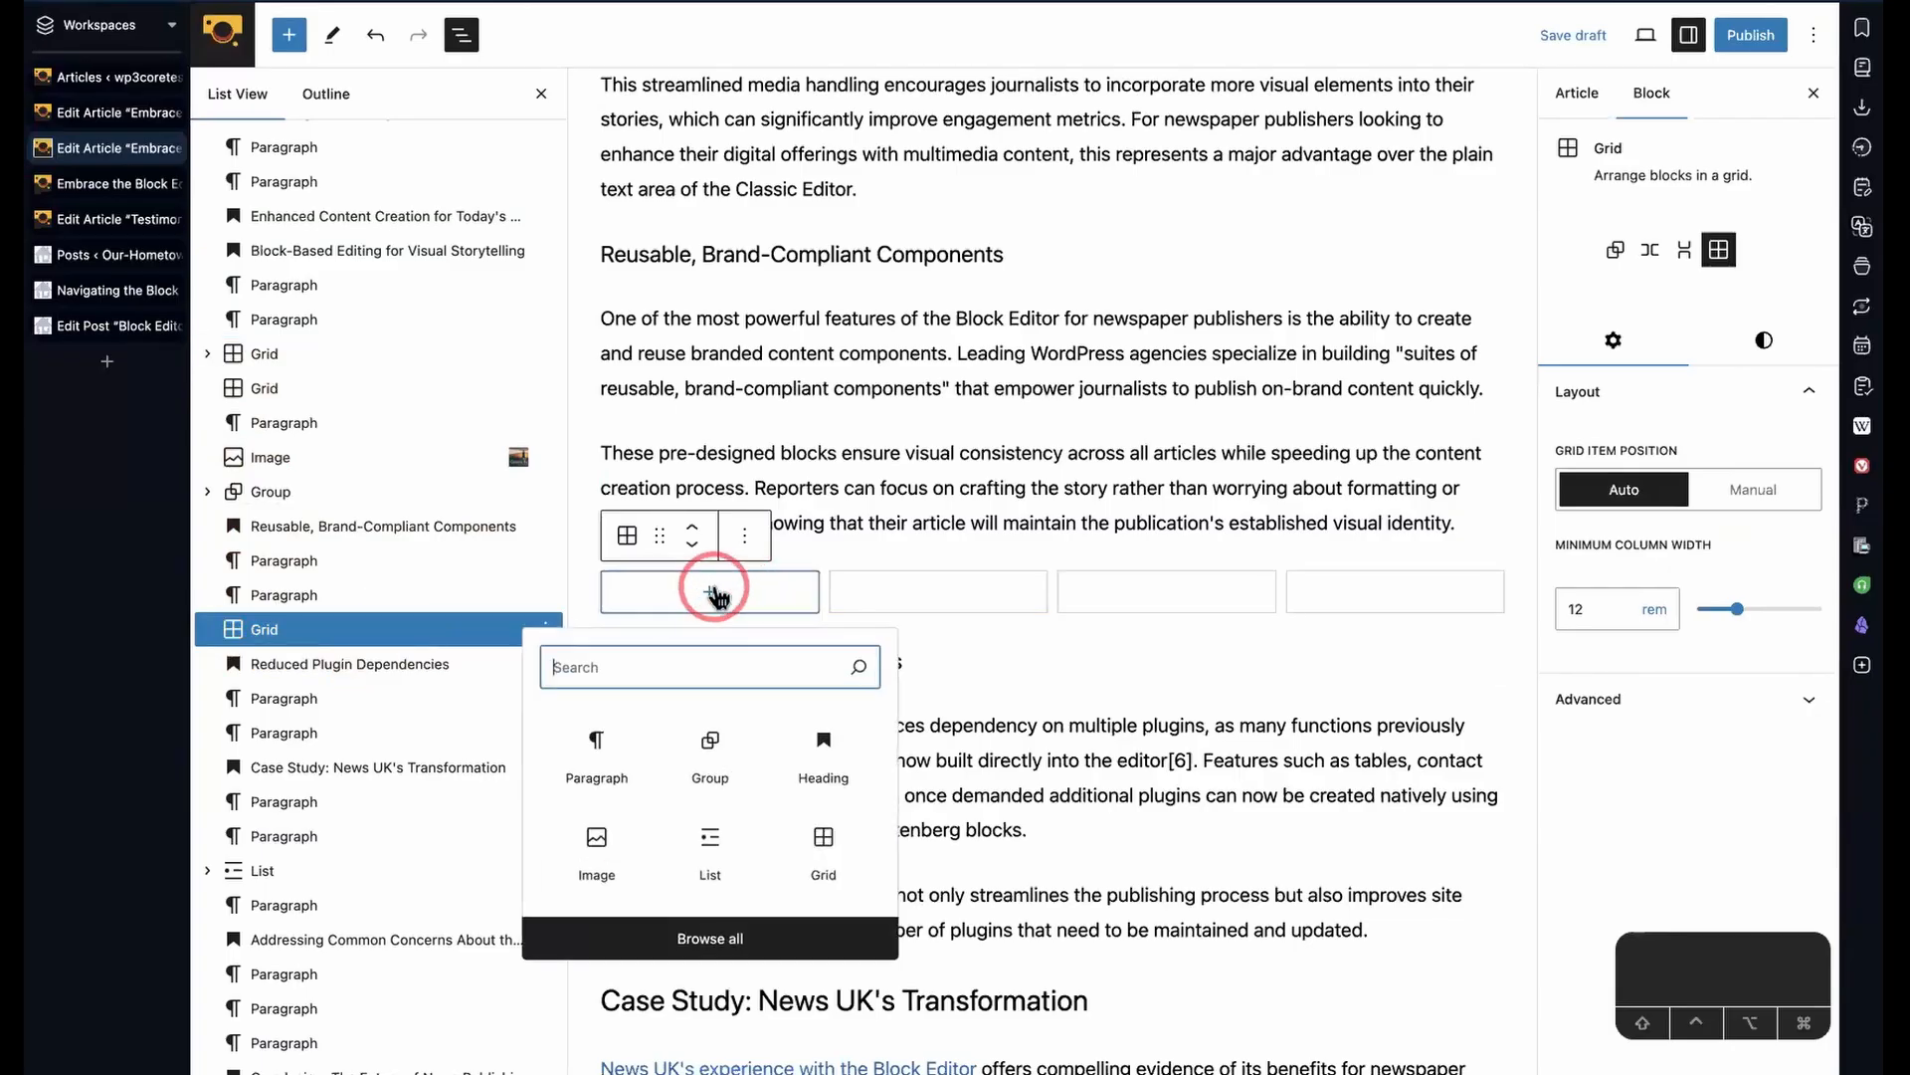
{"action": "left_click", "coordinate": [827, 753]}
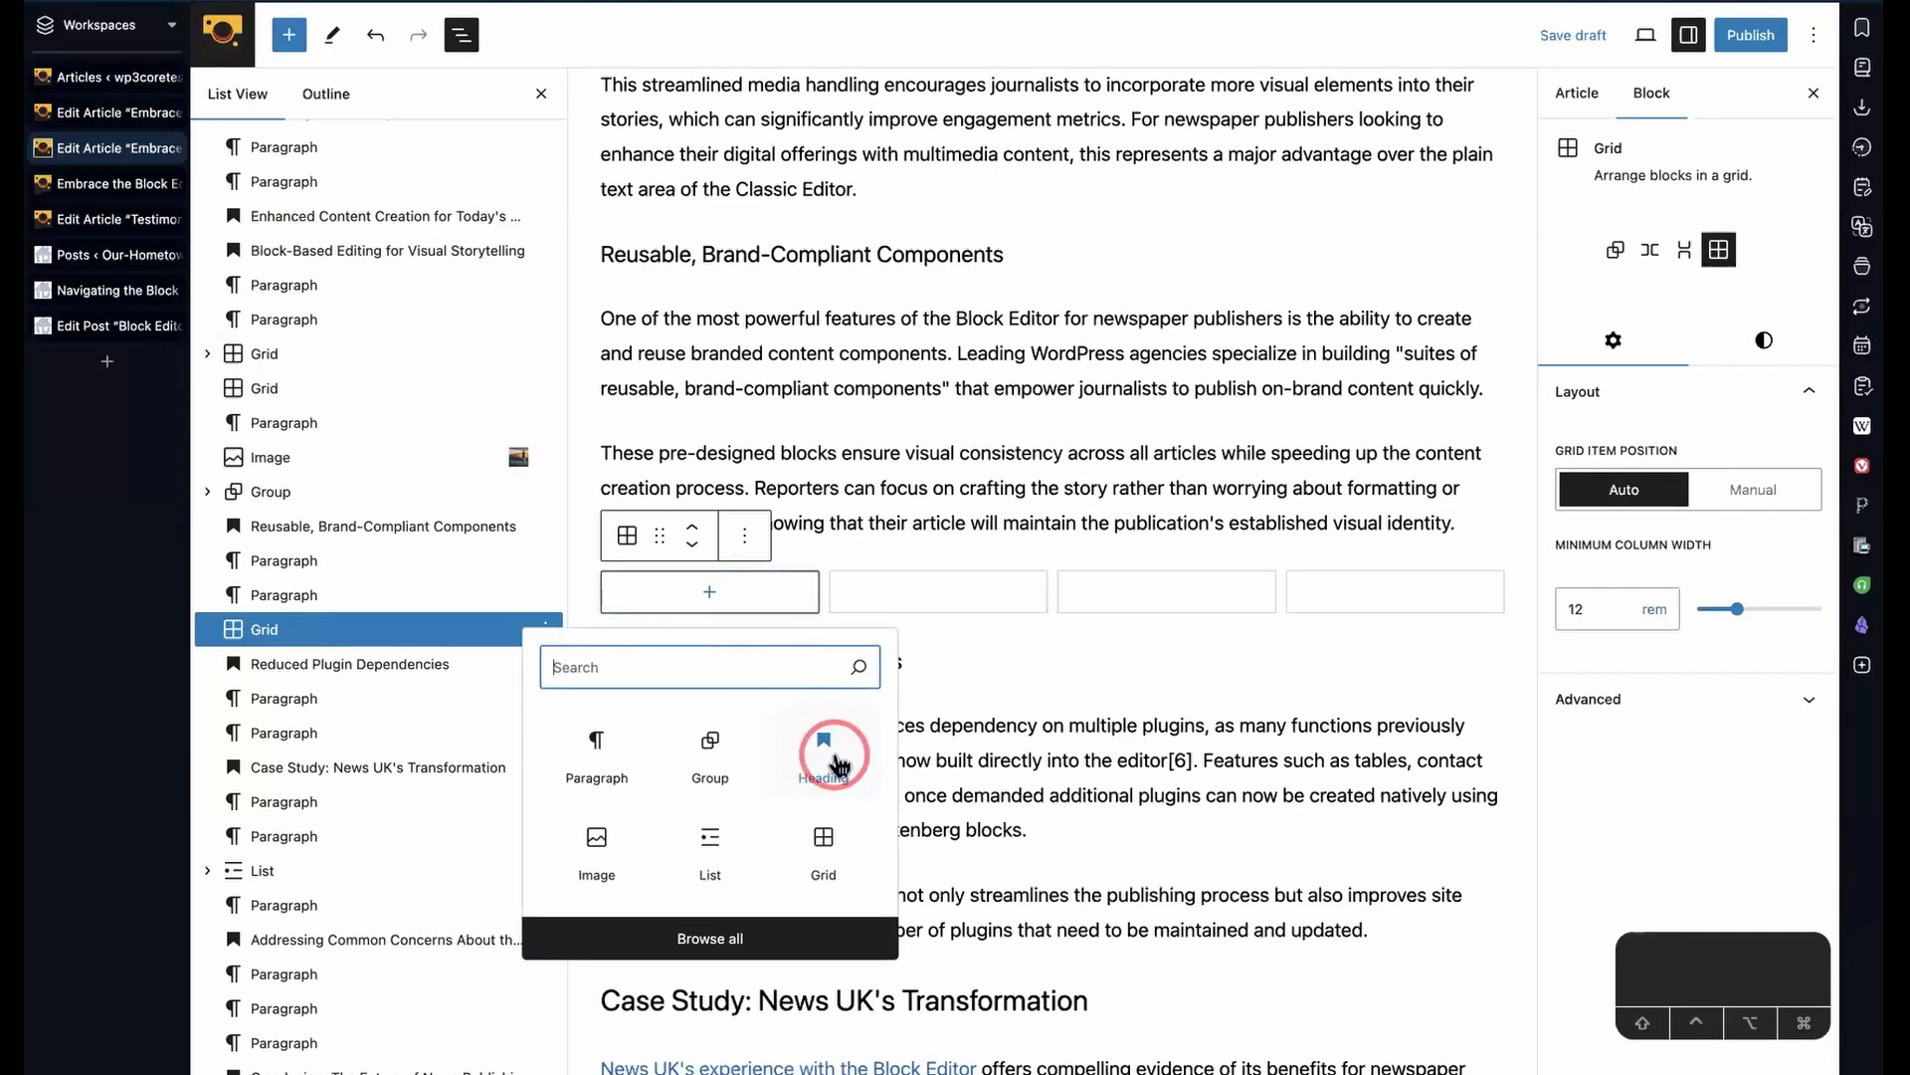
{"action": "left_click", "coordinate": [396, 629]}
{"action": "left_click_drag", "start_coordinate": [408, 664], "coordinate": [460, 632]}
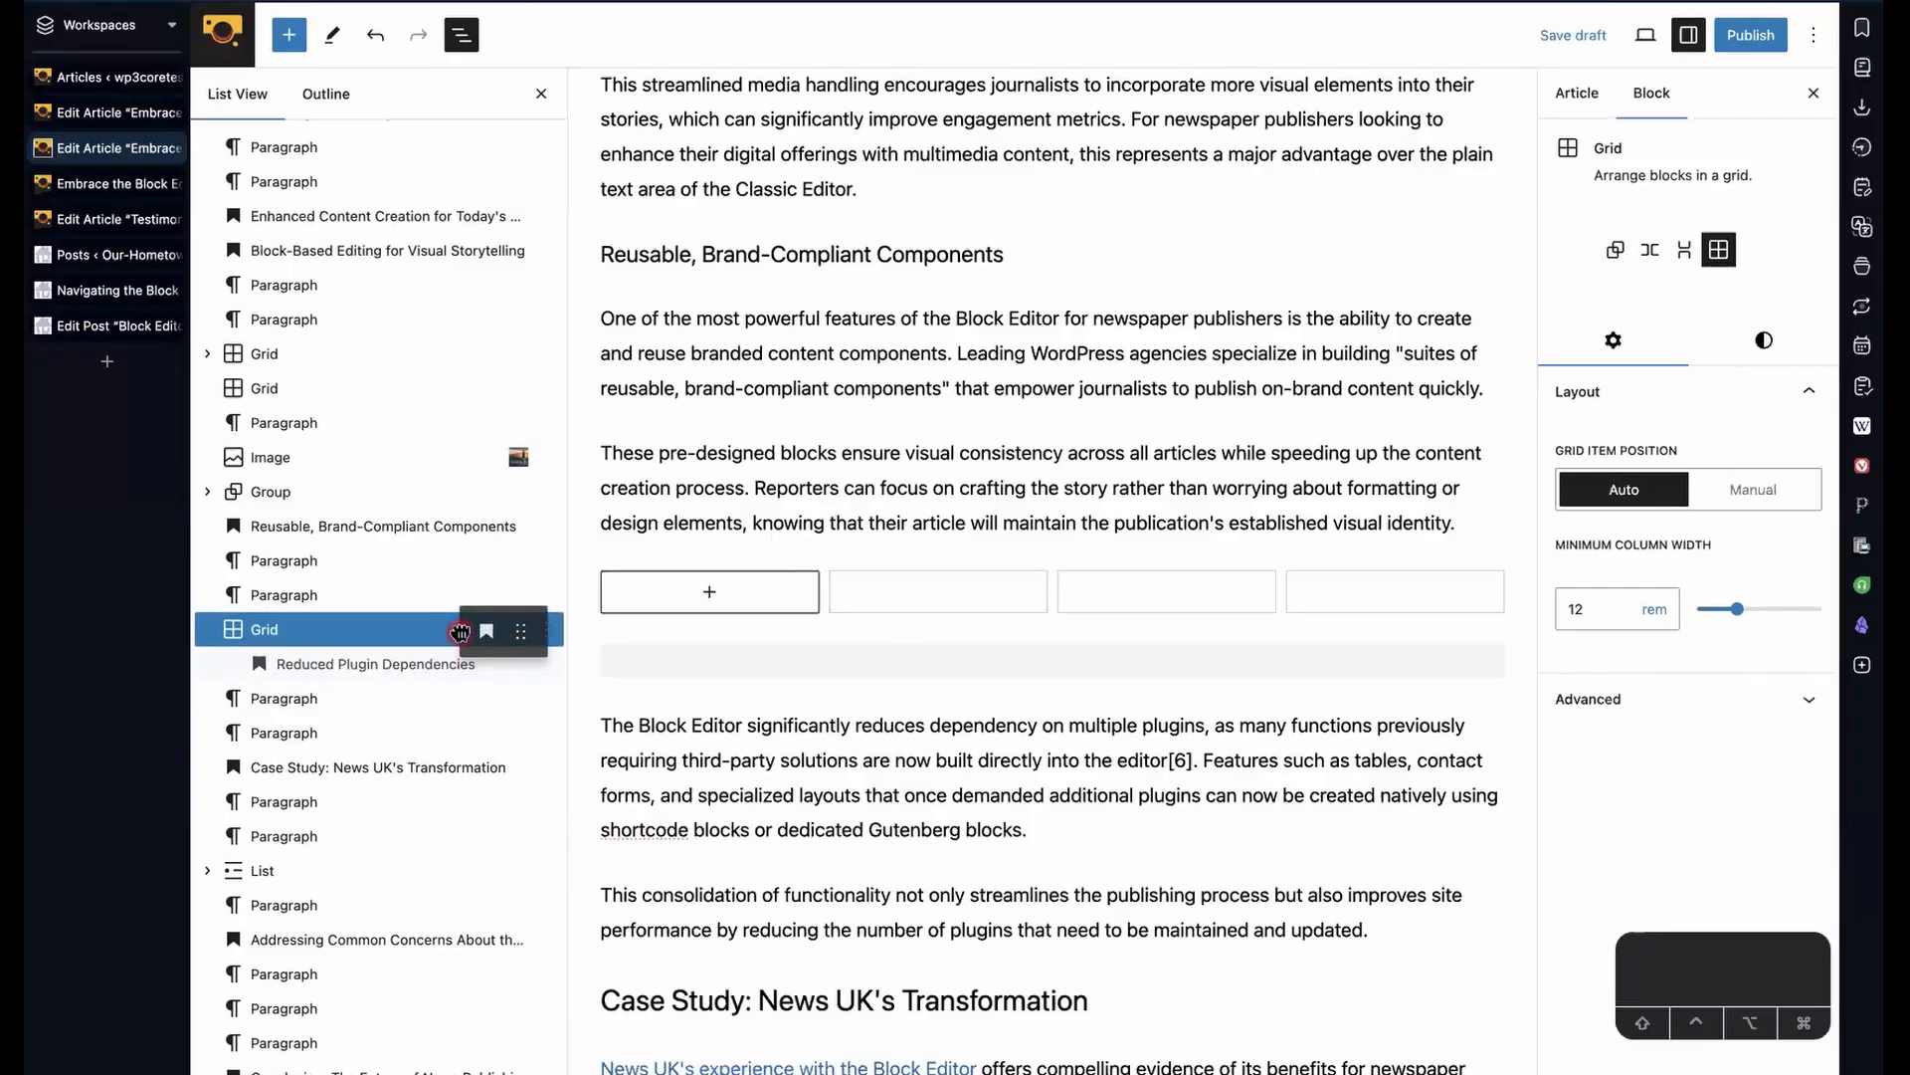
{"action": "left_click_drag", "start_coordinate": [460, 629], "coordinate": [459, 629]}
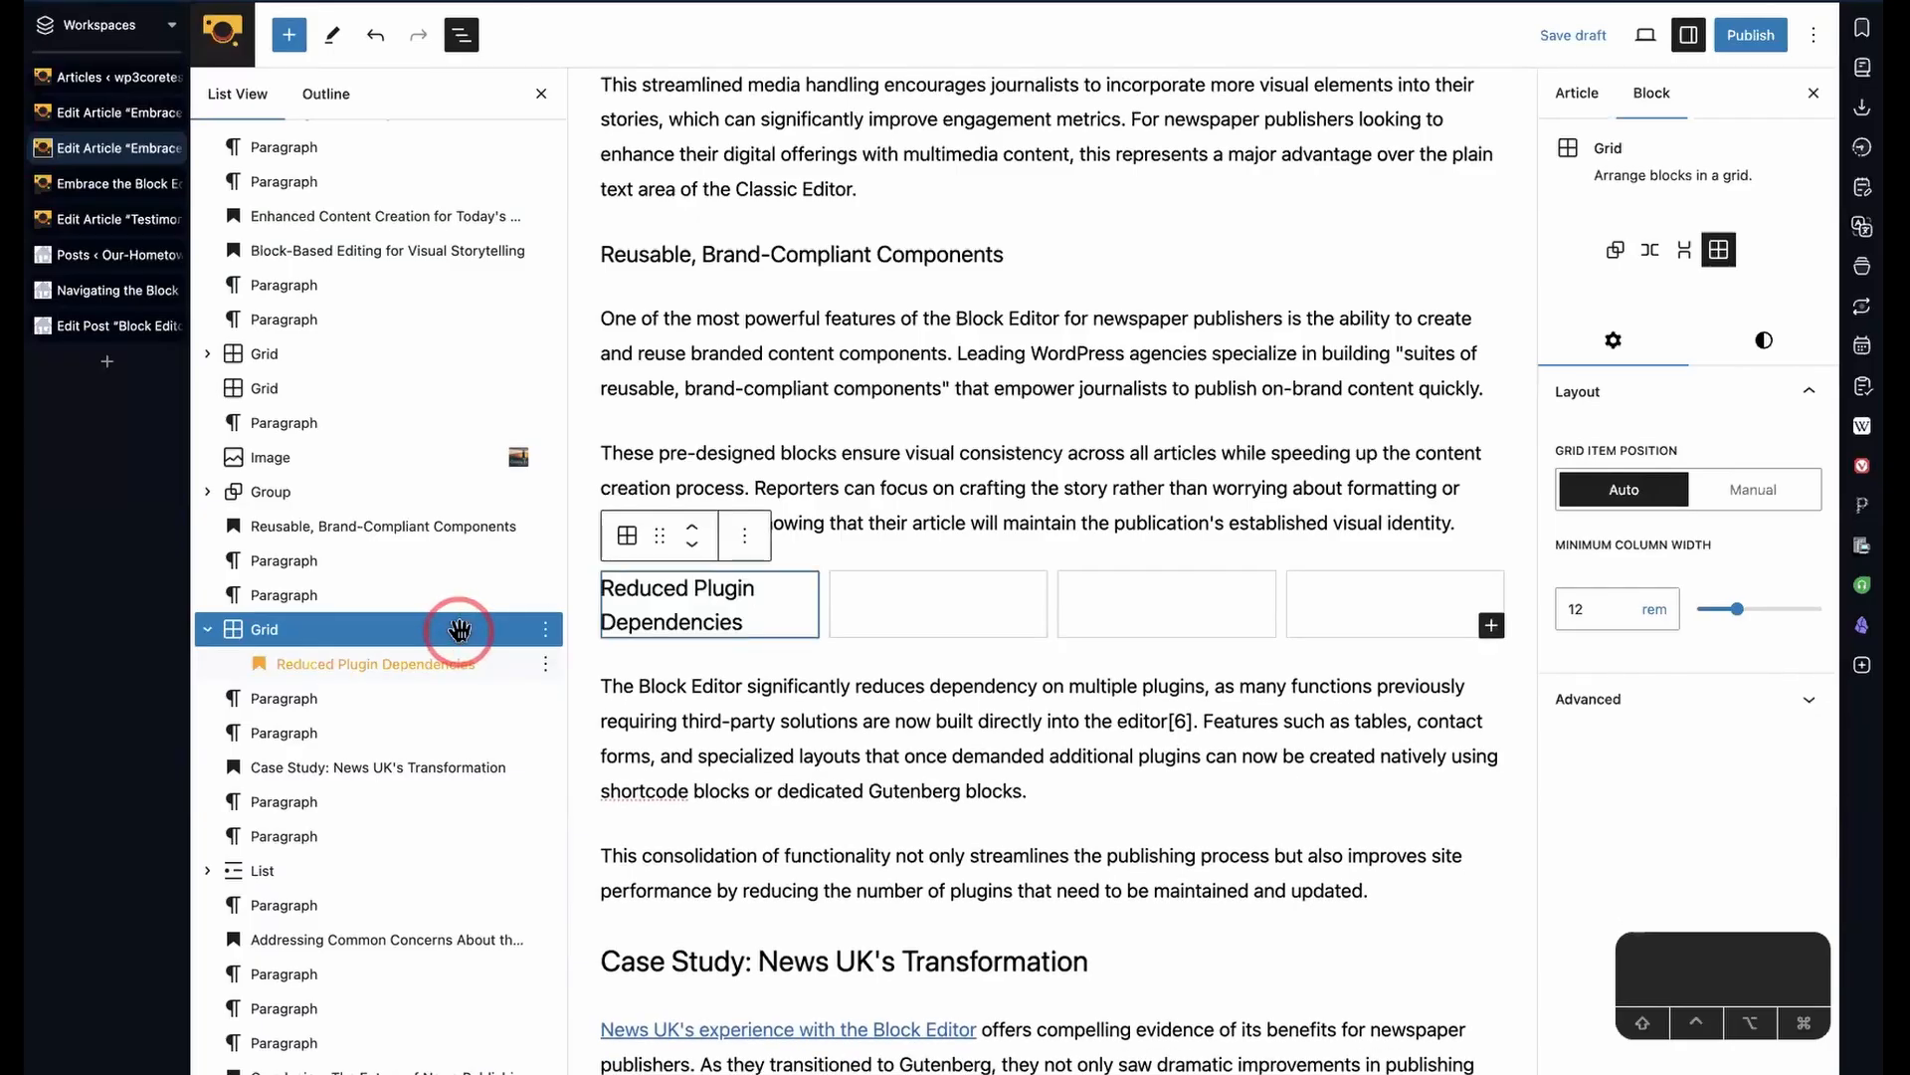
- Move the paragraph starting "The Block Editor significantly reduces dependency" into the grid after the heading
{"action": "left_click", "coordinate": [764, 630]}
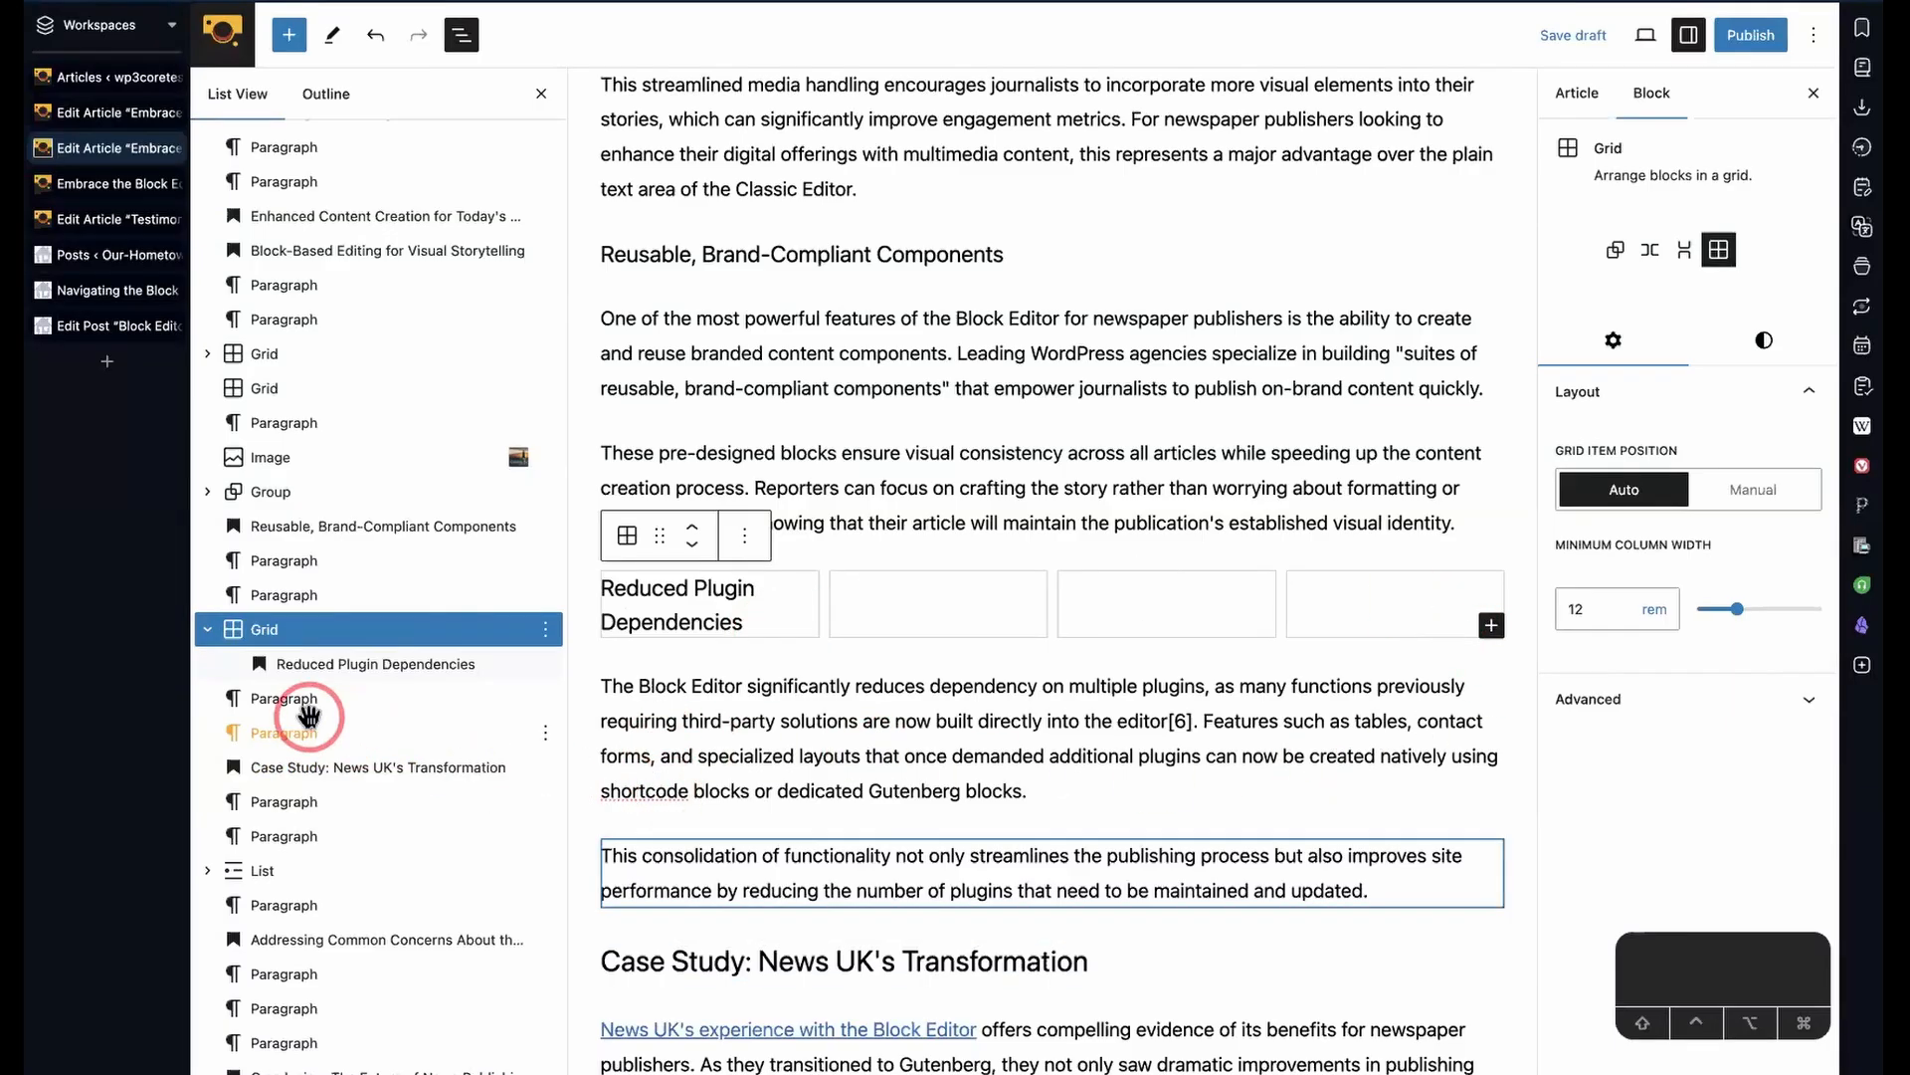
{"action": "mouse_move", "coordinate": [286, 703]}
{"action": "left_mouse_down"}
{"action": "mouse_move", "coordinate": [344, 684]}
{"action": "mouse_move", "coordinate": [261, 682]}
{"action": "left_mouse_up"}
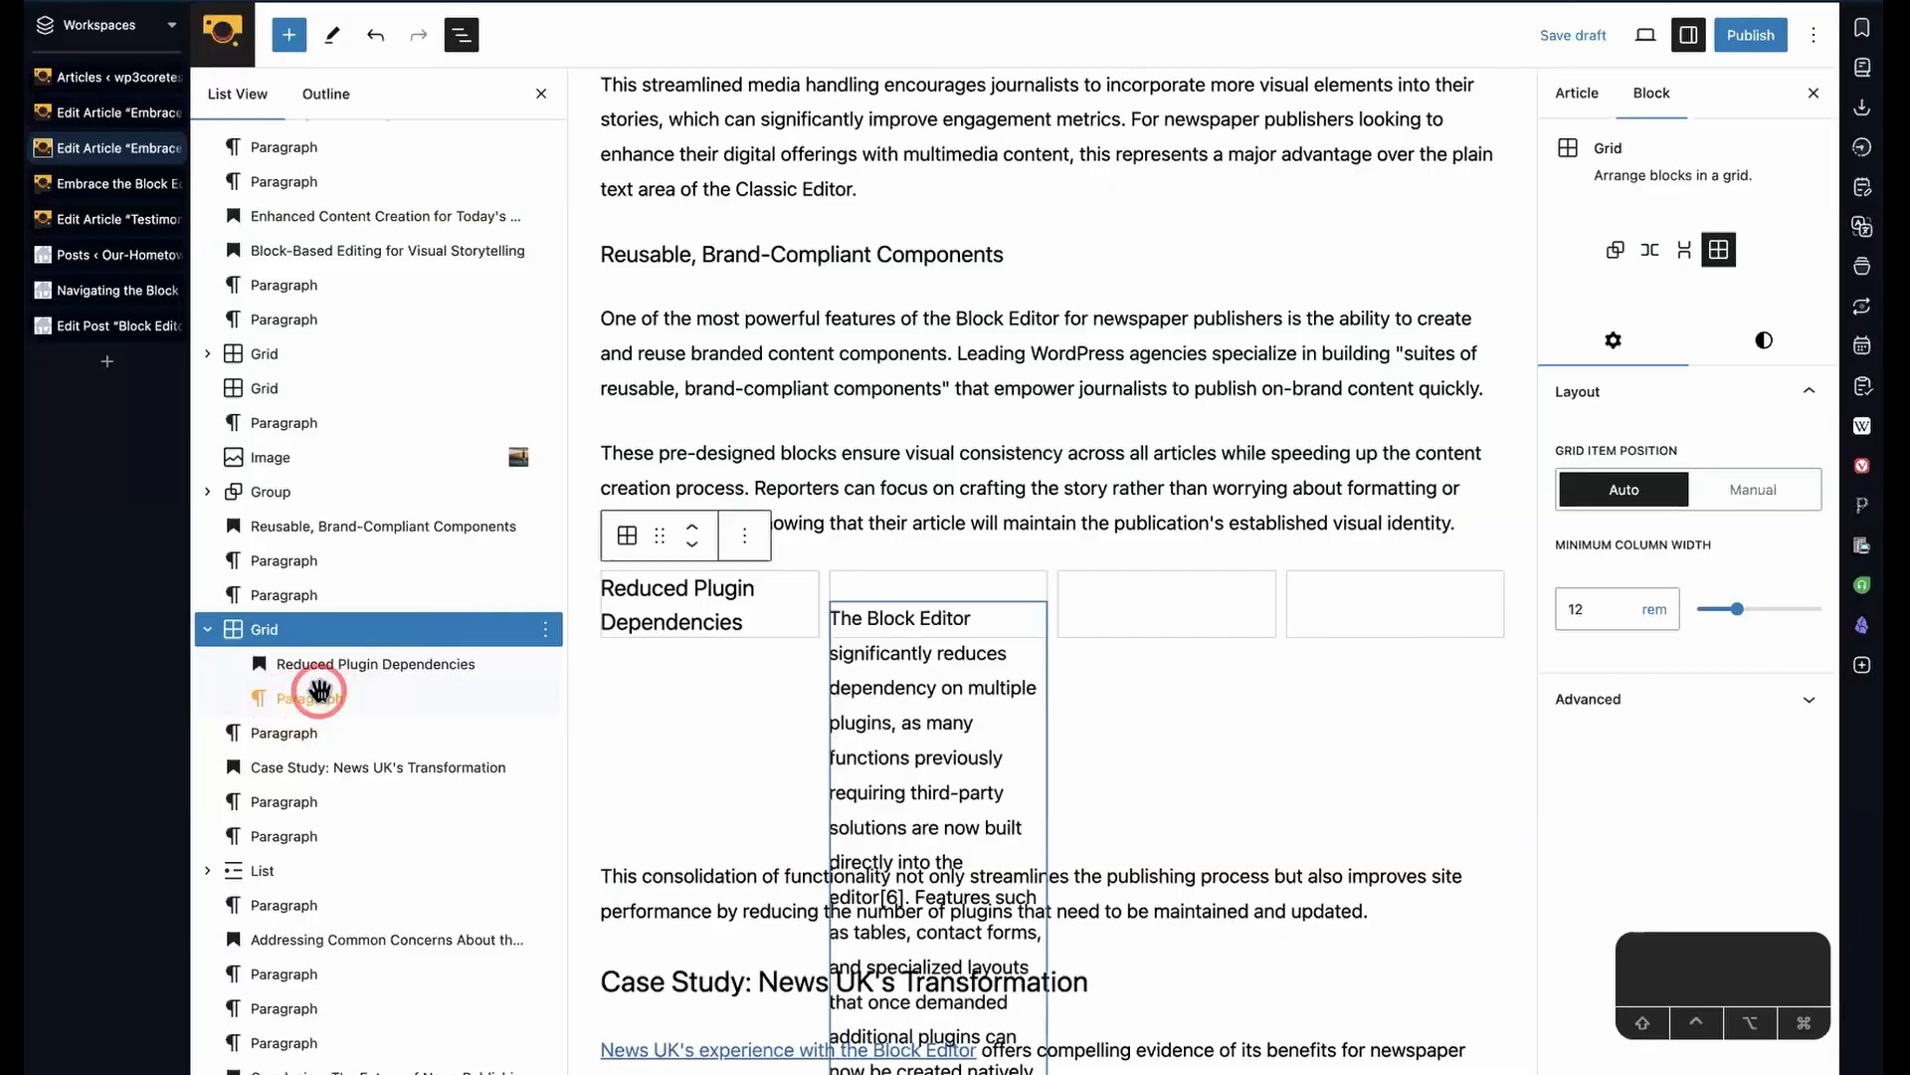
{"action": "scroll", "coordinate": [875, 653], "scroll_direction": "down", "scroll_amount": 5}
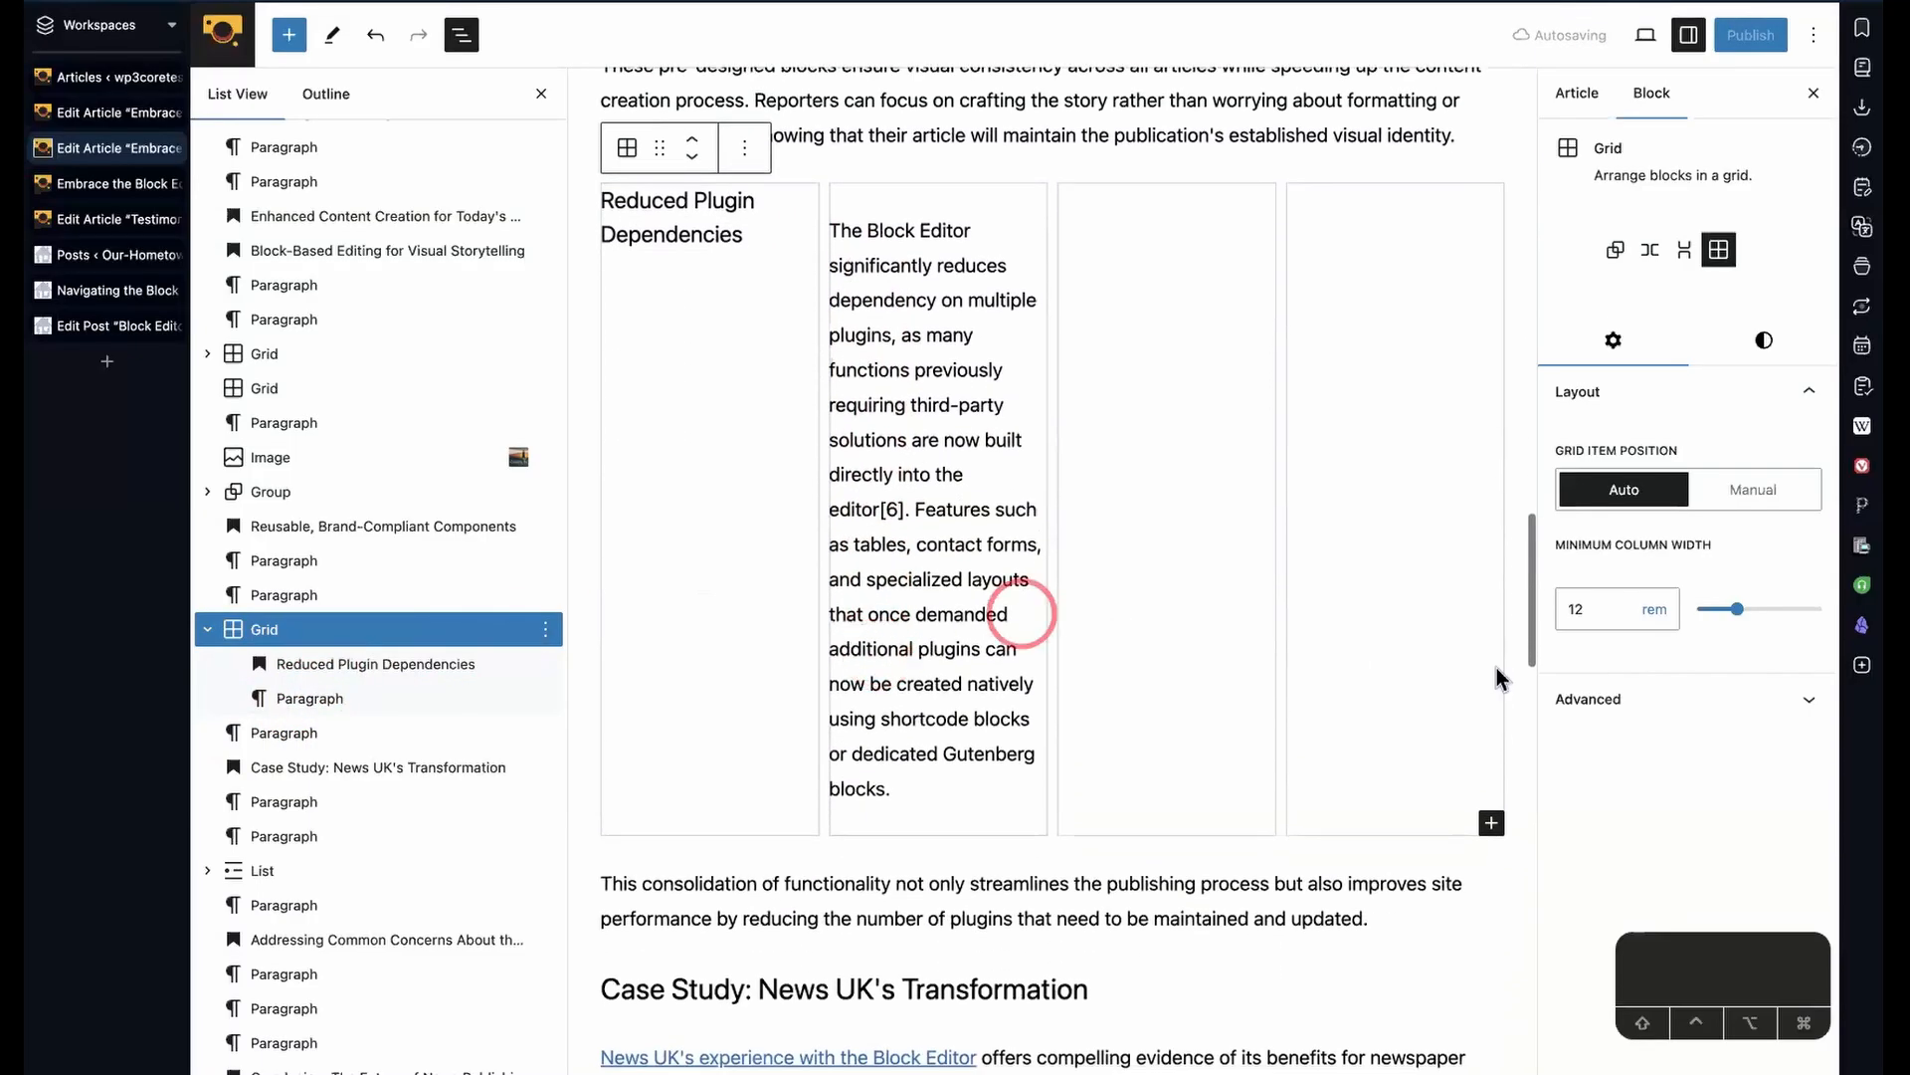
- Set the grid's item position to Manual with 2 columns
{"action": "left_click", "coordinate": [1779, 490]}
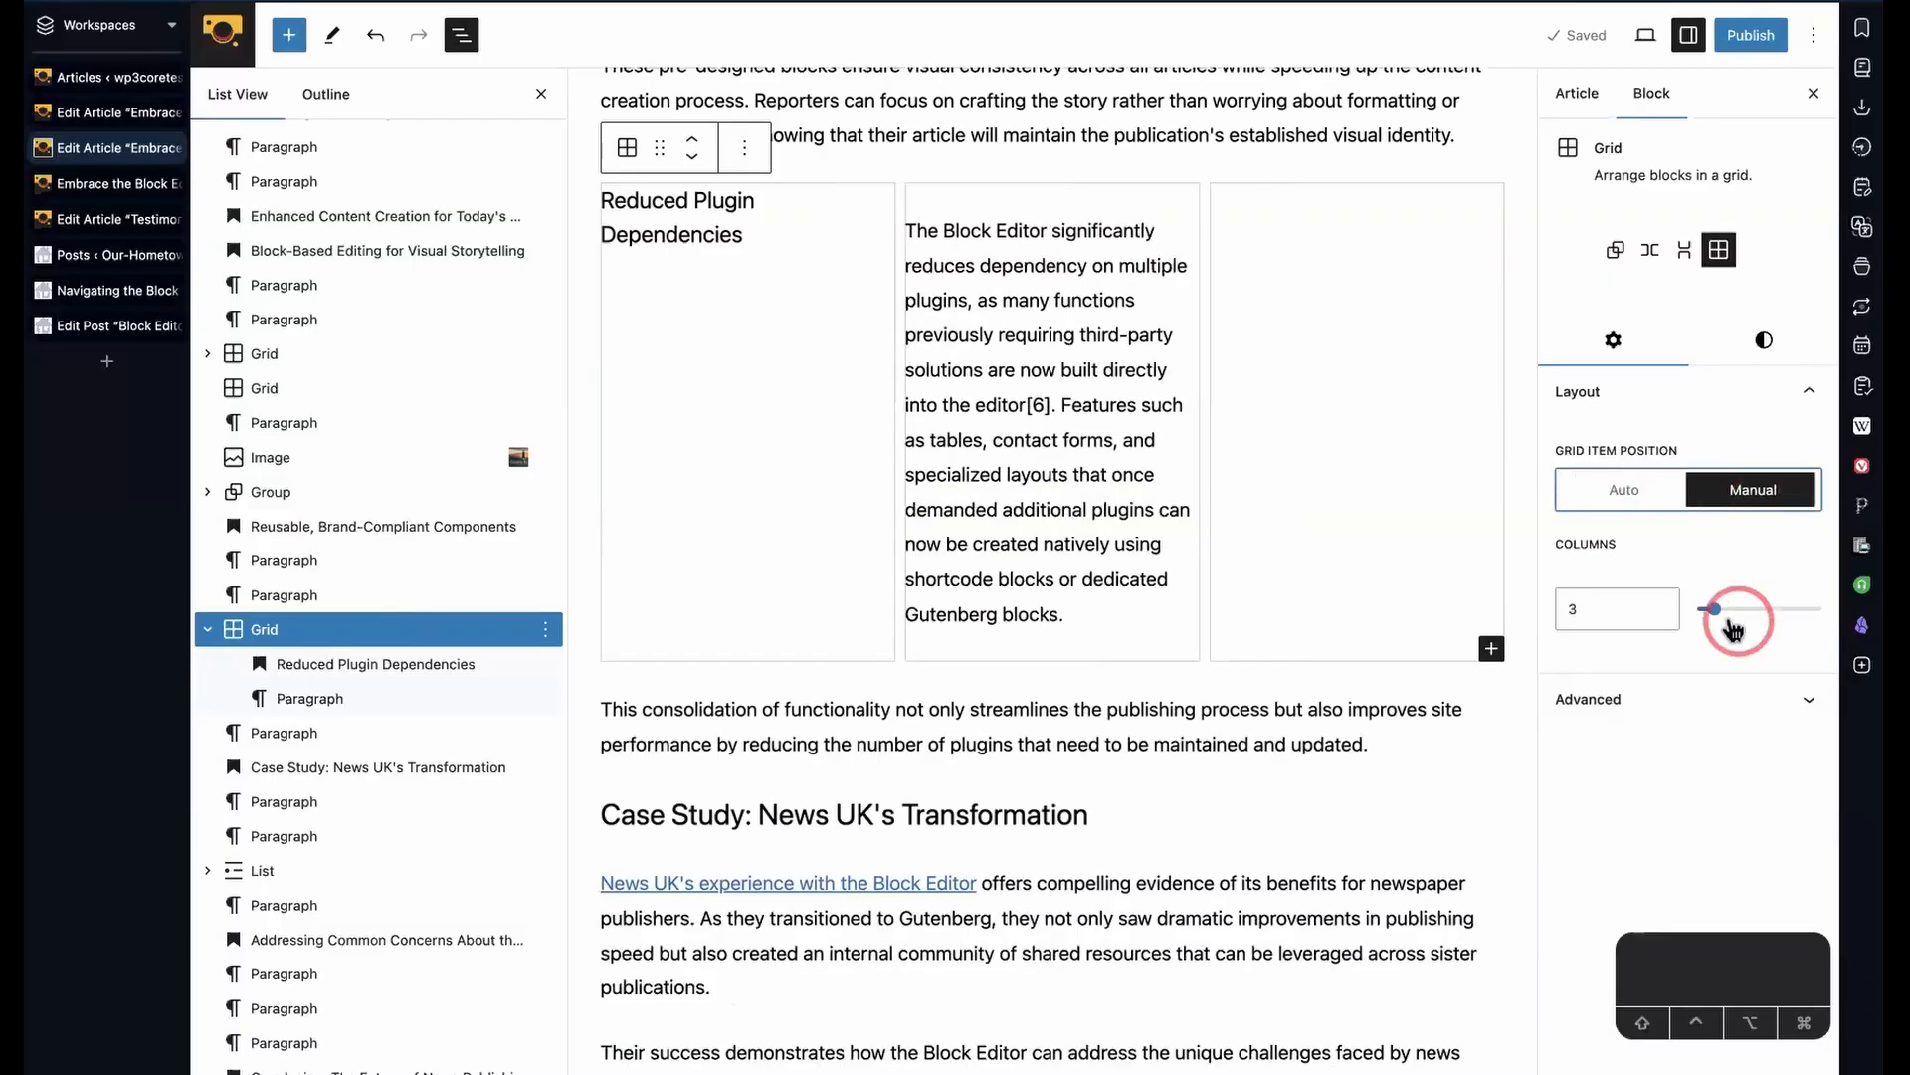
{"action": "left_click_drag", "start_coordinate": [1714, 612], "coordinate": [1710, 614]}
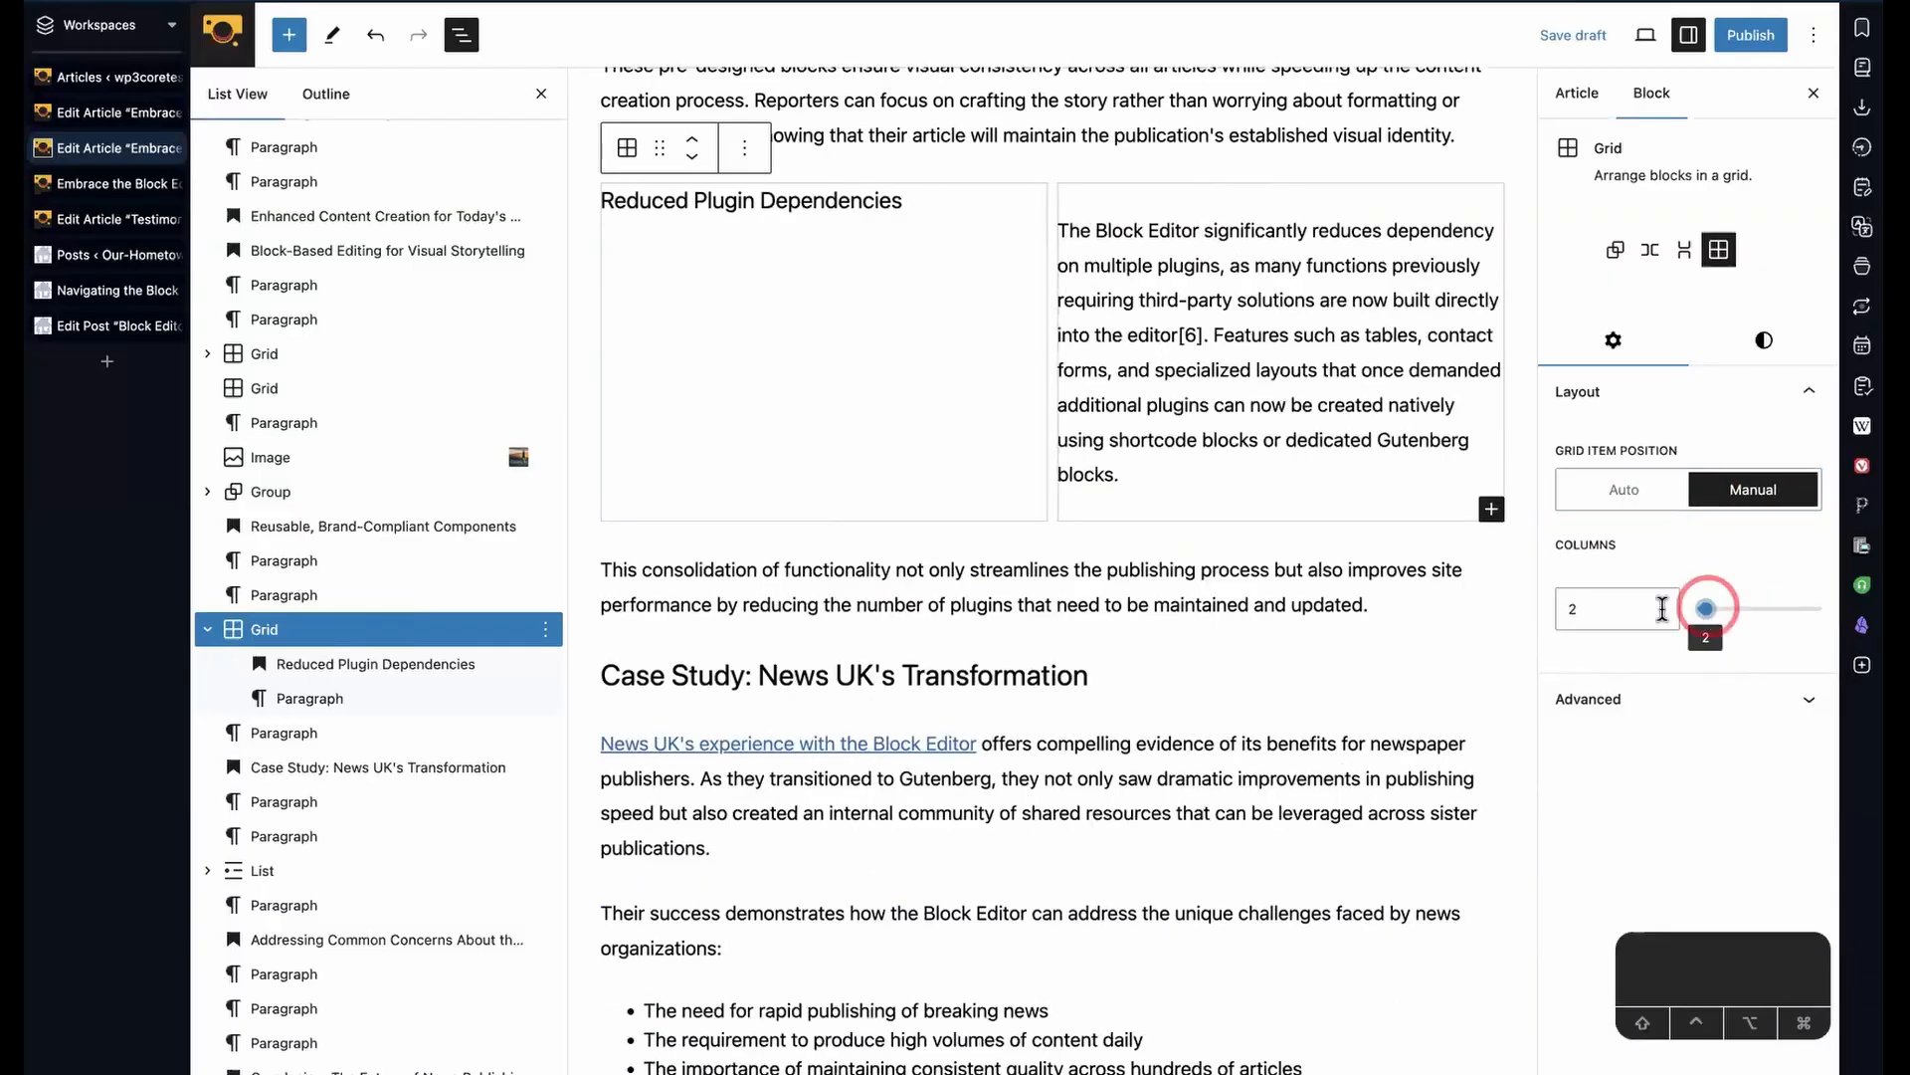
{"action": "scroll", "coordinate": [1244, 318], "scroll_direction": "up", "scroll_amount": 3}
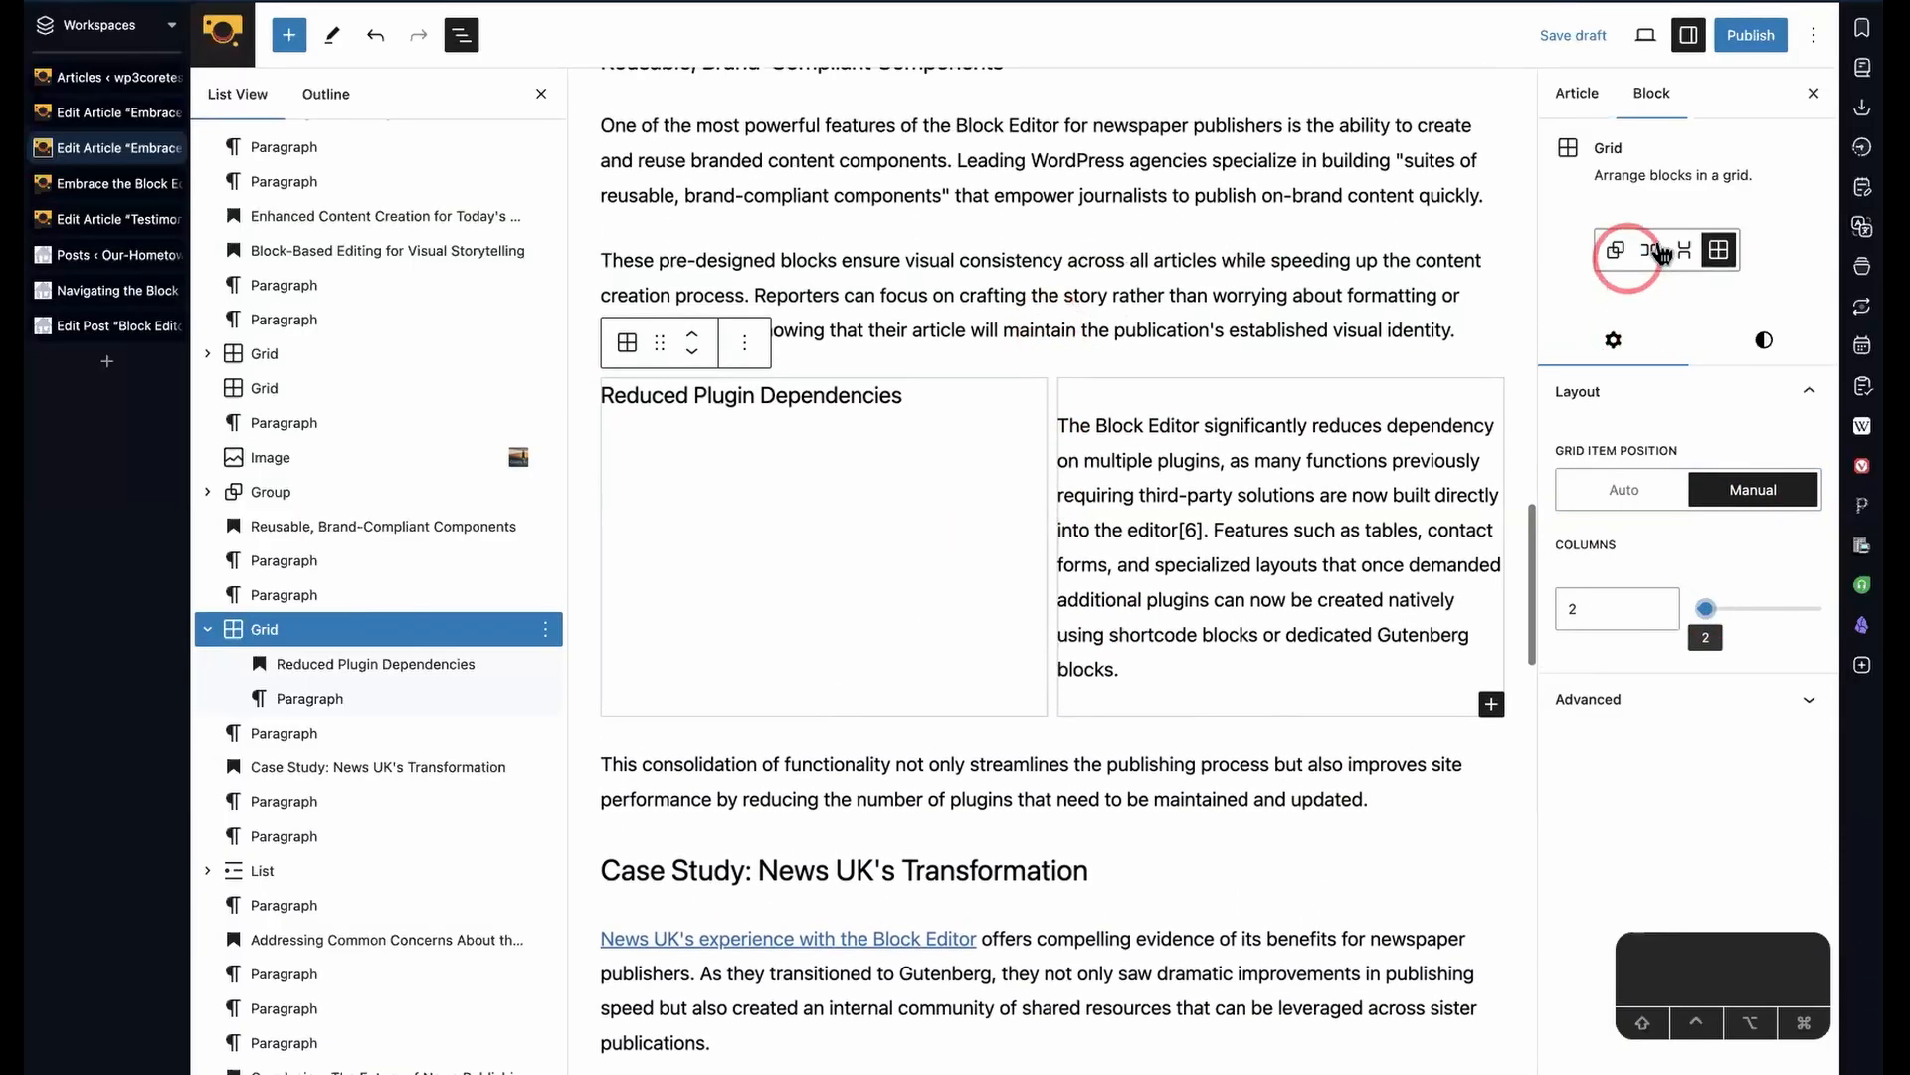
- Try the Row variation on the grid, then restore Grid with manual item positioning and 2 columns
{"action": "left_click", "coordinate": [1656, 251]}
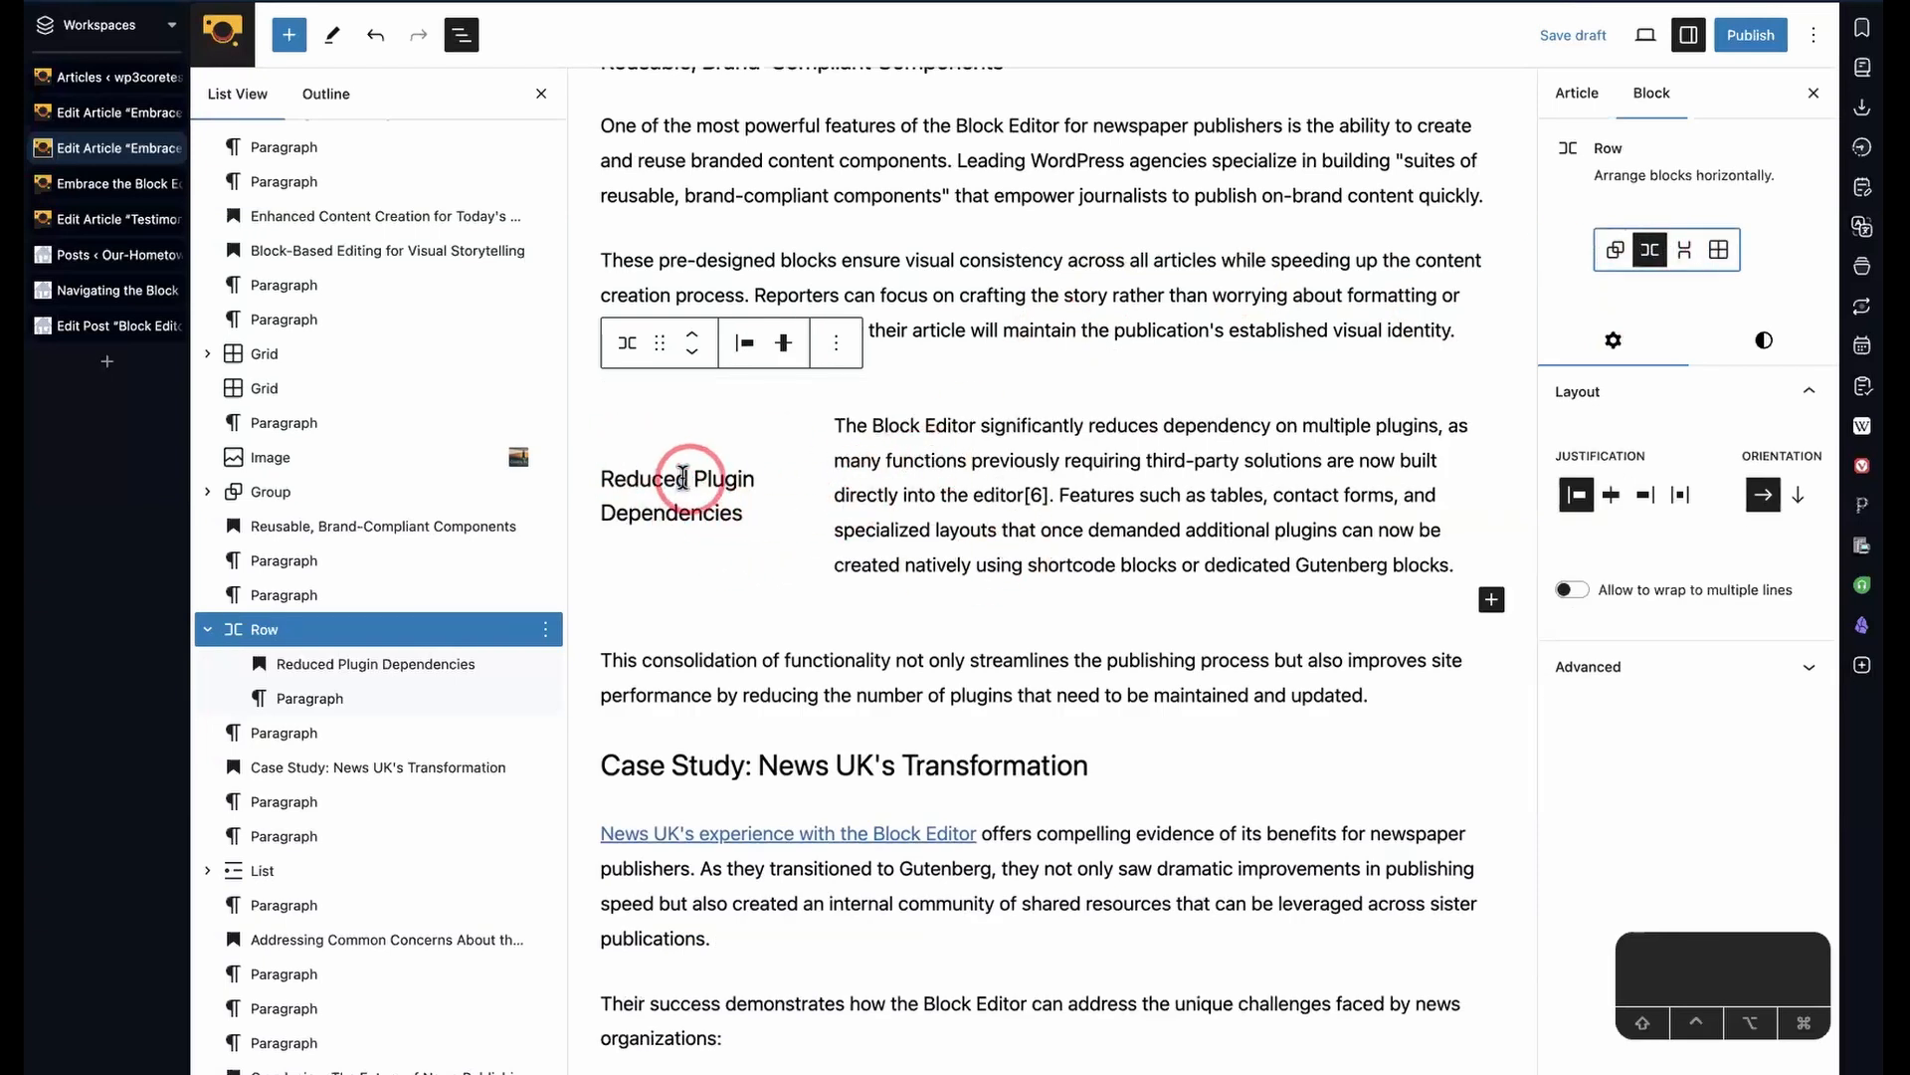
{"action": "left_click", "coordinate": [1721, 252]}
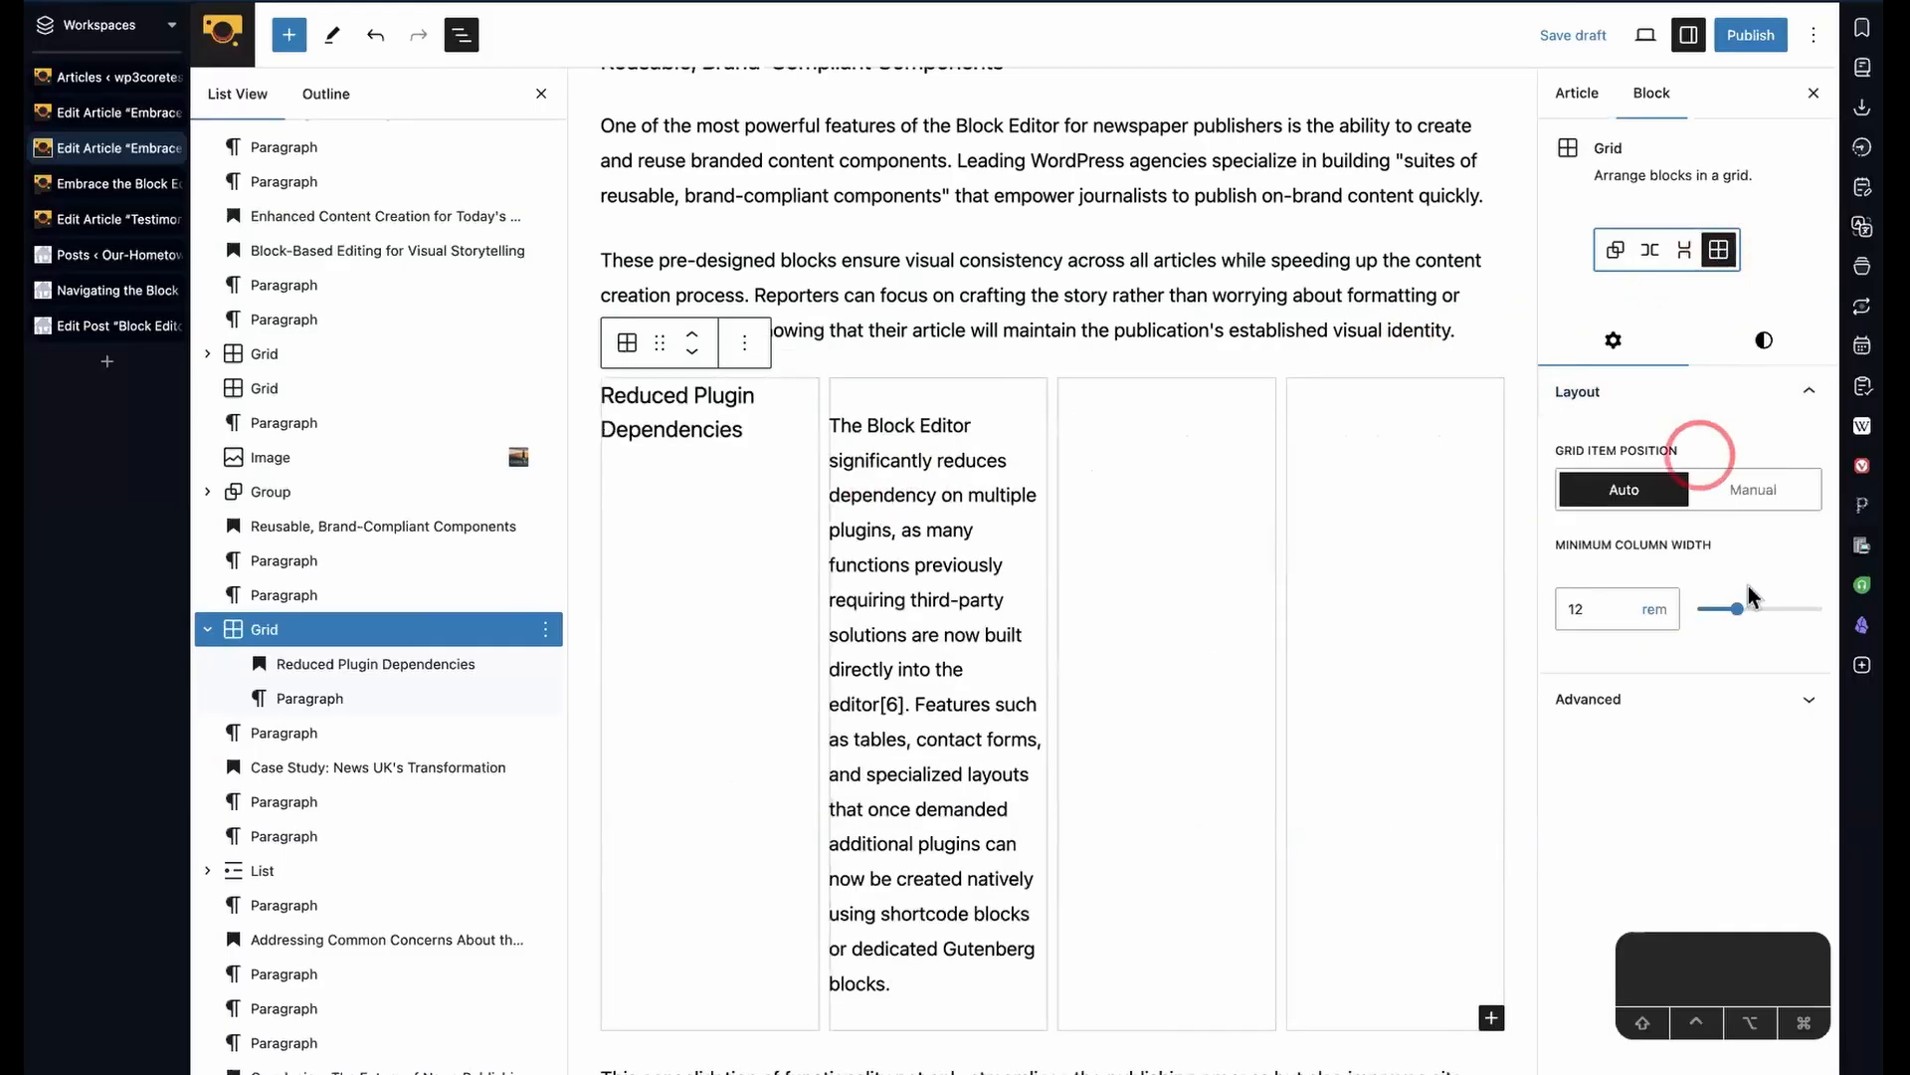
{"action": "left_click", "coordinate": [1771, 502]}
{"action": "left_click", "coordinate": [1705, 609]}
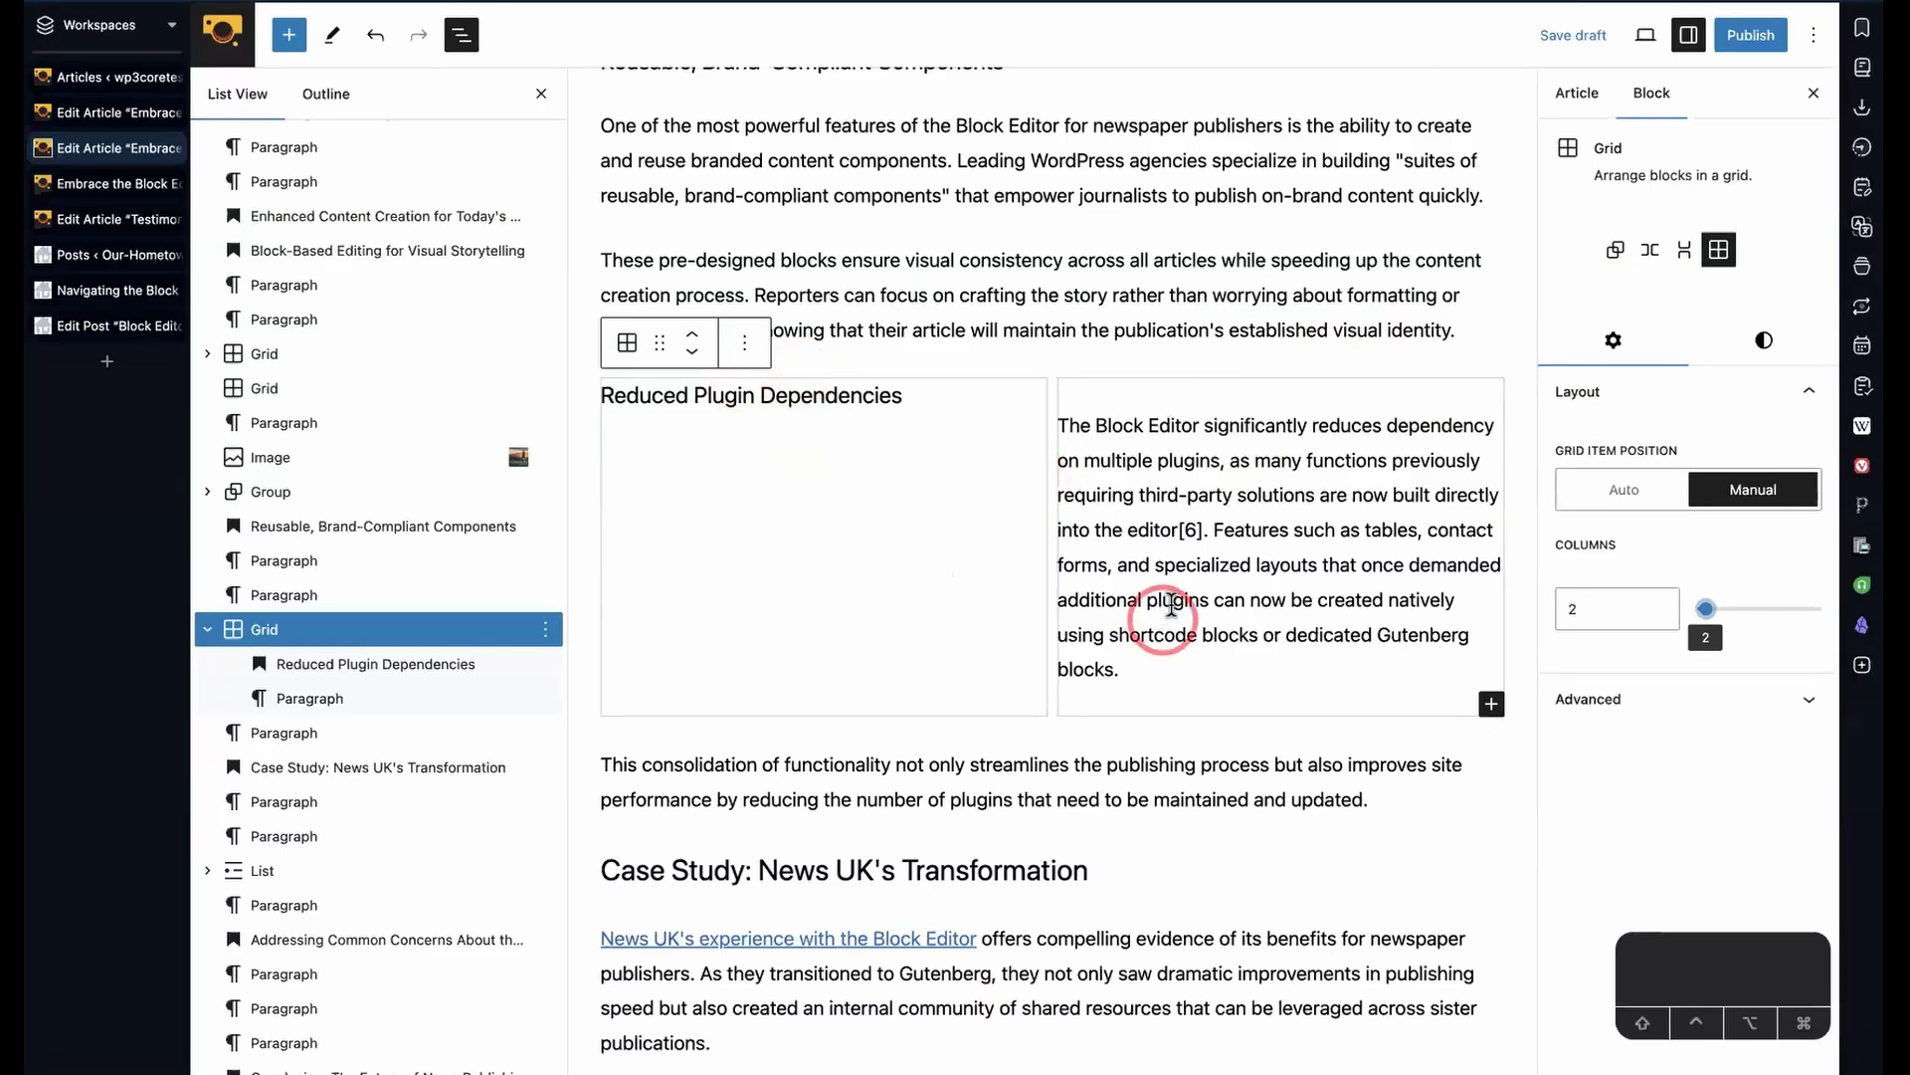
- Change the grid to a Row and align its heading and paragraph to the top
{"action": "left_click", "coordinate": [1651, 252]}
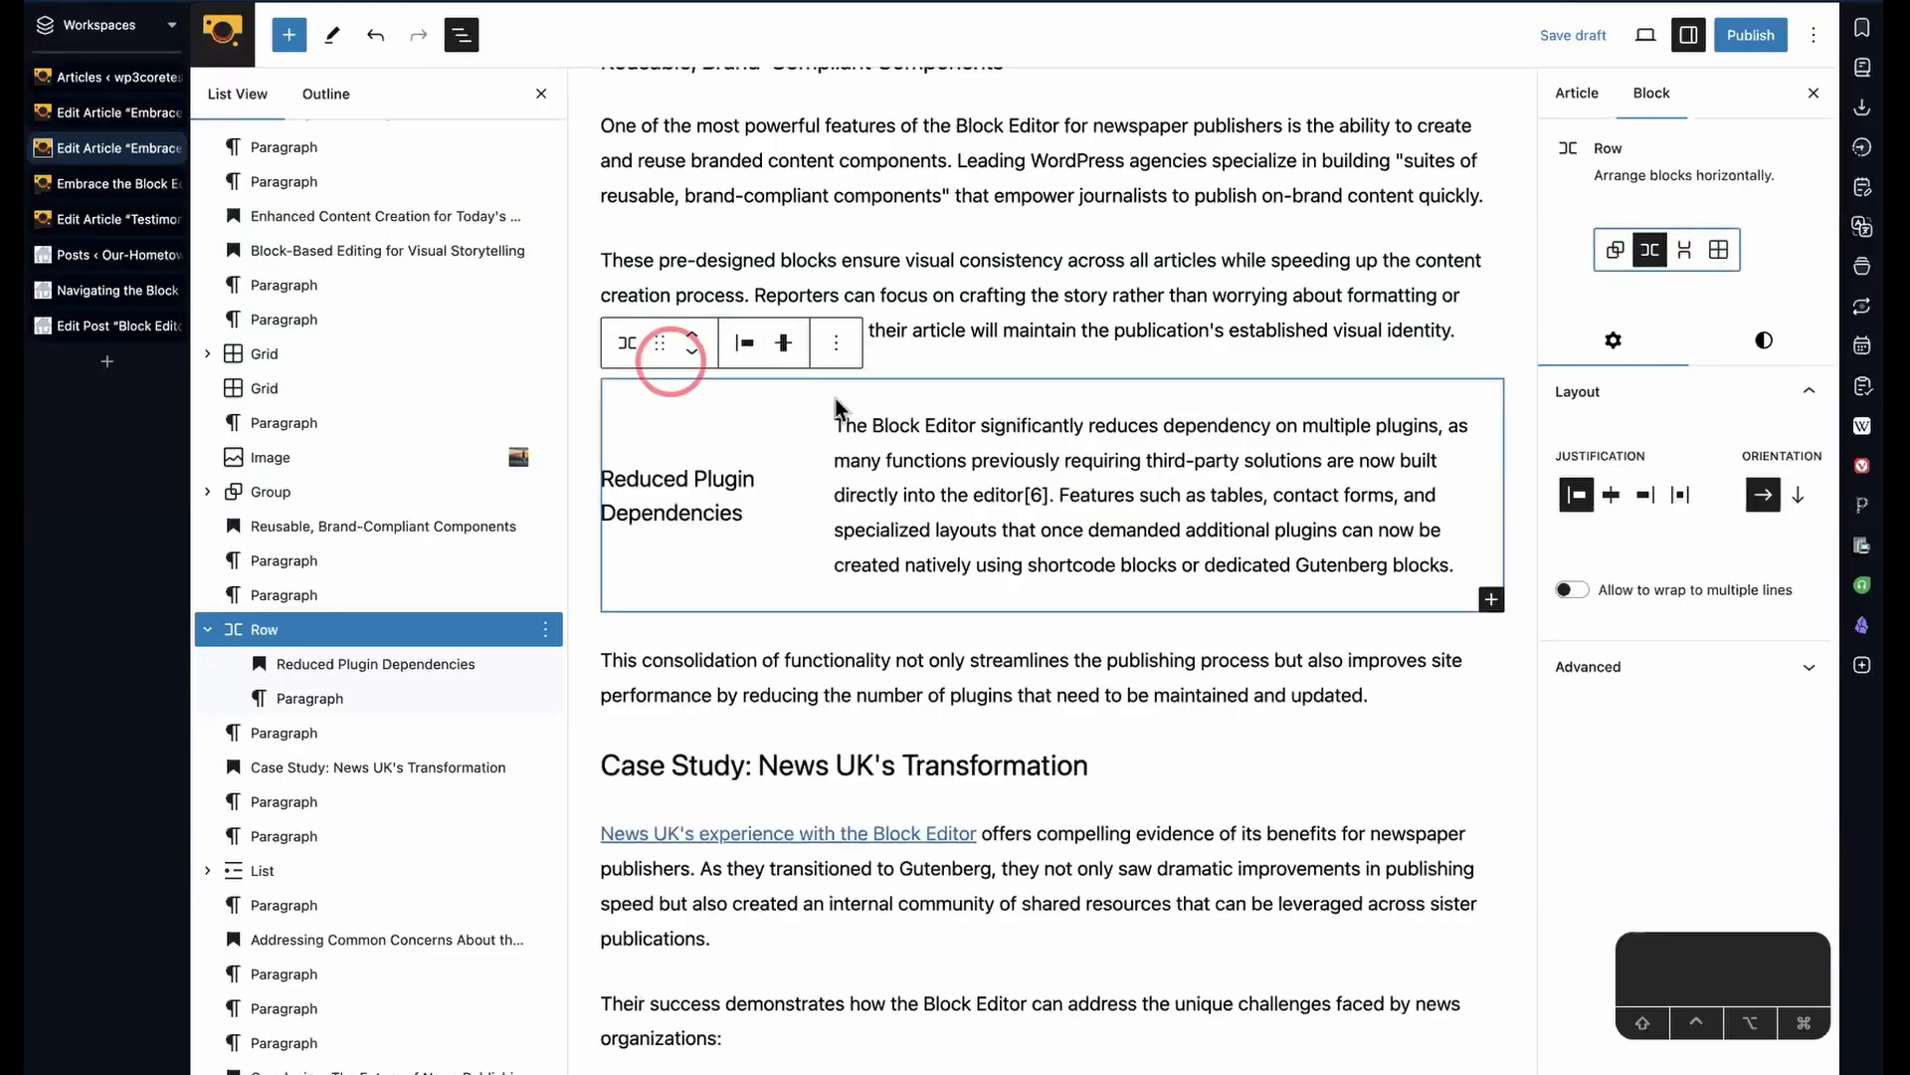
{"action": "triple_click", "coordinate": [686, 488]}
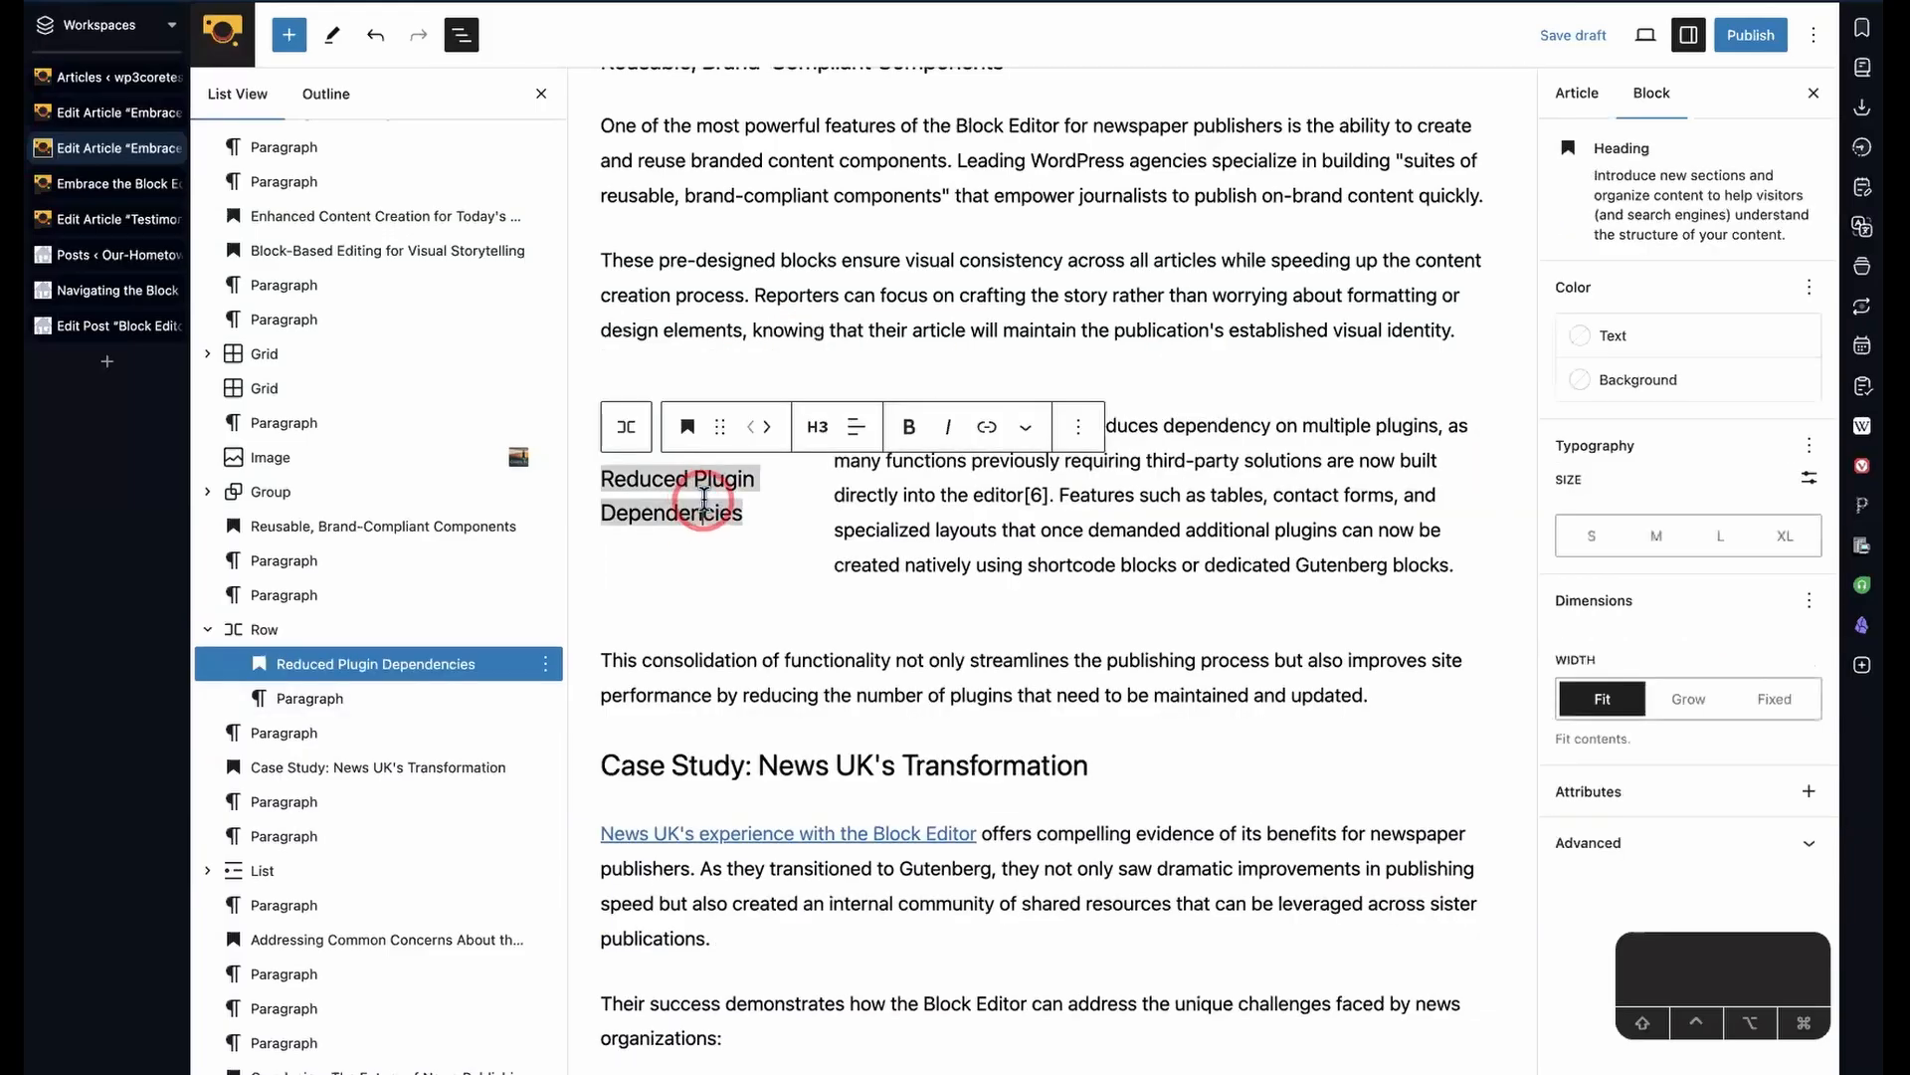
{"action": "left_click", "coordinate": [908, 426]}
{"action": "triple_click", "coordinate": [995, 523]}
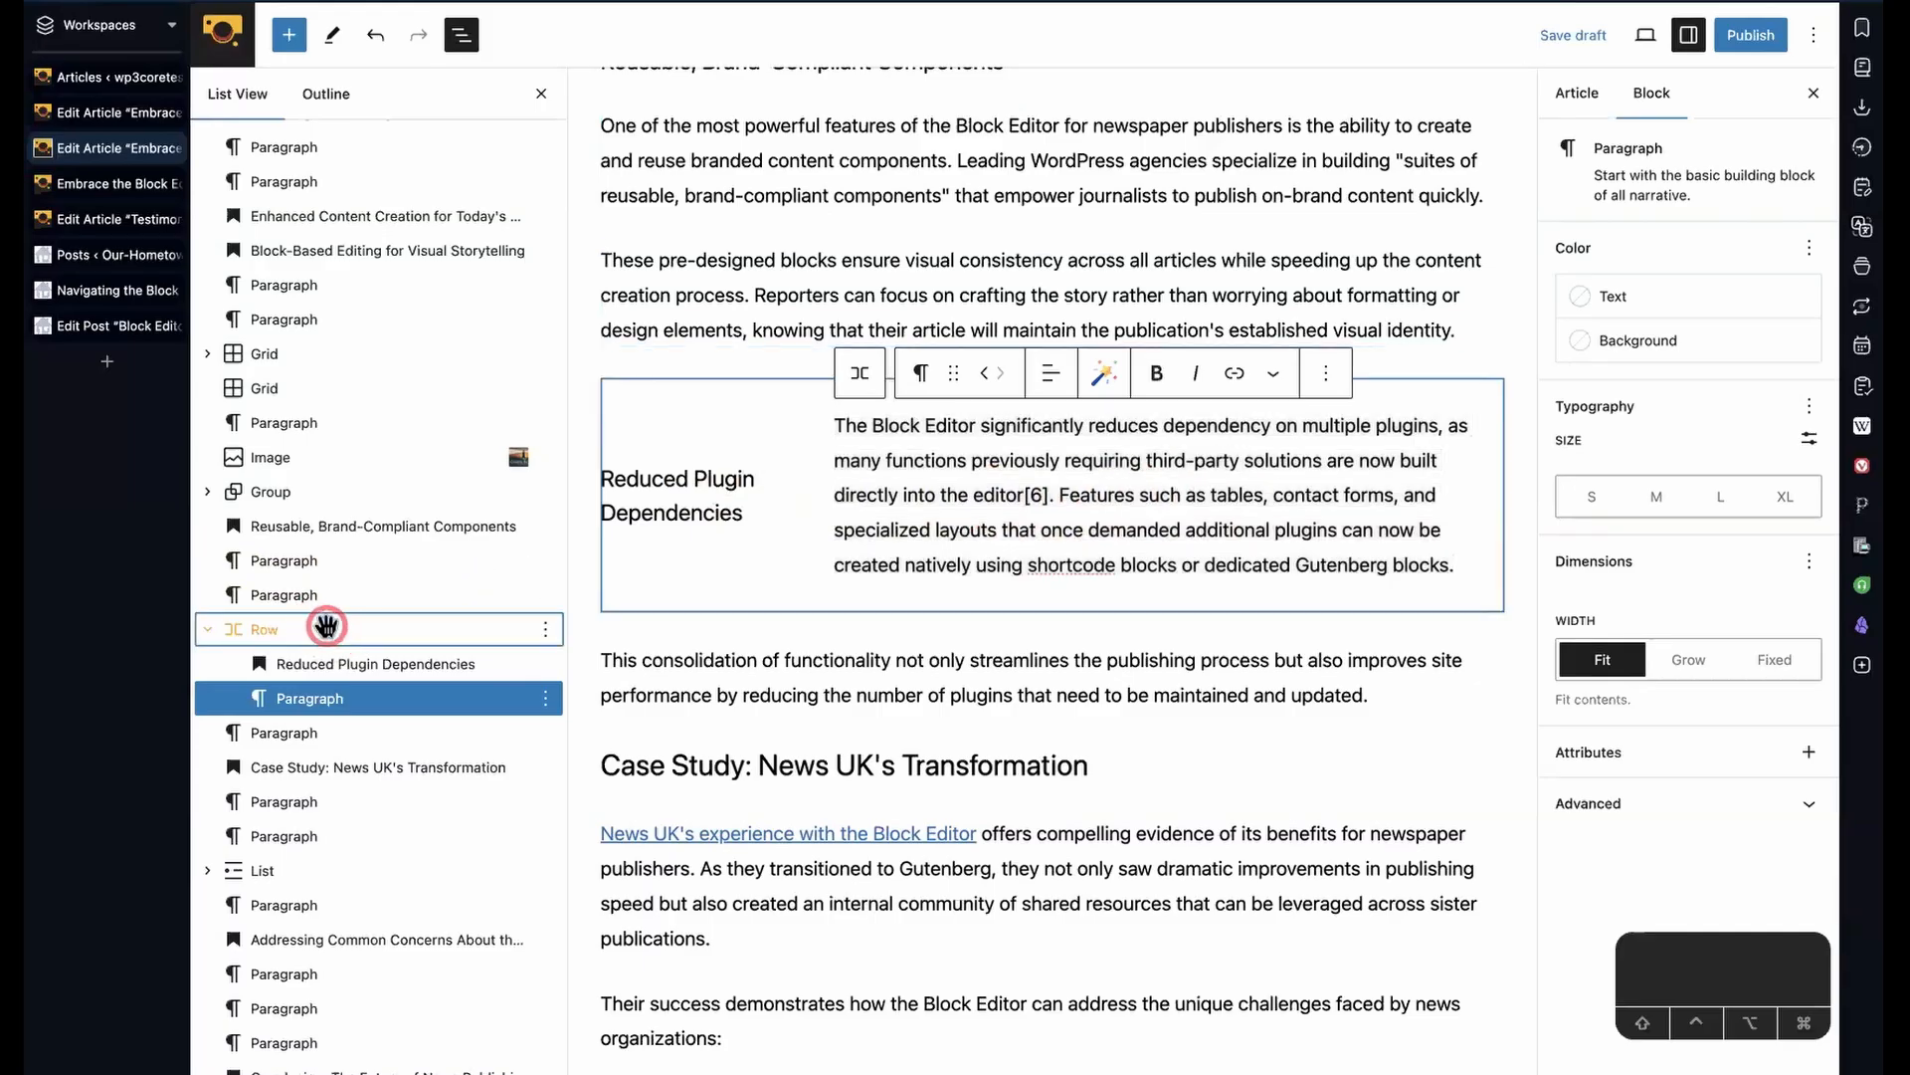
{"action": "left_click", "coordinate": [224, 629]}
{"action": "left_click", "coordinate": [782, 358]}
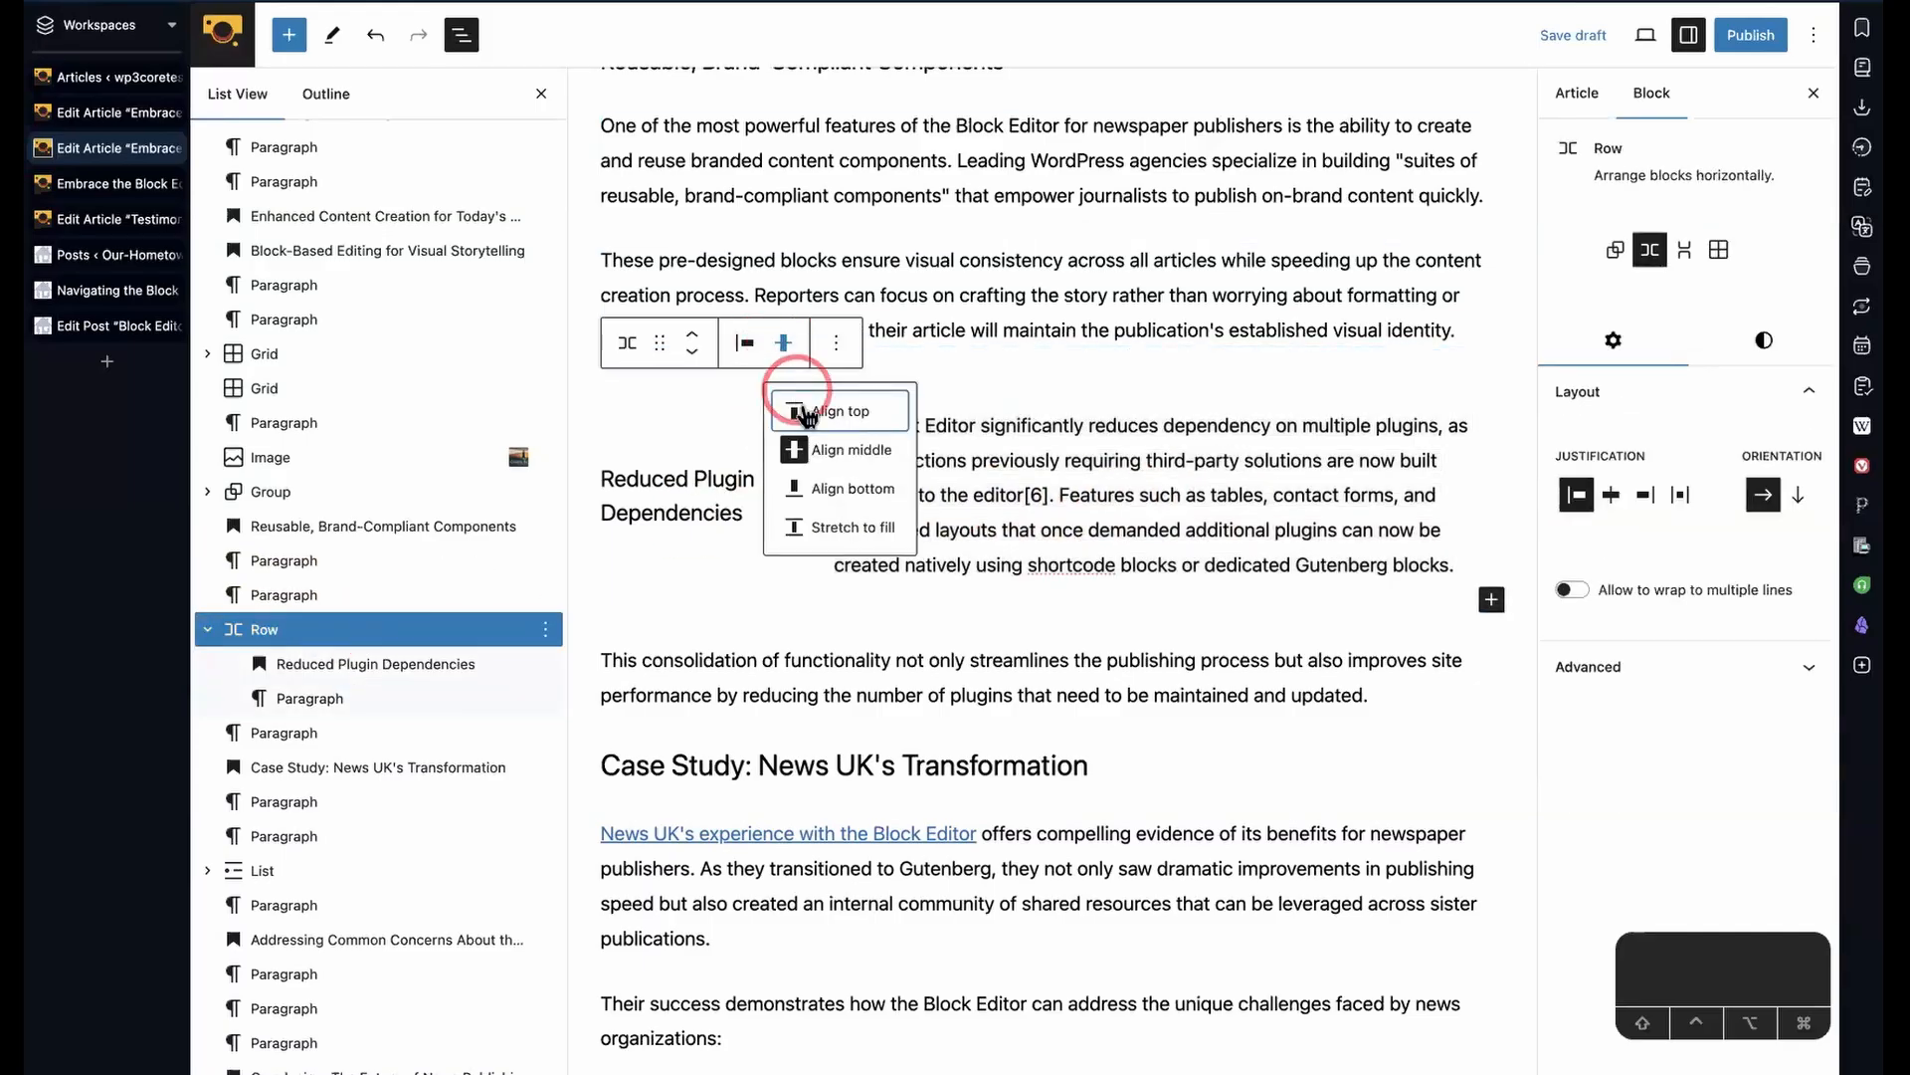
{"action": "left_click", "coordinate": [799, 395]}
{"action": "left_click", "coordinate": [910, 448]}
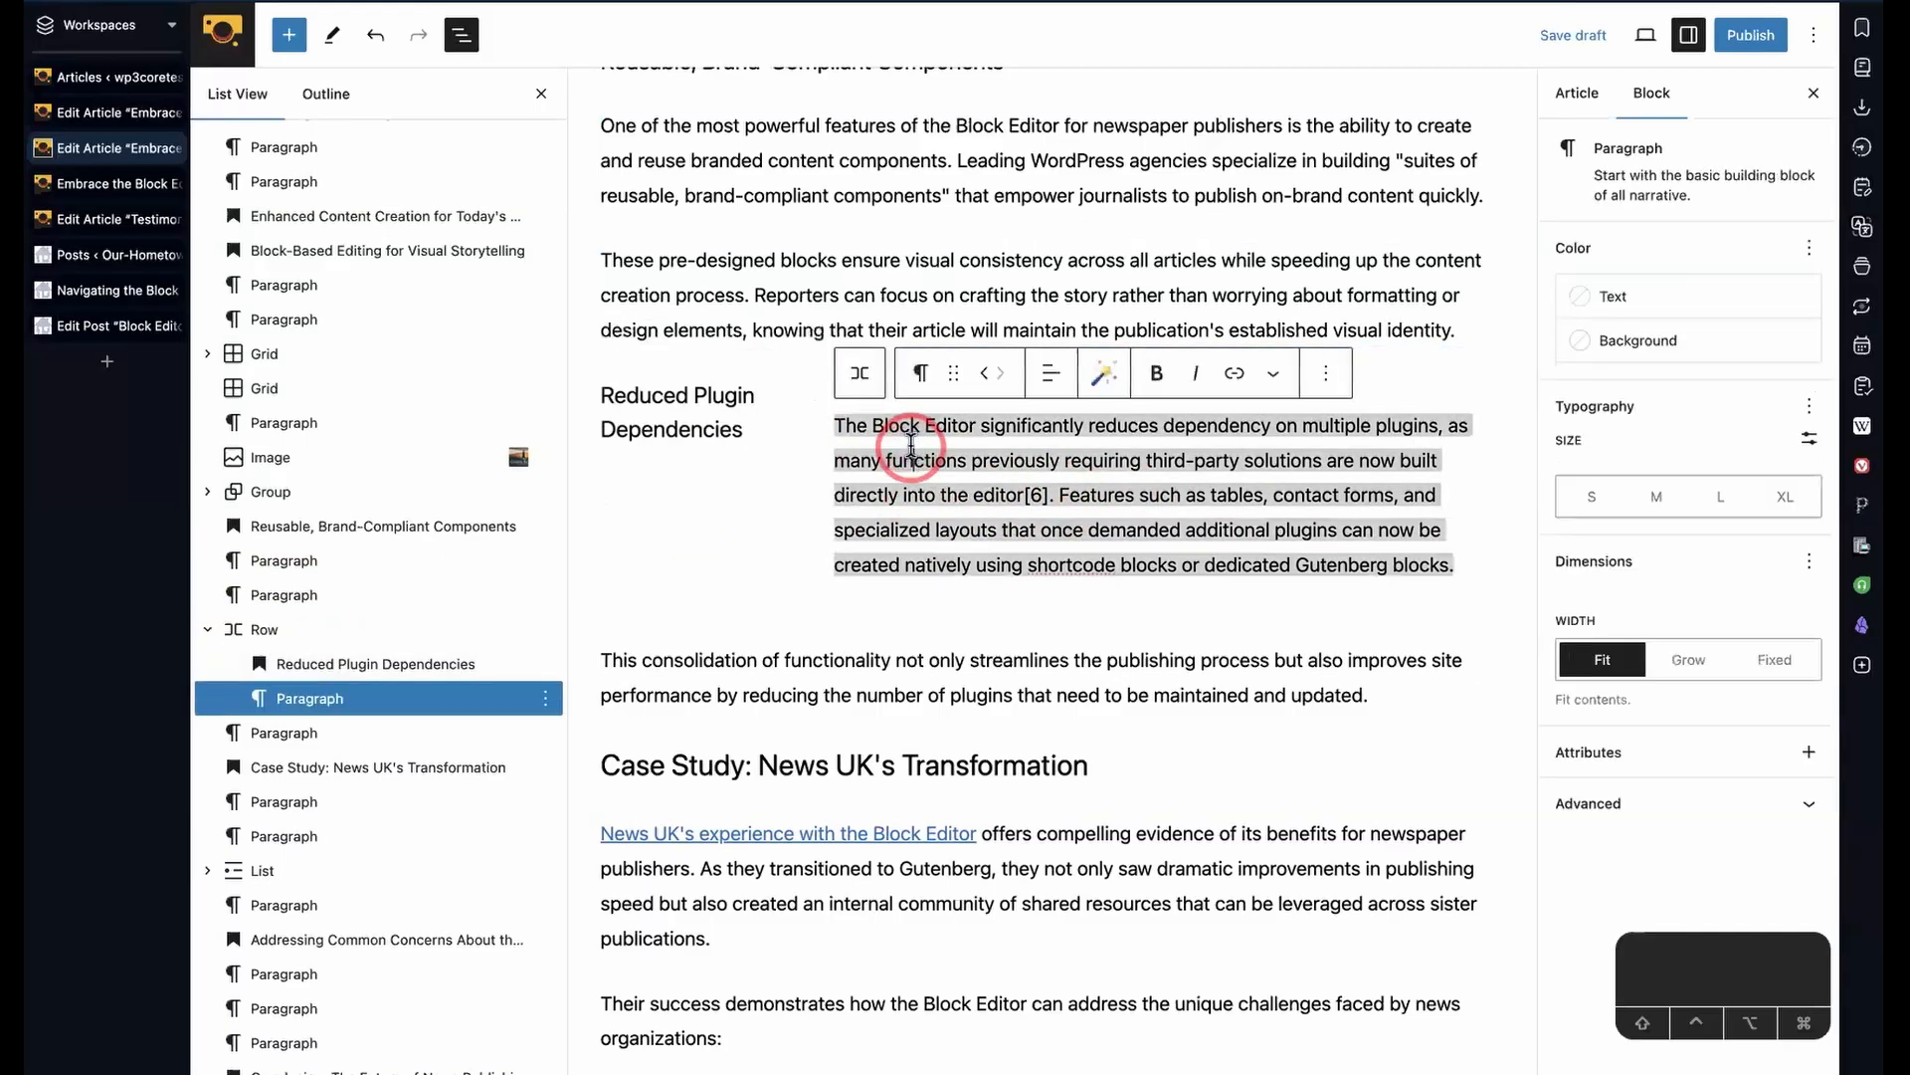
{"action": "left_click", "coordinate": [689, 408]}
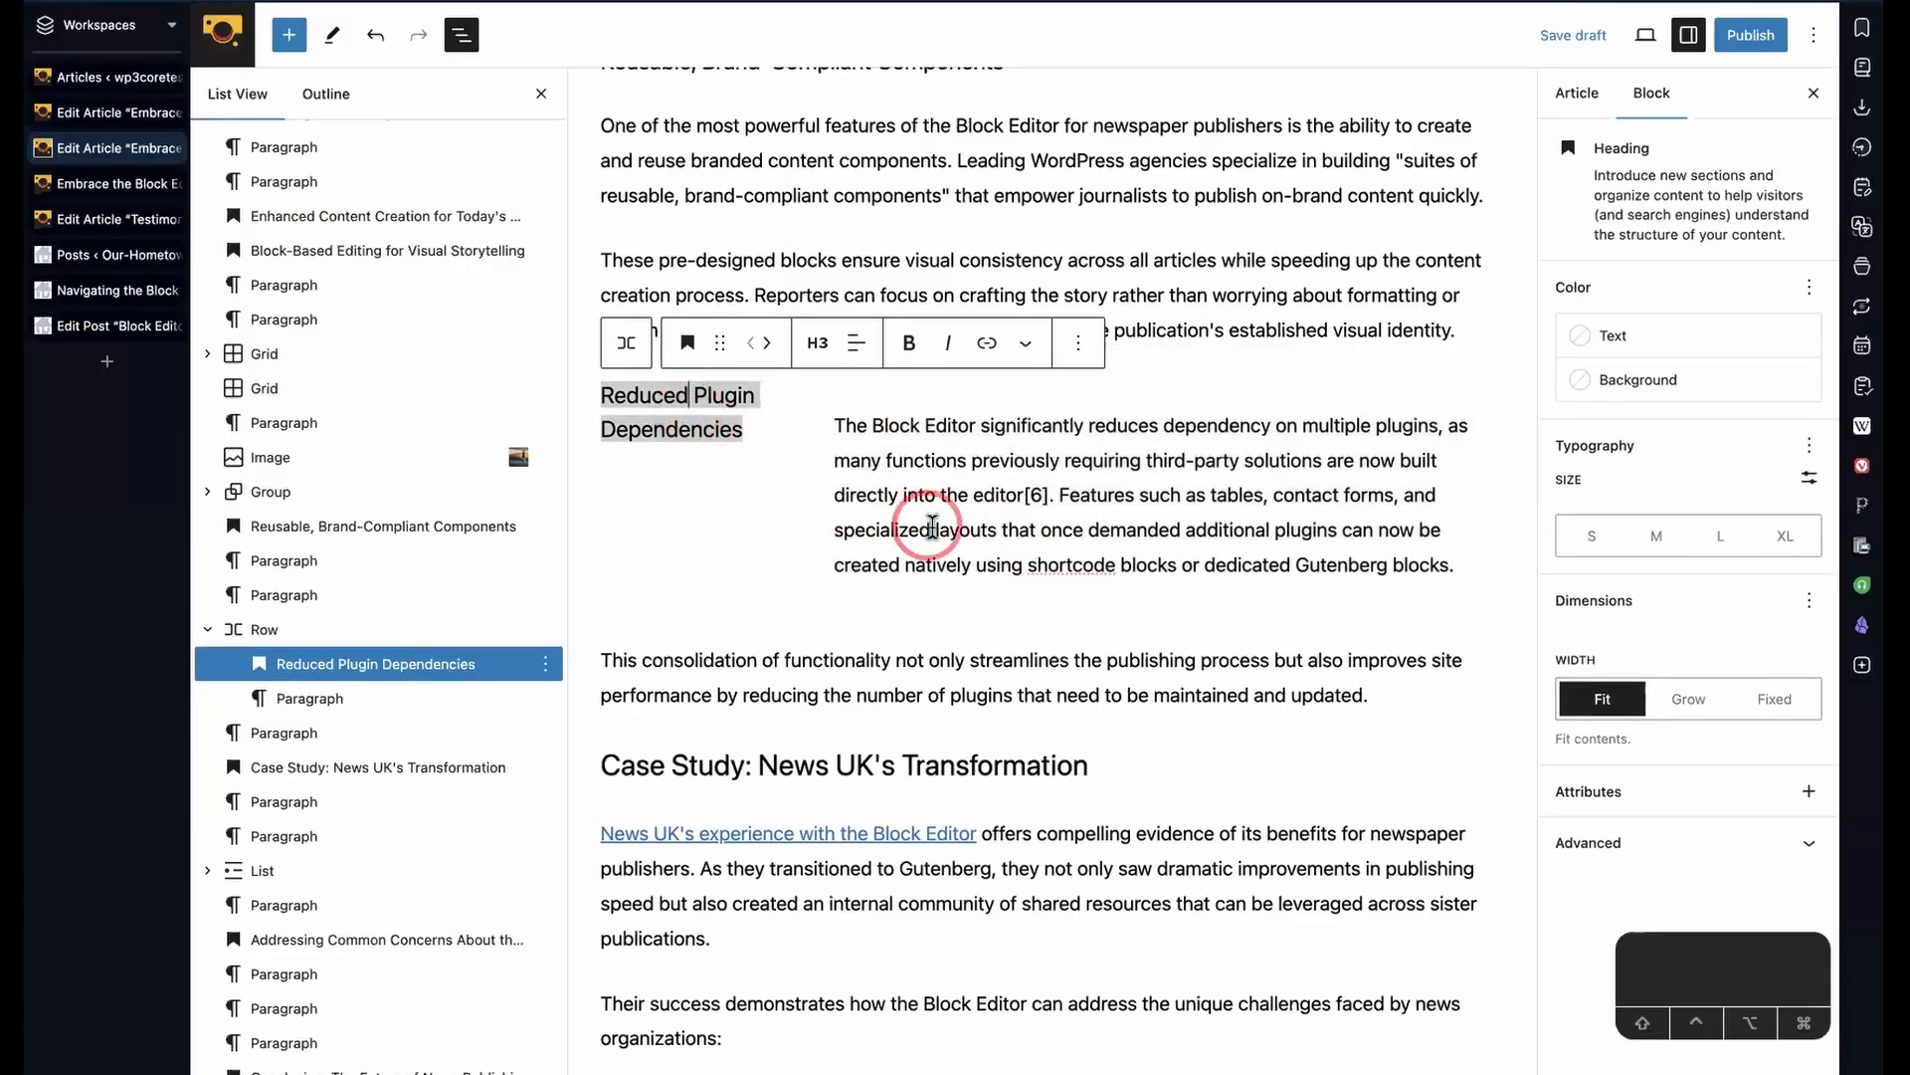
{"action": "left_click", "coordinate": [360, 625]}
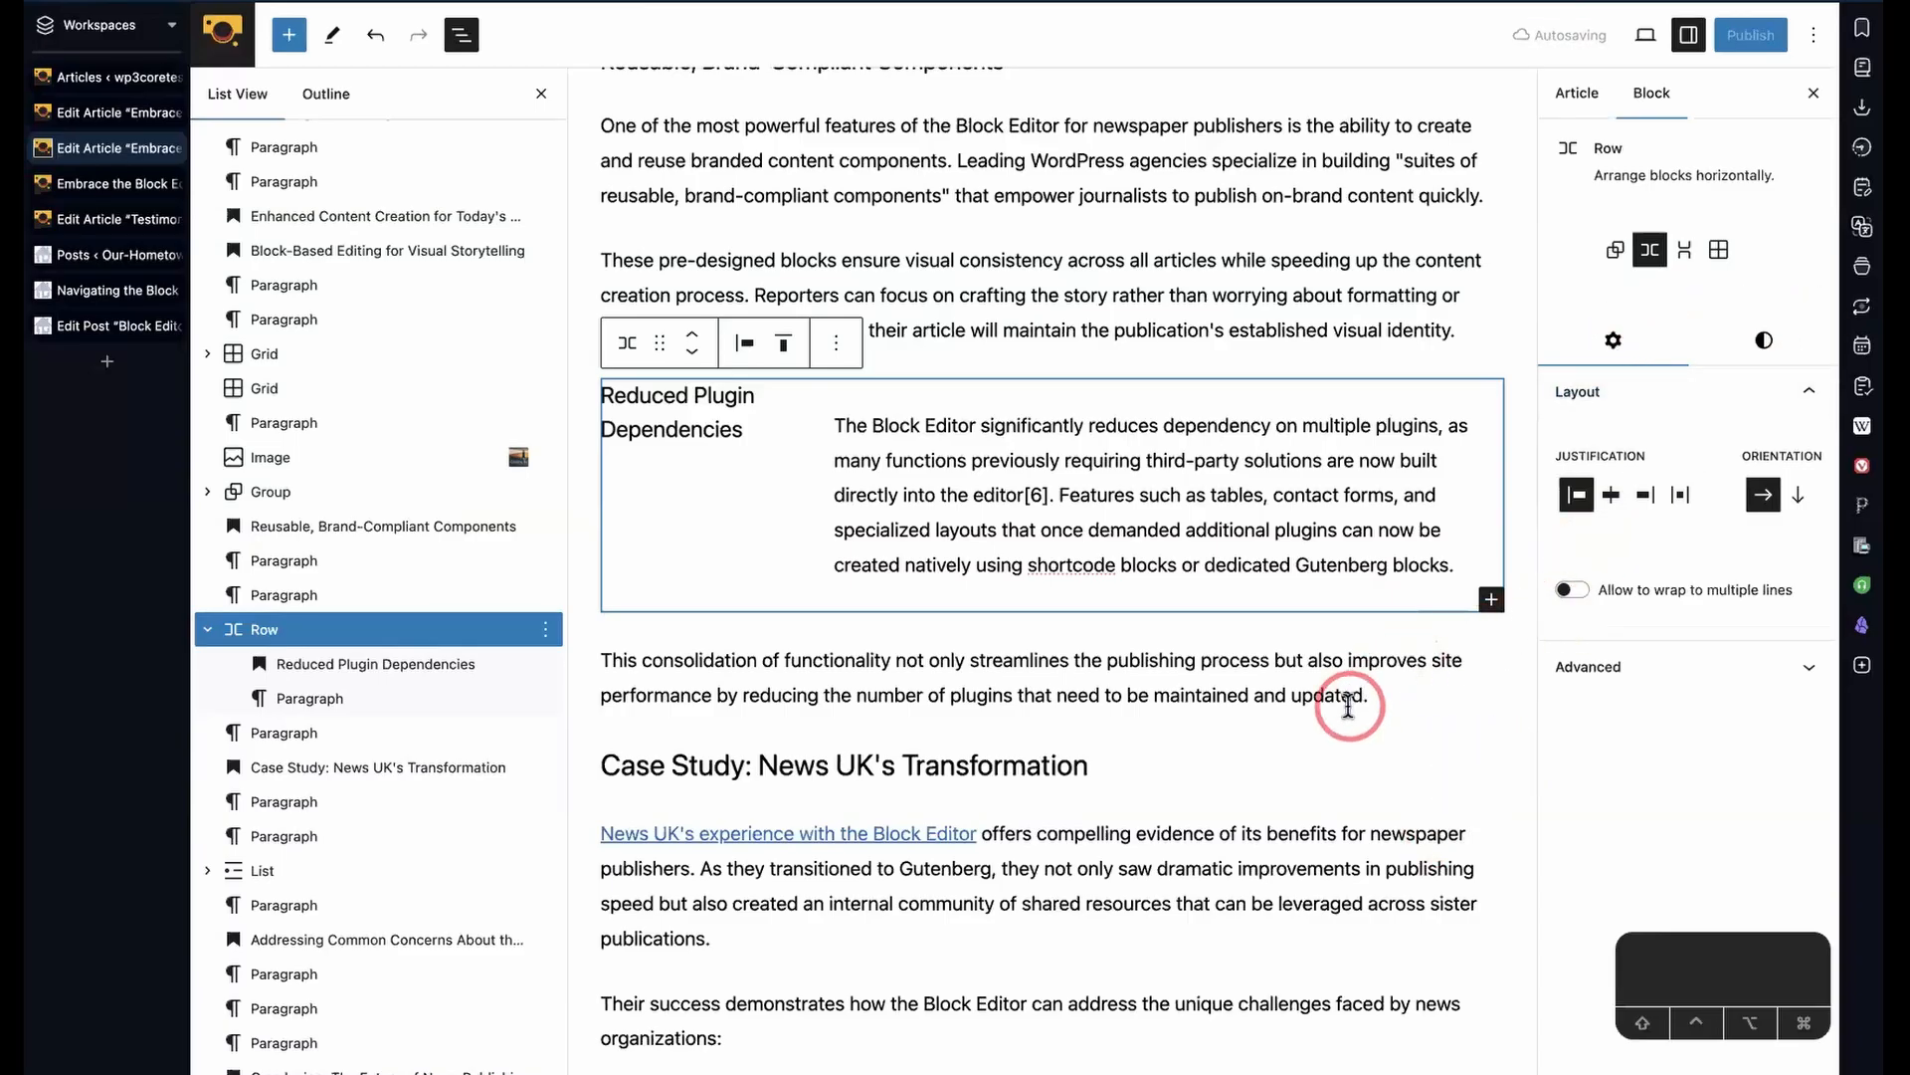
- Examine the AI Wand's text options for the paragraph beside the Reduced Plugin Dependencies heading
{"action": "triple_click", "coordinate": [1151, 661]}
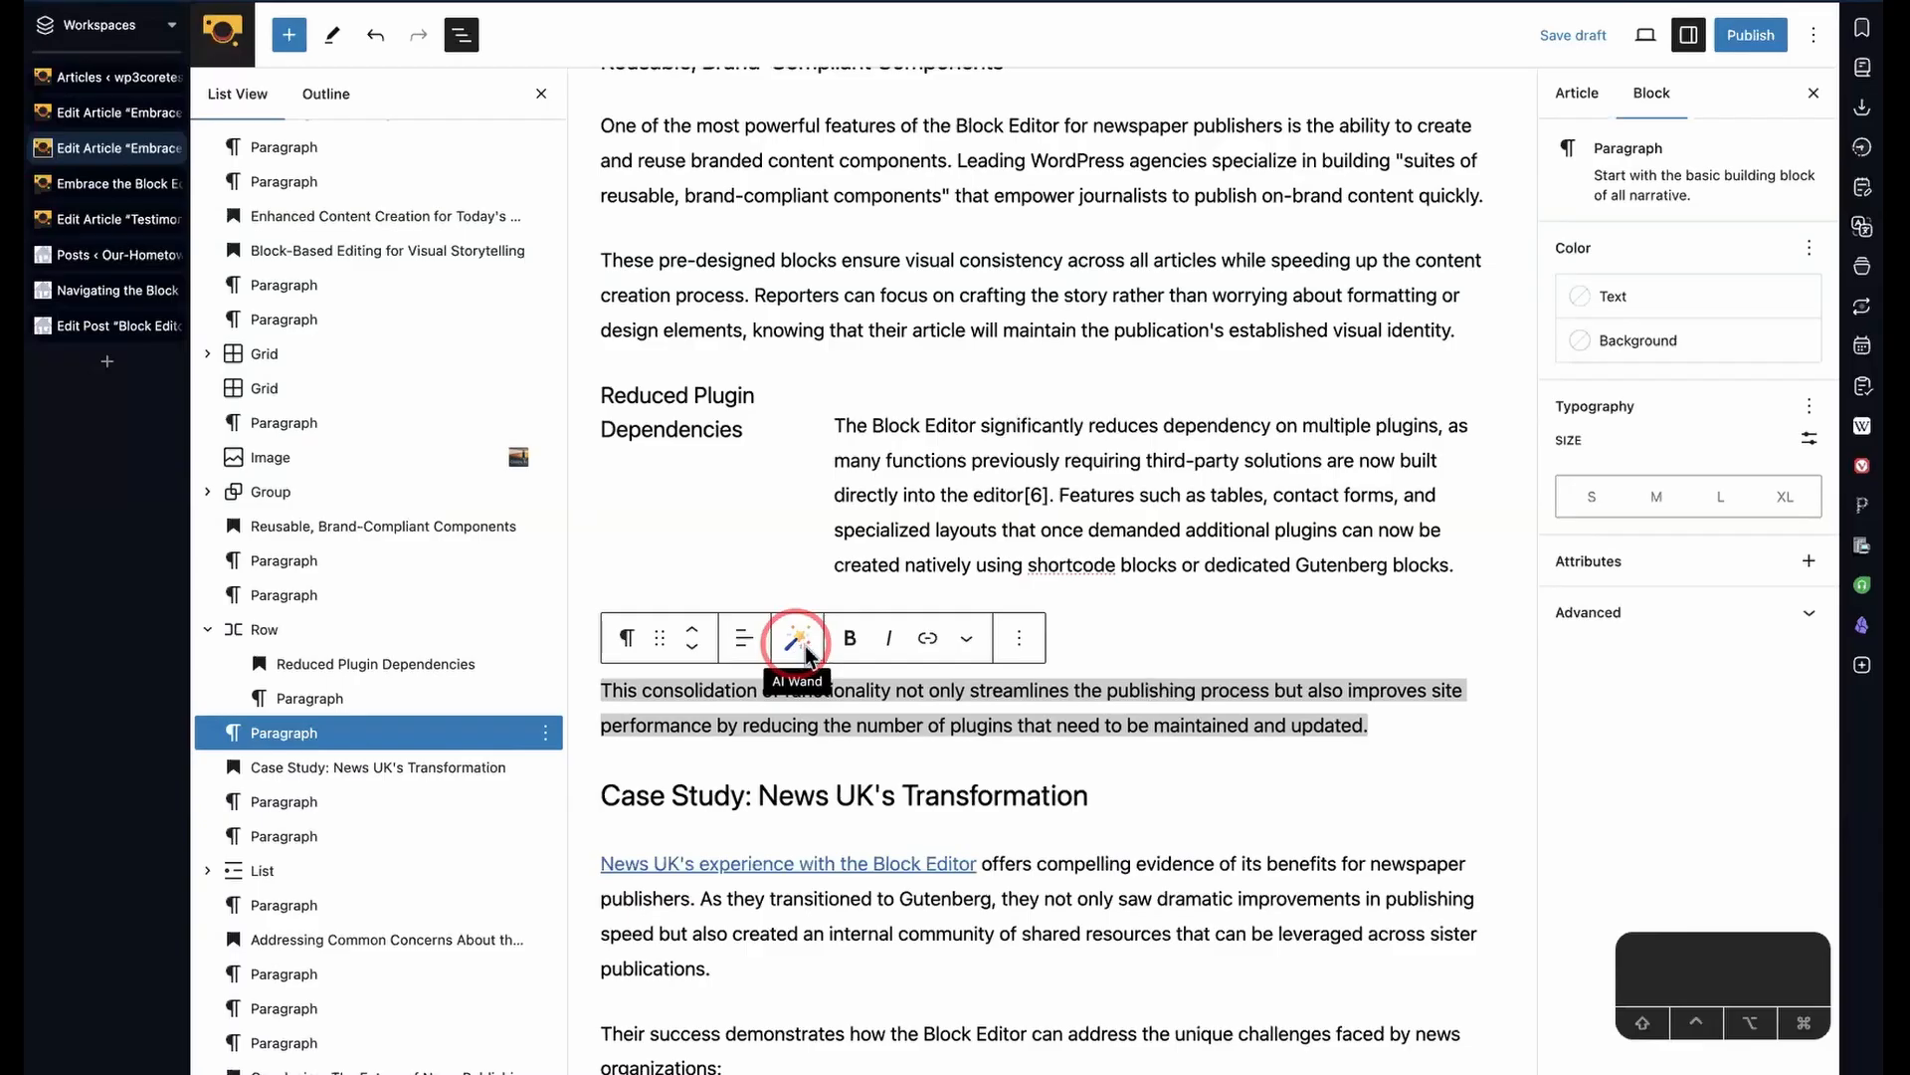
{"action": "left_click", "coordinate": [1016, 468]}
{"action": "left_click", "coordinate": [1104, 403]}
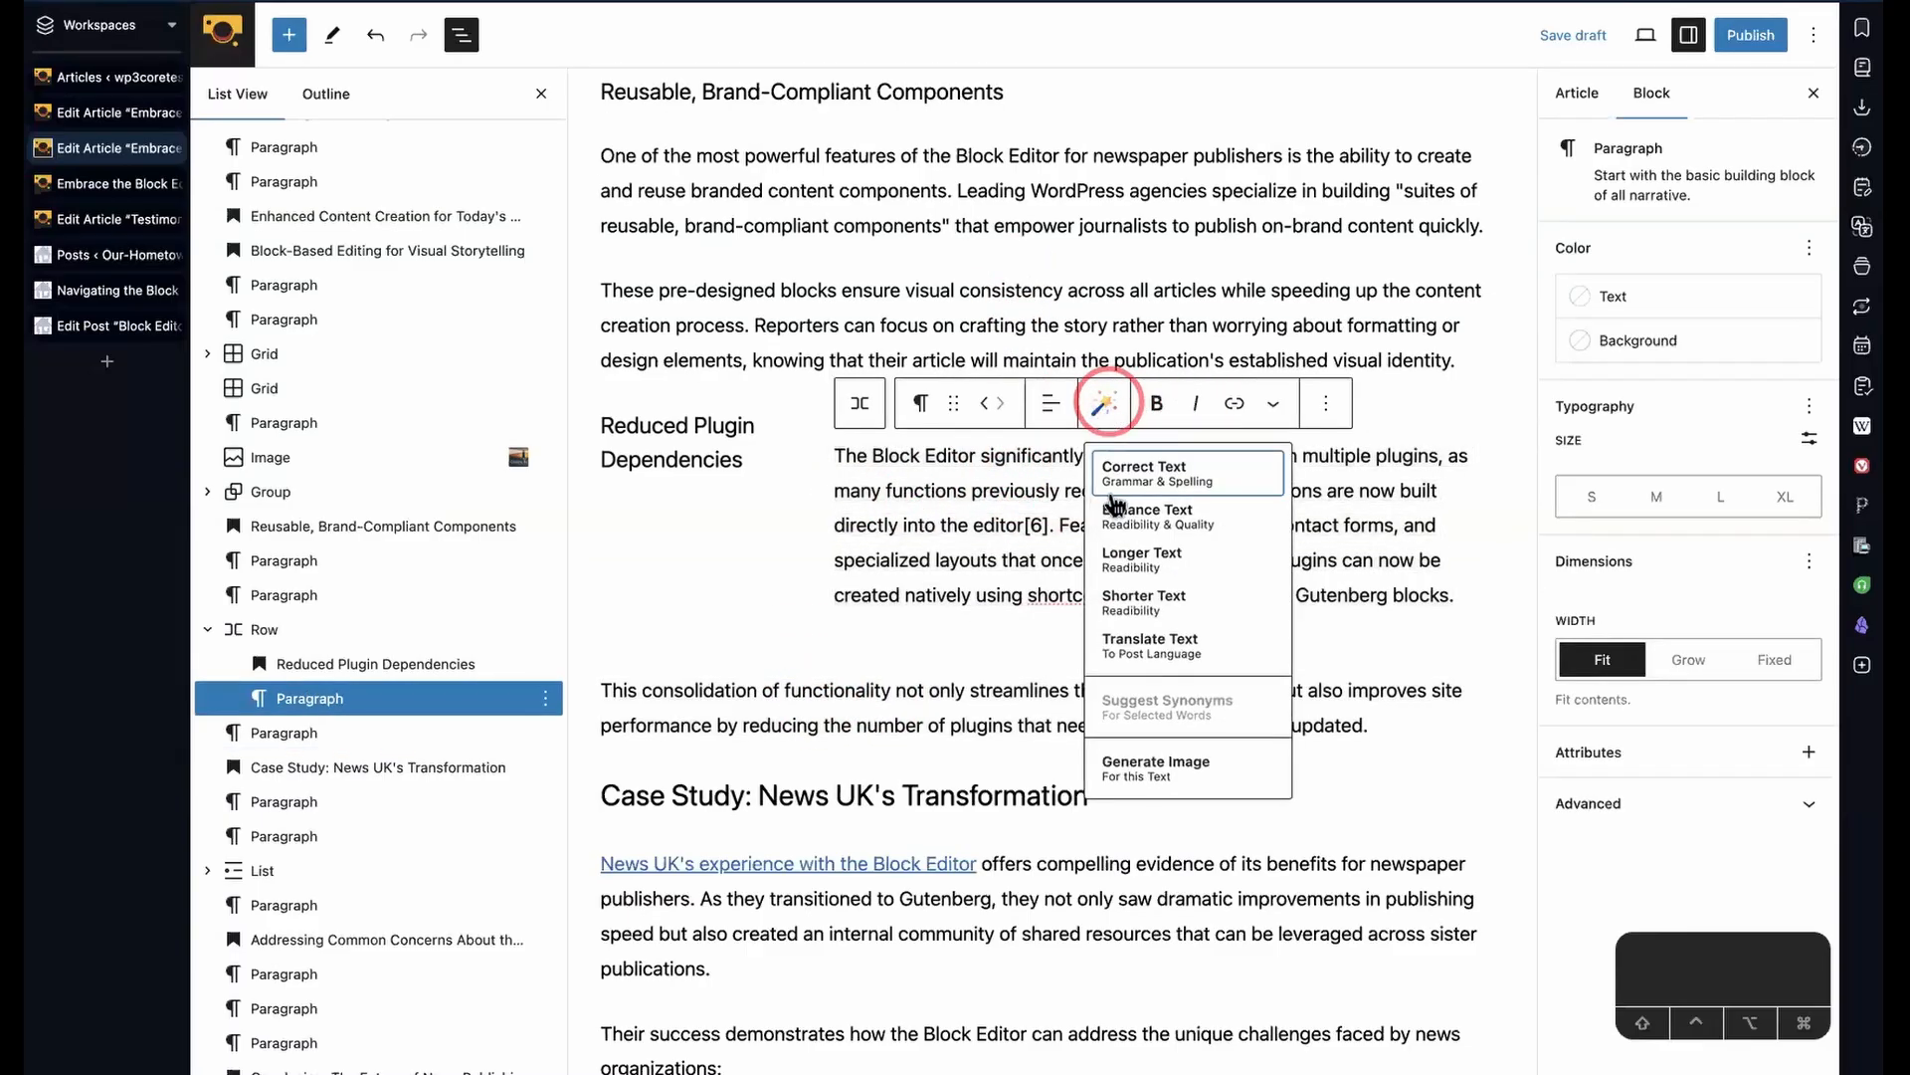
{"action": "left_click", "coordinate": [1232, 657]}
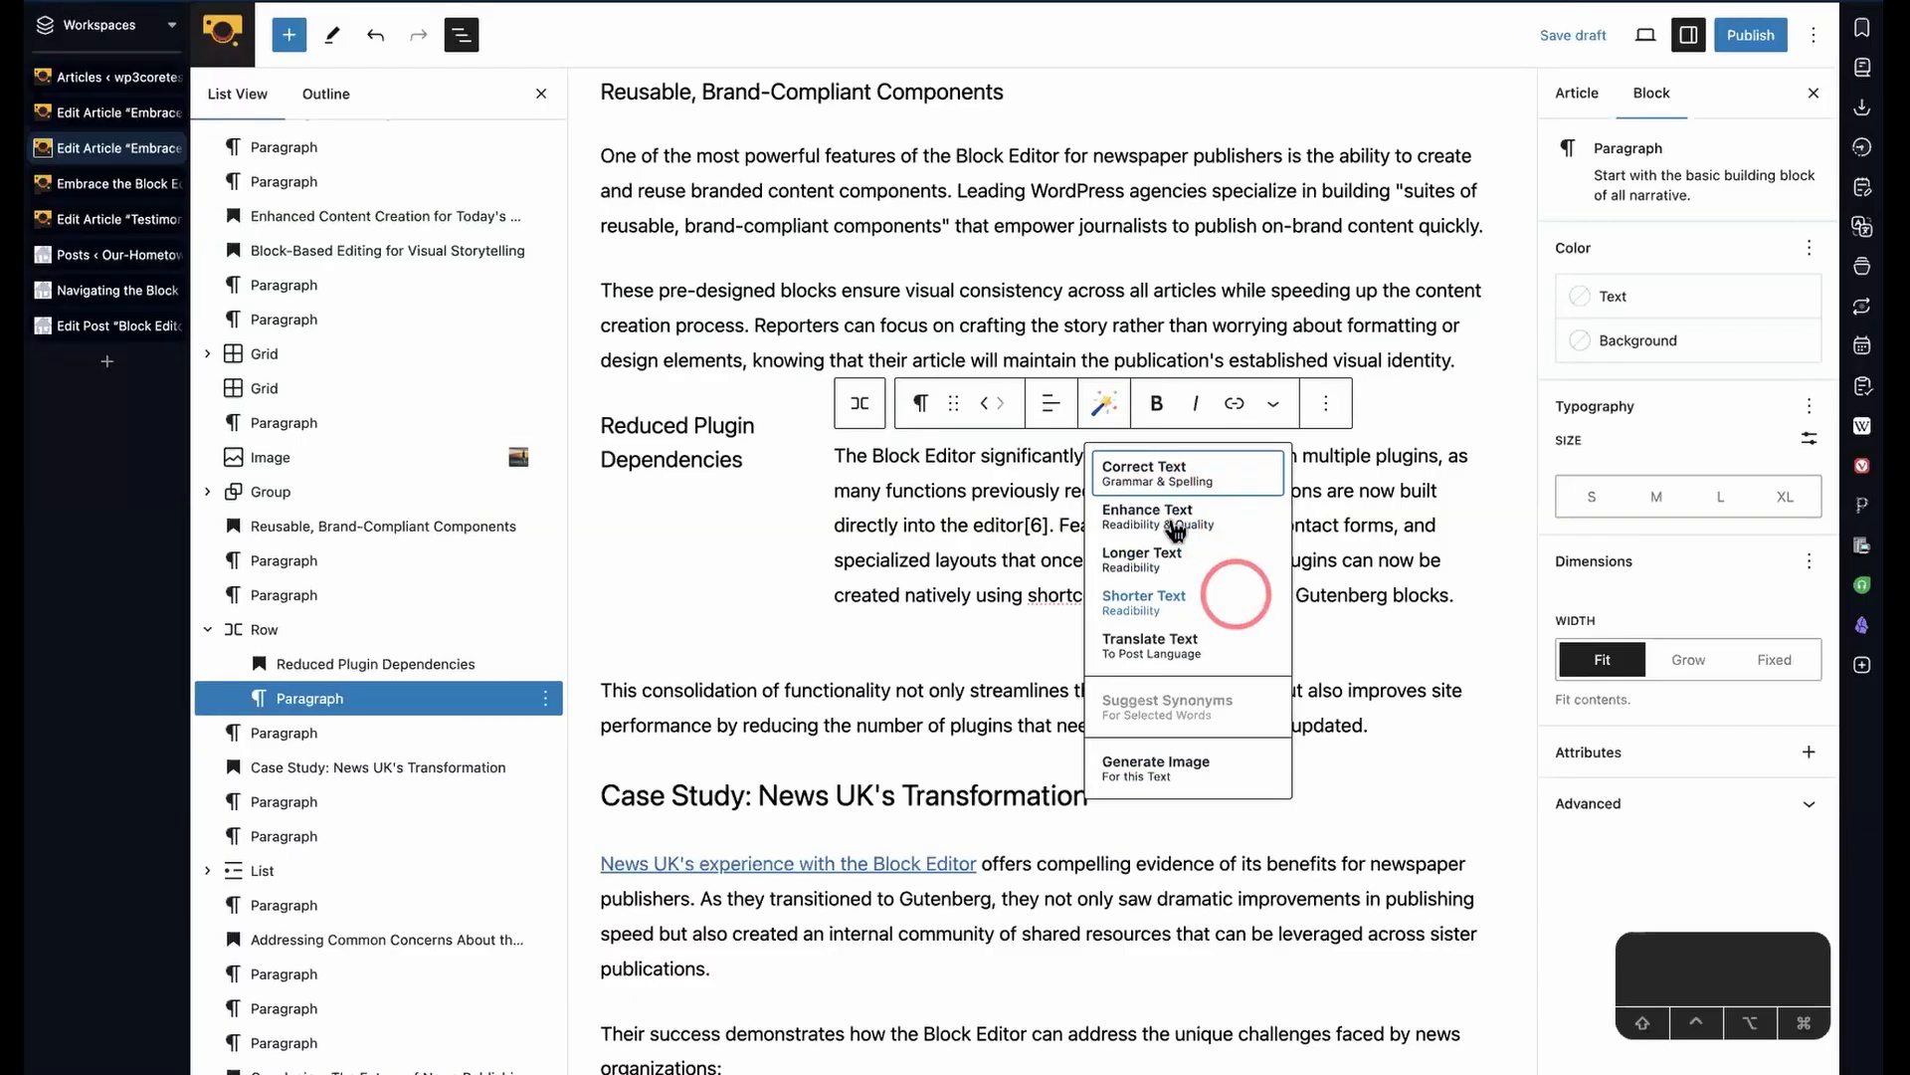
{"action": "left_click", "coordinate": [1105, 406]}
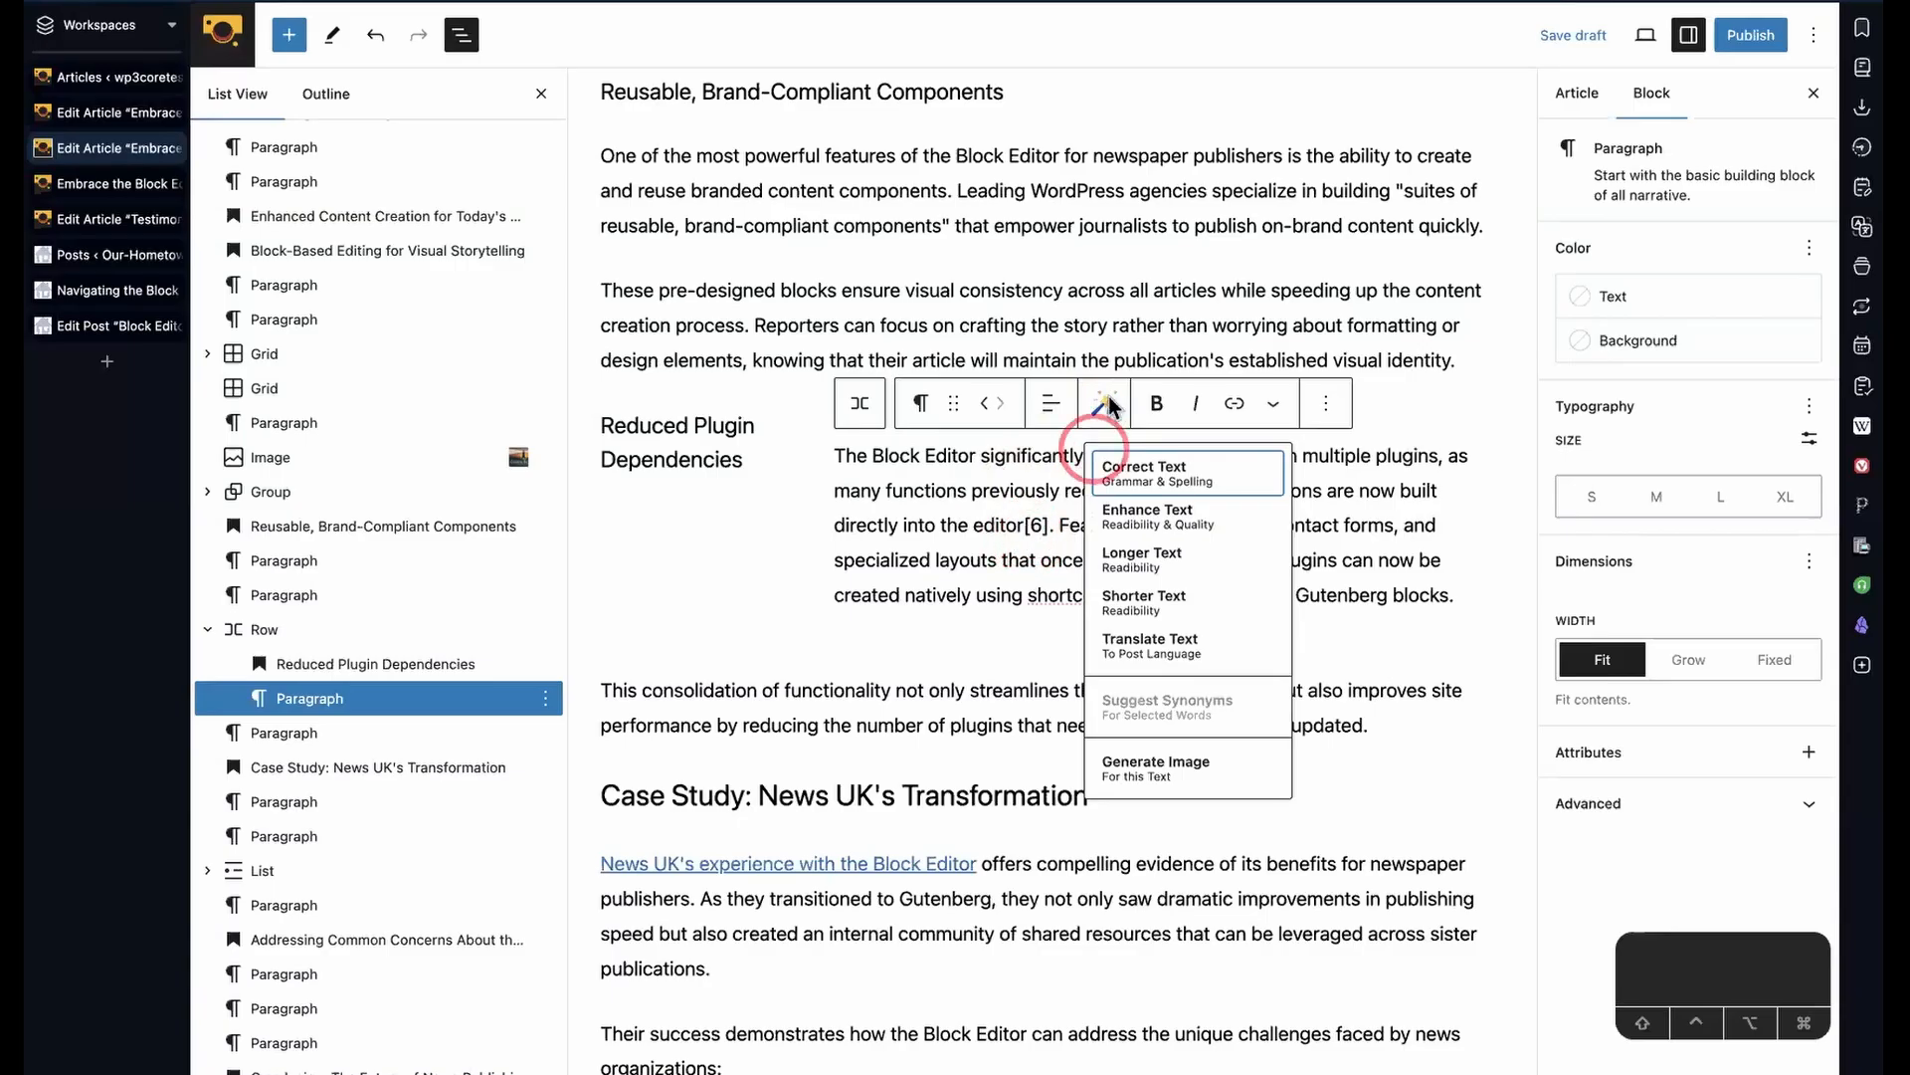
{"action": "triple_click", "coordinate": [1017, 467]}
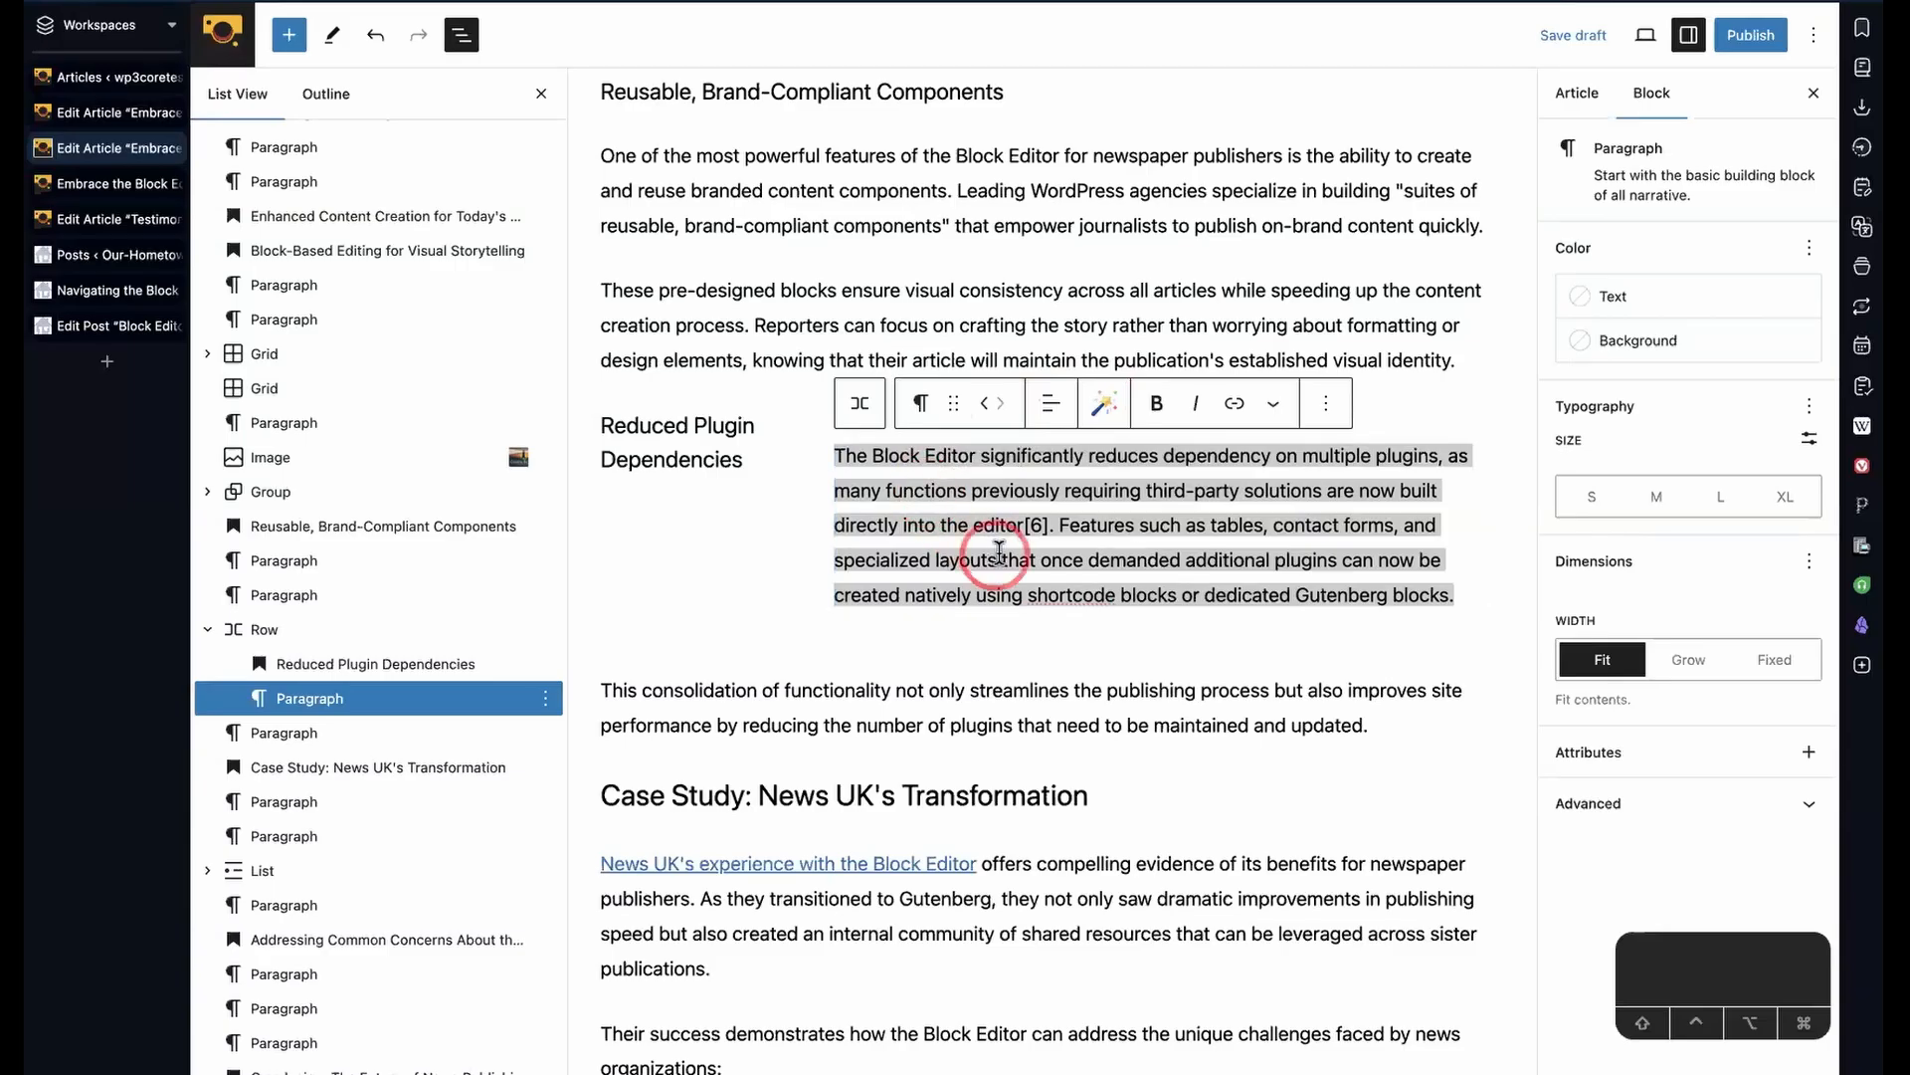
- Add a question mark to the end of the Reduced Plugin Dependencies heading
{"action": "scroll", "coordinate": [1174, 672], "scroll_direction": "down", "scroll_amount": 1}
{"action": "scroll", "coordinate": [1174, 671], "scroll_direction": "down", "scroll_amount": 3}
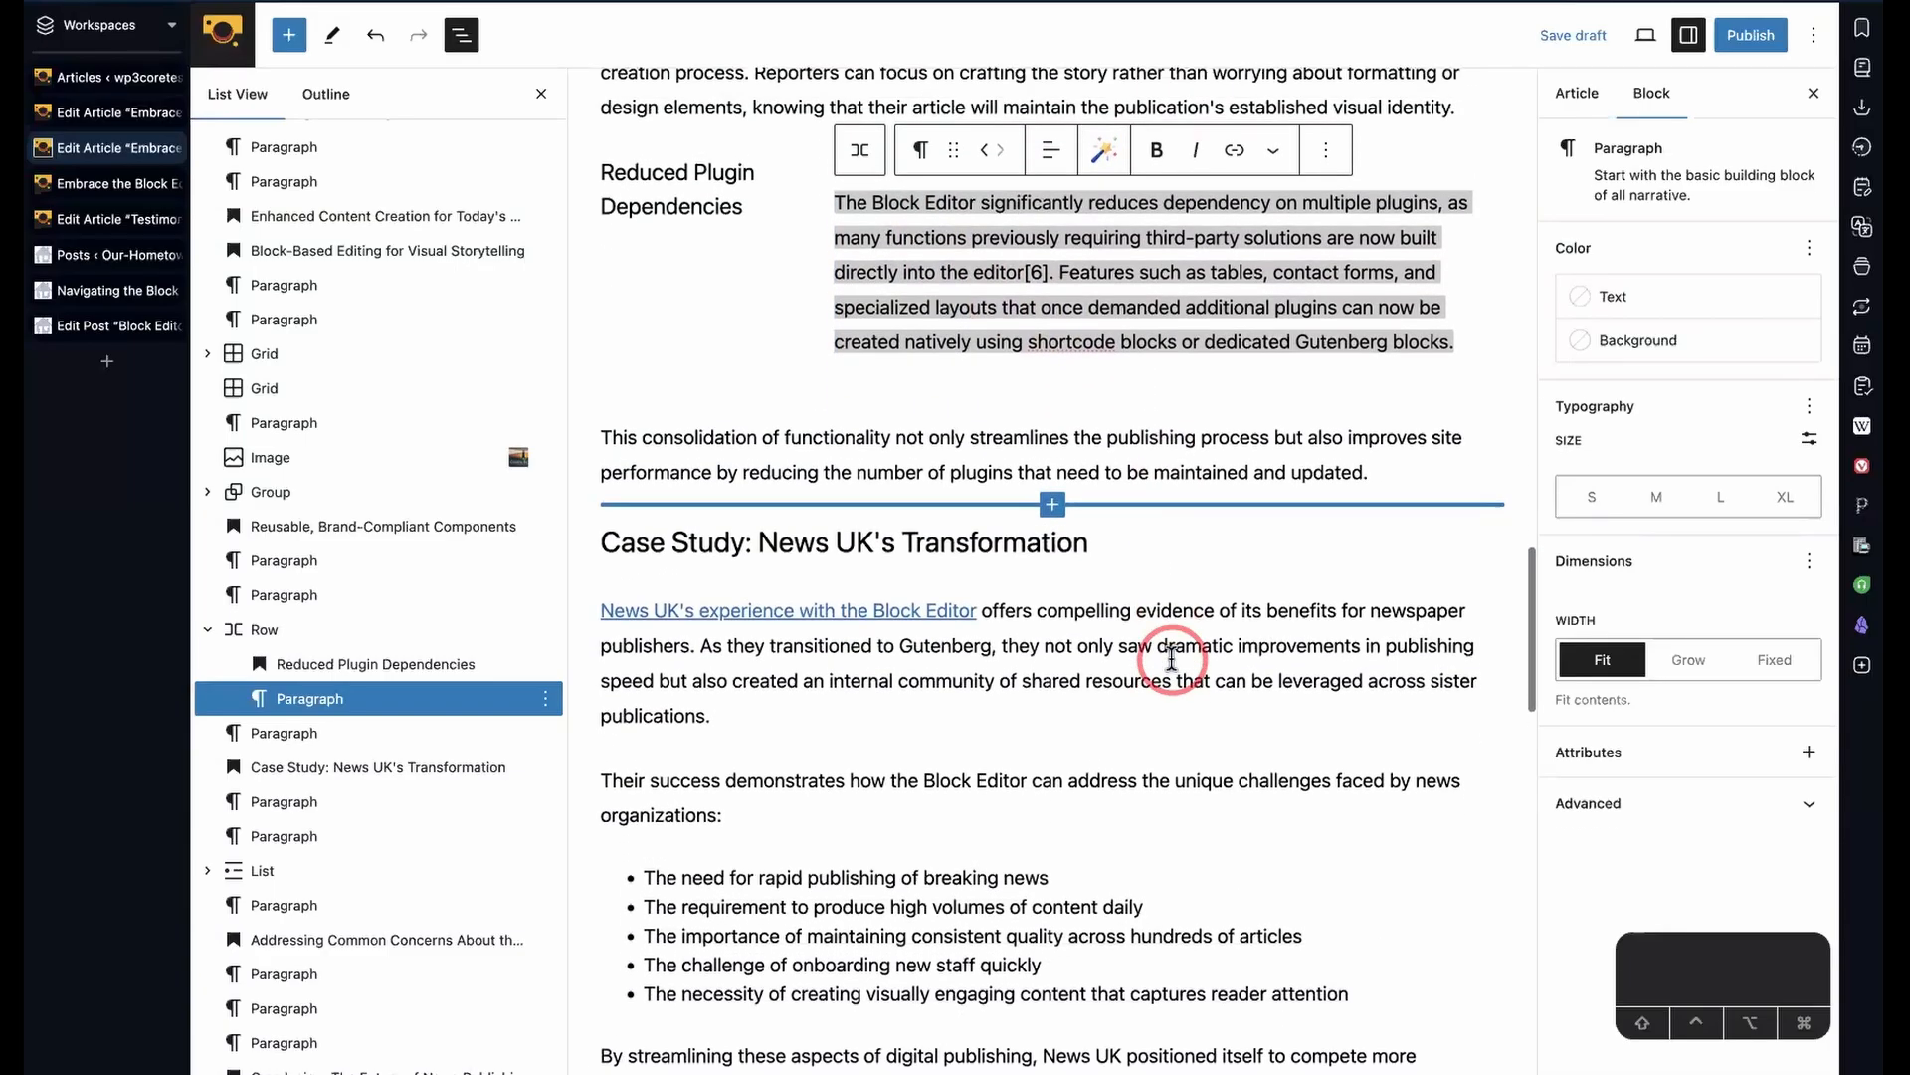
{"action": "scroll", "coordinate": [1170, 517], "scroll_direction": "up", "scroll_amount": 1}
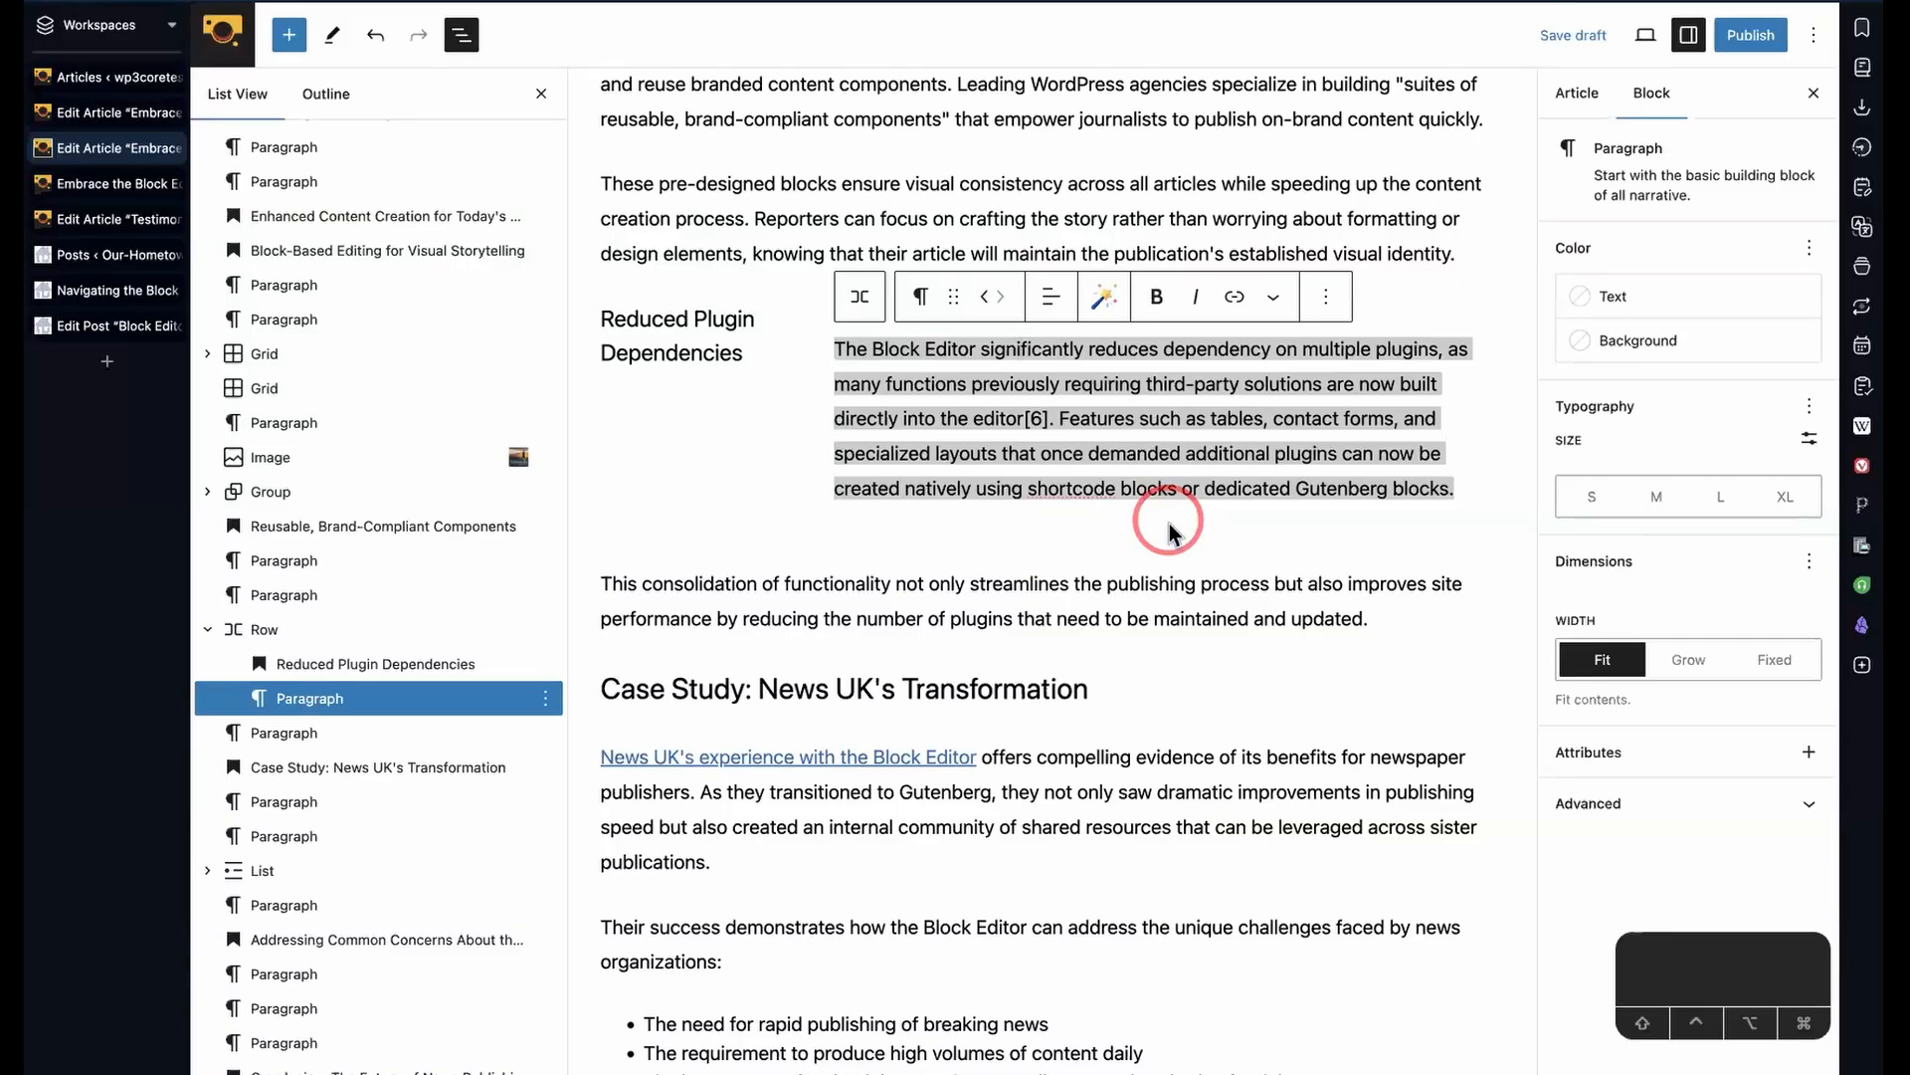
{"action": "left_click", "coordinate": [679, 350]}
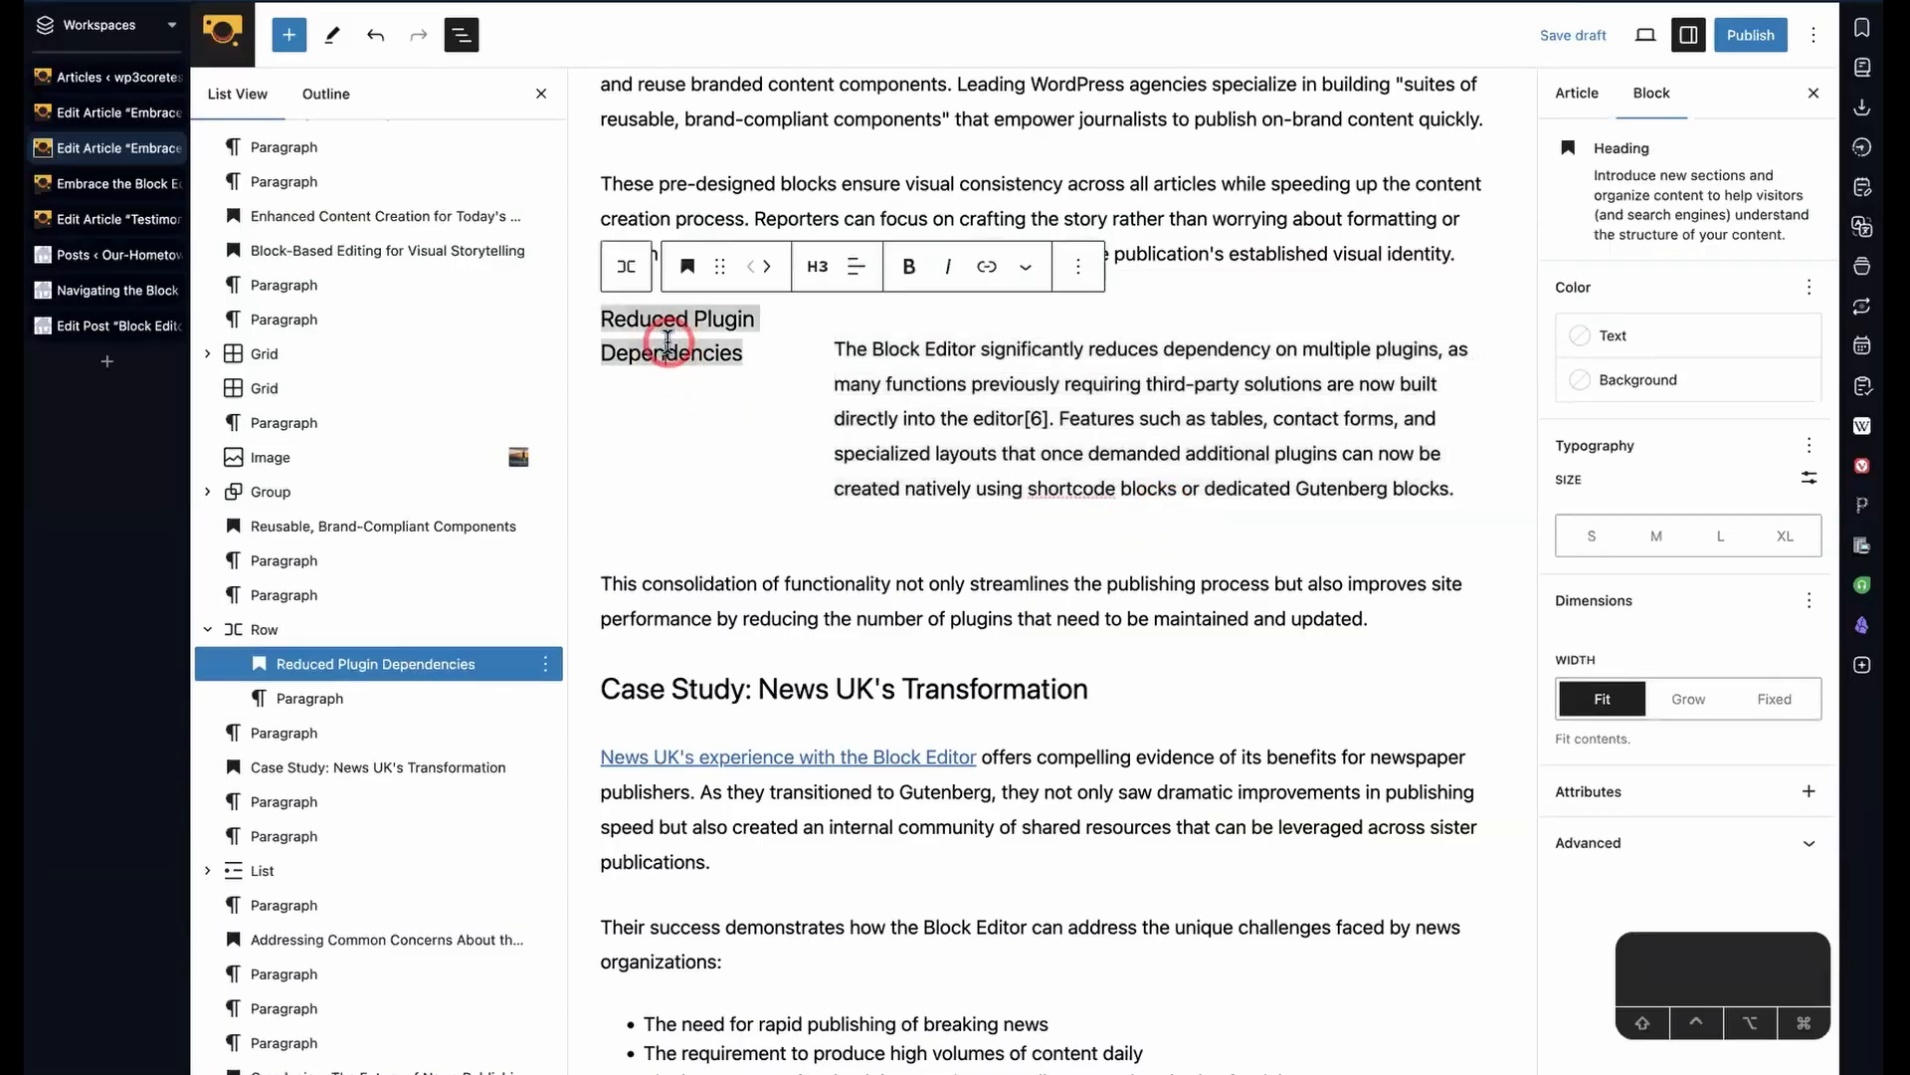
{"action": "left_click", "coordinate": [746, 352]}
{"action": "type", "text": "?"}
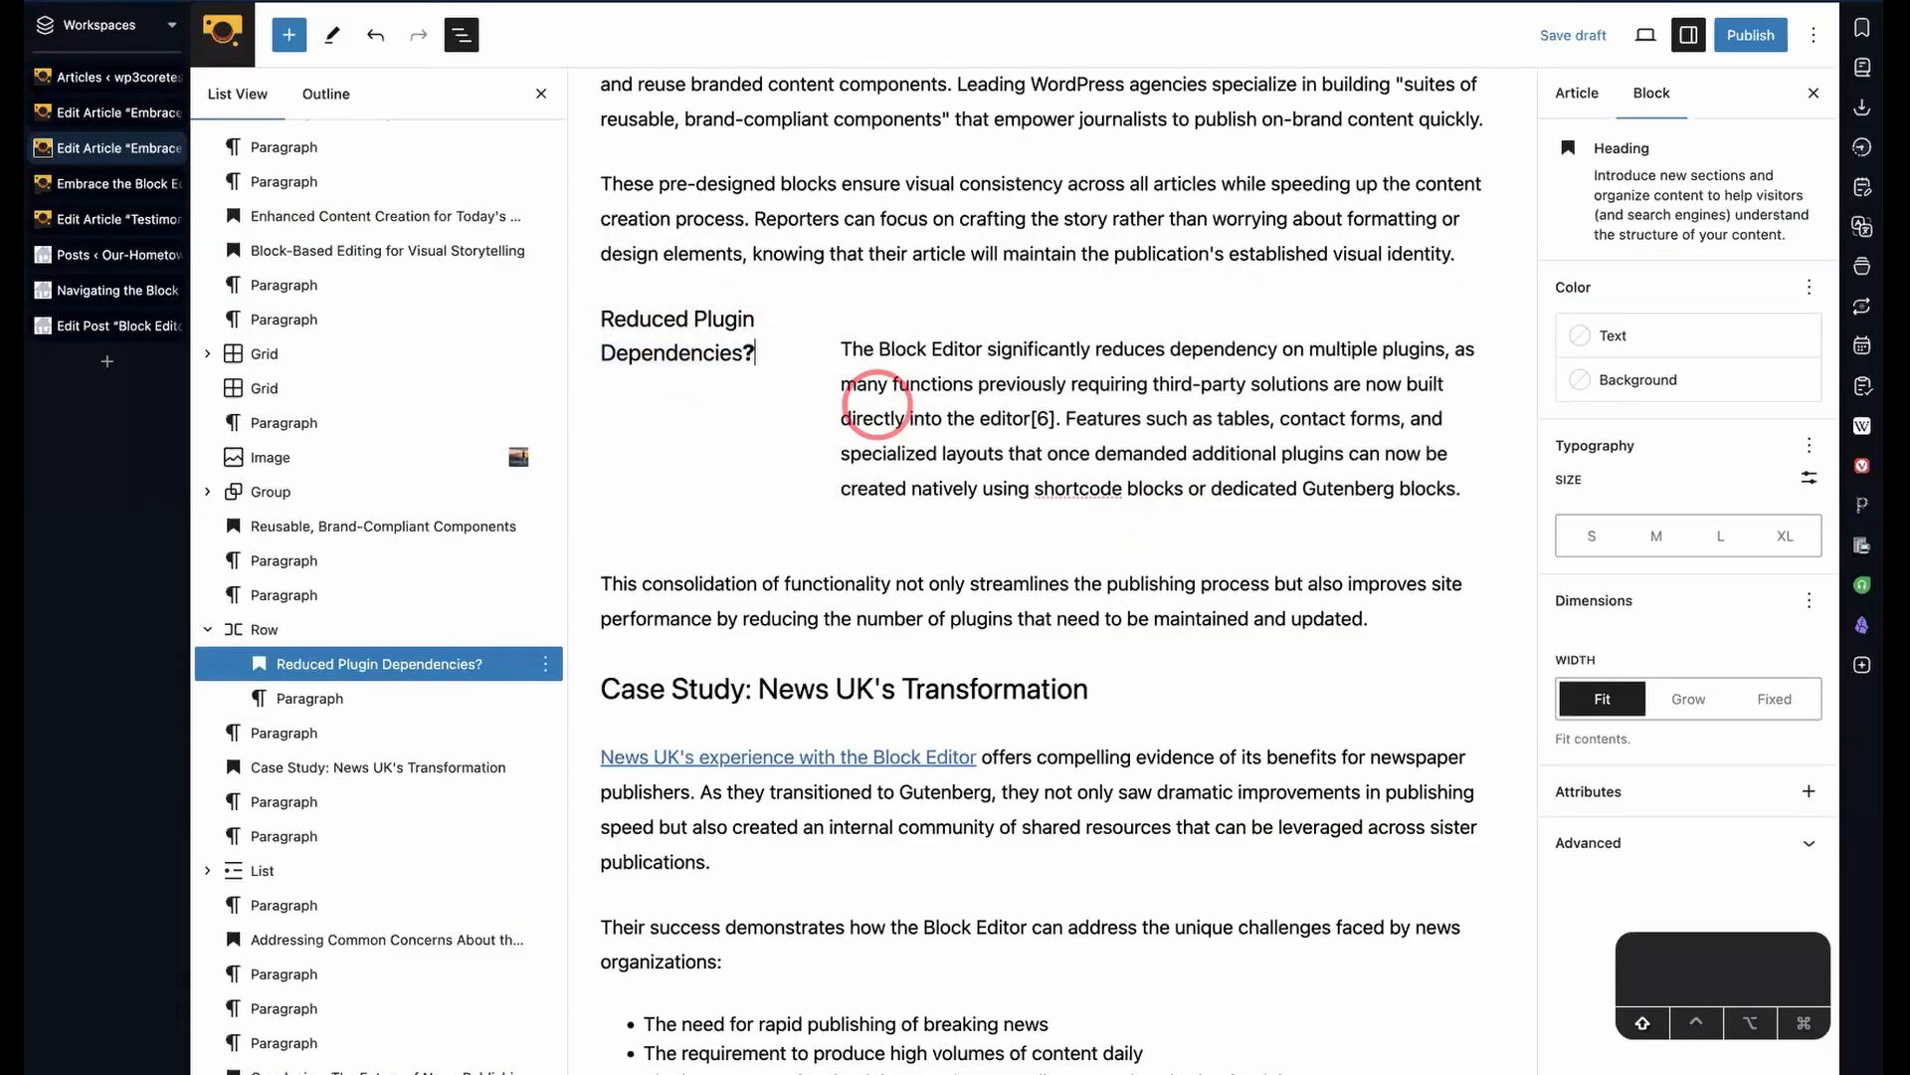
- Align the contents of the Row holding the Reduced Plugin Dependencies heading and its paragraph vertically to the middle
{"action": "triple_click", "coordinate": [1030, 412]}
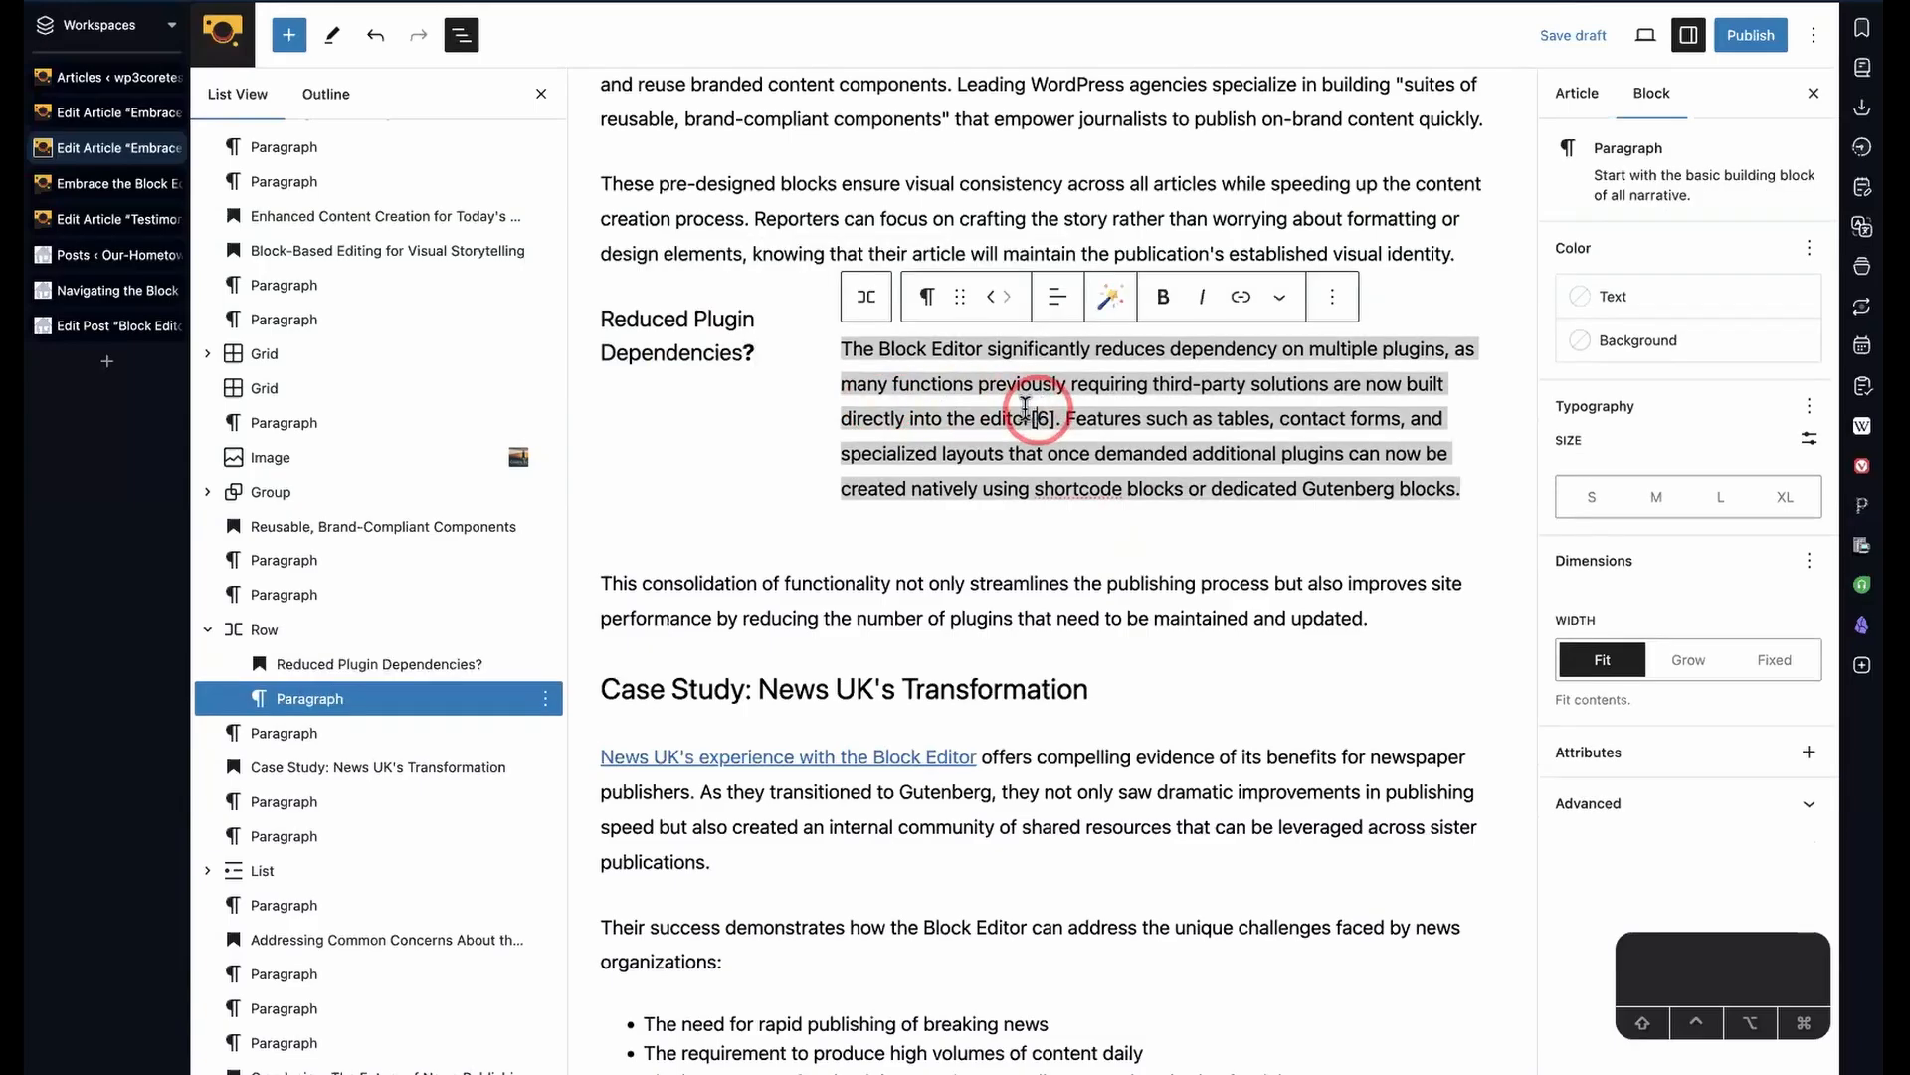
{"action": "triple_click", "coordinate": [873, 587]}
{"action": "triple_click", "coordinate": [935, 388]}
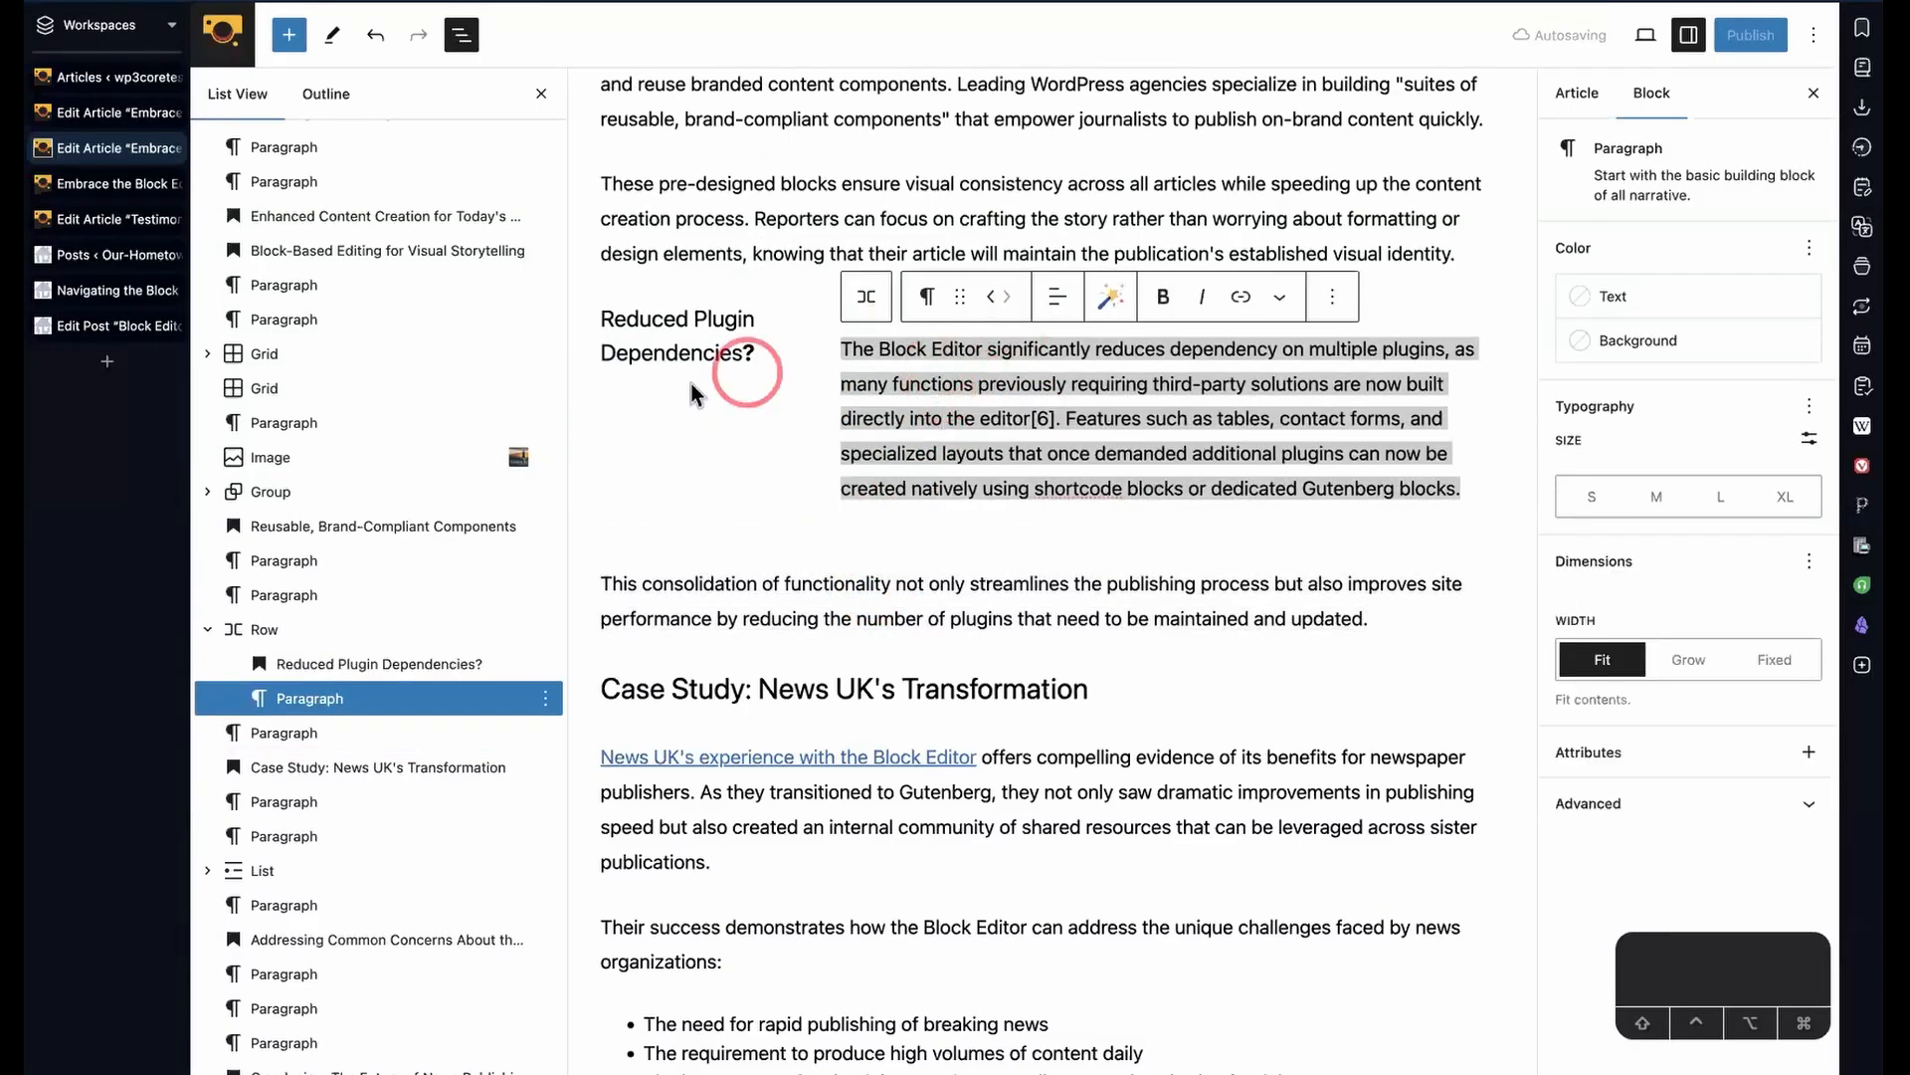
{"action": "left_click", "coordinate": [263, 629]}
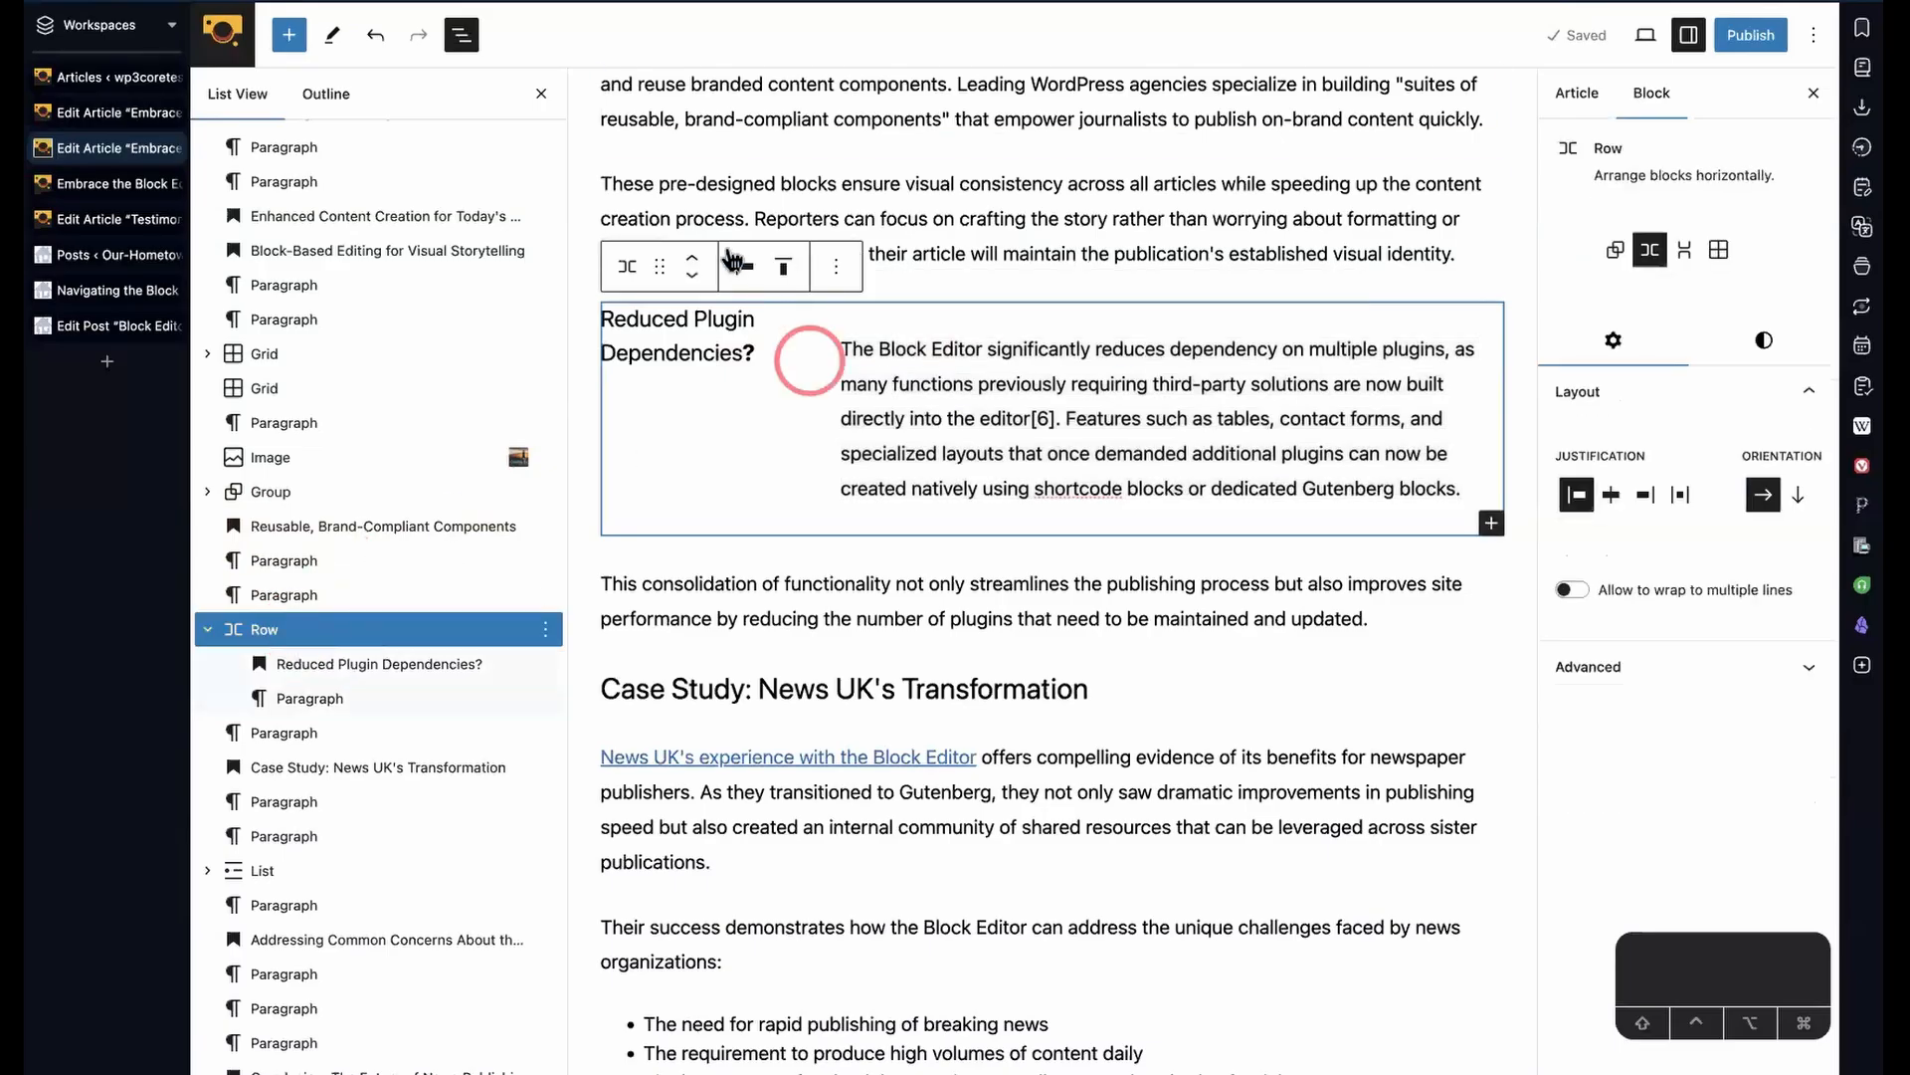
{"action": "left_click", "coordinate": [785, 266]}
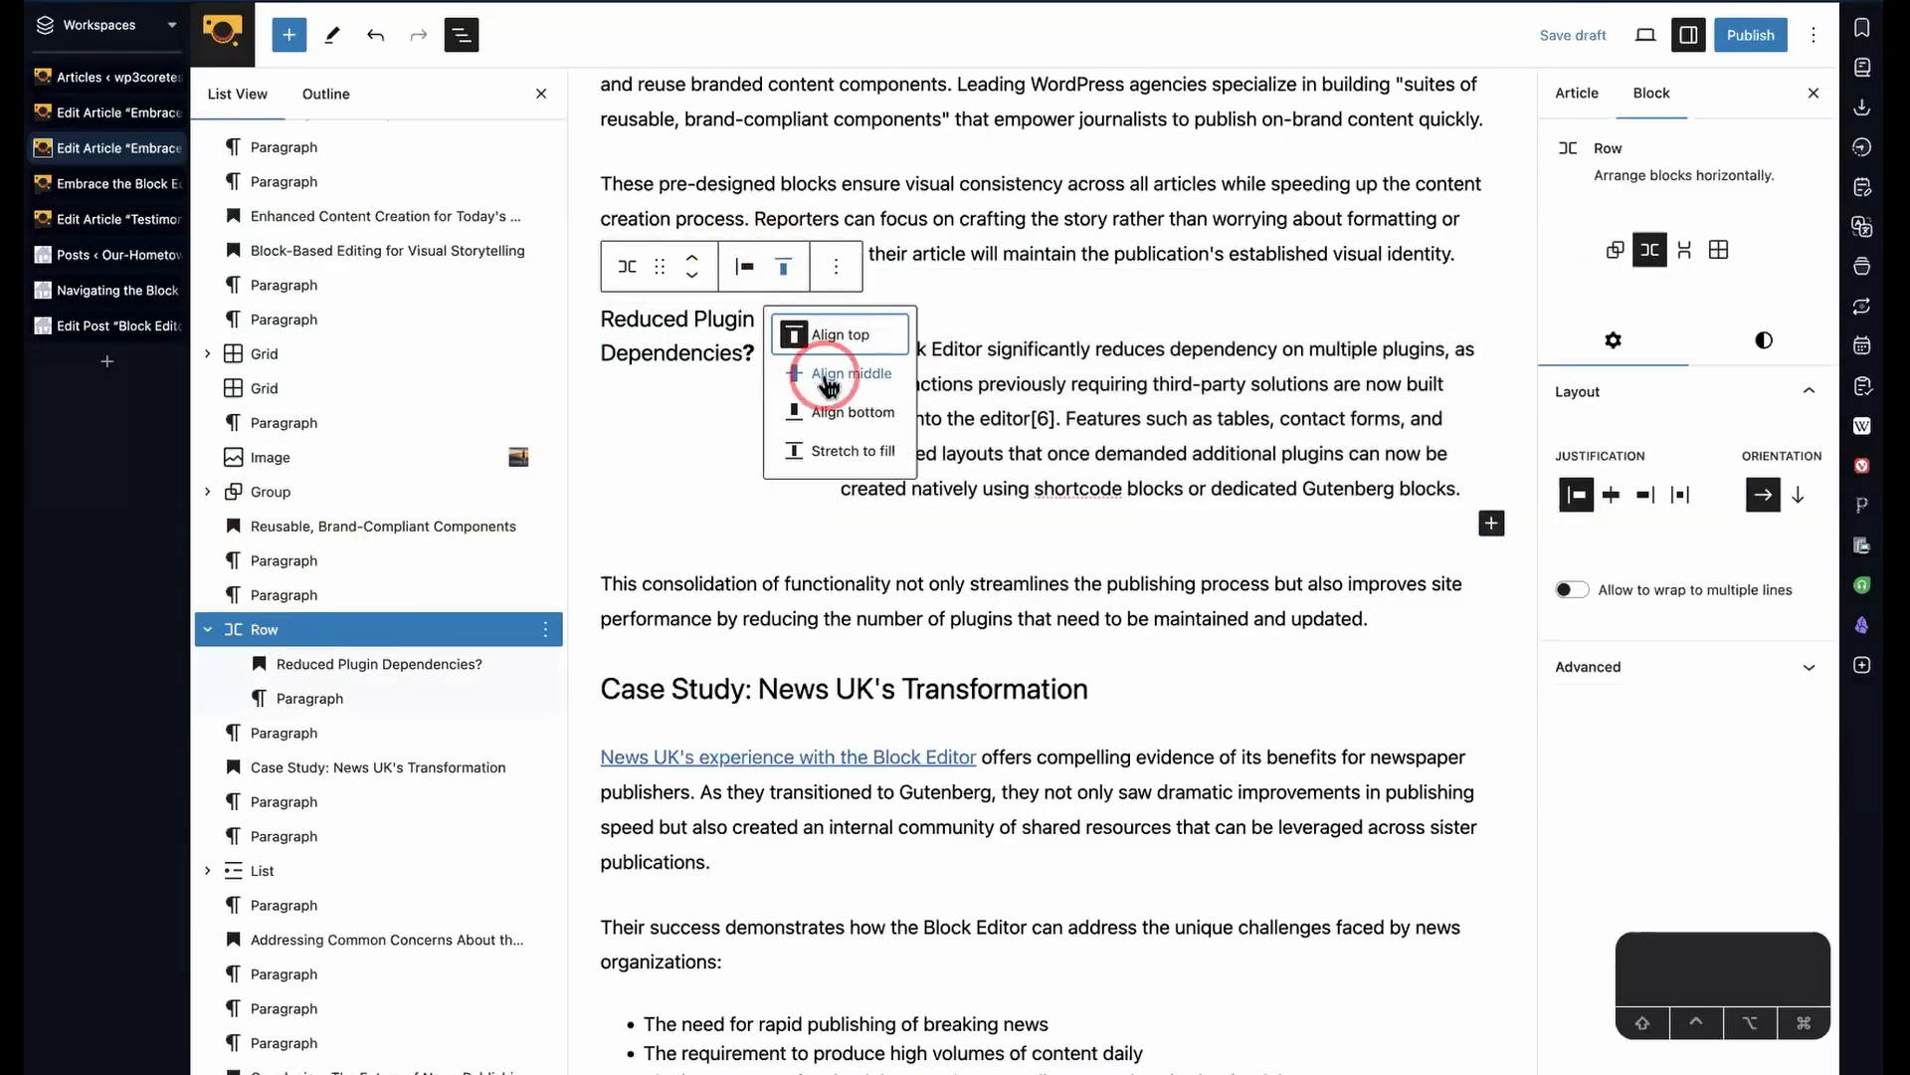
{"action": "left_click", "coordinate": [829, 383]}
{"action": "triple_click", "coordinate": [996, 394]}
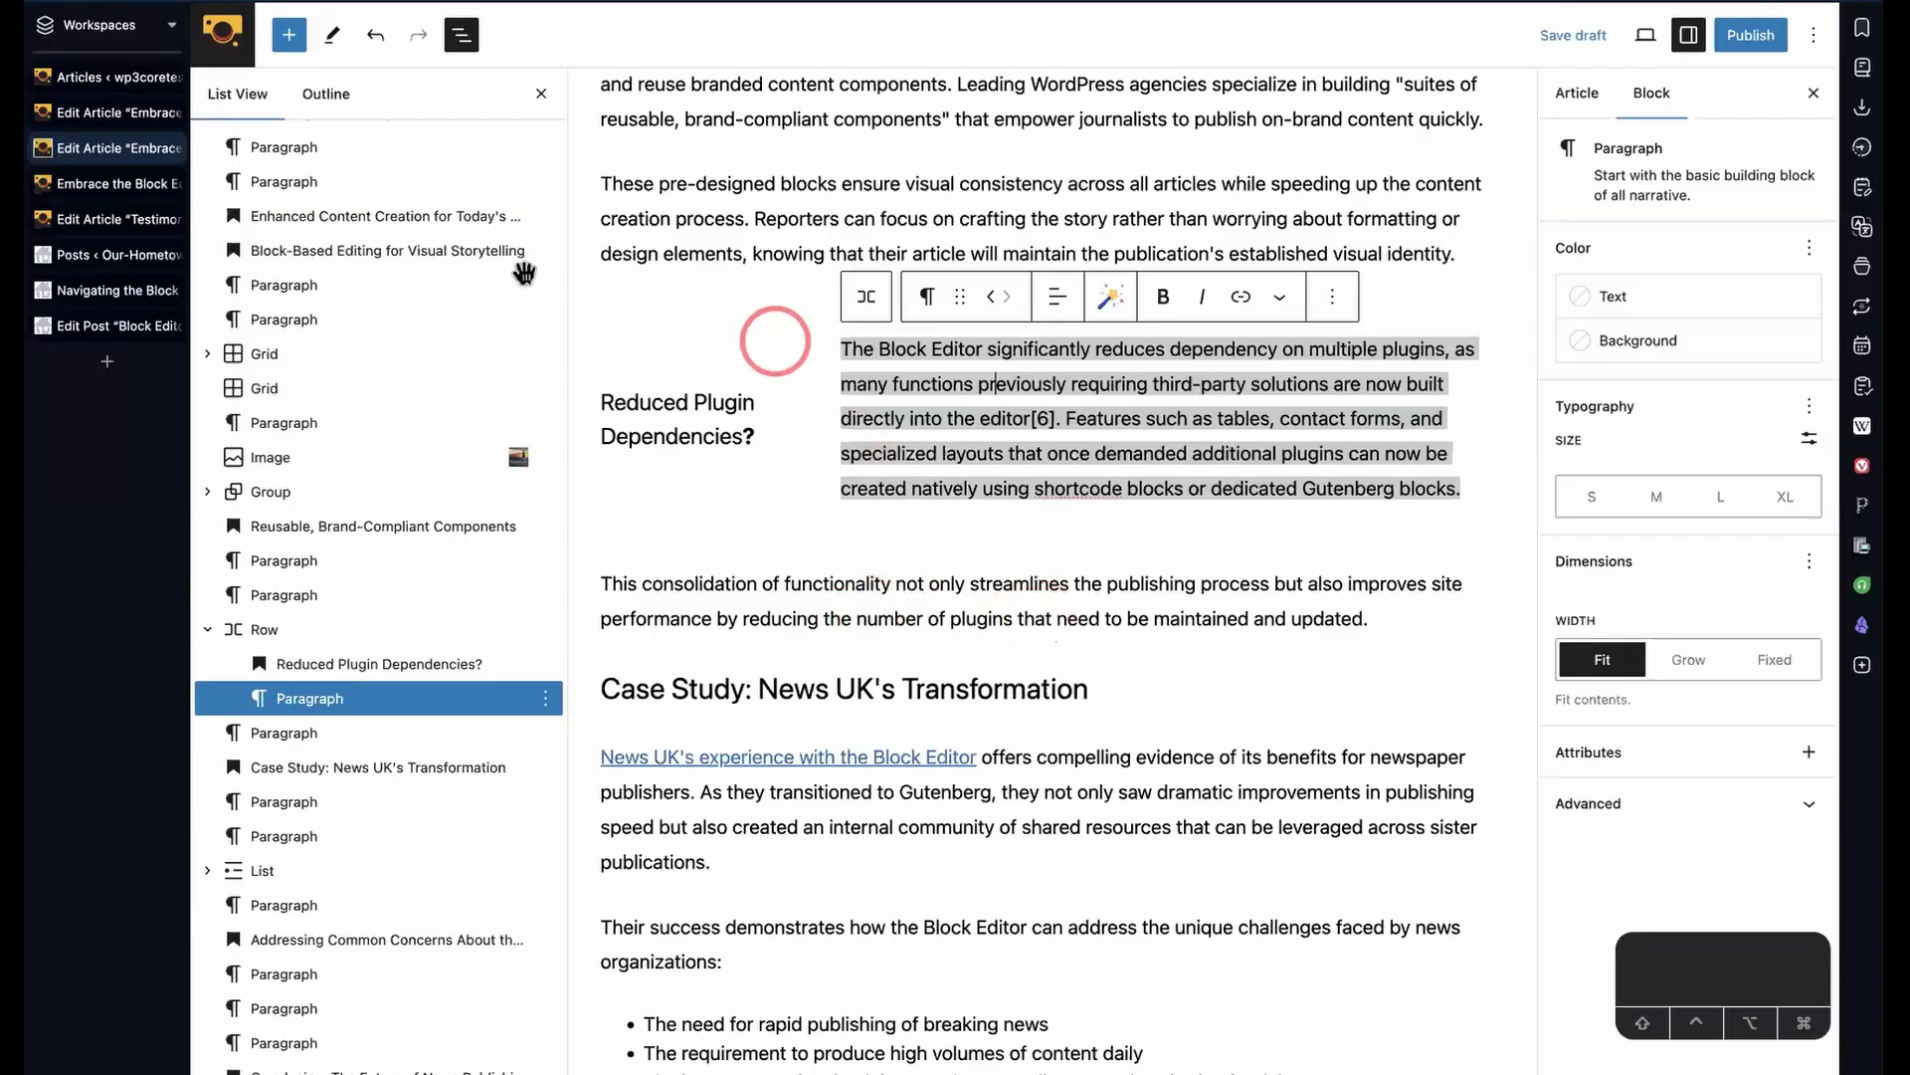
- Insert a Cover block directly below the "Case Study: News UK's Transformation" heading
{"action": "left_click", "coordinate": [985, 620]}
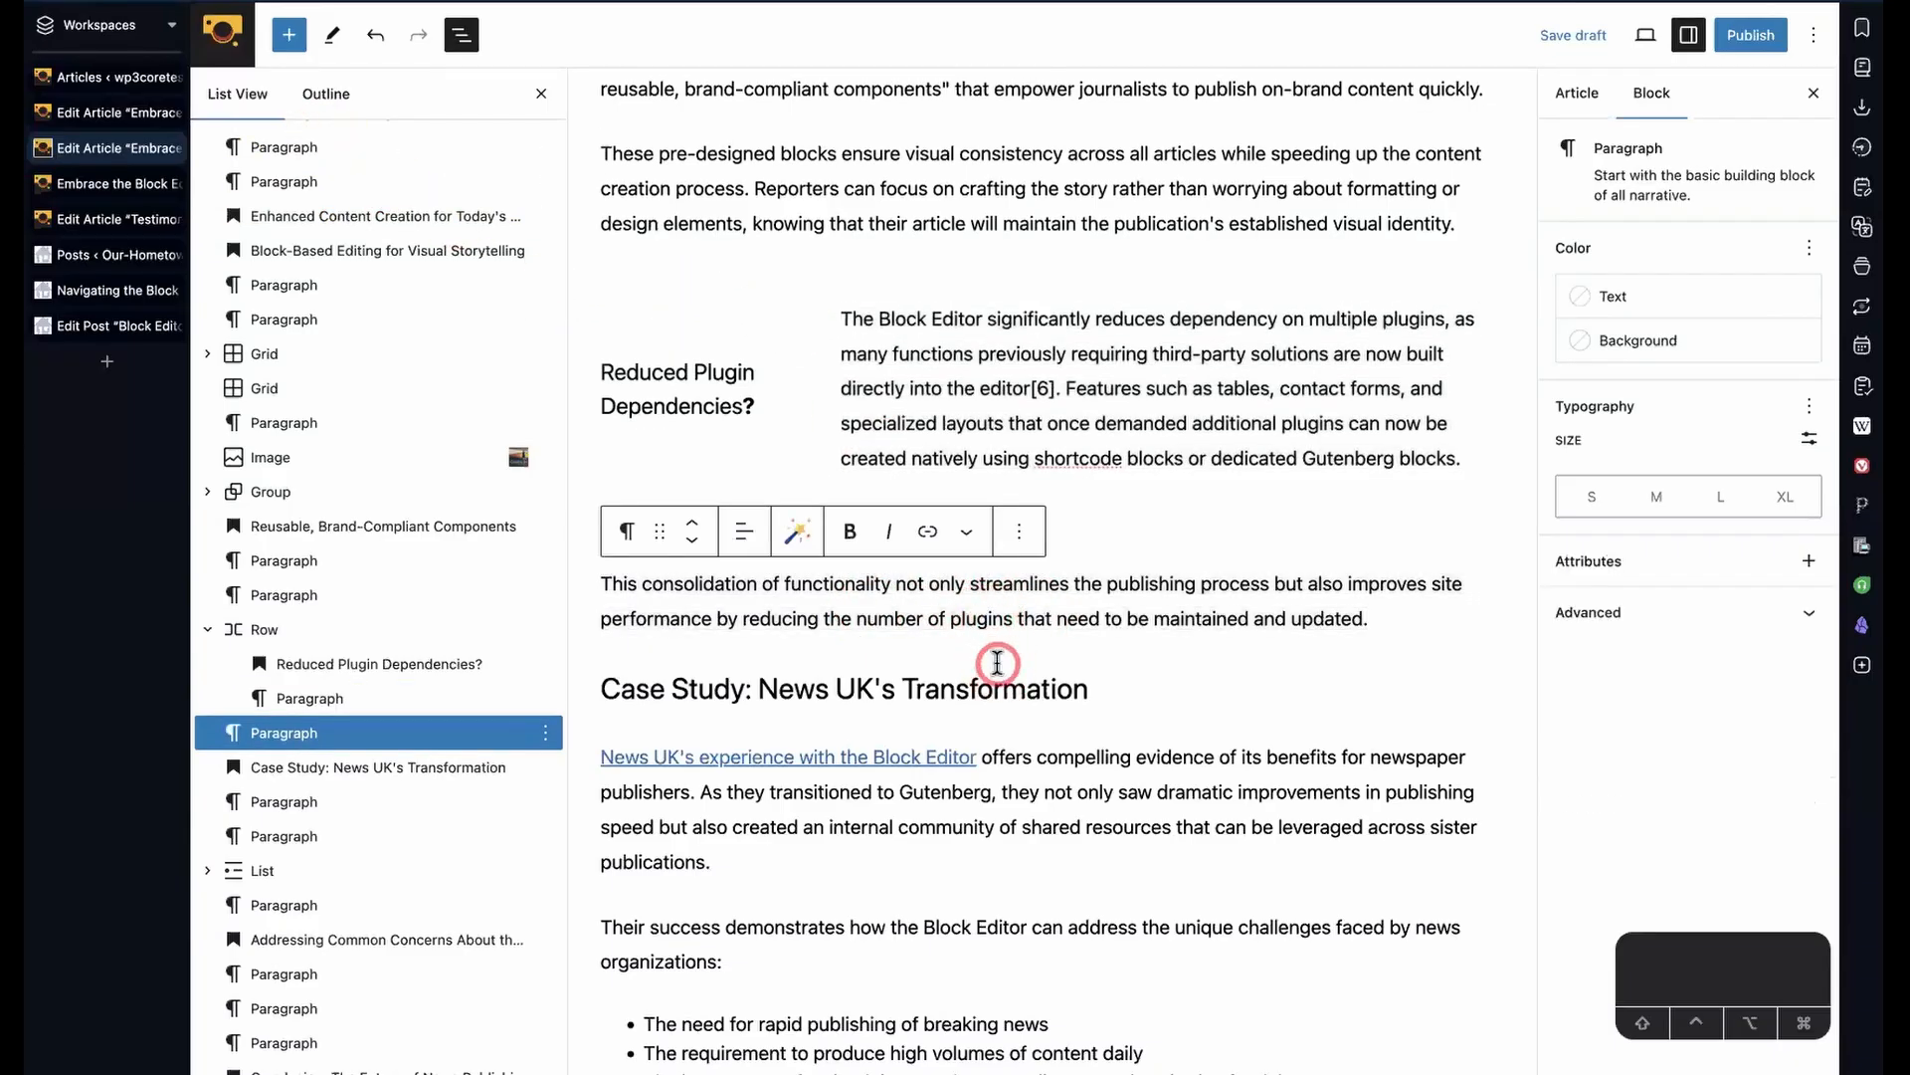
{"action": "left_click", "coordinate": [998, 667]}
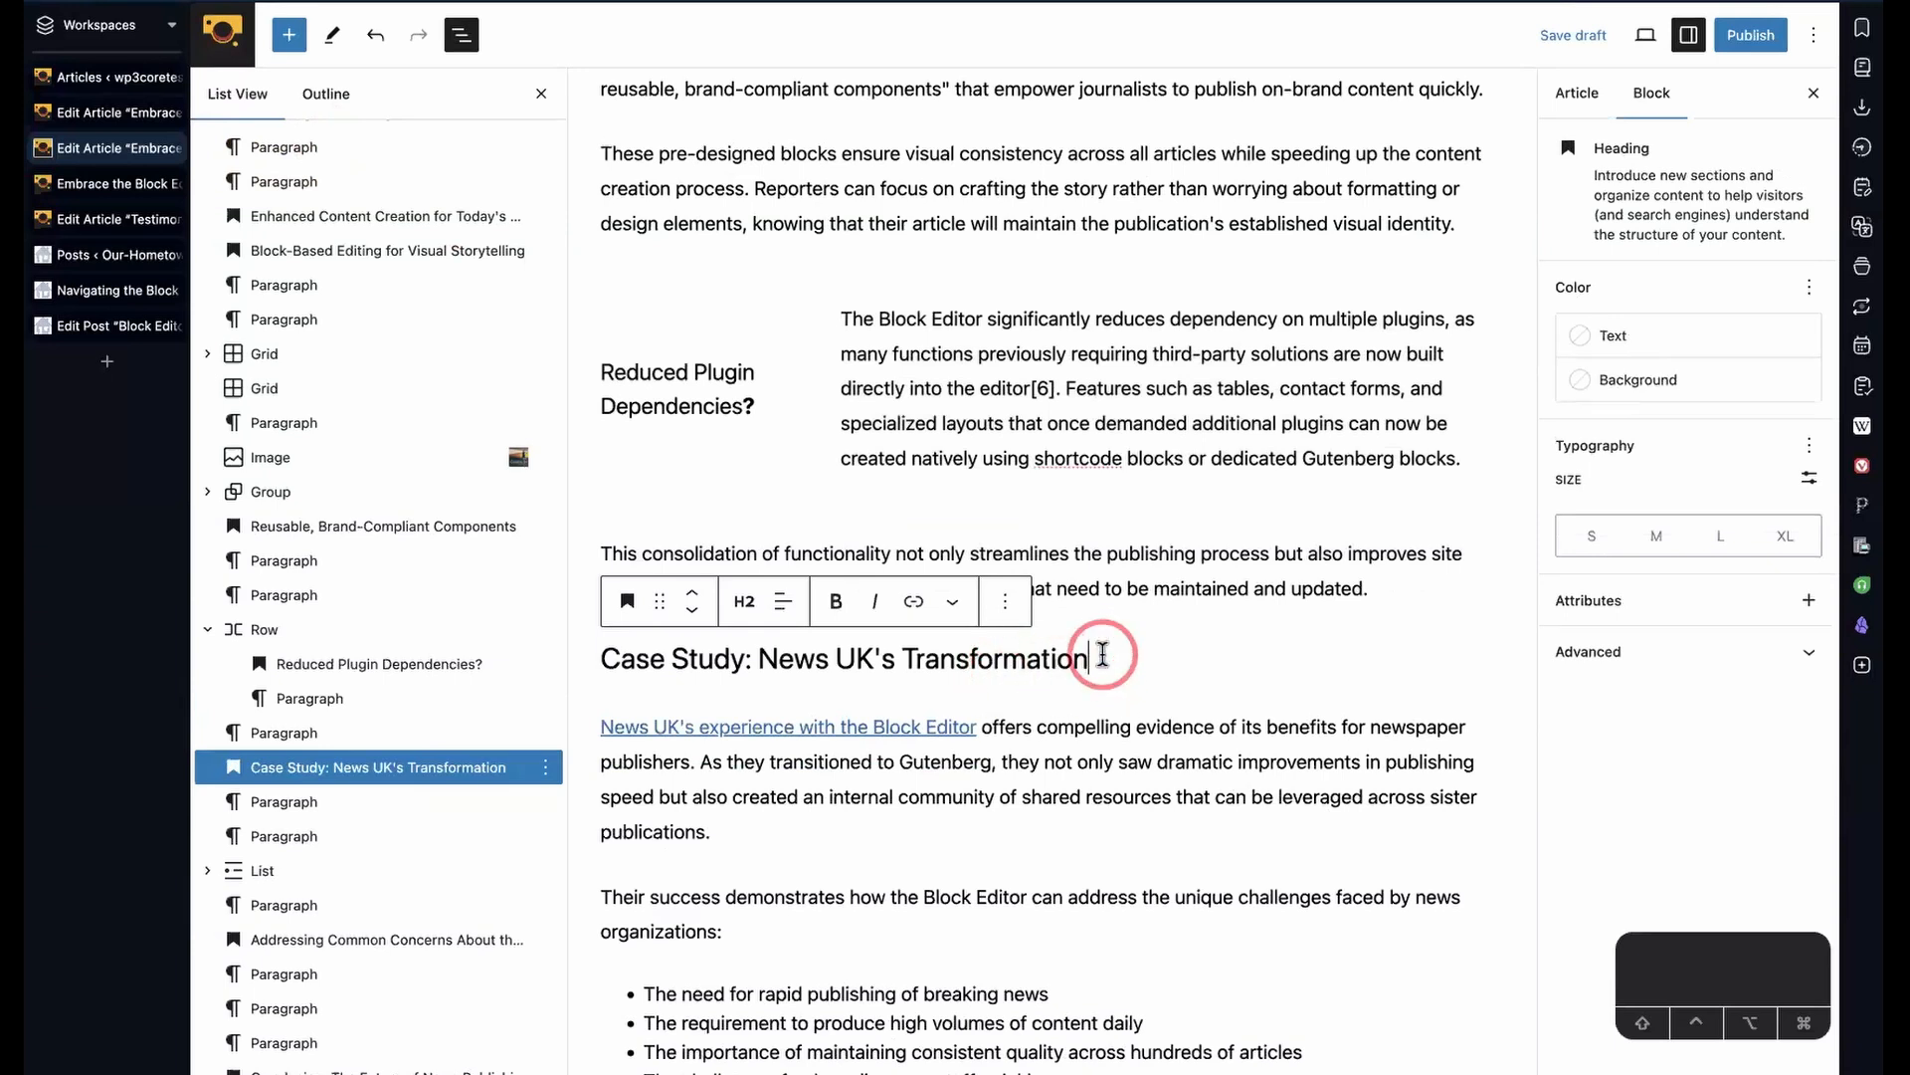
{"action": "left_click", "coordinate": [287, 40]}
{"action": "left_click", "coordinate": [272, 155]}
{"action": "type", "text": "cover"}
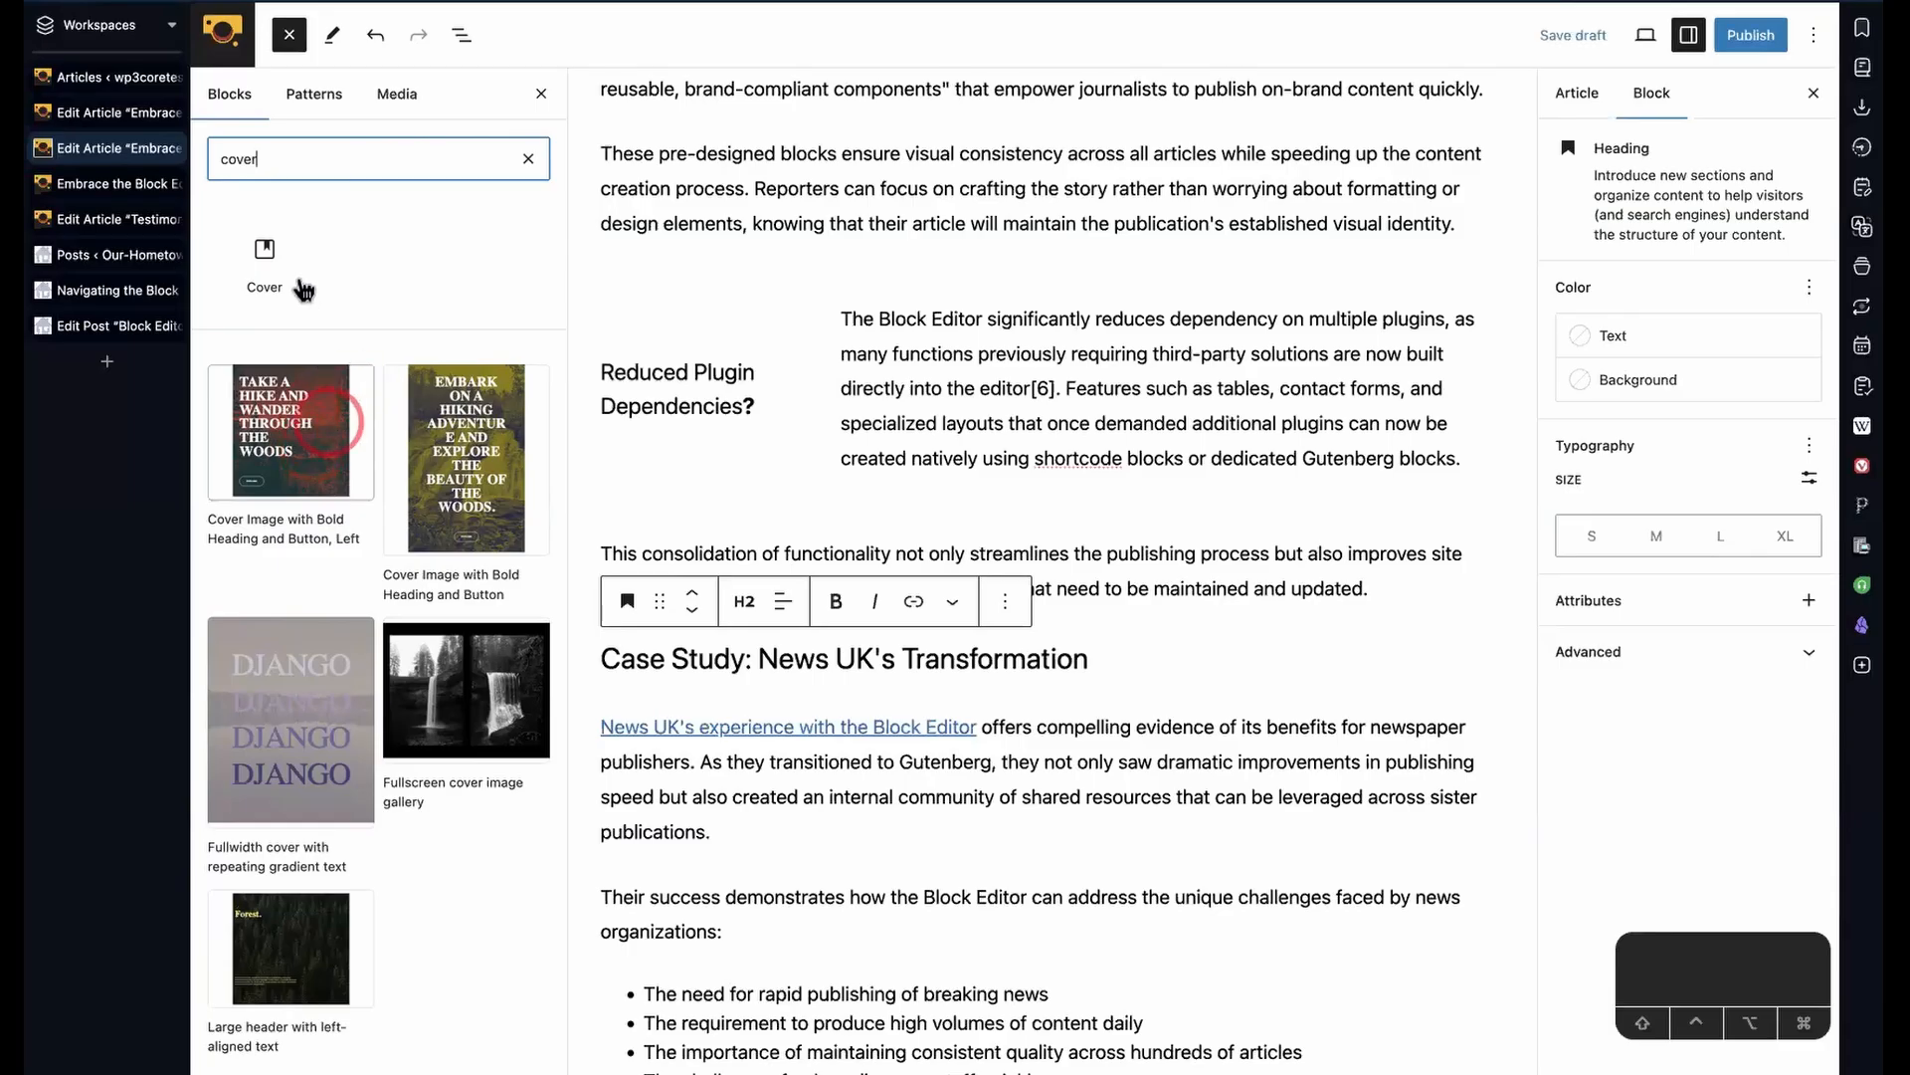
{"action": "mouse_move", "coordinate": [262, 253]}
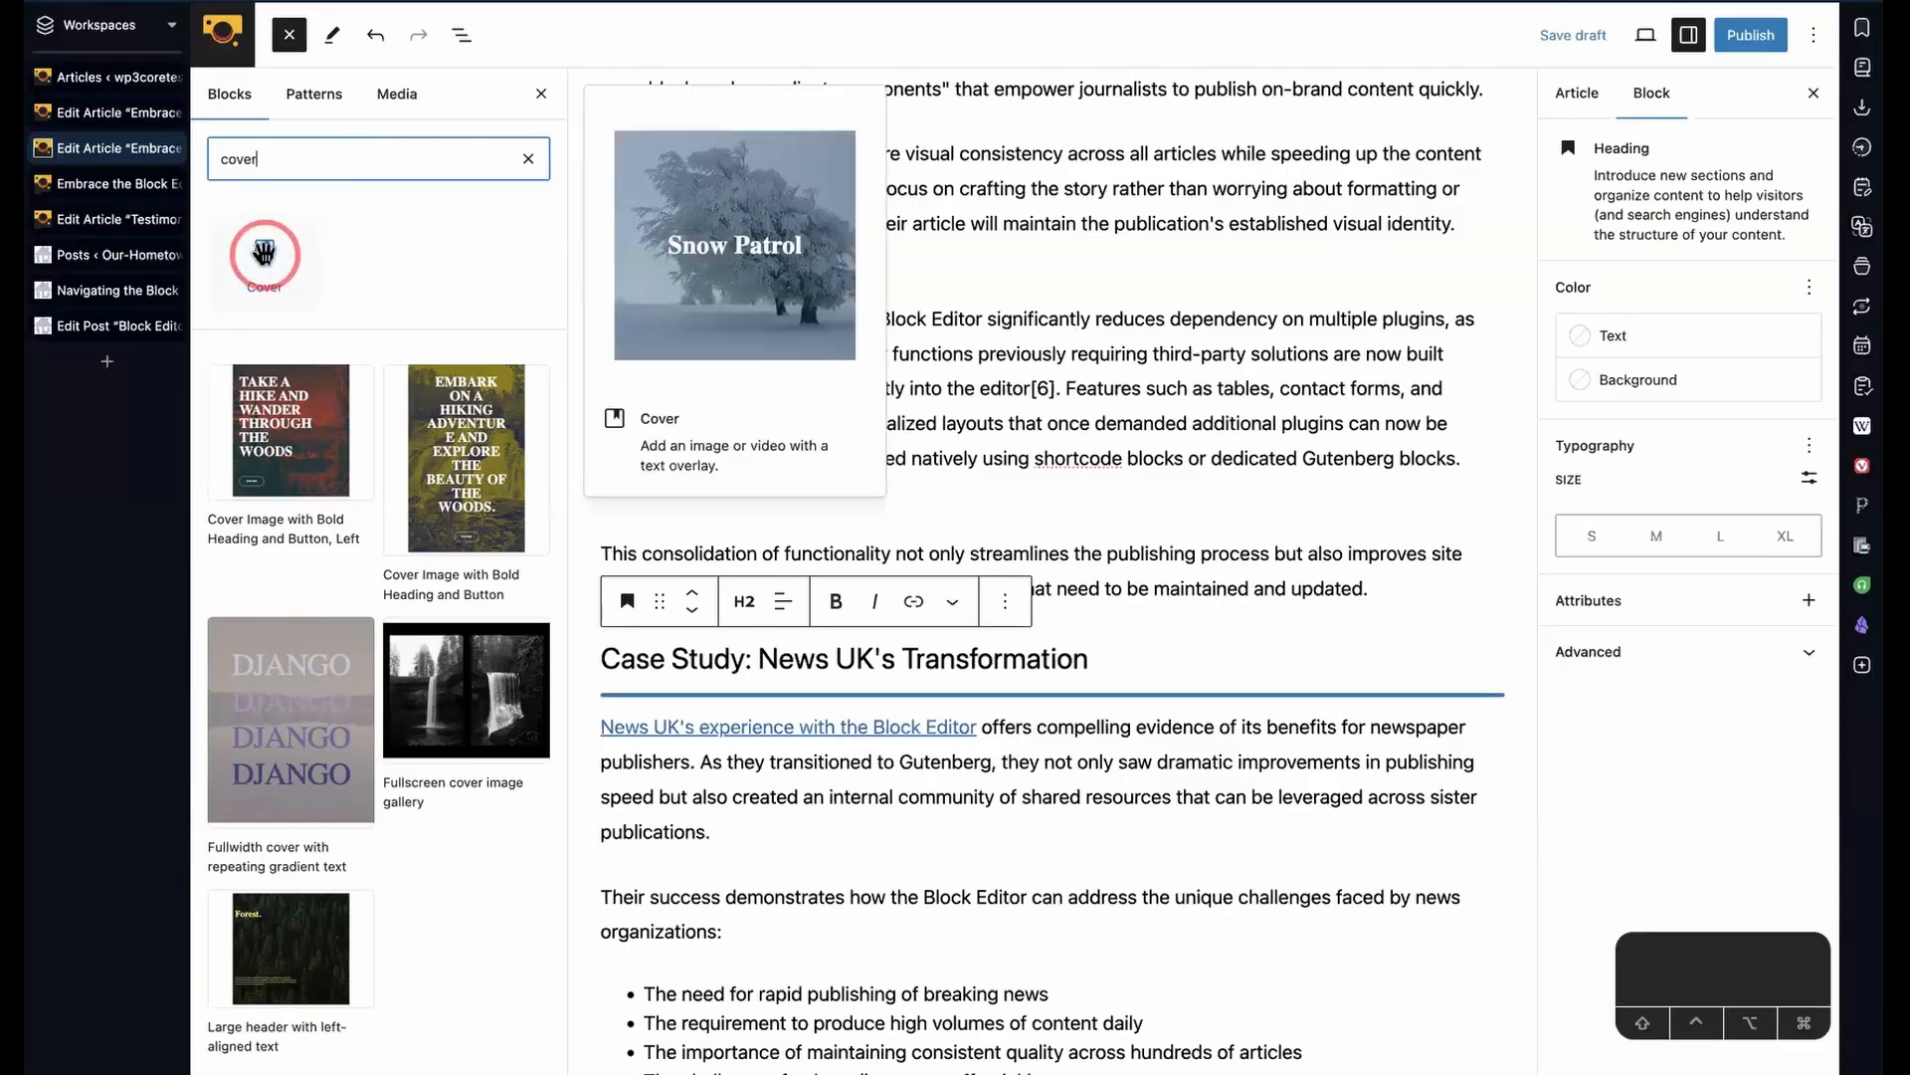
{"action": "left_click", "coordinate": [264, 253]}
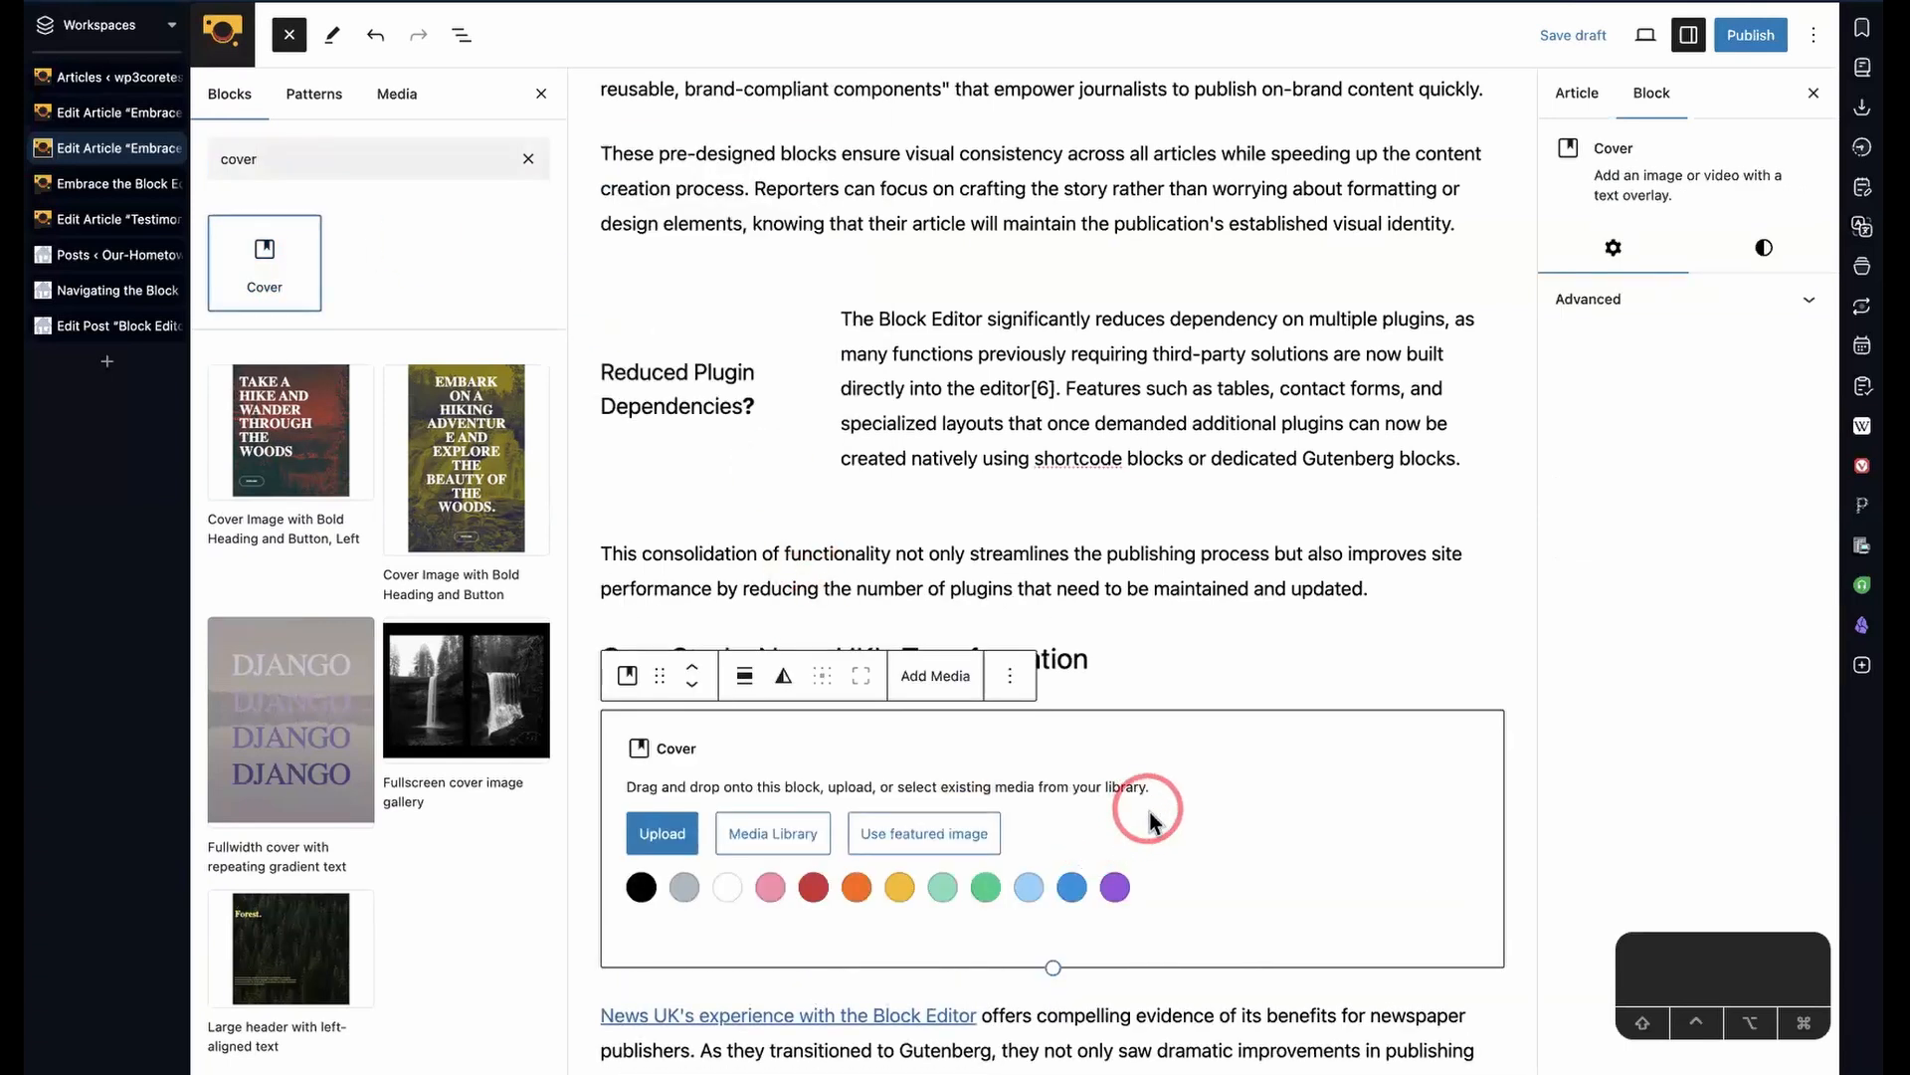
{"action": "scroll", "coordinate": [1273, 853], "scroll_direction": "down", "scroll_amount": 5}
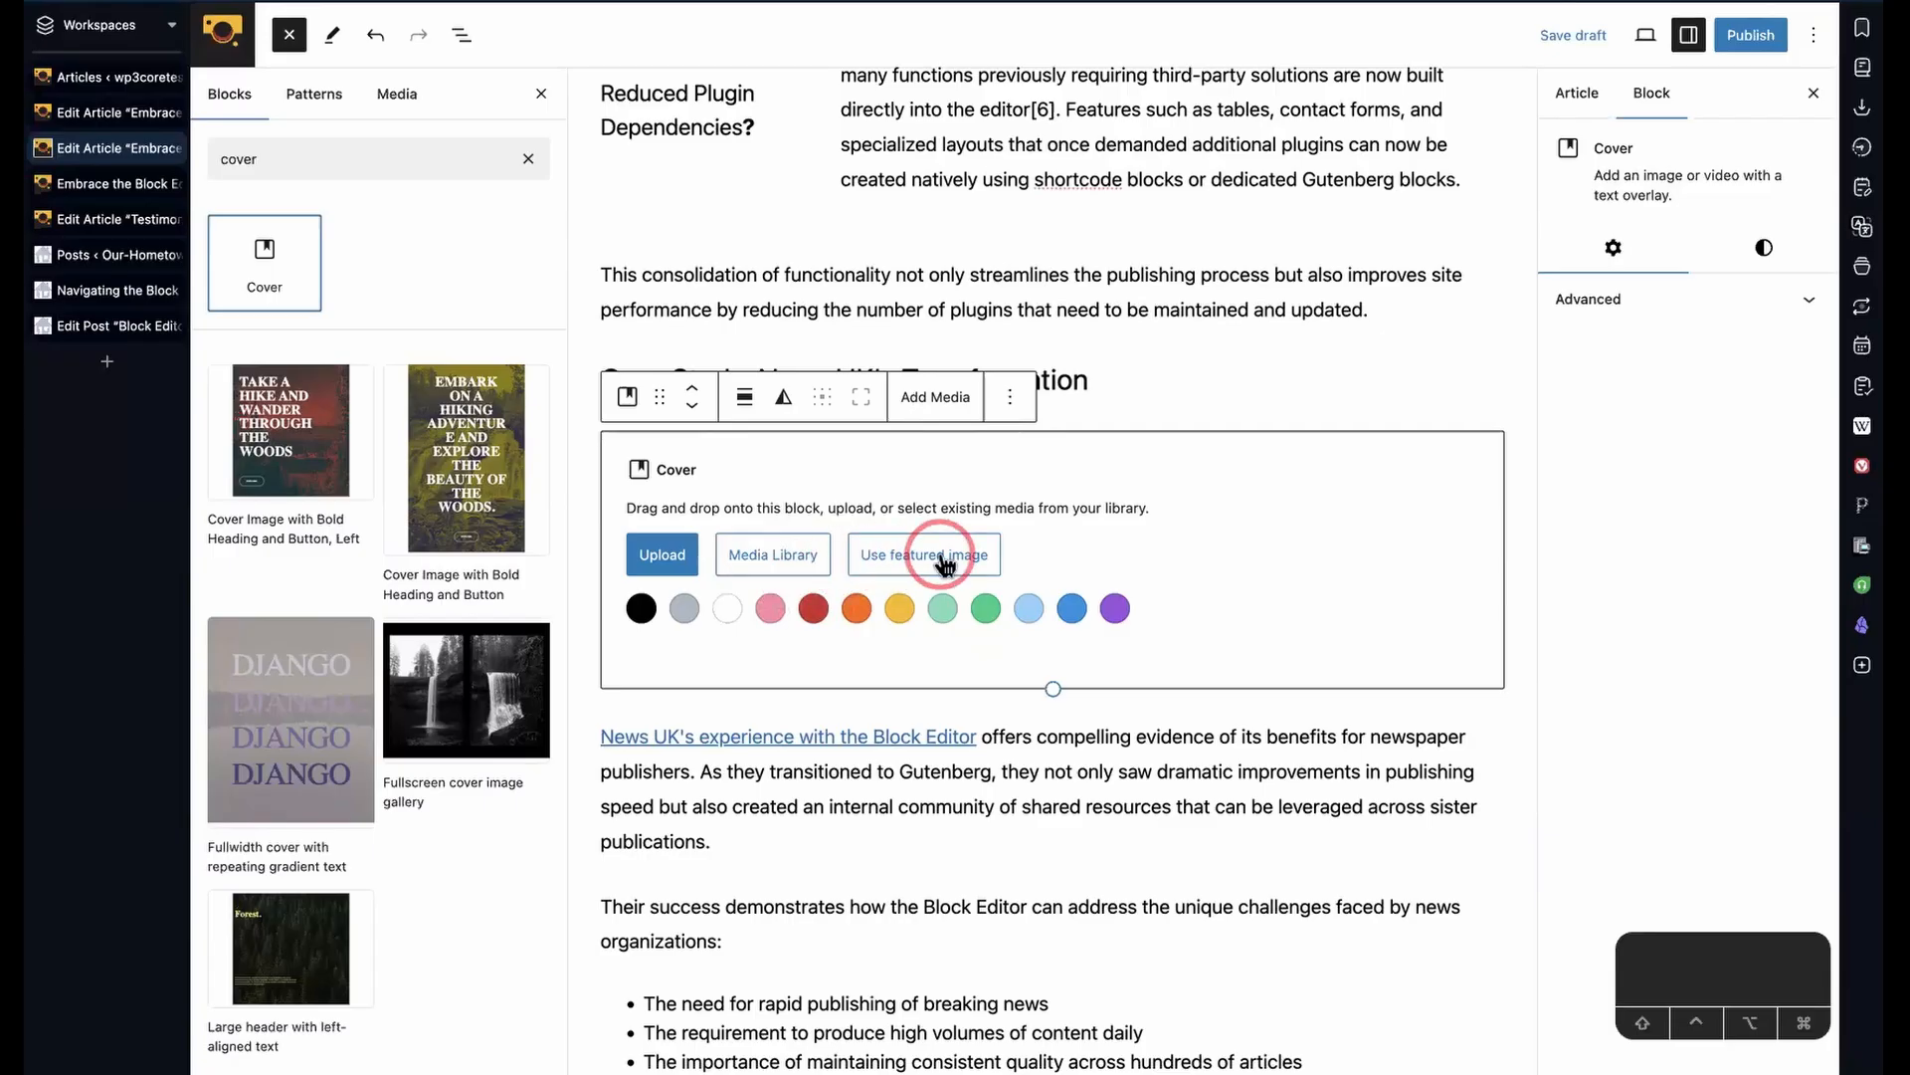
- Use 2023-03-19_orion_nebula_proc.jpg from the Media Library as the Cover's background and show the Cover's block settings
{"action": "left_click", "coordinate": [1578, 93]}
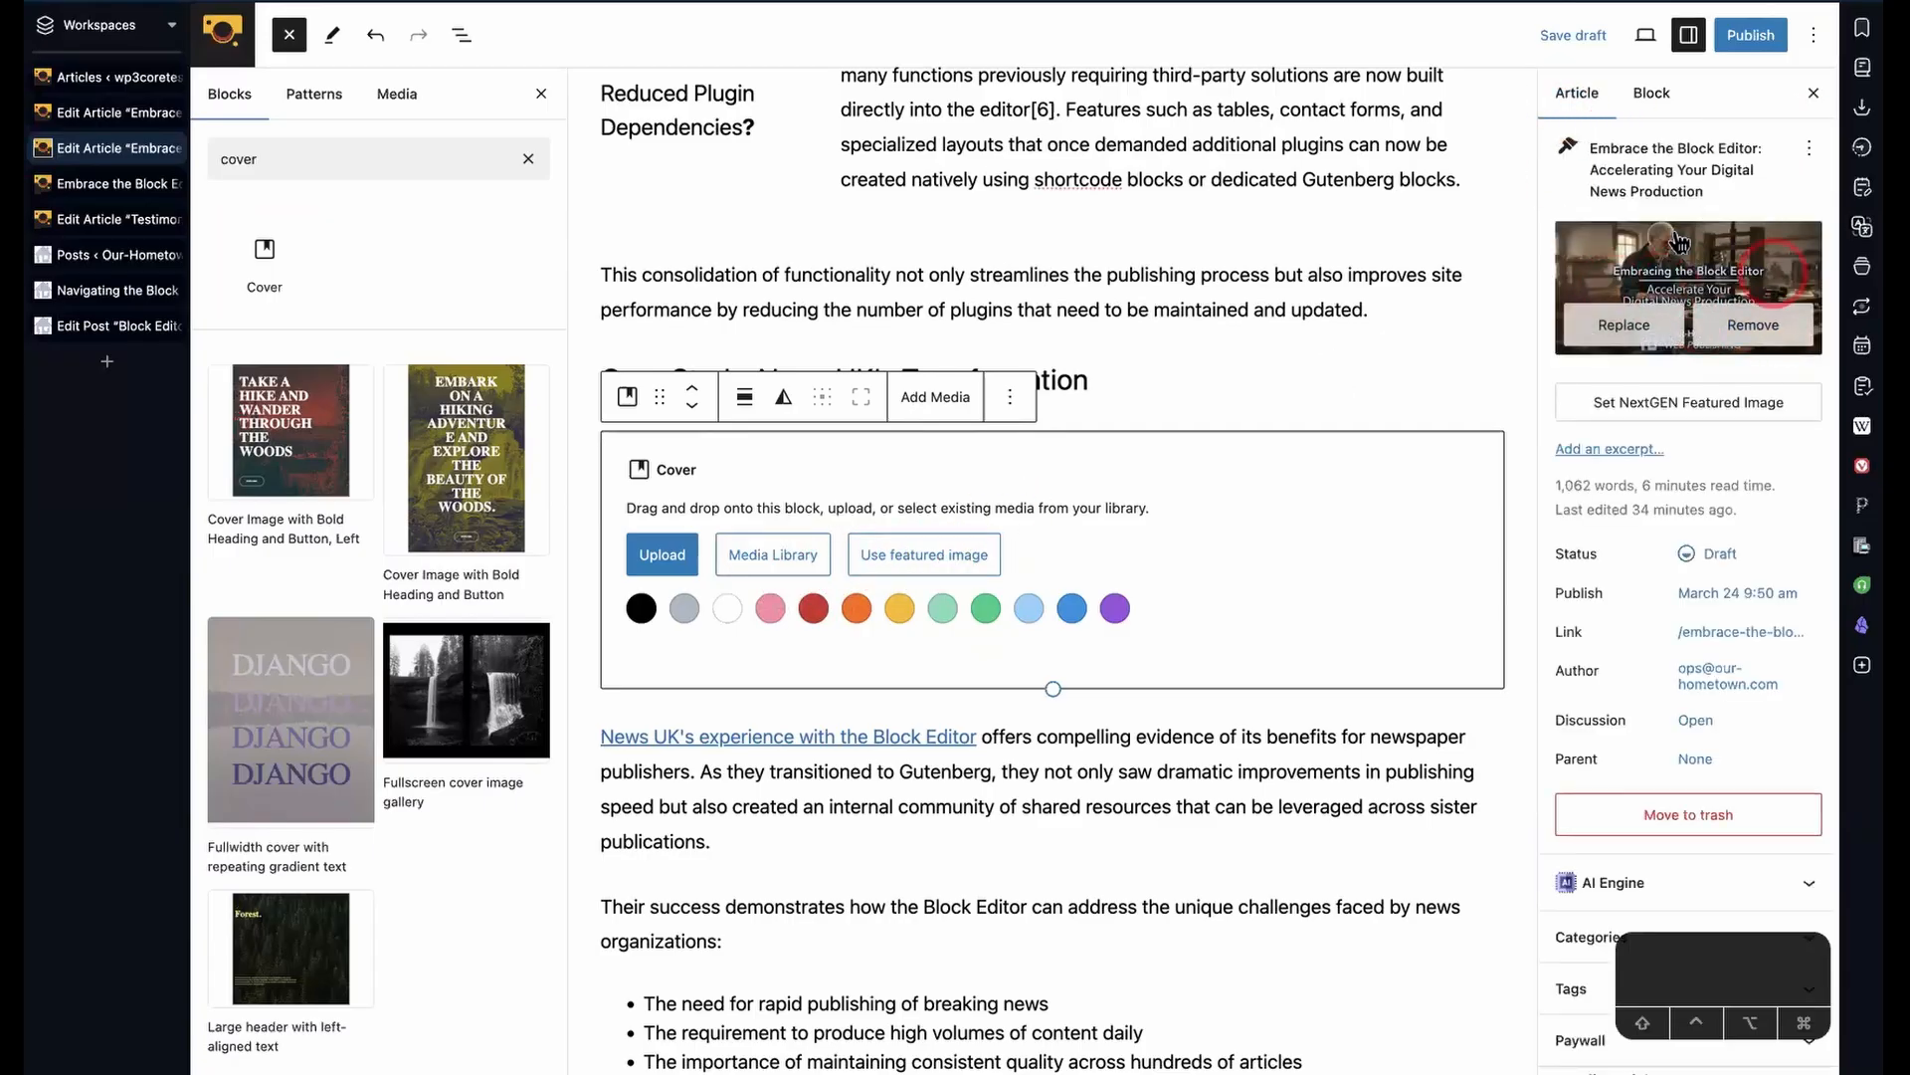
{"action": "left_click", "coordinate": [776, 558]}
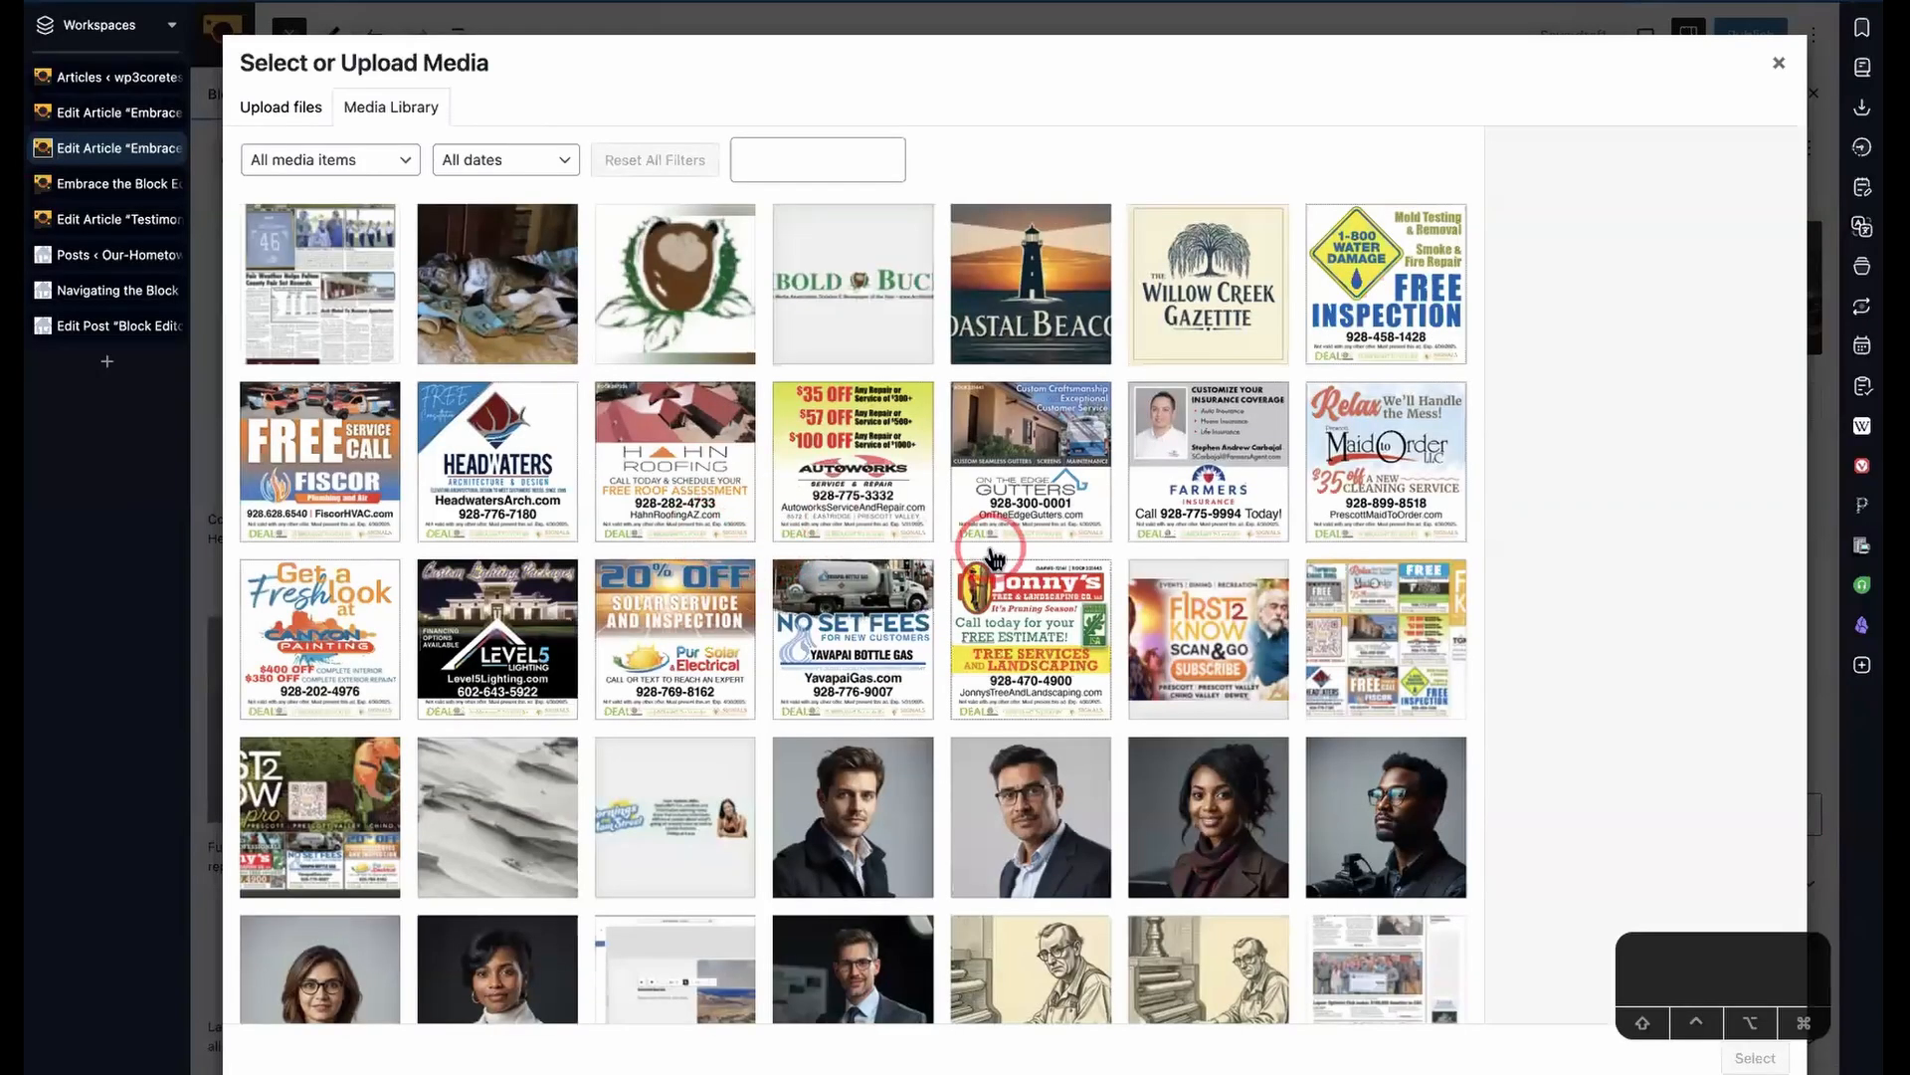
{"action": "scroll", "coordinate": [995, 559], "scroll_direction": "down", "scroll_amount": 2}
{"action": "scroll", "coordinate": [995, 547], "scroll_direction": "down", "scroll_amount": 10}
{"action": "scroll", "coordinate": [995, 542], "scroll_direction": "up", "scroll_amount": 6}
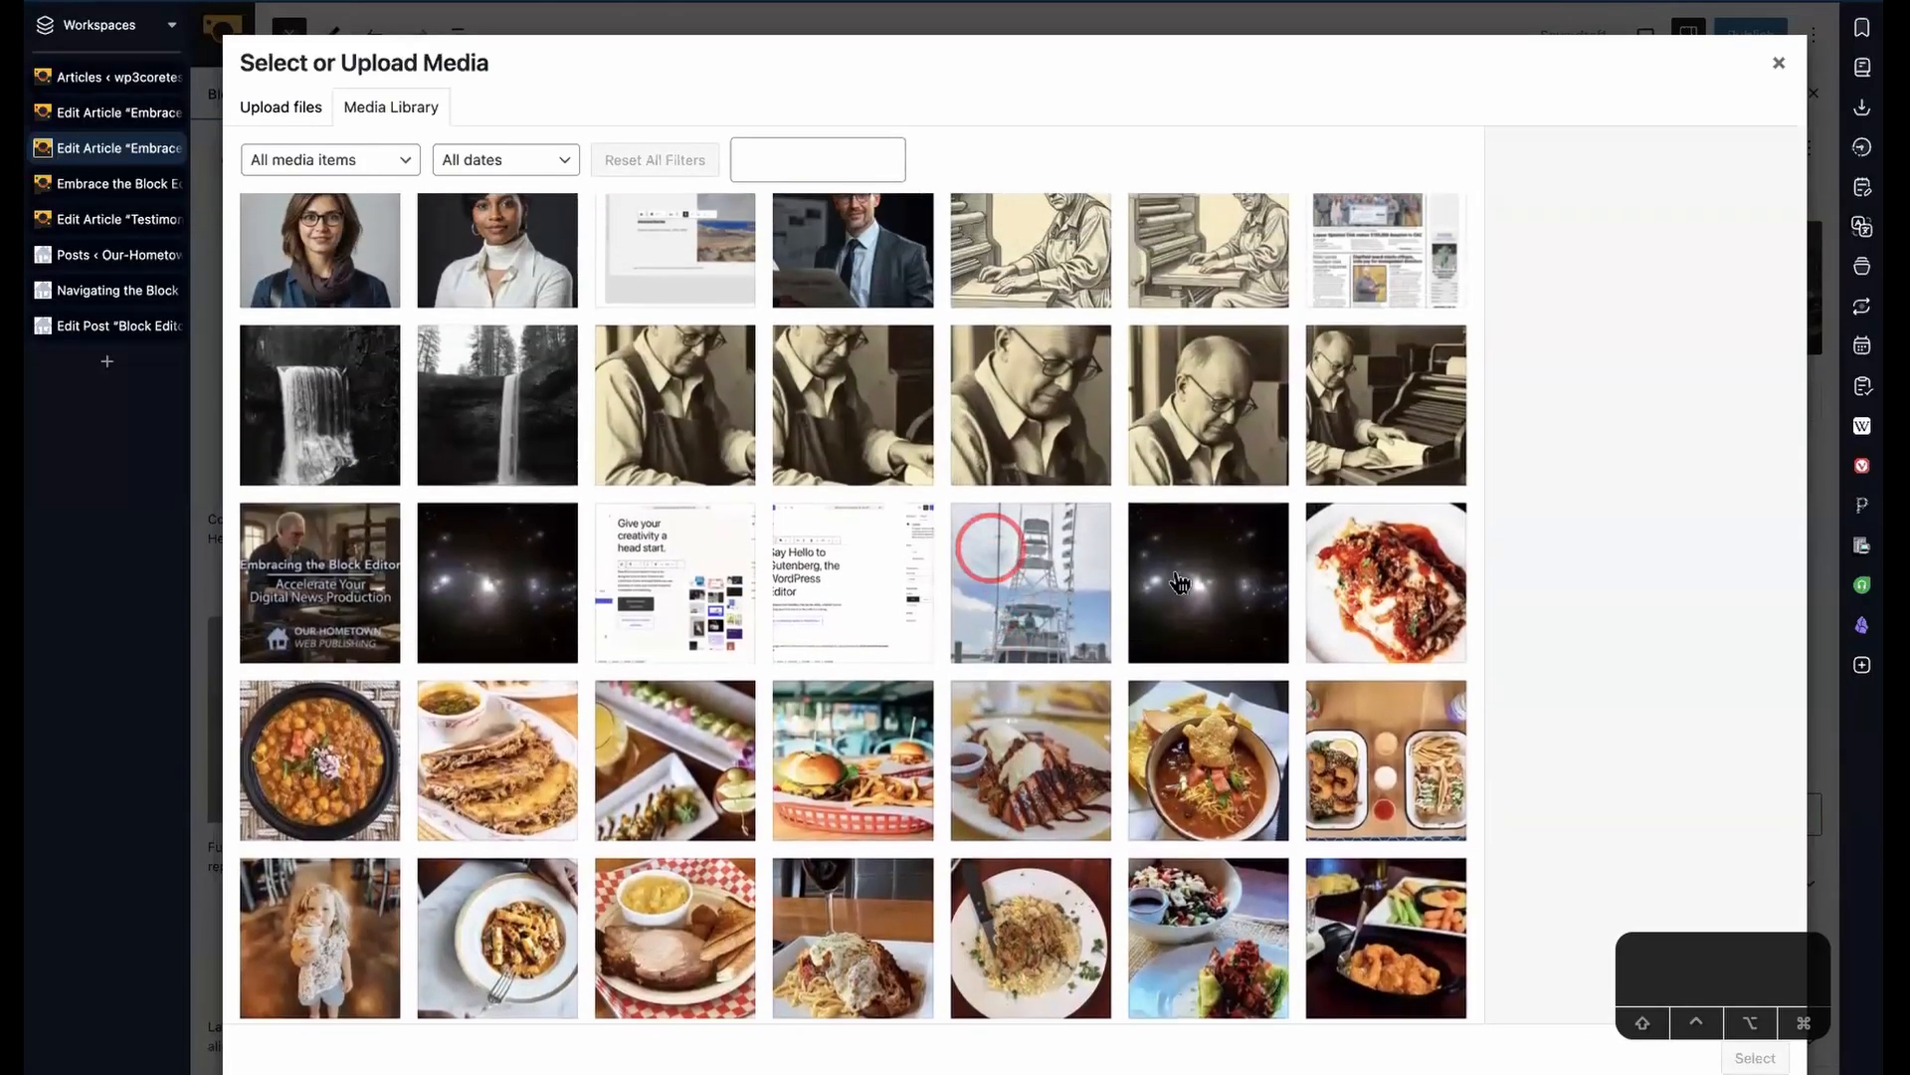
{"action": "left_click", "coordinate": [1234, 595]}
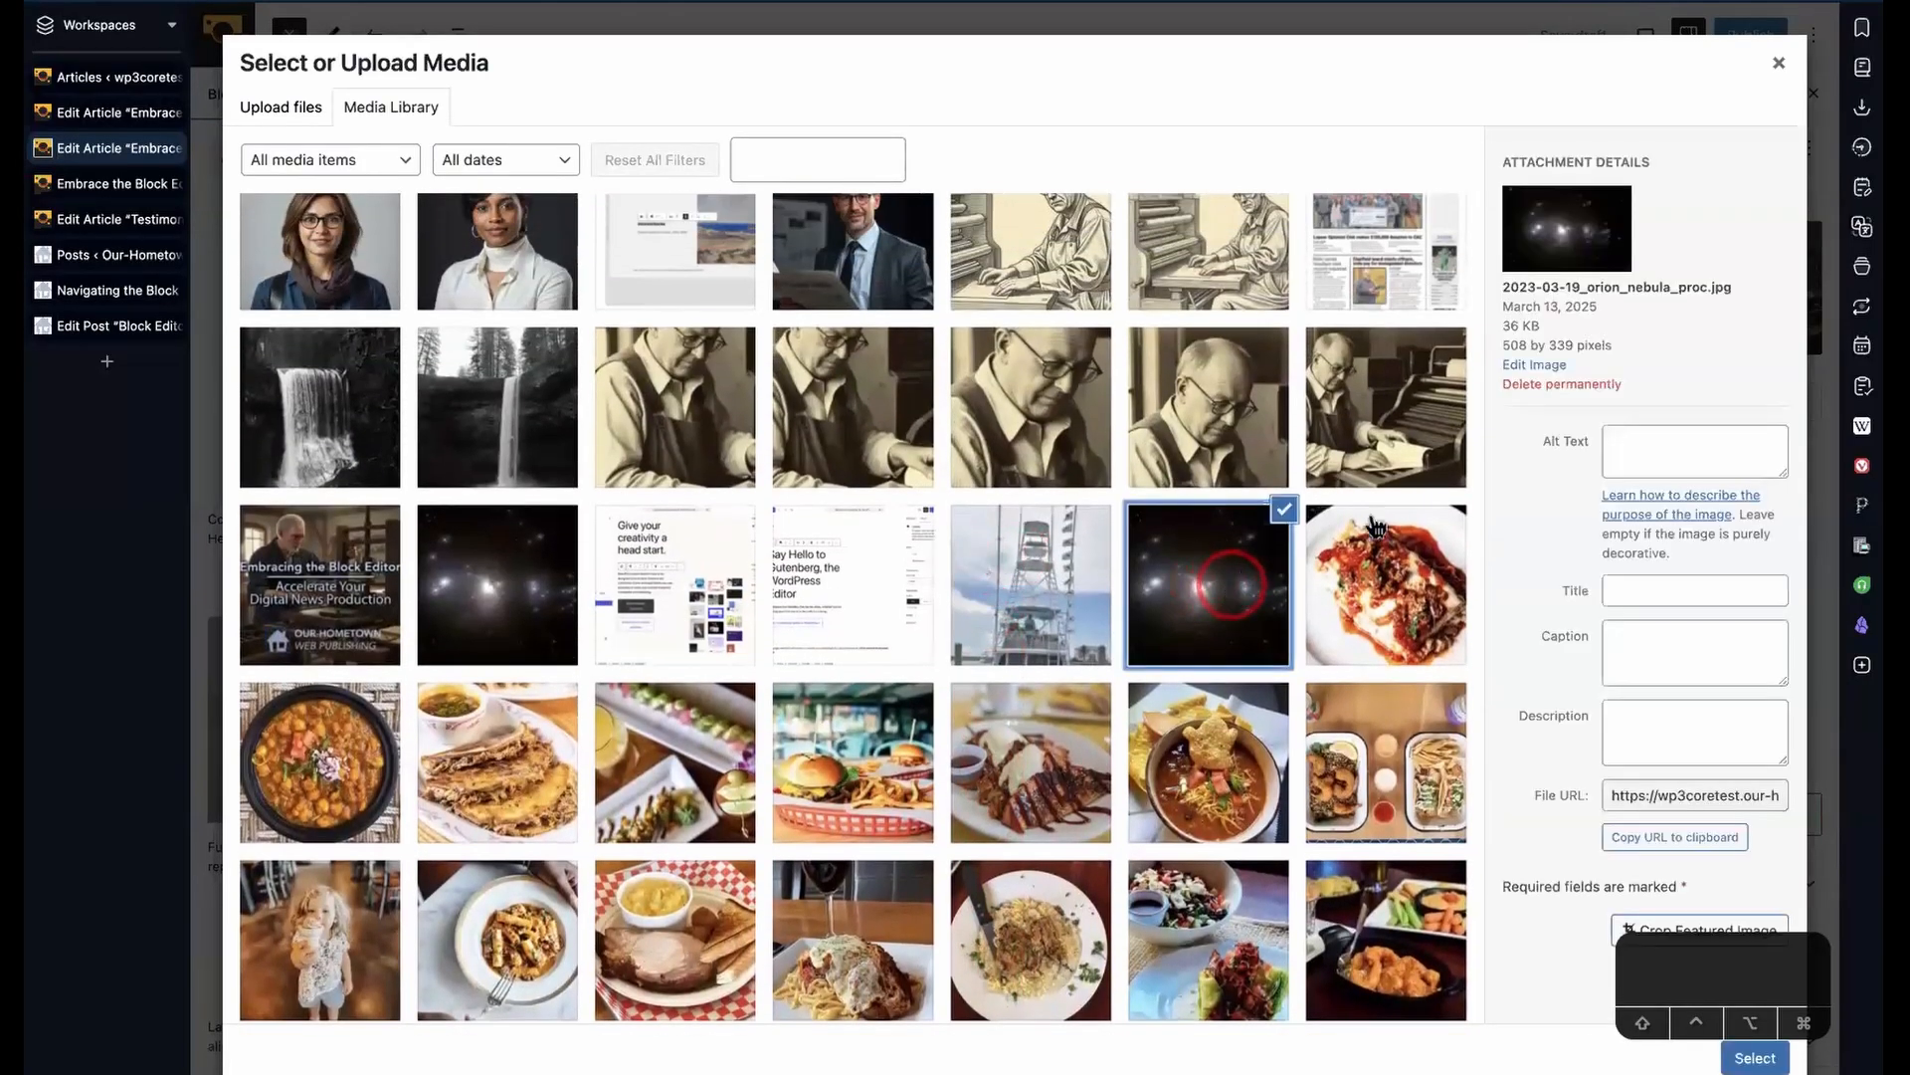
{"action": "left_click", "coordinate": [1754, 1058]}
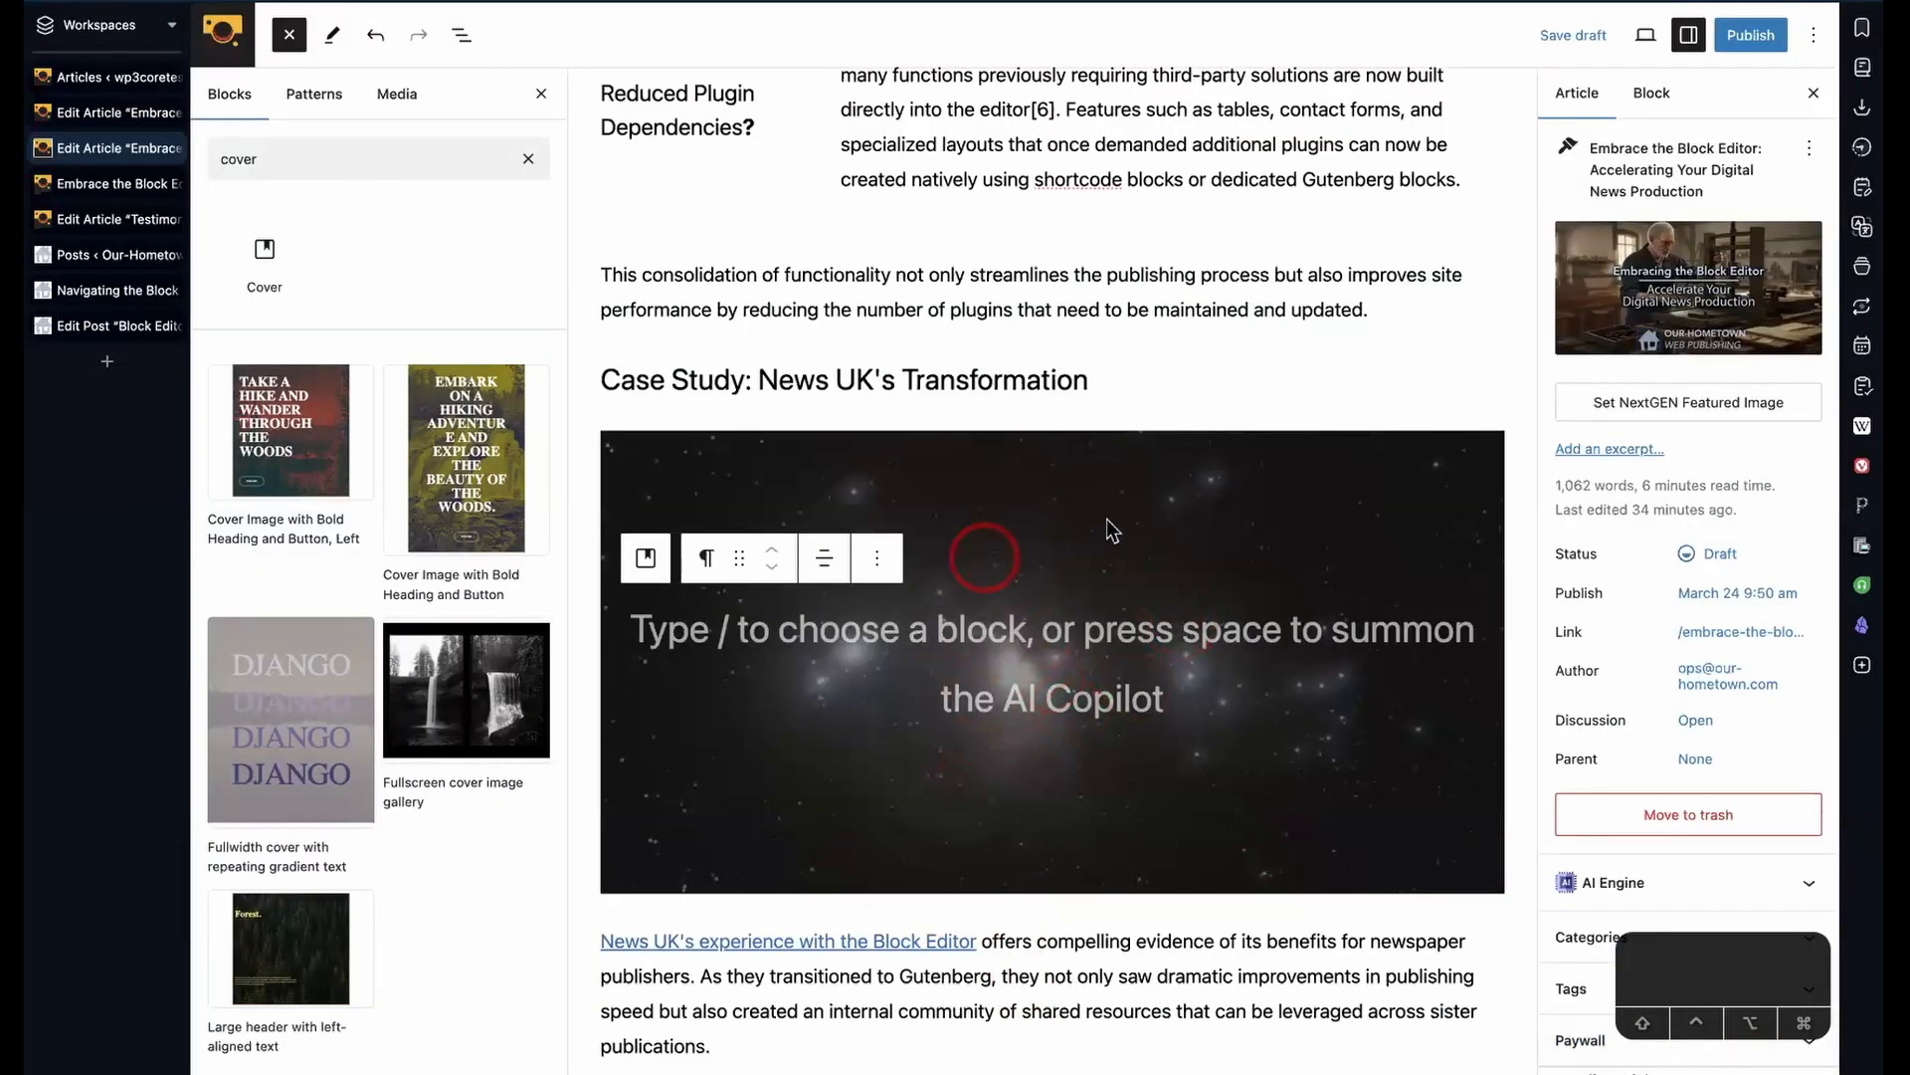
{"action": "left_click", "coordinate": [1150, 484]}
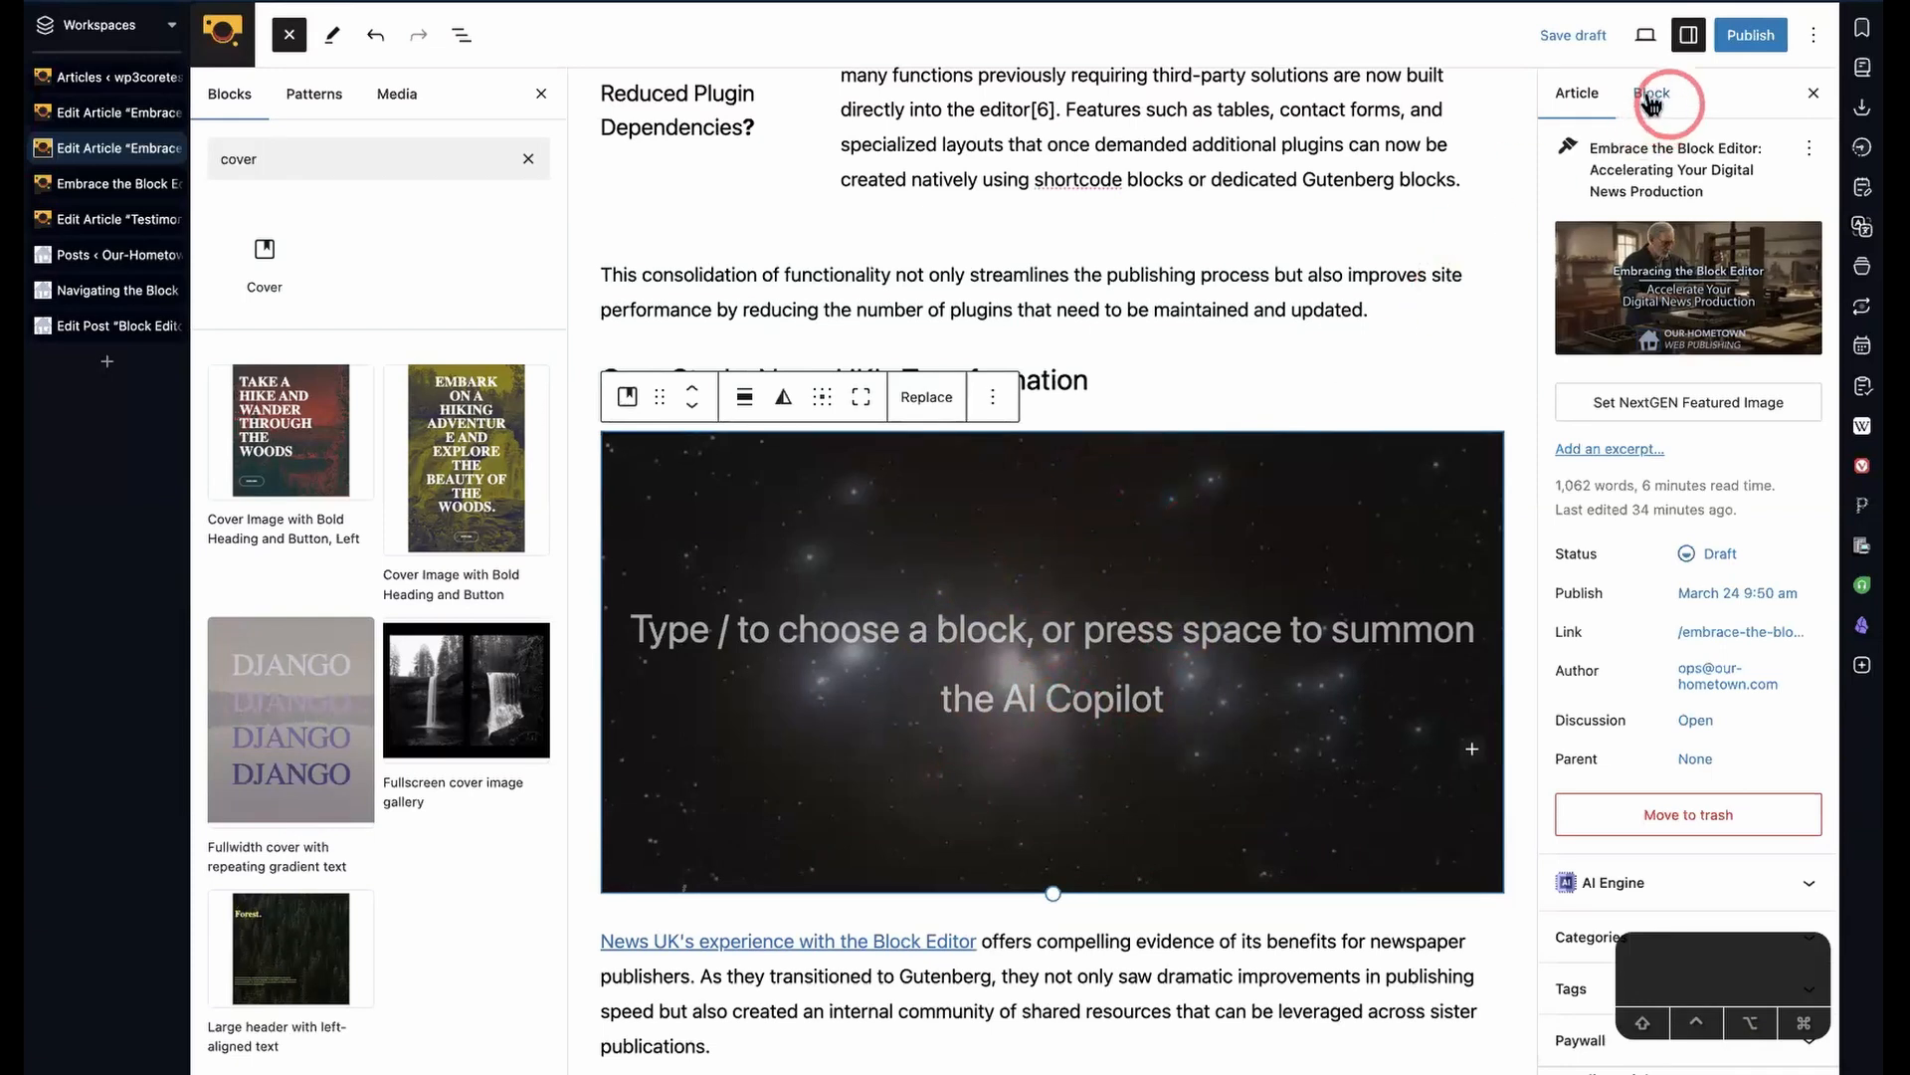
{"action": "left_click", "coordinate": [1654, 94]}
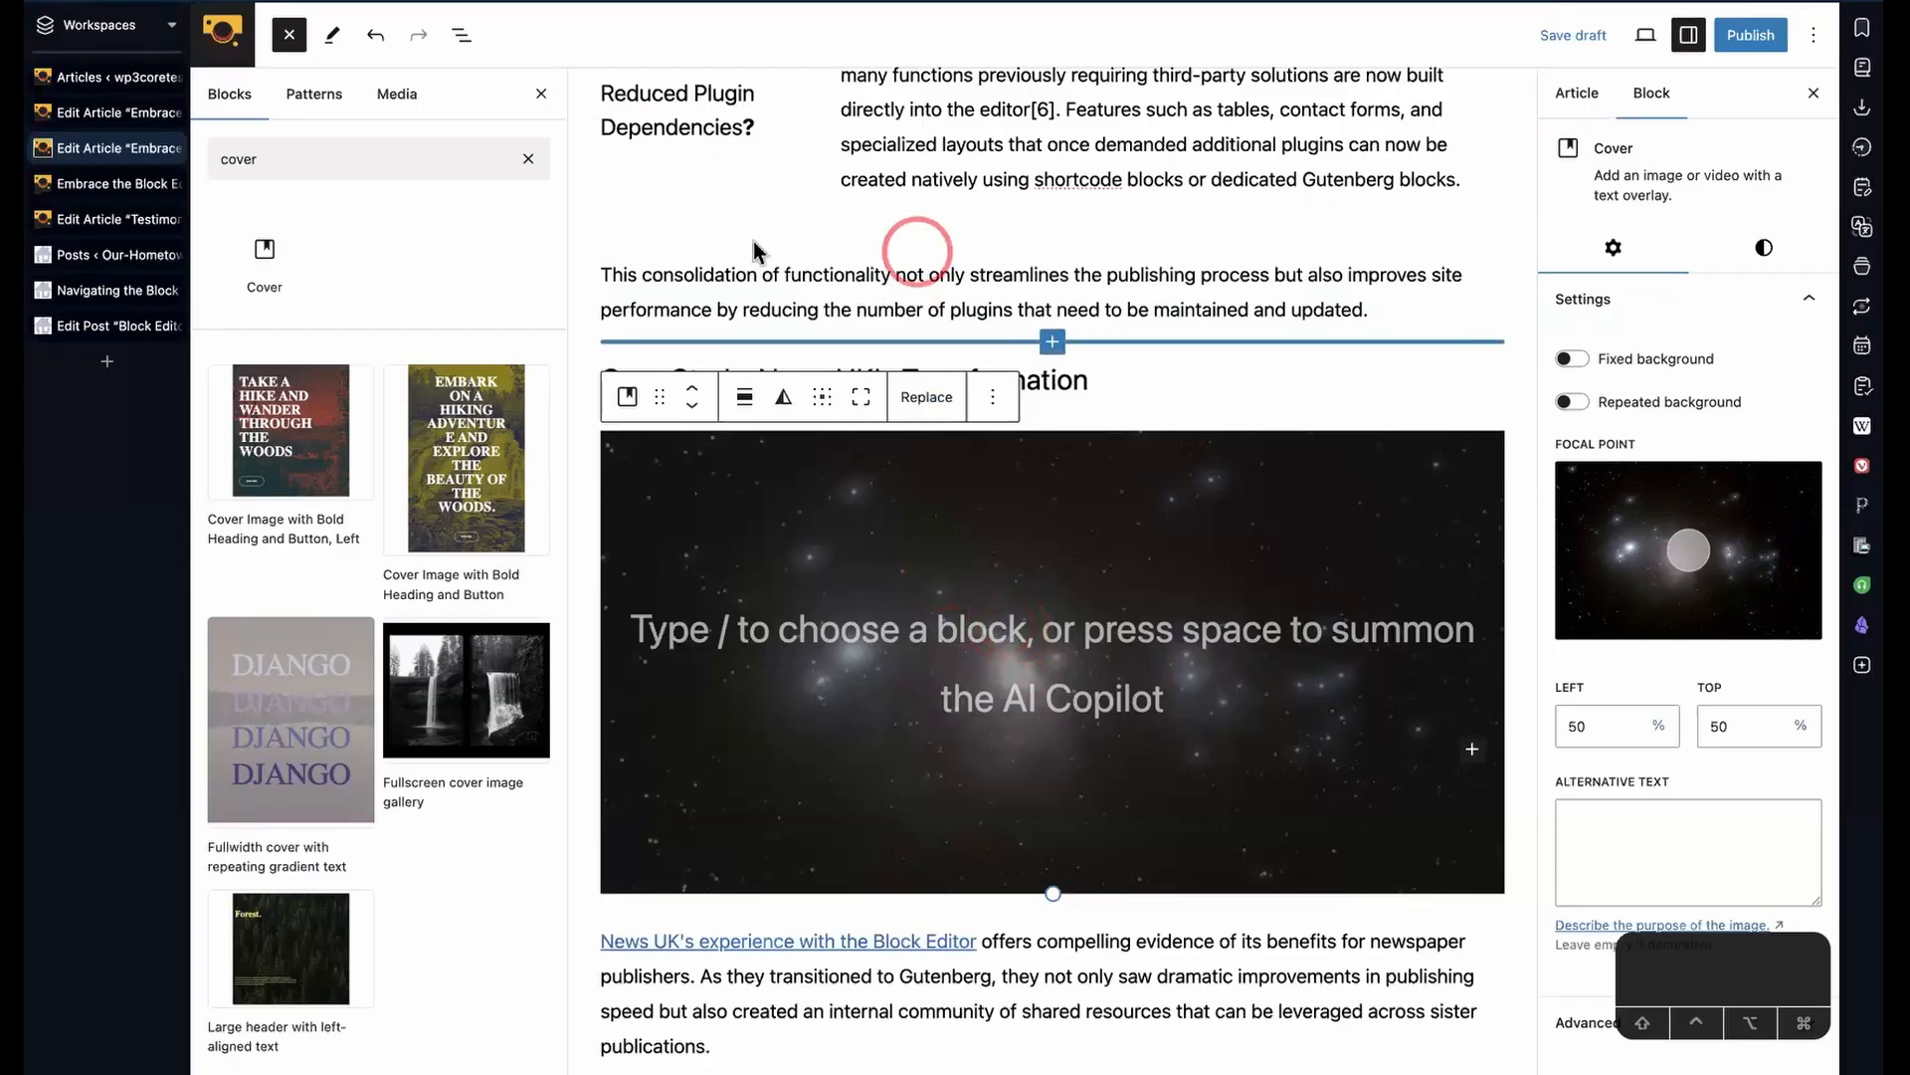
- Move the Row with the Reduced Plugin Dependencies heading and paragraph into the Cover block, above its empty paragraph
{"action": "left_click", "coordinate": [461, 34]}
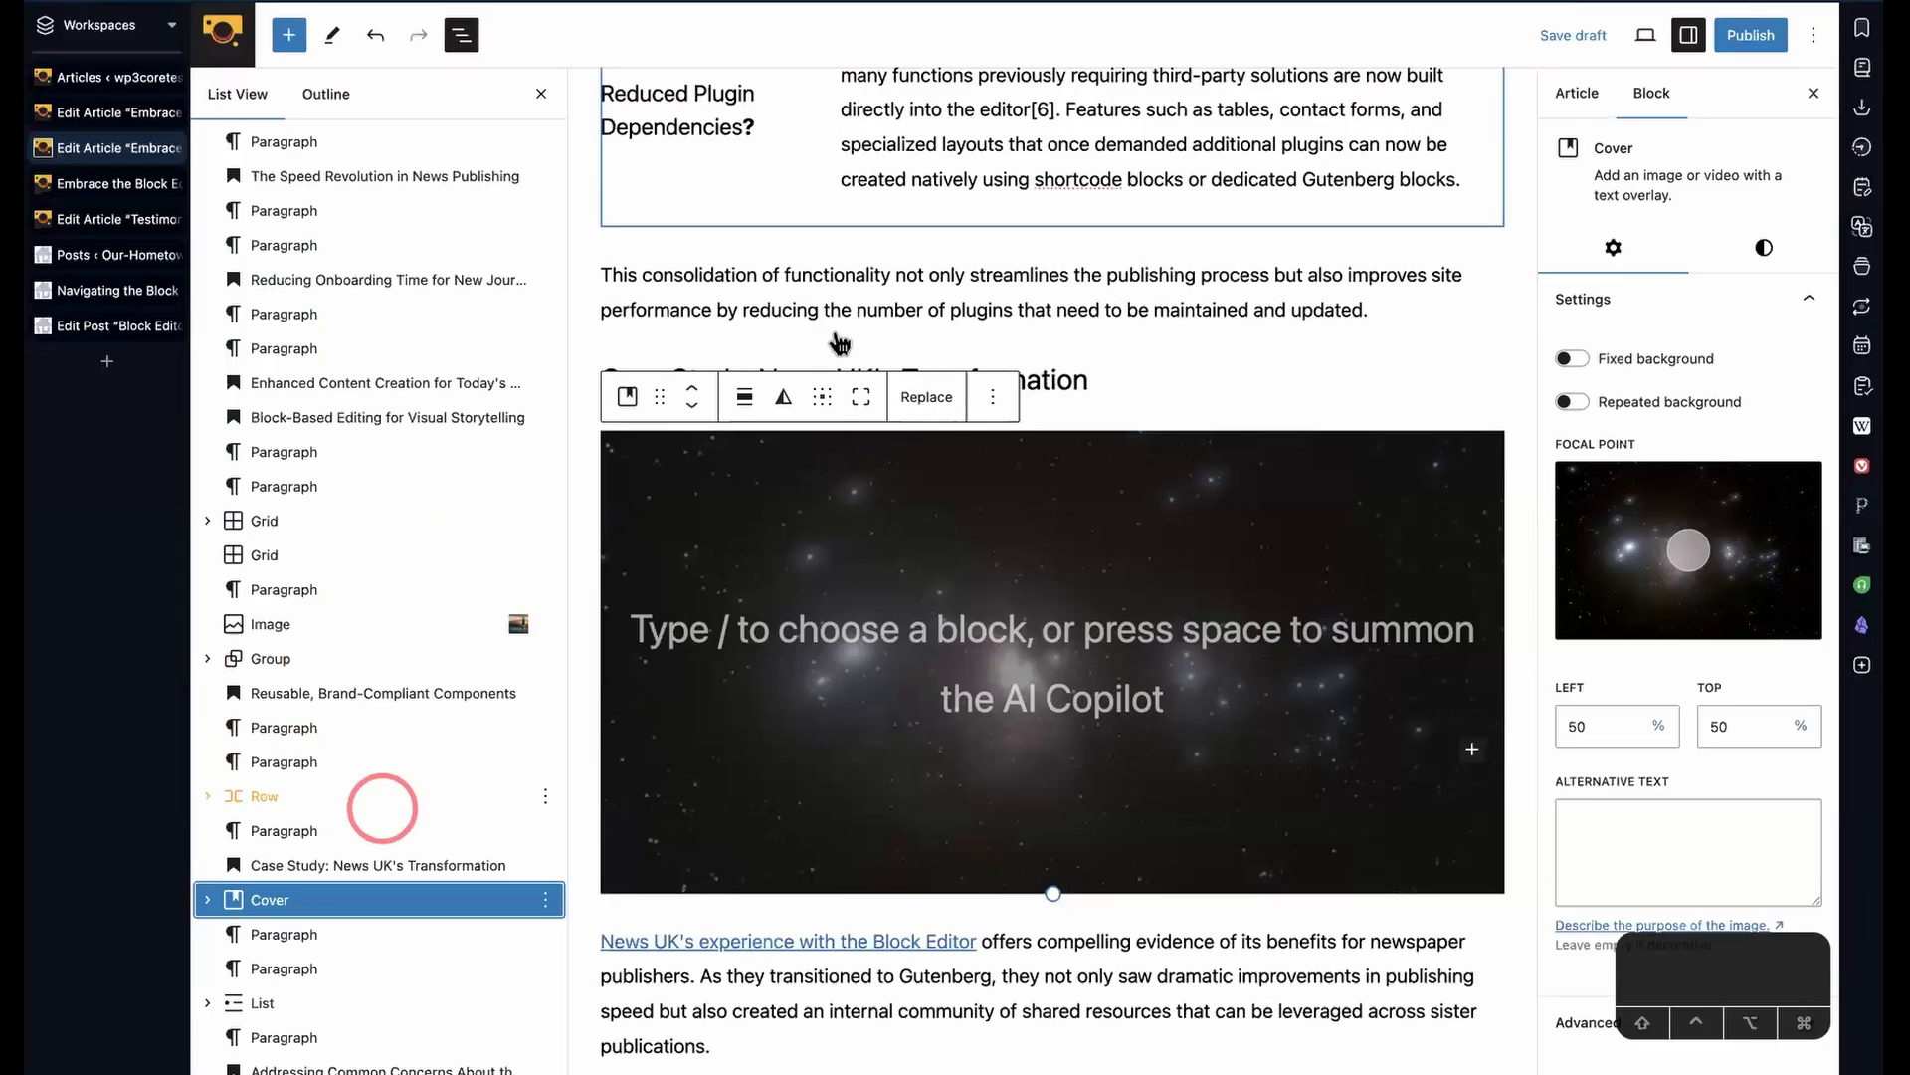
{"action": "triple_click", "coordinate": [948, 149]}
{"action": "scroll", "coordinate": [926, 154], "scroll_direction": "up", "scroll_amount": 3}
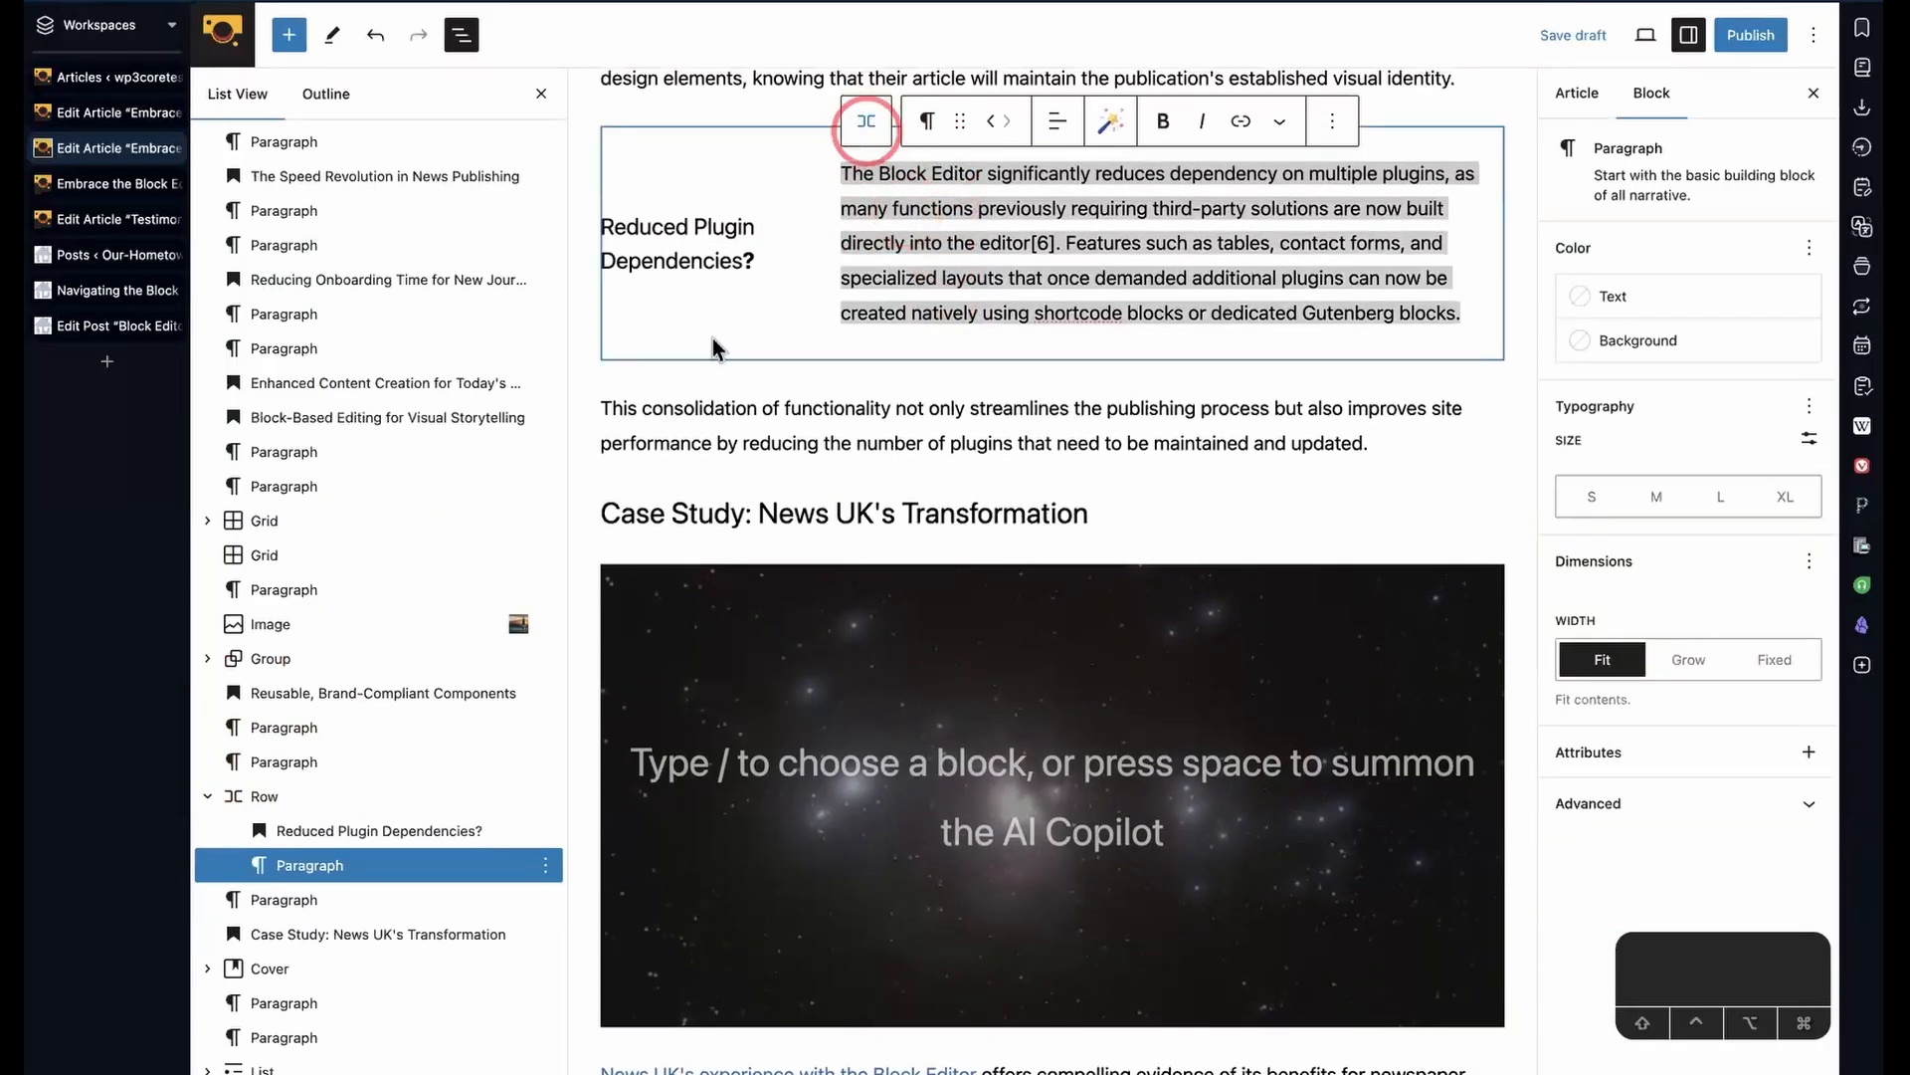
{"action": "left_click", "coordinate": [275, 793]}
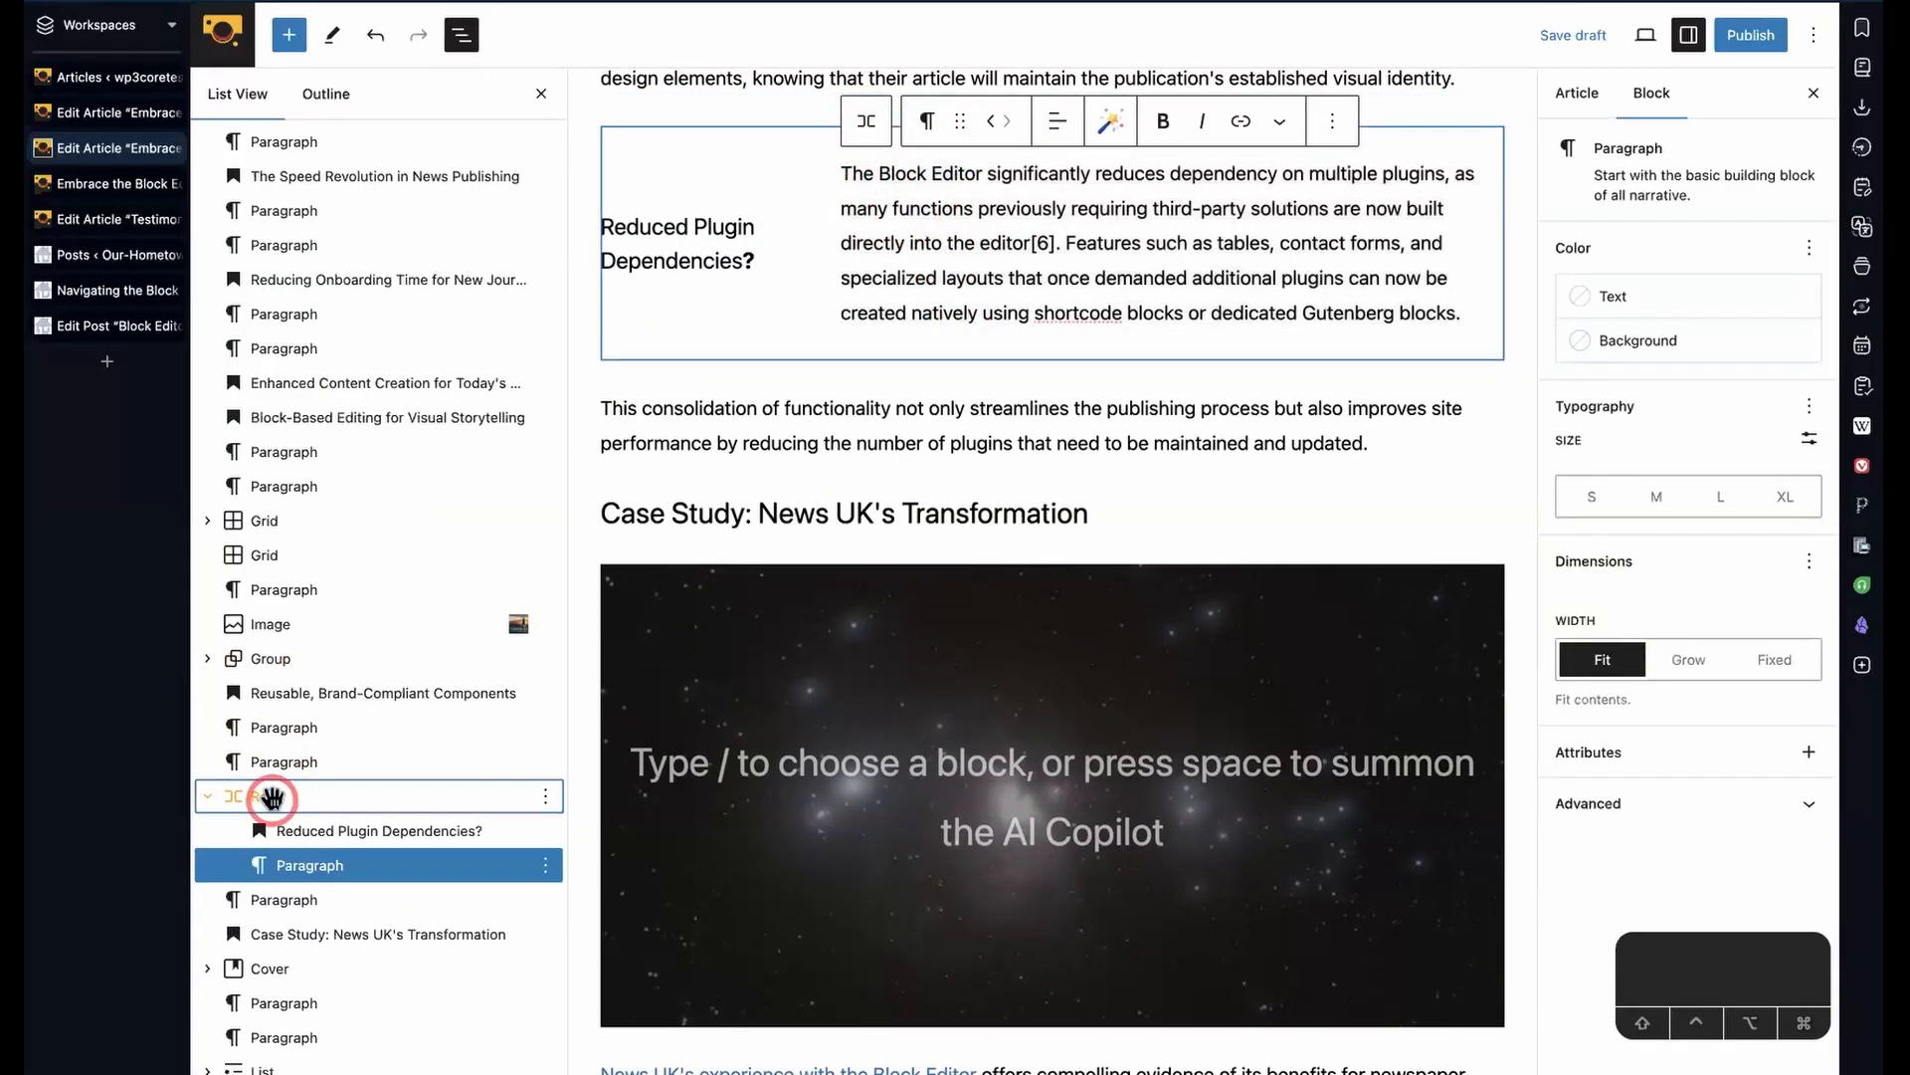
{"action": "scroll", "coordinate": [264, 786], "scroll_direction": "down", "scroll_amount": 5}
{"action": "left_click", "coordinate": [209, 726]}
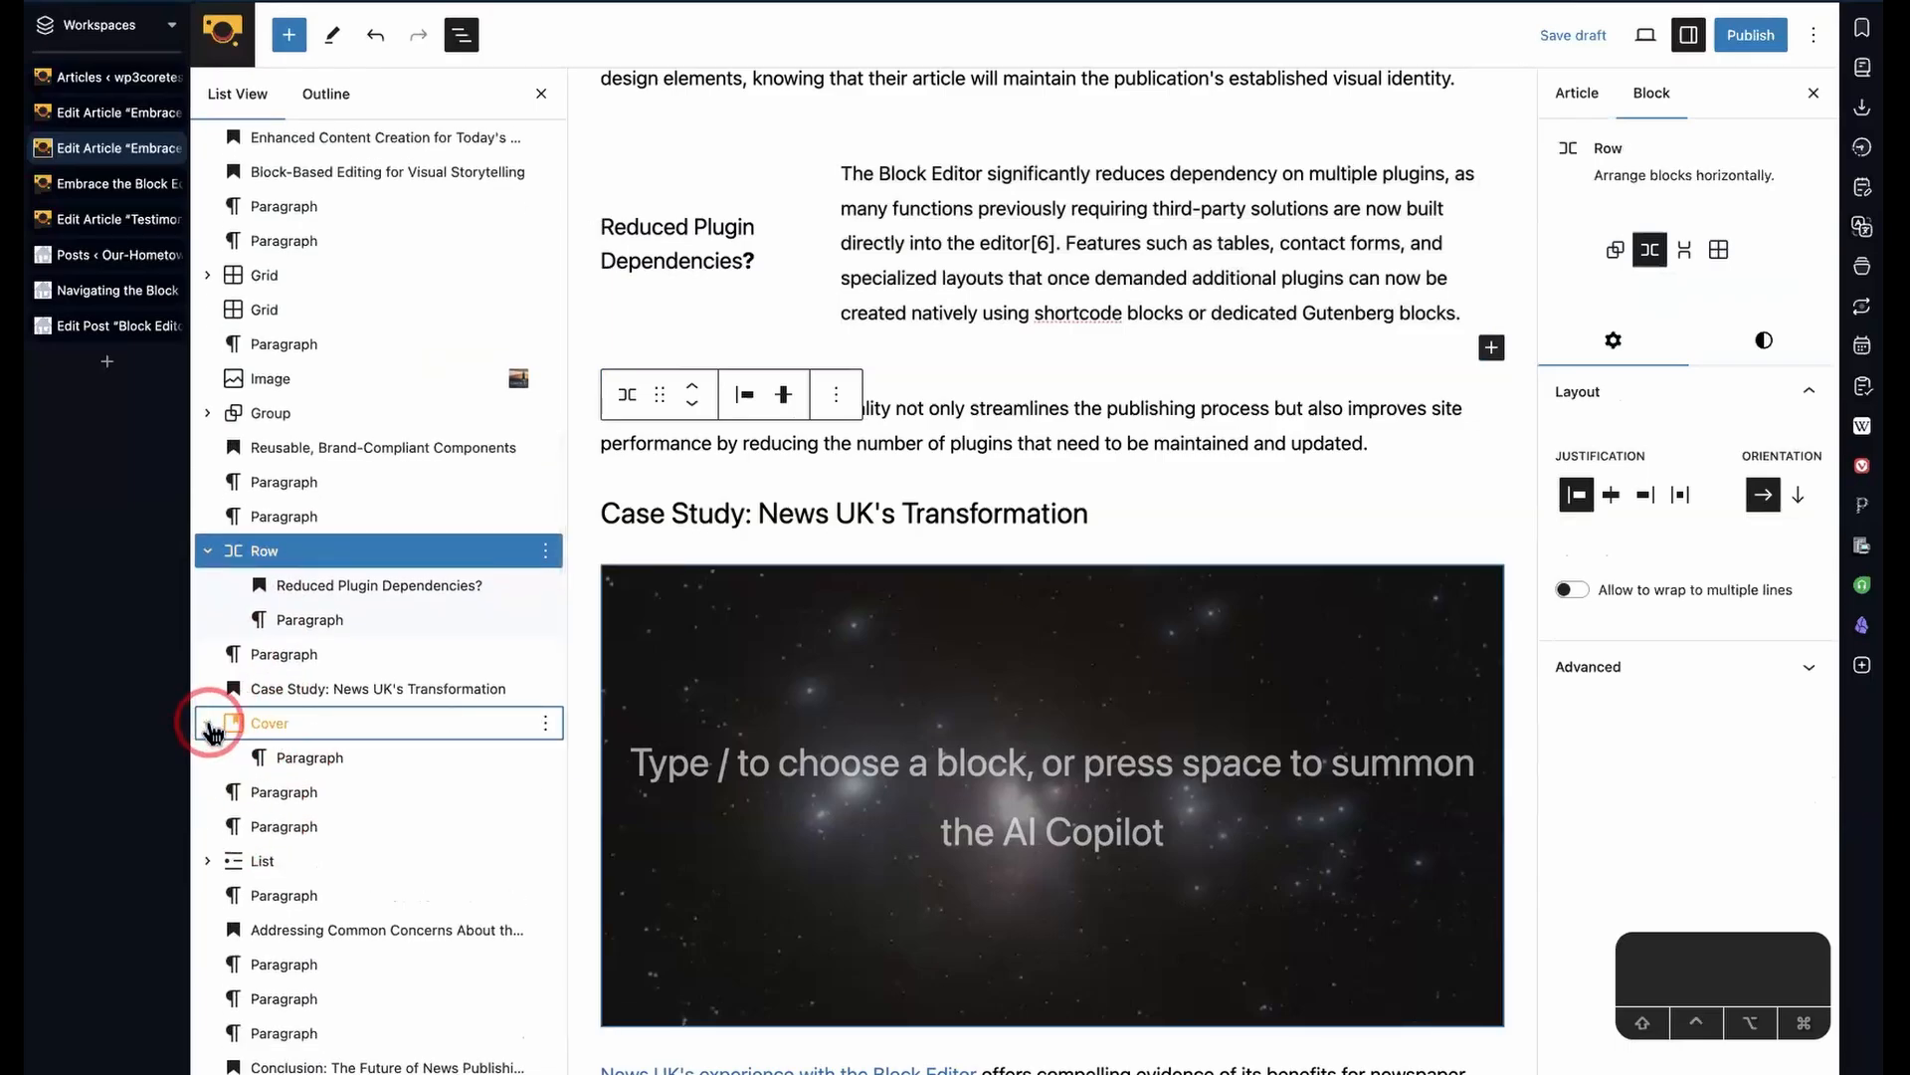
{"action": "left_click", "coordinate": [302, 724]}
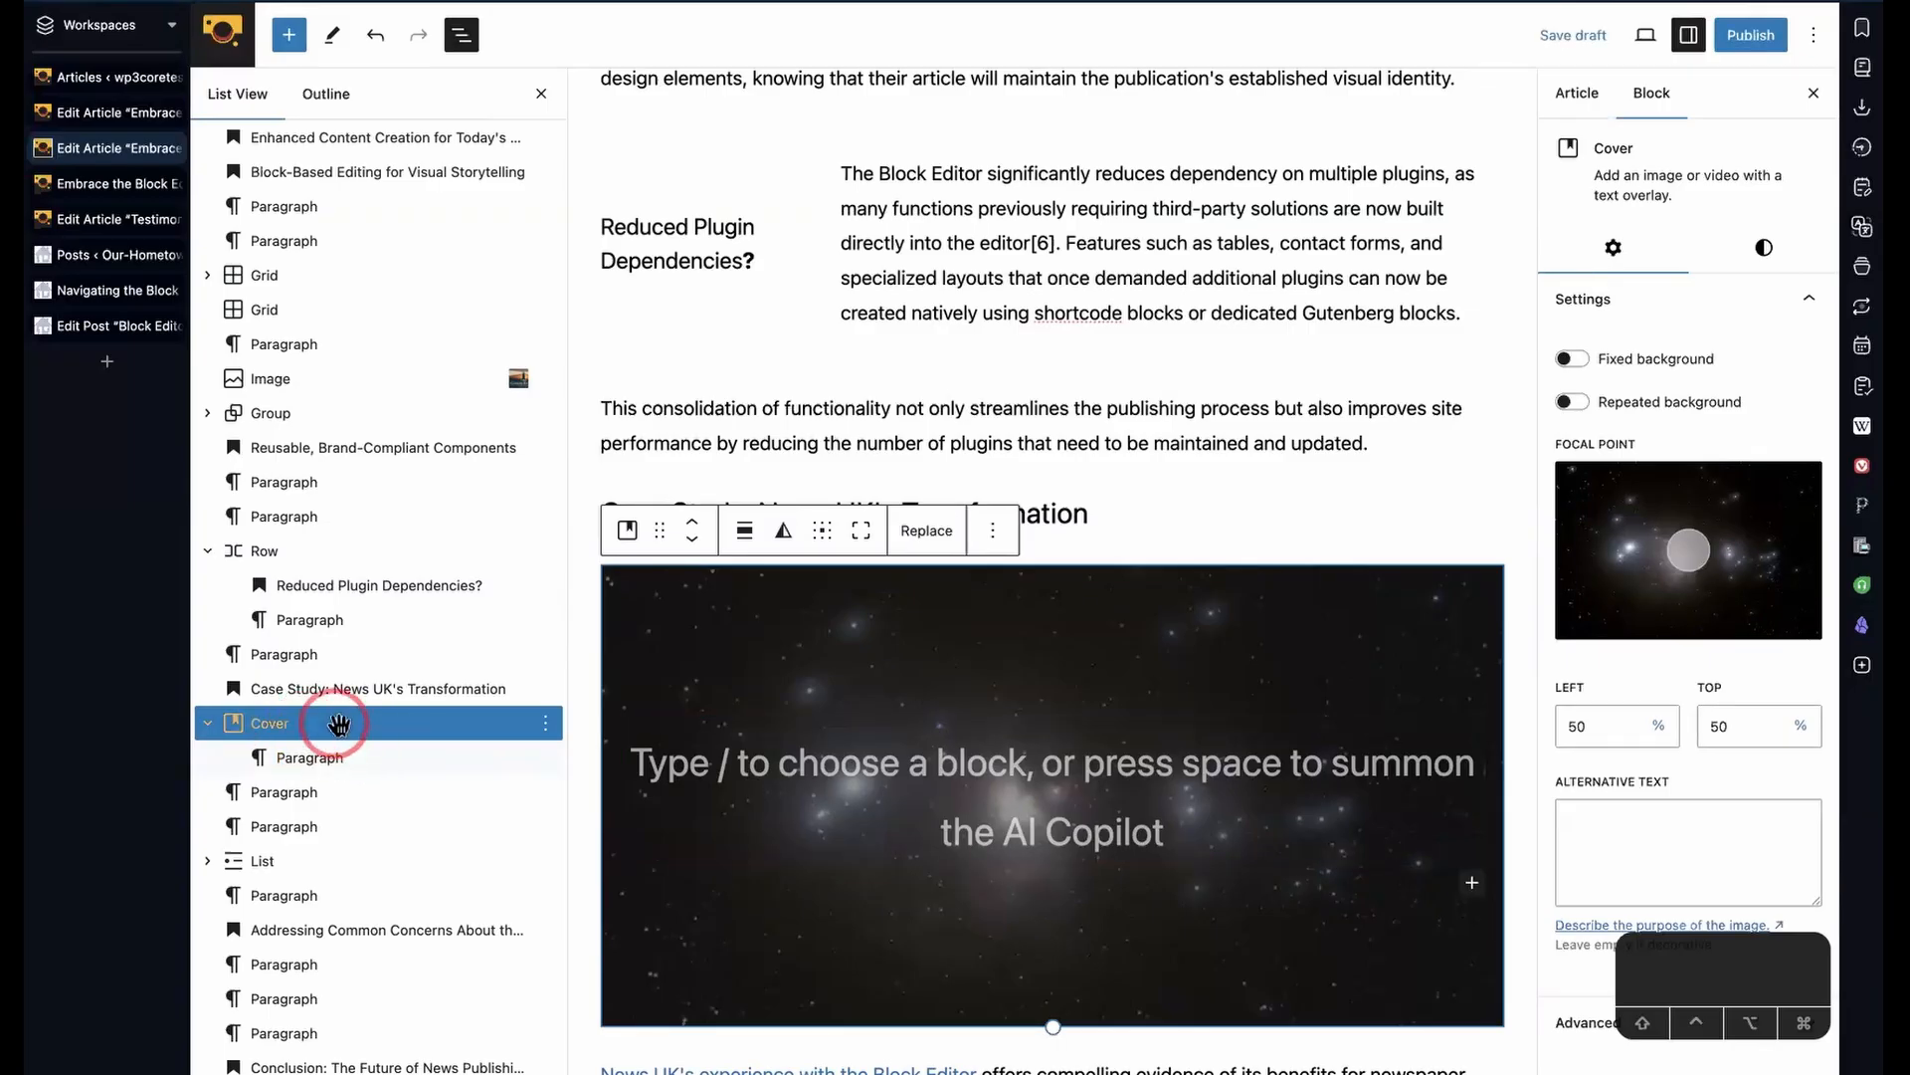
{"action": "left_click", "coordinate": [933, 536]}
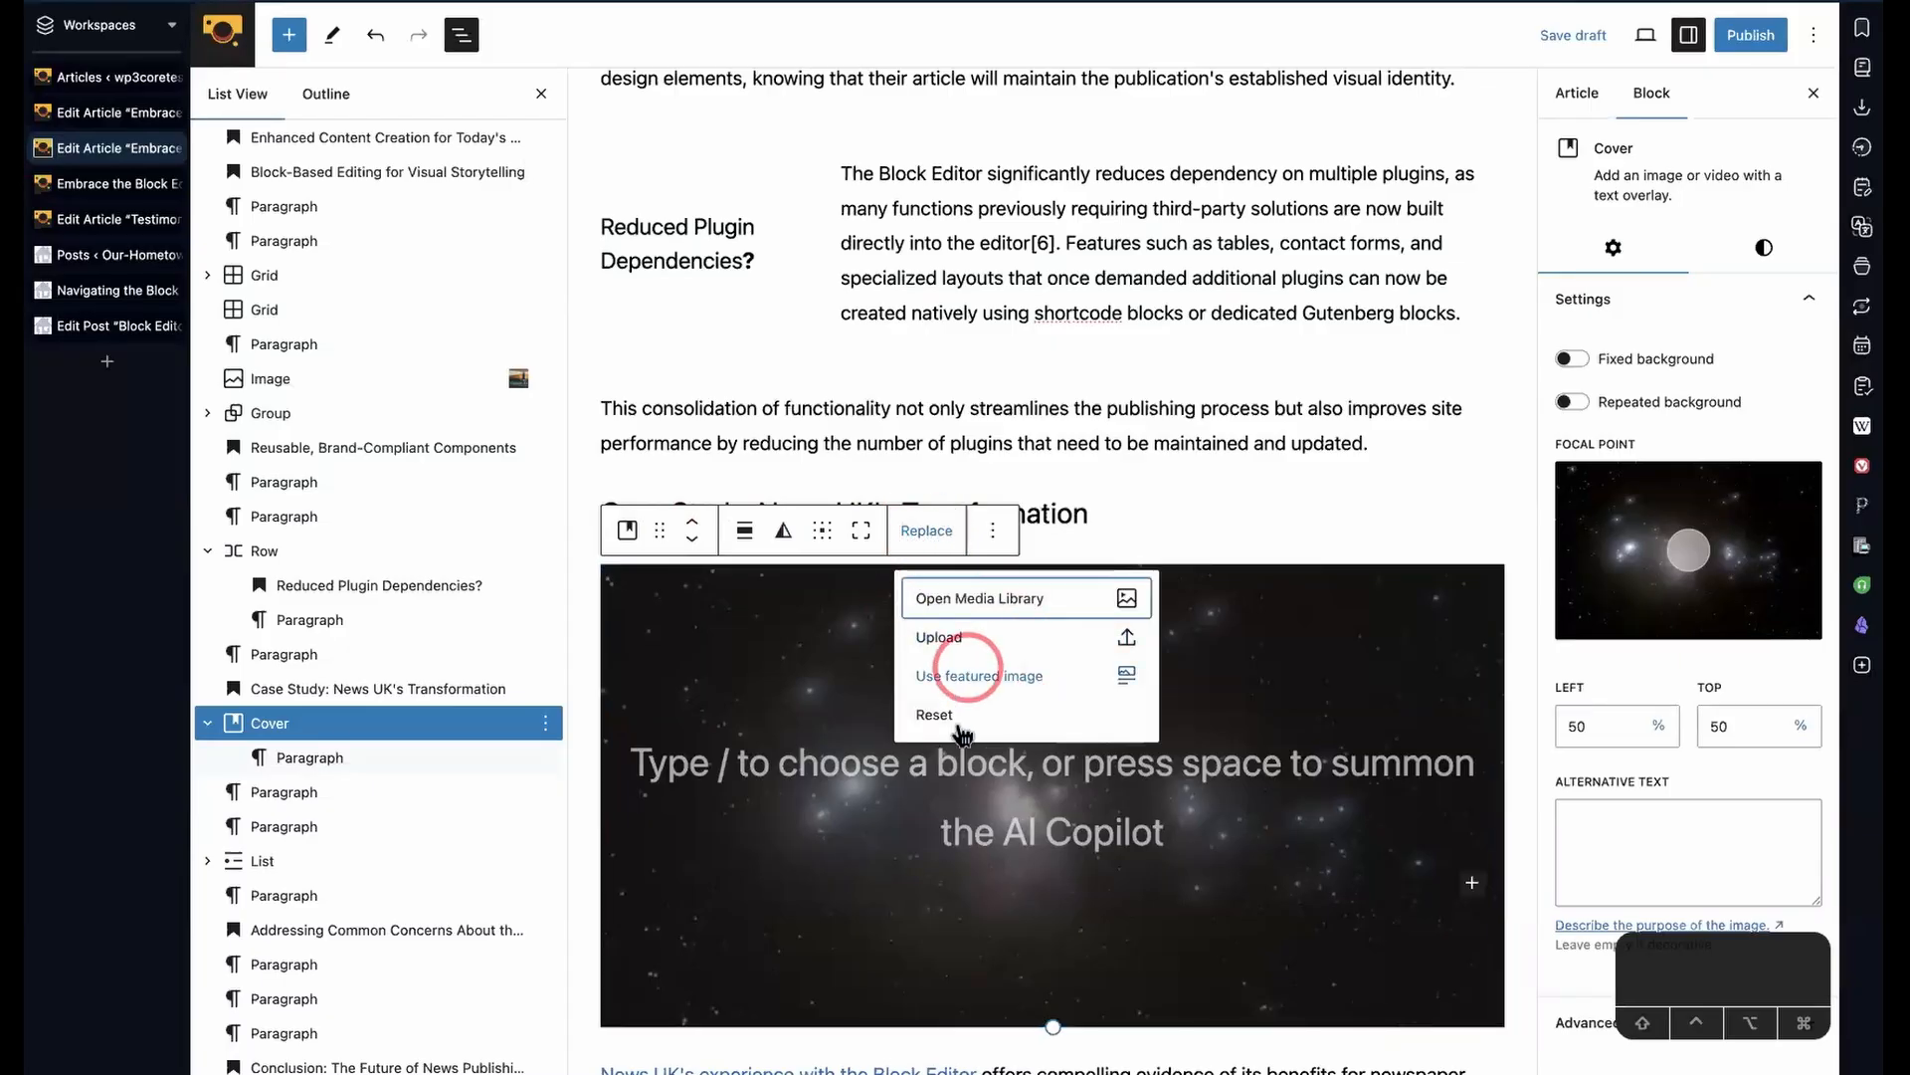
{"action": "left_click", "coordinate": [941, 535]}
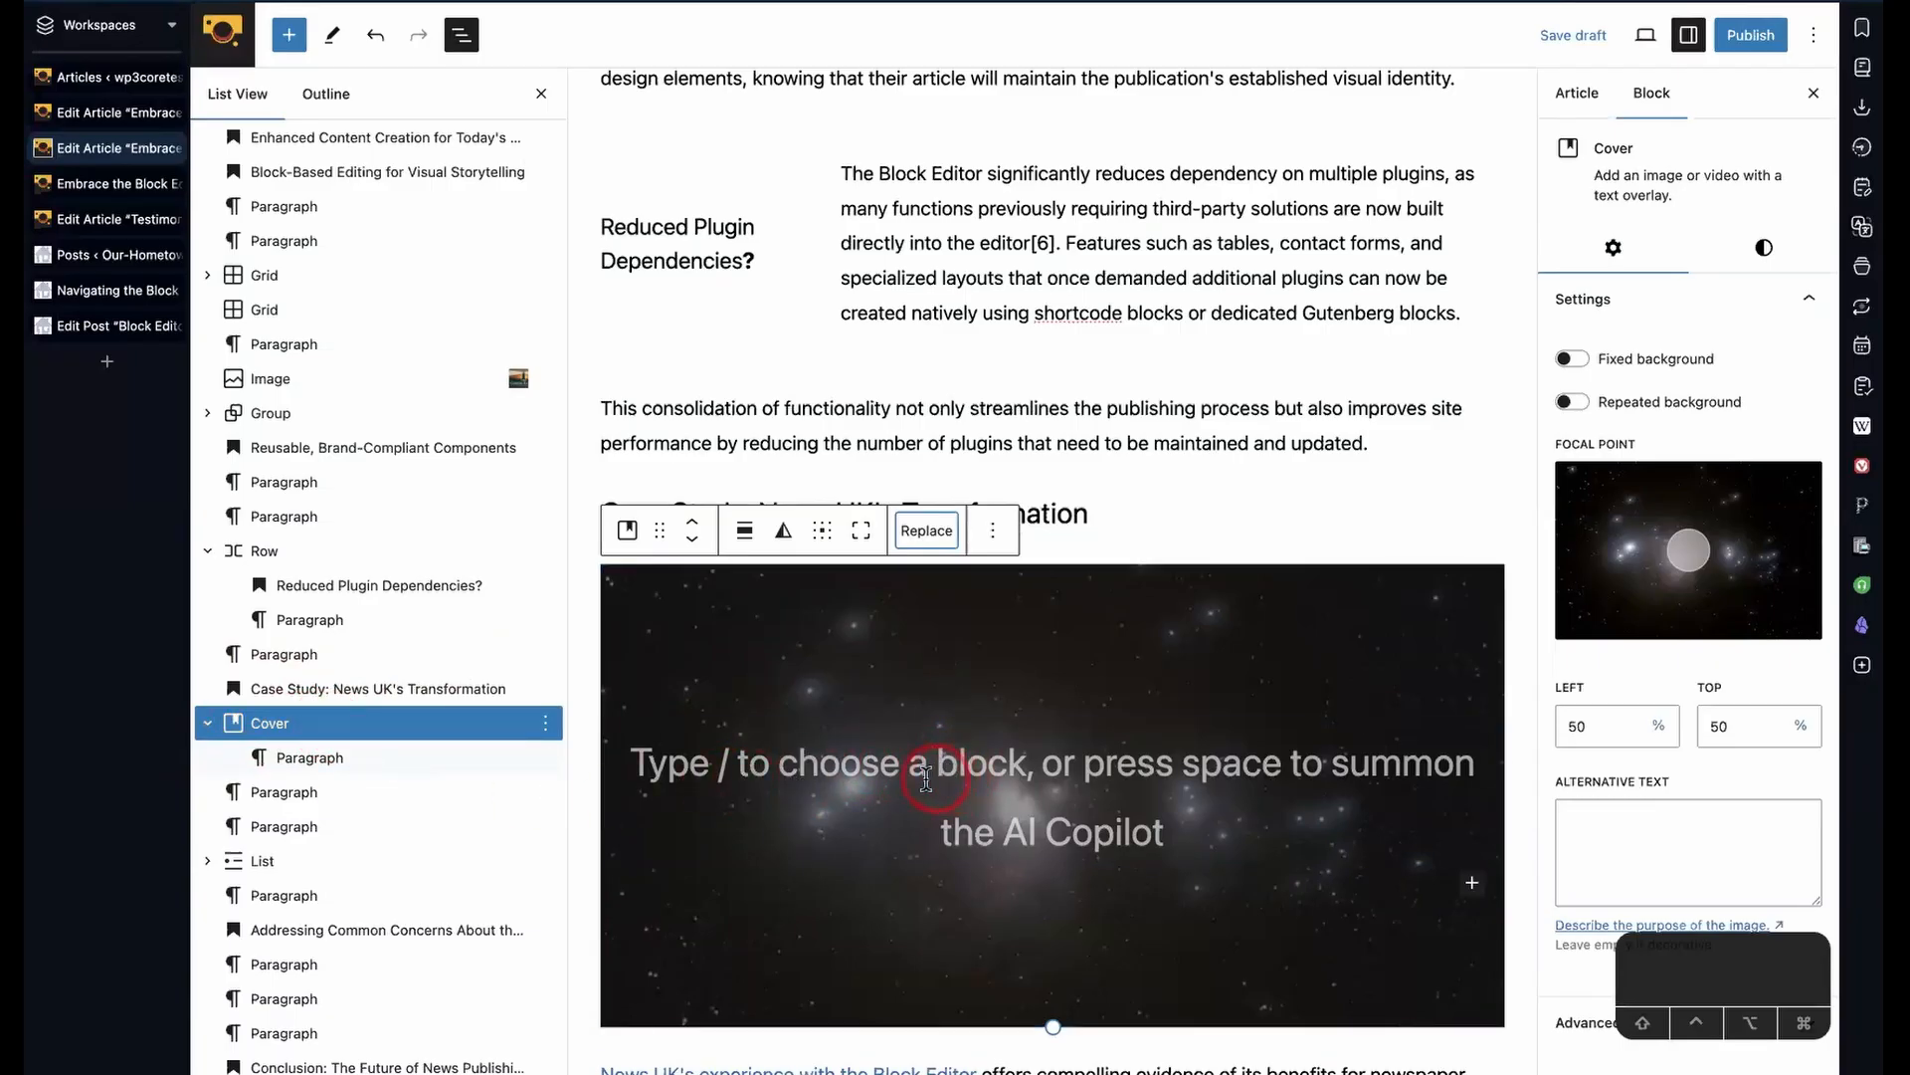
{"action": "left_click_drag", "start_coordinate": [261, 550], "coordinate": [235, 619]}
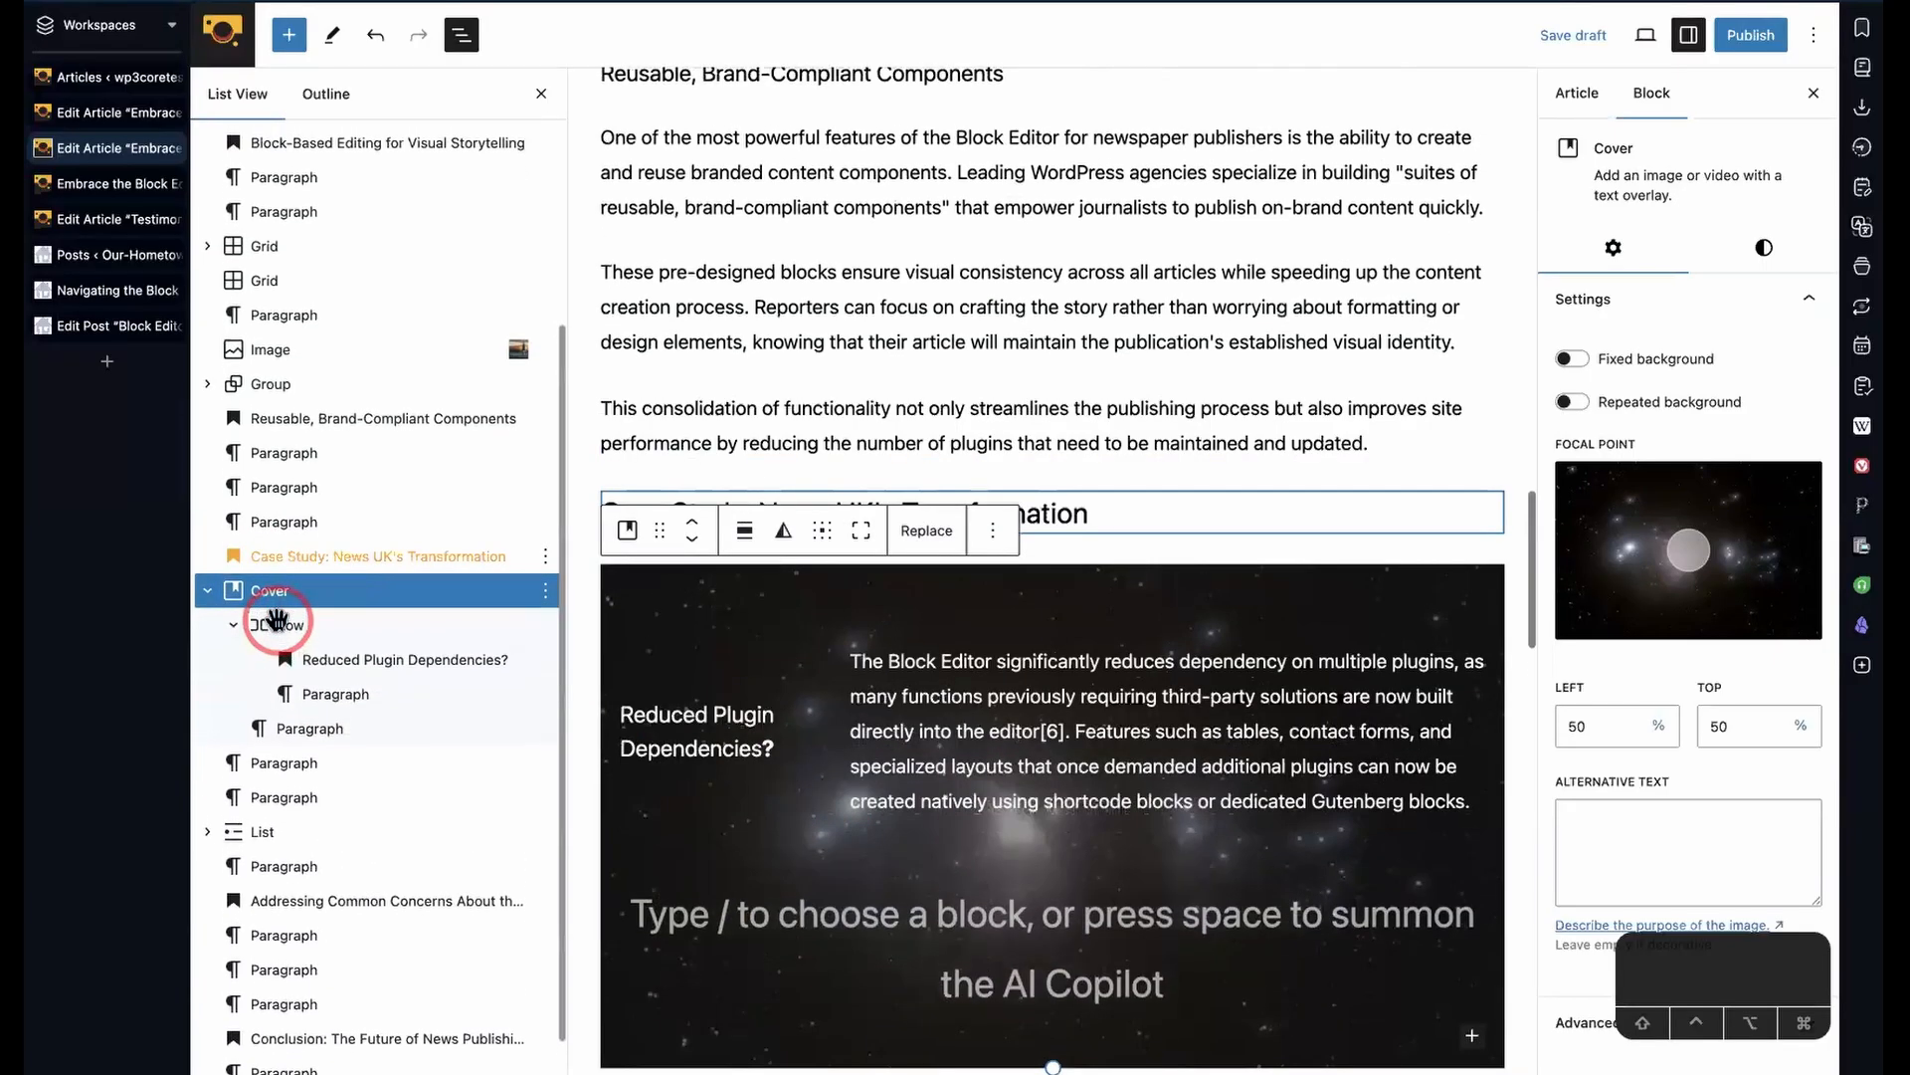
- Try deleting the paragraph nested in the Cover's Row, then undo the deletion, keeping the Row inside the Cover
{"action": "left_click", "coordinate": [360, 696]}
{"action": "left_click", "coordinate": [545, 694]}
{"action": "left_click", "coordinate": [572, 638]}
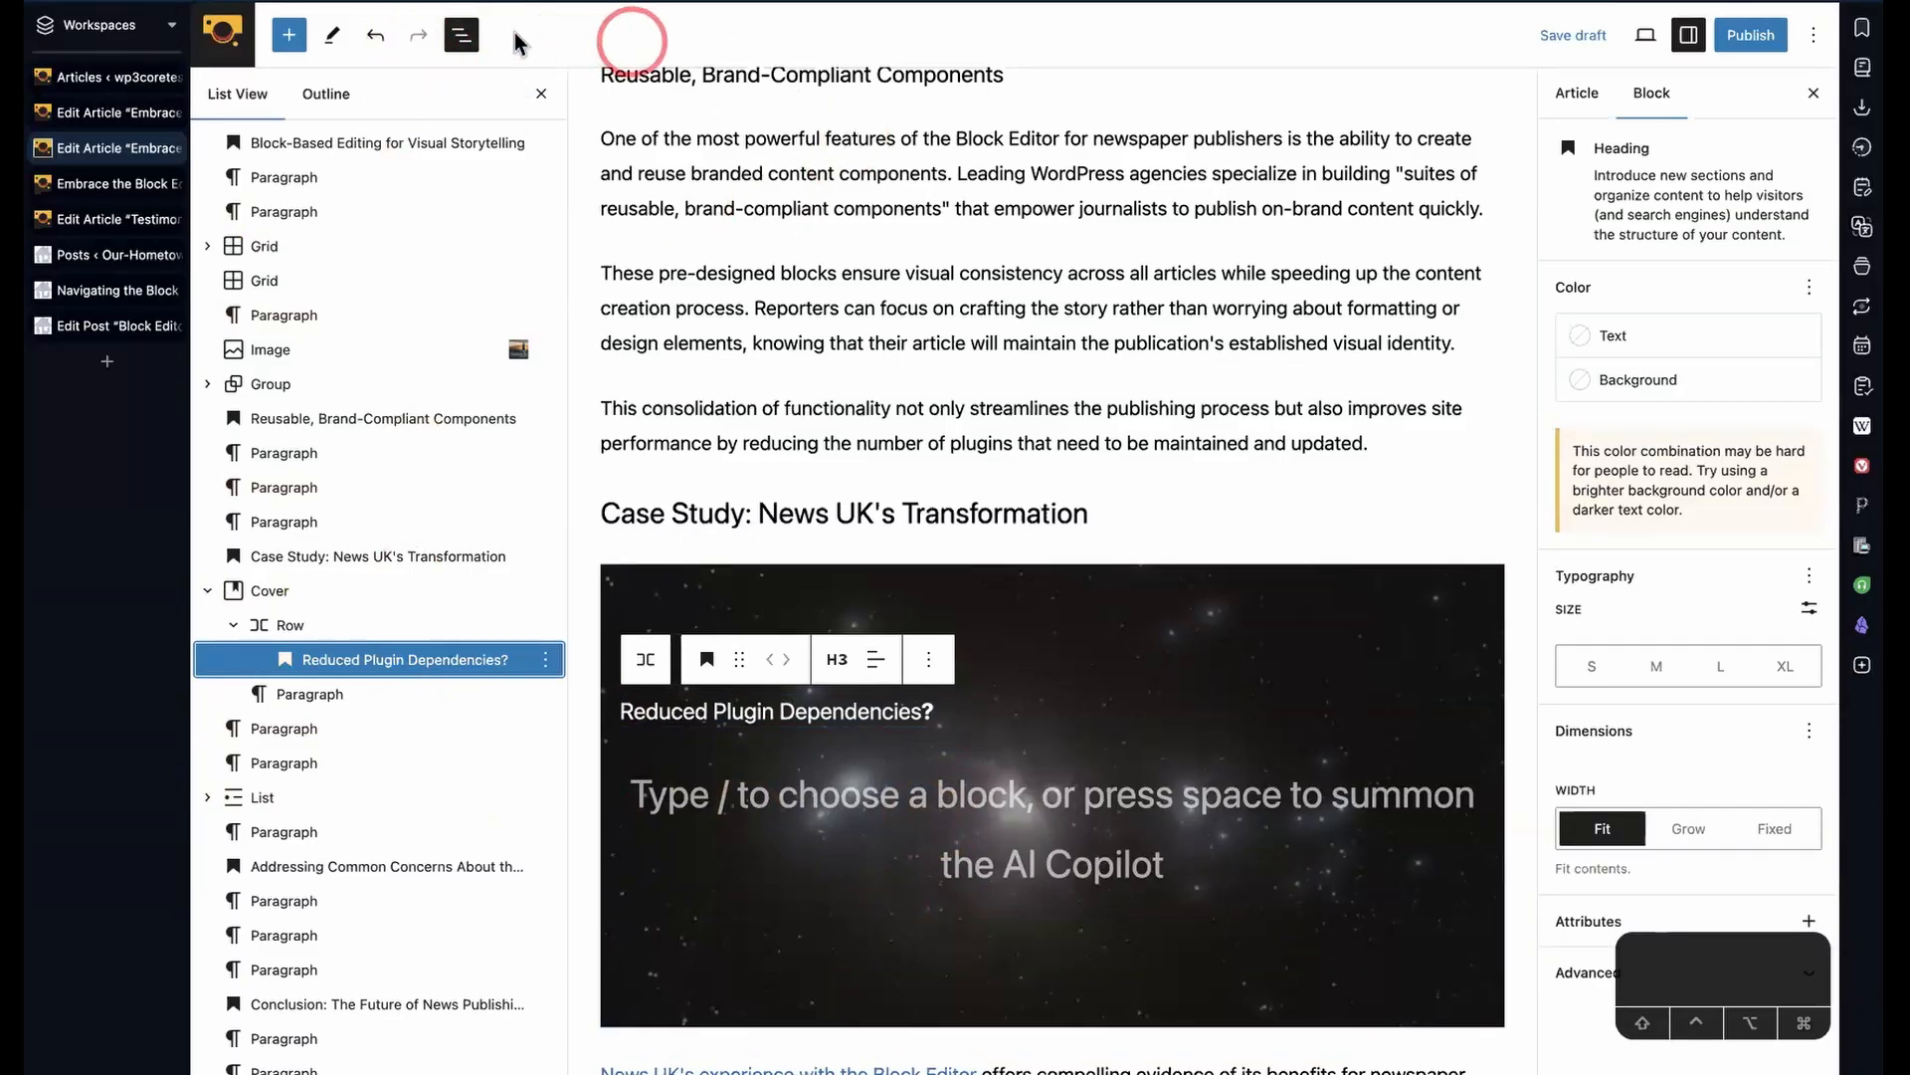
{"action": "left_click", "coordinate": [376, 41]}
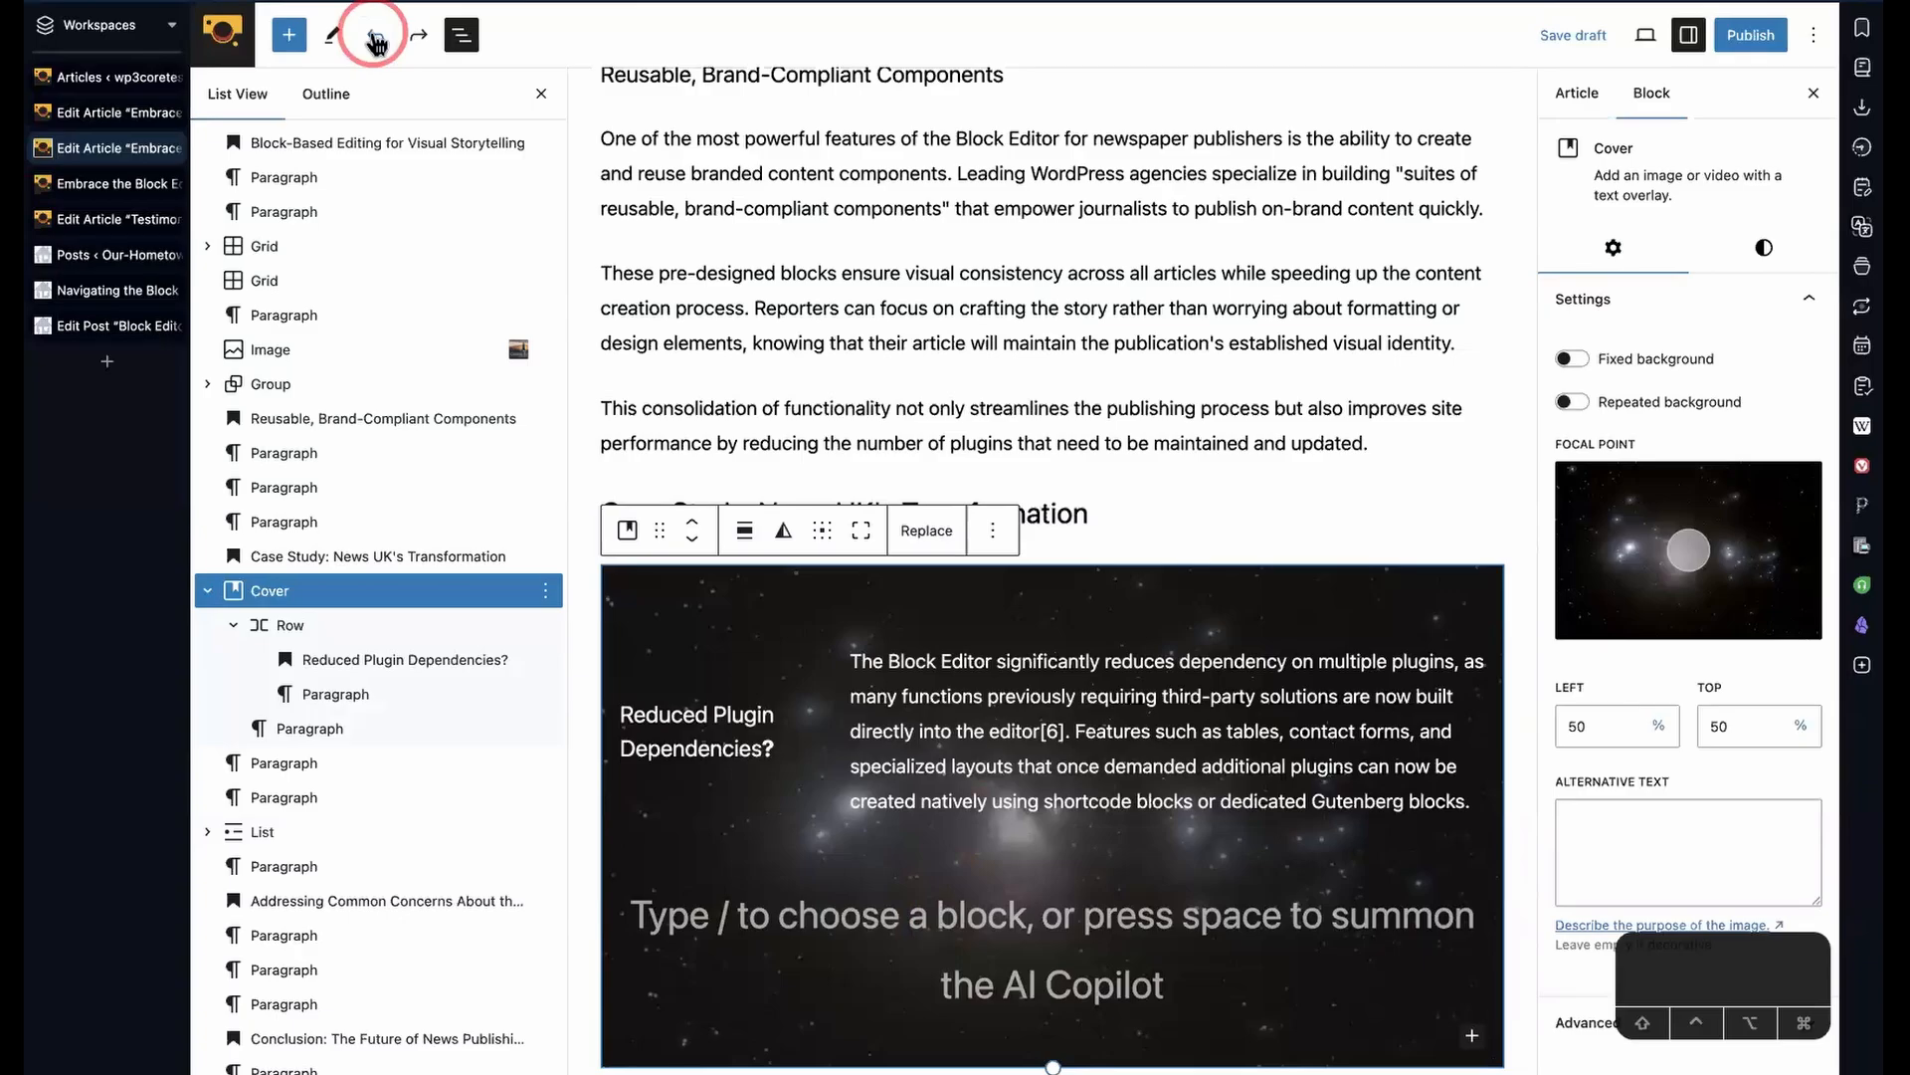
{"action": "left_click", "coordinate": [376, 42]}
{"action": "left_click", "coordinate": [420, 37]}
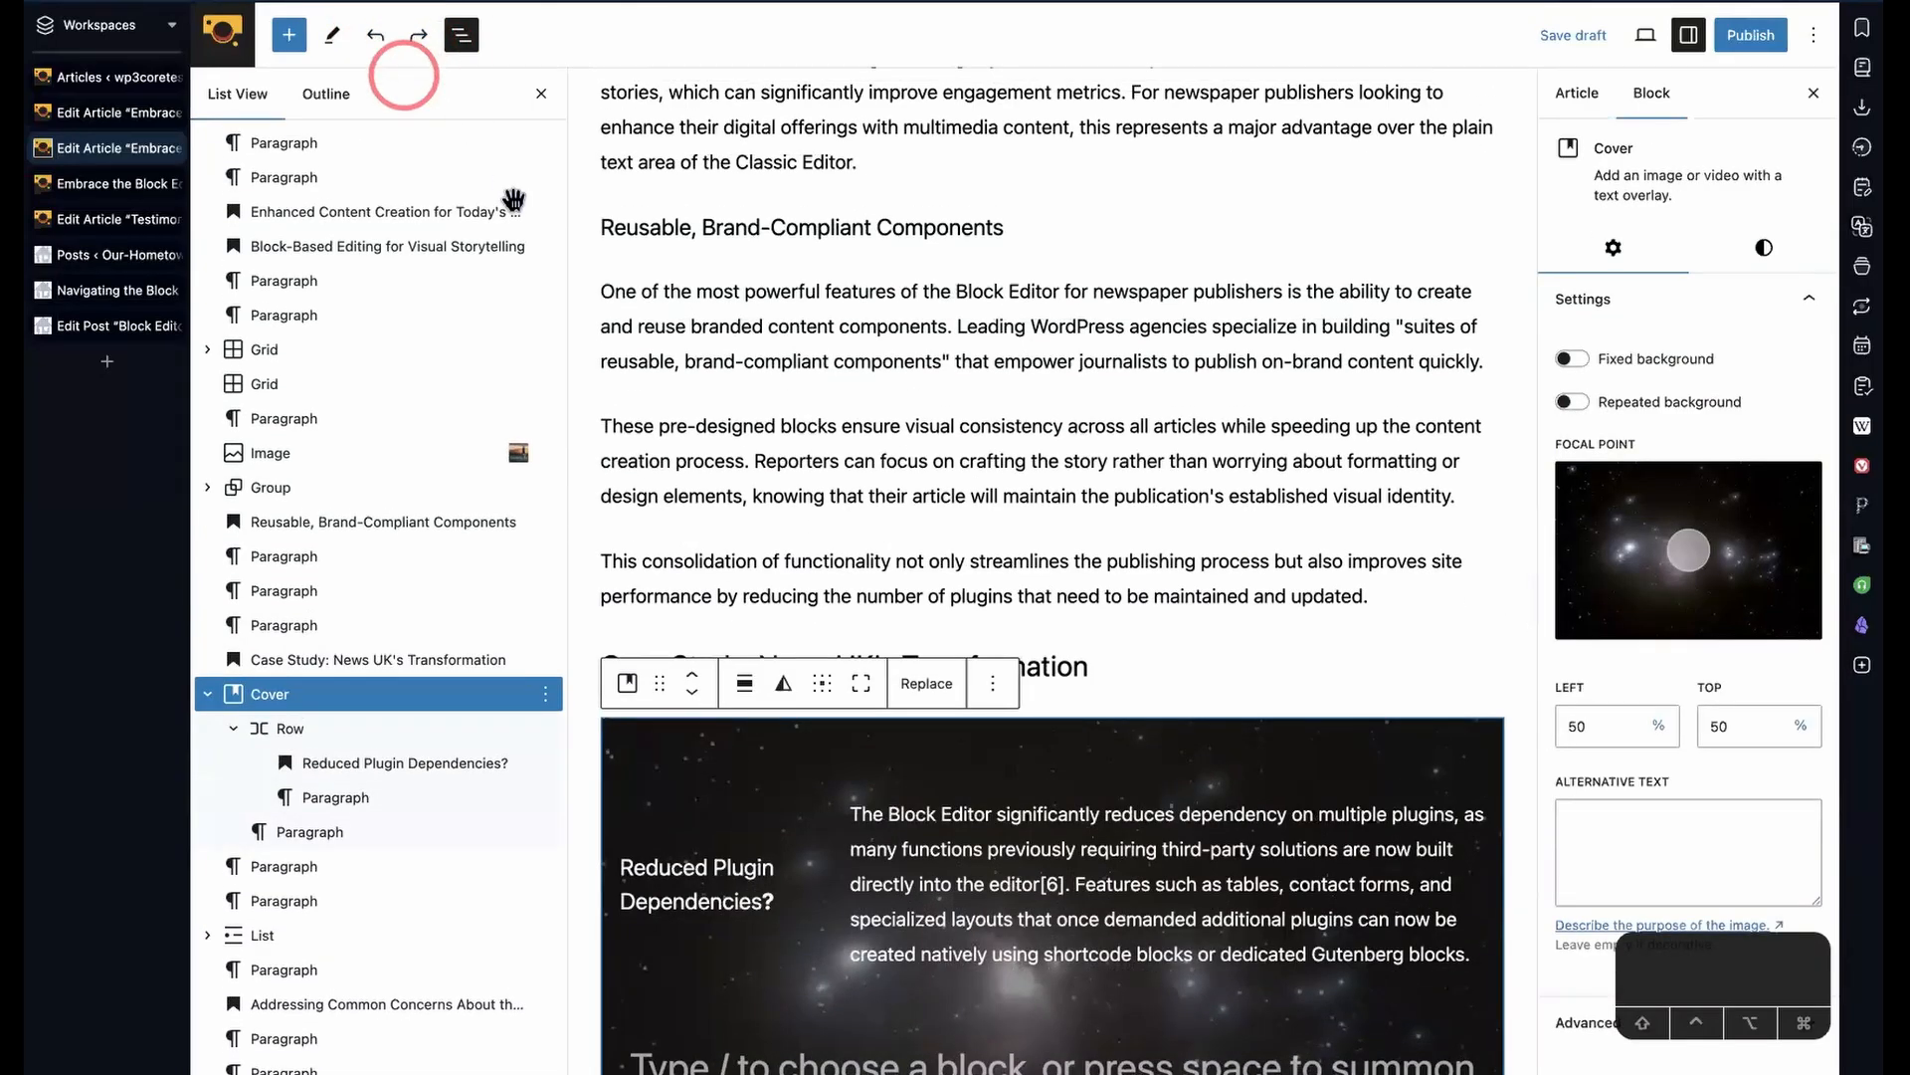
- Delete the empty paragraph below the Row inside the Cover block
{"action": "scroll", "coordinate": [875, 756], "scroll_direction": "down", "scroll_amount": 5}
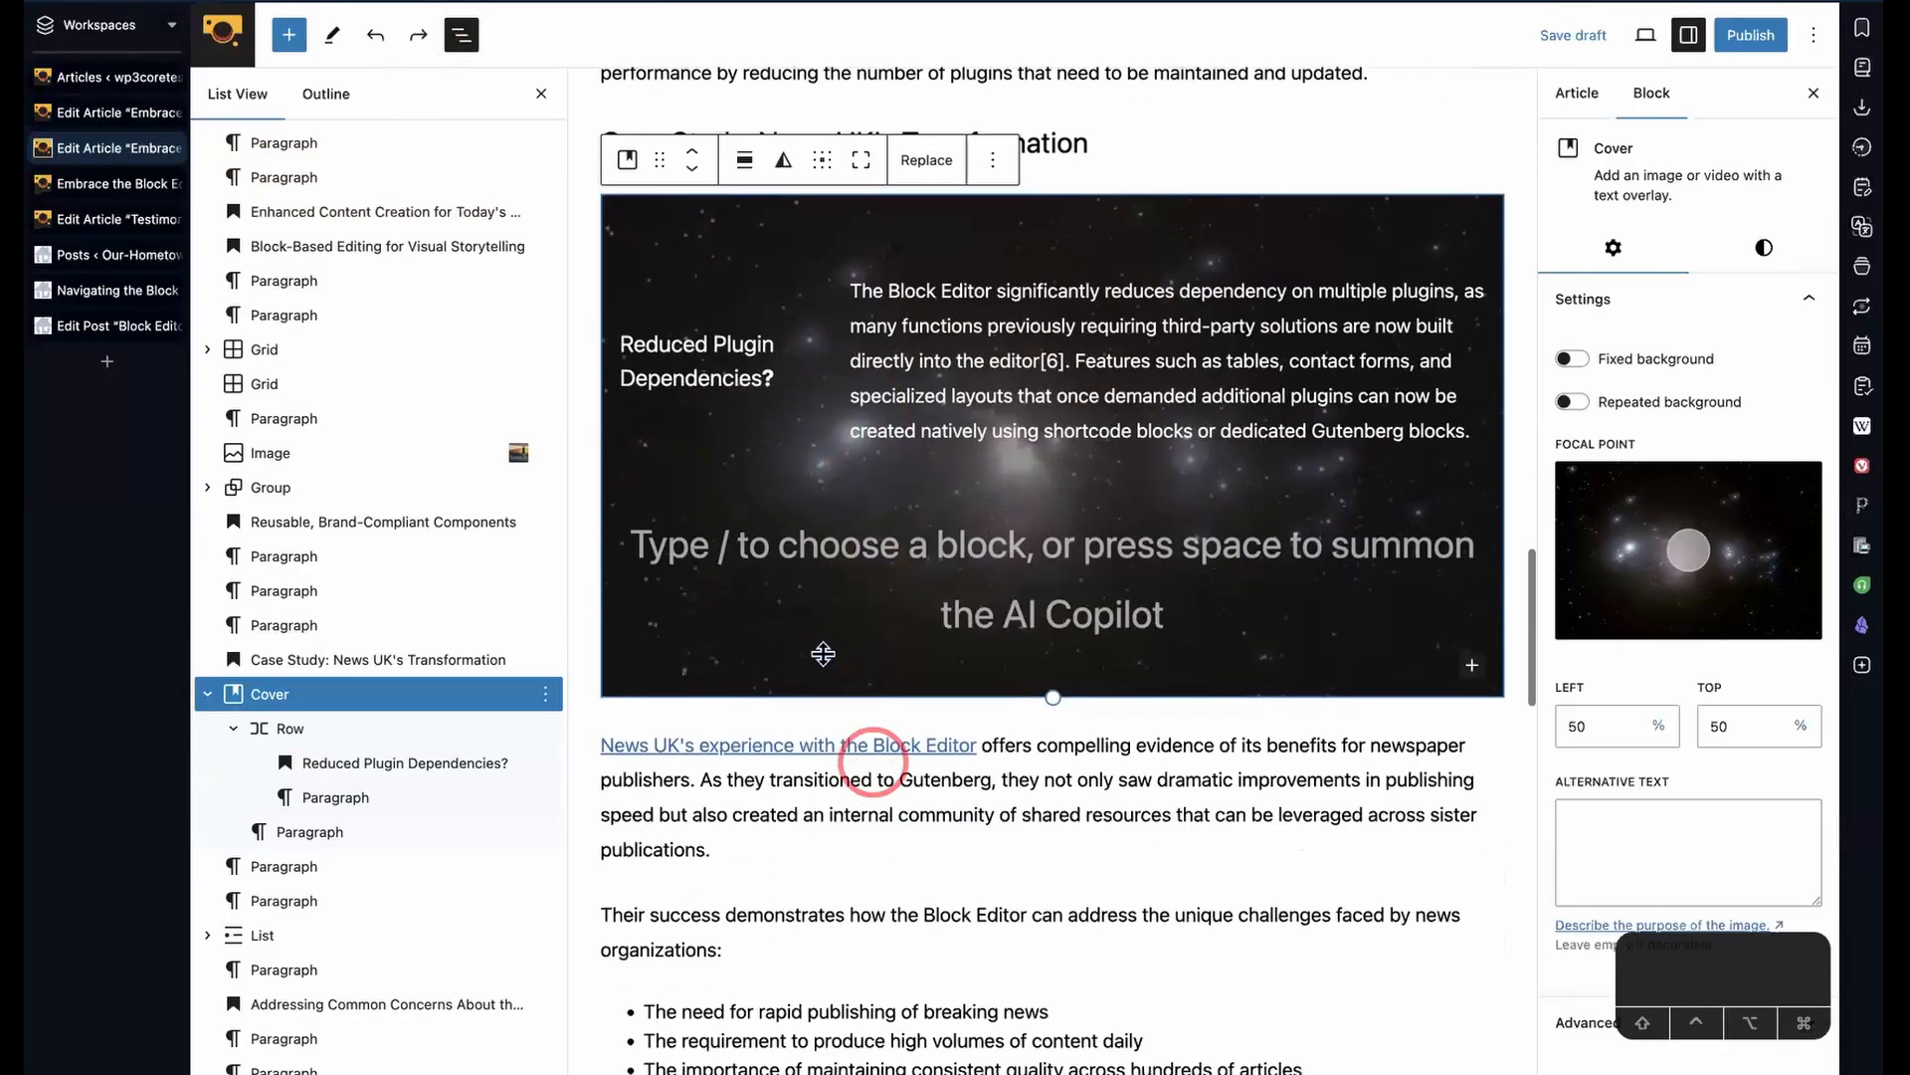
{"action": "left_click", "coordinate": [1060, 542]}
{"action": "left_click", "coordinate": [1113, 458]}
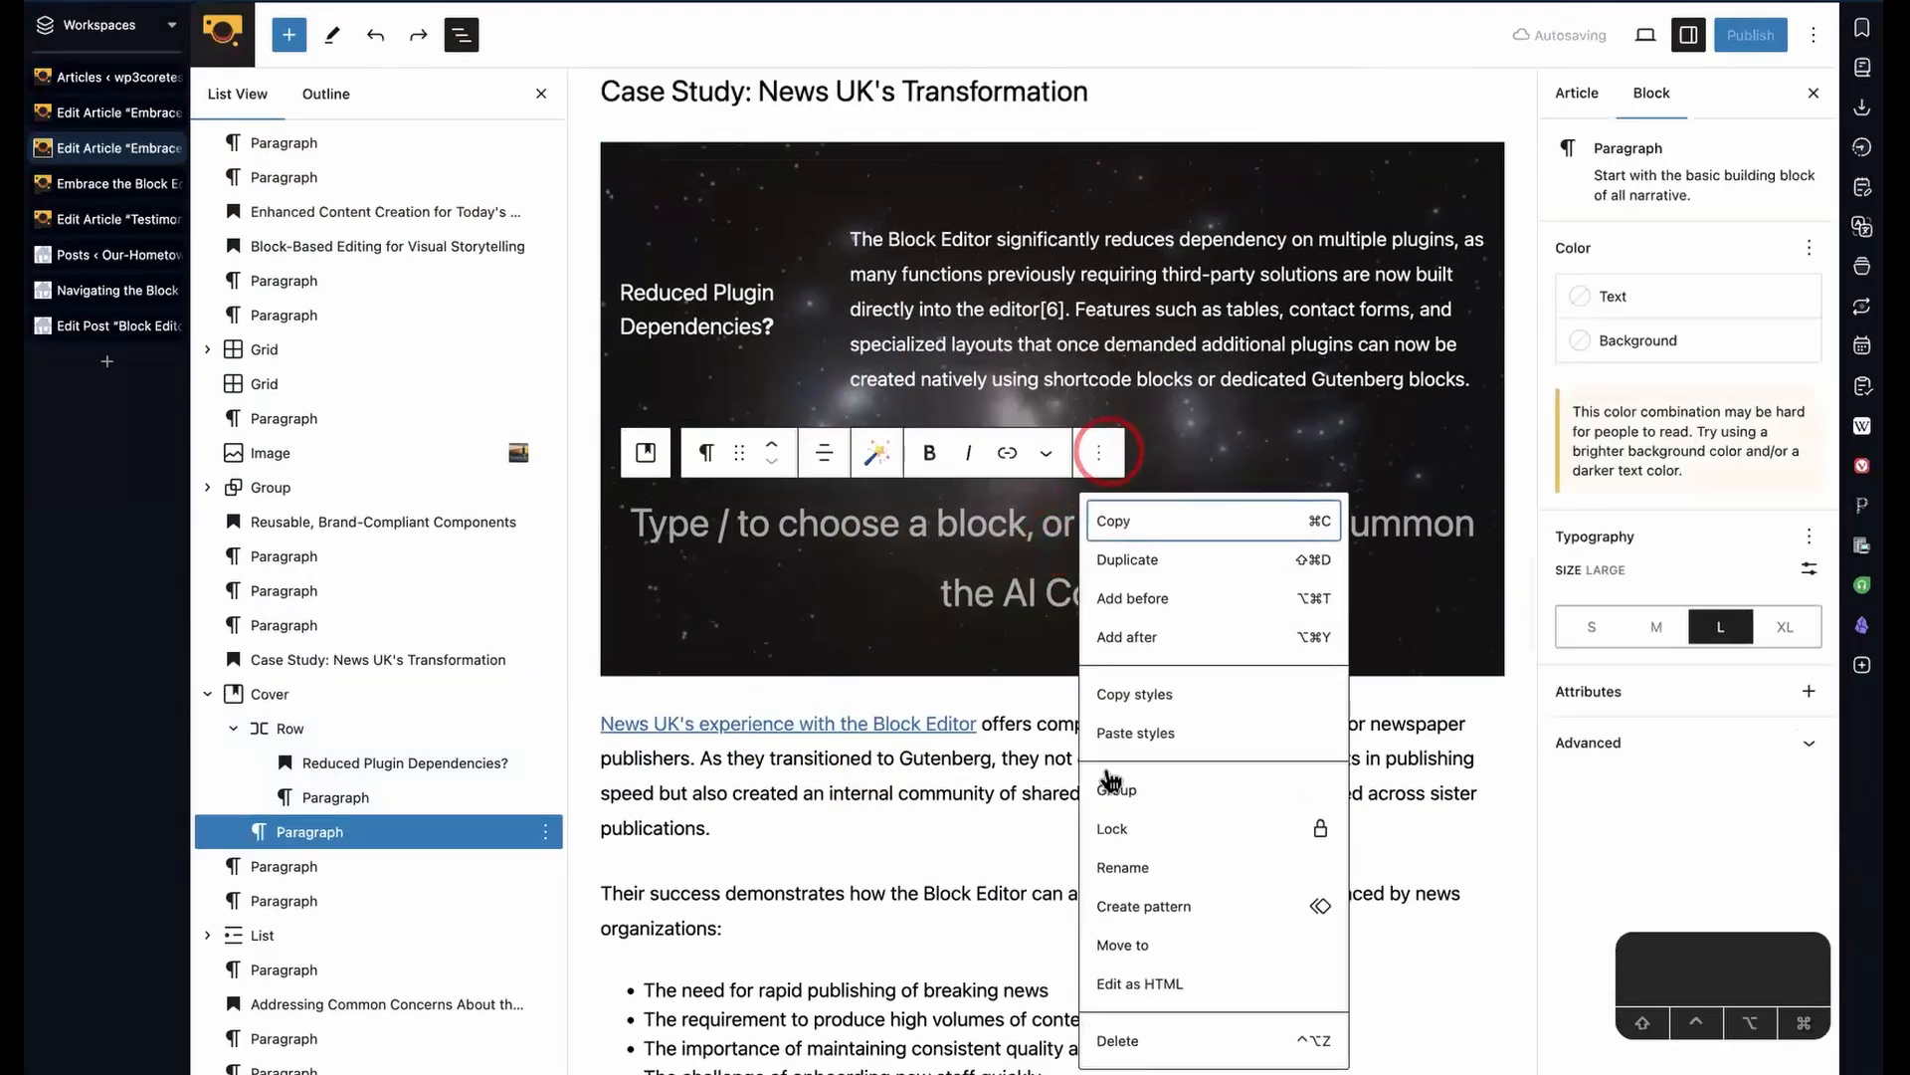
{"action": "left_click", "coordinate": [1103, 1025]}
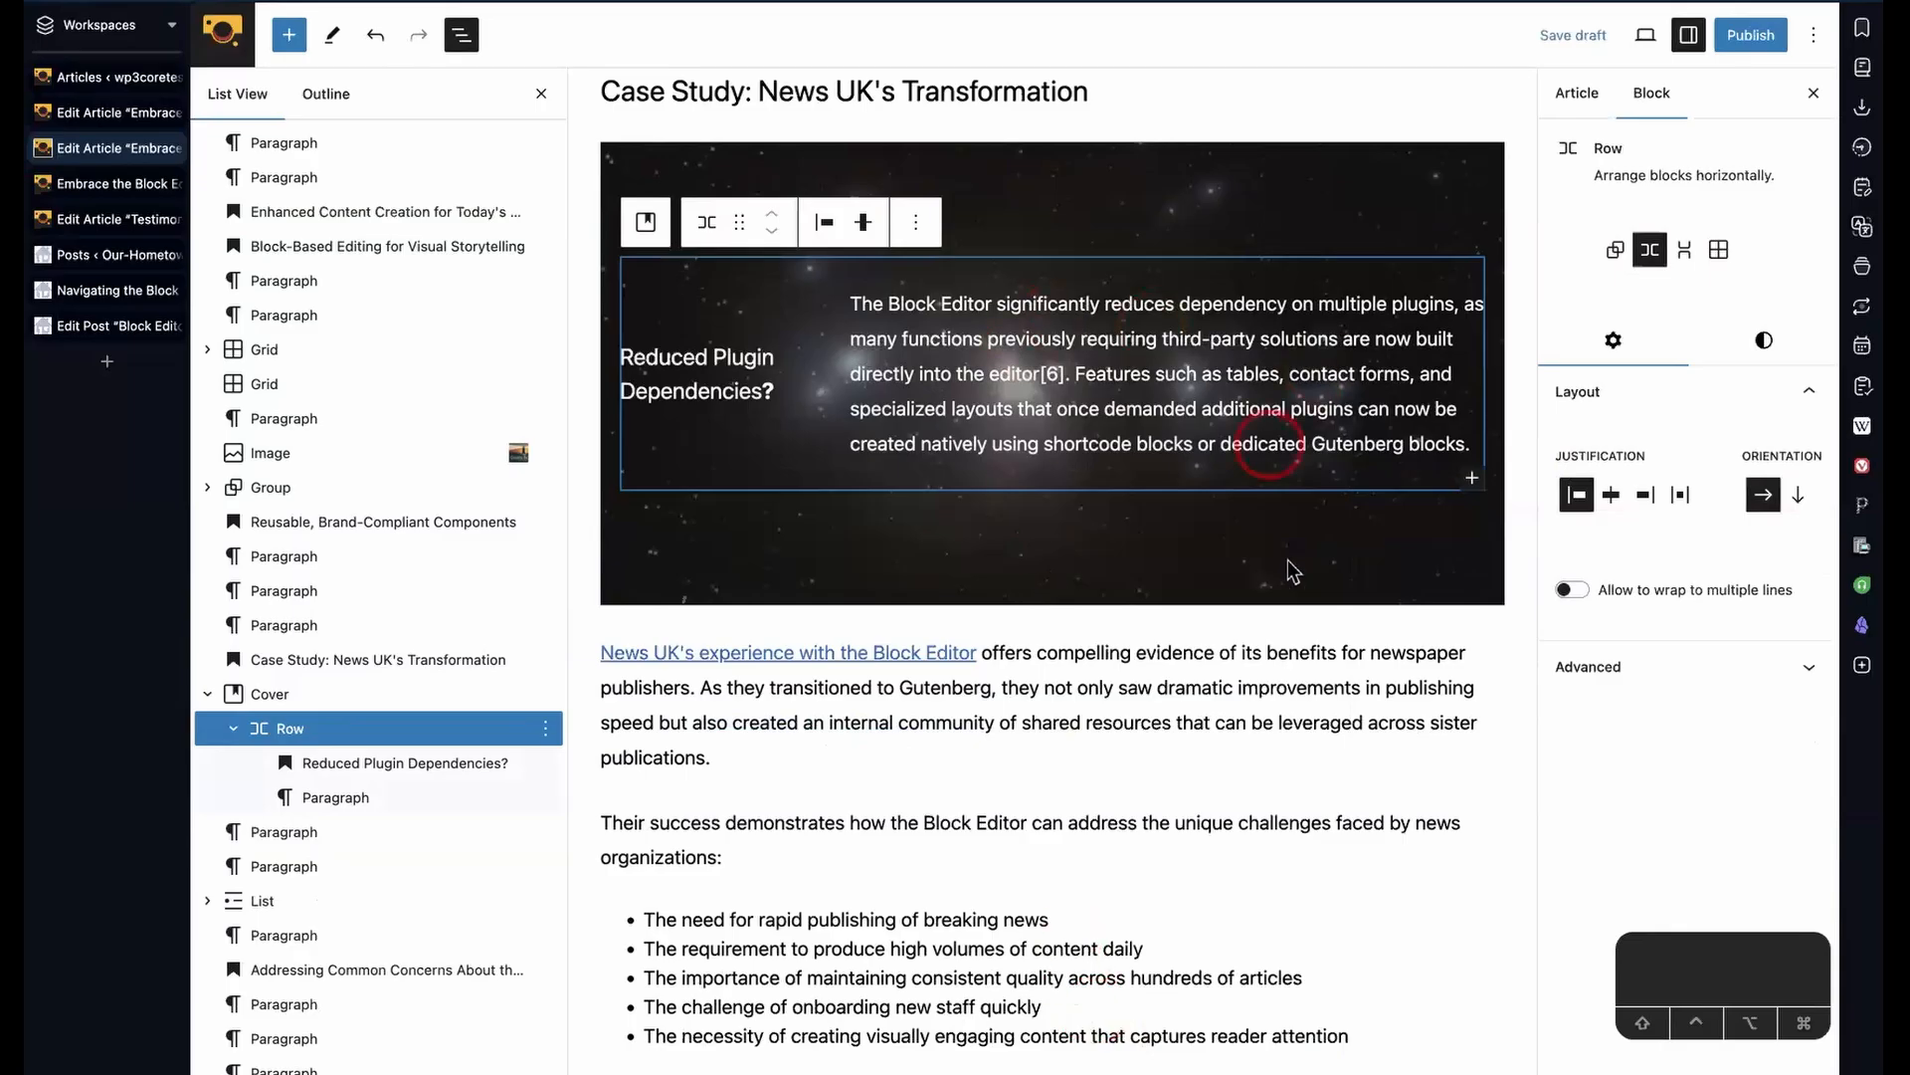
- Set the Cover block's overlay opacity to 60 and its overlay color to Pale pink
{"action": "left_click", "coordinate": [1301, 107]}
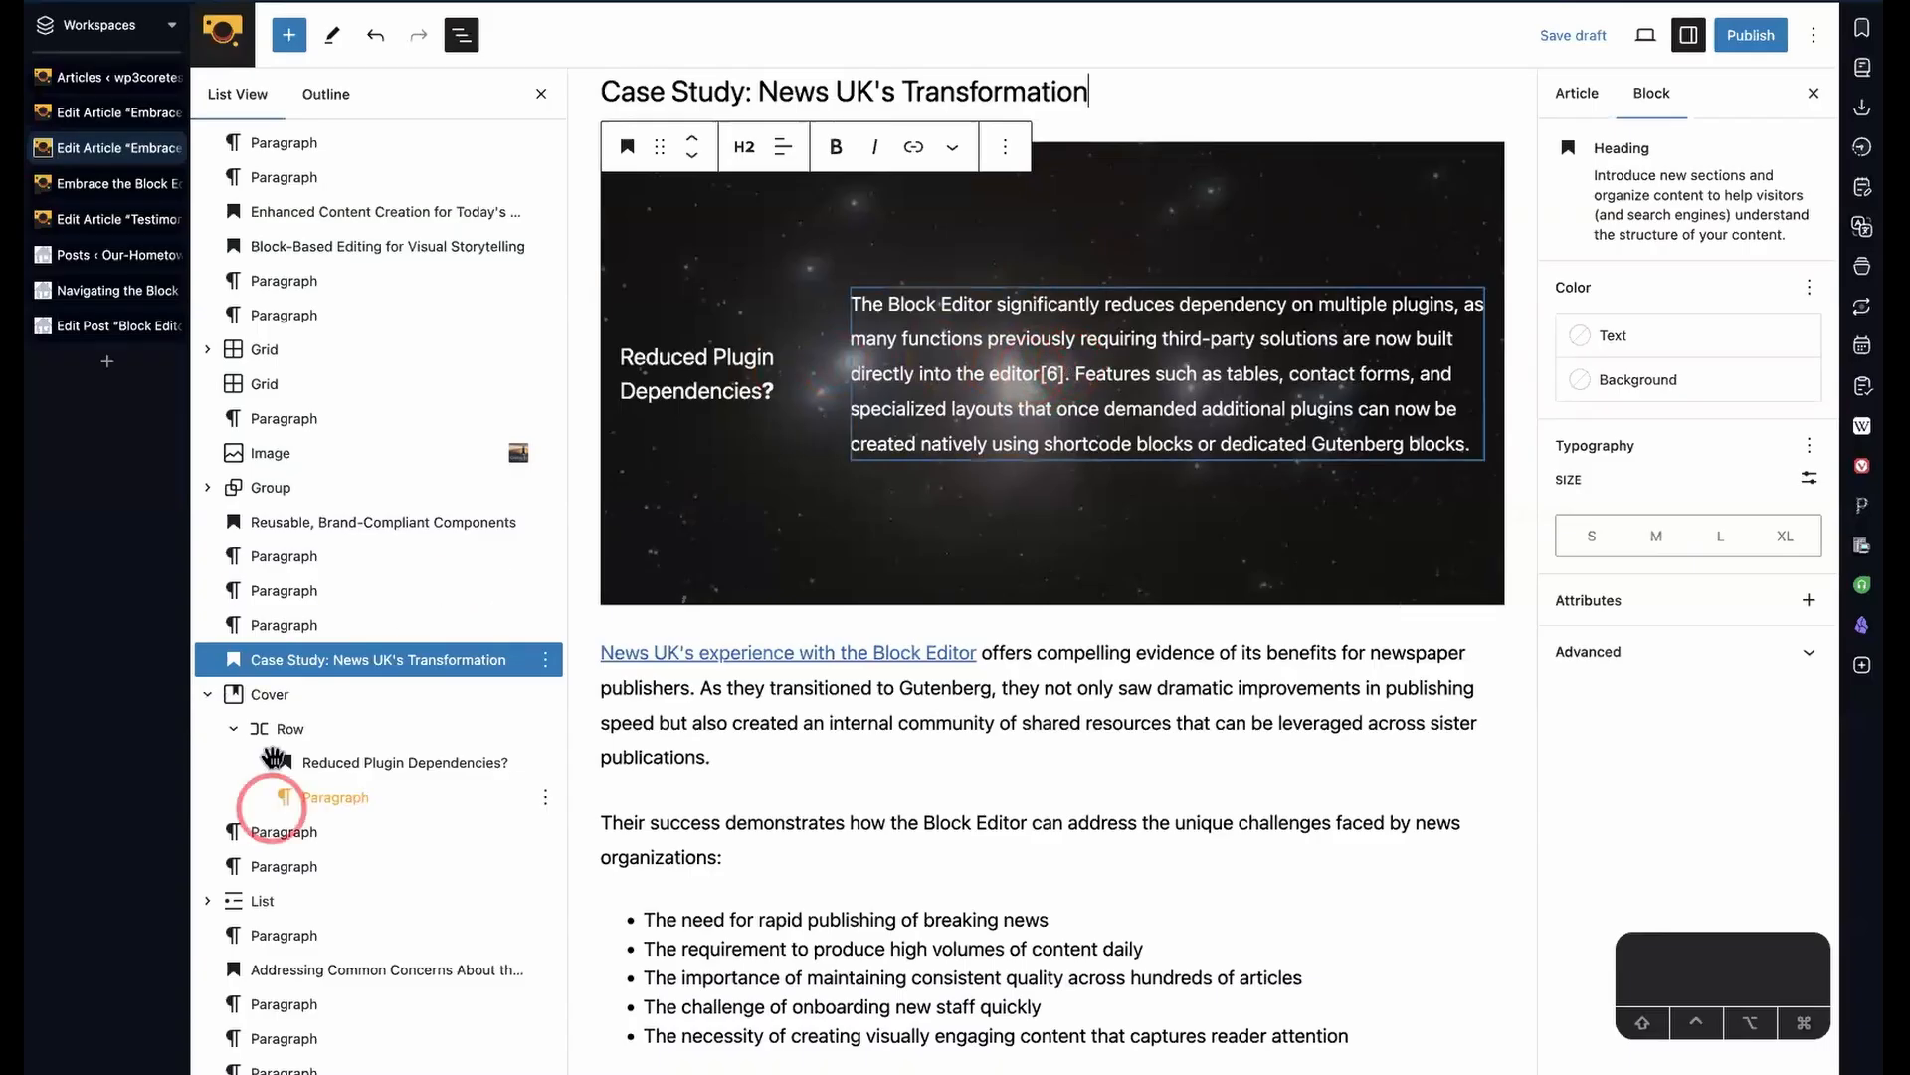
{"action": "left_click", "coordinate": [306, 691]}
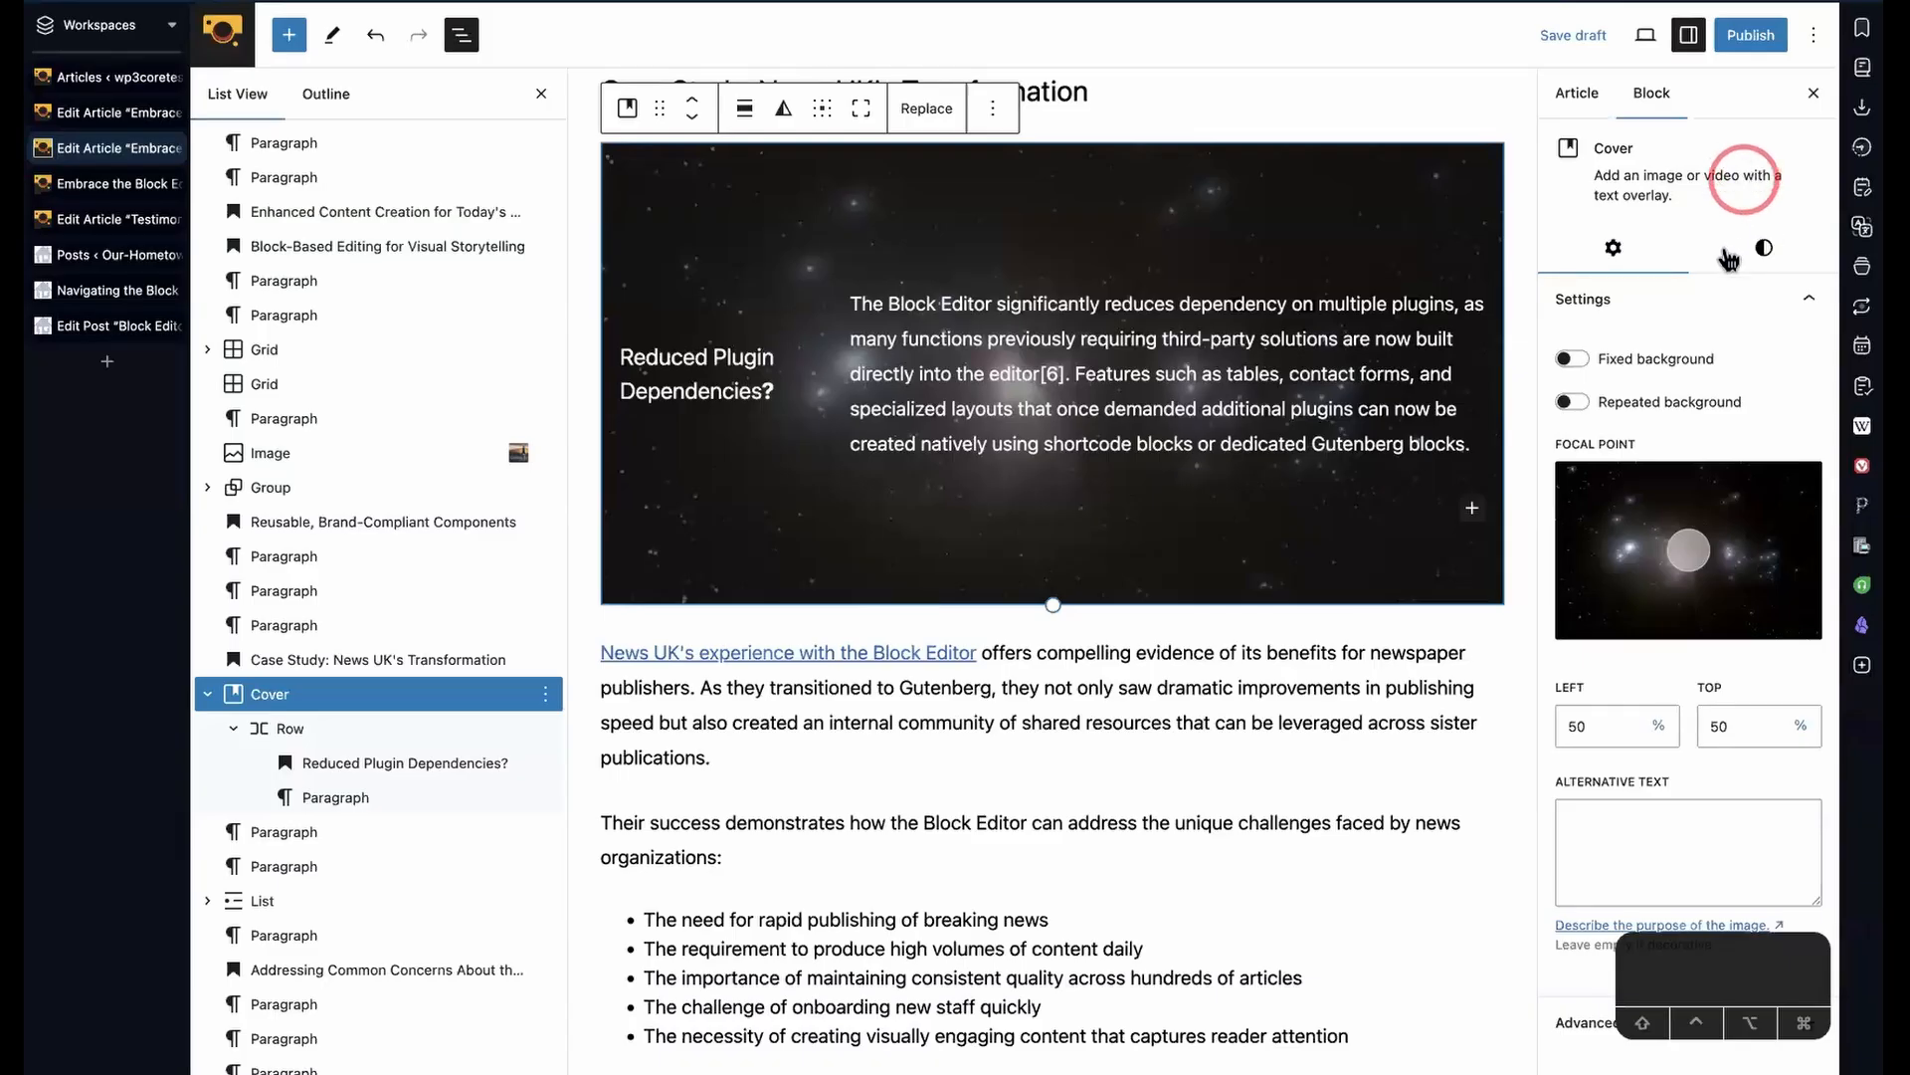
{"action": "left_click", "coordinate": [1766, 249]}
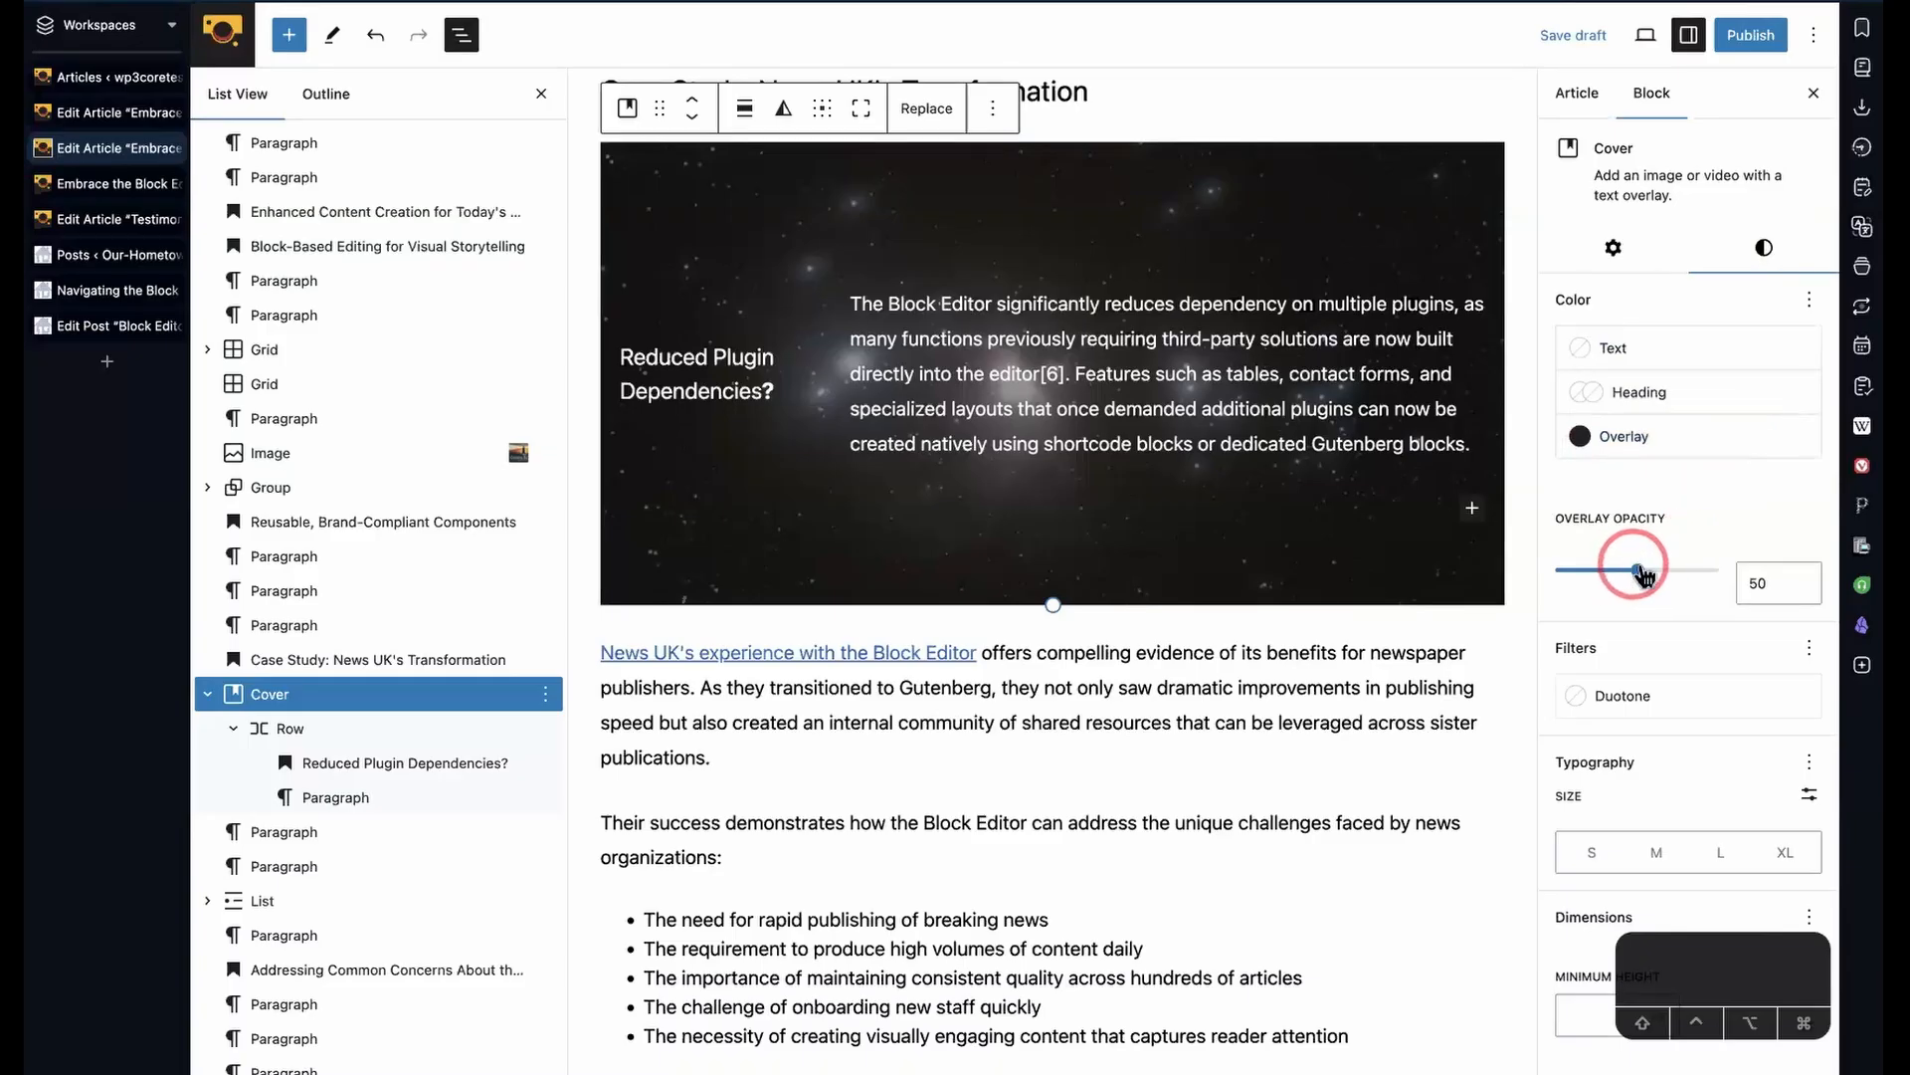
{"action": "mouse_move", "coordinate": [1638, 575]}
{"action": "left_mouse_down"}
{"action": "mouse_move", "coordinate": [1761, 569]}
{"action": "mouse_move", "coordinate": [1545, 569]}
{"action": "mouse_move", "coordinate": [1653, 569]}
{"action": "left_mouse_up"}
{"action": "left_click", "coordinate": [1592, 436]}
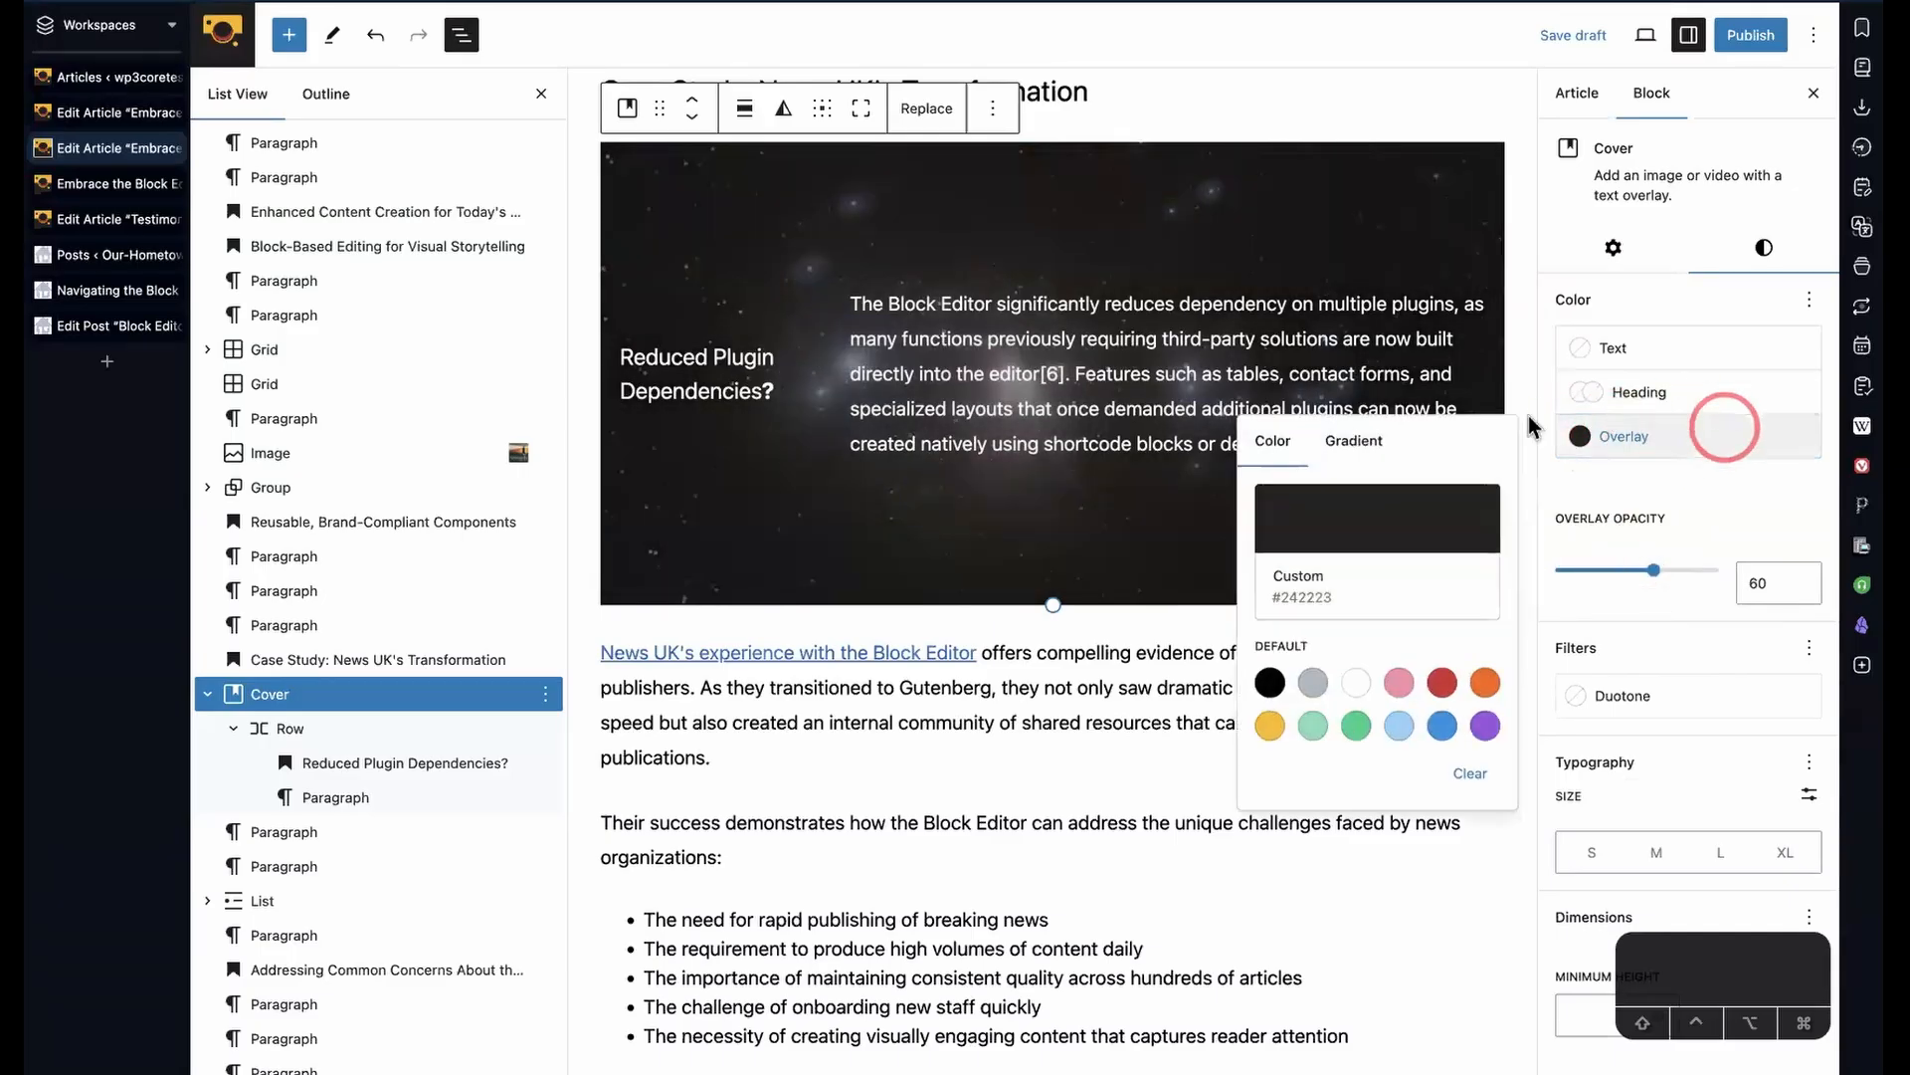
{"action": "left_click", "coordinate": [1401, 684]}
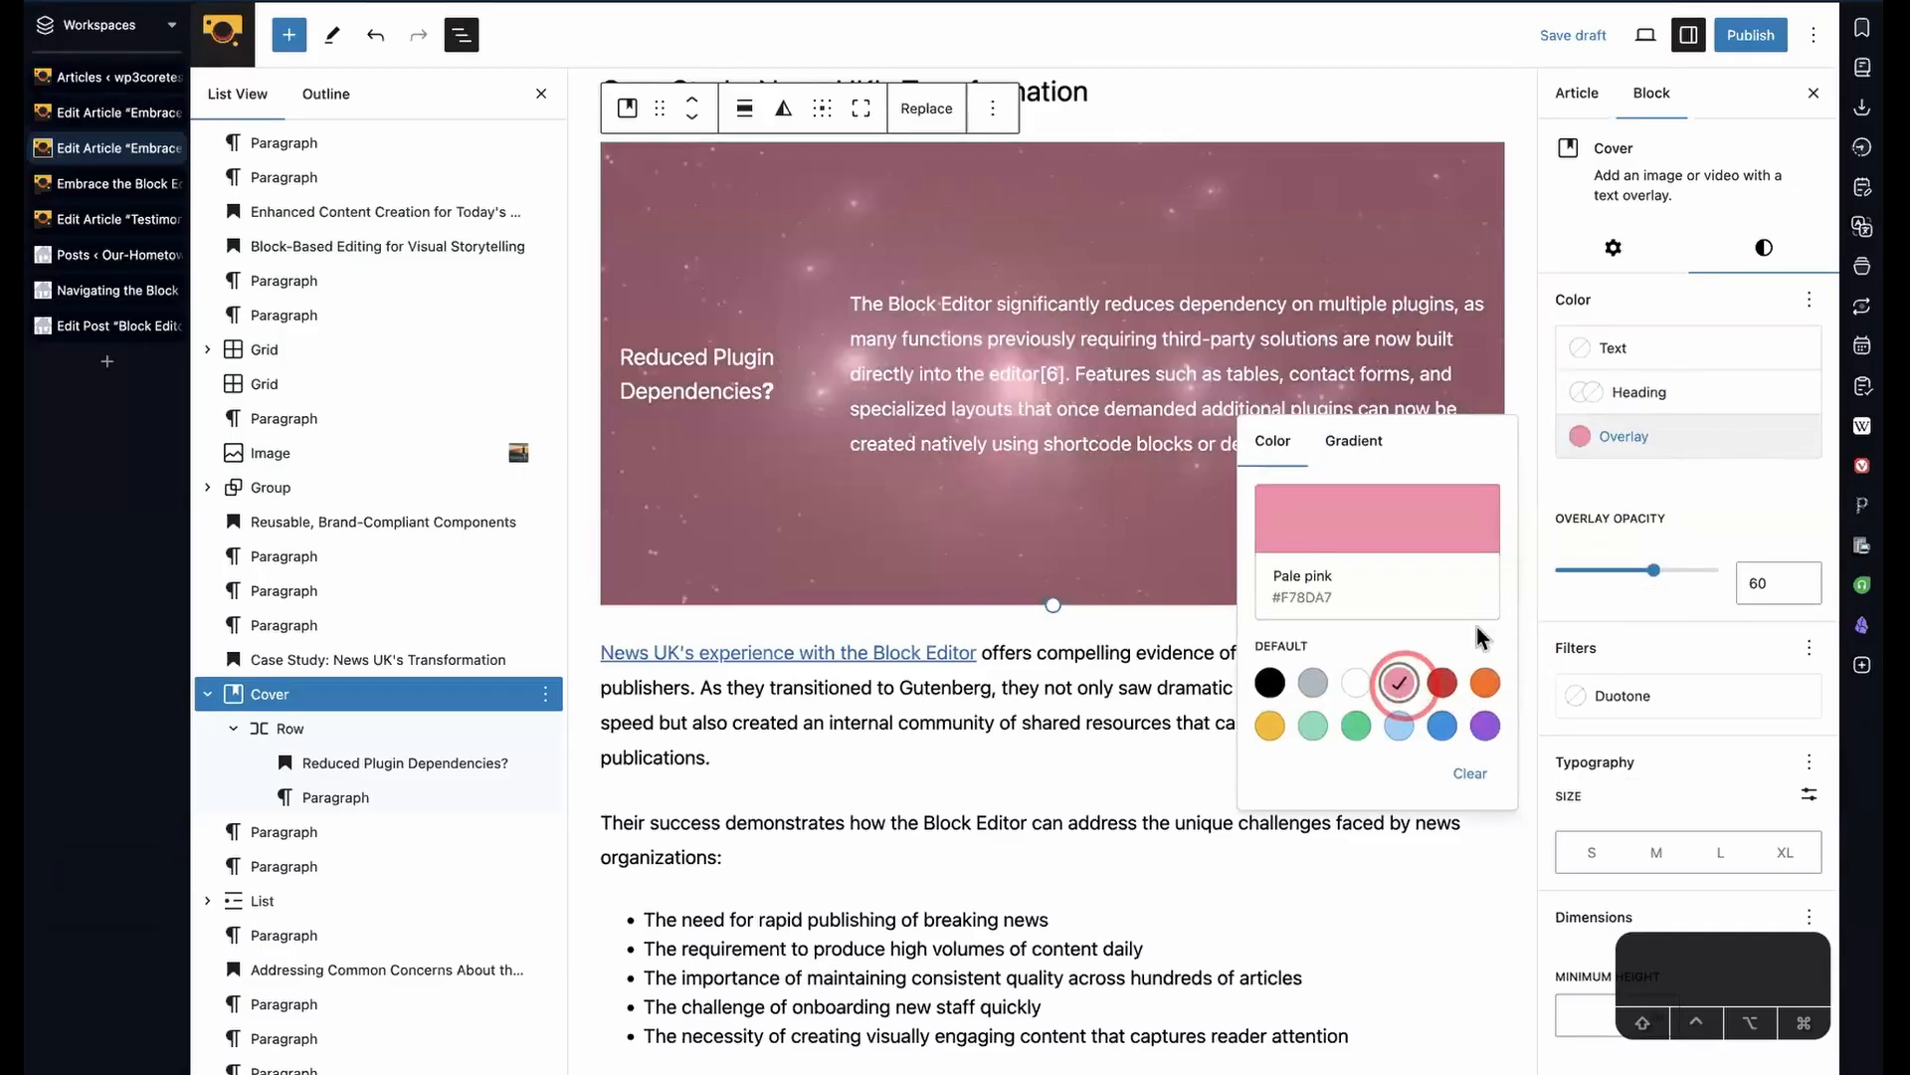
- Try the Cover's pink overlay at 0 and 100 opacity, and settle on 80
{"action": "left_click", "coordinate": [1744, 475]}
{"action": "left_click", "coordinate": [1654, 572]}
{"action": "left_click_drag", "start_coordinate": [1654, 575], "coordinate": [1532, 587]}
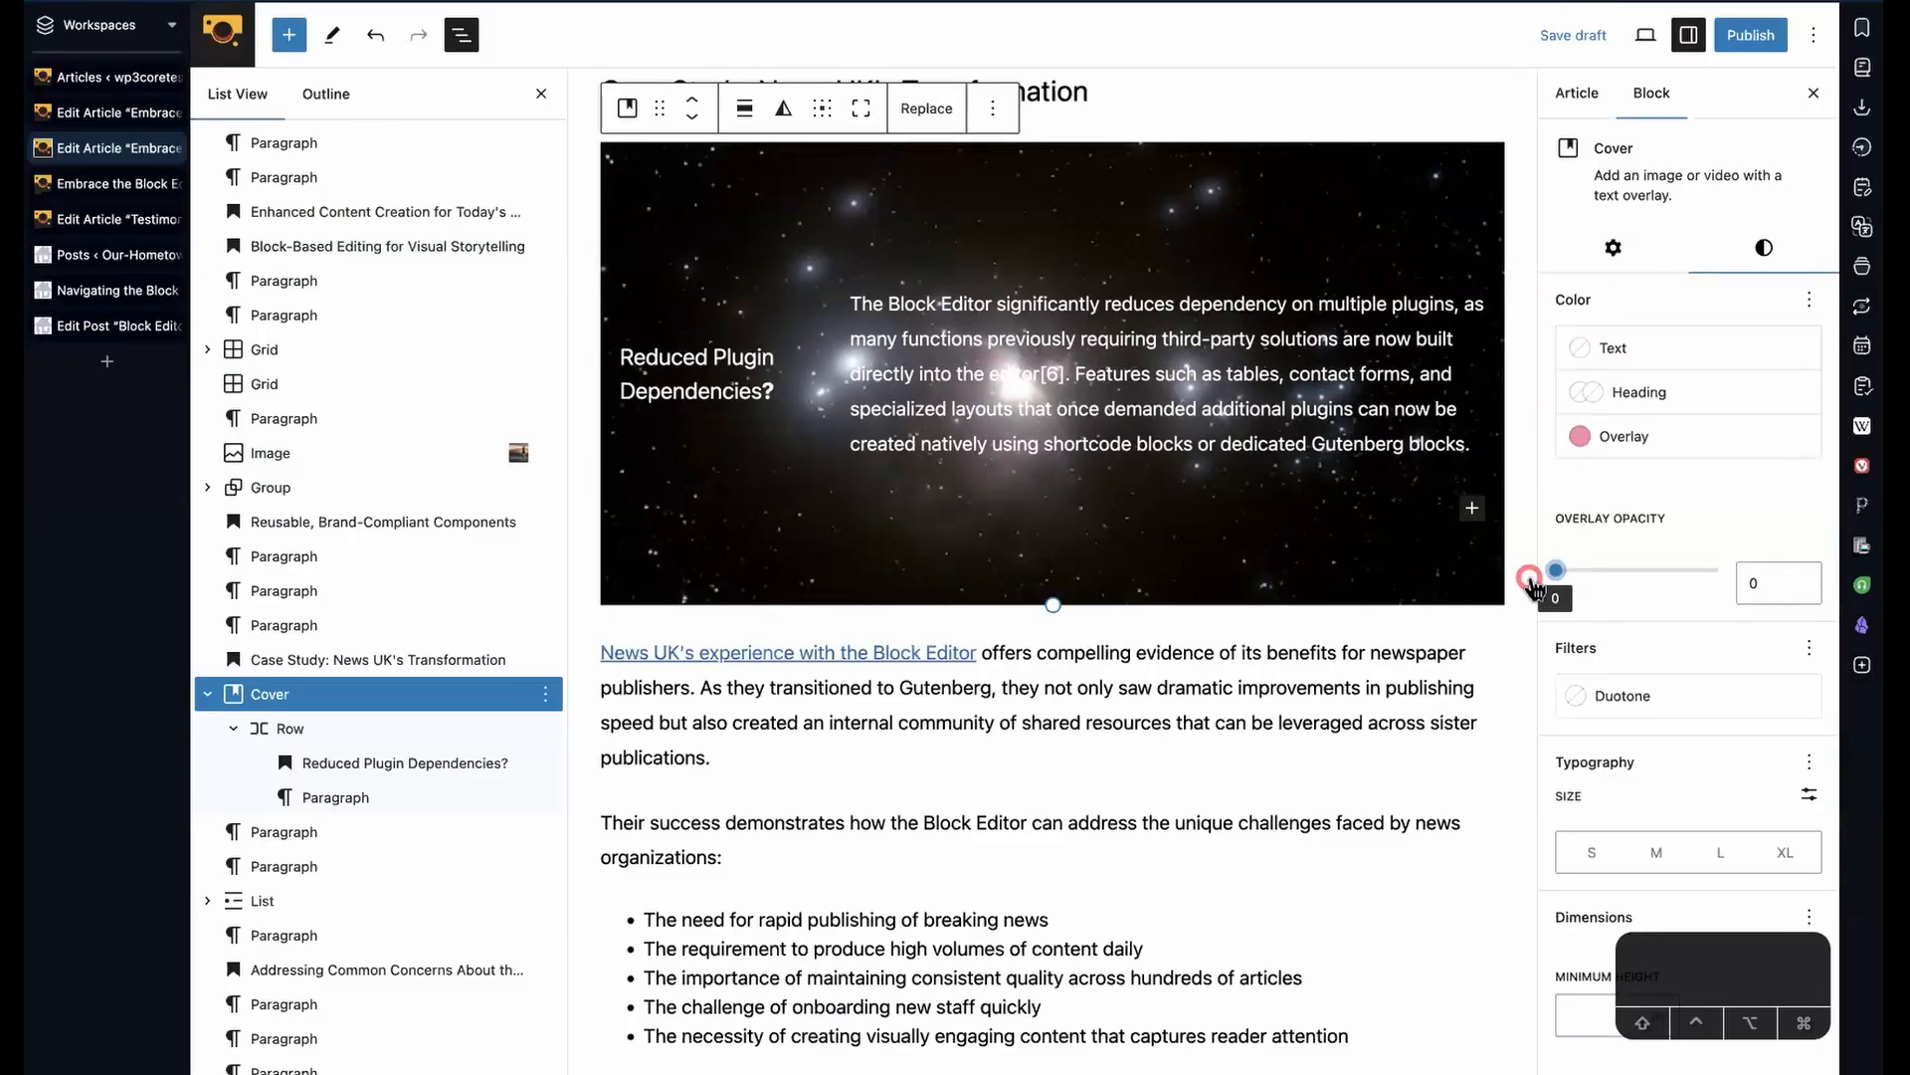
{"action": "left_click_drag", "start_coordinate": [1564, 583], "coordinate": [1721, 582]}
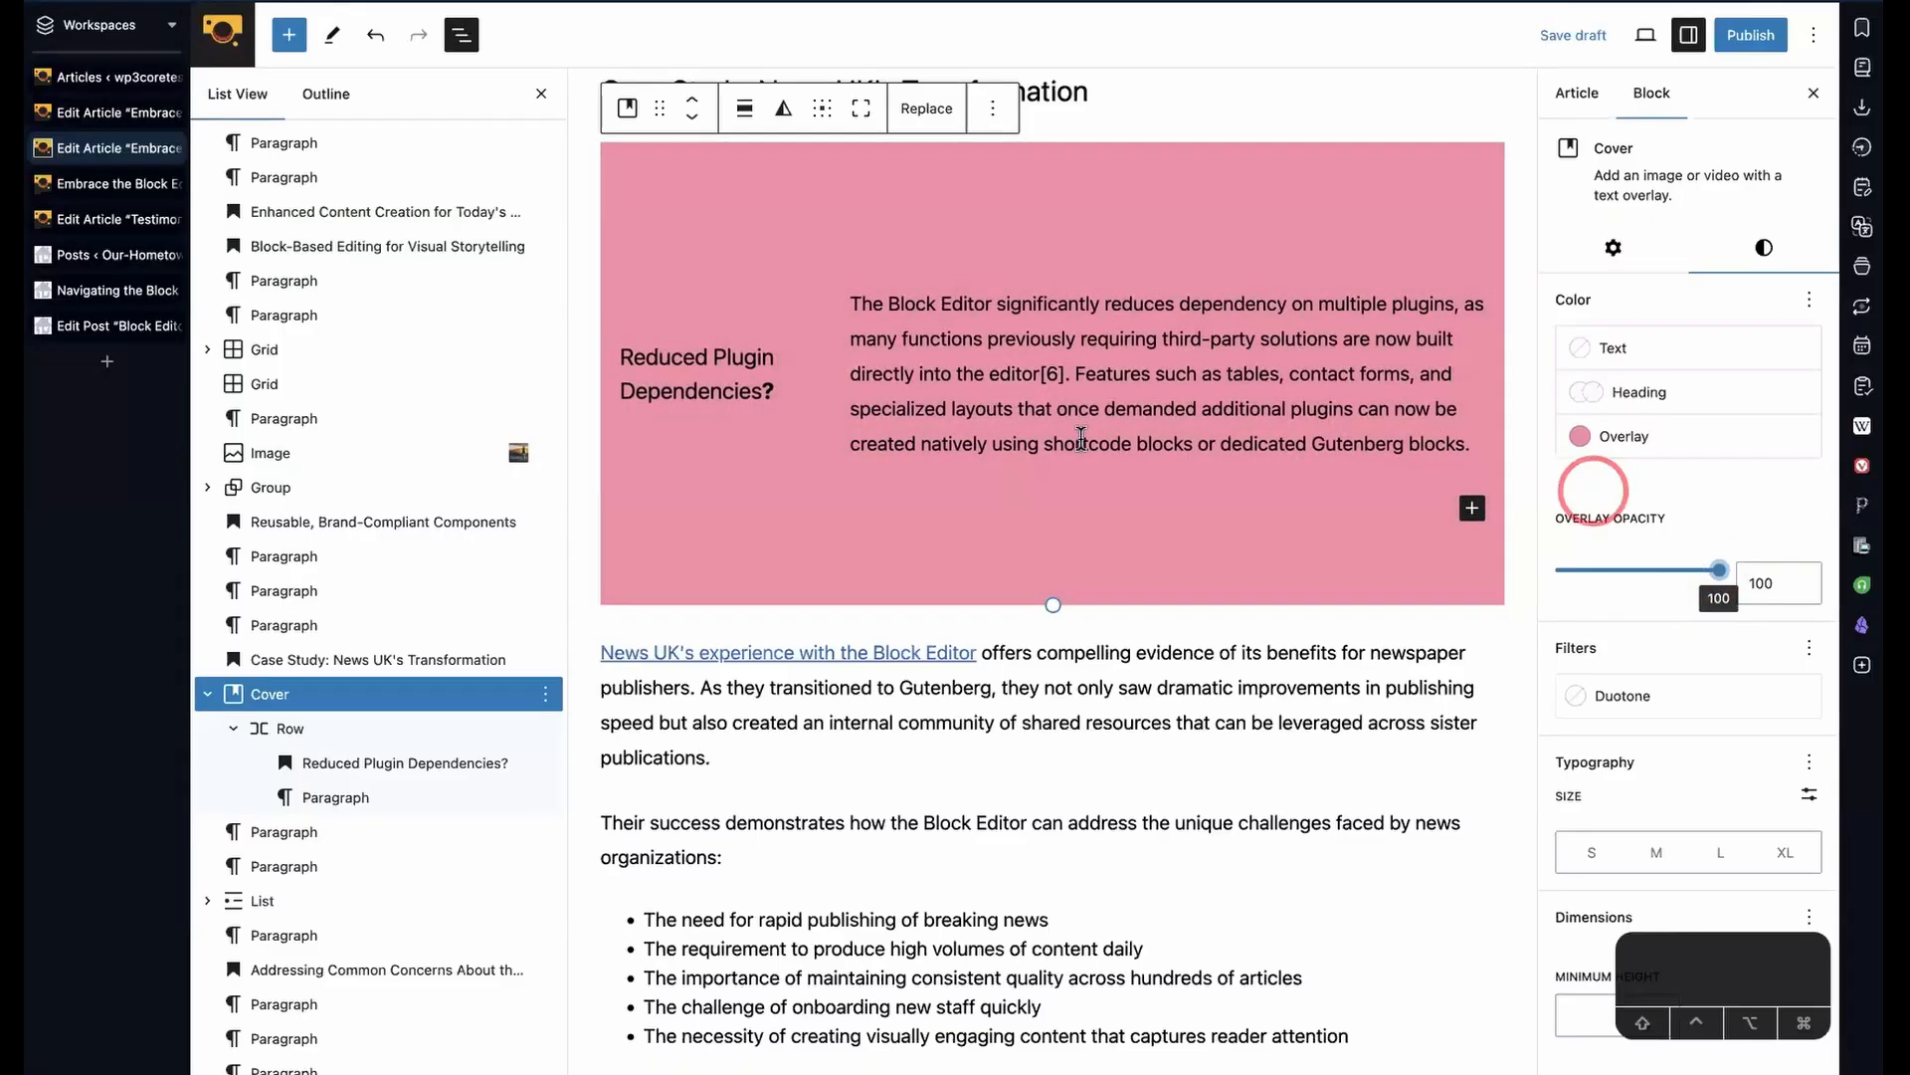
{"action": "left_click_drag", "start_coordinate": [1720, 570], "coordinate": [1686, 588]}
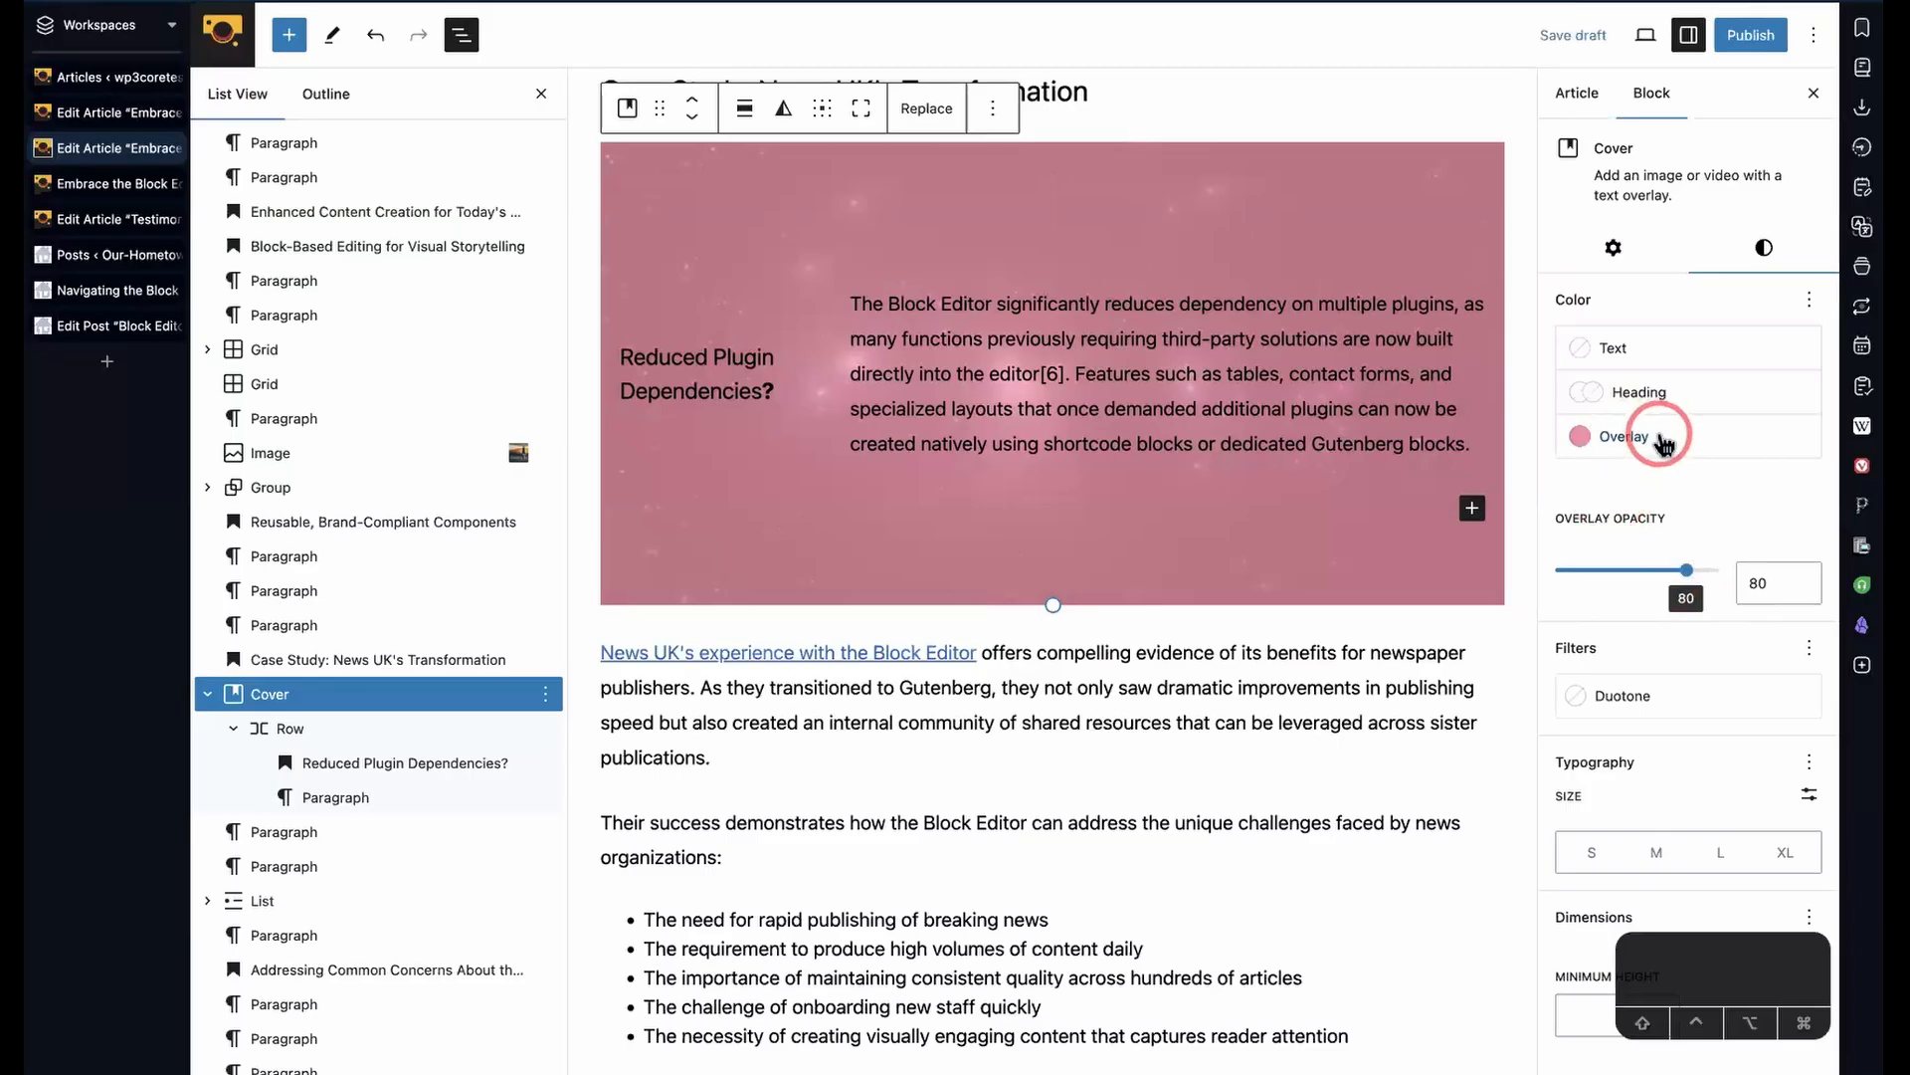
- Change the Cover's overlay color to Vivid cyan blue and set its opacity to 90
{"action": "left_click", "coordinate": [1632, 436]}
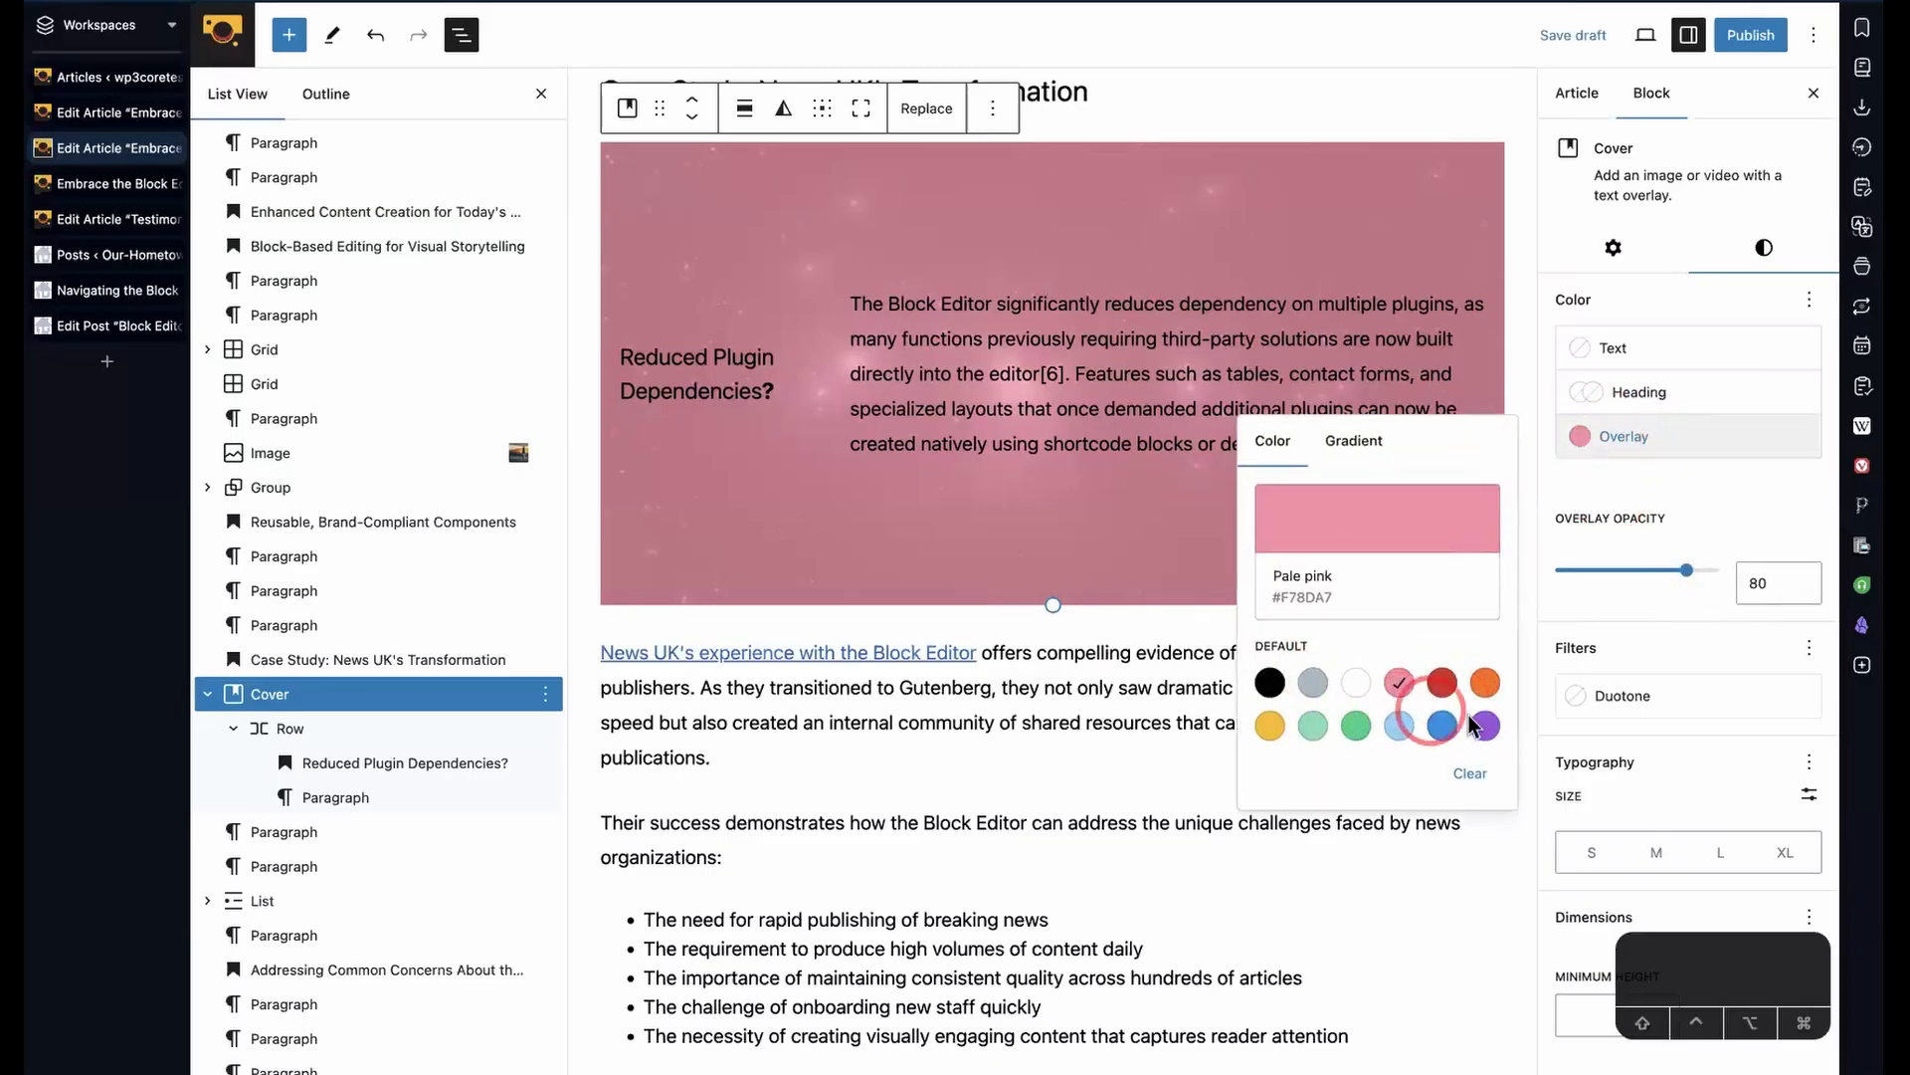
{"action": "left_click", "coordinate": [1445, 726]}
{"action": "left_click", "coordinate": [1685, 574]}
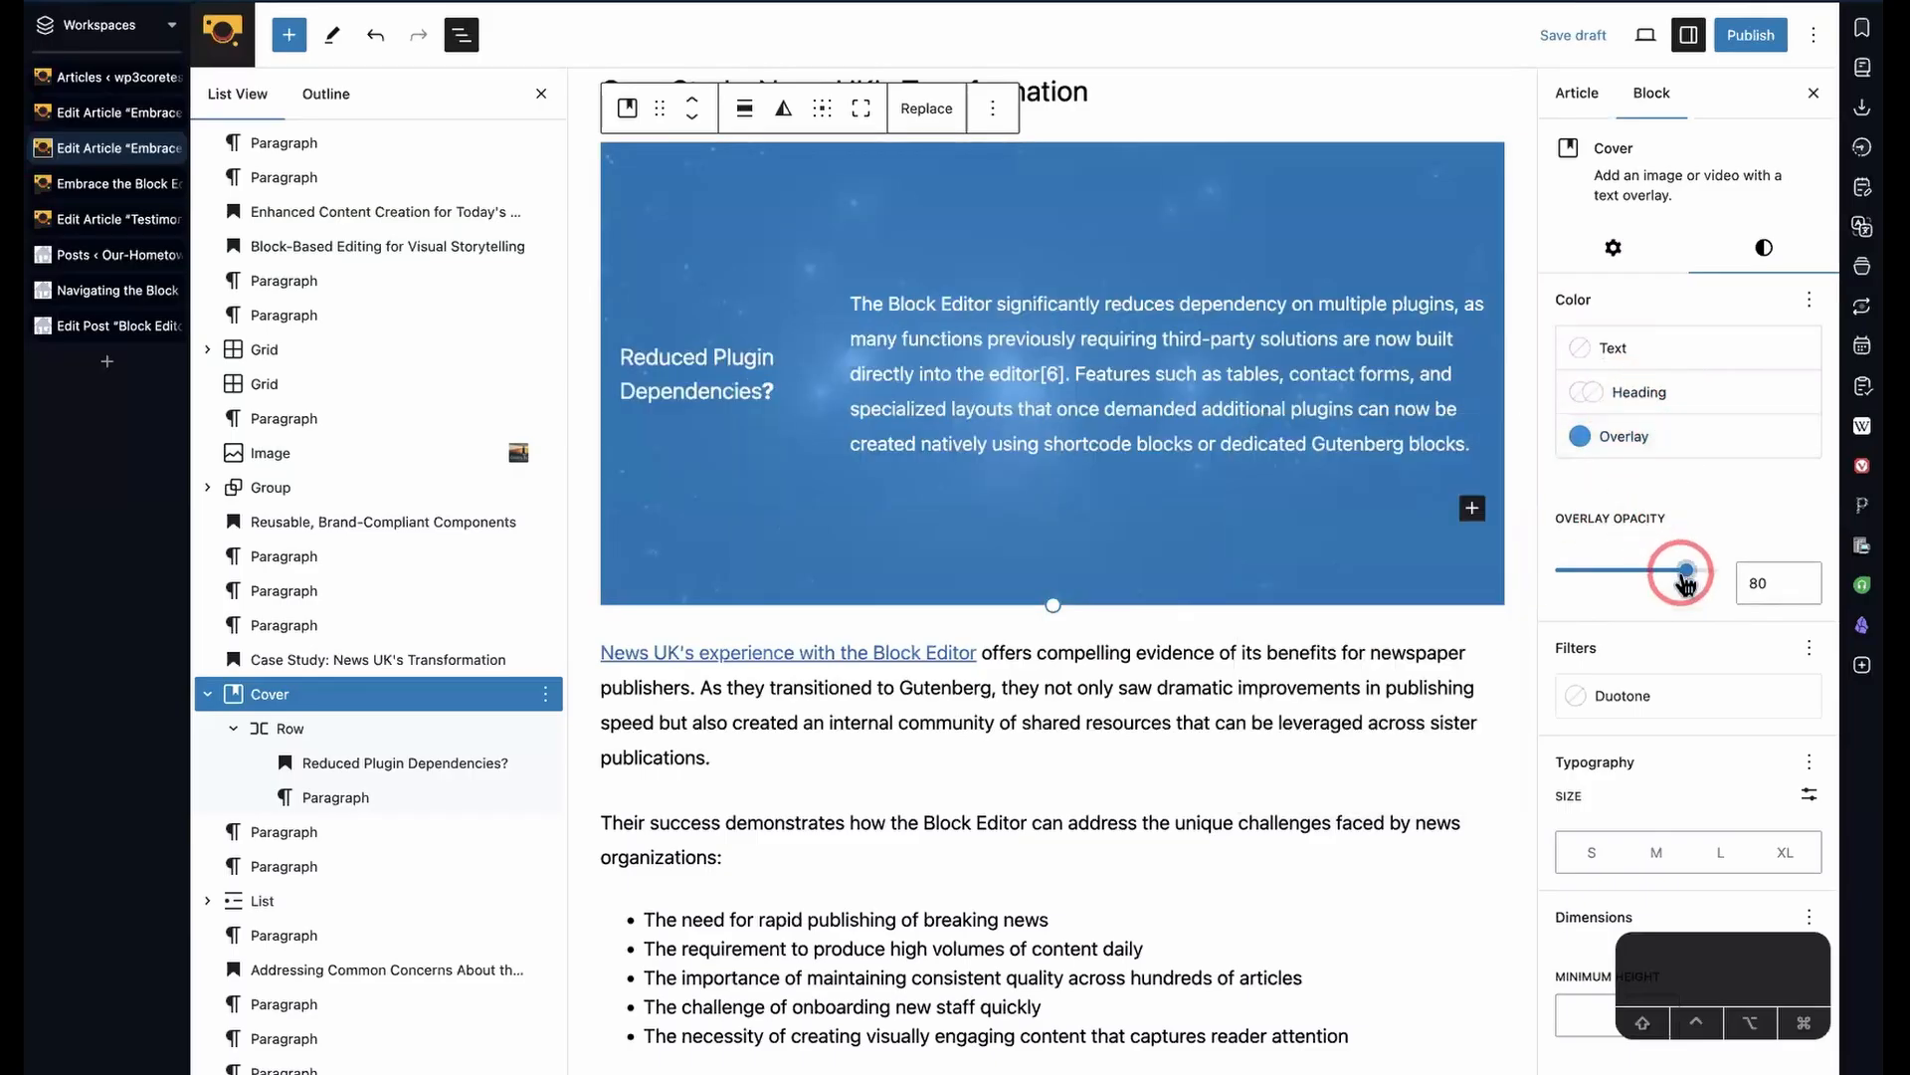
{"action": "mouse_move", "coordinate": [1680, 580]}
{"action": "left_mouse_down"}
{"action": "mouse_move", "coordinate": [1554, 577]}
{"action": "mouse_move", "coordinate": [1767, 575]}
{"action": "mouse_move", "coordinate": [1557, 577]}
{"action": "mouse_move", "coordinate": [1703, 575]}
{"action": "left_mouse_up"}
- Change the Cover's overlay color to Luminous vivid amber, trying opacity 10 and settling on 50
{"action": "left_click", "coordinate": [1741, 438]}
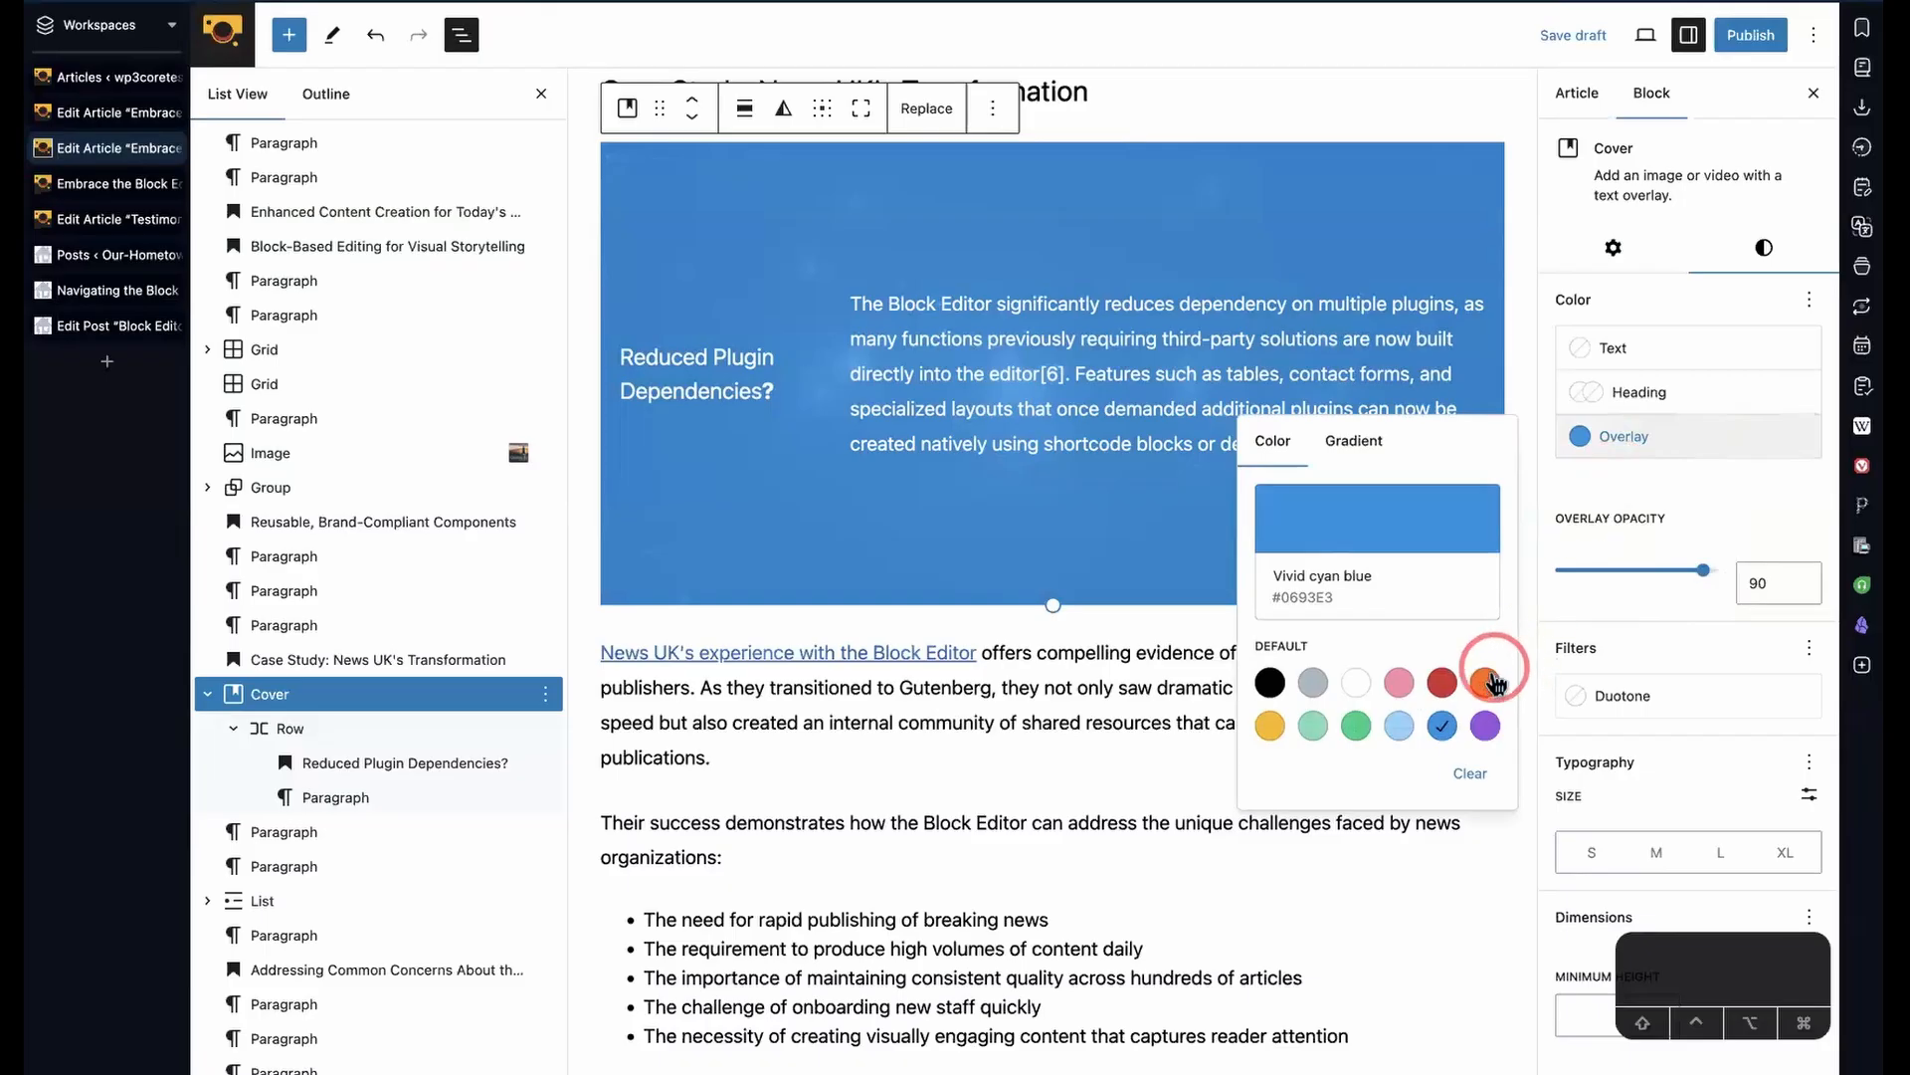
{"action": "left_click", "coordinate": [1274, 728]}
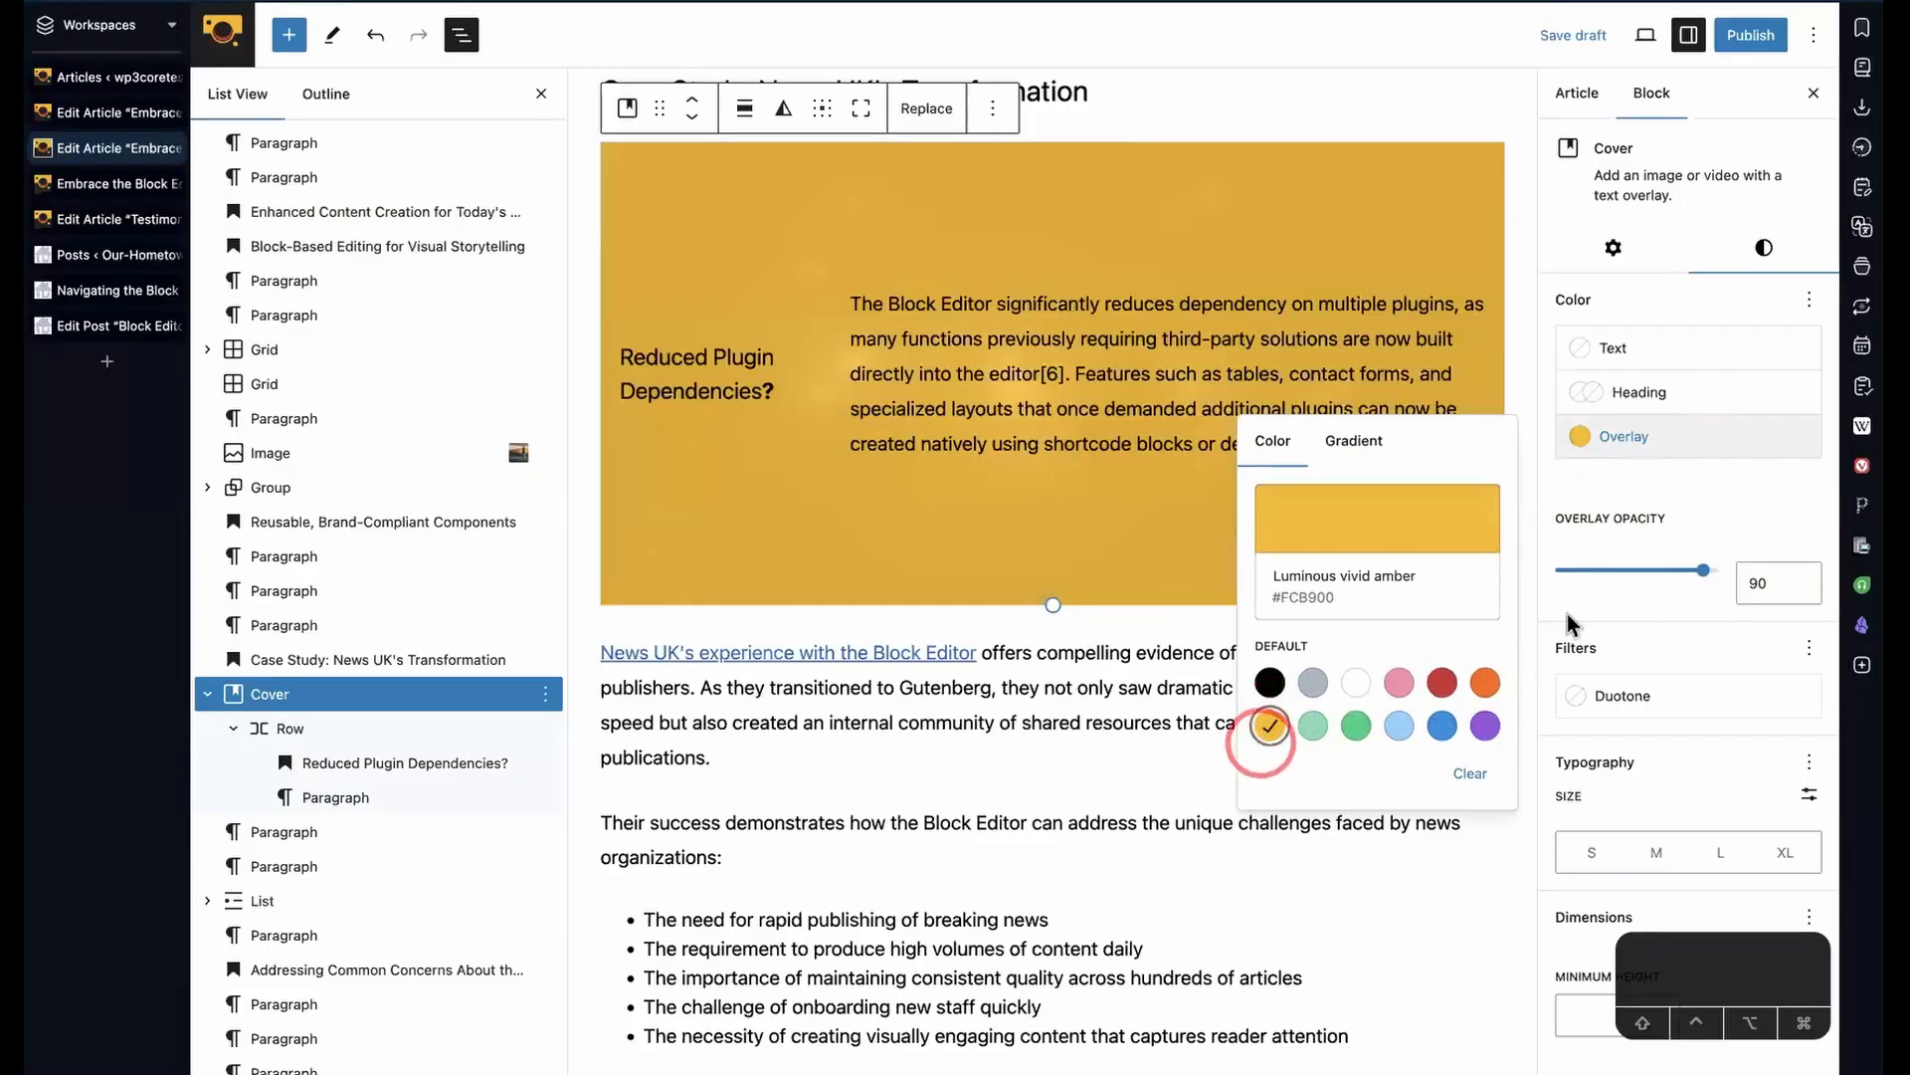
{"action": "left_click", "coordinate": [1716, 480]}
{"action": "left_click", "coordinate": [1708, 572]}
{"action": "left_click_drag", "start_coordinate": [1708, 574], "coordinate": [1578, 577]}
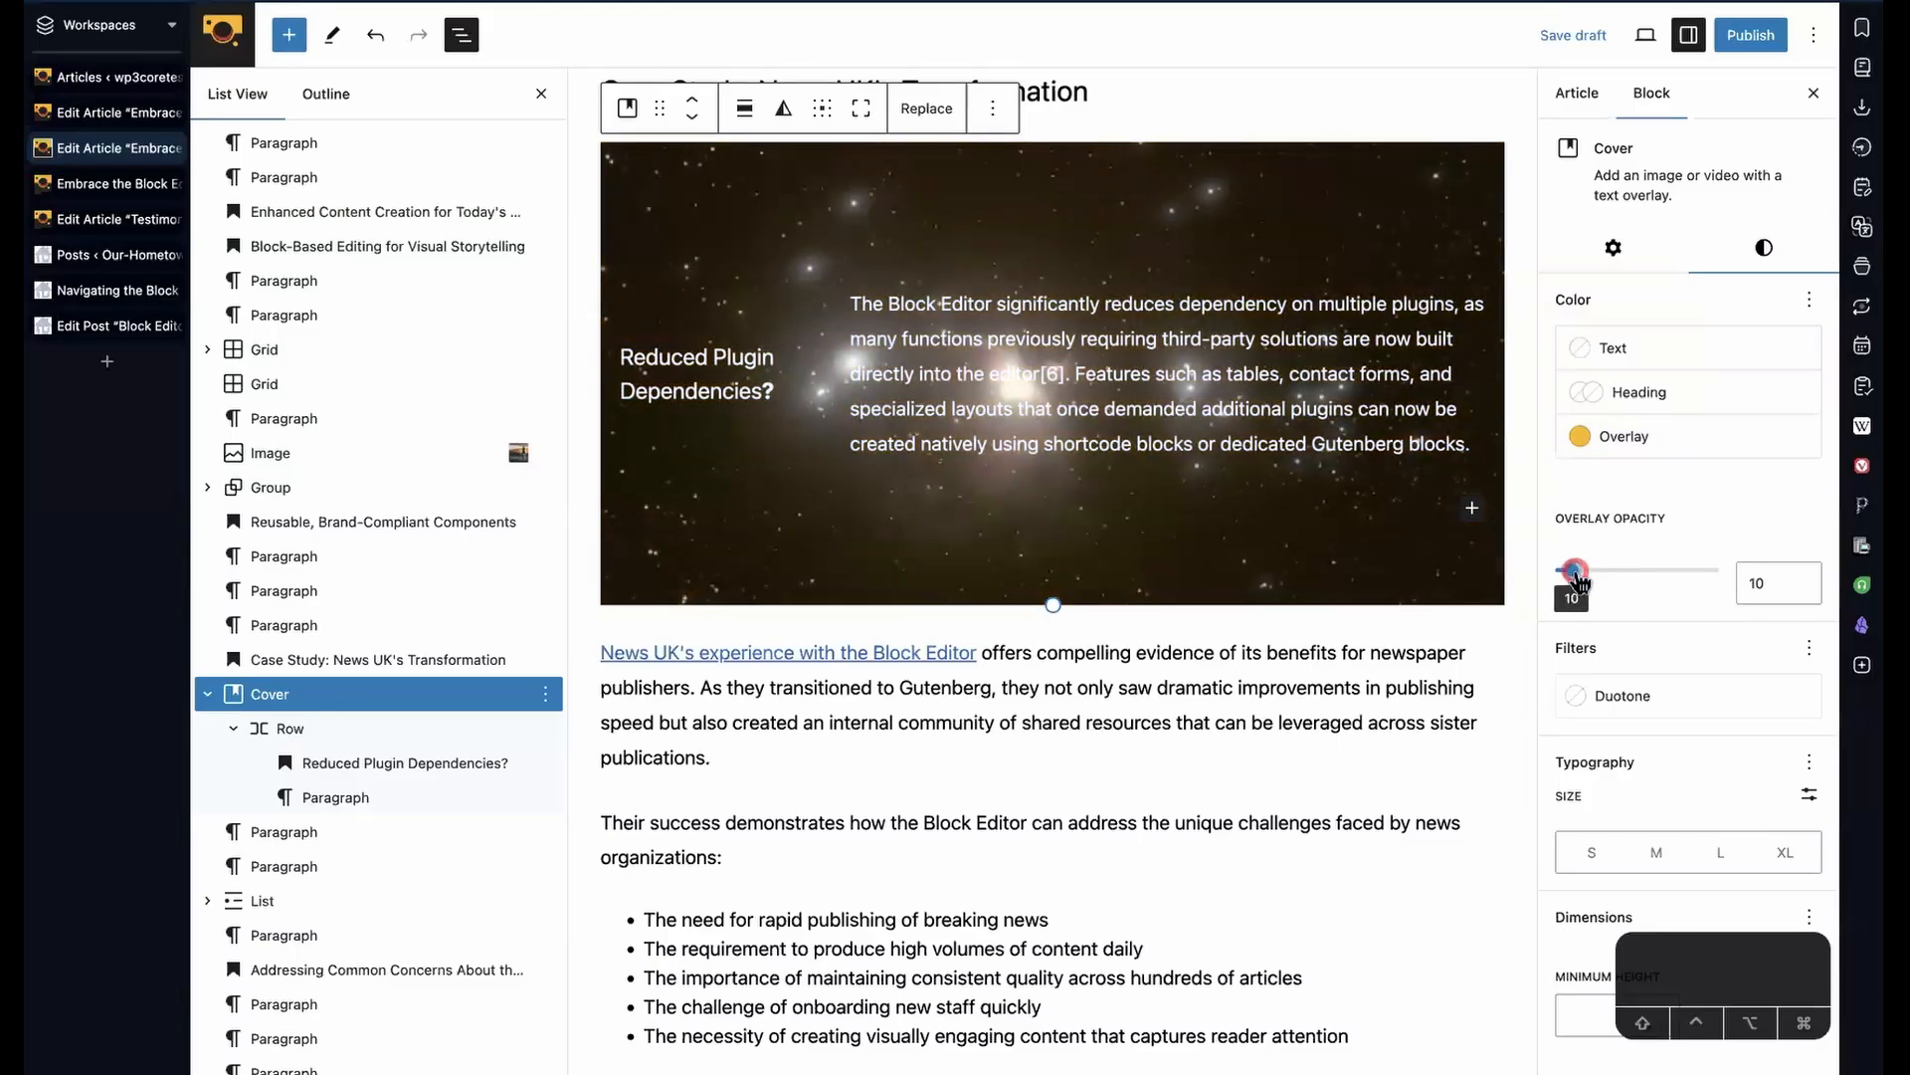
{"action": "left_click_drag", "start_coordinate": [1573, 577], "coordinate": [1642, 582]}
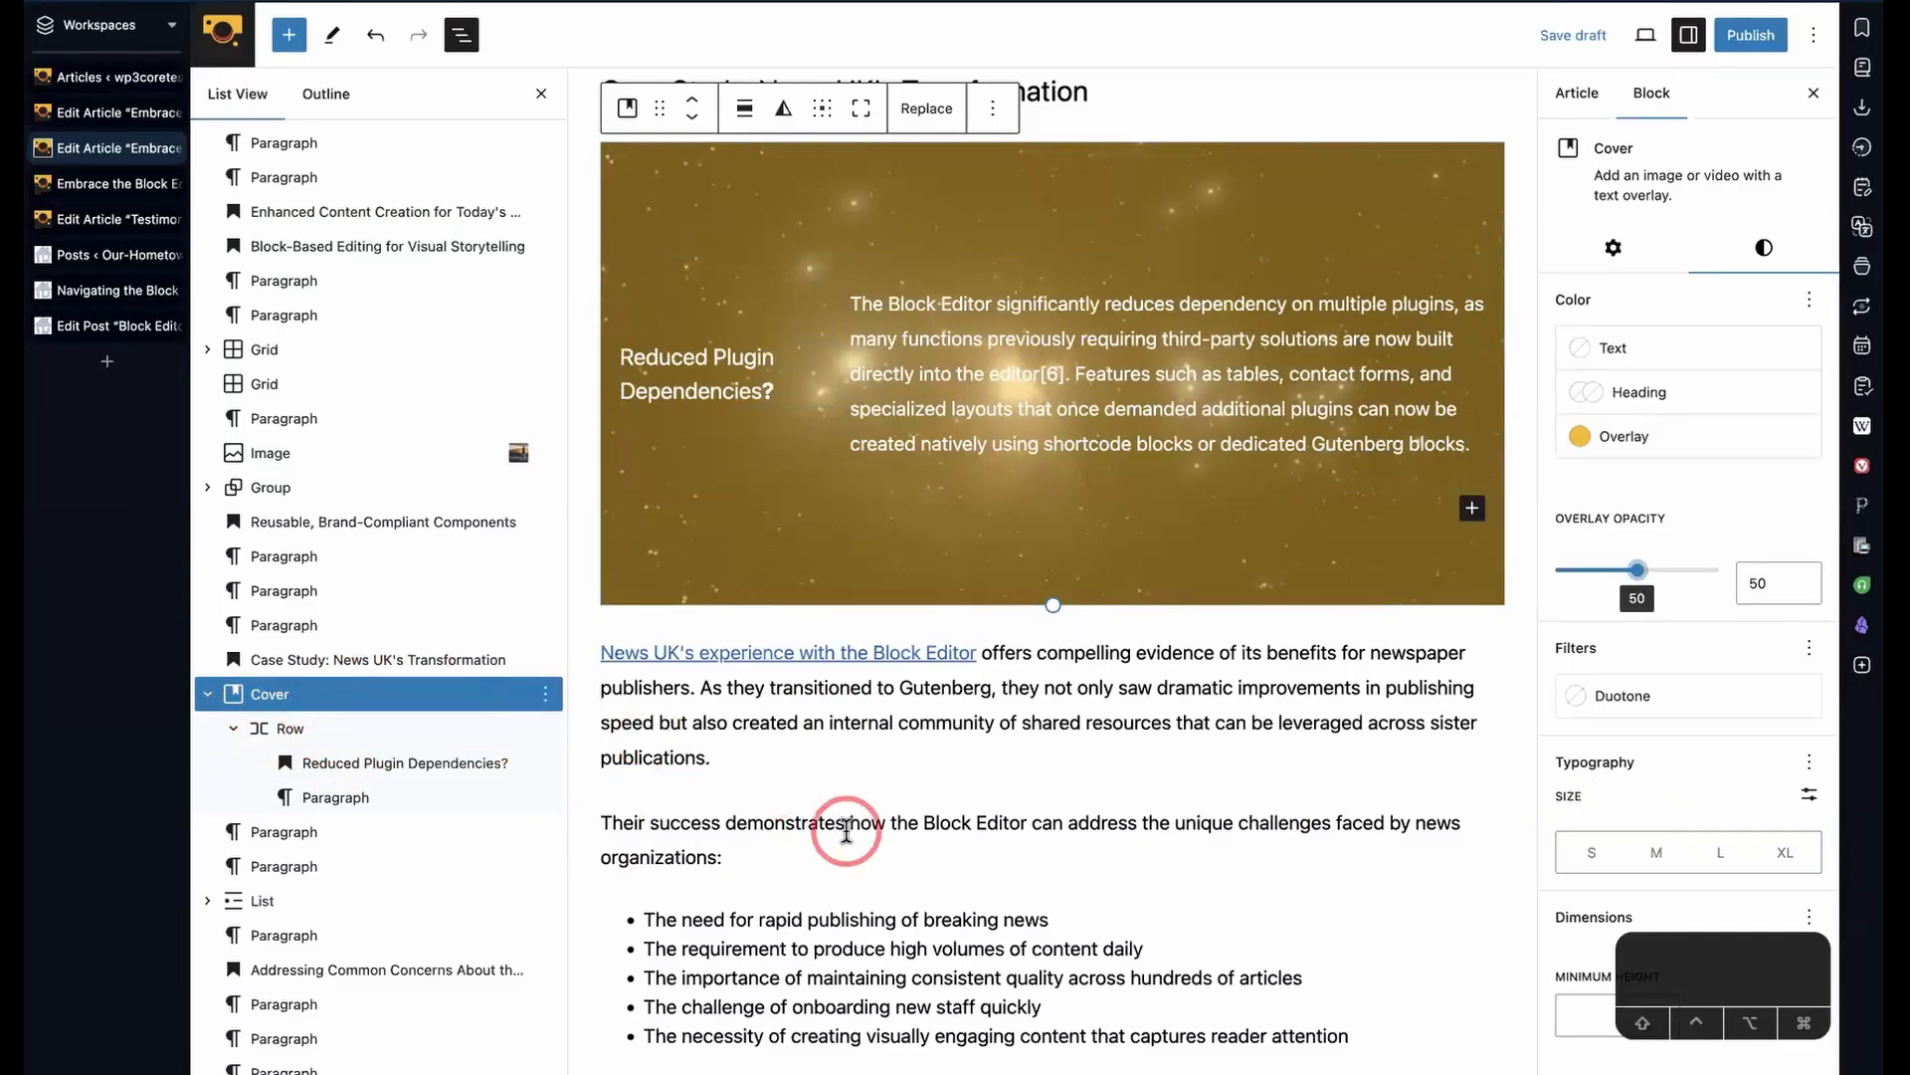
- Move the two paragraphs directly below the Cover into the Cover block, placing them above its Row
{"action": "left_click", "coordinate": [912, 696]}
{"action": "mouse_move", "coordinate": [304, 831]}
{"action": "left_mouse_down"}
{"action": "mouse_move", "coordinate": [341, 811]}
{"action": "mouse_move", "coordinate": [269, 838]}
{"action": "mouse_move", "coordinate": [317, 812]}
{"action": "mouse_move", "coordinate": [273, 838]}
{"action": "mouse_move", "coordinate": [281, 812]}
{"action": "mouse_move", "coordinate": [235, 873]}
{"action": "mouse_move", "coordinate": [299, 862]}
{"action": "mouse_move", "coordinate": [298, 836]}
{"action": "left_mouse_up"}
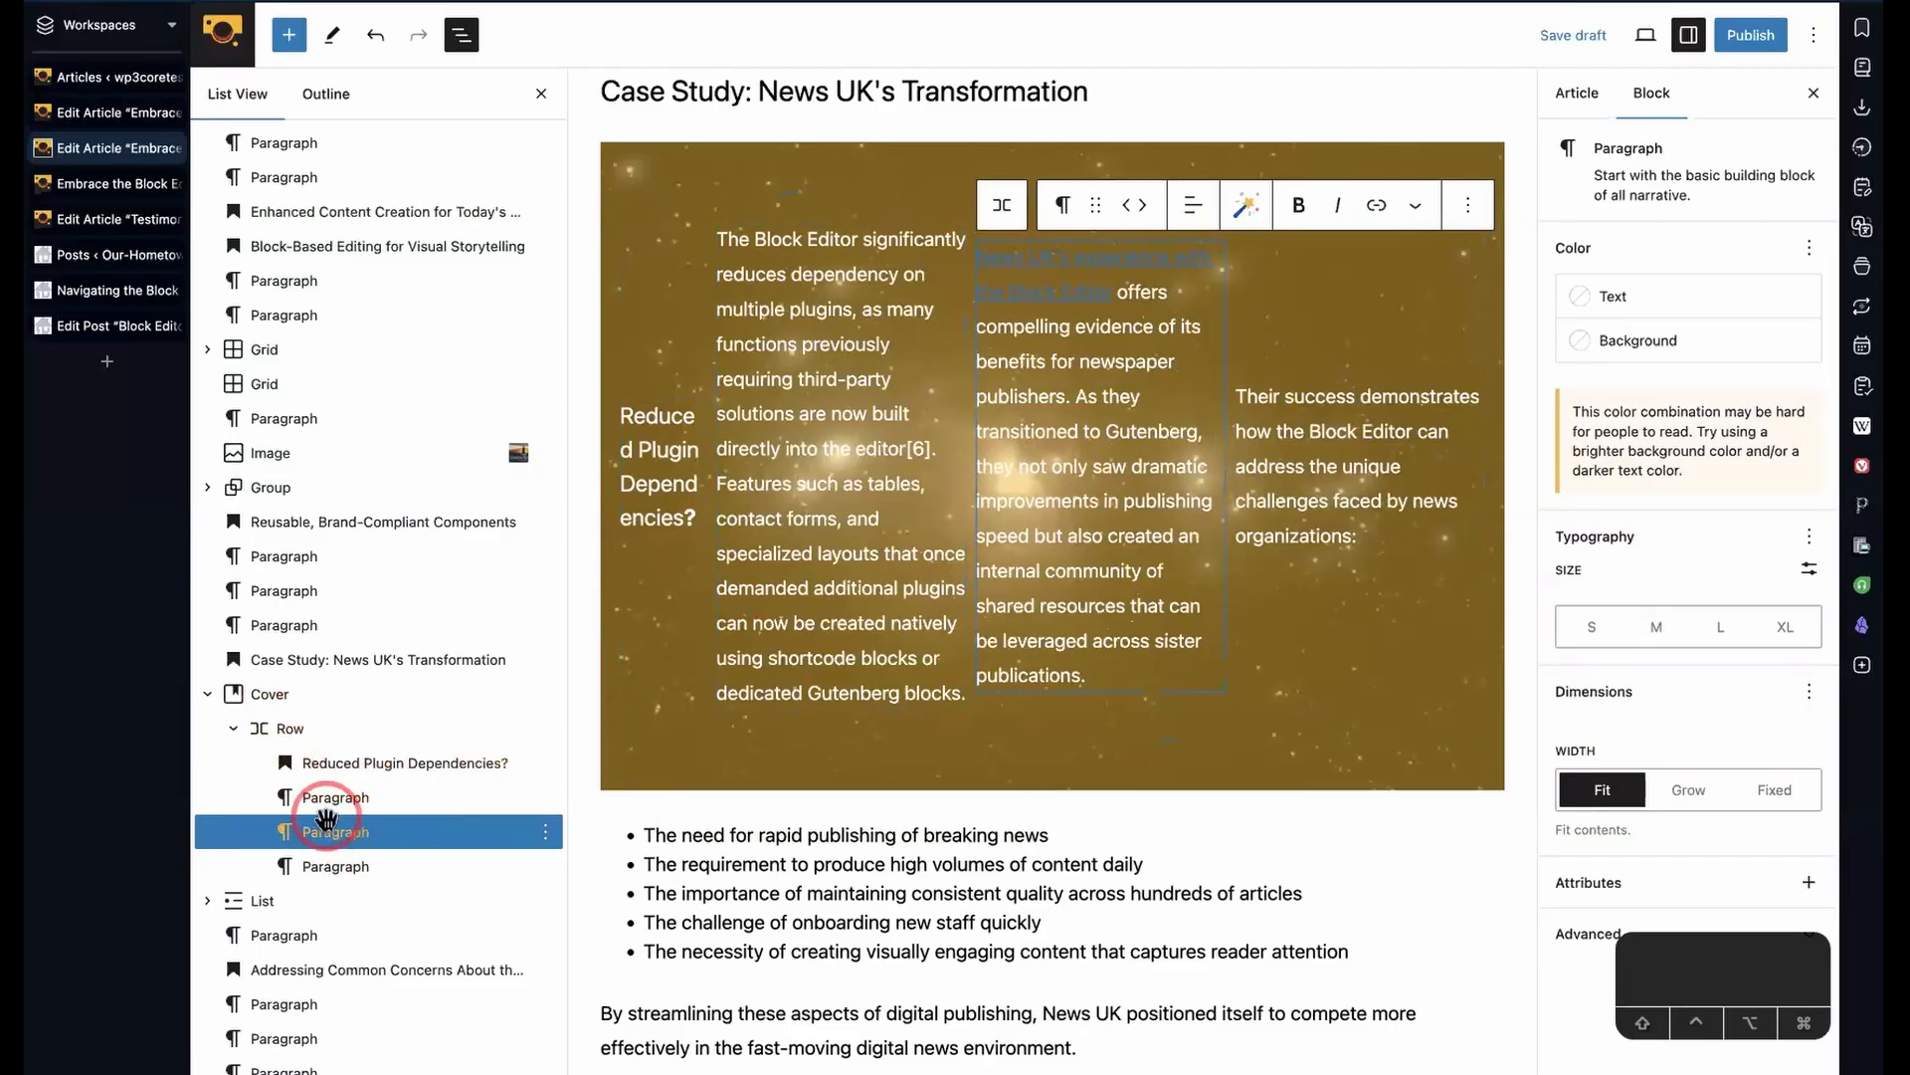
{"action": "left_click_drag", "start_coordinate": [328, 823], "coordinate": [286, 781]}
{"action": "left_click_drag", "start_coordinate": [328, 908], "coordinate": [328, 839]}
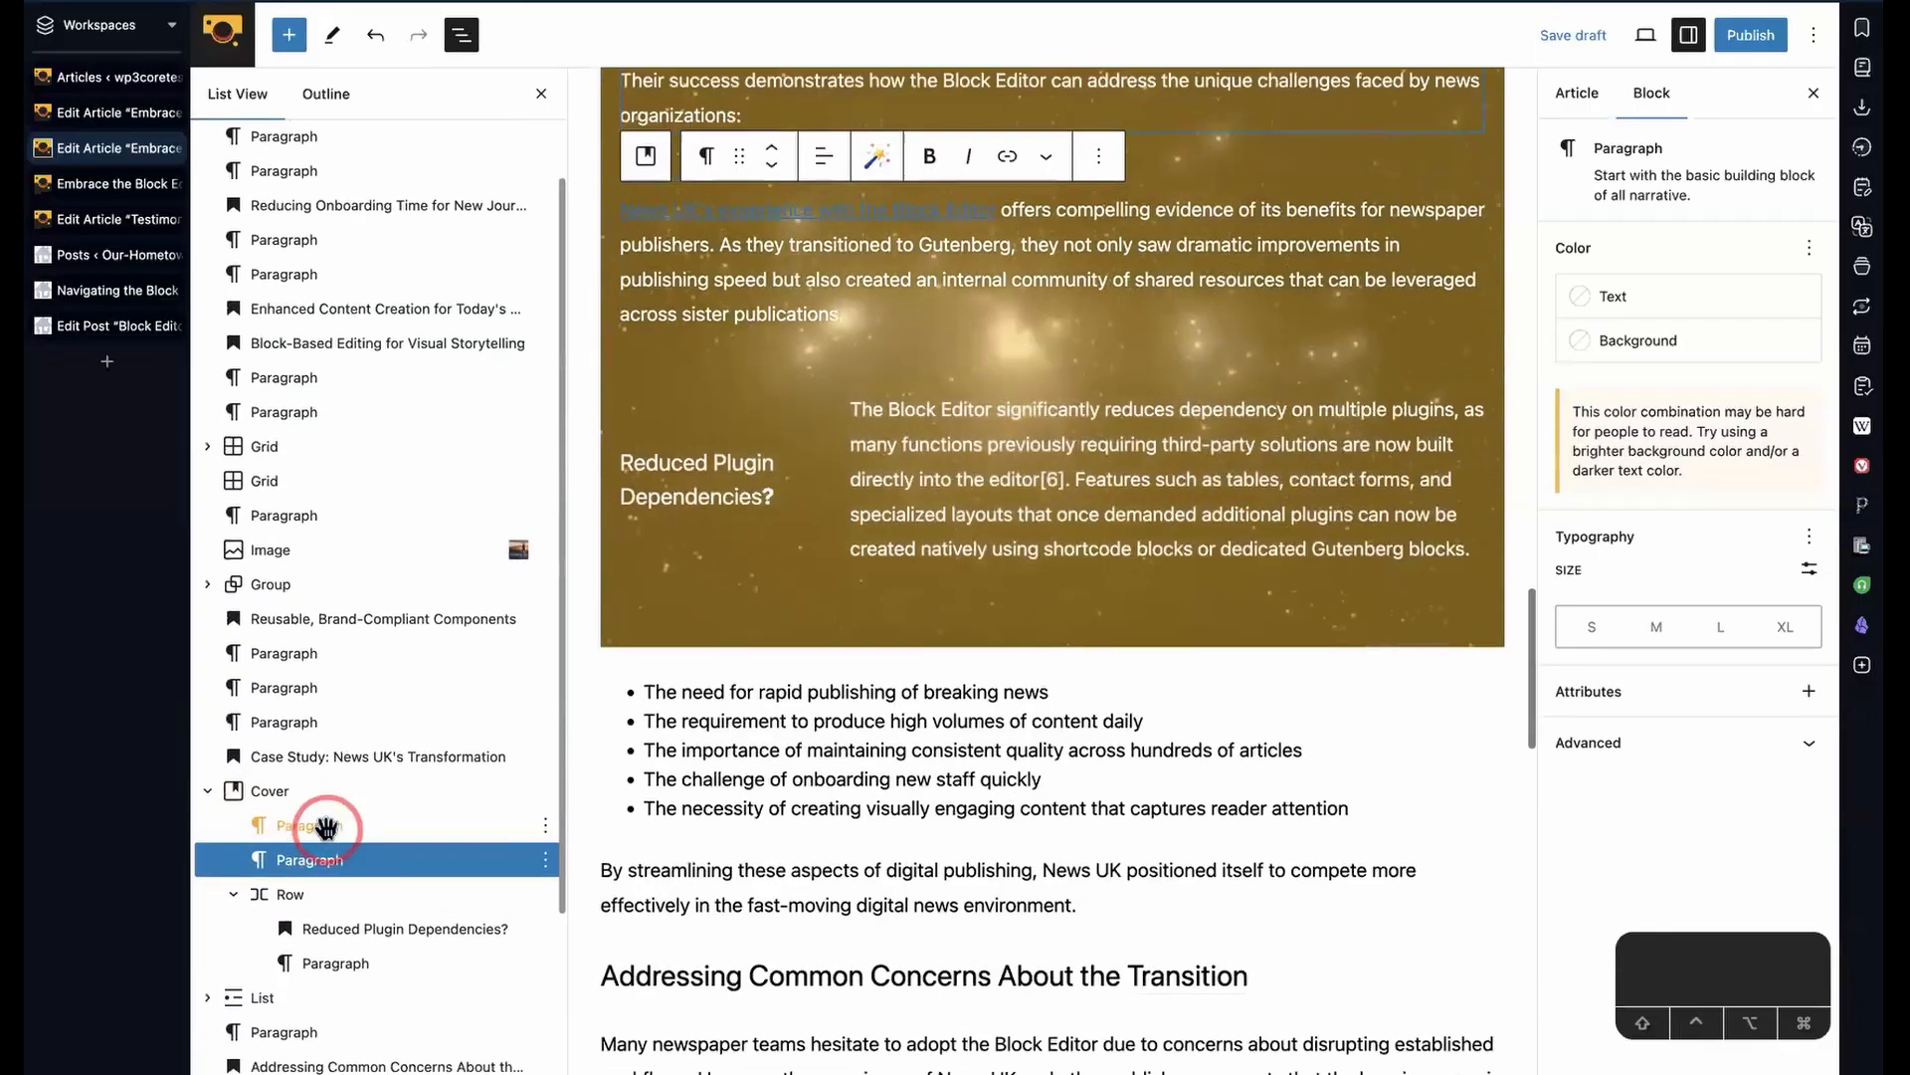
- Move the Row up to be the first block in the Cover, above the two paragraphs
{"action": "left_click", "coordinate": [268, 891]}
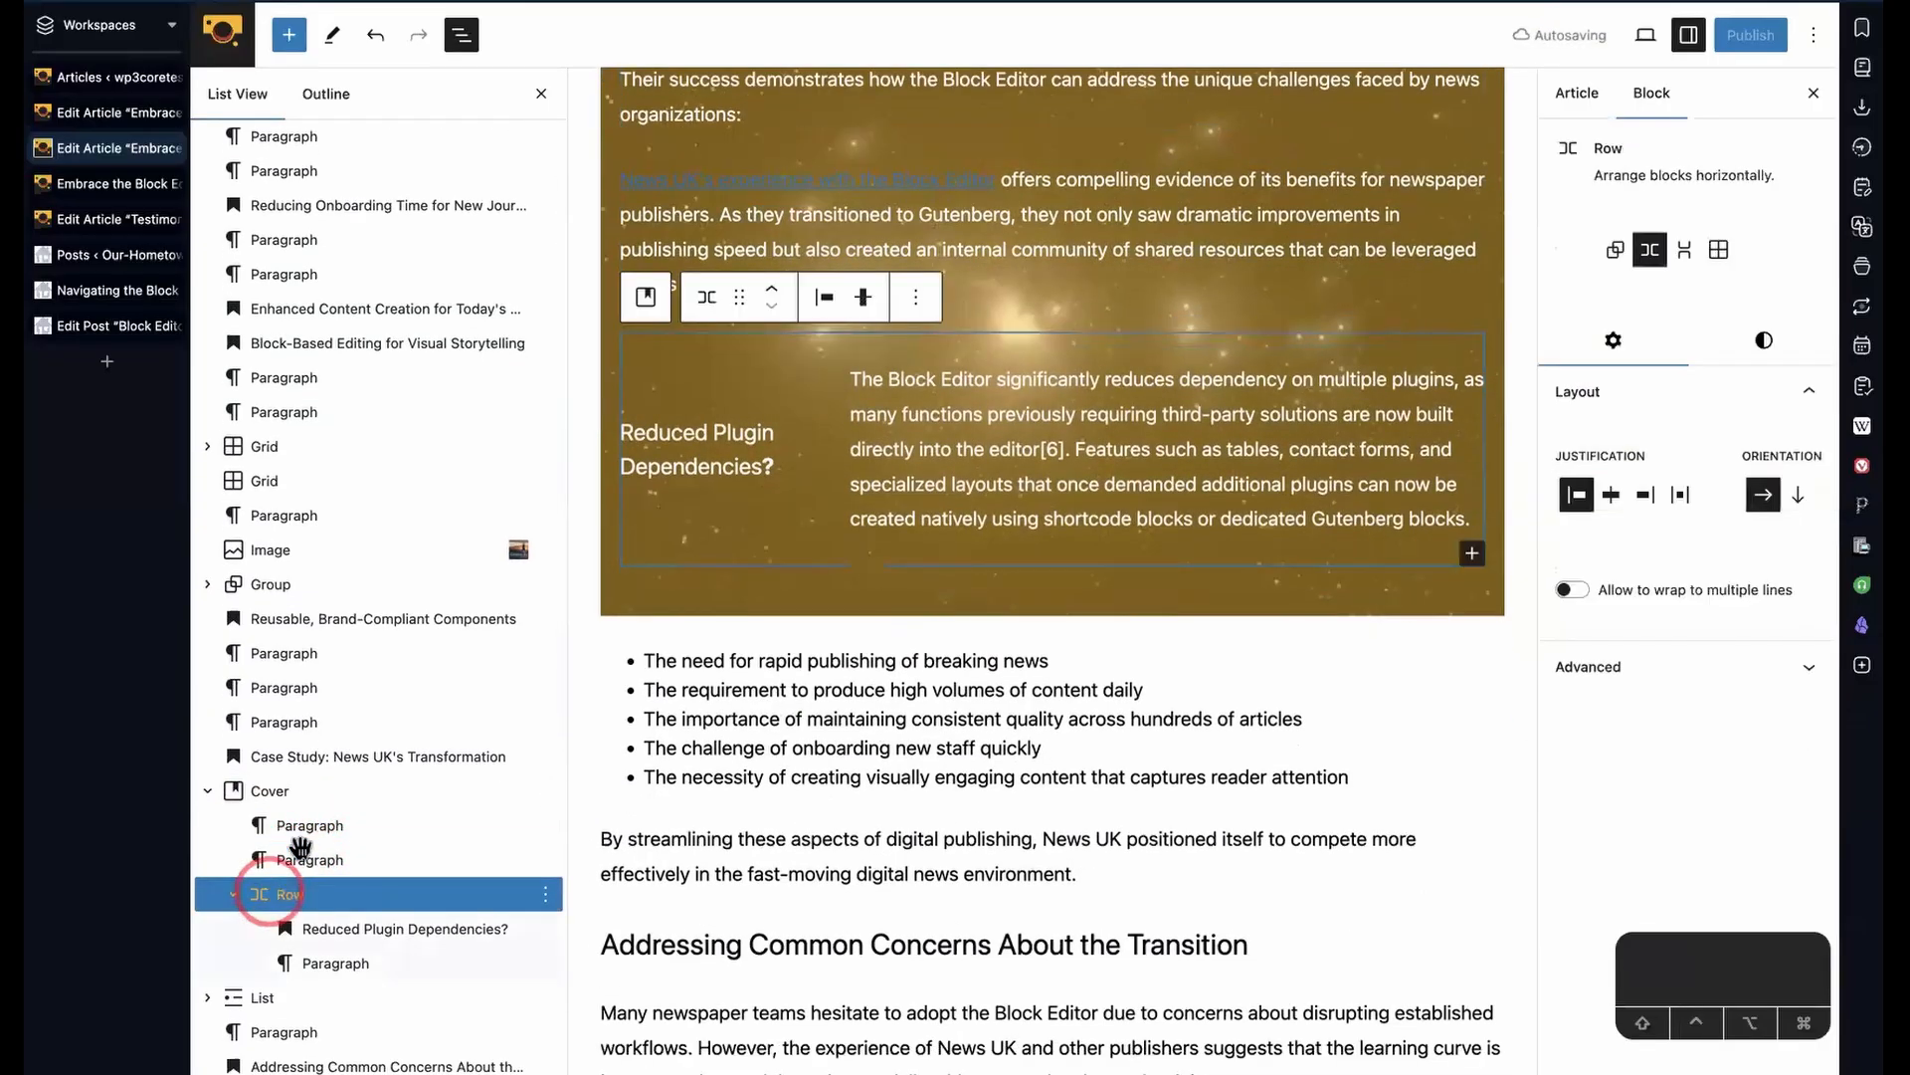
{"action": "left_click", "coordinate": [773, 295]}
{"action": "left_click", "coordinate": [773, 296]}
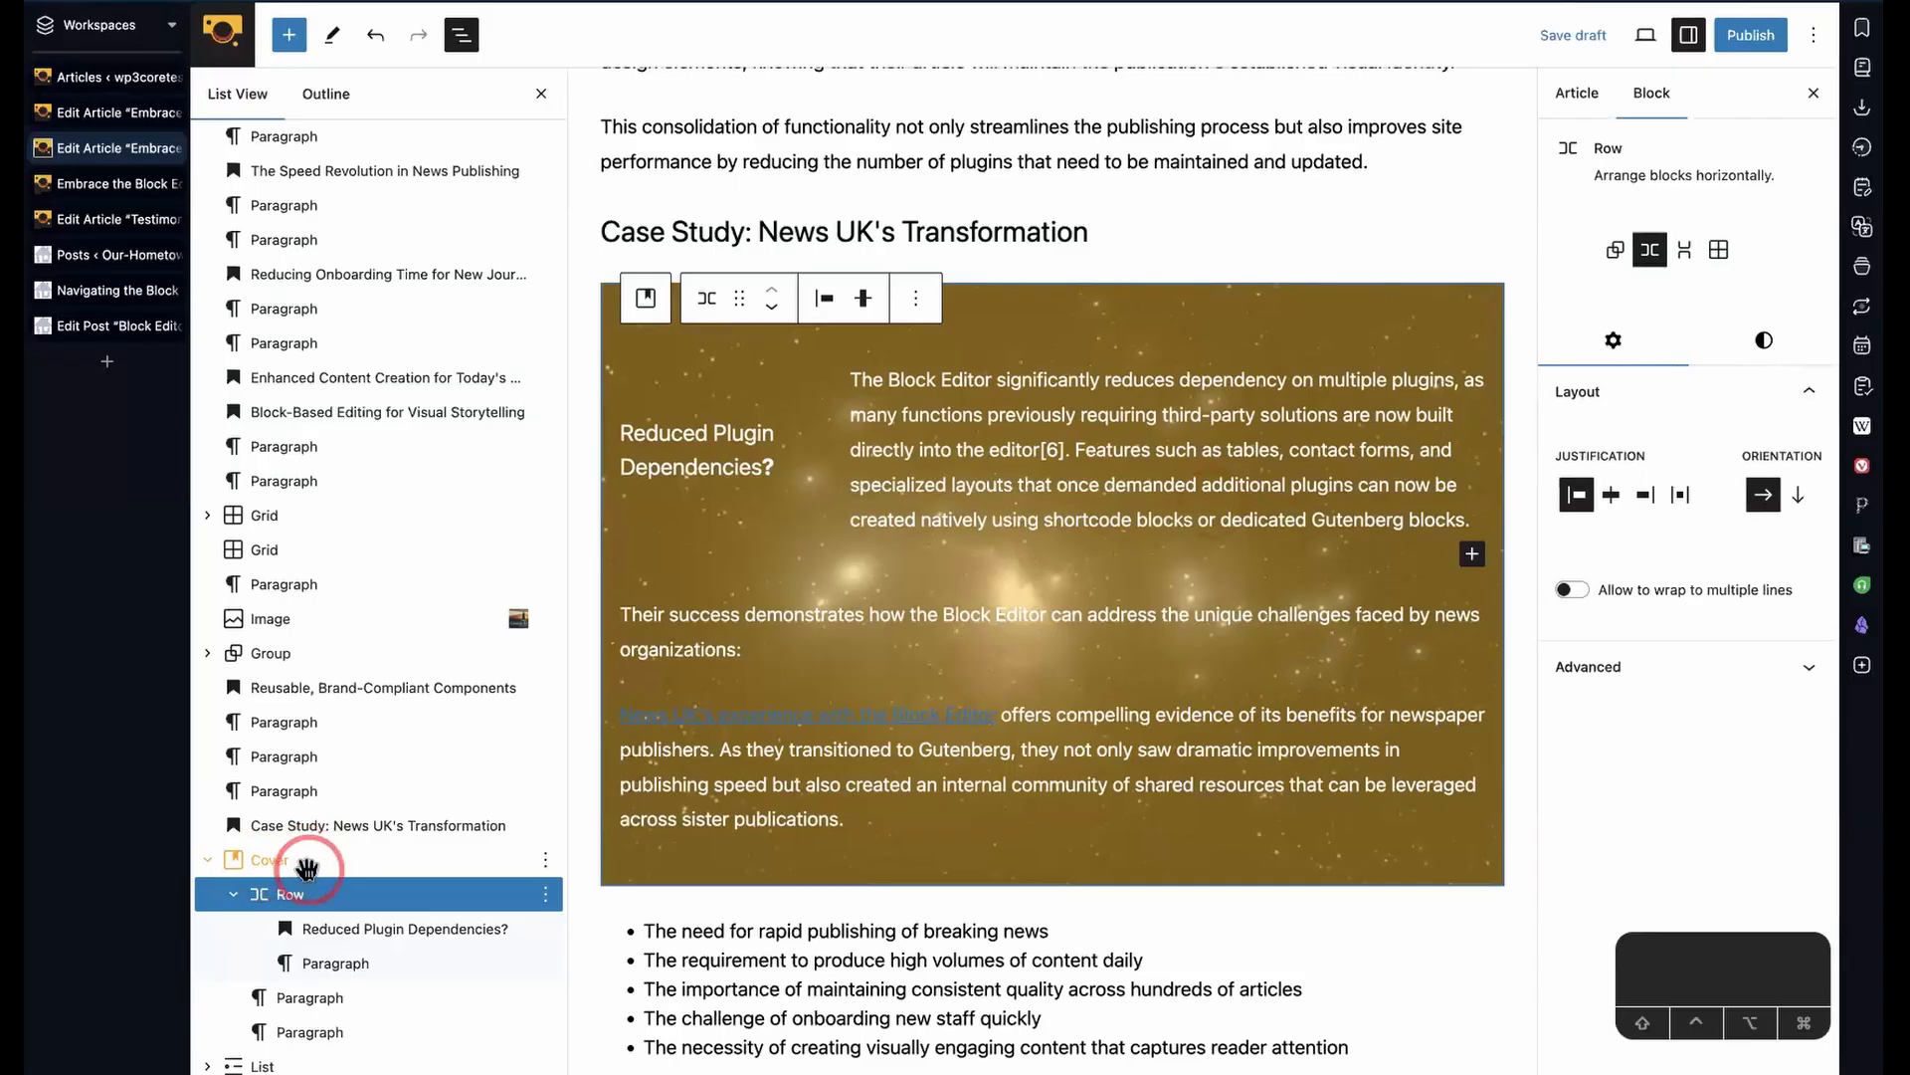
- Change the Cover's overlay color to the default palette's gray and set the overlay opacity to 80
{"action": "left_click", "coordinate": [1231, 300]}
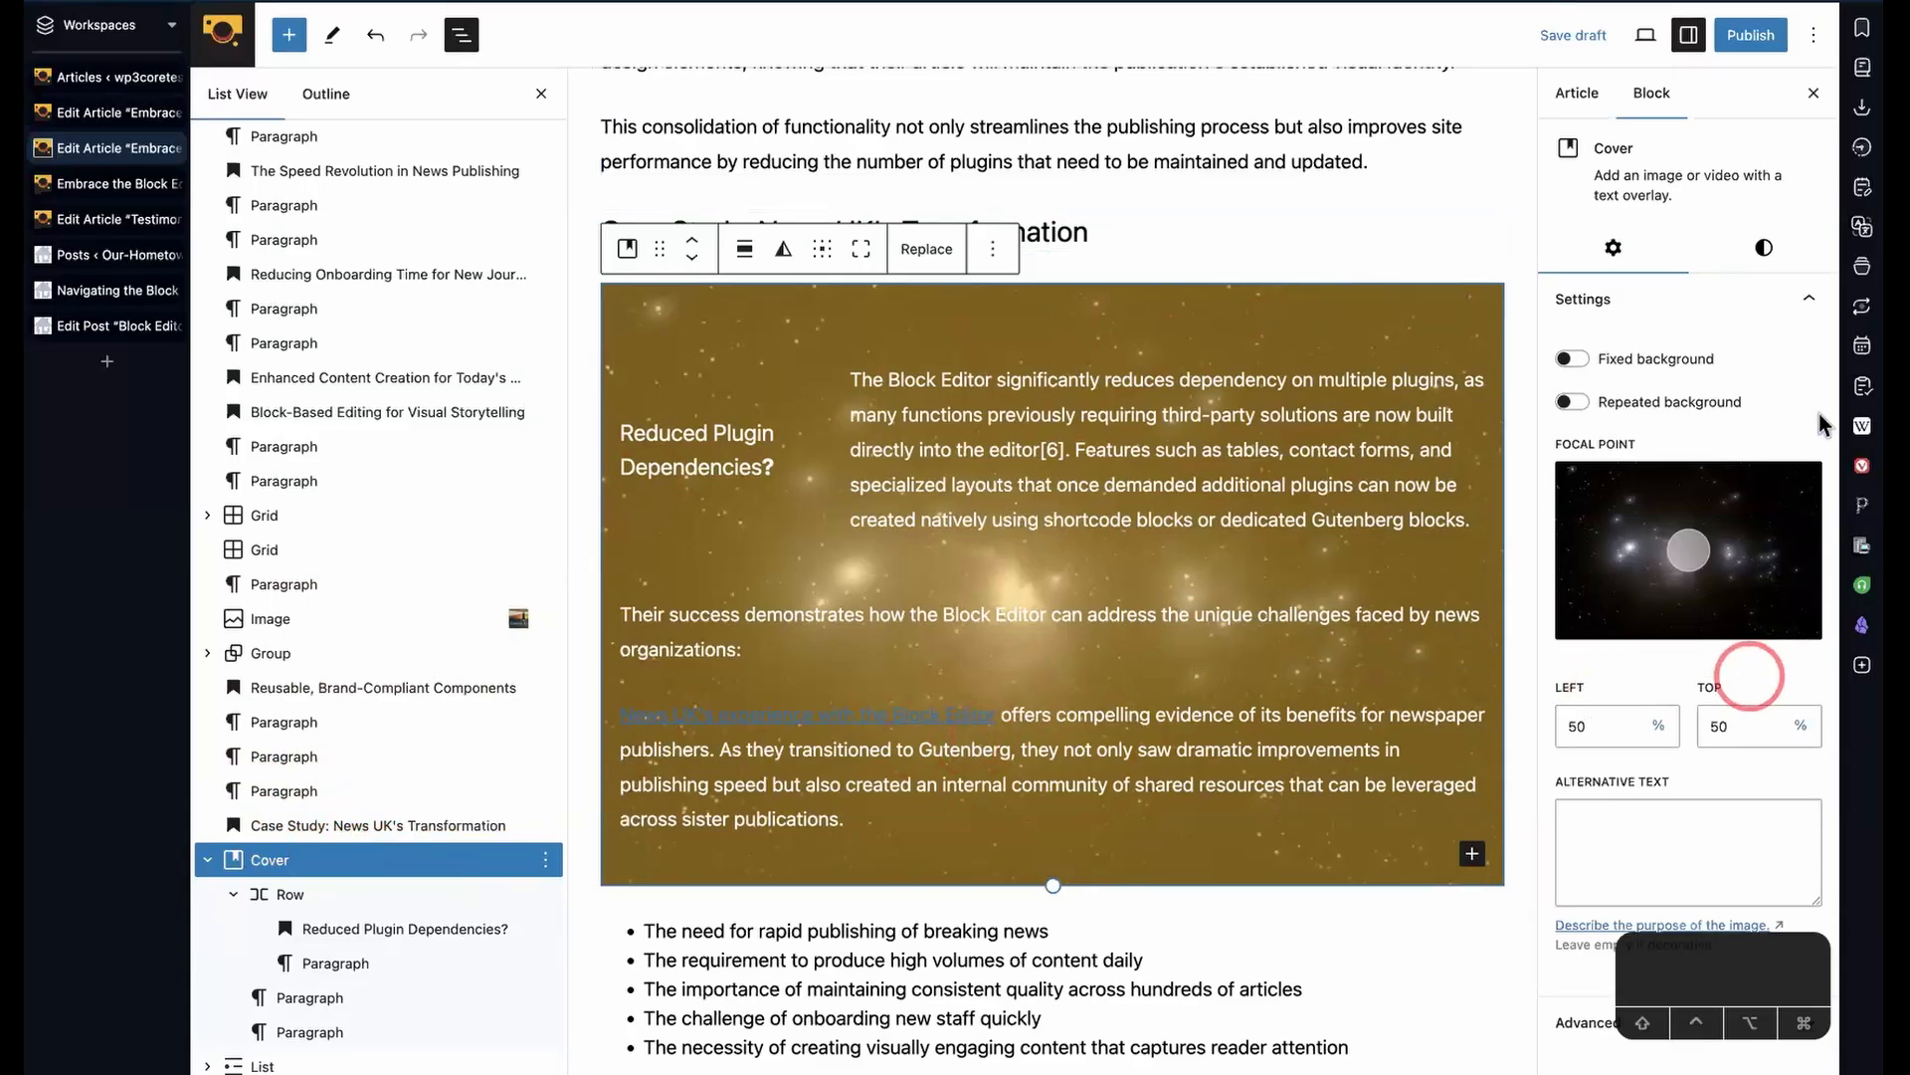
{"action": "left_click", "coordinate": [1764, 253]}
{"action": "left_click", "coordinate": [1651, 436]}
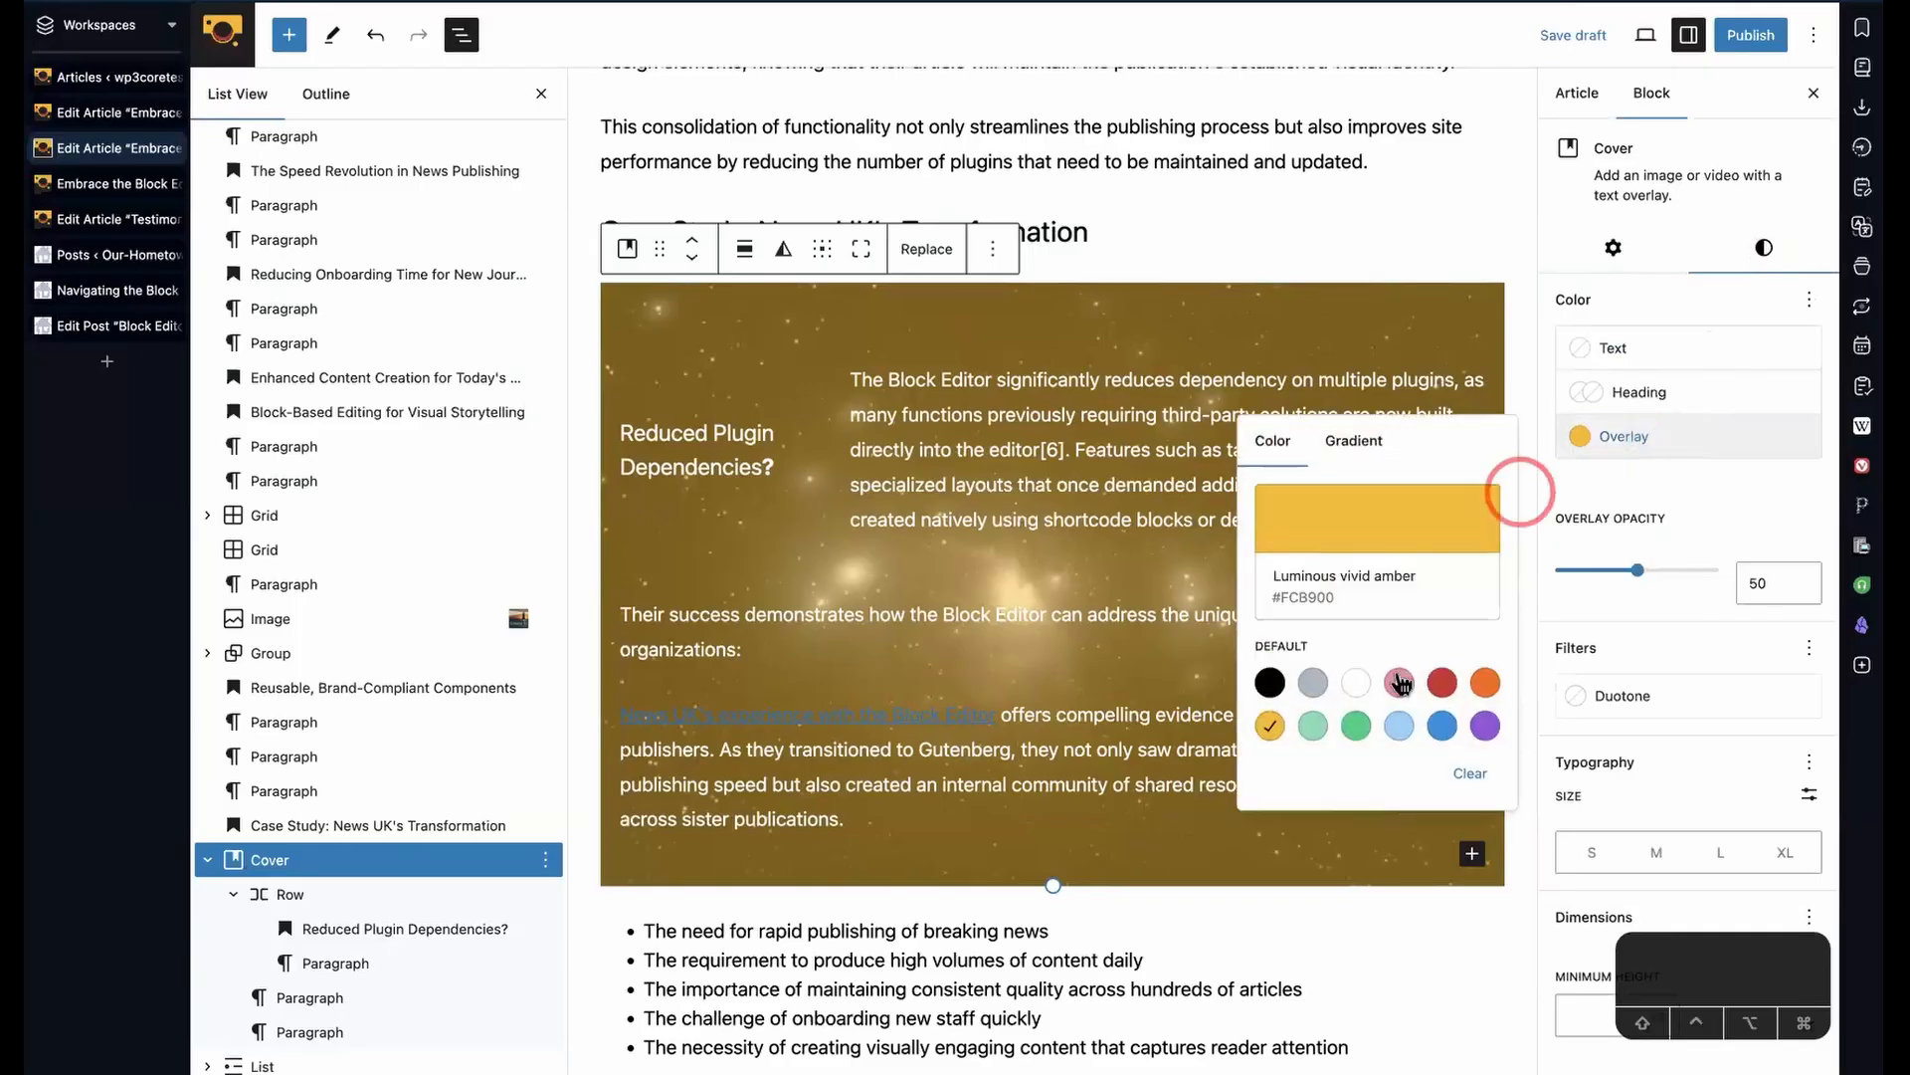
{"action": "left_click", "coordinate": [1313, 682]}
{"action": "left_click_drag", "start_coordinate": [1640, 582], "coordinate": [1686, 592]}
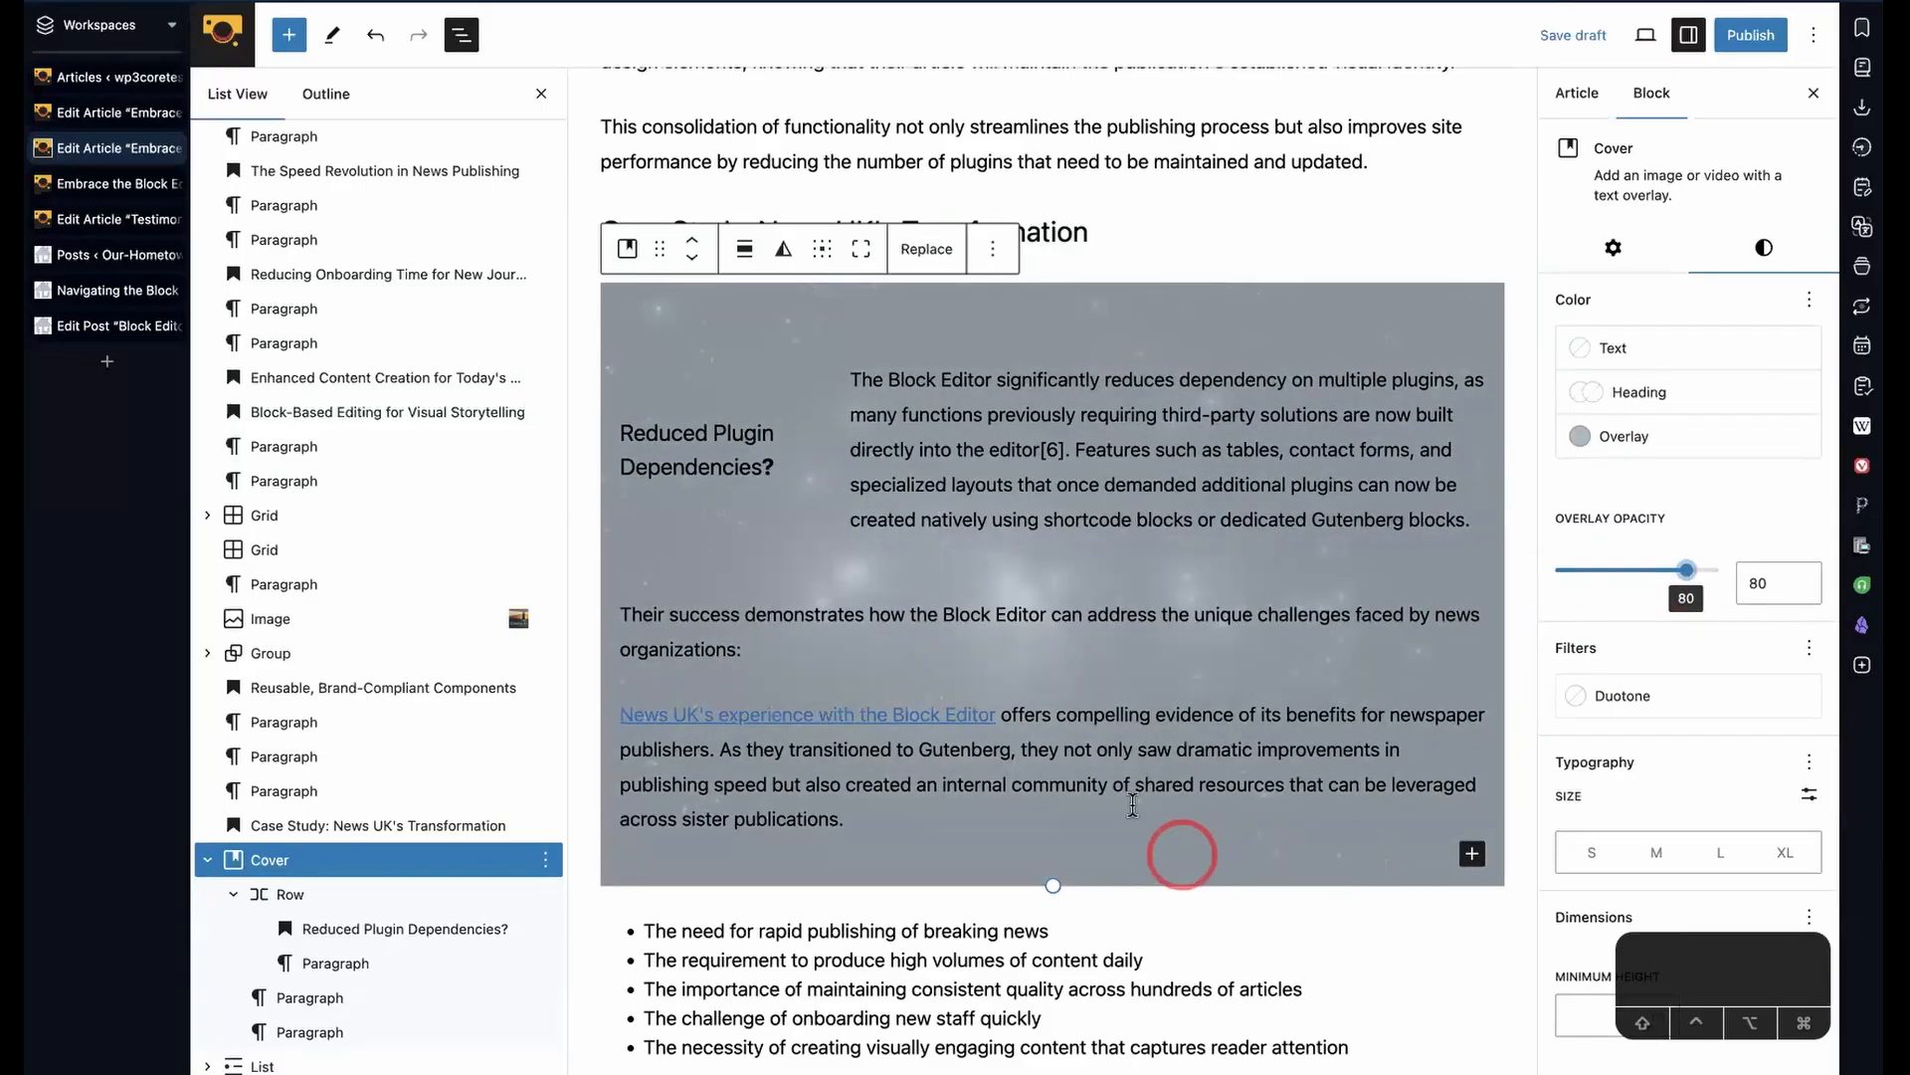
- Add an empty paragraph after the "News UK's experience with the Block Editor" paragraph in the Cover
{"action": "left_click", "coordinate": [1012, 753]}
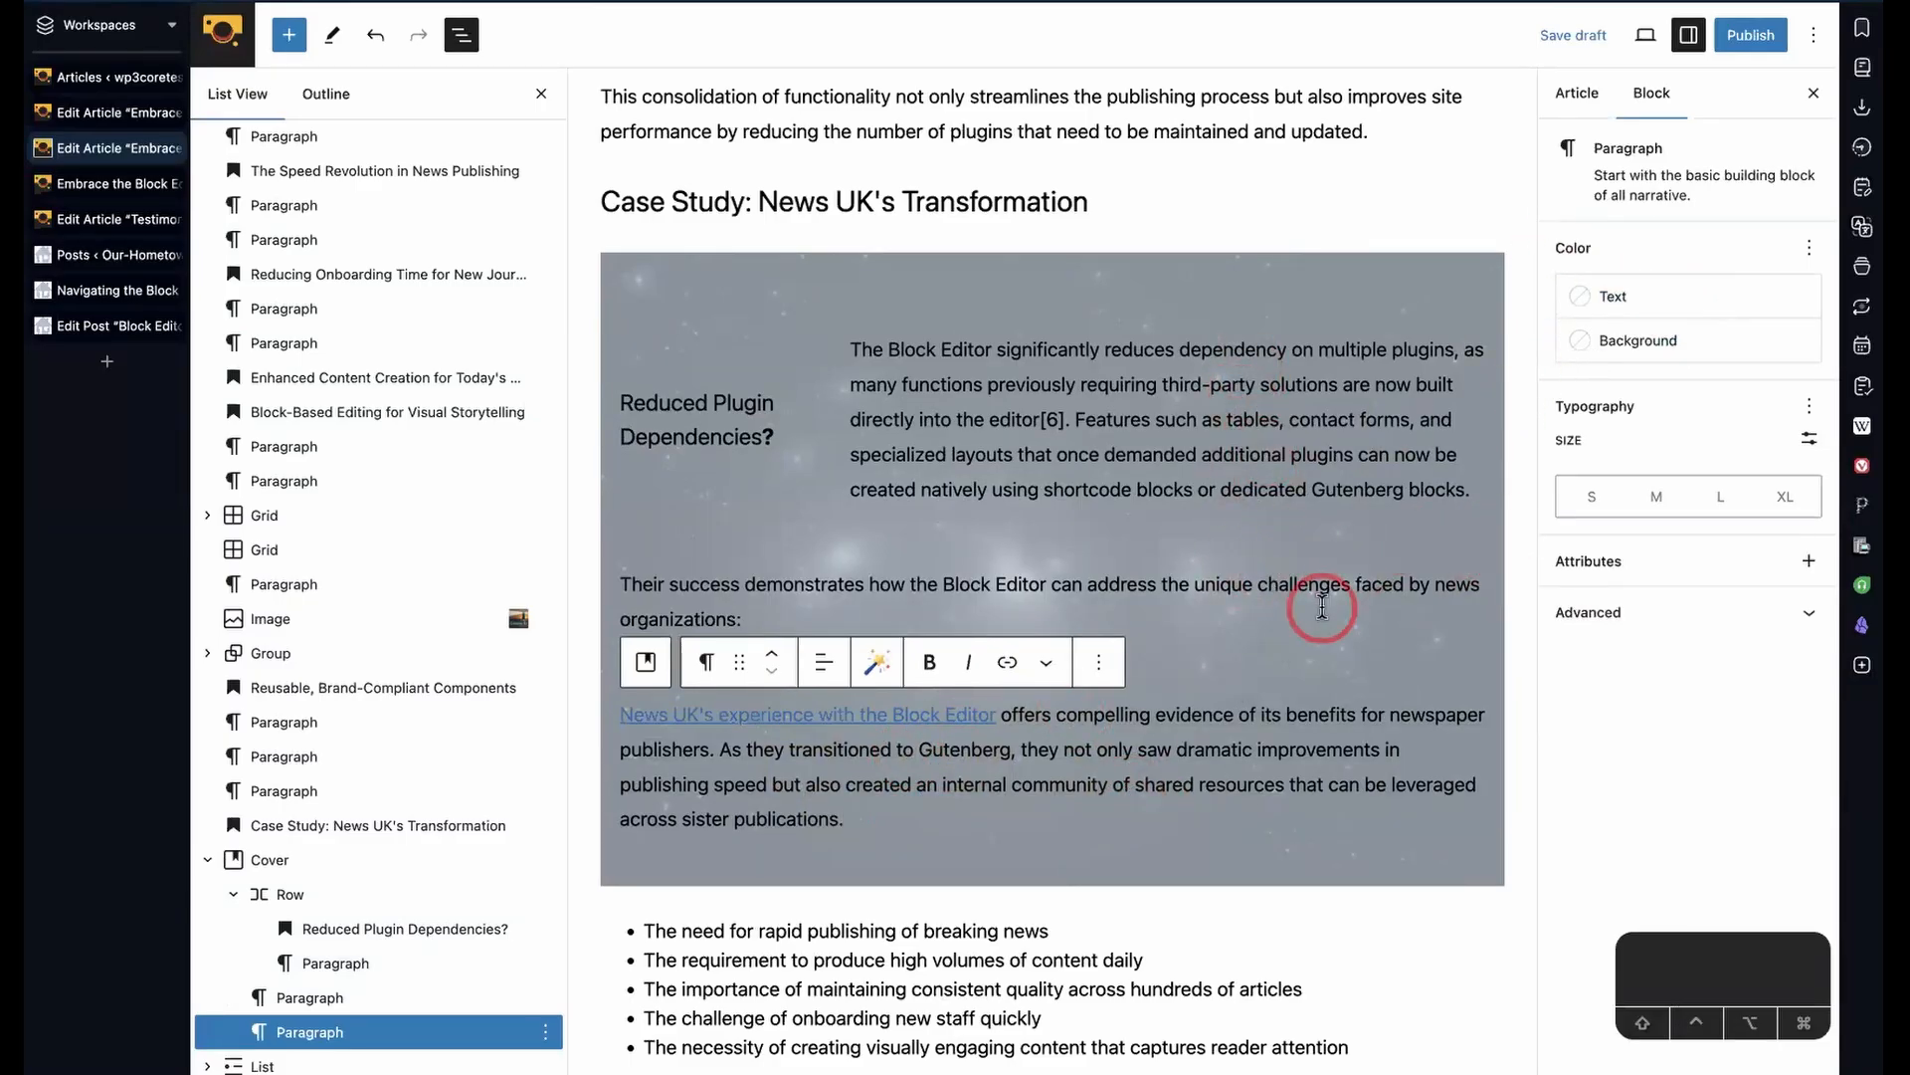
{"action": "scroll", "coordinate": [1322, 607], "scroll_direction": "down", "scroll_amount": 3}
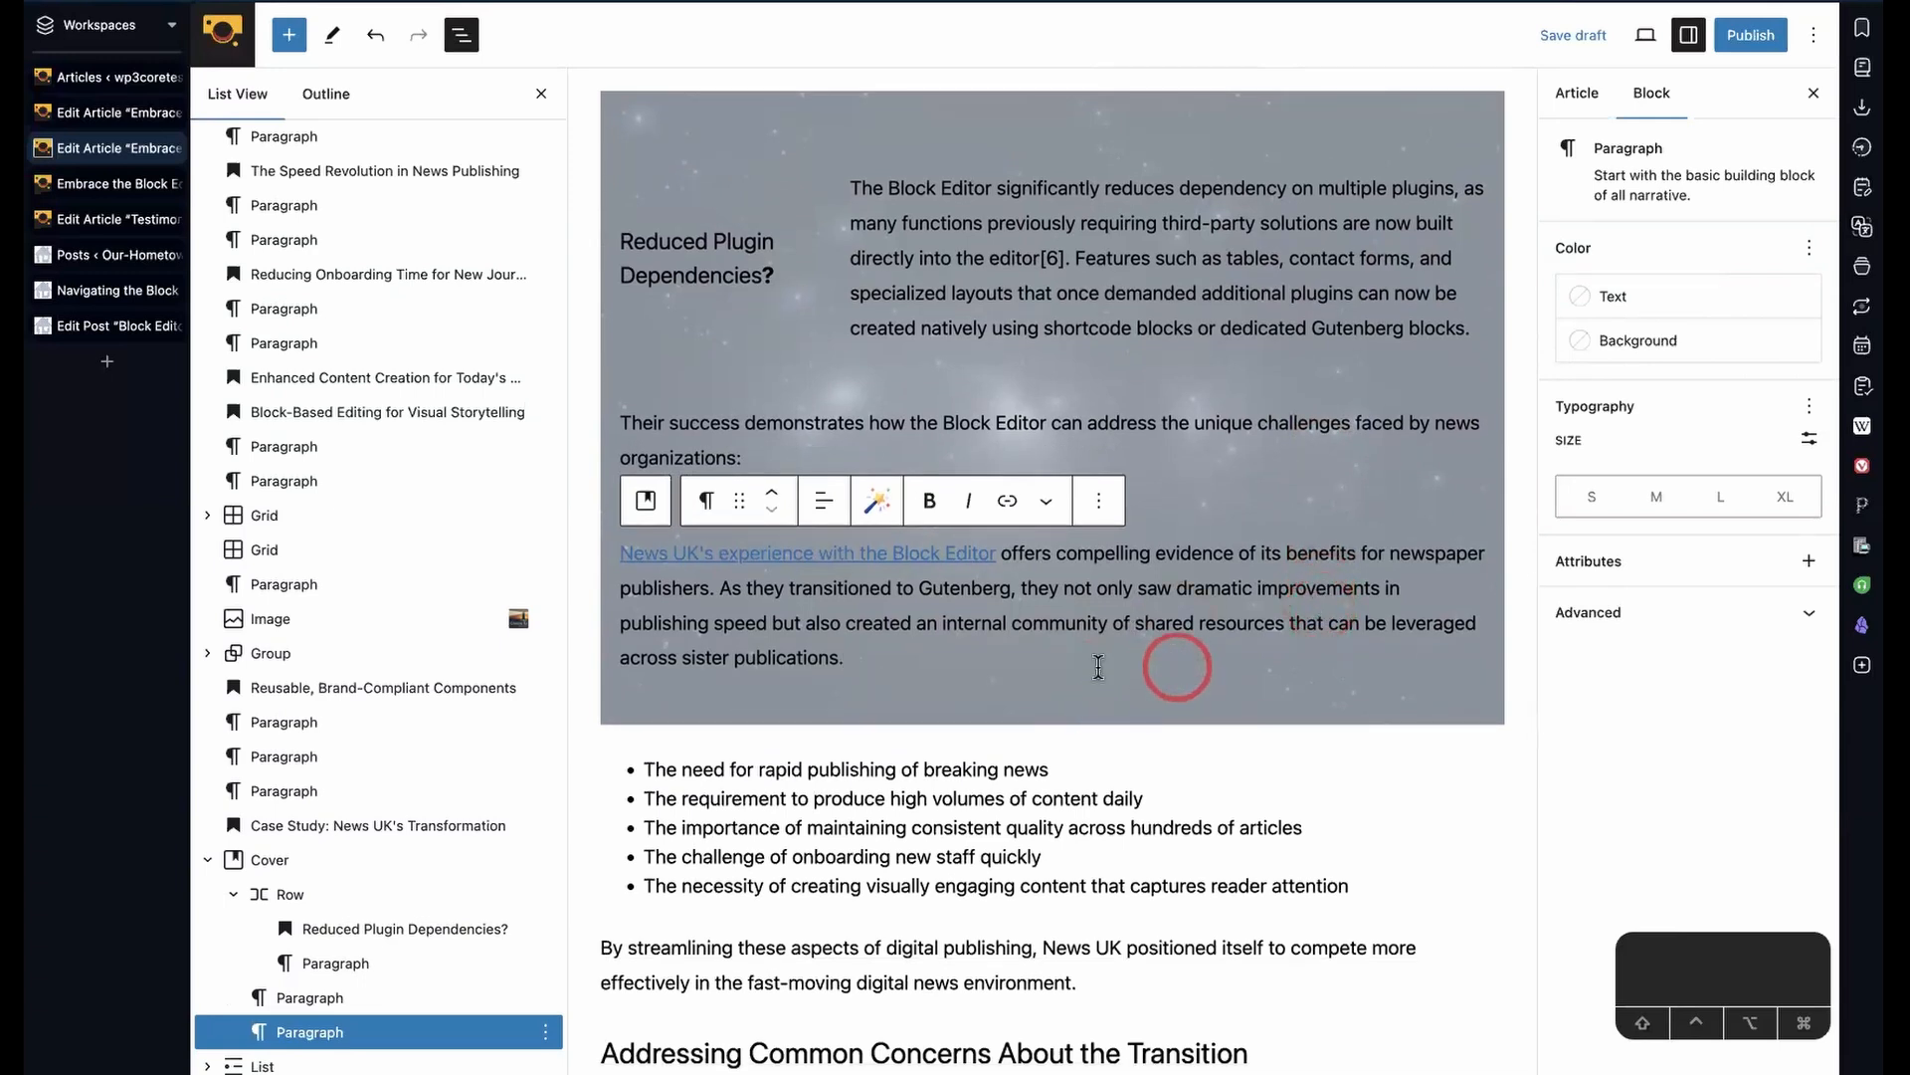
{"action": "triple_click", "coordinate": [1057, 626]}
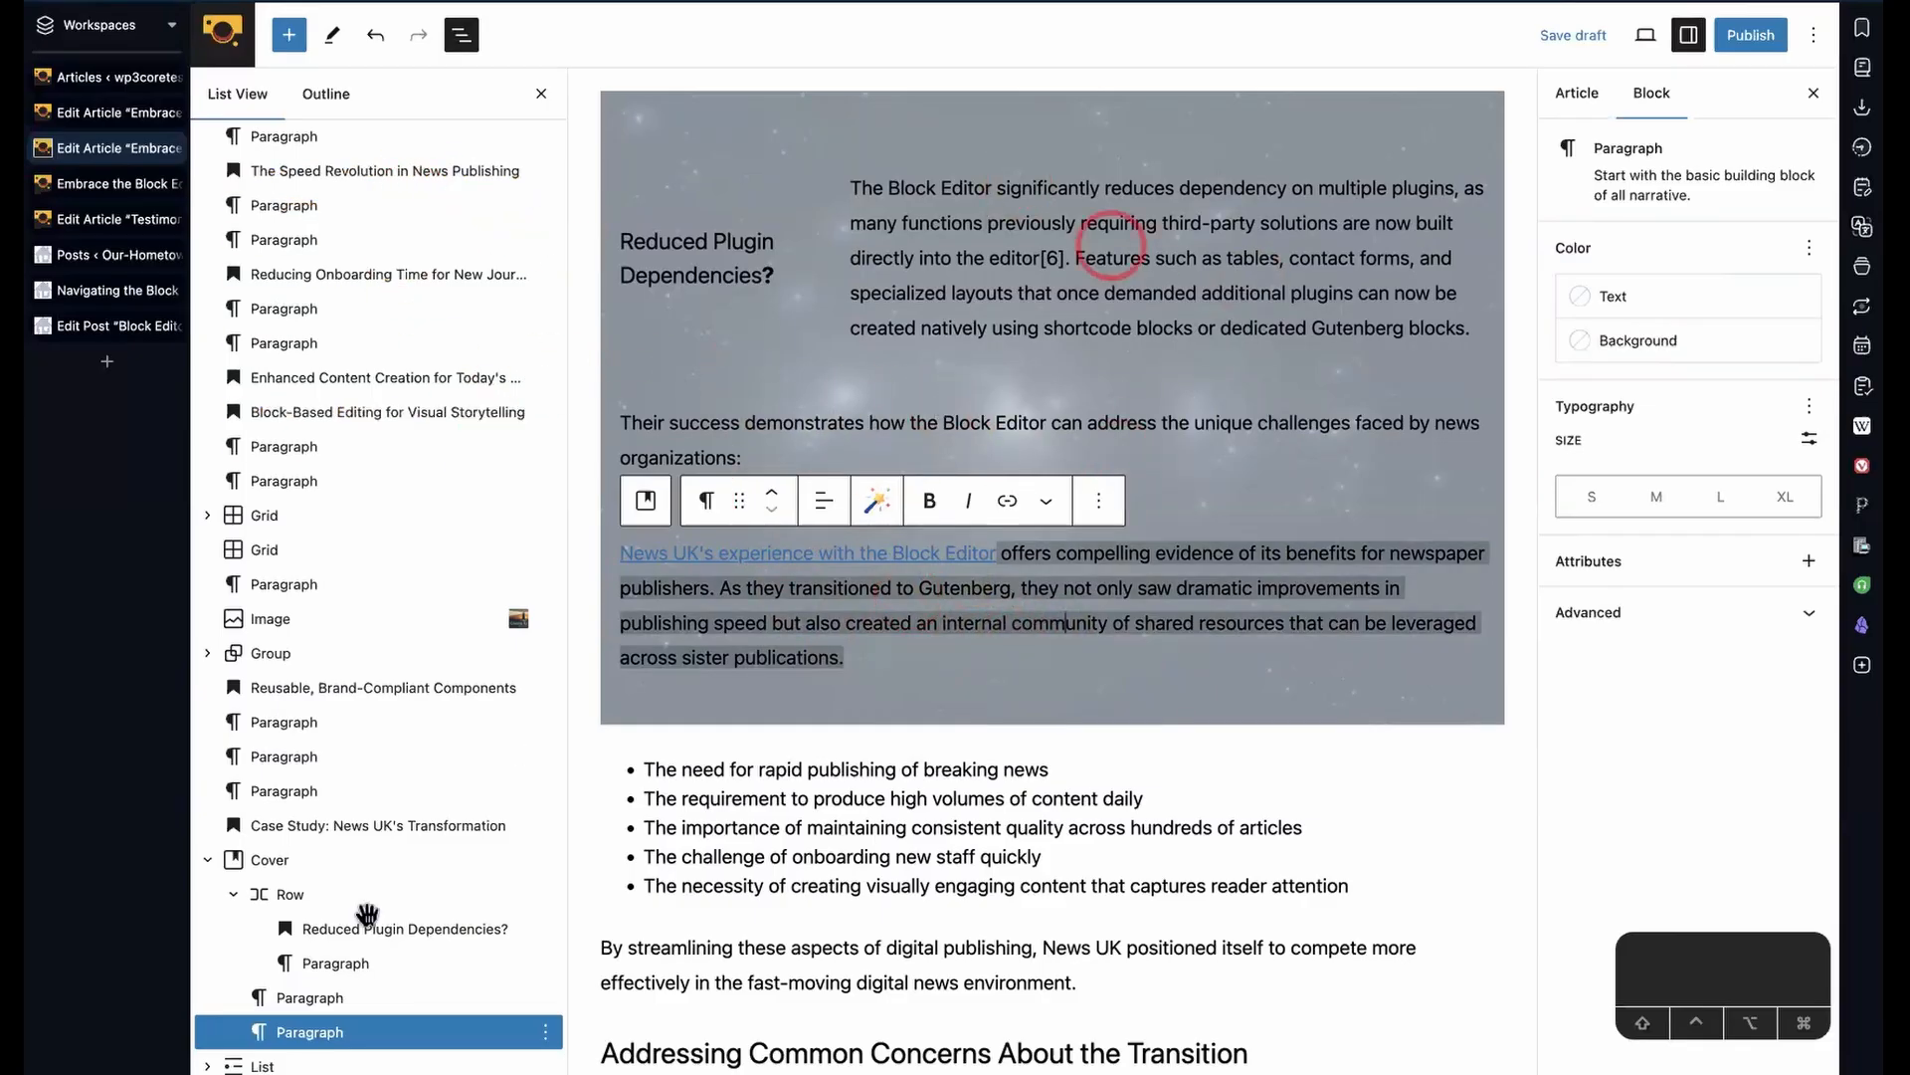
{"action": "scroll", "coordinate": [356, 896], "scroll_direction": "down", "scroll_amount": 2}
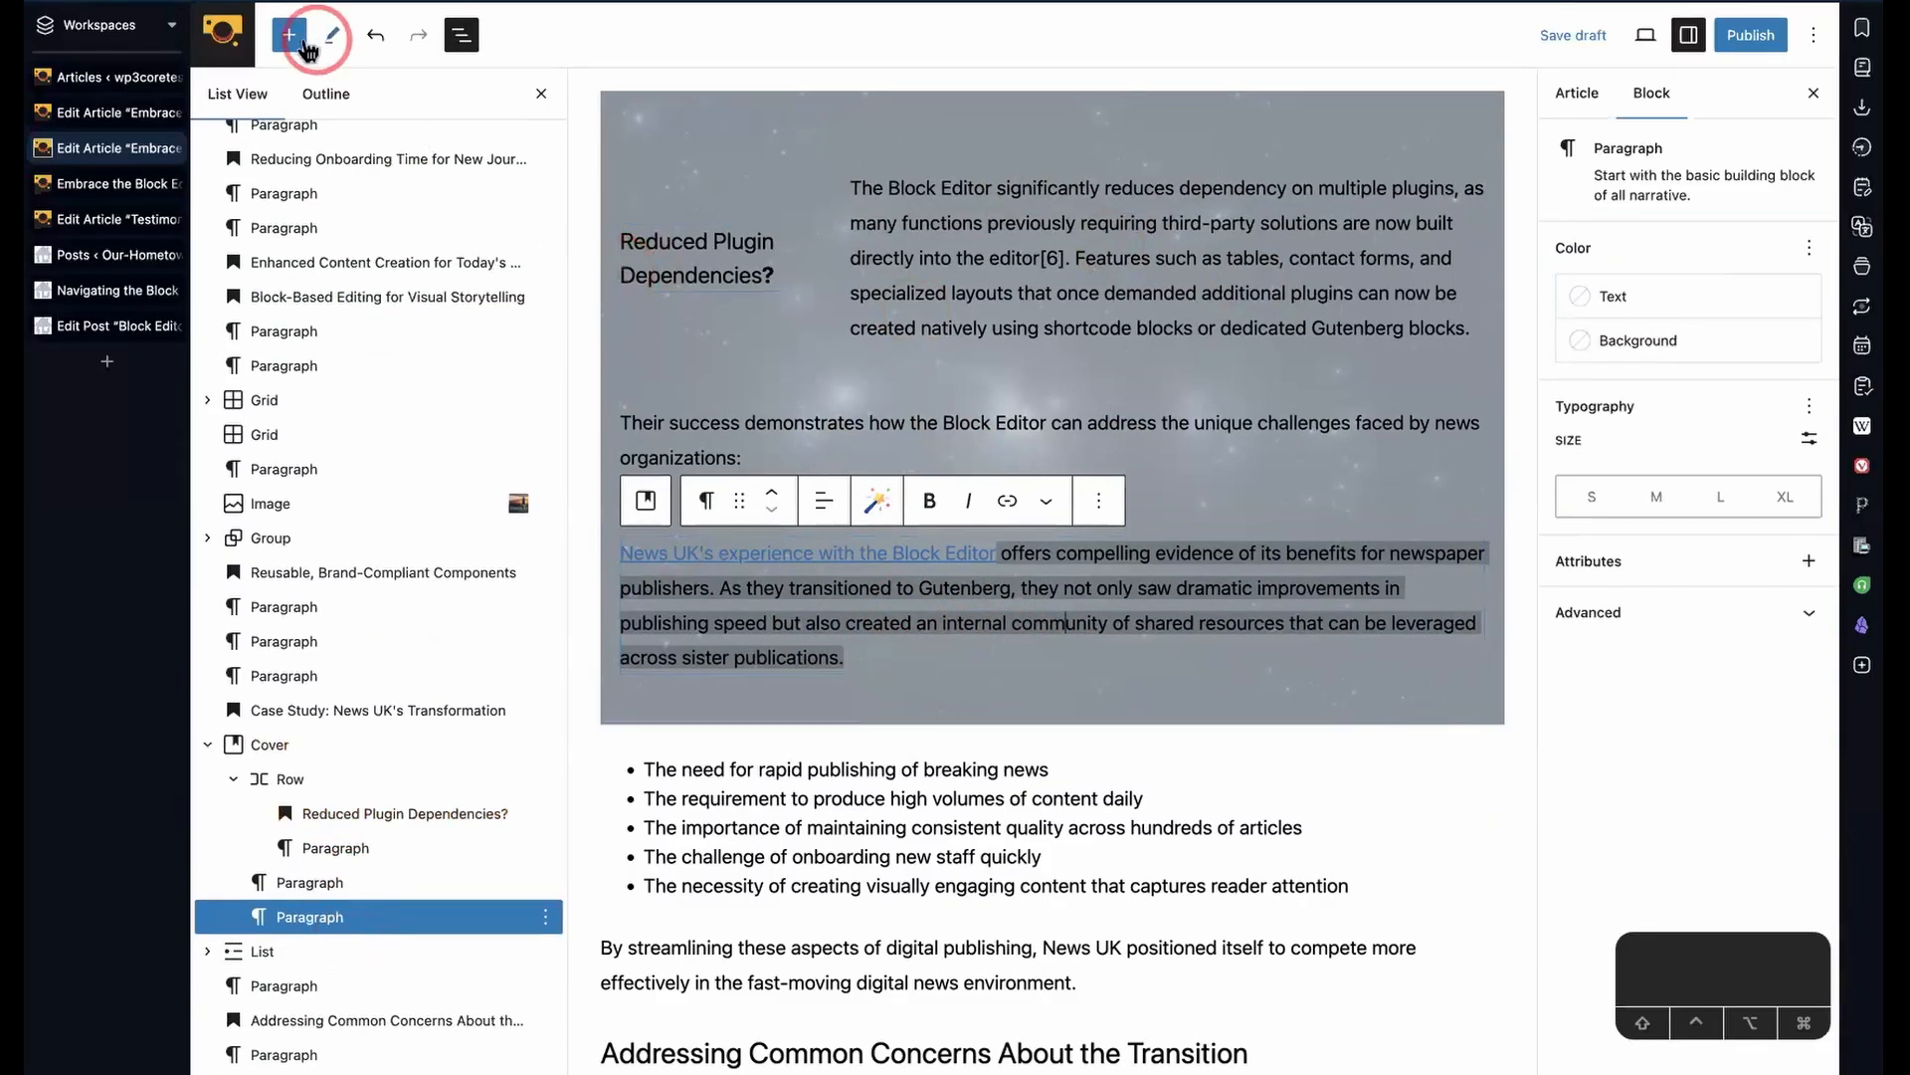
{"action": "left_click", "coordinate": [1112, 512]}
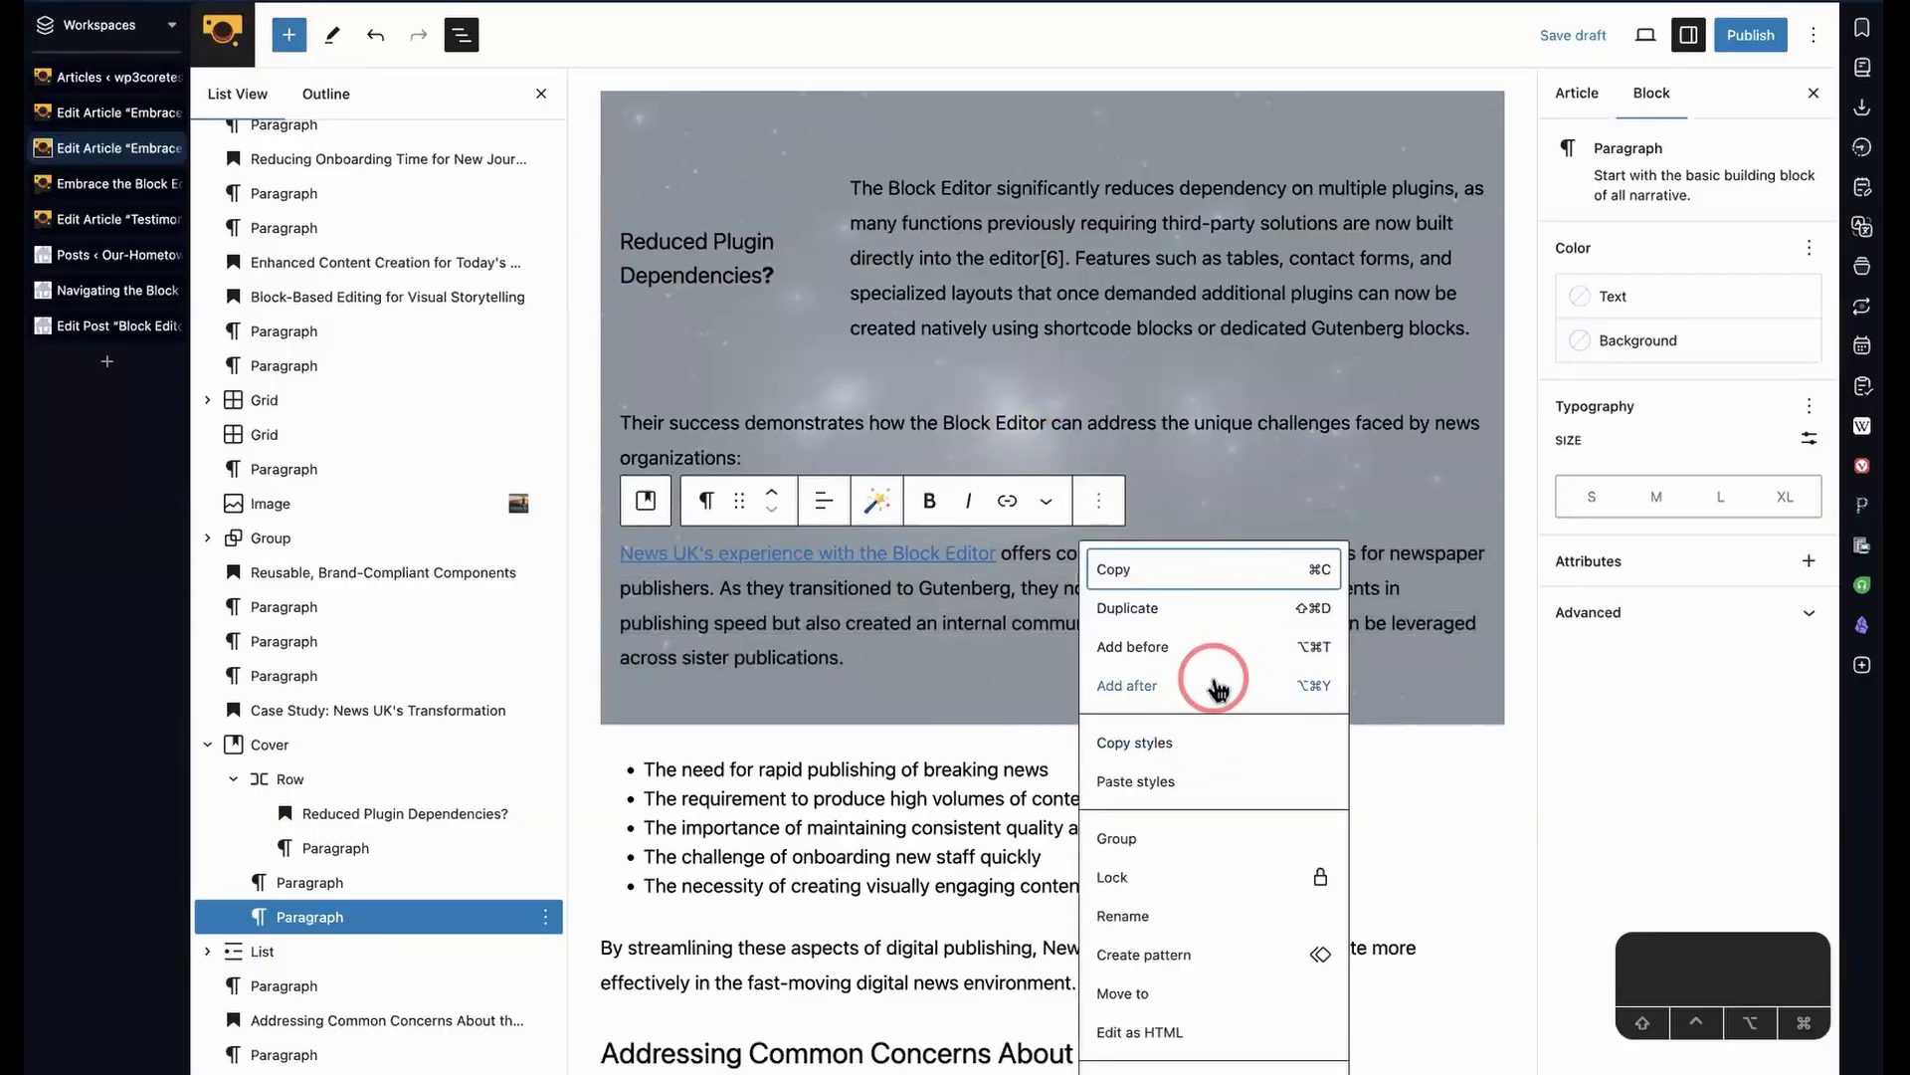
{"action": "left_click", "coordinate": [1215, 682]}
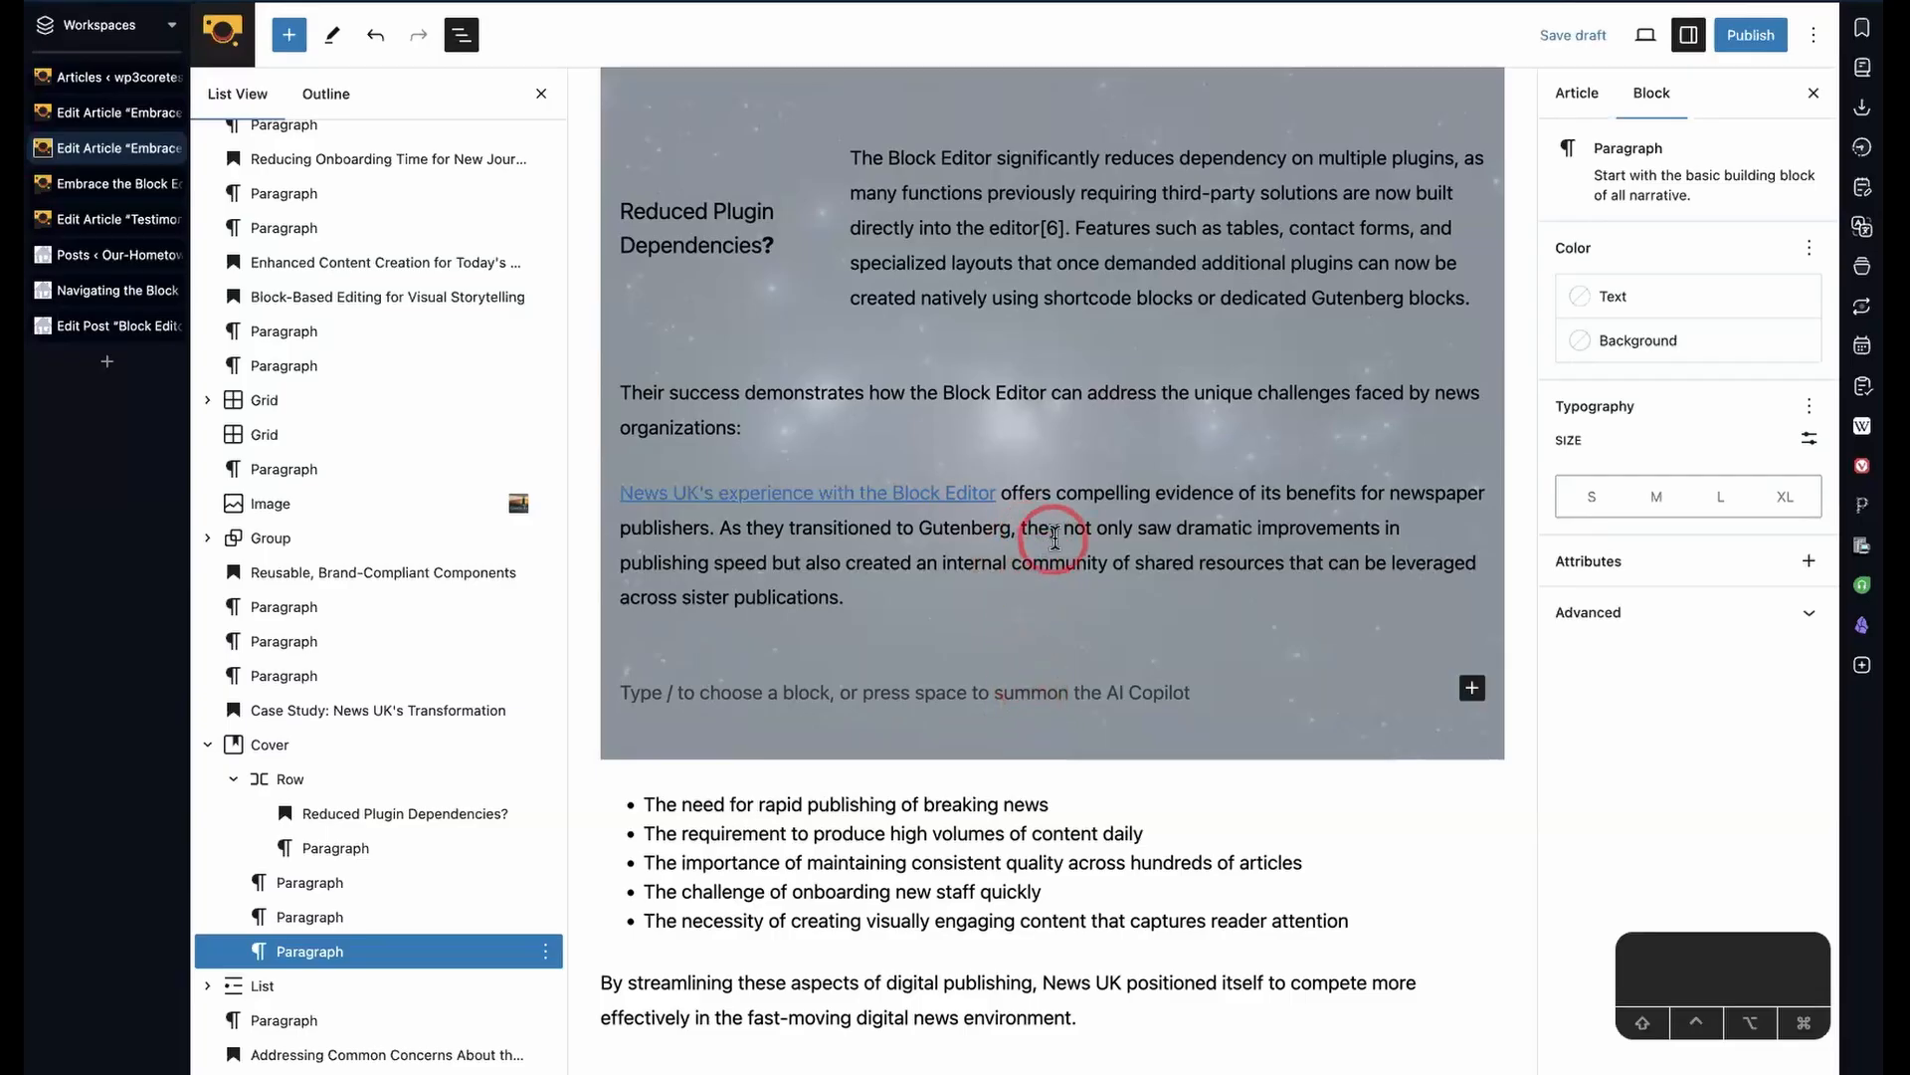
- Add an empty paragraph before the "News UK's experience with the Block Editor" paragraph in the Cover
{"action": "left_click", "coordinate": [1054, 538]}
{"action": "left_click", "coordinate": [1099, 469]}
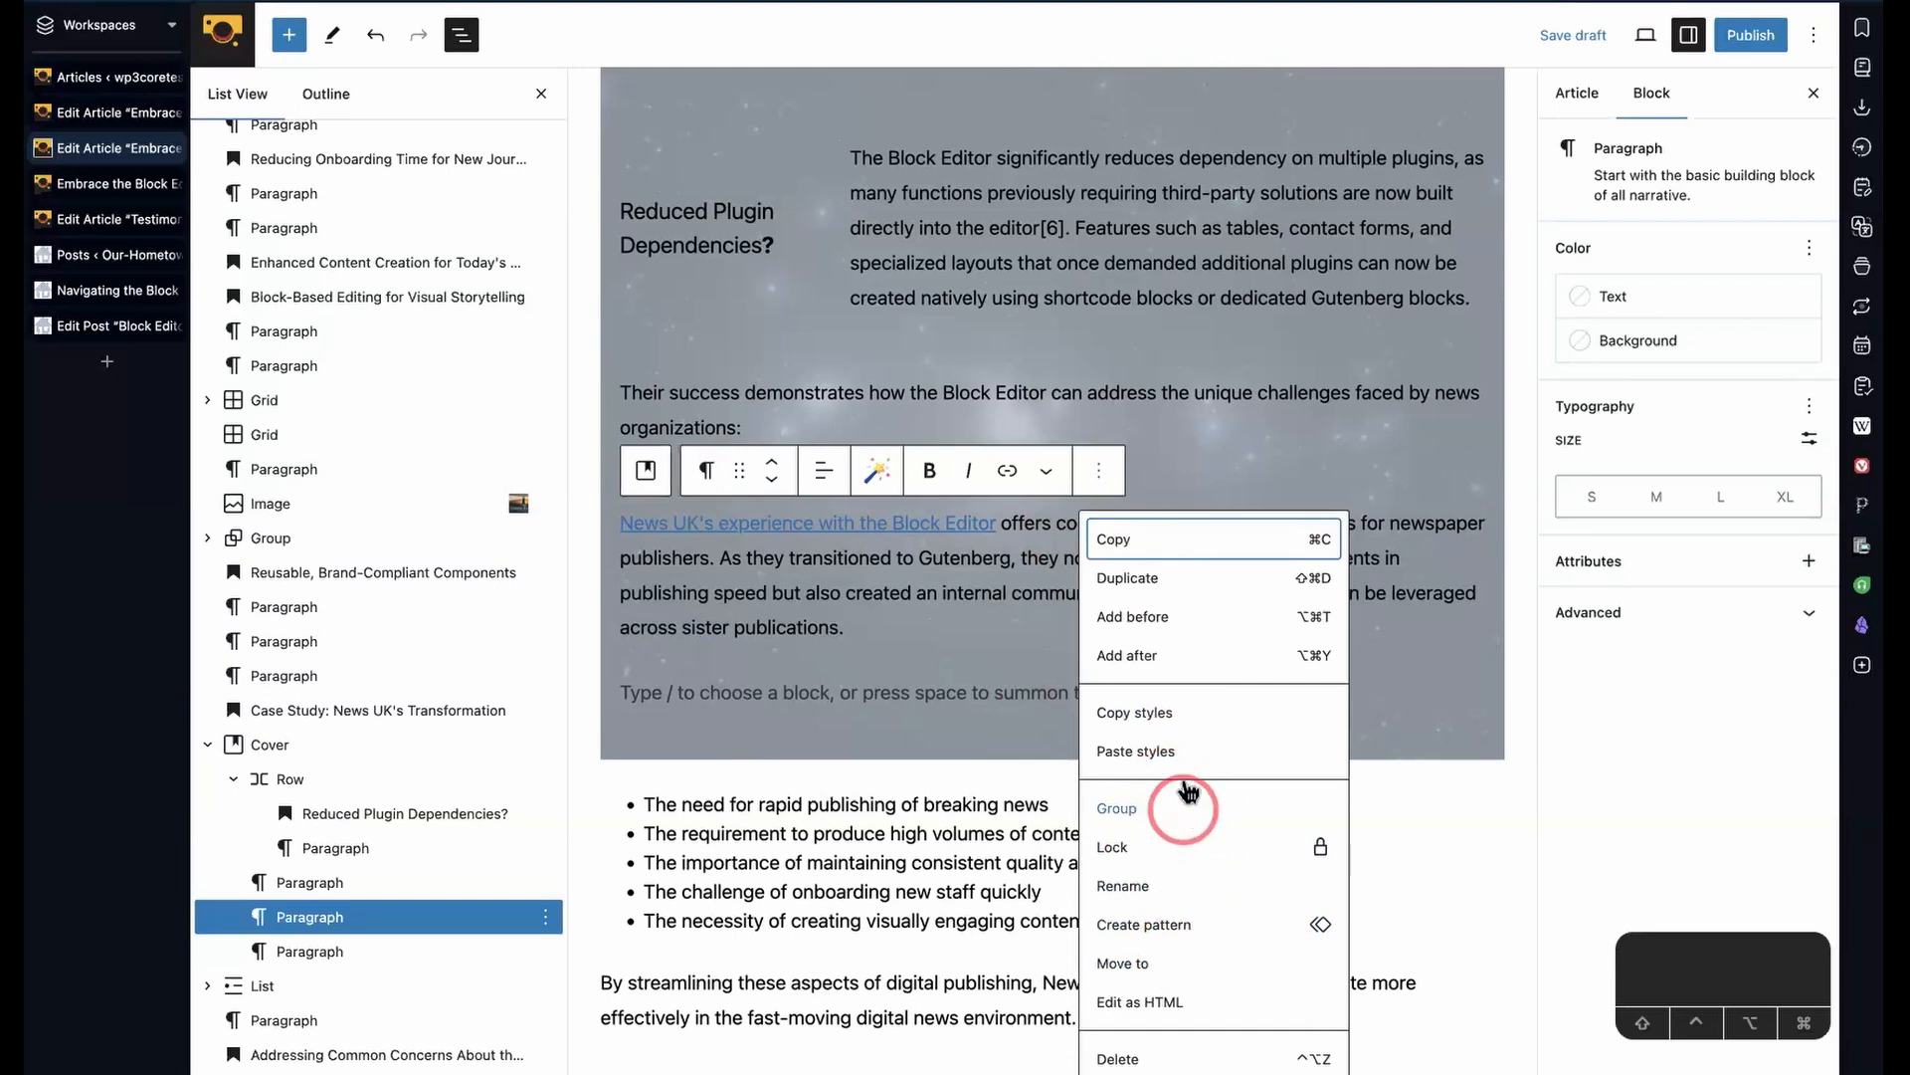
{"action": "left_click", "coordinate": [1164, 616]}
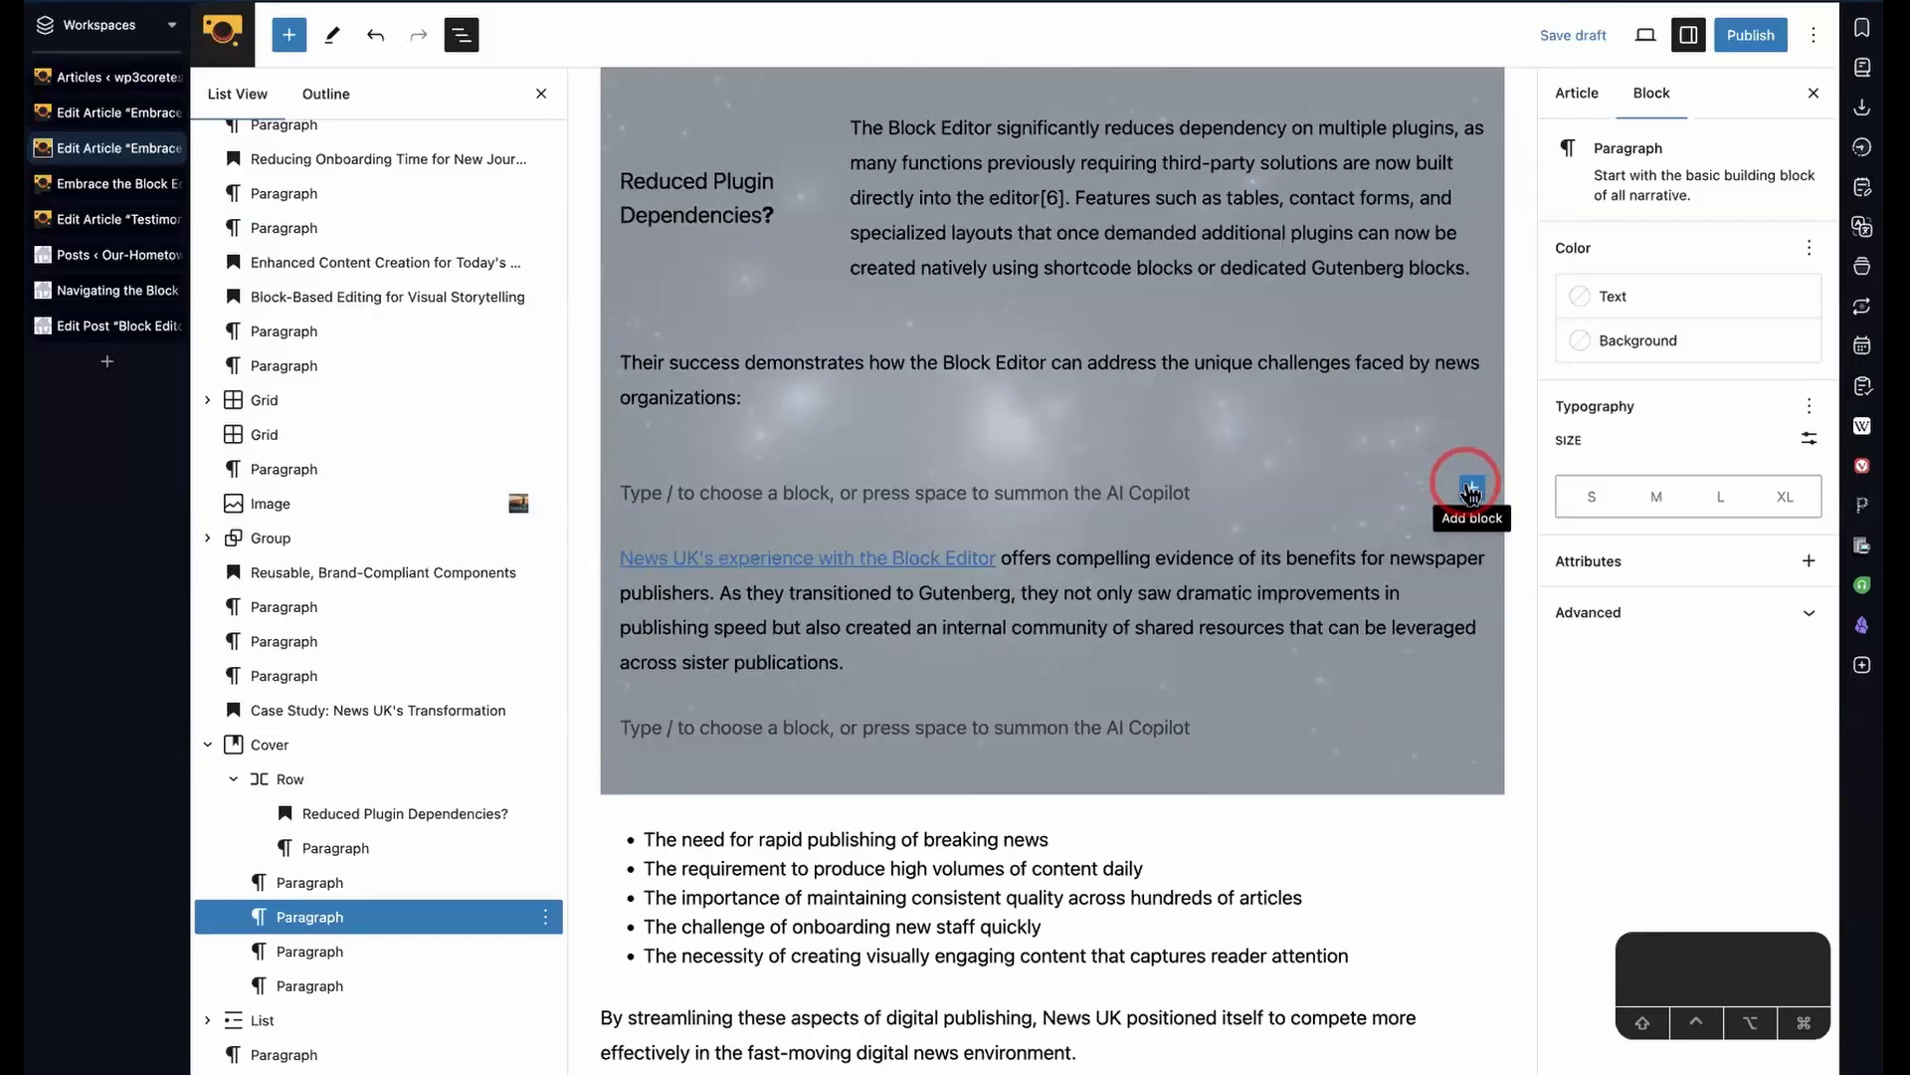
- Insert an Image block in the new empty paragraph's place, using the portrait of the dark-coated man from the Media Library
{"action": "left_click", "coordinate": [1470, 488]}
{"action": "left_click", "coordinate": [1538, 741]}
{"action": "left_click", "coordinate": [796, 569]}
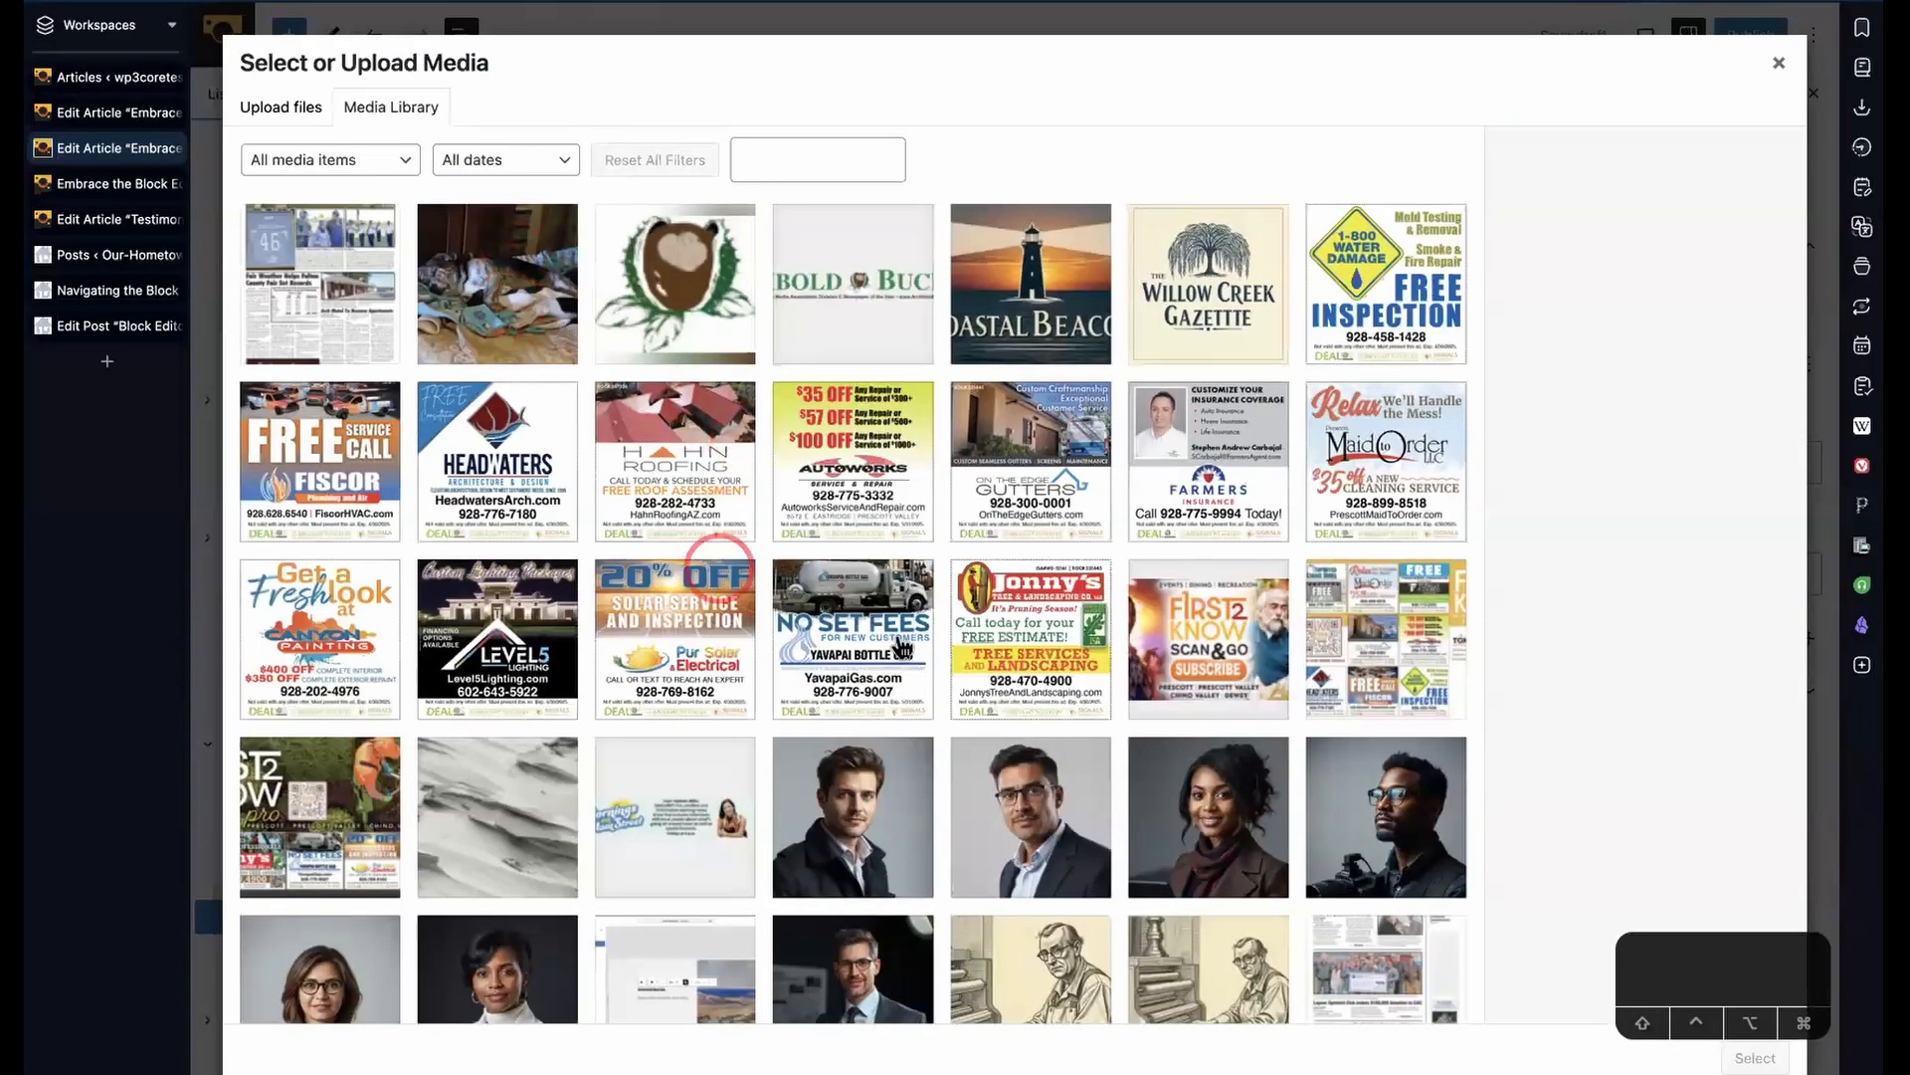
{"action": "scroll", "coordinate": [905, 637], "scroll_direction": "down", "scroll_amount": 3}
{"action": "left_click", "coordinate": [911, 553]}
{"action": "left_click", "coordinate": [1761, 1058]}
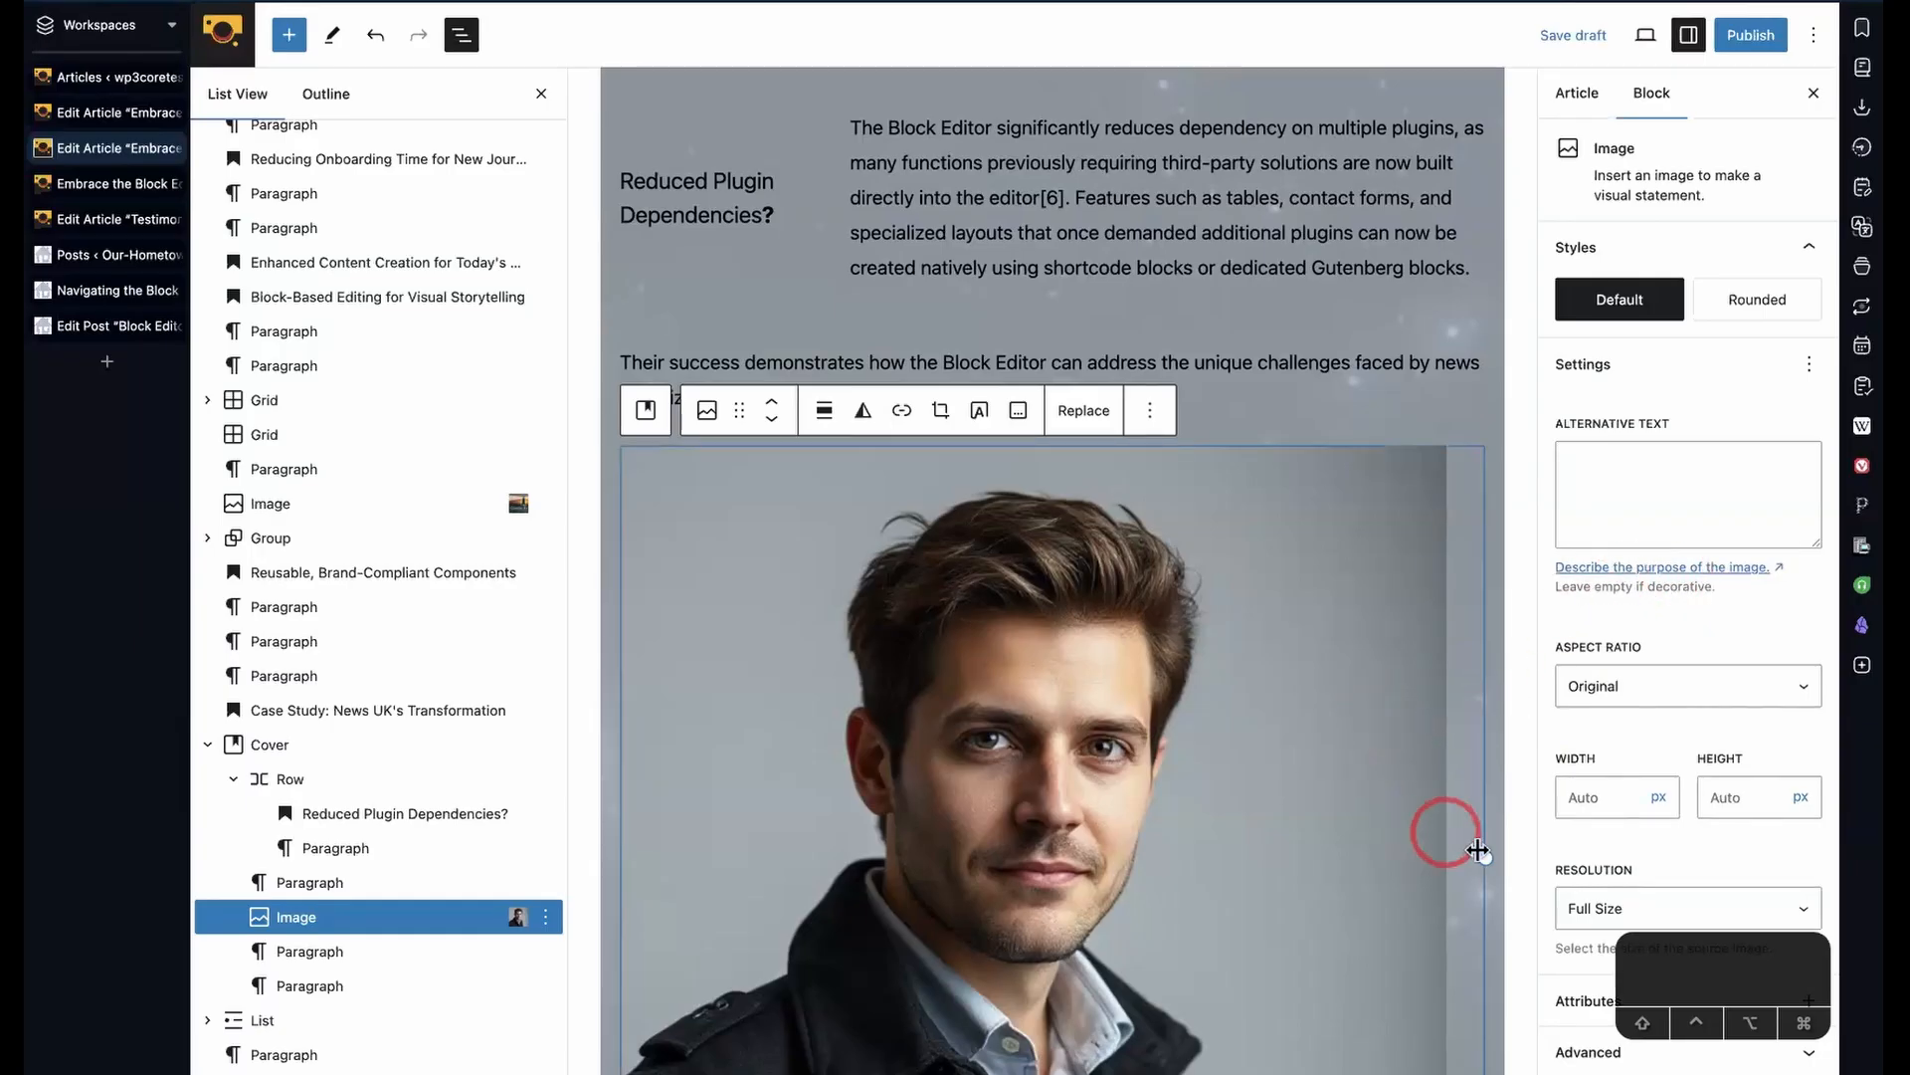
- Resize the portrait image in the Cover to 267 px wide and align it right beside the paragraph
{"action": "left_click_drag", "start_coordinate": [1477, 849], "coordinate": [811, 597]}
{"action": "left_click", "coordinate": [824, 411]}
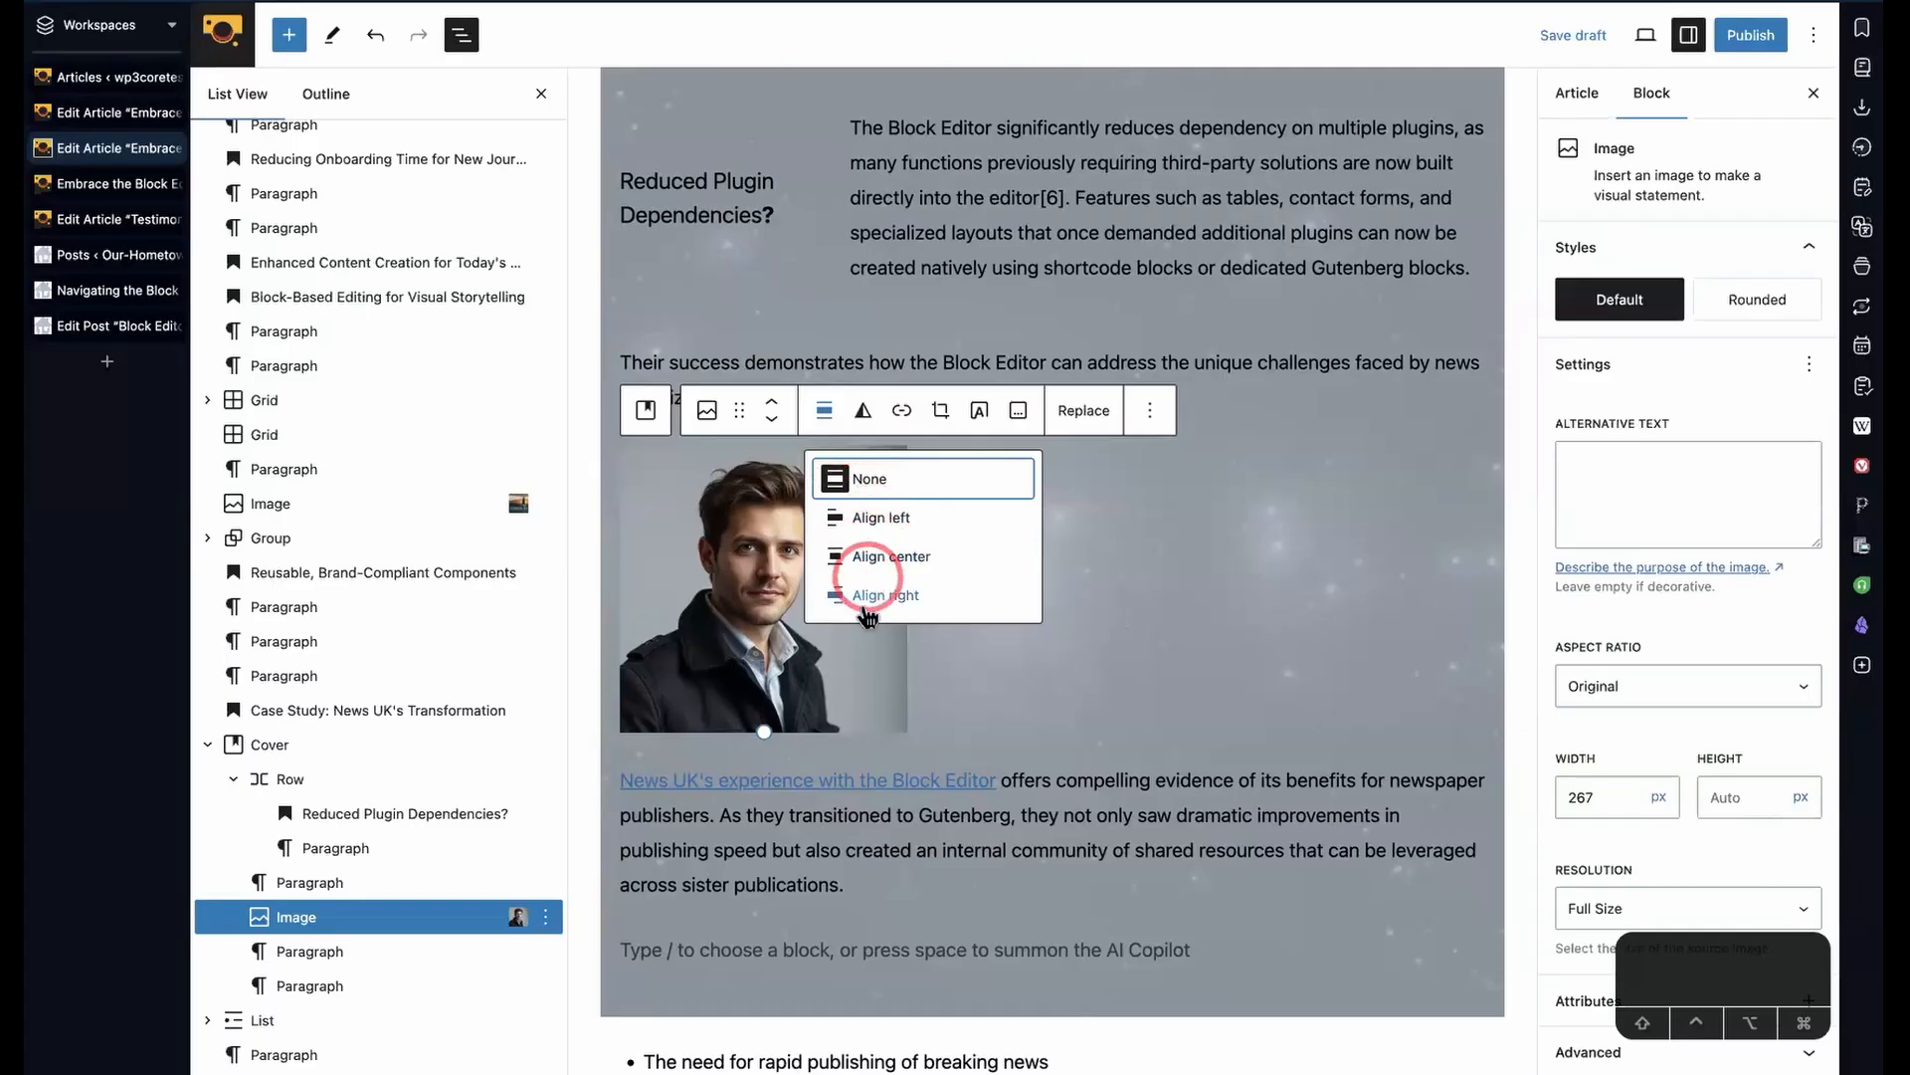
{"action": "left_click", "coordinate": [865, 595]}
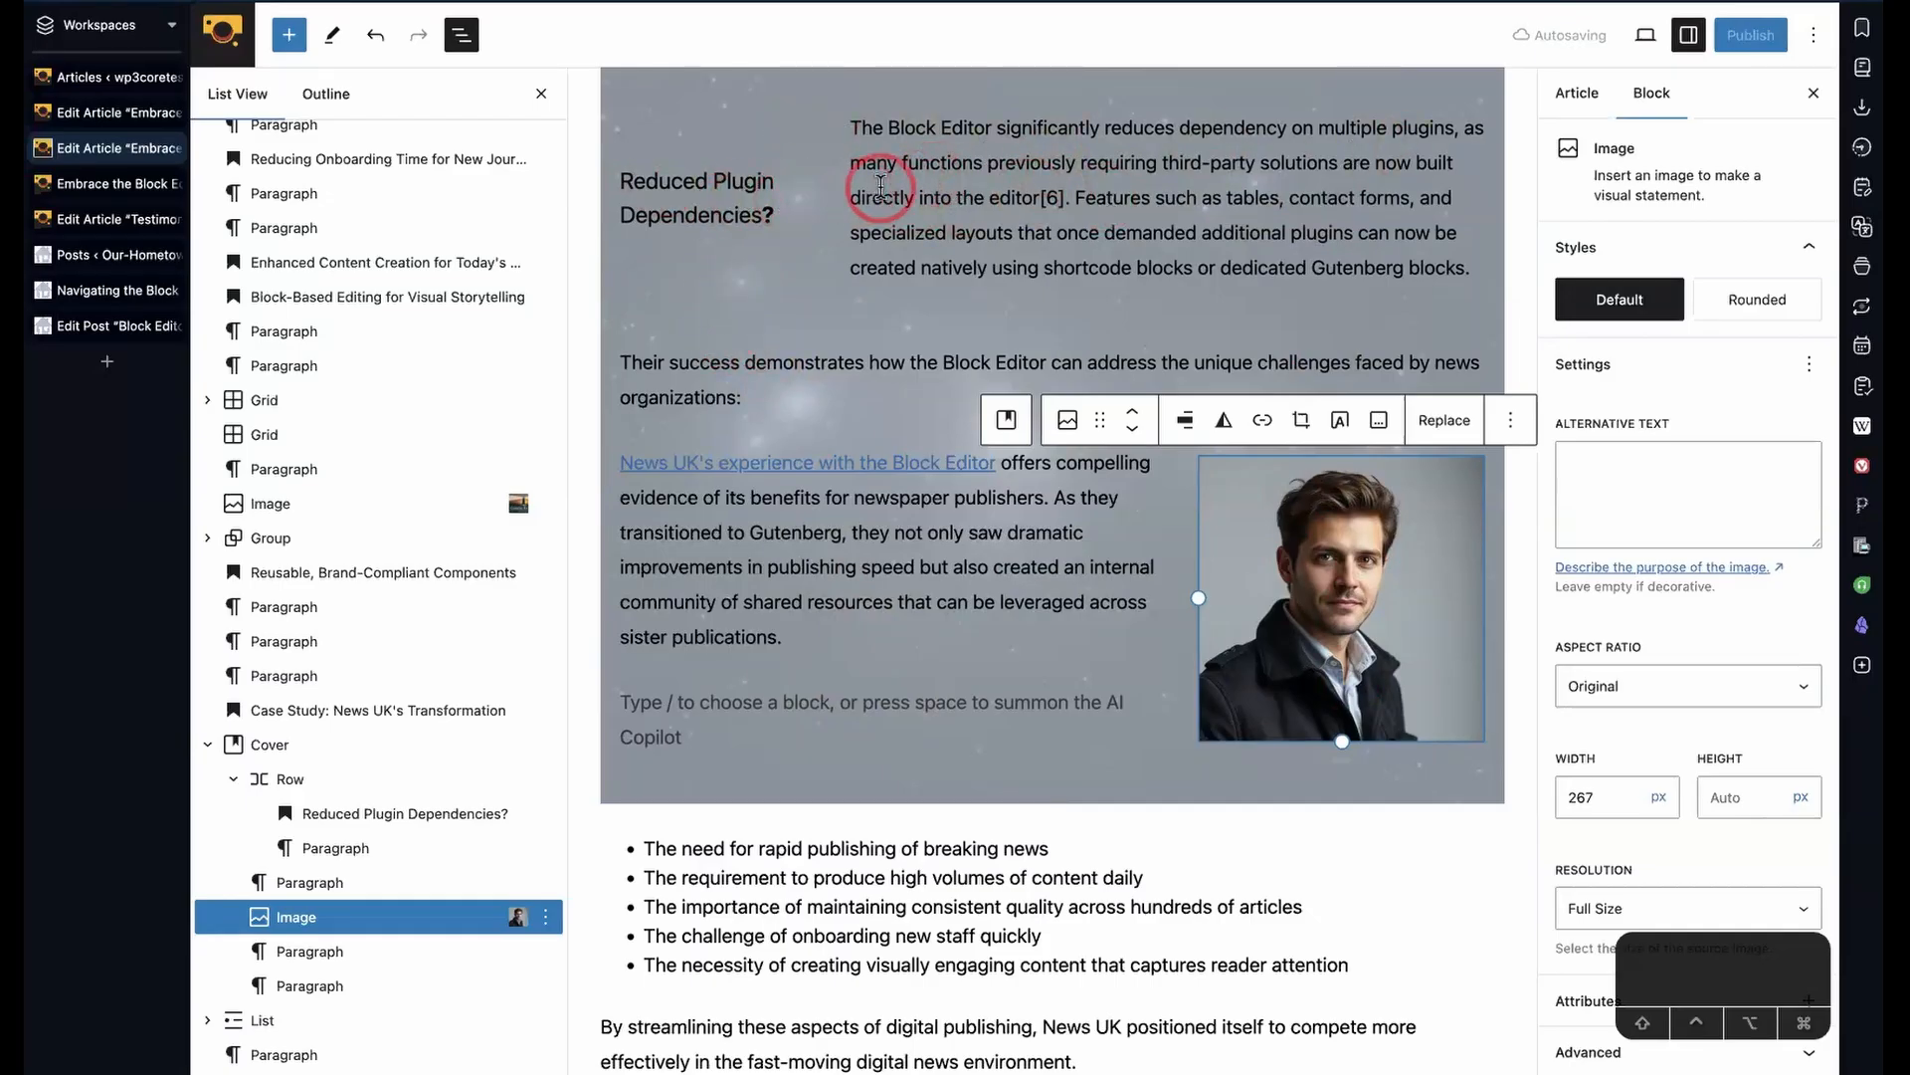
{"action": "triple_click", "coordinate": [880, 187]}
{"action": "triple_click", "coordinate": [726, 186]}
{"action": "triple_click", "coordinate": [1031, 201]}
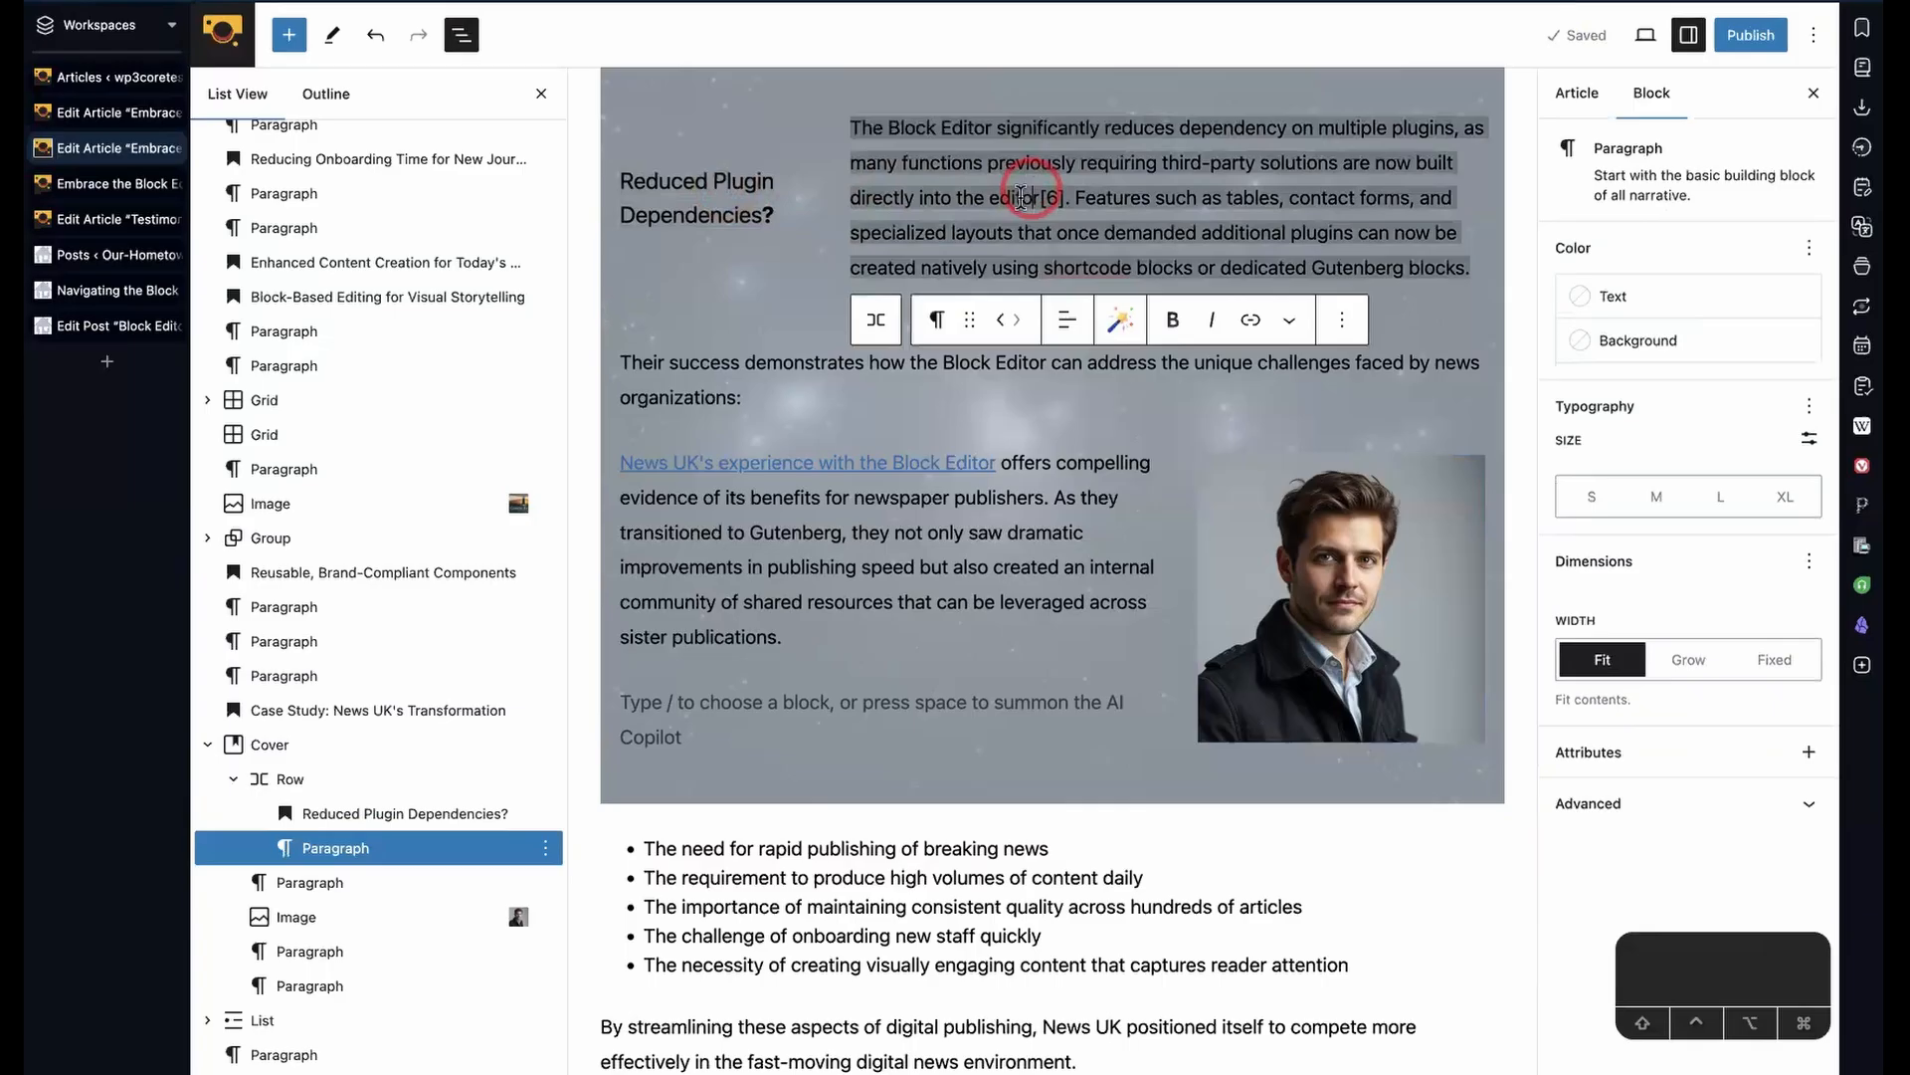
{"action": "triple_click", "coordinate": [757, 375]}
{"action": "triple_click", "coordinate": [749, 538]}
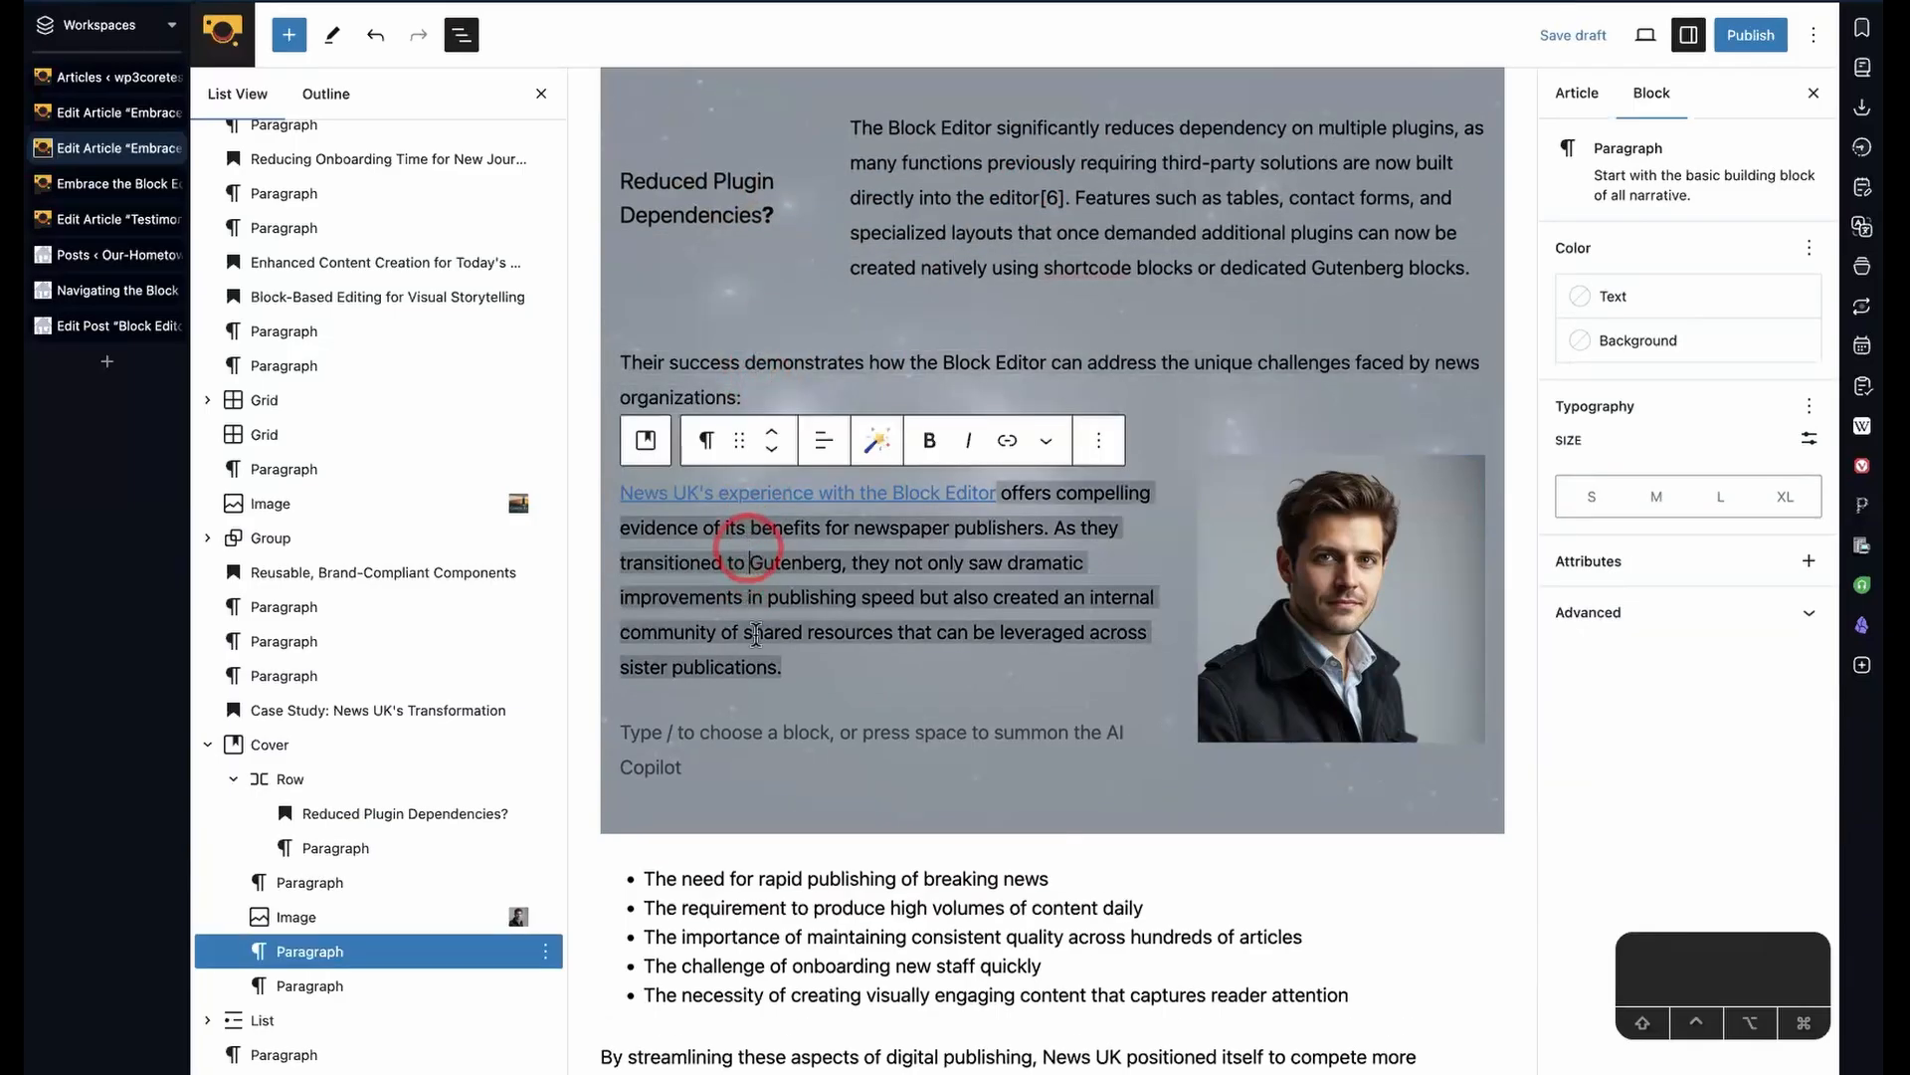
- Go through the Cover's blocks one by one to examine their nesting and order, from the Row to the last empty paragraph
{"action": "left_click", "coordinate": [1323, 597]}
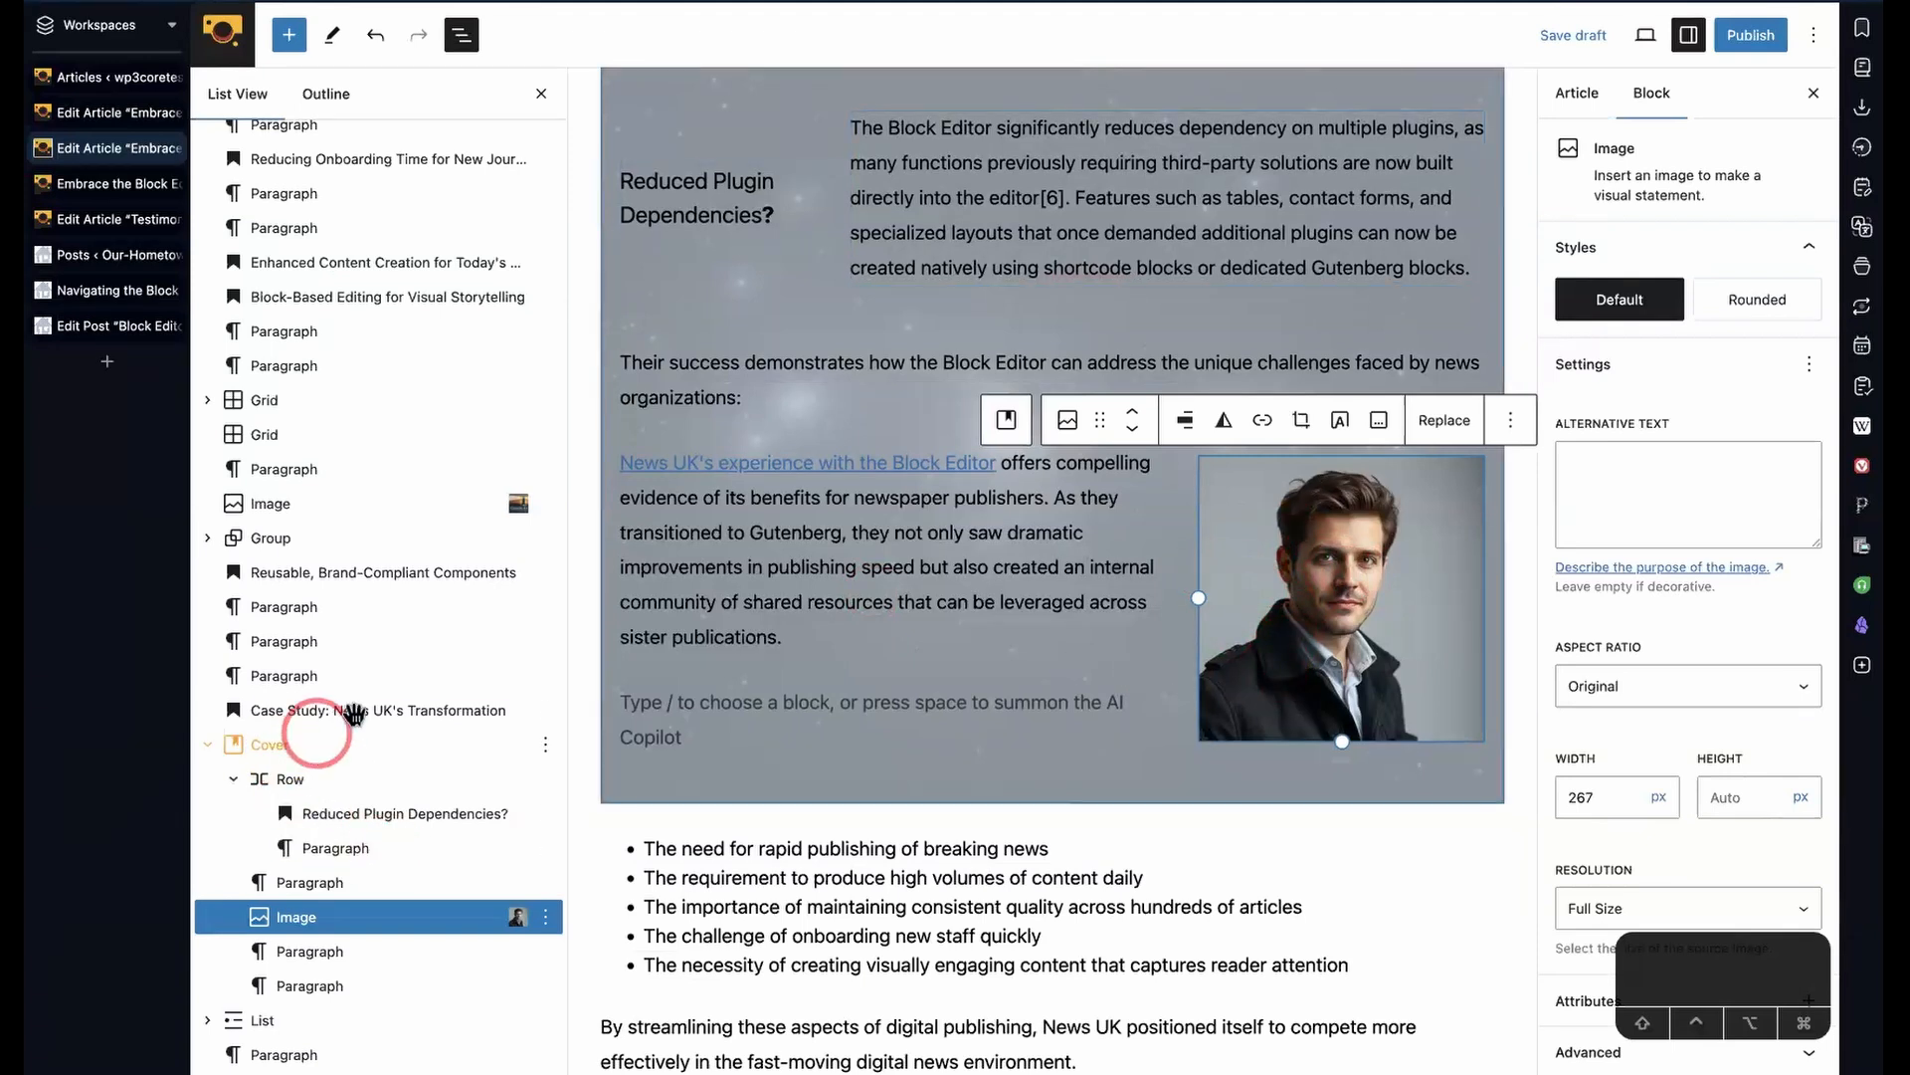
{"action": "scroll", "coordinate": [358, 712], "scroll_direction": "down", "scroll_amount": 3}
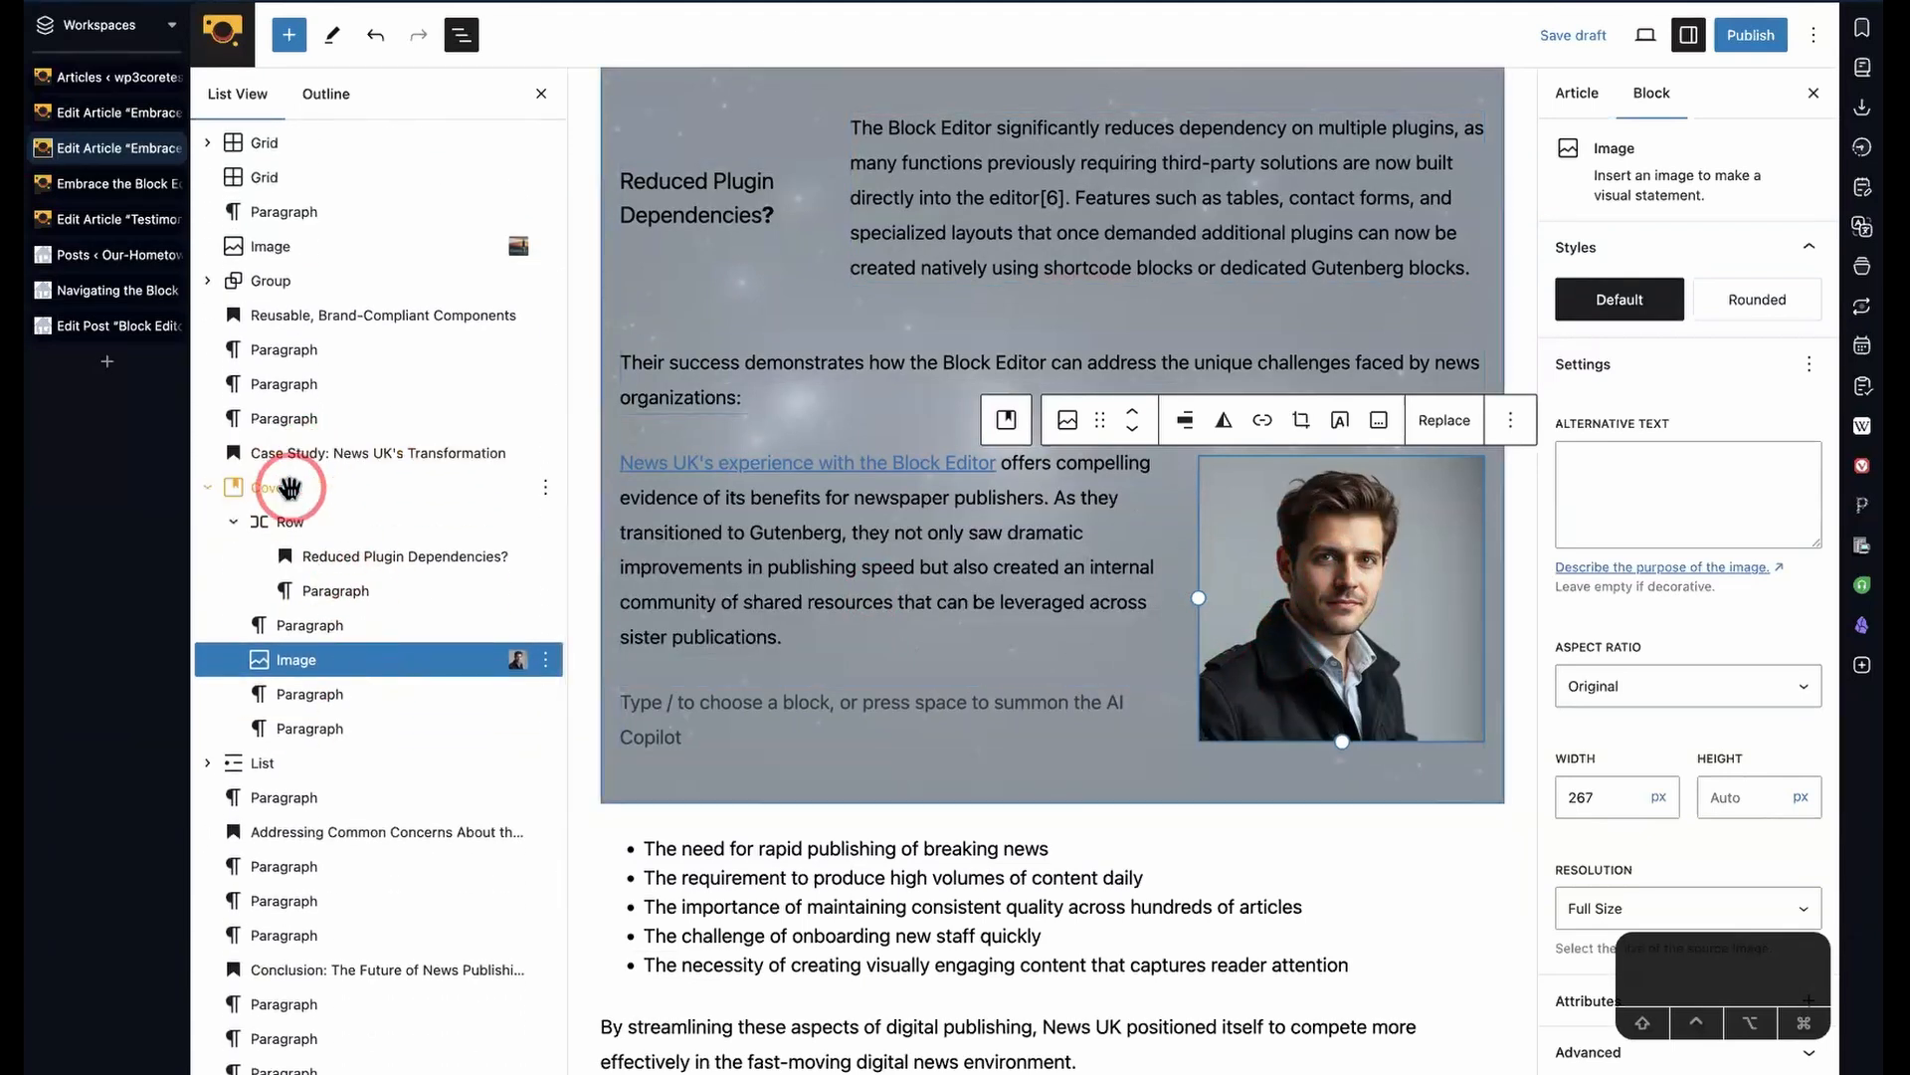
{"action": "left_click", "coordinate": [289, 487]}
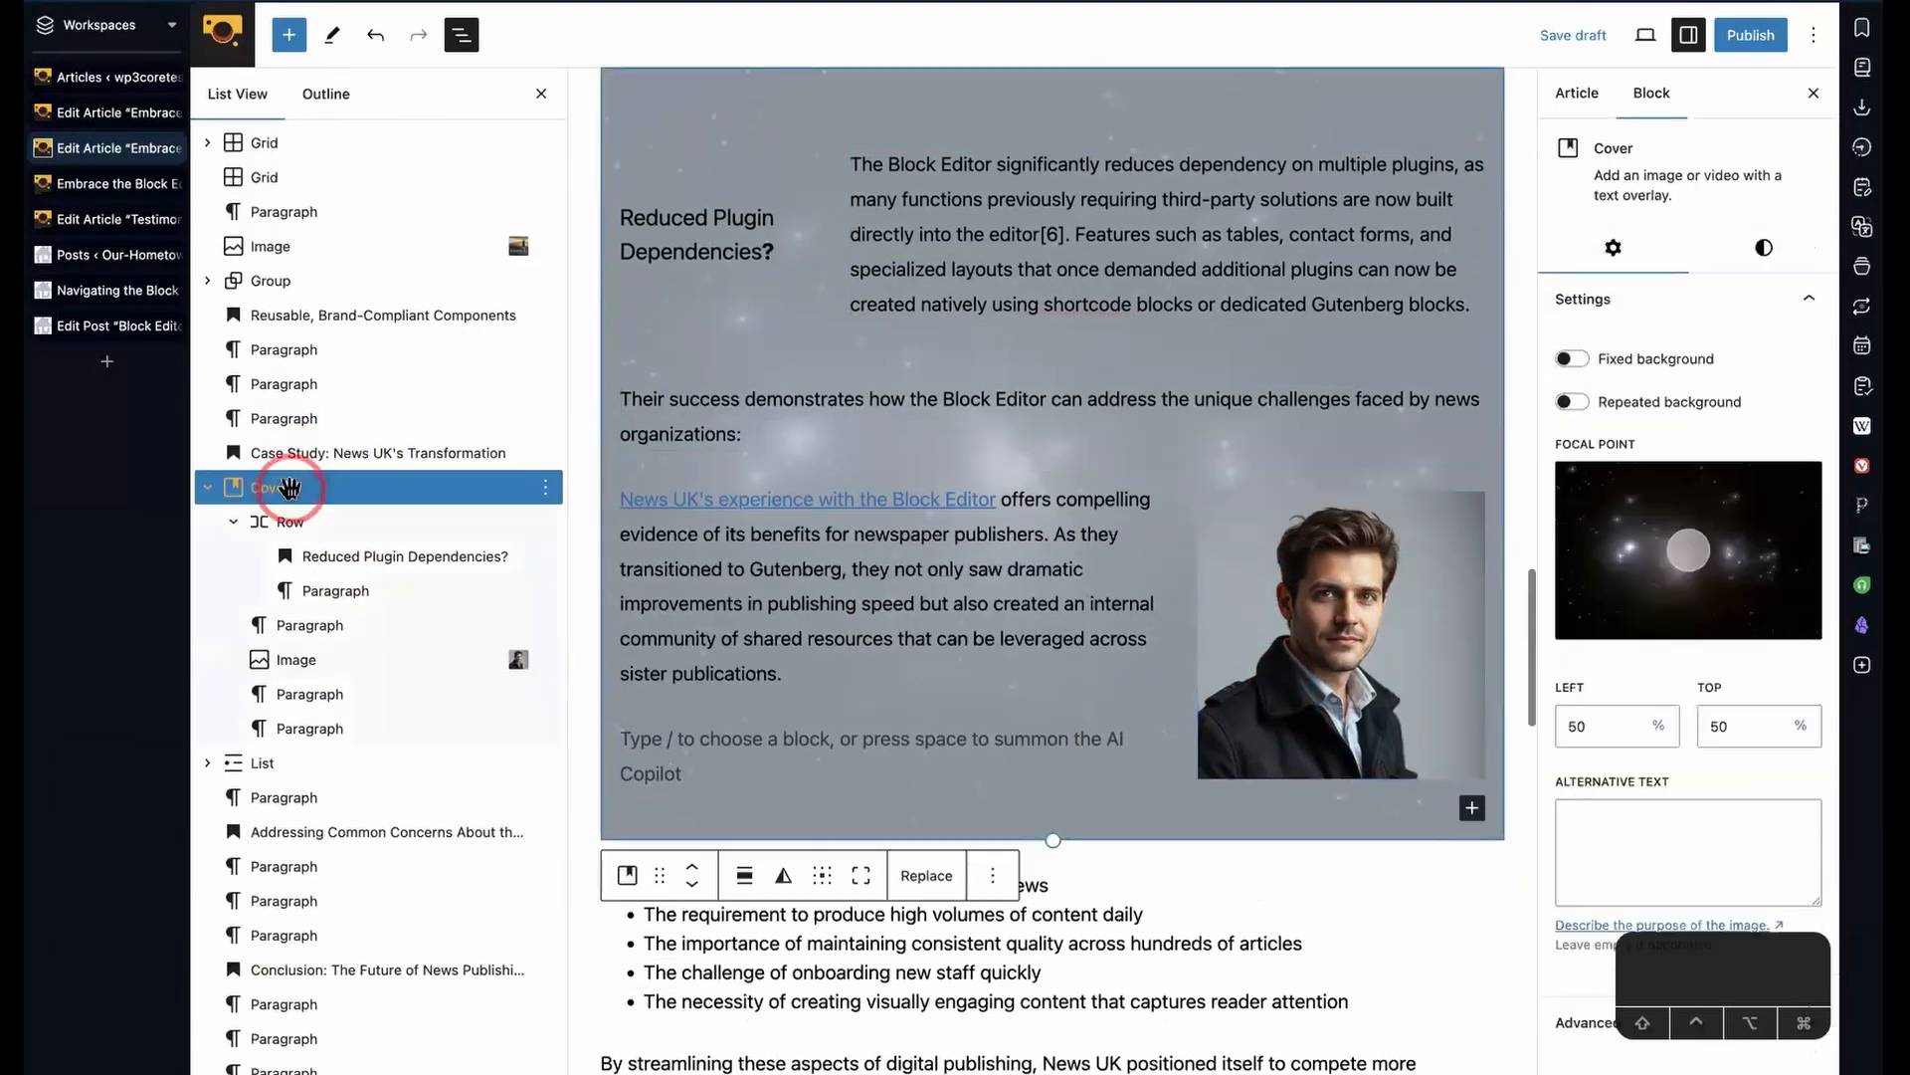
{"action": "left_click", "coordinate": [343, 522]}
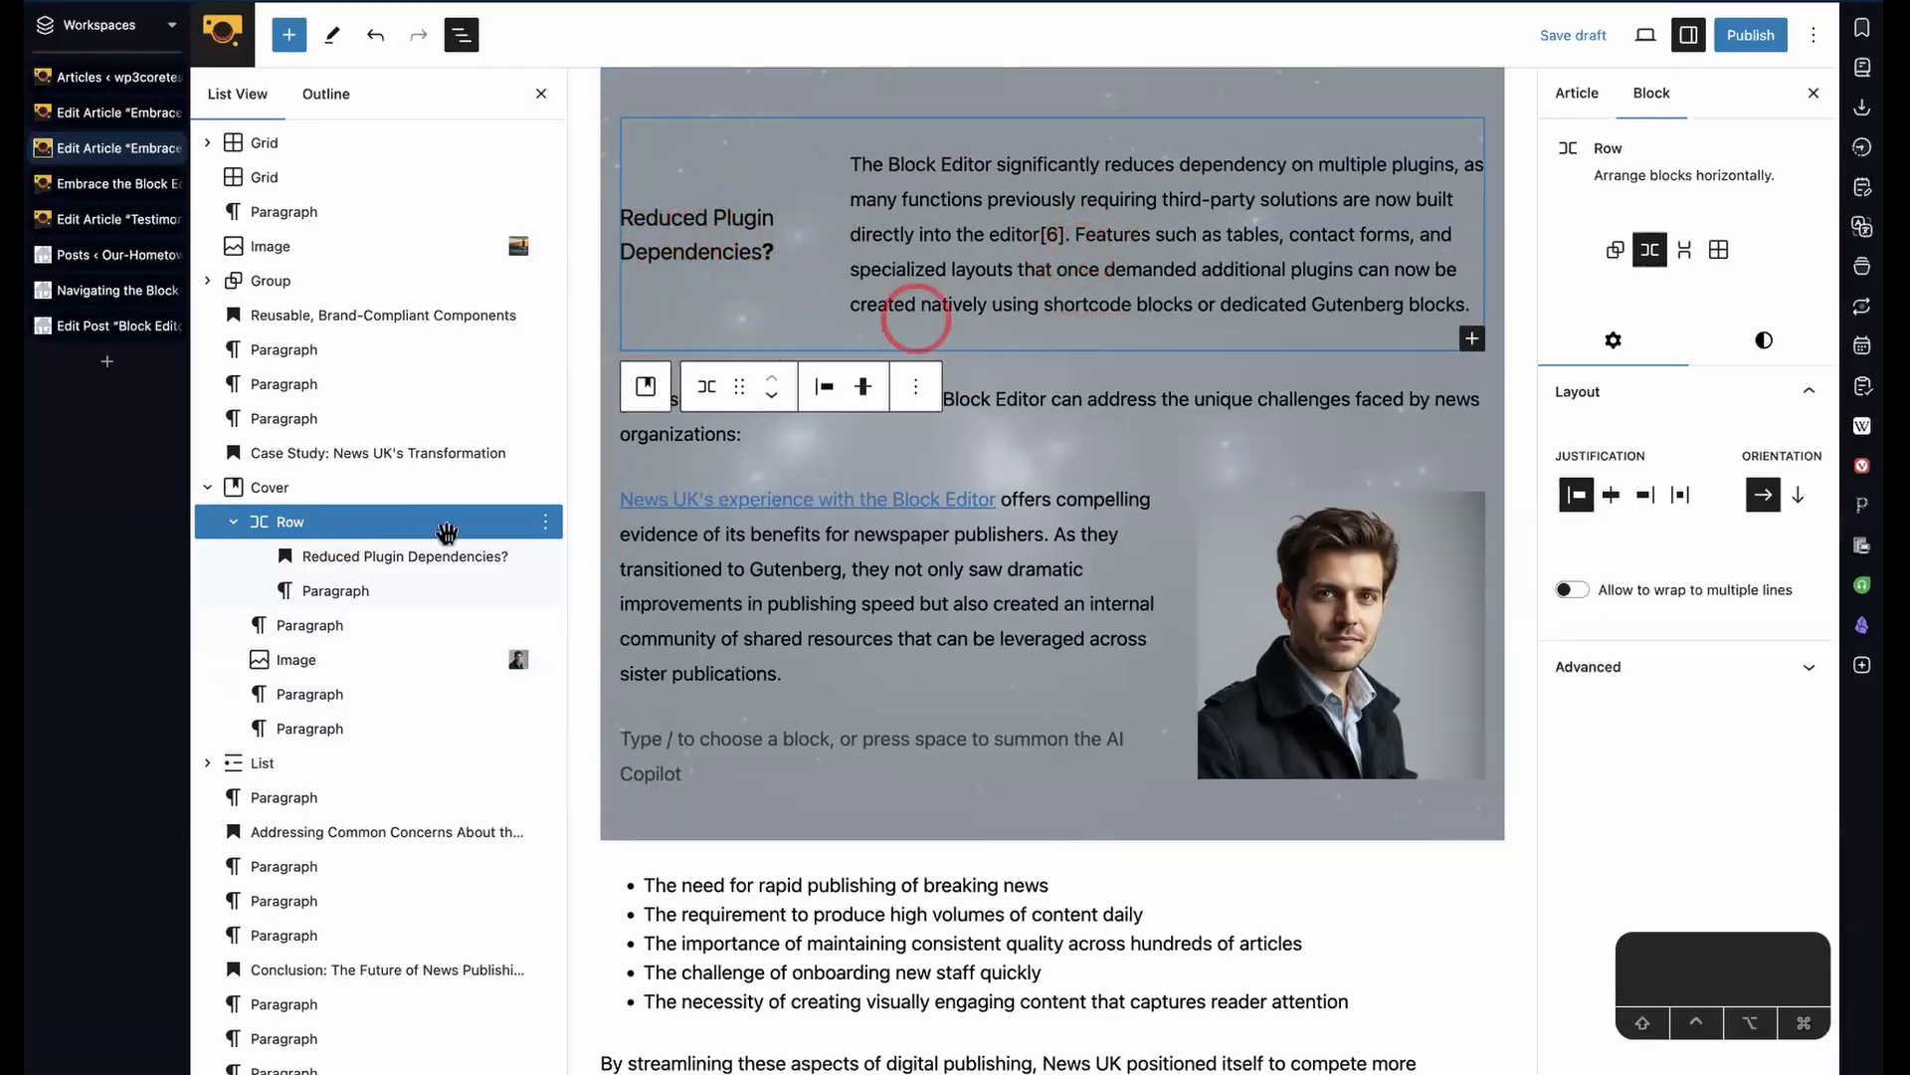
{"action": "left_click", "coordinate": [328, 627]}
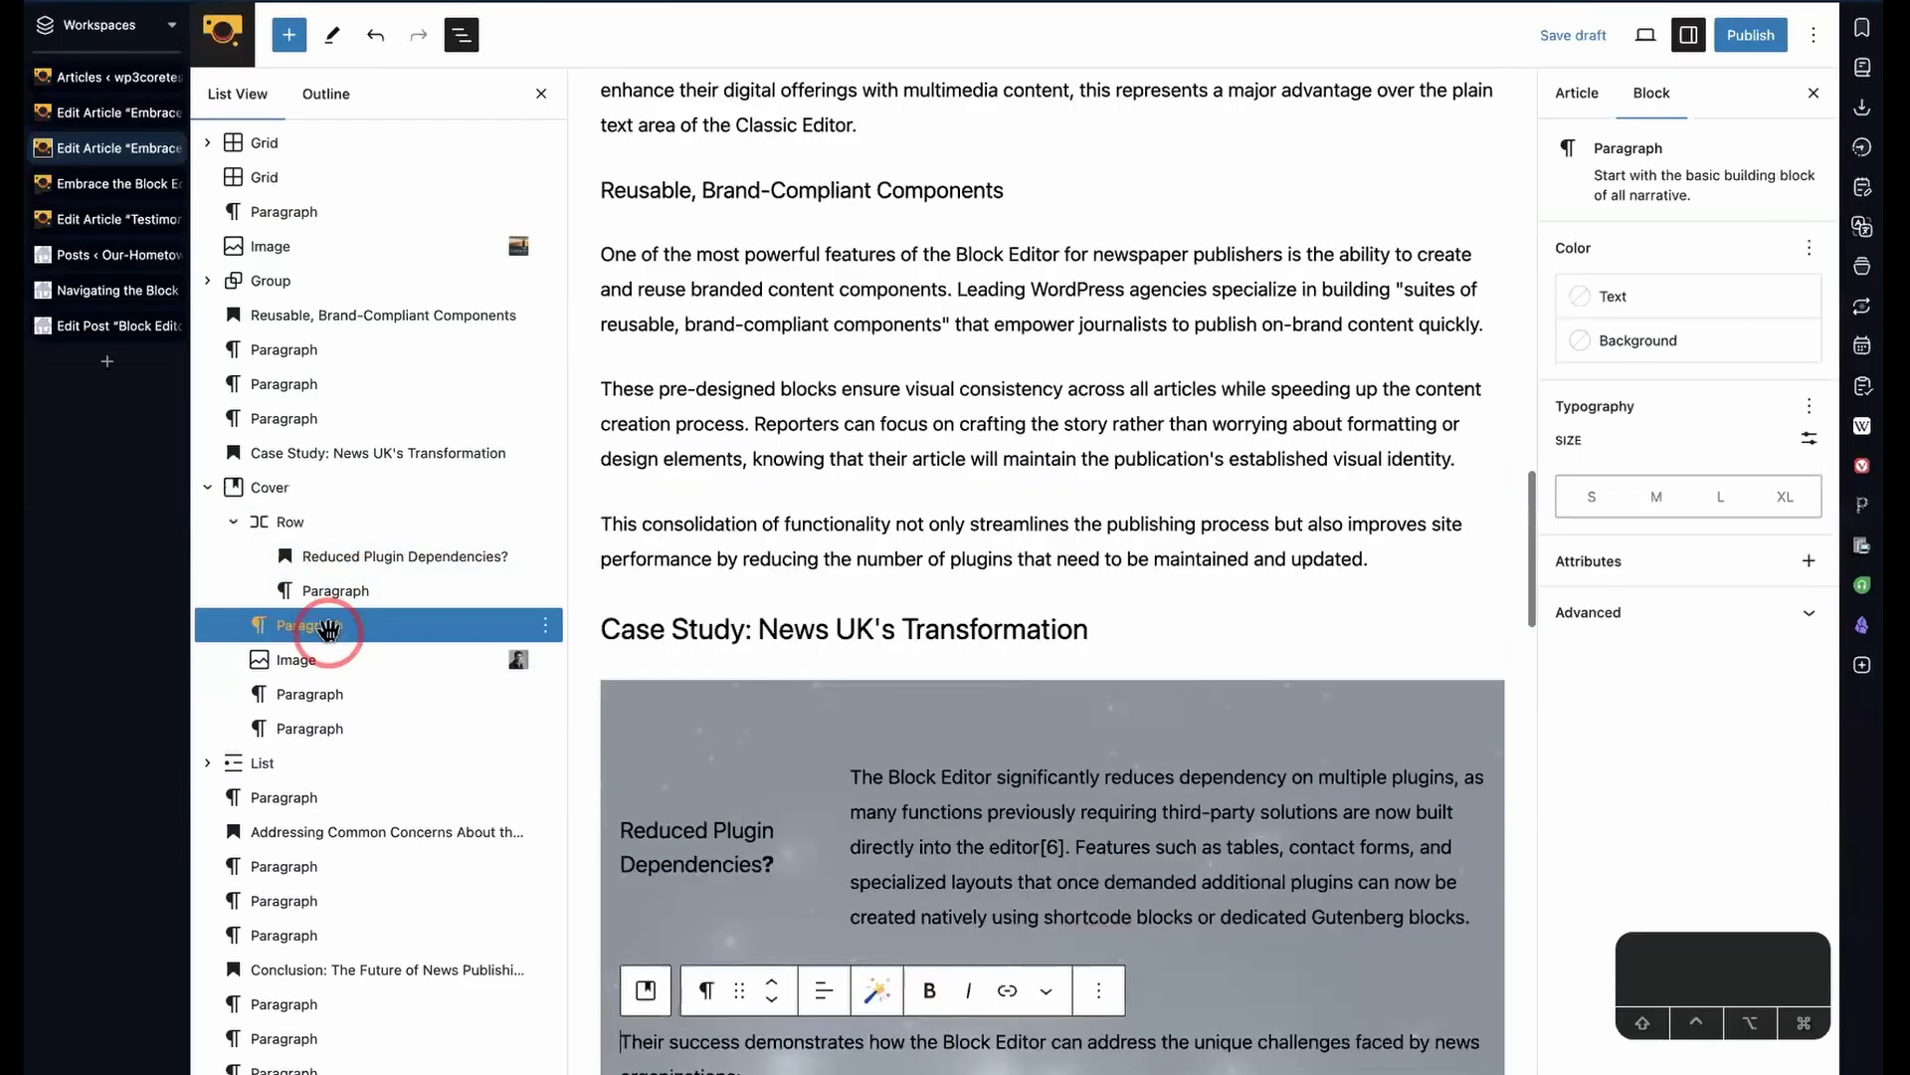
{"action": "scroll", "coordinate": [789, 661], "scroll_direction": "down", "scroll_amount": 5}
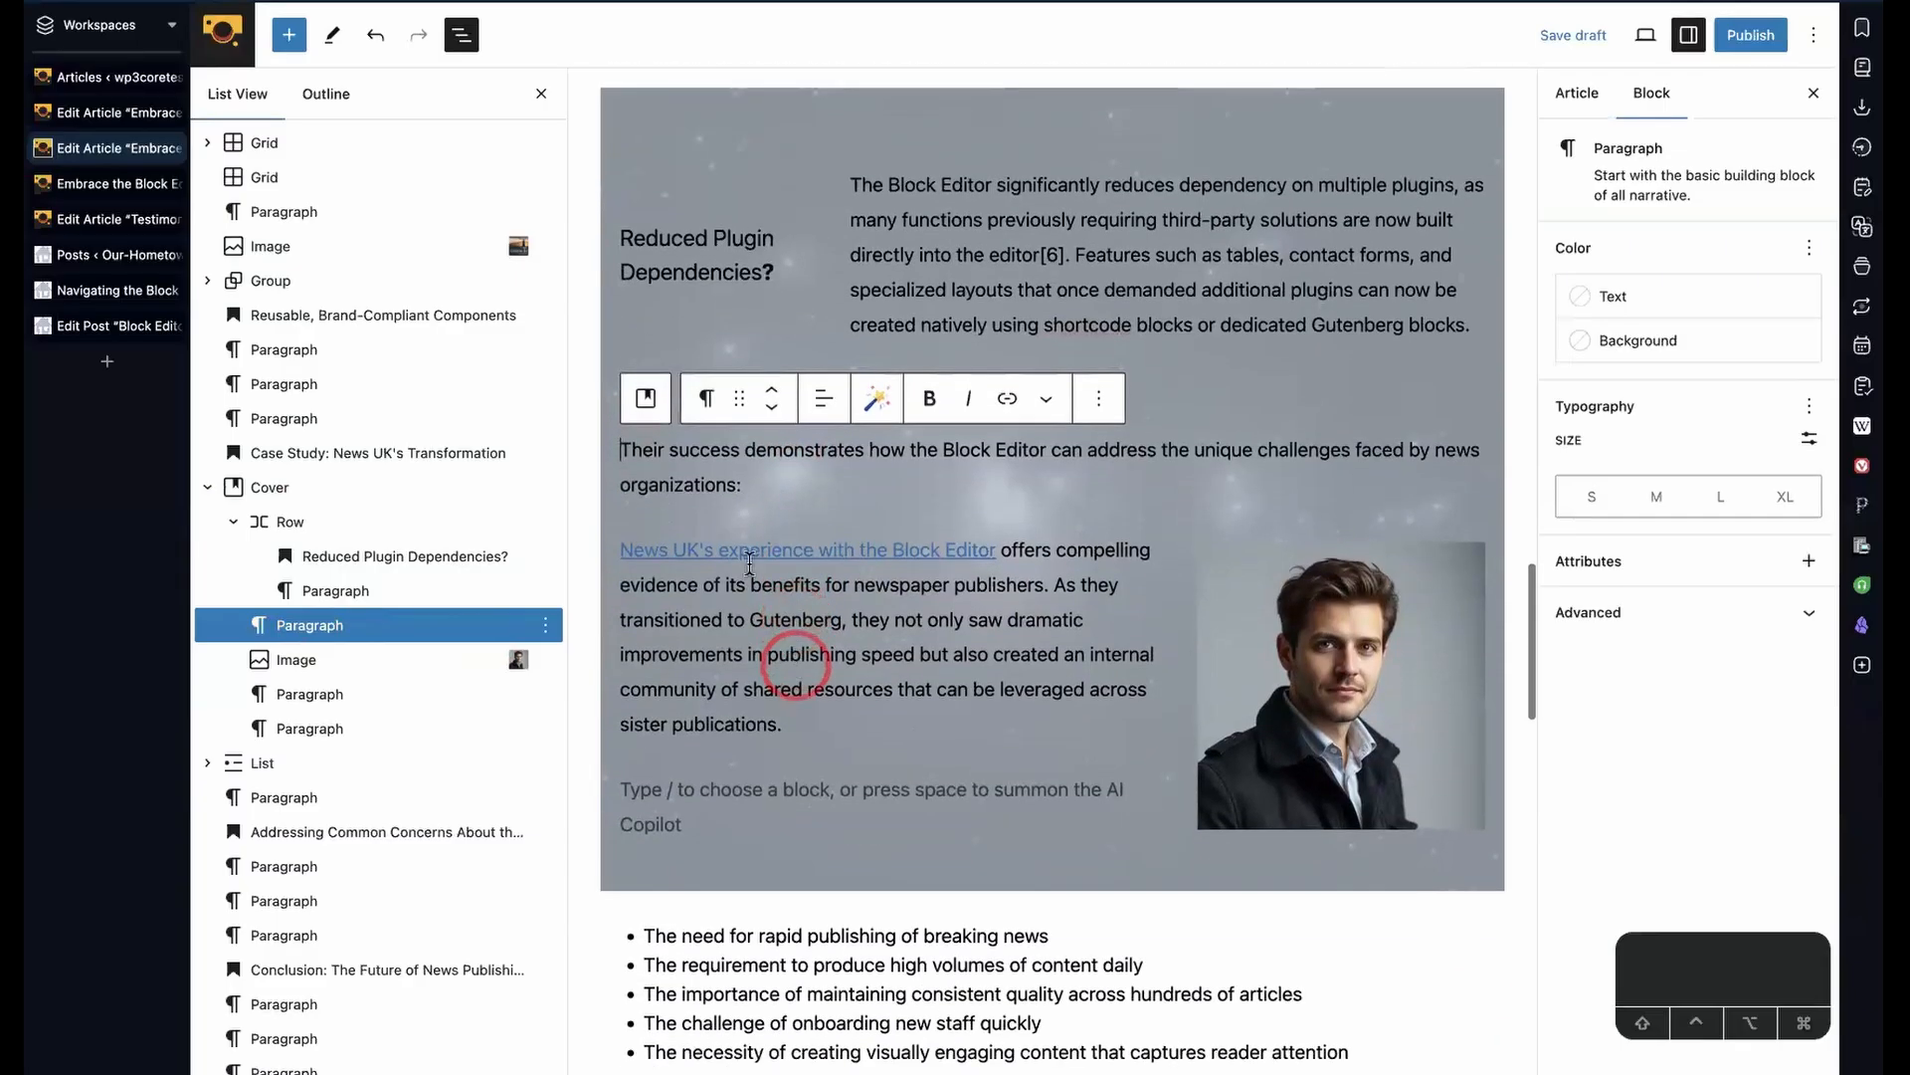
{"action": "scroll", "coordinate": [806, 502], "scroll_direction": "down", "scroll_amount": 1}
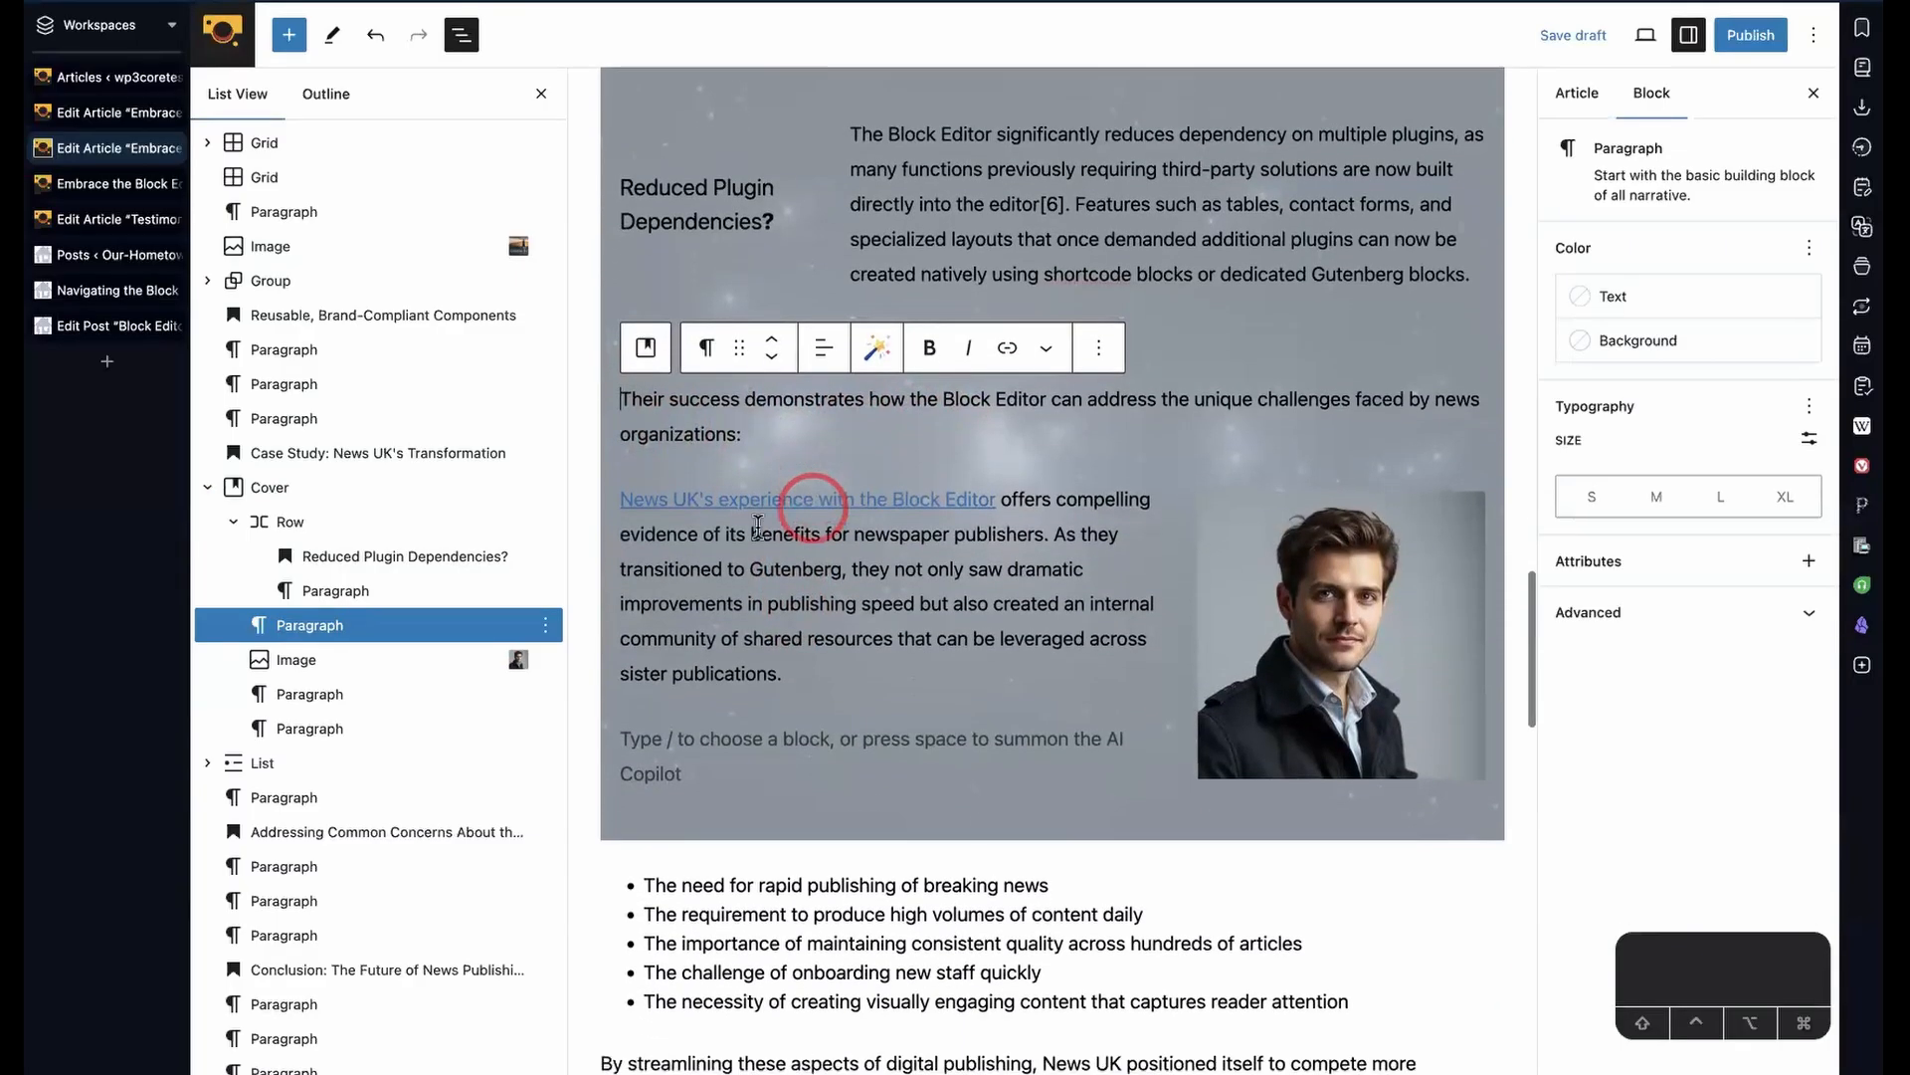
{"action": "left_click", "coordinate": [396, 659]}
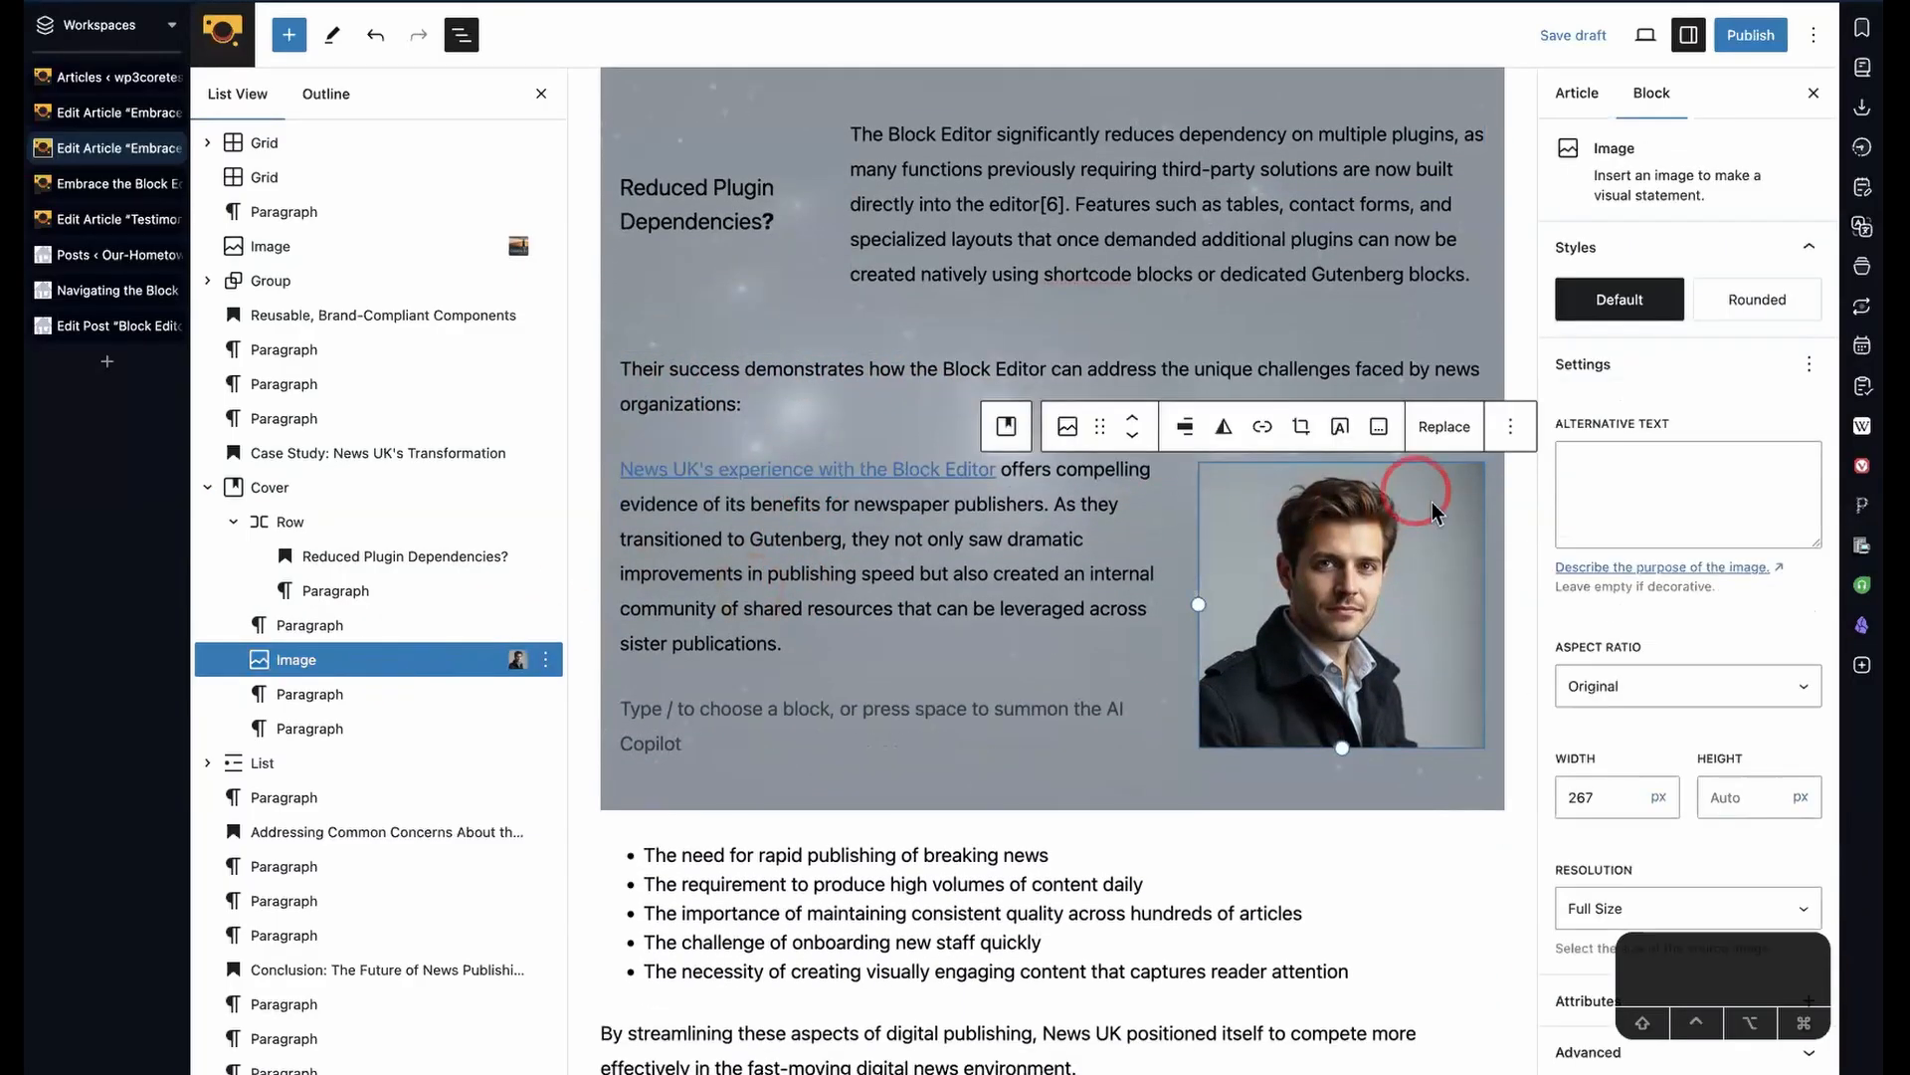
{"action": "left_click", "coordinate": [374, 703]}
{"action": "left_click", "coordinate": [376, 726]}
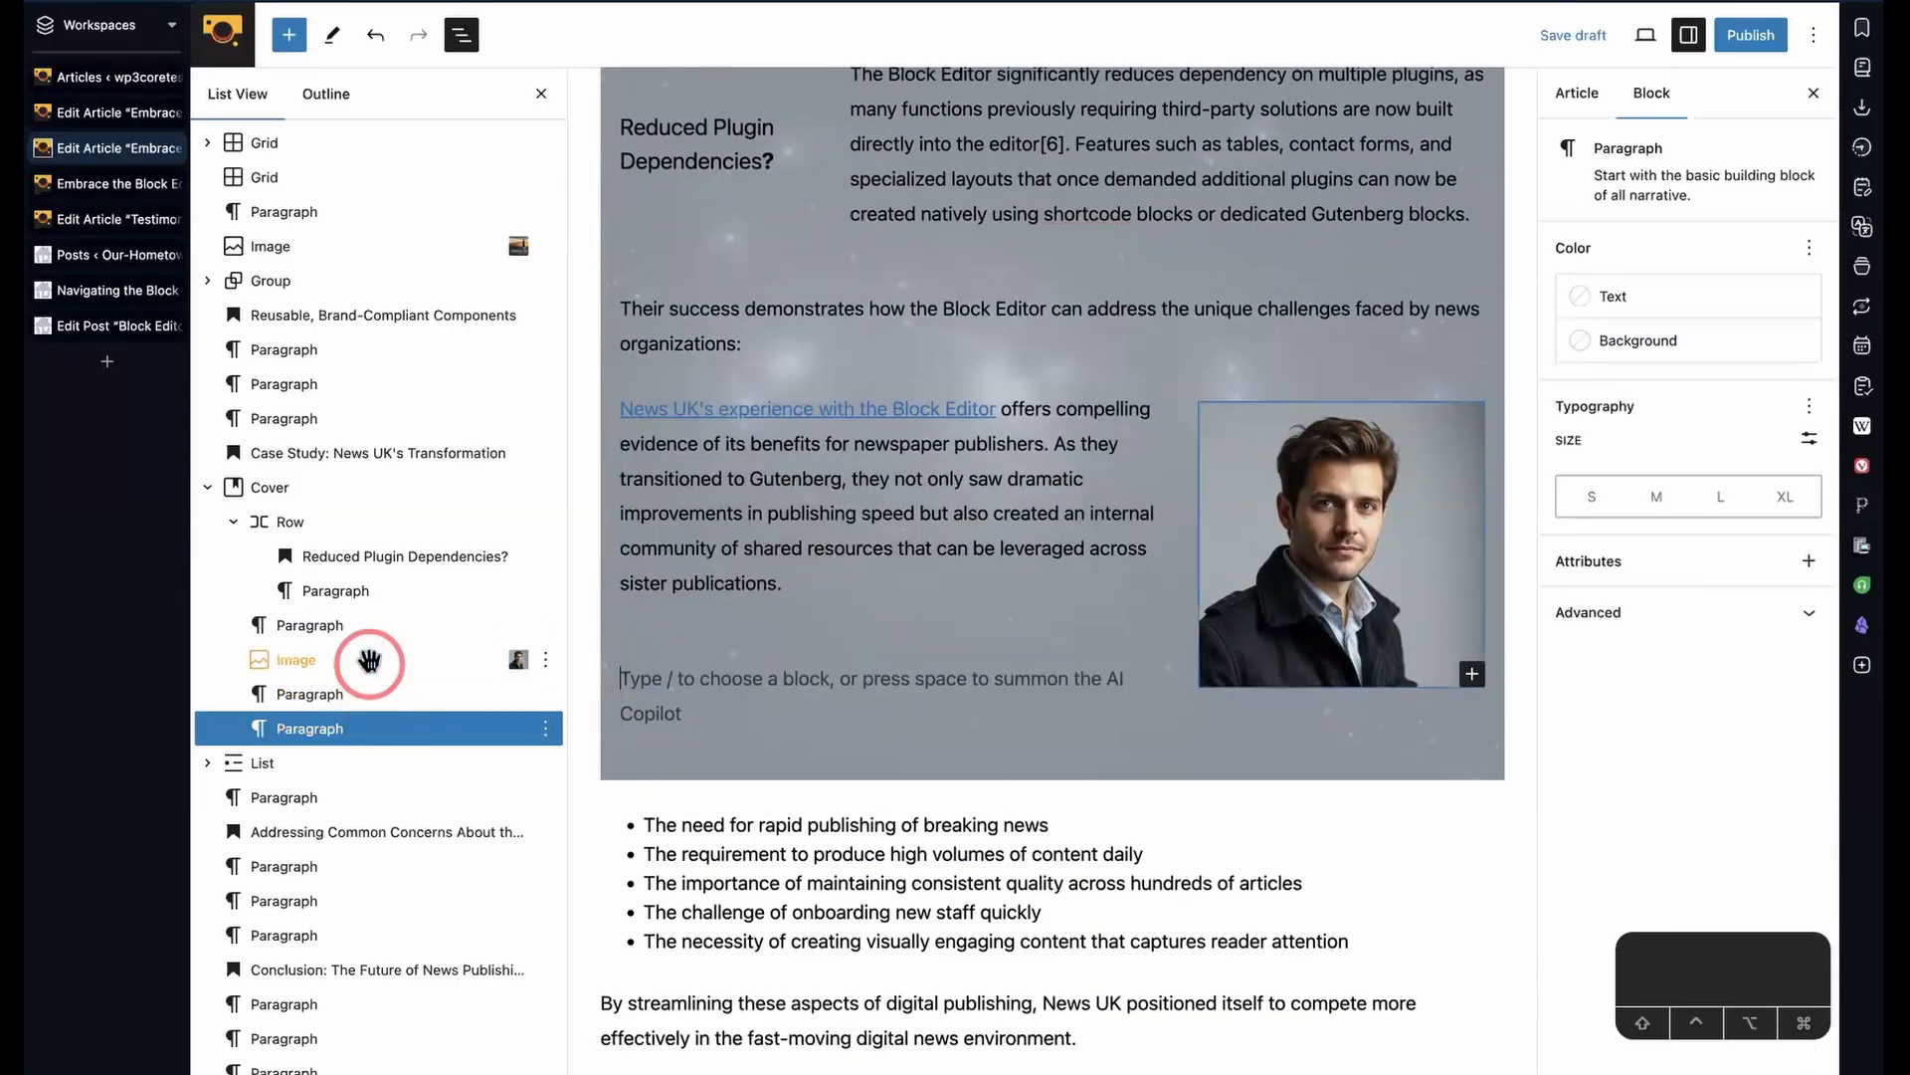
- Try the portrait image at the start of the Cover, above the Row, and then place it directly below the Row
{"action": "left_click", "coordinate": [363, 657]}
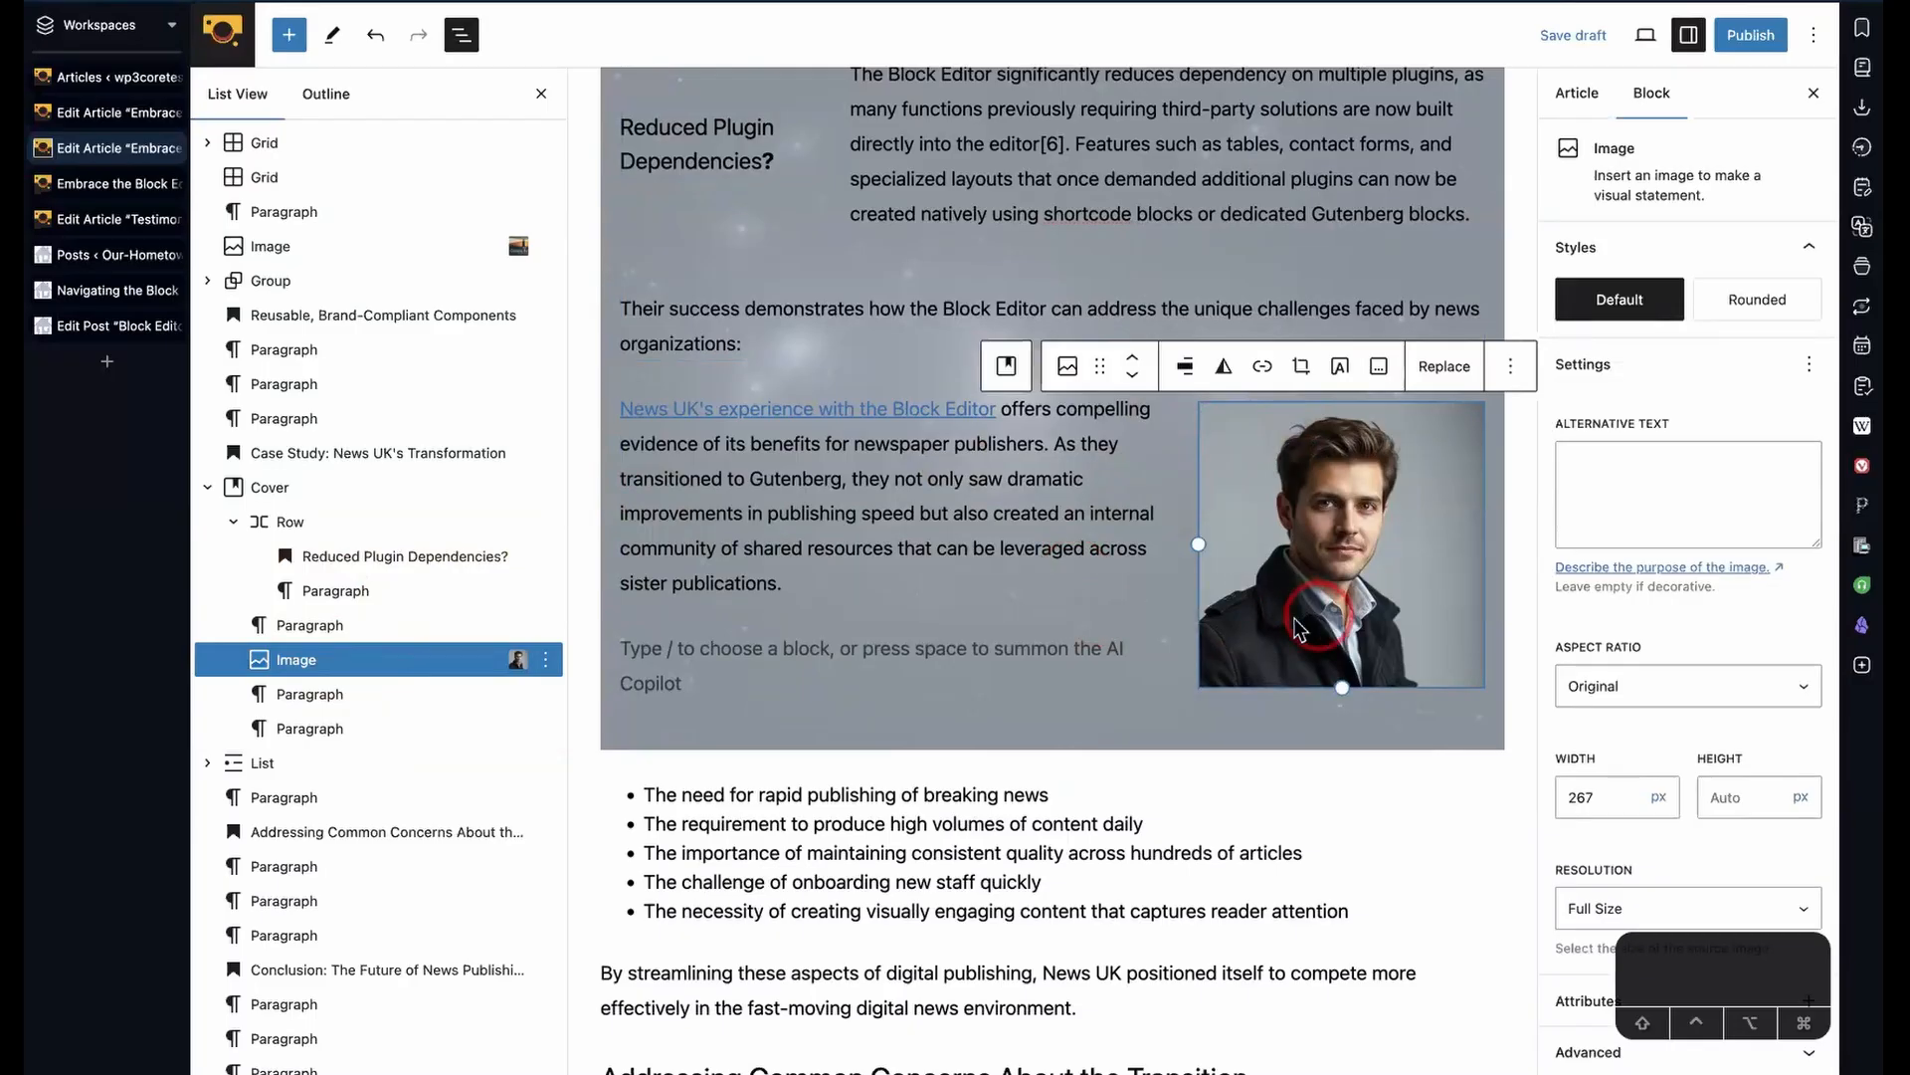
{"action": "left_click", "coordinate": [1137, 364]}
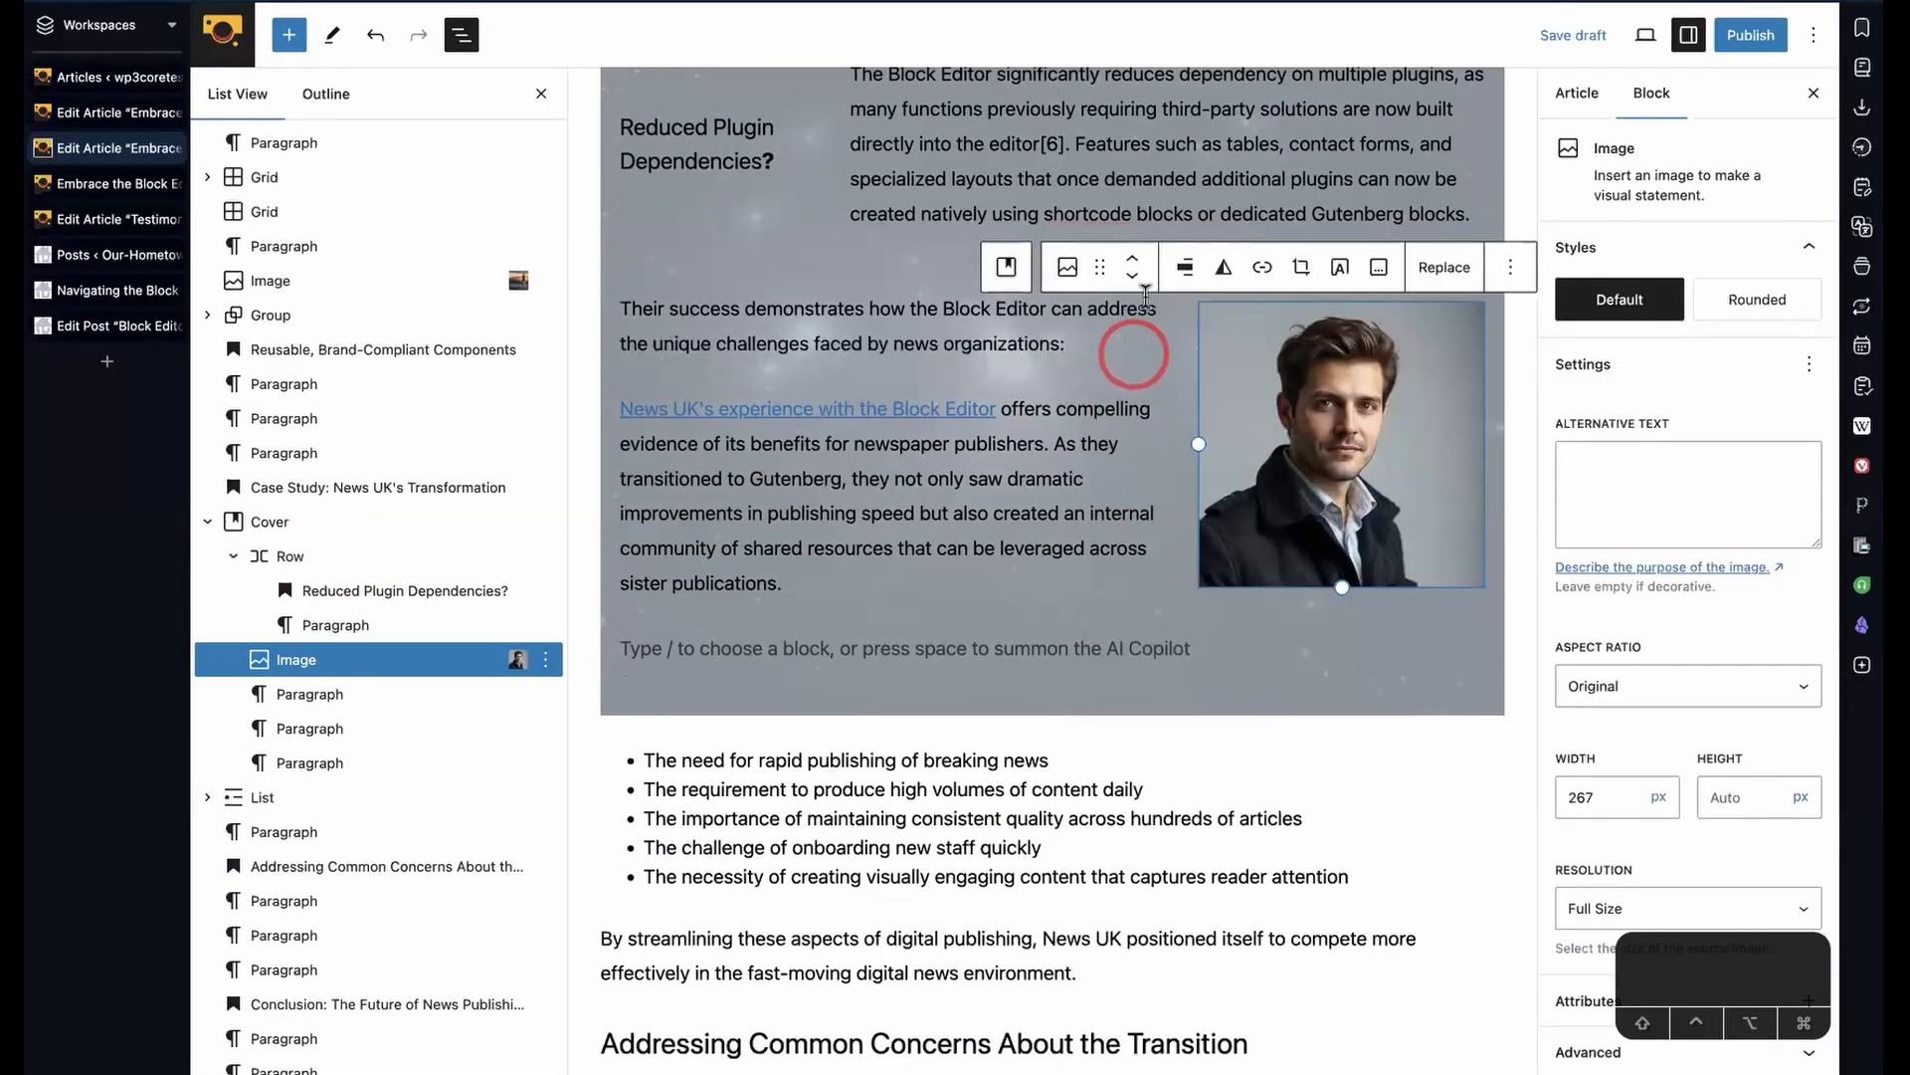
{"action": "left_click", "coordinate": [1132, 257]}
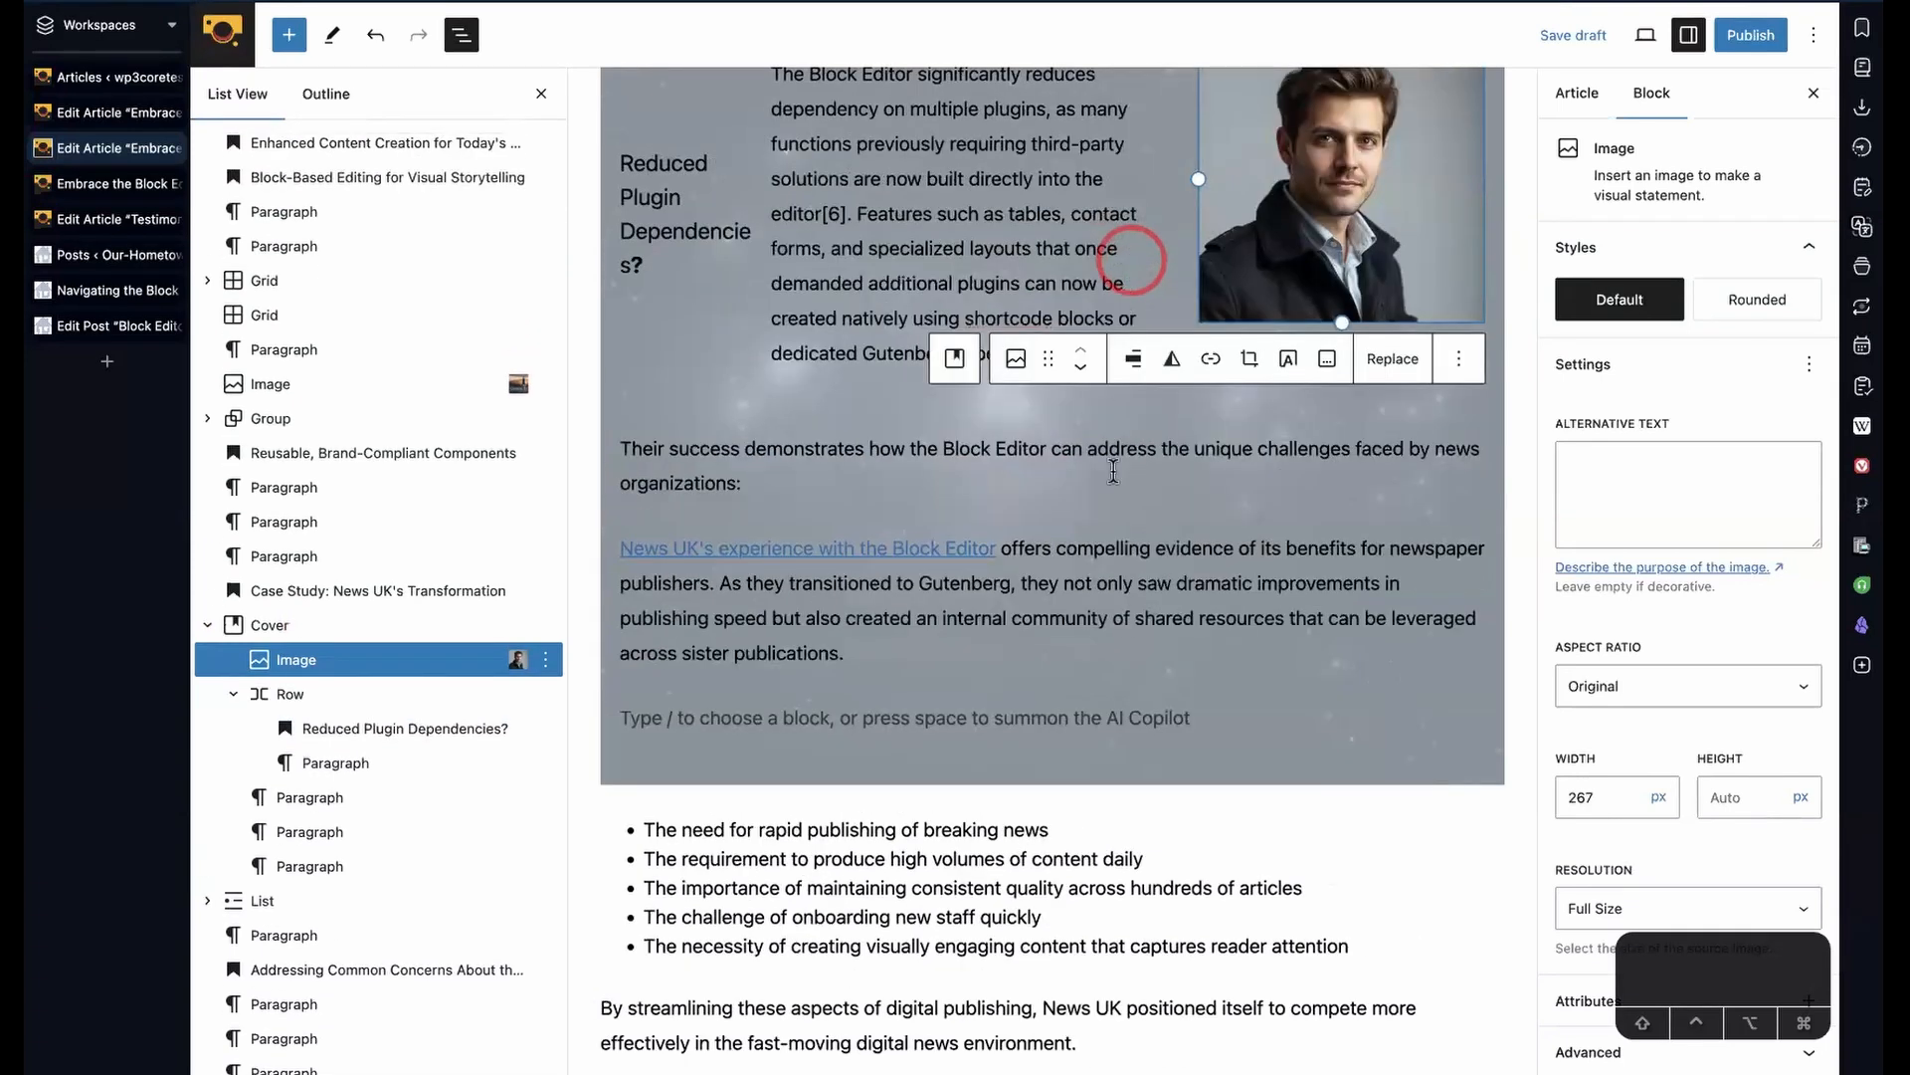
{"action": "scroll", "coordinate": [1113, 471], "scroll_direction": "up", "scroll_amount": 3}
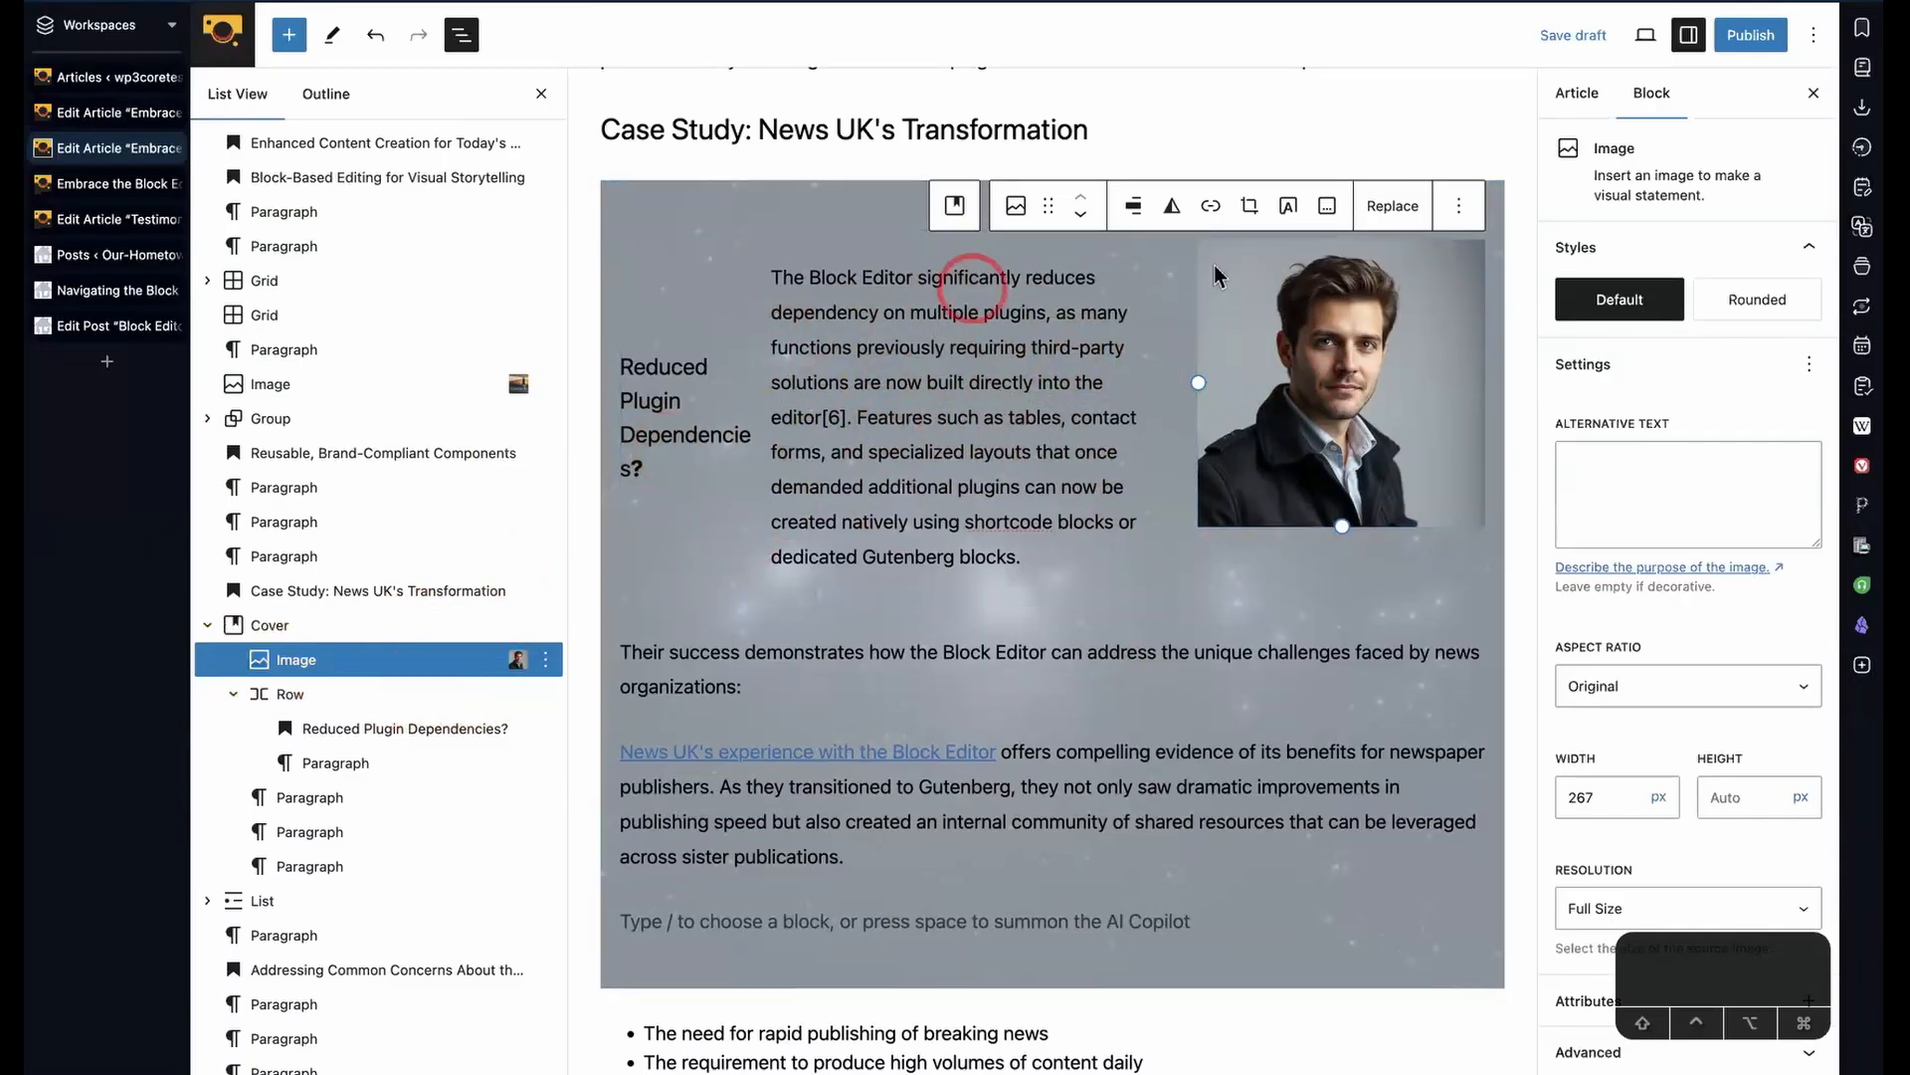
{"action": "left_click", "coordinate": [1080, 214]}
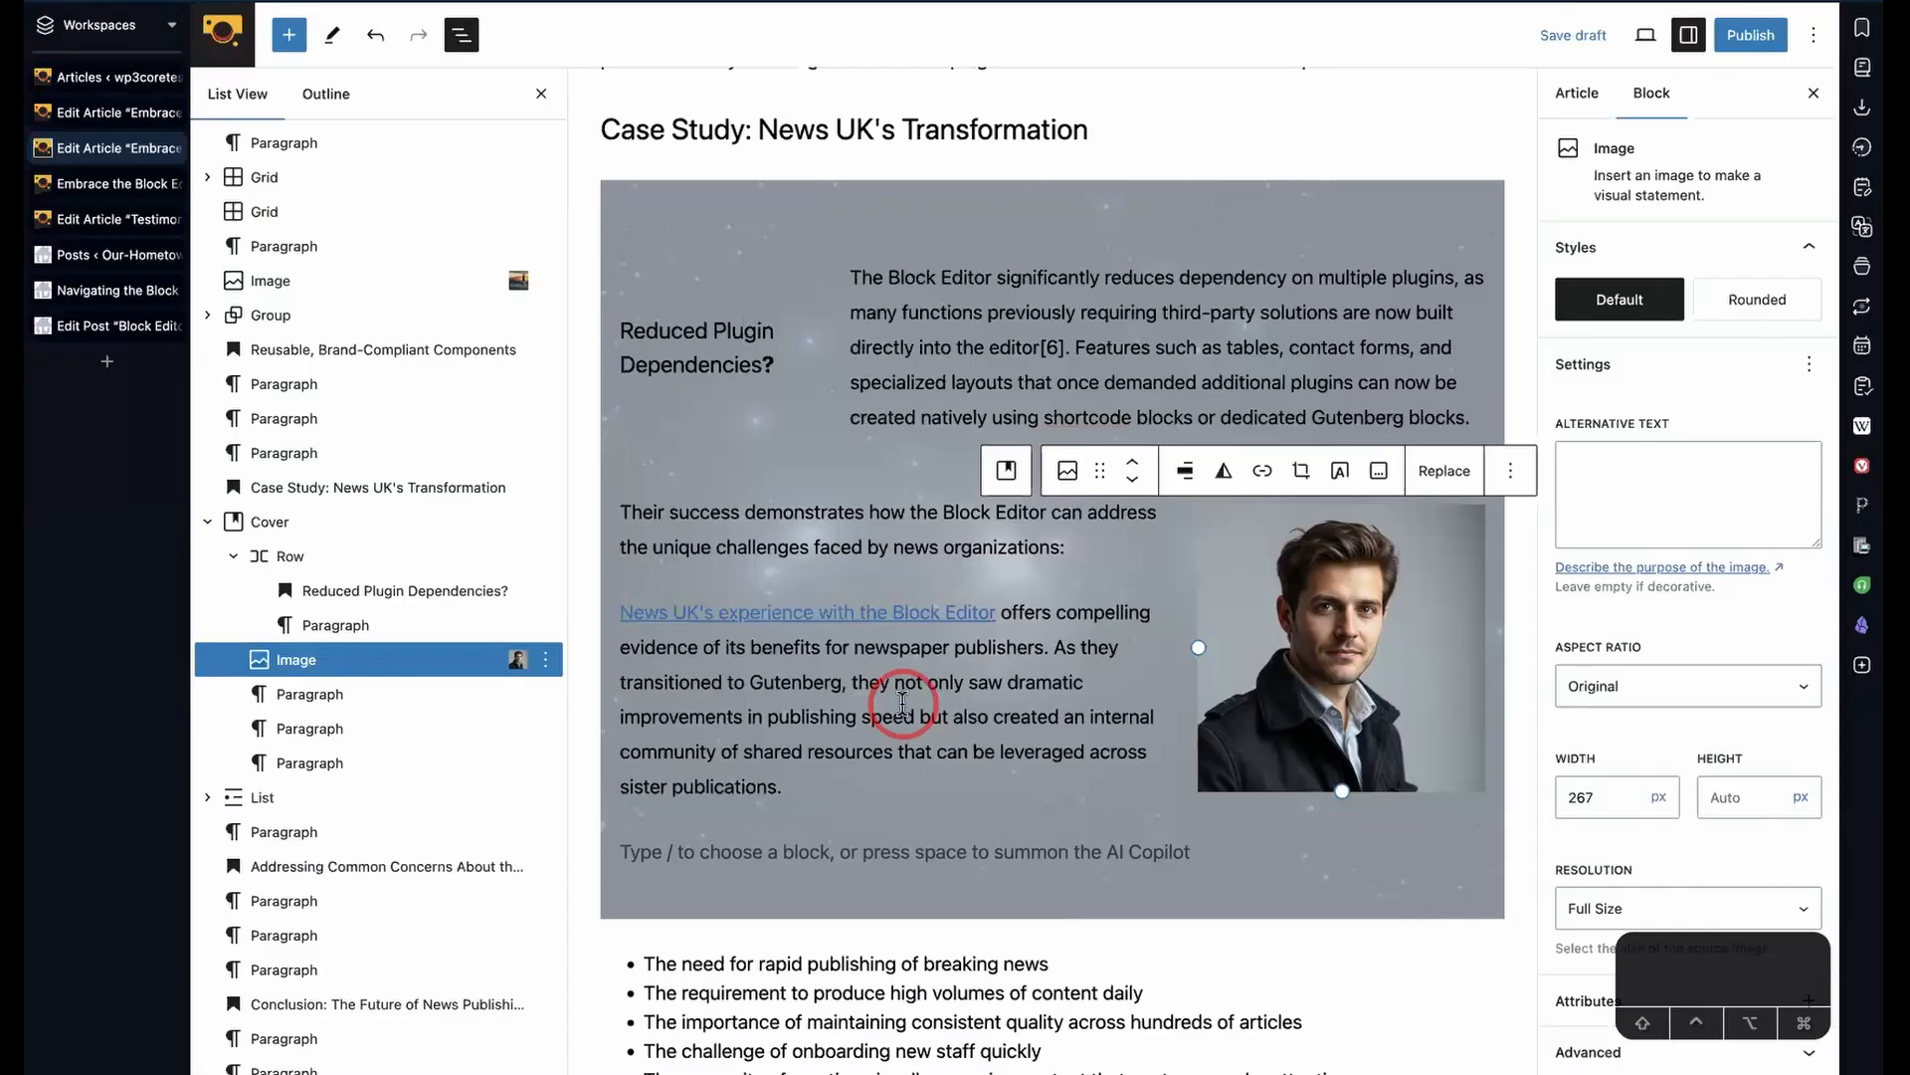
- Replace the "By streamlining these aspects" paragraph with a short line introducing the person's bio, and add an empty paragraph after it
{"action": "scroll", "coordinate": [1059, 811], "scroll_direction": "down", "scroll_amount": 5}
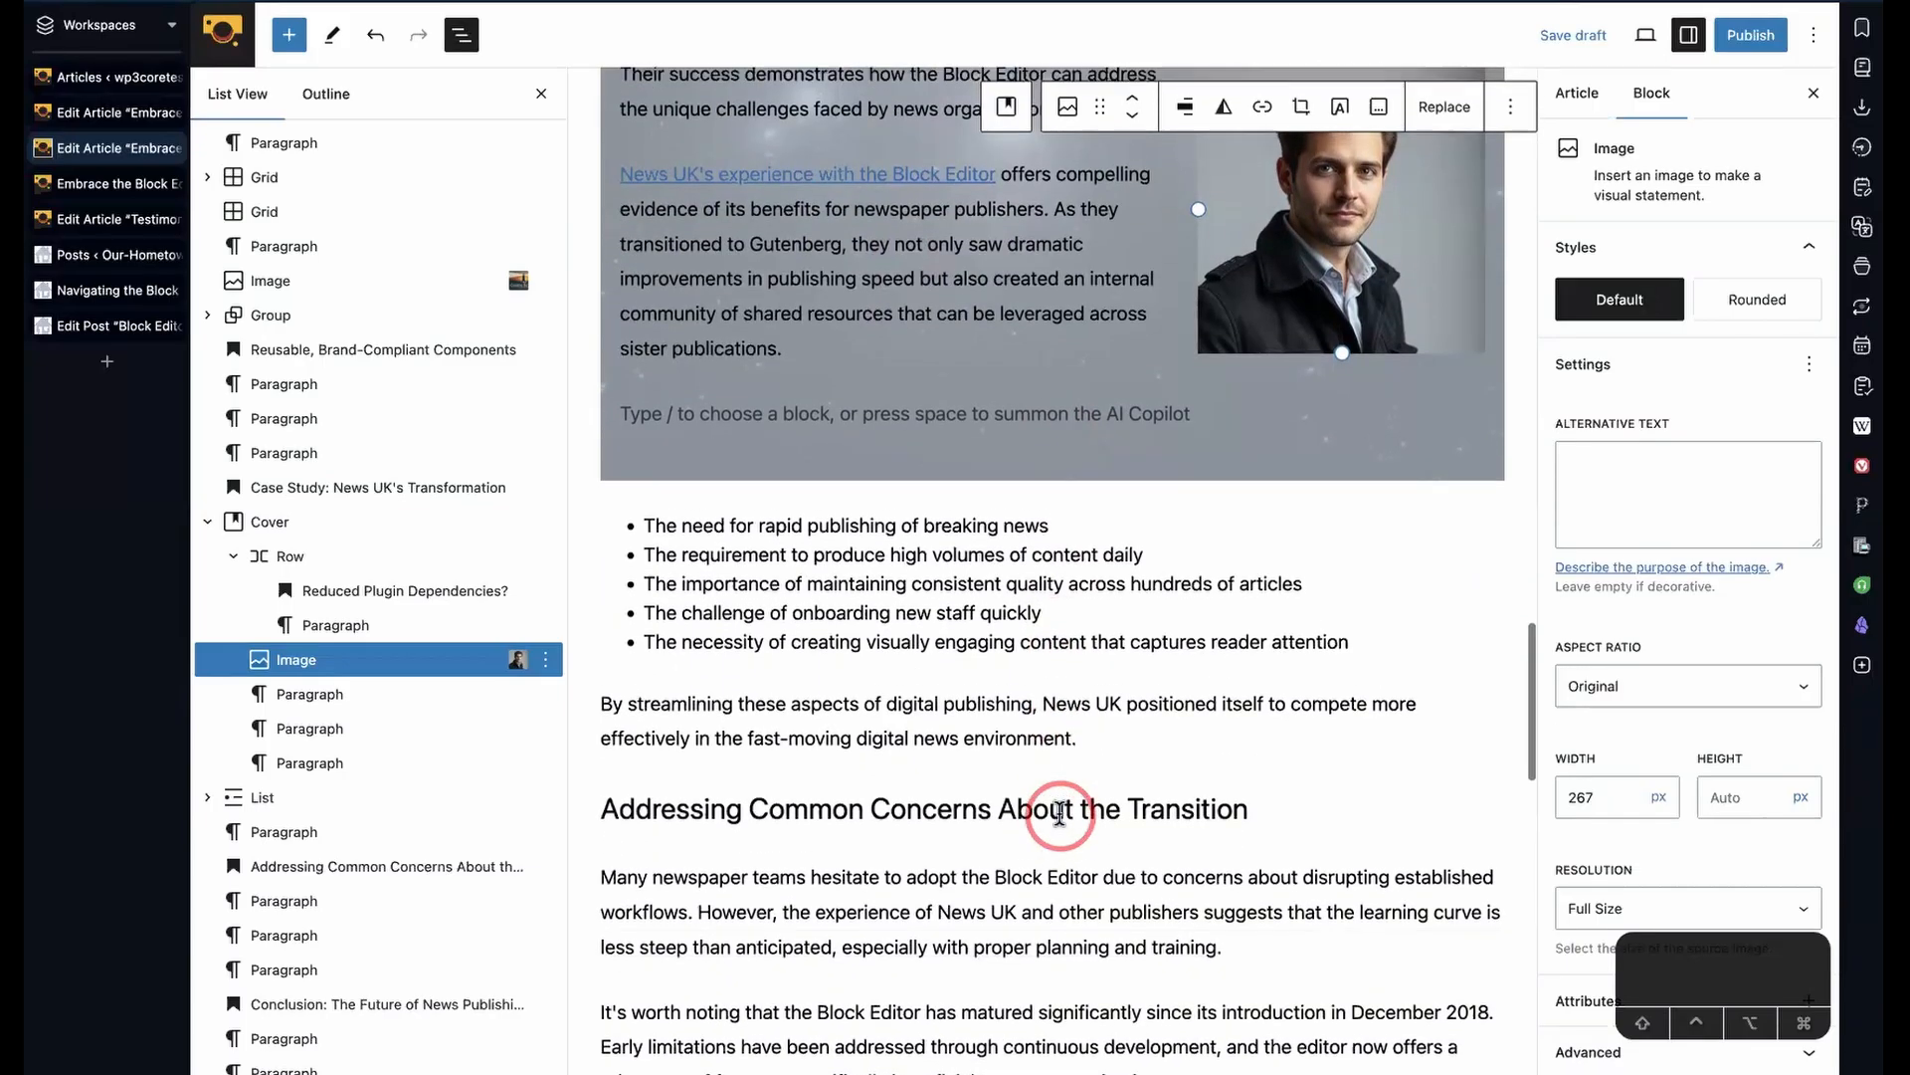
{"action": "scroll", "coordinate": [1060, 814], "scroll_direction": "up", "scroll_amount": 1}
{"action": "scroll", "coordinate": [869, 721], "scroll_direction": "down", "scroll_amount": 1}
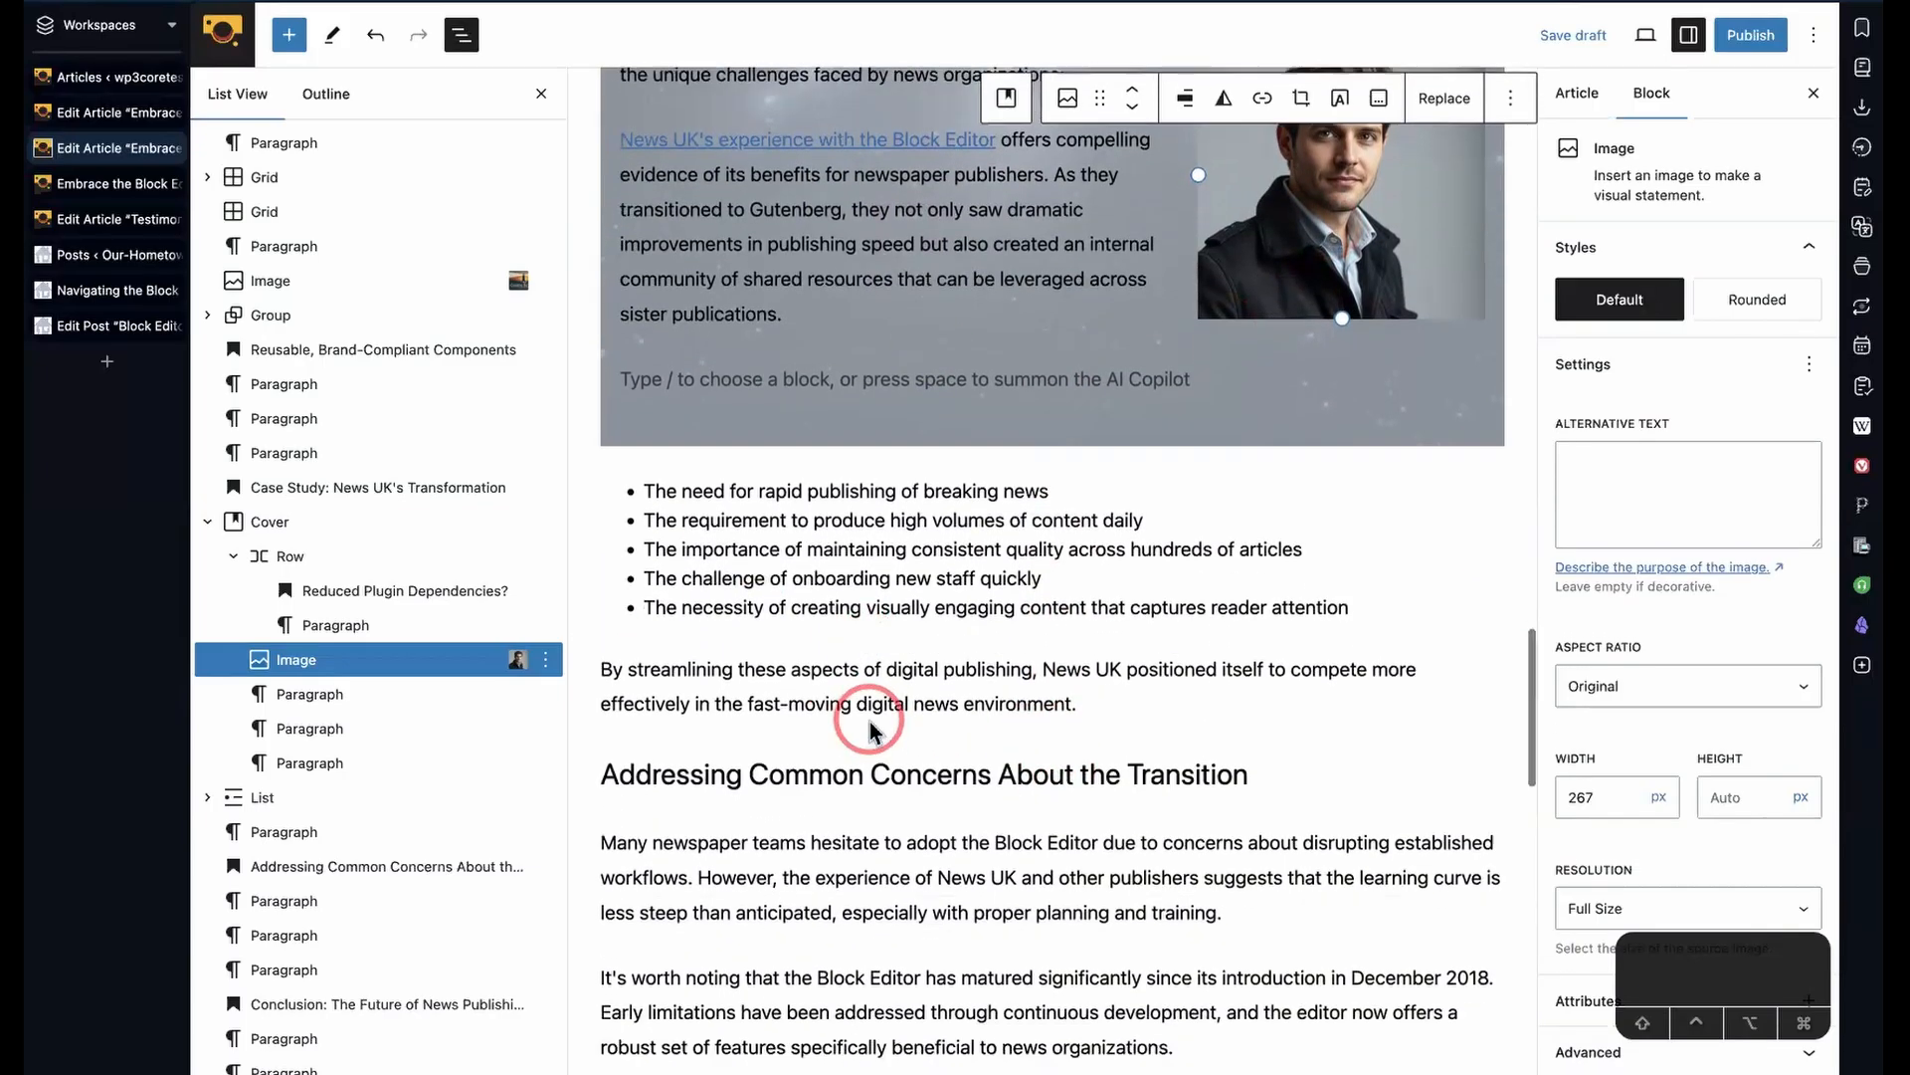
{"action": "triple_click", "coordinate": [744, 619]}
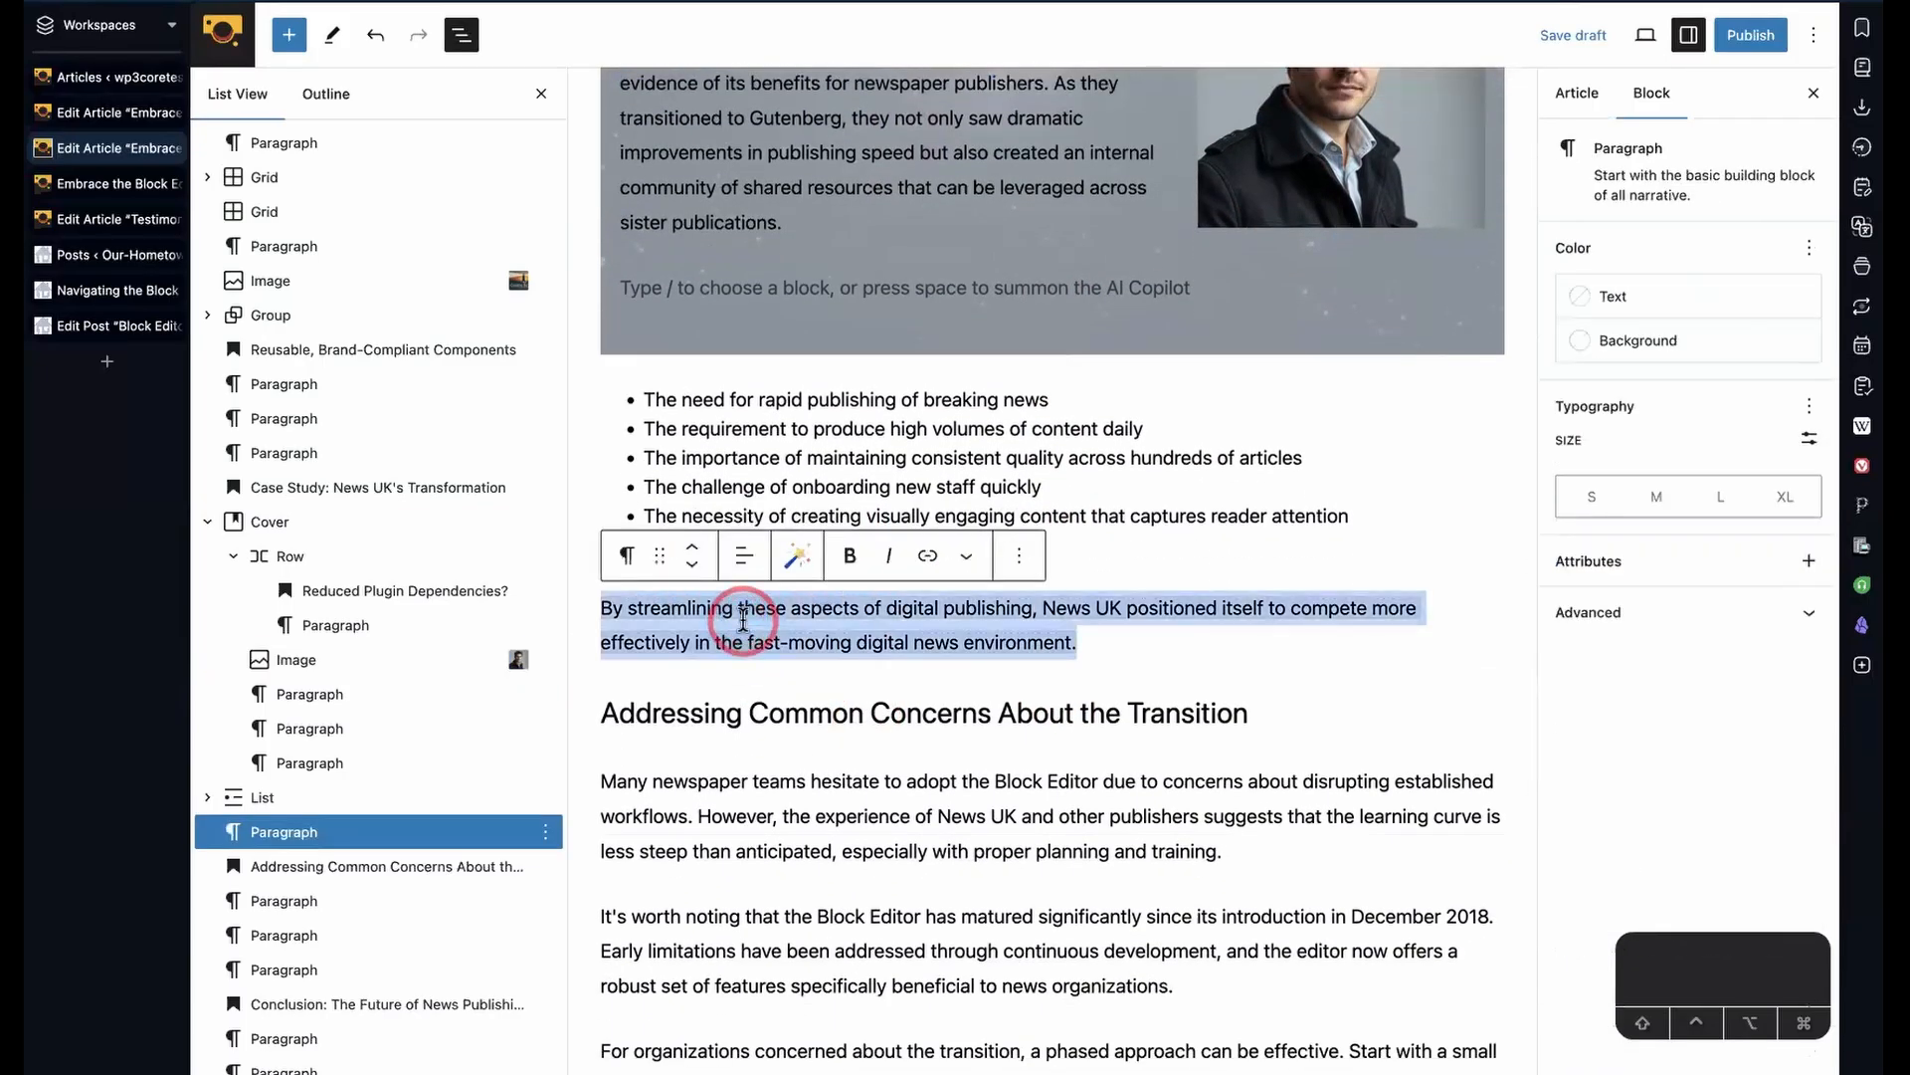
{"action": "type", "text": "This Steve's Biot"}
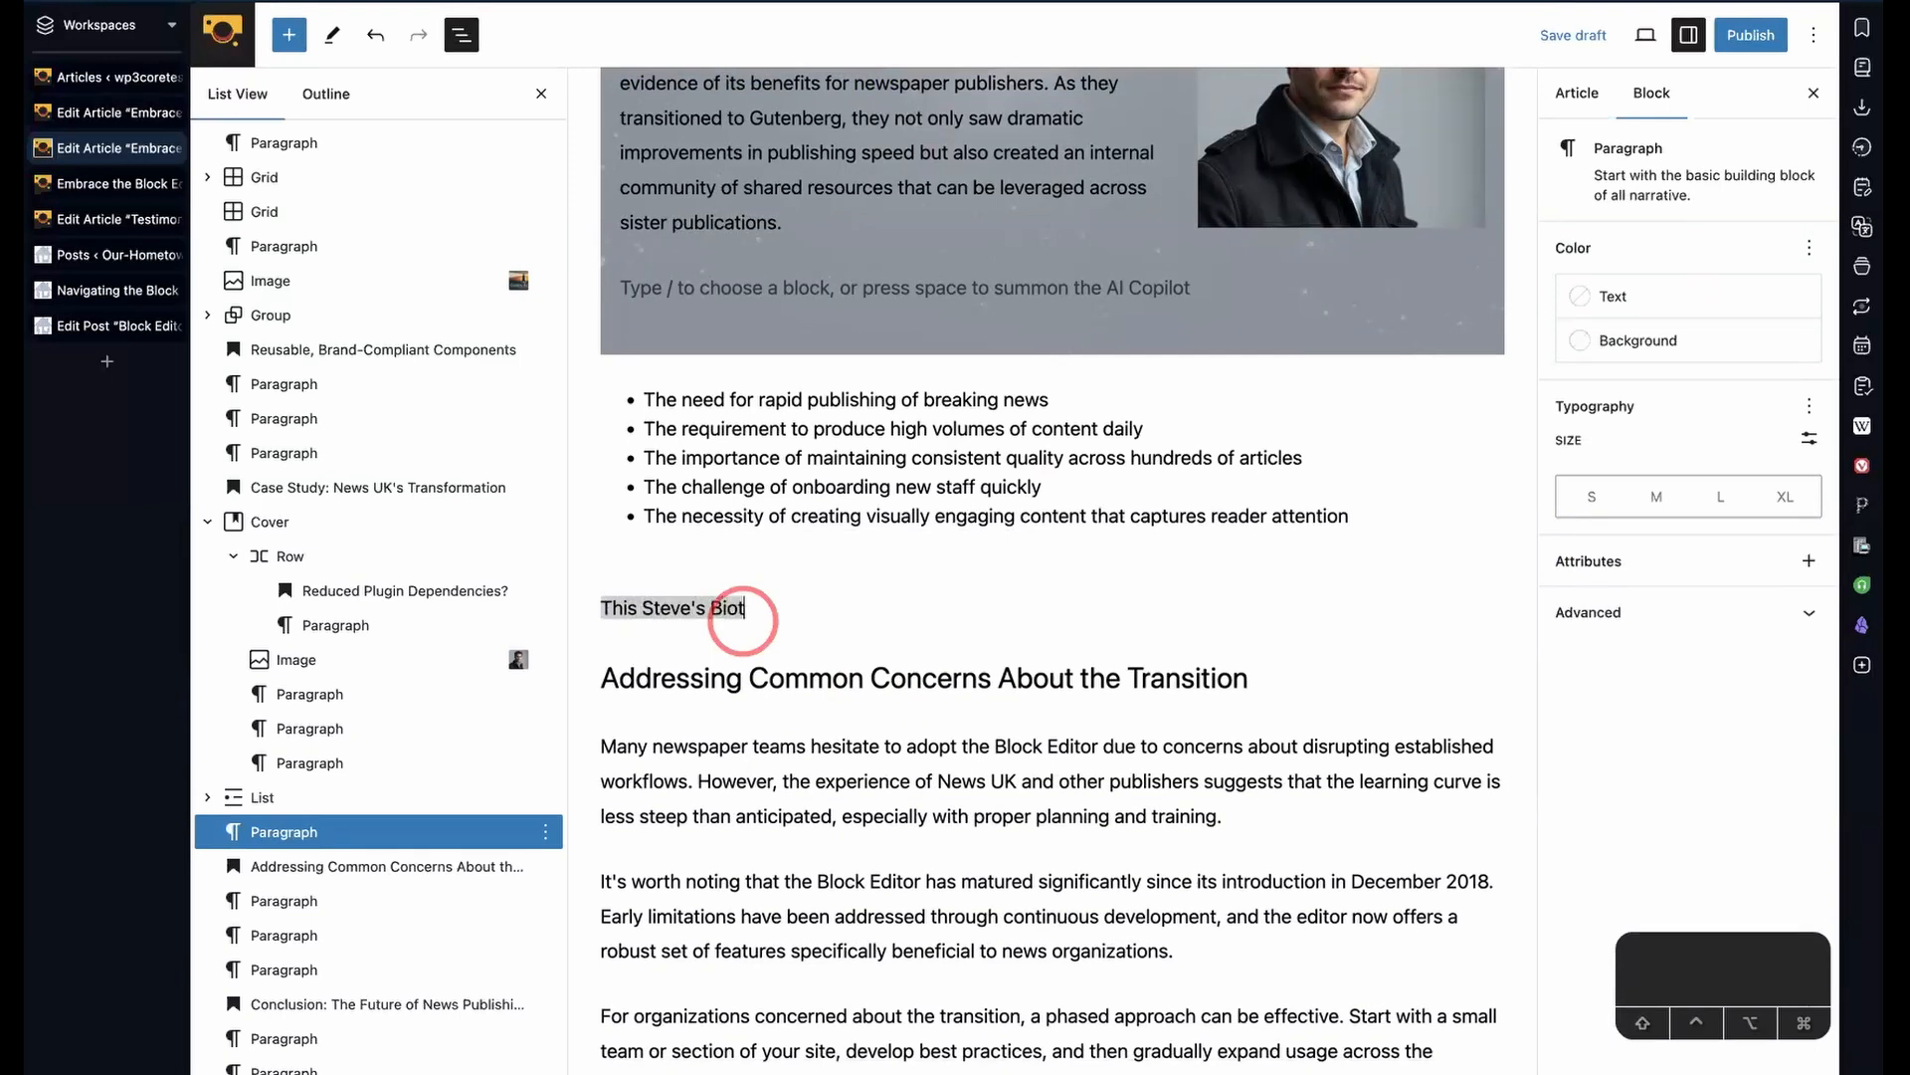
{"action": "key", "text": "Return"}
{"action": "left_click", "coordinate": [736, 546]}
{"action": "left_click", "coordinate": [745, 491]}
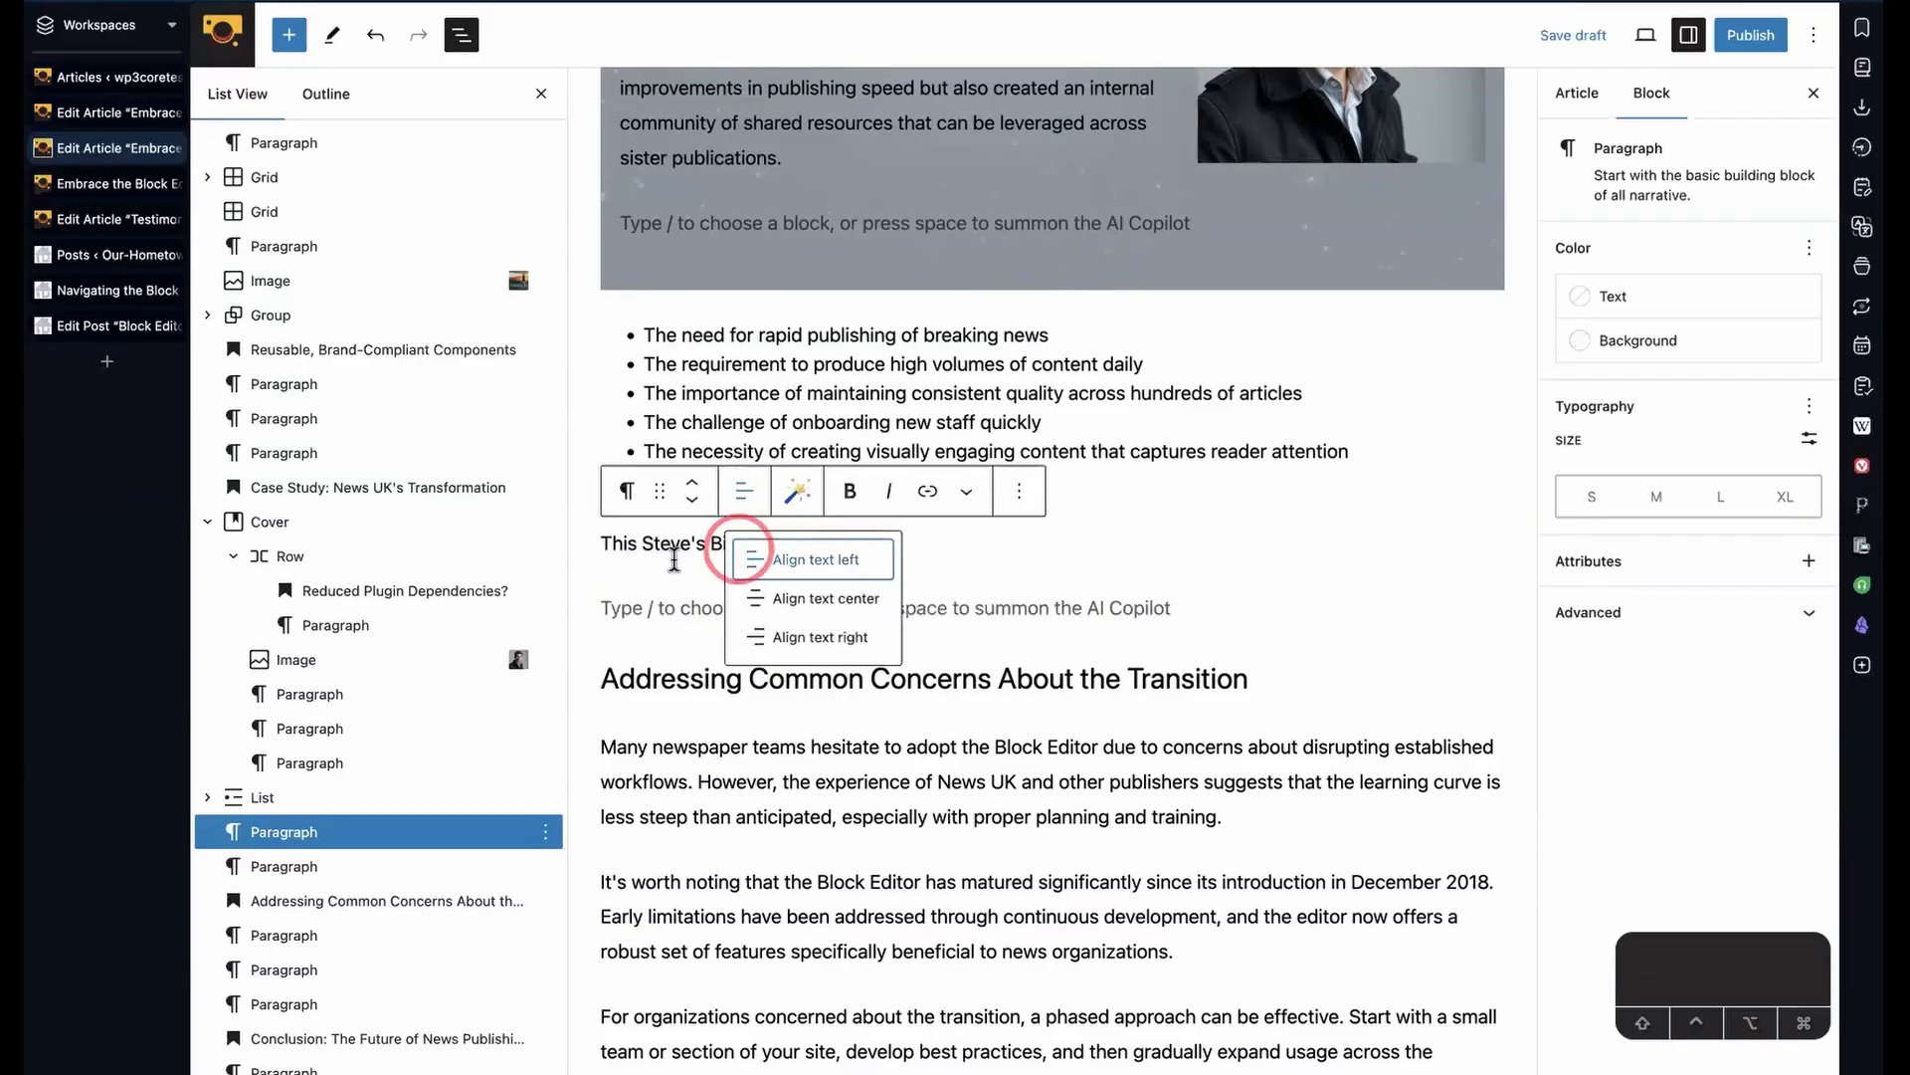
{"action": "triple_click", "coordinate": [681, 547]}
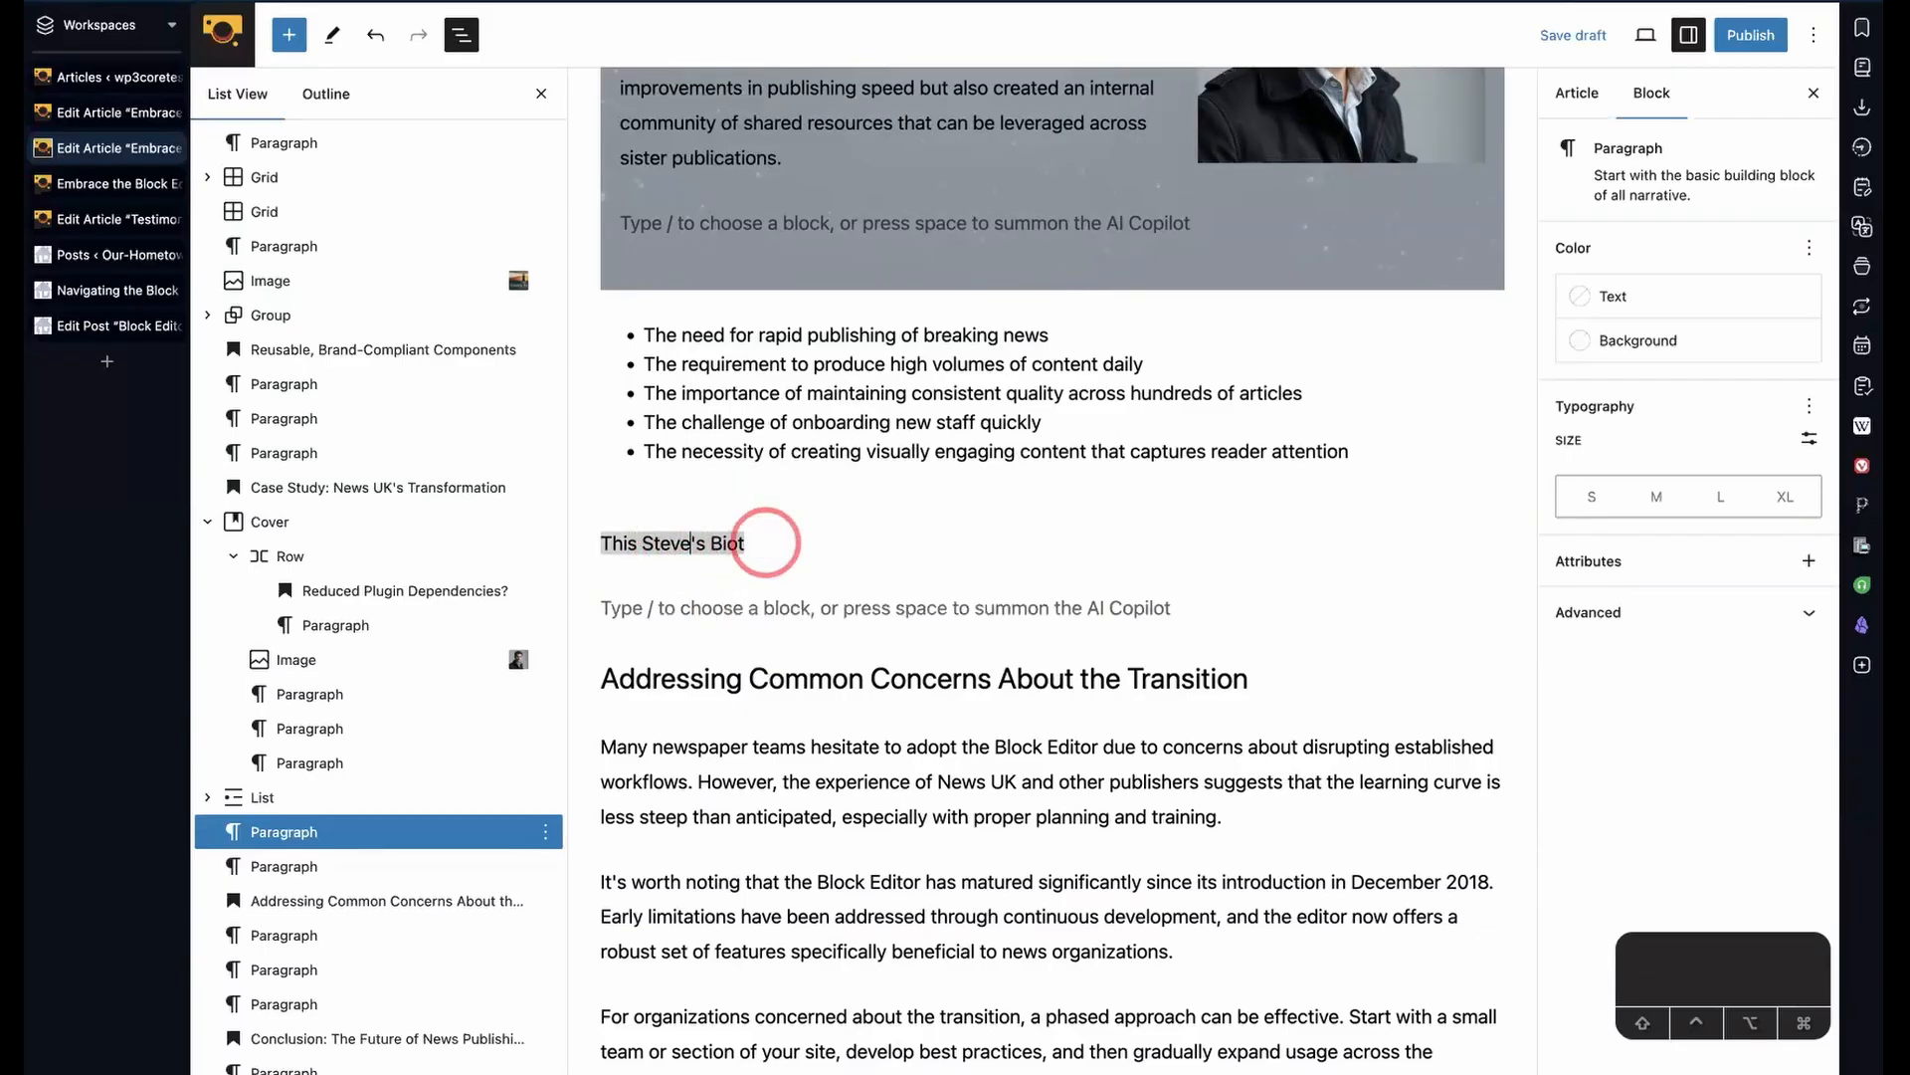
{"action": "left_click", "coordinate": [765, 543]}
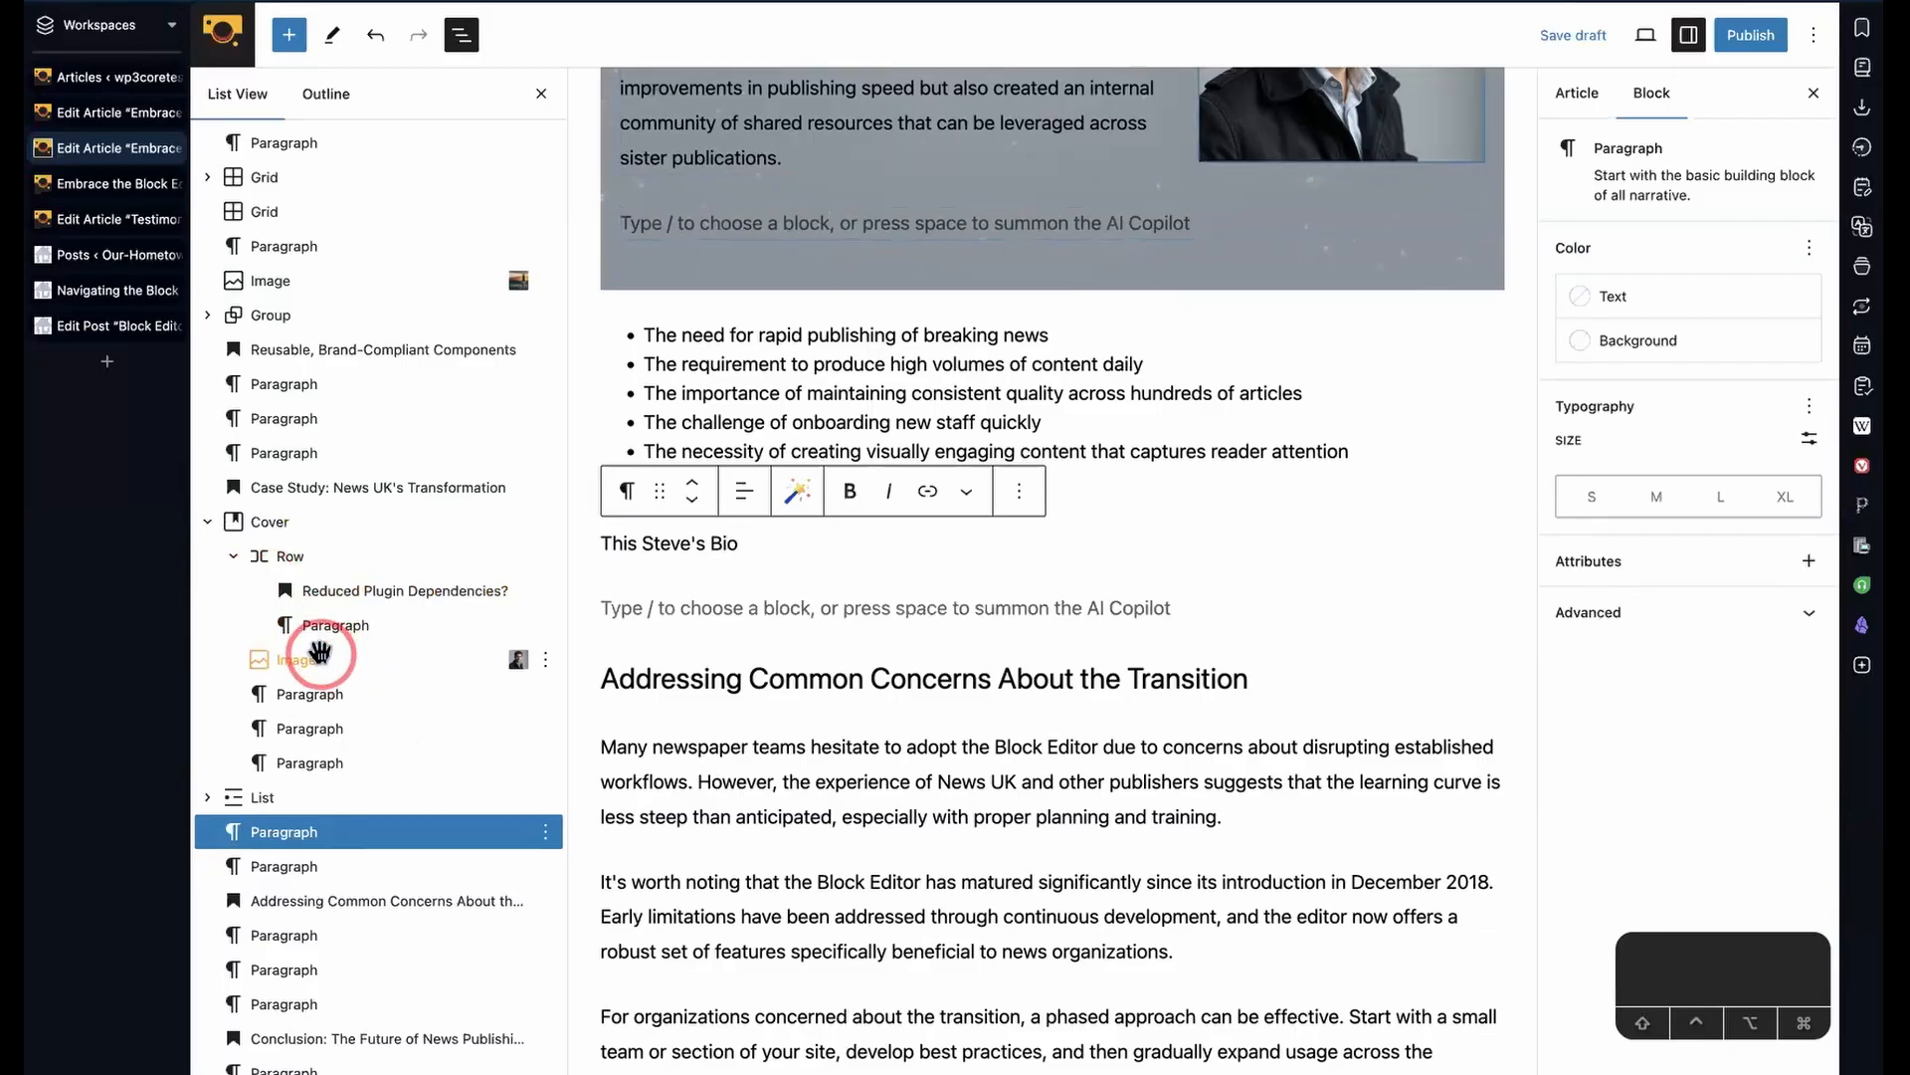
- Move the portrait image out of the Cover to directly after the List, before the bio line
{"action": "left_click_drag", "start_coordinate": [321, 662], "coordinate": [326, 715]}
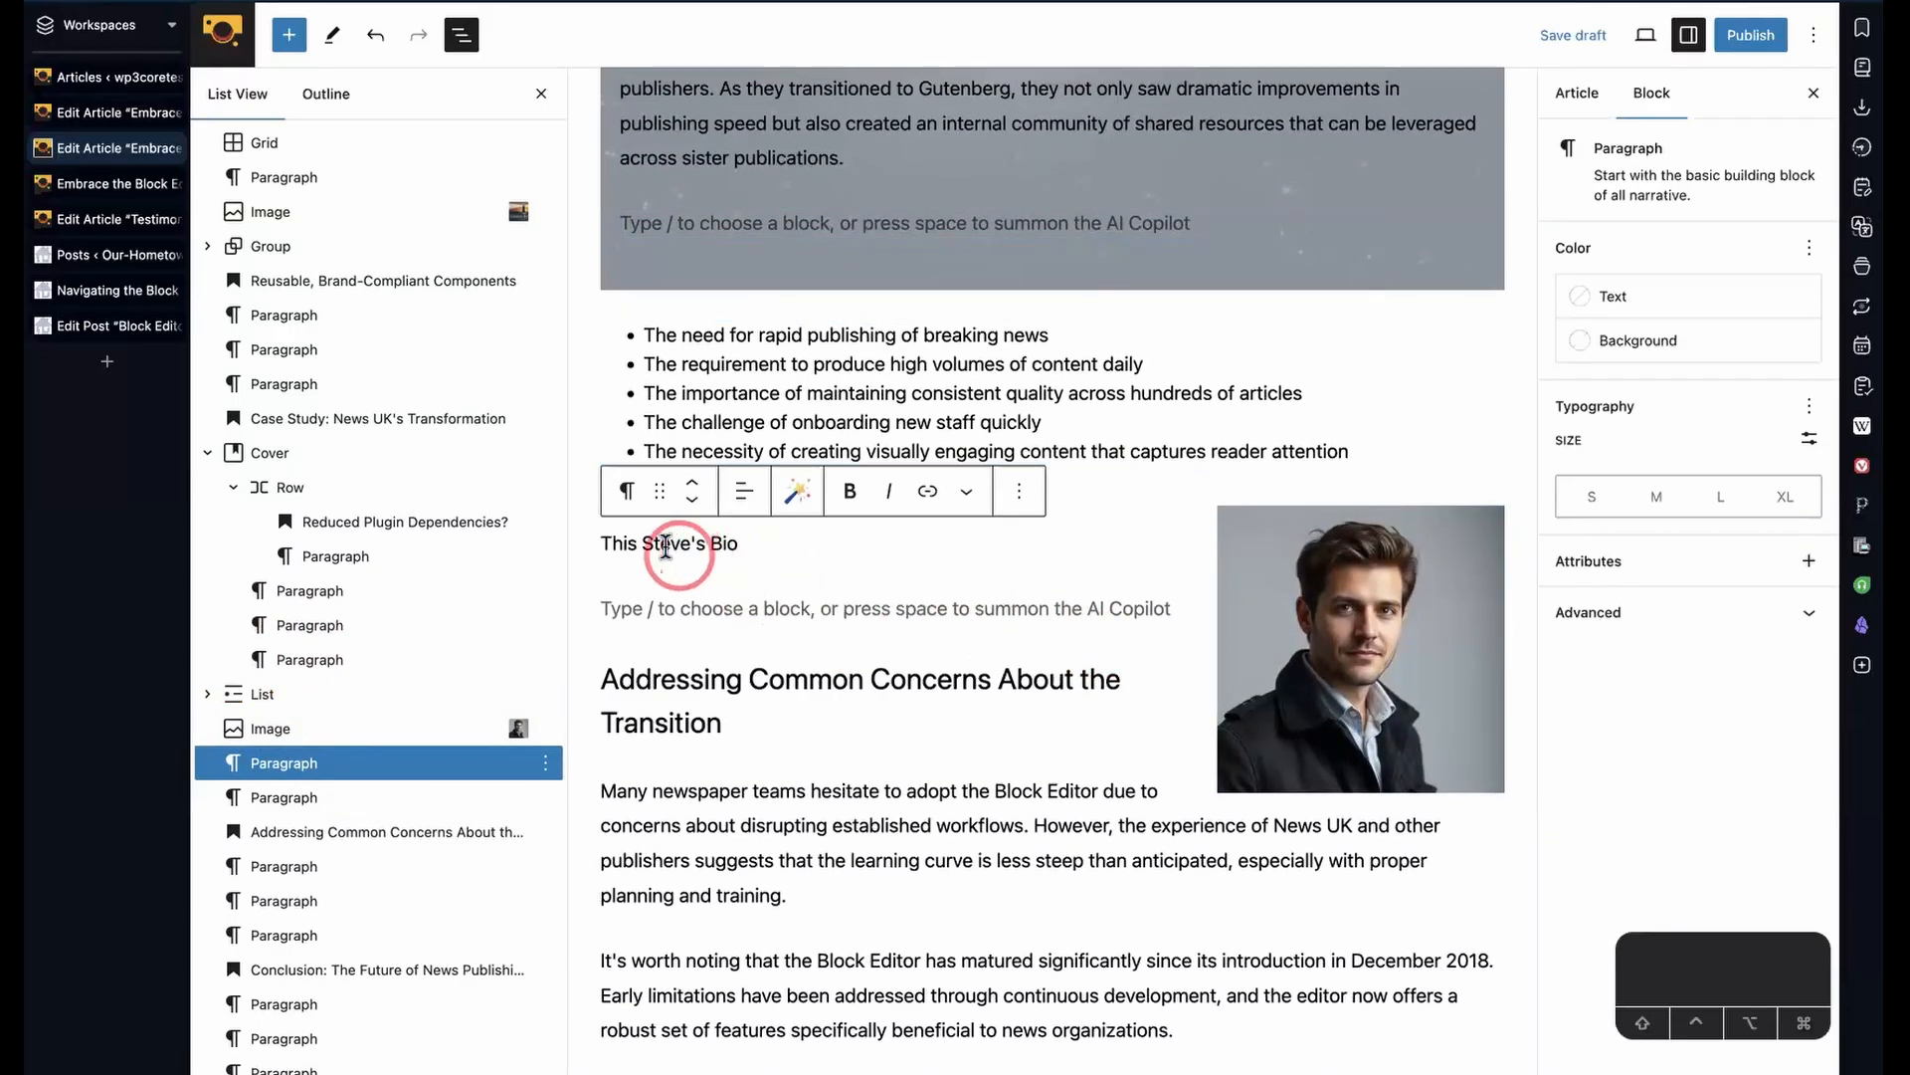
{"action": "triple_click", "coordinate": [666, 546]}
{"action": "left_click", "coordinate": [330, 729]}
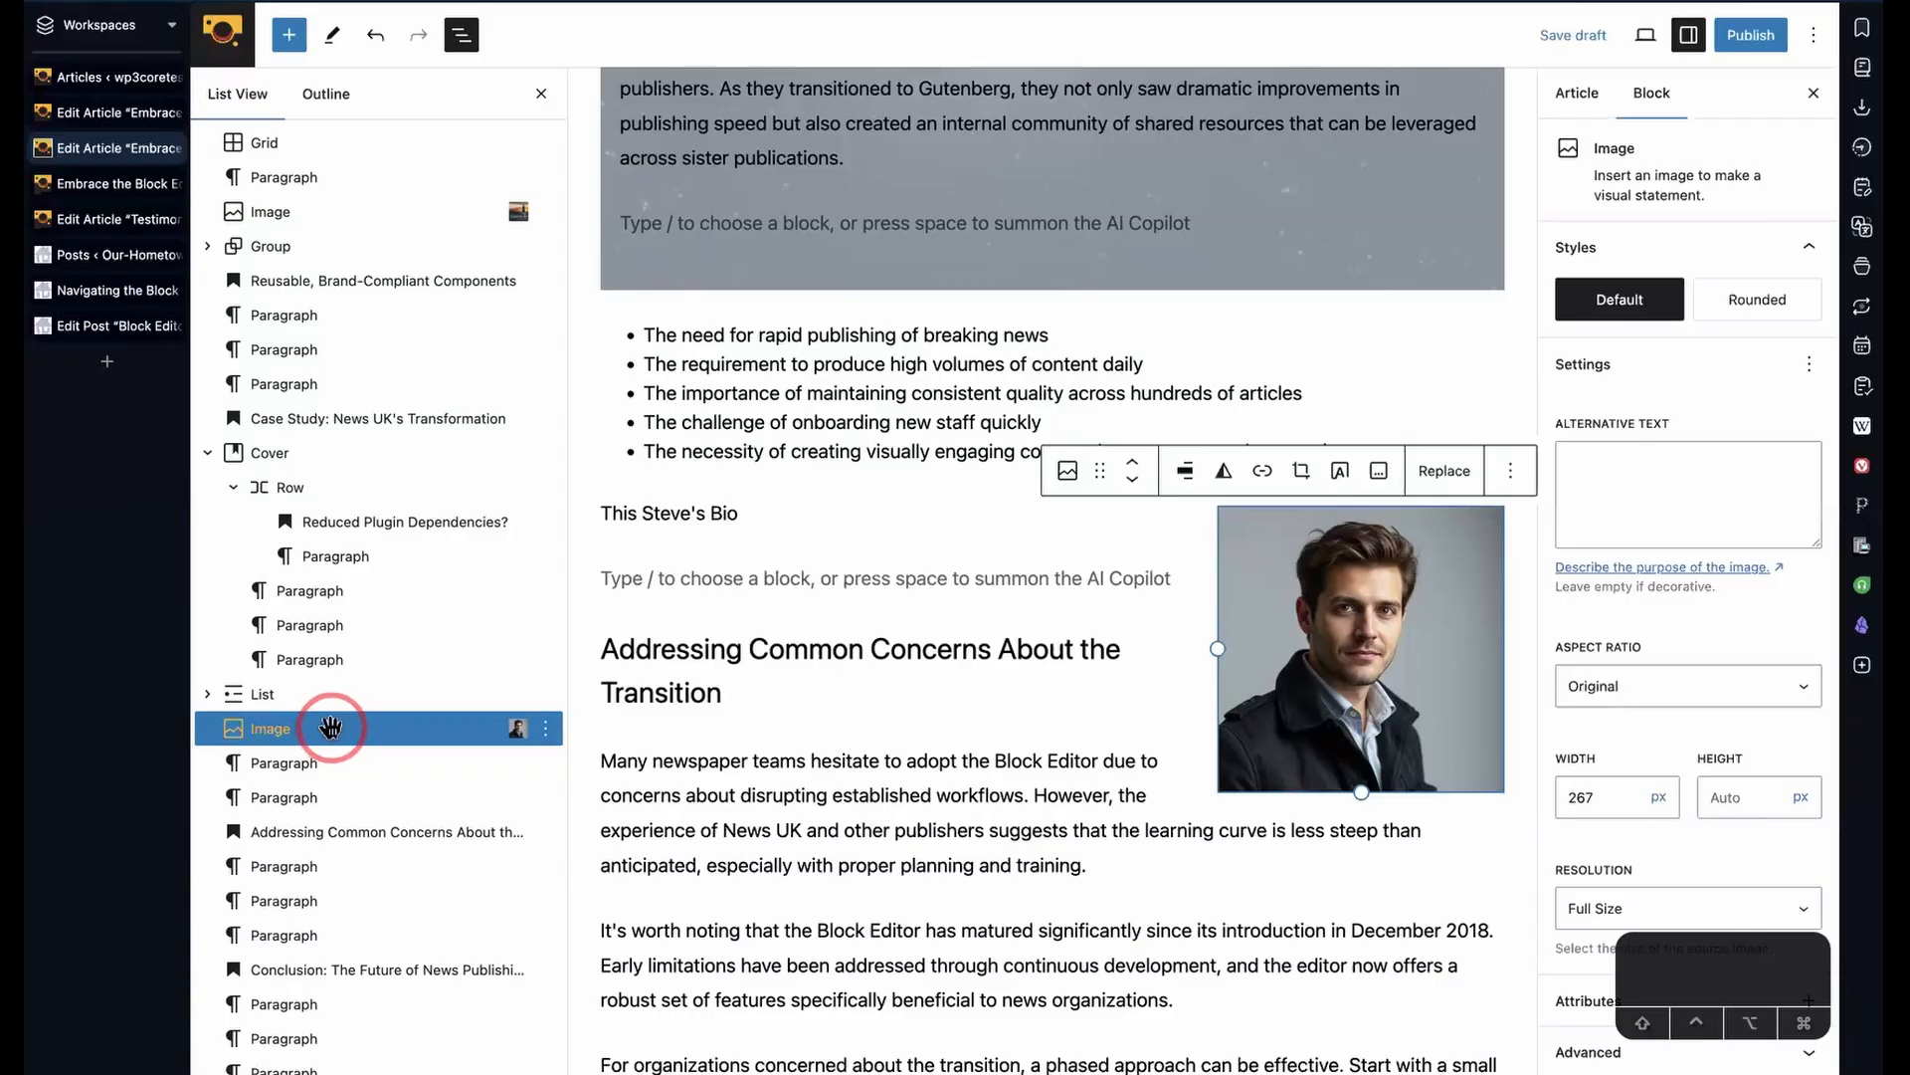
- Reword the bio line beside the portrait by dropping "This" and replacing "Bio" with the person's surname
{"action": "left_click", "coordinate": [717, 514]}
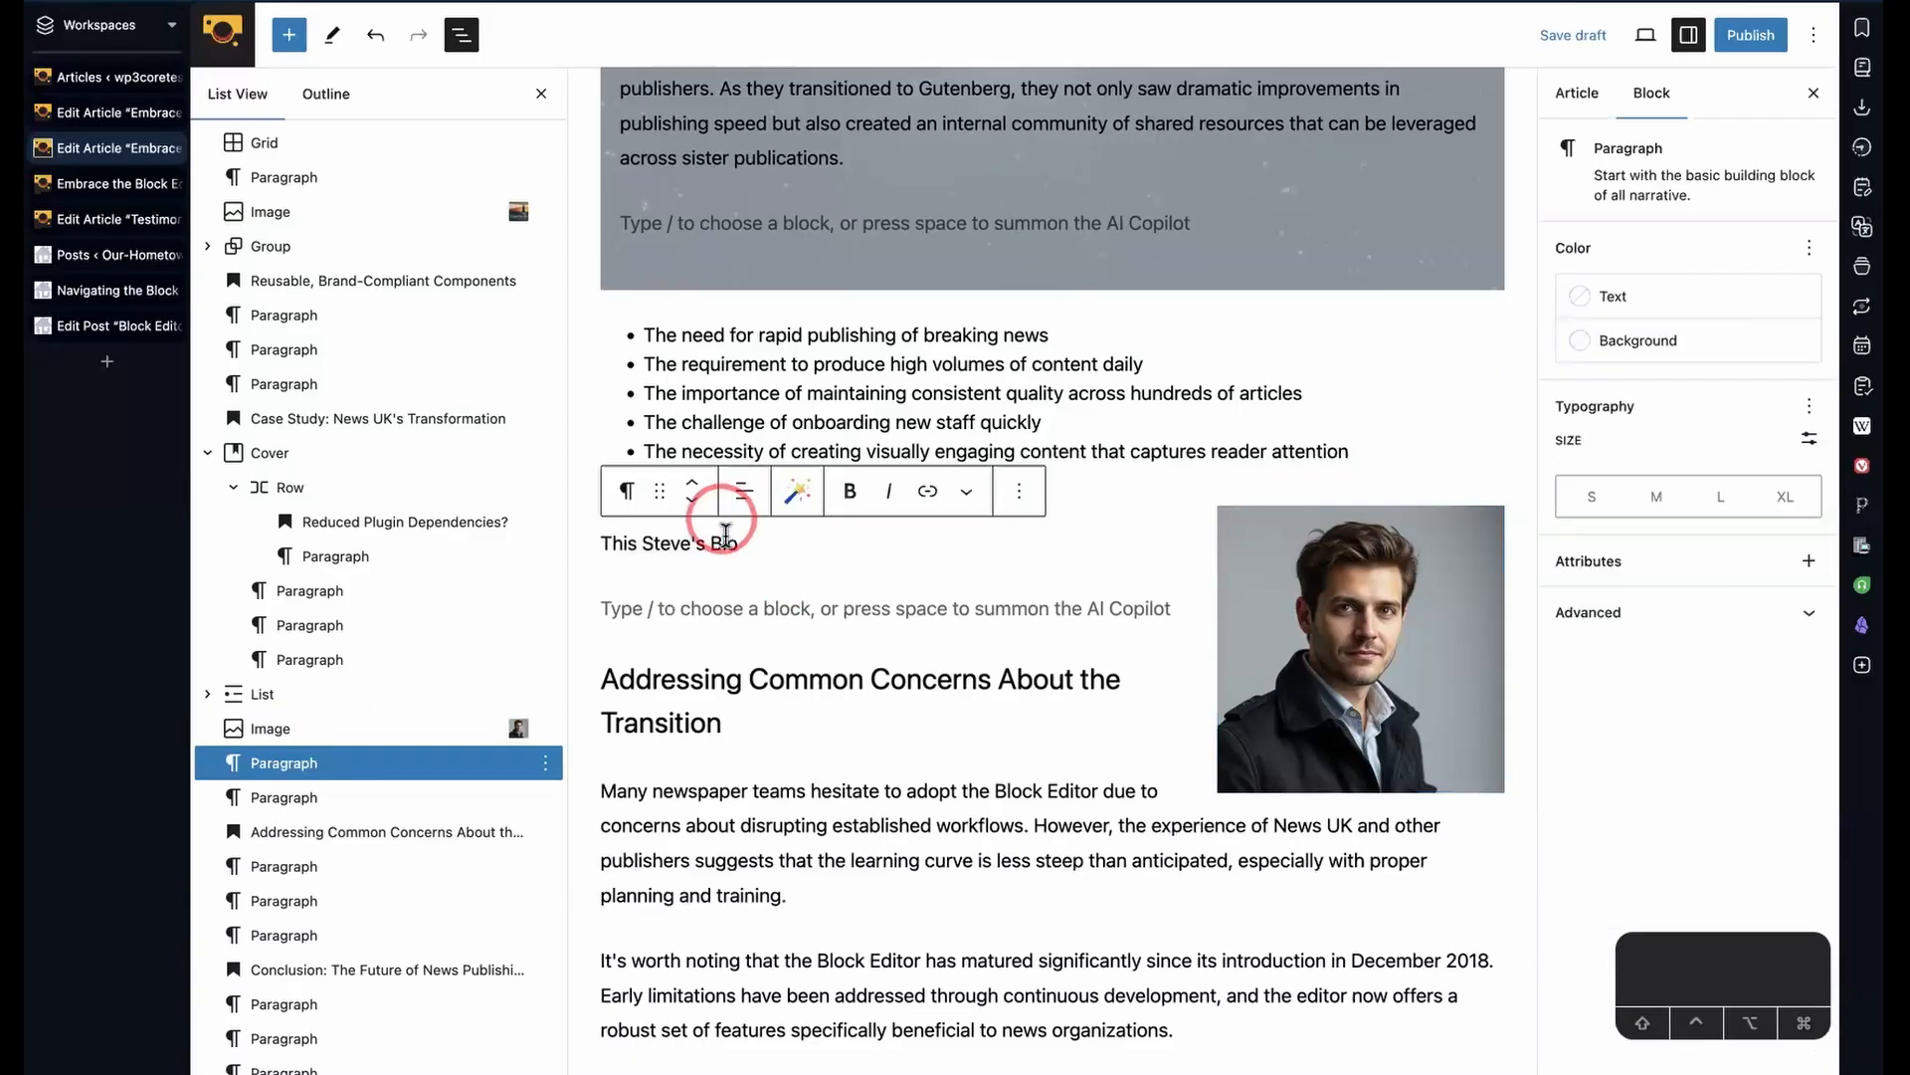
{"action": "triple_click", "coordinate": [723, 541]}
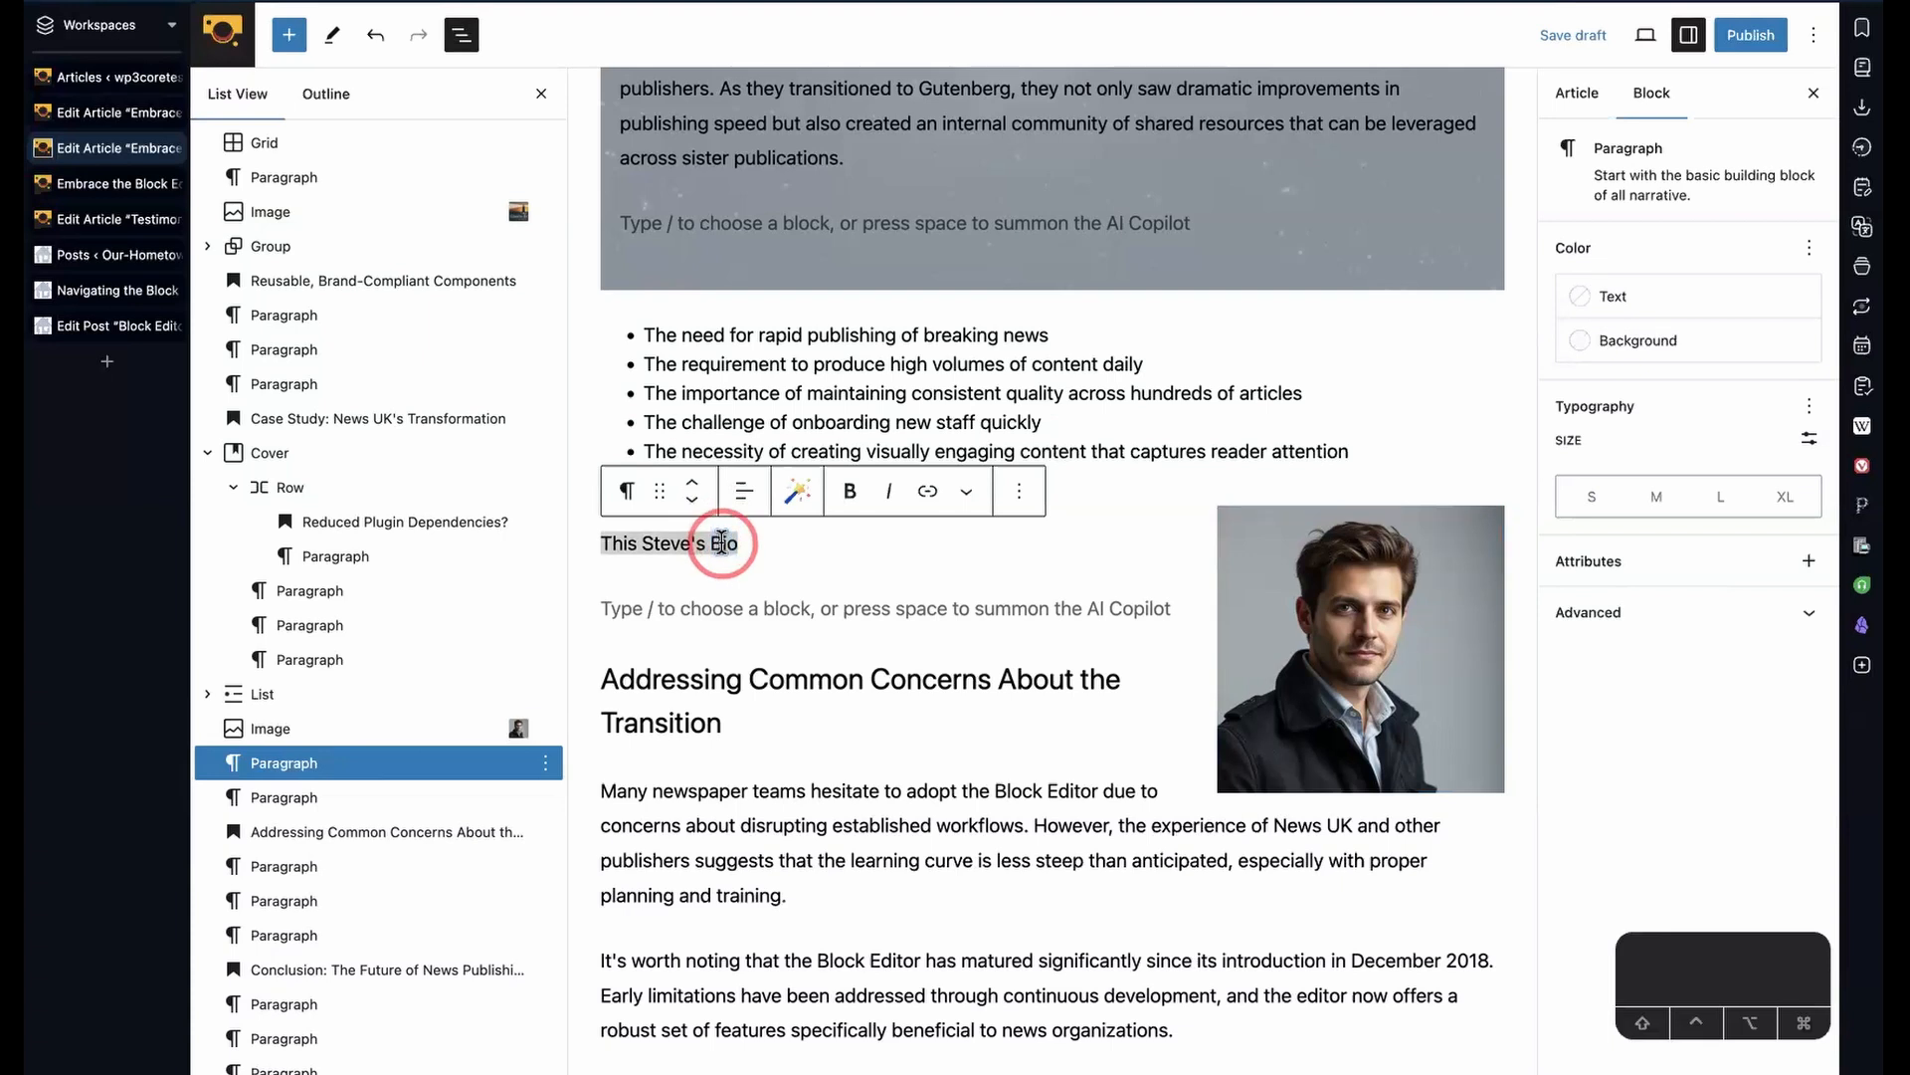
{"action": "type", "text": "Smith"}
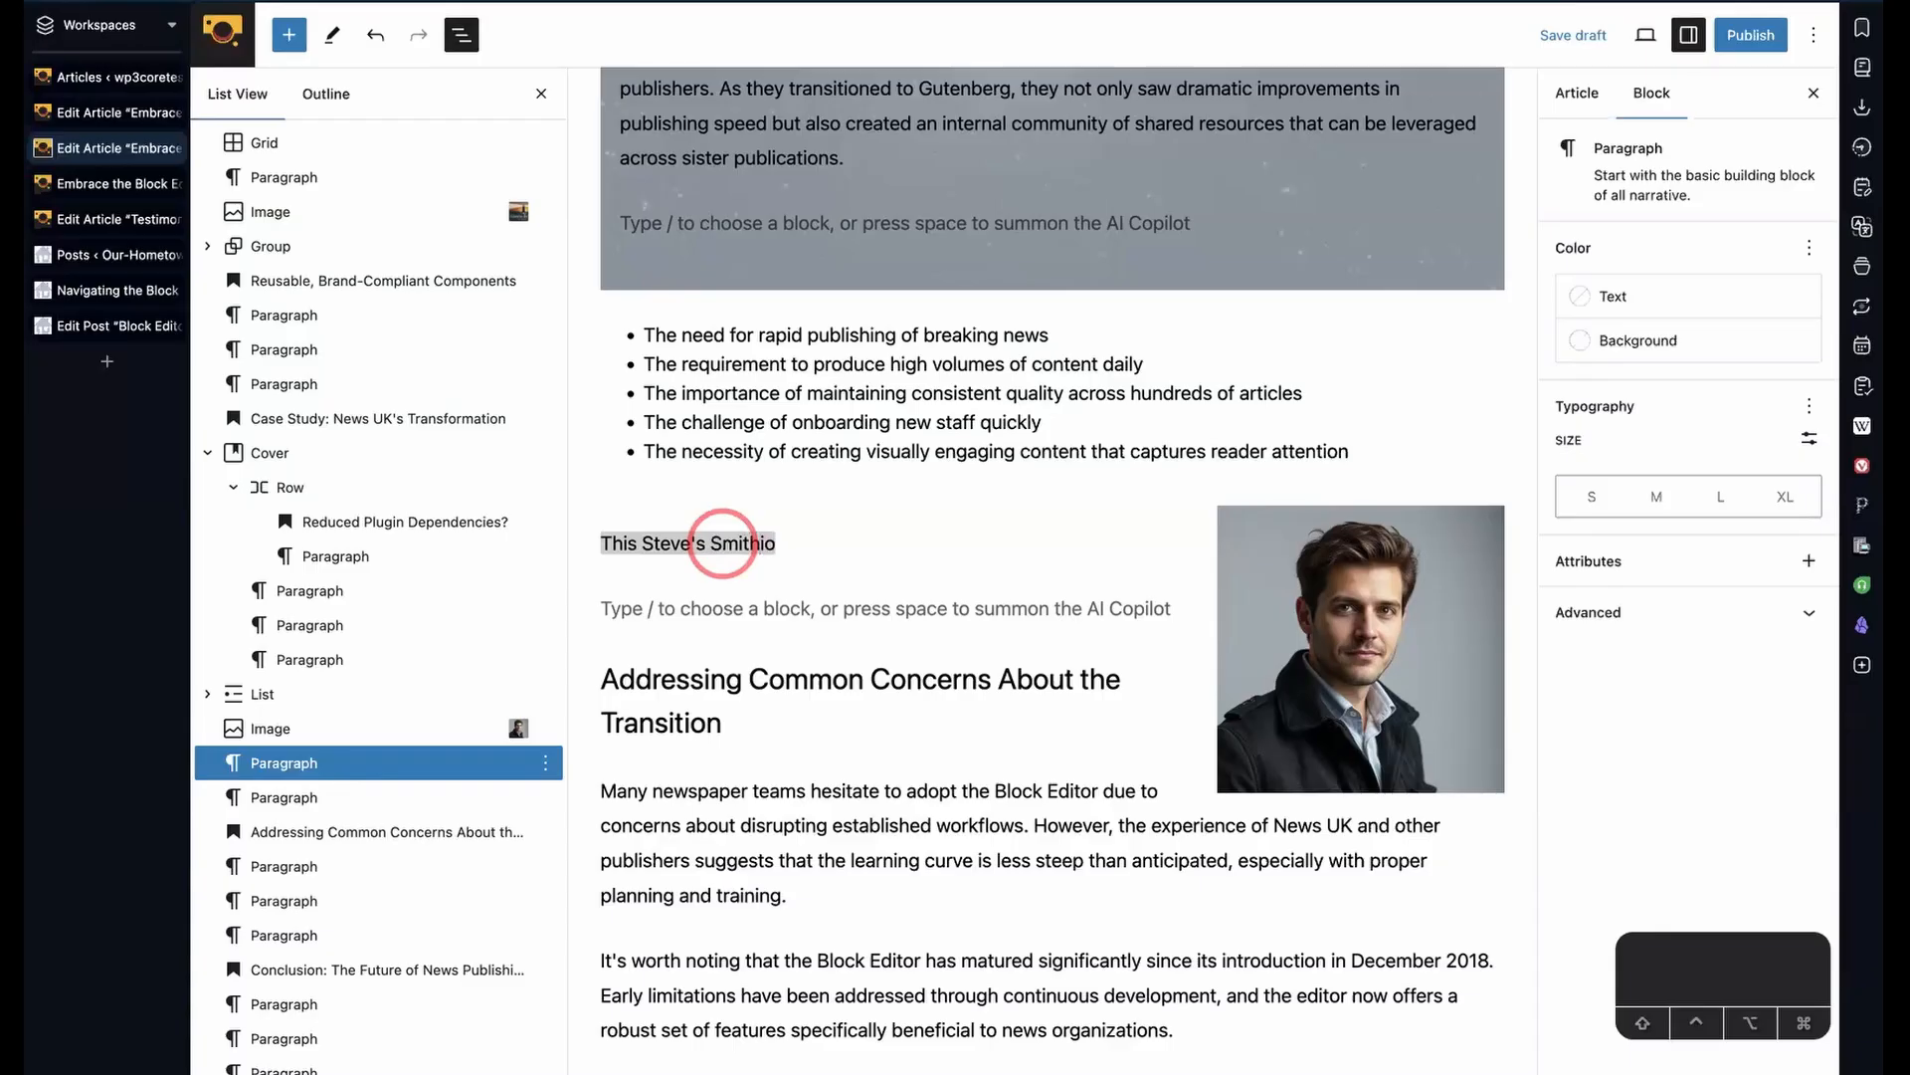
{"action": "double_click", "coordinate": [620, 549]}
{"action": "key", "text": "BackSpace"}
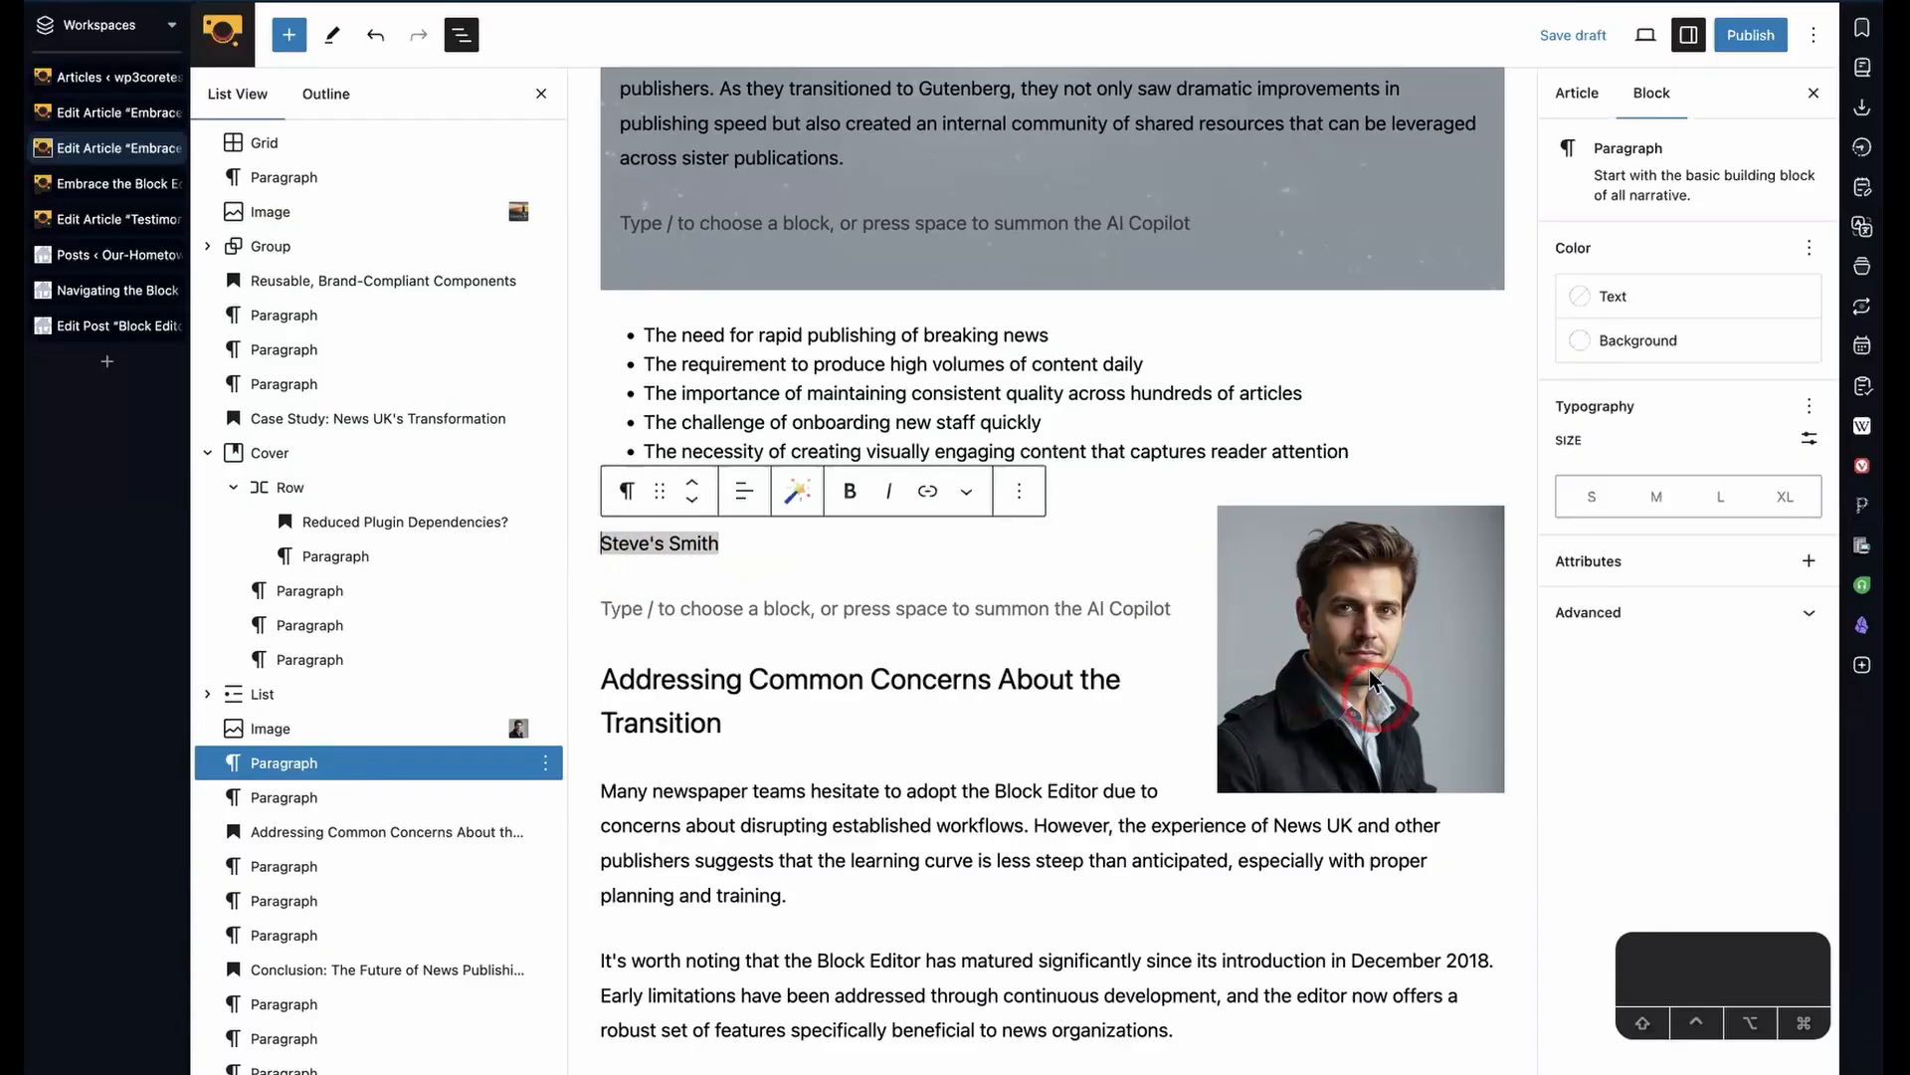
- Transform the portrait image into a Cover block
{"action": "left_click", "coordinate": [1373, 637]}
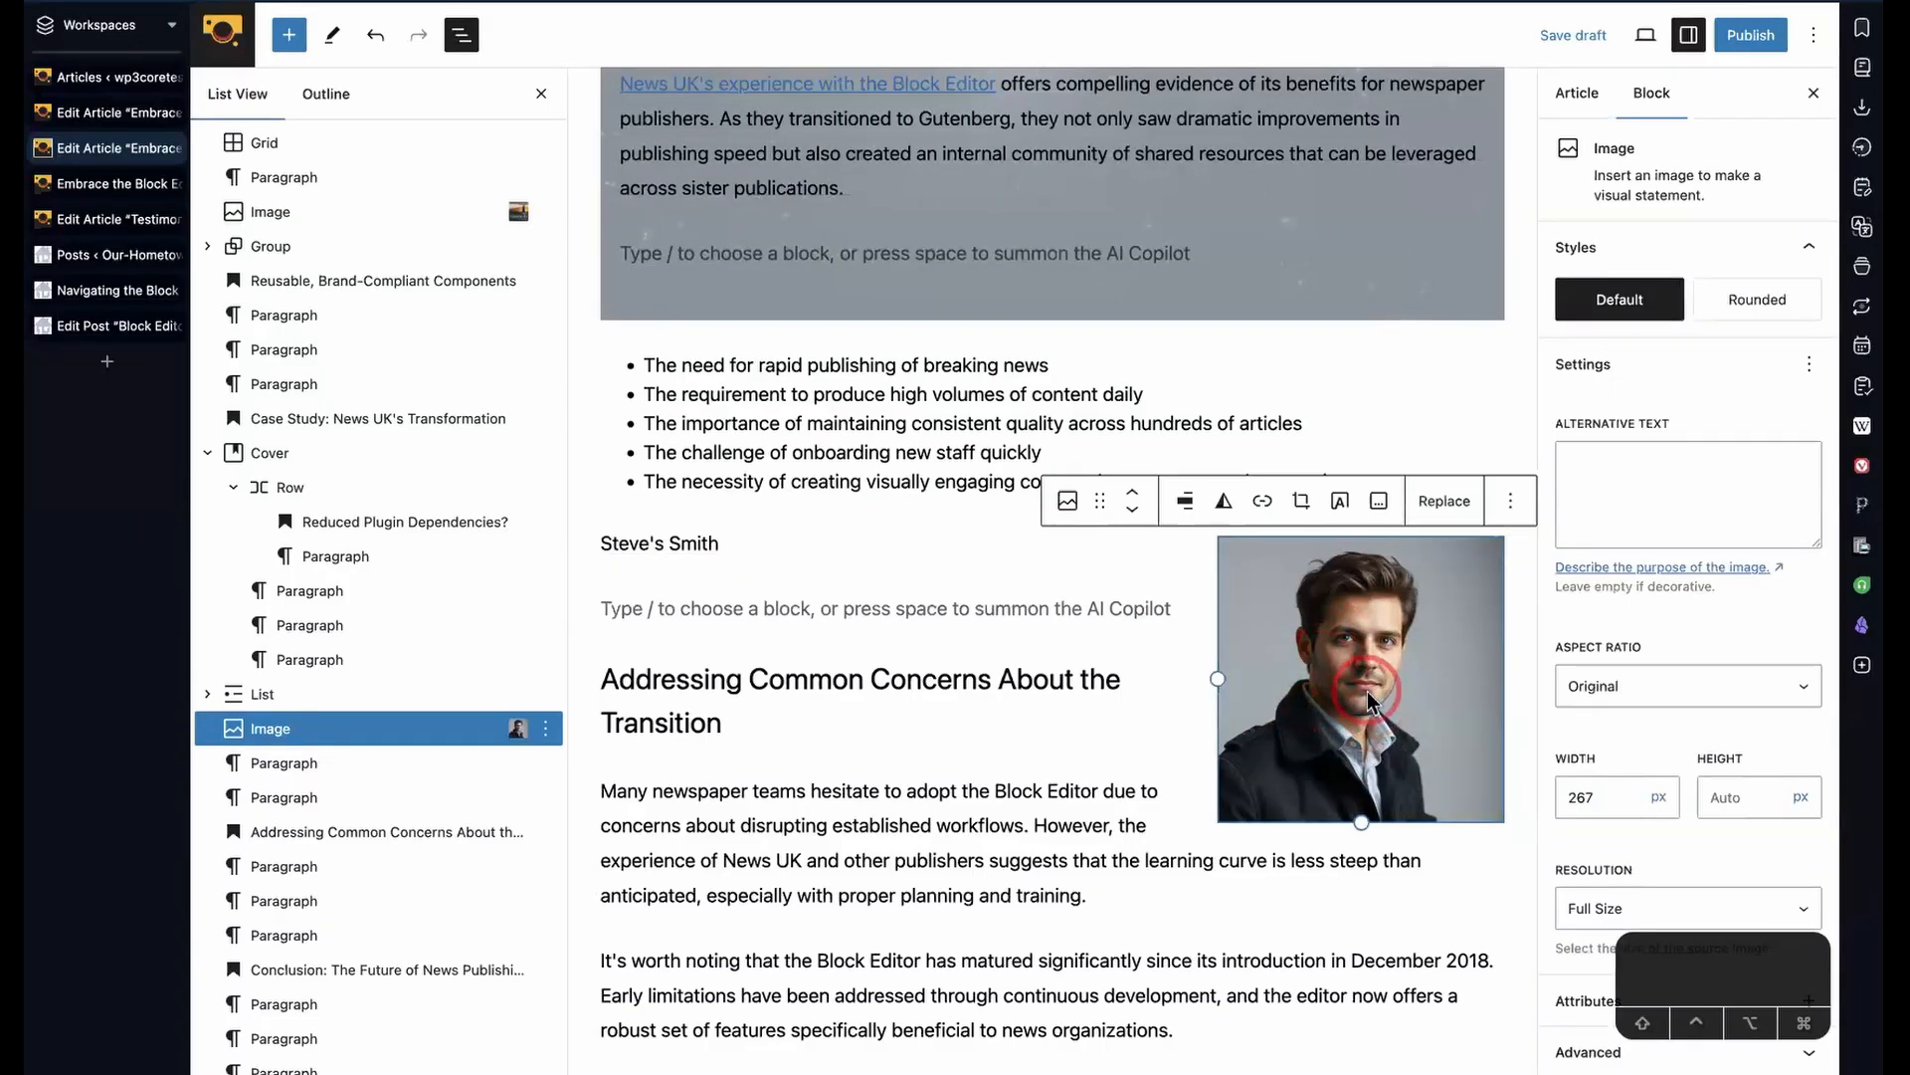
{"action": "left_click", "coordinate": [1068, 508]}
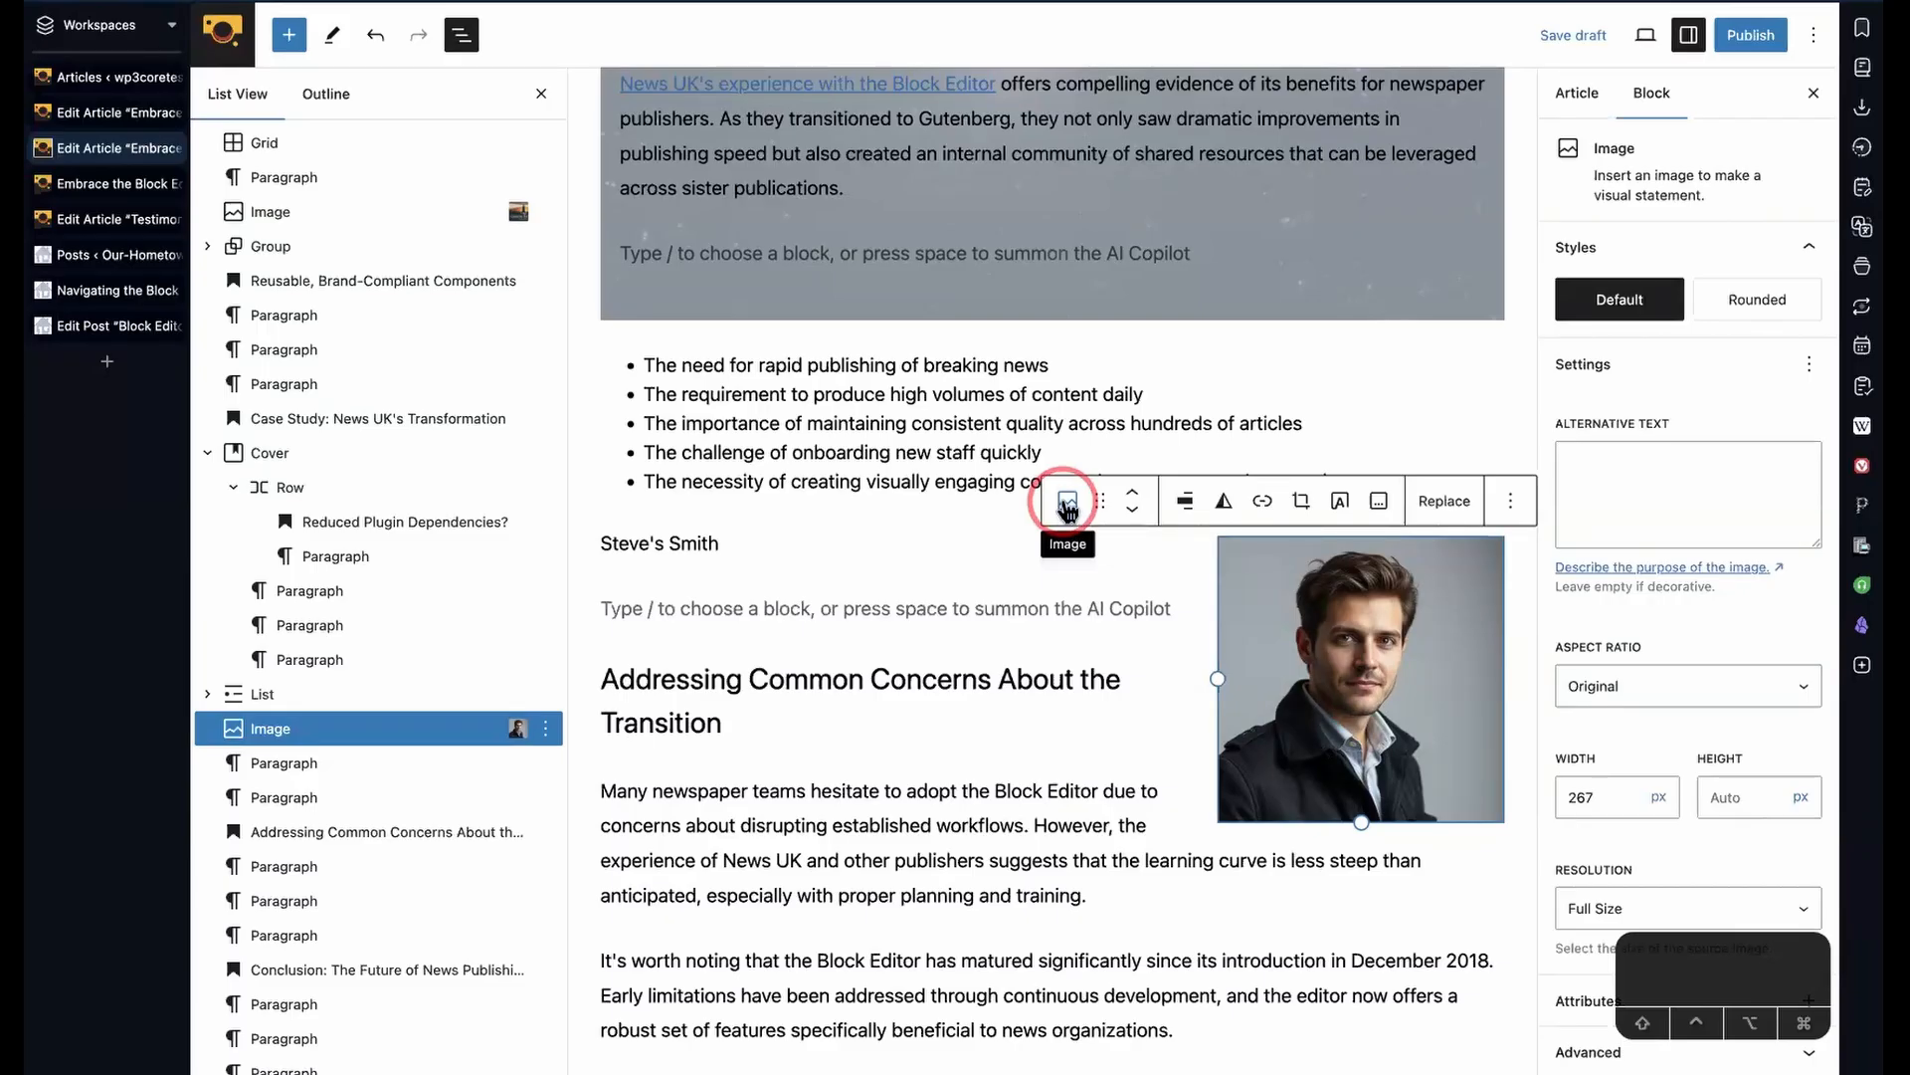
{"action": "left_click", "coordinate": [1068, 503]}
{"action": "mouse_move", "coordinate": [1254, 614]}
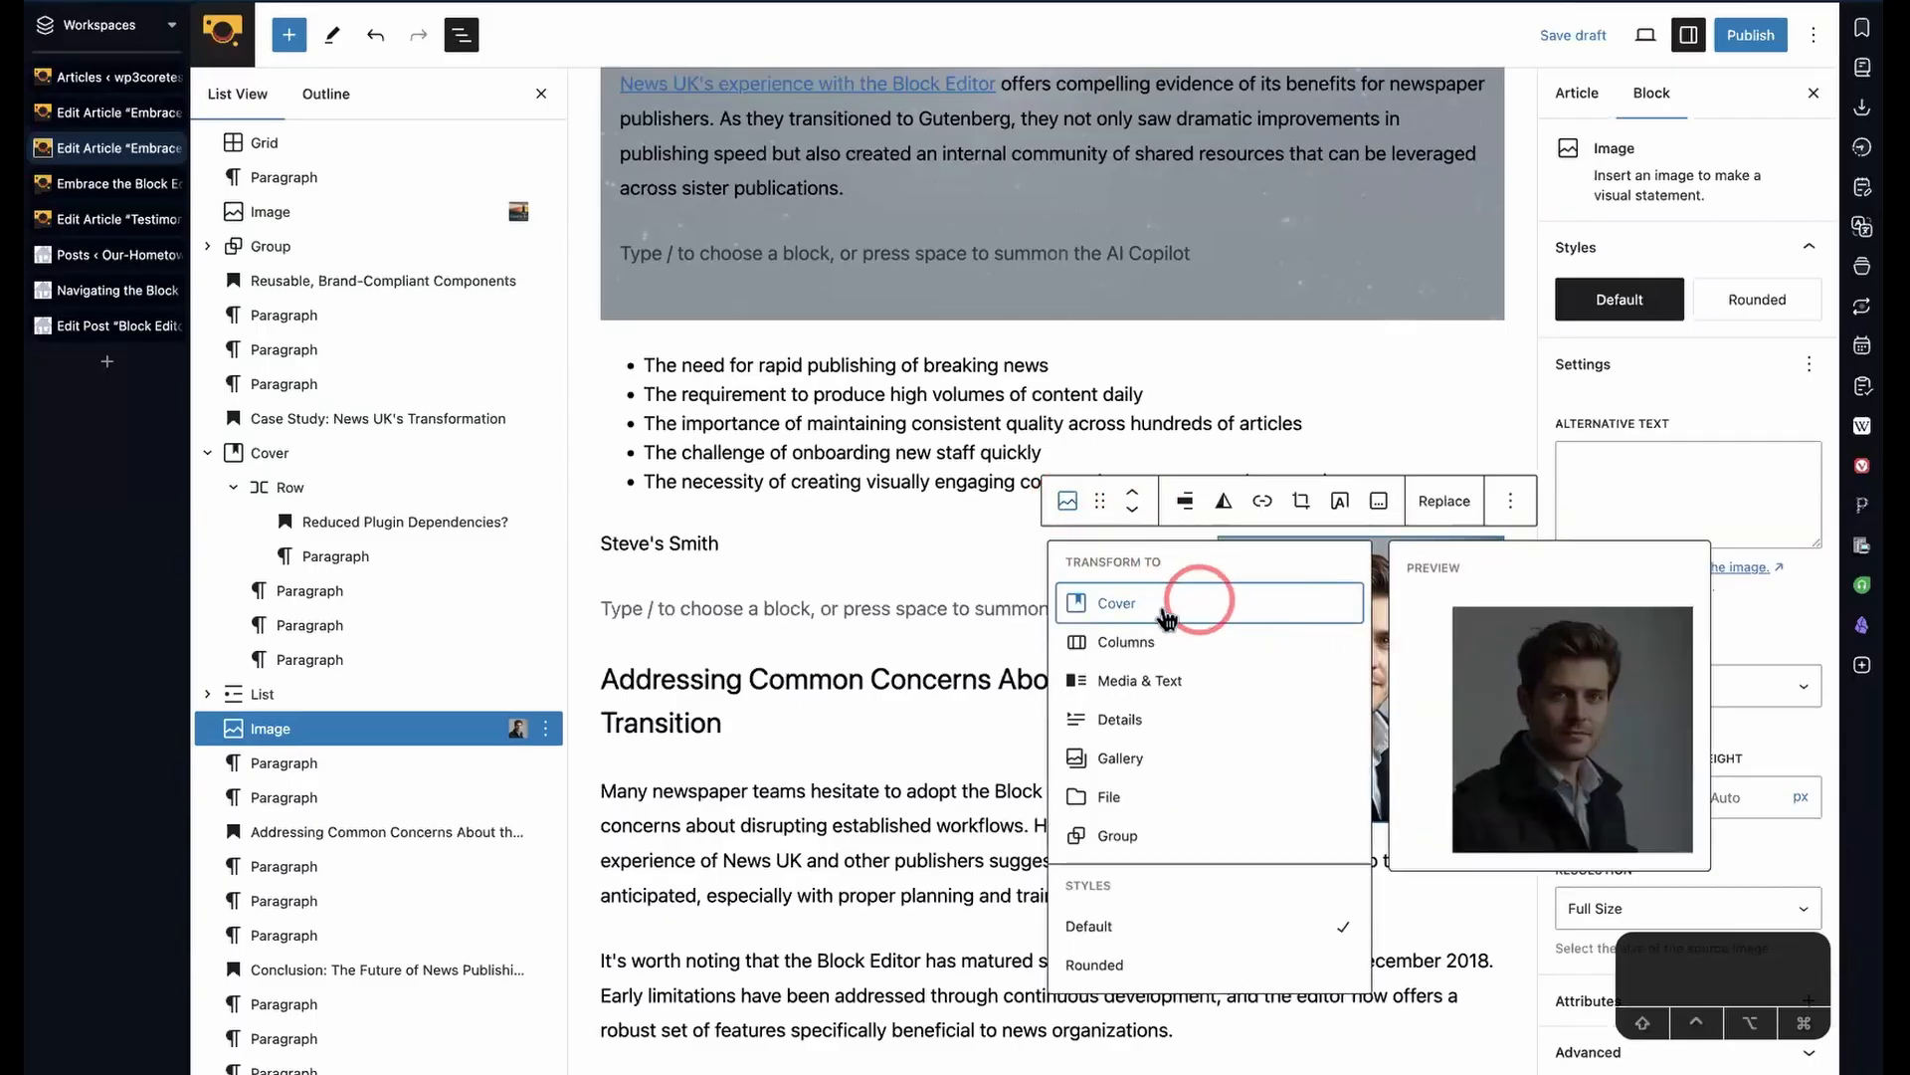
{"action": "left_click", "coordinate": [1225, 609]}
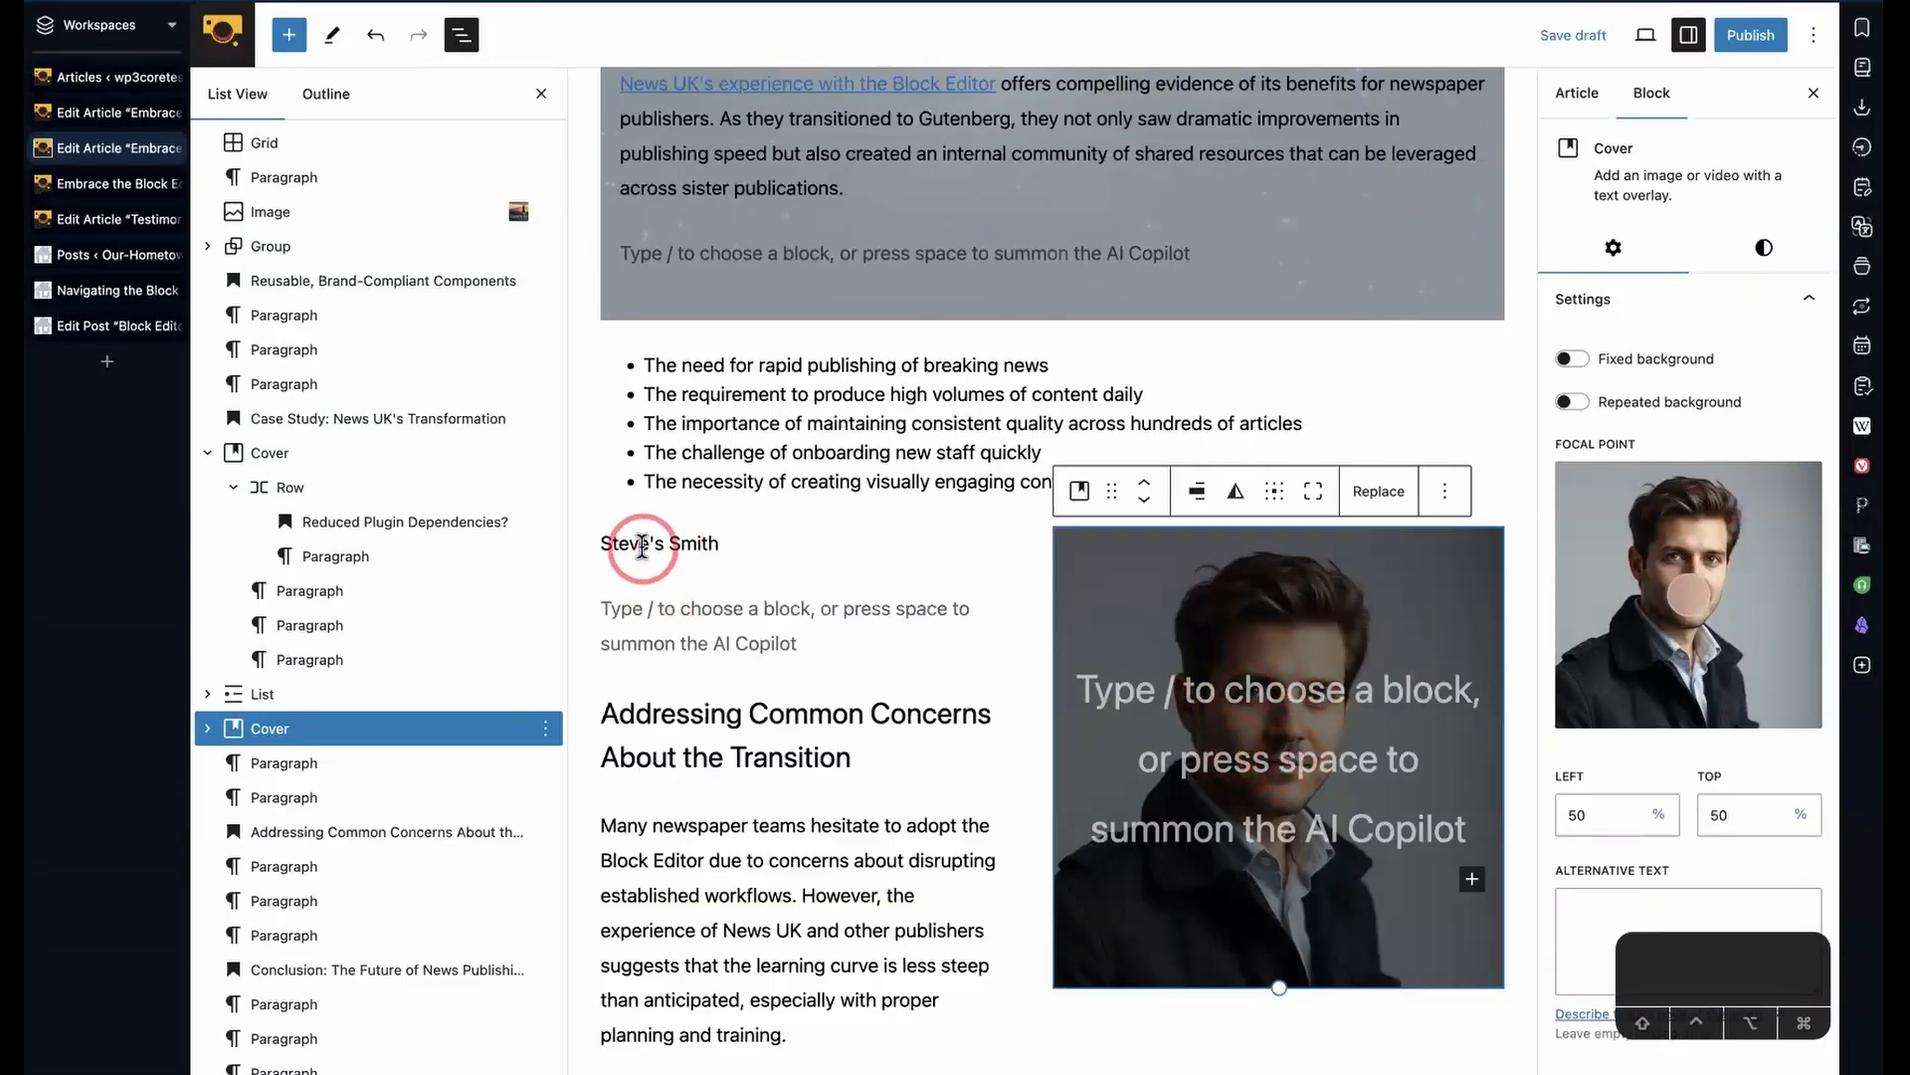
- Remove the possessive 's from the first name in the paragraph beside the portrait Cover
{"action": "triple_click", "coordinate": [654, 545]}
{"action": "key", "text": "Right"}
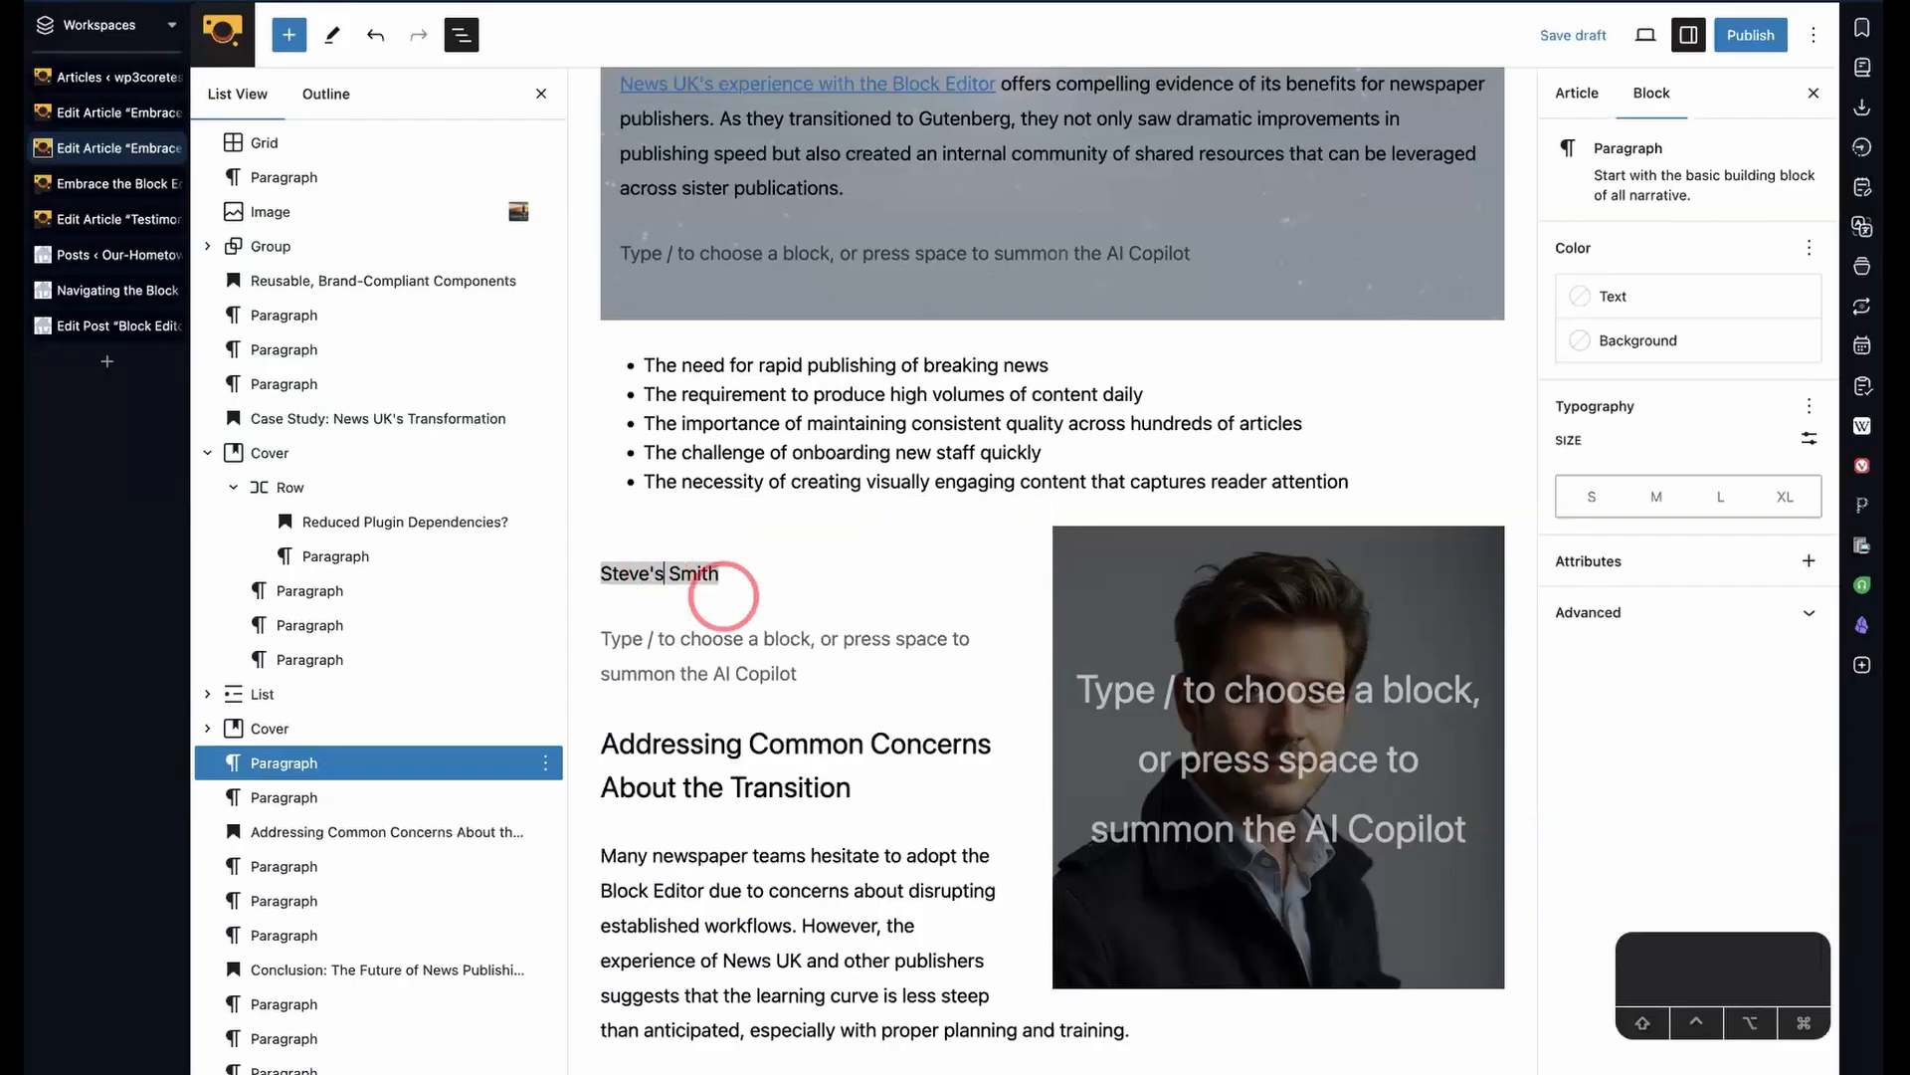
{"action": "double_click", "coordinate": [687, 575]}
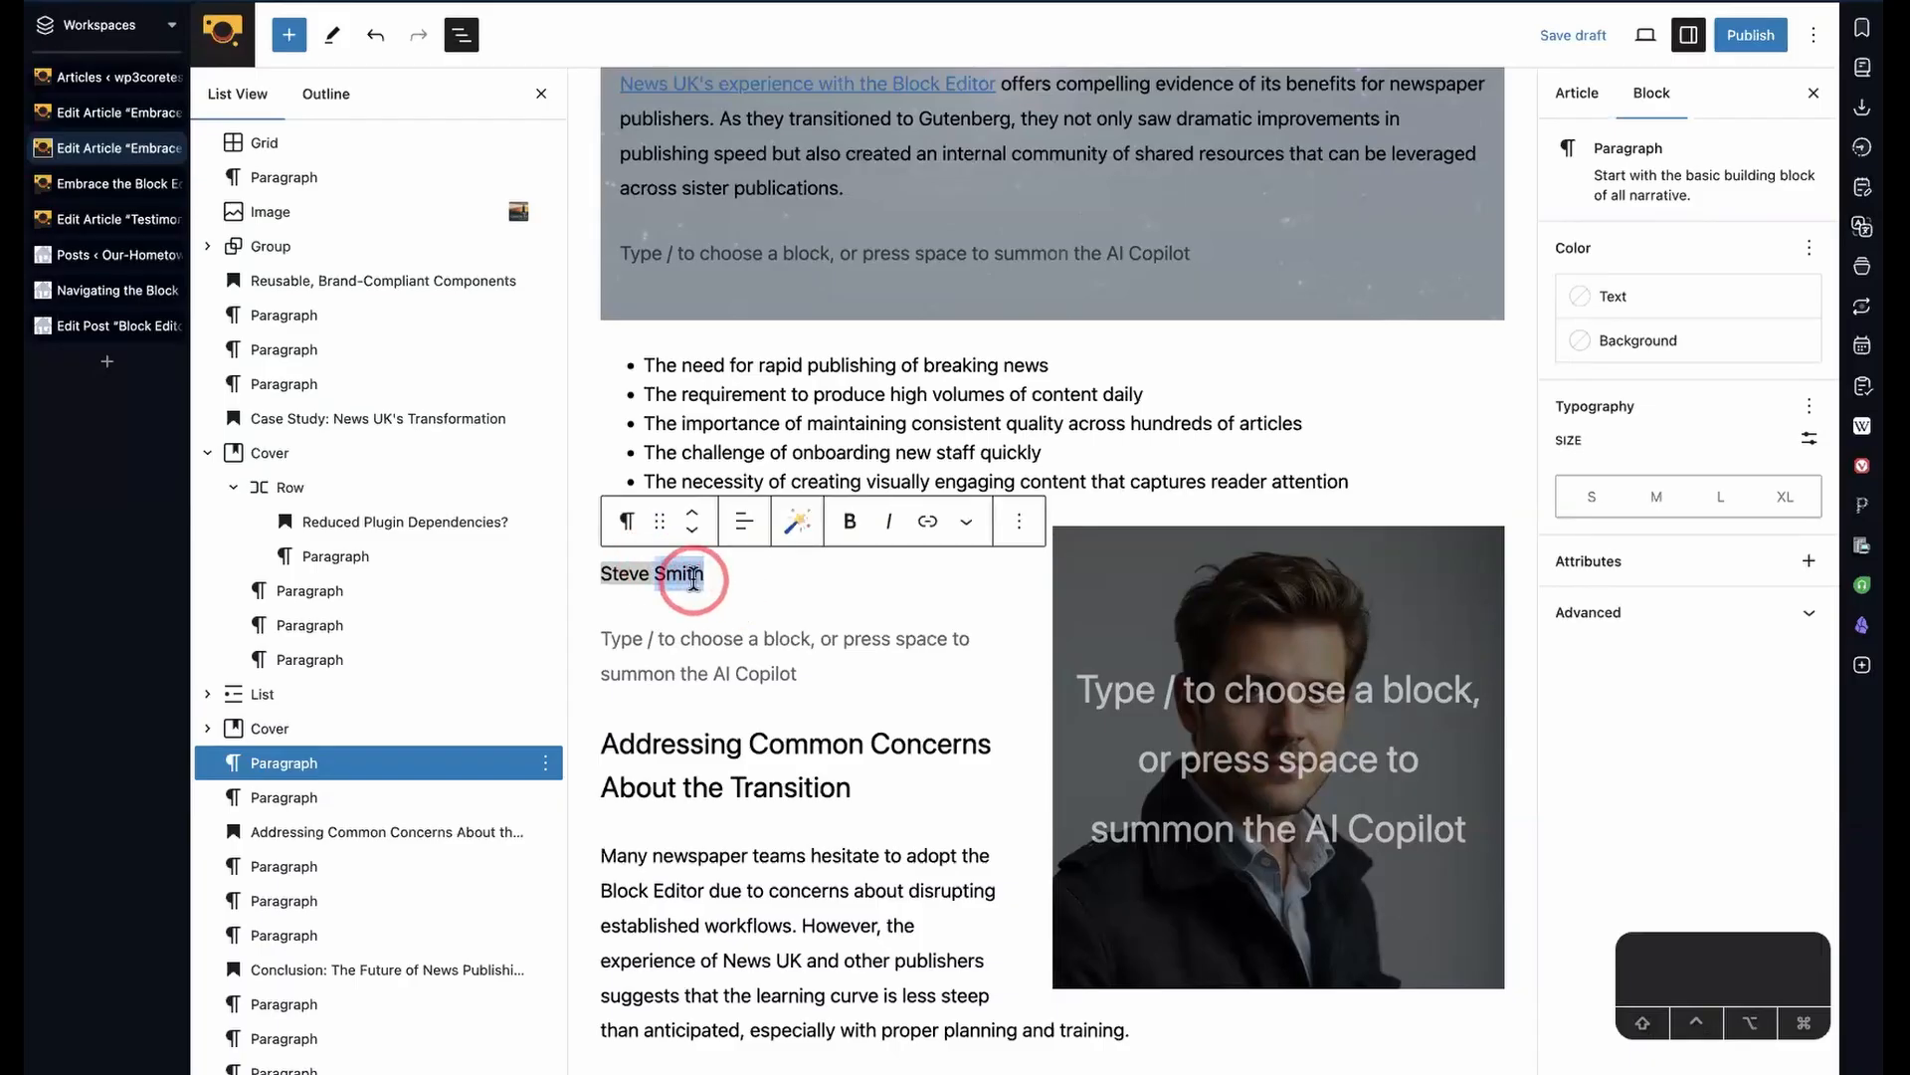
- Move the name paragraph into the portrait Cover above its empty paragraph, and place the cursor in that empty paragraph
{"action": "left_click", "coordinate": [207, 728]}
{"action": "left_click", "coordinate": [303, 794]}
{"action": "left_click_drag", "start_coordinate": [309, 797], "coordinate": [318, 763]}
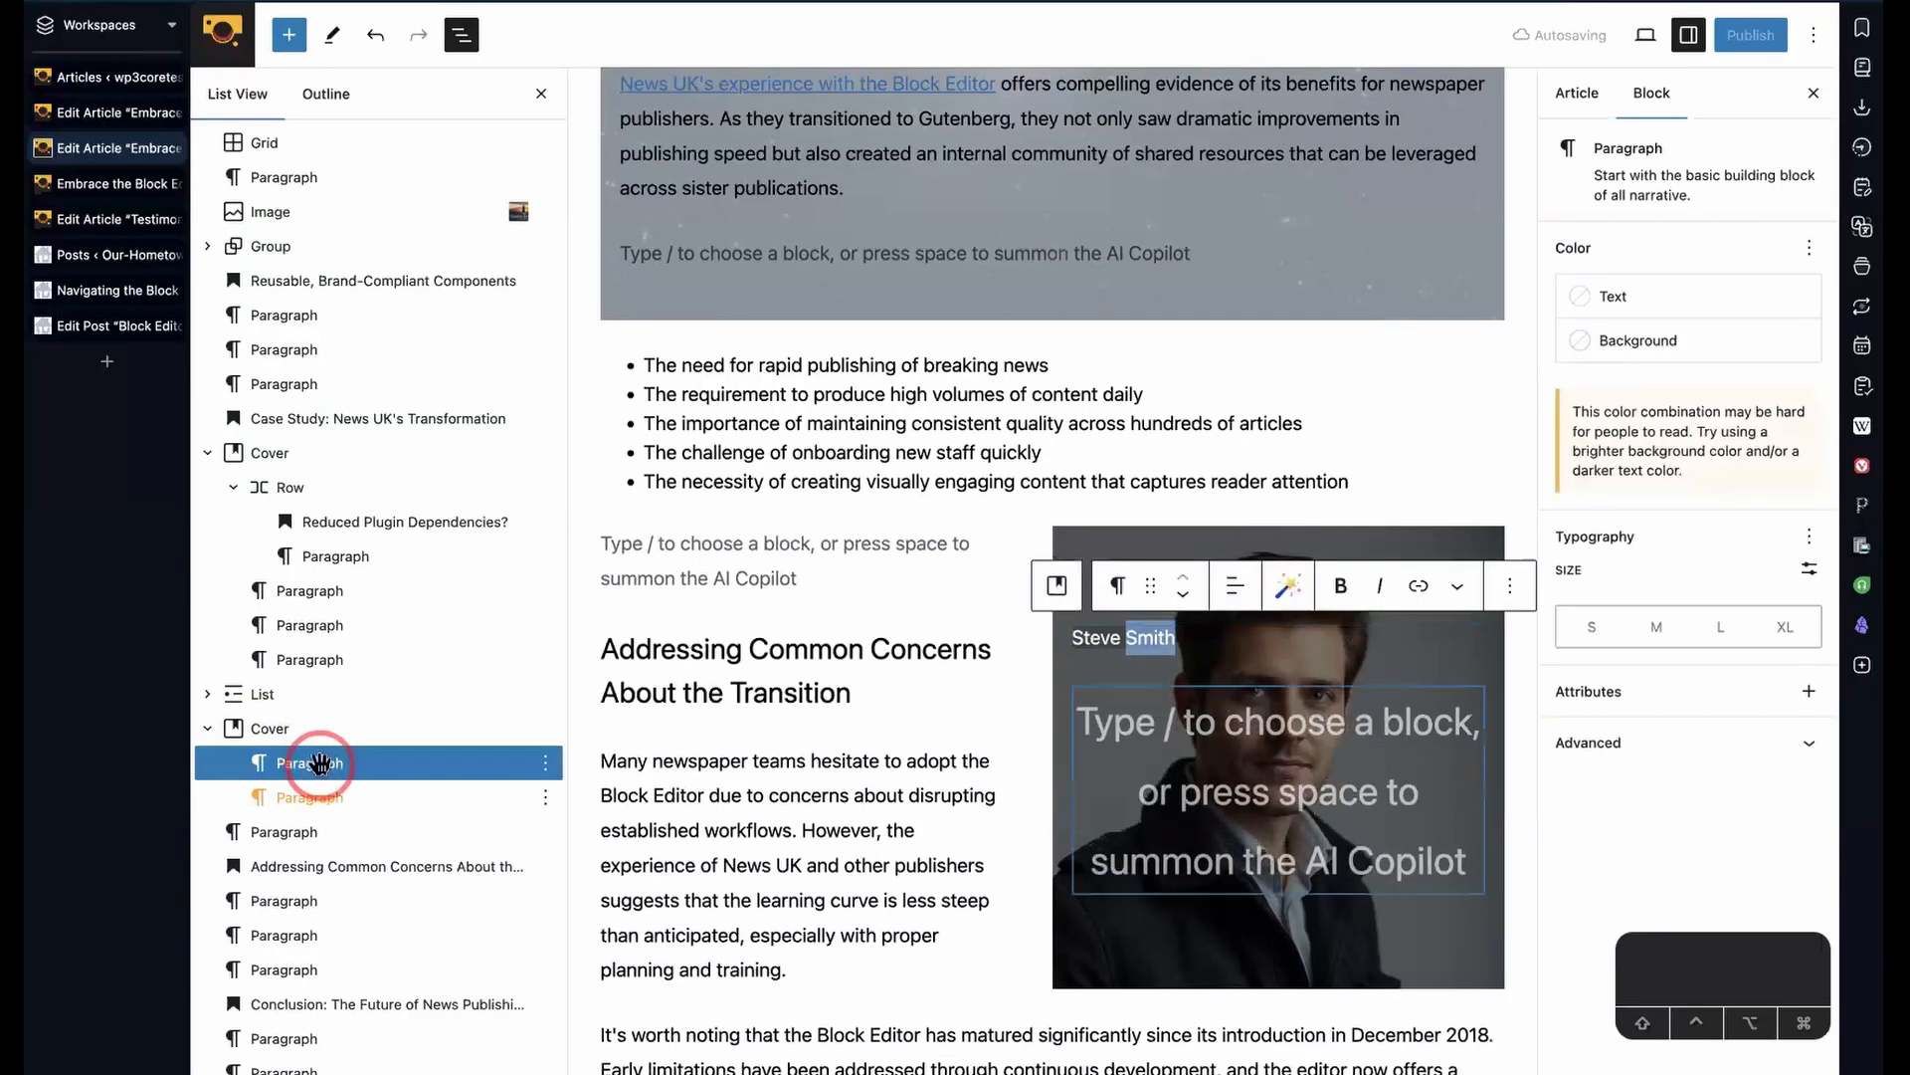
{"action": "left_click", "coordinate": [1257, 811]}
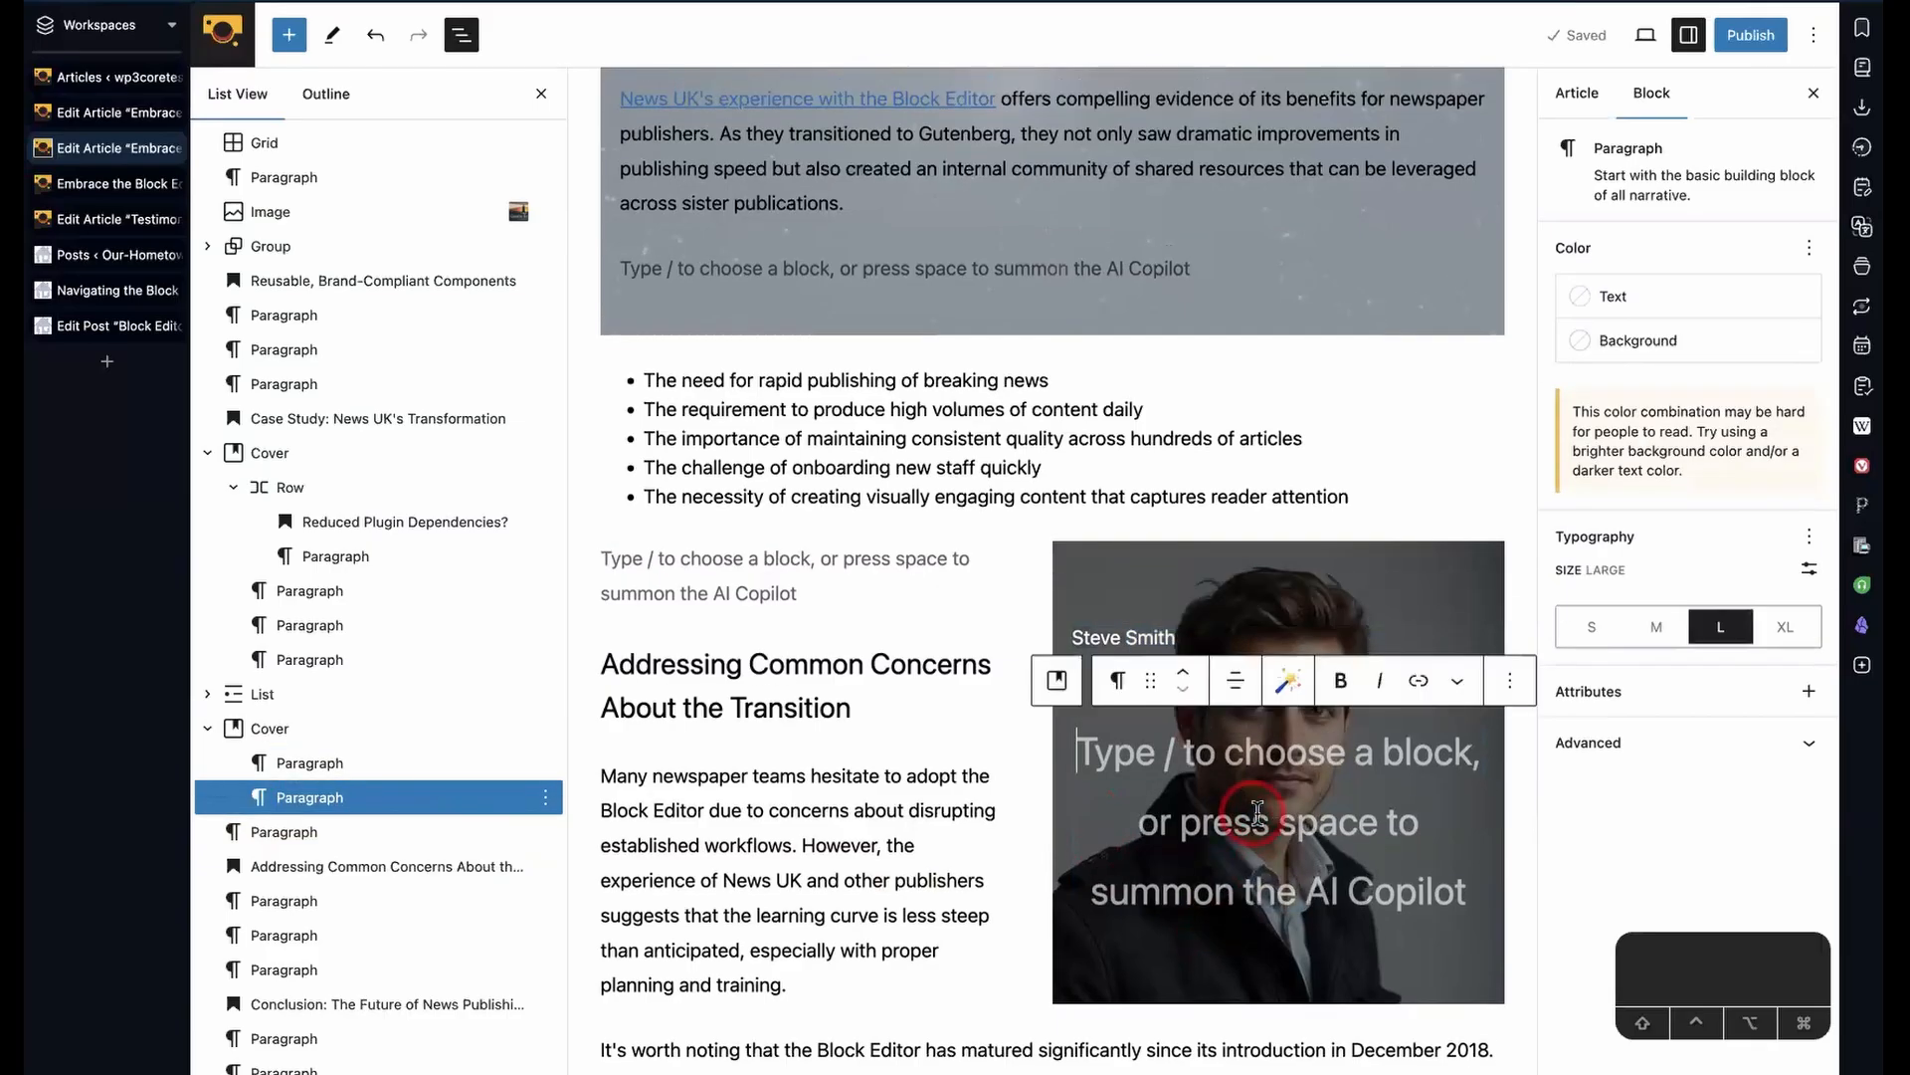
- Delete the empty paragraph below the name paragraph inside the portrait Cover
{"action": "left_click", "coordinate": [1511, 686]}
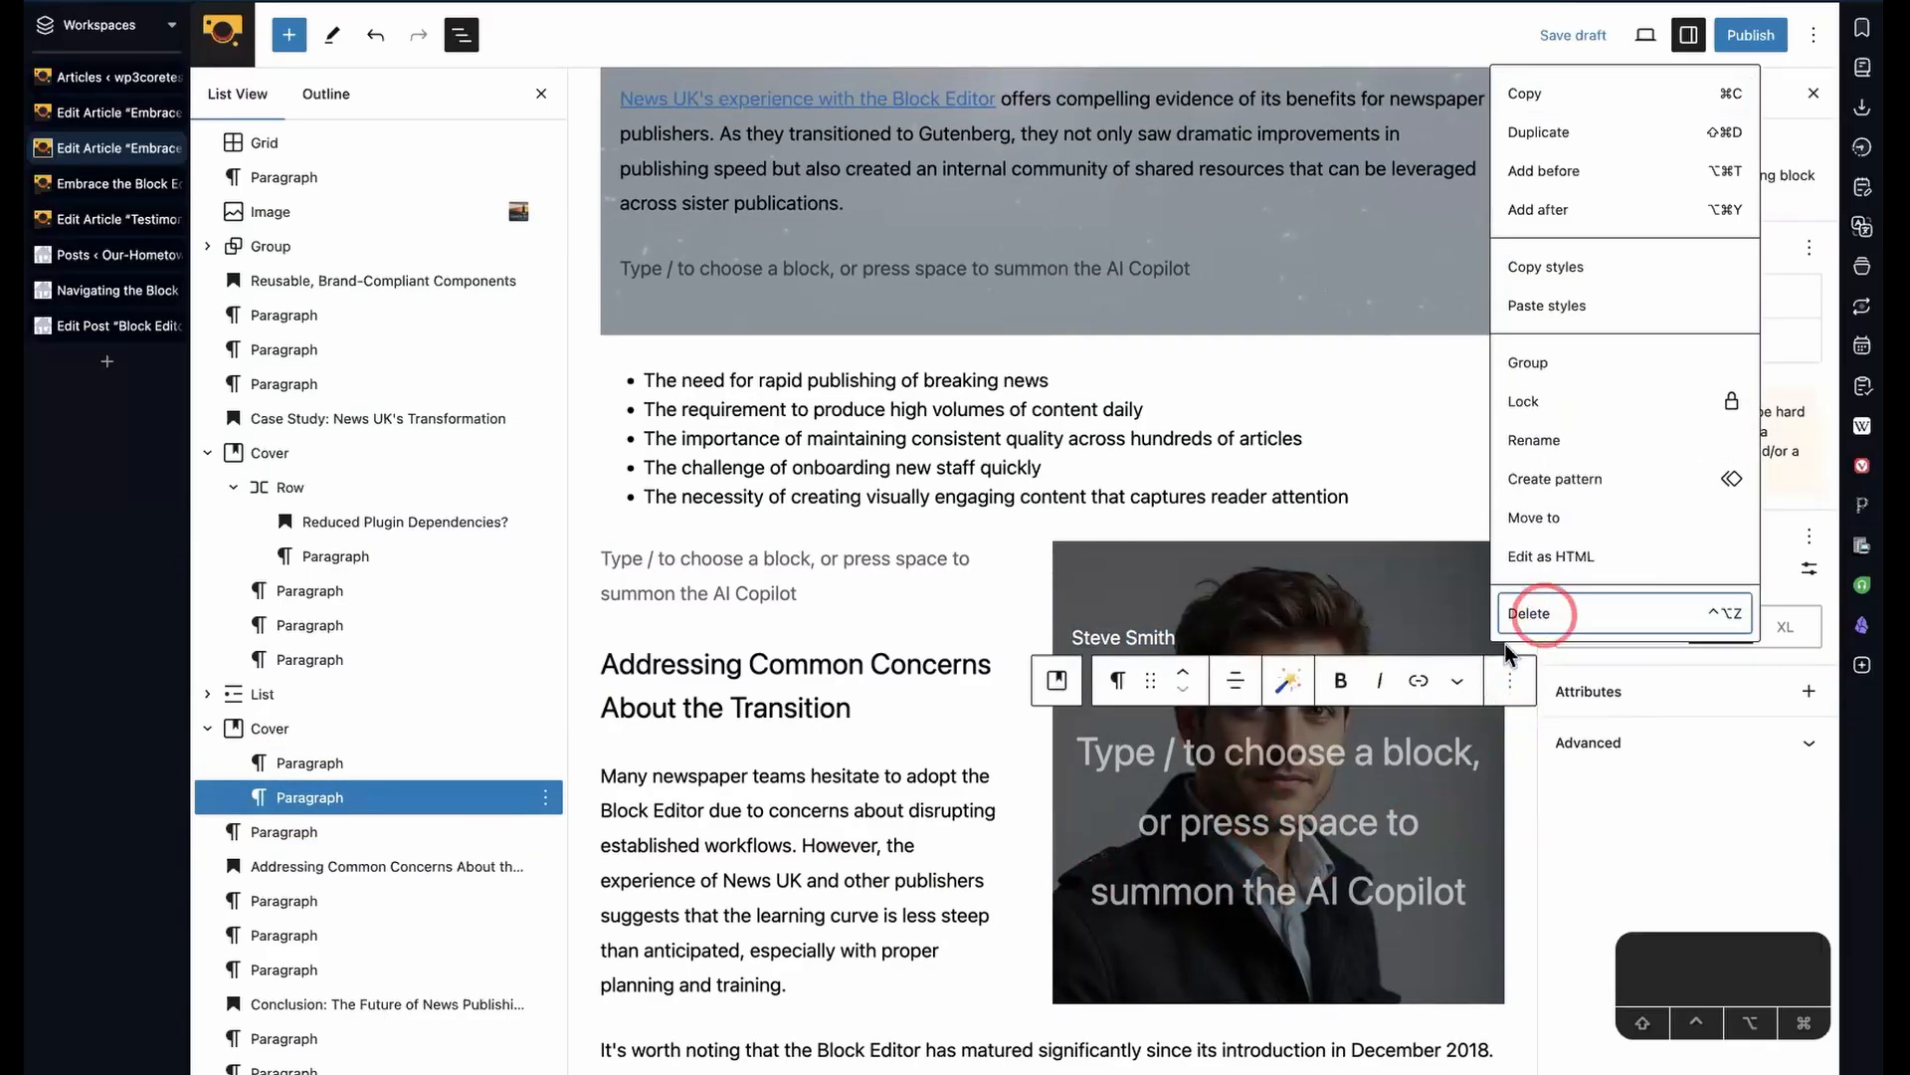
{"action": "left_click", "coordinate": [1522, 619]}
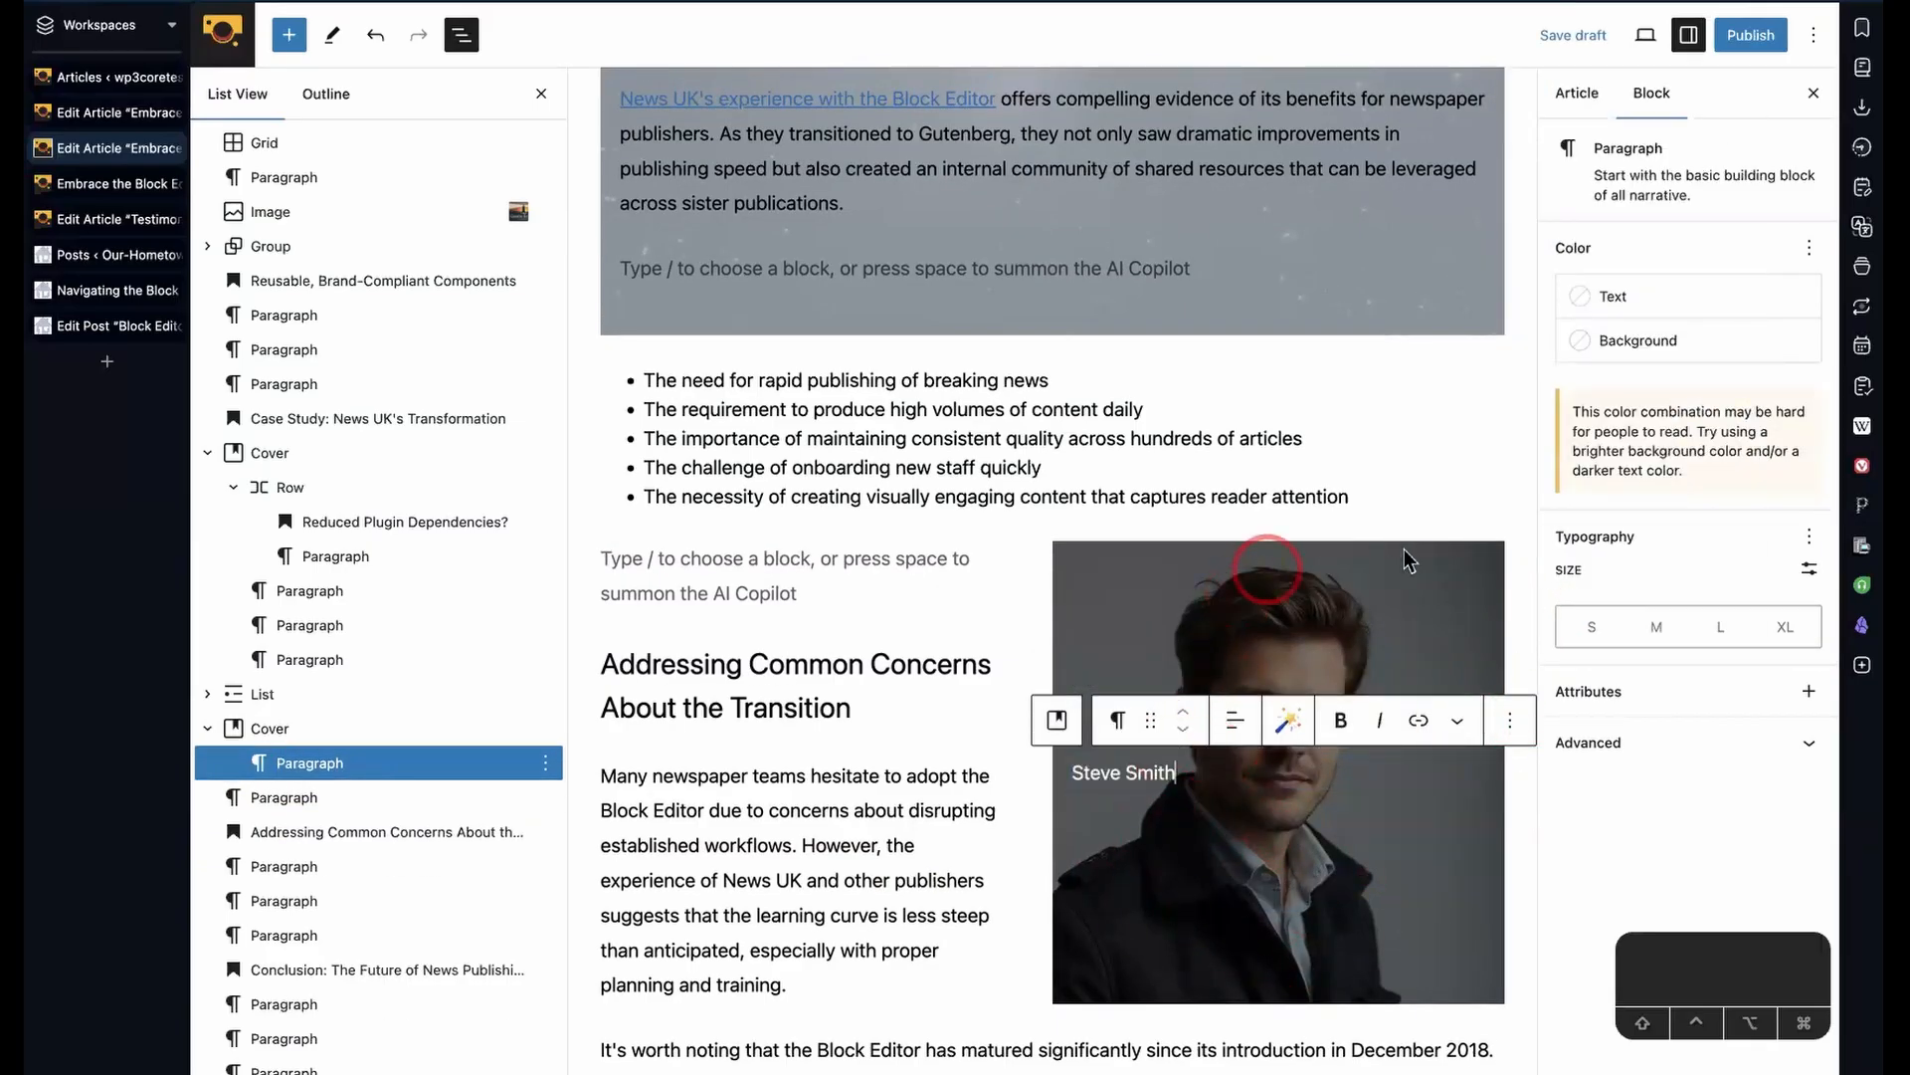
- Set the portrait Cover's overlay opacity to 0
{"action": "left_click", "coordinate": [1429, 570]}
{"action": "left_click", "coordinate": [1190, 505]}
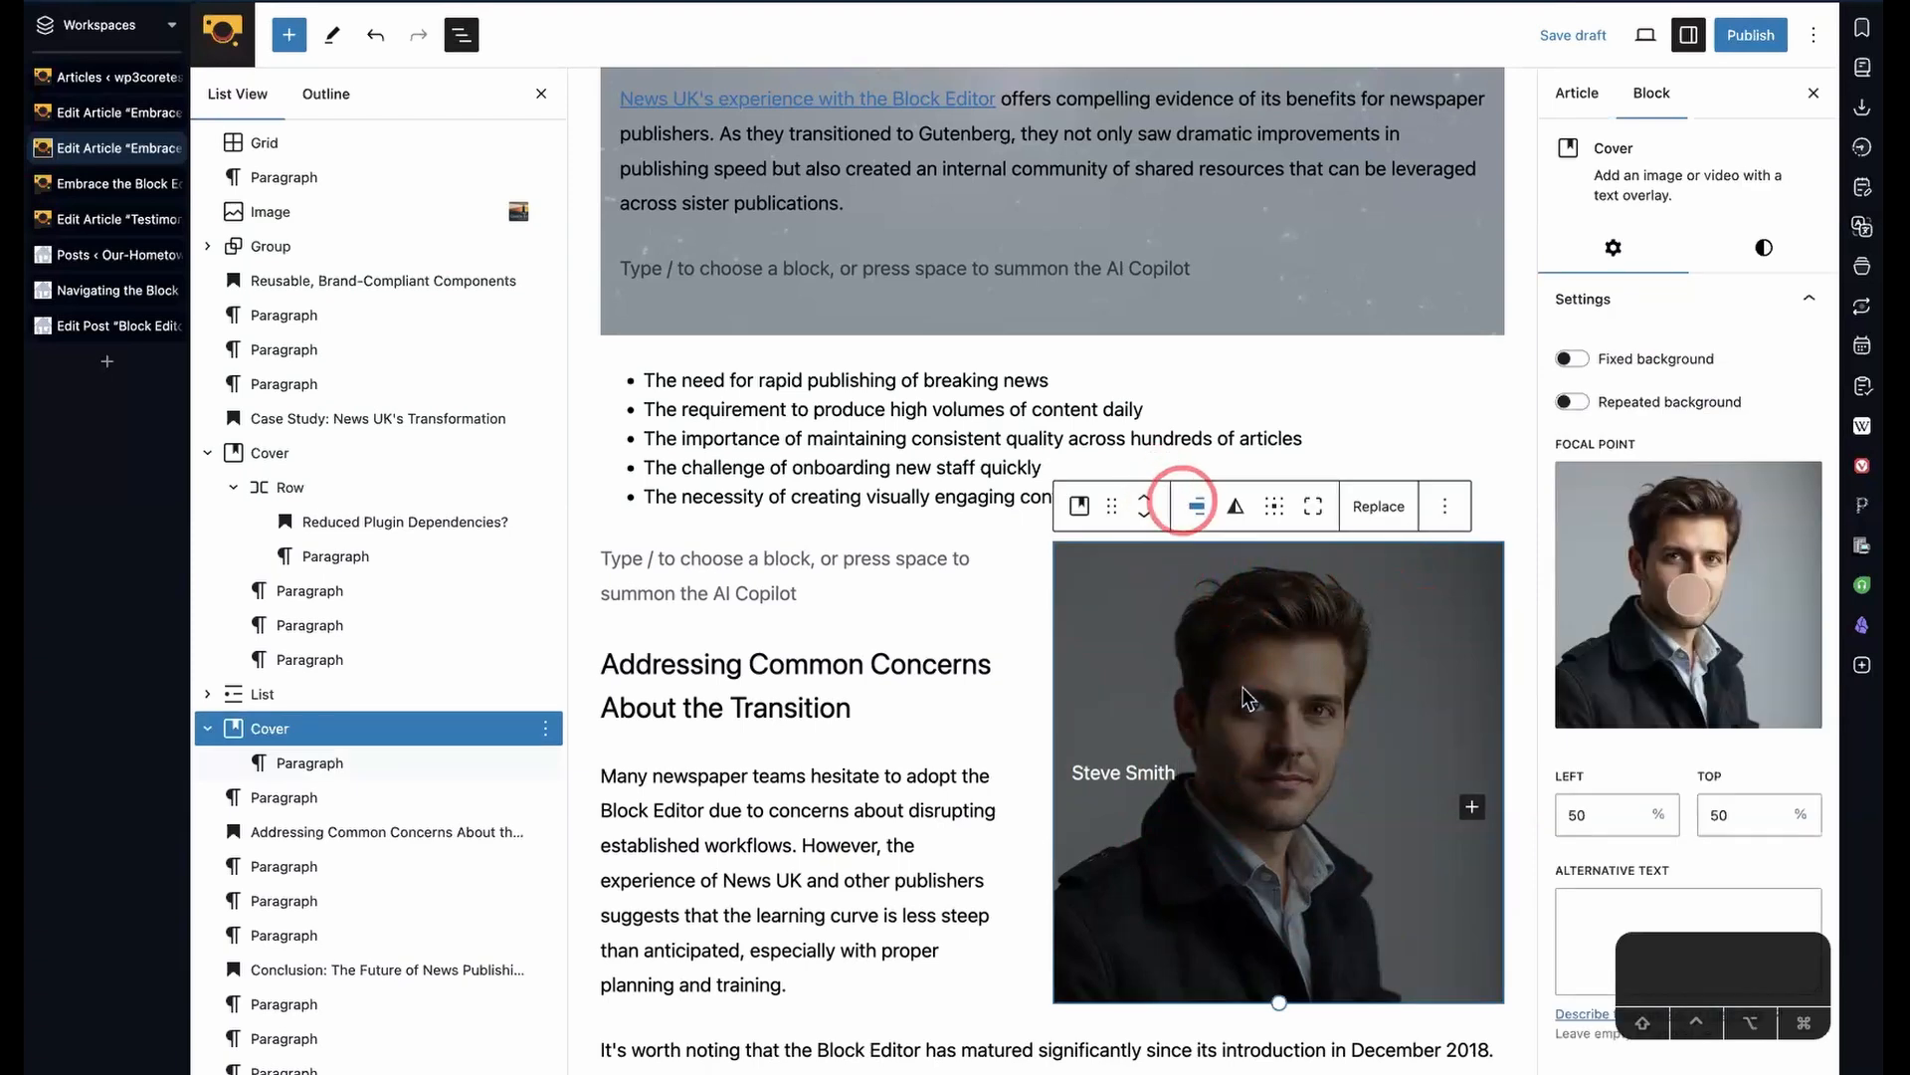
{"action": "left_click", "coordinate": [1200, 513]}
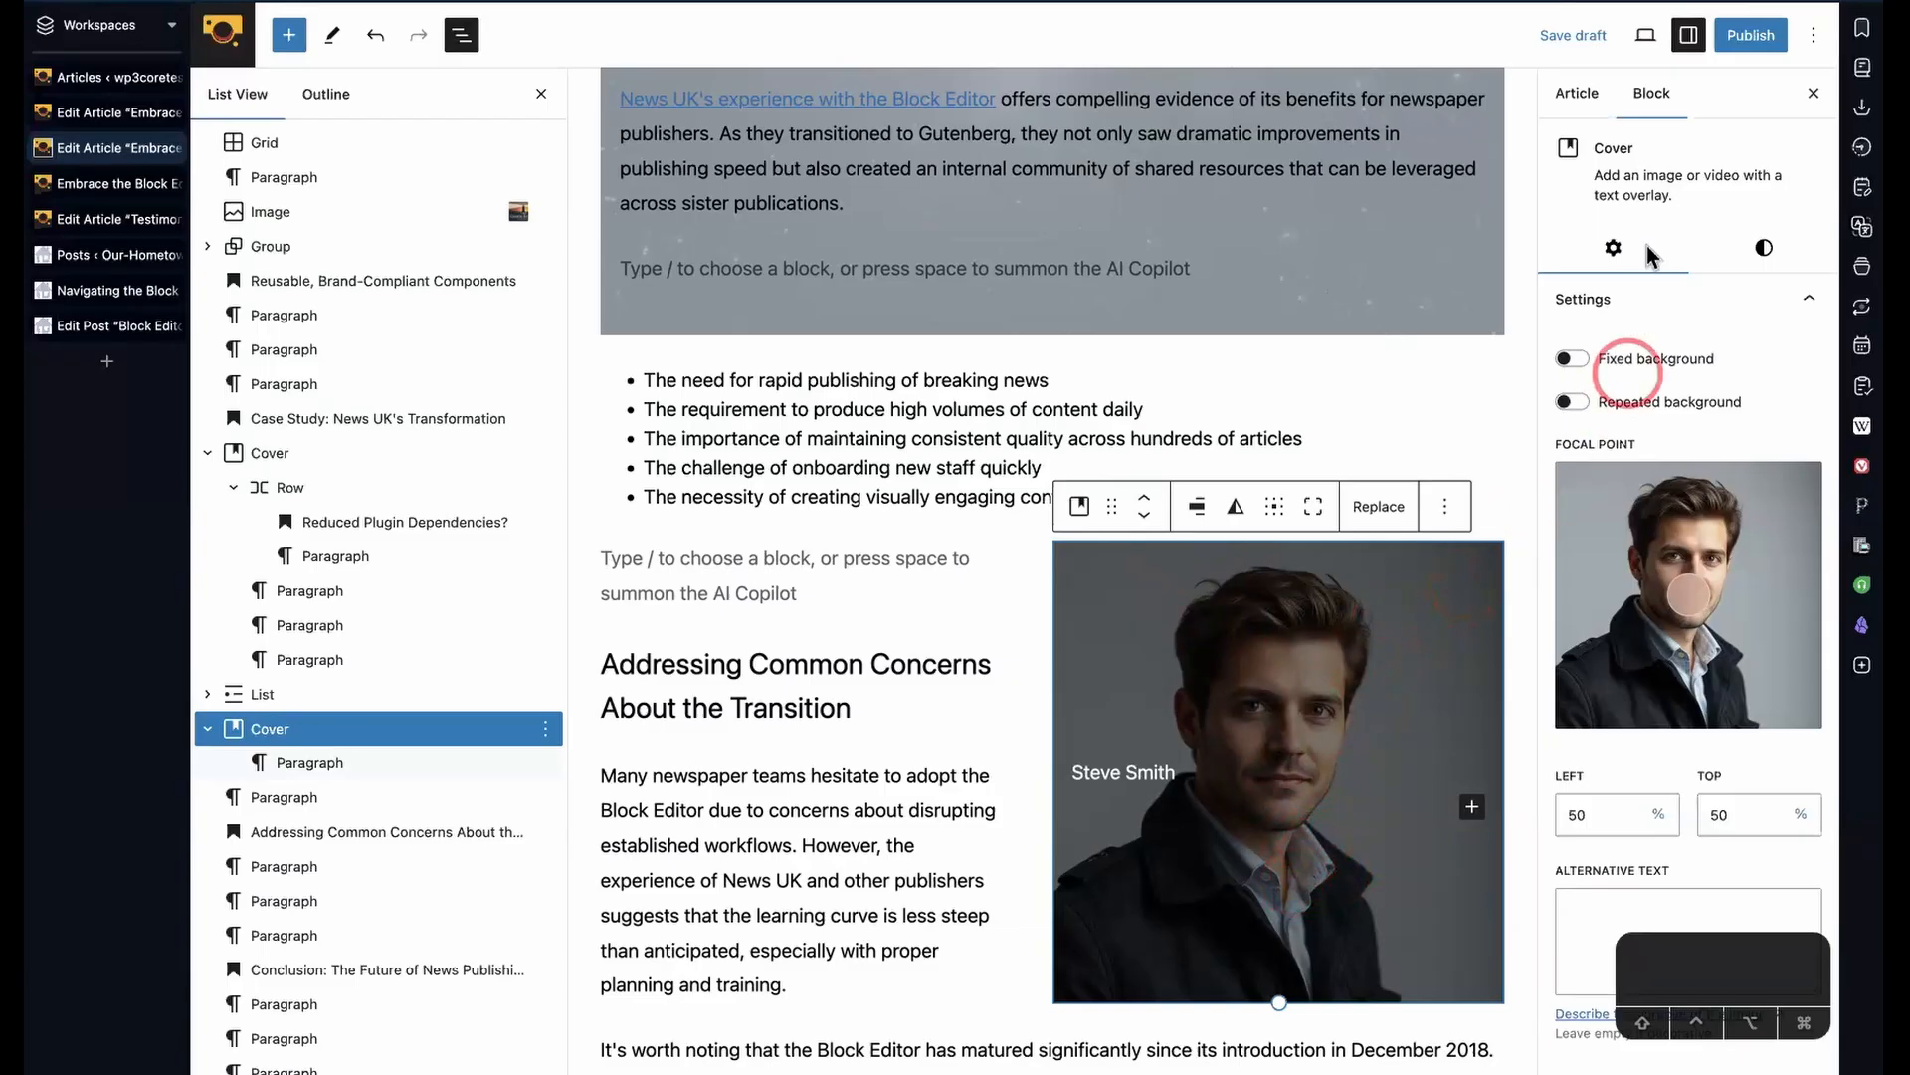
{"action": "left_click", "coordinate": [1763, 249]}
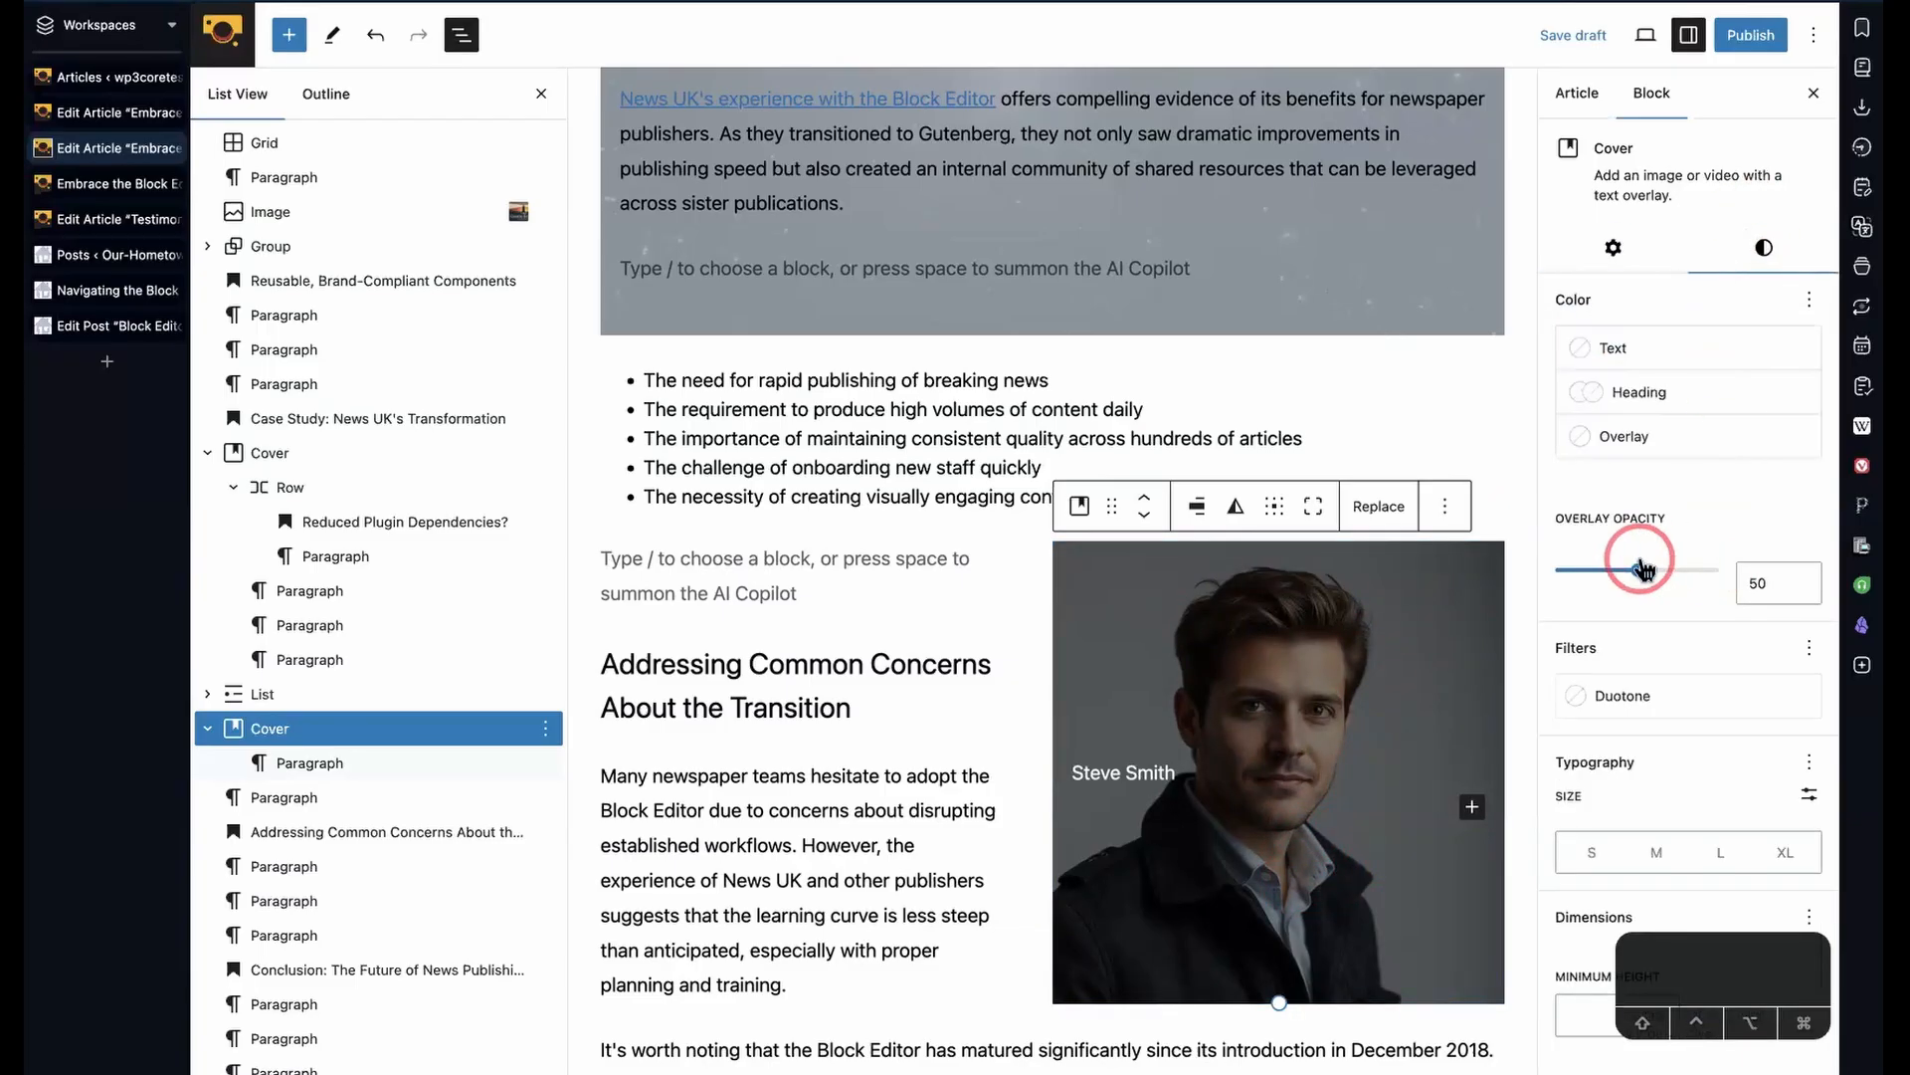
{"action": "left_click_drag", "start_coordinate": [1637, 569], "coordinate": [1514, 587]}
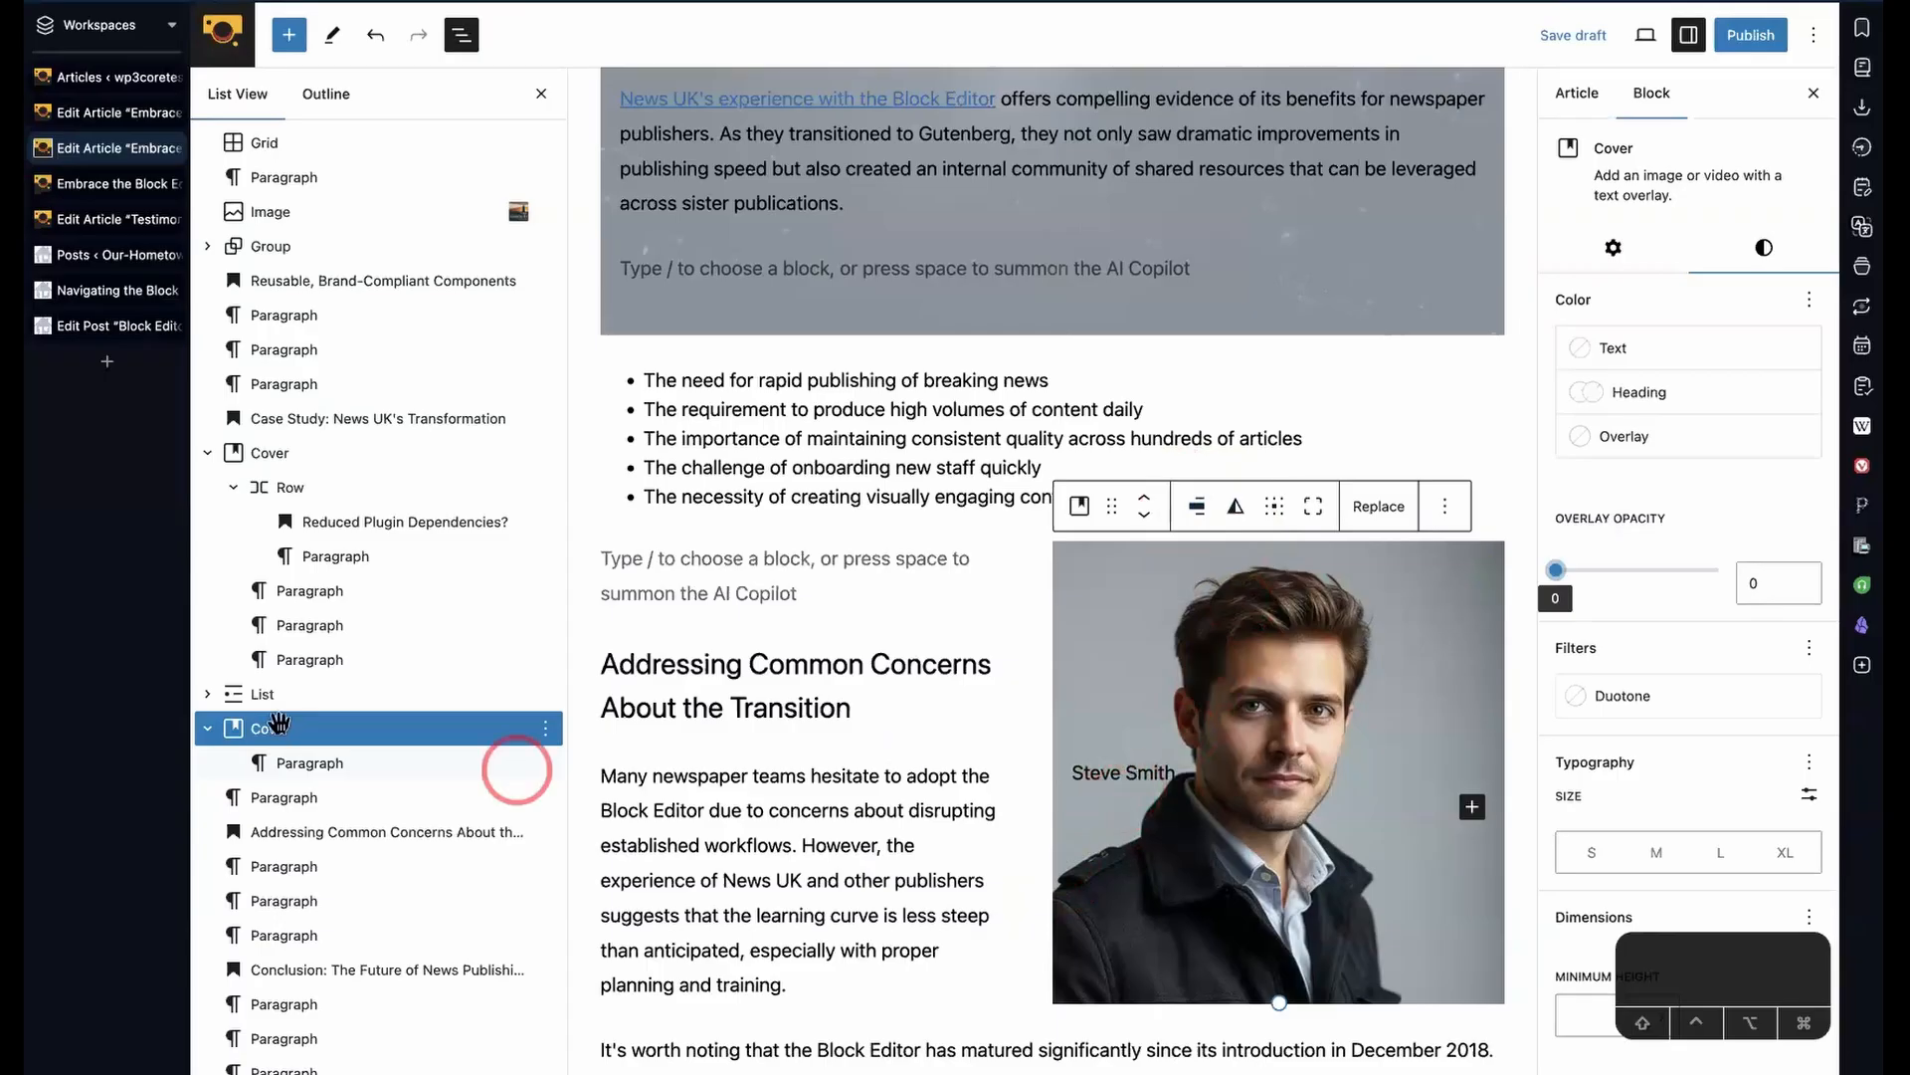
- Align the name paragraph inside the portrait Cover to the right
{"action": "left_click", "coordinate": [319, 762]}
{"action": "left_click", "coordinate": [900, 801]}
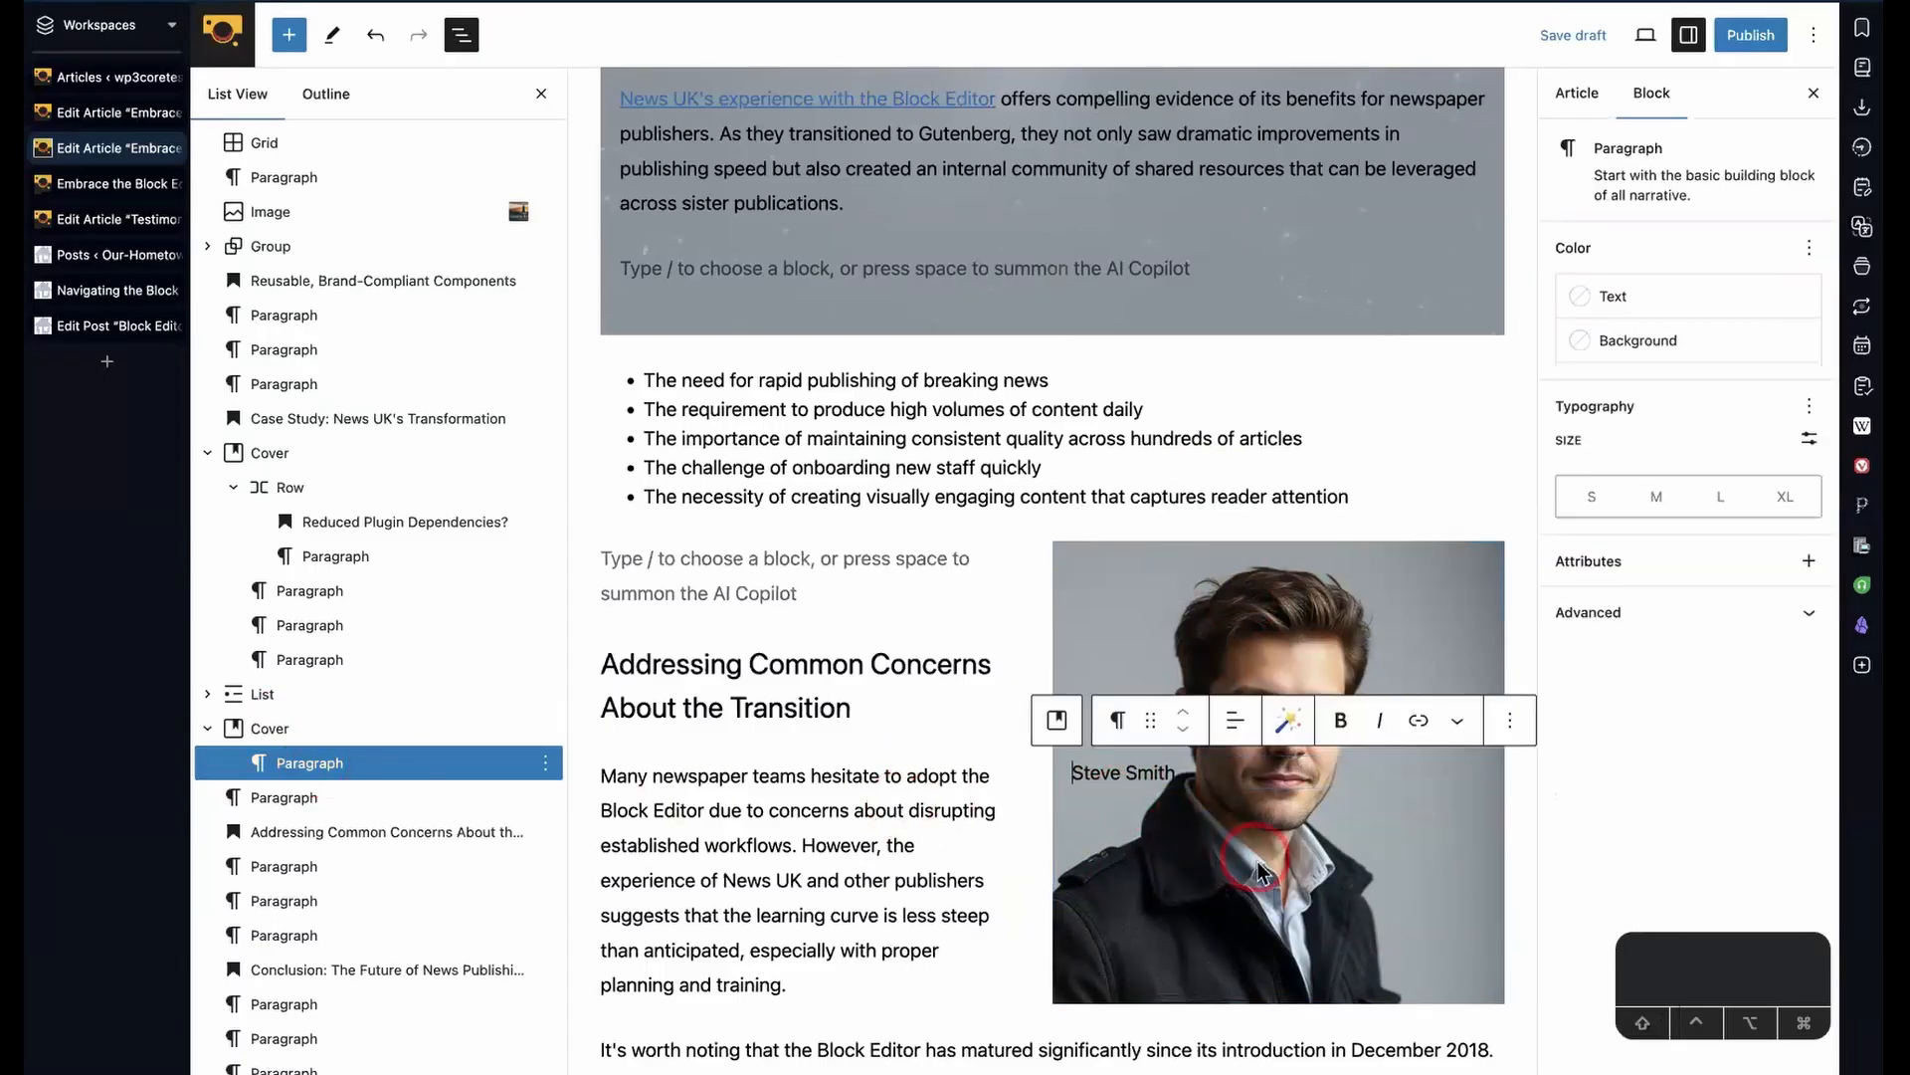
{"action": "left_click", "coordinate": [1249, 733]}
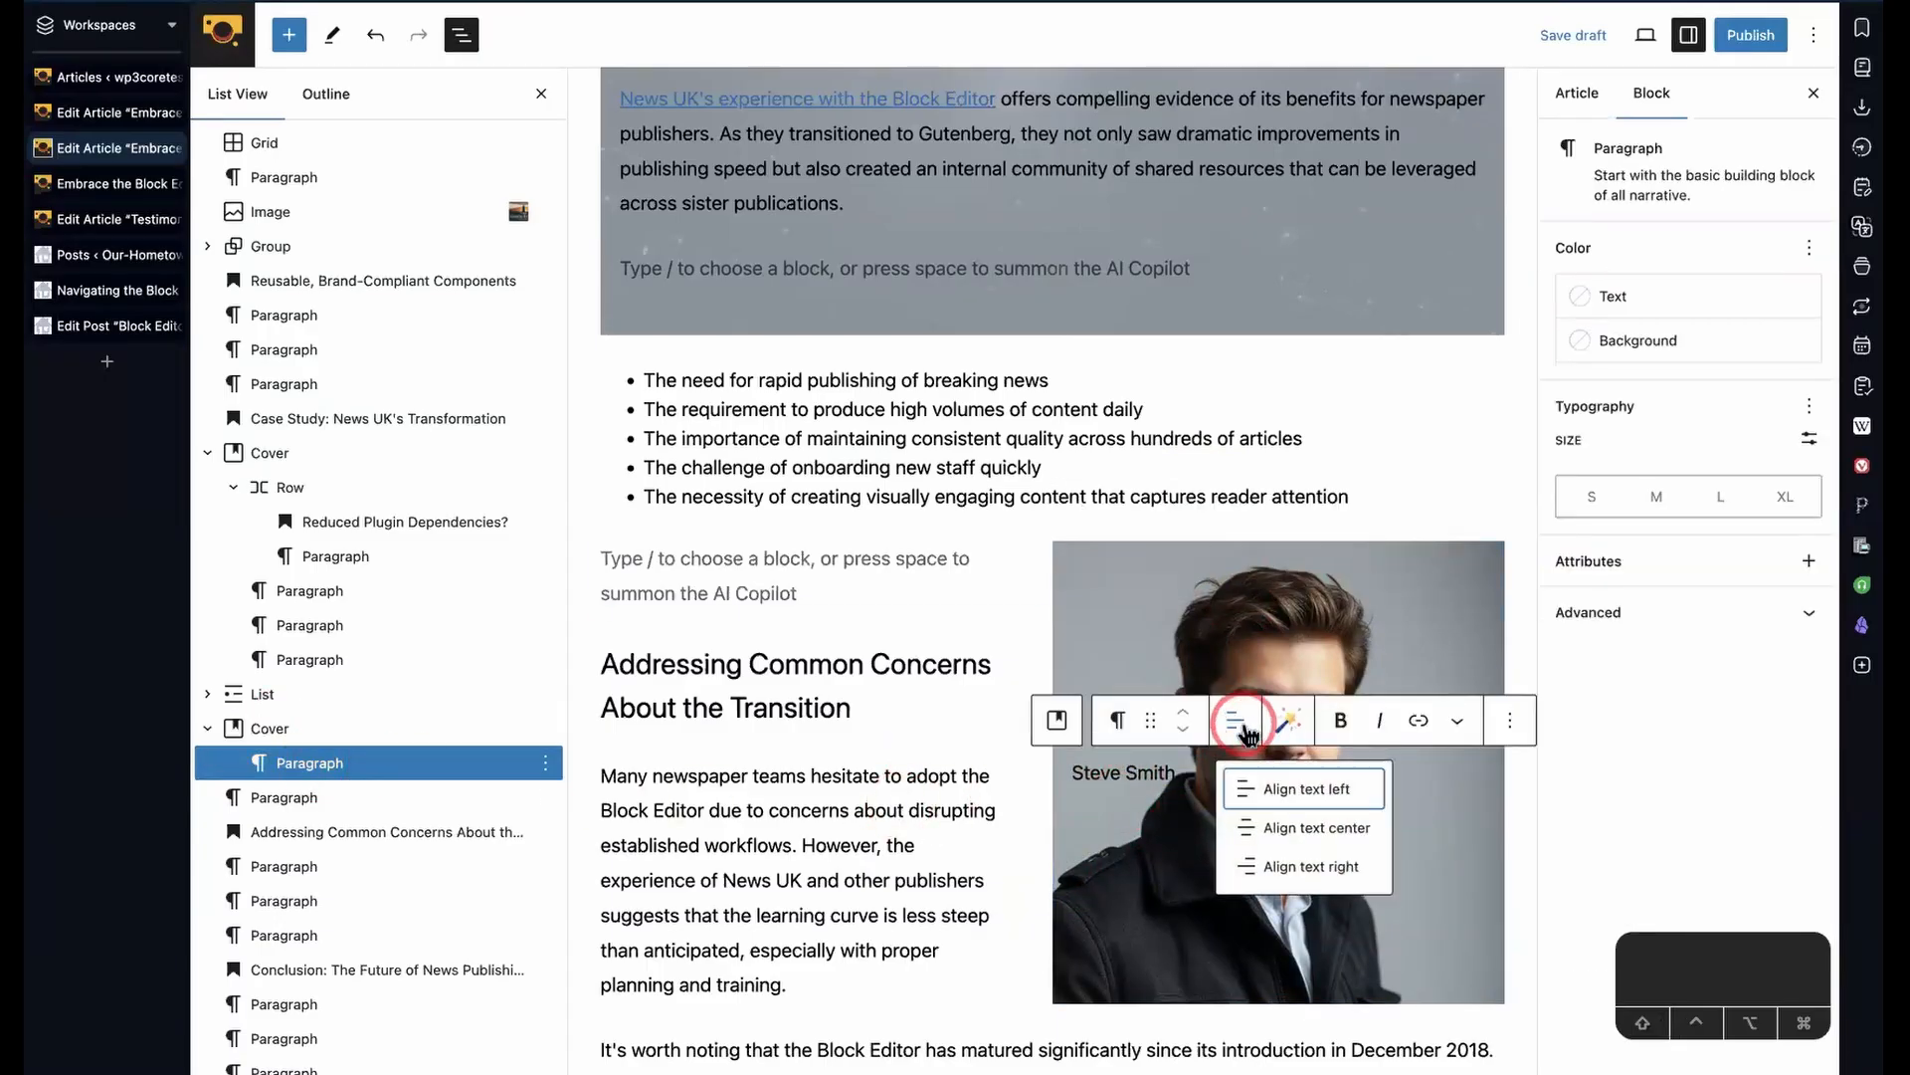
{"action": "left_click", "coordinate": [1253, 868]}
{"action": "left_click", "coordinate": [1478, 463]}
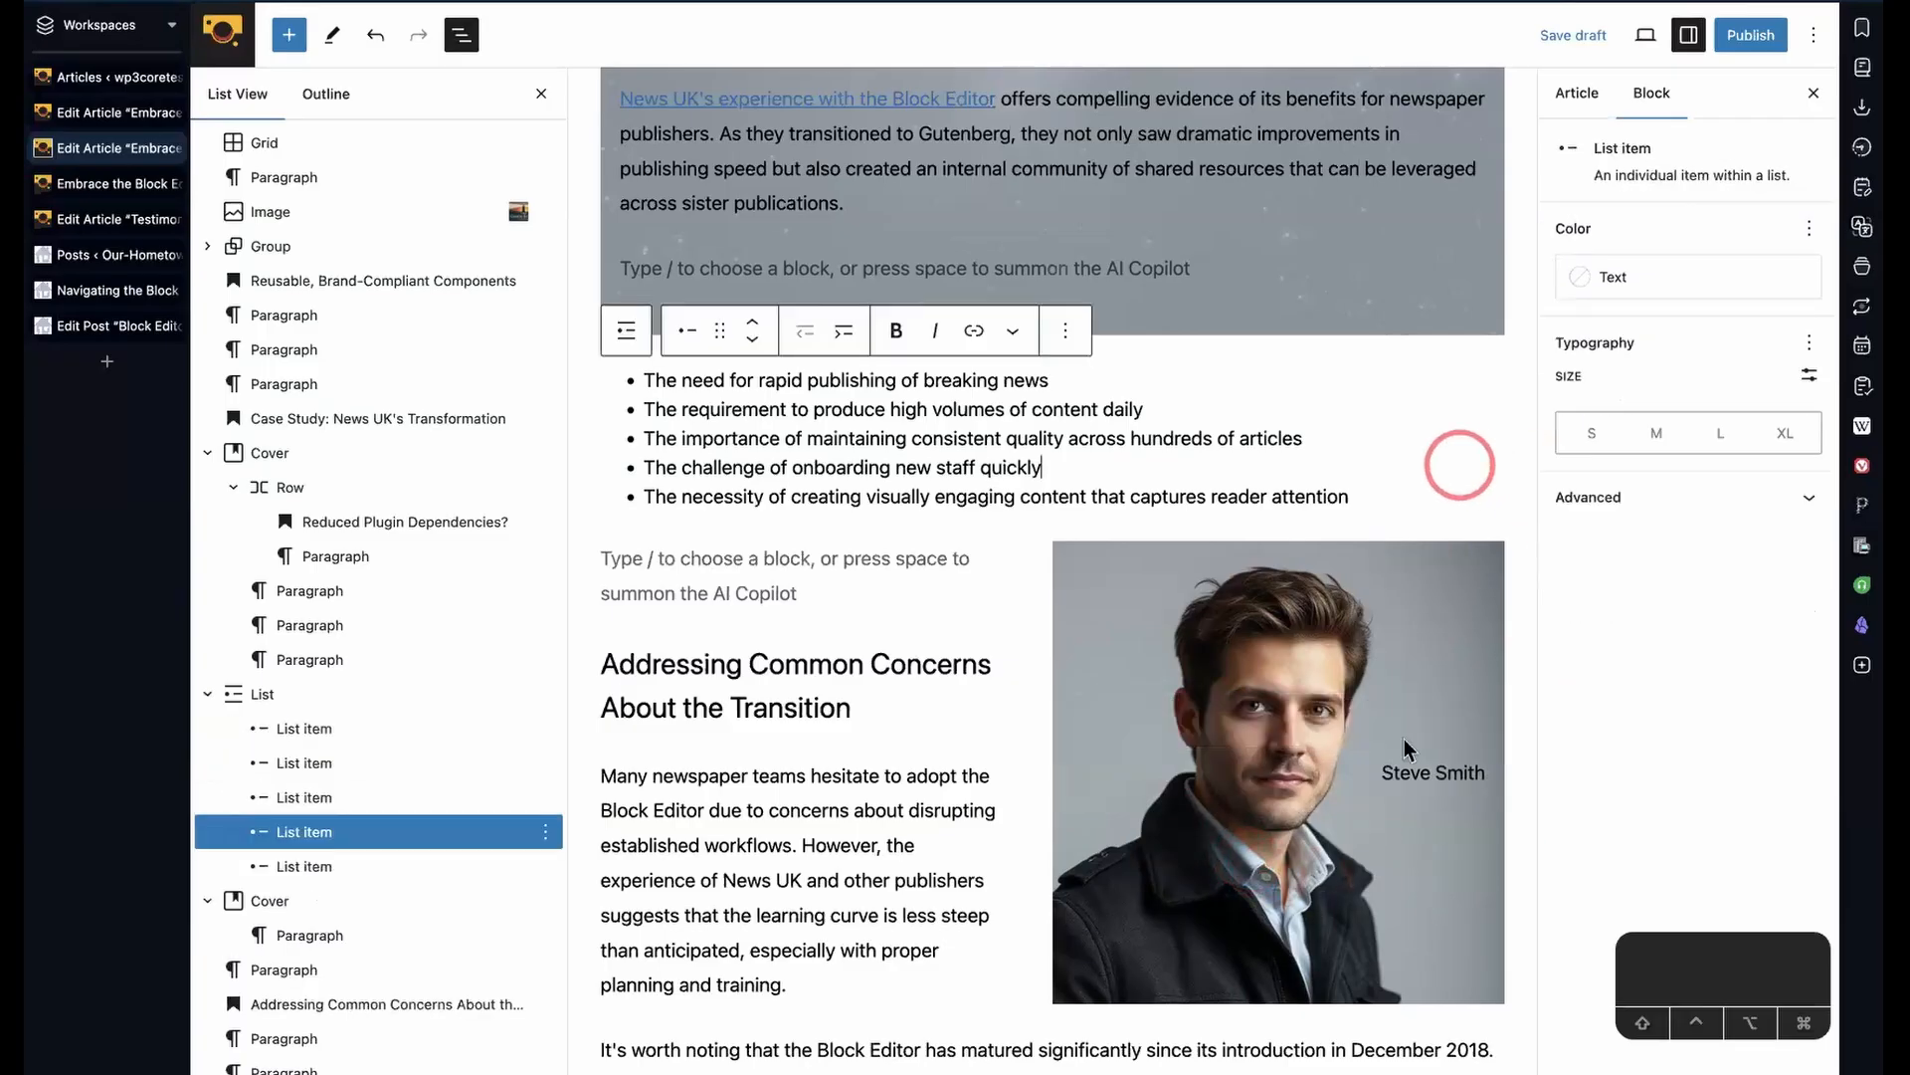
{"action": "left_click", "coordinate": [1465, 923]}
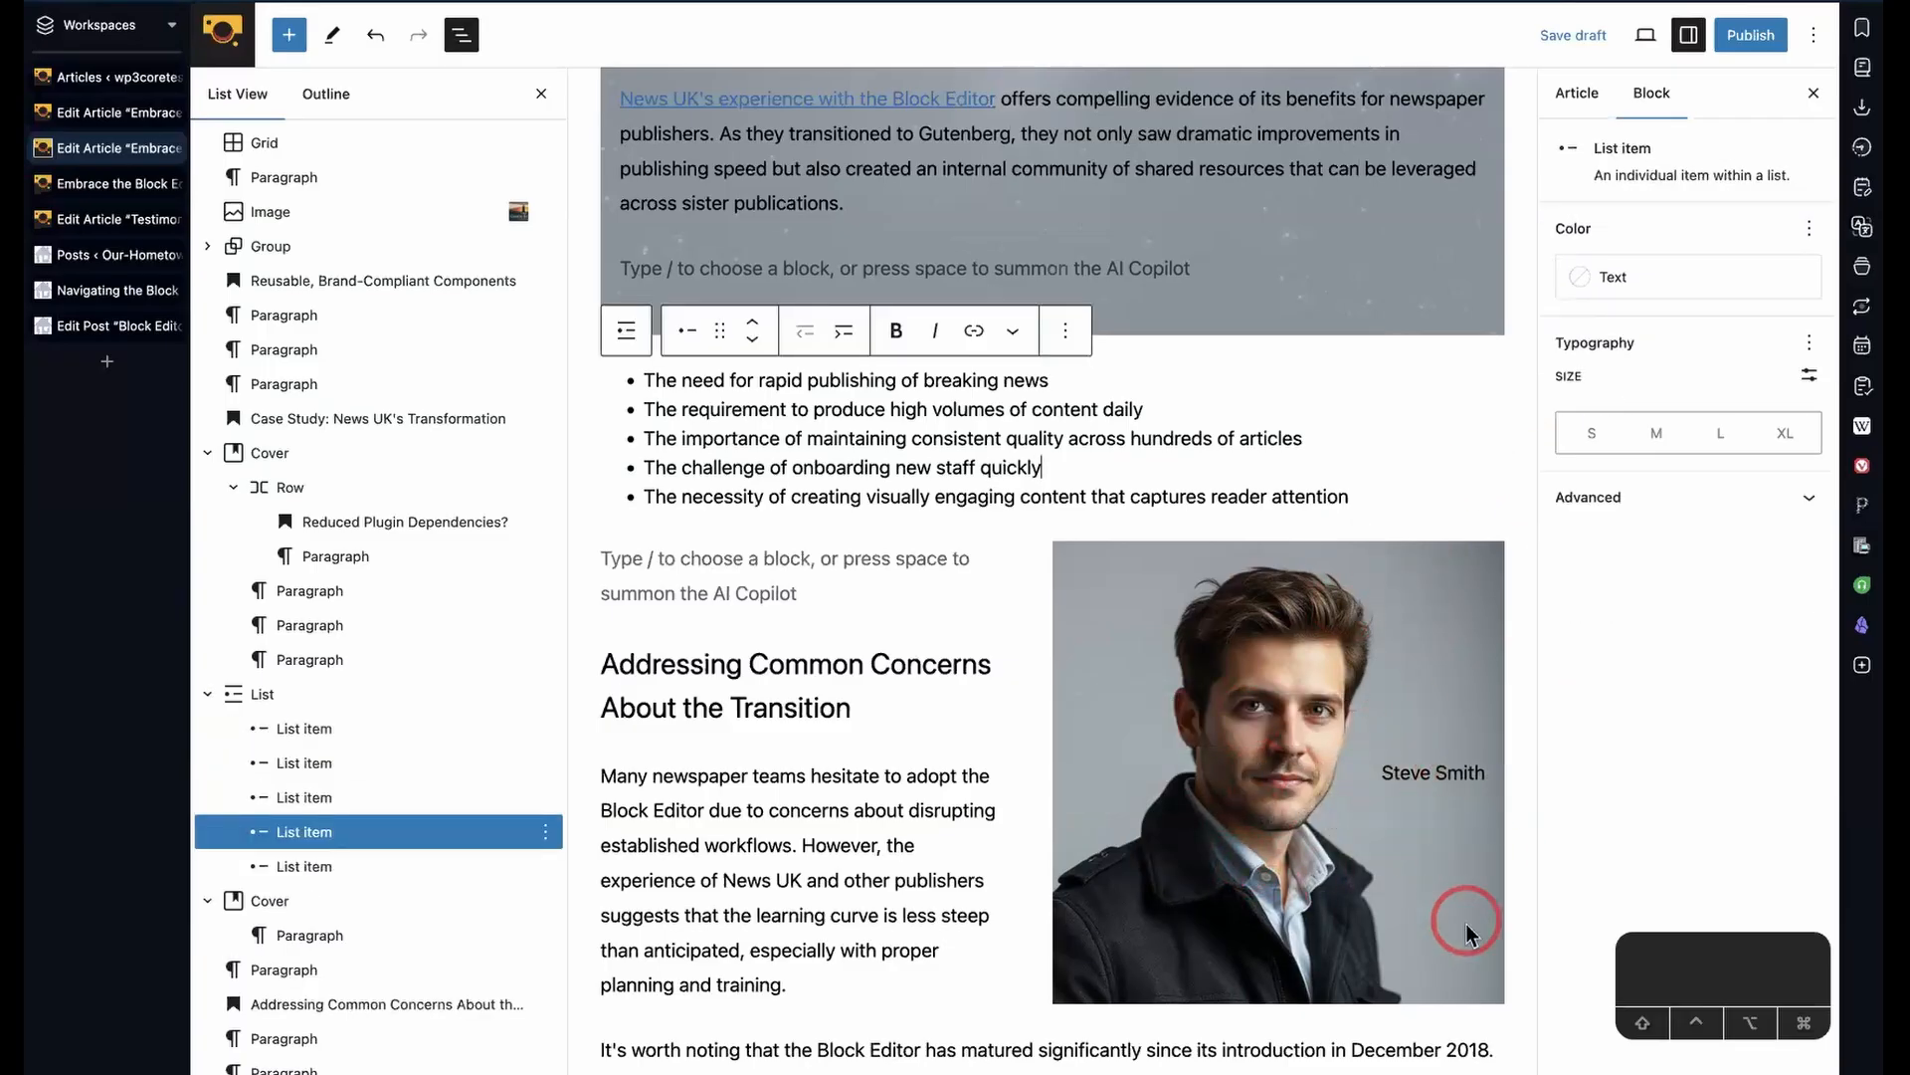
- Move the "Many newspaper teams hesitate" paragraph into the portrait Cover, below the name paragraph
{"action": "scroll", "coordinate": [1465, 932], "scroll_direction": "down", "scroll_amount": 3}
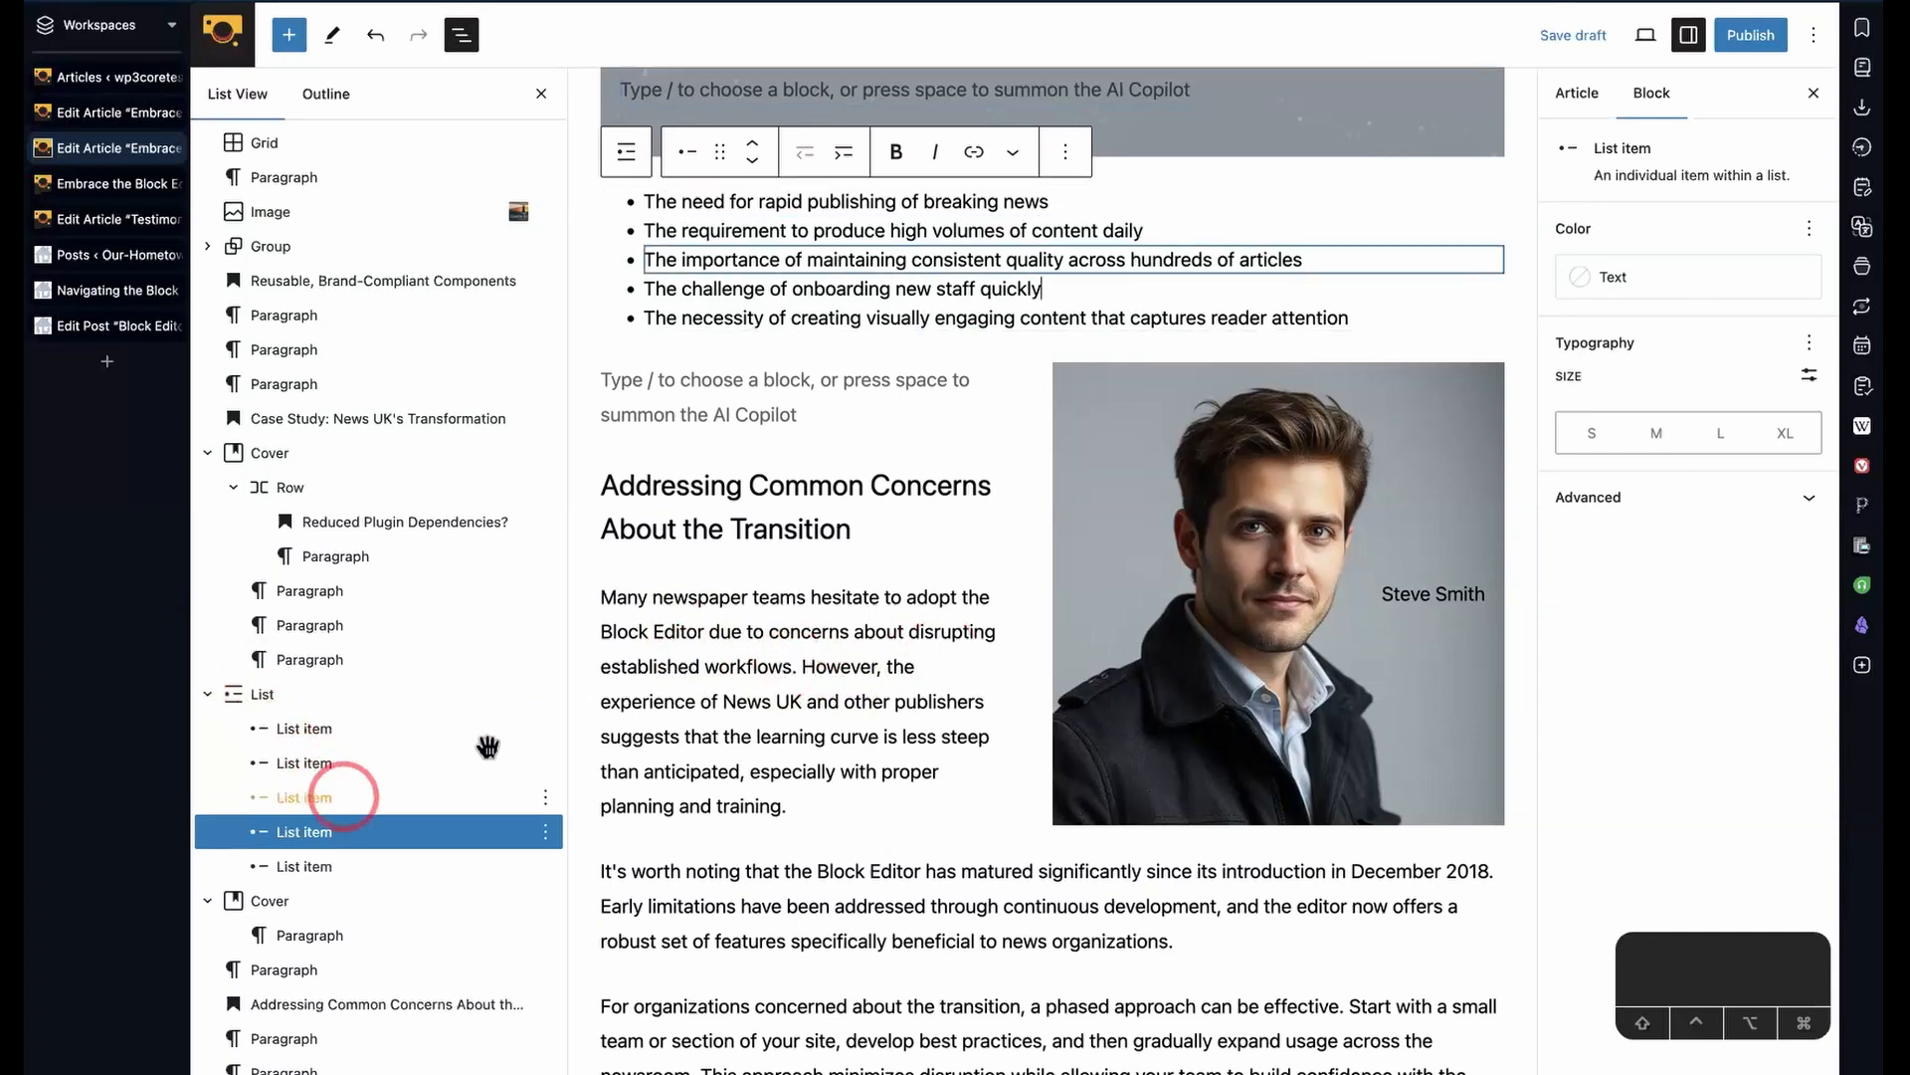
{"action": "scroll", "coordinate": [329, 752], "scroll_direction": "down", "scroll_amount": 2}
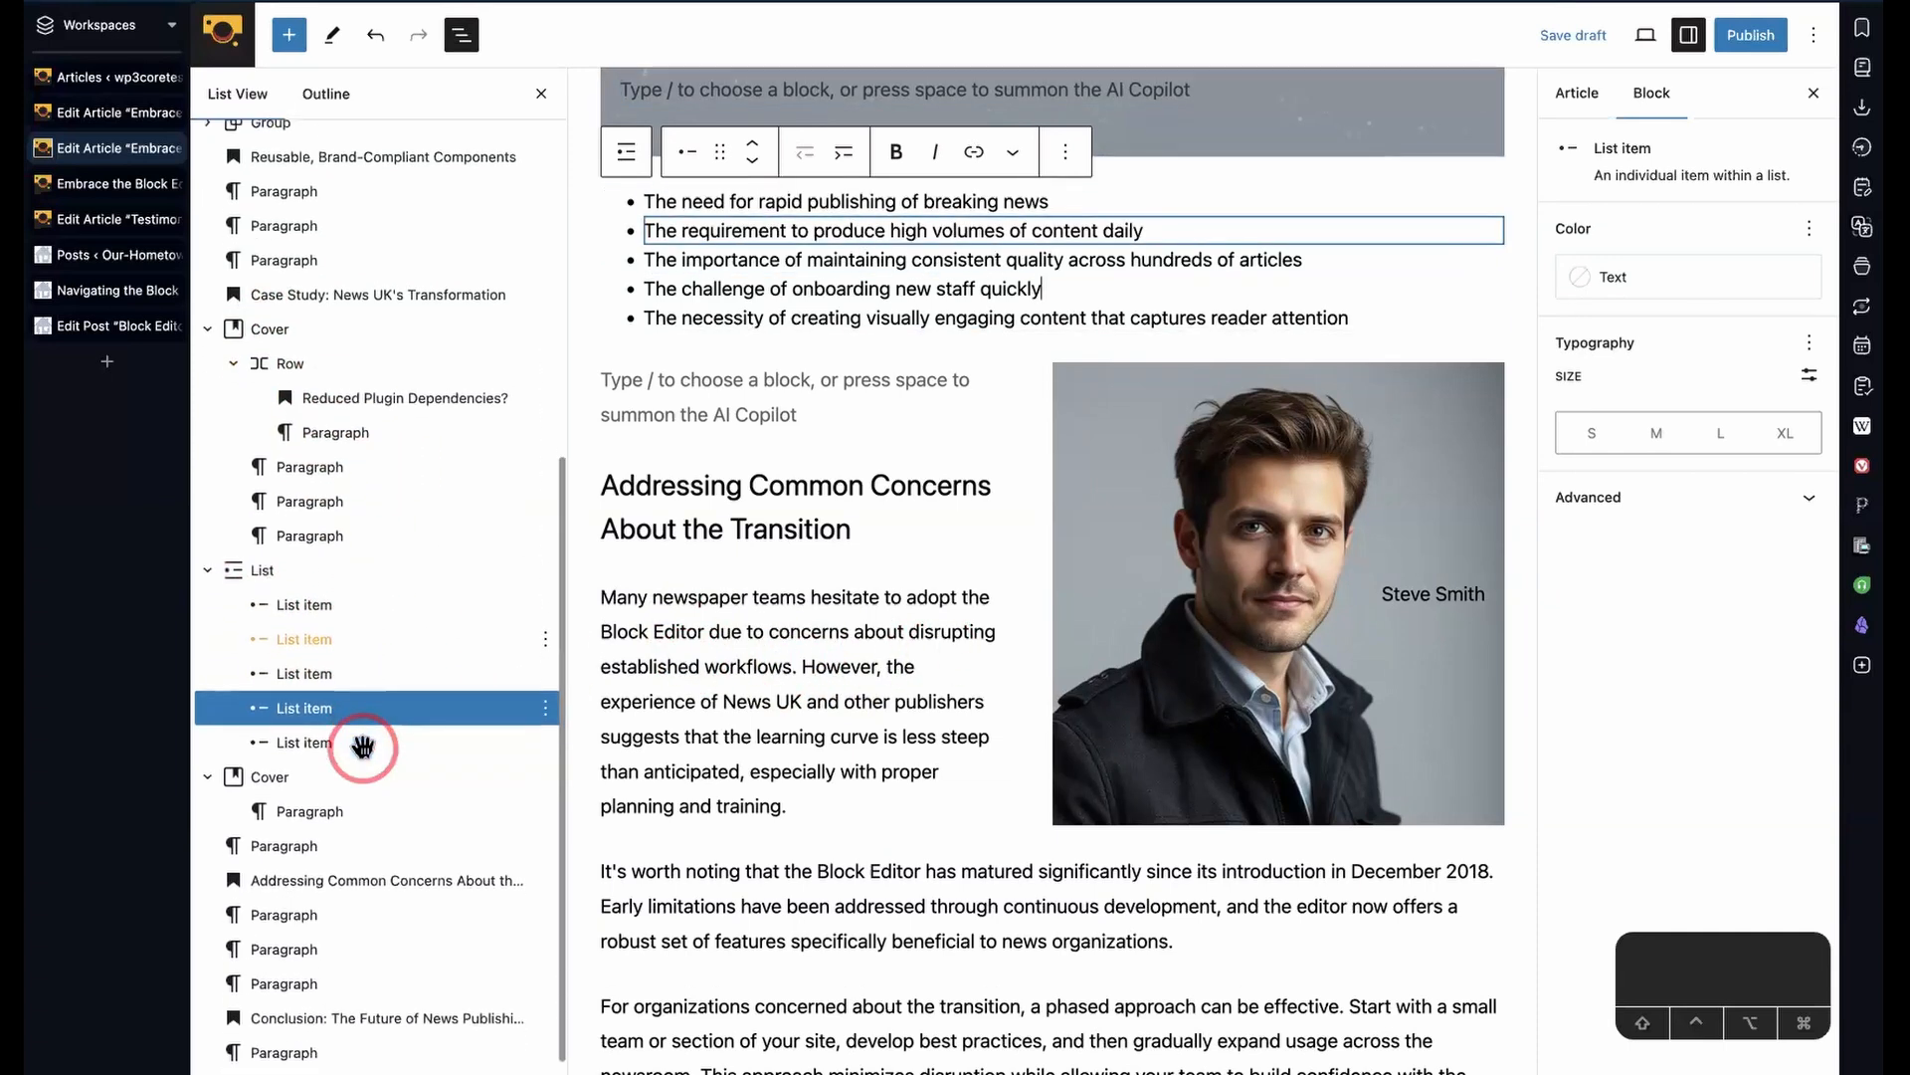
{"action": "left_click", "coordinate": [298, 772]}
{"action": "scroll", "coordinate": [299, 768], "scroll_direction": "down", "scroll_amount": 1}
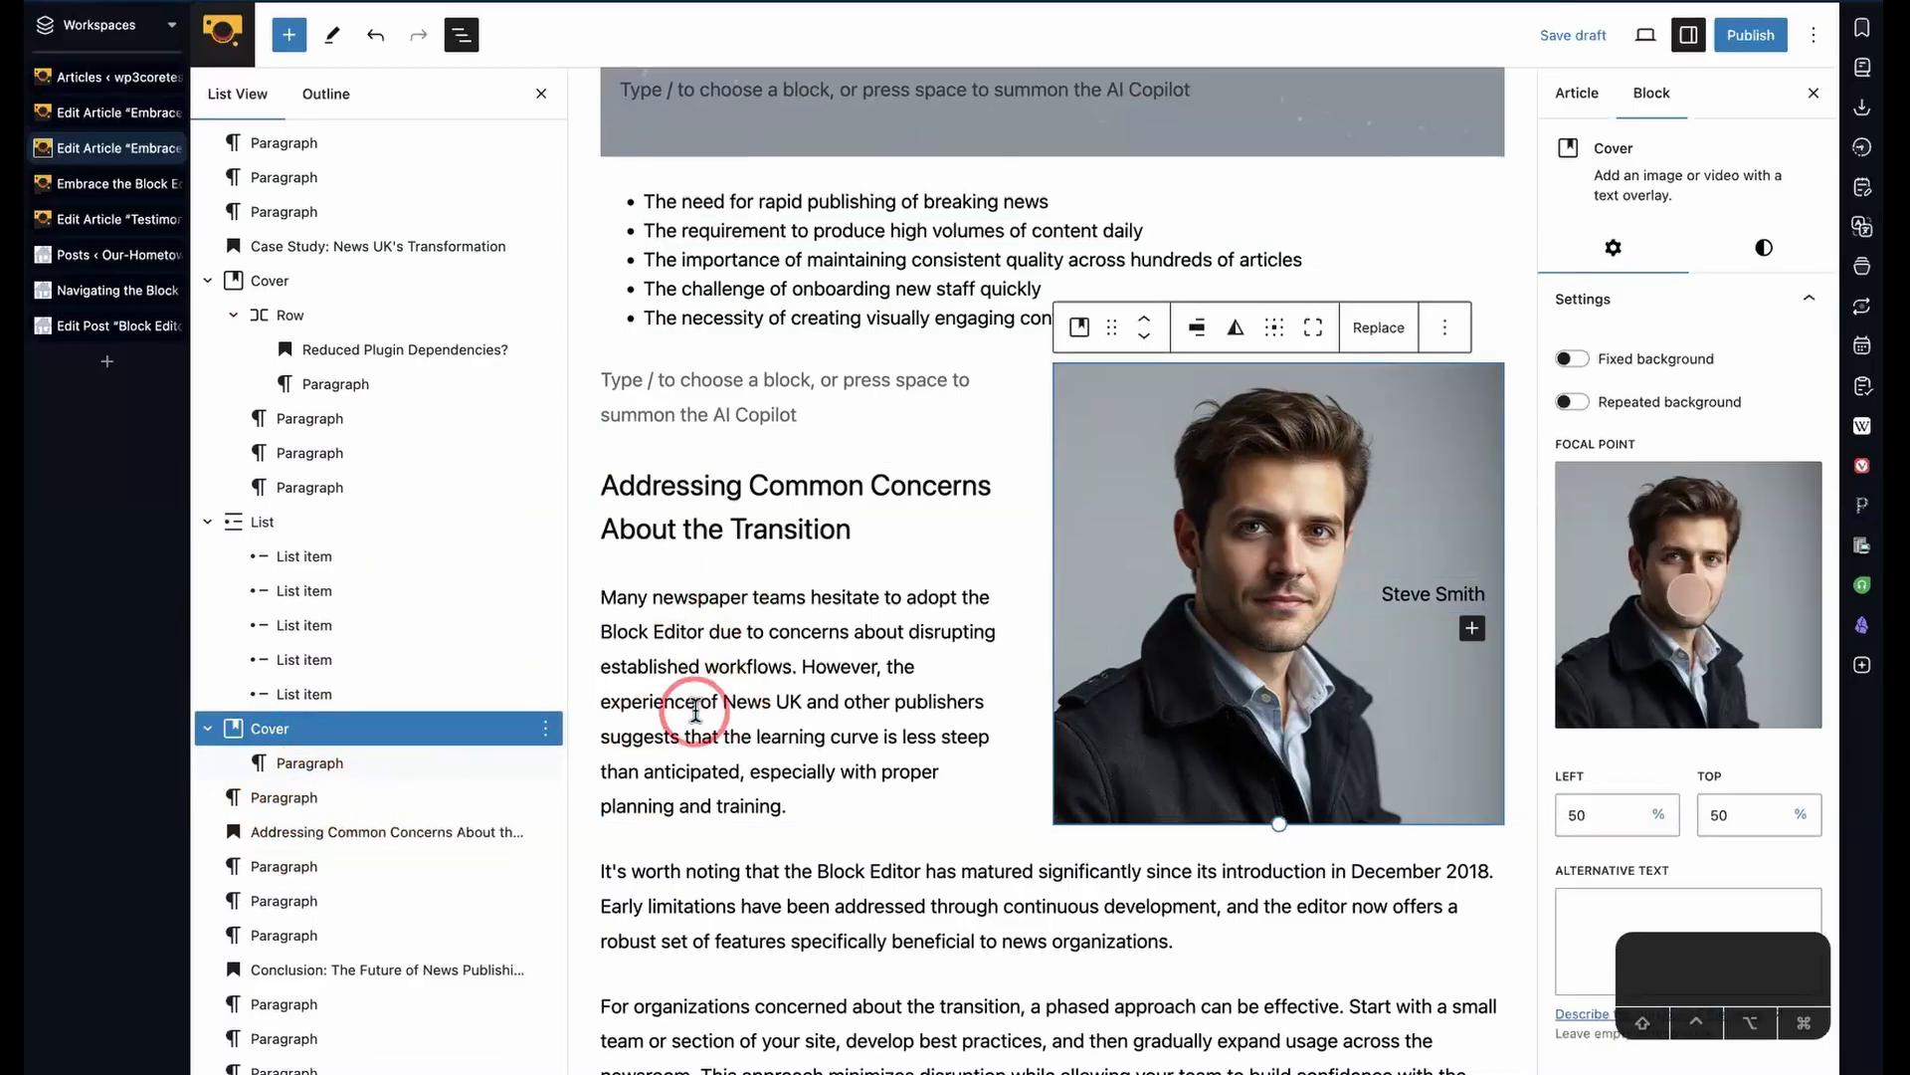
{"action": "triple_click", "coordinate": [698, 697]}
{"action": "left_click_drag", "start_coordinate": [277, 866], "coordinate": [311, 804]}
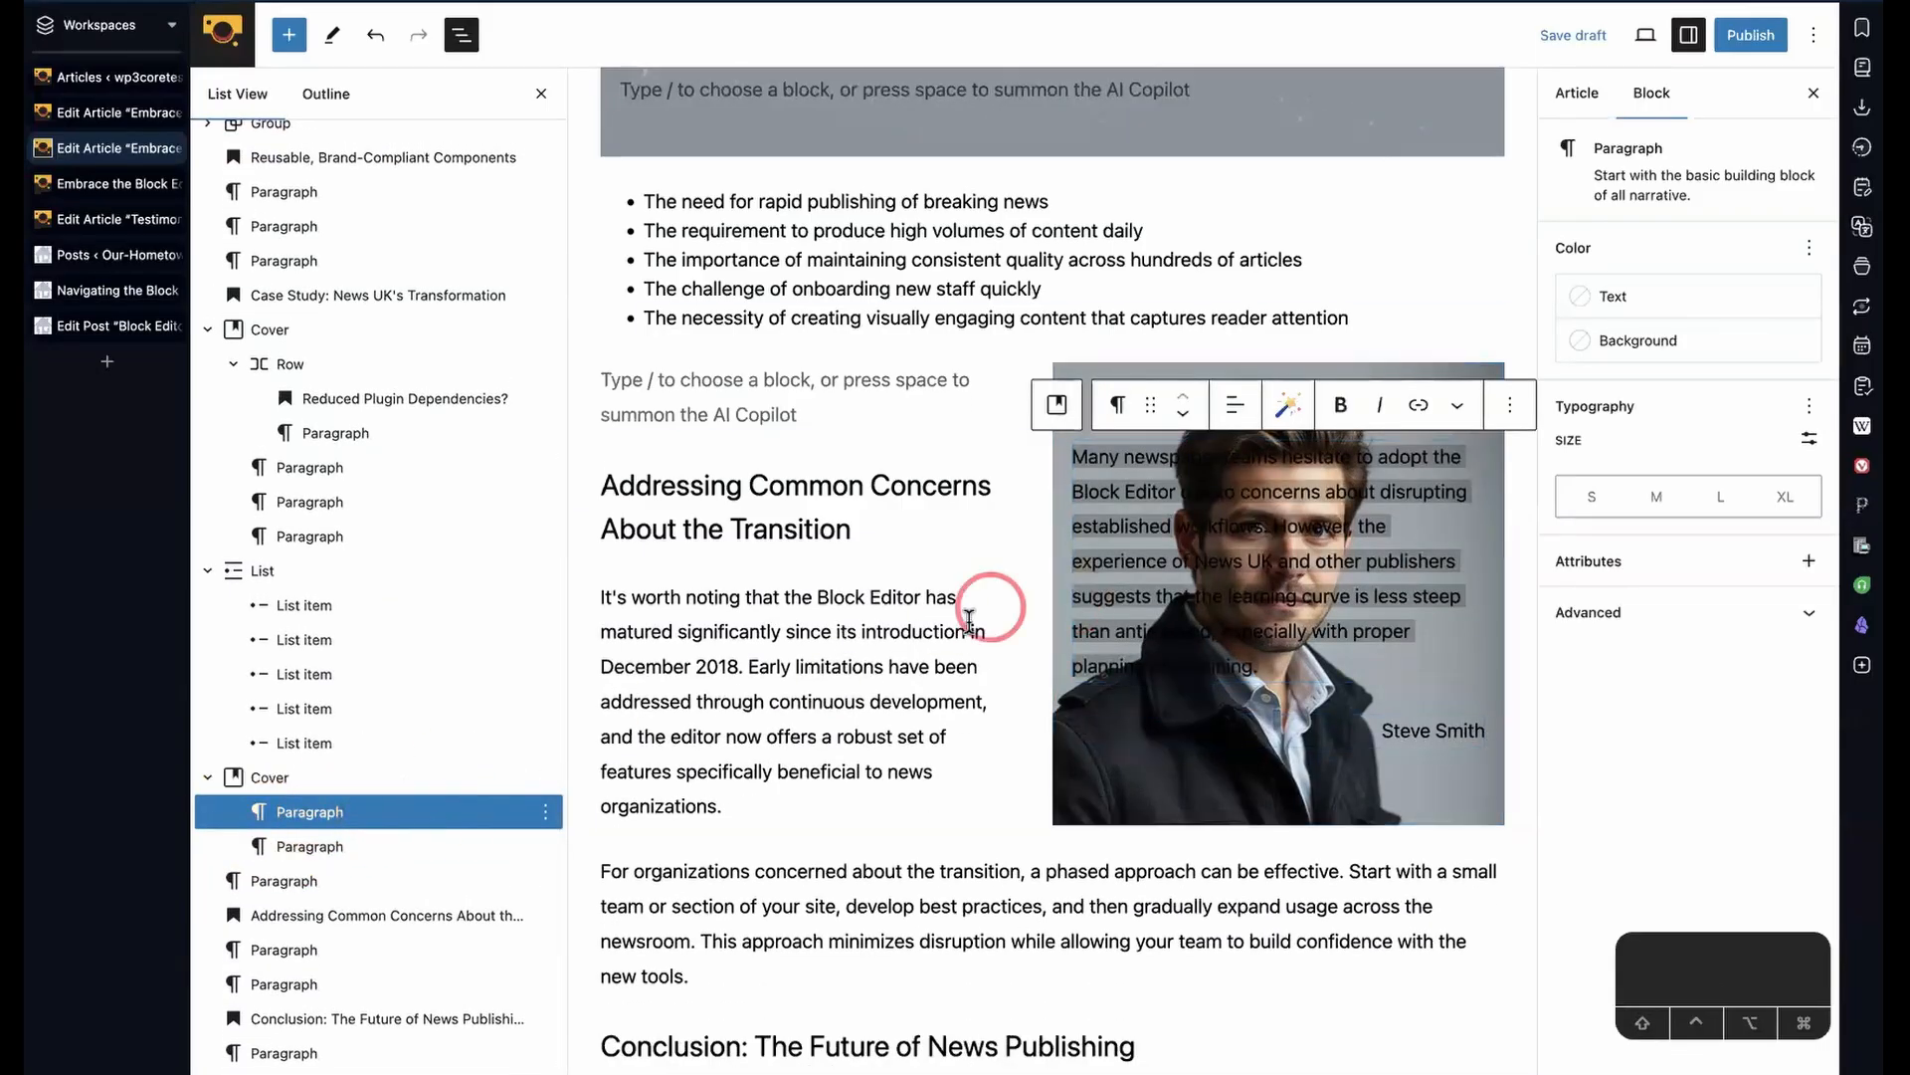
{"action": "left_click", "coordinate": [1181, 414]}
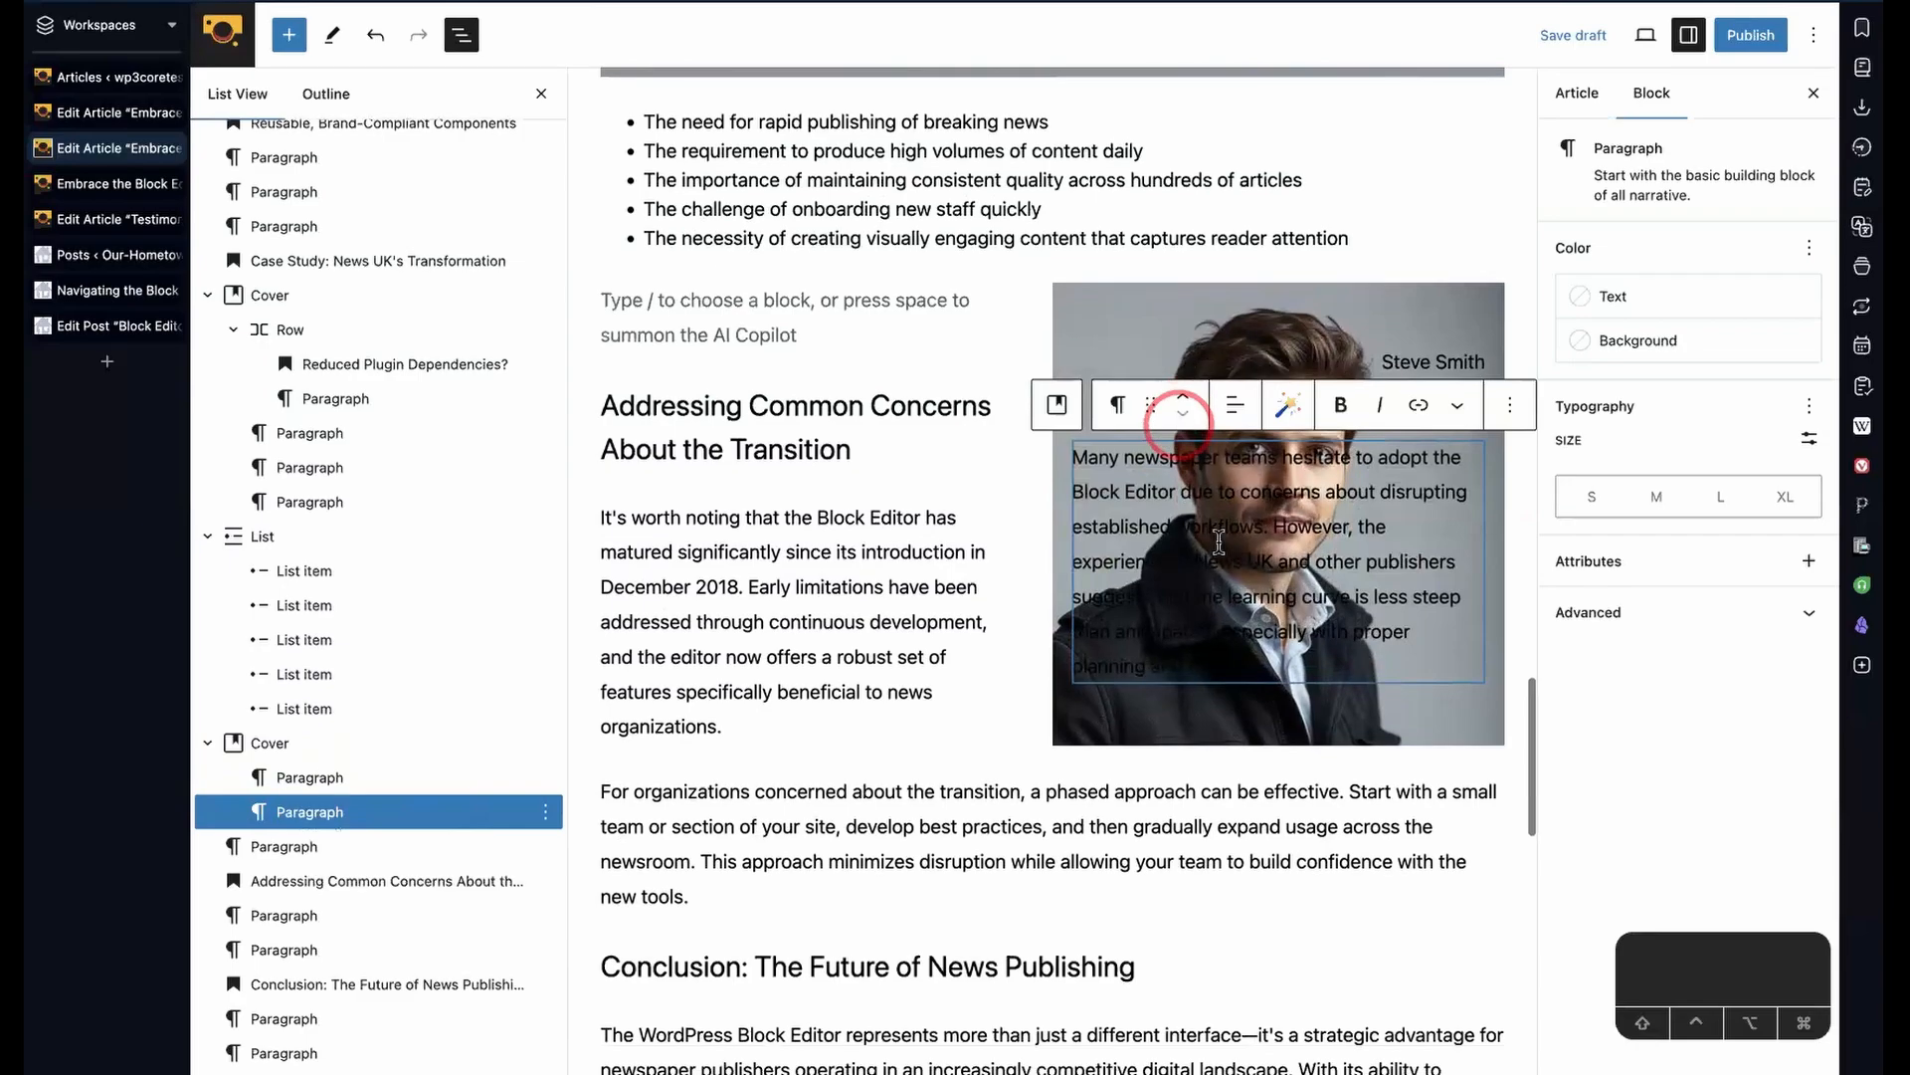
- Set the text color of the "Many newspaper teams" paragraph inside the Cover to White (#FFFFFF)
{"action": "triple_click", "coordinate": [1413, 532]}
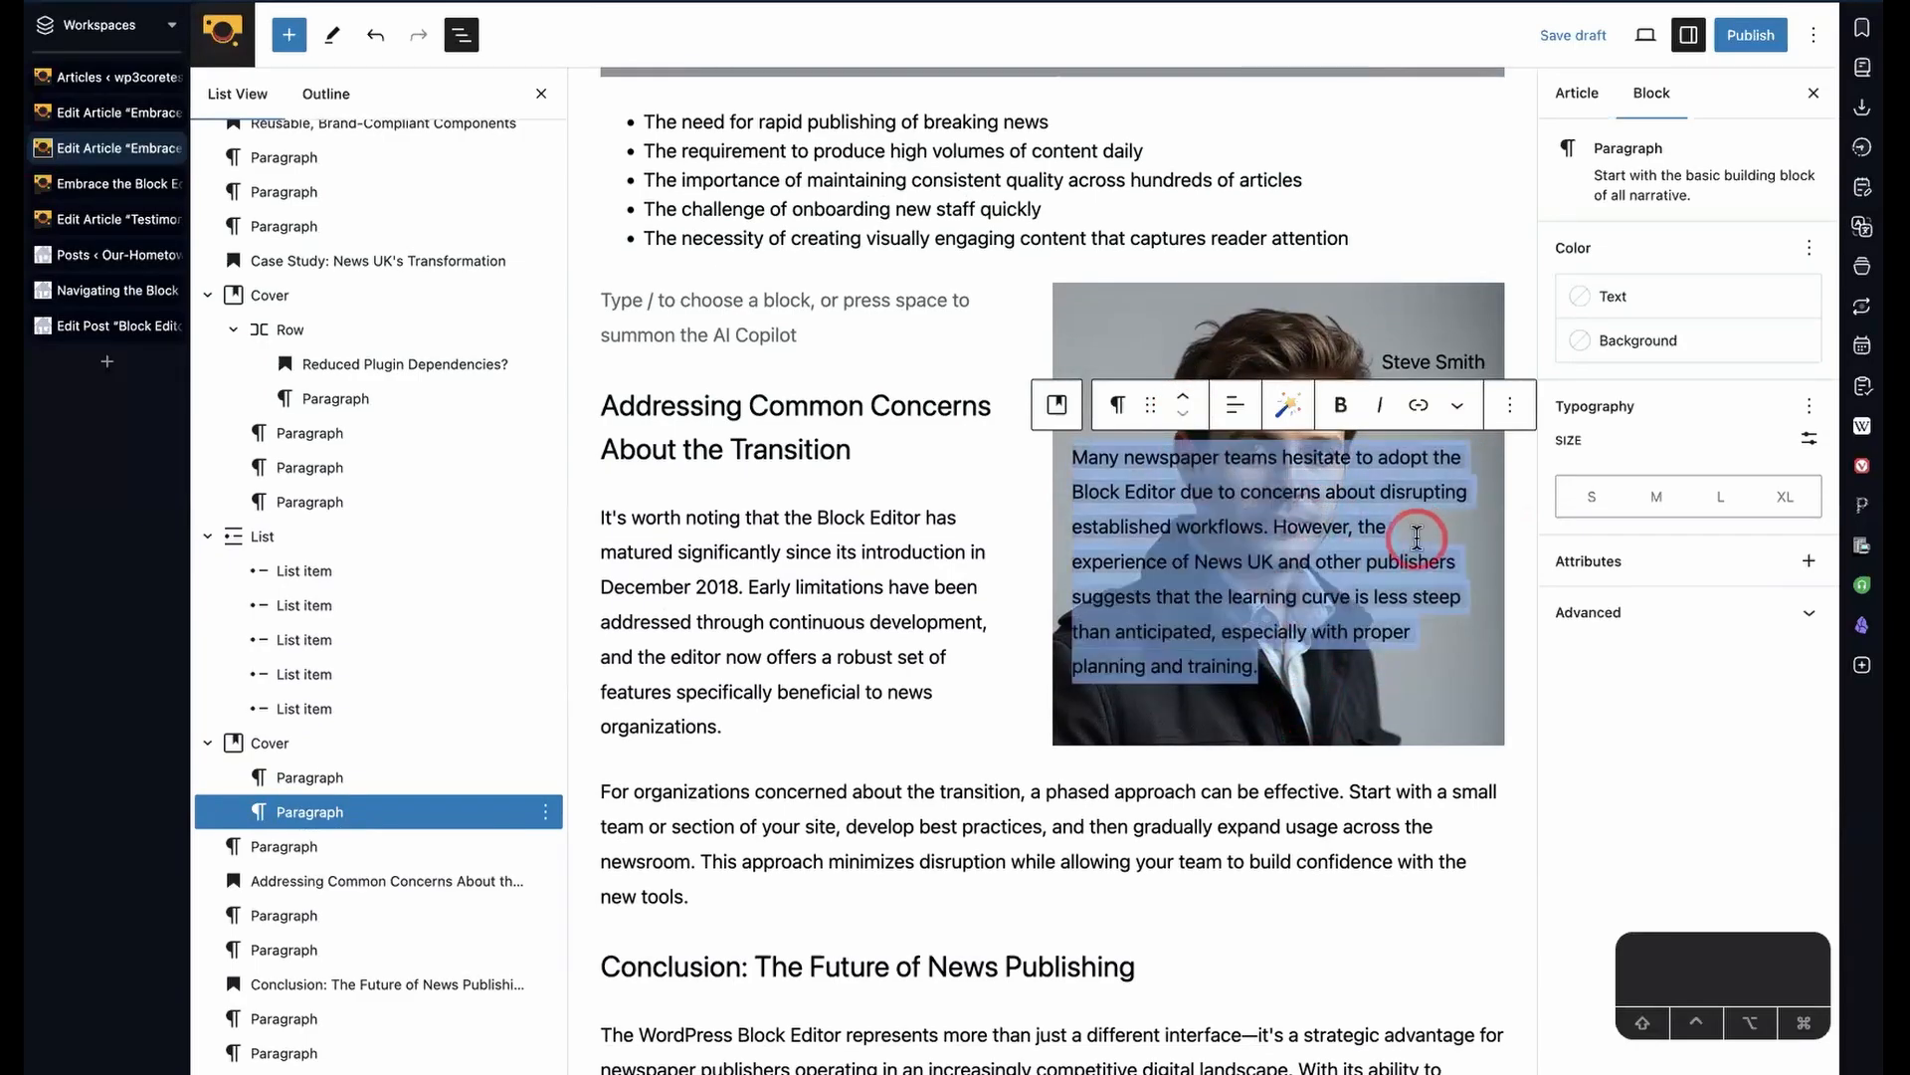
{"action": "left_click", "coordinate": [1648, 301]}
{"action": "left_click", "coordinate": [1355, 490]}
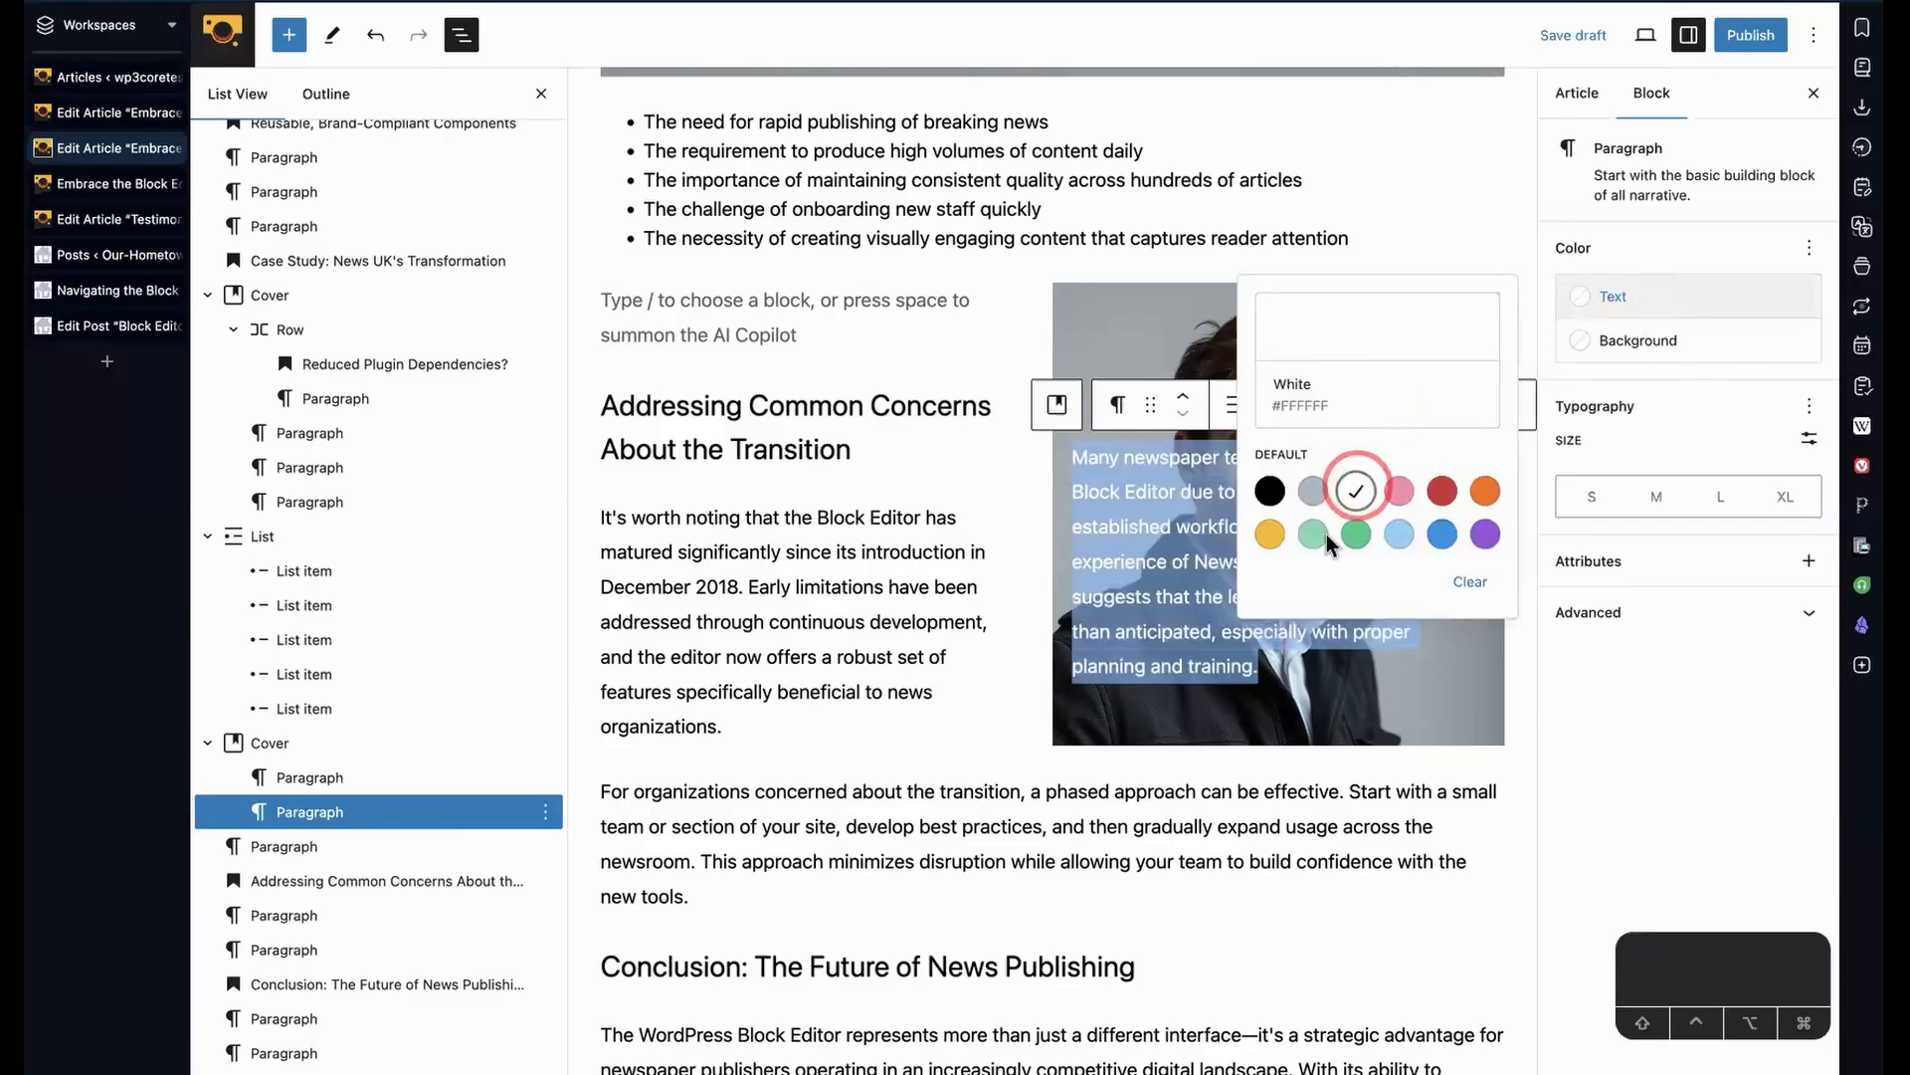
{"action": "triple_click", "coordinate": [1241, 776]}
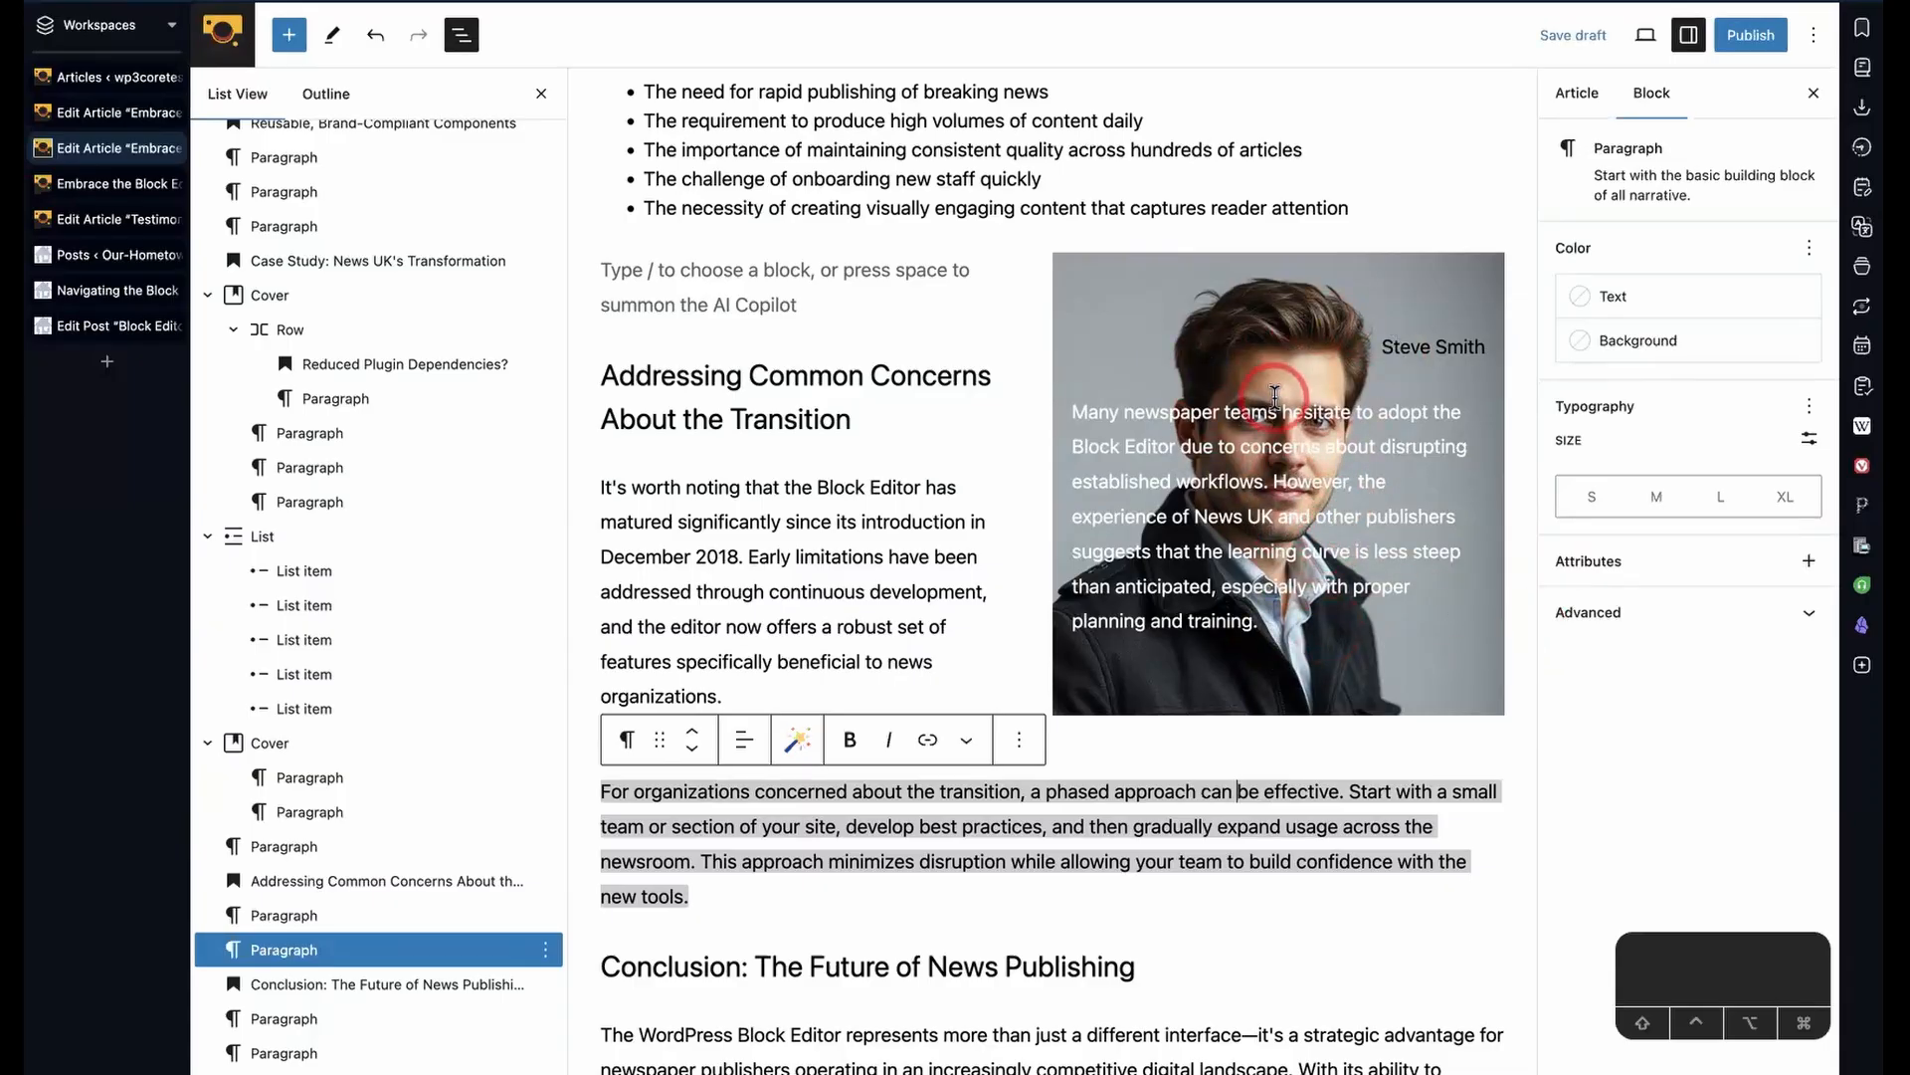
- Add an Image block at the end of the portrait Cover, using Male-Headshot-01.png from the Media Library
{"action": "left_click", "coordinate": [1252, 343]}
{"action": "left_click", "coordinate": [1197, 404]}
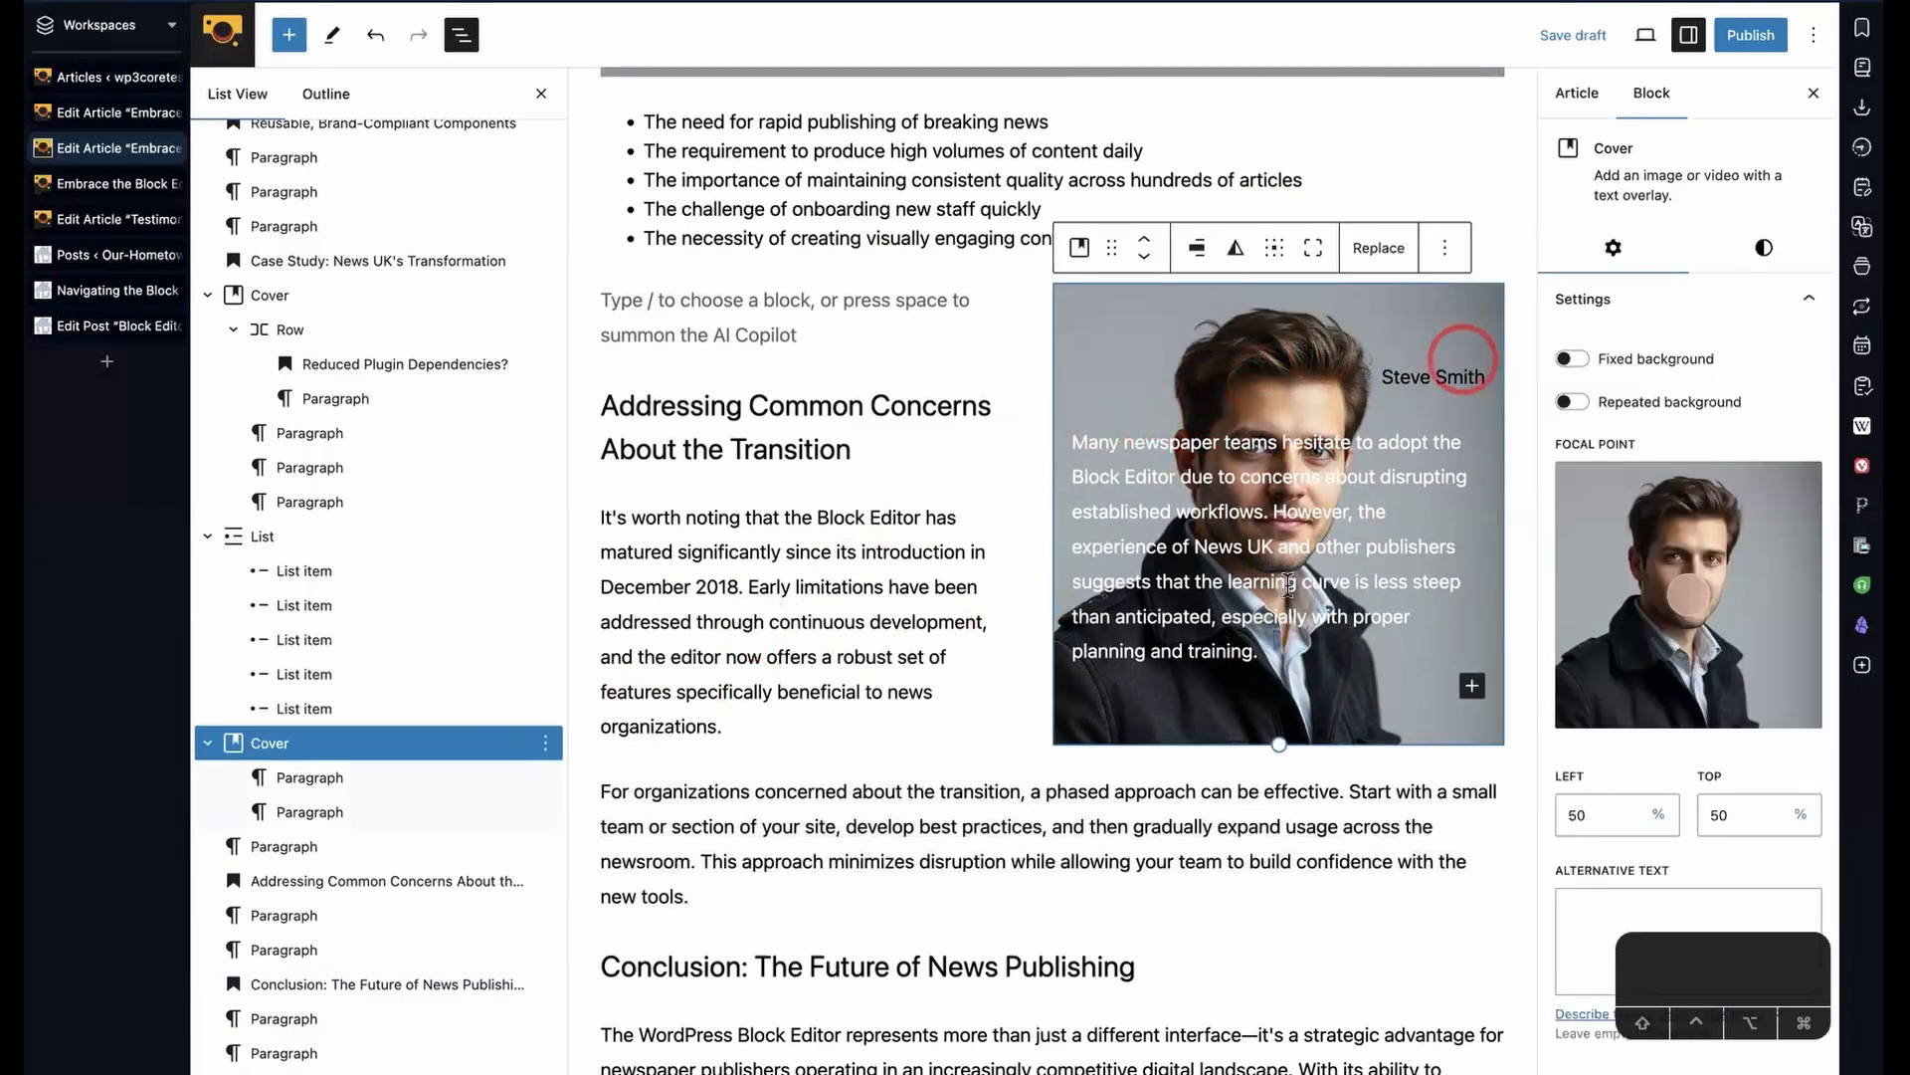
{"action": "left_click", "coordinate": [1472, 686]}
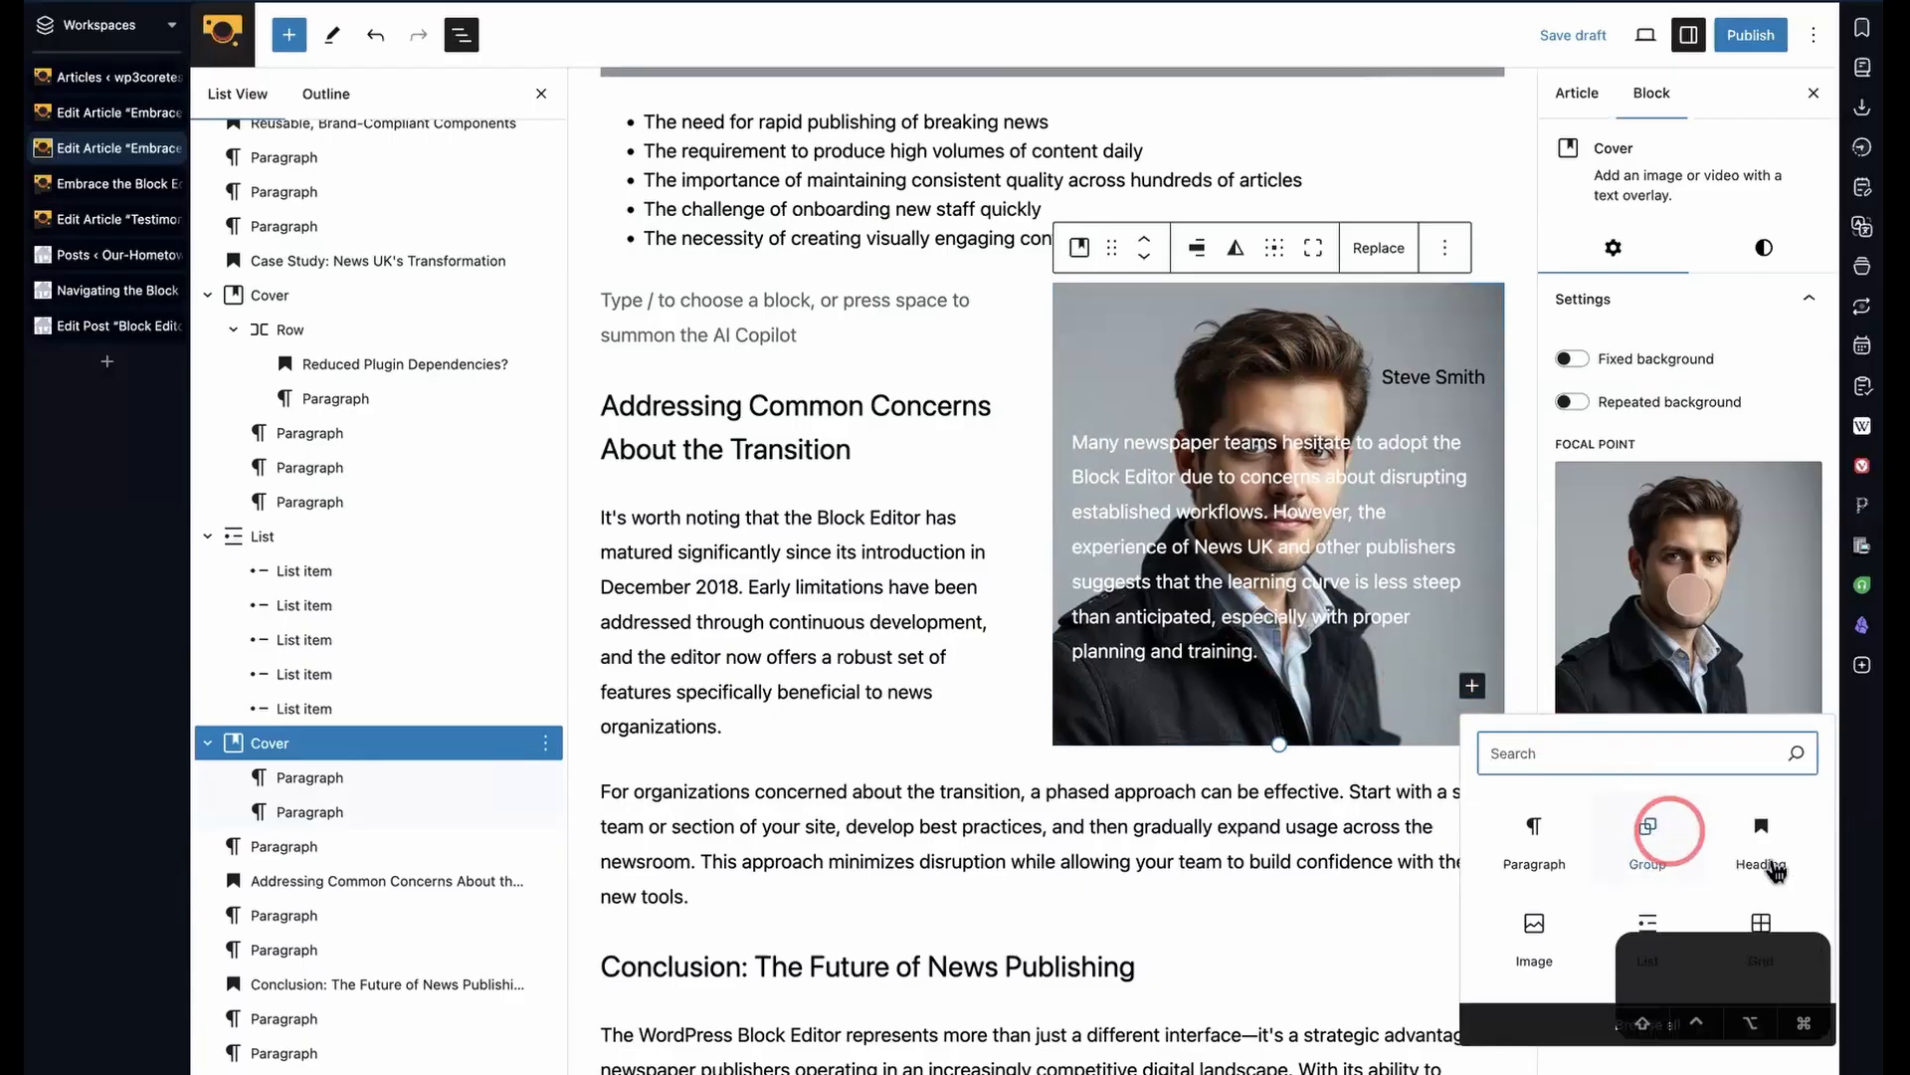
{"action": "left_click", "coordinate": [1530, 933]}
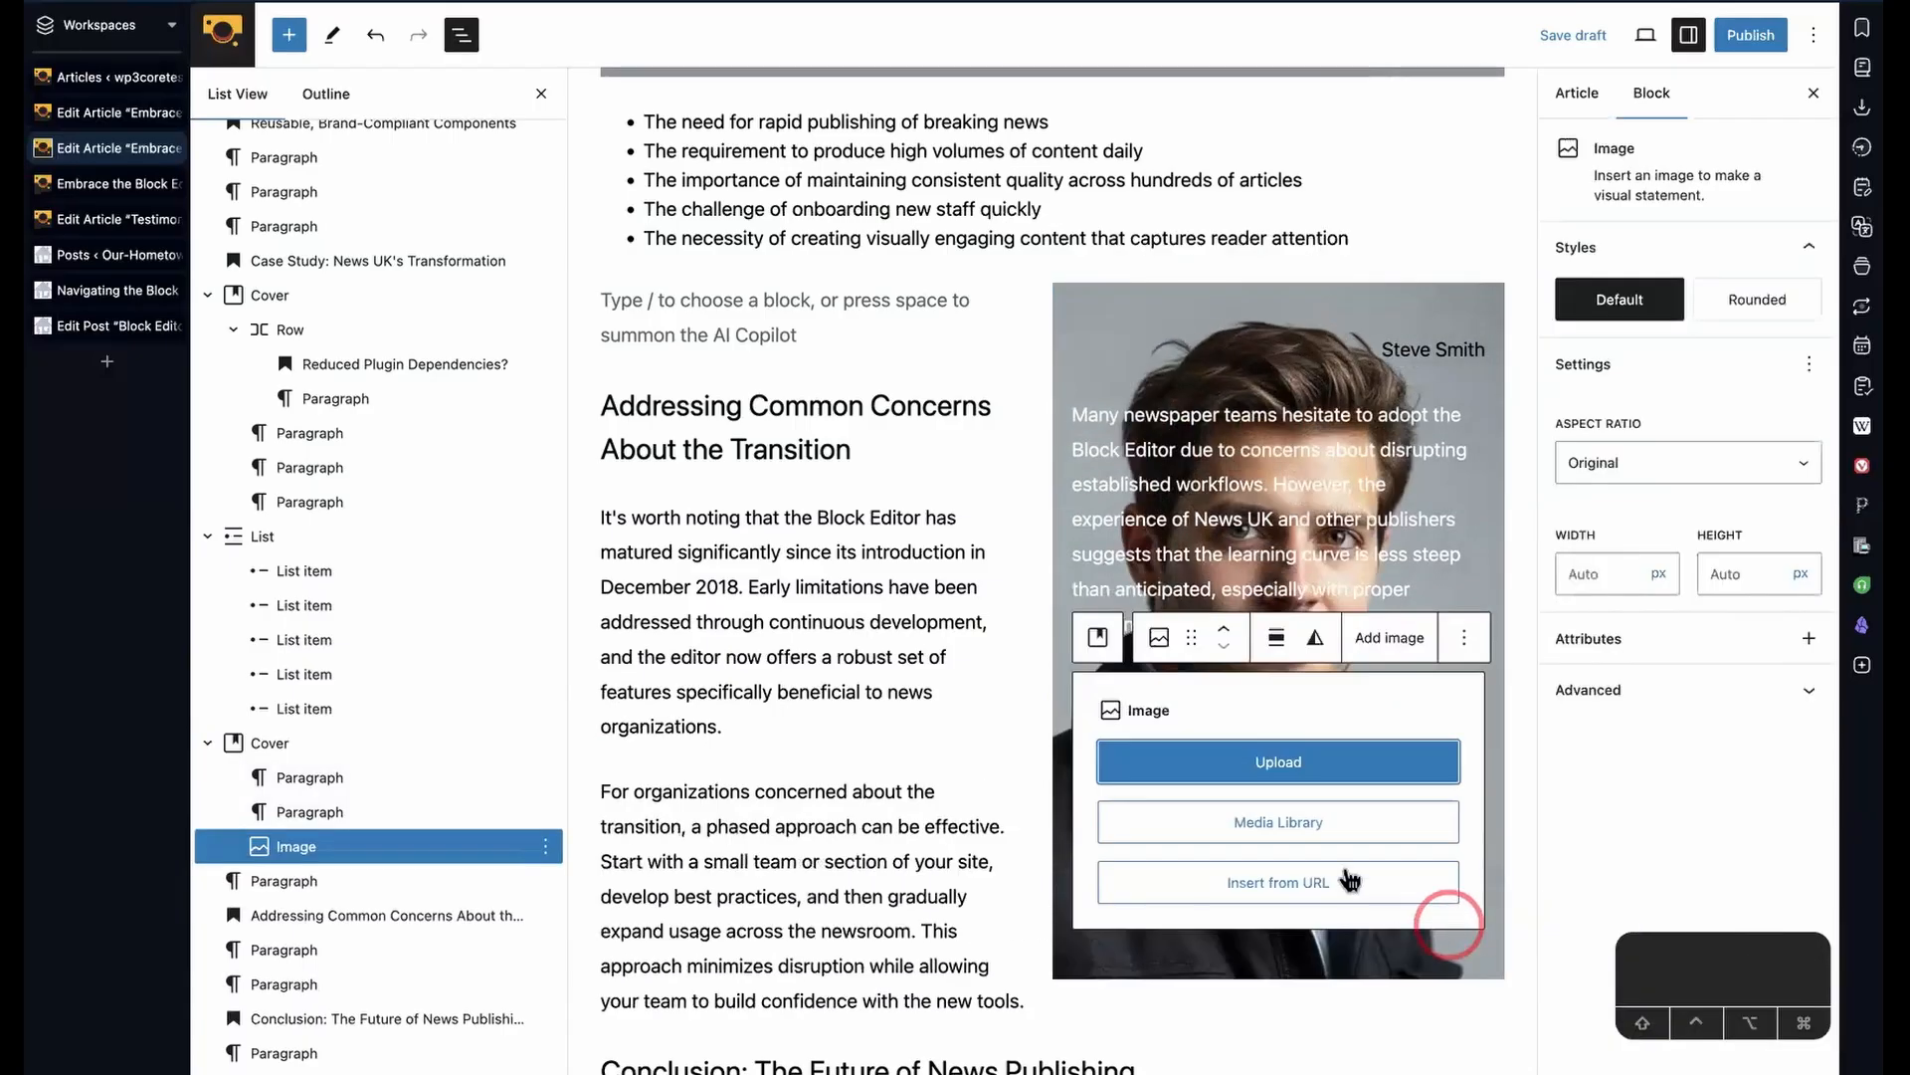
{"action": "left_click", "coordinate": [1353, 823]}
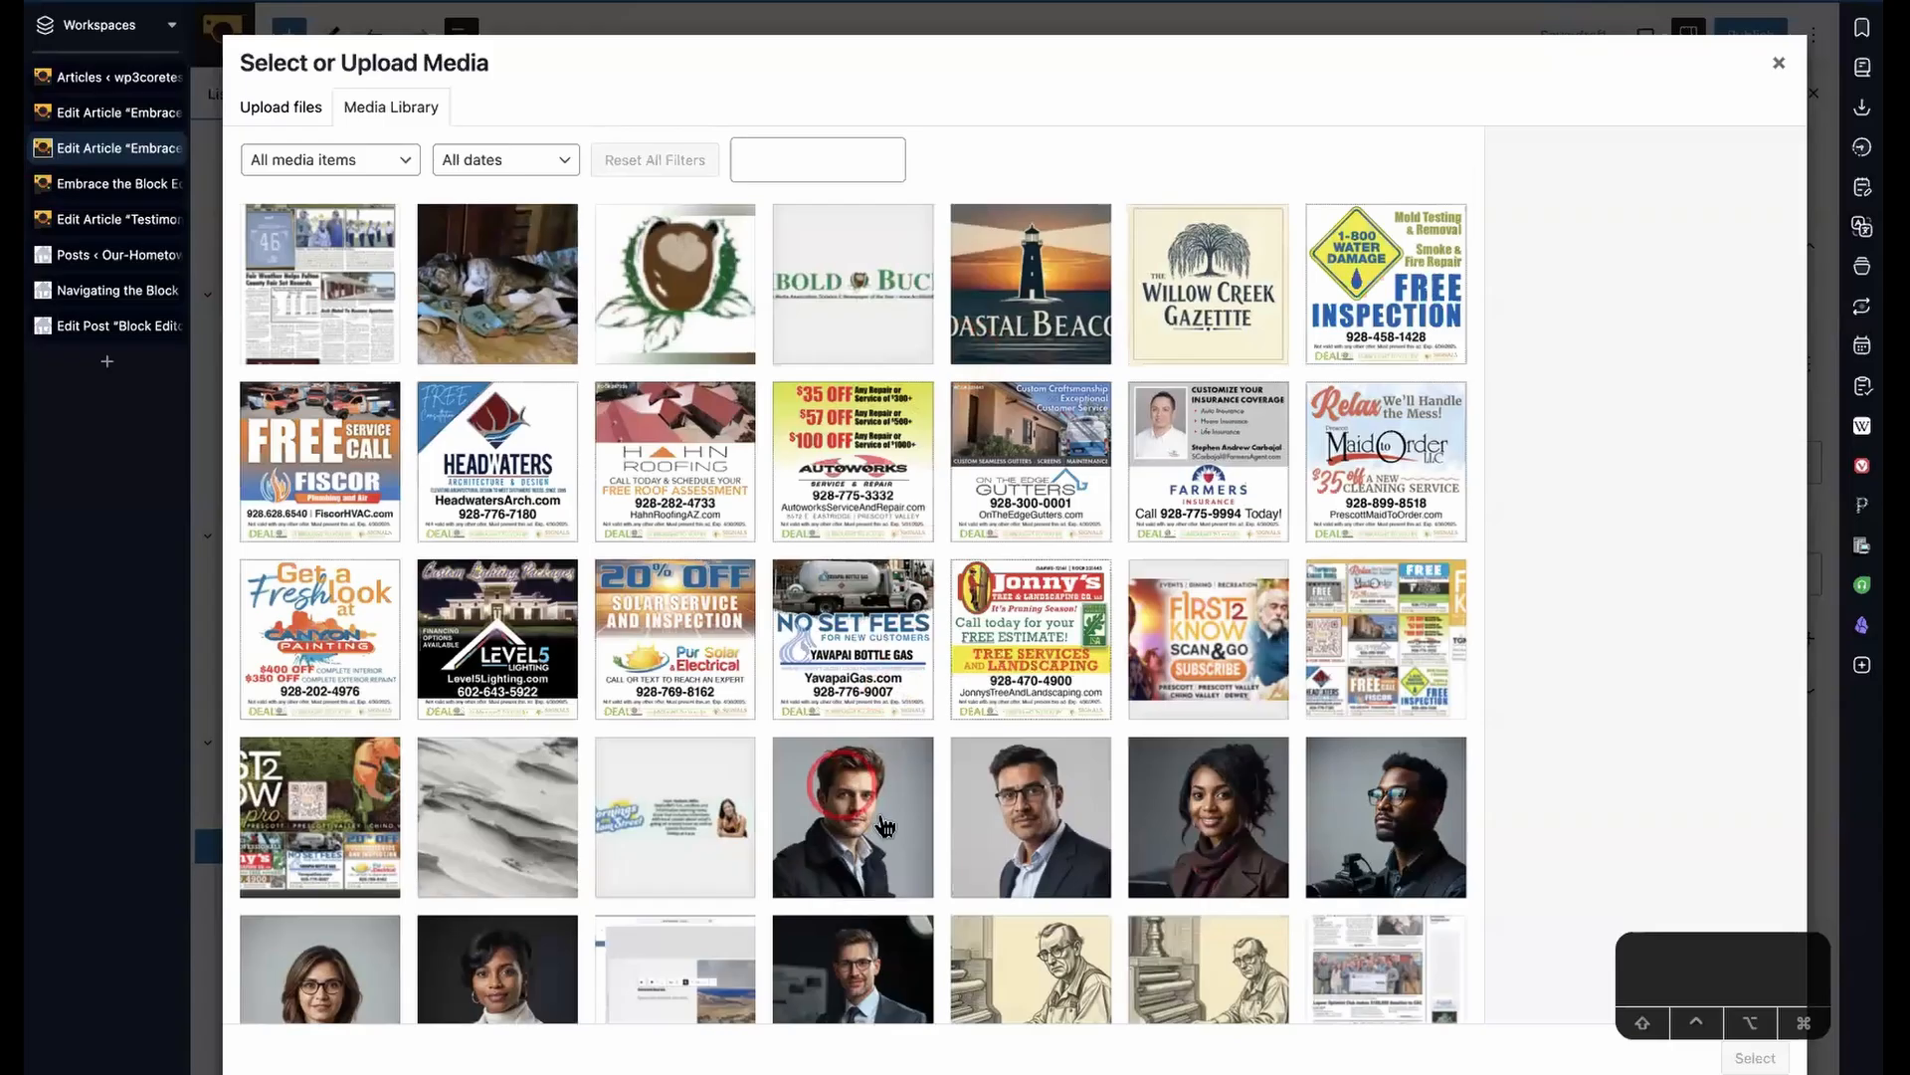
{"action": "left_click", "coordinate": [879, 813]}
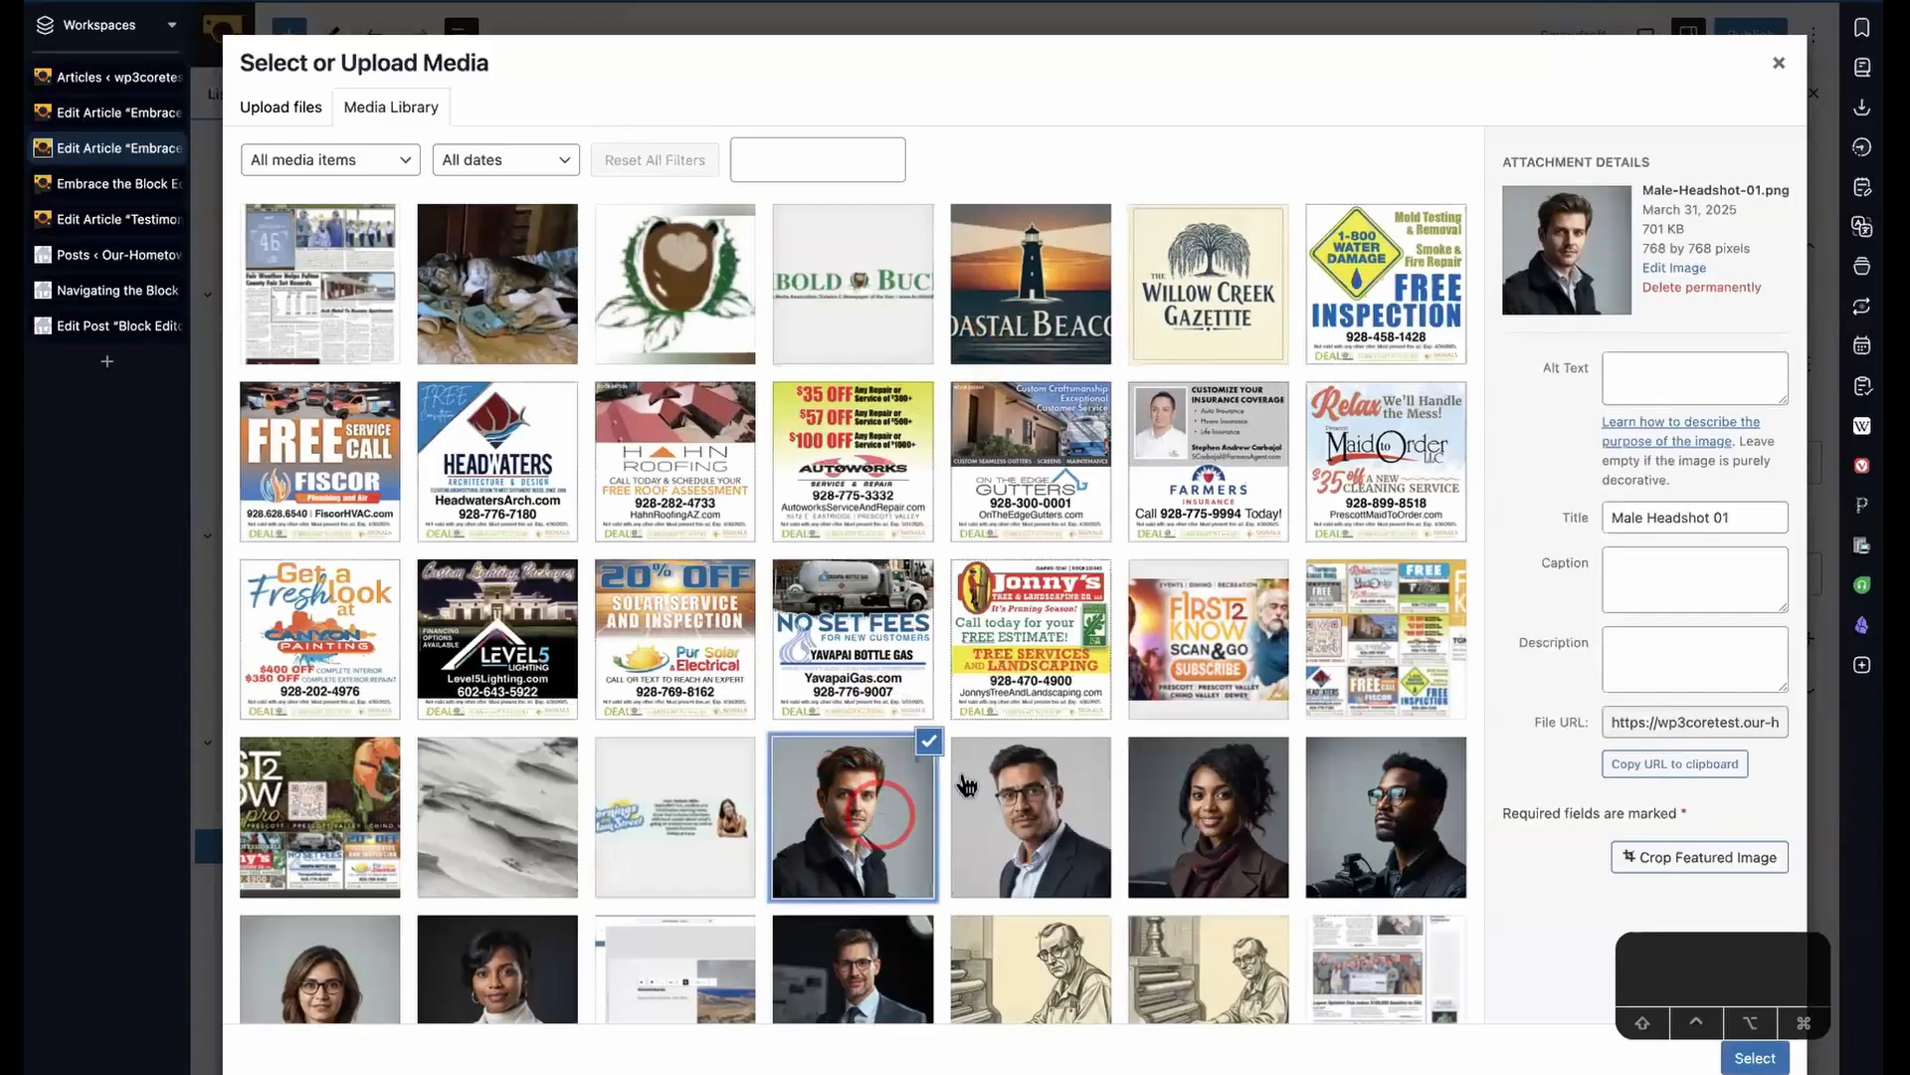
{"action": "left_click", "coordinate": [1737, 1061]}
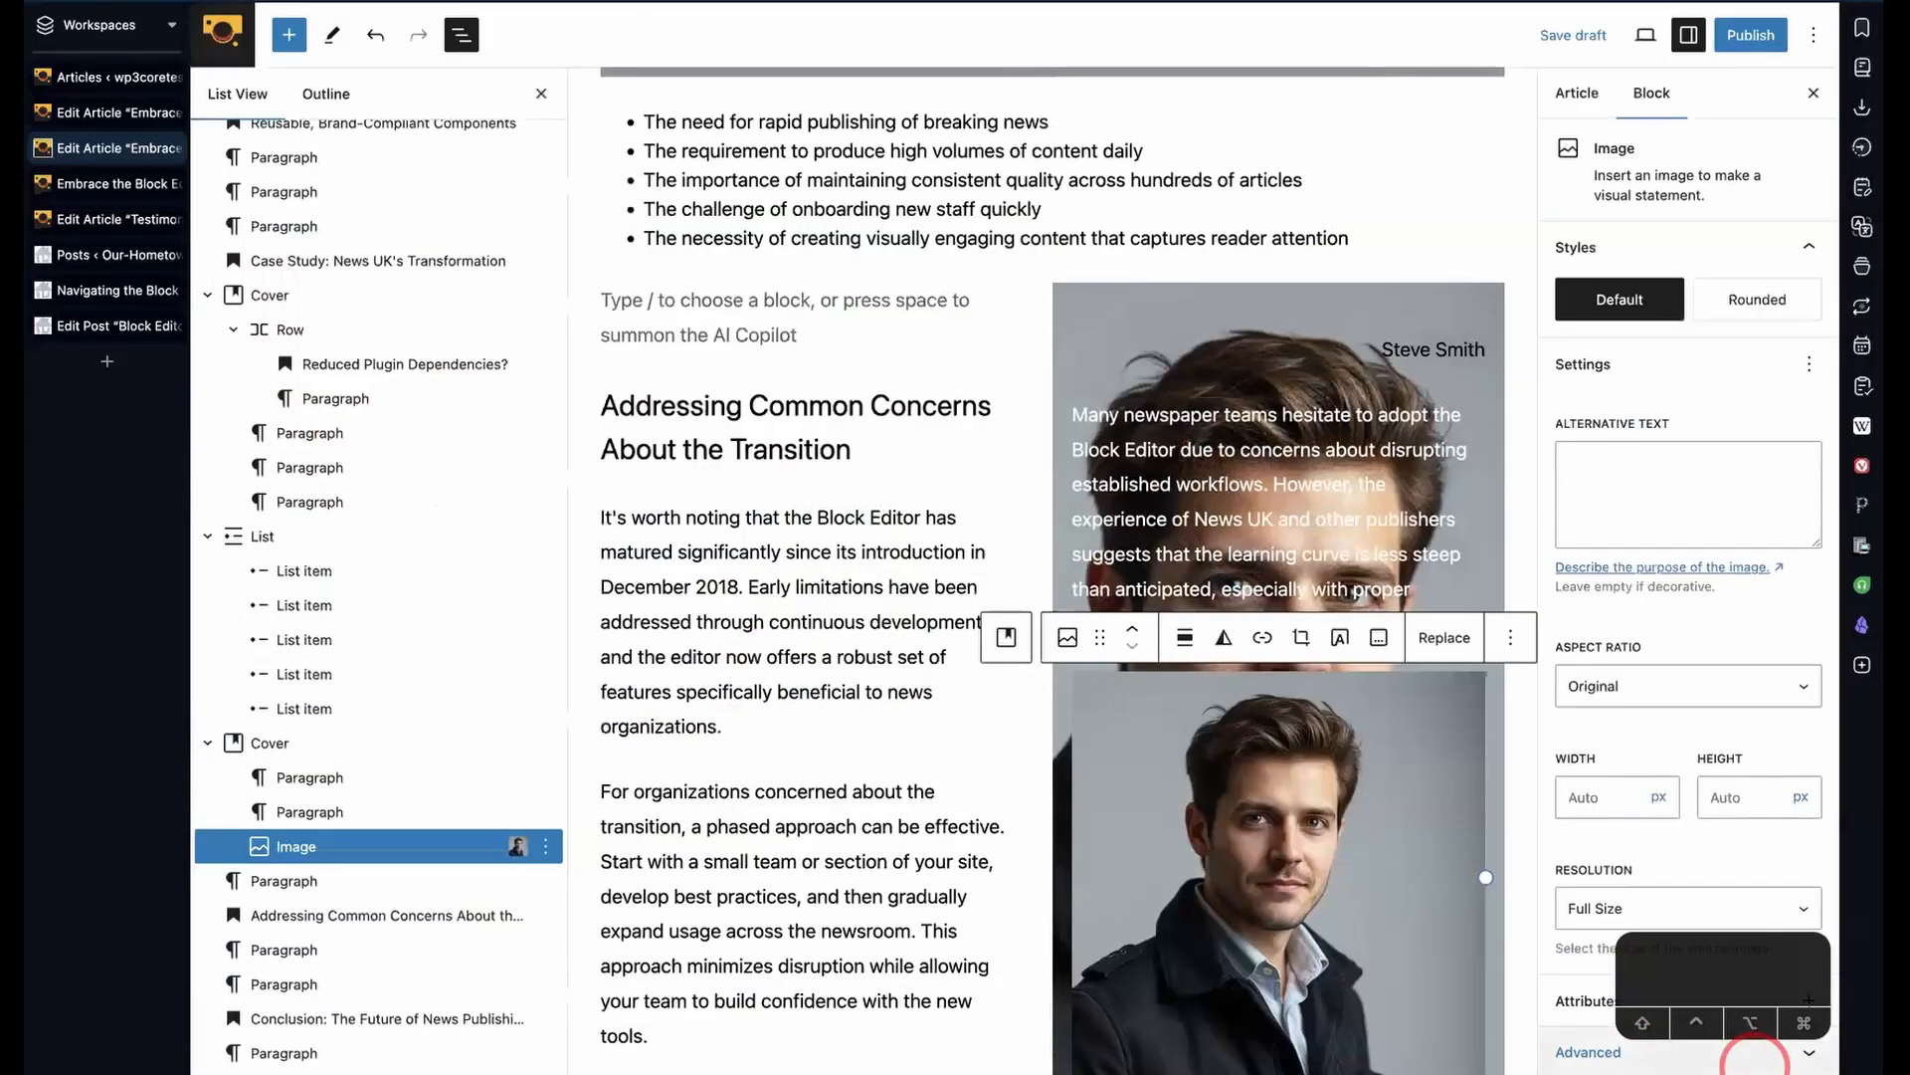
- Reorder the Cover's contents so the headshot image comes first, followed by the name paragraph and the "Many newspaper teams" paragraph
{"action": "left_click", "coordinate": [1283, 825]}
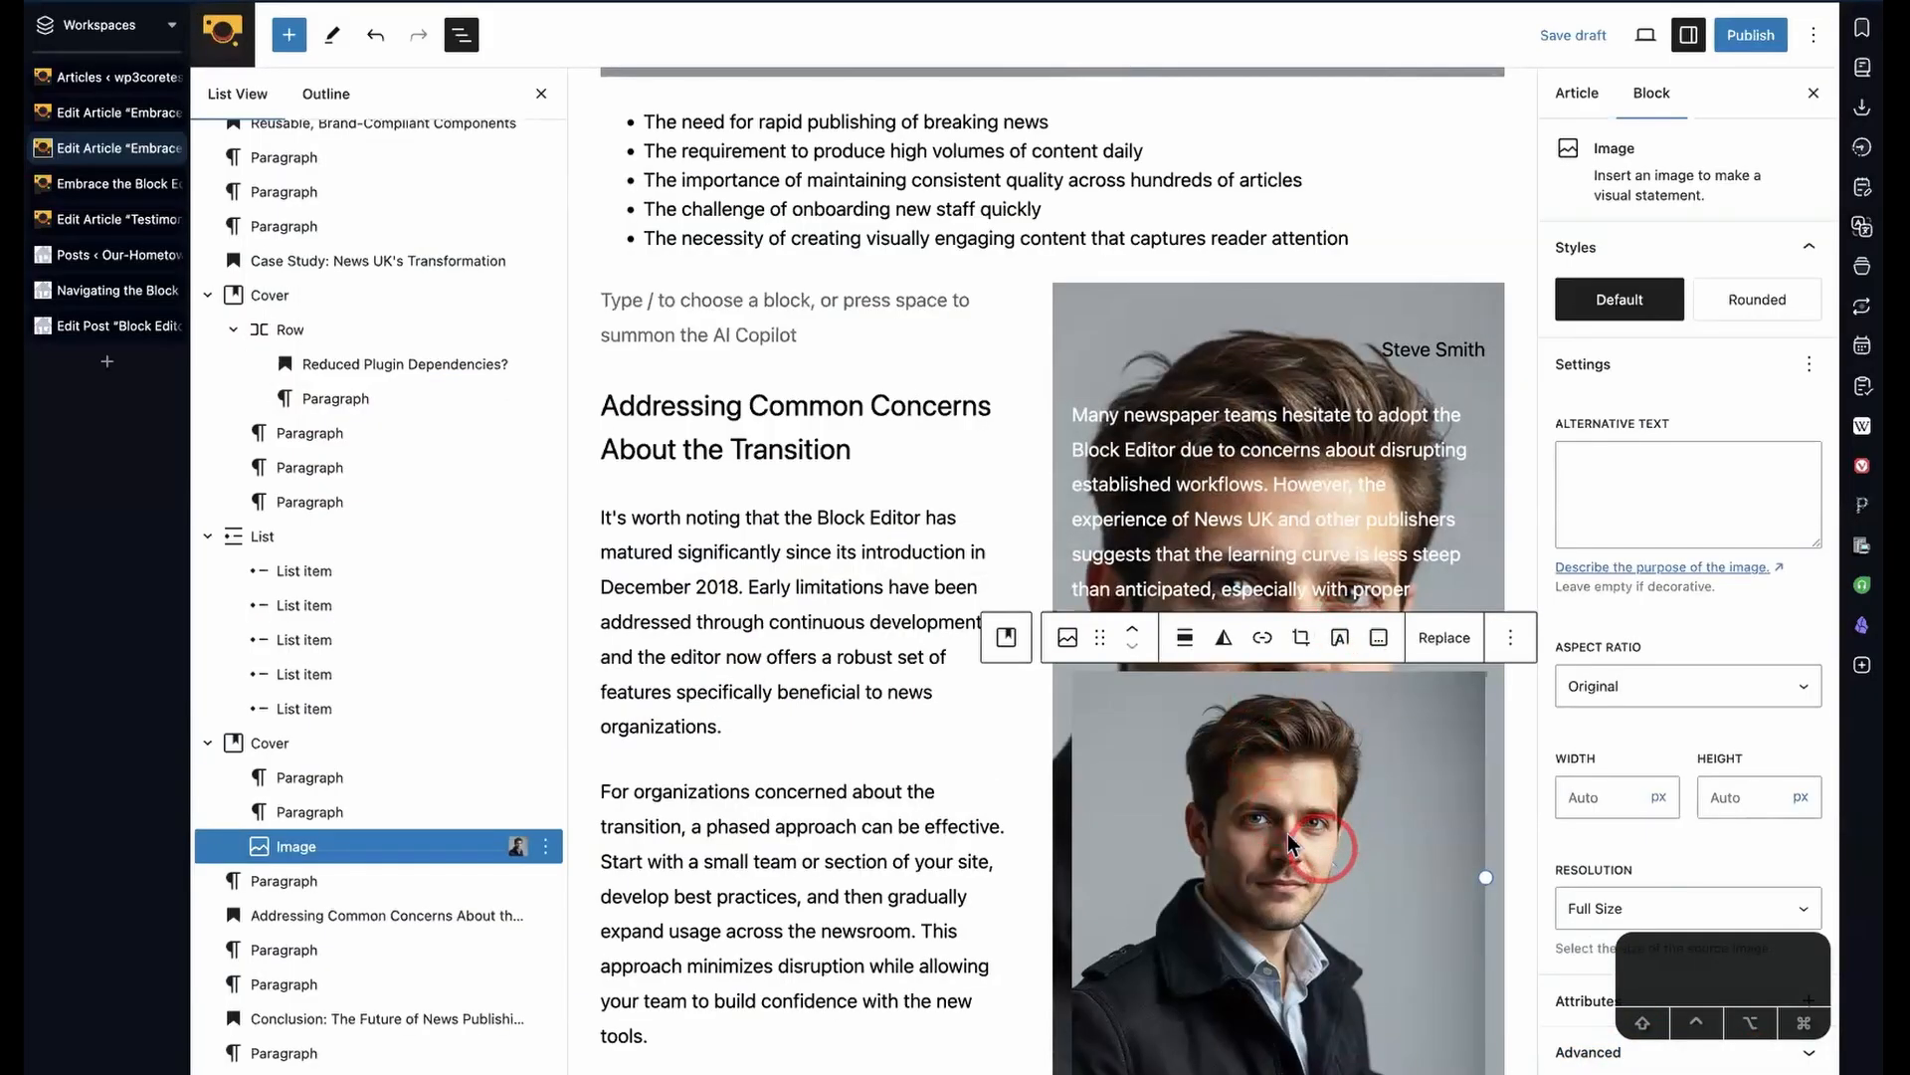
{"action": "left_click", "coordinate": [1134, 627]}
{"action": "scroll", "coordinate": [972, 703], "scroll_direction": "down", "scroll_amount": 4}
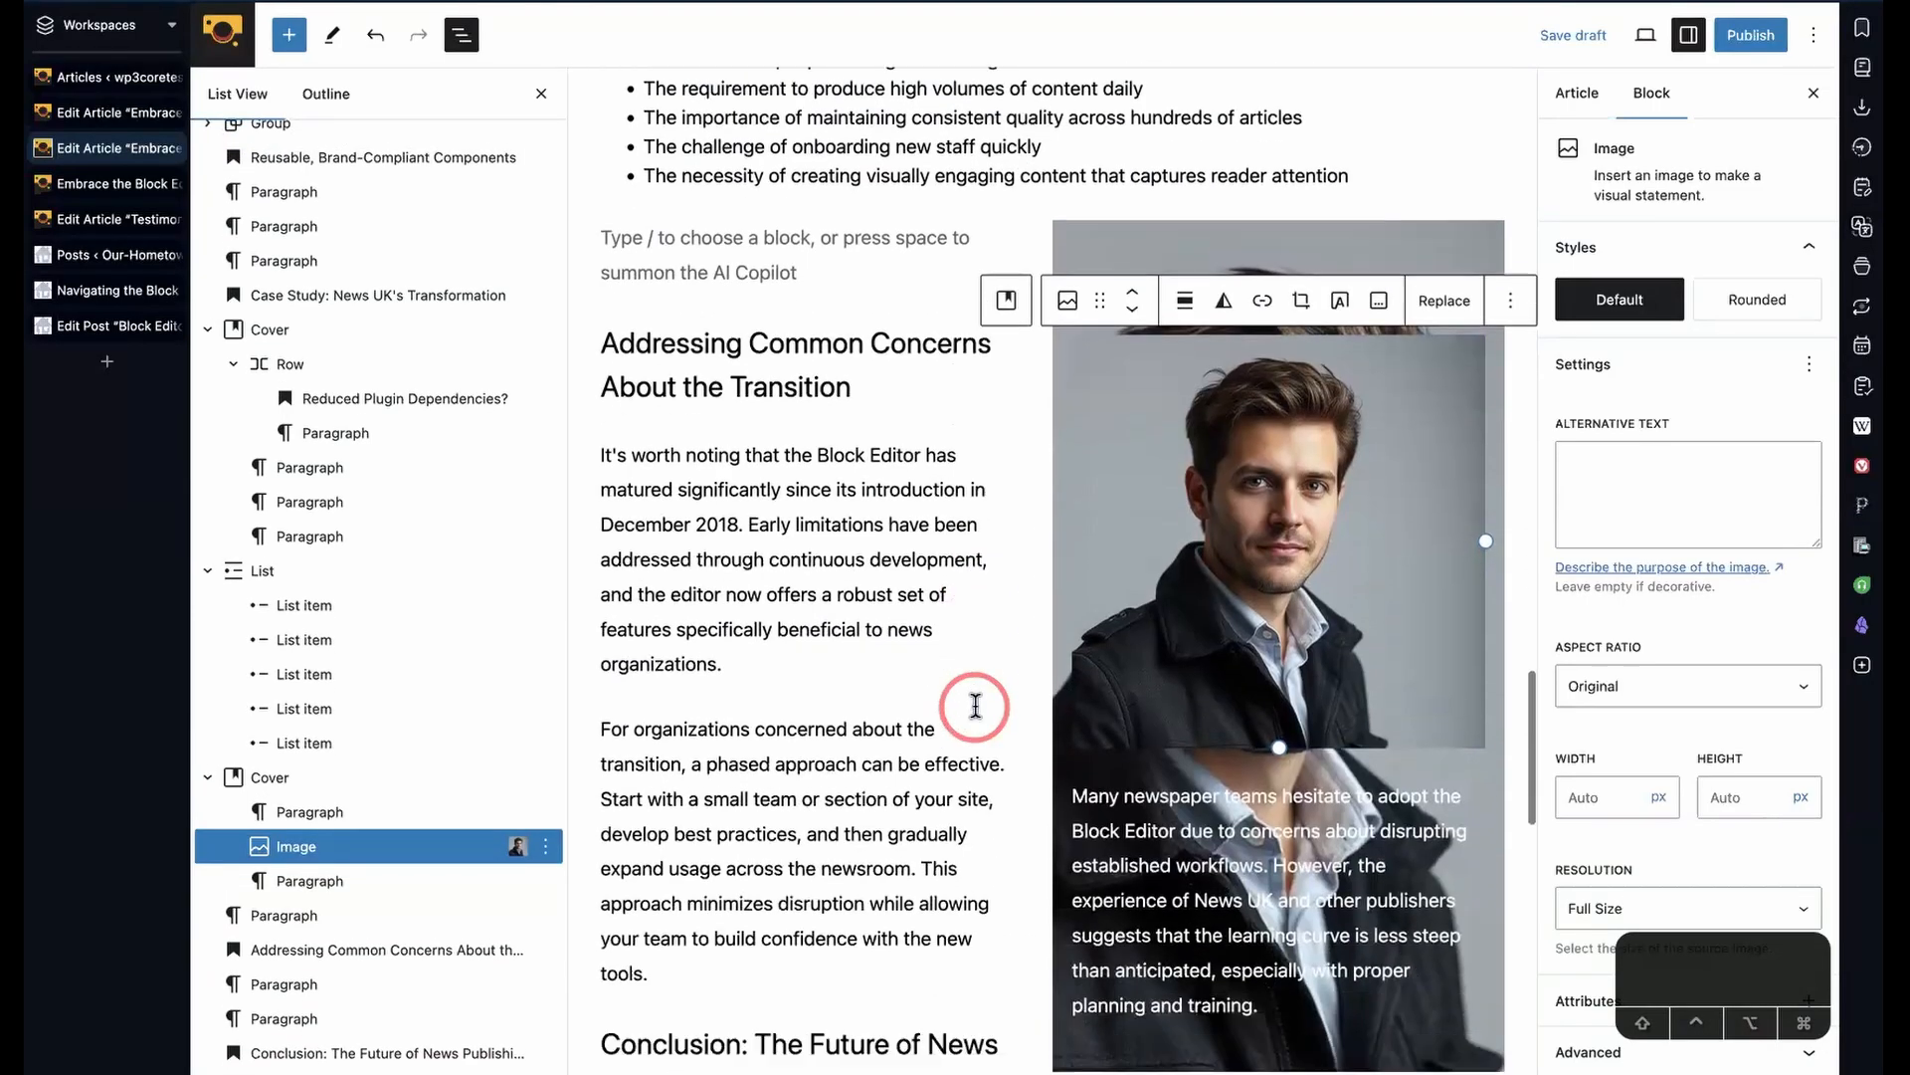
{"action": "left_click", "coordinate": [321, 808]}
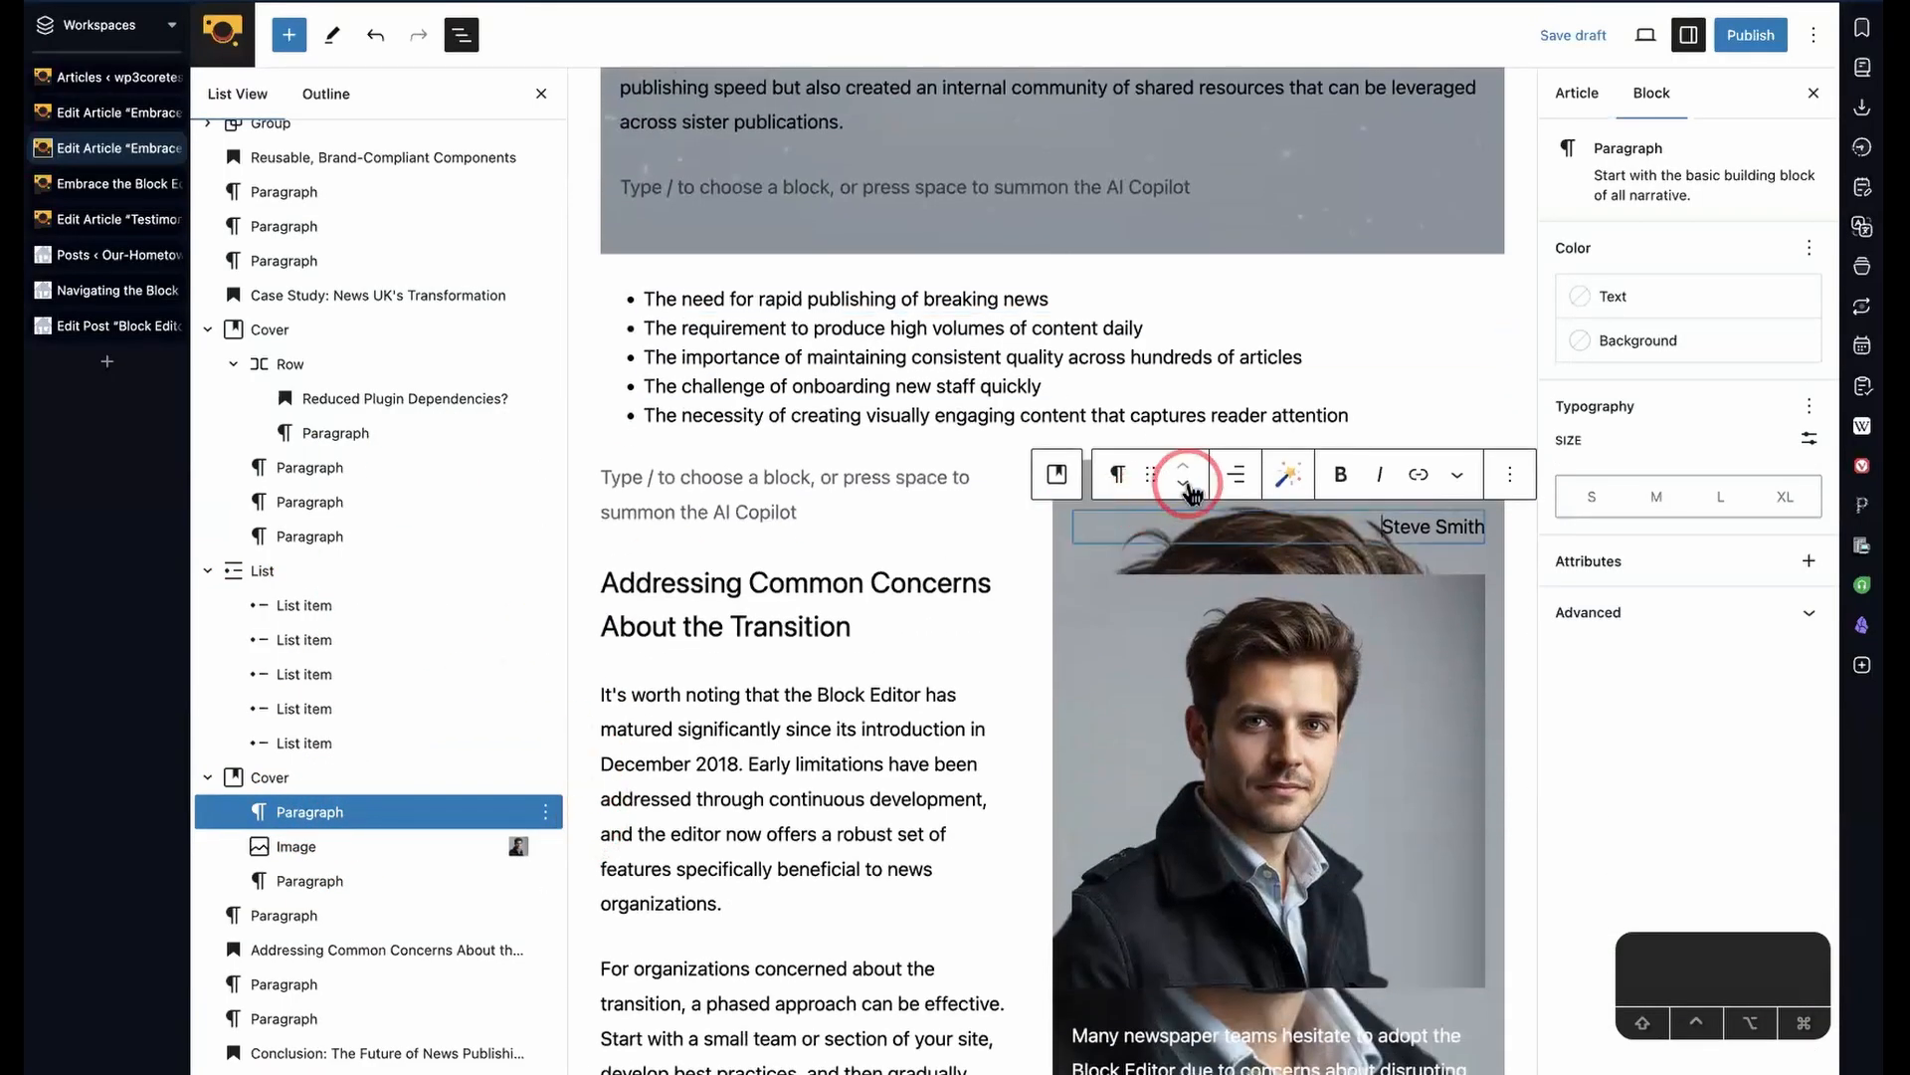
{"action": "left_click", "coordinate": [1184, 485]}
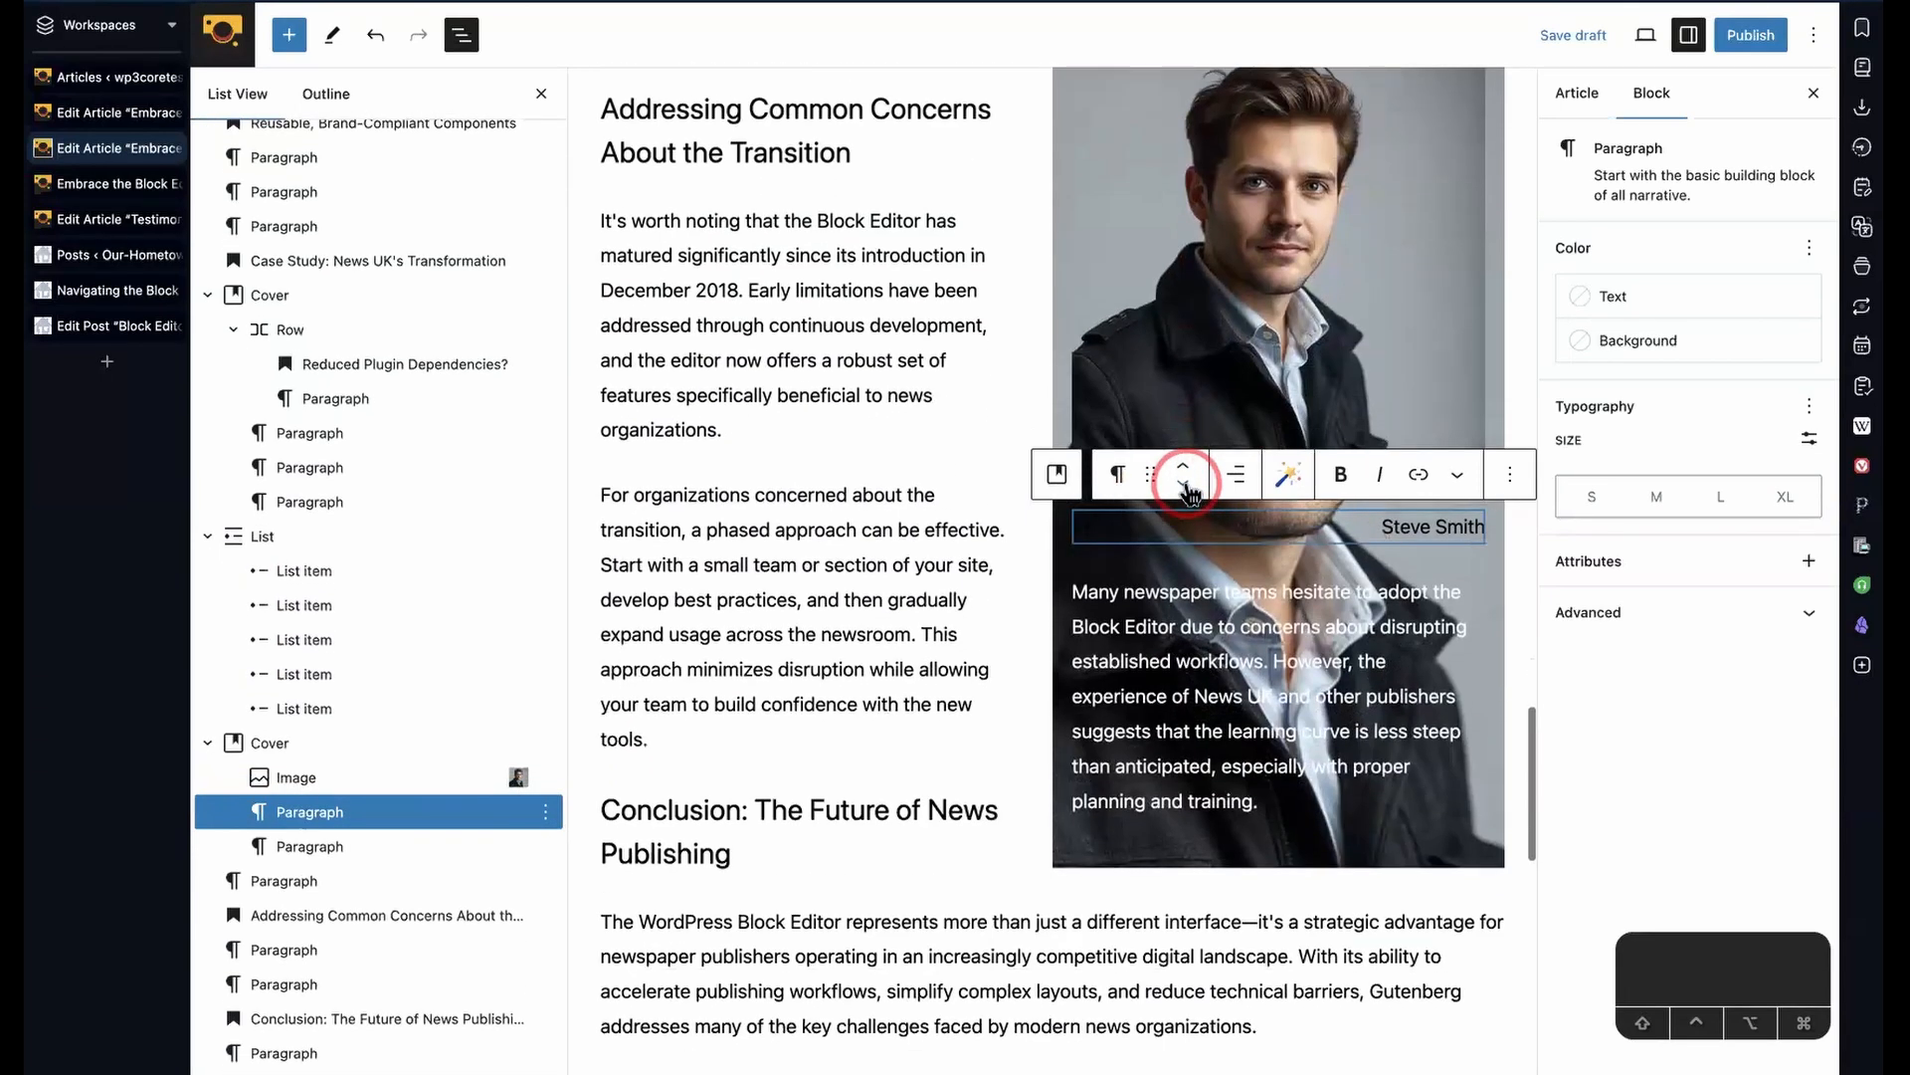
- Raise the portrait Cover's overlay opacity to darken the background behind its white text
{"action": "left_click", "coordinate": [1307, 707]}
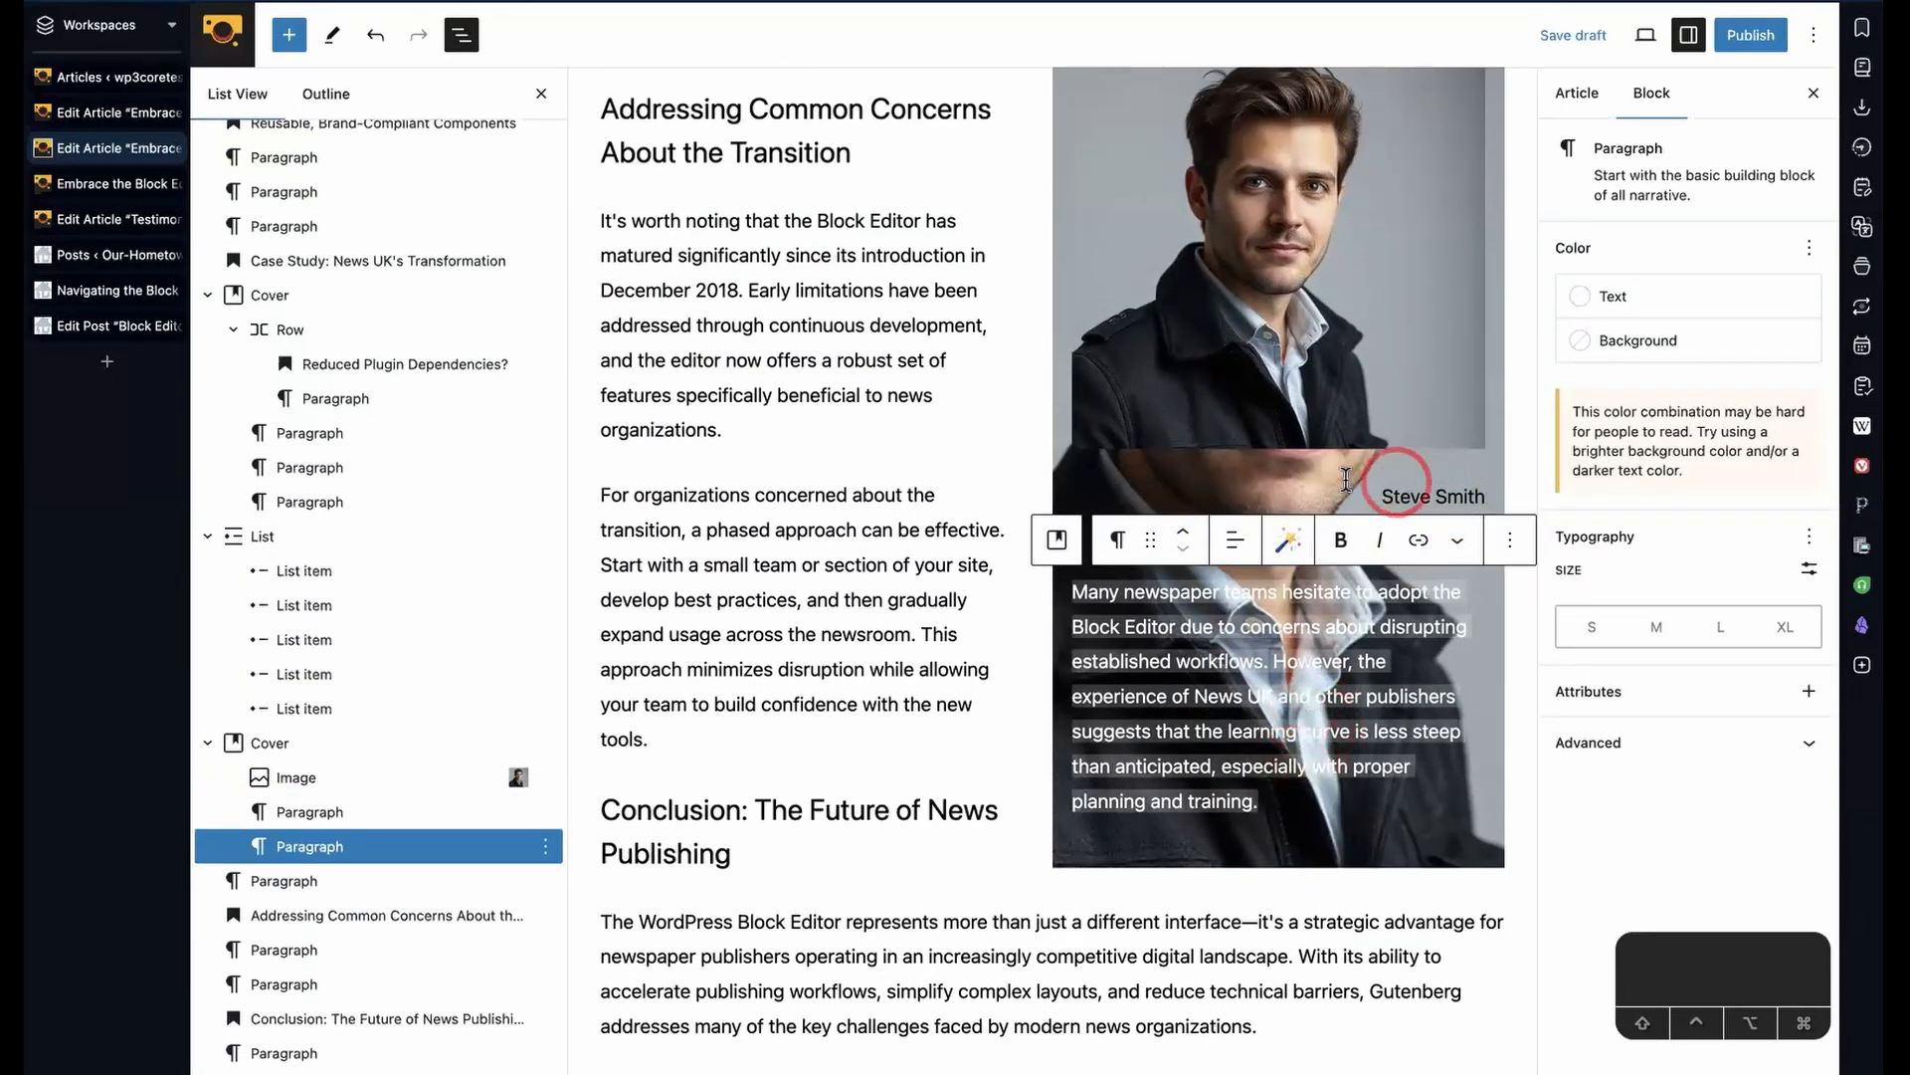
{"action": "left_click", "coordinate": [1299, 460]}
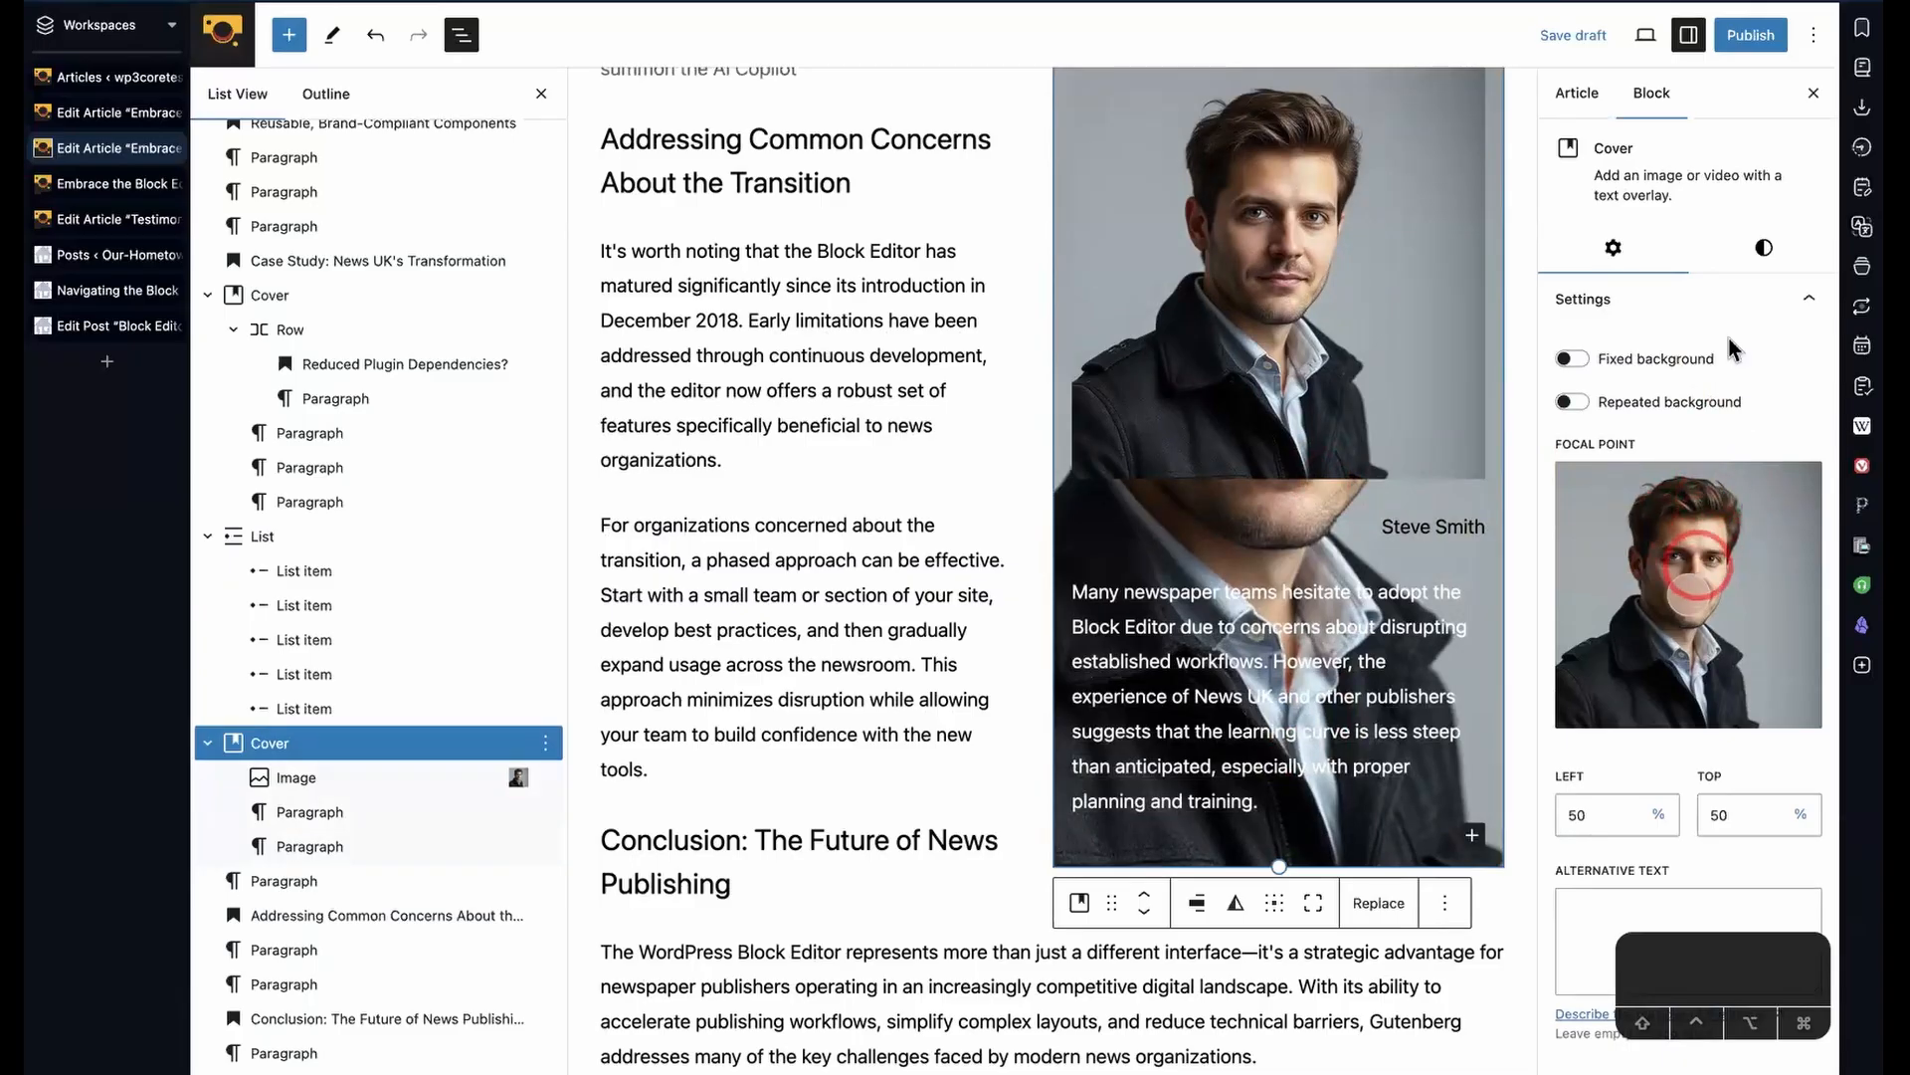
{"action": "left_click", "coordinate": [1764, 247]}
{"action": "left_click_drag", "start_coordinate": [1556, 570], "coordinate": [1666, 572]}
- Center the name paragraph beneath the headshot inside the Cover
{"action": "left_click", "coordinate": [1406, 525]}
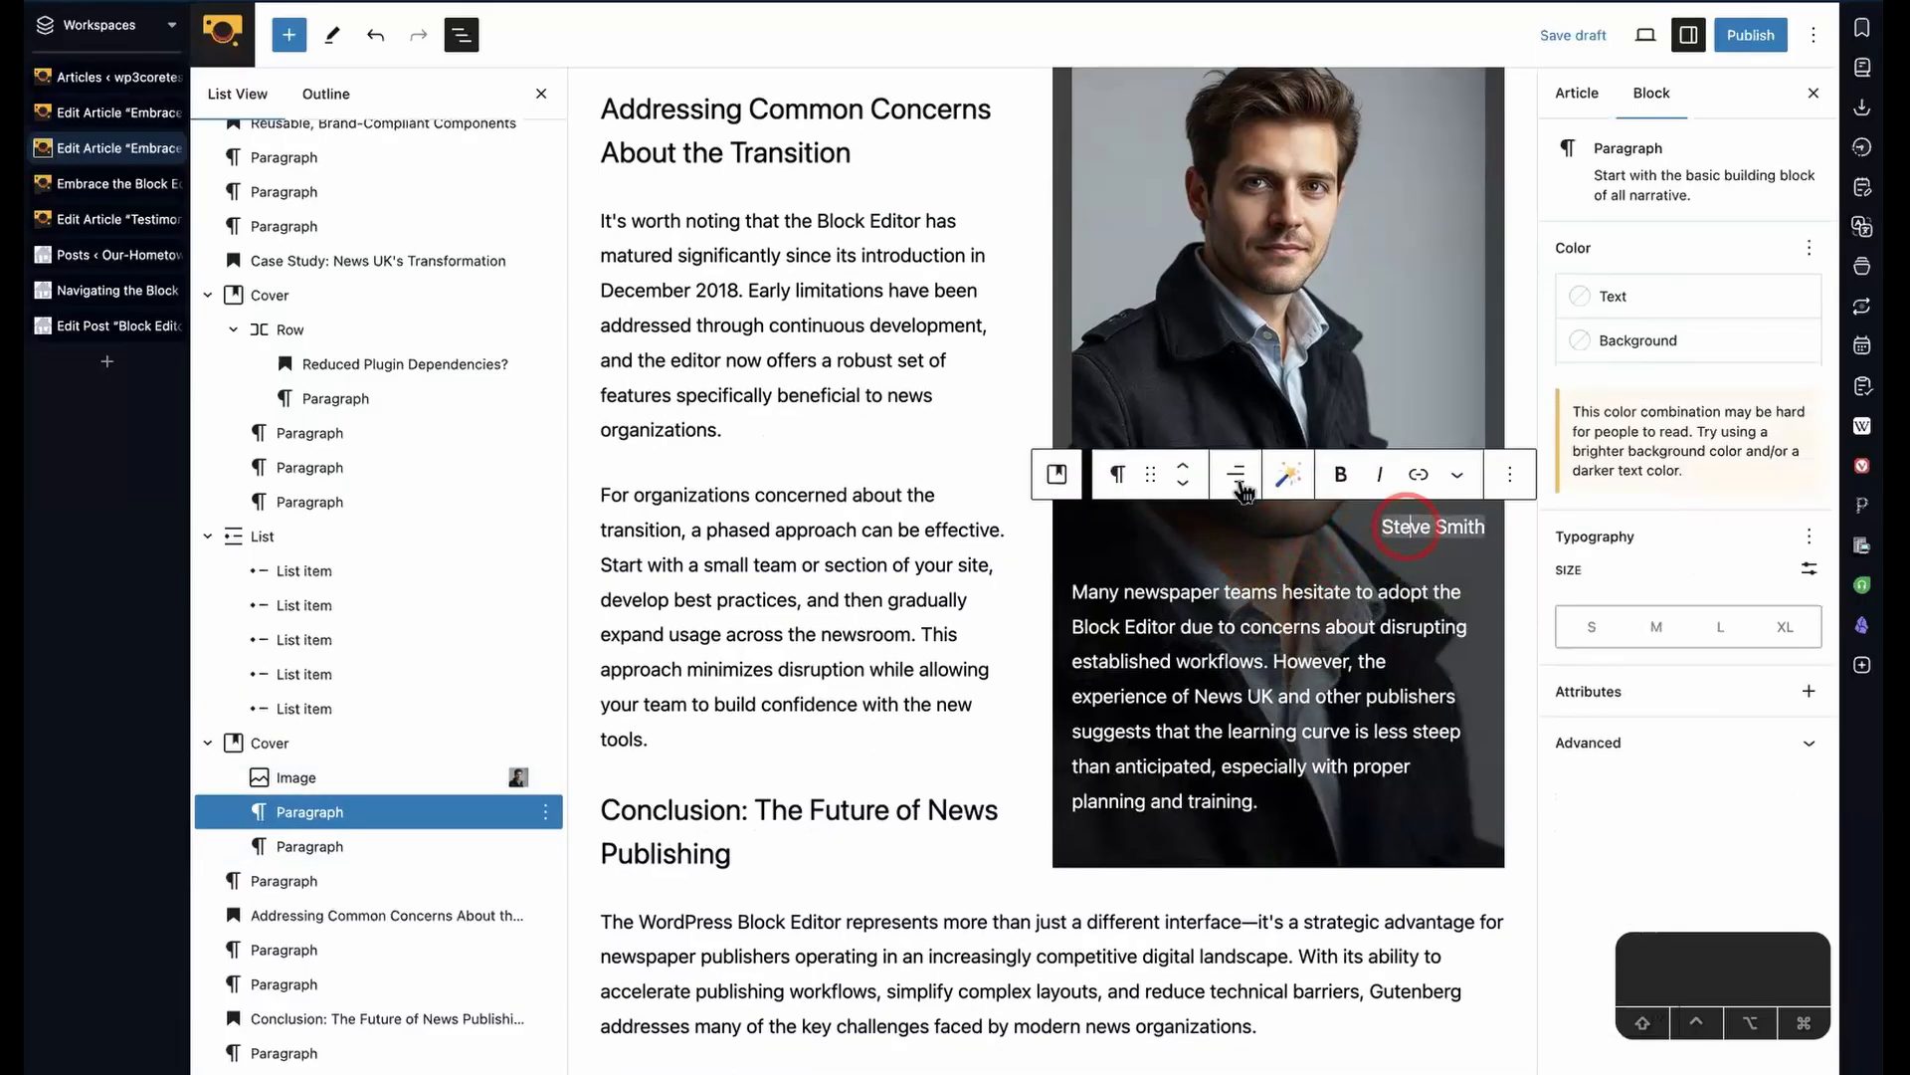
{"action": "left_click", "coordinate": [1232, 484]}
{"action": "left_click", "coordinate": [1244, 580]}
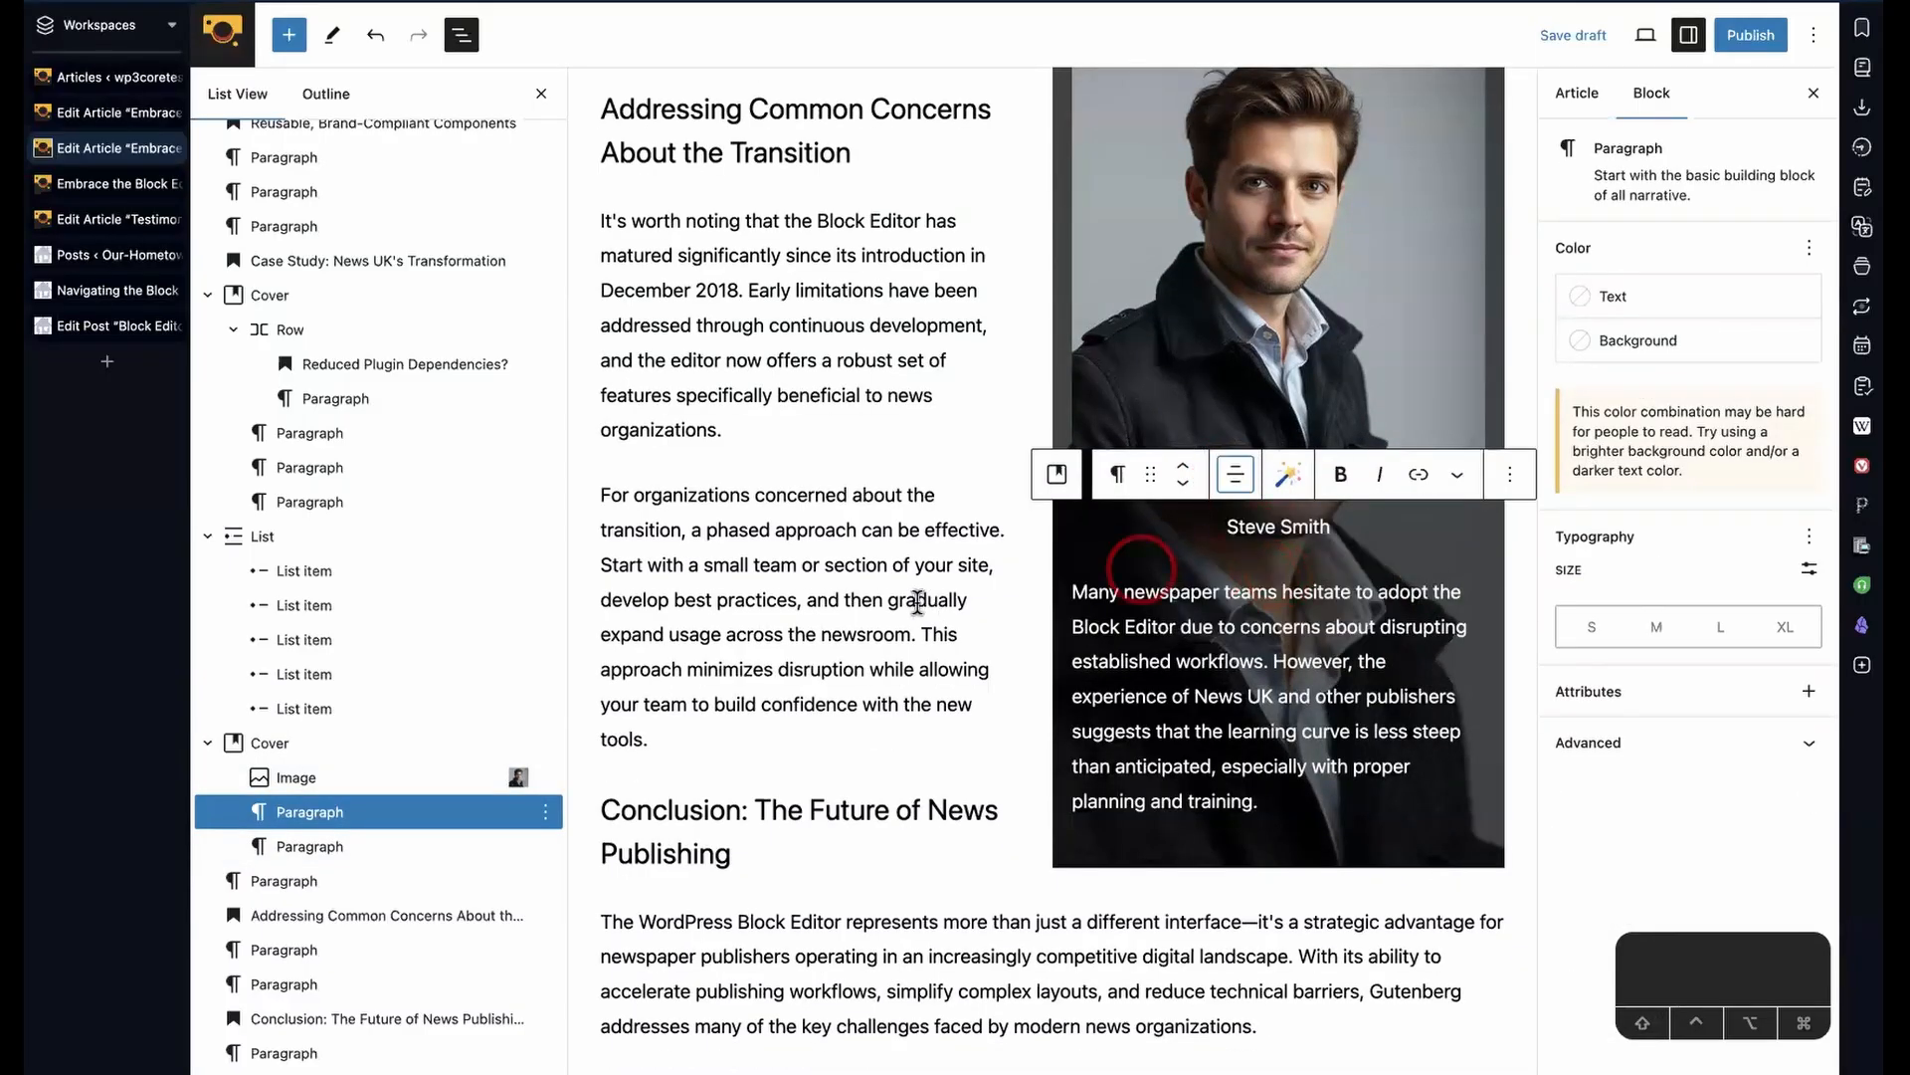
{"action": "triple_click", "coordinate": [917, 598]}
- Duplicate the finished portrait Cover card, headshot, name and paragraph included
{"action": "scroll", "coordinate": [1311, 563], "scroll_direction": "up", "scroll_amount": 2}
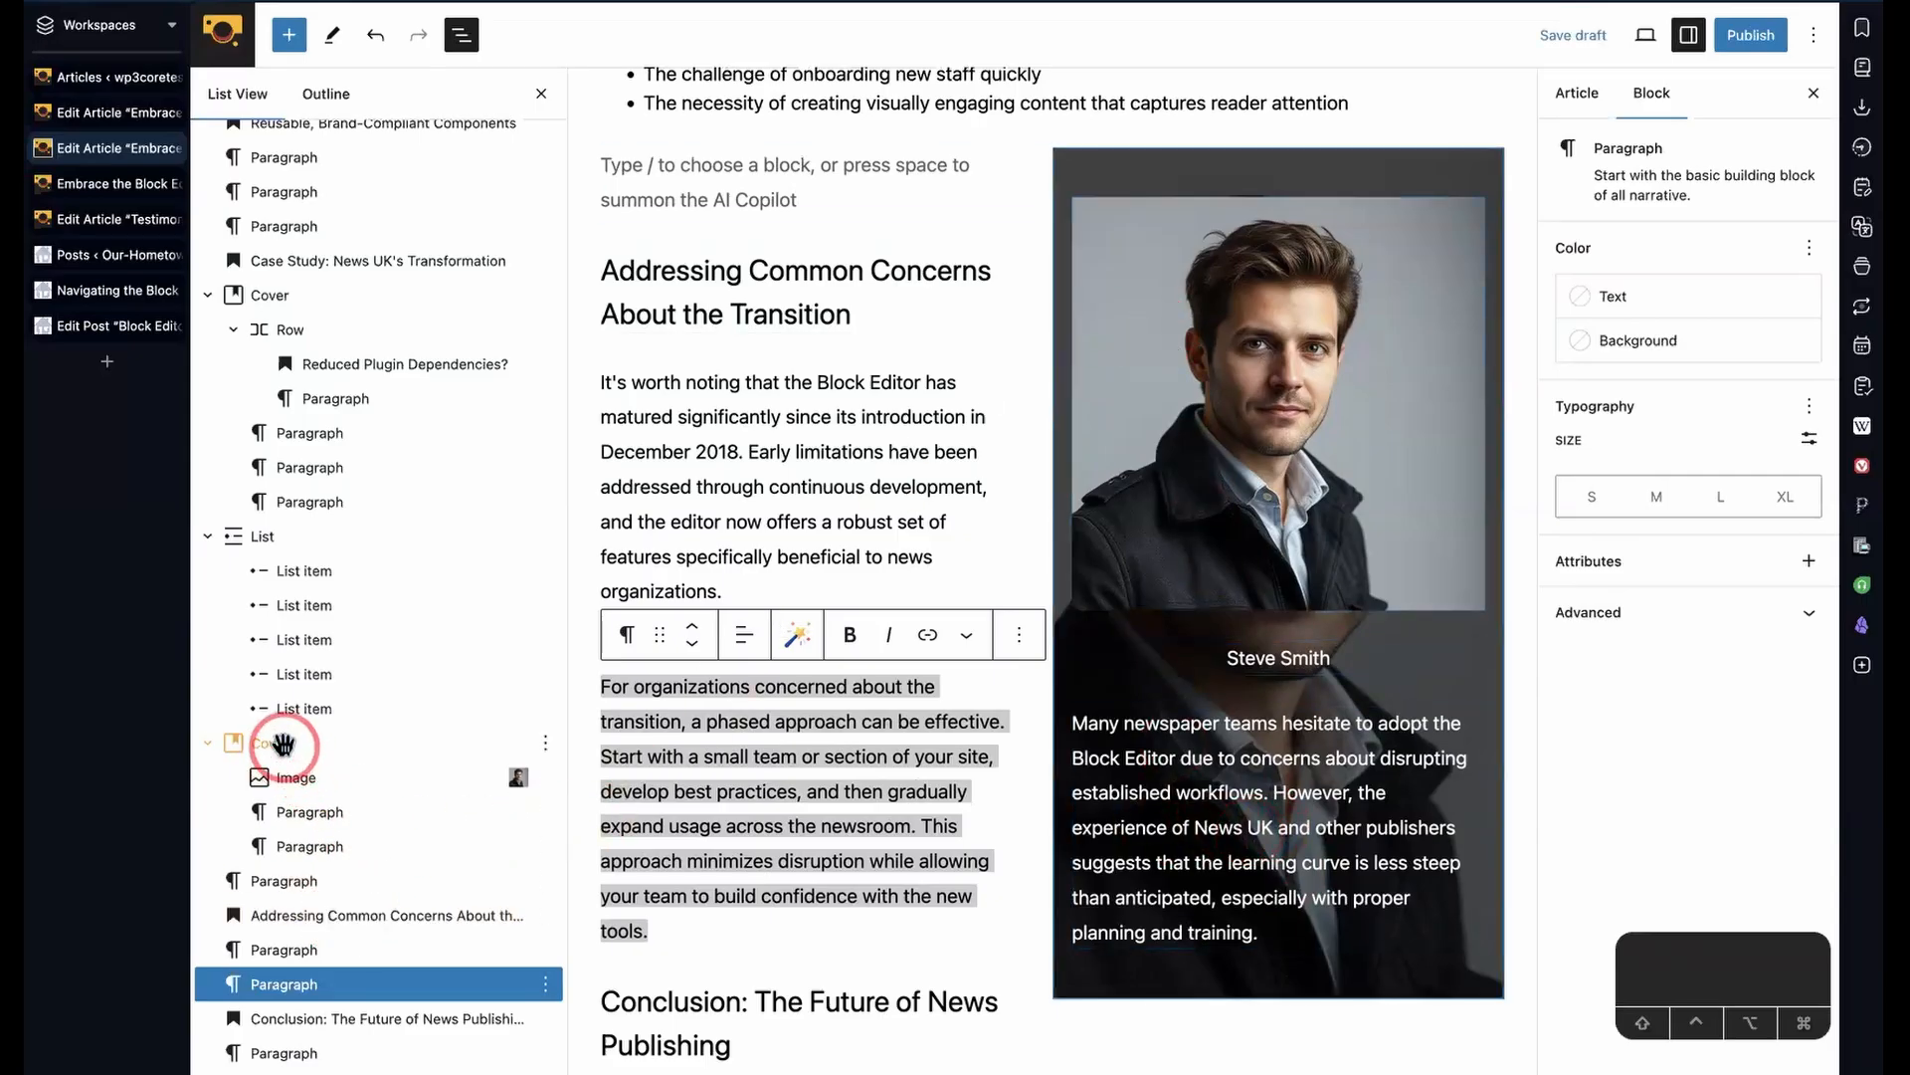
{"action": "left_click", "coordinate": [283, 742]}
{"action": "left_click", "coordinate": [208, 743]}
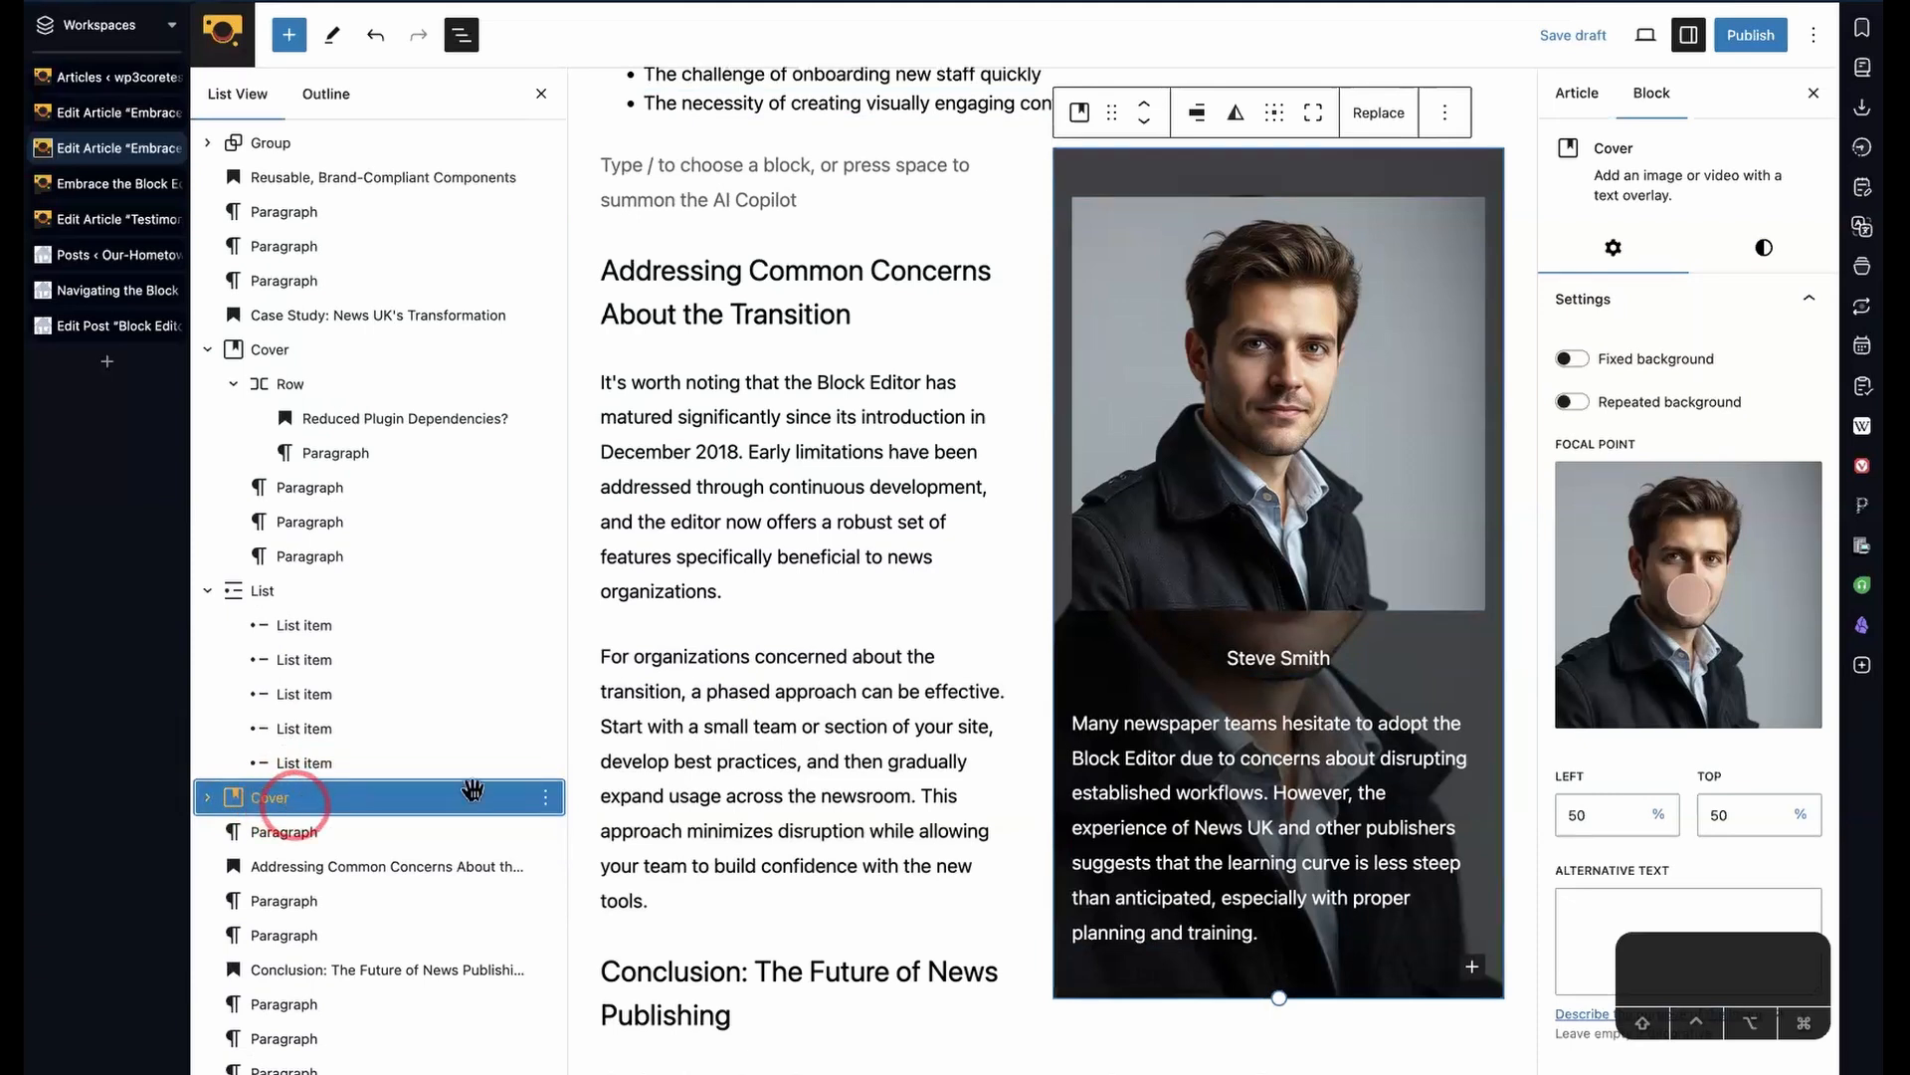
{"action": "left_click", "coordinate": [545, 797]}
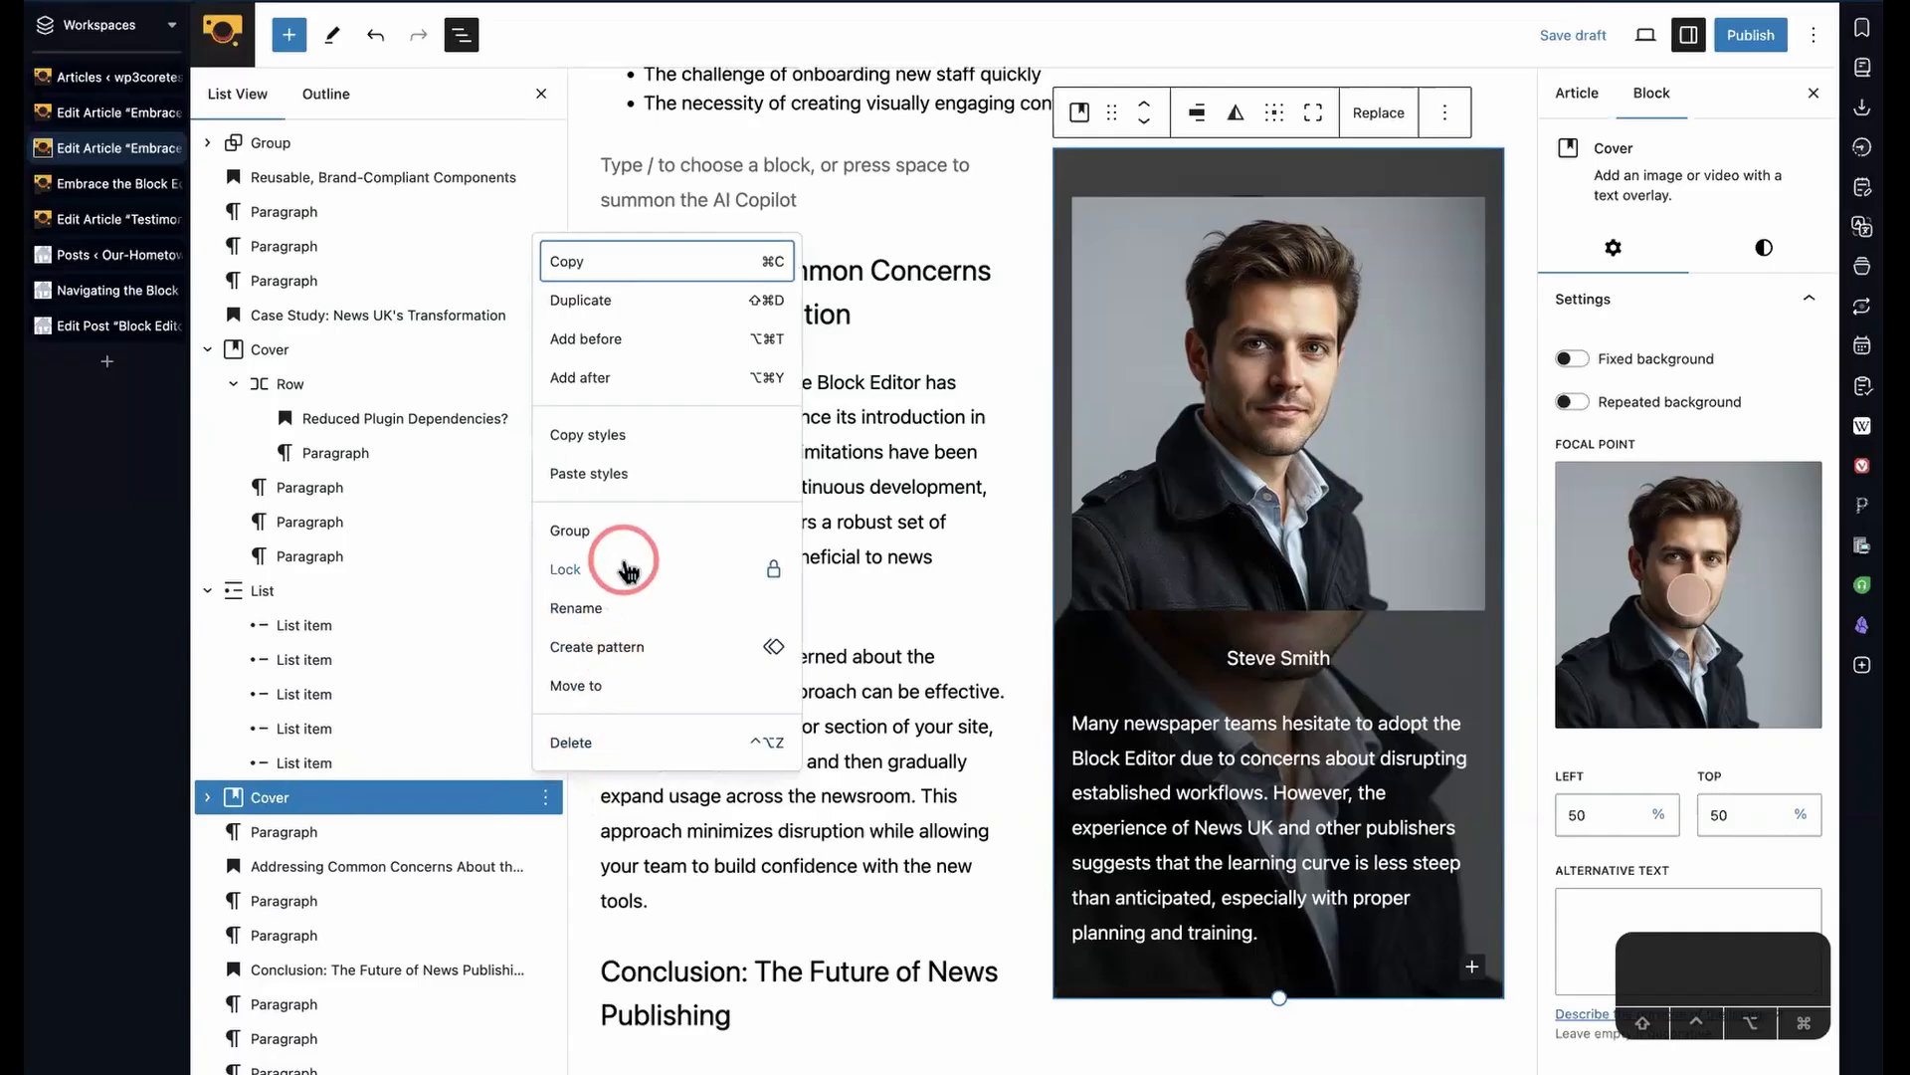
{"action": "left_click", "coordinate": [614, 300]}
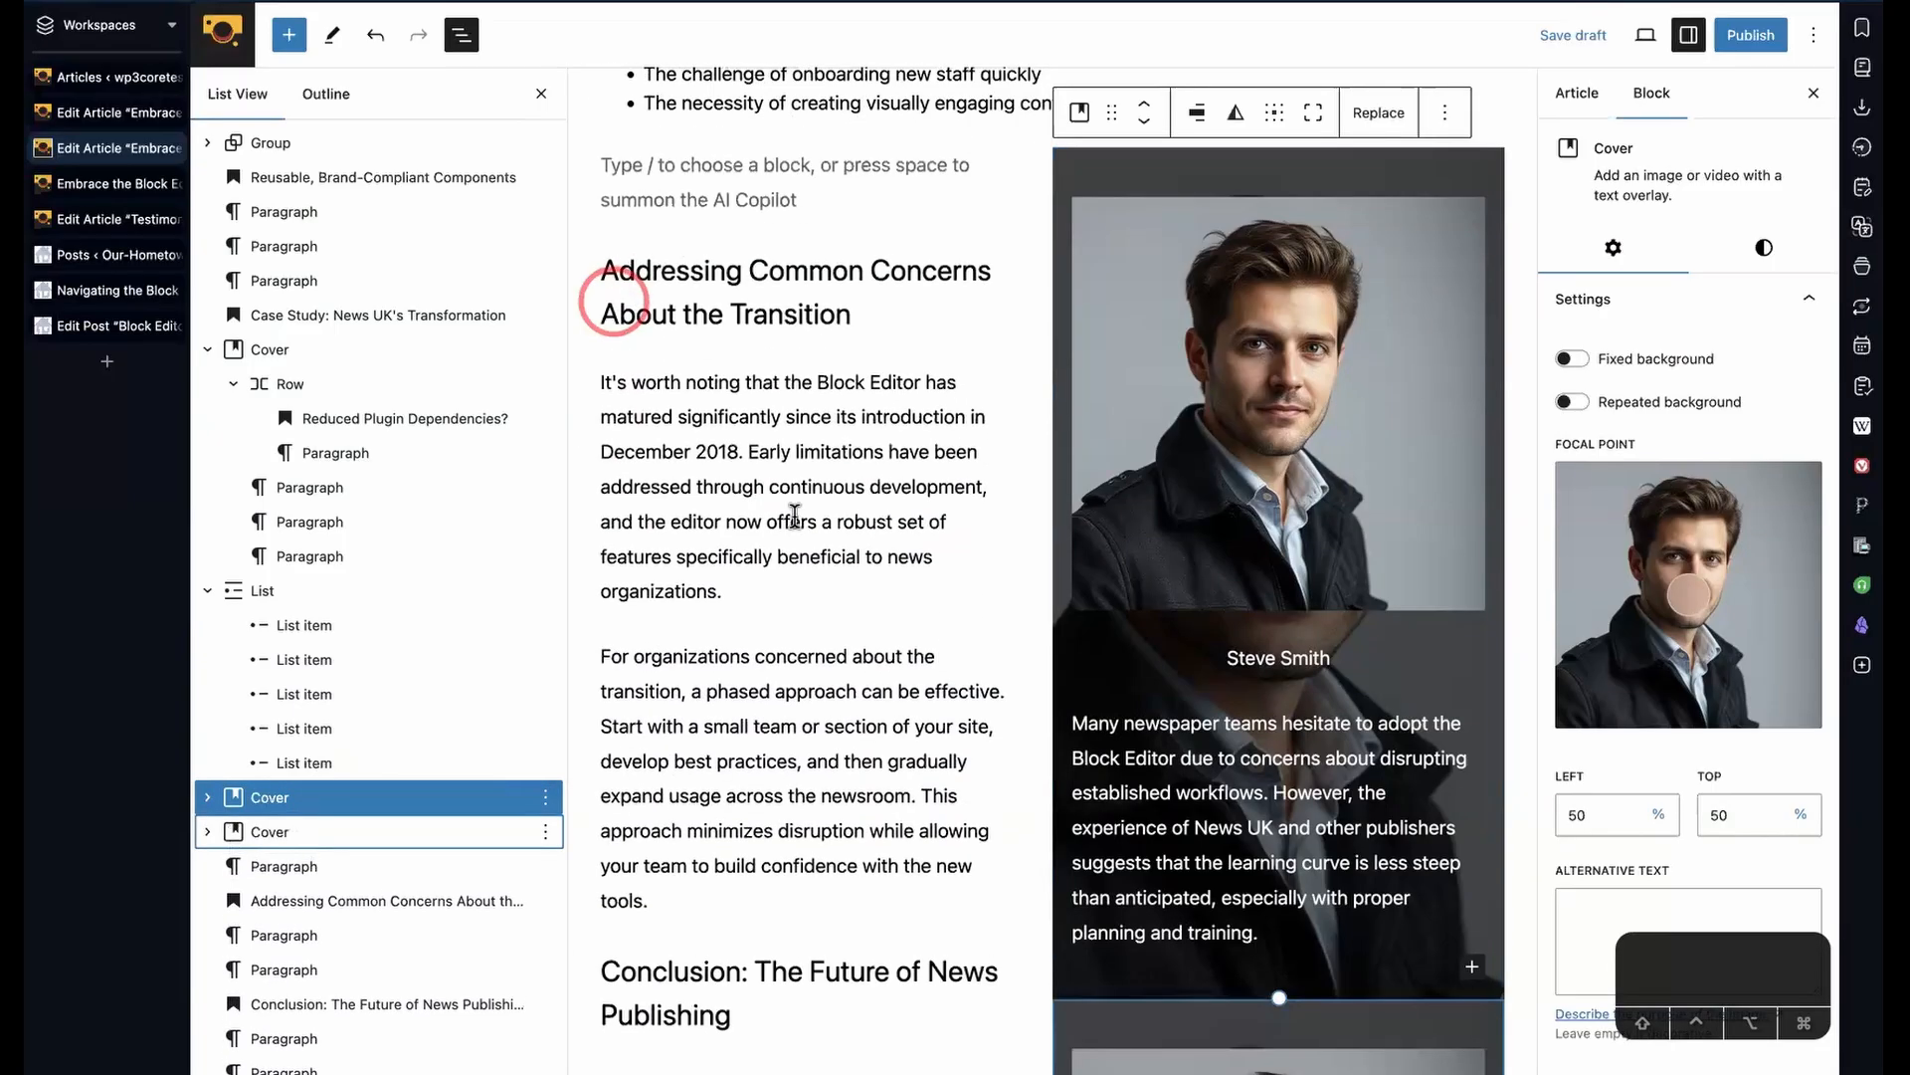
- Replace the headshot image inside the duplicated Cover with Female-Headshot-07.png from the Media Library
{"action": "scroll", "coordinate": [795, 515], "scroll_direction": "down", "scroll_amount": 7}
{"action": "left_click", "coordinate": [1308, 534]}
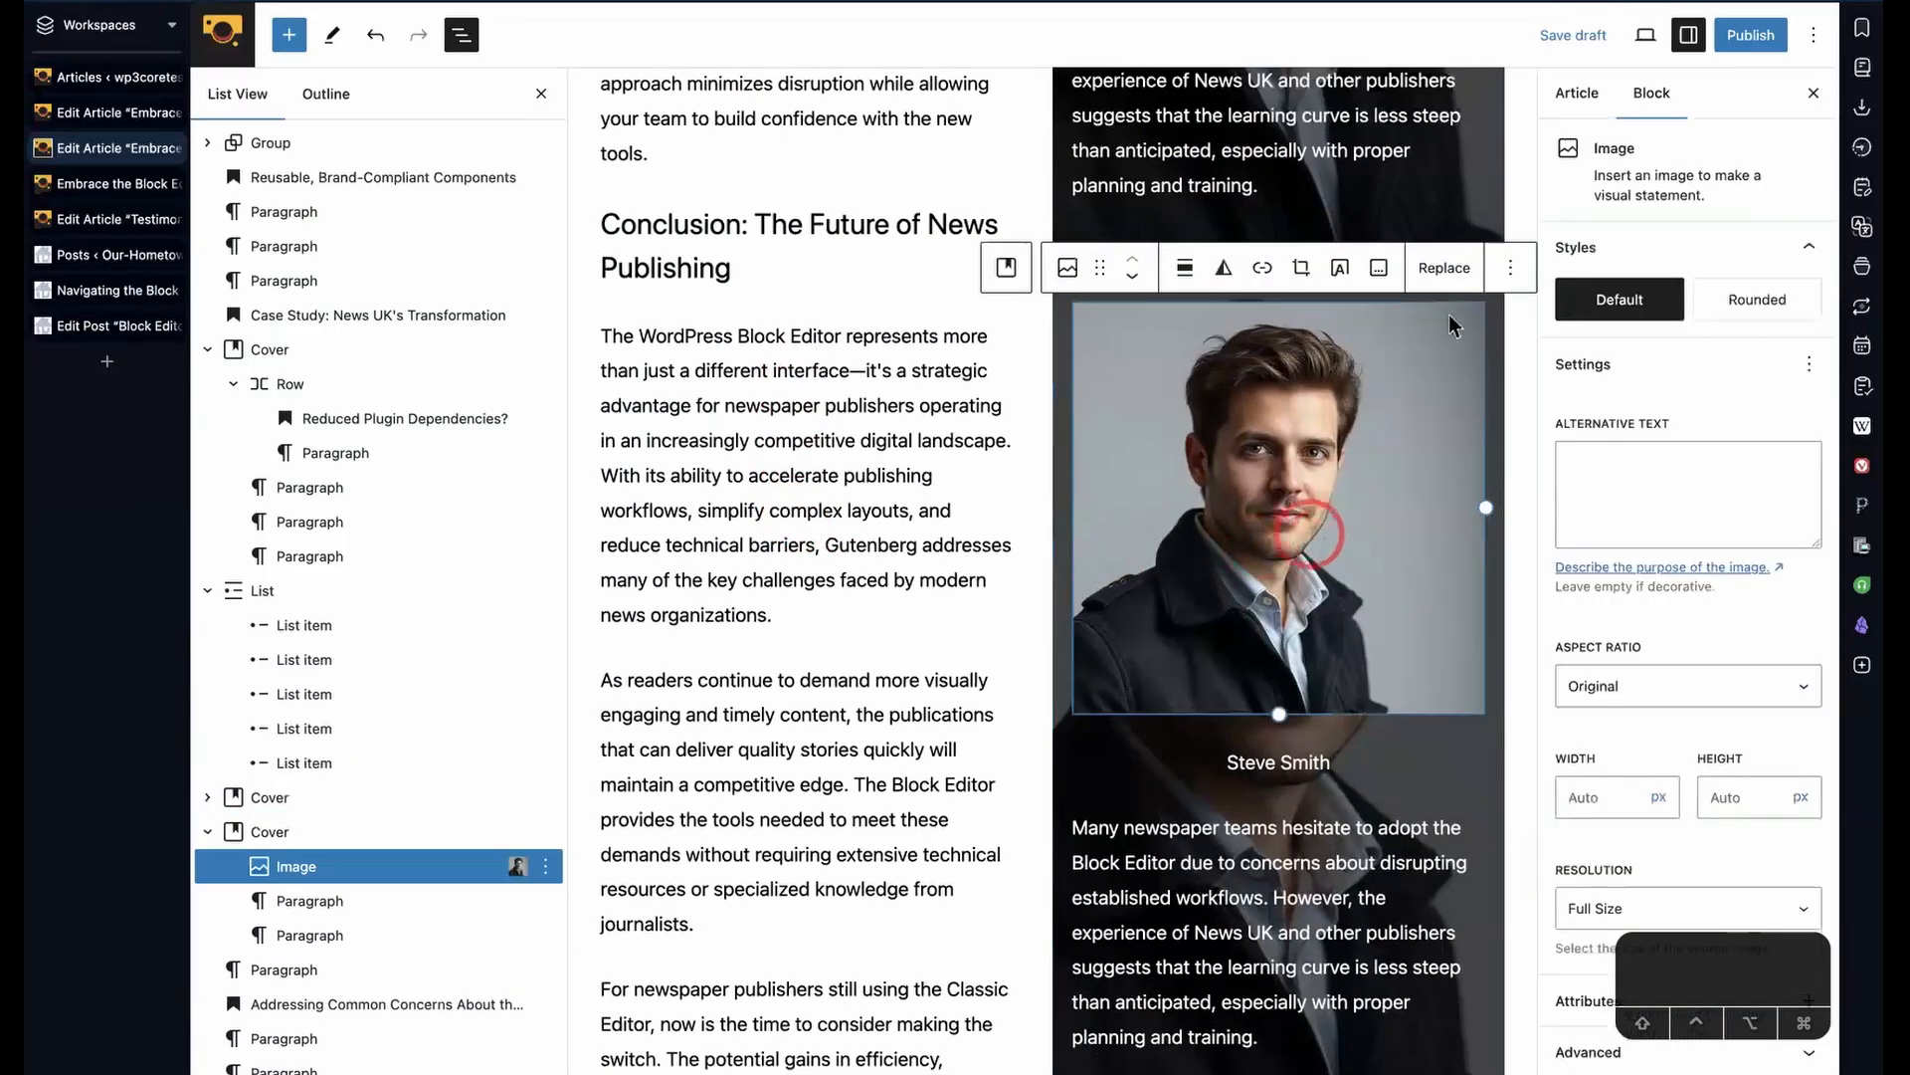
{"action": "left_click", "coordinate": [1444, 267]}
{"action": "left_click", "coordinate": [1463, 375]}
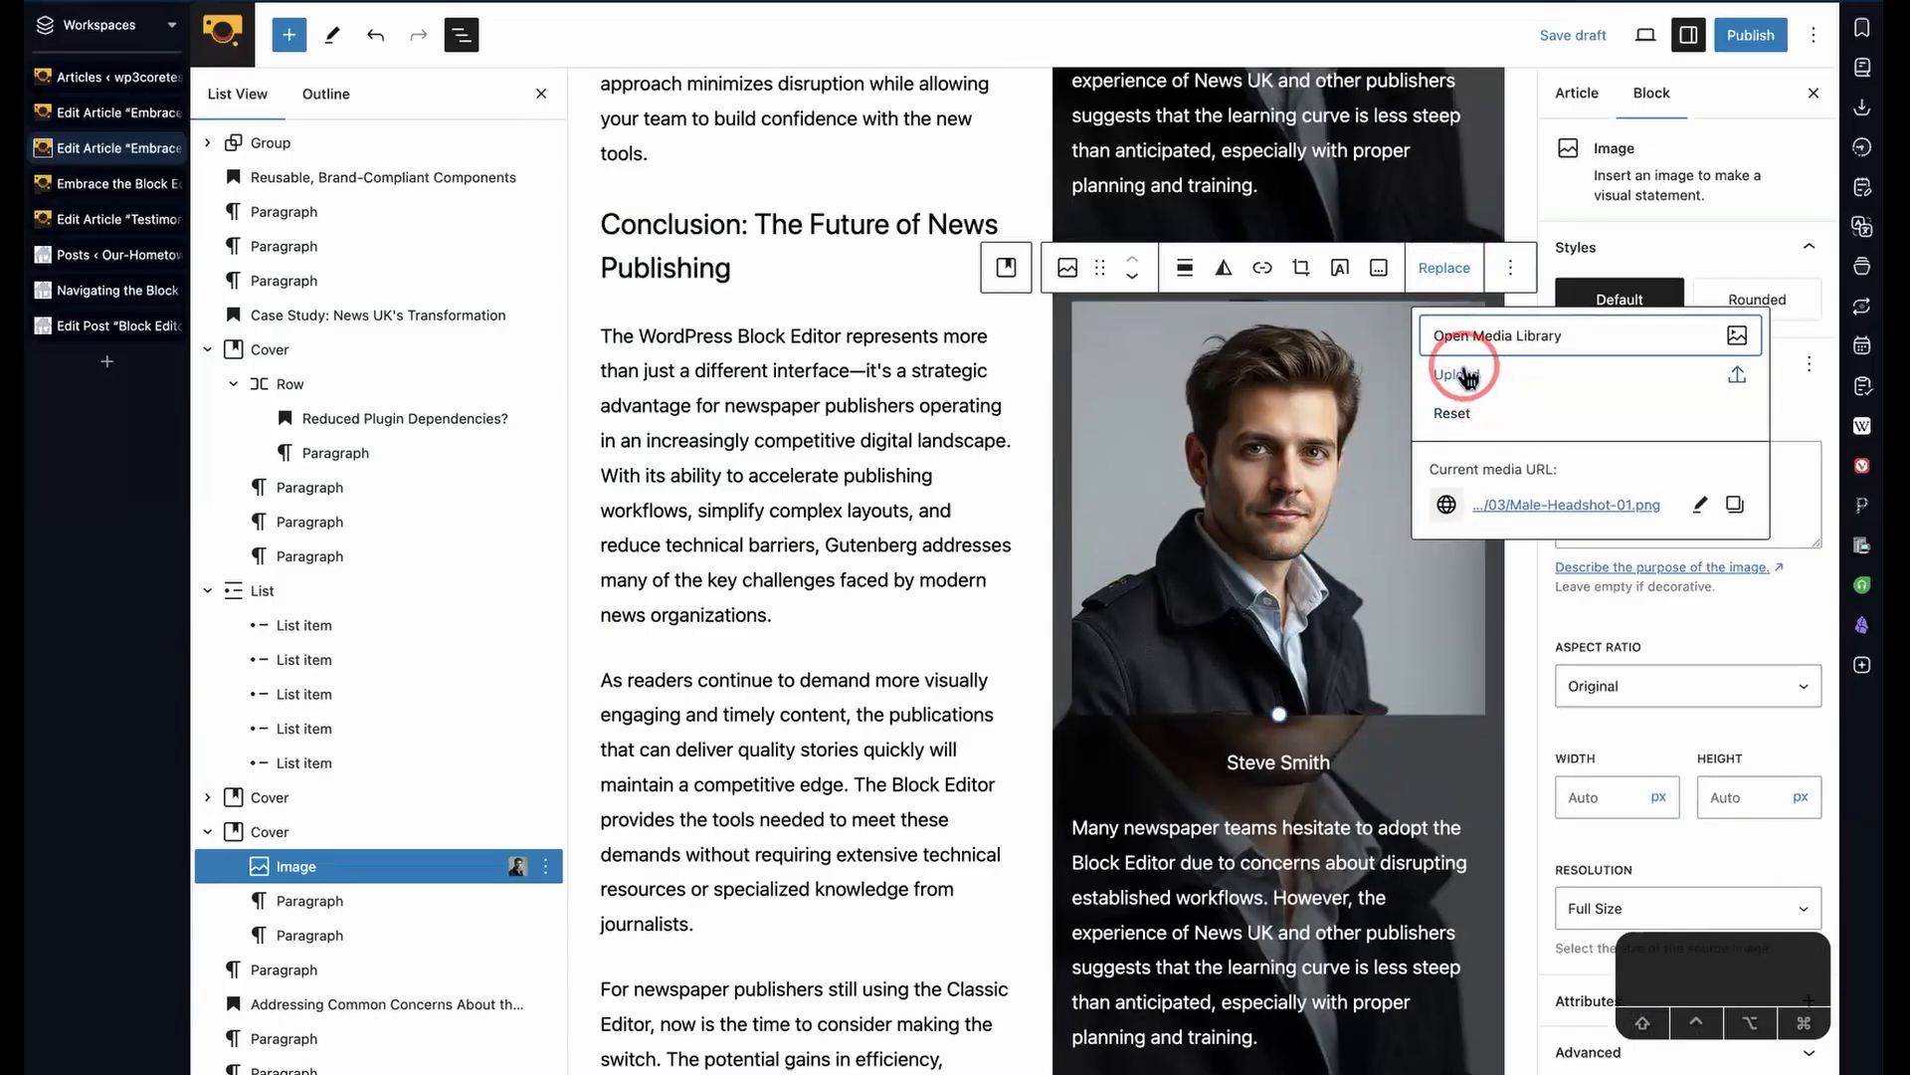
{"action": "left_click", "coordinate": [1488, 335]}
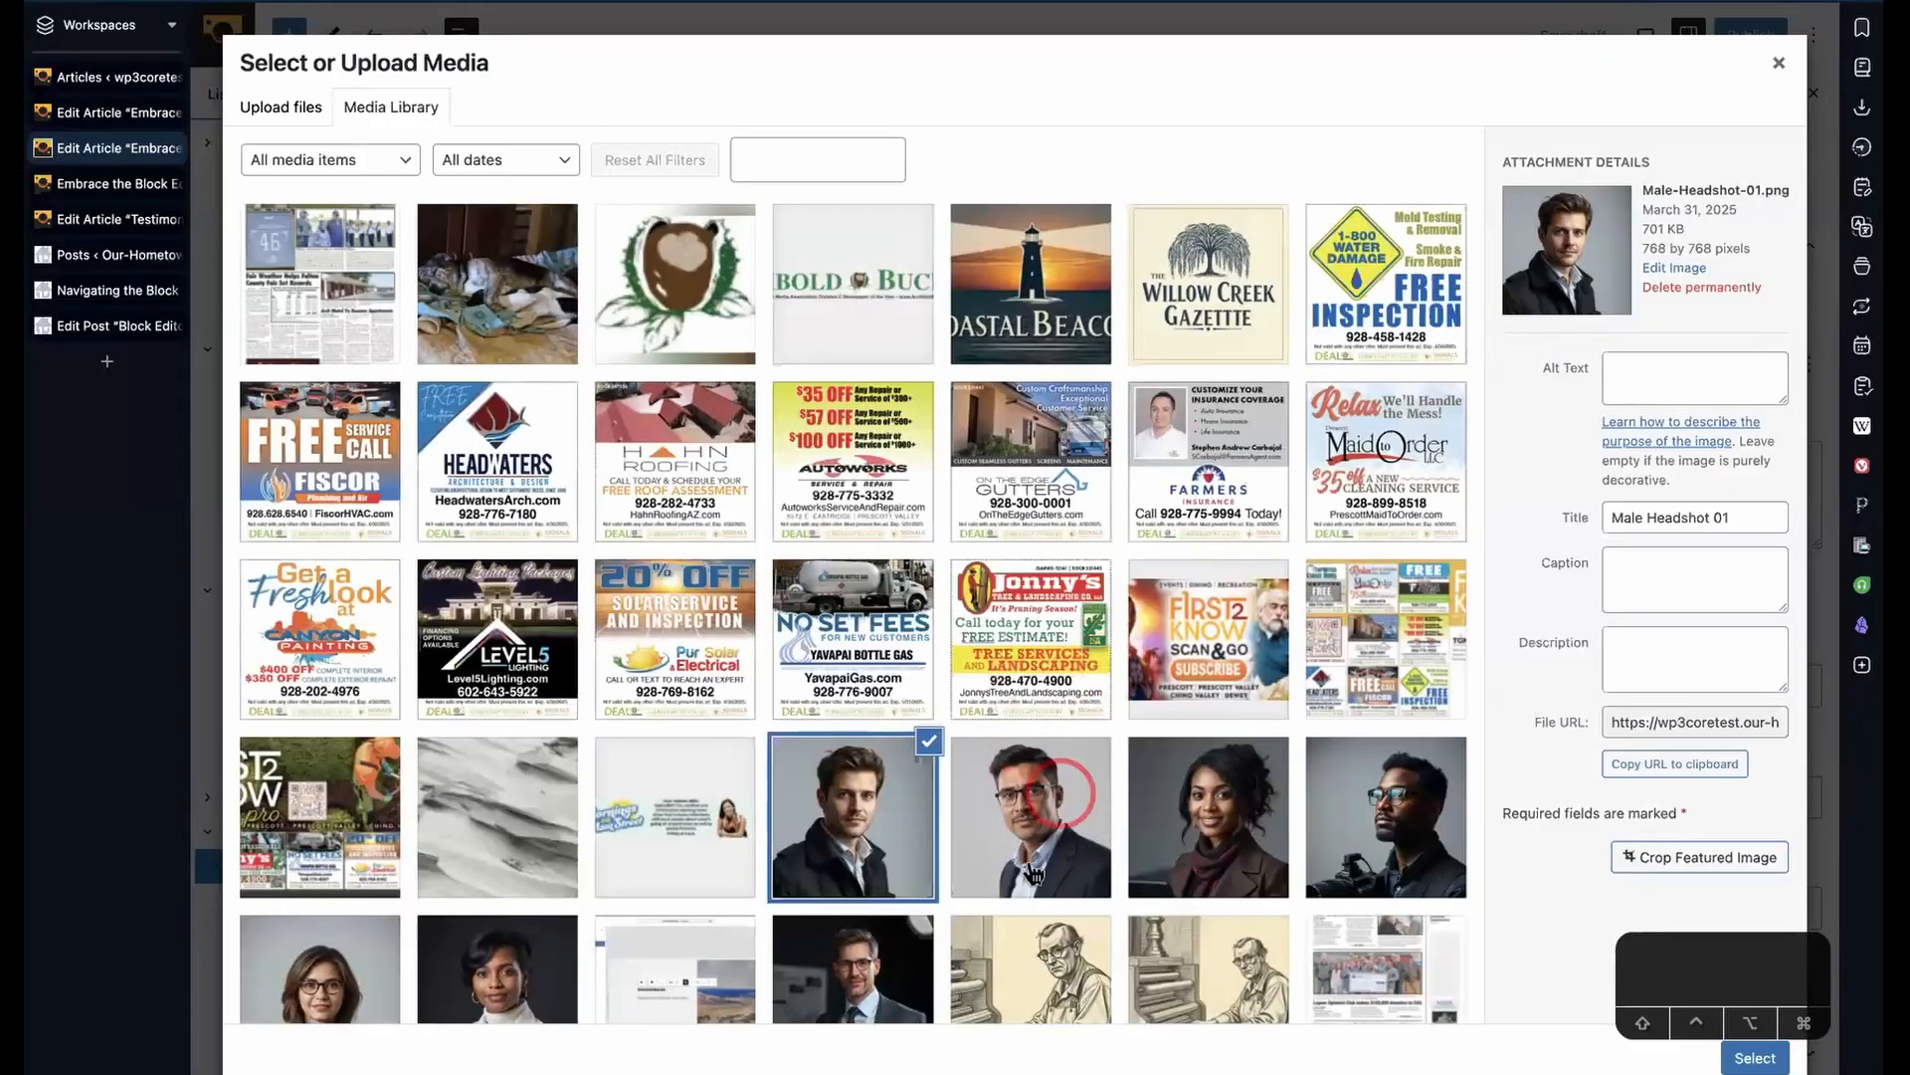
{"action": "left_click", "coordinate": [1199, 858]}
{"action": "left_click", "coordinate": [1754, 1060]}
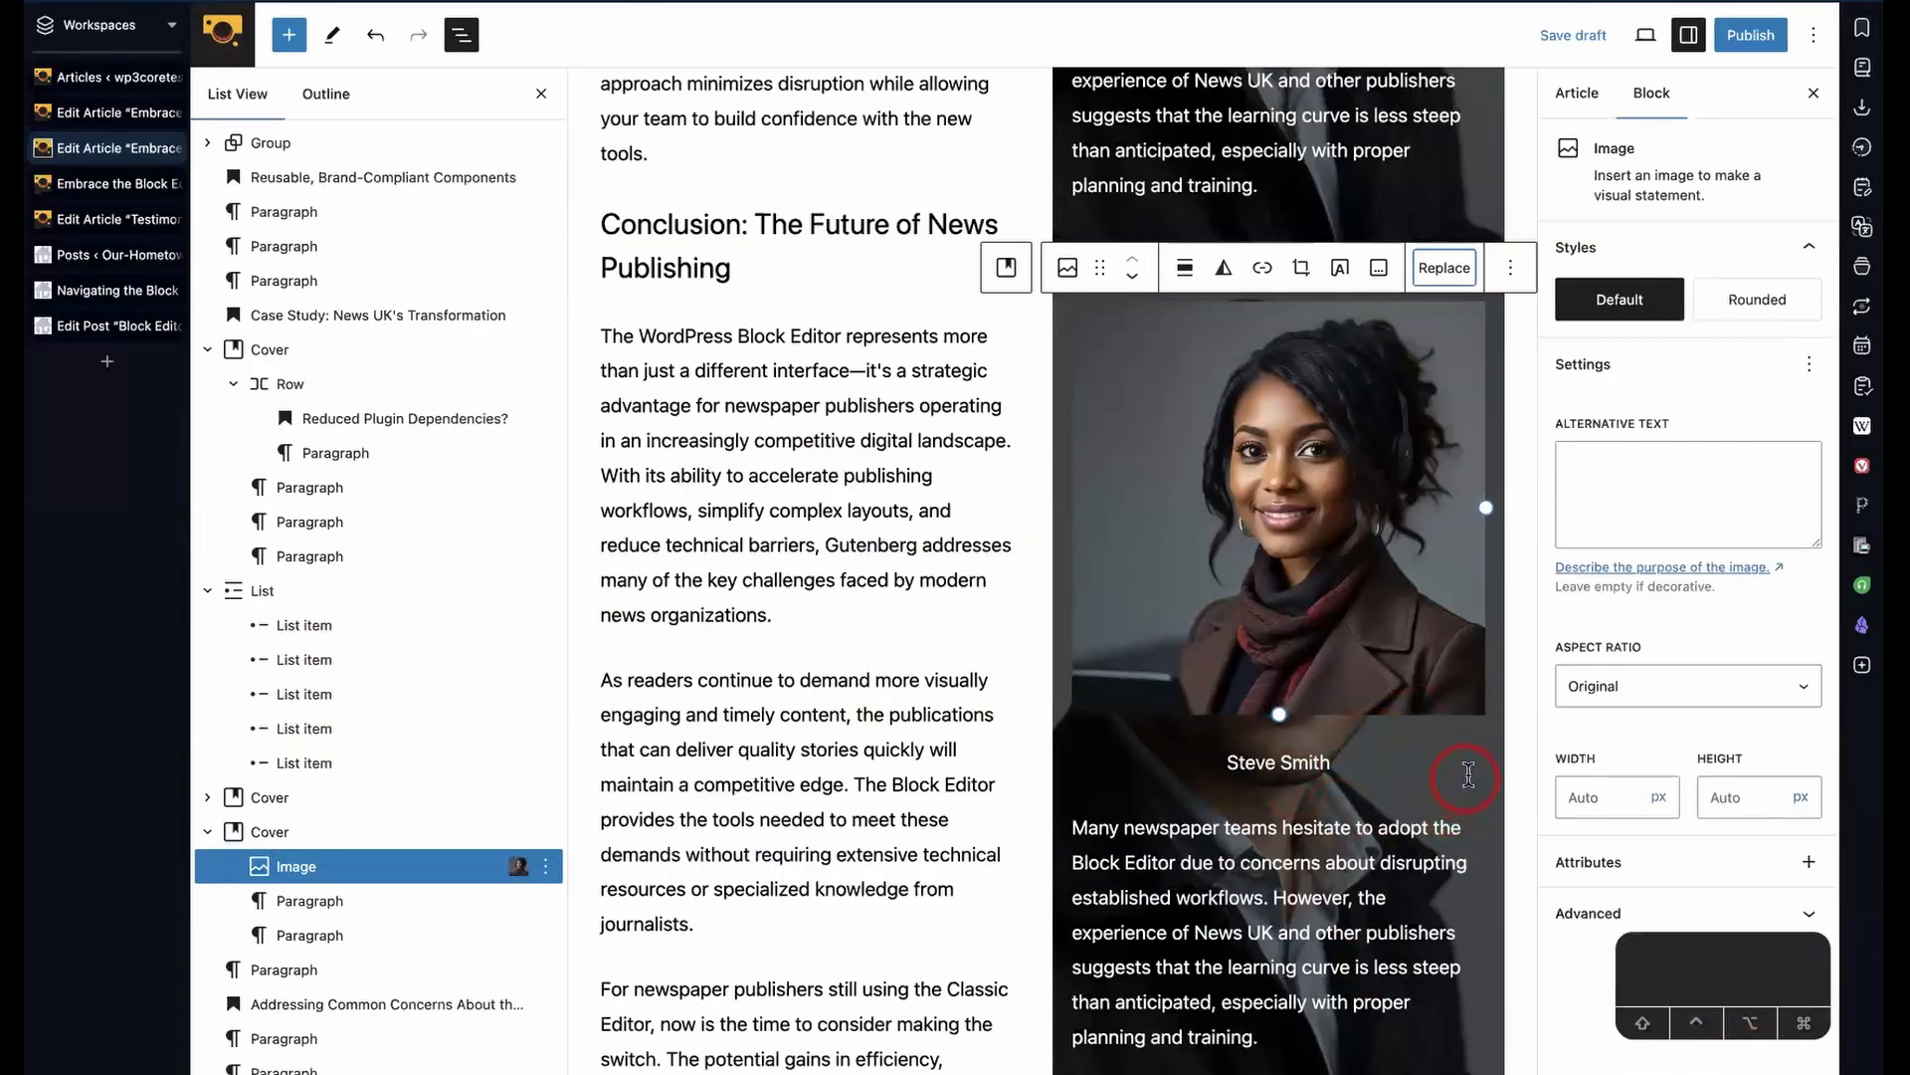
- Replace the duplicated Cover's background image with Female-Headshot-07.png from the Media Library
{"action": "left_click", "coordinate": [1469, 774]}
{"action": "left_click", "coordinate": [261, 831]}
{"action": "left_click", "coordinate": [1378, 211]}
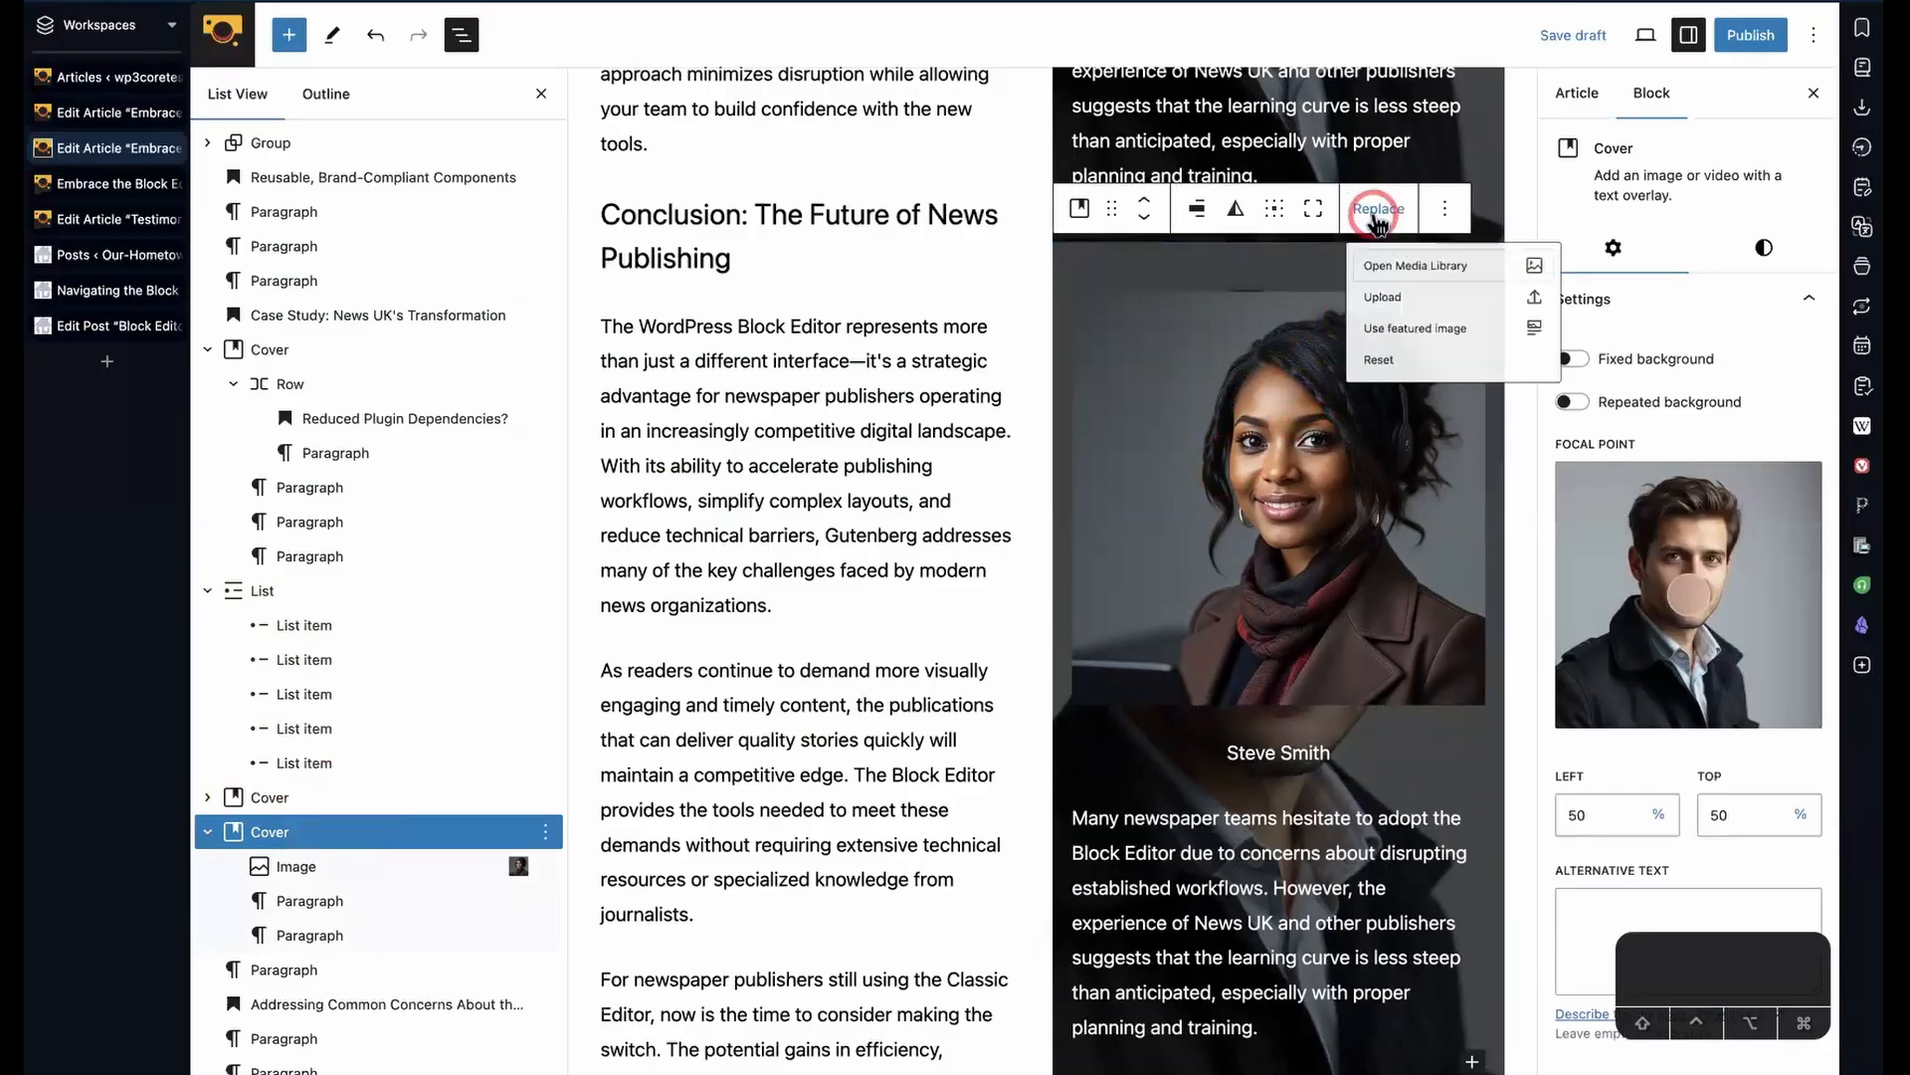
{"action": "left_click", "coordinate": [1451, 277]}
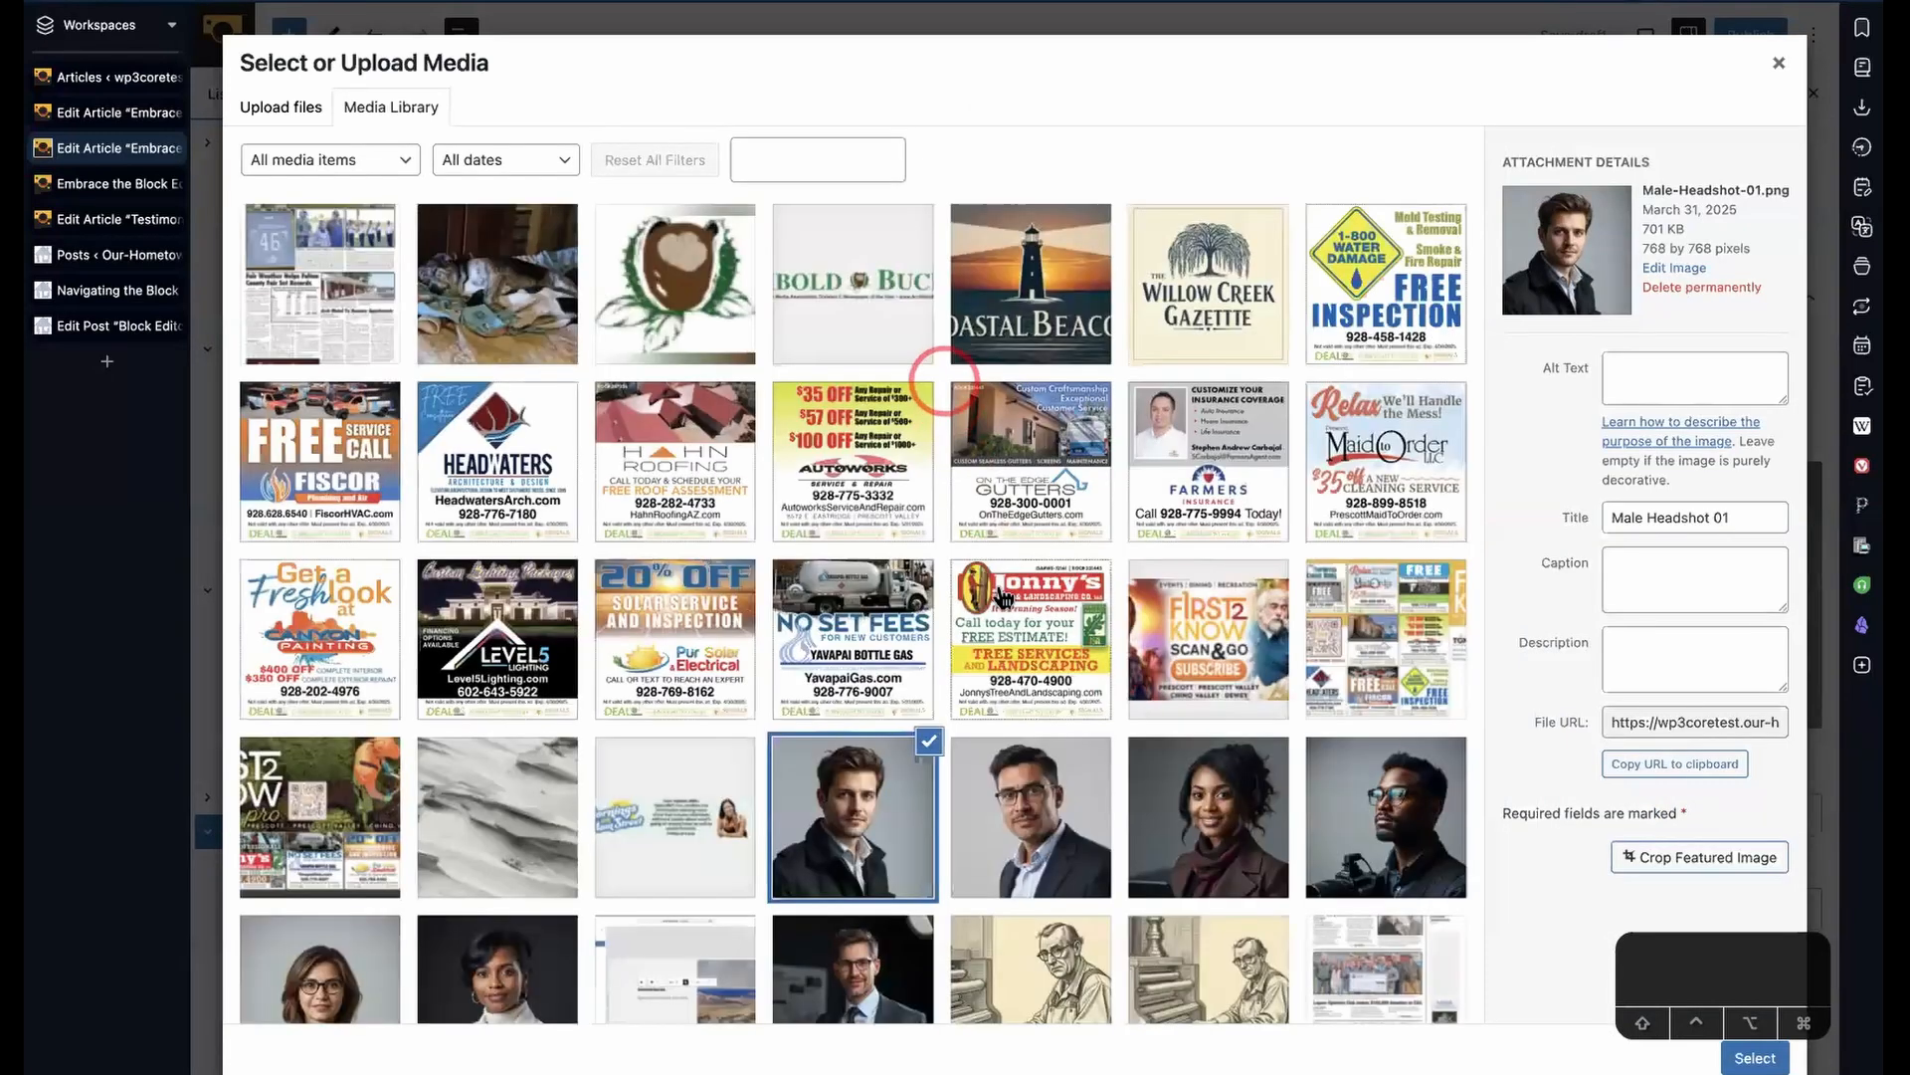
{"action": "left_click", "coordinate": [1197, 822]}
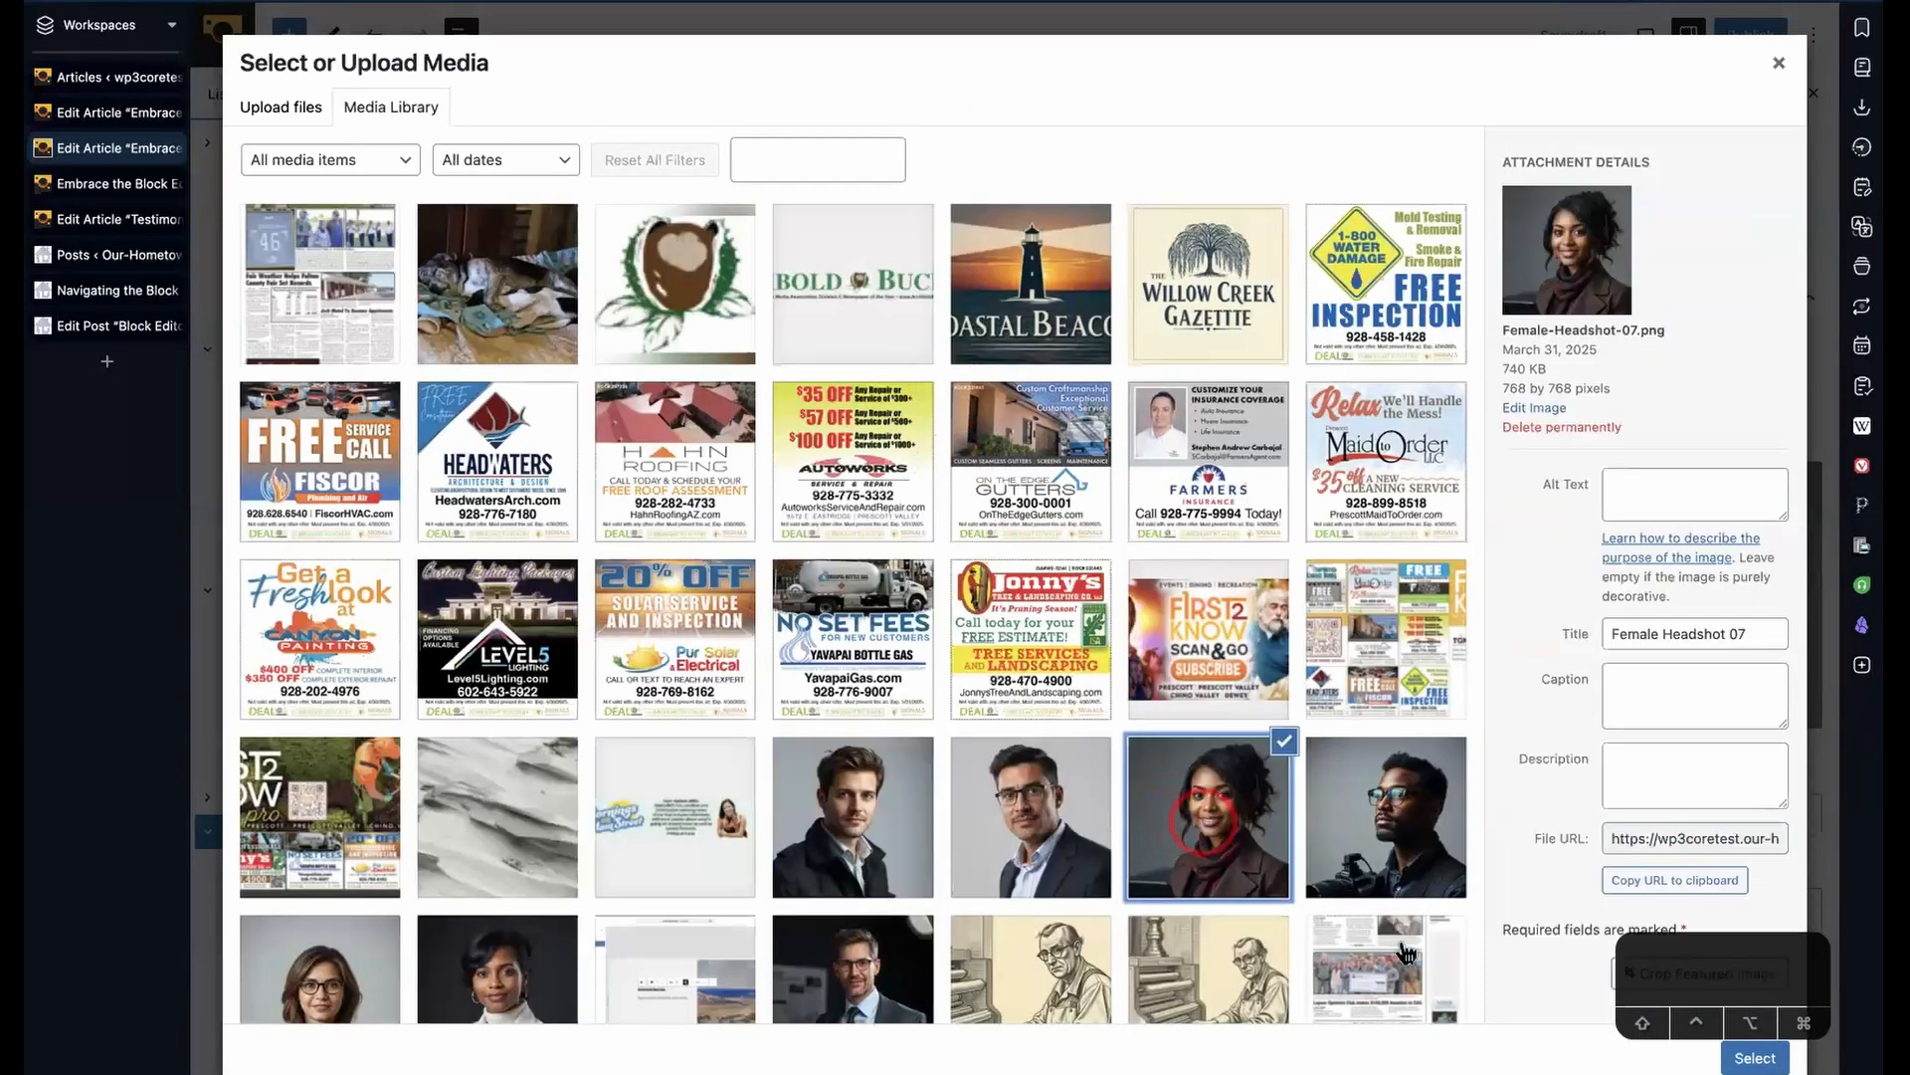
{"action": "left_click", "coordinate": [1751, 1060]}
- Change the first name in the duplicated Cover's name paragraph to suit the woman's portrait, and compare the two cards
{"action": "double_click", "coordinate": [1271, 751]}
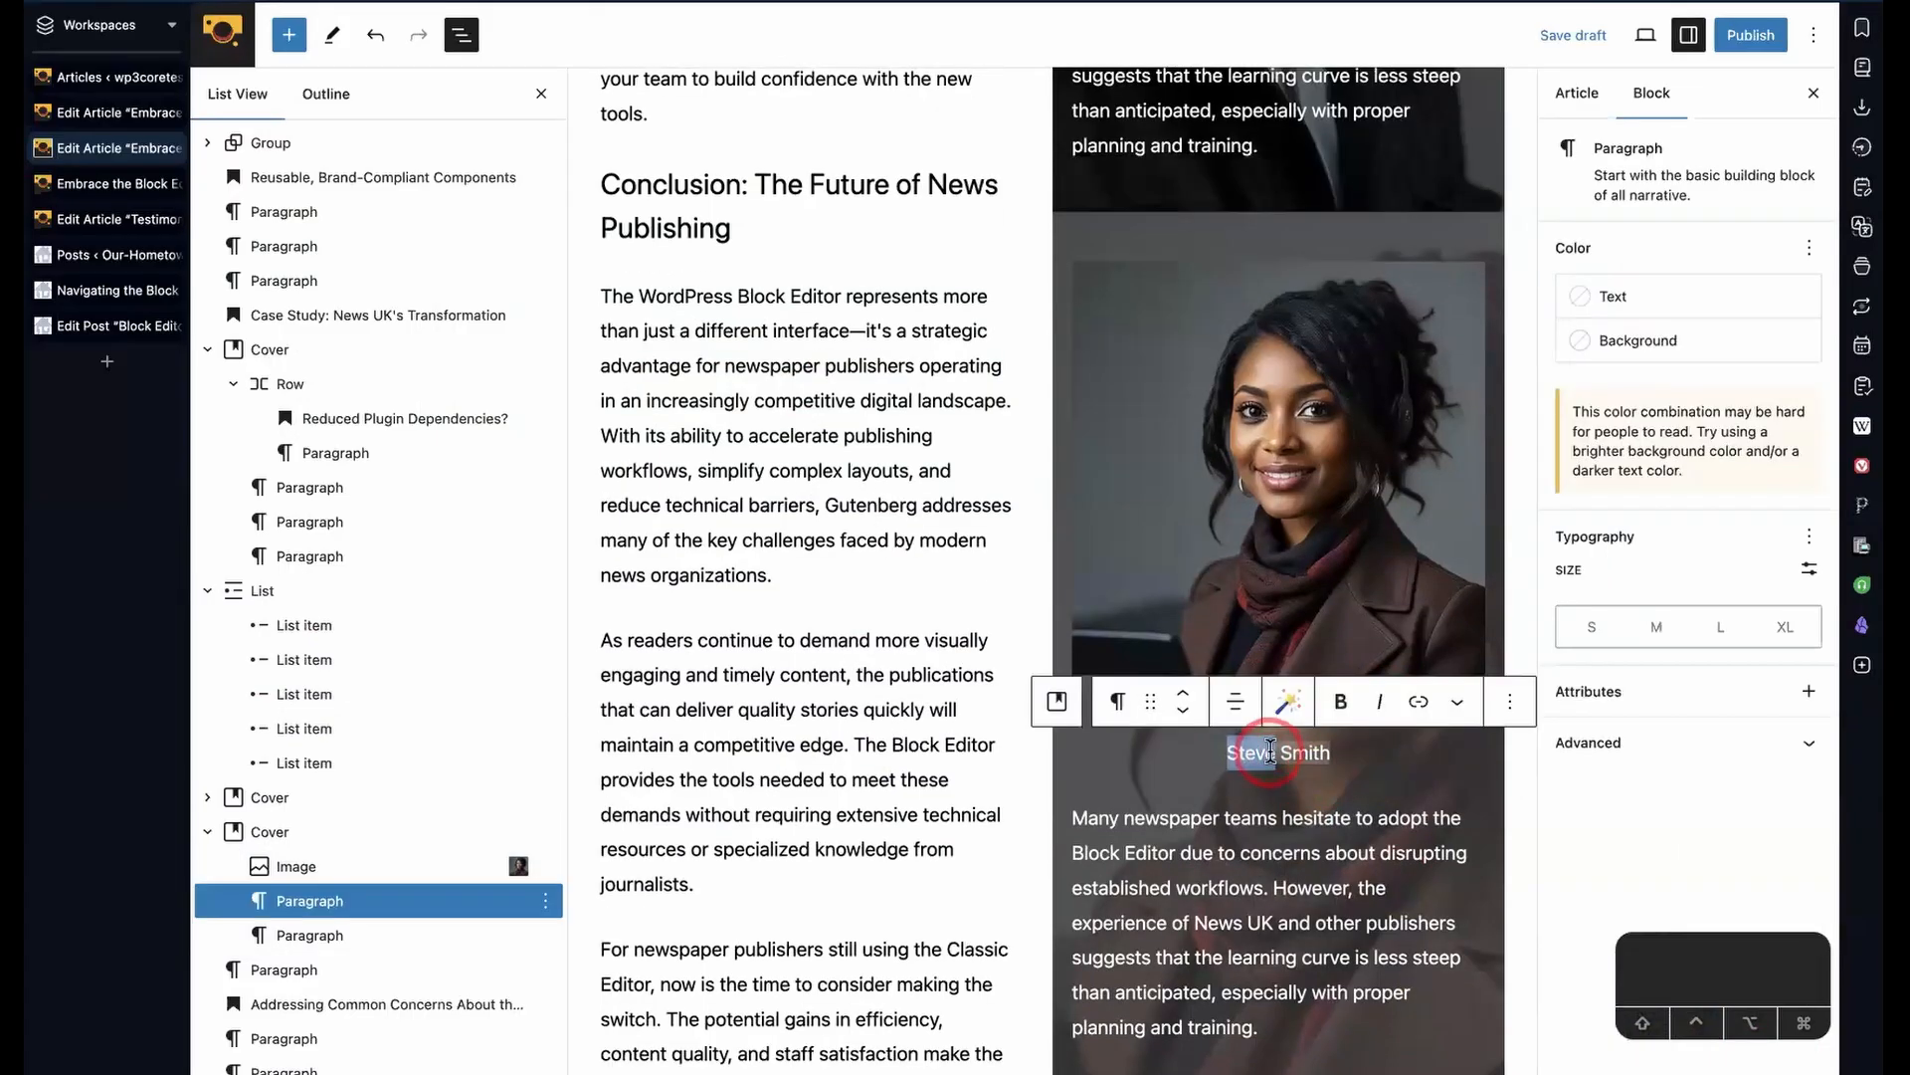
{"action": "type", "text": "Jan"}
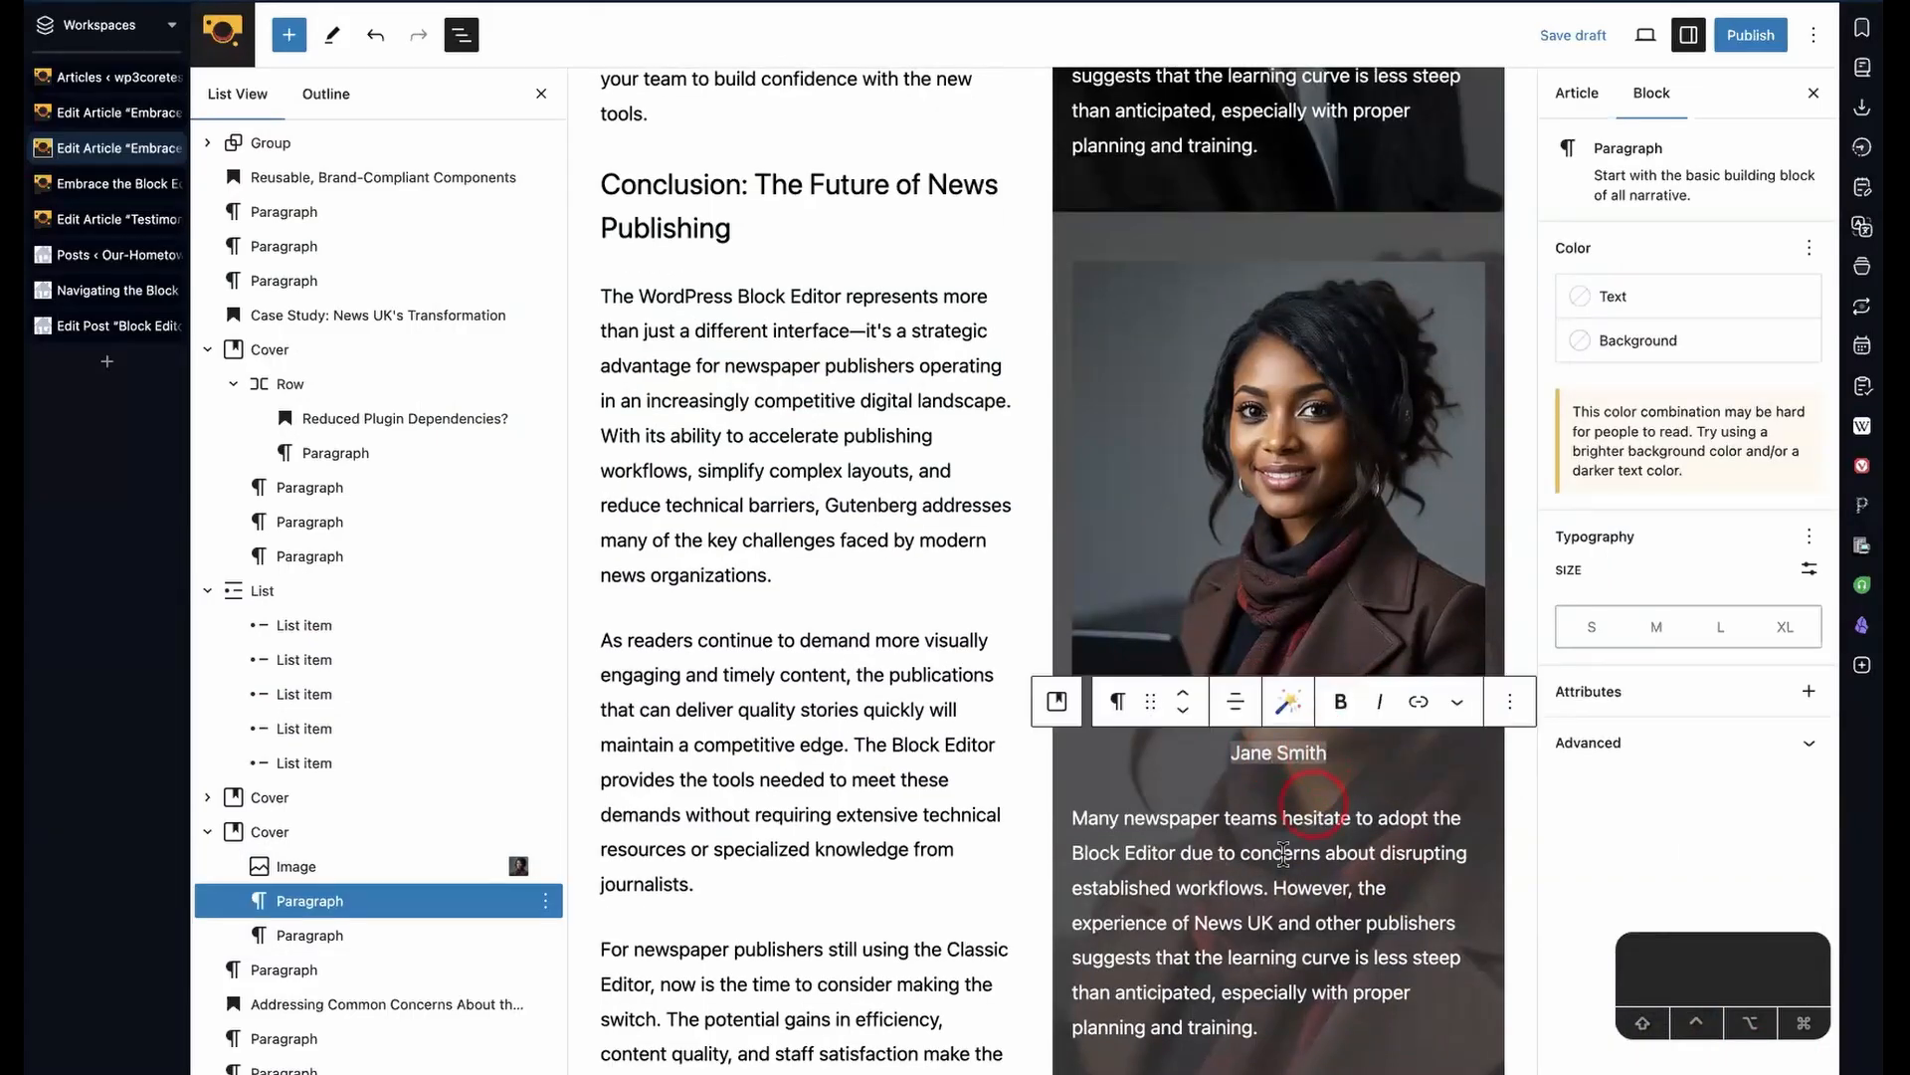
{"action": "scroll", "coordinate": [939, 610], "scroll_direction": "up", "scroll_amount": 6}
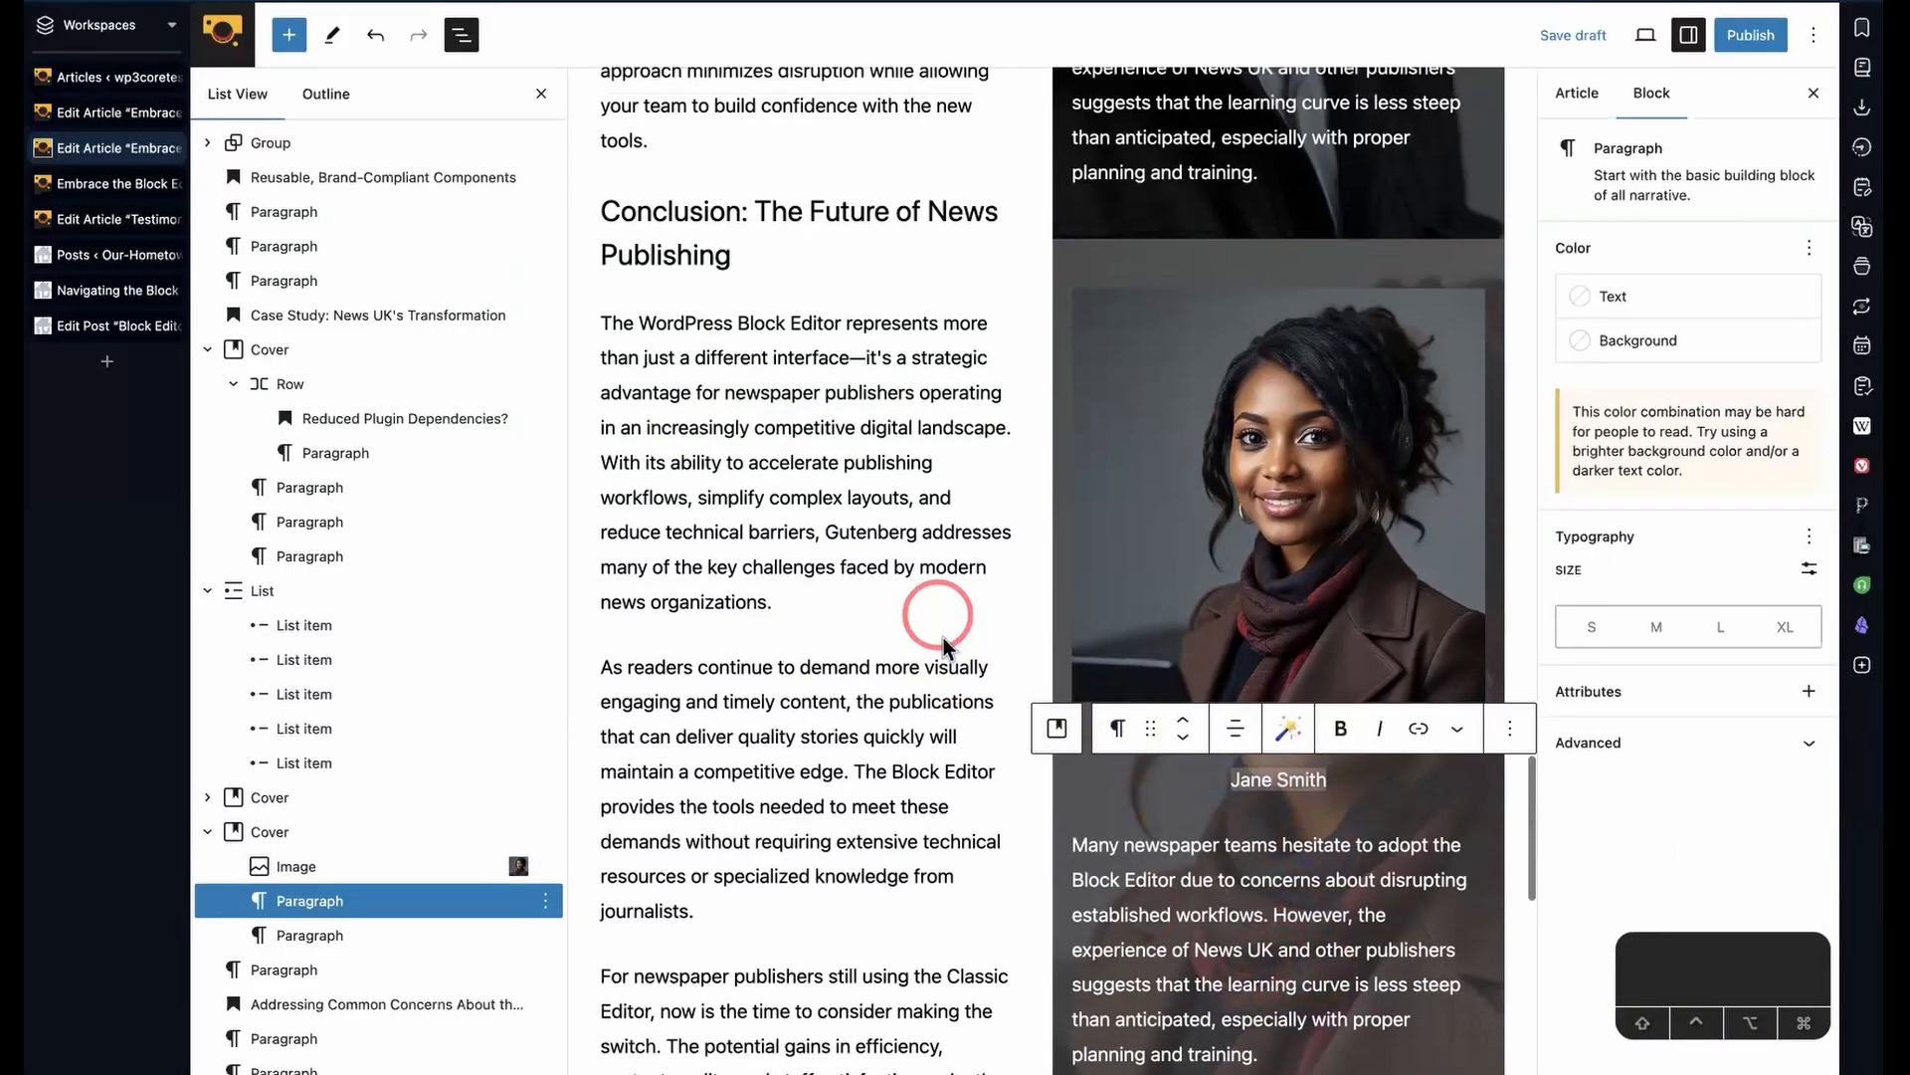
{"action": "scroll", "coordinate": [945, 647], "scroll_direction": "down", "scroll_amount": 2}
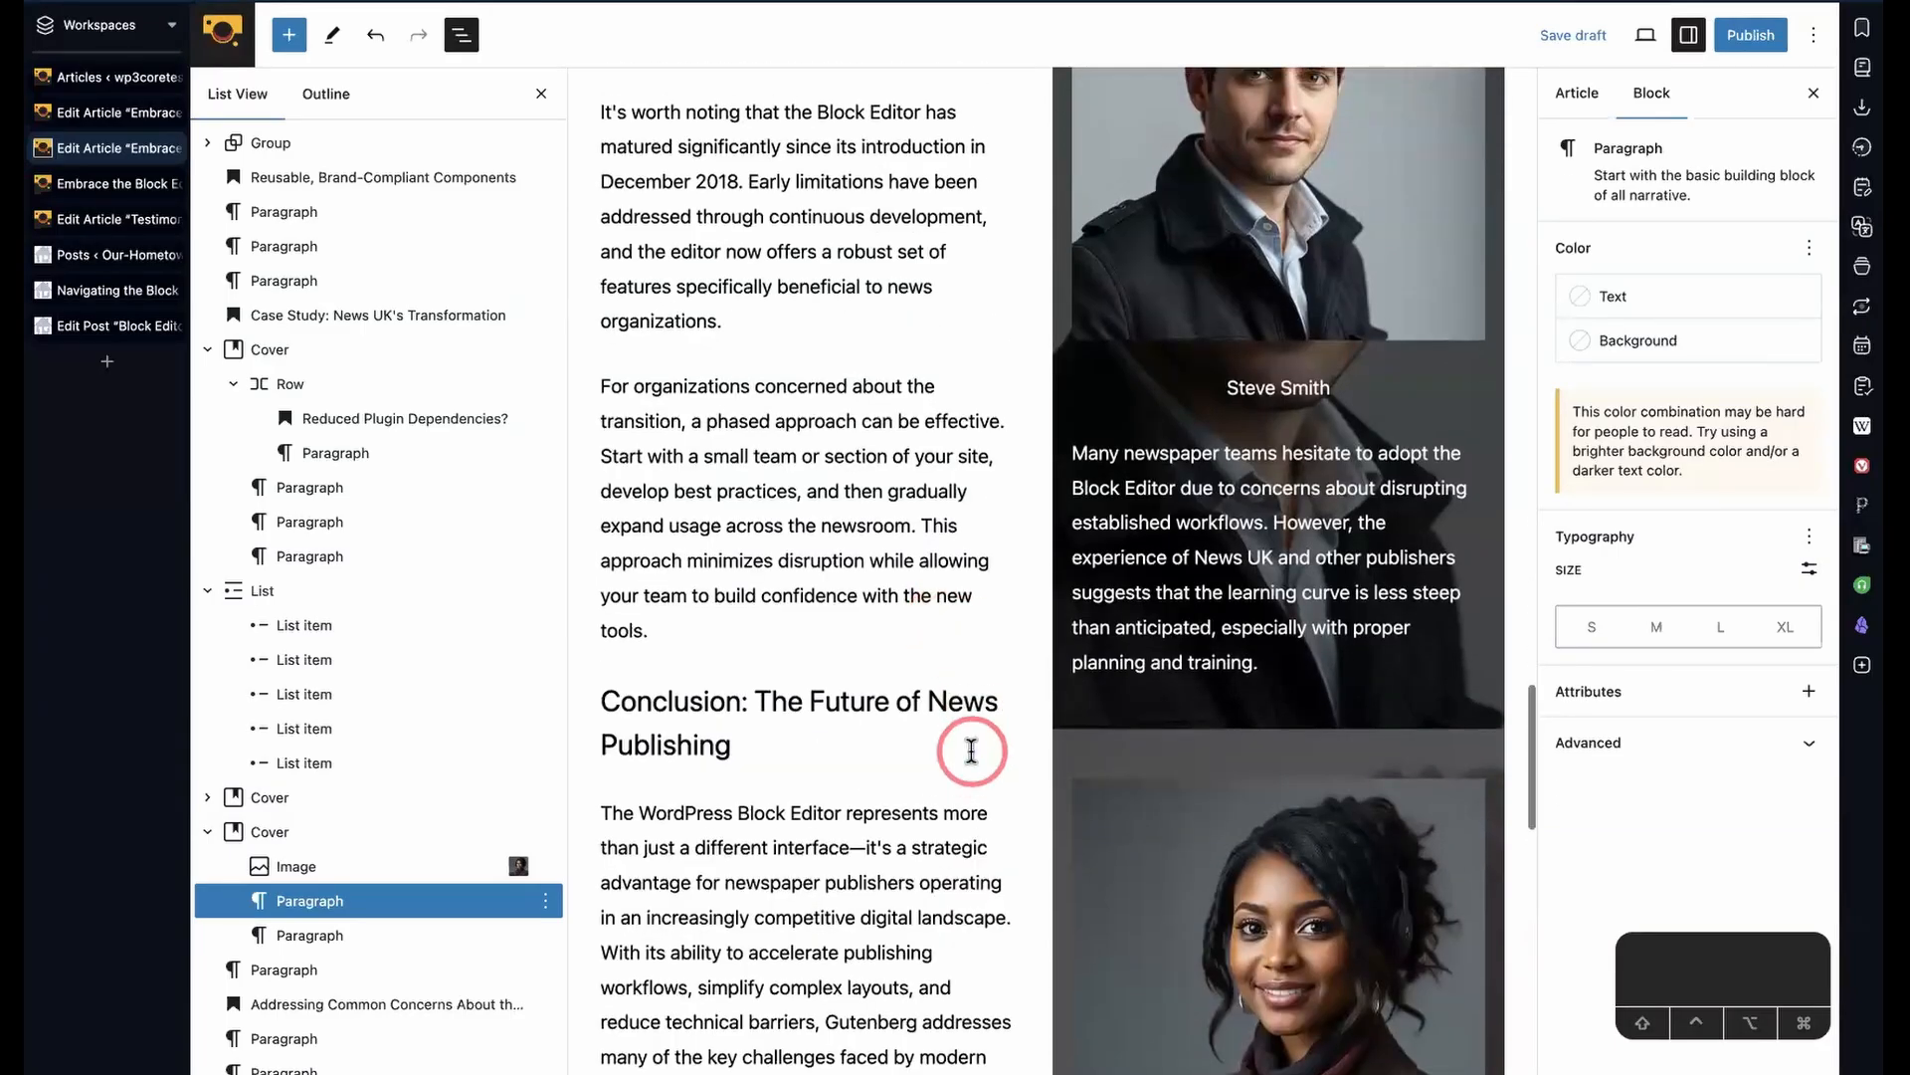
{"action": "scroll", "coordinate": [972, 748], "scroll_direction": "up", "scroll_amount": 3}
{"action": "scroll", "coordinate": [972, 749], "scroll_direction": "down", "scroll_amount": 4}
{"action": "scroll", "coordinate": [972, 748], "scroll_direction": "down", "scroll_amount": 5}
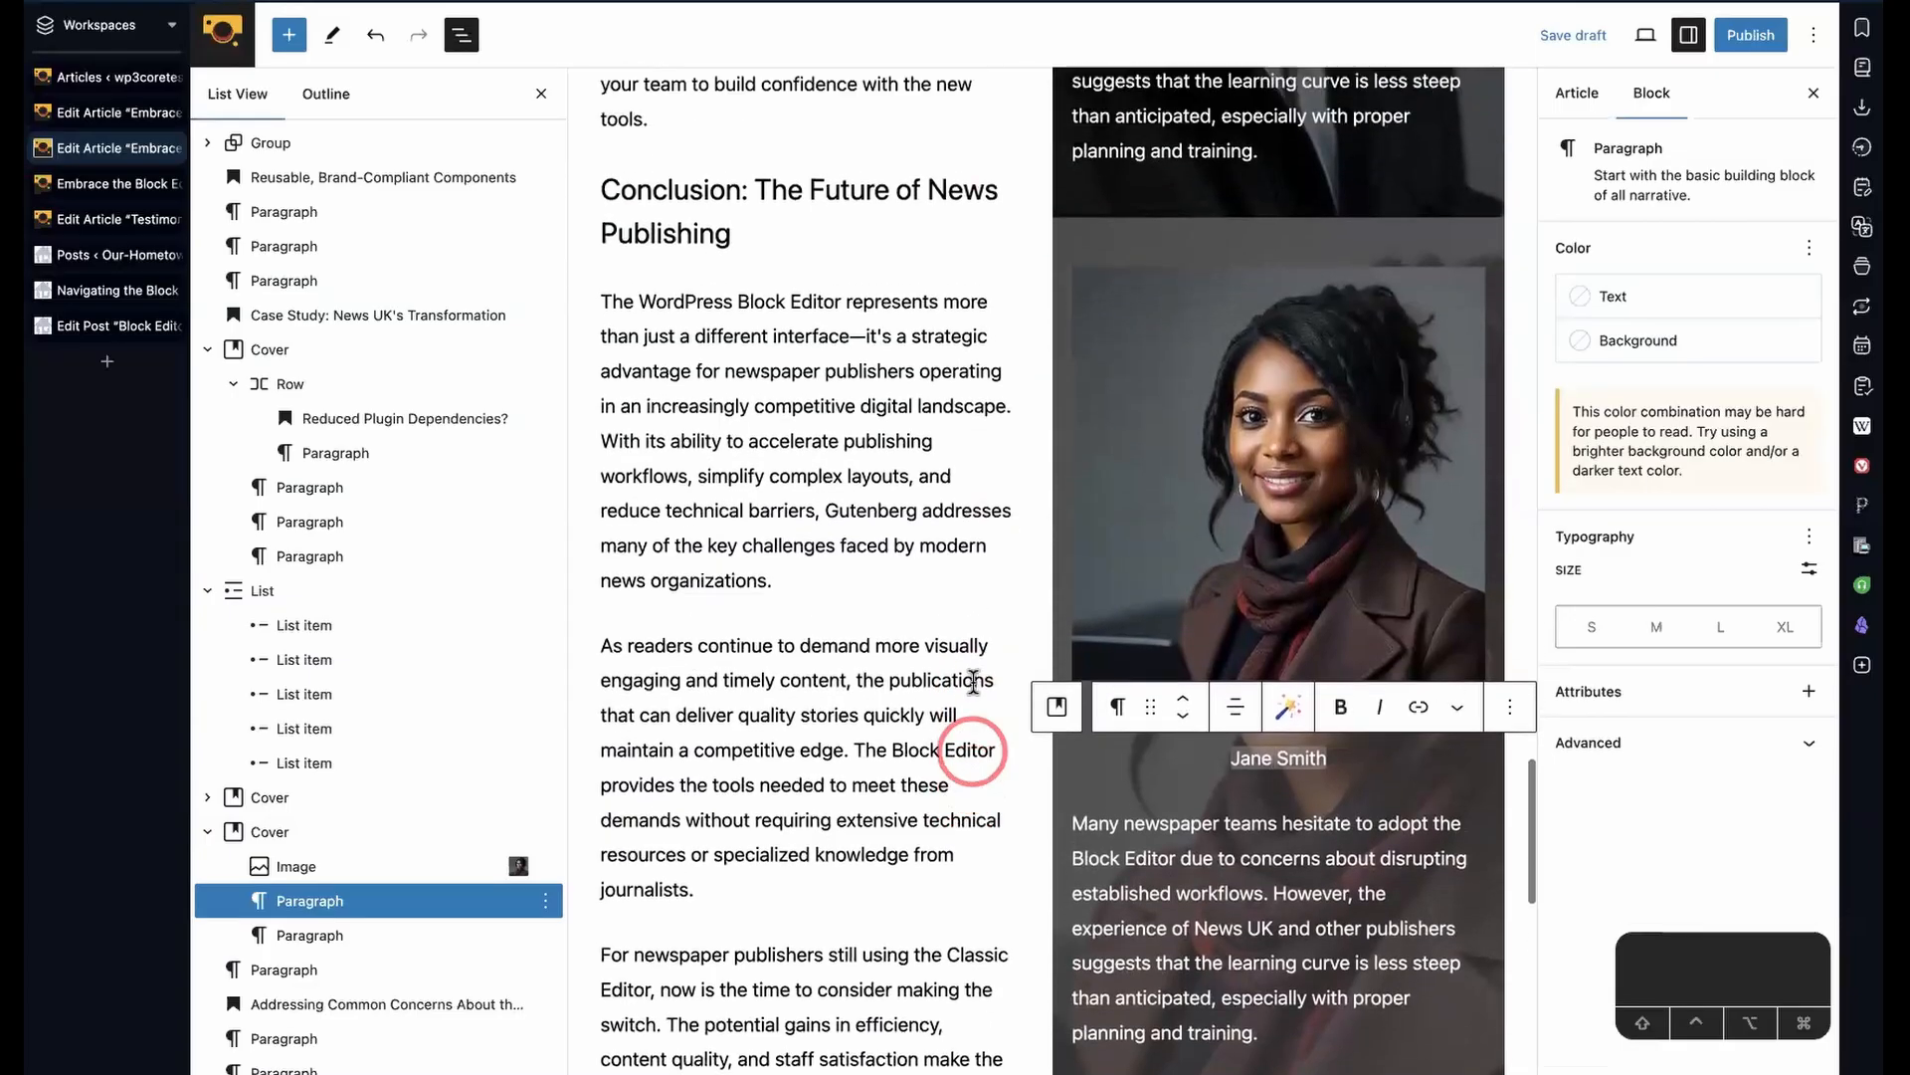
{"action": "scroll", "coordinate": [972, 748], "scroll_direction": "up", "scroll_amount": 1}
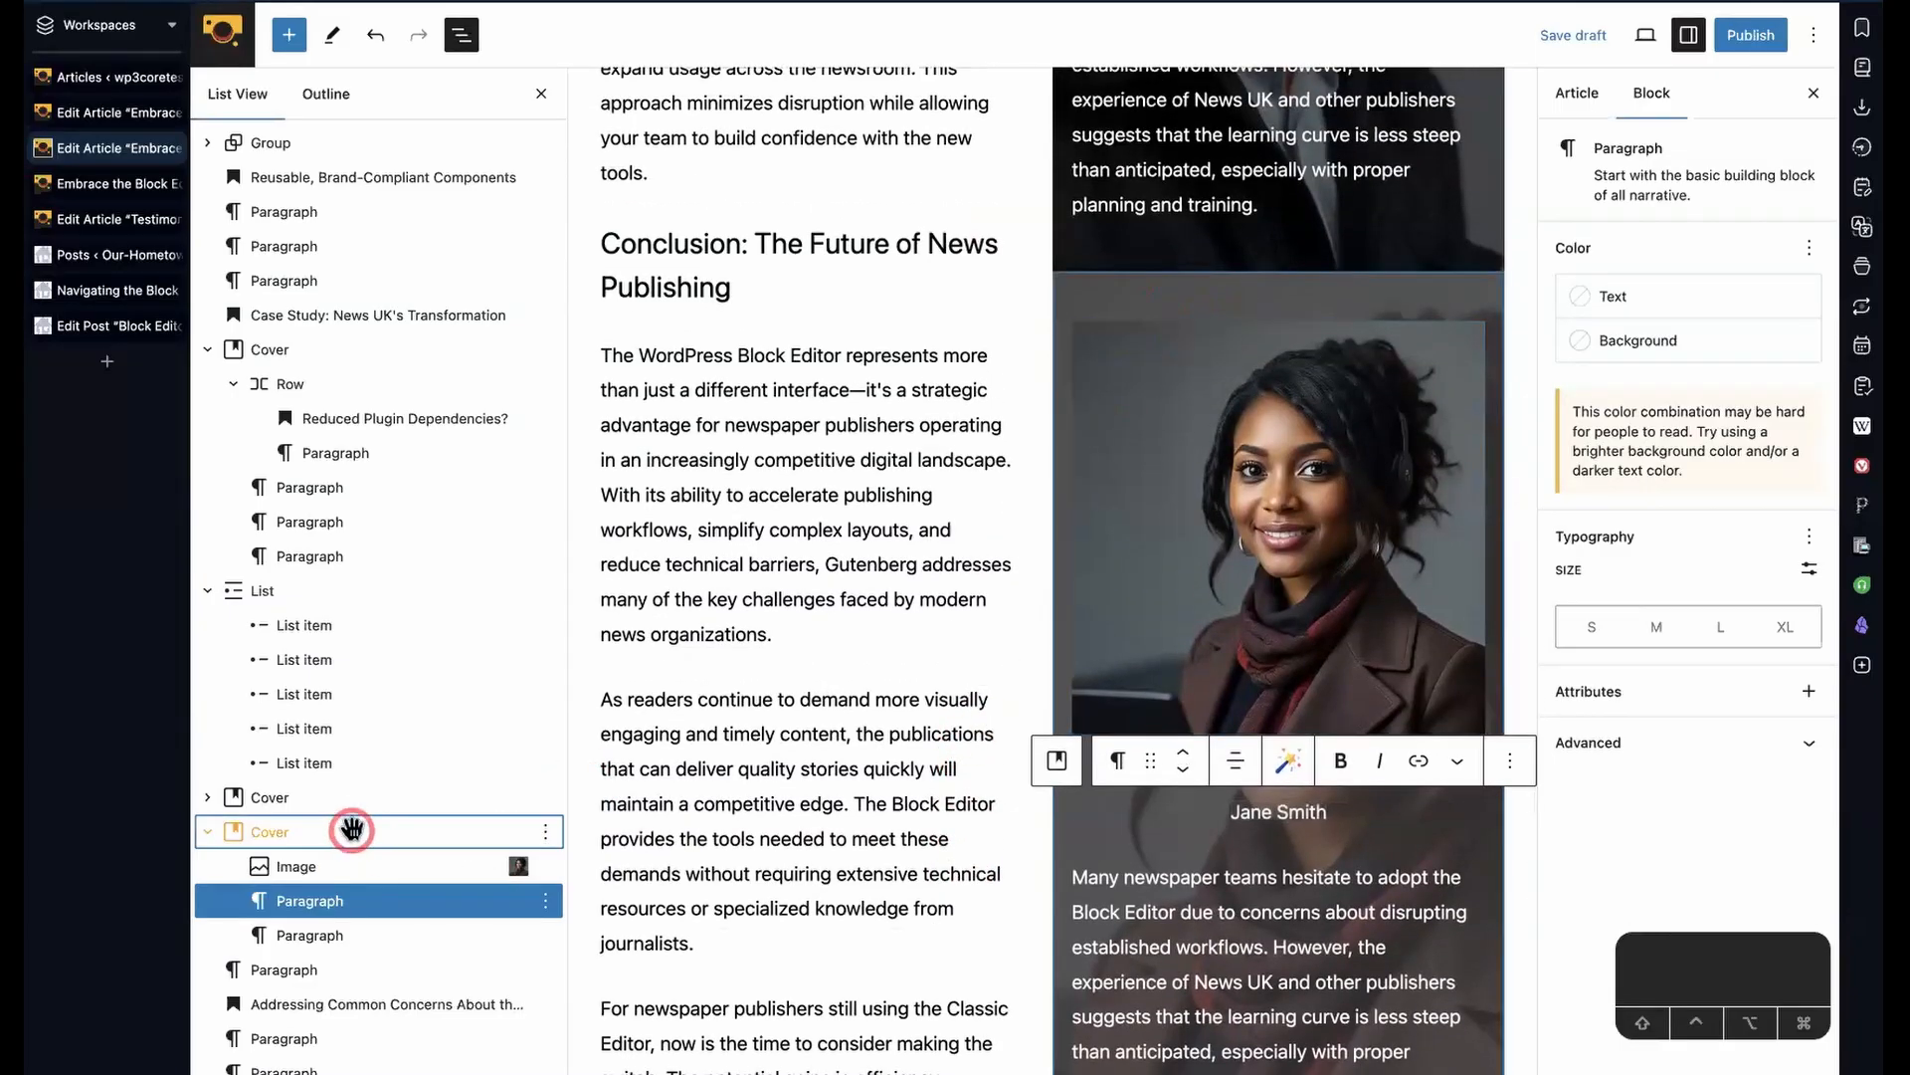
- Copy the entire duplicated Cover card with the woman's portrait to the clipboard
{"action": "left_click", "coordinate": [349, 831]}
{"action": "left_click", "coordinate": [546, 832]}
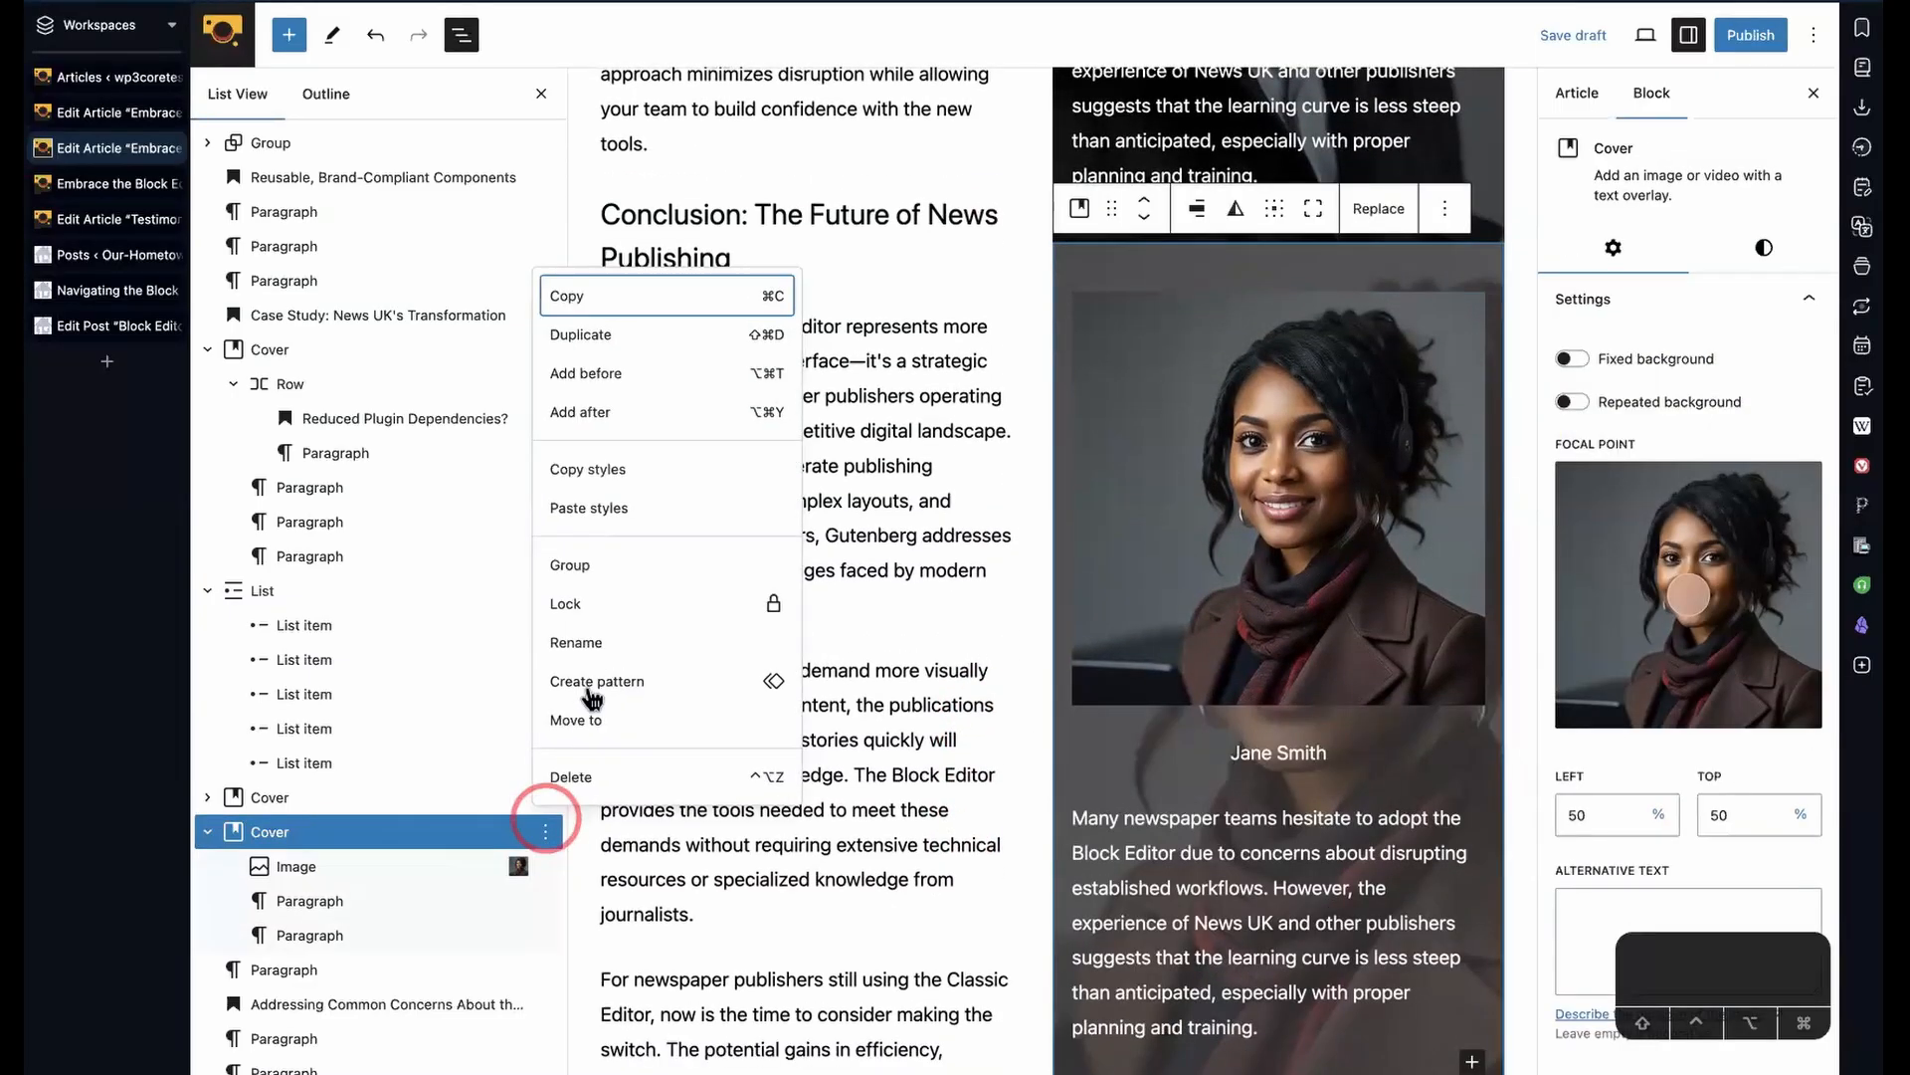
{"action": "left_click", "coordinate": [639, 298]}
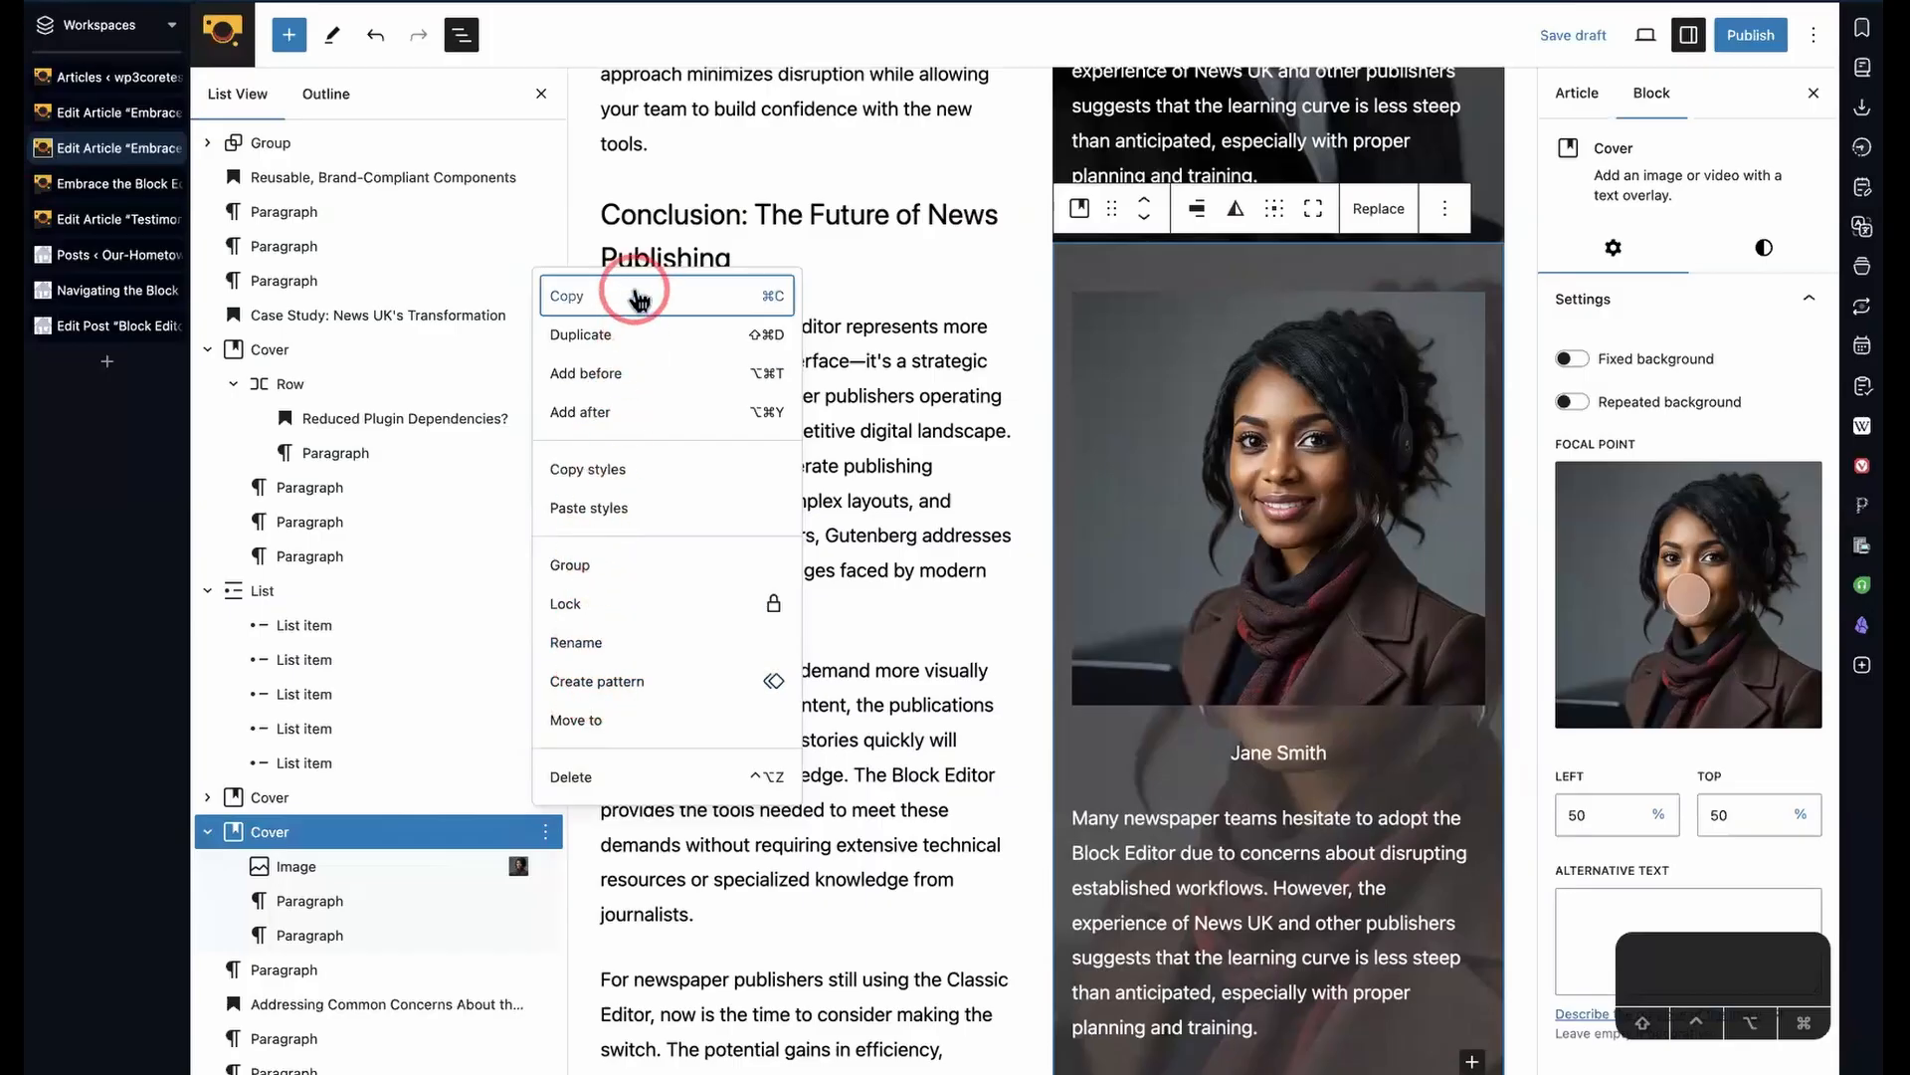
{"action": "left_click", "coordinate": [636, 296]}
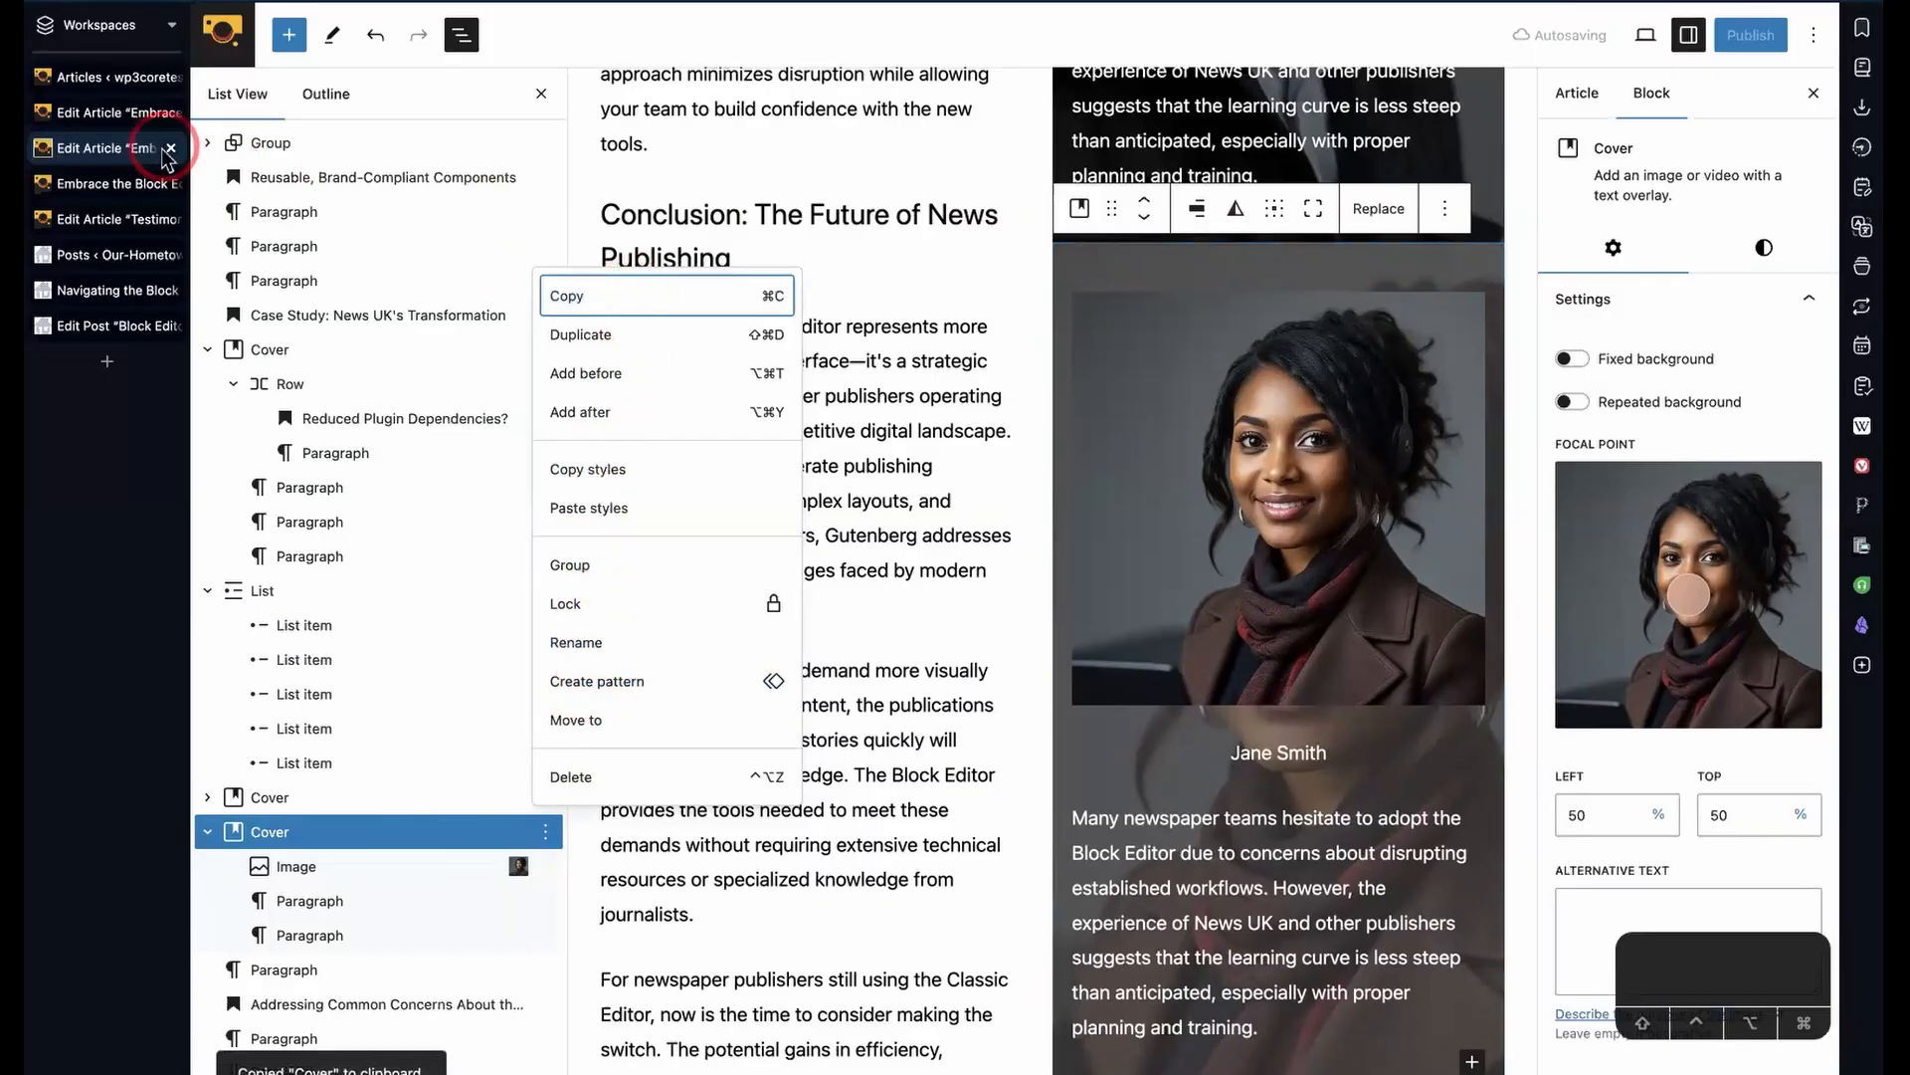
- Switch to the other site's "Block Editor Updates — Images and Media" post and paste the copied Cover into the empty block at its end
{"action": "left_click", "coordinate": [91, 326]}
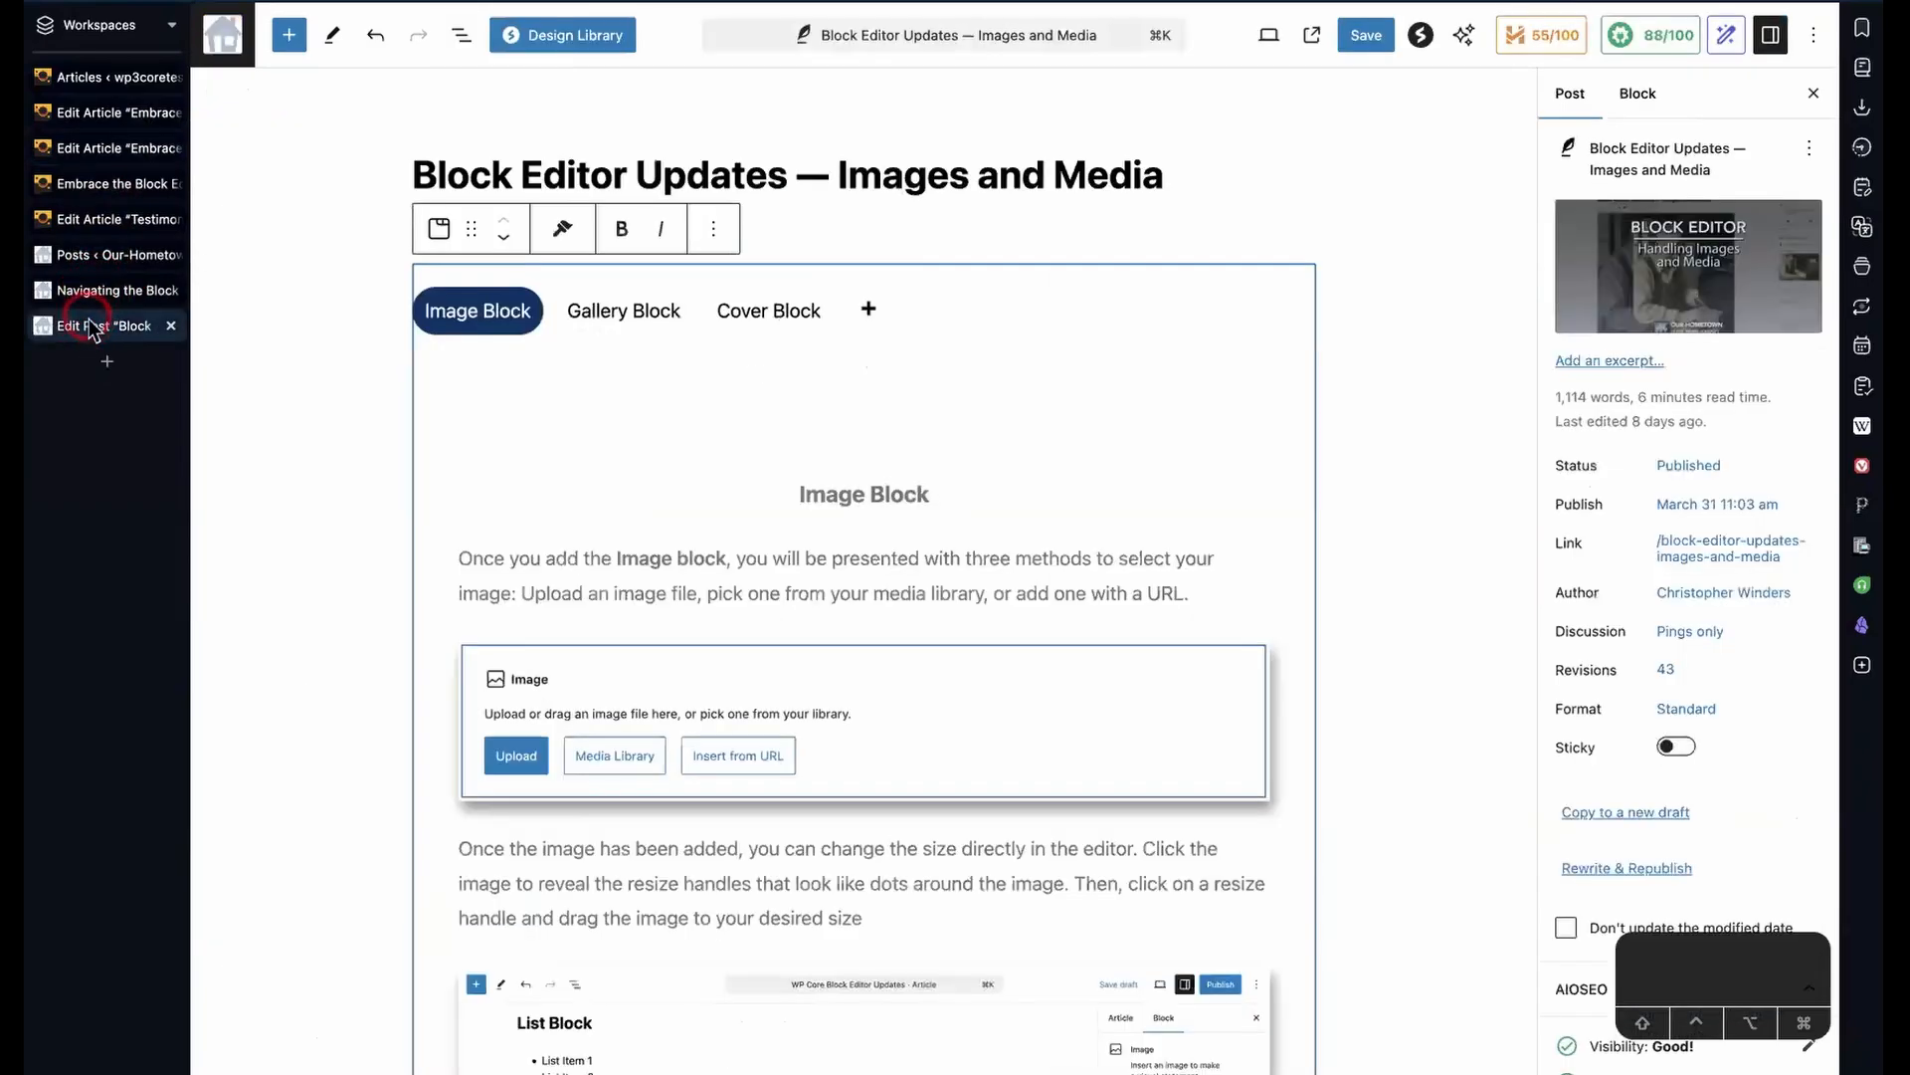
{"action": "scroll", "coordinate": [812, 617], "scroll_direction": "down", "scroll_amount": 15}
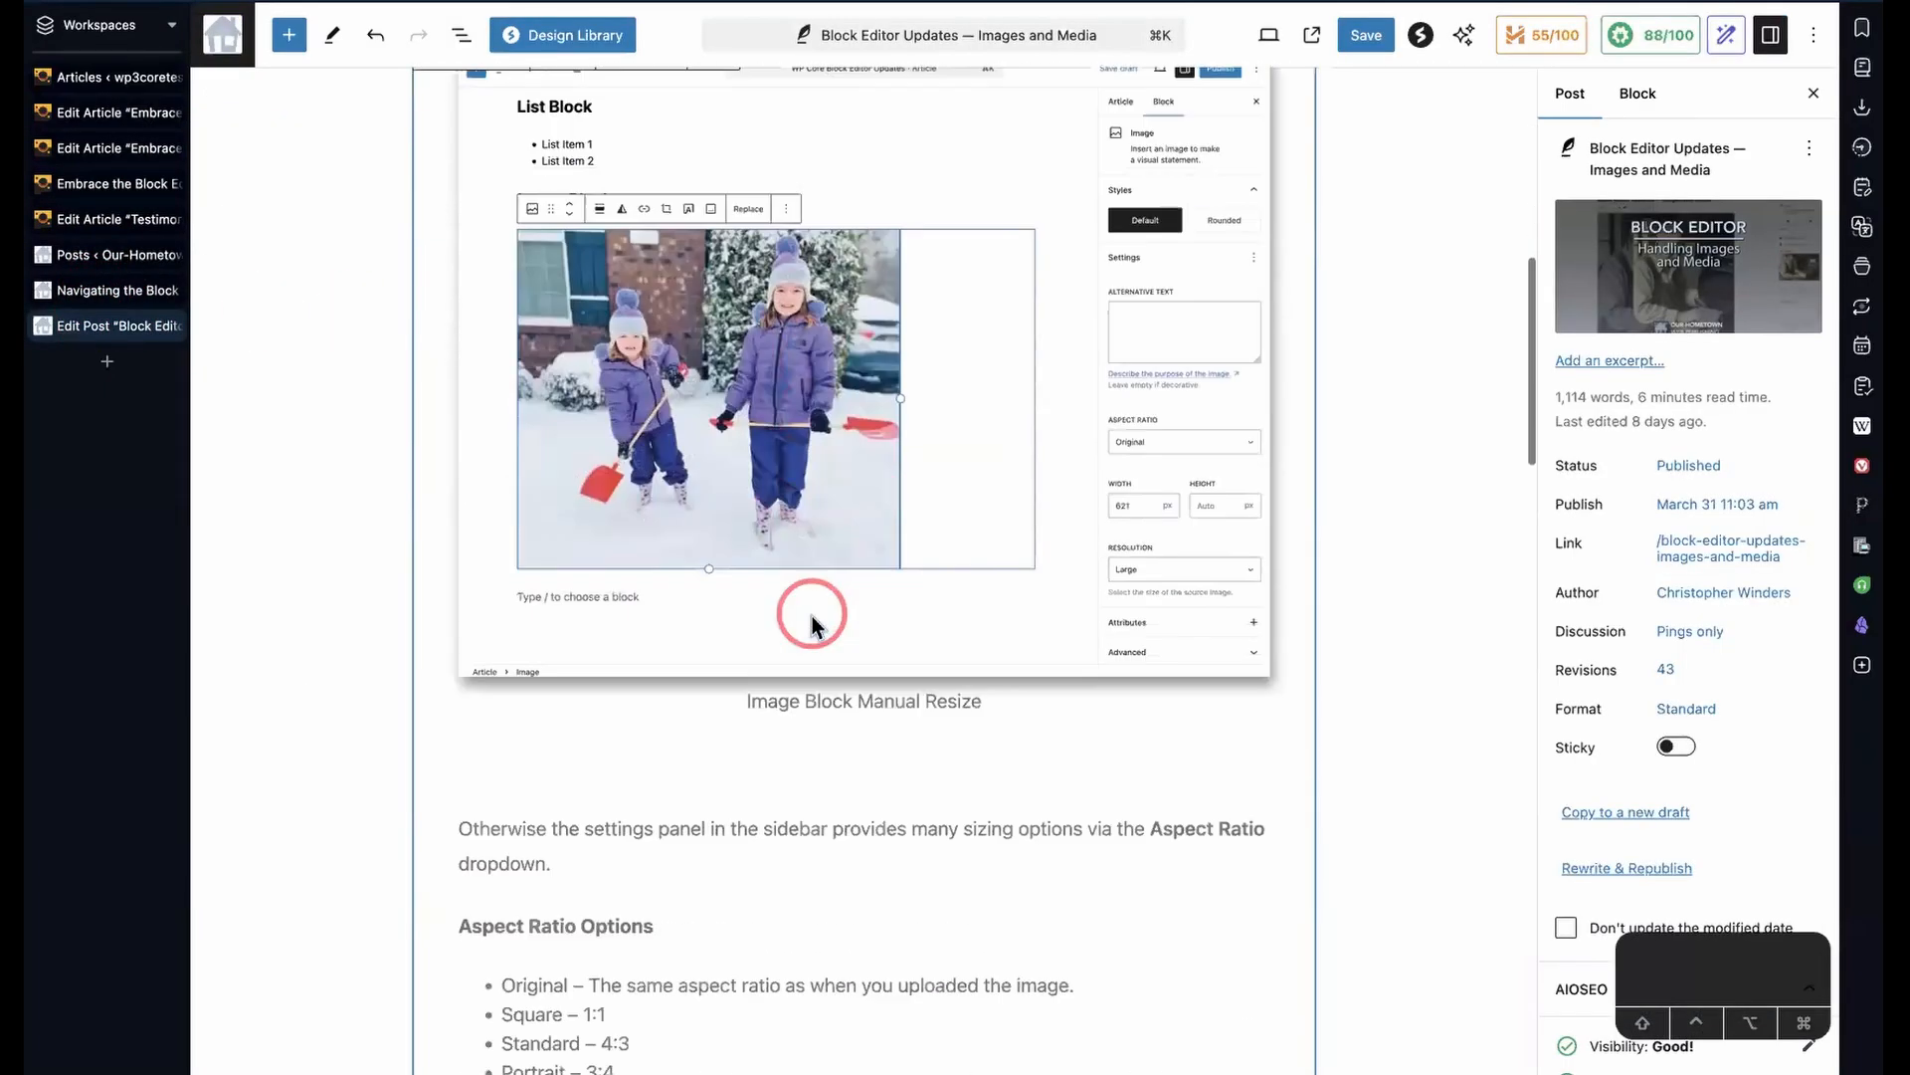
{"action": "scroll", "coordinate": [812, 614], "scroll_direction": "down", "scroll_amount": 6}
{"action": "left_click", "coordinate": [600, 448]}
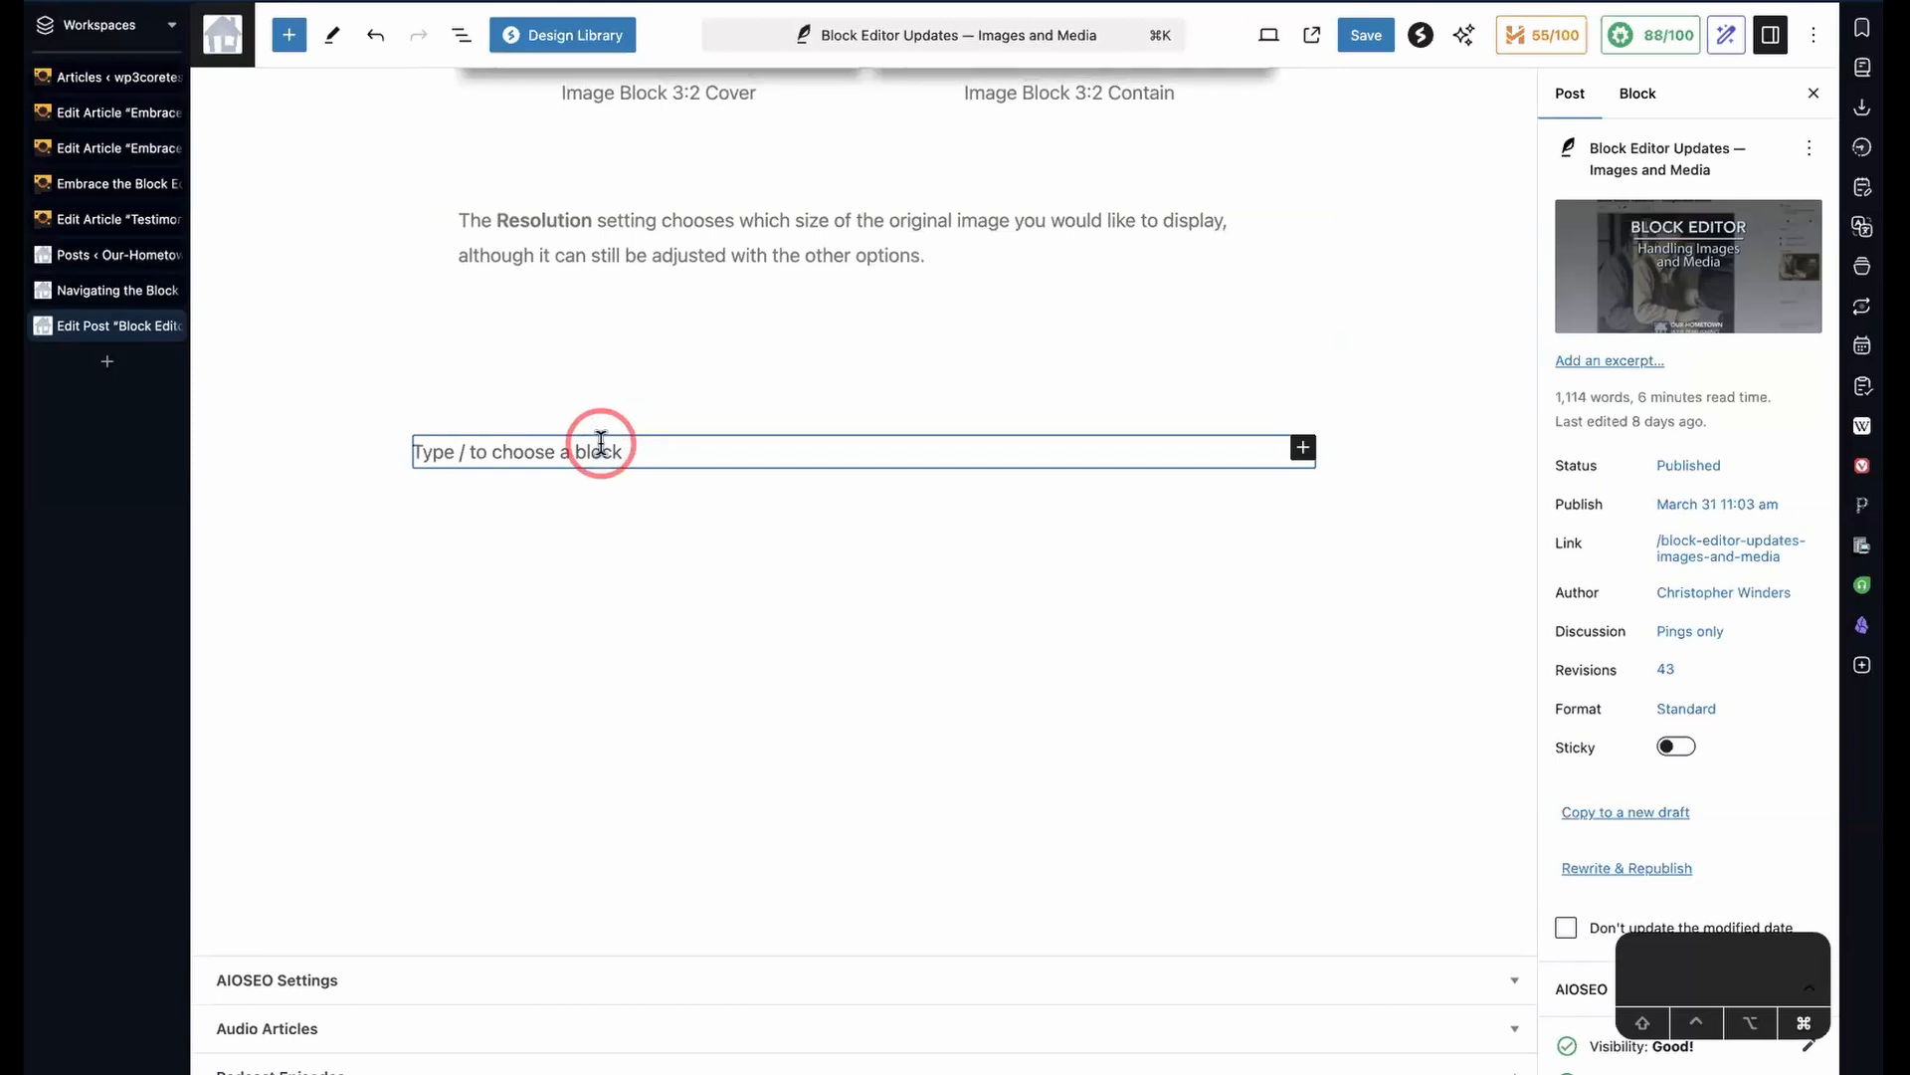
{"action": "key", "text": "super+v"}
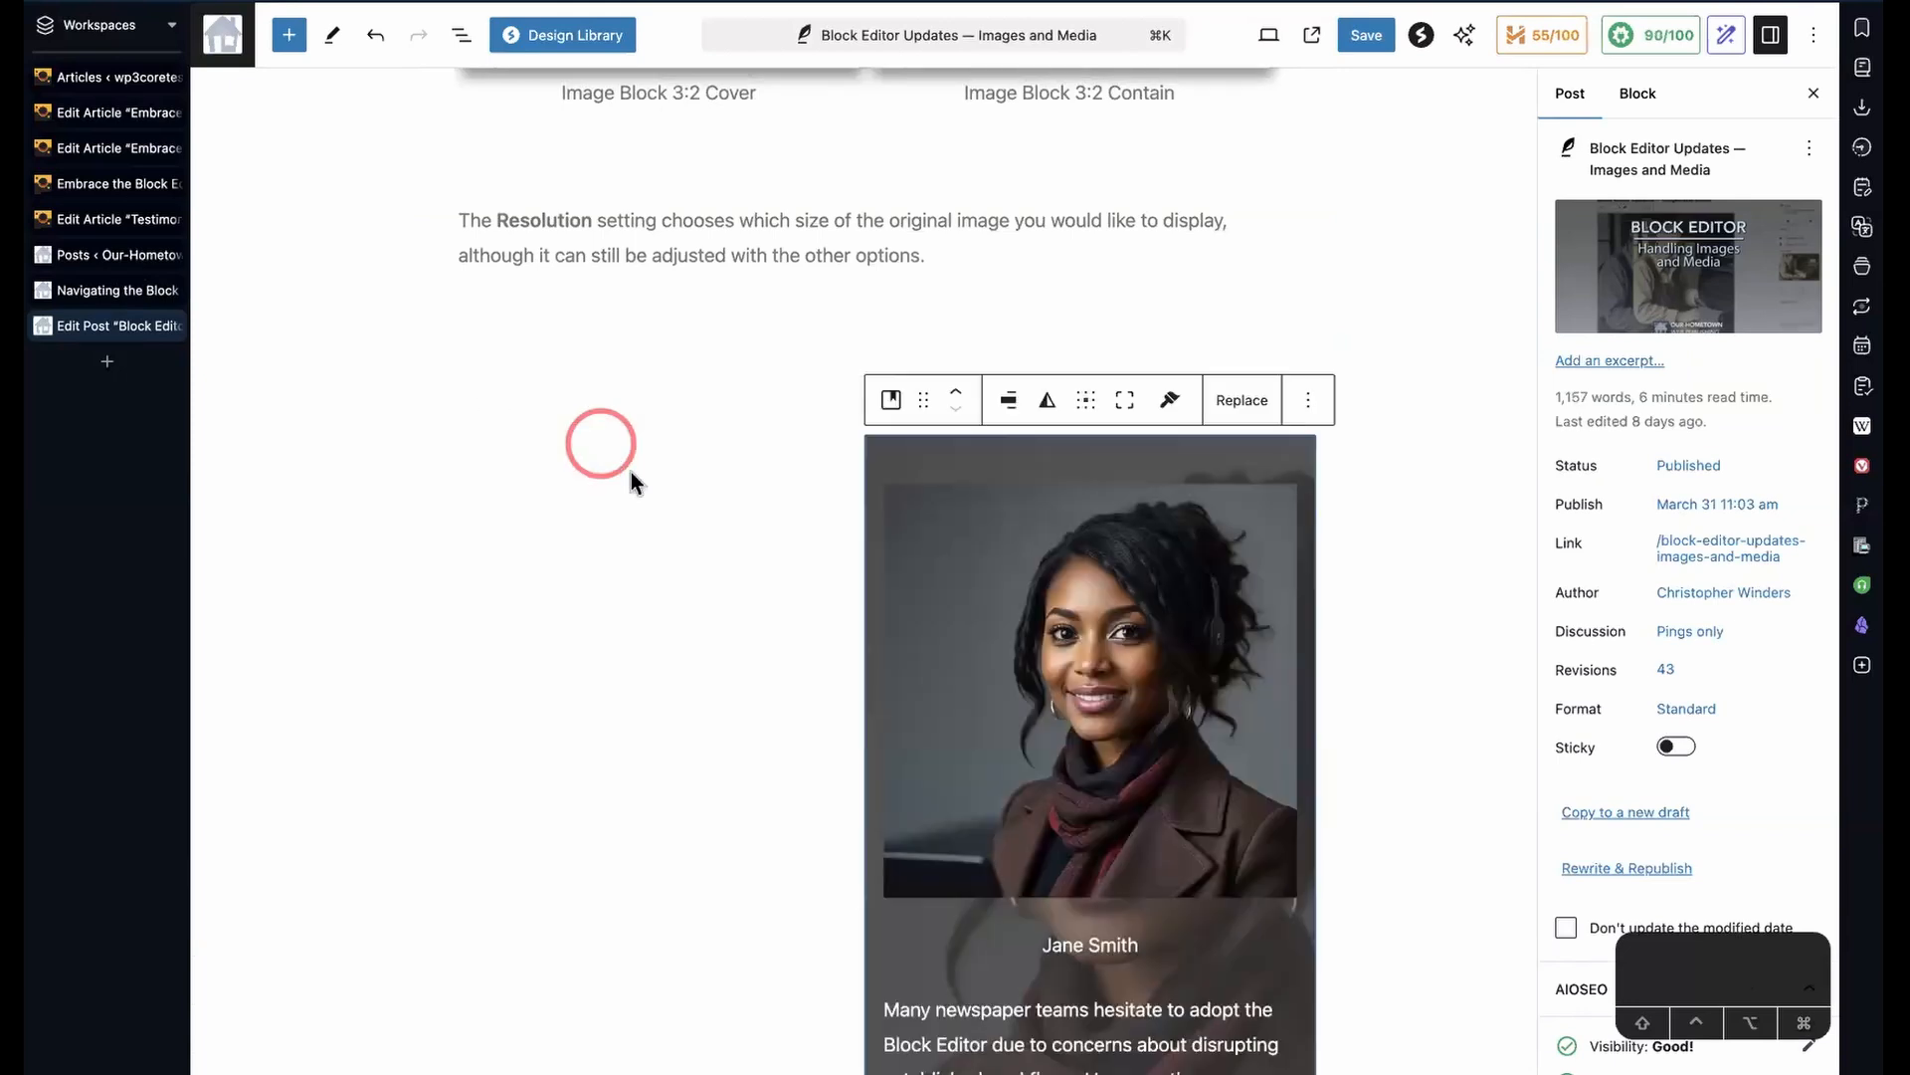
- Examine how the pasted Cover card displays beneath the Resolution paragraph in the post
{"action": "scroll", "coordinate": [640, 592], "scroll_direction": "down", "scroll_amount": 3}
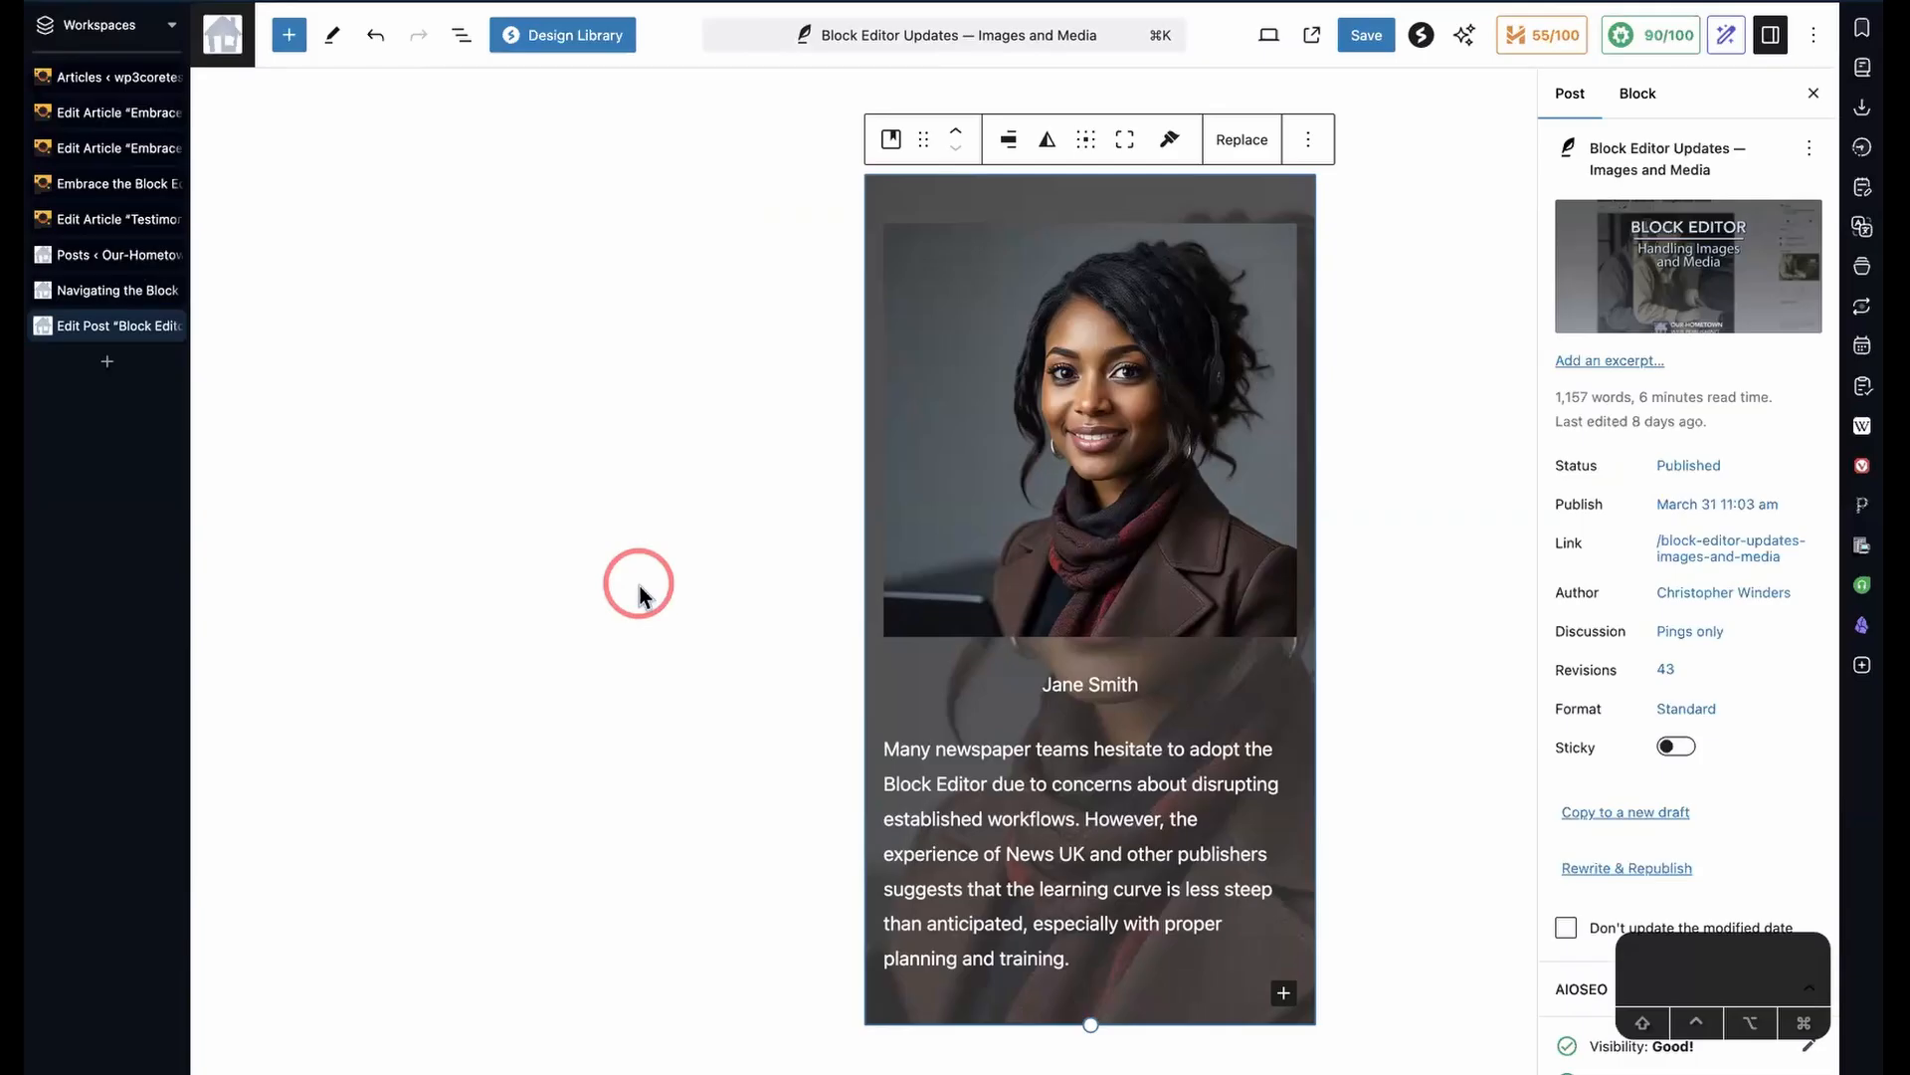
{"action": "scroll", "coordinate": [640, 592], "scroll_direction": "up", "scroll_amount": 7}
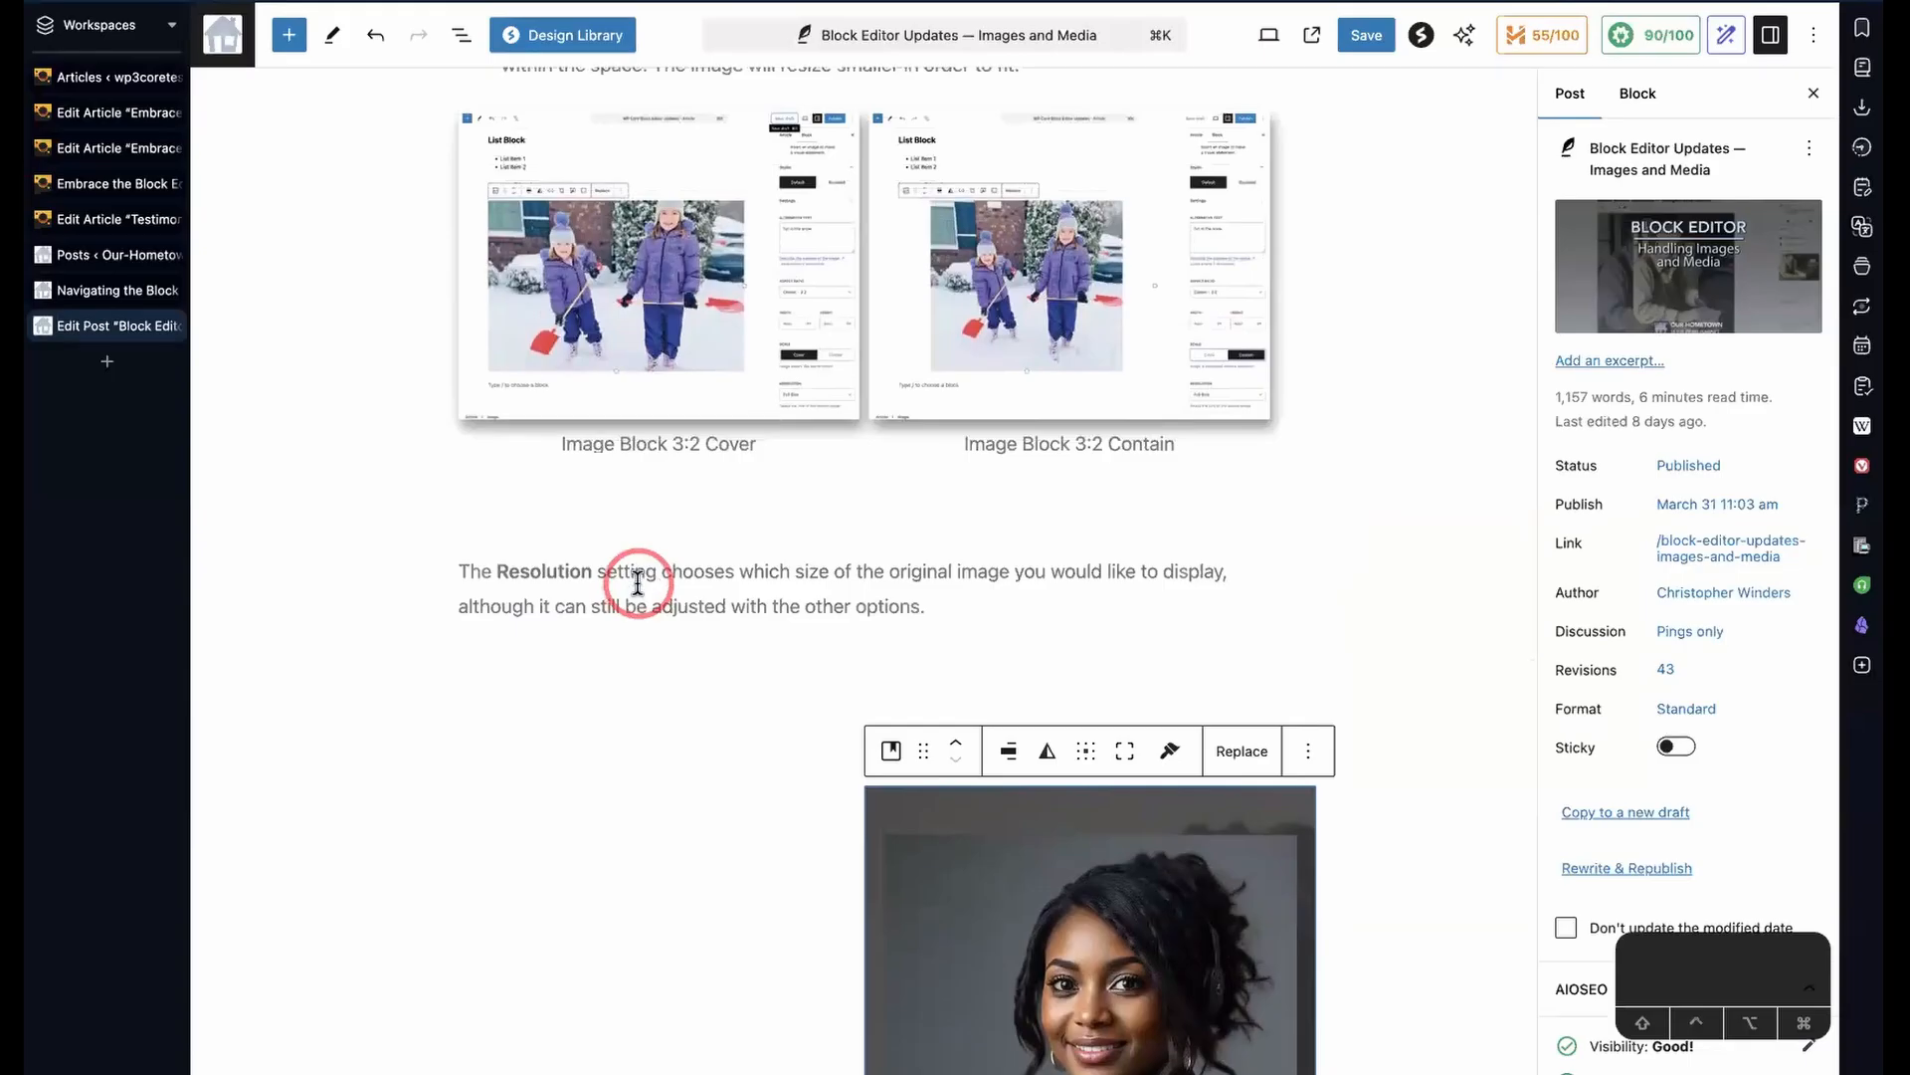
{"action": "scroll", "coordinate": [638, 587], "scroll_direction": "up", "scroll_amount": 2}
{"action": "scroll", "coordinate": [640, 587], "scroll_direction": "down", "scroll_amount": 7}
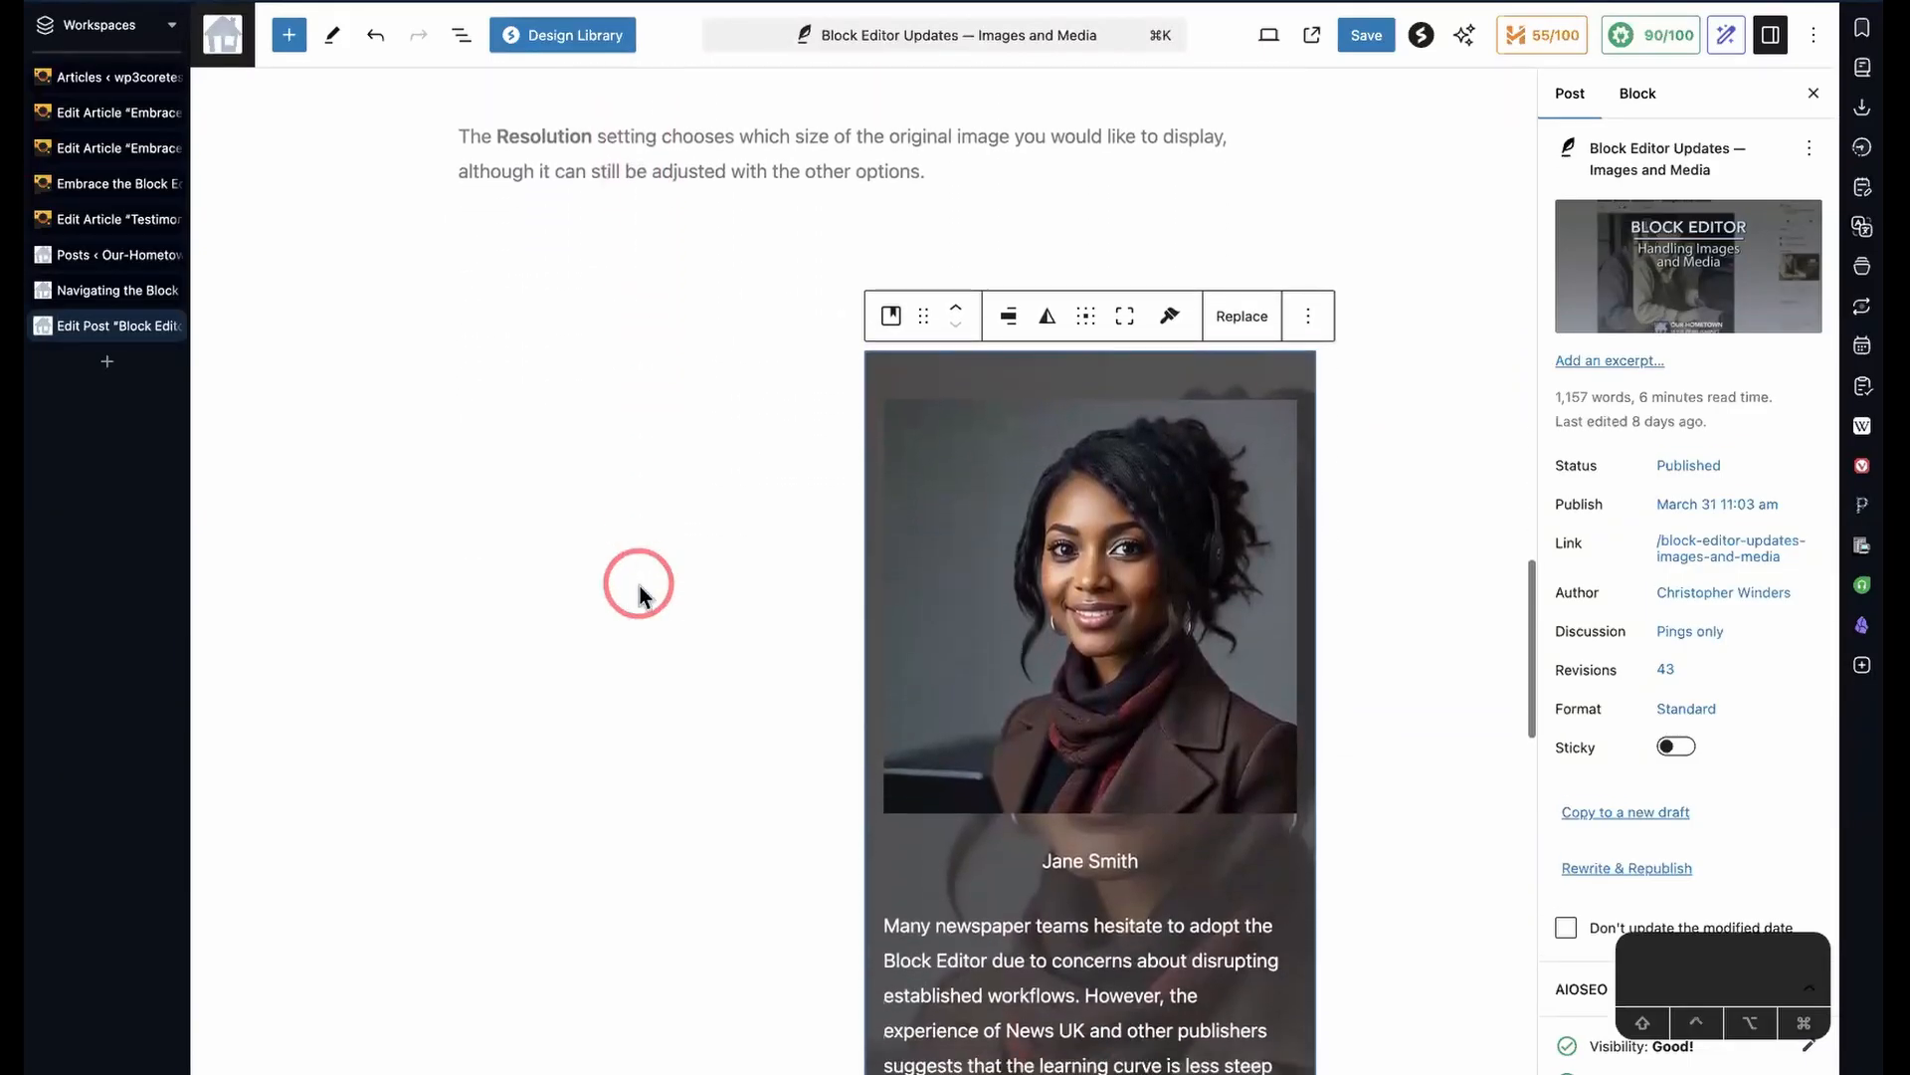
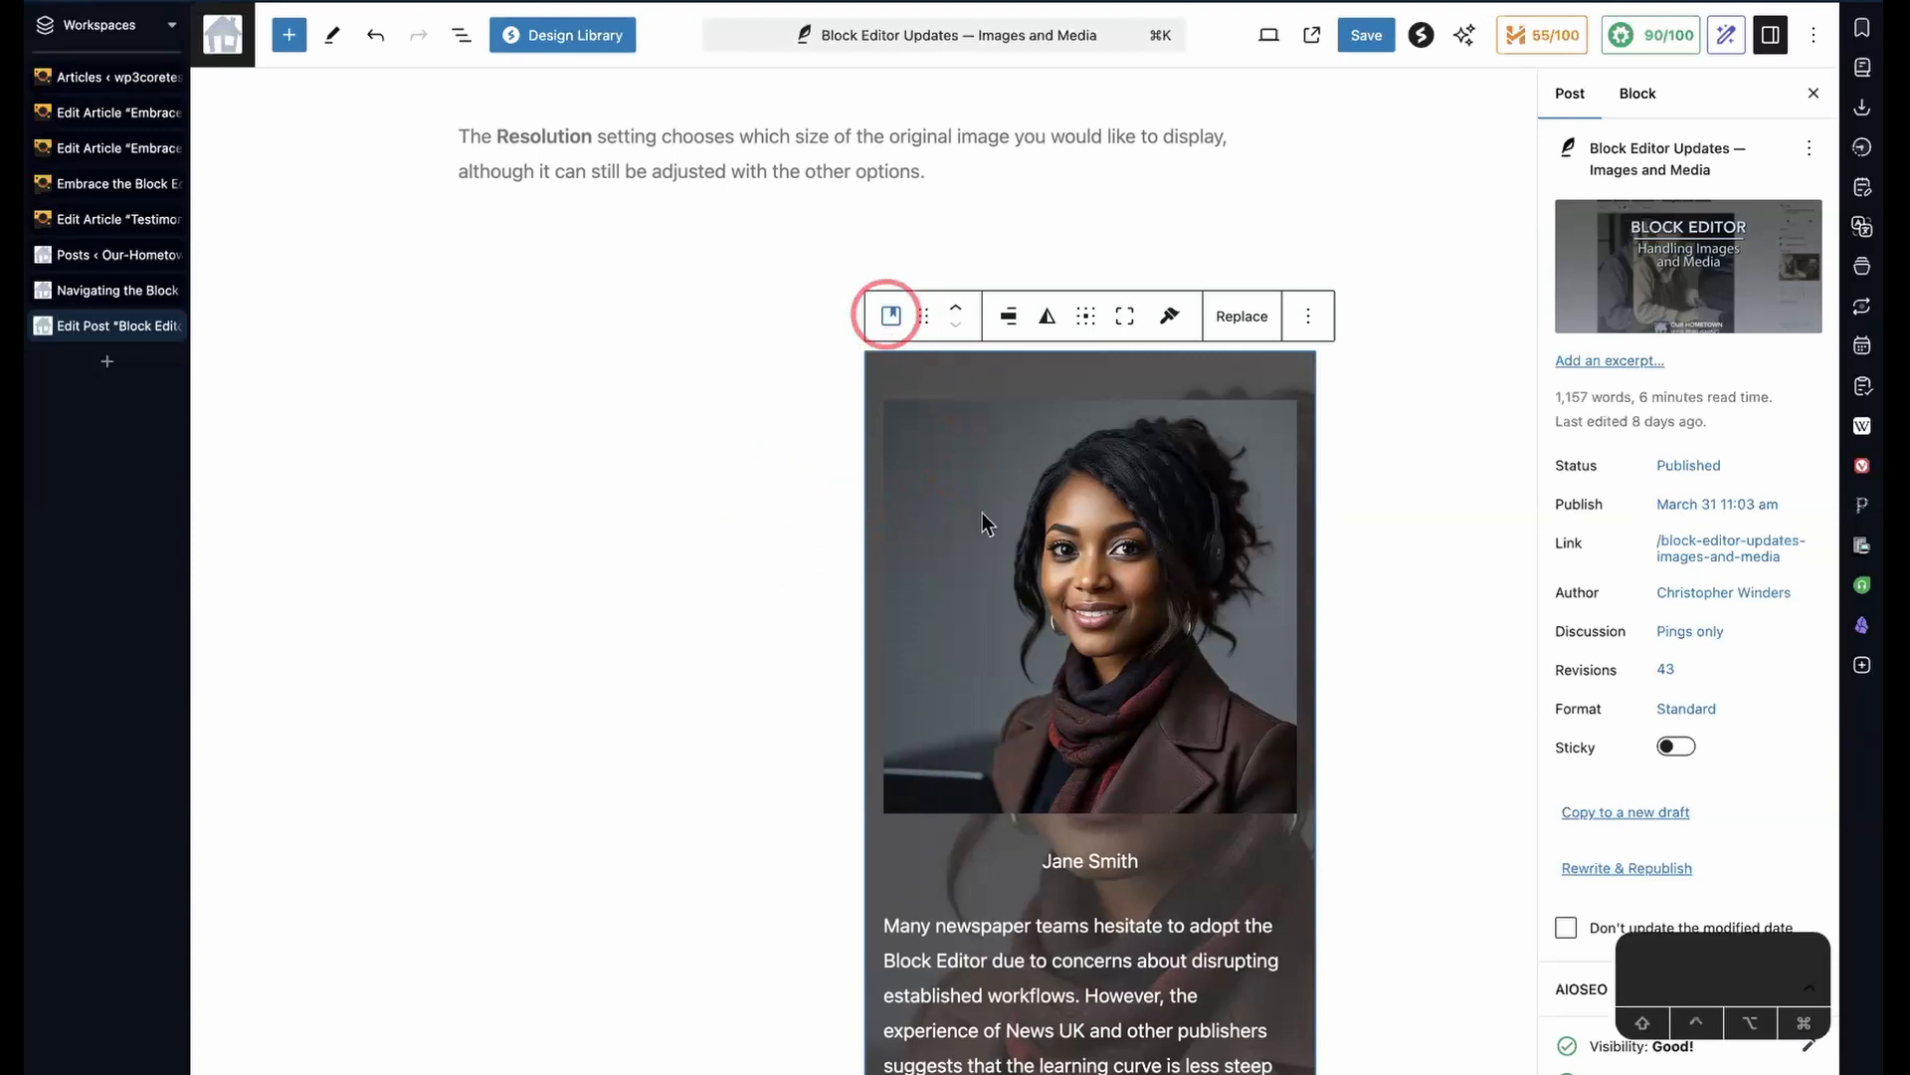
{"action": "scroll", "coordinate": [1025, 663], "scroll_direction": "down", "scroll_amount": 2}
{"action": "scroll", "coordinate": [1025, 663], "scroll_direction": "up", "scroll_amount": 1}
{"action": "scroll", "coordinate": [1025, 663], "scroll_direction": "up", "scroll_amount": 1}
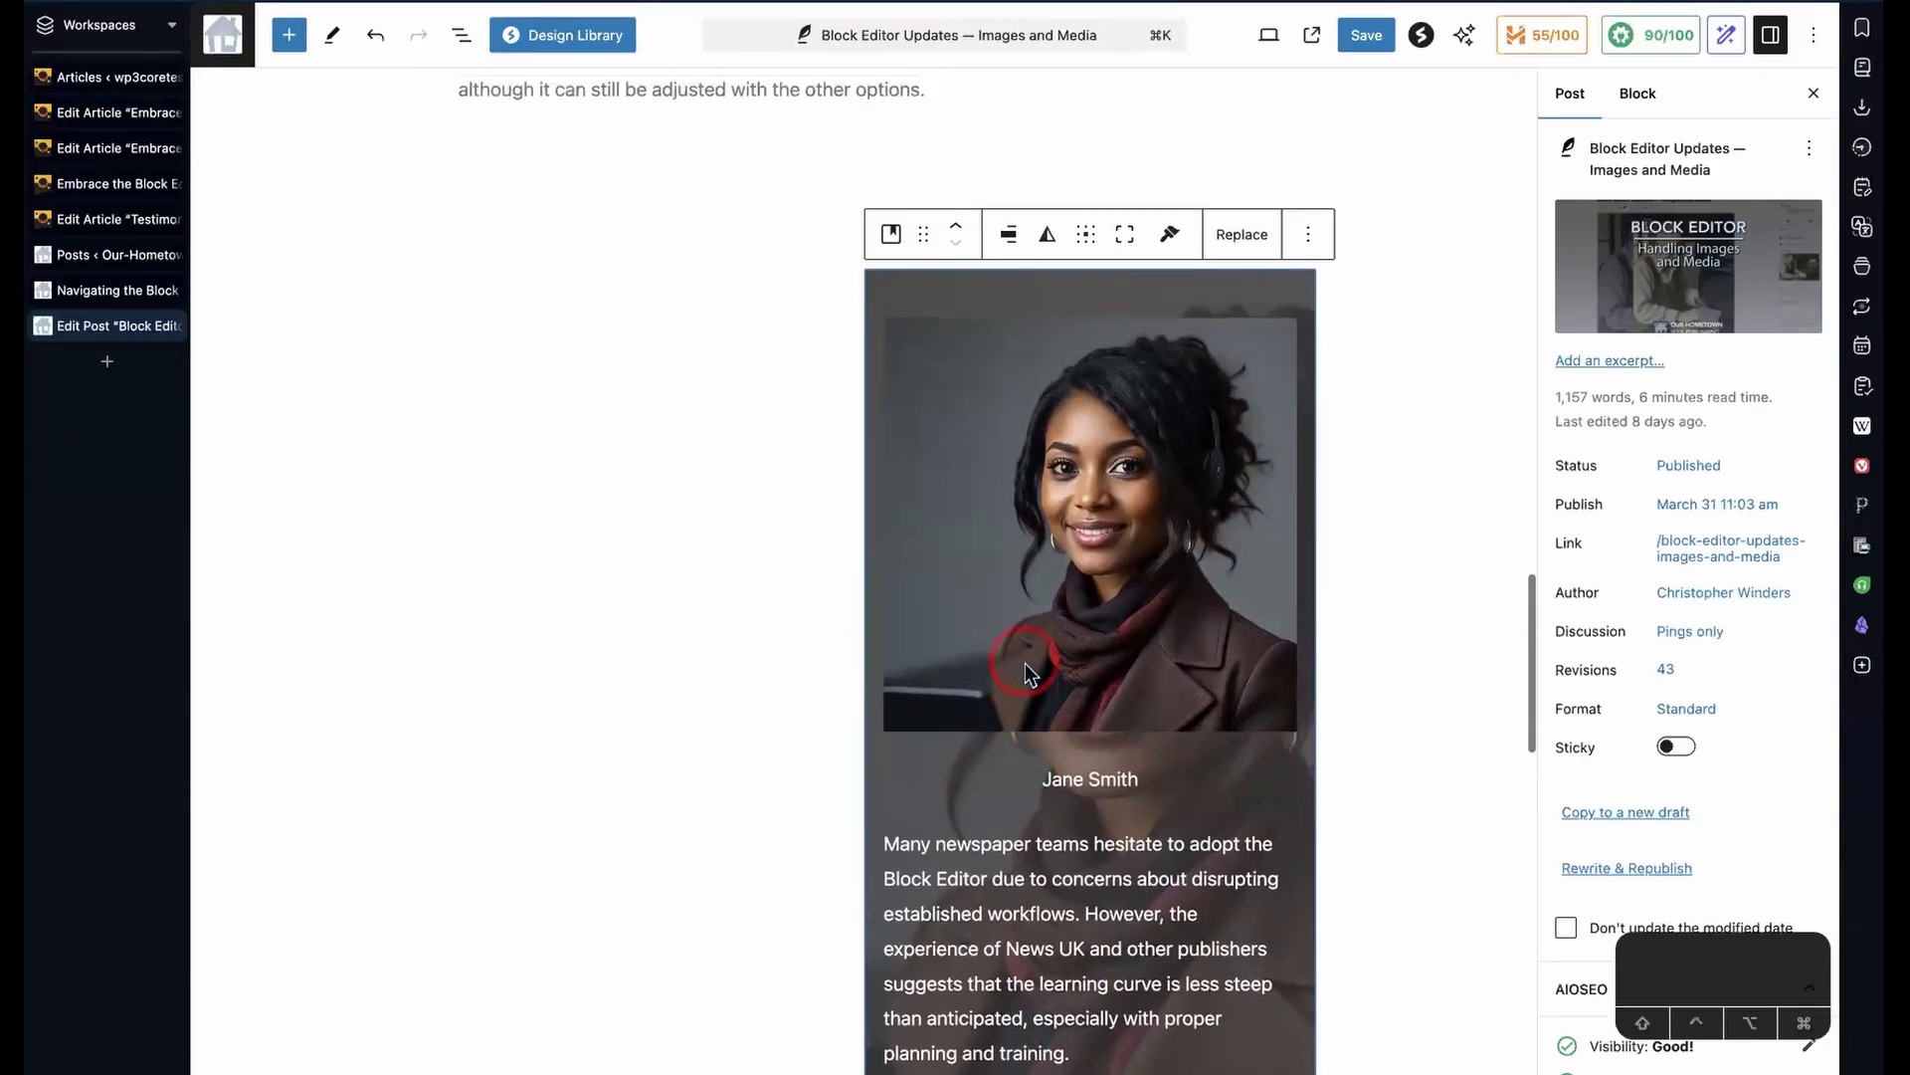
- Return to the draft article and check how the Conclusion text wraps beside the two portrait Cover cards
{"action": "left_click", "coordinate": [108, 150]}
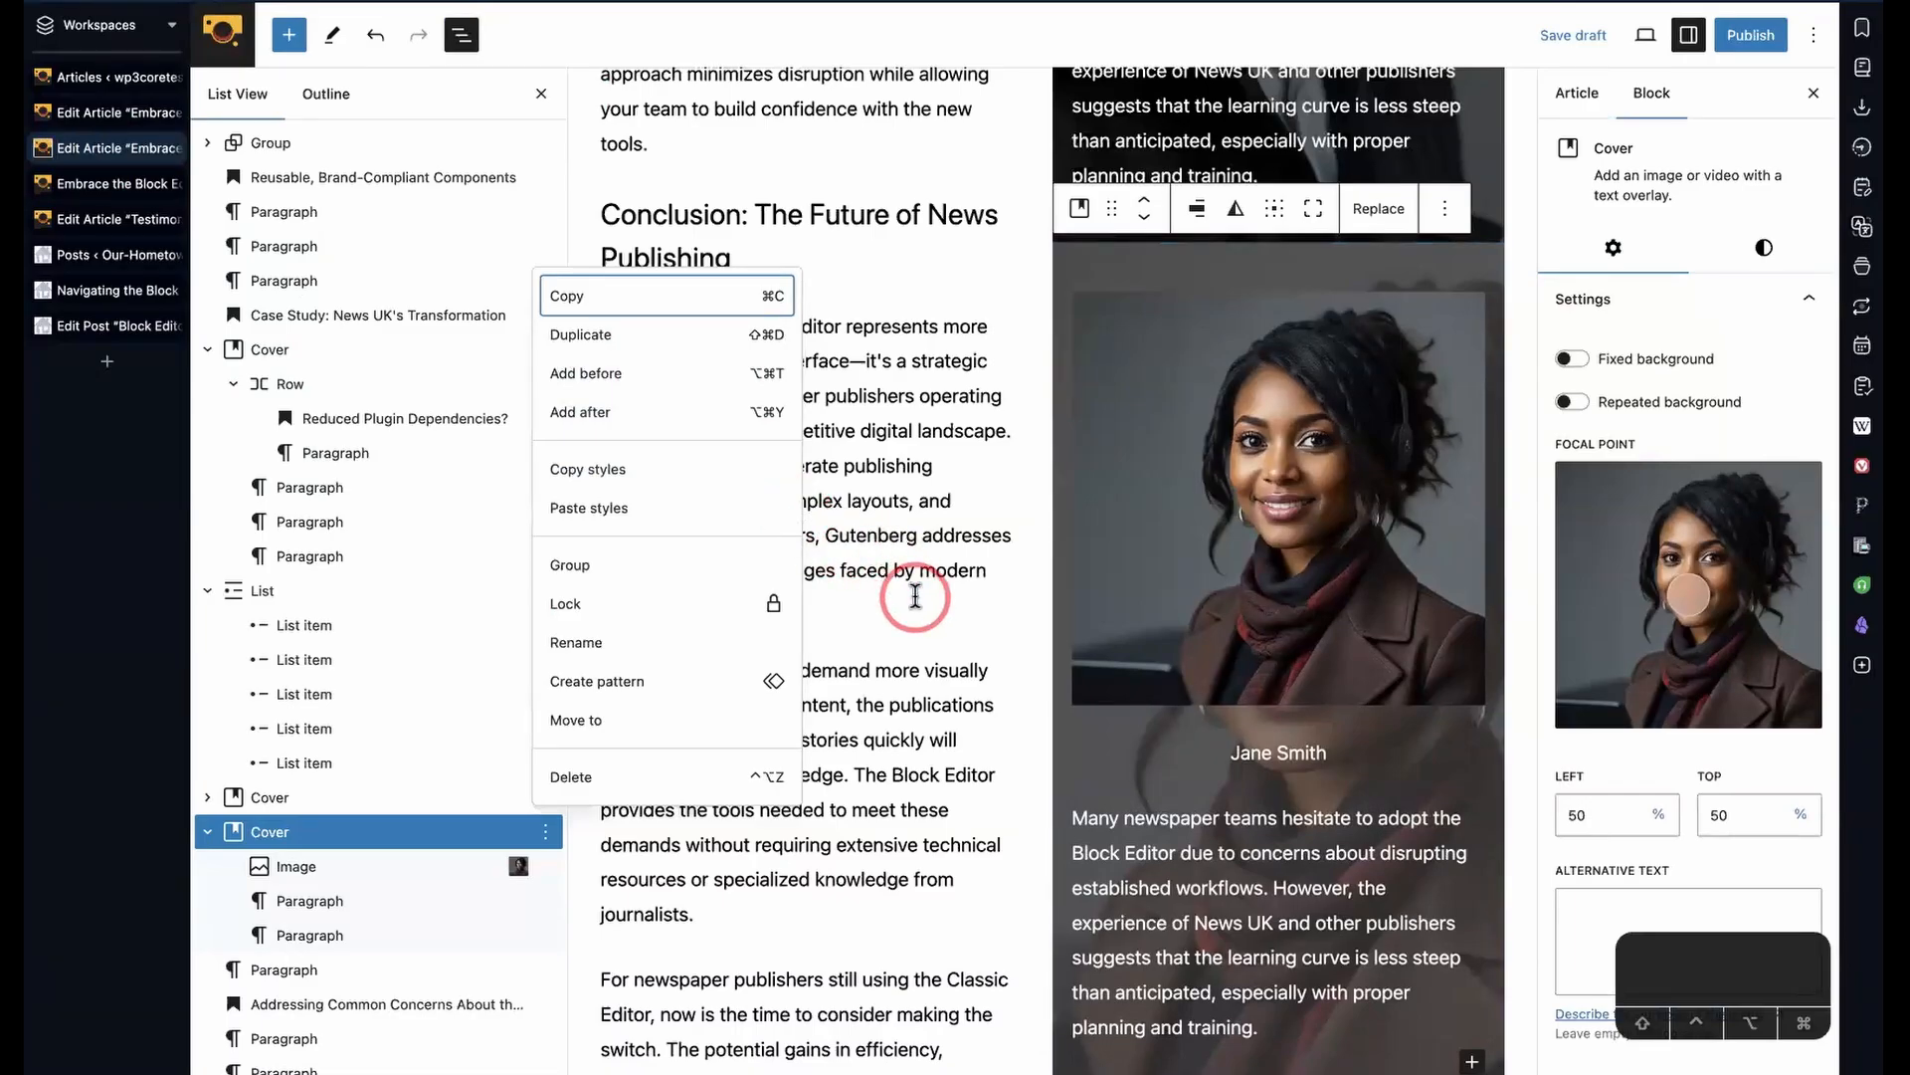
{"action": "scroll", "coordinate": [915, 595], "scroll_direction": "down", "scroll_amount": 3}
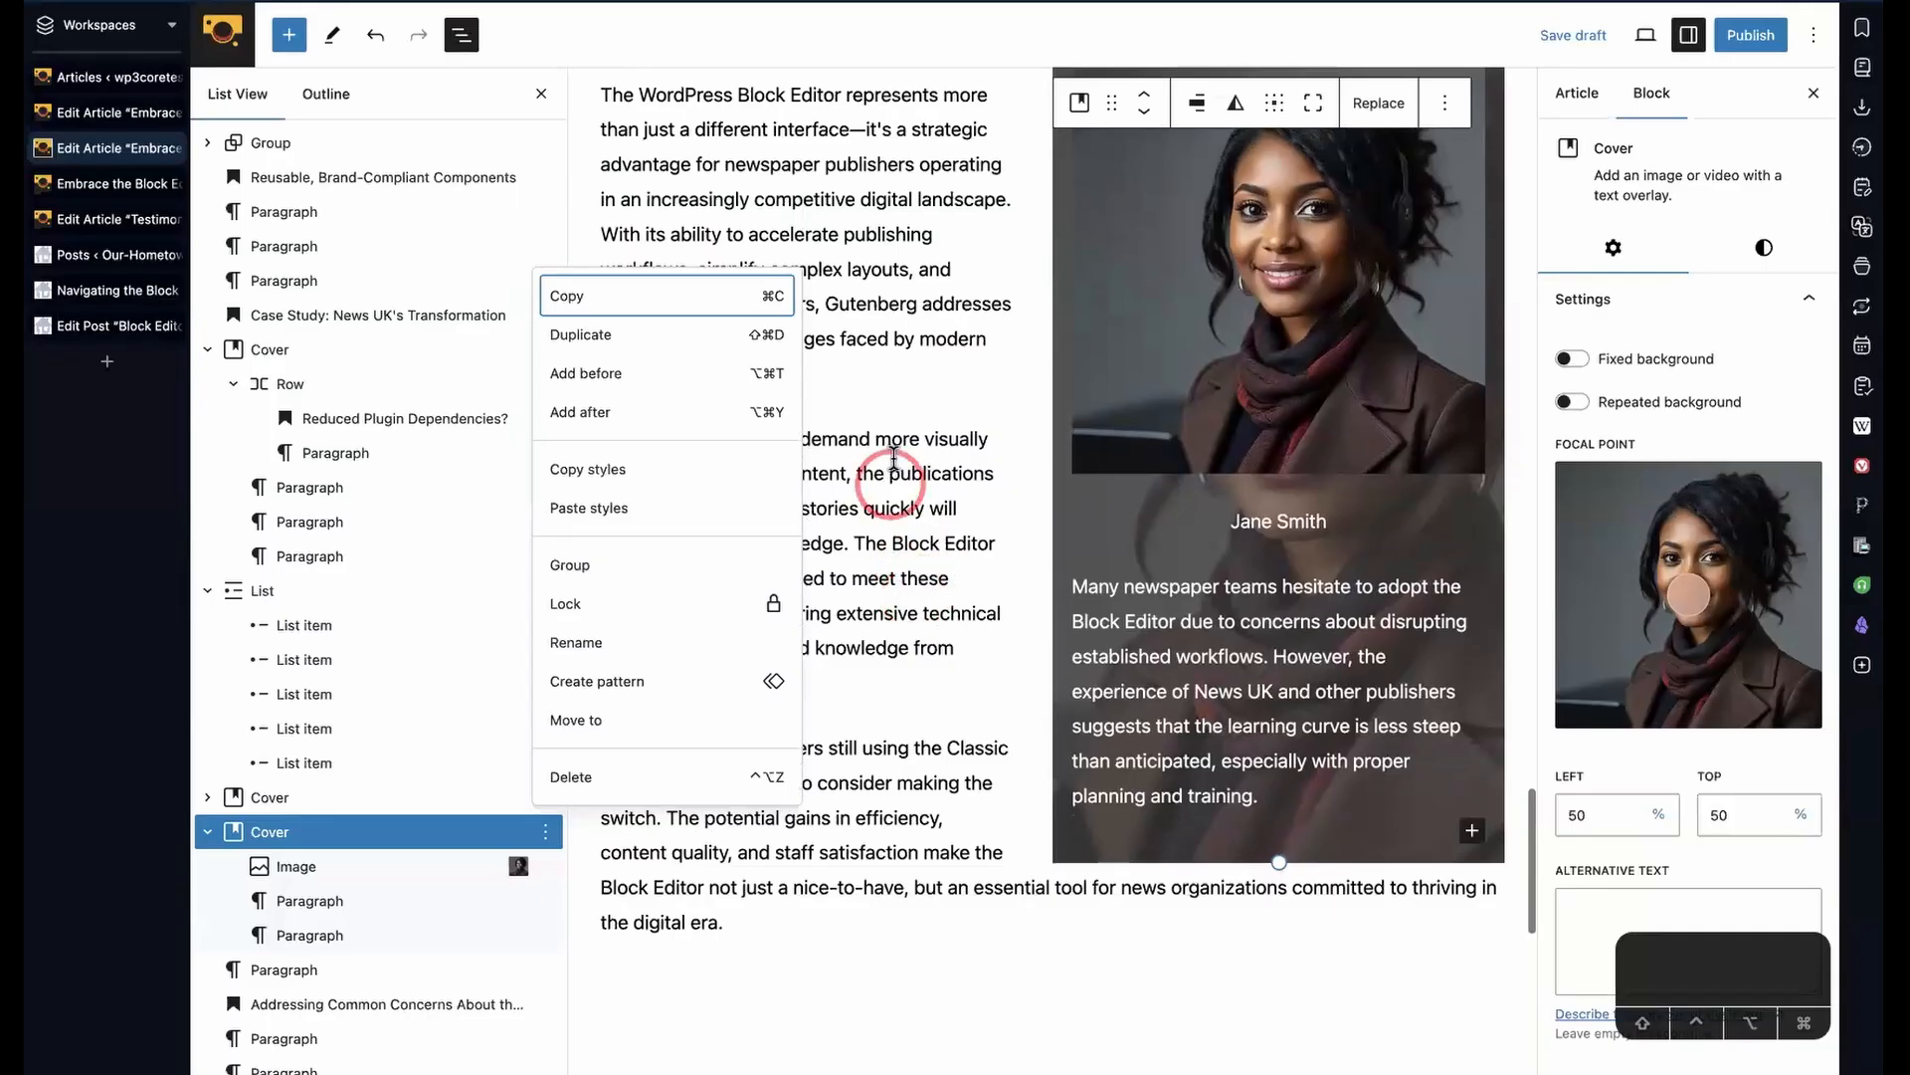
{"action": "triple_click", "coordinate": [892, 456]}
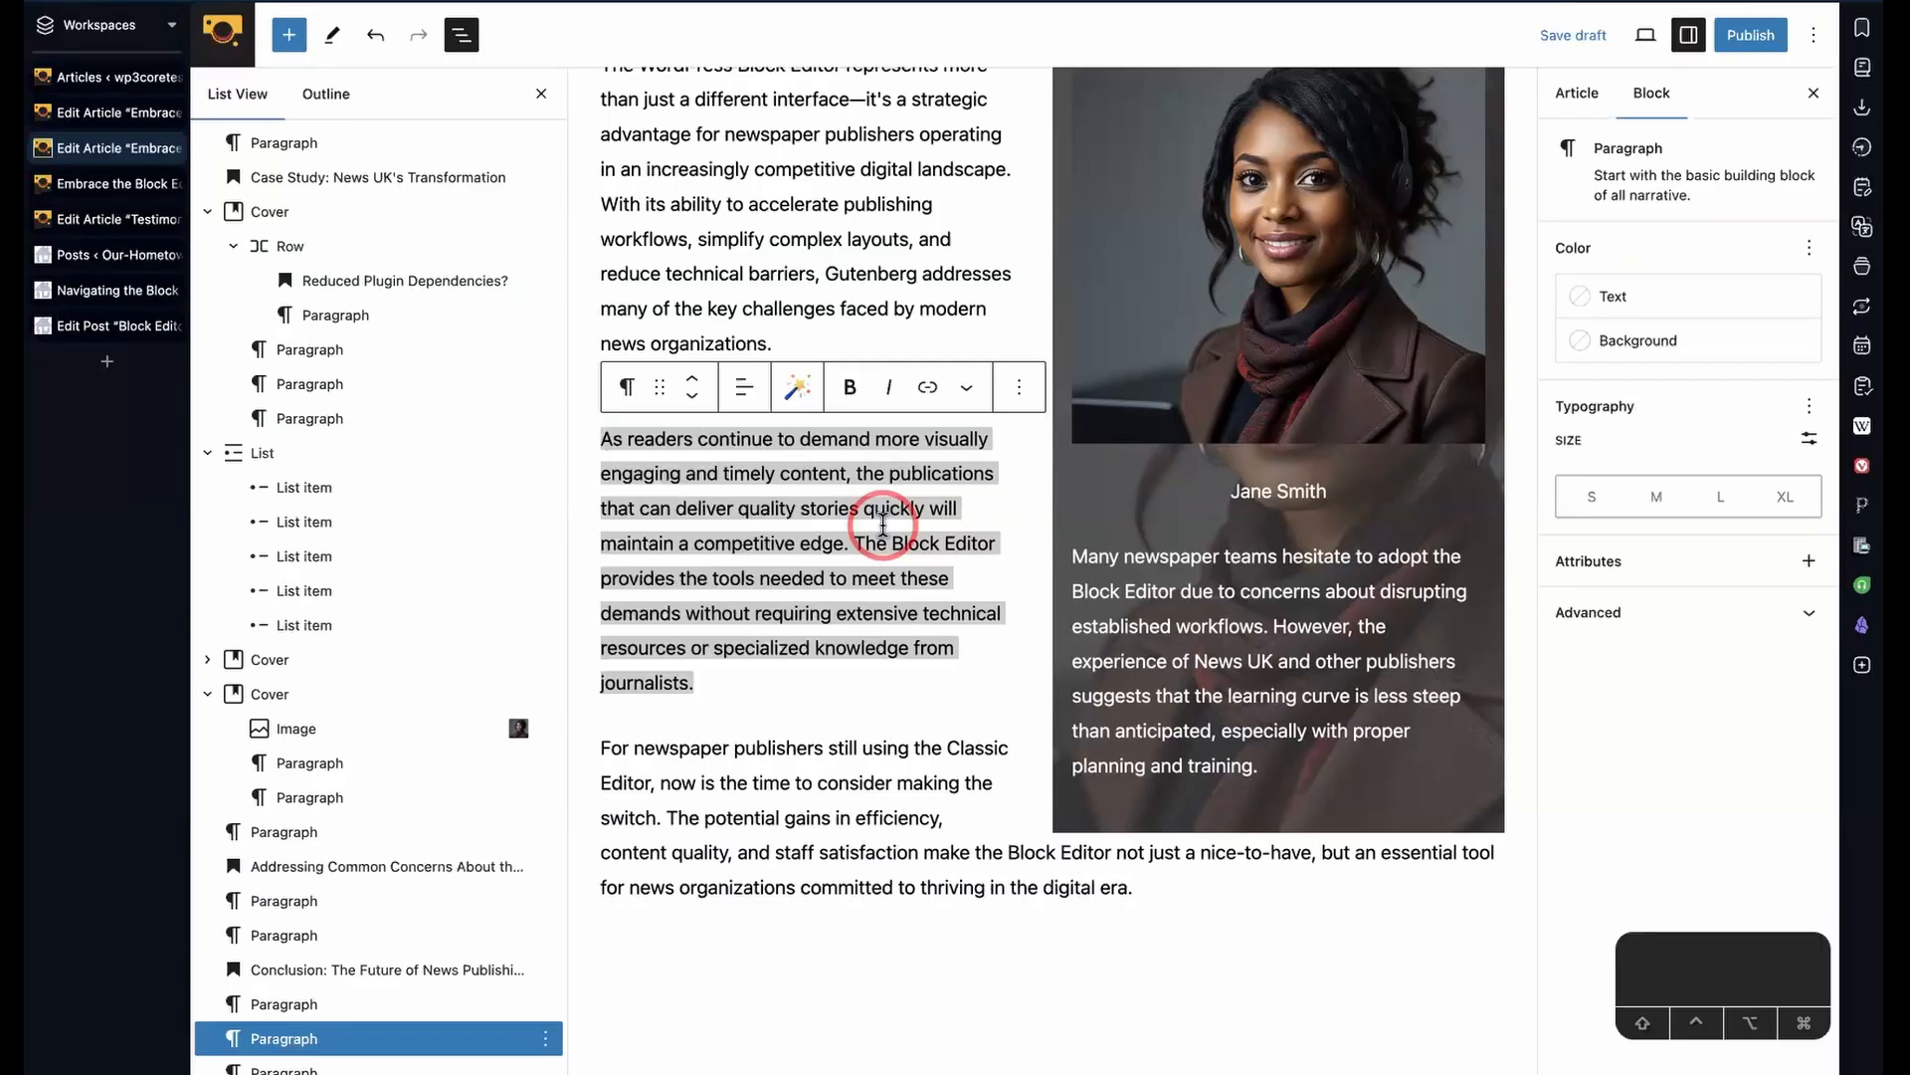
{"action": "scroll", "coordinate": [883, 525], "scroll_direction": "up", "scroll_amount": 3}
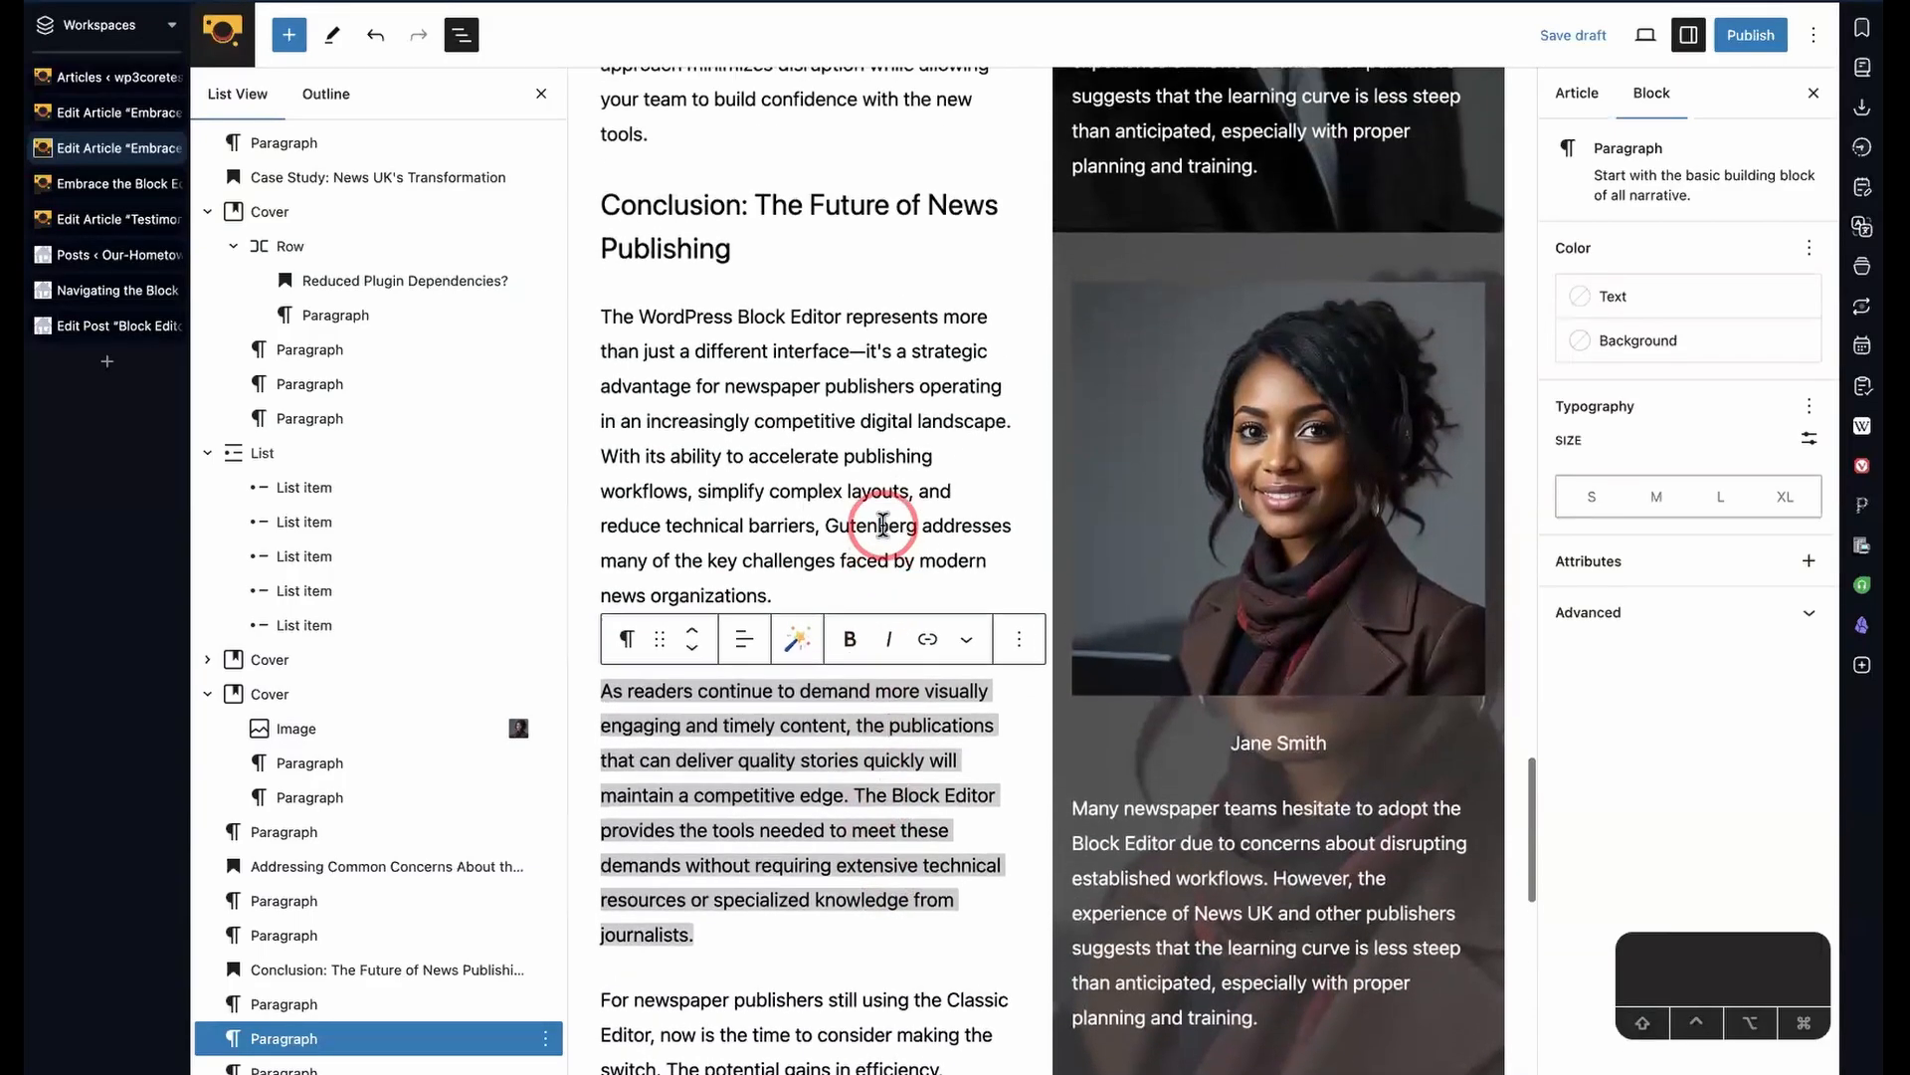
{"action": "scroll", "coordinate": [883, 525], "scroll_direction": "up", "scroll_amount": 2}
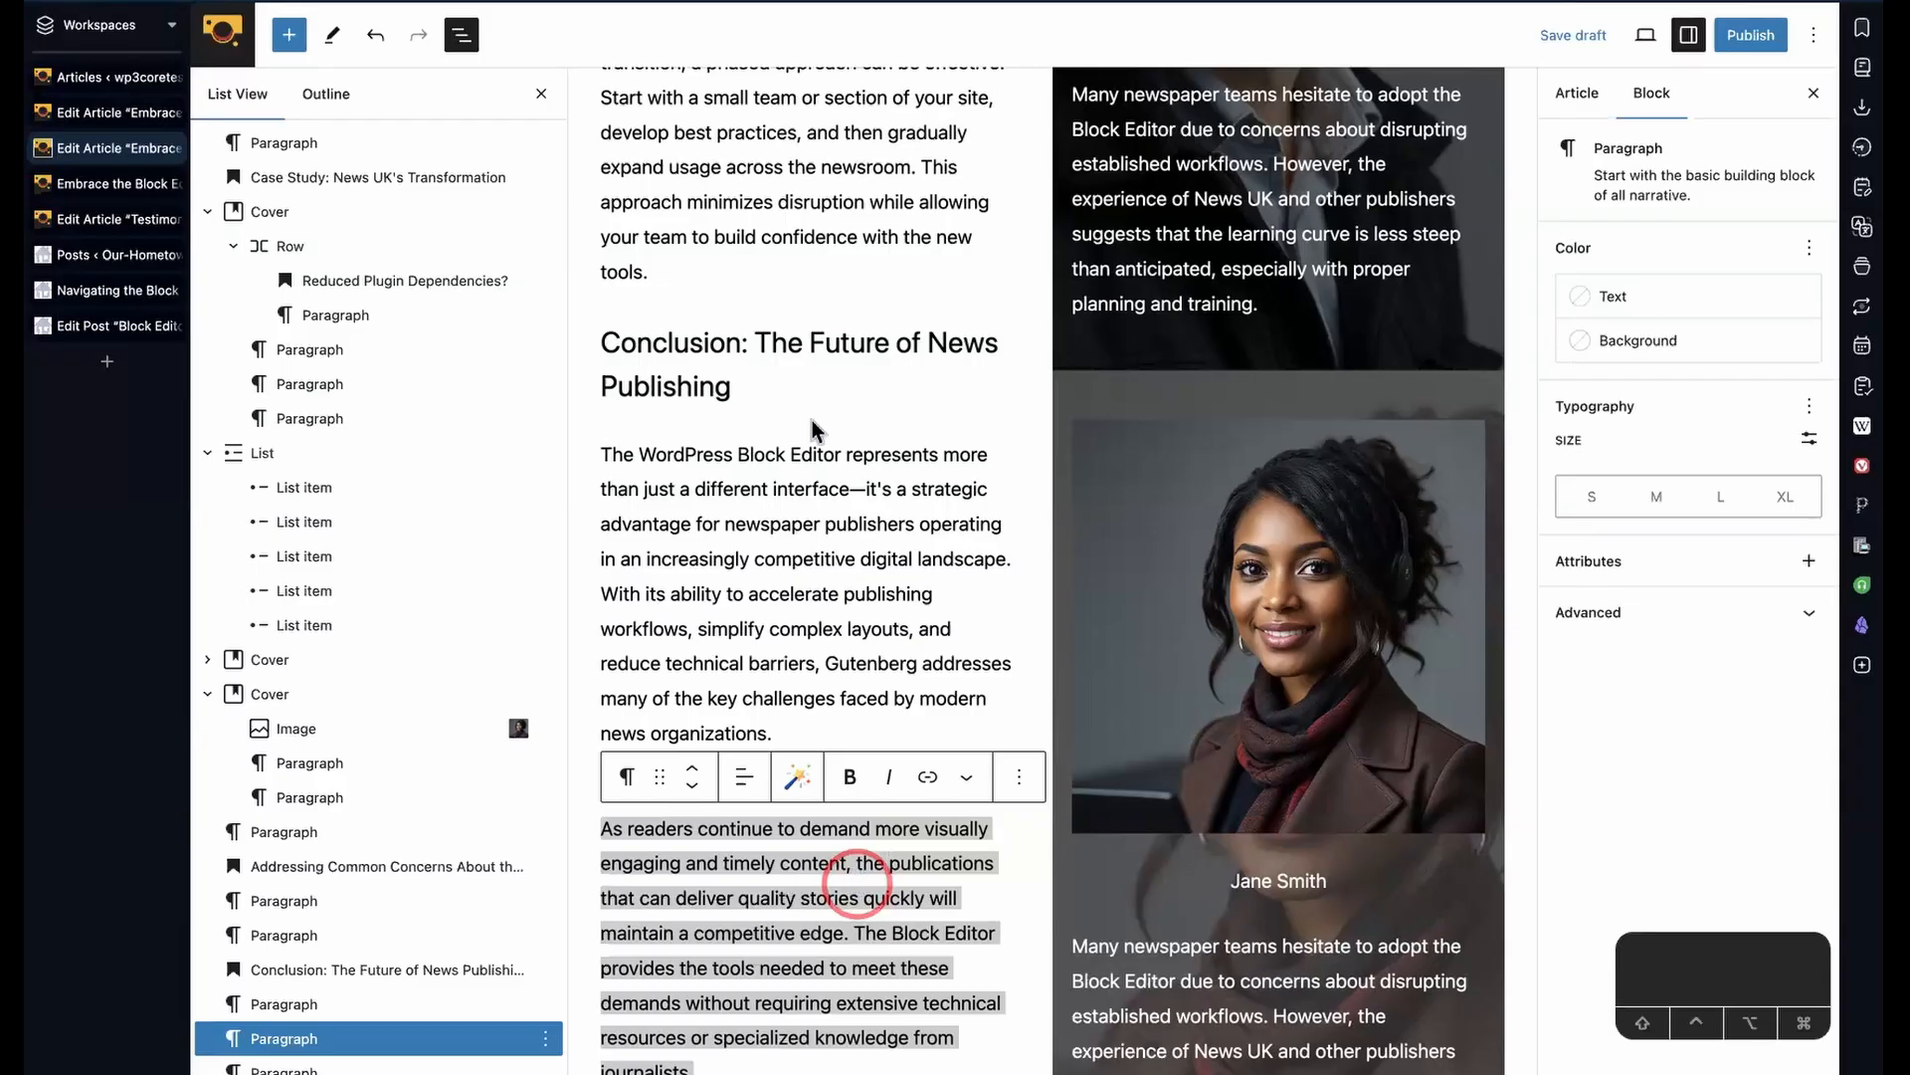
- Open the "Block Editor Updates — Images and Media" draft from the Articles list in a new browser tab and switch to it
{"action": "left_click", "coordinate": [146, 96]}
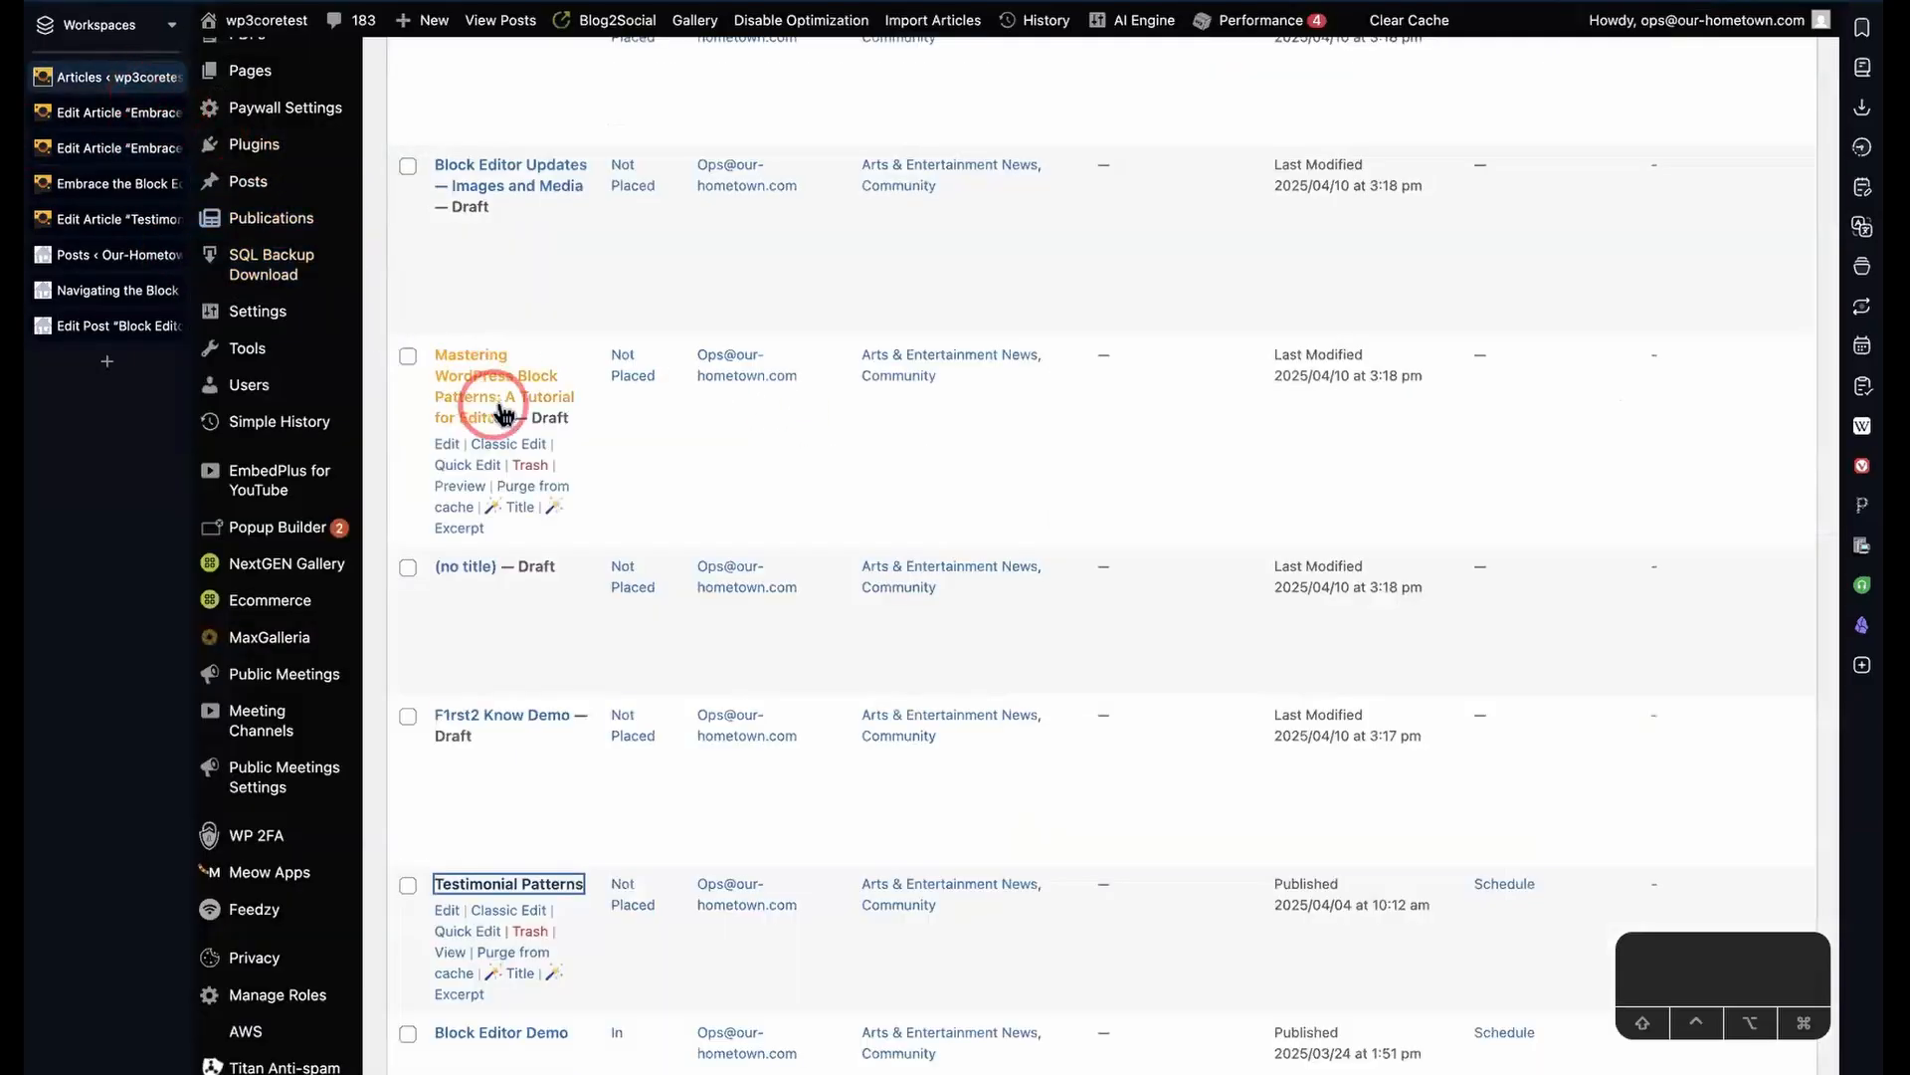
{"action": "scroll", "coordinate": [668, 363], "scroll_direction": "up", "scroll_amount": 1}
{"action": "scroll", "coordinate": [669, 360], "scroll_direction": "up", "scroll_amount": 4}
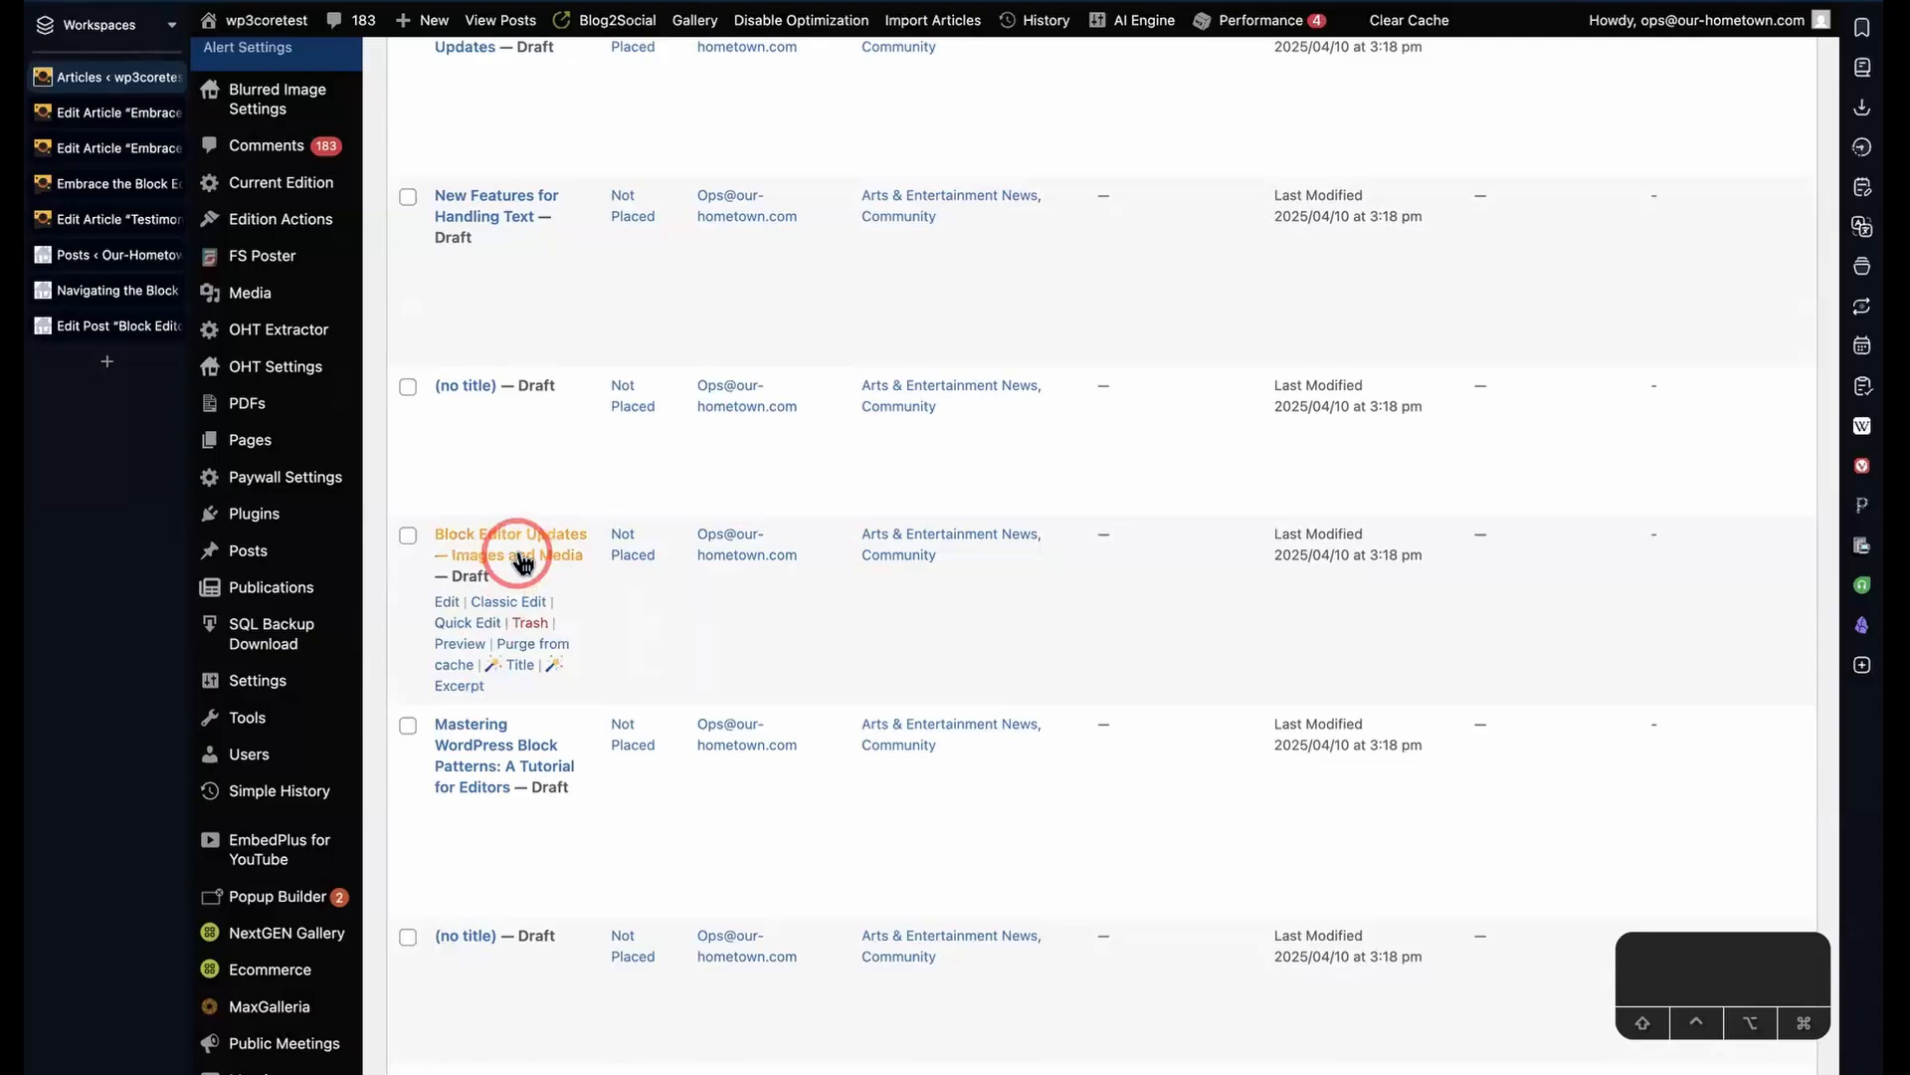
{"action": "left_click", "coordinate": [522, 562], "text": "super"}
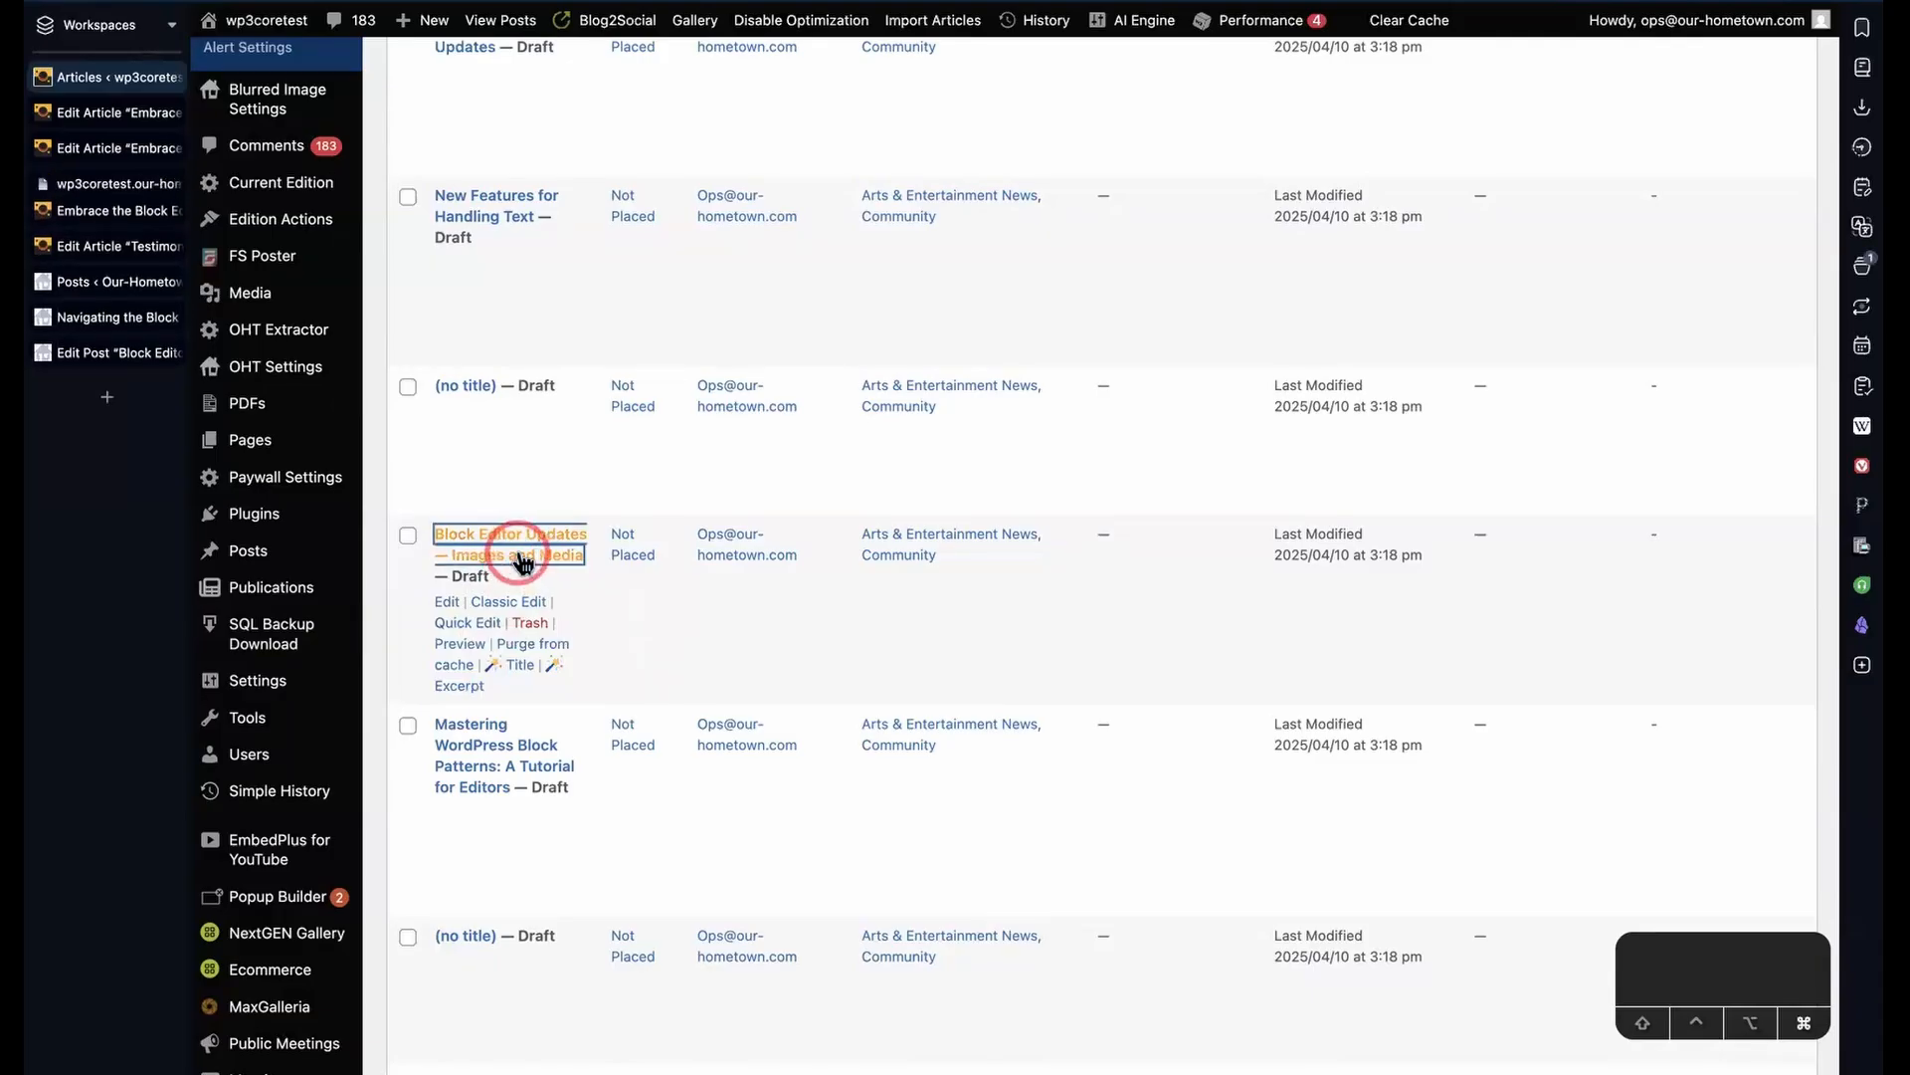
{"action": "left_click", "coordinate": [124, 185]}
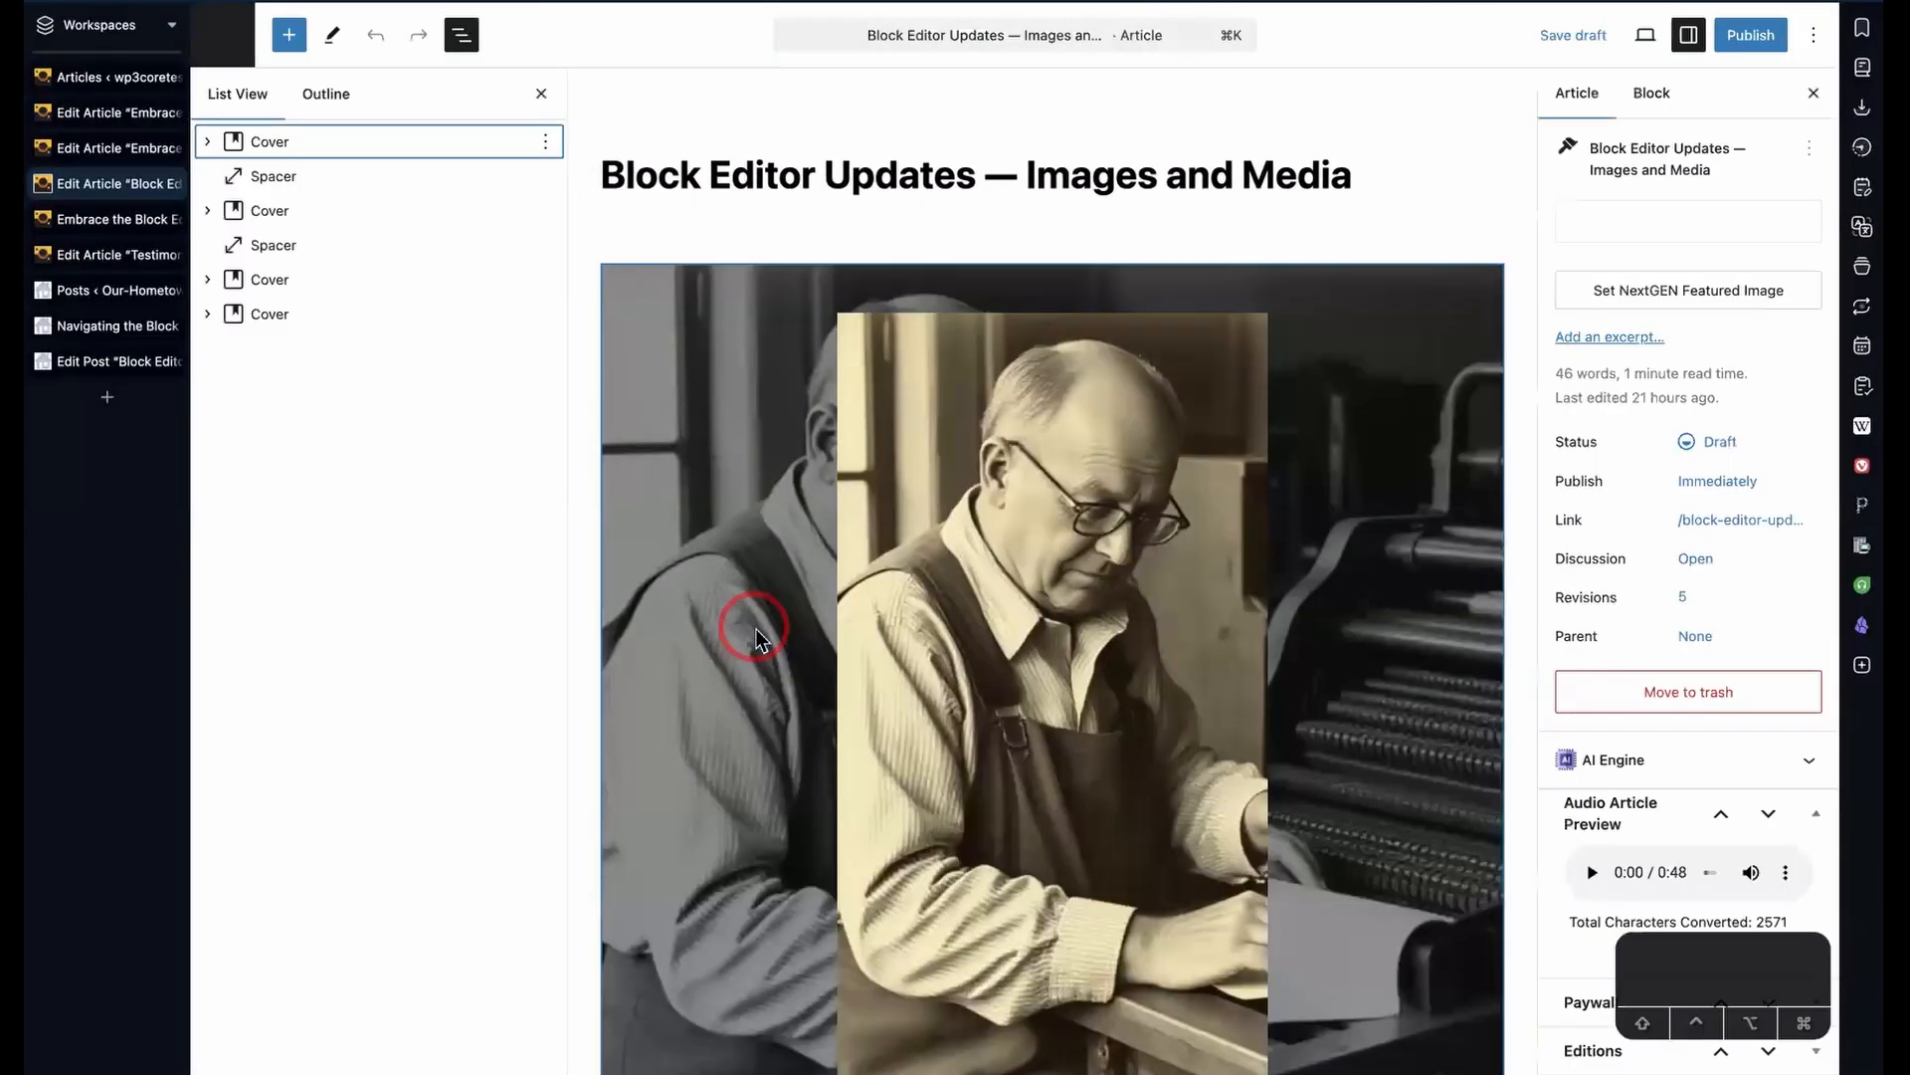
- Look over the cover blocks in the "Block Editor Updates — Images and Media" draft, down to the team statistics table
{"action": "scroll", "coordinate": [784, 764], "scroll_direction": "down", "scroll_amount": 15}
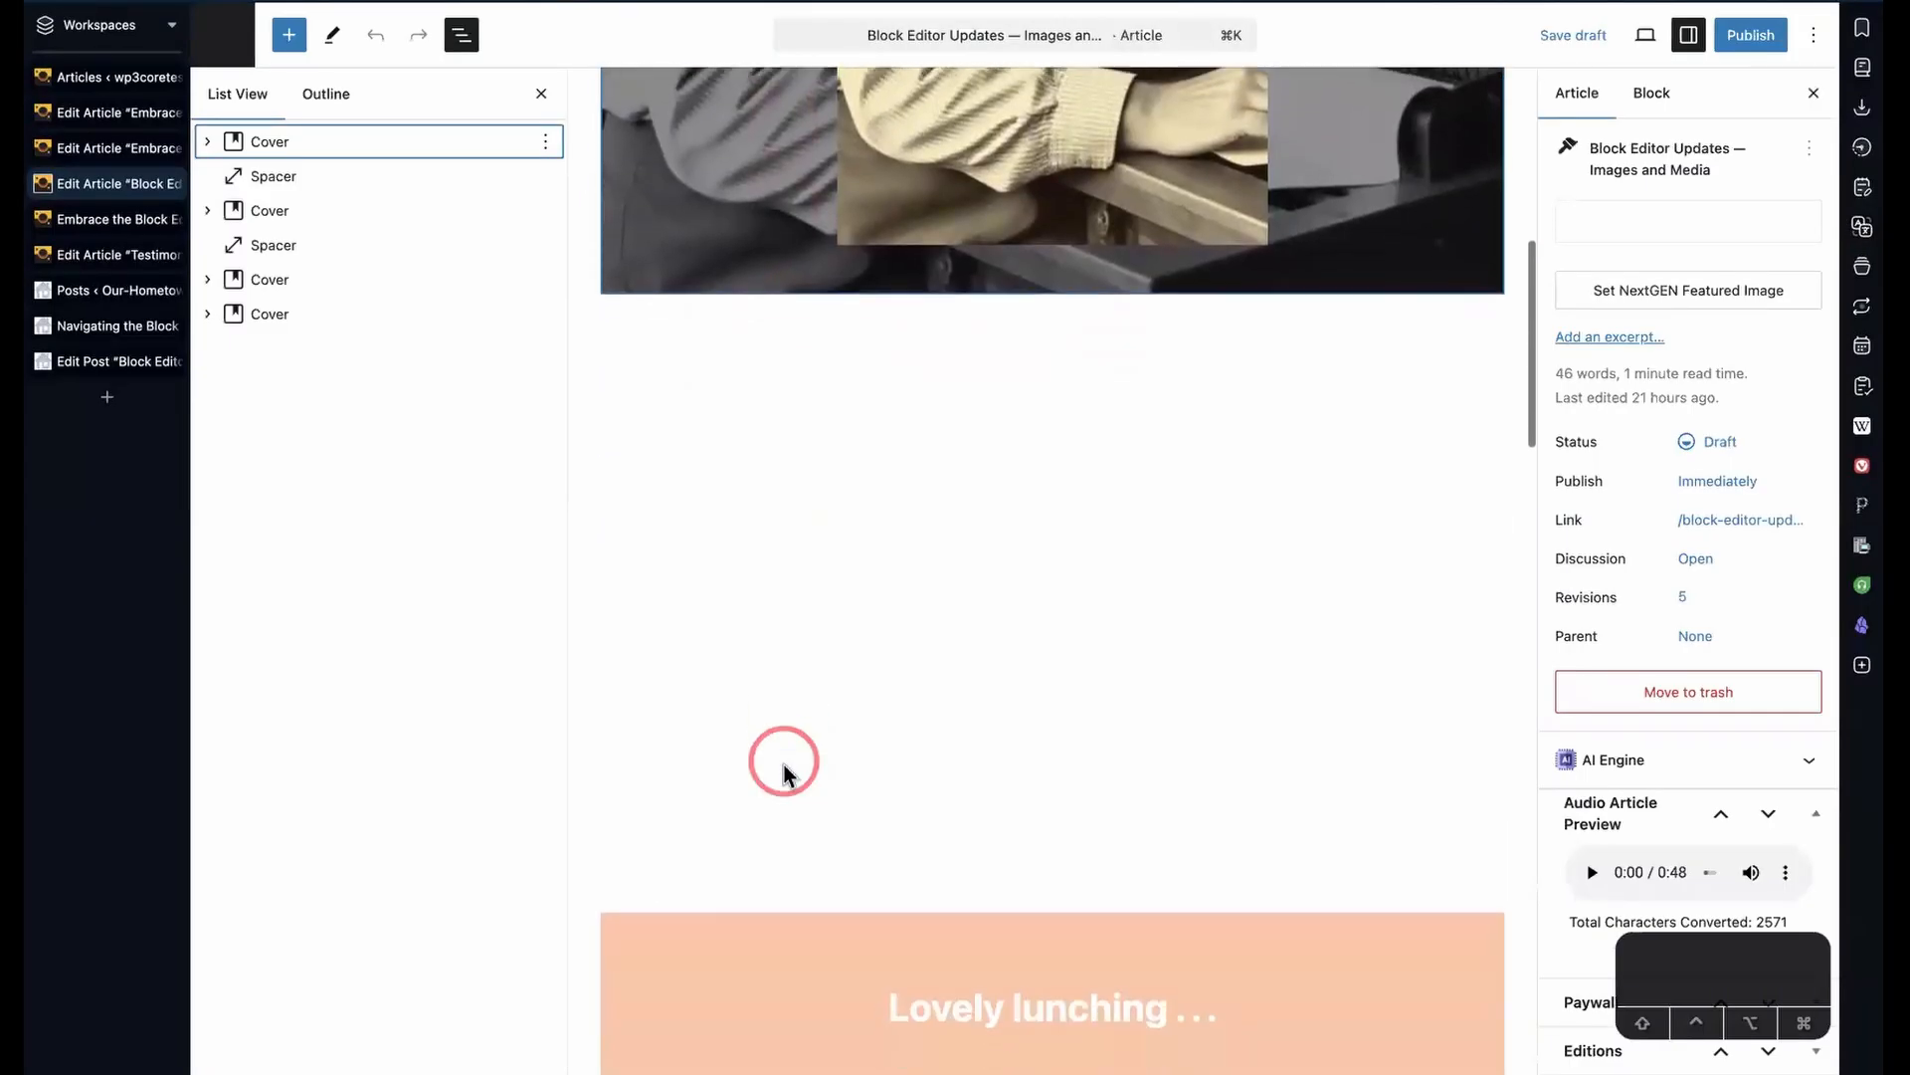
{"action": "scroll", "coordinate": [784, 764], "scroll_direction": "down", "scroll_amount": 12}
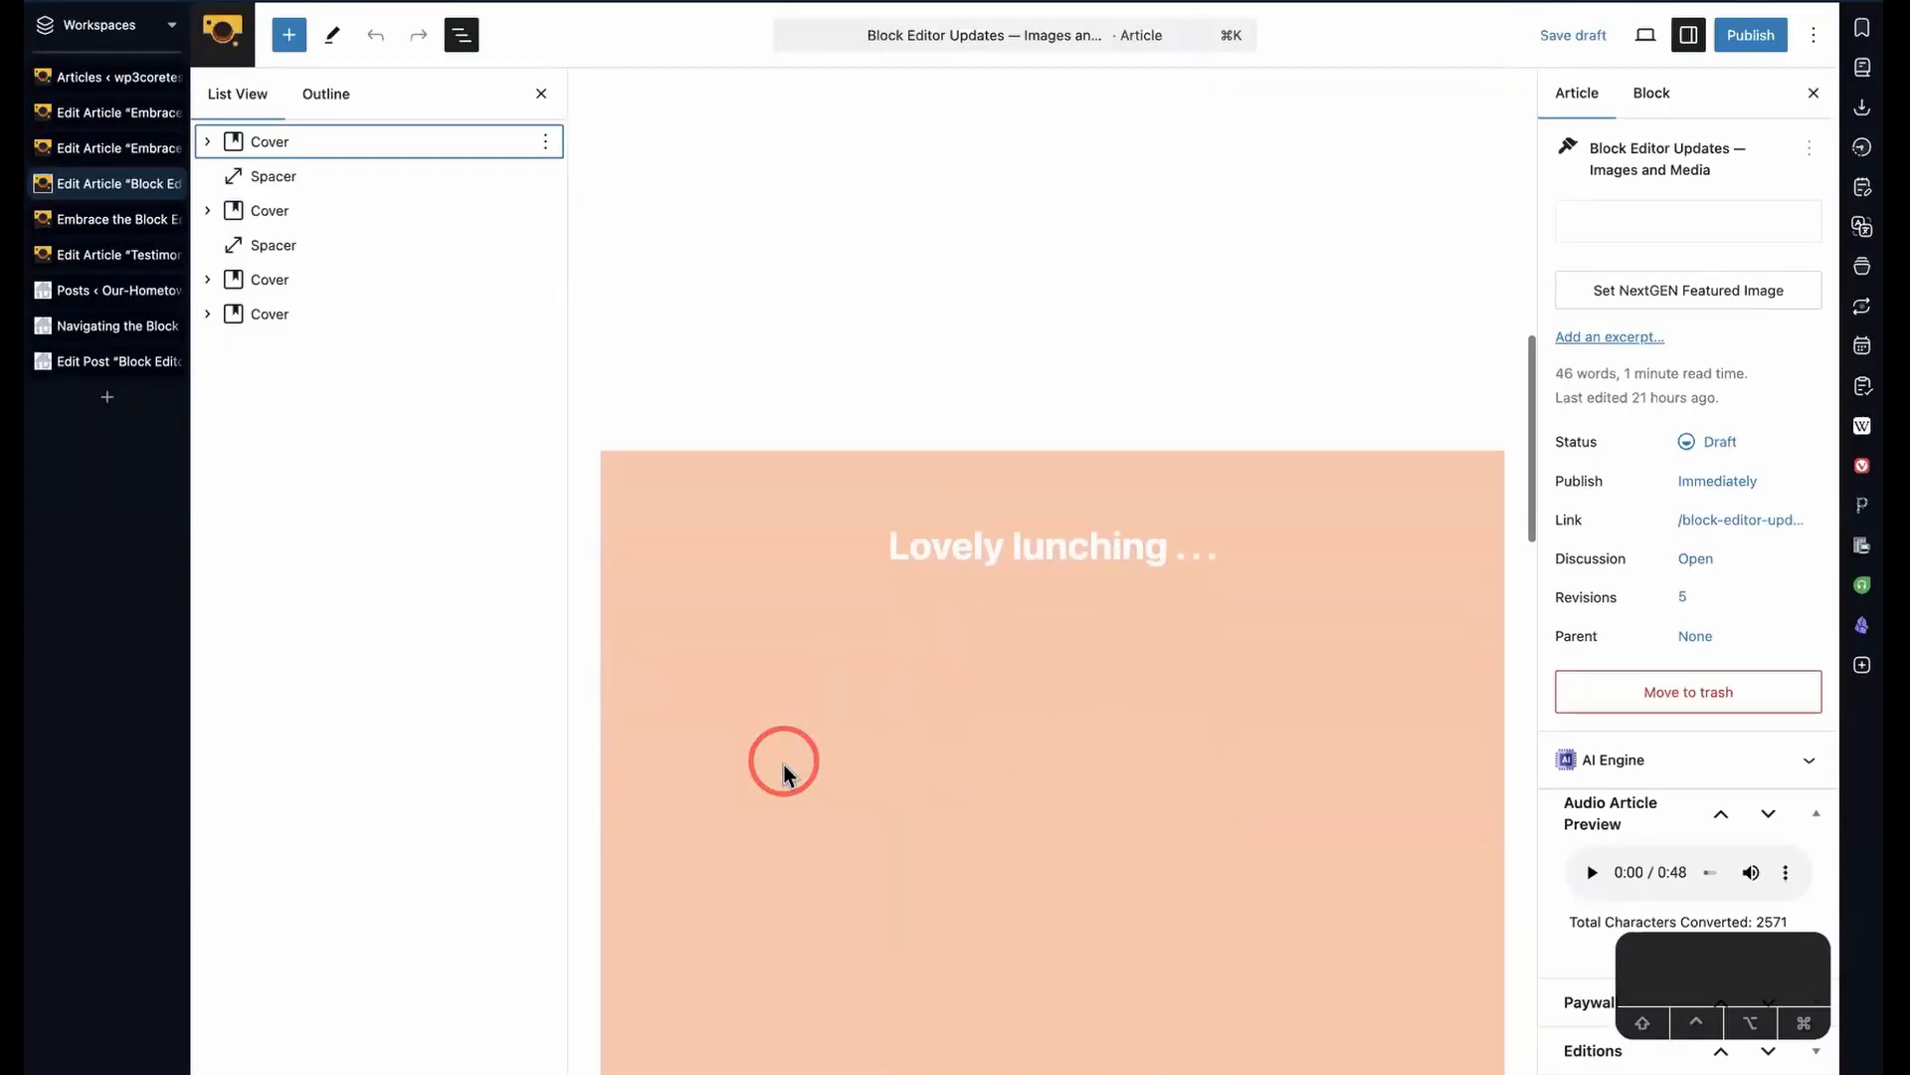
{"action": "scroll", "coordinate": [784, 764], "scroll_direction": "down", "scroll_amount": 8}
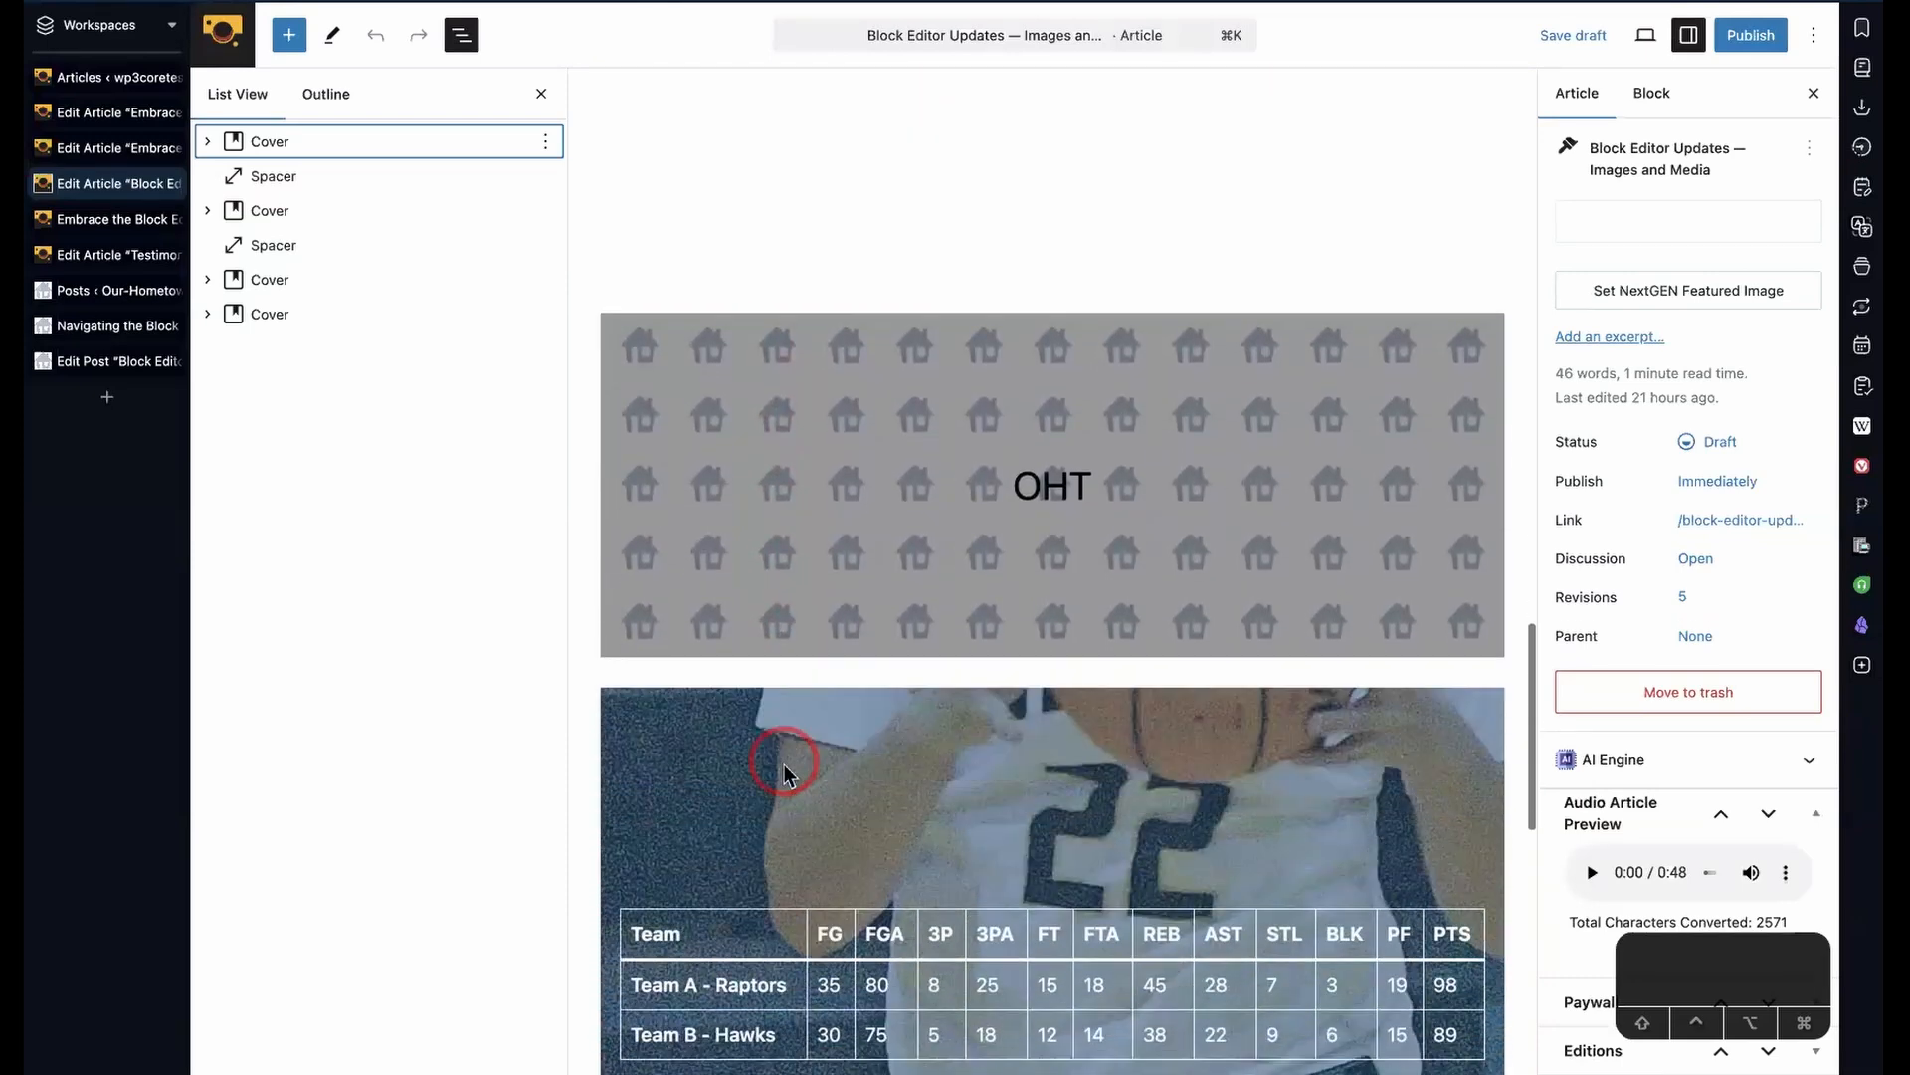
{"action": "scroll", "coordinate": [784, 764], "scroll_direction": "up", "scroll_amount": 15}
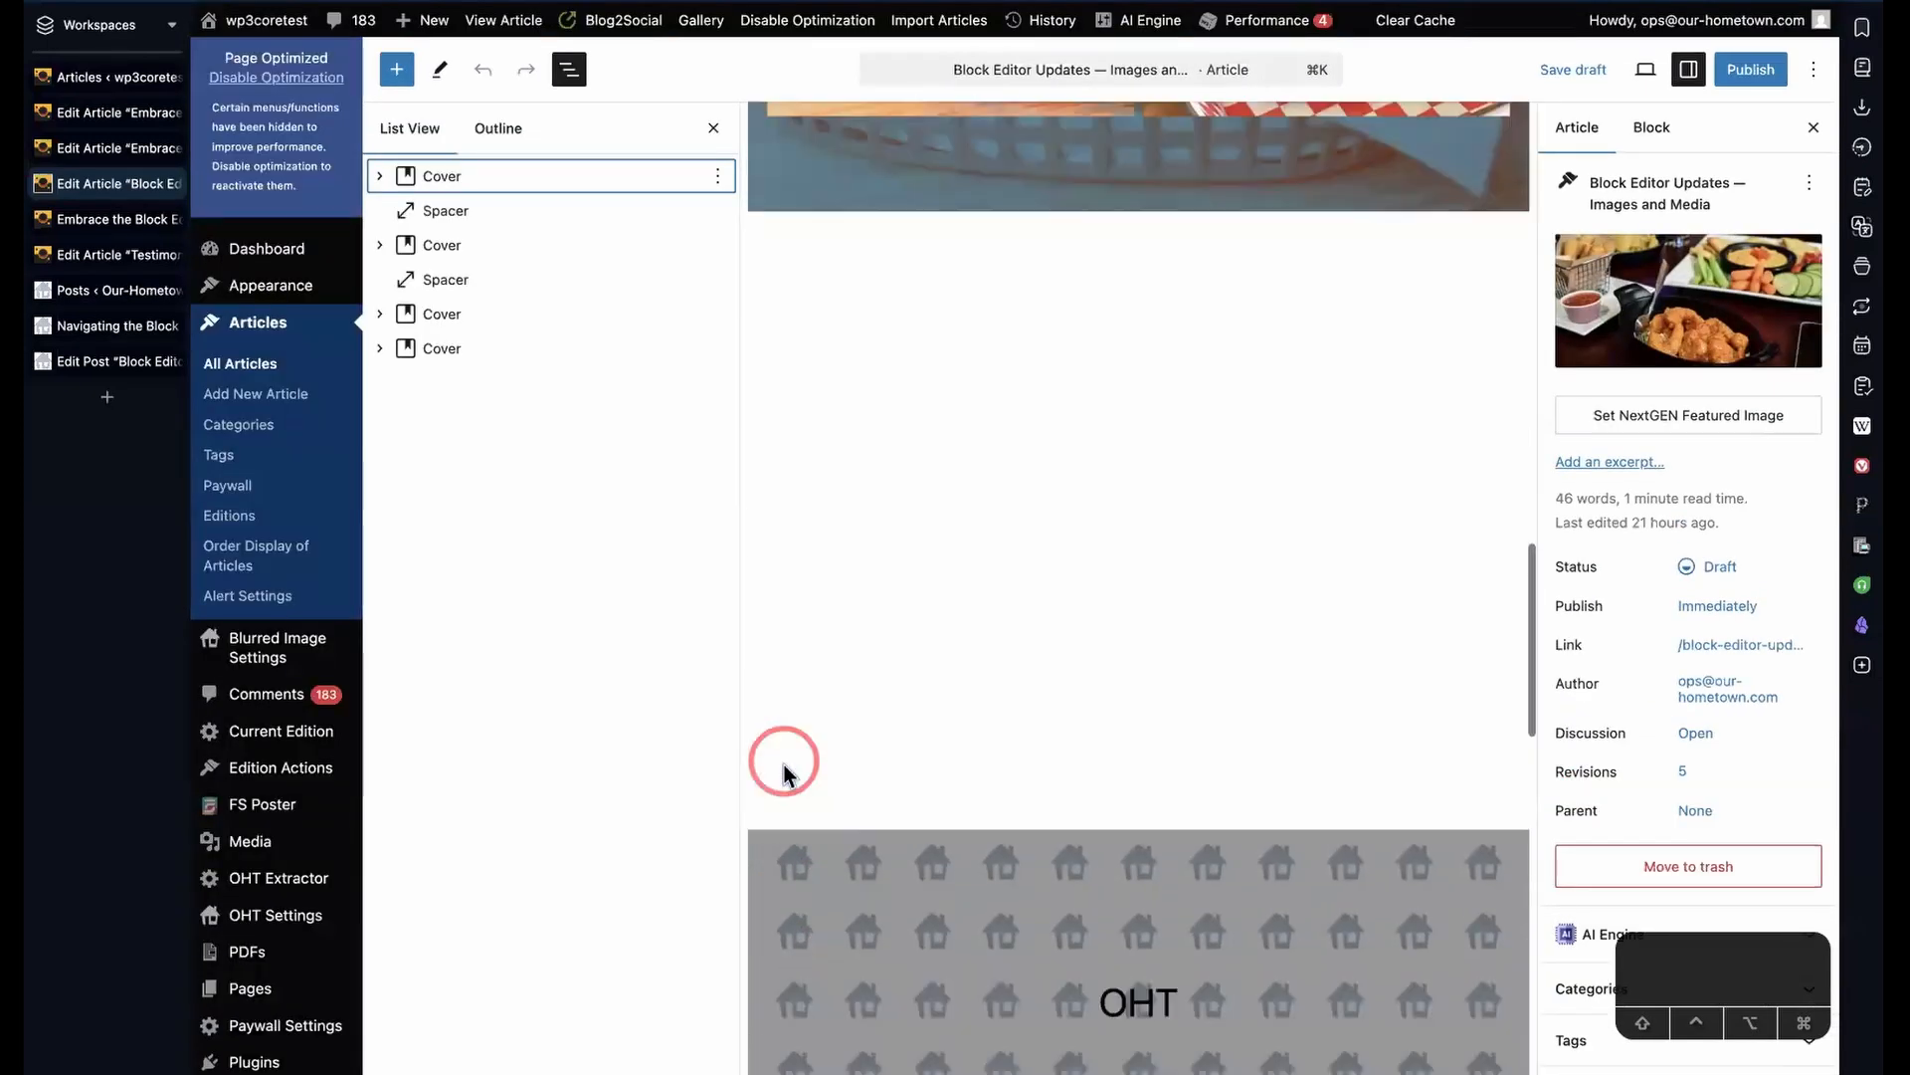
{"action": "scroll", "coordinate": [784, 771], "scroll_direction": "down", "scroll_amount": 5}
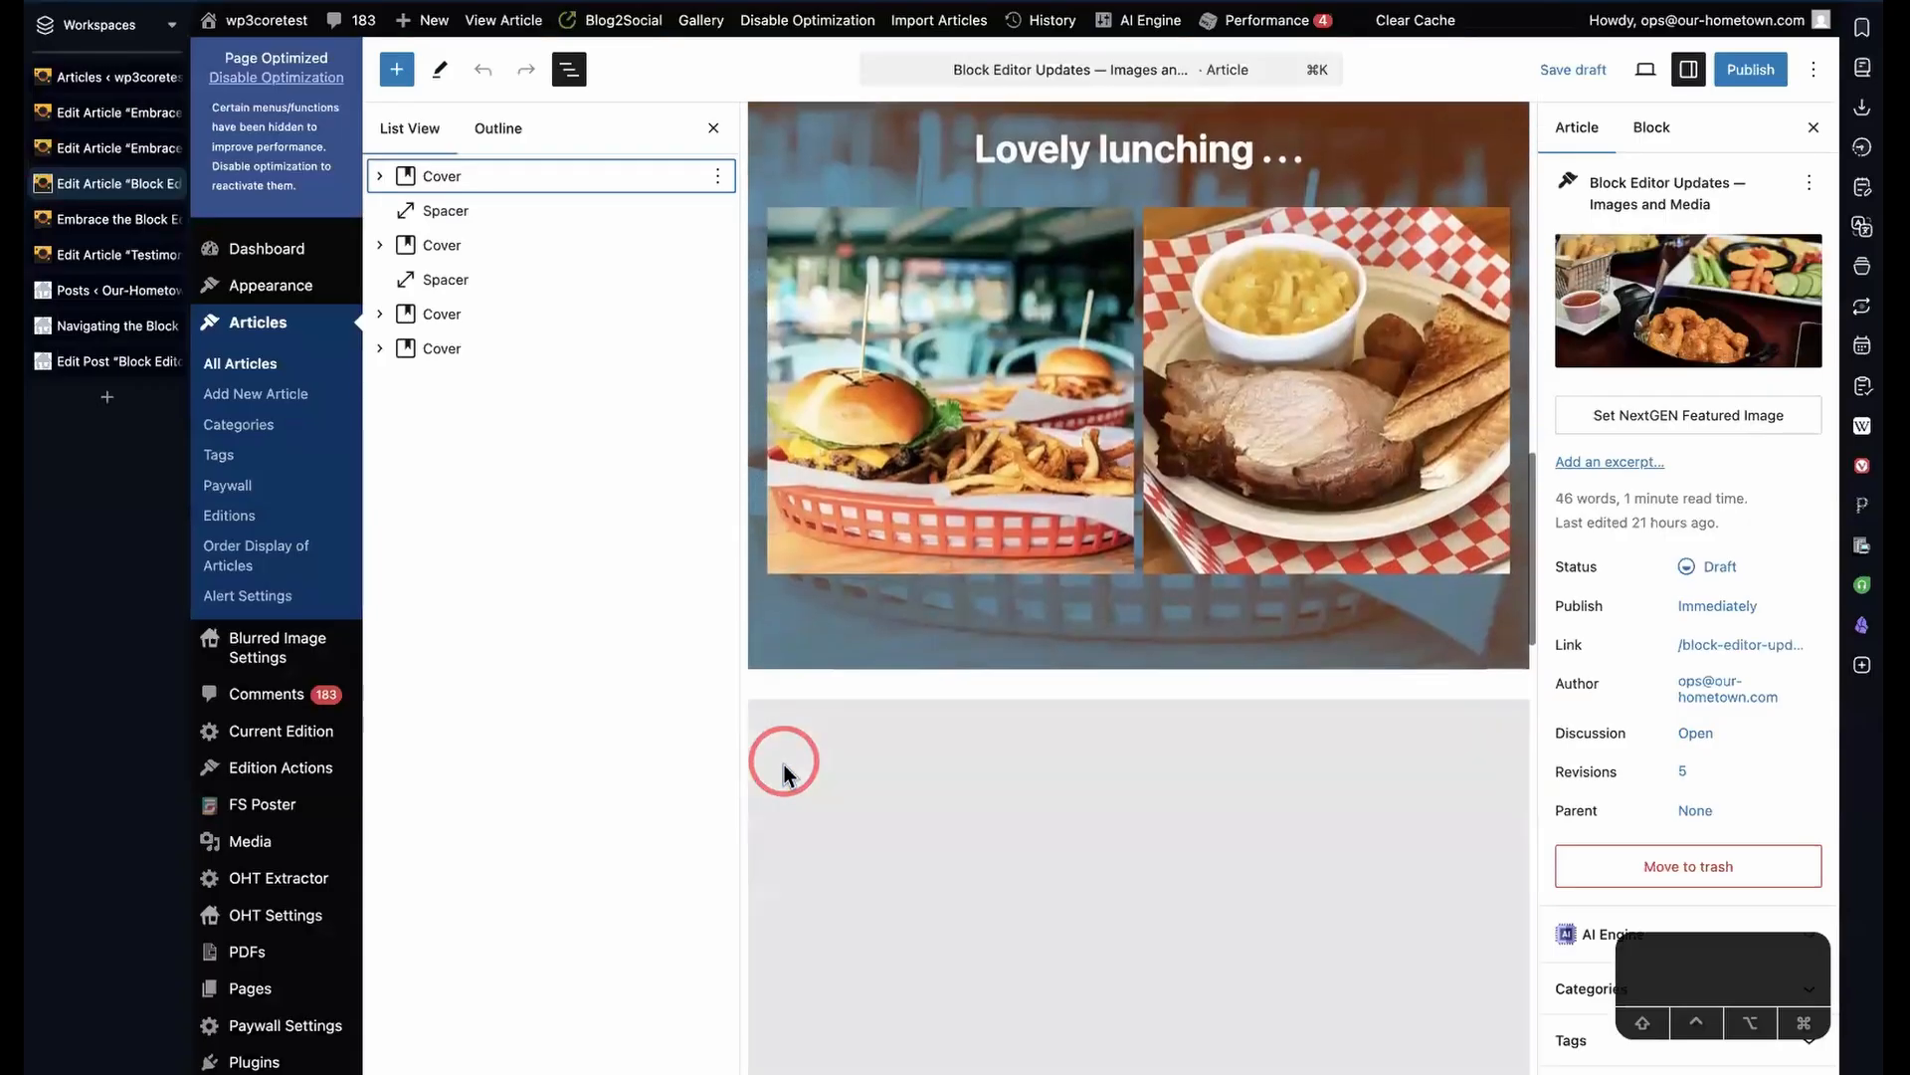
{"action": "scroll", "coordinate": [784, 772], "scroll_direction": "up", "scroll_amount": 6}
{"action": "scroll", "coordinate": [784, 773], "scroll_direction": "down", "scroll_amount": 15}
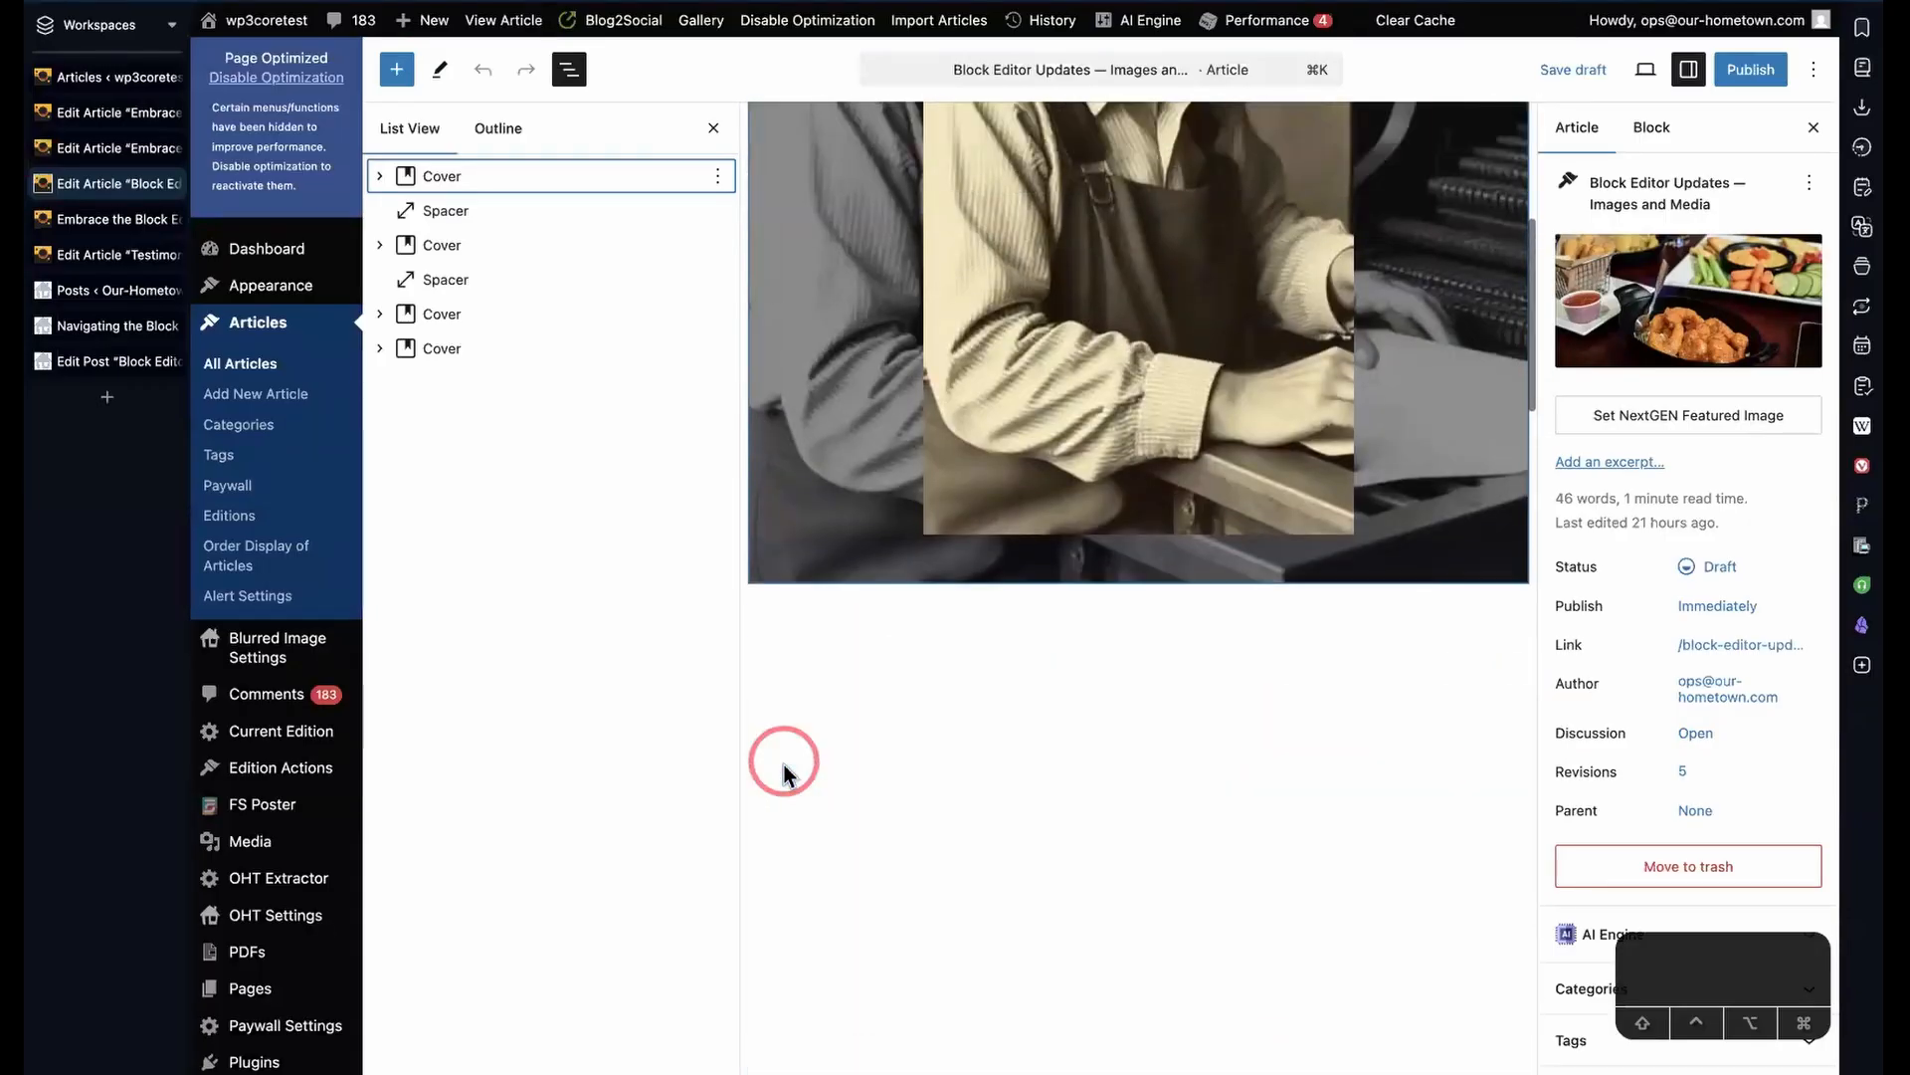
{"action": "scroll", "coordinate": [784, 772], "scroll_direction": "up", "scroll_amount": 3}
{"action": "scroll", "coordinate": [784, 772], "scroll_direction": "up", "scroll_amount": 3}
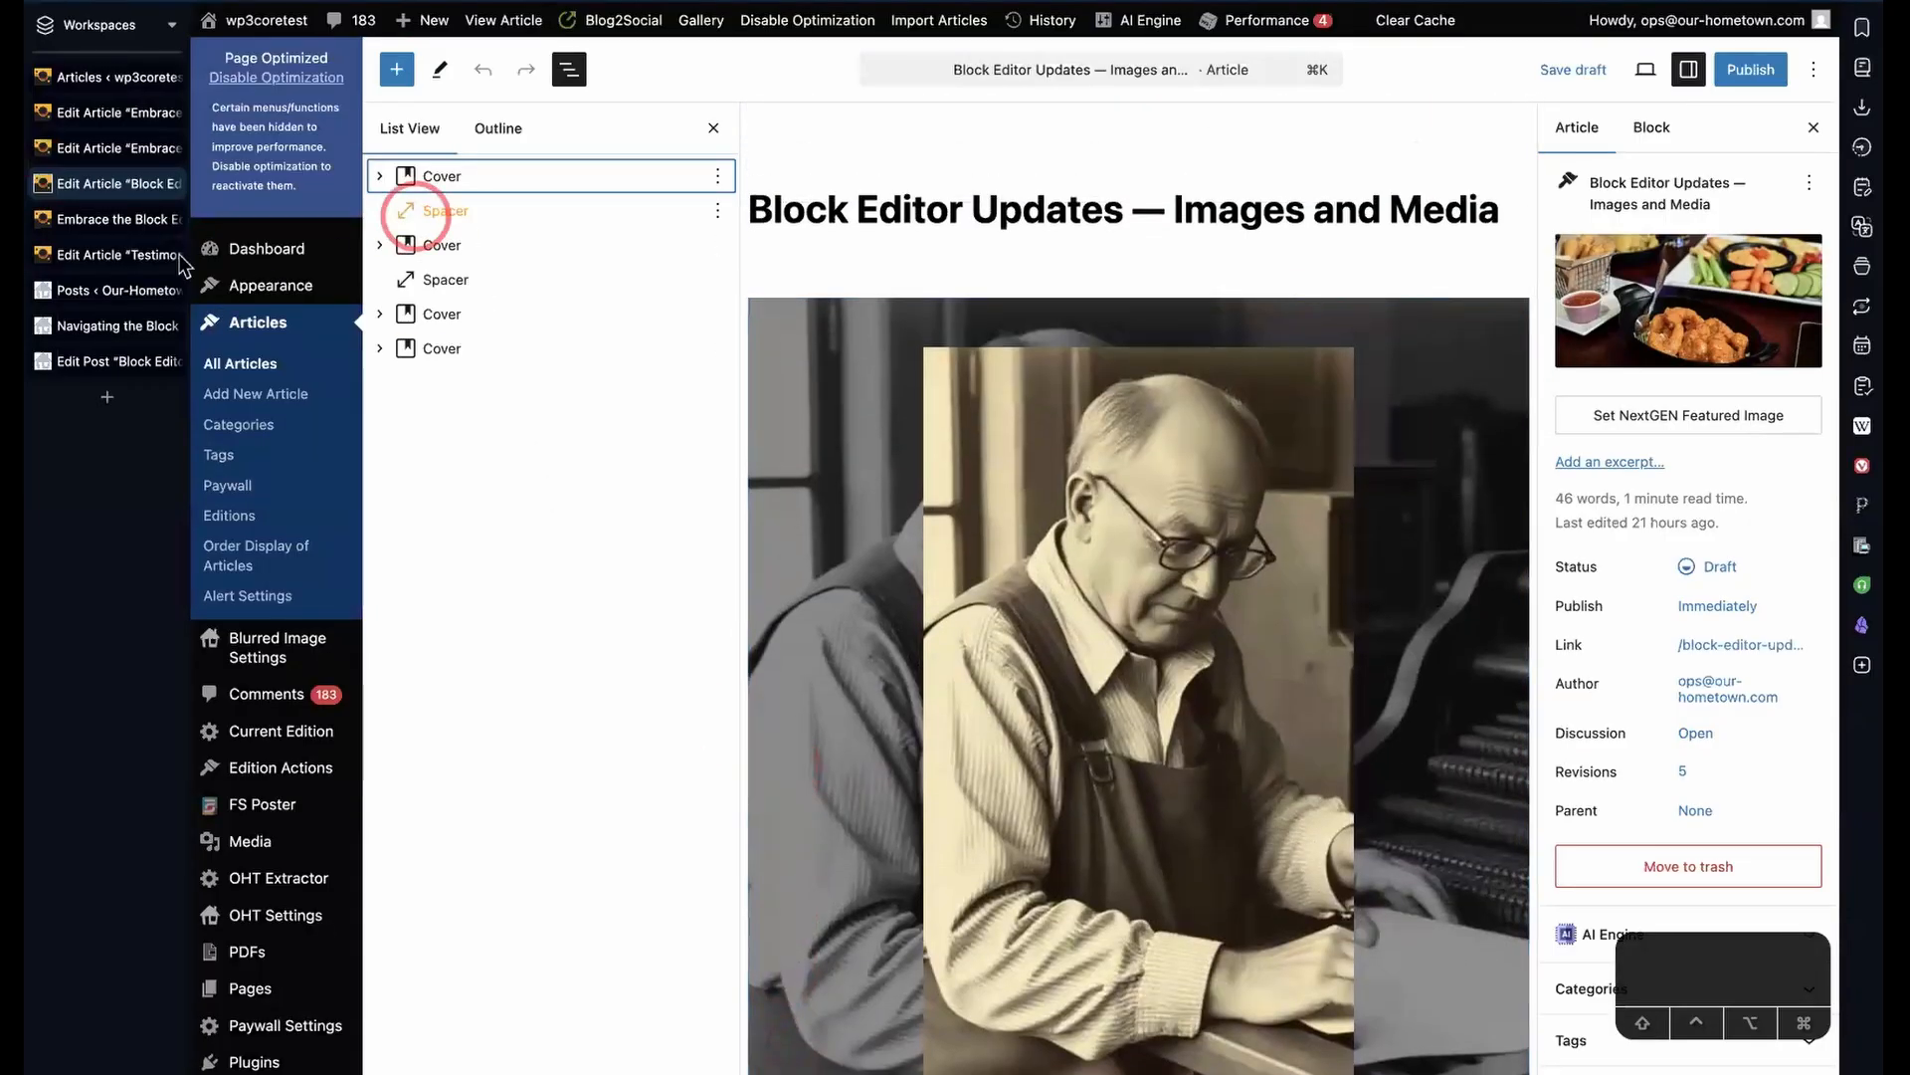
- Close the images and media draft and preview "Mastering WordPress Block Patterns: A Tutorial for Editors" in a new tab
{"action": "left_click", "coordinate": [171, 184]}
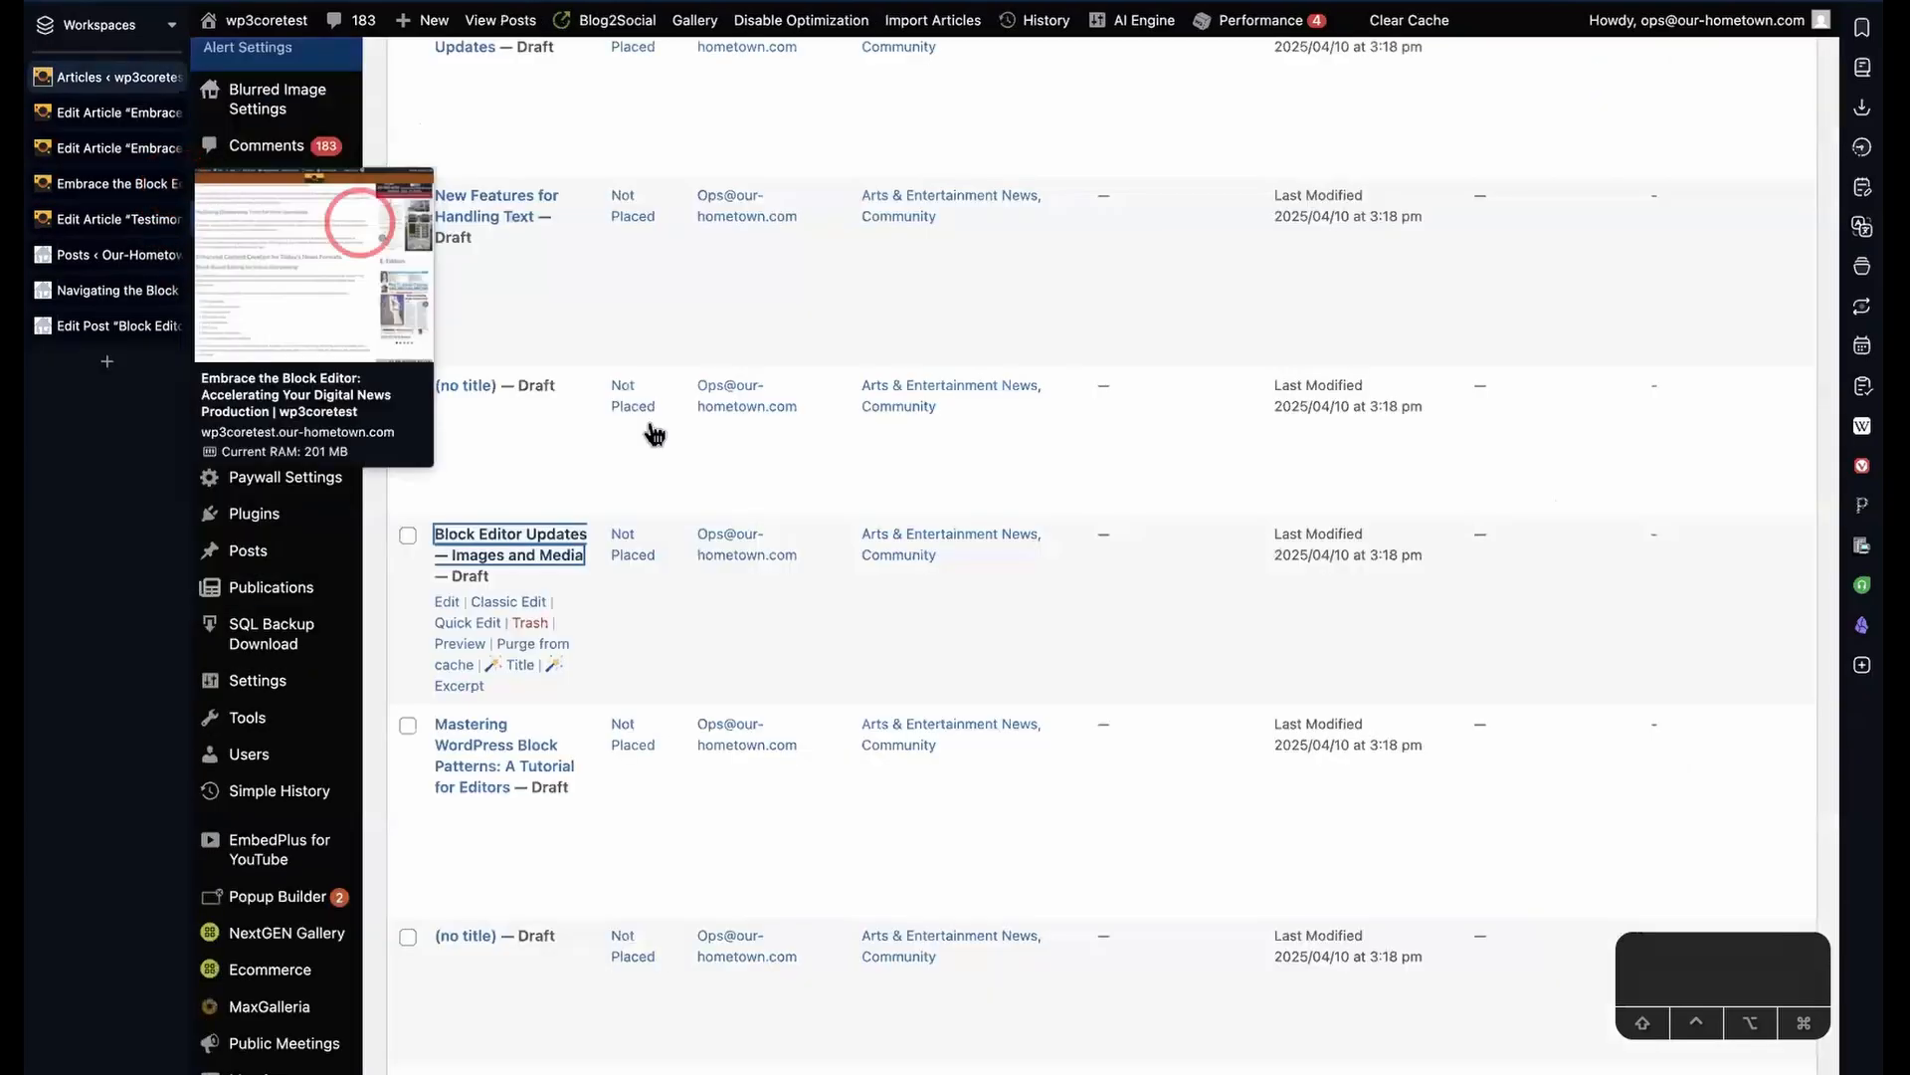
{"action": "scroll", "coordinate": [661, 696], "scroll_direction": "down", "scroll_amount": 4}
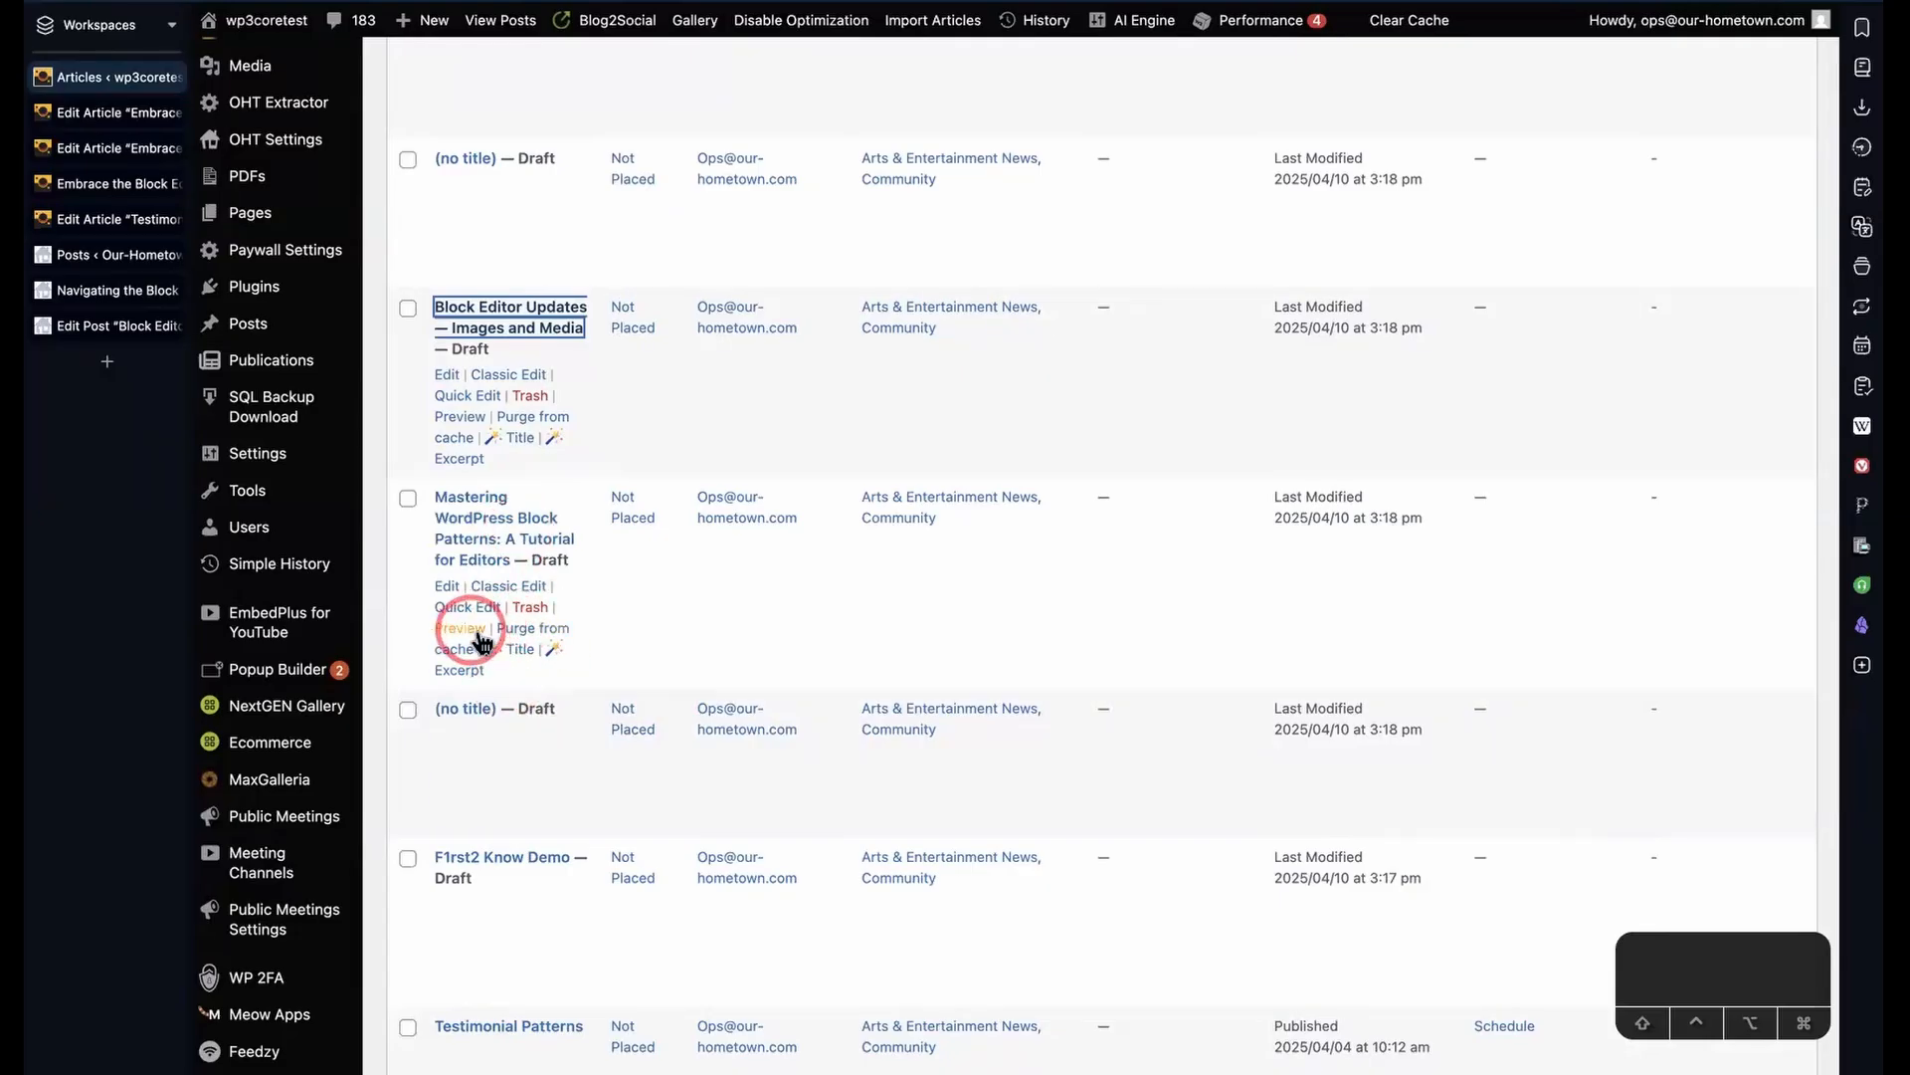
{"action": "right_click", "coordinate": [469, 633]}
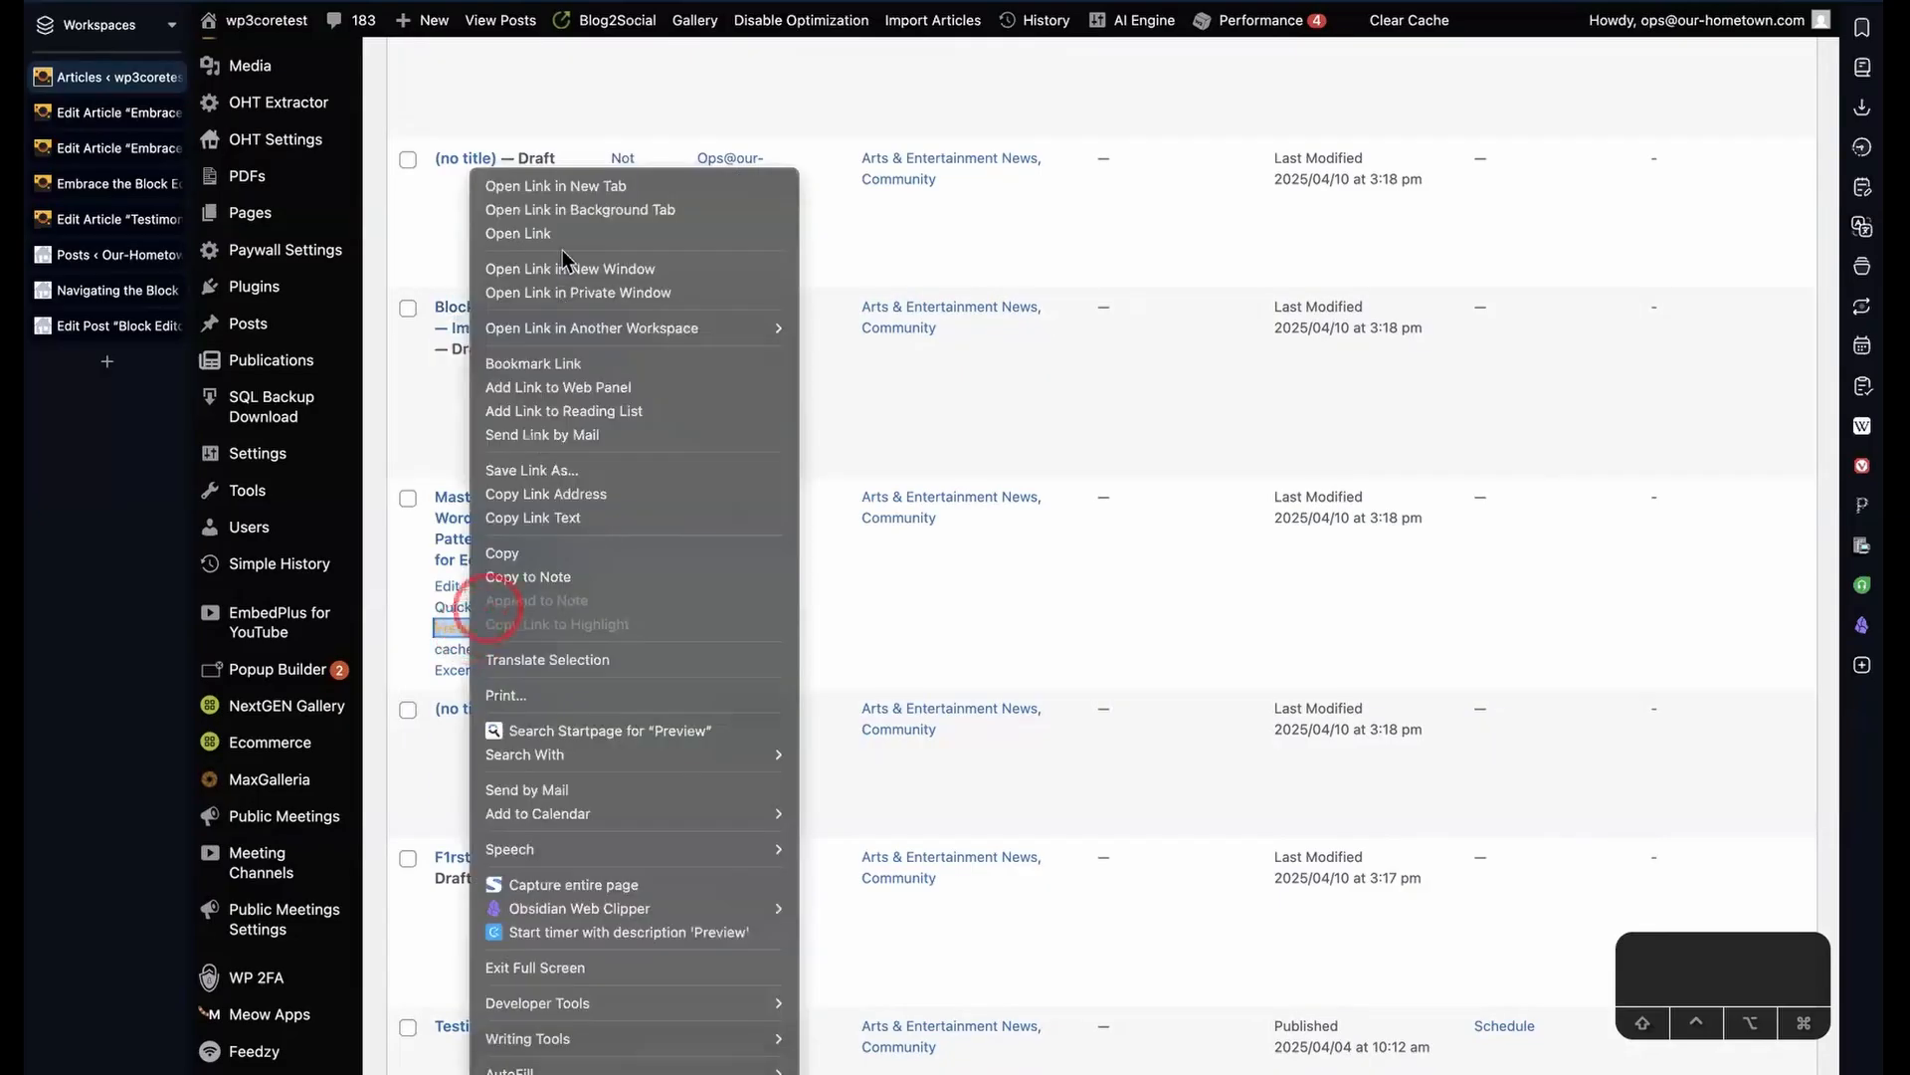
{"action": "left_click", "coordinate": [583, 191]}
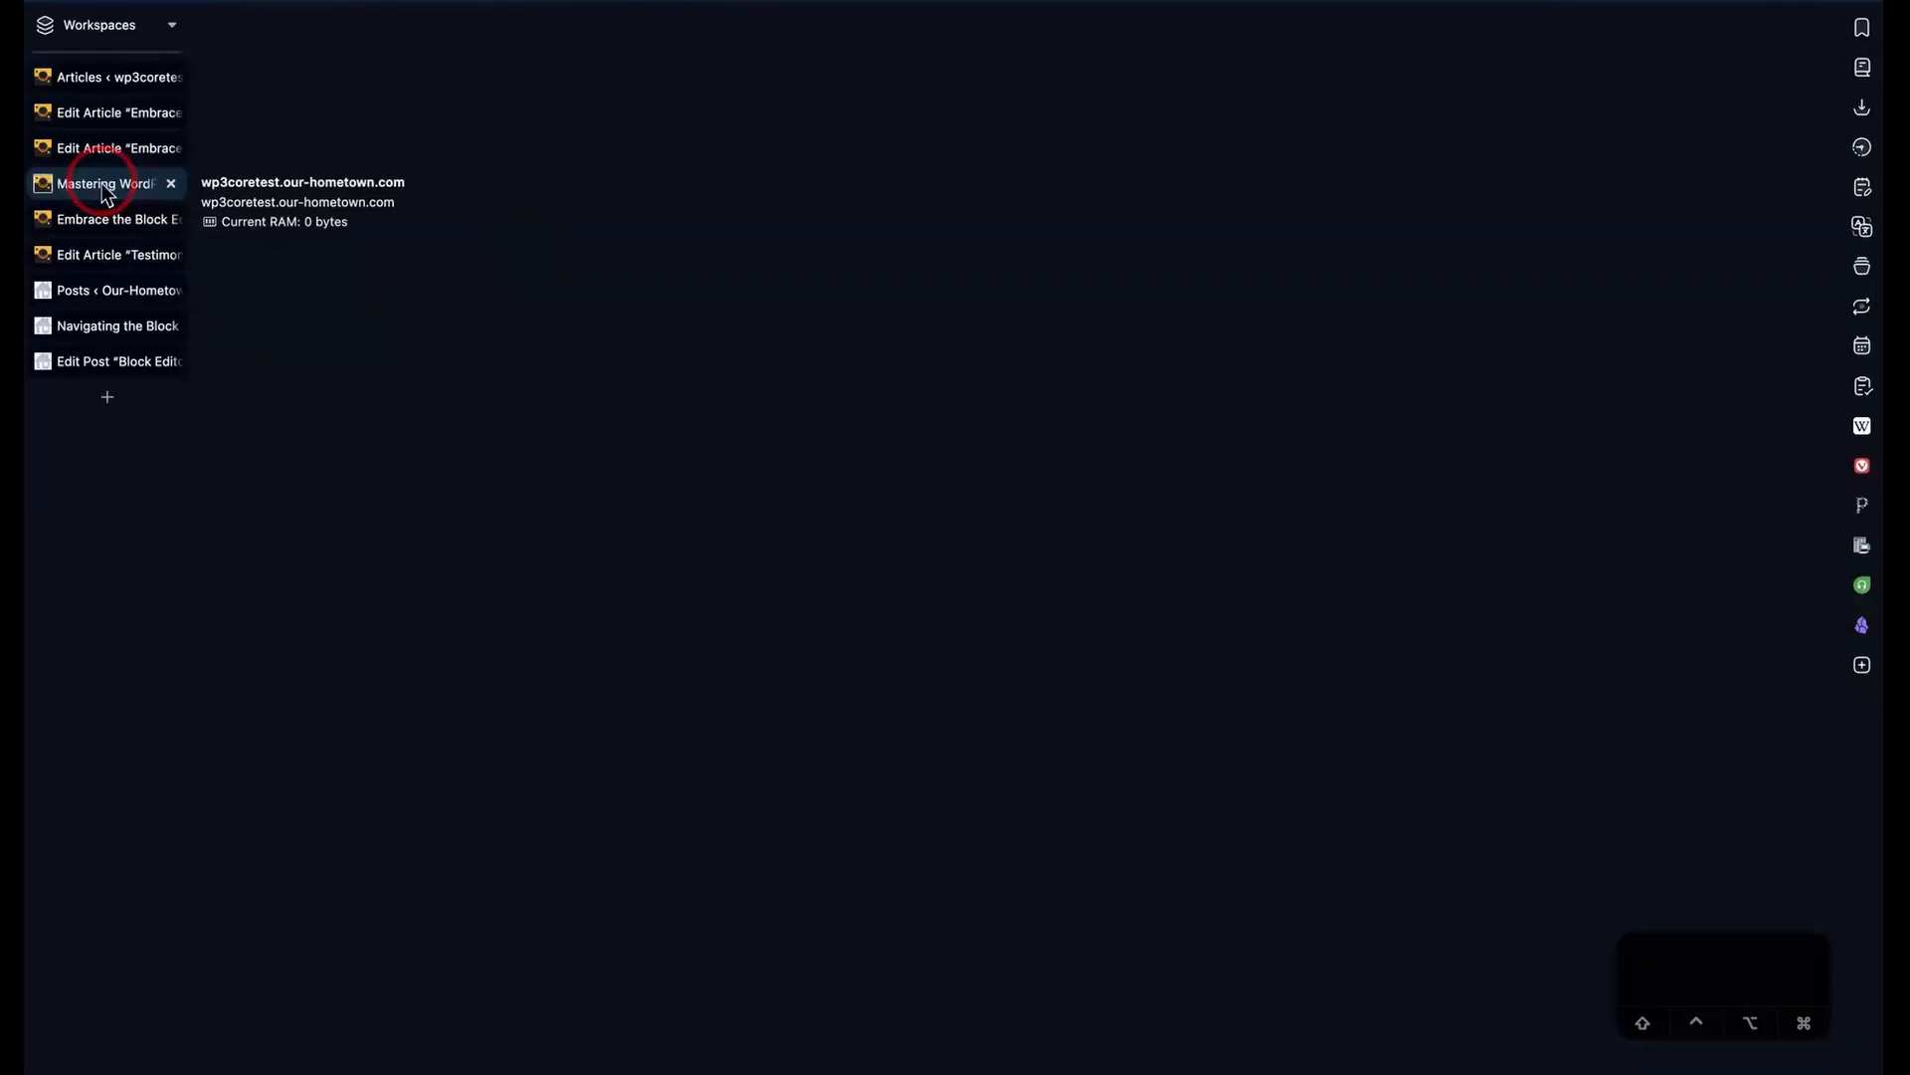
{"action": "left_click", "coordinate": [510, 394]}
{"action": "left_click", "coordinate": [690, 601]}
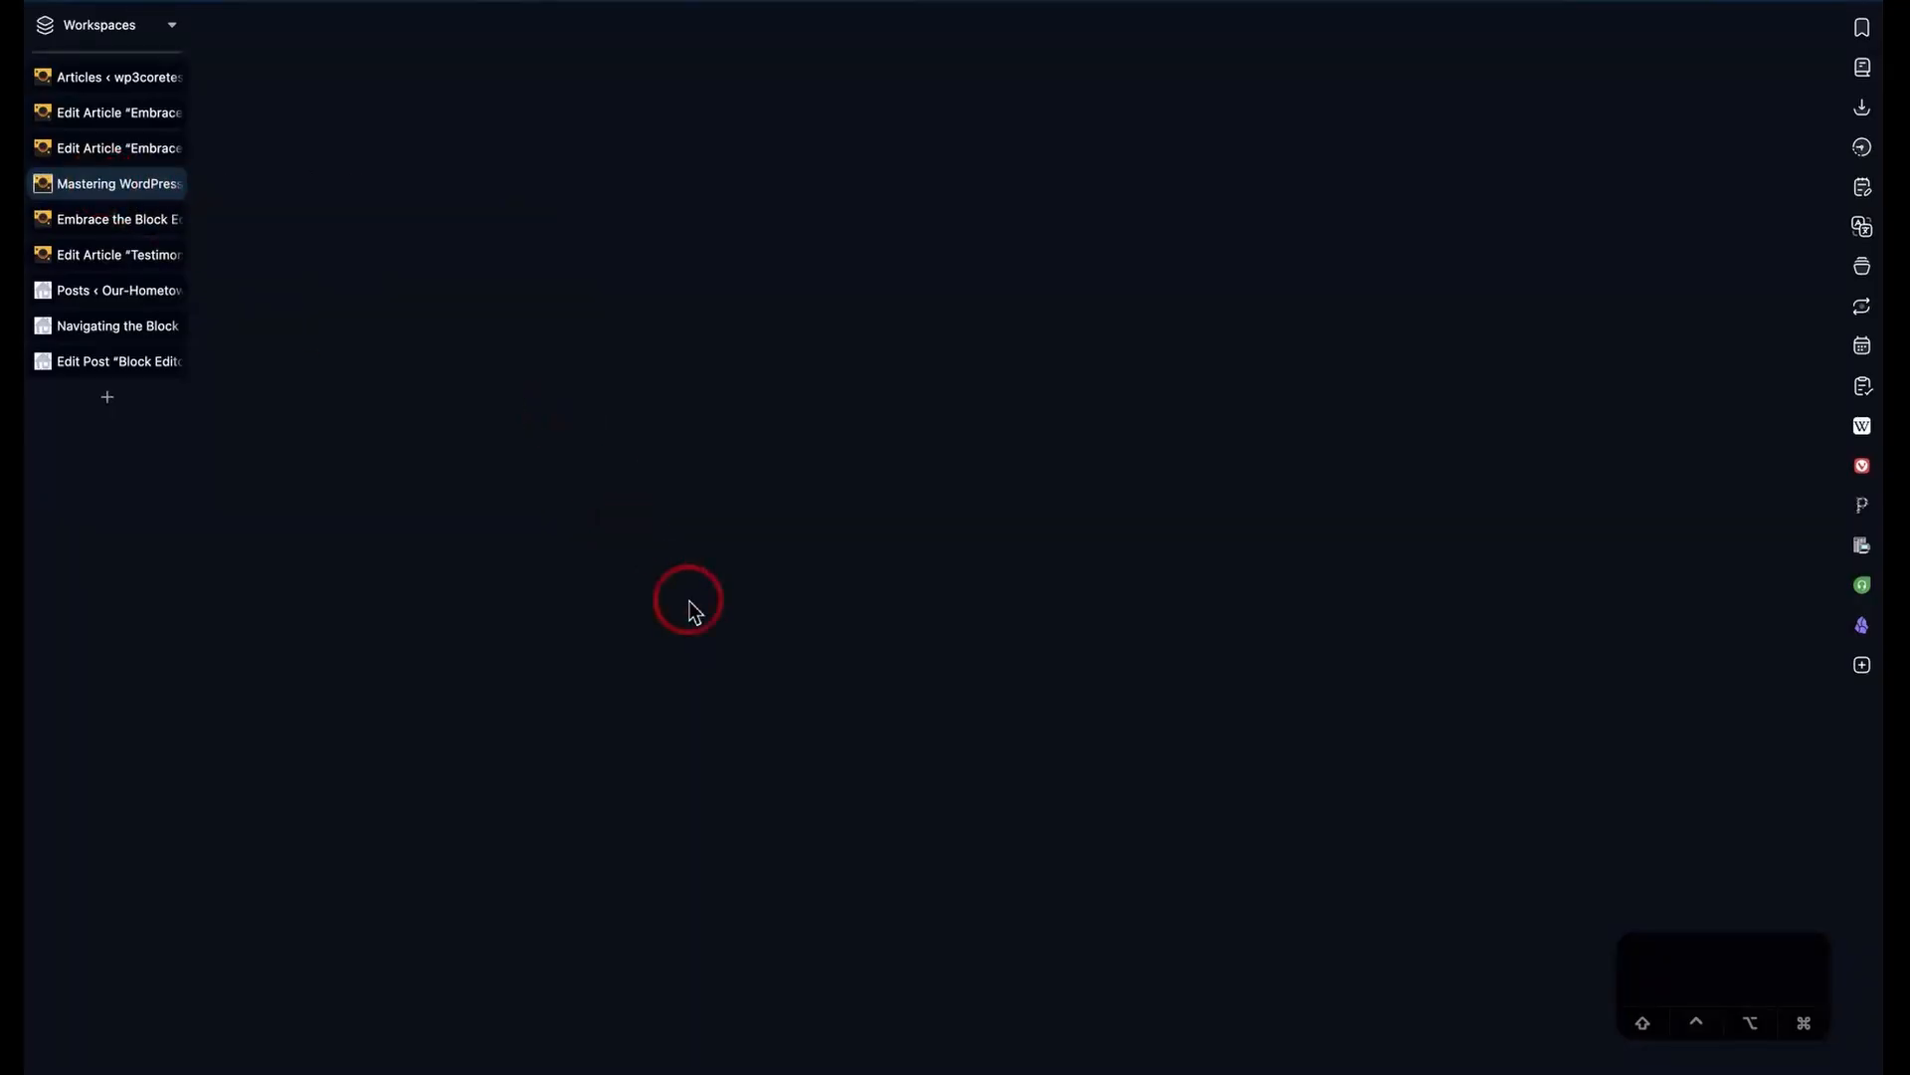
- Skim the block patterns tutorial, including the table comparing Block Patterns with Synced Patterns
{"action": "scroll", "coordinate": [642, 756], "scroll_direction": "down", "scroll_amount": 5}
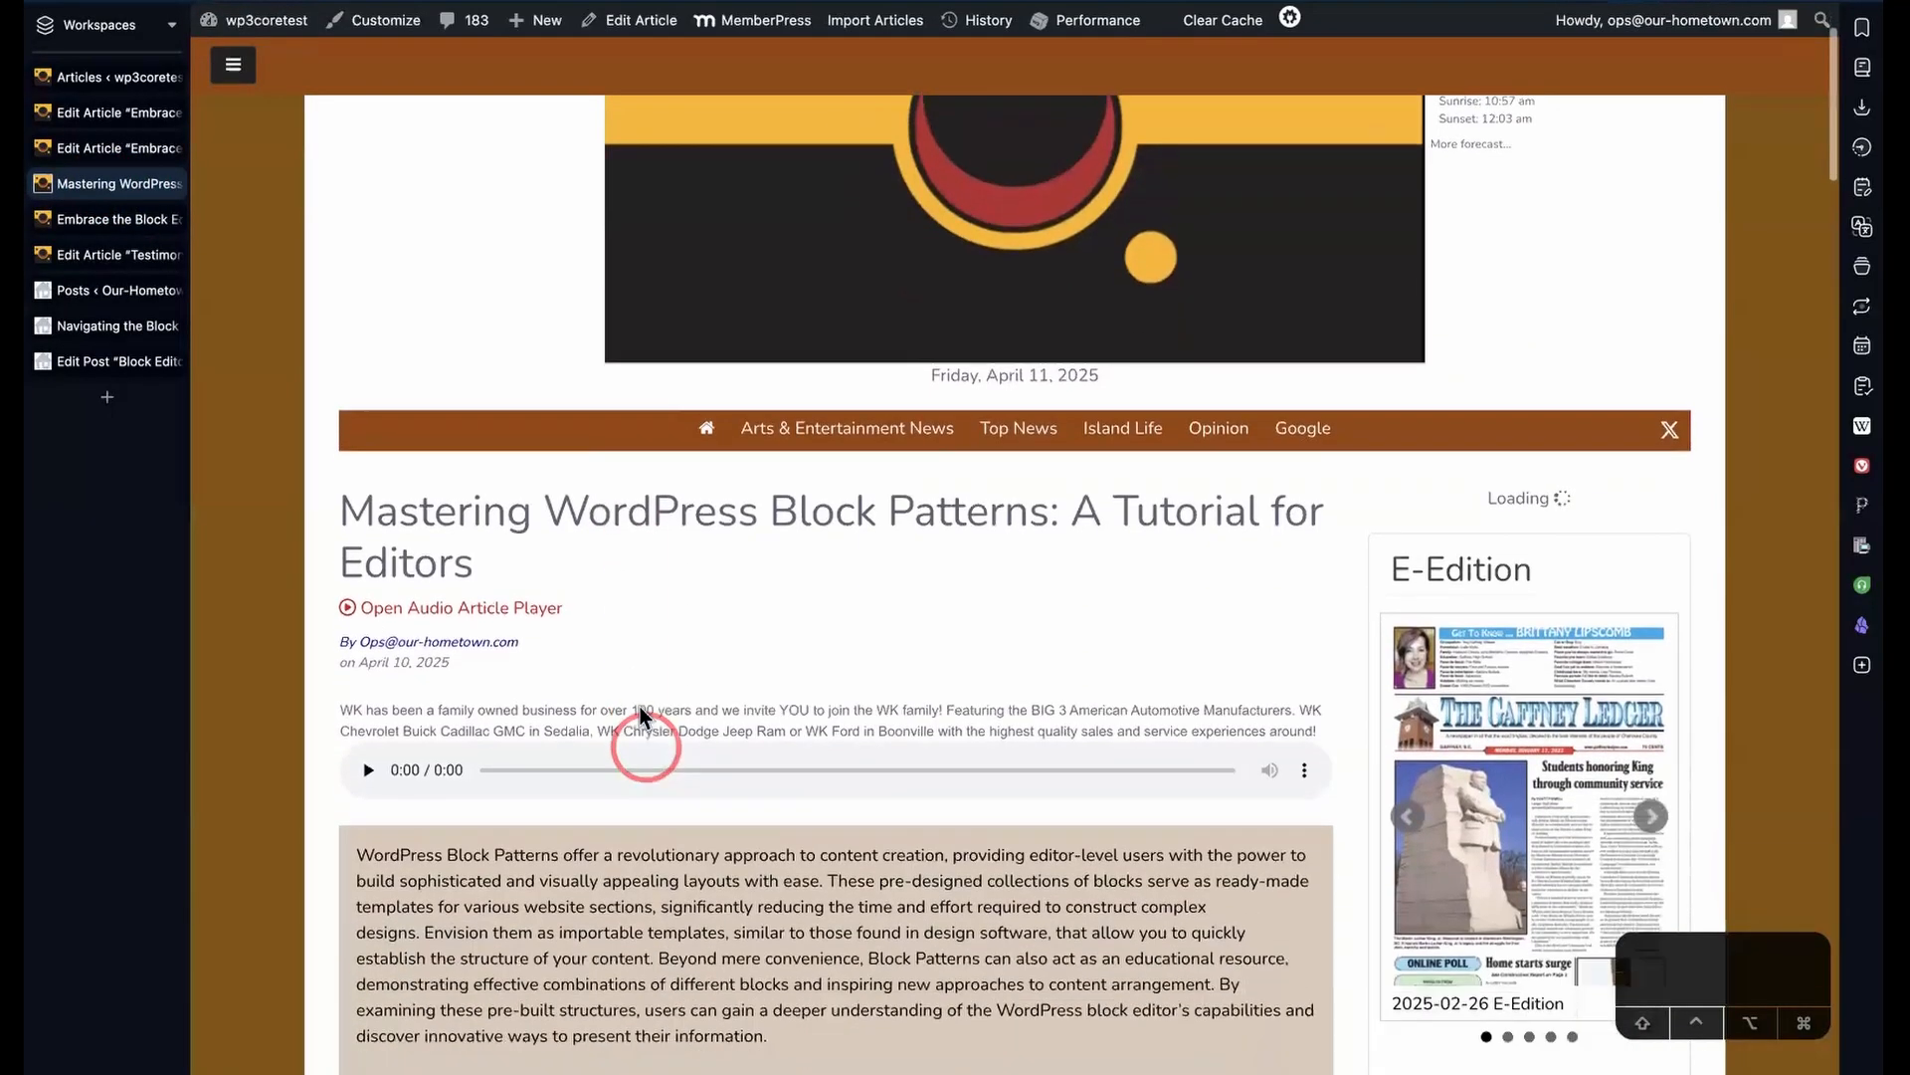
{"action": "scroll", "coordinate": [646, 744], "scroll_direction": "down", "scroll_amount": 12}
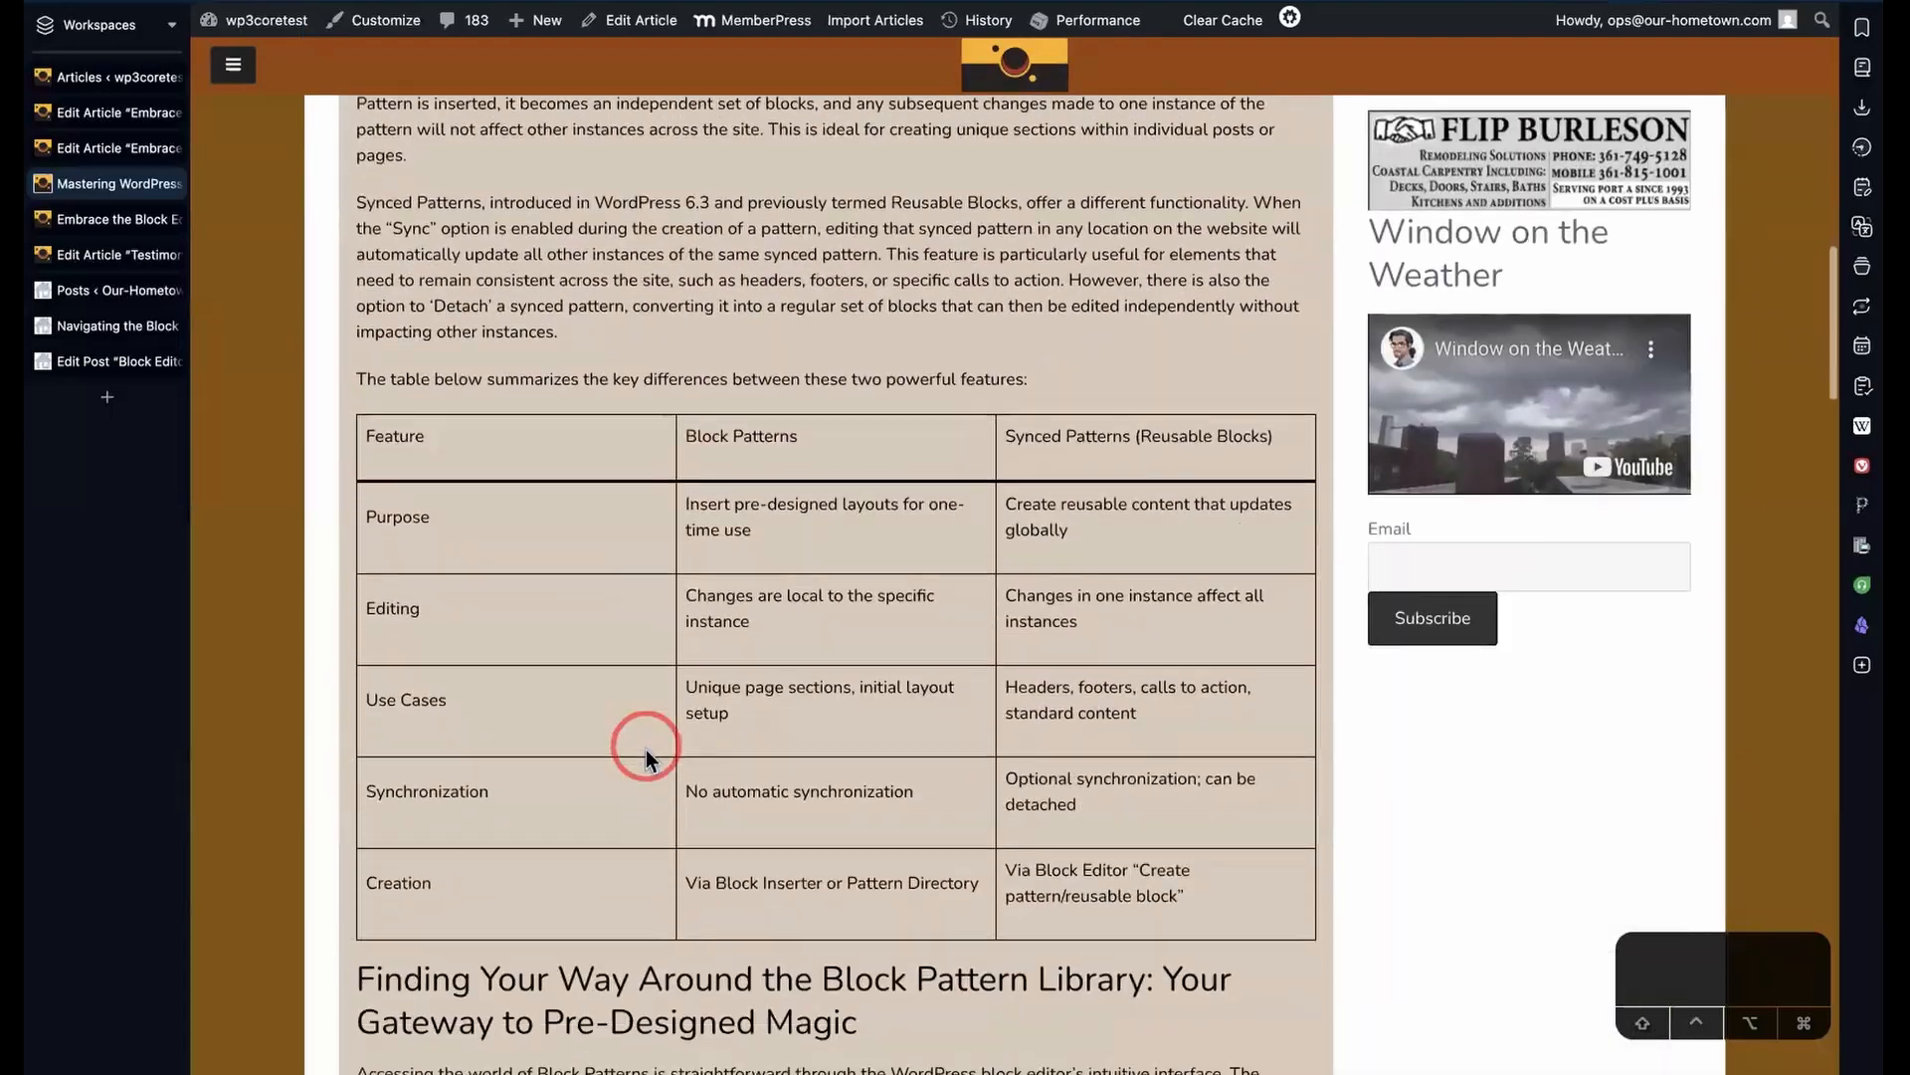
{"action": "scroll", "coordinate": [646, 756], "scroll_direction": "down", "scroll_amount": 8}
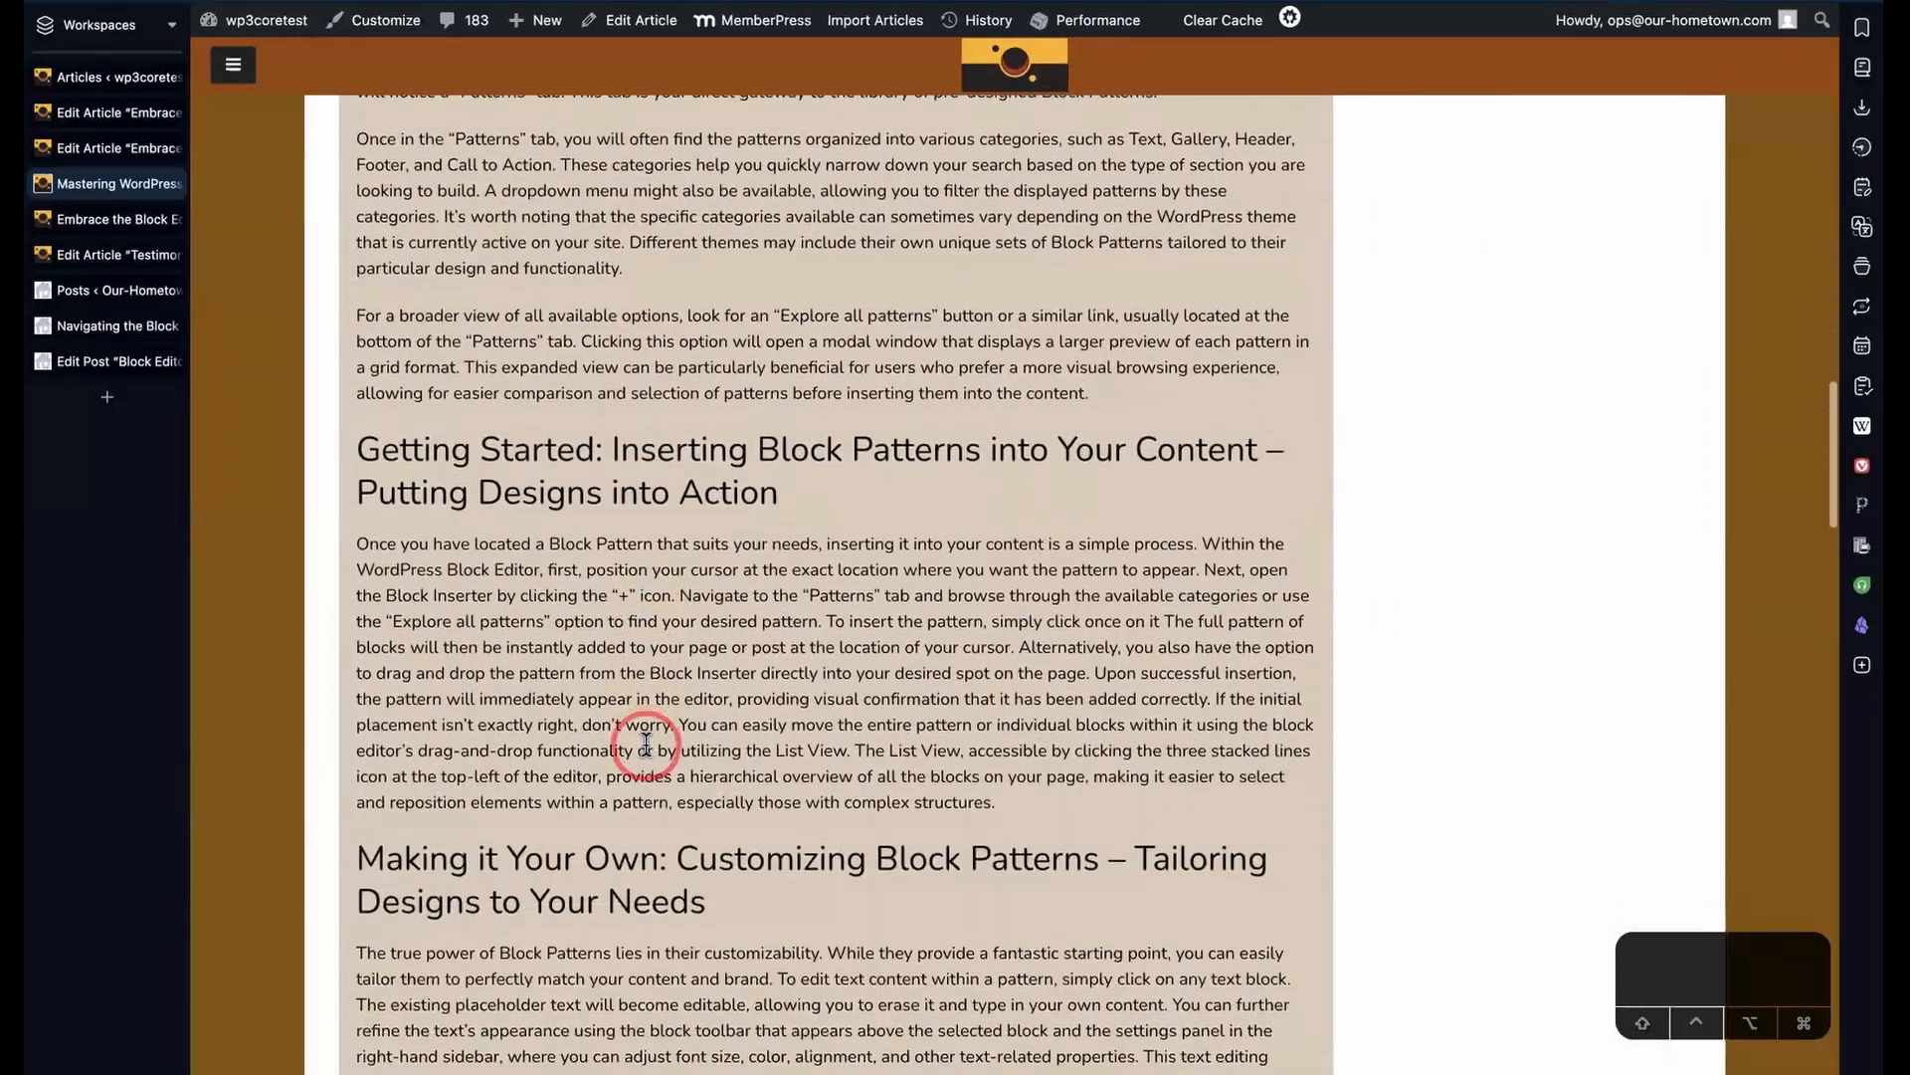
{"action": "scroll", "coordinate": [646, 744], "scroll_direction": "up", "scroll_amount": 10}
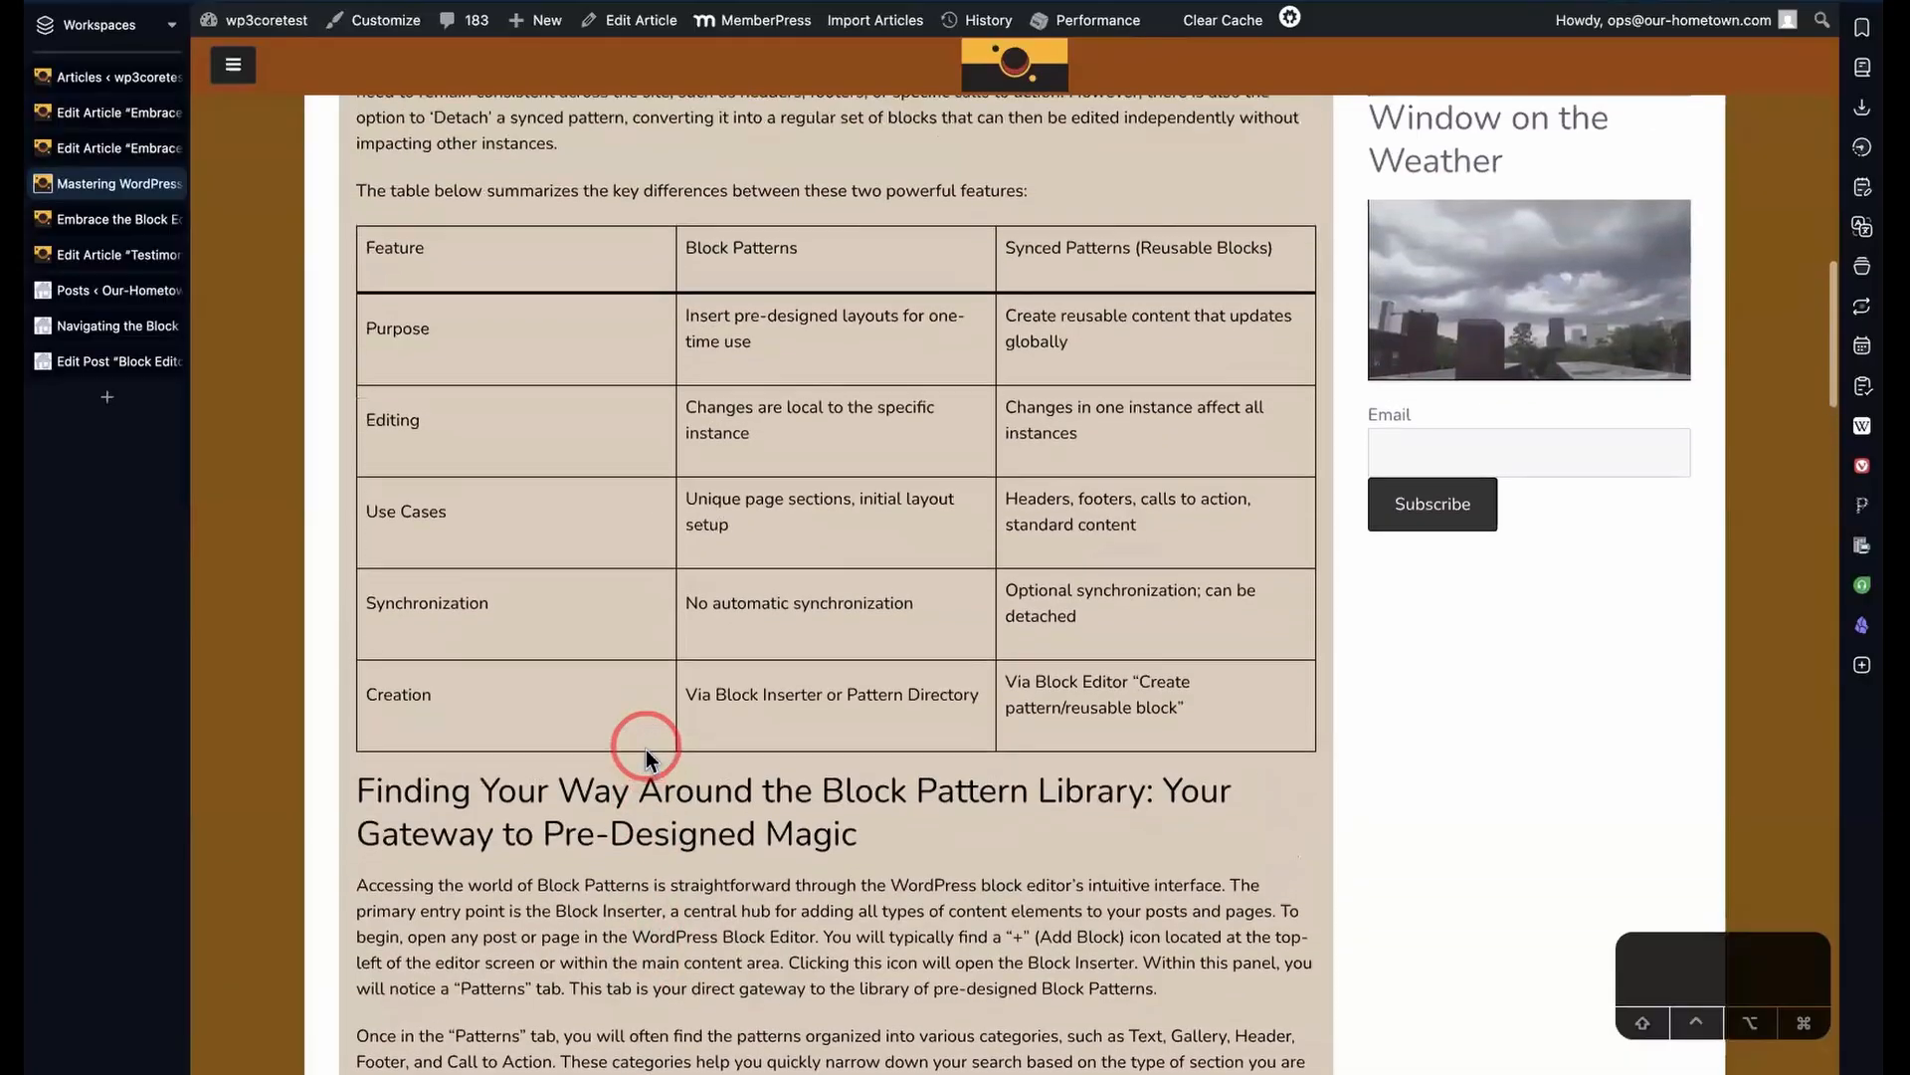
{"action": "scroll", "coordinate": [646, 757], "scroll_direction": "up", "scroll_amount": 5}
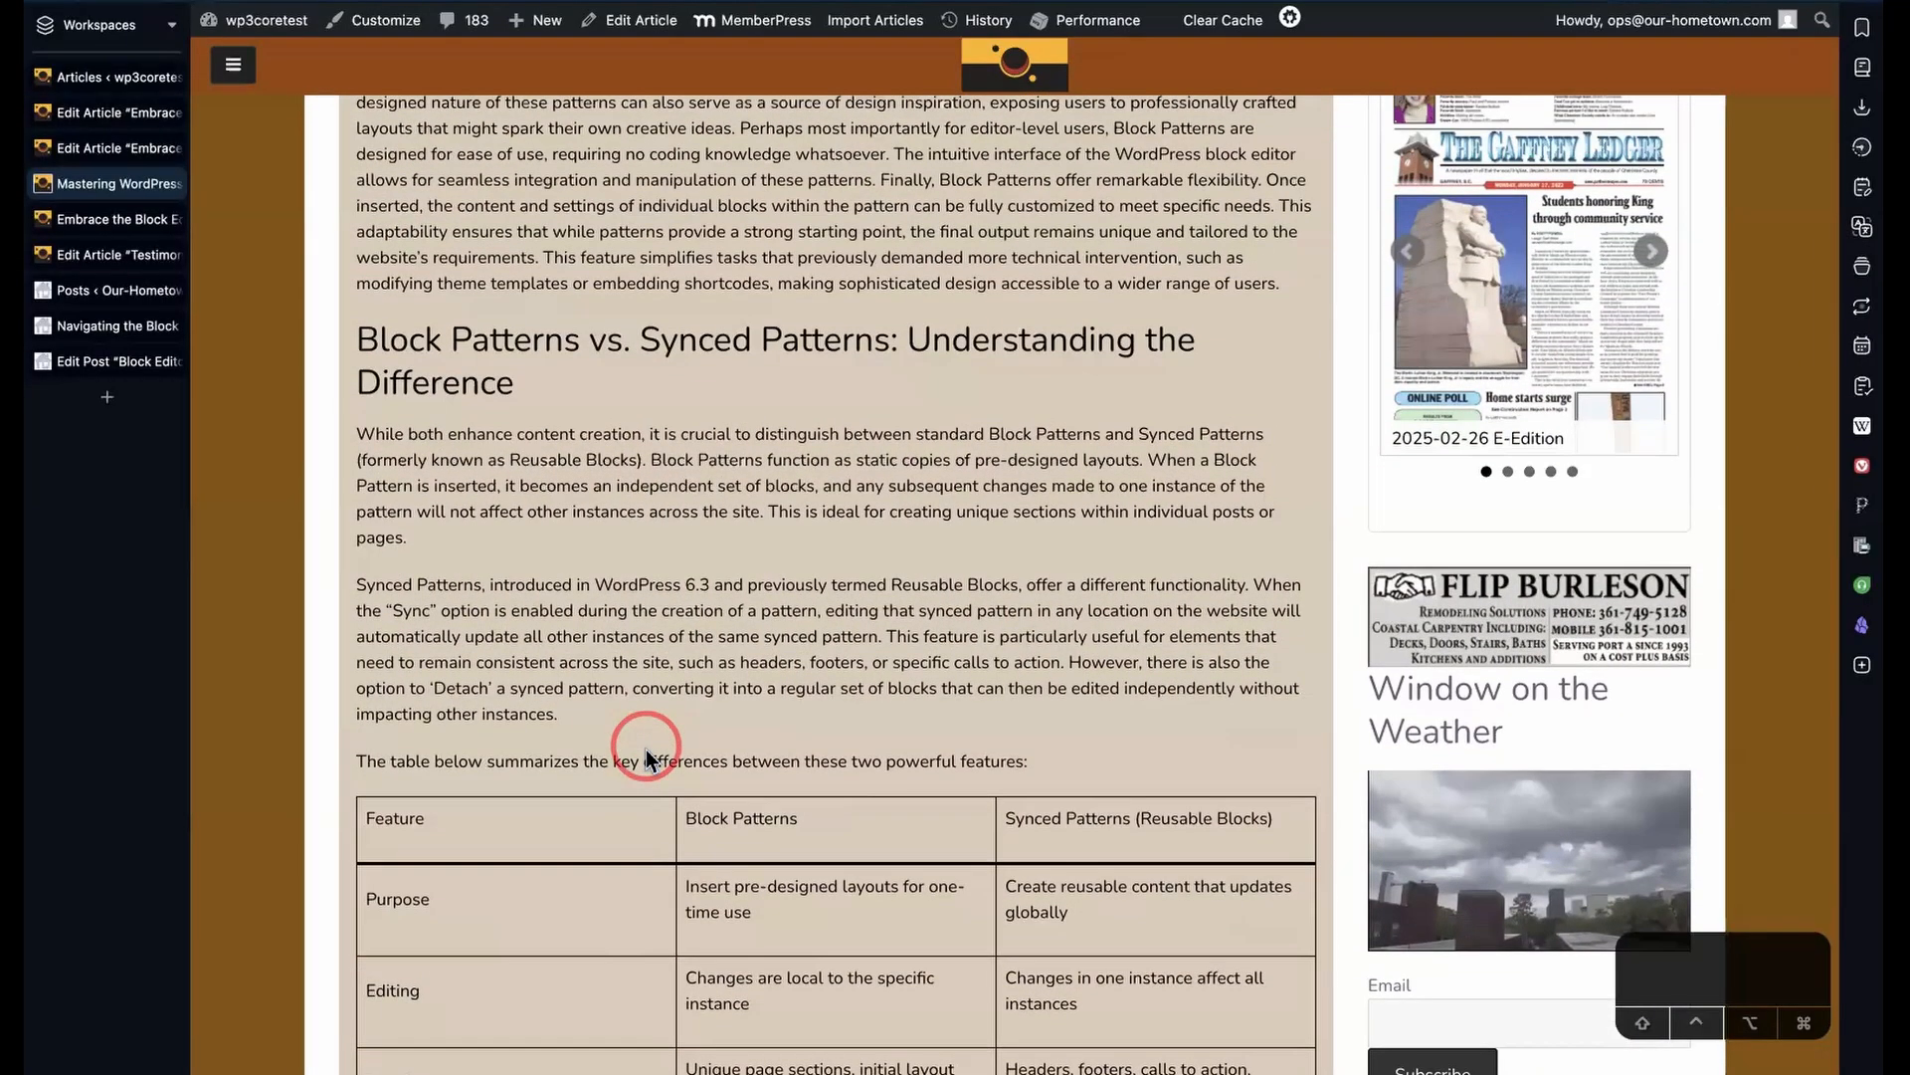
{"action": "scroll", "coordinate": [646, 756], "scroll_direction": "up", "scroll_amount": 9}
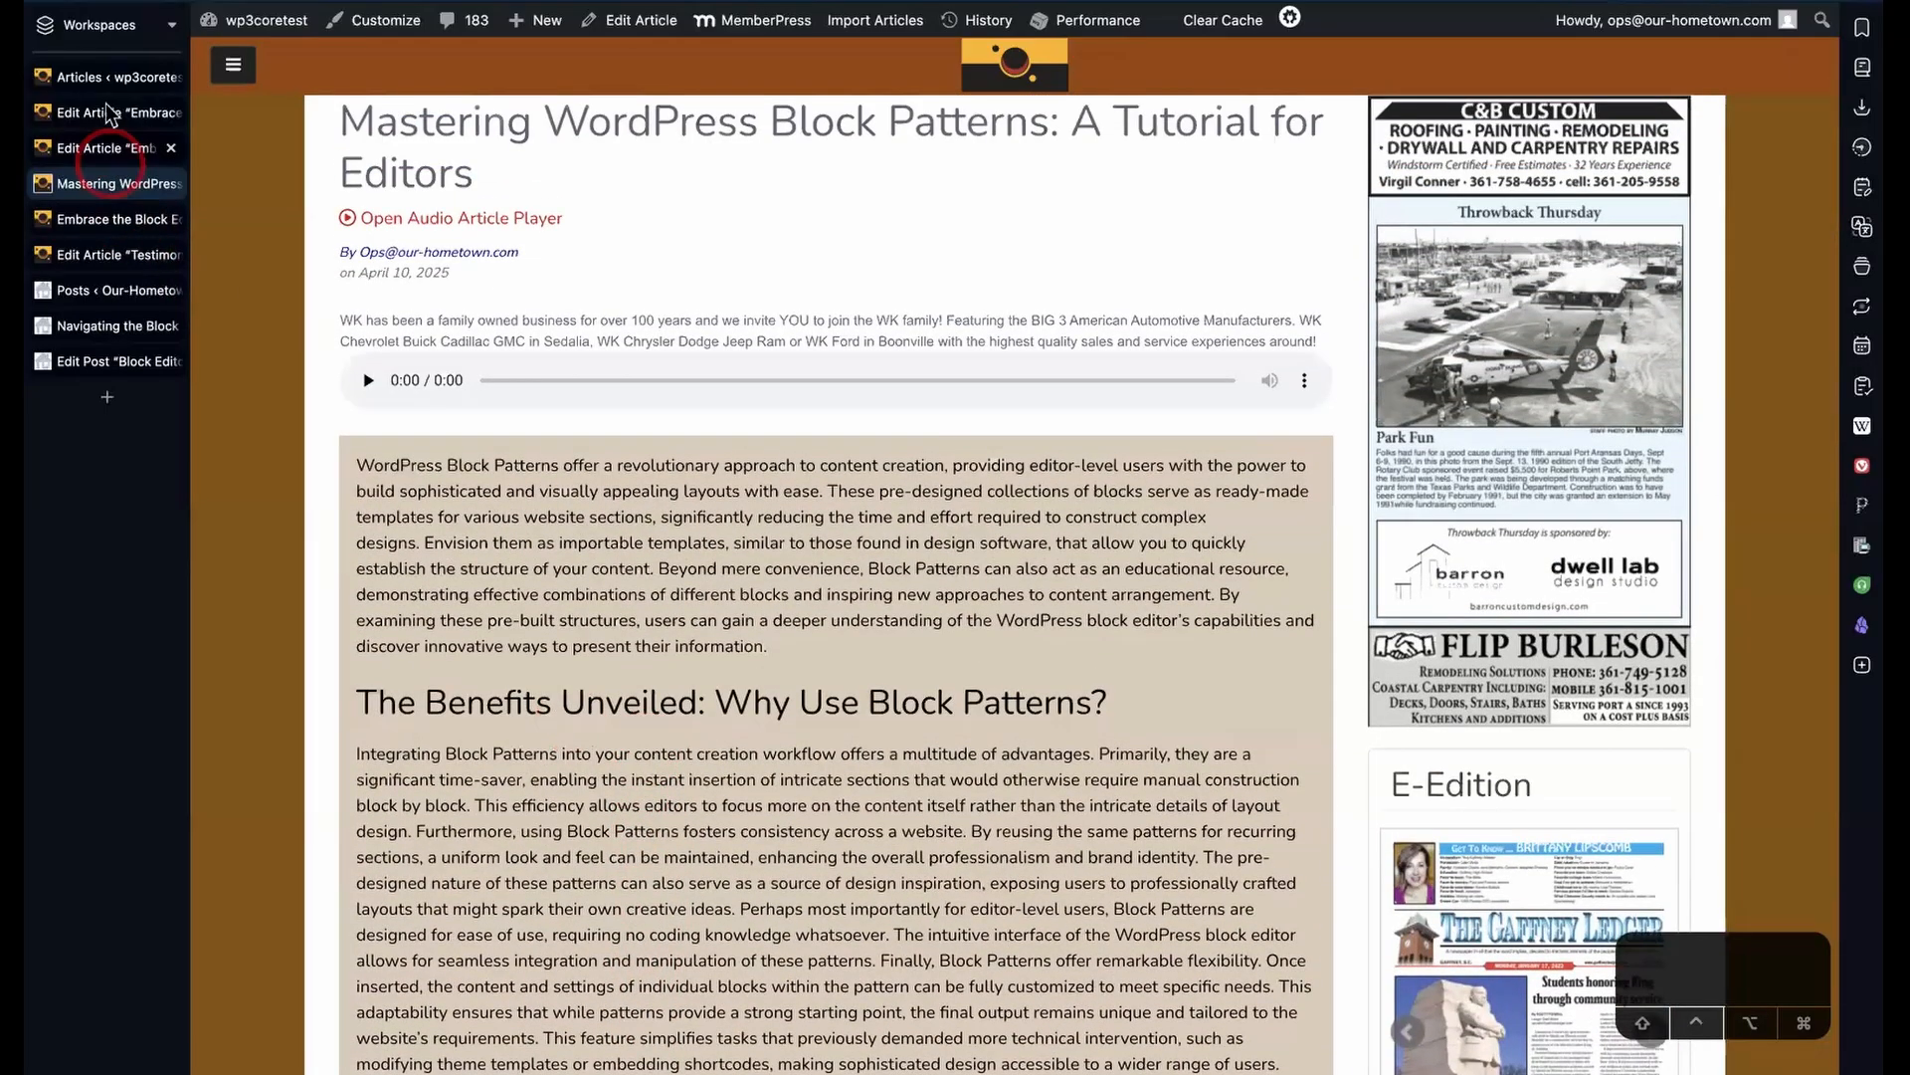
- From the Articles list, view the published "Testimonial Patterns" article in a new tab
{"action": "left_click", "coordinate": [106, 77]}
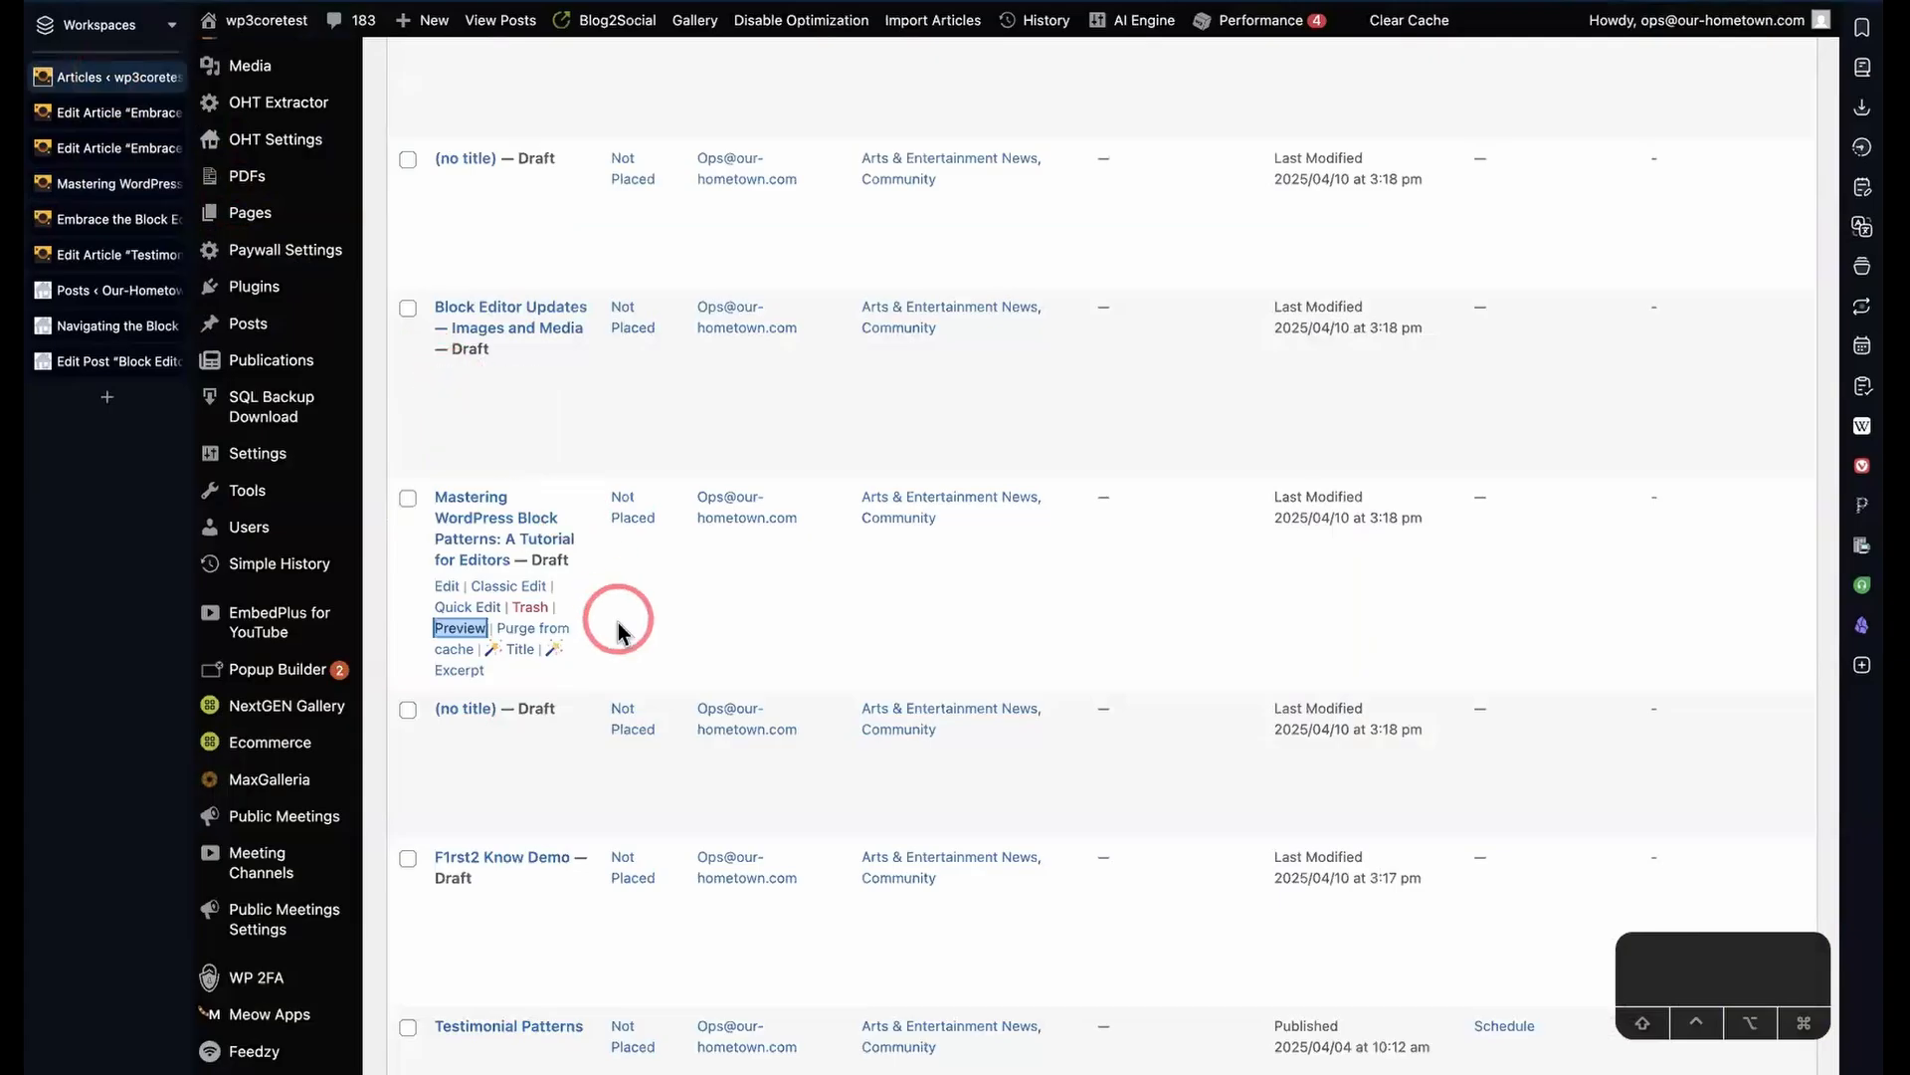
{"action": "scroll", "coordinate": [618, 632], "scroll_direction": "down", "scroll_amount": 6}
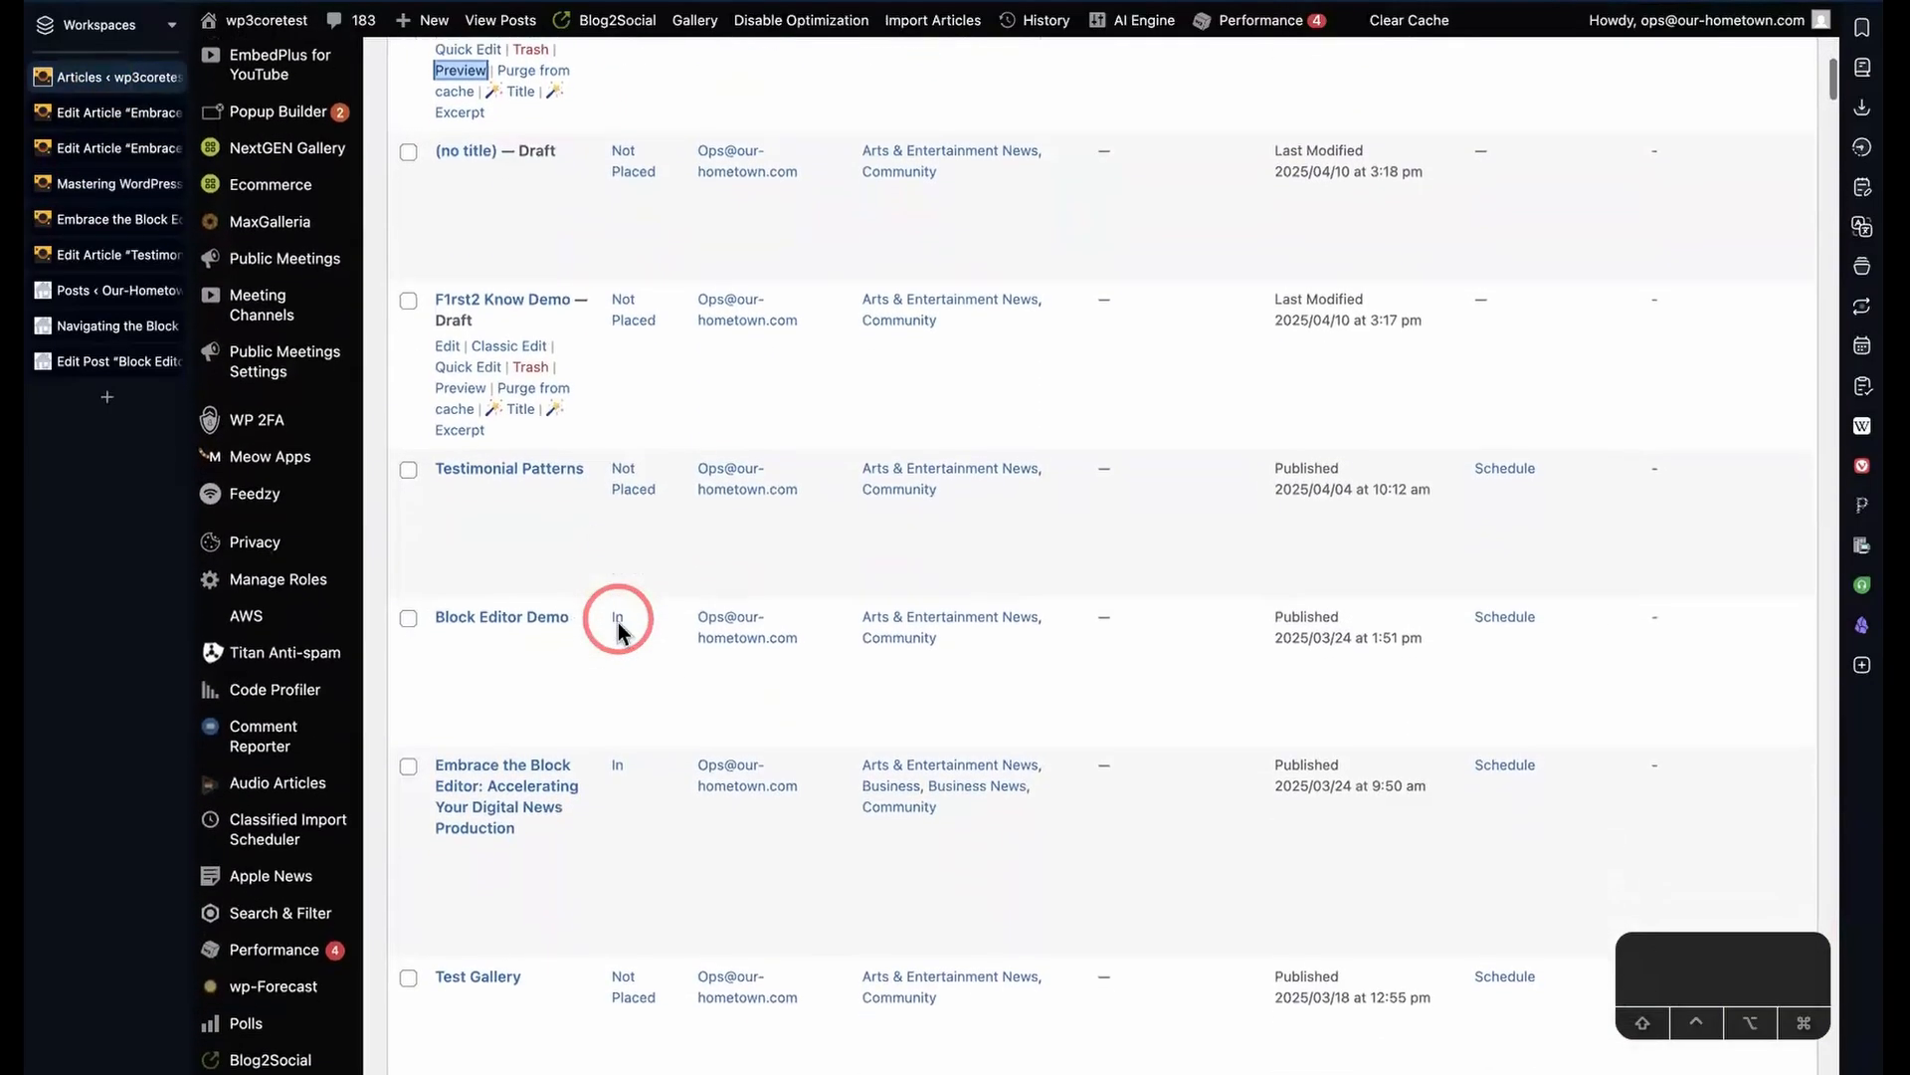
{"action": "scroll", "coordinate": [617, 632], "scroll_direction": "down", "scroll_amount": 1}
{"action": "mouse_move", "coordinate": [536, 420]}
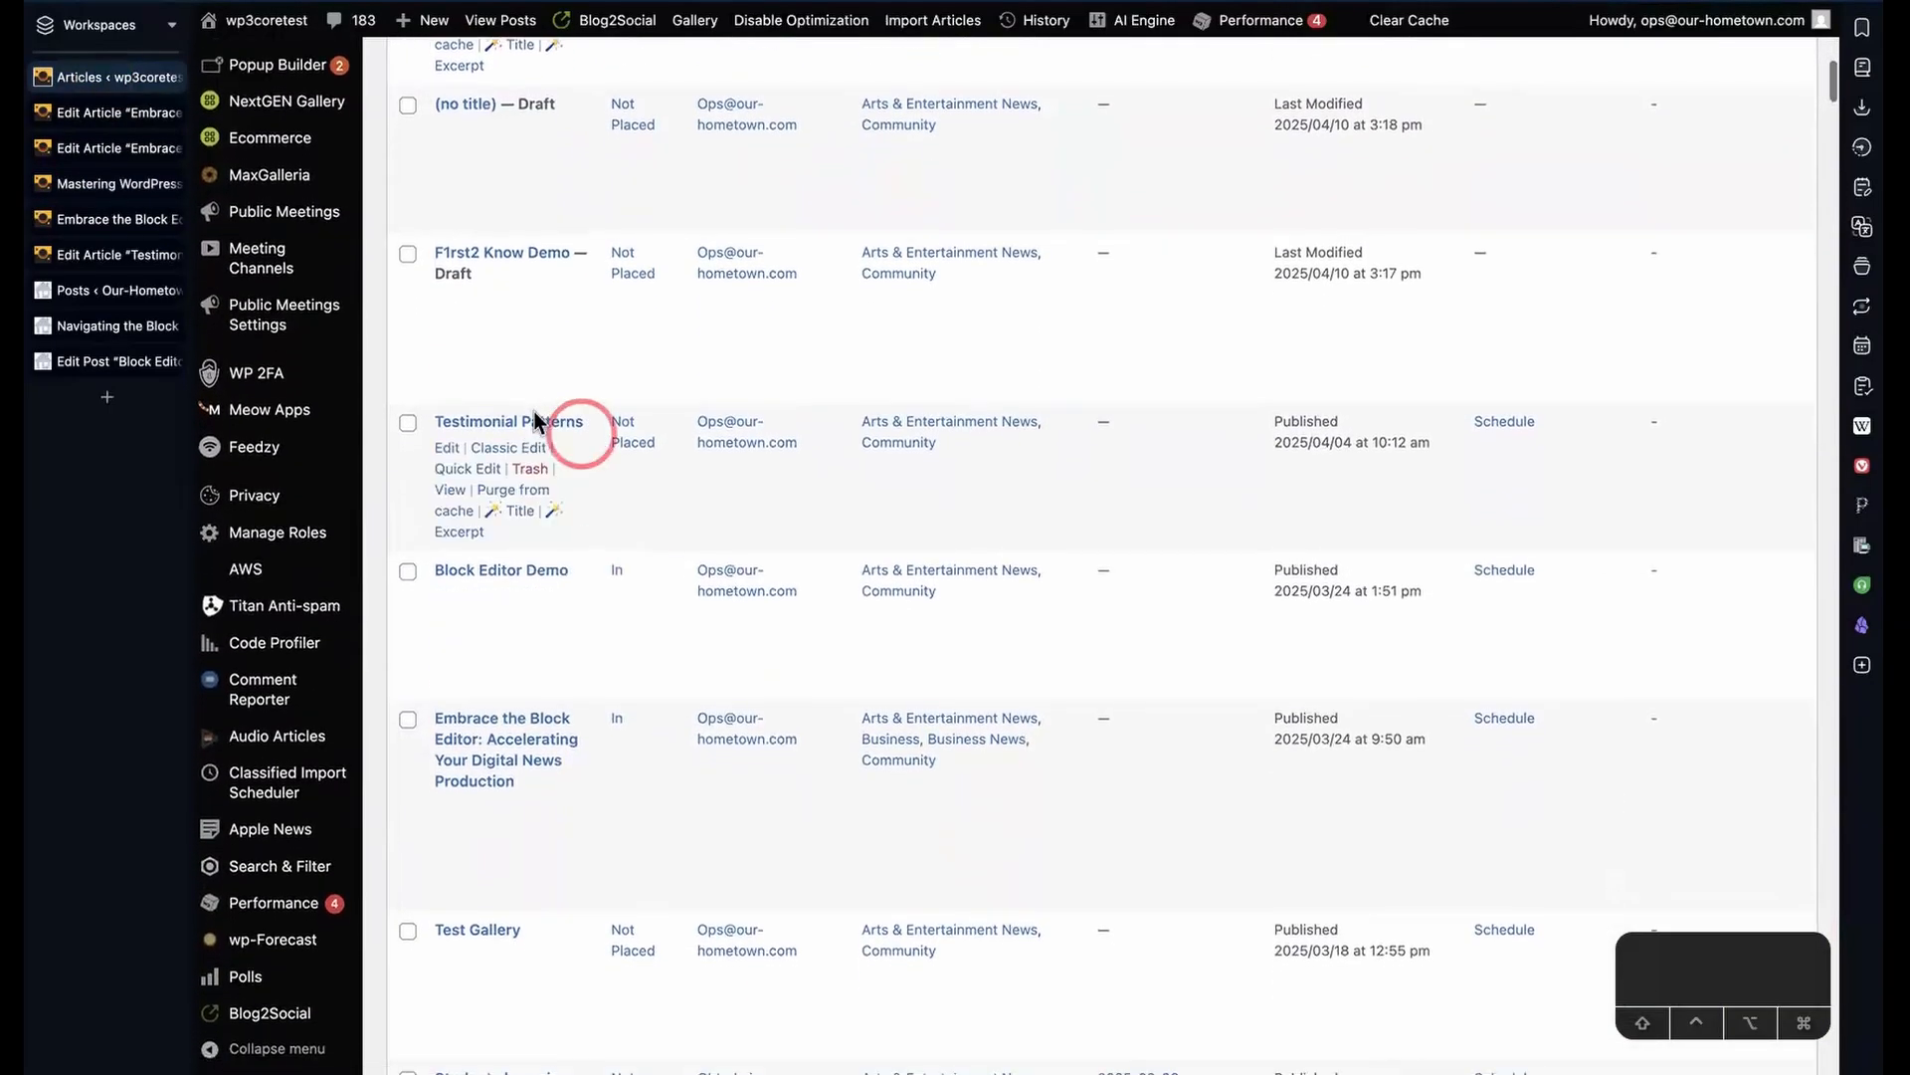
{"action": "left_click", "coordinate": [449, 491], "text": "super"}
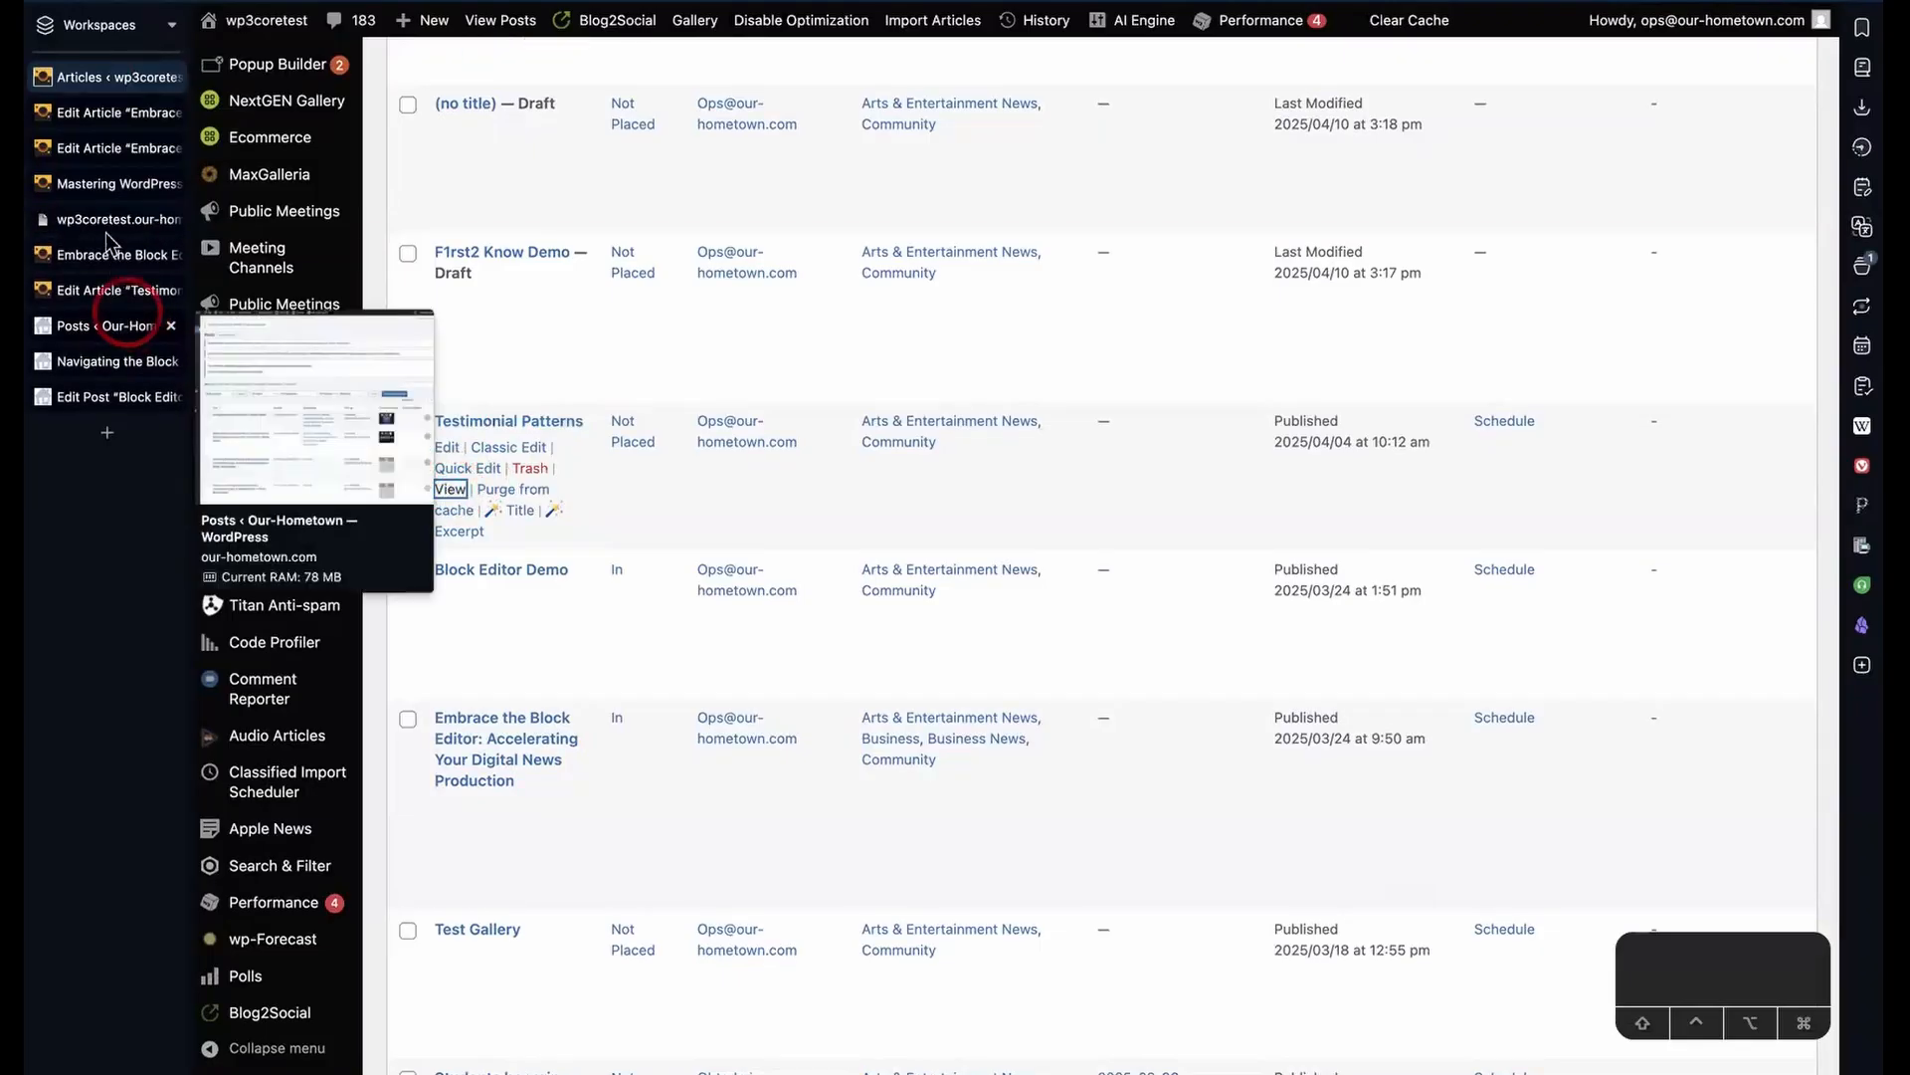
{"action": "left_click", "coordinate": [104, 225]}
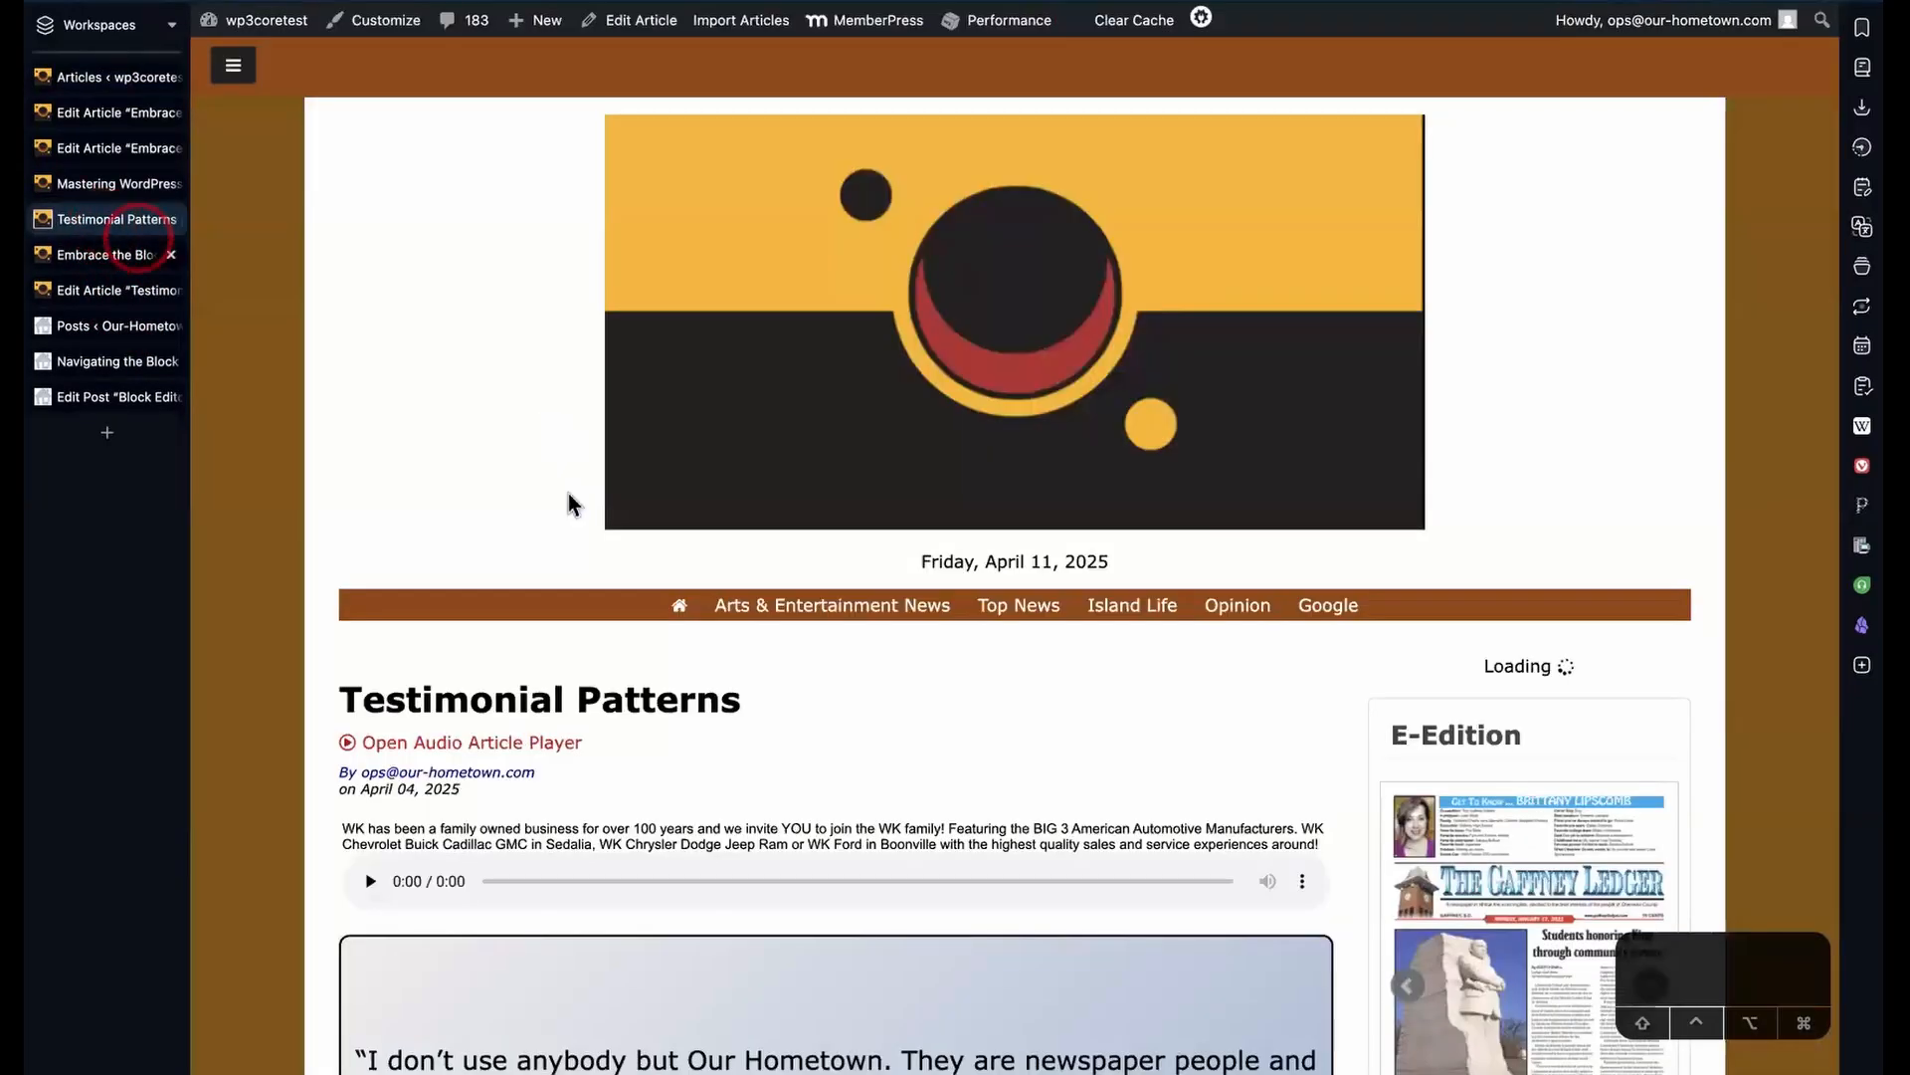
- Examine the testimonial designs in the article, from the Archbold Buckeye quote to the portrait testimonial for El Sol de la Comunidad
{"action": "scroll", "coordinate": [589, 604], "scroll_direction": "down", "scroll_amount": 10}
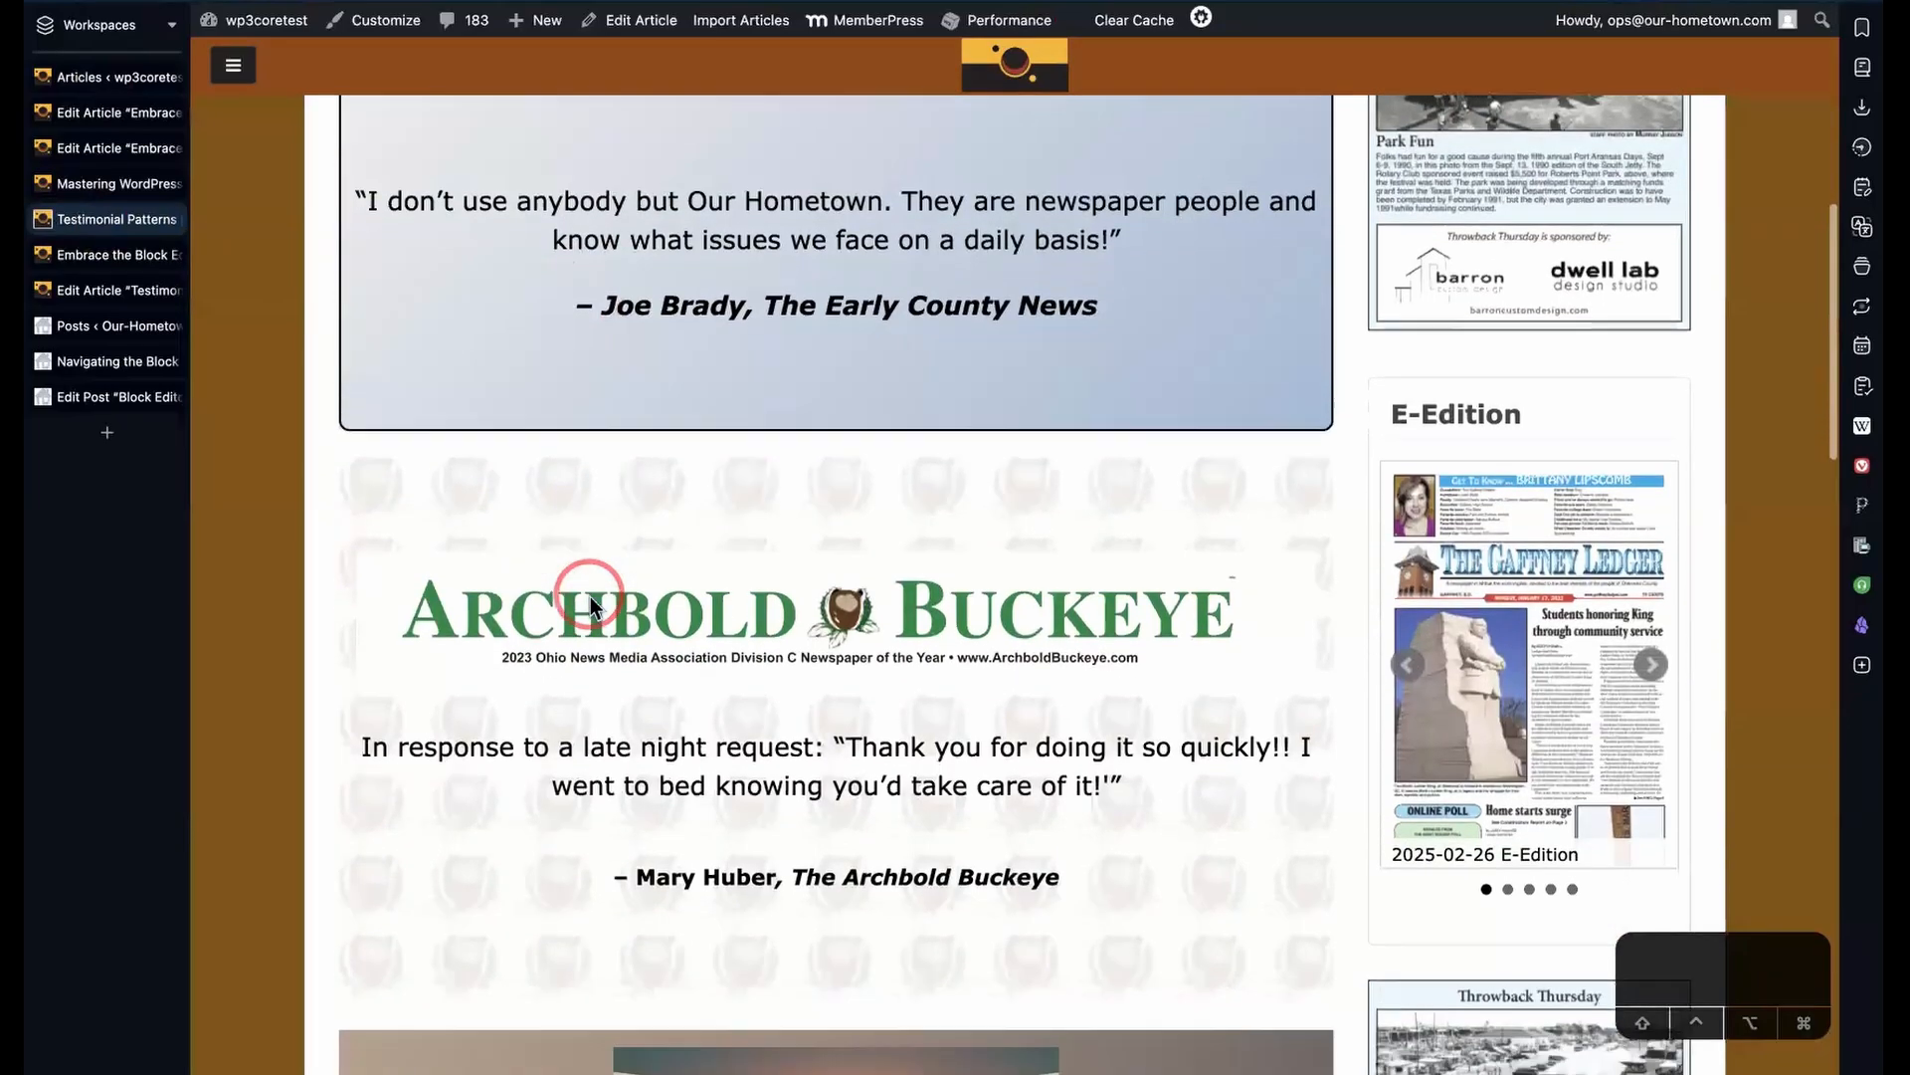
{"action": "scroll", "coordinate": [594, 605], "scroll_direction": "down", "scroll_amount": 1}
{"action": "scroll", "coordinate": [594, 605], "scroll_direction": "up", "scroll_amount": 1}
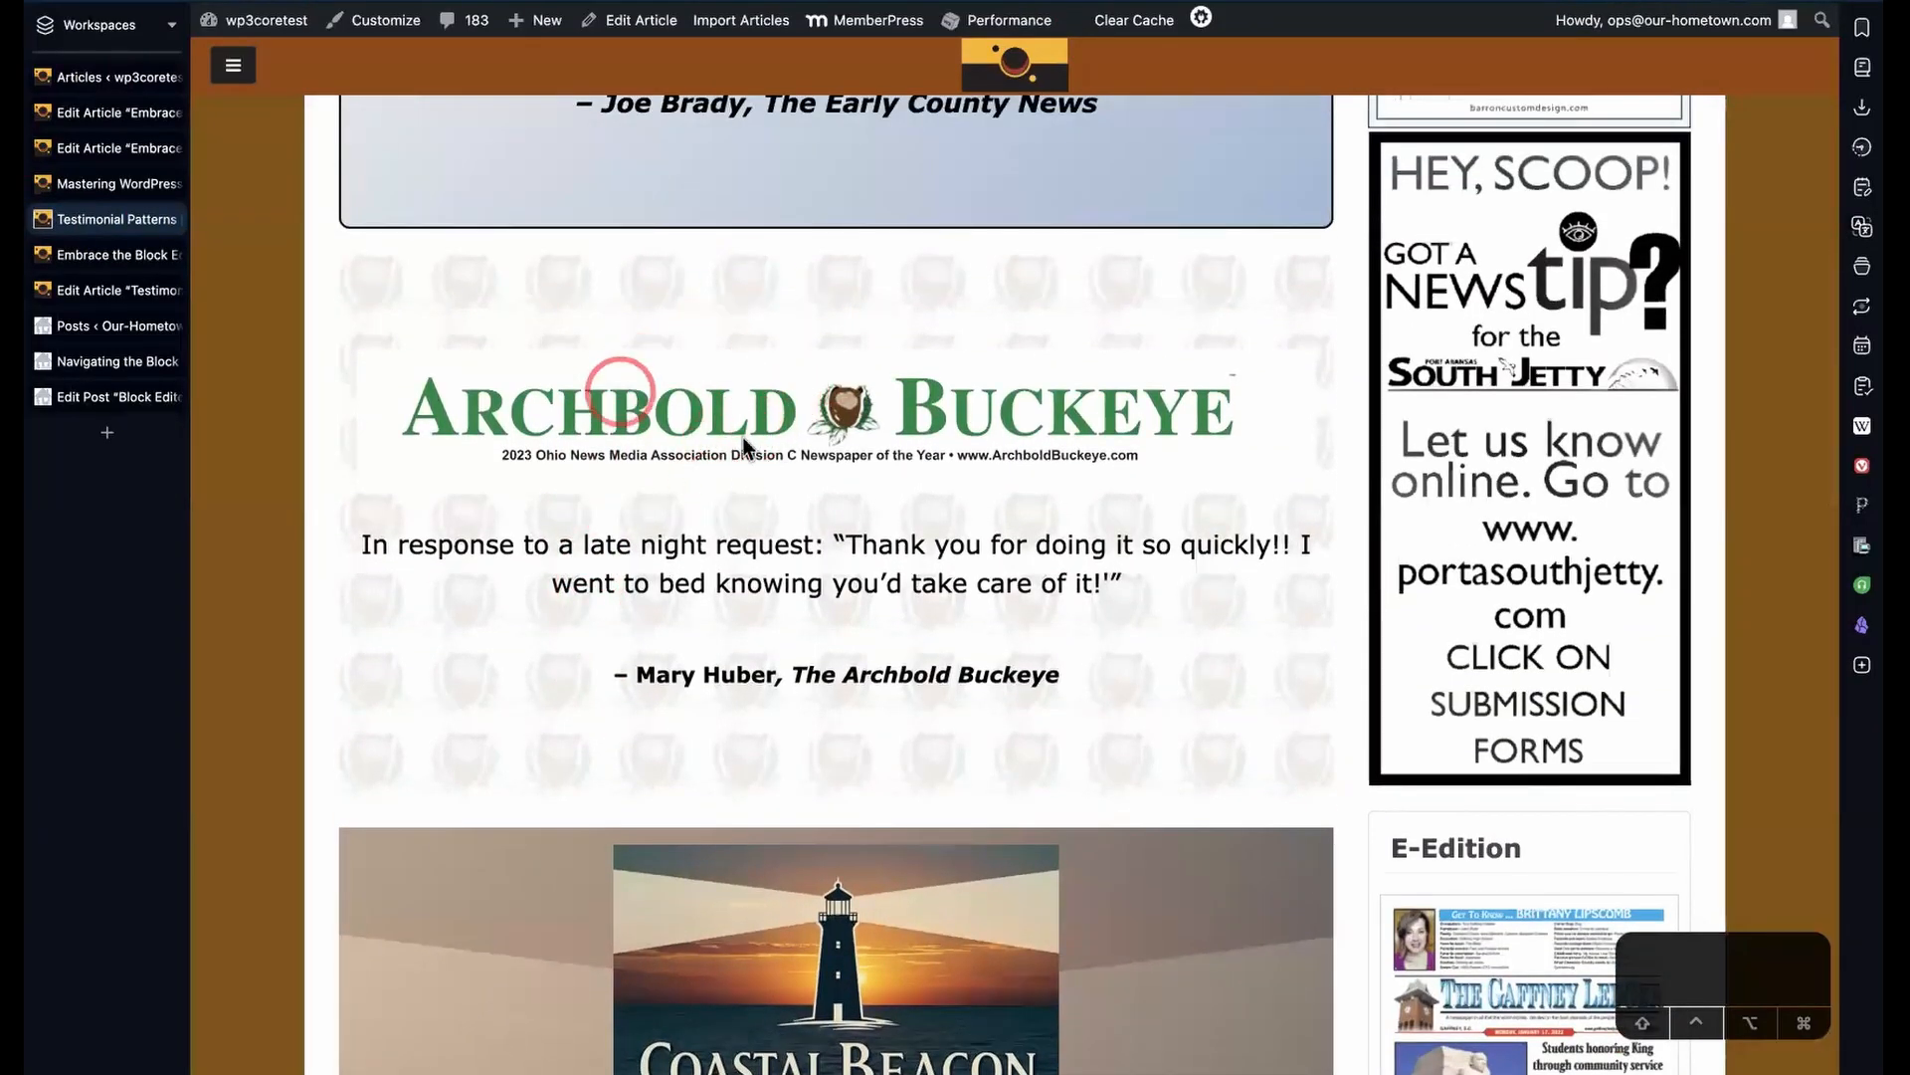
{"action": "scroll", "coordinate": [819, 563], "scroll_direction": "down", "scroll_amount": 3}
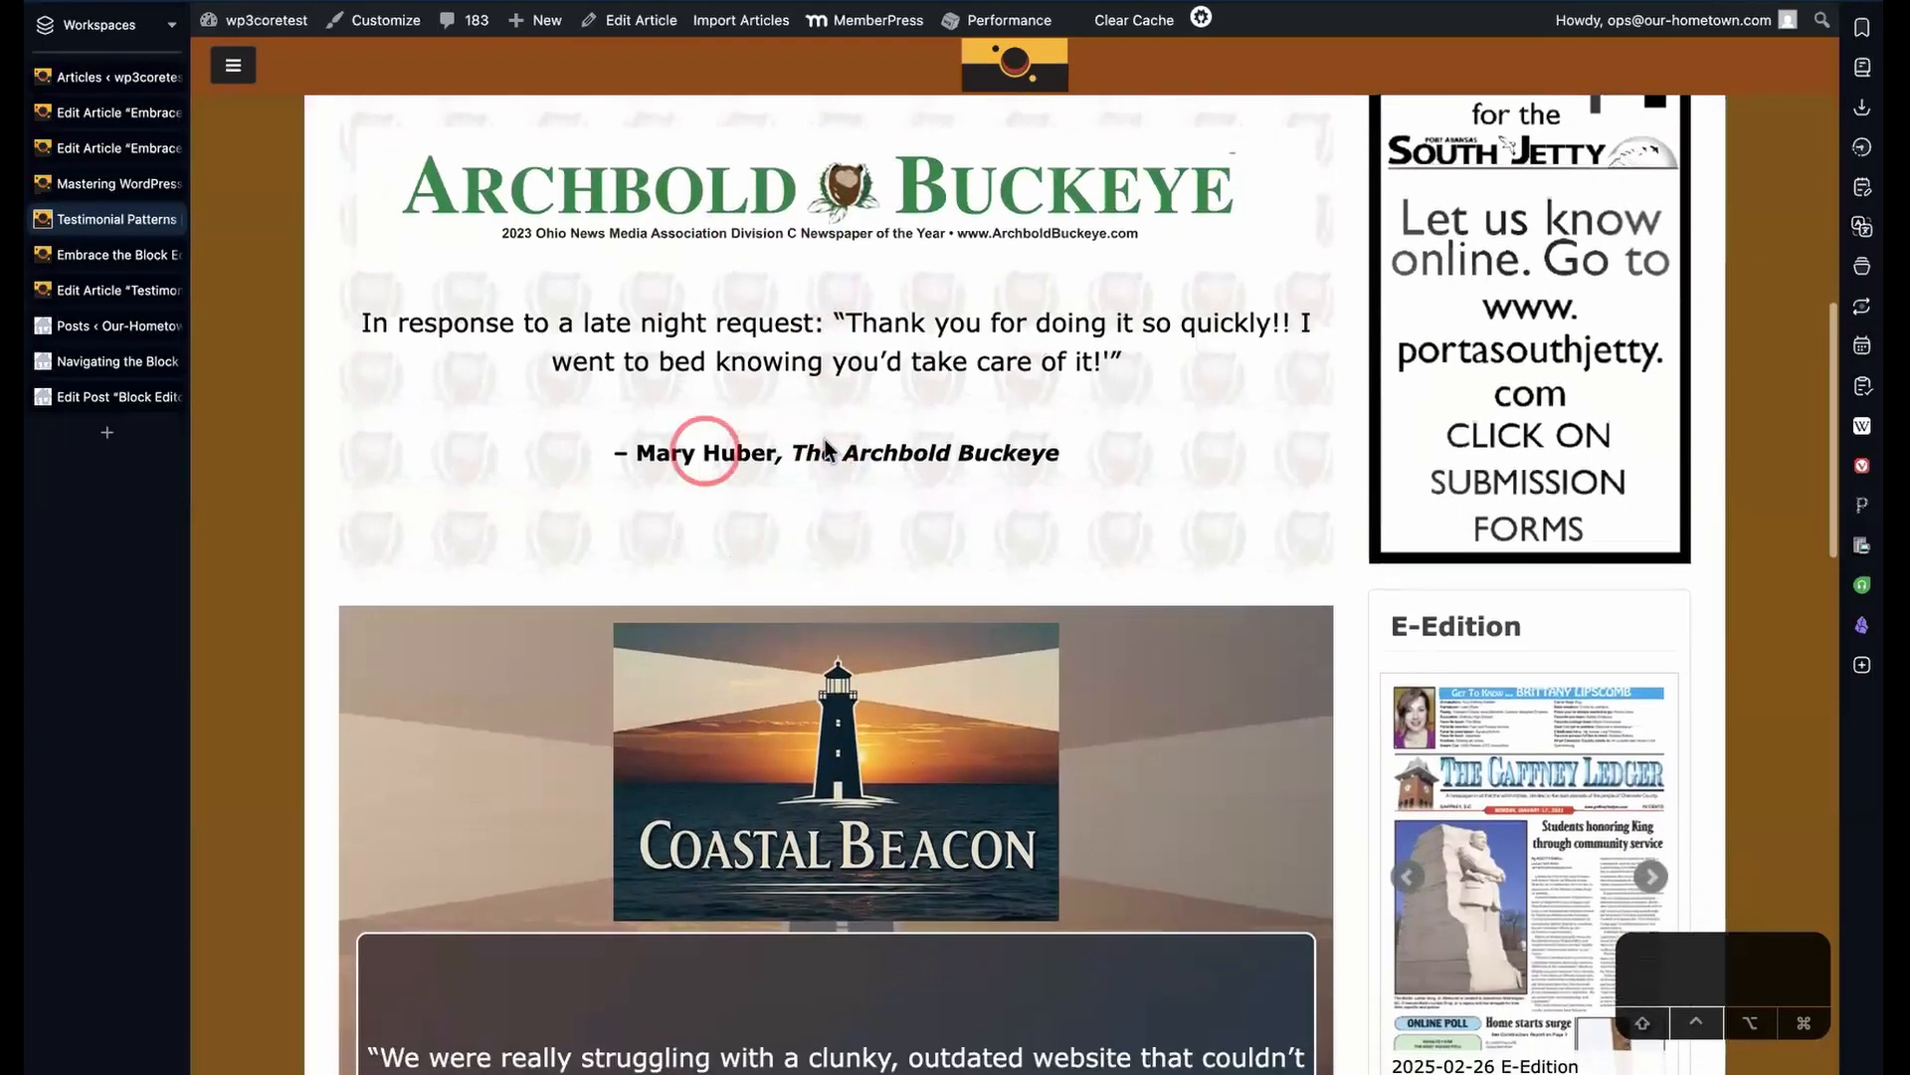
{"action": "scroll", "coordinate": [863, 427], "scroll_direction": "down", "scroll_amount": 13}
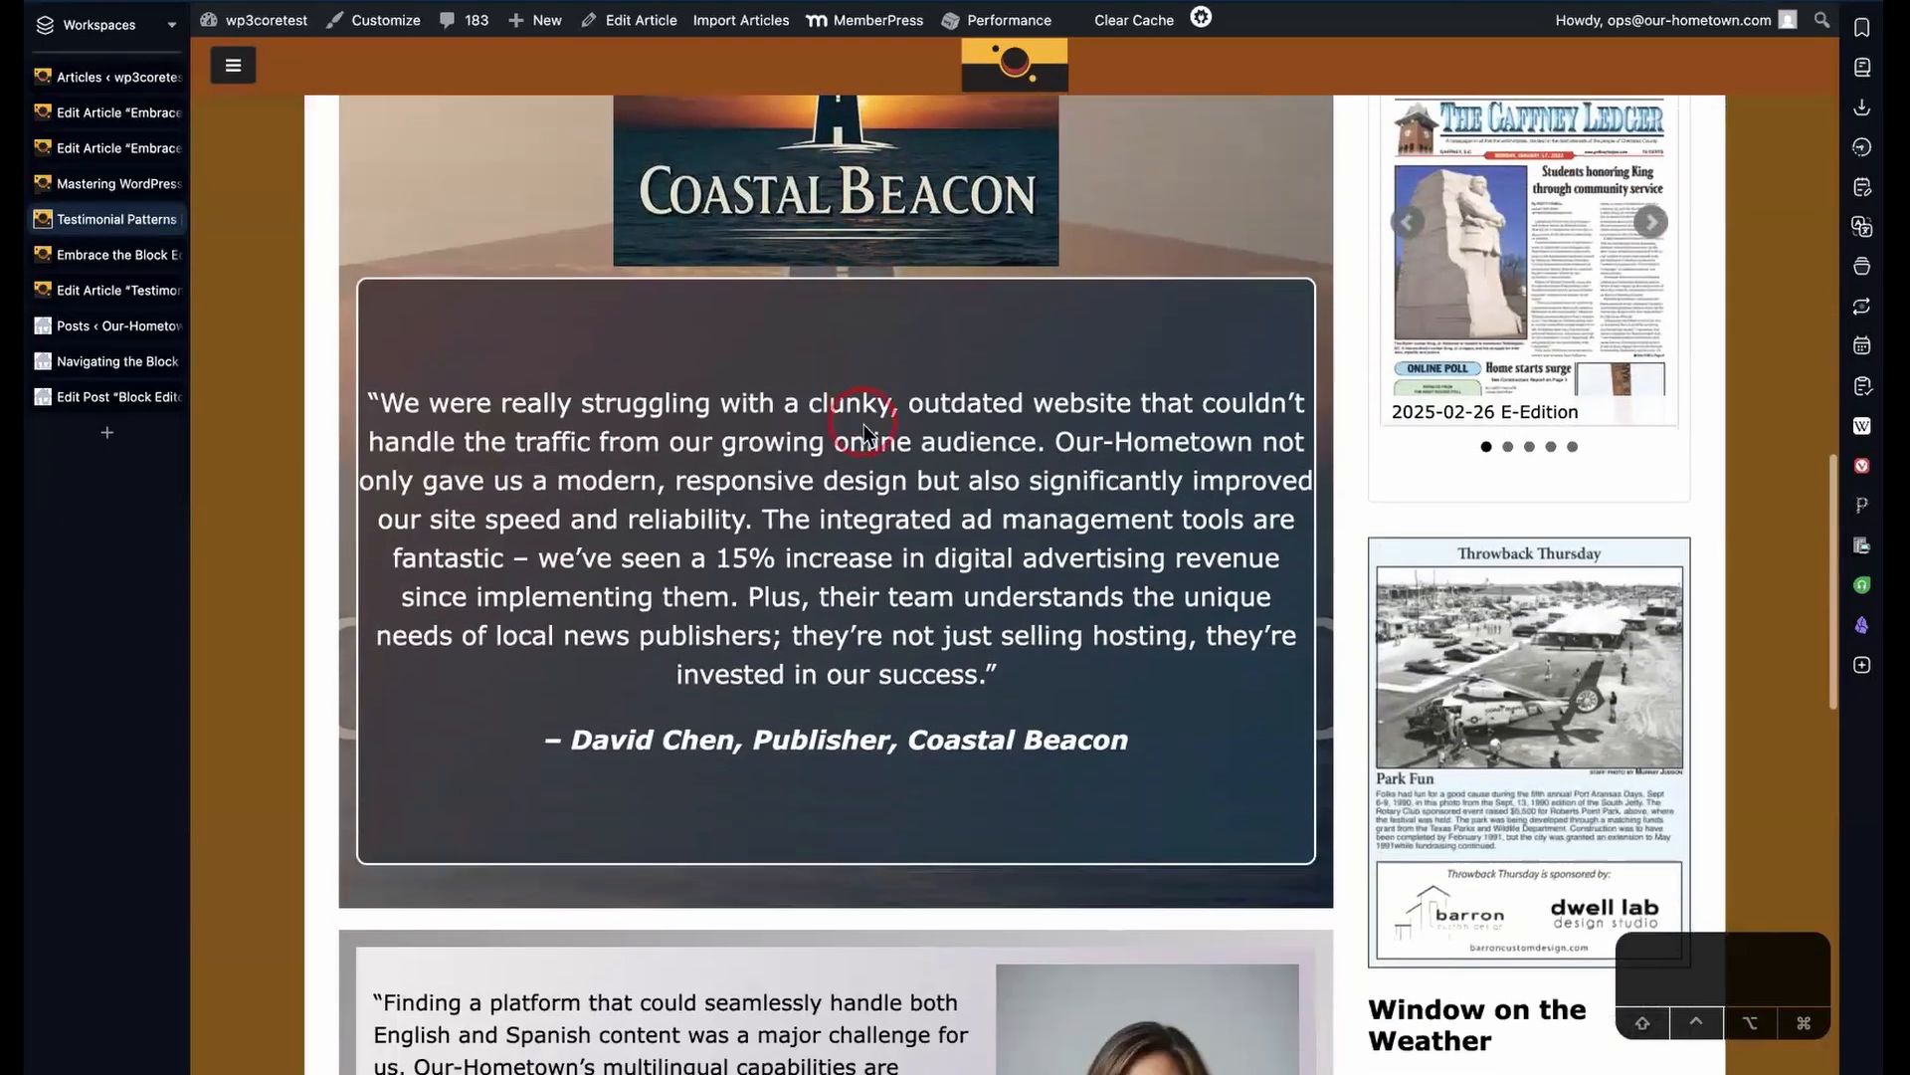
{"action": "scroll", "coordinate": [862, 423], "scroll_direction": "up", "scroll_amount": 2}
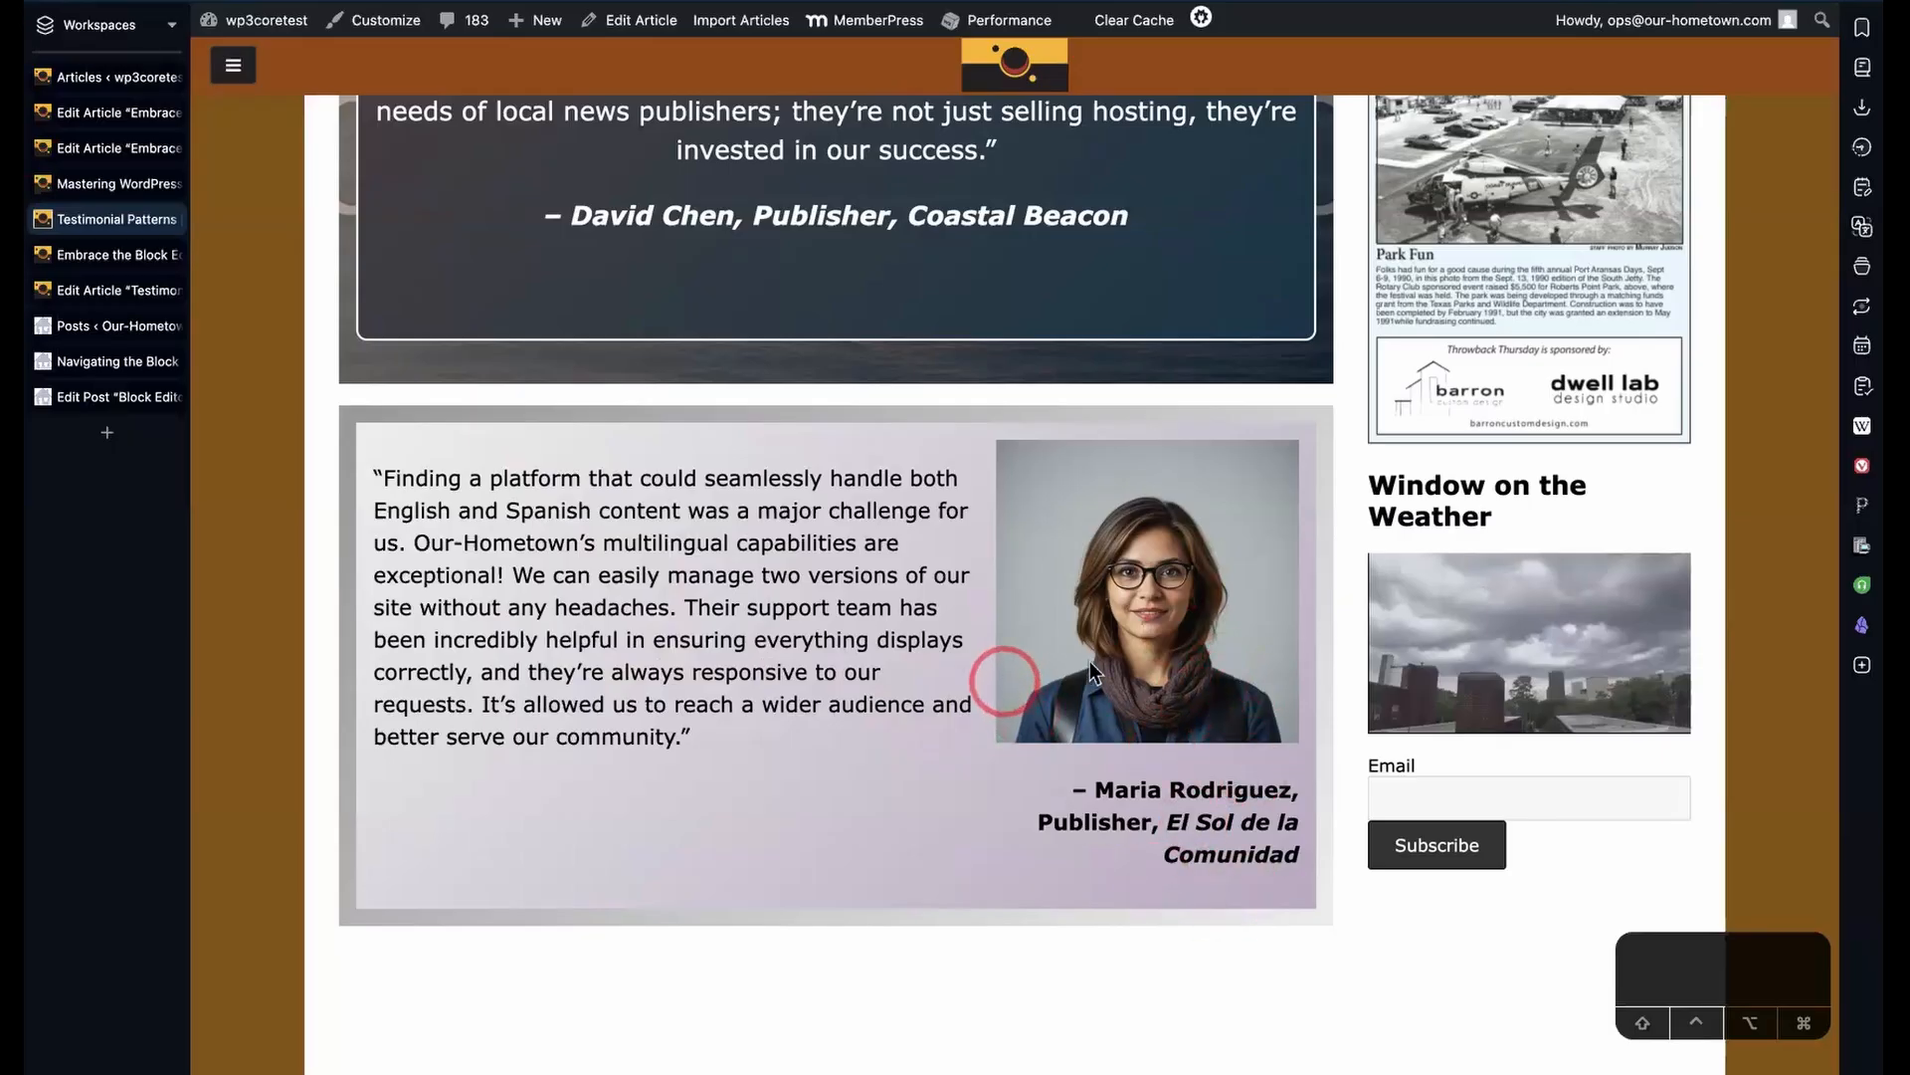
{"action": "scroll", "coordinate": [1088, 661], "scroll_direction": "up", "scroll_amount": 10}
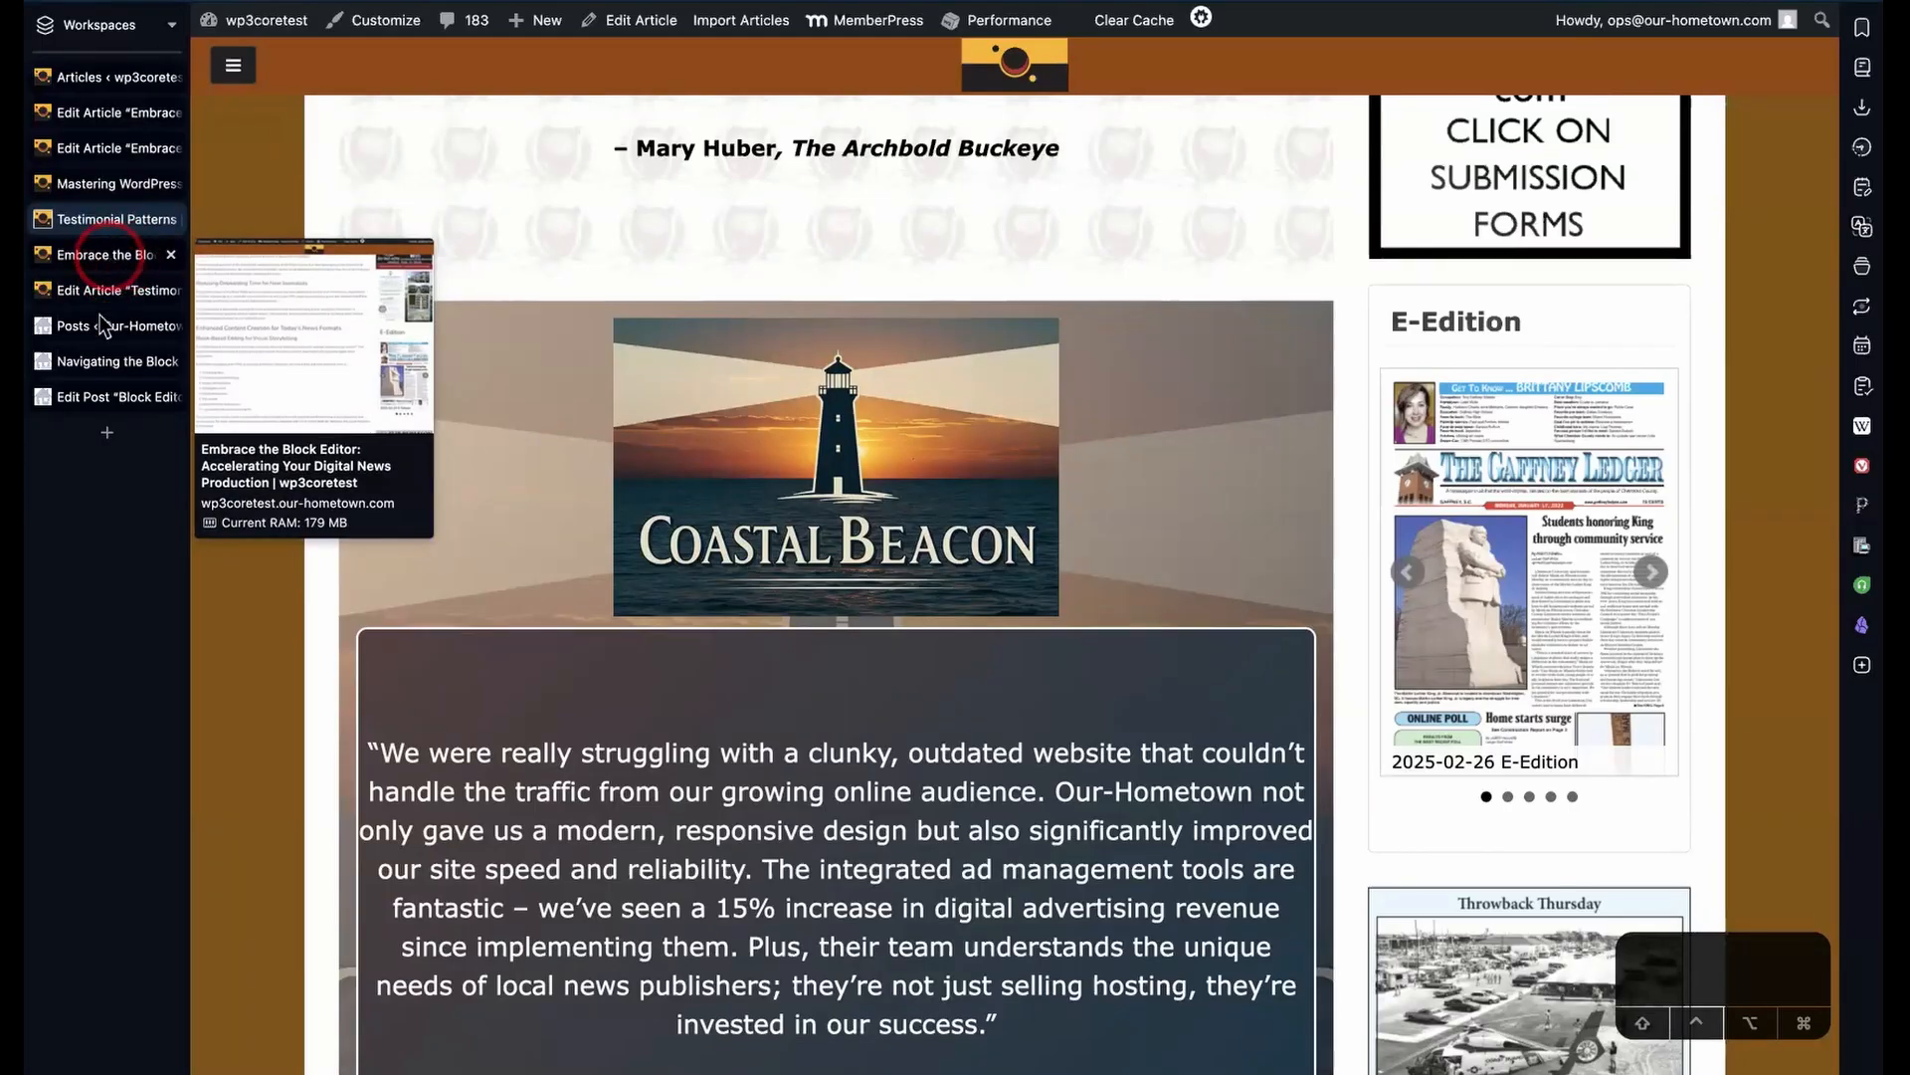
- From the Our-Hometown Posts list, view "Inspiration Hub — Examples of Effective Block Patterns" in a new tab
{"action": "left_click", "coordinate": [103, 189]}
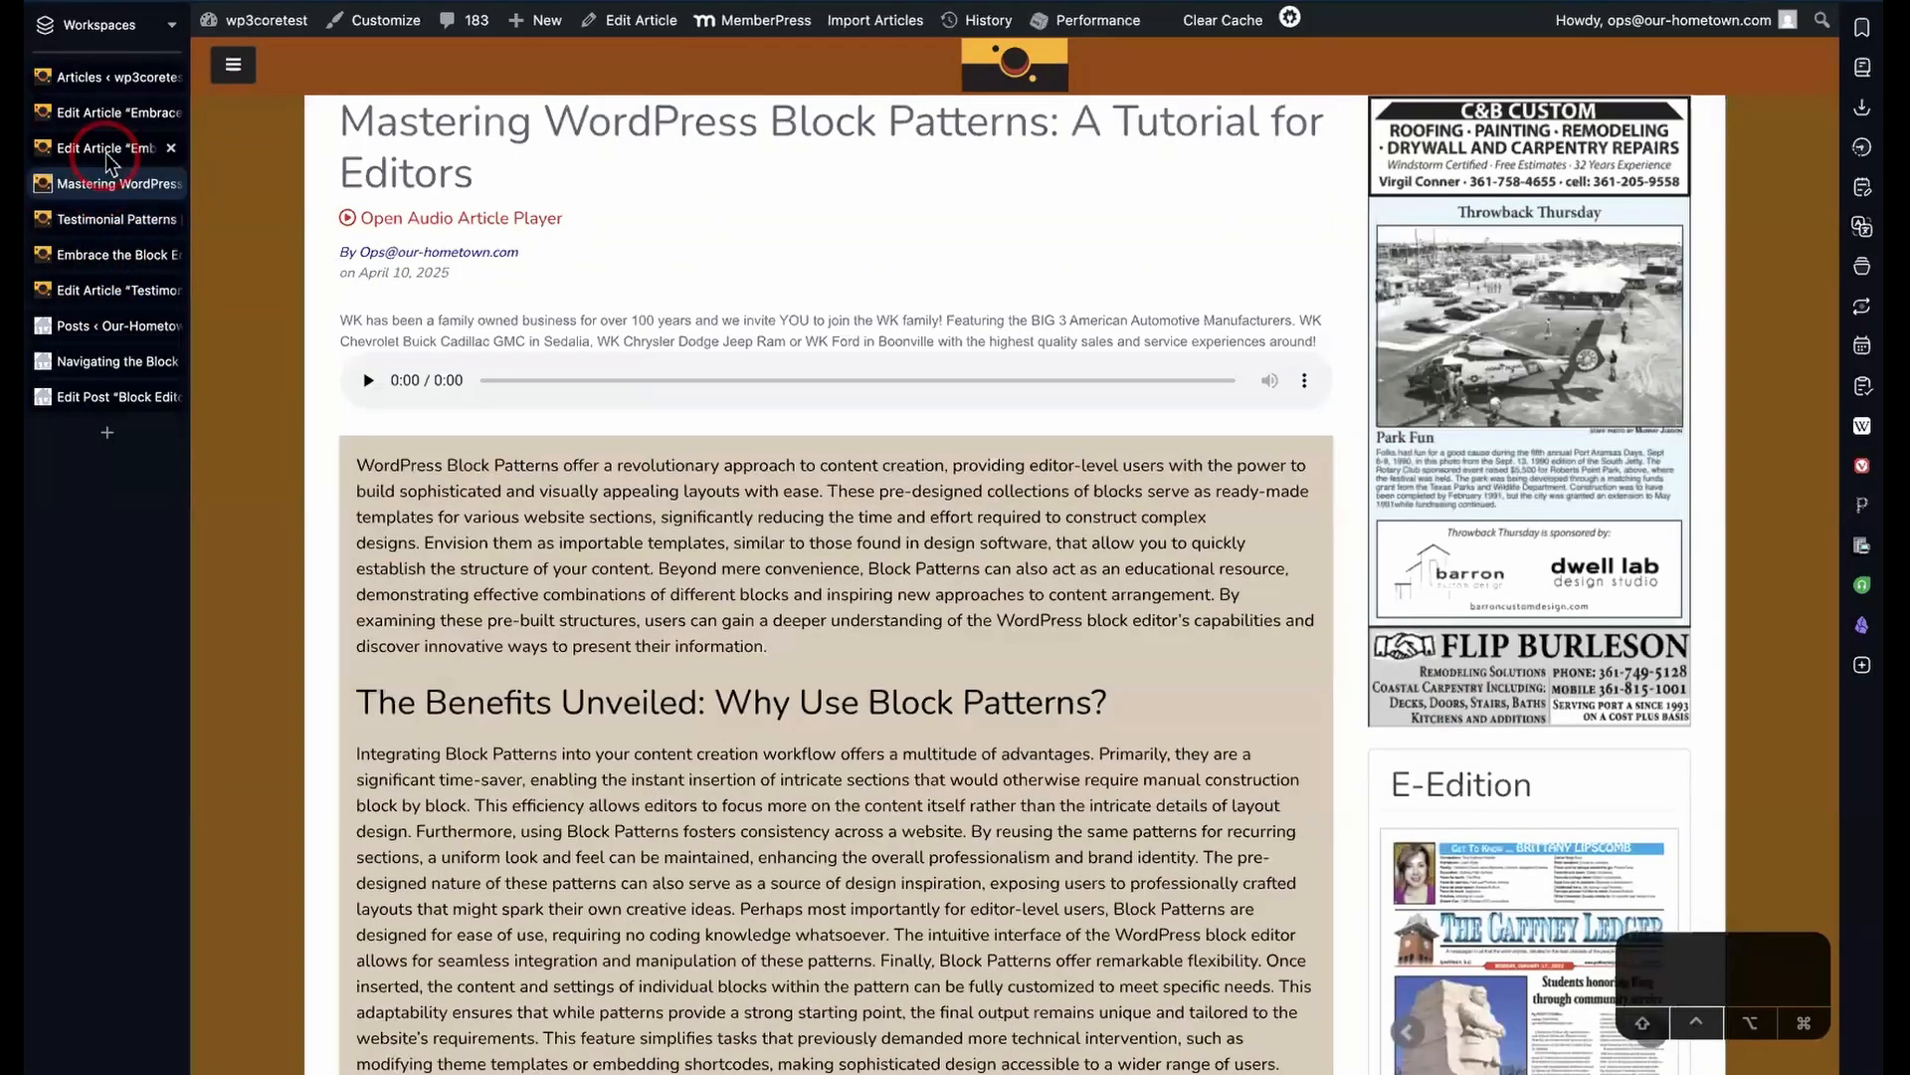
{"action": "left_click", "coordinate": [110, 76]}
{"action": "left_click", "coordinate": [109, 326]}
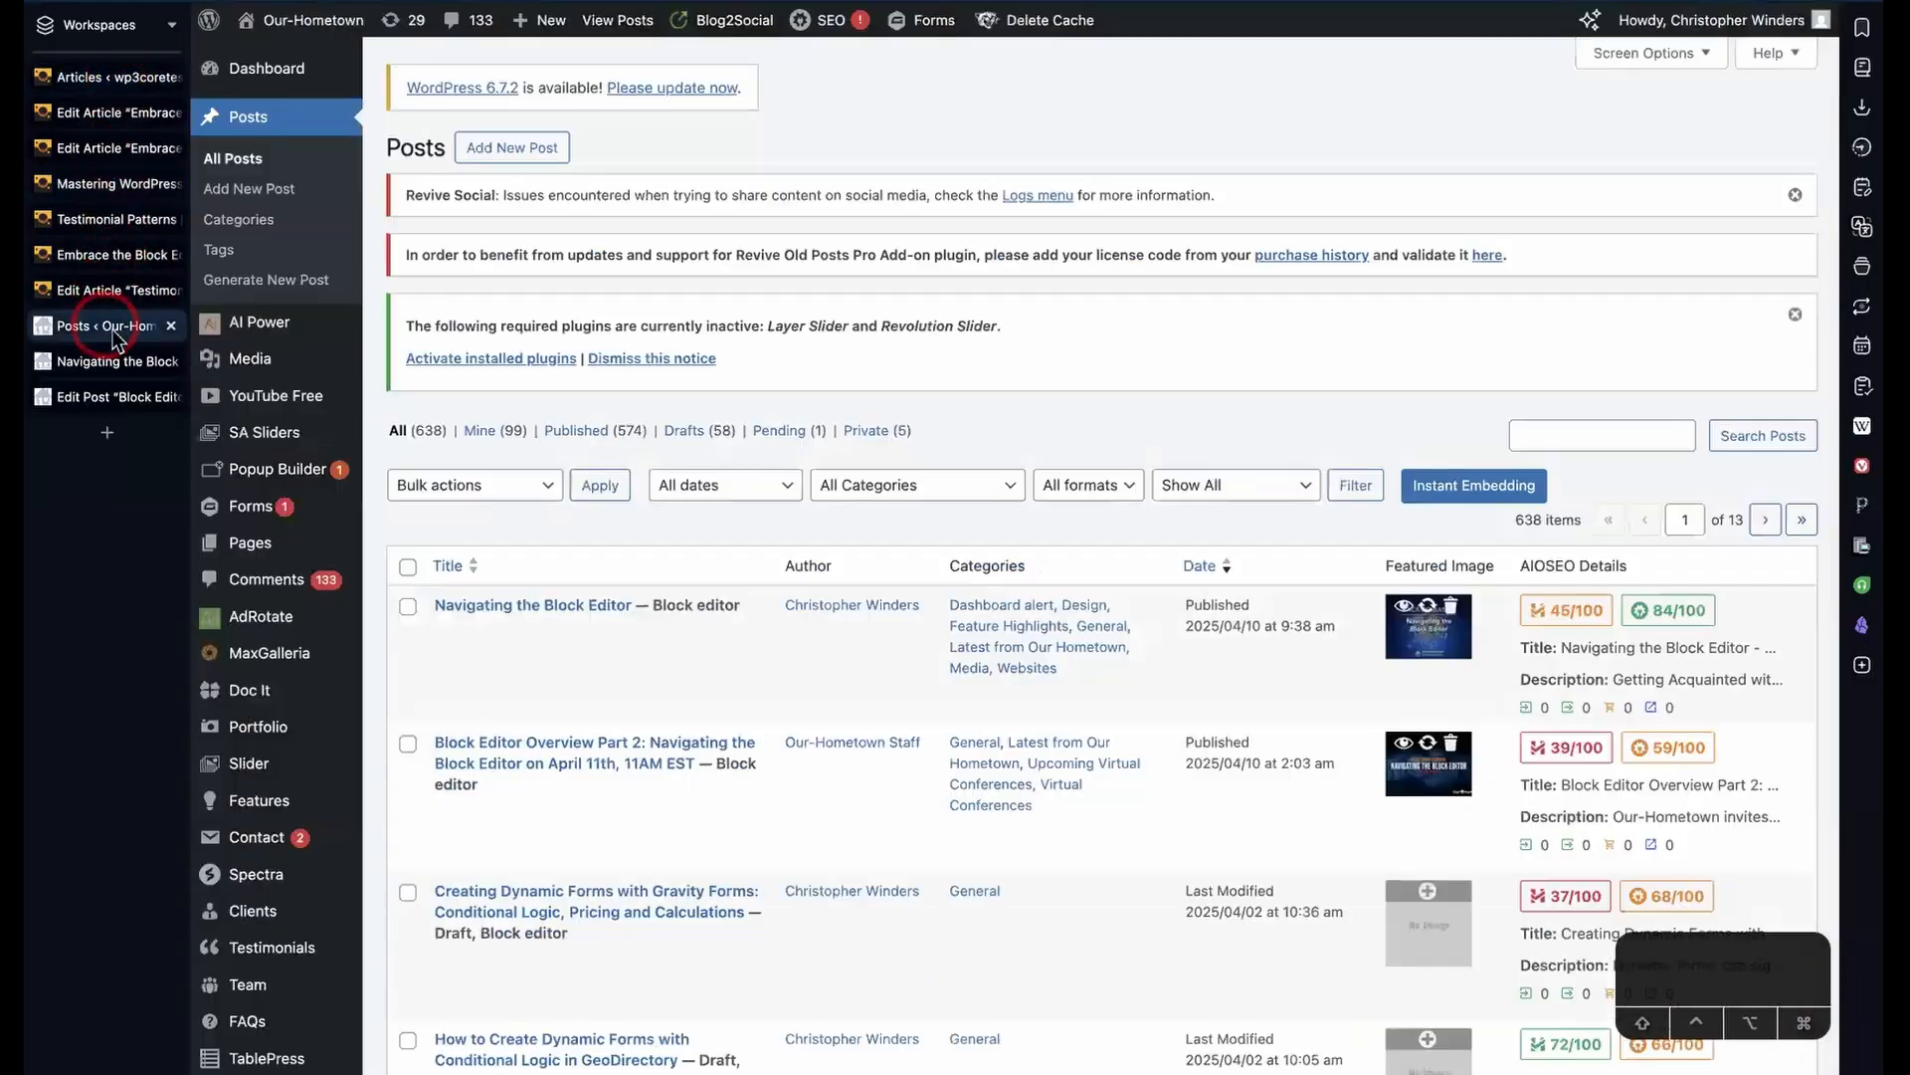
{"action": "scroll", "coordinate": [587, 609], "scroll_direction": "down", "scroll_amount": 2}
{"action": "scroll", "coordinate": [587, 609], "scroll_direction": "down", "scroll_amount": 4}
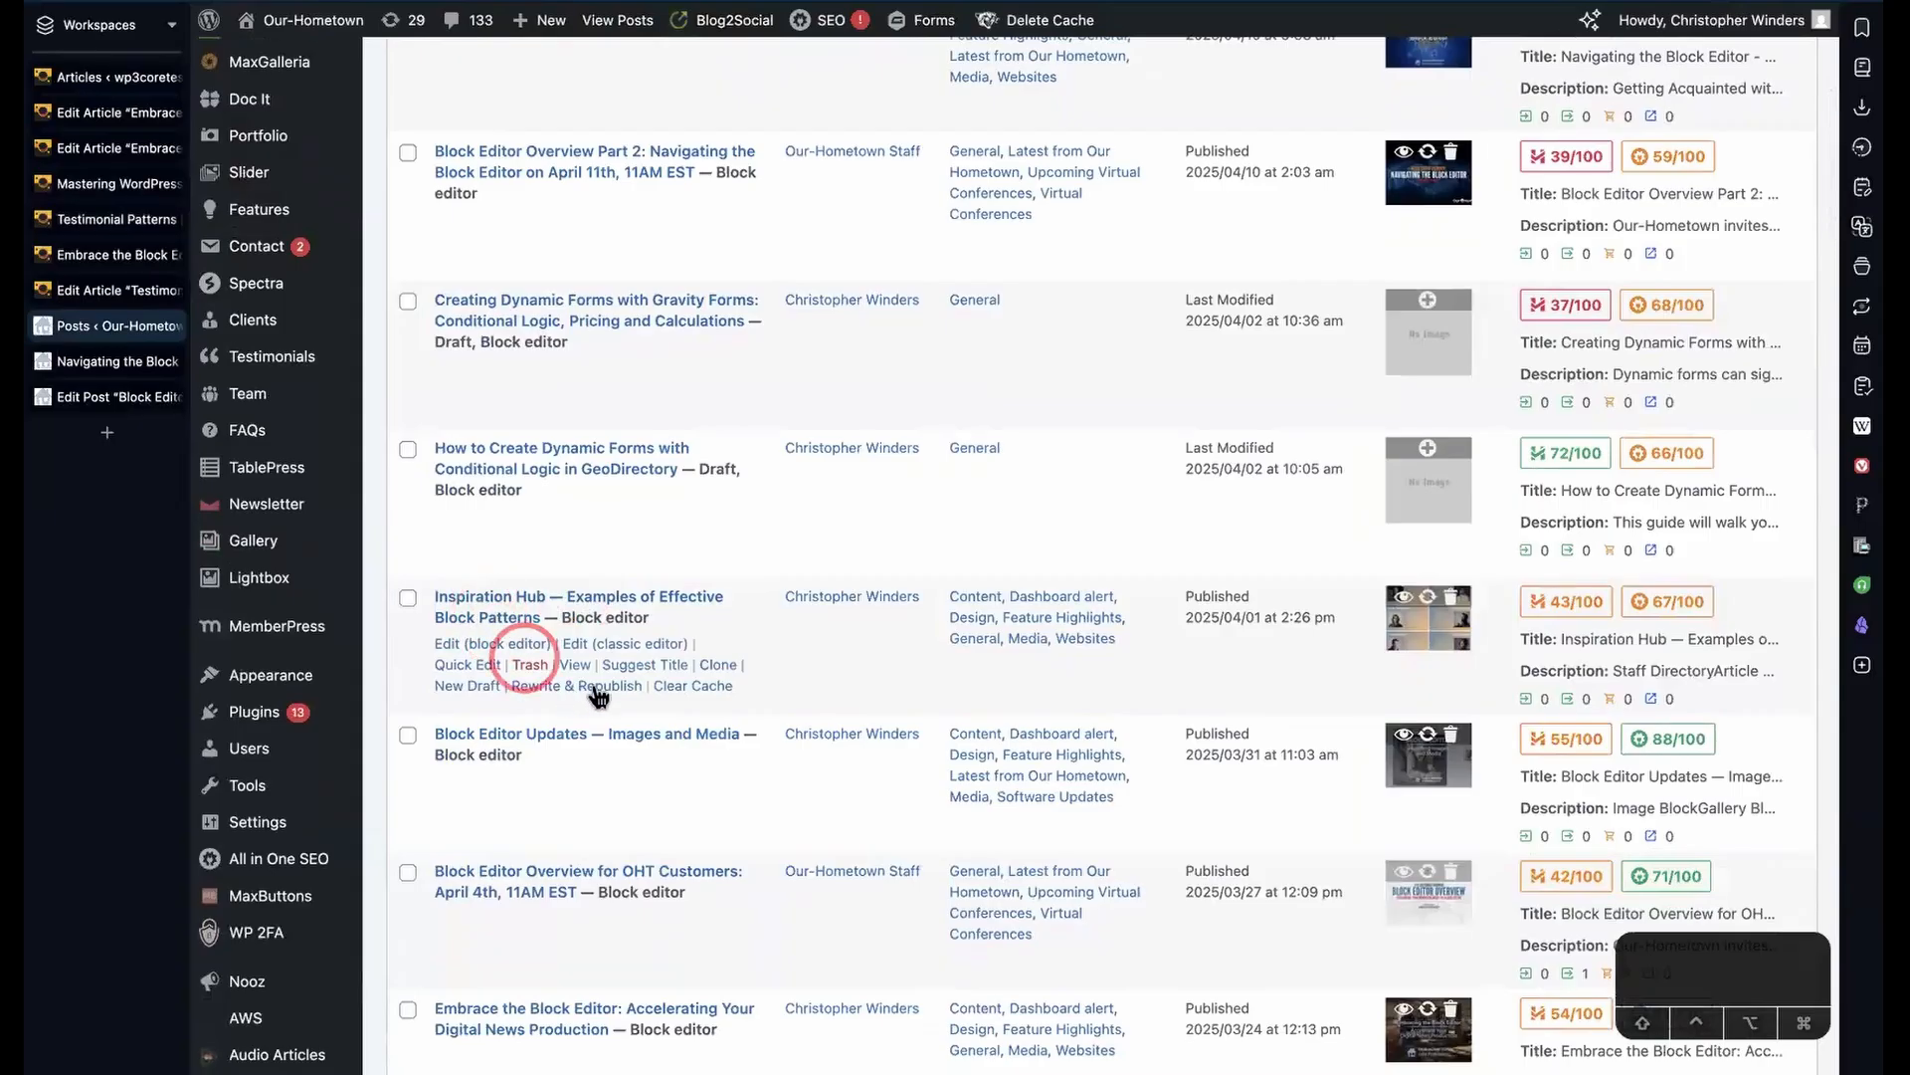
{"action": "left_click", "coordinate": [575, 665], "text": "super"}
{"action": "left_click", "coordinate": [93, 439]}
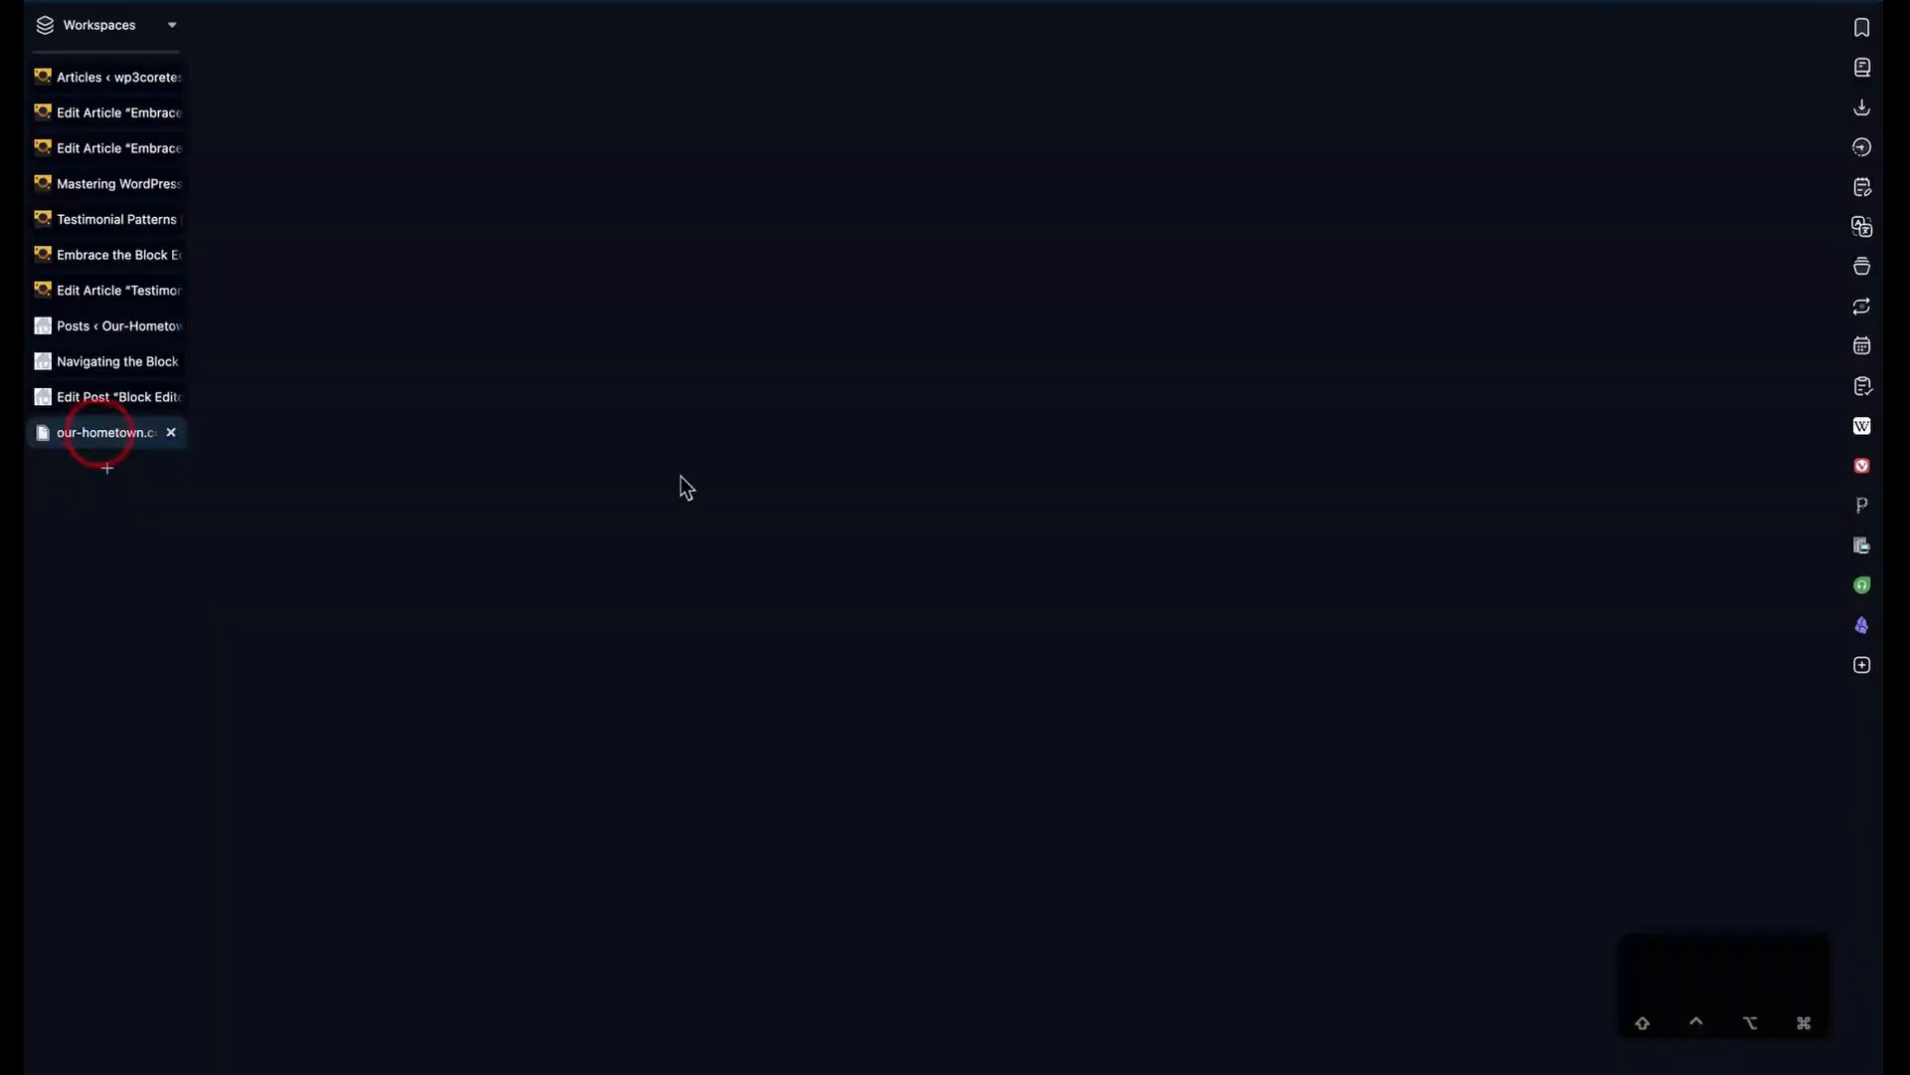
- Examine the Staff Directory example in the Inspiration Hub post
{"action": "scroll", "coordinate": [353, 826], "scroll_direction": "down", "scroll_amount": 5}
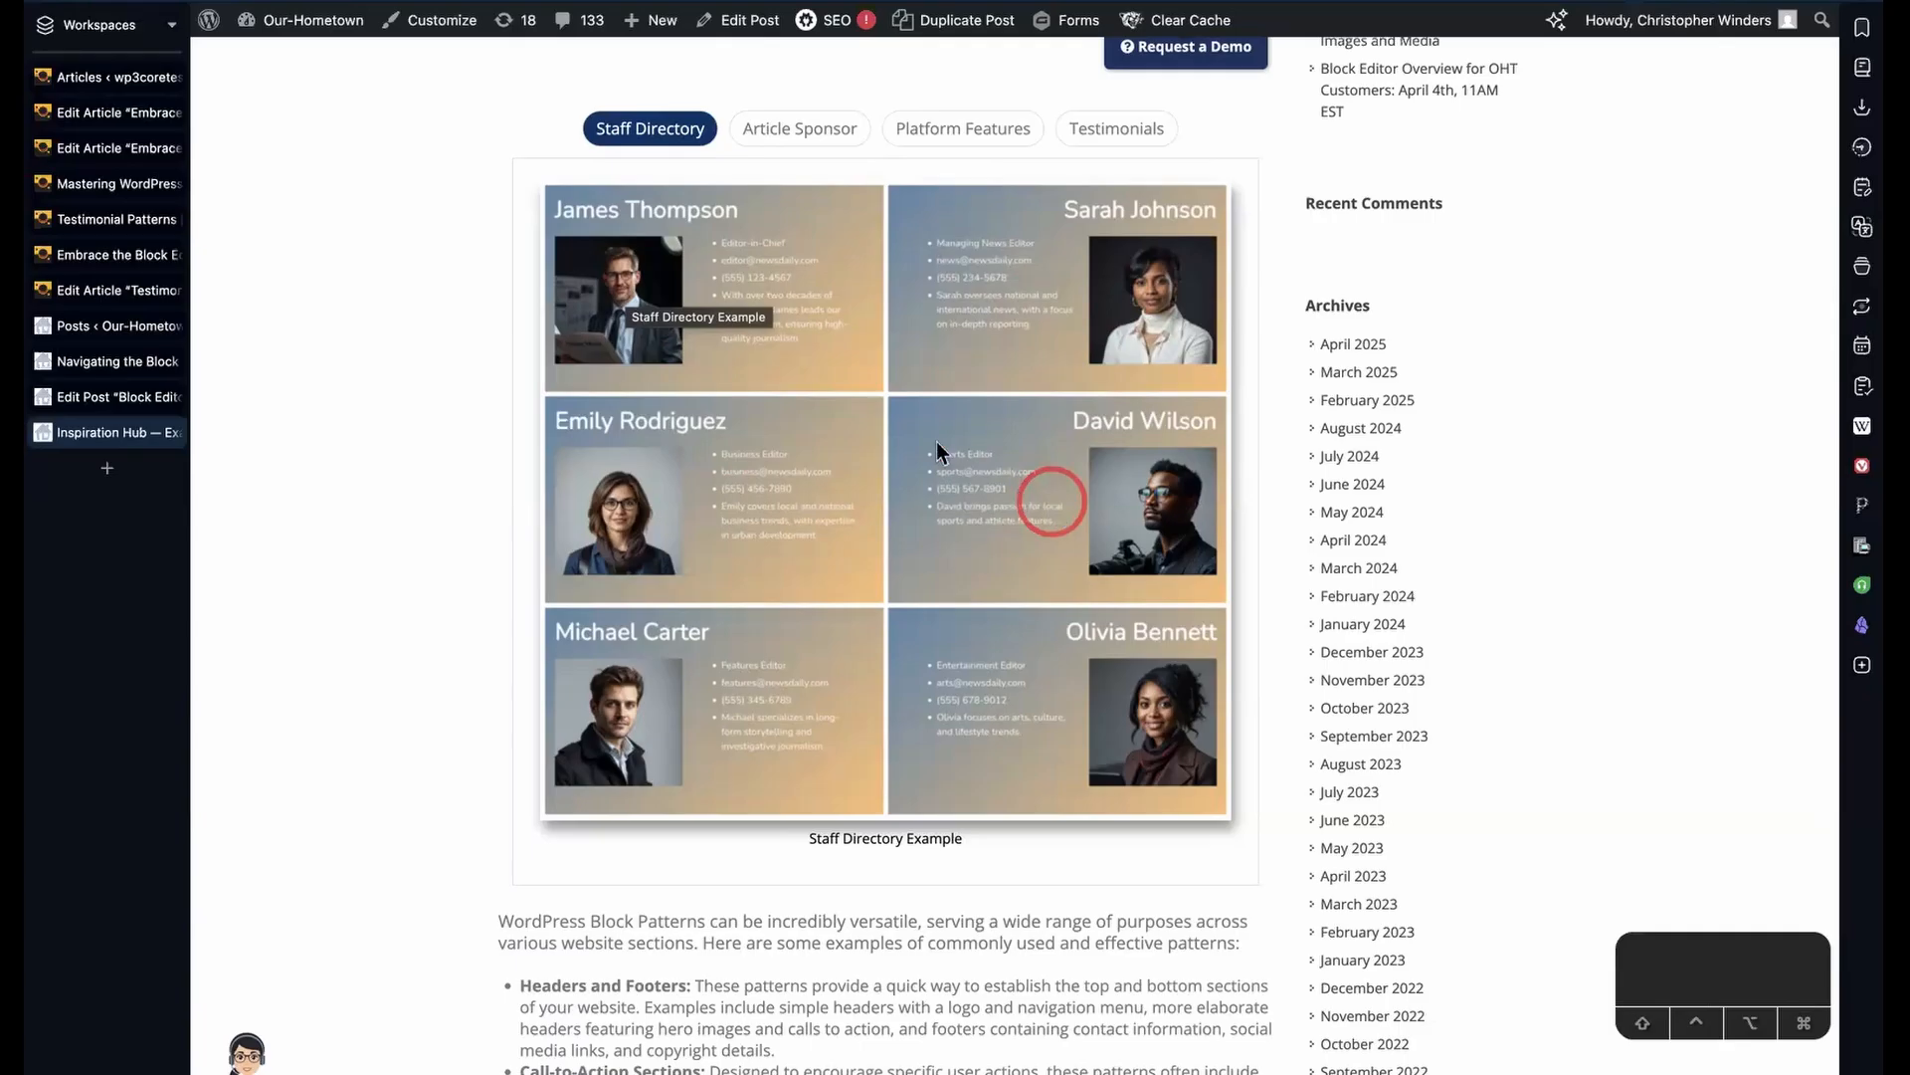
{"action": "scroll", "coordinate": [868, 469], "scroll_direction": "up", "scroll_amount": 2}
{"action": "scroll", "coordinate": [868, 470], "scroll_direction": "down", "scroll_amount": 2}
{"action": "scroll", "coordinate": [867, 469], "scroll_direction": "up", "scroll_amount": 3}
{"action": "scroll", "coordinate": [867, 470], "scroll_direction": "down", "scroll_amount": 4}
{"action": "scroll", "coordinate": [868, 470], "scroll_direction": "up", "scroll_amount": 1}
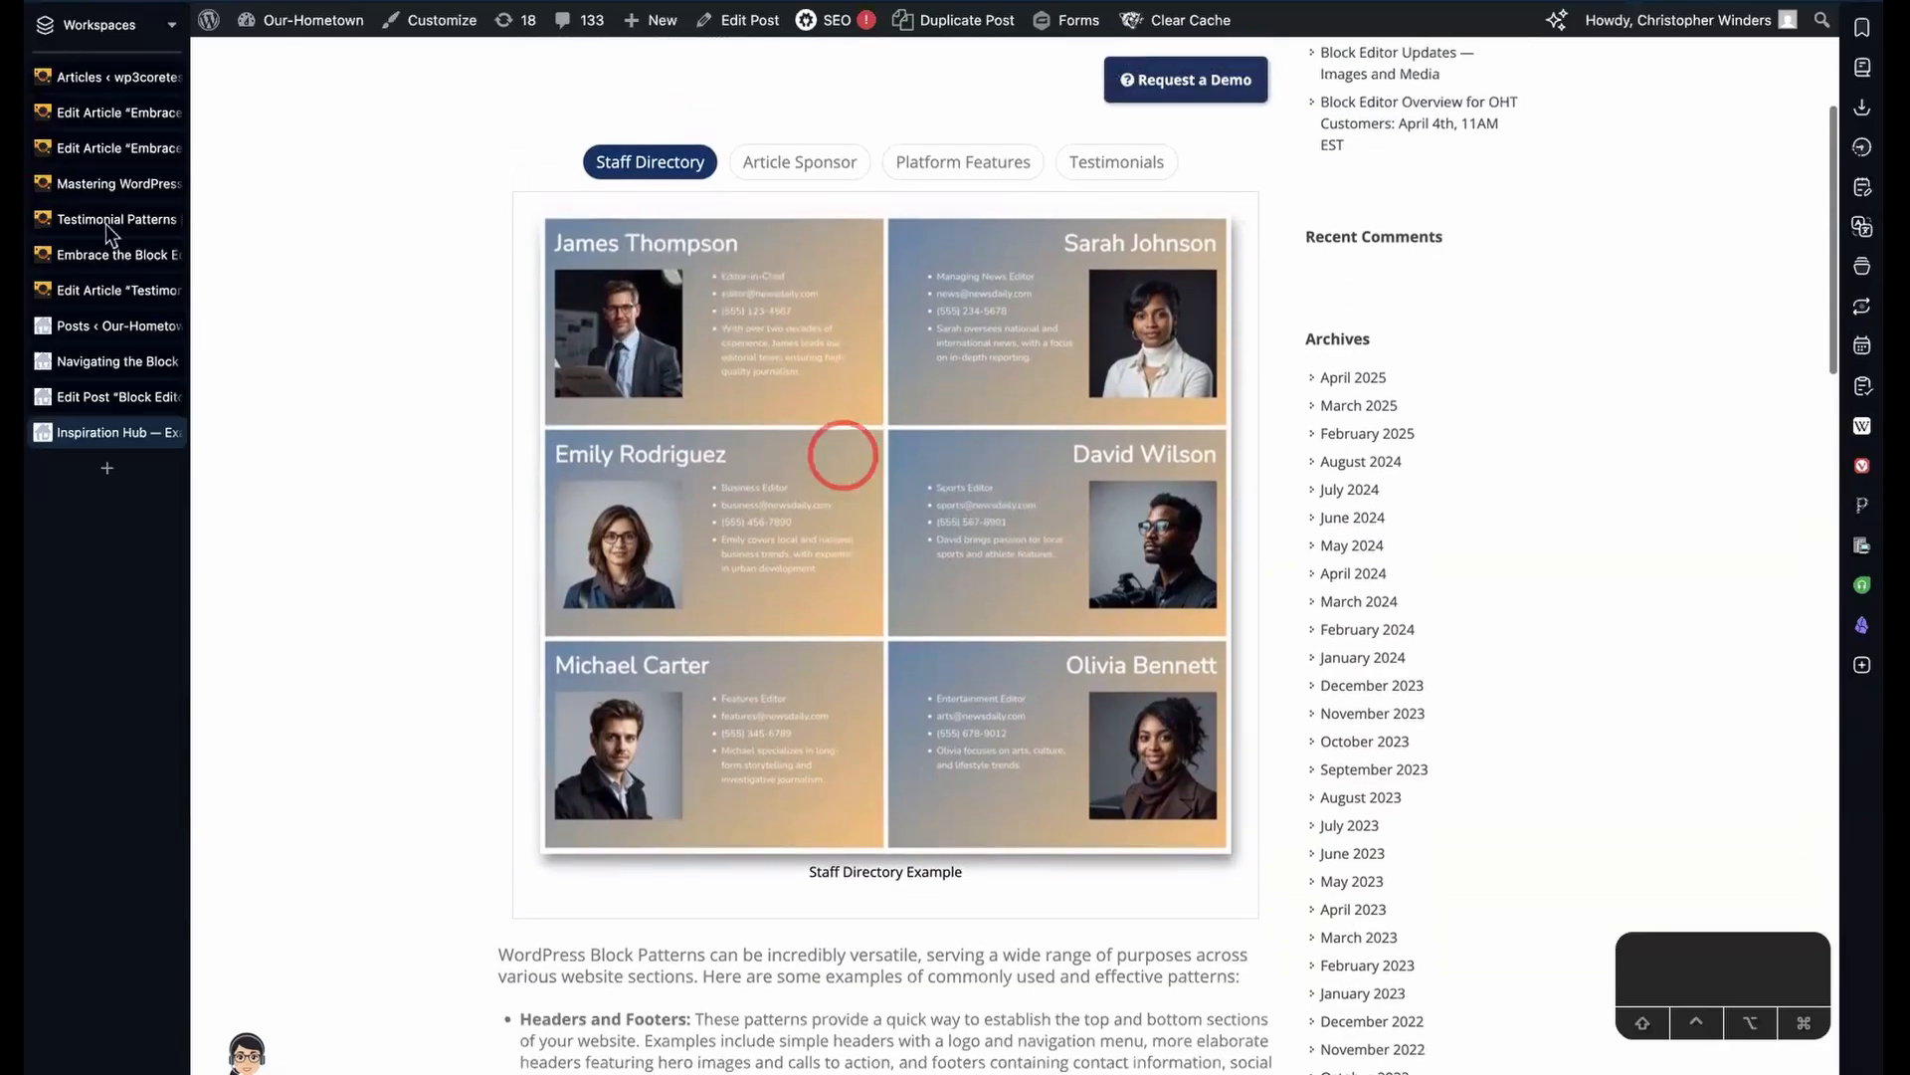
- In the block editor draft of the Embrace article, transform the name paragraph under the woman's portrait in the last cover into a heading
{"action": "left_click", "coordinate": [115, 147]}
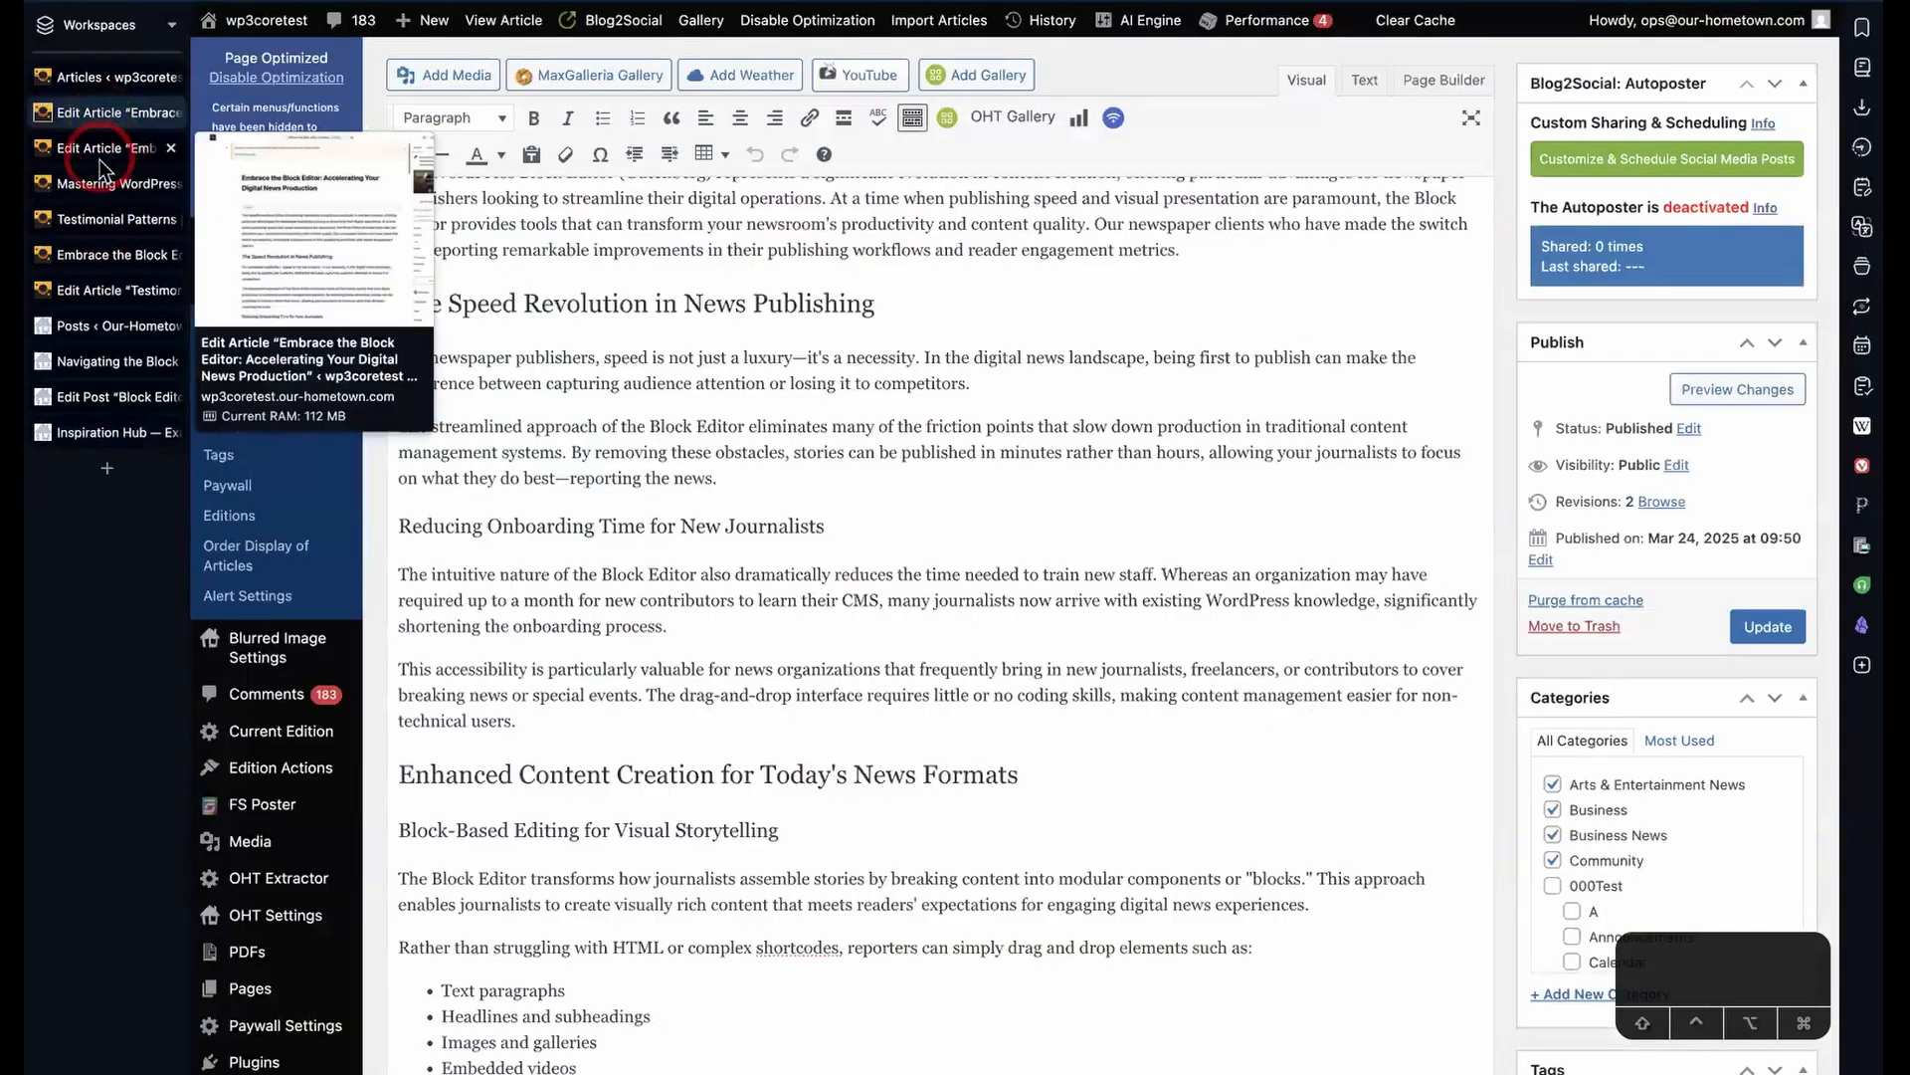
{"action": "scroll", "coordinate": [1171, 606], "scroll_direction": "up", "scroll_amount": 3}
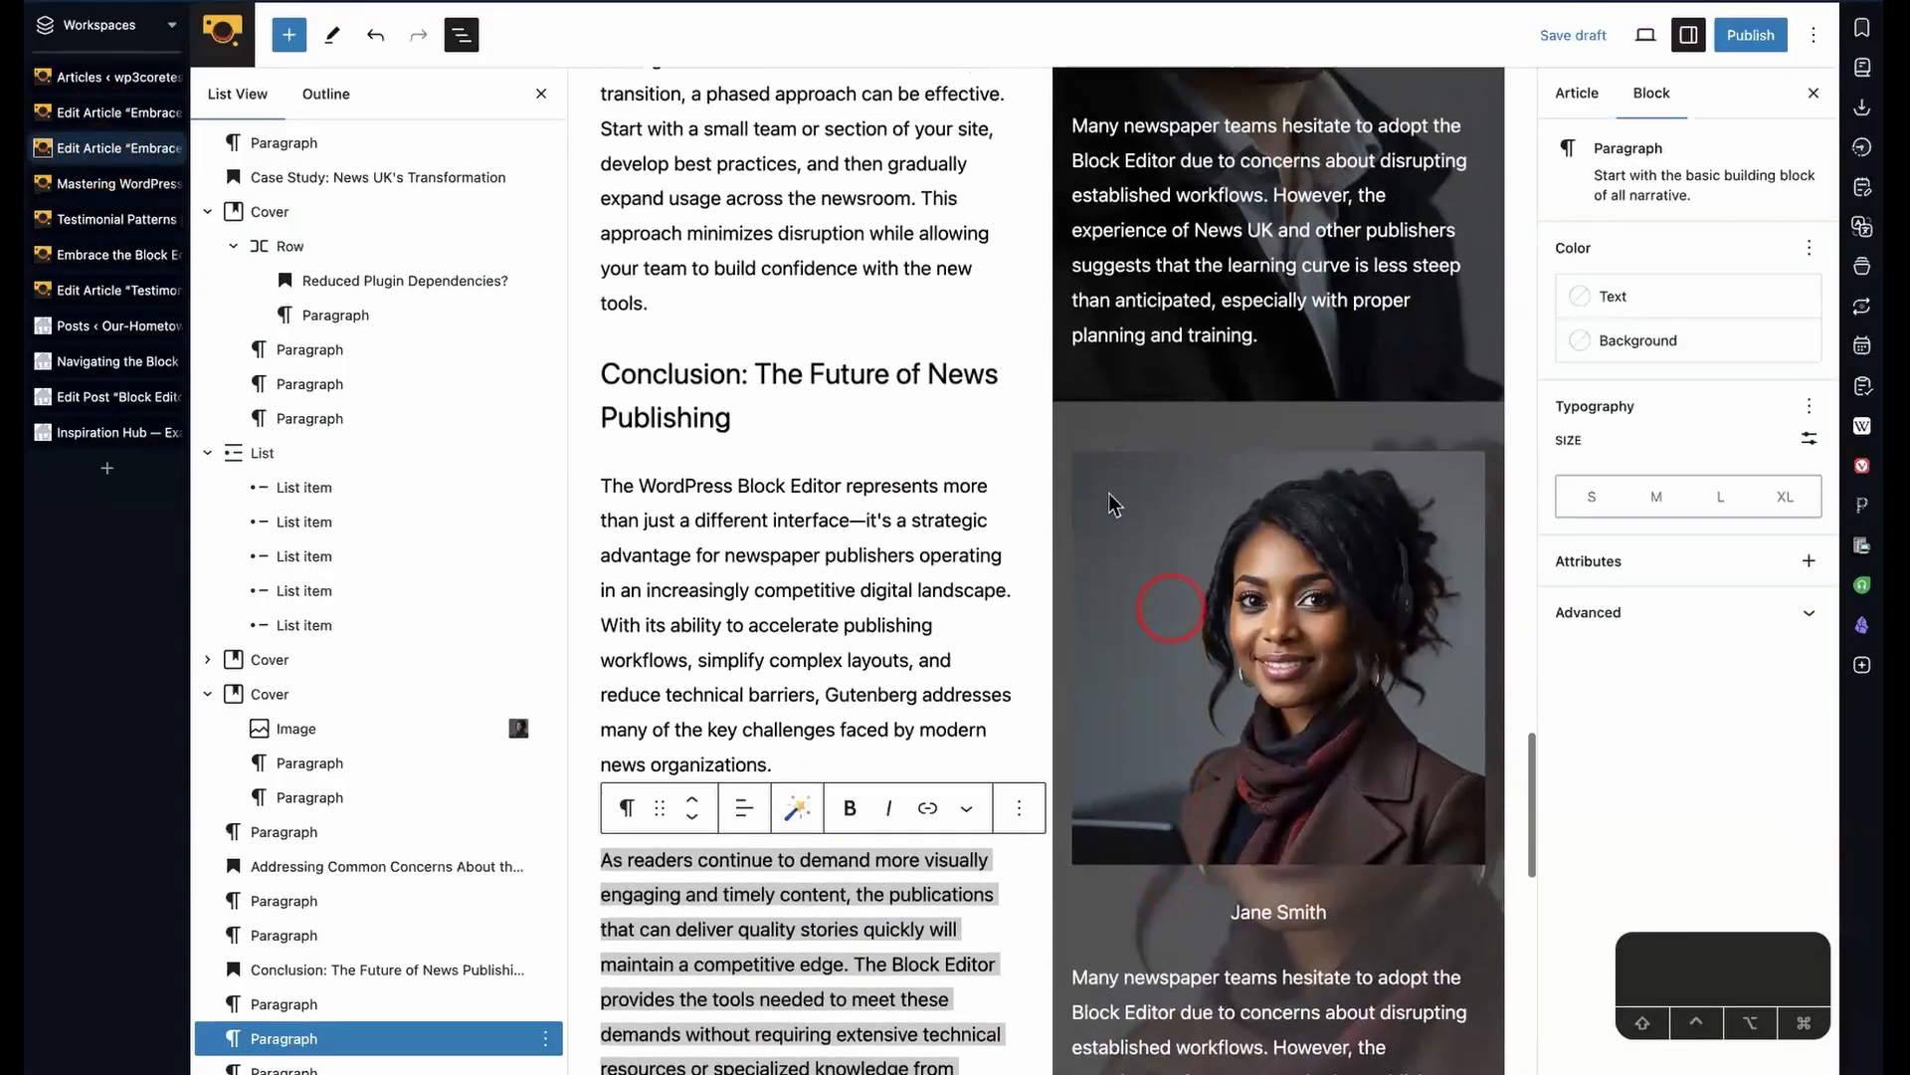
{"action": "scroll", "coordinate": [1263, 660], "scroll_direction": "down", "scroll_amount": 3}
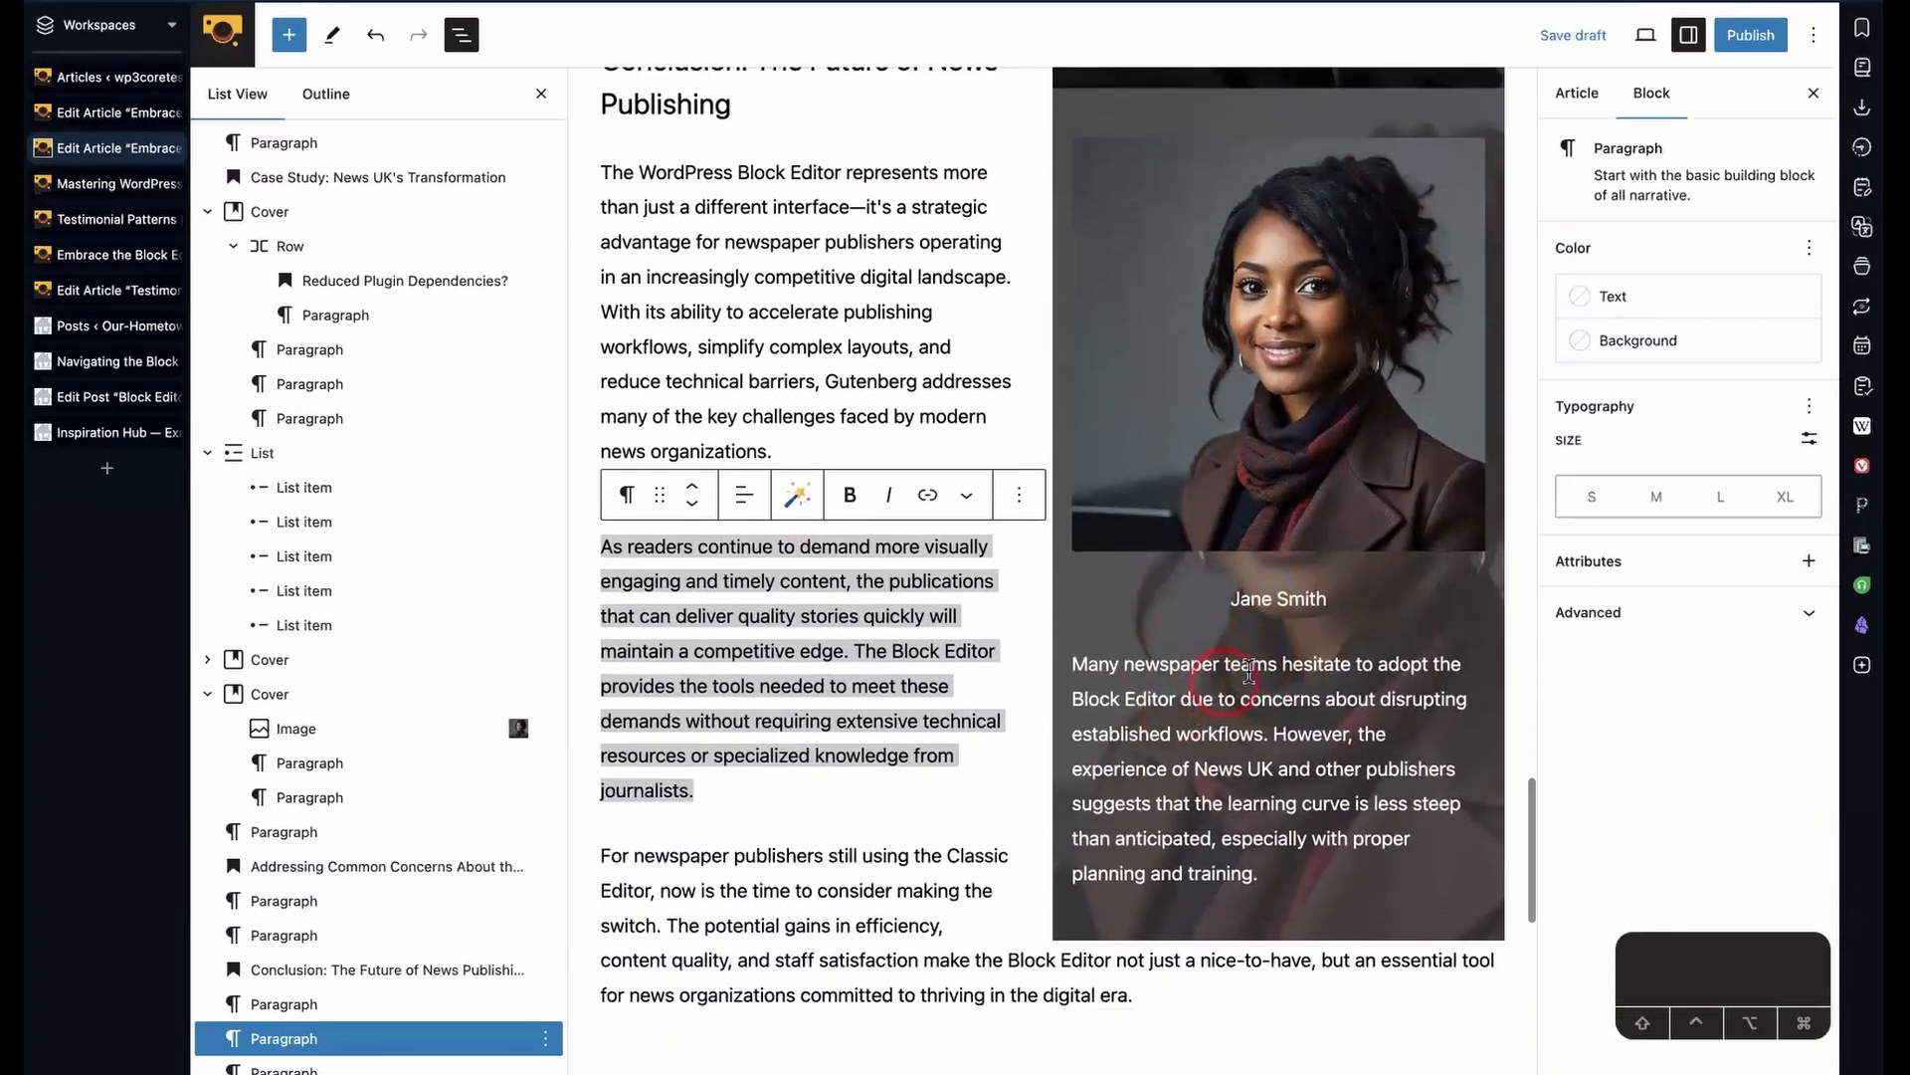
{"action": "left_click", "coordinate": [276, 702]}
{"action": "left_click", "coordinate": [321, 727]}
{"action": "left_click", "coordinate": [341, 760]}
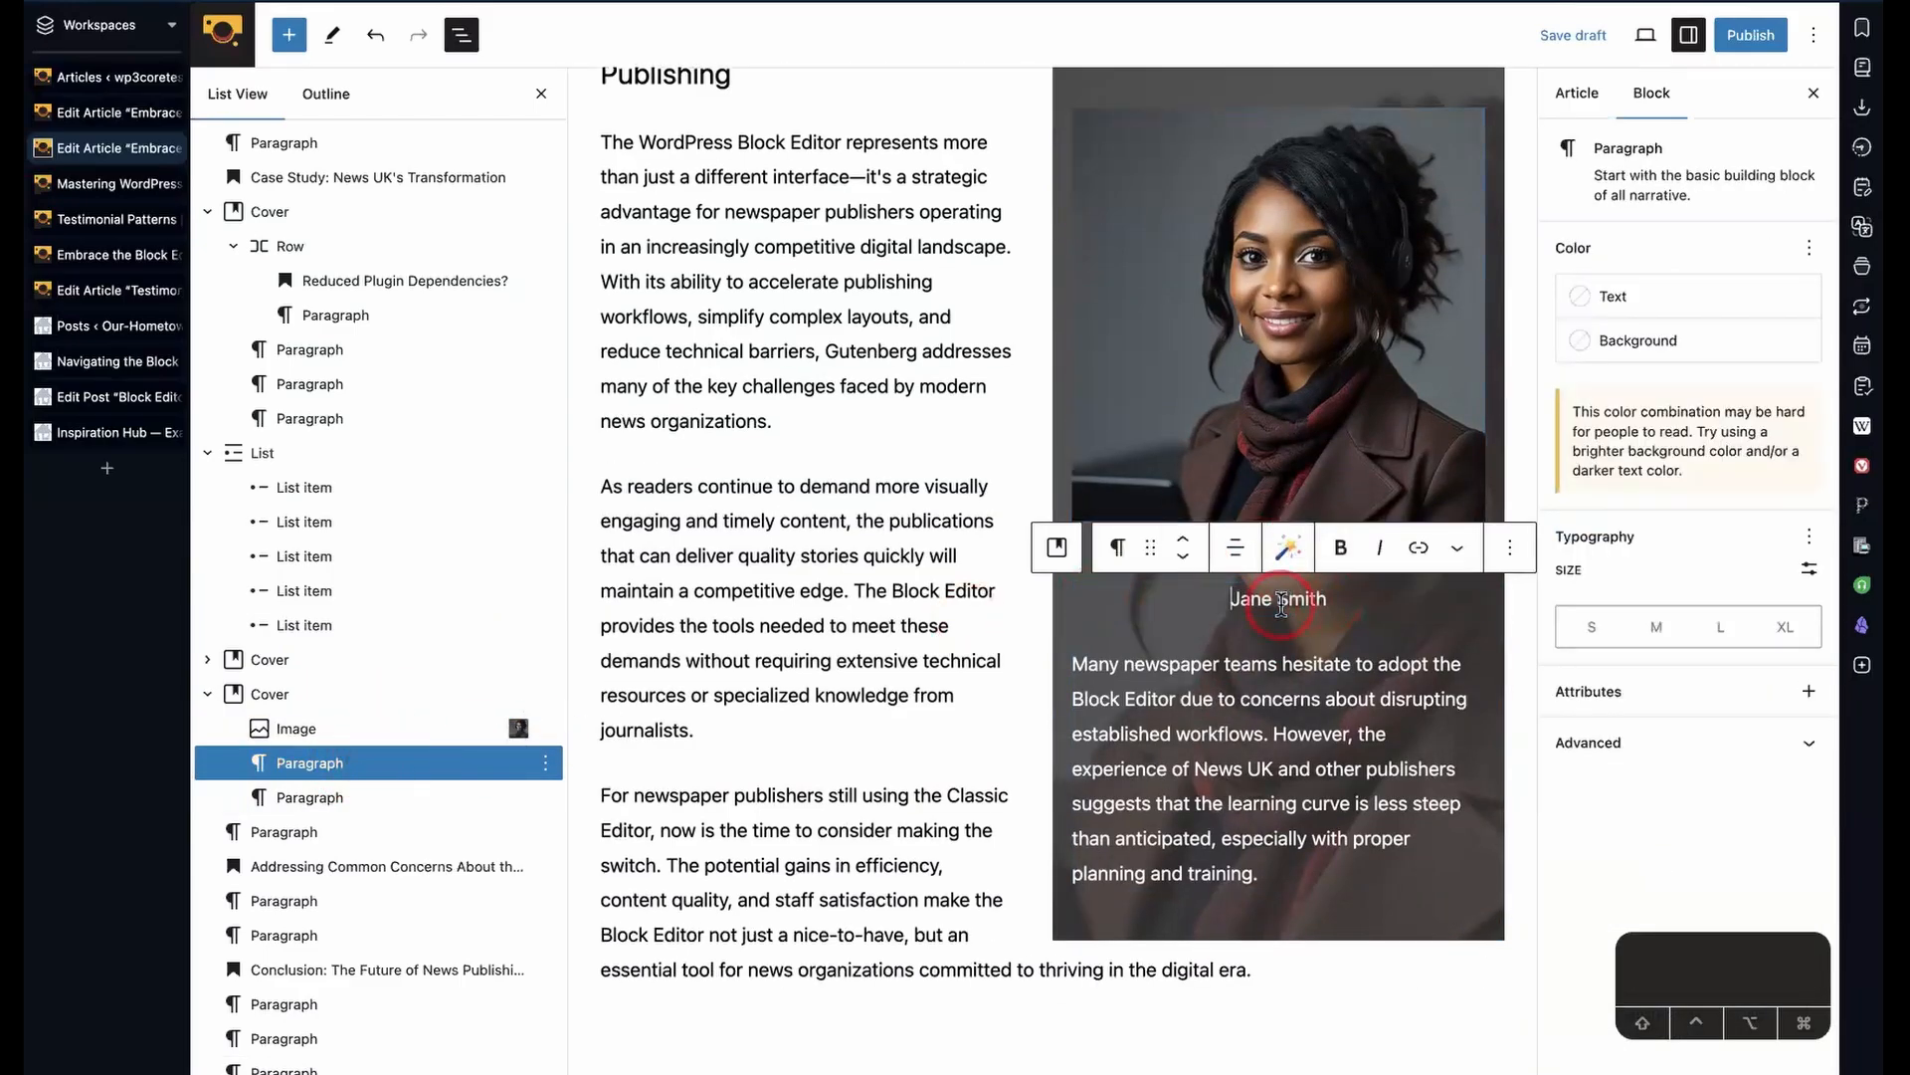
{"action": "left_click", "coordinate": [1117, 547]}
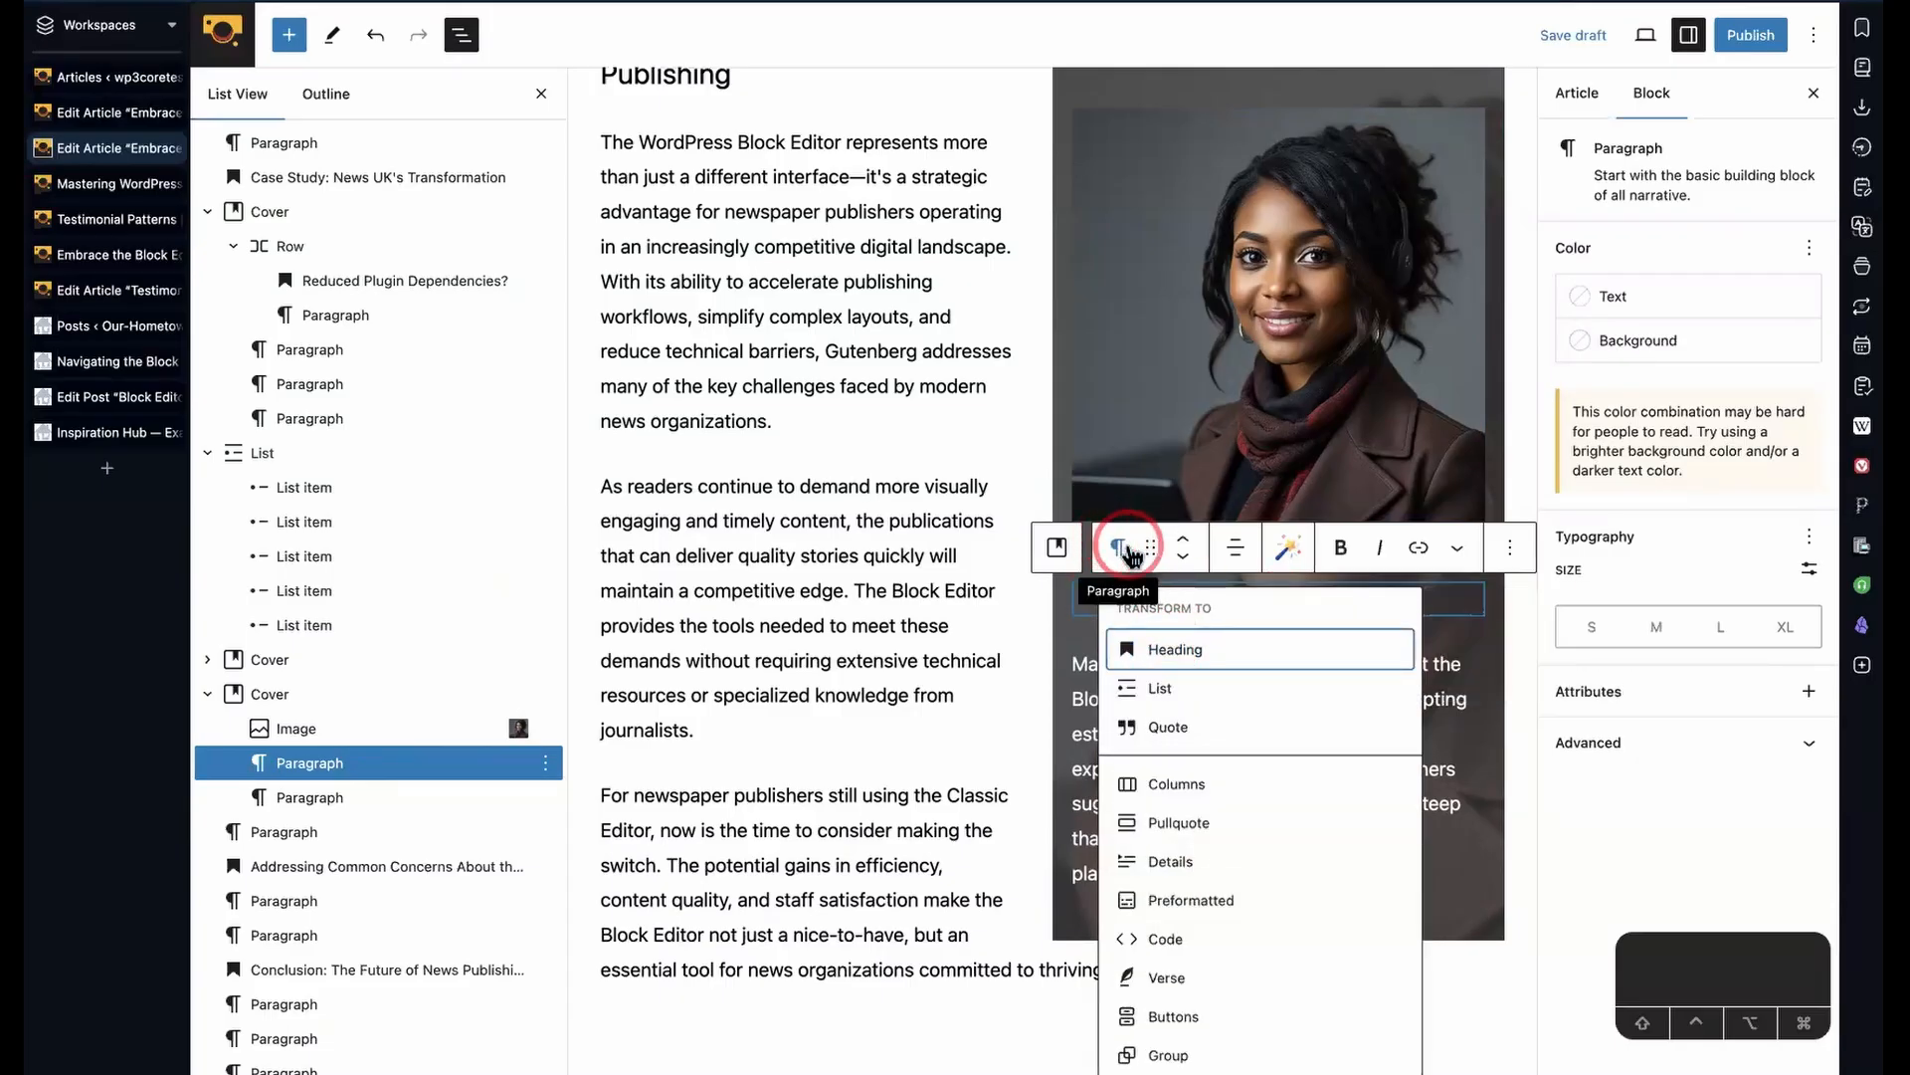
{"action": "left_click", "coordinate": [1174, 652]}
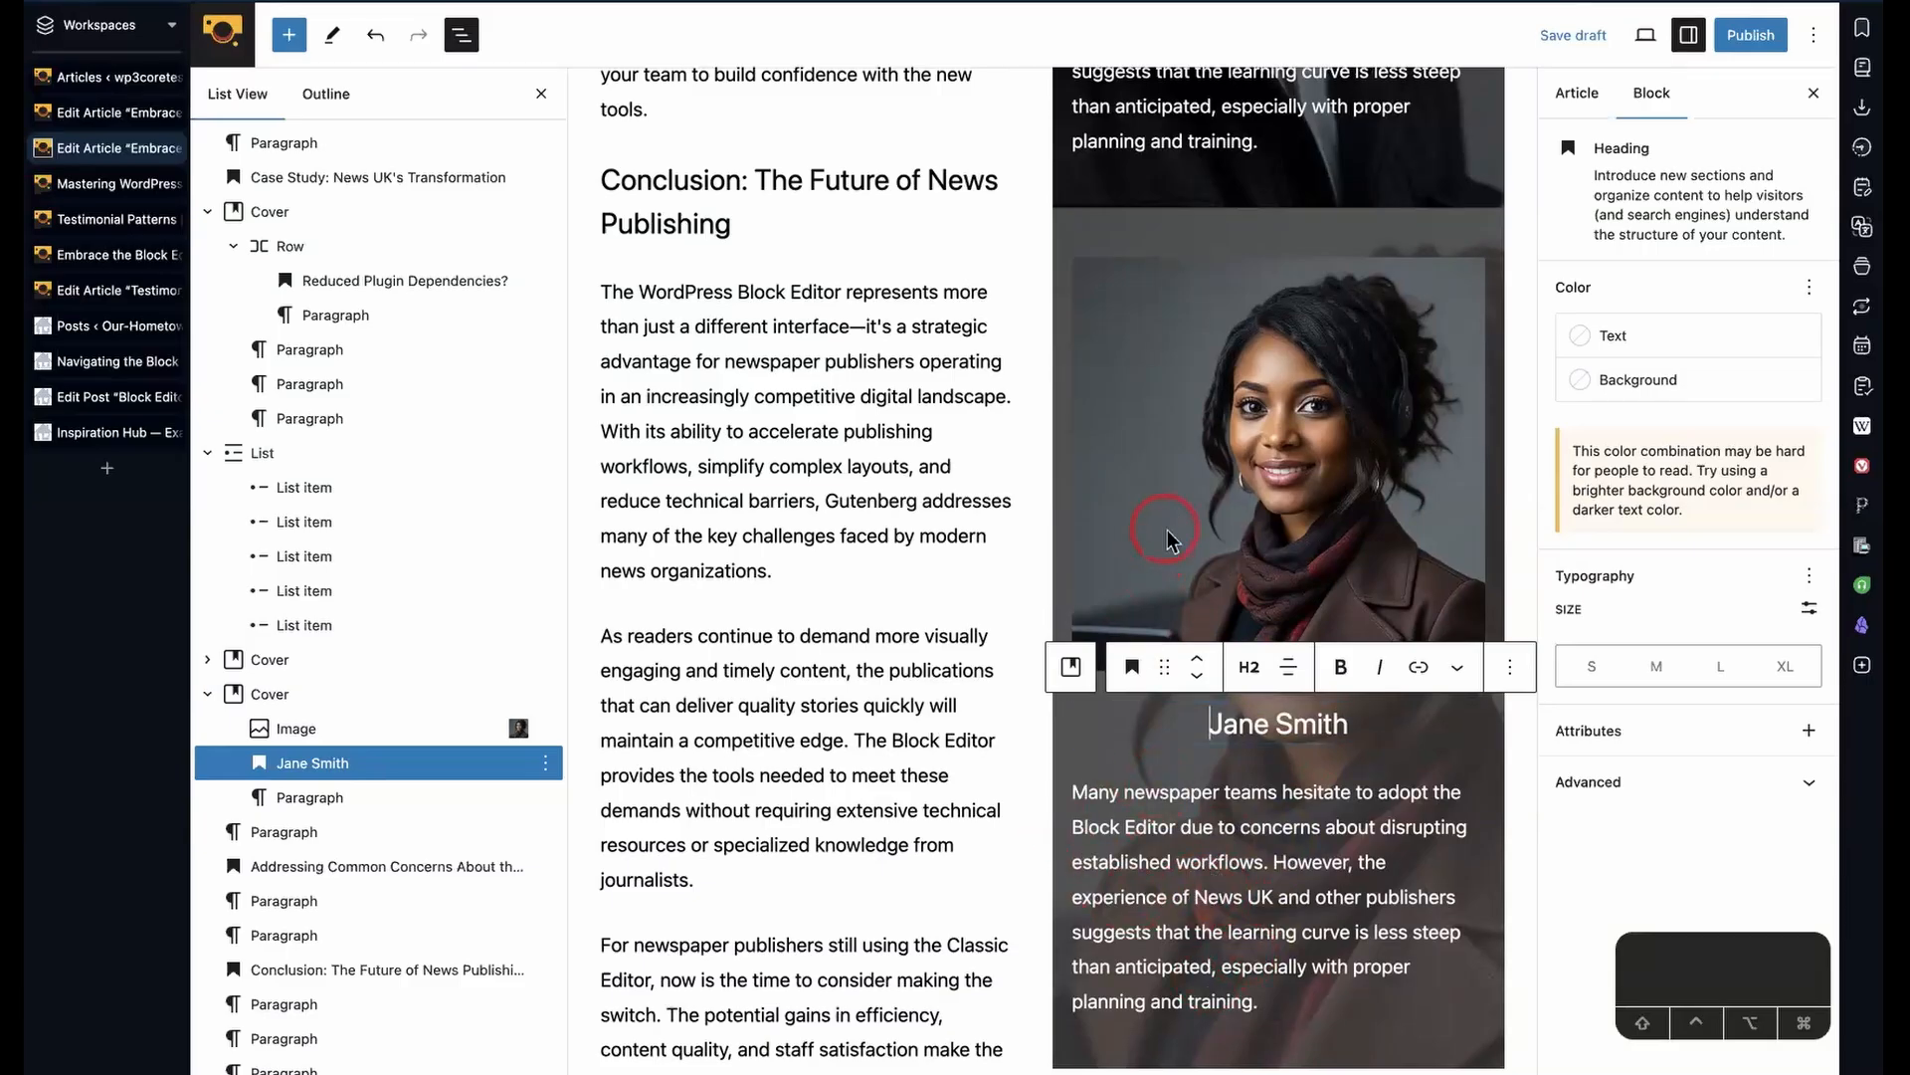
- Compare the two portrait covers beside the Addressing Common Concerns and Conclusion sections
{"action": "scroll", "coordinate": [1284, 532], "scroll_direction": "up", "scroll_amount": 5}
{"action": "scroll", "coordinate": [1167, 537], "scroll_direction": "up", "scroll_amount": 5}
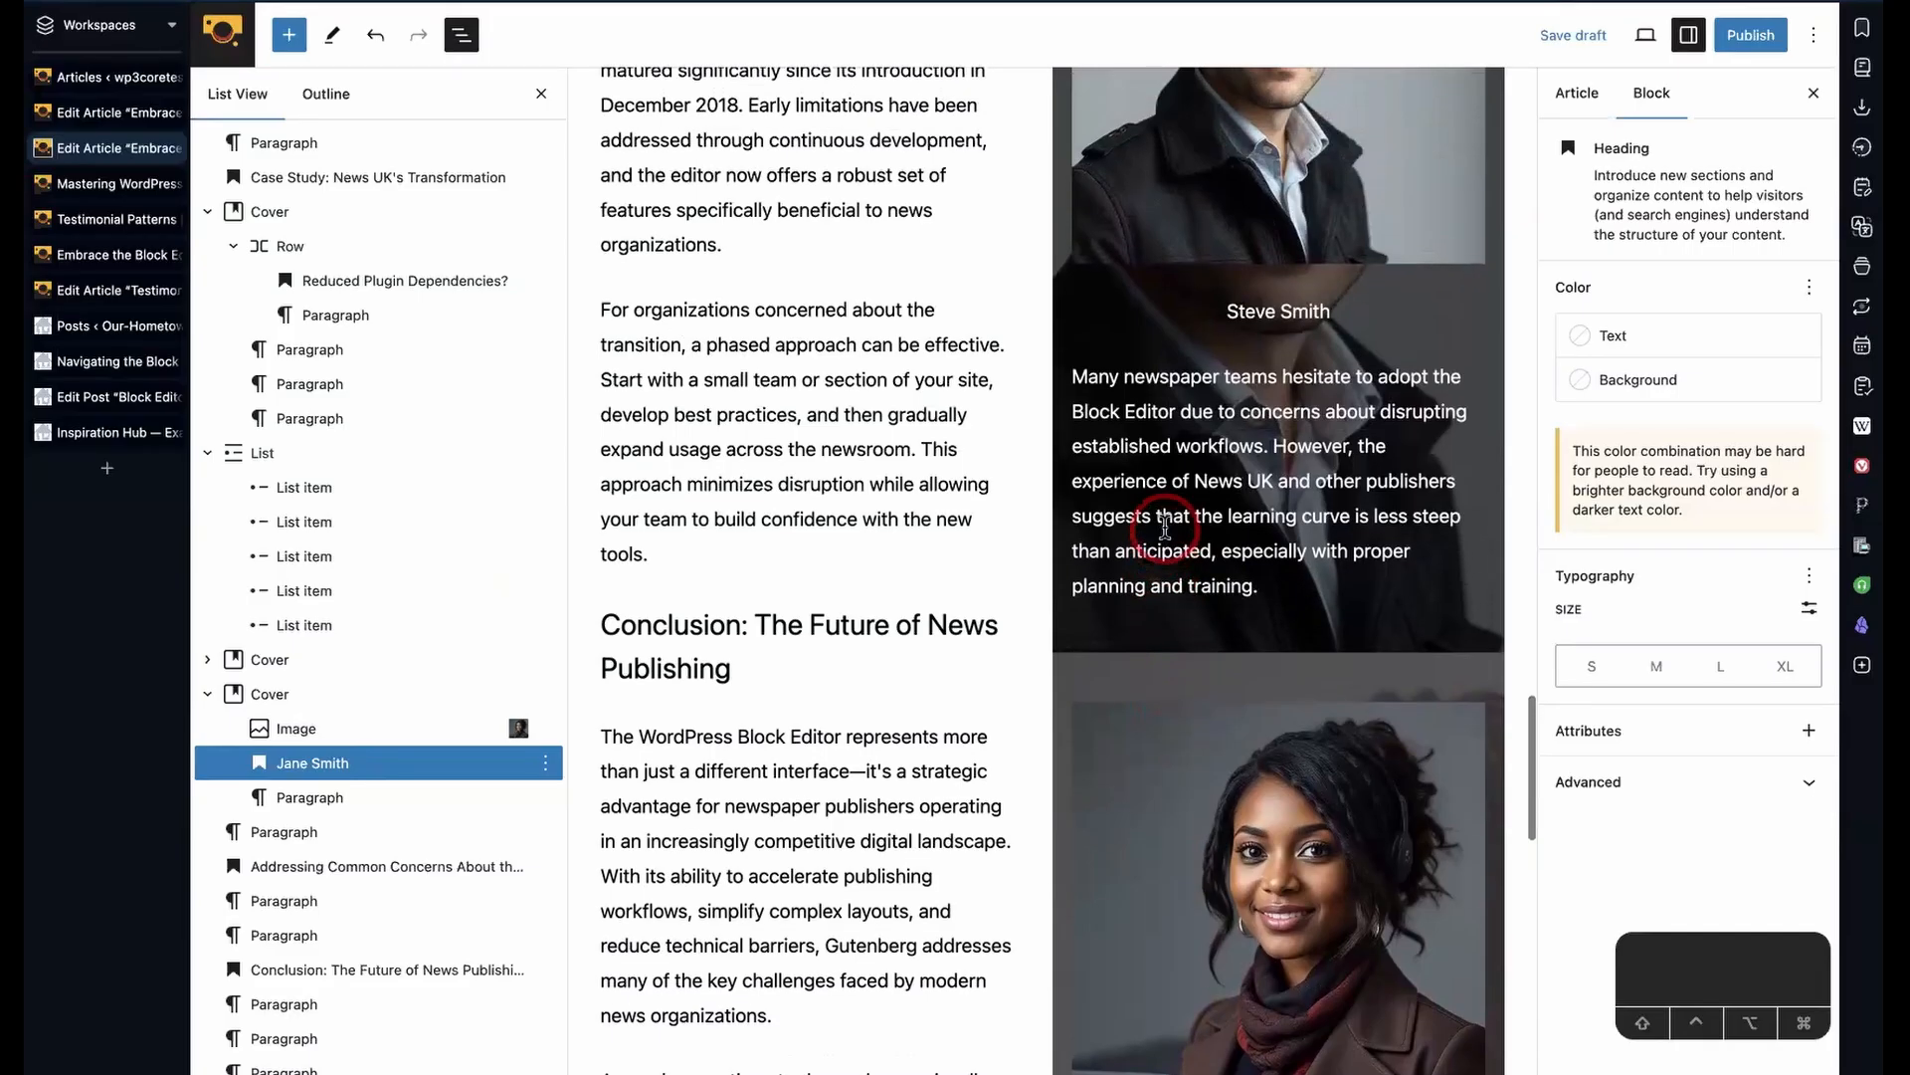
{"action": "triple_click", "coordinate": [771, 381]}
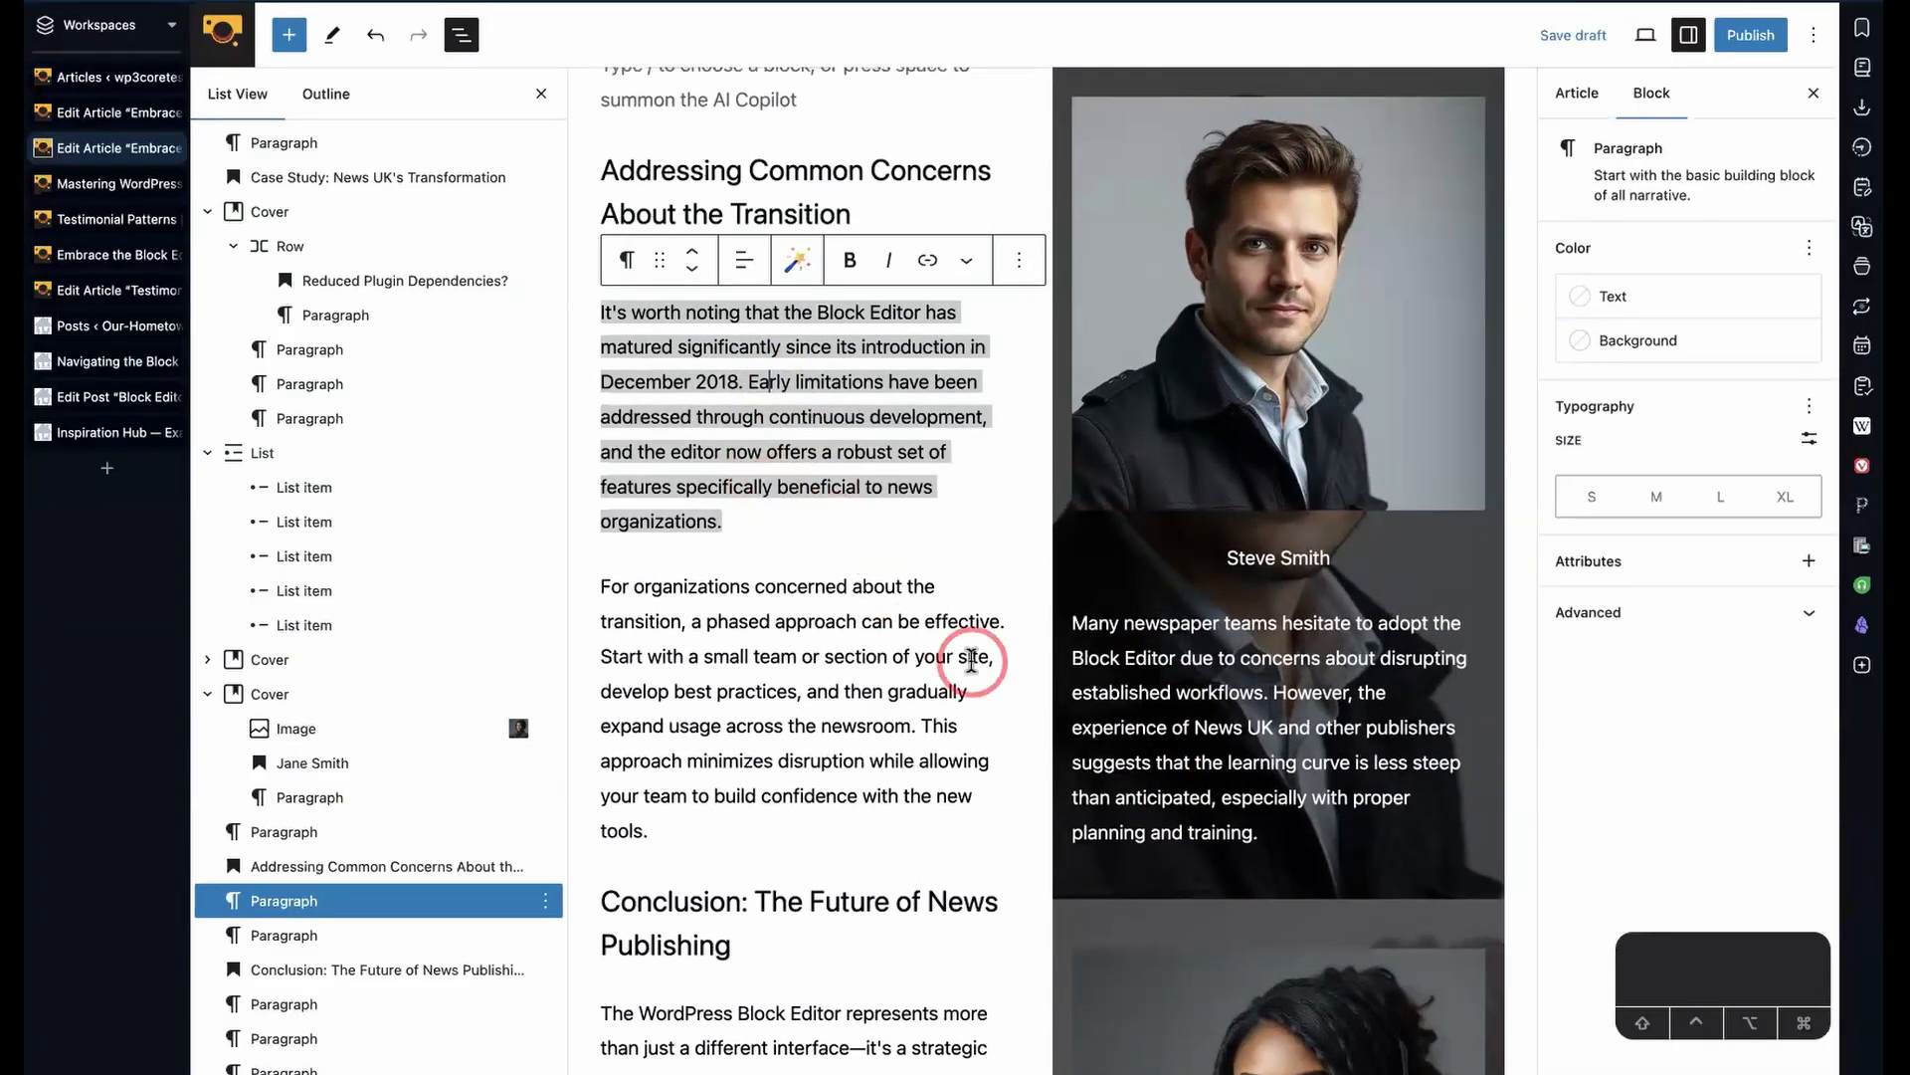
{"action": "scroll", "coordinate": [971, 660], "scroll_direction": "down", "scroll_amount": 1}
{"action": "scroll", "coordinate": [971, 660], "scroll_direction": "down", "scroll_amount": 3}
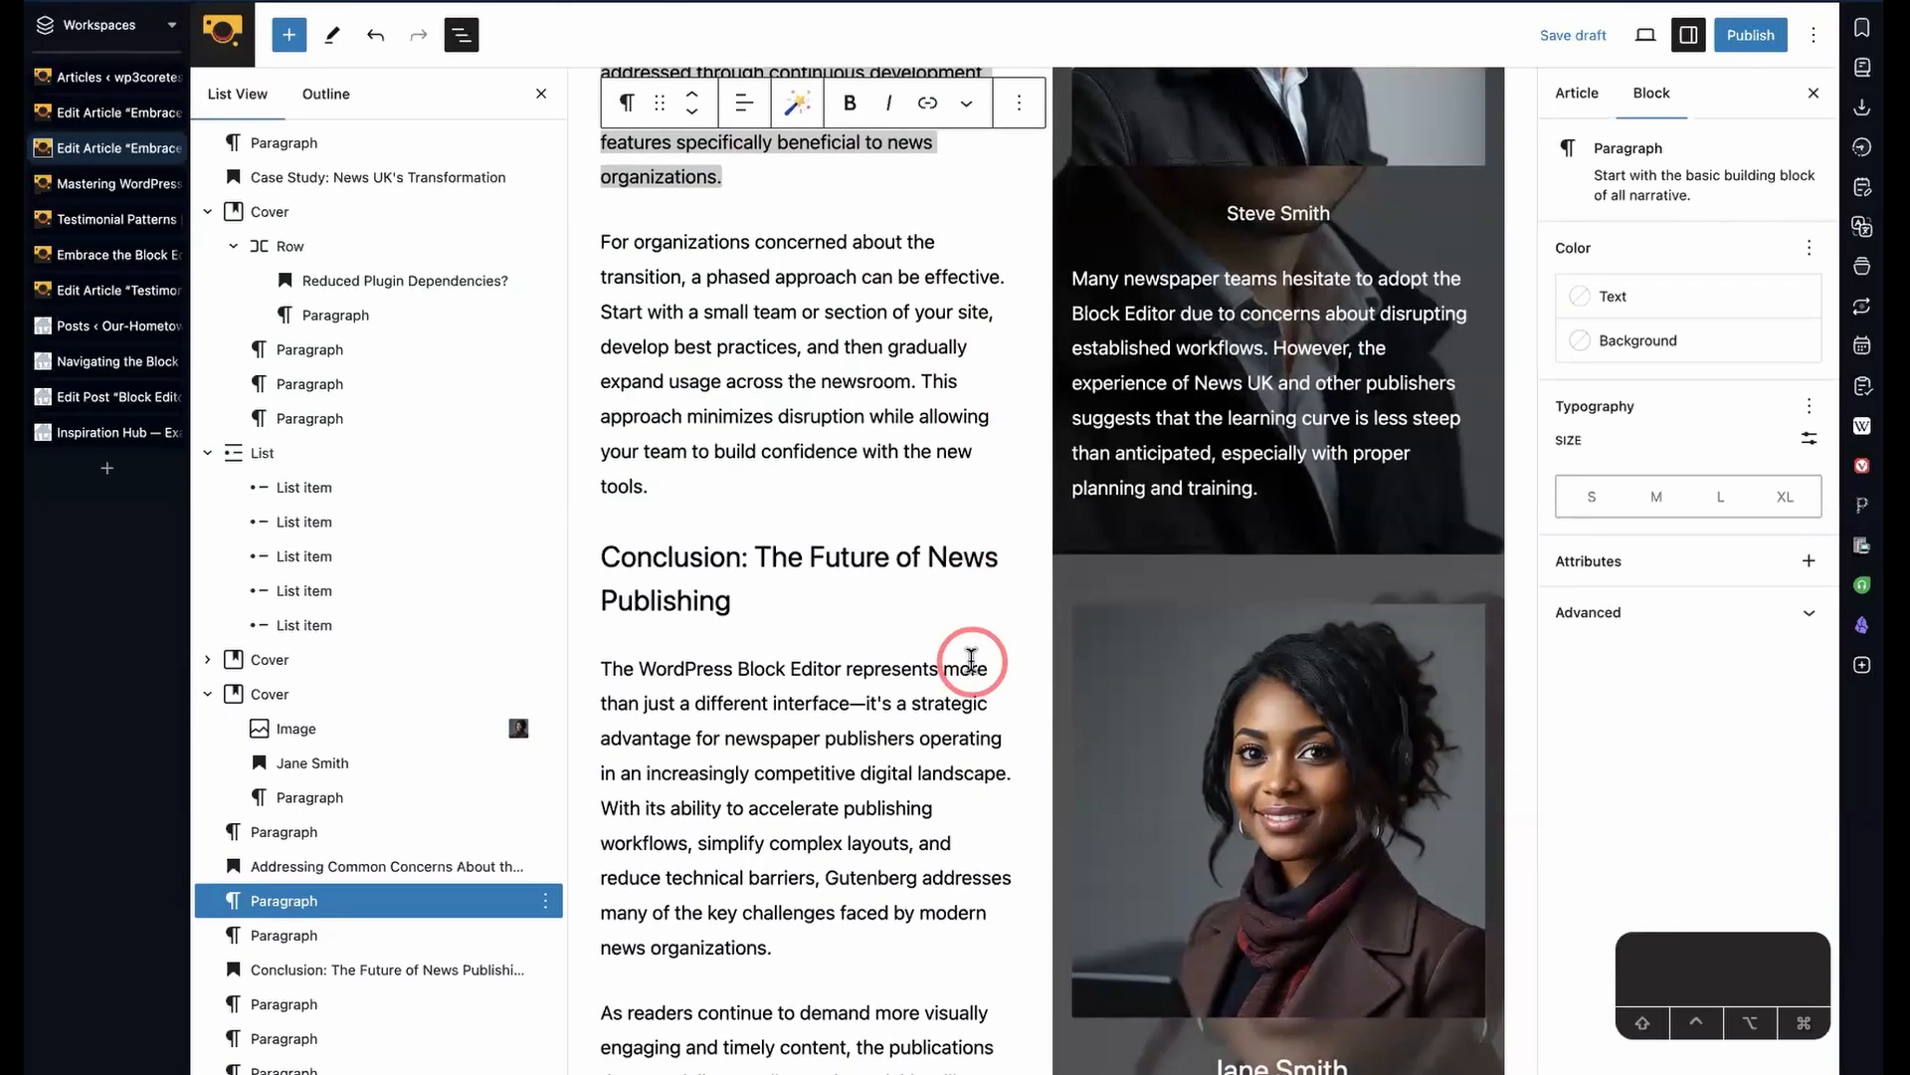
{"action": "scroll", "coordinate": [971, 659], "scroll_direction": "up", "scroll_amount": 4}
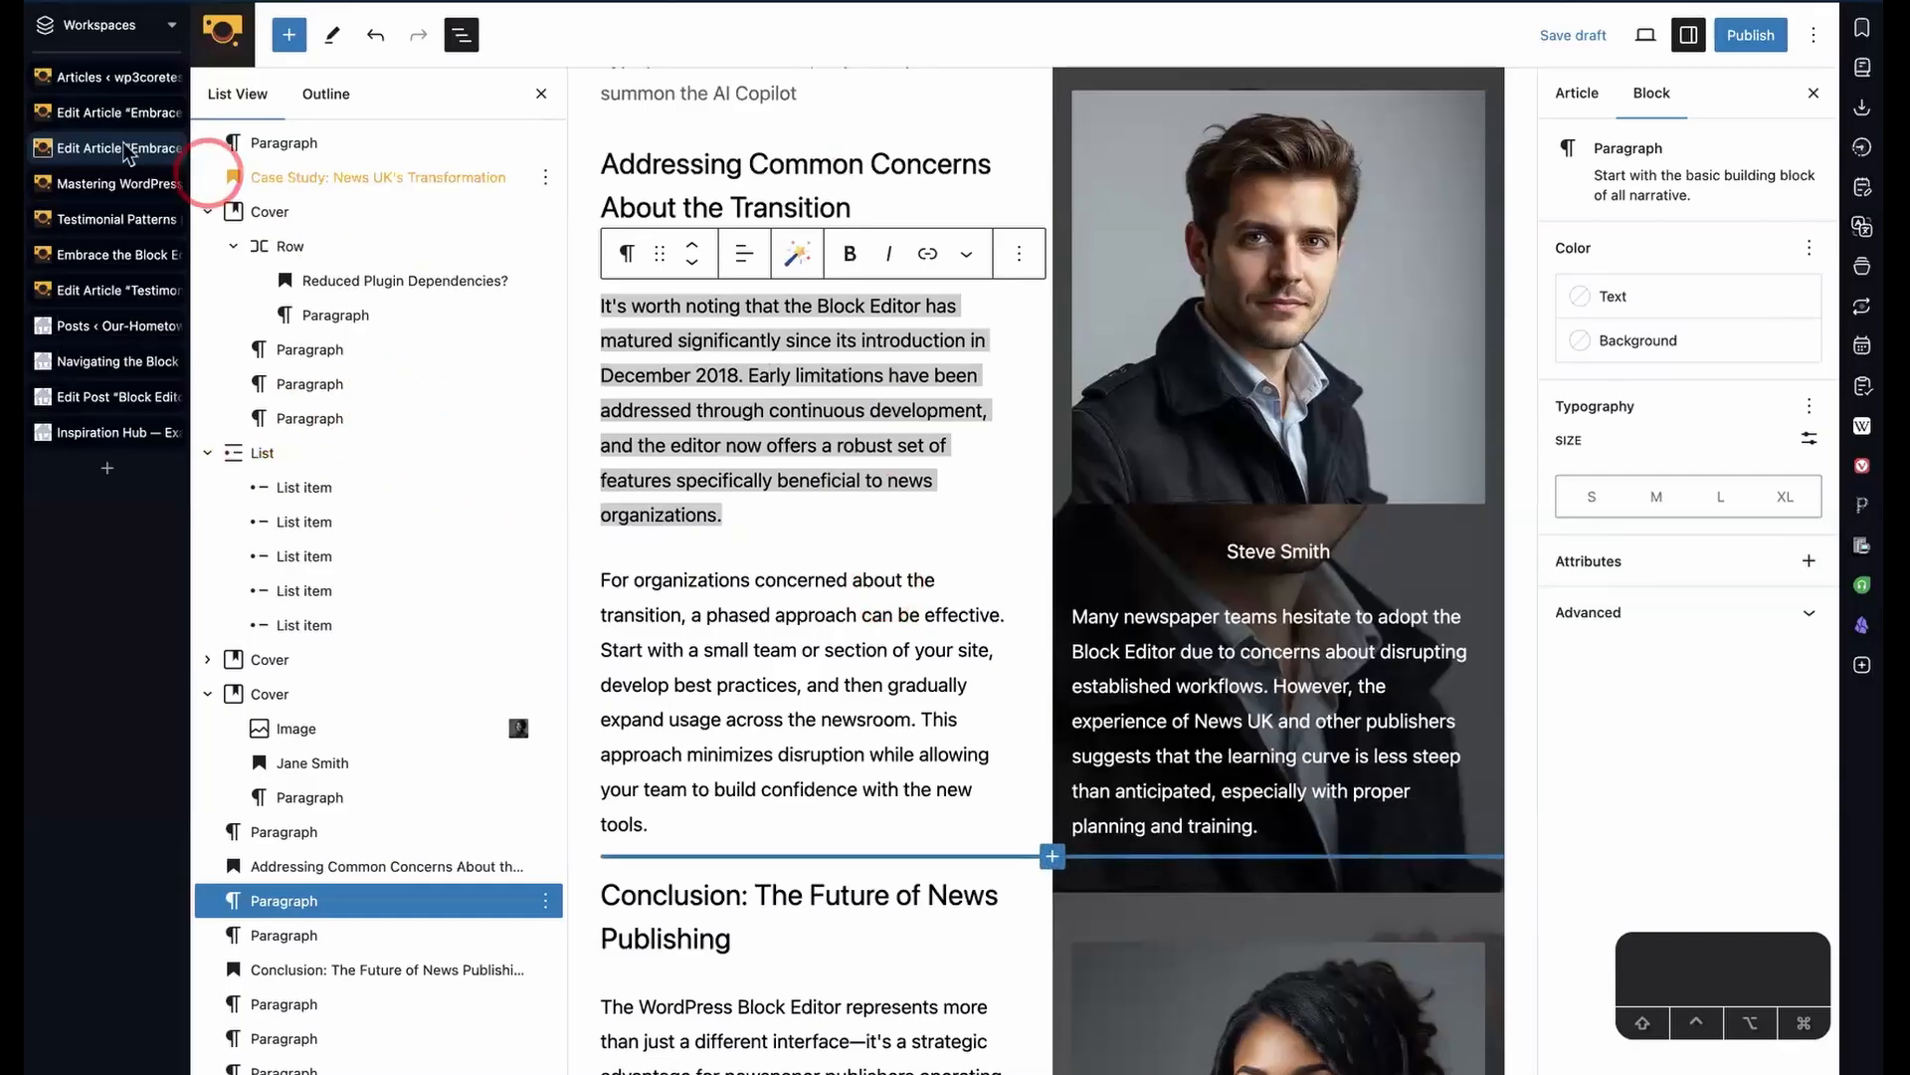
- Examine the Classic Editor version of the Embrace article, including its sidebar settings and the meta boxes from Placed to Slug
{"action": "left_click", "coordinate": [110, 118]}
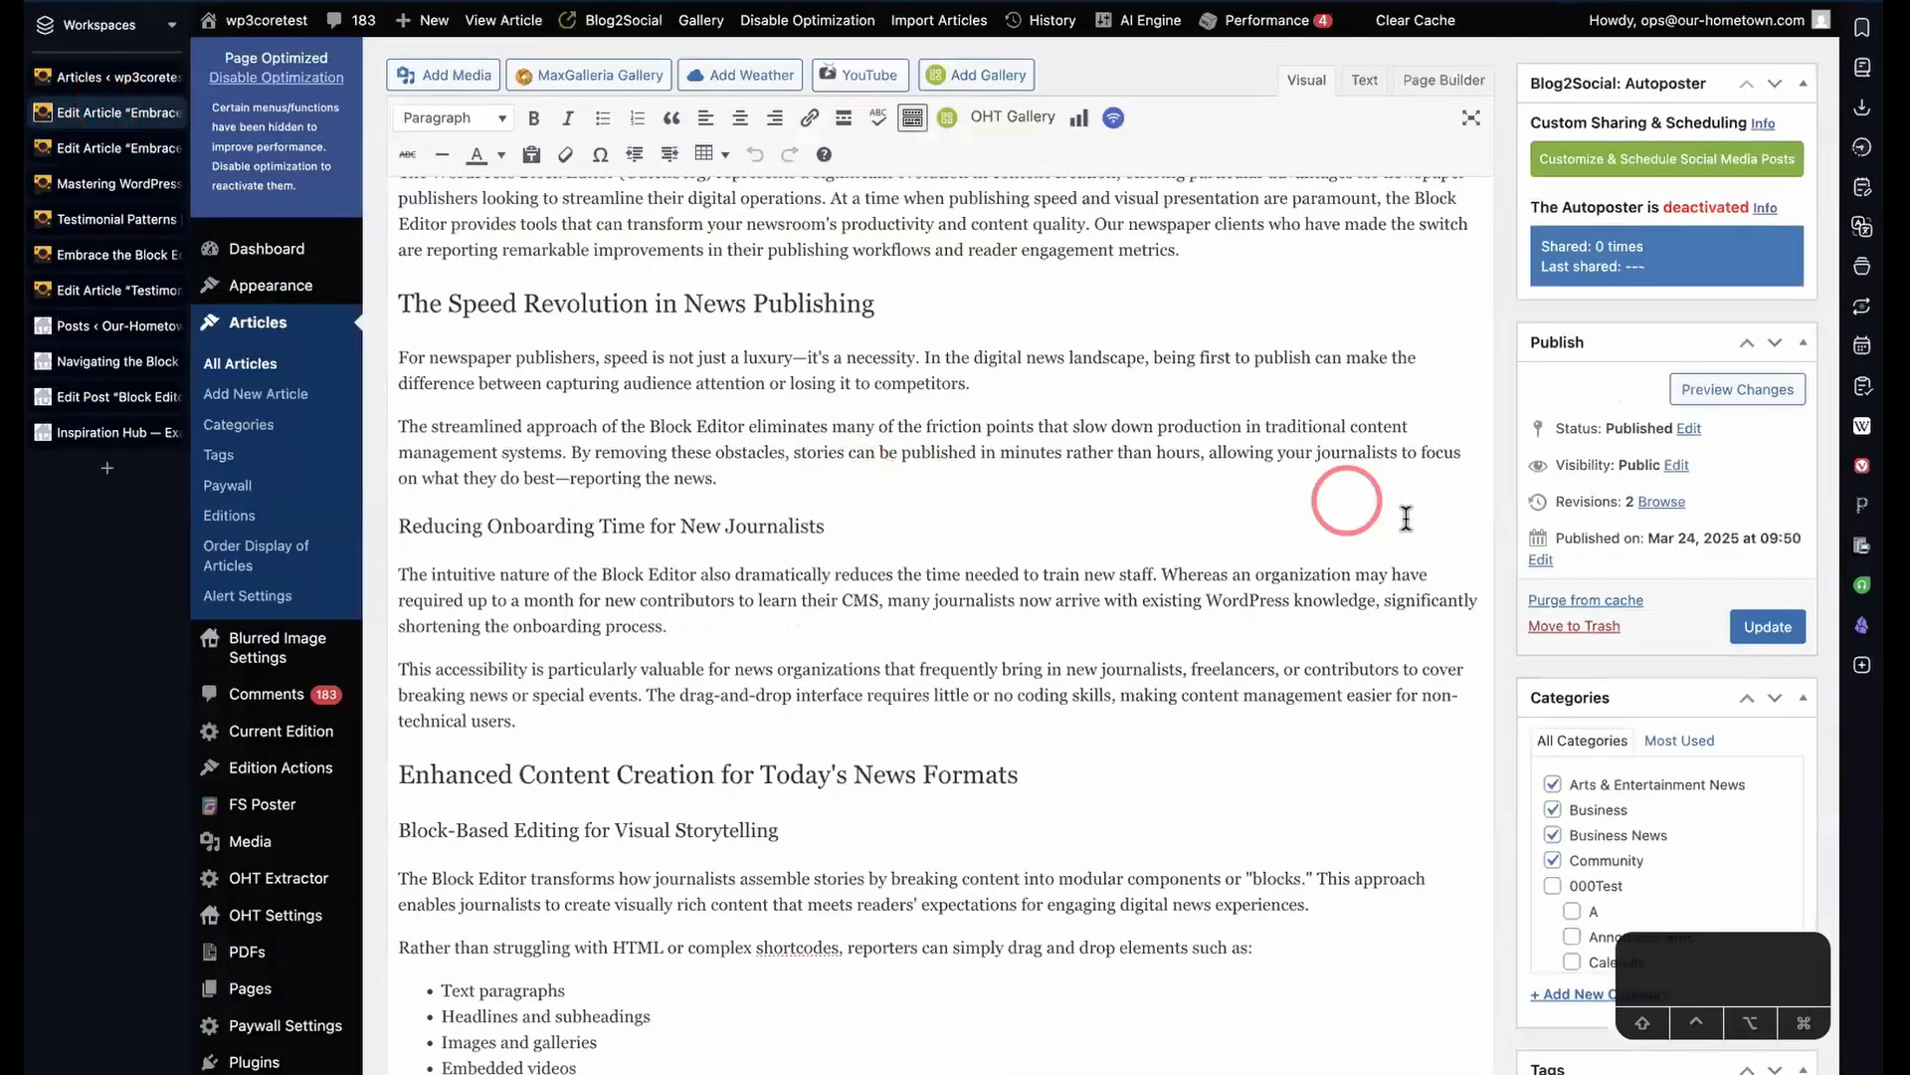
{"action": "scroll", "coordinate": [1619, 661], "scroll_direction": "down", "scroll_amount": 10}
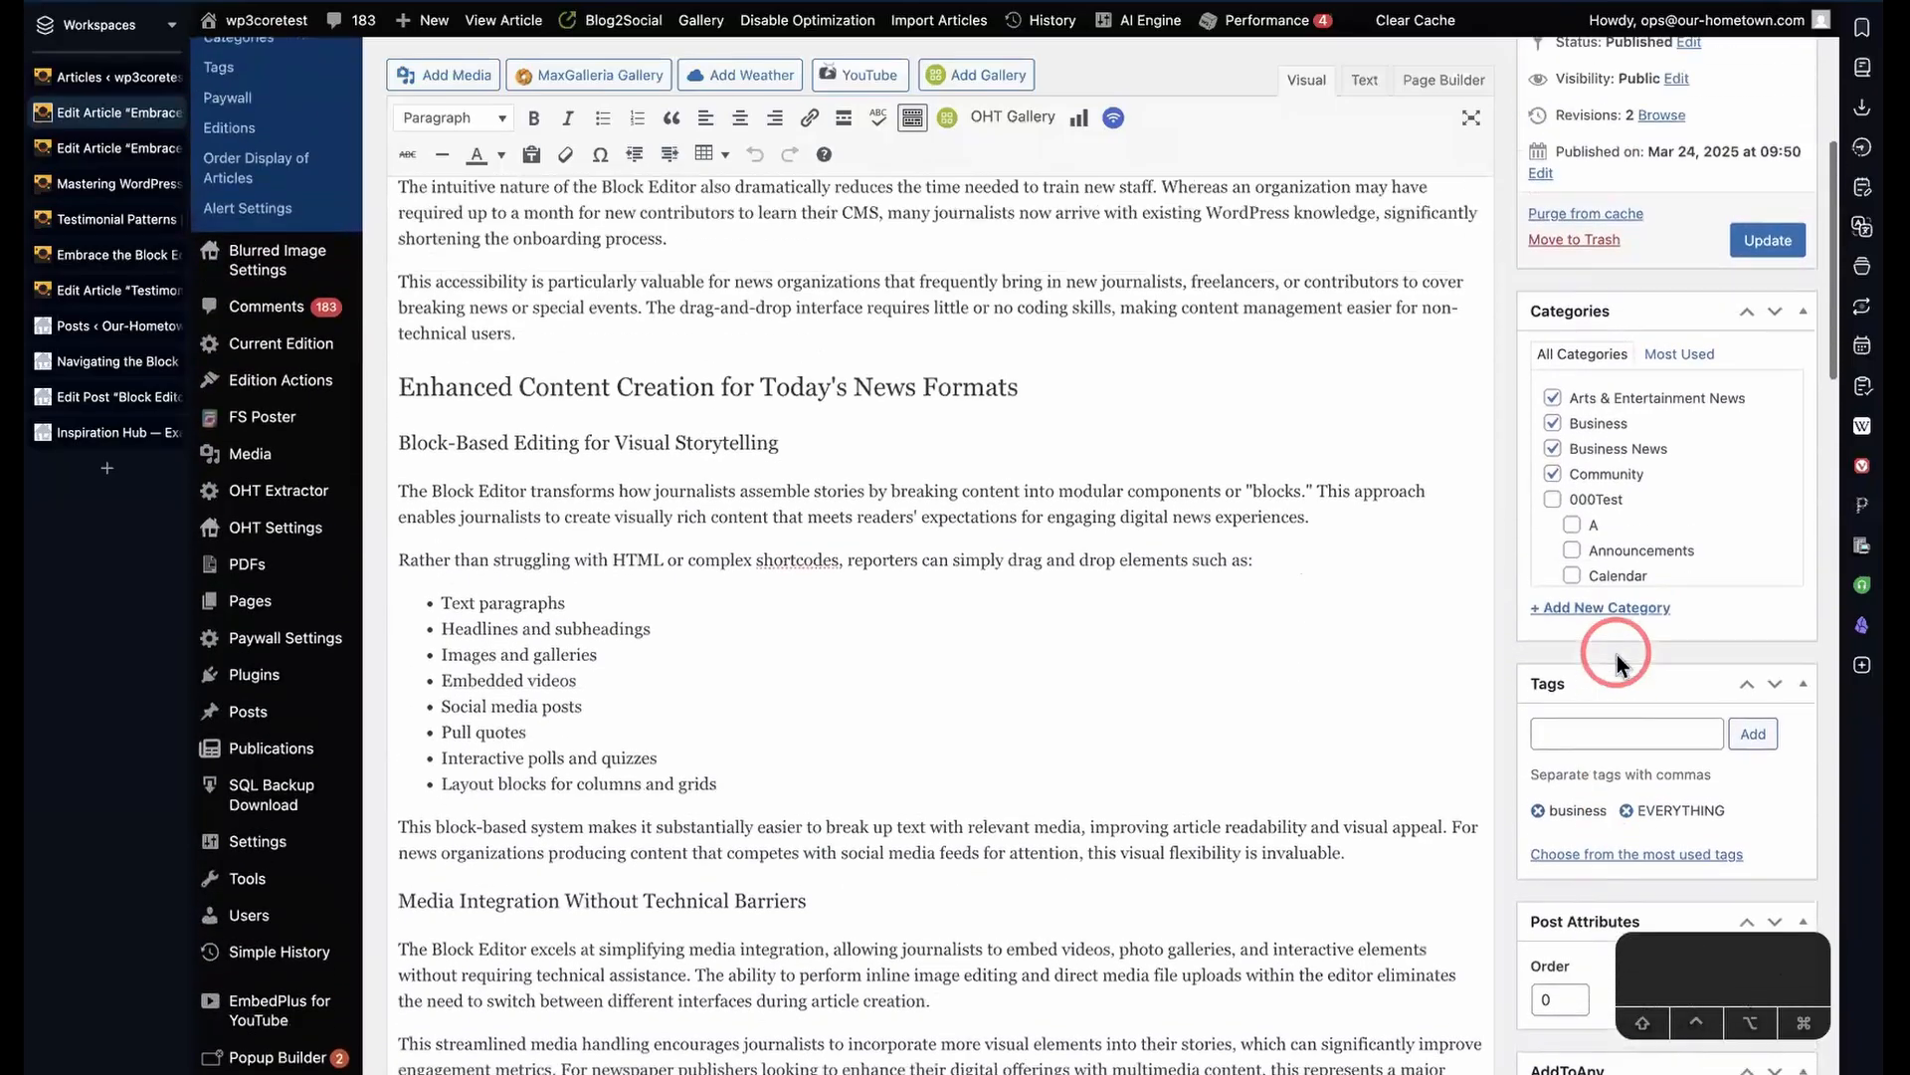
{"action": "scroll", "coordinate": [1615, 652], "scroll_direction": "down", "scroll_amount": 10}
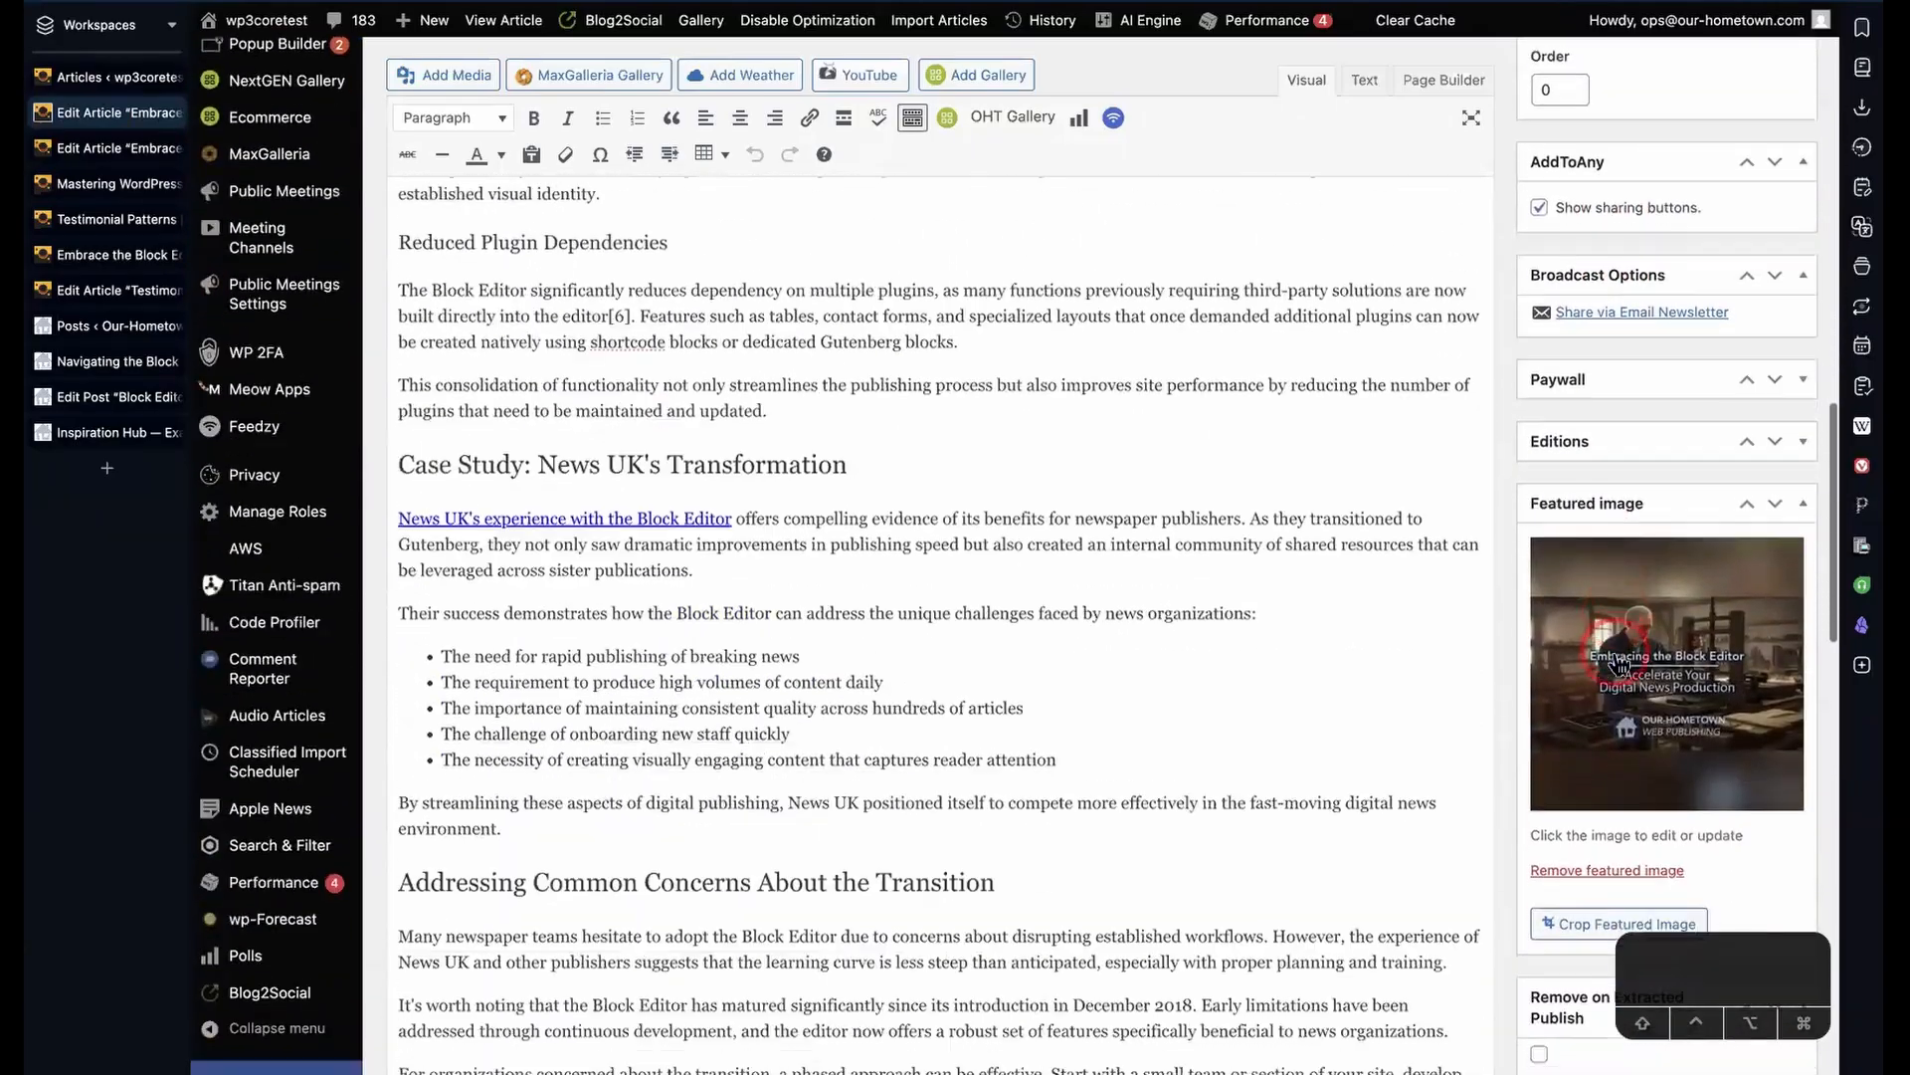
{"action": "scroll", "coordinate": [1619, 664], "scroll_direction": "down", "scroll_amount": 5}
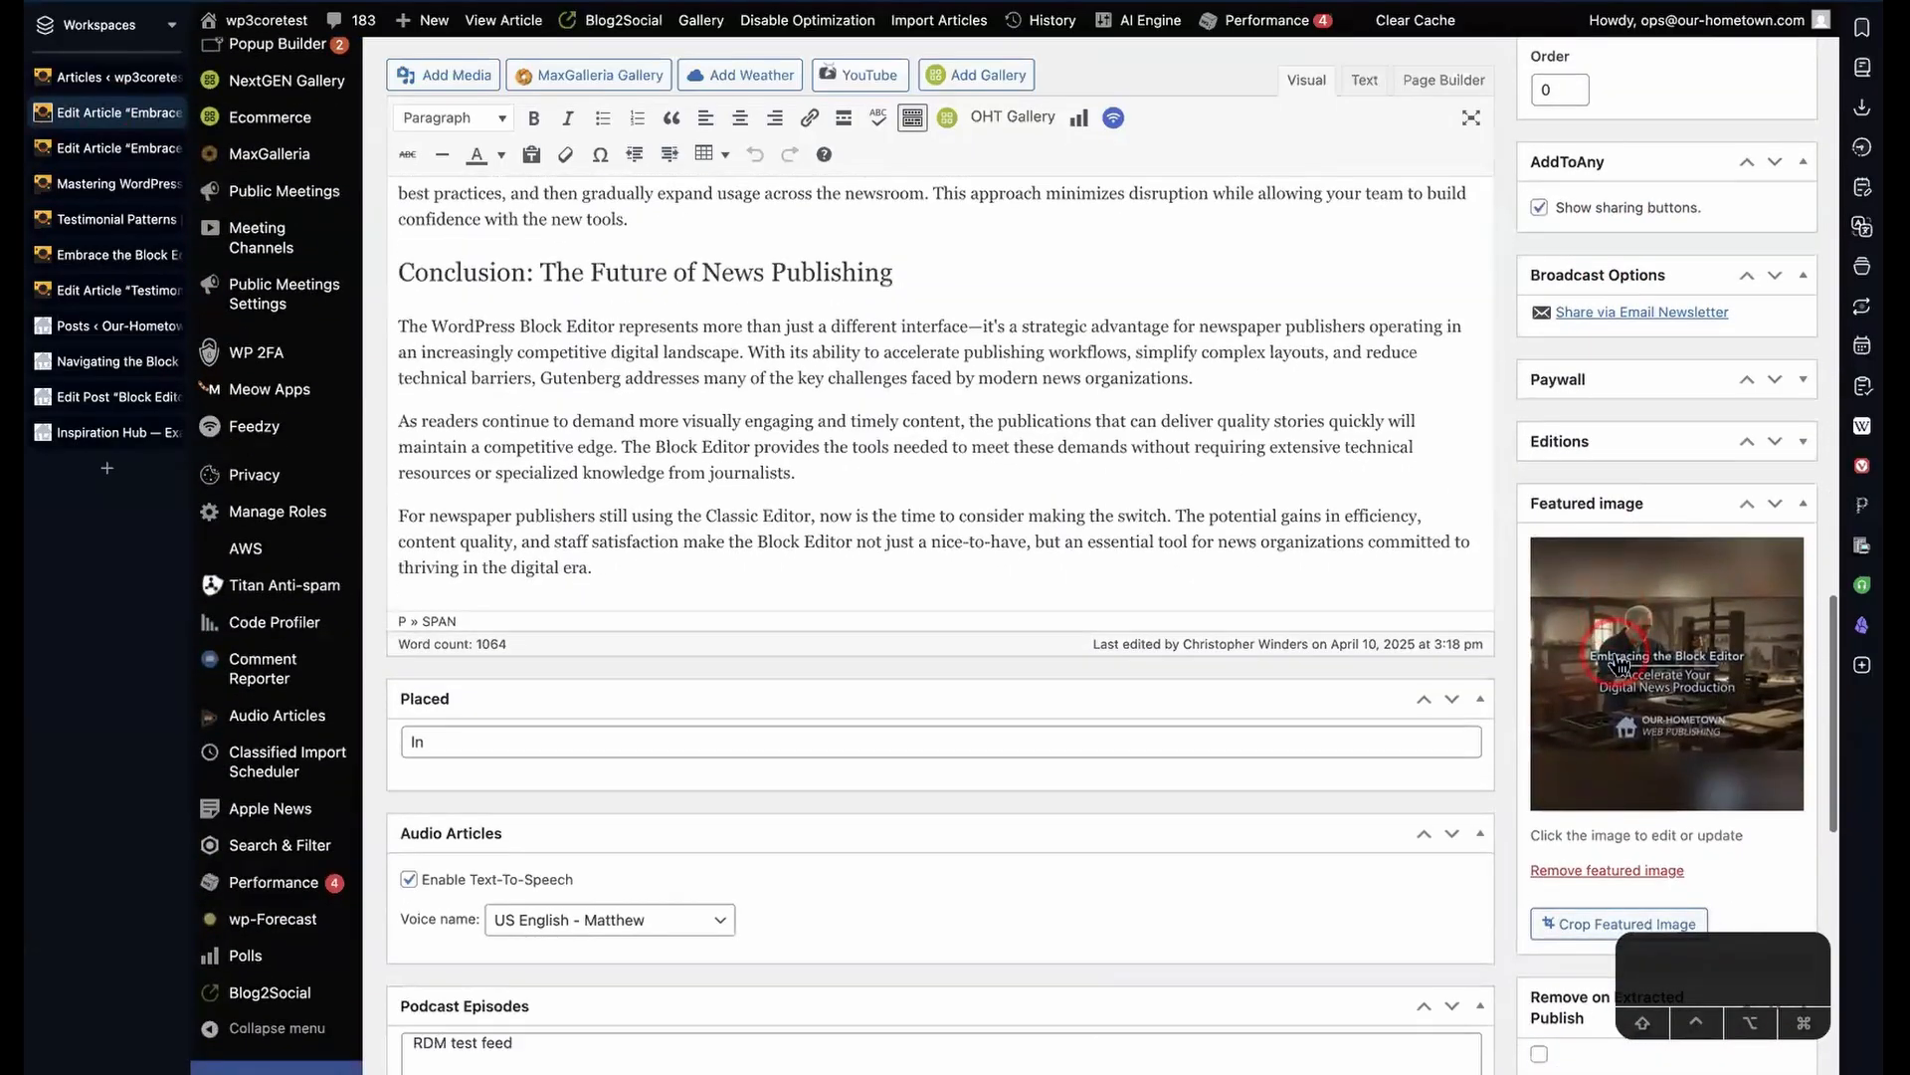
{"action": "scroll", "coordinate": [1161, 811], "scroll_direction": "down", "scroll_amount": 3}
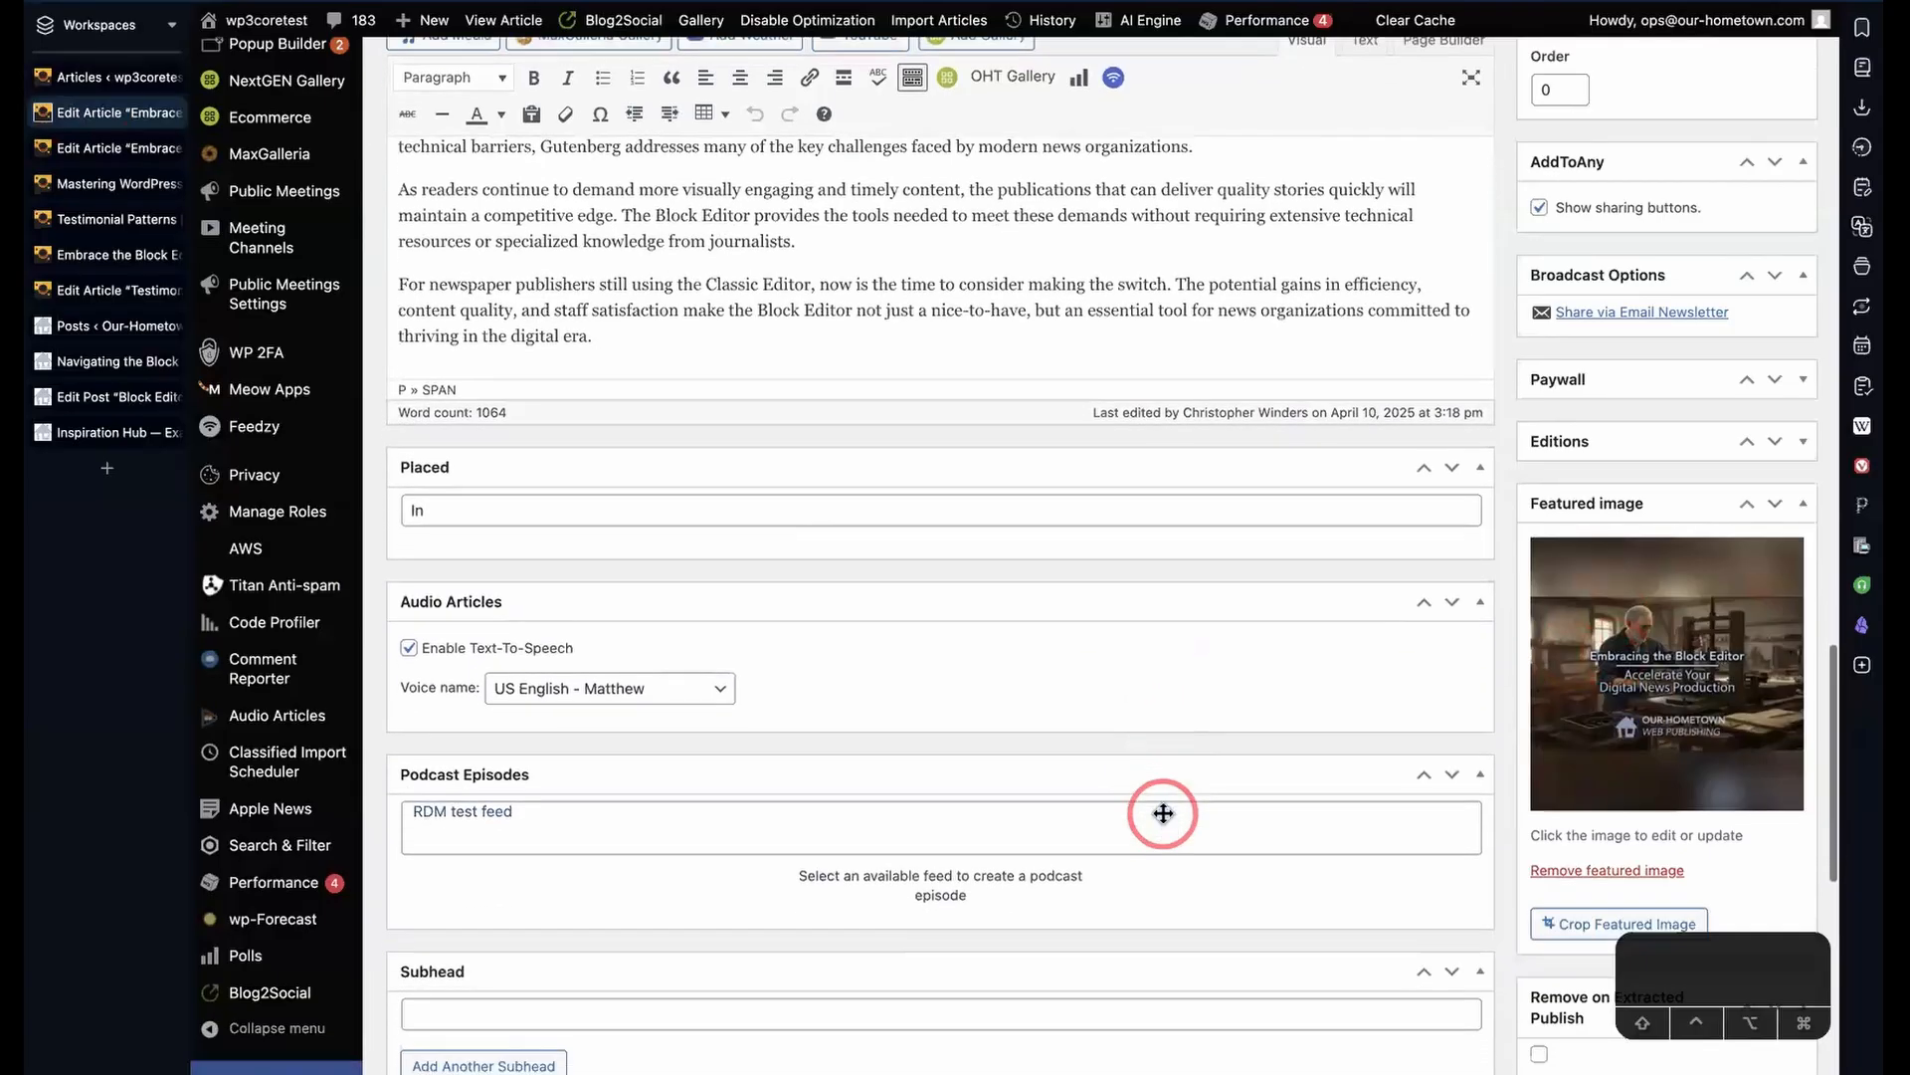
{"action": "scroll", "coordinate": [1160, 806], "scroll_direction": "up", "scroll_amount": 7}
{"action": "scroll", "coordinate": [1161, 804], "scroll_direction": "down", "scroll_amount": 2}
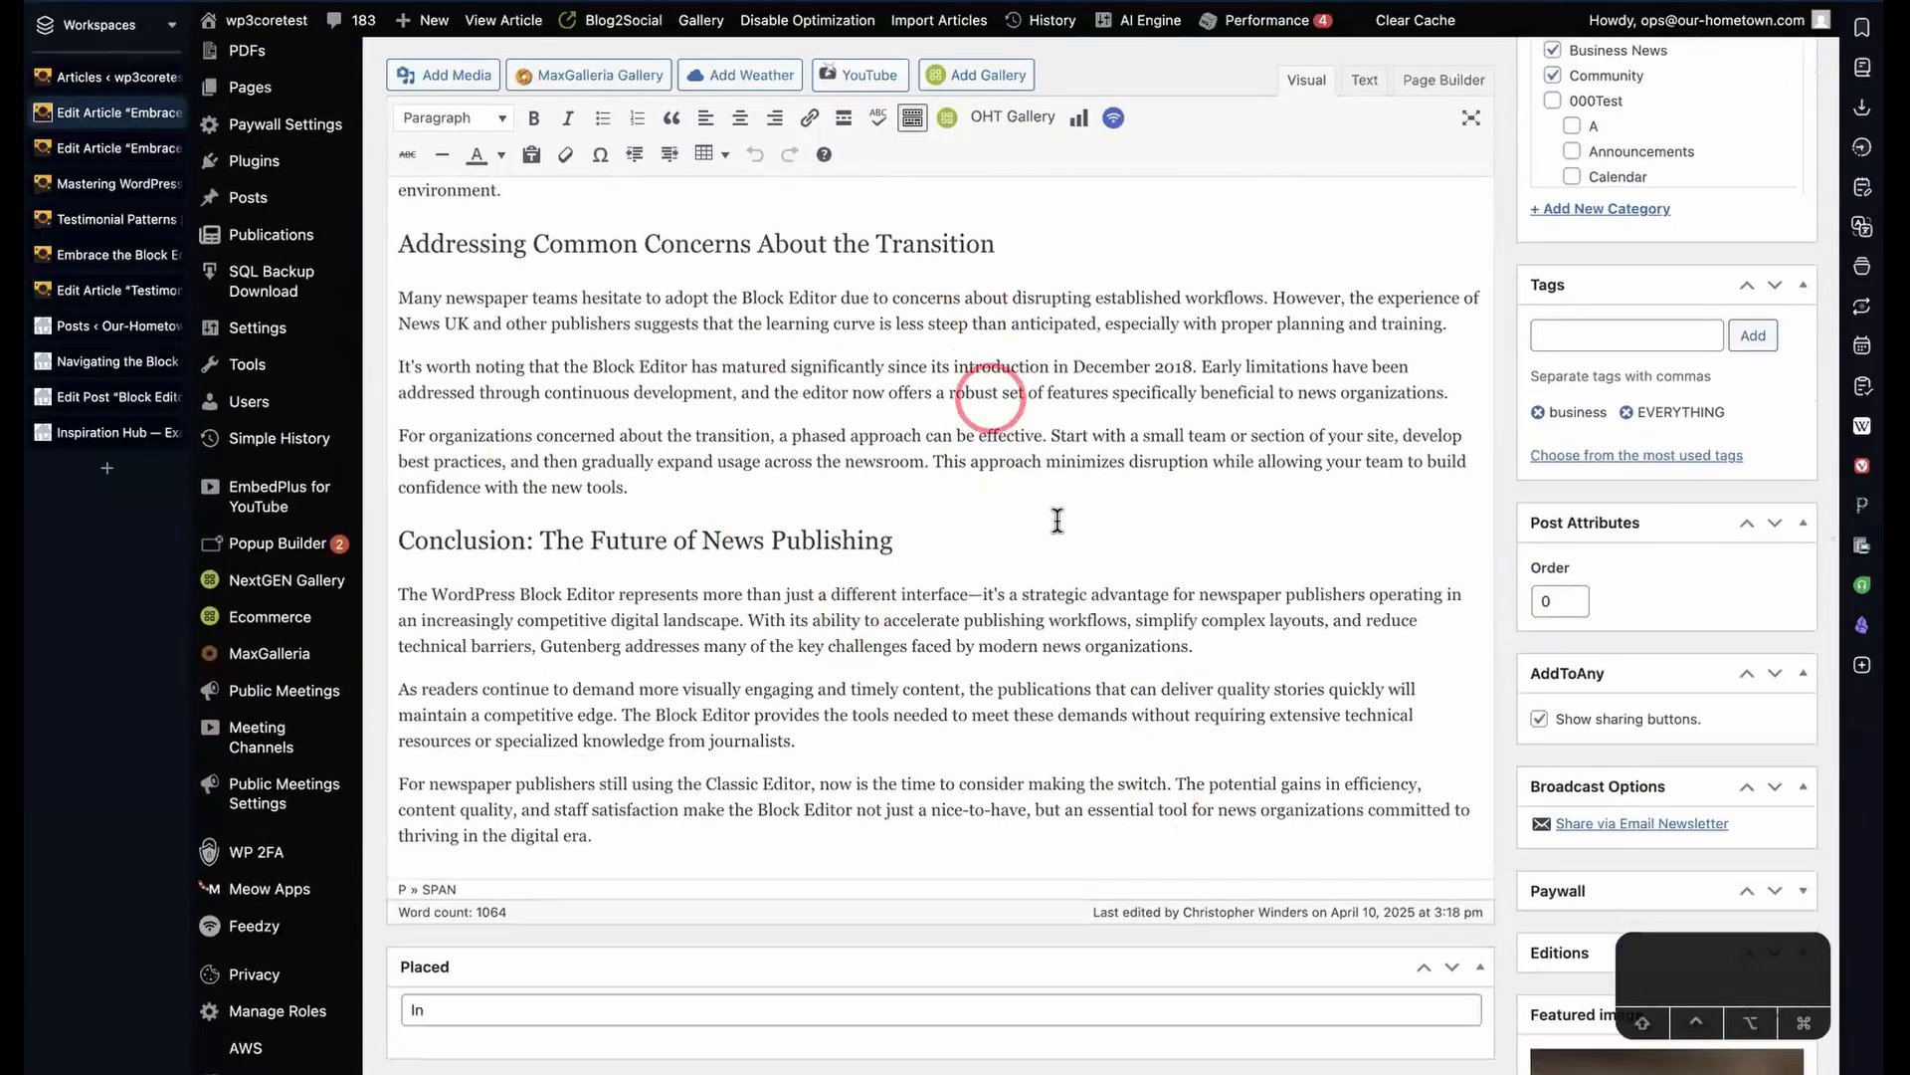
{"action": "scroll", "coordinate": [916, 625], "scroll_direction": "down", "scroll_amount": 4}
{"action": "scroll", "coordinate": [919, 637], "scroll_direction": "down", "scroll_amount": 8}
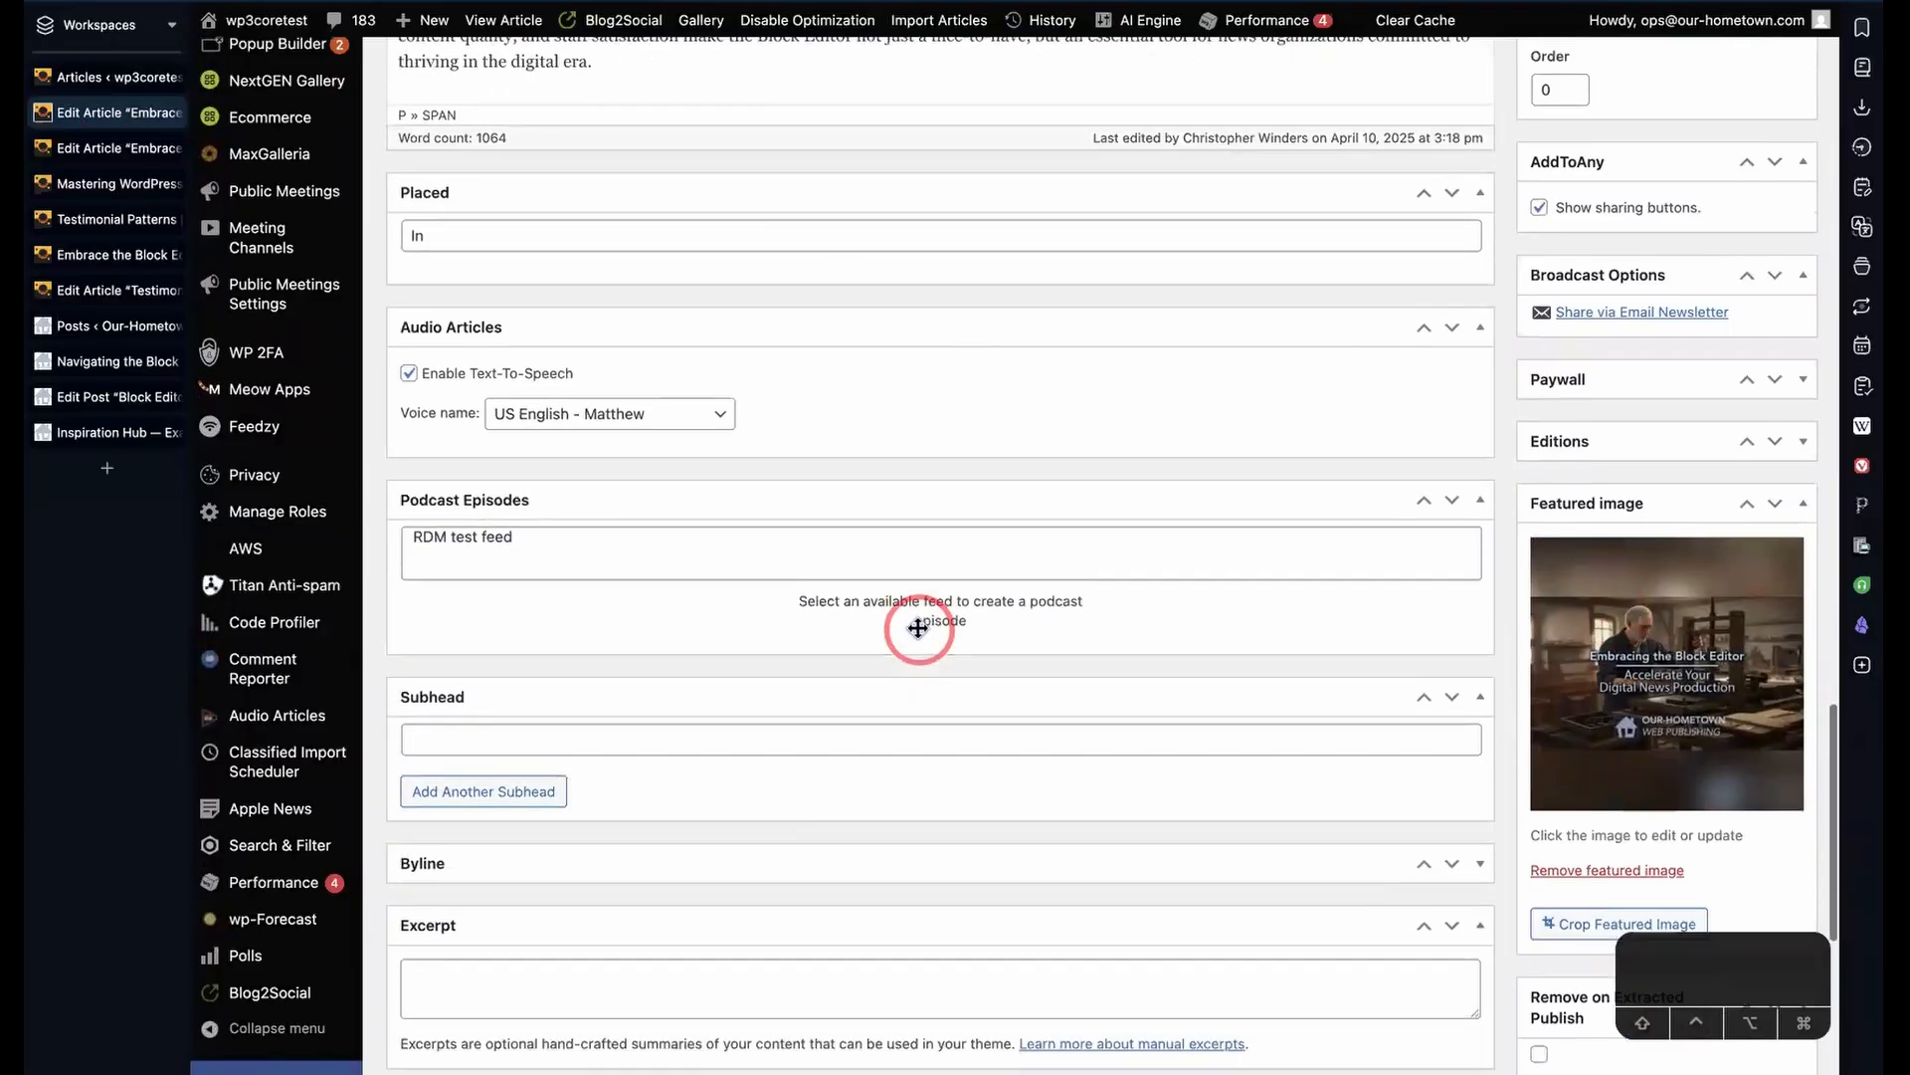
{"action": "left_click_drag", "start_coordinate": [914, 645], "coordinate": [834, 609]}
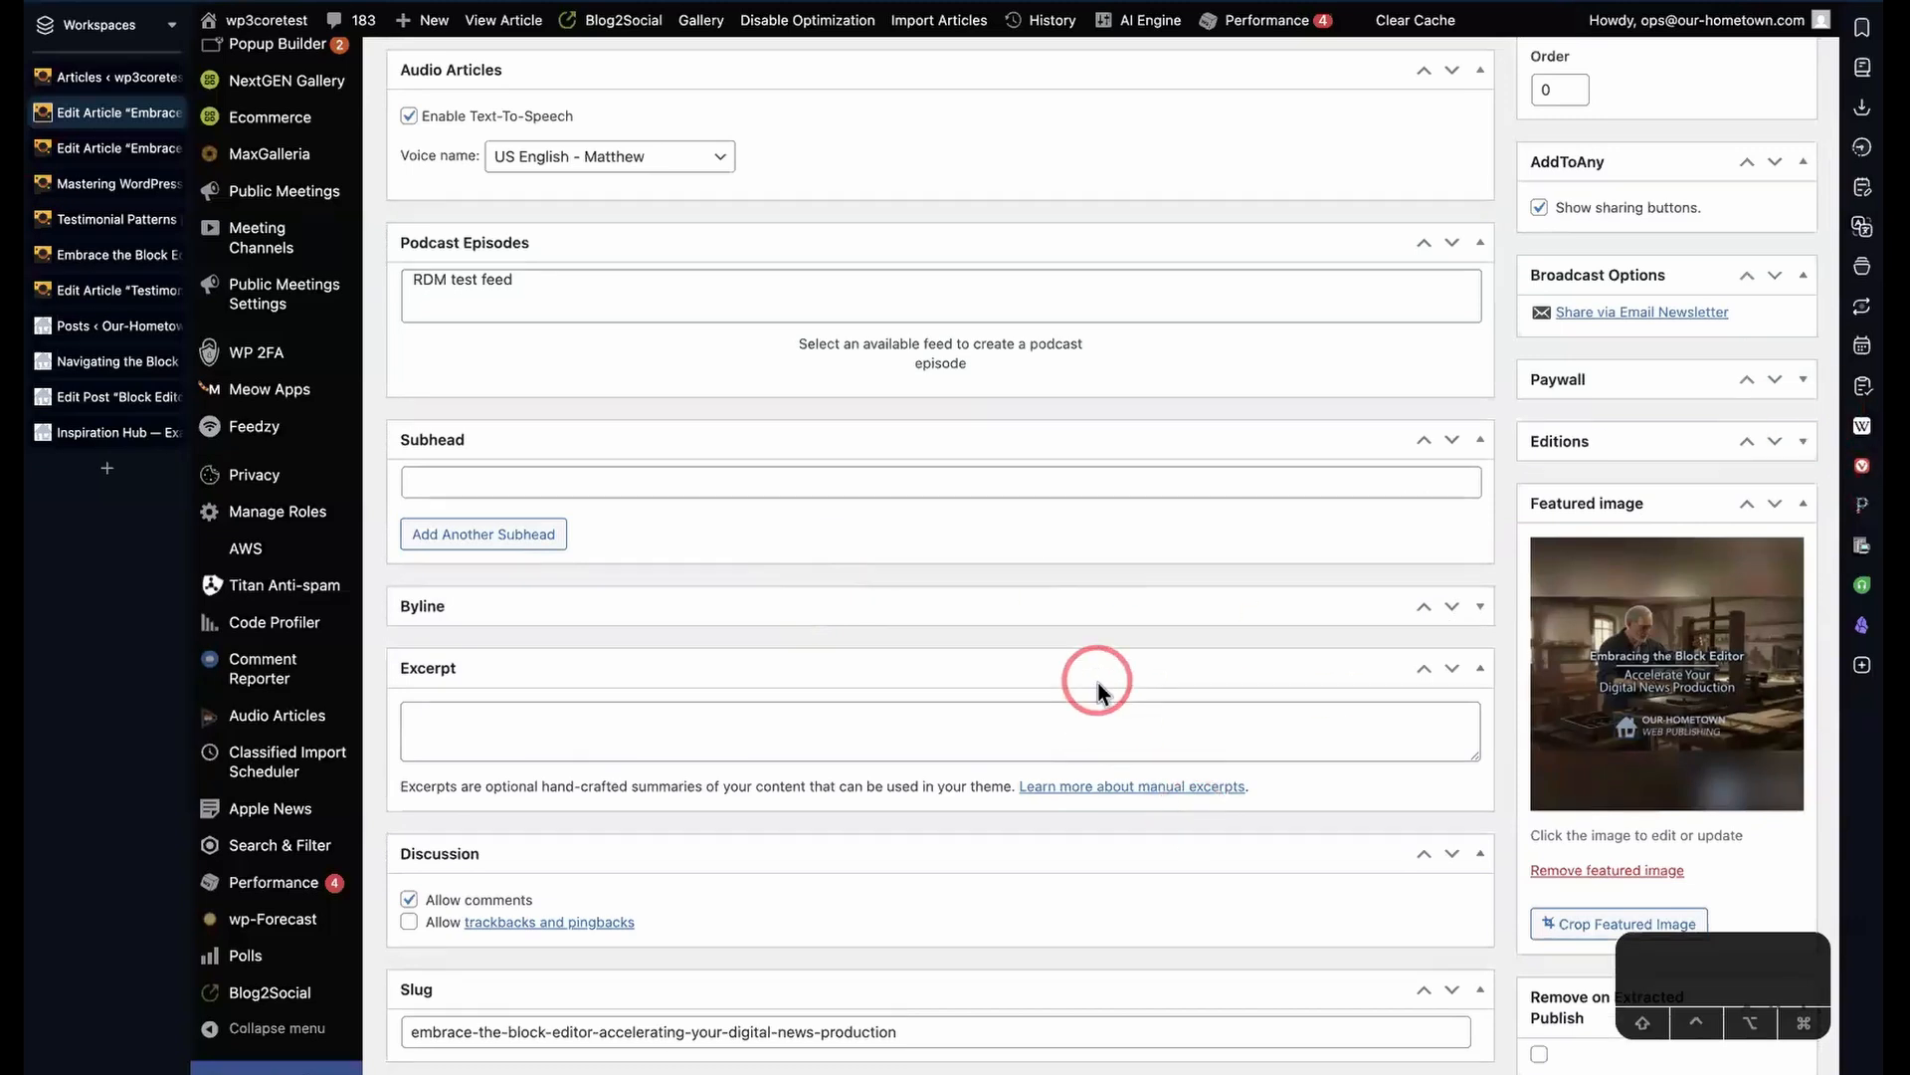
{"action": "scroll", "coordinate": [1096, 683], "scroll_direction": "up", "scroll_amount": 2}
- Return to the block editor draft and examine its article-level settings, from the featured image to Paywall and Editions
{"action": "left_click", "coordinate": [101, 336]}
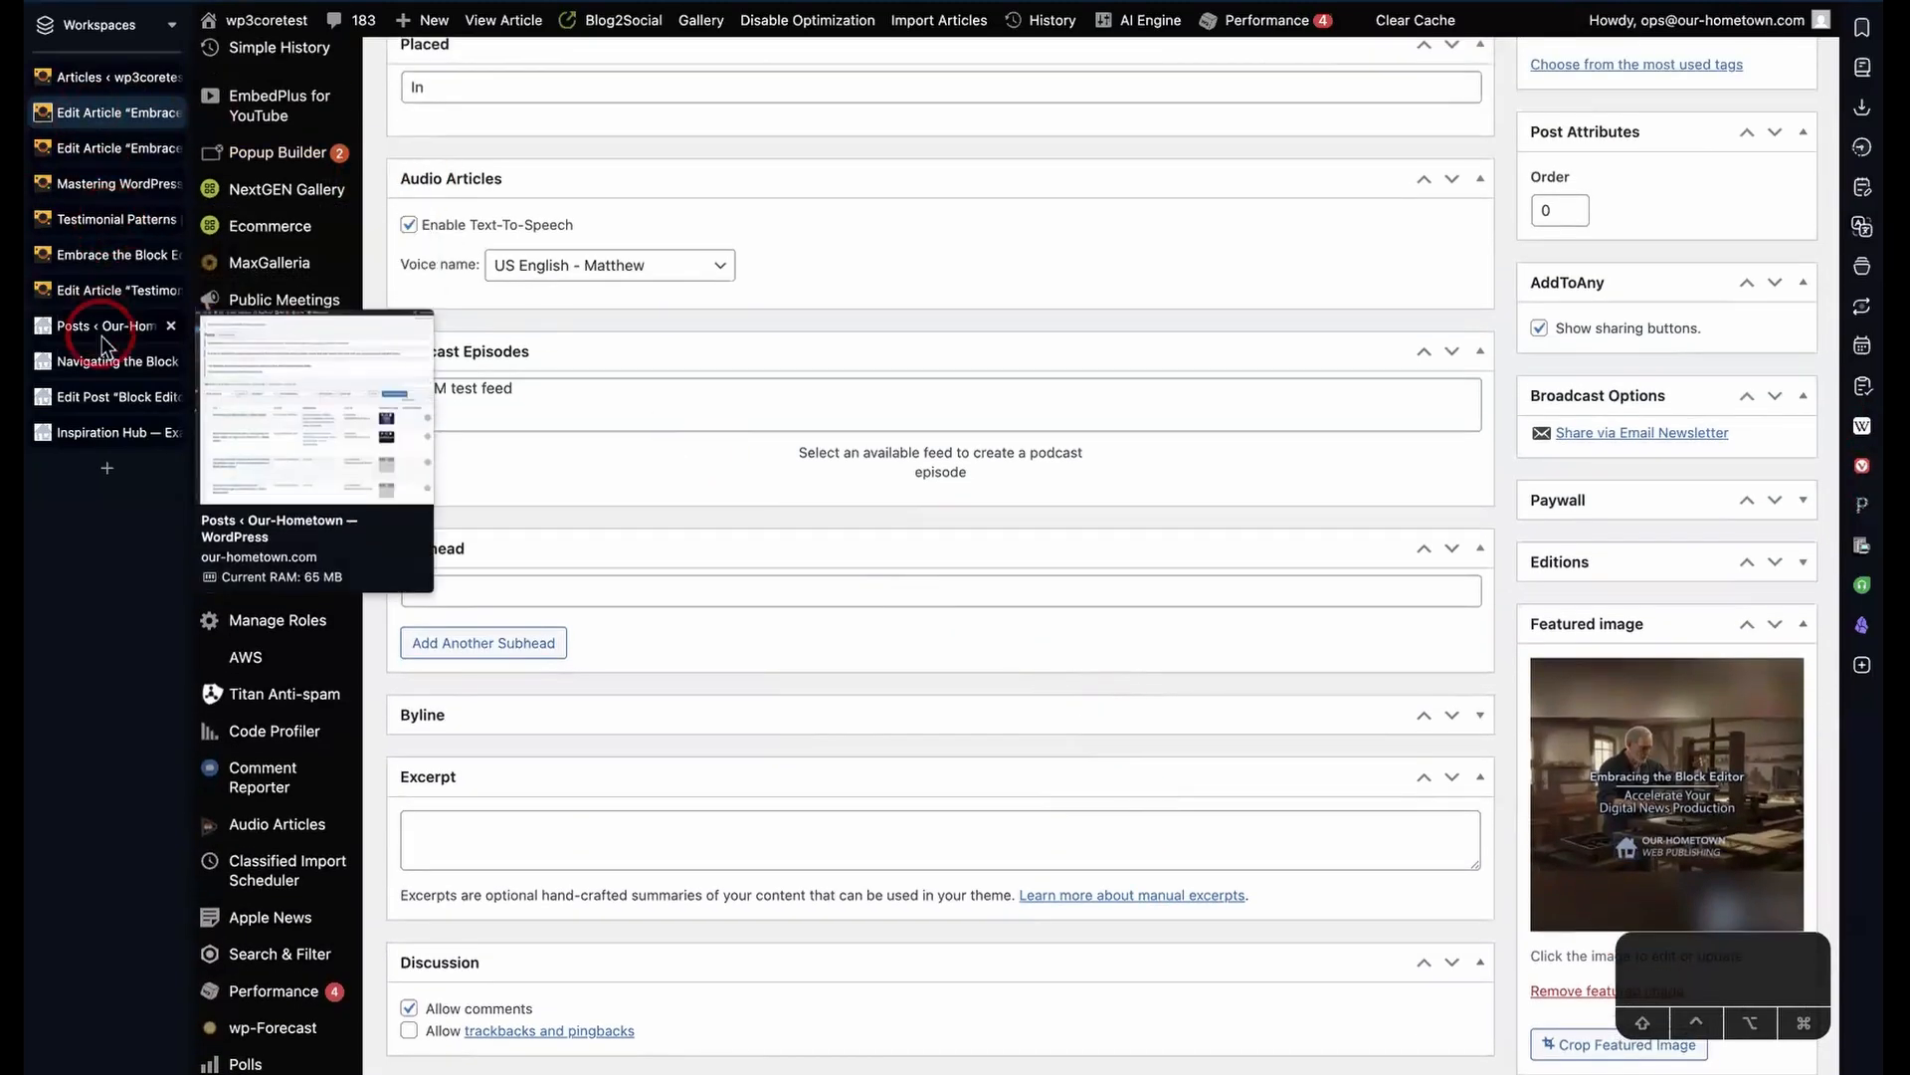
{"action": "left_click", "coordinate": [97, 151]}
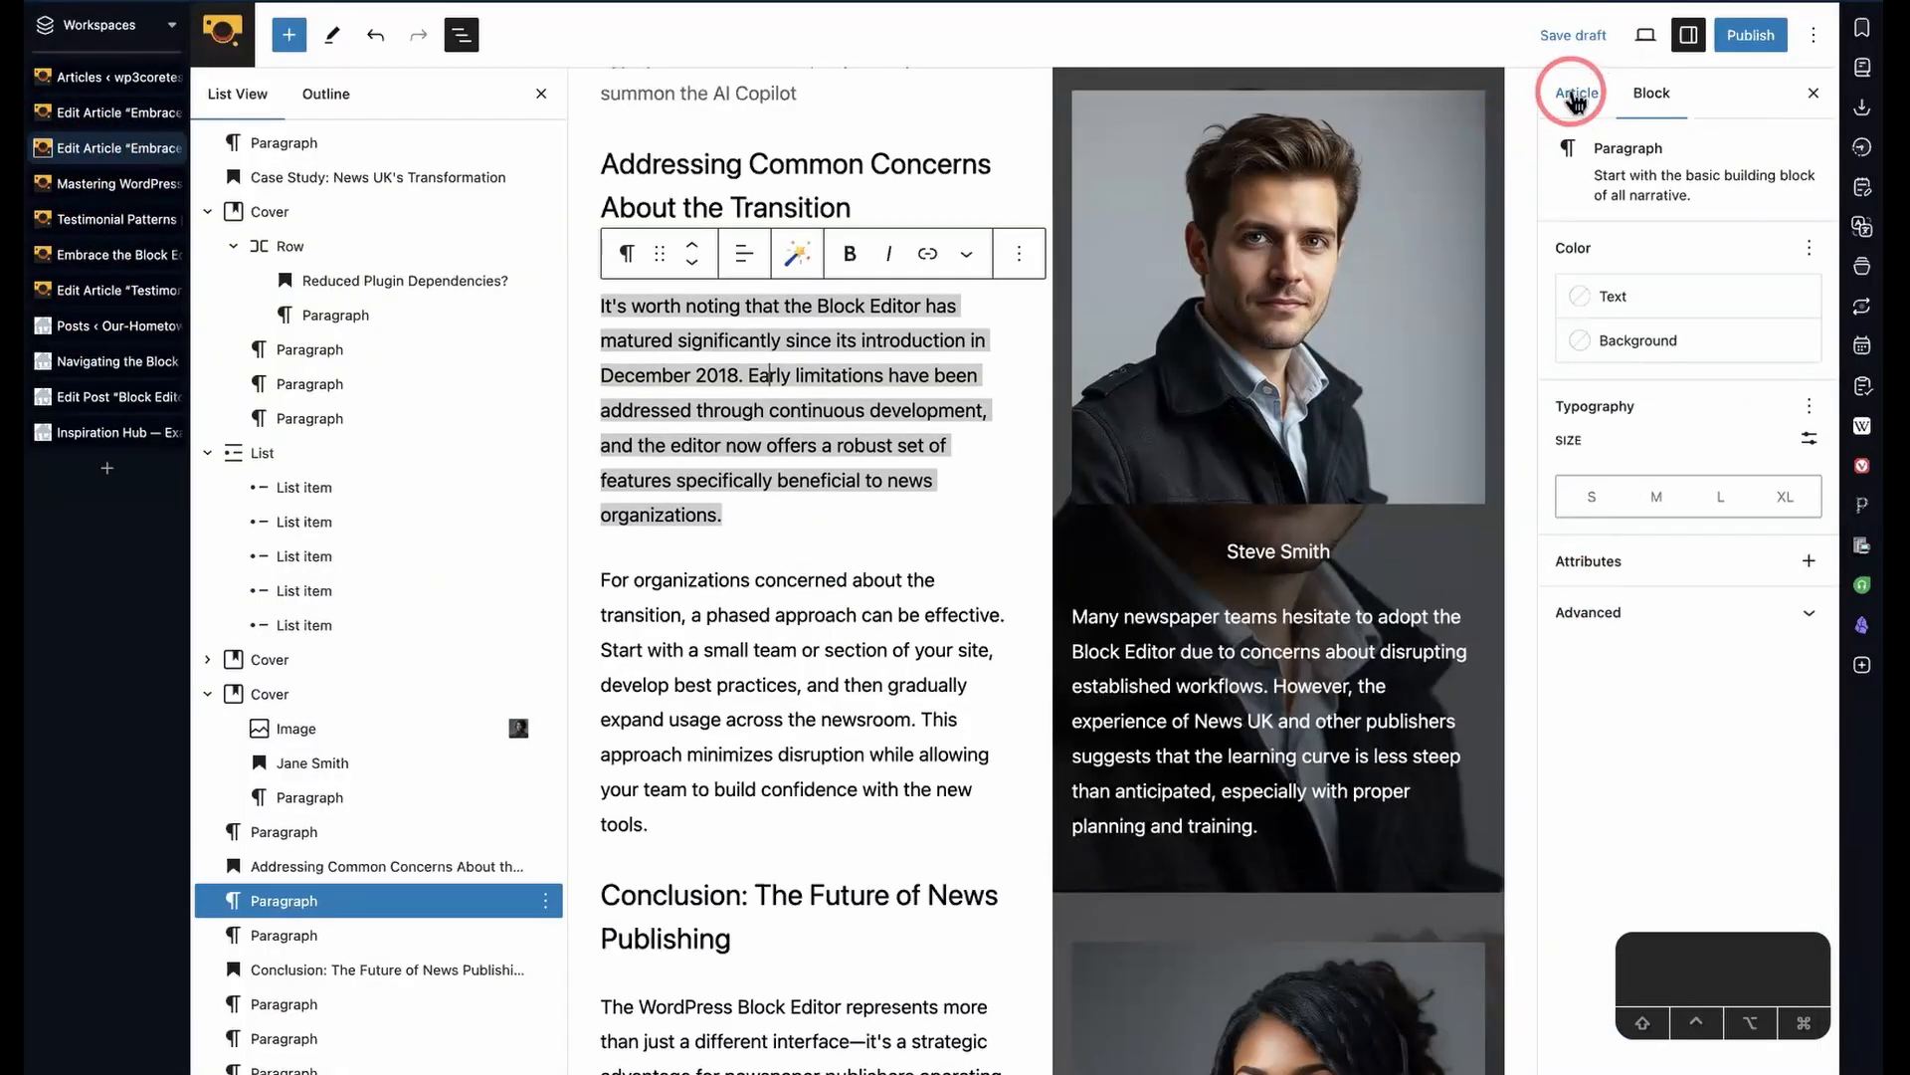
{"action": "left_click", "coordinate": [1581, 95]}
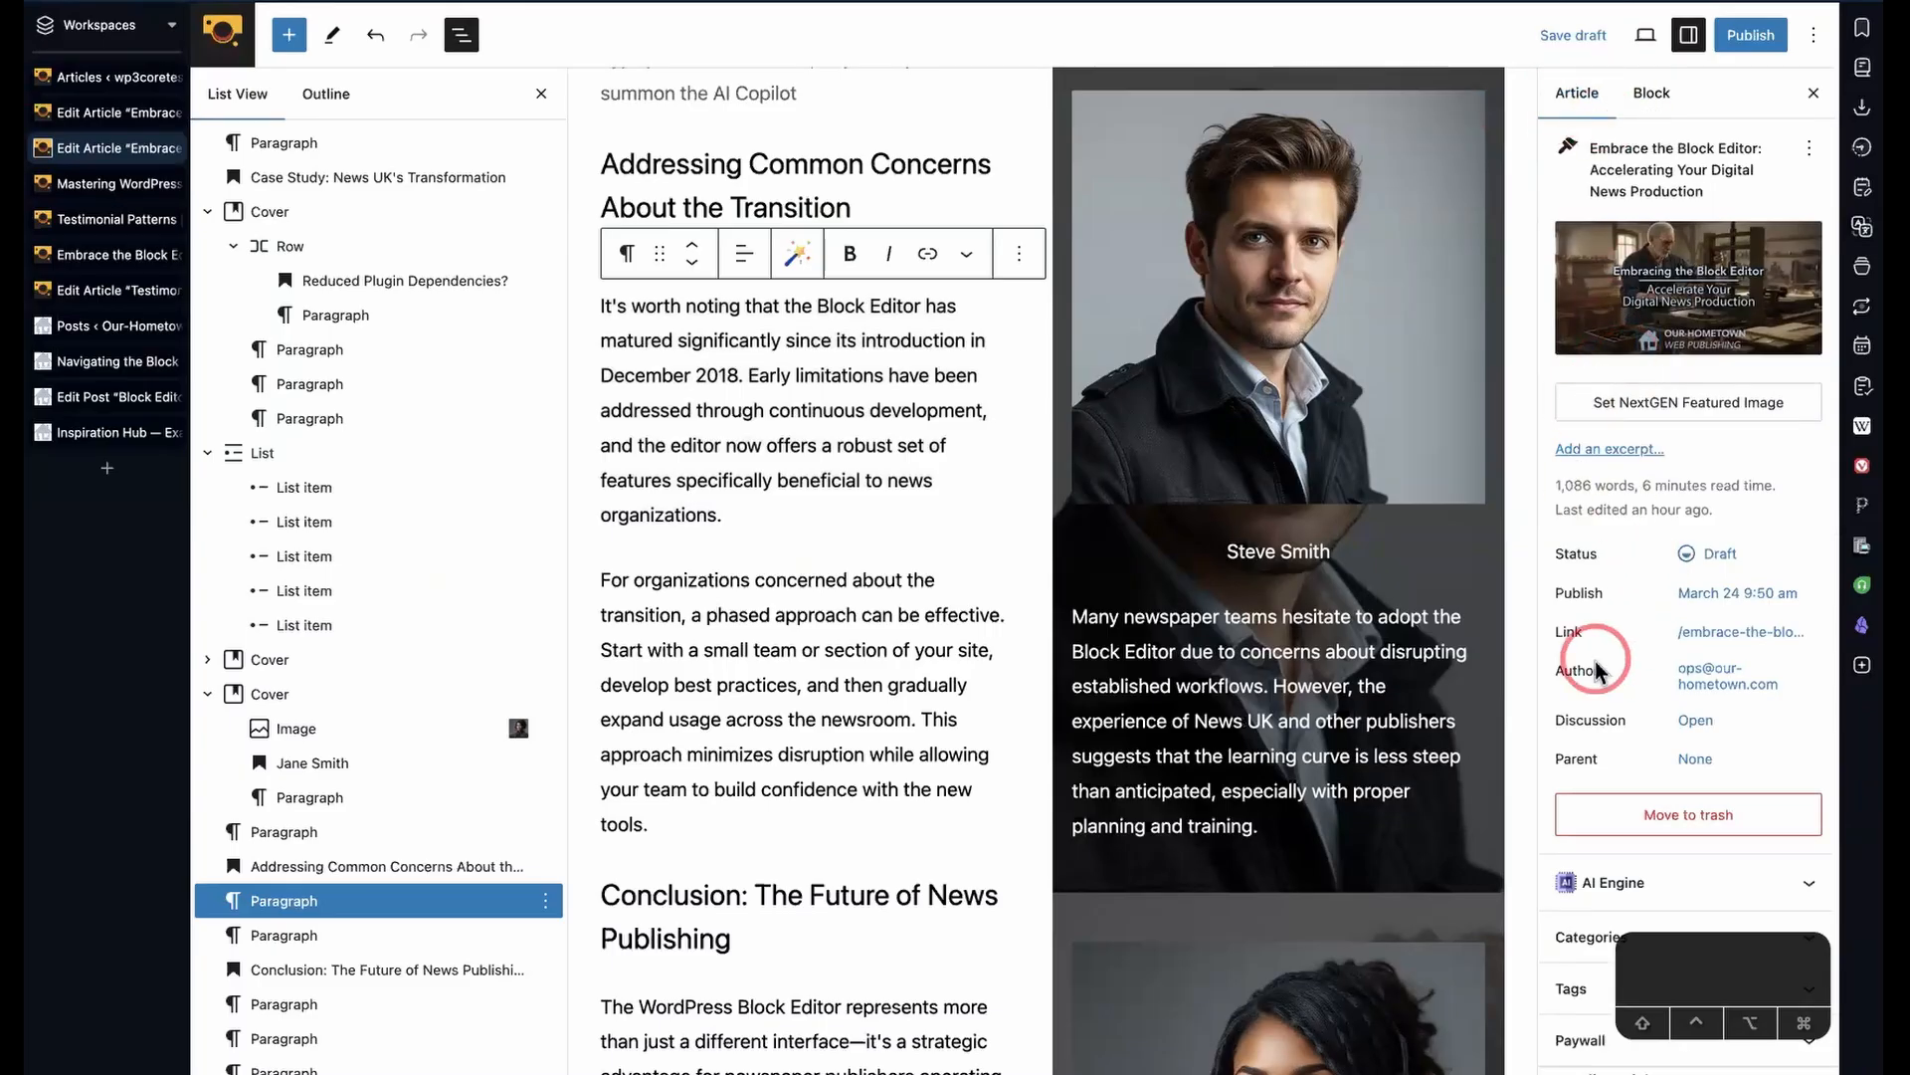
{"action": "scroll", "coordinate": [1632, 652], "scroll_direction": "down", "scroll_amount": 5}
{"action": "scroll", "coordinate": [1599, 669], "scroll_direction": "up", "scroll_amount": 4}
{"action": "scroll", "coordinate": [1599, 669], "scroll_direction": "down", "scroll_amount": 5}
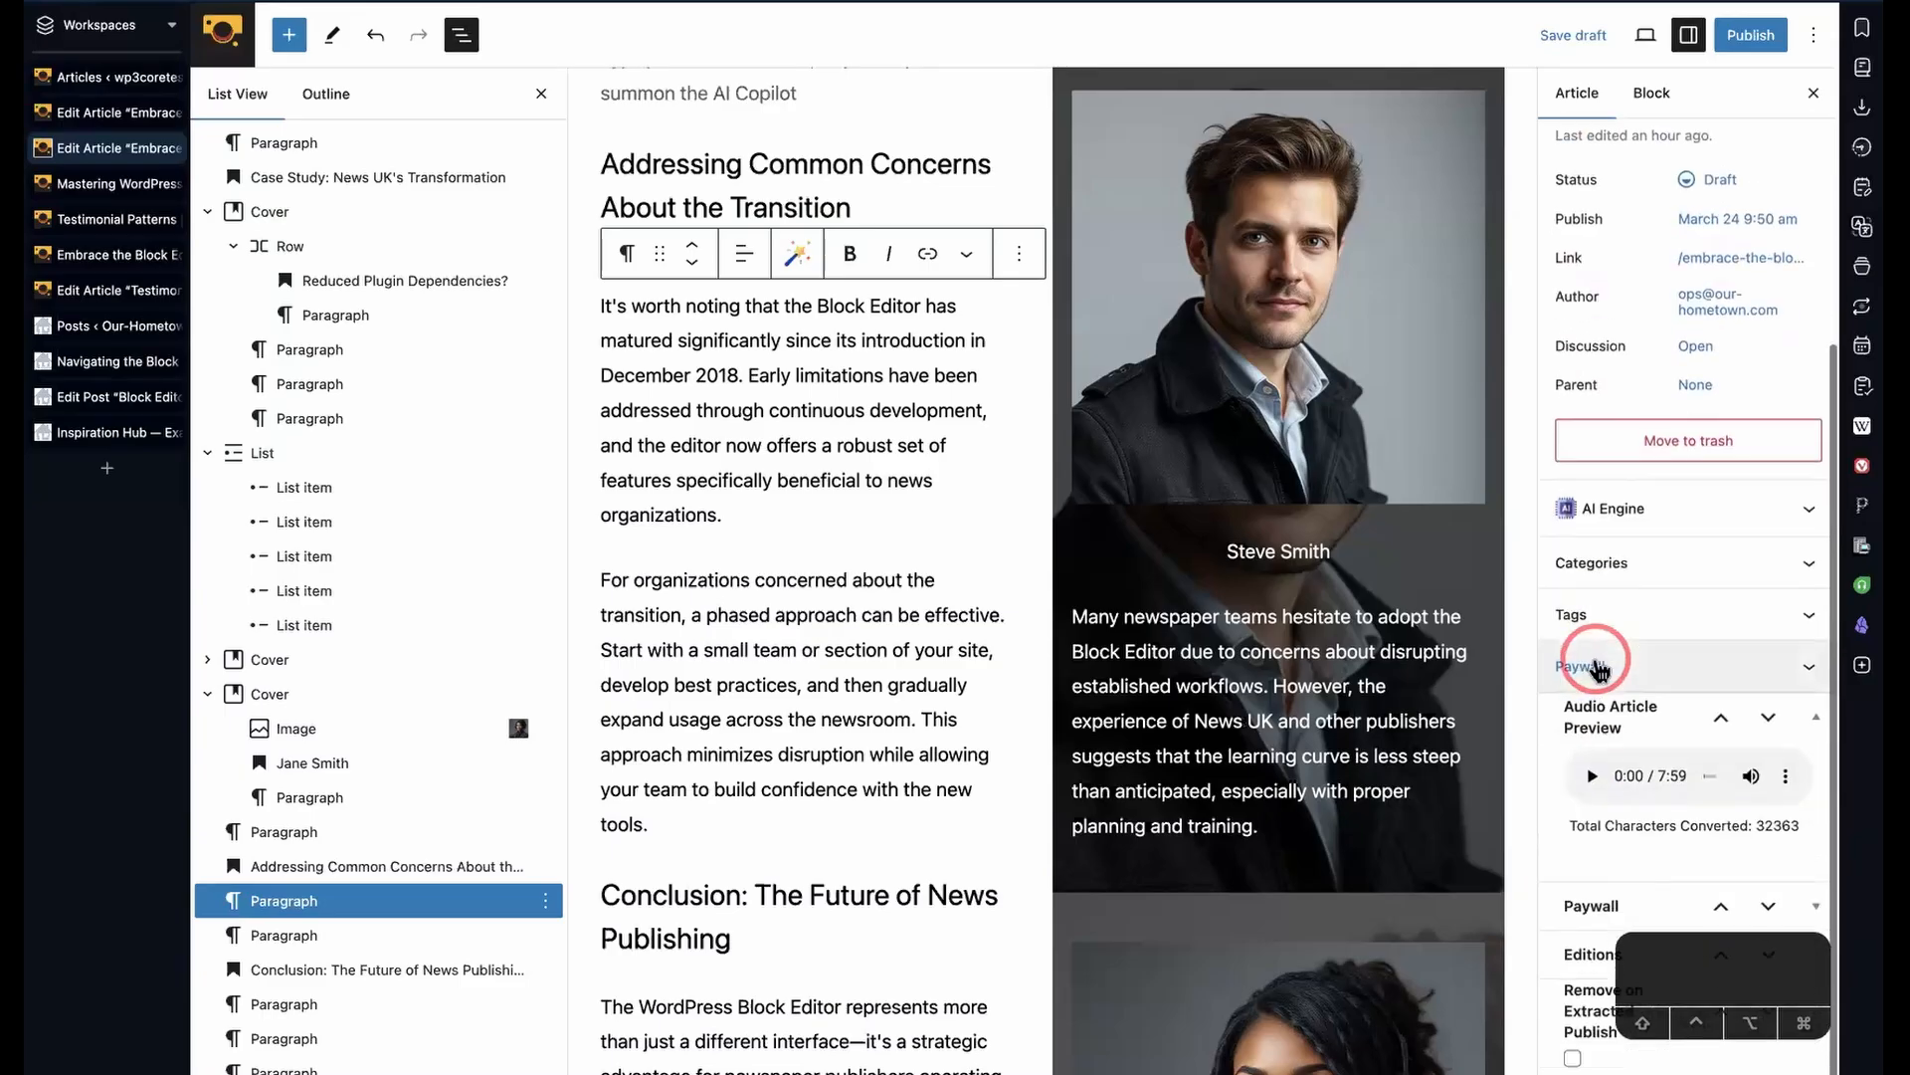
{"action": "scroll", "coordinate": [1599, 669], "scroll_direction": "up", "scroll_amount": 2}
{"action": "scroll", "coordinate": [1599, 668], "scroll_direction": "up", "scroll_amount": 4}
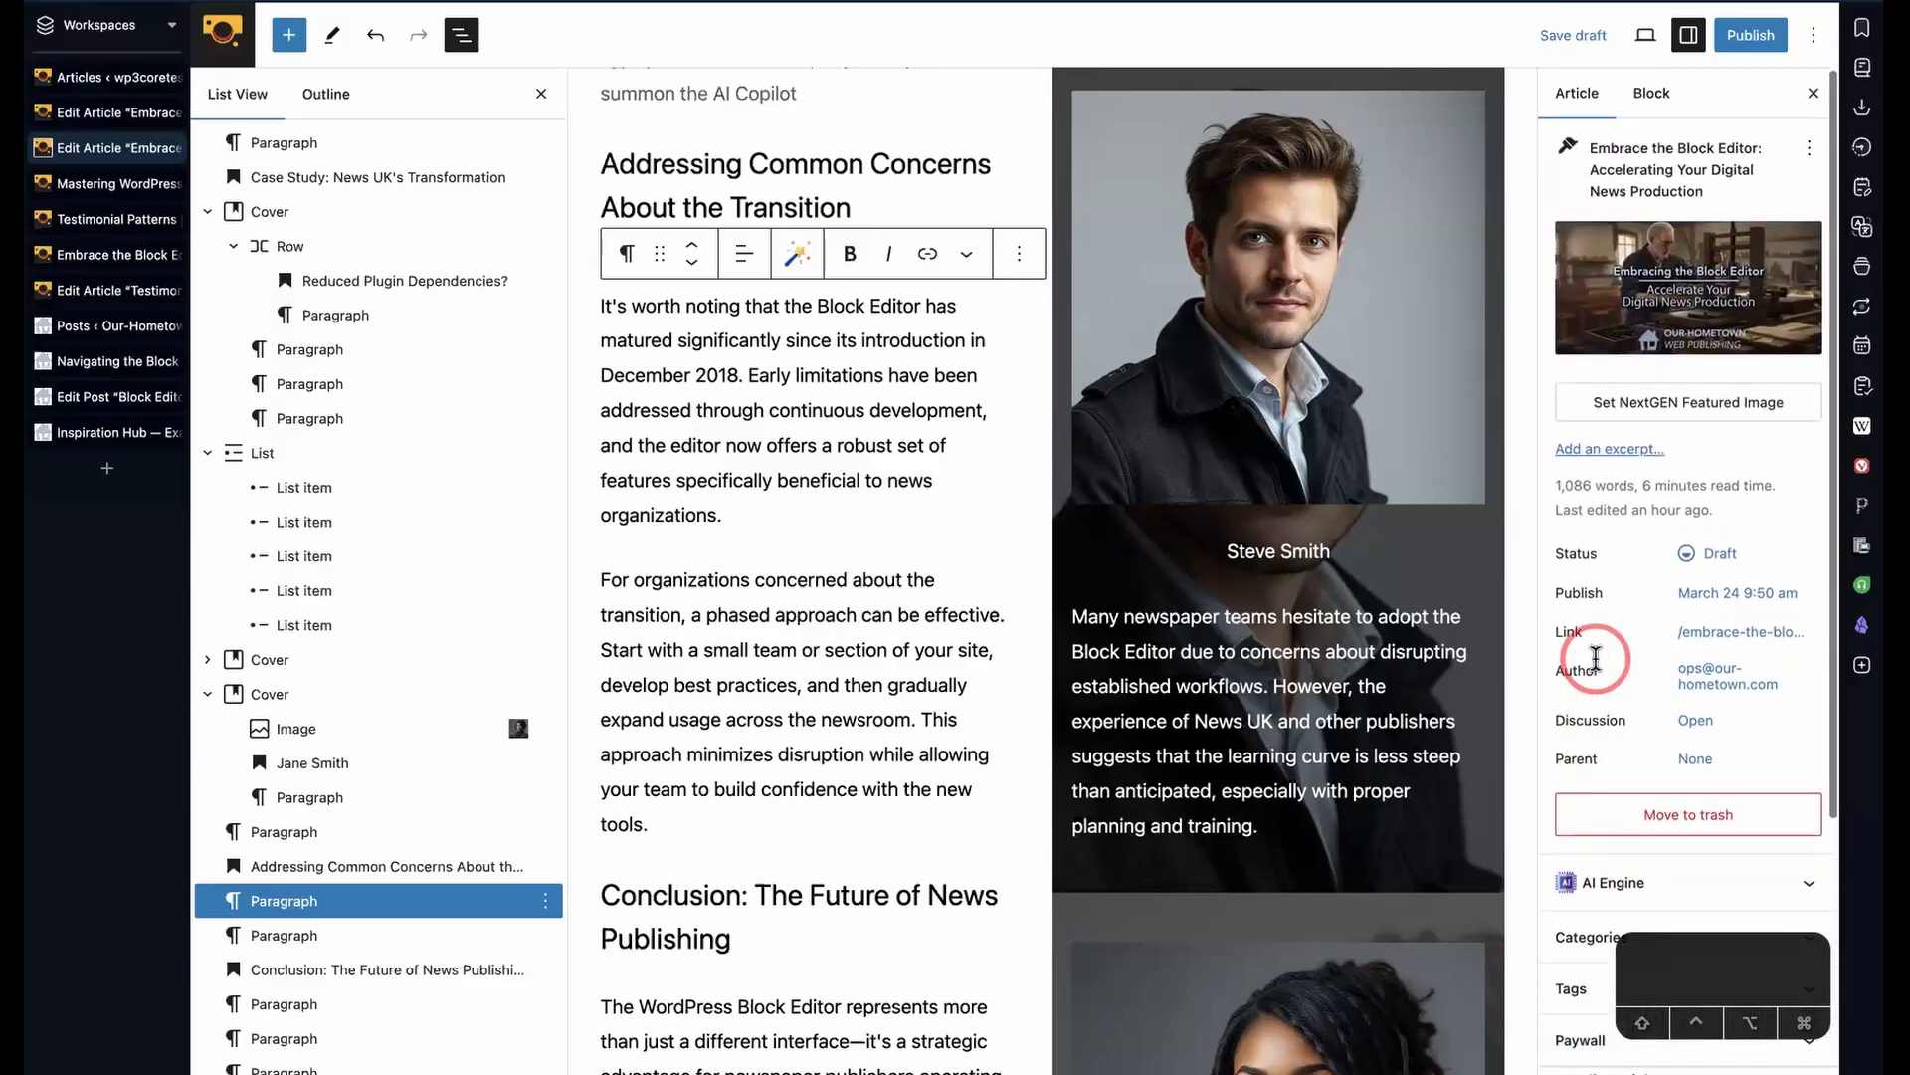
- Hide the List View and expand the meta boxes below the article content
{"action": "left_click", "coordinate": [461, 35]}
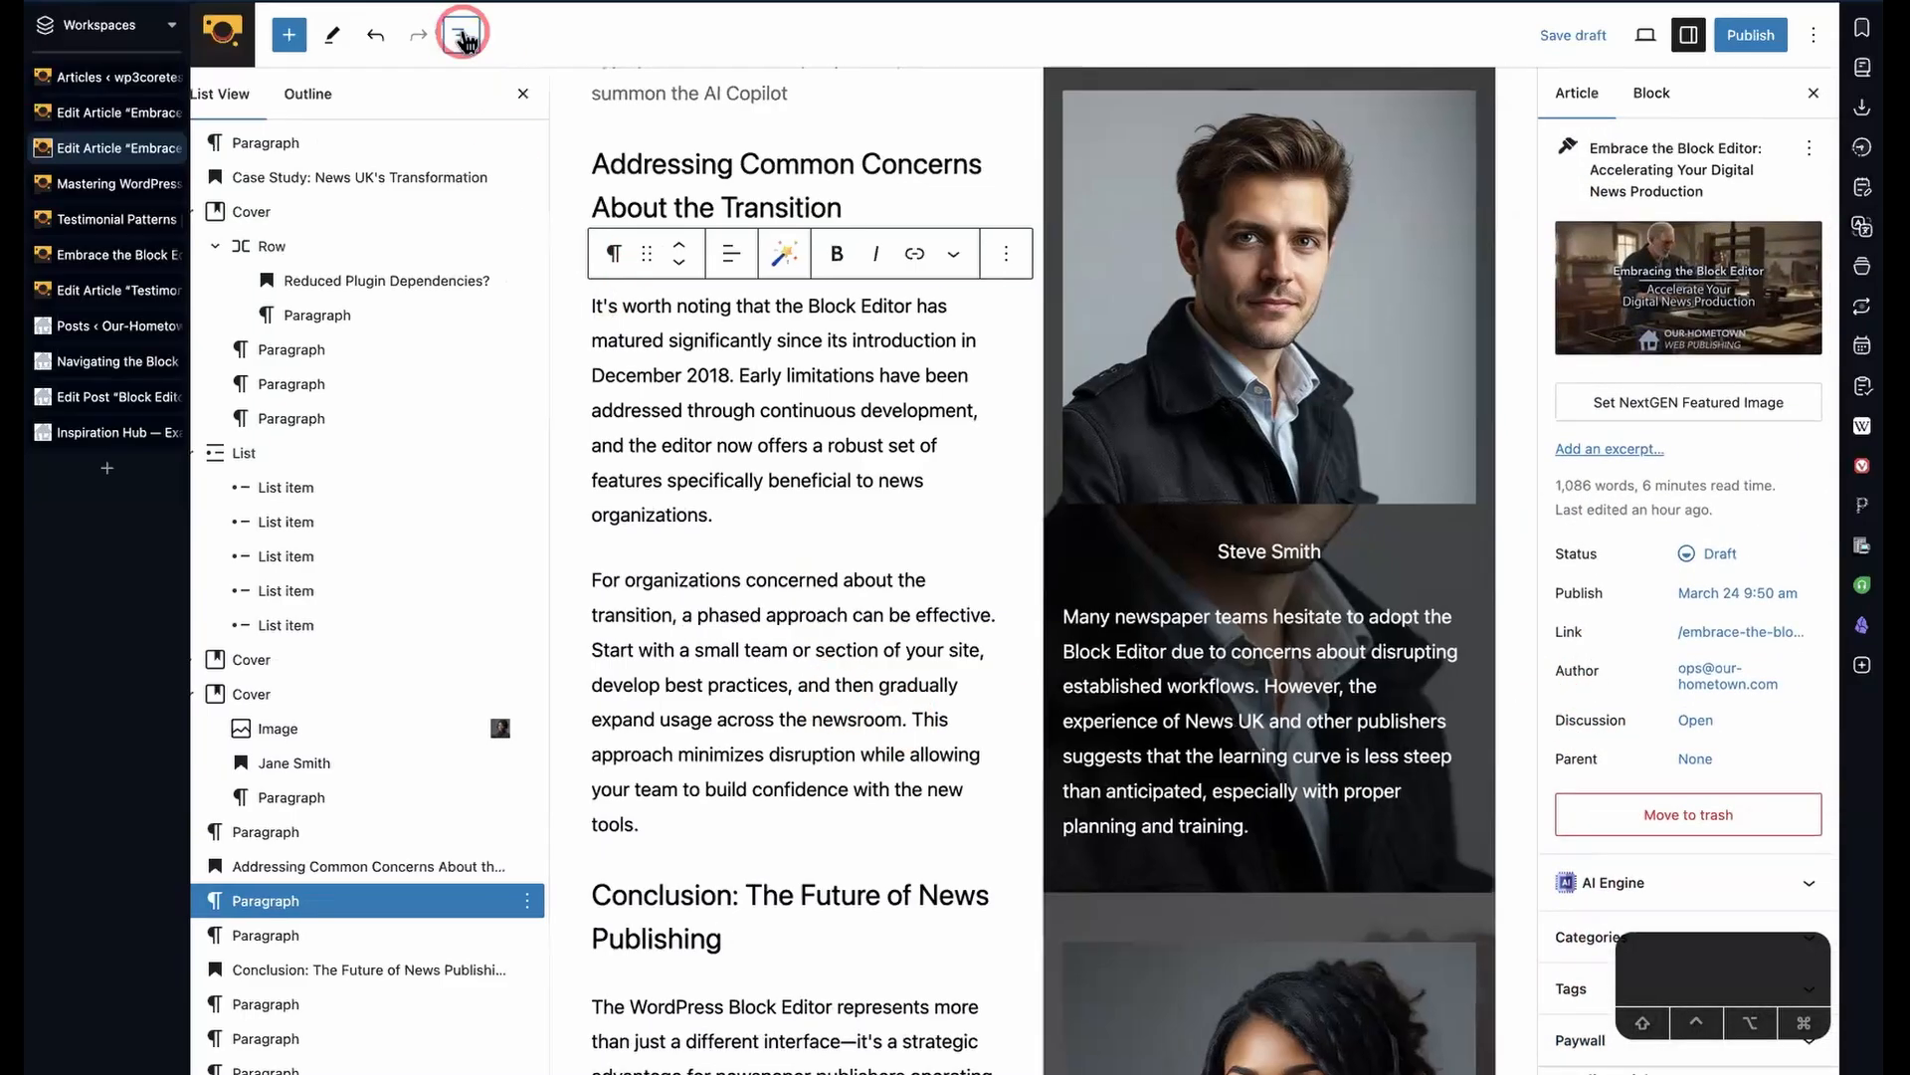
{"action": "scroll", "coordinate": [725, 604], "scroll_direction": "down", "scroll_amount": 15}
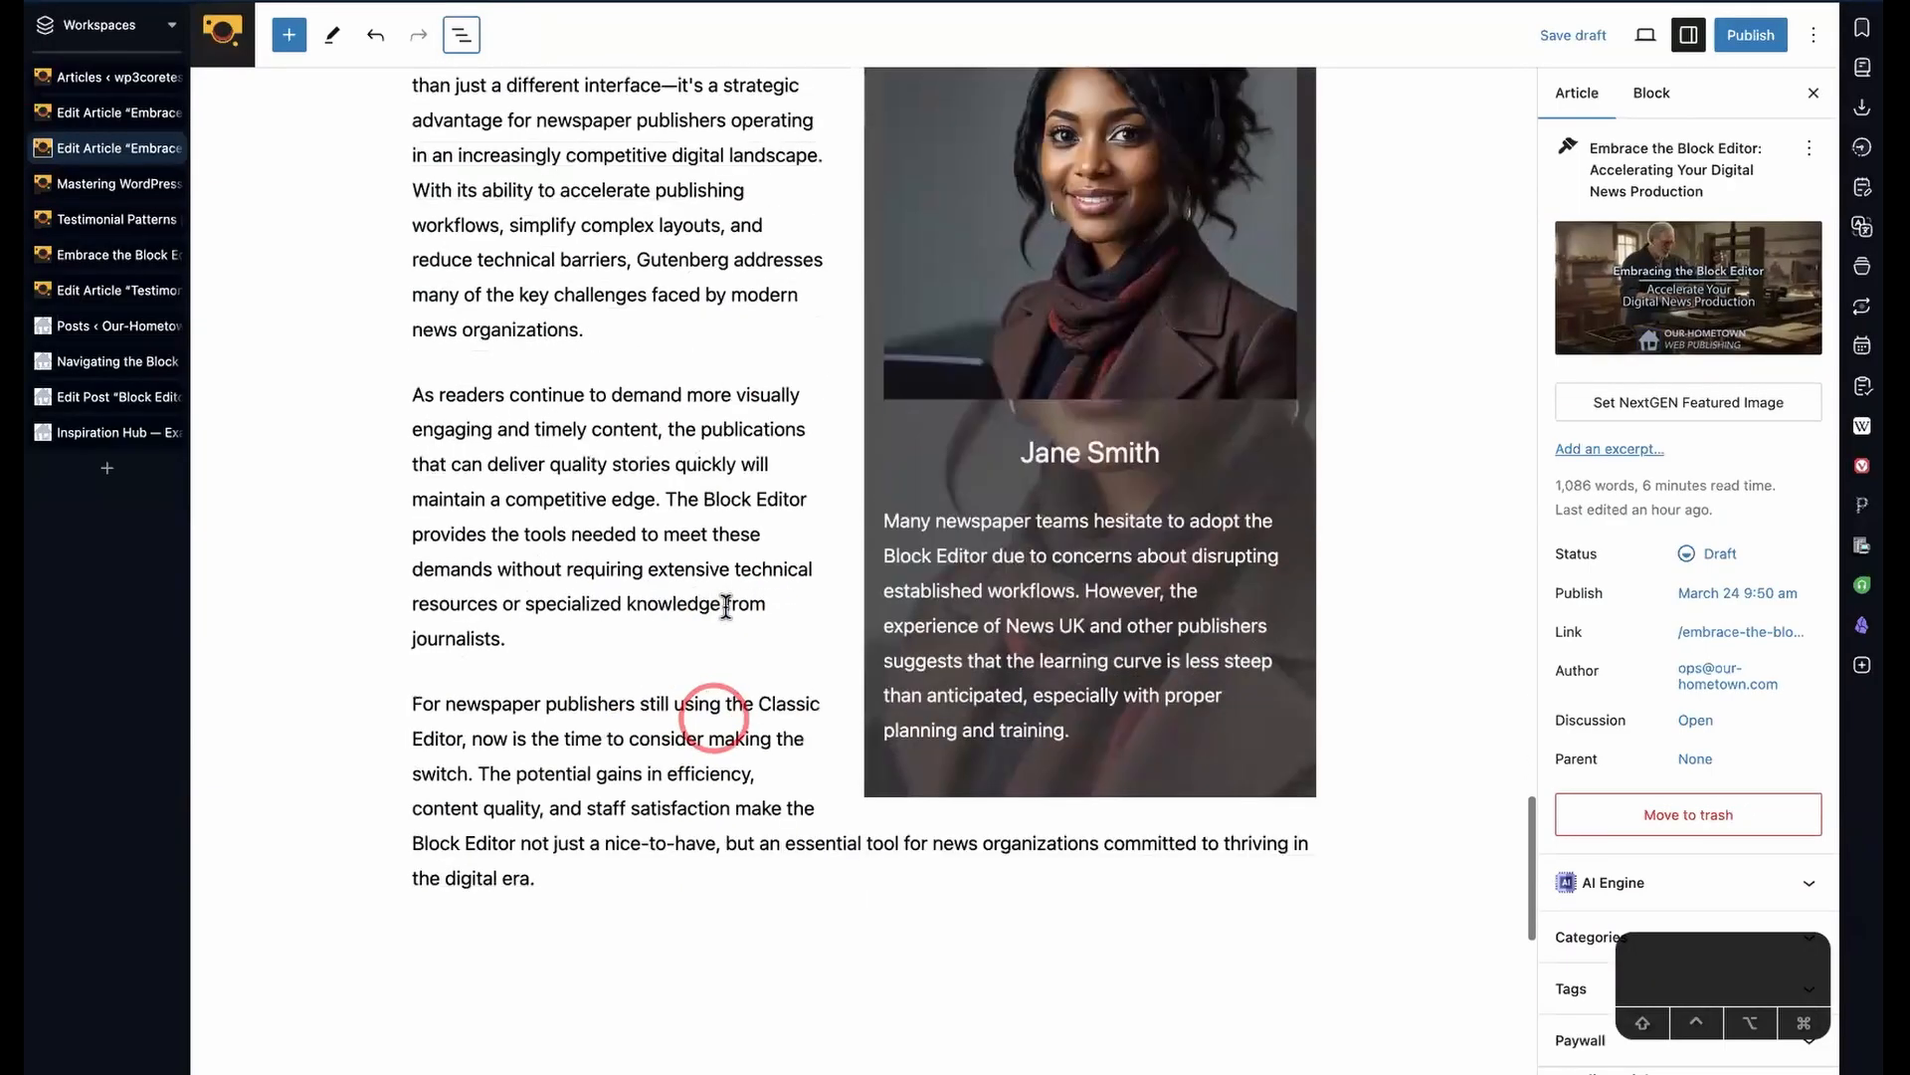
{"action": "left_click", "coordinate": [454, 1017]}
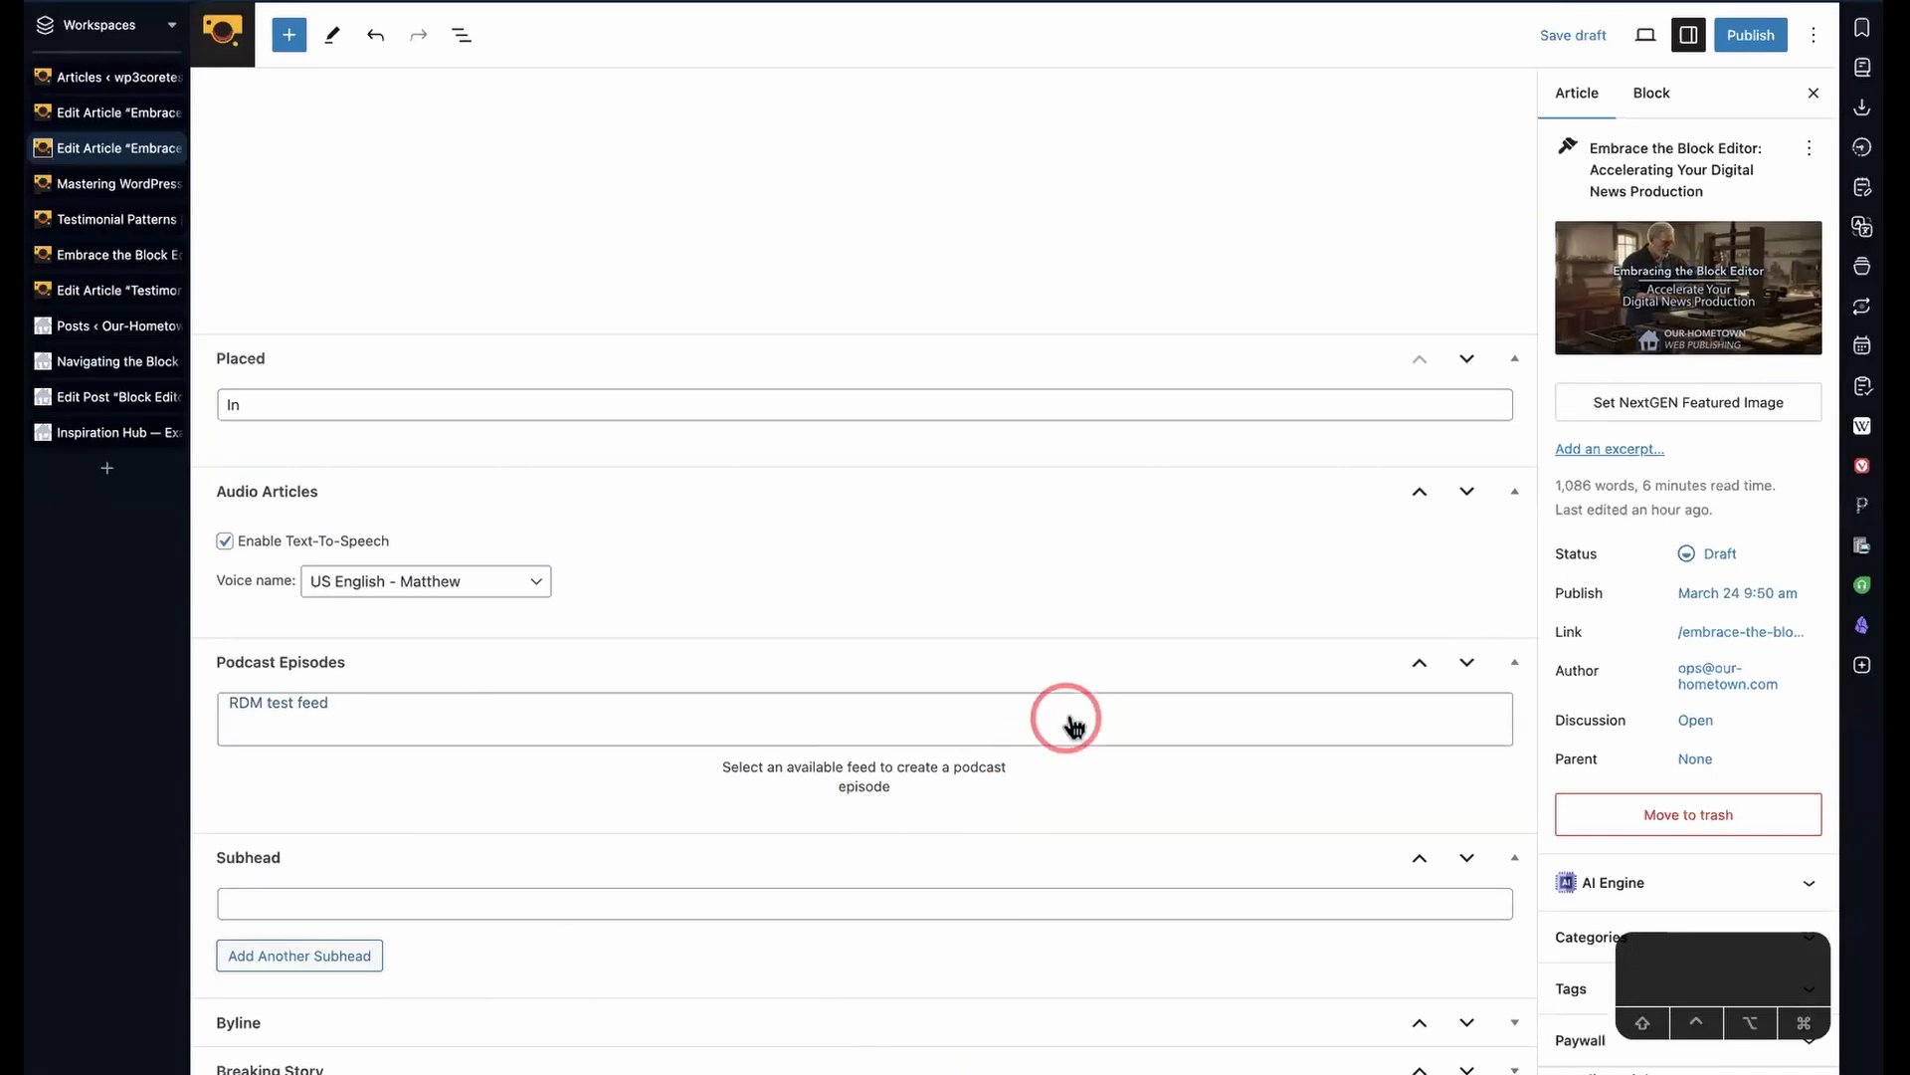
- Open the editor preferences and examine the General settings, including the Document settings and Advanced options
{"action": "left_click", "coordinate": [1817, 36]}
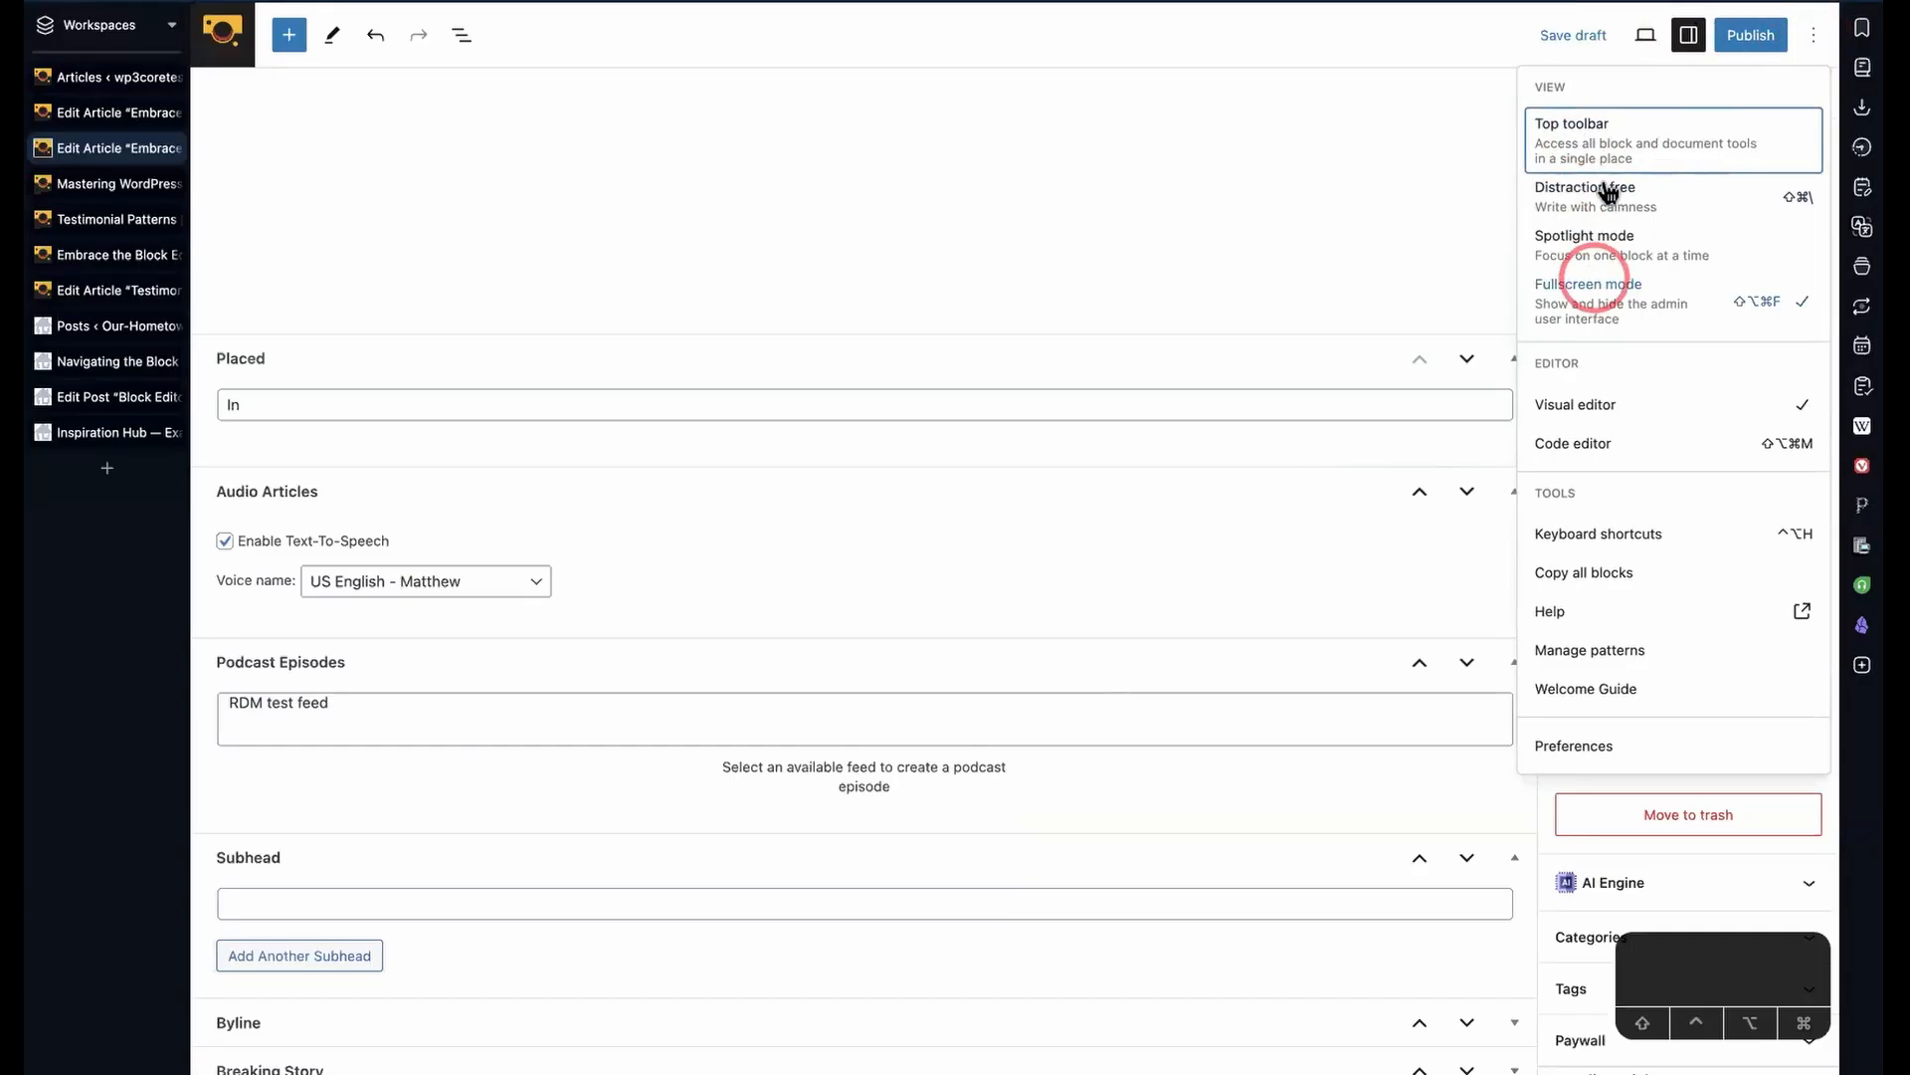
{"action": "left_click", "coordinate": [1594, 748]}
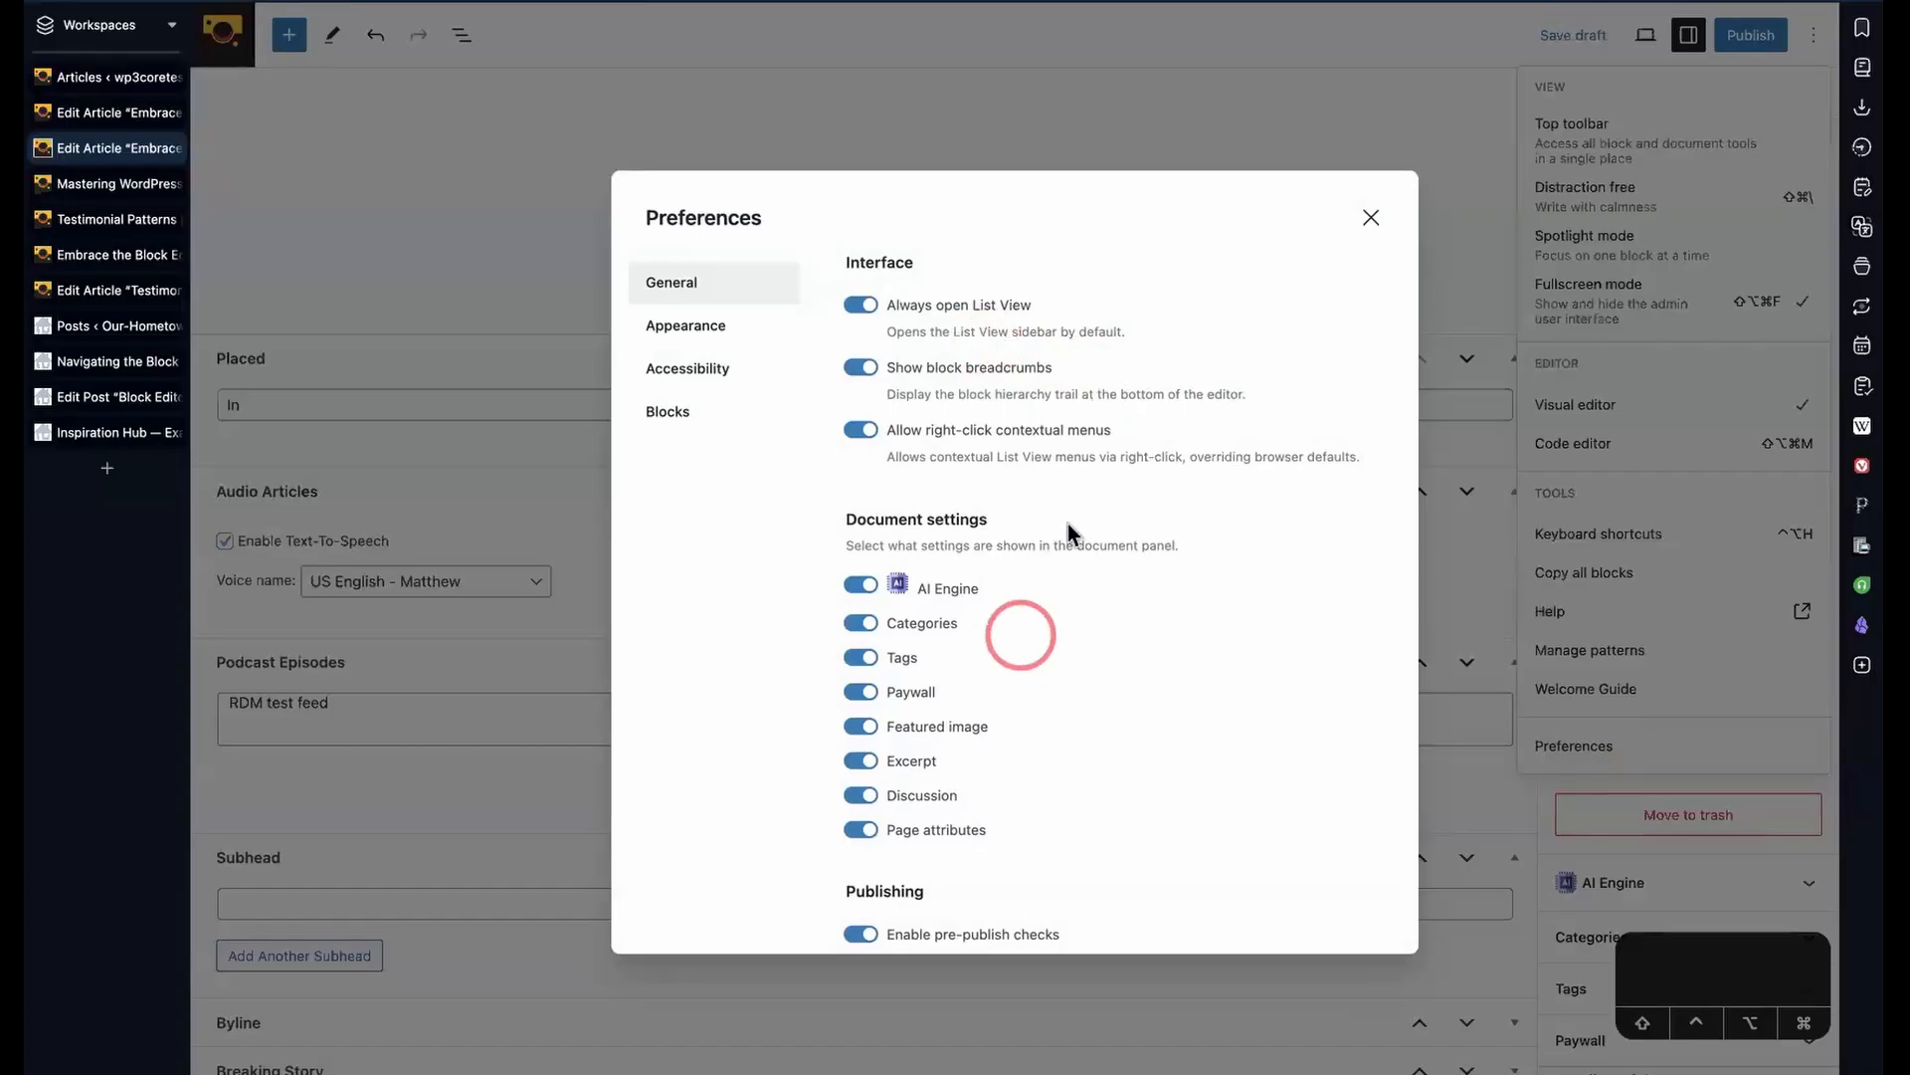
{"action": "scroll", "coordinate": [1112, 641], "scroll_direction": "down", "scroll_amount": 5}
{"action": "scroll", "coordinate": [1114, 648], "scroll_direction": "down", "scroll_amount": 3}
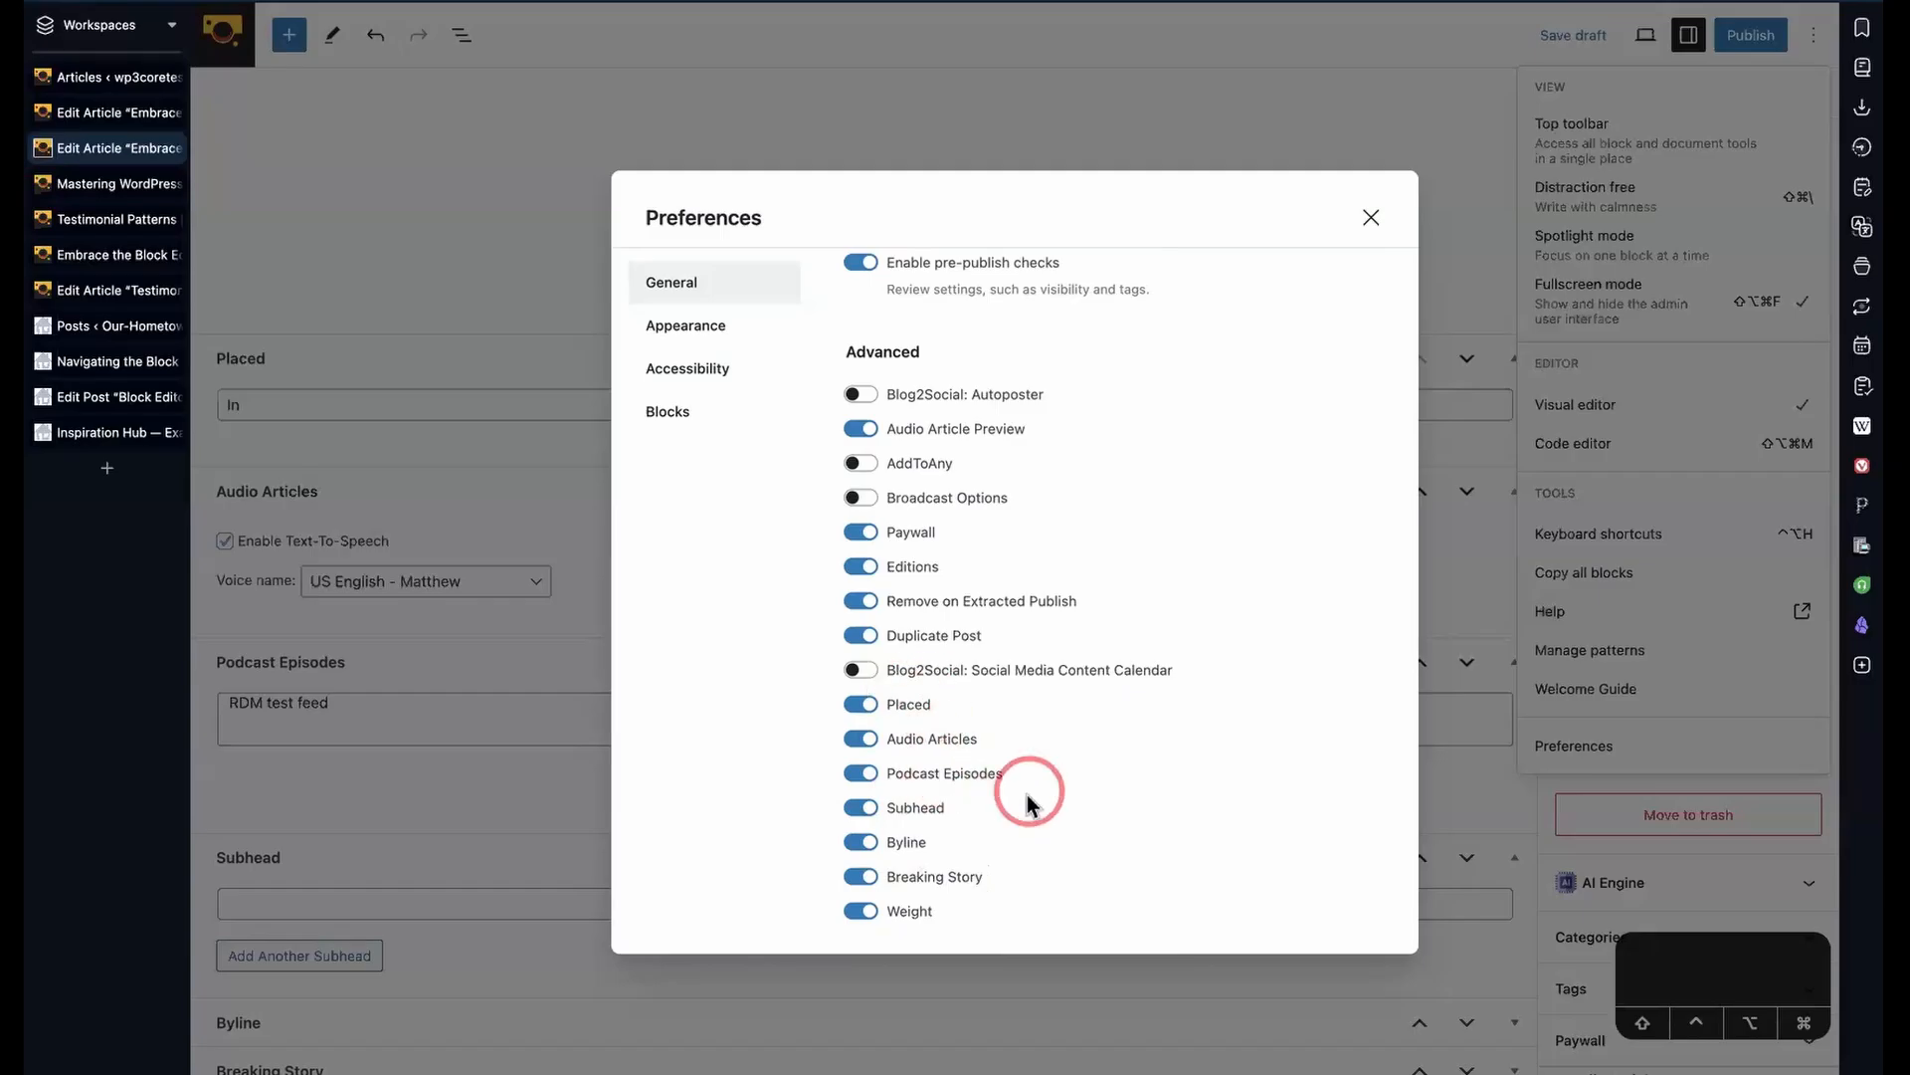
- Examine the Appearance preferences and the block visibility list through Meeting Blocks, and close the preferences
{"action": "left_click", "coordinate": [714, 334]}
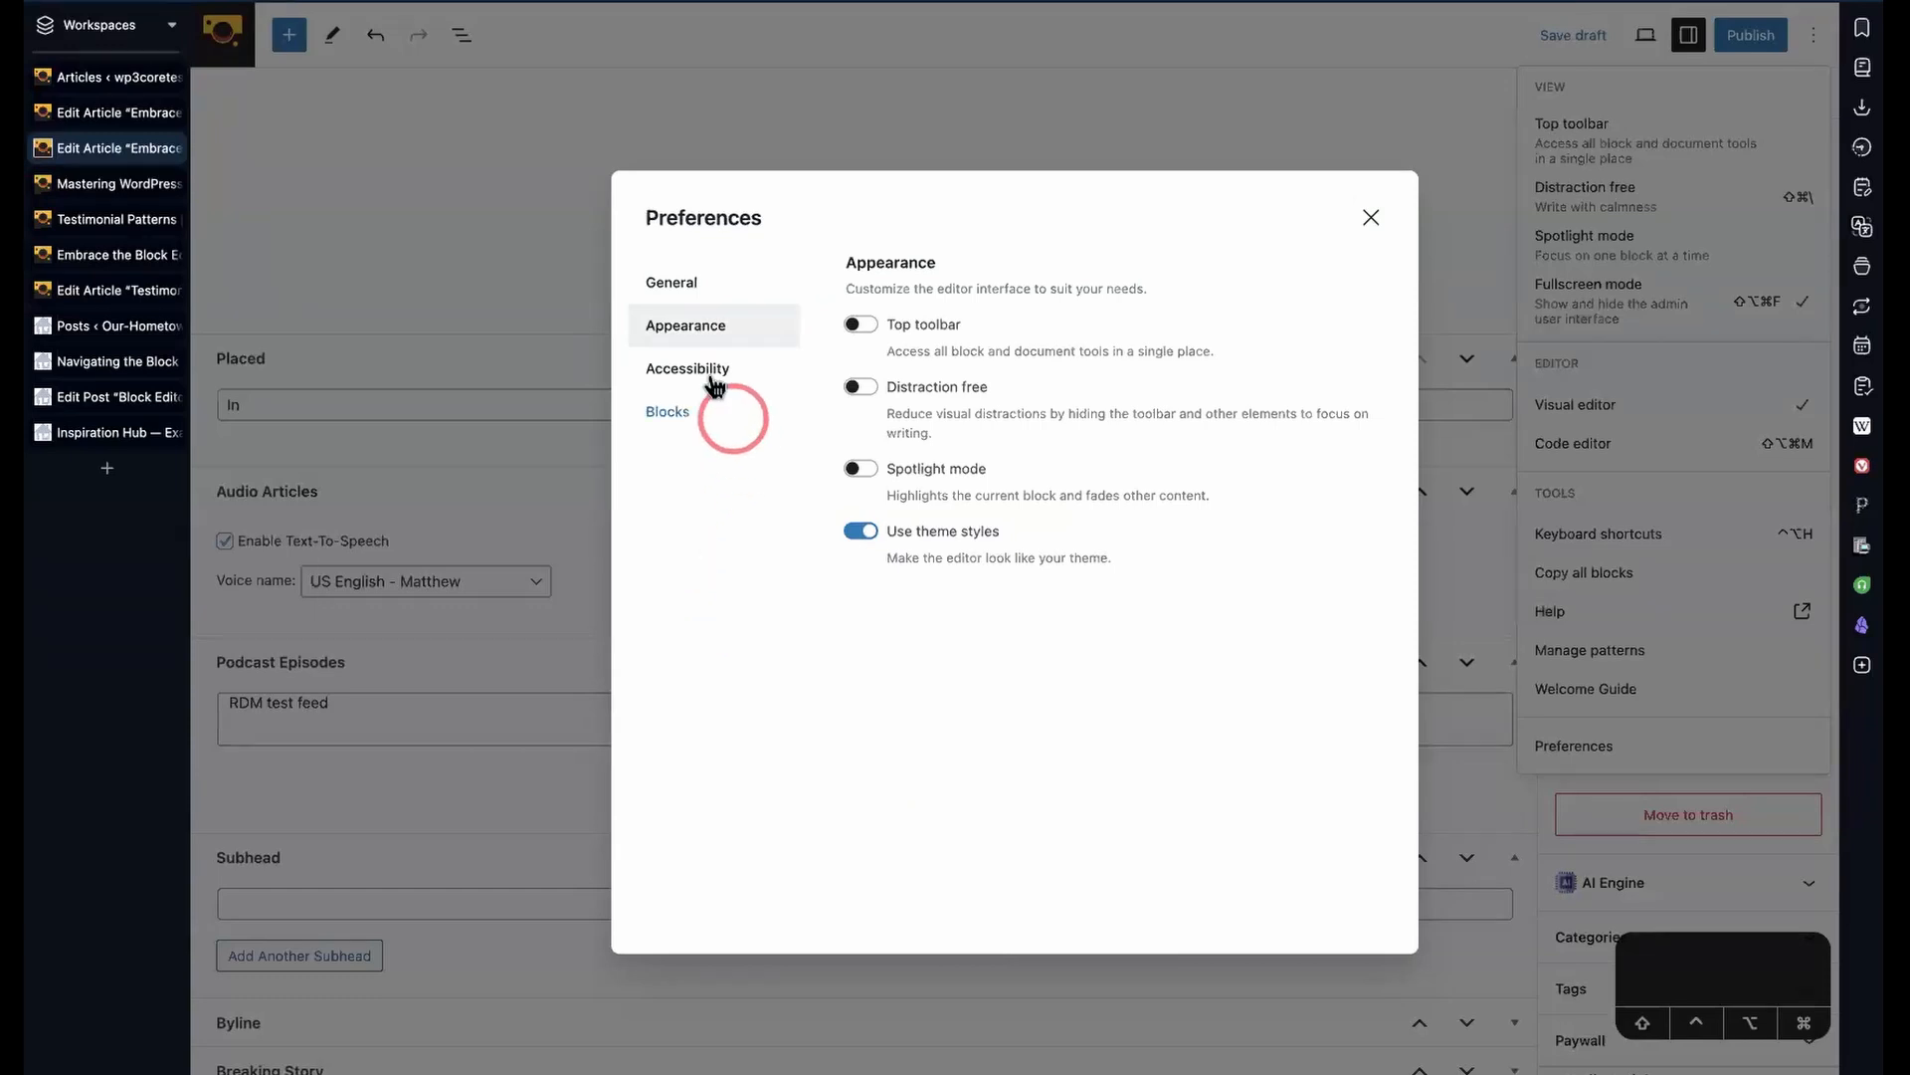
{"action": "left_click", "coordinate": [685, 414]}
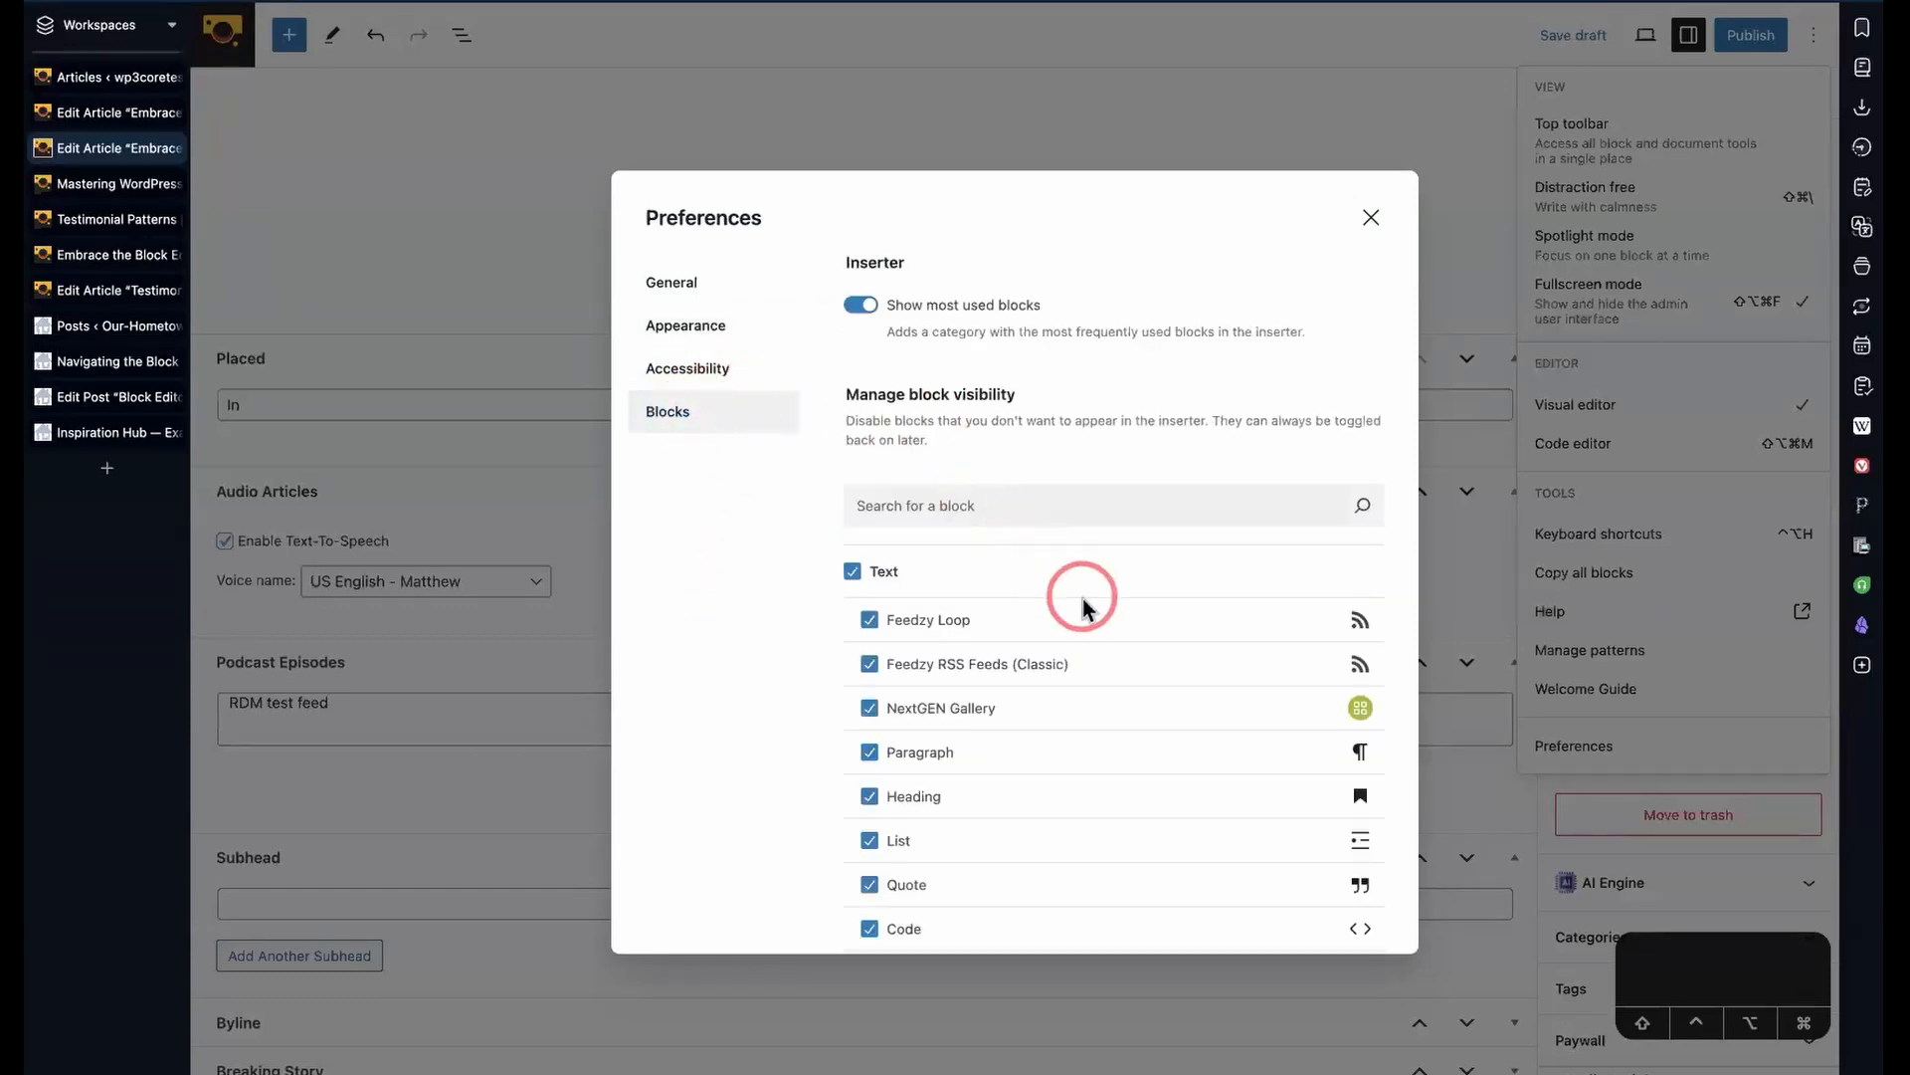
{"action": "scroll", "coordinate": [1082, 599], "scroll_direction": "down", "scroll_amount": 5}
{"action": "scroll", "coordinate": [1085, 604], "scroll_direction": "down", "scroll_amount": 15}
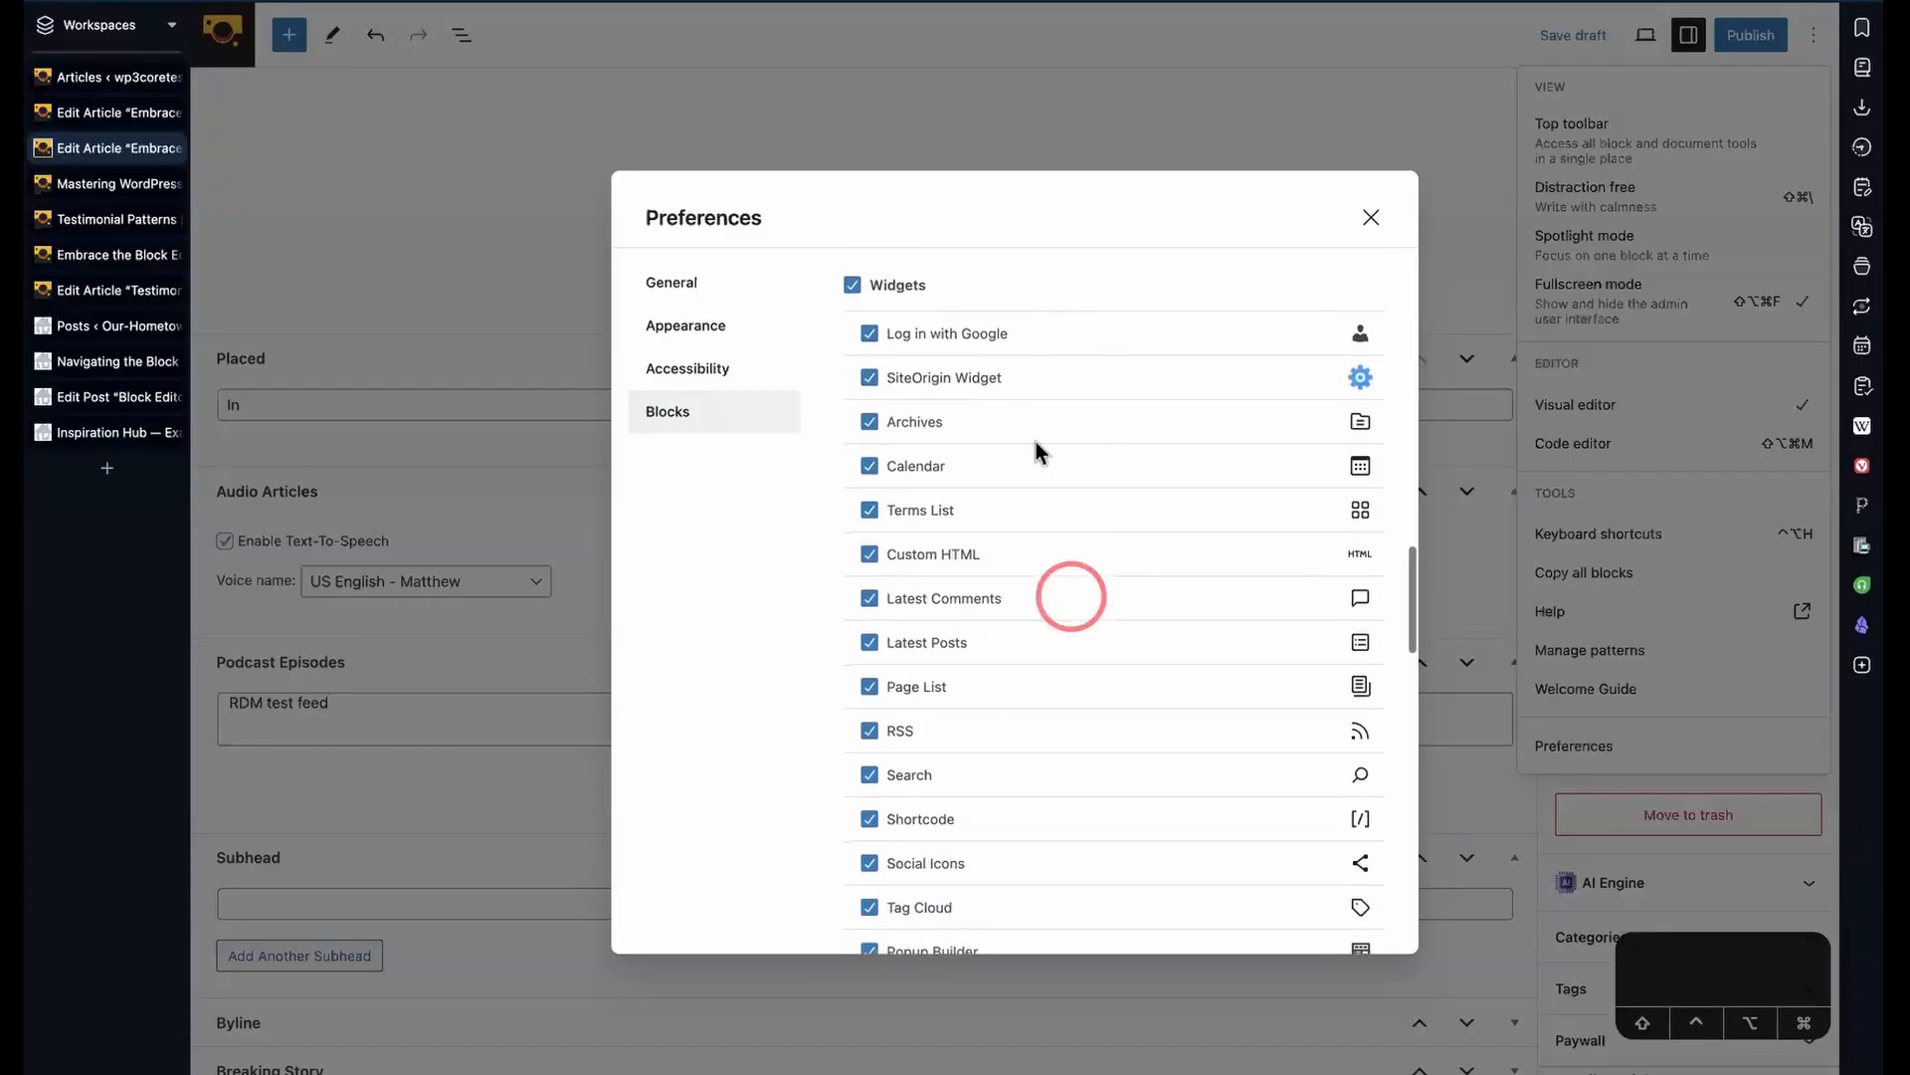
{"action": "scroll", "coordinate": [1119, 606], "scroll_direction": "down", "scroll_amount": 15}
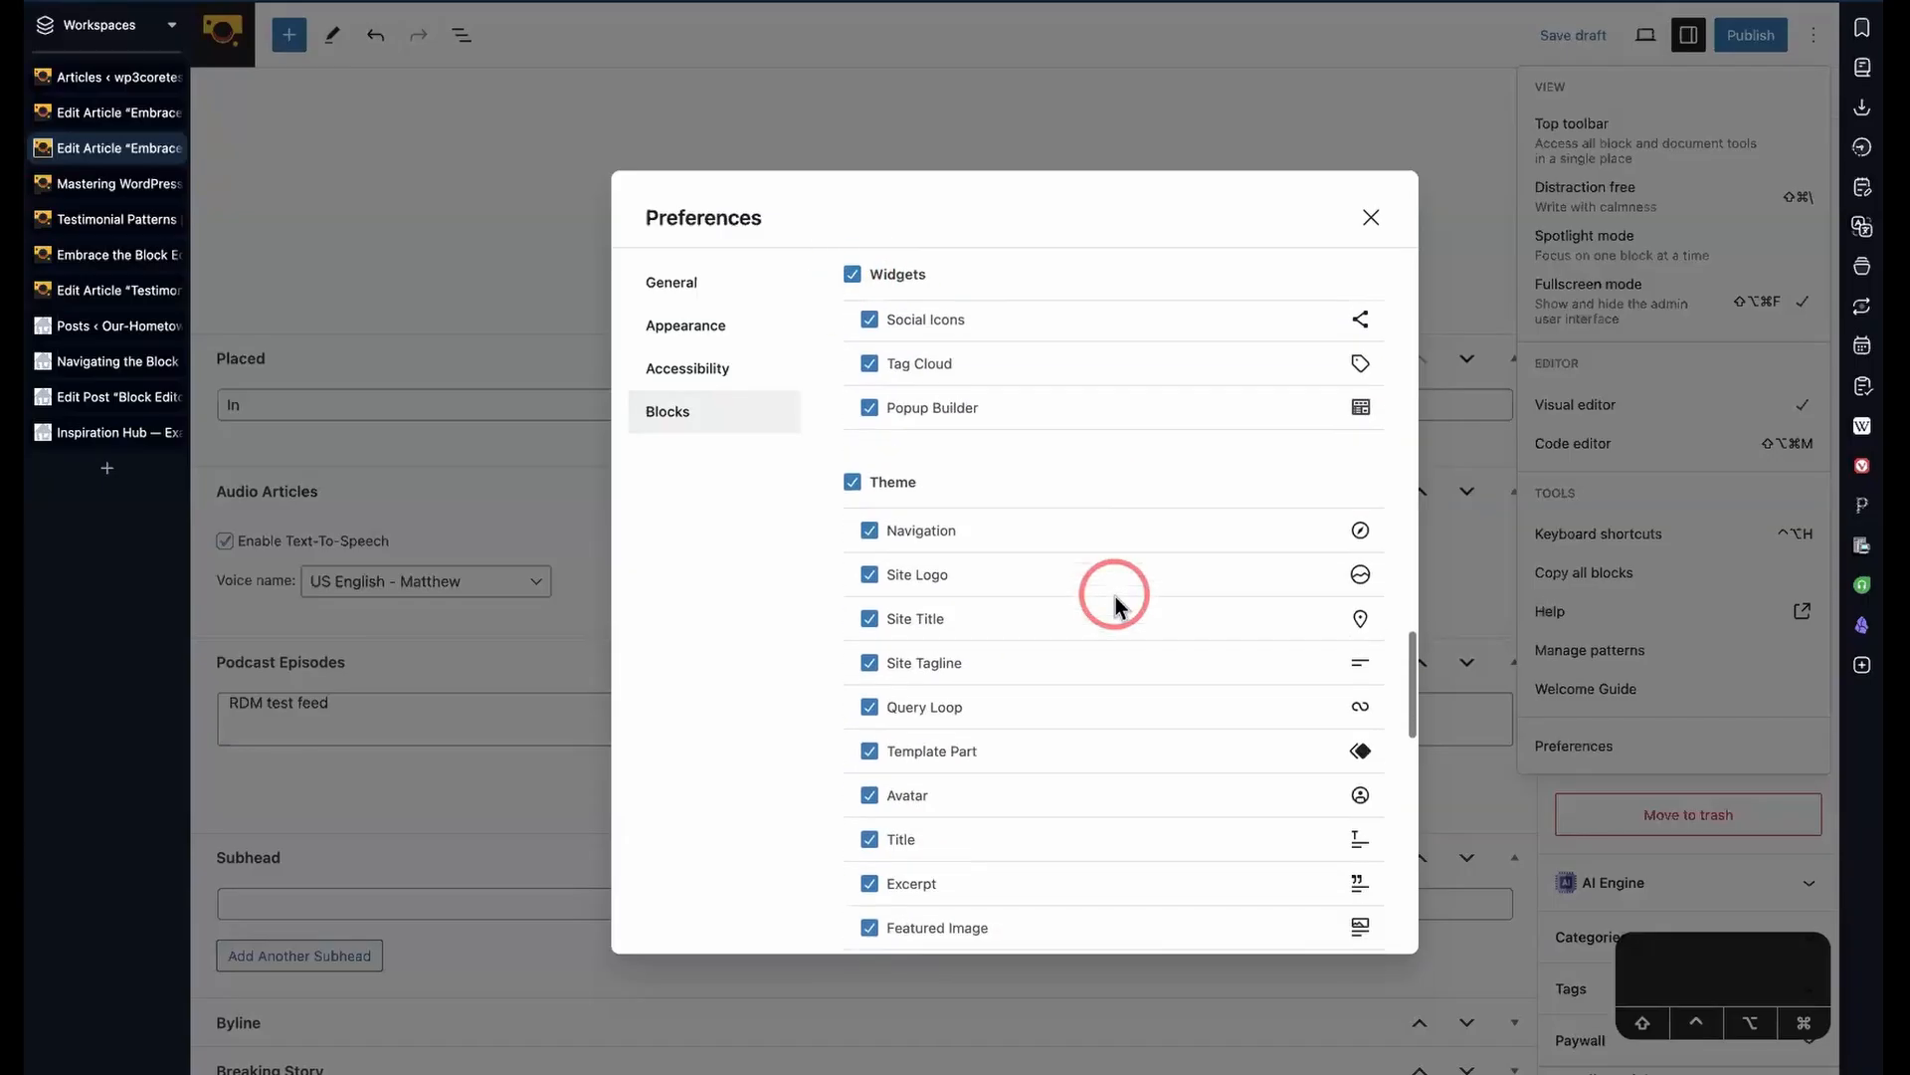
{"action": "scroll", "coordinate": [1119, 597], "scroll_direction": "down", "scroll_amount": 4}
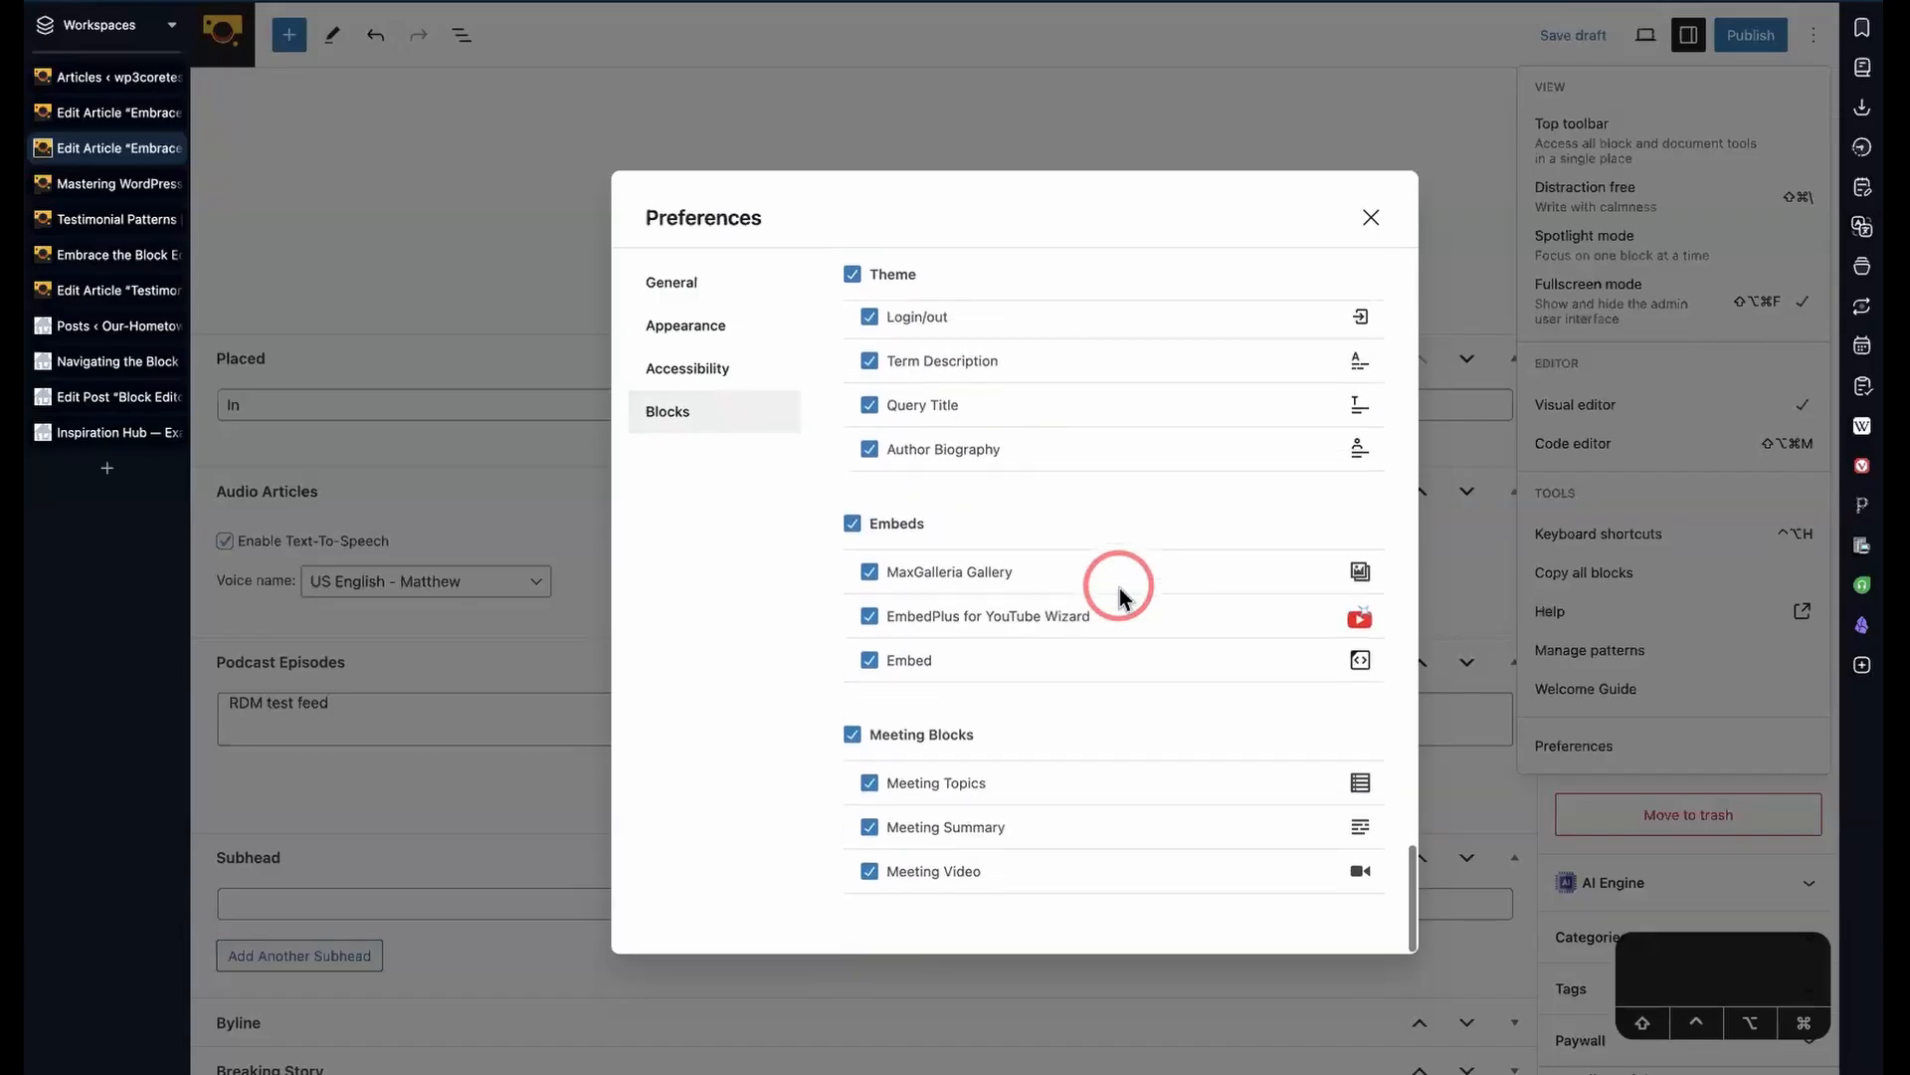
{"action": "scroll", "coordinate": [1120, 597], "scroll_direction": "up", "scroll_amount": 2}
{"action": "left_click", "coordinate": [1371, 219]}
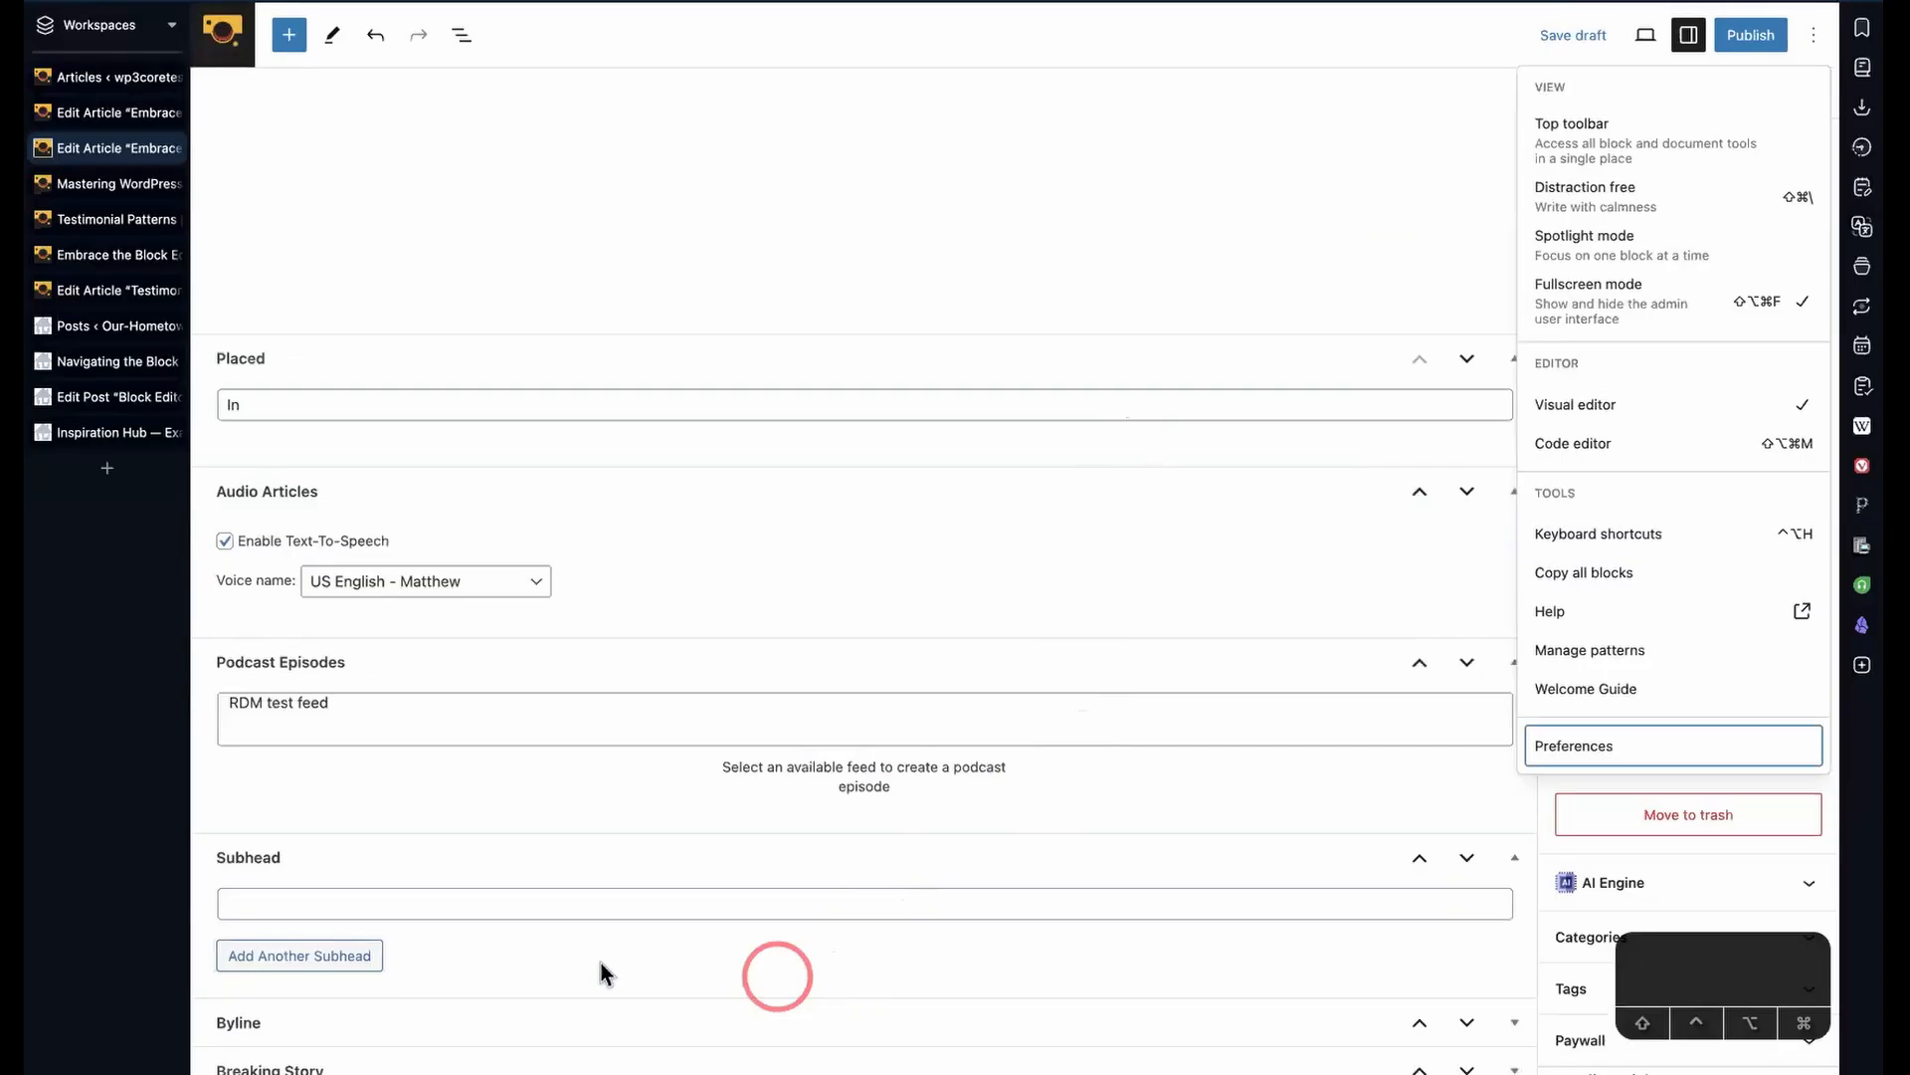
- Dismiss the open options menu and expand the Byline meta box below the article content
{"action": "left_click", "coordinate": [648, 904]}
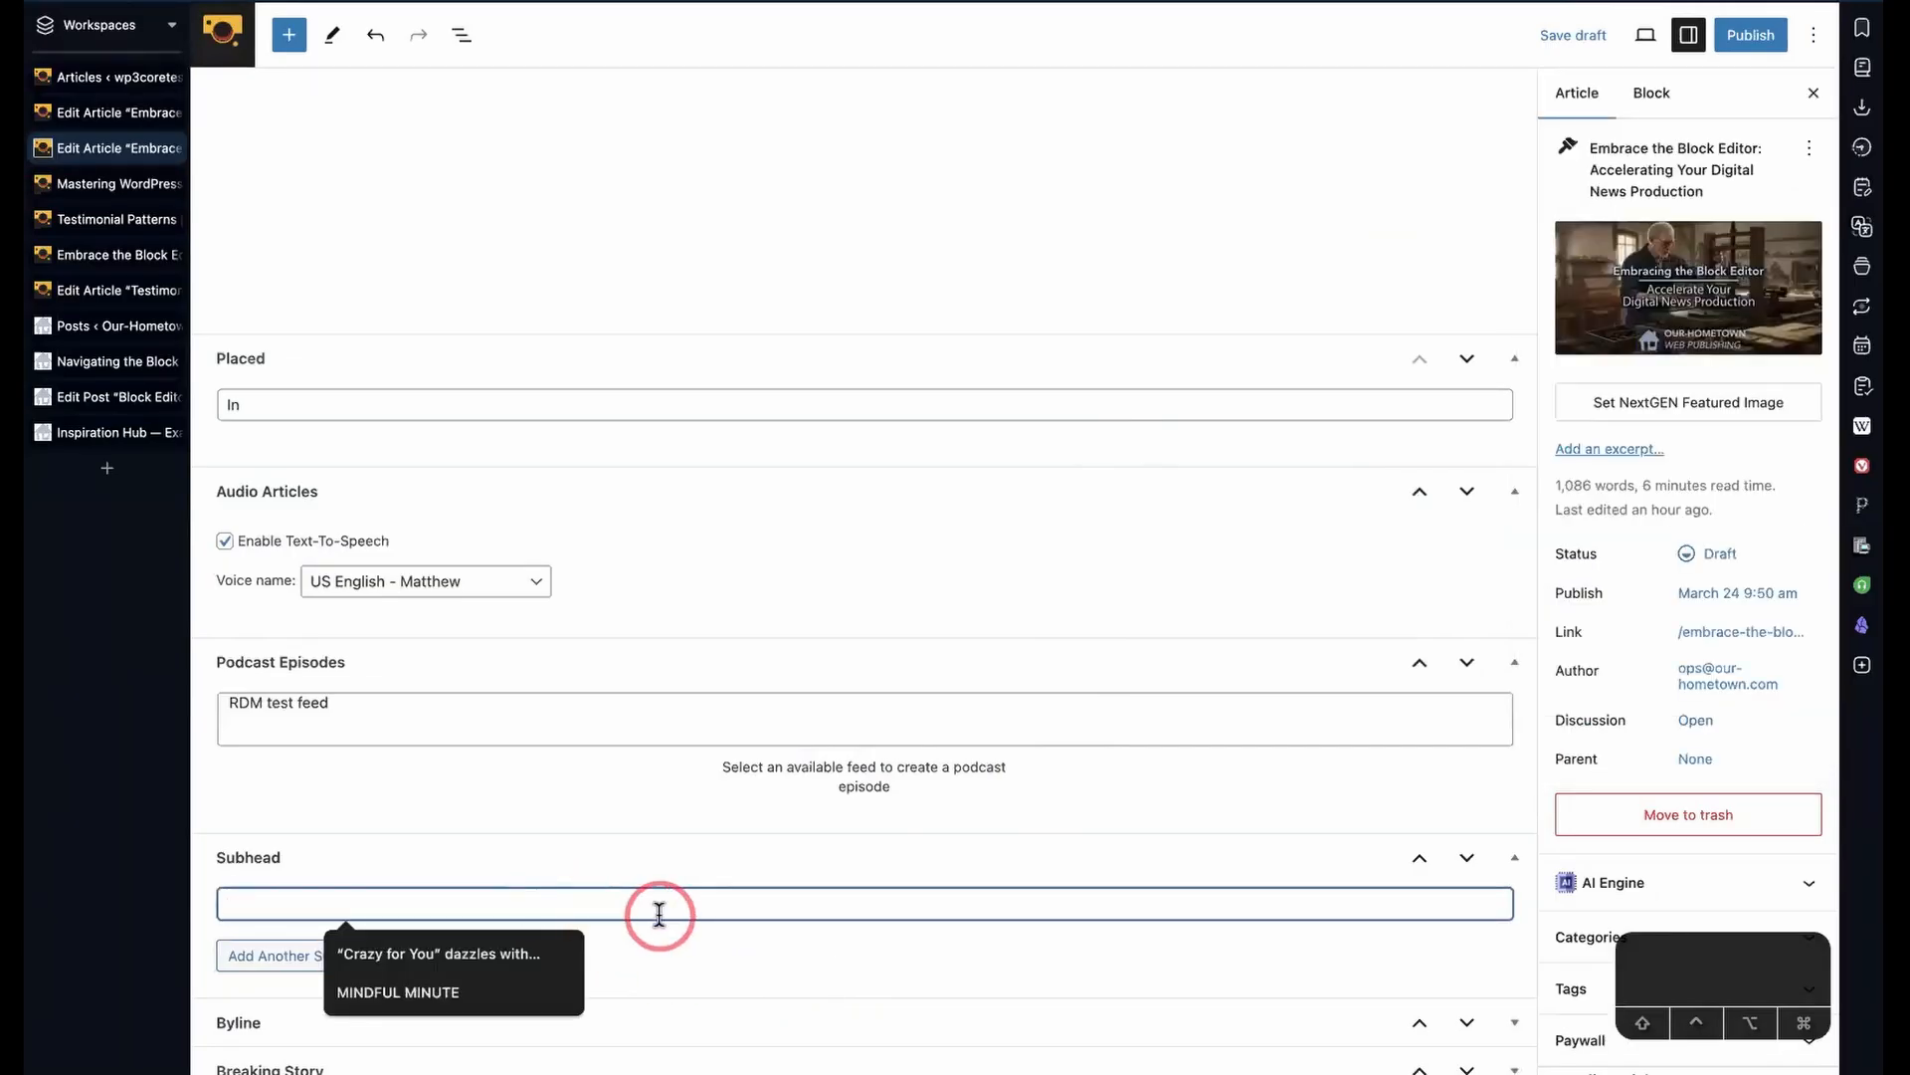
{"action": "left_click", "coordinate": [712, 1007]}
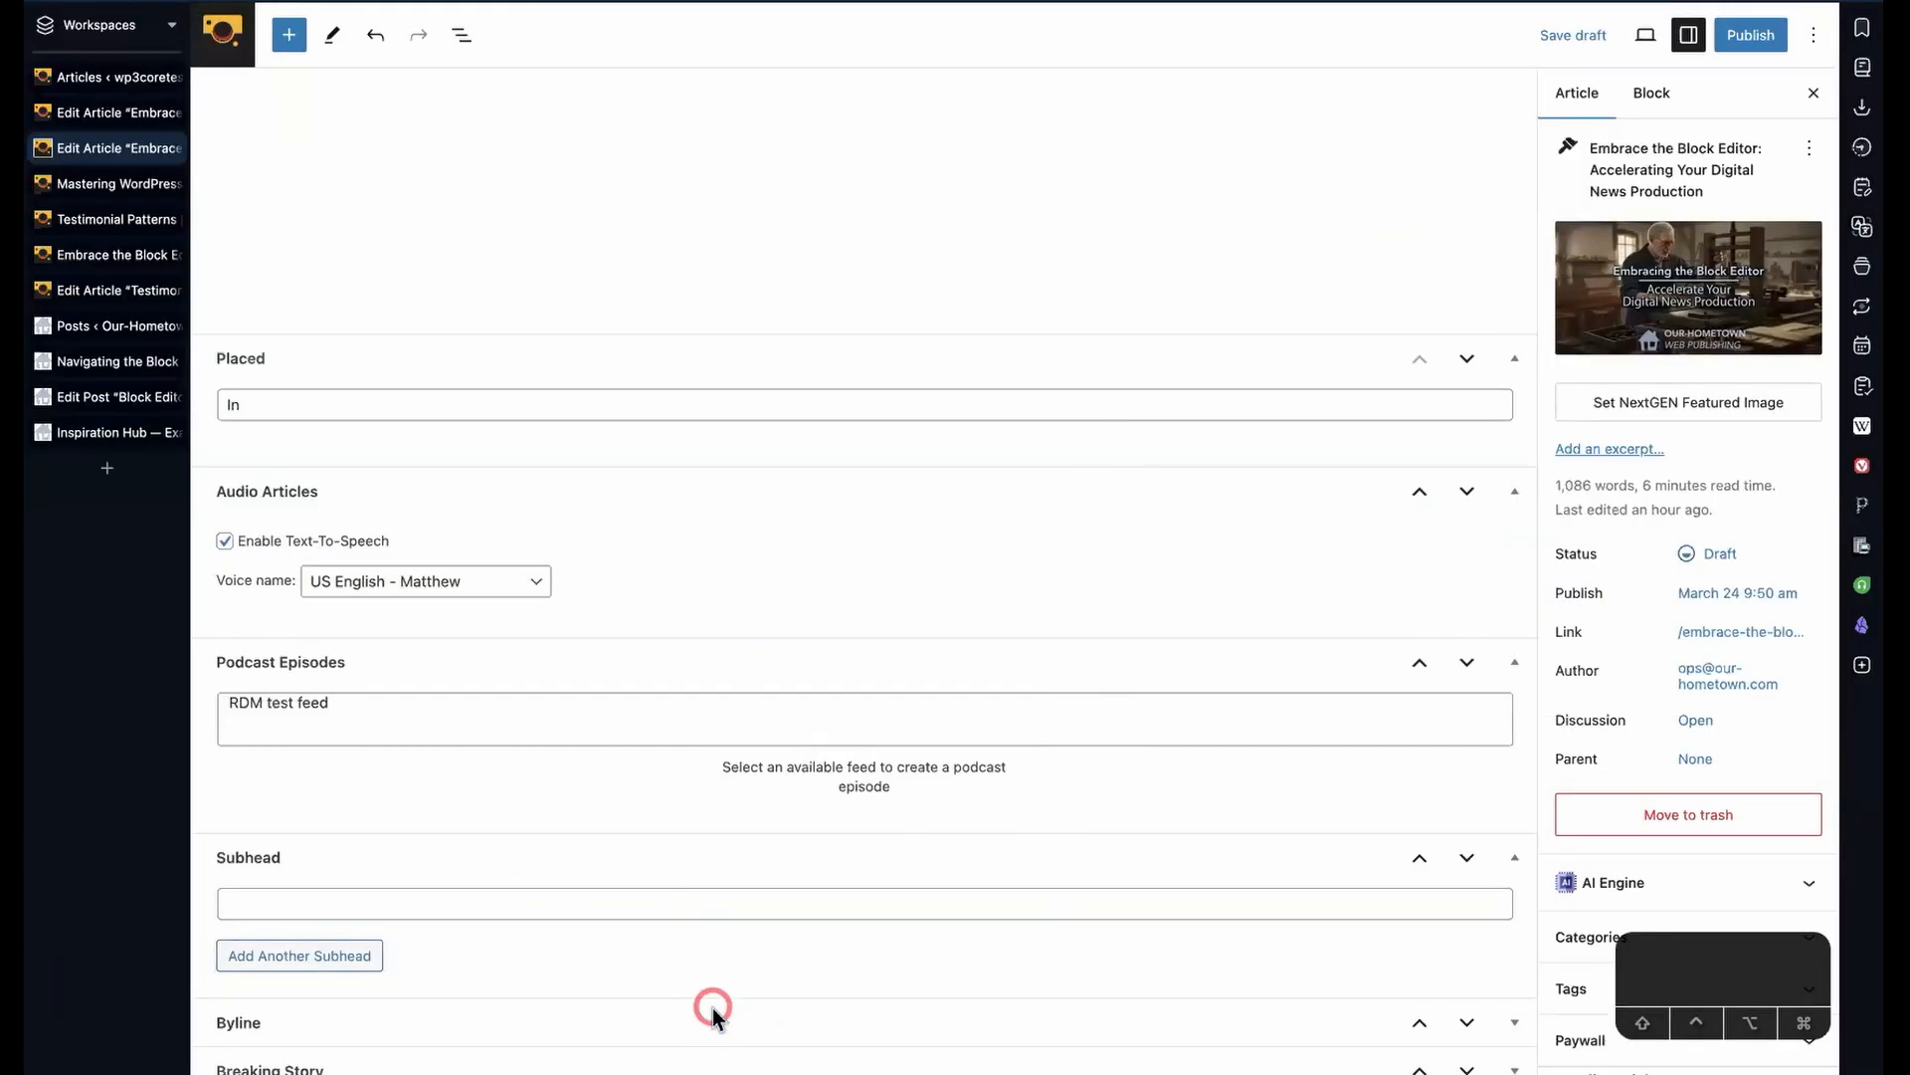
{"action": "left_click", "coordinate": [1514, 1022]}
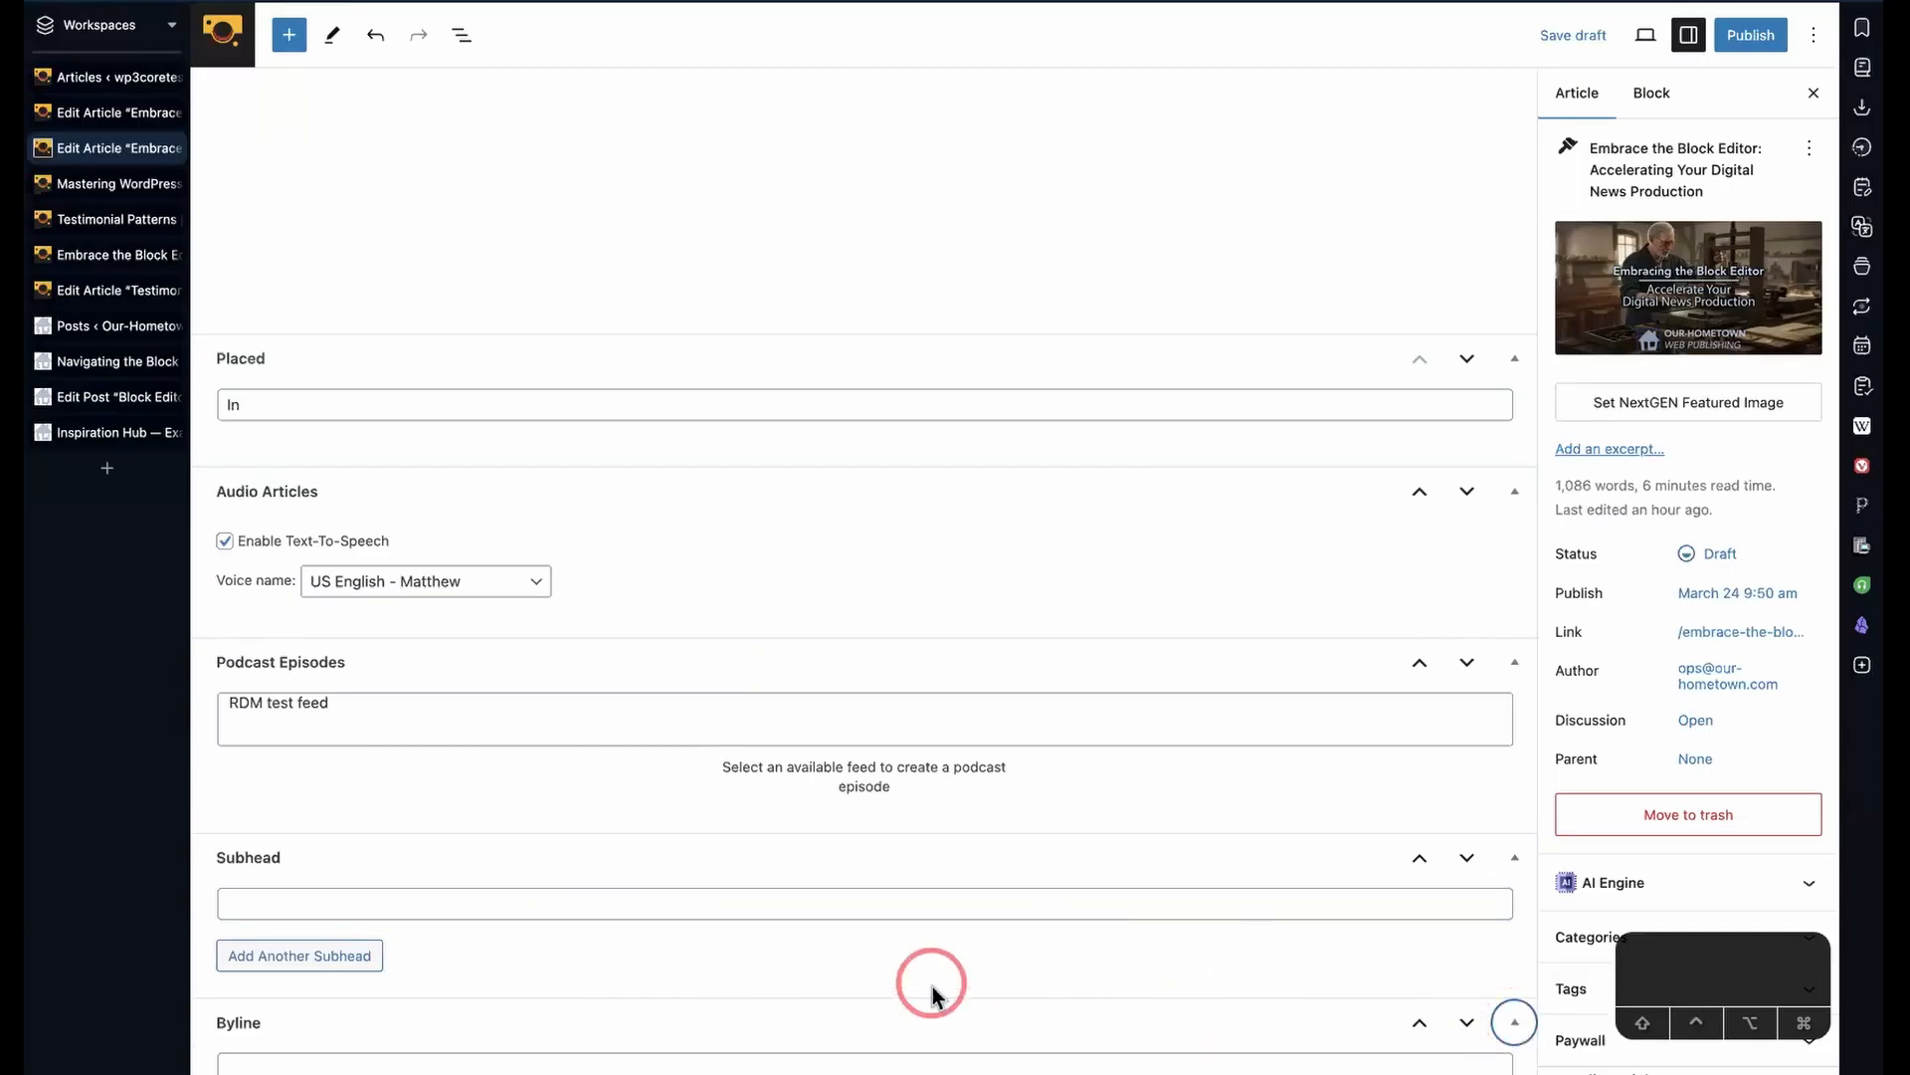
{"action": "scroll", "coordinate": [930, 985], "scroll_direction": "down", "scroll_amount": 2}
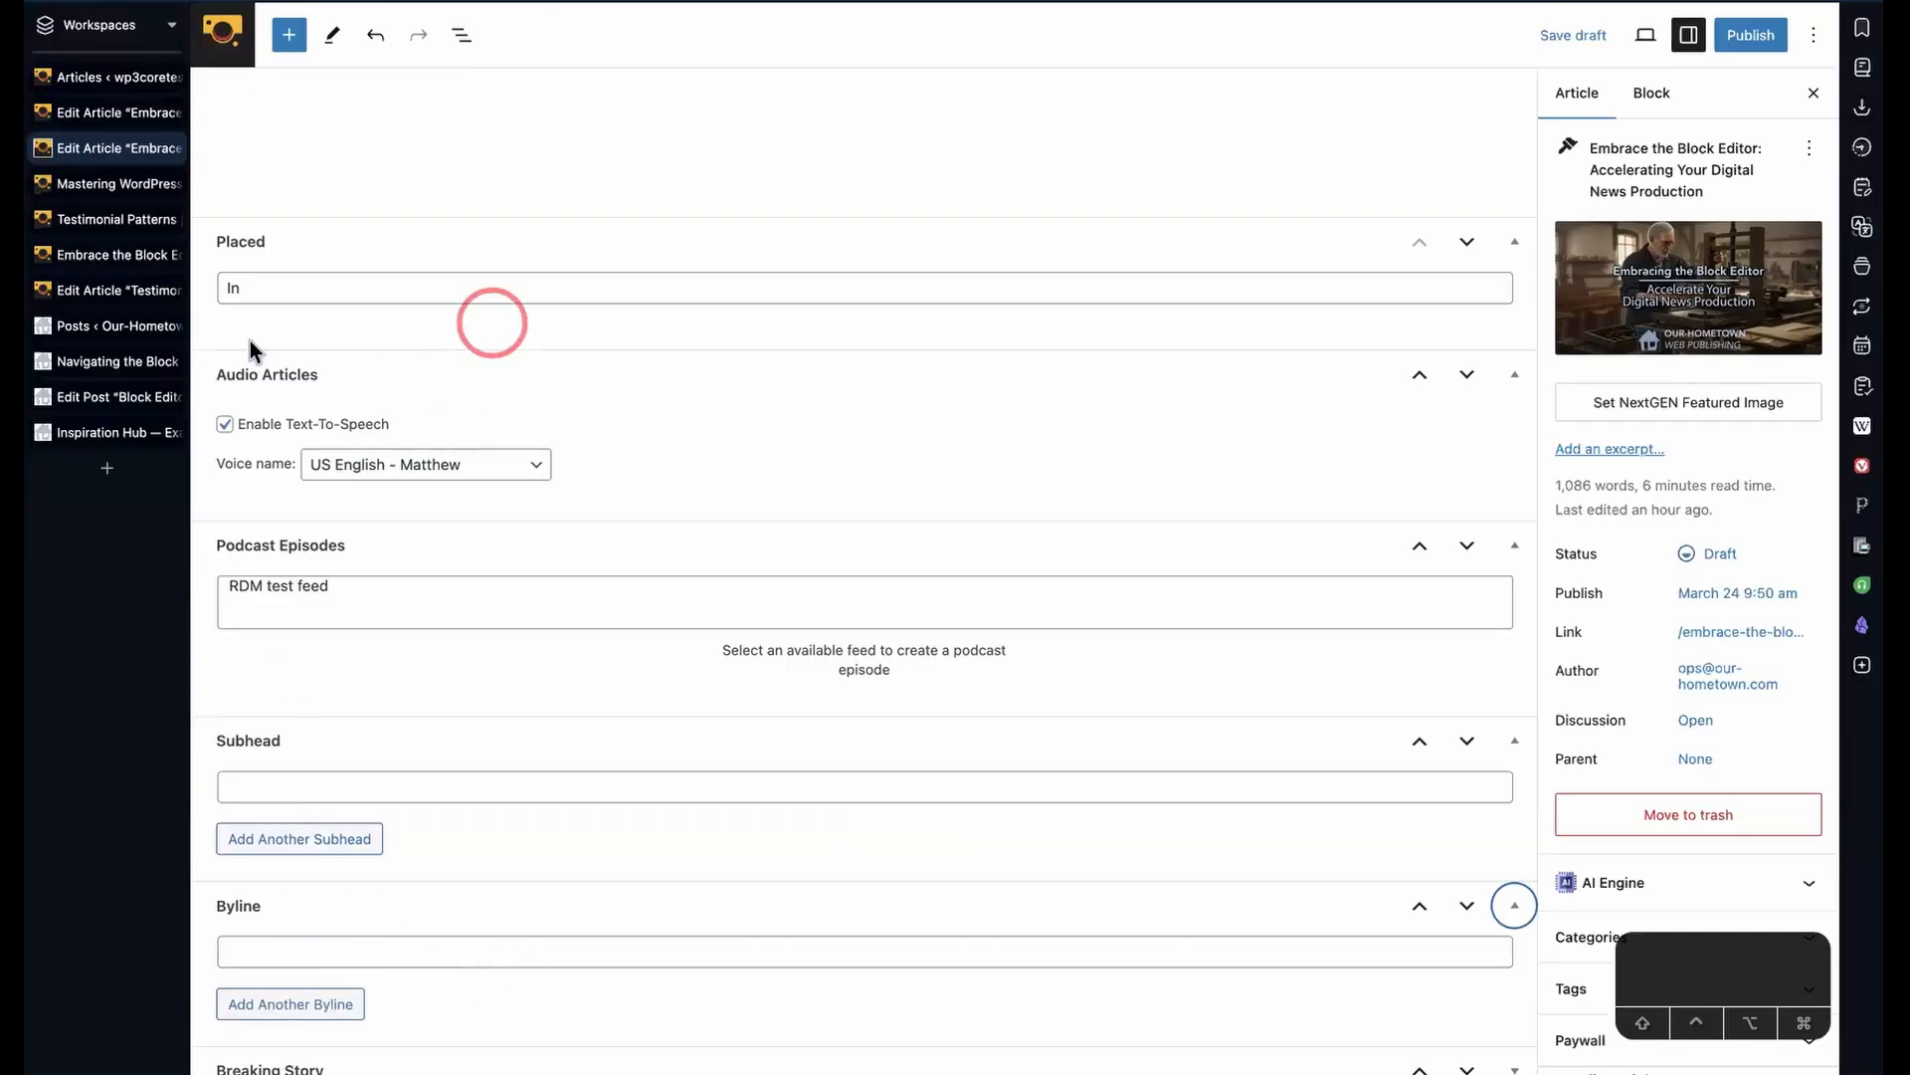
- Look through the open Our-Hometown pages and view the newest entries in the site's posts list
{"action": "mouse_move", "coordinate": [86, 403]}
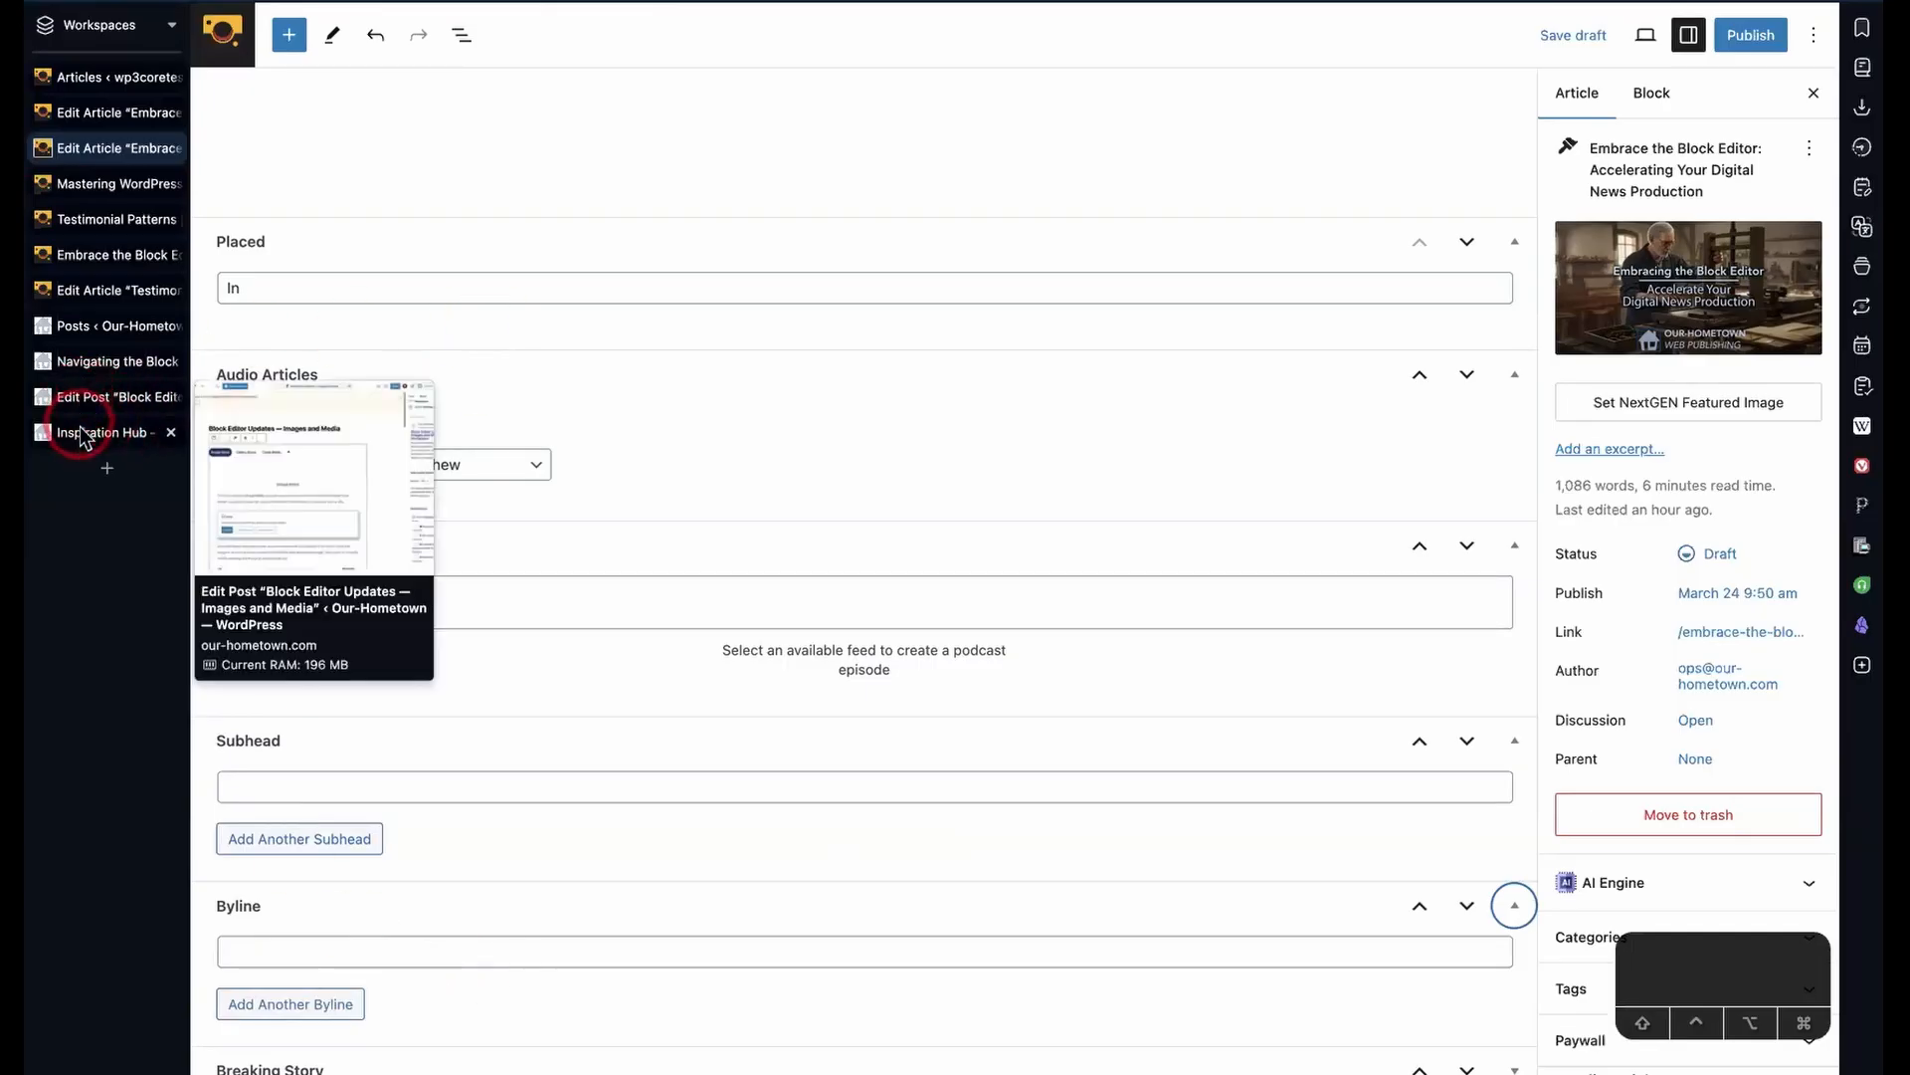
{"action": "left_click", "coordinate": [86, 398]}
{"action": "left_click", "coordinate": [99, 373]}
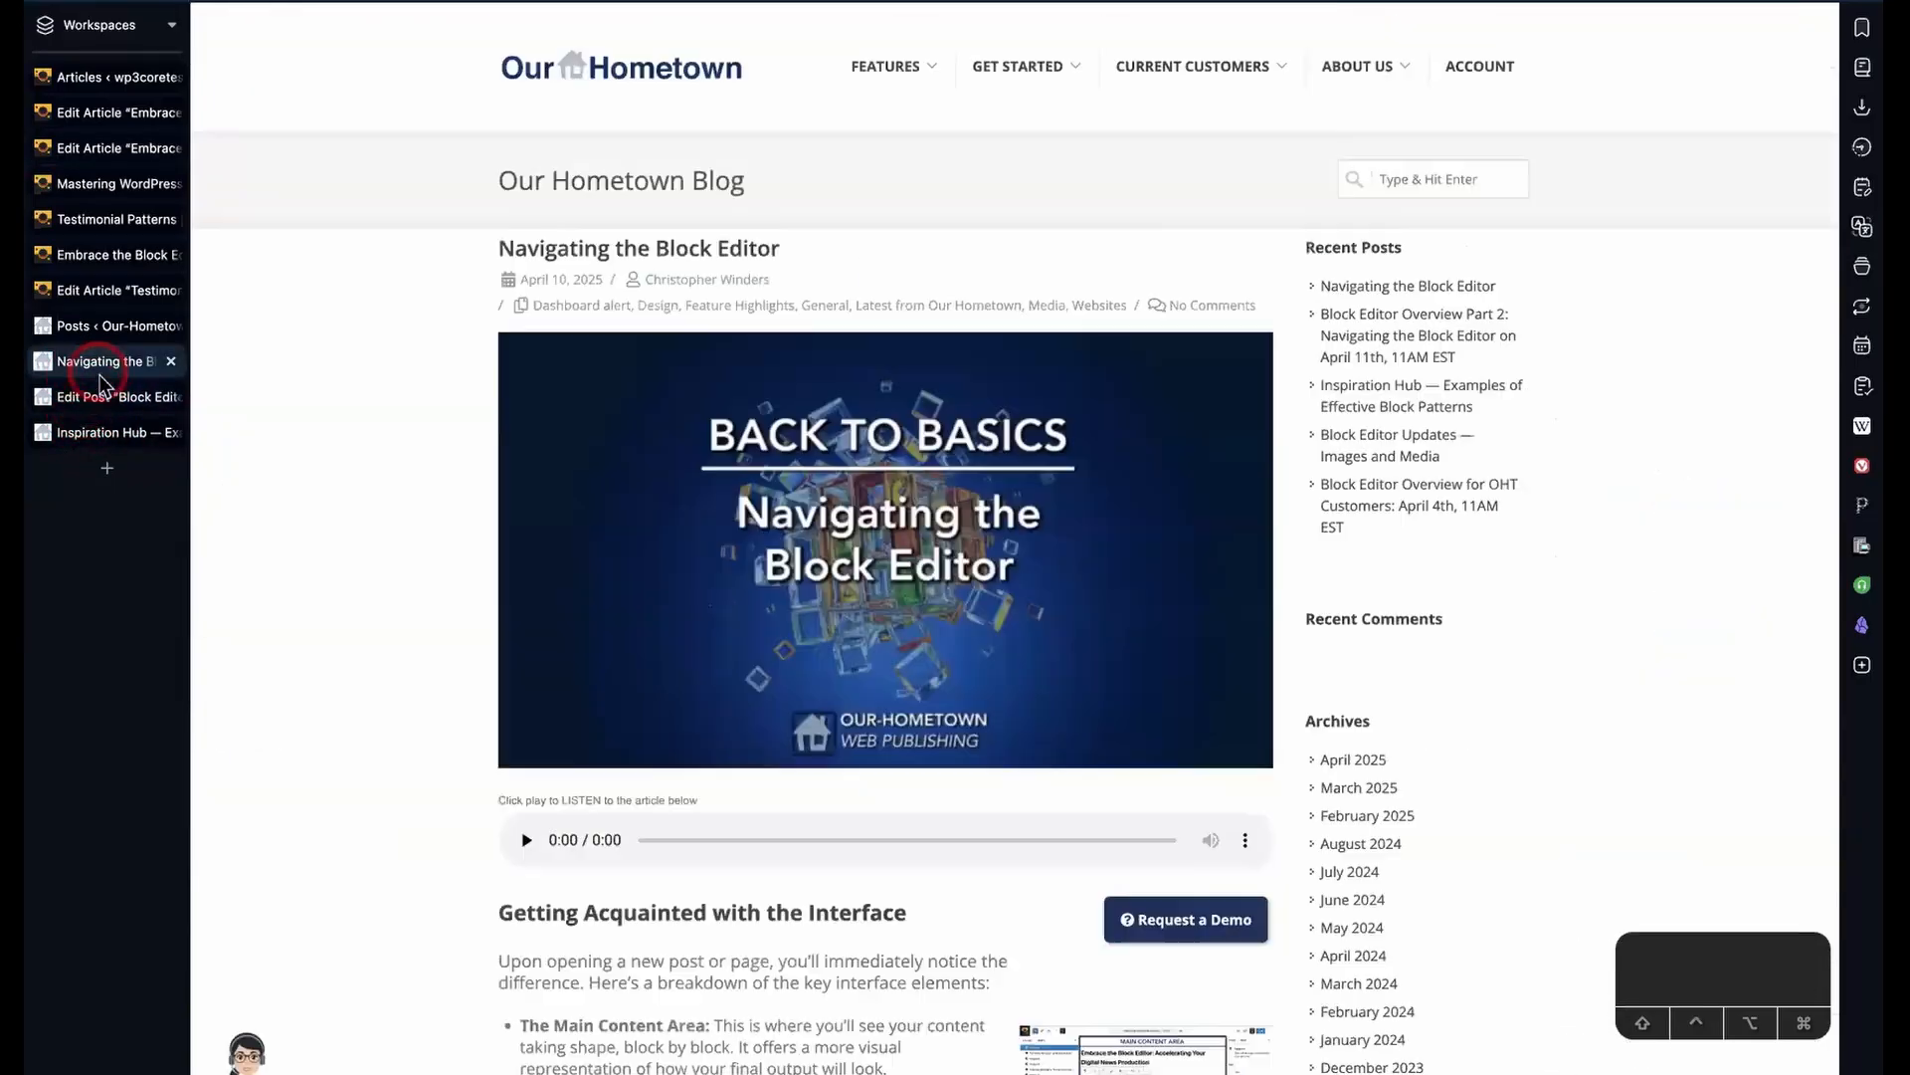
{"action": "left_click", "coordinate": [107, 336]}
{"action": "left_click", "coordinate": [97, 363]}
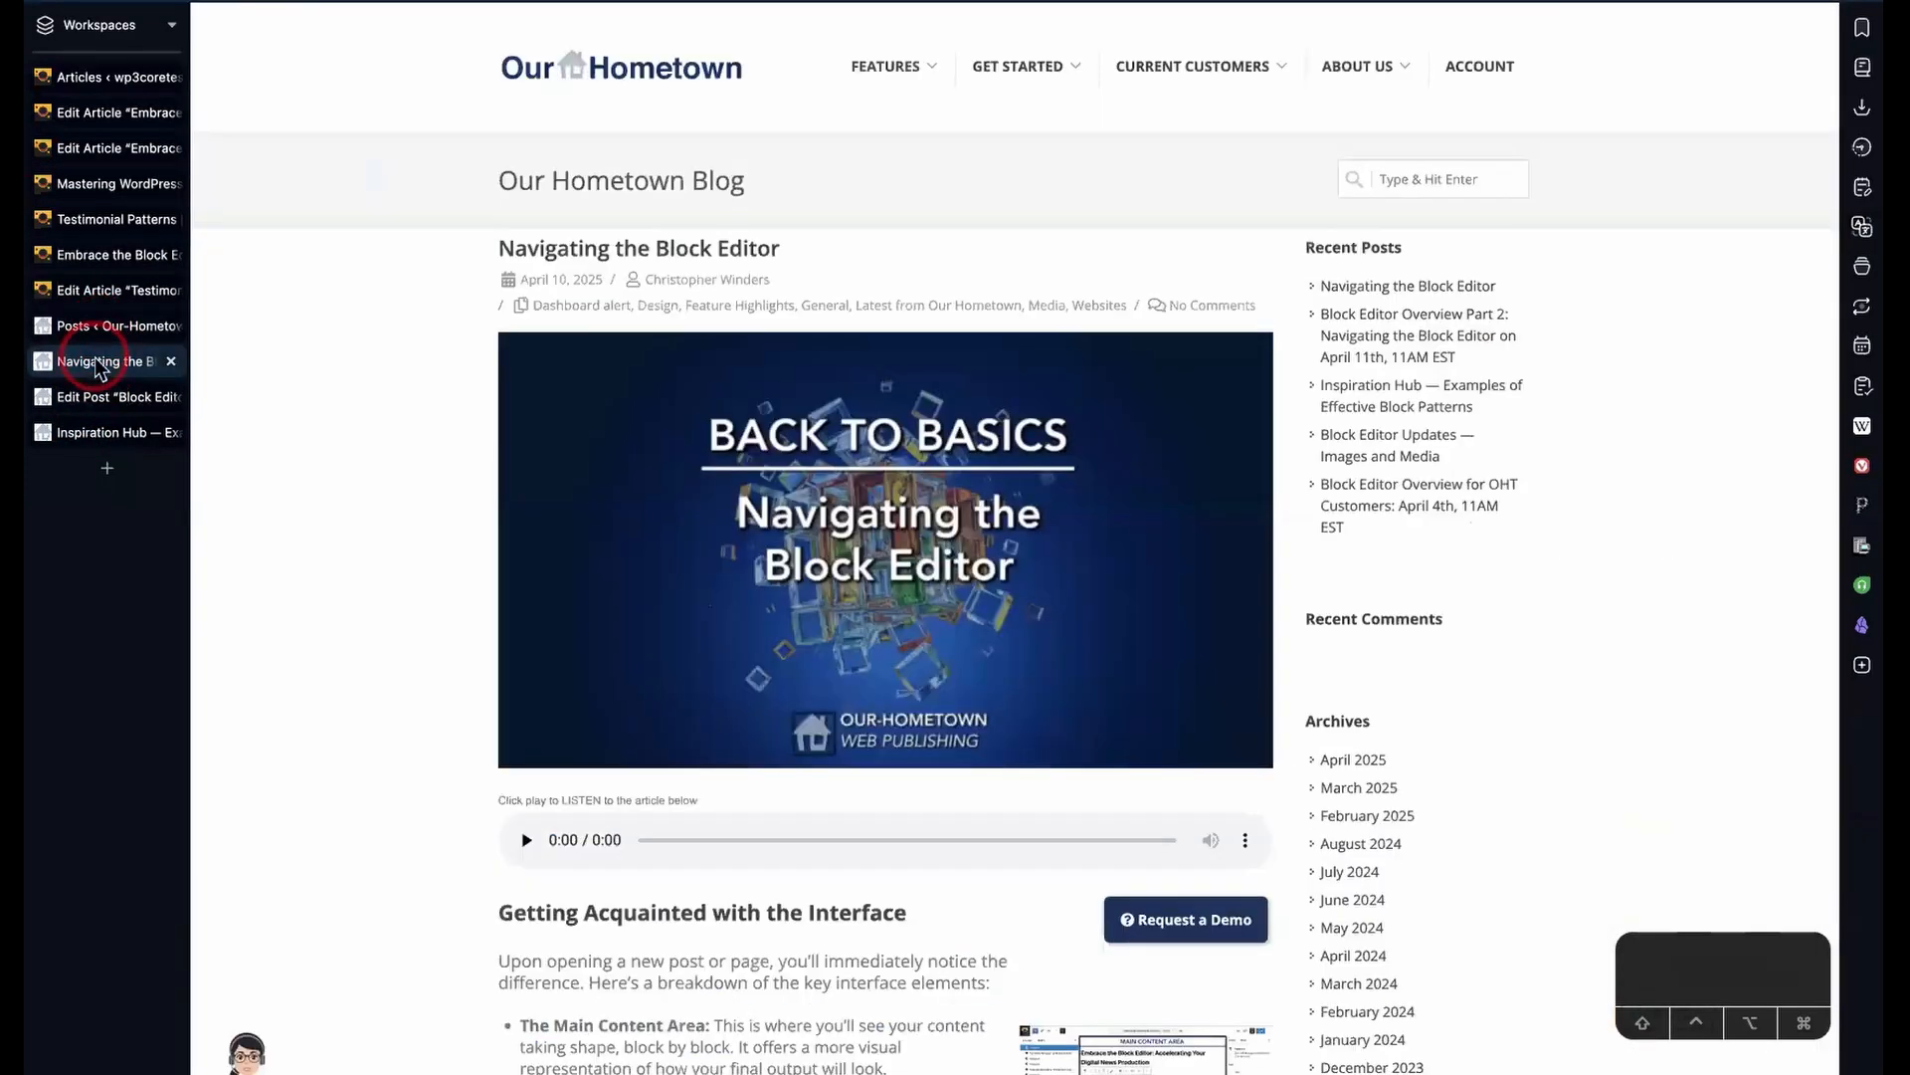
{"action": "mouse_move", "coordinate": [98, 299]}
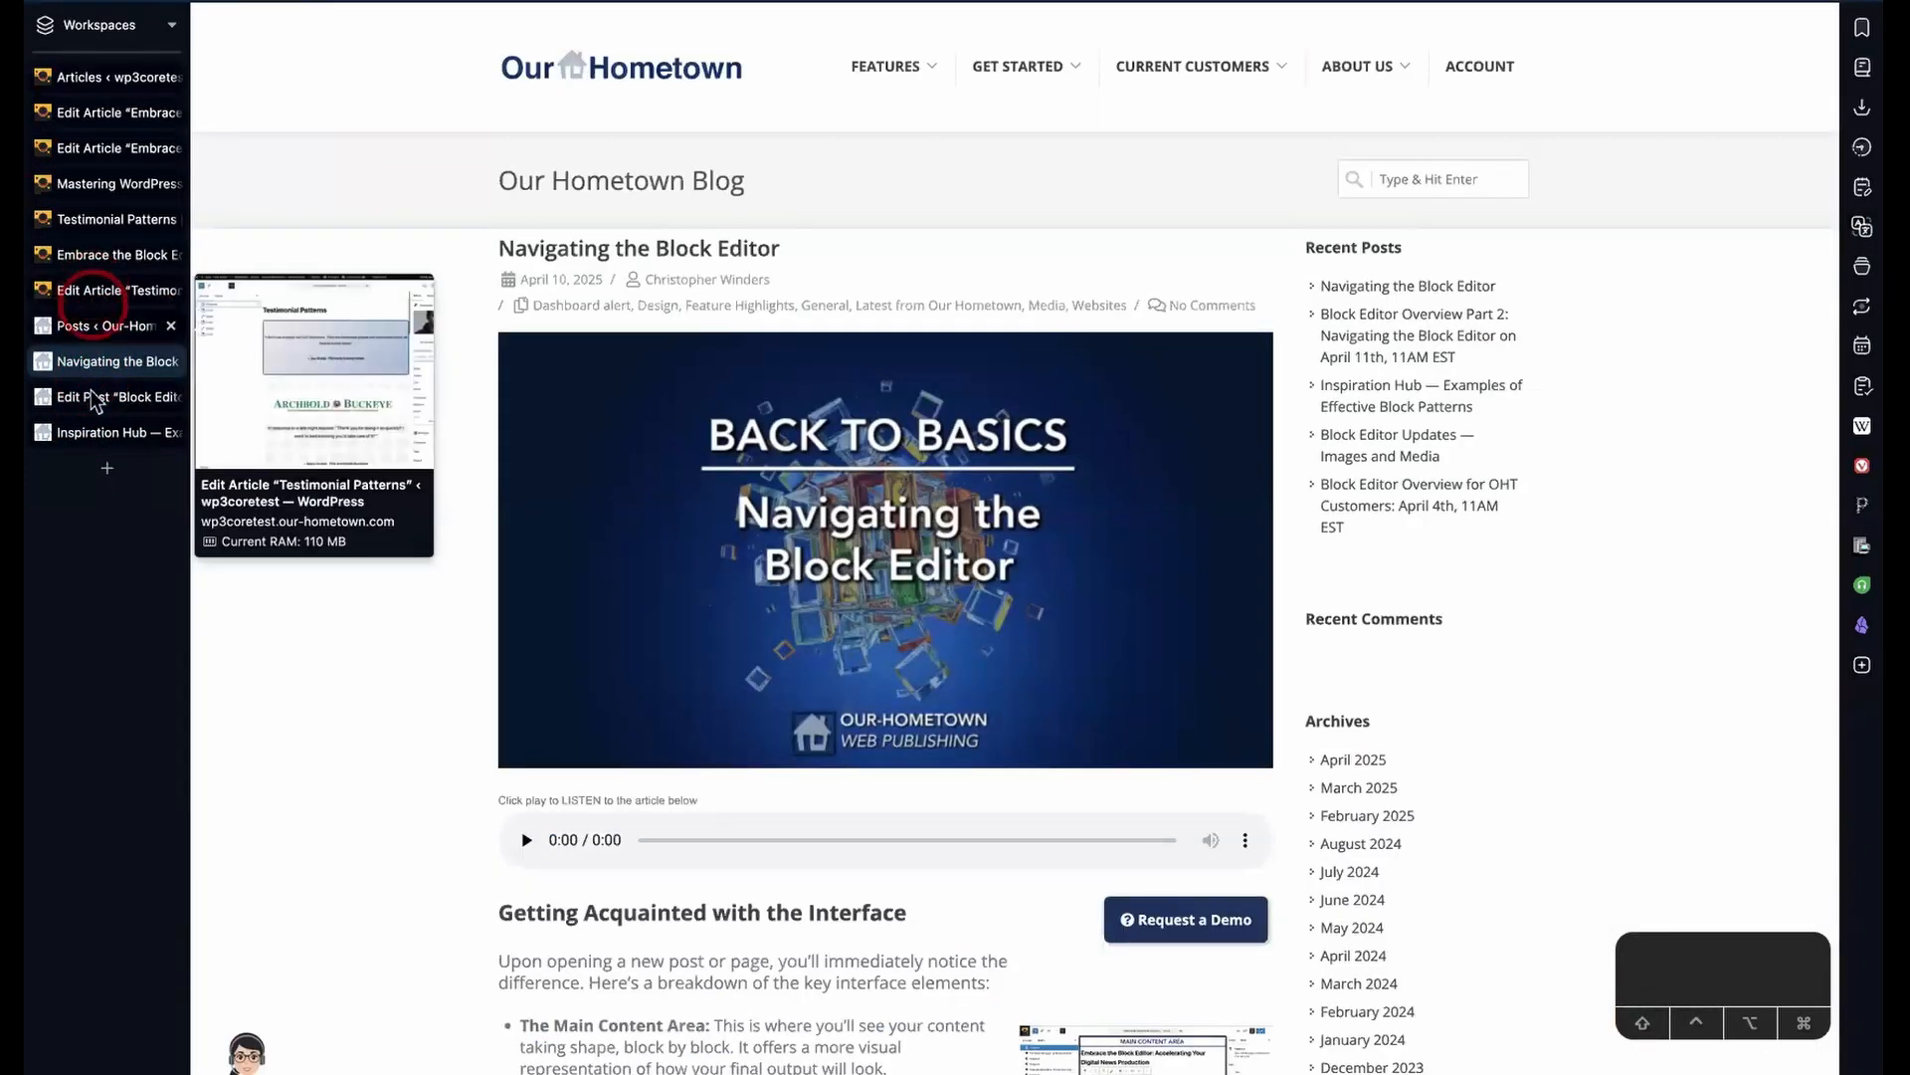
{"action": "left_click", "coordinate": [107, 326]}
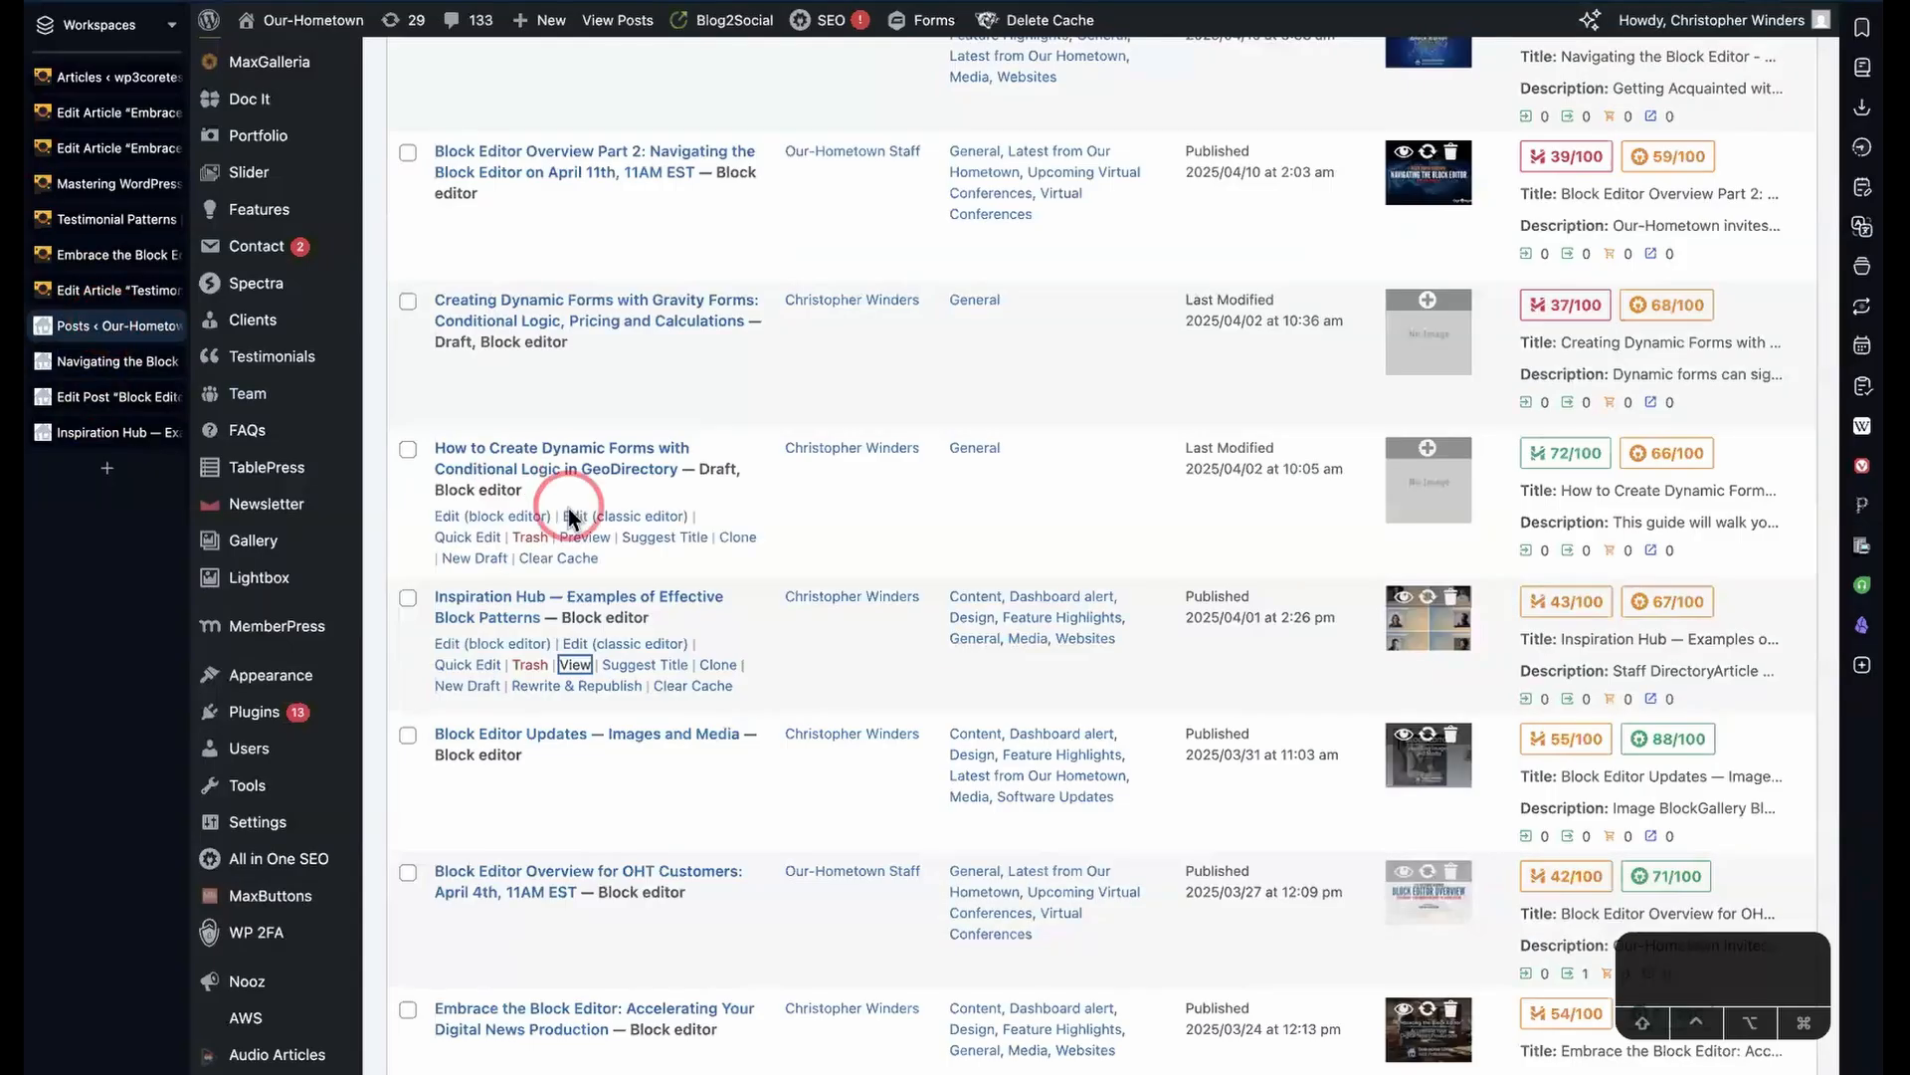
{"action": "scroll", "coordinate": [562, 510], "scroll_direction": "up", "scroll_amount": 5}
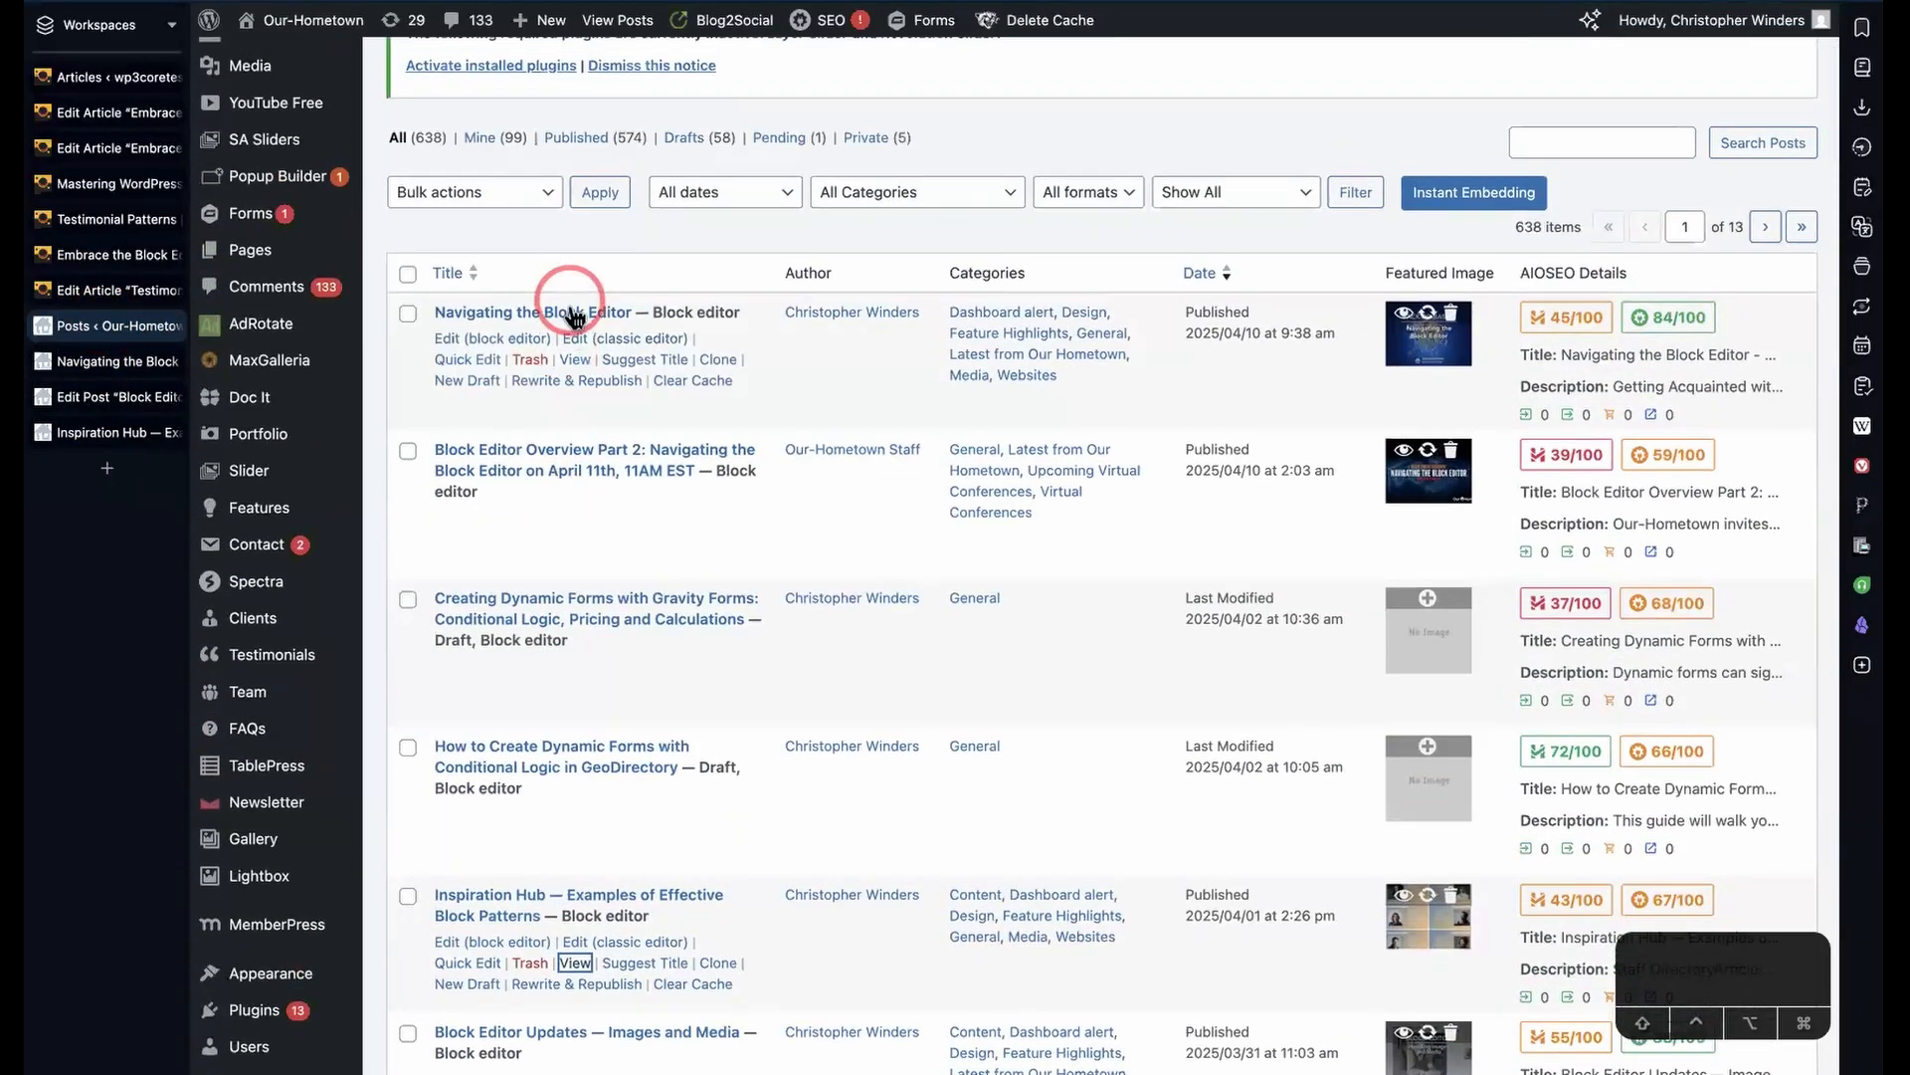
- Switch to the editor for "Block Editor Updates — Images and Media" and examine its post settings, including AIOSEO, Categories, Auto Cache and Revive Social
{"action": "left_click", "coordinate": [139, 396]}
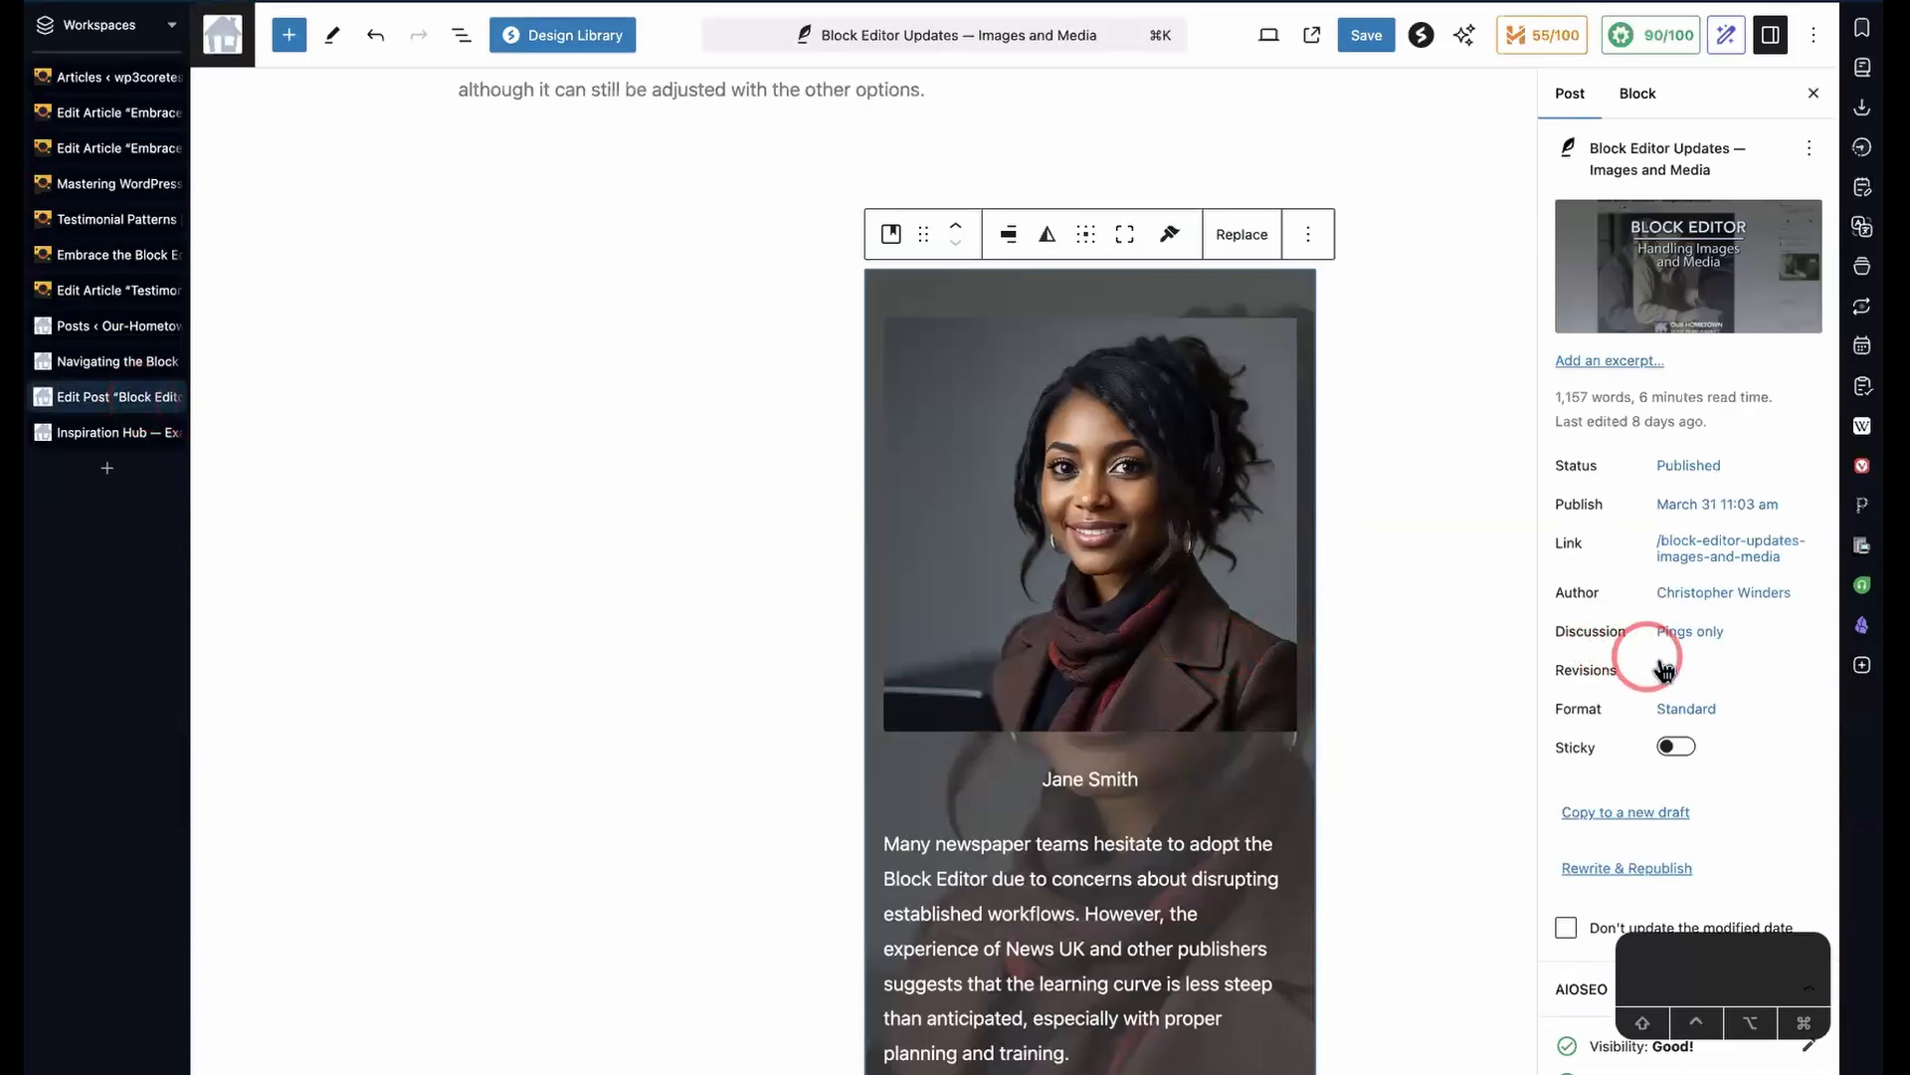
{"action": "scroll", "coordinate": [1712, 530], "scroll_direction": "down", "scroll_amount": 7}
{"action": "scroll", "coordinate": [1711, 530], "scroll_direction": "down", "scroll_amount": 8}
{"action": "scroll", "coordinate": [1711, 530], "scroll_direction": "up", "scroll_amount": 15}
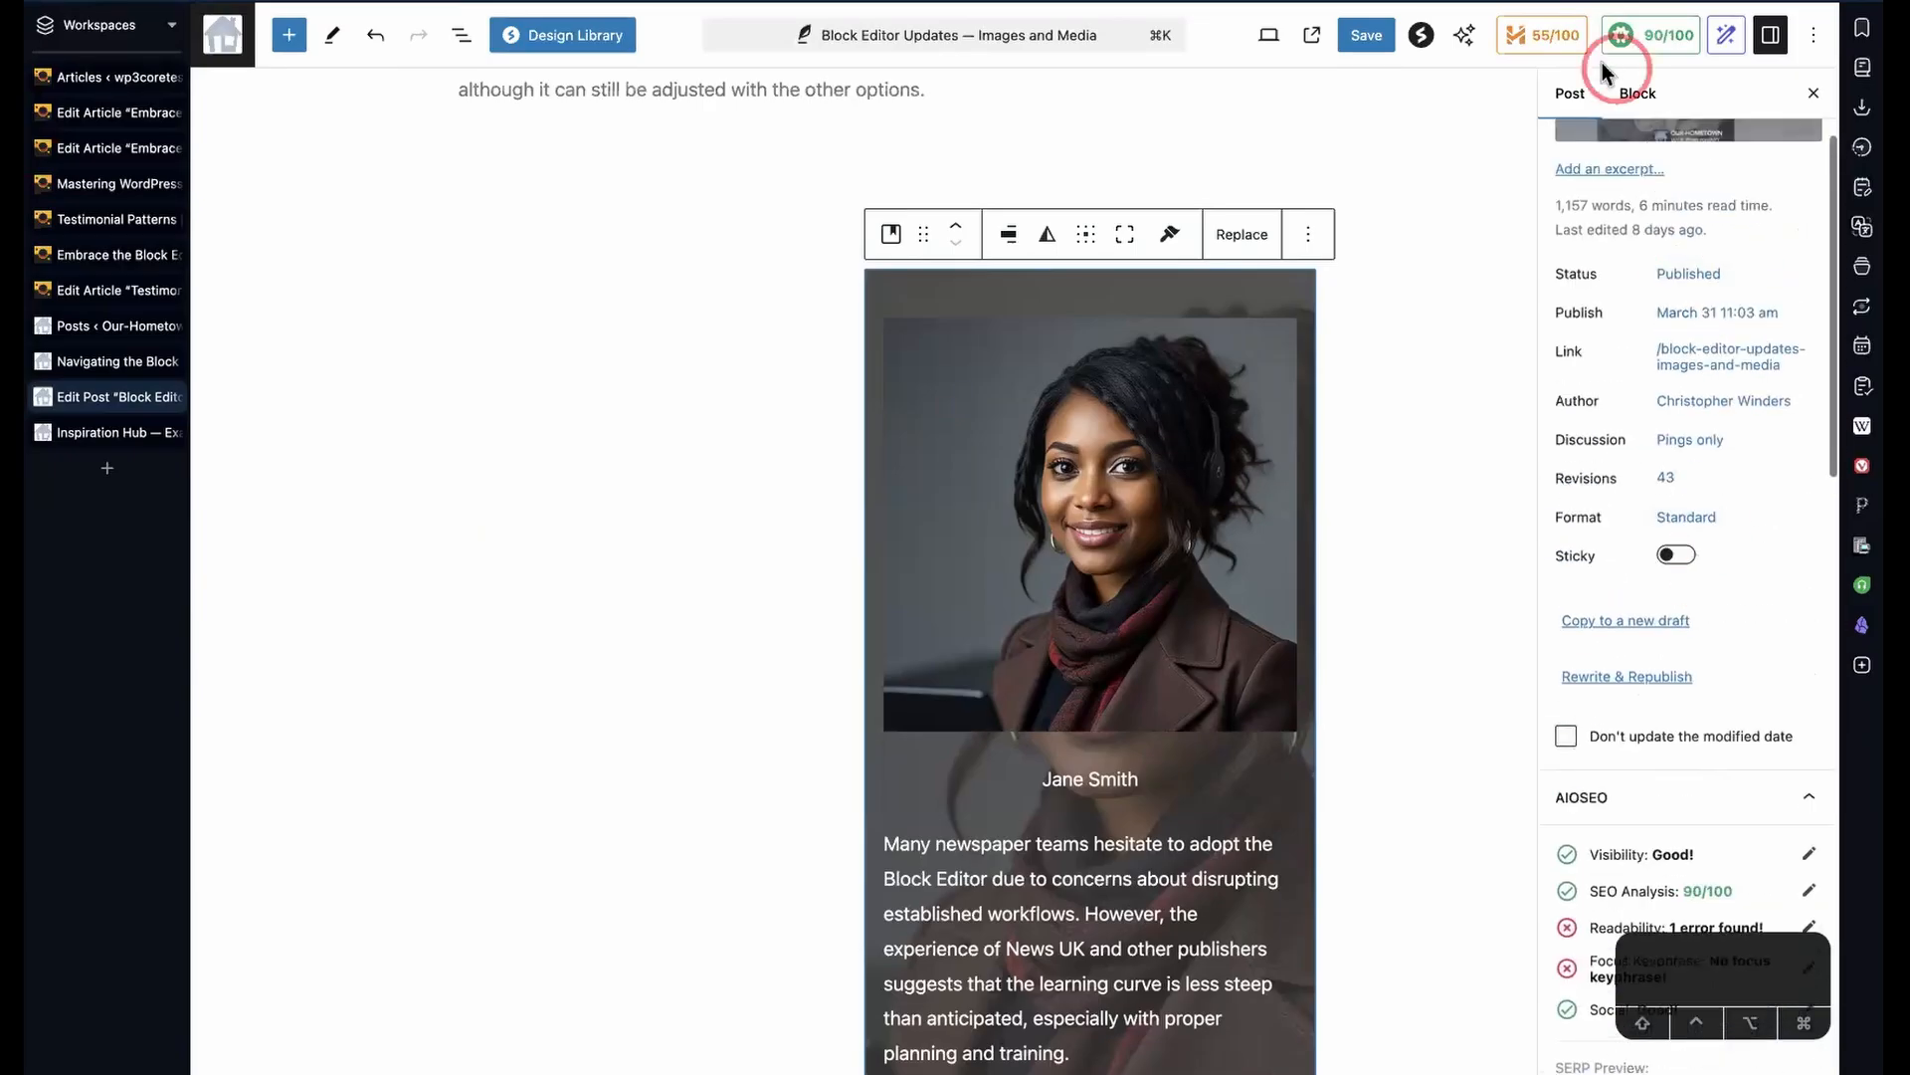
{"action": "scroll", "coordinate": [1632, 393], "scroll_direction": "down", "scroll_amount": 2}
{"action": "scroll", "coordinate": [1634, 398], "scroll_direction": "down", "scroll_amount": 5}
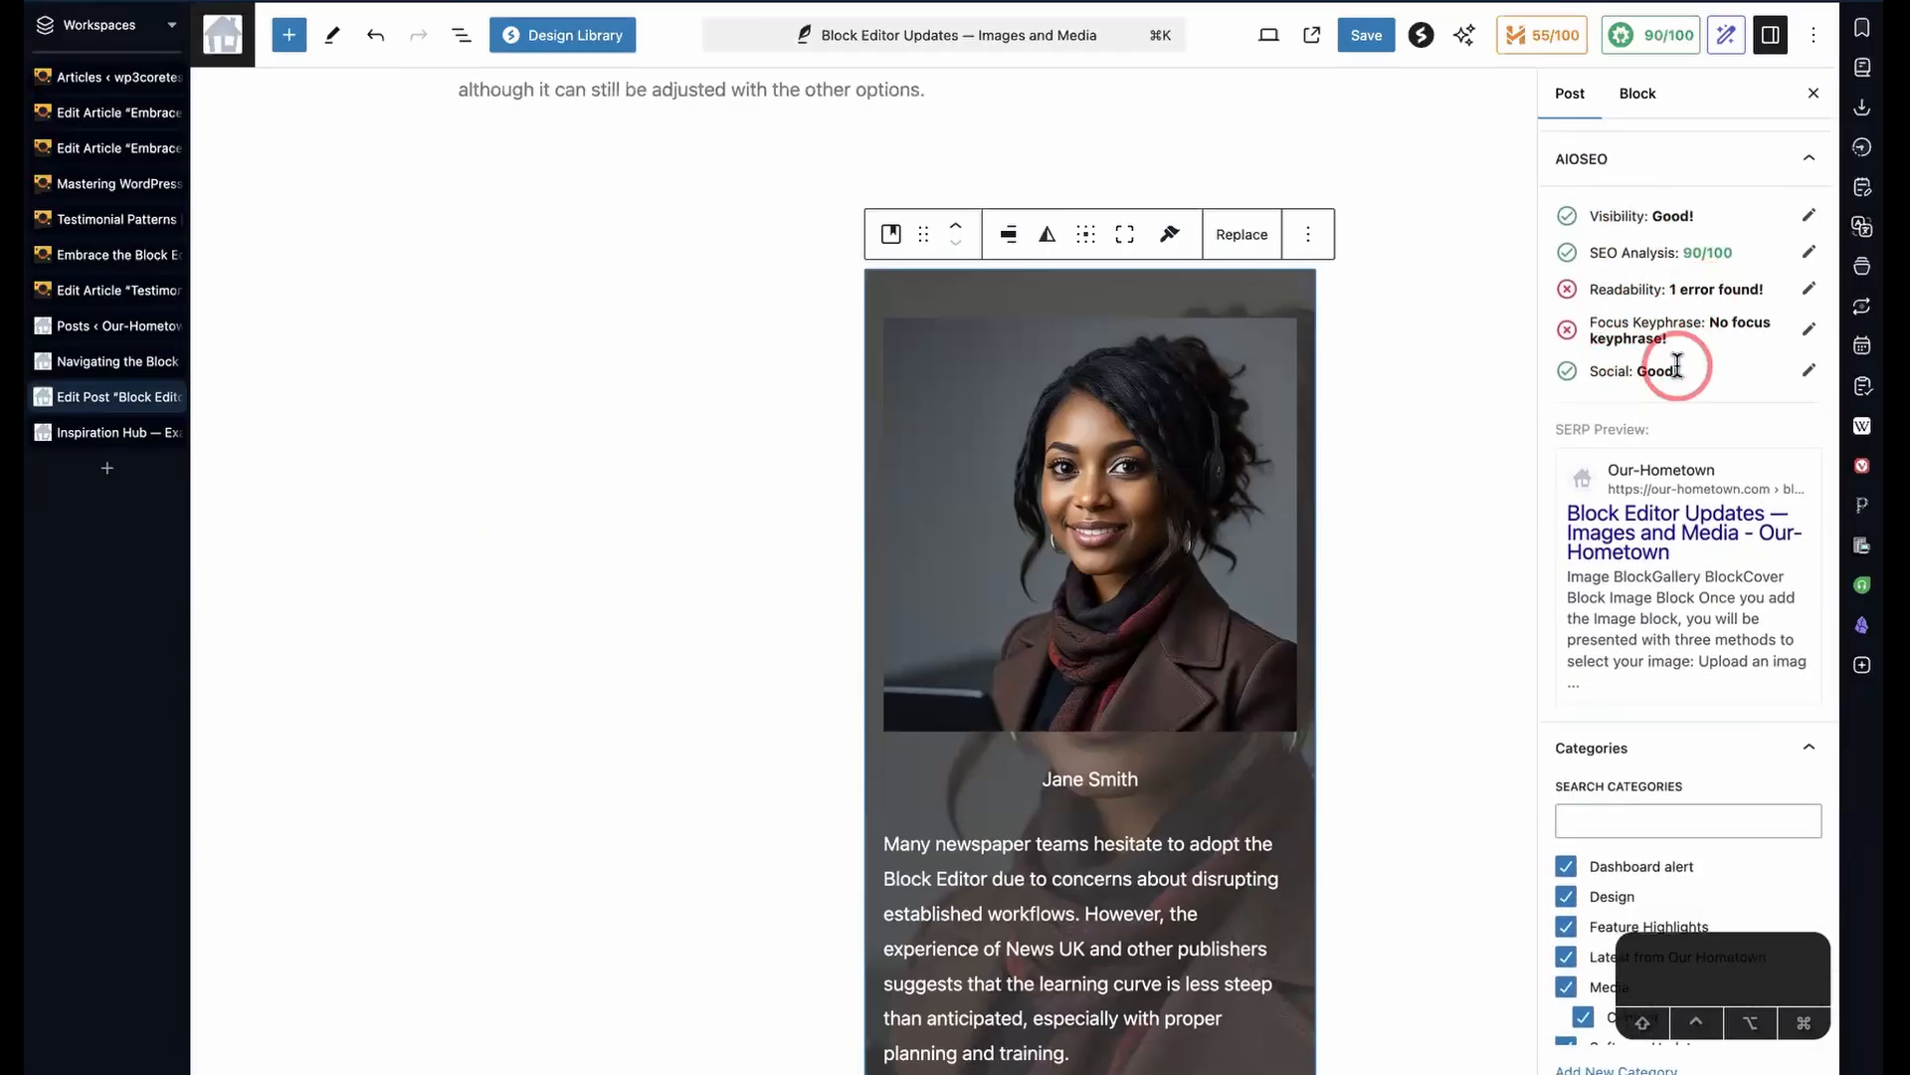
{"action": "scroll", "coordinate": [1677, 366], "scroll_direction": "down", "scroll_amount": 5}
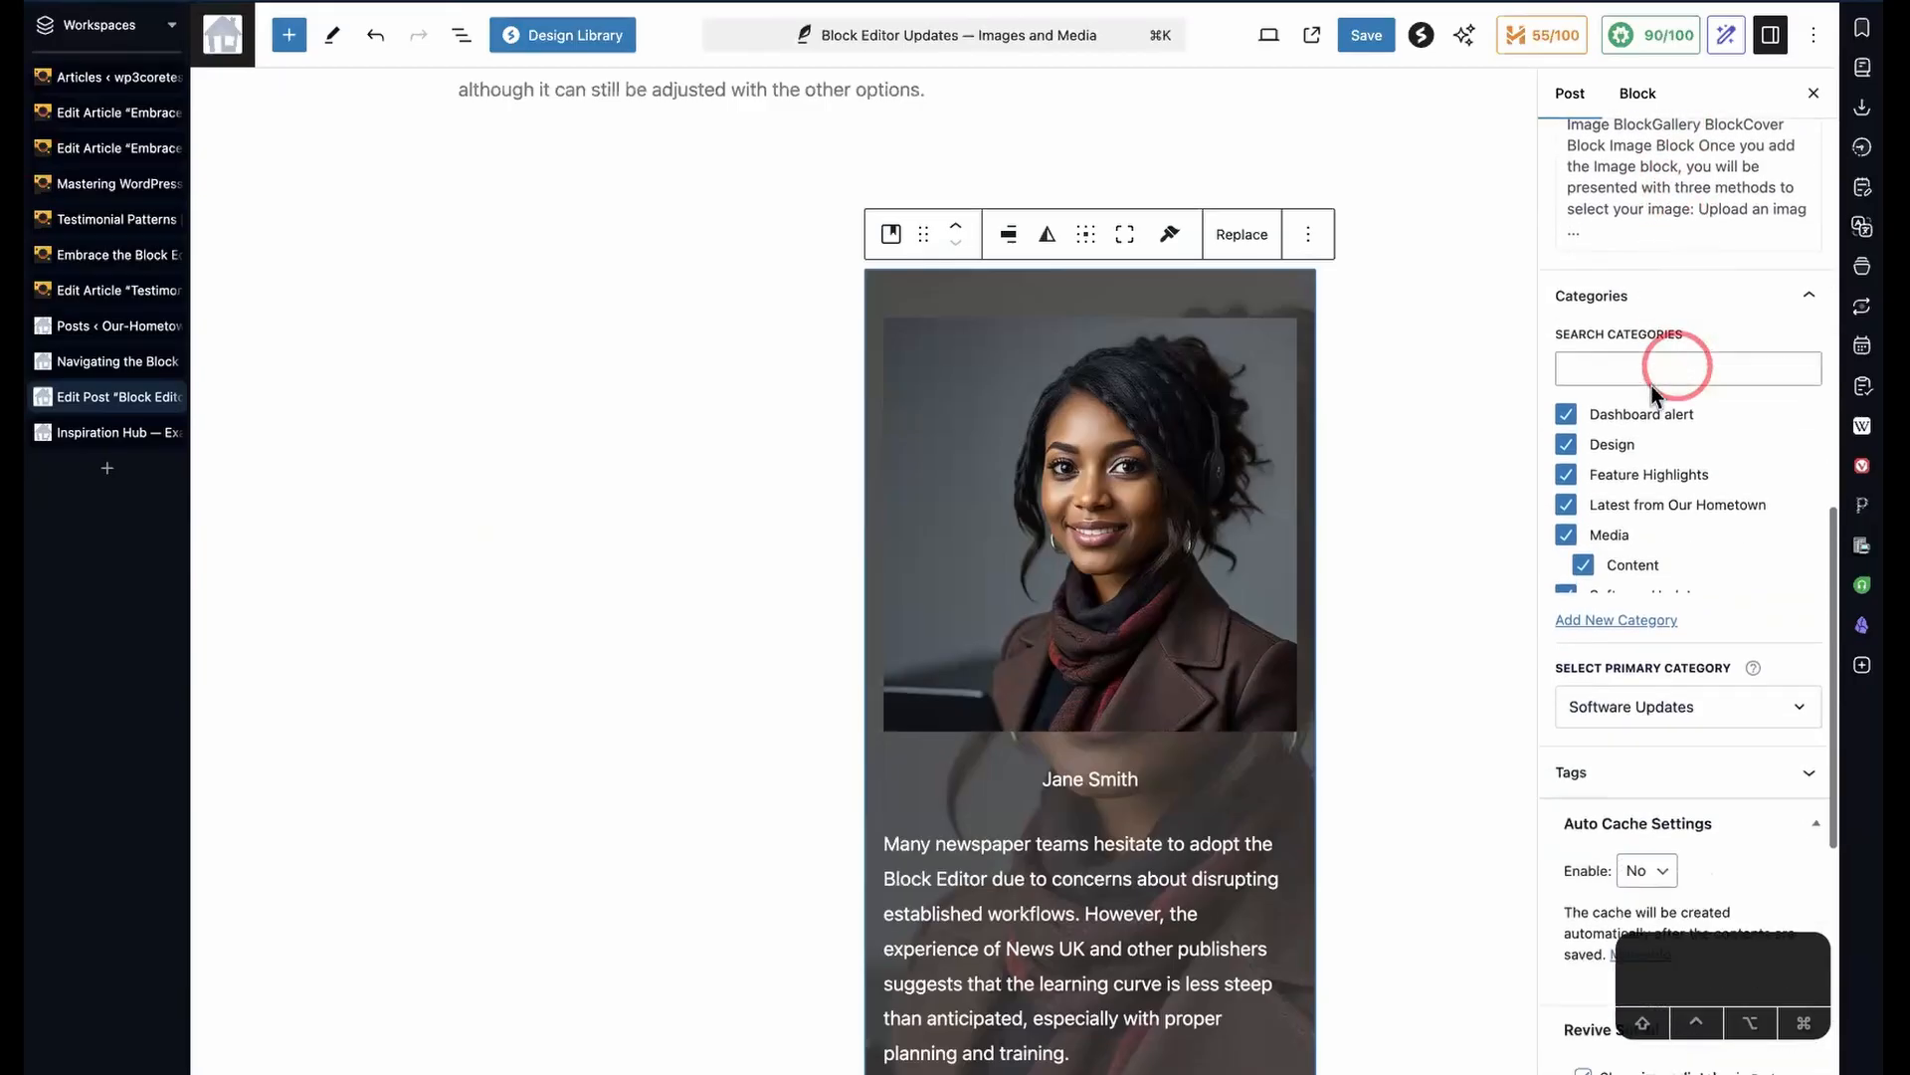
{"action": "scroll", "coordinate": [1663, 442], "scroll_direction": "down", "scroll_amount": 3}
{"action": "scroll", "coordinate": [1666, 448], "scroll_direction": "up", "scroll_amount": 1}
{"action": "scroll", "coordinate": [1662, 478], "scroll_direction": "down", "scroll_amount": 2}
{"action": "scroll", "coordinate": [1662, 509], "scroll_direction": "down", "scroll_amount": 10}
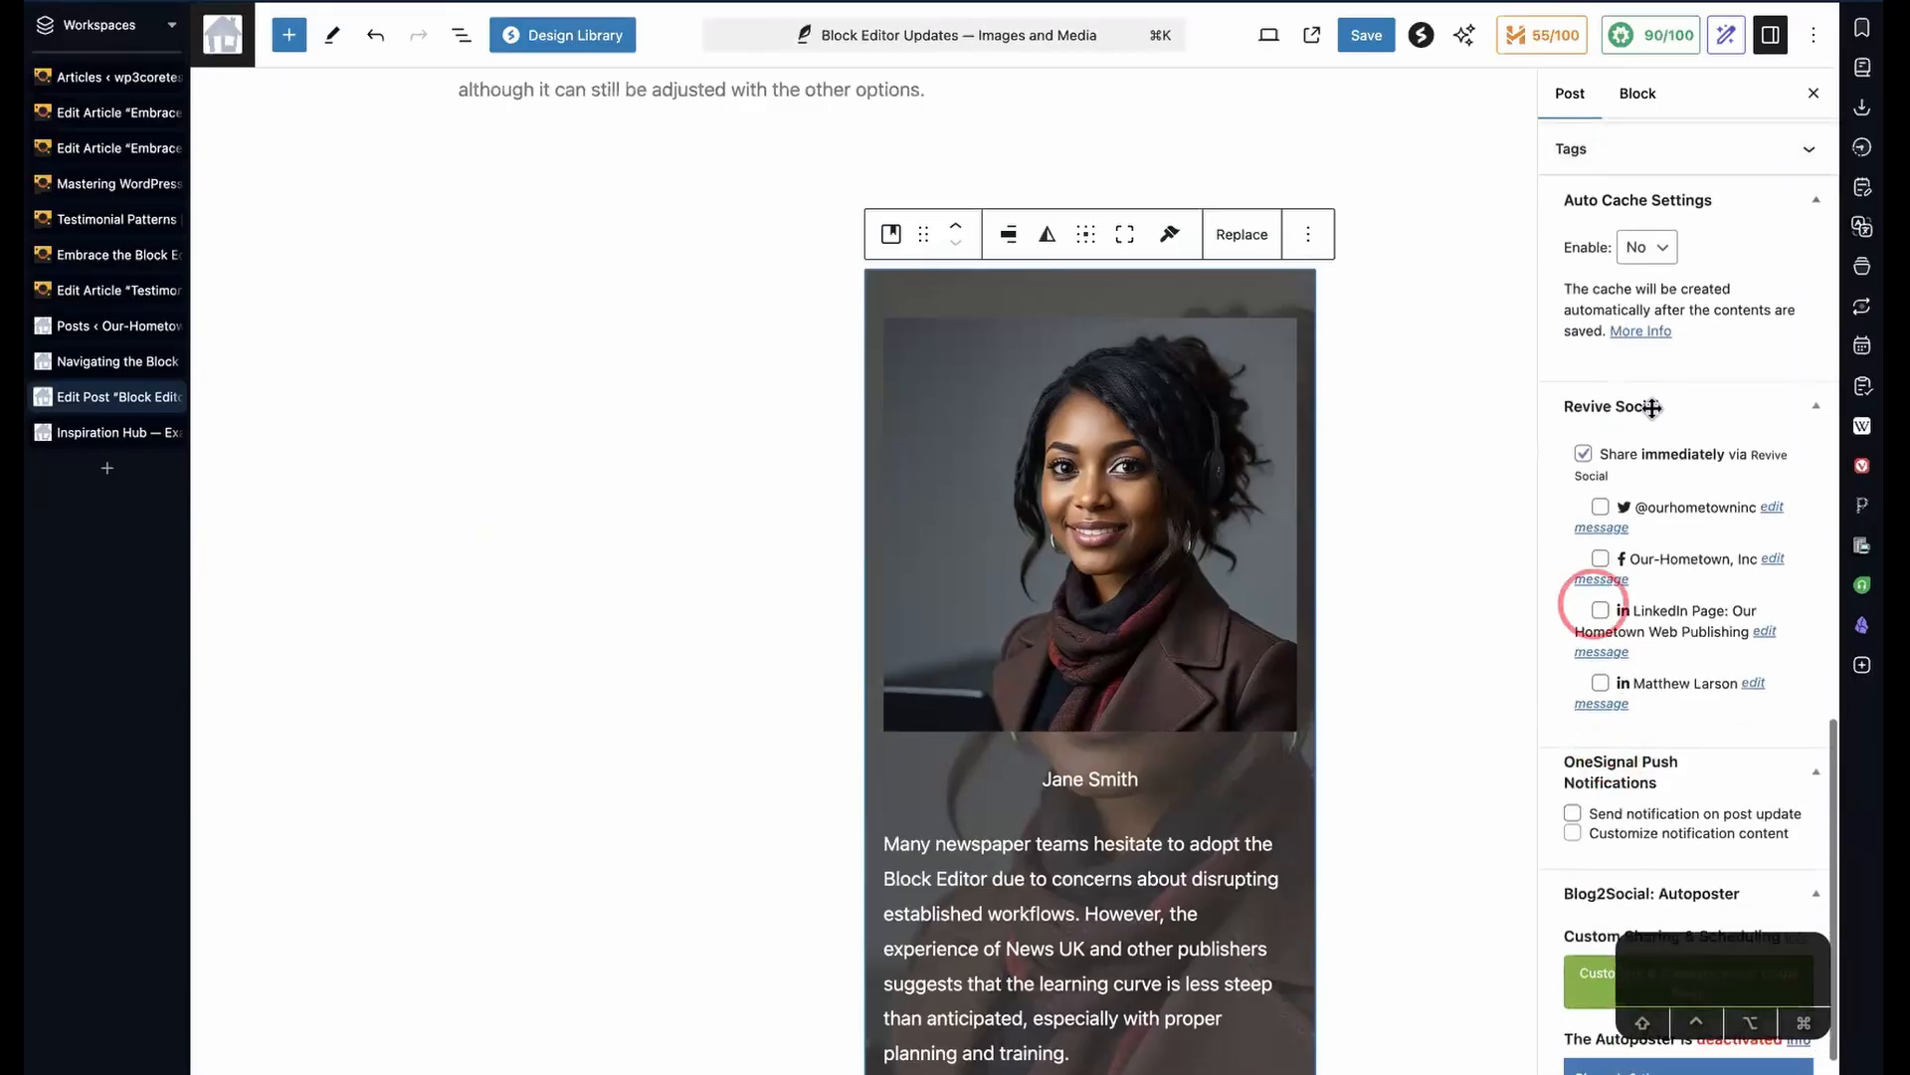
{"action": "scroll", "coordinate": [1671, 610], "scroll_direction": "down", "scroll_amount": 1}
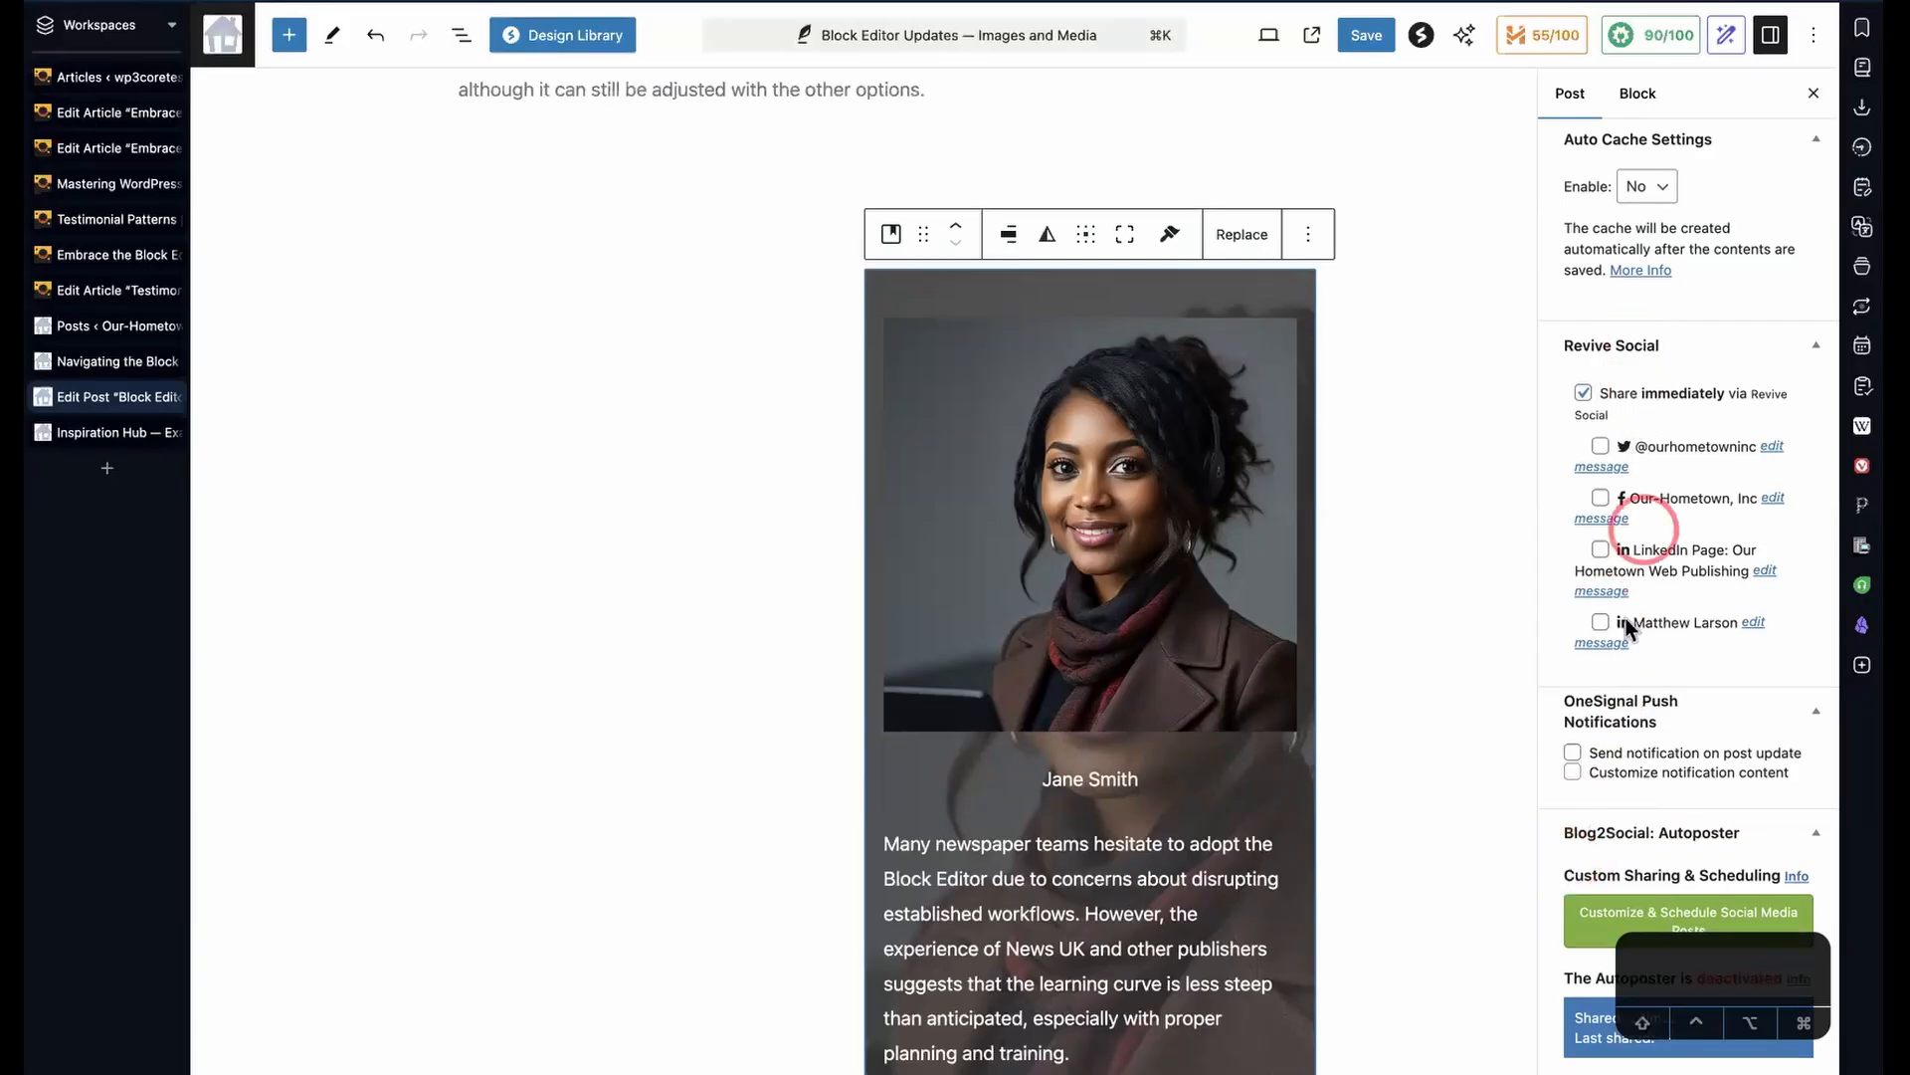
- Examine the meta boxes below the post content, from AIOSEO Settings and Podcast Episodes to MemberPress Unauthorized Access
{"action": "scroll", "coordinate": [1461, 864], "scroll_direction": "down", "scroll_amount": 10}
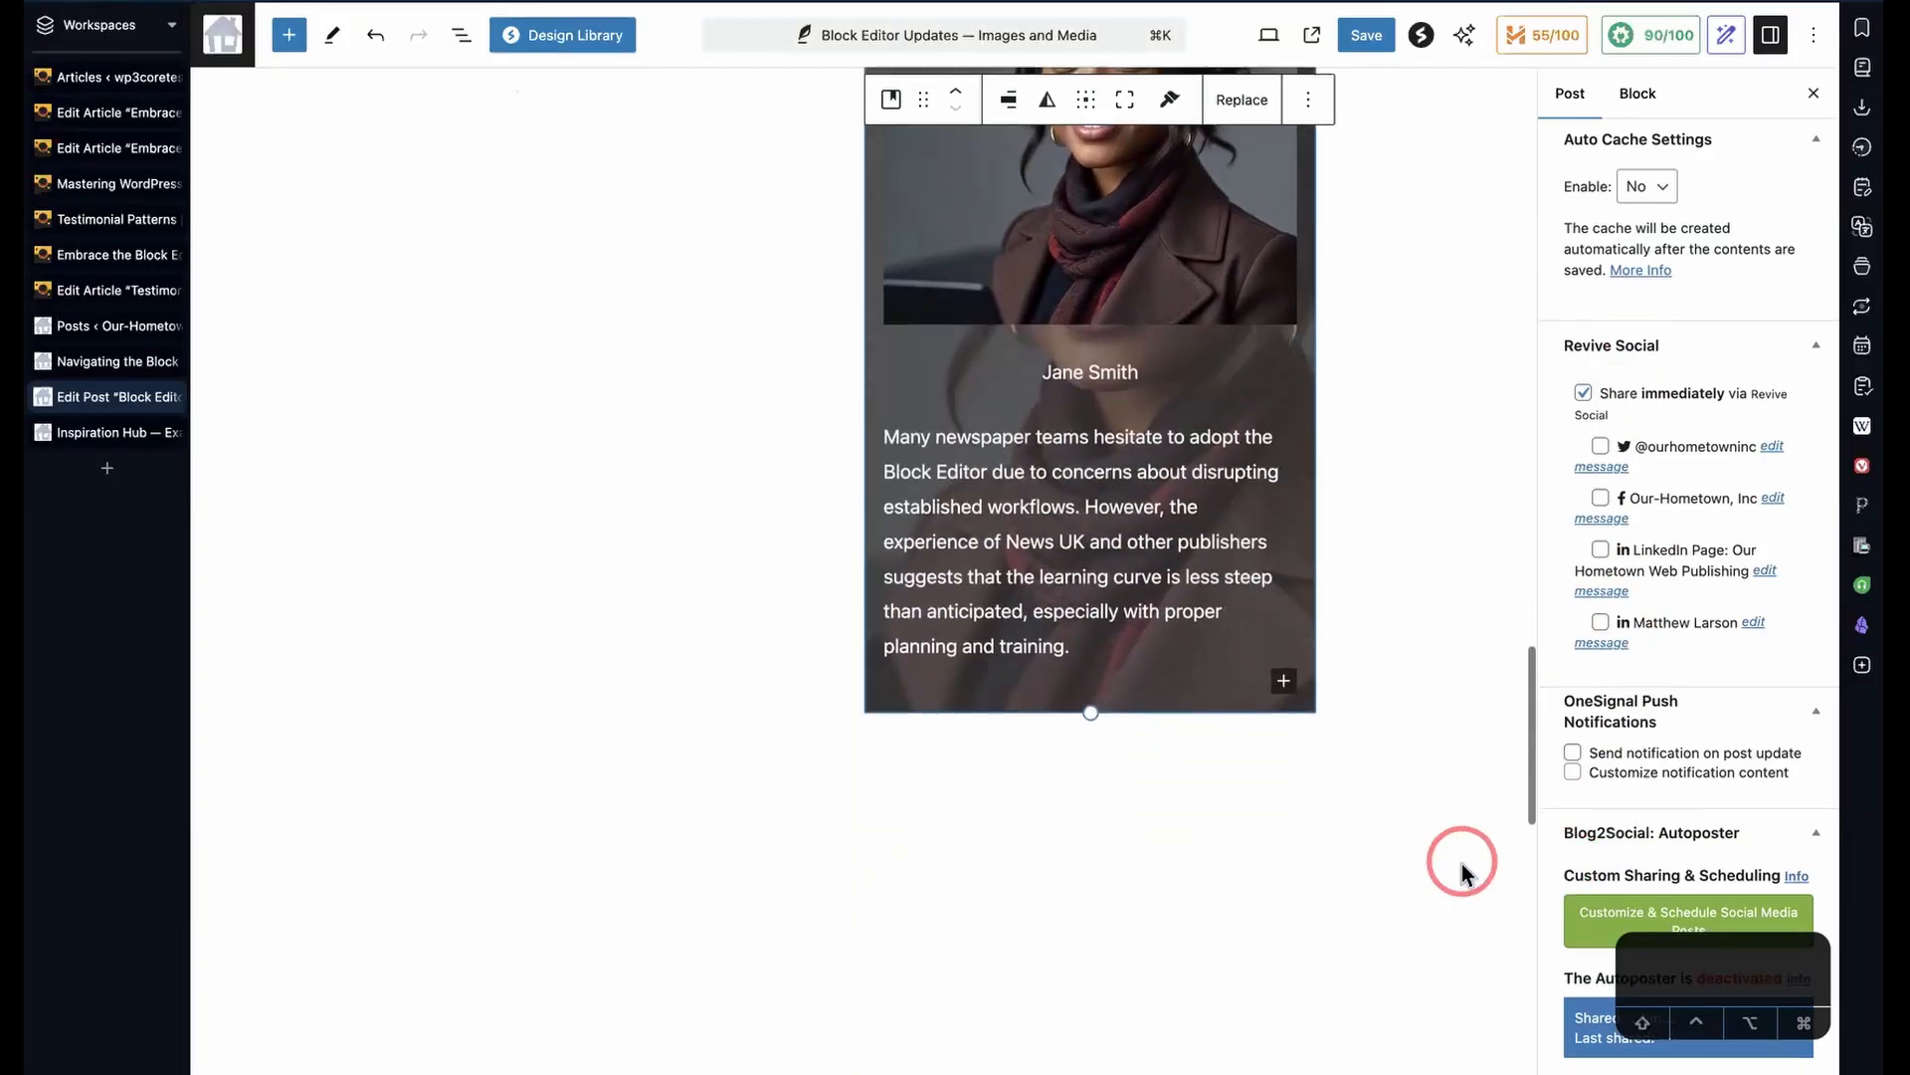
{"action": "scroll", "coordinate": [1461, 864], "scroll_direction": "down", "scroll_amount": 7}
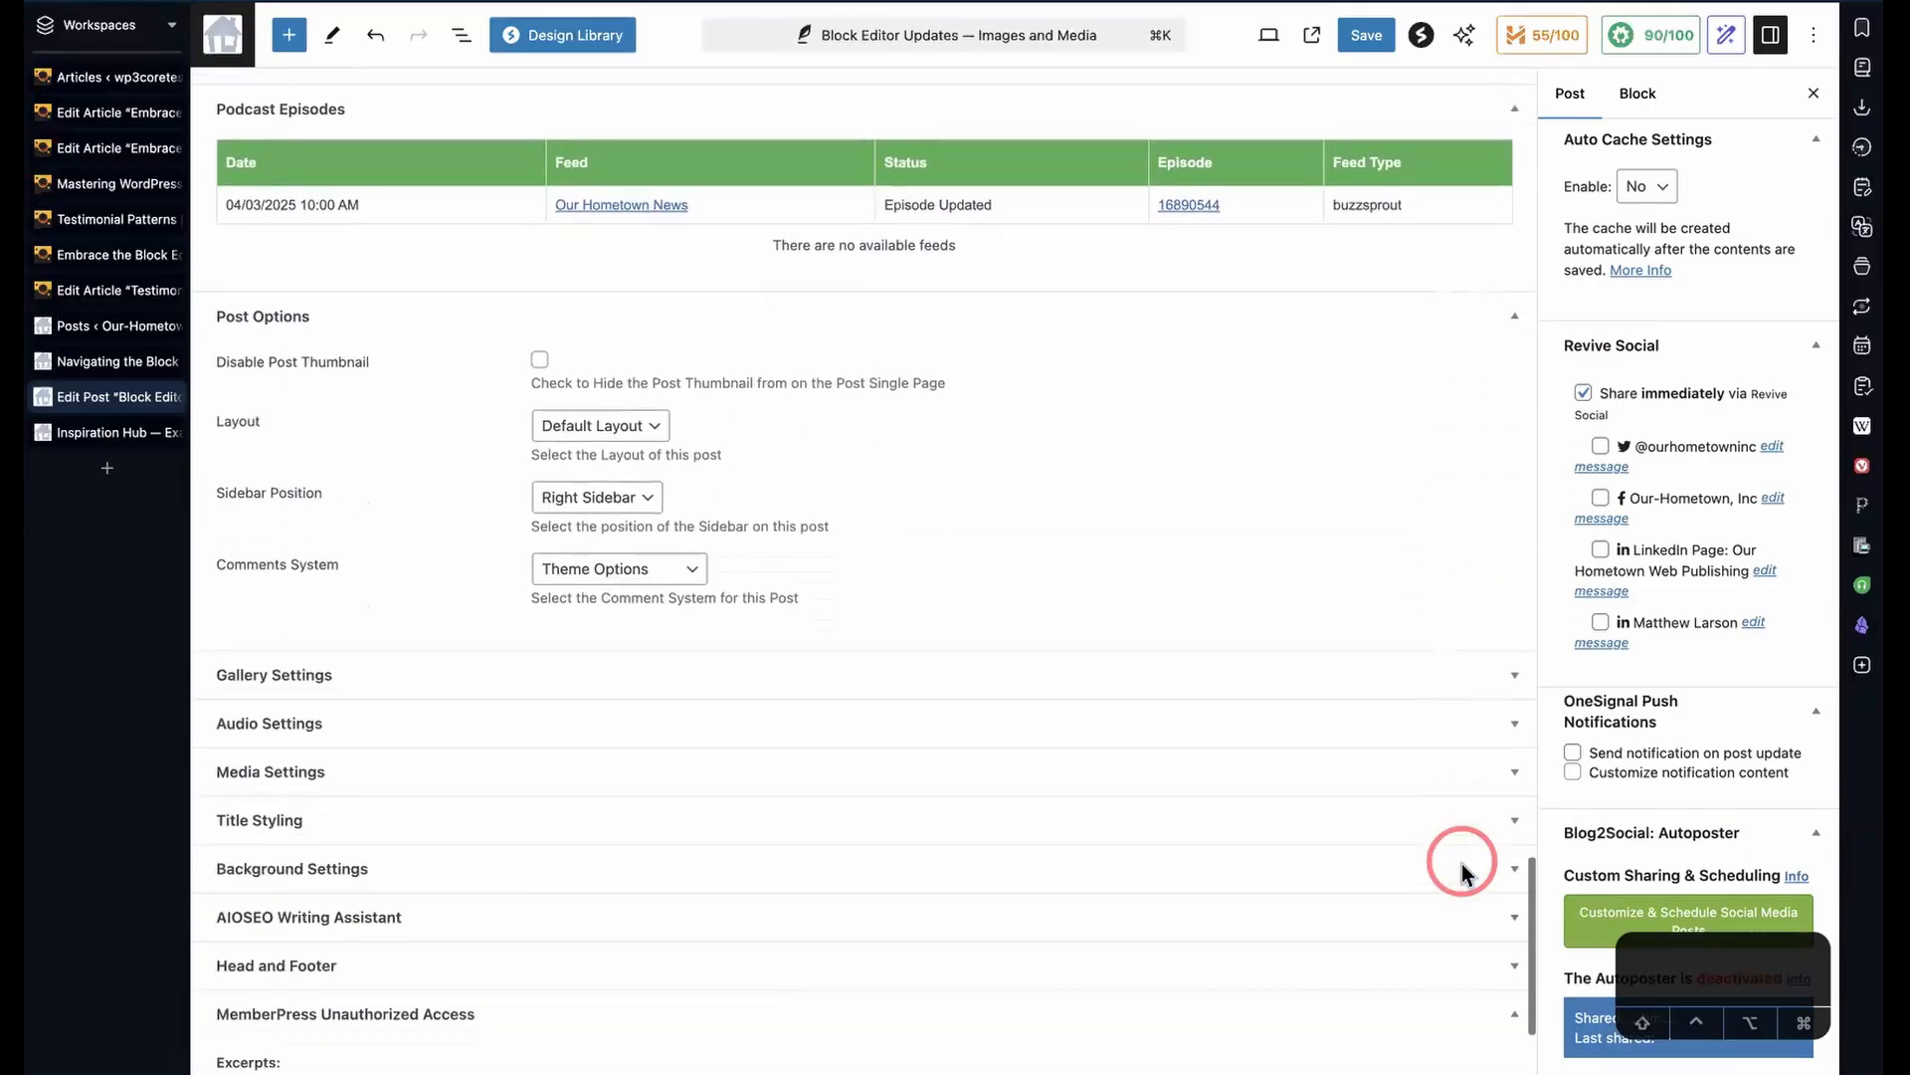
{"action": "scroll", "coordinate": [530, 517], "scroll_direction": "down", "scroll_amount": 3}
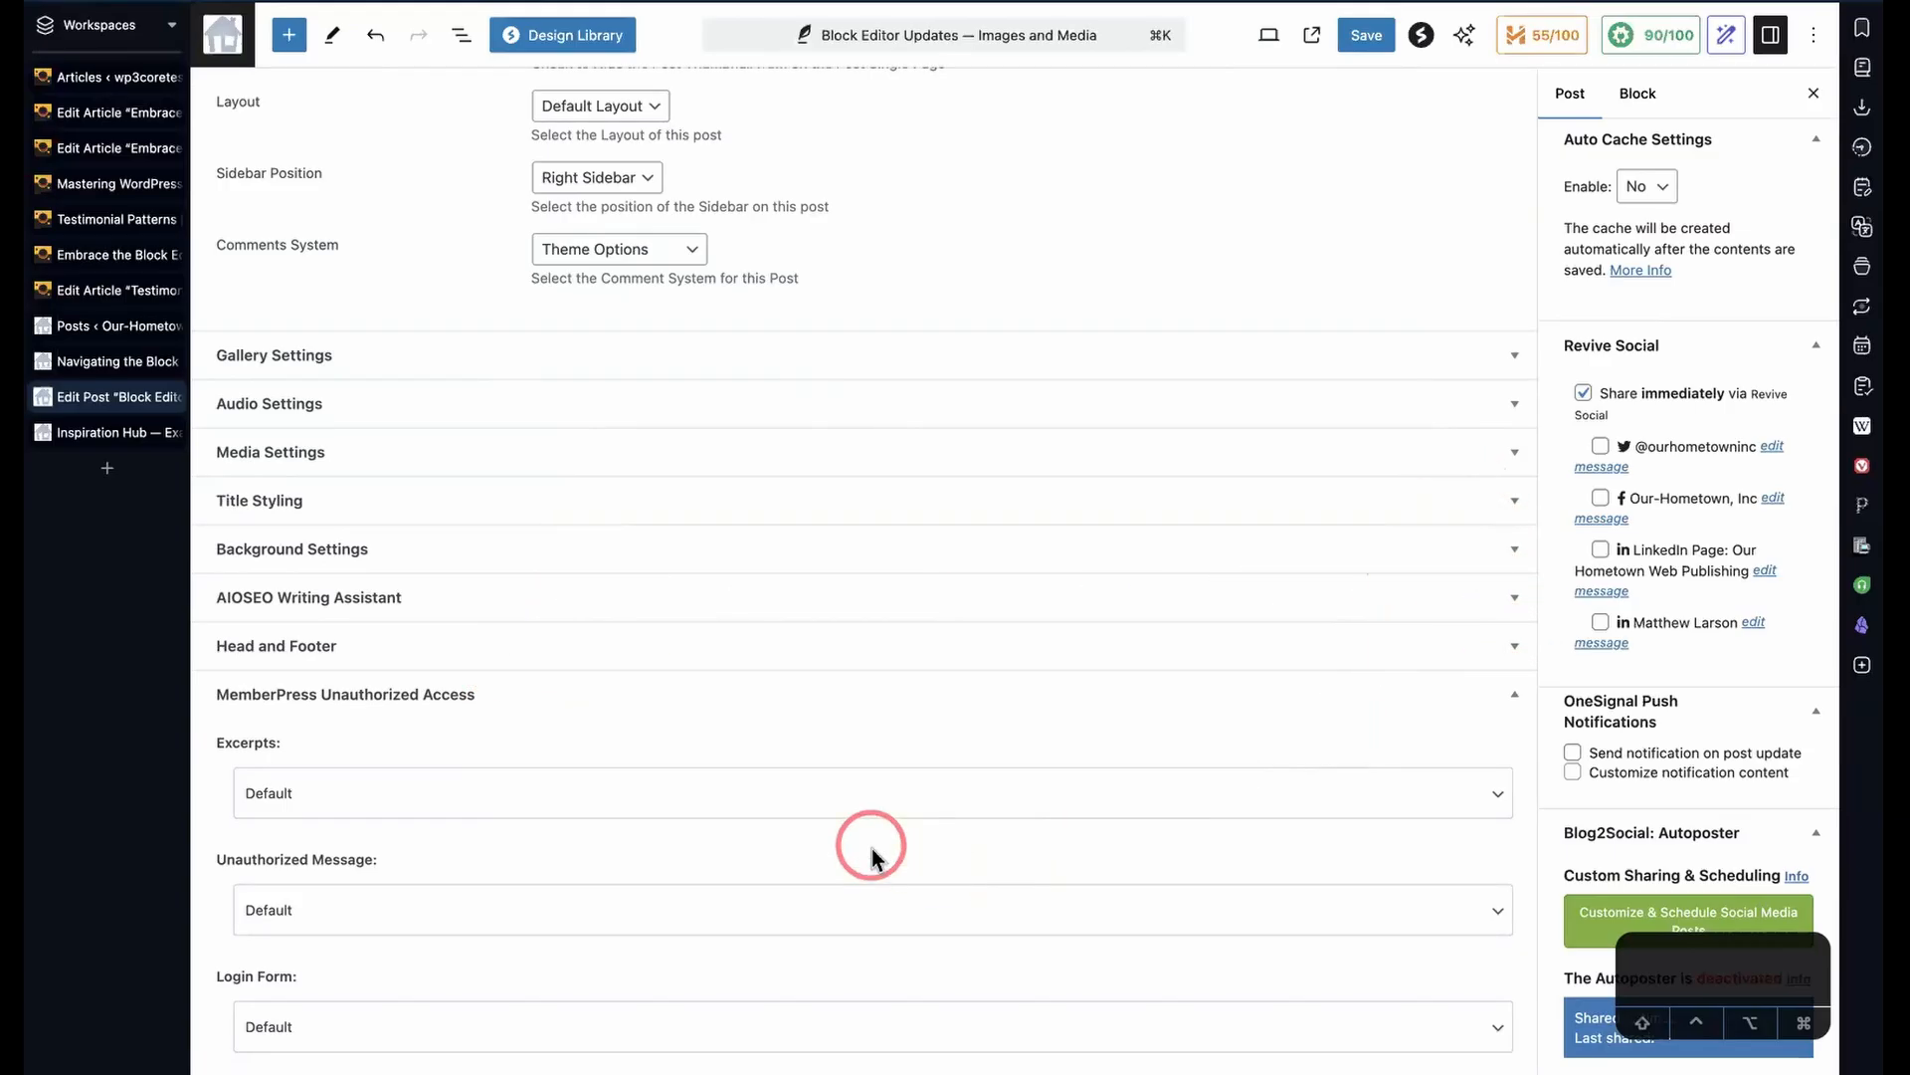
{"action": "scroll", "coordinate": [639, 544], "scroll_direction": "up", "scroll_amount": 6}
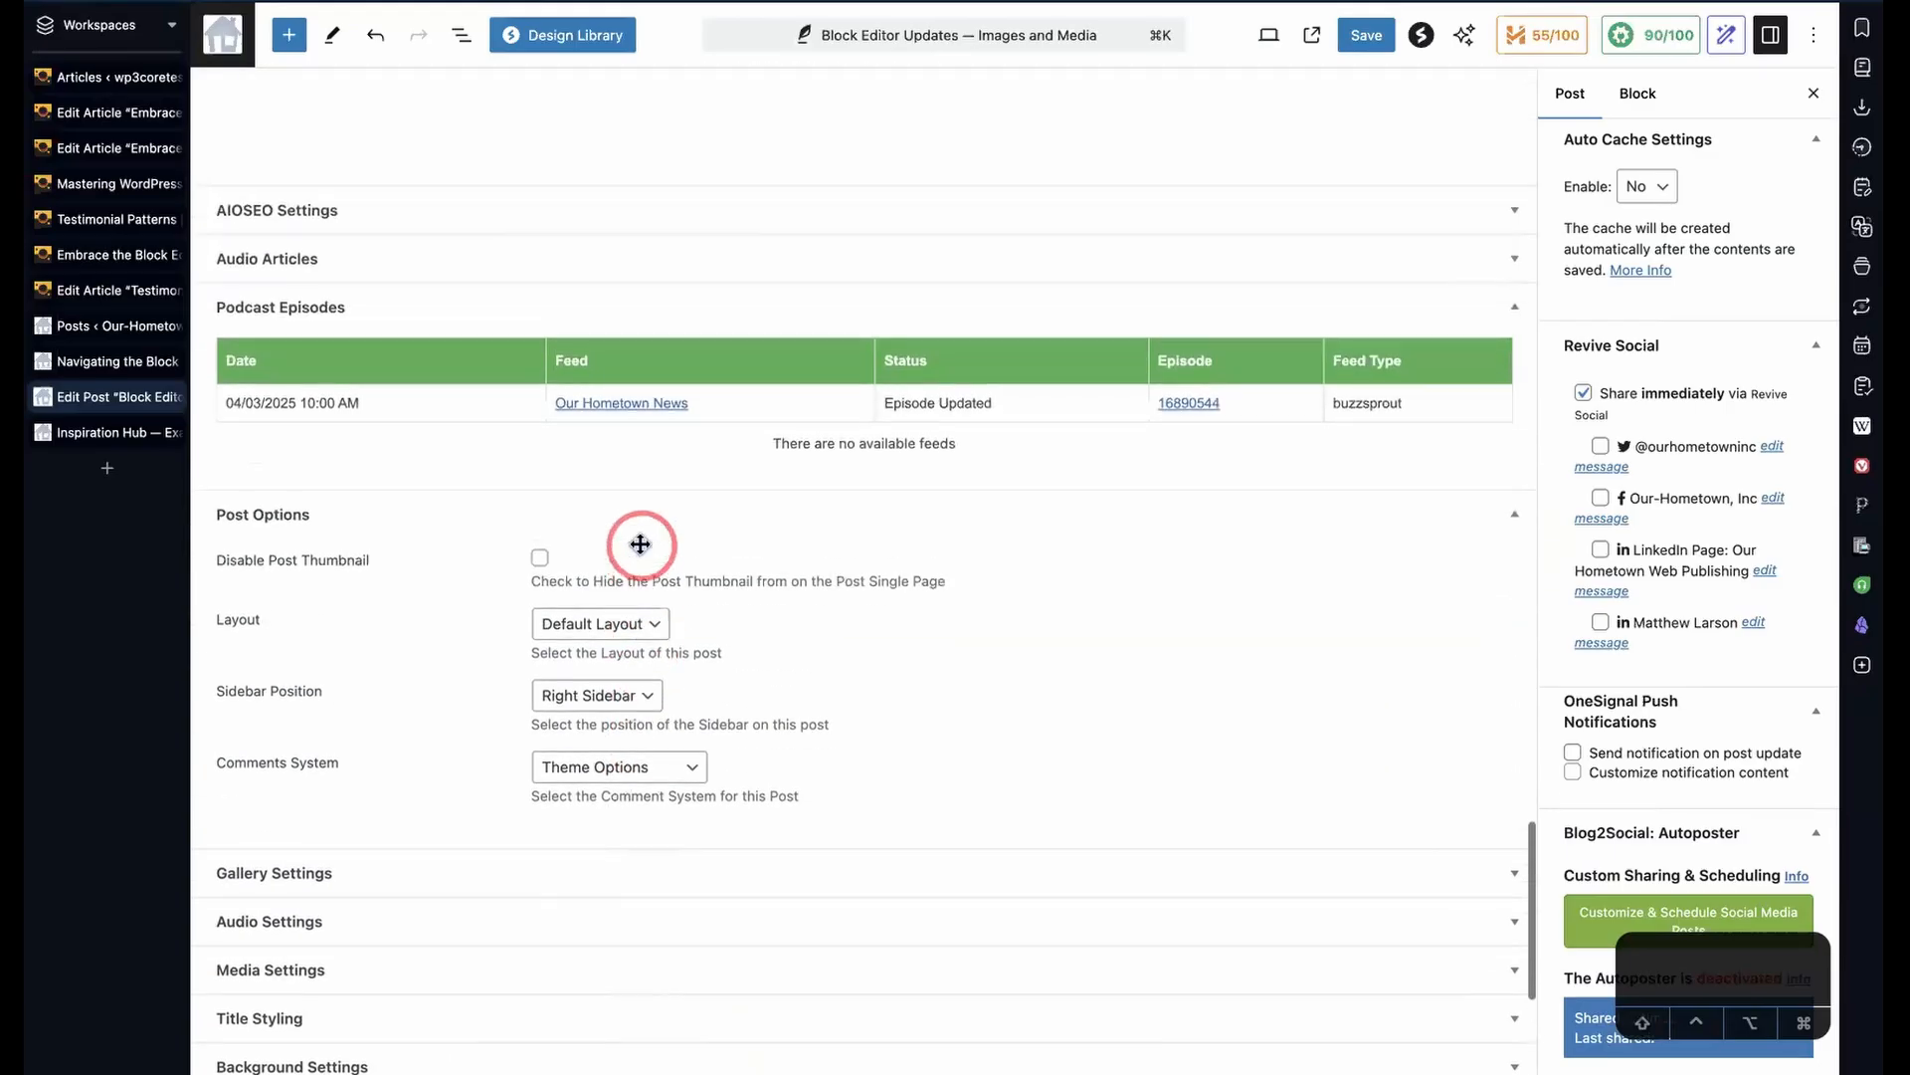
- Open the editor preferences for this post and examine the General settings down to the Advanced meta box toggles
{"action": "left_click", "coordinate": [1813, 35]}
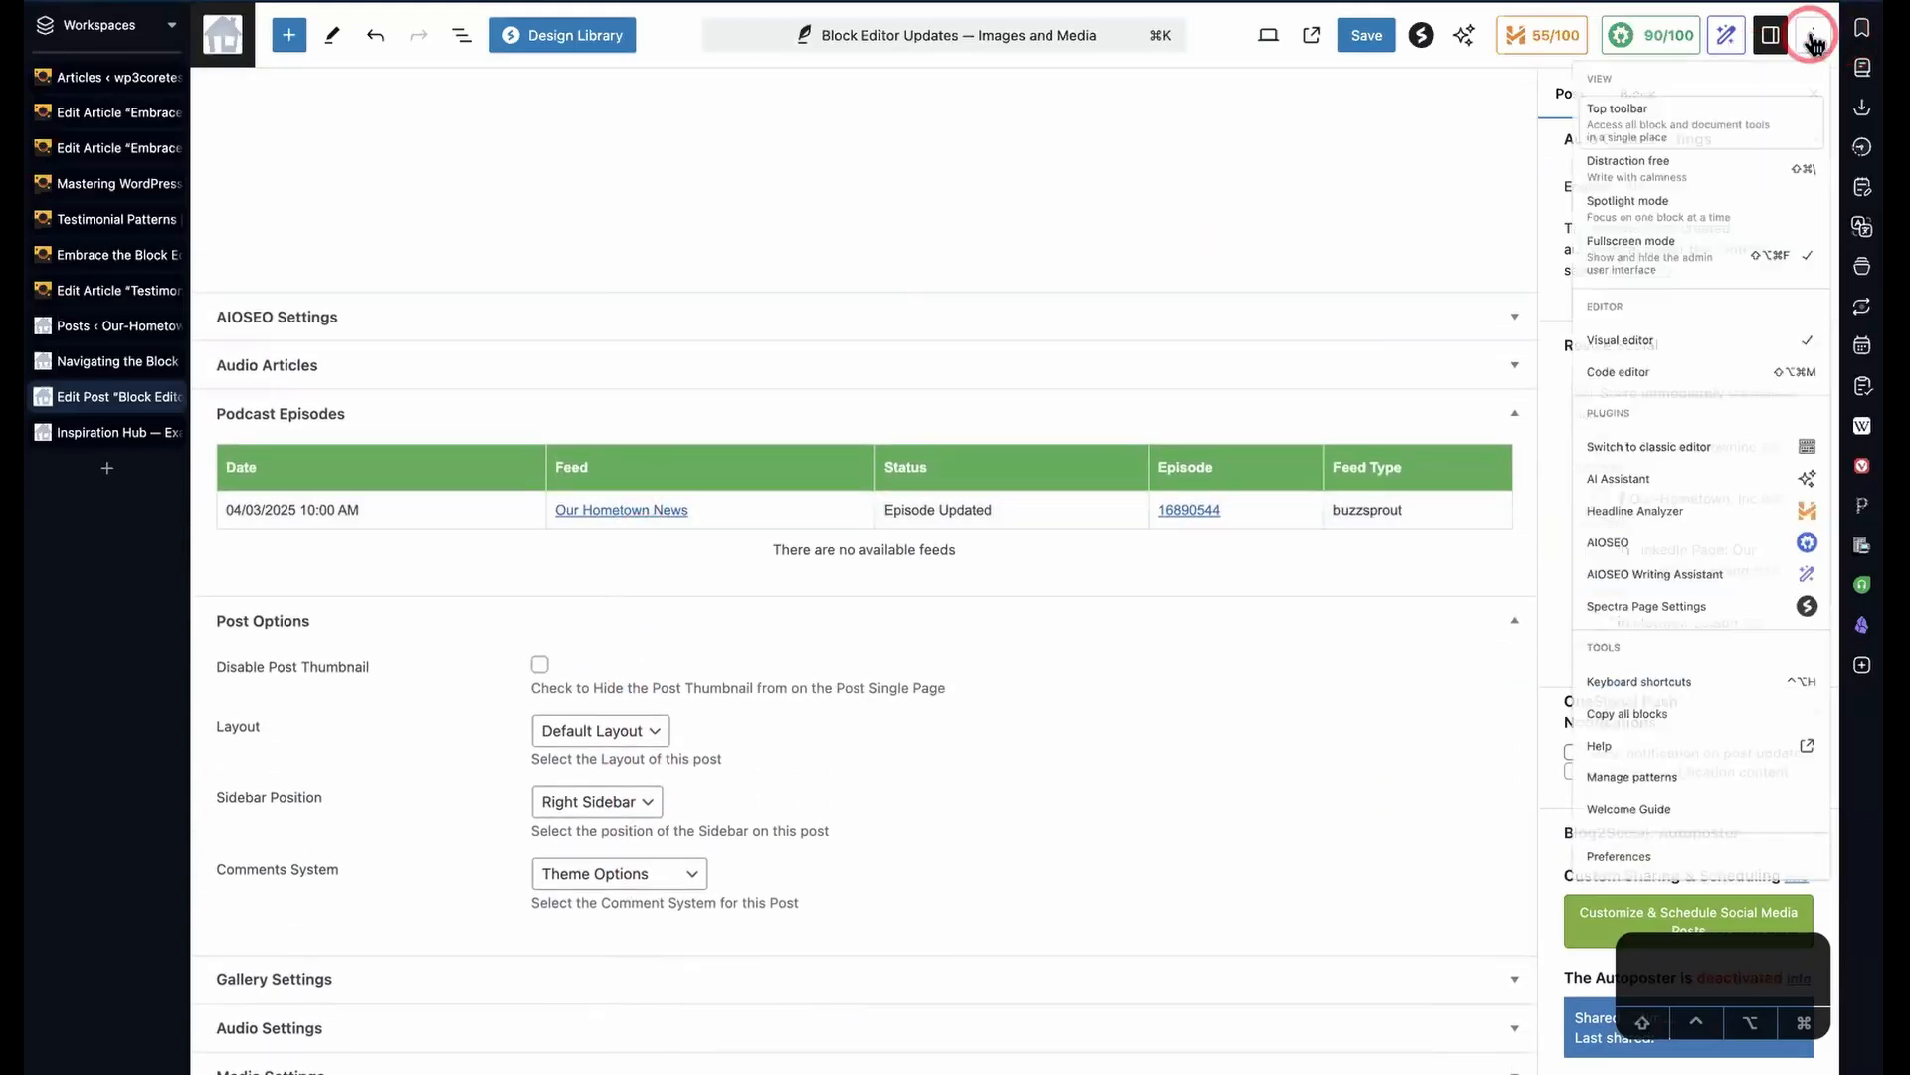
{"action": "left_click", "coordinate": [1575, 1032]}
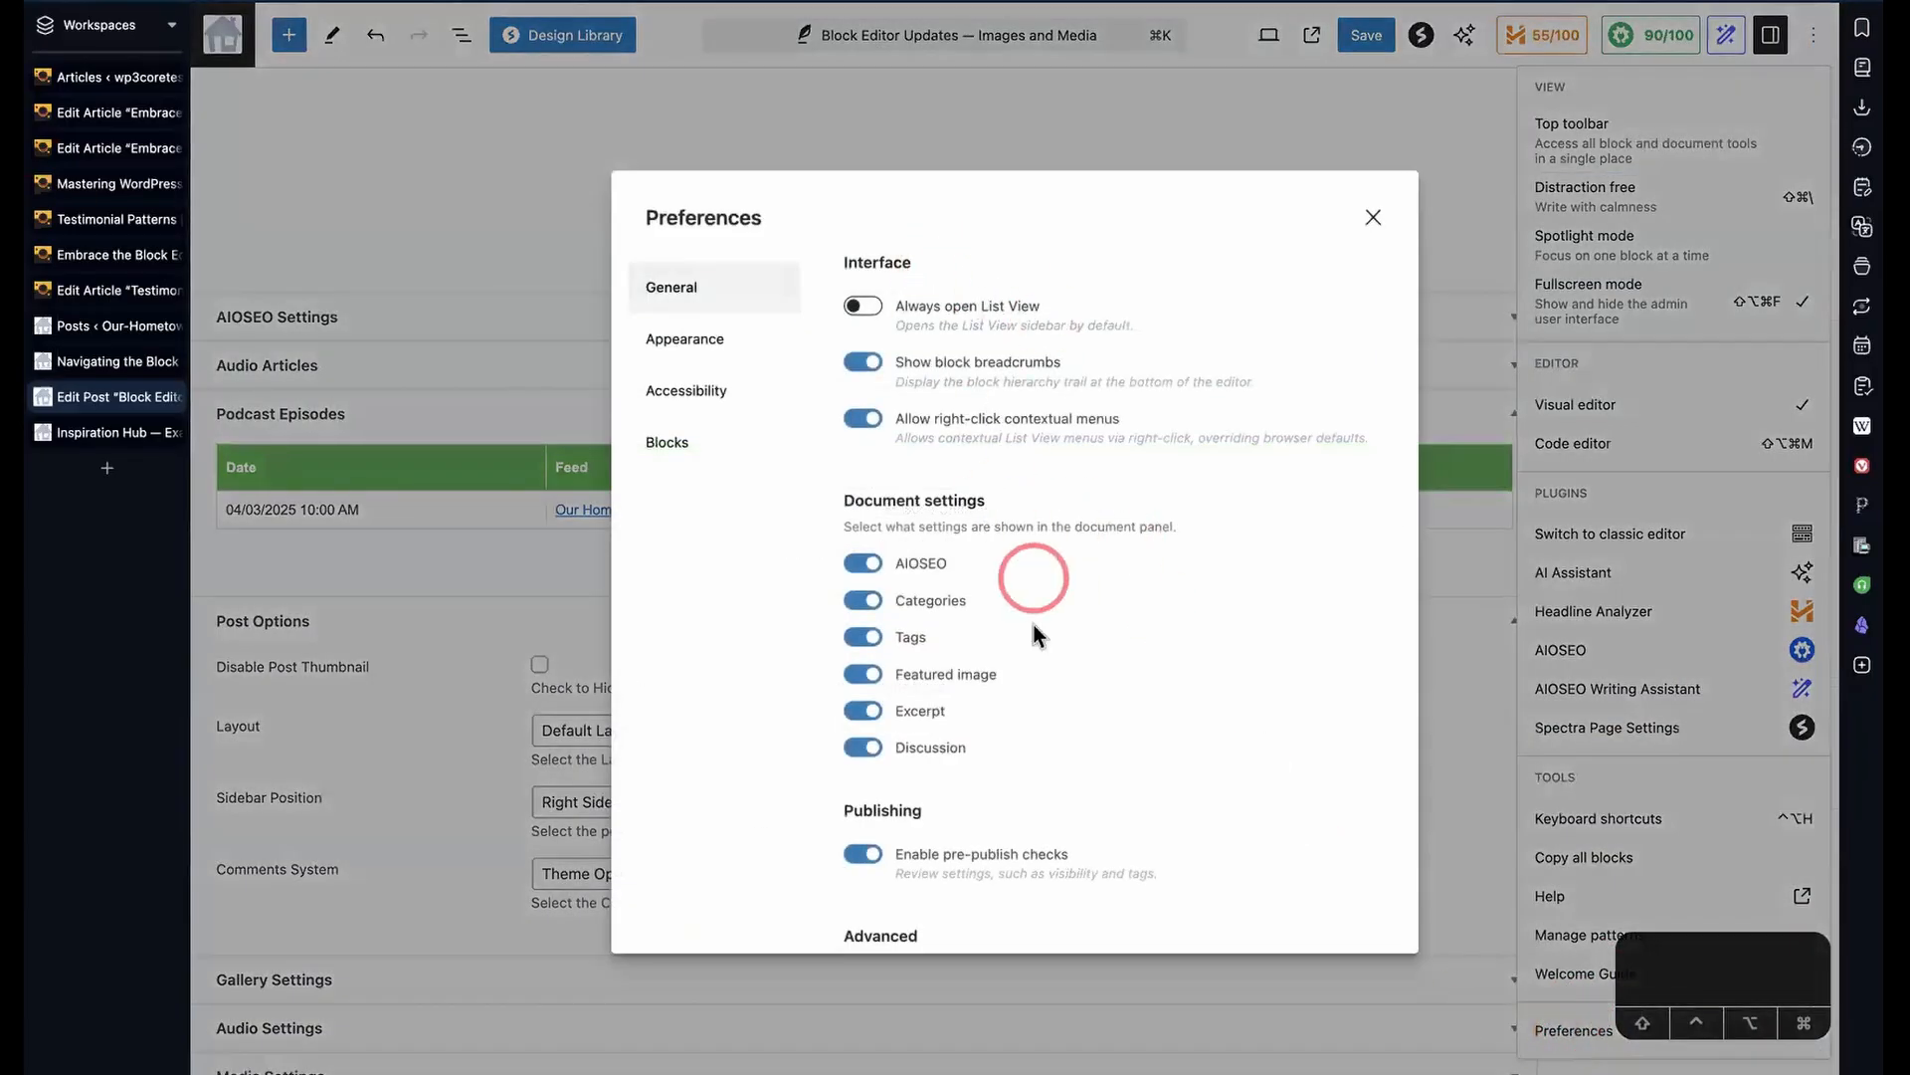
{"action": "scroll", "coordinate": [1034, 625], "scroll_direction": "down", "scroll_amount": 8}
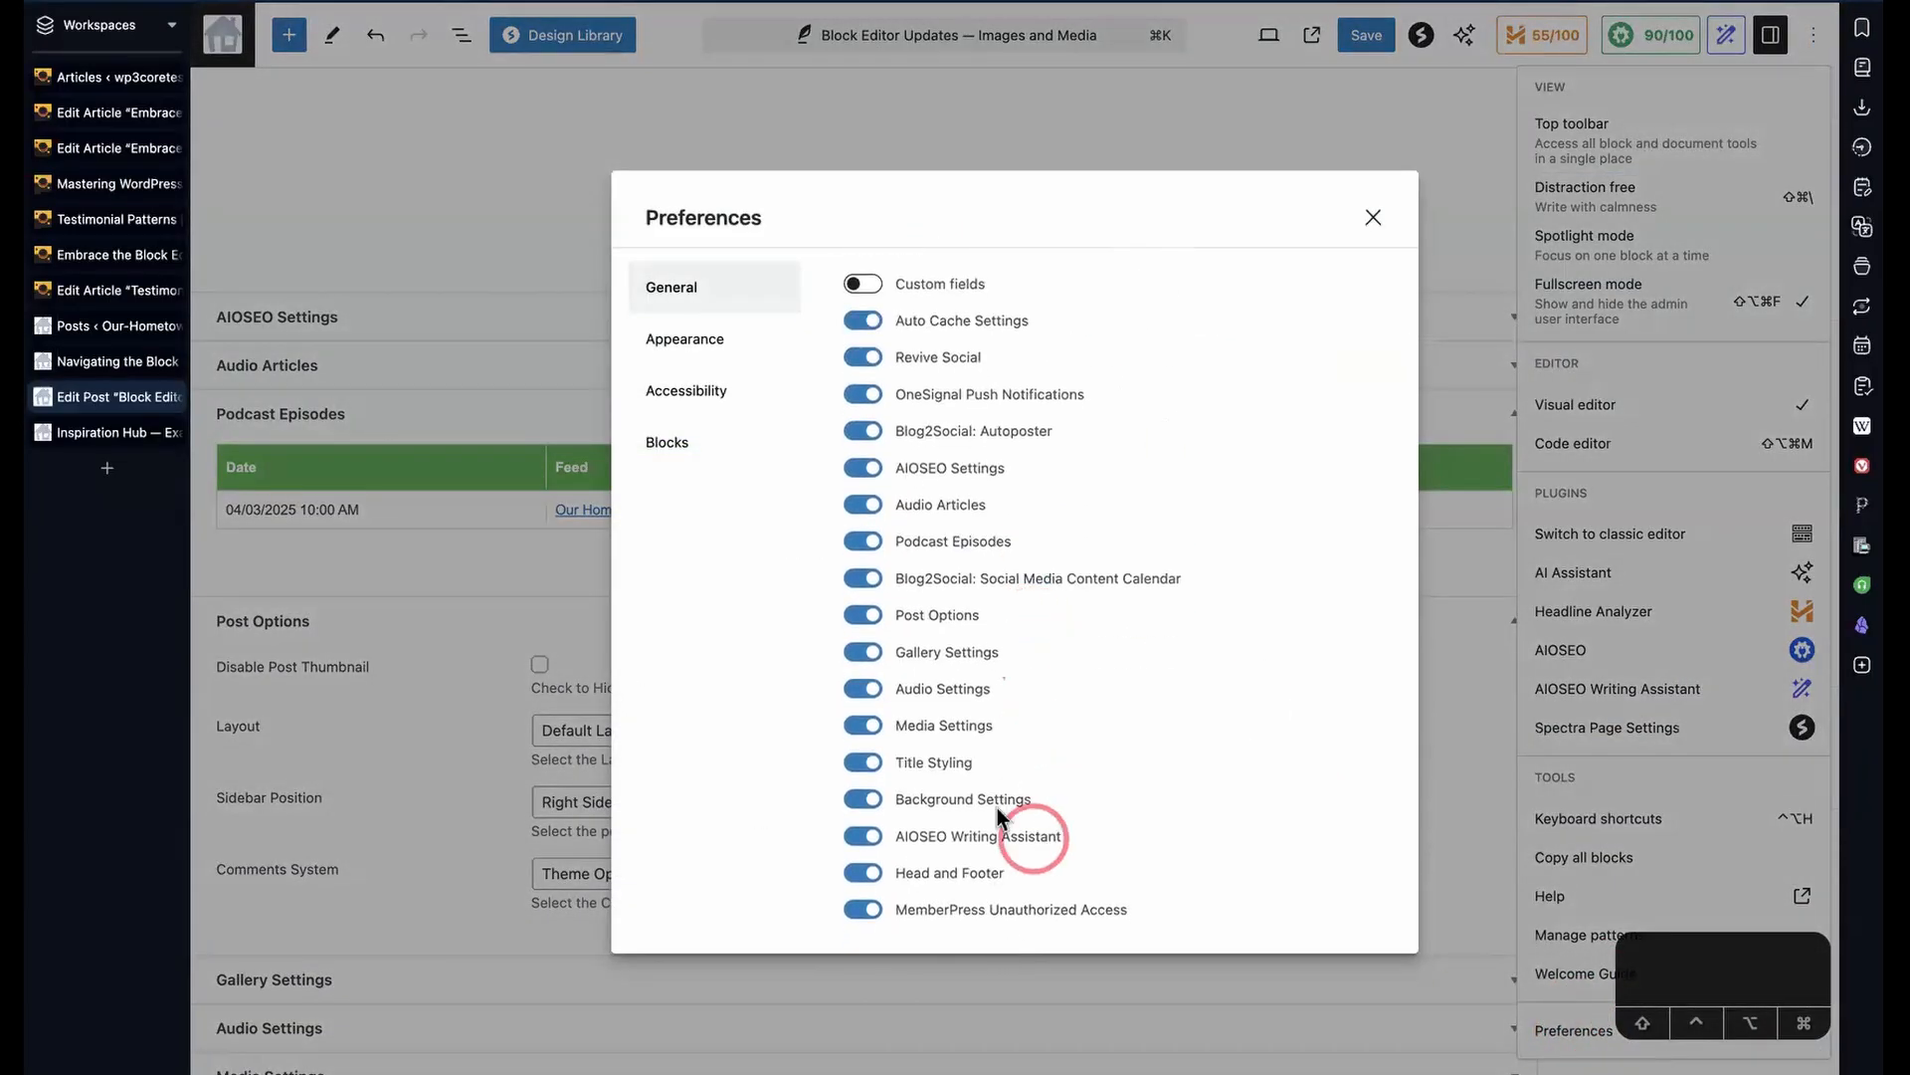
{"action": "scroll", "coordinate": [1011, 776], "scroll_direction": "up", "scroll_amount": 5}
- Examine the Appearance, Accessibility and Blocks preferences, close the preferences and options menu, and return to the start of the post settings
{"action": "left_click", "coordinate": [737, 348]}
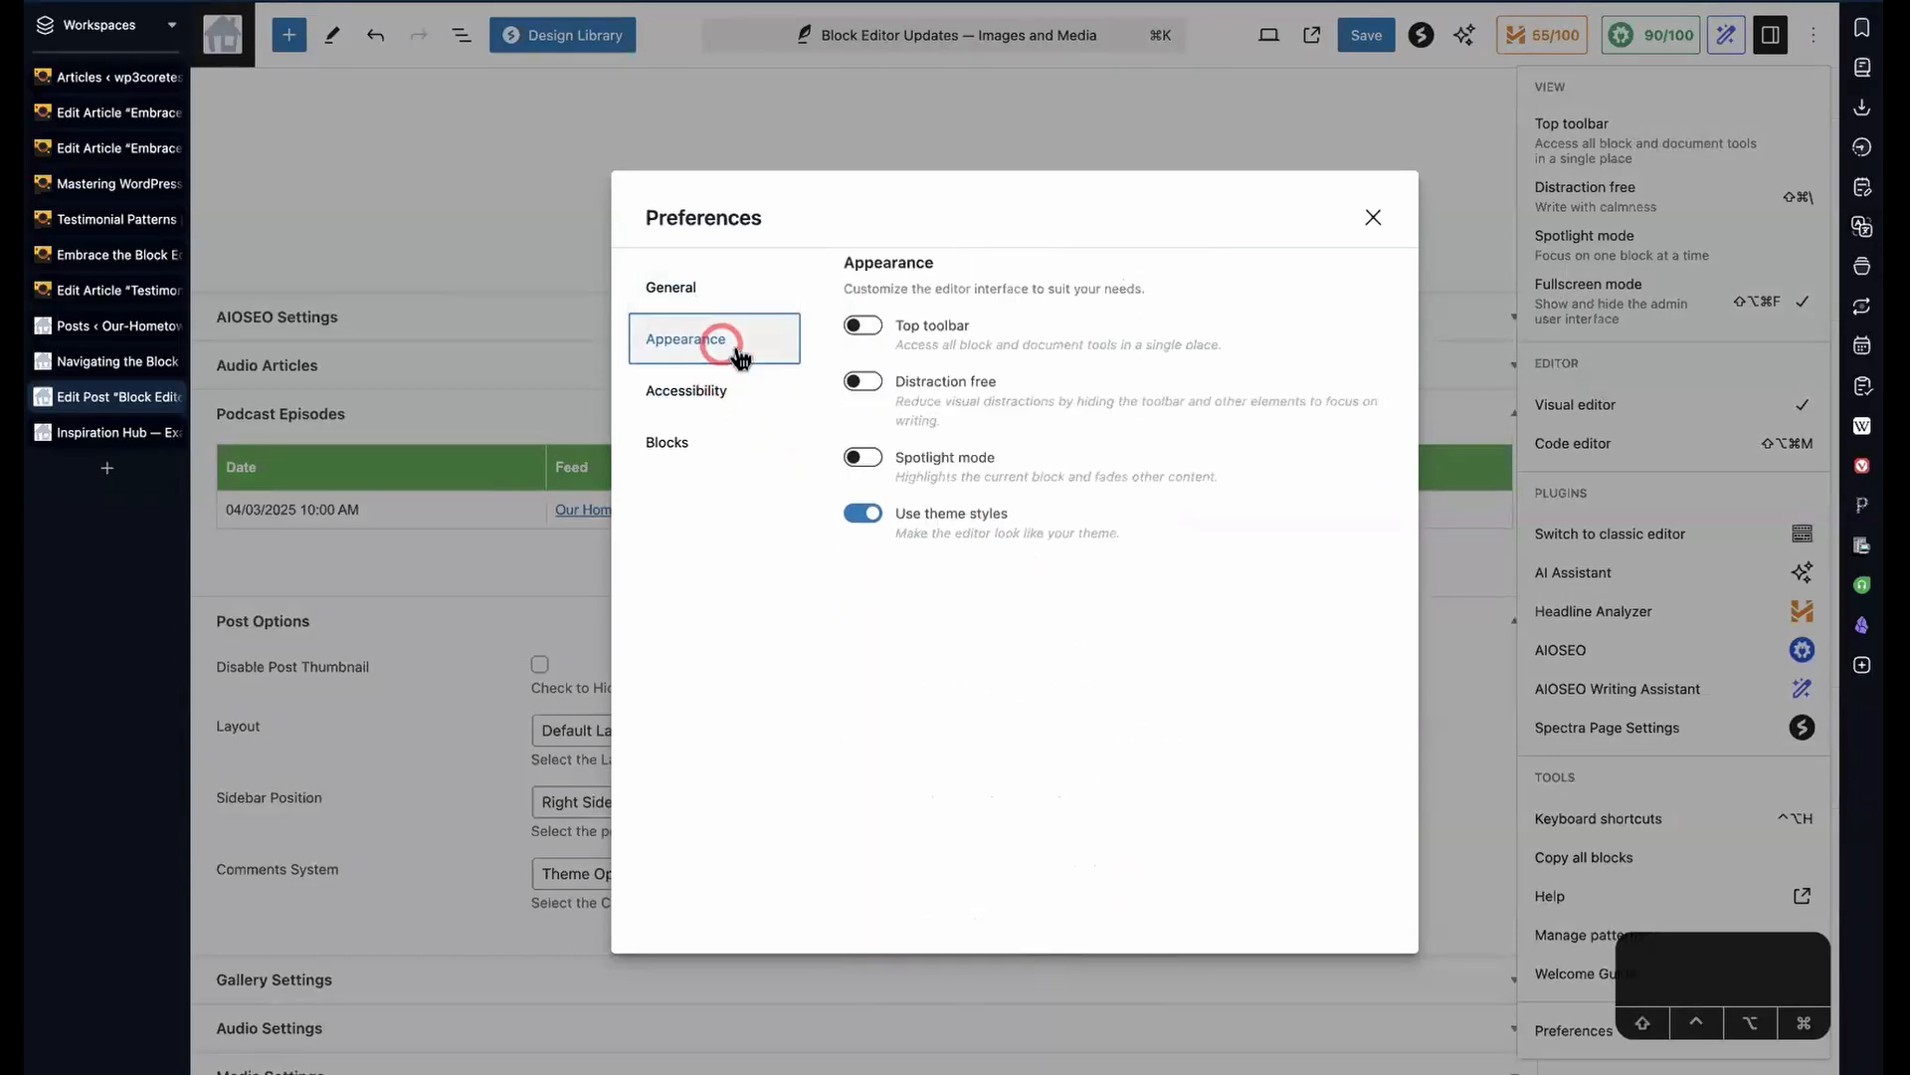
{"action": "left_click", "coordinate": [686, 403]}
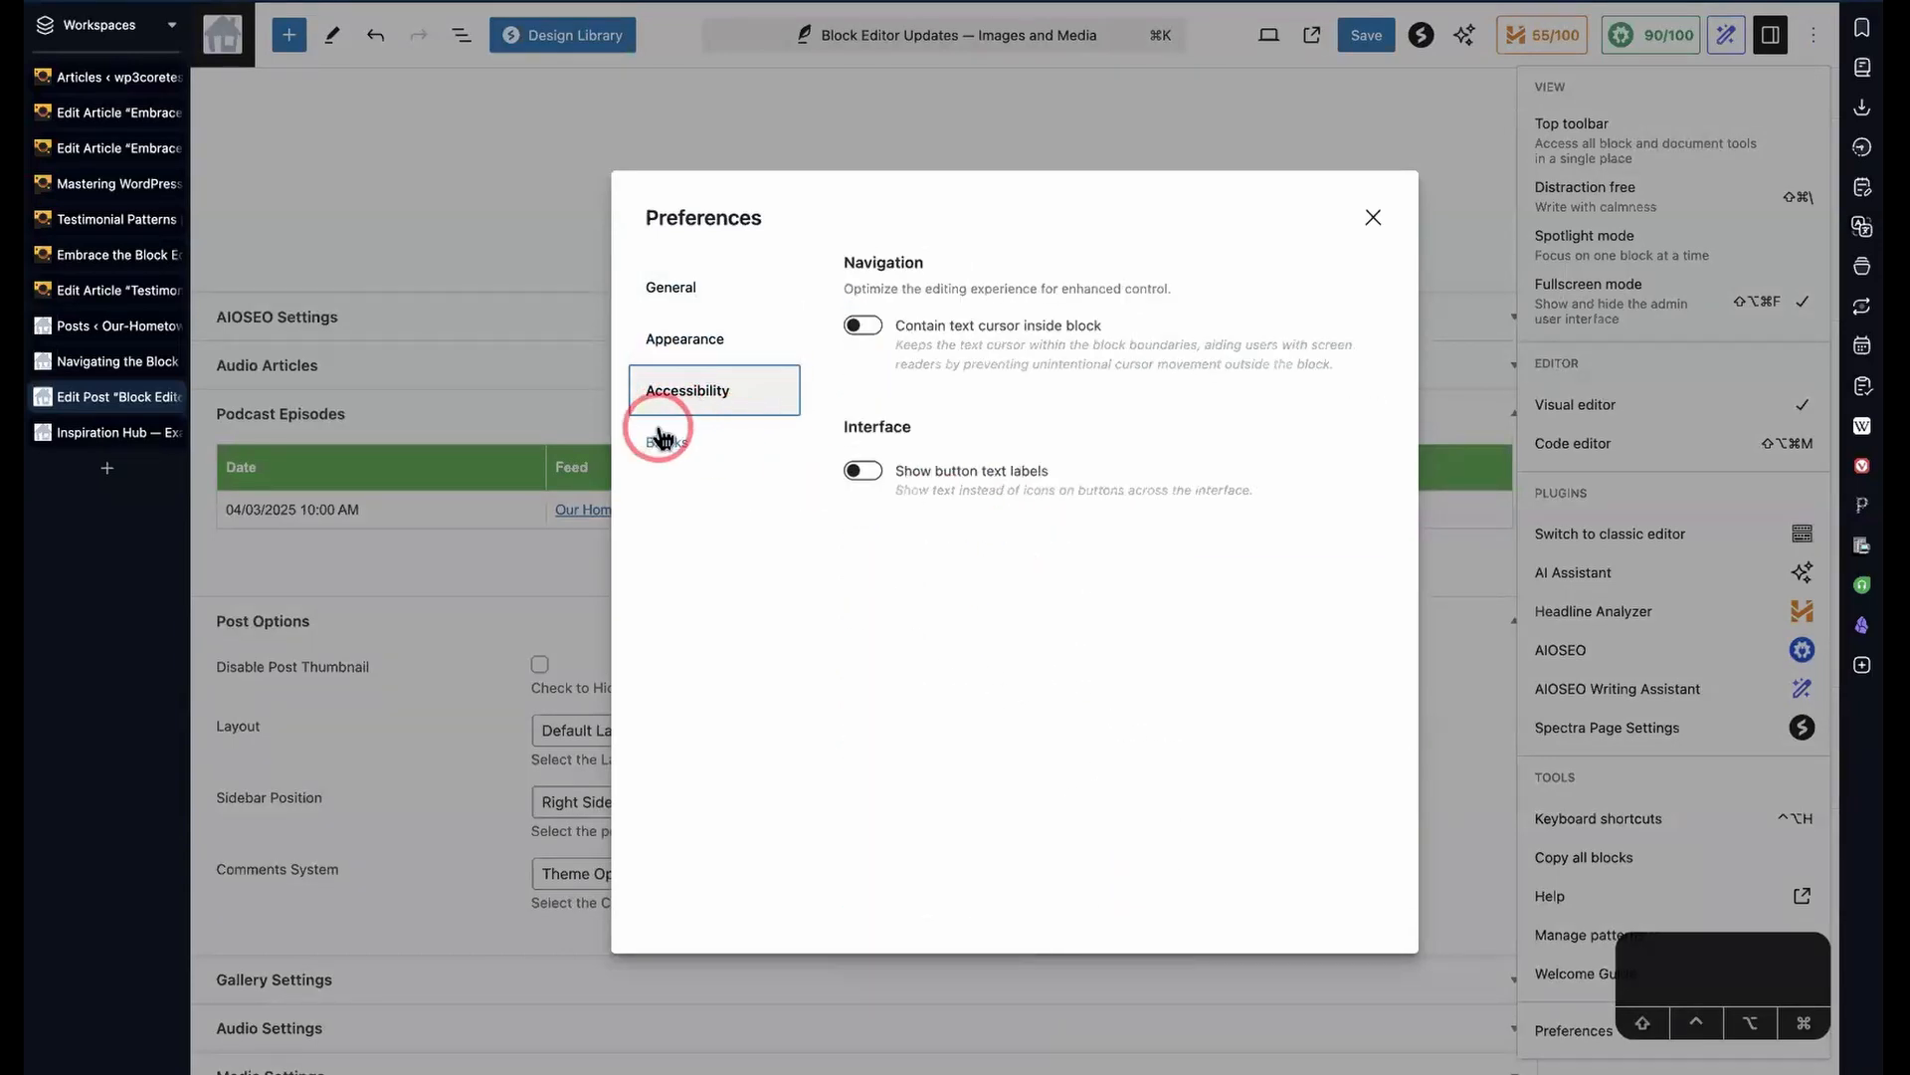
{"action": "left_click", "coordinate": [662, 440]}
{"action": "left_click", "coordinate": [893, 408]}
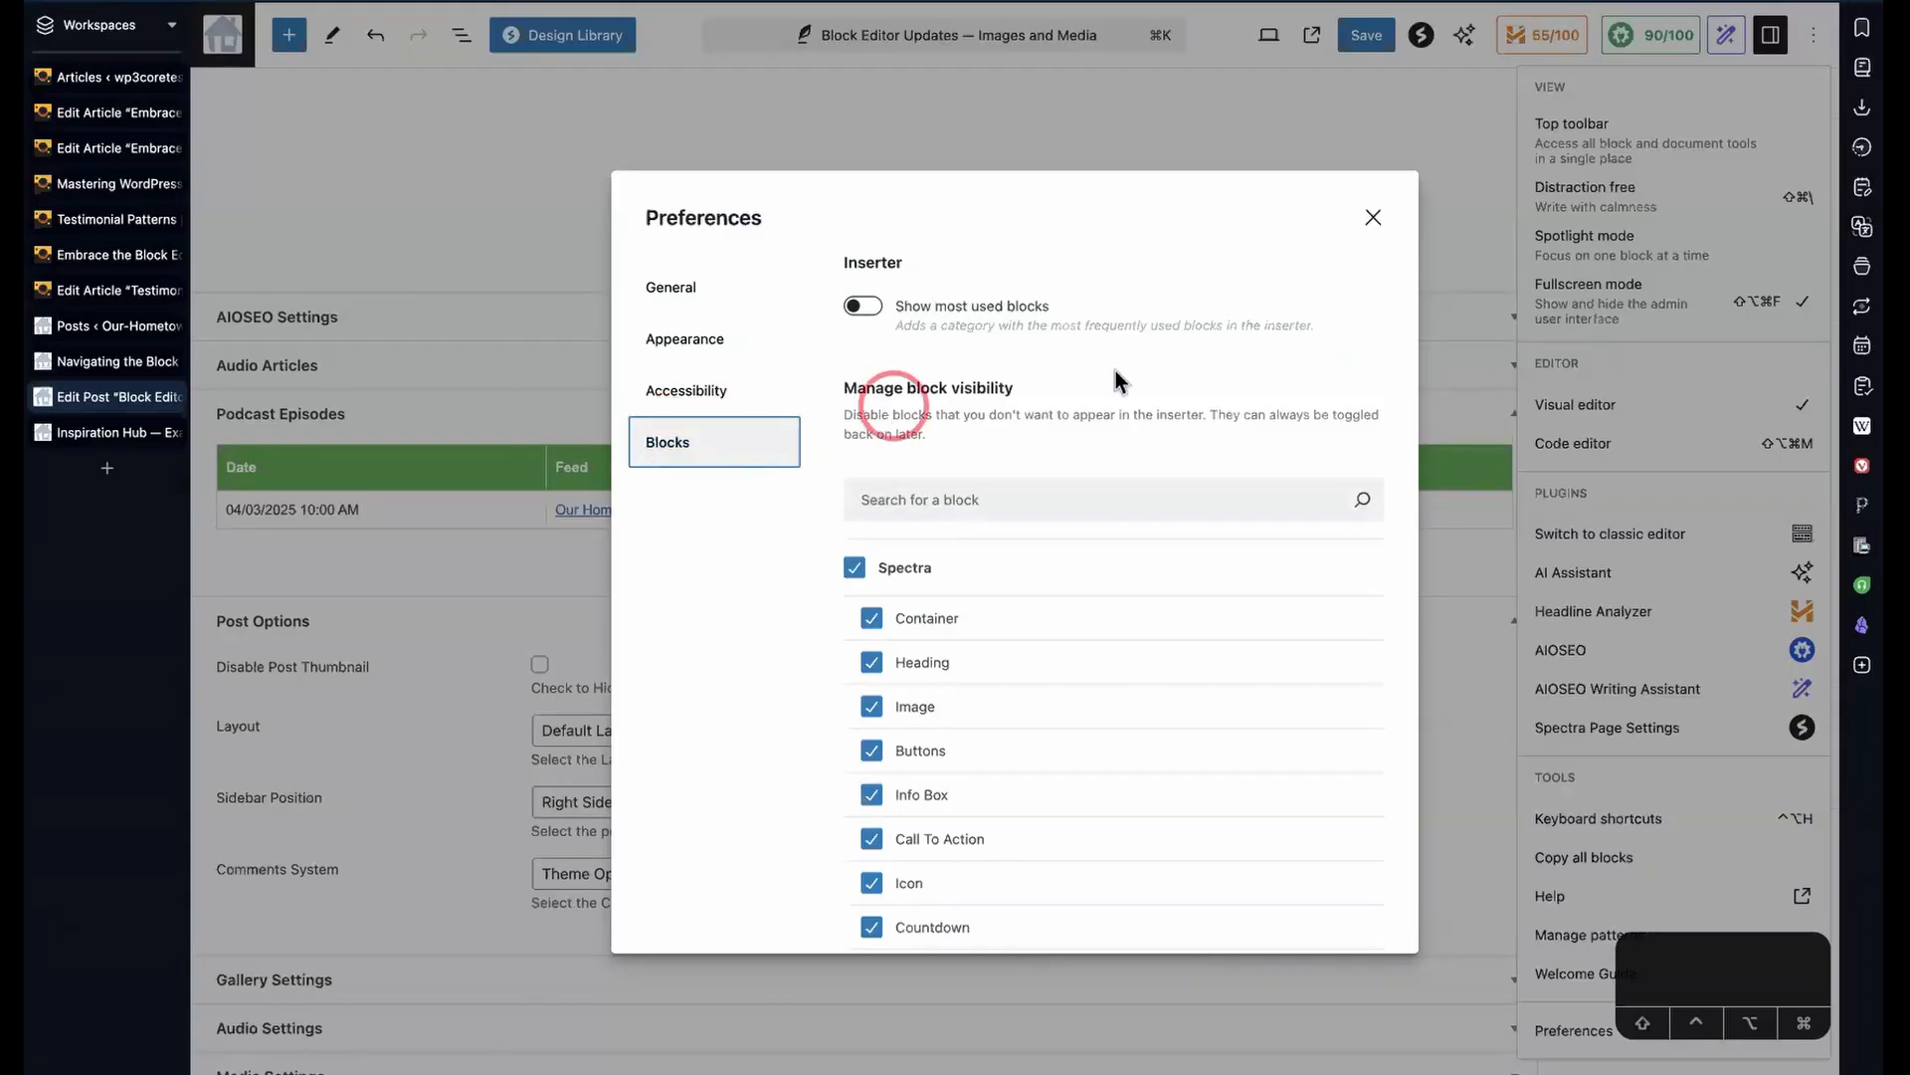
{"action": "scroll", "coordinate": [1129, 625], "scroll_direction": "down", "scroll_amount": 15}
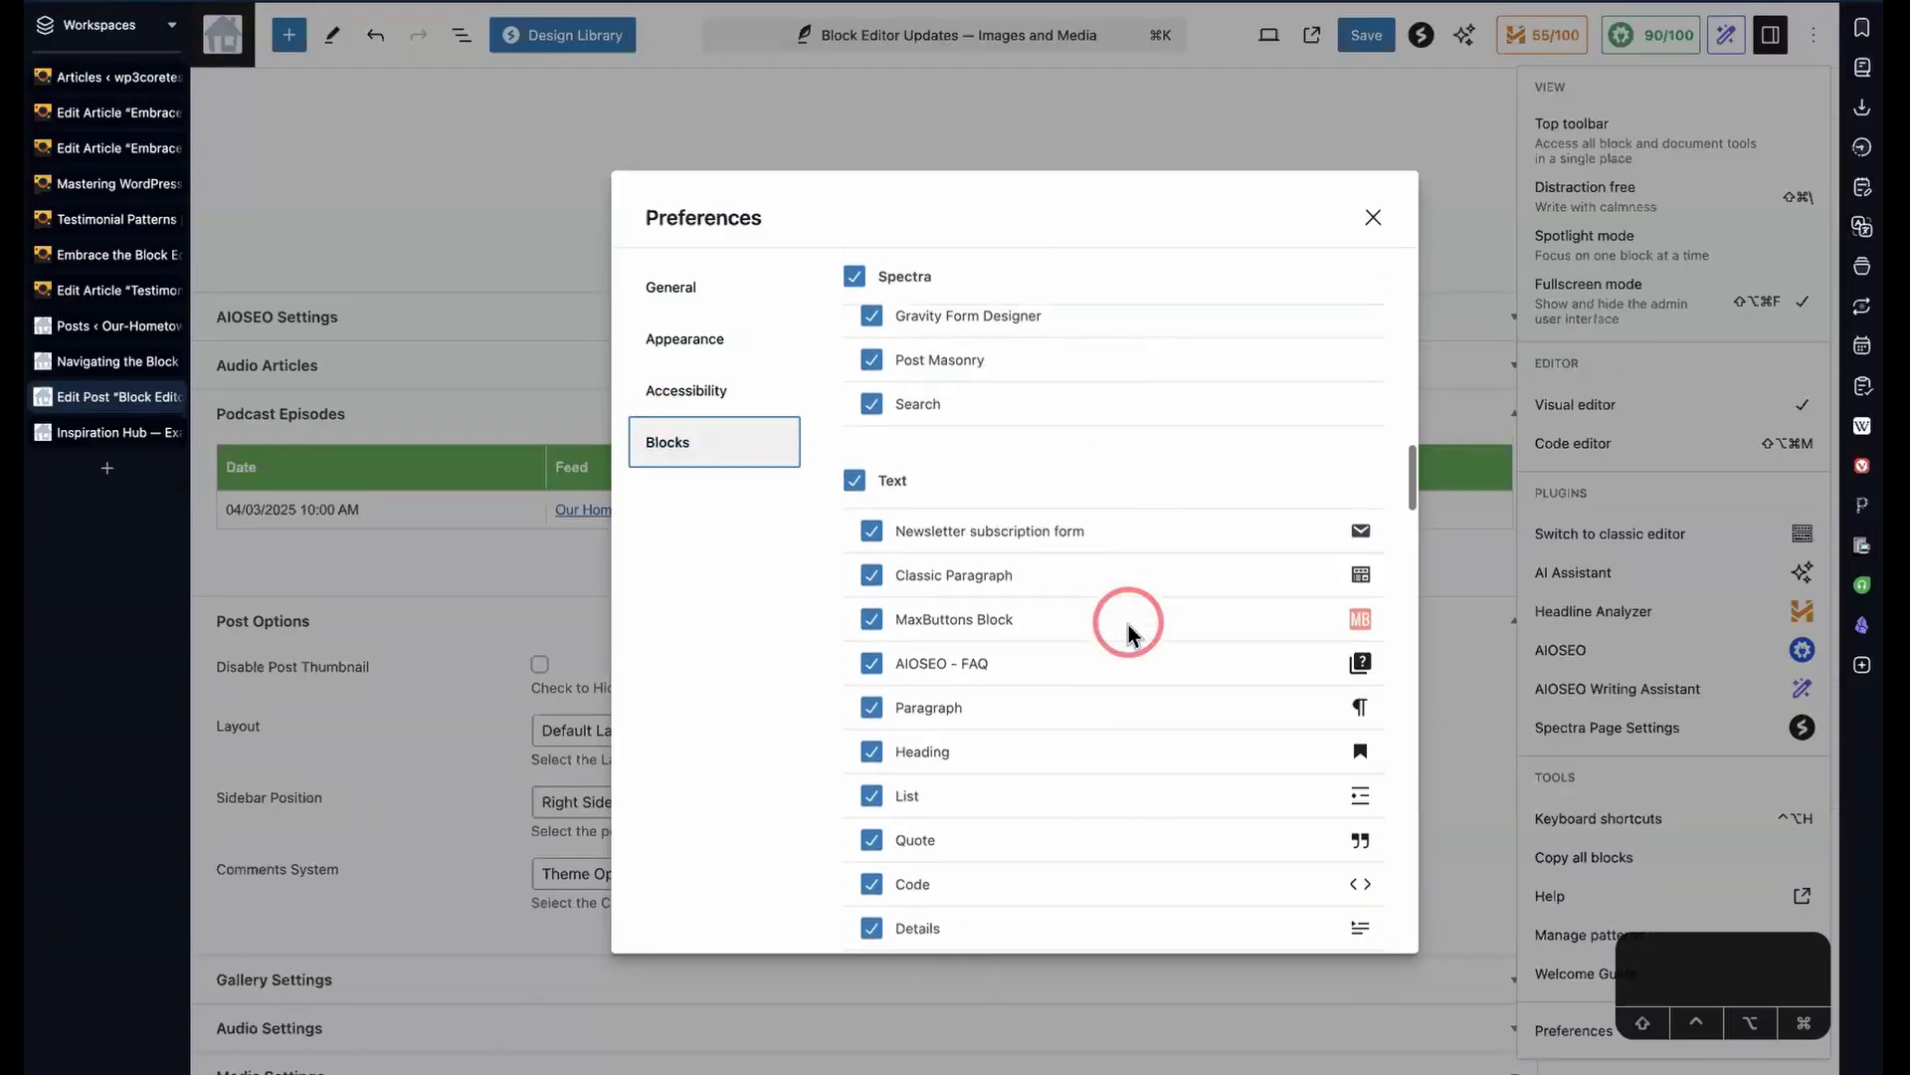
{"action": "scroll", "coordinate": [1136, 622], "scroll_direction": "down", "scroll_amount": 5}
{"action": "scroll", "coordinate": [1137, 622], "scroll_direction": "up", "scroll_amount": 10}
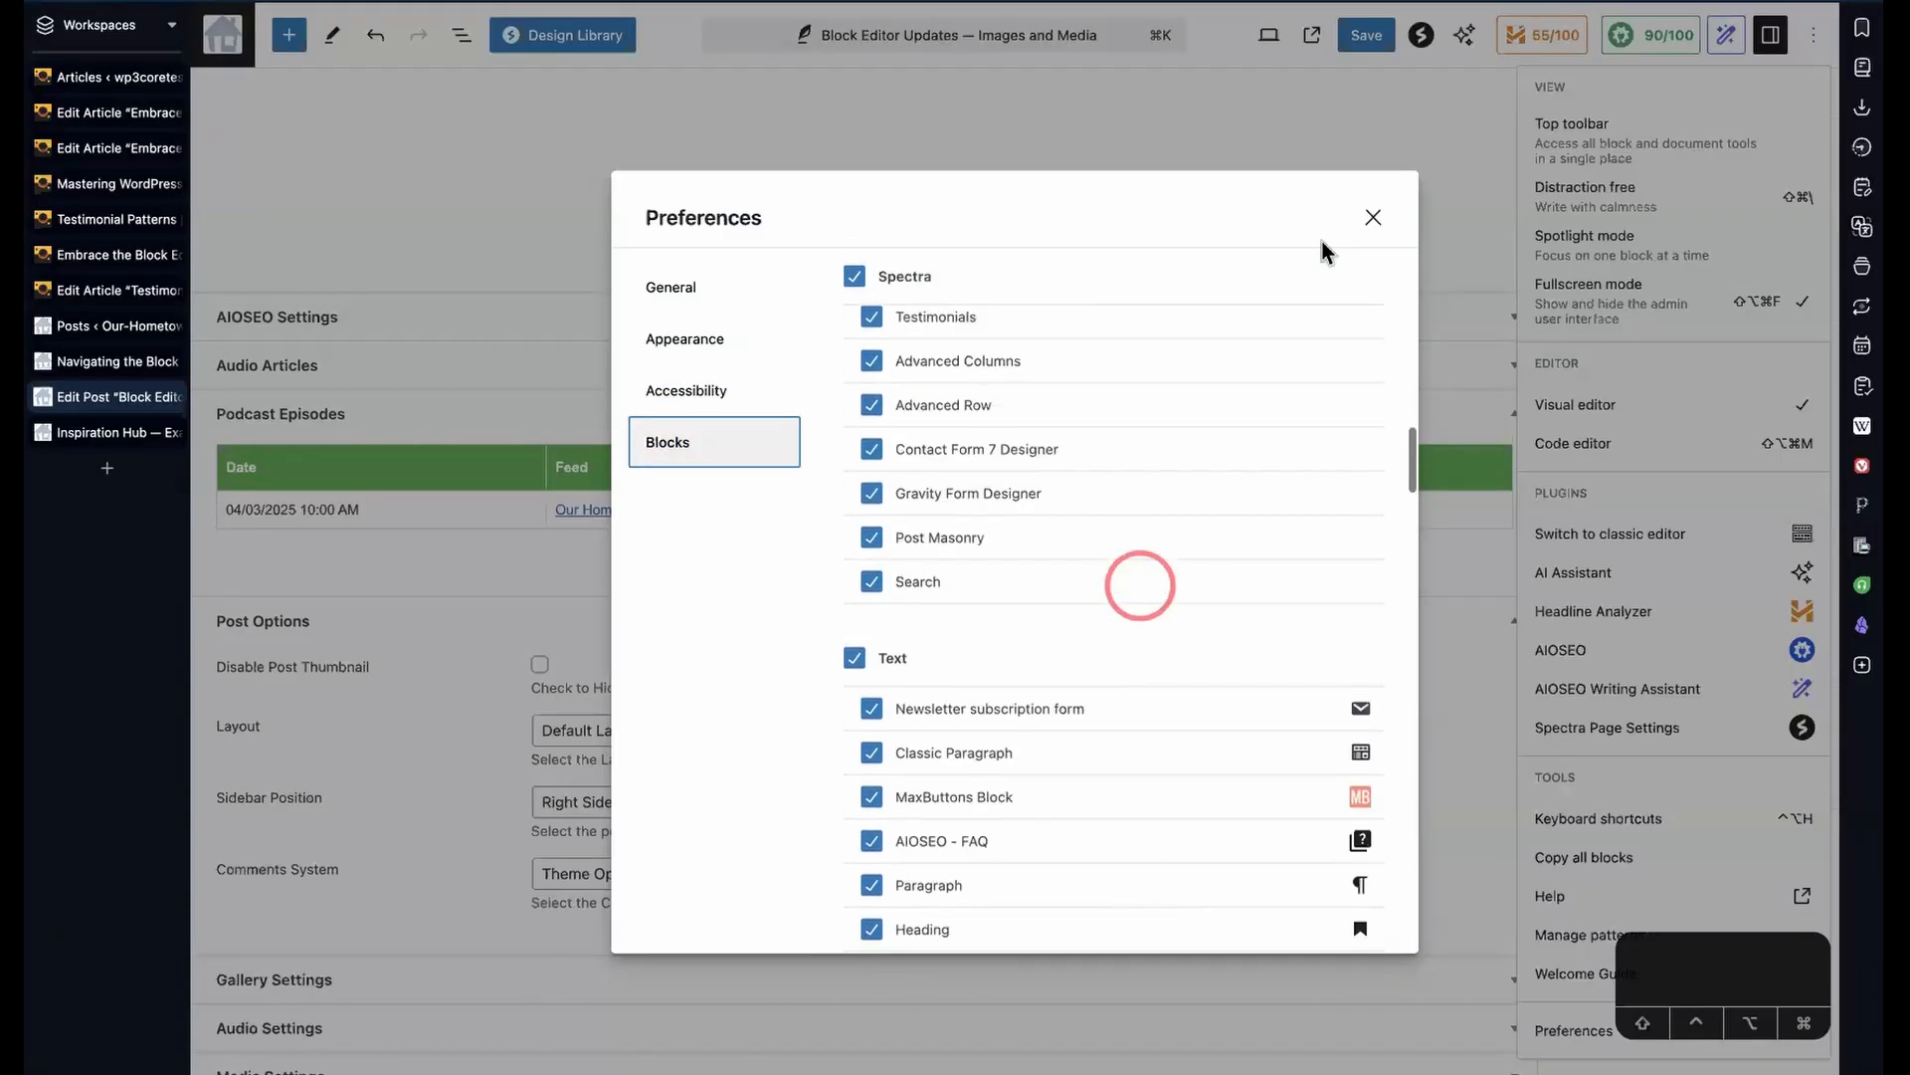
{"action": "left_click", "coordinate": [1373, 219]}
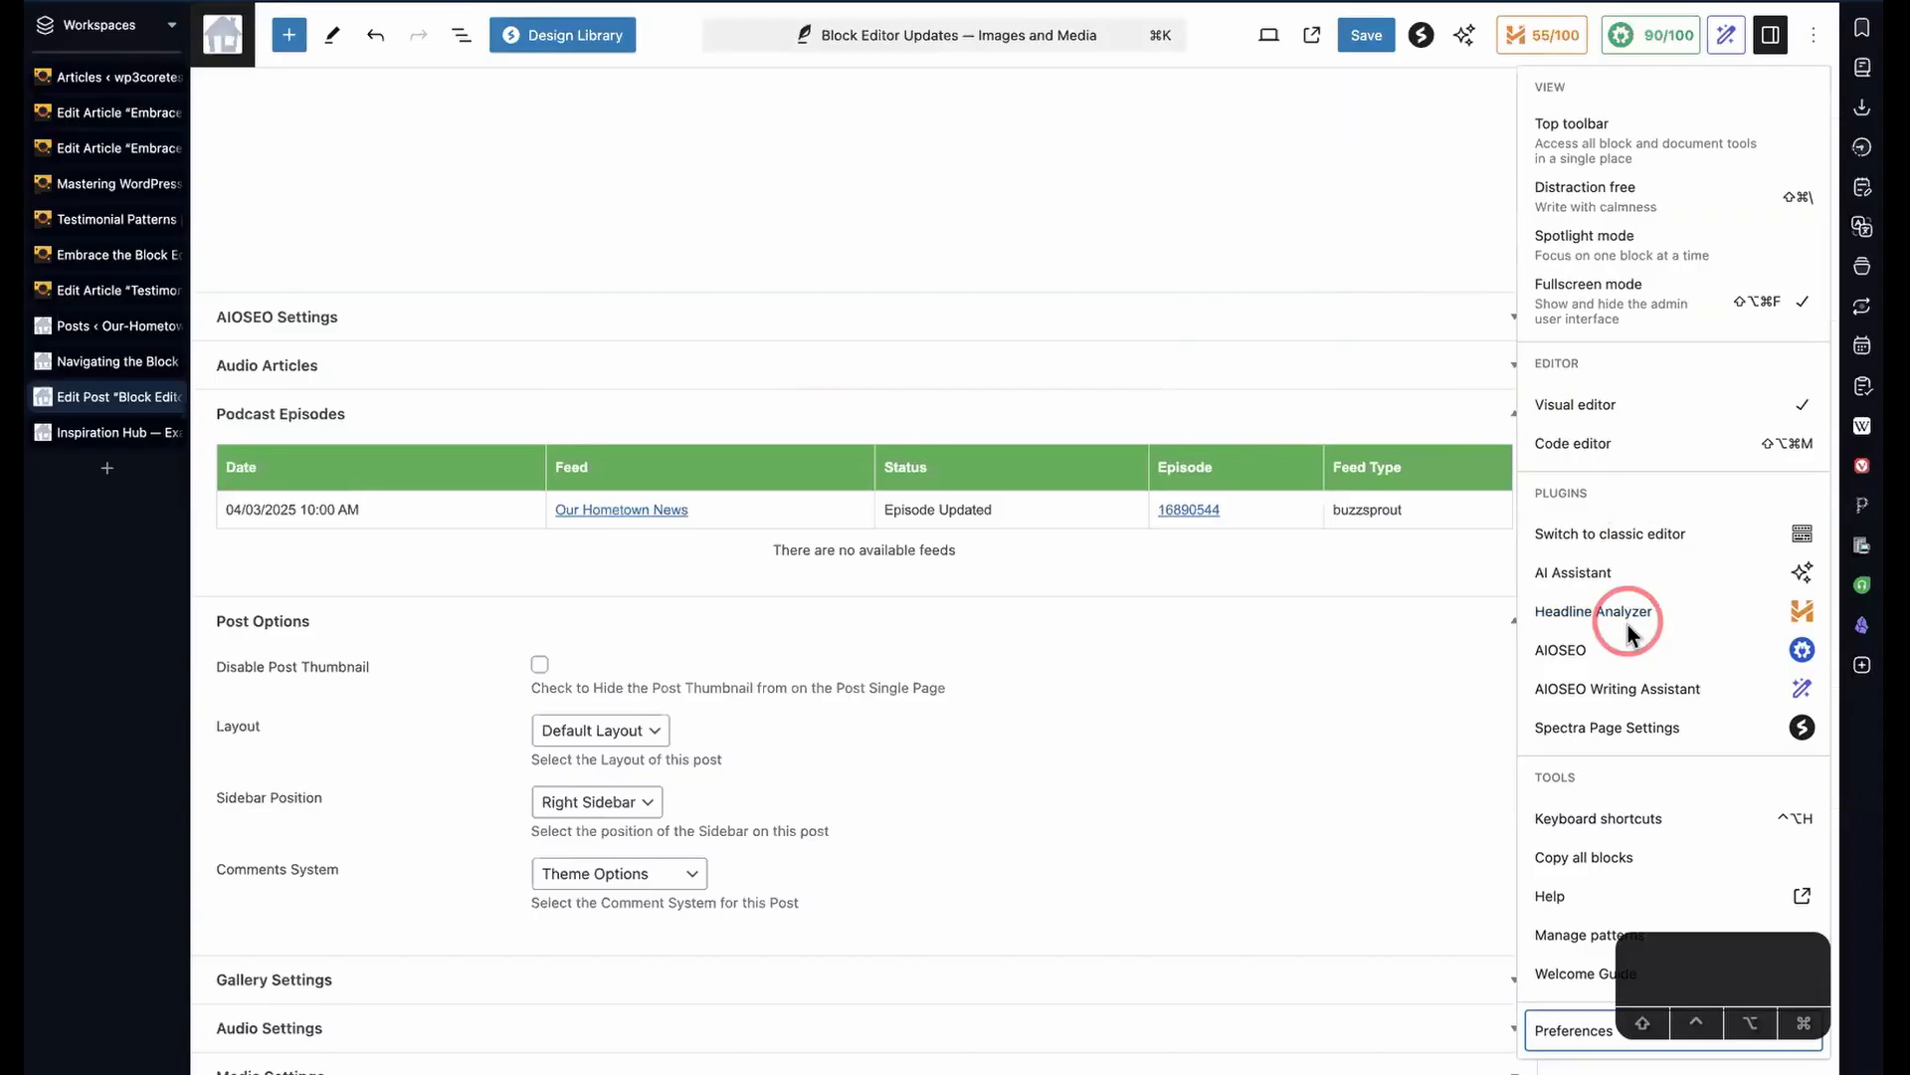
{"action": "right_click", "coordinate": [1628, 625]}
{"action": "left_click", "coordinate": [1823, 41]}
{"action": "left_click", "coordinate": [1817, 37]}
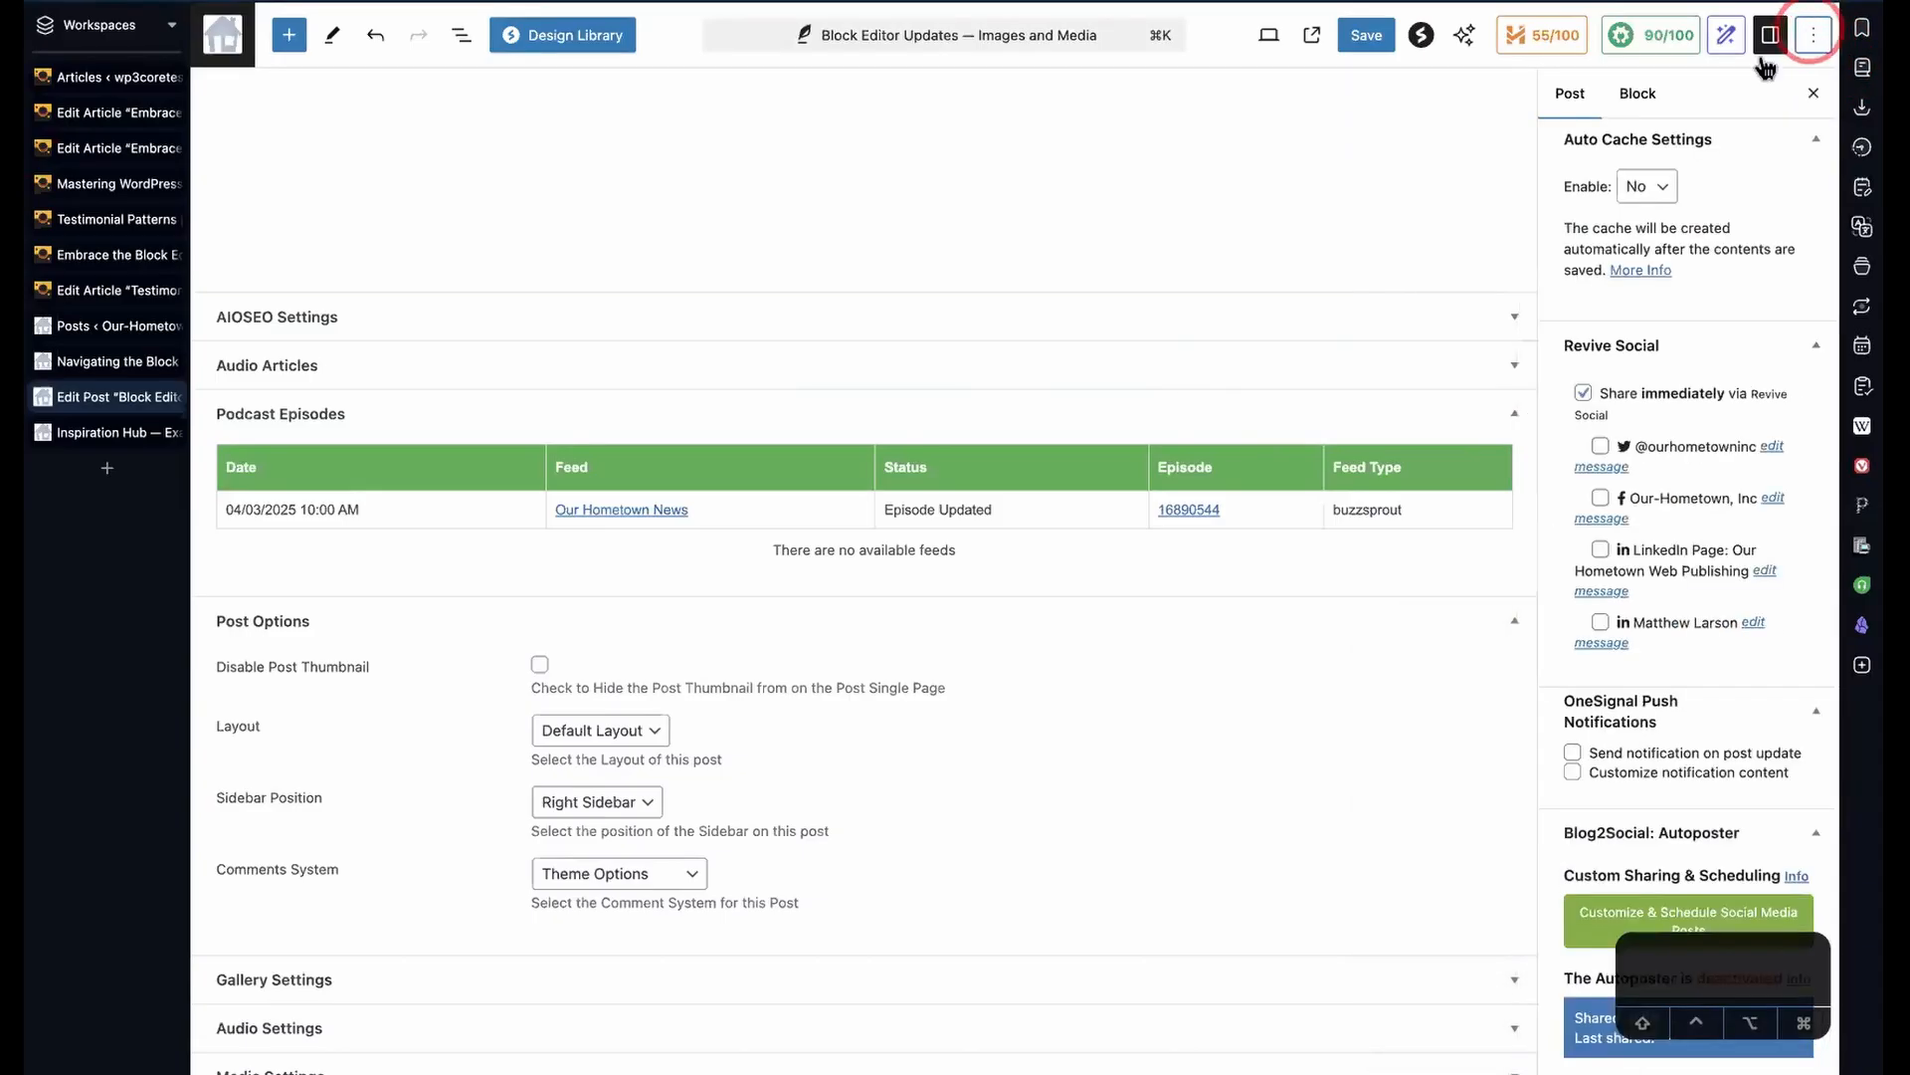
{"action": "scroll", "coordinate": [1727, 189], "scroll_direction": "up", "scroll_amount": 10}
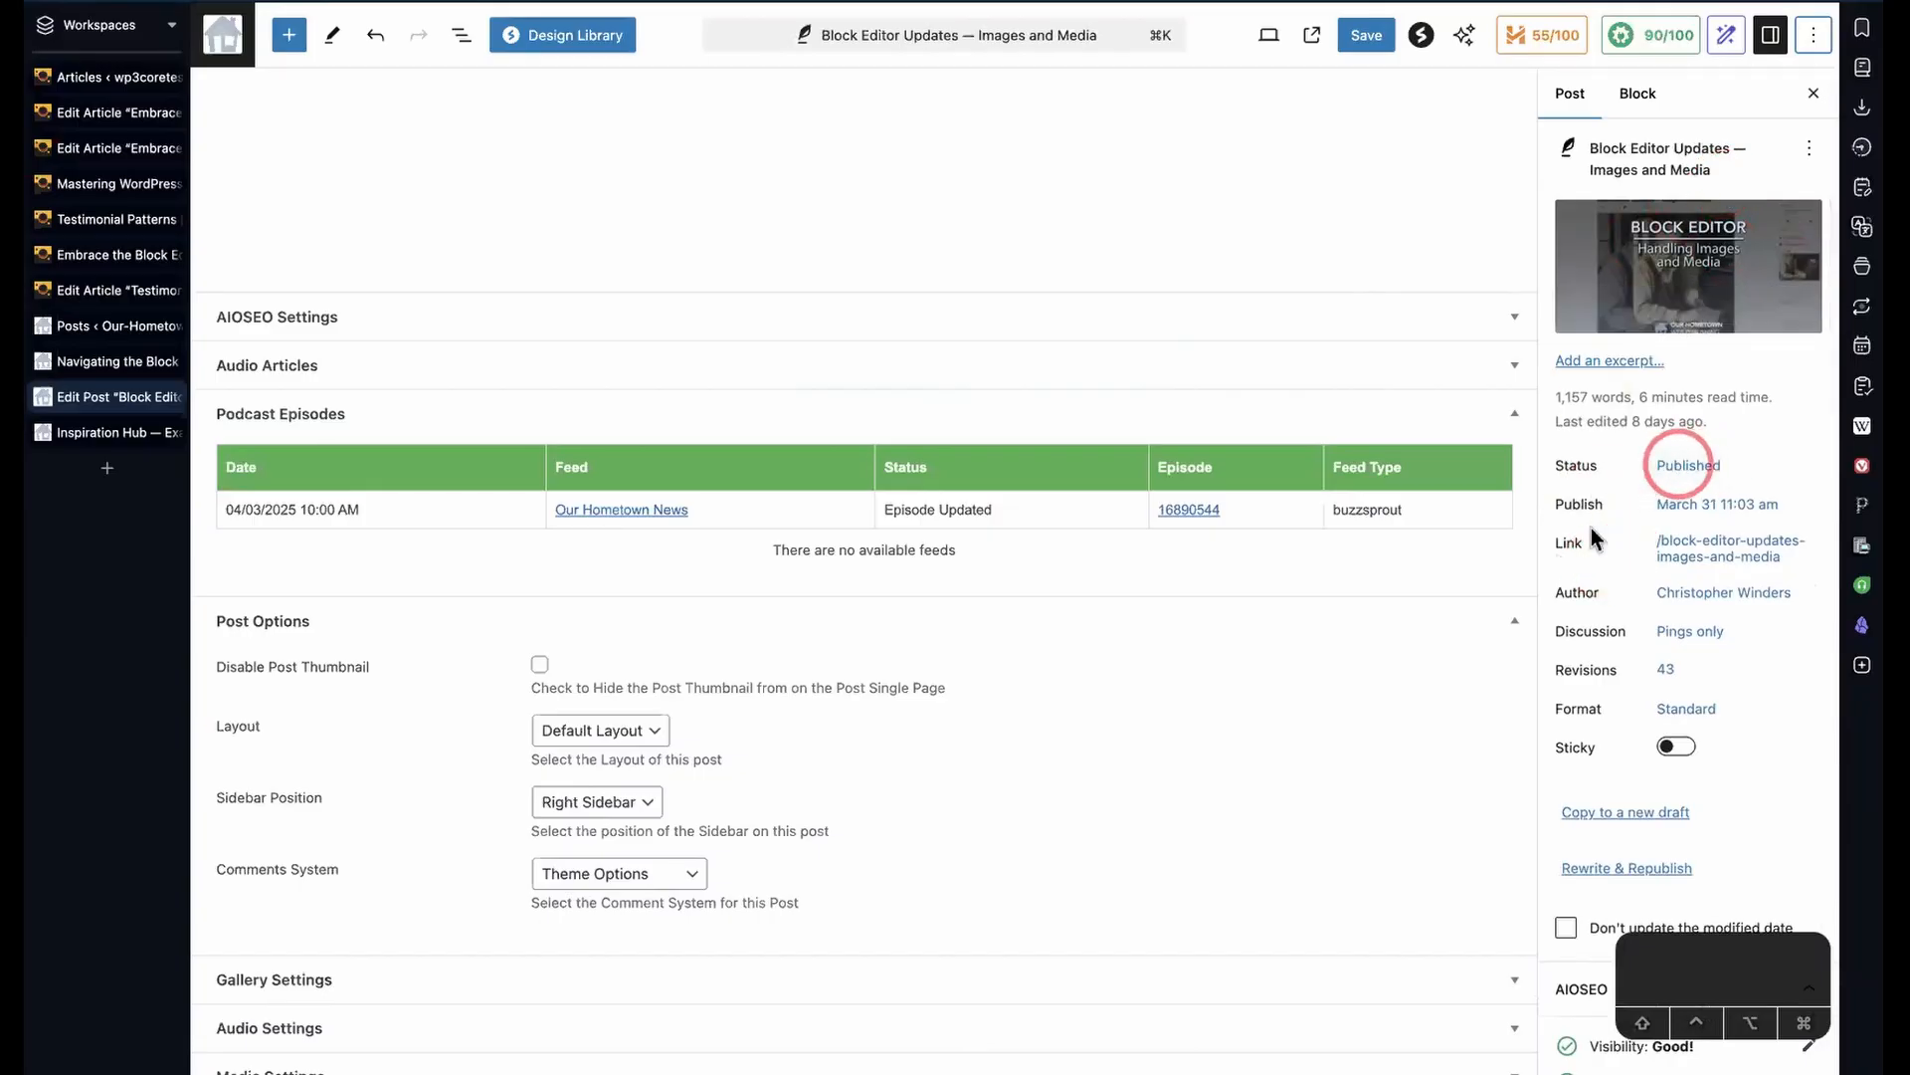
- View the article in the Classic editor, and return to its block editor draft to examine the article settings for comparison
{"action": "left_click", "coordinate": [94, 112]}
{"action": "scroll", "coordinate": [1619, 323], "scroll_direction": "up", "scroll_amount": 15}
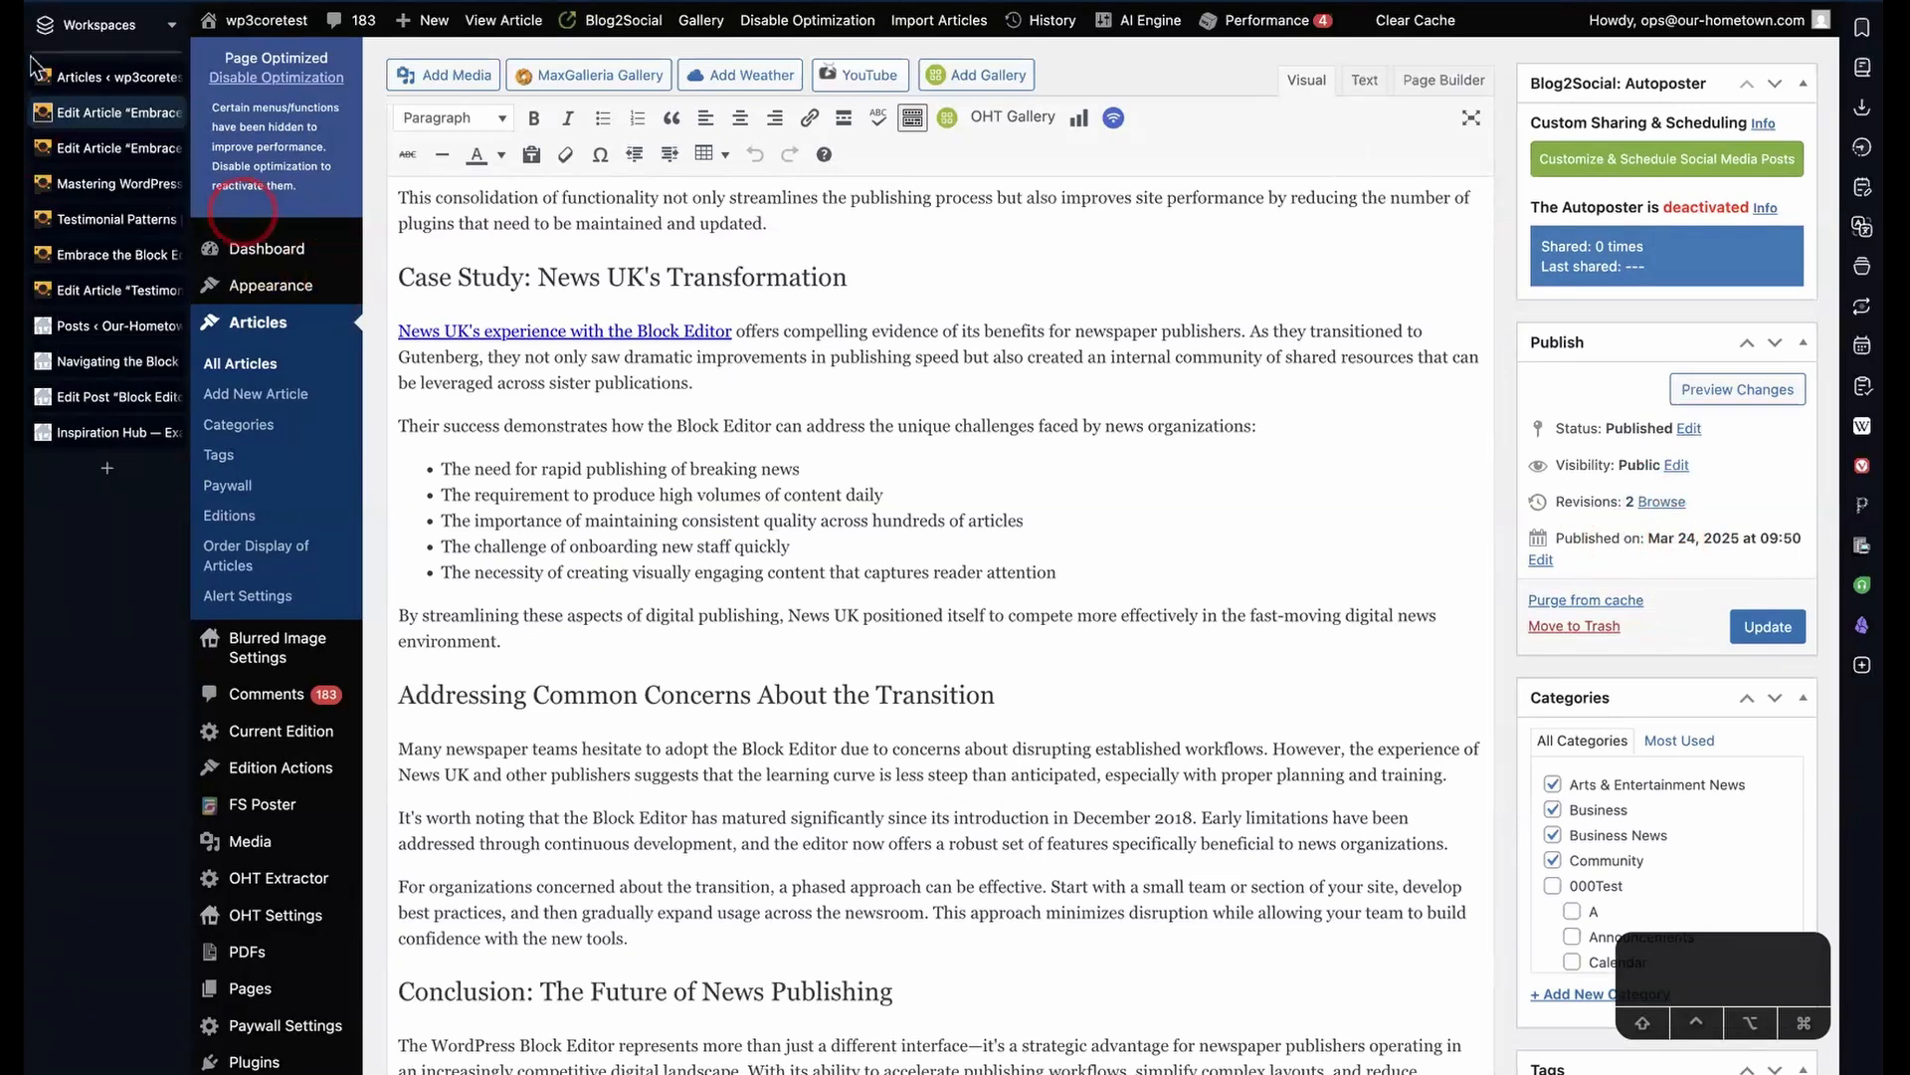
{"action": "left_click", "coordinate": [114, 148]}
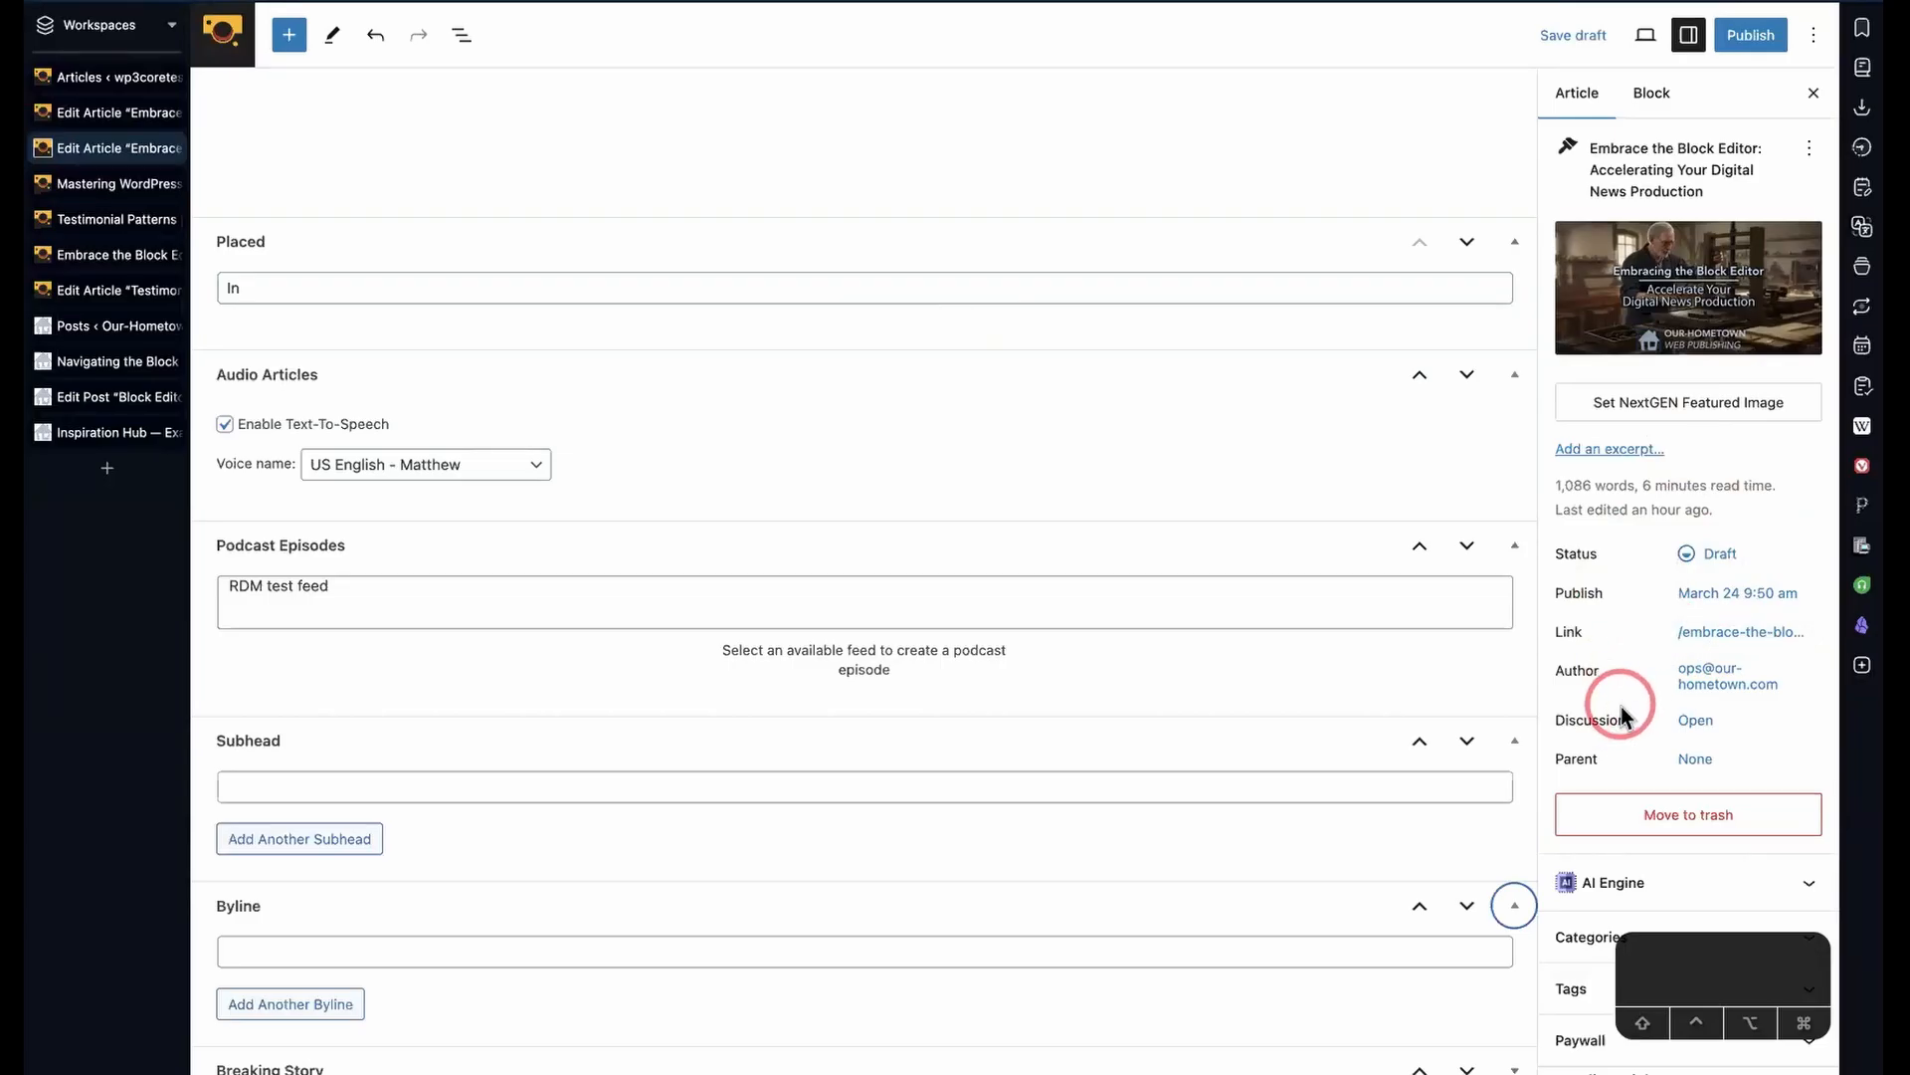
{"action": "scroll", "coordinate": [1620, 711], "scroll_direction": "down", "scroll_amount": 3}
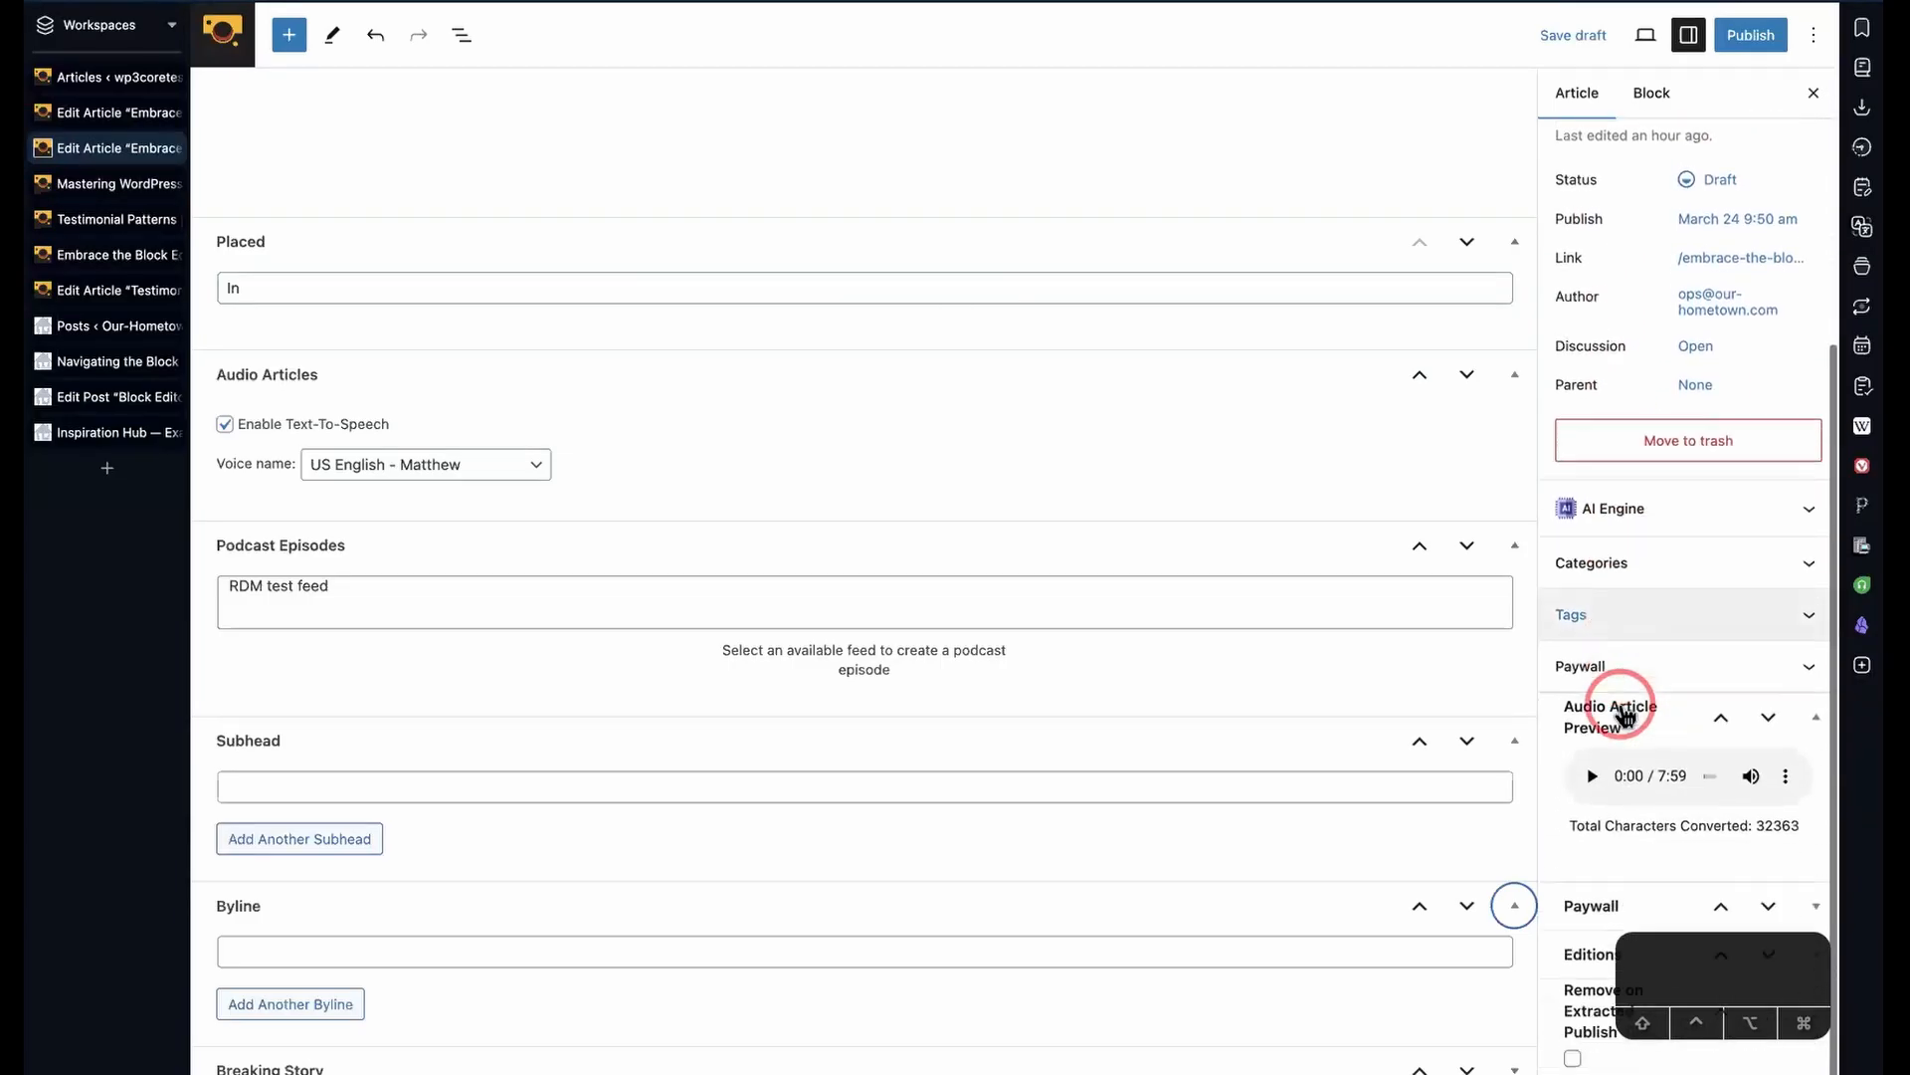
{"action": "scroll", "coordinate": [1619, 704], "scroll_direction": "up", "scroll_amount": 3}
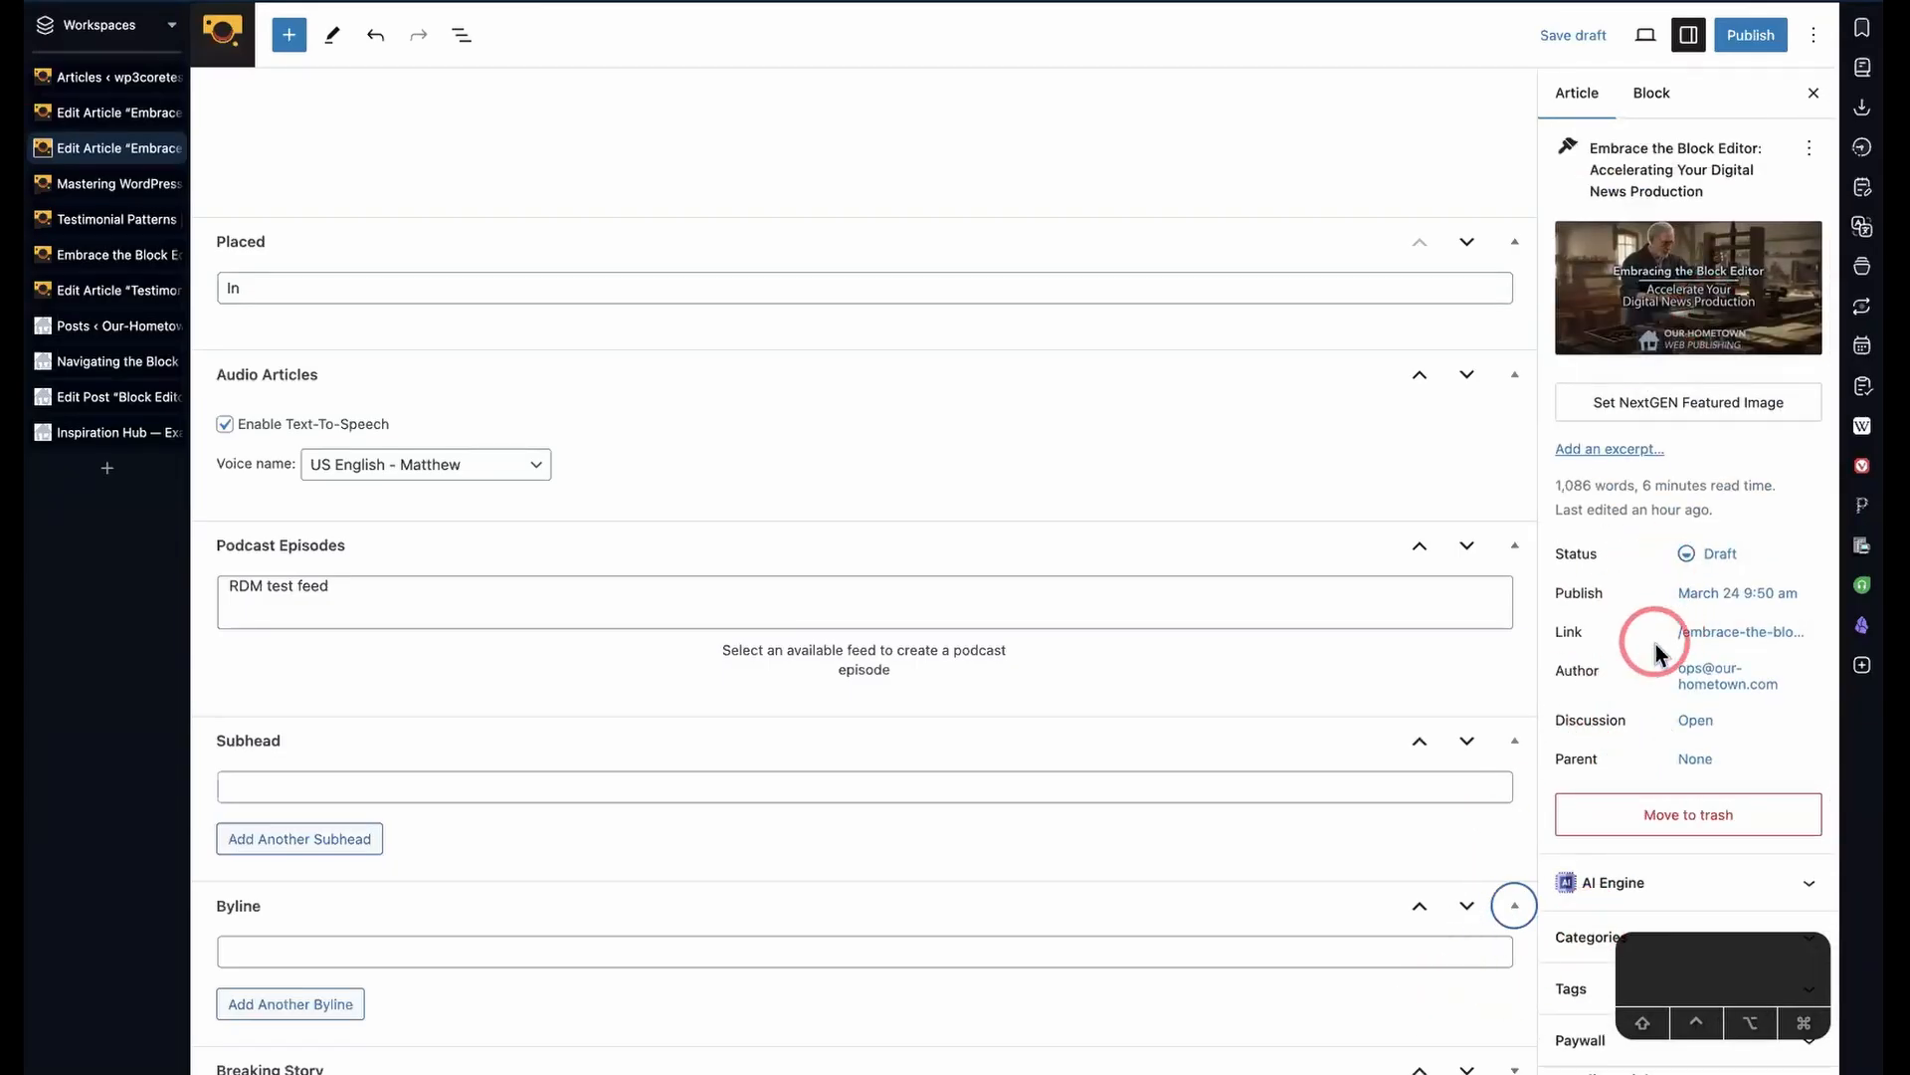
- Compare the draft's block and article settings with the publishing boxes shown for the article in the Classic editor
{"action": "left_click", "coordinate": [1651, 93]}
{"action": "left_click", "coordinate": [1572, 91]}
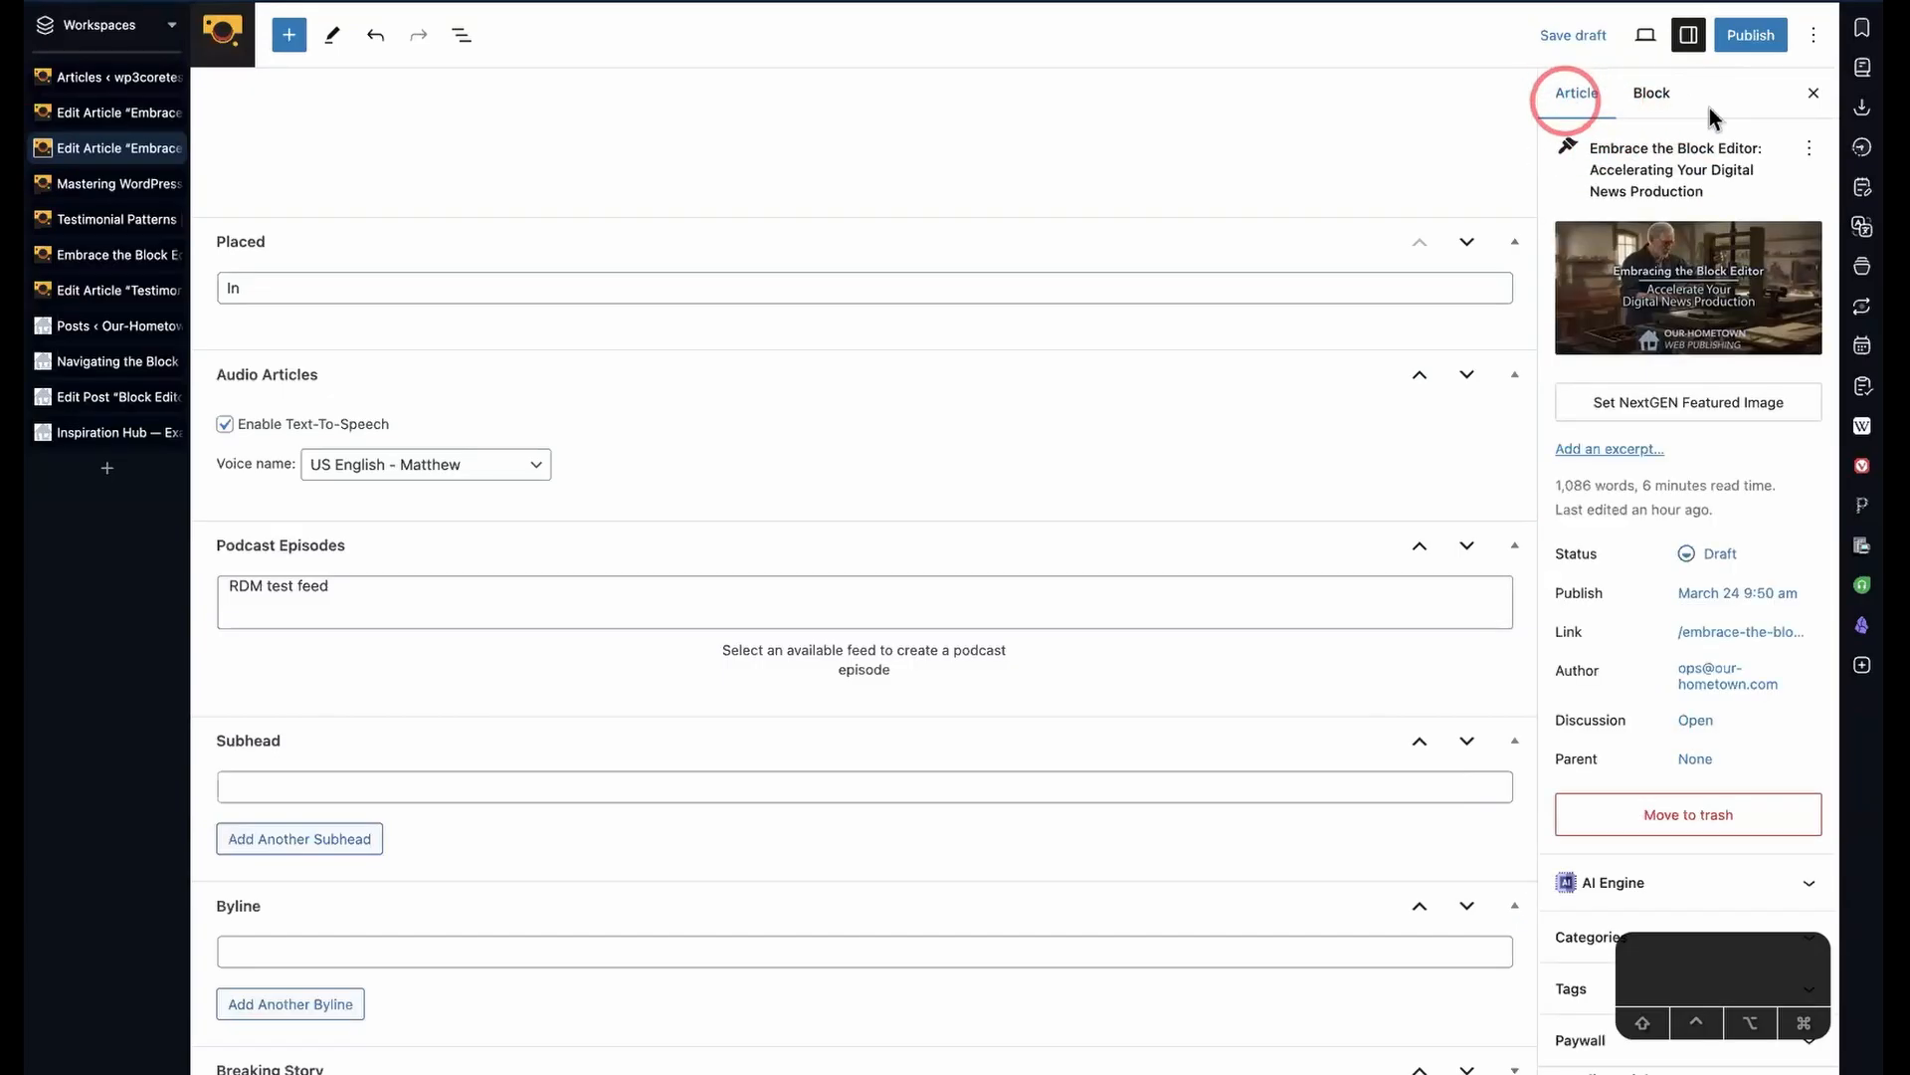
{"action": "left_click", "coordinate": [109, 112]}
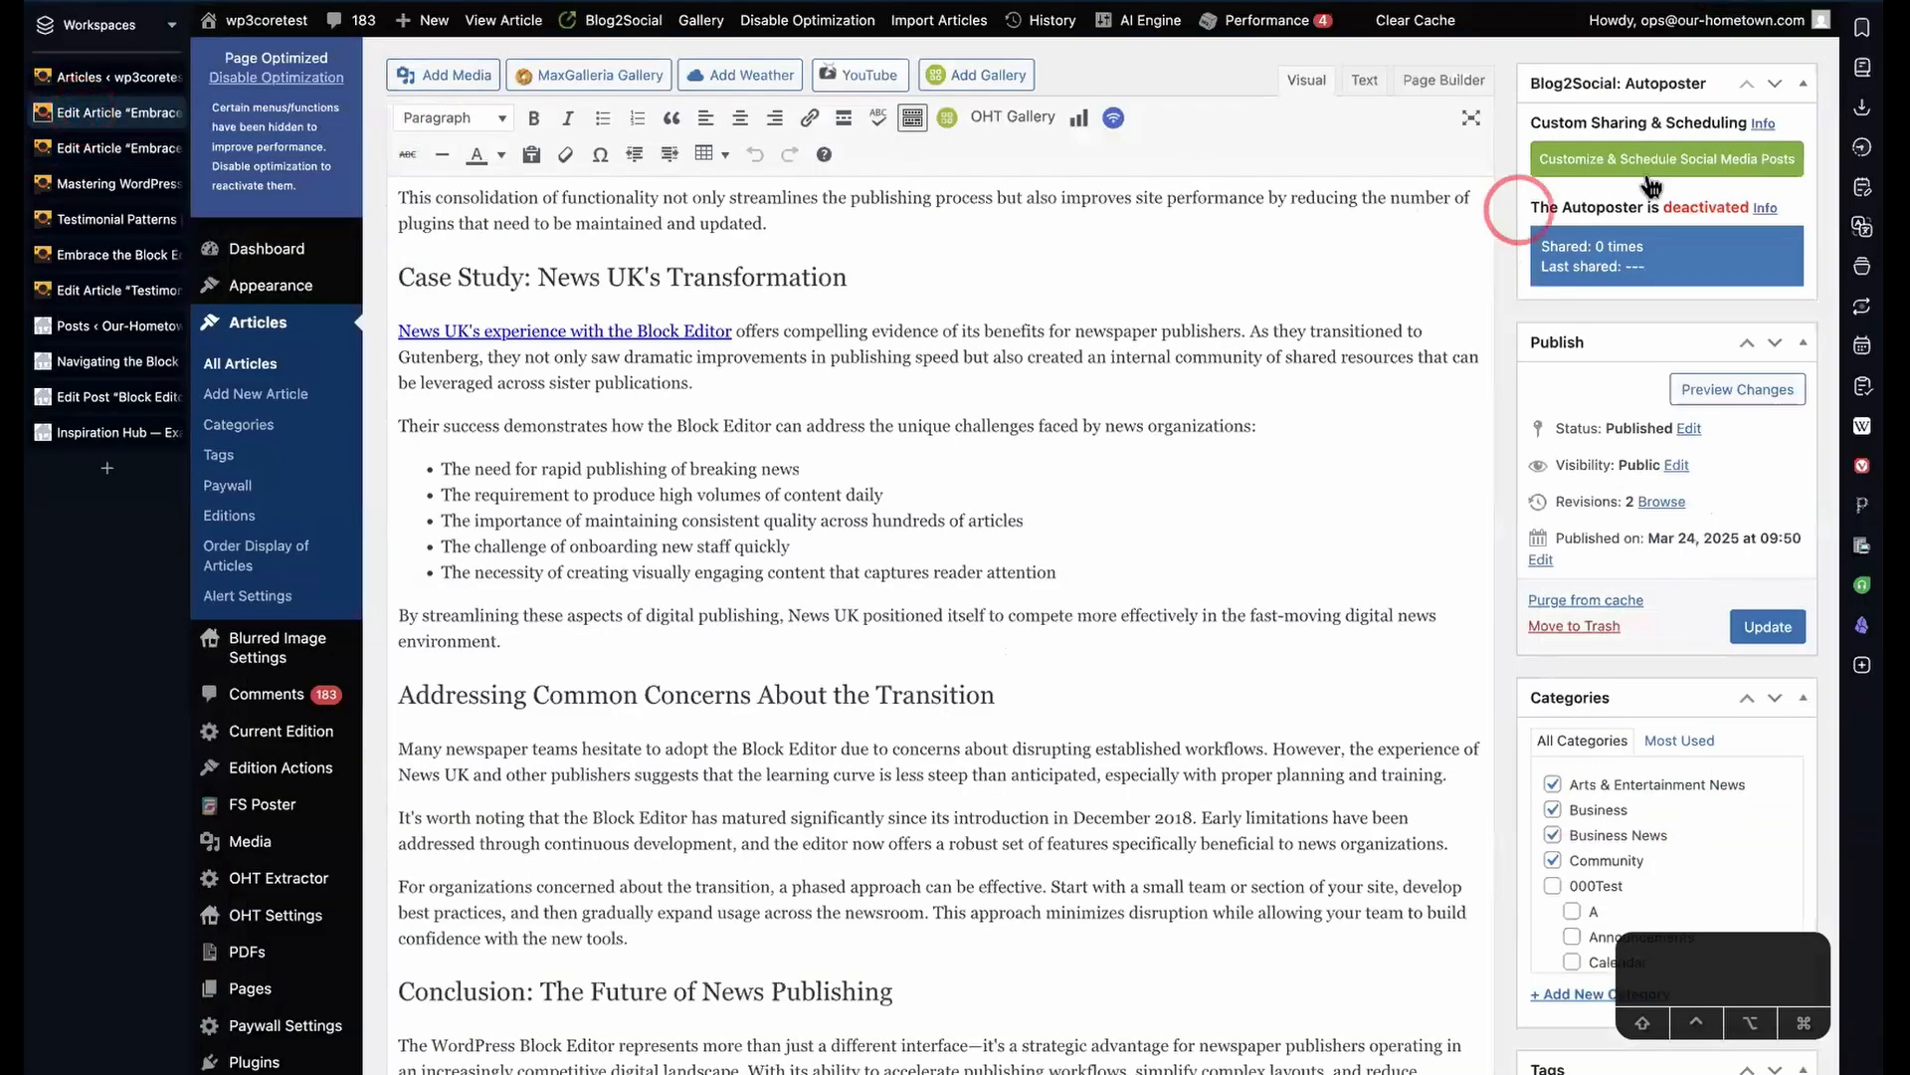
{"action": "left_click", "coordinate": [110, 147]}
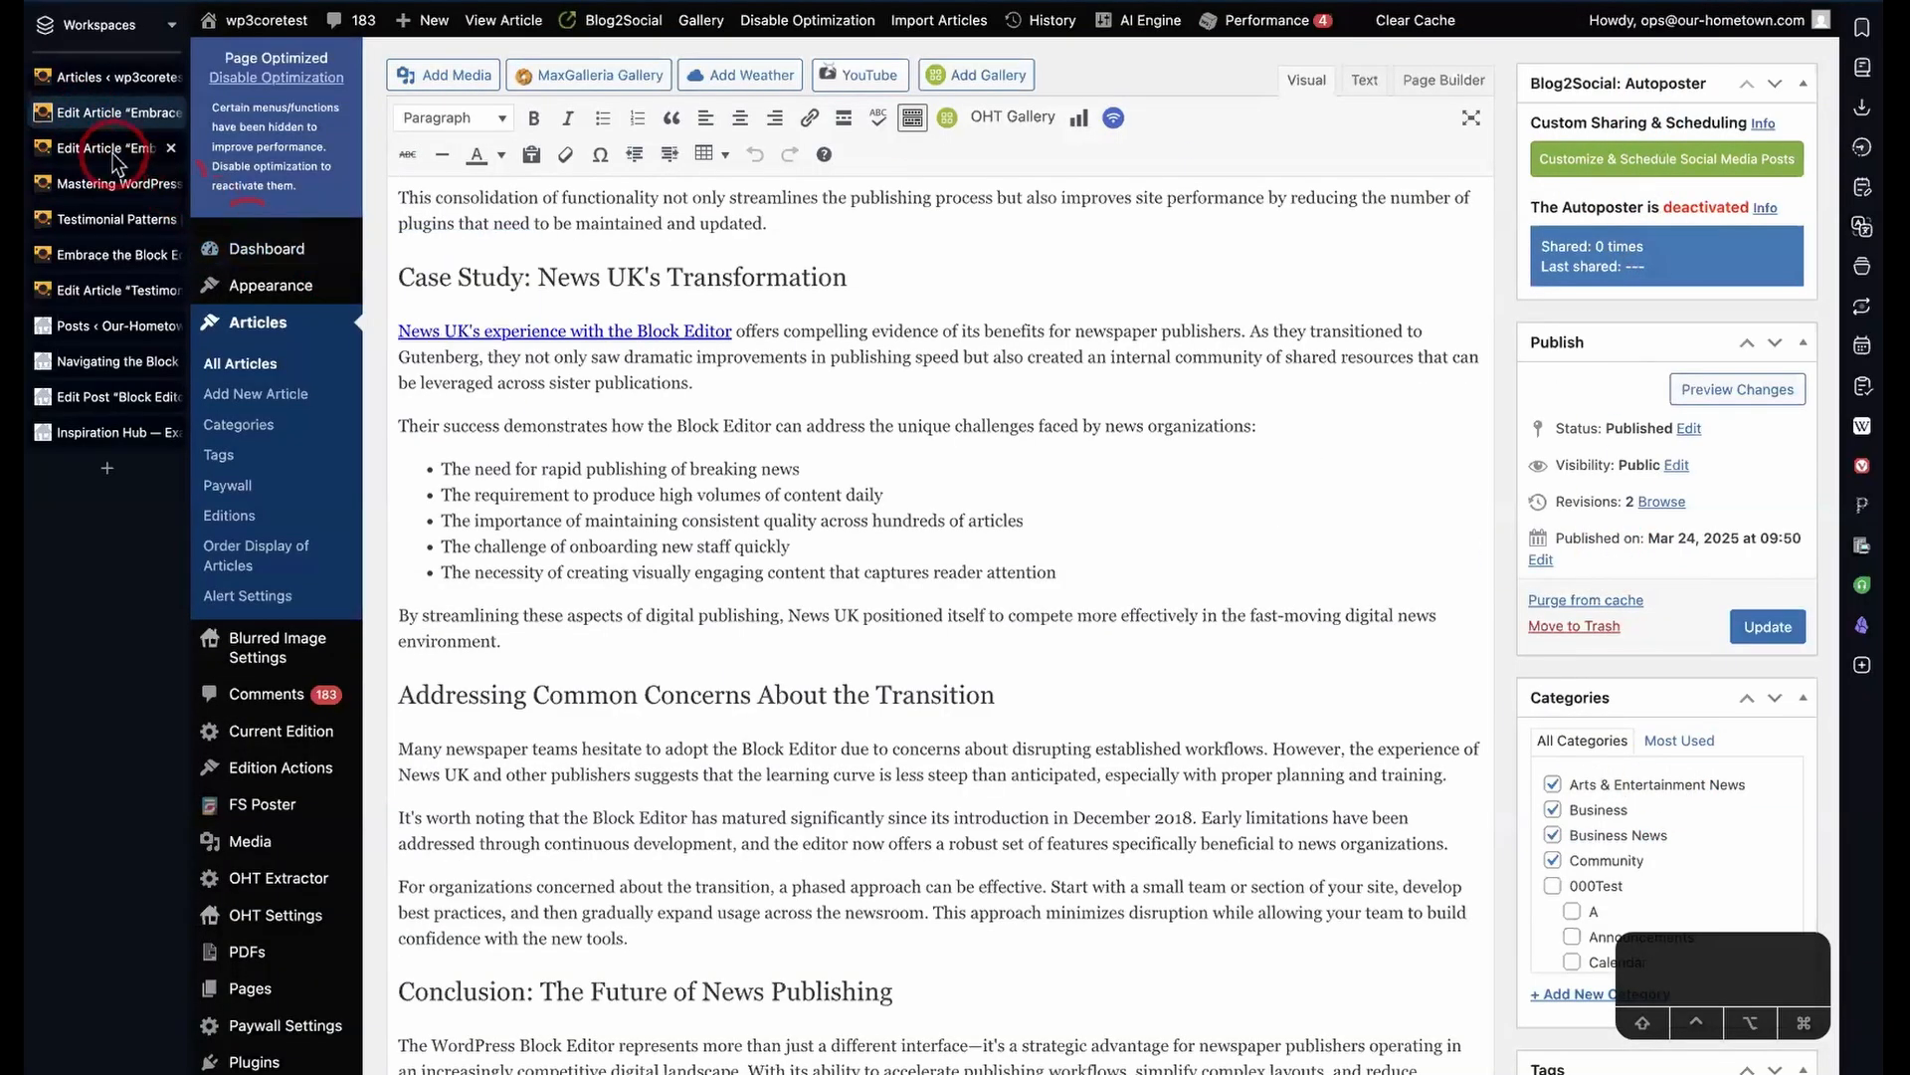
{"action": "left_click", "coordinate": [1580, 96]}
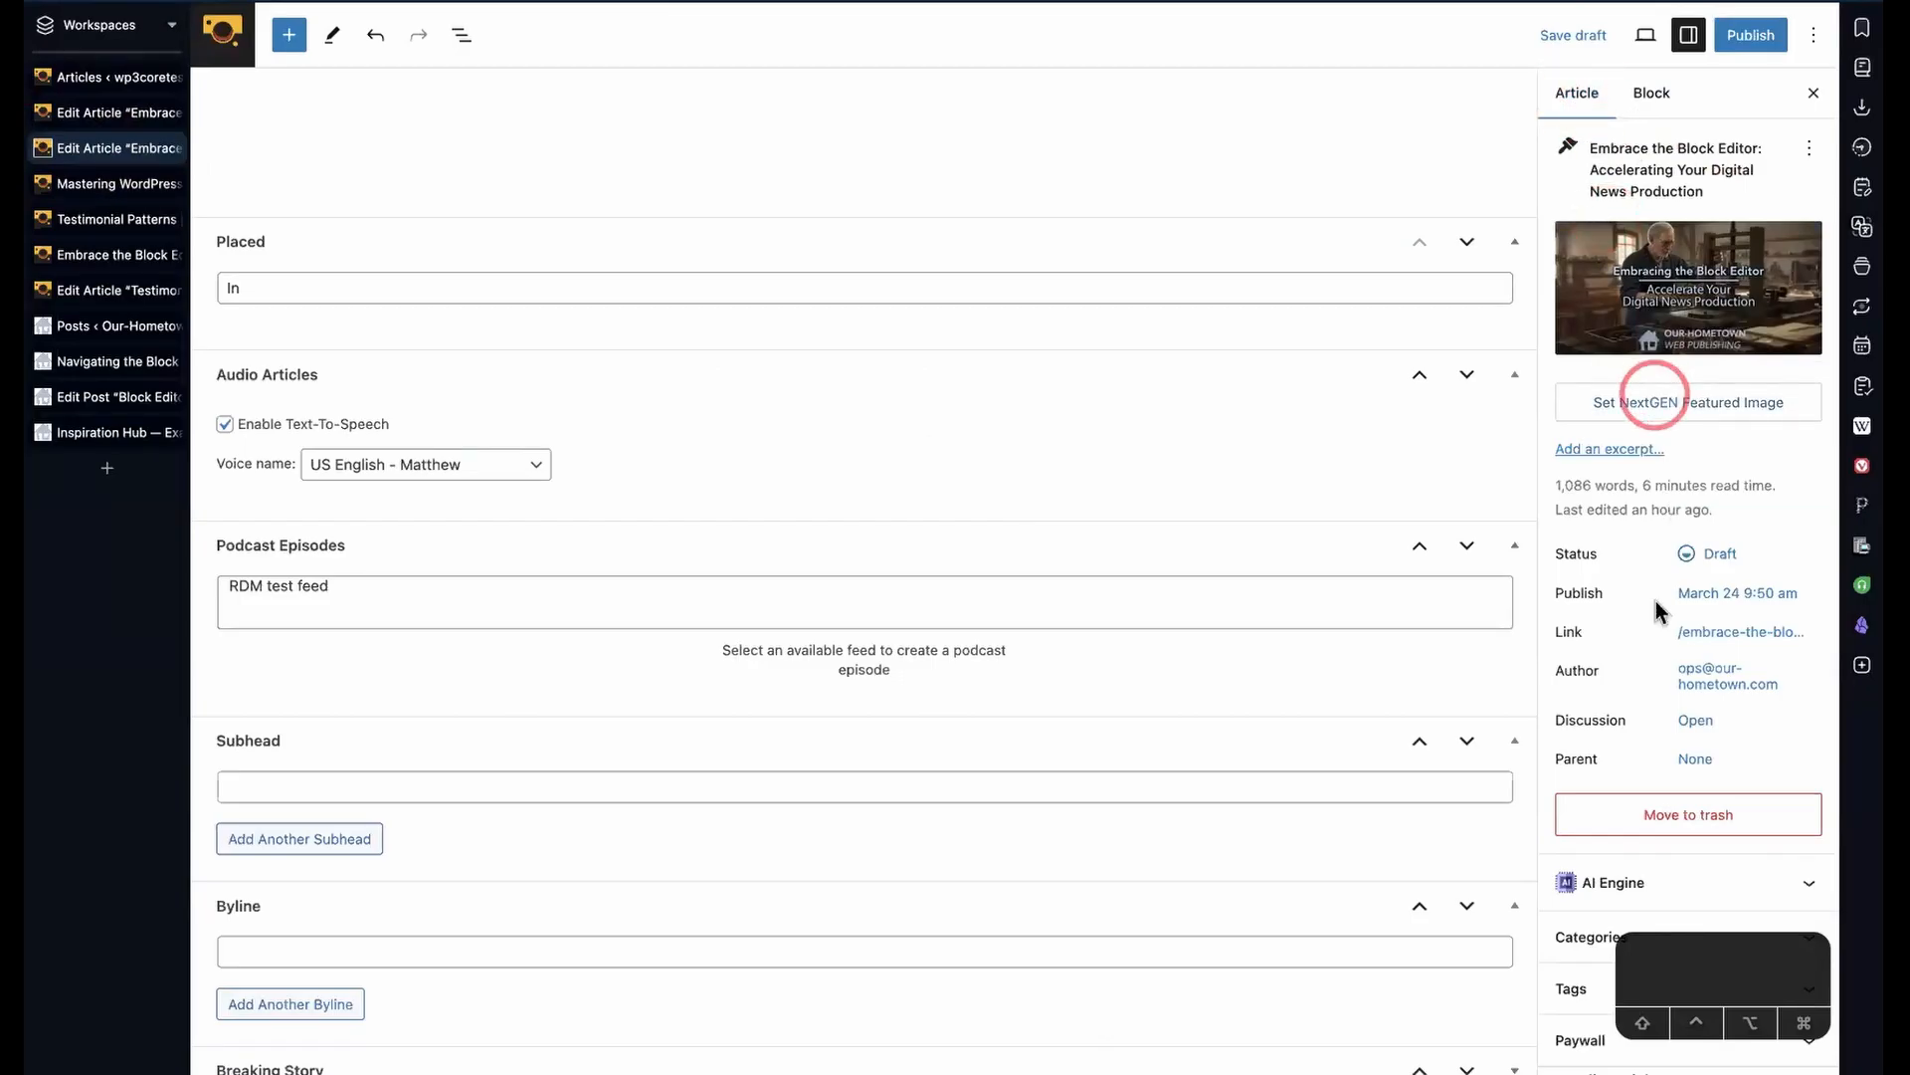
- Examine the draft's article settings down to the Paywall and Editions sections, and view and close the Status & visibility options
{"action": "scroll", "coordinate": [1654, 597], "scroll_direction": "down", "scroll_amount": 4}
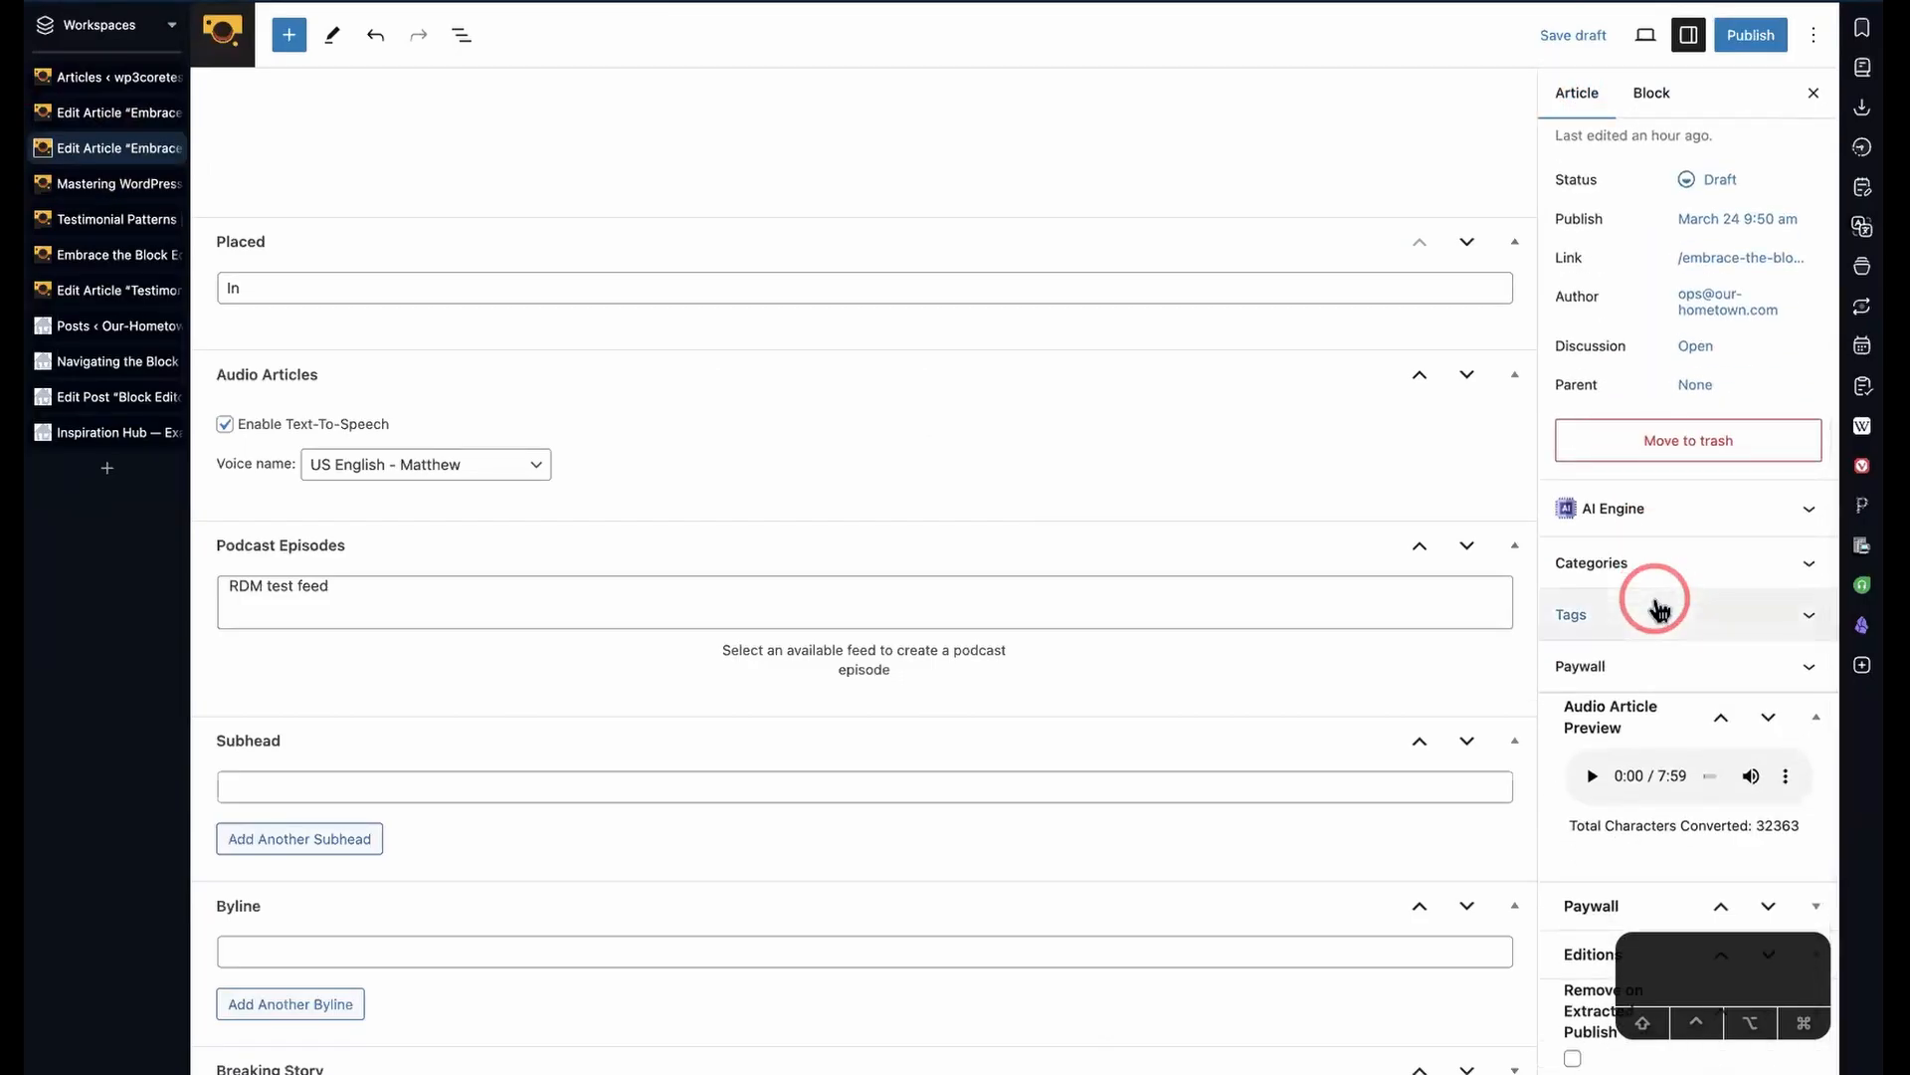
{"action": "scroll", "coordinate": [1657, 607], "scroll_direction": "up", "scroll_amount": 4}
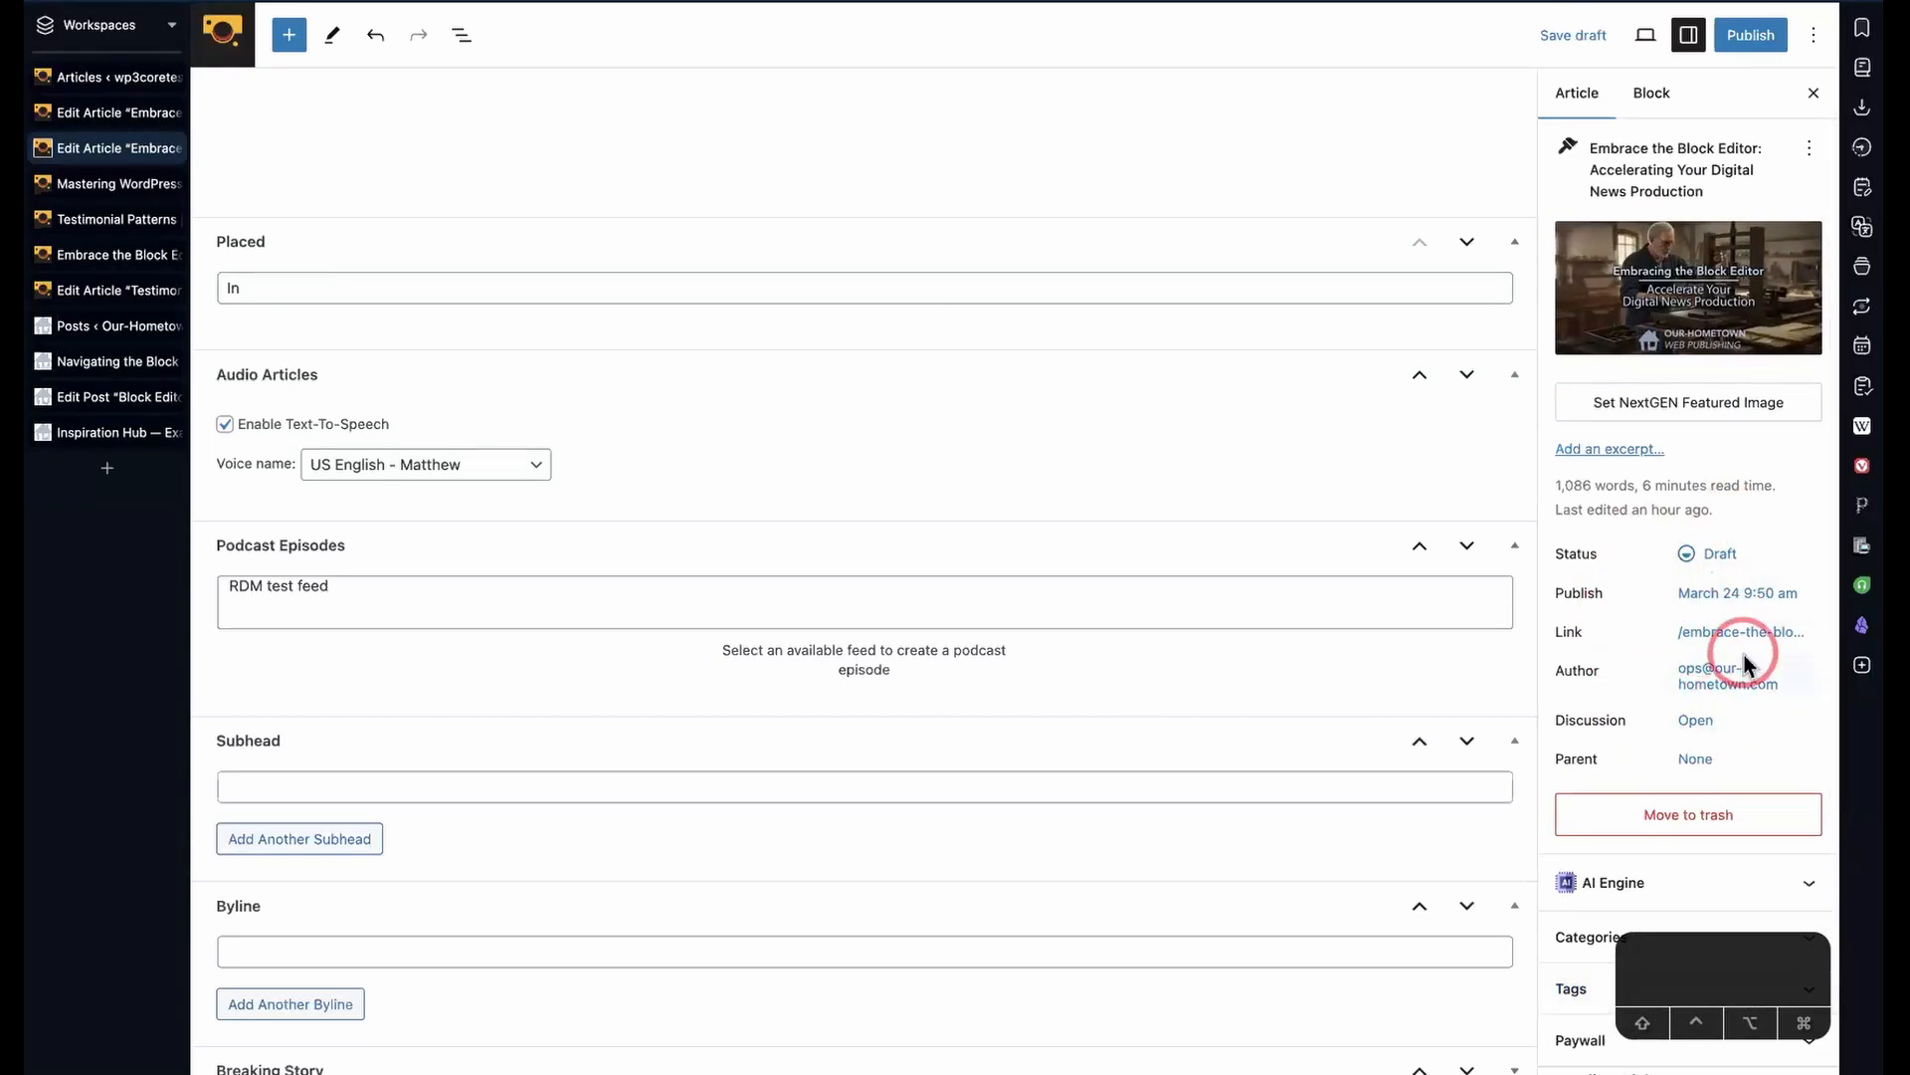
{"action": "left_click", "coordinate": [1732, 566]}
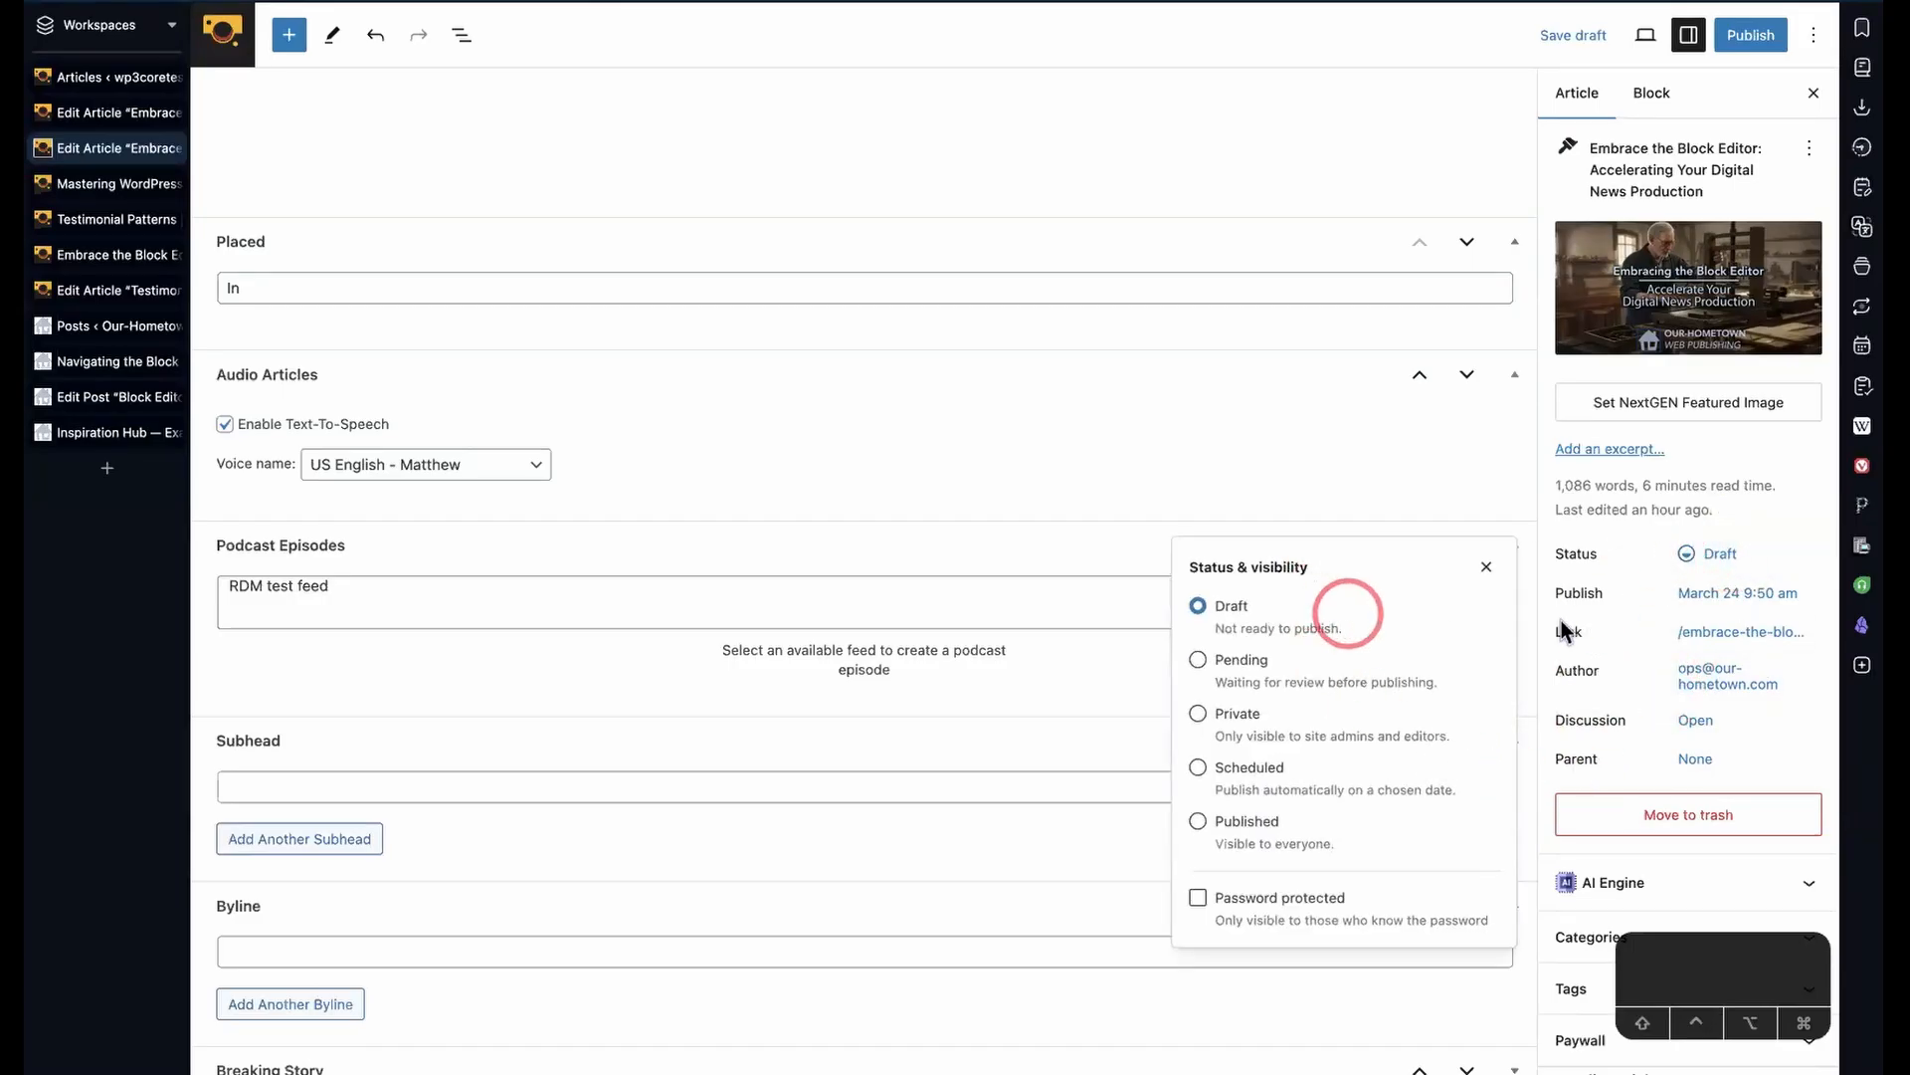
{"action": "left_click", "coordinate": [1642, 637]}
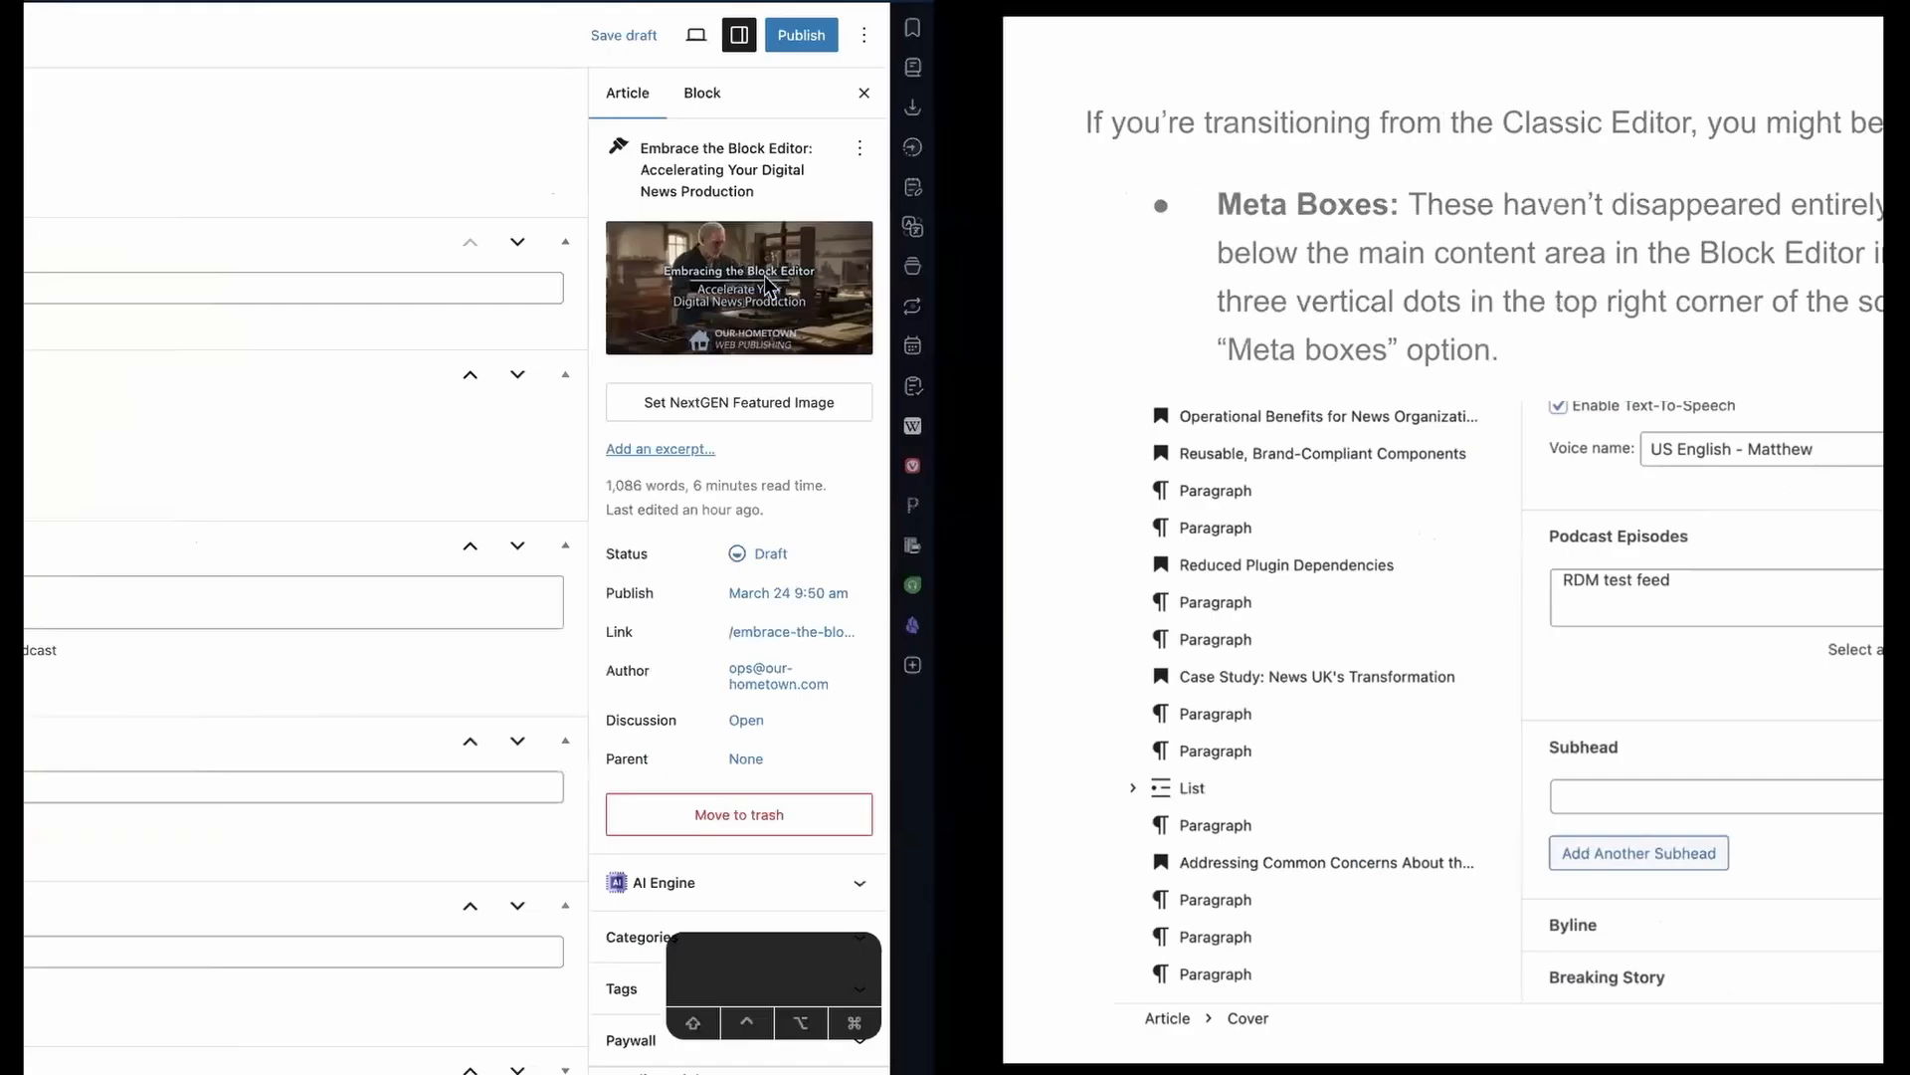
- Return from the meta boxes to the beginning of the article content in the block editor
{"action": "scroll", "coordinate": [921, 513], "scroll_direction": "up", "scroll_amount": 6}
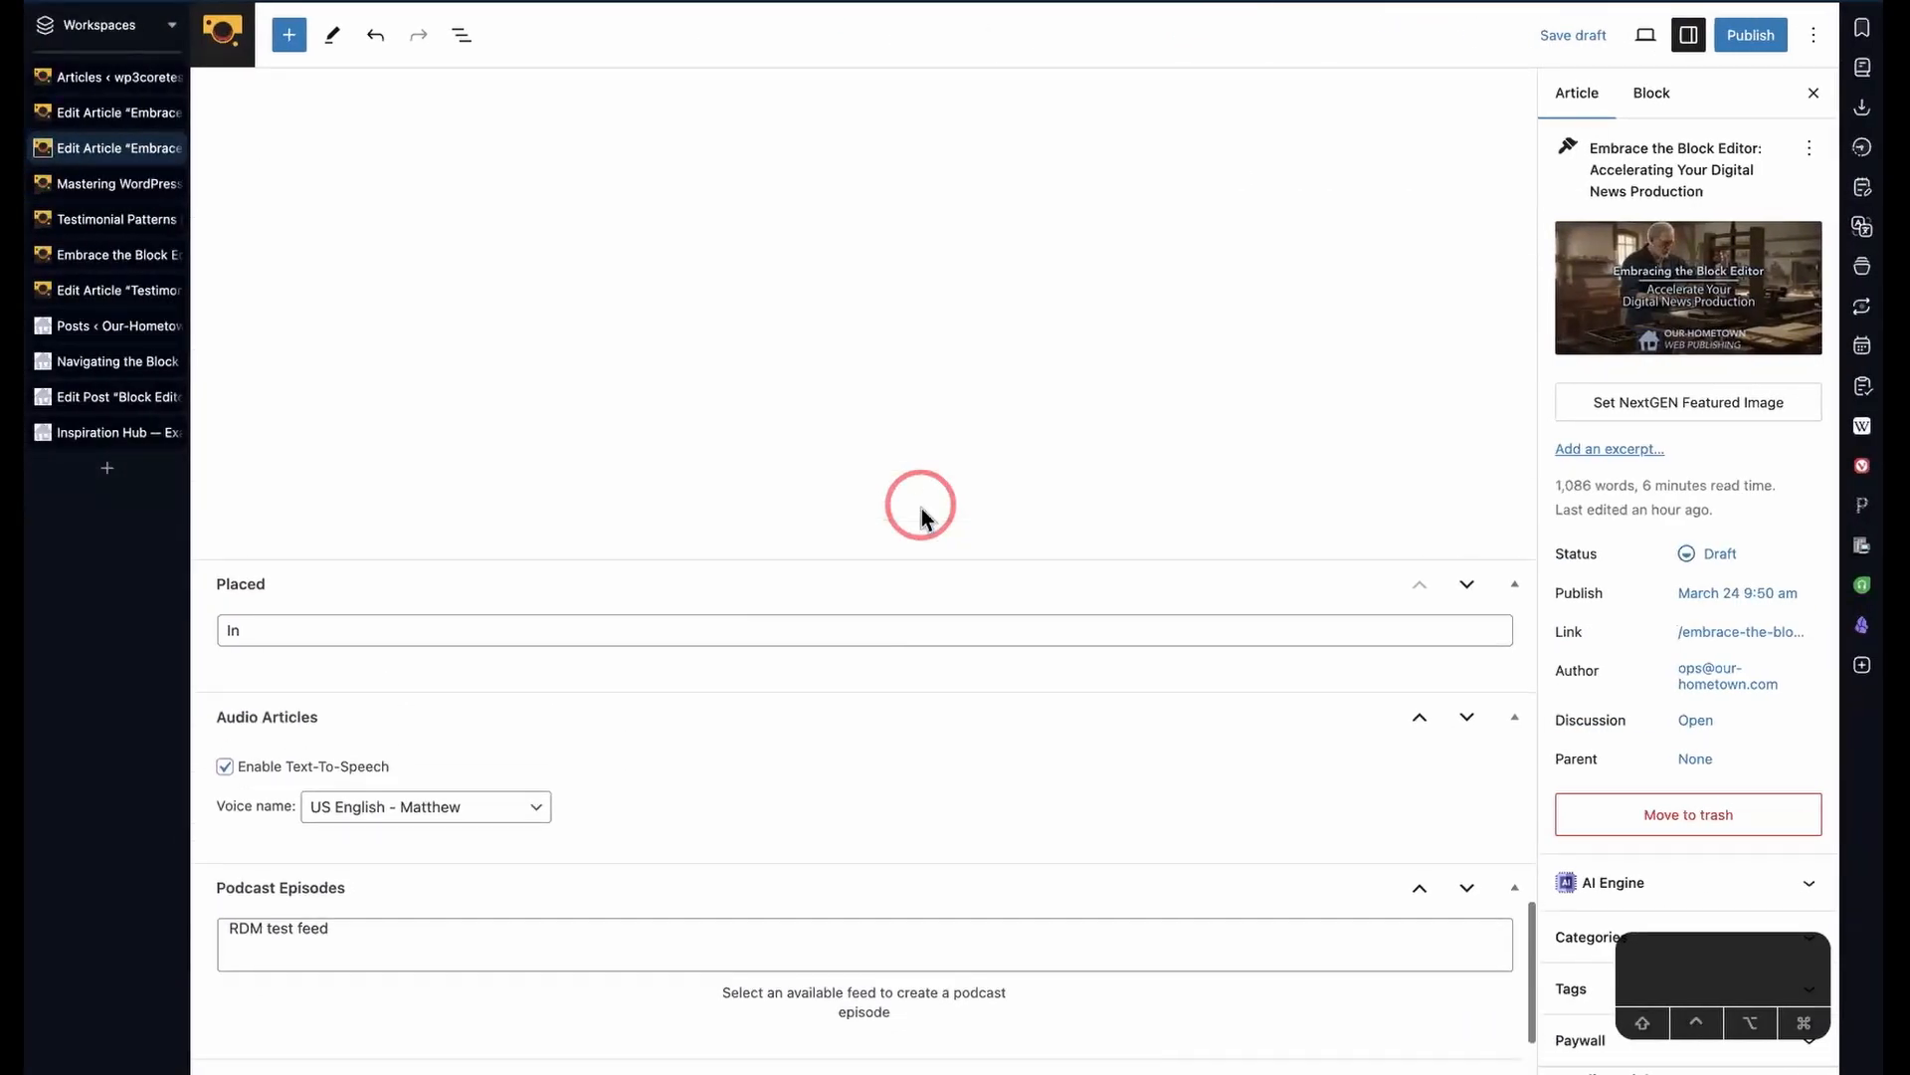
{"action": "scroll", "coordinate": [921, 512], "scroll_direction": "up", "scroll_amount": 20}
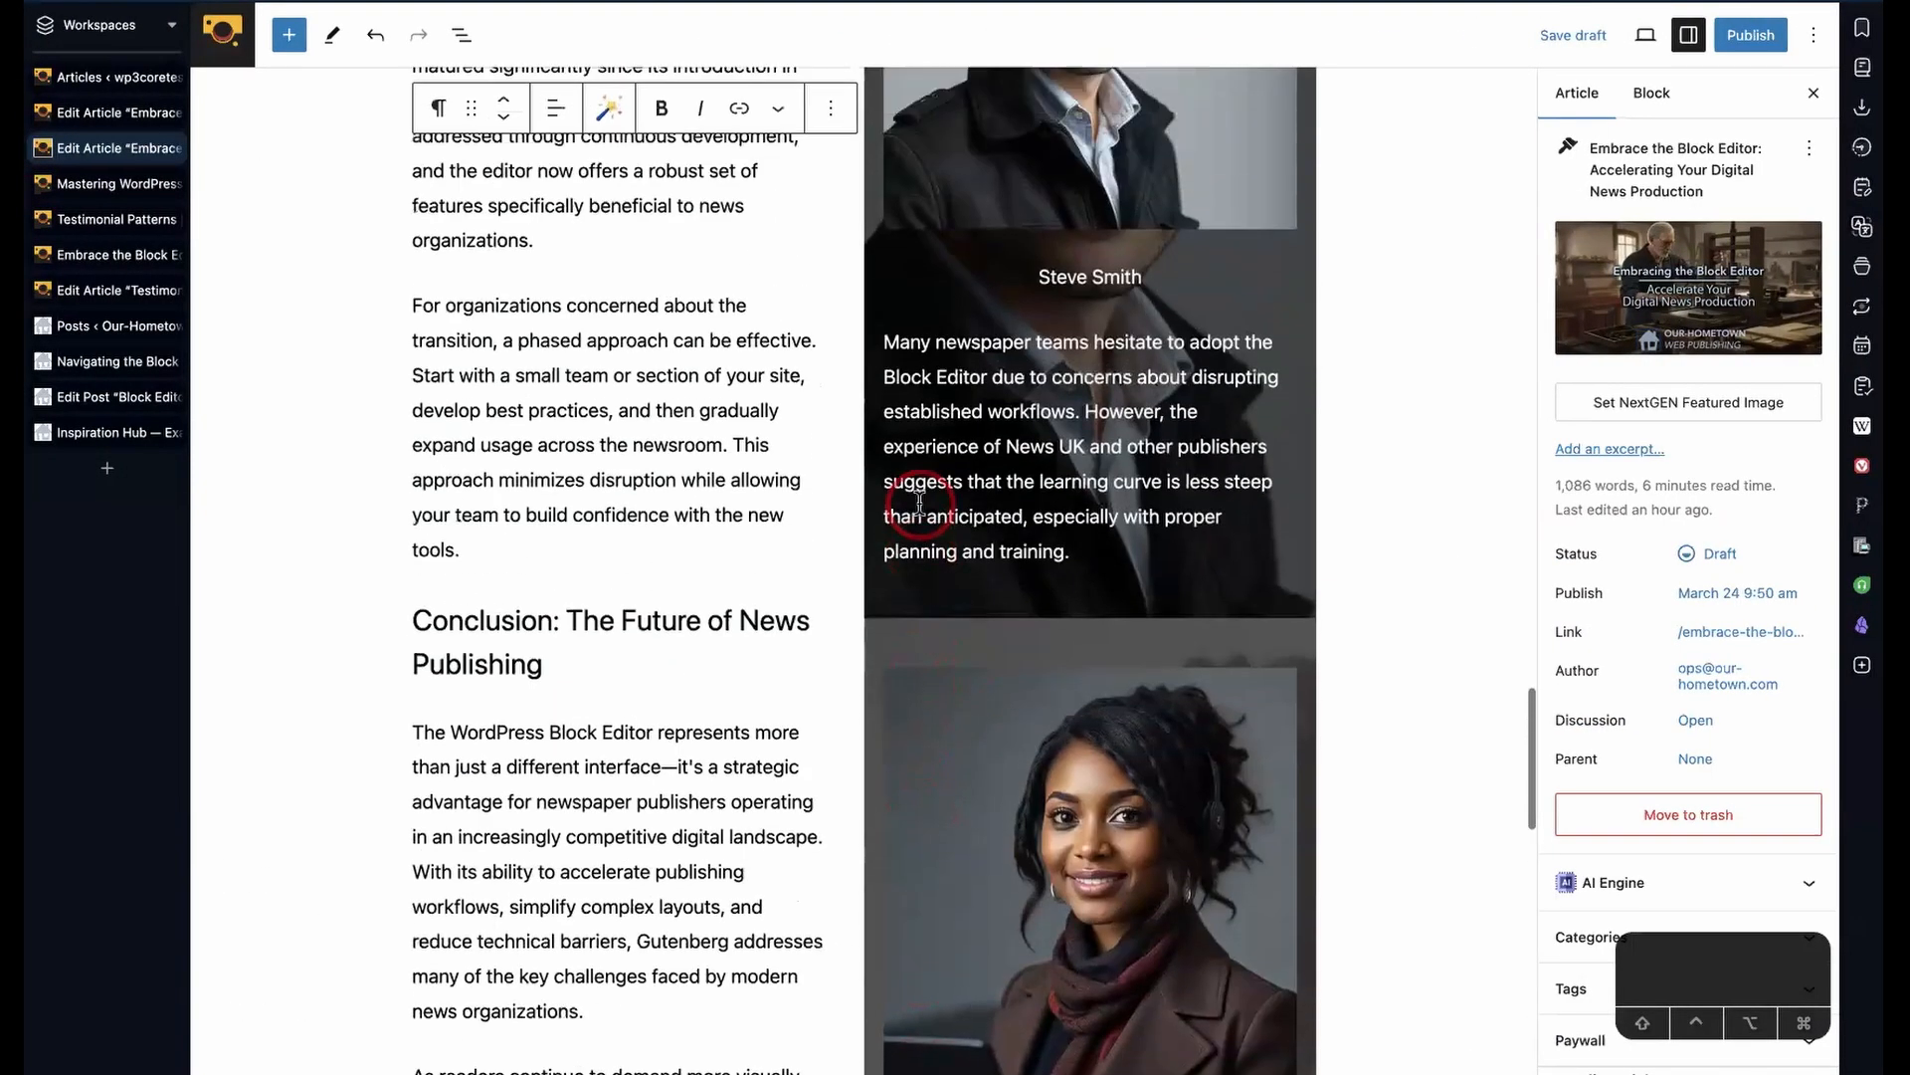
{"action": "scroll", "coordinate": [921, 513], "scroll_direction": "up", "scroll_amount": 15}
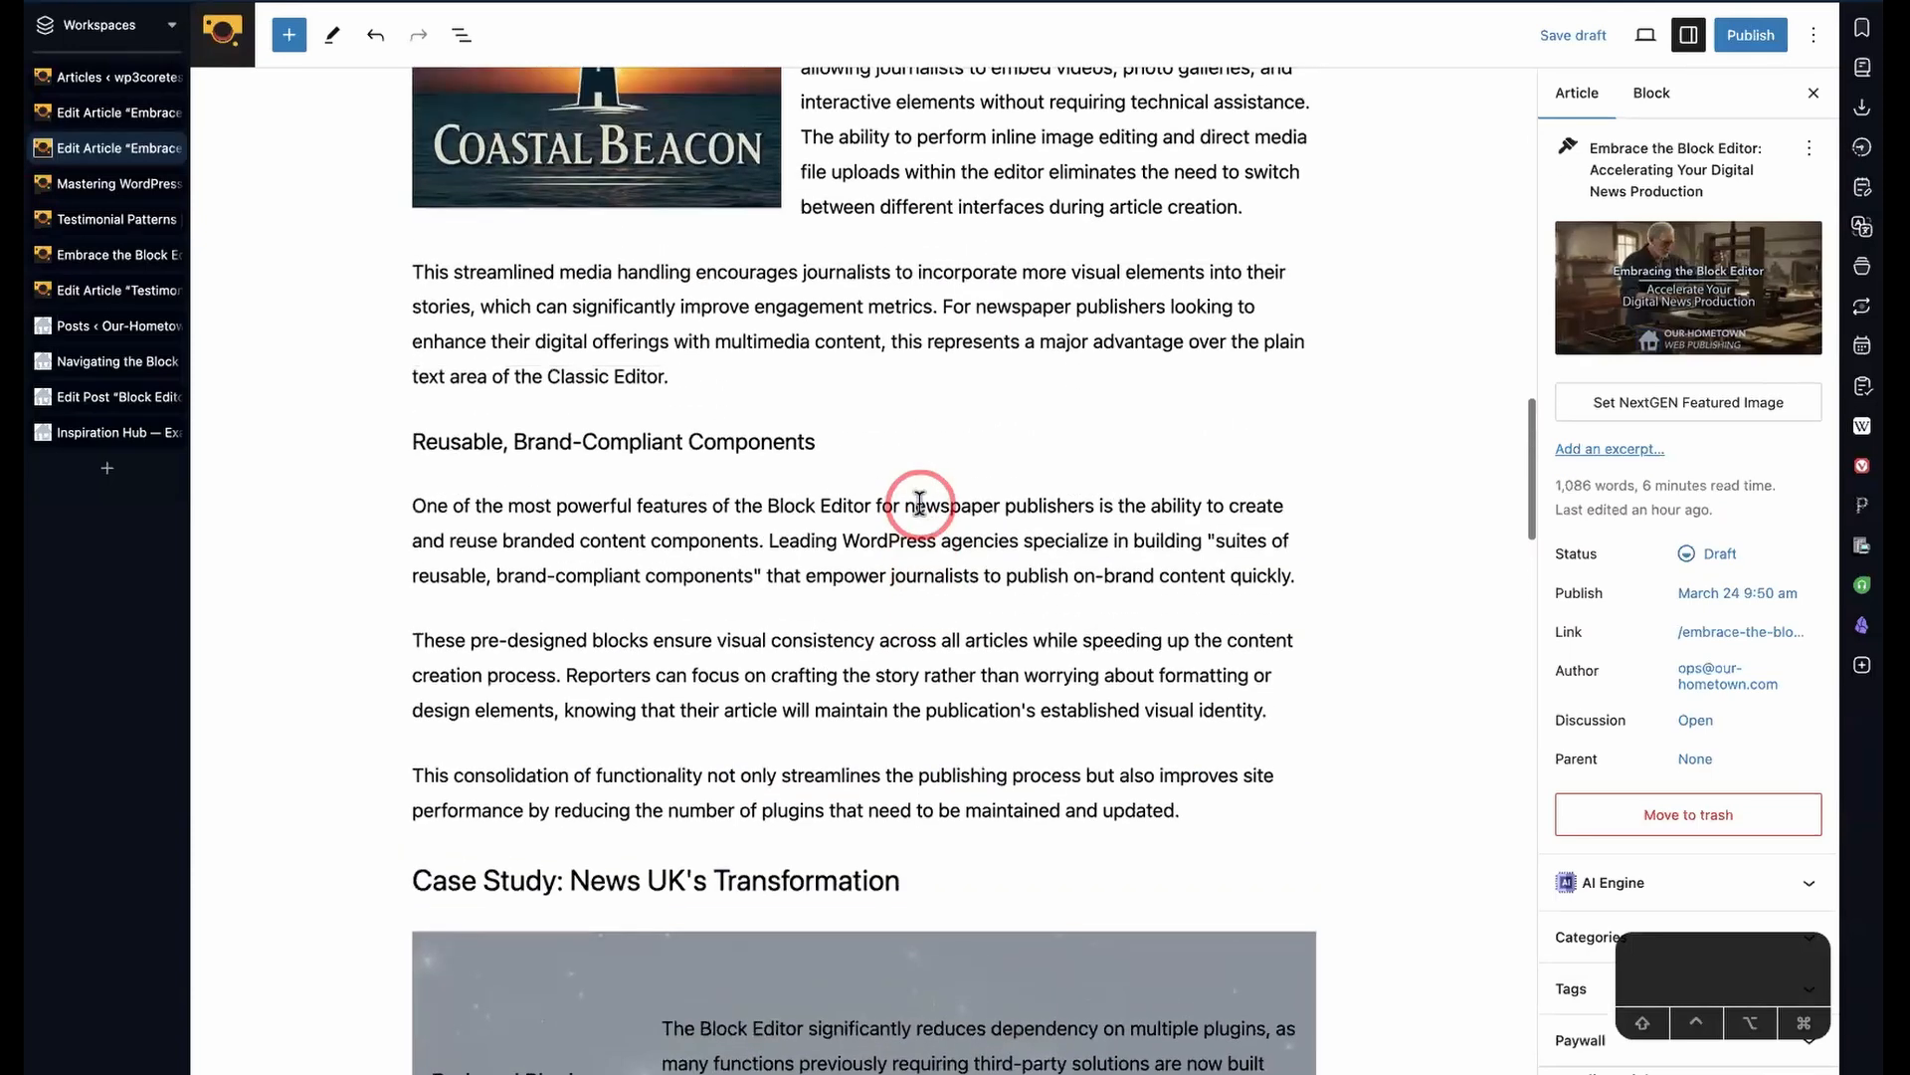
{"action": "scroll", "coordinate": [920, 504], "scroll_direction": "up", "scroll_amount": 15}
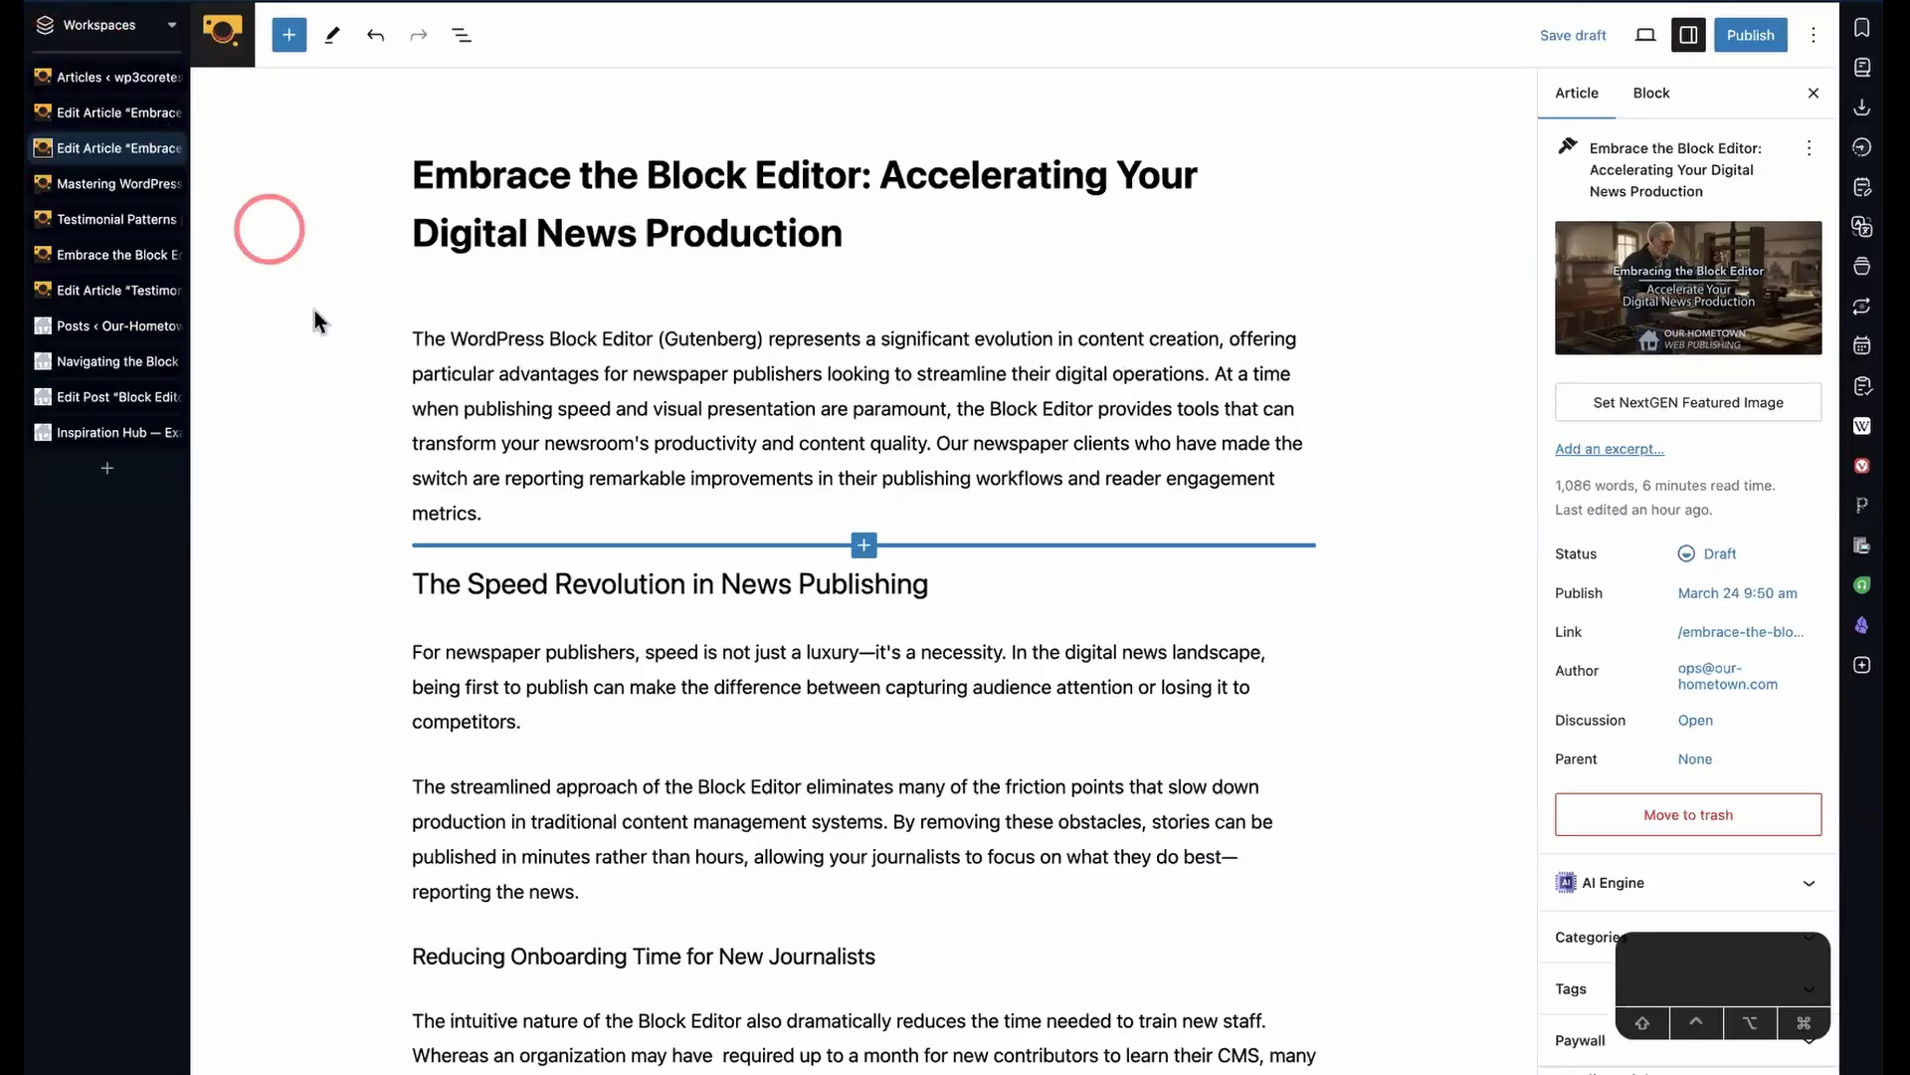
- Return to the article in the Classic editor and examine its content and side boxes from the title down to Post Attributes
{"action": "mouse_move", "coordinate": [151, 219]}
{"action": "mouse_move", "coordinate": [119, 90]}
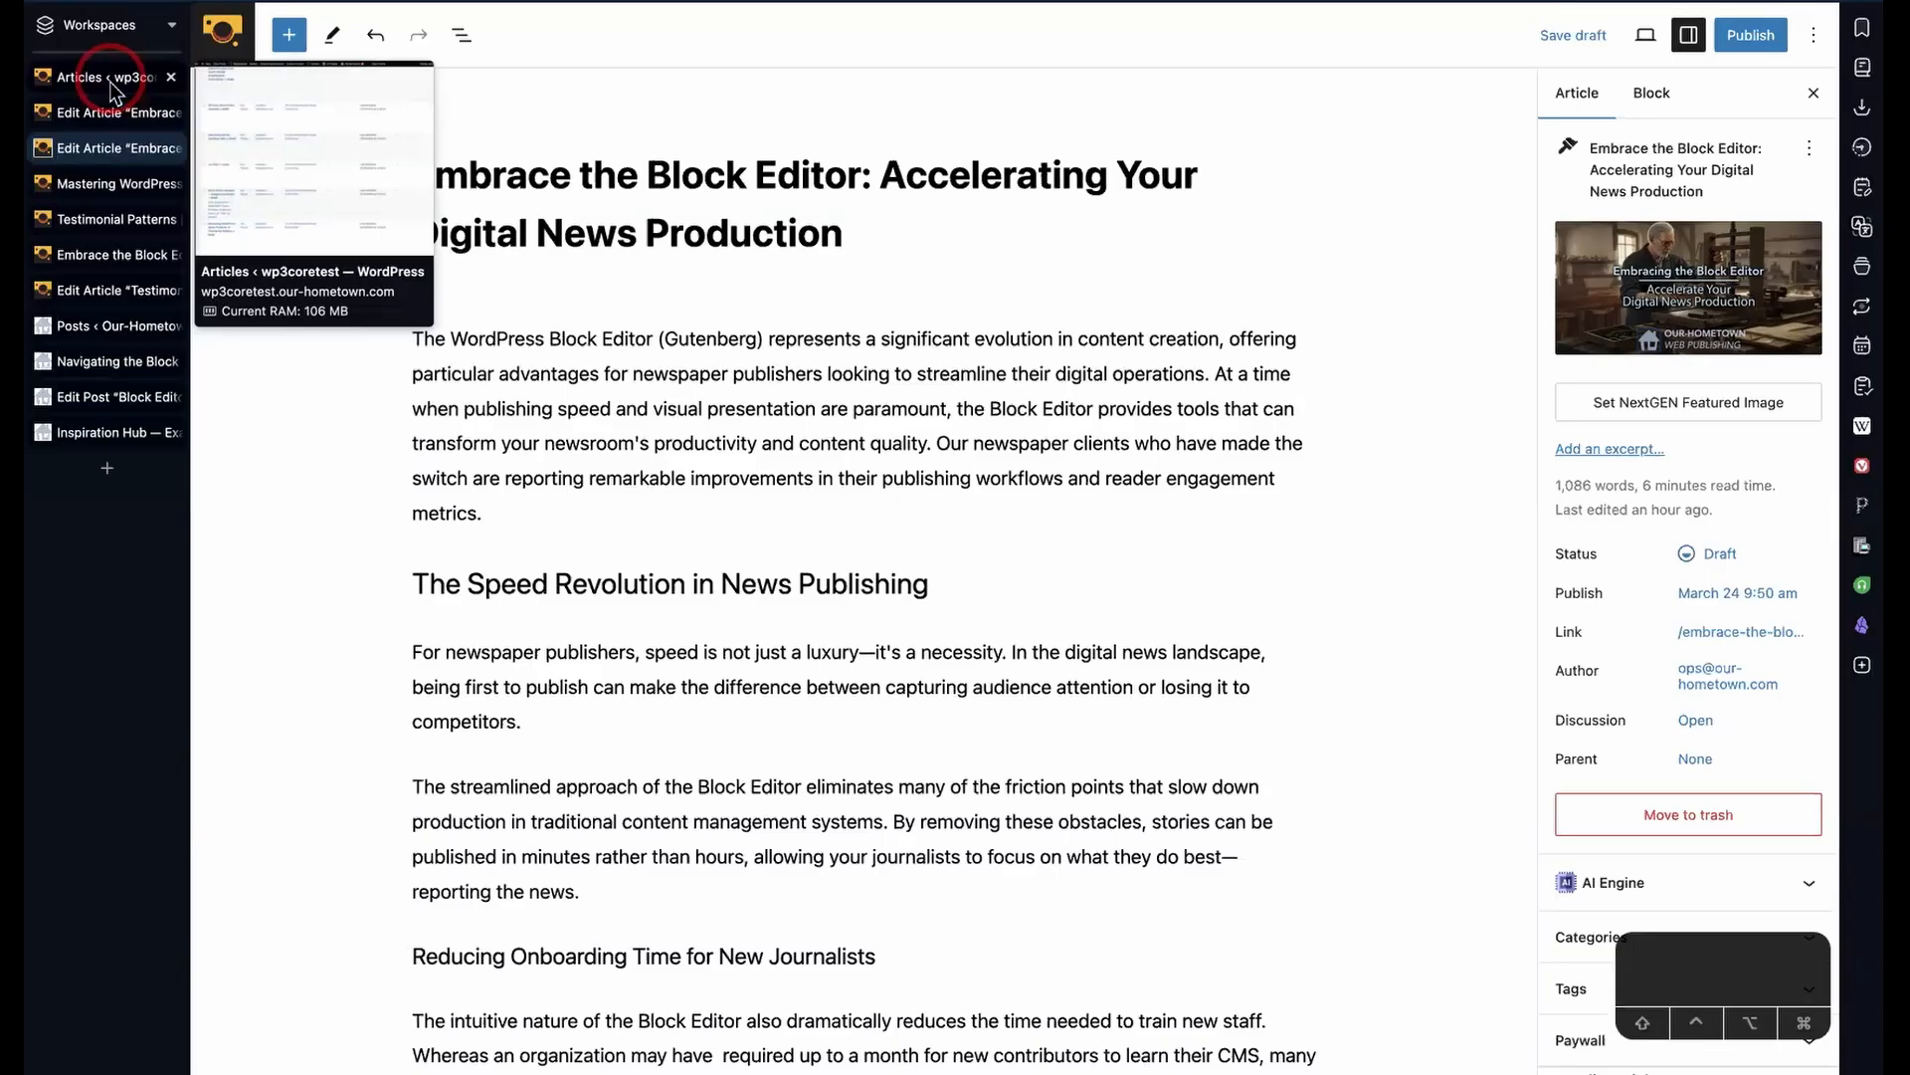
{"action": "left_click", "coordinate": [113, 92]}
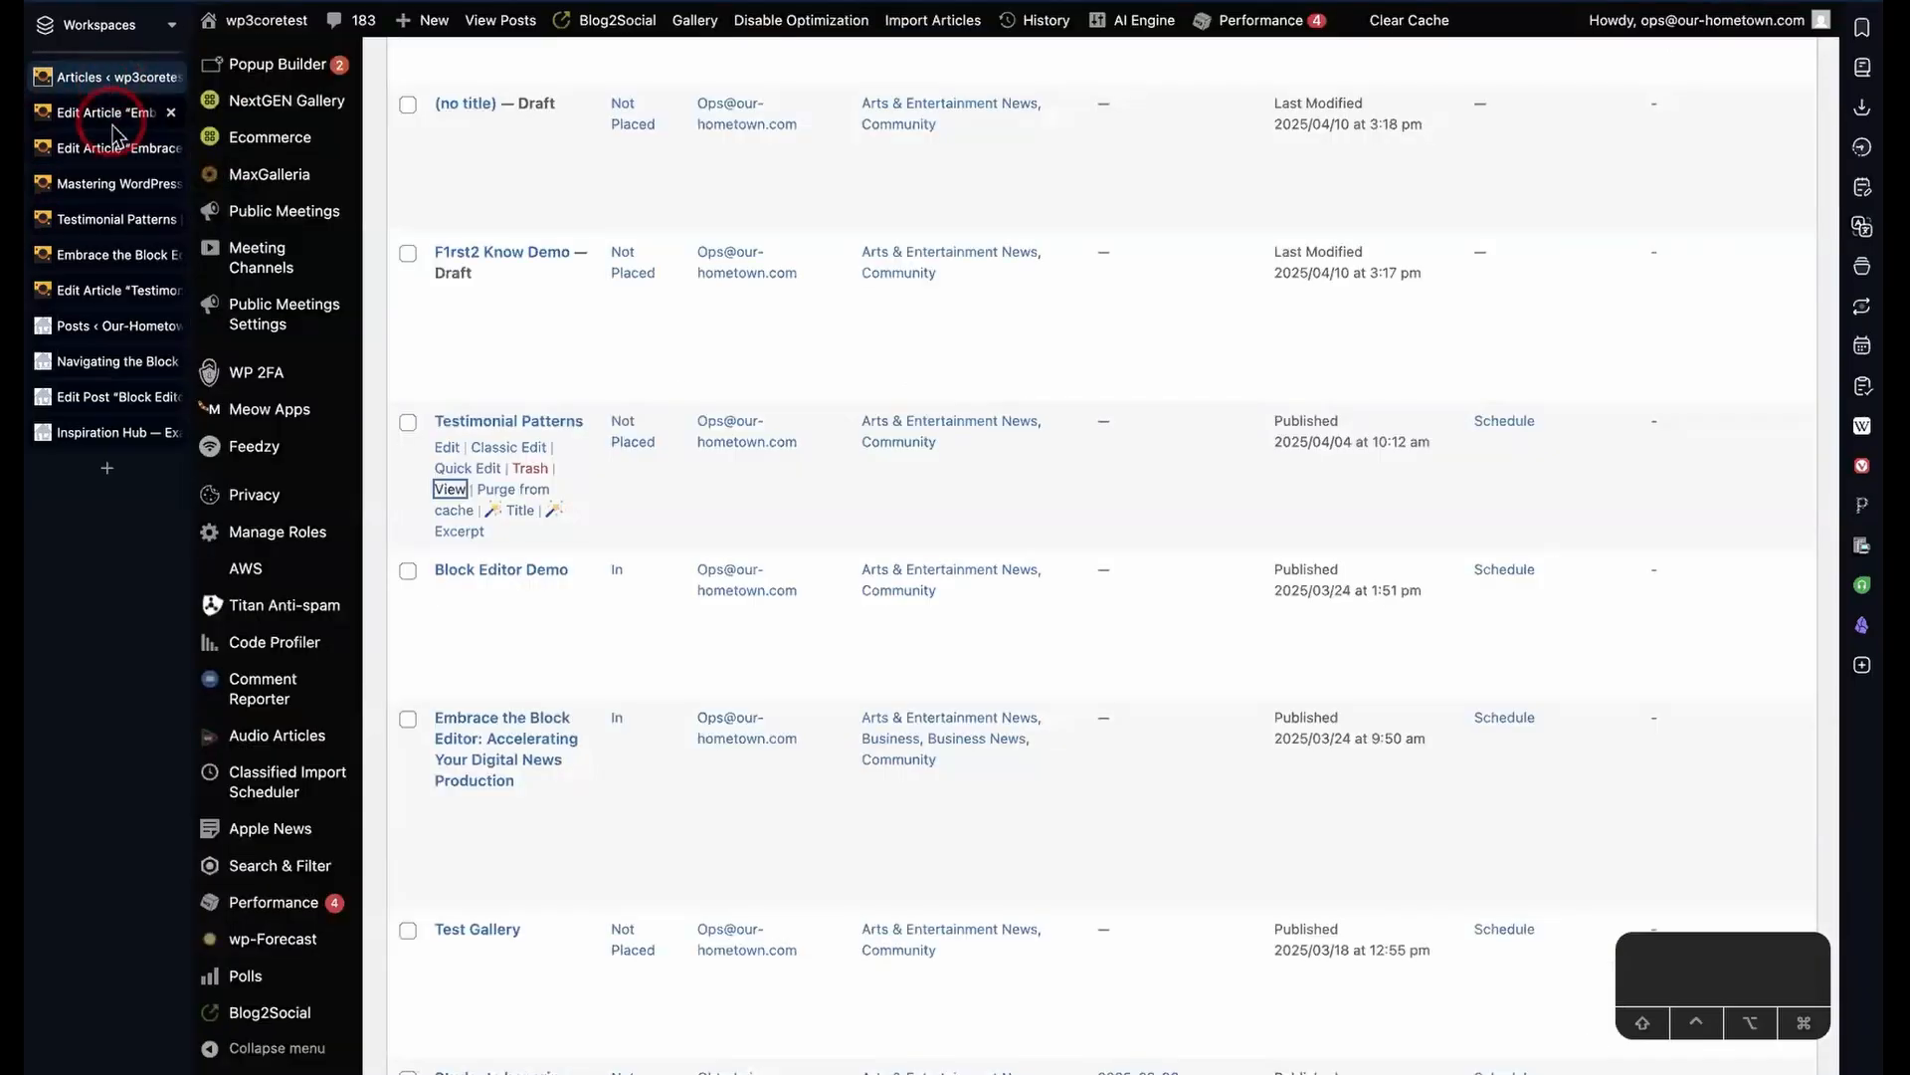
{"action": "left_click", "coordinate": [110, 112]}
{"action": "left_click", "coordinate": [644, 404]}
{"action": "left_click", "coordinate": [895, 463]}
{"action": "scroll", "coordinate": [896, 463], "scroll_direction": "up", "scroll_amount": 20}
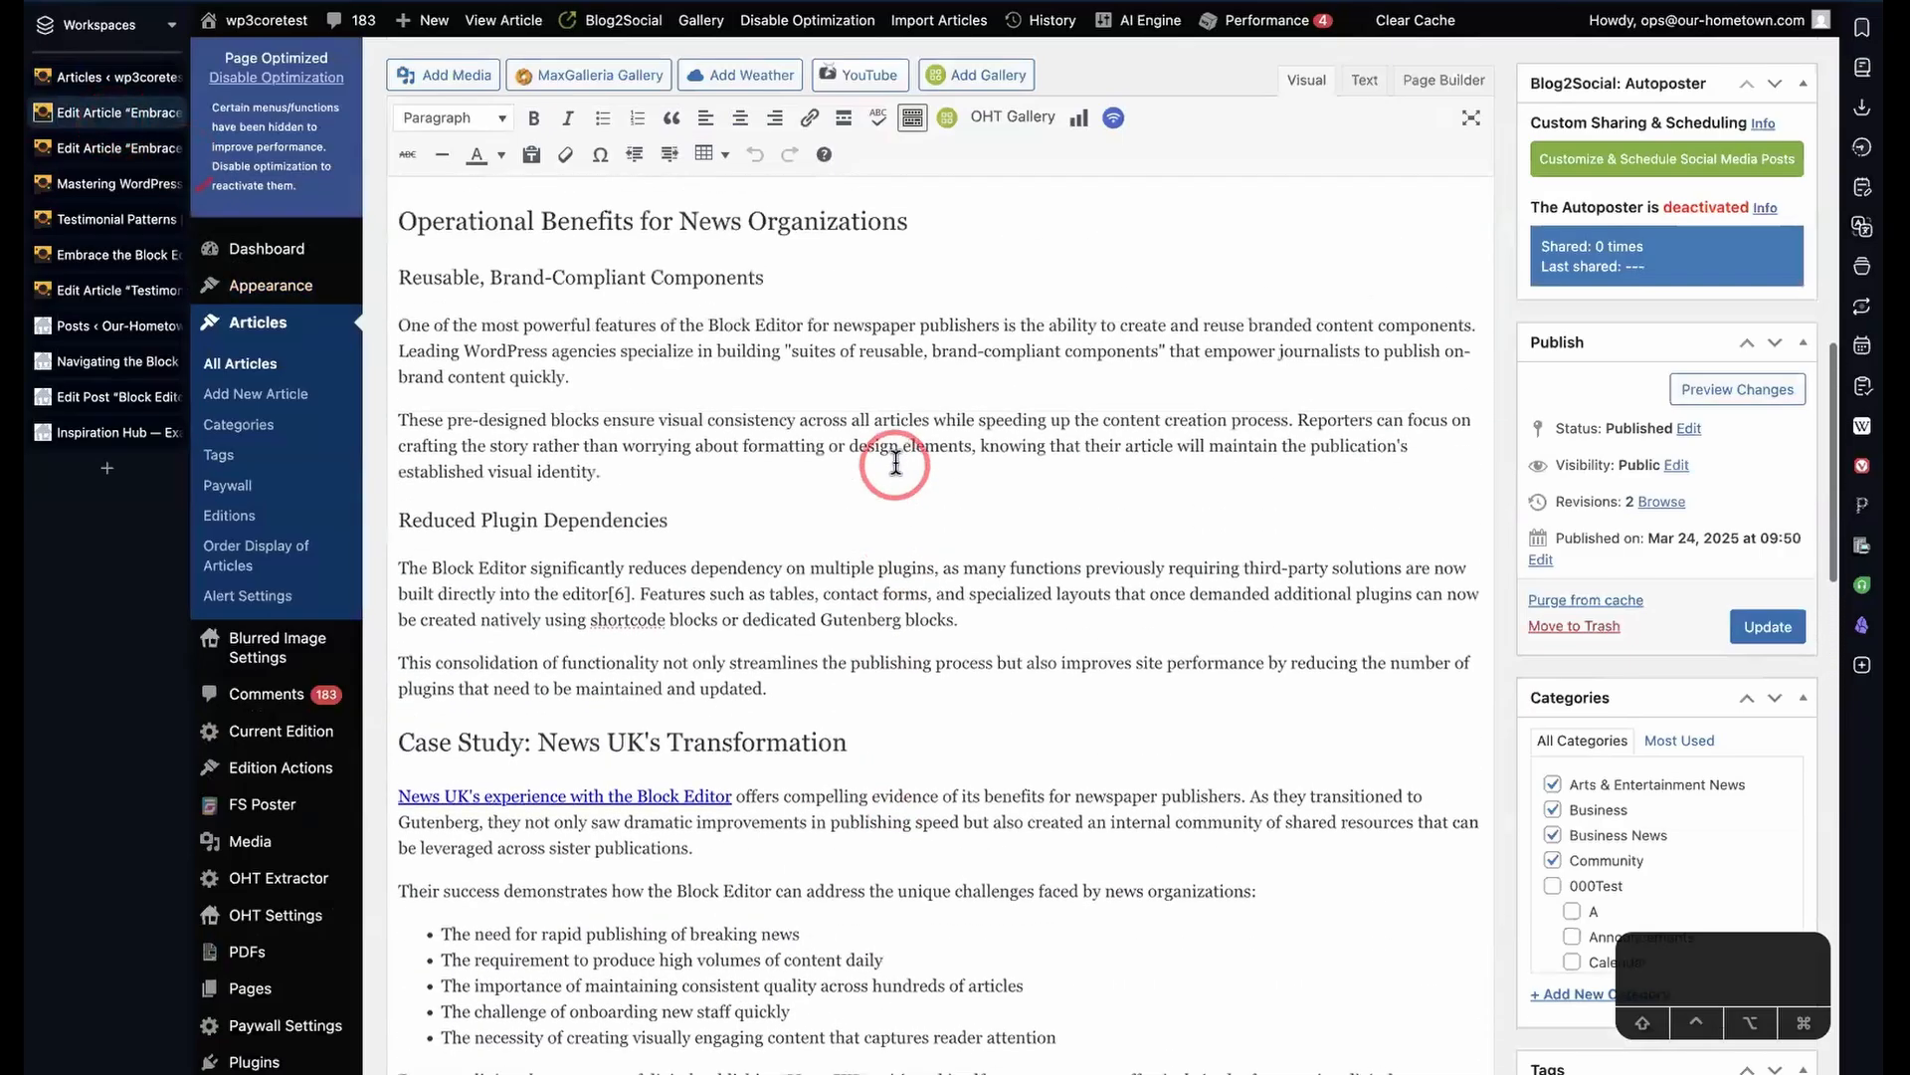
{"action": "scroll", "coordinate": [896, 463], "scroll_direction": "up", "scroll_amount": 5}
{"action": "scroll", "coordinate": [895, 463], "scroll_direction": "down", "scroll_amount": 10}
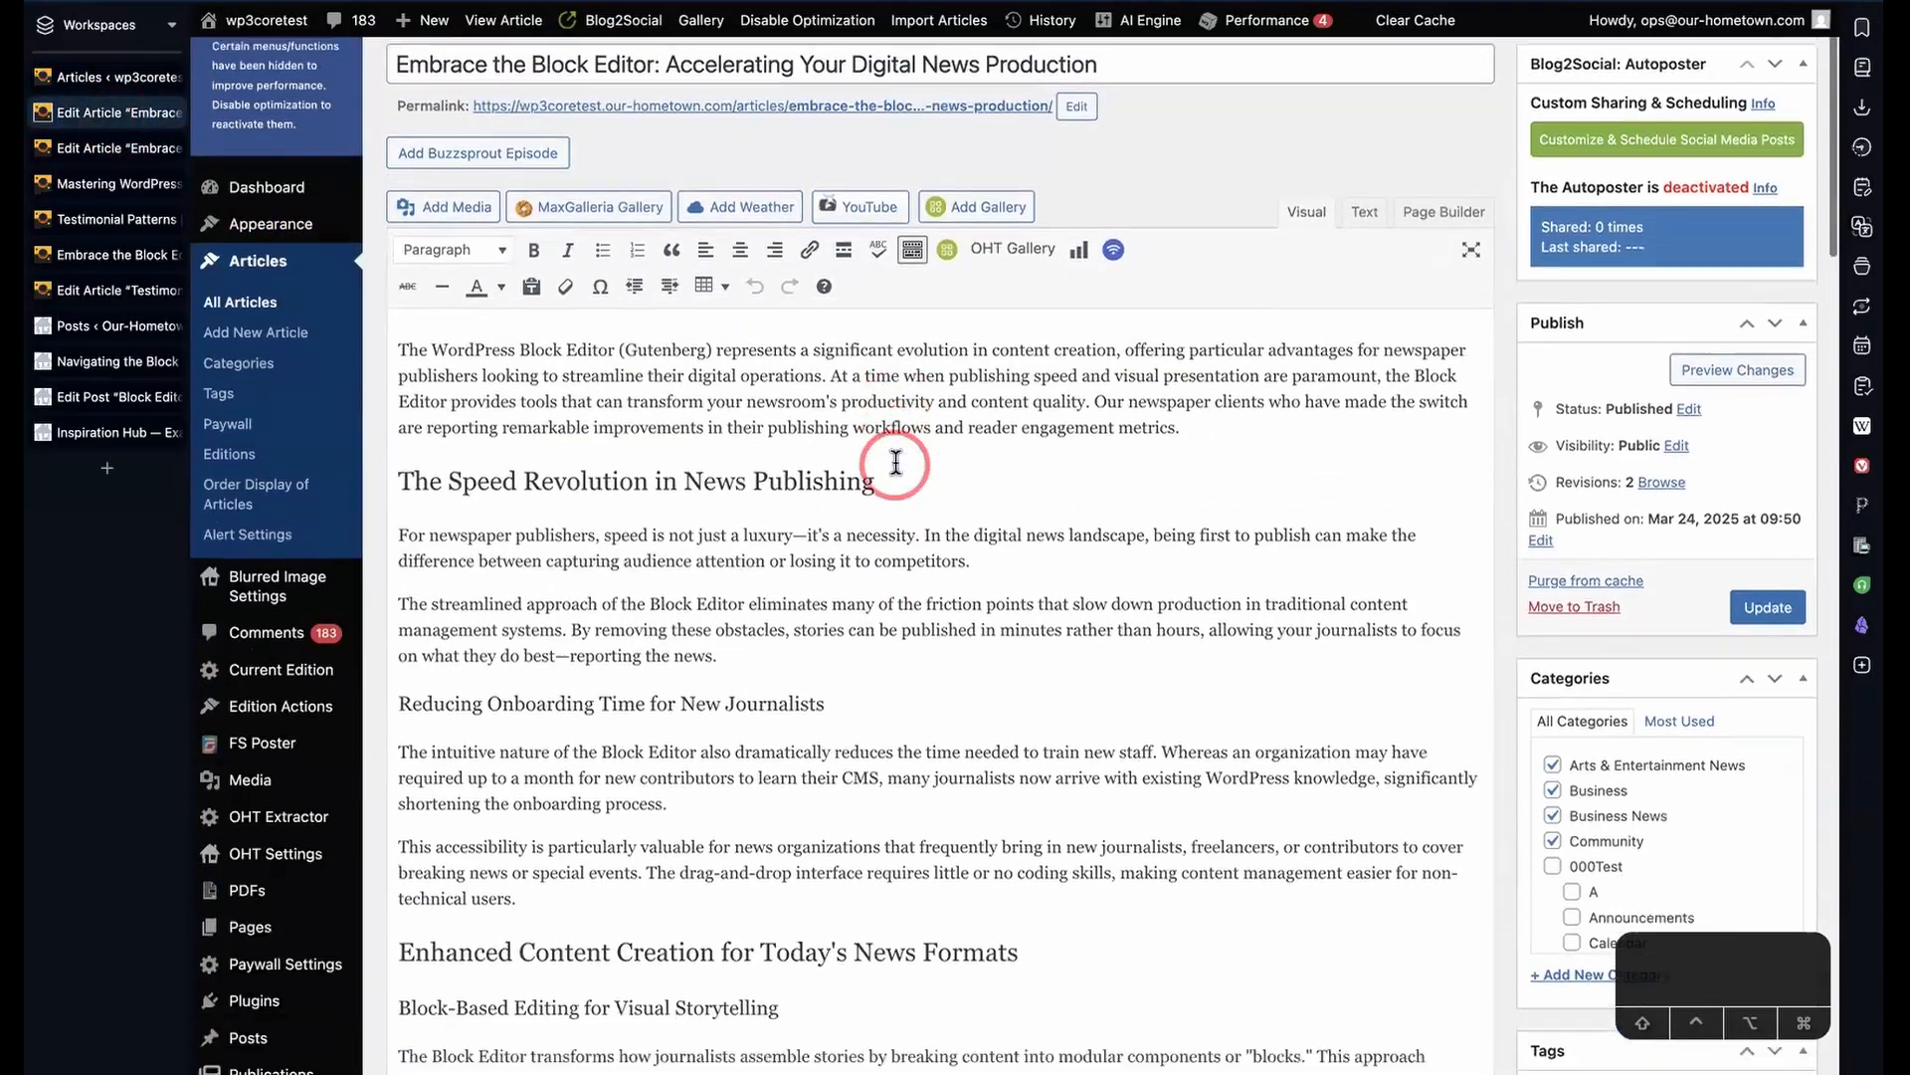
{"action": "scroll", "coordinate": [896, 463], "scroll_direction": "down", "scroll_amount": 3}
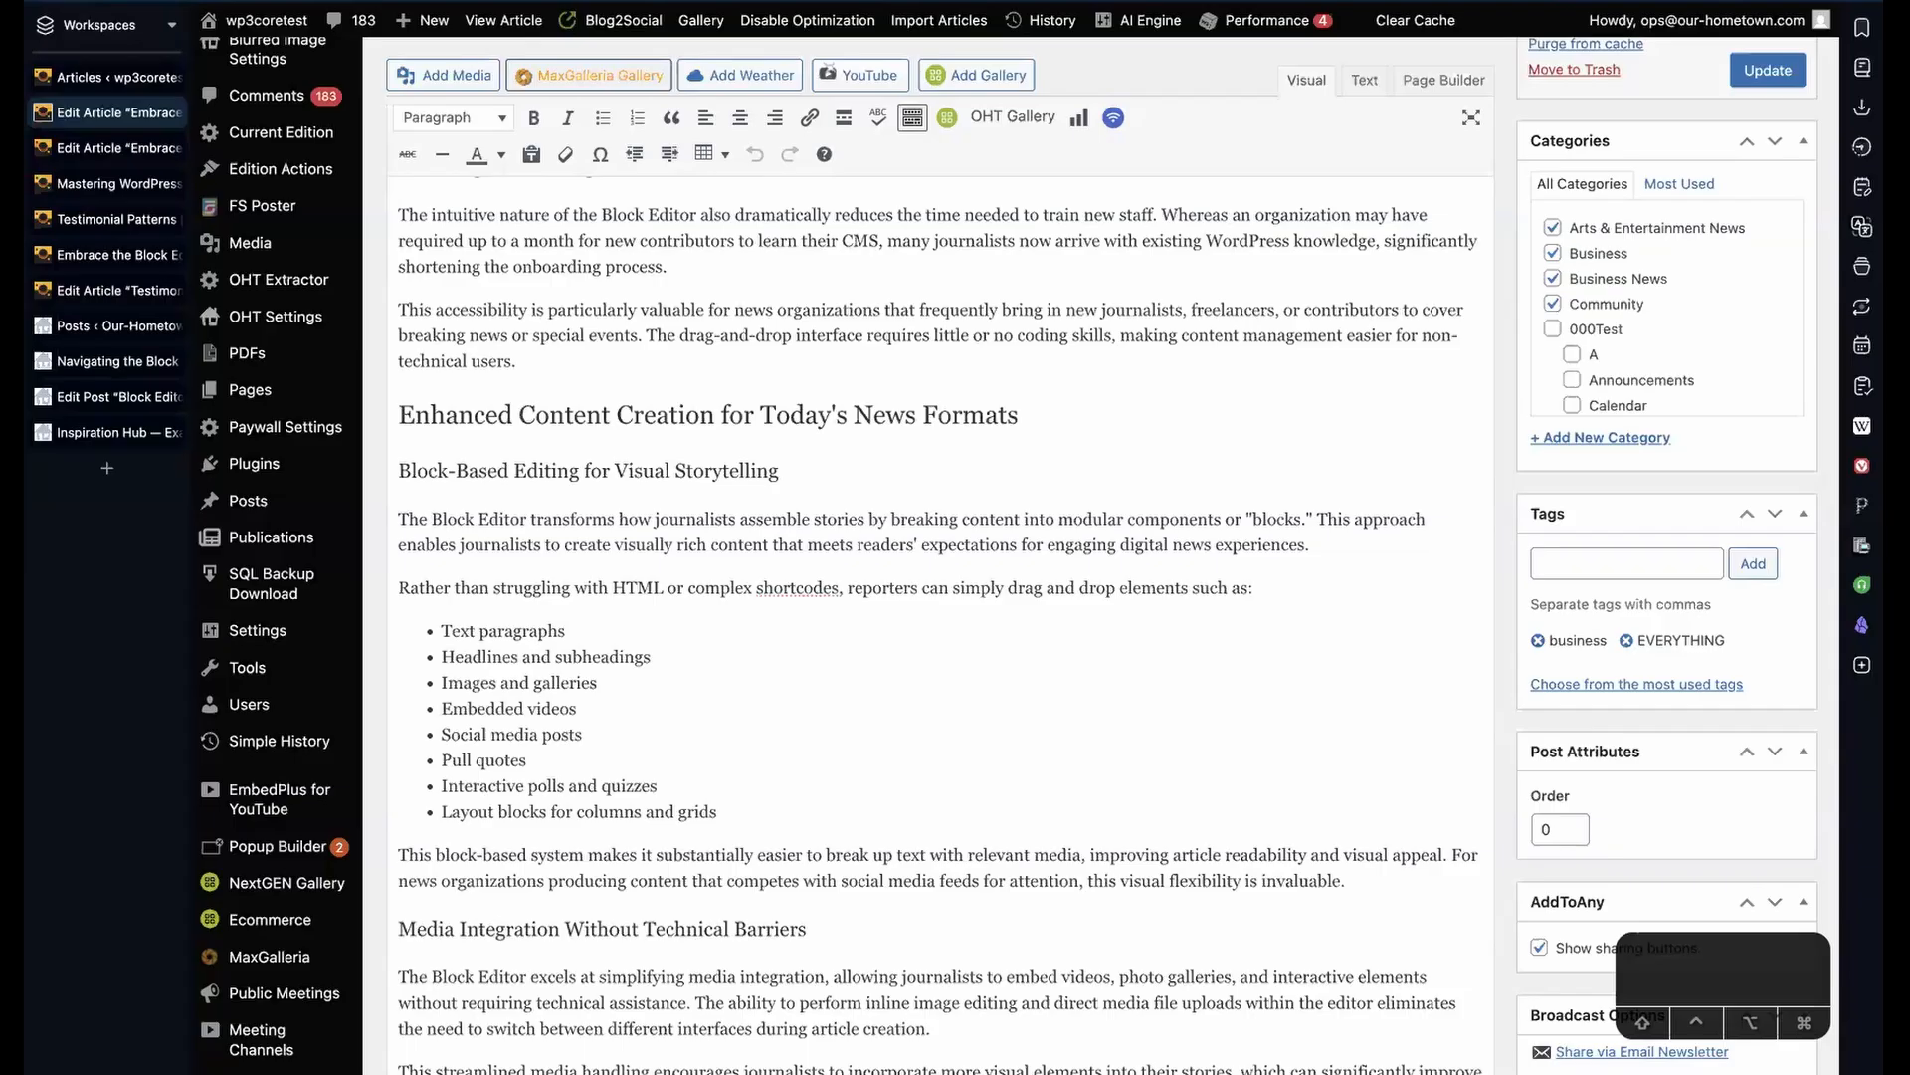
{"action": "left_click", "coordinate": [720, 360]}
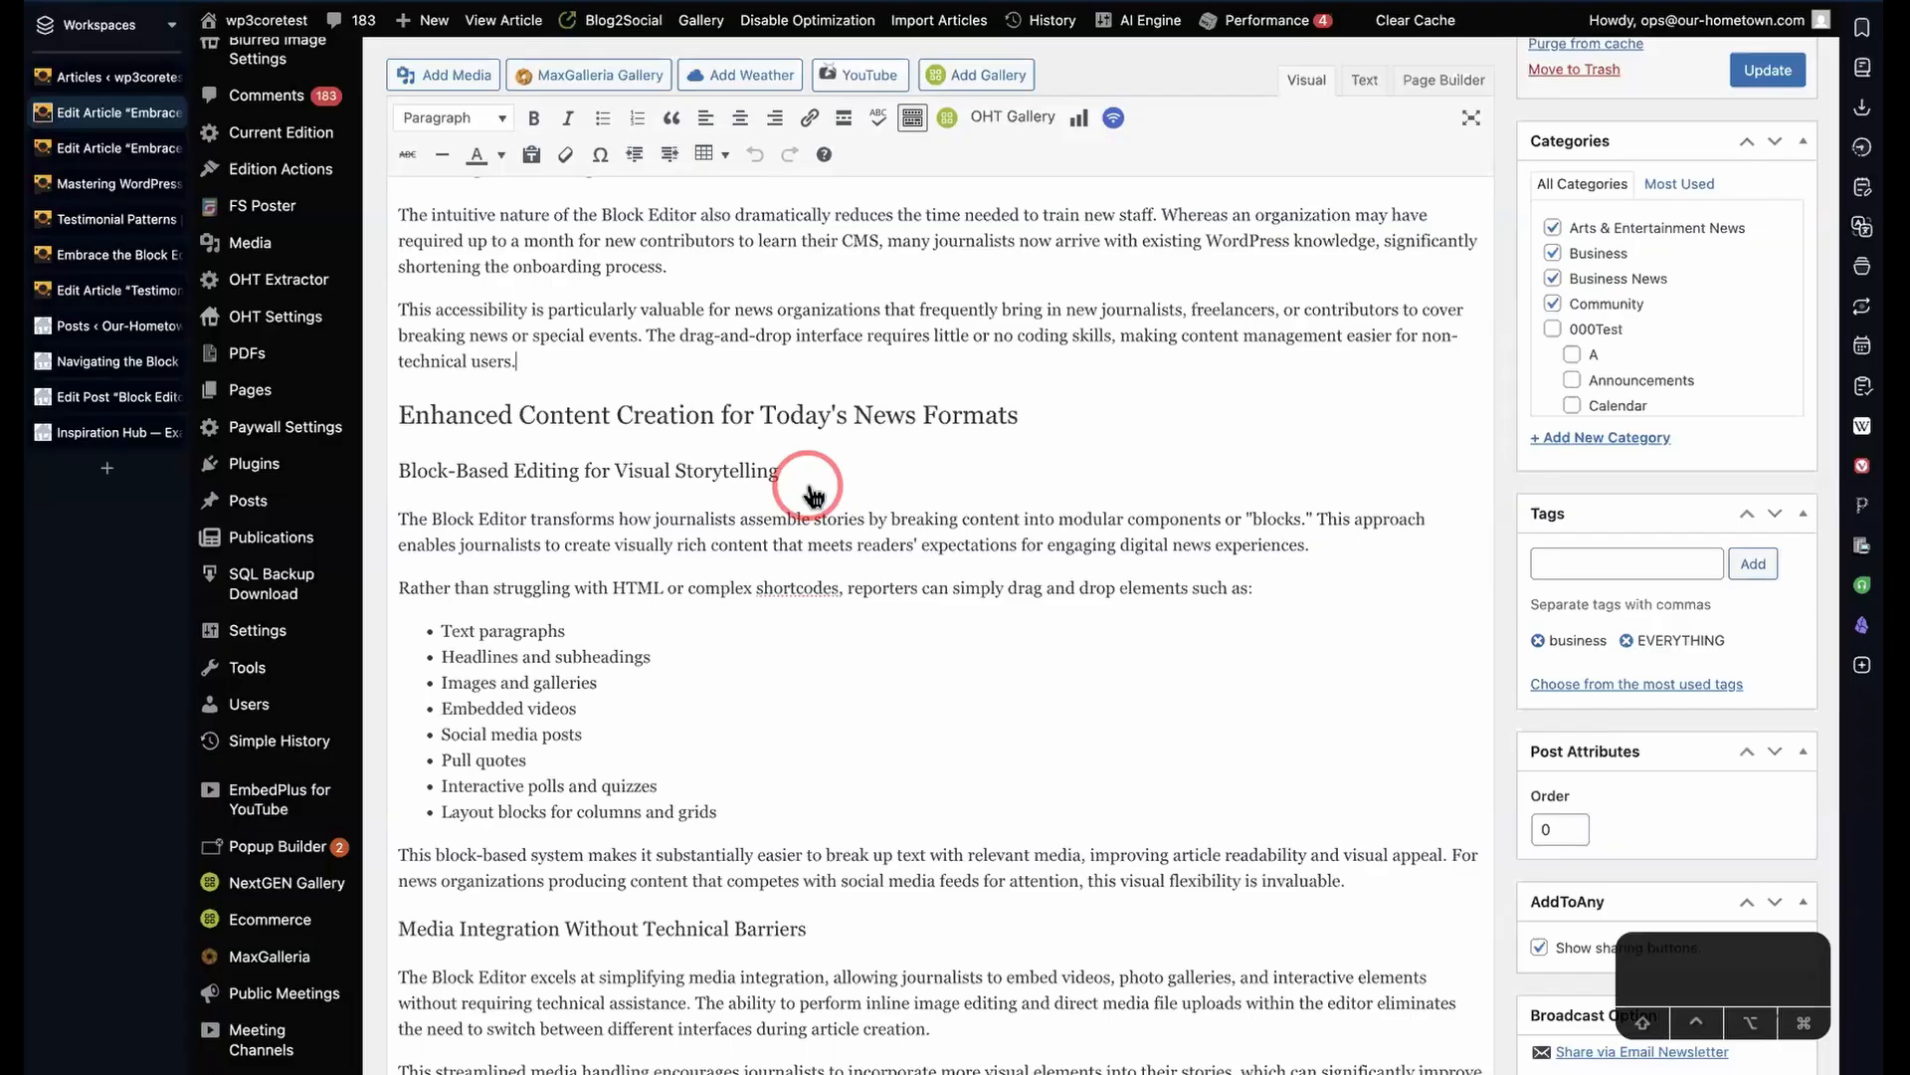
{"action": "scroll", "coordinate": [811, 494], "scroll_direction": "up", "scroll_amount": 4}
{"action": "scroll", "coordinate": [812, 495], "scroll_direction": "up", "scroll_amount": 2}
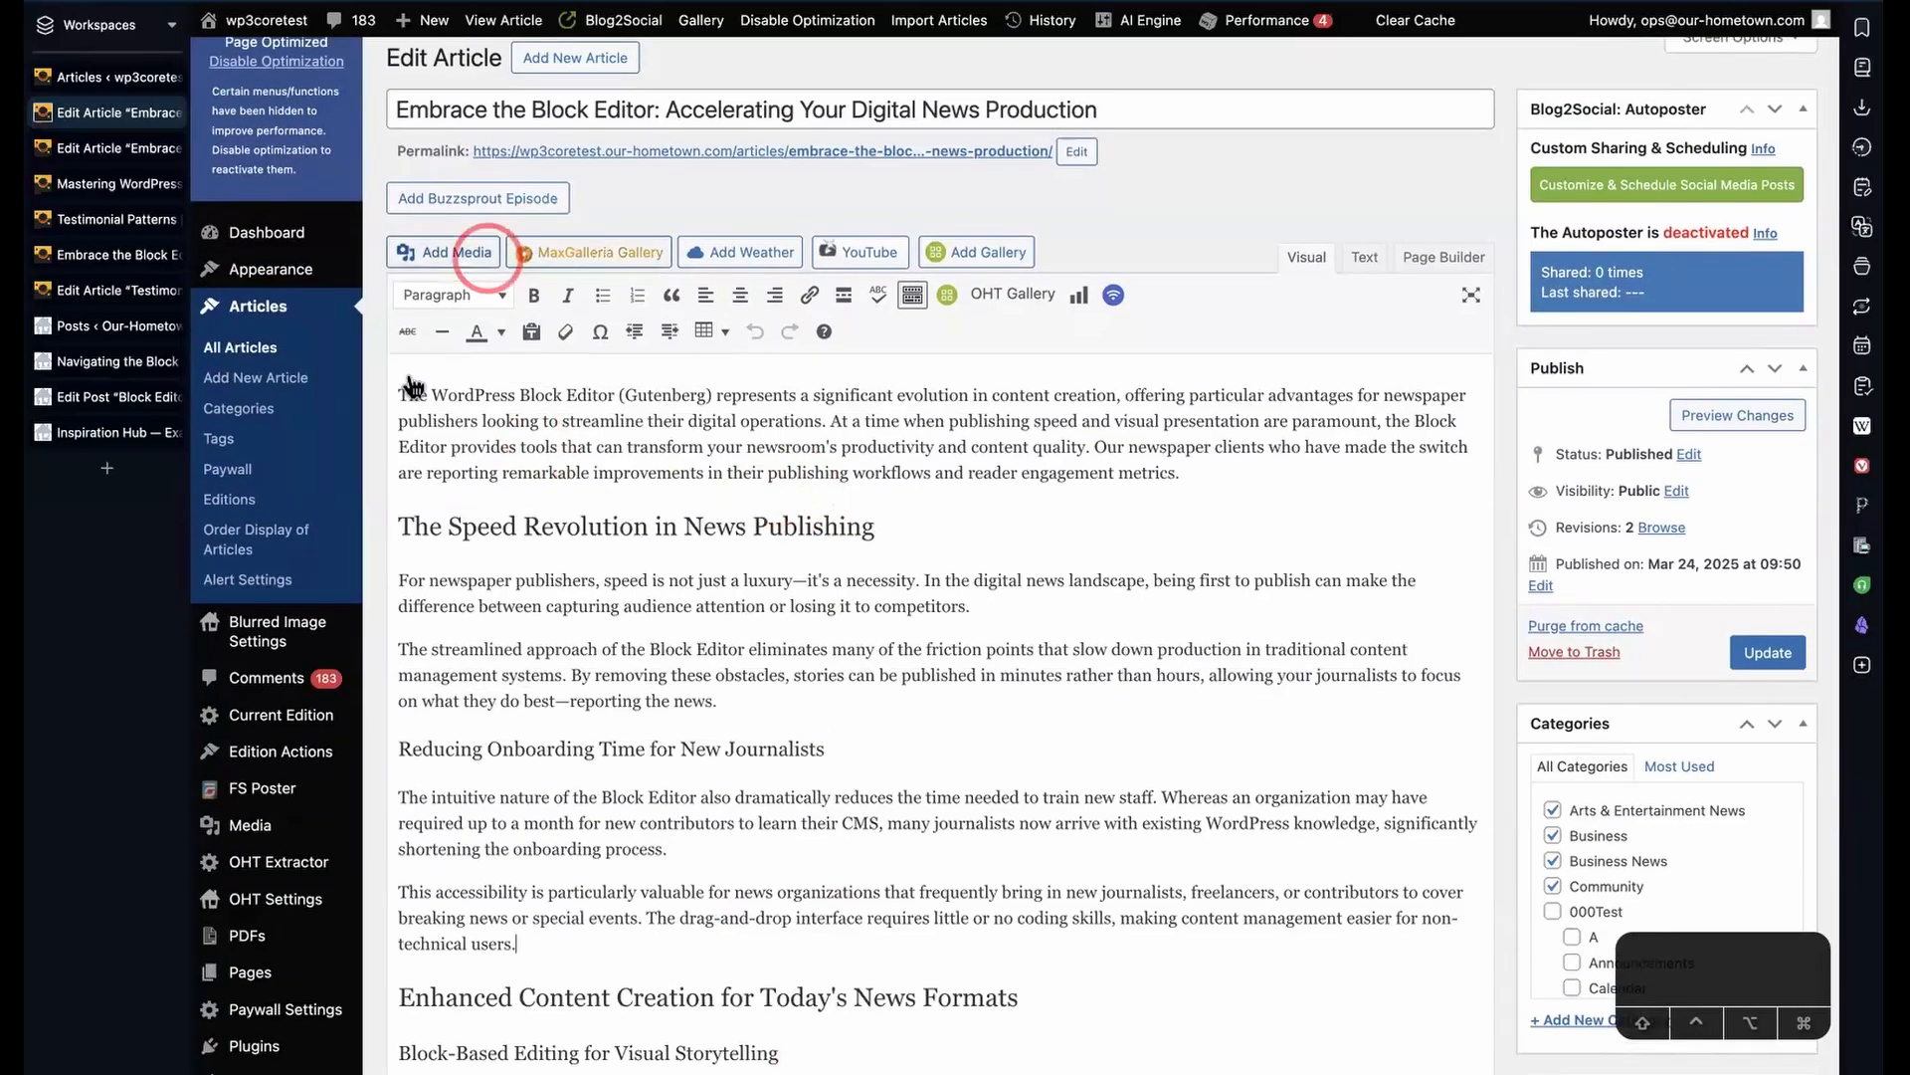
- Return to the Articles list and browse it to locate the Embrace the Block Editor article
{"action": "mouse_move", "coordinate": [116, 159]}
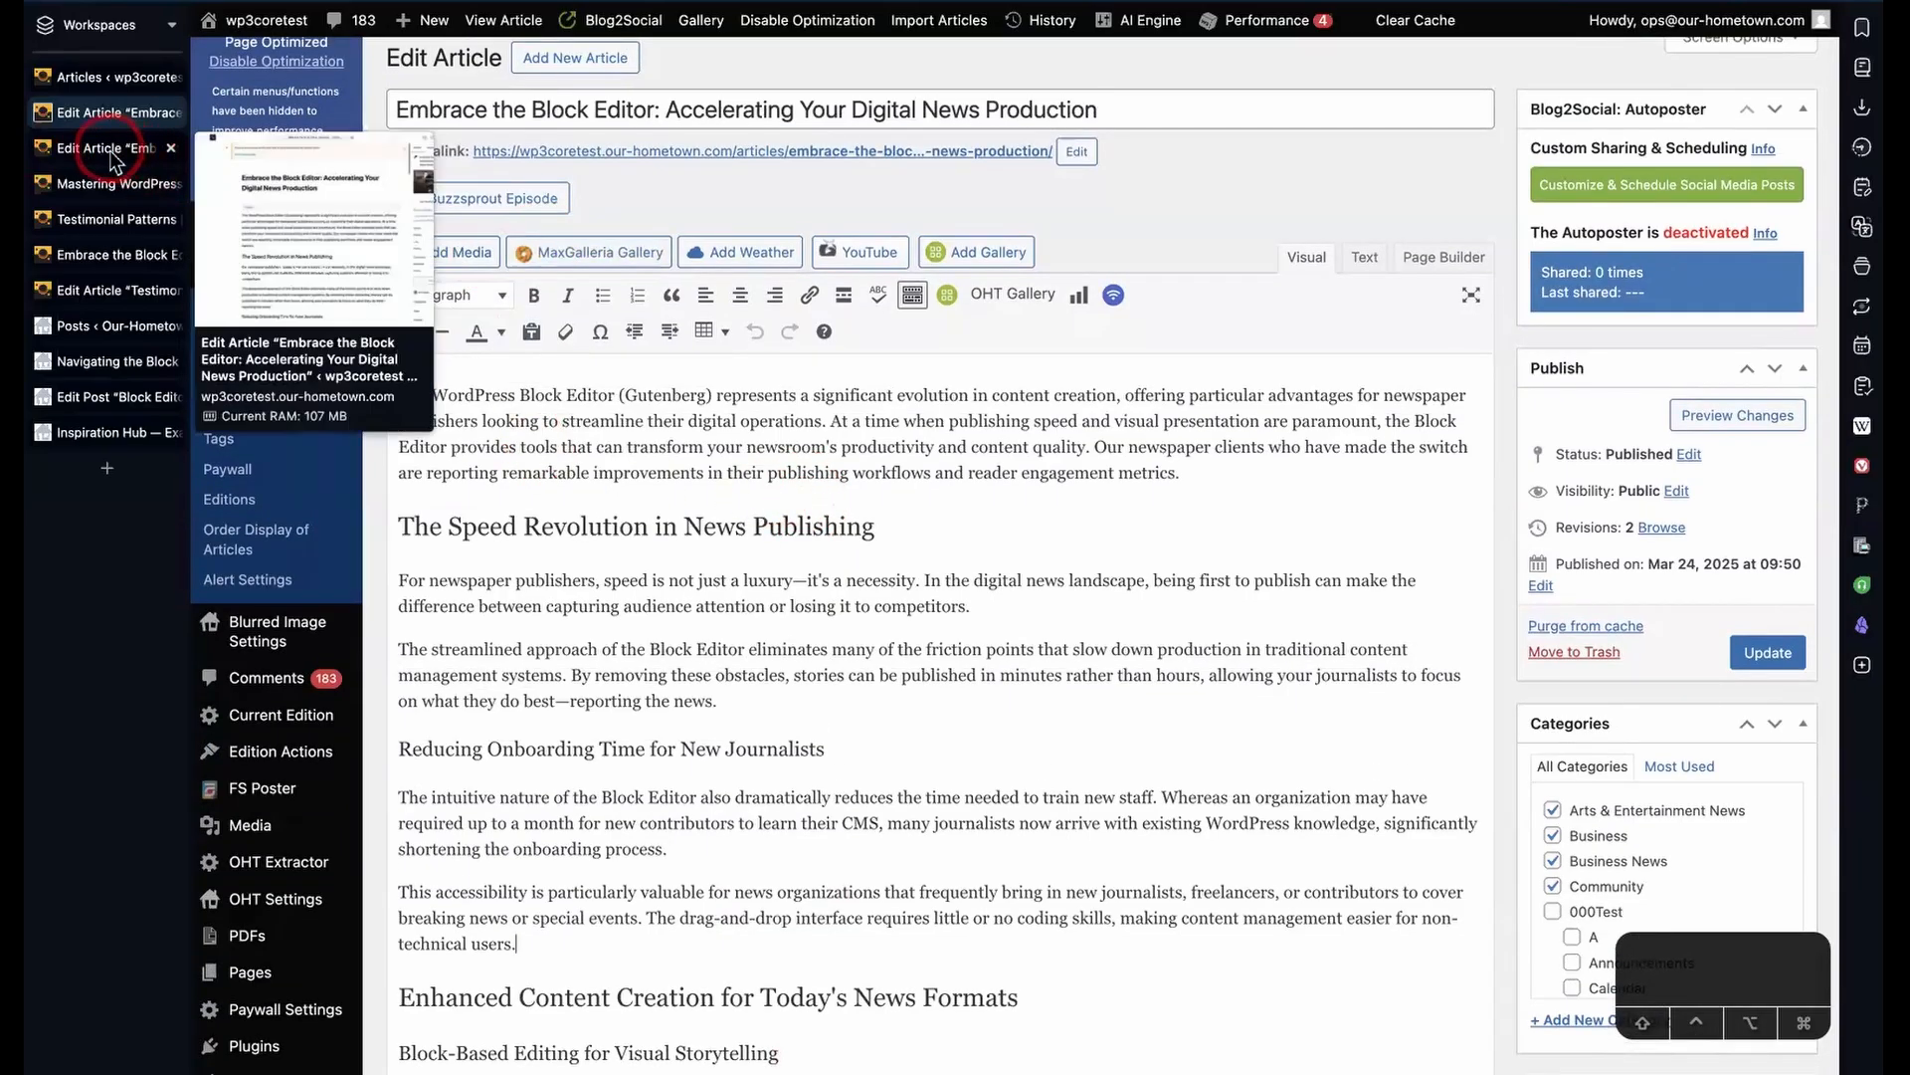
{"action": "left_click", "coordinate": [107, 75]}
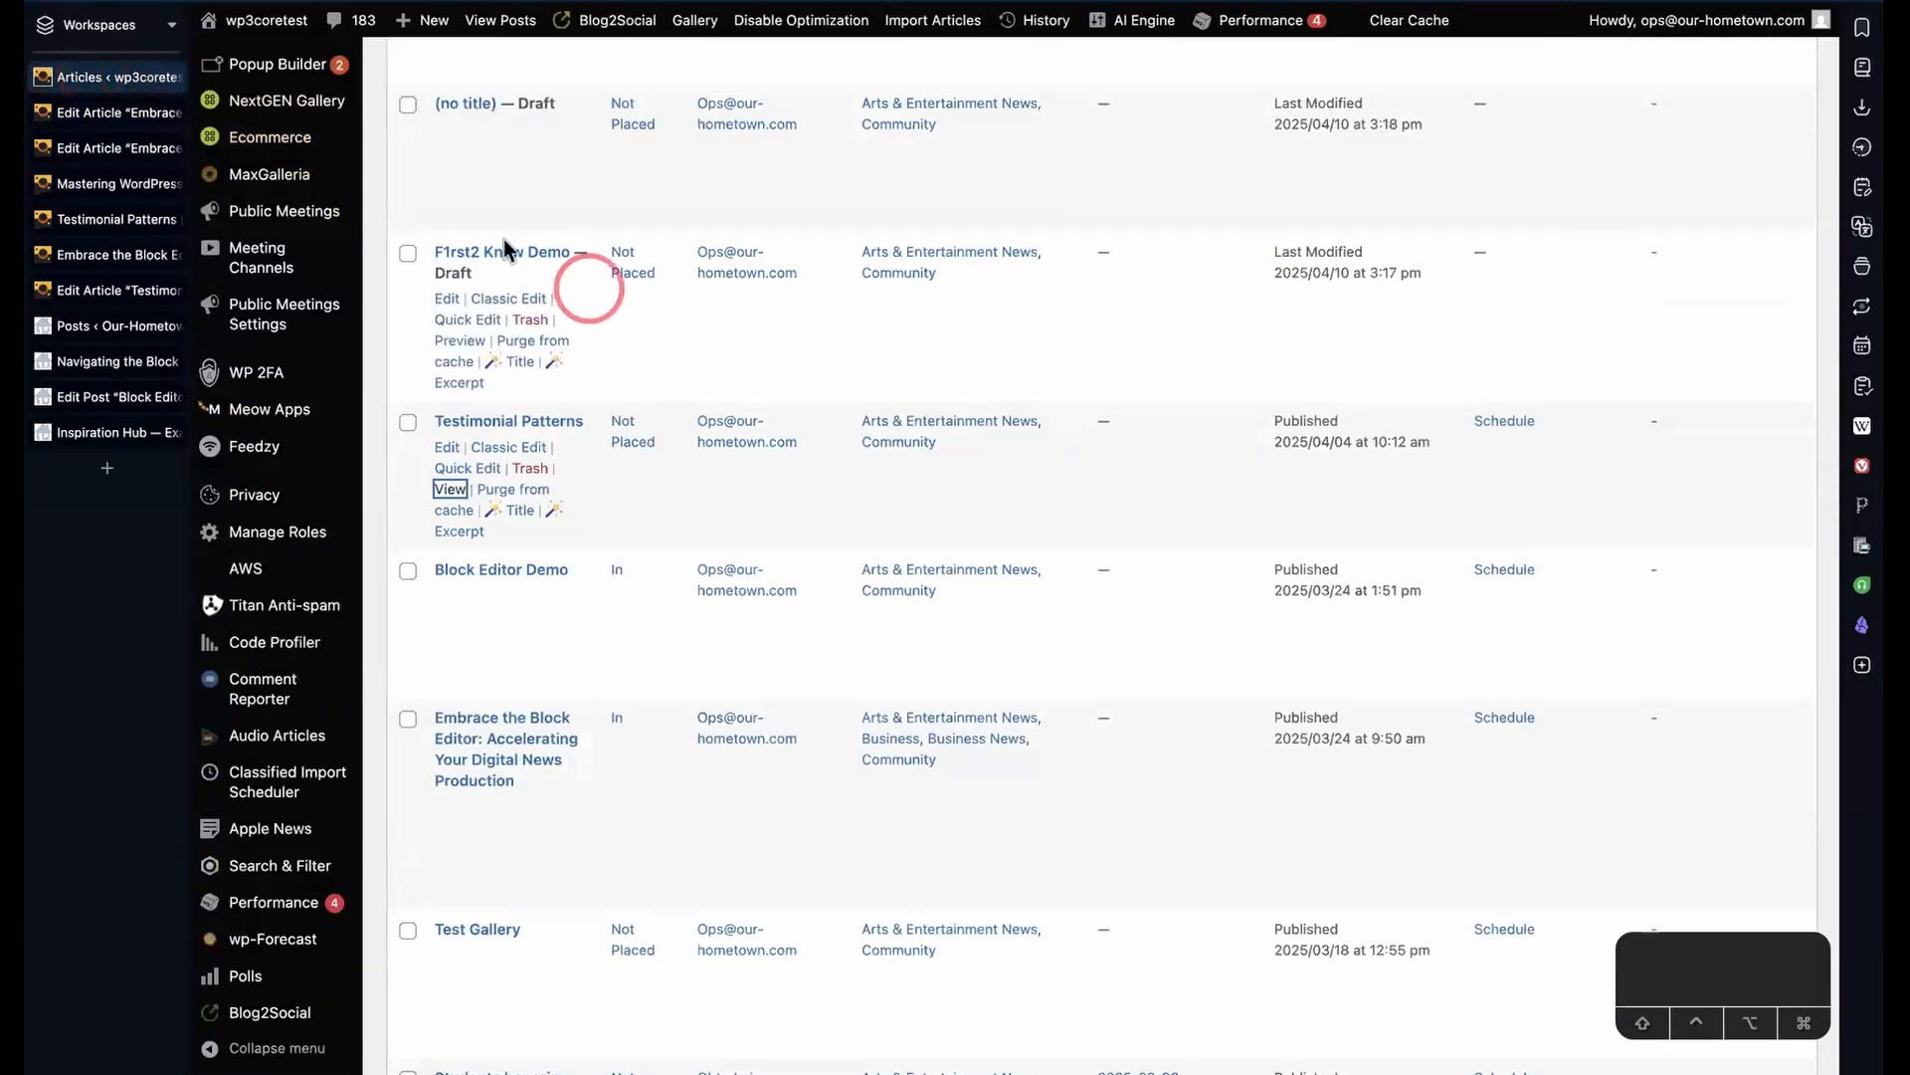
{"action": "scroll", "coordinate": [503, 247], "scroll_direction": "down", "scroll_amount": 3}
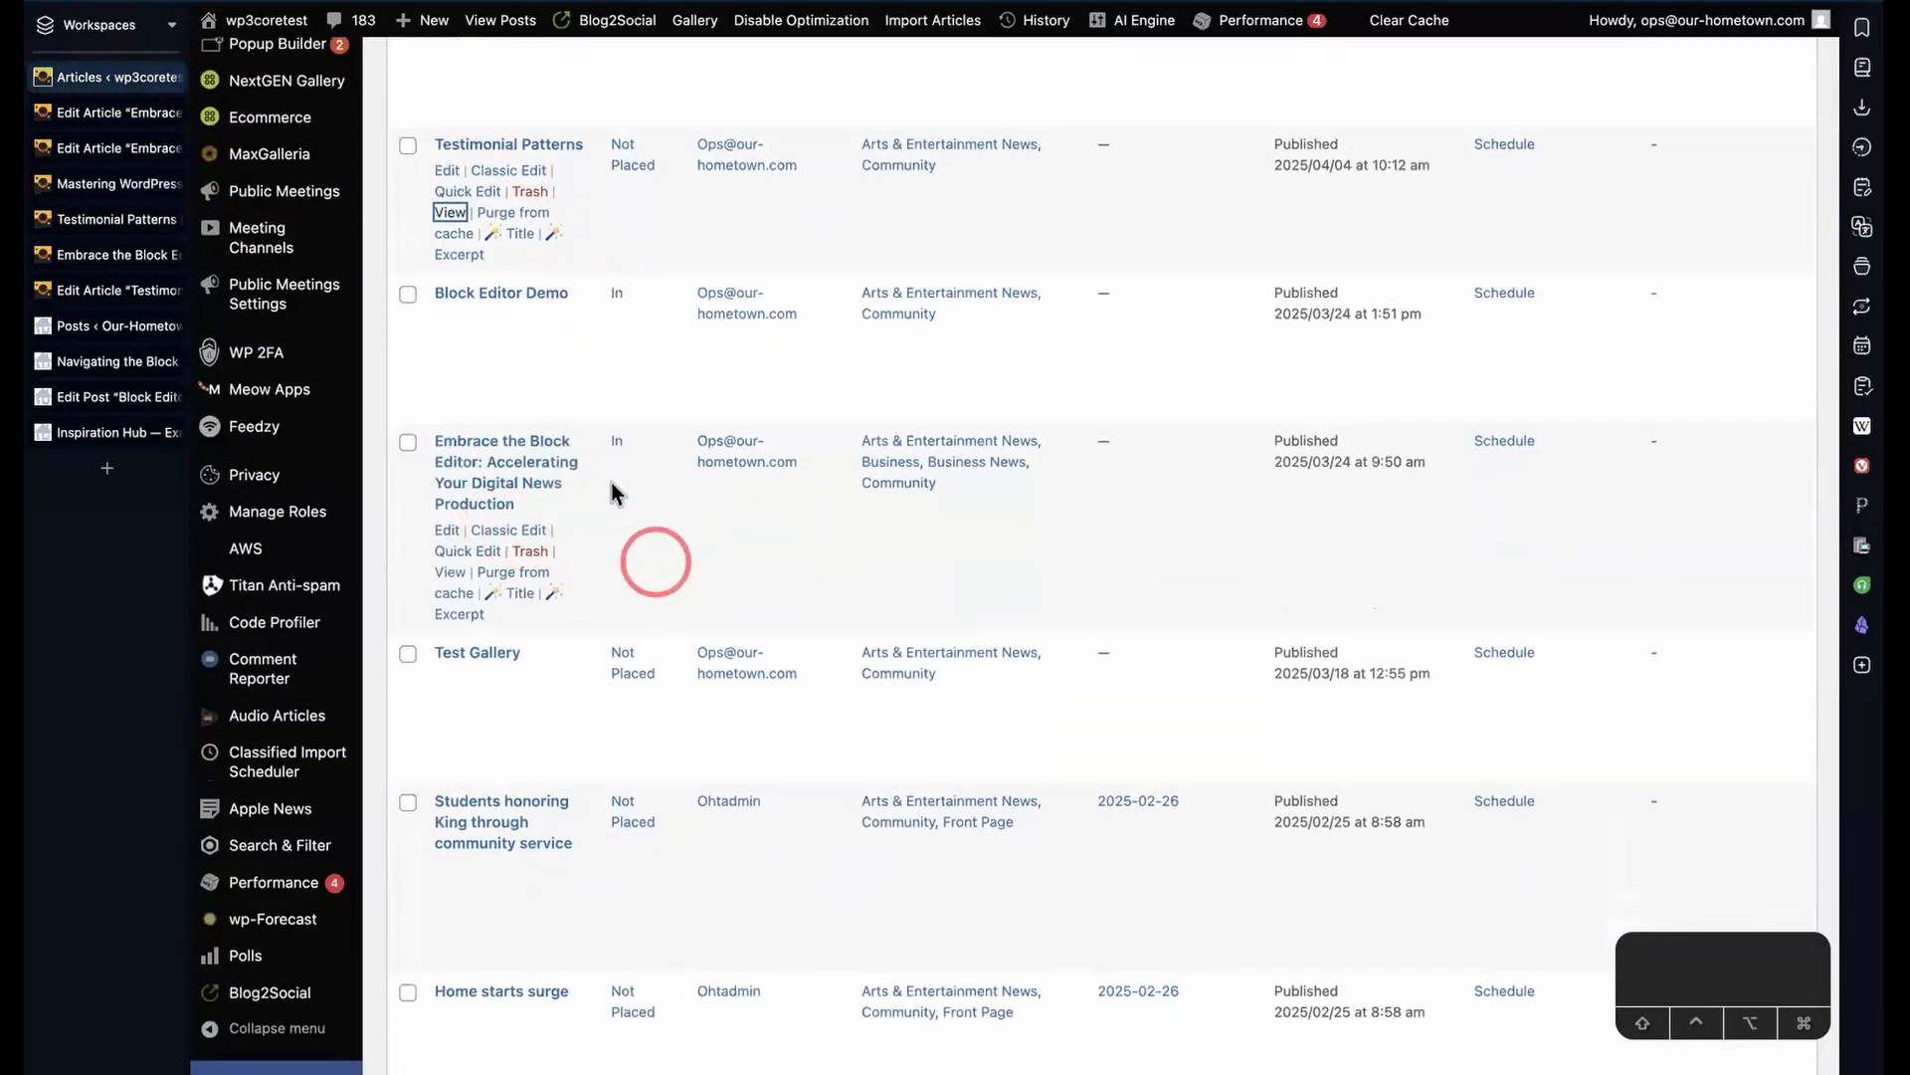
{"action": "scroll", "coordinate": [642, 475], "scroll_direction": "up", "scroll_amount": 2}
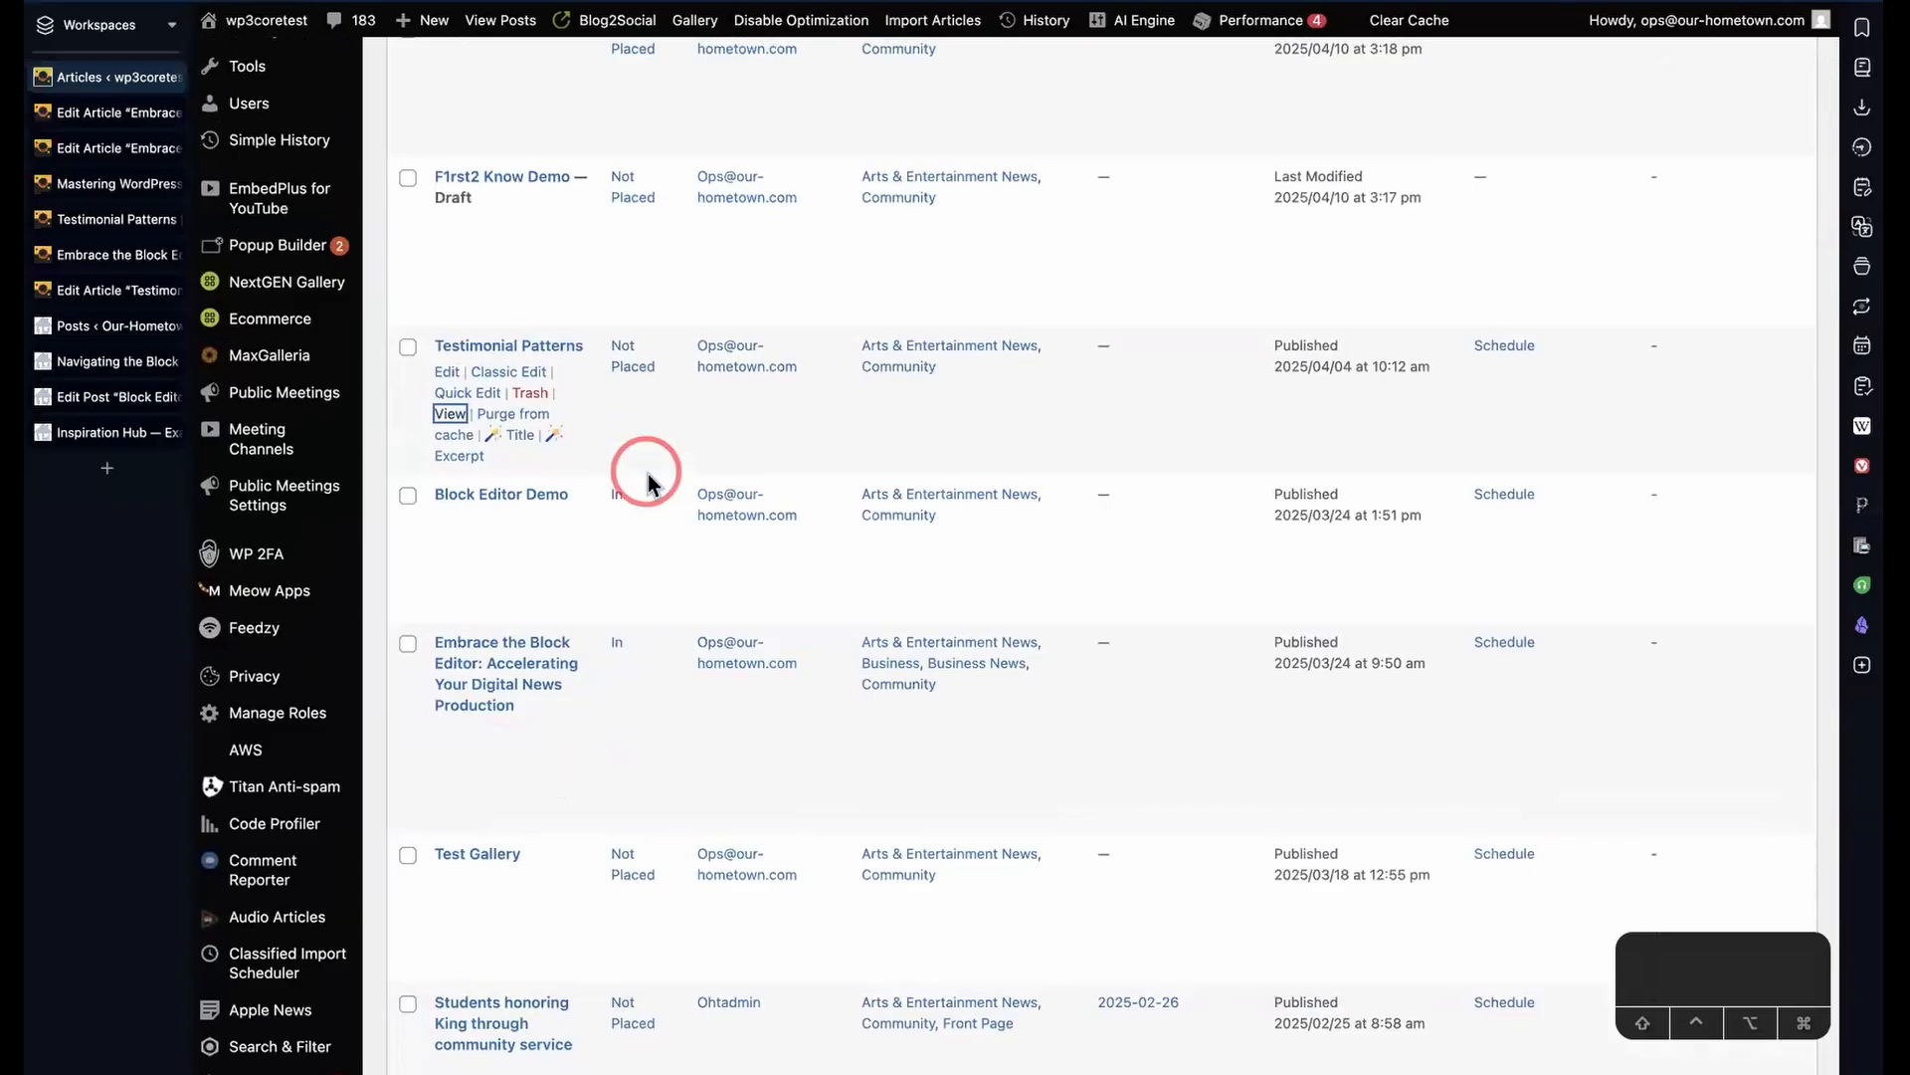
{"action": "scroll", "coordinate": [647, 484], "scroll_direction": "down", "scroll_amount": 9}
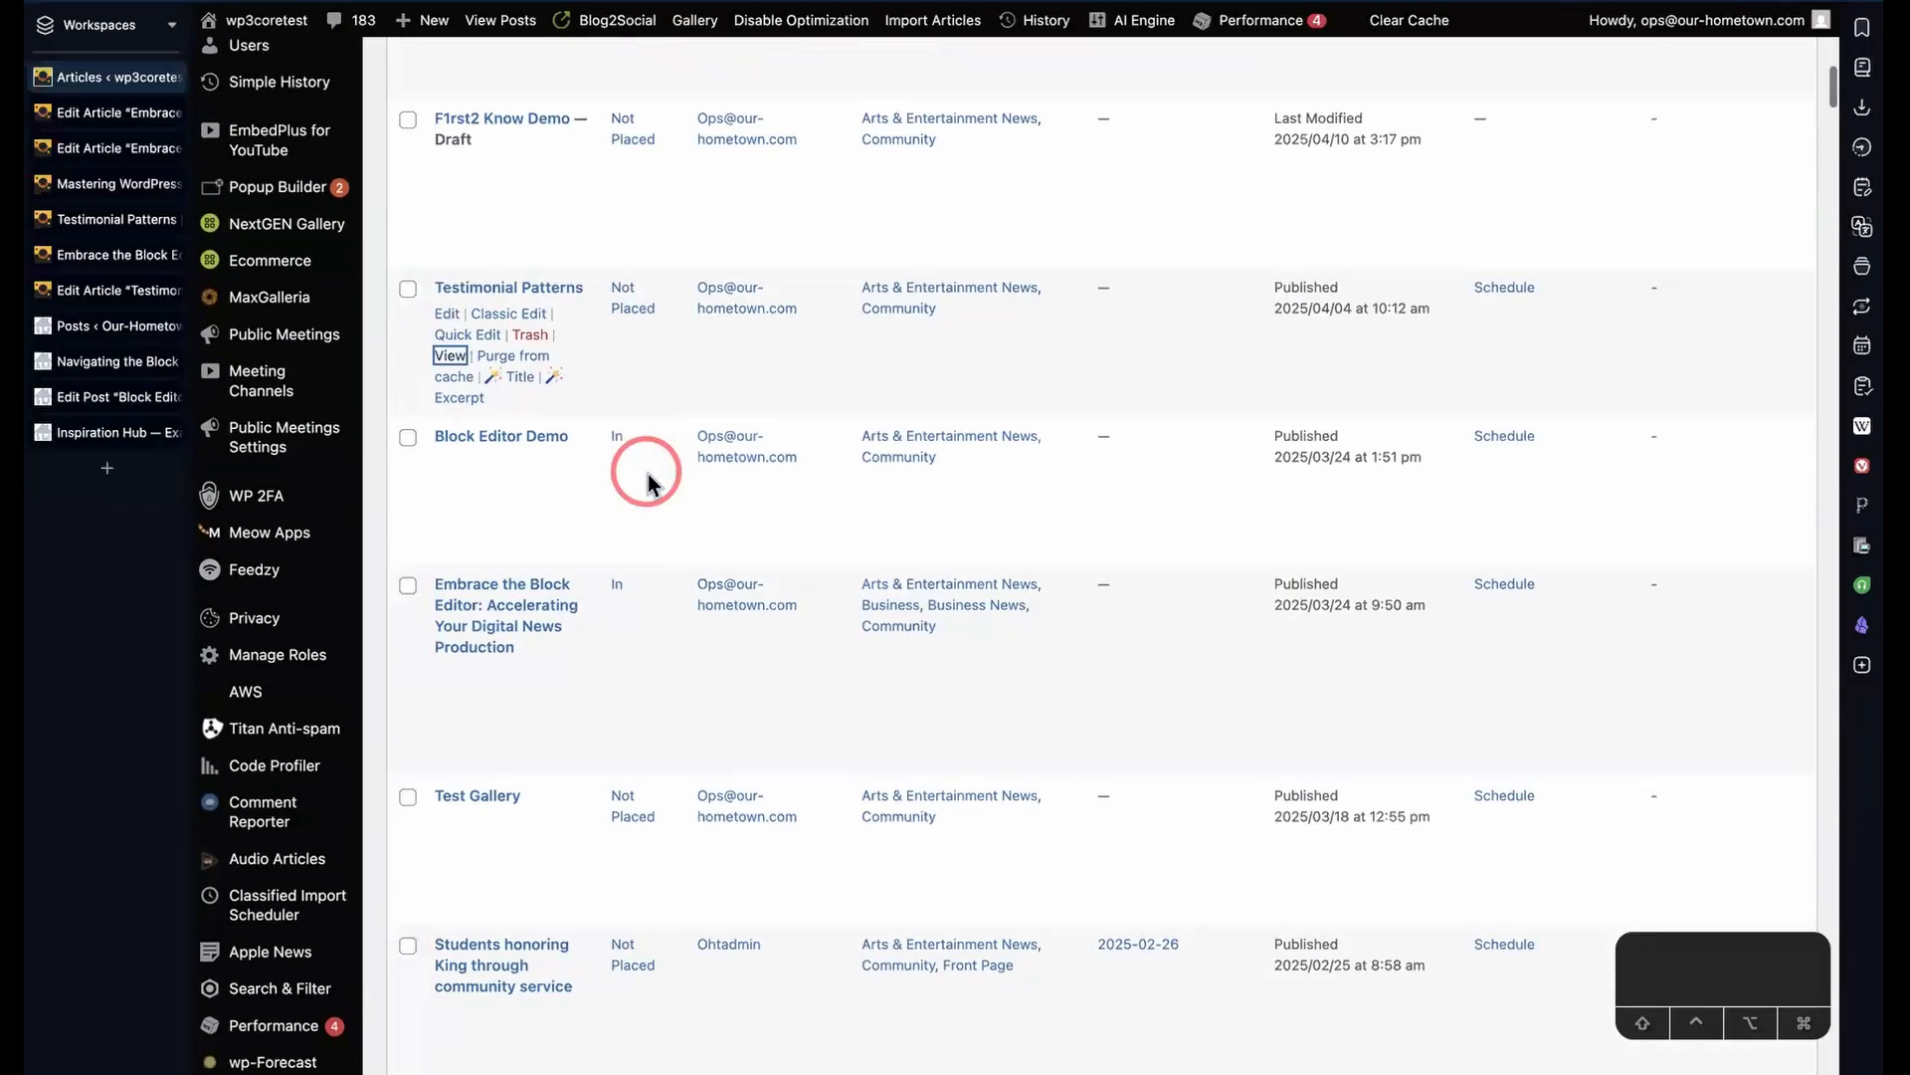
{"action": "scroll", "coordinate": [648, 484], "scroll_direction": "down", "scroll_amount": 6}
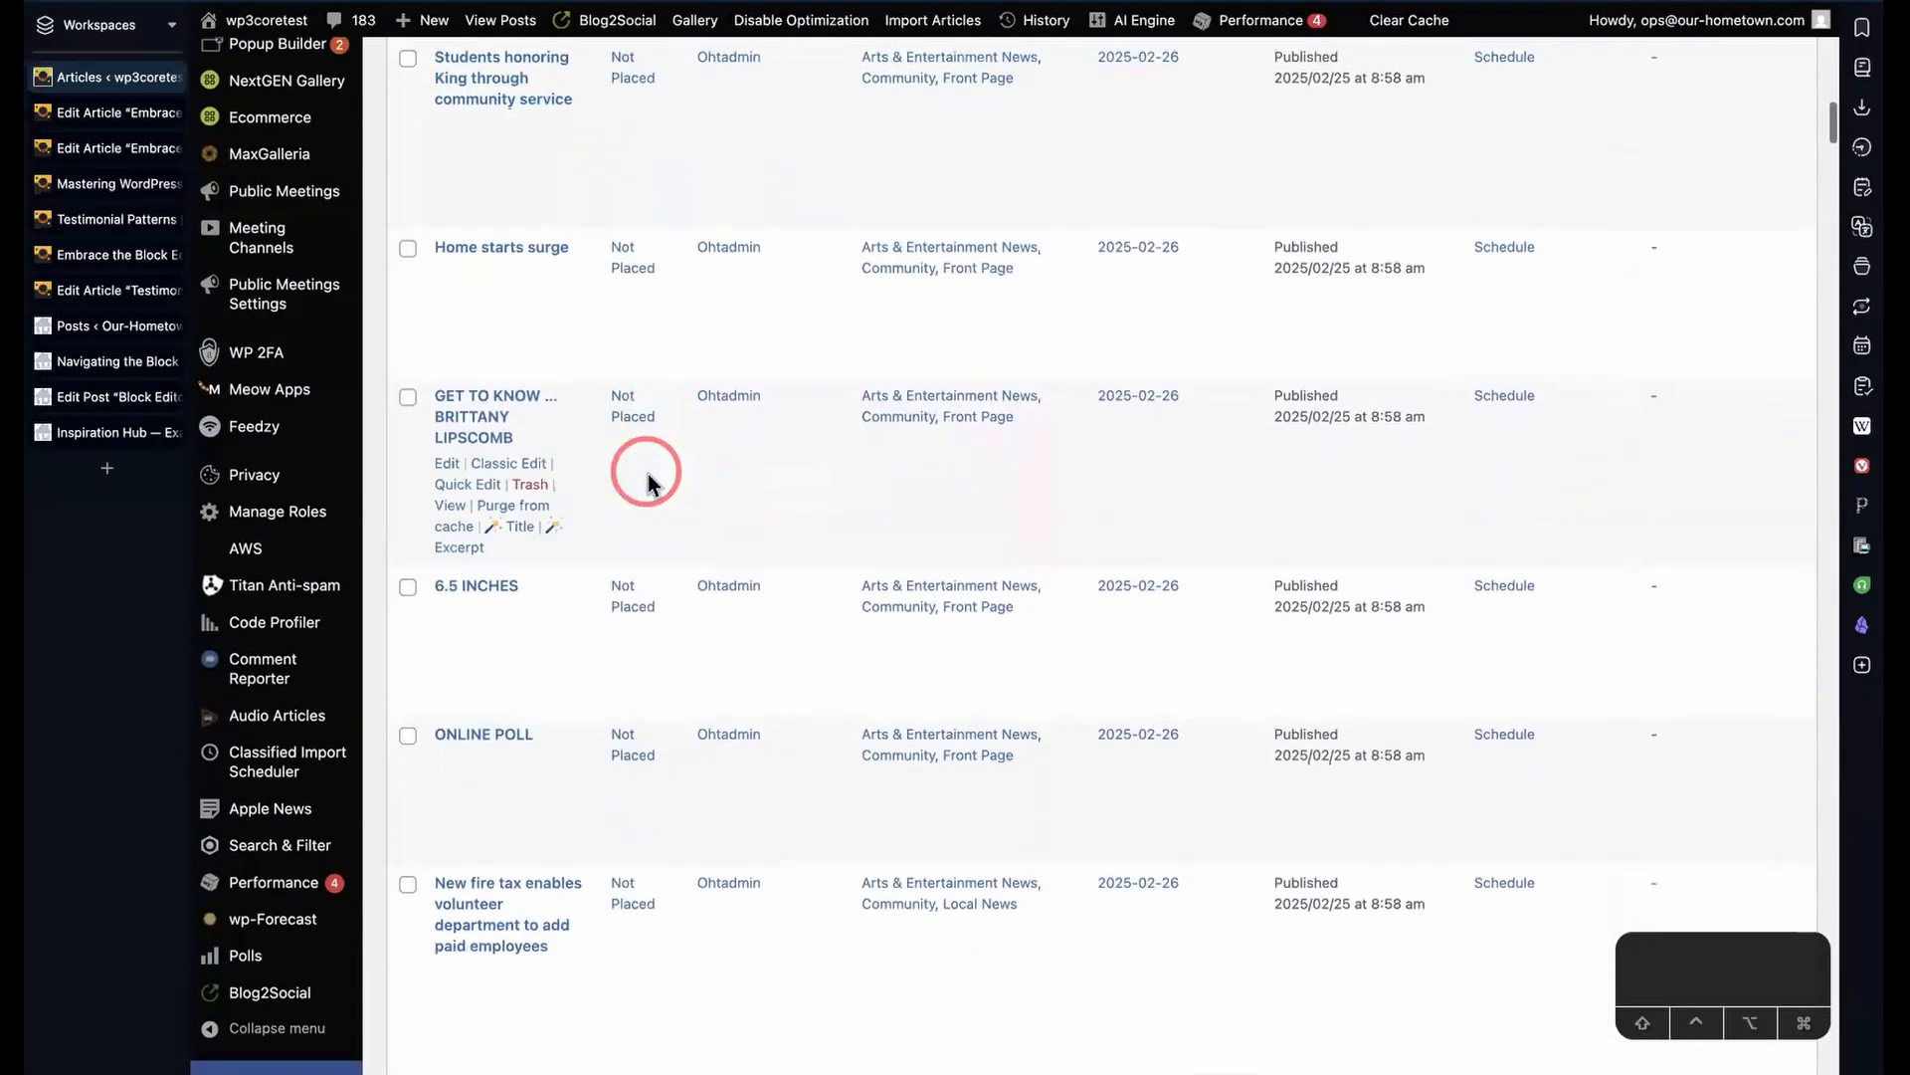
{"action": "scroll", "coordinate": [647, 484], "scroll_direction": "up", "scroll_amount": 2}
{"action": "scroll", "coordinate": [647, 485], "scroll_direction": "up", "scroll_amount": 12}
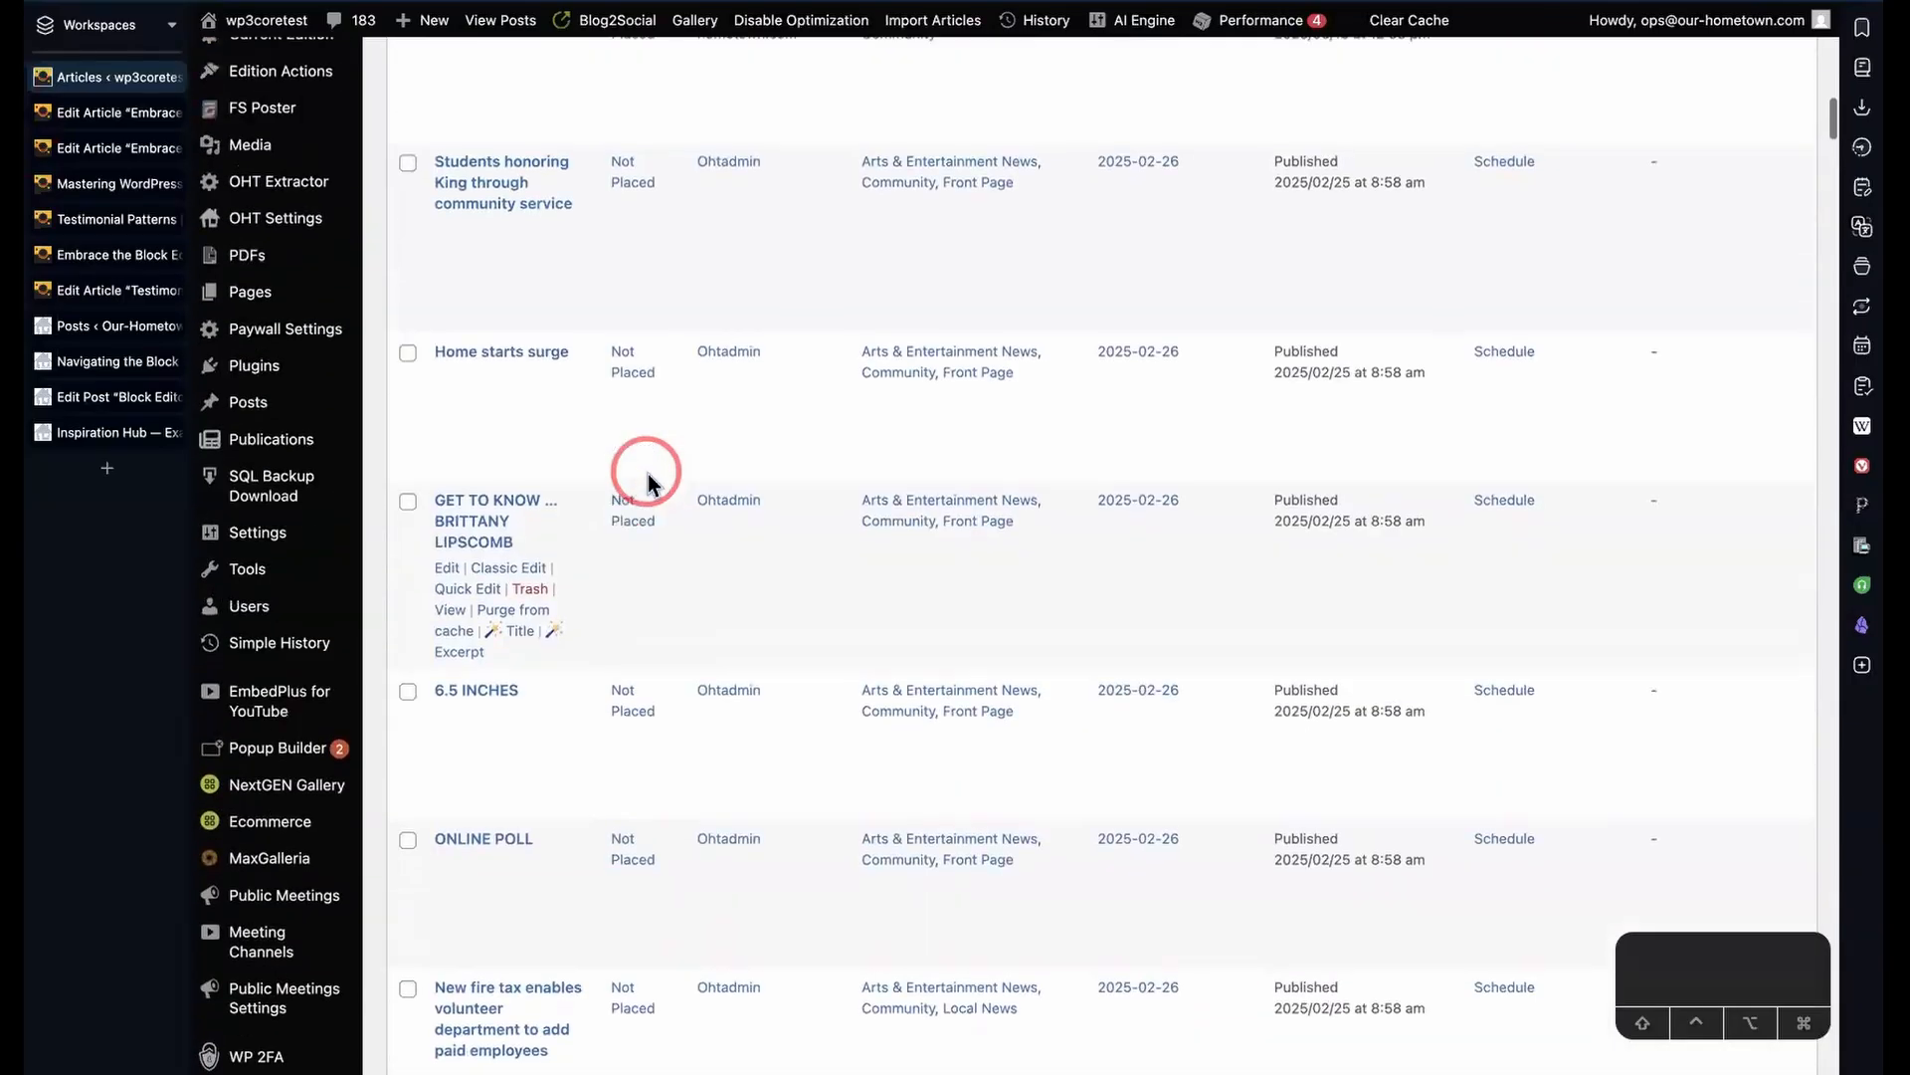
{"action": "scroll", "coordinate": [648, 484], "scroll_direction": "up", "scroll_amount": 1}
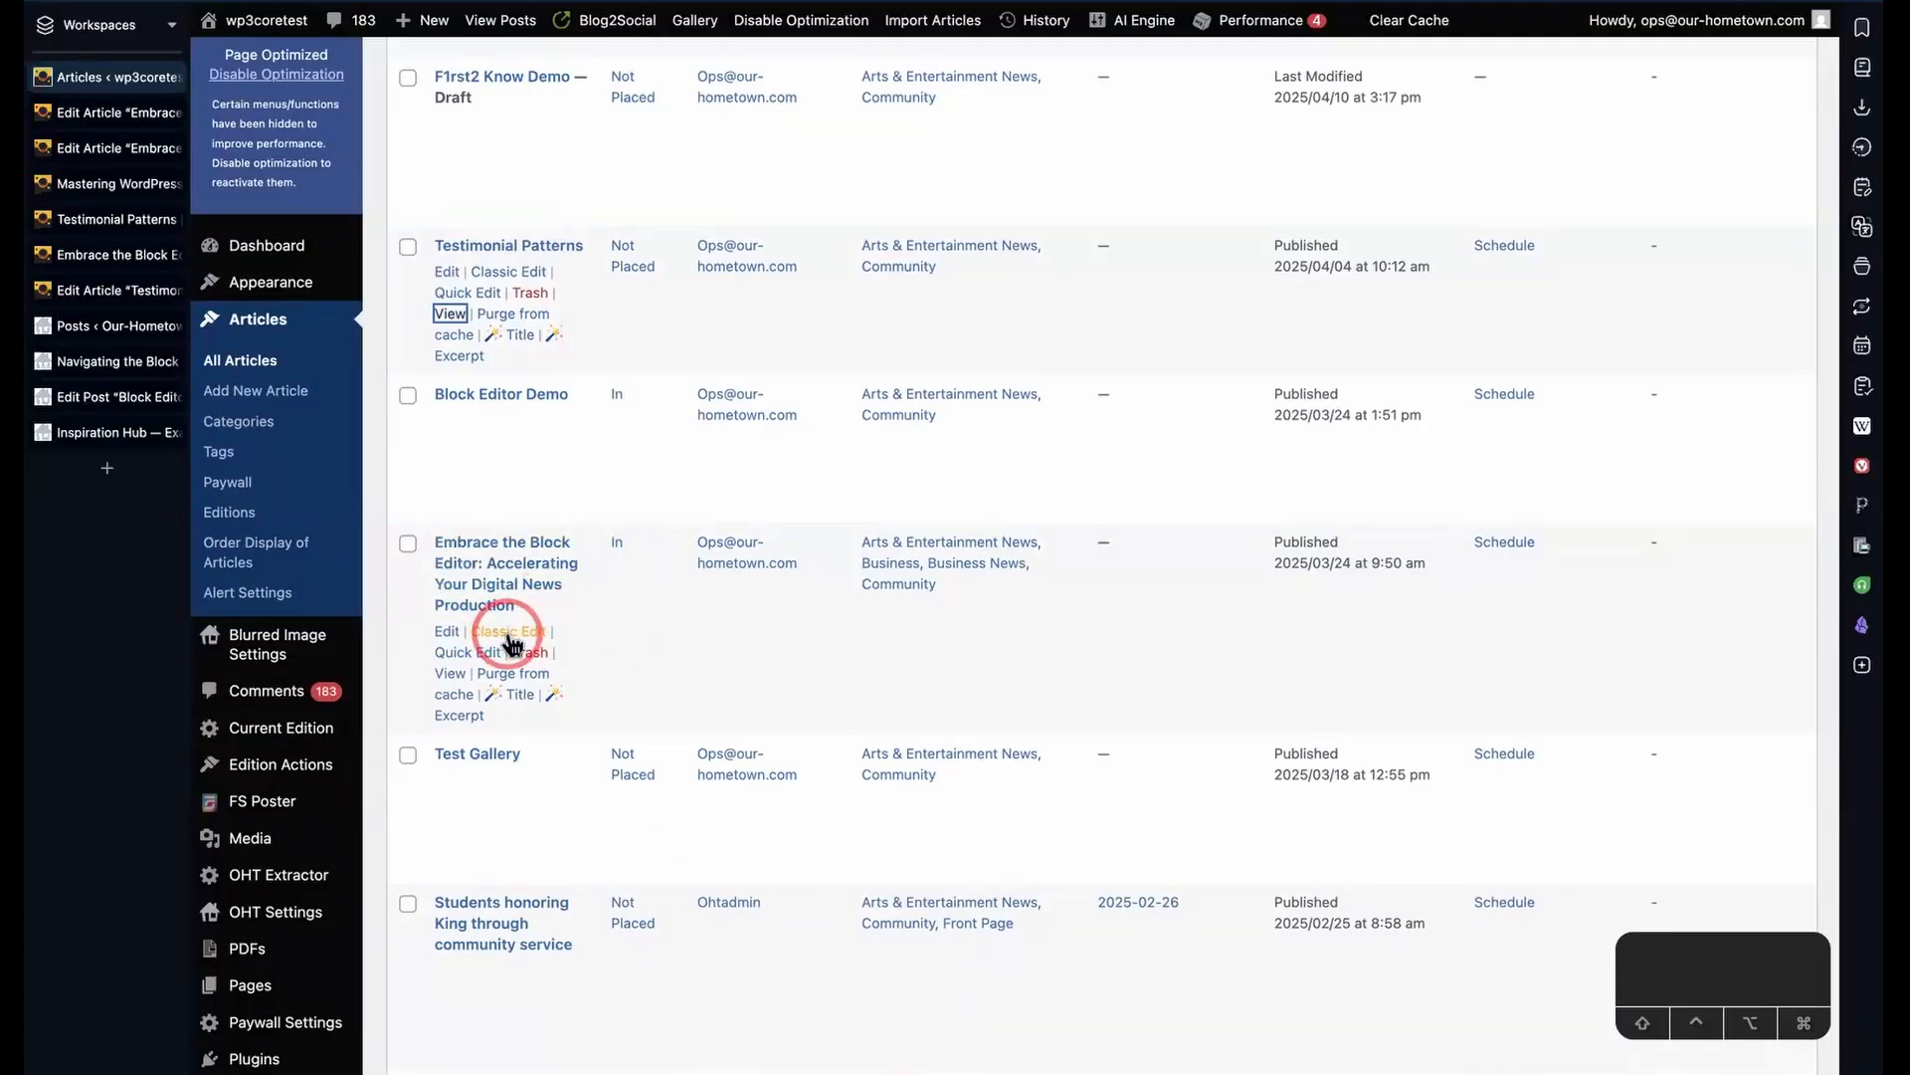
- Open the Embrace the Block Editor article in the Classic editor, and go back to the Articles list to open it in the block editor
{"action": "left_click", "coordinate": [509, 637]}
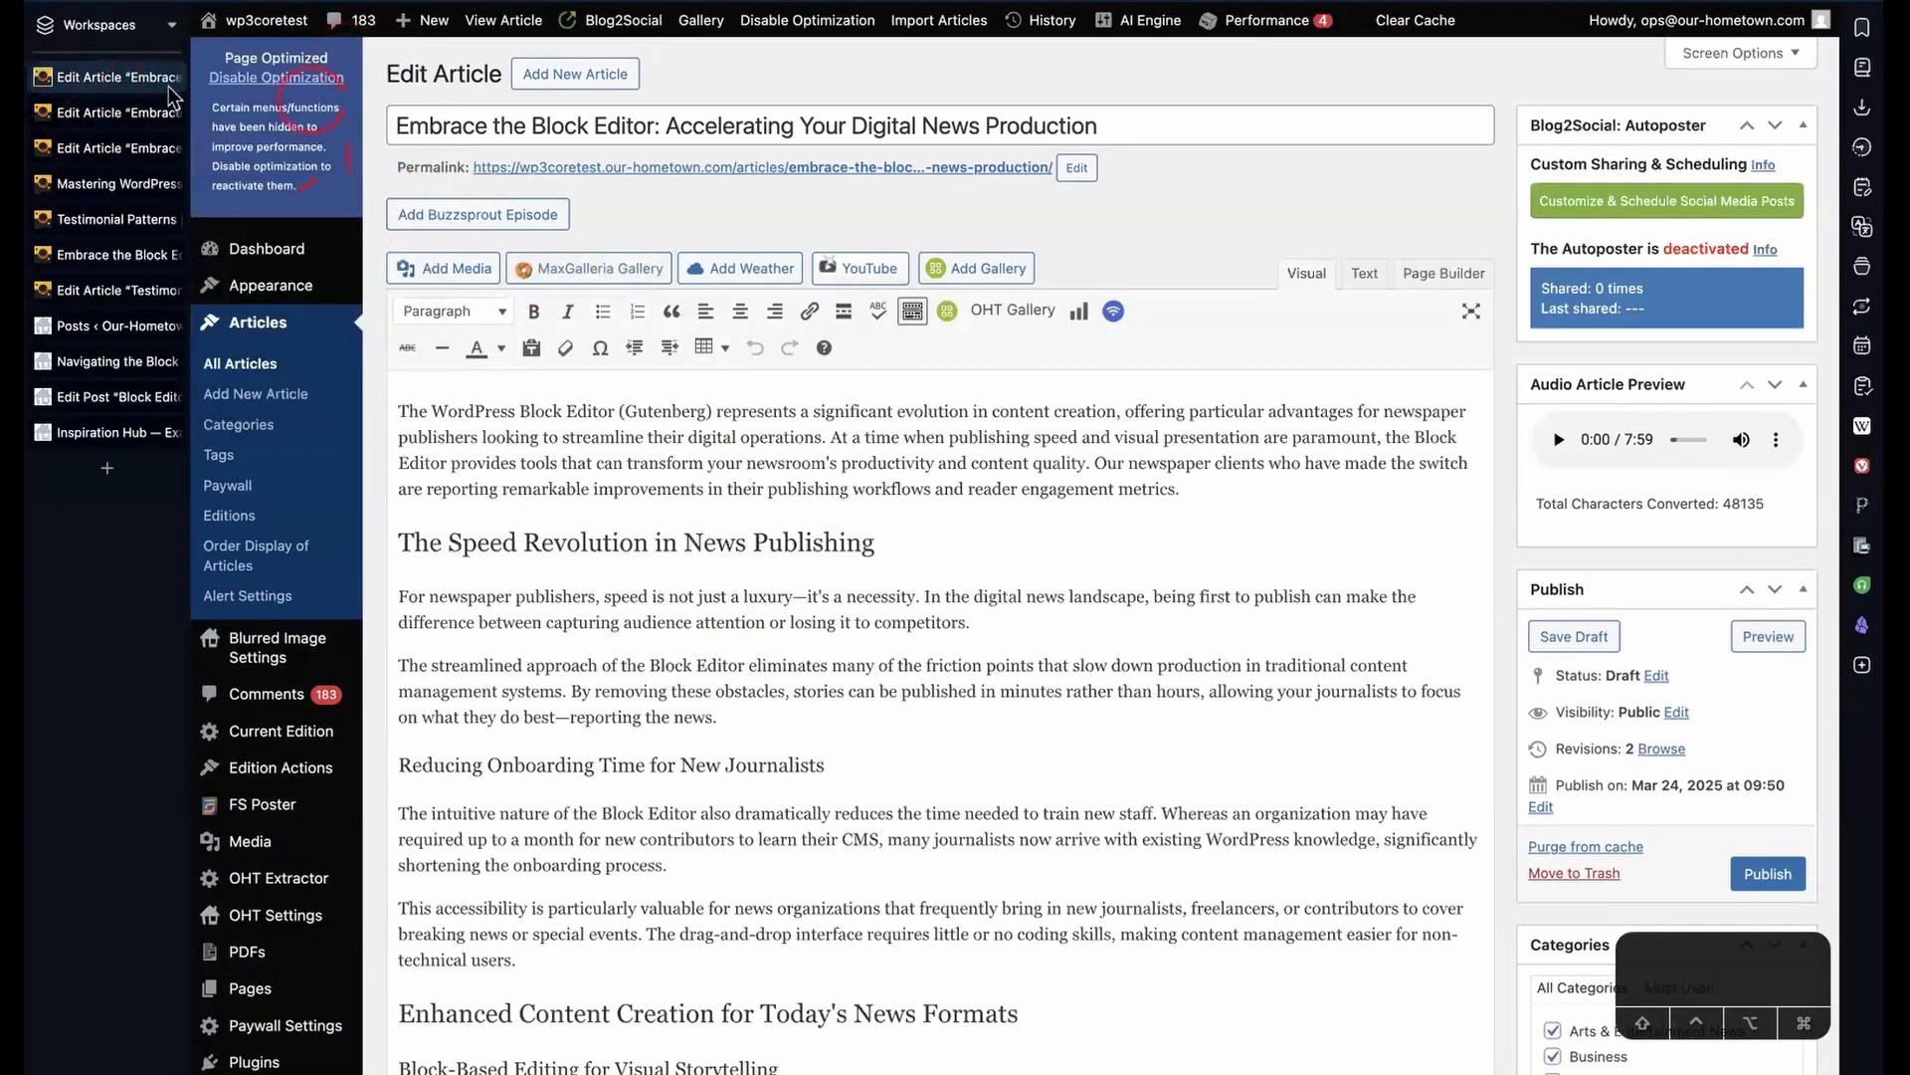
{"action": "left_click", "coordinate": [497, 422]}
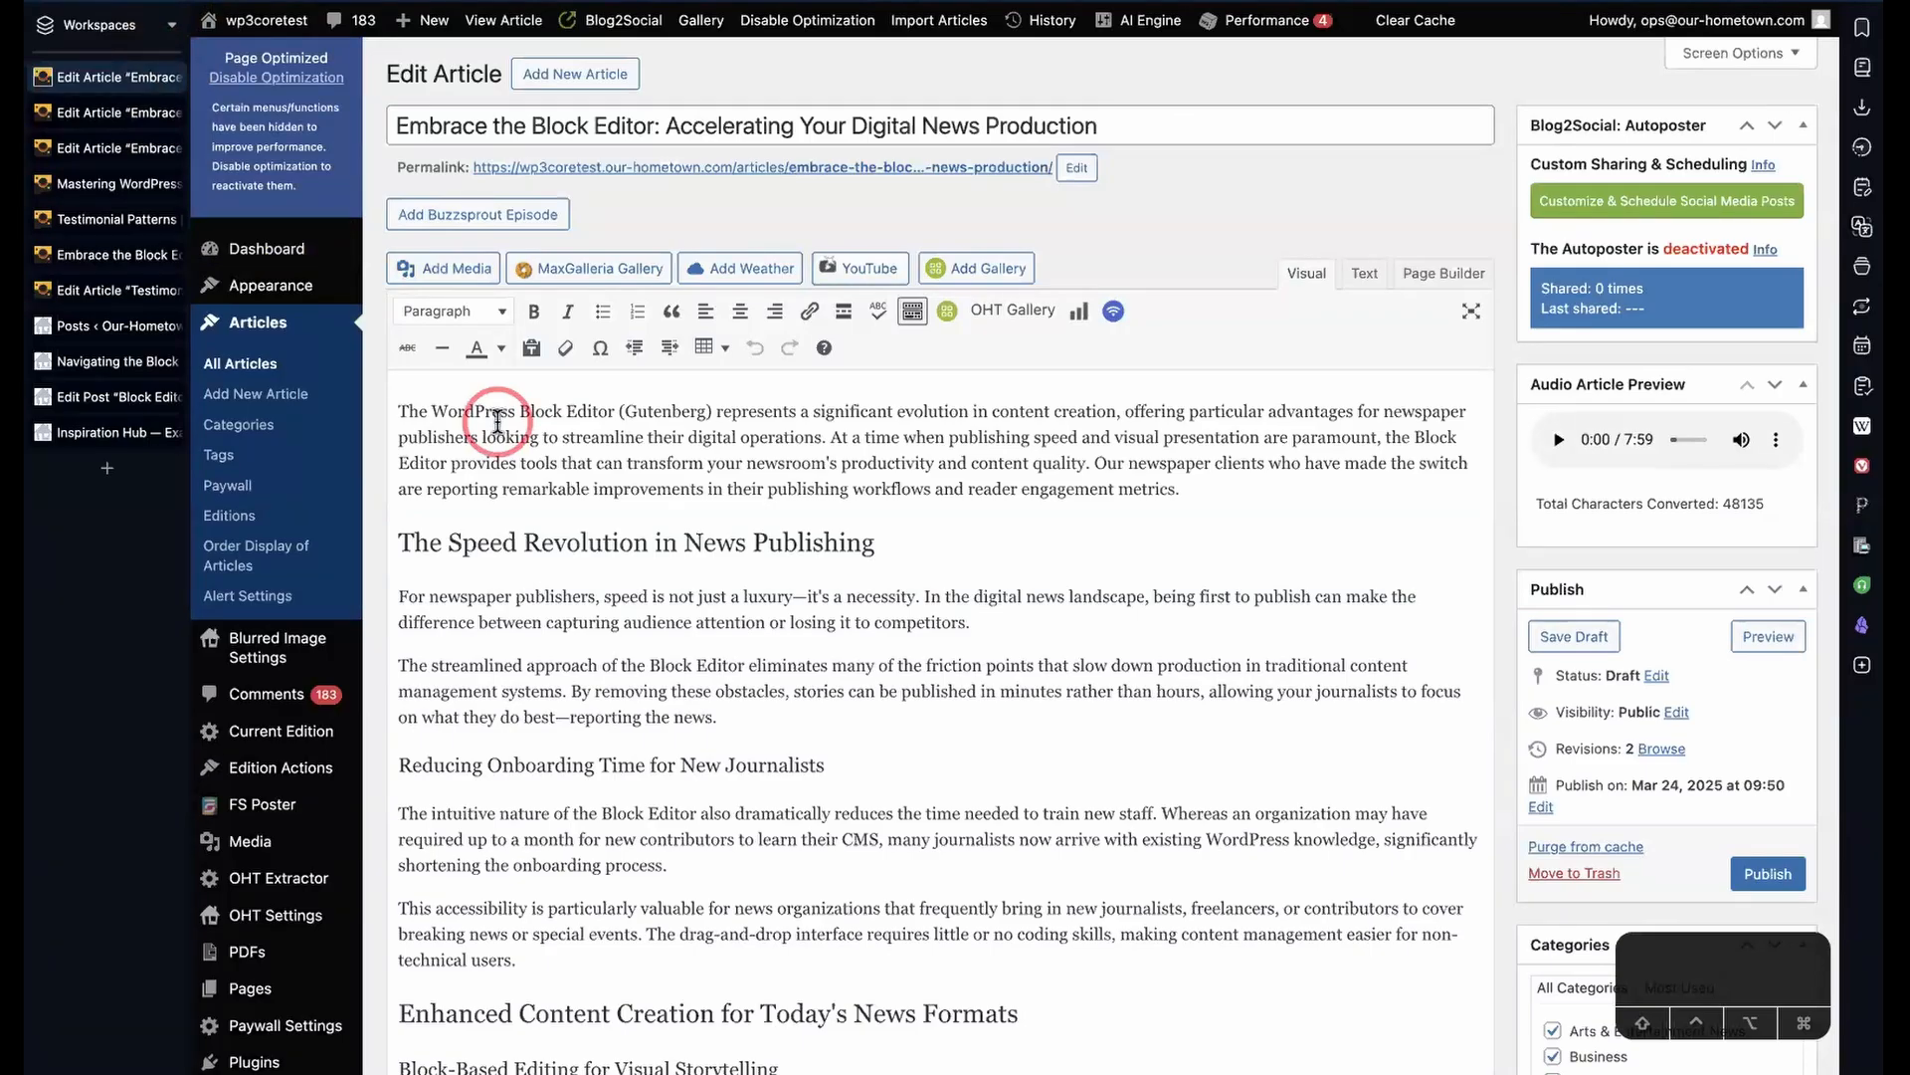
{"action": "key", "text": "super+Left"}
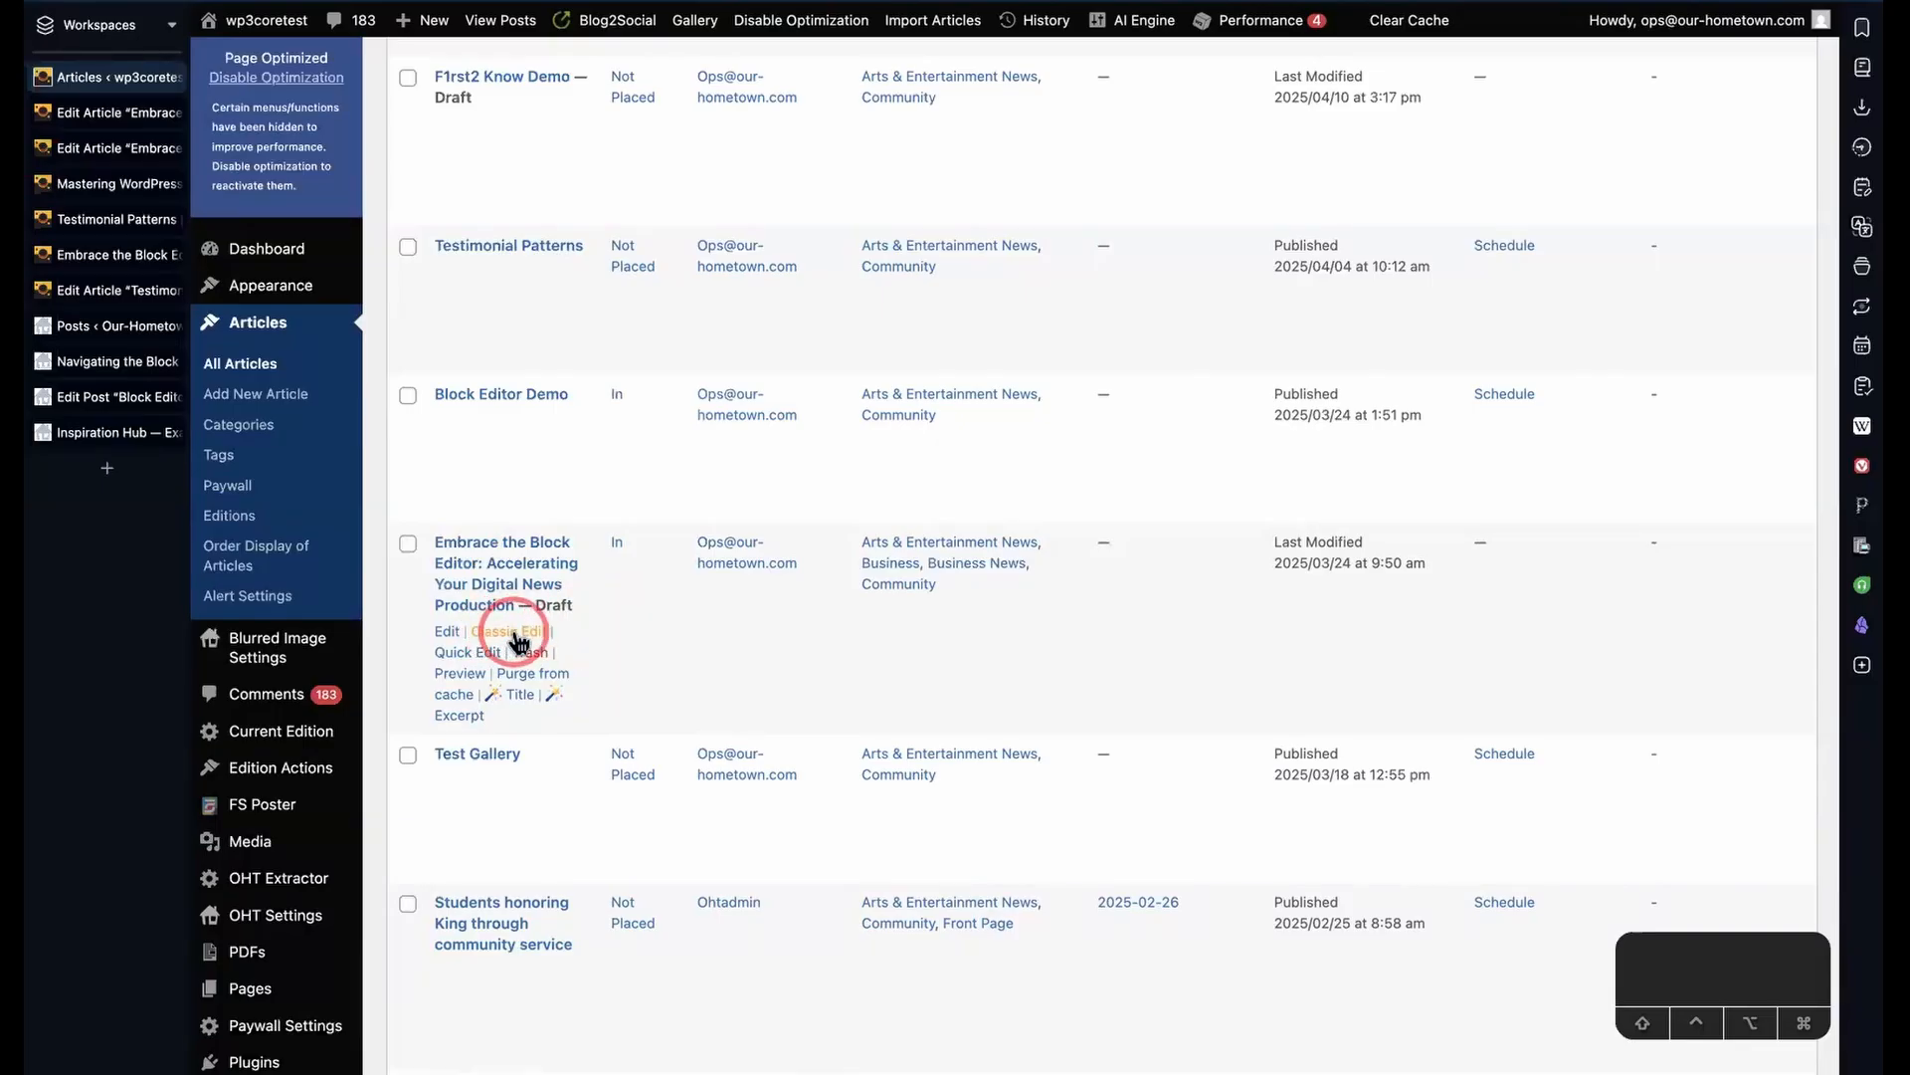
{"action": "left_click", "coordinate": [516, 570]}
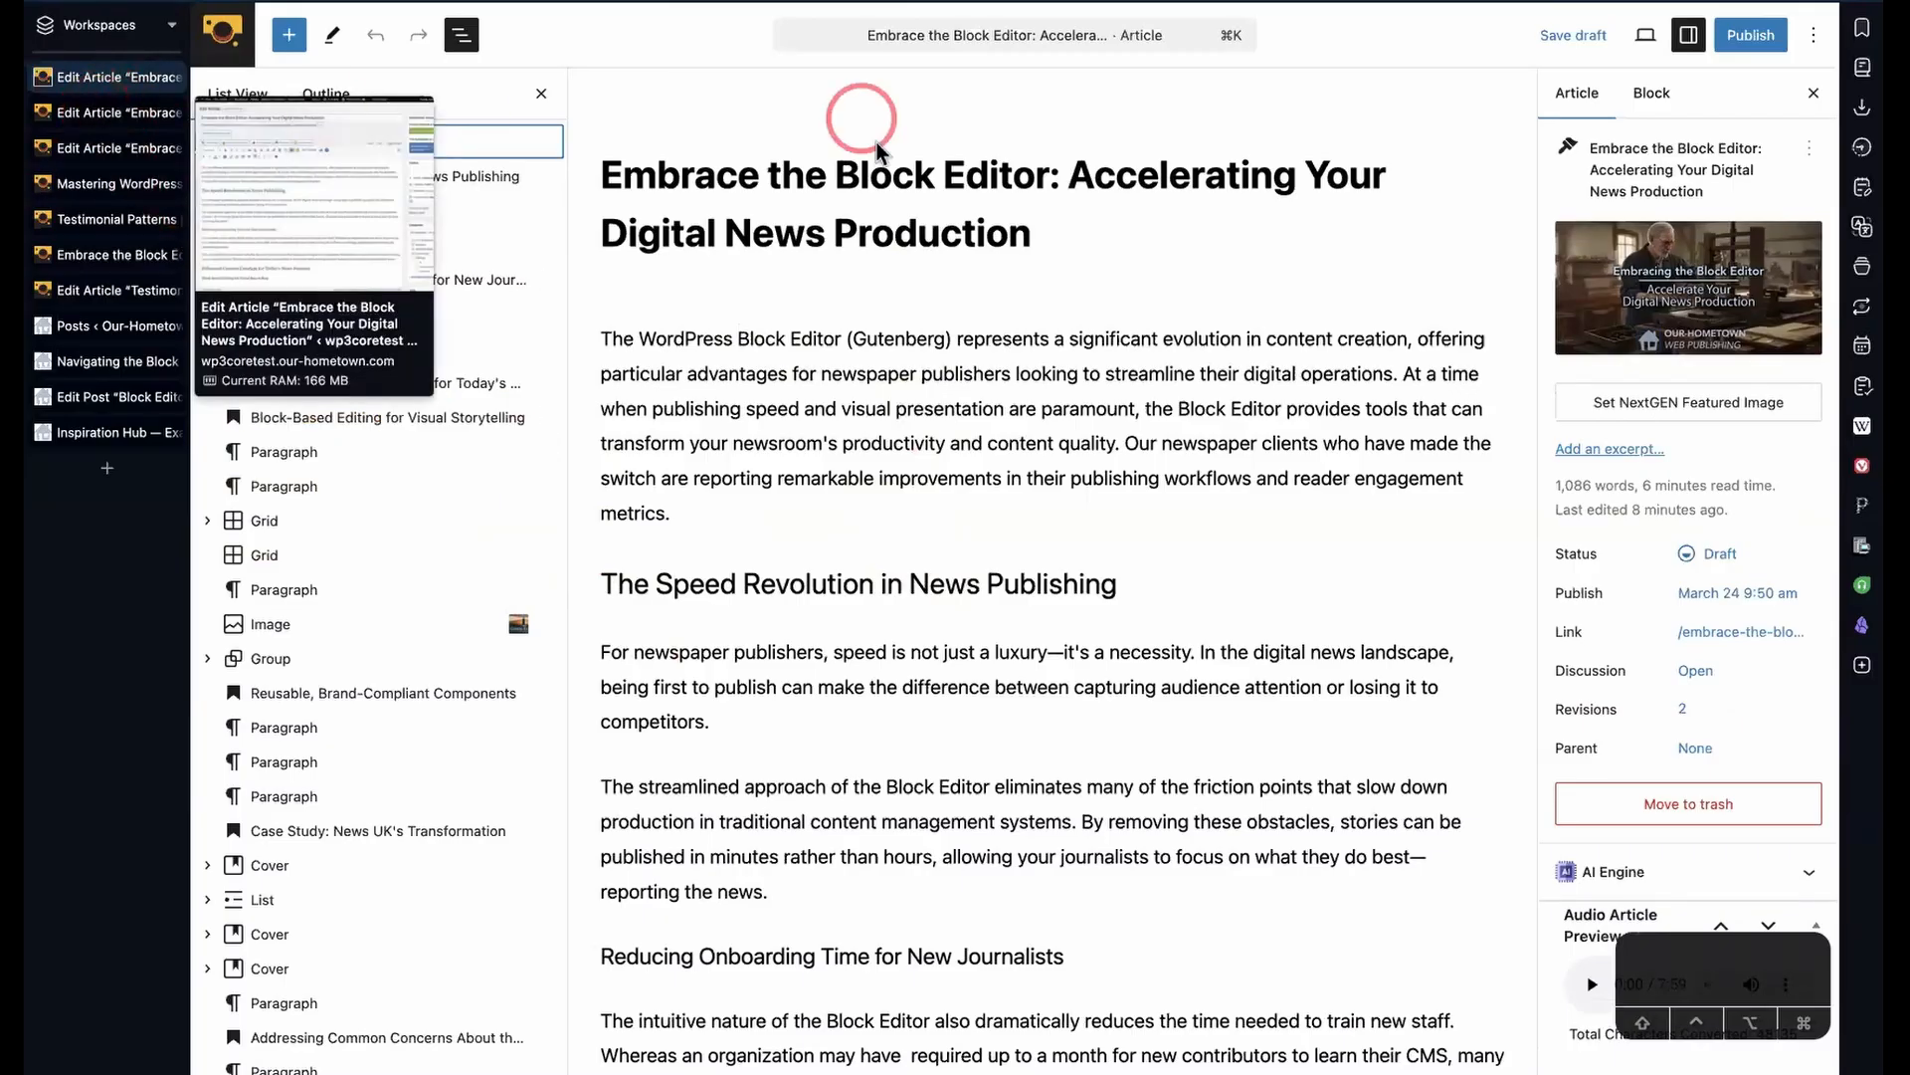
- Close the three open editing pages of the Embrace the Block Editor article, leaving the block editor draft without saving
{"action": "key", "text": "super+w"}
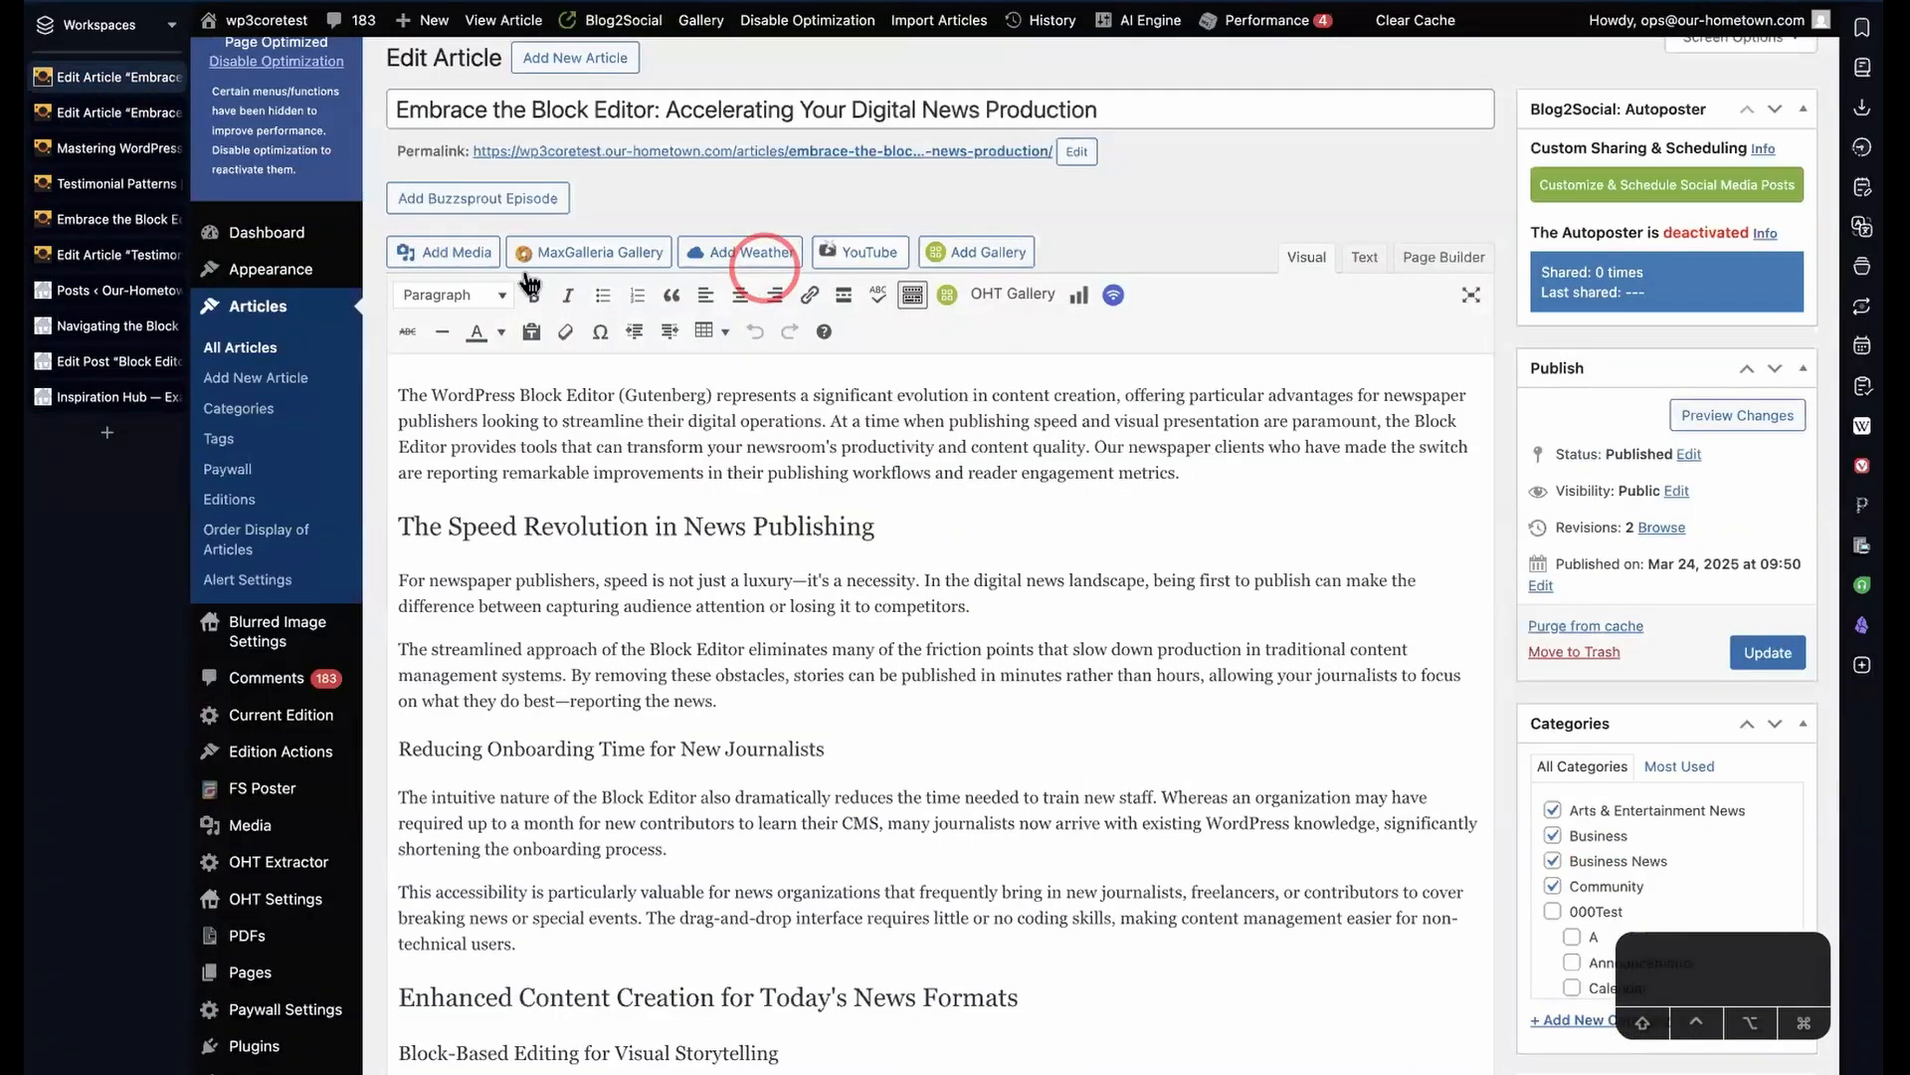
{"action": "left_click", "coordinate": [106, 115]}
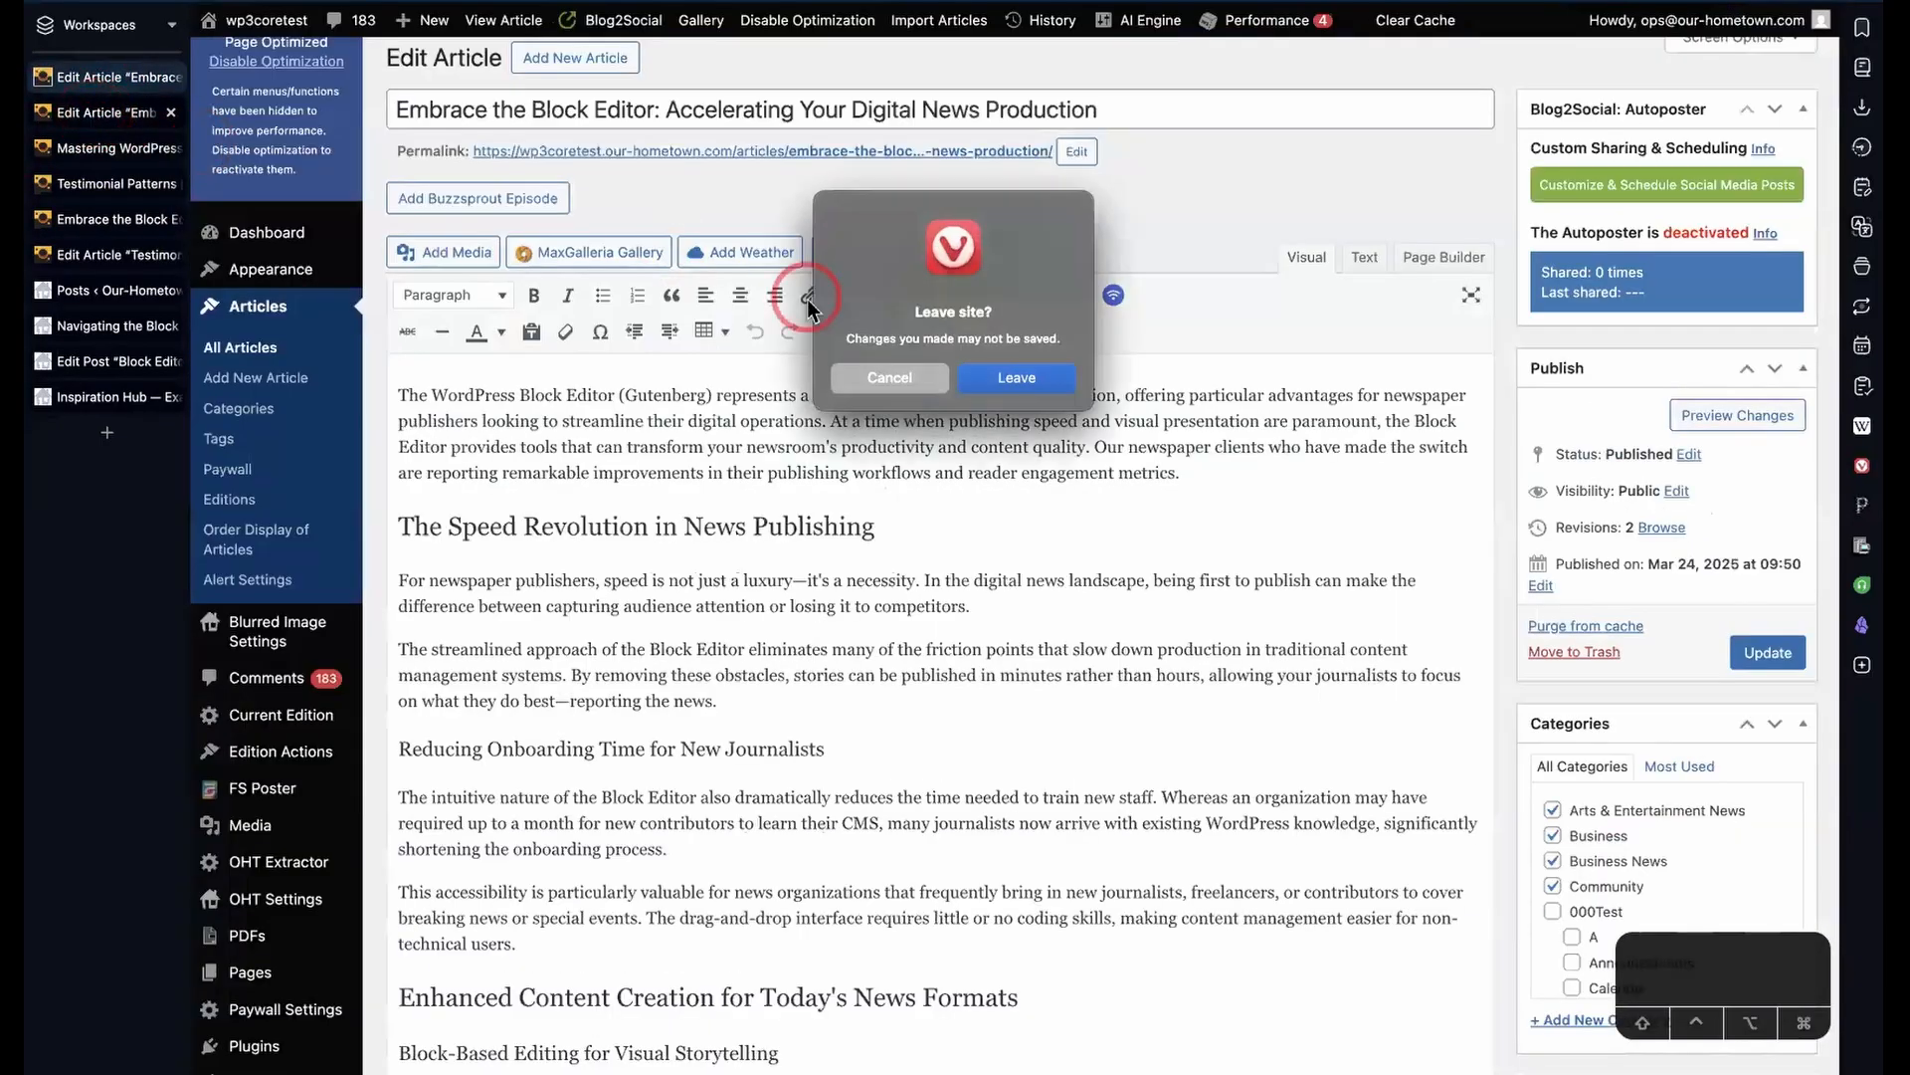
{"action": "left_click", "coordinate": [1024, 379]}
{"action": "left_click", "coordinate": [132, 80]}
{"action": "key", "text": "super+w"}
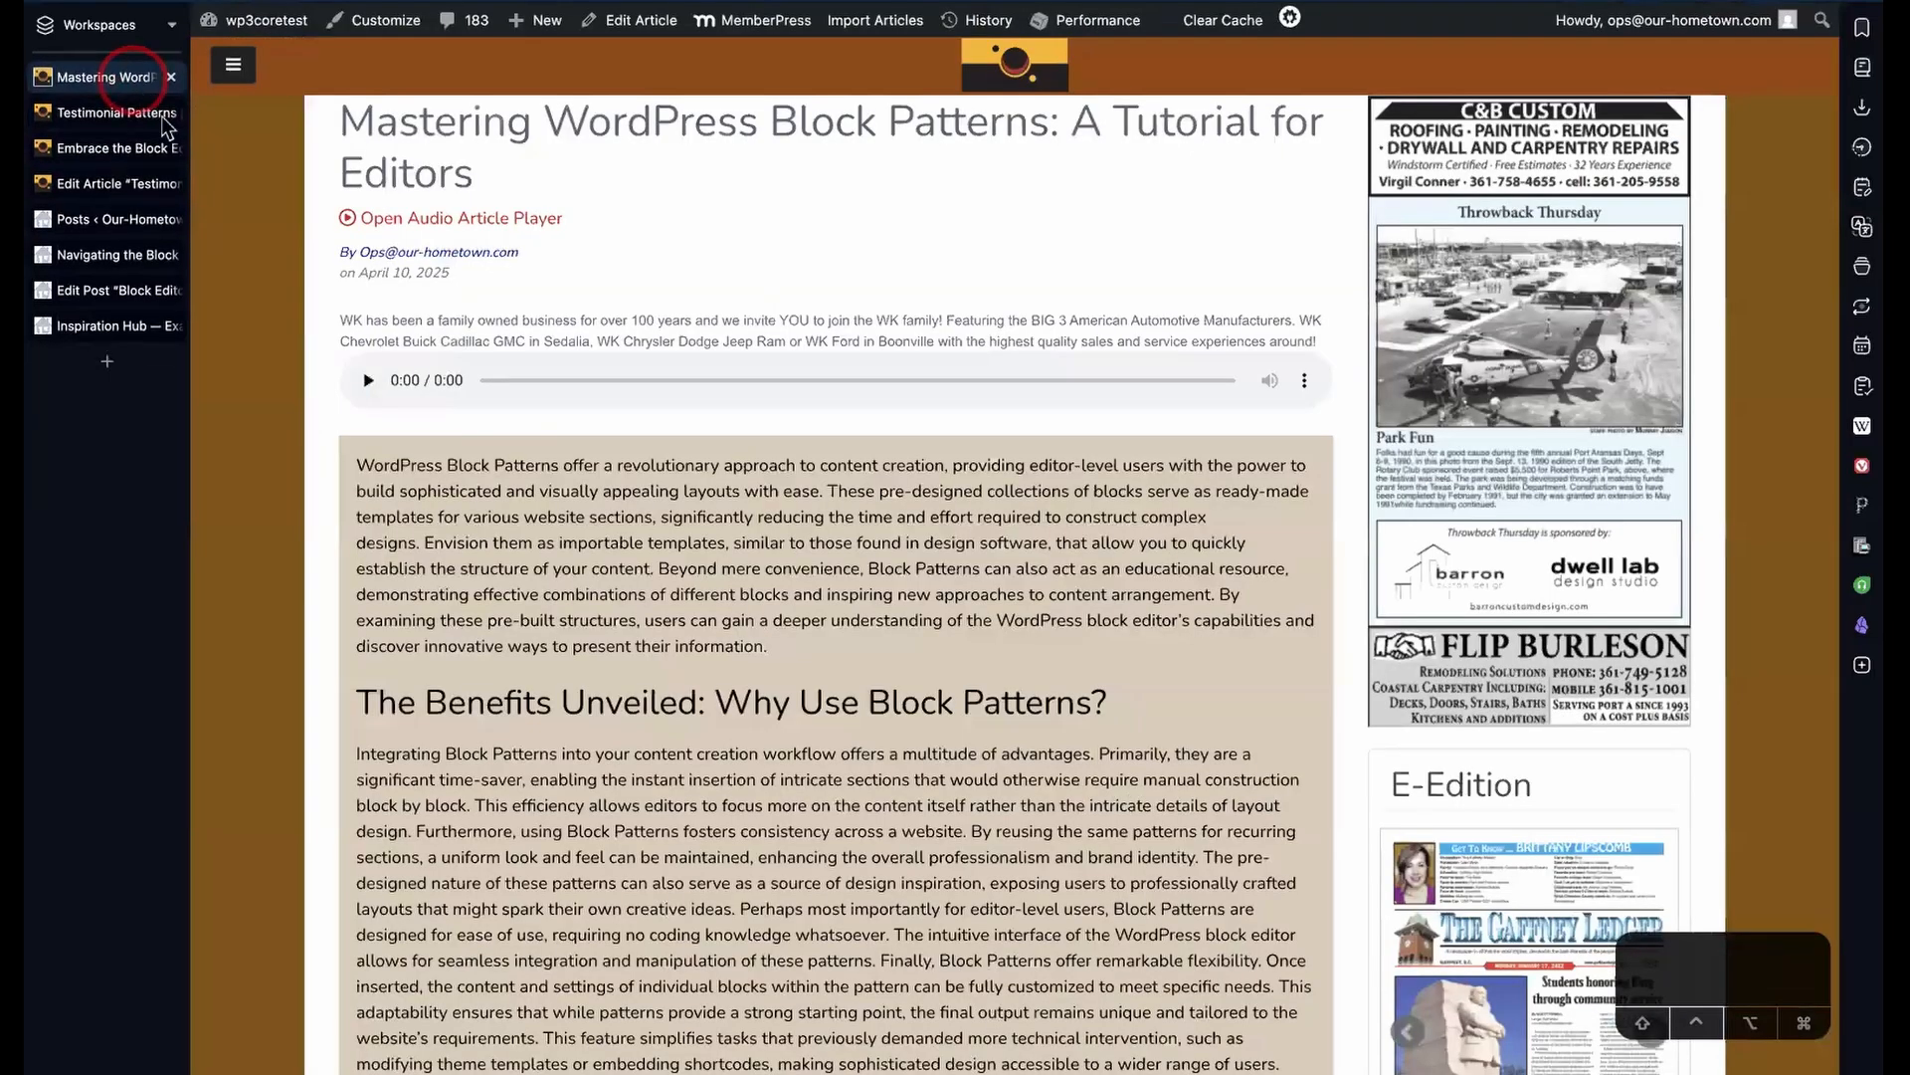
- Look through the remaining open Testimonial and Embrace articles, and return to the published Testimonial Patterns article
{"action": "left_click", "coordinate": [104, 183]}
{"action": "left_click", "coordinate": [110, 149]}
{"action": "left_click", "coordinate": [110, 114]}
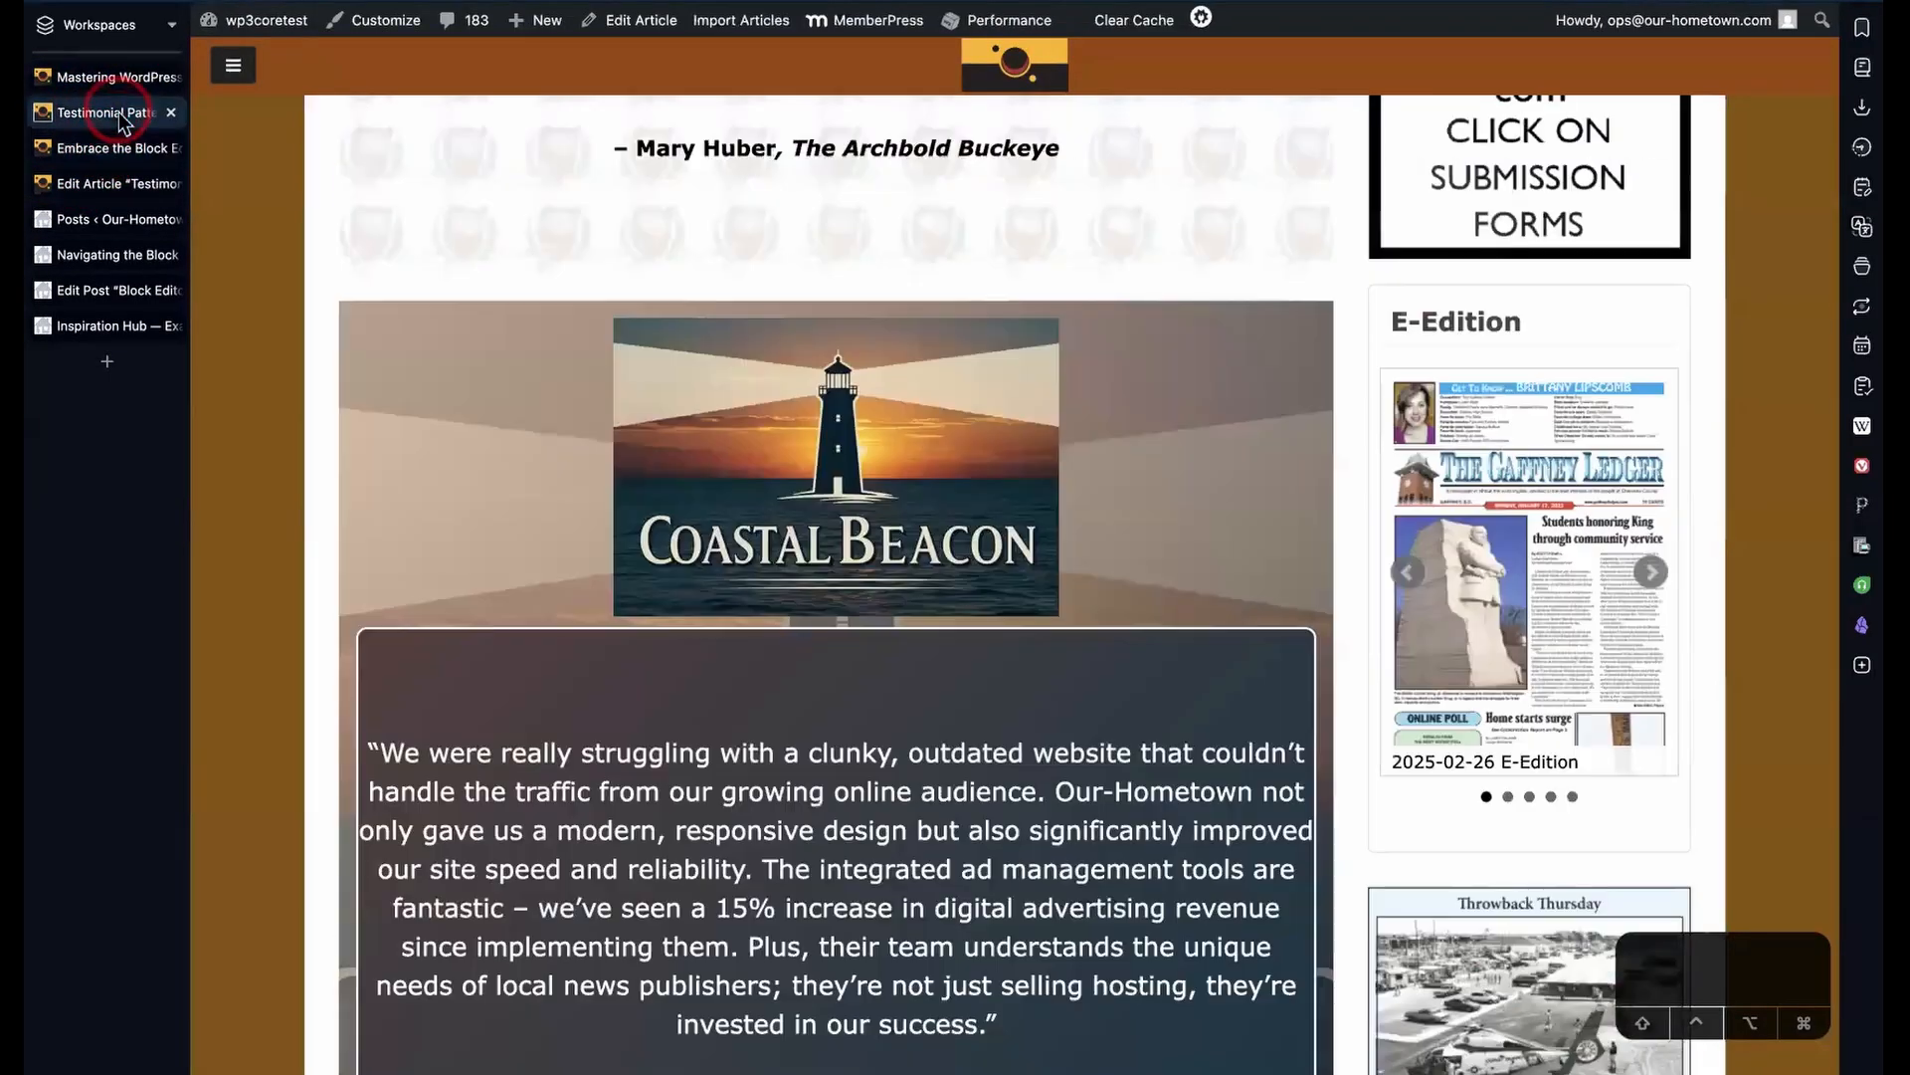
- Go from the Mastering WordPress Block Patterns article to the wp3coretest dashboard and open the list of all articles
{"action": "left_click", "coordinate": [111, 78]}
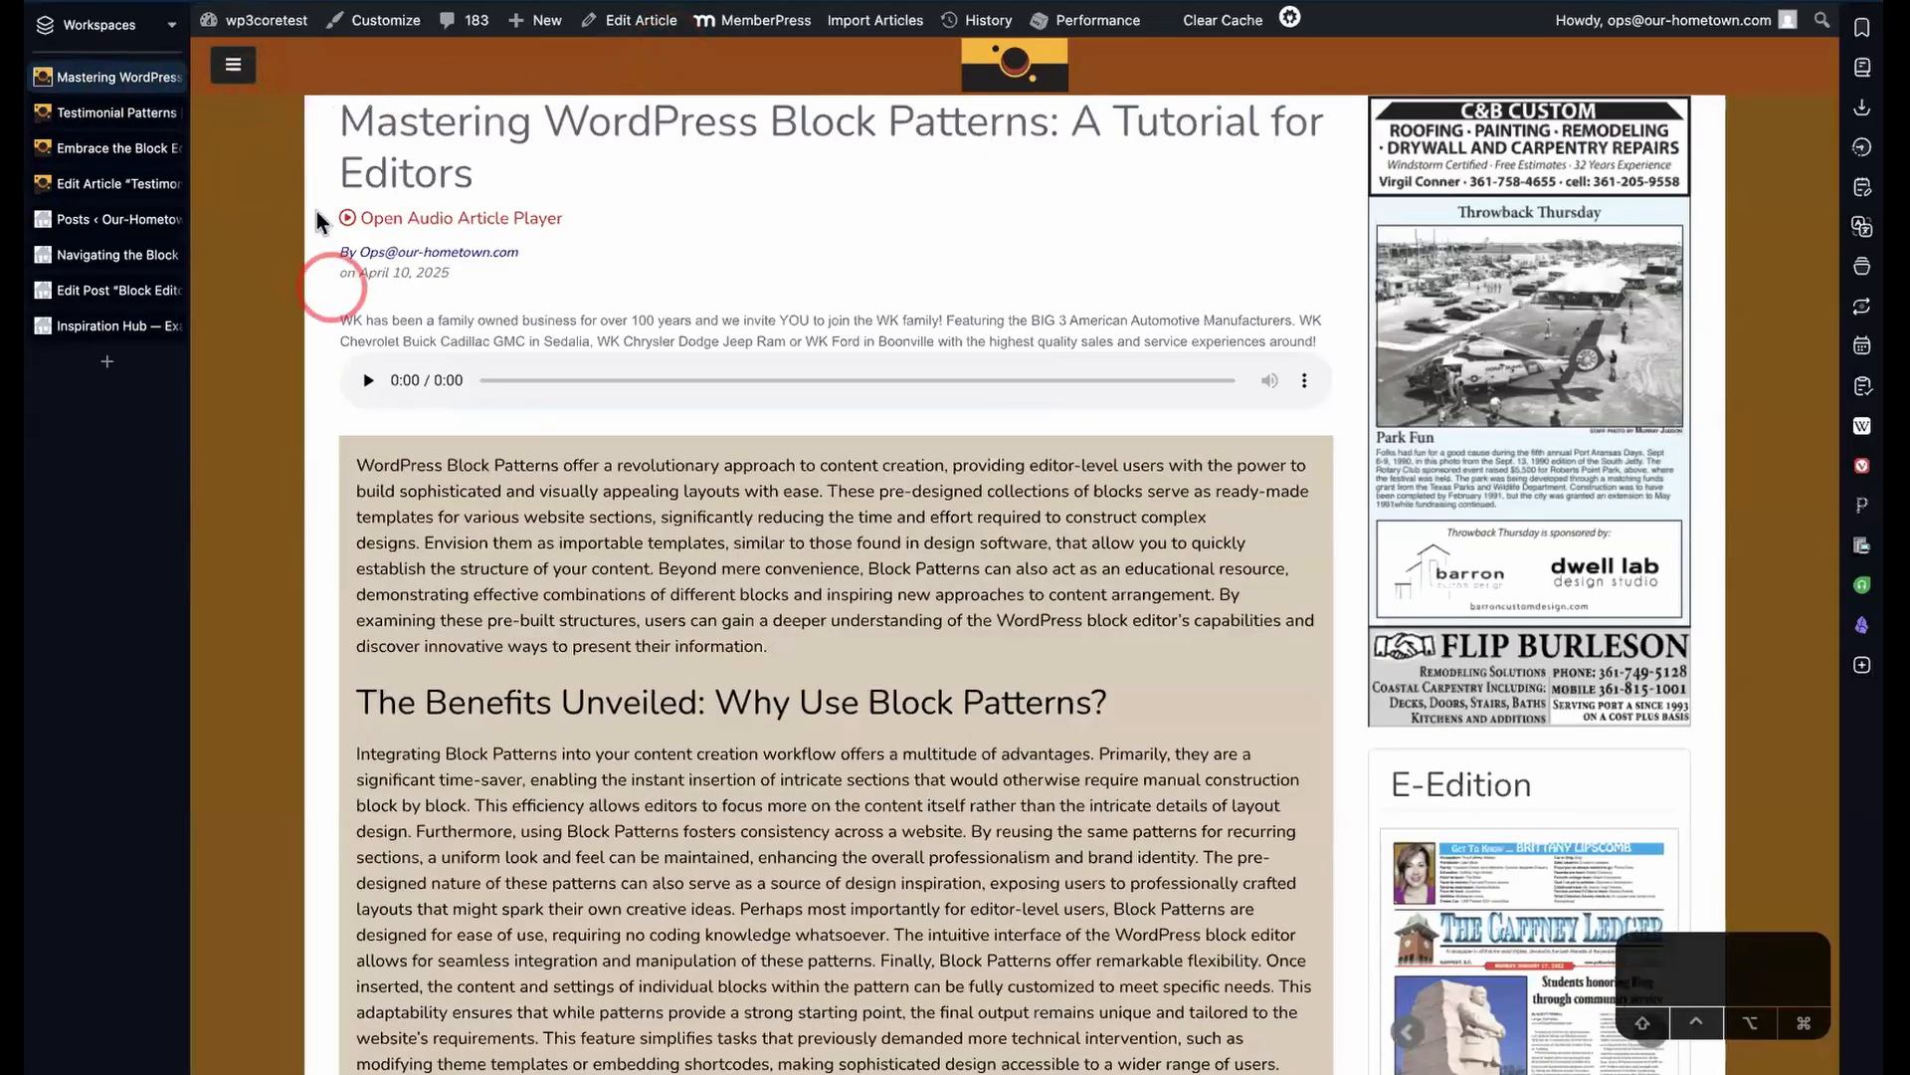
{"action": "mouse_move", "coordinate": [883, 3]}
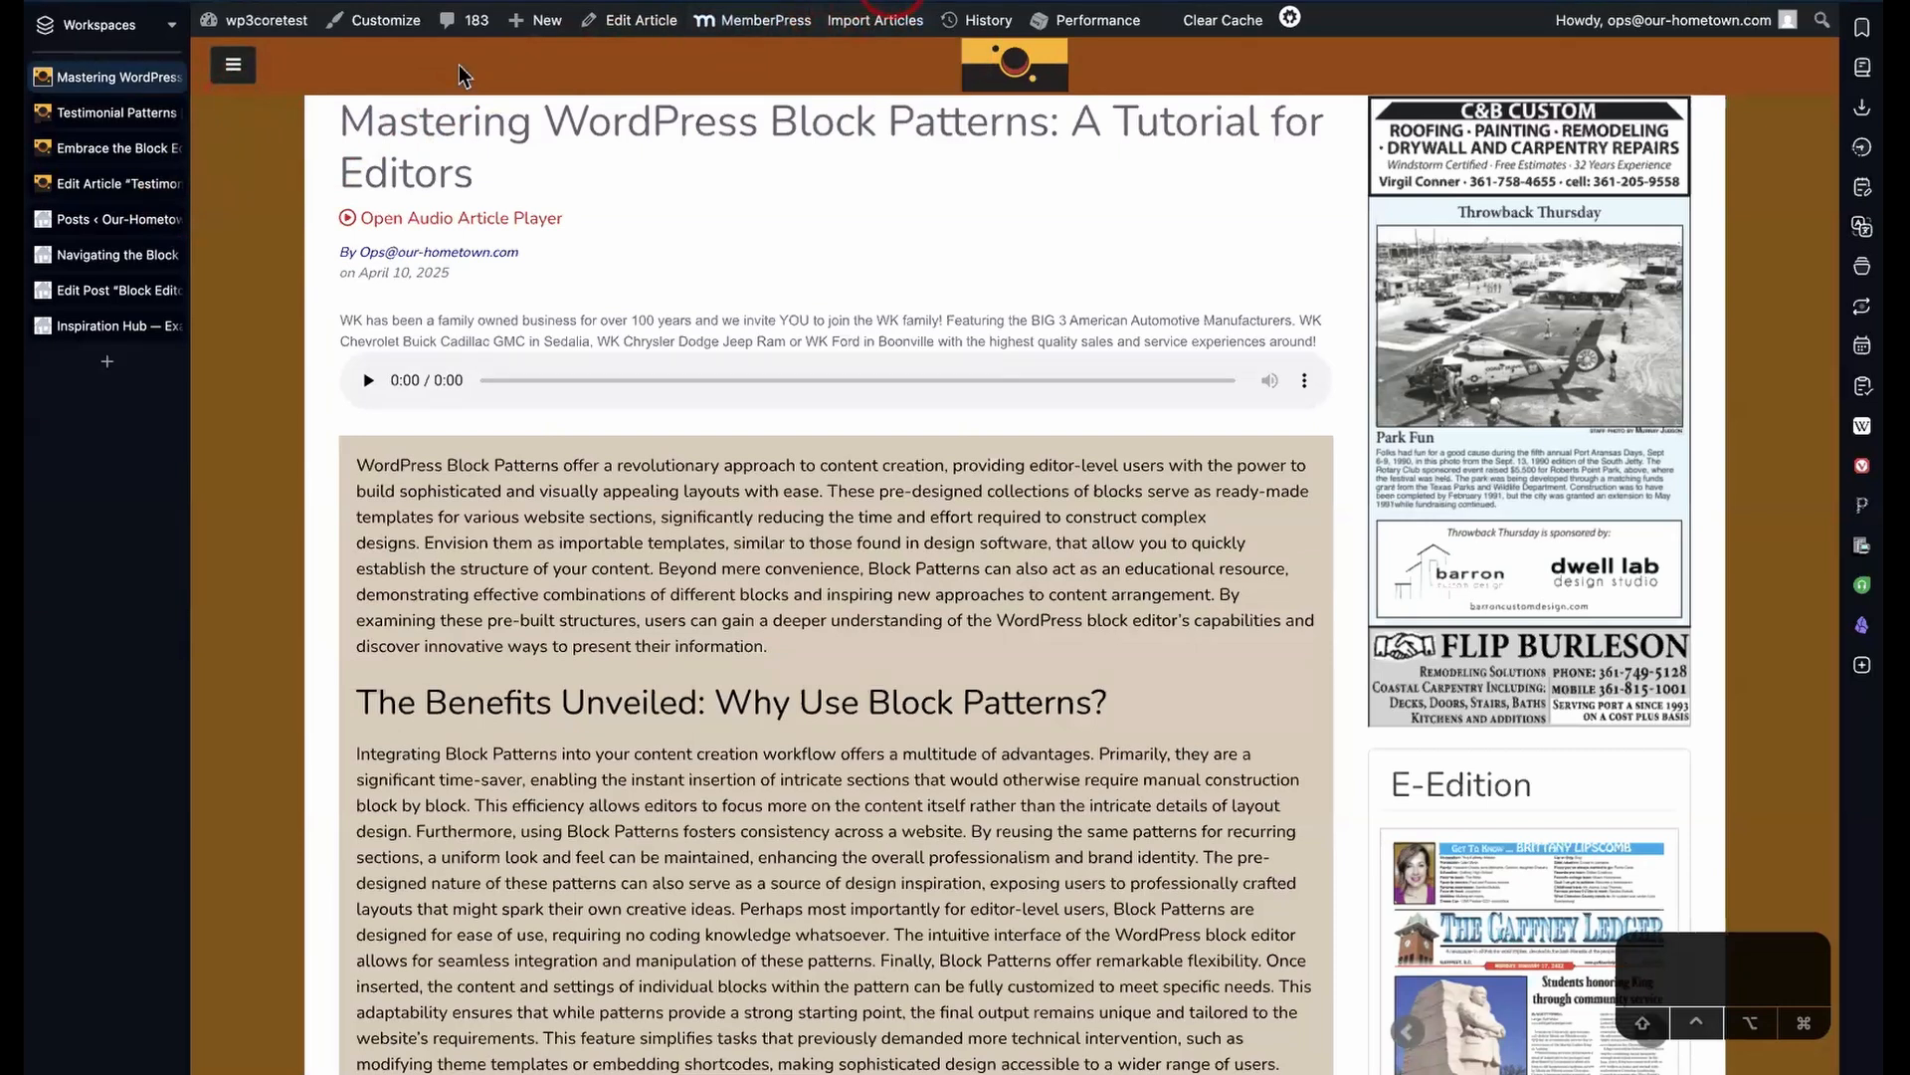
{"action": "mouse_move", "coordinate": [268, 29]}
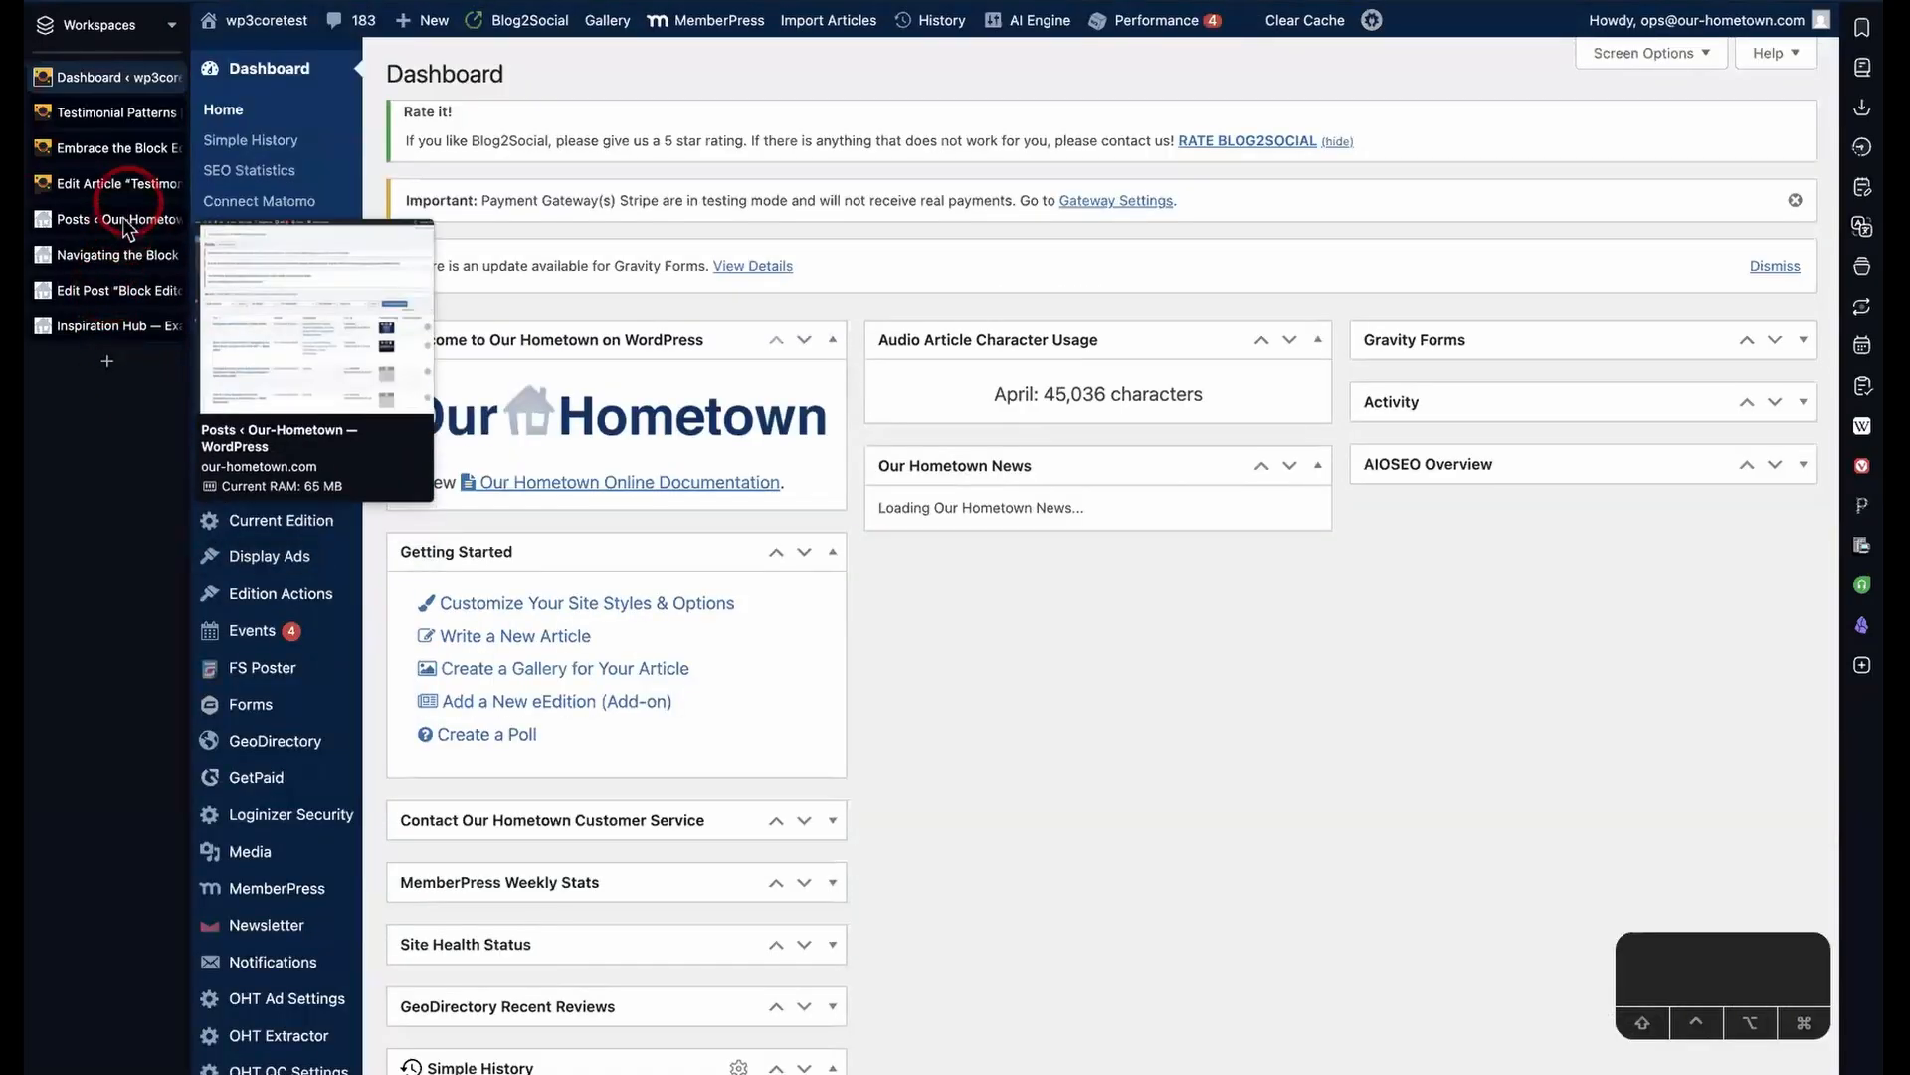
{"action": "left_click", "coordinate": [125, 223]}
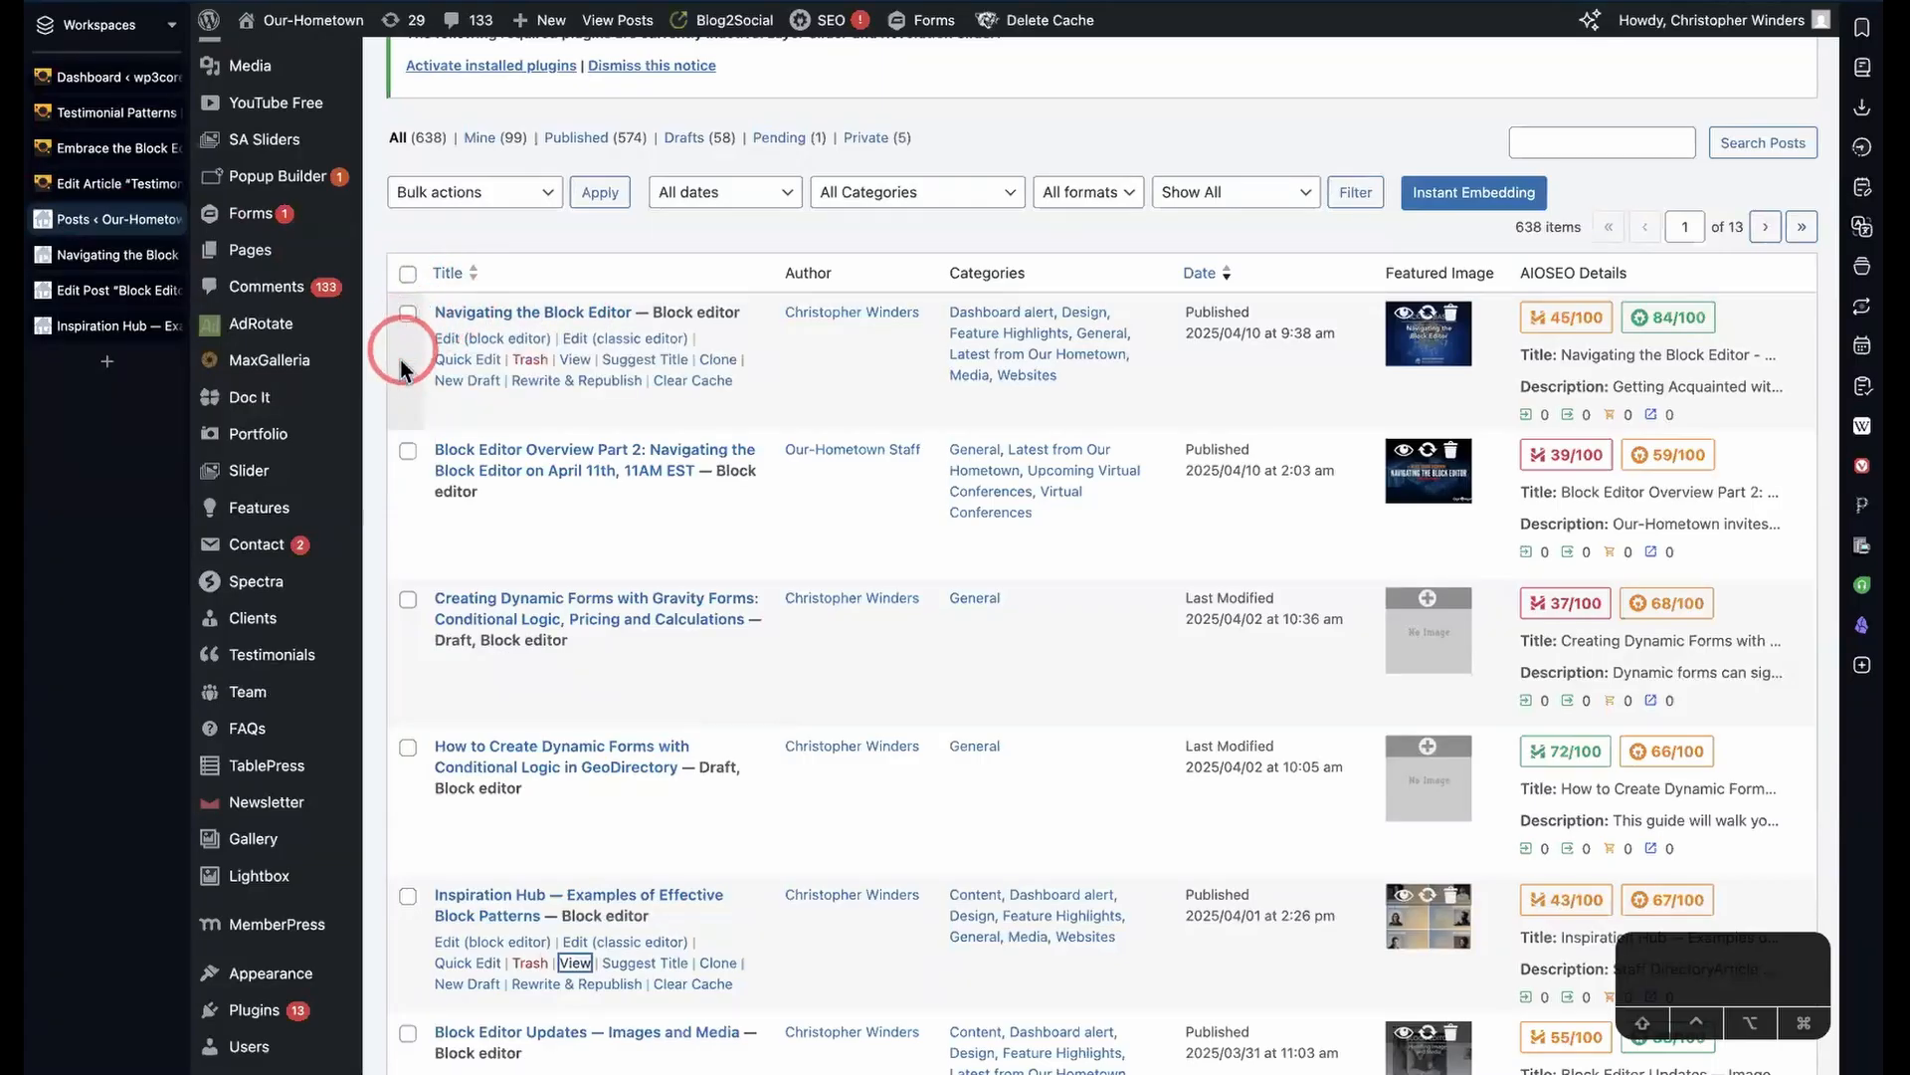
{"action": "left_click", "coordinate": [109, 77]}
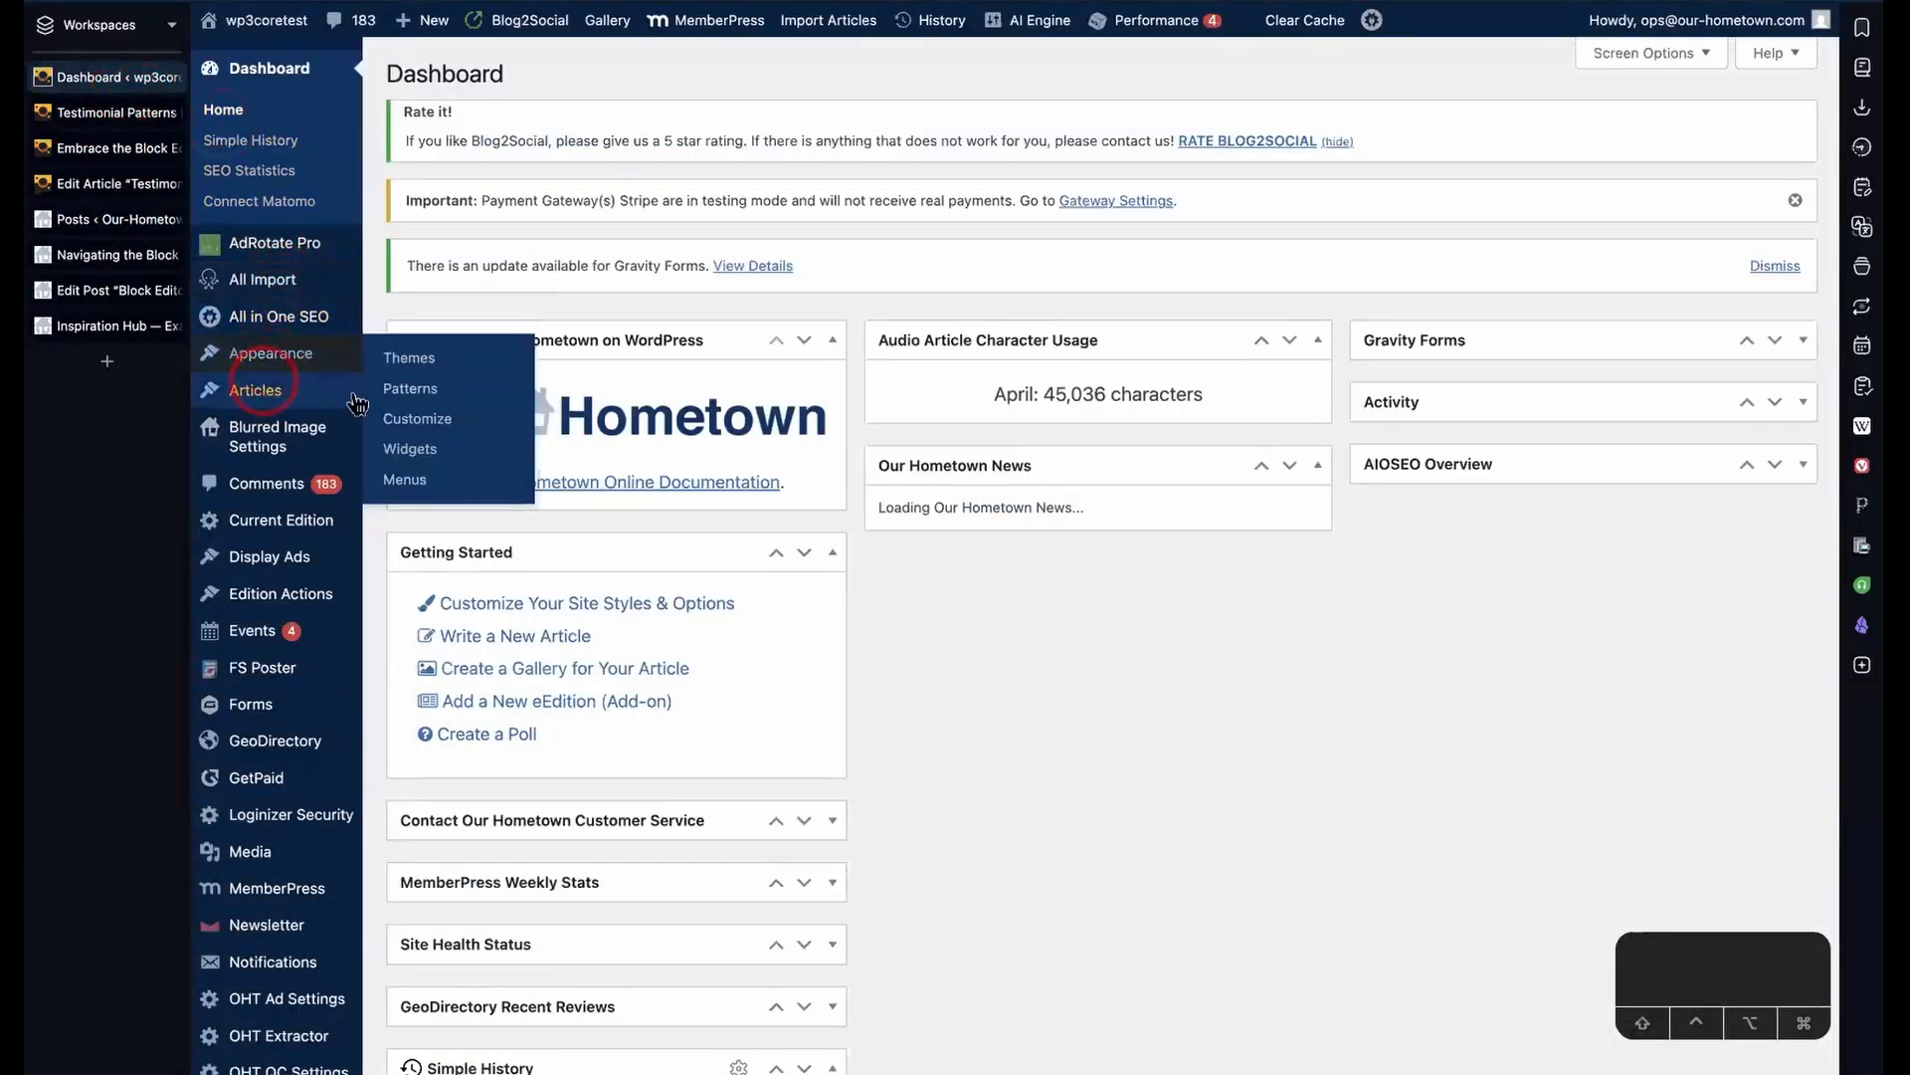
{"action": "mouse_move", "coordinate": [451, 406]}
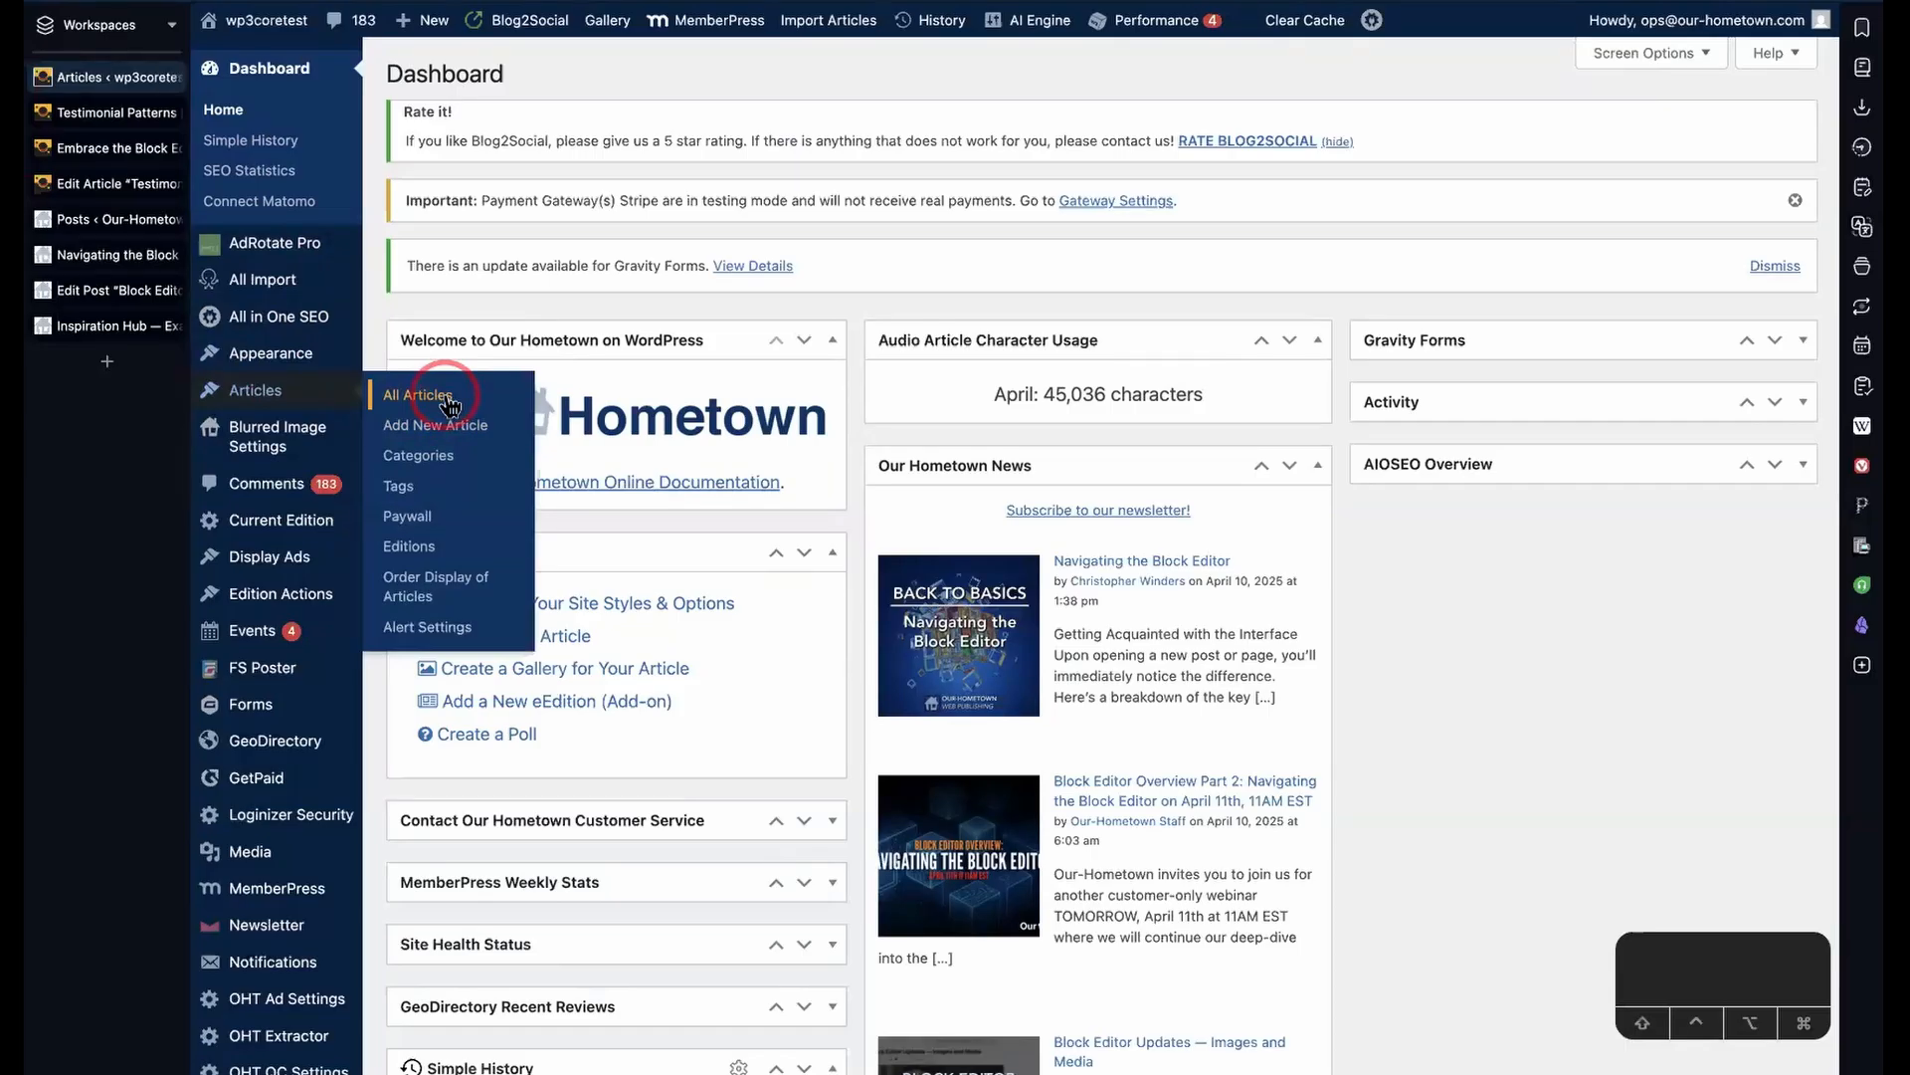
{"action": "left_click", "coordinate": [609, 511]}
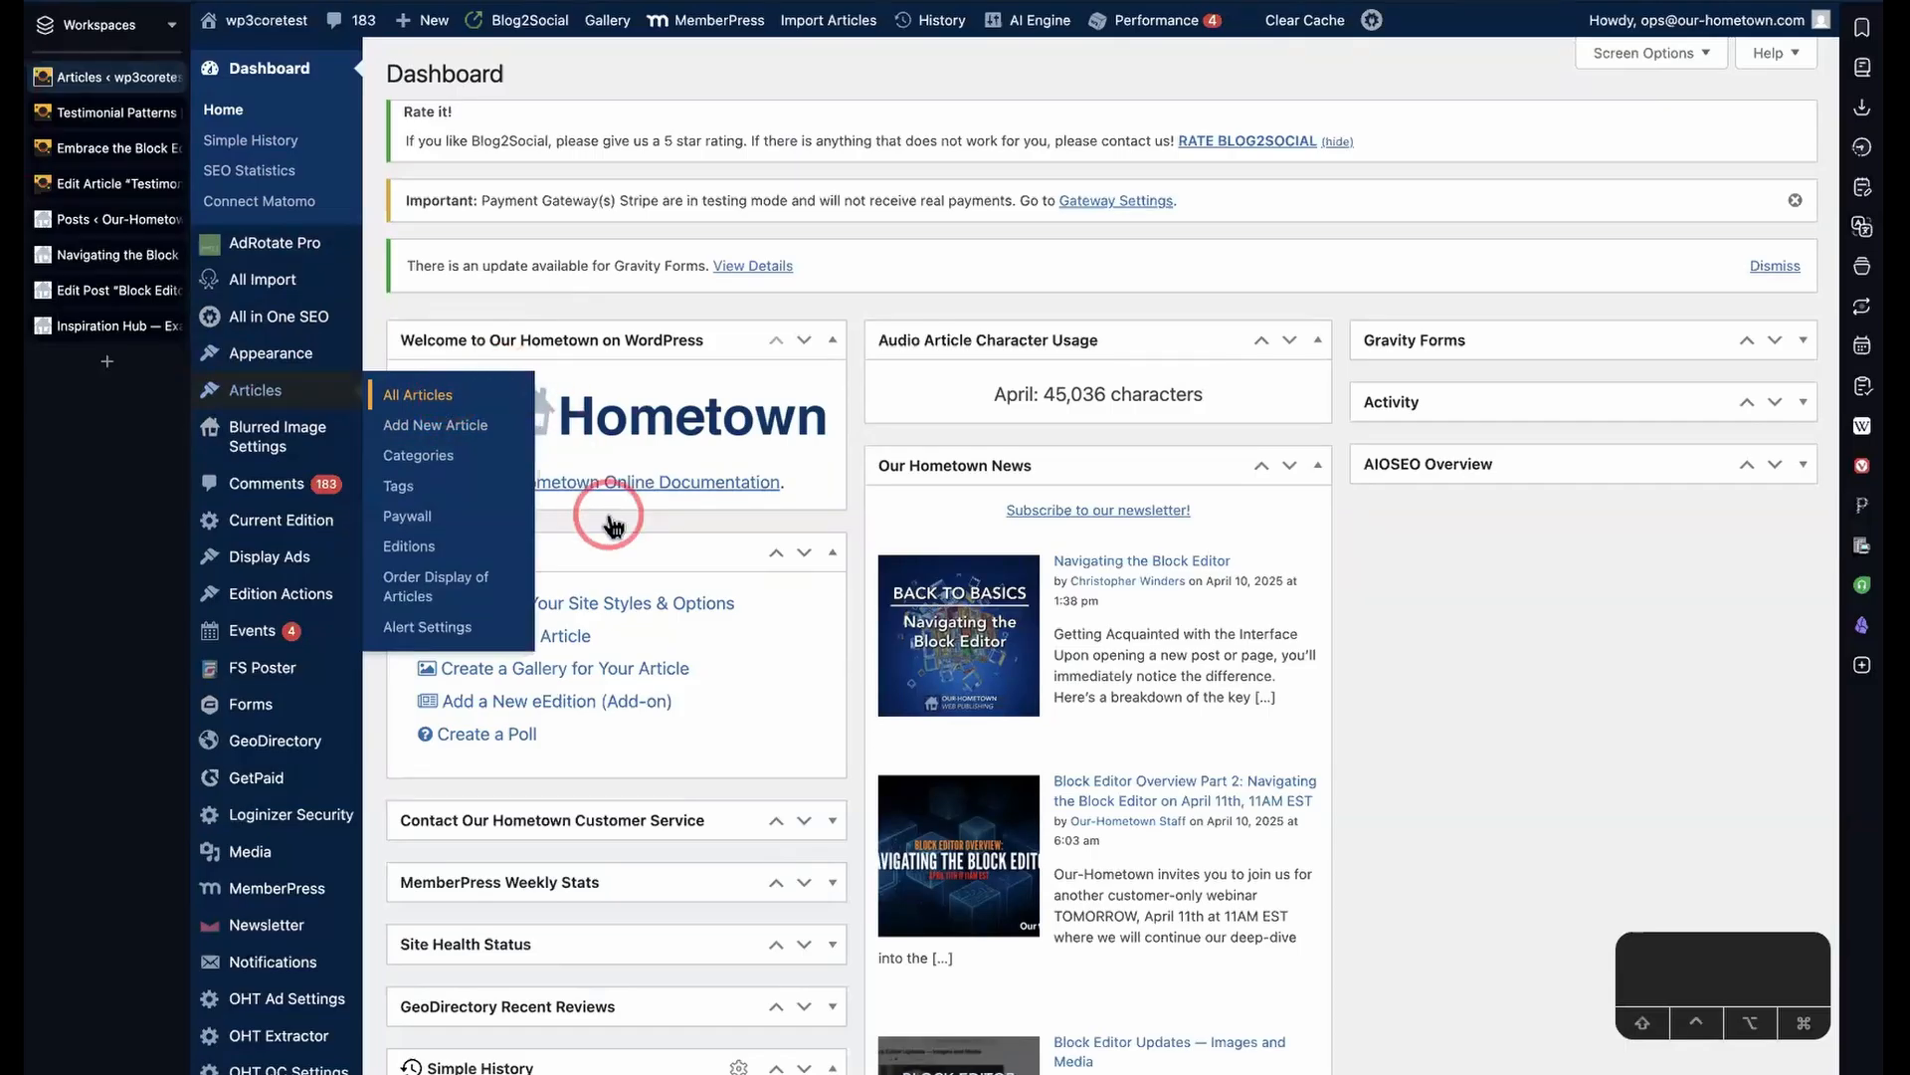
- Find the Embrace the Block Editor draft in the Articles list and open it in the block editor on a separate page
{"action": "scroll", "coordinate": [669, 682], "scroll_direction": "down", "scroll_amount": 10}
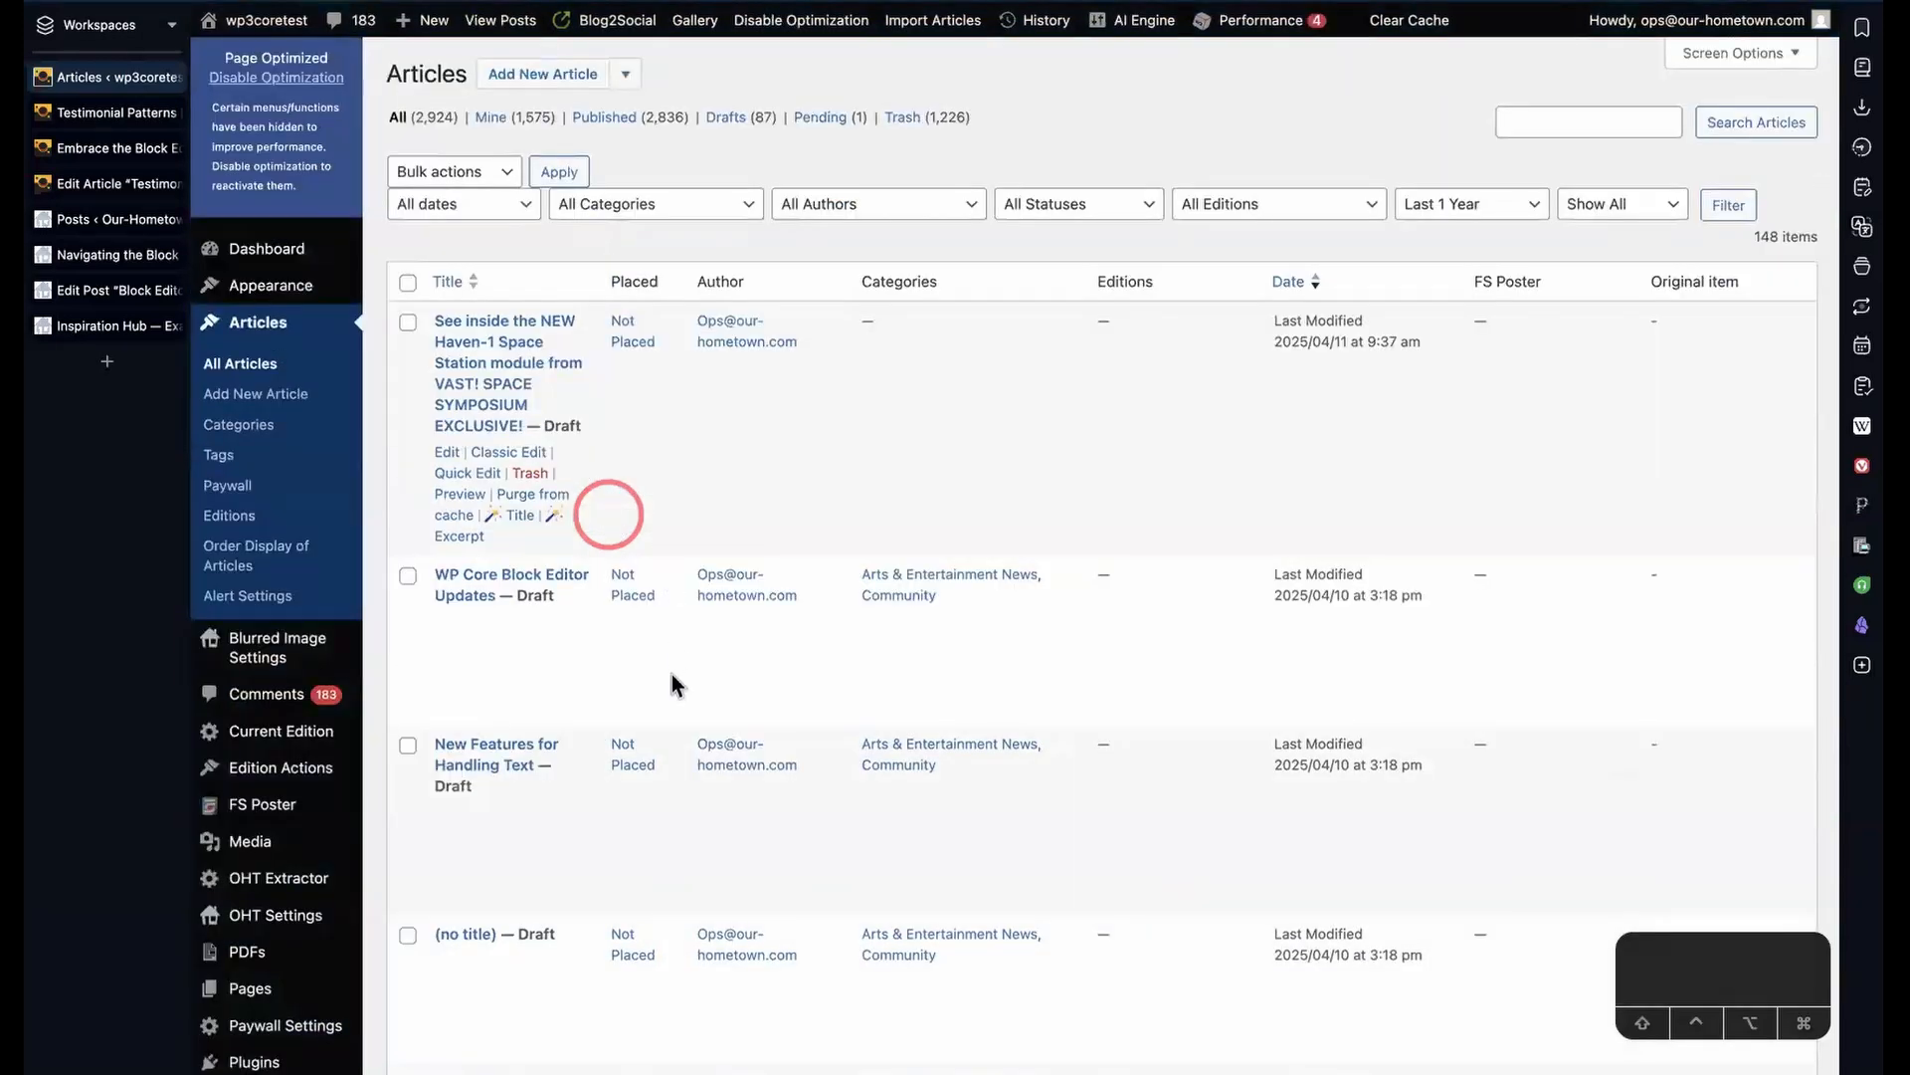
{"action": "scroll", "coordinate": [670, 683], "scroll_direction": "down", "scroll_amount": 3}
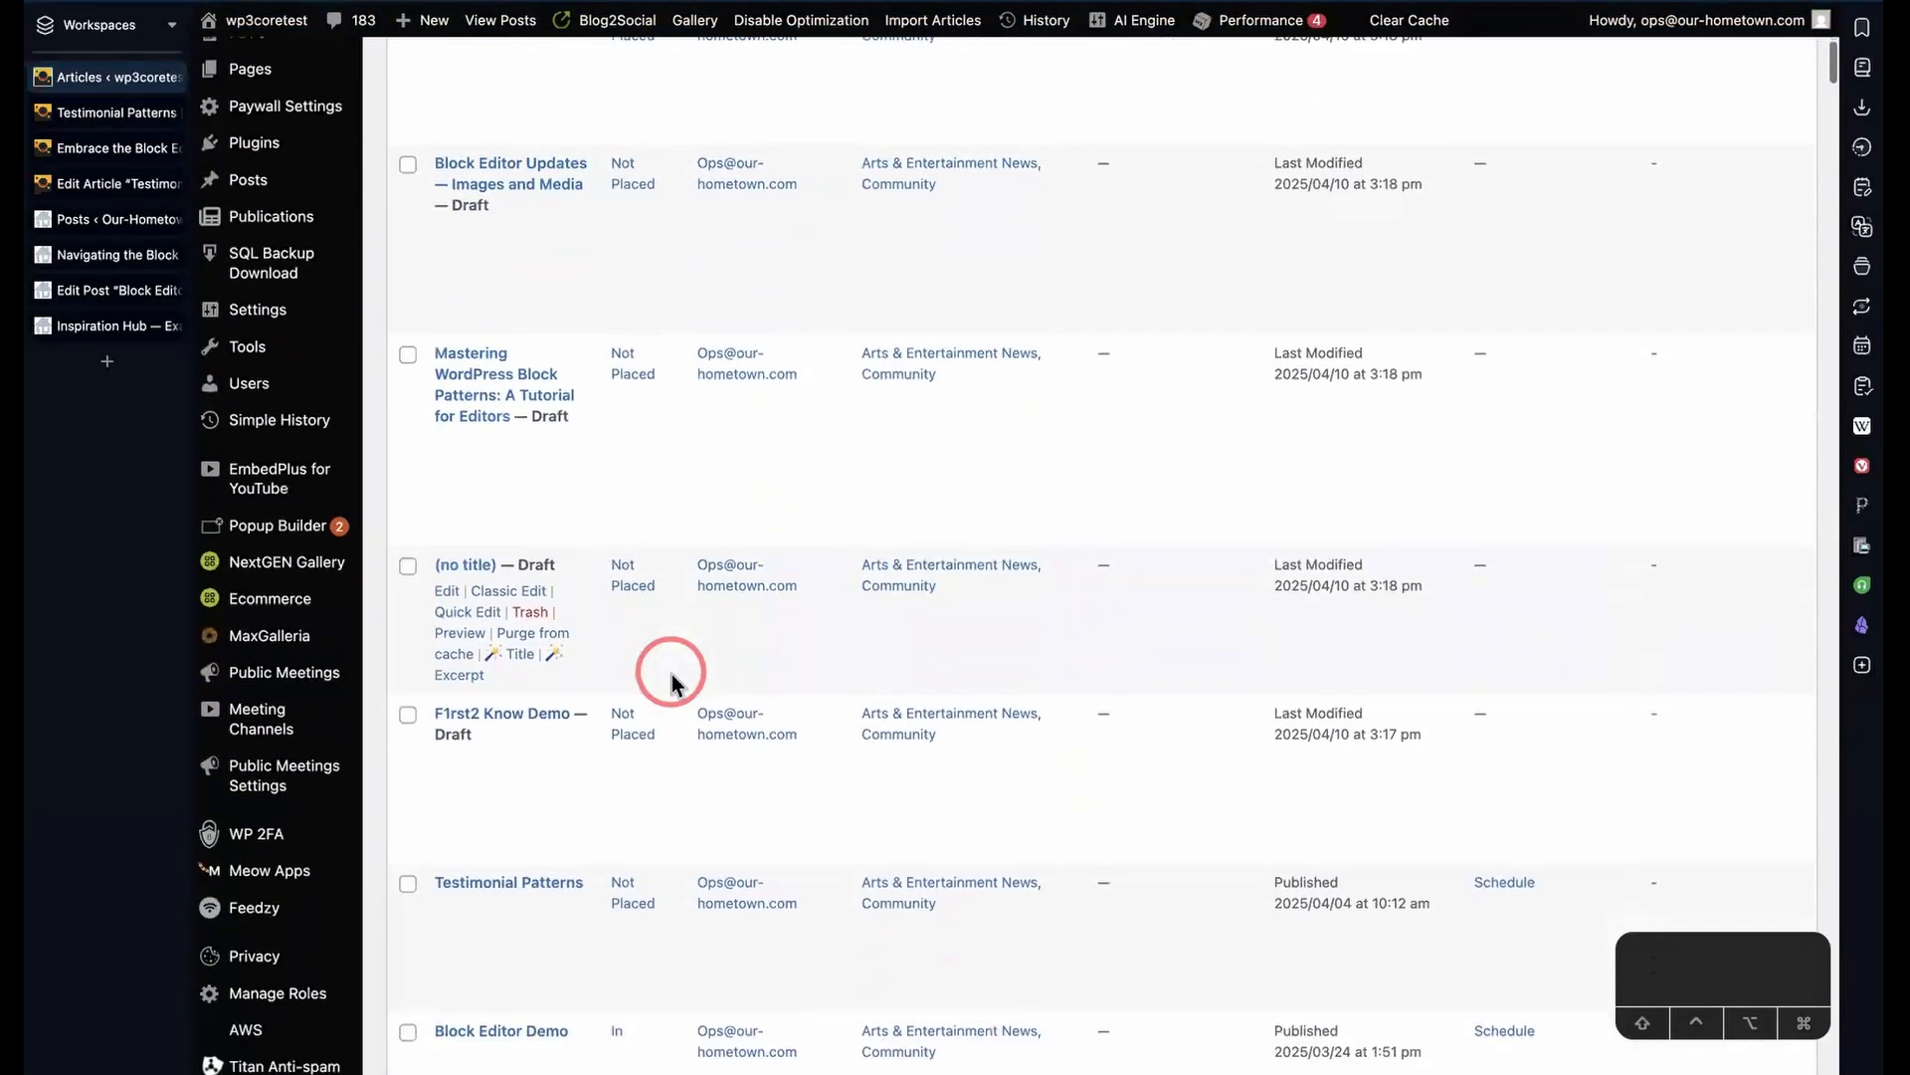
{"action": "scroll", "coordinate": [669, 683], "scroll_direction": "down", "scroll_amount": 5}
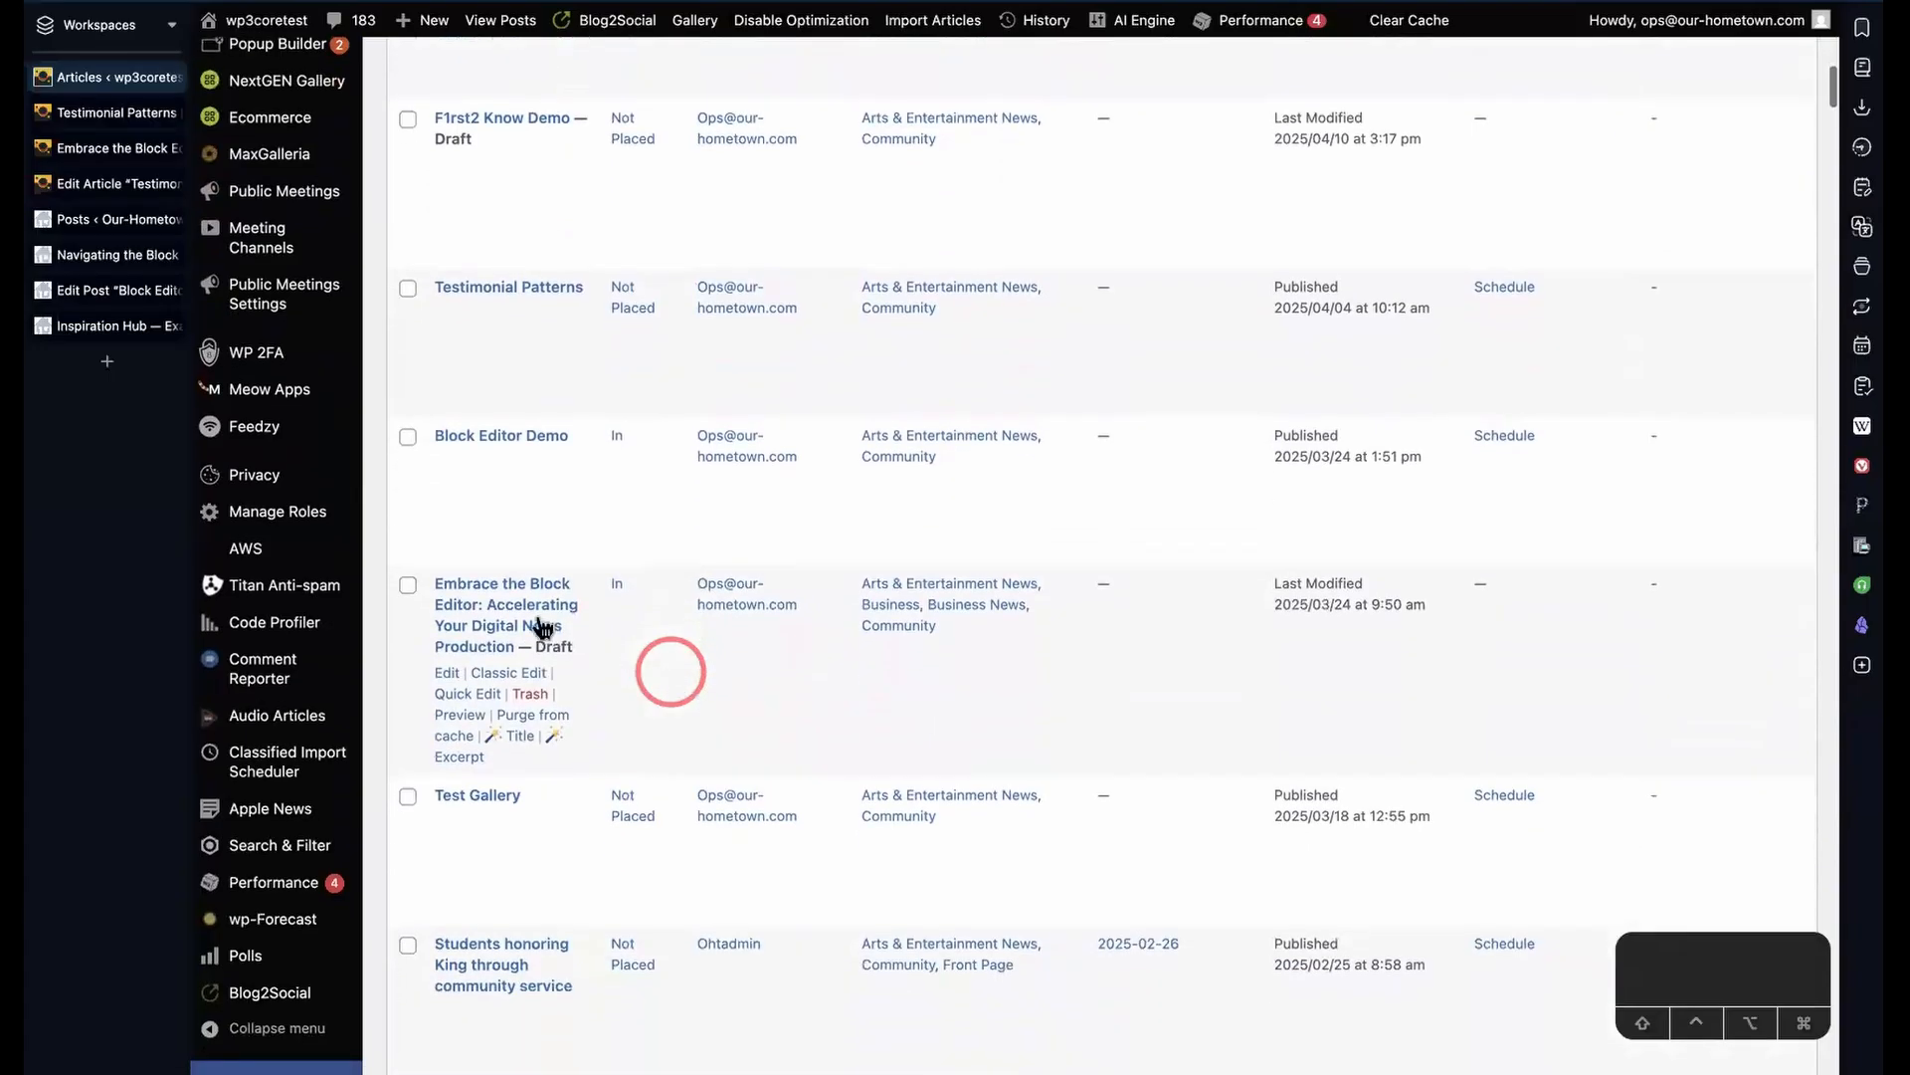
{"action": "left_click", "coordinate": [528, 621], "text": "super"}
{"action": "left_click", "coordinate": [109, 112]}
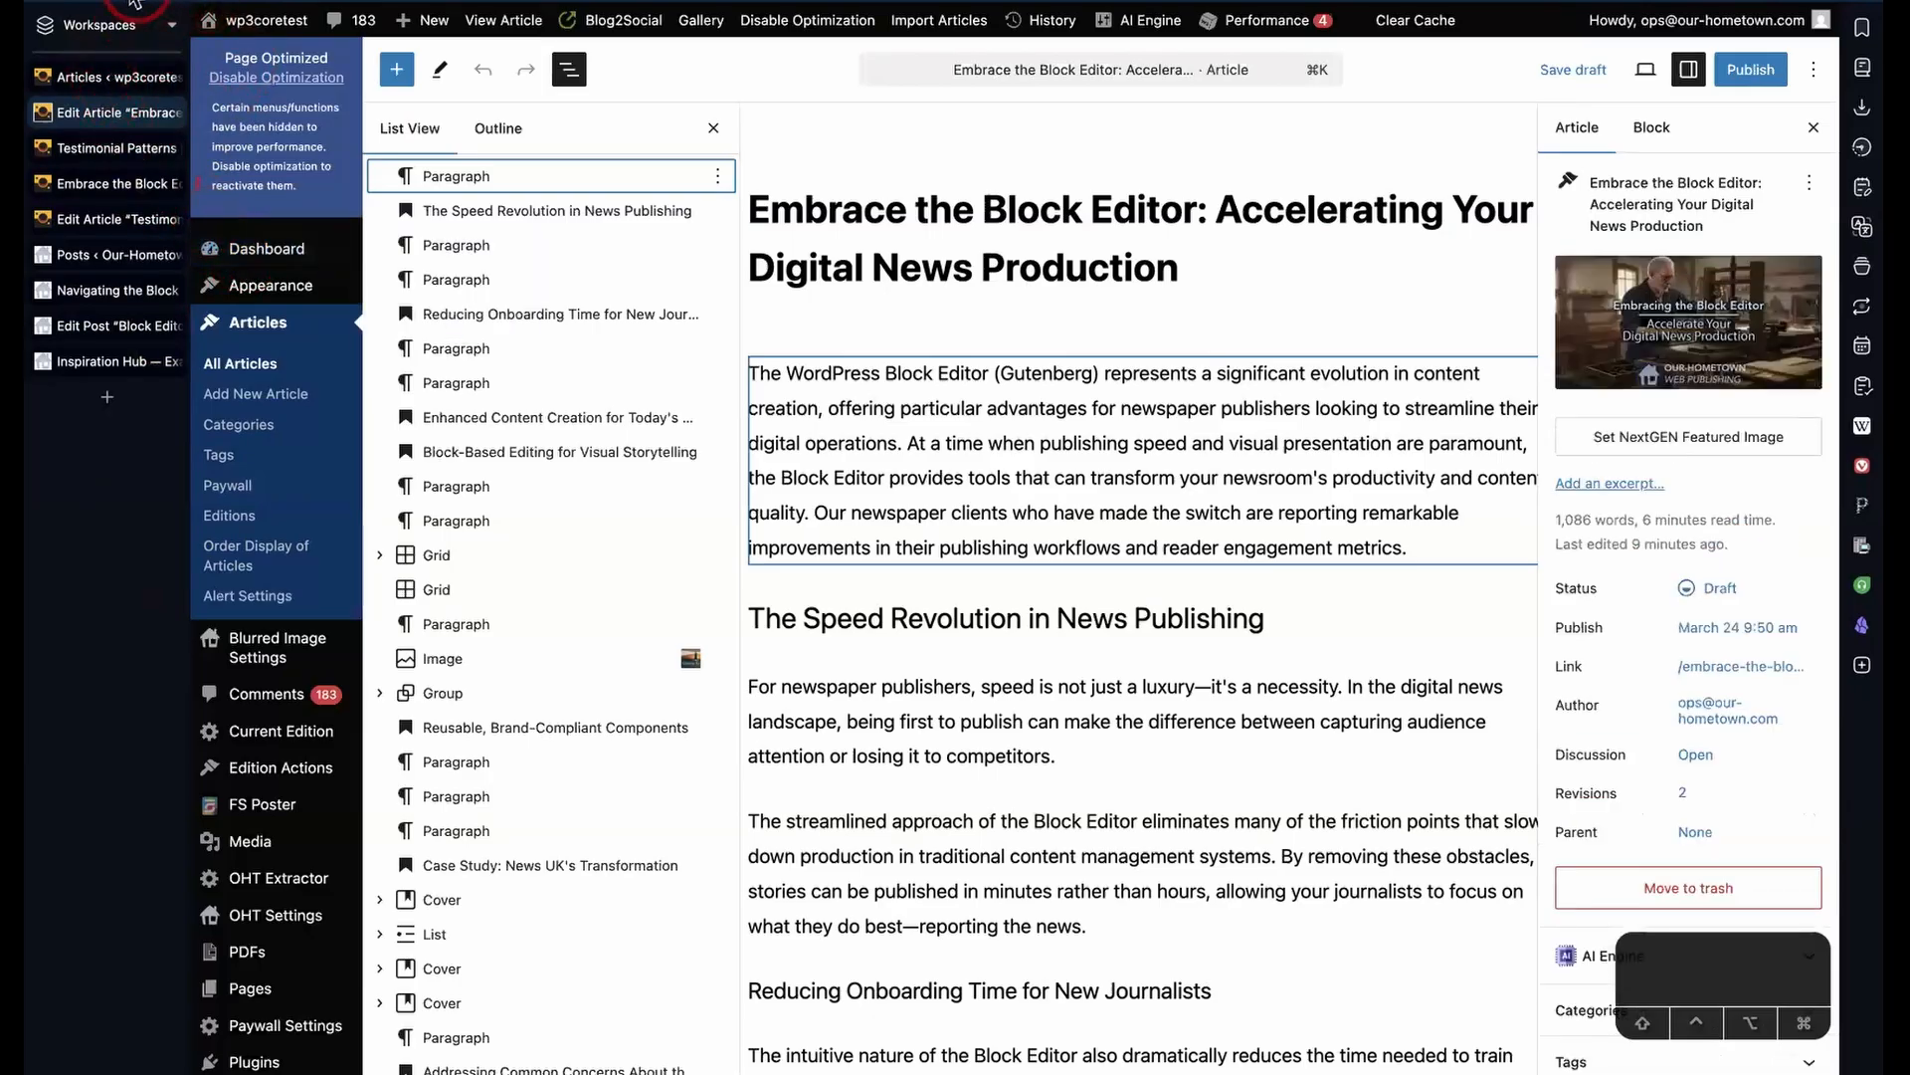
{"action": "left_click", "coordinate": [617, 315]}
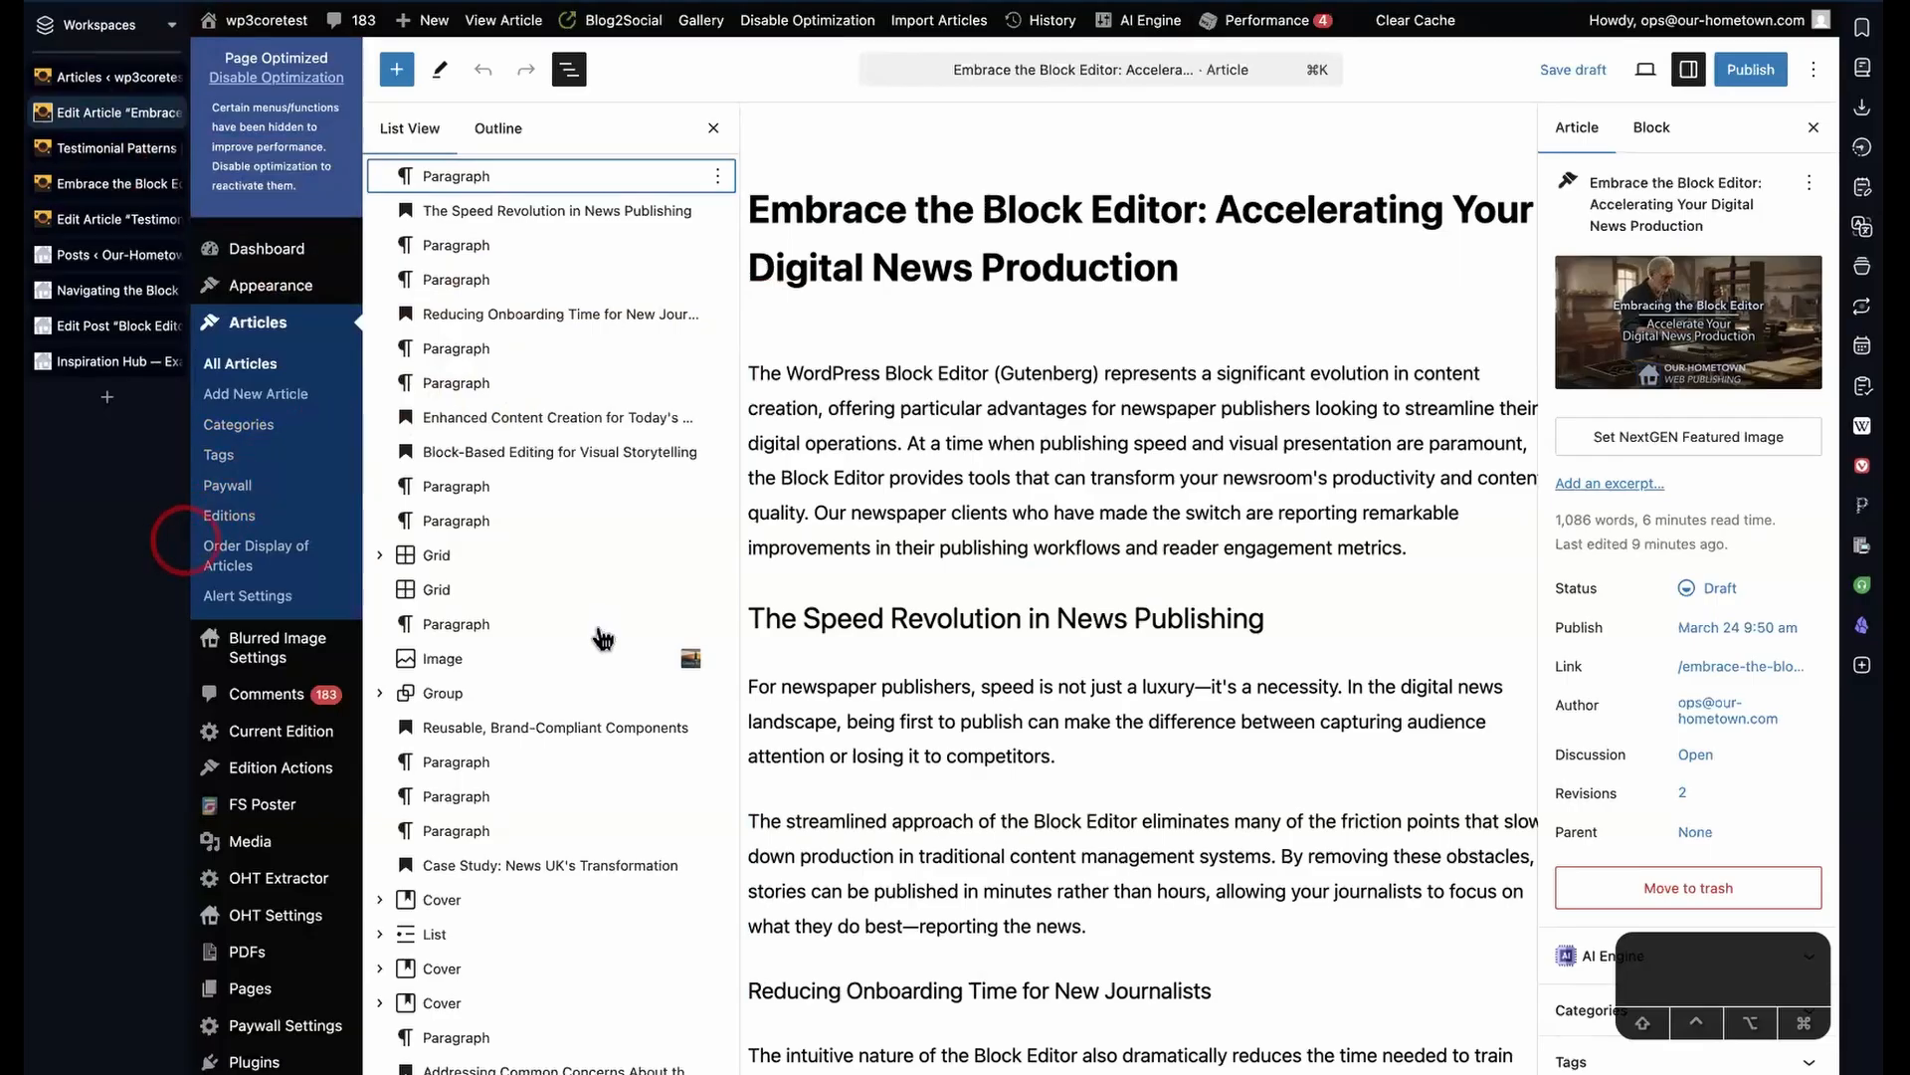
- Copy the Inspiration Hub post's text from the pattern examples introduction to the closing paragraph, and return to the top of the Articles list
{"action": "left_click", "coordinate": [99, 255]}
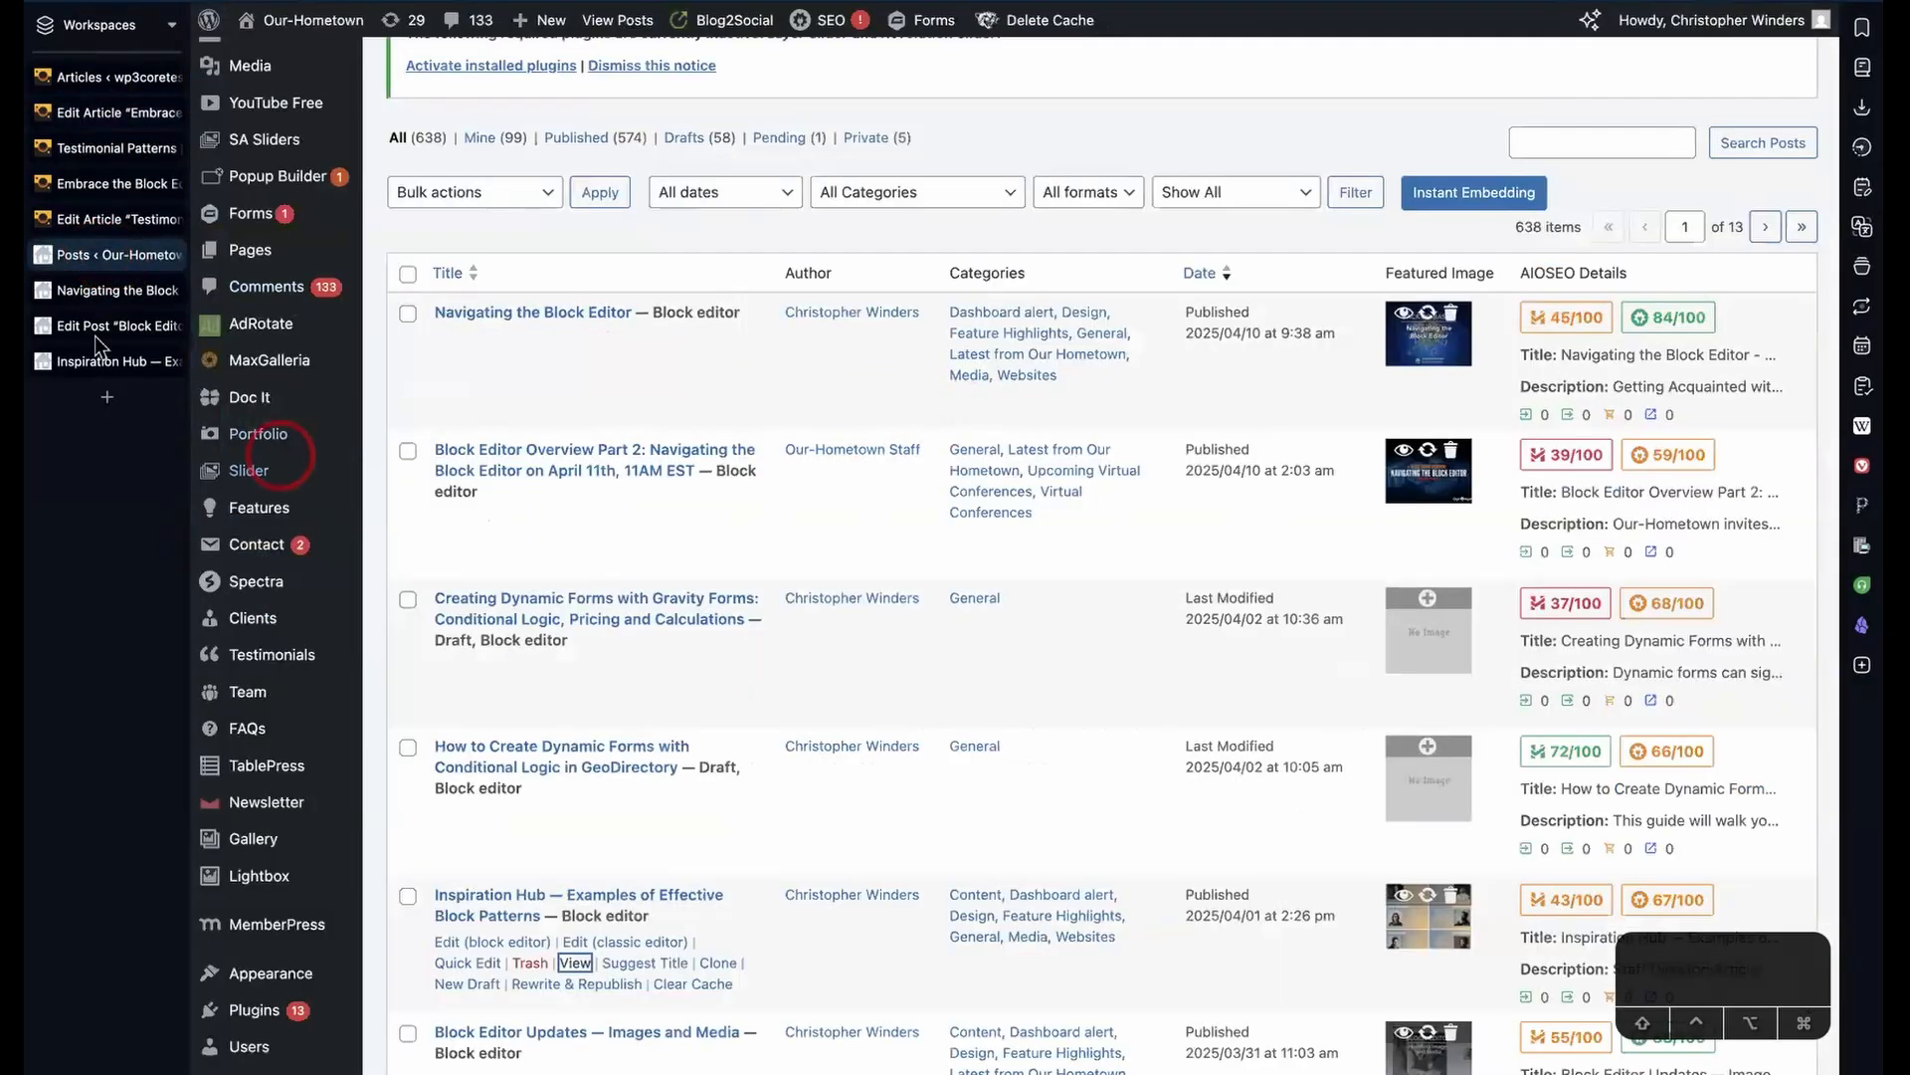
{"action": "left_click", "coordinate": [103, 361]}
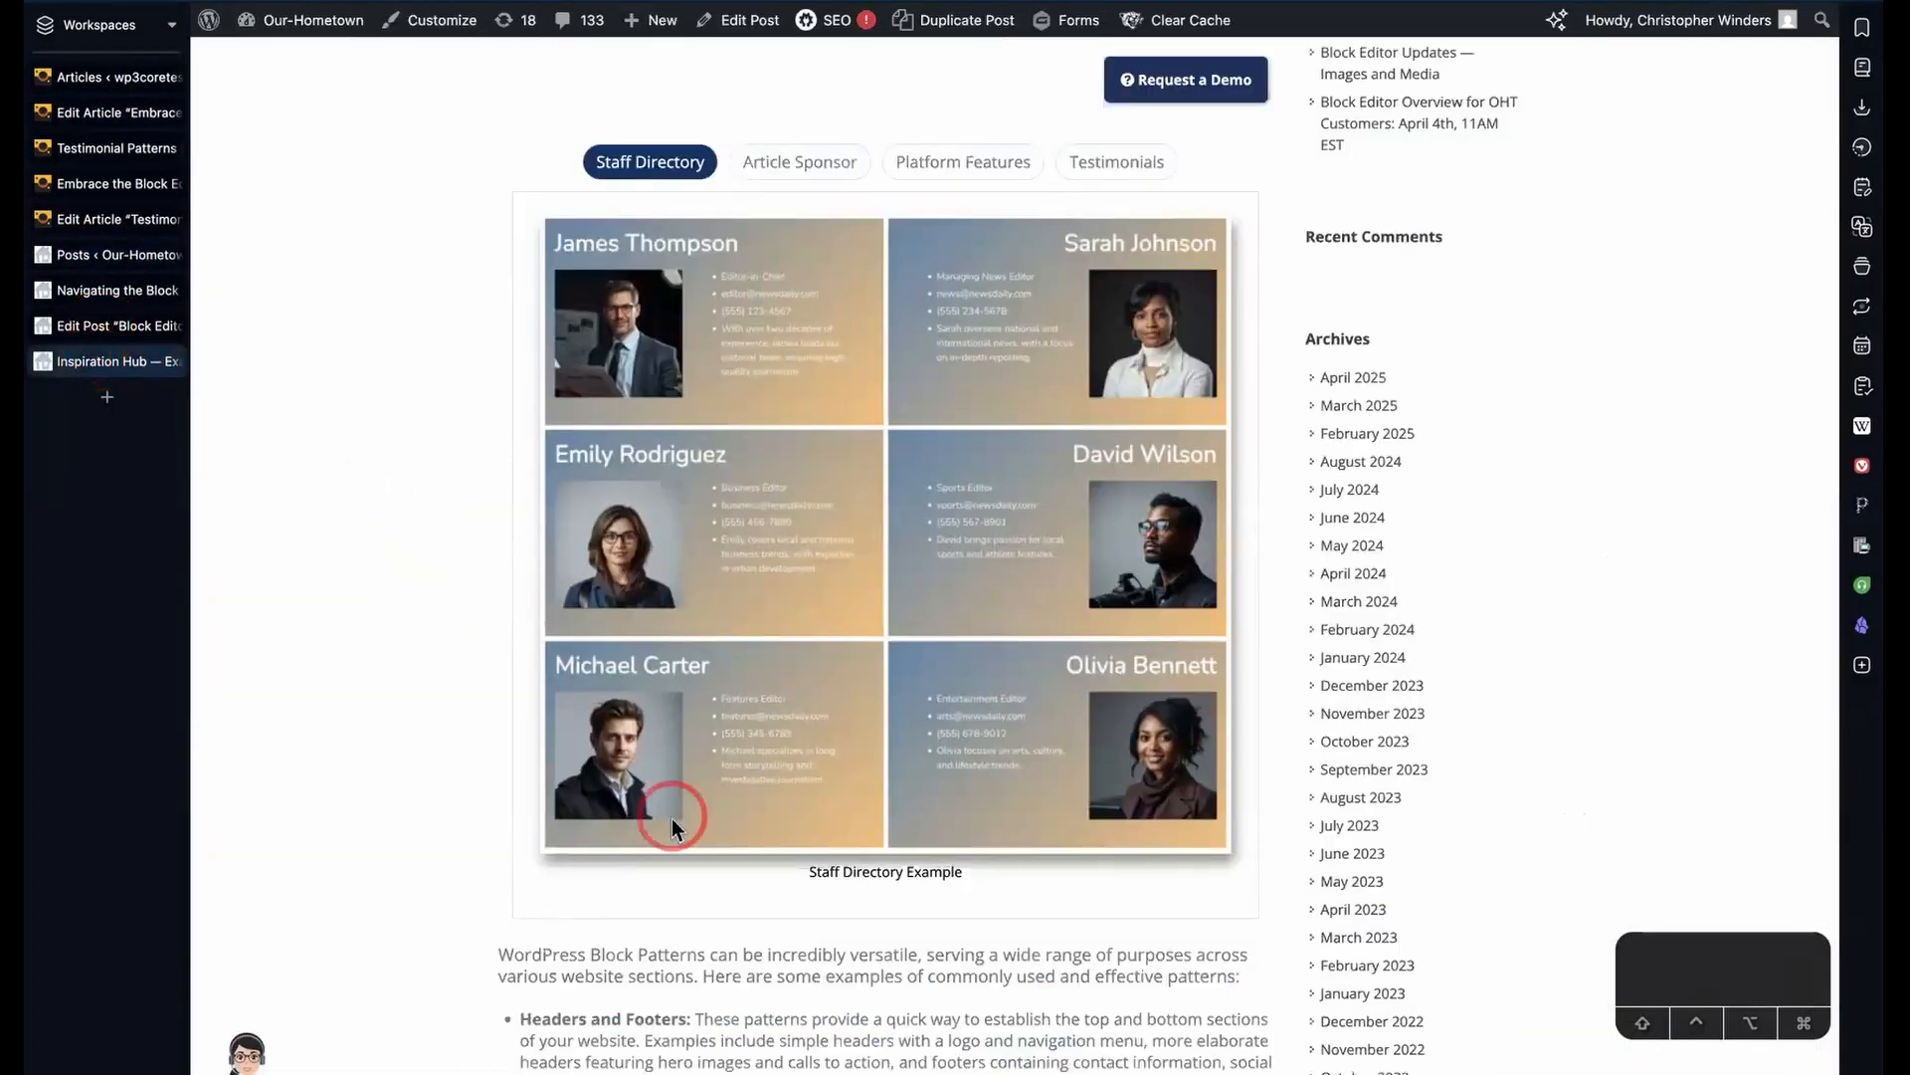
{"action": "scroll", "coordinate": [672, 818], "scroll_direction": "down", "scroll_amount": 6}
{"action": "left_click_drag", "start_coordinate": [498, 343], "coordinate": [1259, 1030]}
{"action": "key", "text": "super+c"}
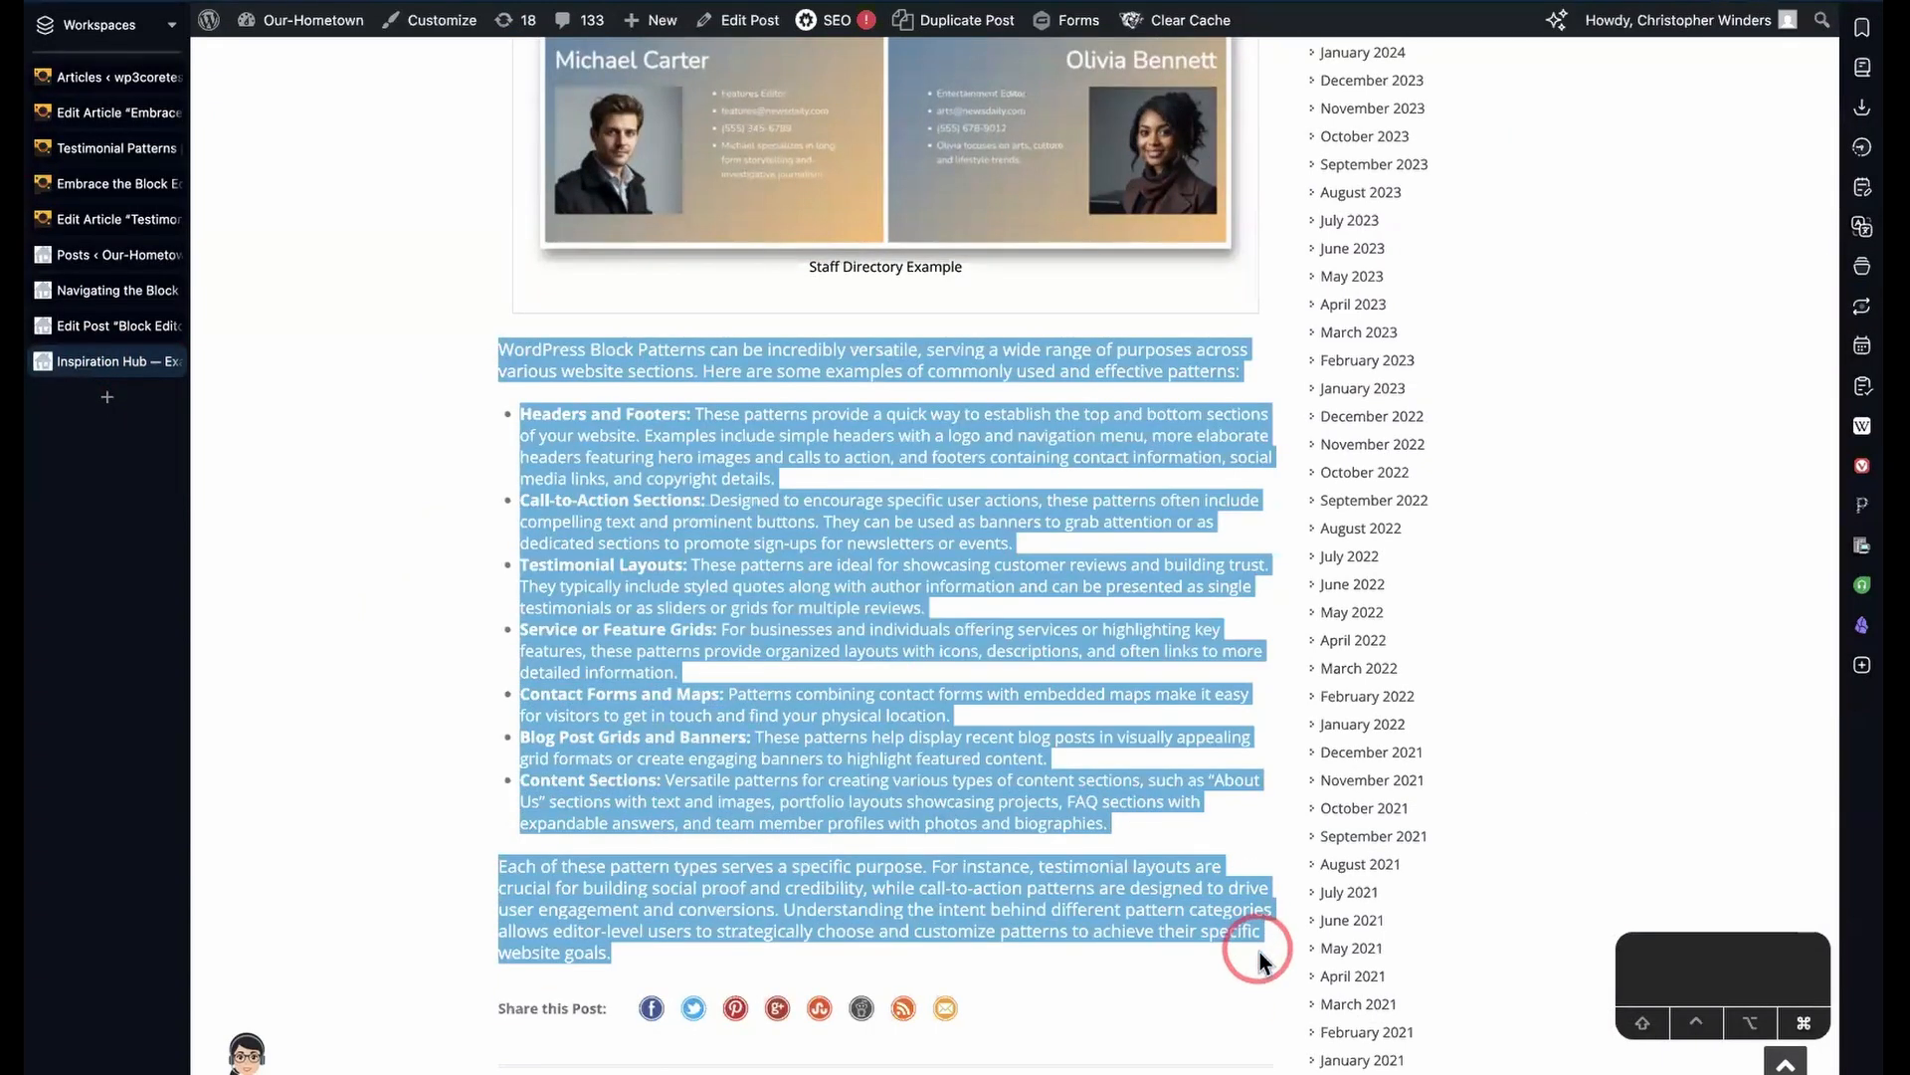
{"action": "left_click", "coordinate": [103, 77]}
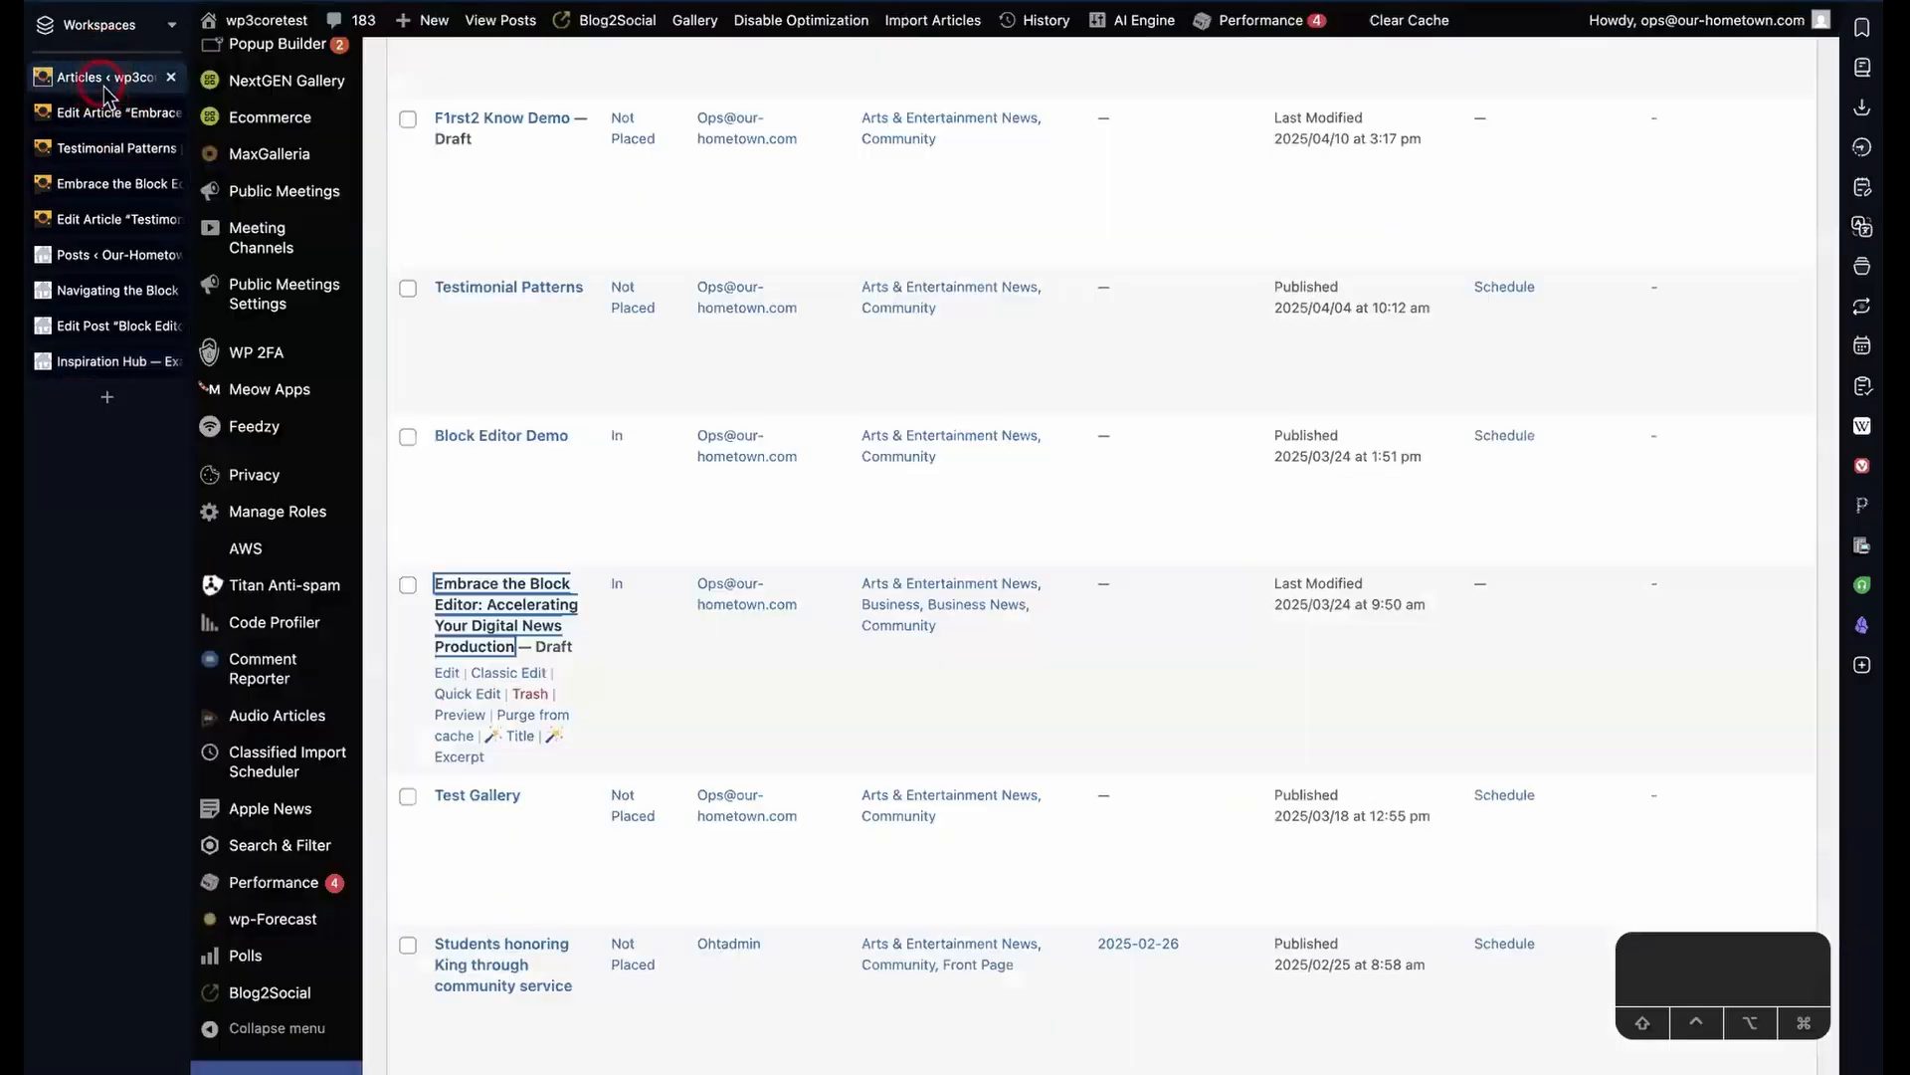
{"action": "scroll", "coordinate": [538, 236], "scroll_direction": "up", "scroll_amount": 15}
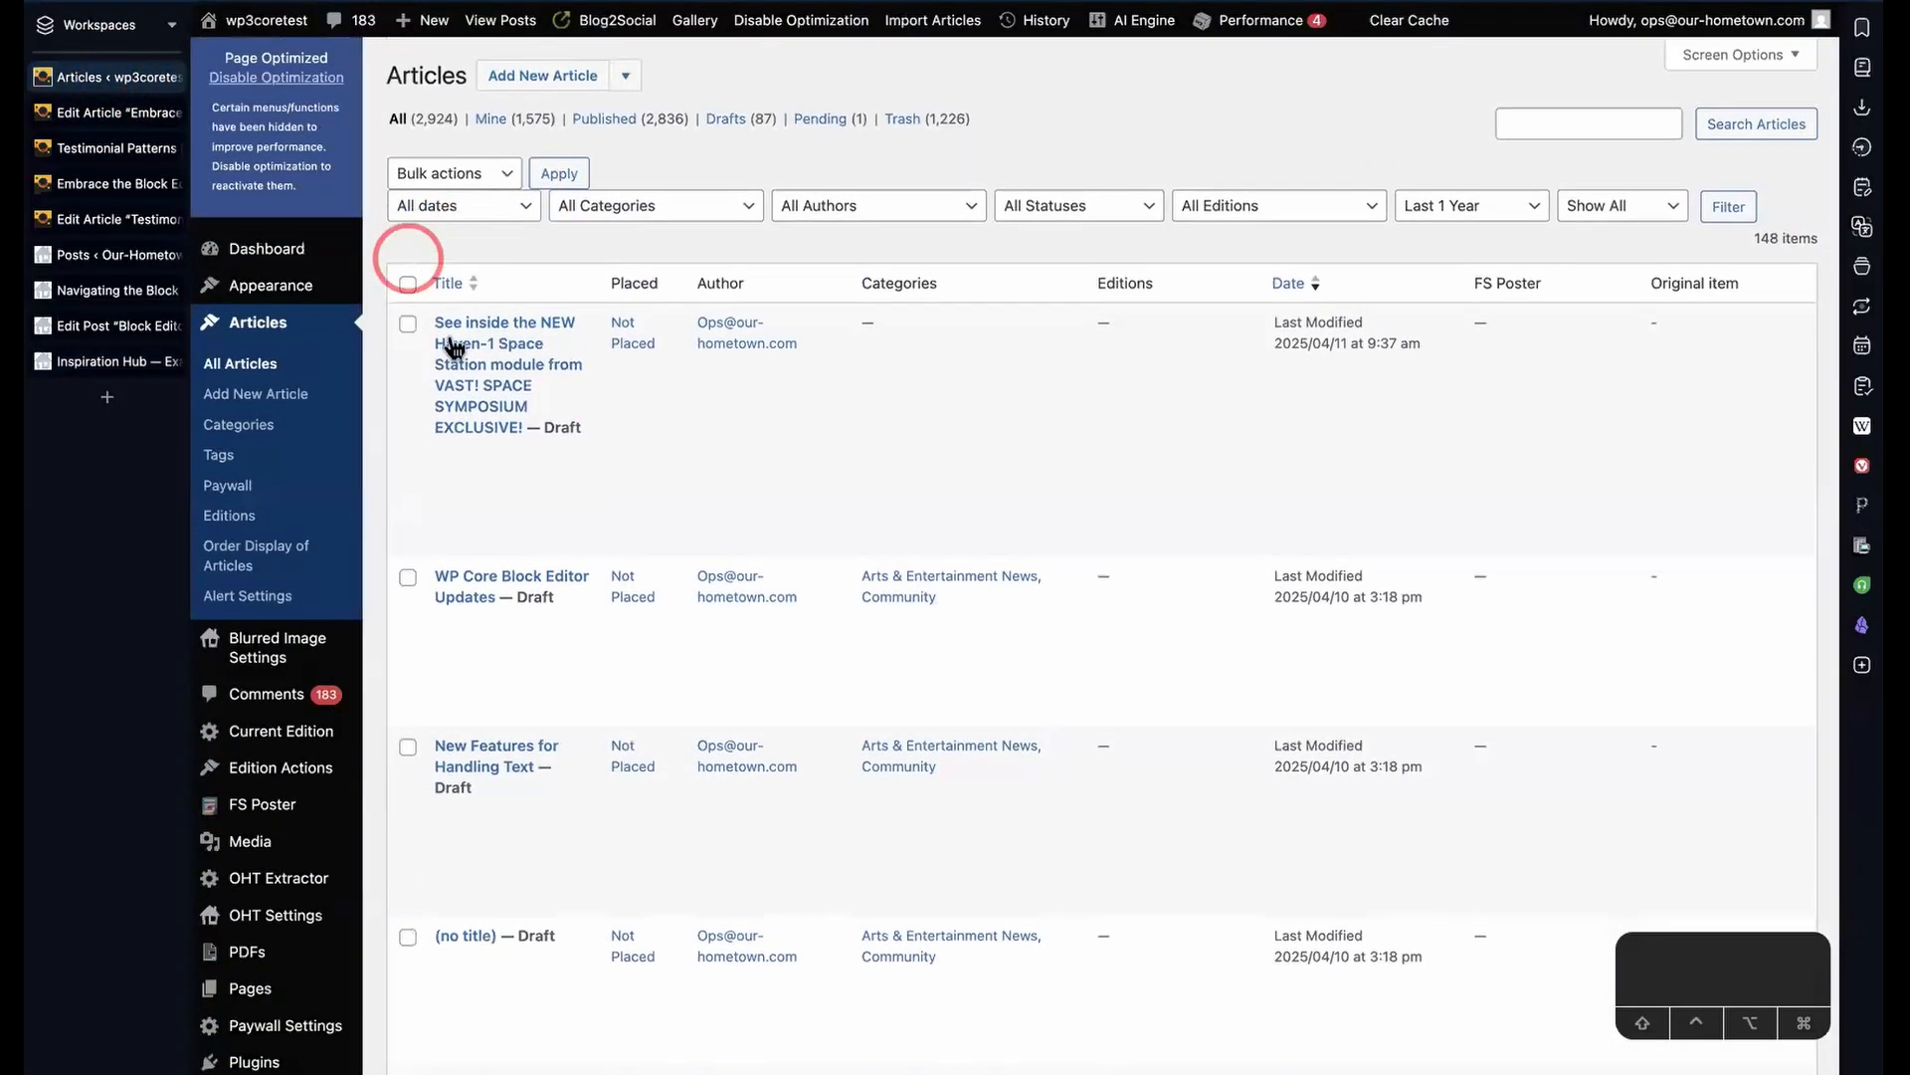
{"action": "left_click", "coordinate": [625, 74]}
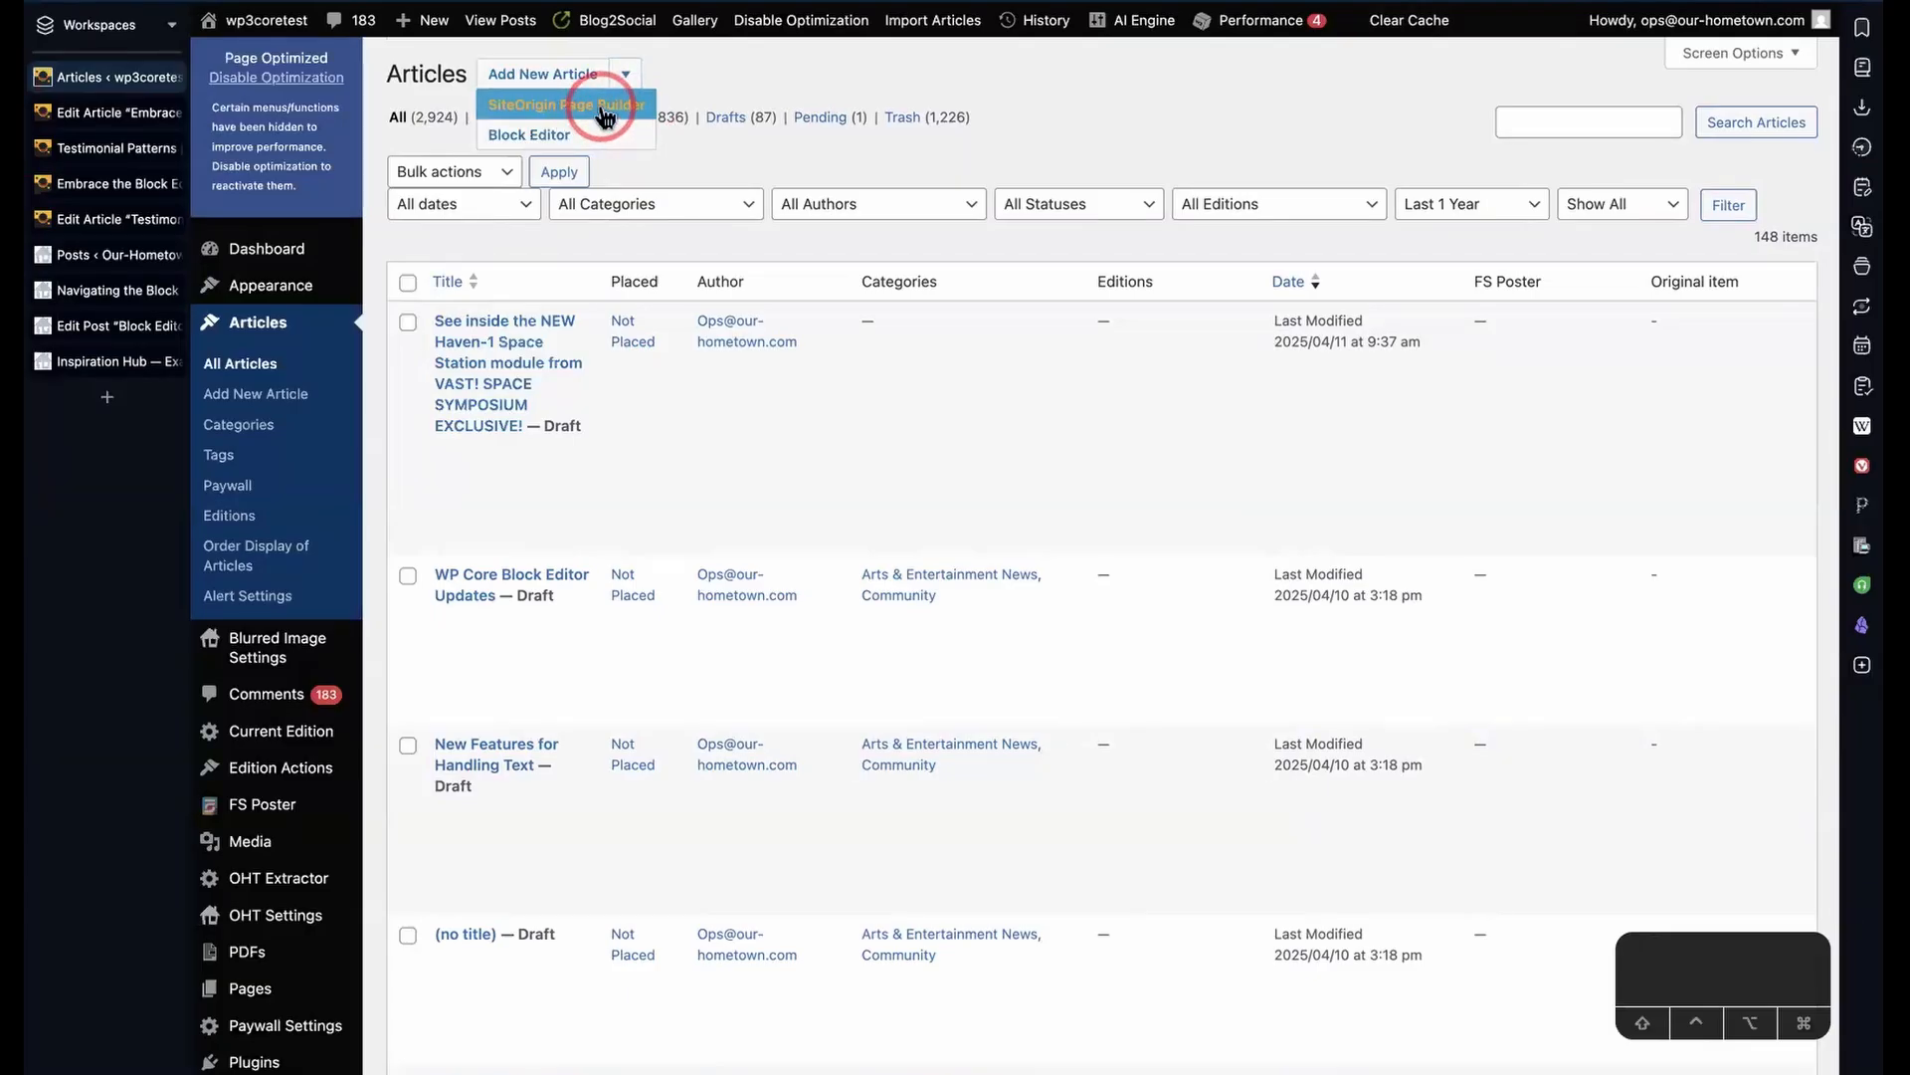
{"action": "left_click", "coordinate": [734, 140]}
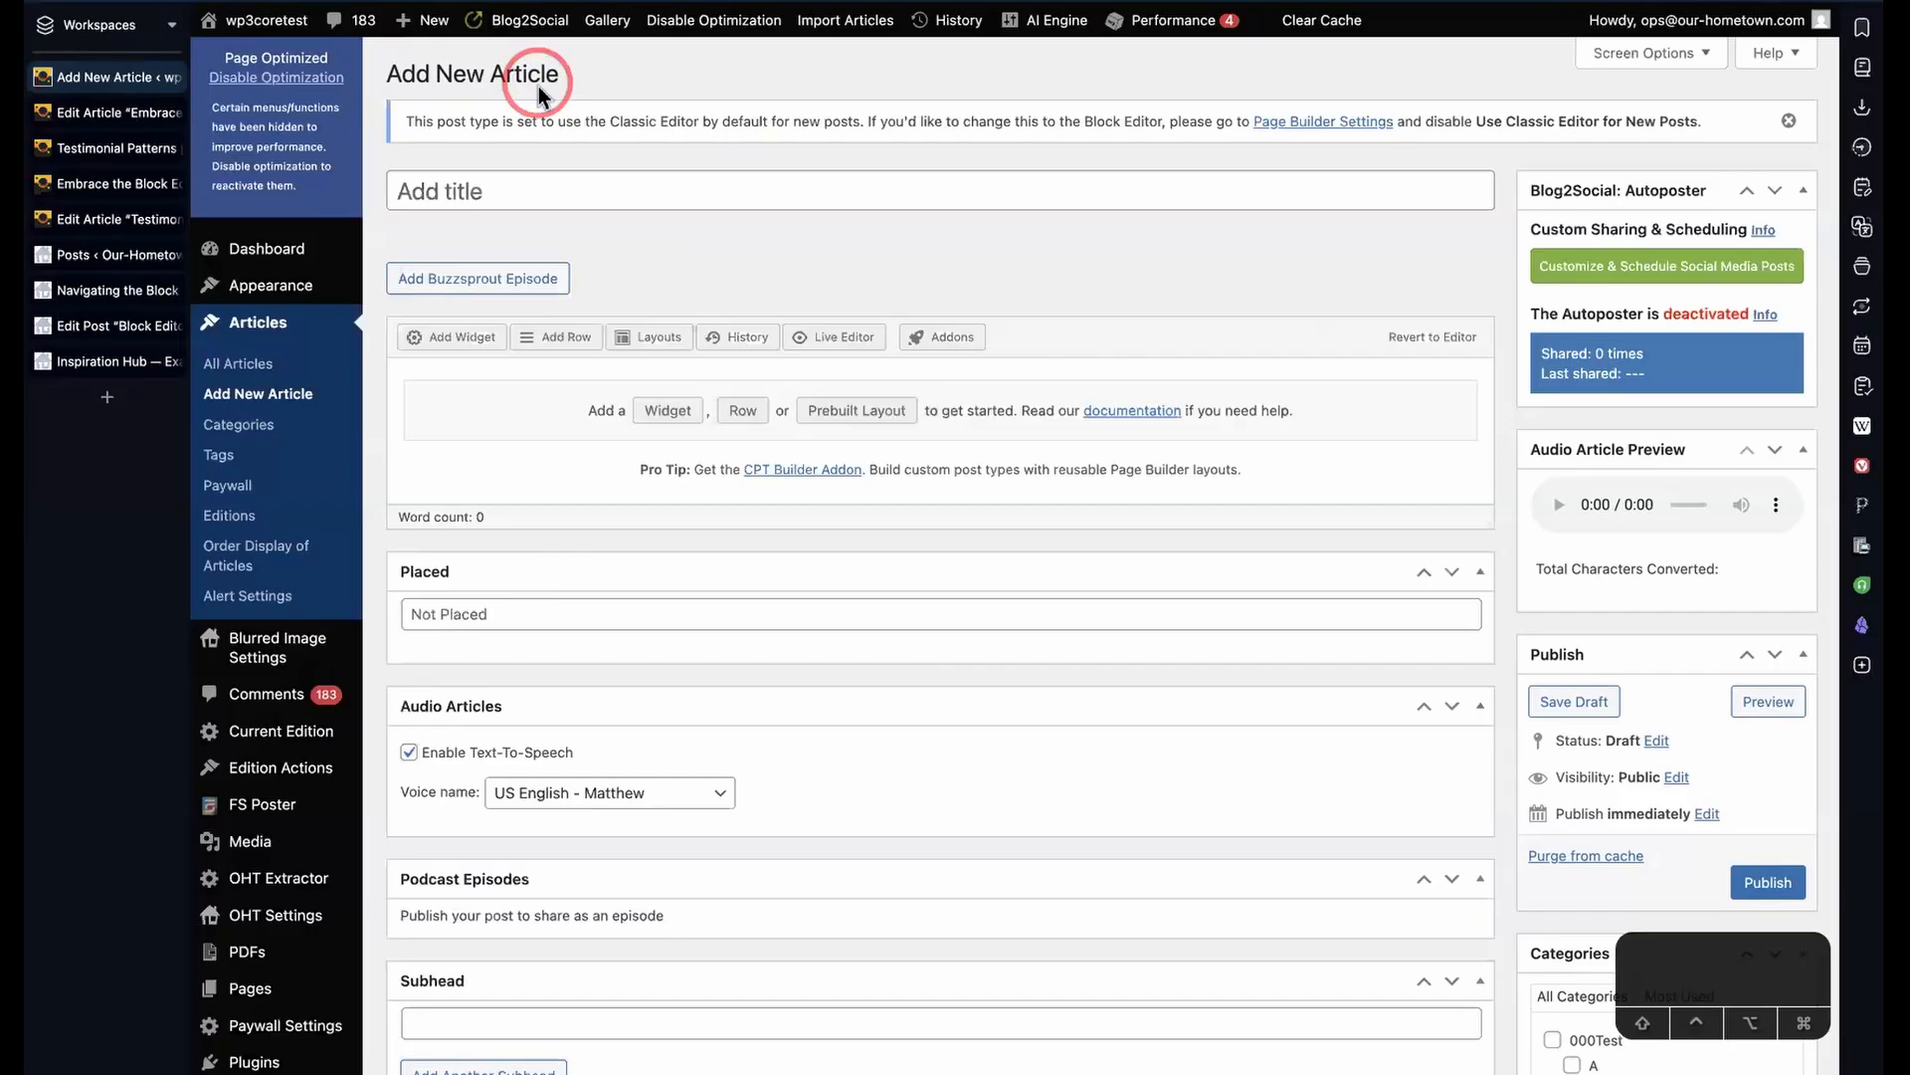
{"action": "key", "text": "super+bracketleft"}
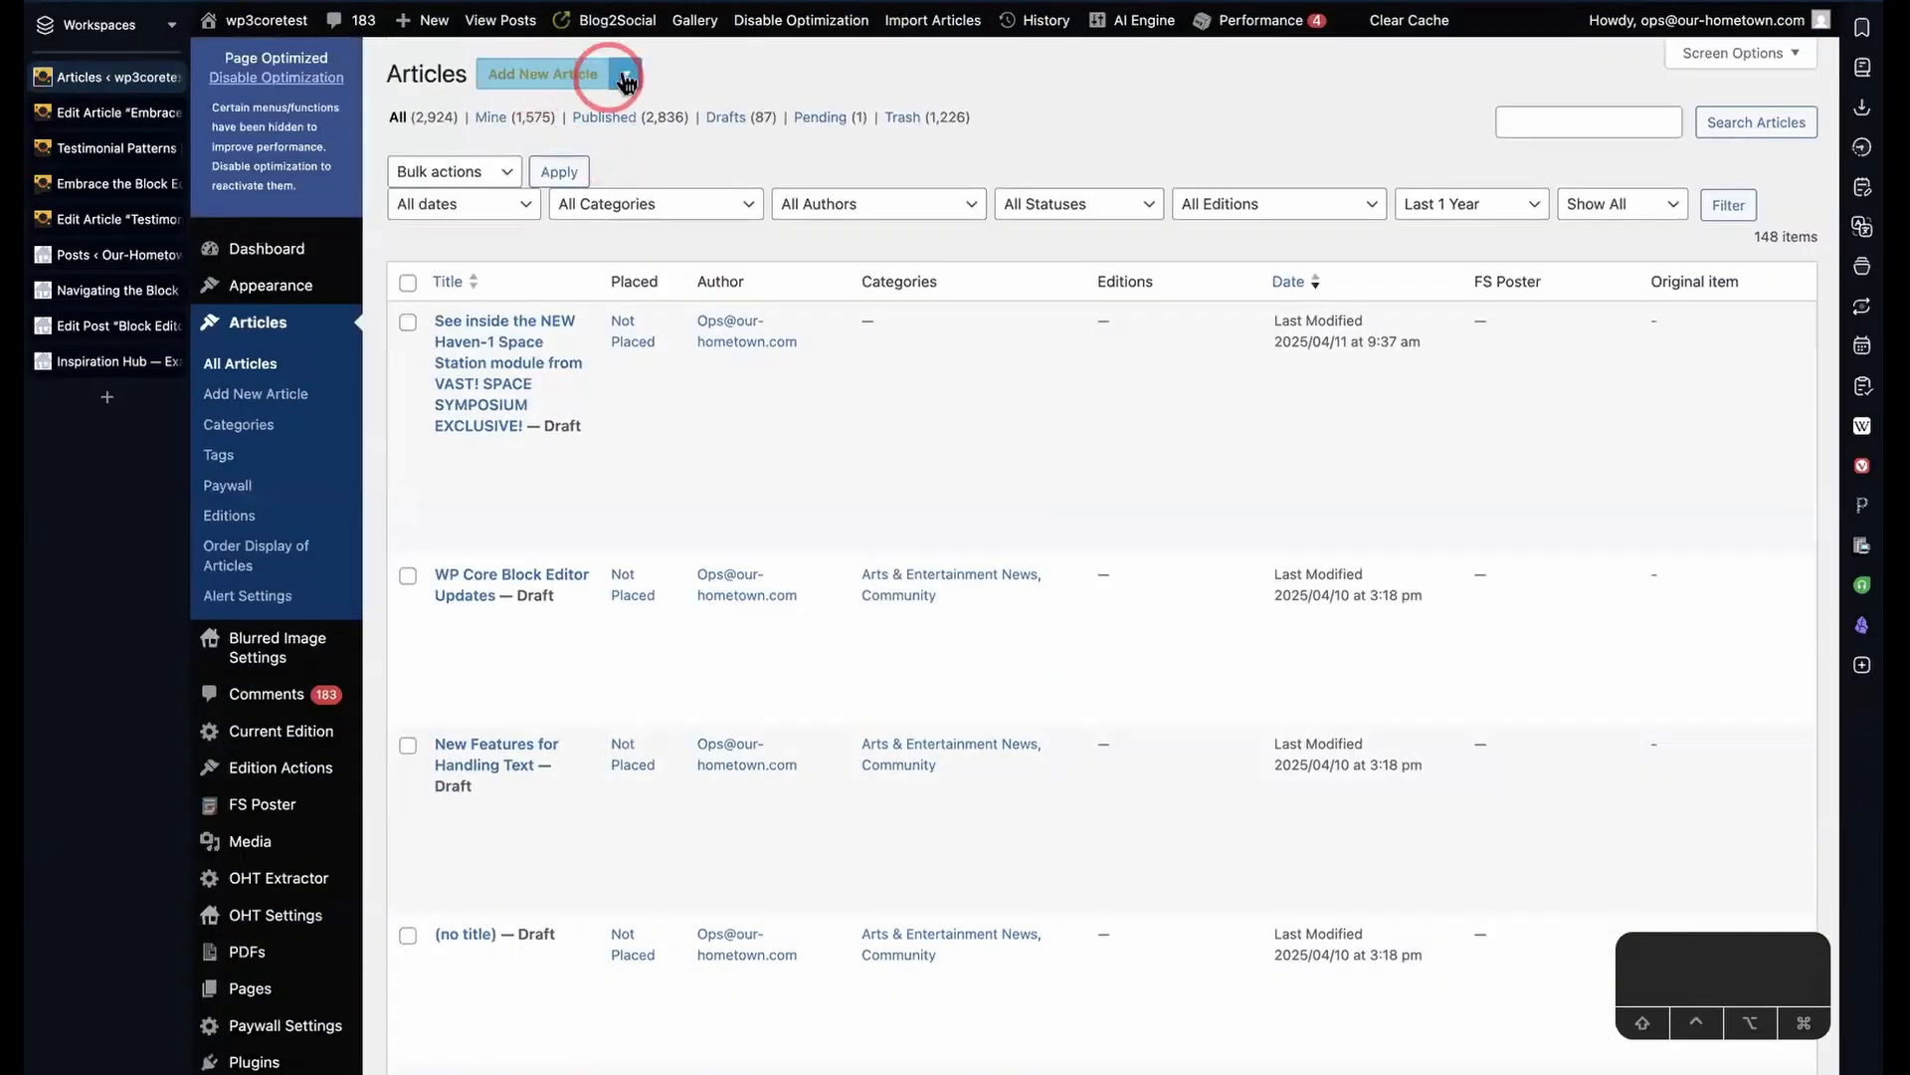
- Create a new article in the Classic editor and paste the copied block patterns text as its body
{"action": "left_click", "coordinate": [624, 76]}
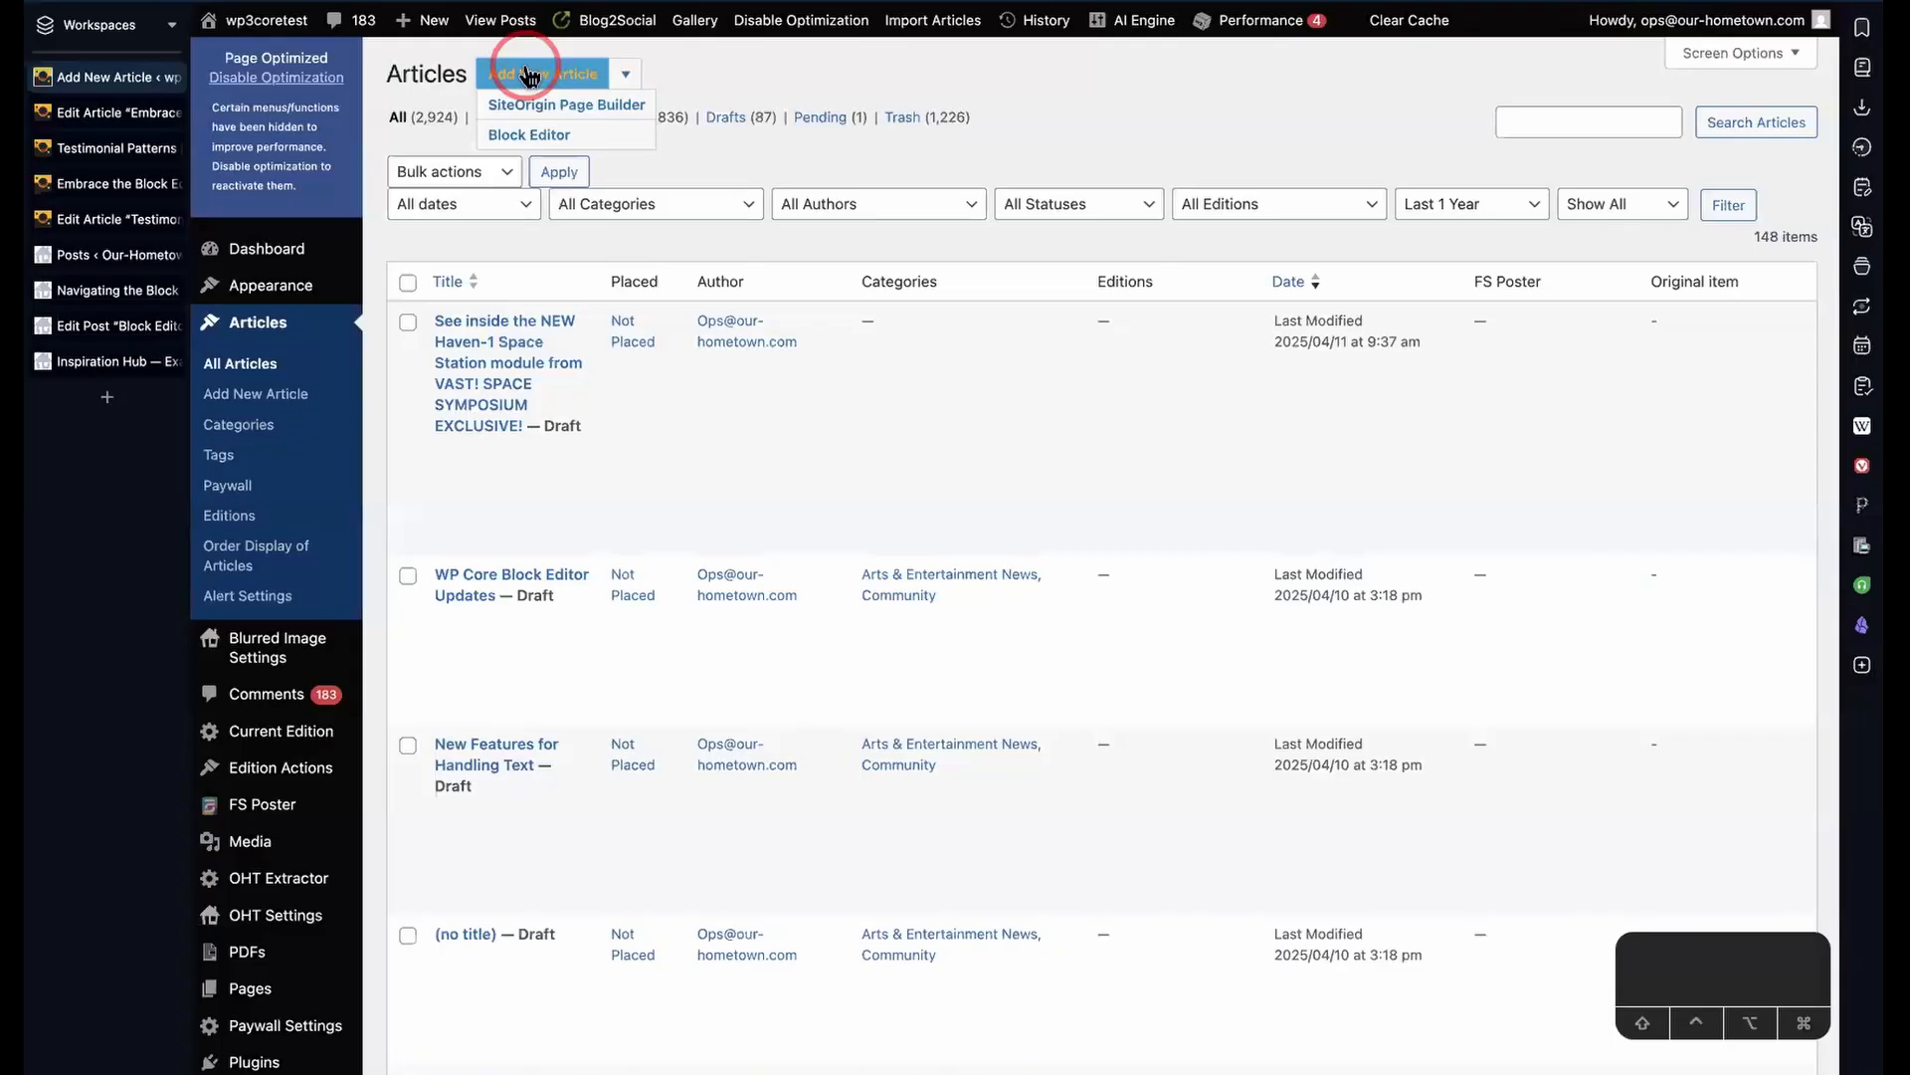
{"action": "left_click", "coordinate": [531, 76]}
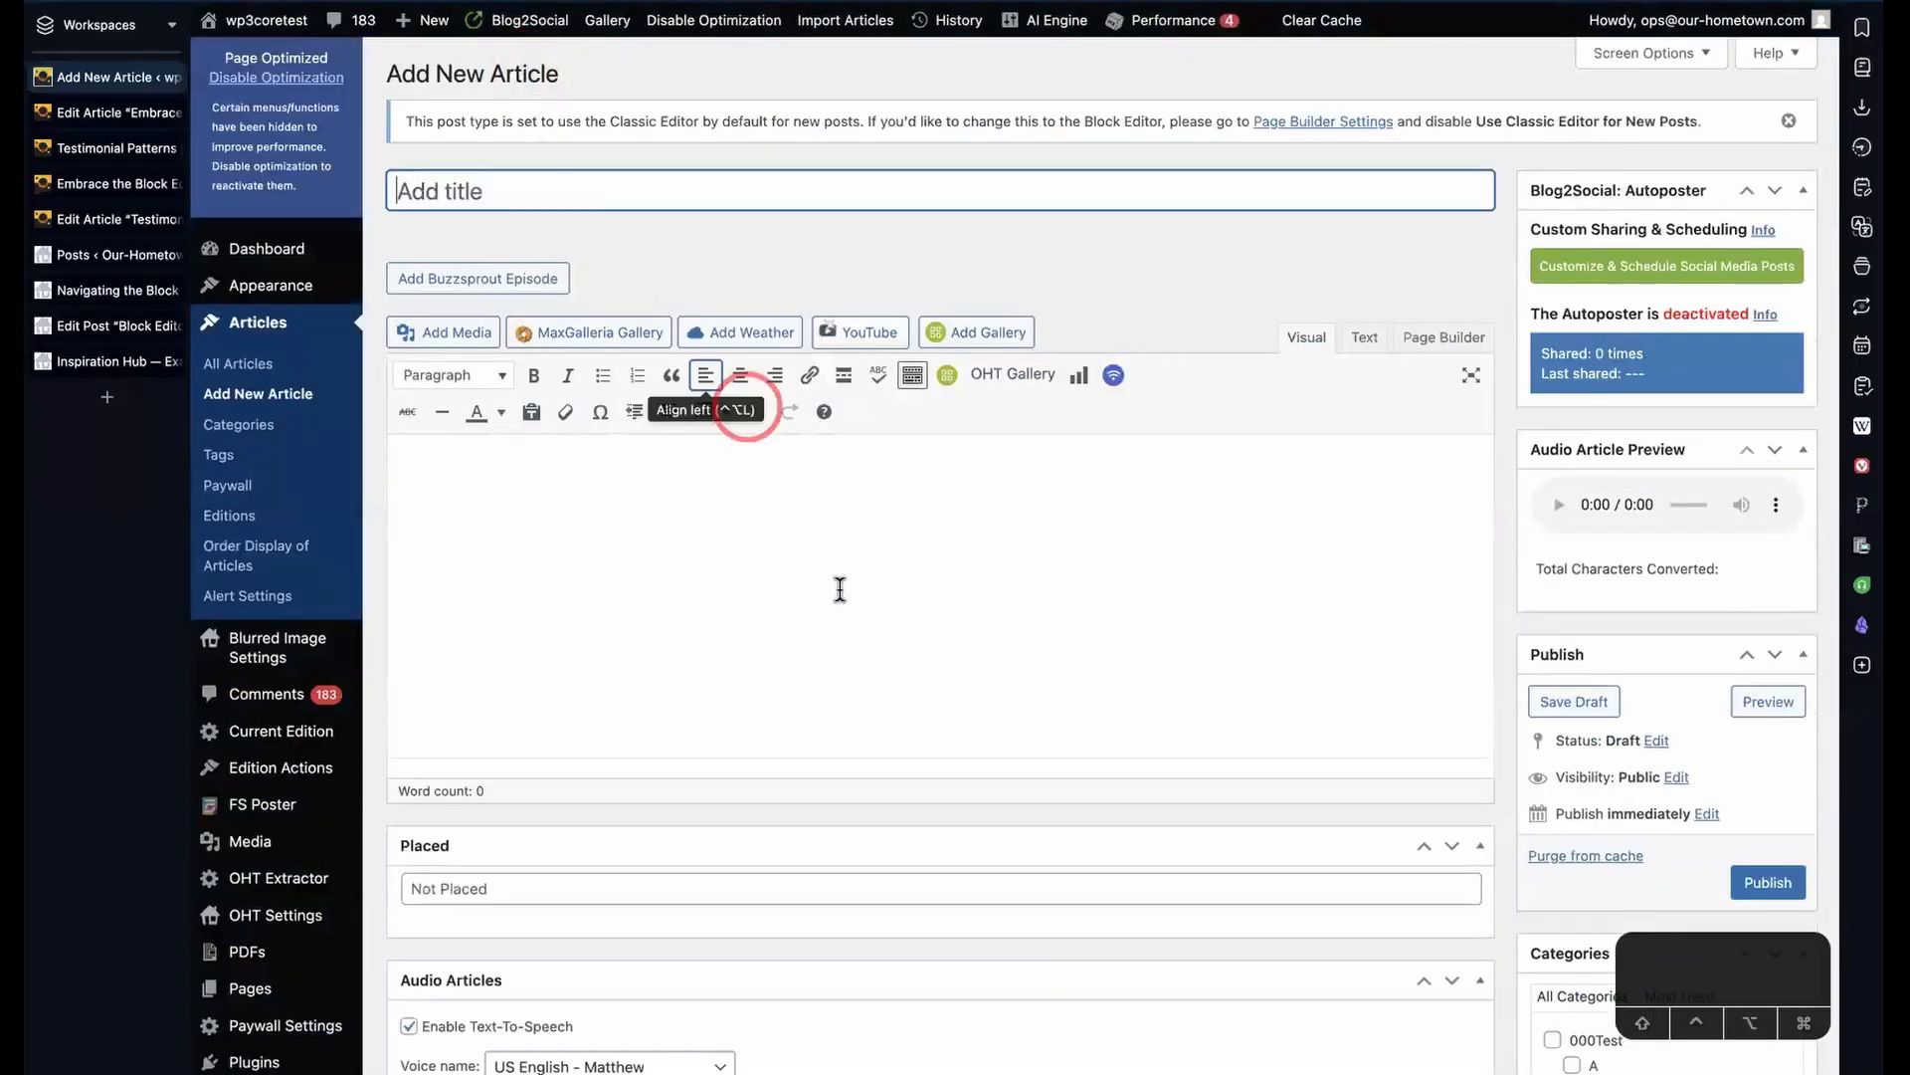
{"action": "left_click", "coordinate": [663, 500]}
{"action": "key", "text": "super+v"}
- Title the new article Test Classic and save it as a draft
{"action": "left_click", "coordinate": [527, 183]}
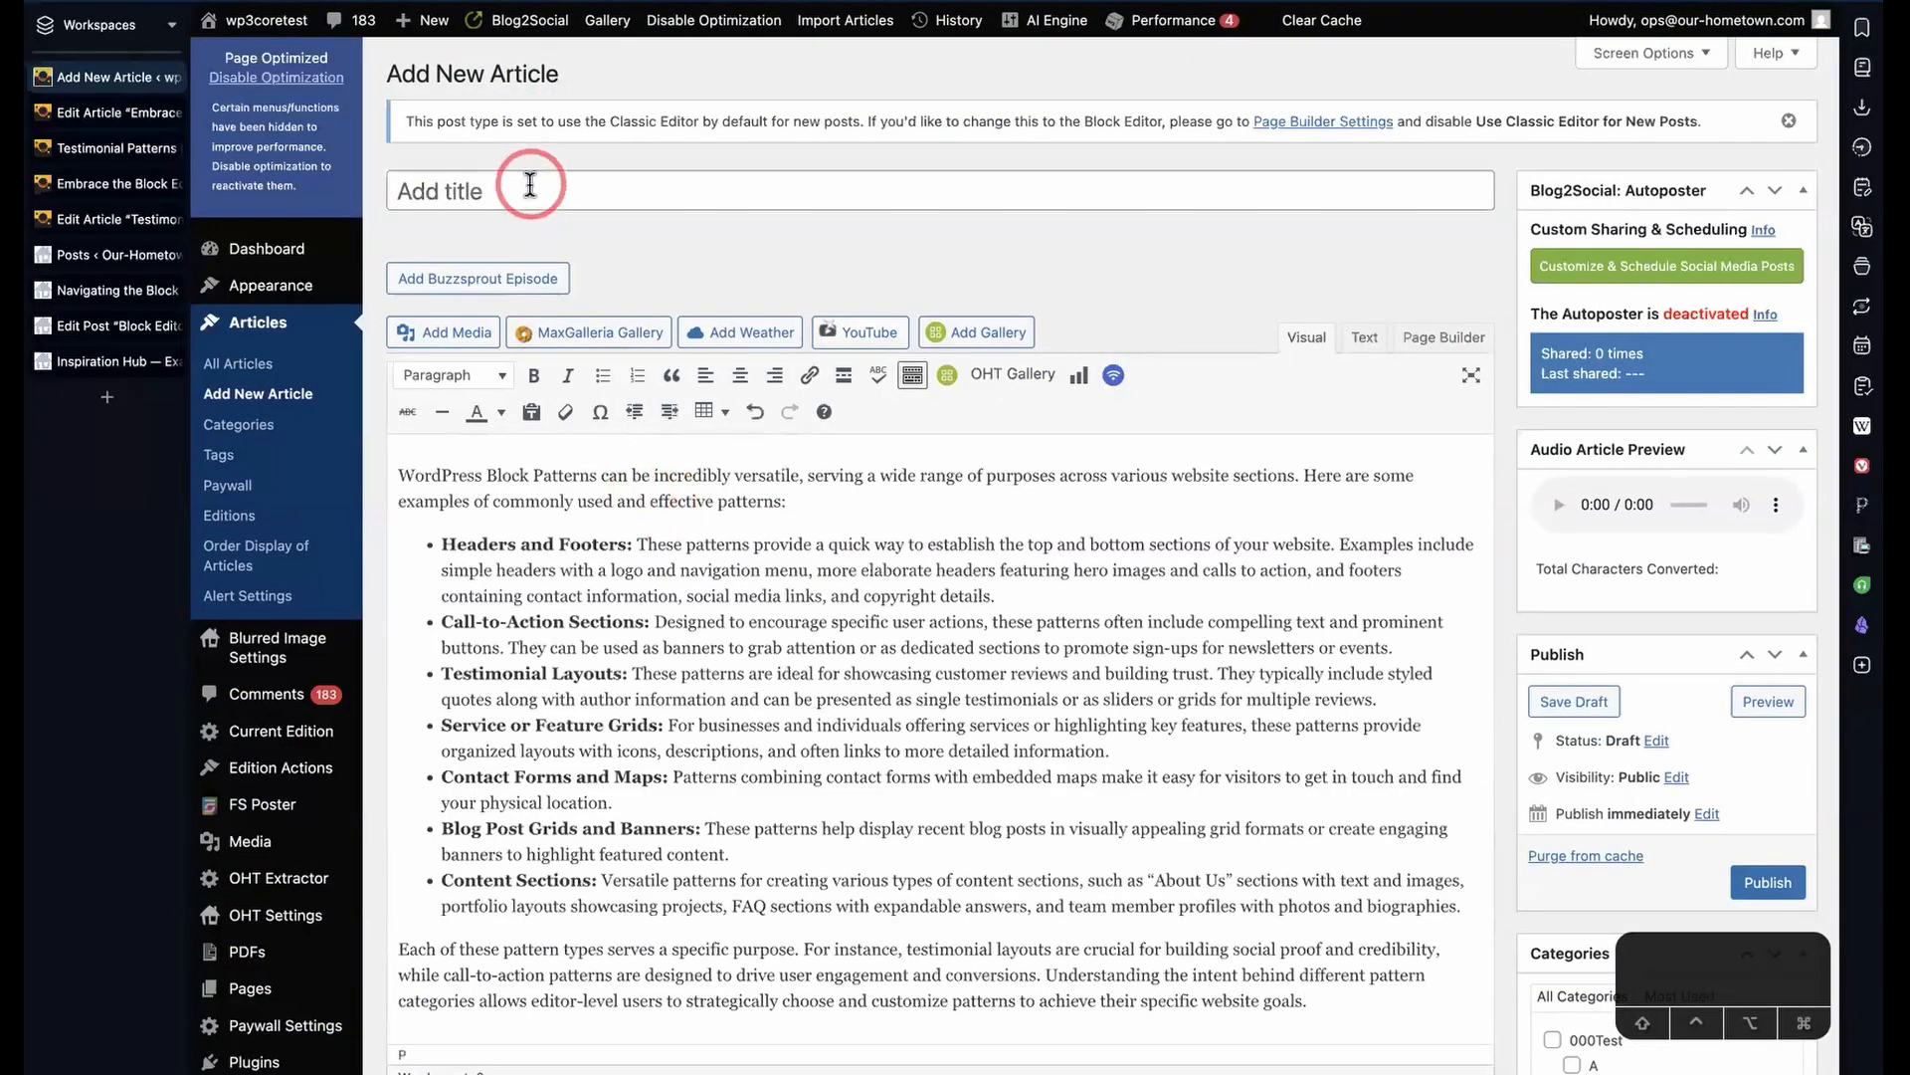
{"action": "type", "text": "Test"}
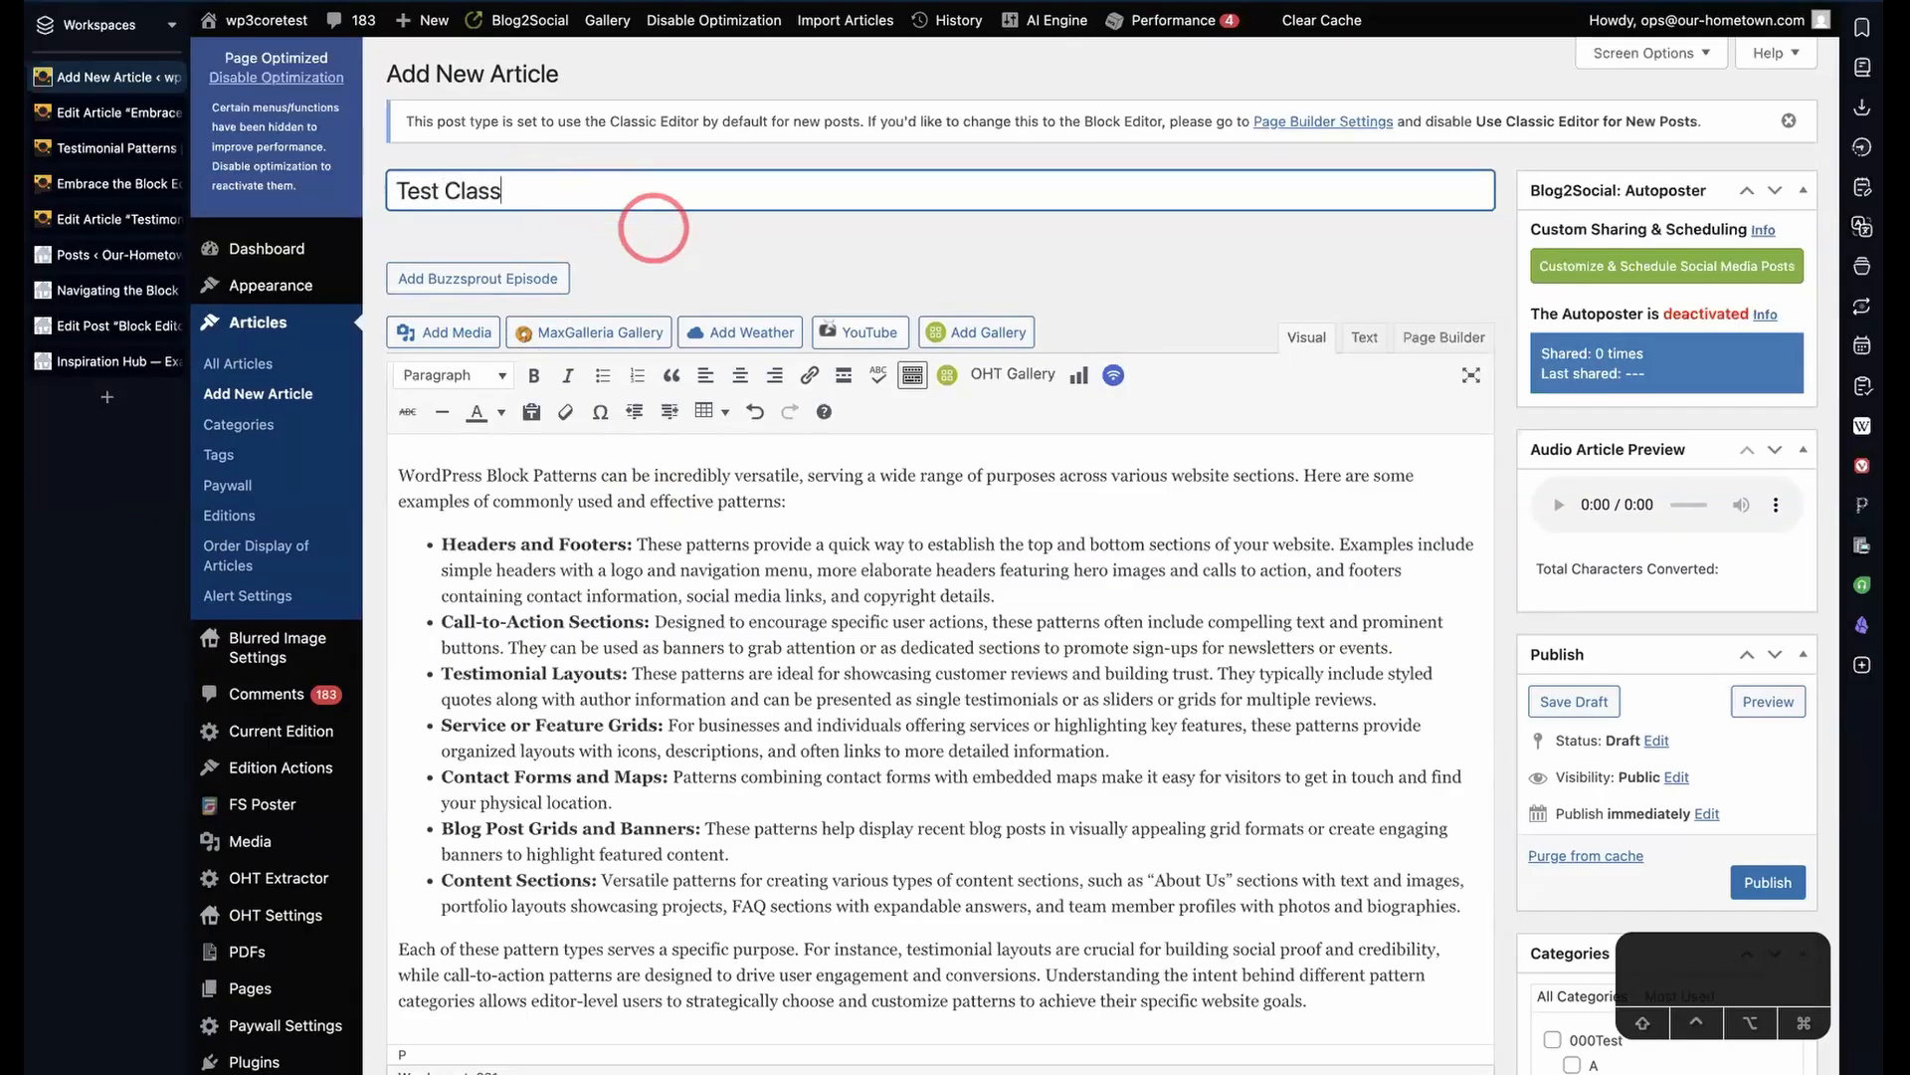
{"action": "type", "text": " Classic"}
{"action": "left_click", "coordinate": [1574, 701]}
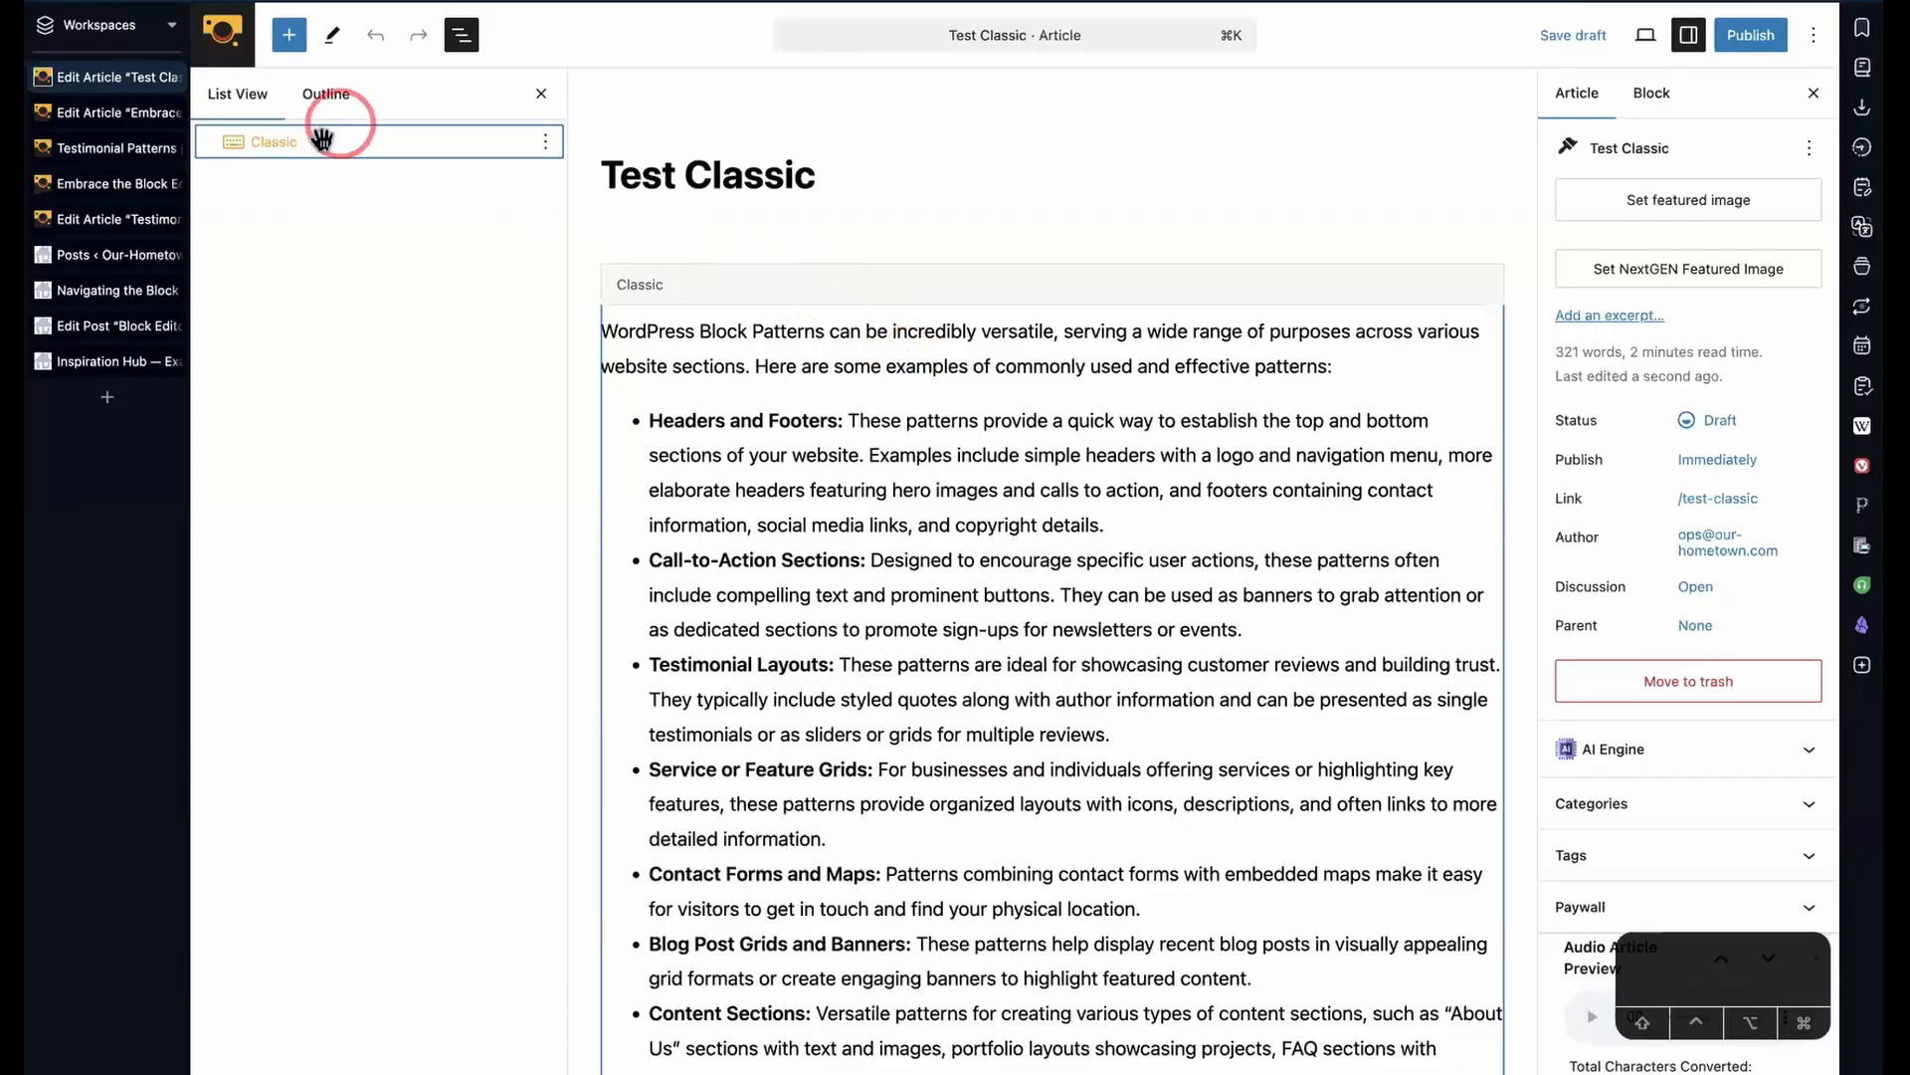
- Select the Classic block in Test Classic, compare it with the open Embrace and Testimonial articles, and return to Test Classic
{"action": "left_click", "coordinate": [277, 141]}
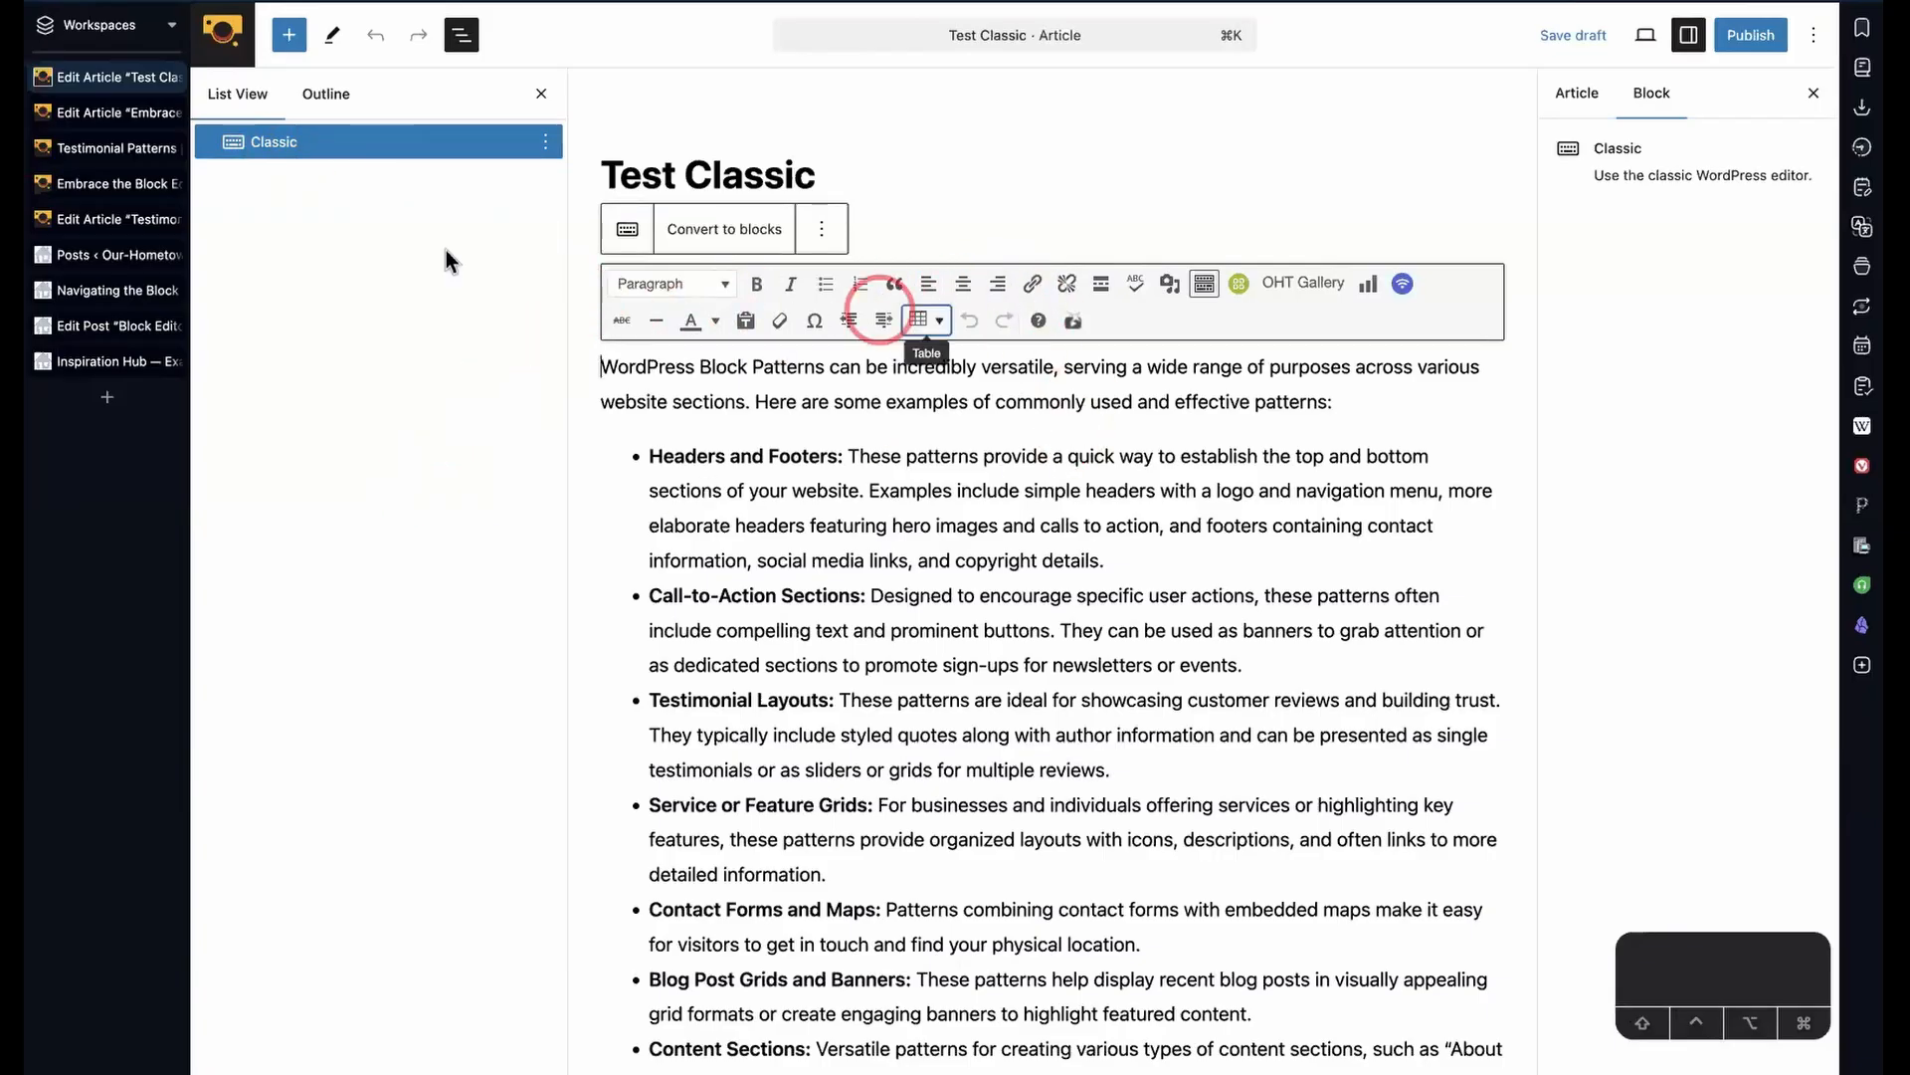
{"action": "left_click", "coordinate": [106, 118]}
{"action": "left_click", "coordinate": [105, 147]}
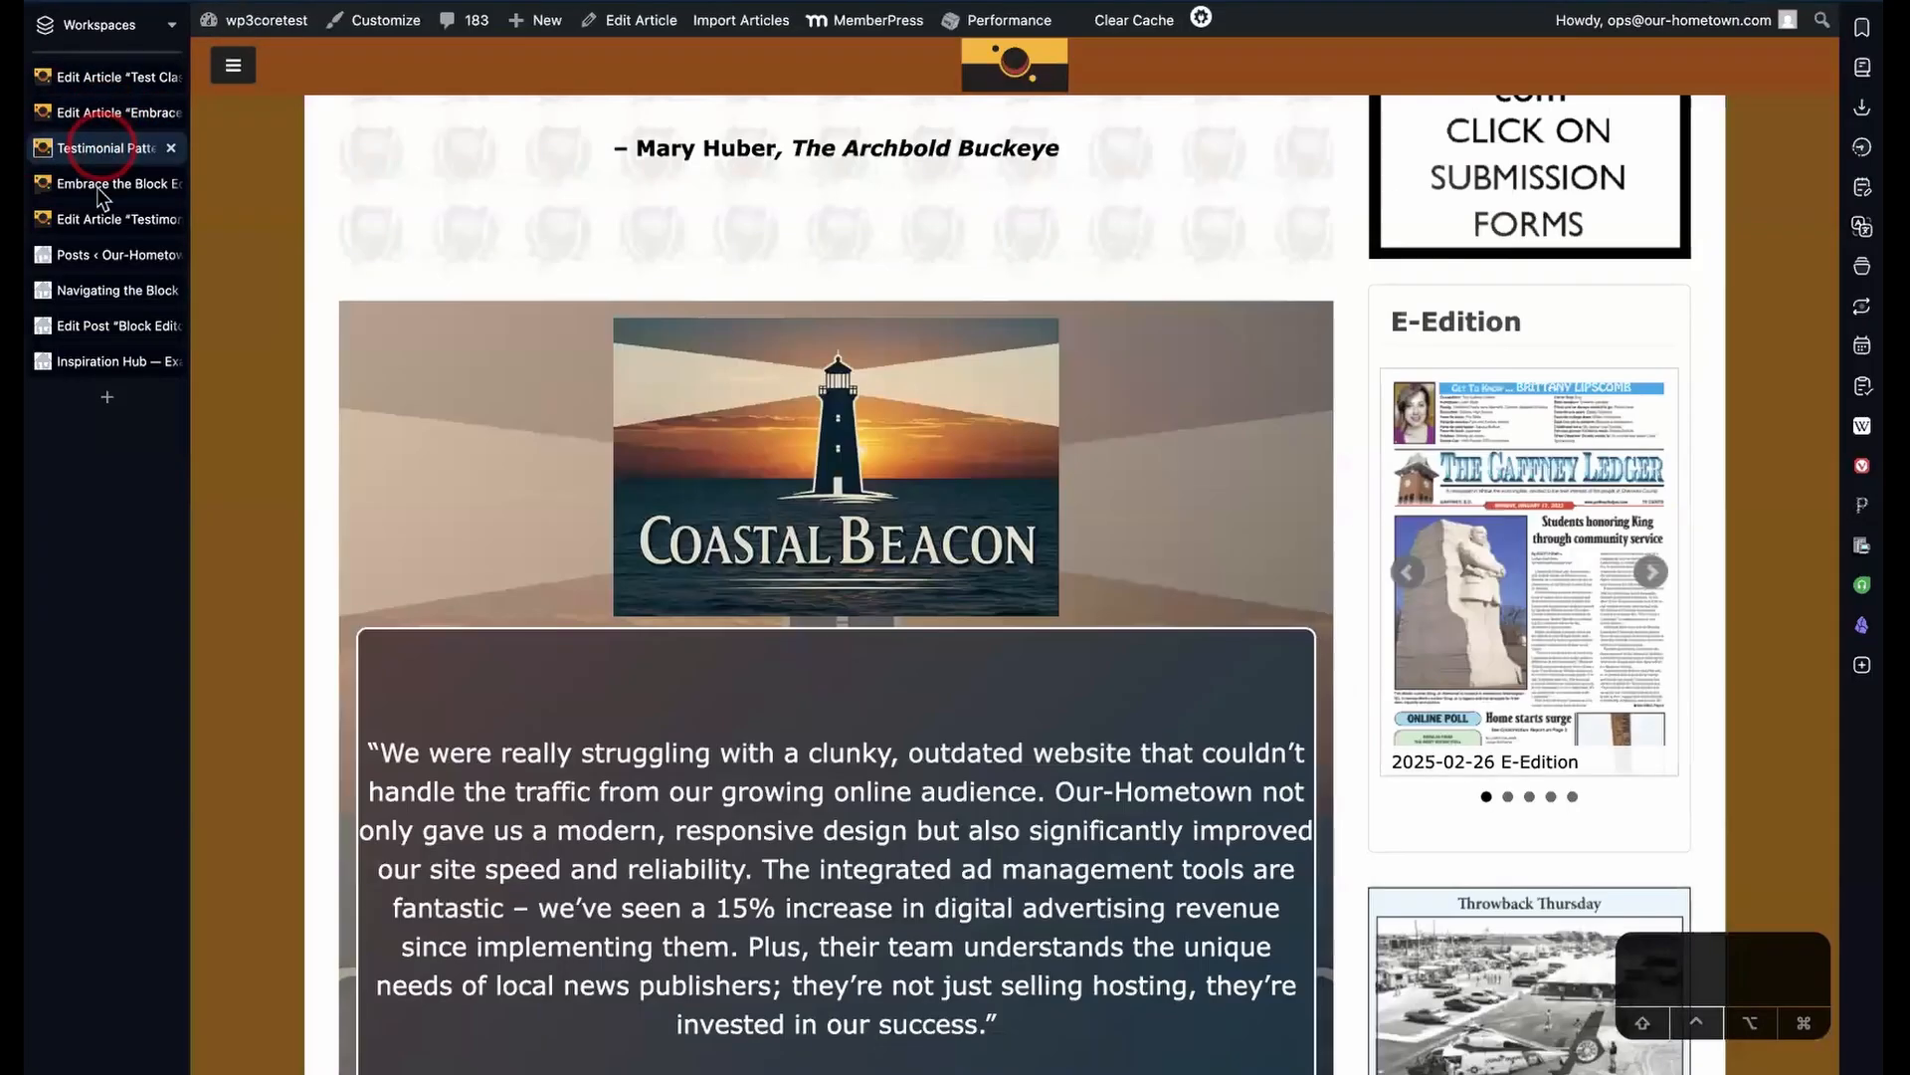
{"action": "left_click", "coordinate": [106, 183]}
{"action": "left_click", "coordinate": [99, 147]}
{"action": "left_click", "coordinate": [99, 115]}
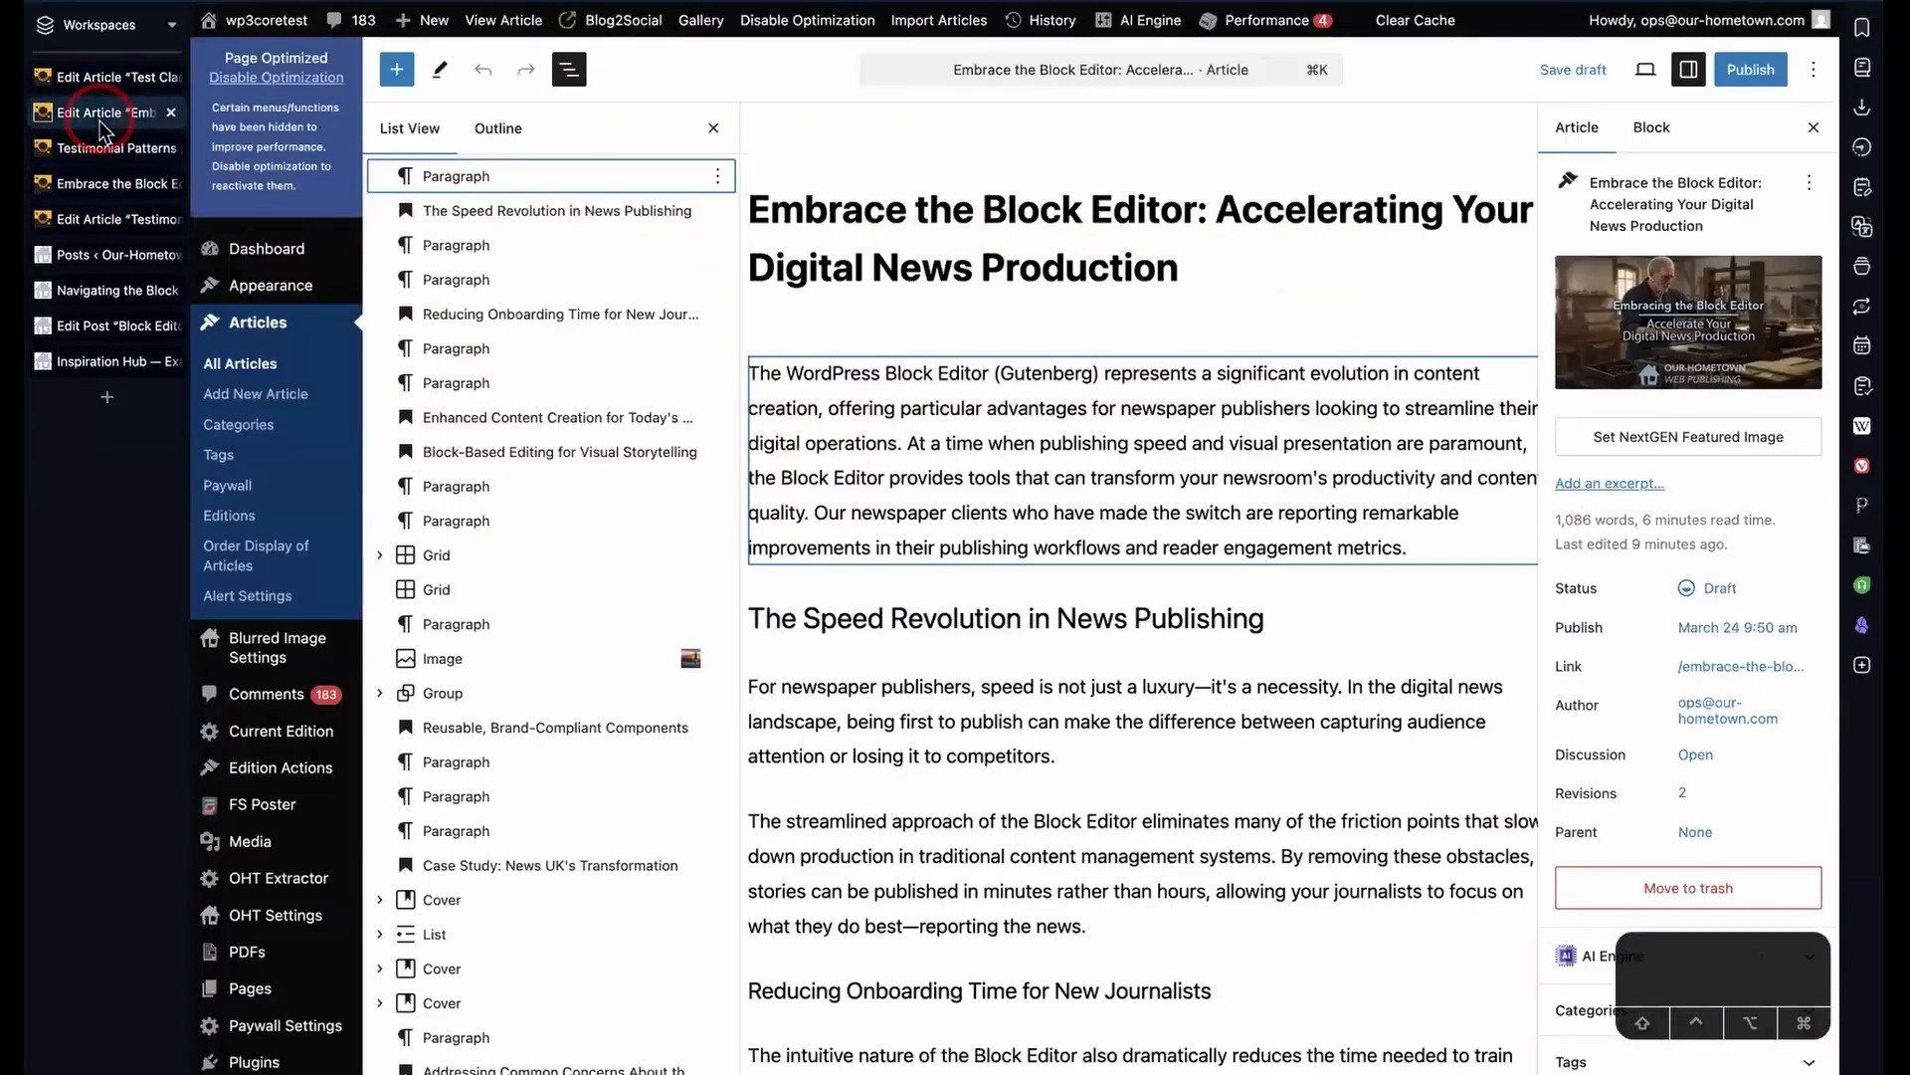
{"action": "left_click", "coordinate": [94, 217]}
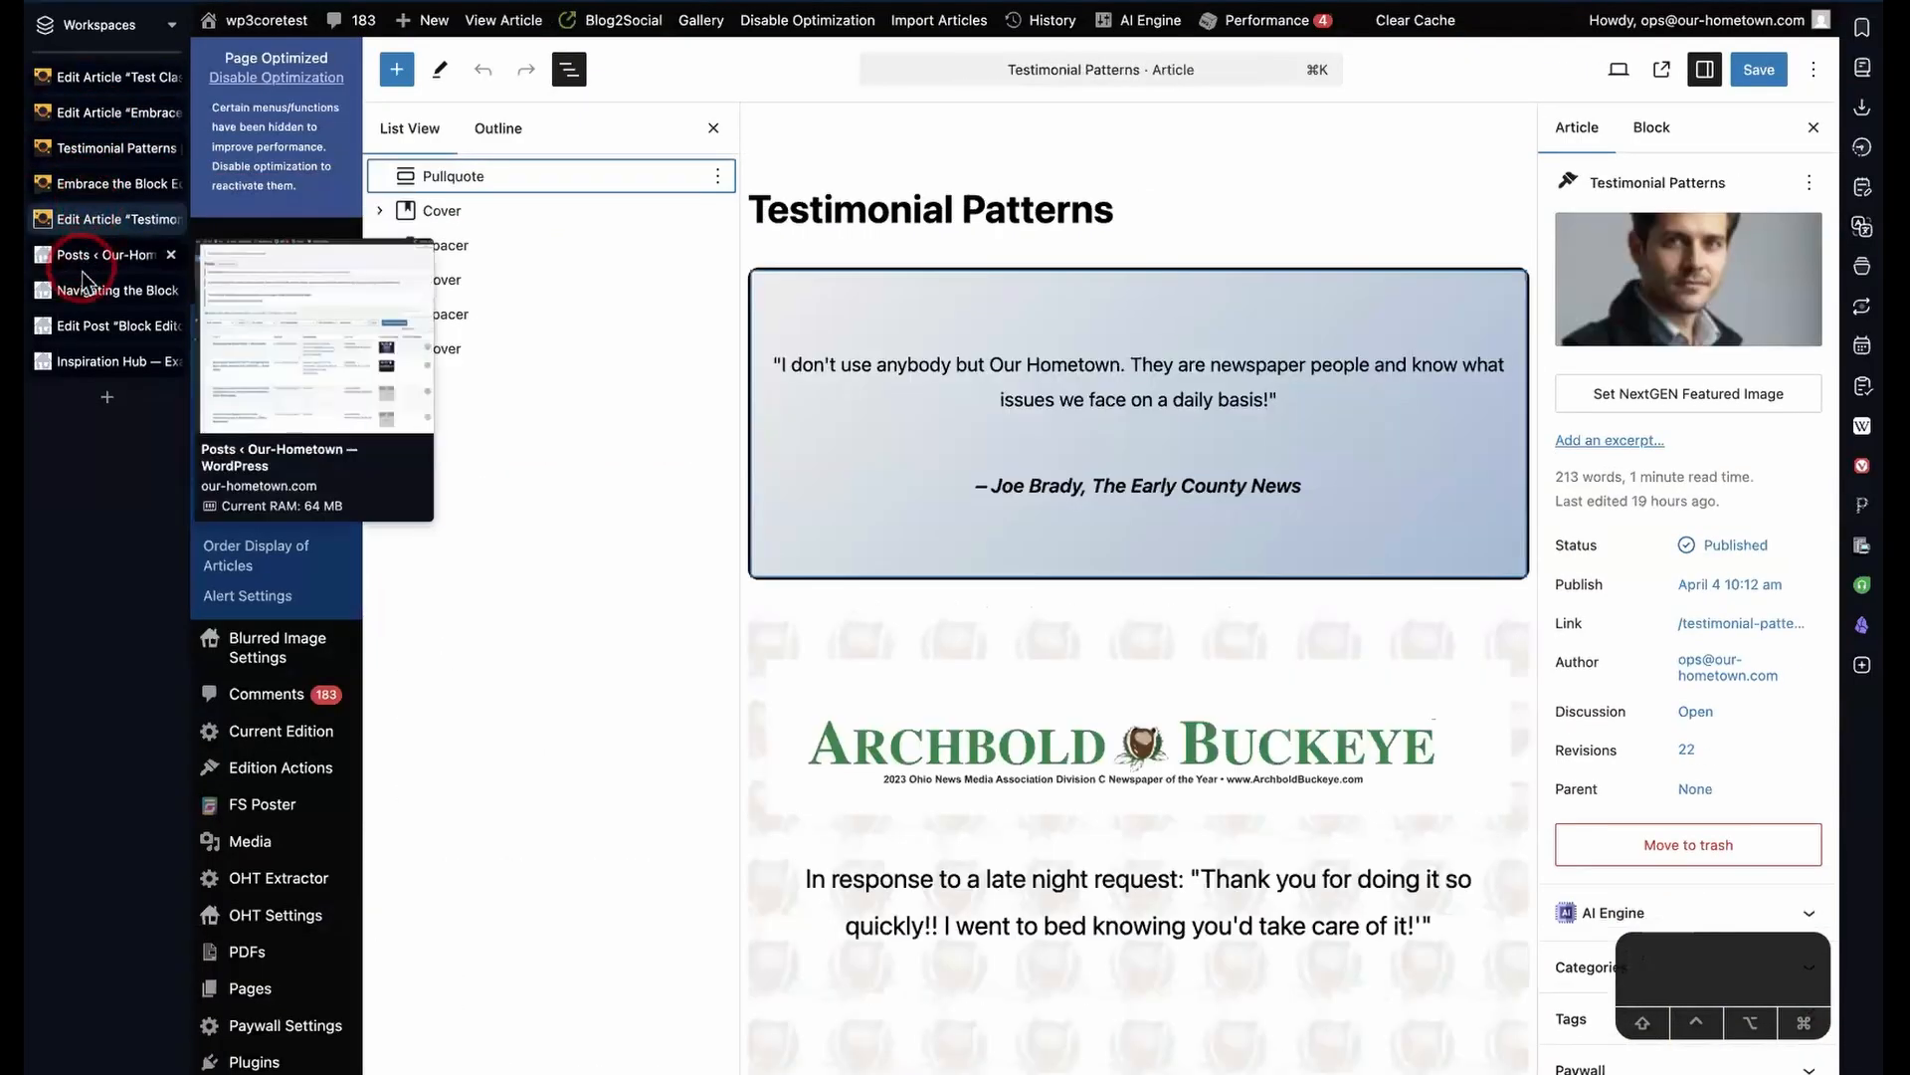
{"action": "left_click", "coordinate": [98, 82]}
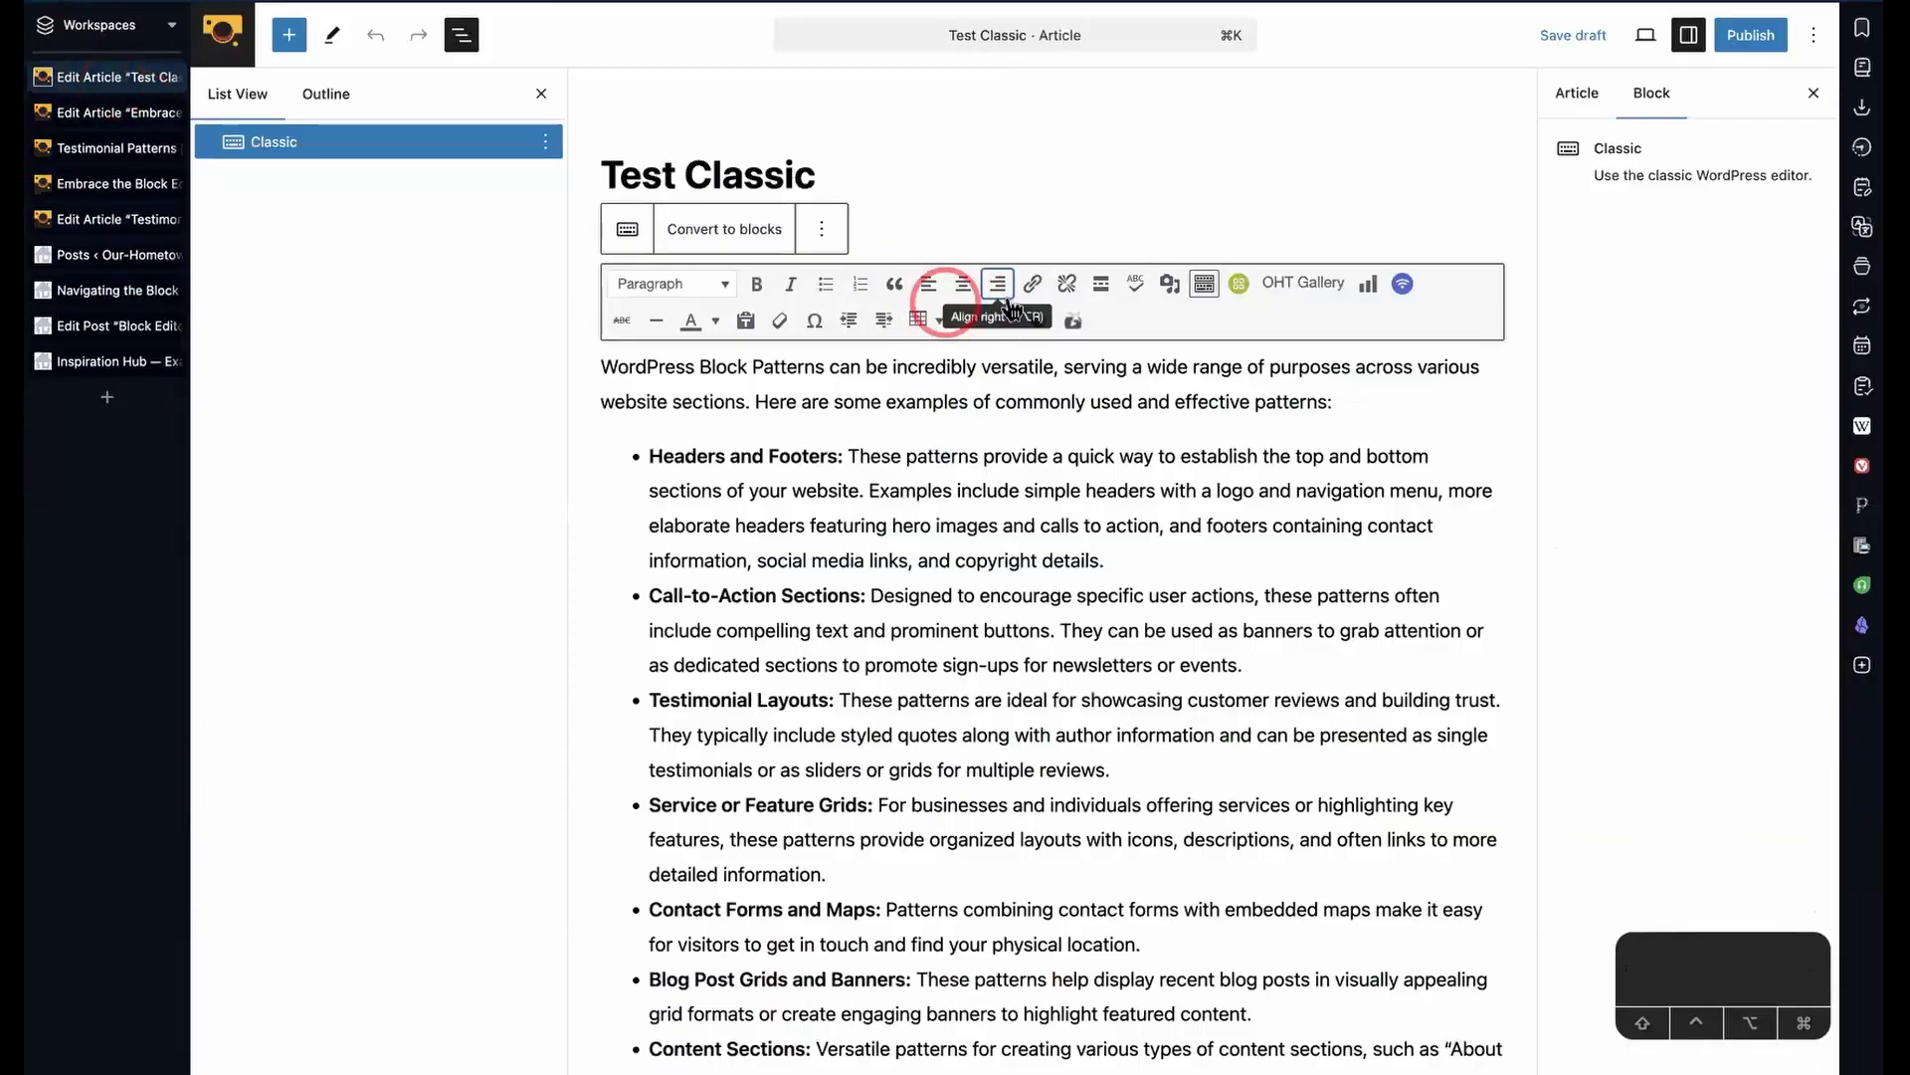
- Convert the Classic block in Test Classic to blocks, and expand the List block to select its Headers and Footers item
{"action": "left_click", "coordinate": [1190, 334]}
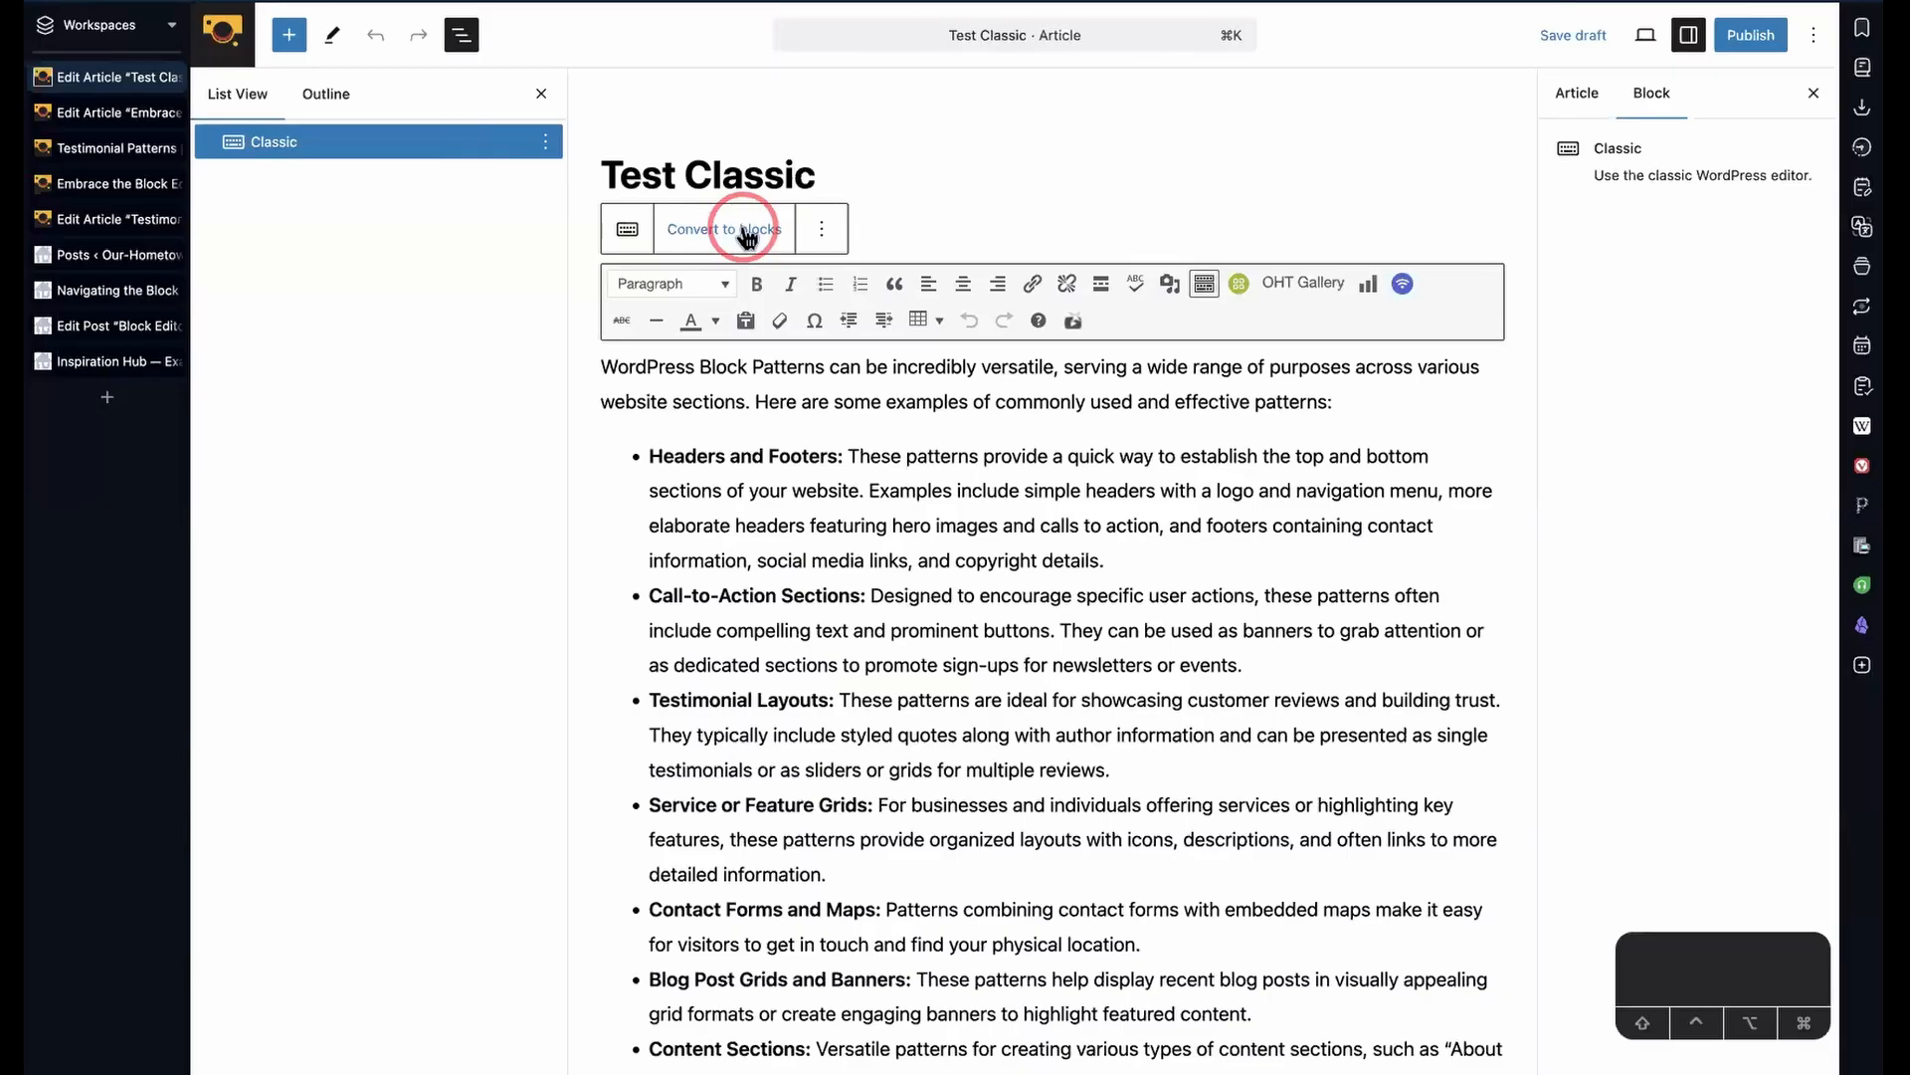
{"action": "left_click", "coordinate": [746, 234]}
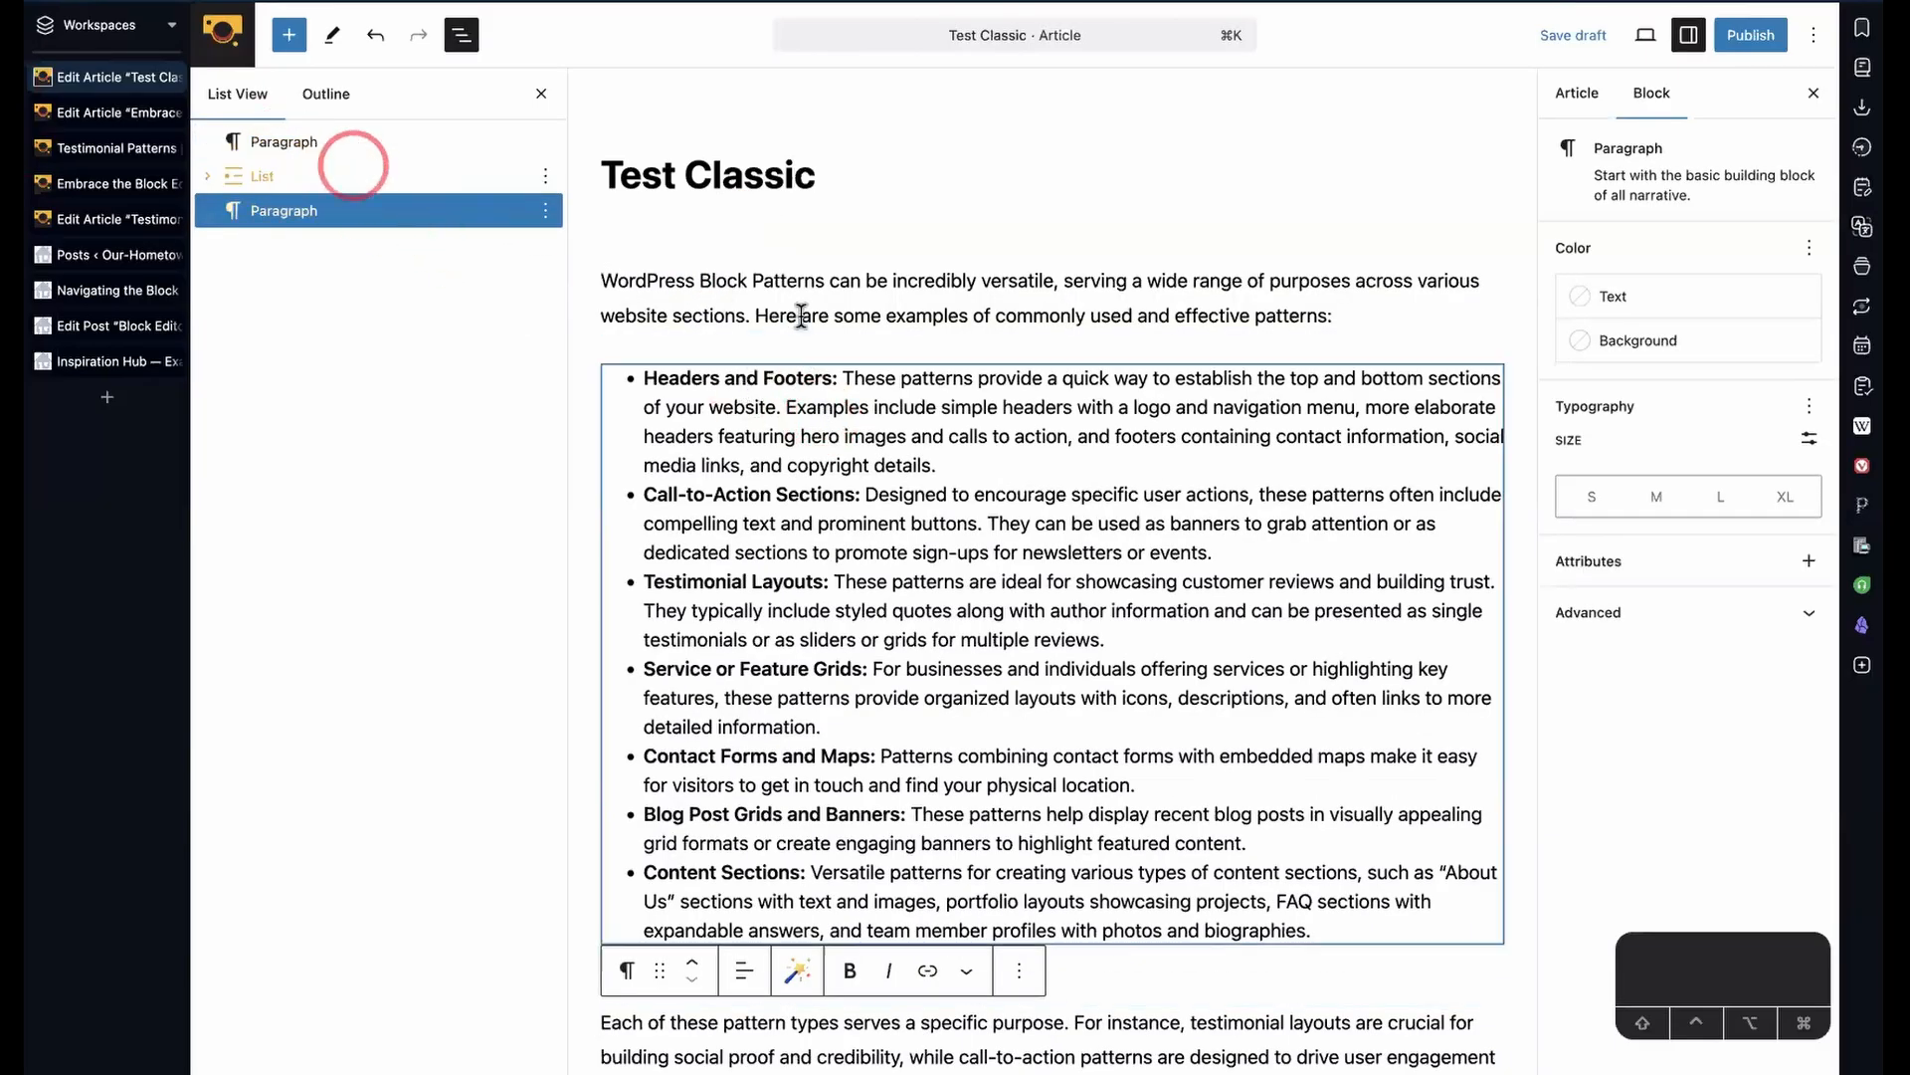
{"action": "left_click", "coordinate": [207, 175]}
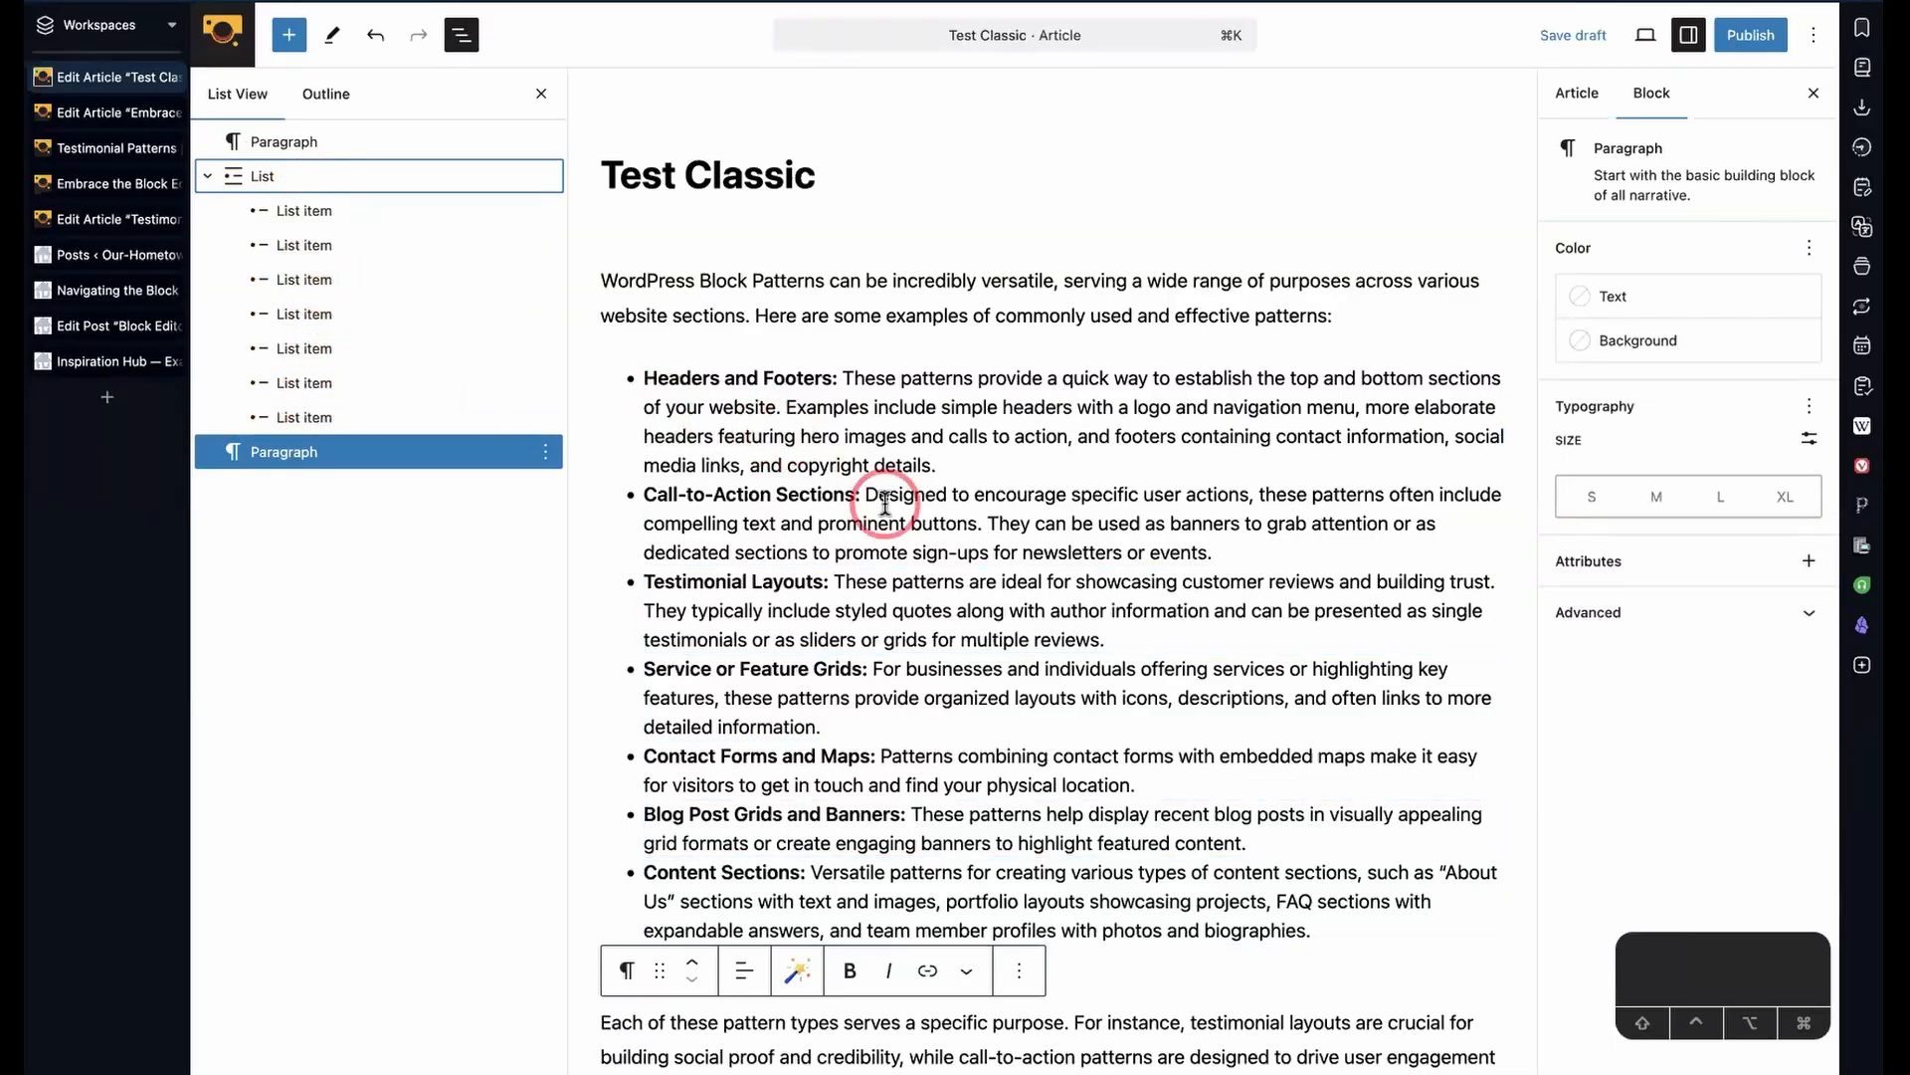
{"action": "scroll", "coordinate": [875, 508], "scroll_direction": "down", "scroll_amount": 5}
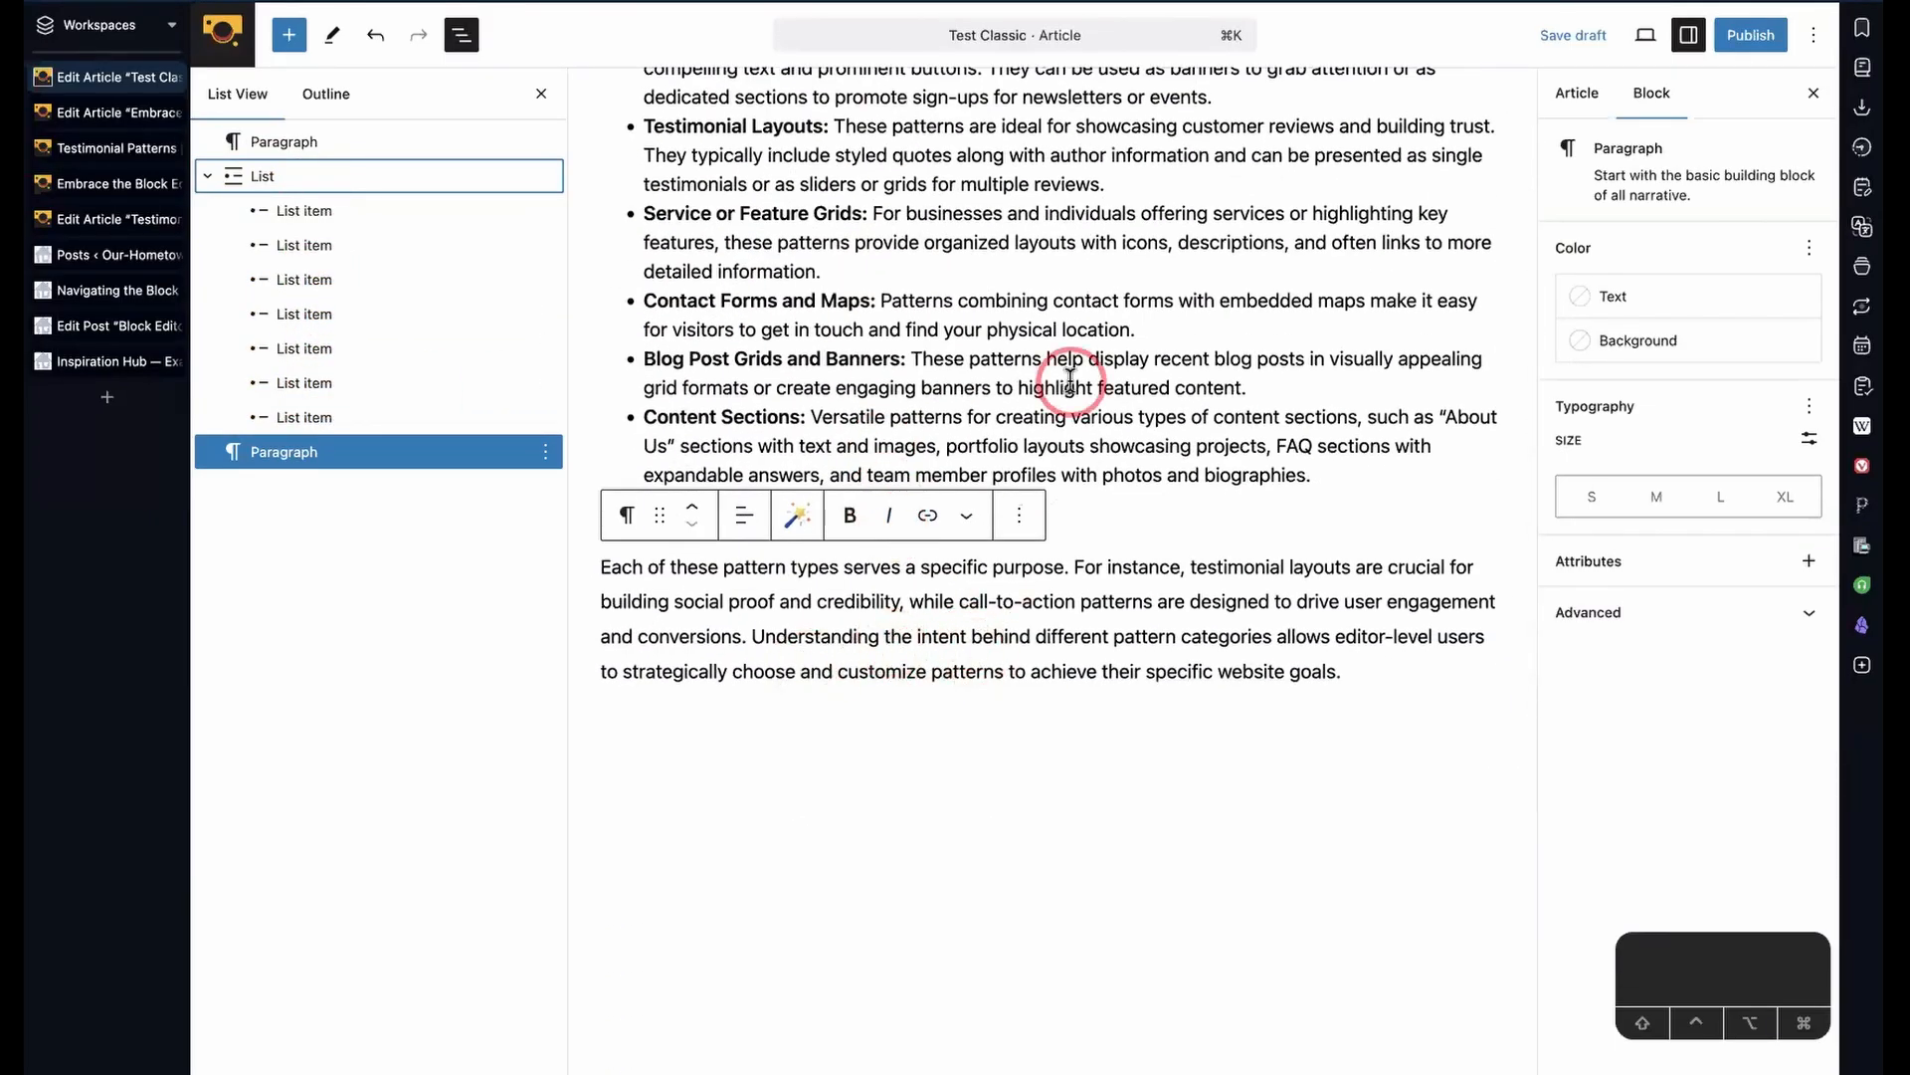
{"action": "scroll", "coordinate": [985, 448], "scroll_direction": "up", "scroll_amount": 5}
{"action": "left_click", "coordinate": [975, 412]}
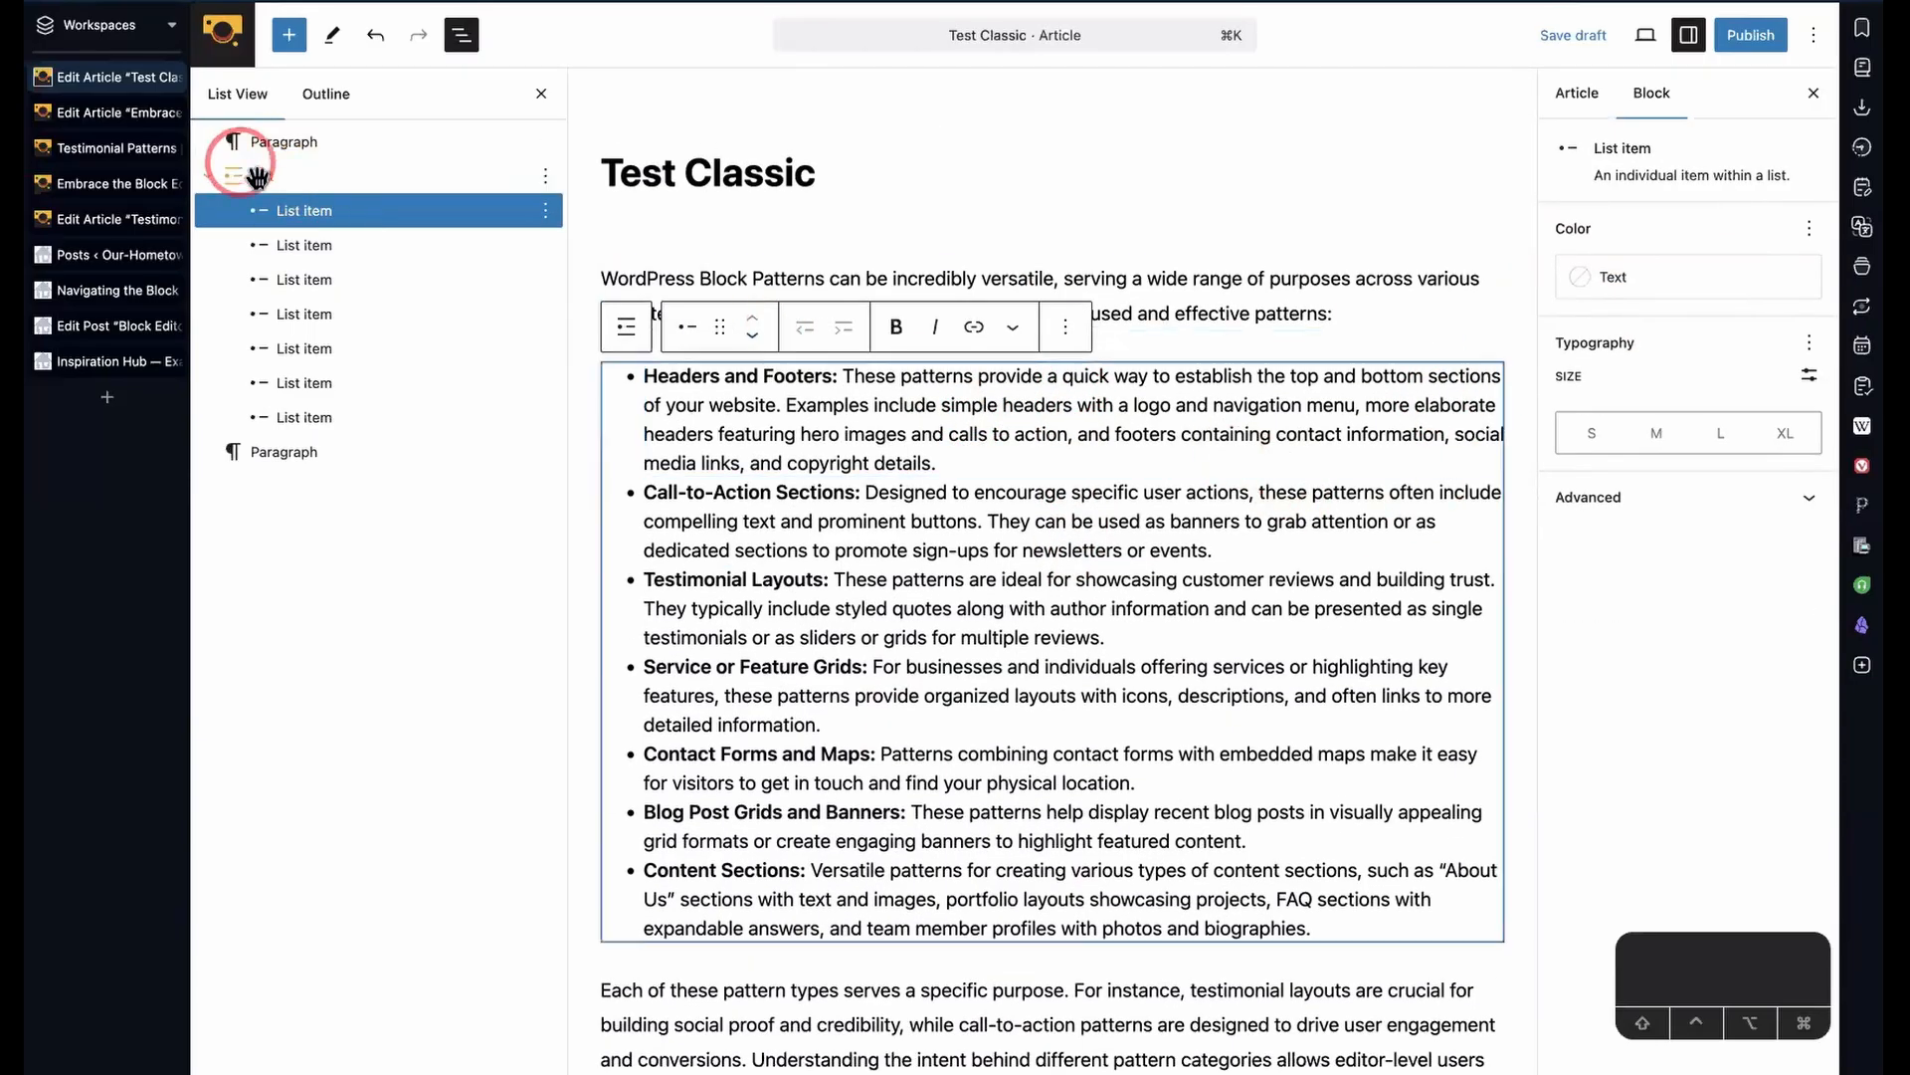
- Transform the whole List block in Test Classic into a Group and that Group into a Cover
{"action": "left_click", "coordinate": [253, 175]}
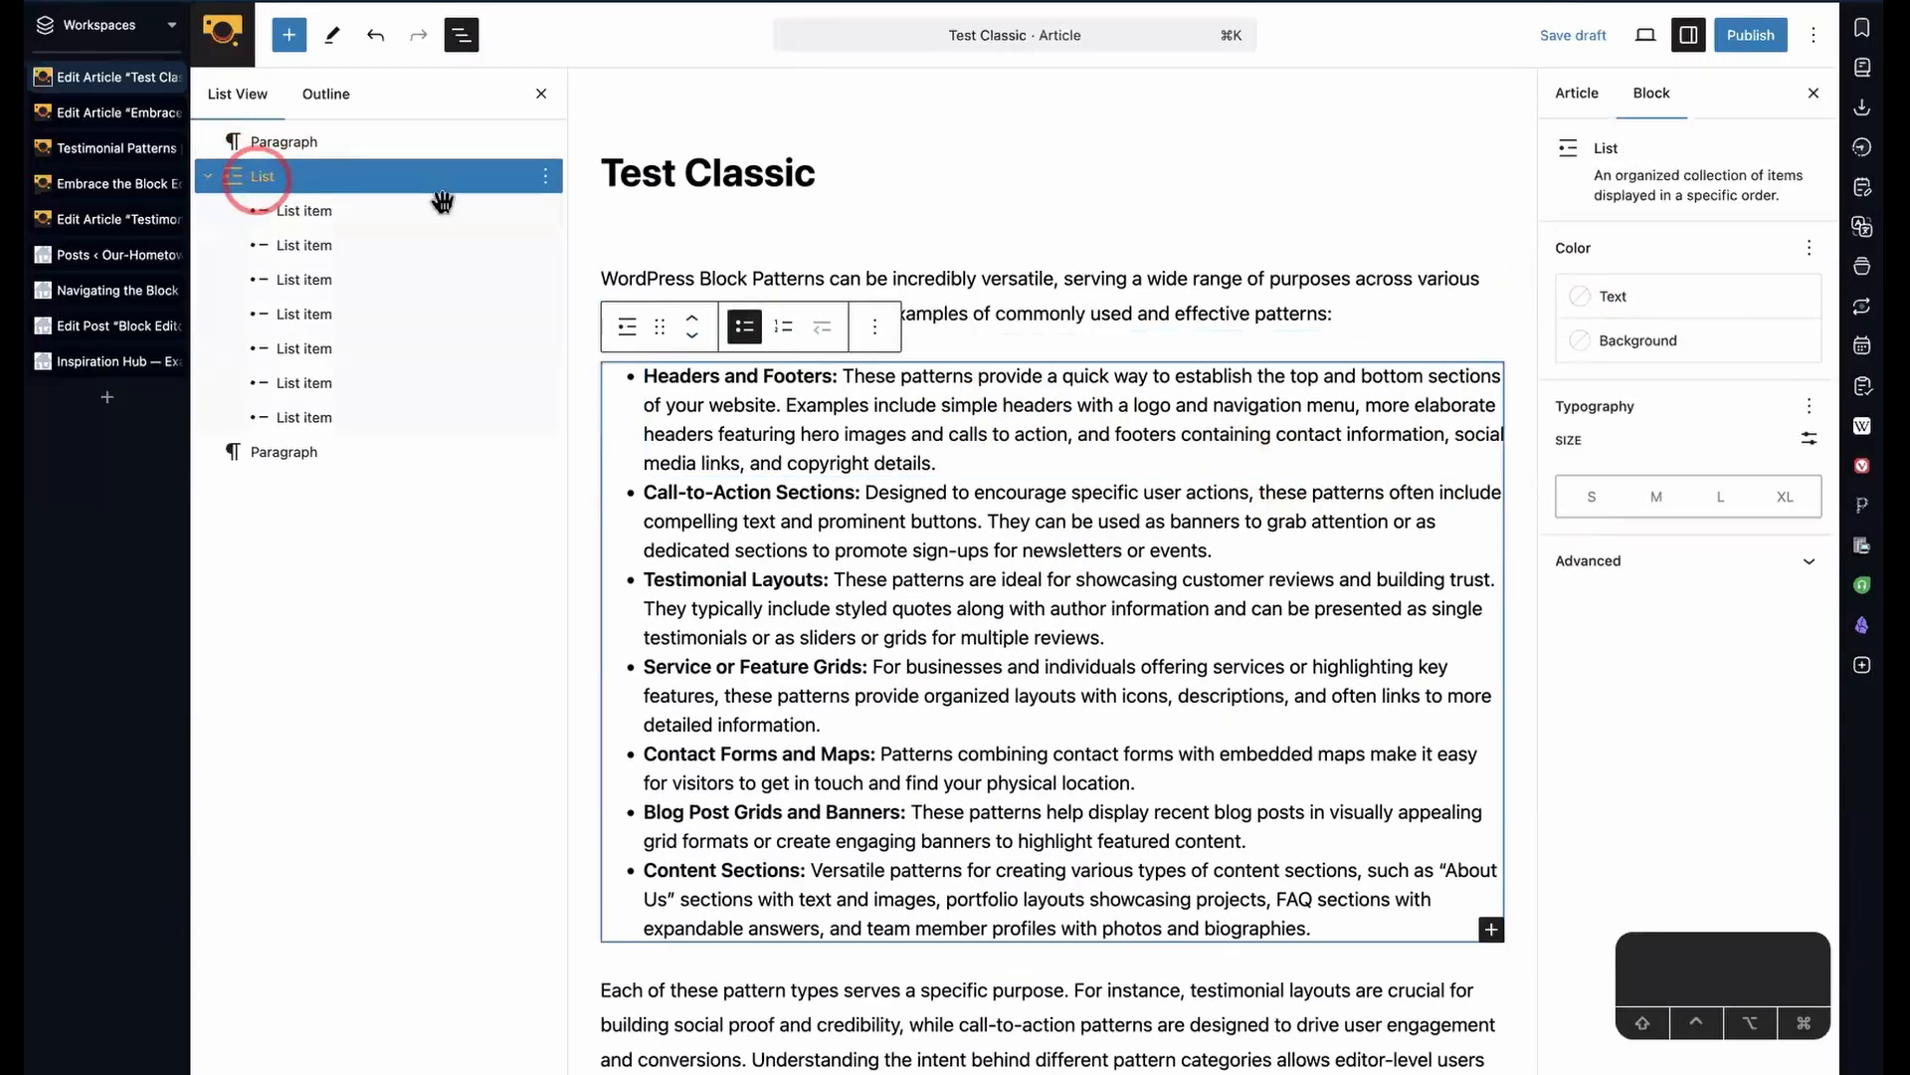
{"action": "left_click", "coordinate": [627, 327]}
{"action": "left_click", "coordinate": [682, 639]}
{"action": "left_click", "coordinate": [627, 326]}
{"action": "left_click", "coordinate": [640, 547]}
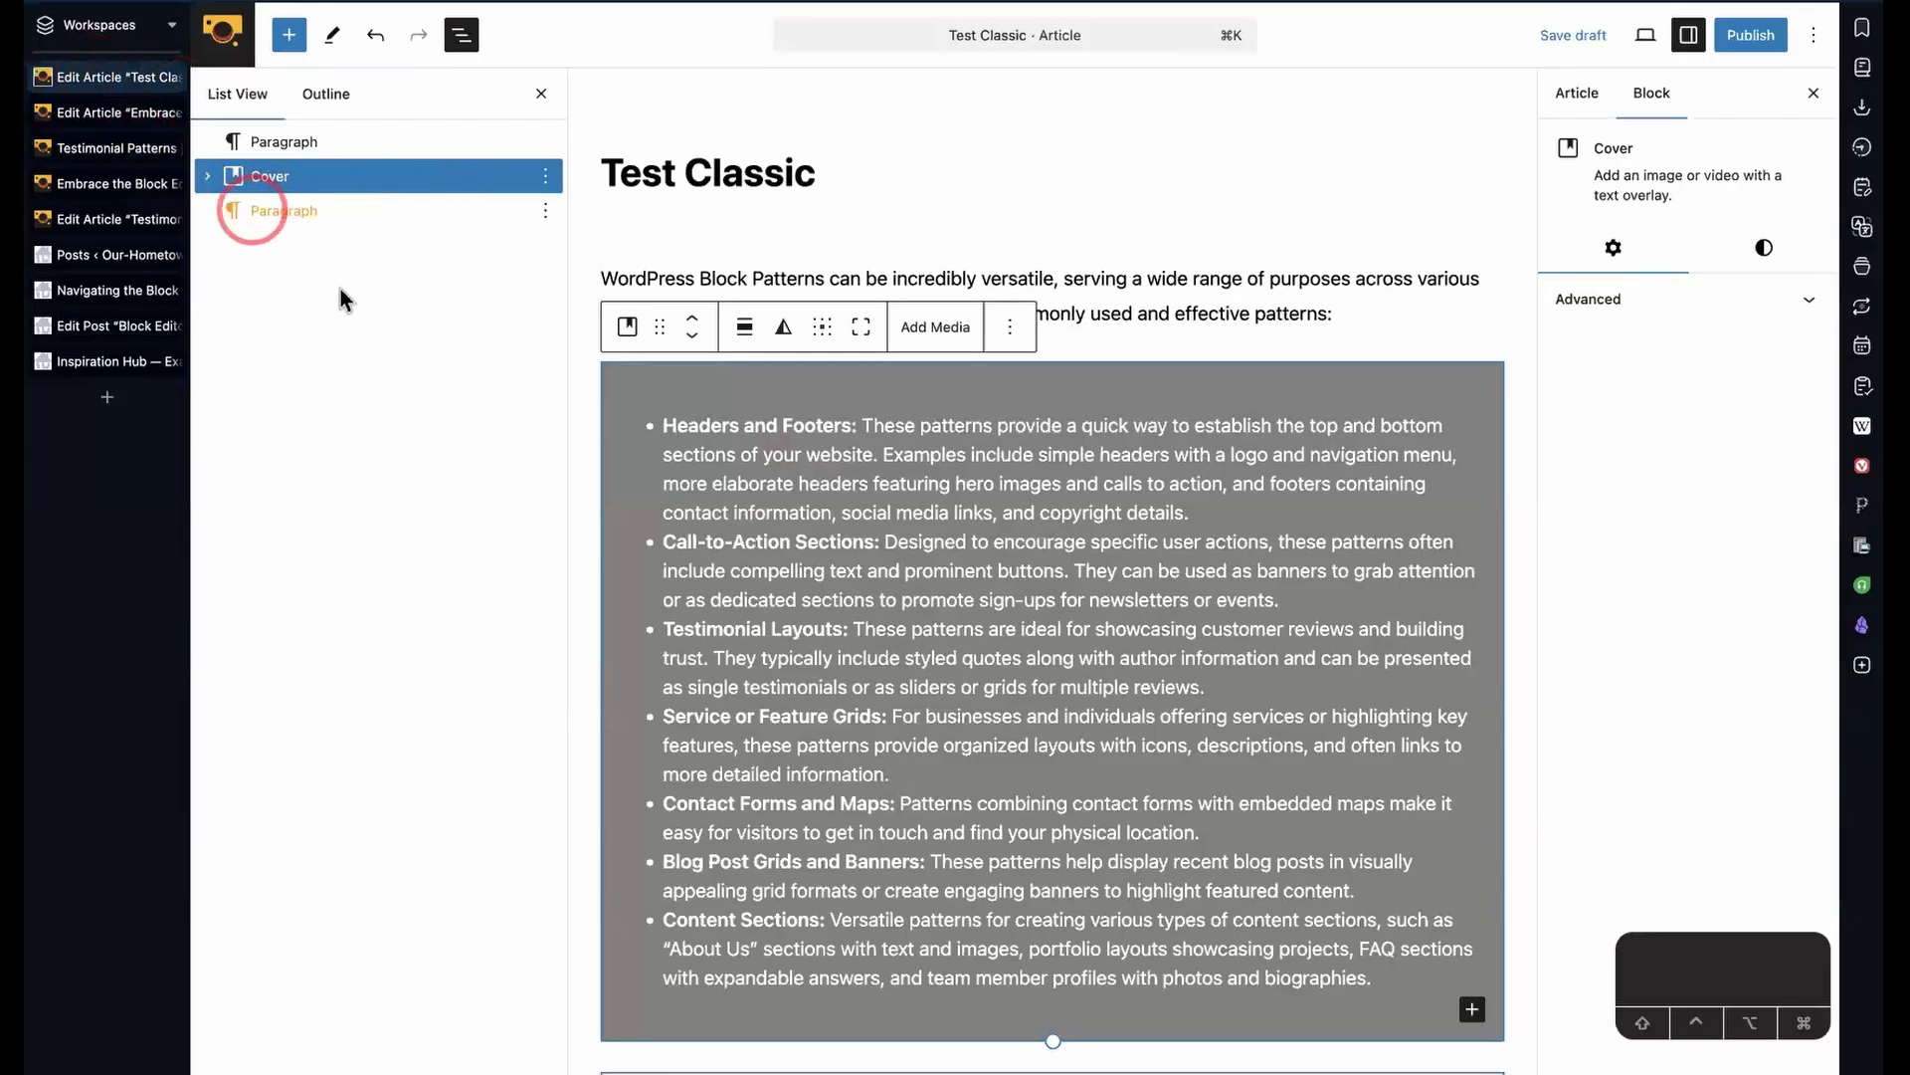
- Leave Test Classic, discarding the unsaved block changes, and go to the list of all articles
{"action": "left_click", "coordinate": [128, 4]}
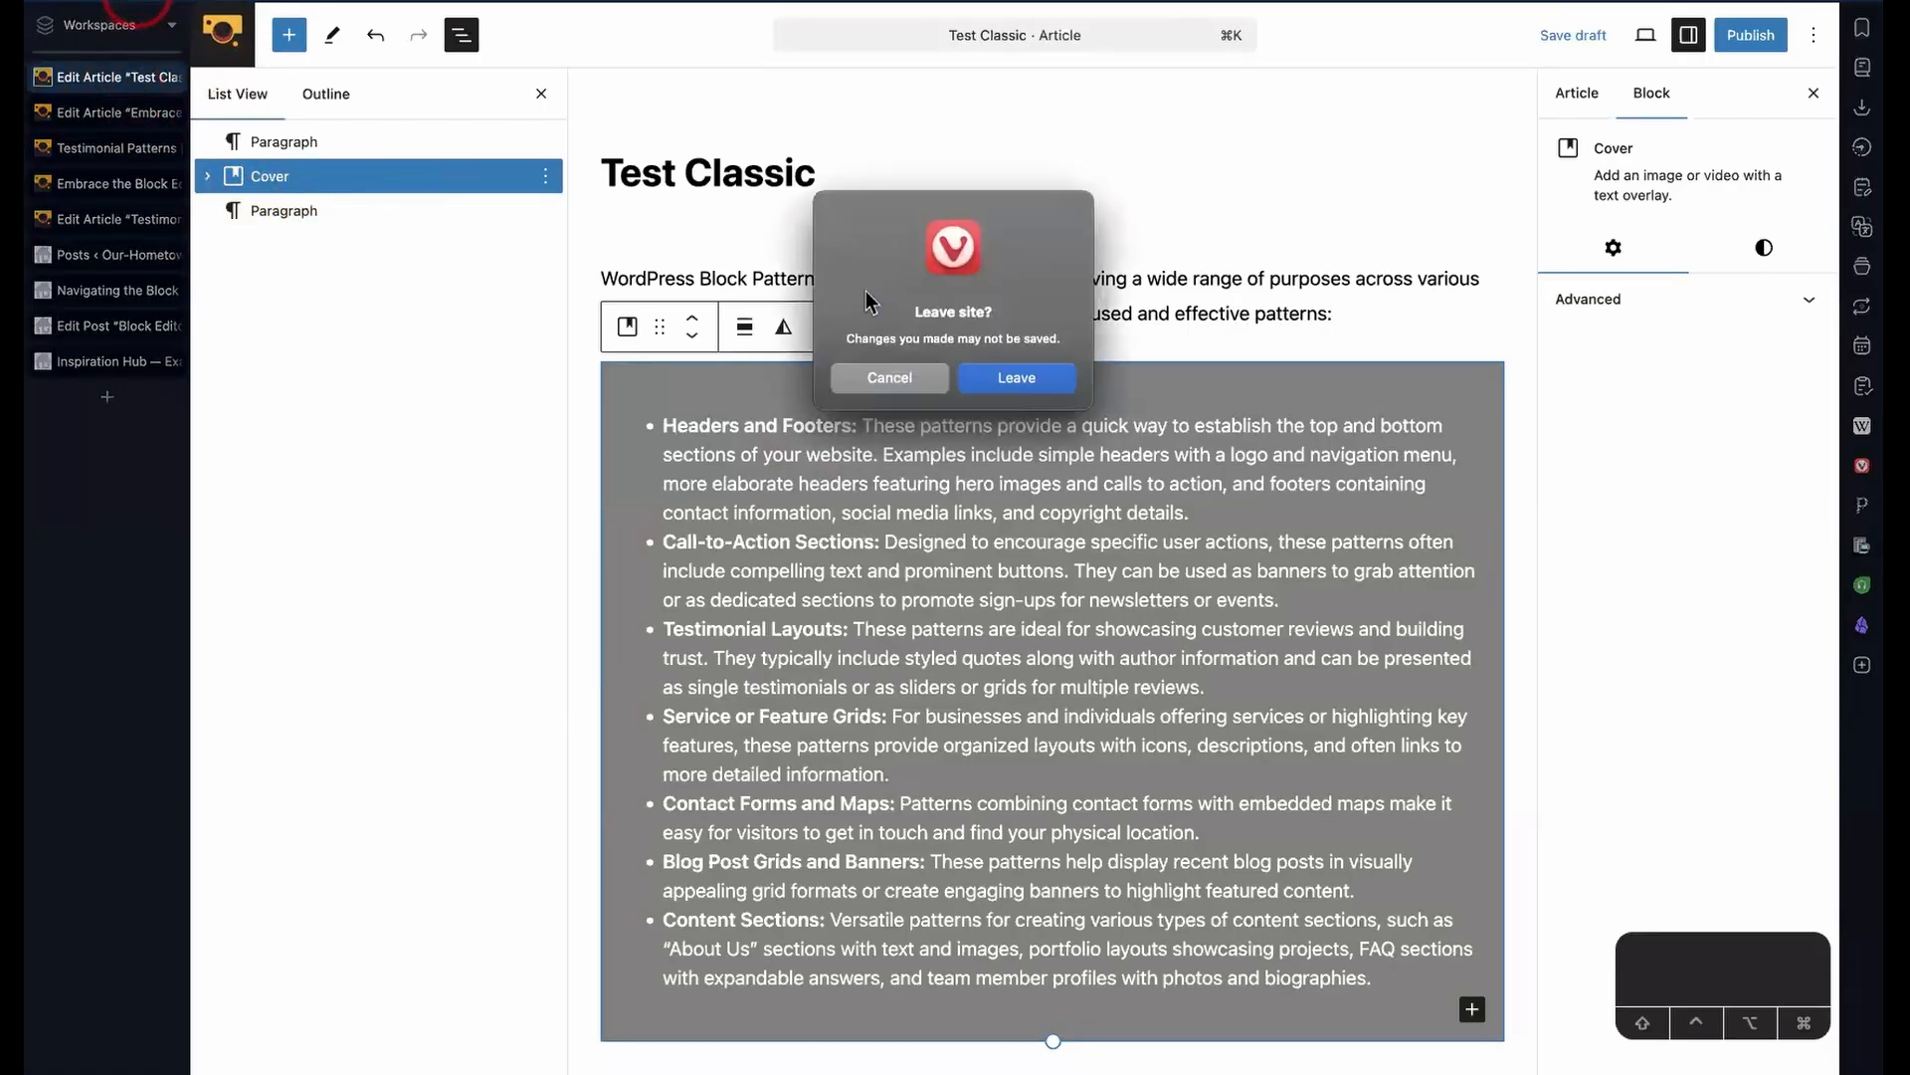
{"action": "left_click", "coordinate": [1025, 373]}
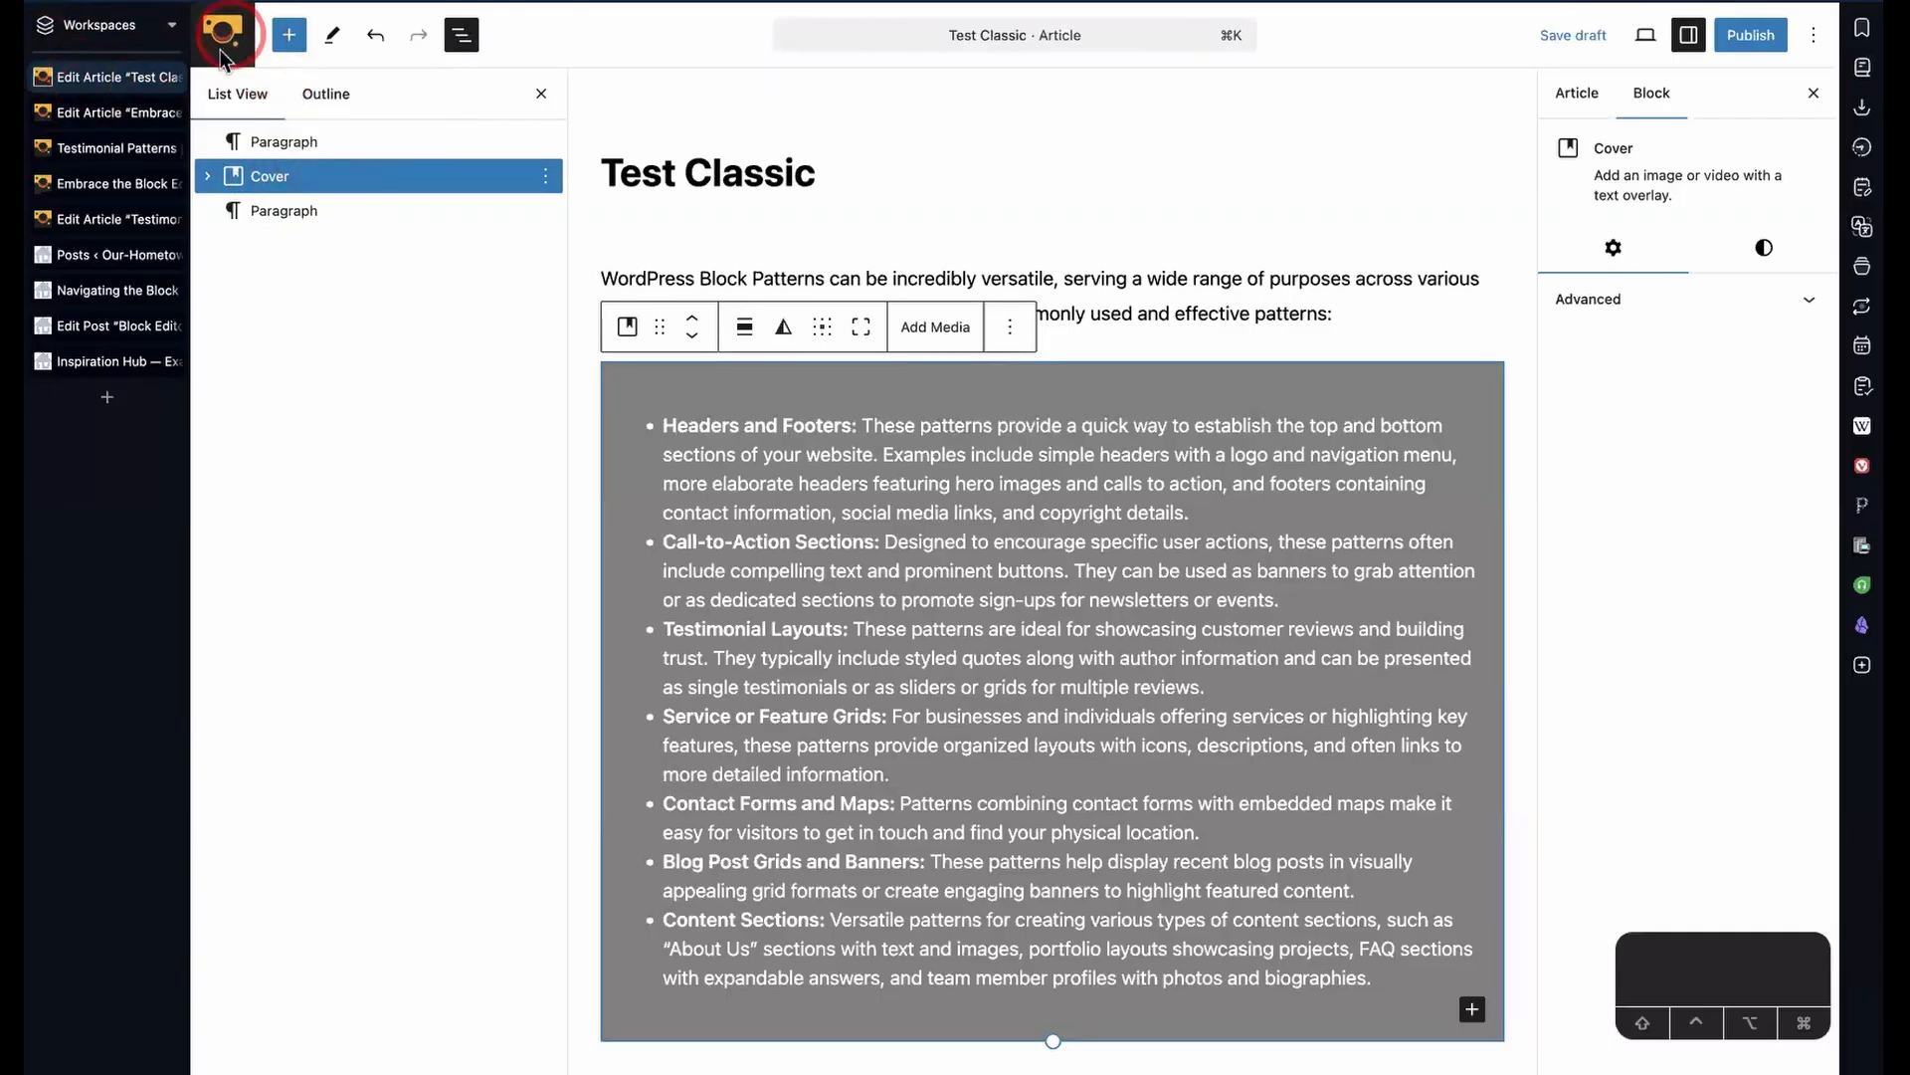
{"action": "left_click", "coordinate": [144, 90]}
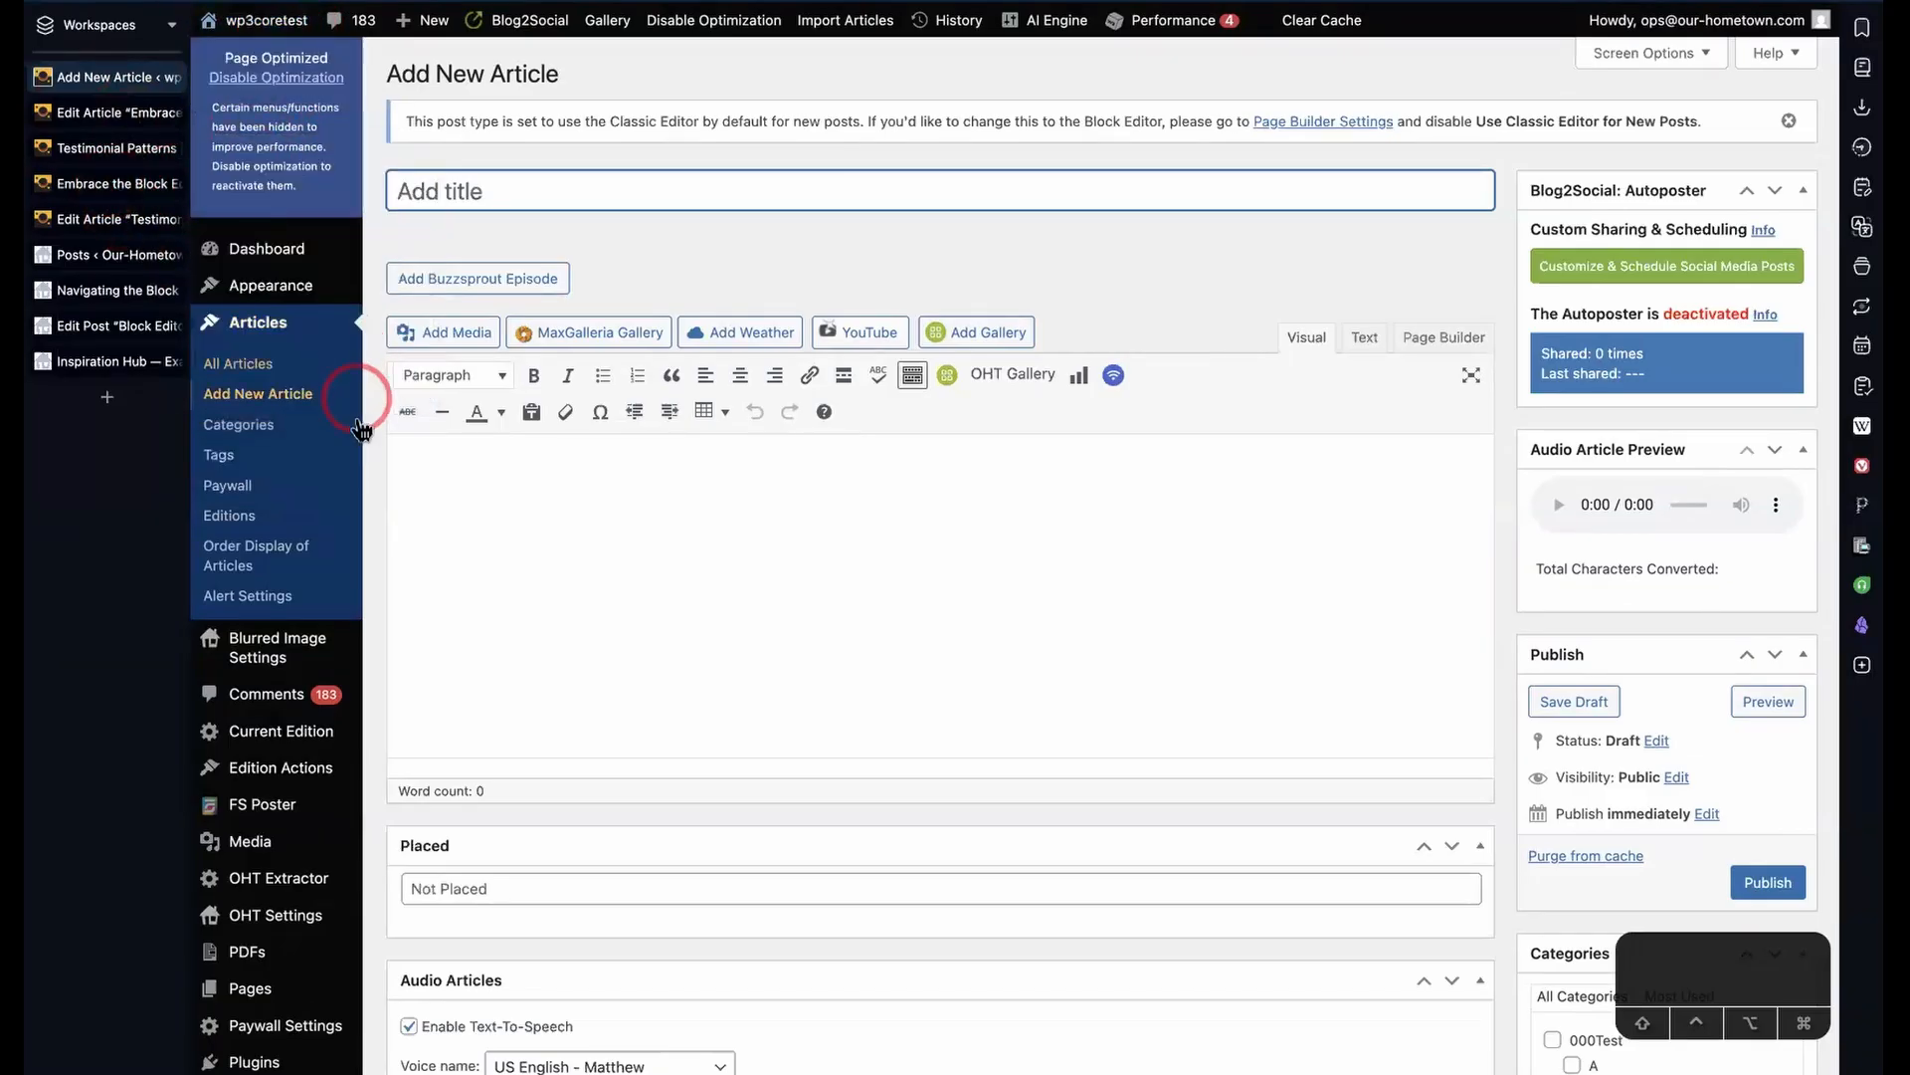
{"action": "left_click", "coordinate": [254, 366]}
{"action": "left_click", "coordinate": [516, 493]}
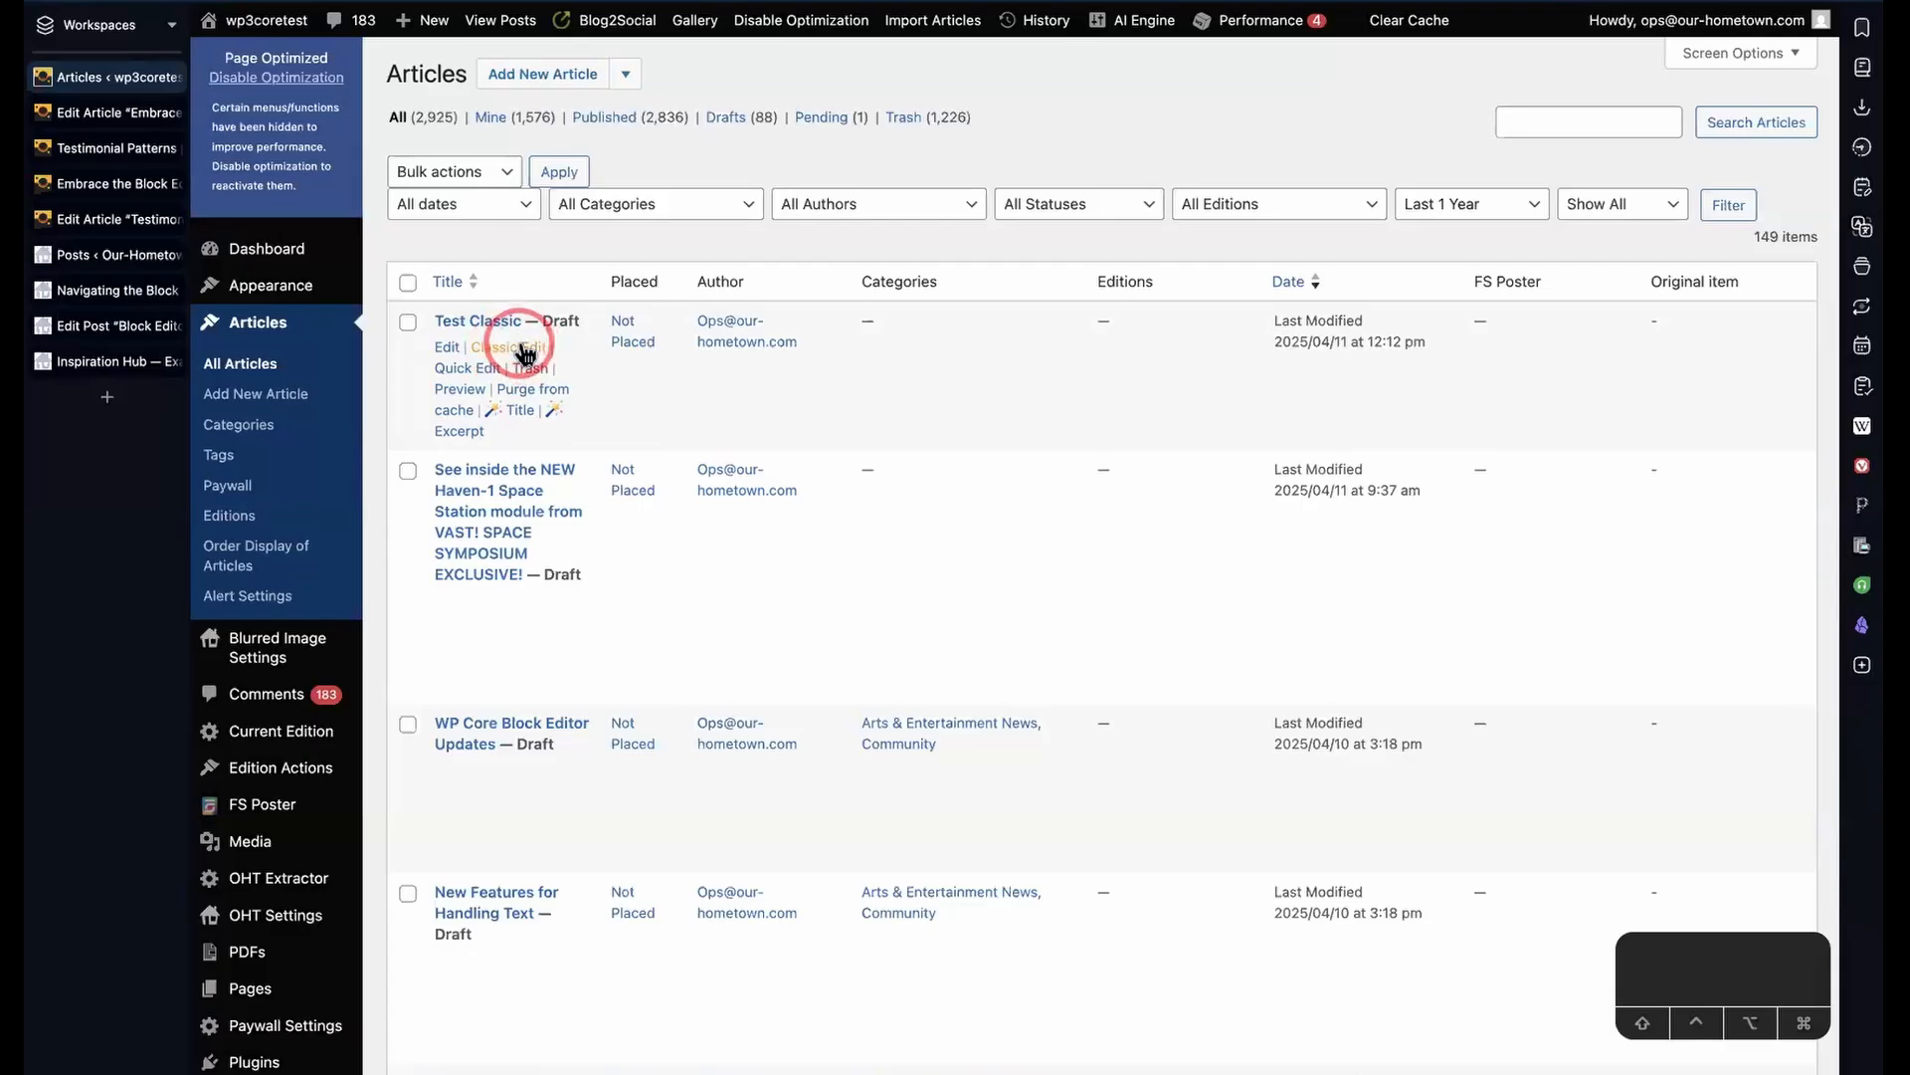
- Open Test Classic for Classic editing in a new tab, view its content there, and return to the article list
{"action": "left_click", "coordinate": [525, 353], "text": "super"}
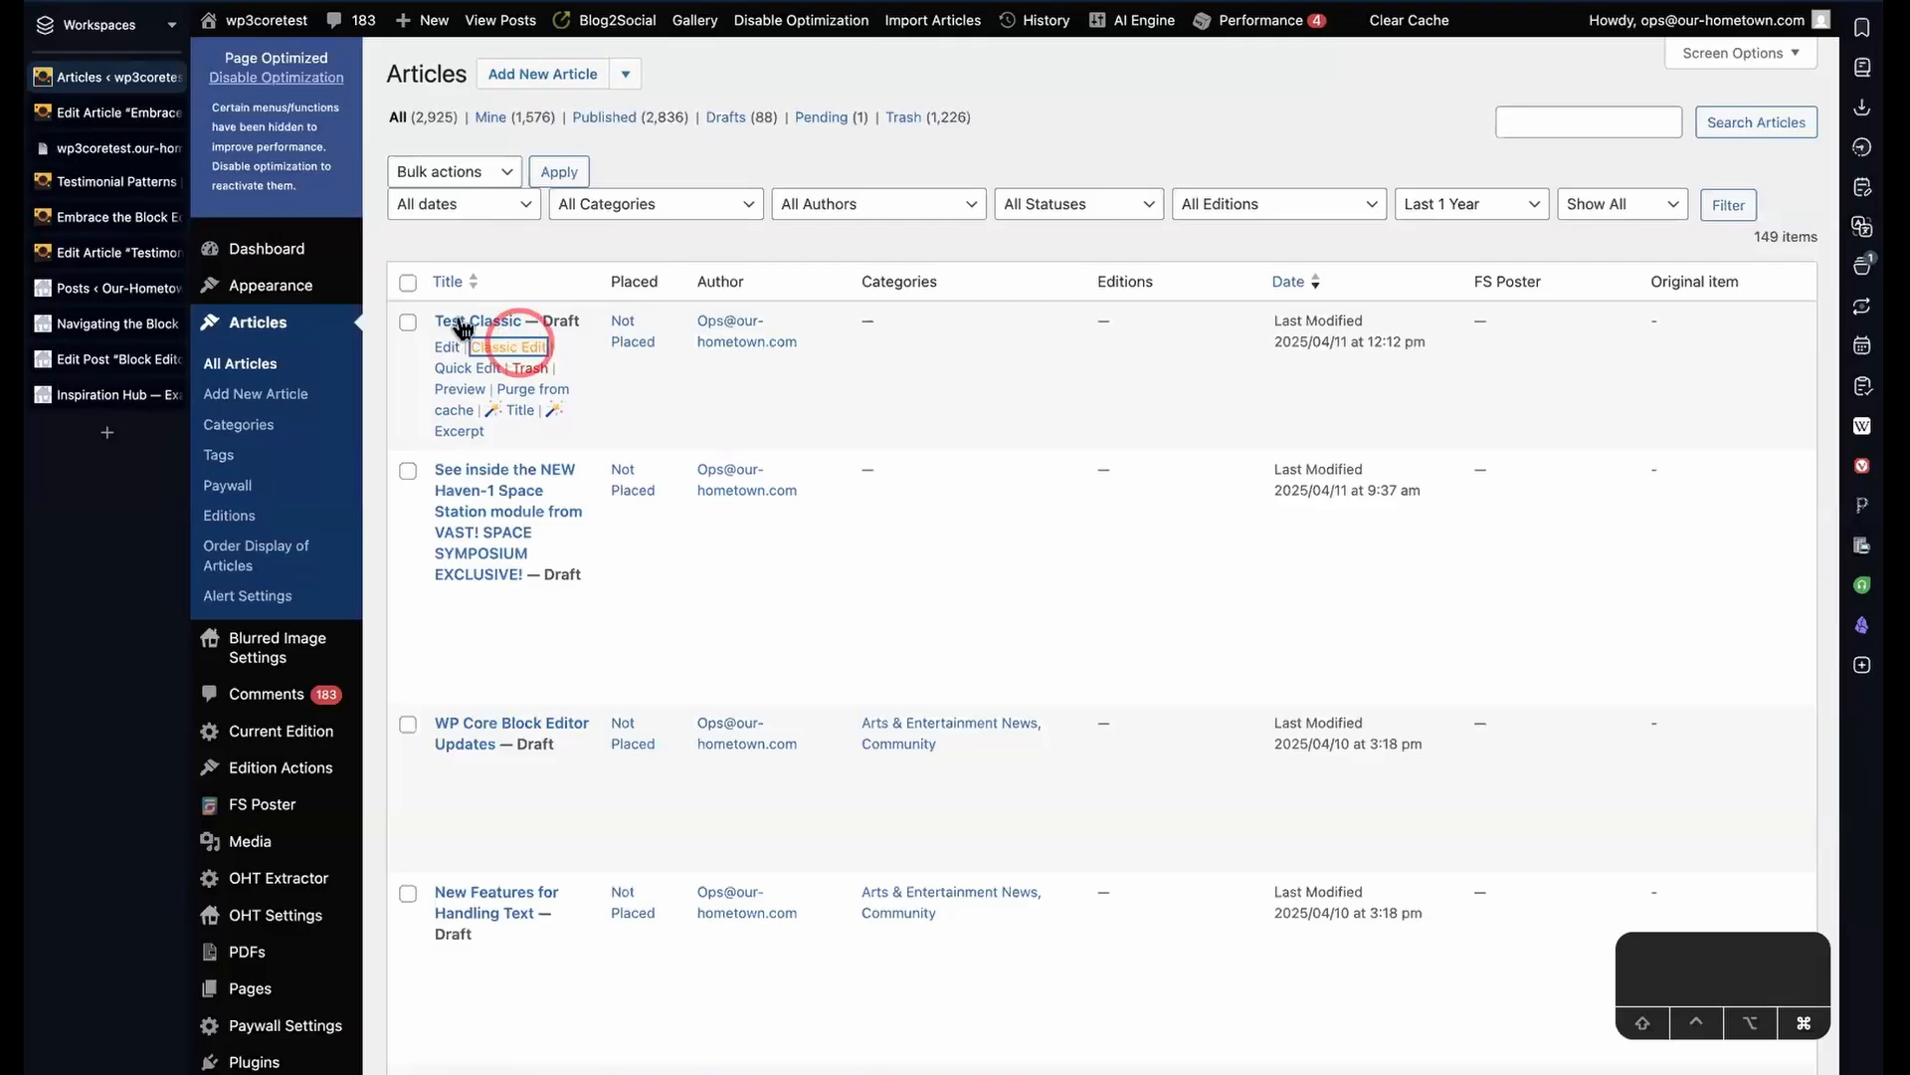
{"action": "left_click", "coordinate": [159, 148]}
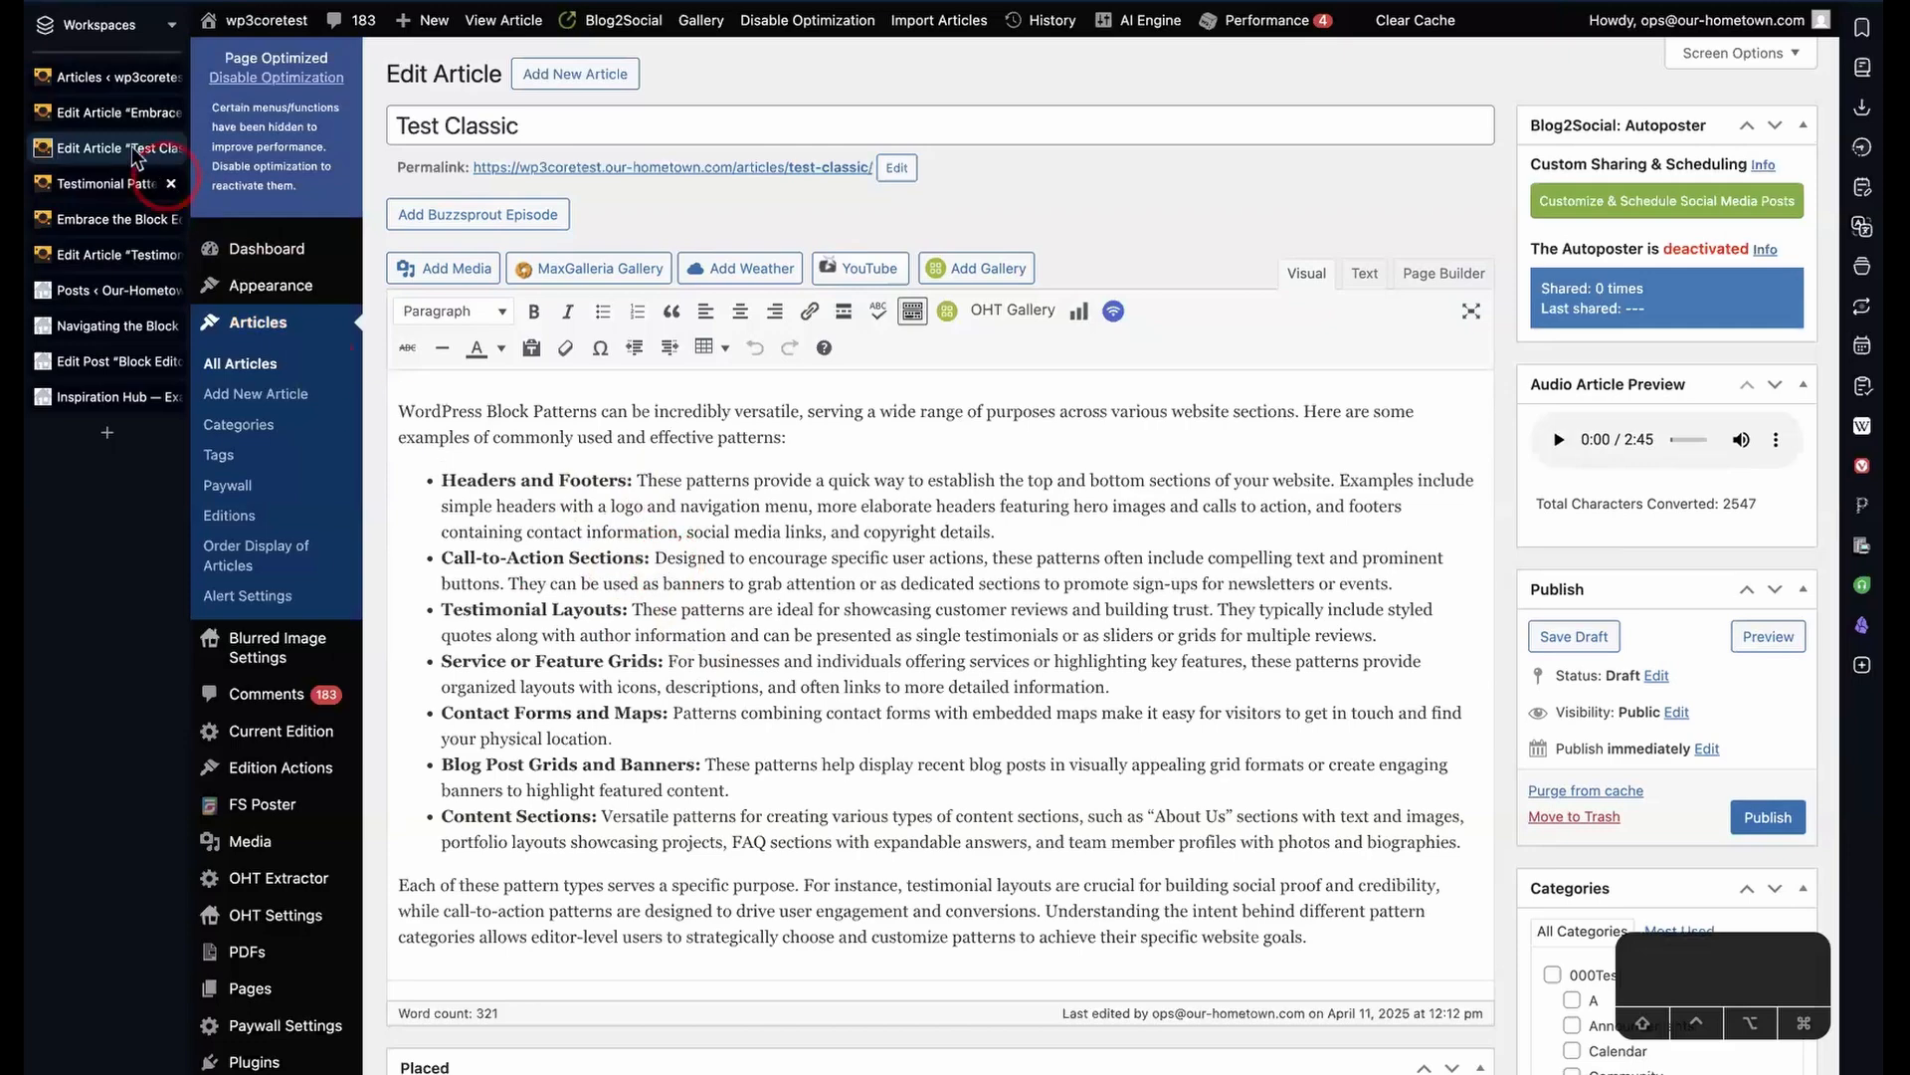
{"action": "left_click", "coordinate": [113, 84]}
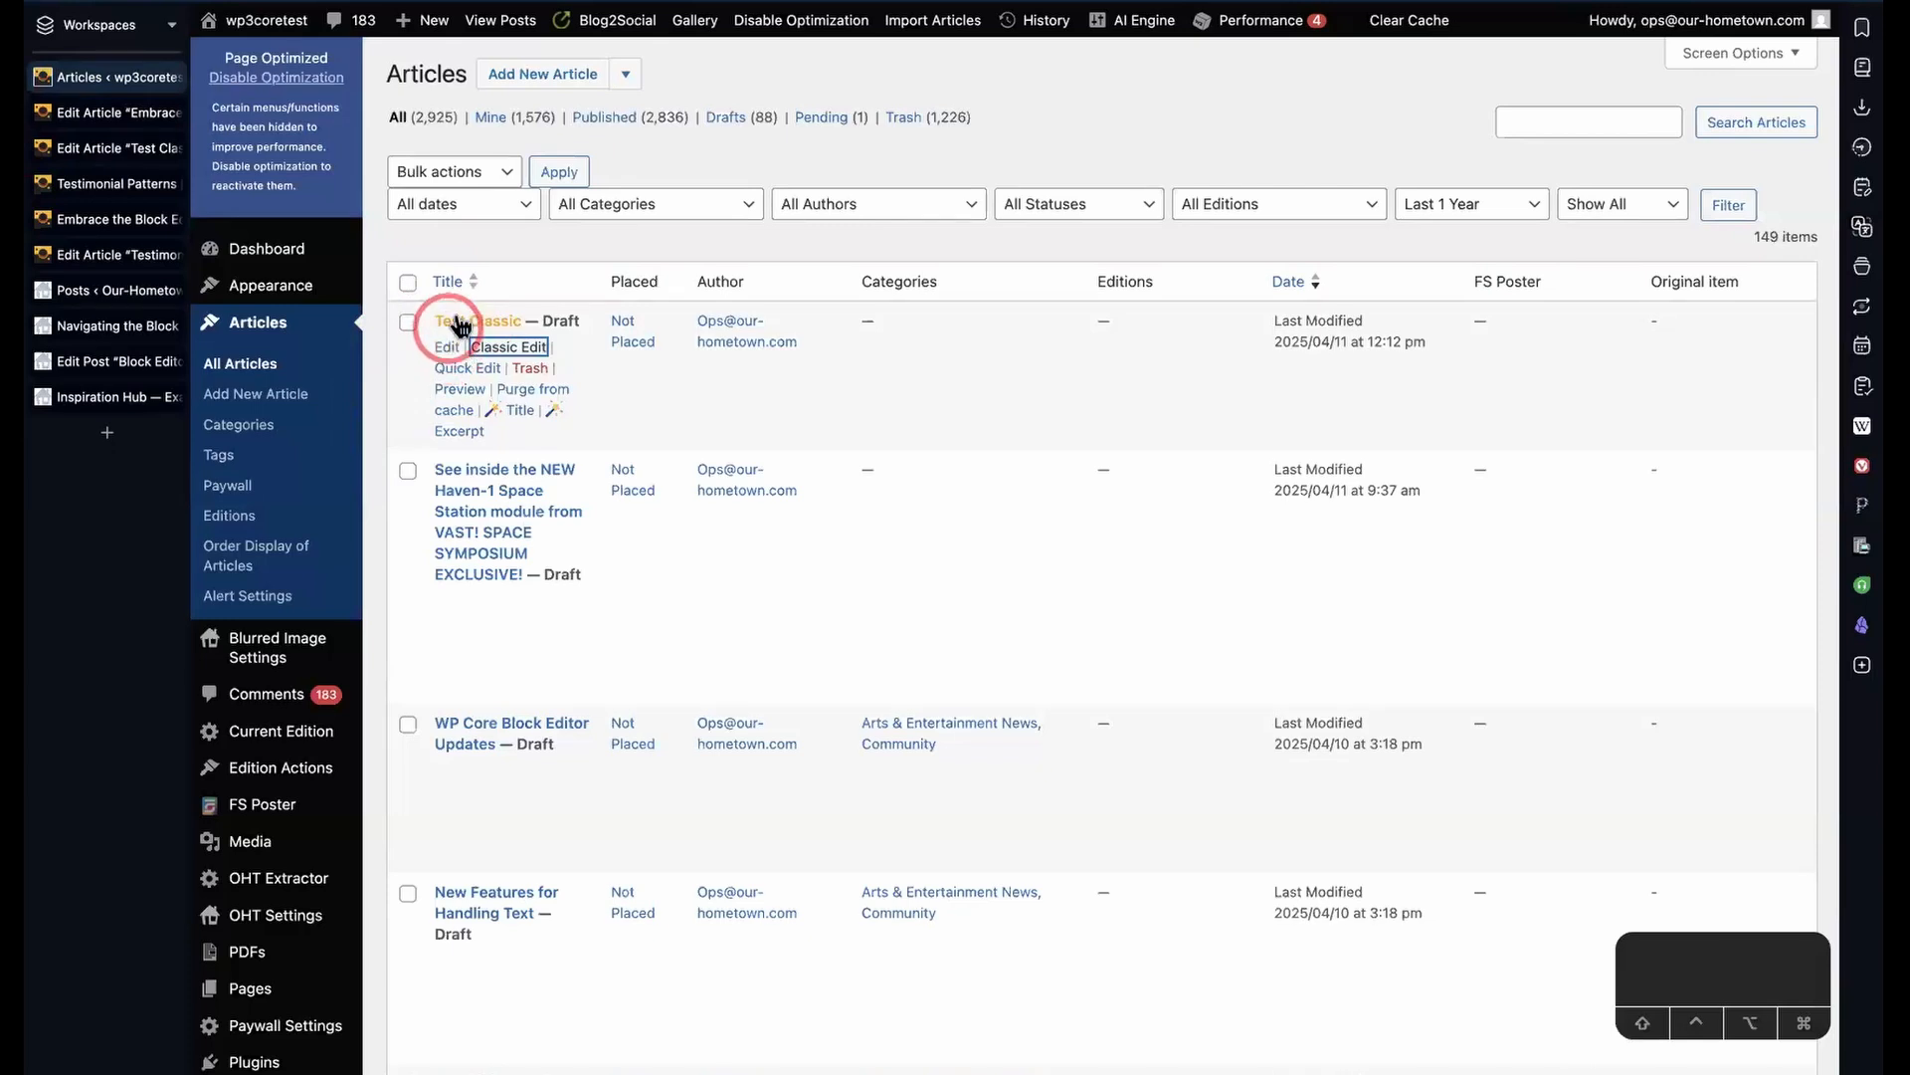
- Reopen Test Classic in the block editor and convert its Classic block to blocks
{"action": "left_click", "coordinate": [448, 347]}
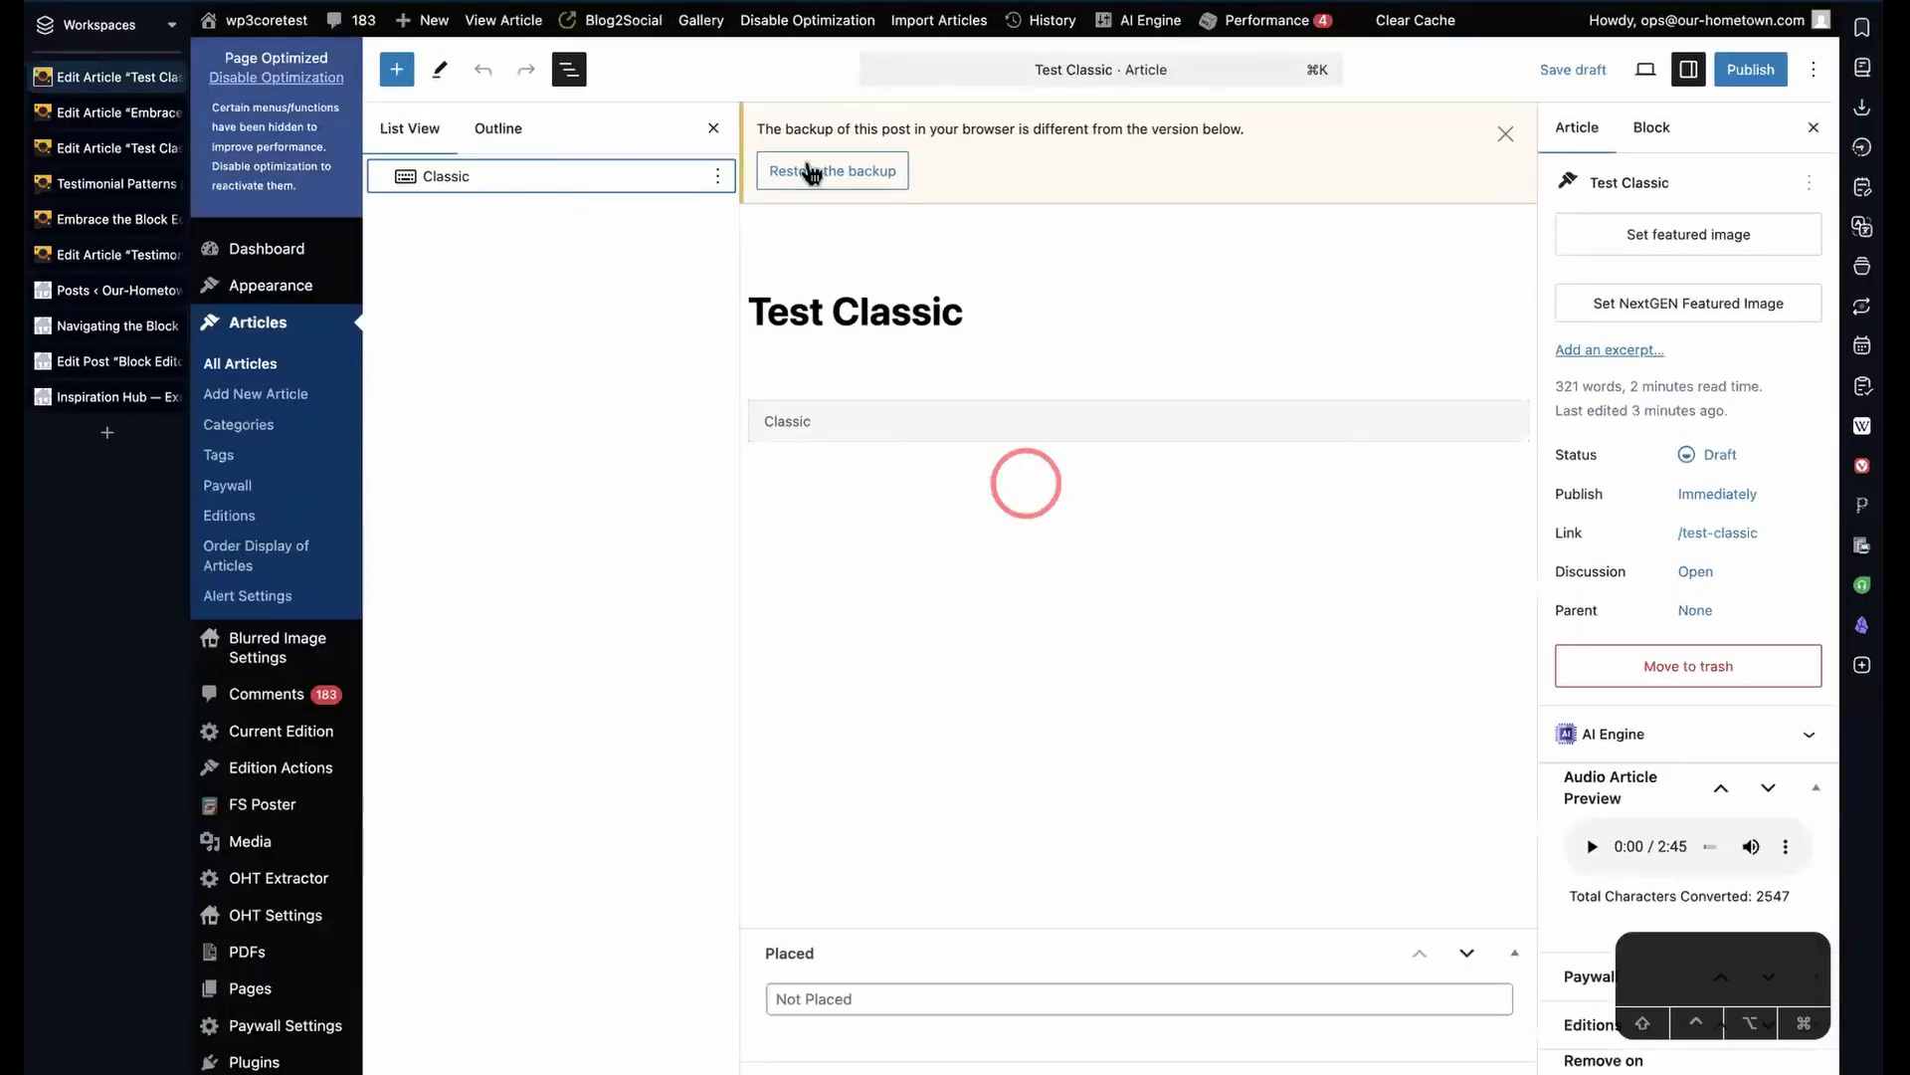
{"action": "left_click", "coordinate": [1102, 464]}
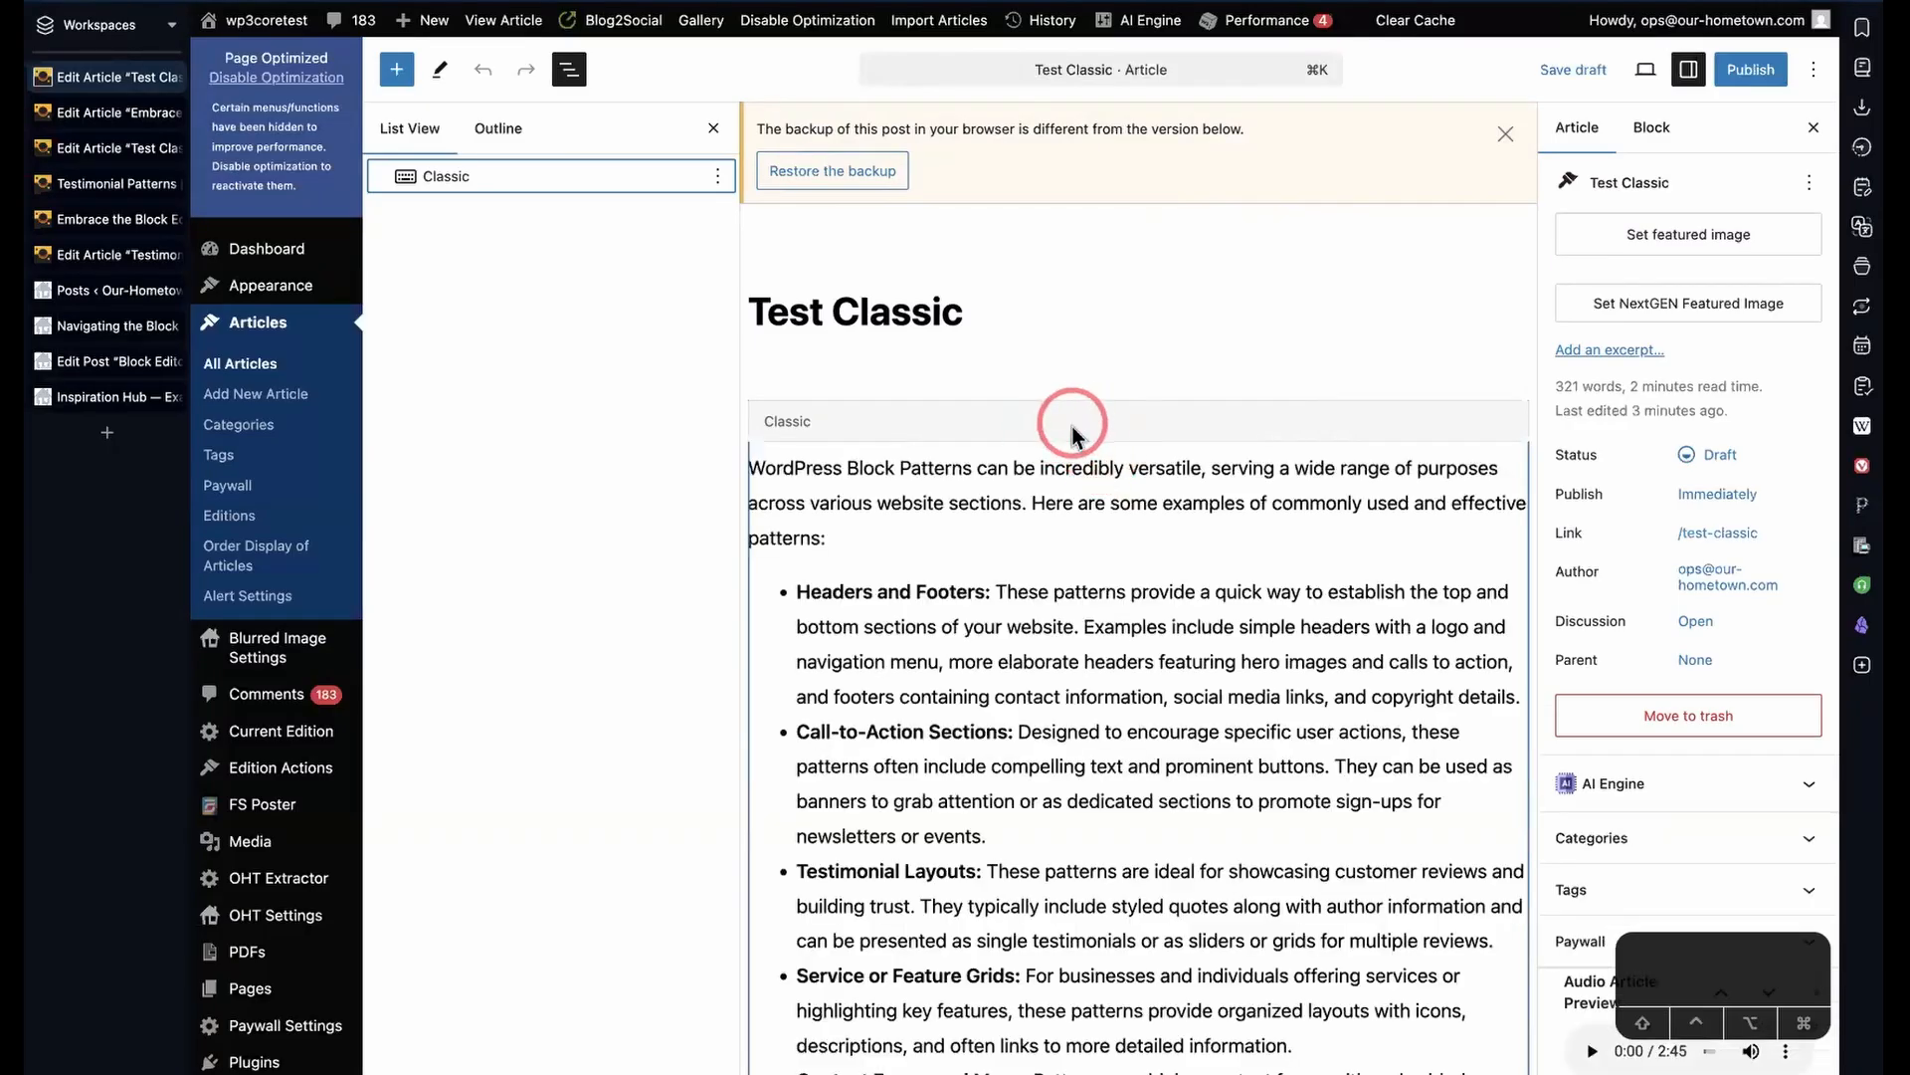
{"action": "left_click", "coordinate": [1094, 430]}
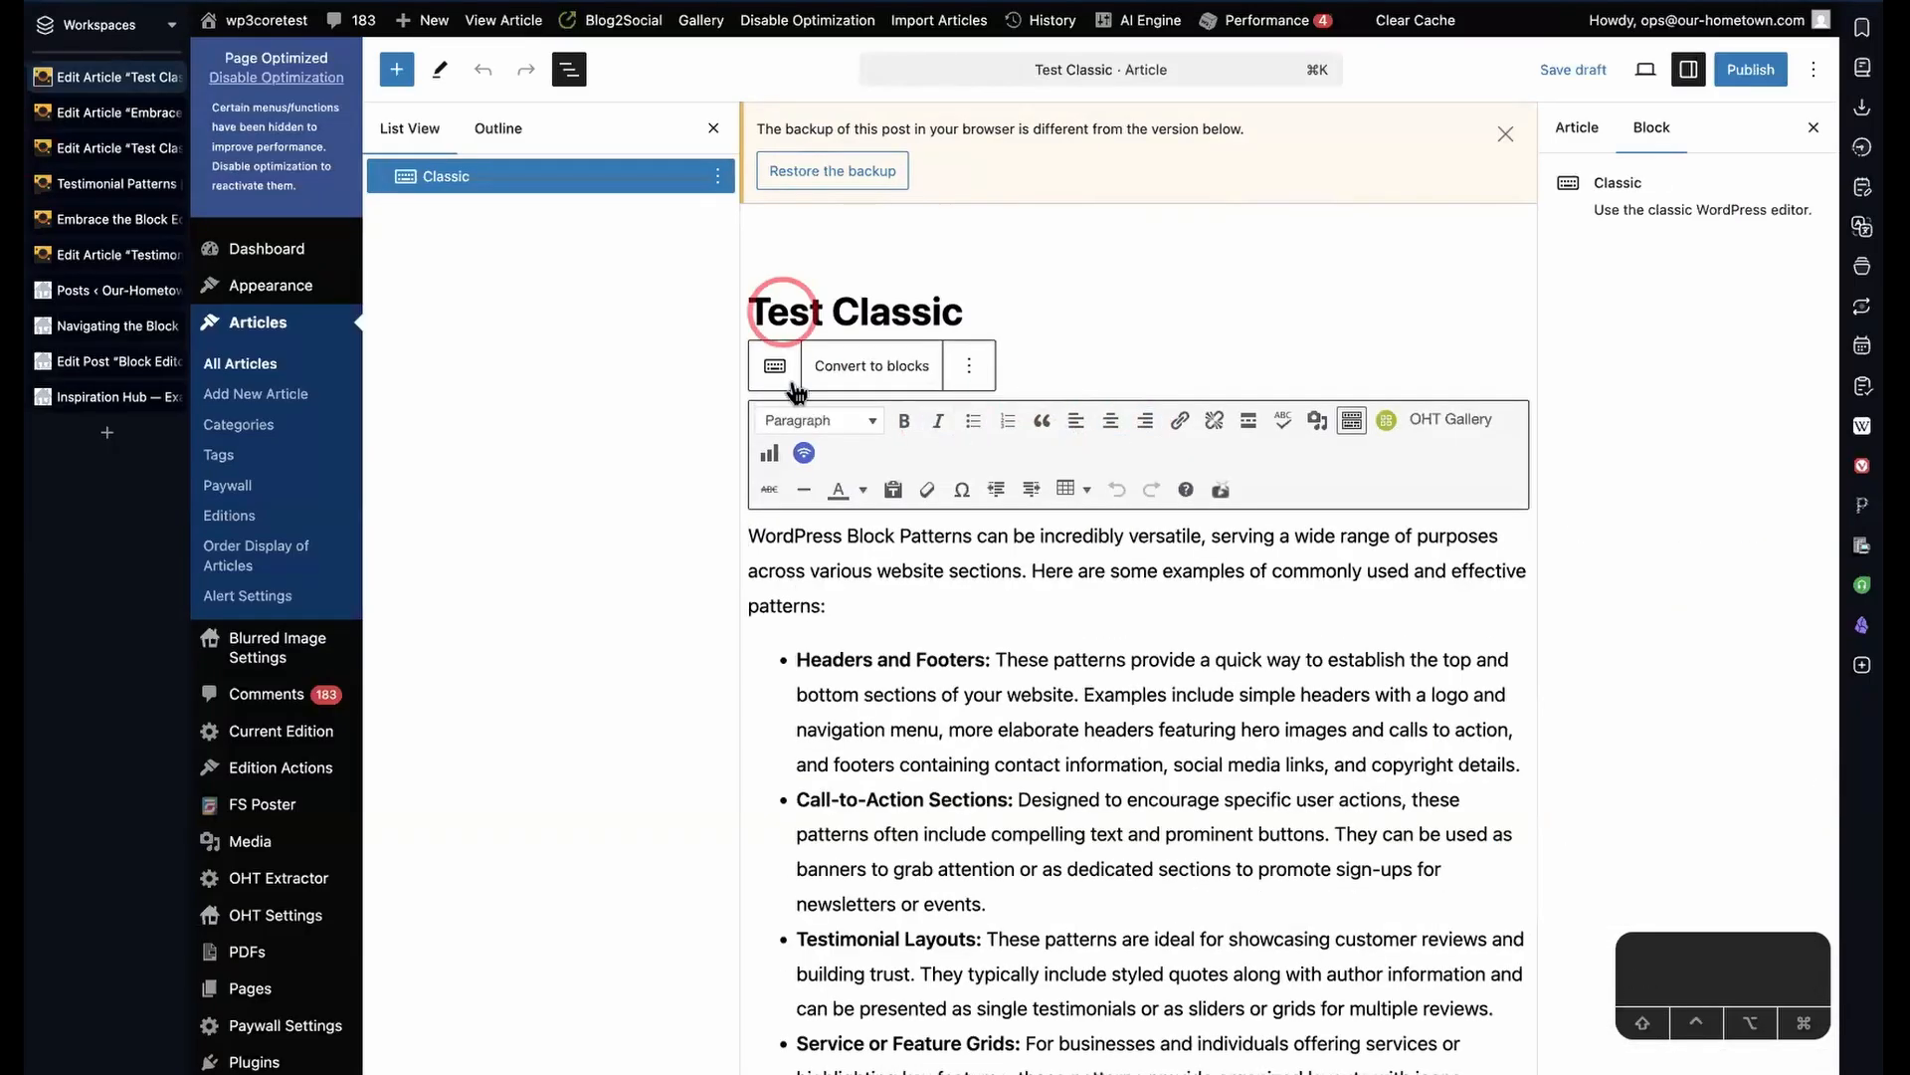
{"action": "left_click", "coordinate": [898, 367]}
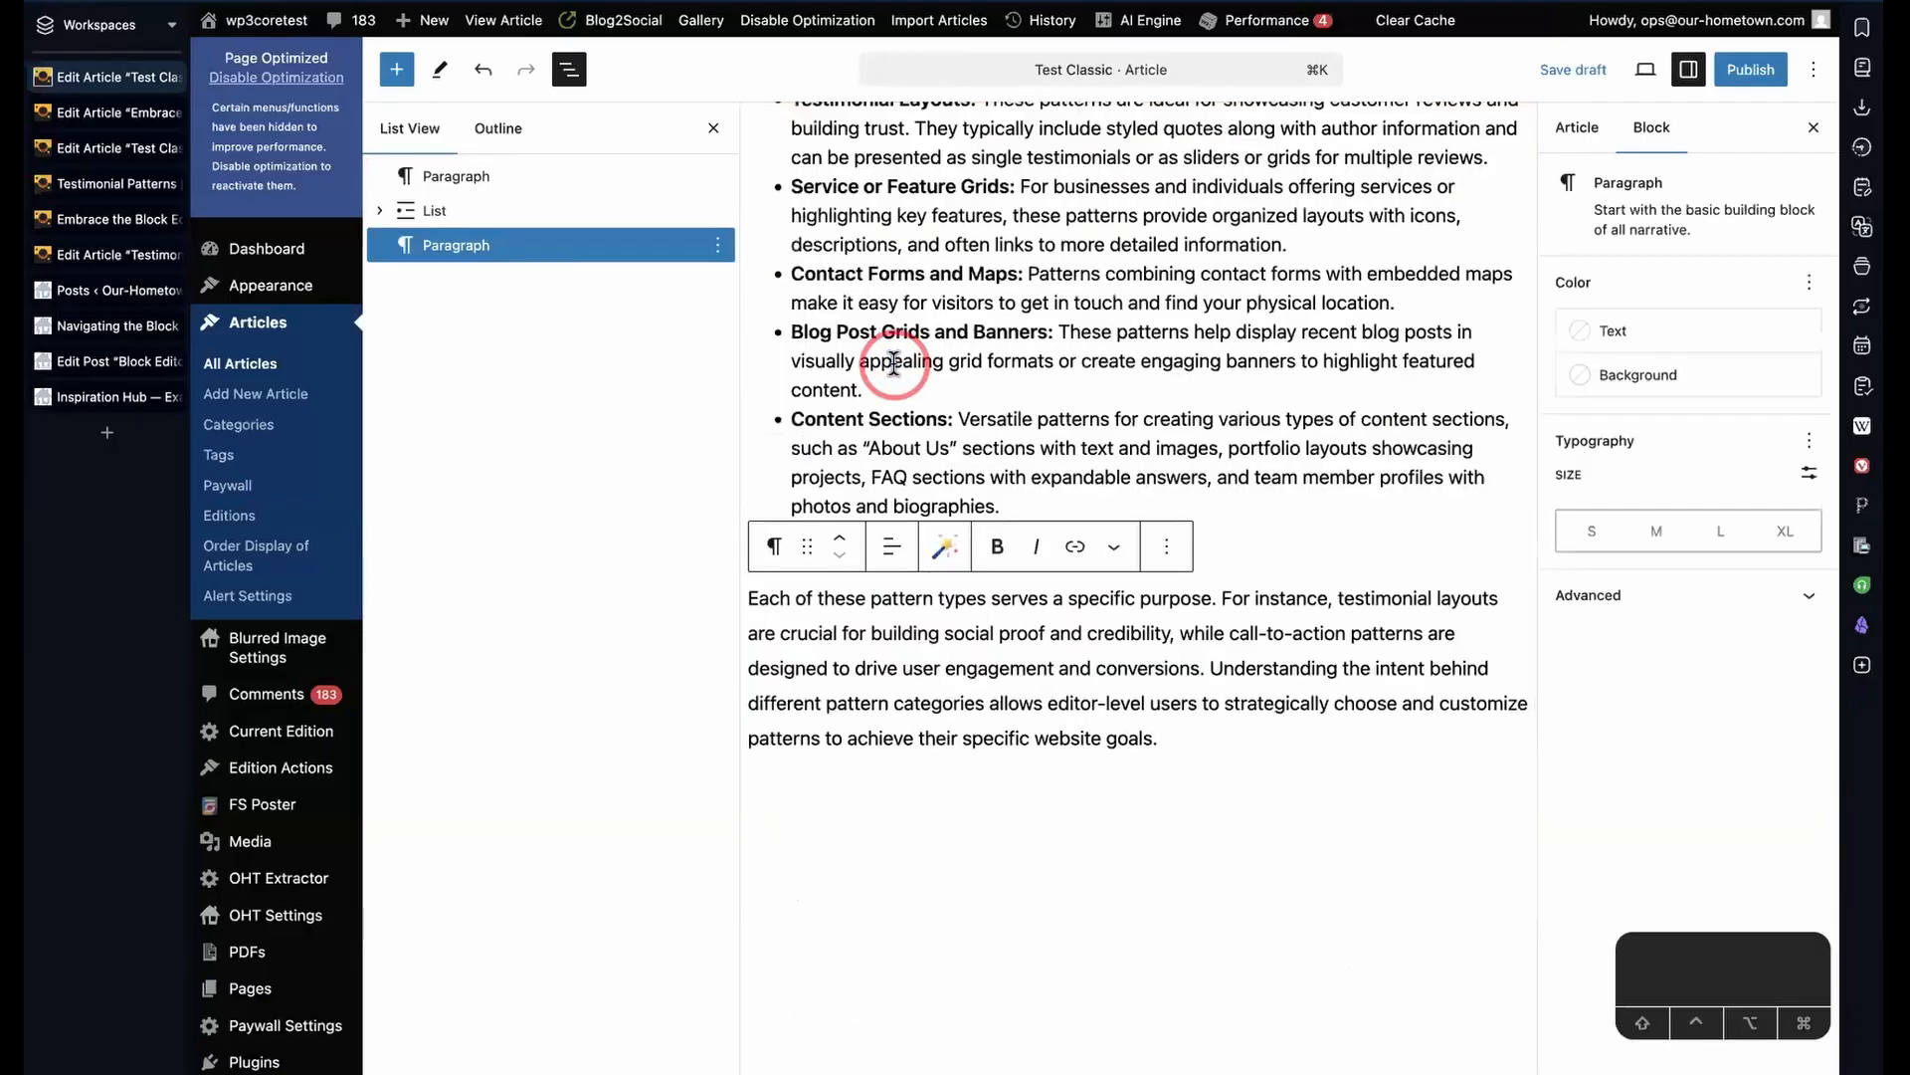
- Select the List block together with the closing Paragraph and transform both into one Group
{"action": "scroll", "coordinate": [895, 363], "scroll_direction": "up", "scroll_amount": 10}
{"action": "left_click", "coordinate": [433, 210]}
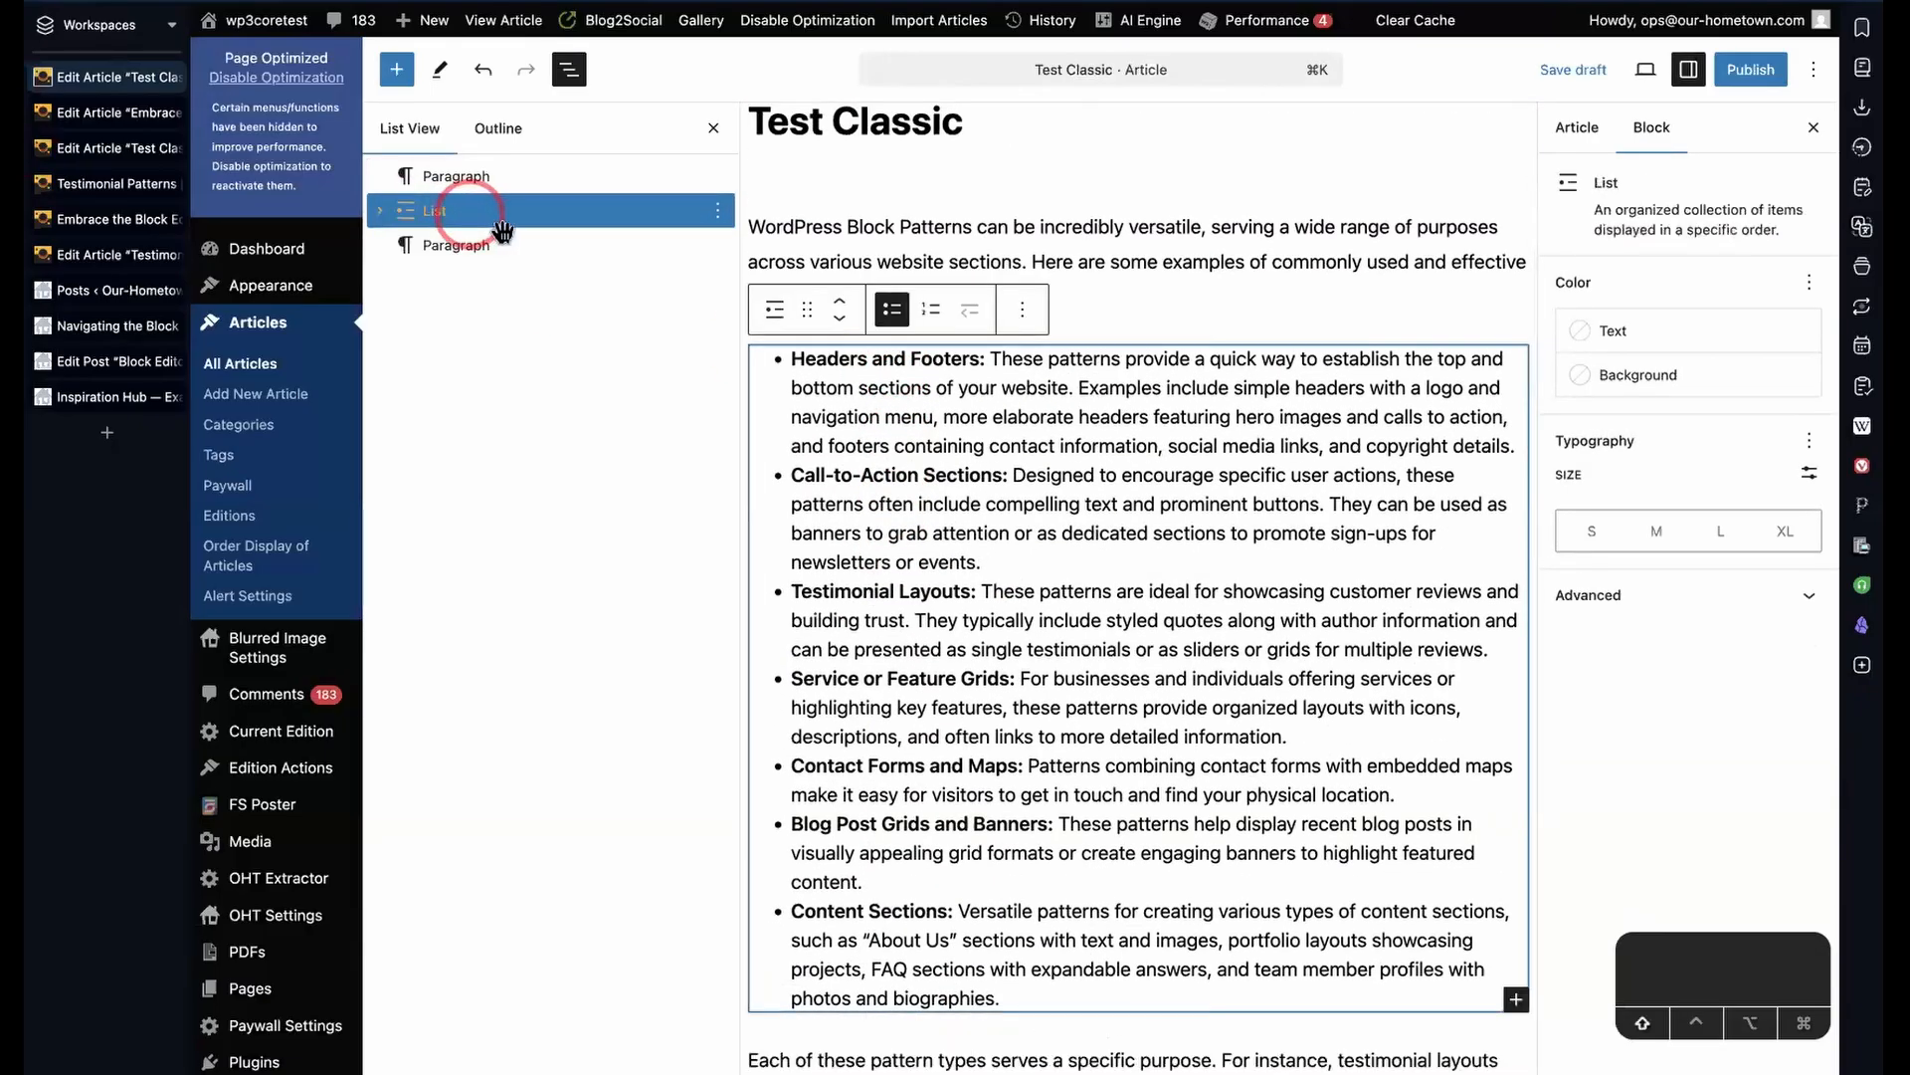
{"action": "left_click", "coordinate": [503, 245], "text": "shift"}
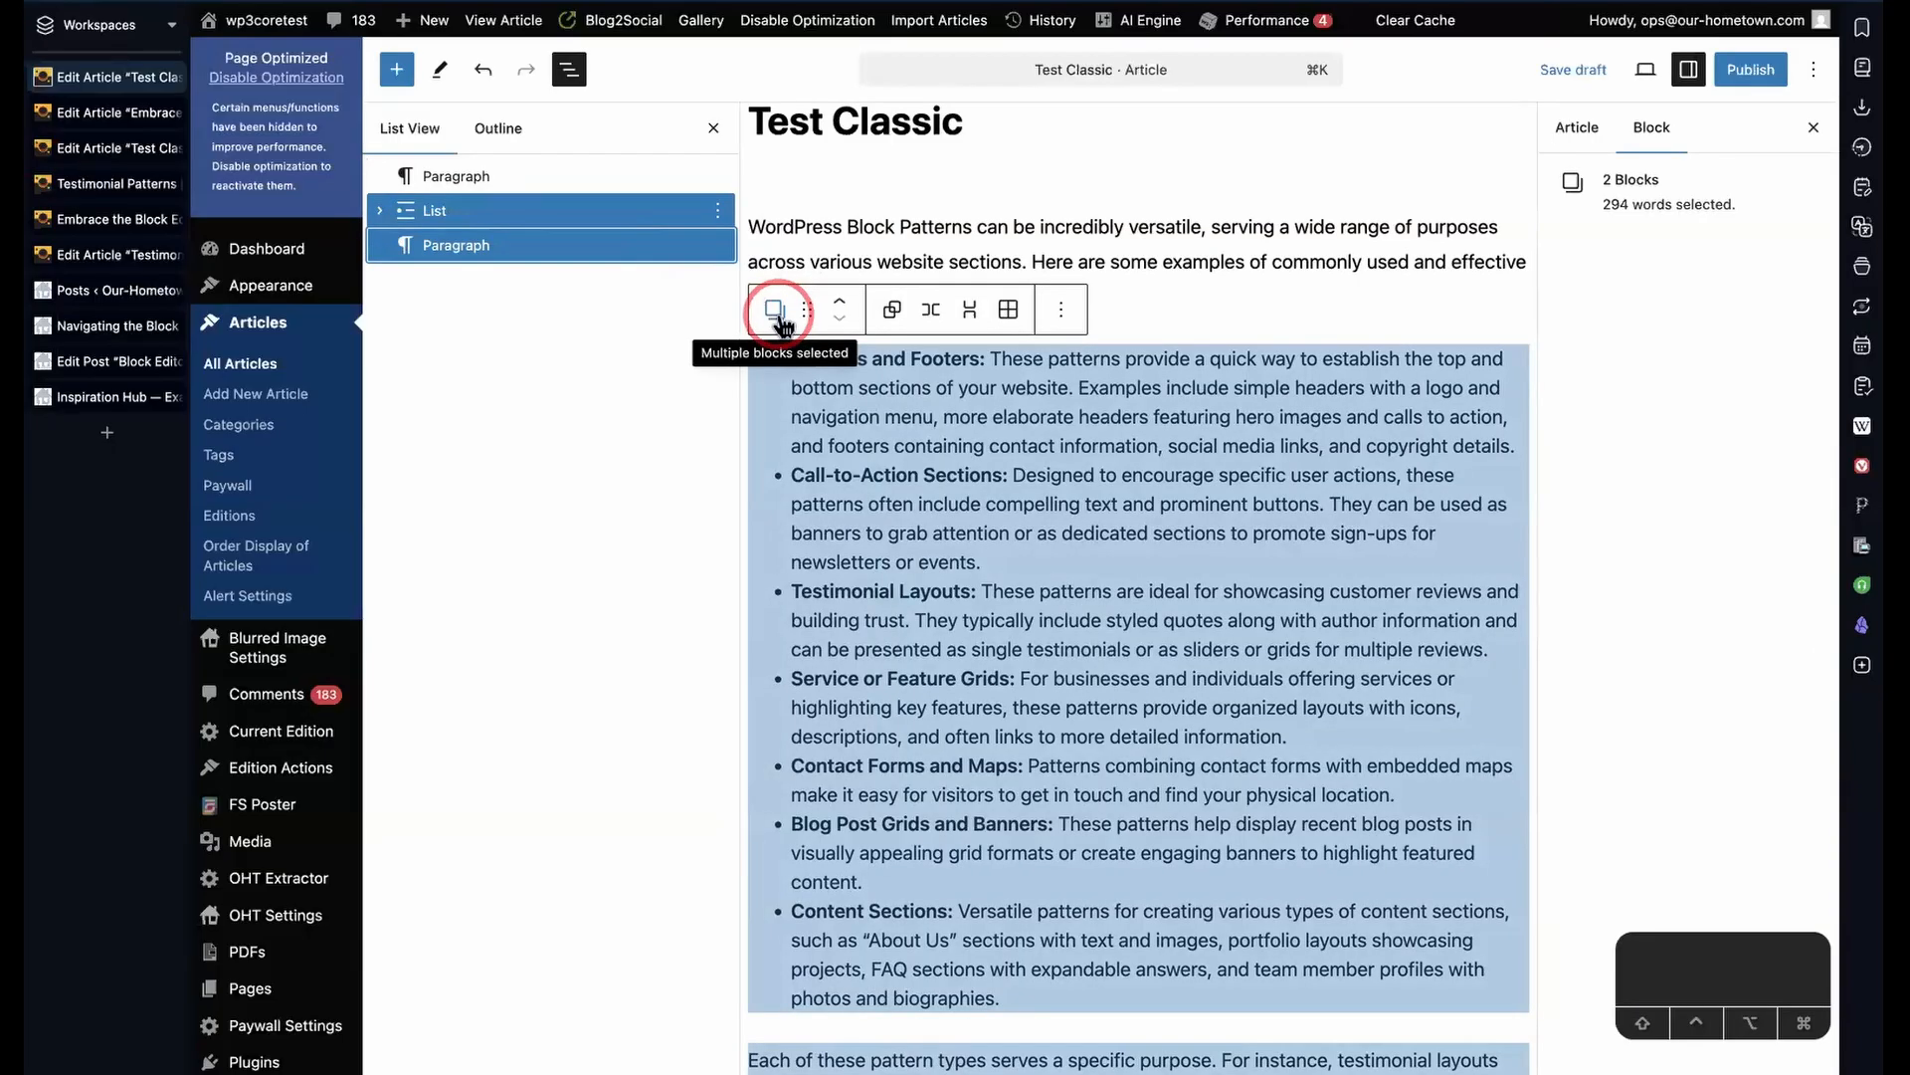
{"action": "left_click", "coordinate": [776, 312]}
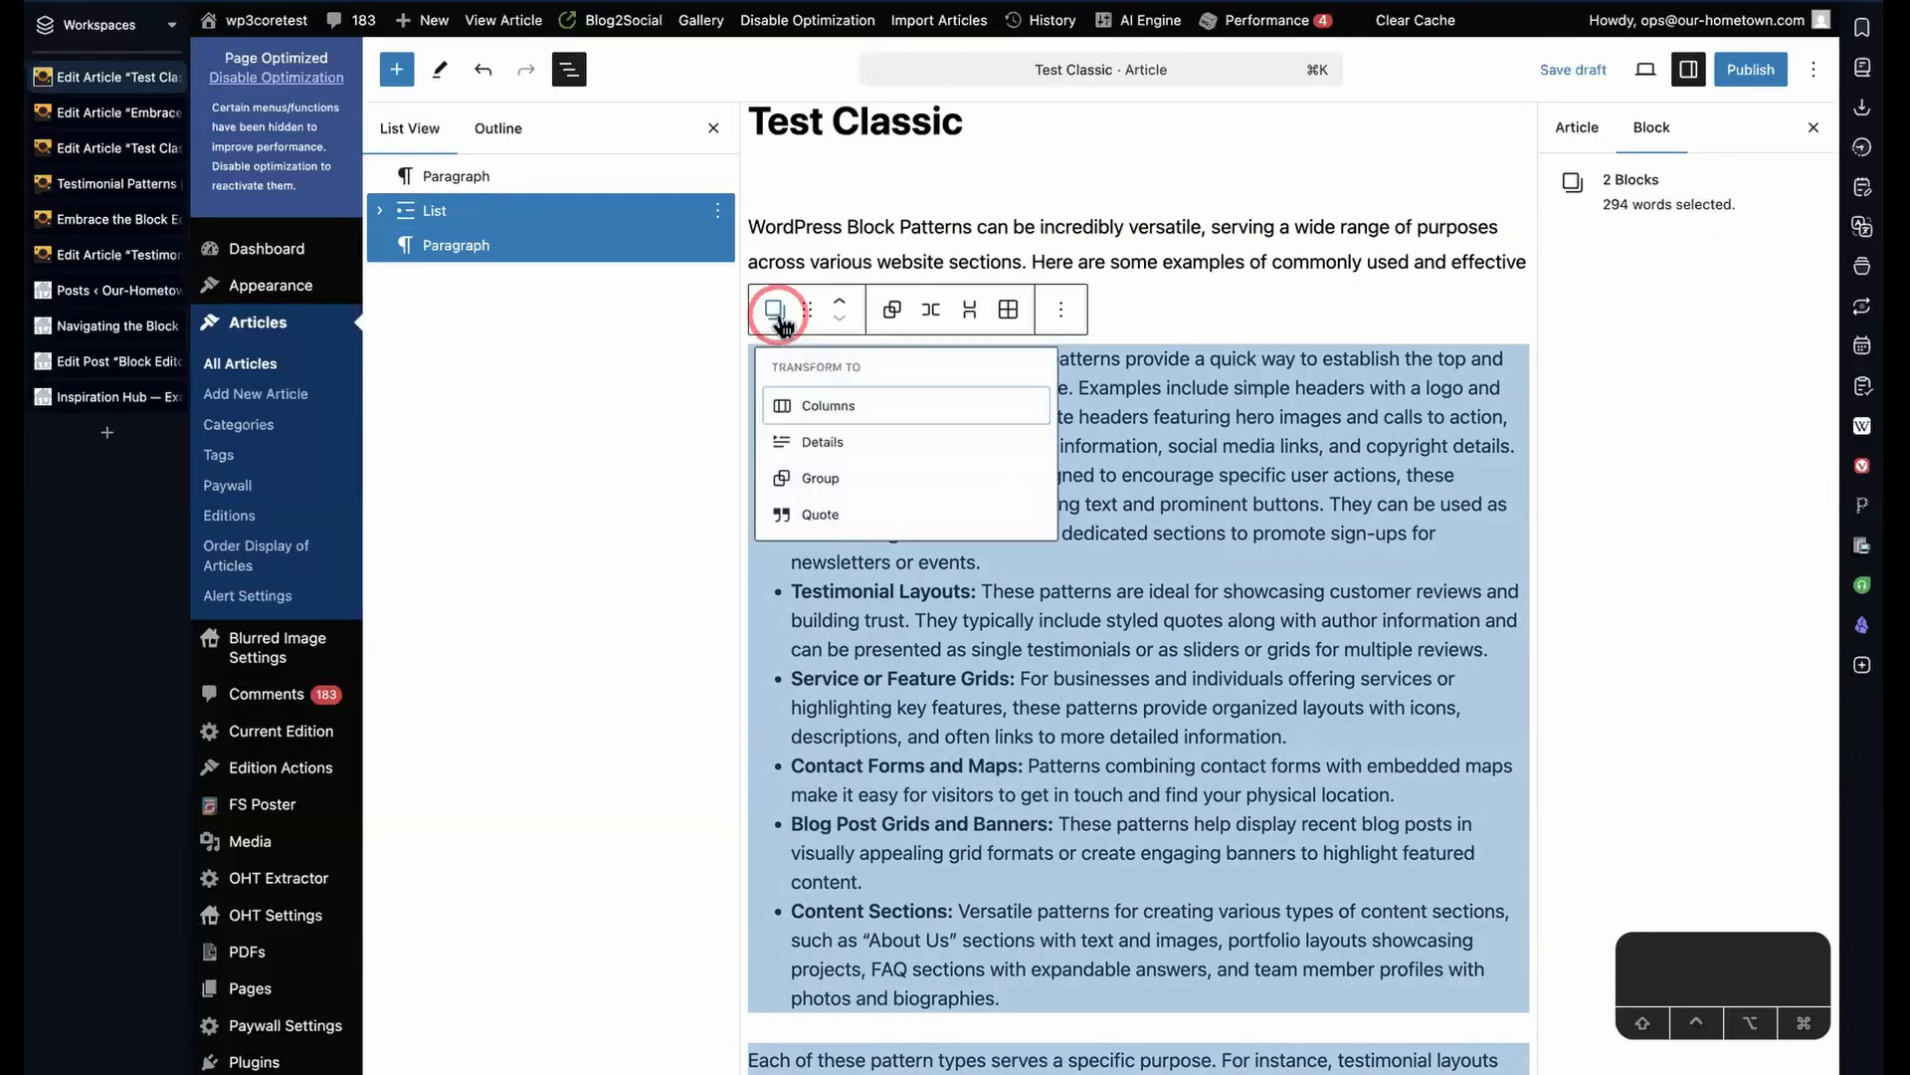
{"action": "left_click", "coordinate": [824, 490]}
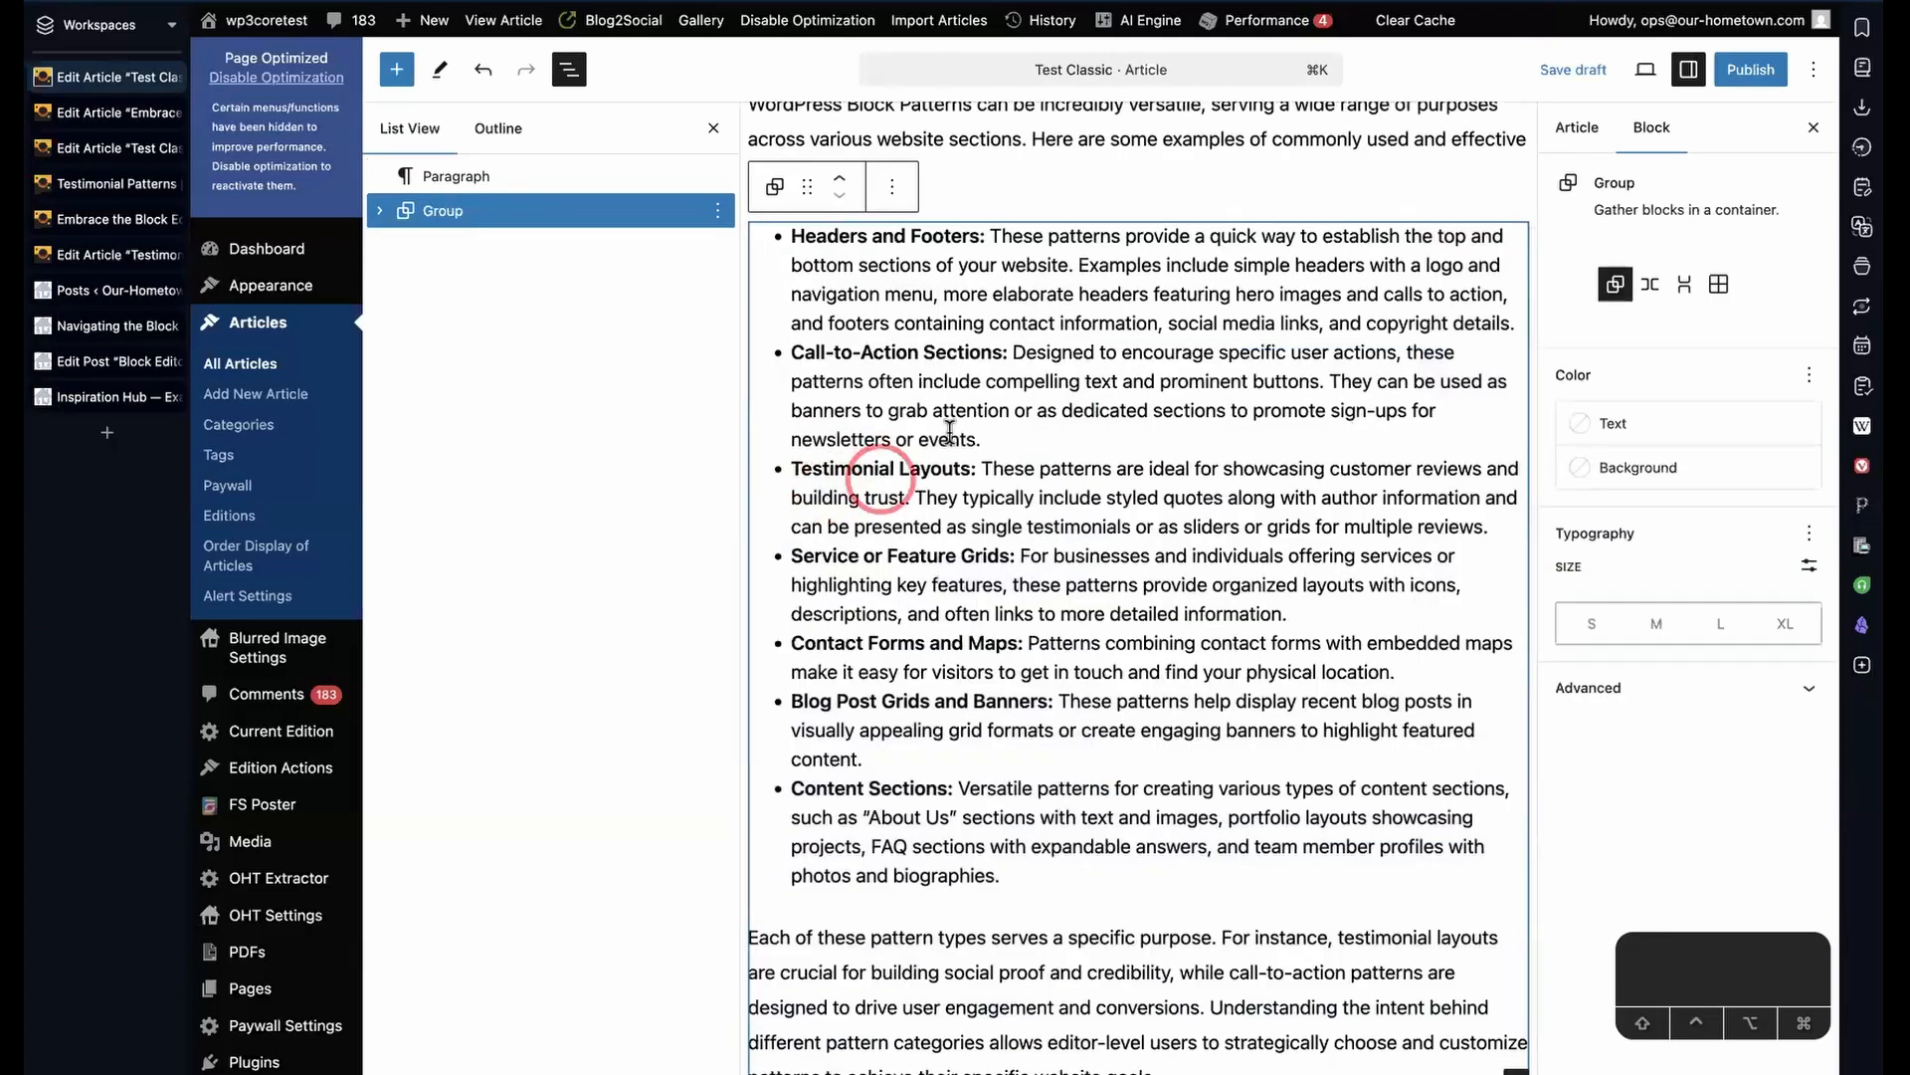
- Transform the Group holding the list and closing paragraph into a Cover
{"action": "left_click", "coordinate": [777, 189]}
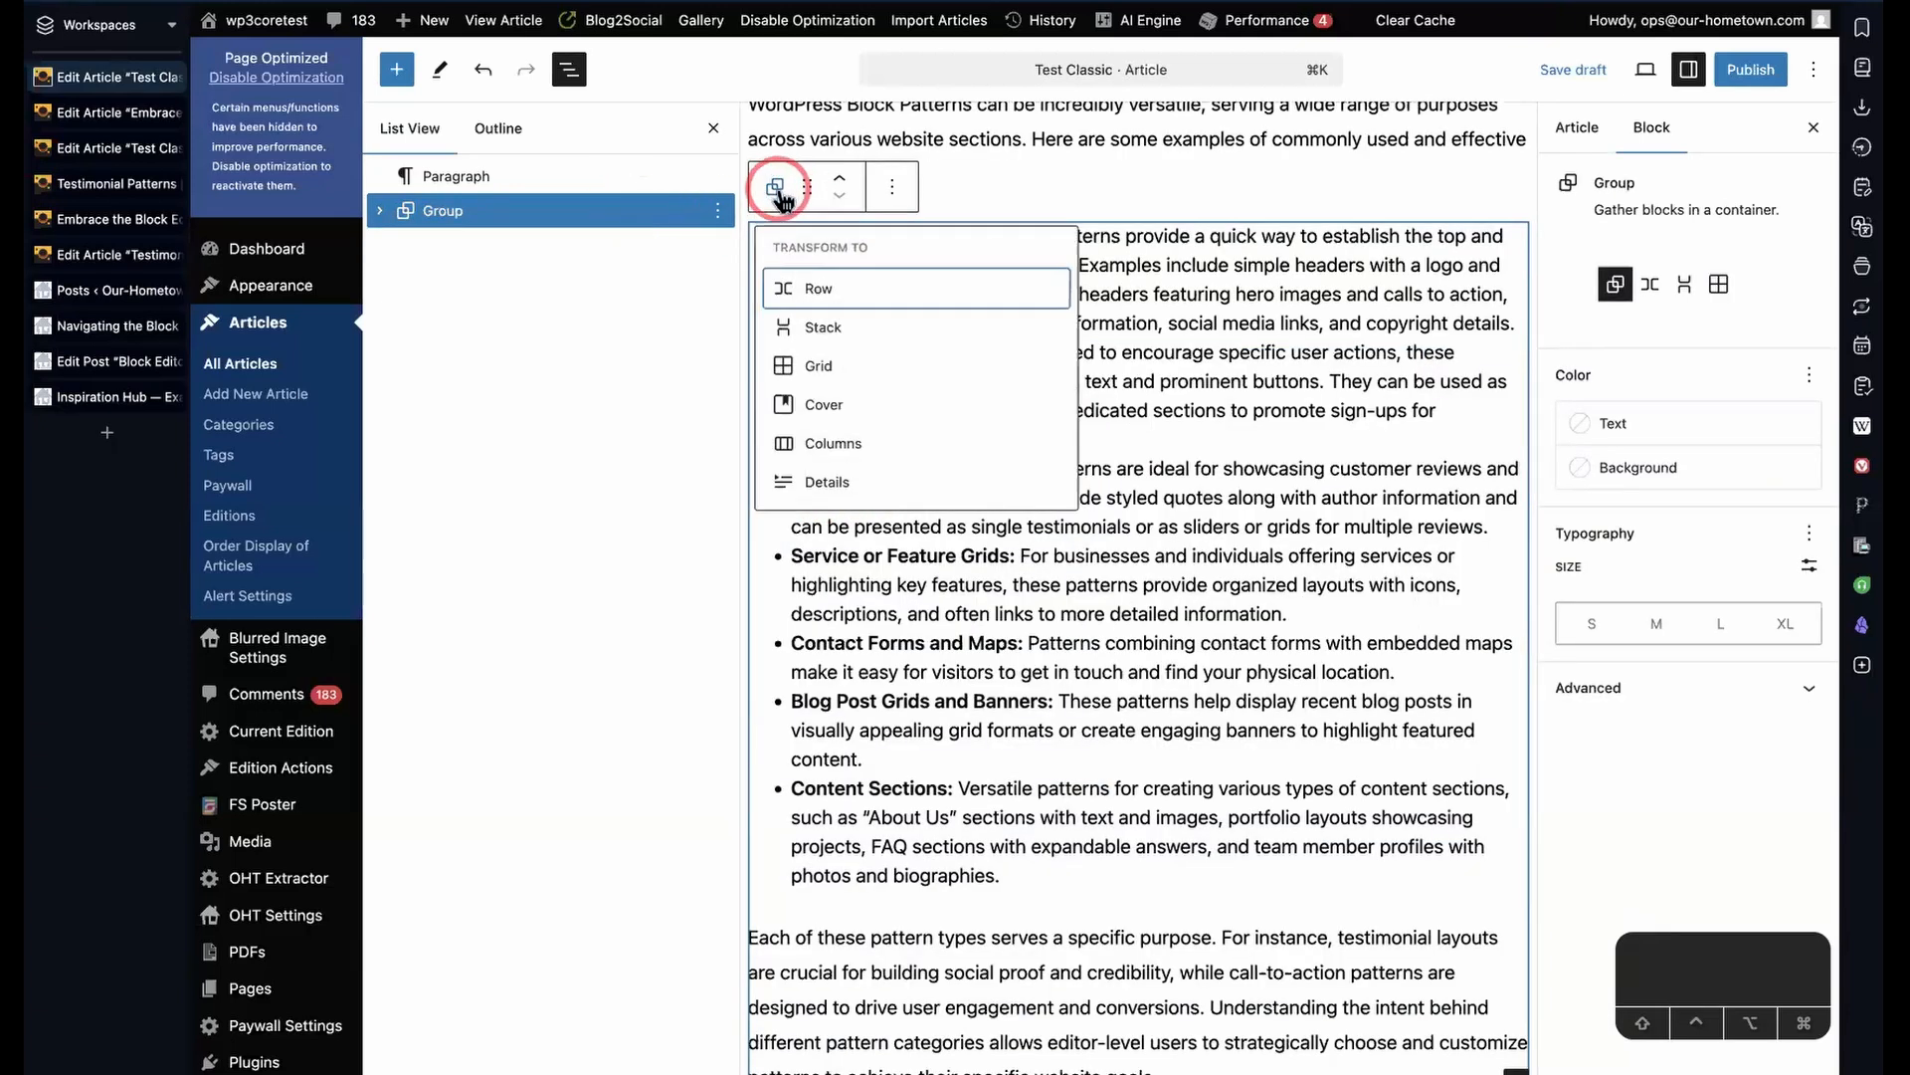
{"action": "left_click", "coordinate": [821, 408]}
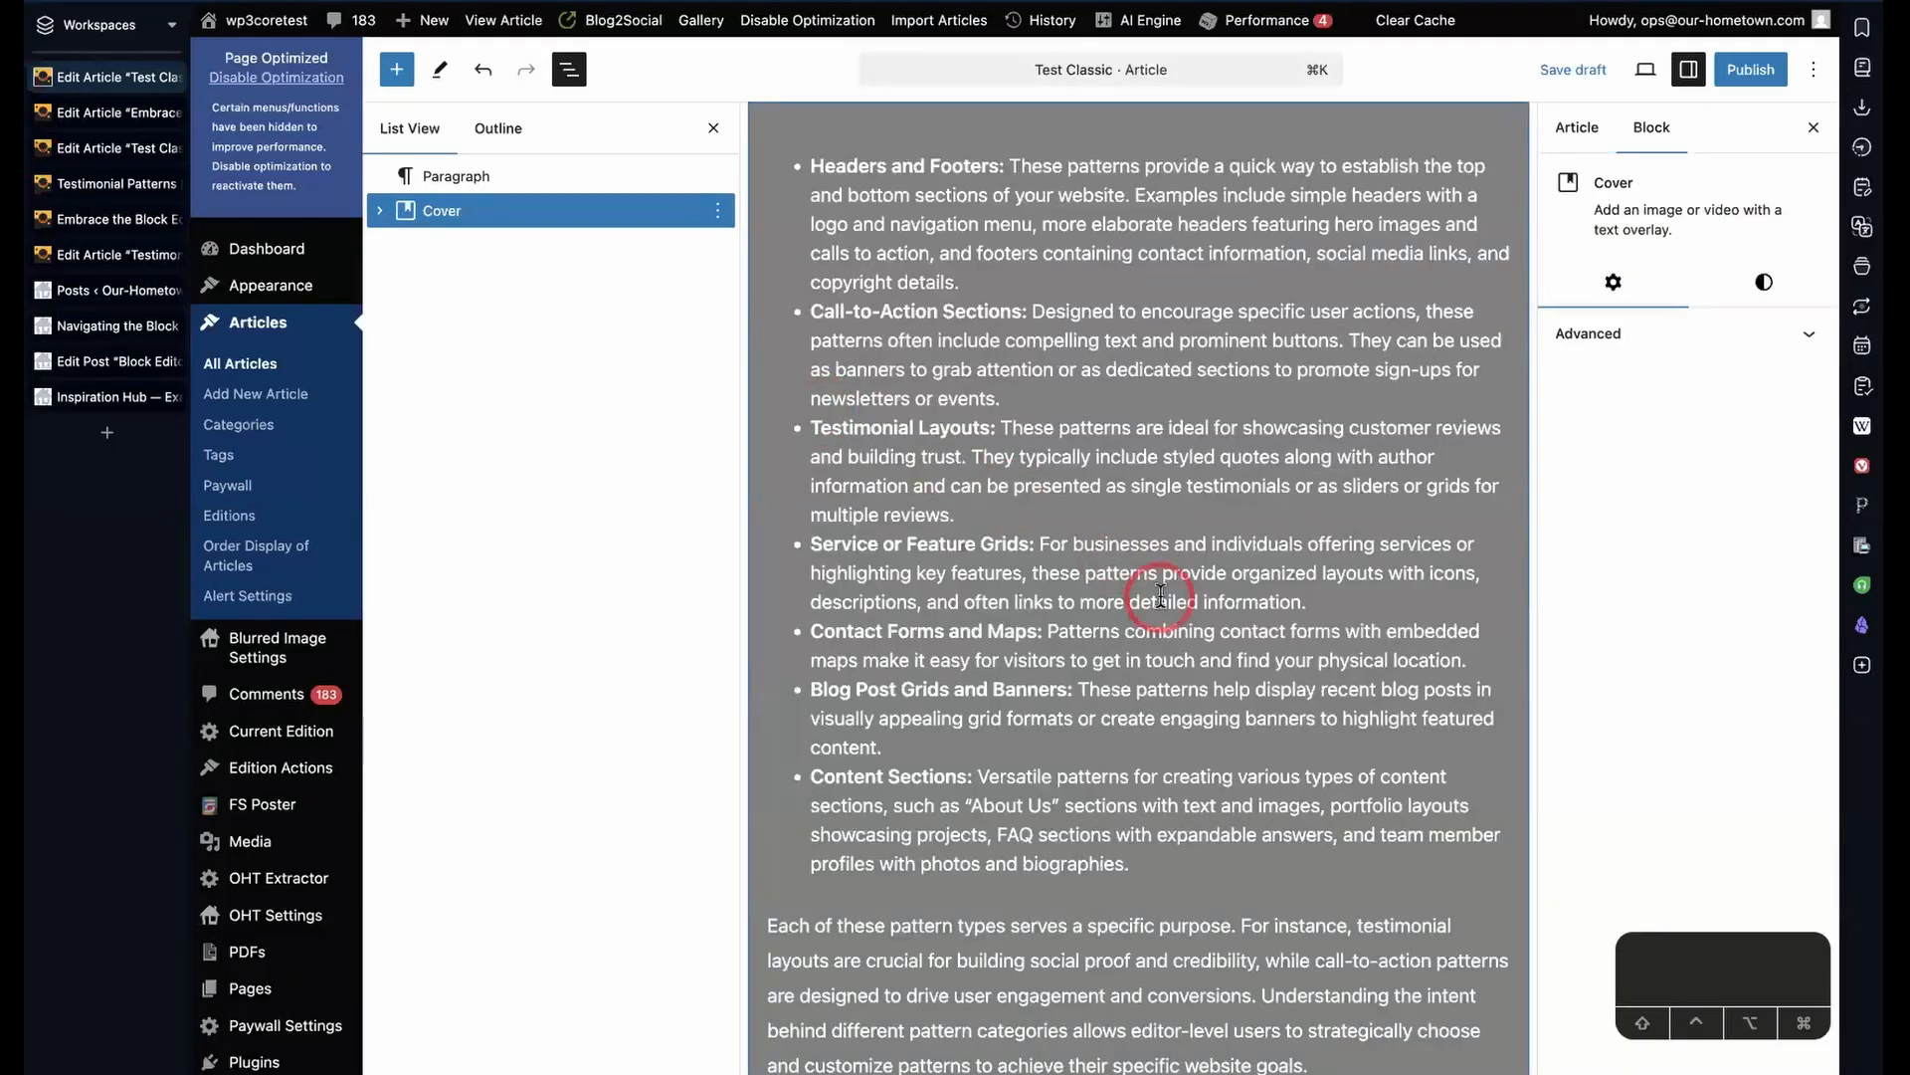
{"action": "scroll", "coordinate": [1160, 592], "scroll_direction": "up", "scroll_amount": 3}
{"action": "scroll", "coordinate": [1160, 595], "scroll_direction": "down", "scroll_amount": 2}
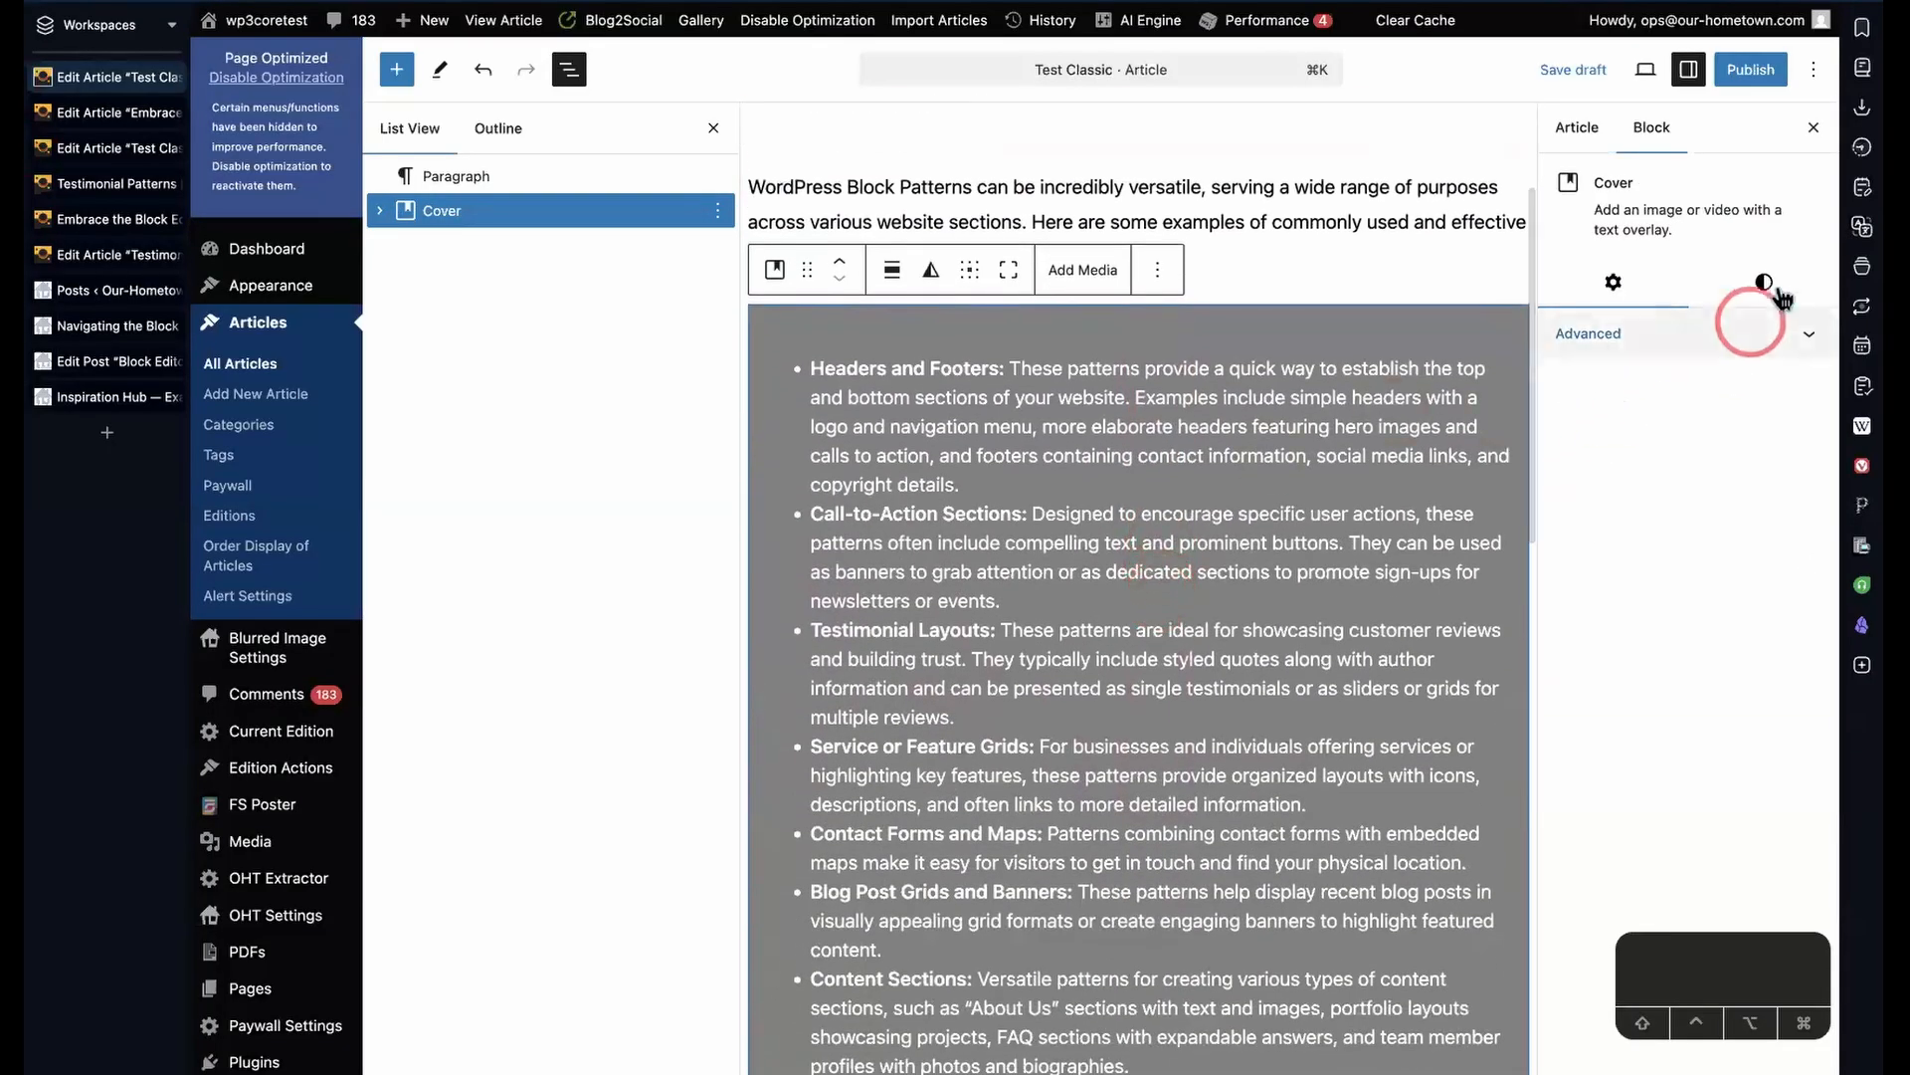
- Try a solid blue overlay on the Cover, then replace it with the light grey linear gradient at 135 degrees
{"action": "left_click", "coordinate": [1764, 283]}
{"action": "left_click", "coordinate": [1692, 471]}
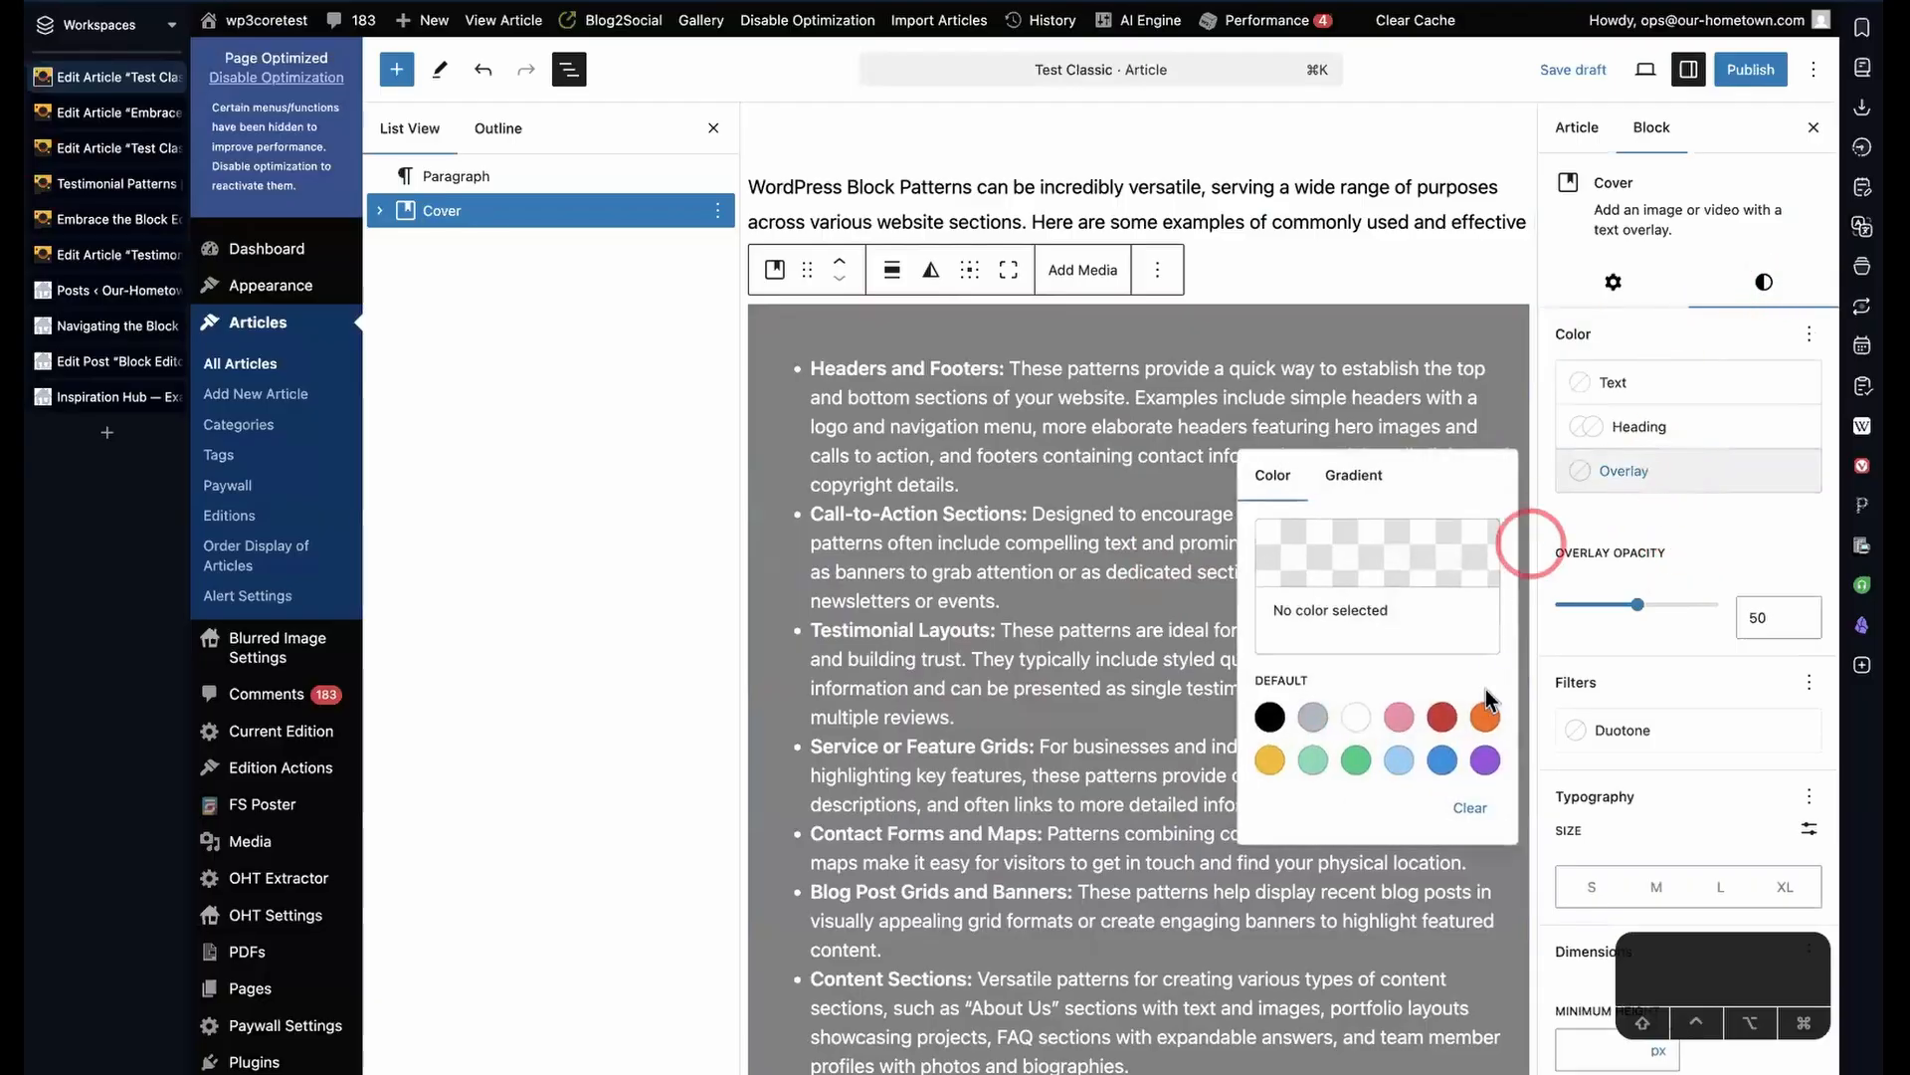
{"action": "left_click", "coordinate": [1442, 761]}
{"action": "left_click", "coordinate": [1352, 474]}
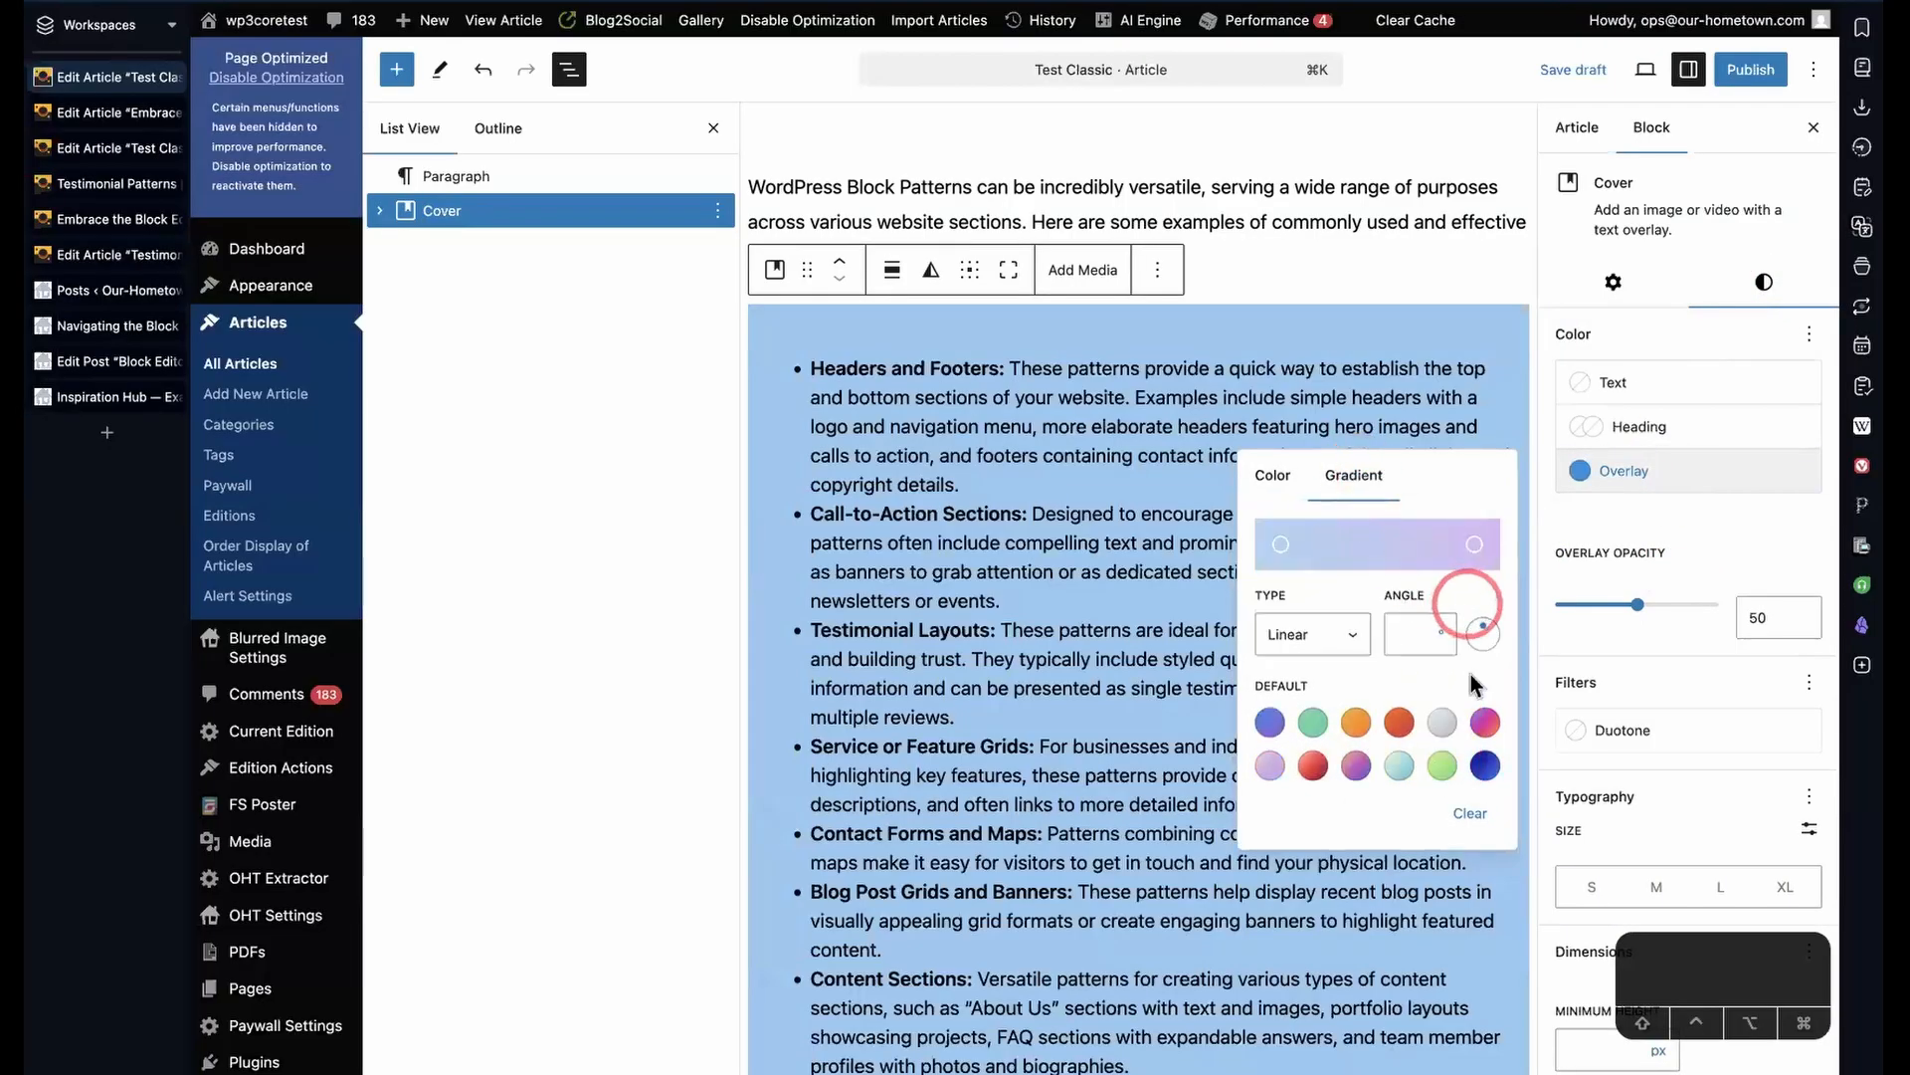
{"action": "left_click", "coordinate": [1447, 729]}
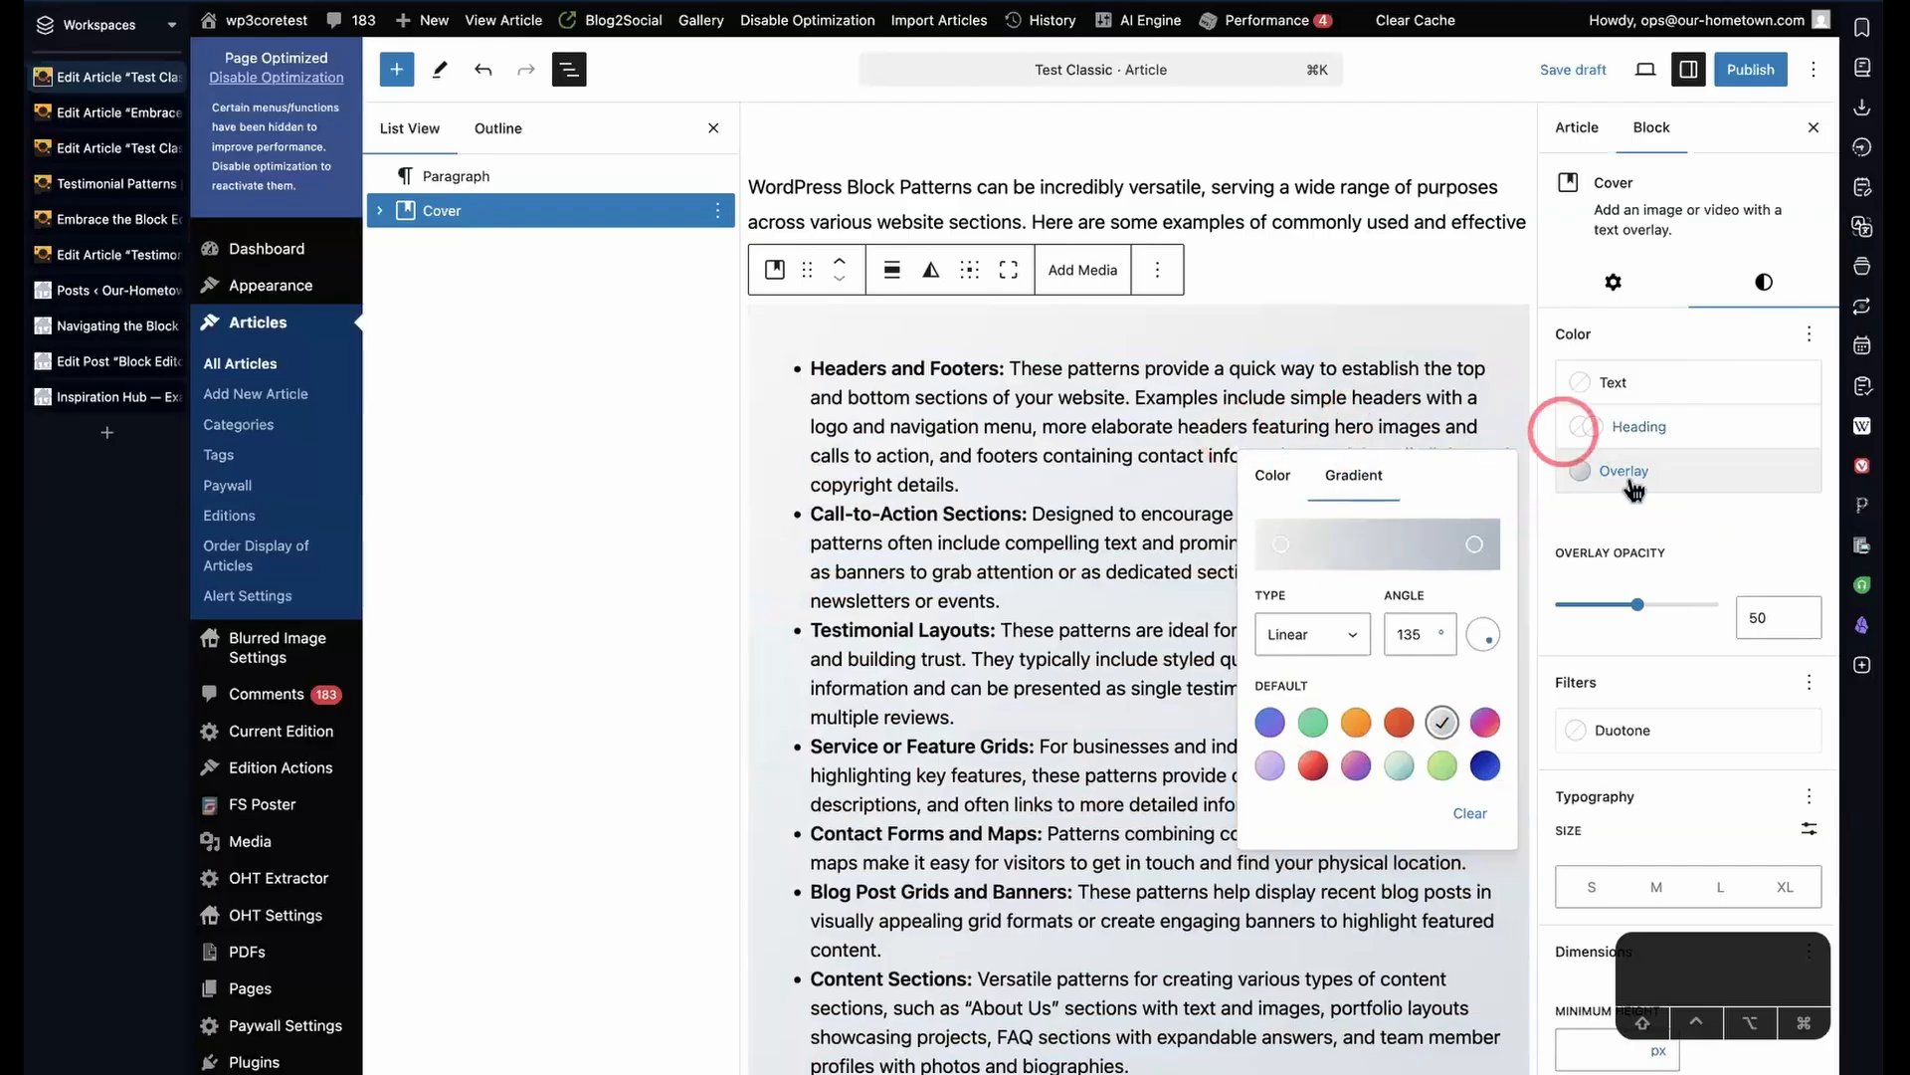
{"action": "scroll", "coordinate": [989, 677], "scroll_direction": "down", "scroll_amount": 5}
{"action": "scroll", "coordinate": [989, 677], "scroll_direction": "up", "scroll_amount": 6}
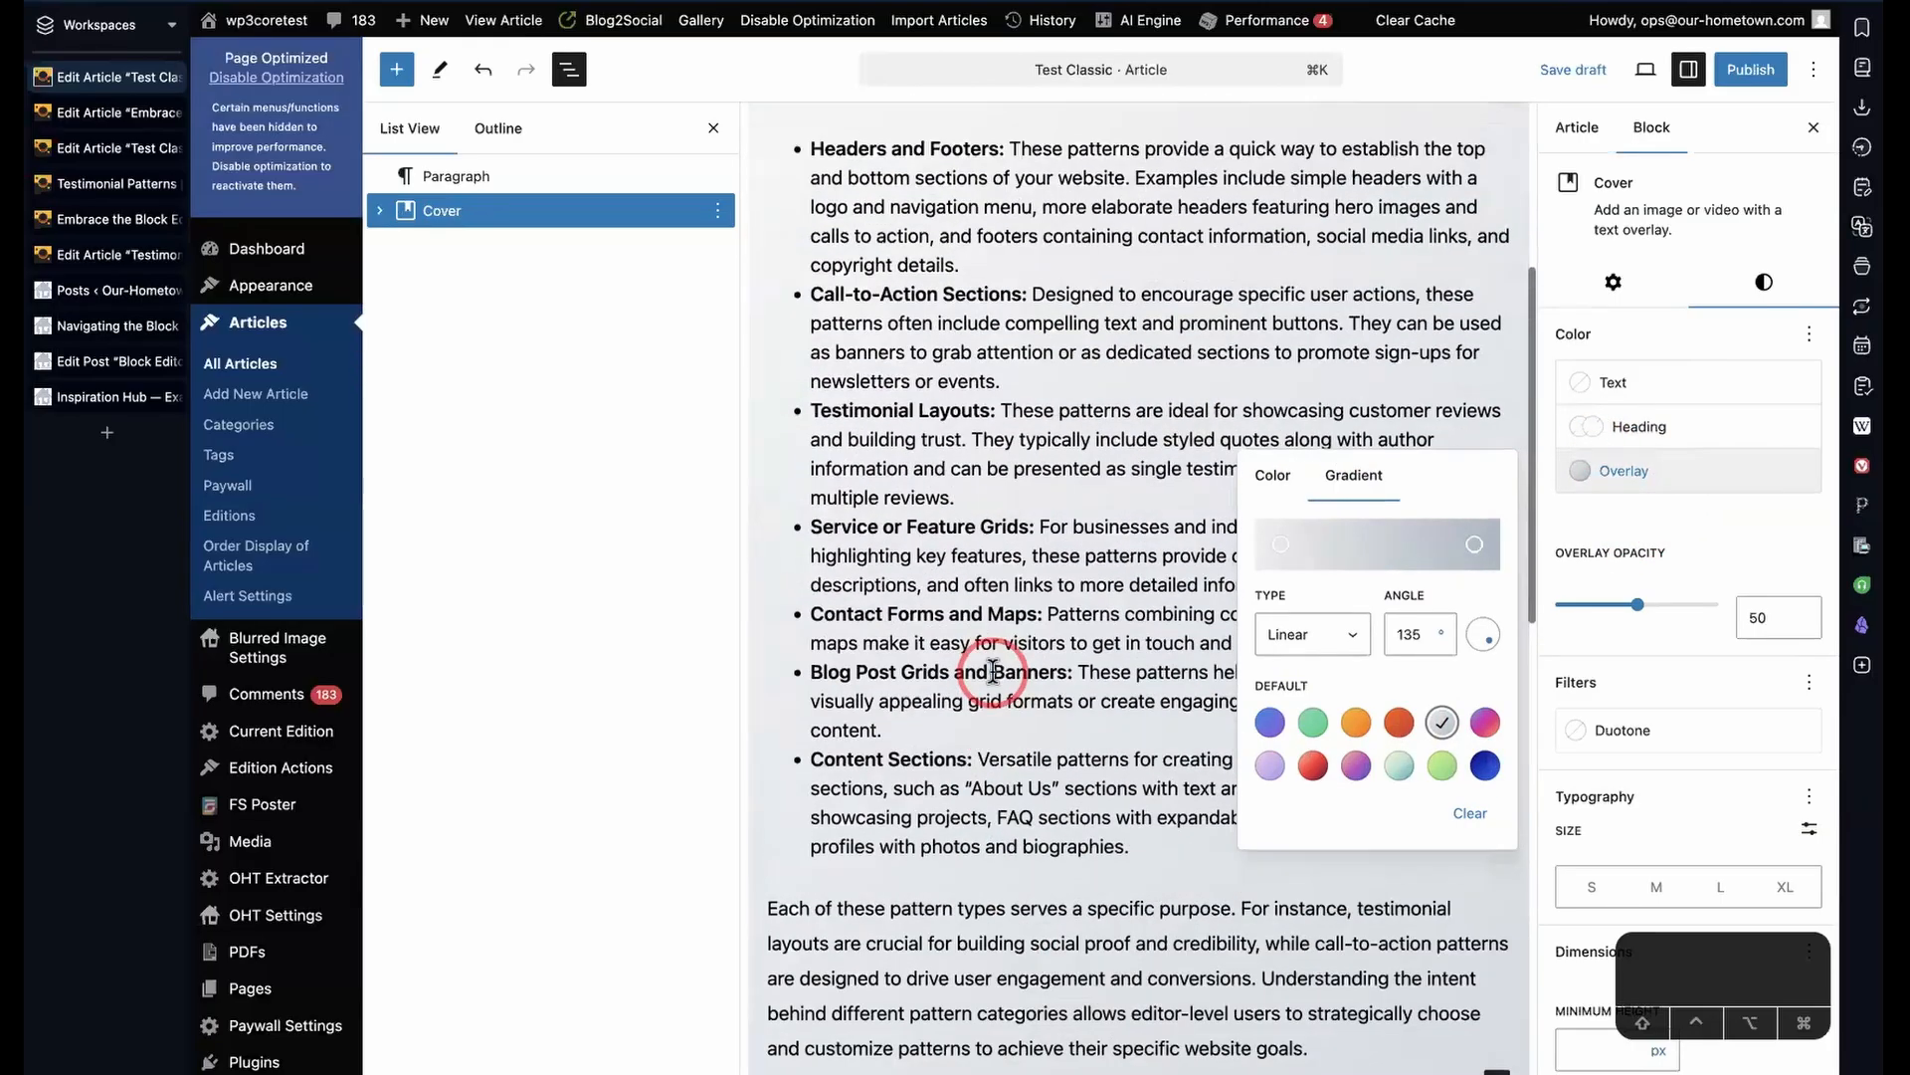
{"action": "scroll", "coordinate": [993, 670], "scroll_direction": "down", "scroll_amount": 2}
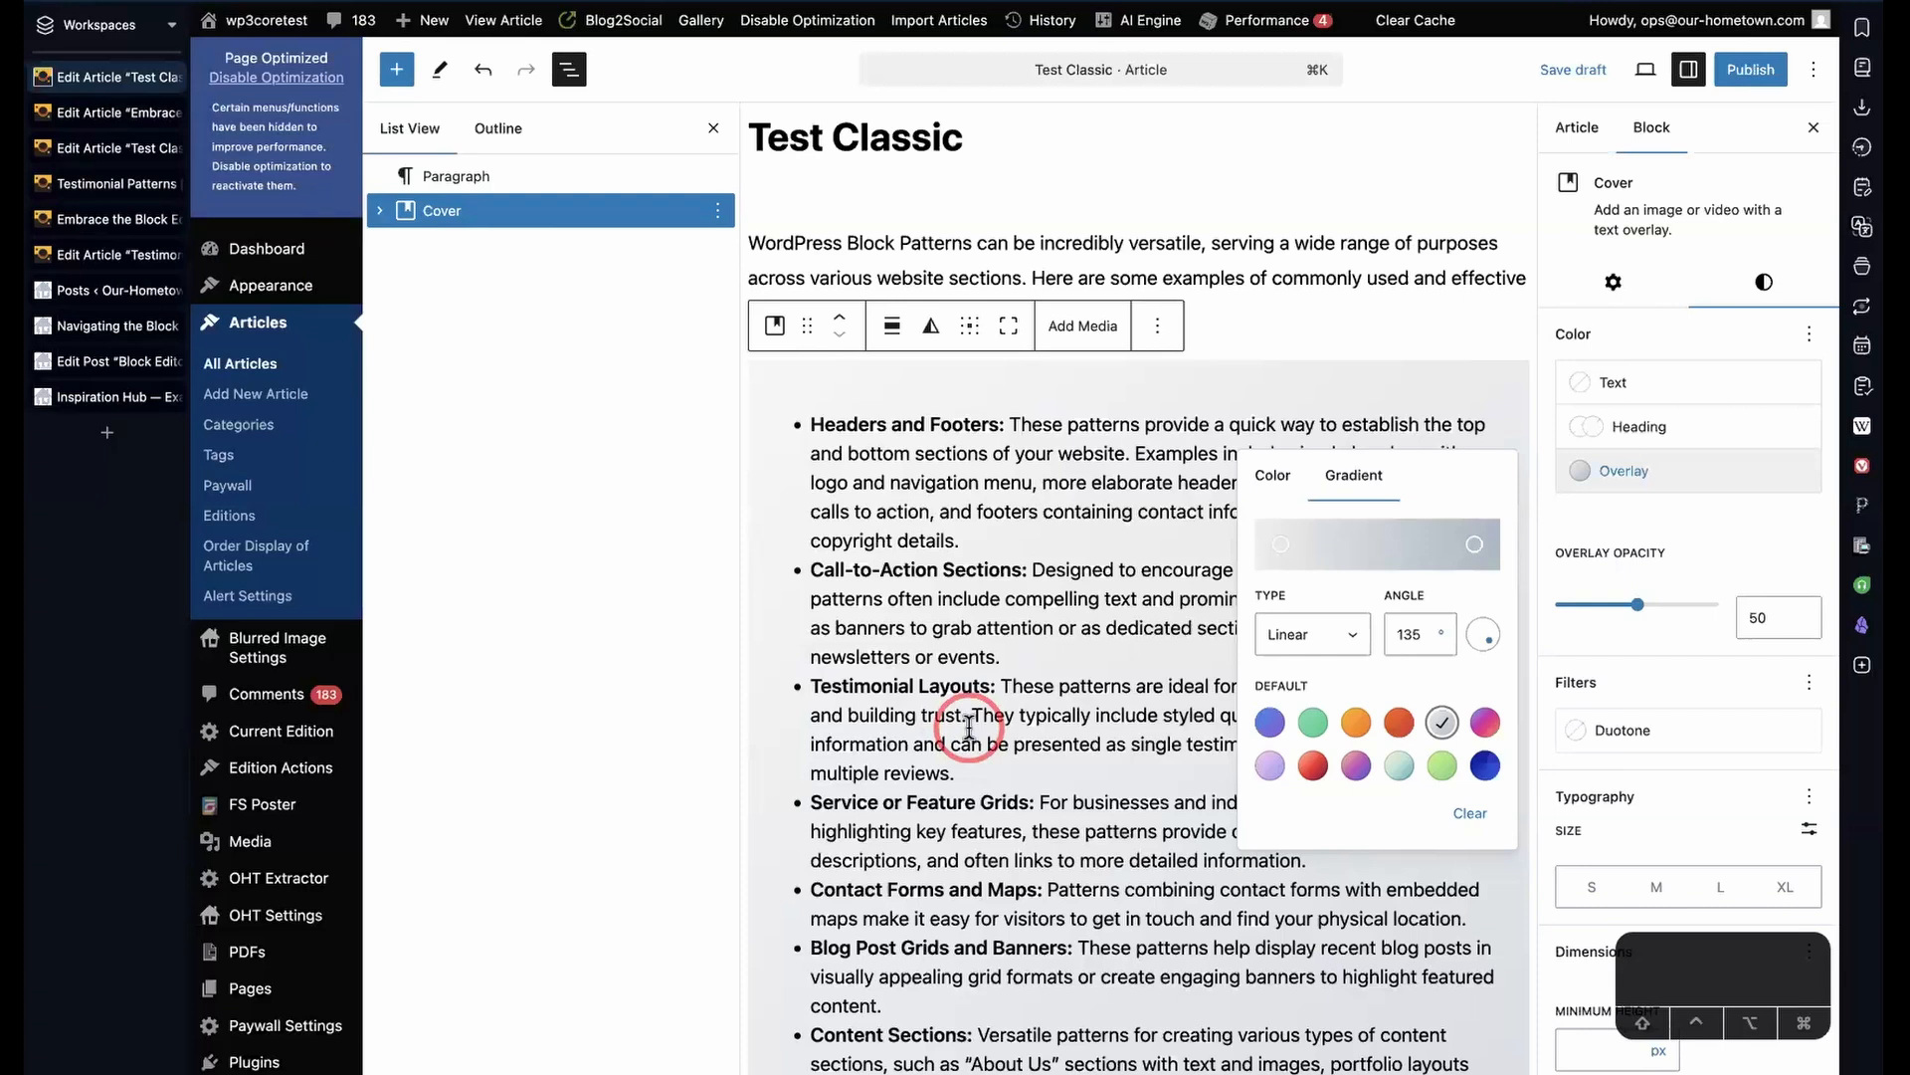
- Expand the Cover and its nested Group in the block structure, and select the article's opening paragraph
{"action": "left_click", "coordinate": [380, 210]}
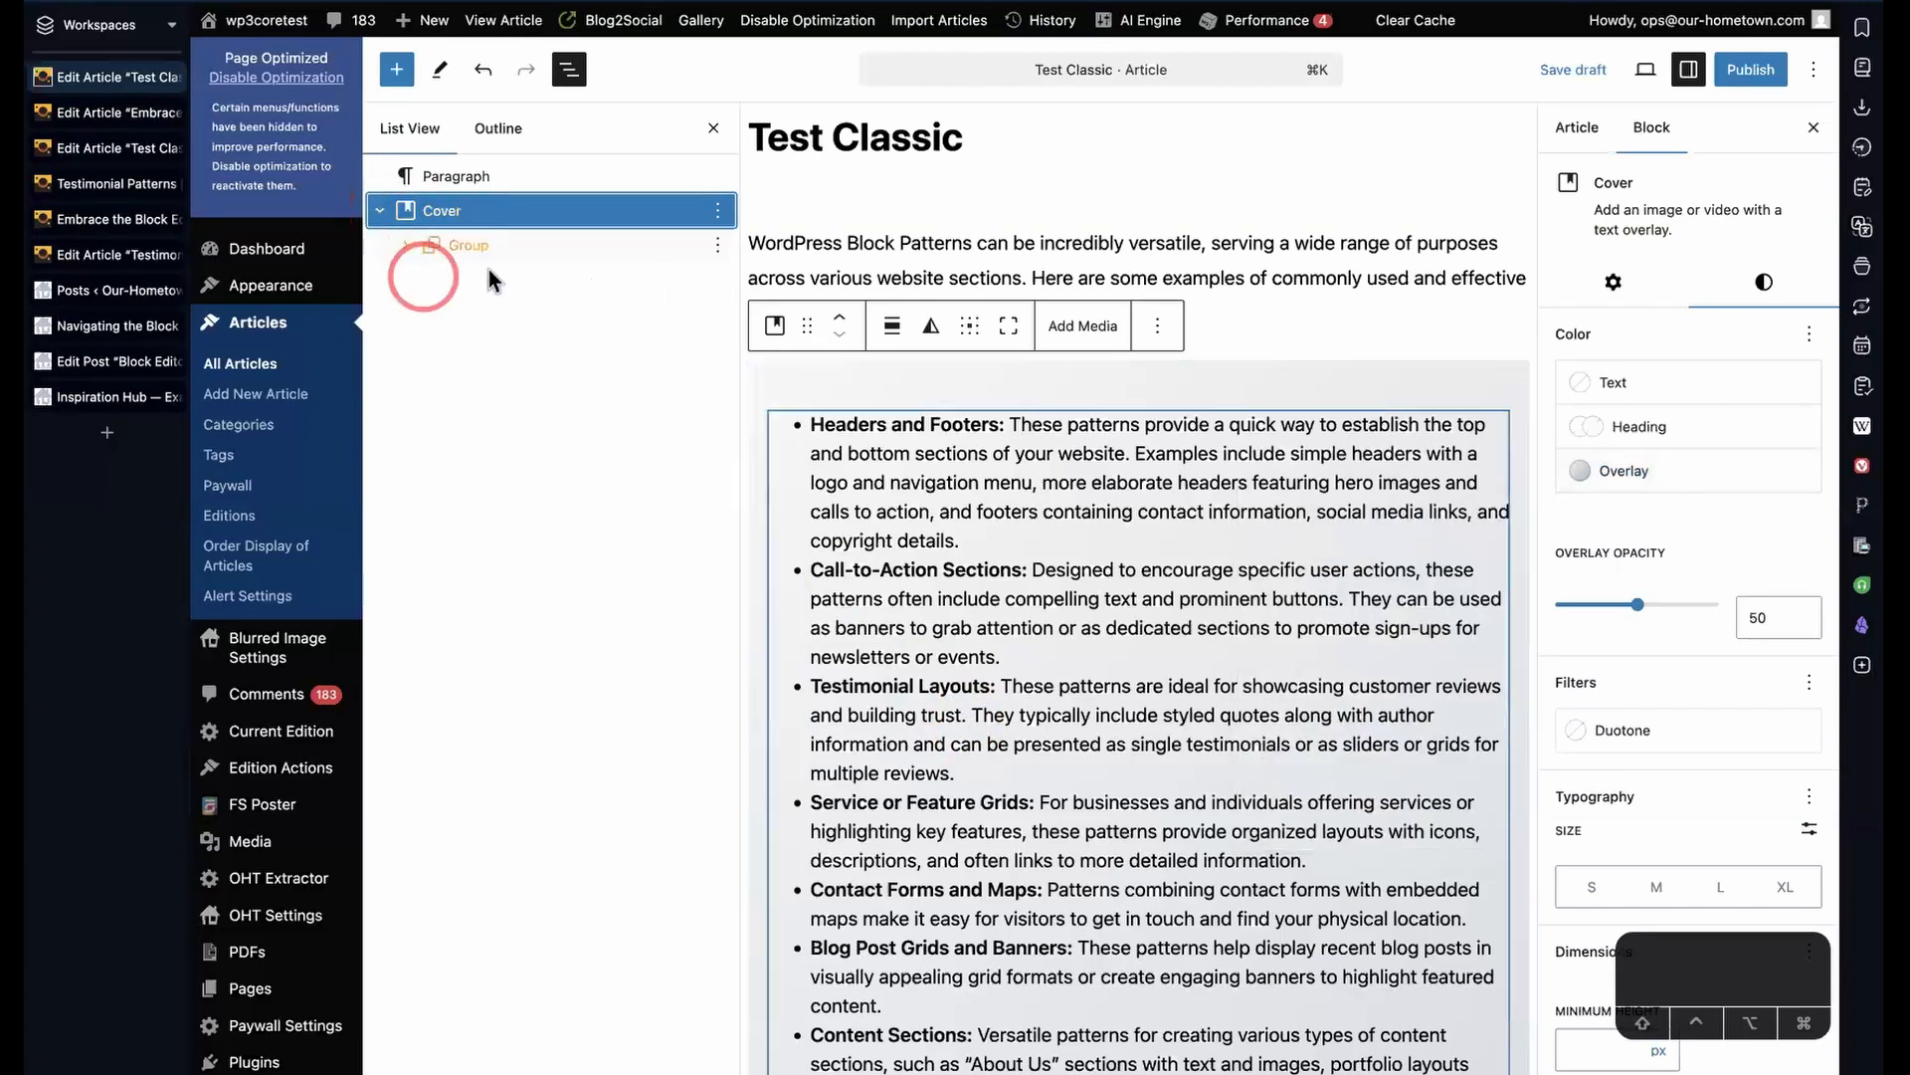
{"action": "left_click", "coordinate": [405, 245]}
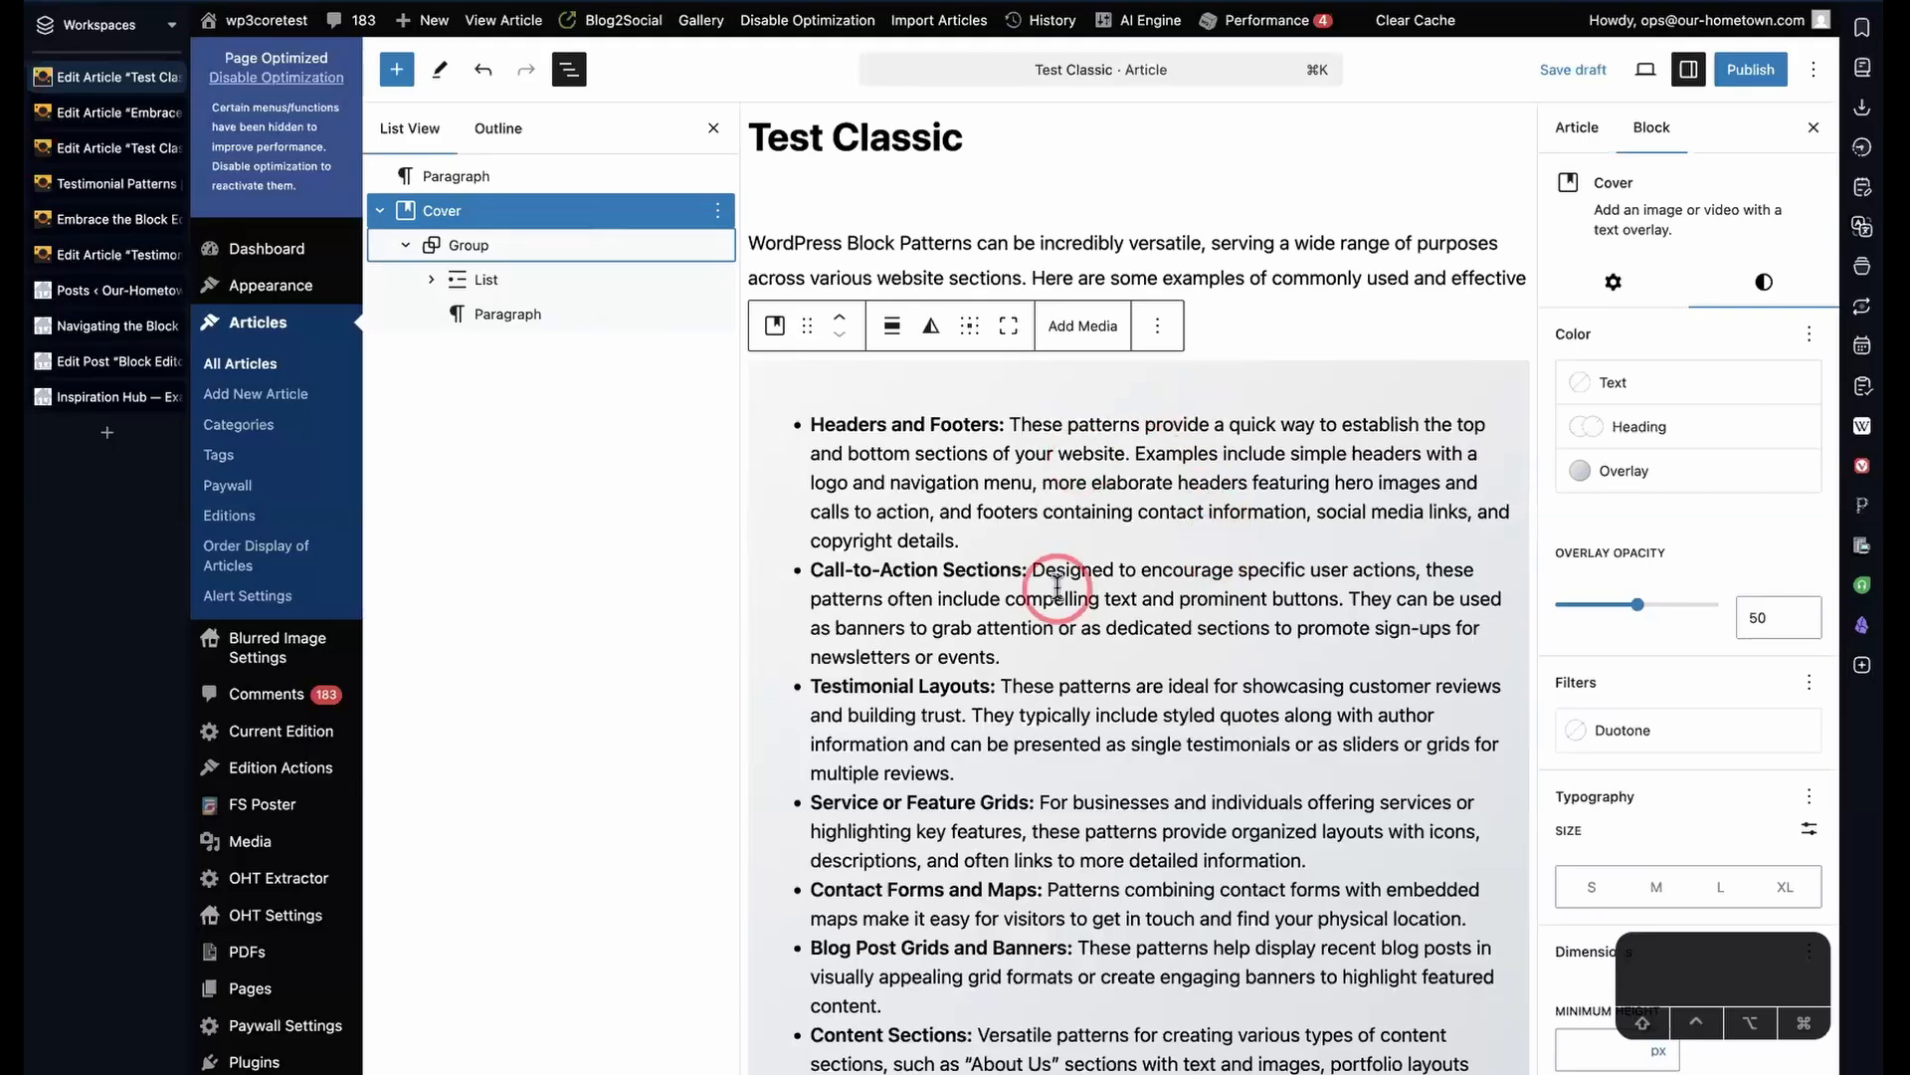
{"action": "left_click", "coordinate": [1264, 304]}
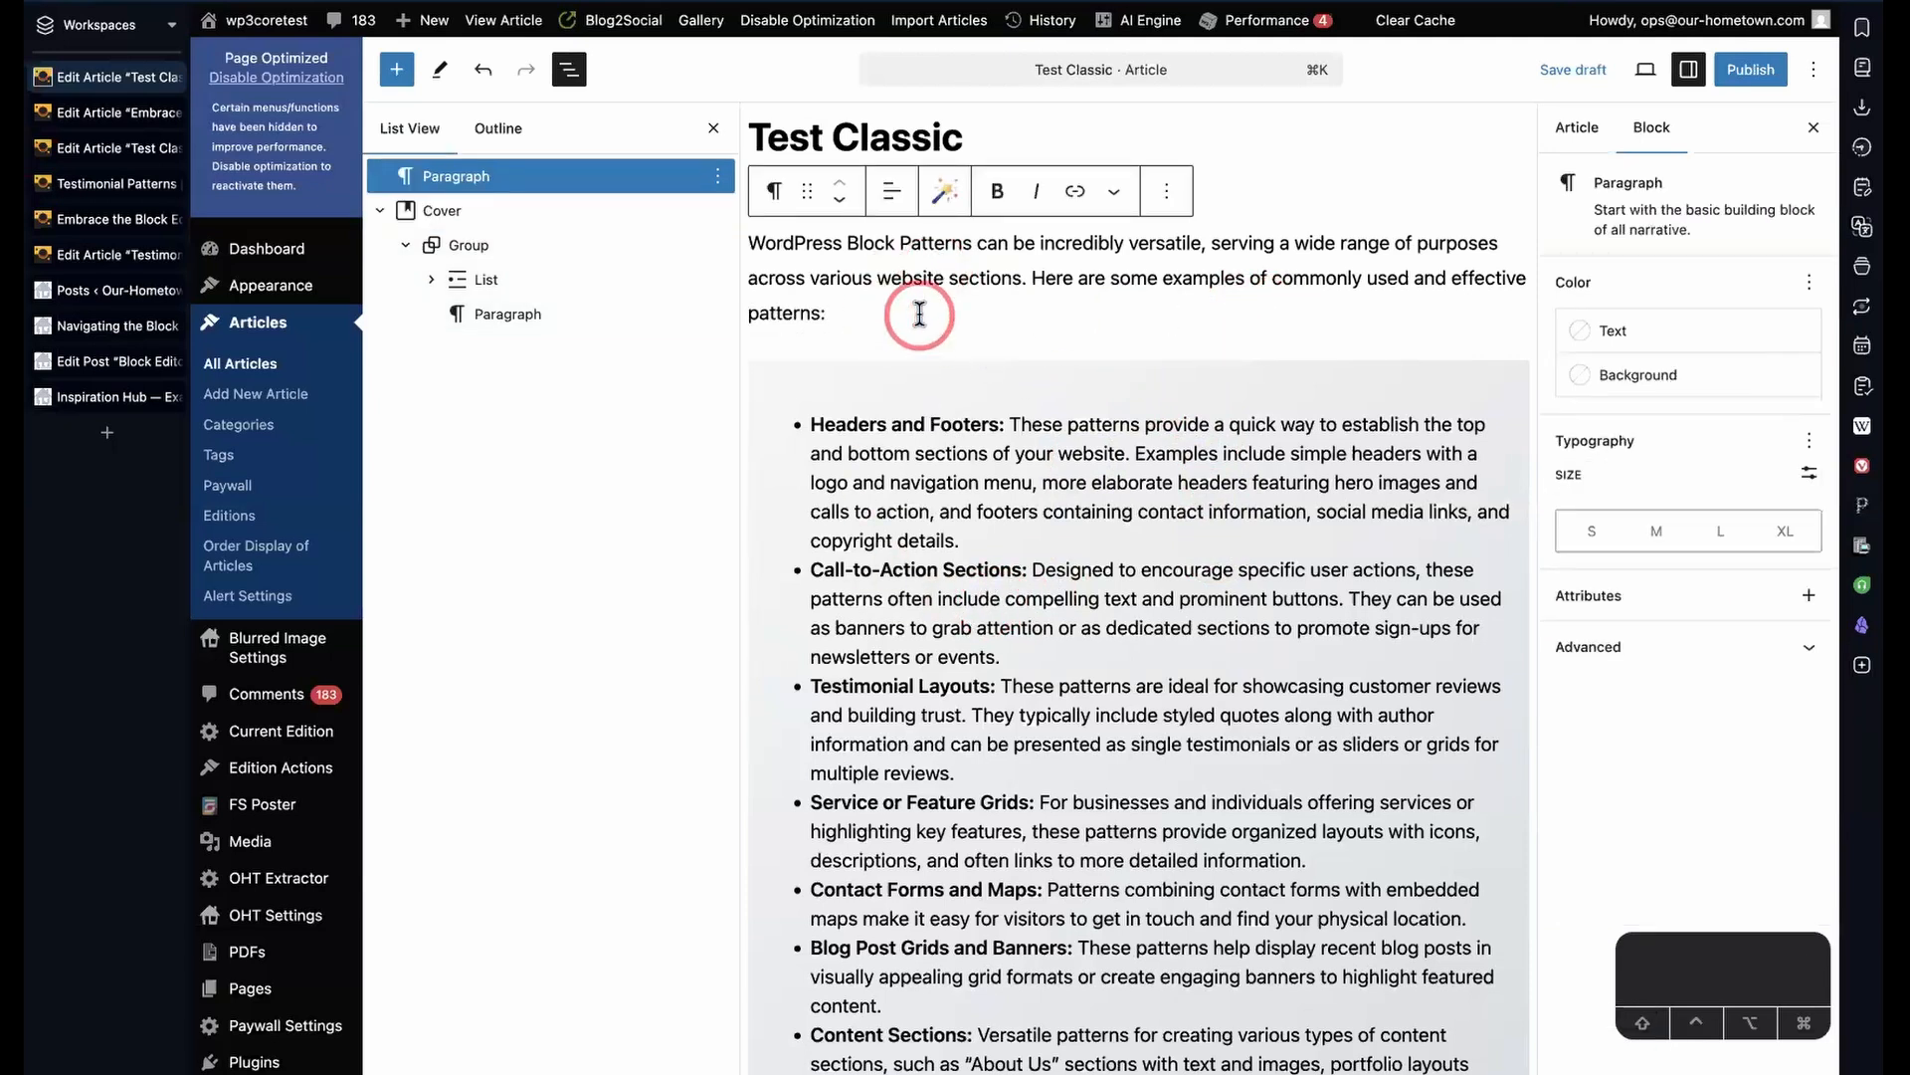
- Search the available blocks for "clas", insert a Classic block below the Cover, and place the cursor inside it
{"action": "scroll", "coordinate": [909, 312], "scroll_direction": "down", "scroll_amount": 15}
{"action": "left_click", "coordinate": [1040, 291]}
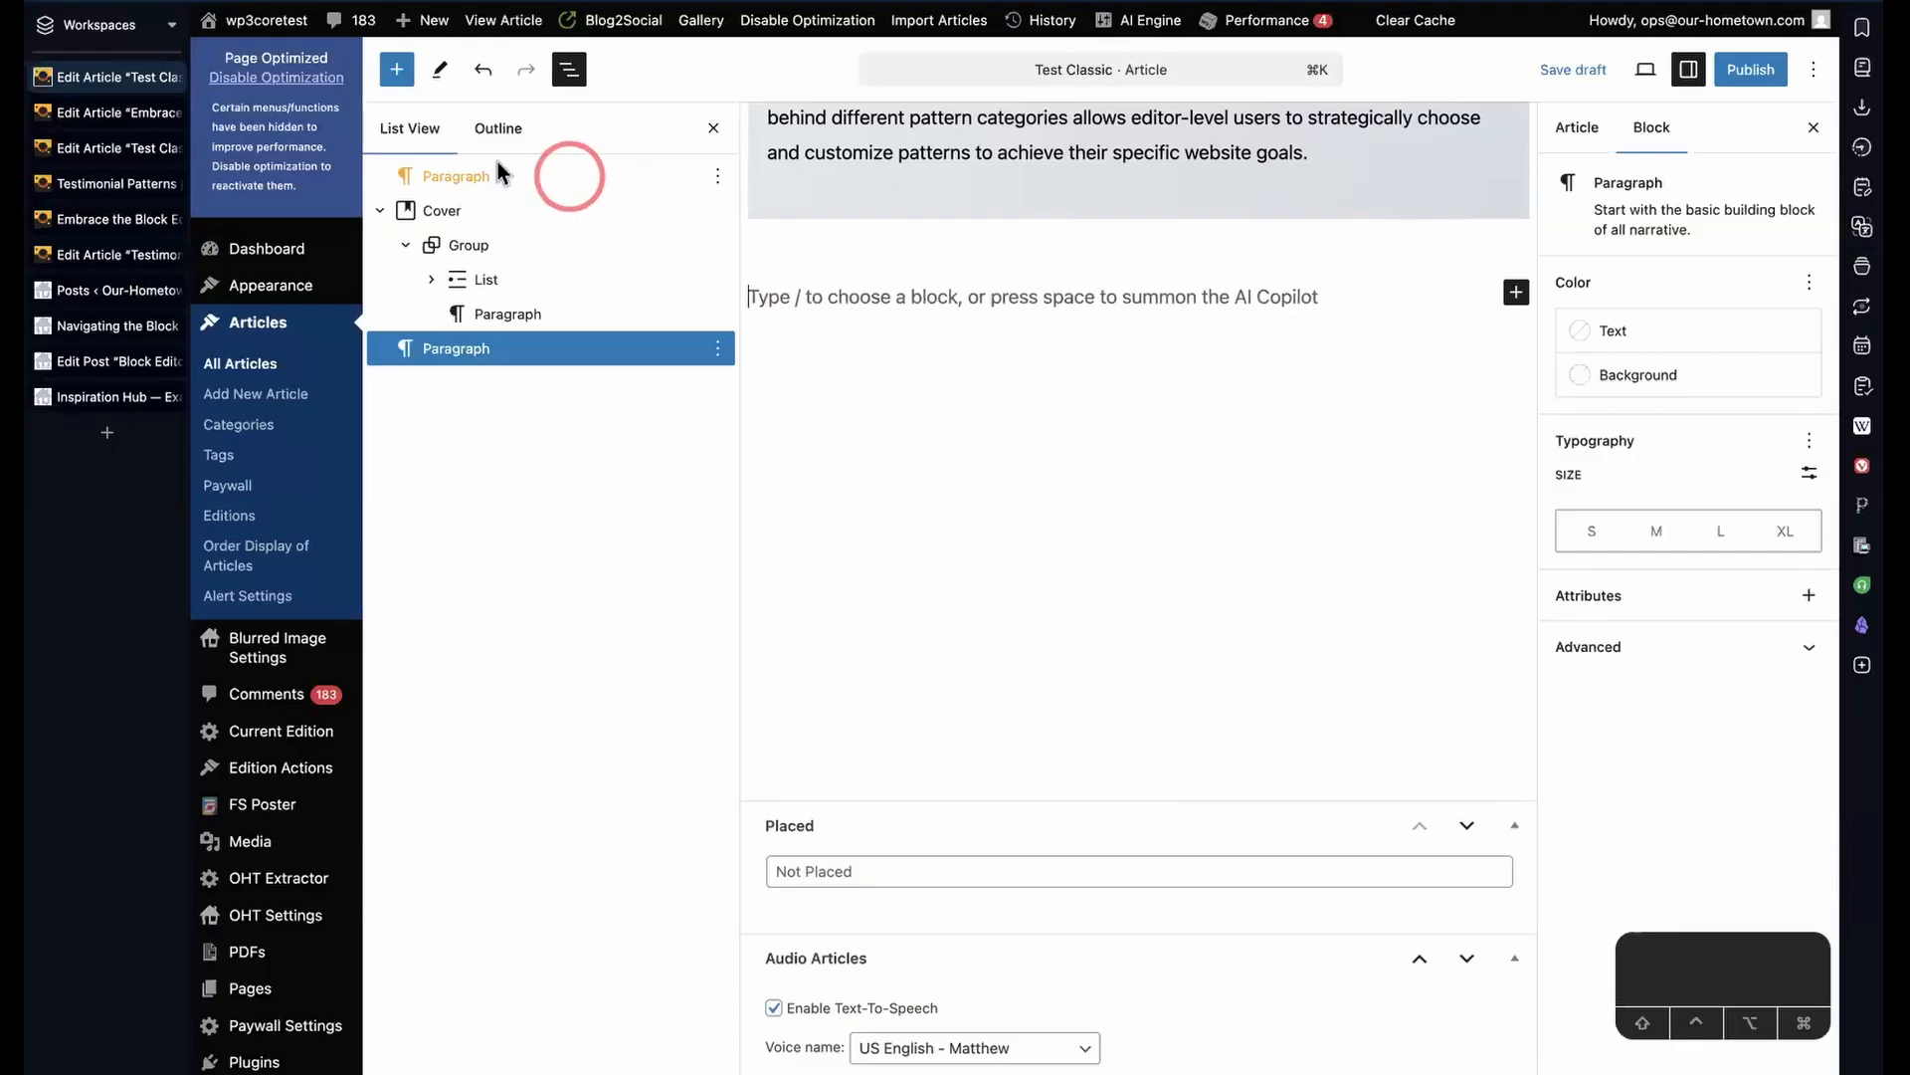
{"action": "left_click", "coordinate": [396, 72]}
{"action": "left_click", "coordinate": [481, 185]}
{"action": "type", "text": "clas"}
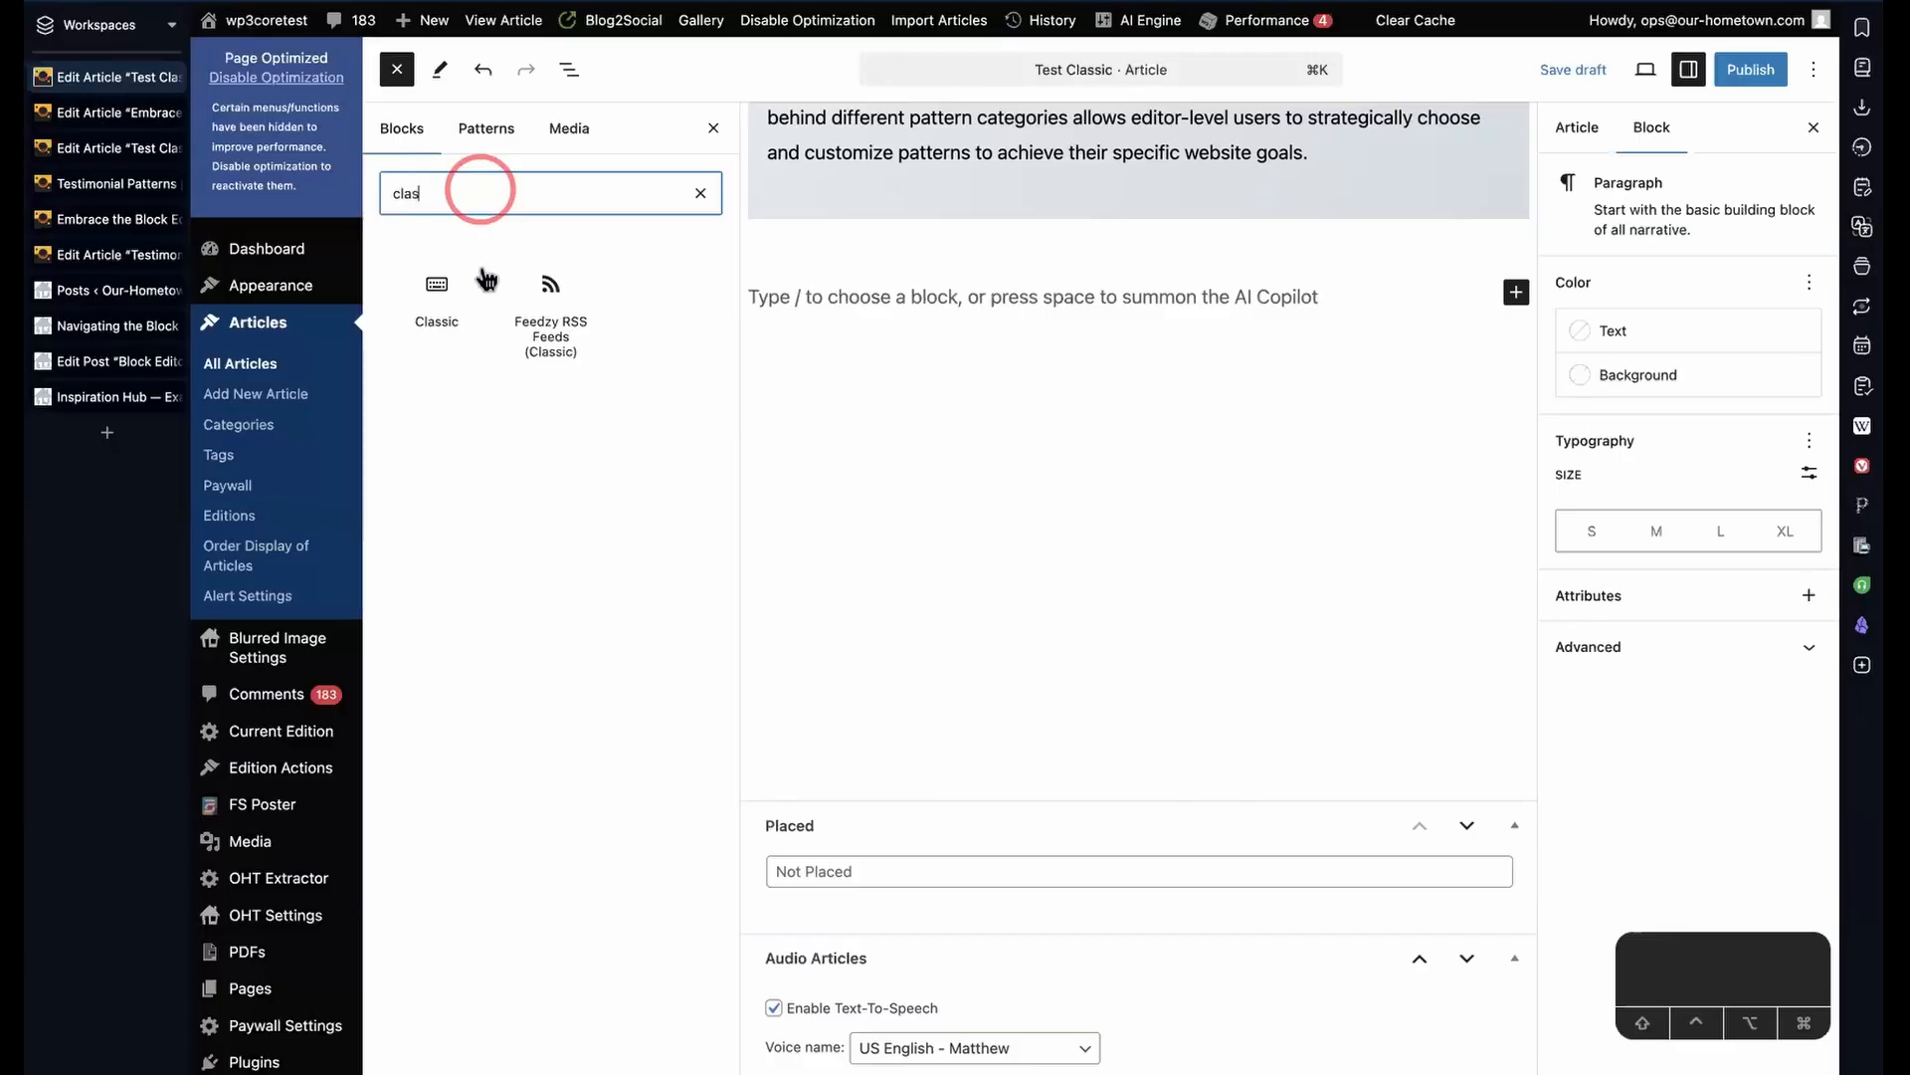
{"action": "left_click", "coordinate": [442, 316]}
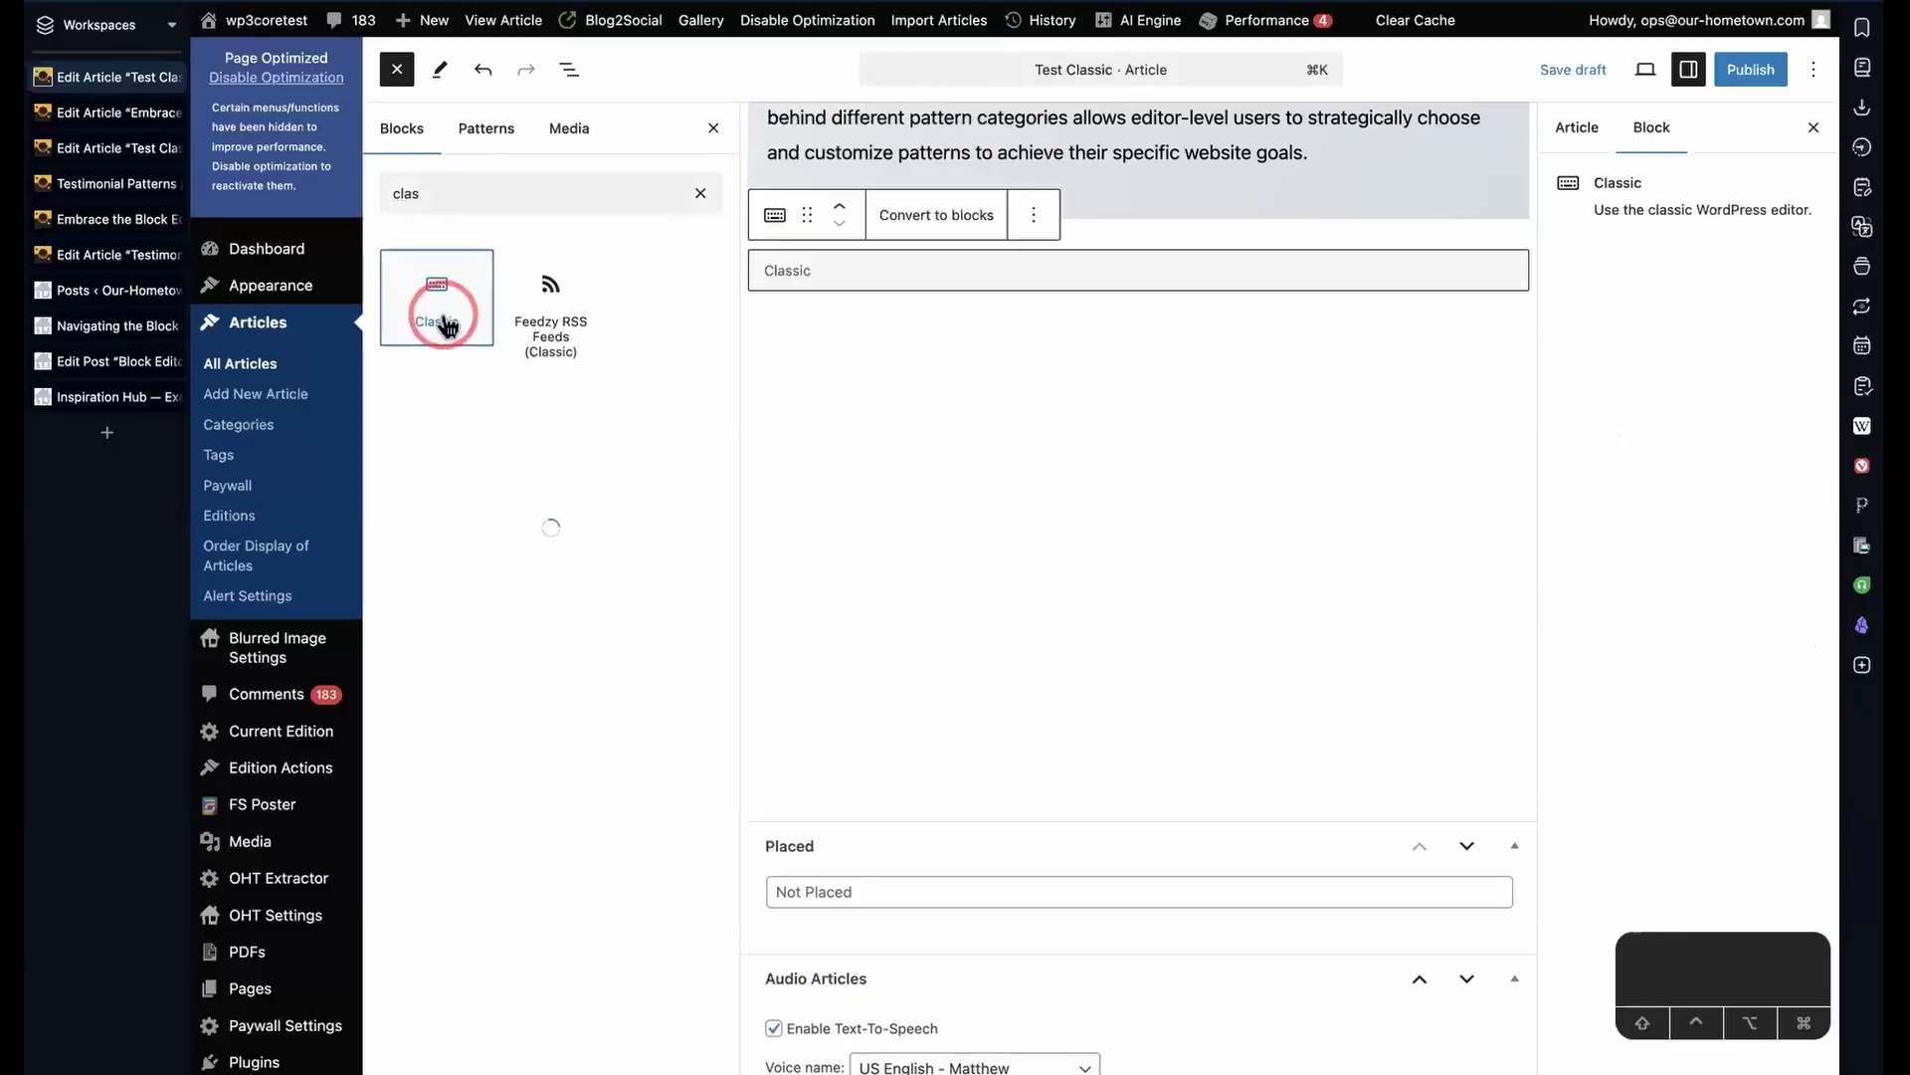
{"action": "left_click", "coordinate": [979, 357]}
{"action": "left_click", "coordinate": [968, 276]}
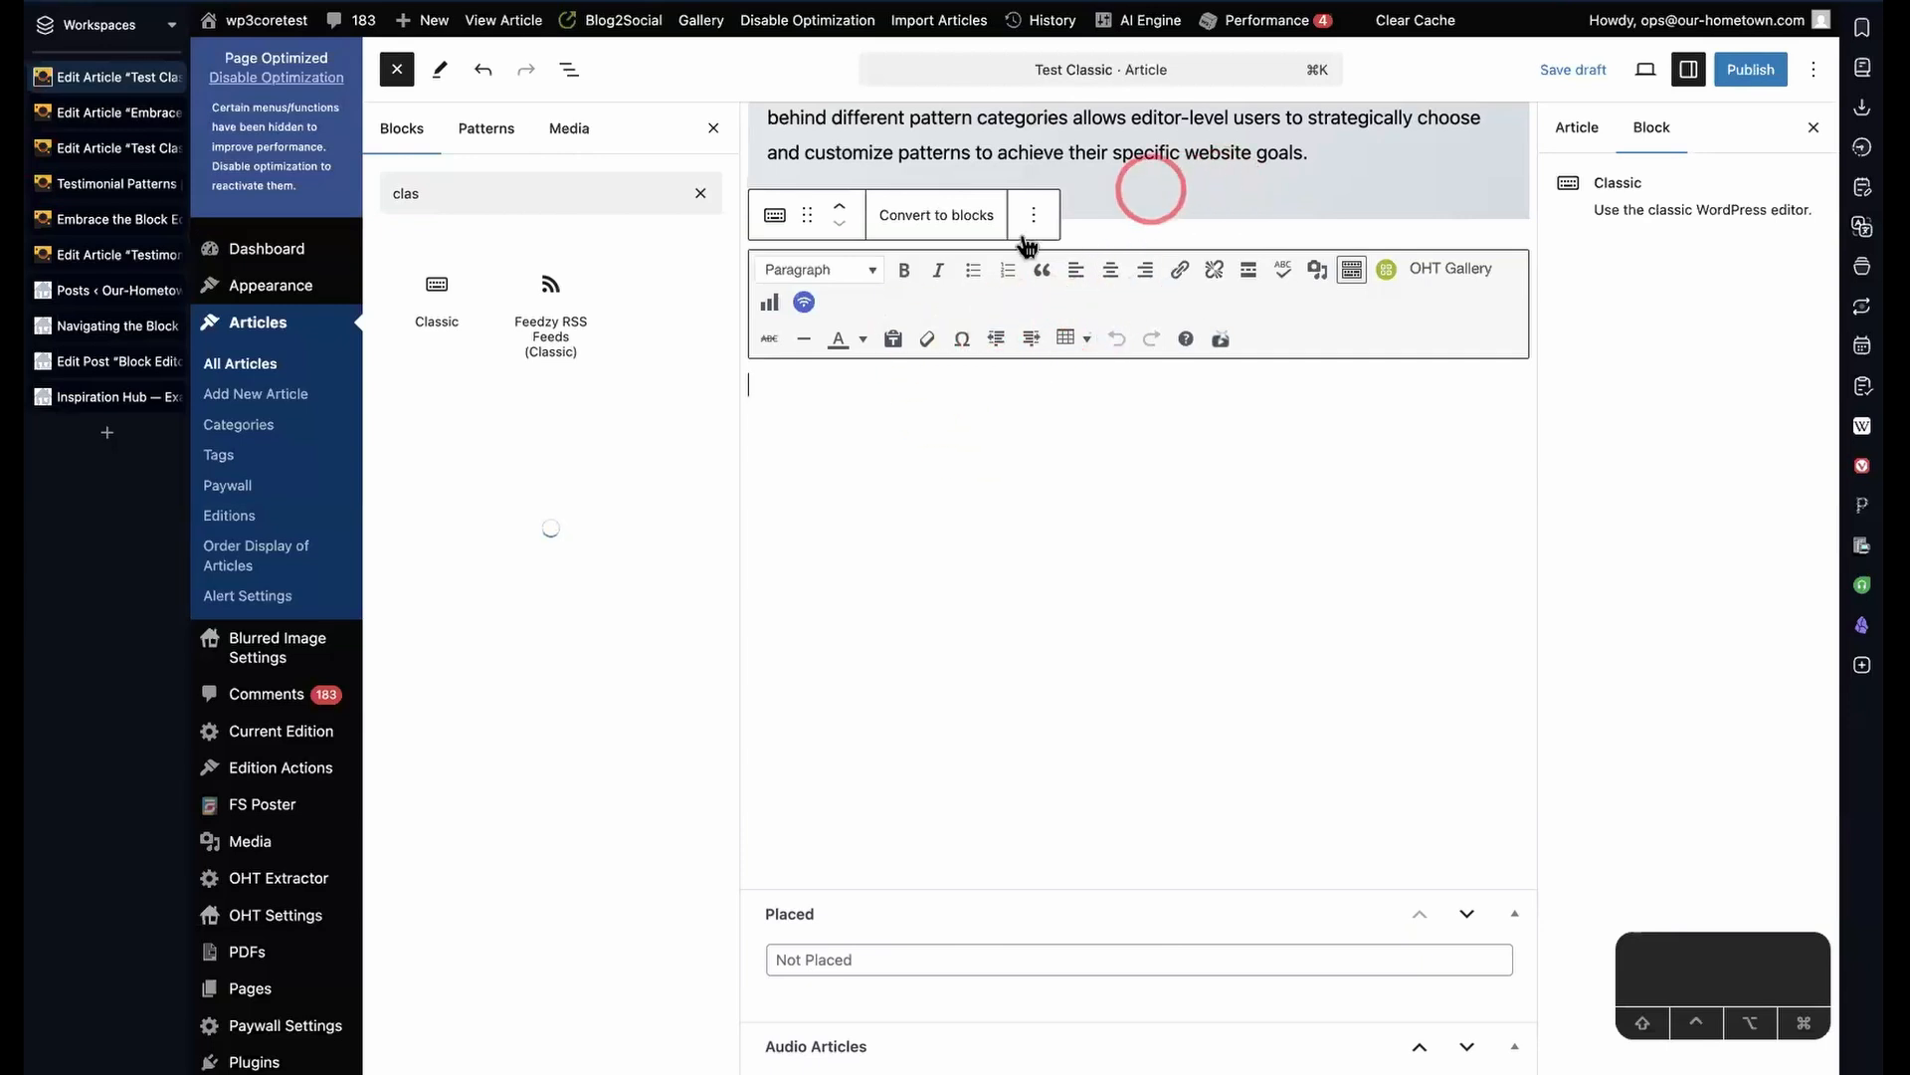
- Wrap the new Classic block in a Group and transform that Group into a Cover, keeping the Classic block inside it
{"action": "left_click", "coordinate": [781, 229]}
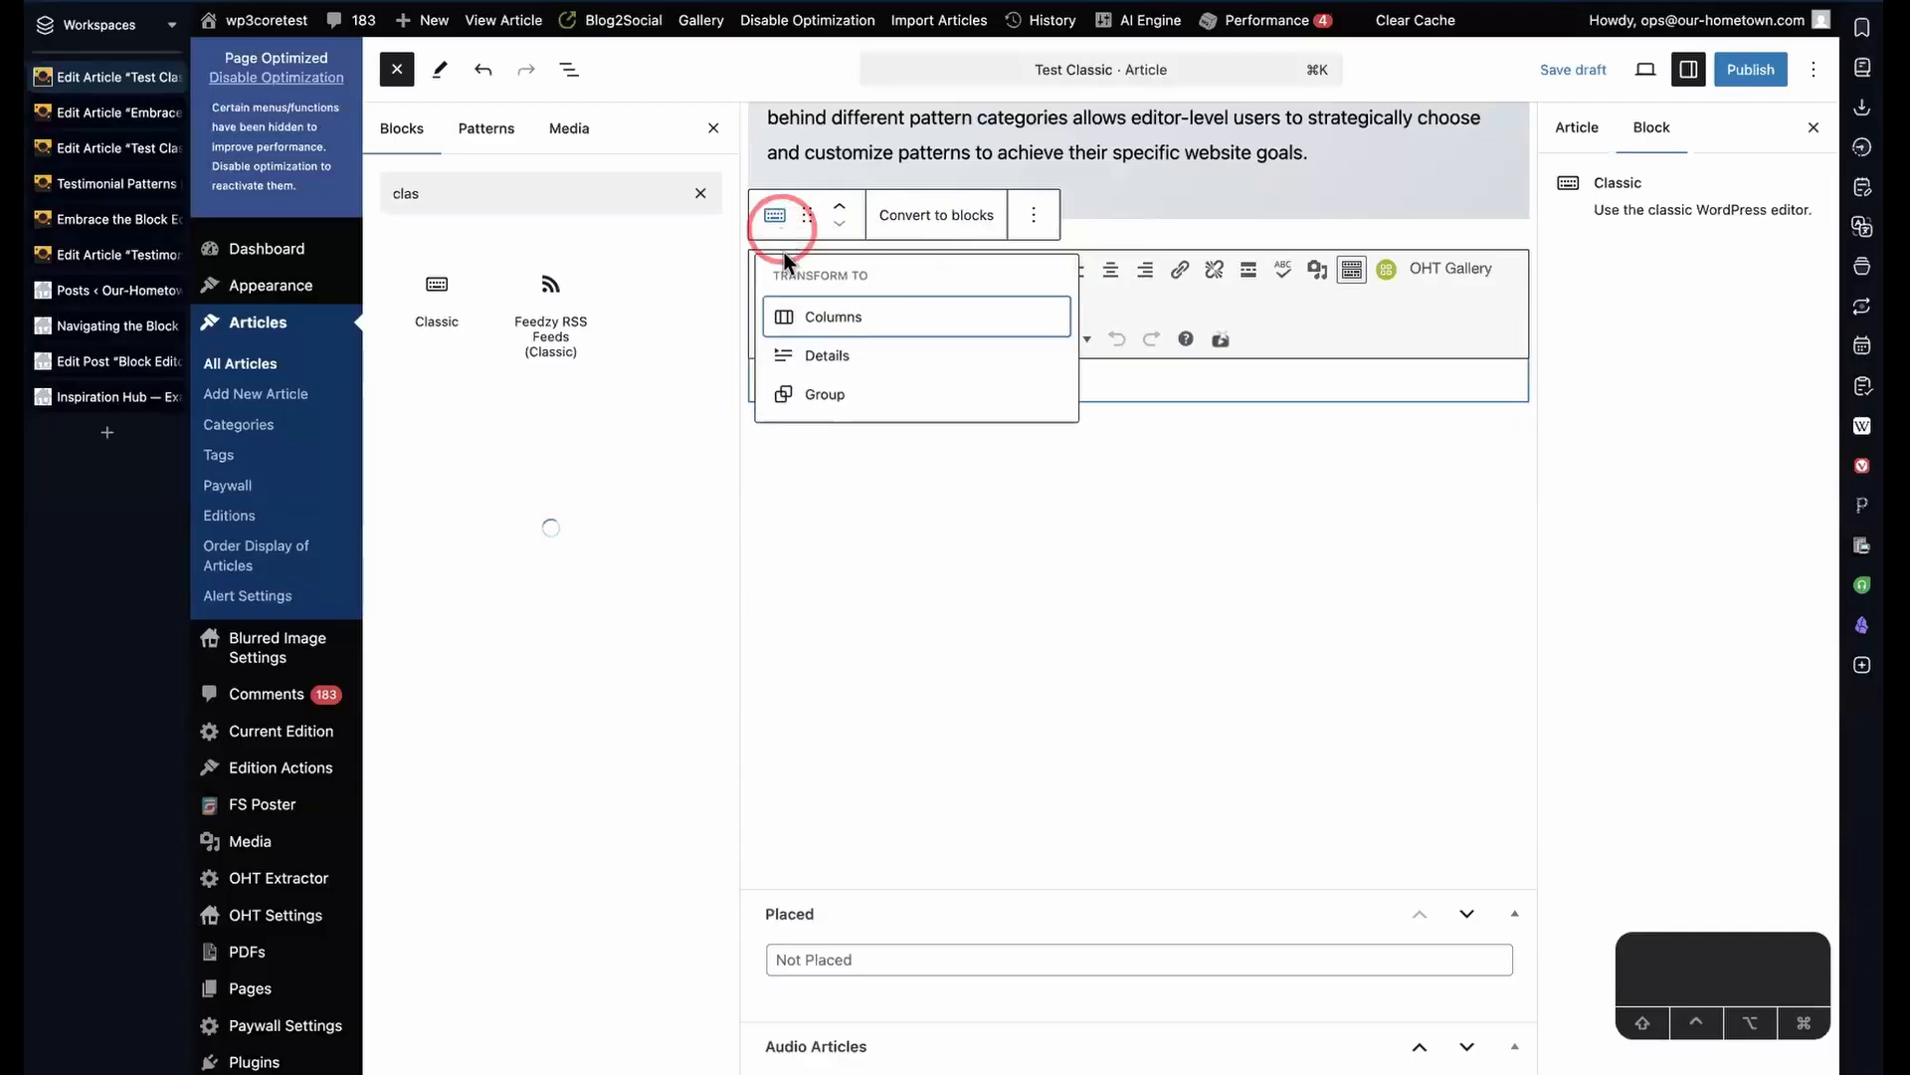
{"action": "left_click", "coordinate": [812, 394]}
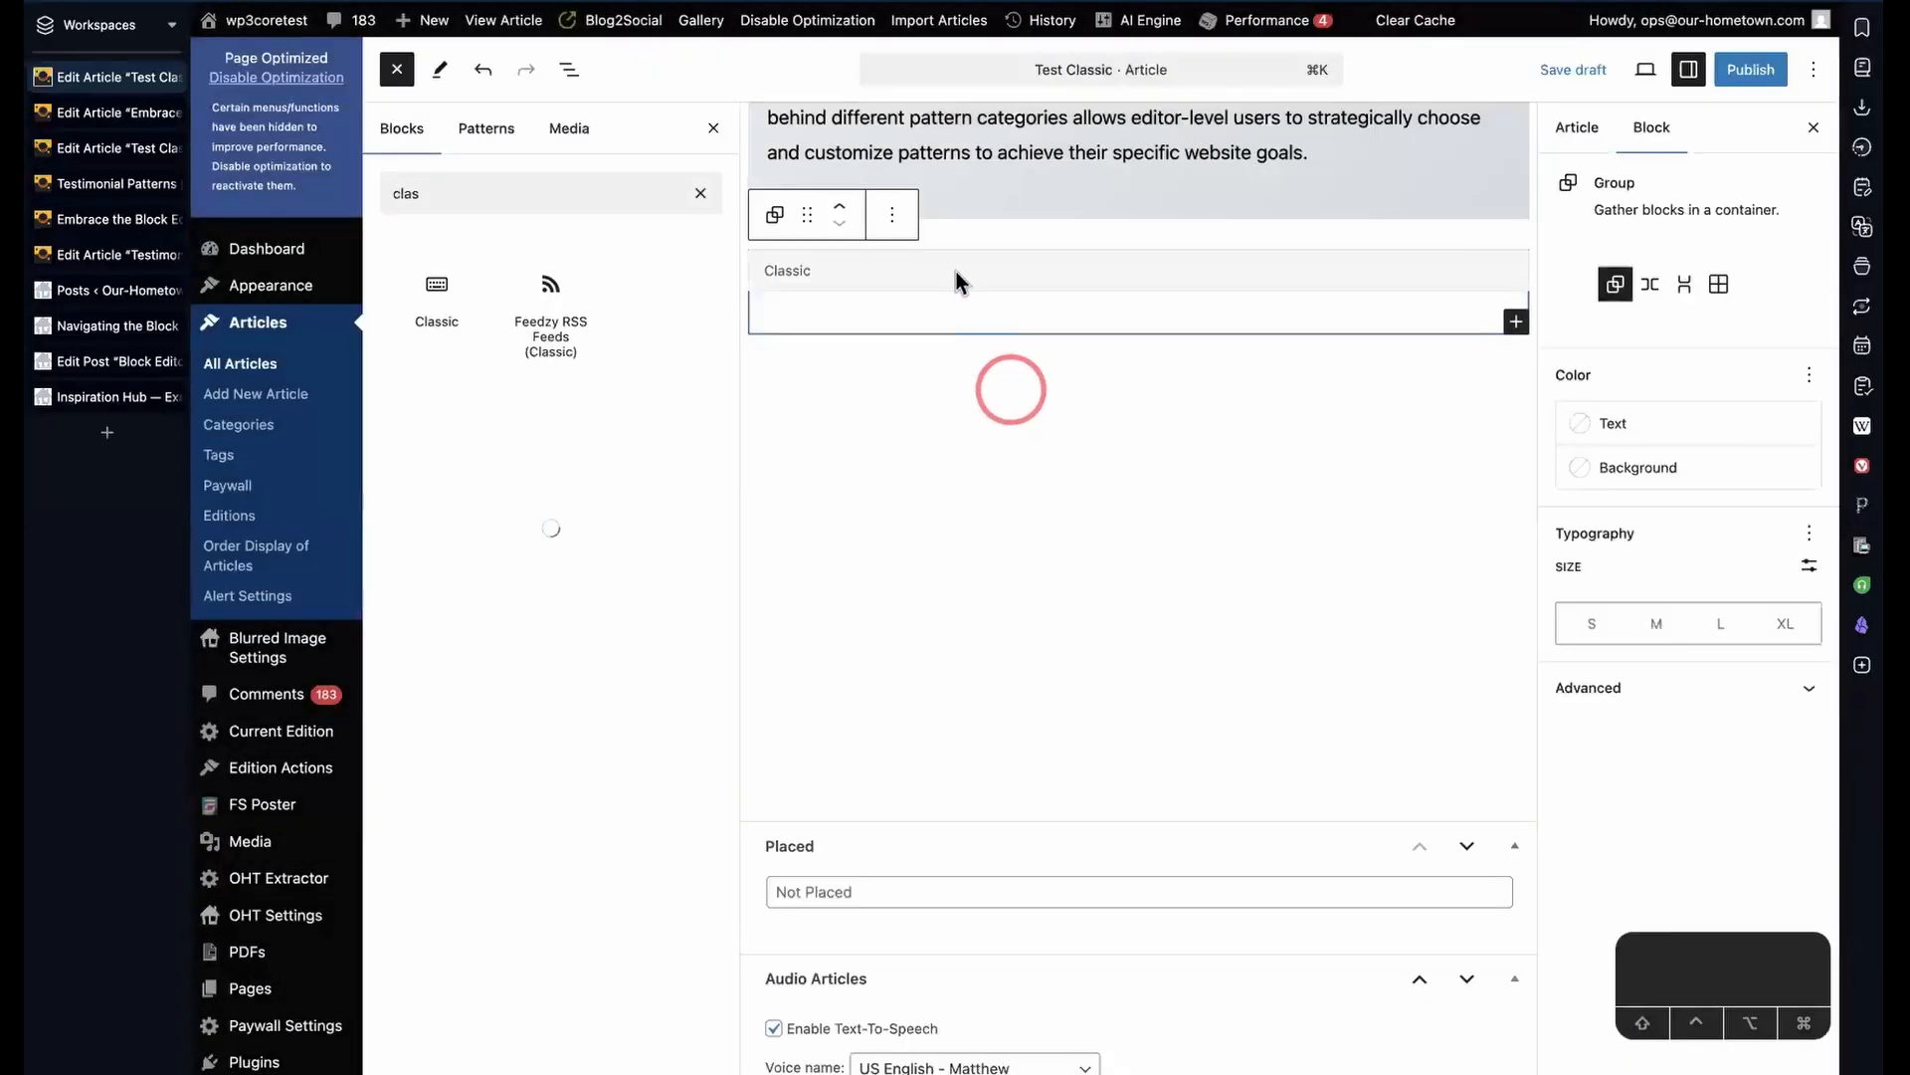
{"action": "left_click", "coordinate": [955, 269]}
{"action": "left_click", "coordinate": [775, 215]}
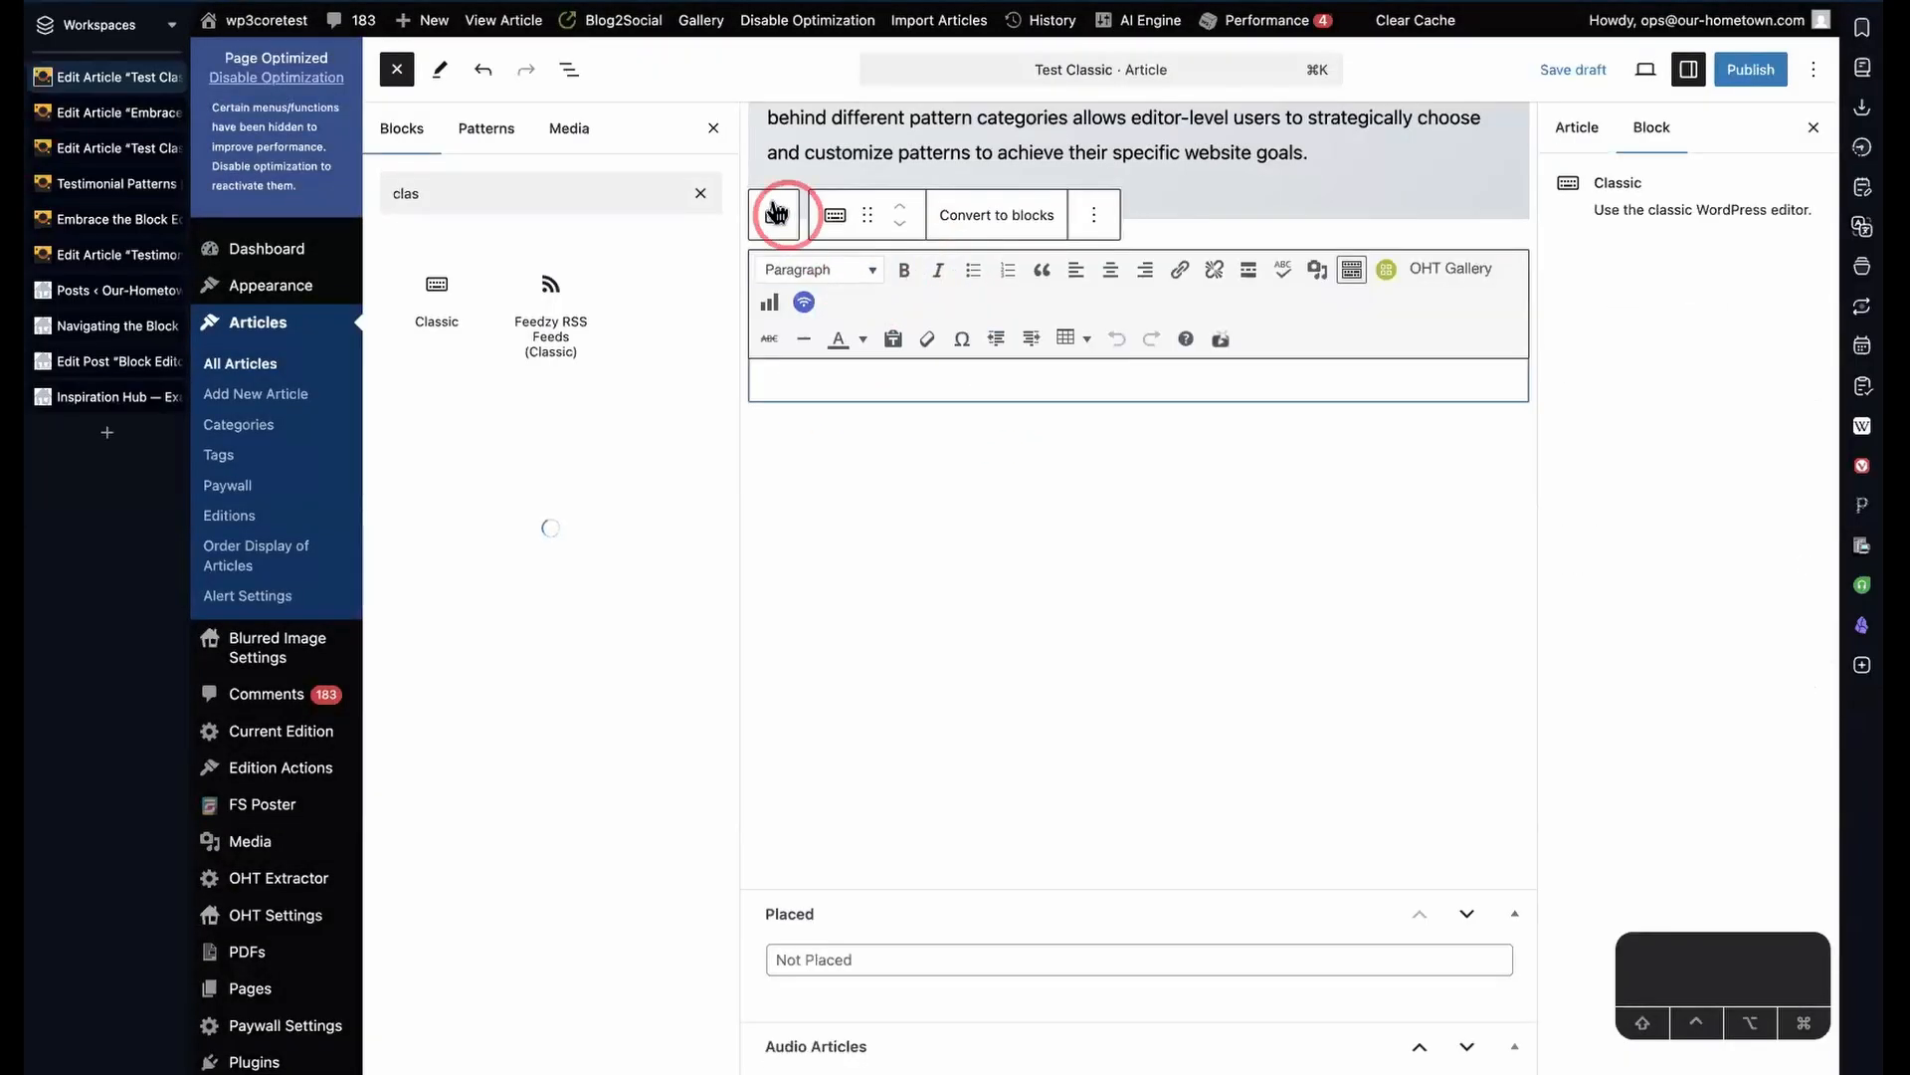
{"action": "left_click", "coordinate": [776, 215]}
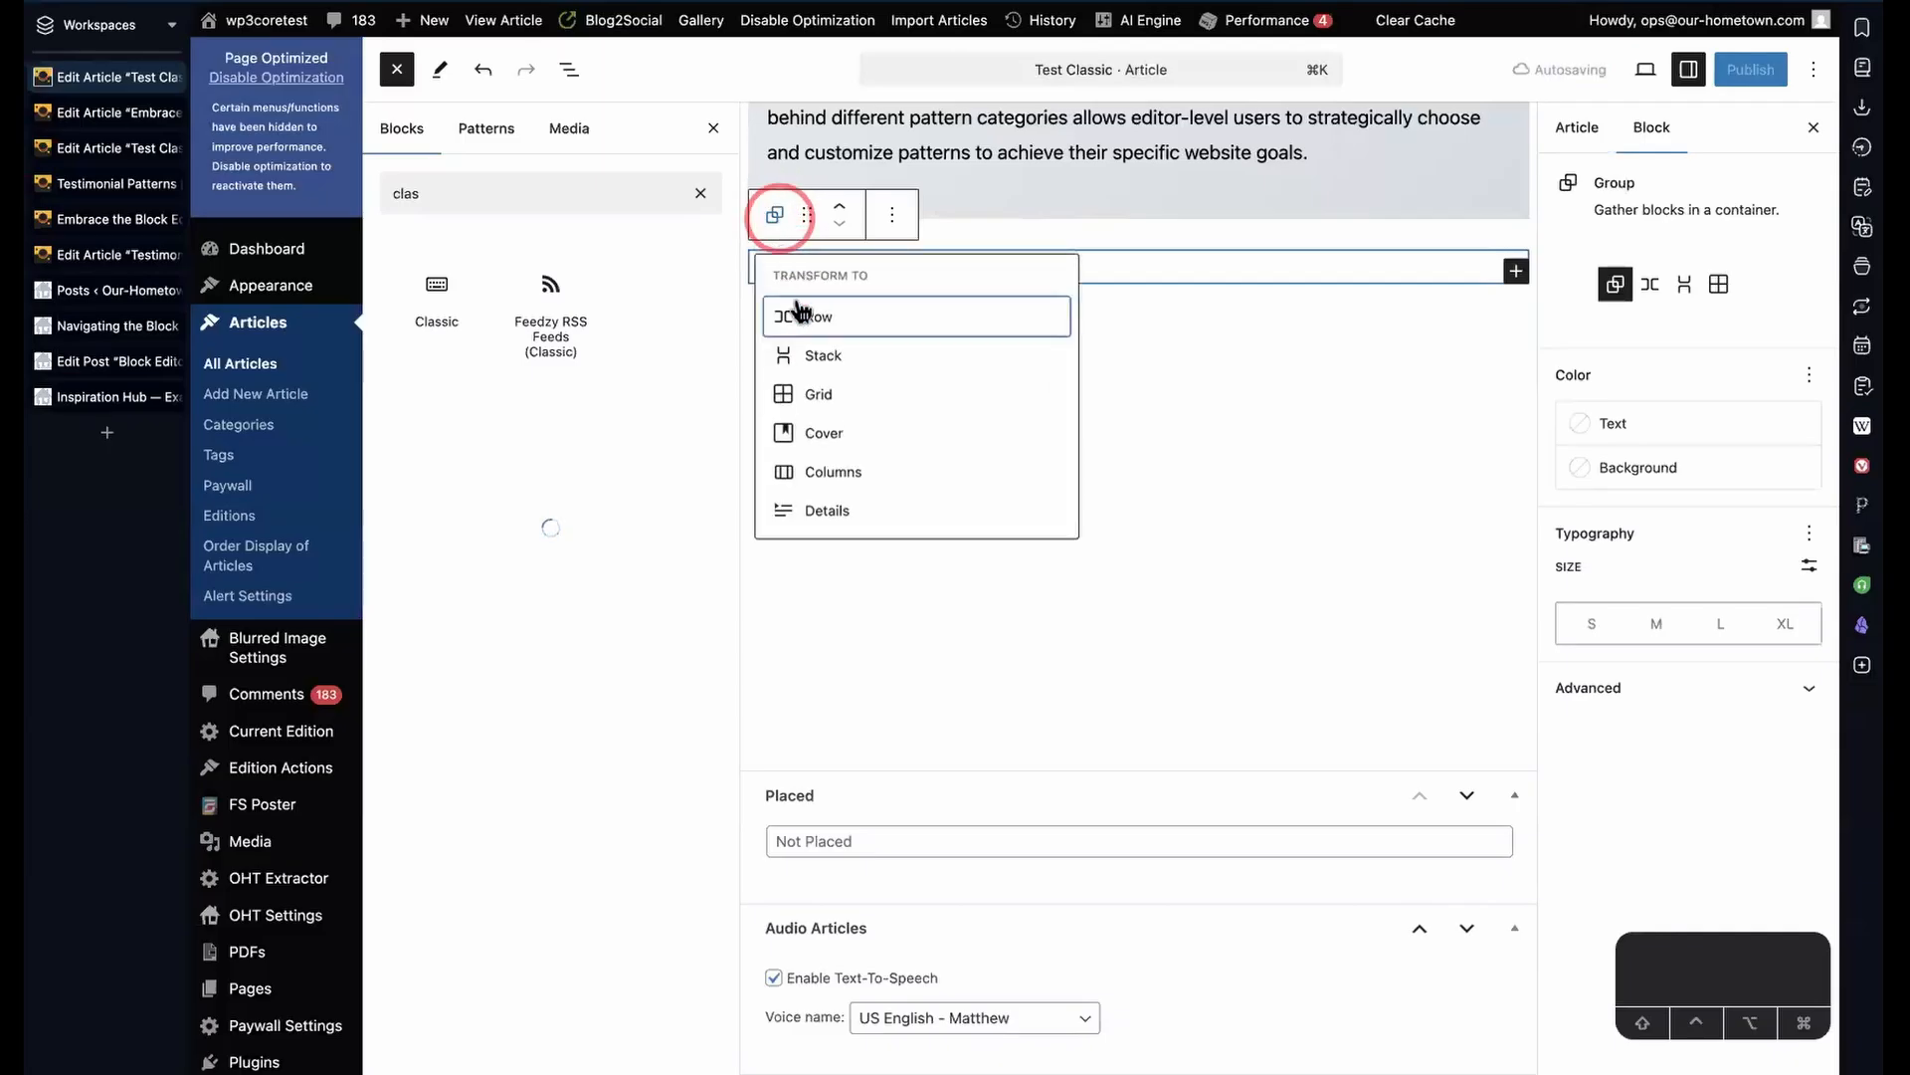
{"action": "left_click", "coordinate": [831, 434]}
{"action": "left_click", "coordinate": [1130, 443]}
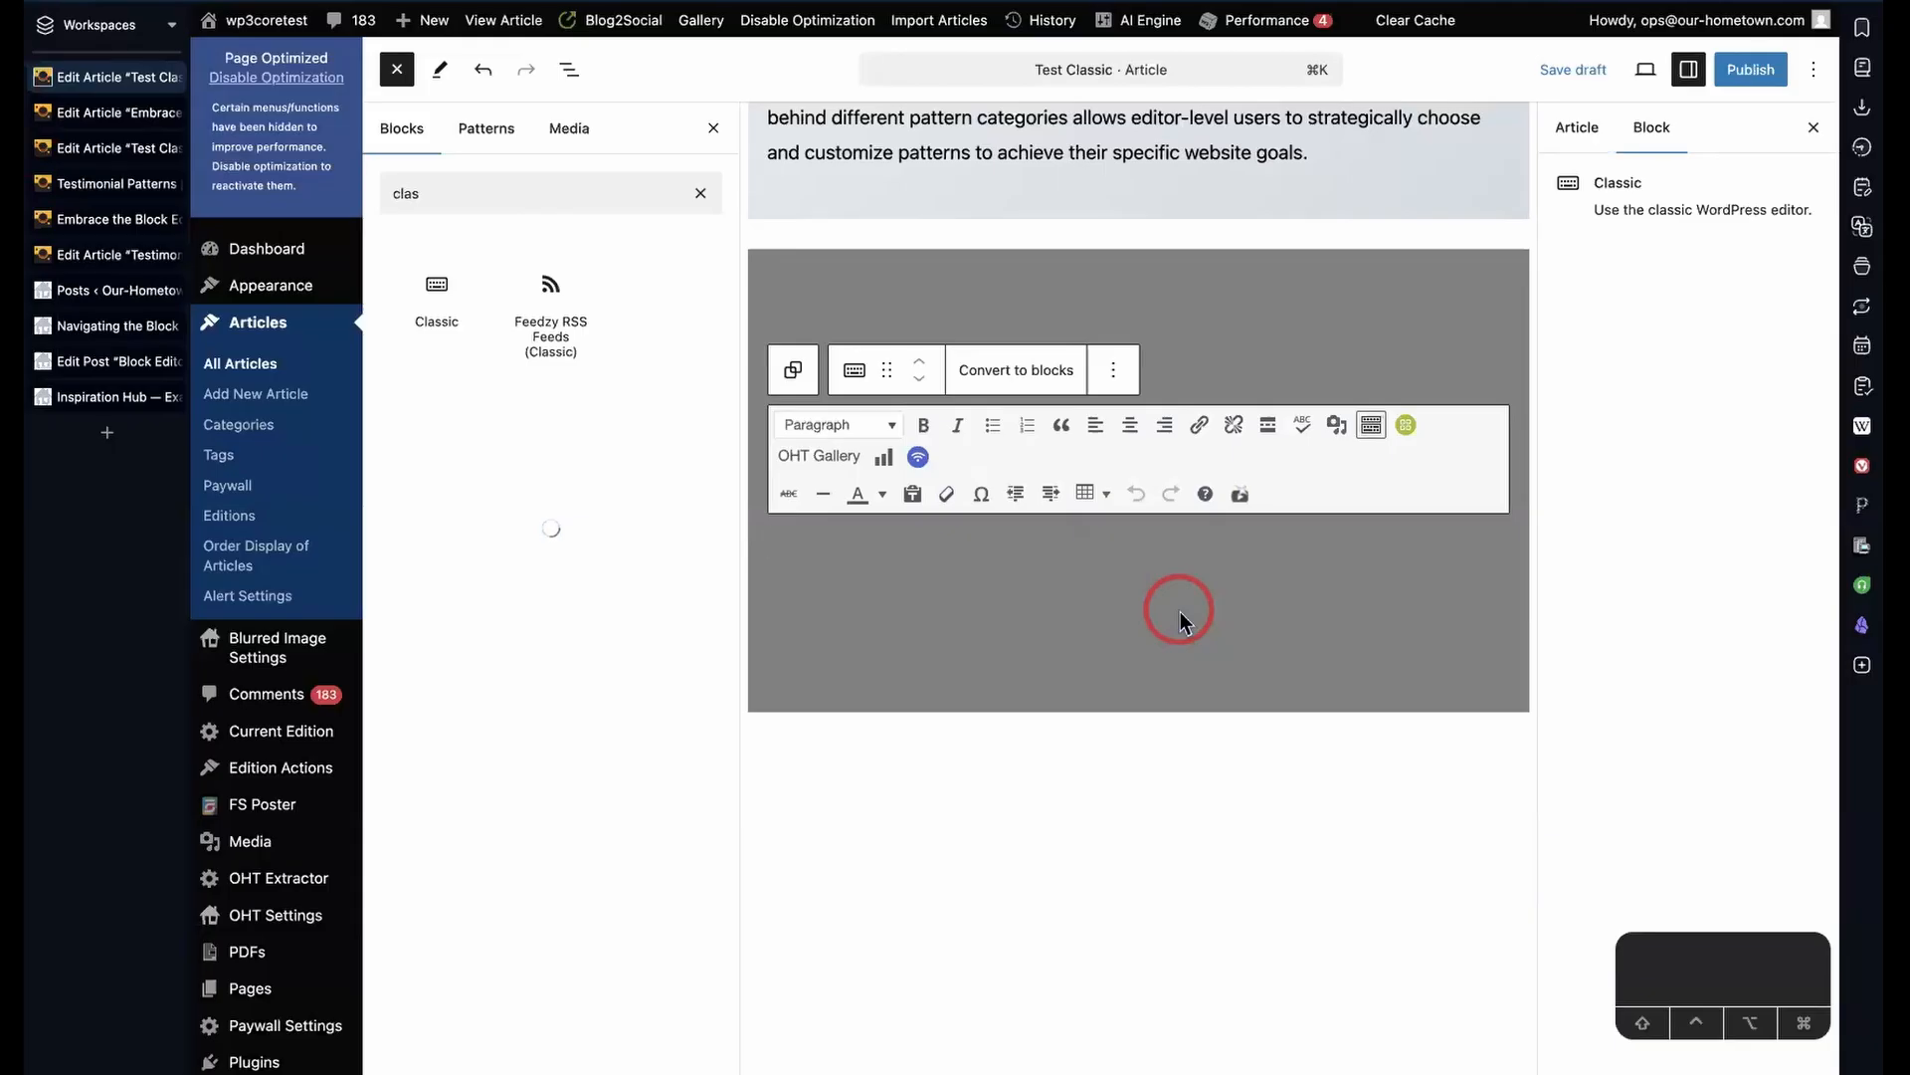
{"action": "left_click", "coordinate": [1160, 609]}
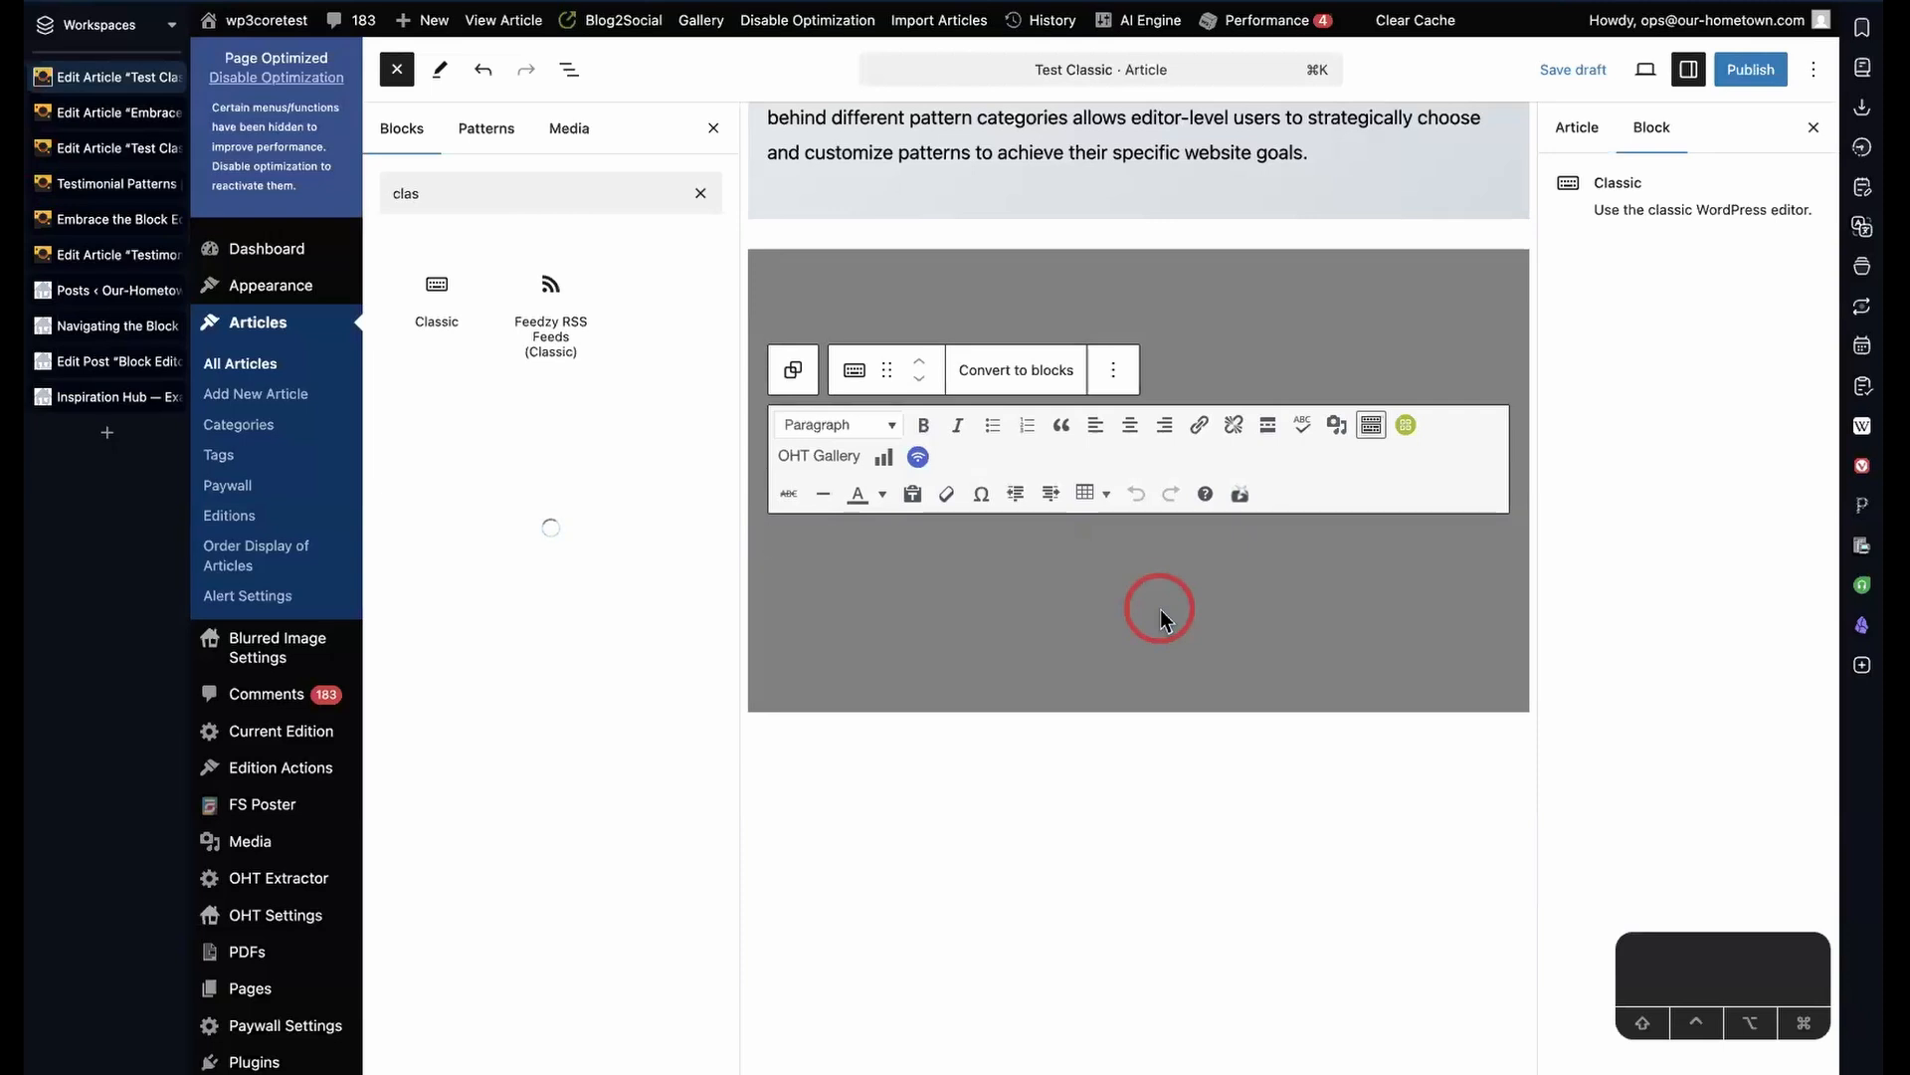
{"action": "scroll", "coordinate": [1161, 609], "scroll_direction": "up", "scroll_amount": 15}
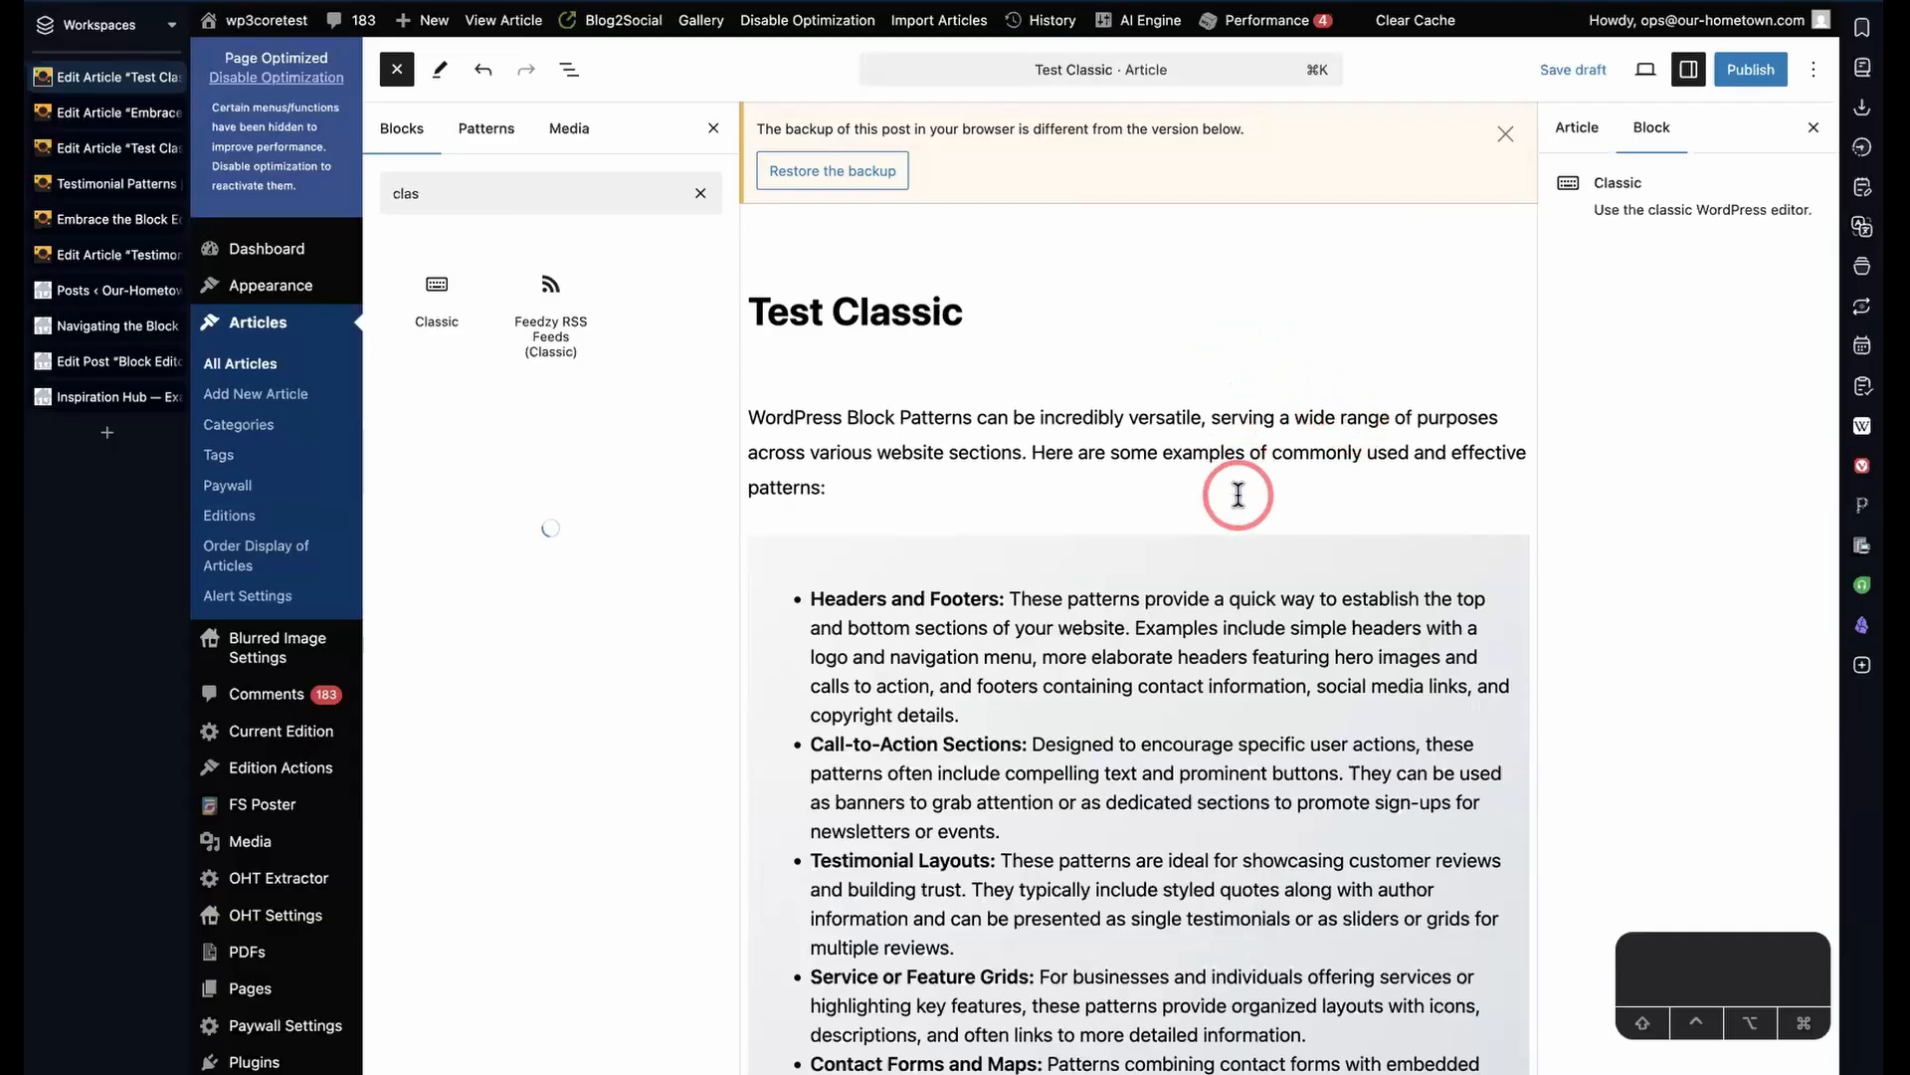
{"action": "scroll", "coordinate": [1238, 494], "scroll_direction": "down", "scroll_amount": 10}
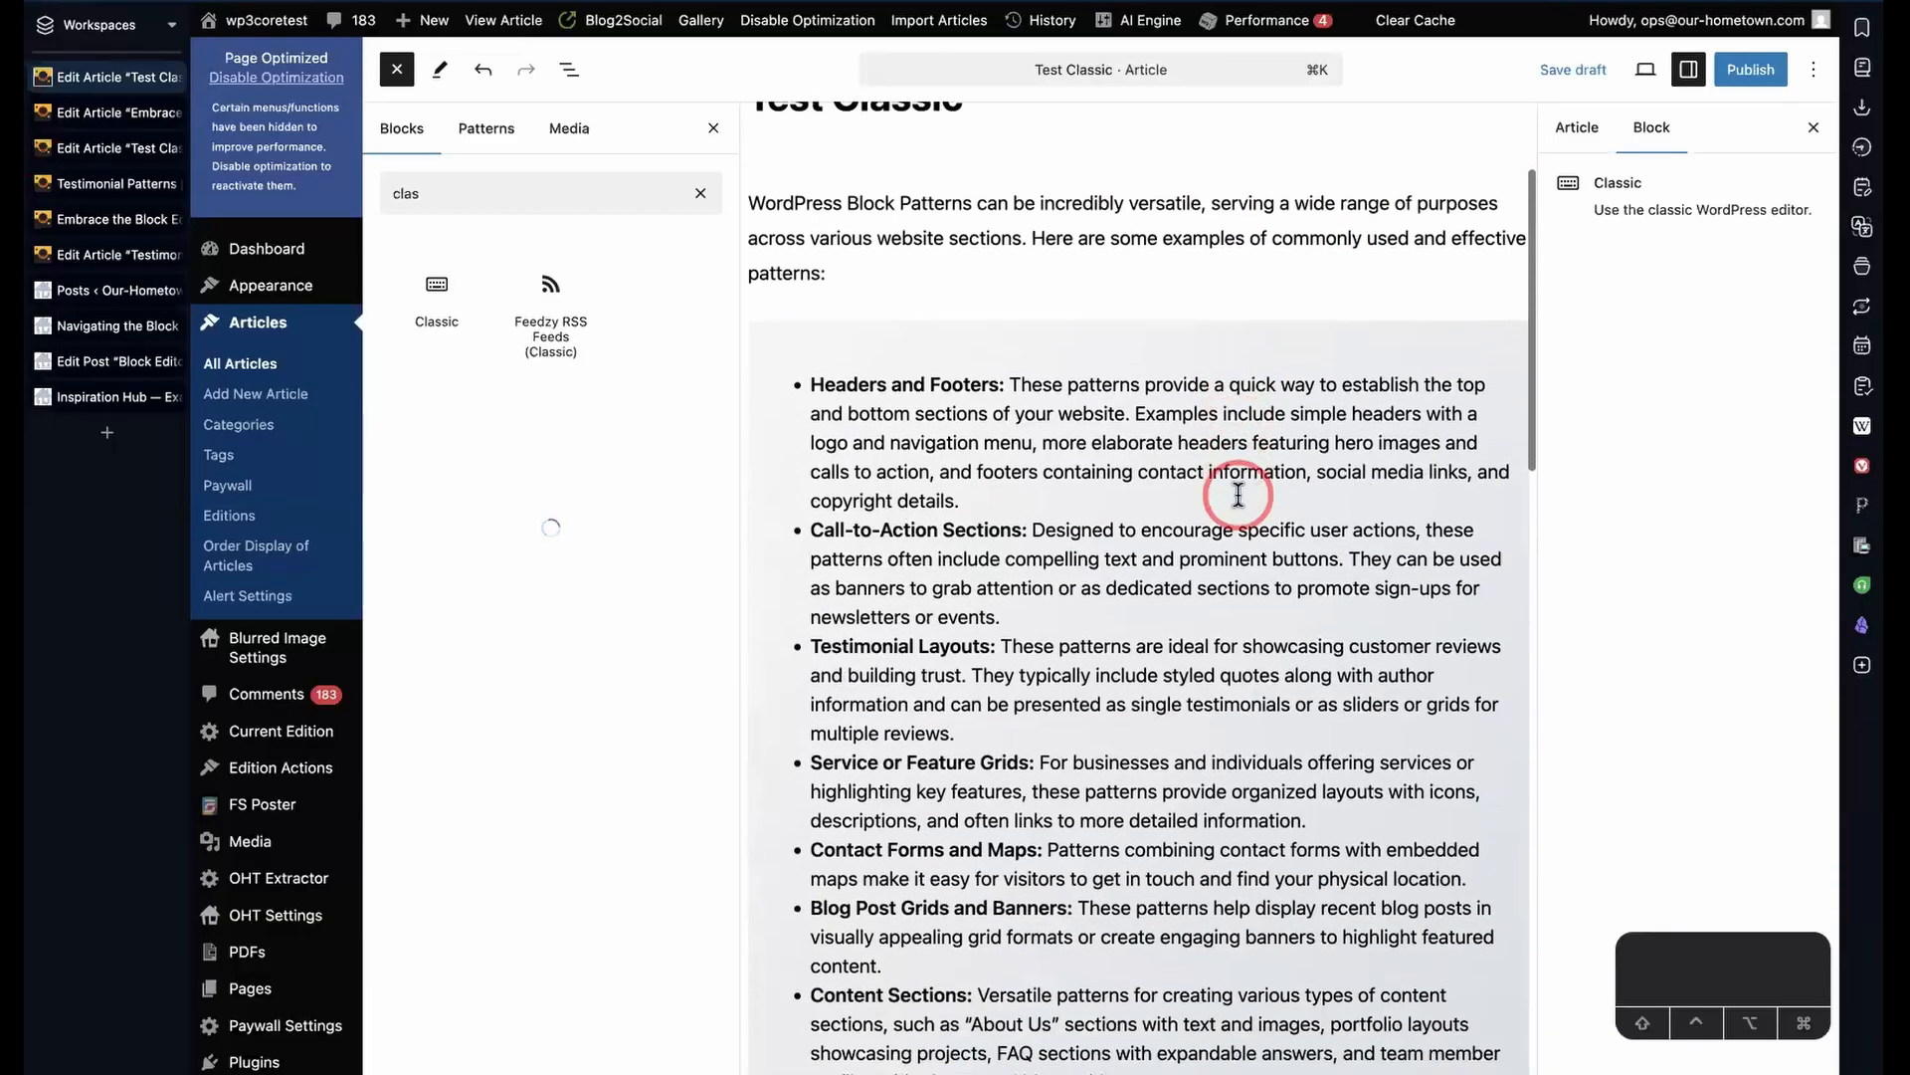
{"action": "scroll", "coordinate": [1237, 495], "scroll_direction": "down", "scroll_amount": 3}
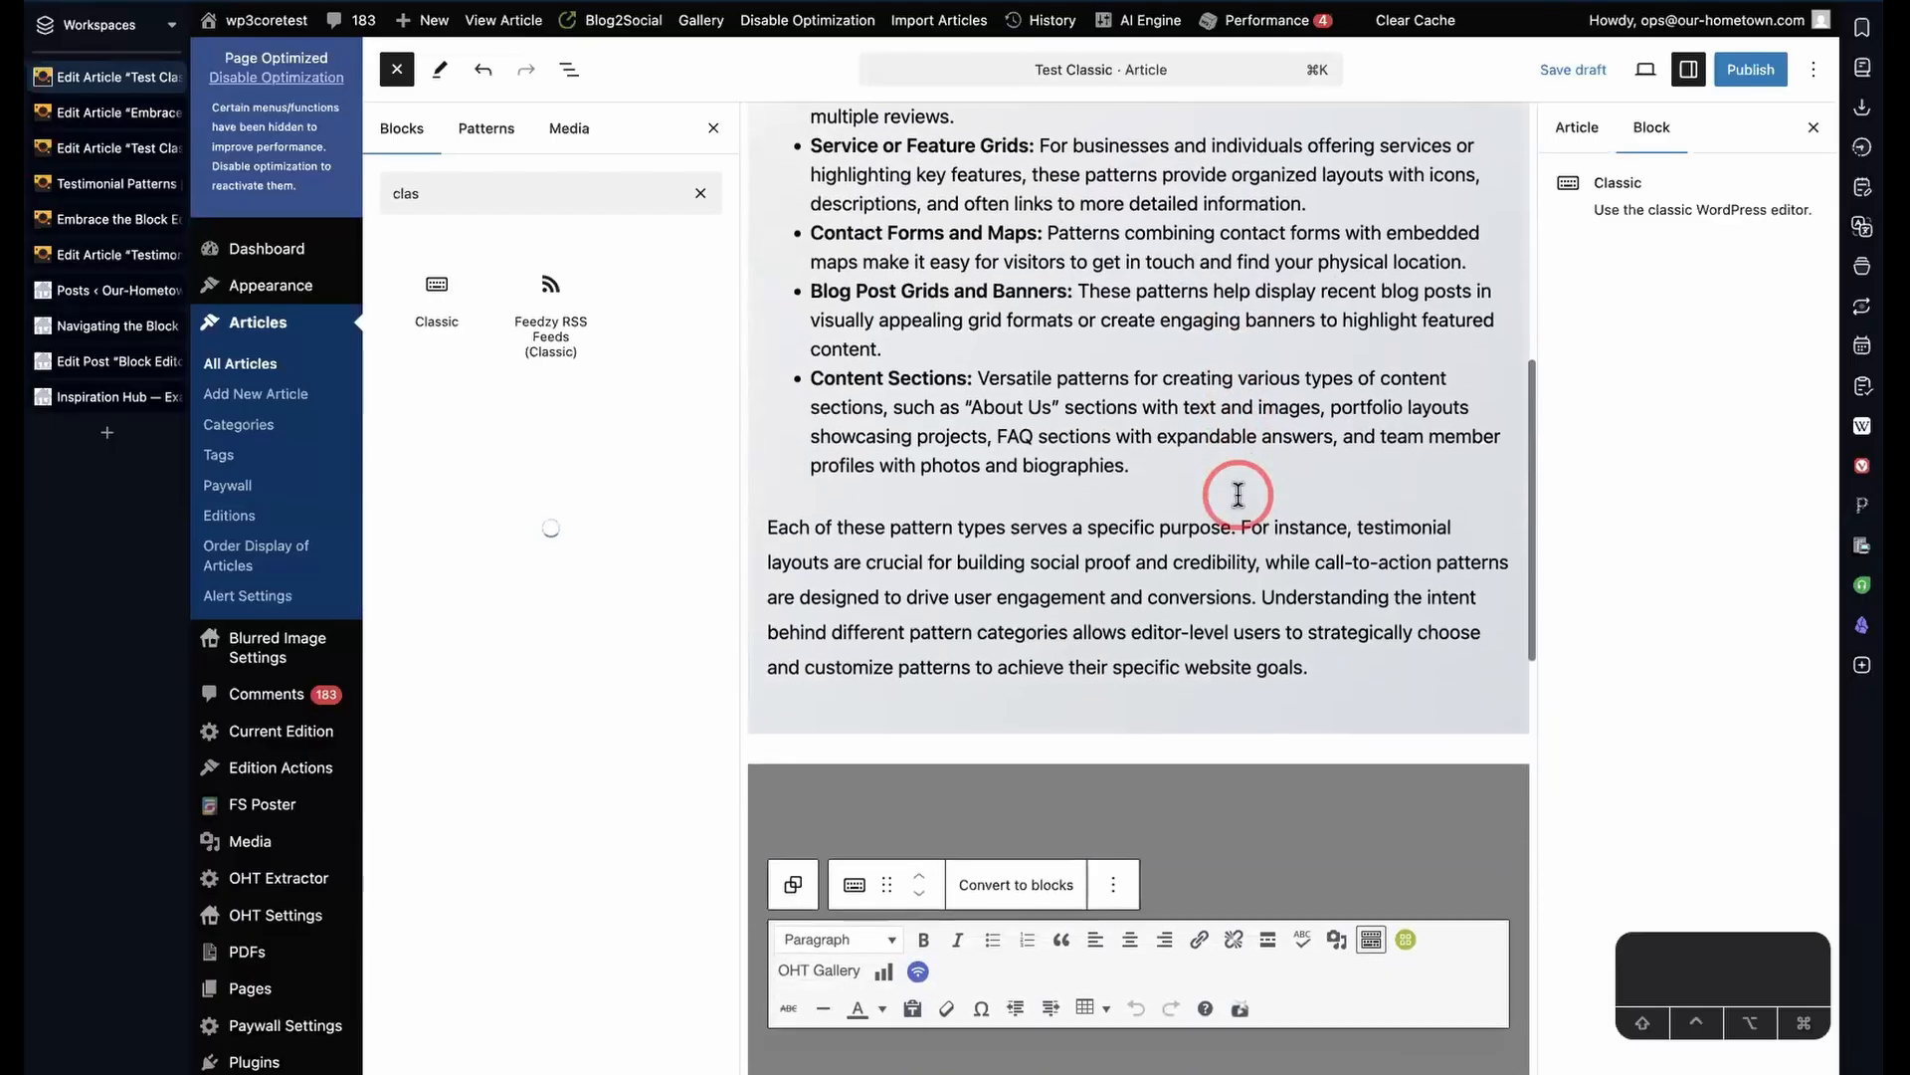
{"action": "scroll", "coordinate": [1237, 494], "scroll_direction": "up", "scroll_amount": 15}
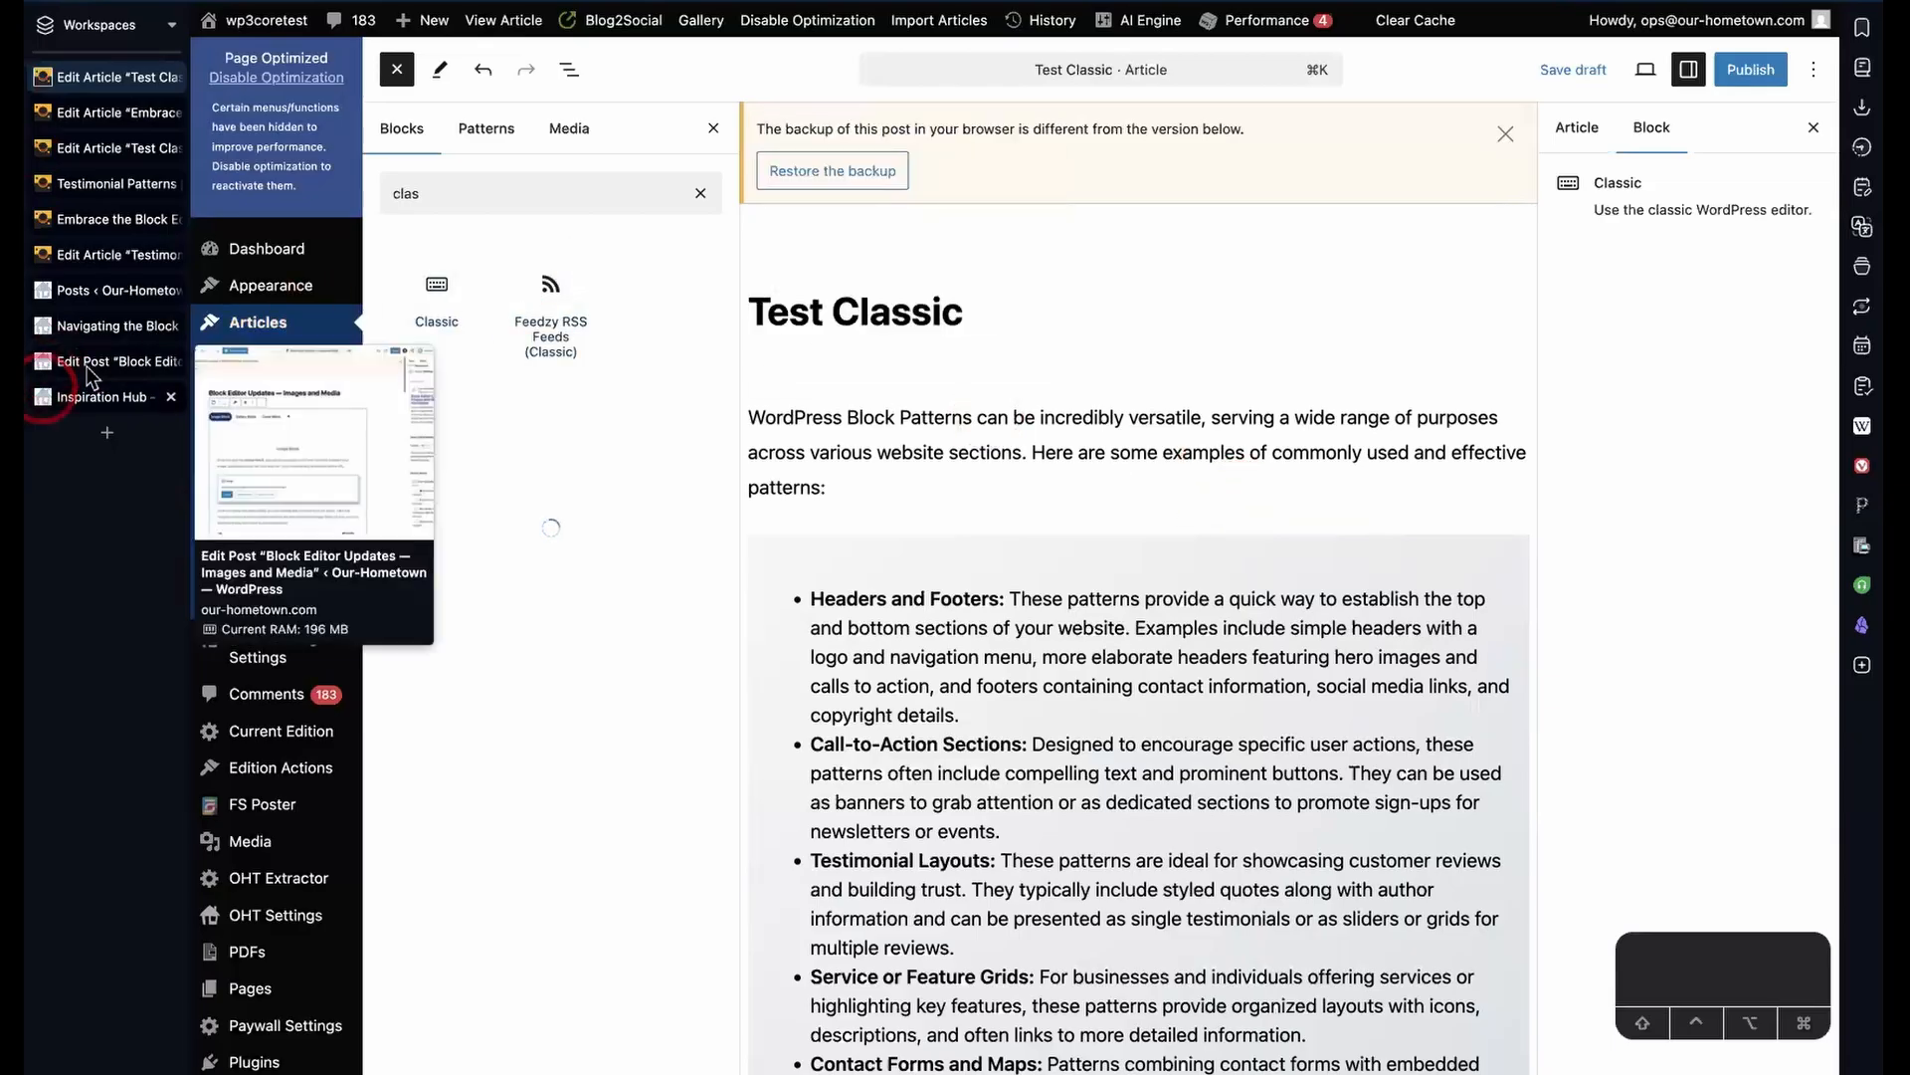
- Open the published "Navigating the Block Editor" blog post and look through its sections on interface, List View, block transformations and typography
{"action": "left_click", "coordinate": [109, 325]}
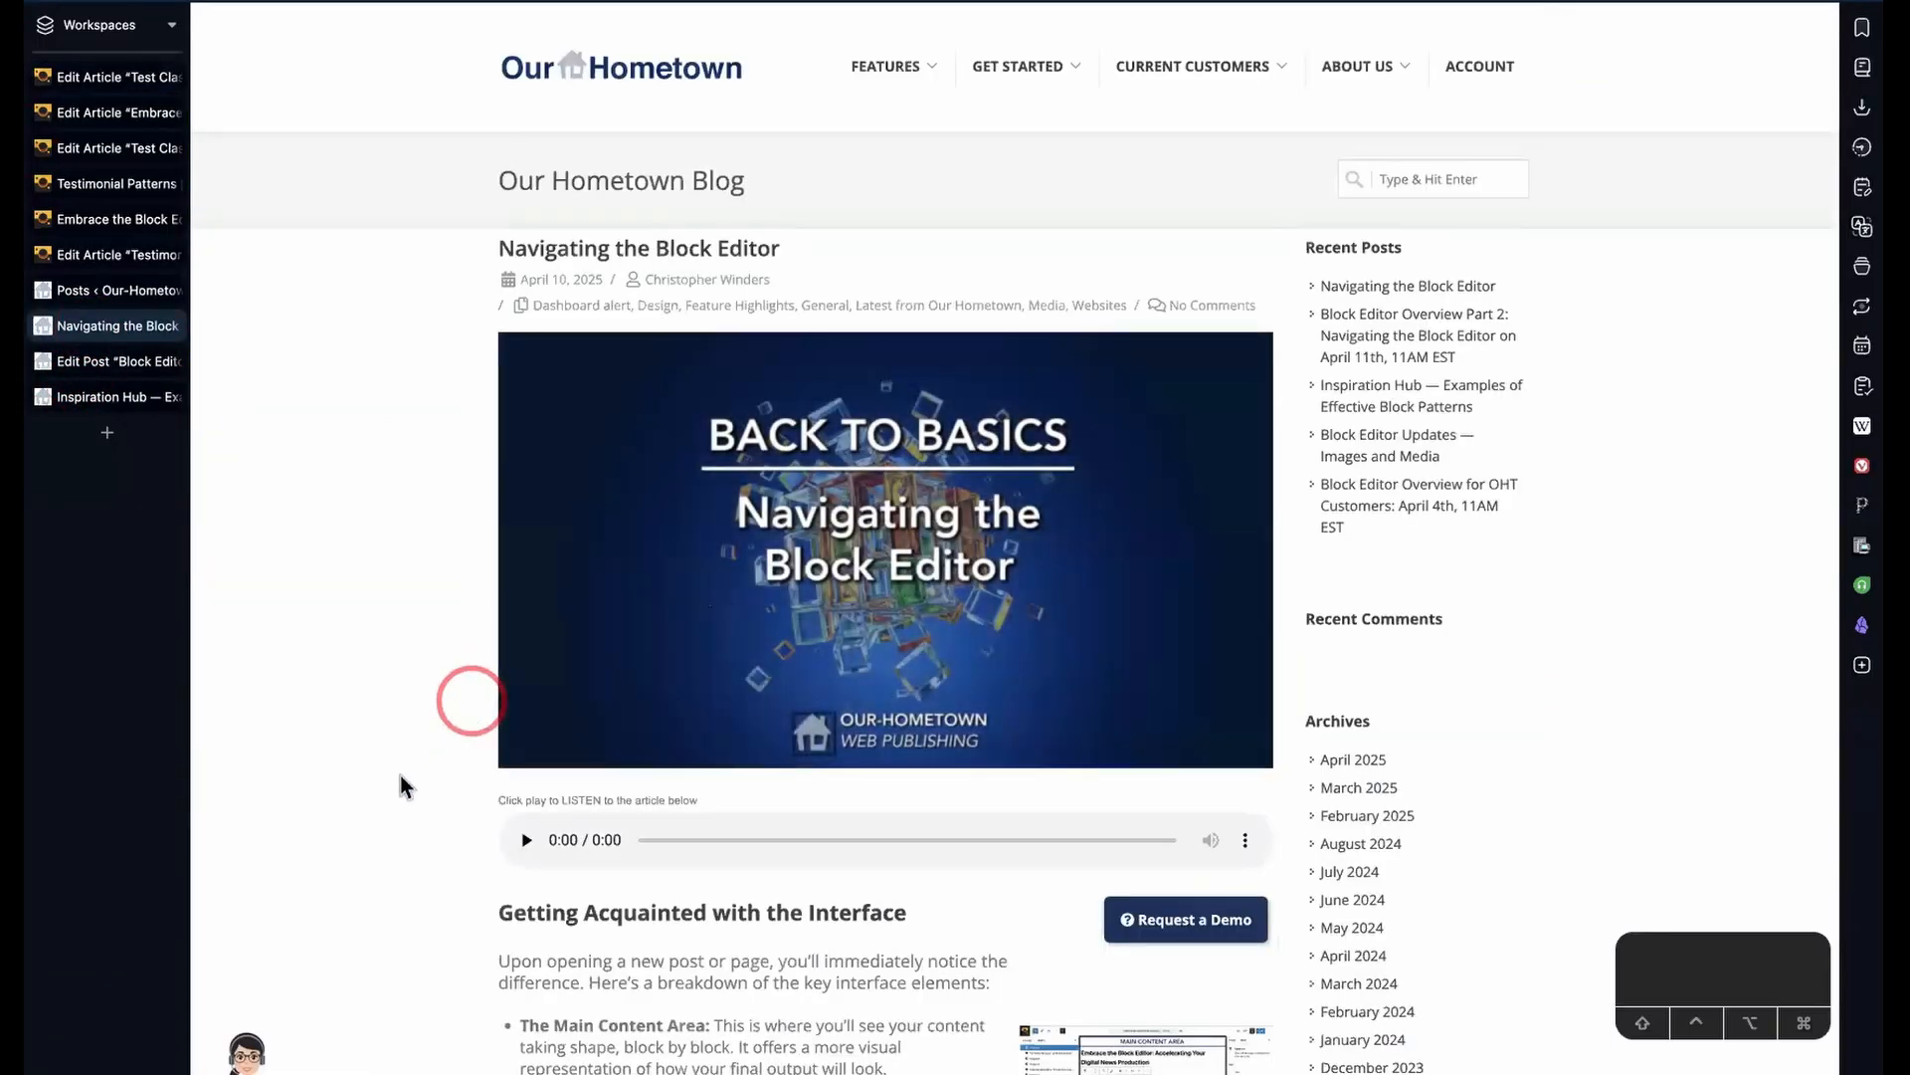
{"action": "scroll", "coordinate": [401, 781], "scroll_direction": "down", "scroll_amount": 5}
{"action": "scroll", "coordinate": [401, 782], "scroll_direction": "down", "scroll_amount": 3}
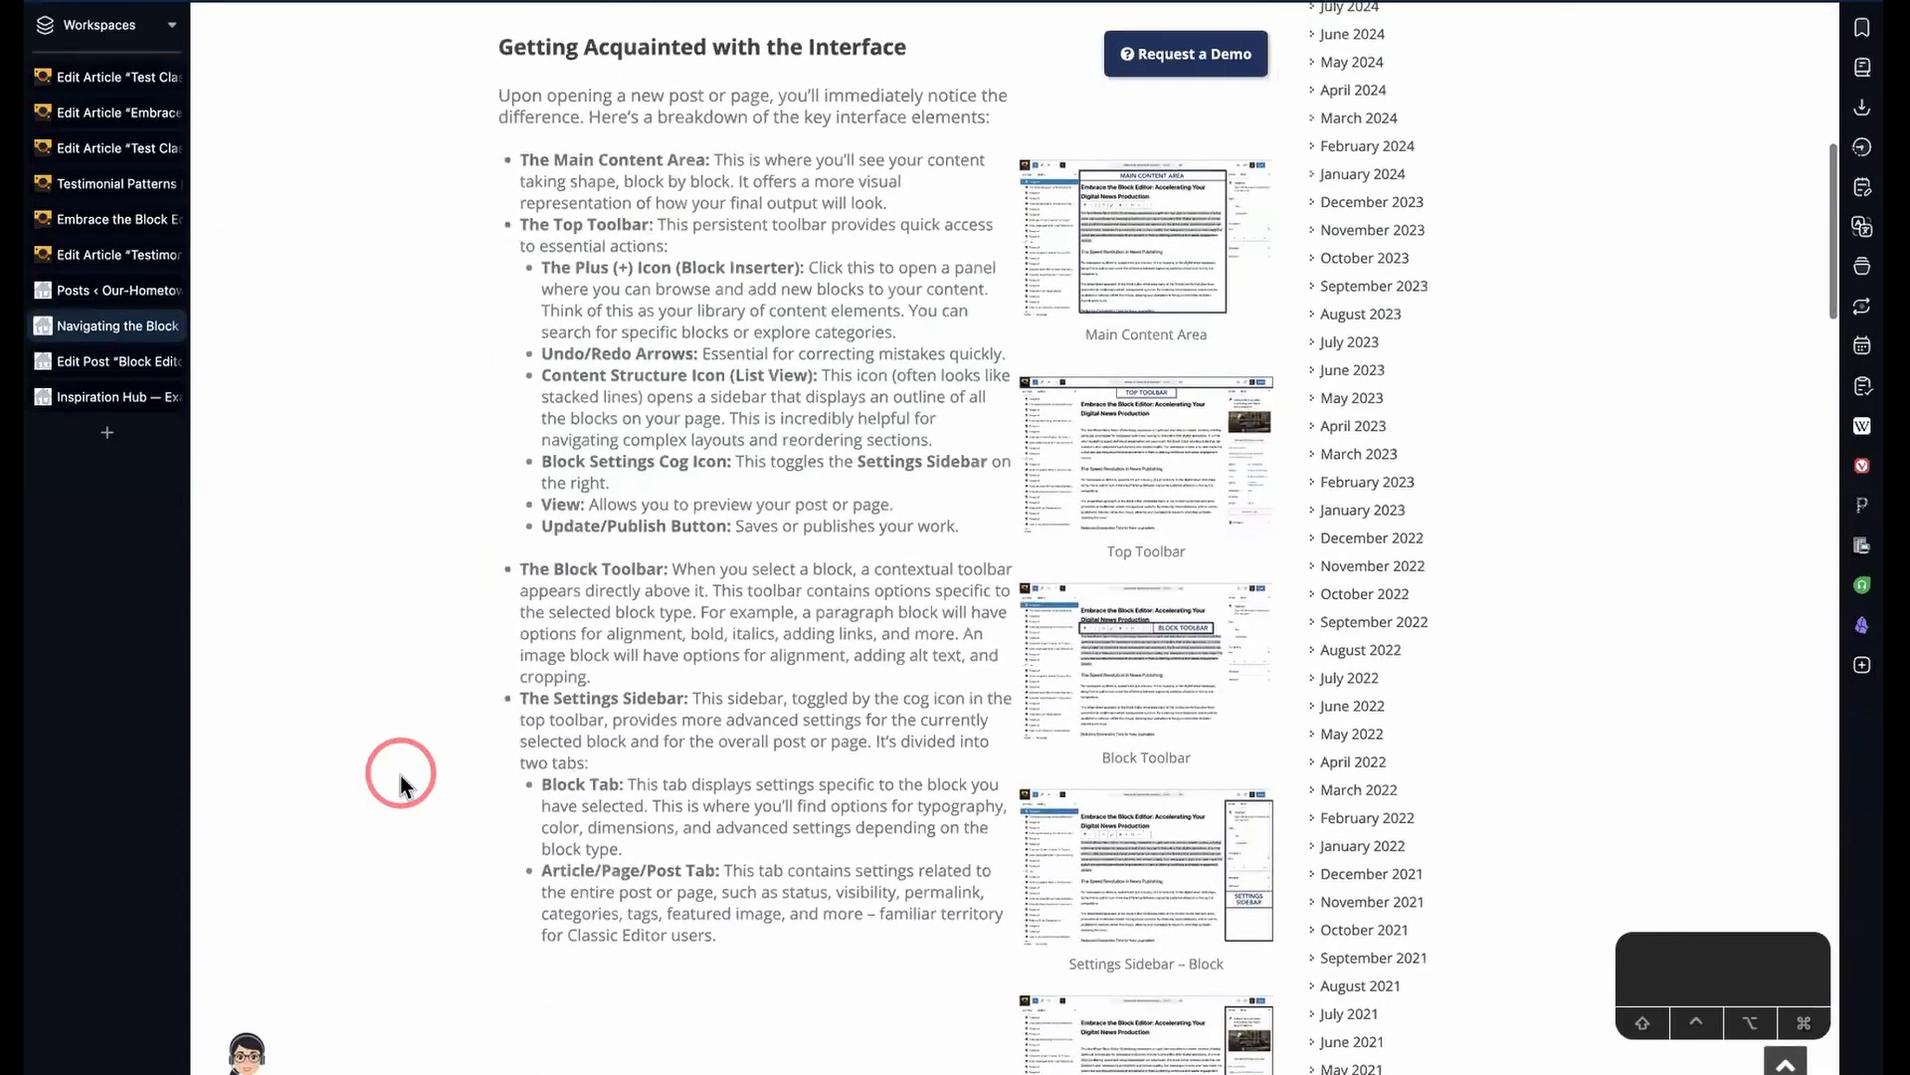
{"action": "scroll", "coordinate": [401, 781], "scroll_direction": "down", "scroll_amount": 4}
{"action": "scroll", "coordinate": [401, 781], "scroll_direction": "down", "scroll_amount": 8}
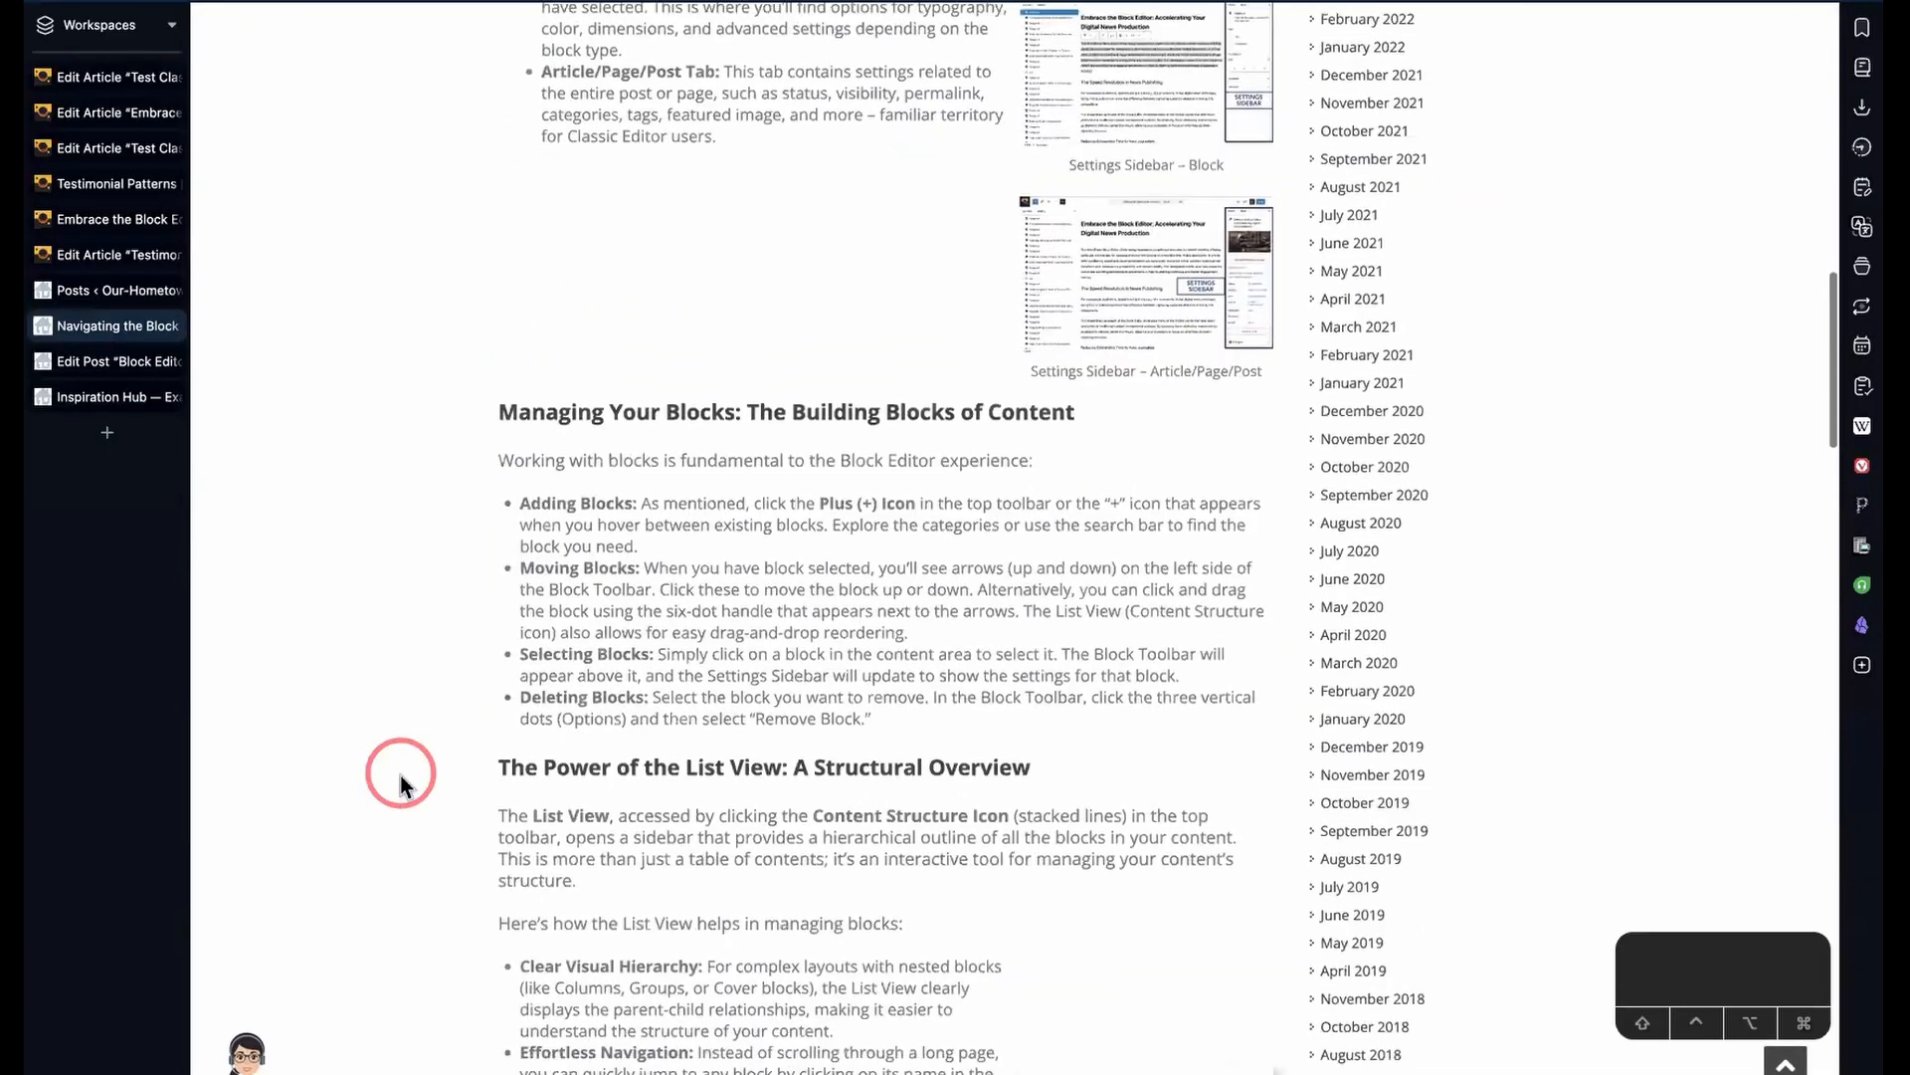
{"action": "scroll", "coordinate": [401, 781], "scroll_direction": "down", "scroll_amount": 6}
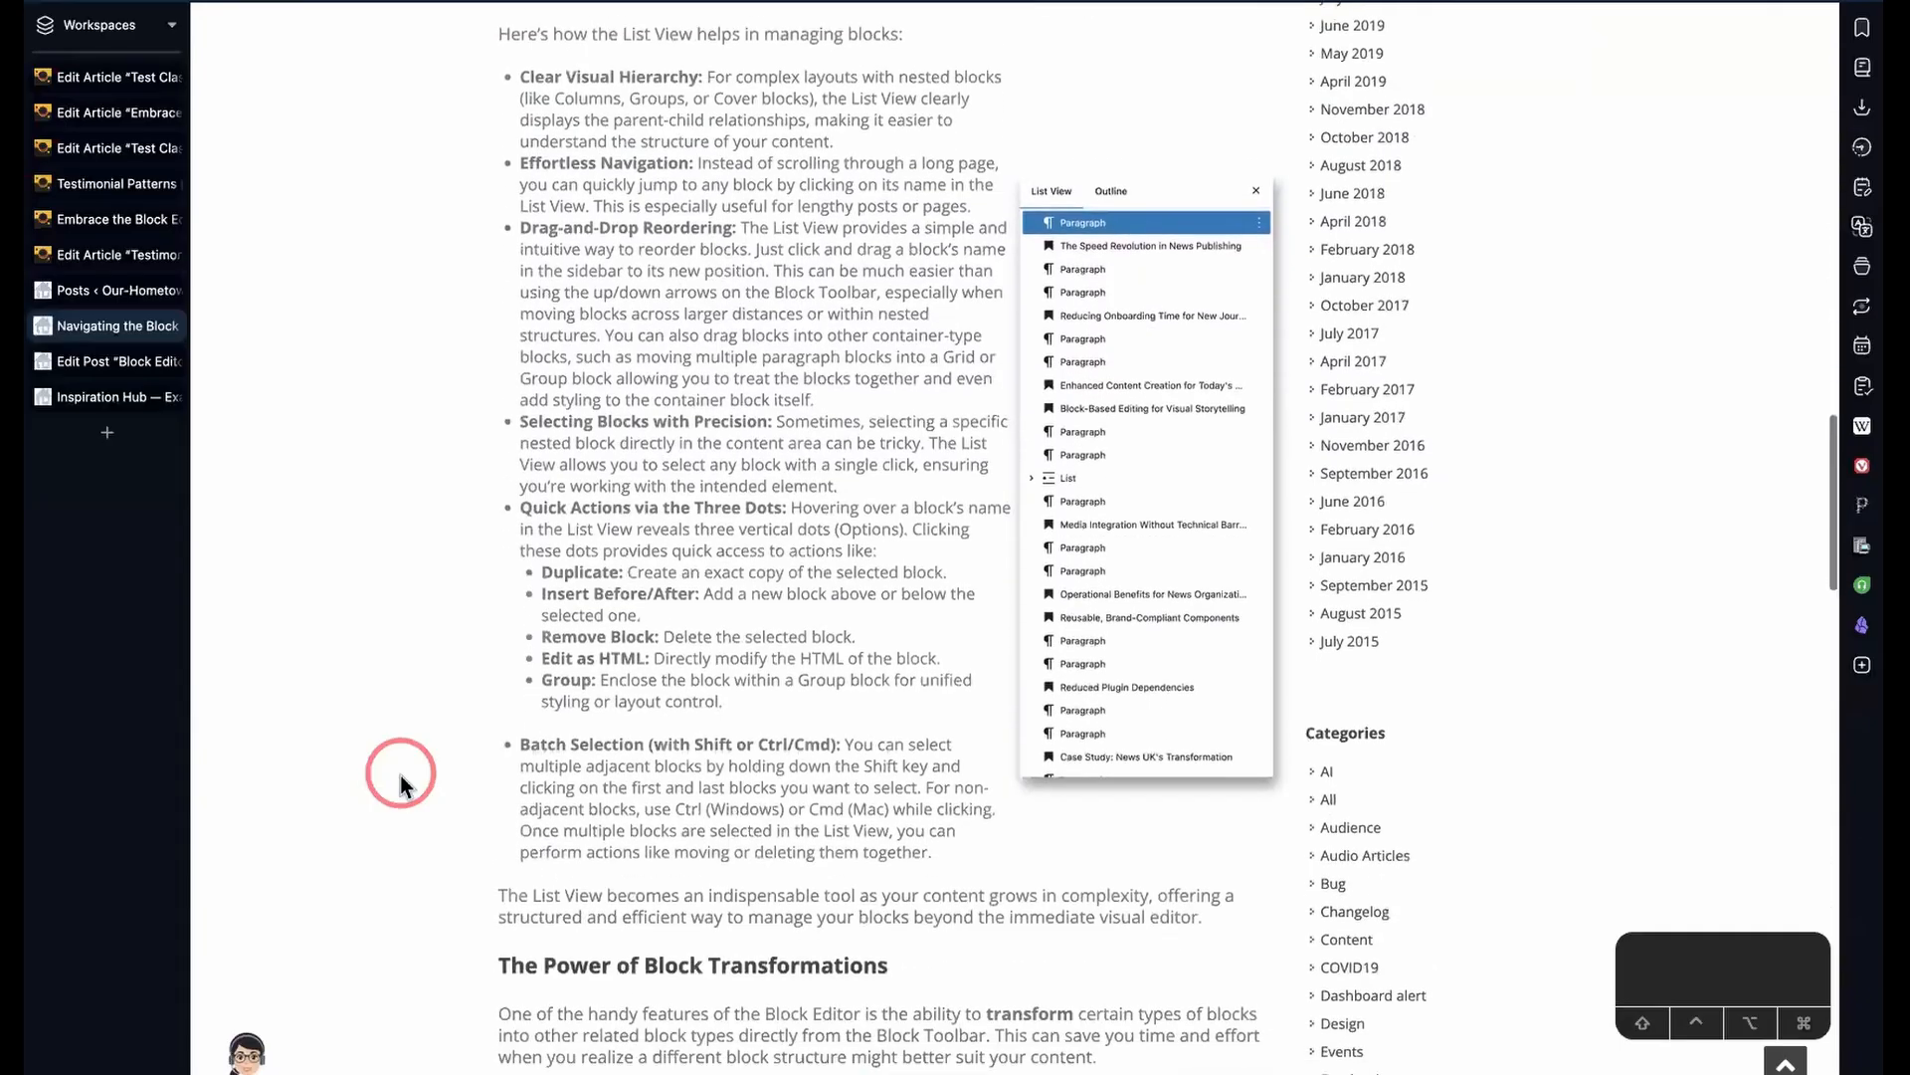
{"action": "scroll", "coordinate": [400, 774], "scroll_direction": "down", "scroll_amount": 4}
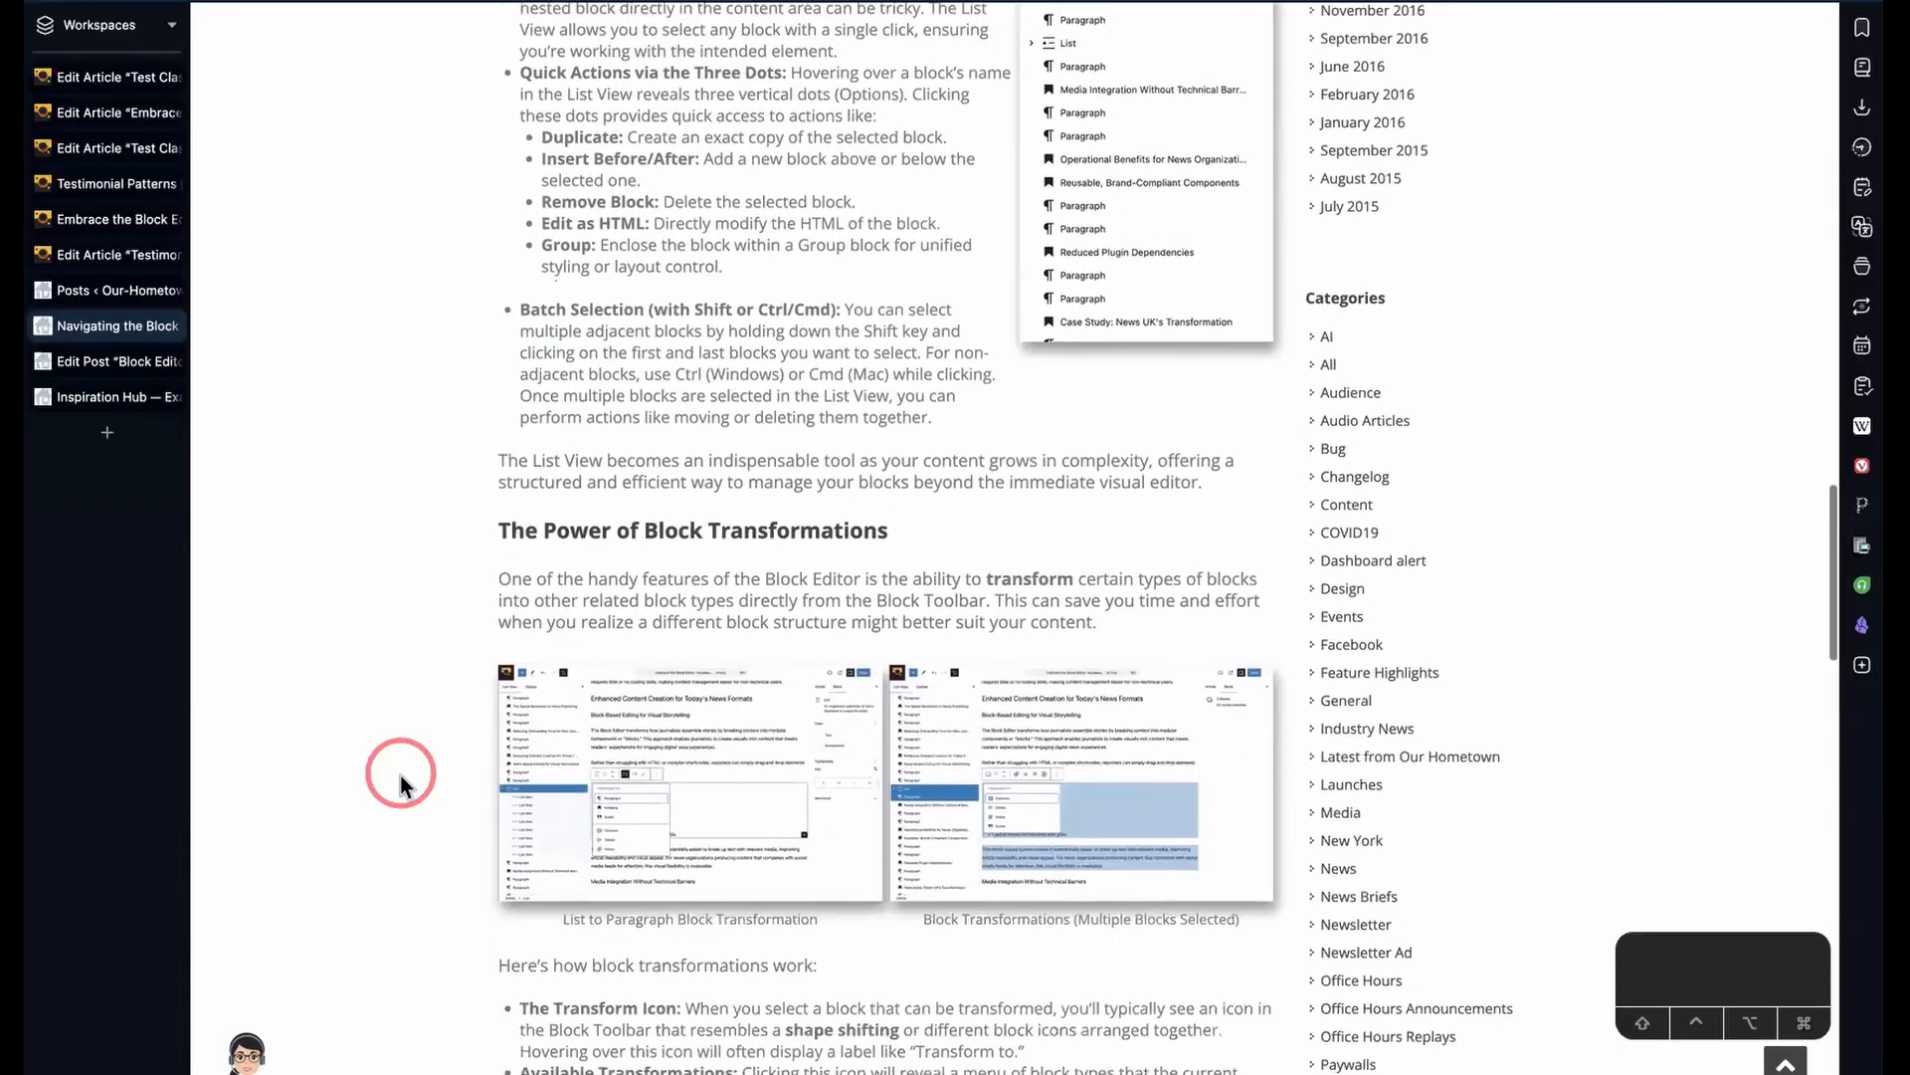
{"action": "scroll", "coordinate": [400, 774], "scroll_direction": "down", "scroll_amount": 6}
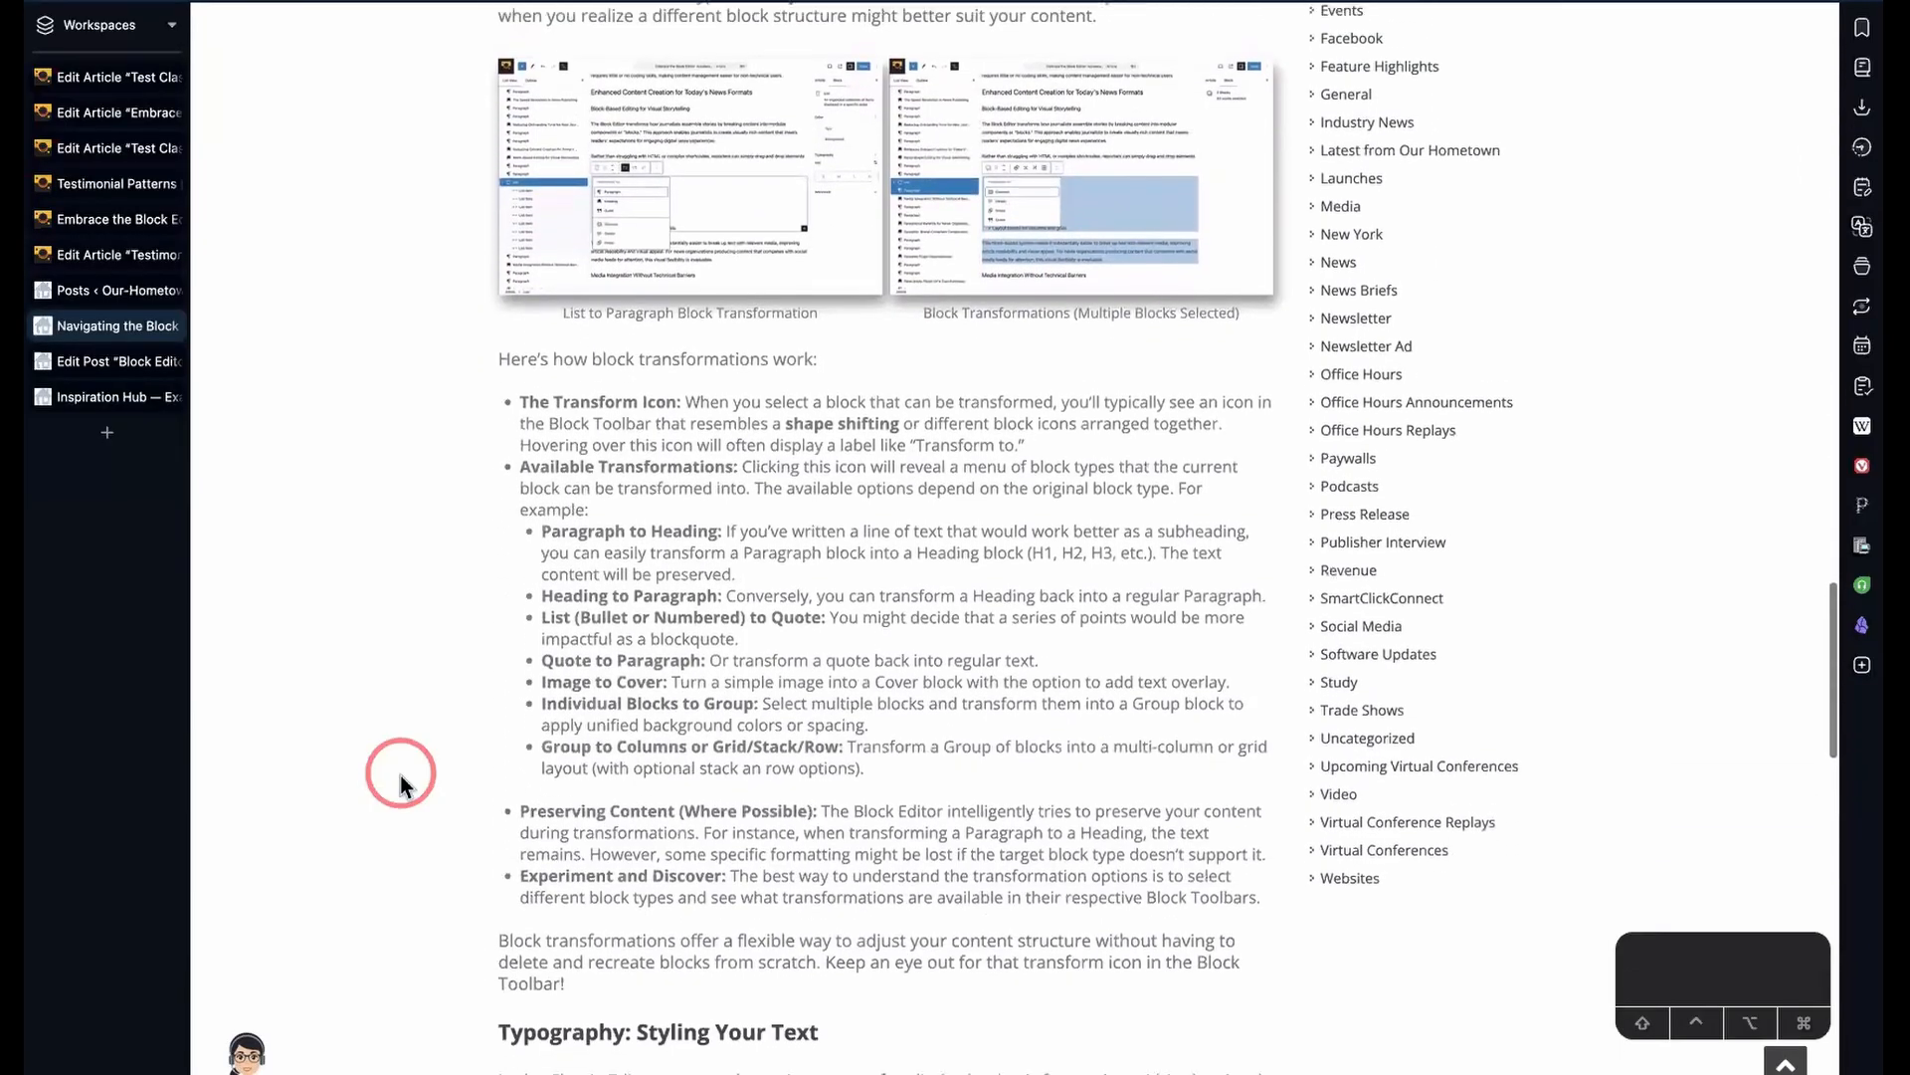
{"action": "scroll", "coordinate": [401, 783], "scroll_direction": "up", "scroll_amount": 4}
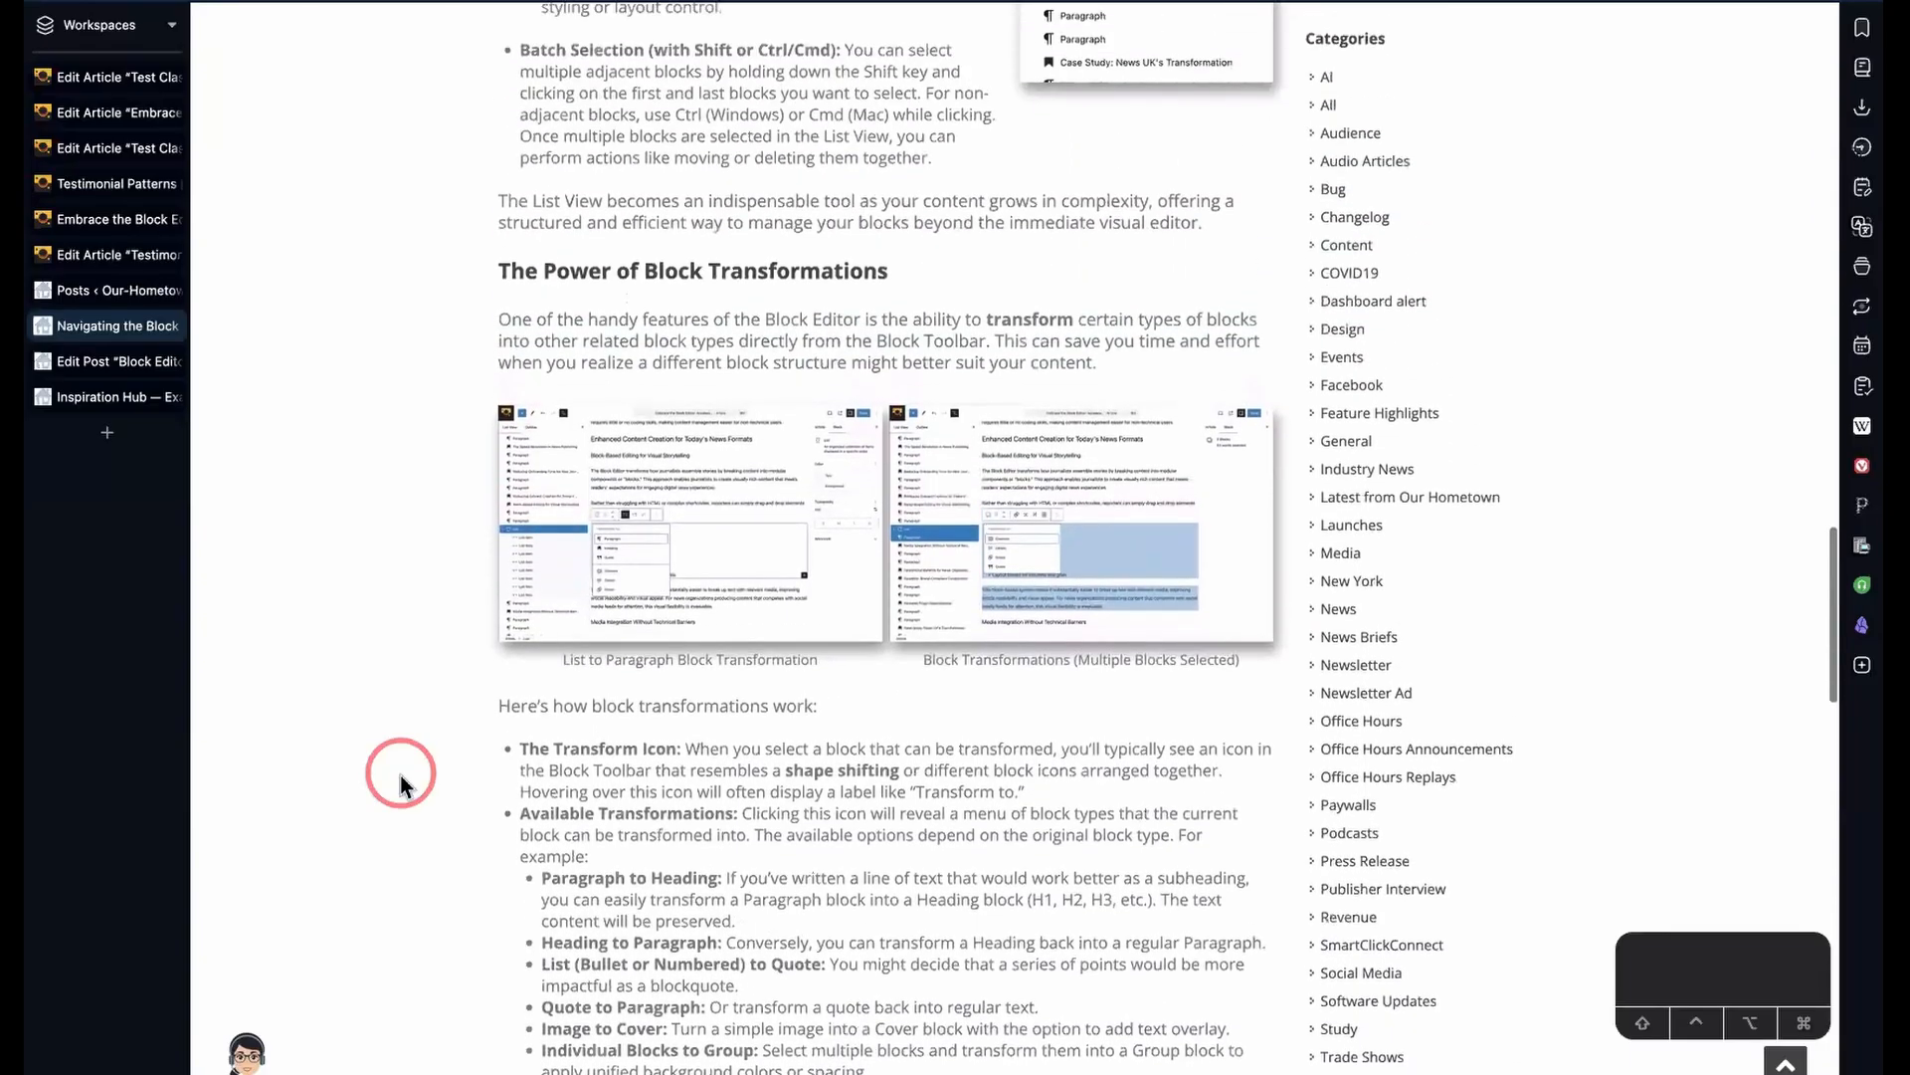
{"action": "scroll", "coordinate": [401, 783], "scroll_direction": "up", "scroll_amount": 10}
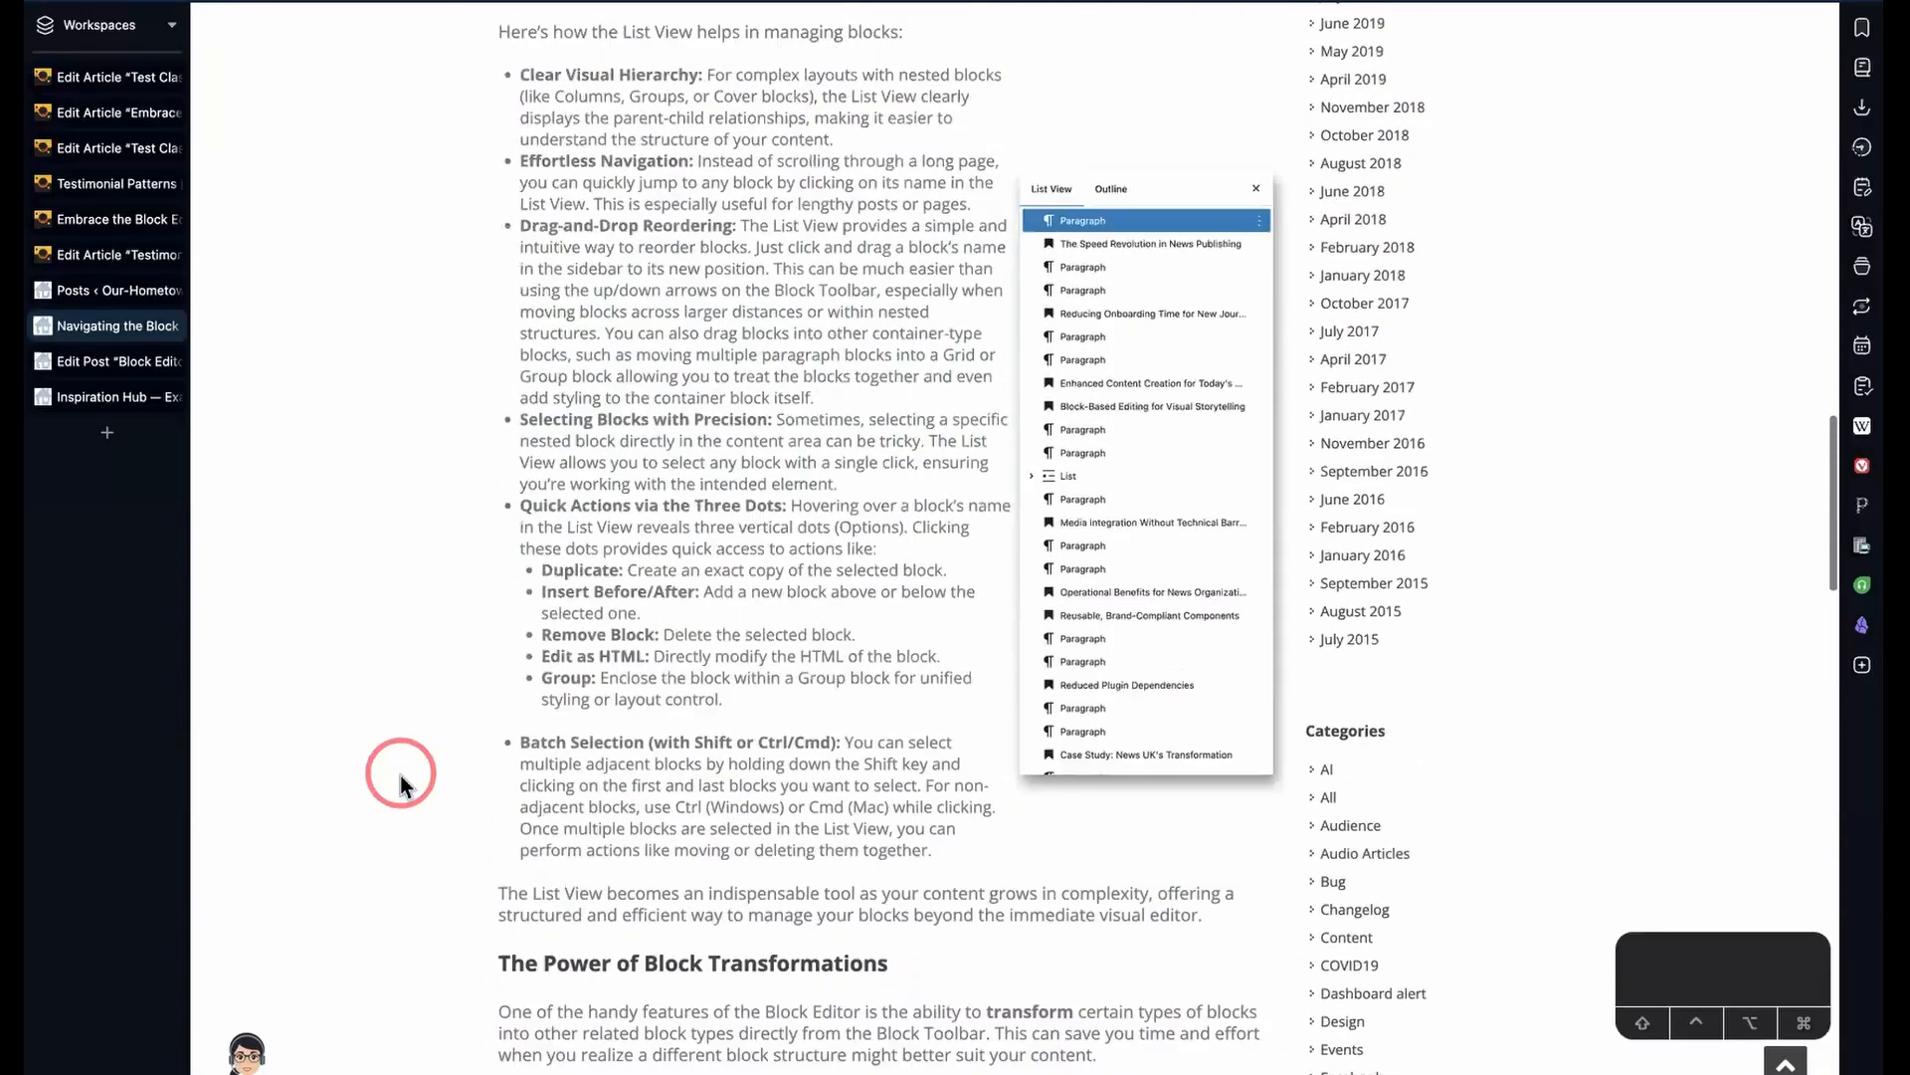
{"action": "scroll", "coordinate": [683, 746], "scroll_direction": "down", "scroll_amount": 7}
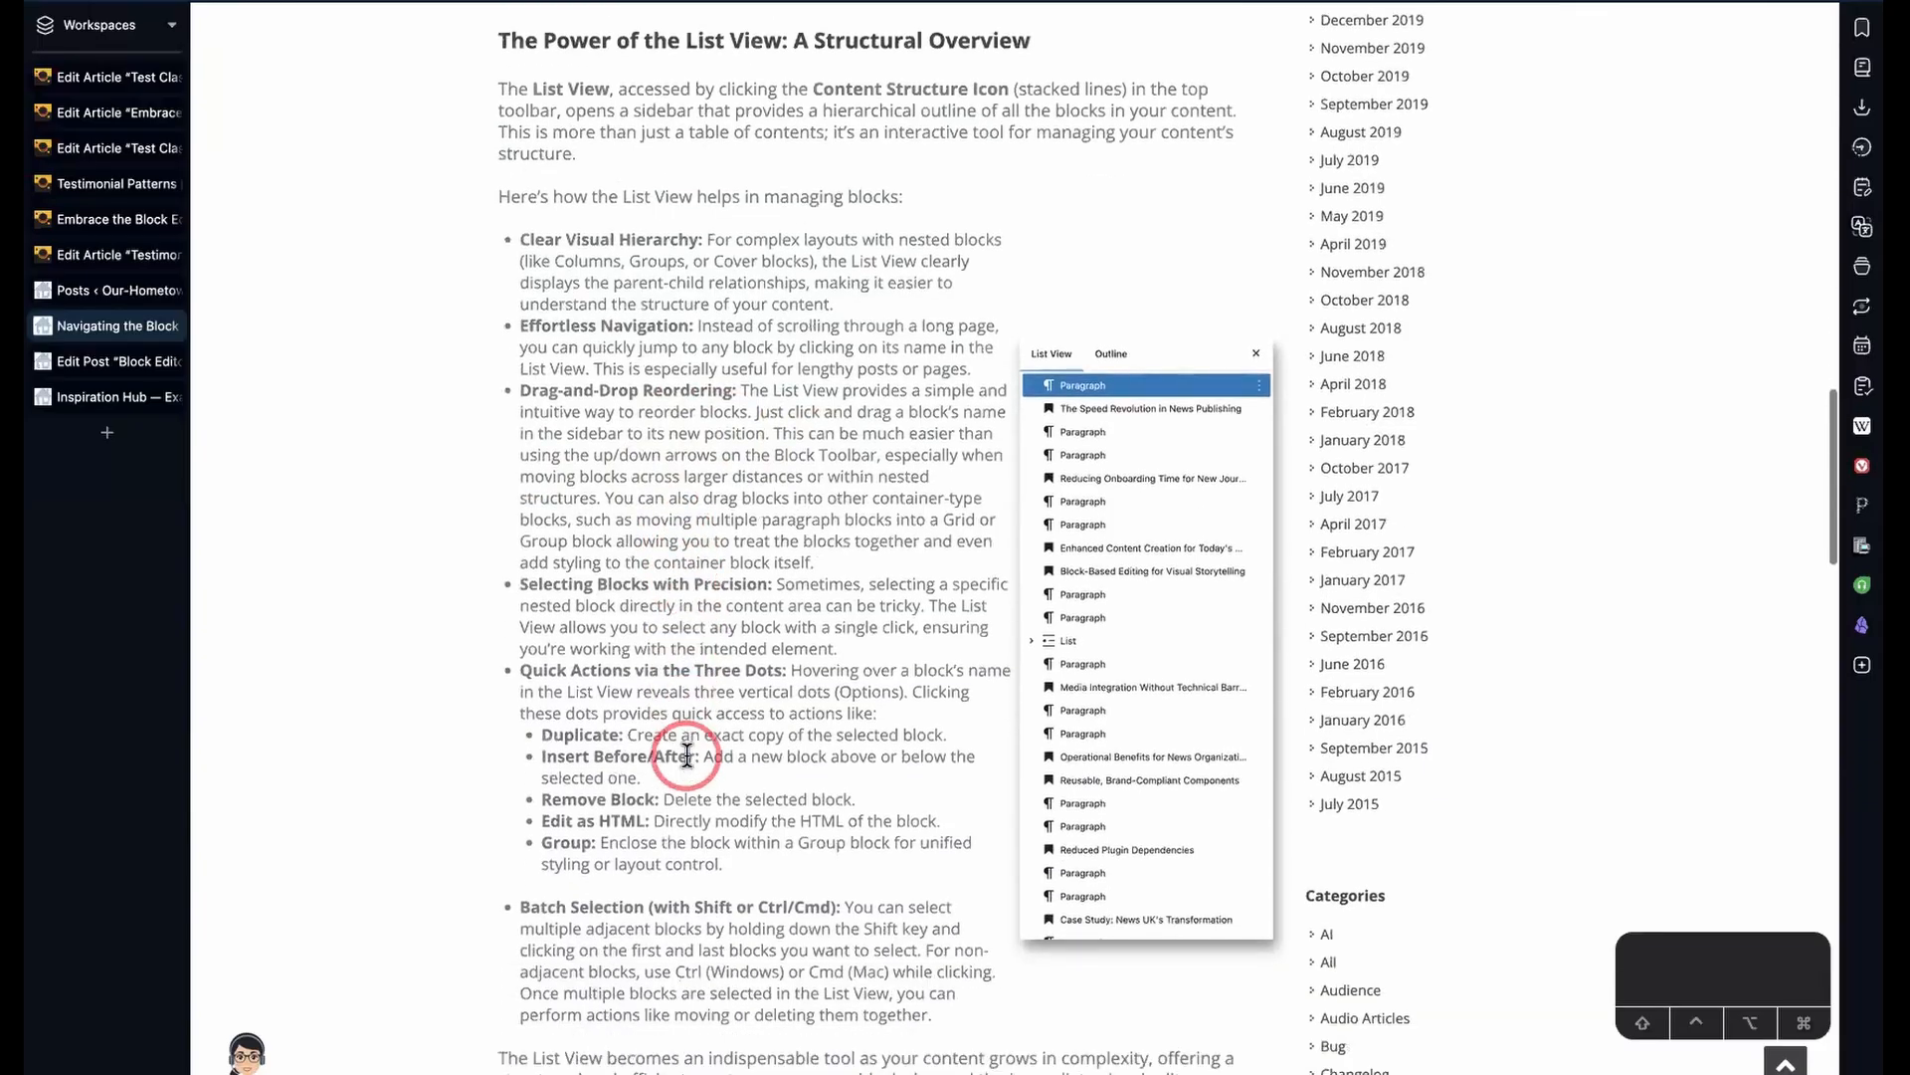
{"action": "scroll", "coordinate": [785, 312], "scroll_direction": "down", "scroll_amount": 5}
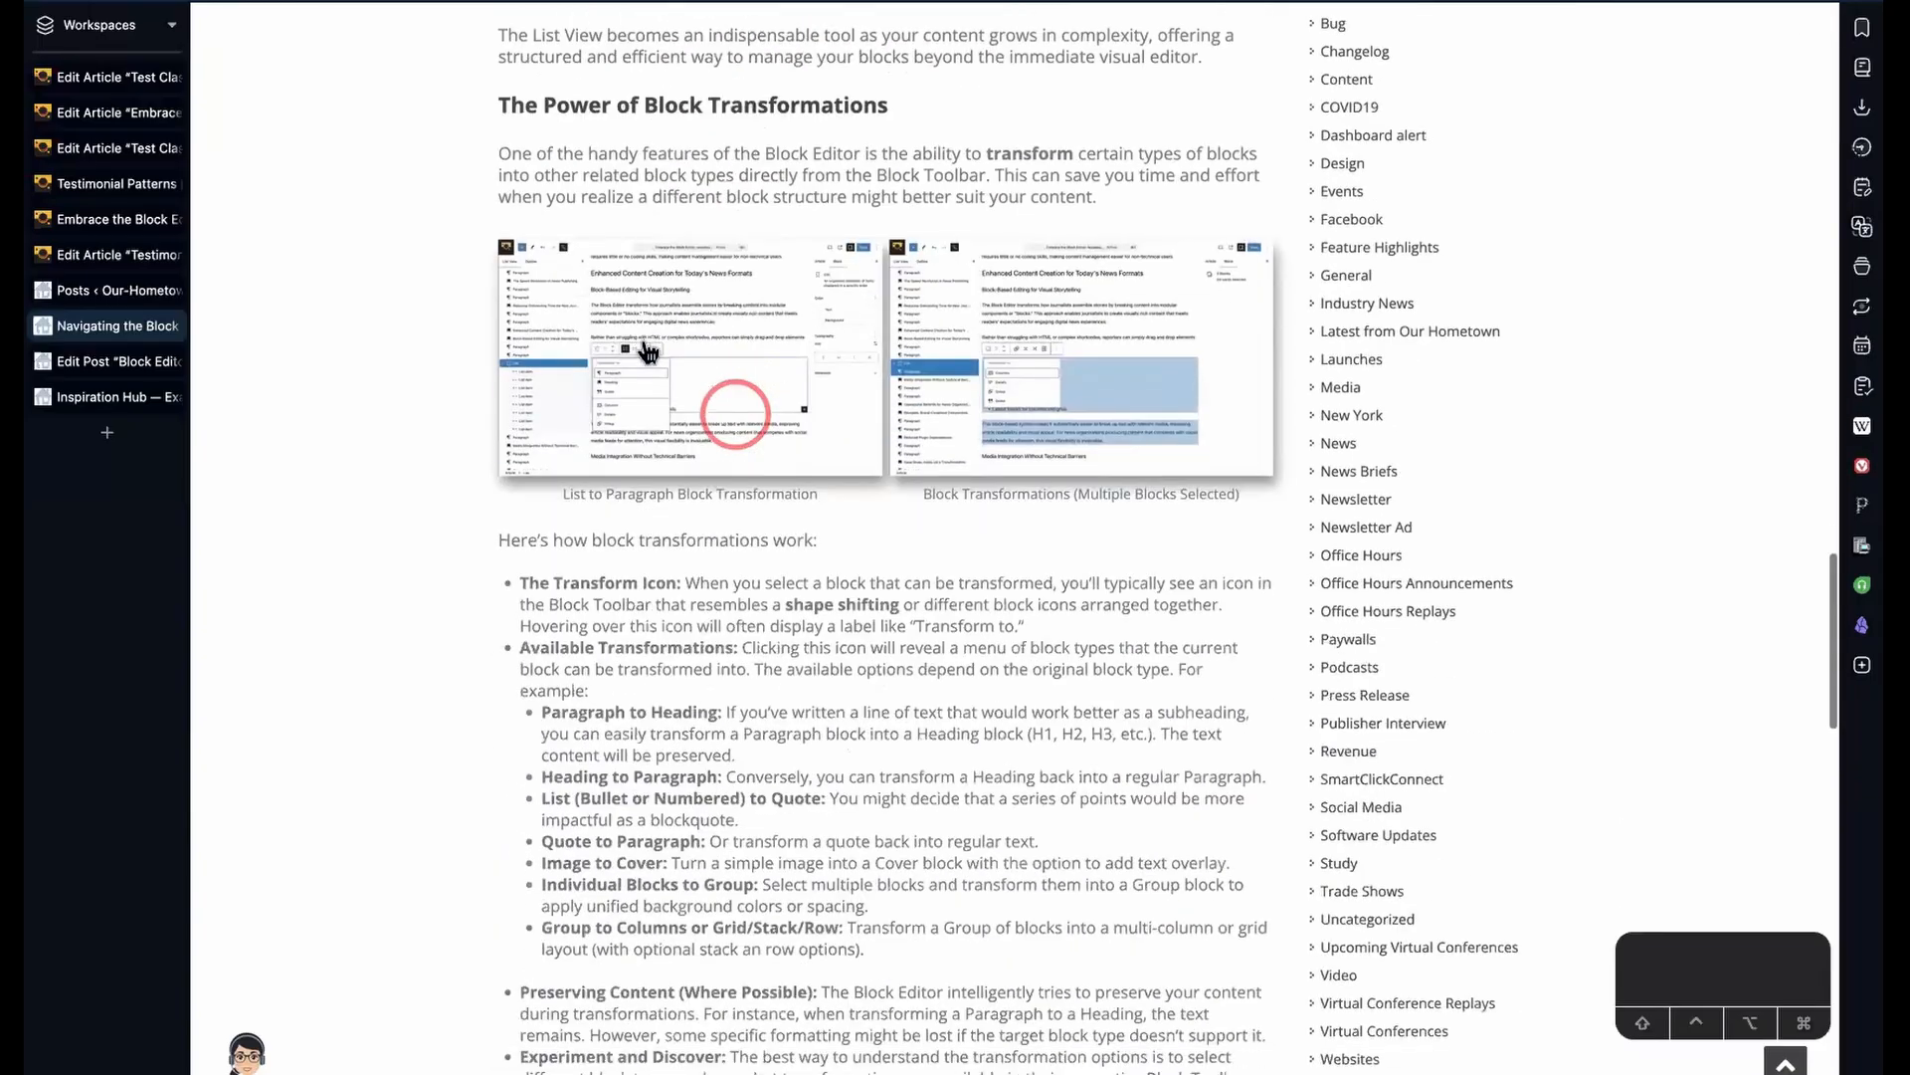
{"action": "scroll", "coordinate": [836, 677], "scroll_direction": "down", "scroll_amount": 8}
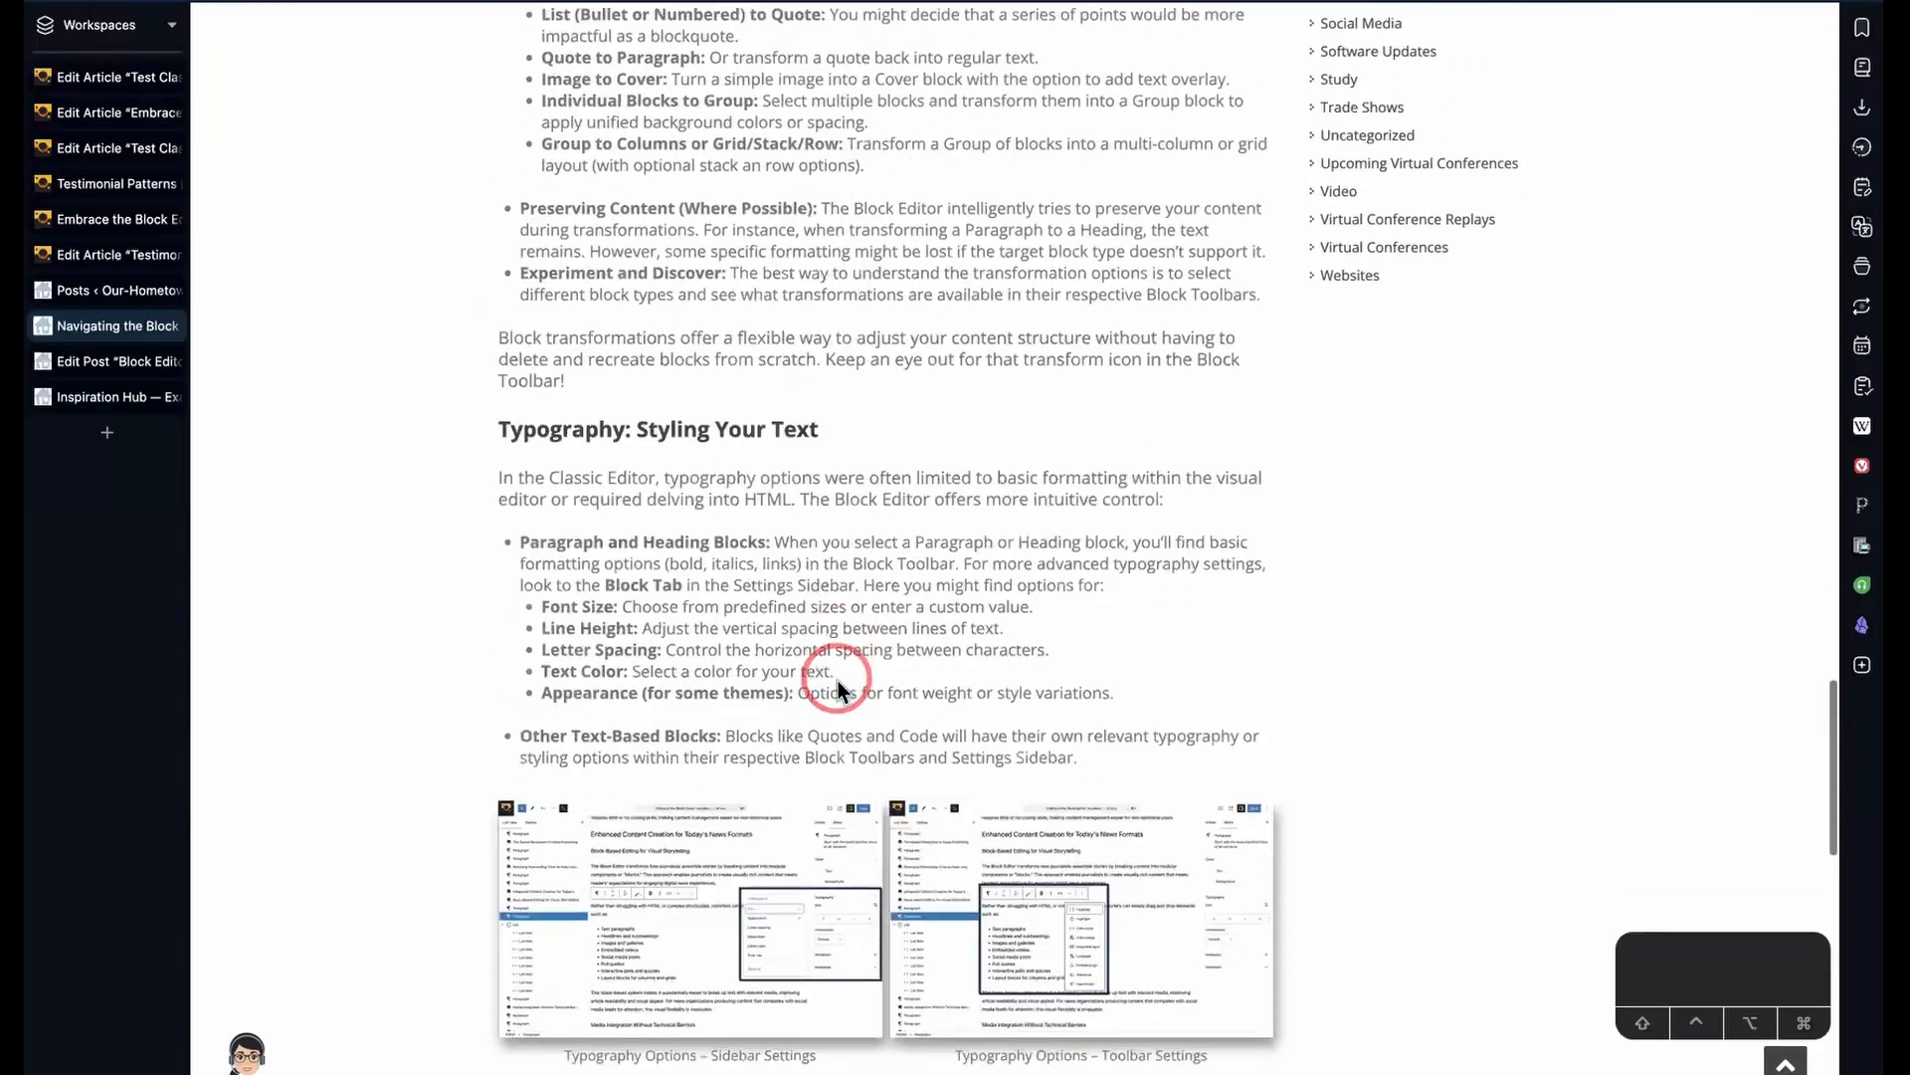
{"action": "scroll", "coordinate": [836, 676], "scroll_direction": "up", "scroll_amount": 19}
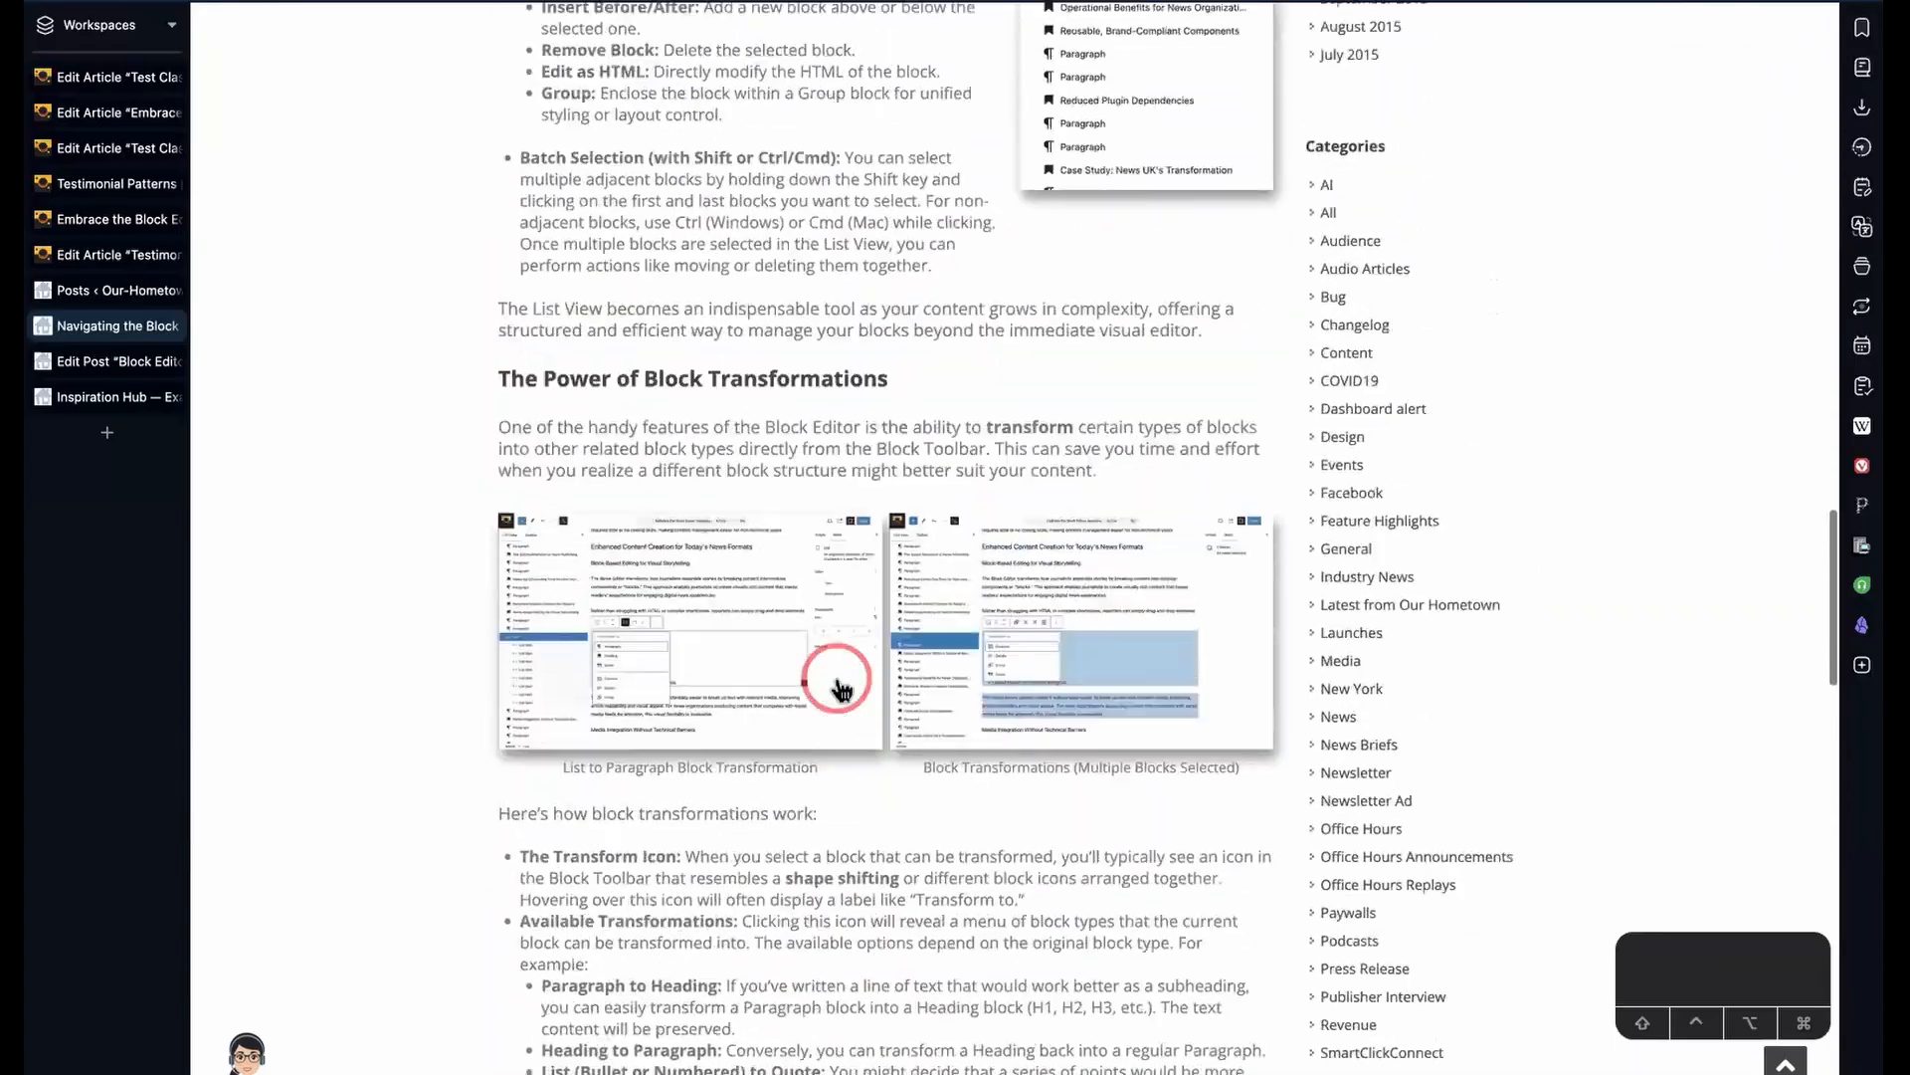
{"action": "scroll", "coordinate": [840, 688], "scroll_direction": "up", "scroll_amount": 18}
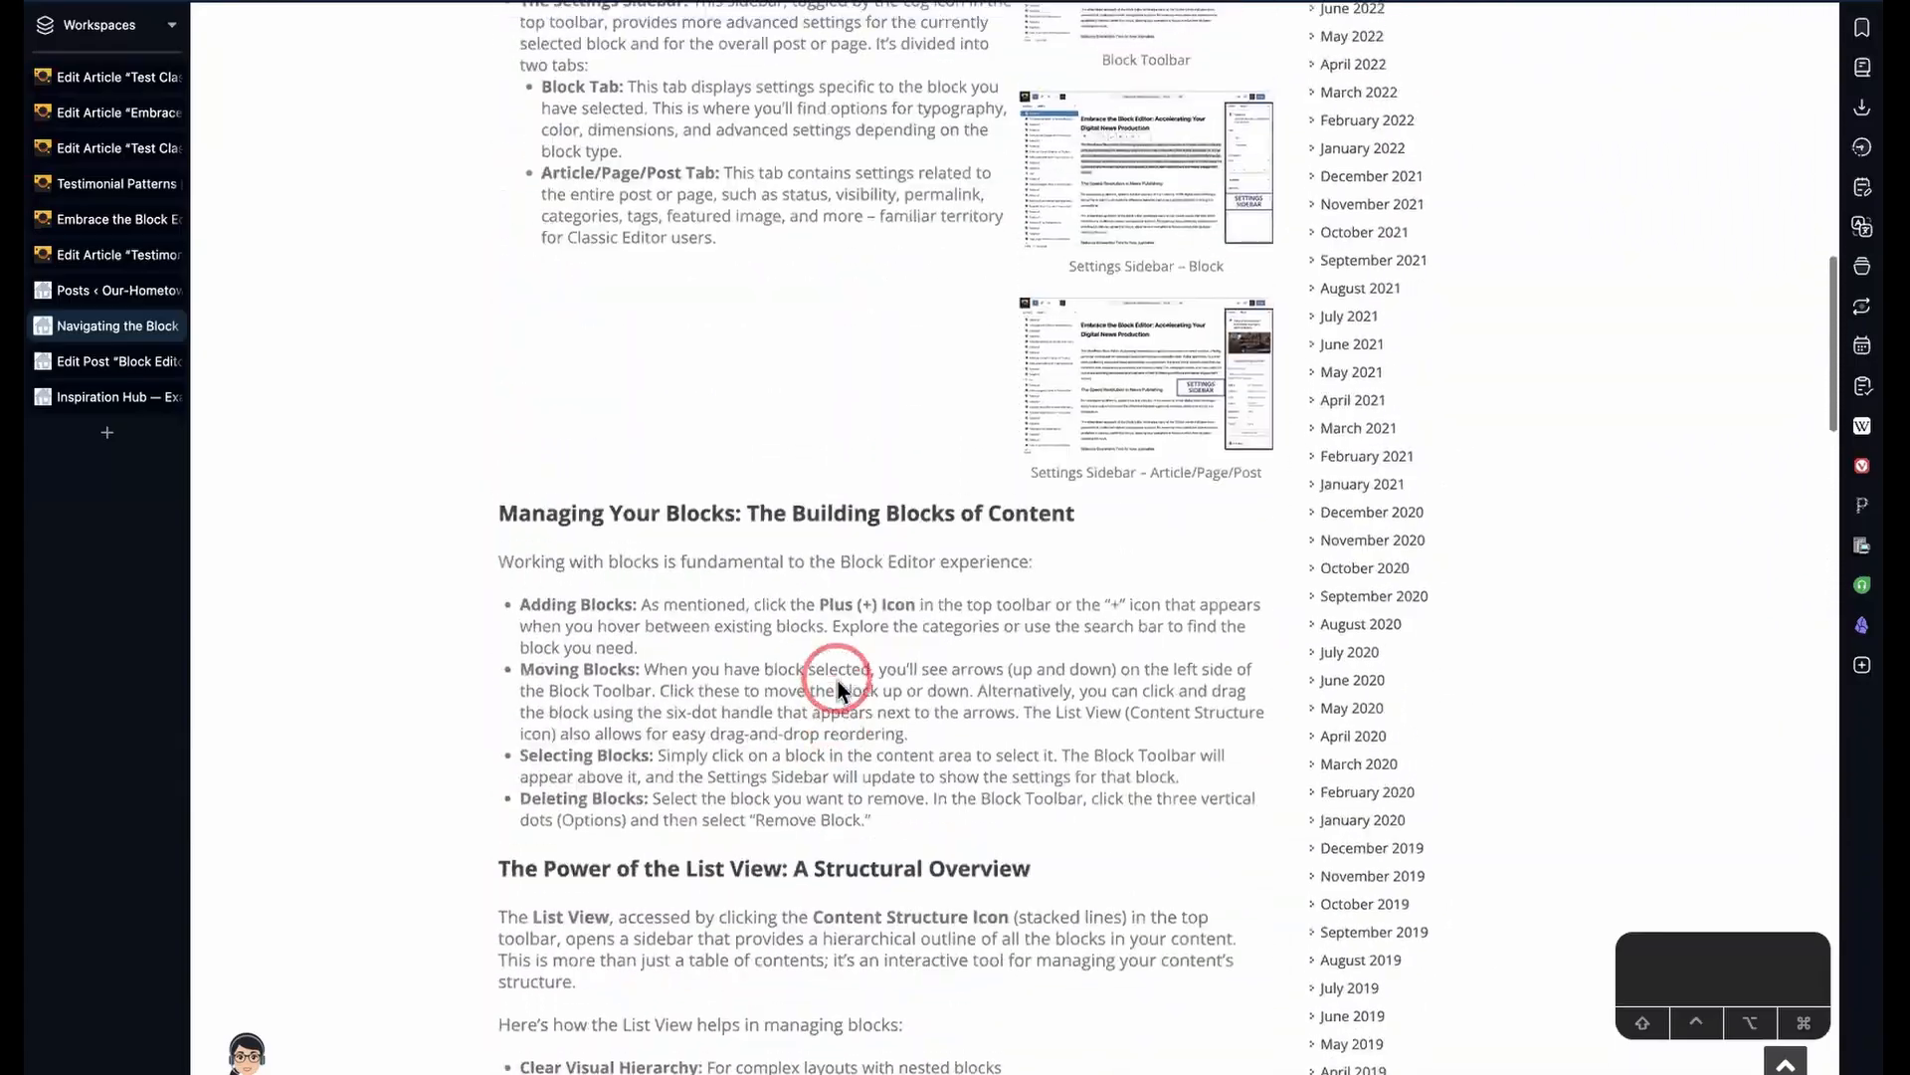
{"action": "scroll", "coordinate": [836, 678], "scroll_direction": "up", "scroll_amount": 4}
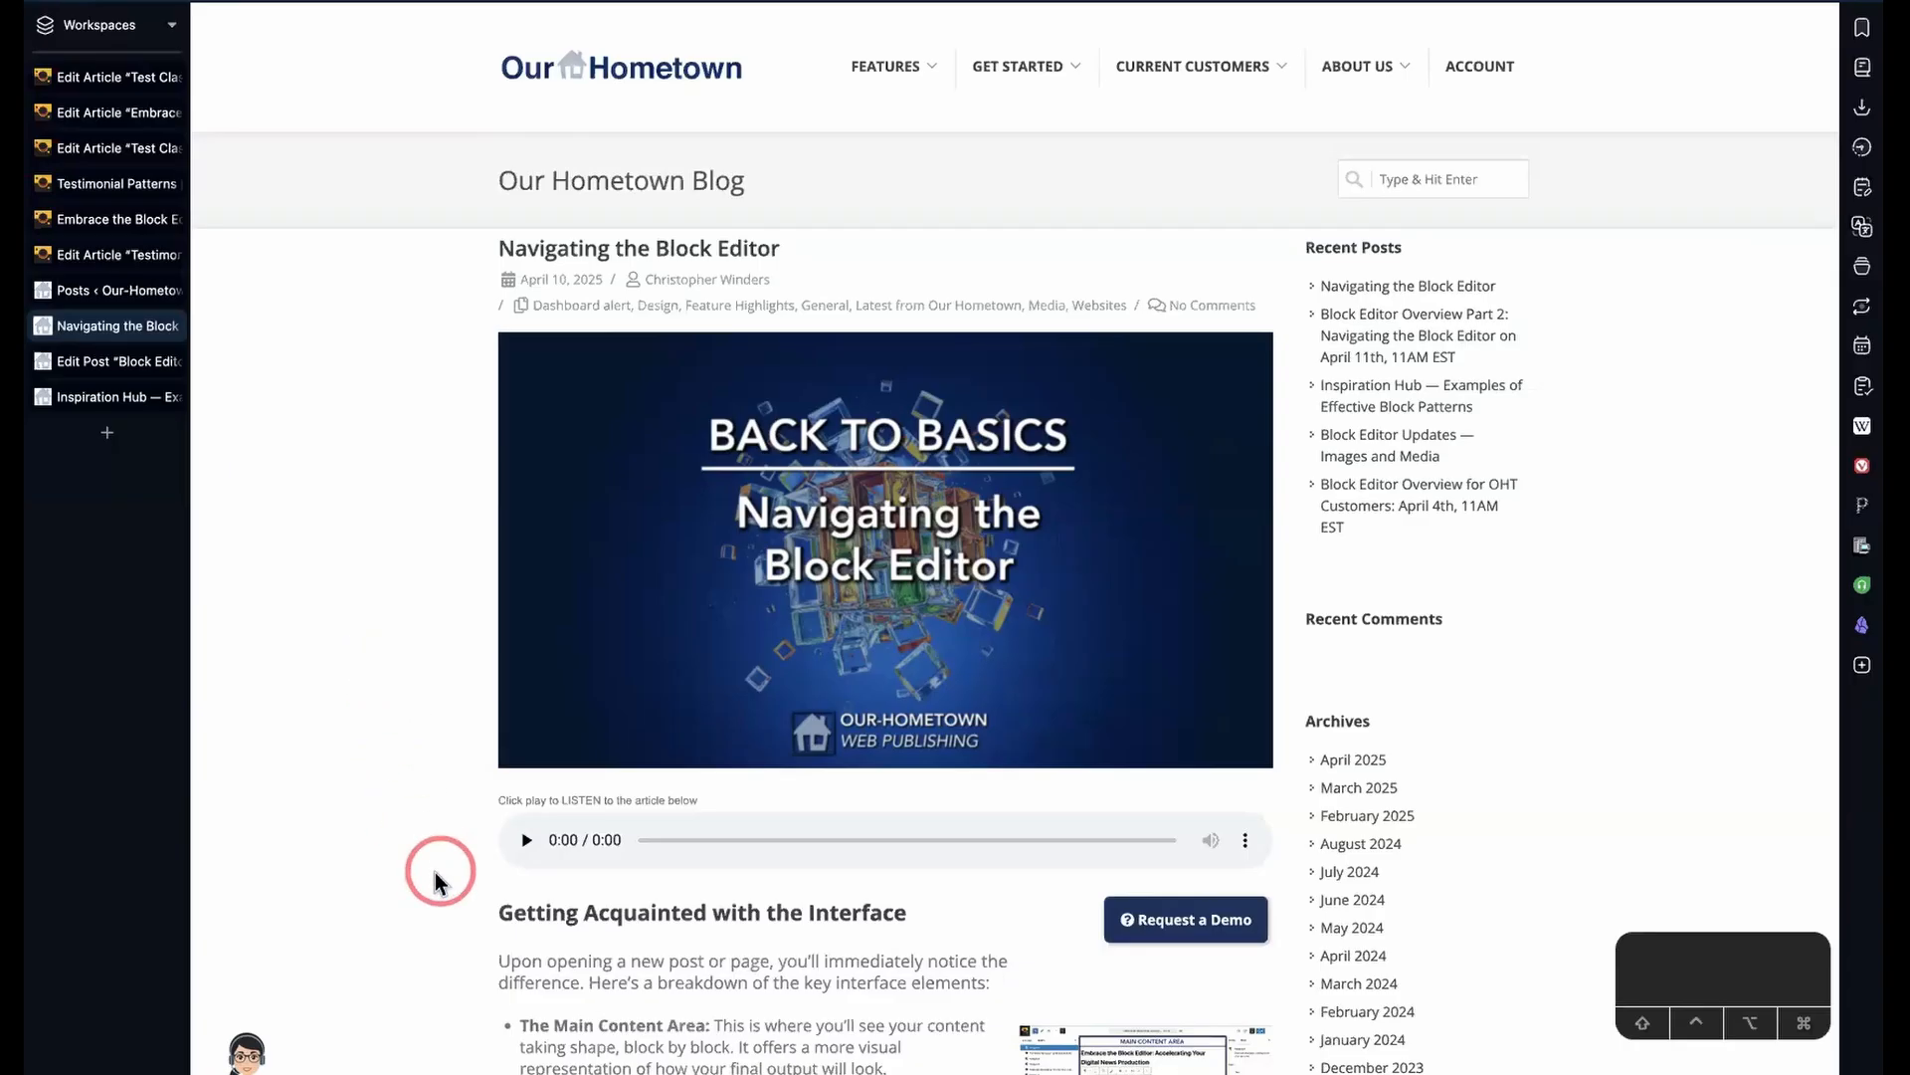
- Return to the "Embrace the Block Editor" article, take the browser out of full screen and bring up the ForkLift file manager over it
{"action": "left_click", "coordinate": [115, 113]}
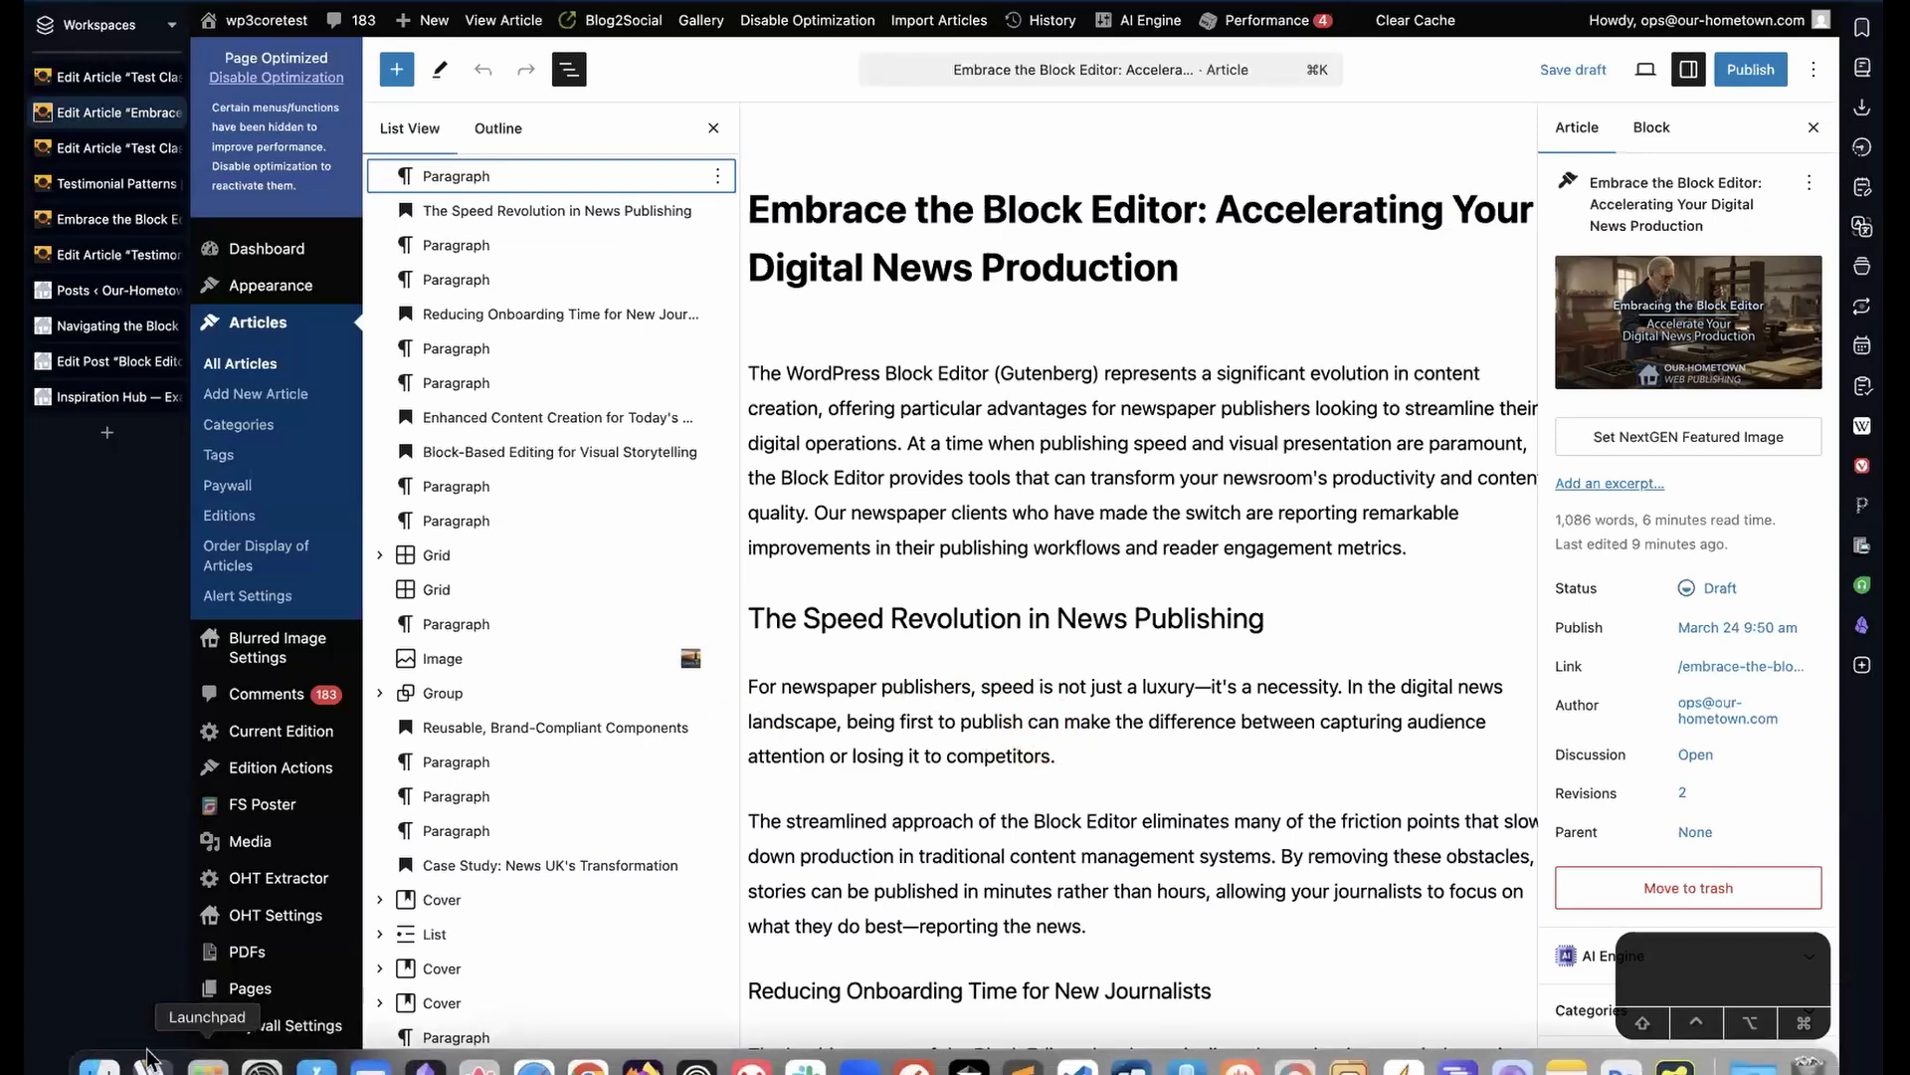
{"action": "left_click", "coordinate": [147, 1060]}
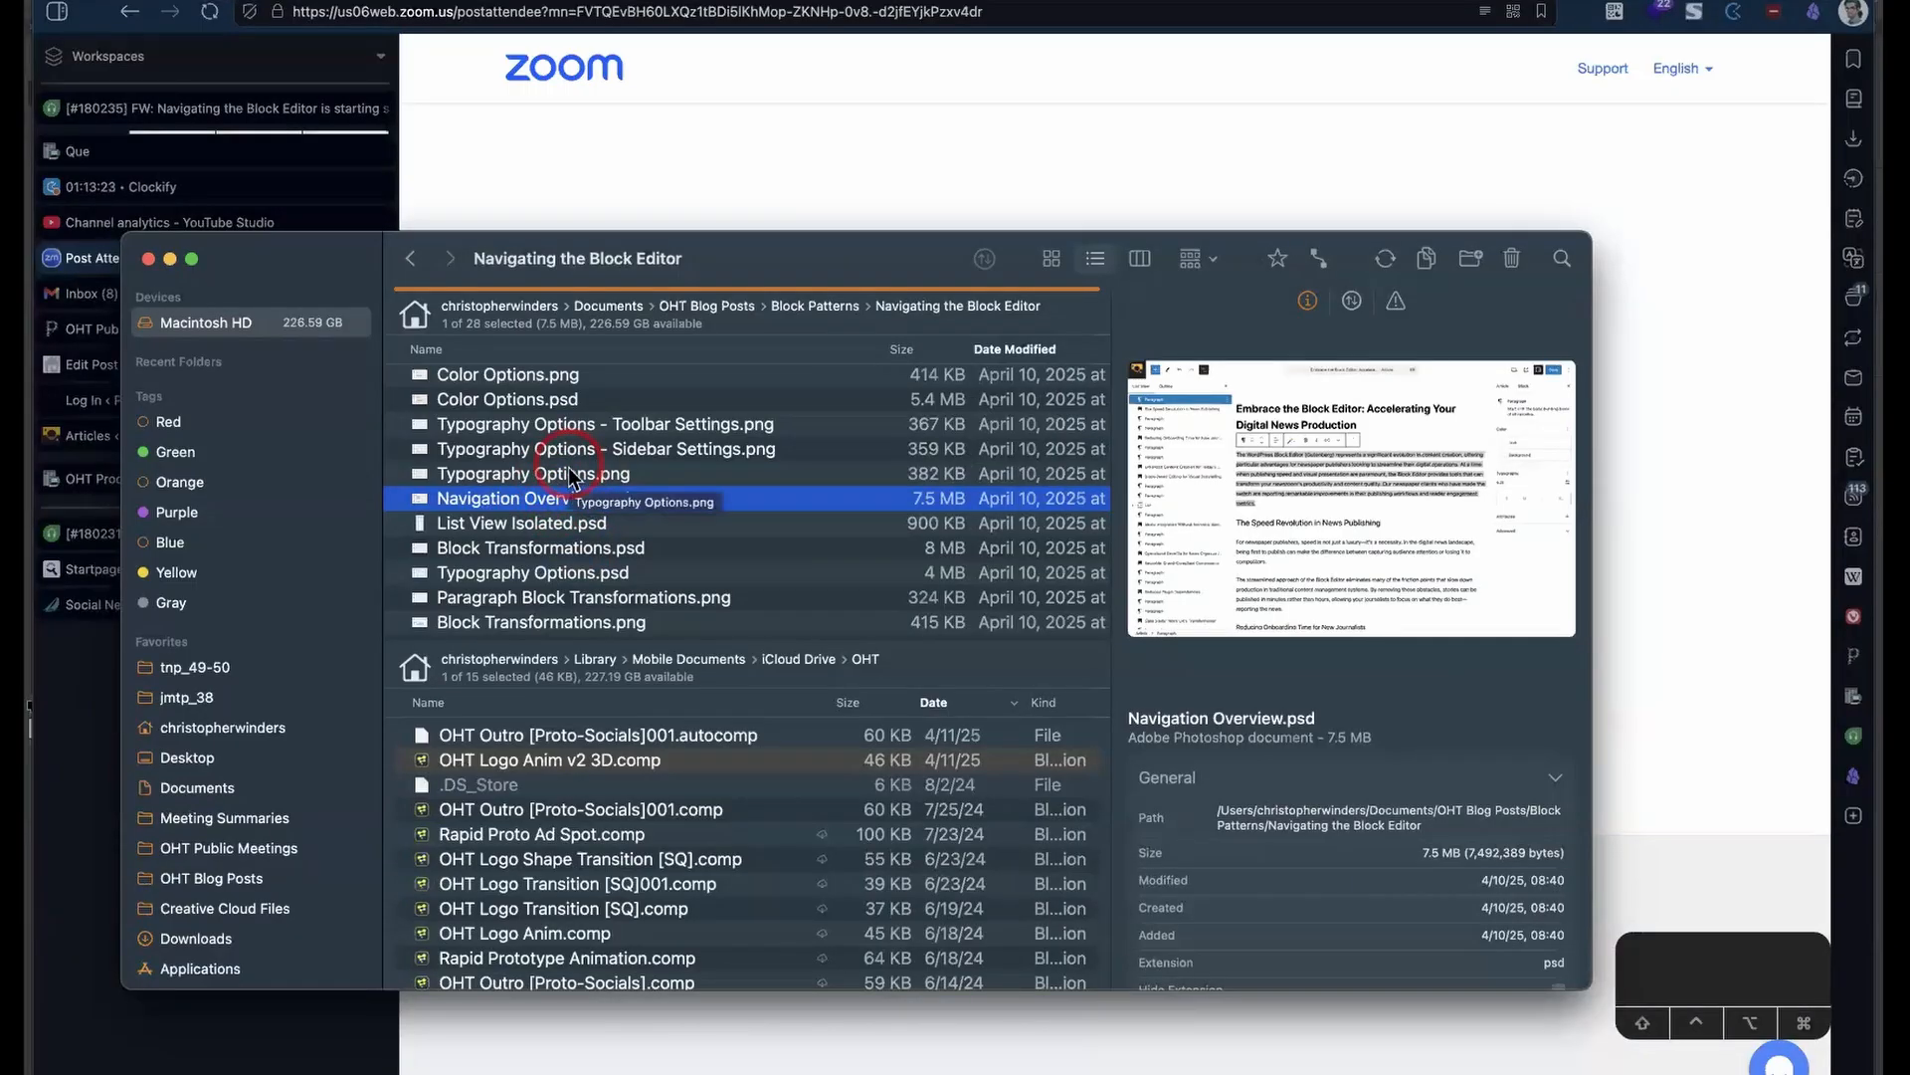
{"action": "key", "text": "ctrl+Right"}
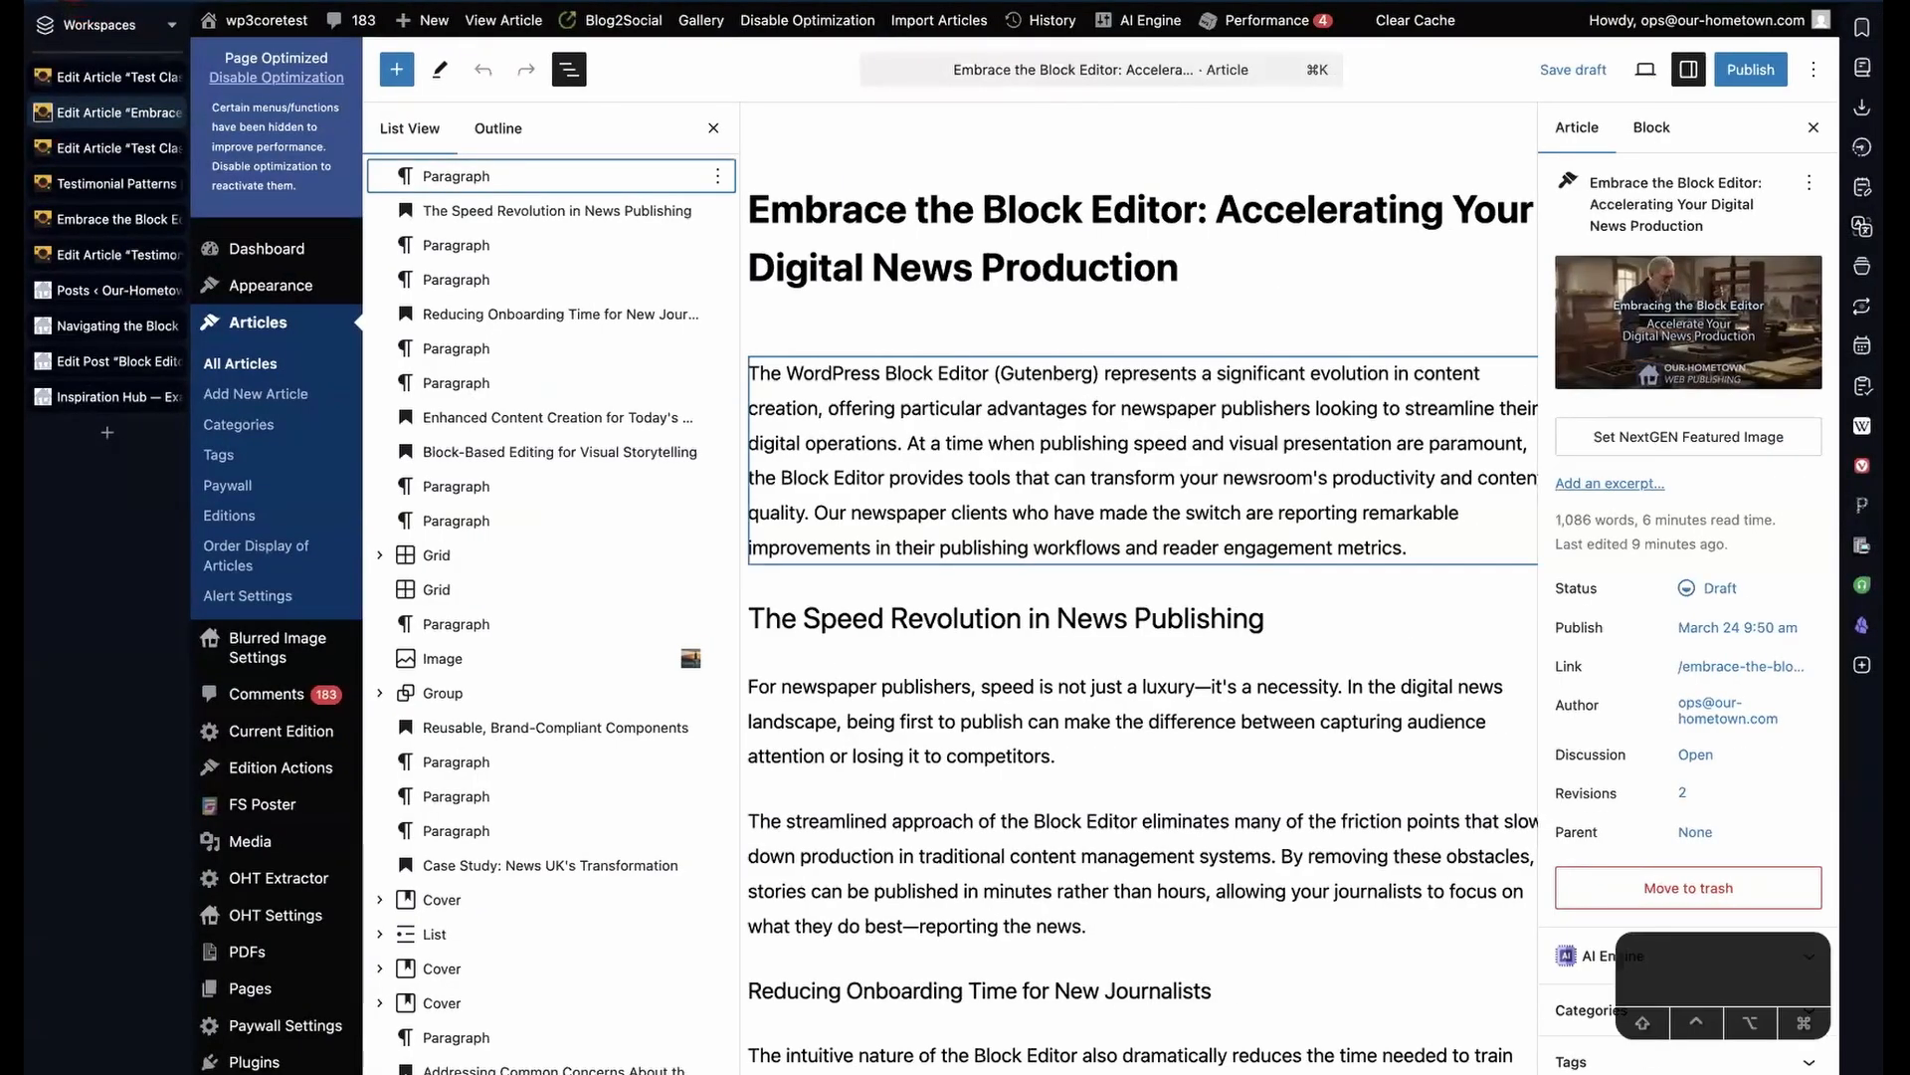
{"action": "key", "text": "ctrl+super+f"}
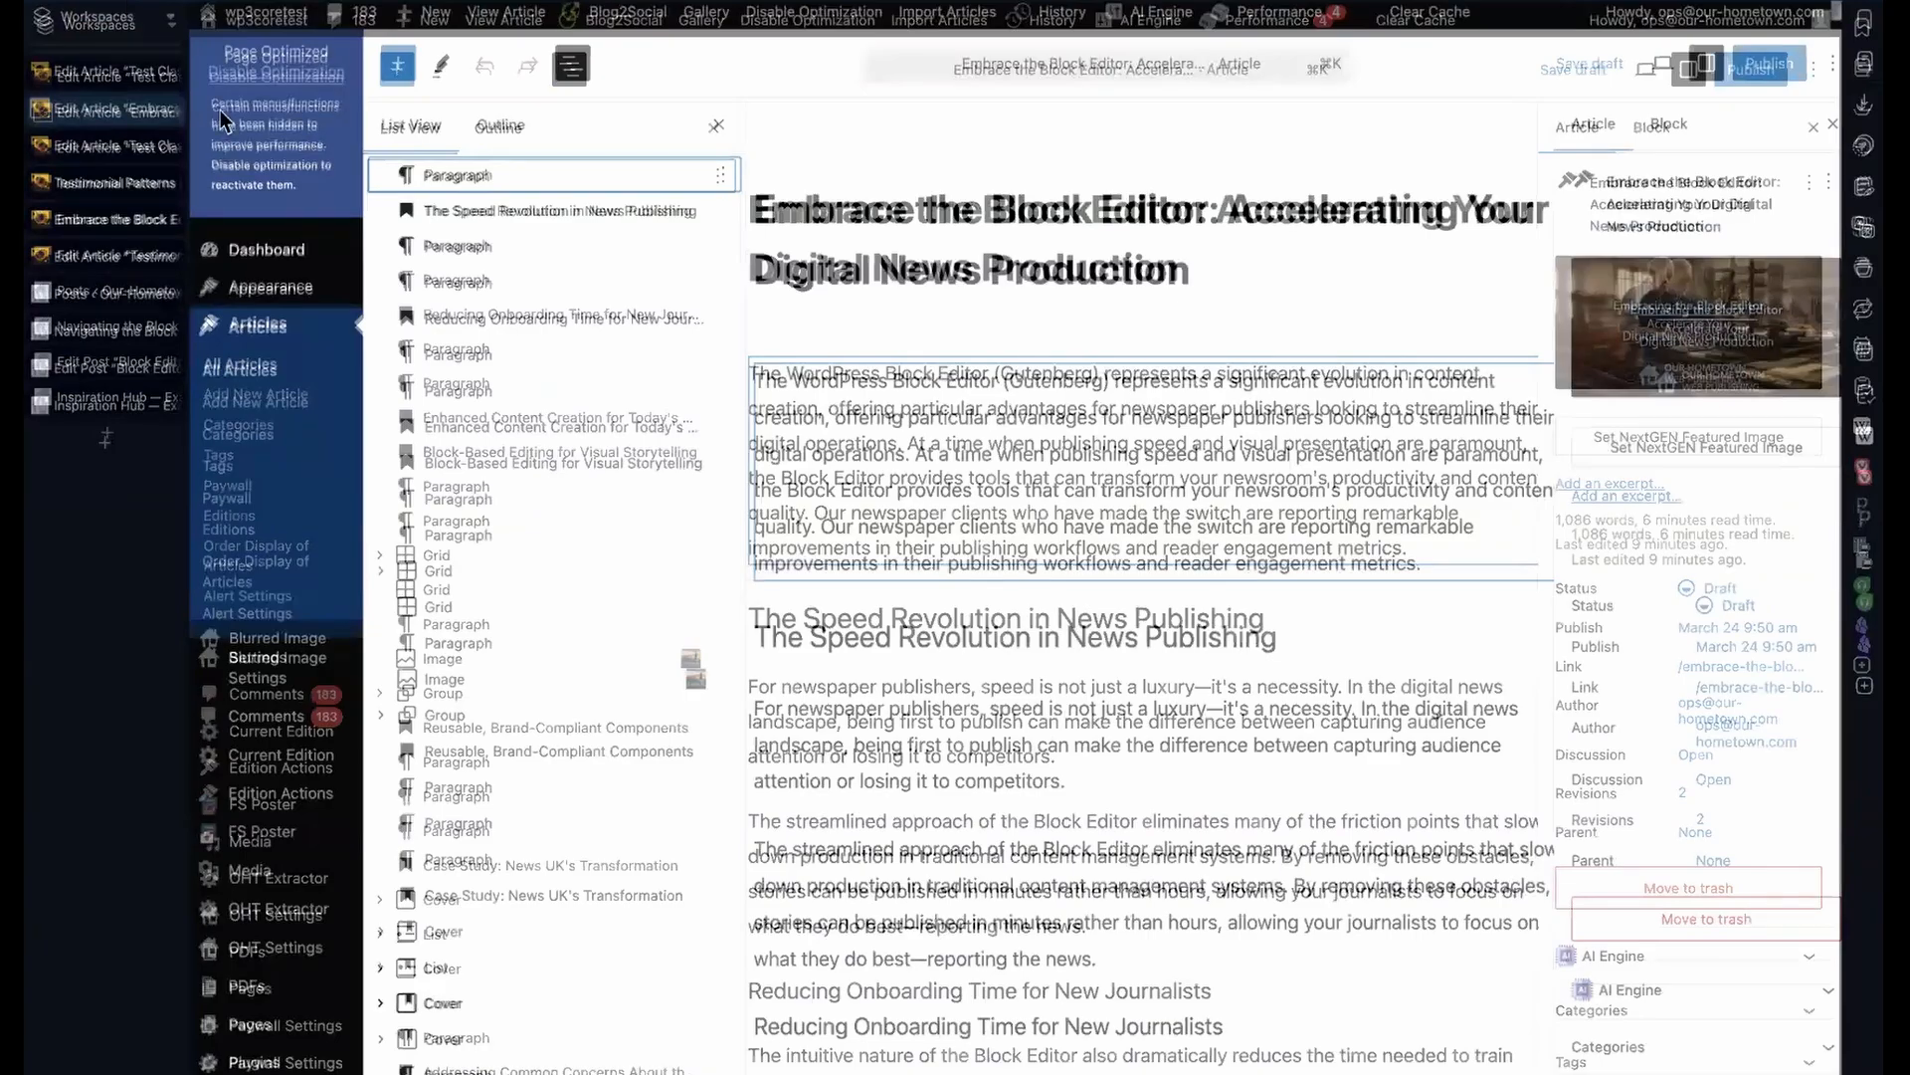
{"action": "left_click", "coordinate": [151, 1068]}
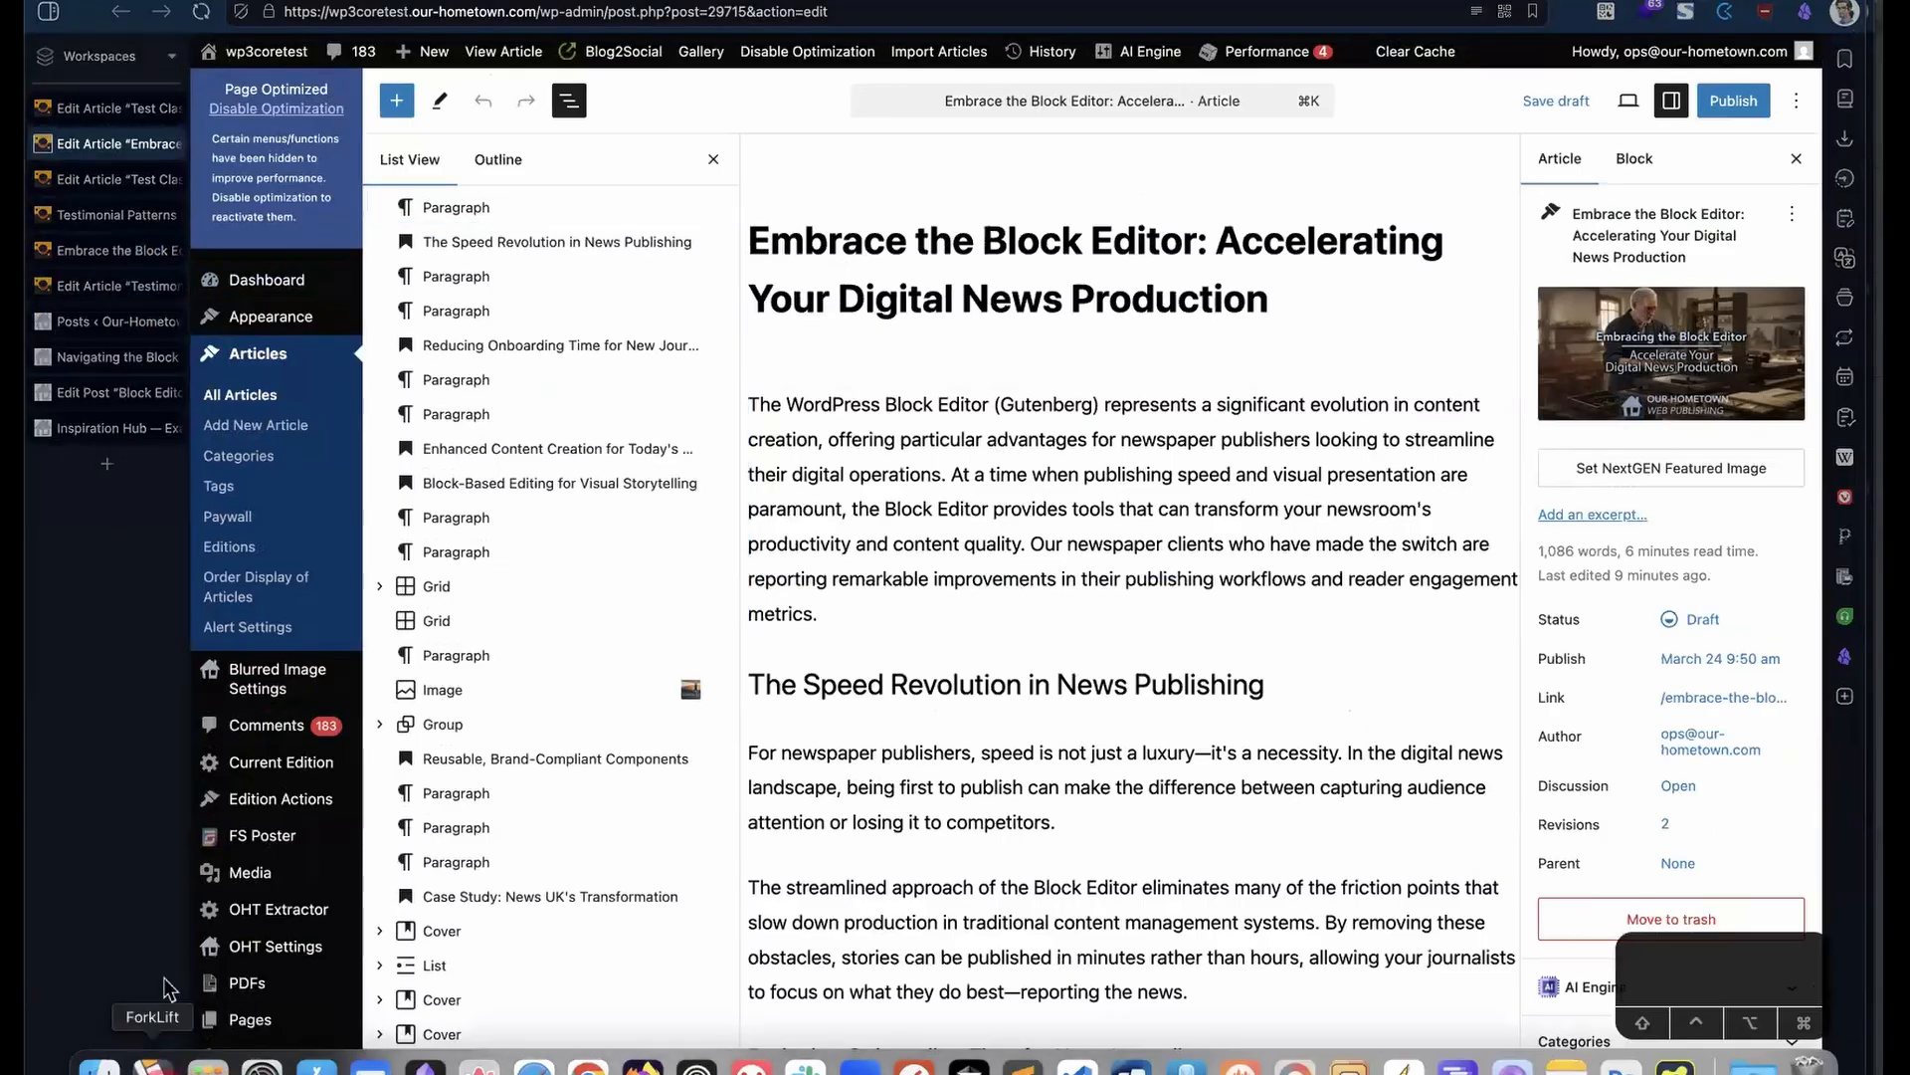
- Insert "Paragraph Block Transformations.png" from the "Navigating the Block Editor" folder into the article below the opening paragraph
{"action": "left_click_drag", "start_coordinate": [319, 253], "coordinate": [1377, 169]}
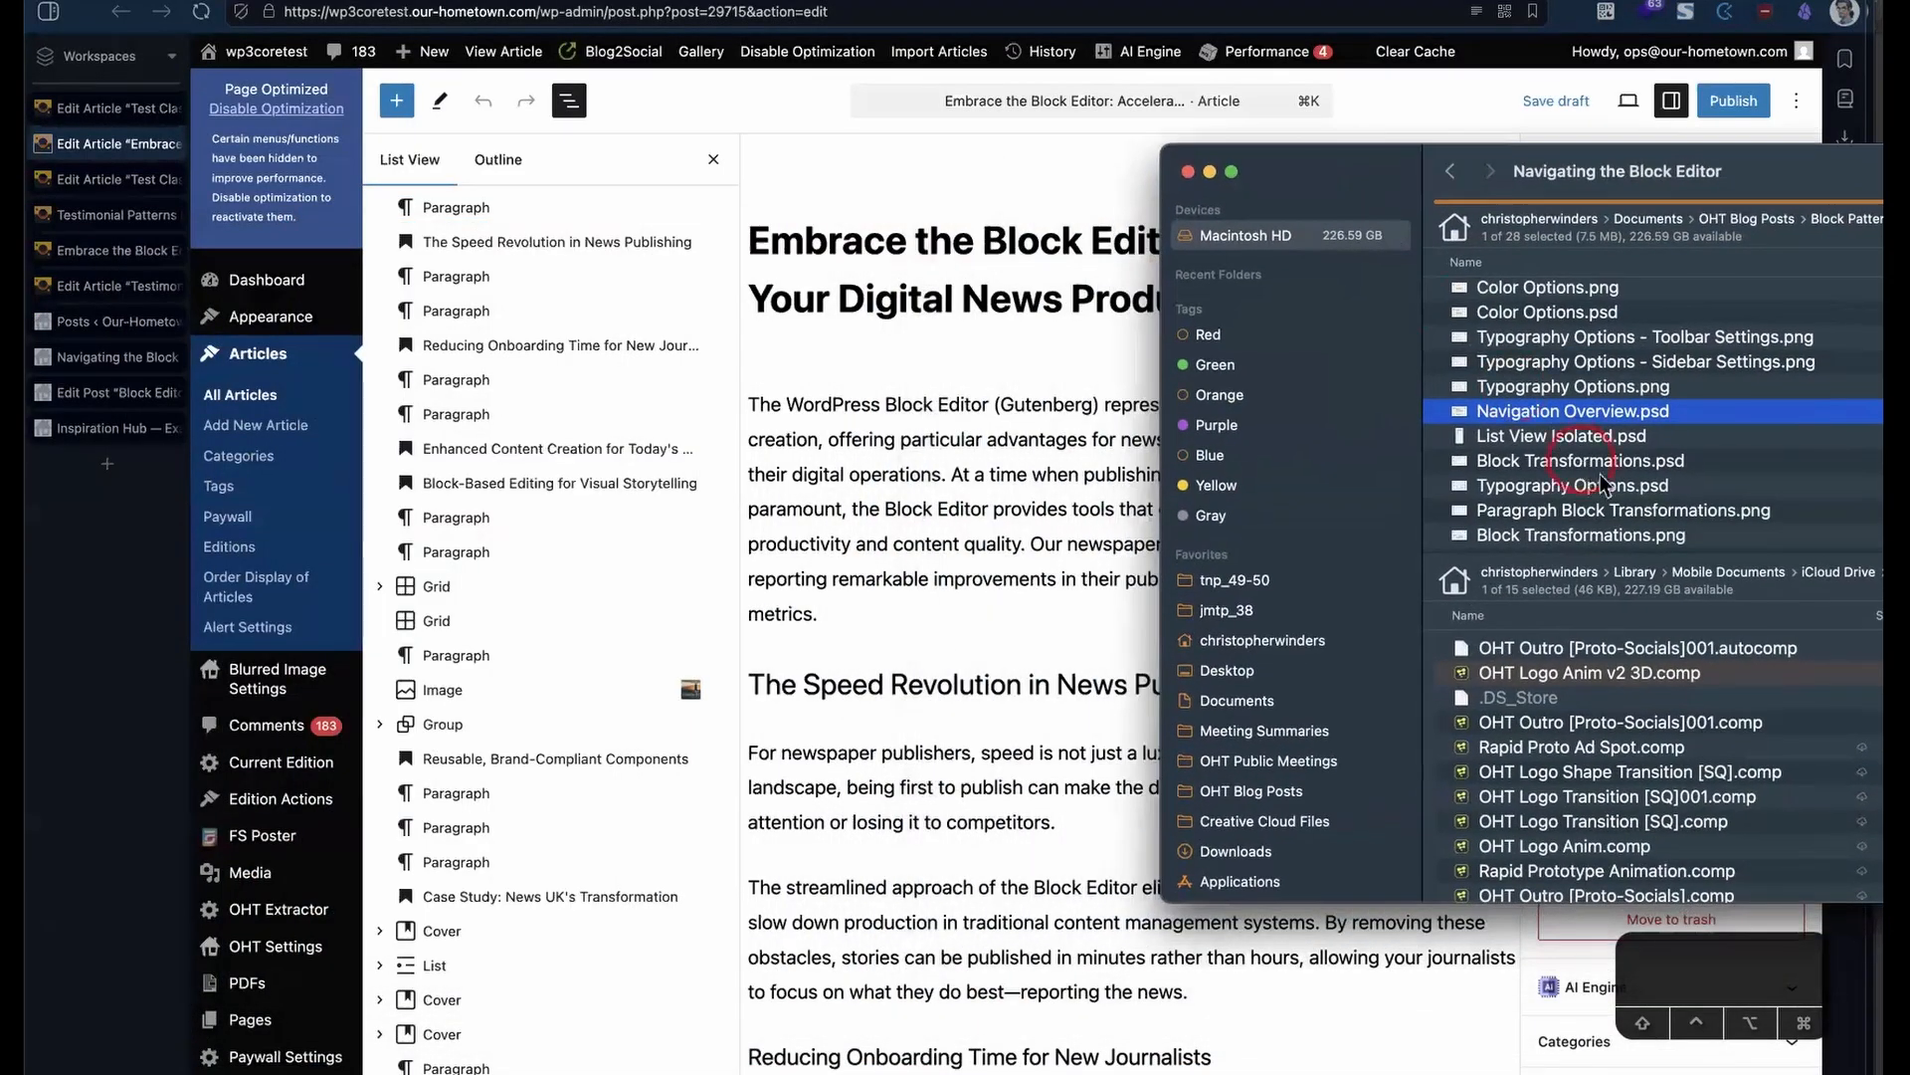
{"action": "left_click_drag", "start_coordinate": [1674, 515], "coordinate": [965, 644]}
{"action": "left_click", "coordinate": [982, 535]}
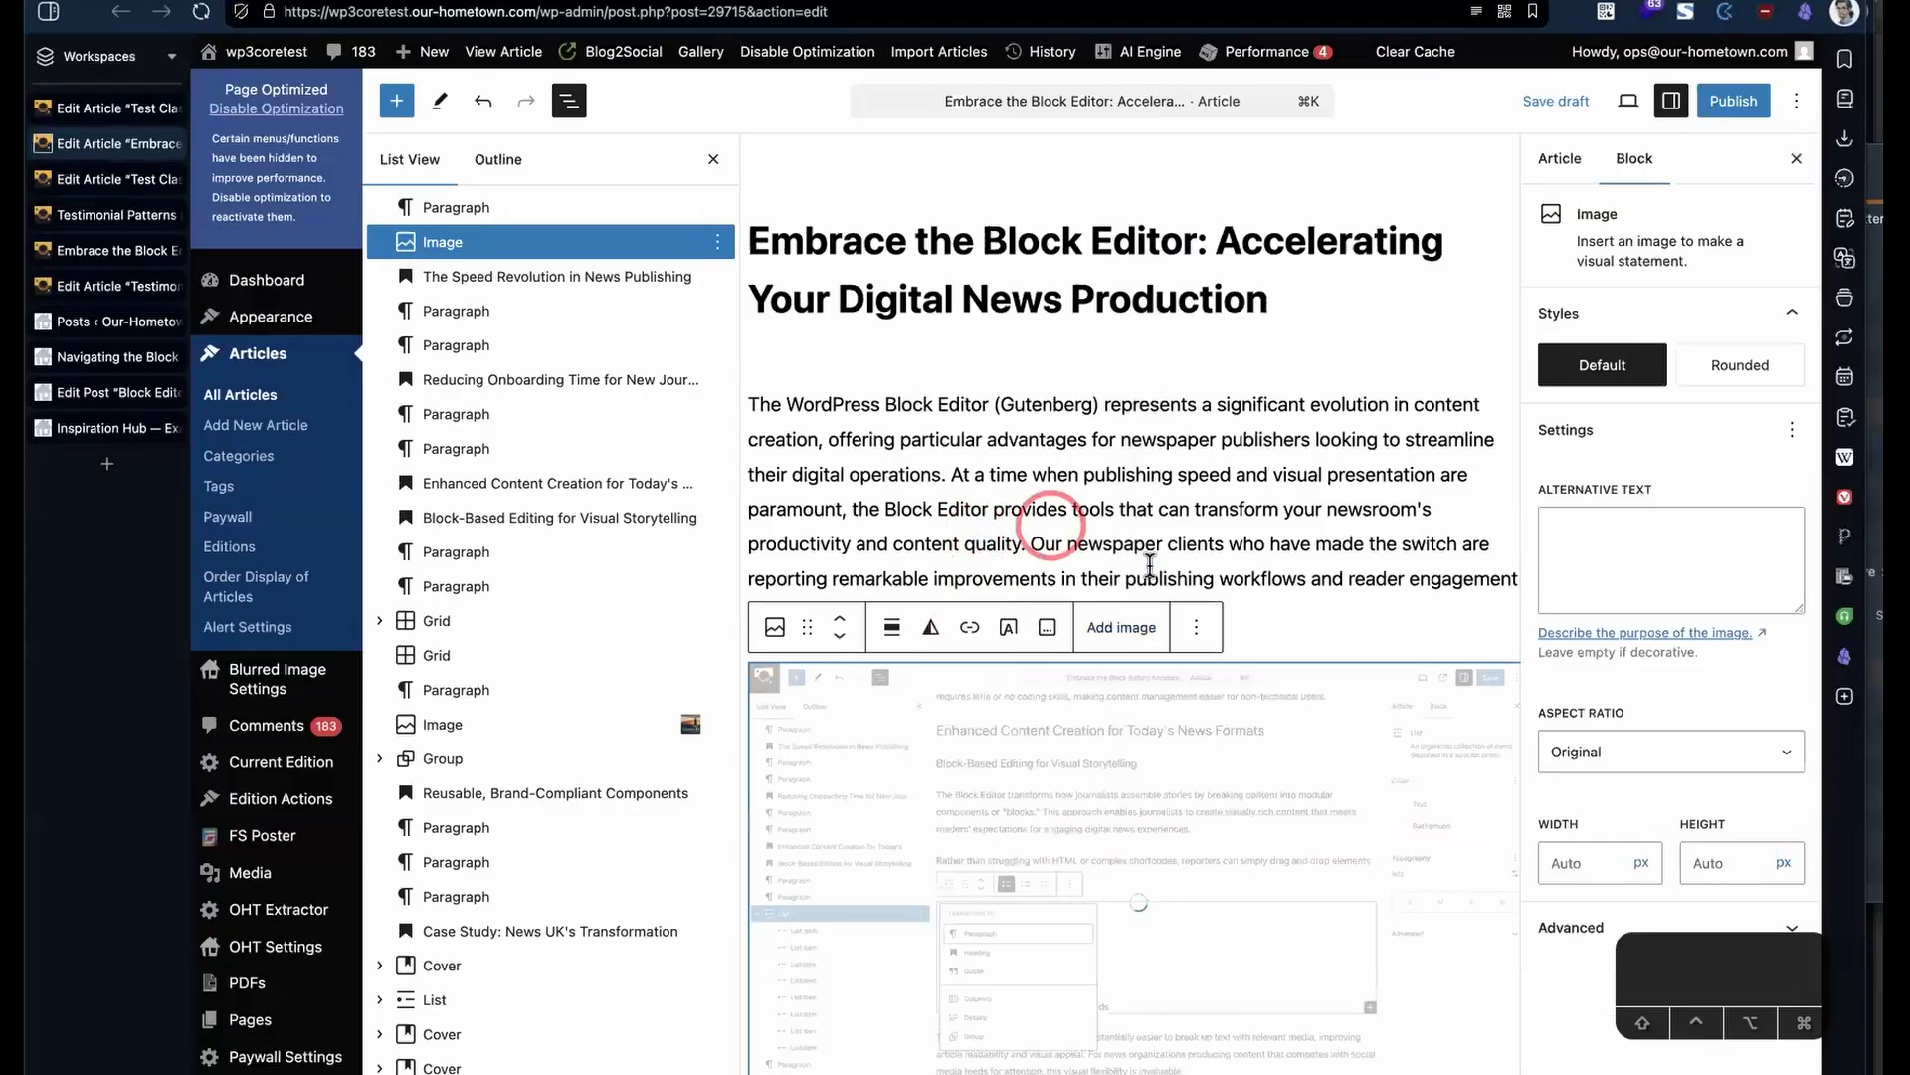
- Transform the image block below the opening paragraph into a Cover
{"action": "scroll", "coordinate": [1241, 776], "scroll_direction": "down", "scroll_amount": 5}
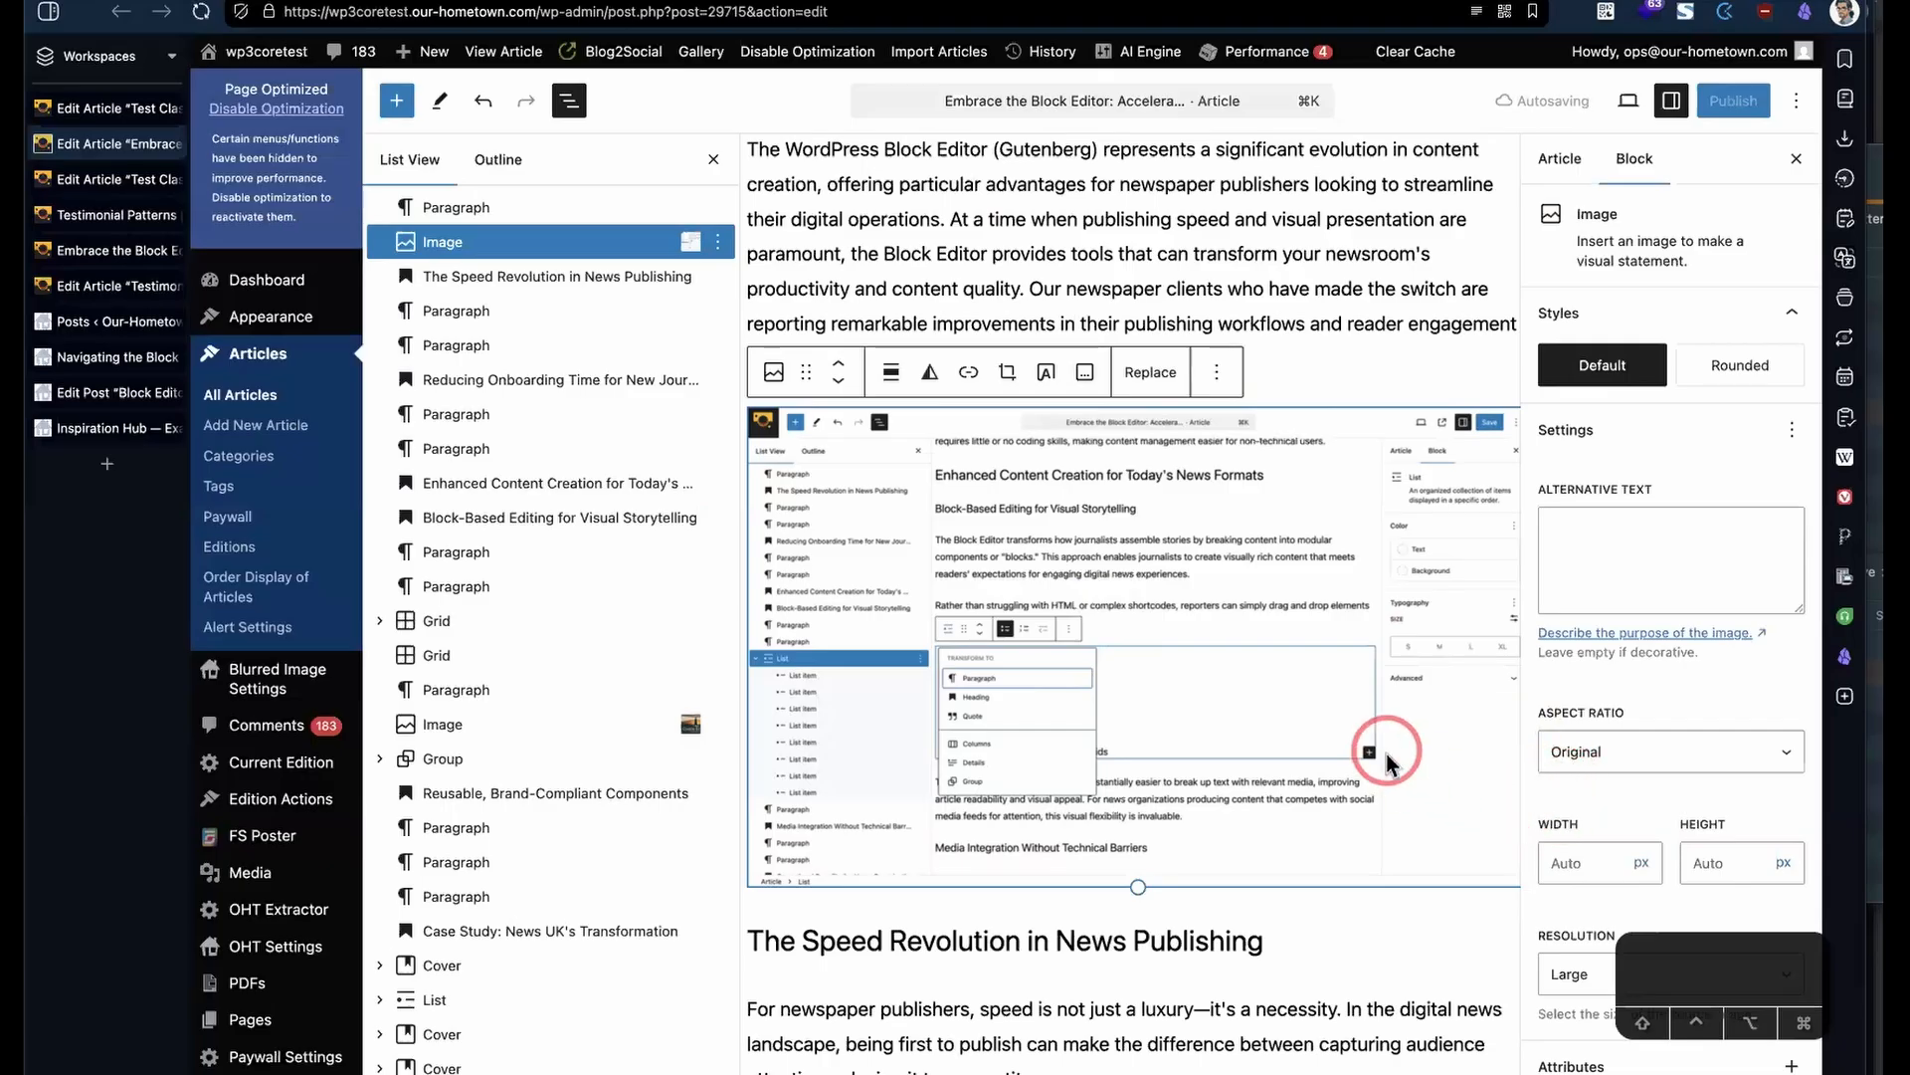
{"action": "left_click", "coordinate": [456, 246]}
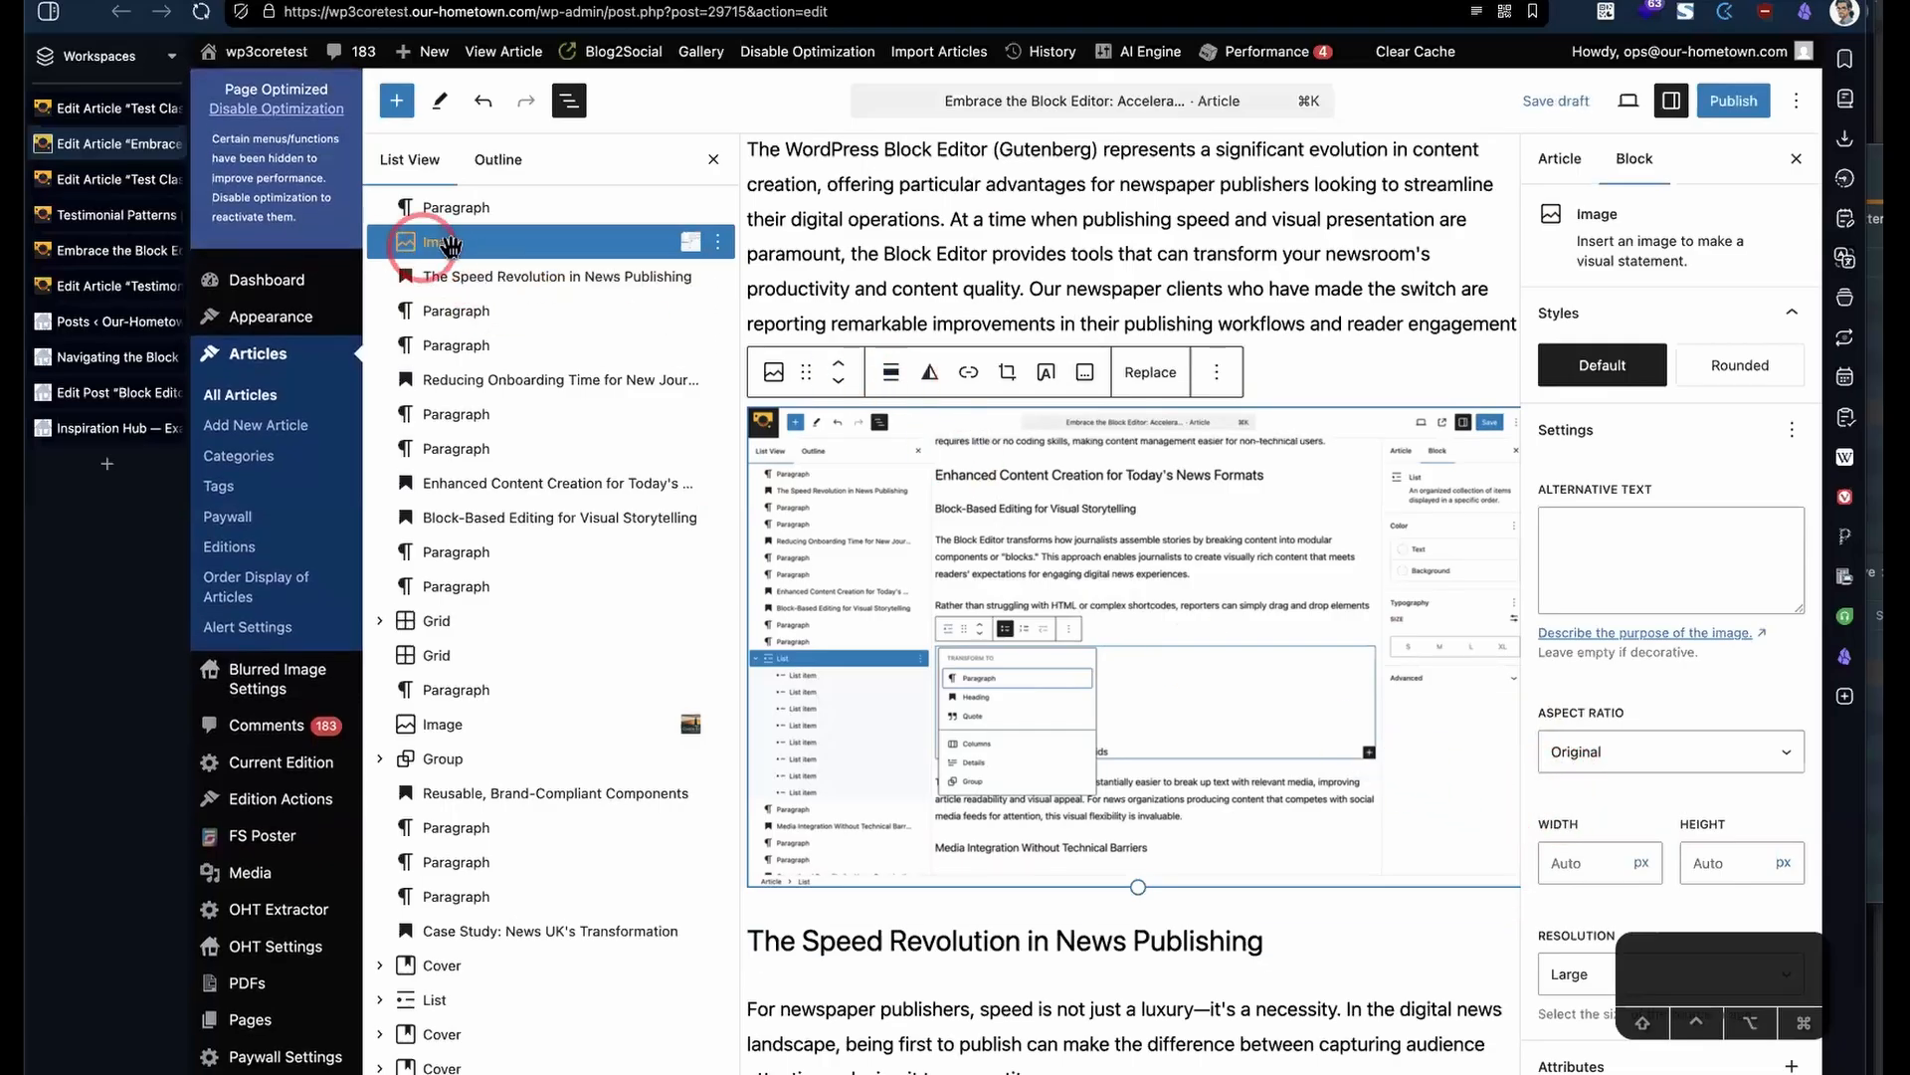
{"action": "left_click", "coordinate": [773, 372]}
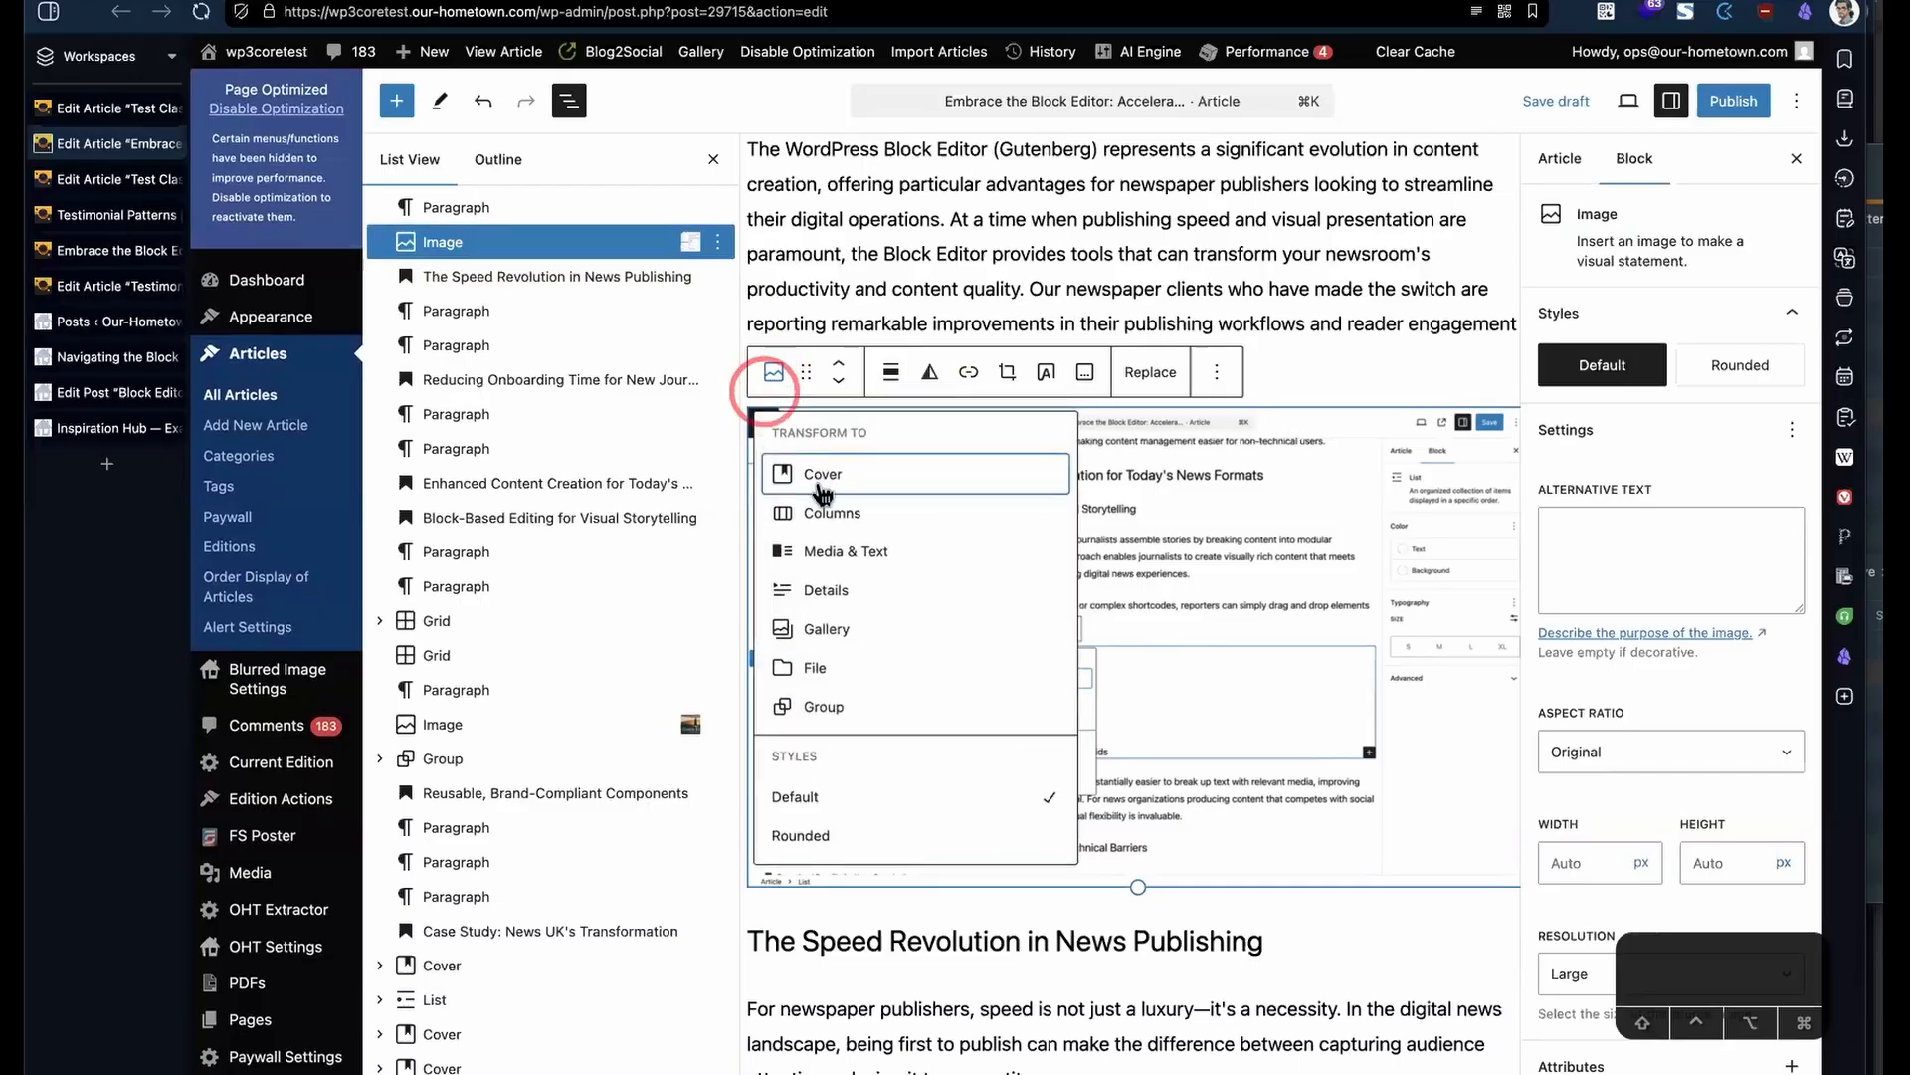
{"action": "left_click", "coordinate": [833, 481]}
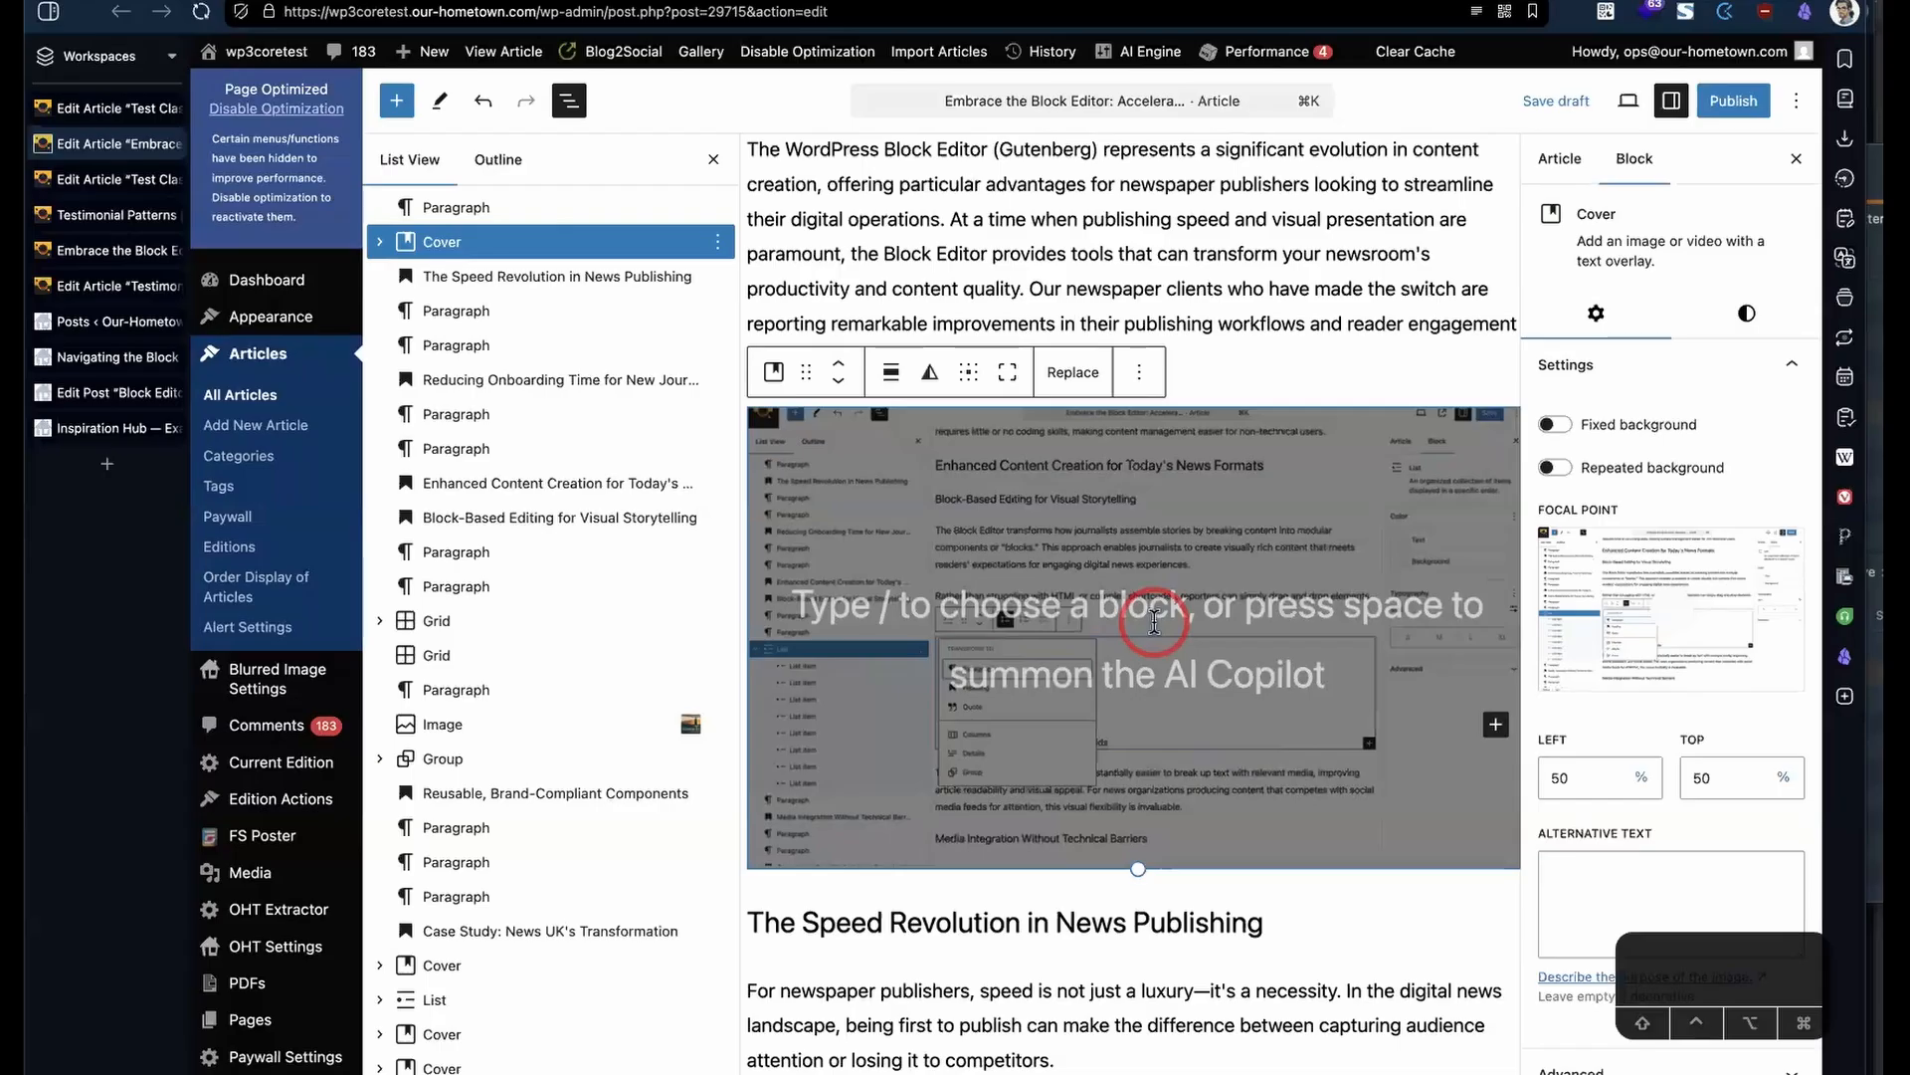
- View the media library options for replacing the new cover's image, and close the library without choosing another file
{"action": "left_click", "coordinate": [1070, 373]}
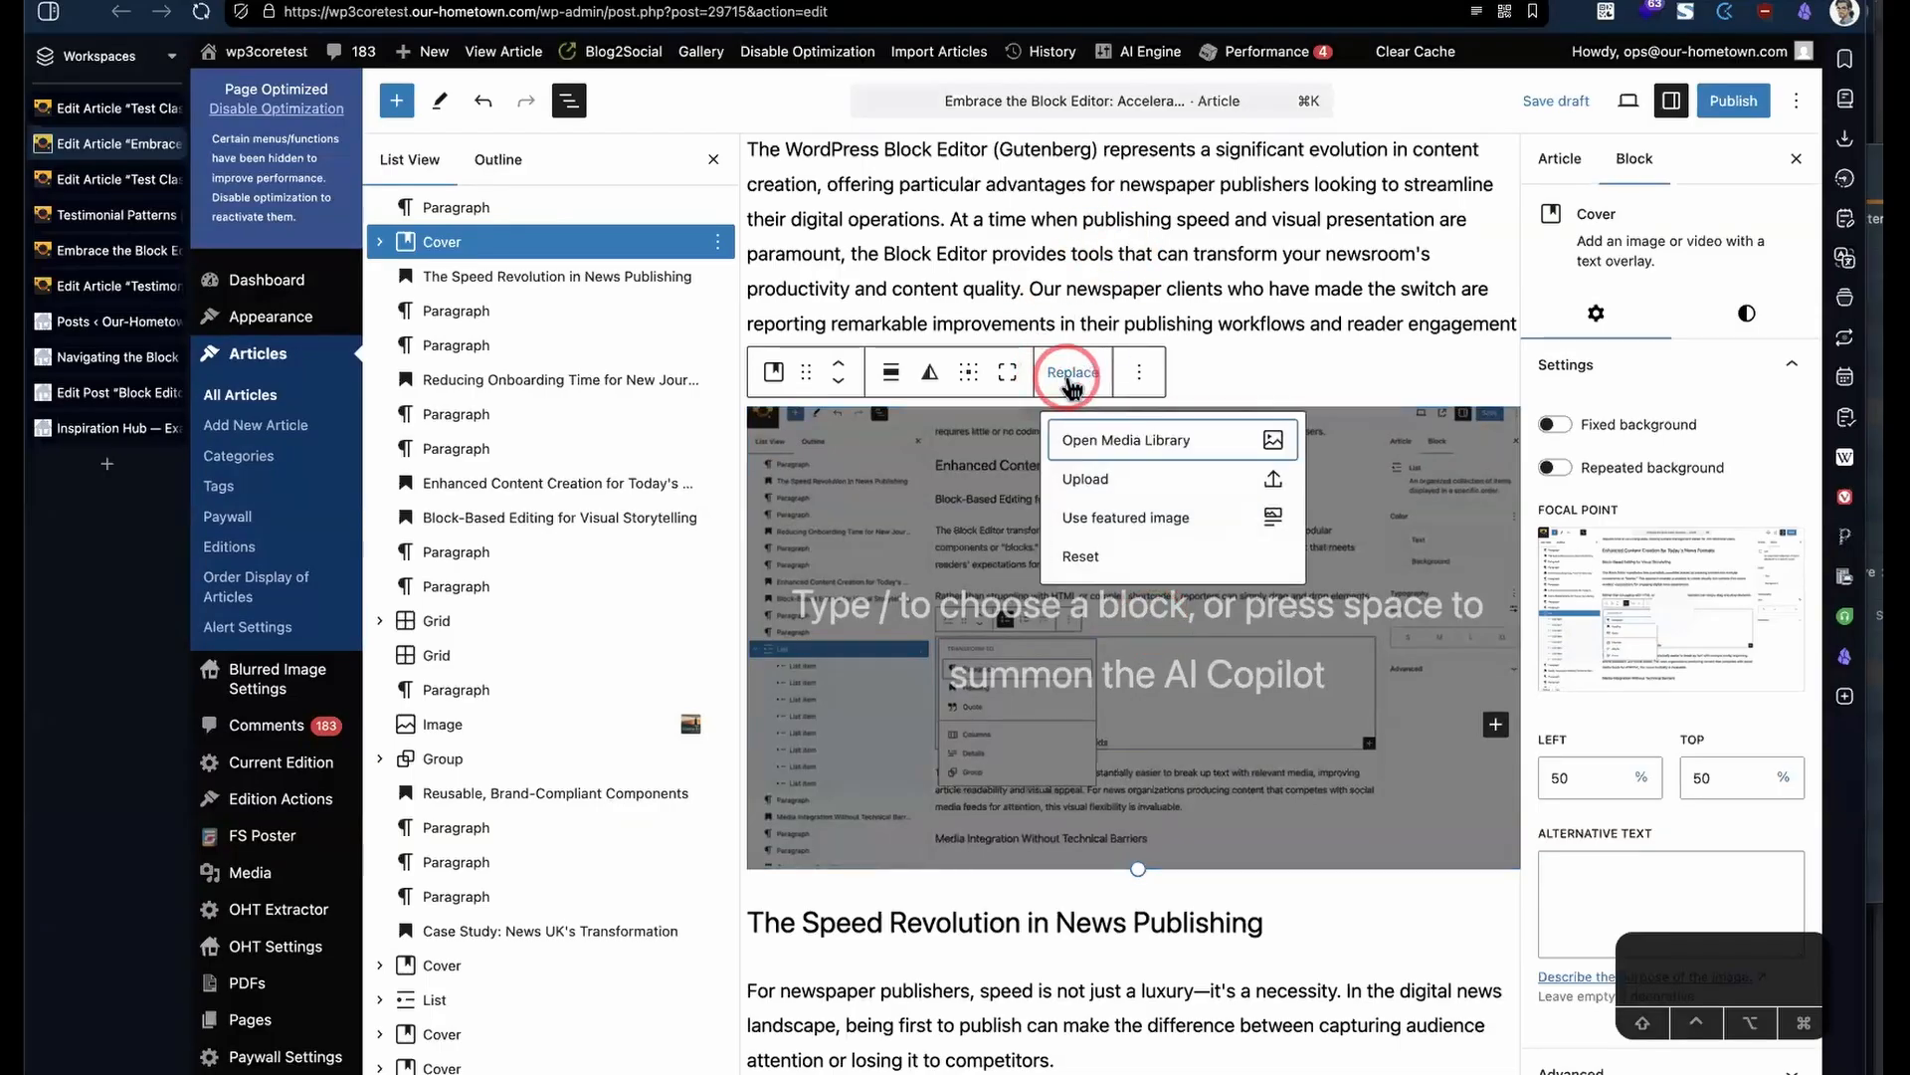
{"action": "left_click", "coordinate": [1122, 448]}
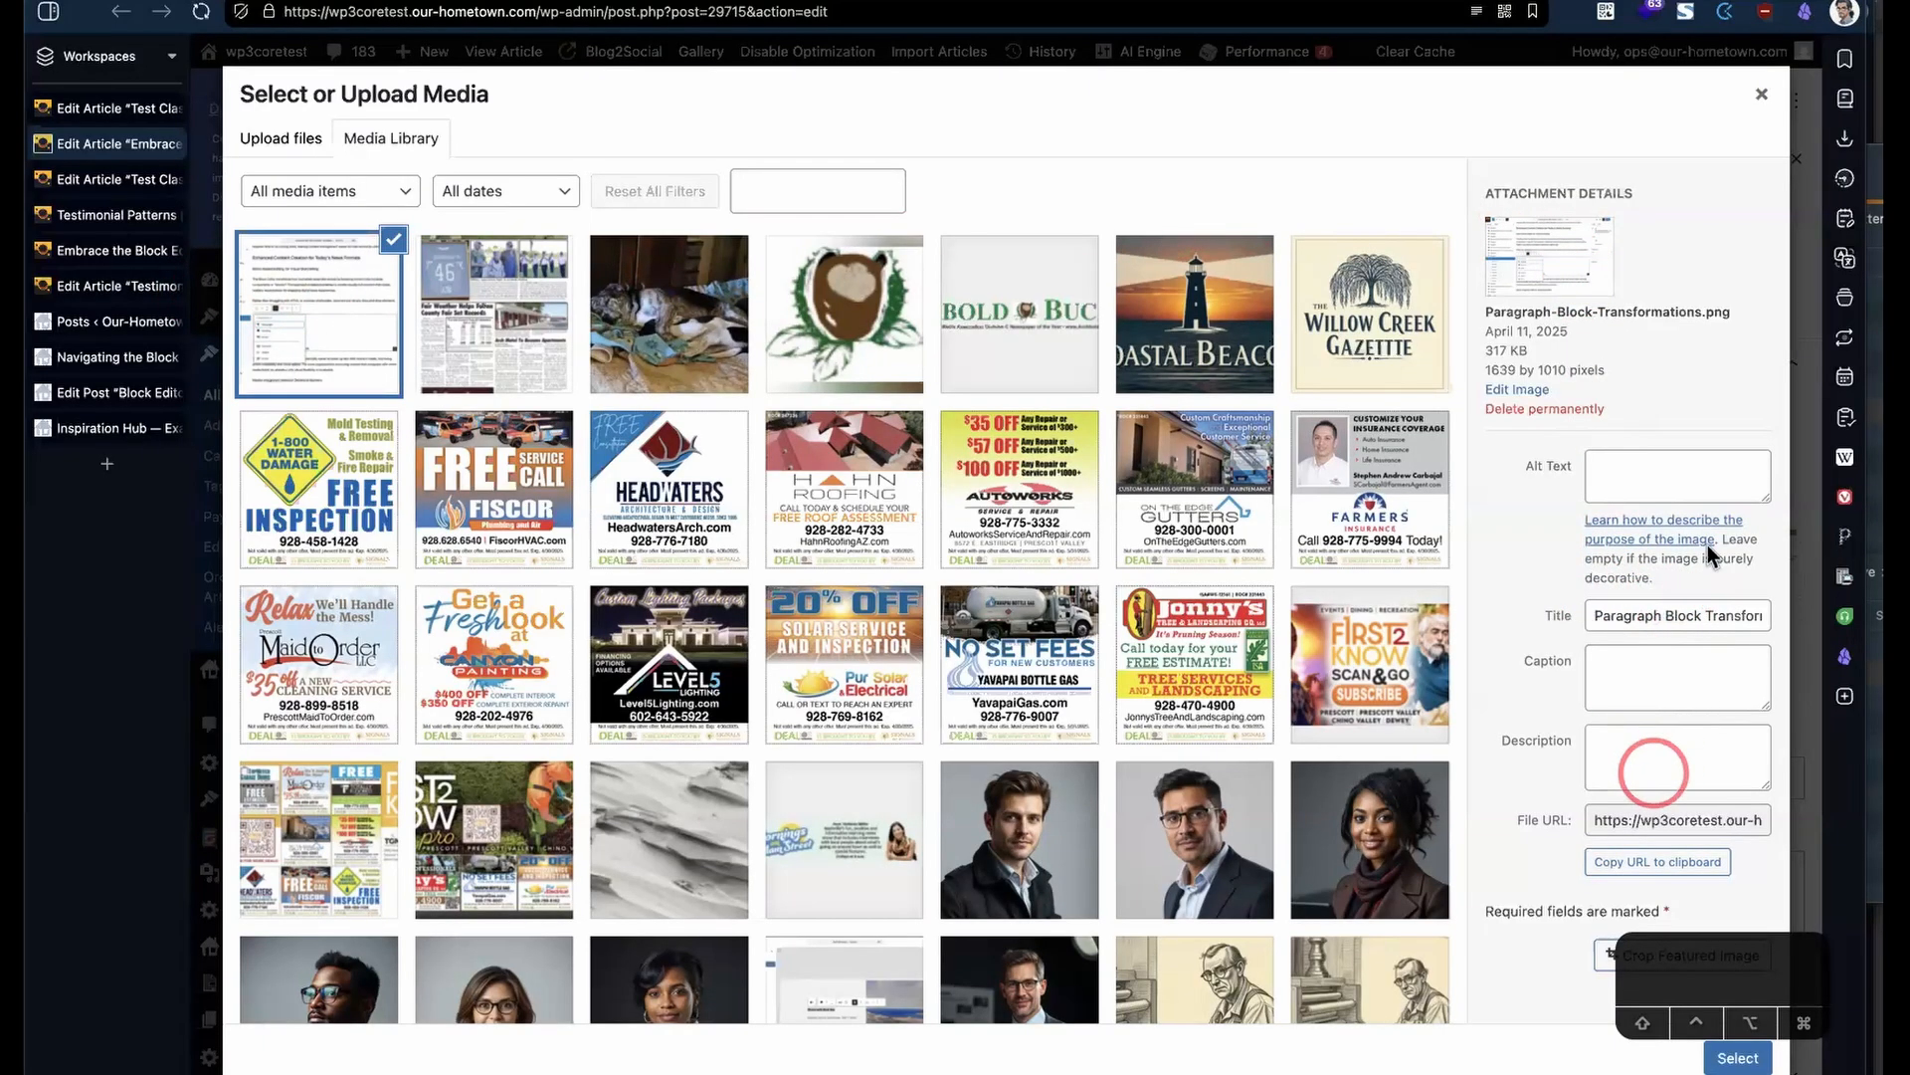
{"action": "left_click", "coordinate": [1761, 93]}
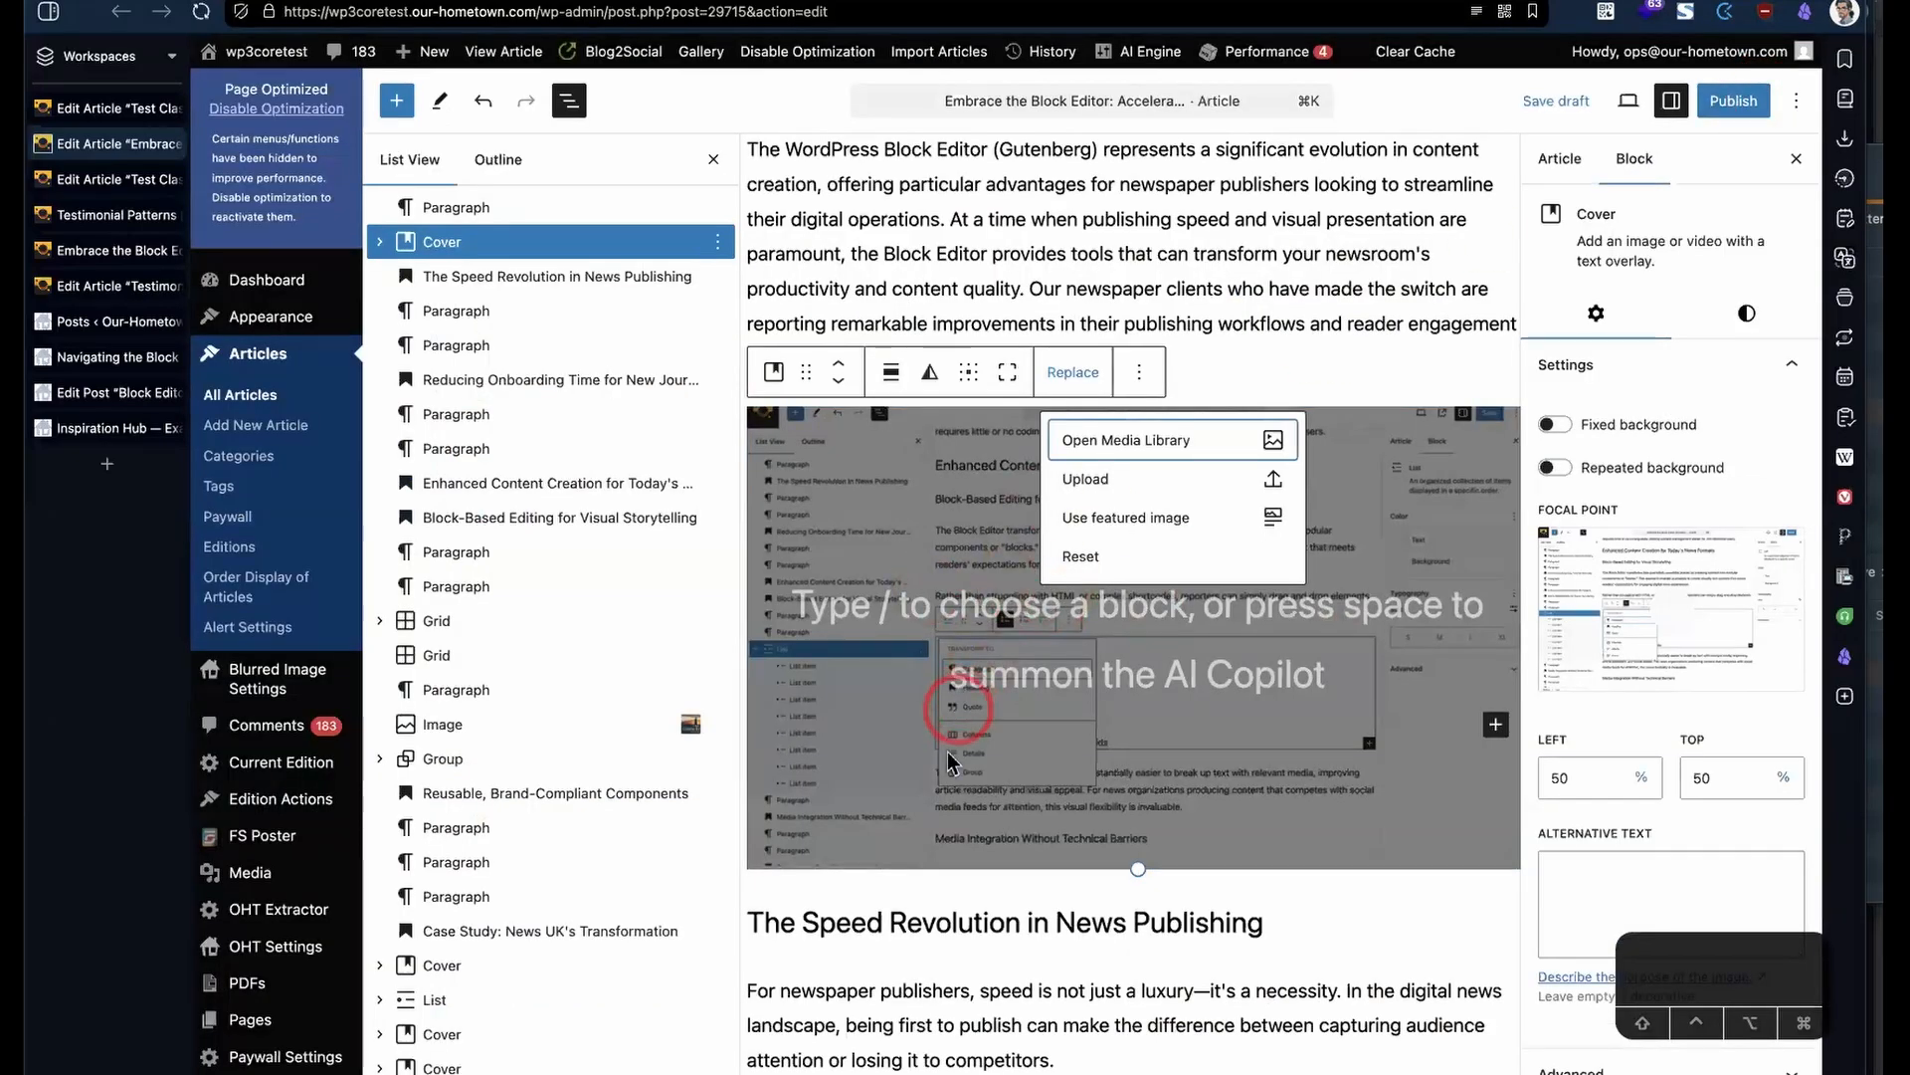
- Move the "The Speed Revolution in News Publishing" heading into the cover and delete the cover's empty paragraph
{"action": "left_click", "coordinate": [1006, 604]}
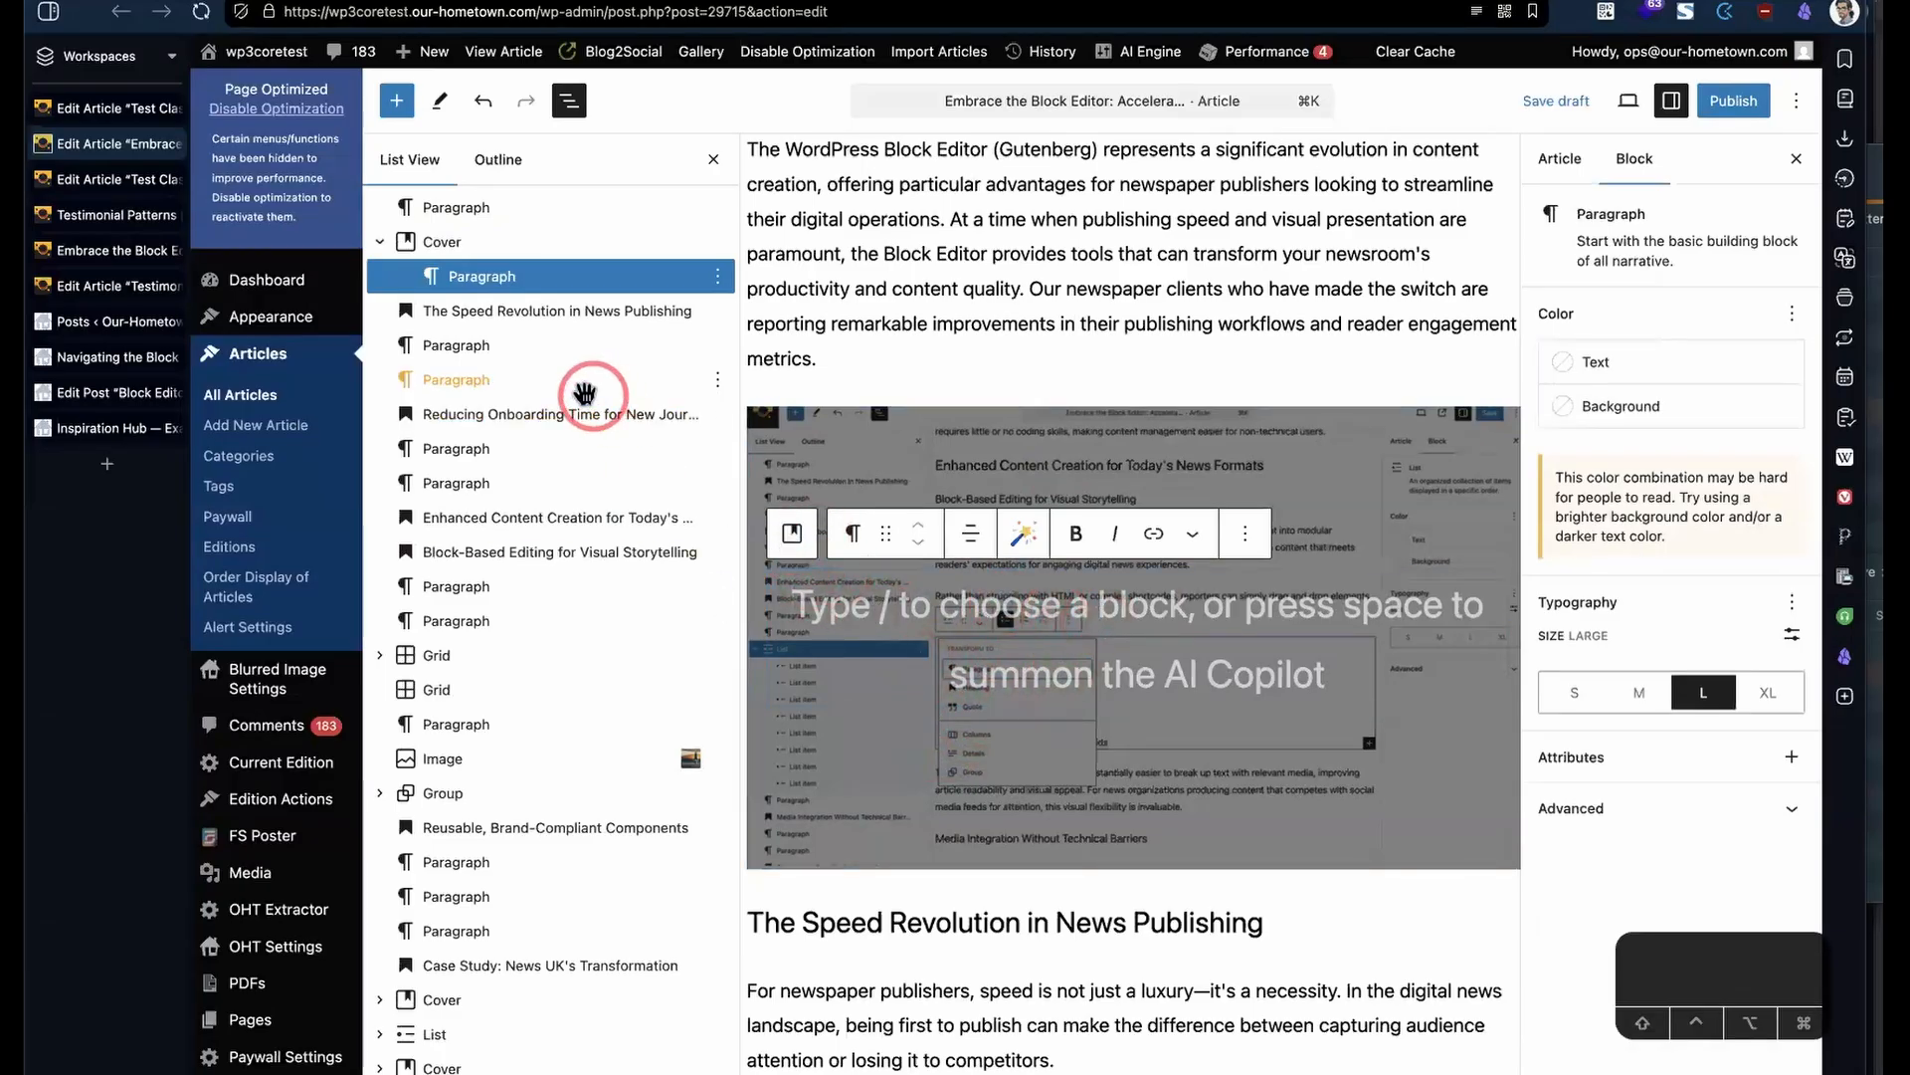
{"action": "left_click_drag", "start_coordinate": [499, 311], "coordinate": [545, 269]}
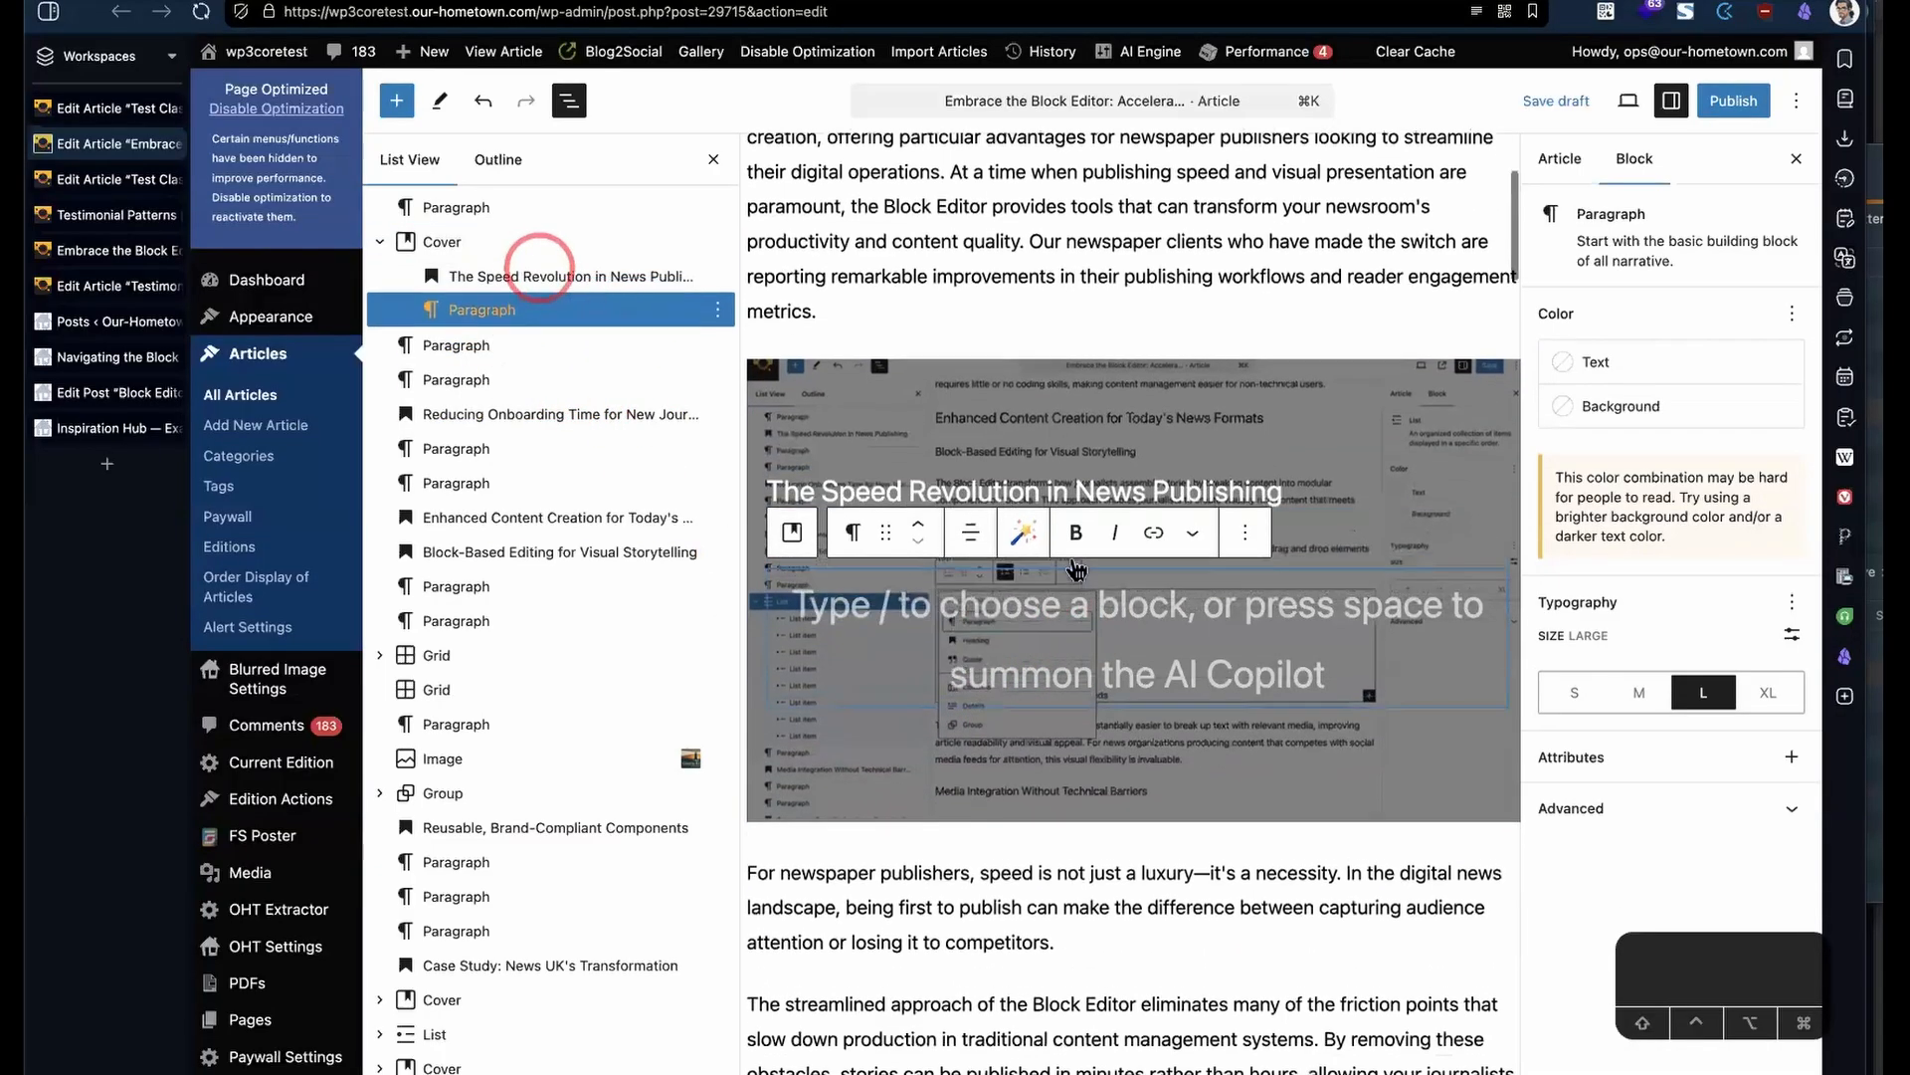
{"action": "left_click", "coordinate": [1244, 534]}
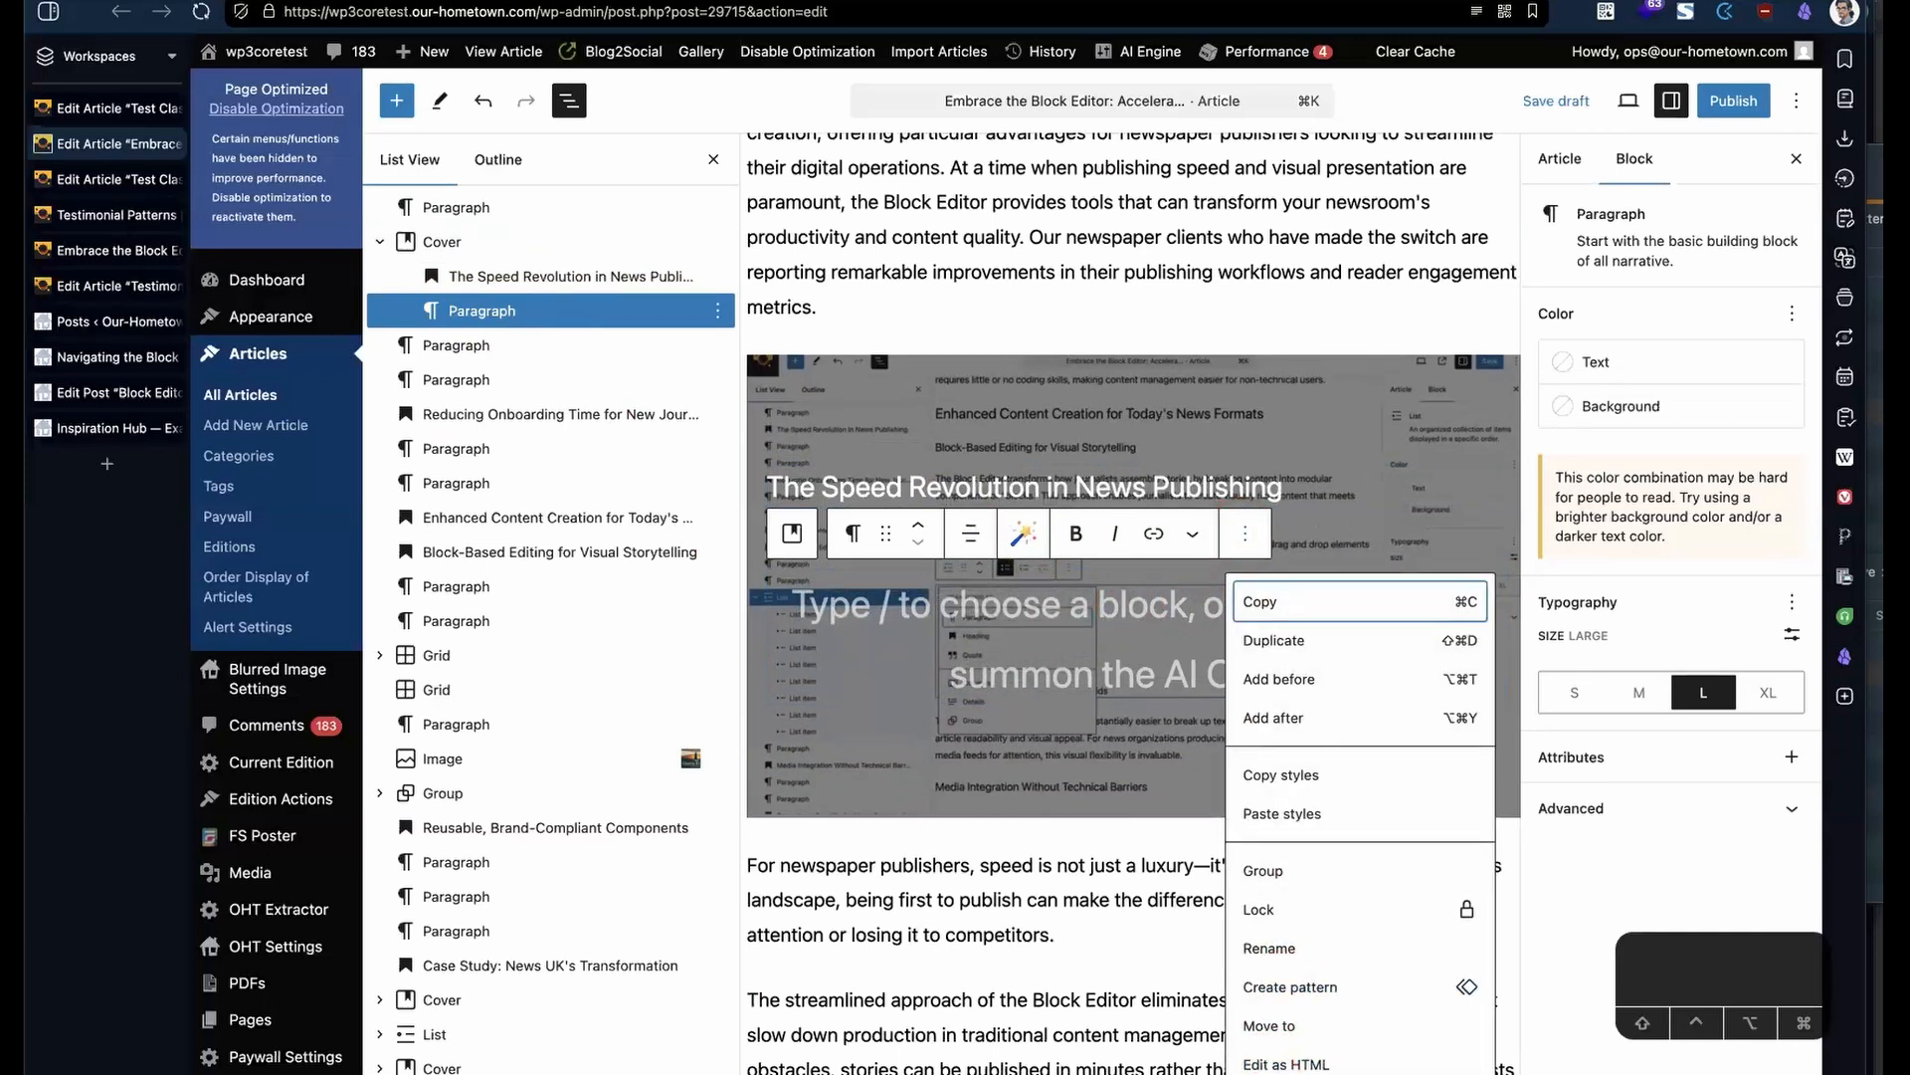
{"action": "scroll", "coordinate": [1279, 1065], "scroll_direction": "down", "scroll_amount": 1}
{"action": "left_click", "coordinate": [1266, 1073]}
{"action": "triple_click", "coordinate": [1086, 894]}
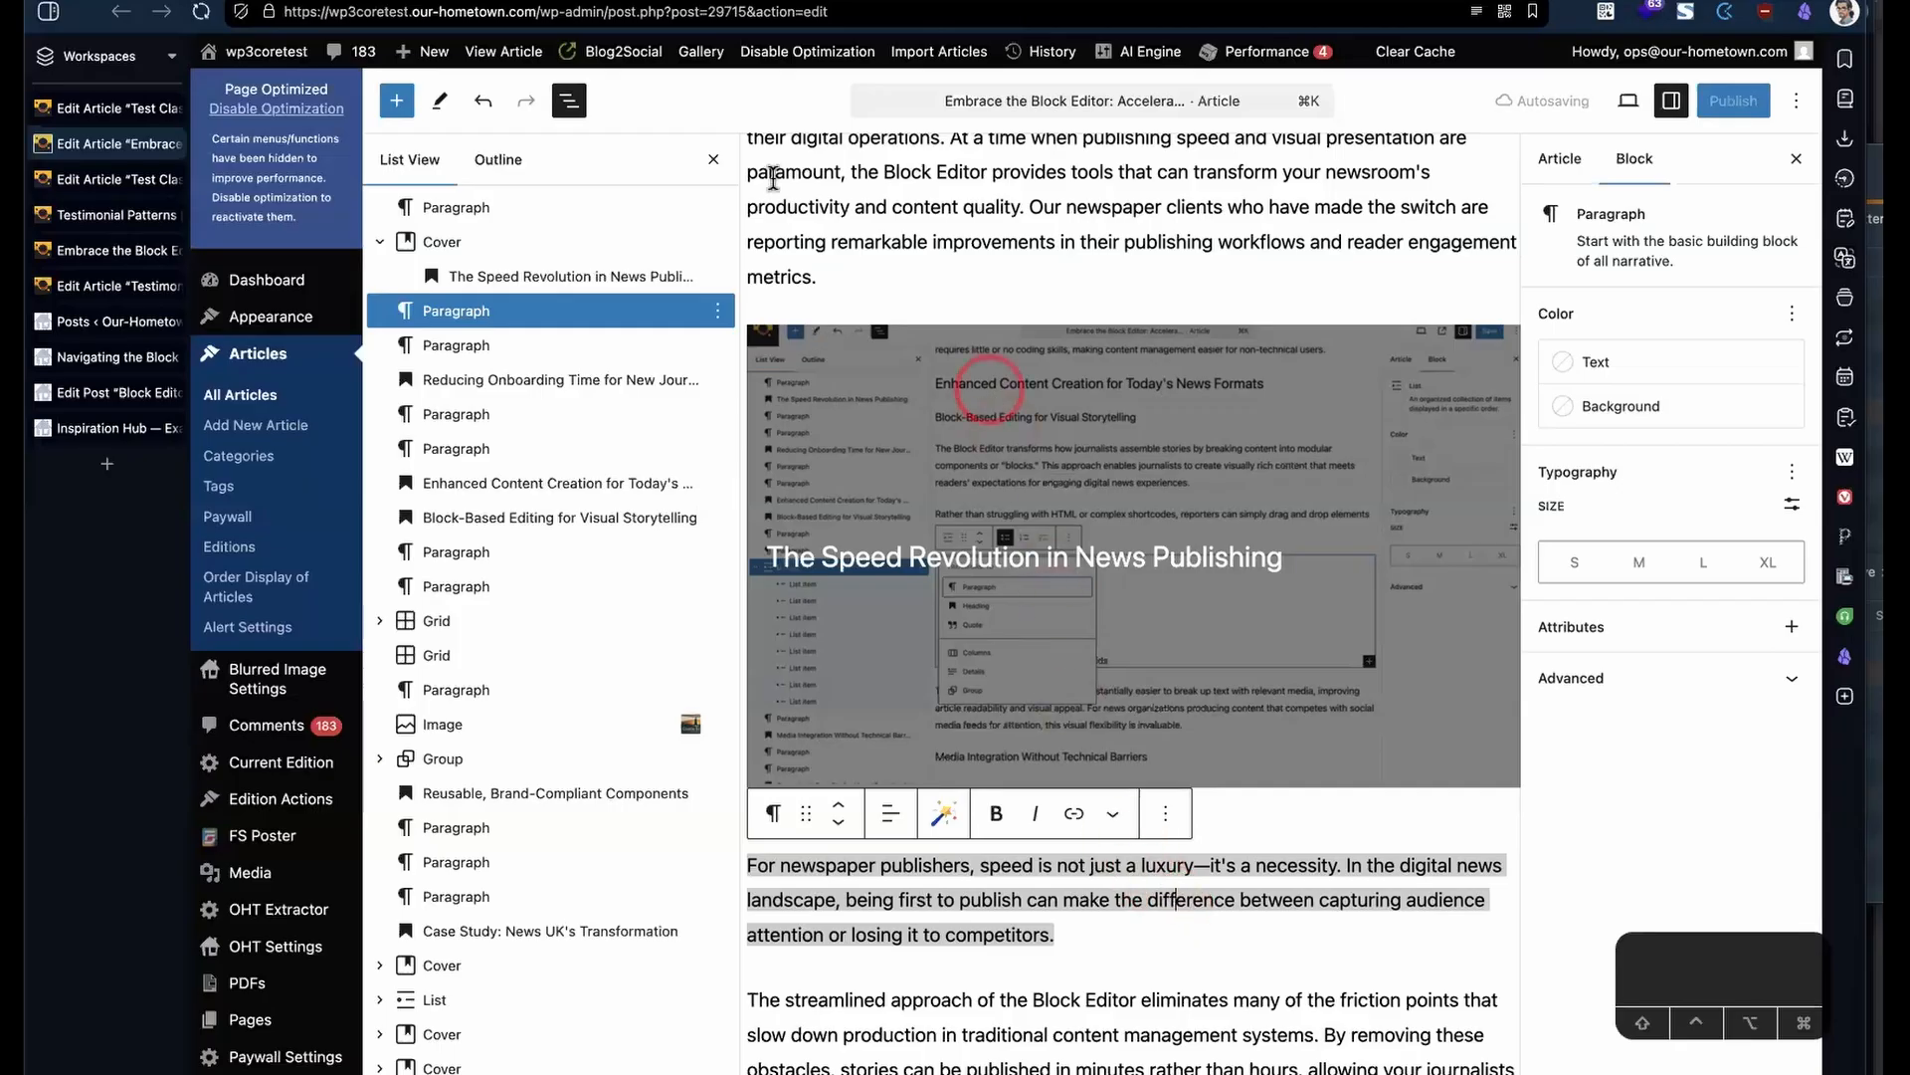
- Bring up the pattern categories beside the article and examine its cover sections down to the portrait covers beside "Addressing Common Concerns"
{"action": "left_click", "coordinate": [418, 163]}
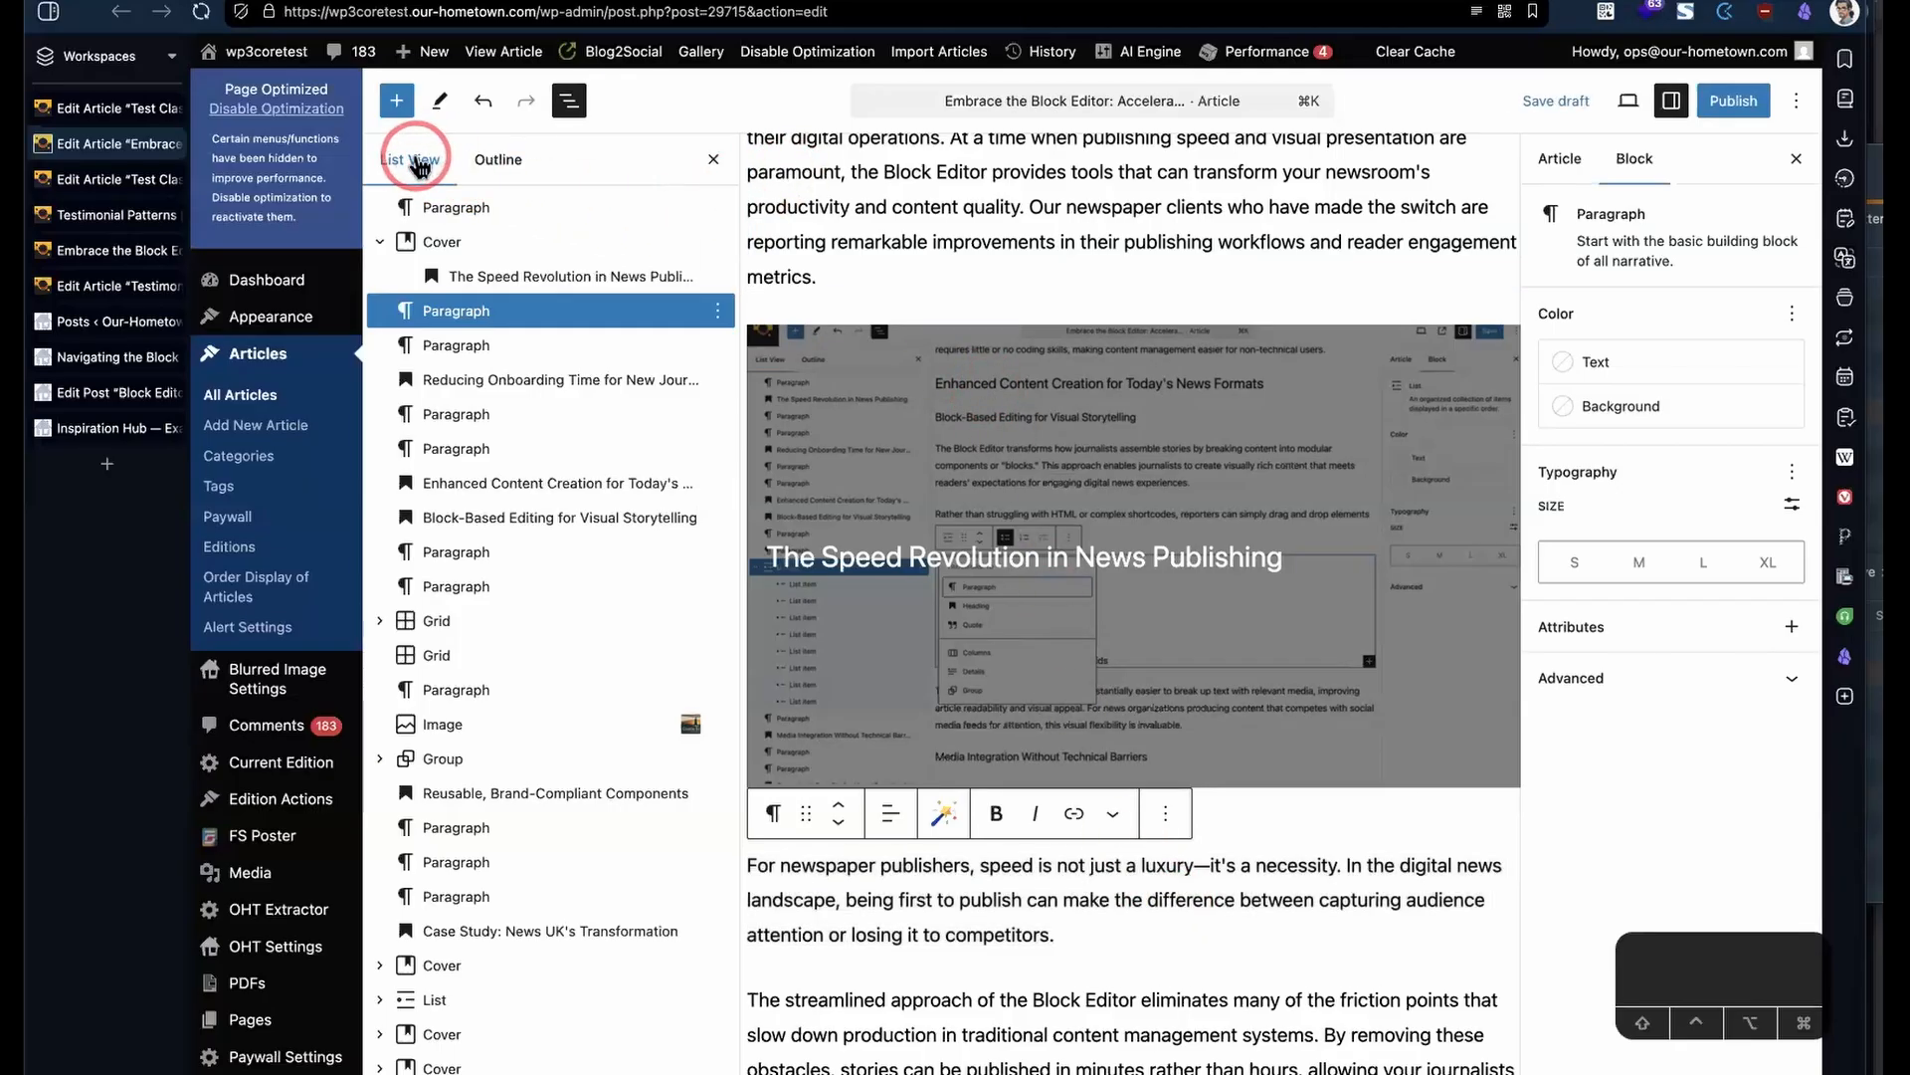
{"action": "left_click", "coordinate": [398, 102]}
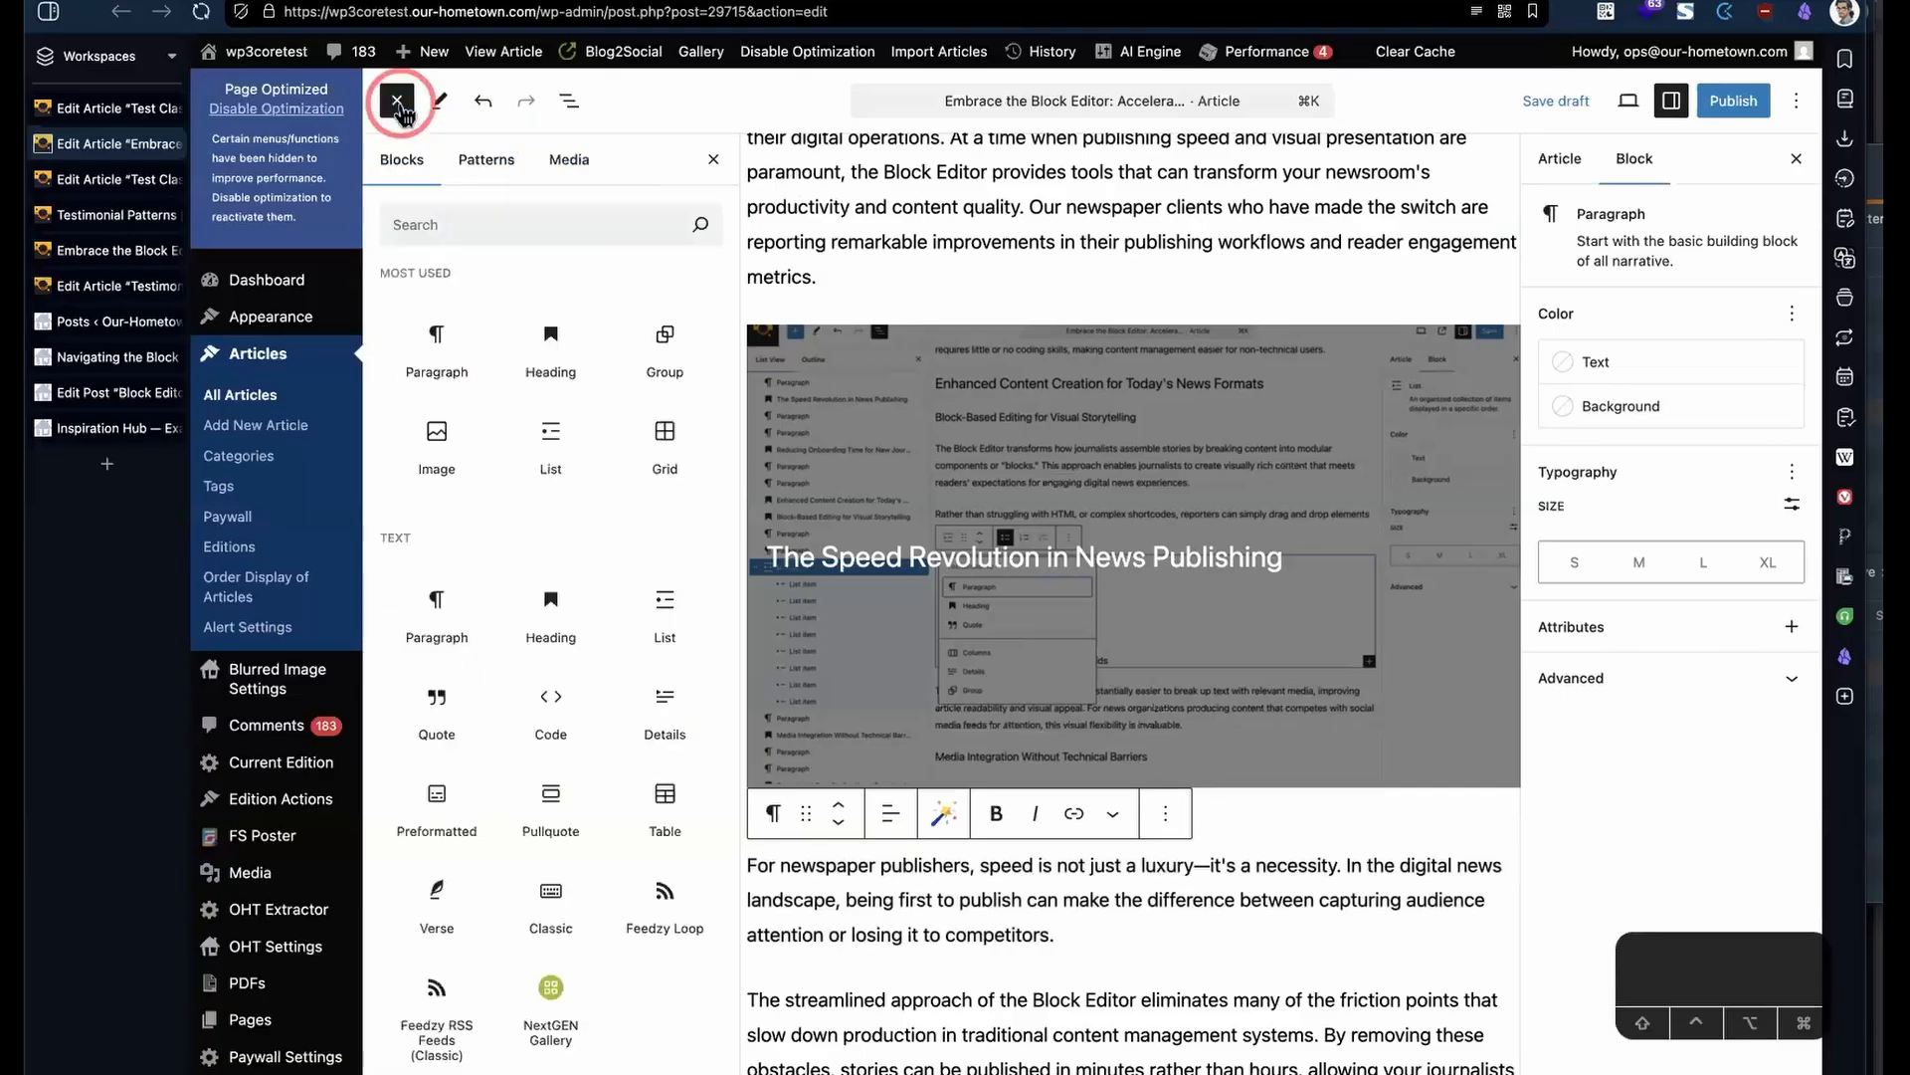
{"action": "left_click", "coordinate": [503, 160]}
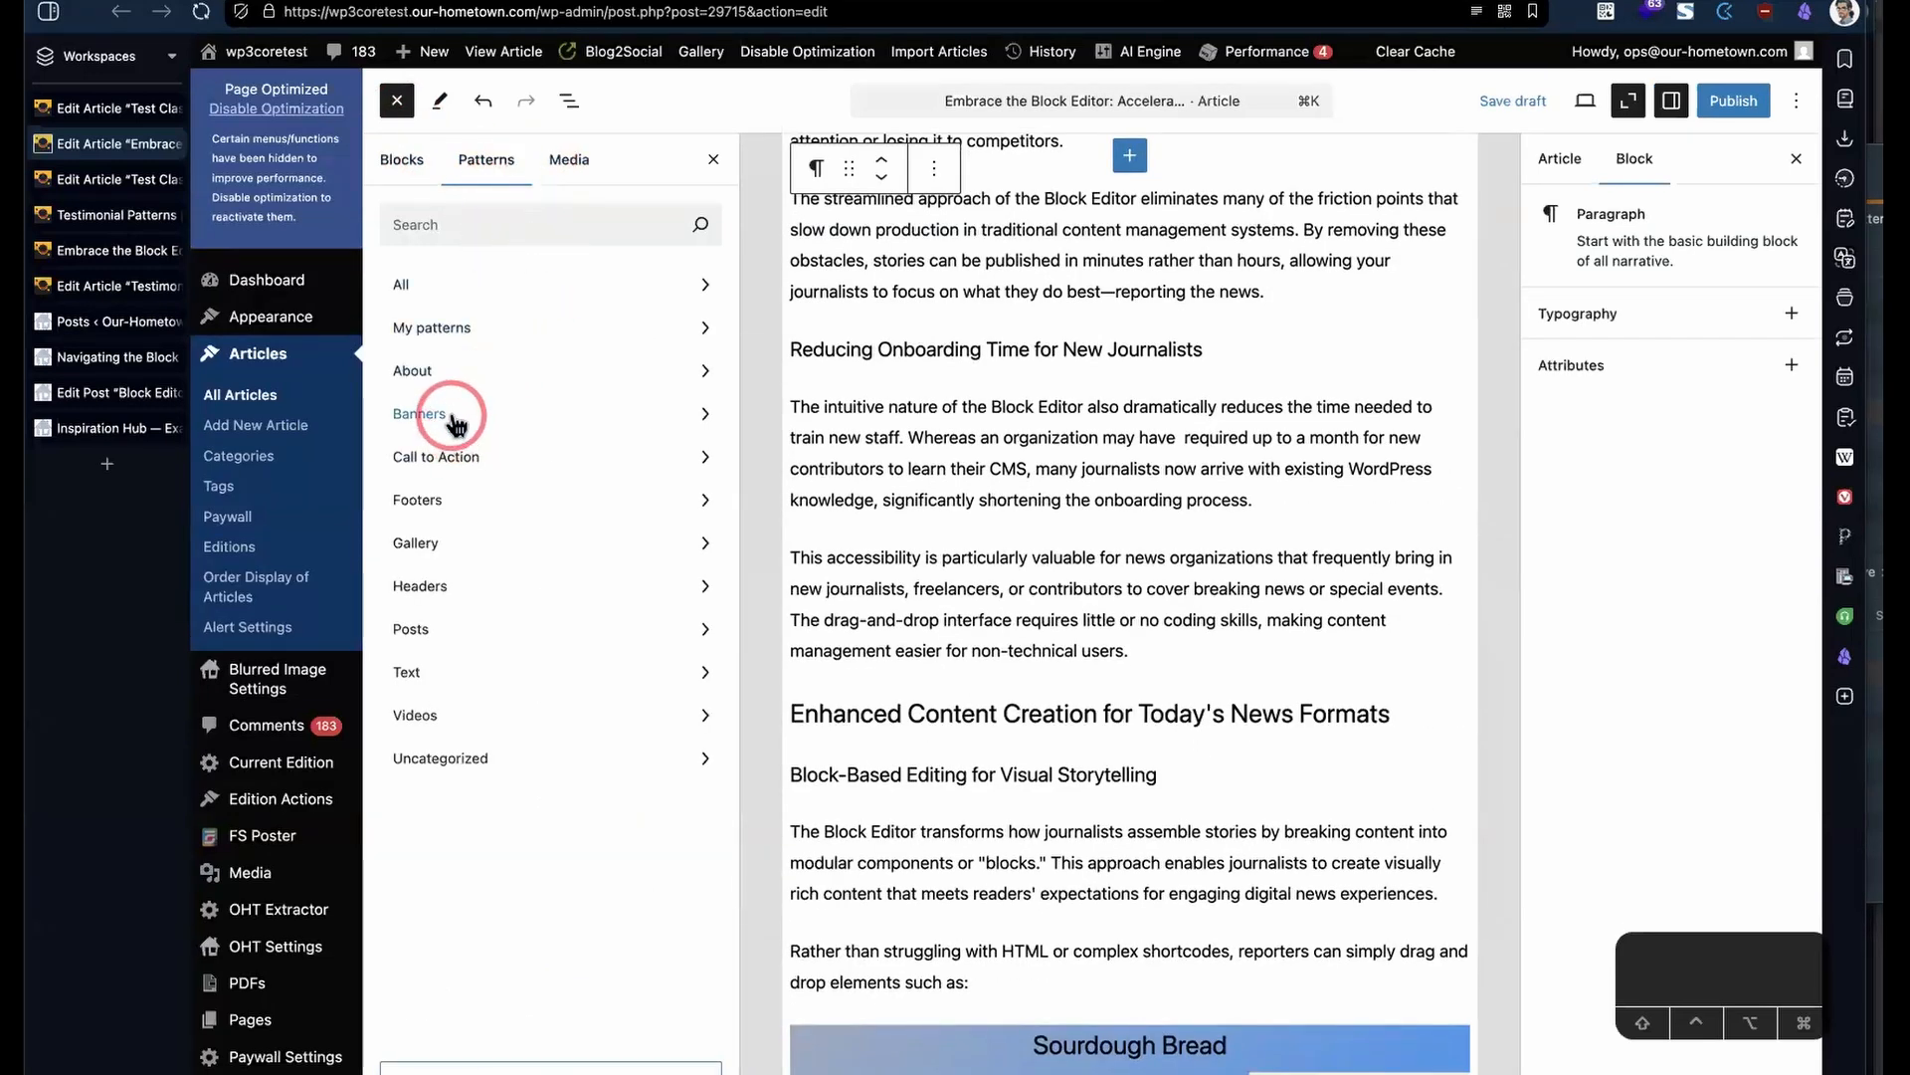
{"action": "scroll", "coordinate": [972, 548], "scroll_direction": "down", "scroll_amount": 8}
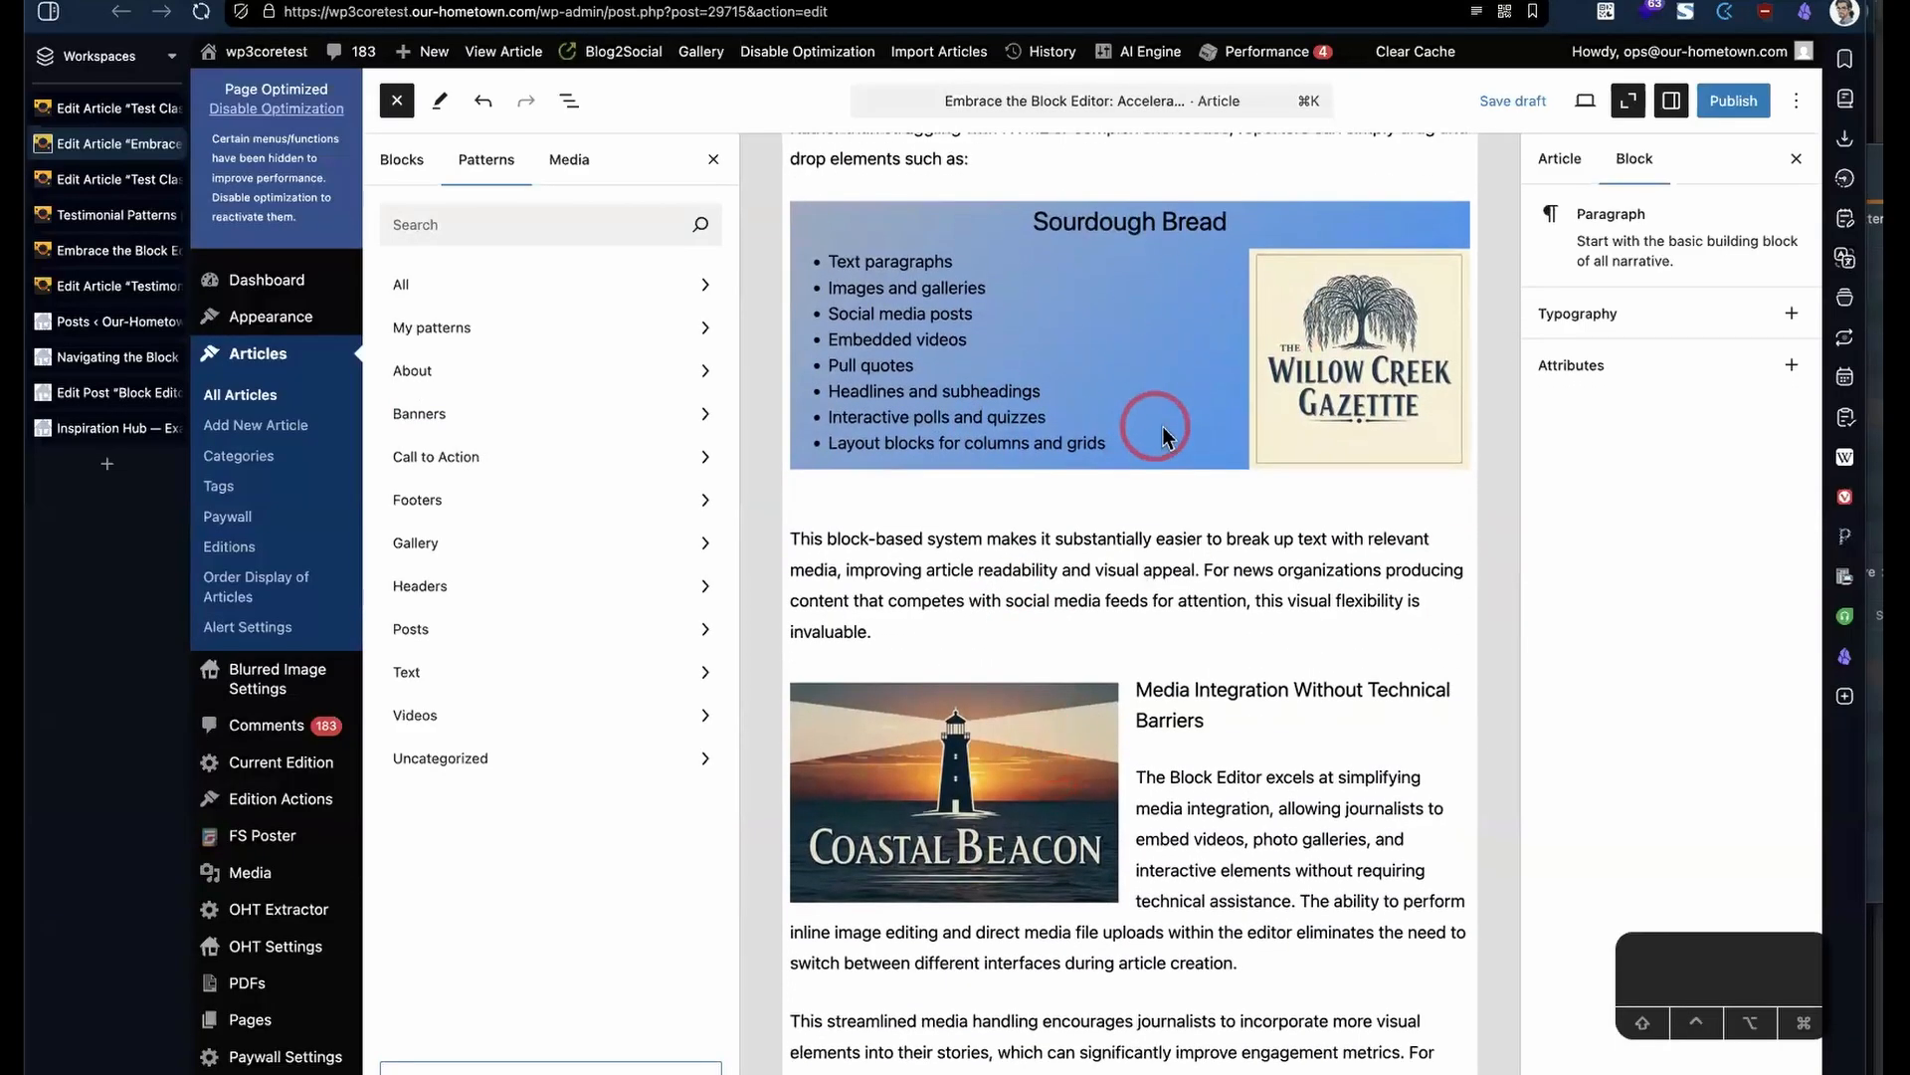
{"action": "scroll", "coordinate": [1163, 425], "scroll_direction": "down", "scroll_amount": 15}
{"action": "scroll", "coordinate": [1162, 426], "scroll_direction": "down", "scroll_amount": 6}
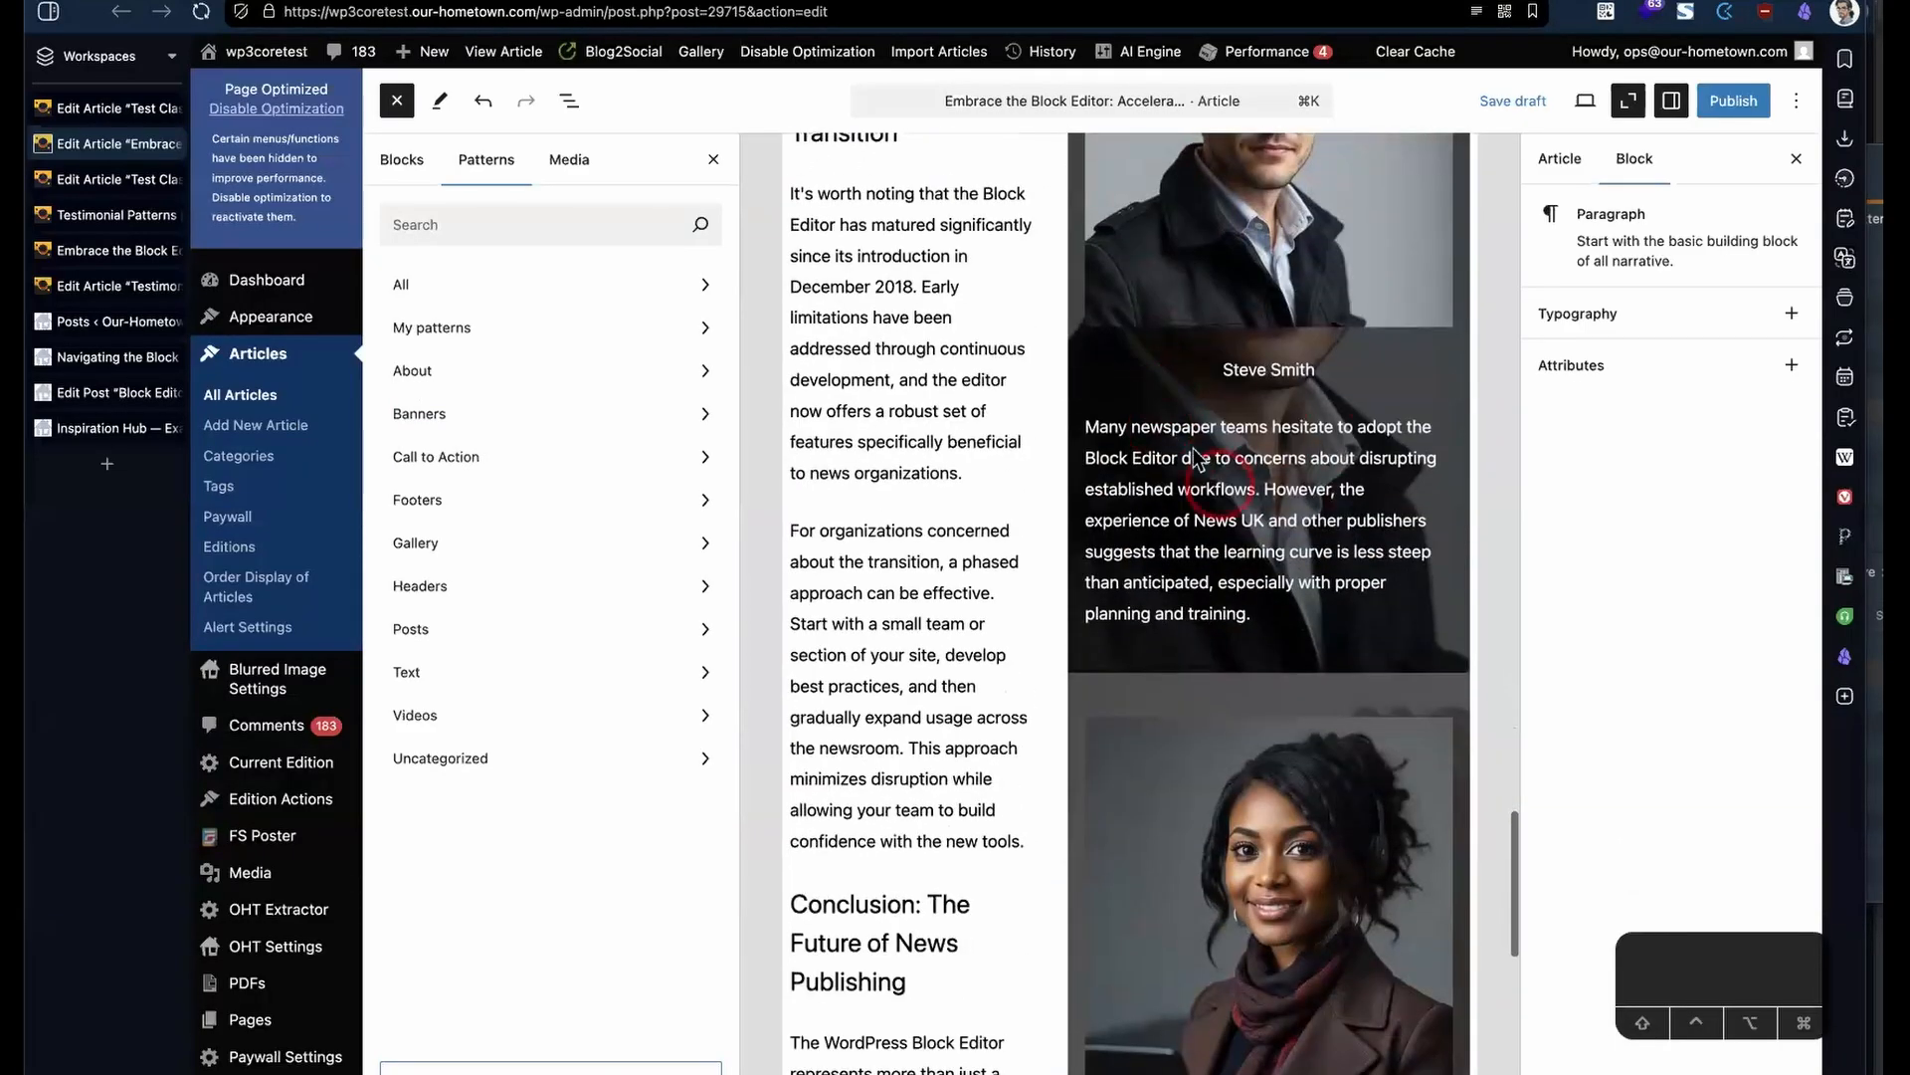
{"action": "scroll", "coordinate": [1269, 410], "scroll_direction": "up", "scroll_amount": 4}
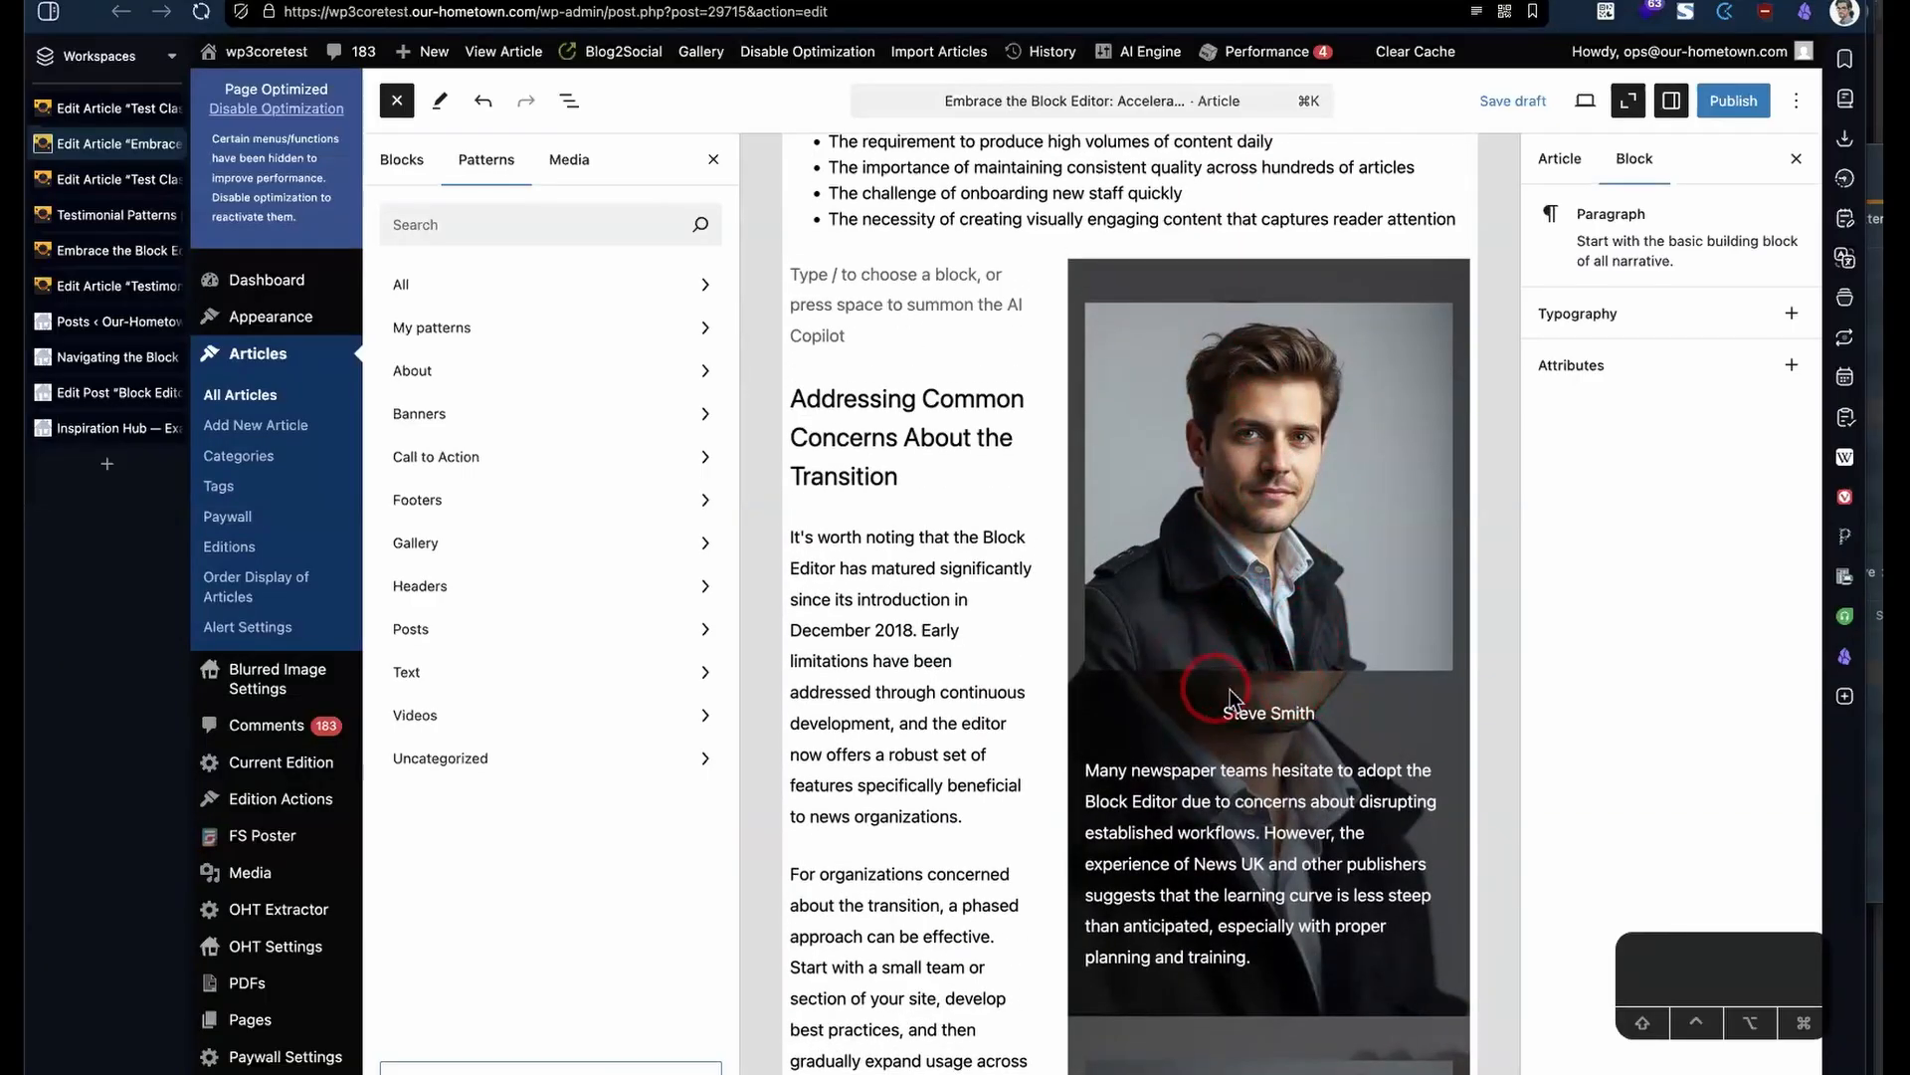
{"action": "scroll", "coordinate": [1150, 391], "scroll_direction": "up", "scroll_amount": 1}
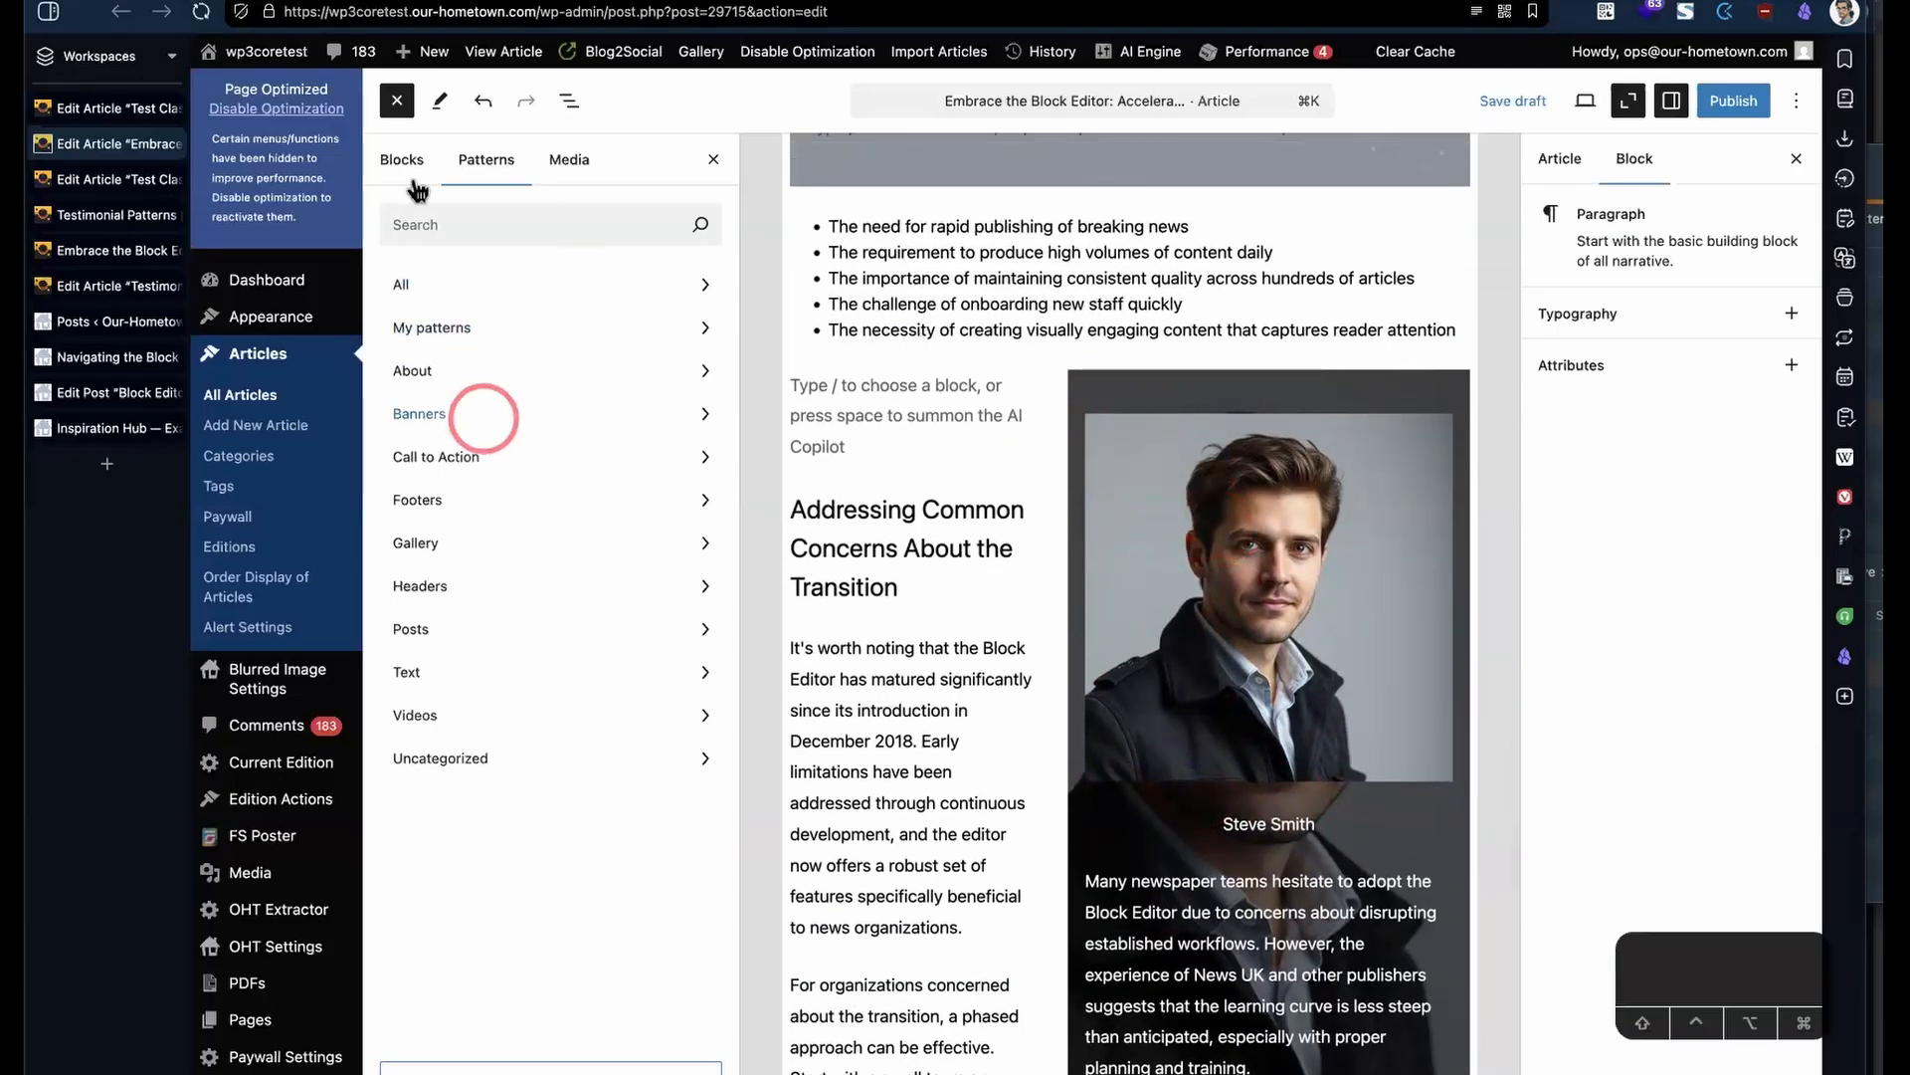
- Browse the available block patterns in the About, Gallery and My patterns categories
{"action": "left_click", "coordinate": [467, 372]}
{"action": "left_click", "coordinate": [434, 415]}
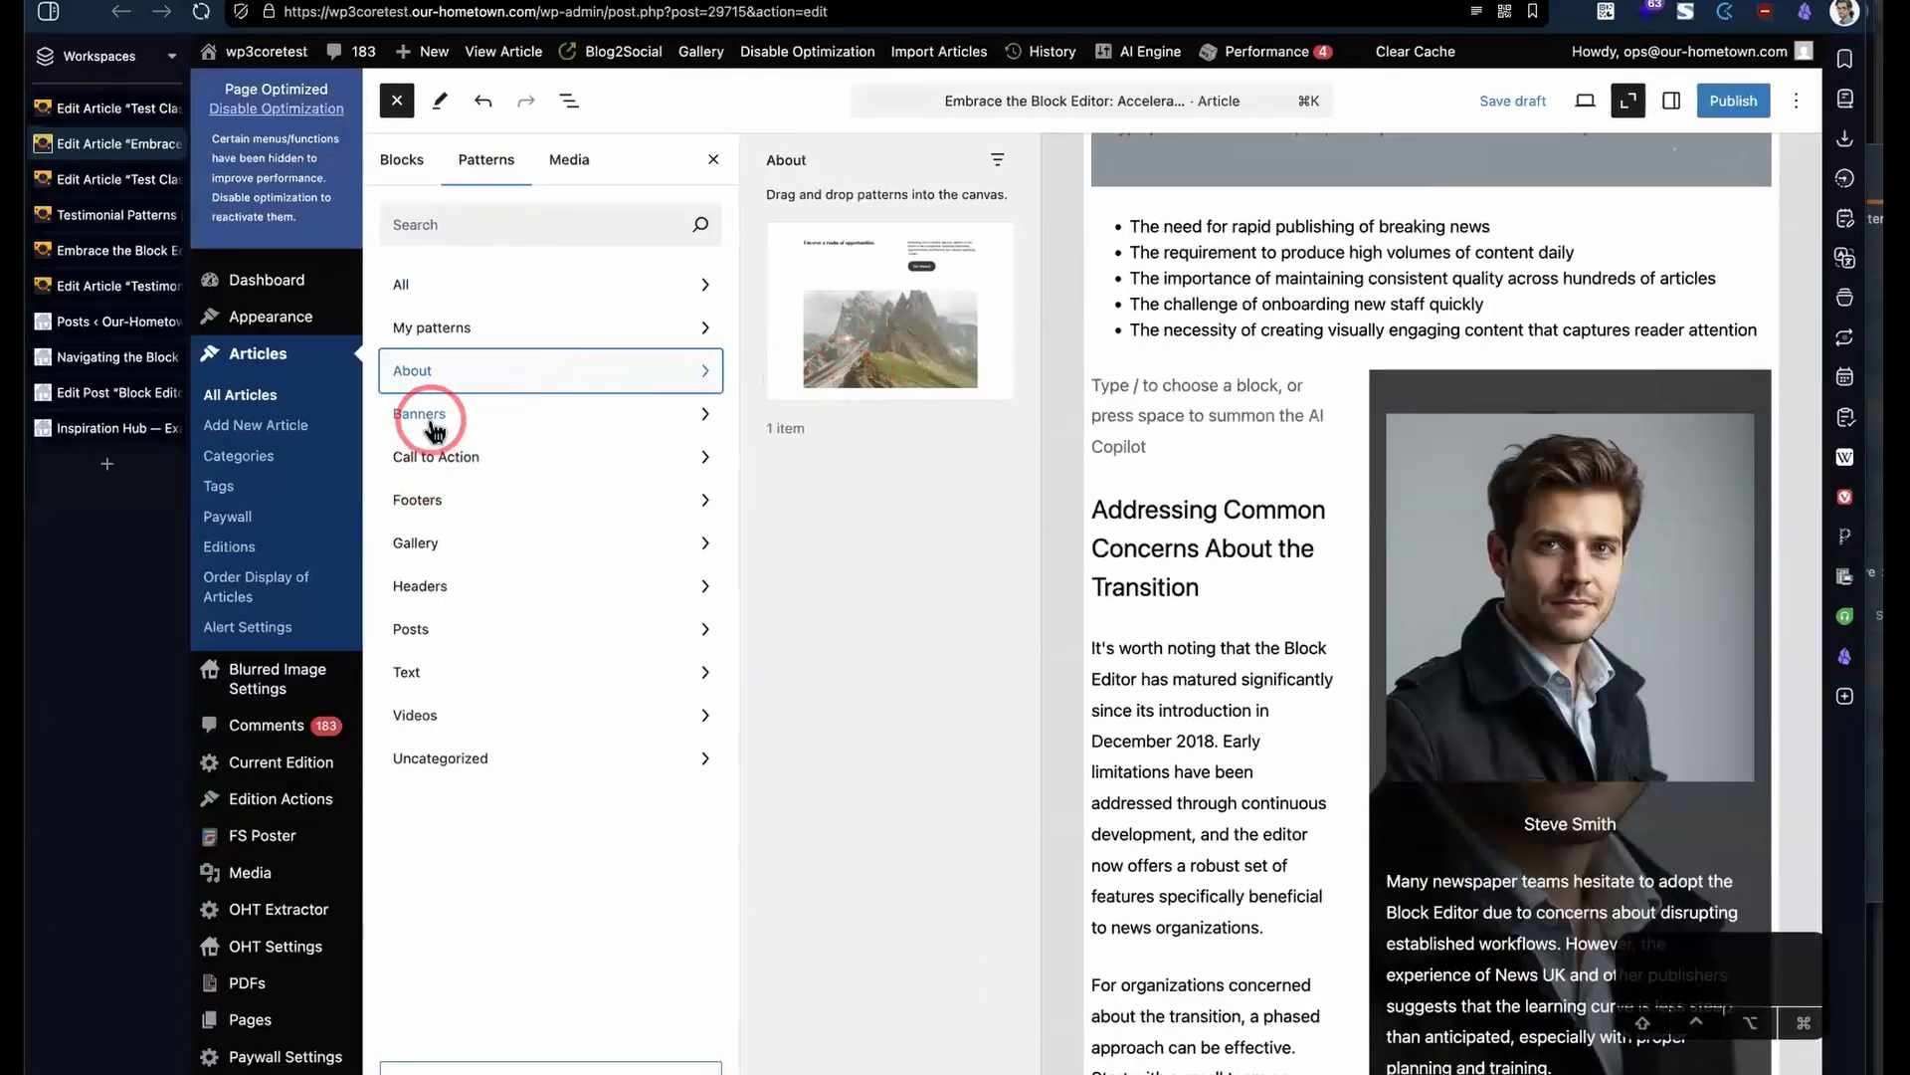
{"action": "left_click", "coordinate": [469, 557]}
{"action": "left_click", "coordinate": [469, 558]}
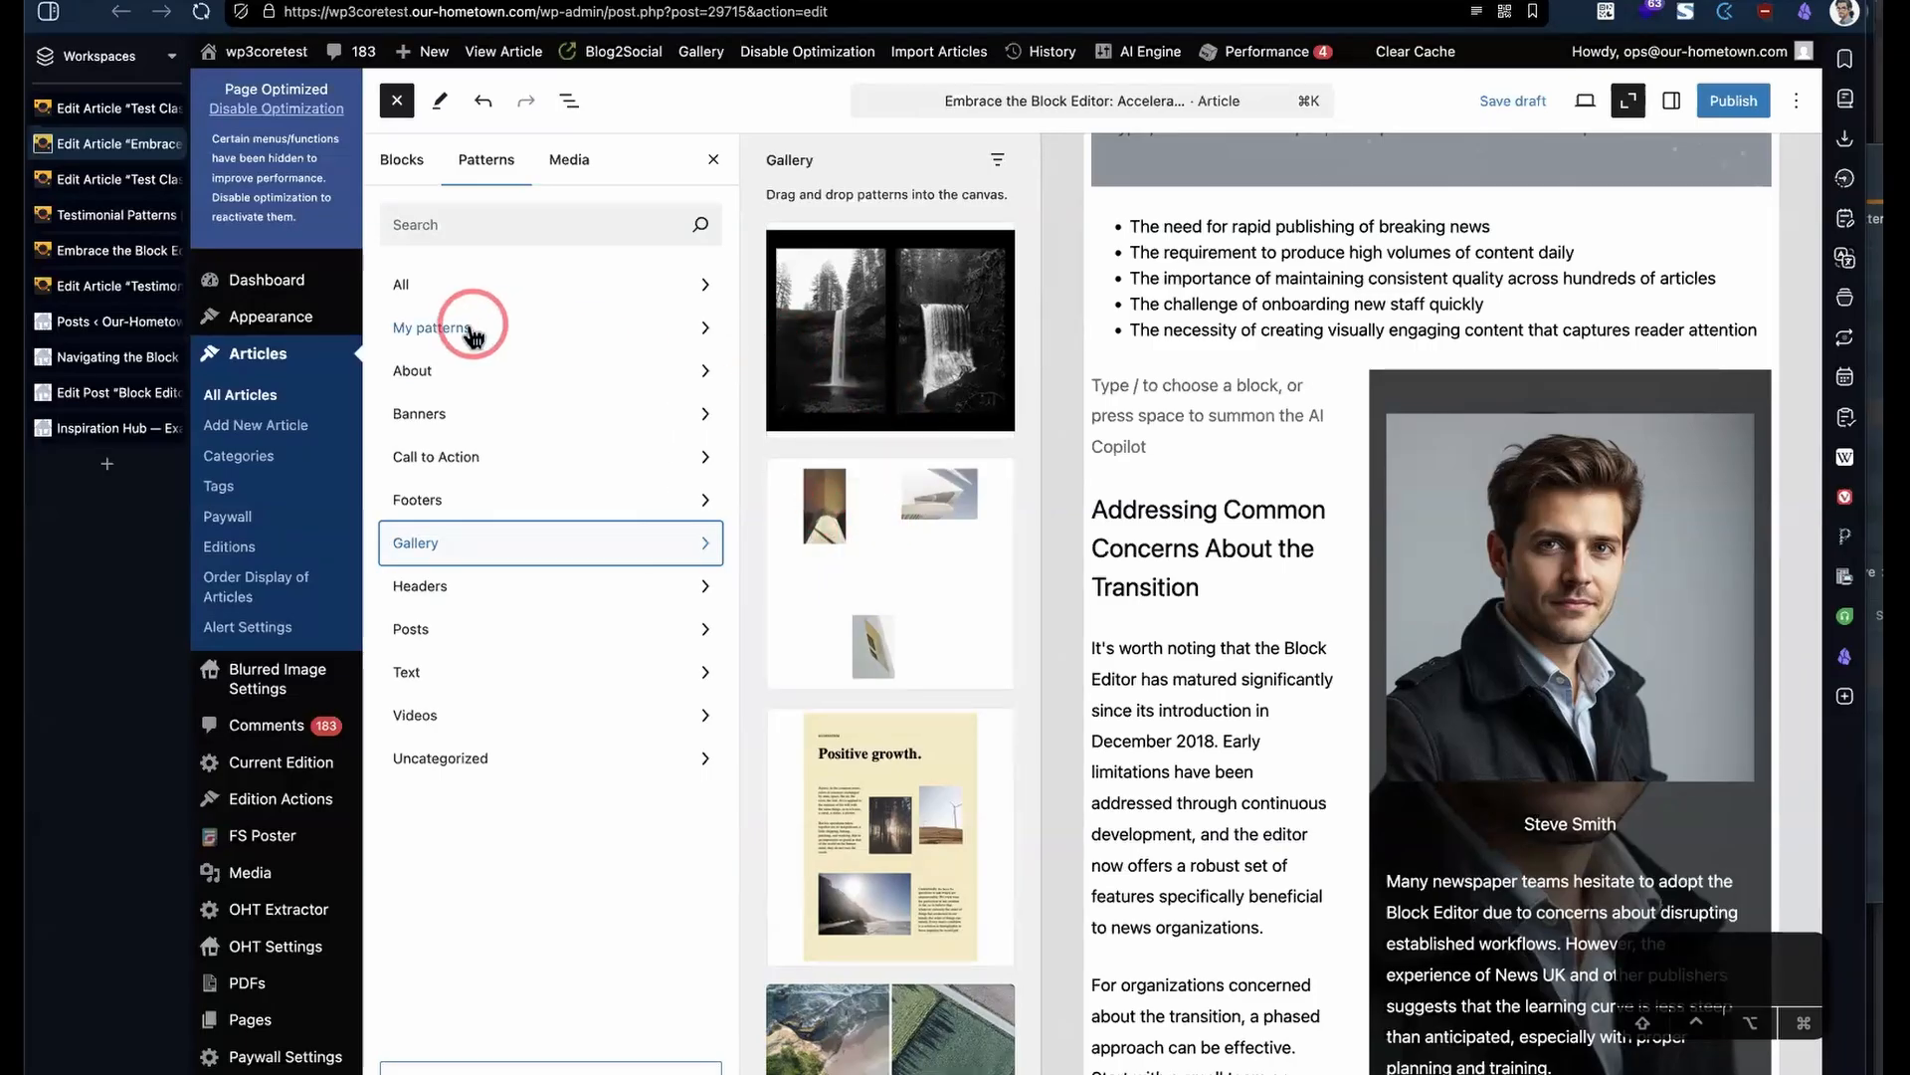
{"action": "left_click", "coordinate": [423, 327]}
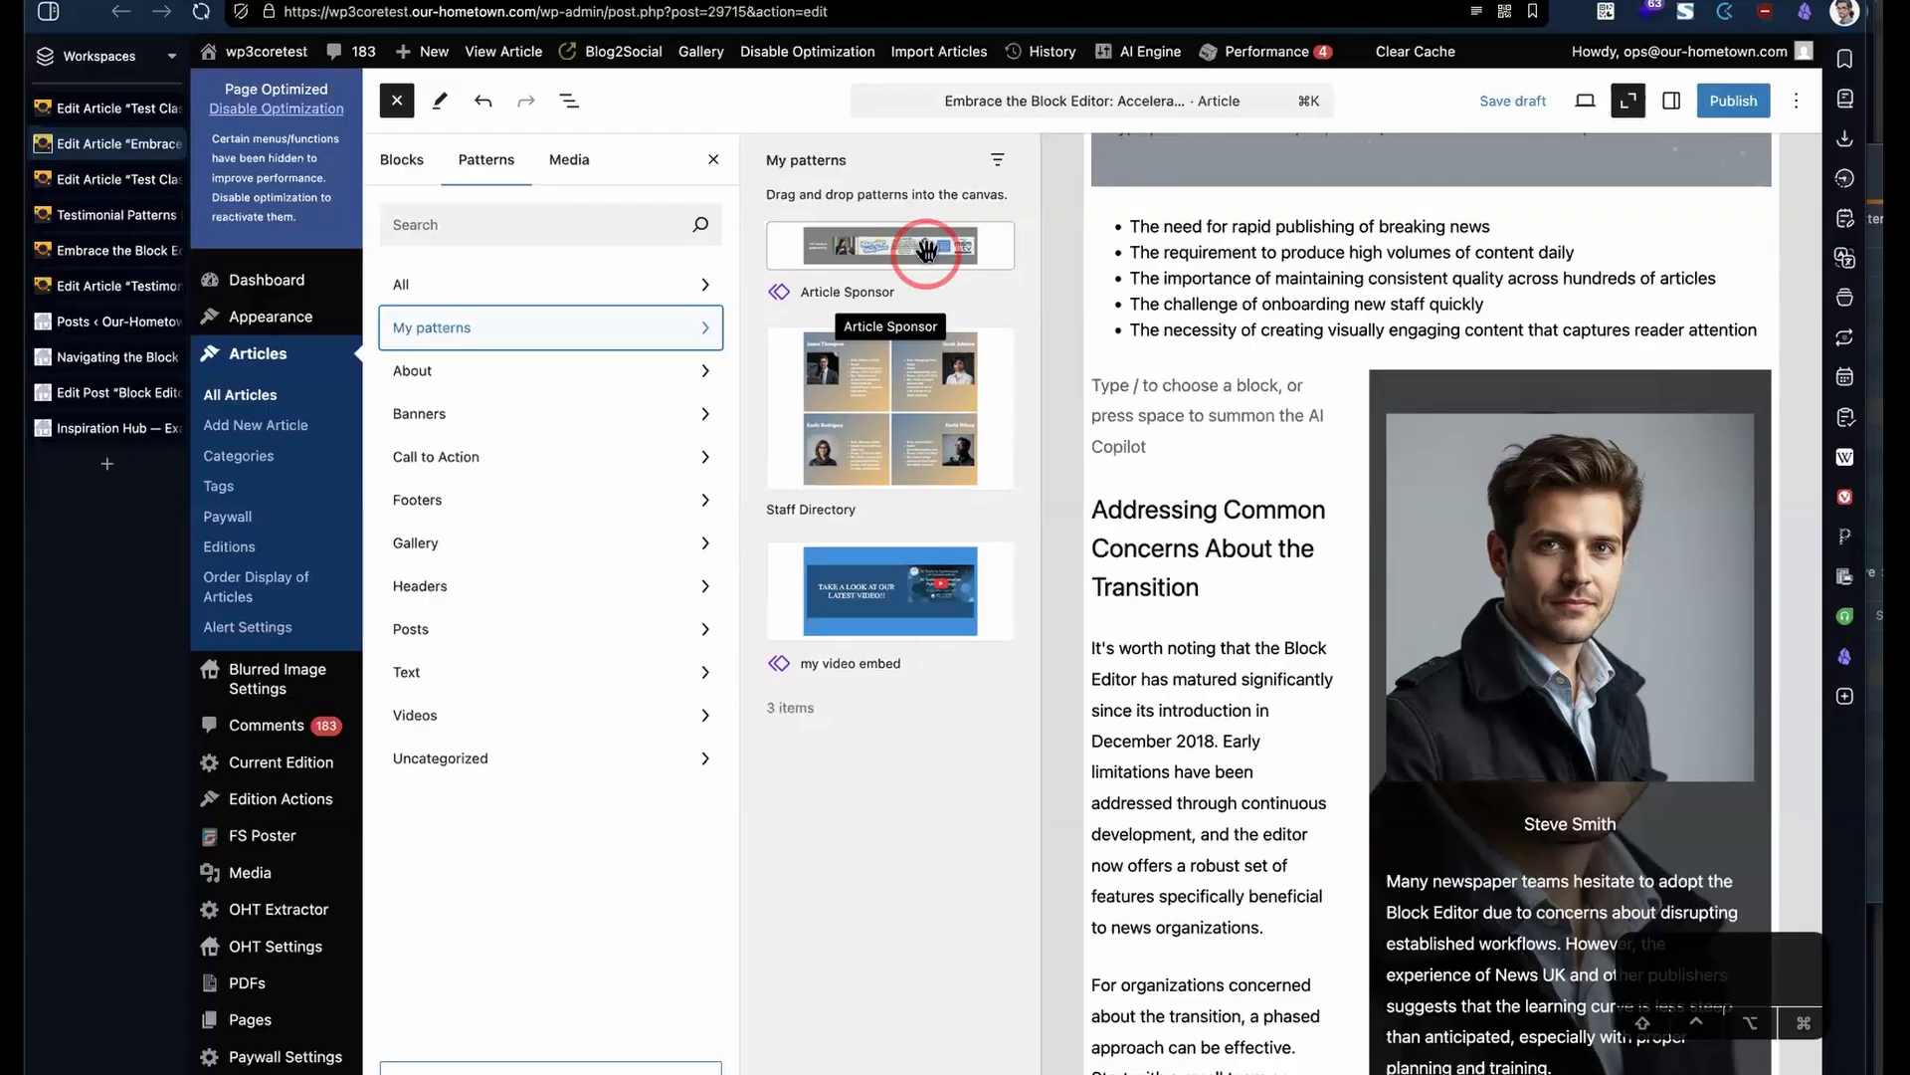
- Close the pattern library and review the article from its title to the Sourdough Bread section
{"action": "left_click", "coordinate": [396, 105]}
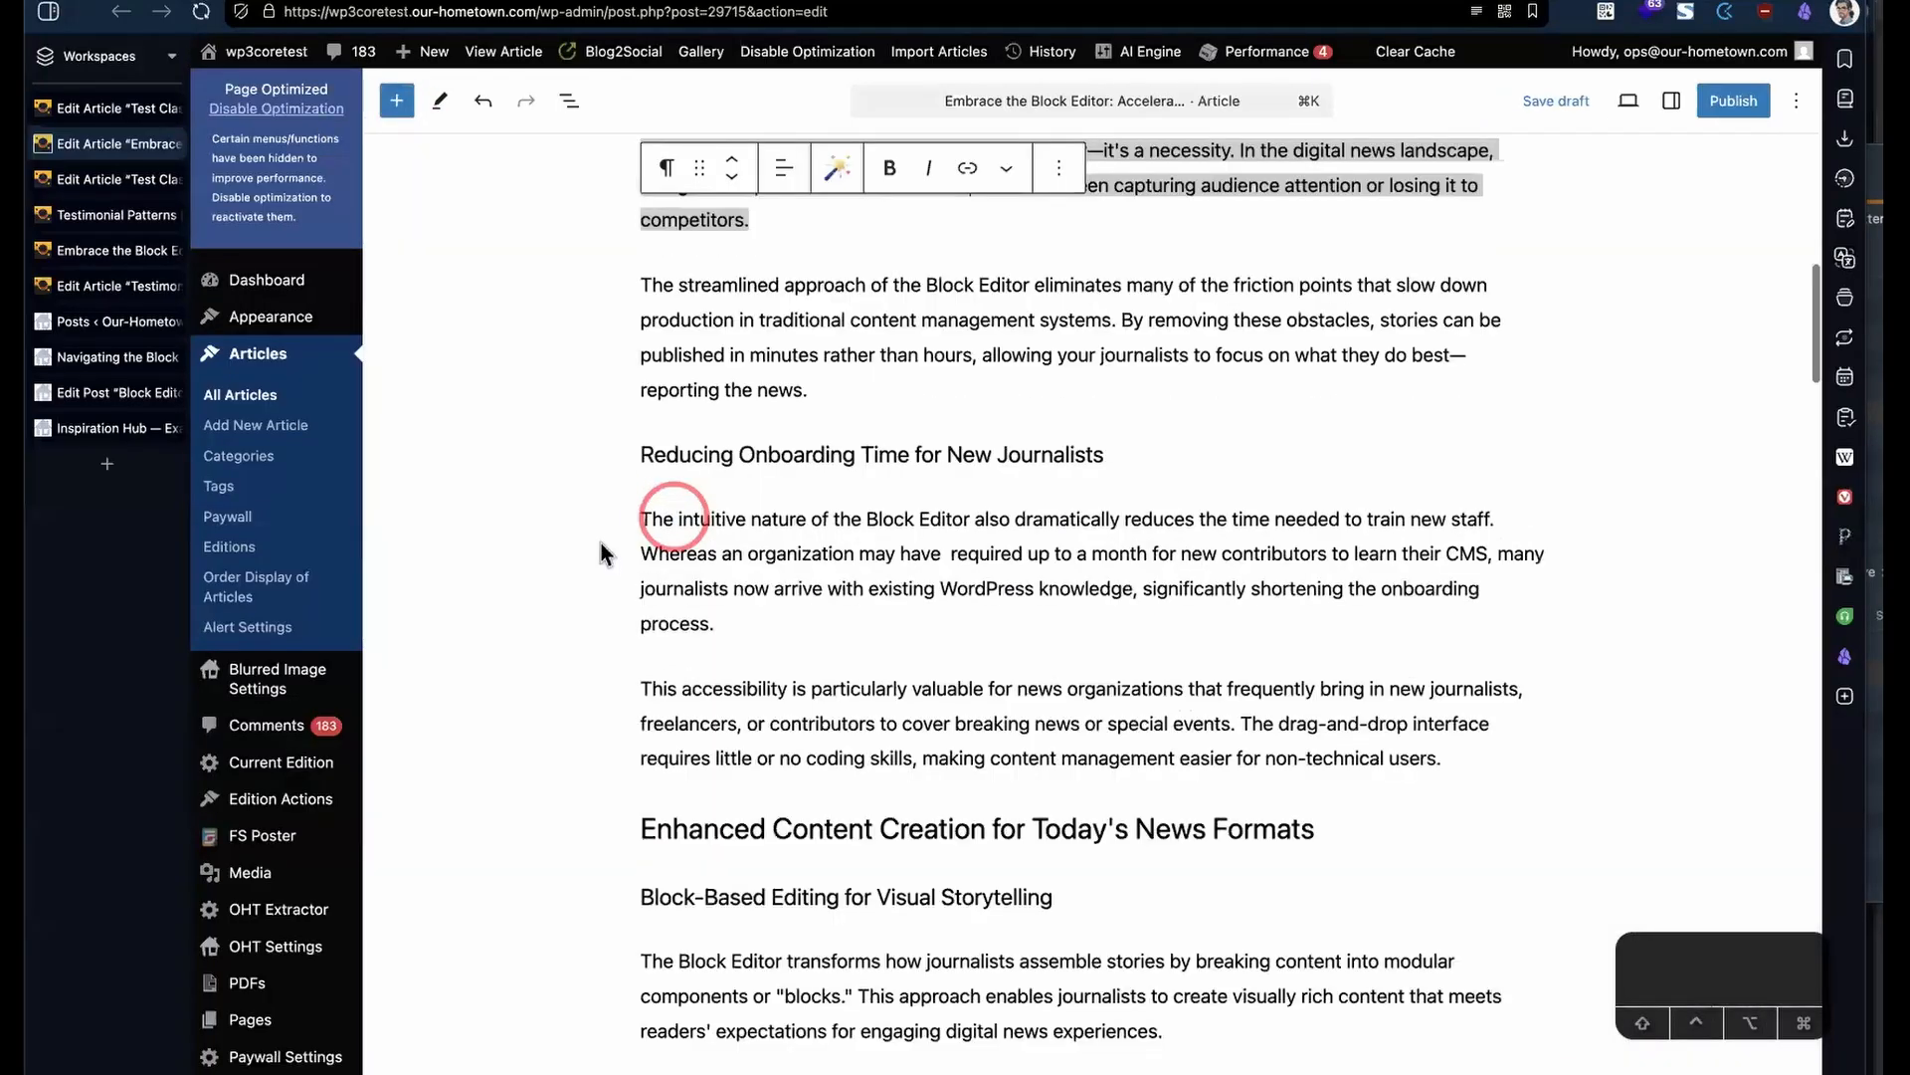
{"action": "scroll", "coordinate": [797, 618], "scroll_direction": "up", "scroll_amount": 10}
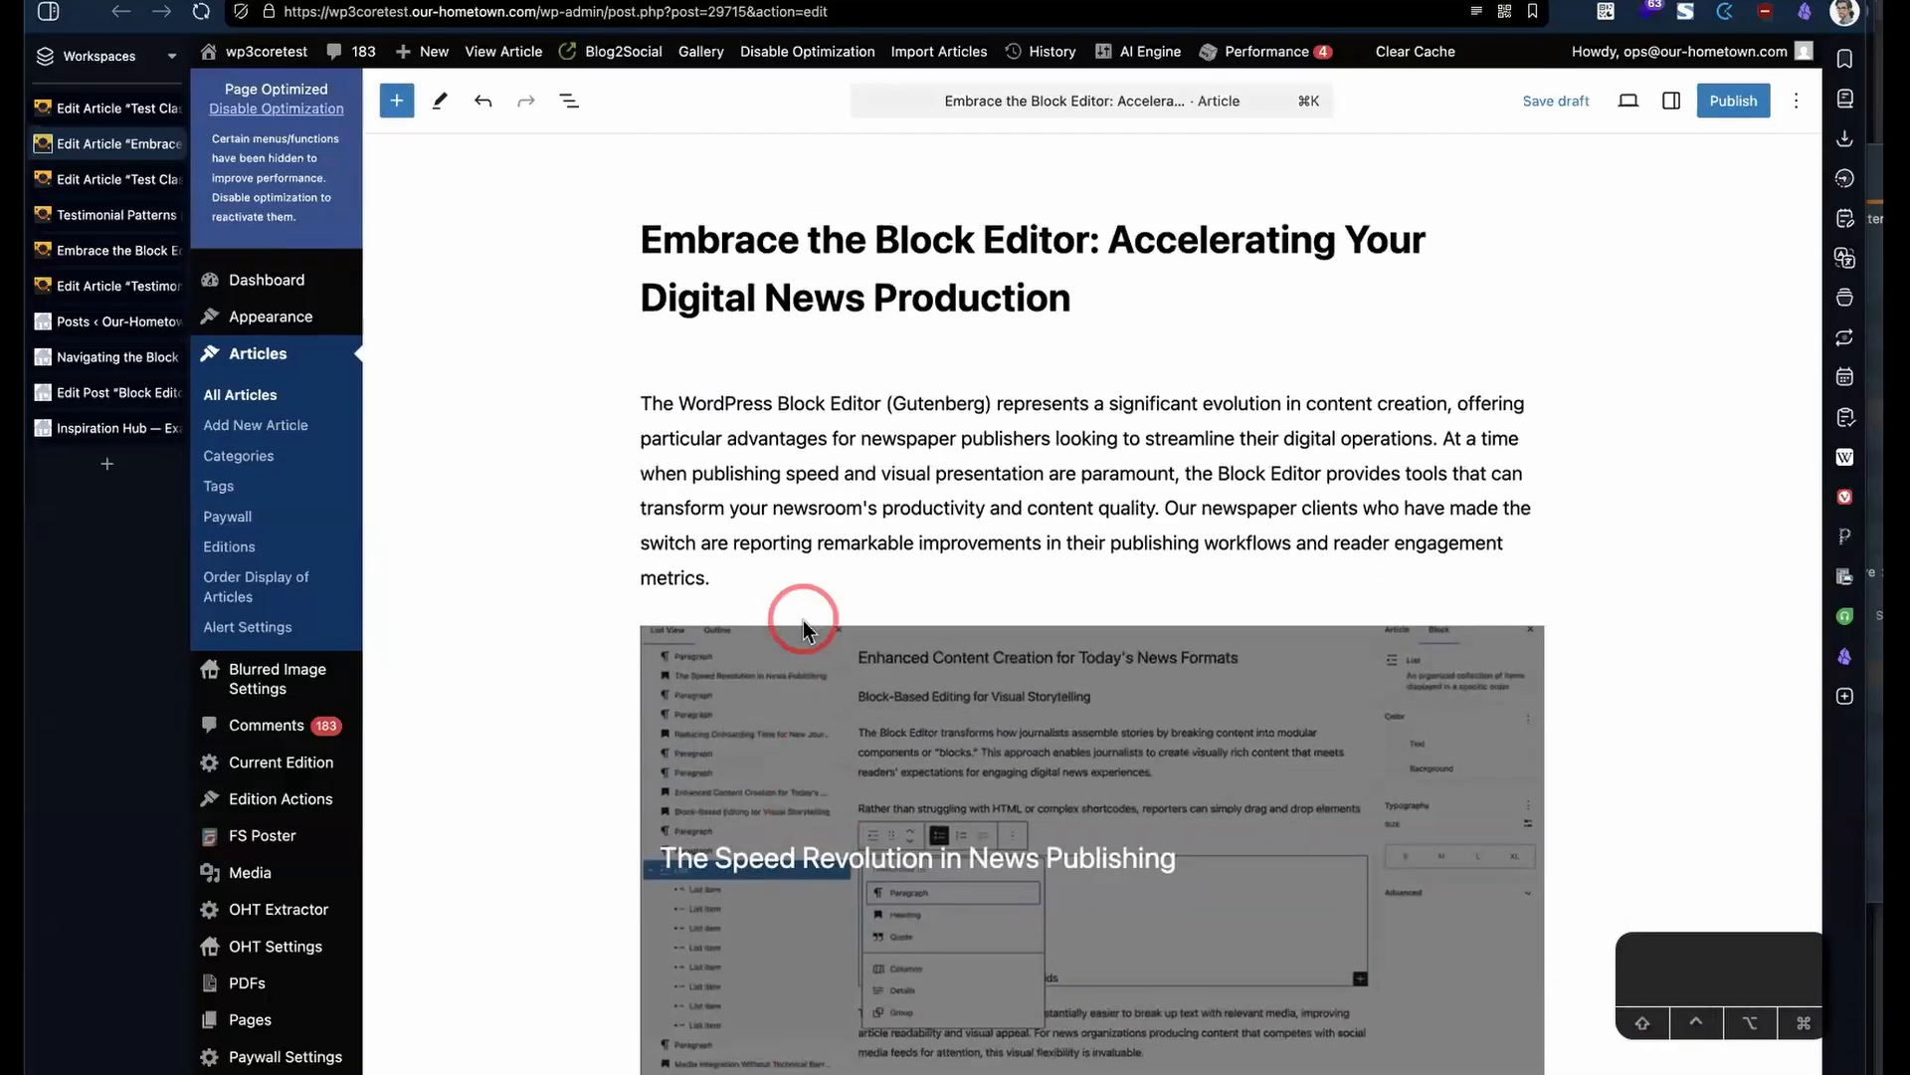
{"action": "scroll", "coordinate": [803, 617], "scroll_direction": "down", "scroll_amount": 15}
{"action": "scroll", "coordinate": [804, 617], "scroll_direction": "down", "scroll_amount": 3}
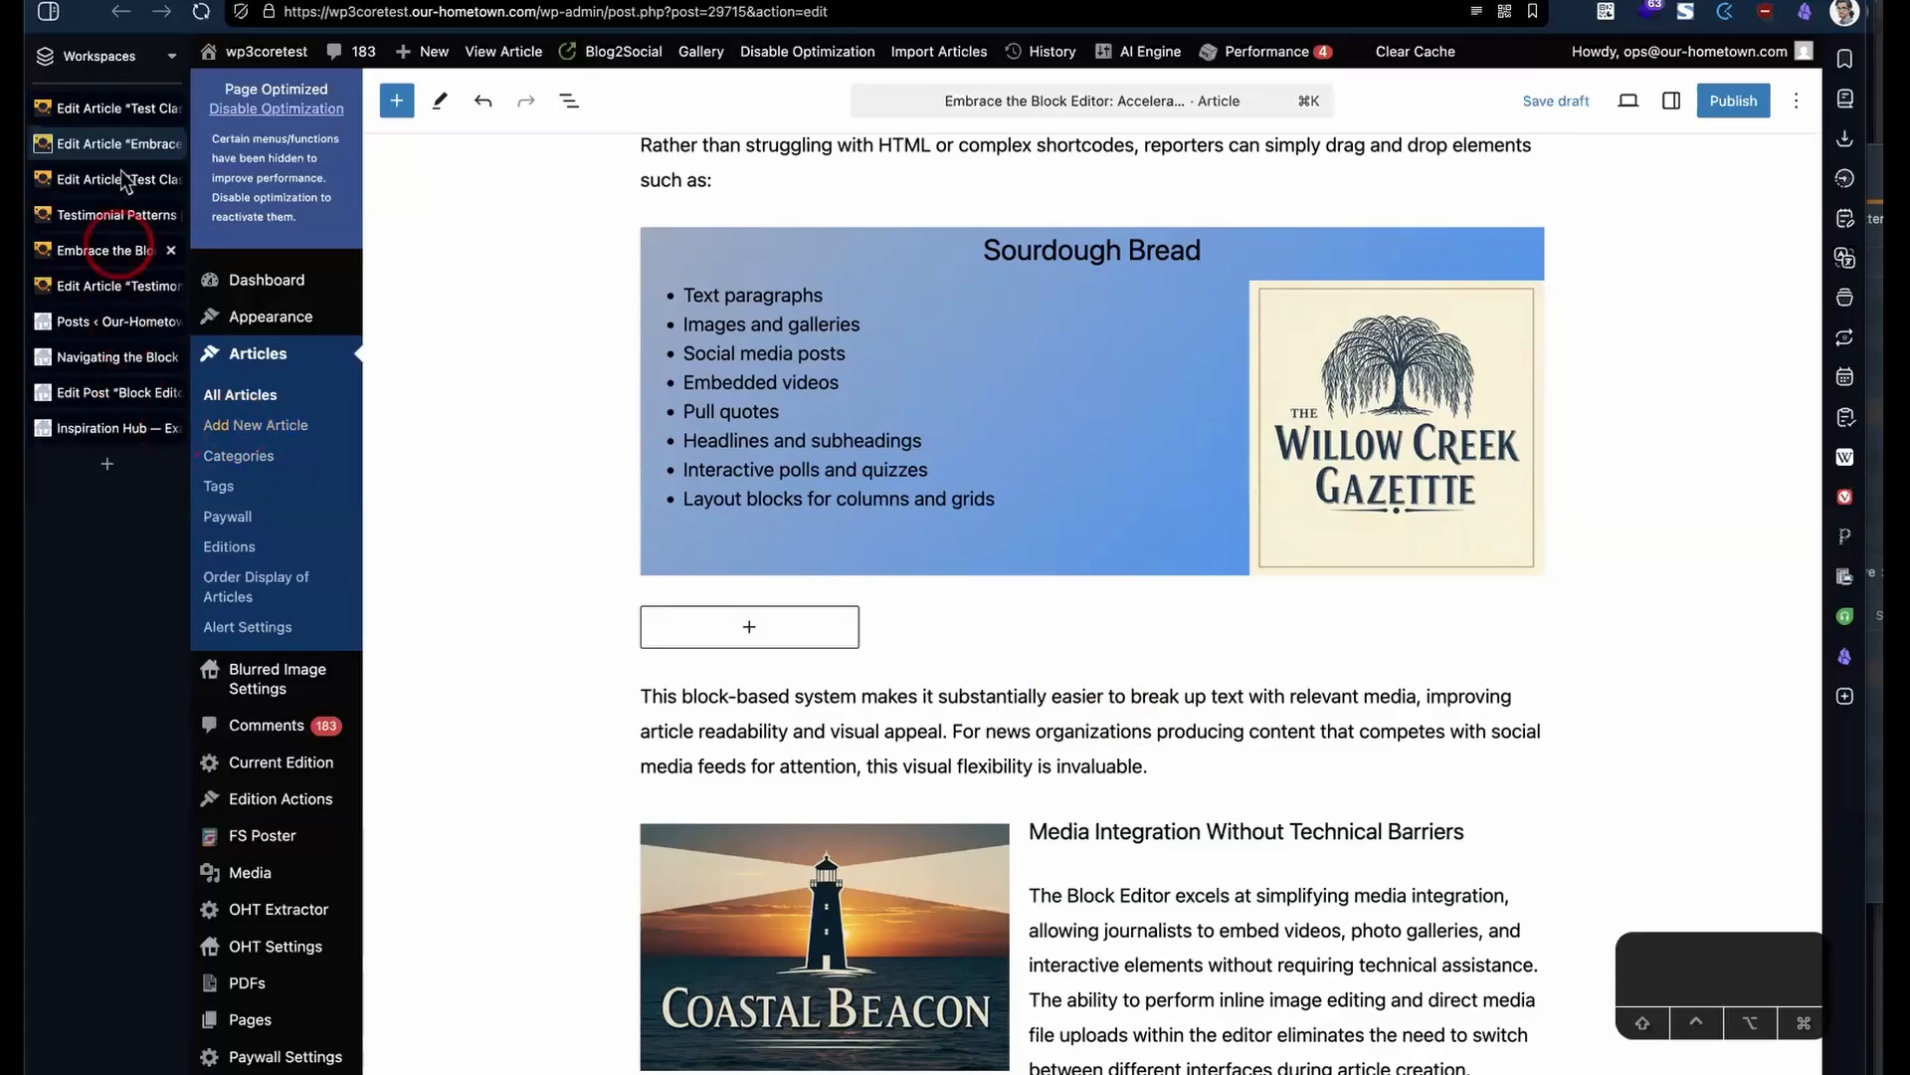
- Go through the open site pages to the Testimonial Patterns article and open the wp3coretest admin dashboard from it
{"action": "left_click", "coordinate": [118, 324]}
{"action": "mouse_move", "coordinate": [368, 54]}
{"action": "left_click", "coordinate": [100, 356]}
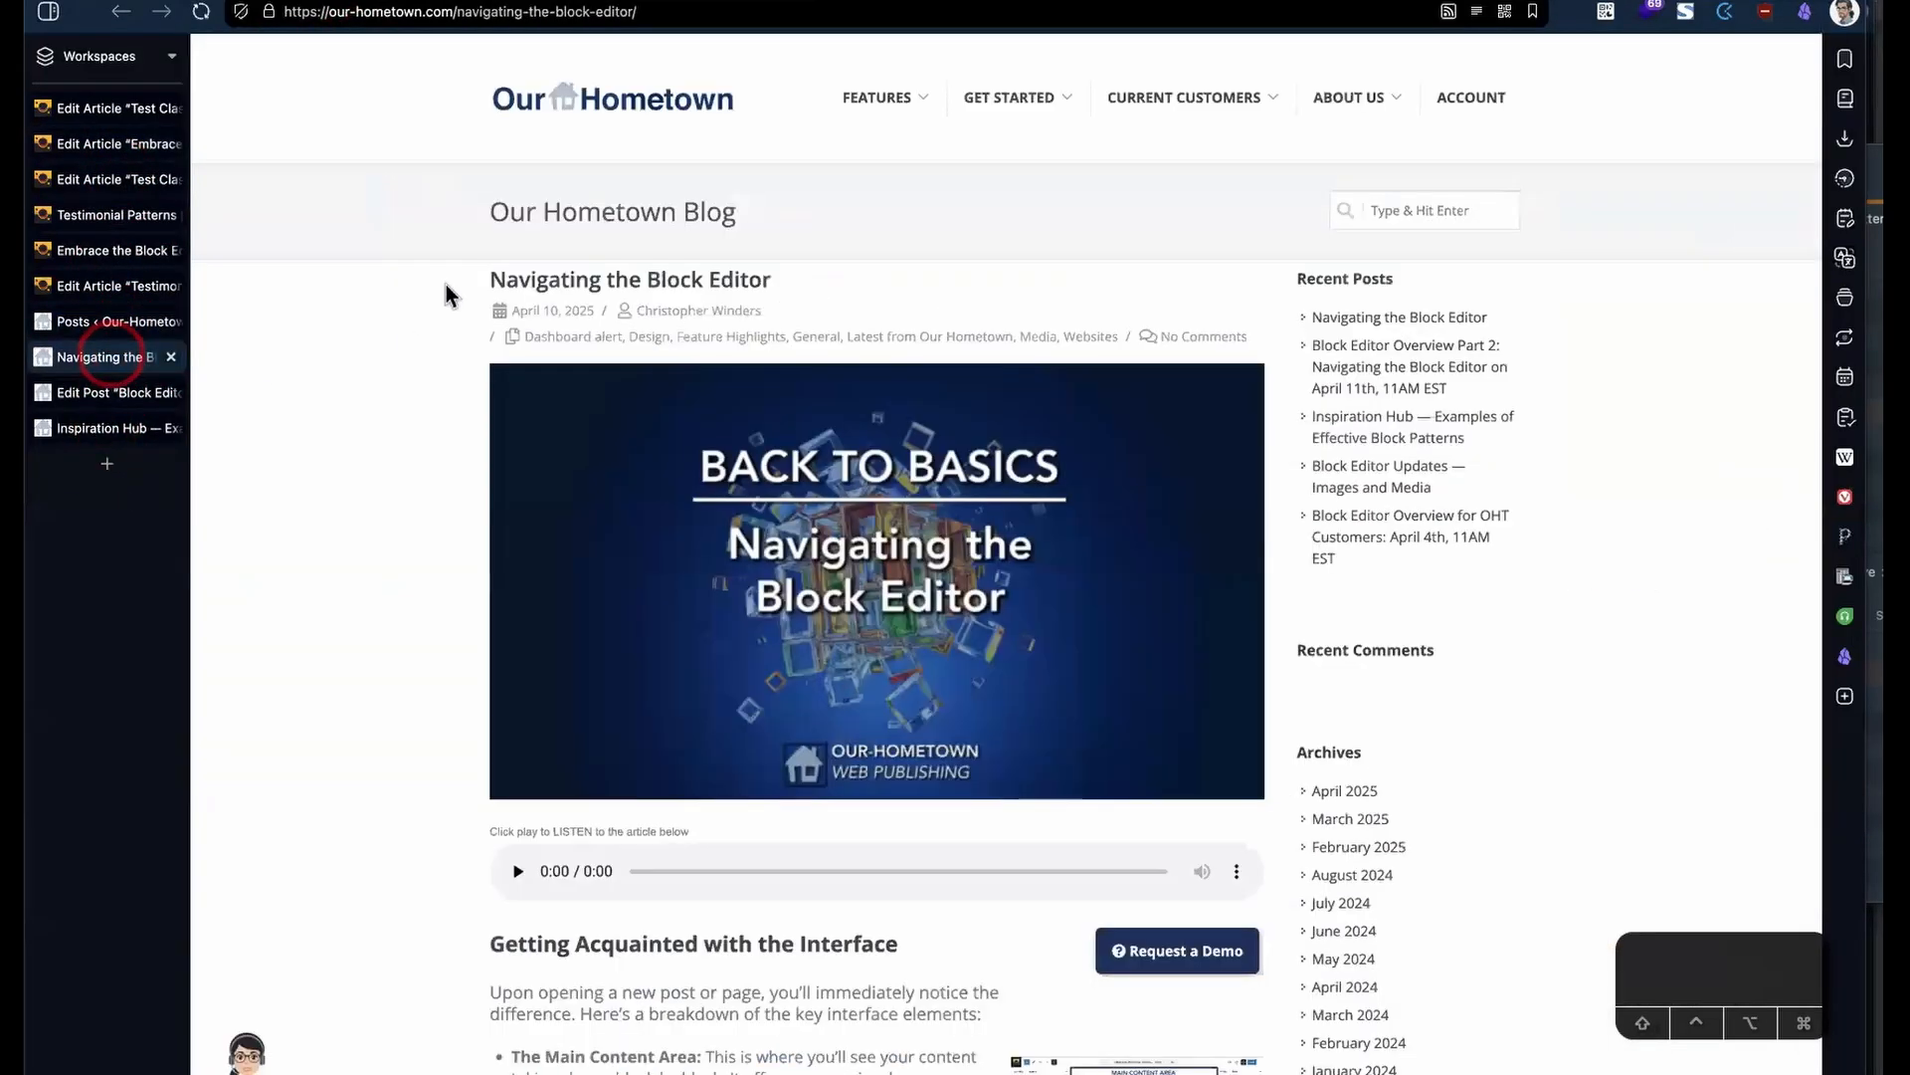
{"action": "left_click", "coordinate": [92, 396]}
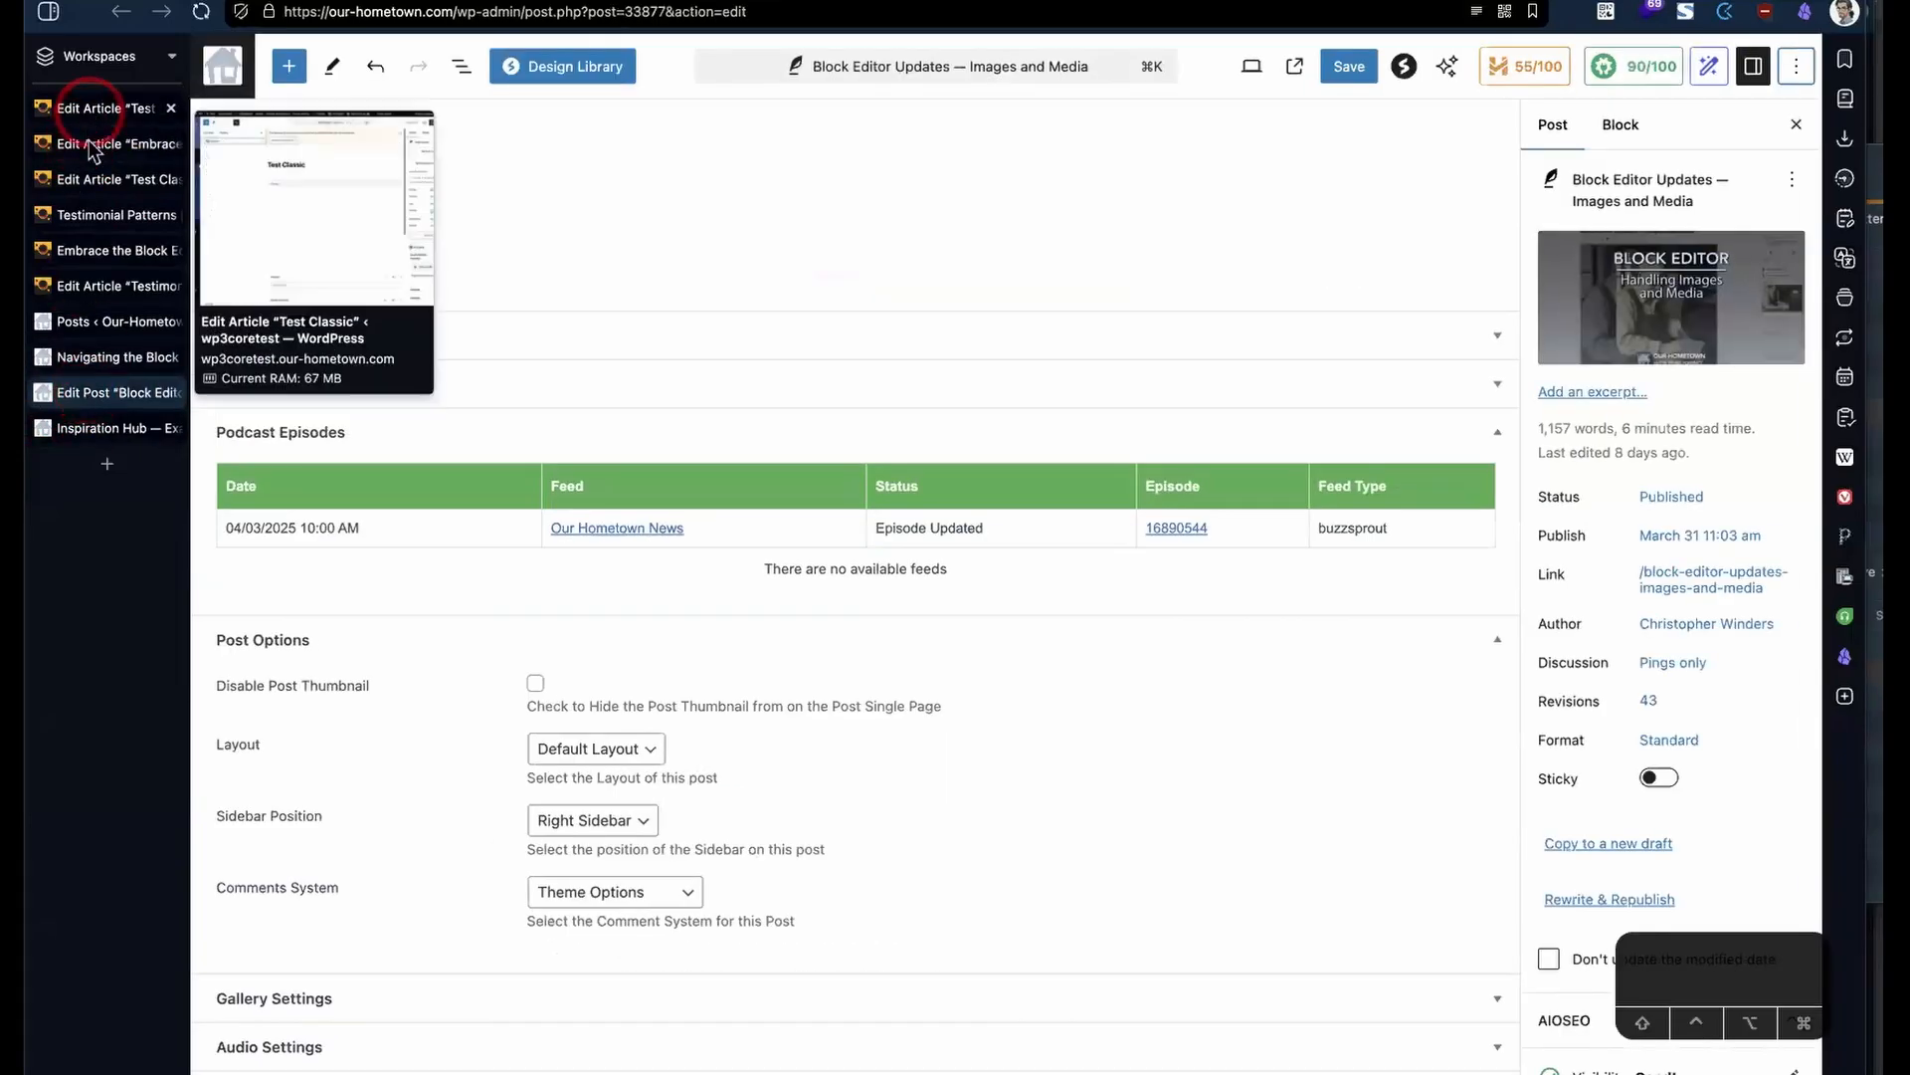
{"action": "left_click", "coordinate": [99, 215]}
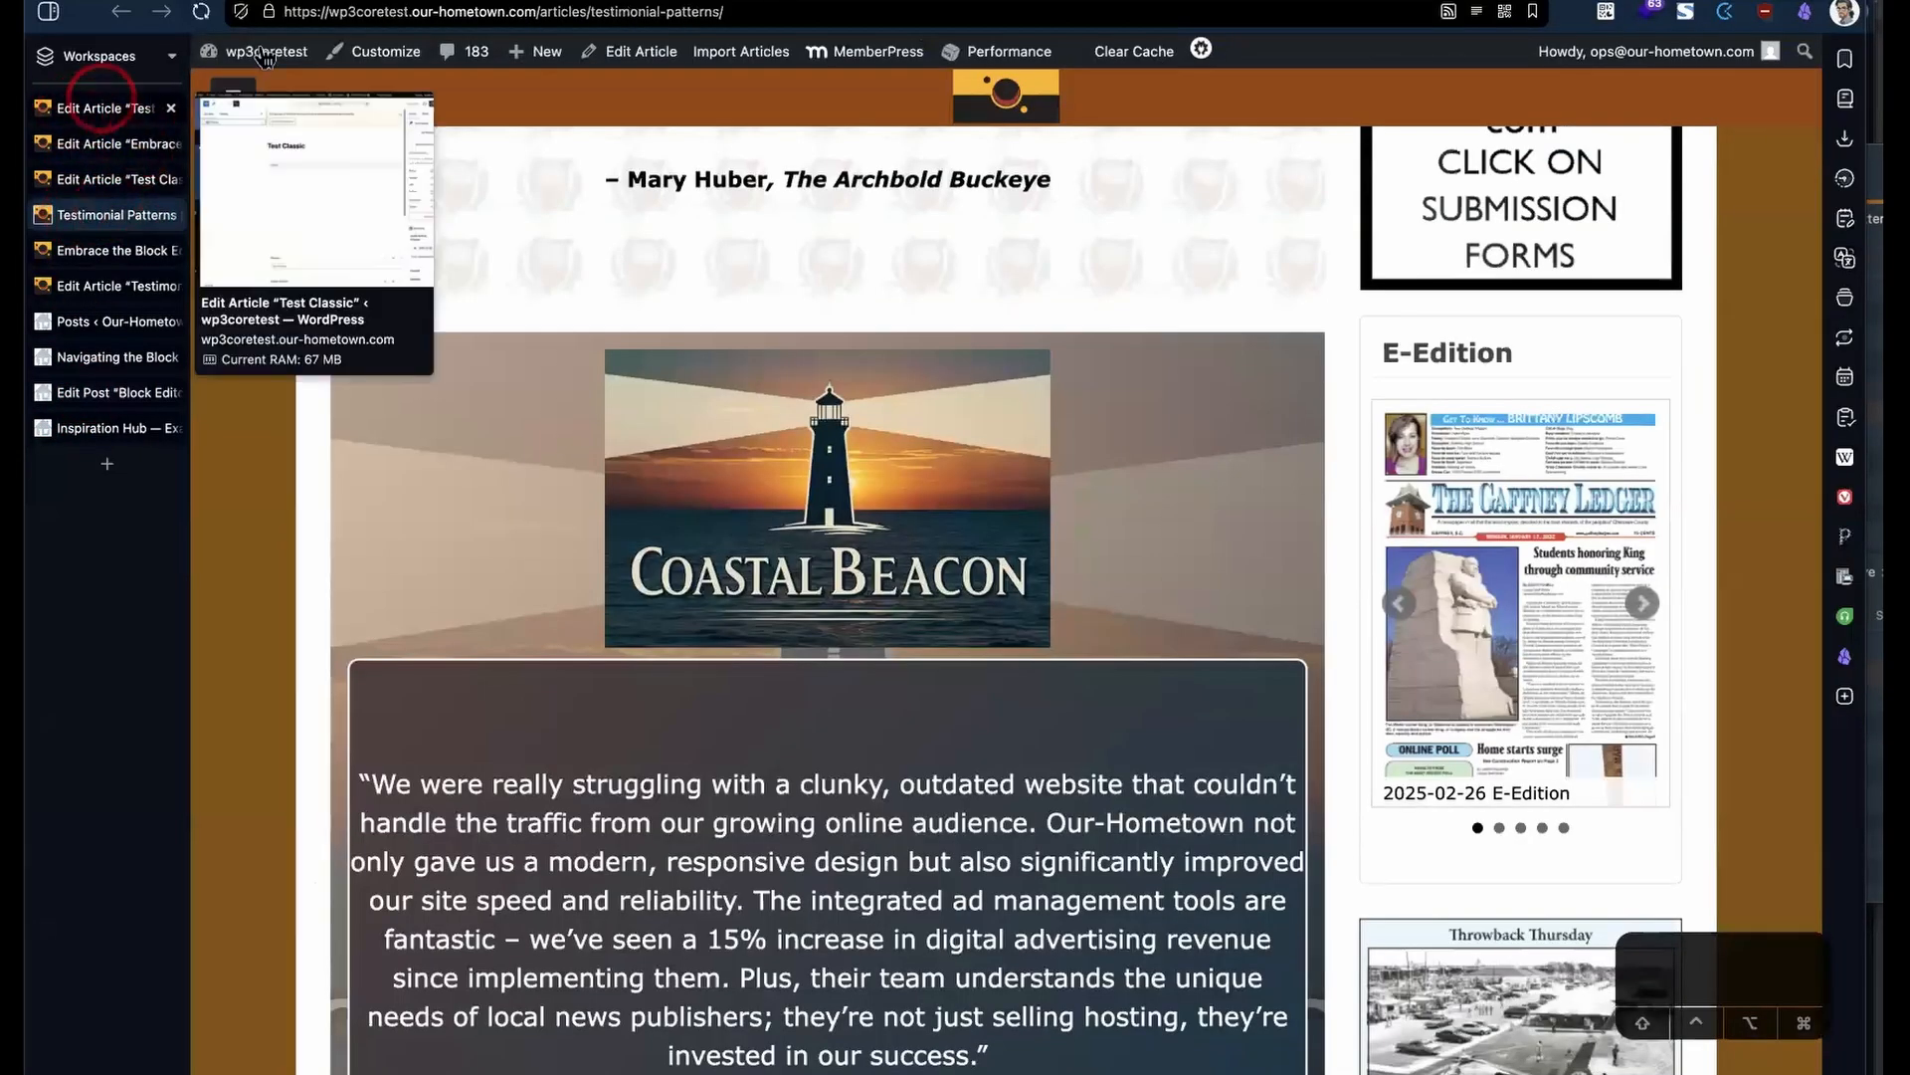
{"action": "mouse_move", "coordinate": [261, 52]}
{"action": "left_click", "coordinate": [239, 89]}
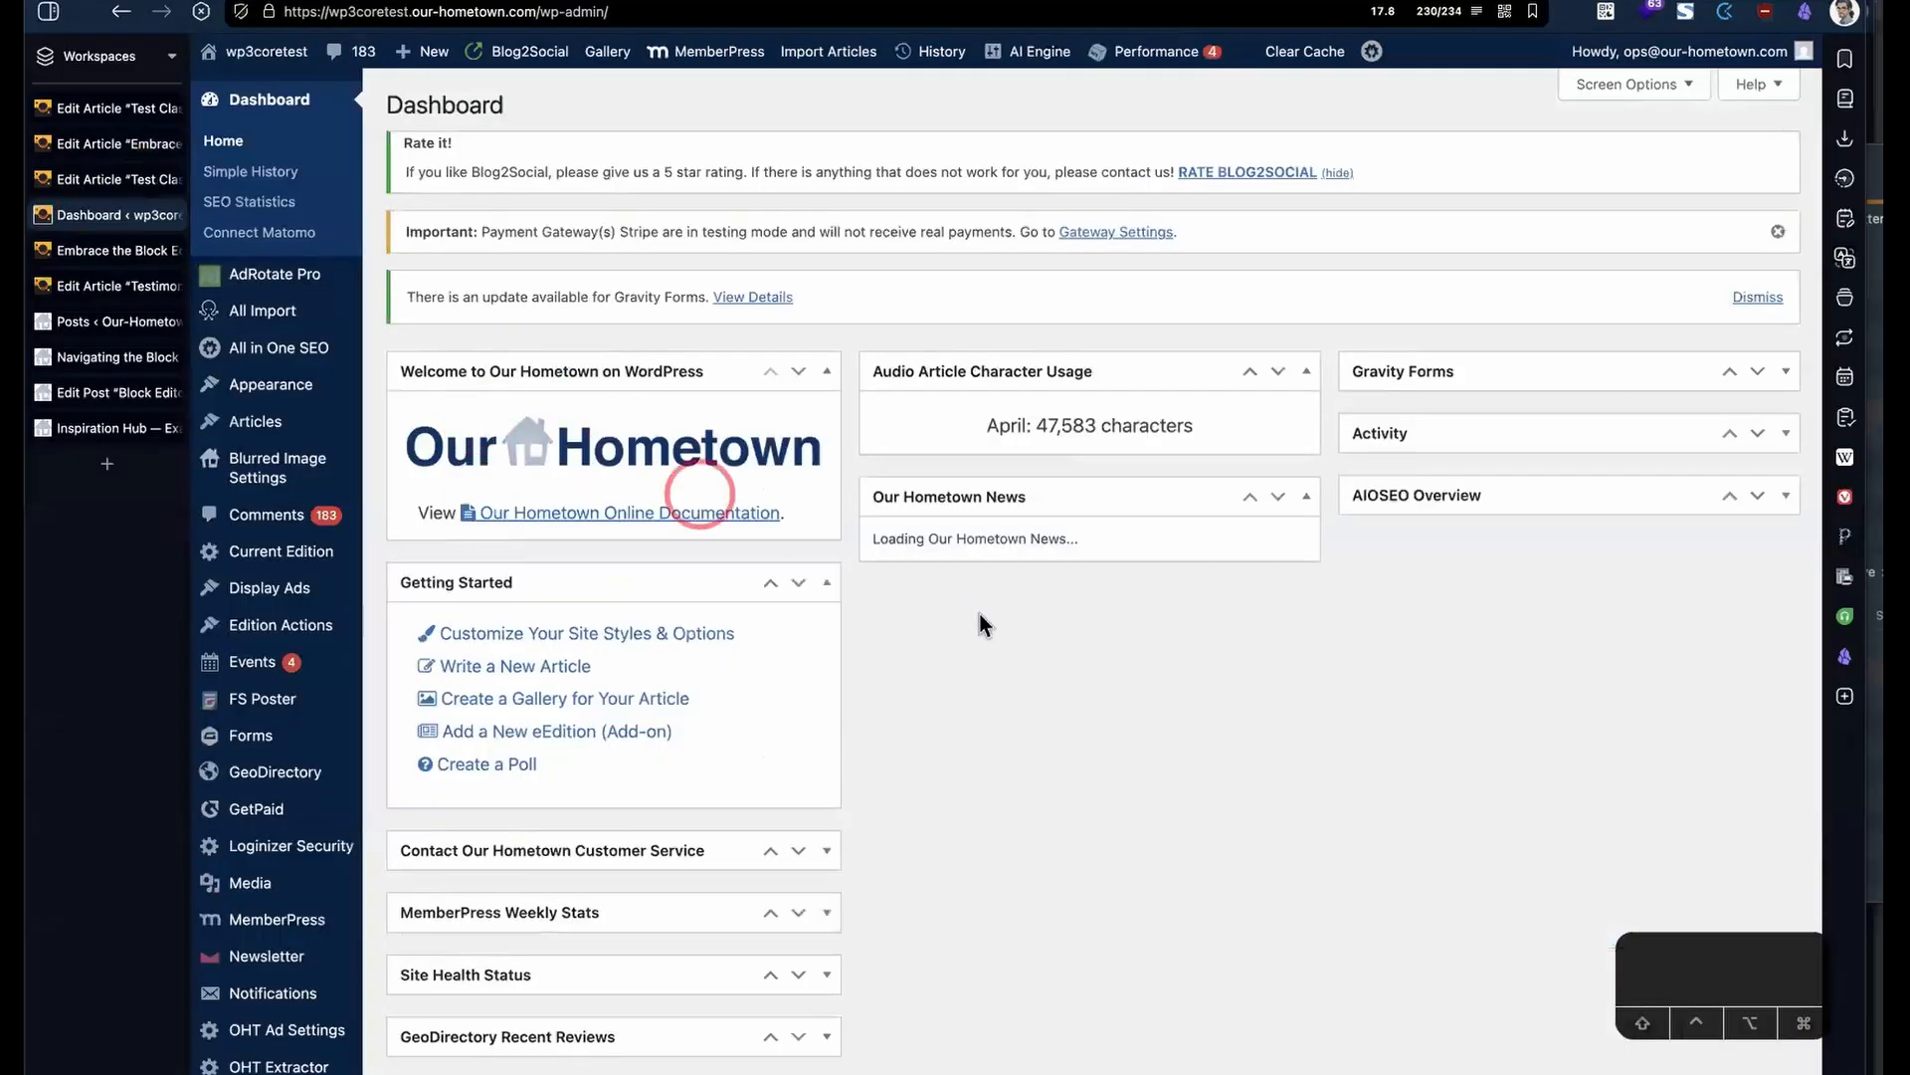
- Look through the dashboard's Our Hometown News feed for the block editor articles and webinar announcements
{"action": "scroll", "coordinate": [863, 867], "scroll_direction": "down", "scroll_amount": 6}
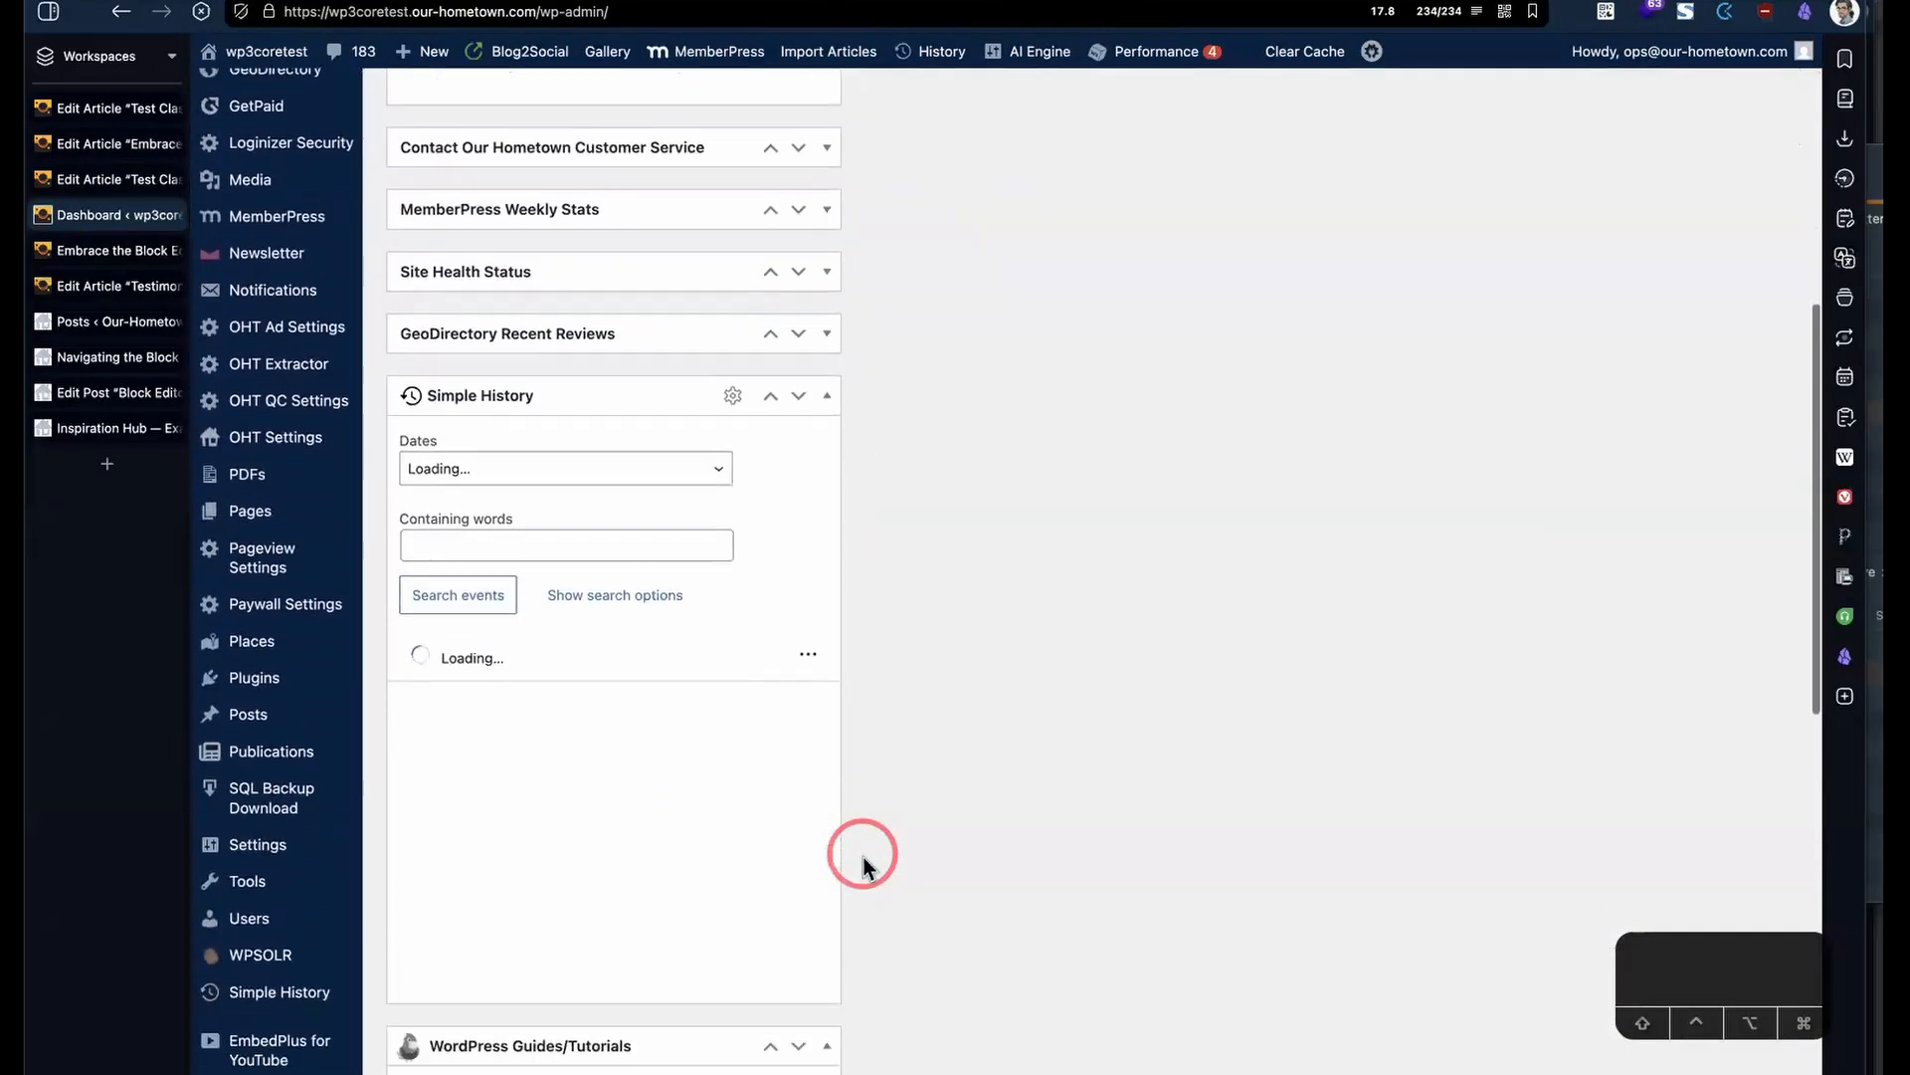
{"action": "scroll", "coordinate": [863, 868], "scroll_direction": "down", "scroll_amount": 5}
{"action": "scroll", "coordinate": [857, 852], "scroll_direction": "up", "scroll_amount": 15}
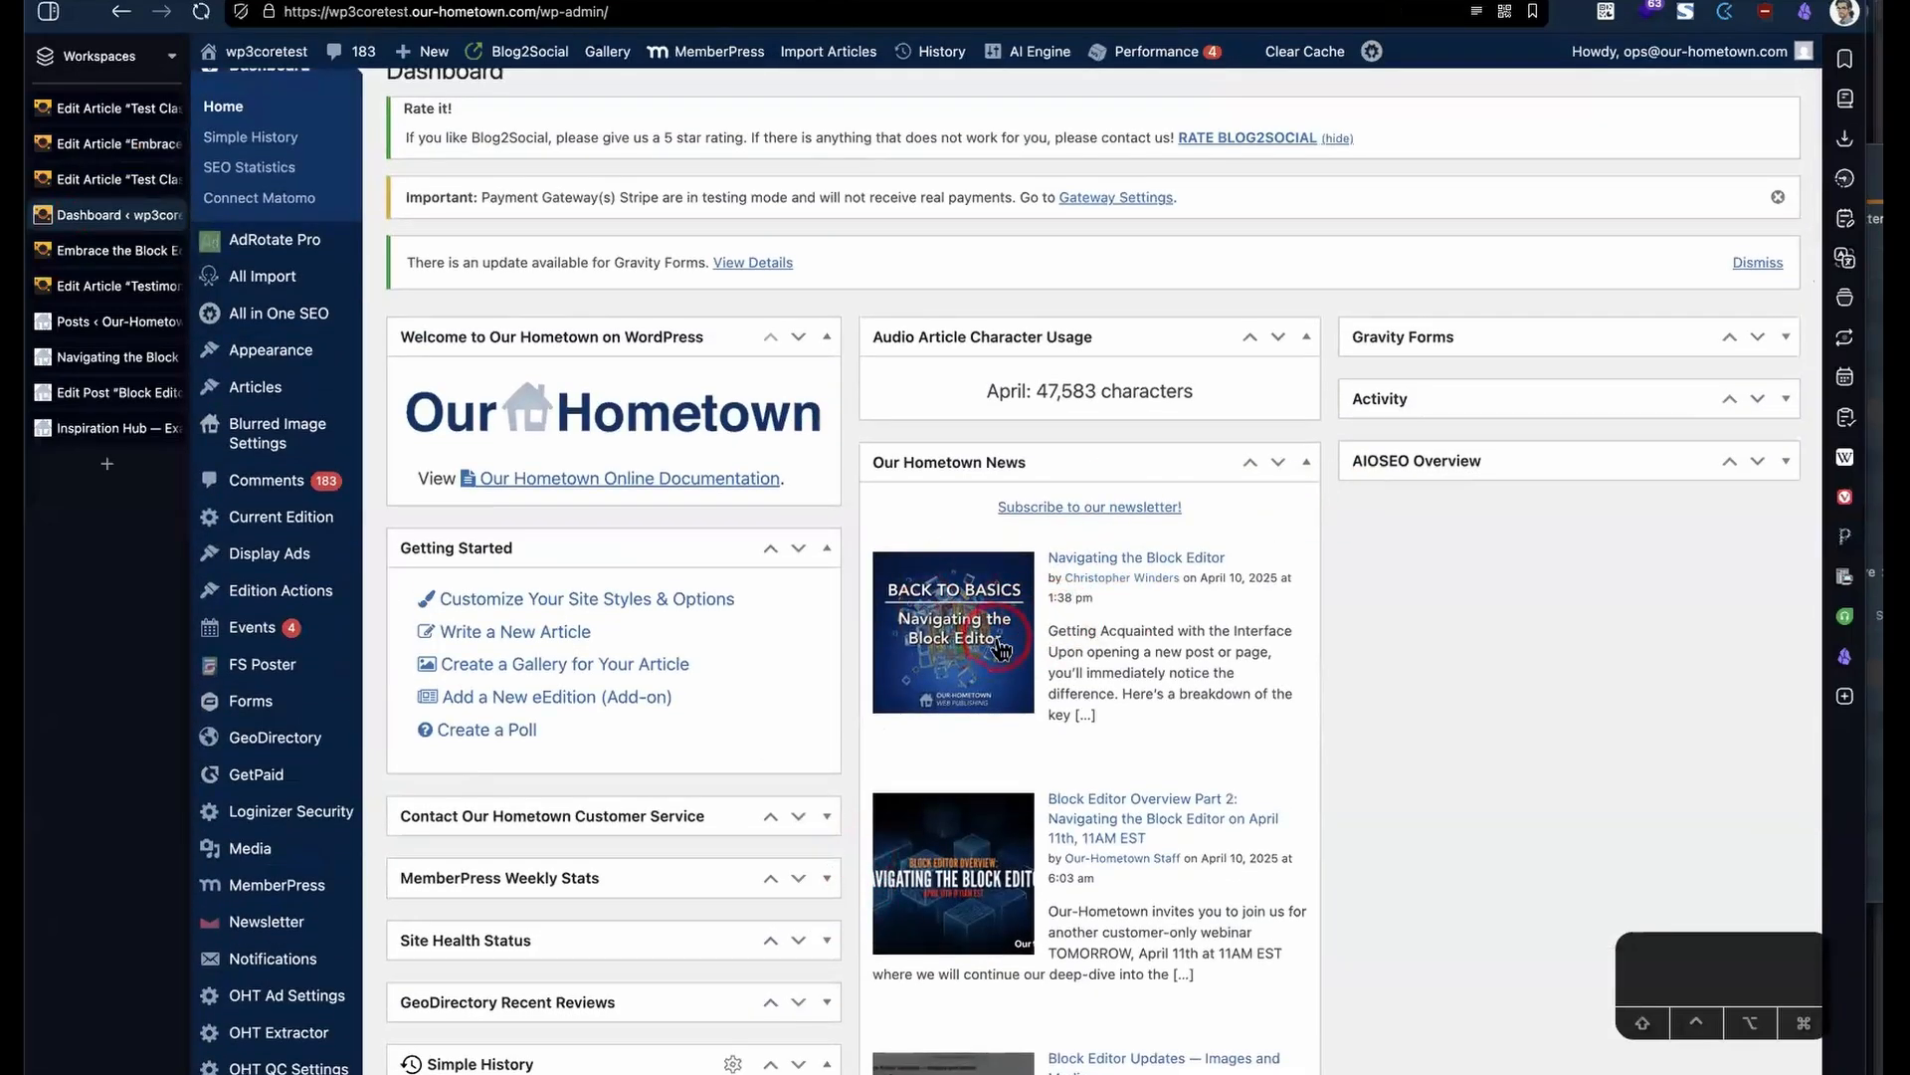
{"action": "scroll", "coordinate": [1162, 865], "scroll_direction": "down", "scroll_amount": 1}
{"action": "scroll", "coordinate": [1160, 873], "scroll_direction": "down", "scroll_amount": 2}
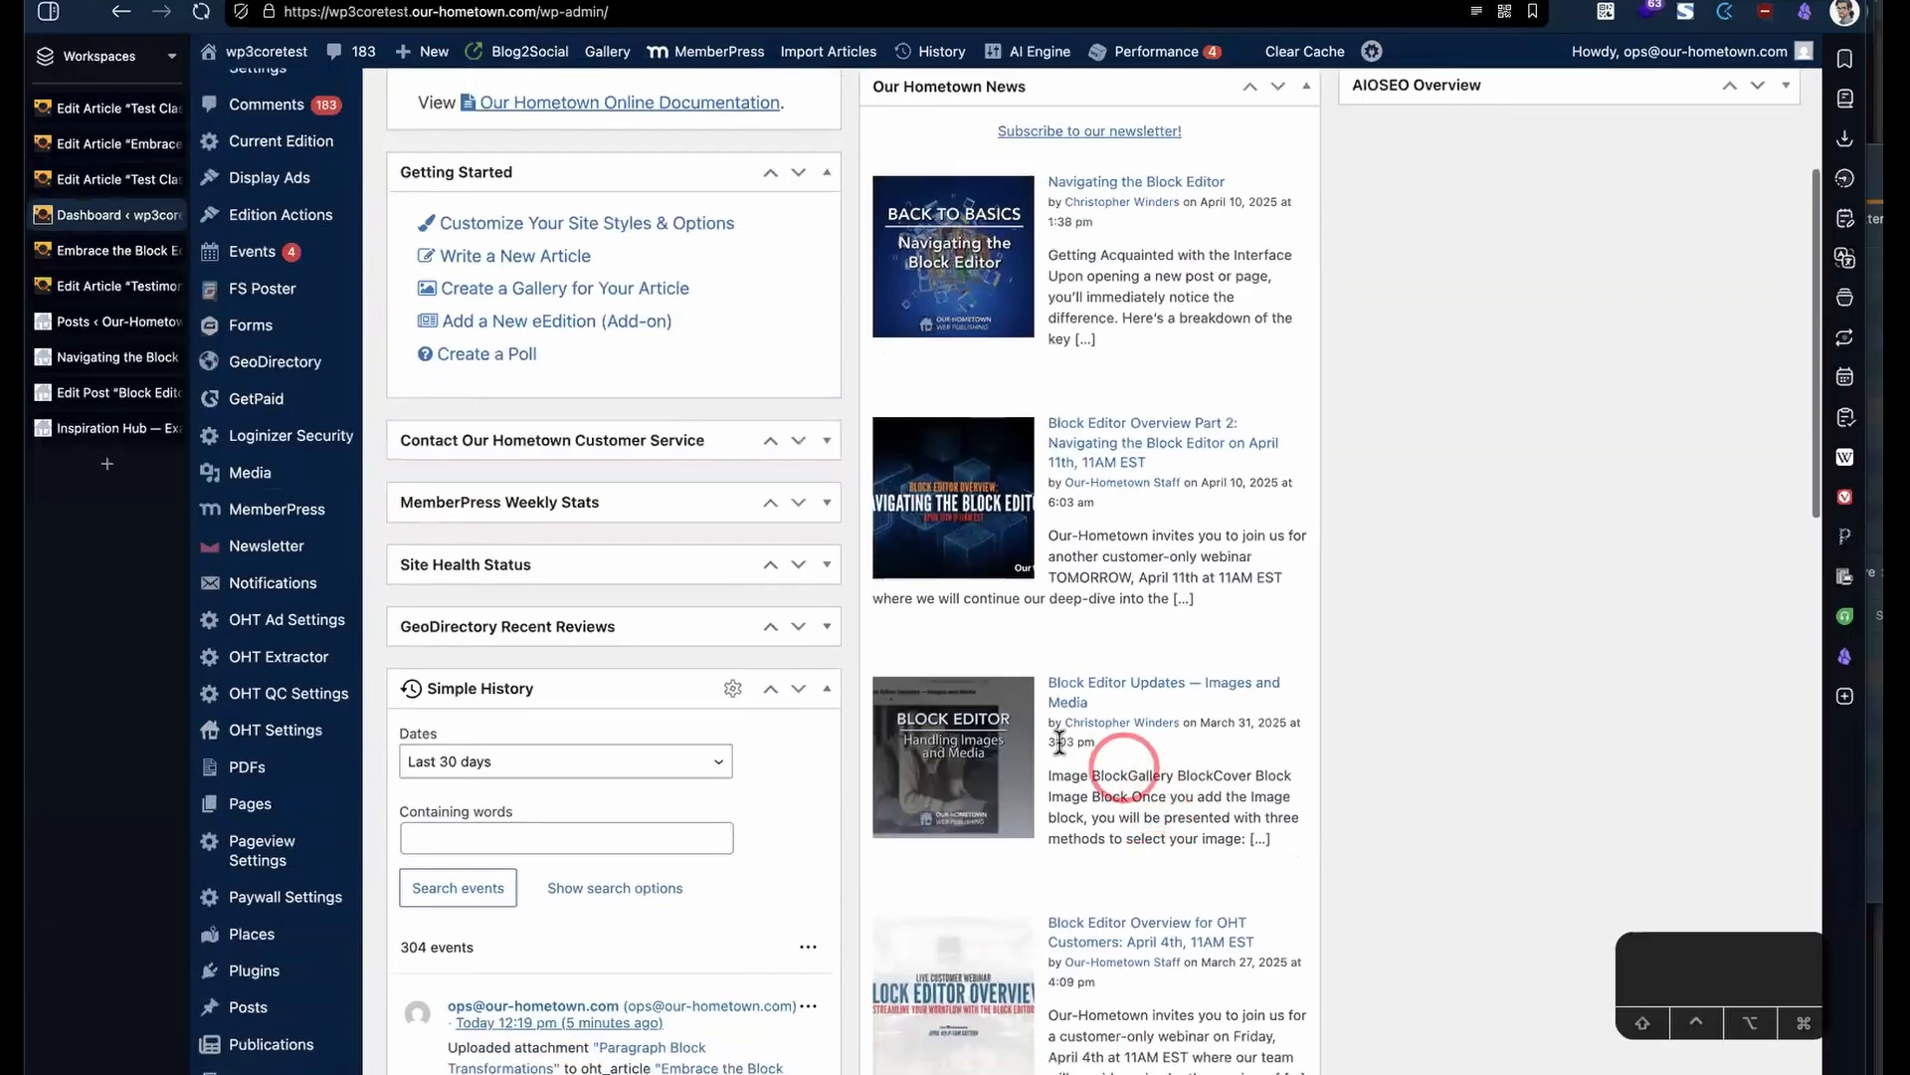
{"action": "scroll", "coordinate": [1121, 778], "scroll_direction": "down", "scroll_amount": 2}
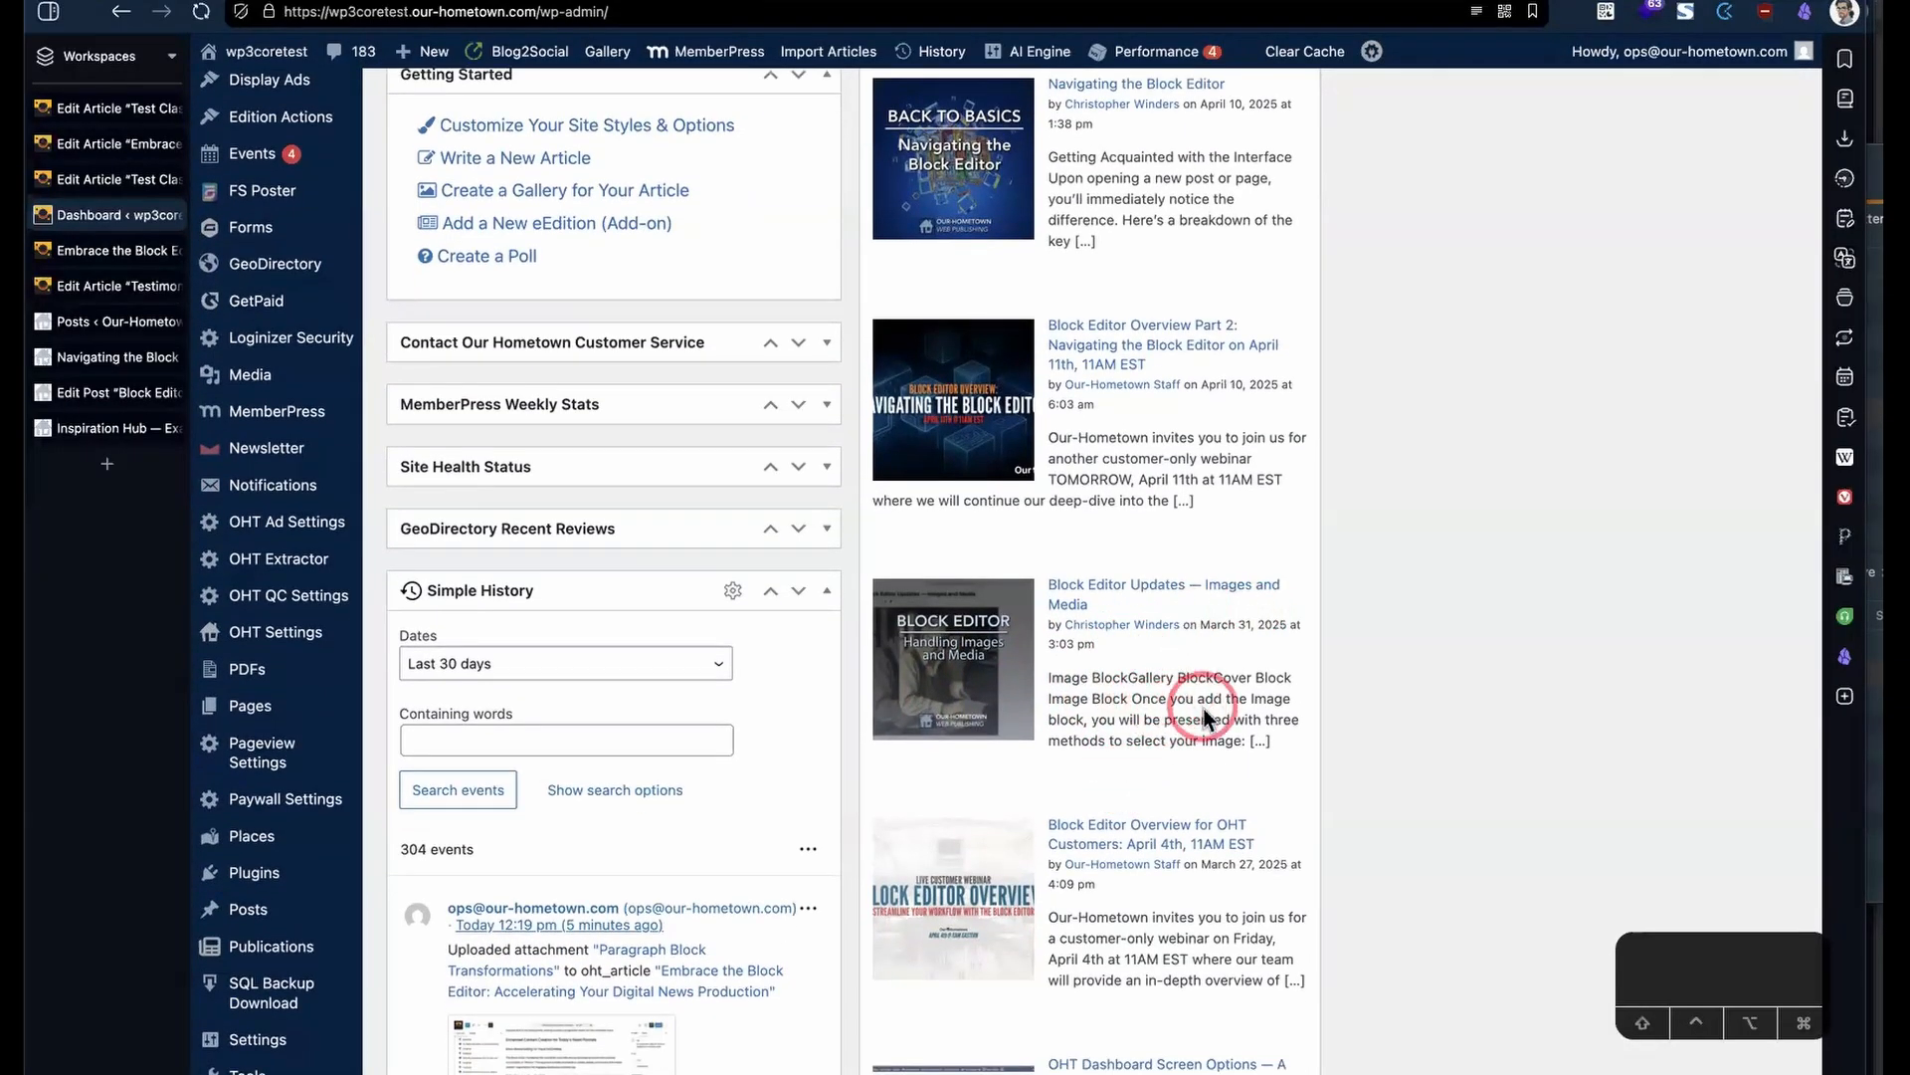
{"action": "scroll", "coordinate": [1204, 709], "scroll_direction": "down", "scroll_amount": 2}
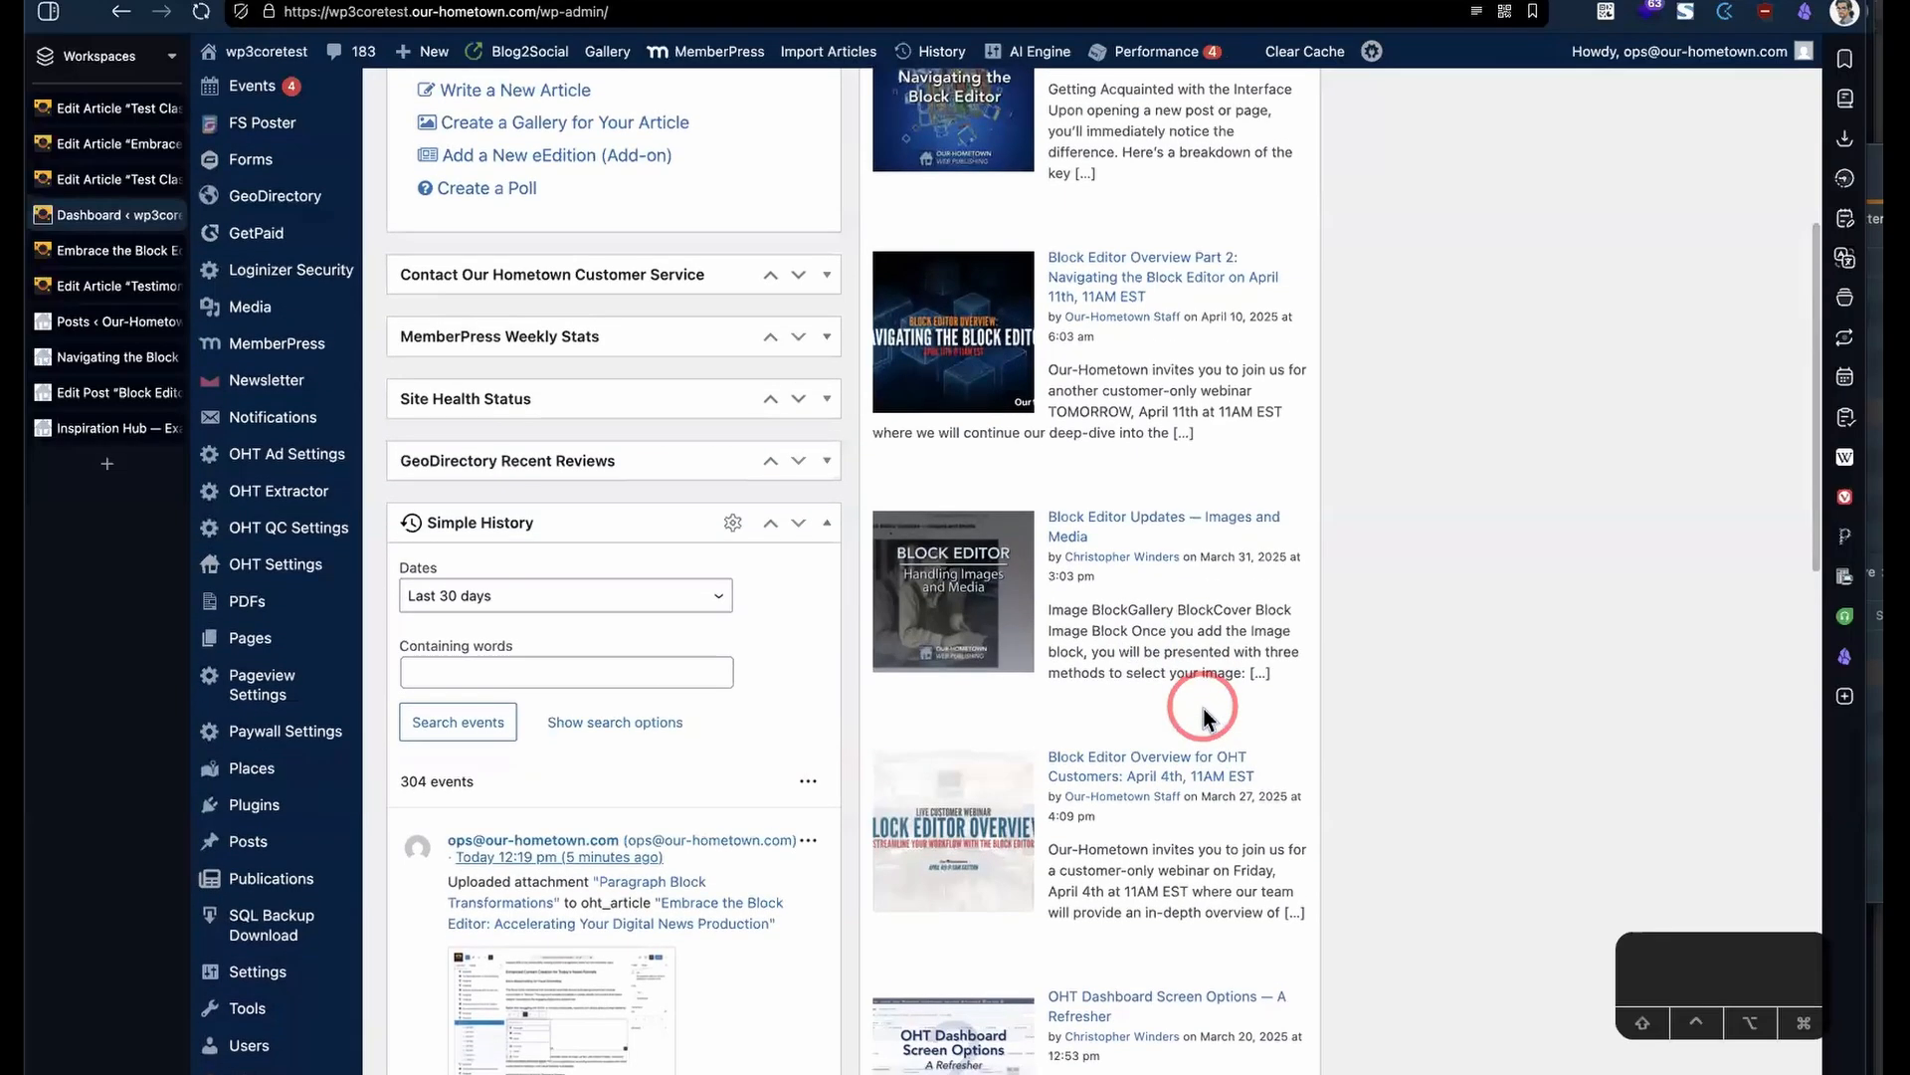
{"action": "scroll", "coordinate": [1139, 602], "scroll_direction": "up", "scroll_amount": 10}
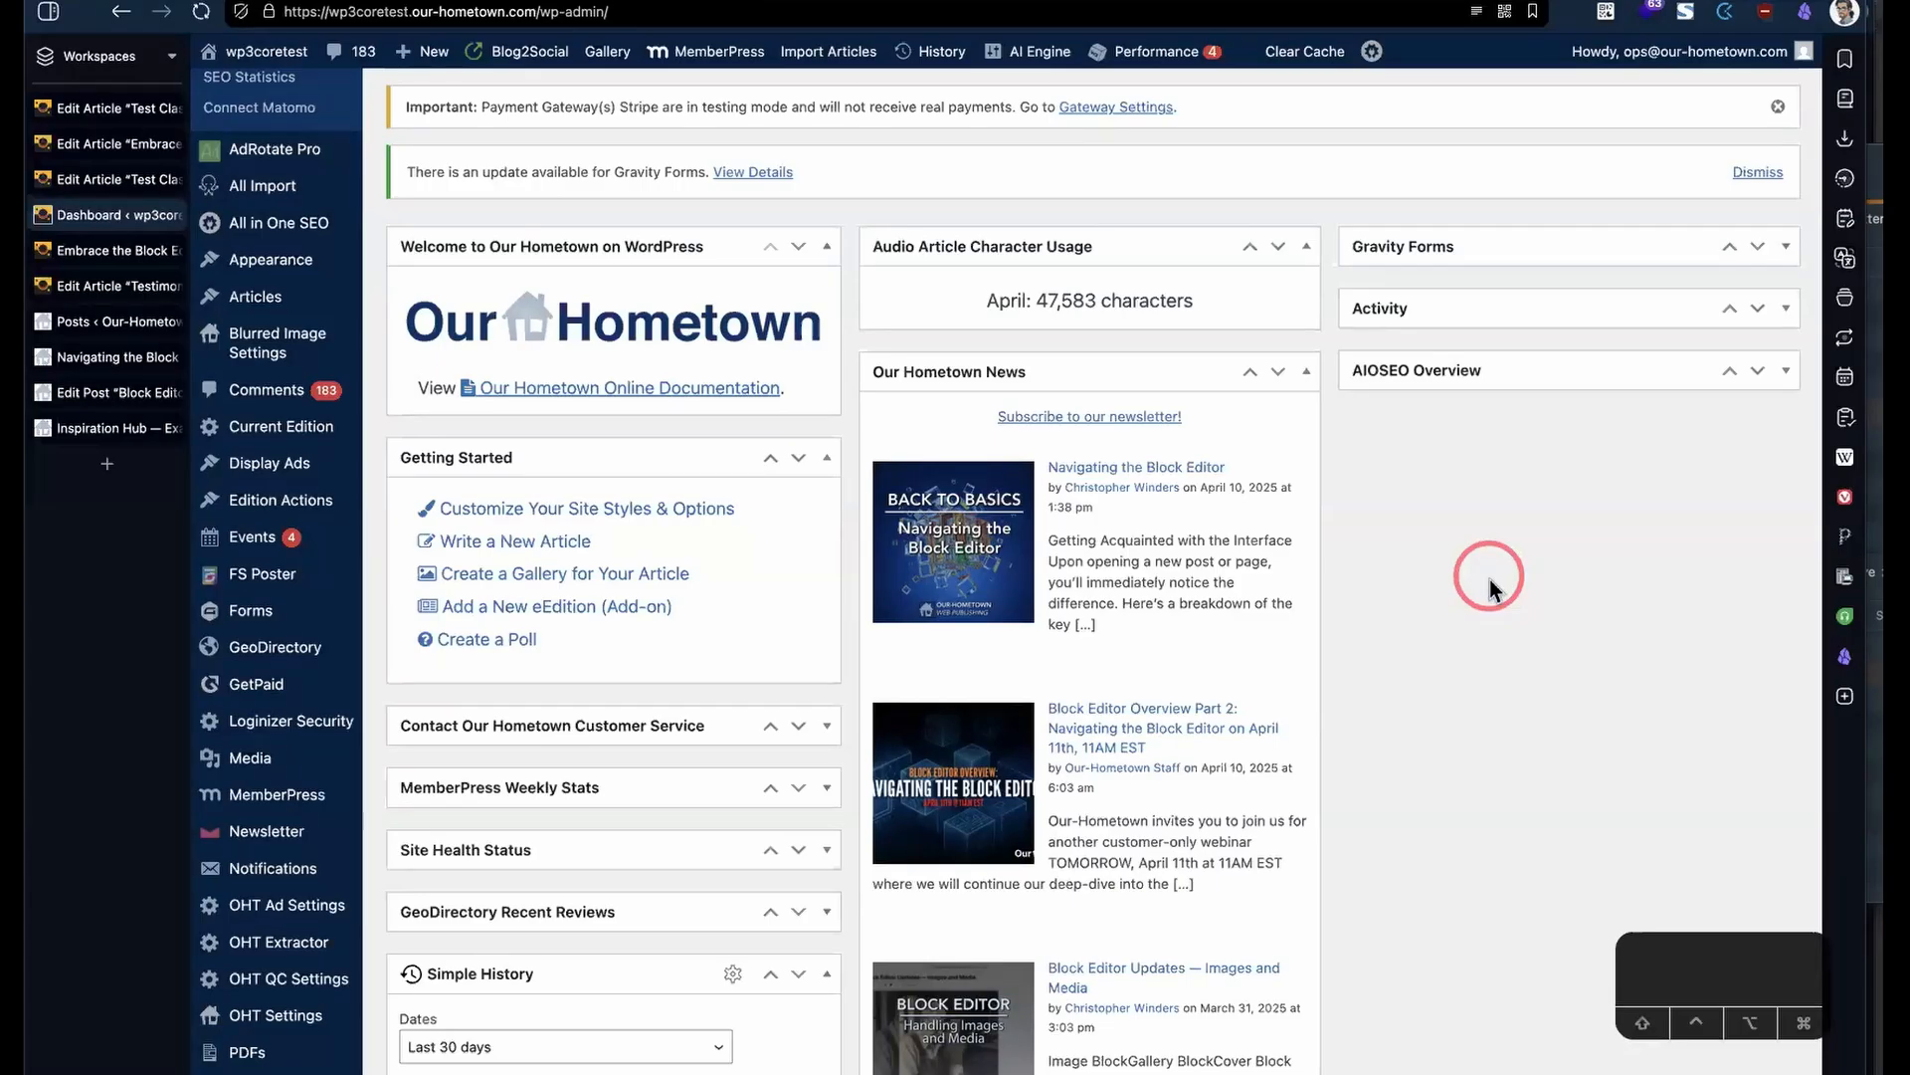
- Switch to the full-screen webinar presentation and show the "Back to Basics: Navigating the Block Editor" title slide
{"action": "key", "text": "ctrl+Right"}
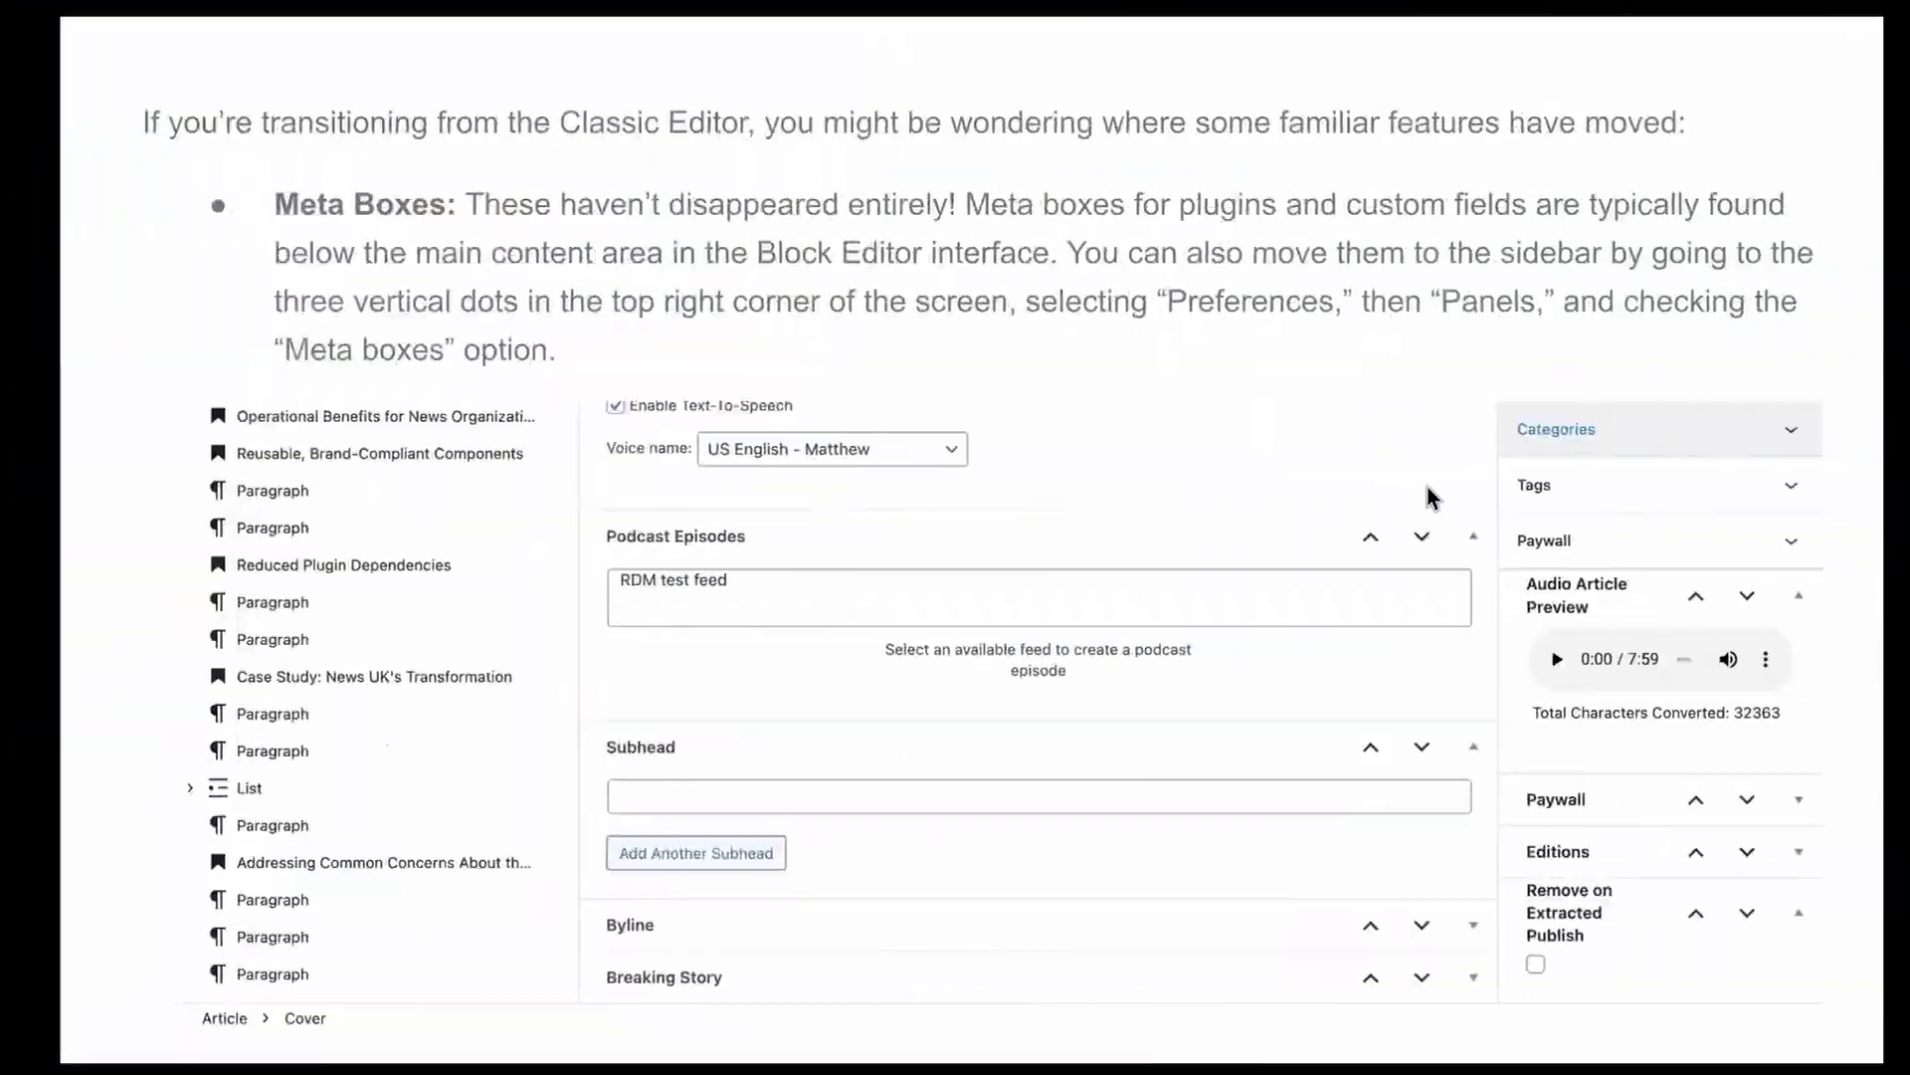
{"action": "left_click", "coordinate": [1427, 487]}
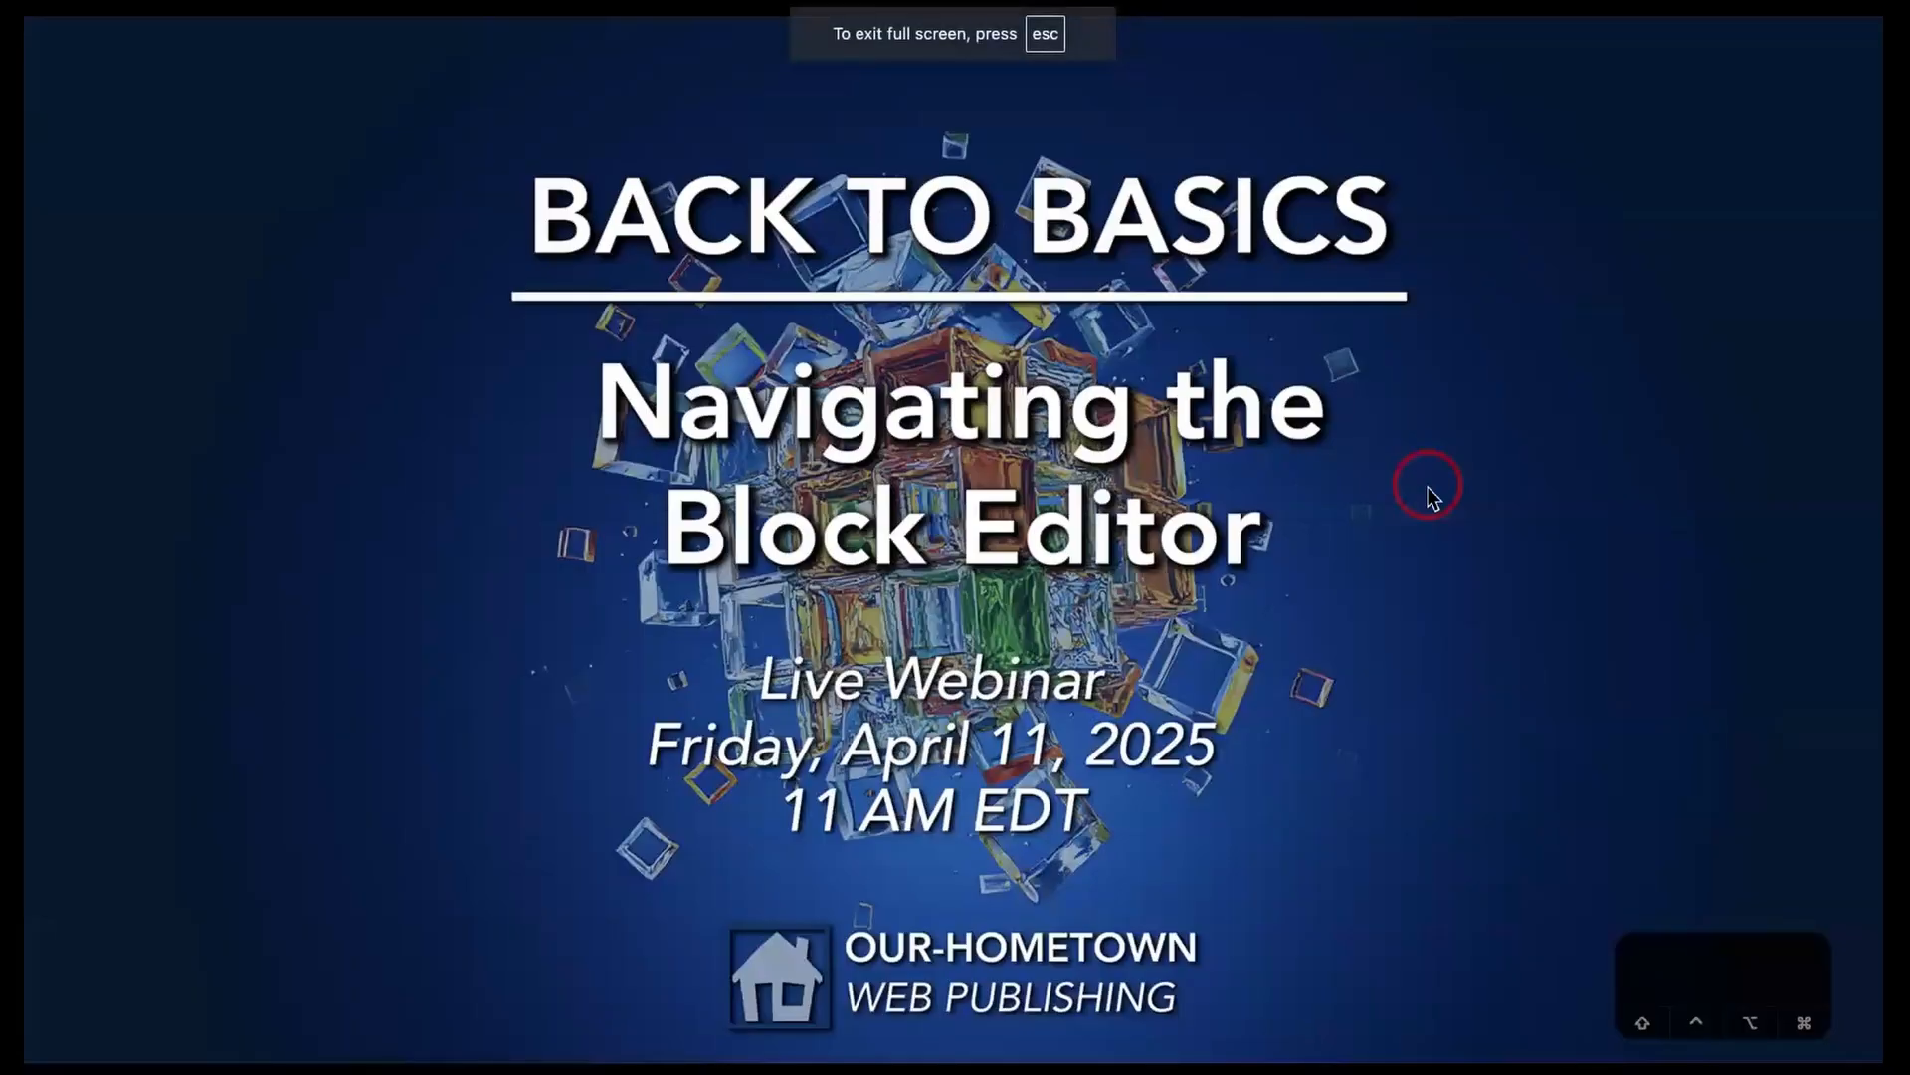